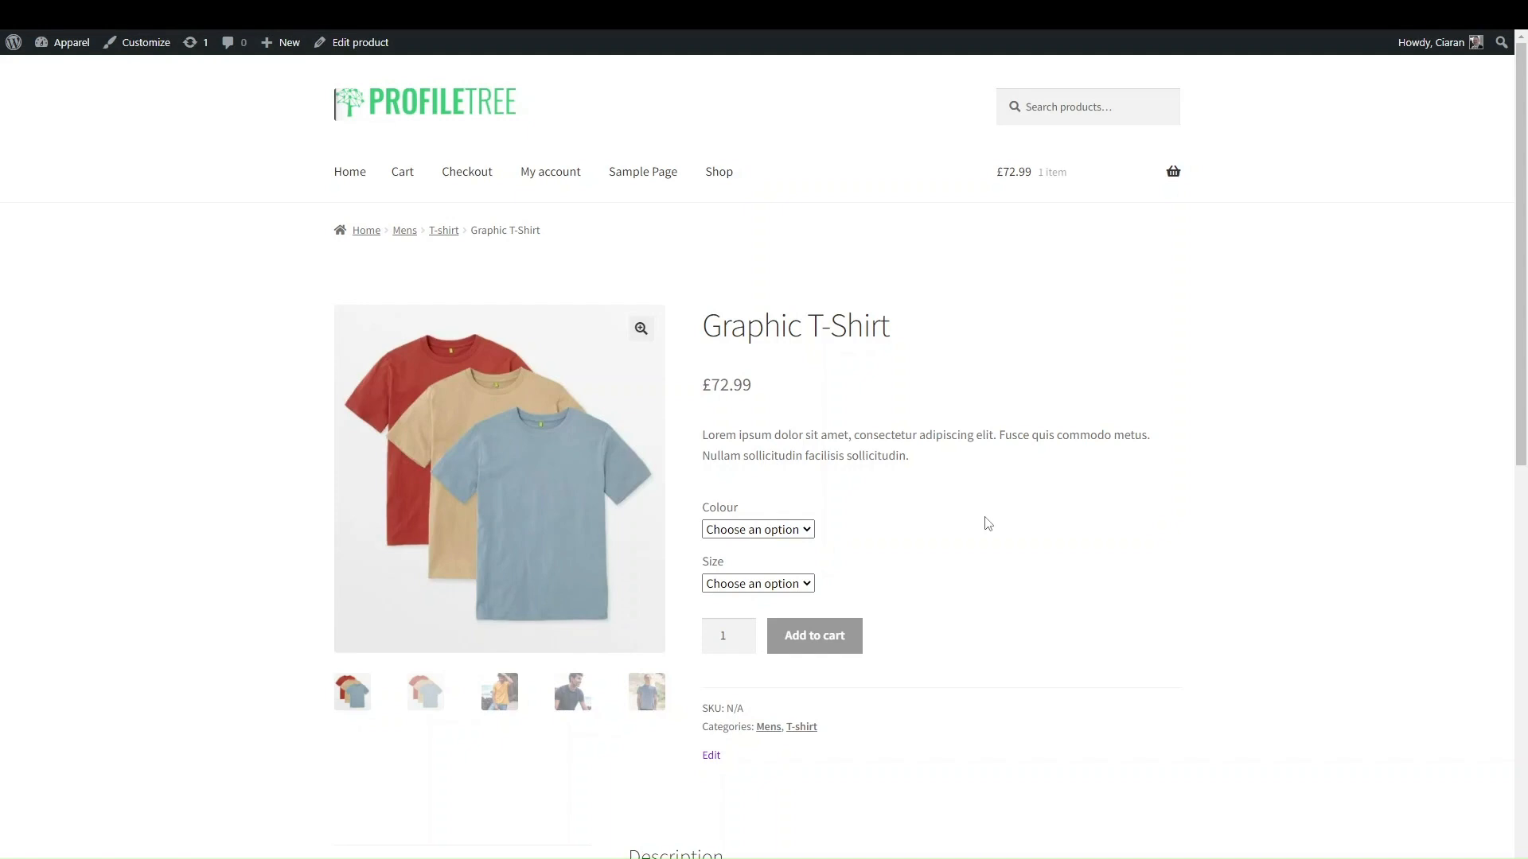
# - Look over the Graphic T-Shirt product page, including its images, colour and size options and description
pyautogui.scroll(-10, 982, 358)
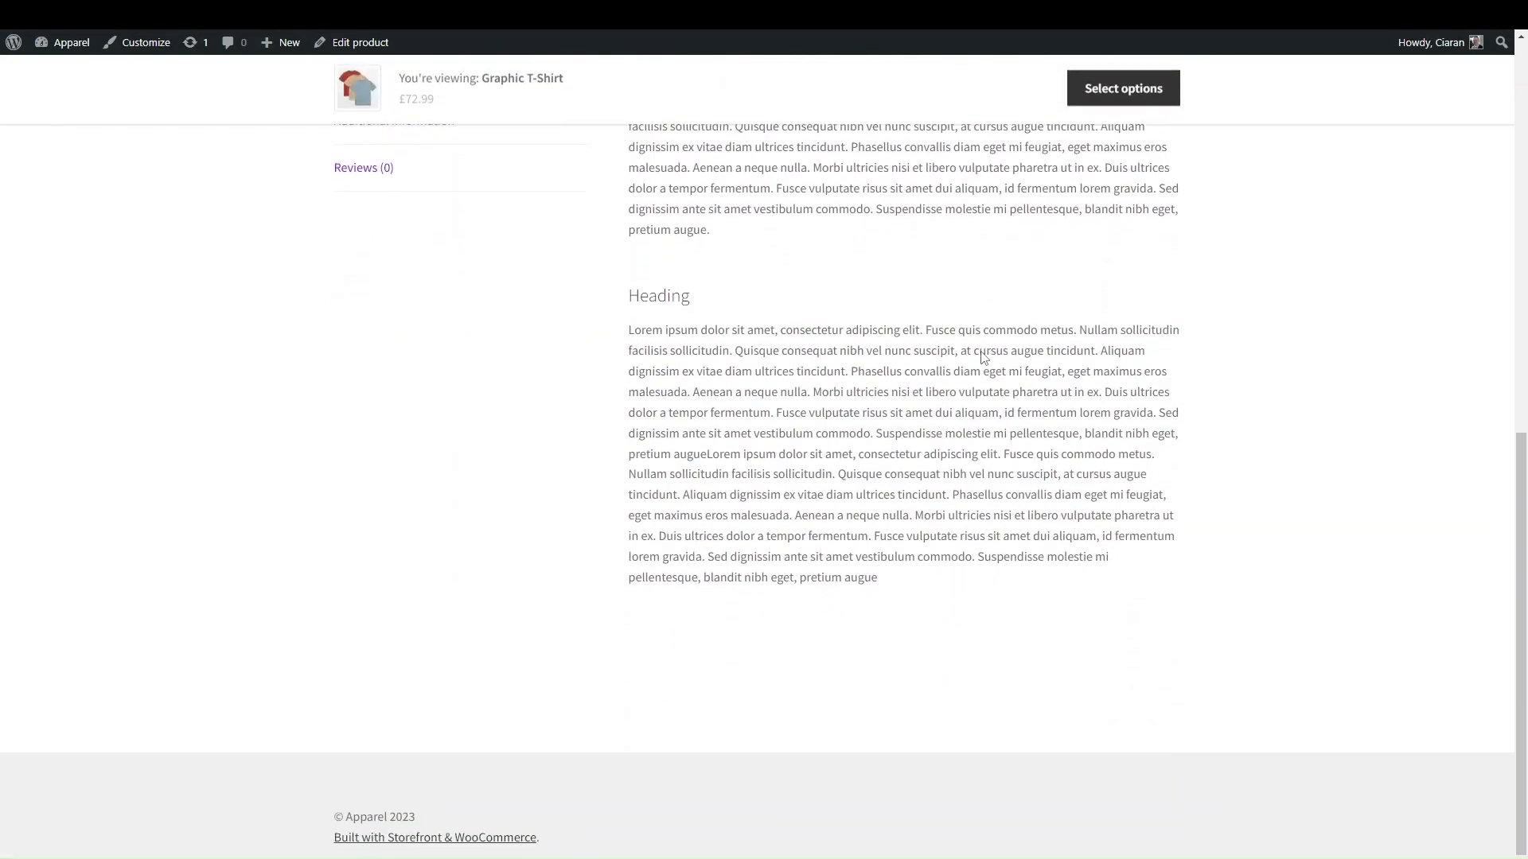
pyautogui.scroll(10, 982, 358)
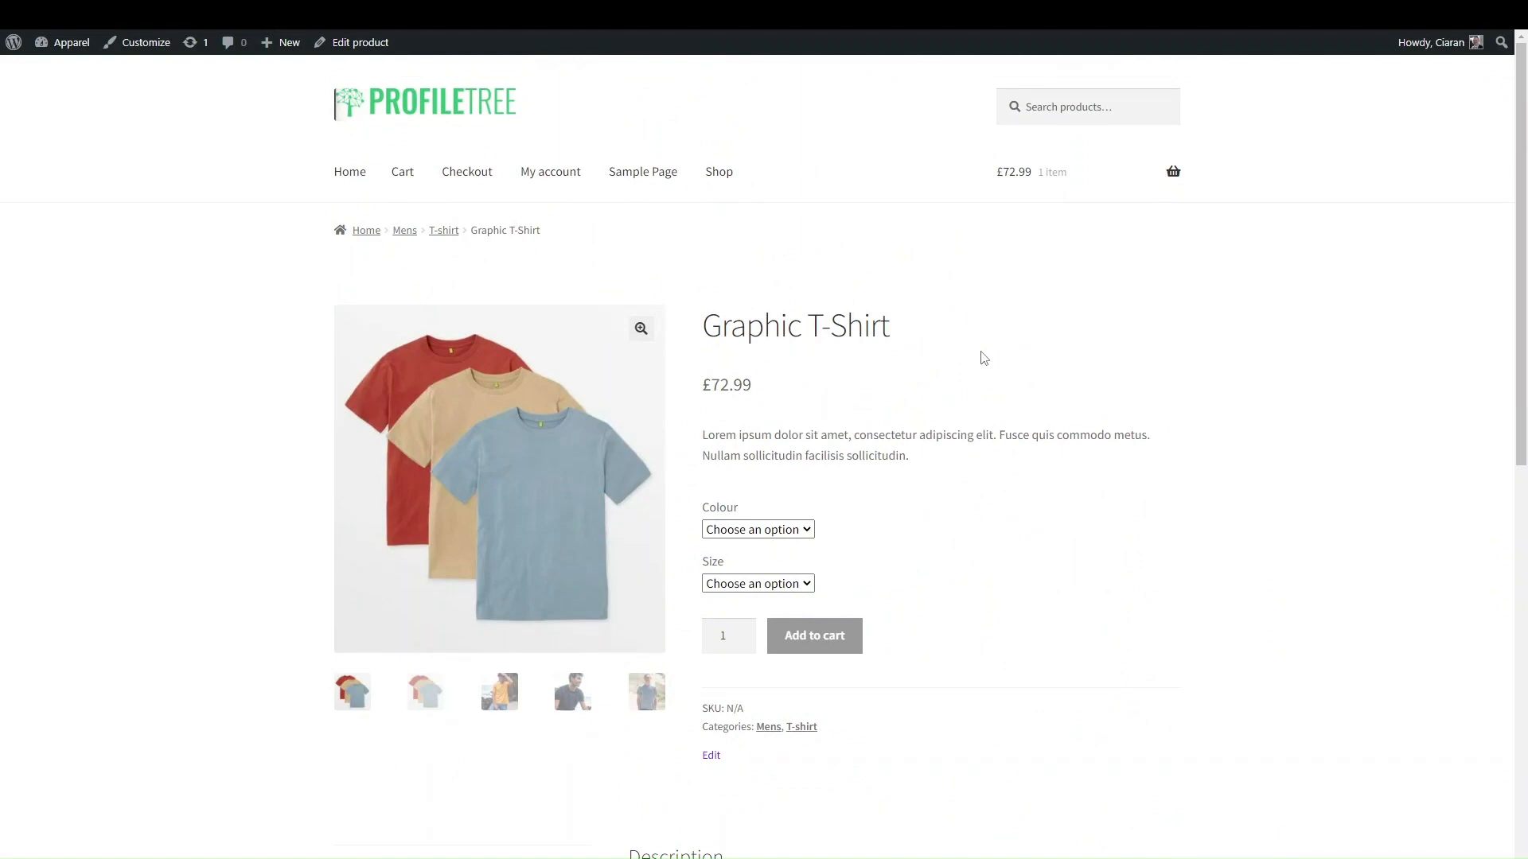
pyautogui.scroll(-3, 783, 557)
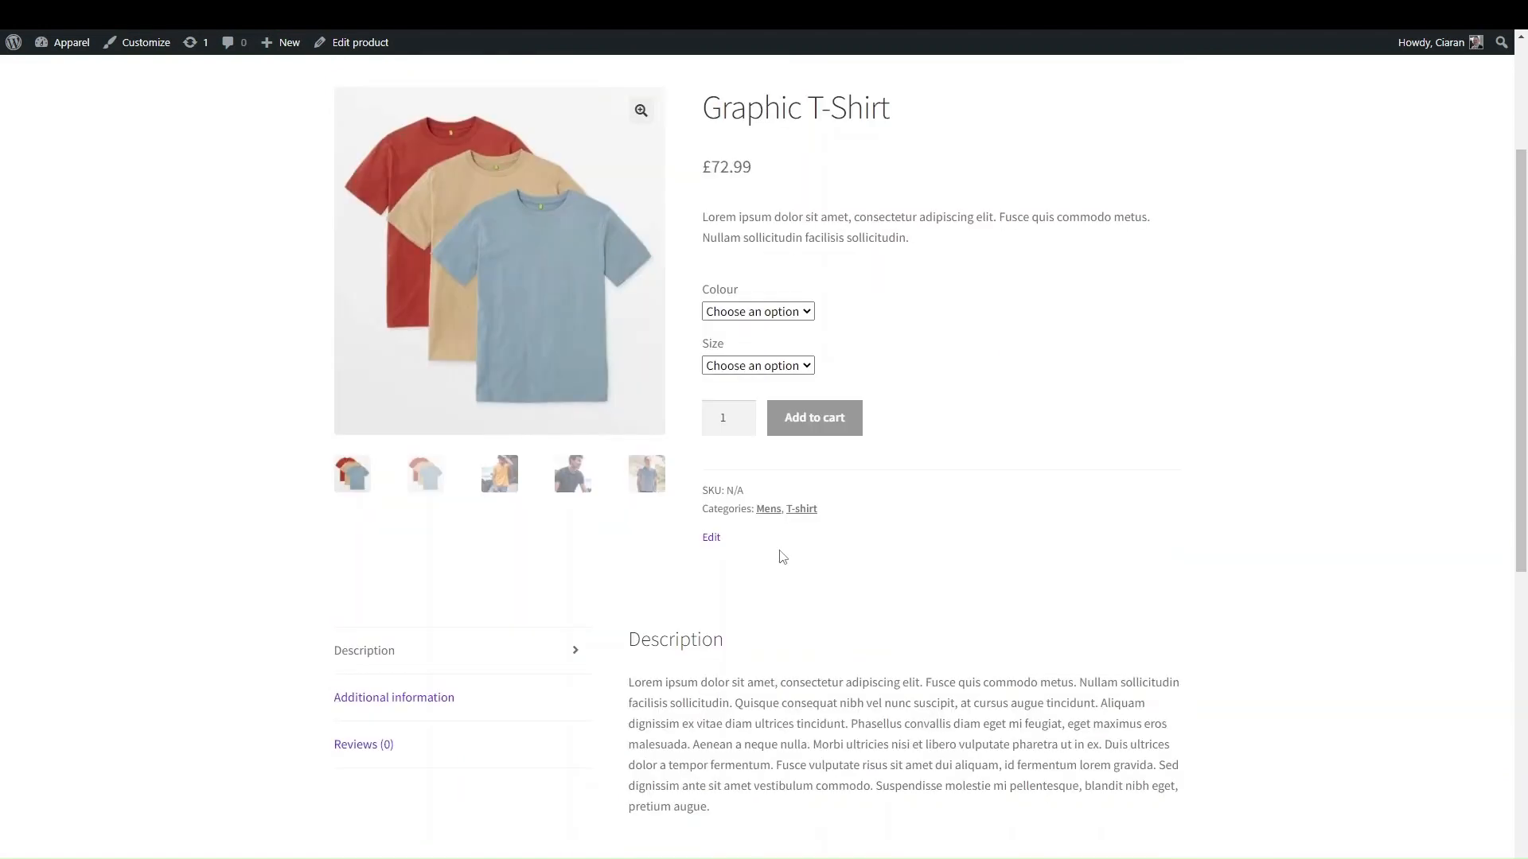
pyautogui.scroll(3, 783, 557)
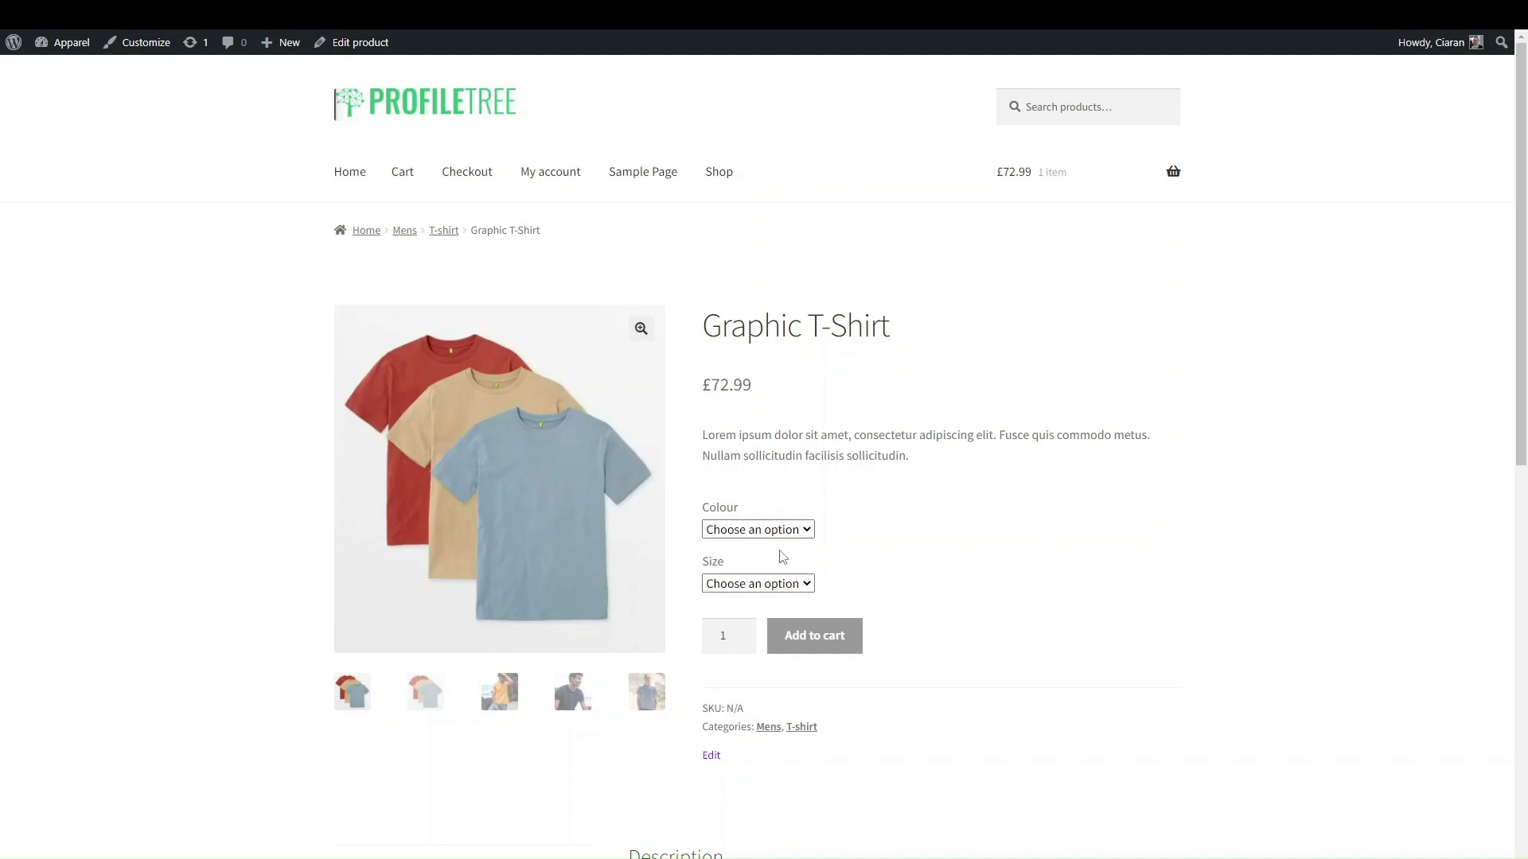
pyautogui.scroll(-10, 875, 620)
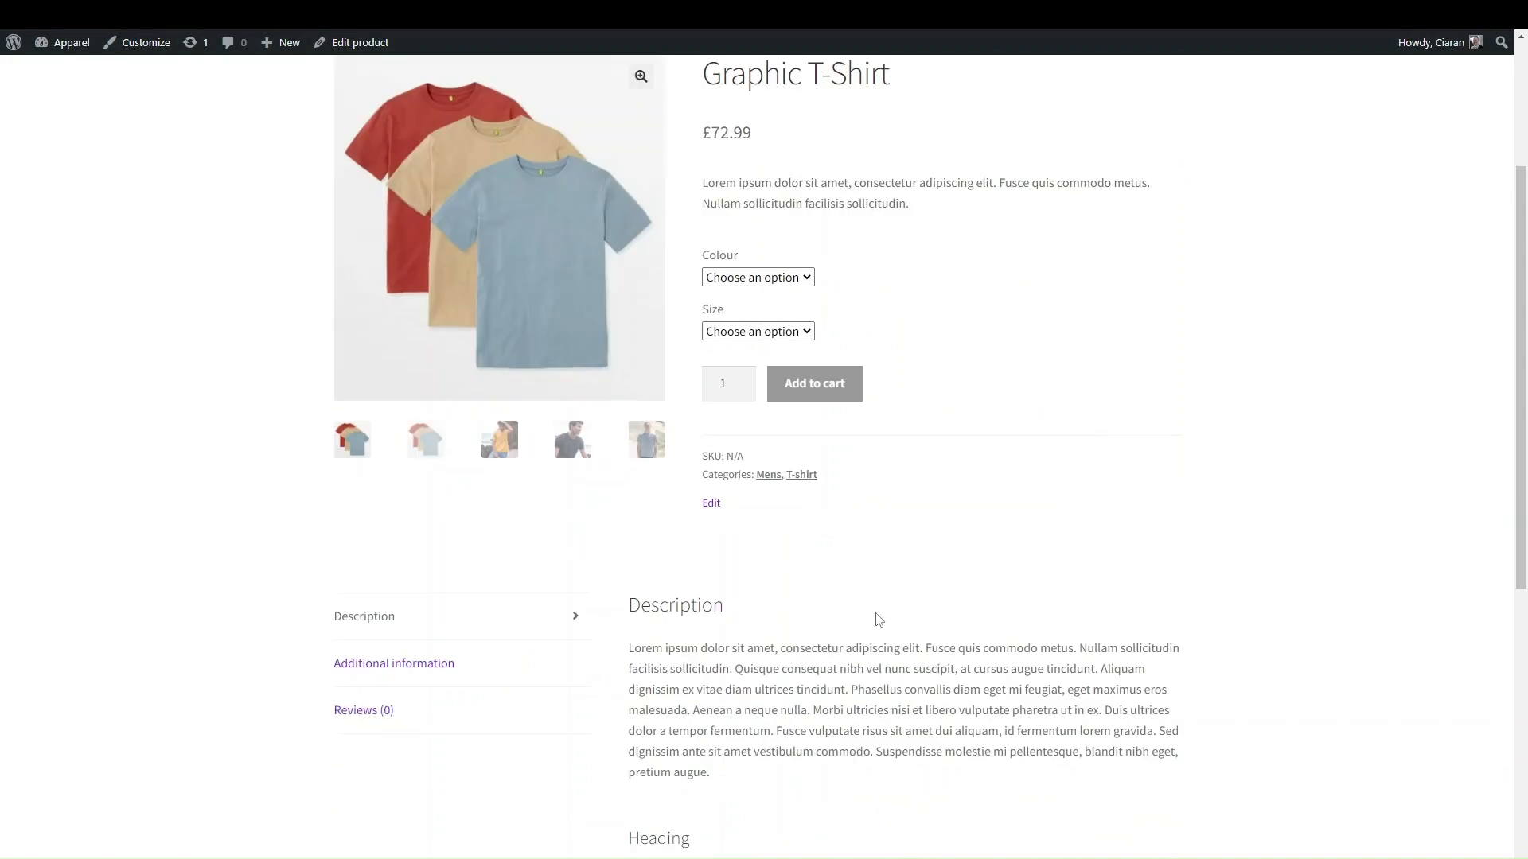
pyautogui.scroll(10, 878, 620)
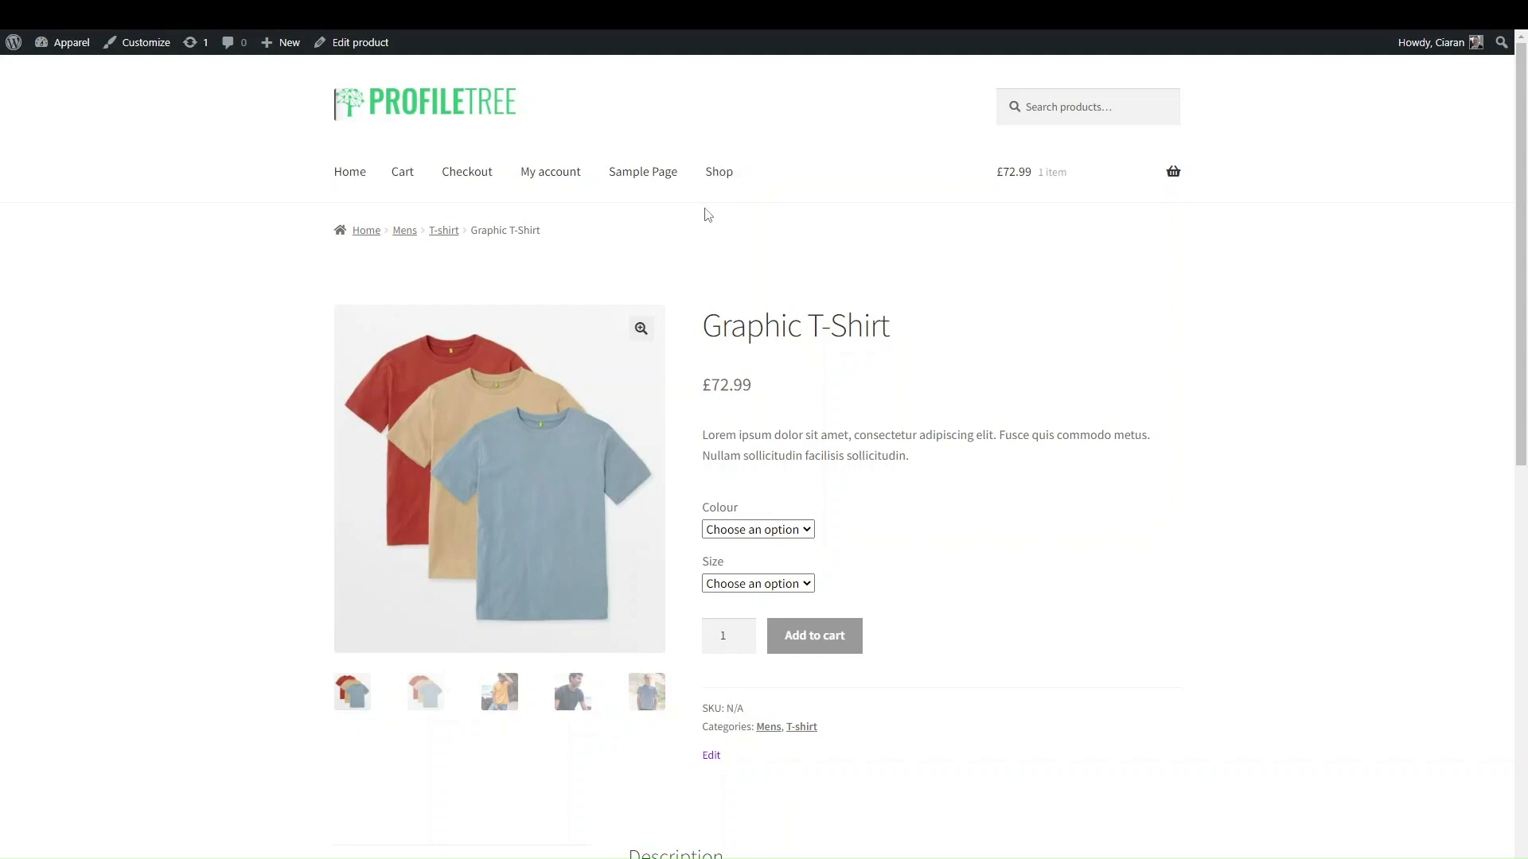
# - Open the Apparel site's WordPress dashboard and look at its Products and Appearance sections
pyautogui.moveTo(73, 57)
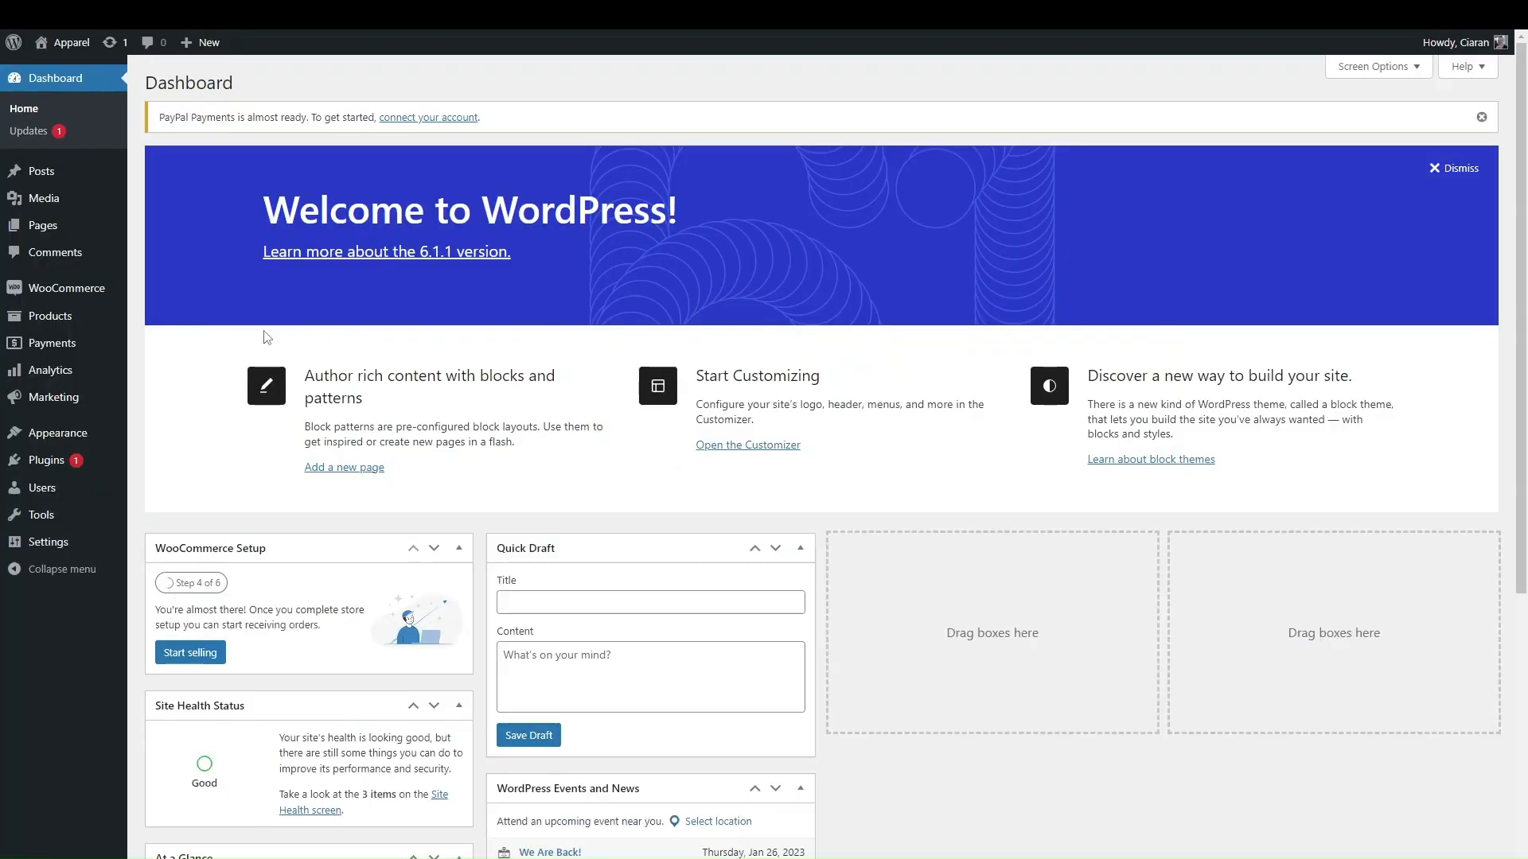
pyautogui.moveTo(63, 317)
pyautogui.moveTo(111, 434)
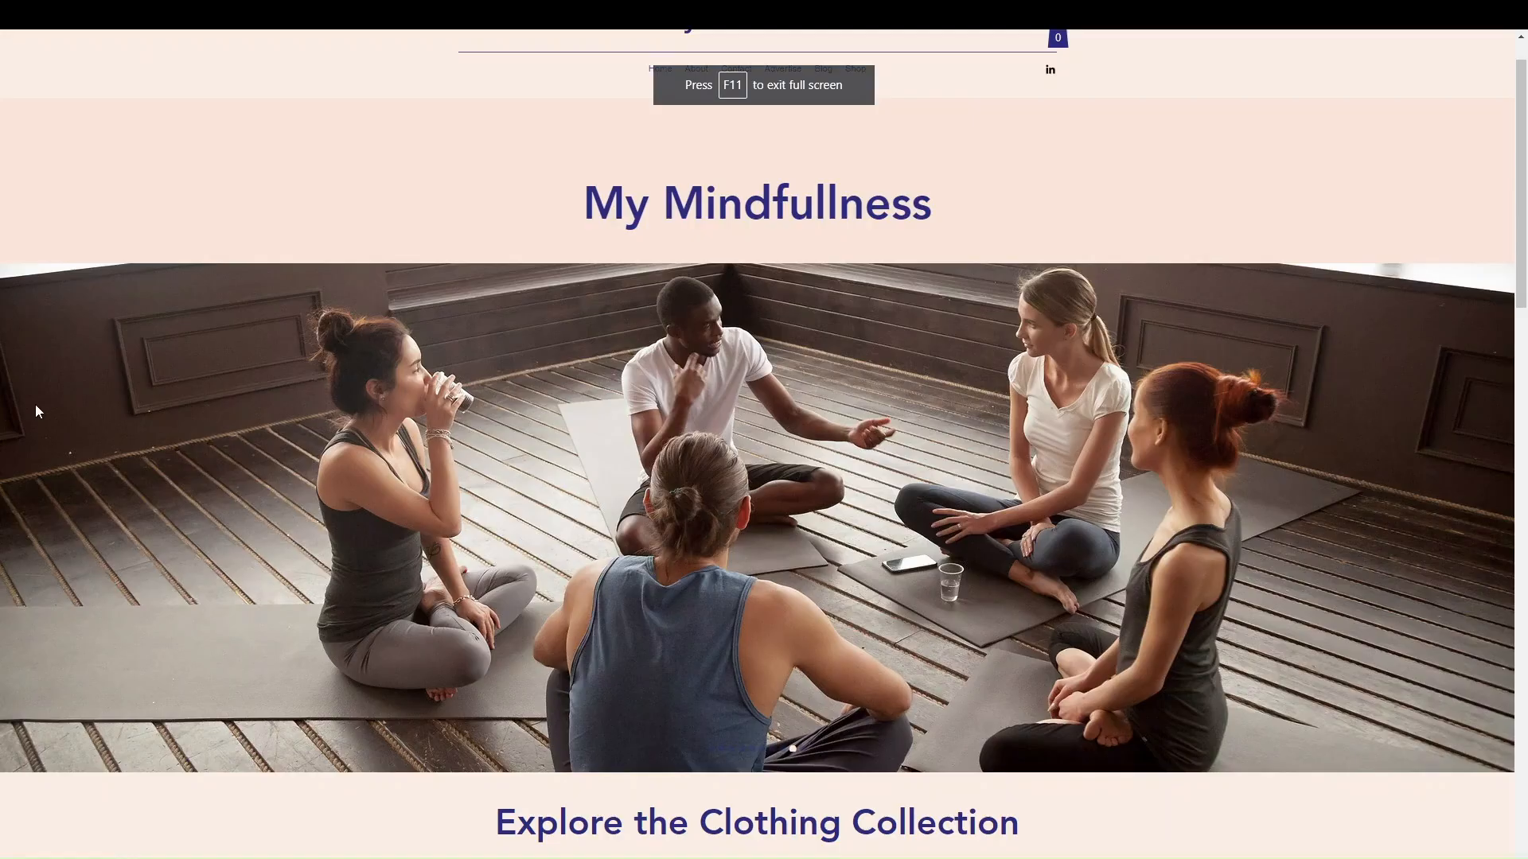
# - Browse the Explore the Clothing Collection section on the My Mindfullness home page and advance its product carousel
pyautogui.scroll(-7, 568, 537)
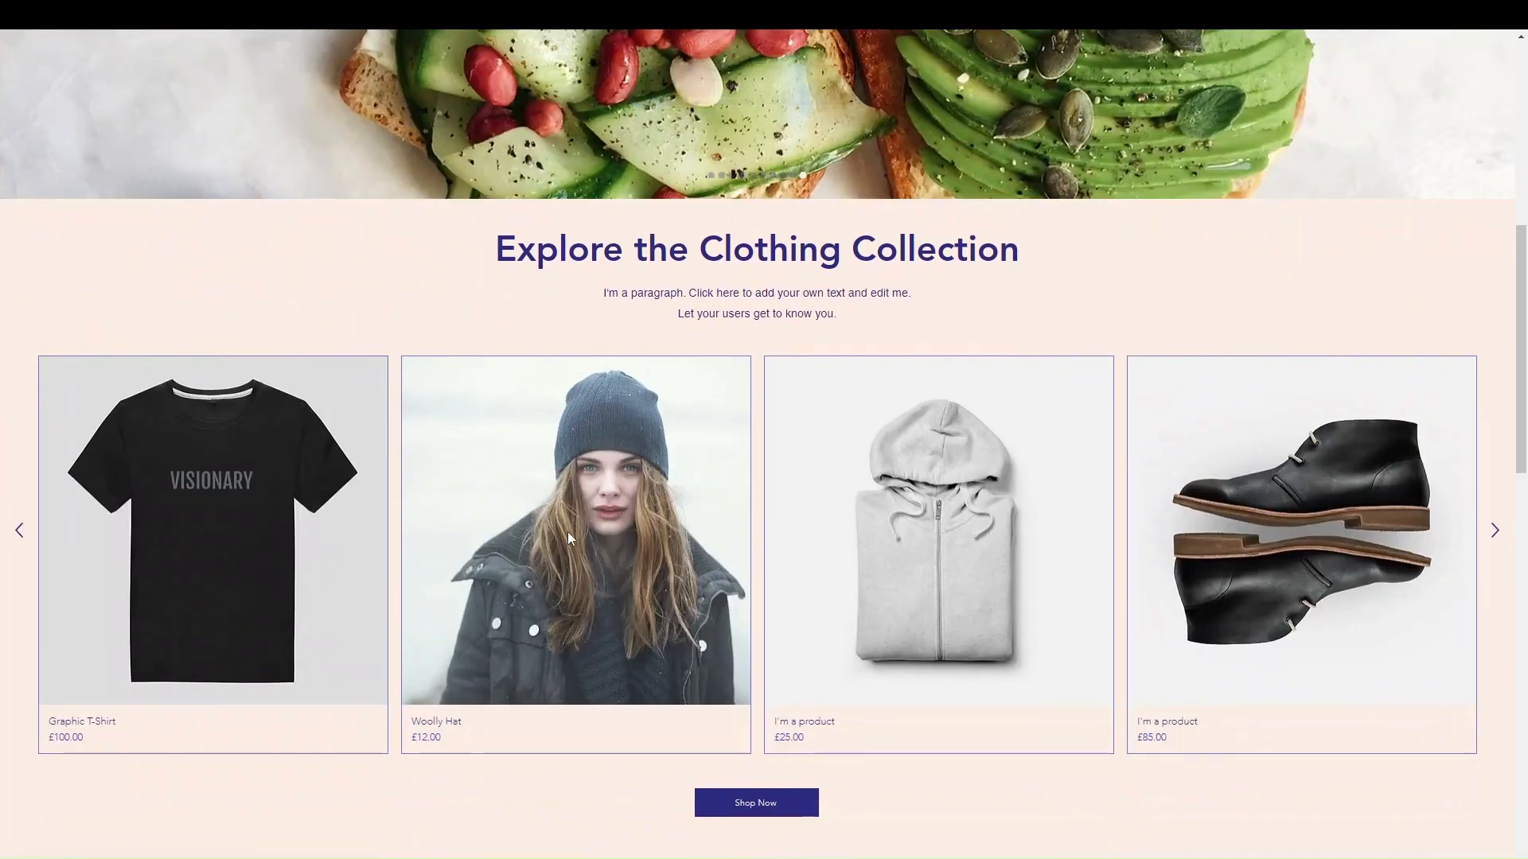
pyautogui.scroll(-2, 568, 537)
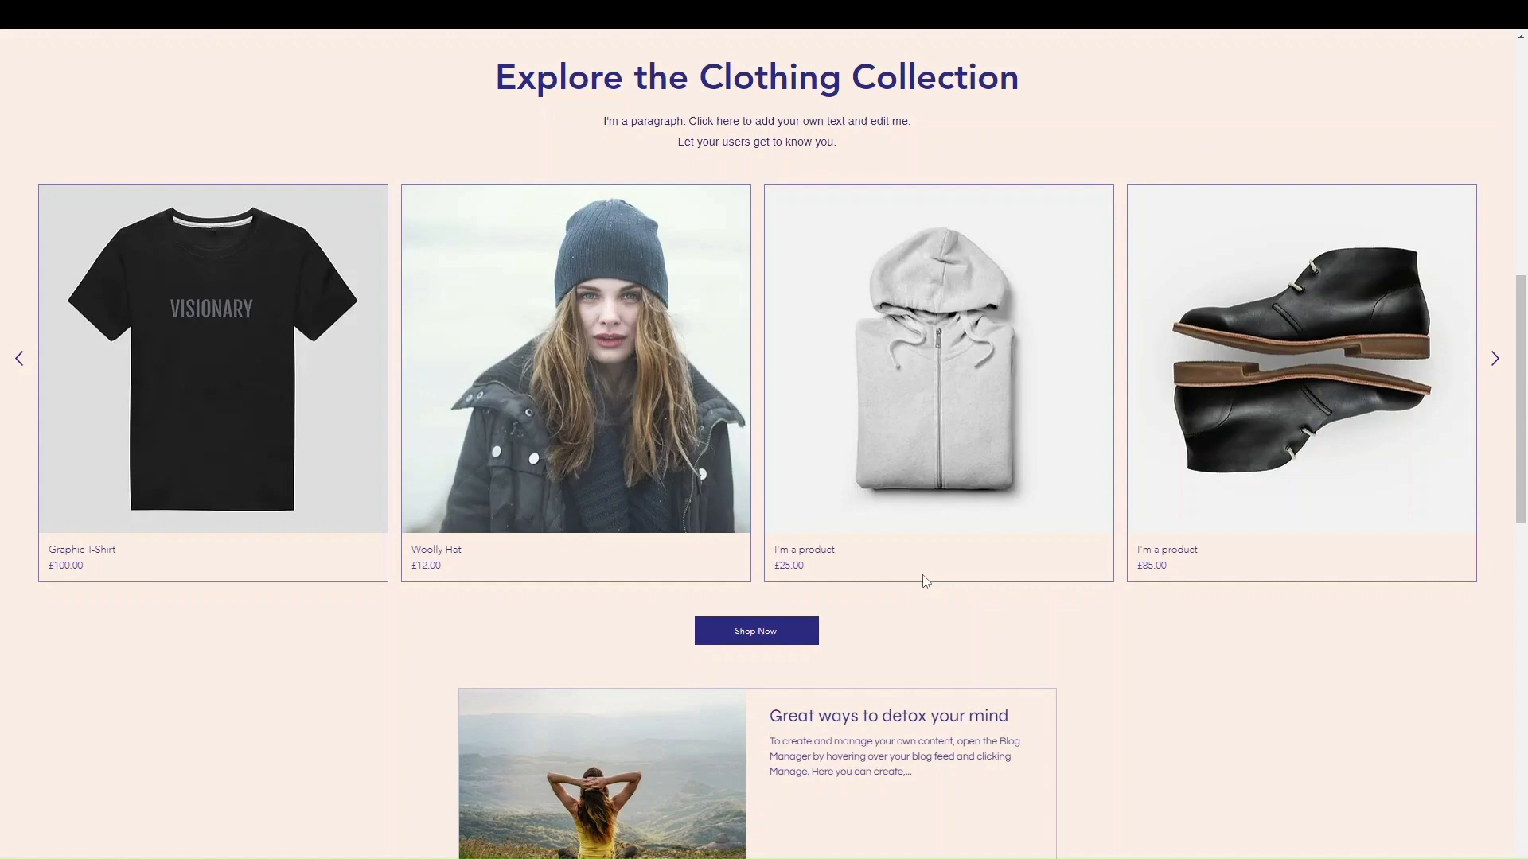
pyautogui.scroll(1, 923, 574)
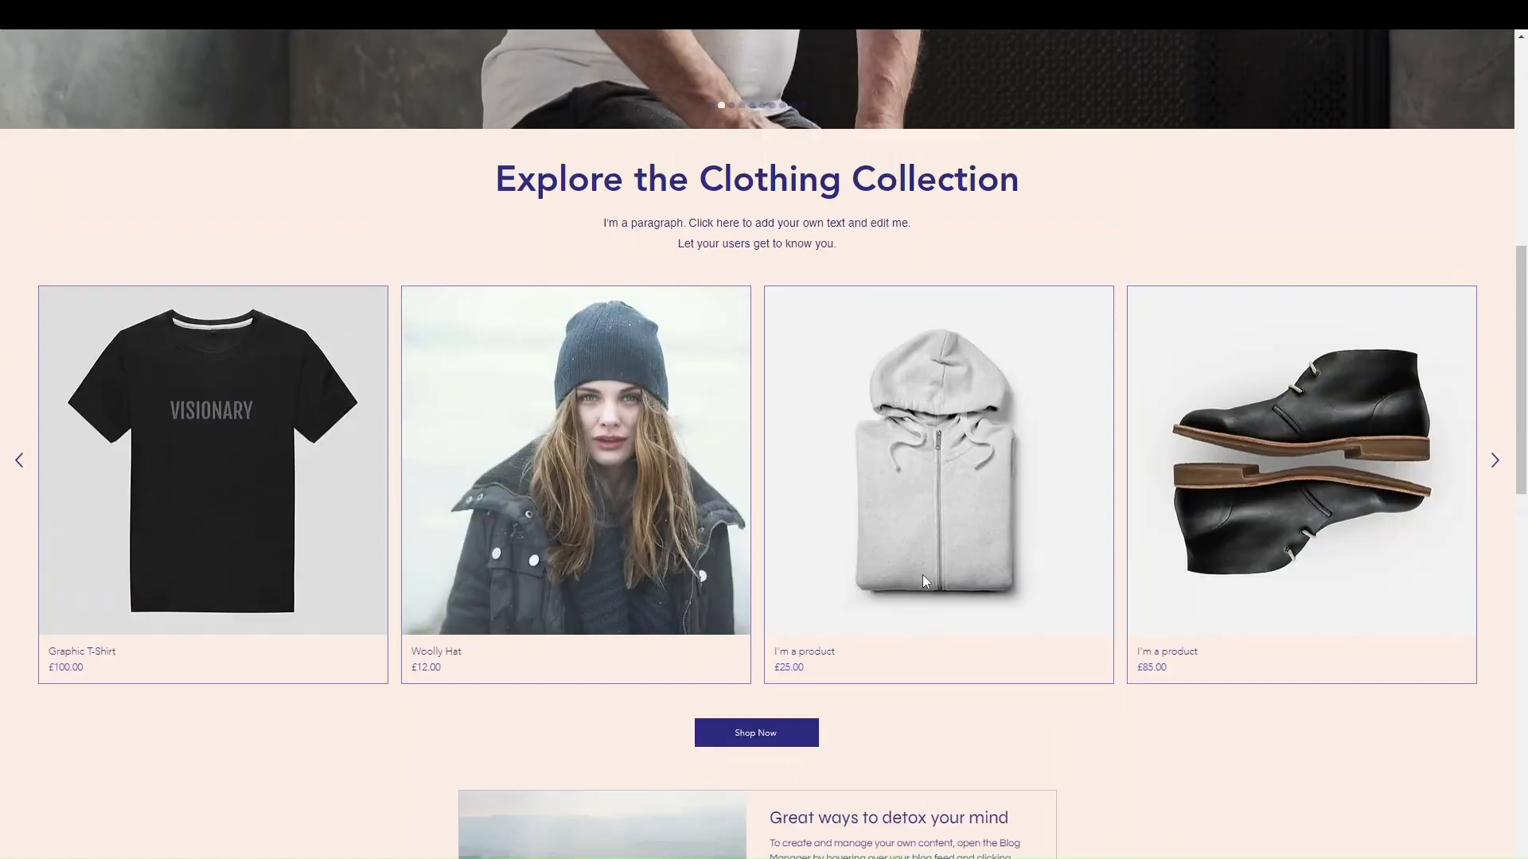
pyautogui.scroll(-1, 923, 575)
pyautogui.scroll(1, 923, 575)
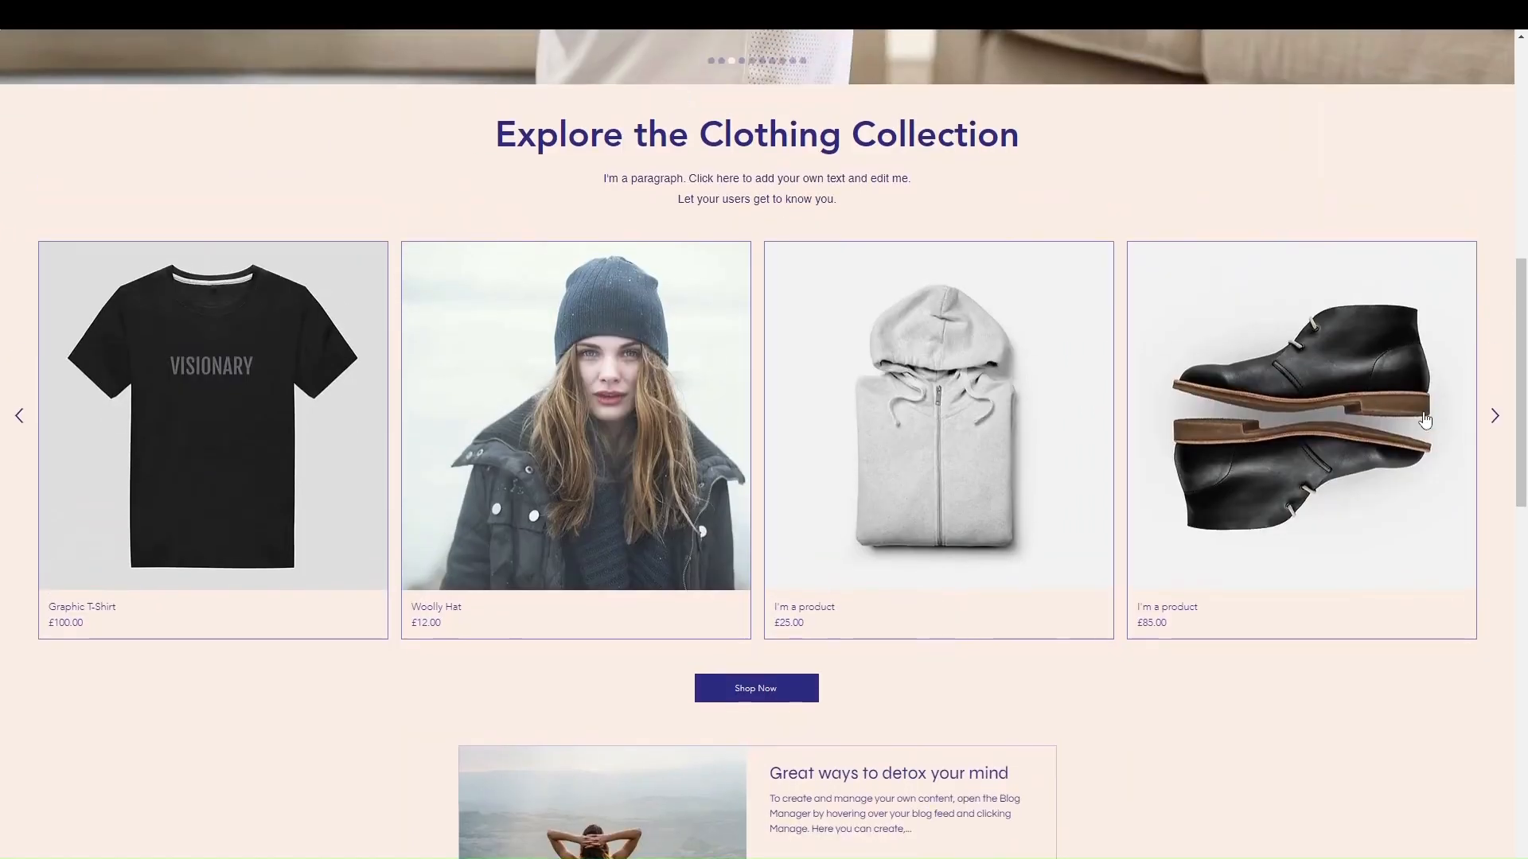
pyautogui.click(1494, 417)
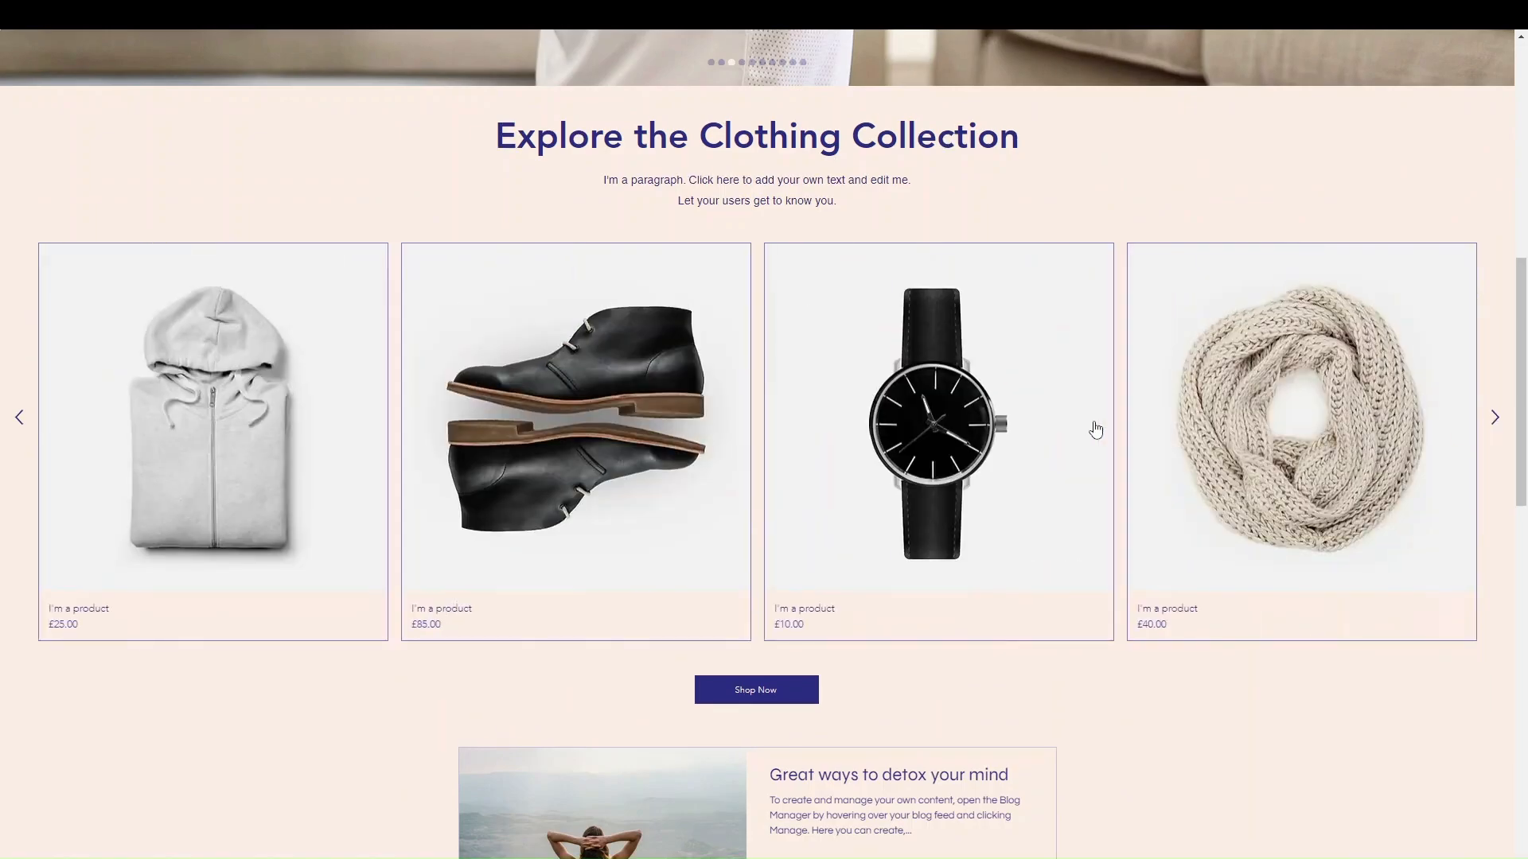
pyautogui.scroll(10, 1091, 426)
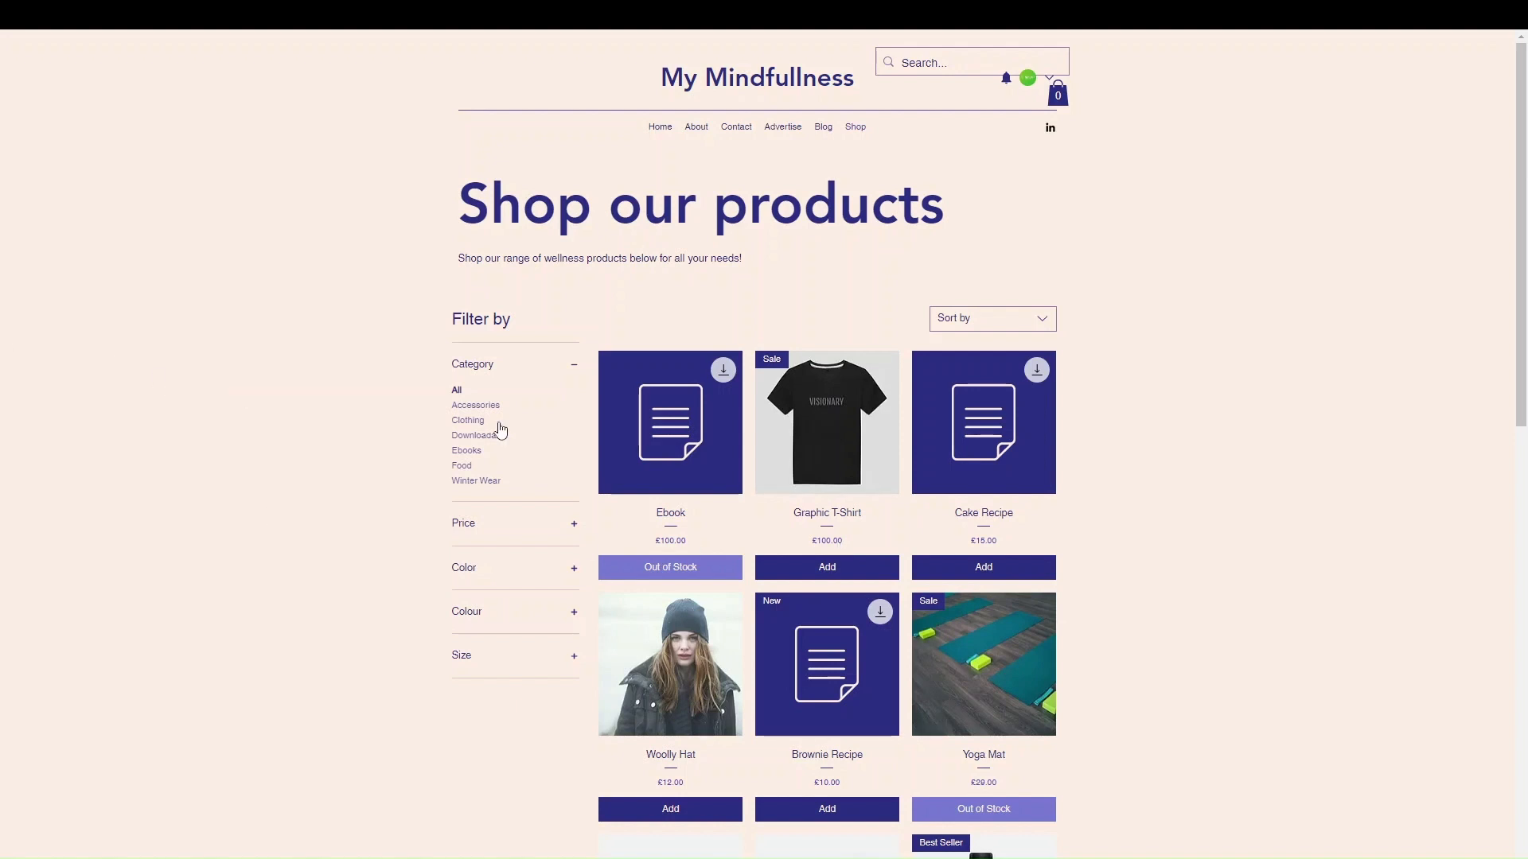
# - Expand and collapse the Color, Colour and Size product filters on the shop page to view their options
pyautogui.click(528, 569)
pyautogui.click(528, 569)
pyautogui.click(513, 622)
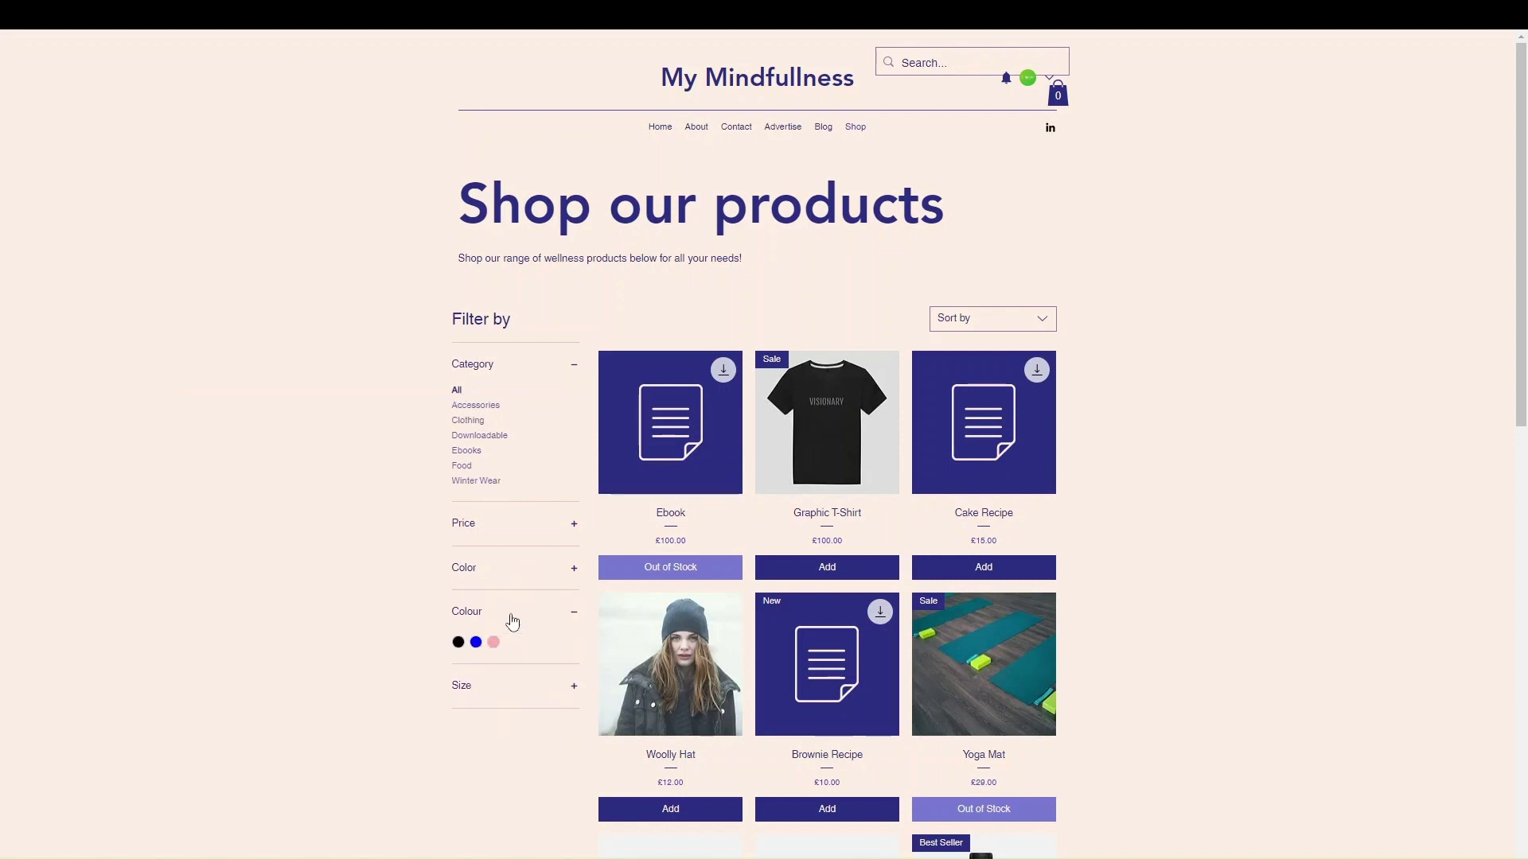
pyautogui.click(513, 621)
pyautogui.click(479, 673)
pyautogui.click(479, 673)
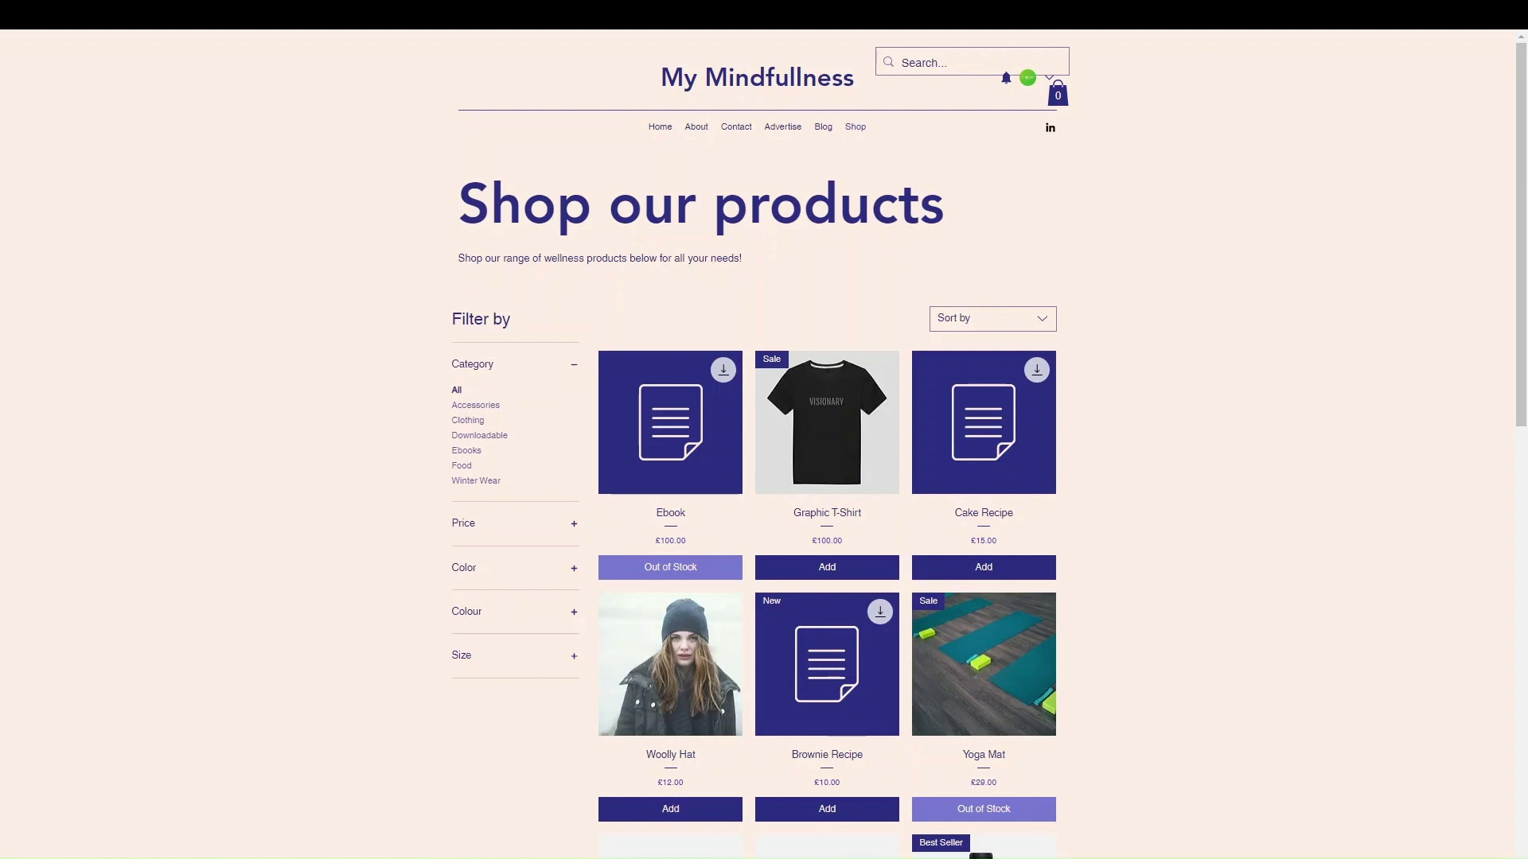
# - Switch to the Wix pricing page and compare the Business and eCommerce plans' prices and features
pyautogui.press('F11')
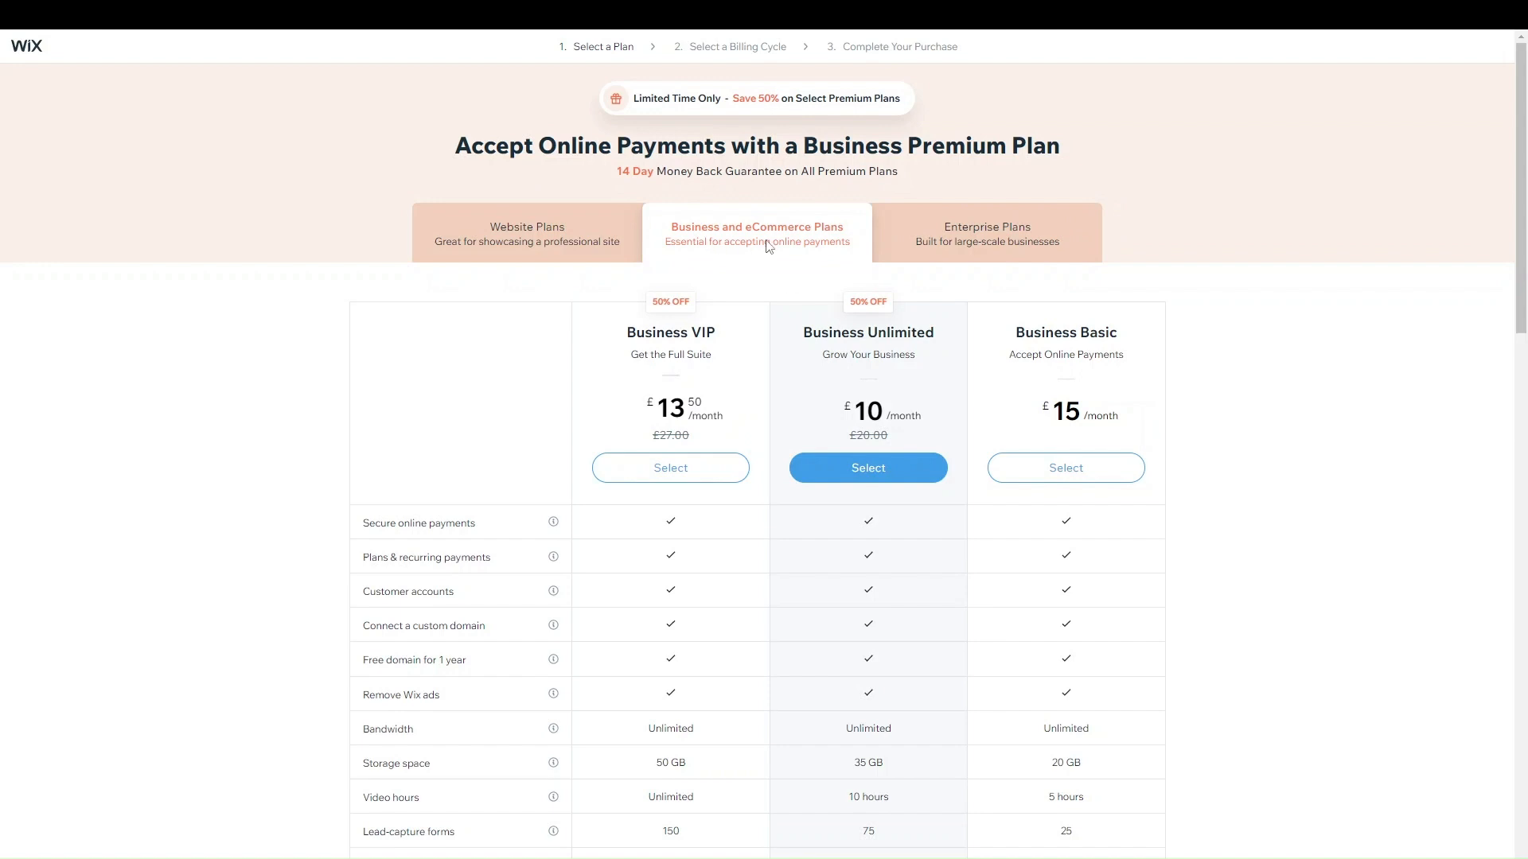
pyautogui.scroll(-1, 782, 350)
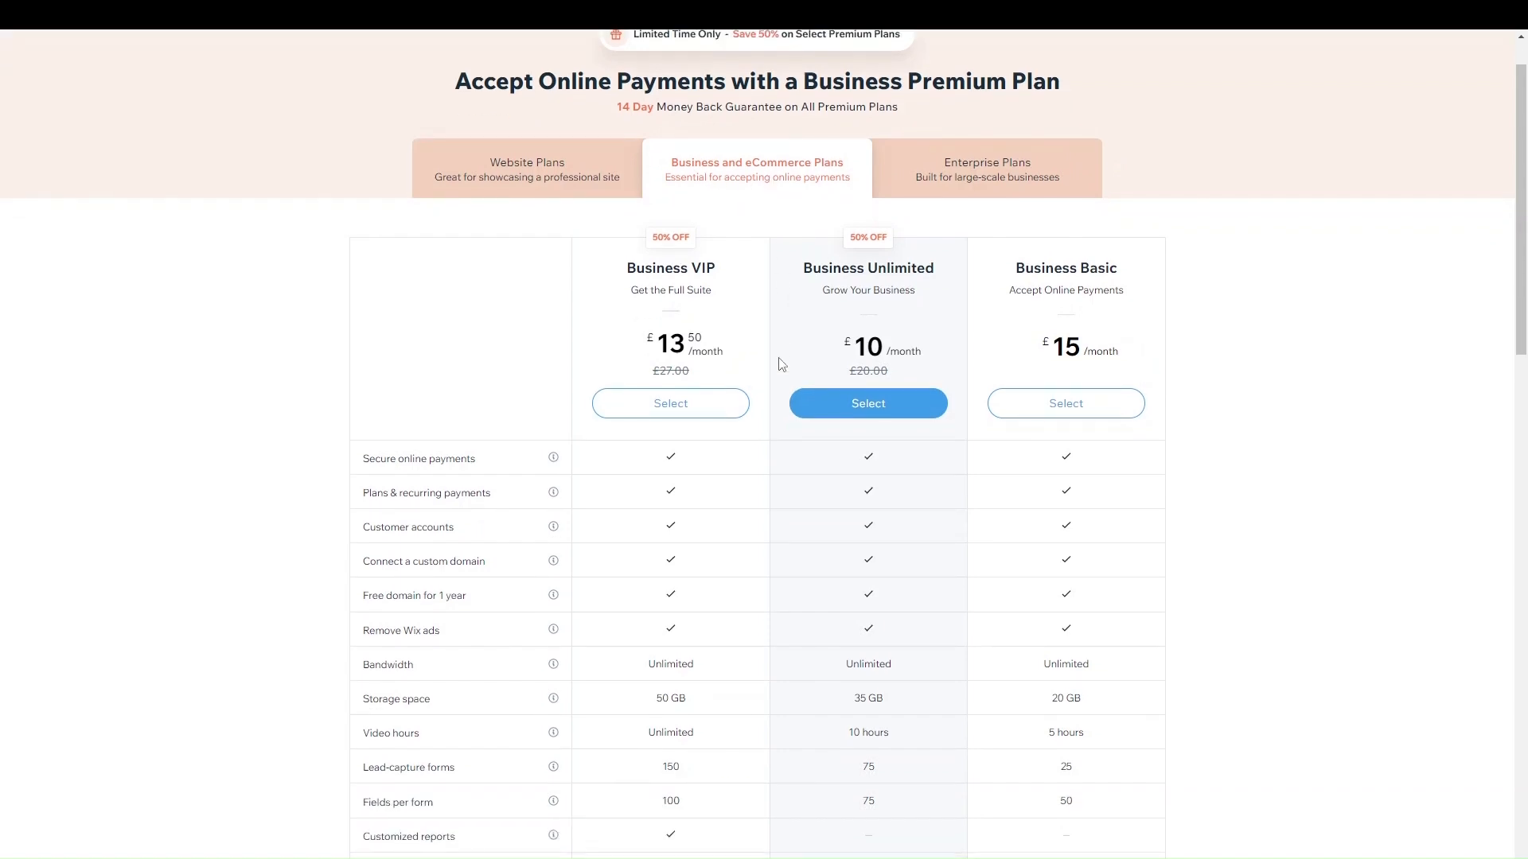
pyautogui.scroll(-1, 782, 365)
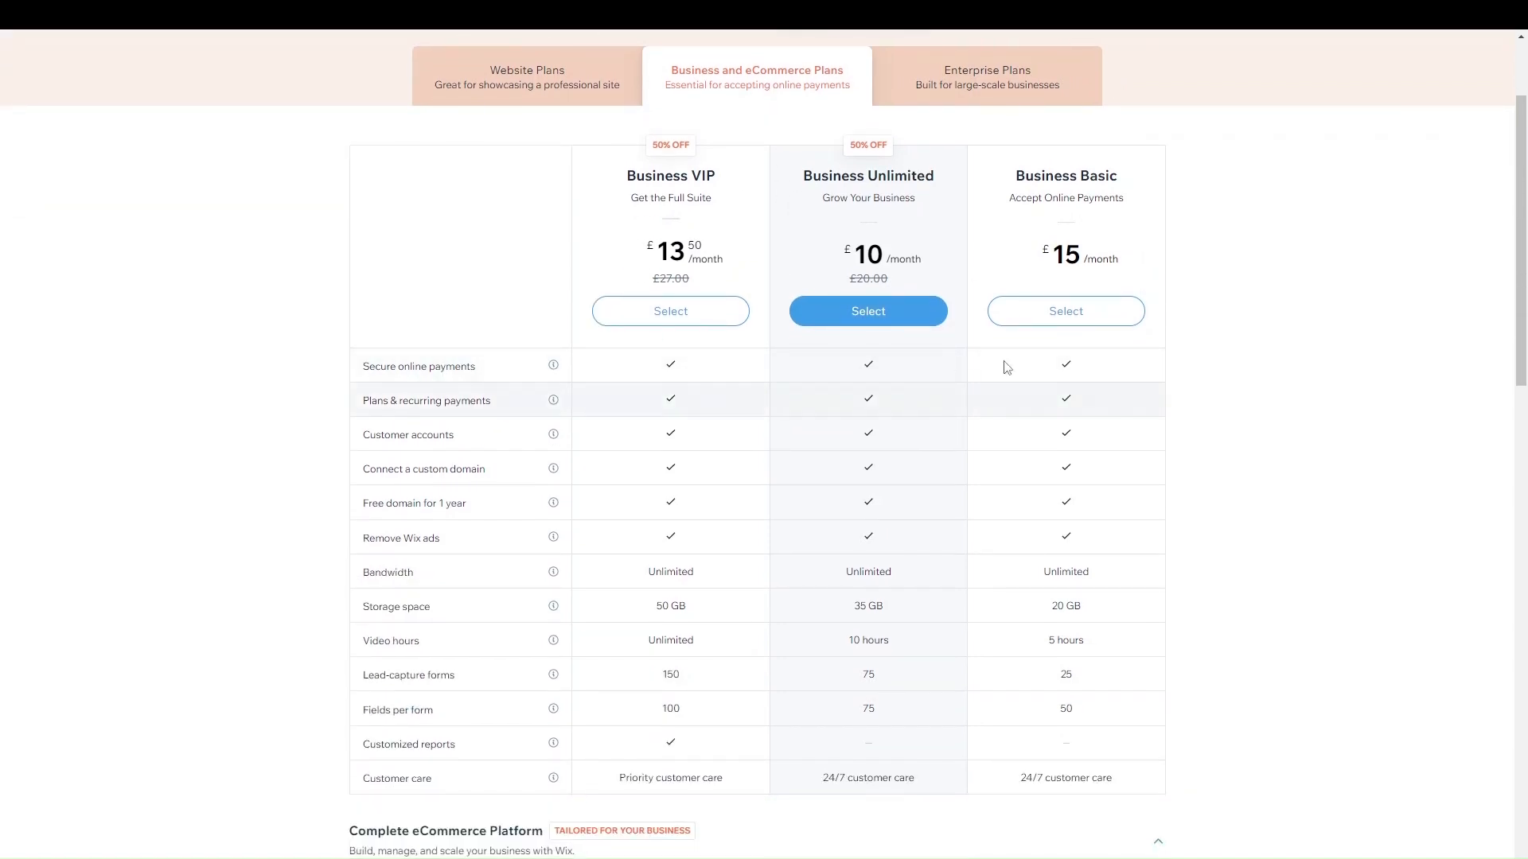
pyautogui.scroll(-1, 837, 505)
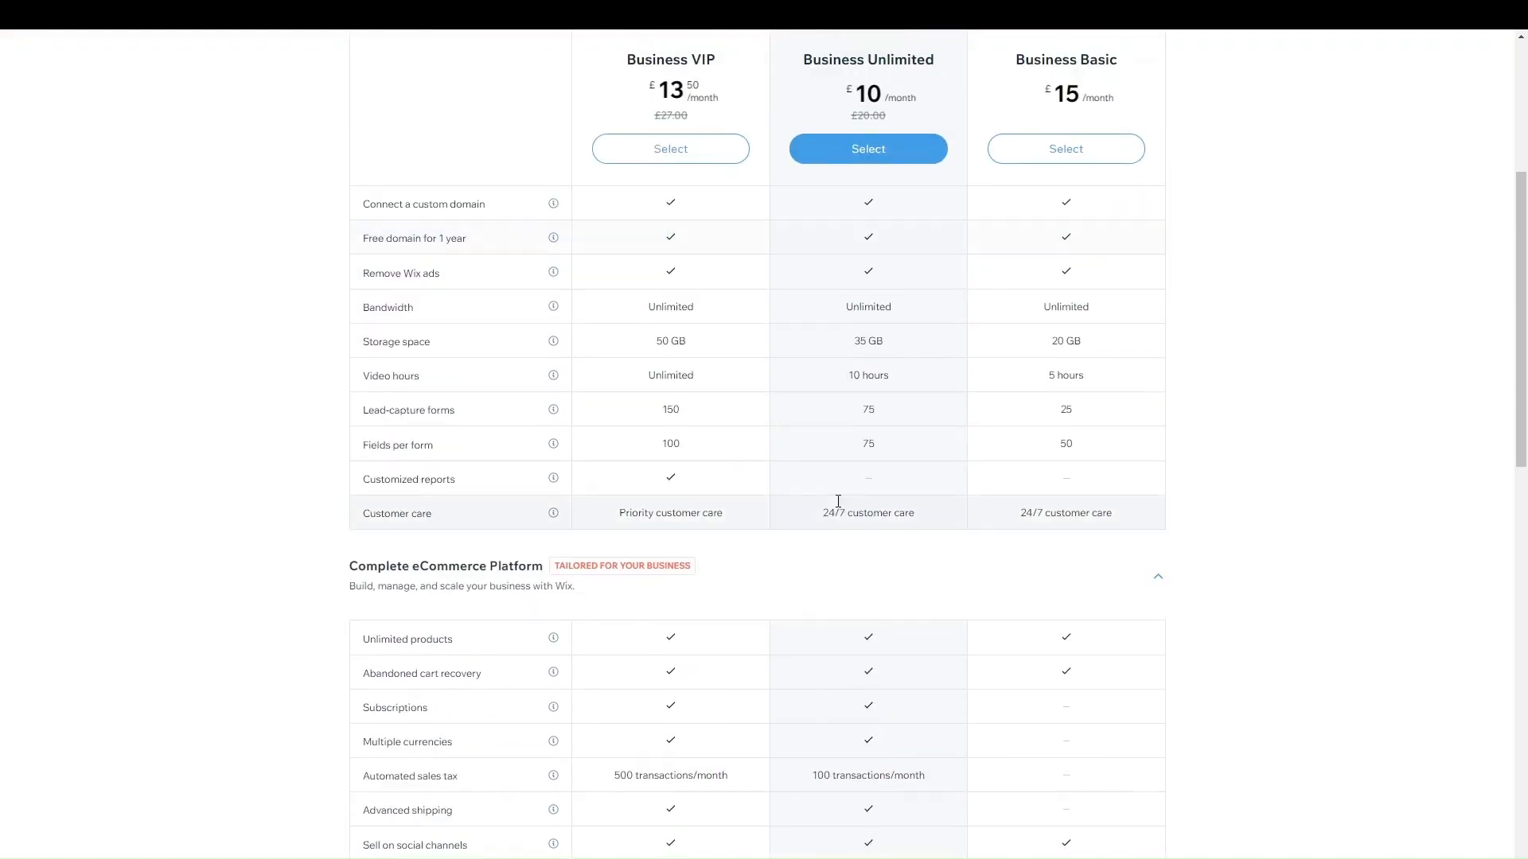
pyautogui.scroll(3, 840, 507)
pyautogui.rightClick(840, 506)
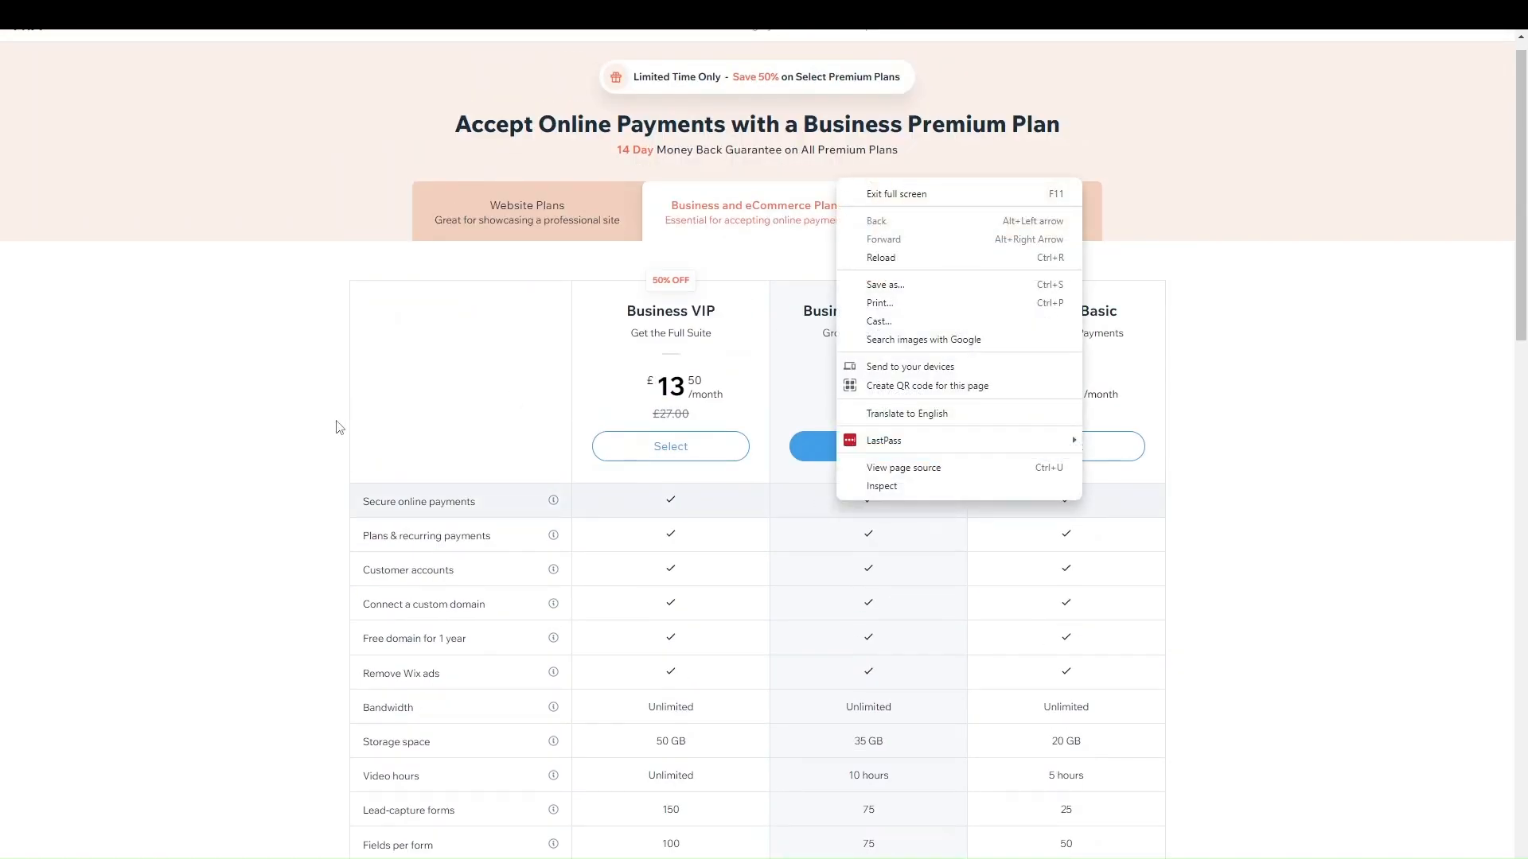
pyautogui.click(293, 421)
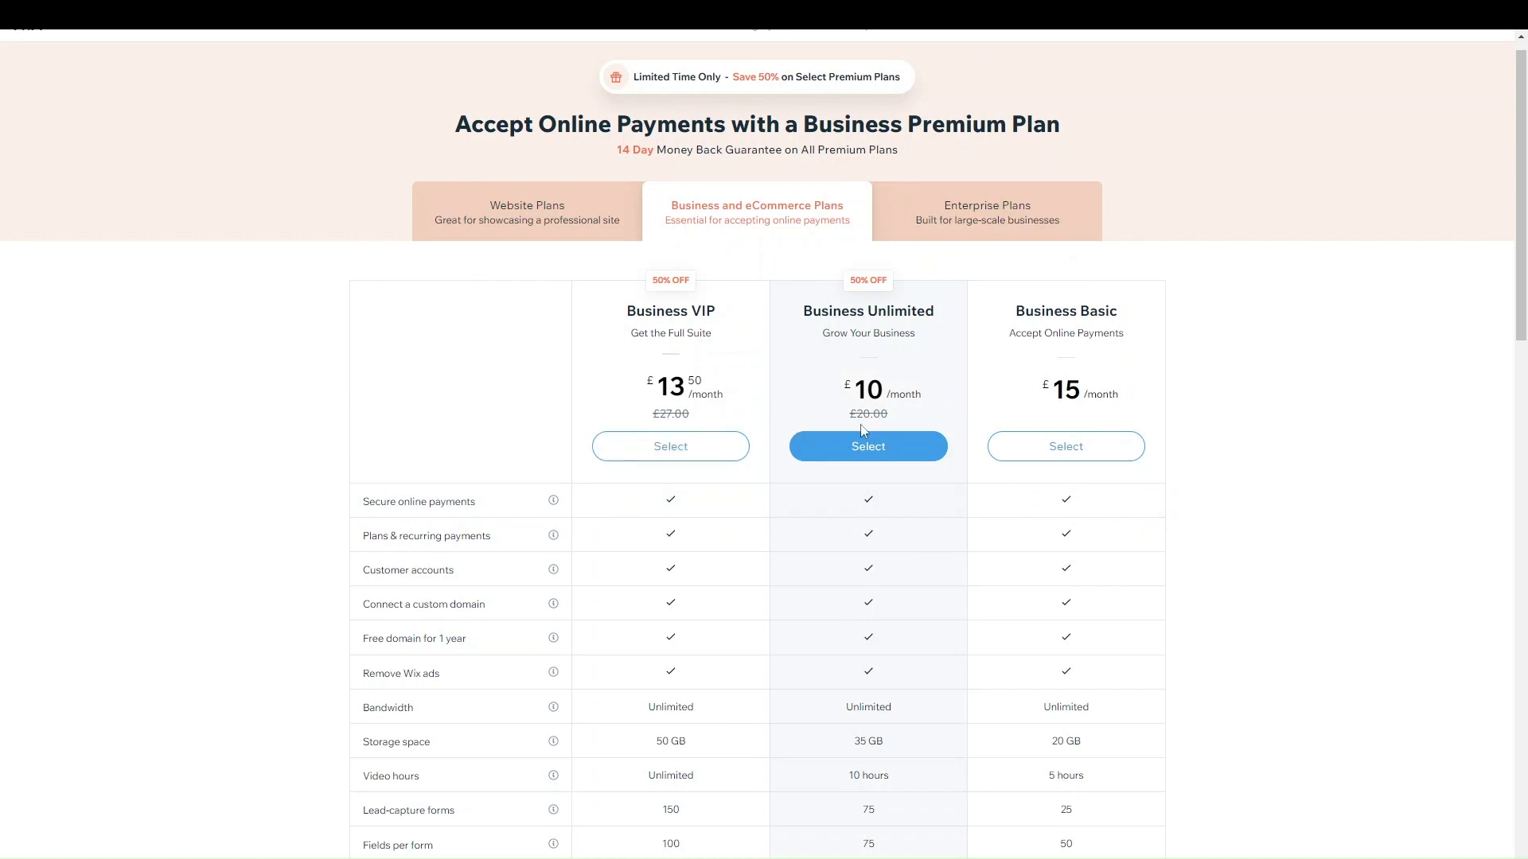
pyautogui.scroll(-10, 1367, 440)
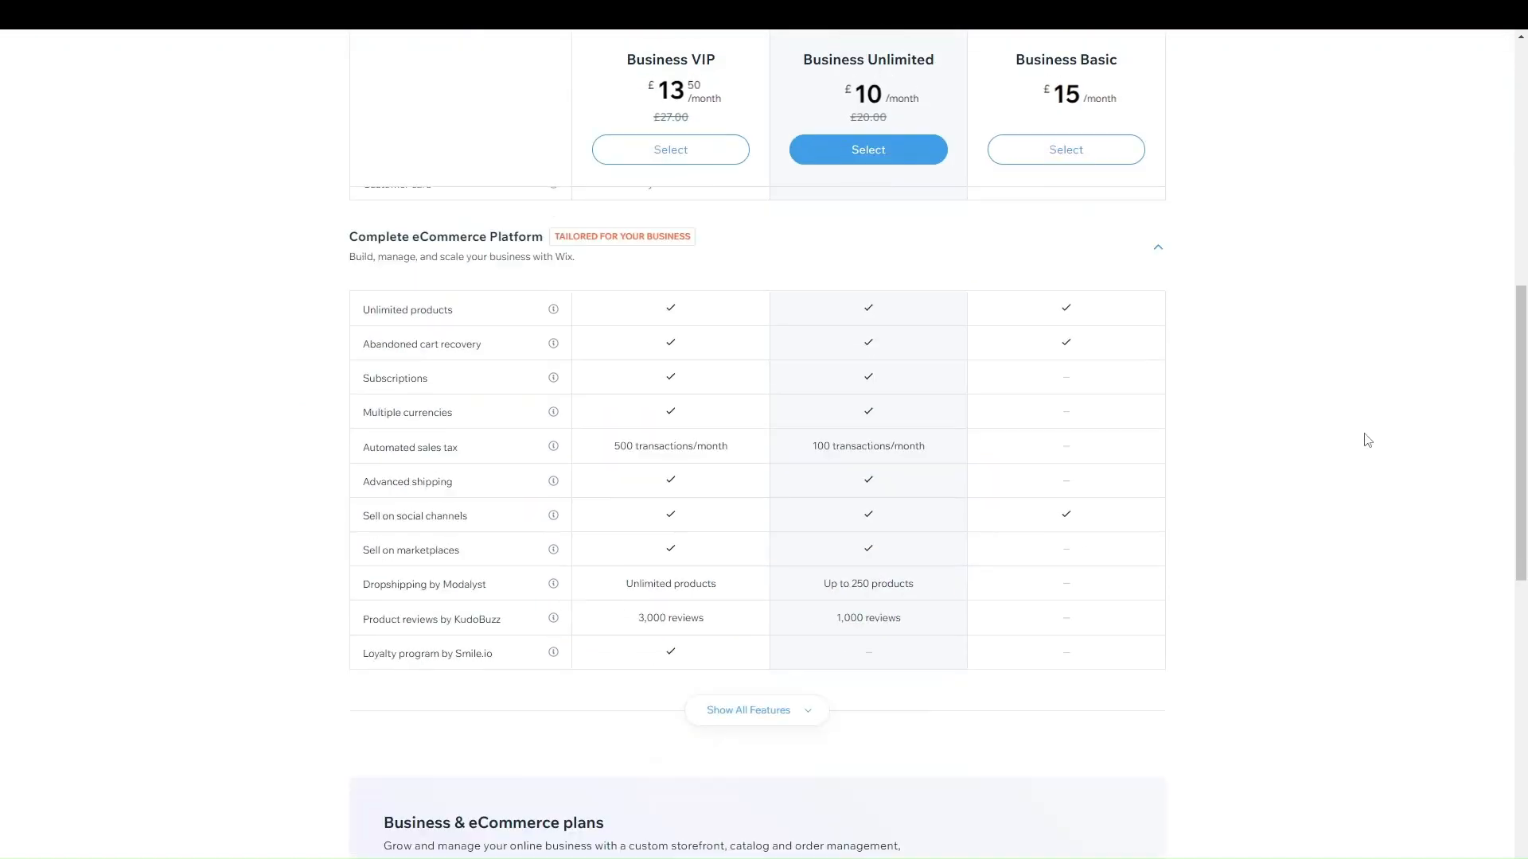
pyautogui.scroll(3, 1367, 440)
pyautogui.scroll(5, 1367, 440)
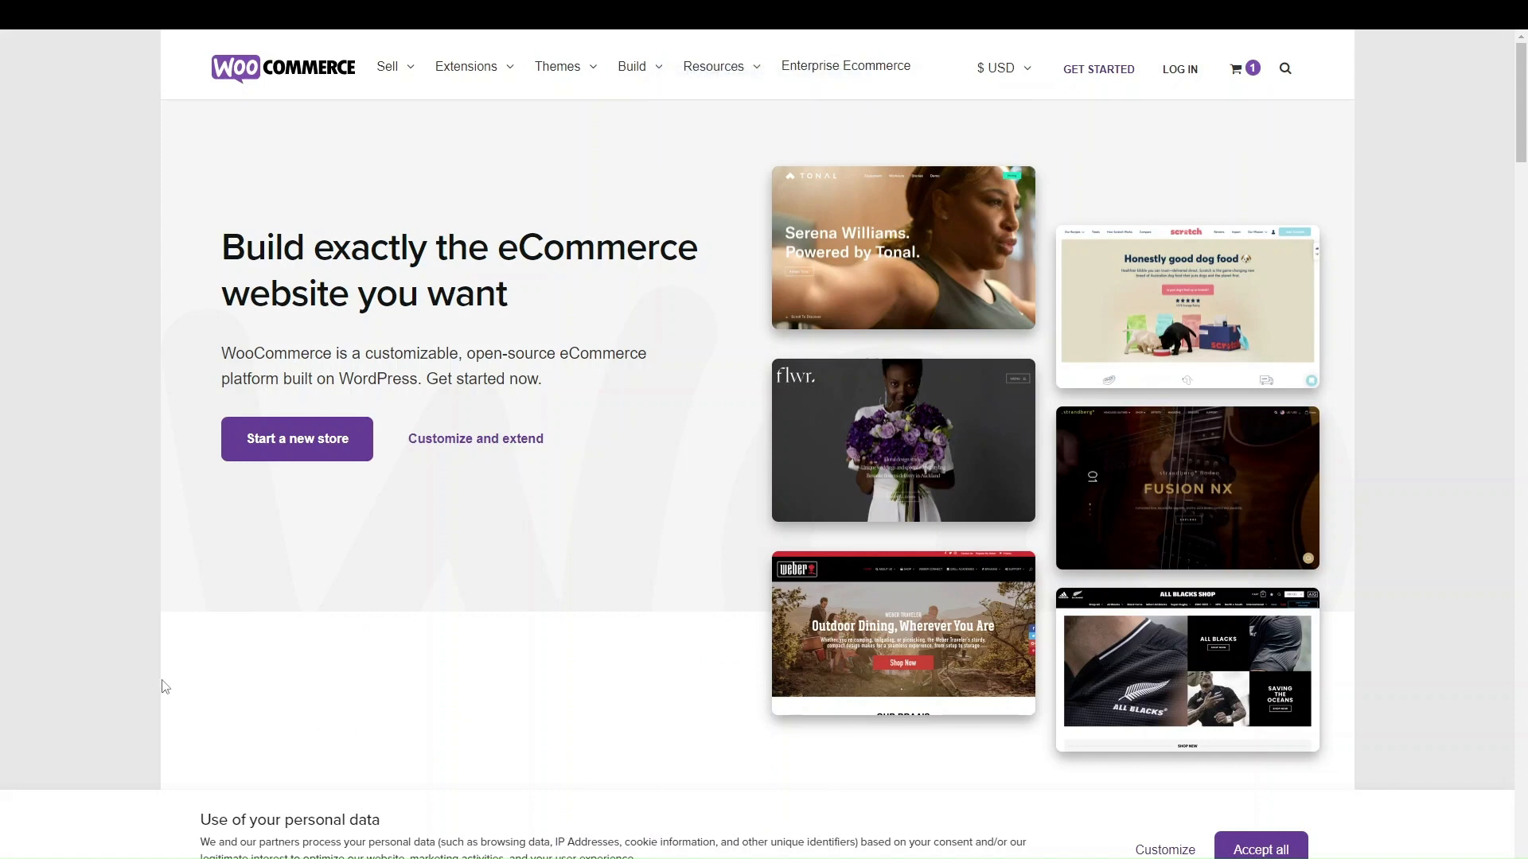
# - Look over the WooCommerce home page, including the options for selling online and building stores for others
pyautogui.scroll(-6, 390, 549)
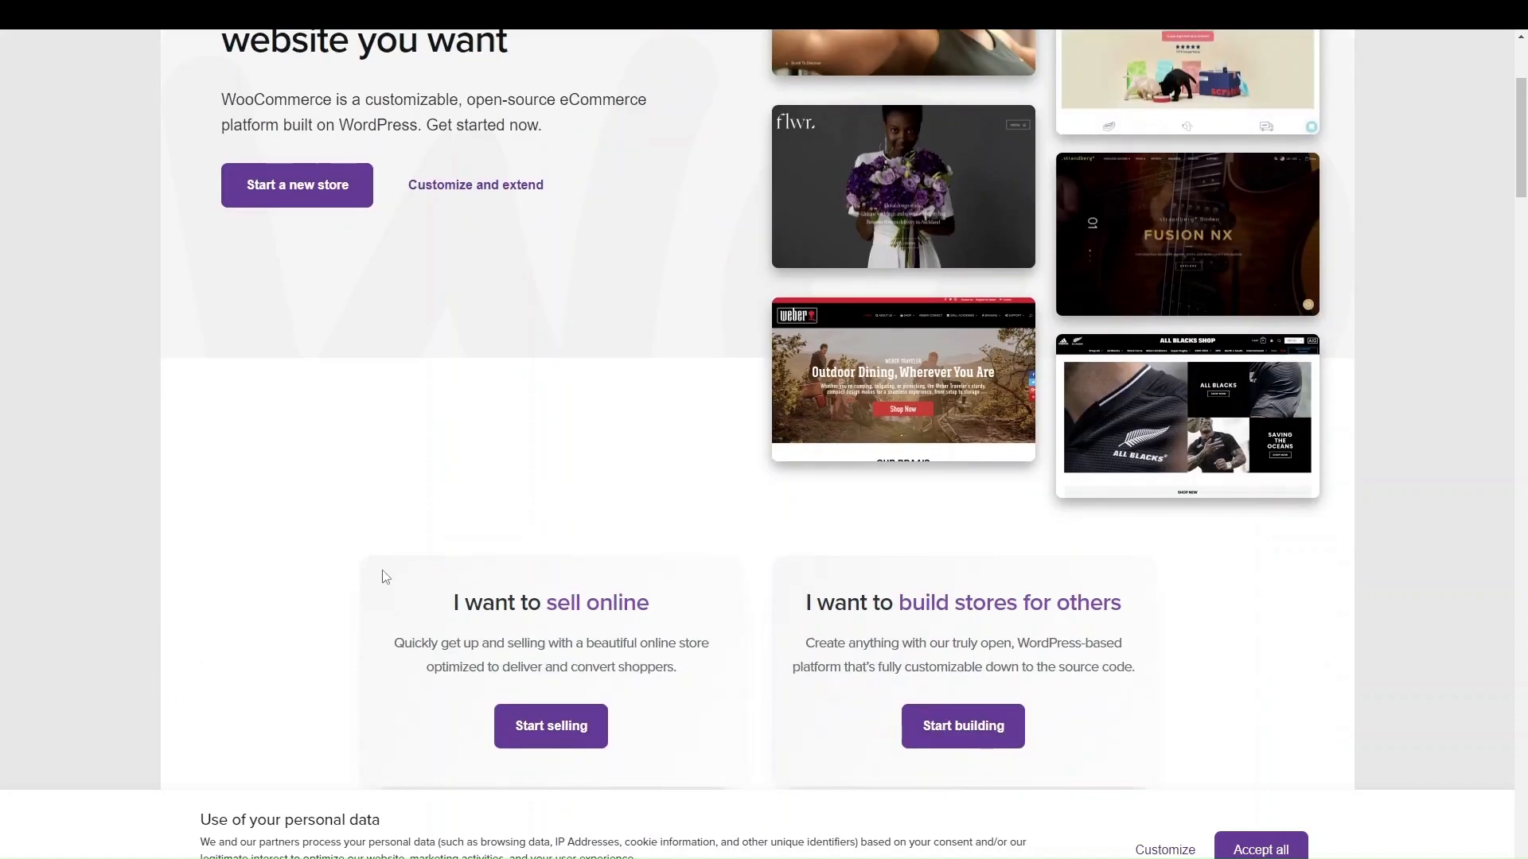
pyautogui.scroll(6, 384, 576)
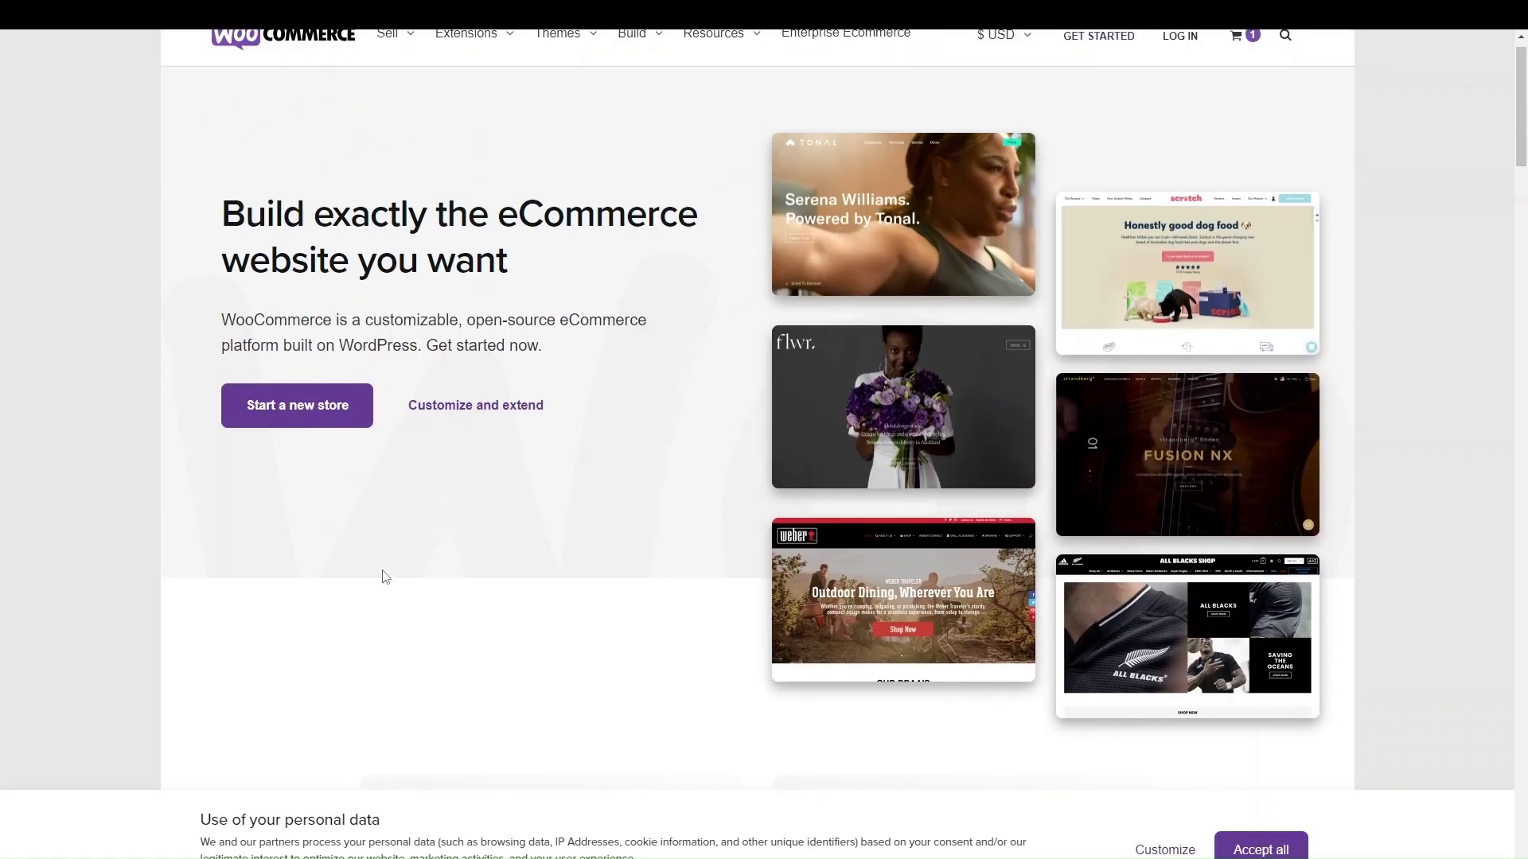
pyautogui.scroll(-4, 384, 577)
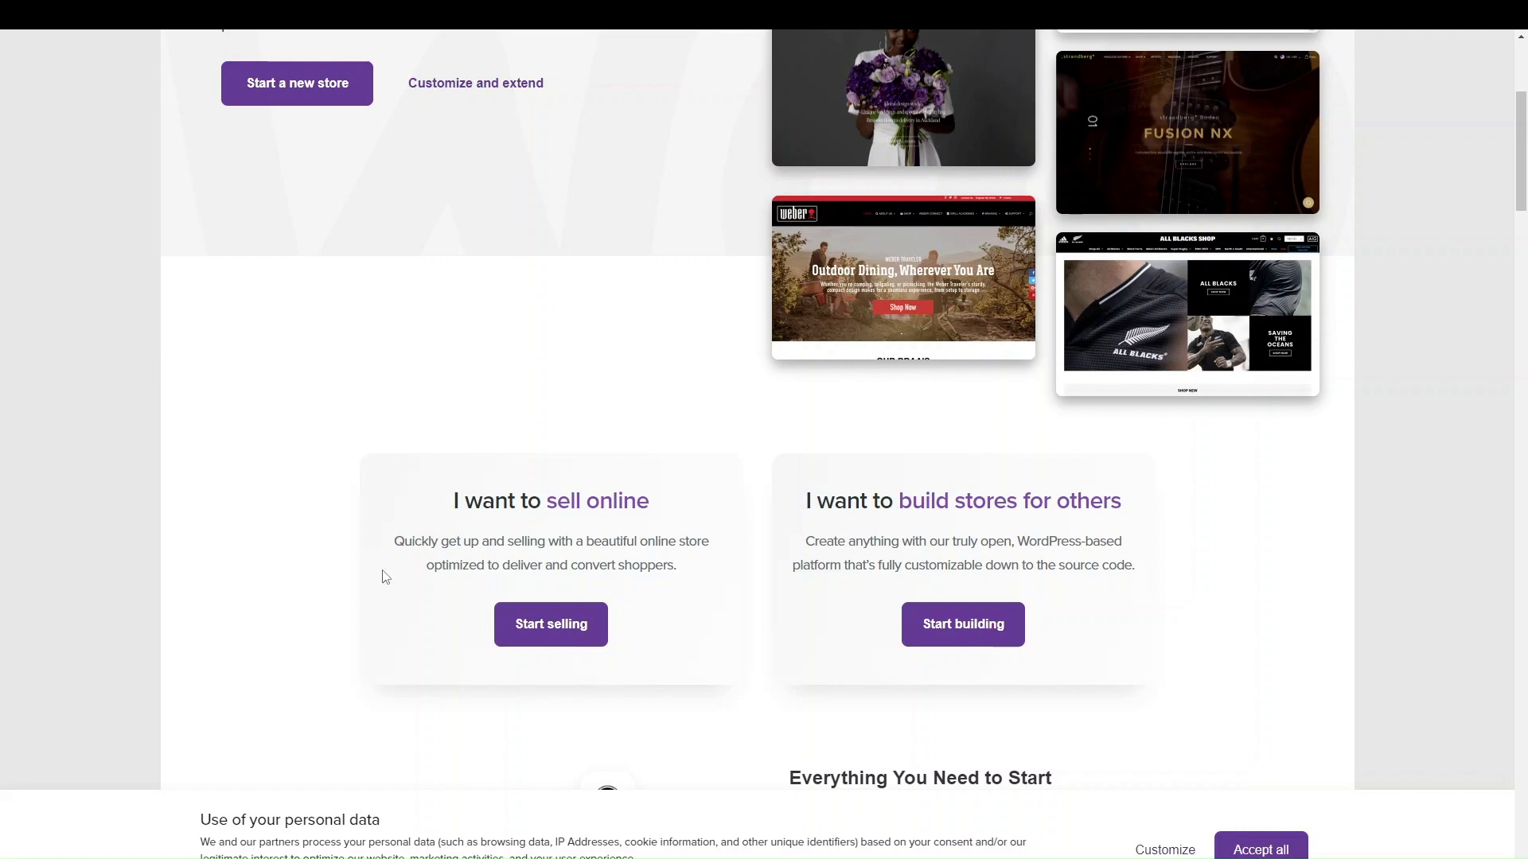
pyautogui.scroll(5, 383, 576)
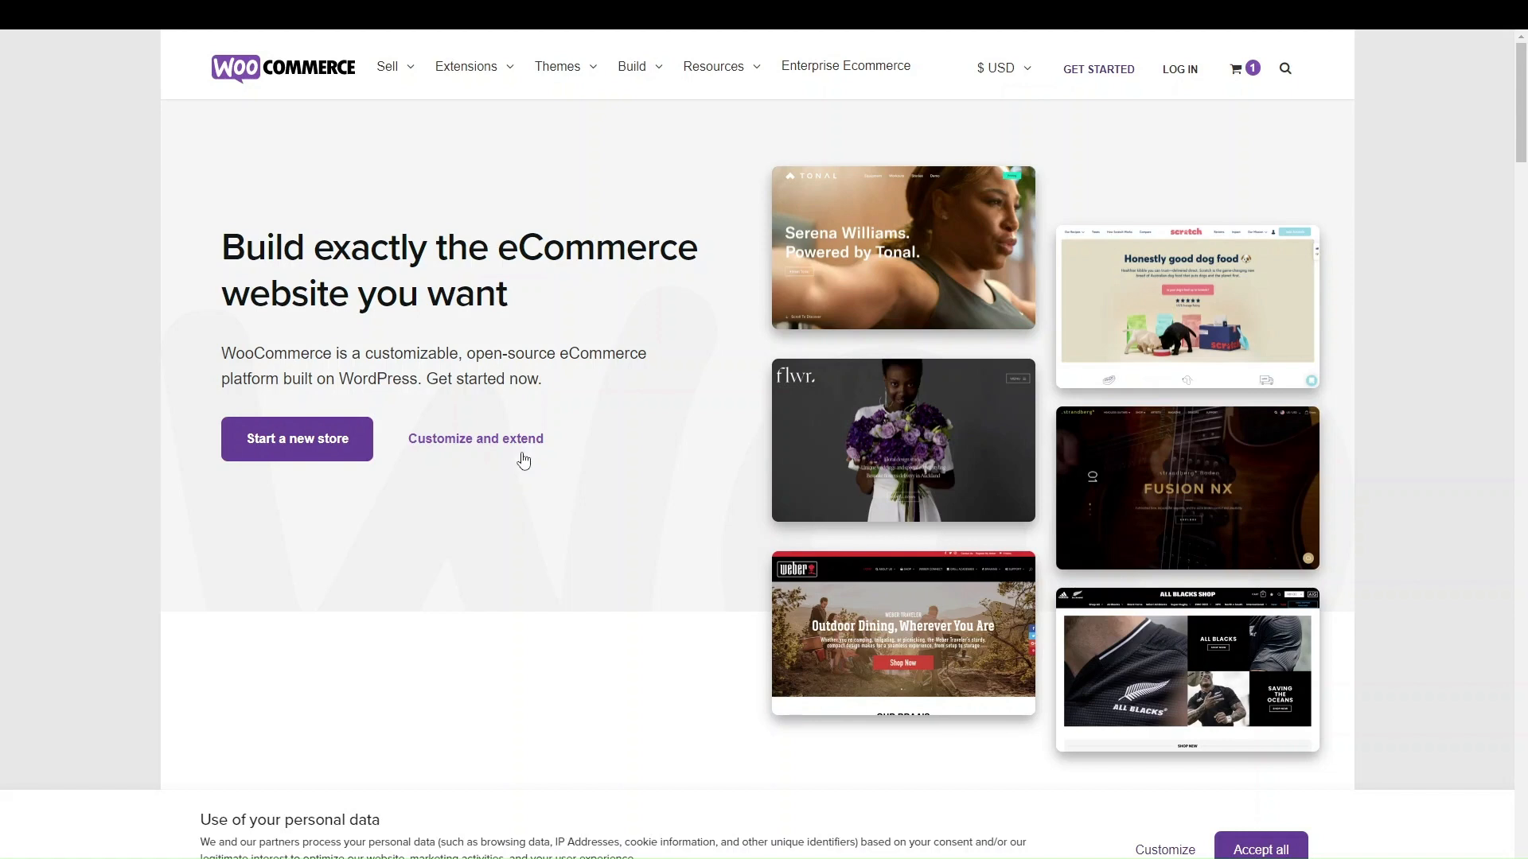
pyautogui.scroll(-7, 440, 566)
pyautogui.scroll(6, 443, 564)
pyautogui.scroll(1, 447, 563)
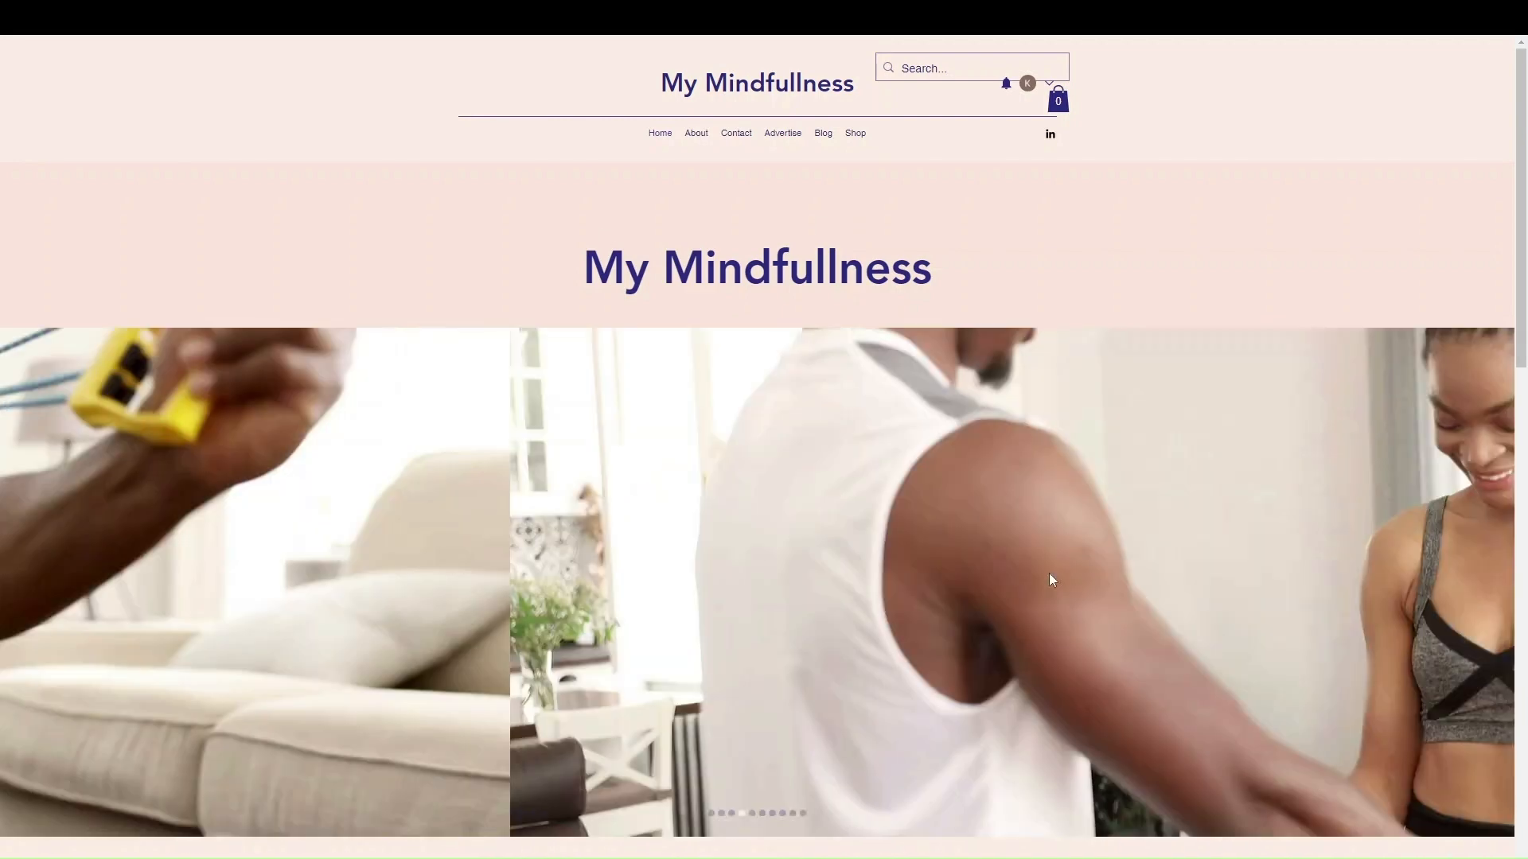
# - Review the My Mindfullness home page from its header and image slideshow through the blog posts to the contact section
pyautogui.scroll(-4, 1050, 577)
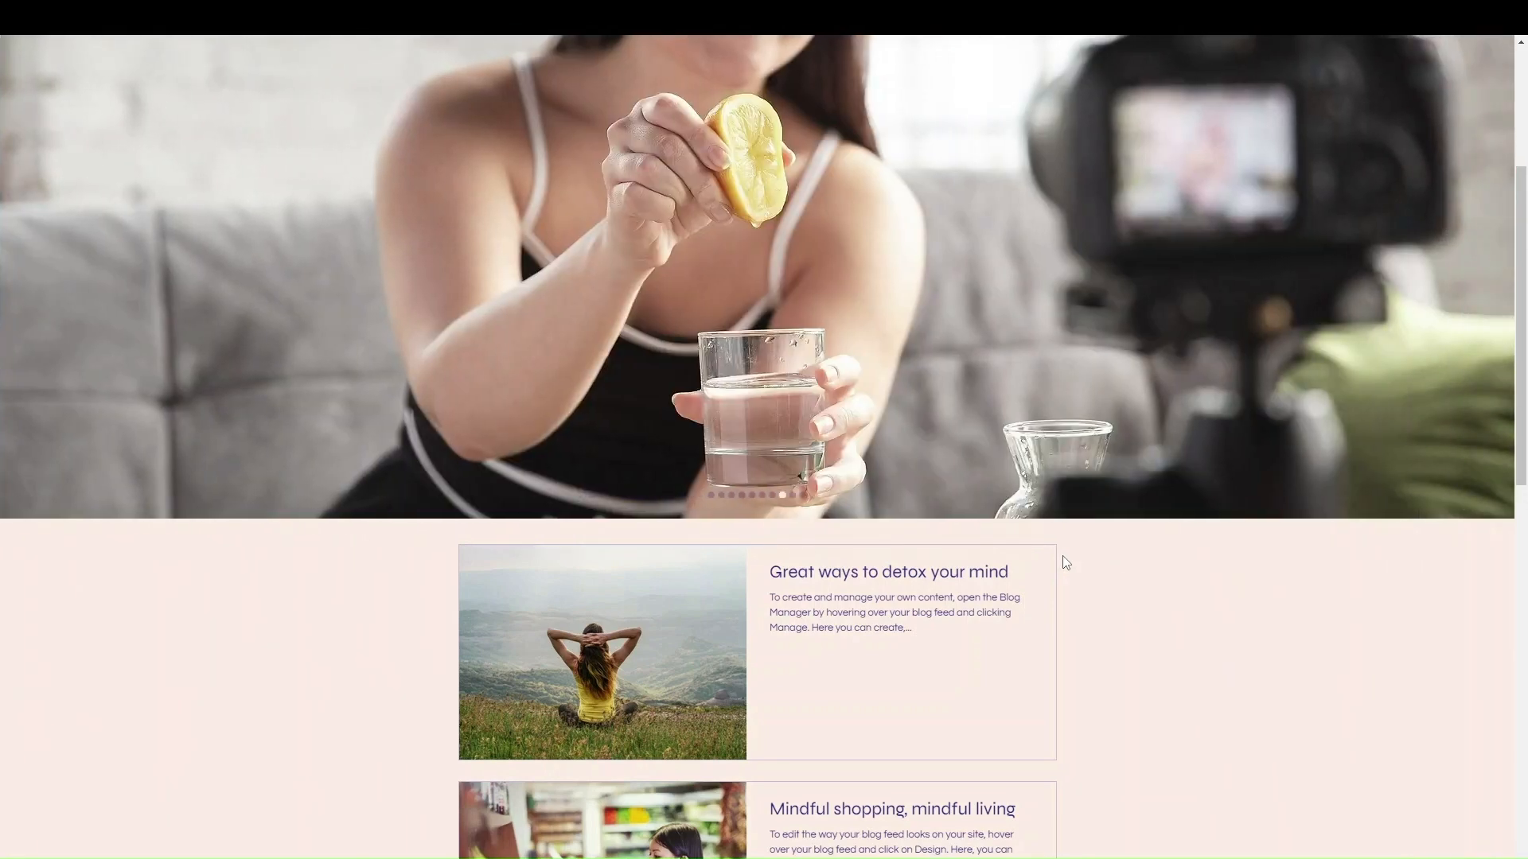
pyautogui.scroll(4, 1330, 536)
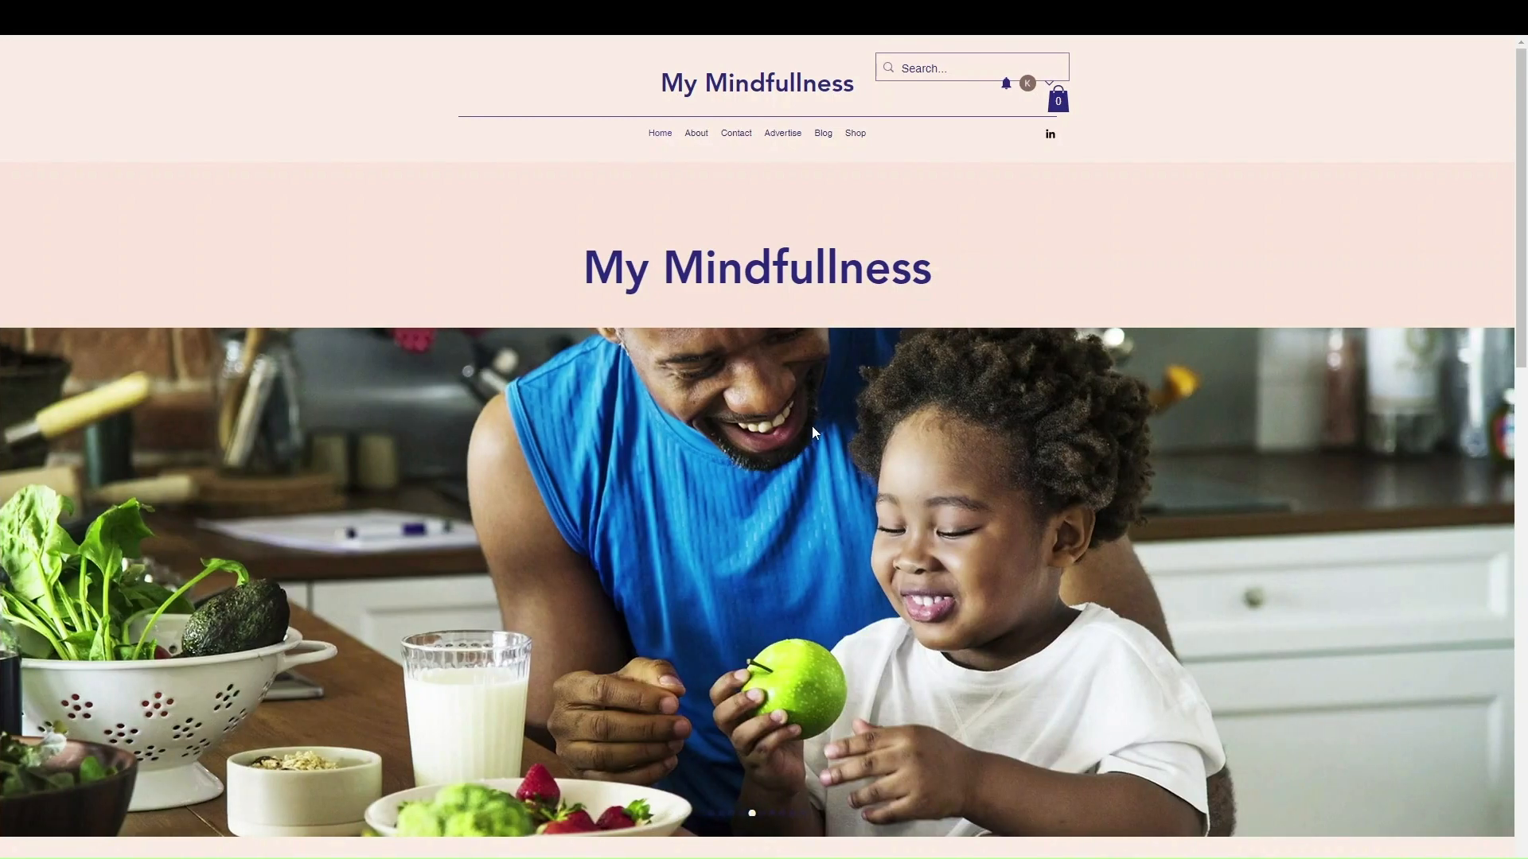
pyautogui.scroll(-5, 812, 427)
pyautogui.scroll(-2, 834, 445)
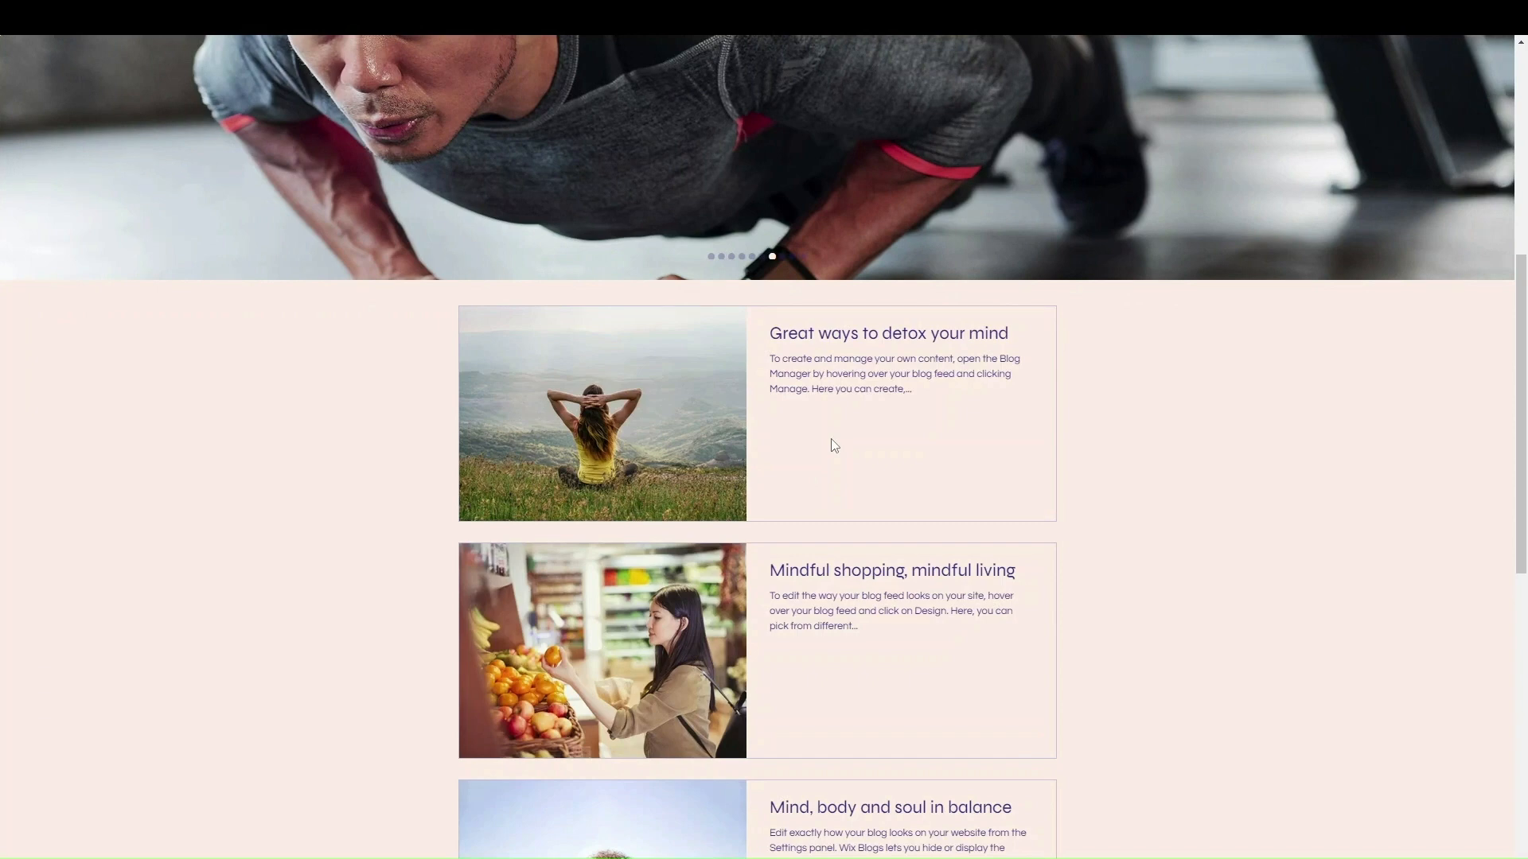
pyautogui.scroll(-5, 1144, 549)
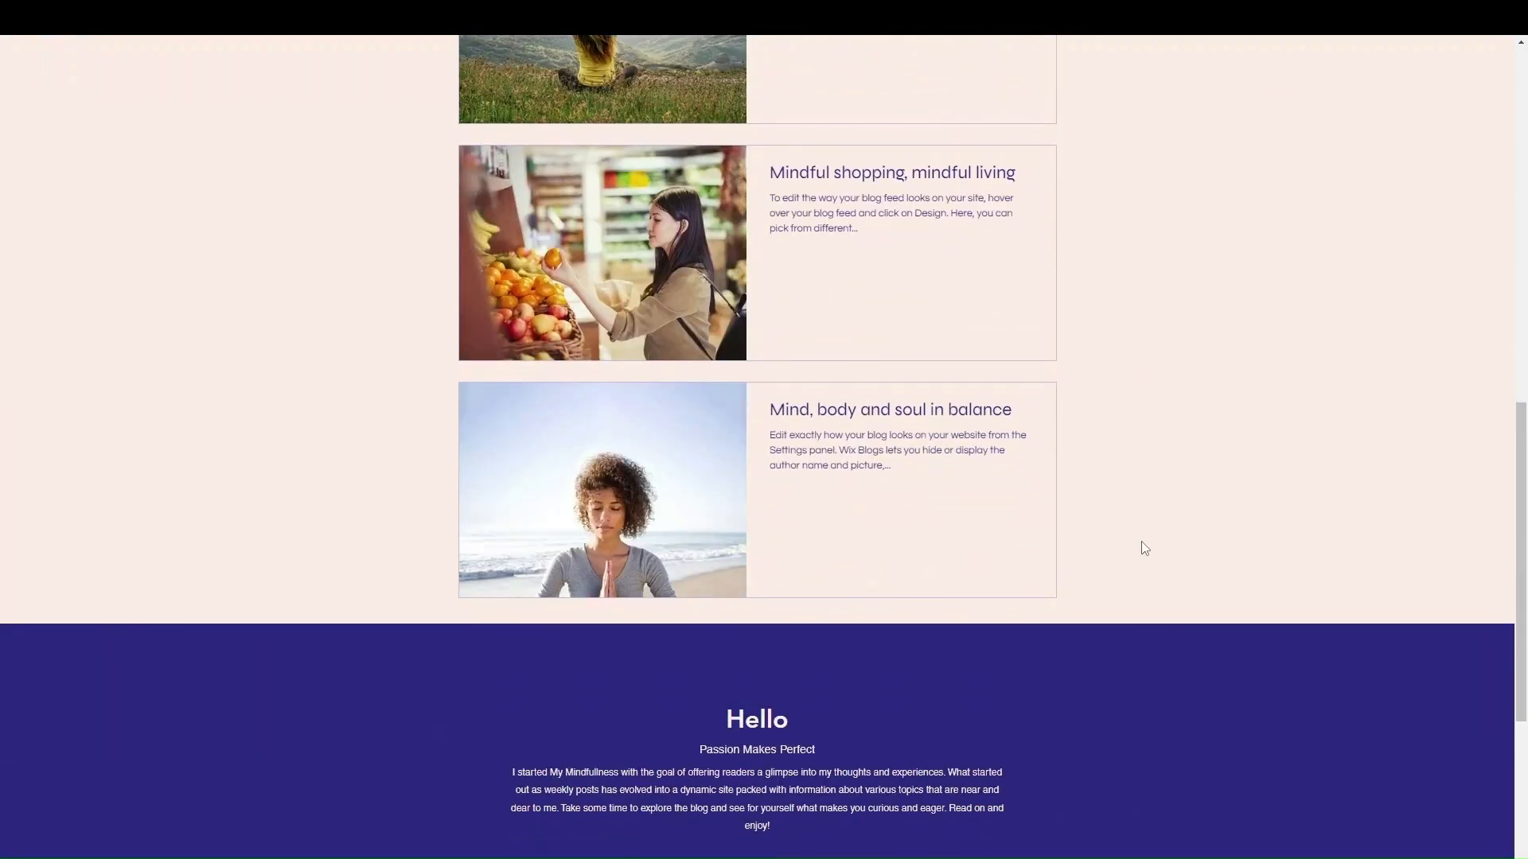
pyautogui.scroll(-4, 1143, 548)
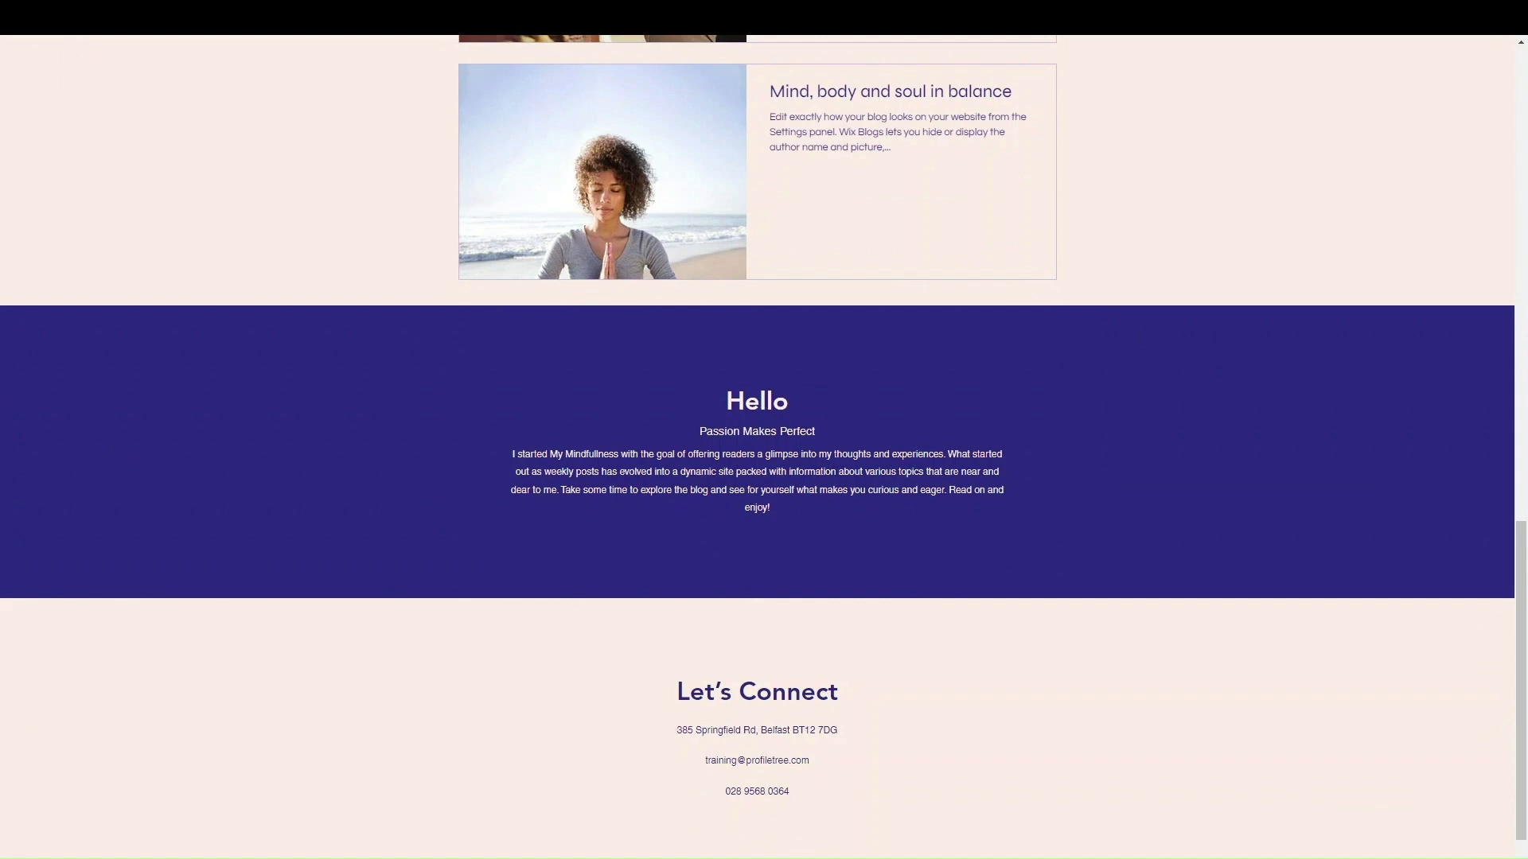
pyautogui.scroll(15, 713, 510)
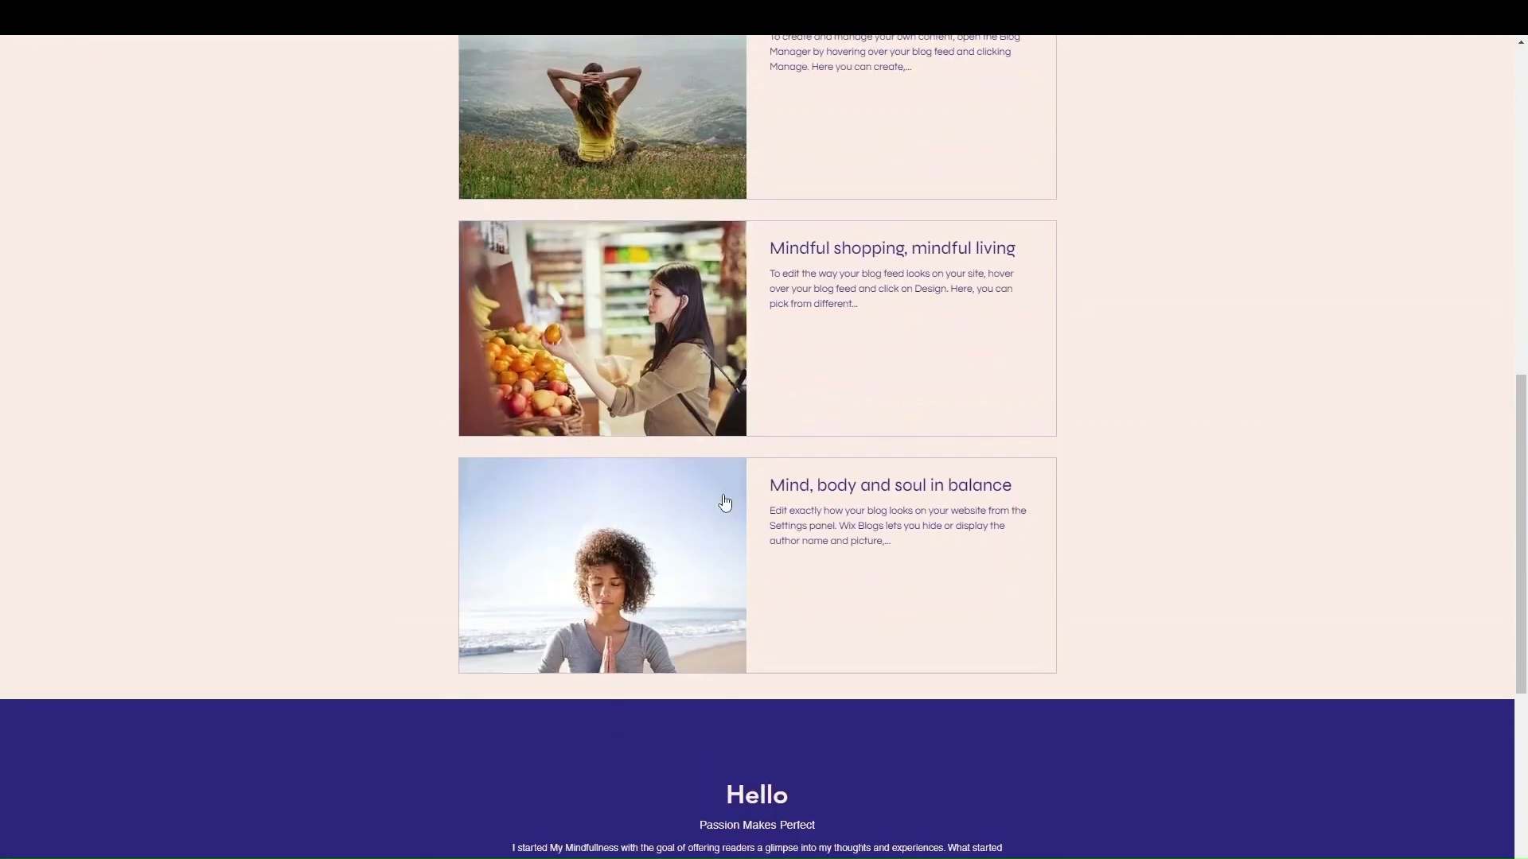
# - Browse the Wix App Market's recommended and business apps, and view the Wix Stores app's details from the site editor
pyautogui.scroll(1, 724, 501)
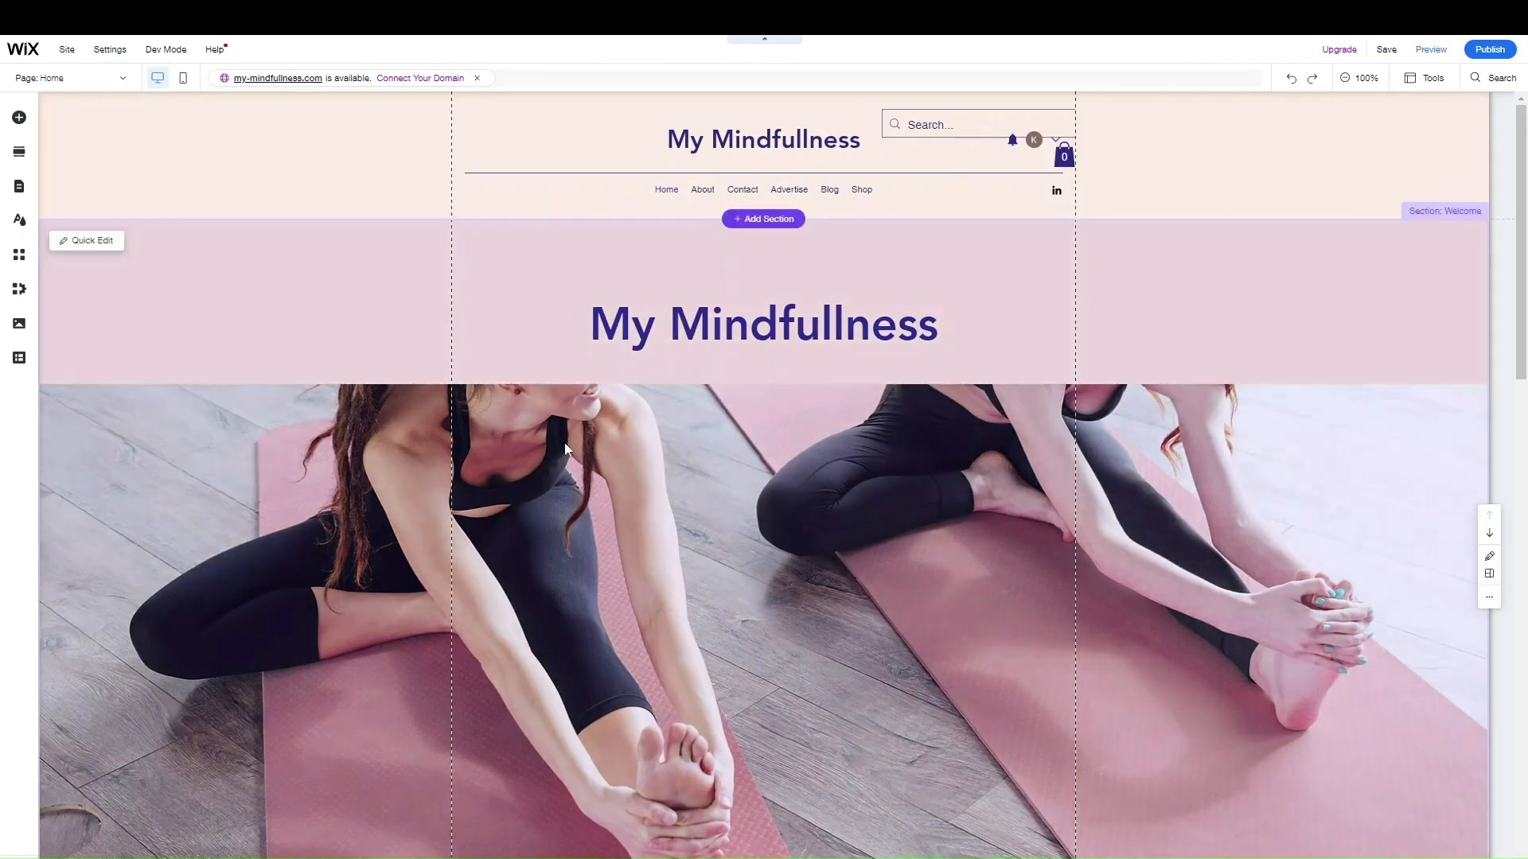
pyautogui.scroll(-5, 681, 381)
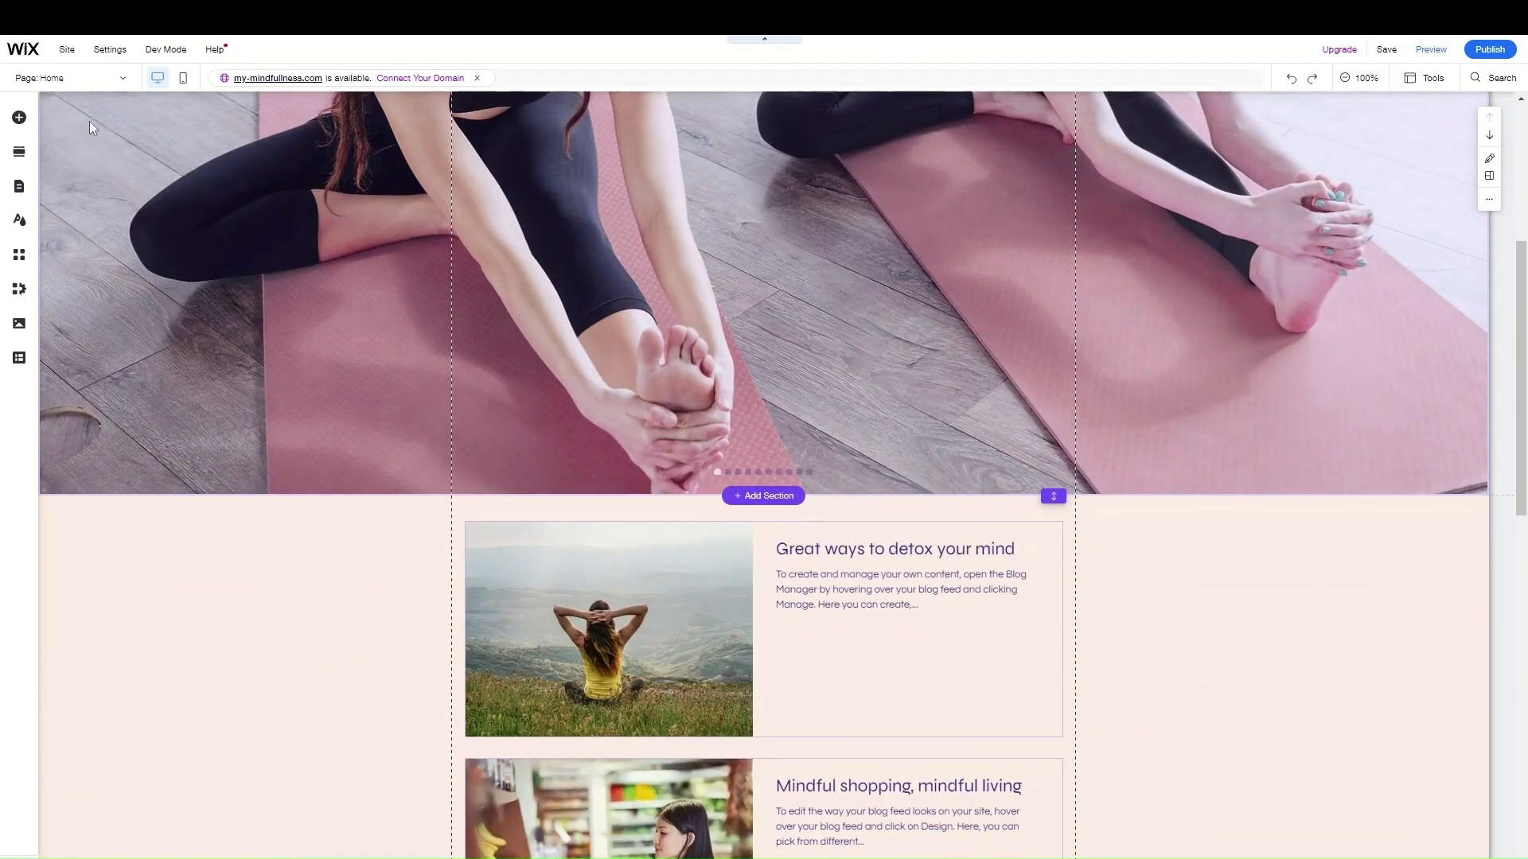
pyautogui.click(22, 258)
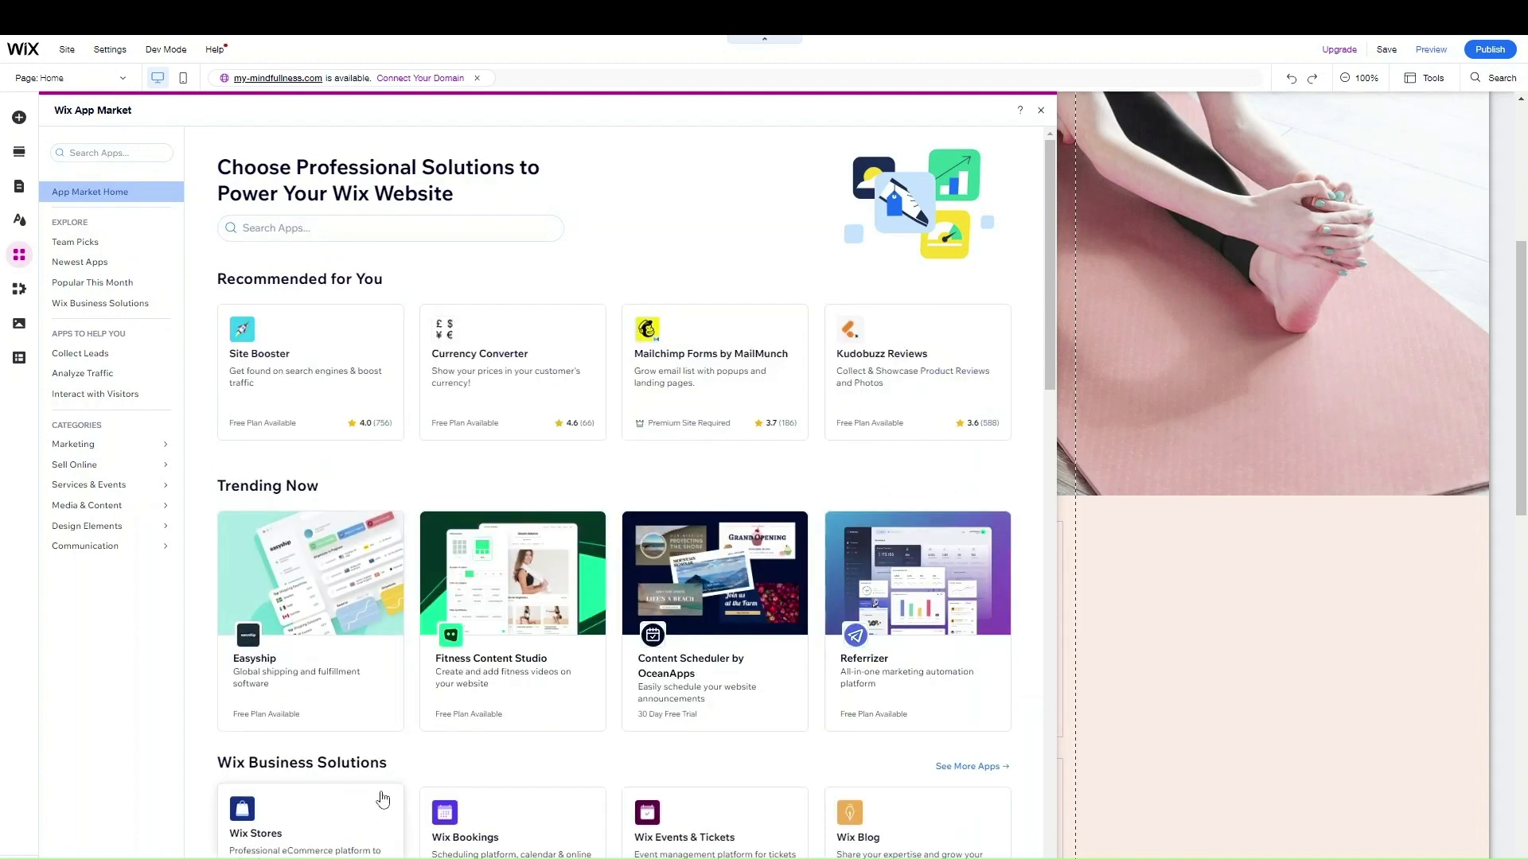
pyautogui.scroll(-2, 382, 805)
pyautogui.scroll(2, 370, 609)
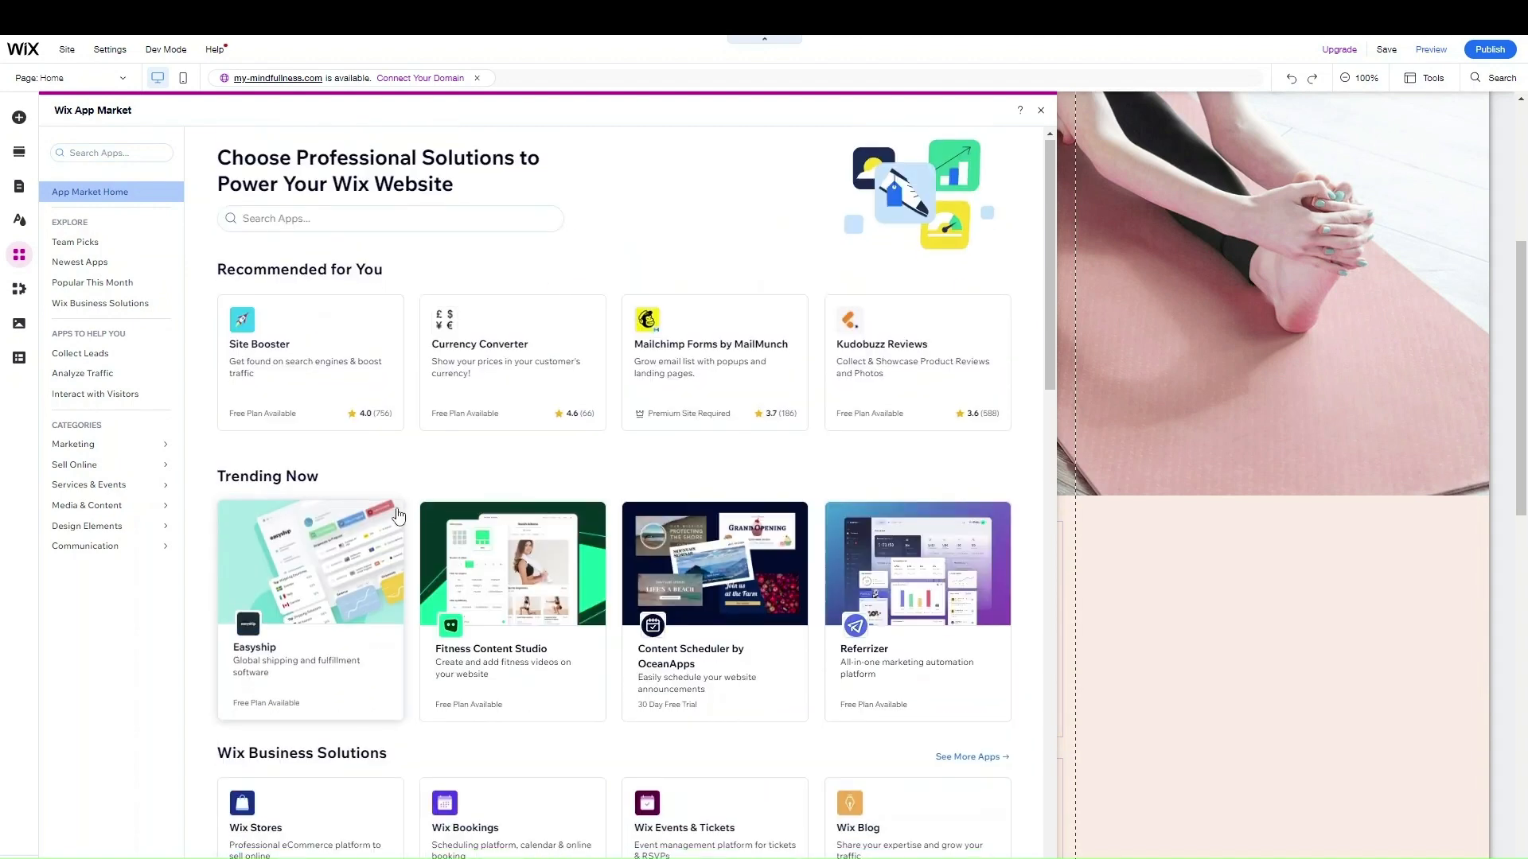
pyautogui.click(306, 227)
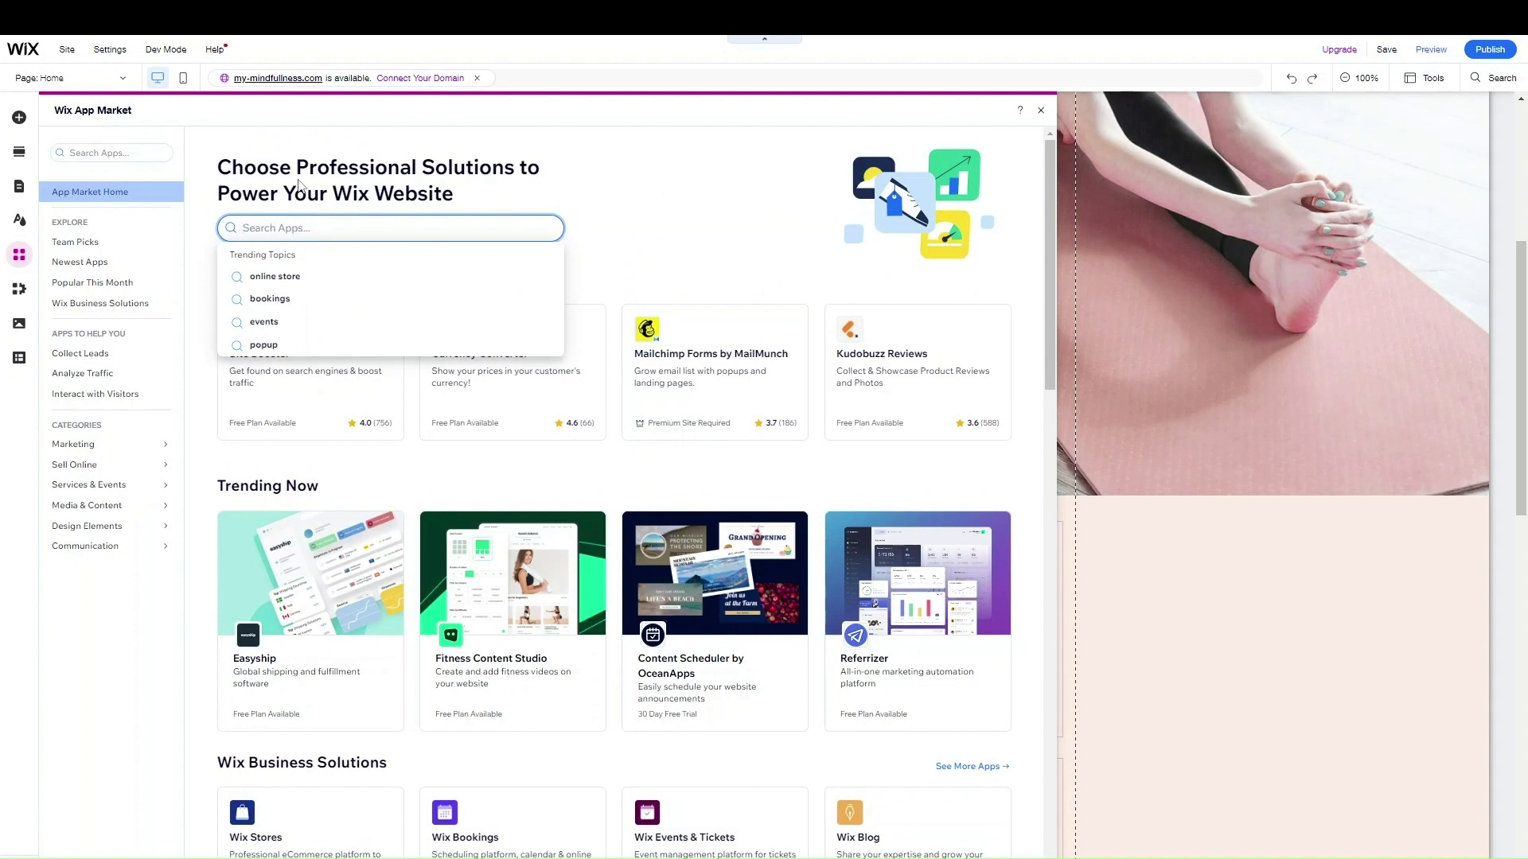
pyautogui.scroll(-4, 597, 467)
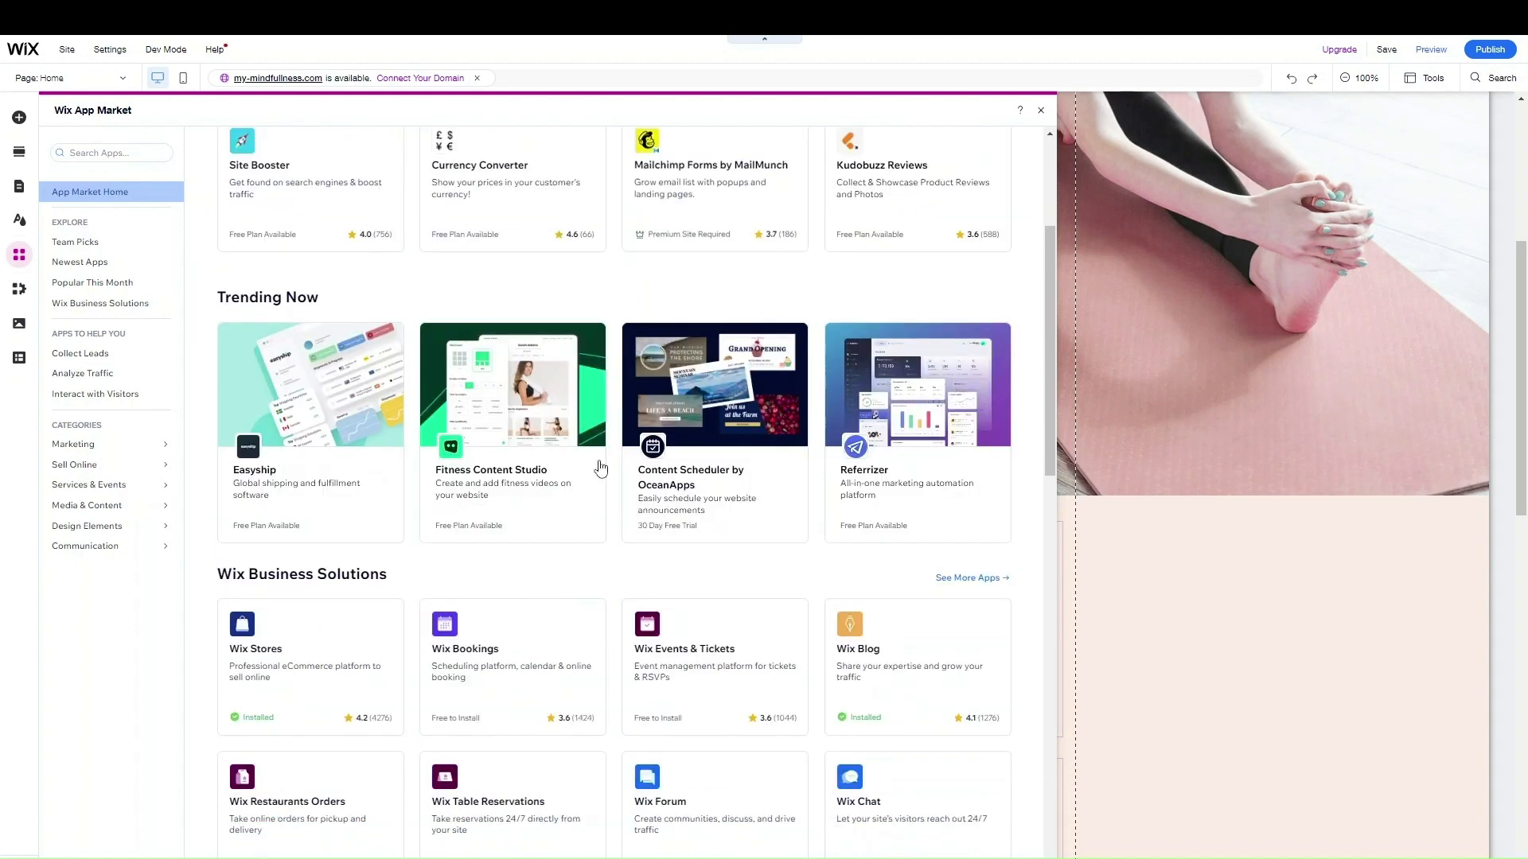
pyautogui.click(334, 494)
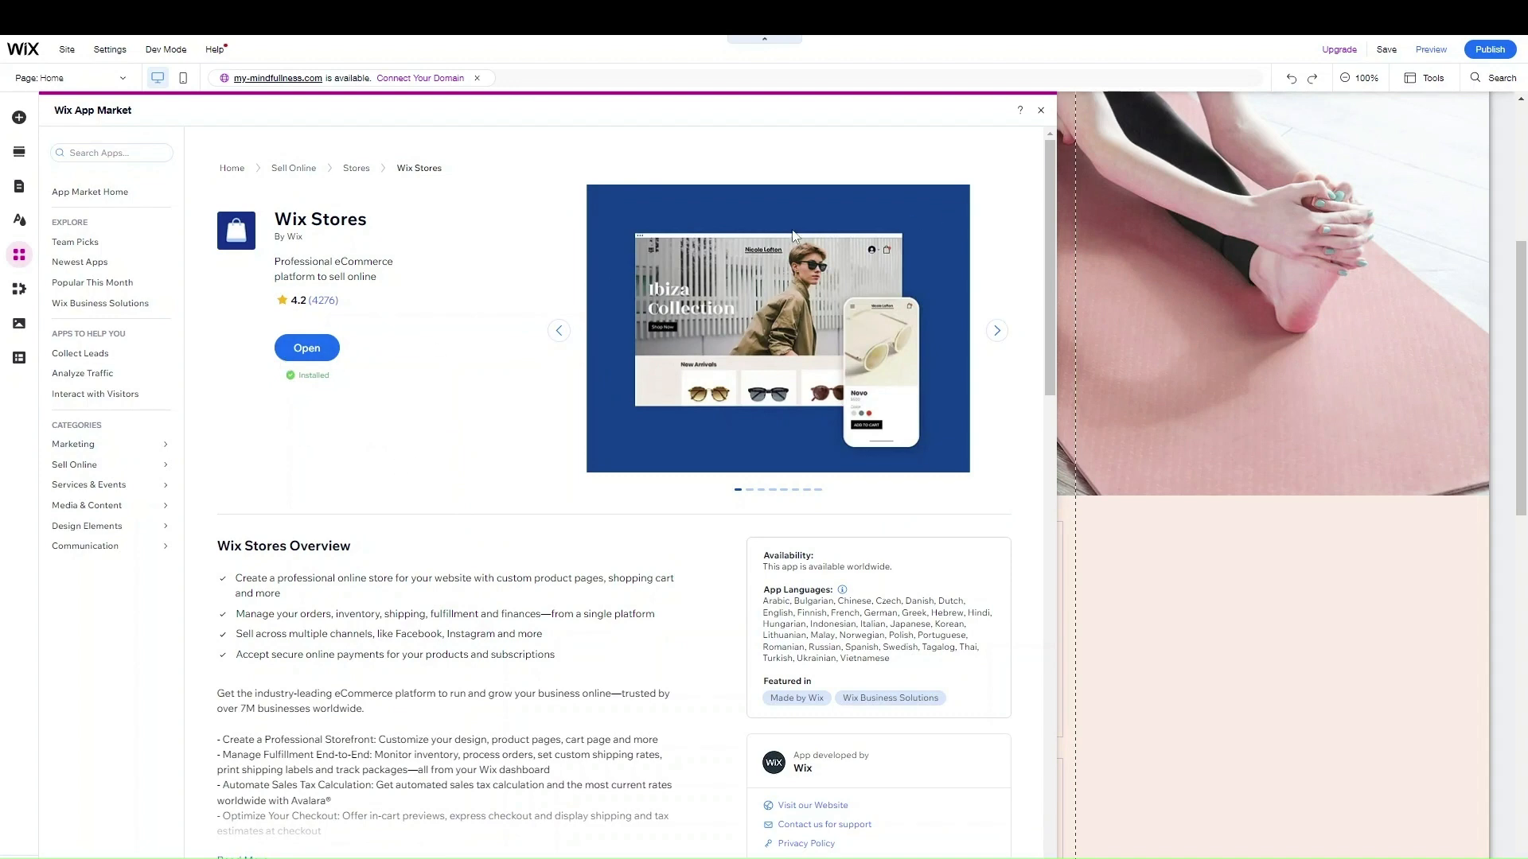
pyautogui.click(1041, 110)
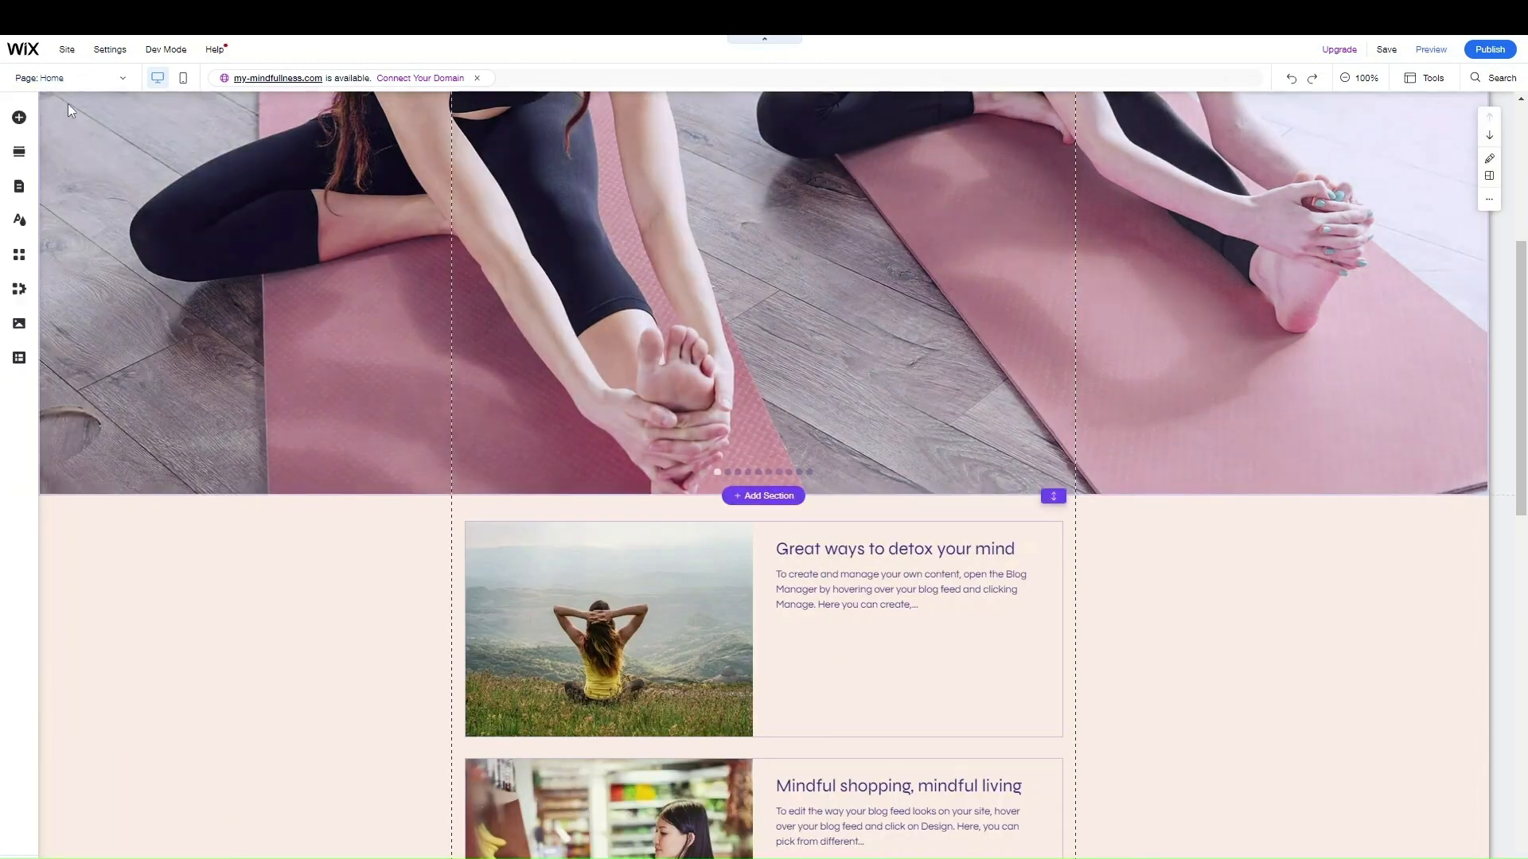
# - Look over the site's page list and the Store elements available to add, from product galleries to the currency converter and related apps
pyautogui.click(72, 79)
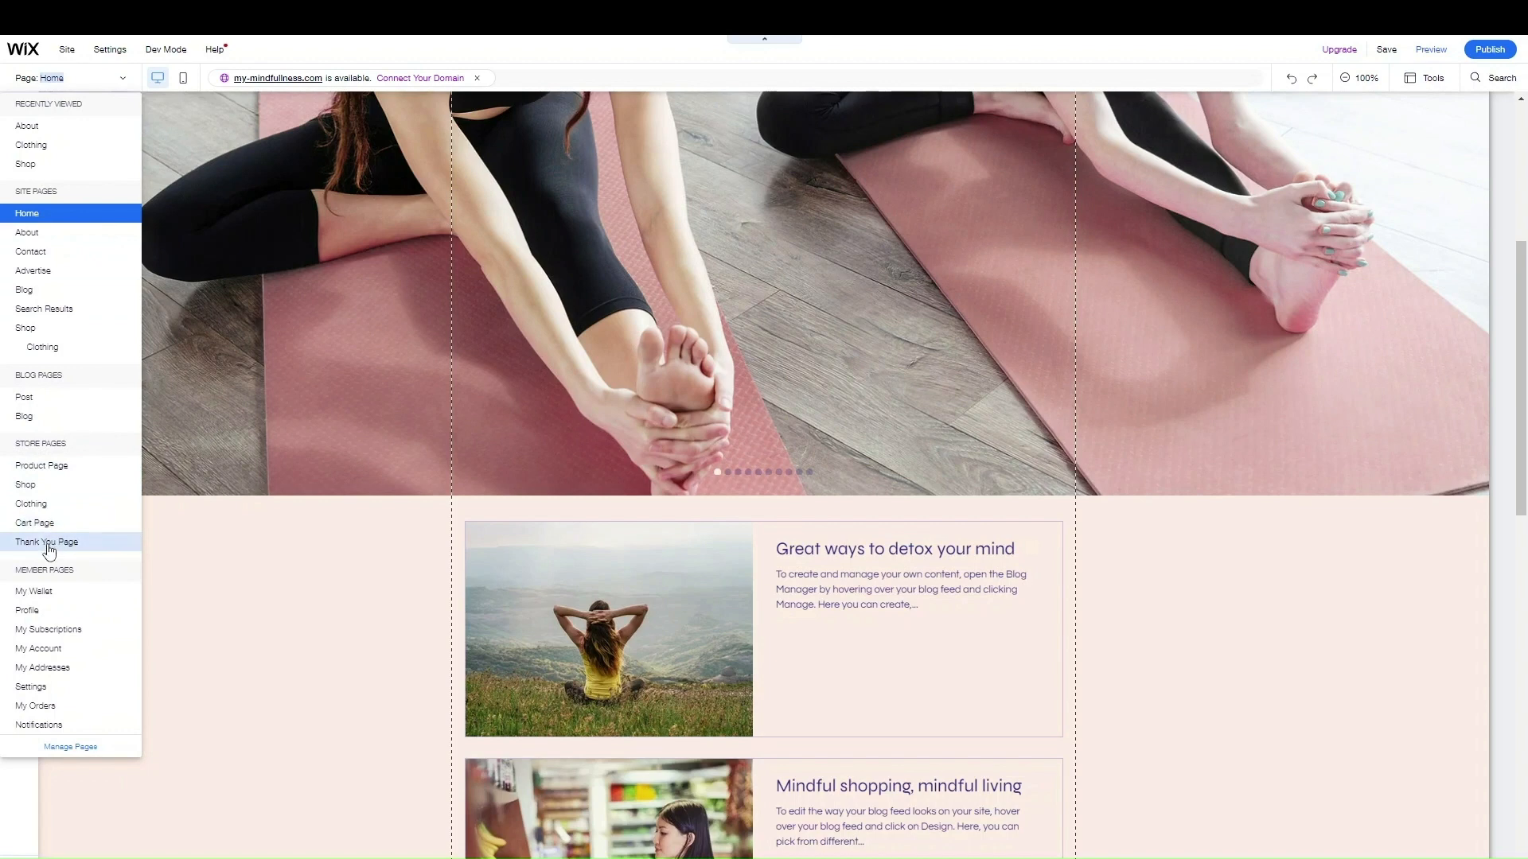
pyautogui.click(110, 83)
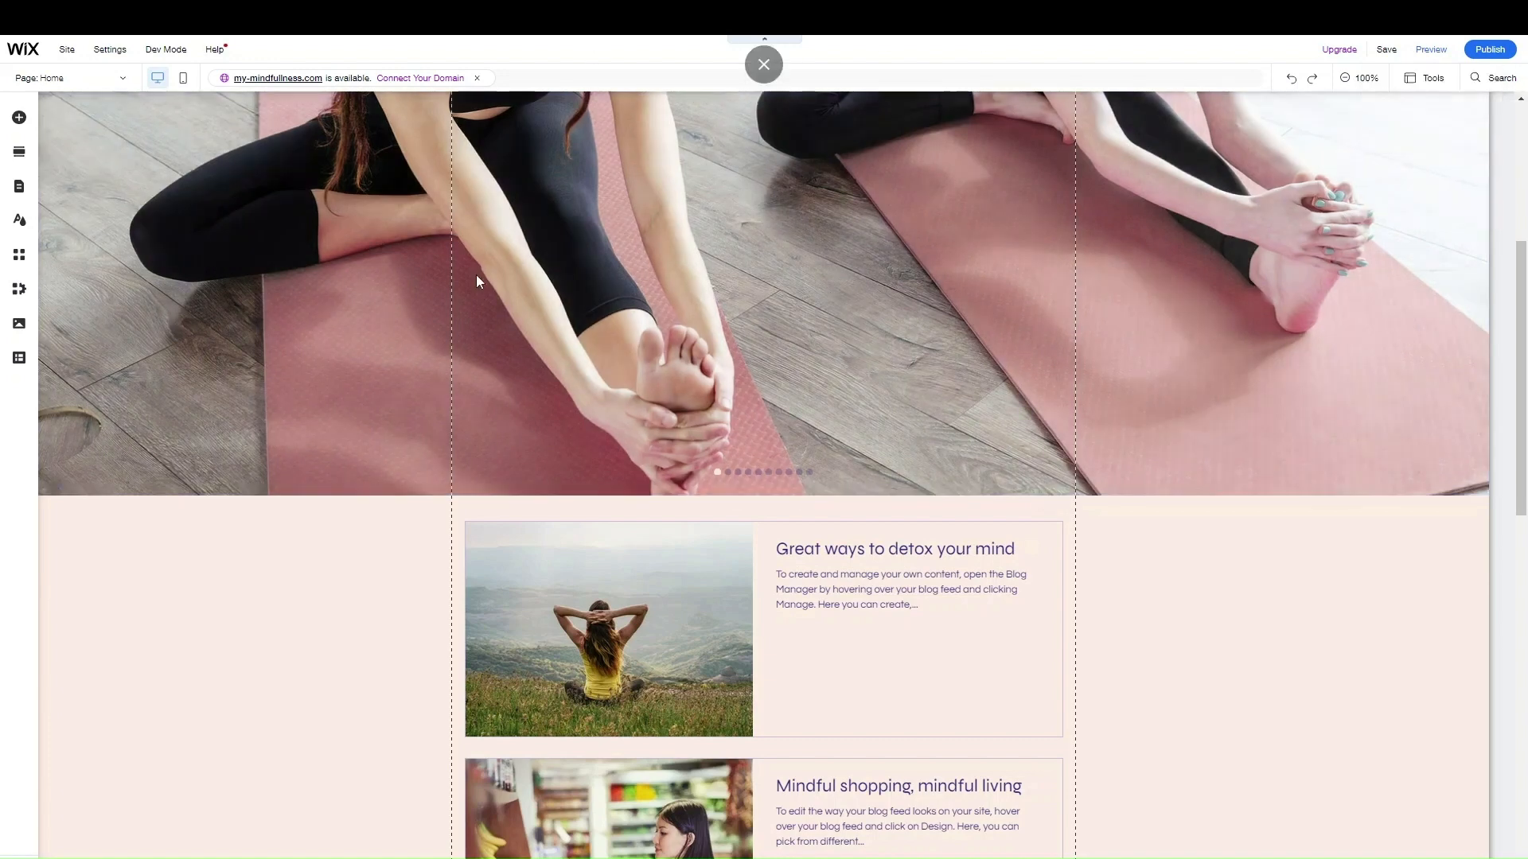
pyautogui.click(18, 117)
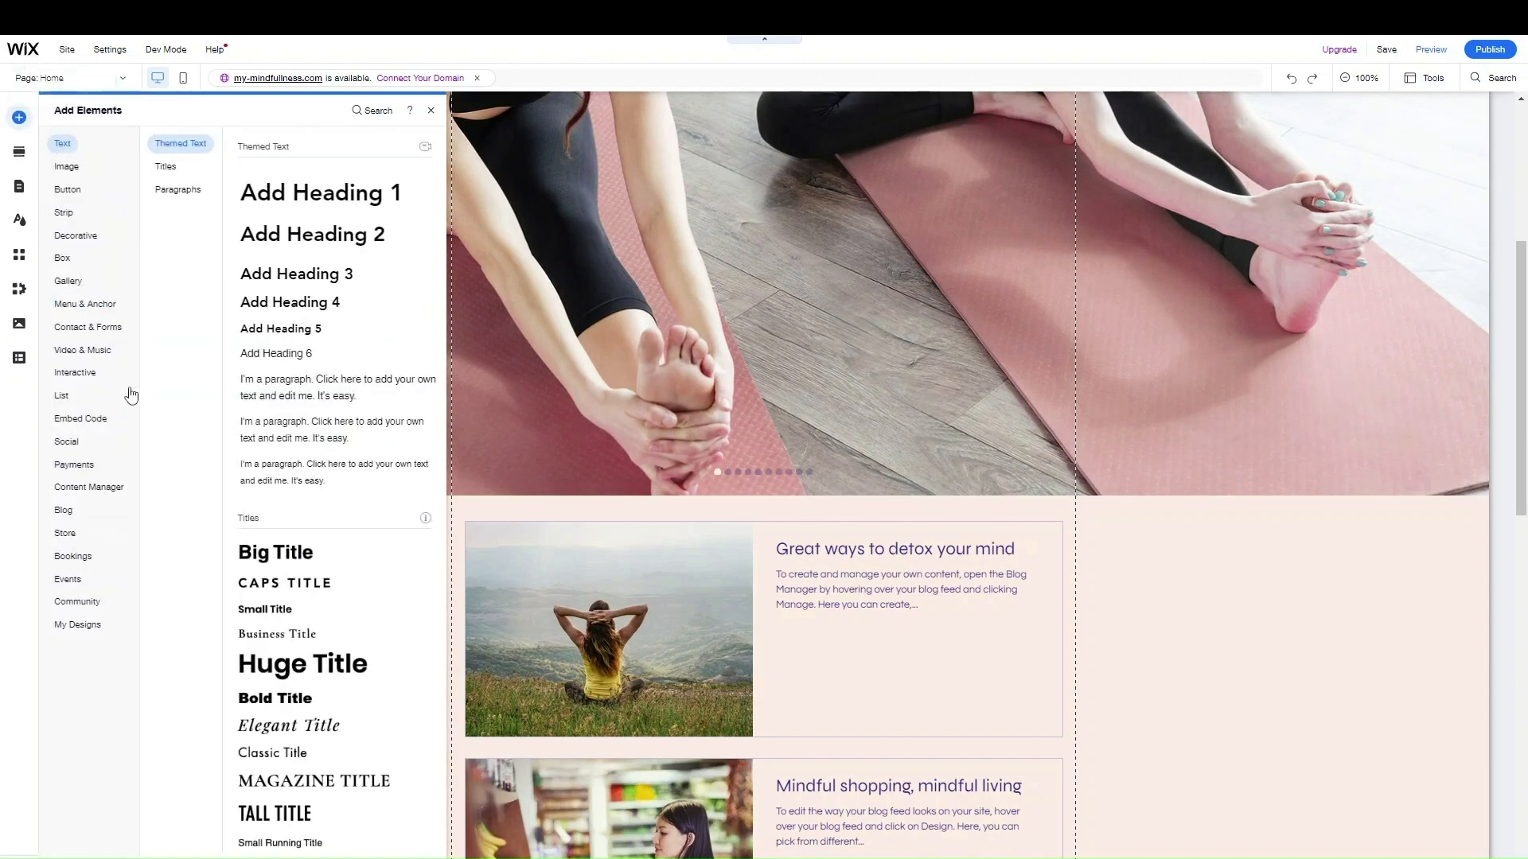
pyautogui.click(59, 537)
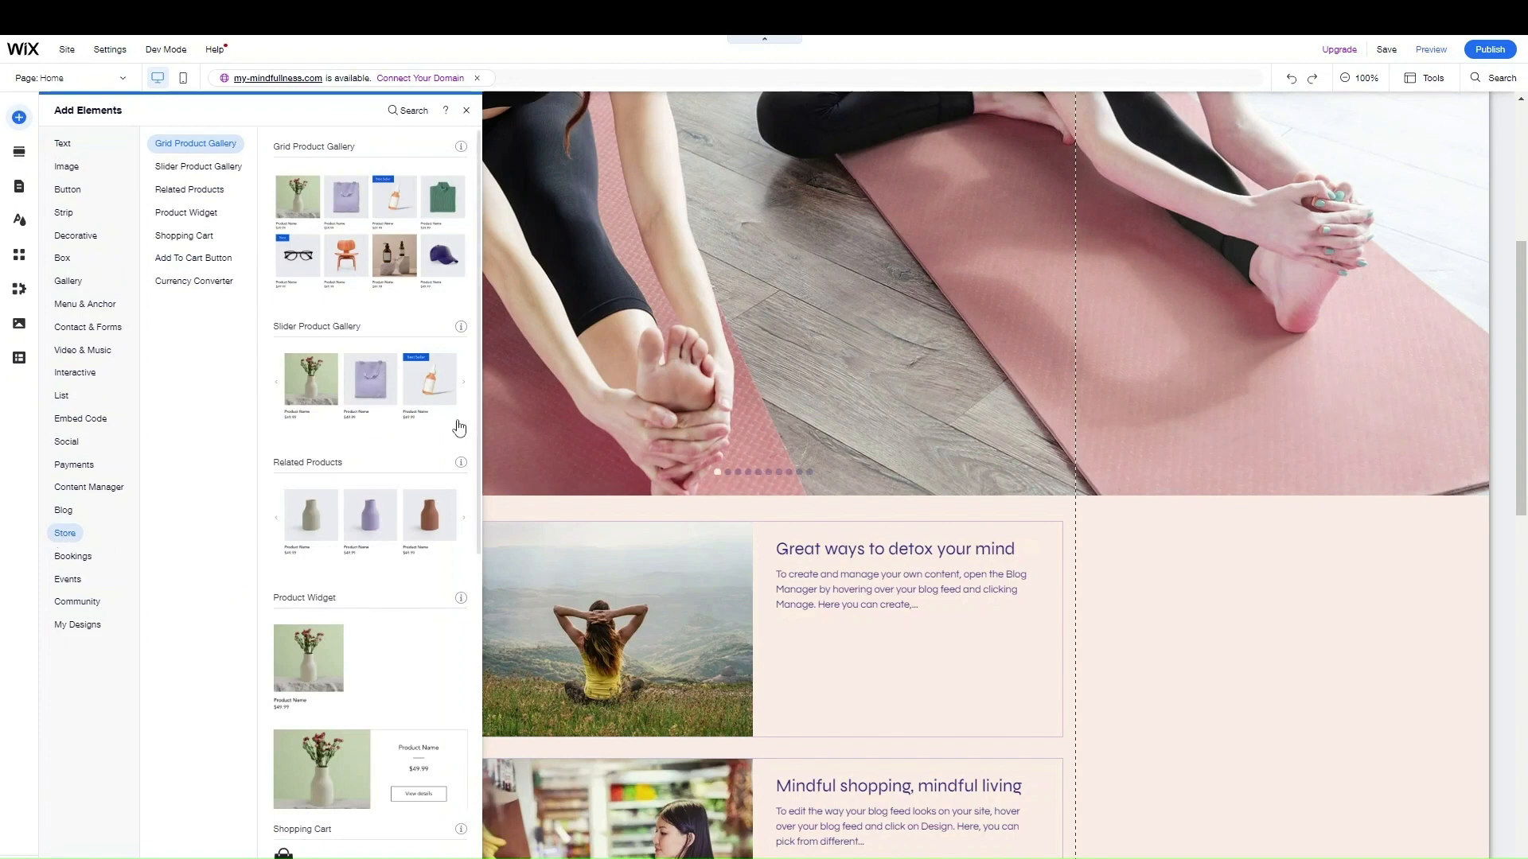
pyautogui.scroll(-5, 330, 521)
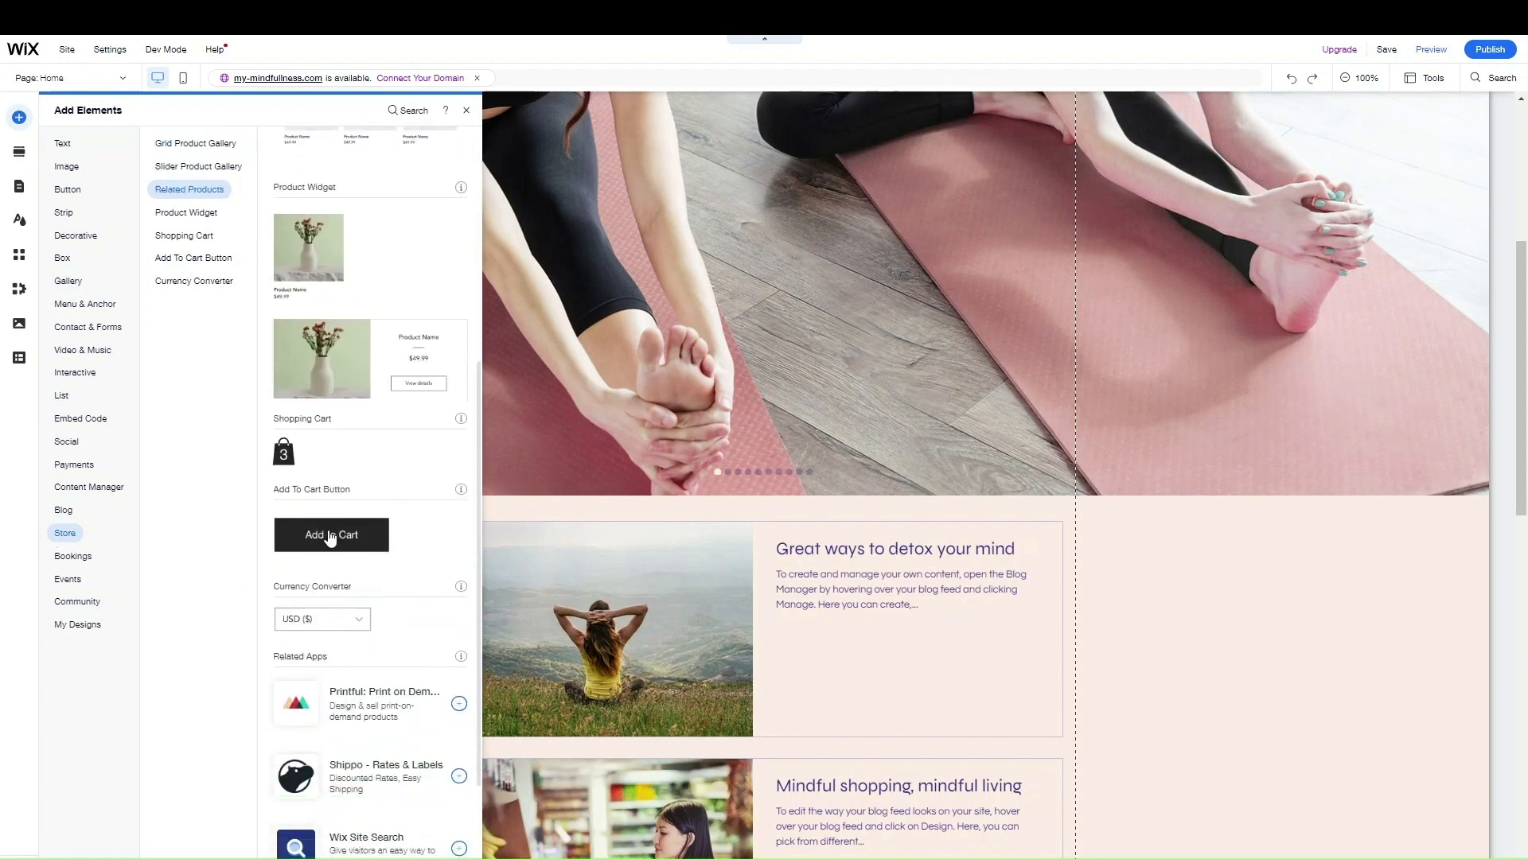
pyautogui.scroll(5, 330, 537)
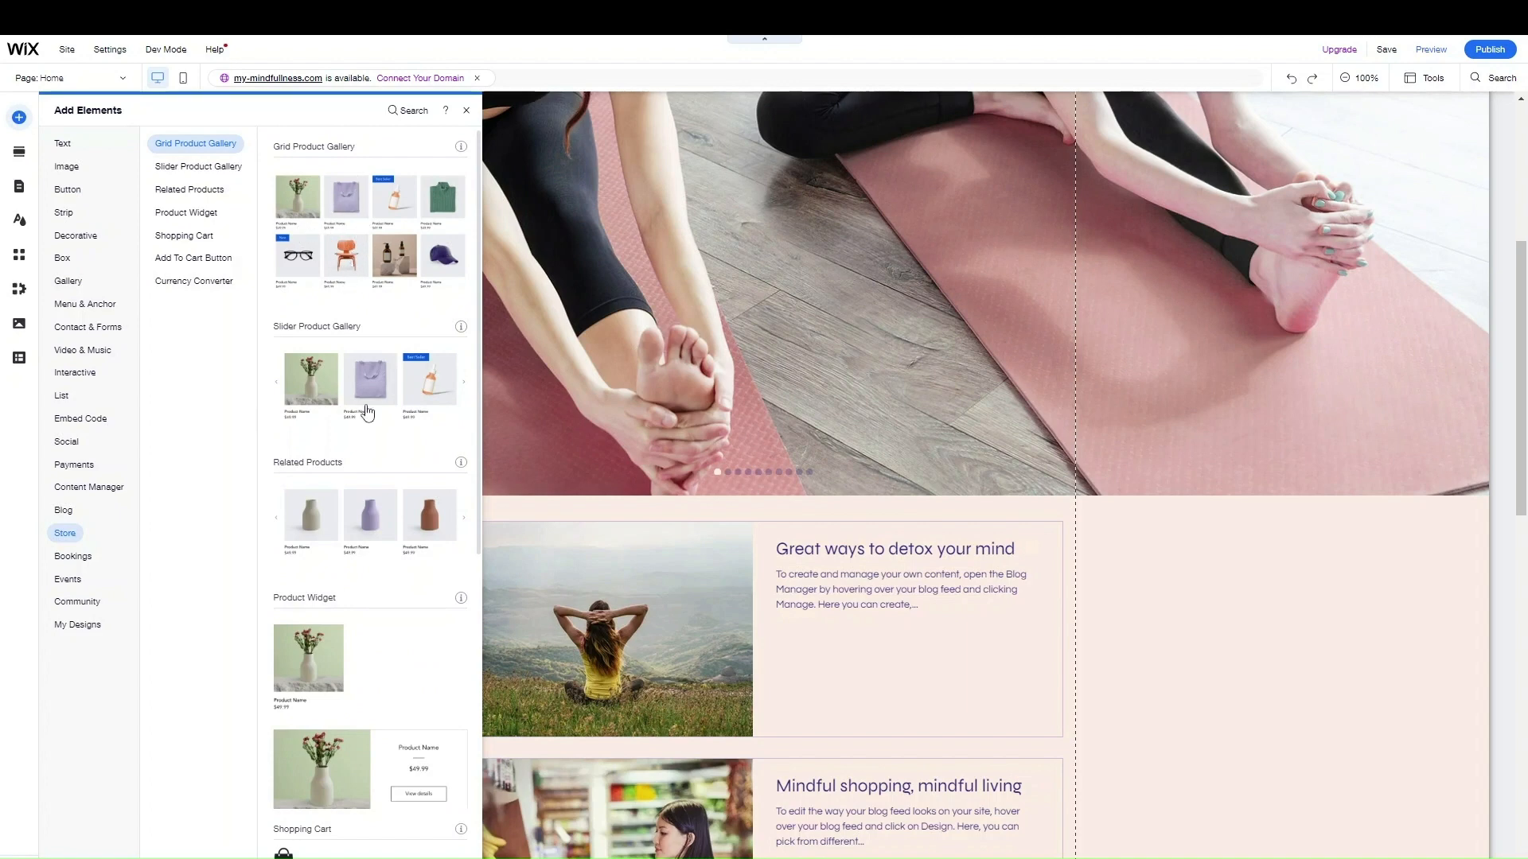
pyautogui.scroll(-8, 362, 406)
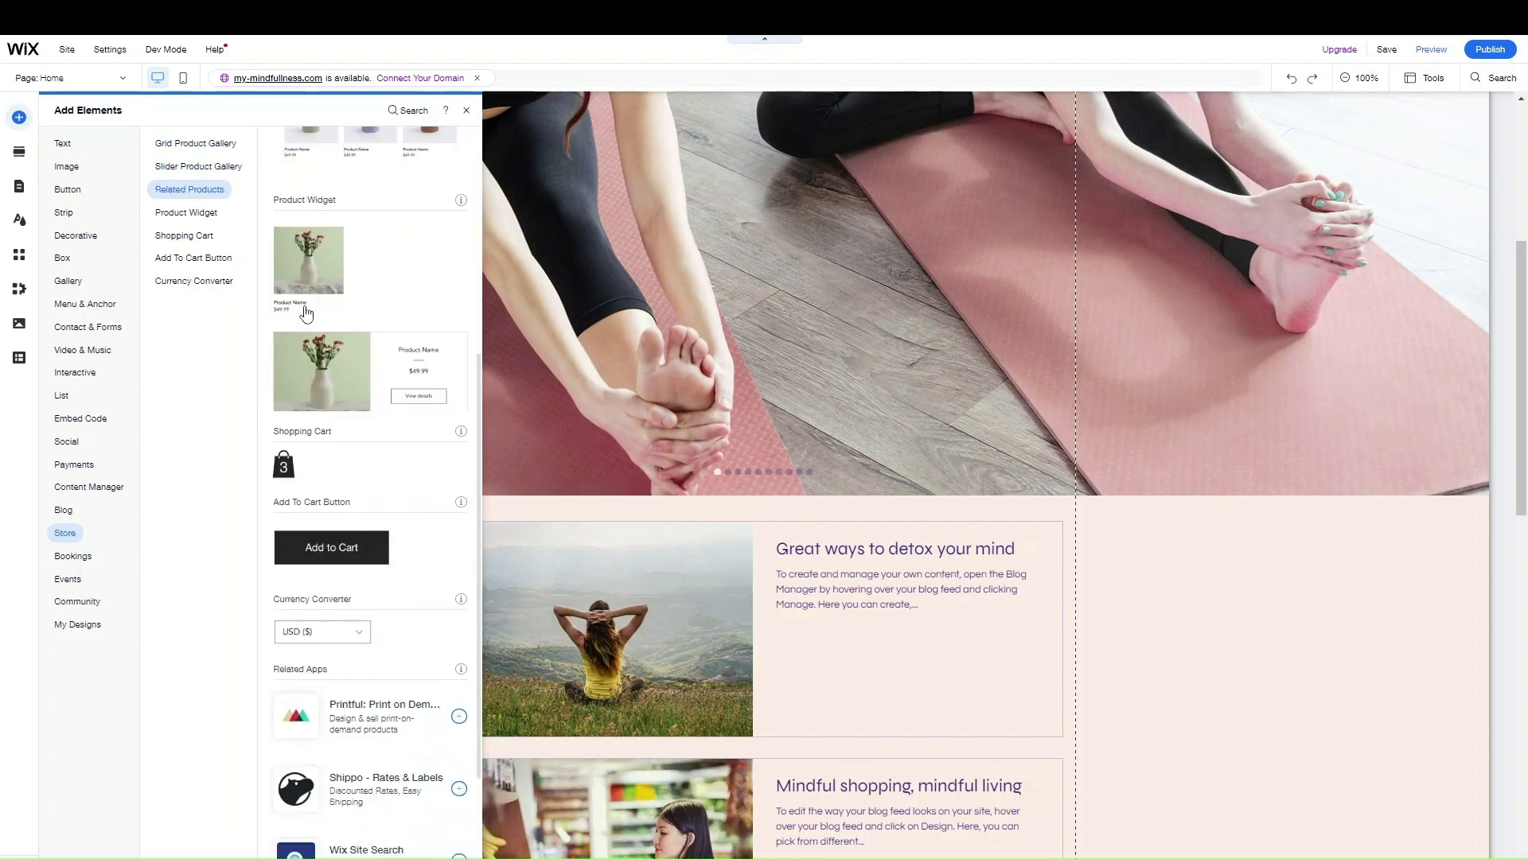
pyautogui.scroll(2, 418, 388)
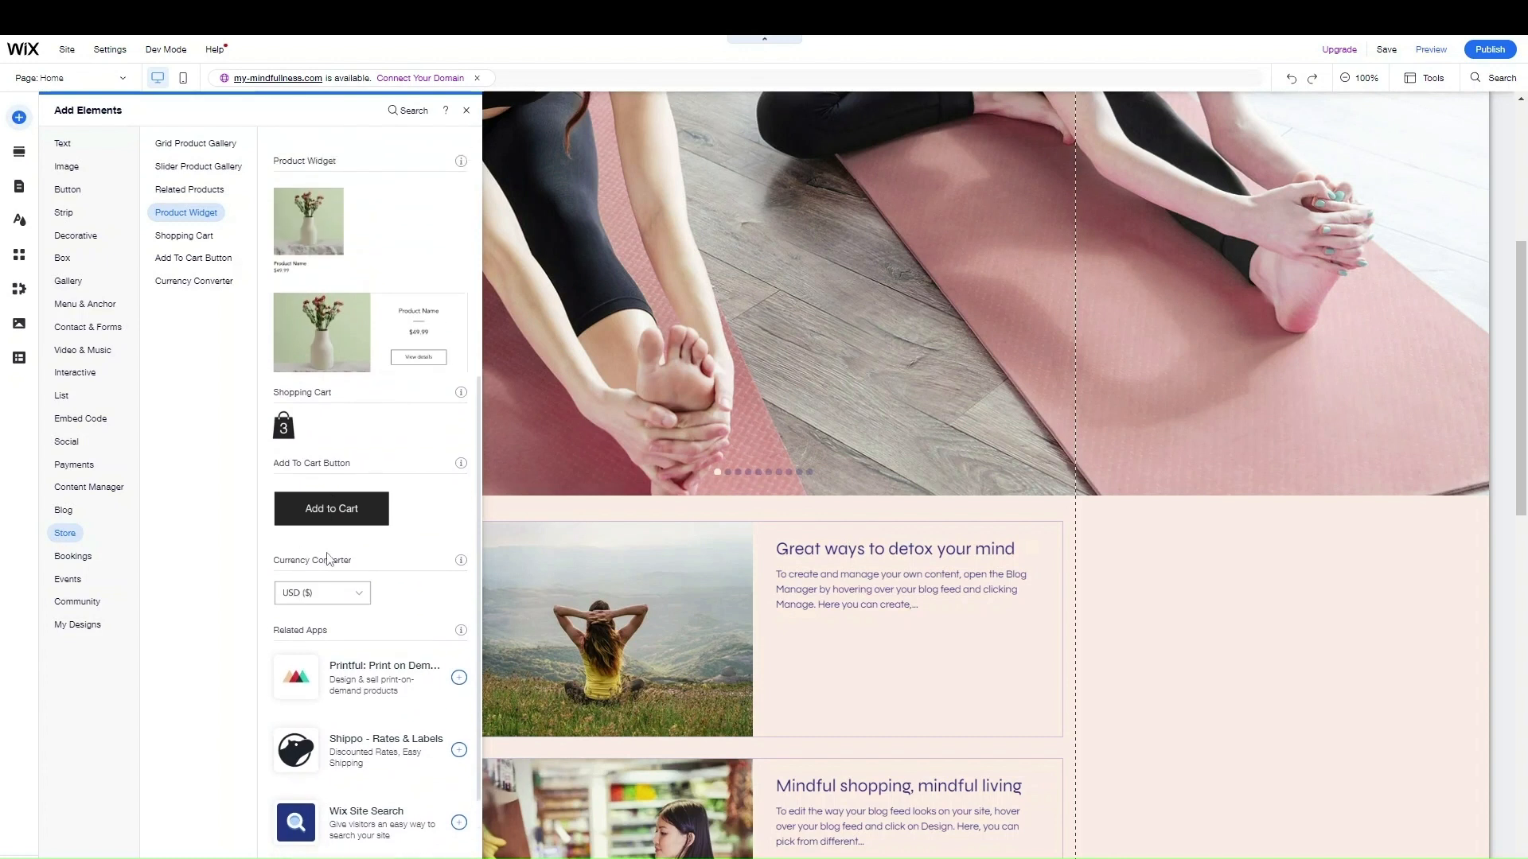
pyautogui.scroll(3, 420, 398)
pyautogui.scroll(3, 420, 400)
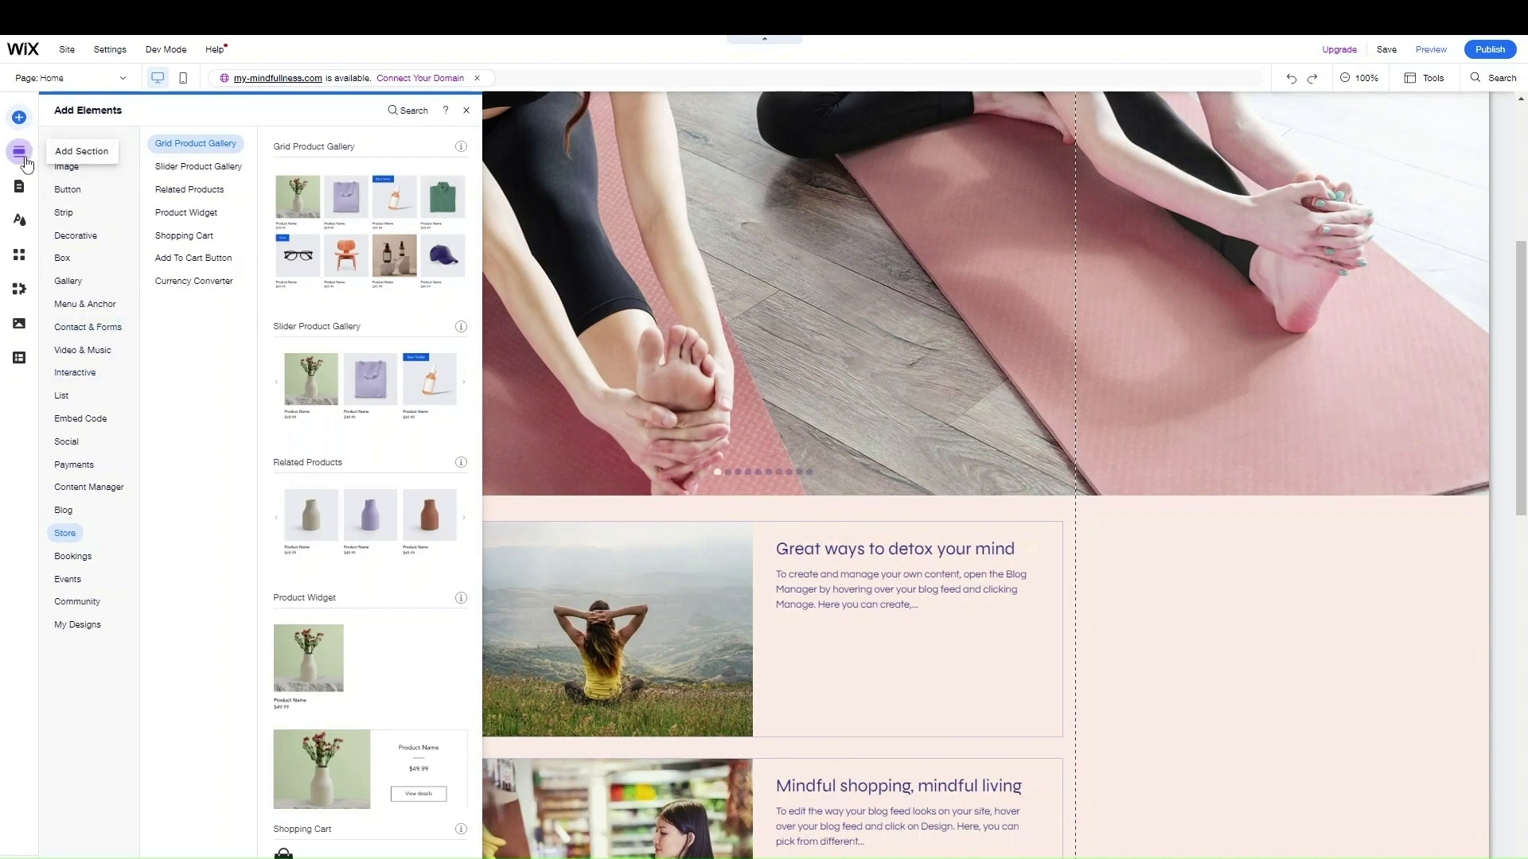
# - Add the "Explore the Collection" store section to the home page below the image slideshow
pyautogui.click(22, 157)
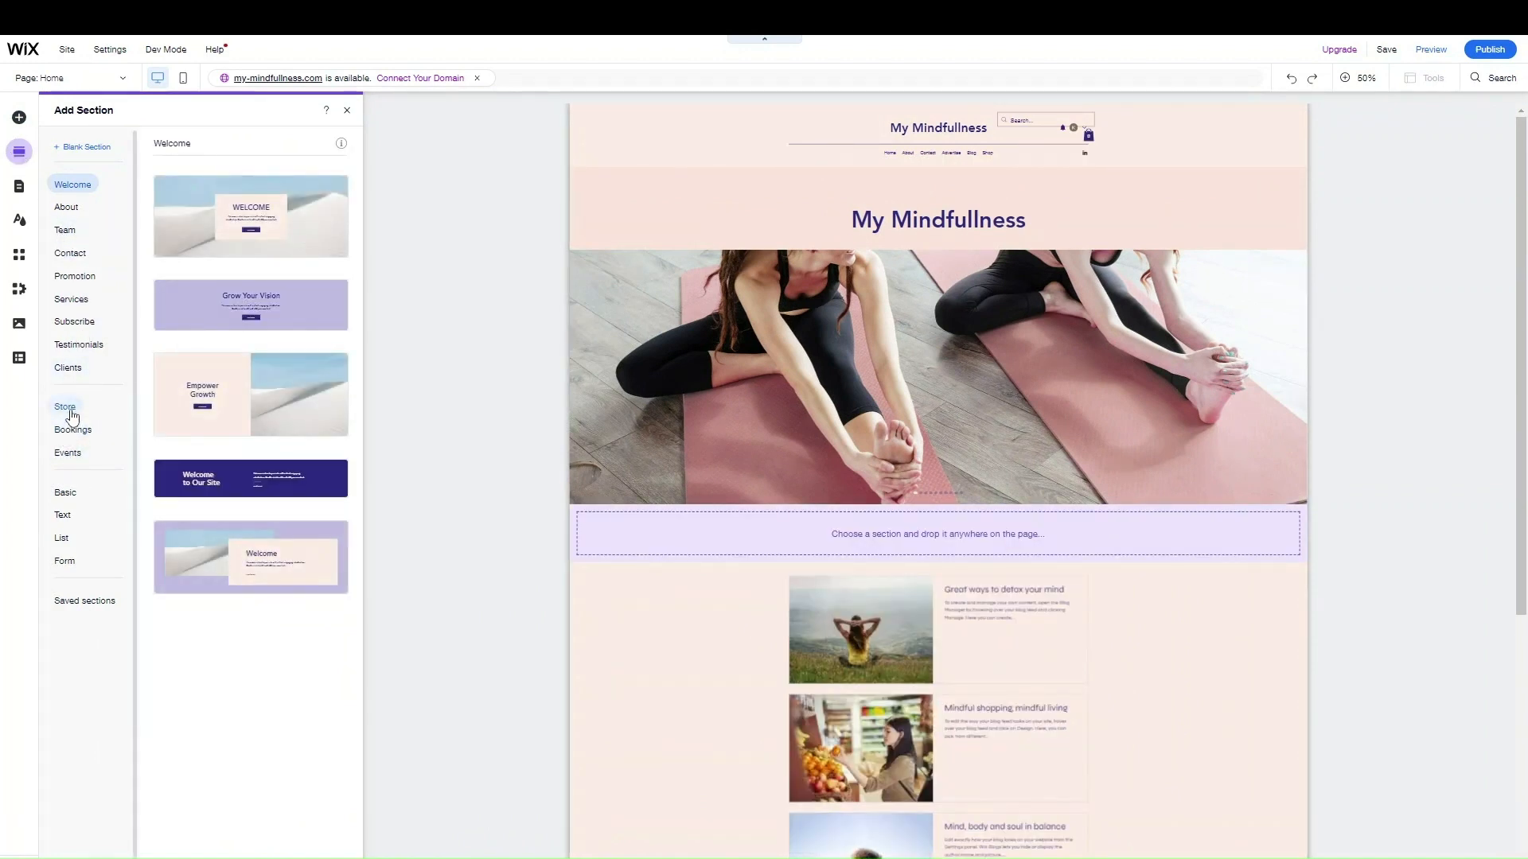
pyautogui.click(73, 415)
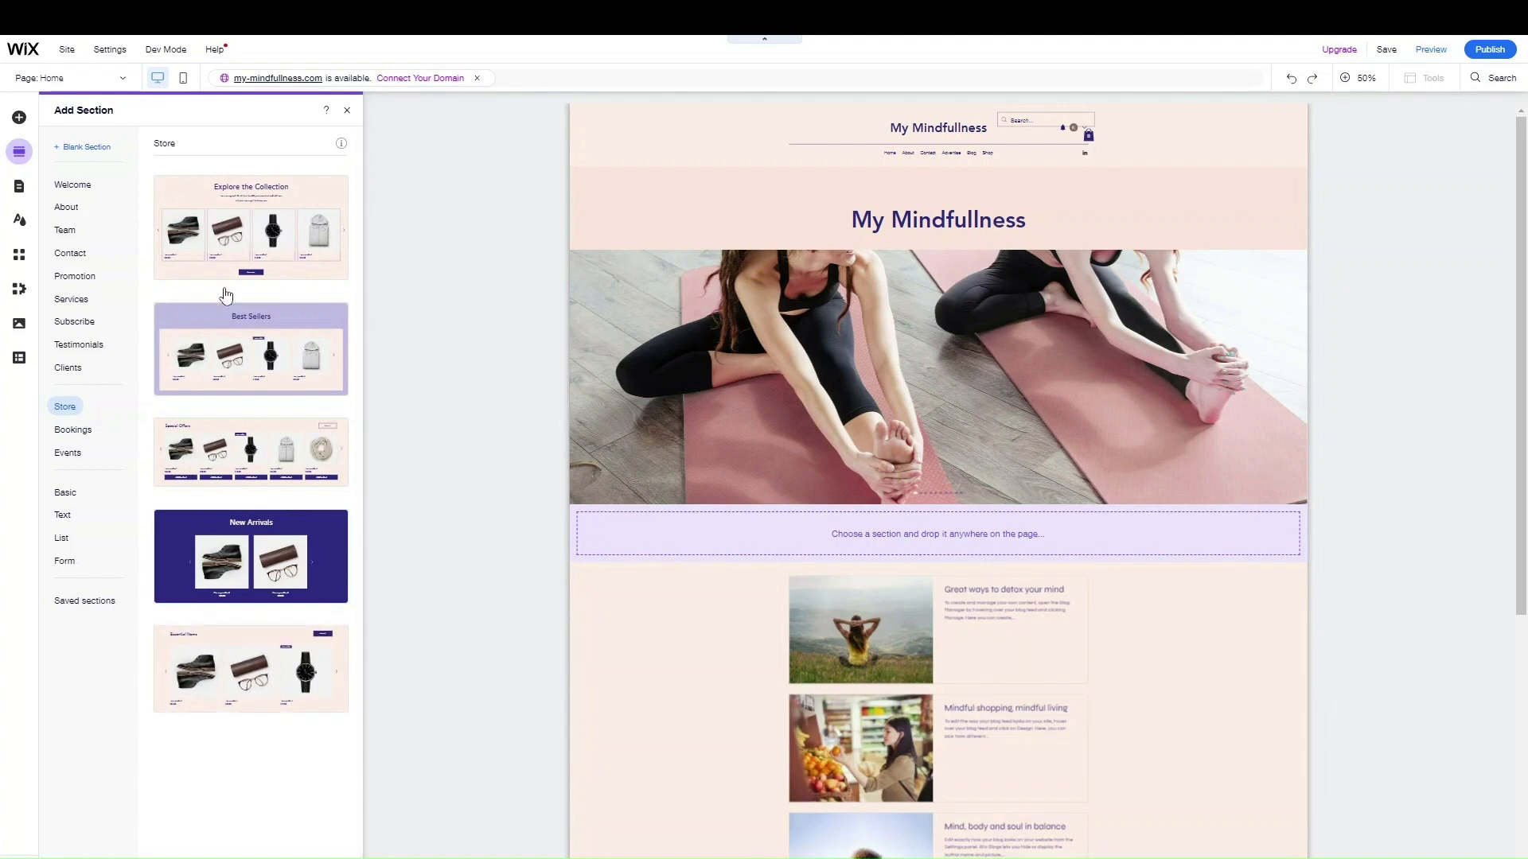
pyautogui.click(237, 211)
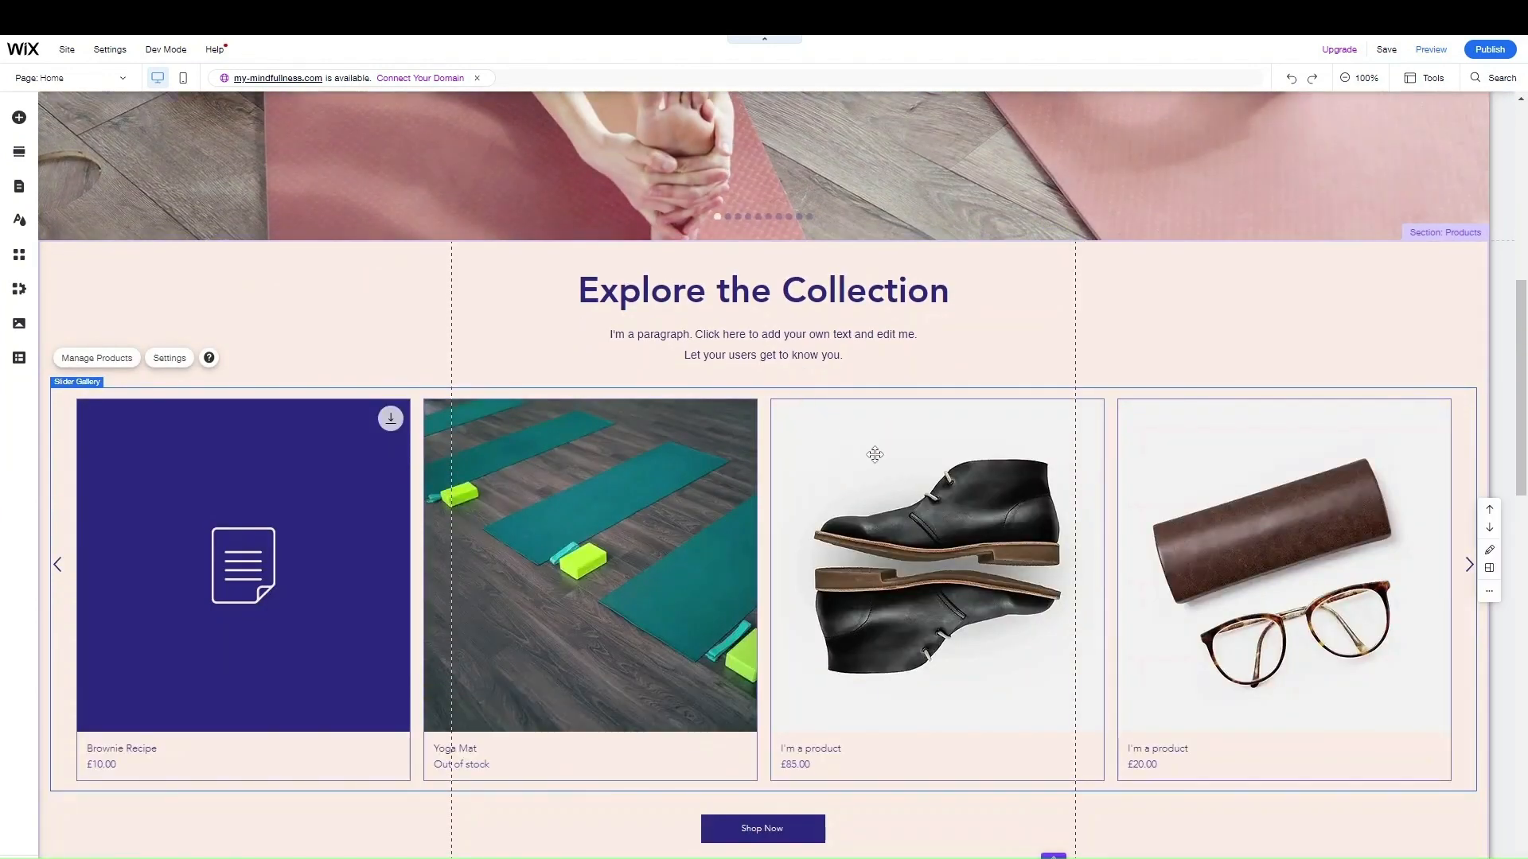
# - Examine the Explore the Collection section's product slider, Shop Now button and placement between the slideshow and the blog posts
pyautogui.scroll(-4, 883, 473)
pyautogui.scroll(5, 222, 363)
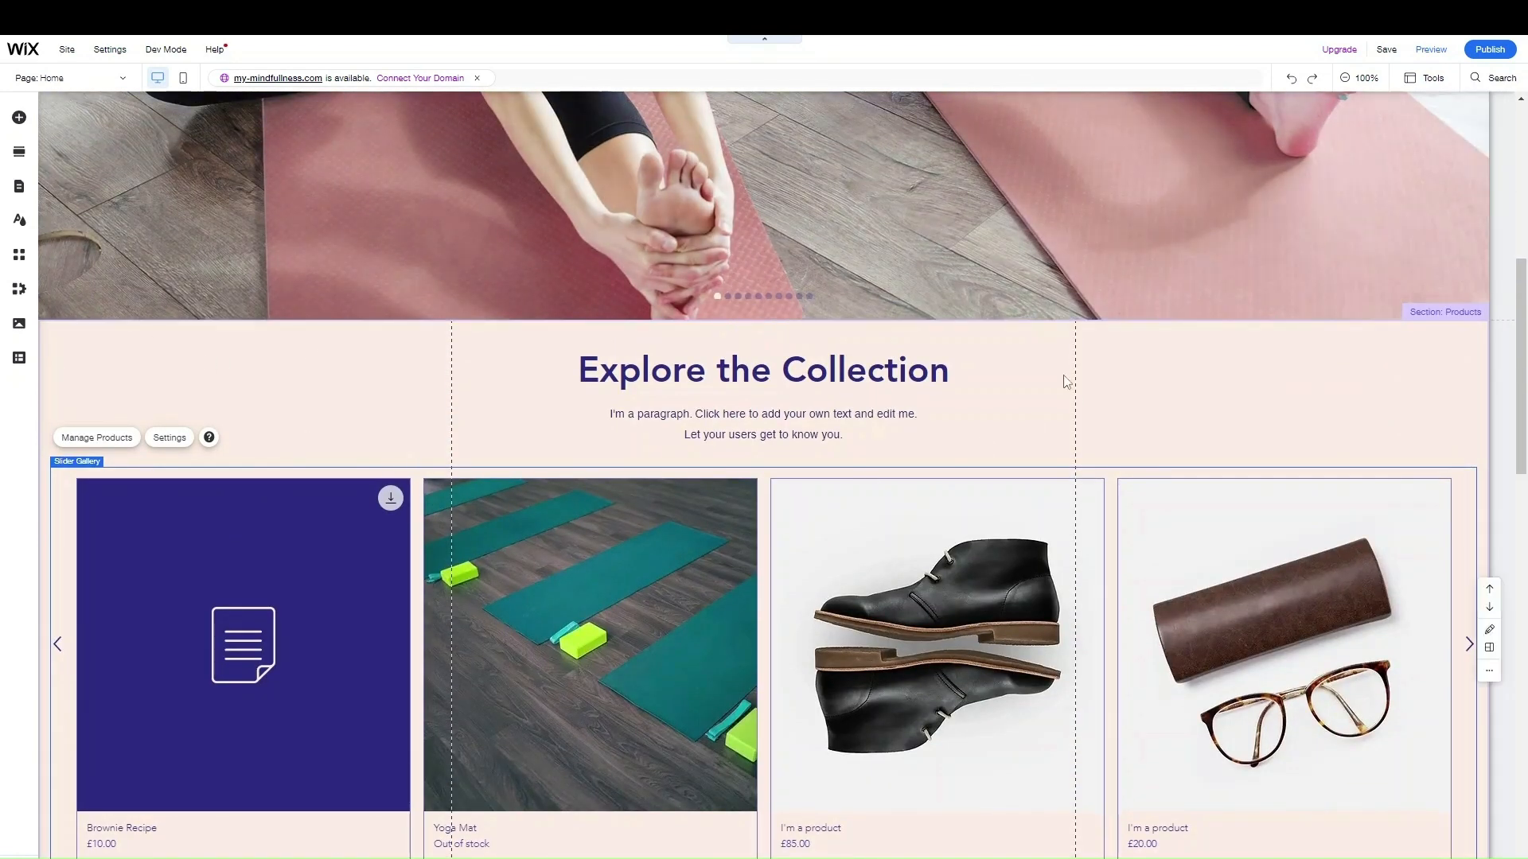
pyautogui.scroll(-1, 830, 563)
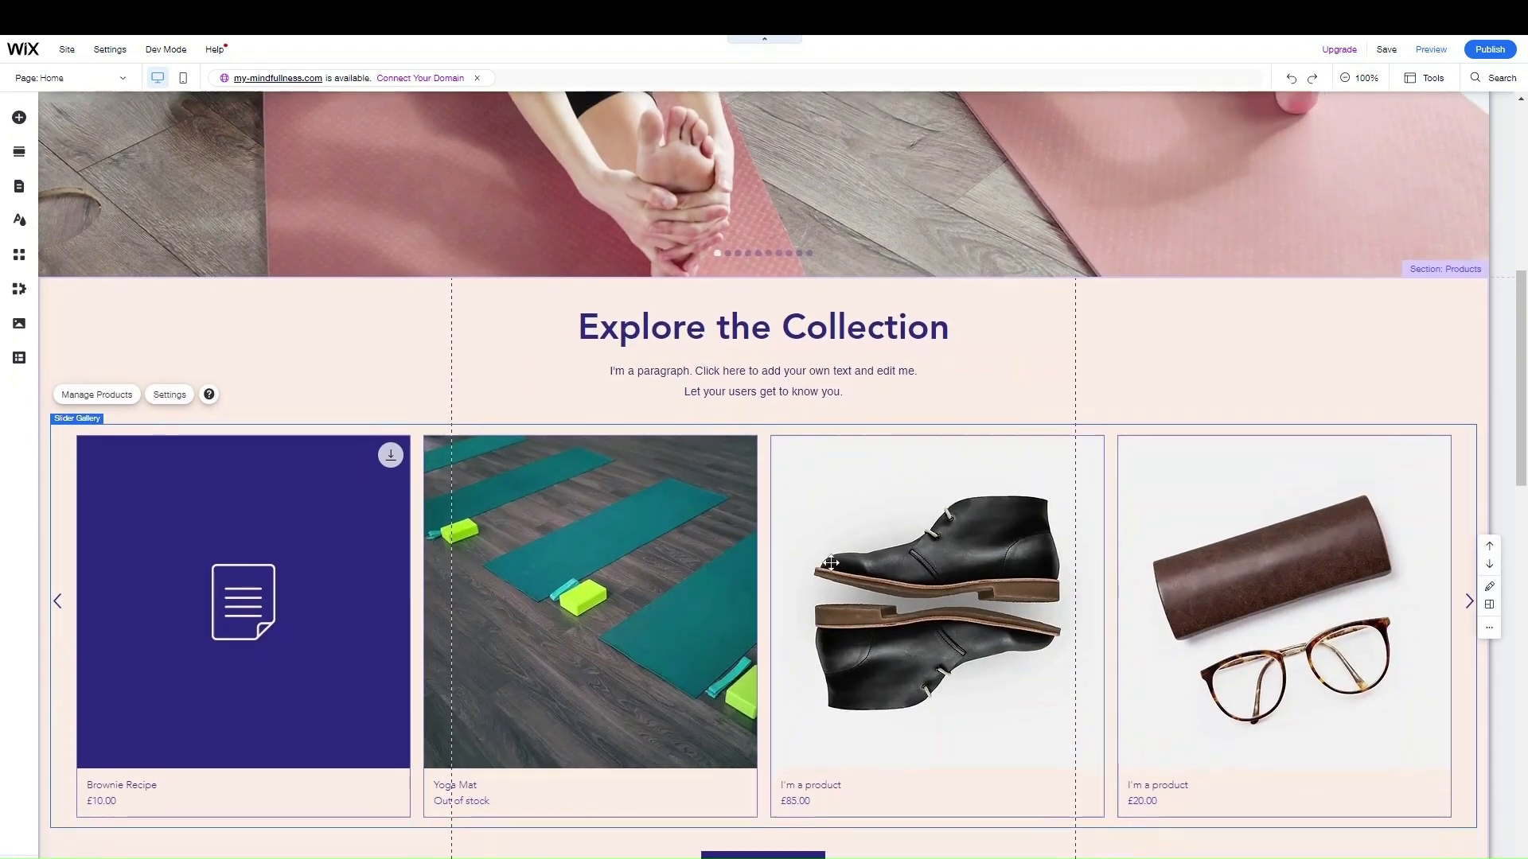
pyautogui.scroll(-3, 830, 563)
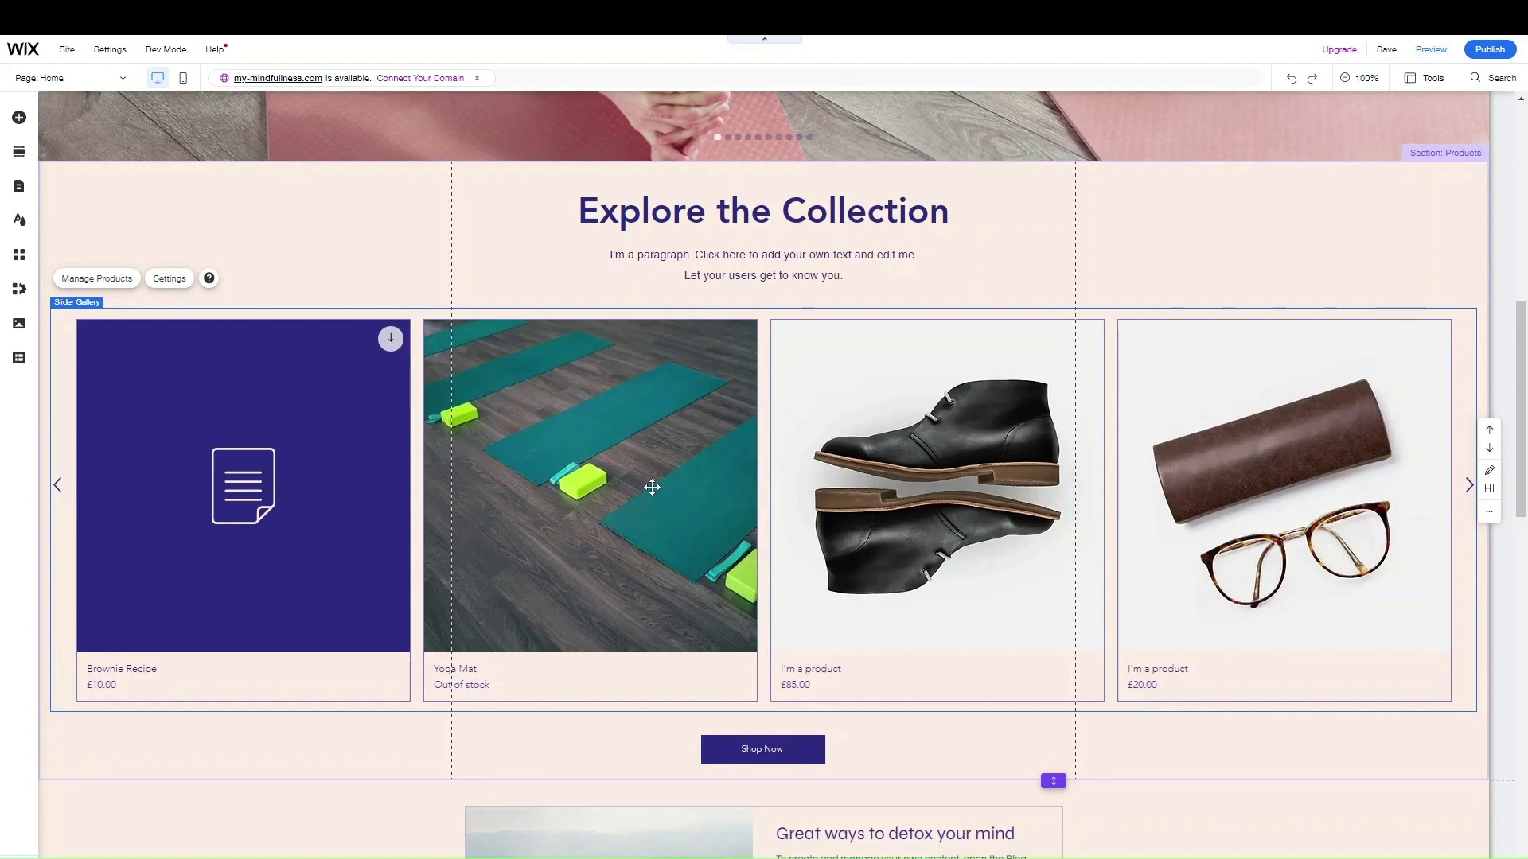
pyautogui.scroll(-1, 1153, 610)
pyautogui.scroll(-3, 1153, 611)
pyautogui.scroll(2, 1135, 607)
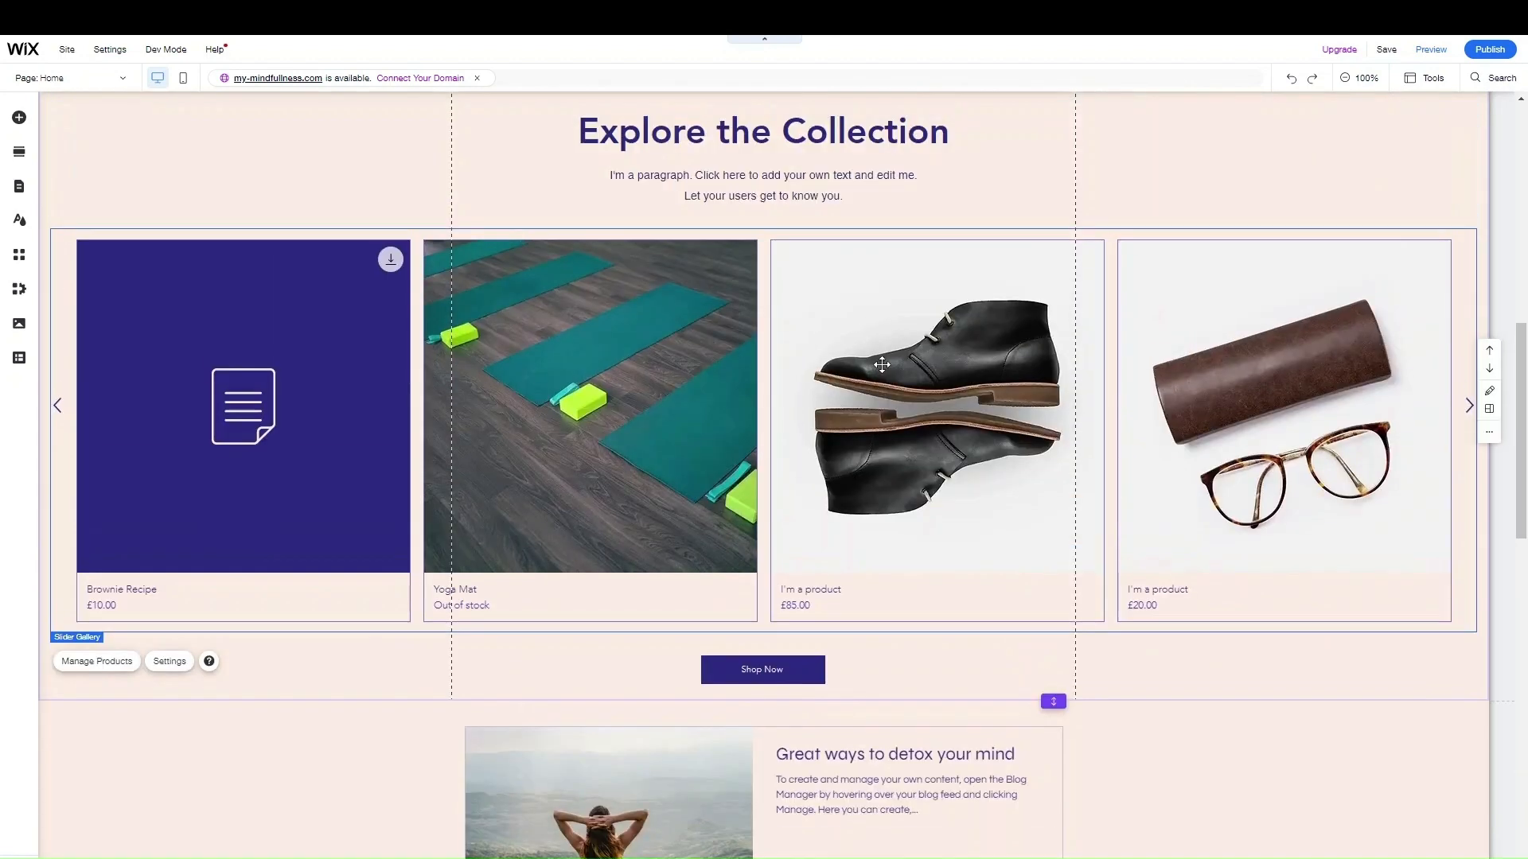
pyautogui.scroll(4, 977, 344)
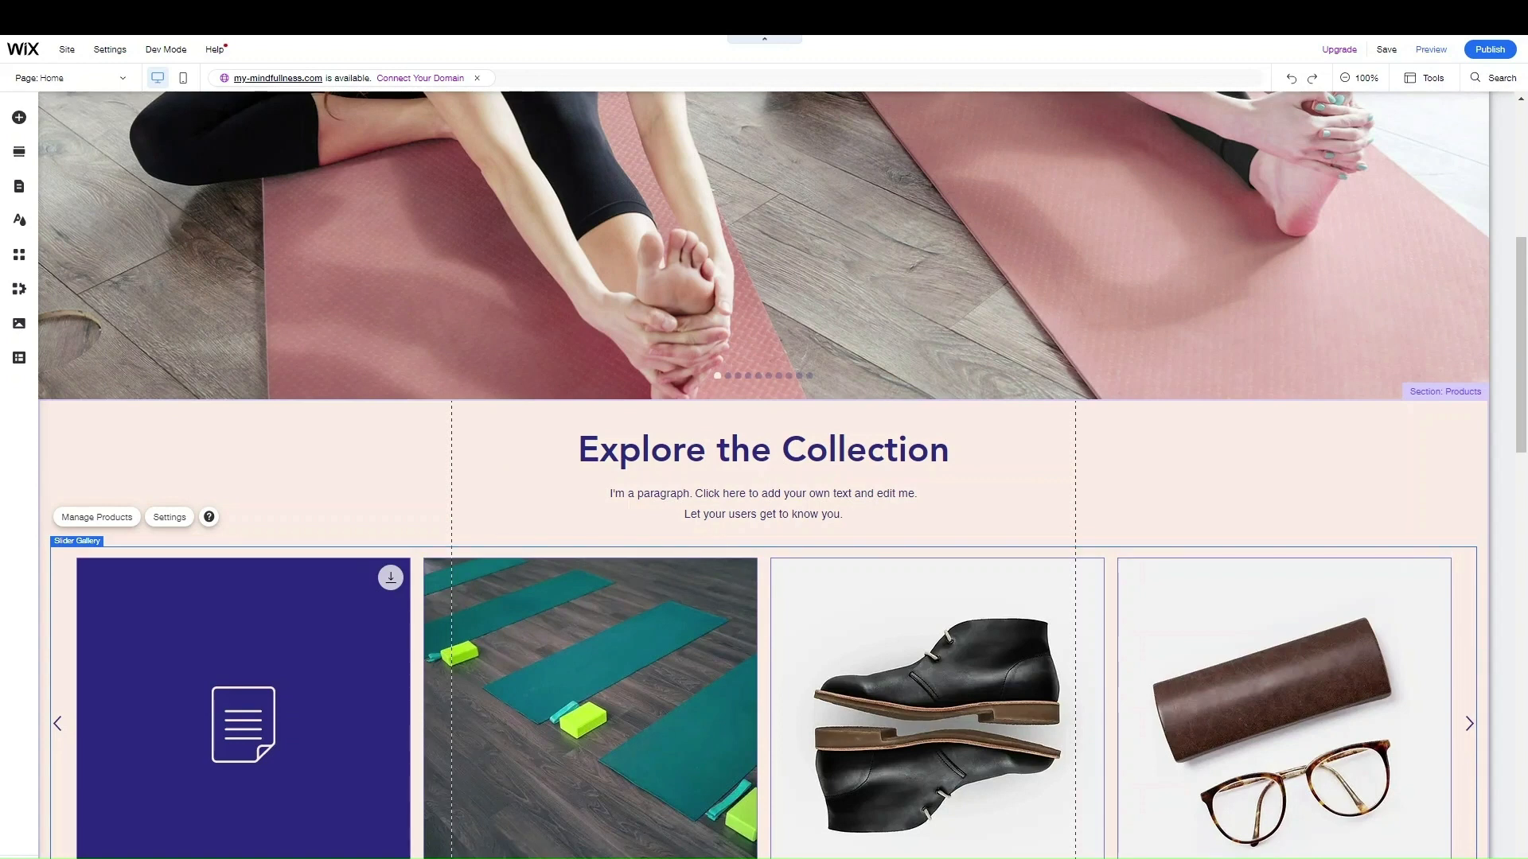
# - Save the site and go to its dashboard
pyautogui.click(1383, 56)
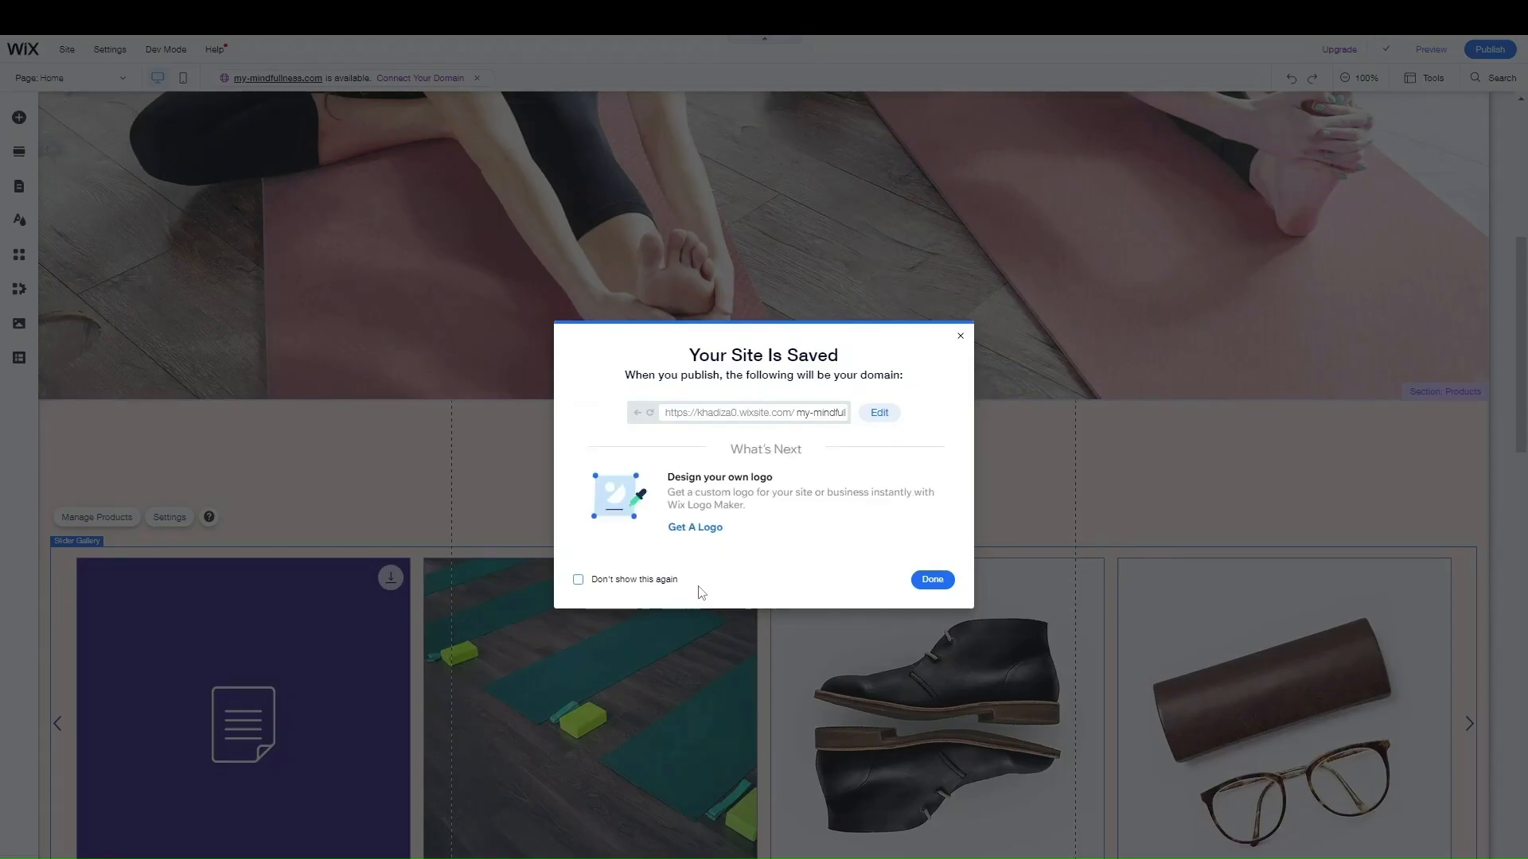
pyautogui.click(932, 579)
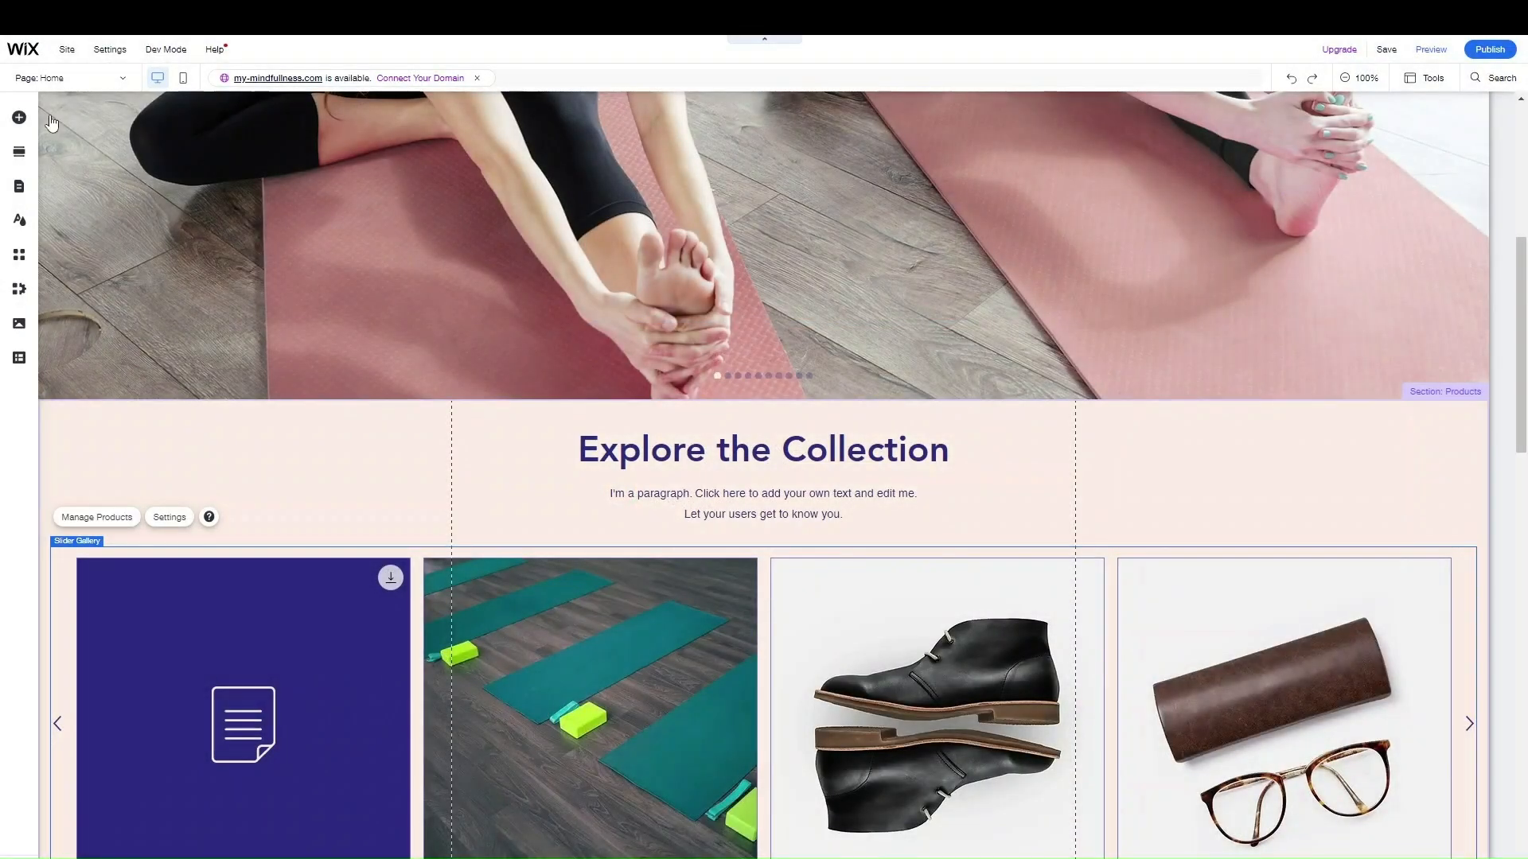
pyautogui.click(66, 51)
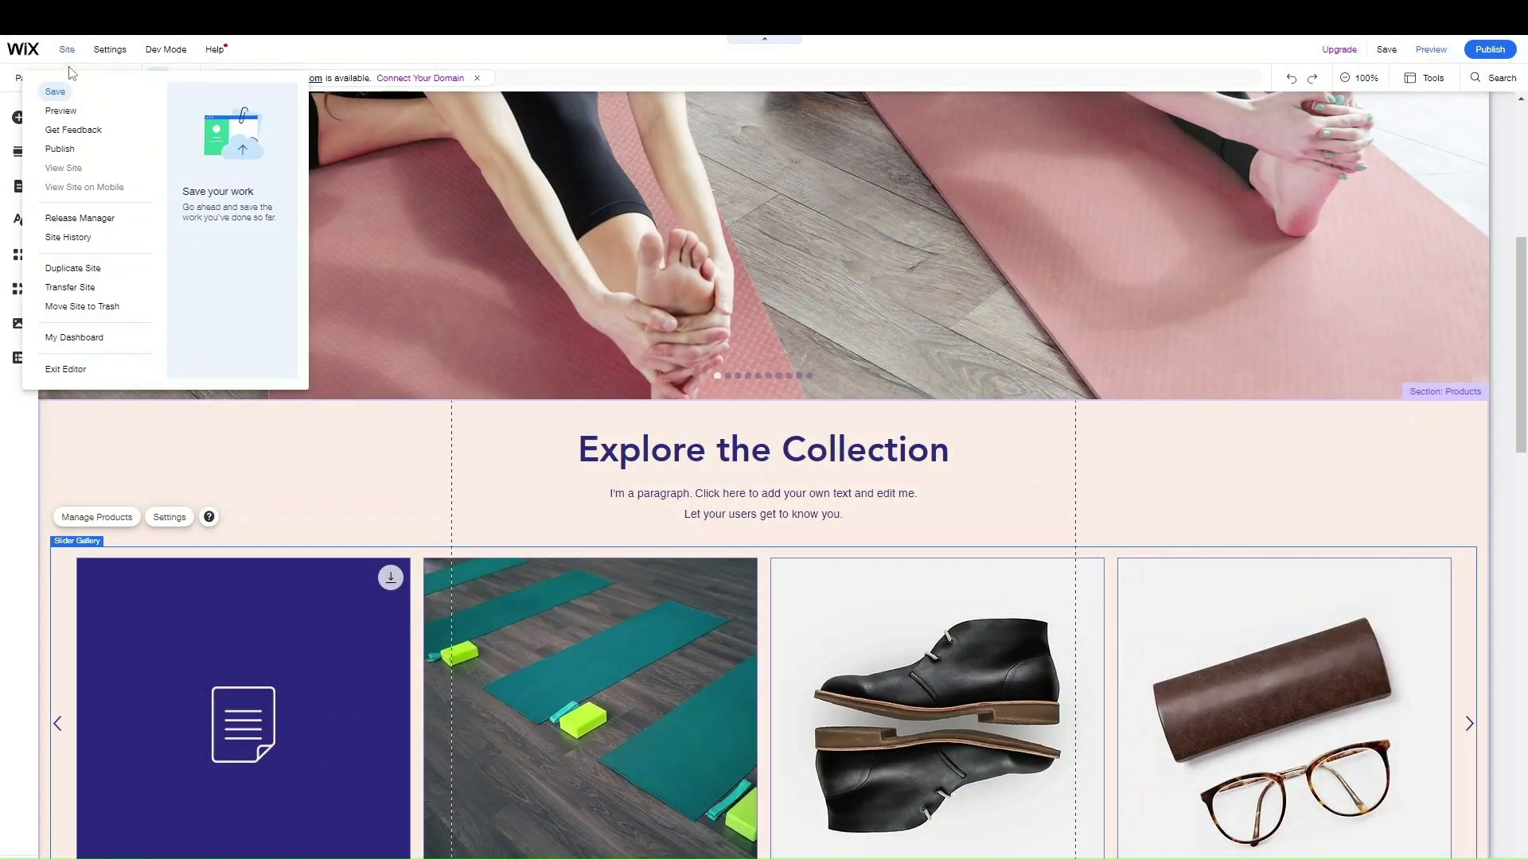
pyautogui.click(73, 339)
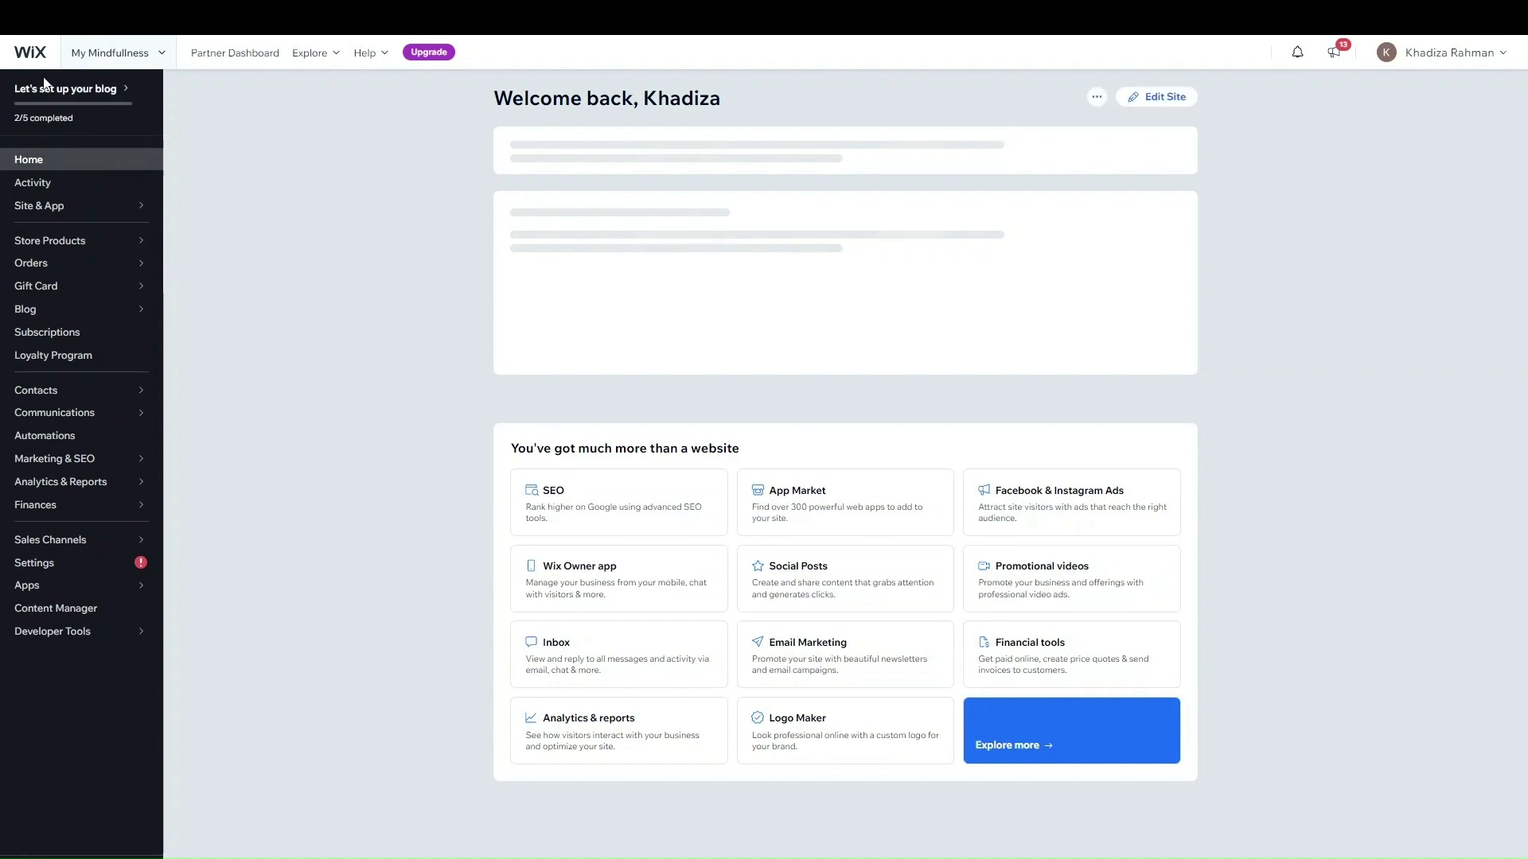
# - Open the store's product list and look through the products' types, SKUs, prices and inventory status
pyautogui.moveTo(52, 252)
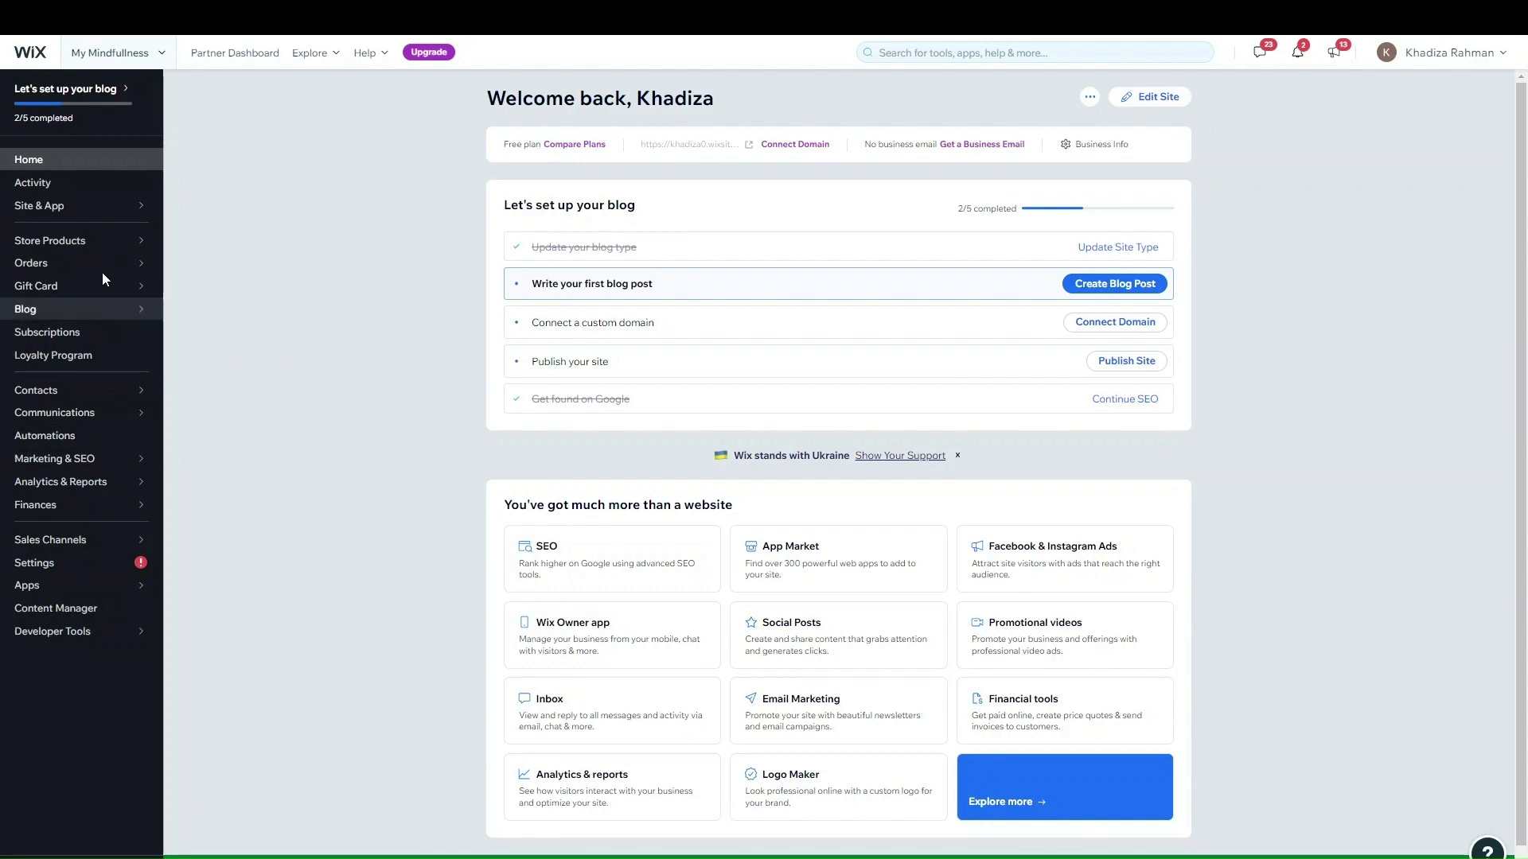
pyautogui.moveTo(112, 263)
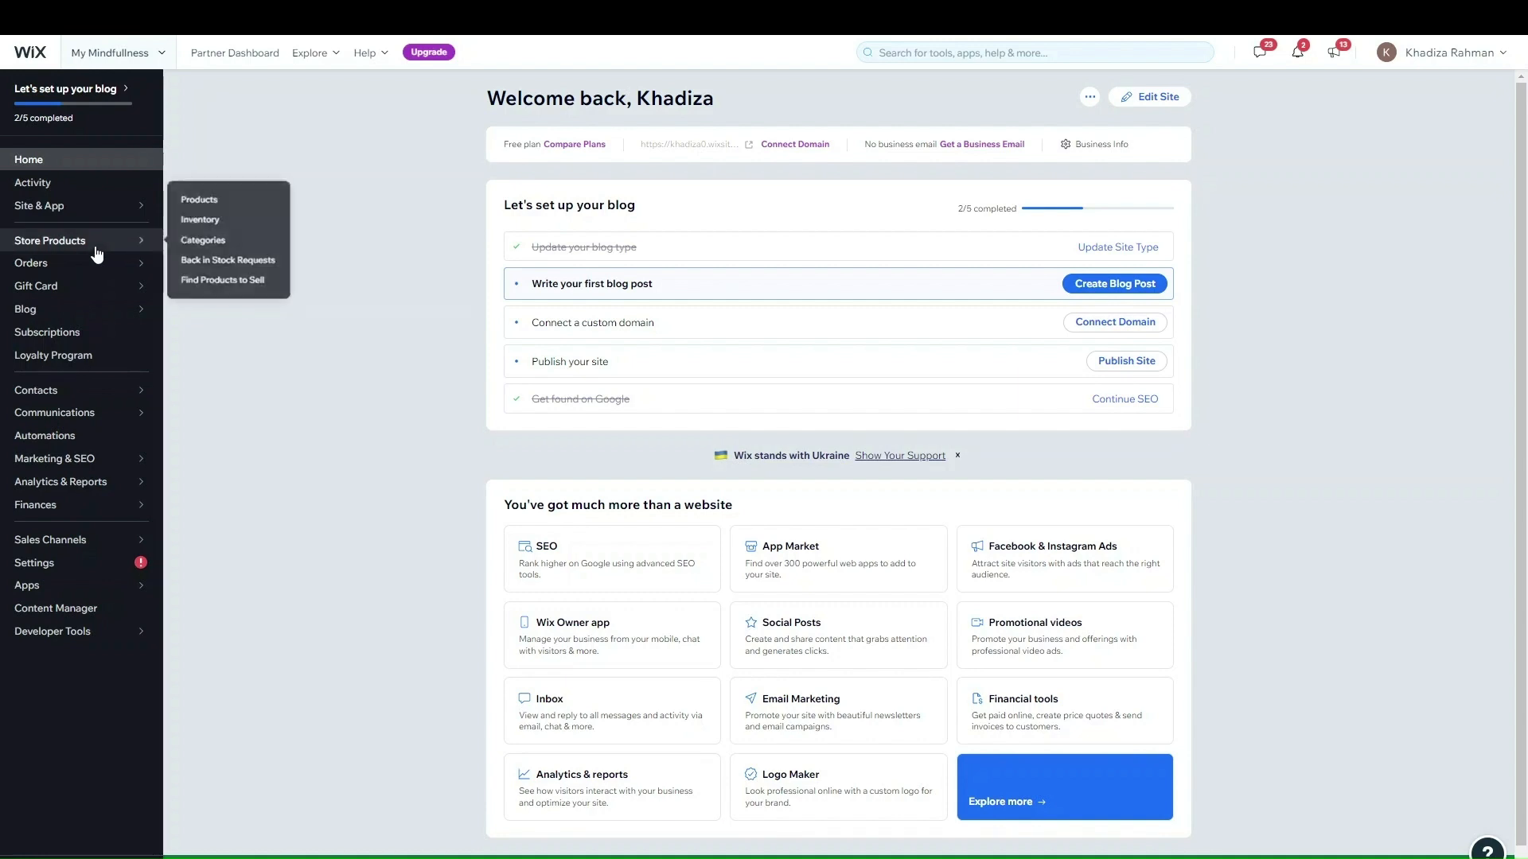
pyautogui.click(152, 240)
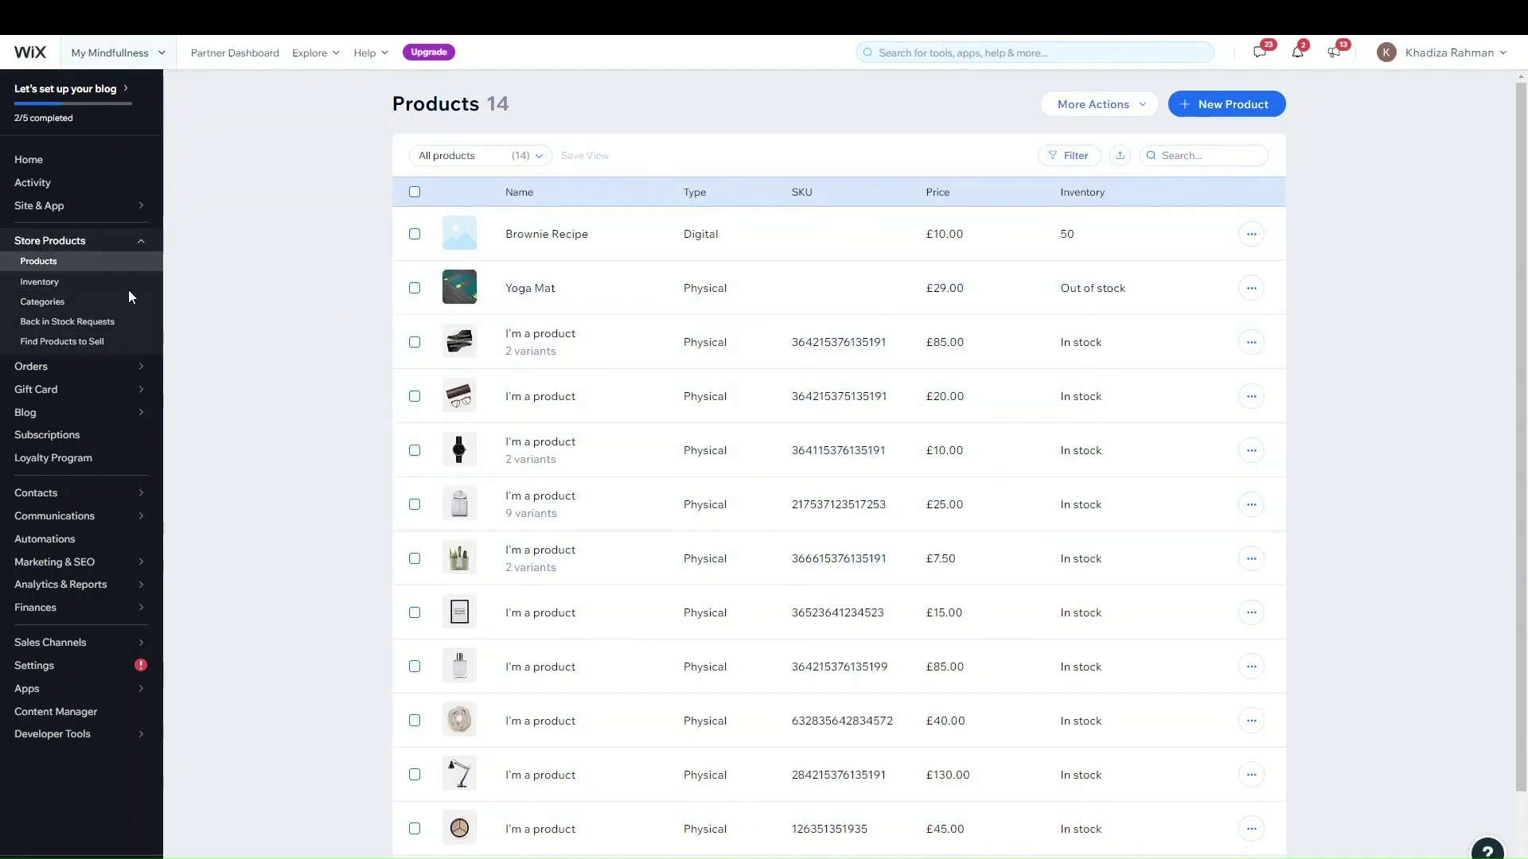
pyautogui.scroll(-2, 989, 607)
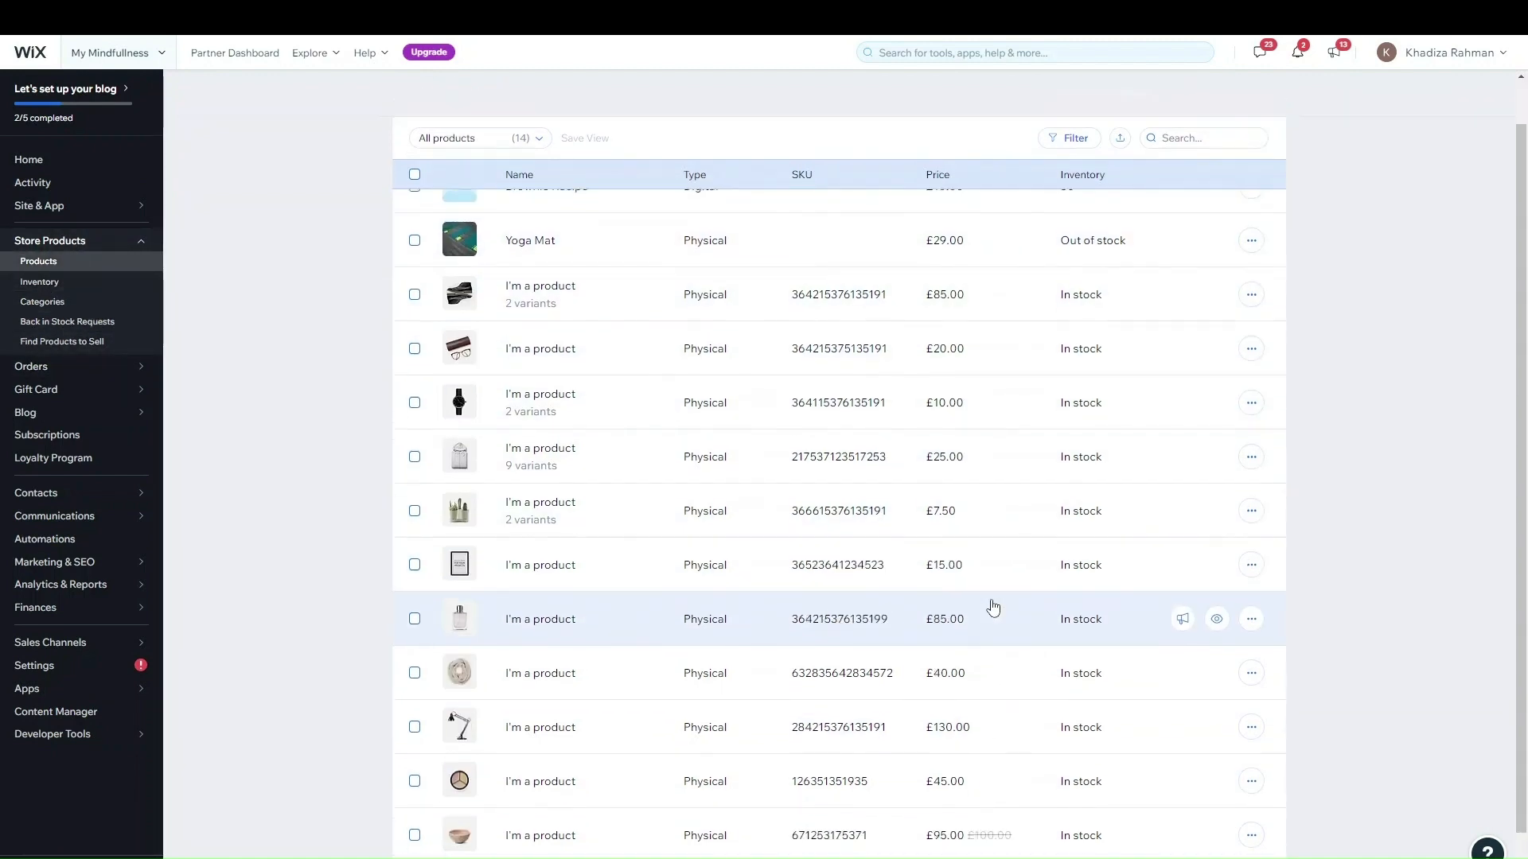
pyautogui.scroll(2, 1010, 546)
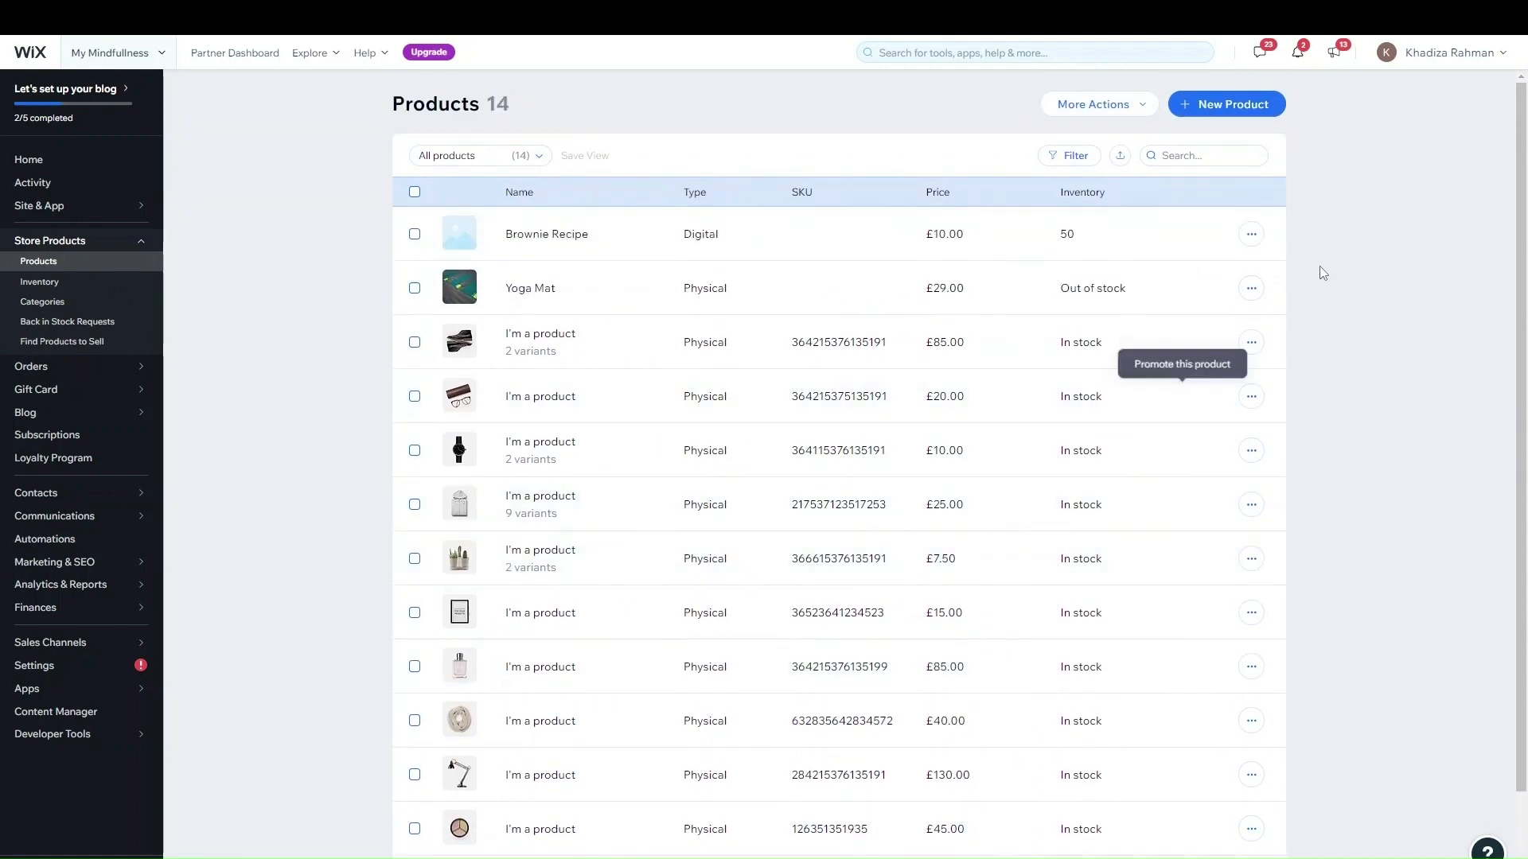
pyautogui.scroll(-2, 1162, 547)
pyautogui.scroll(3, 1156, 546)
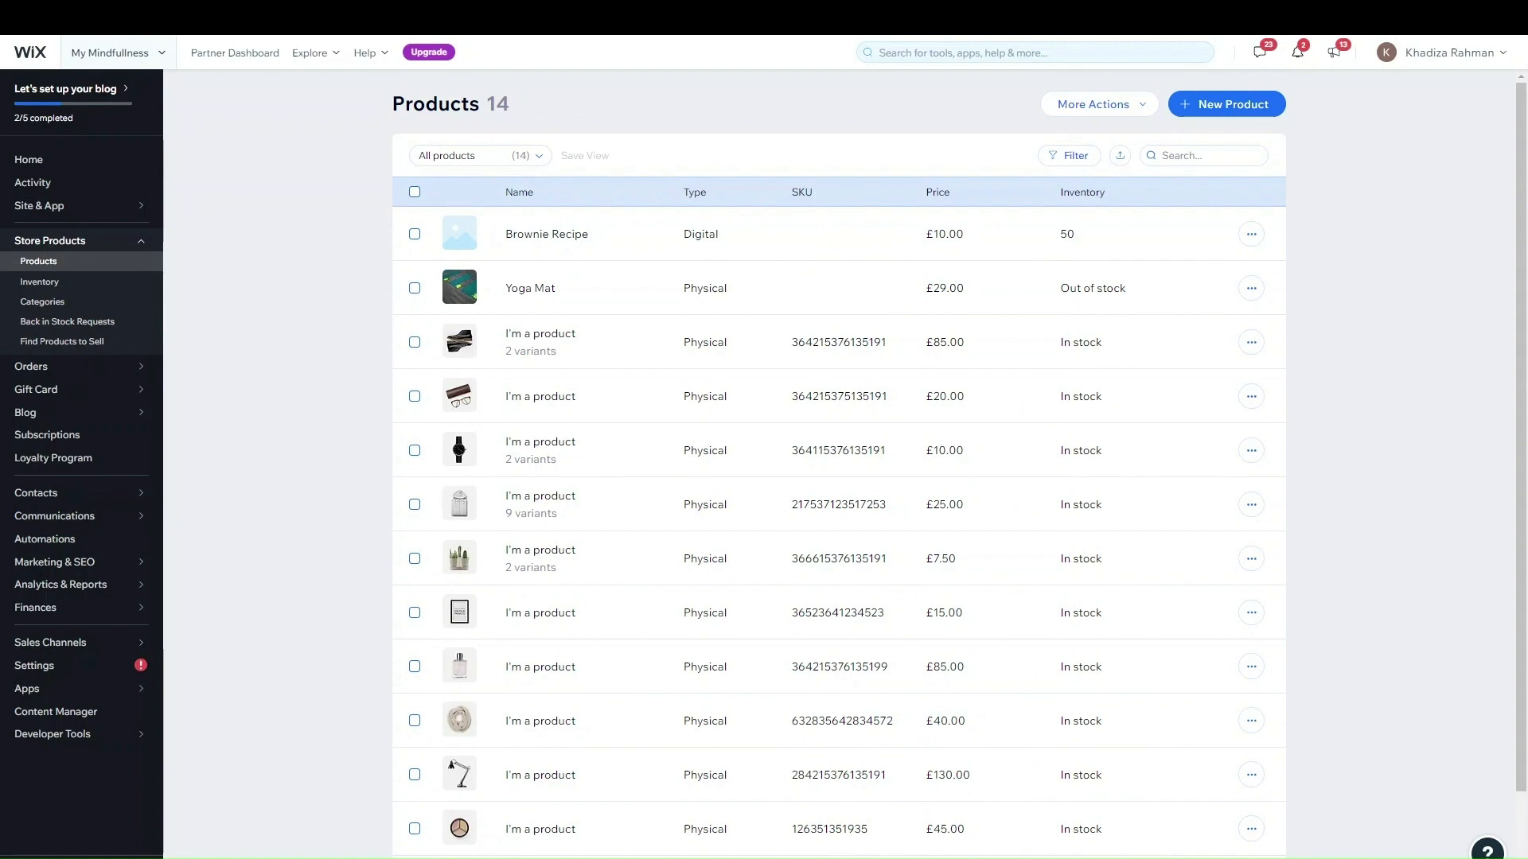
# - Look through the product list and the scarf product's details page, and return to the list
pyautogui.scroll(-2, 1046, 519)
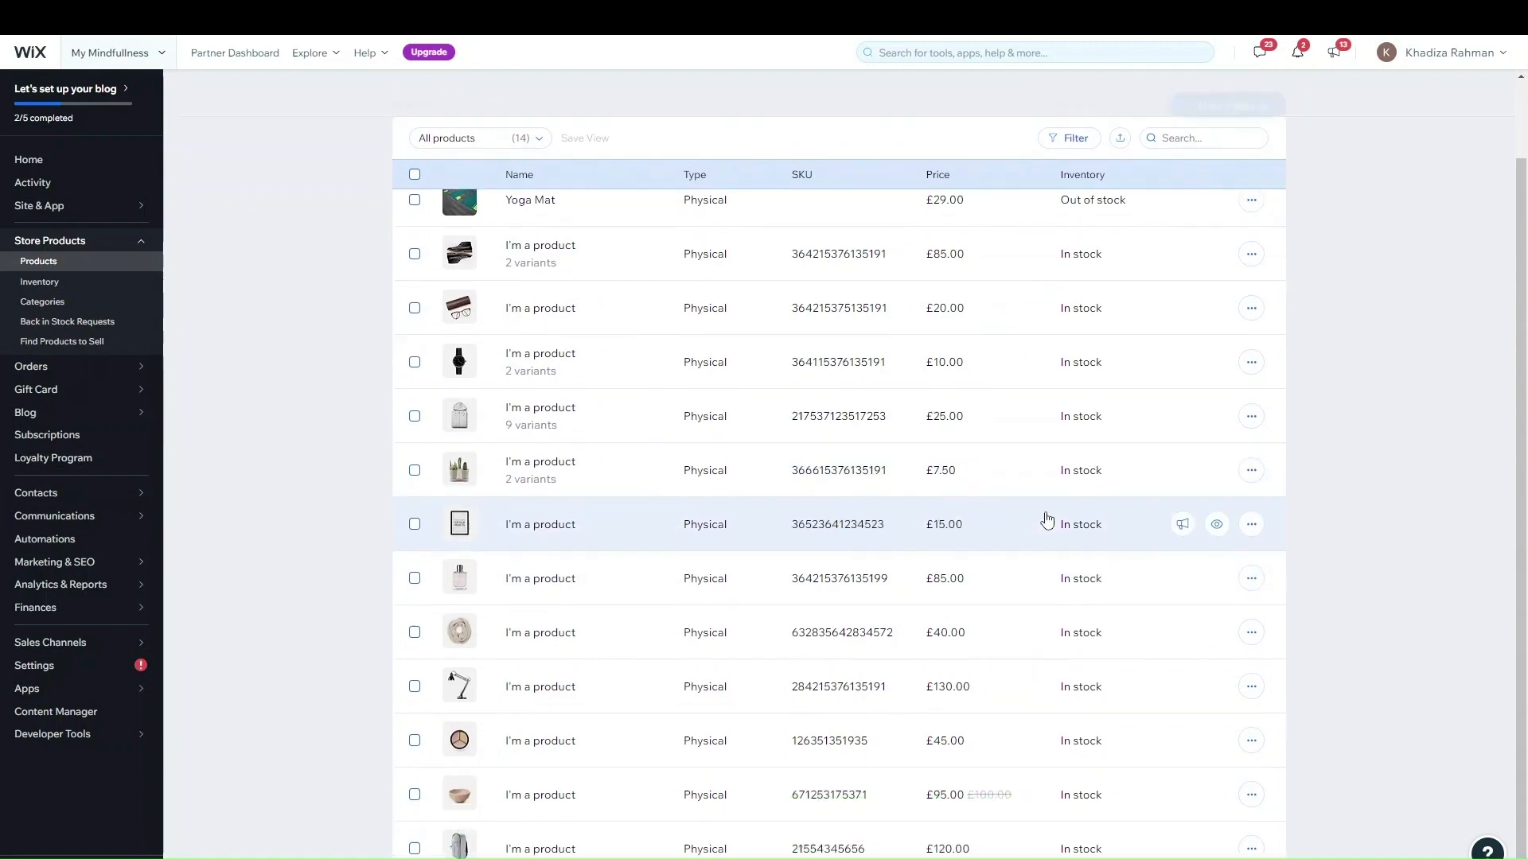
pyautogui.scroll(2, 1027, 518)
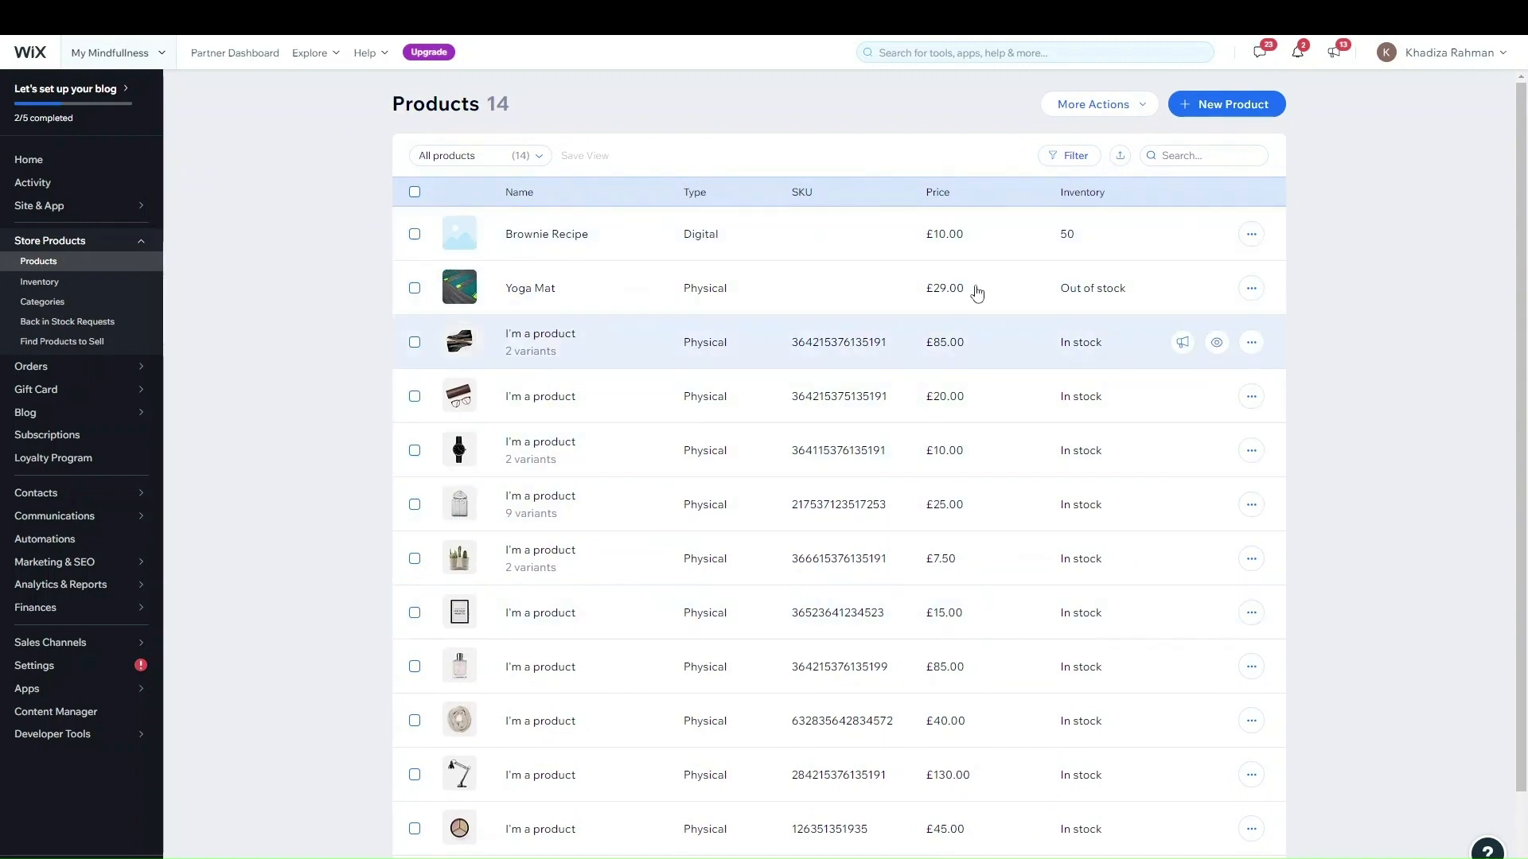
pyautogui.scroll(-1, 1102, 666)
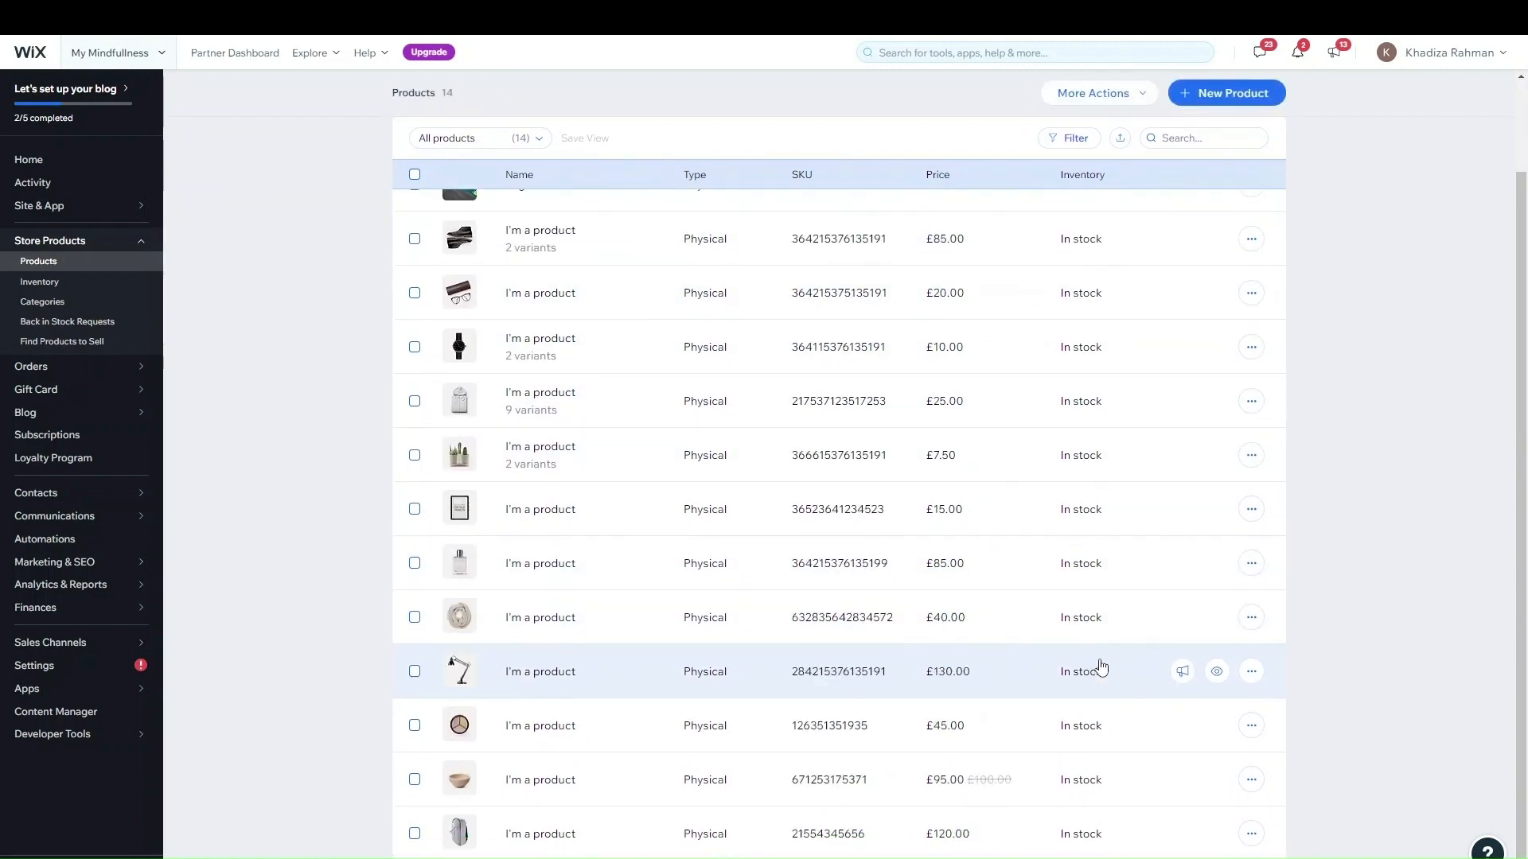
pyautogui.scroll(2, 1101, 666)
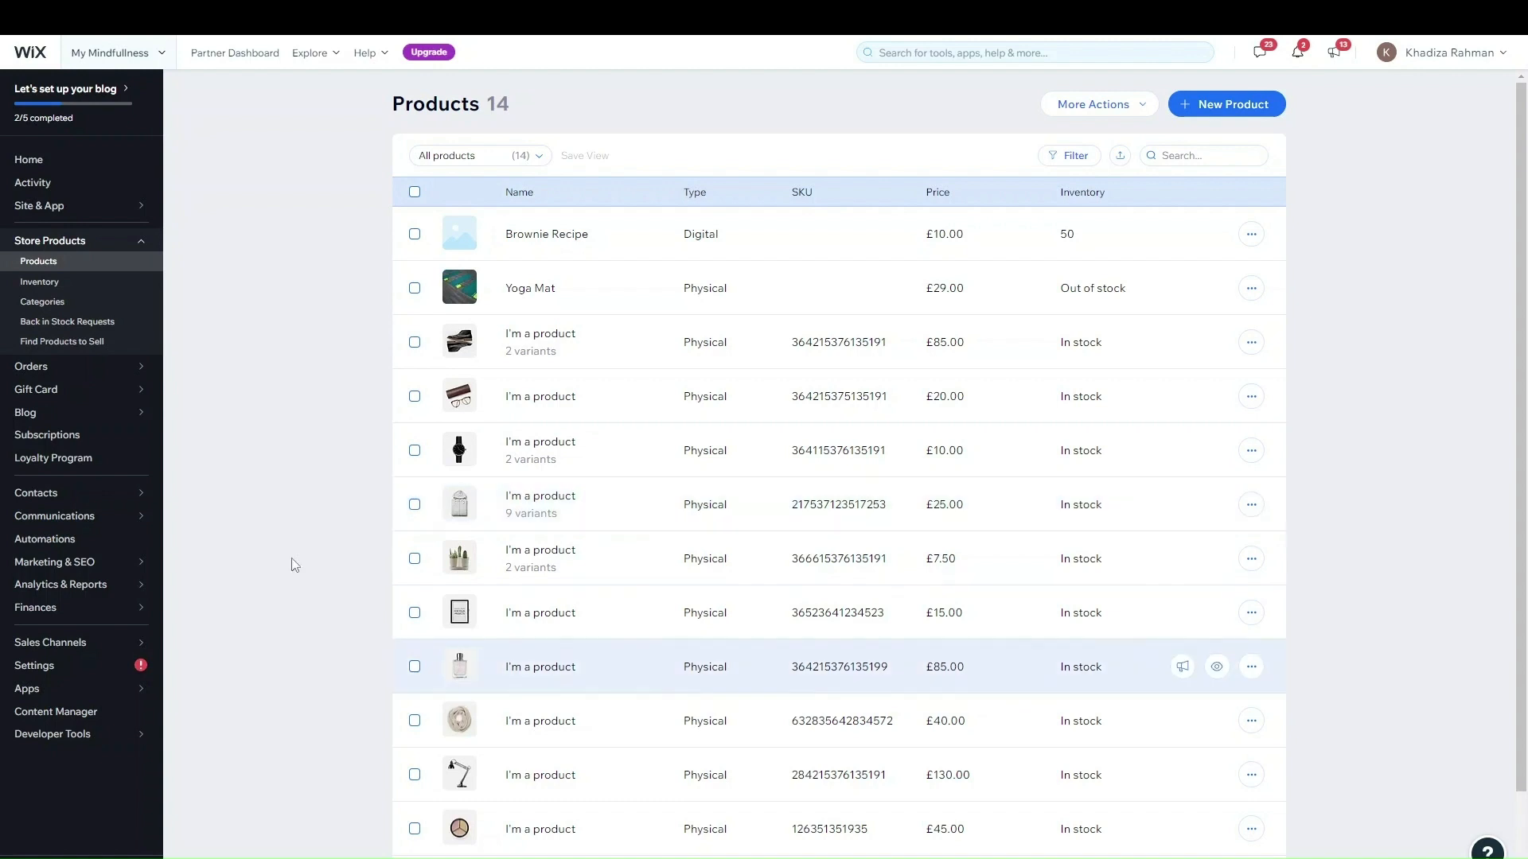
pyautogui.click(822, 659)
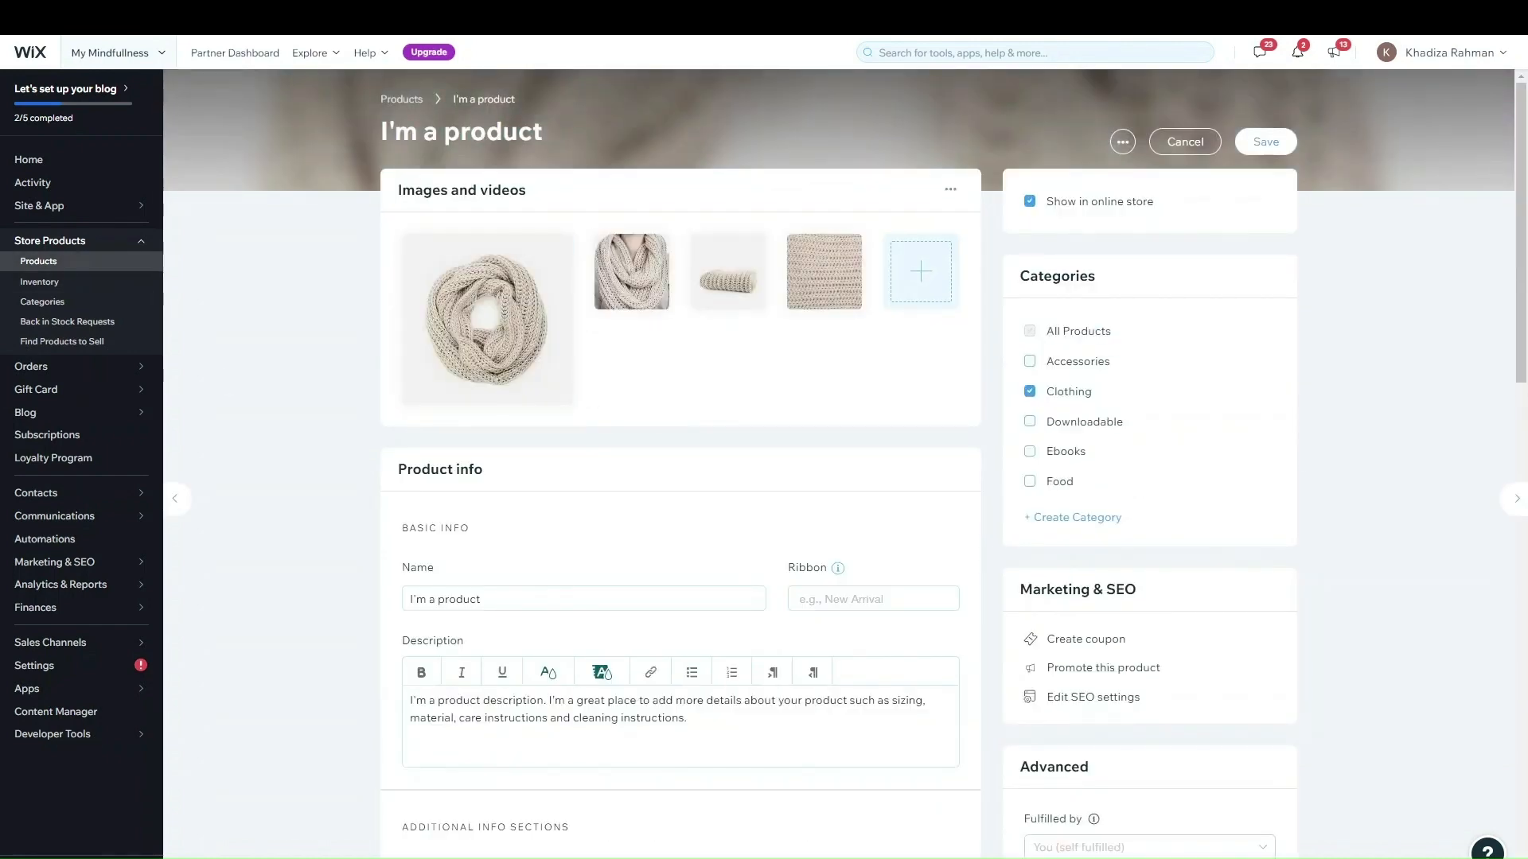
pyautogui.click(38, 261)
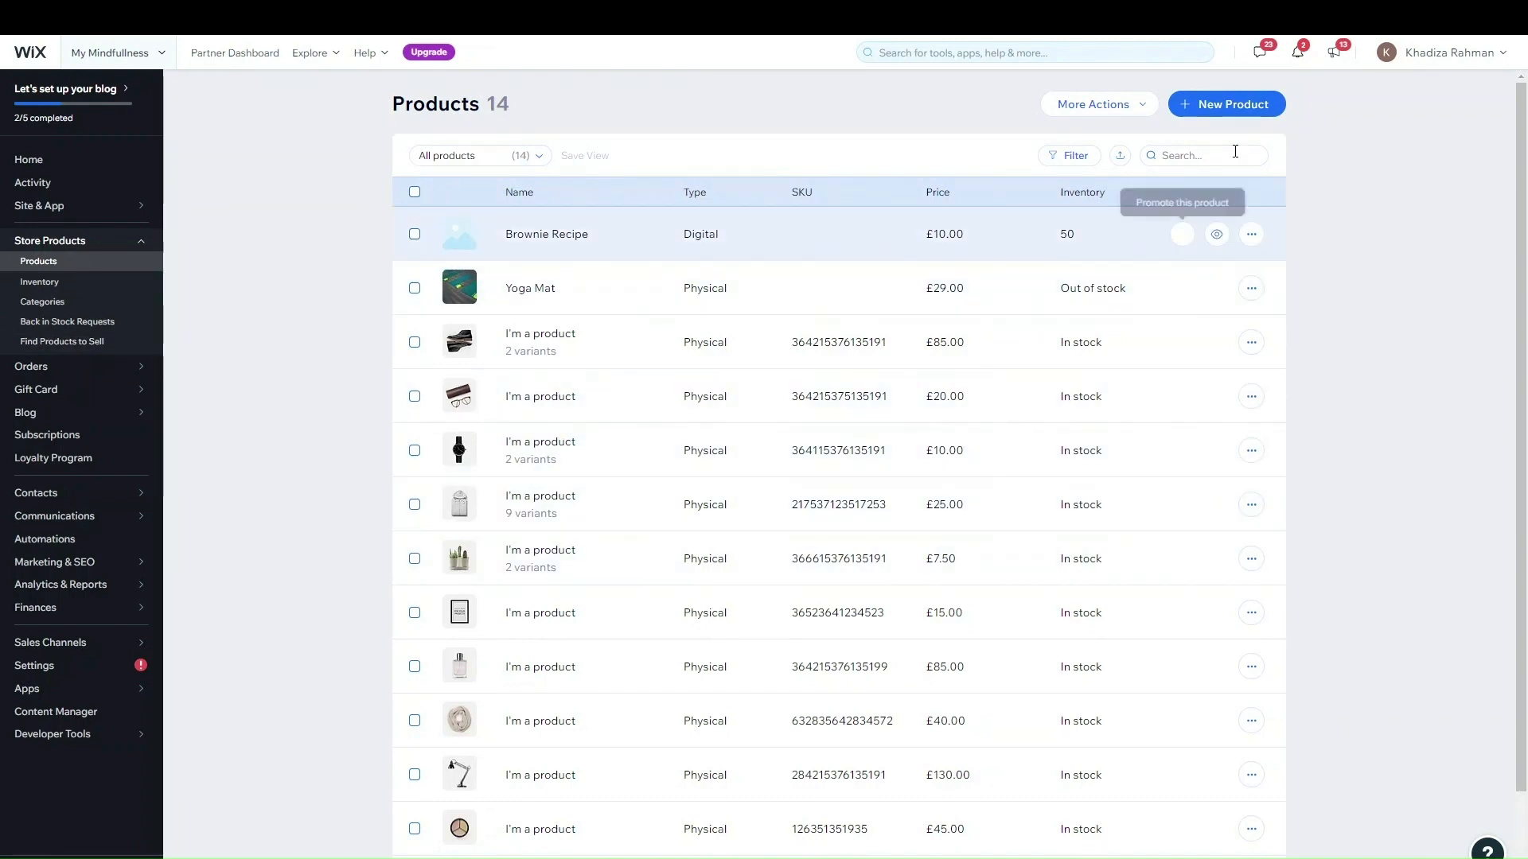
# - Create a physical product named Woolly Hat and add a Wix media photo of a woman in a knitted hat as its image
pyautogui.click(1226, 114)
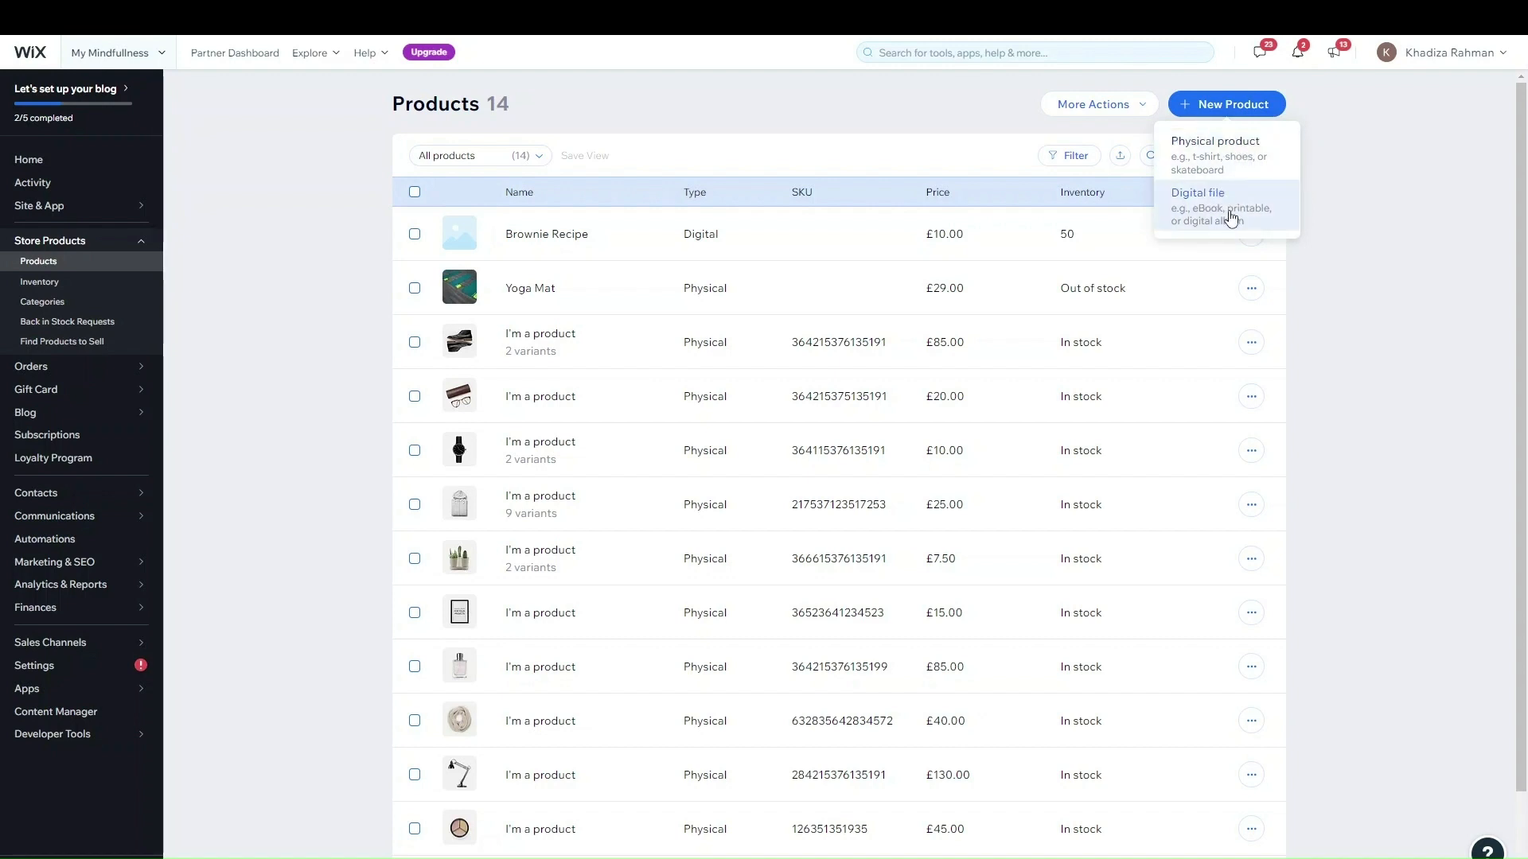
pyautogui.click(1226, 167)
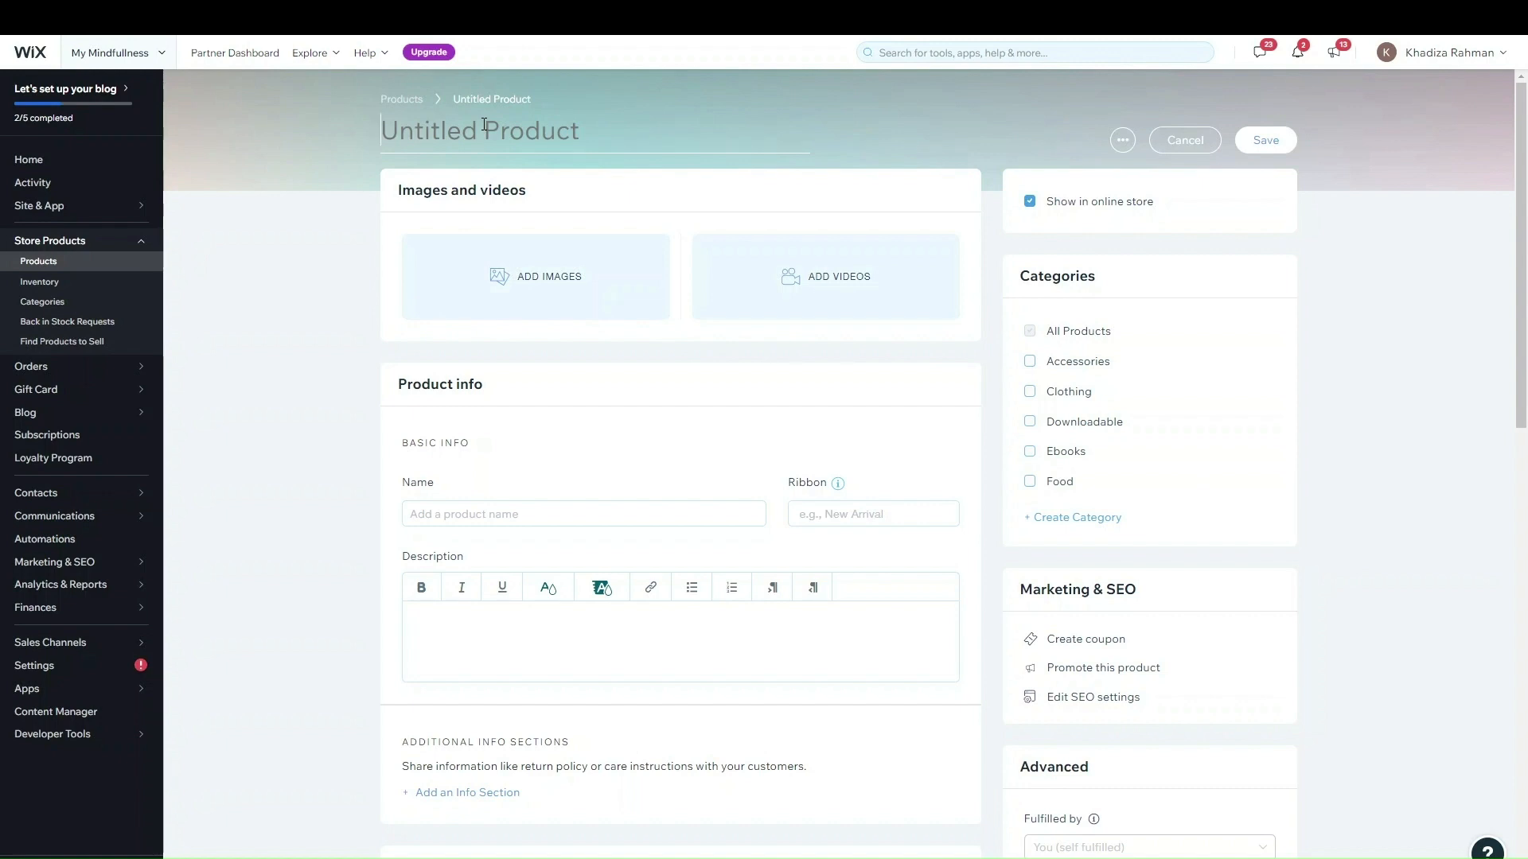
pyautogui.write('Woolyy')
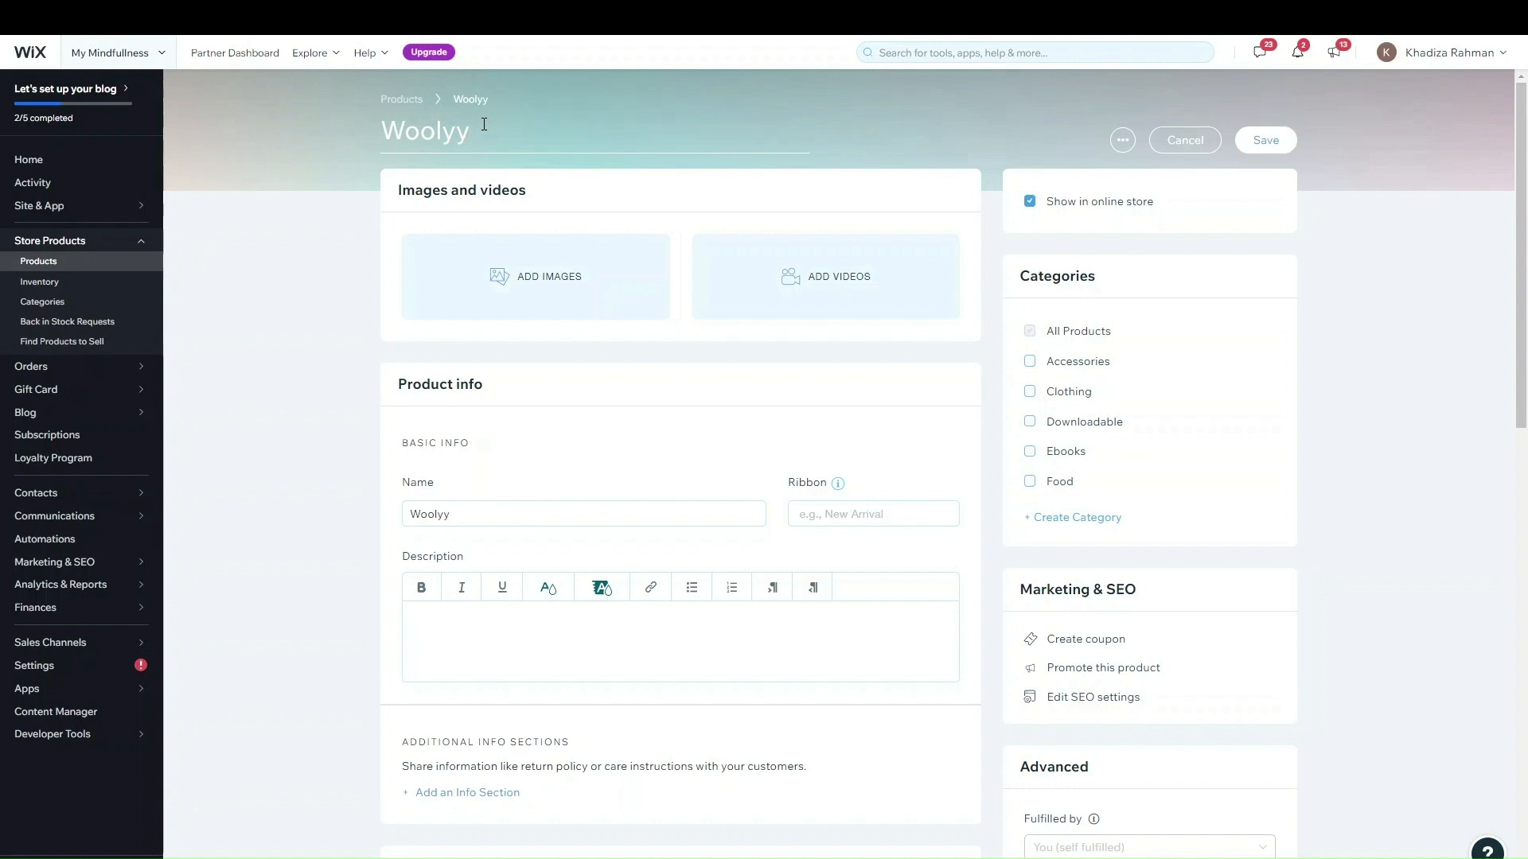
pyautogui.press('BackSpace')
pyautogui.write('Hat')
pyautogui.click(354, 237)
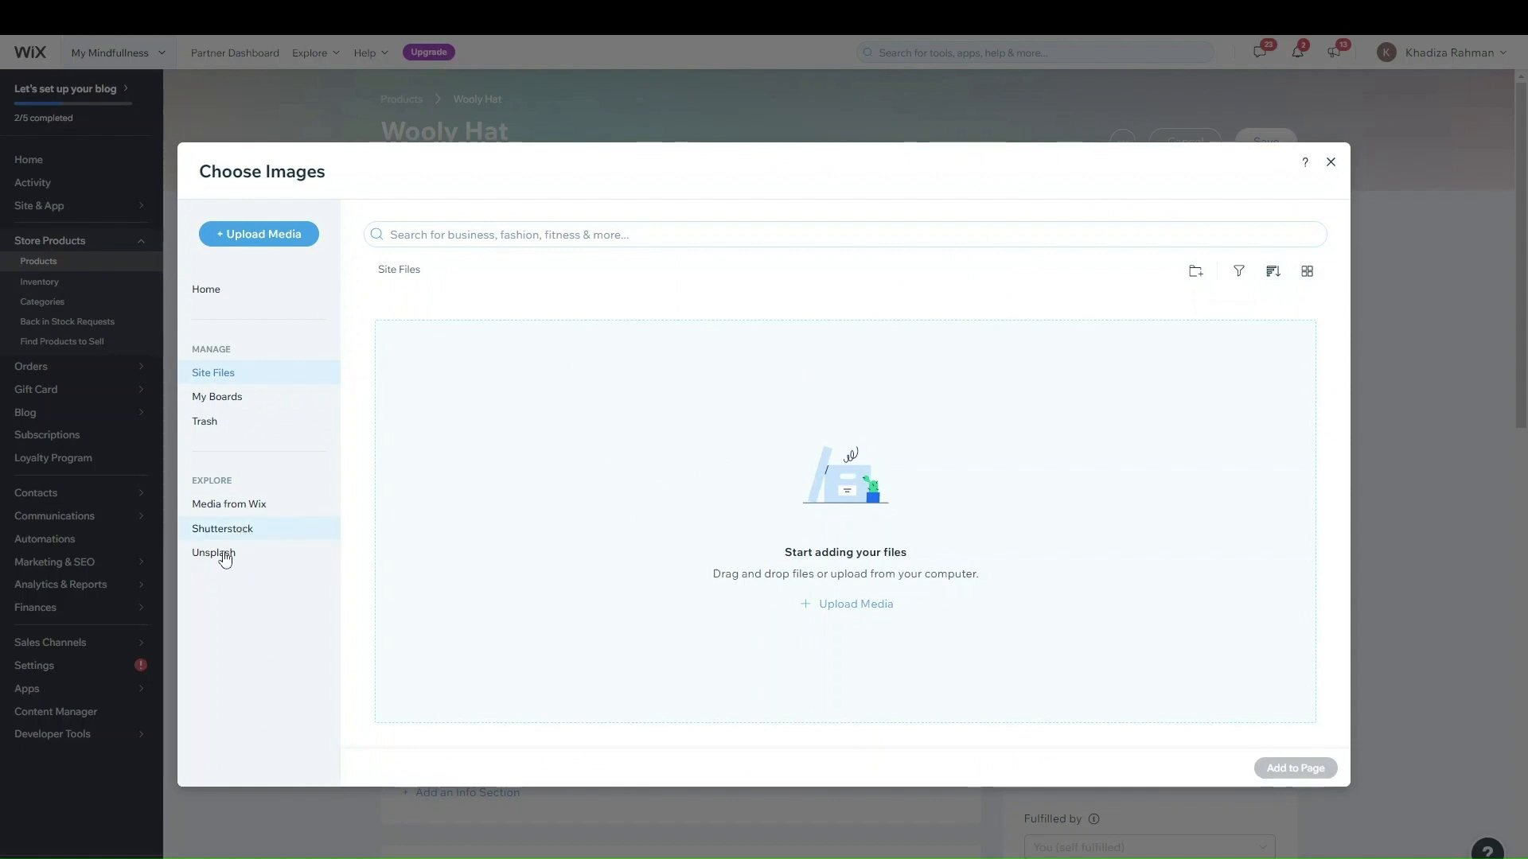
pyautogui.click(245, 509)
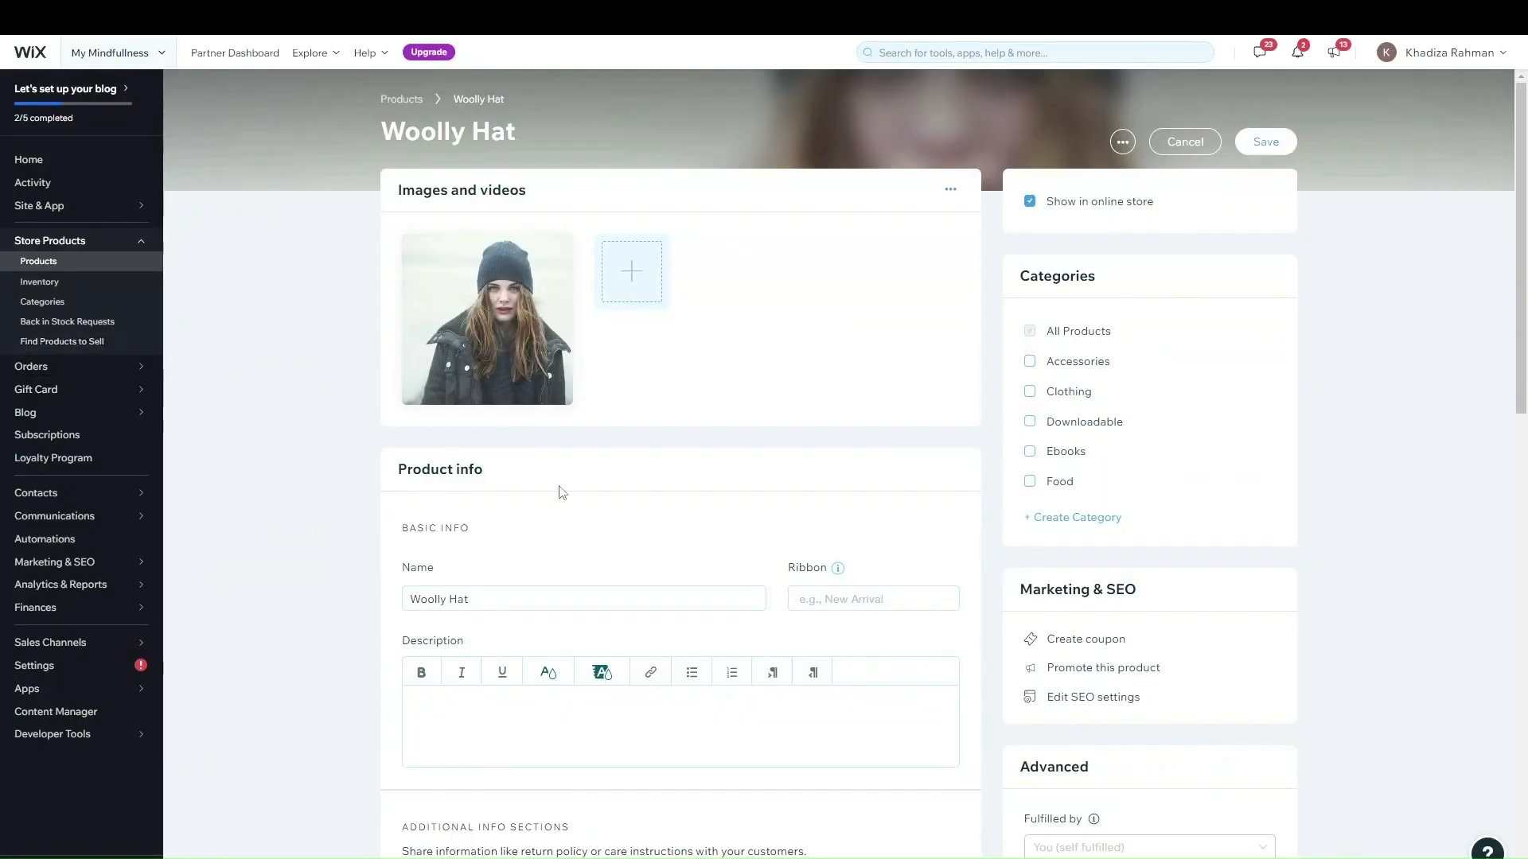
# - View the media sources available for adding a video to the Woolly Hat product
pyautogui.click(610, 280)
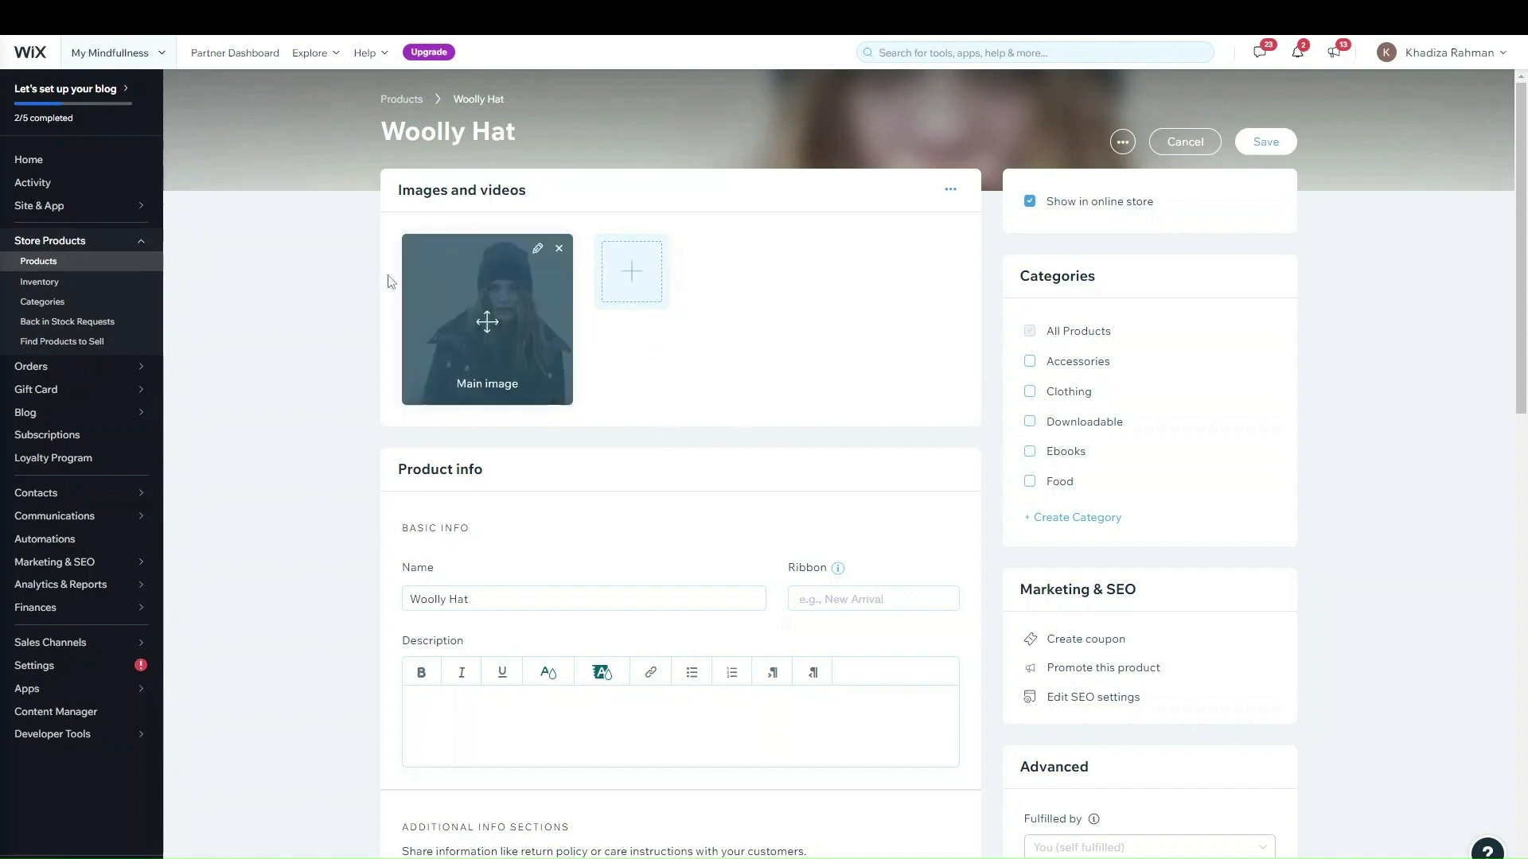
pyautogui.click(608, 286)
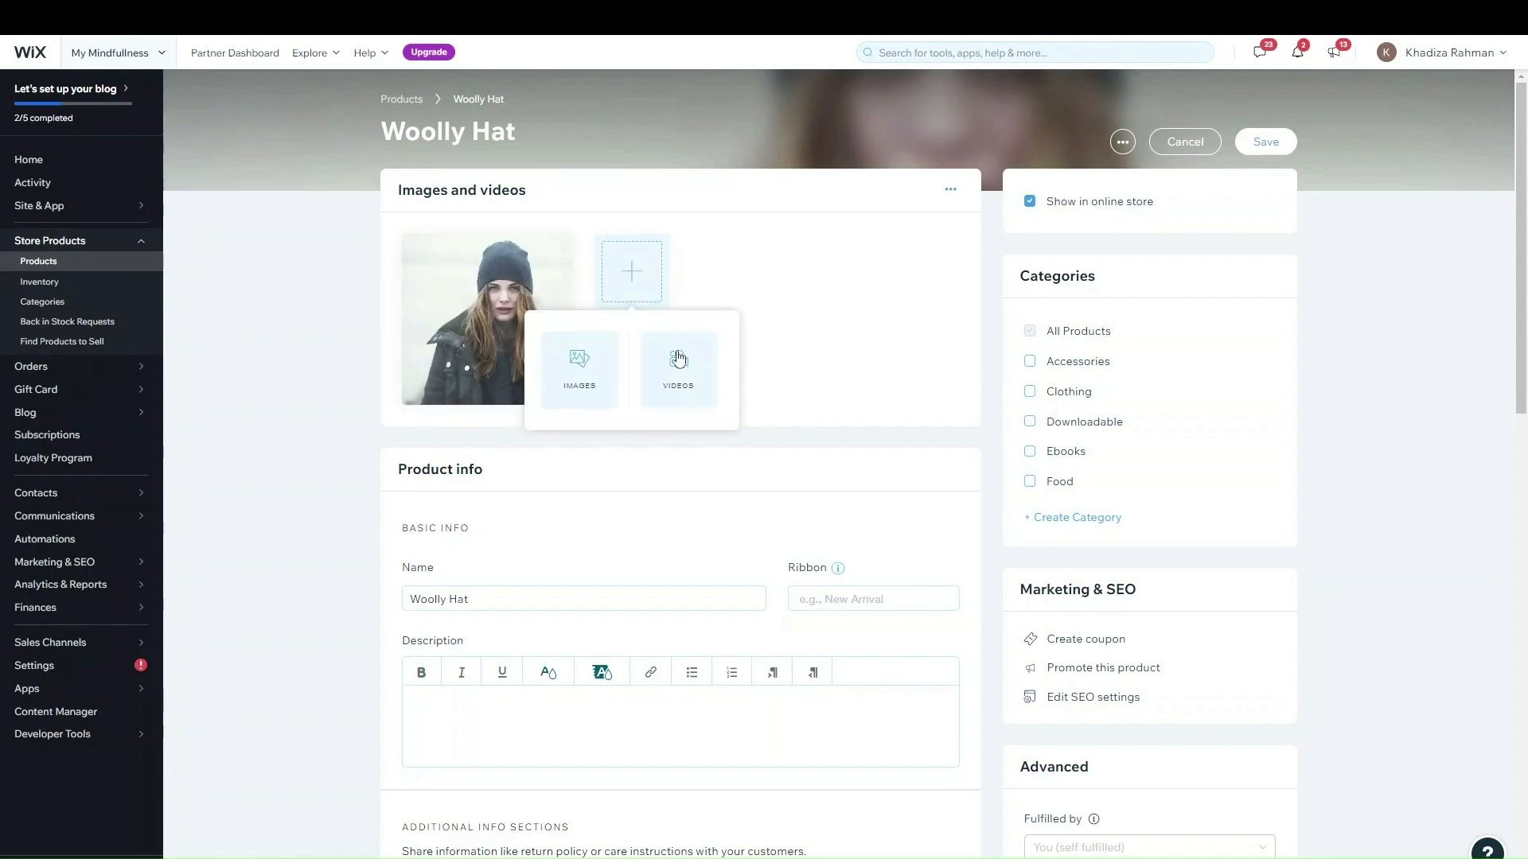
pyautogui.click(660, 383)
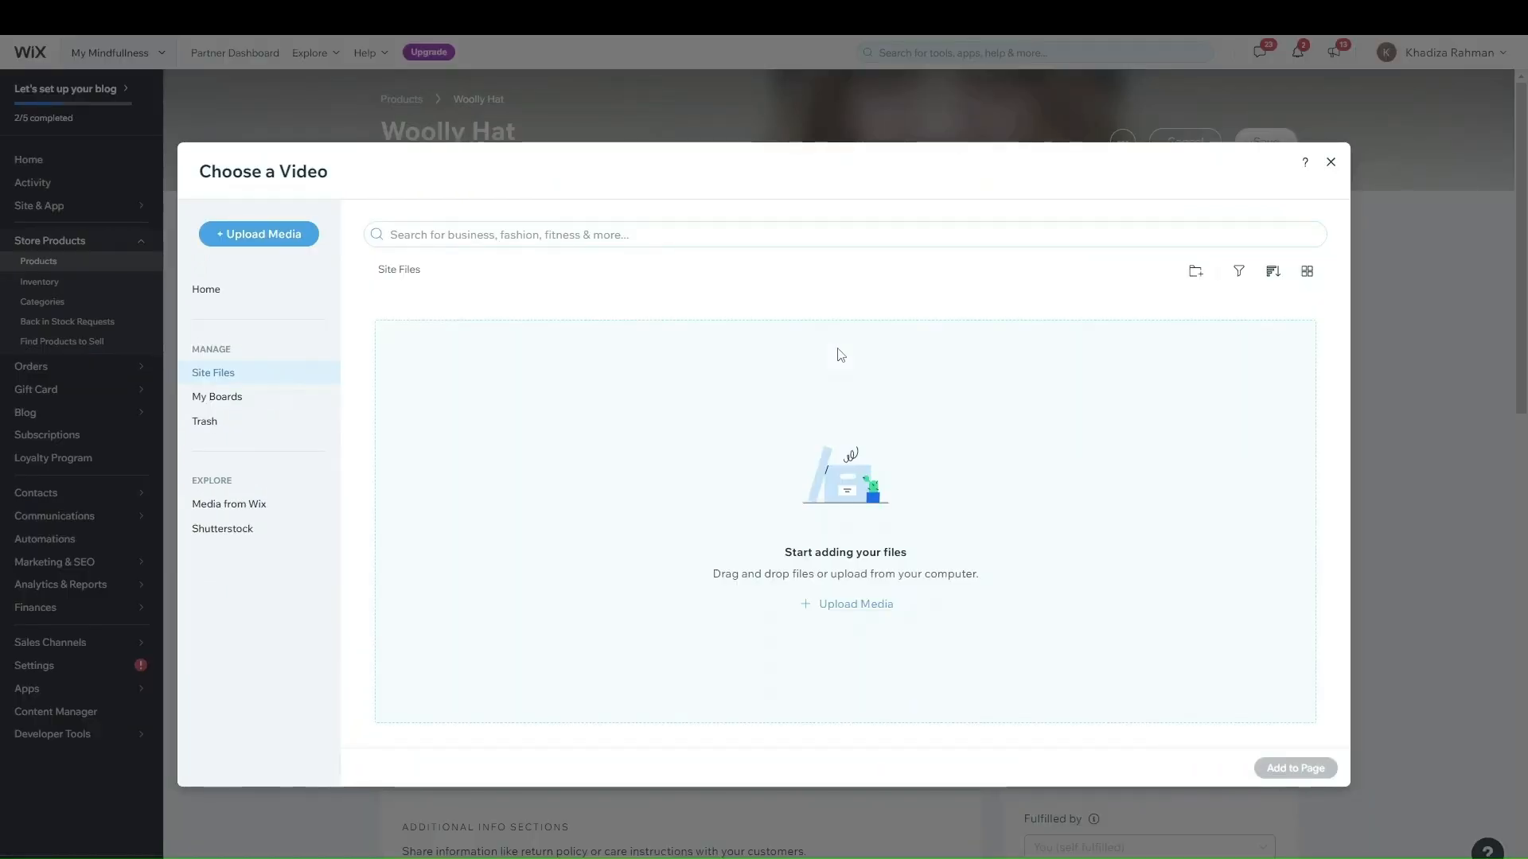
pyautogui.click(1331, 162)
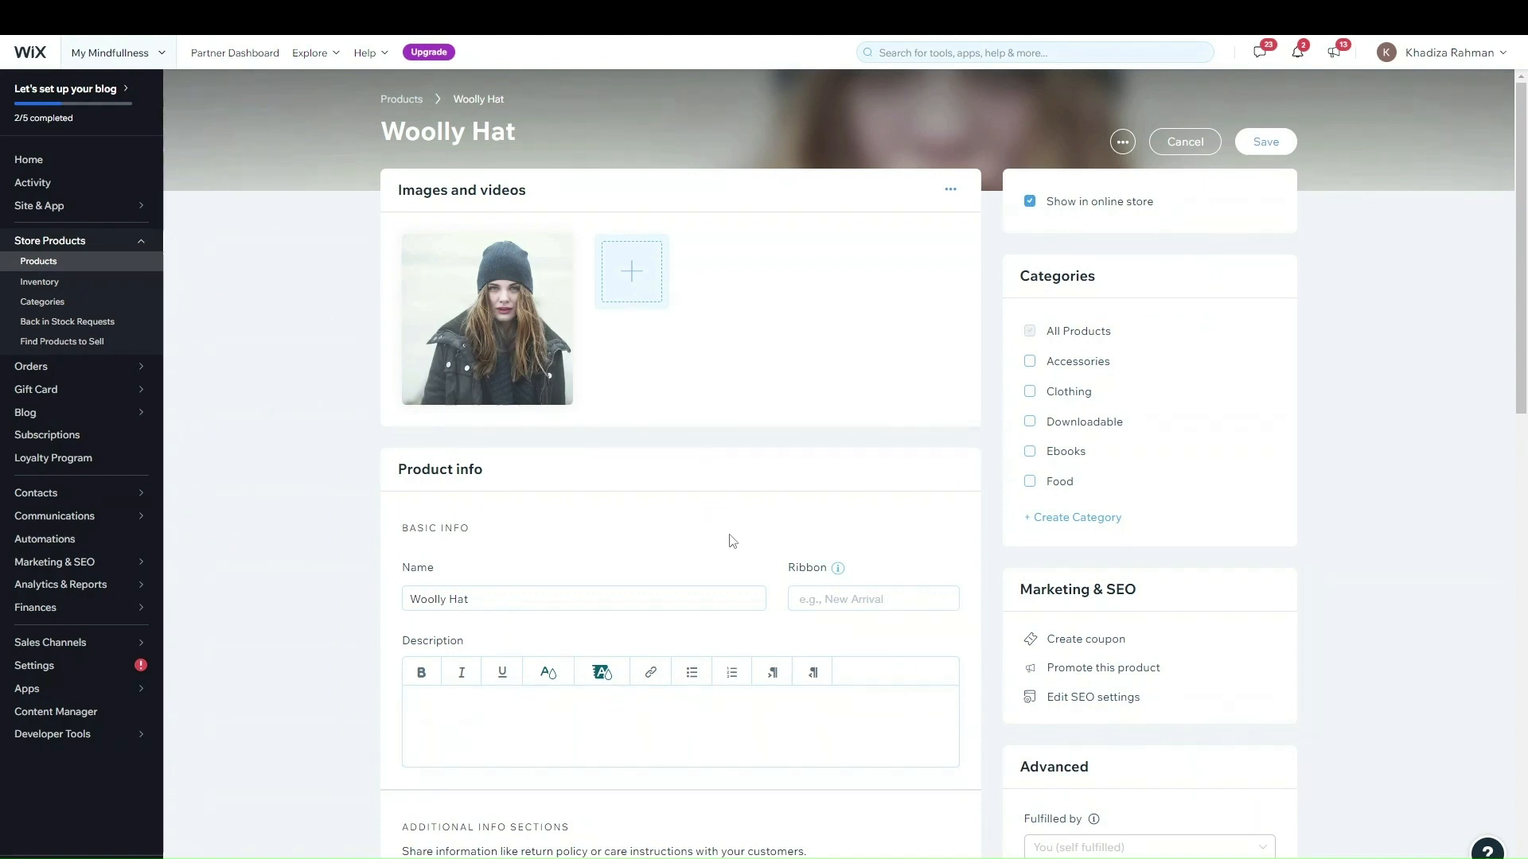
# - Examine the product's name, description and ribbon fields under the basic info
pyautogui.scroll(-2, 727, 535)
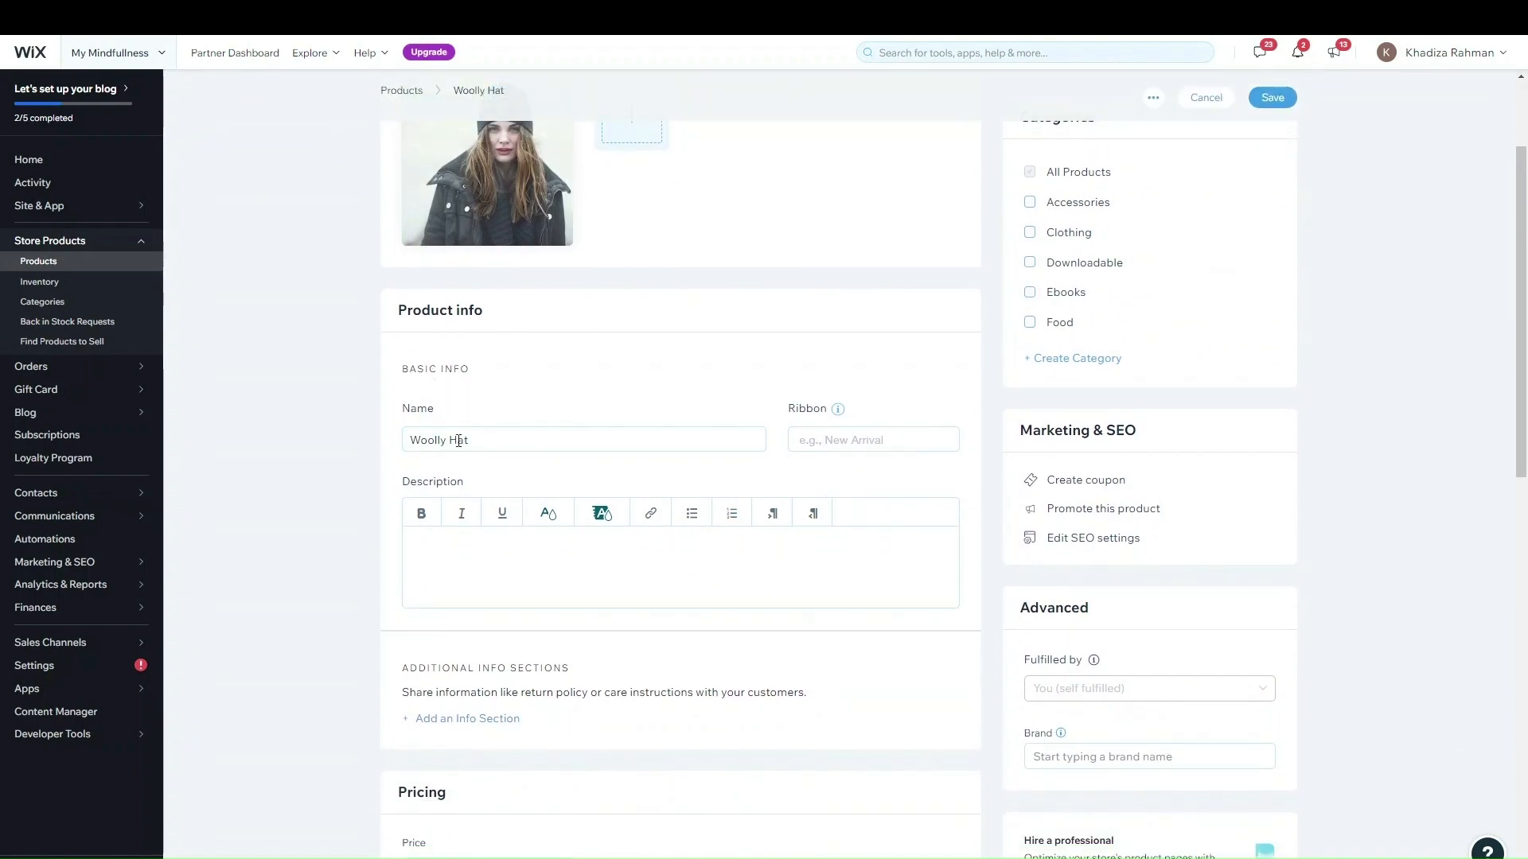
pyautogui.doubleClick(416, 409)
pyautogui.doubleClick(419, 482)
pyautogui.click(432, 551)
pyautogui.moveTo(75, 519)
pyautogui.click(860, 440)
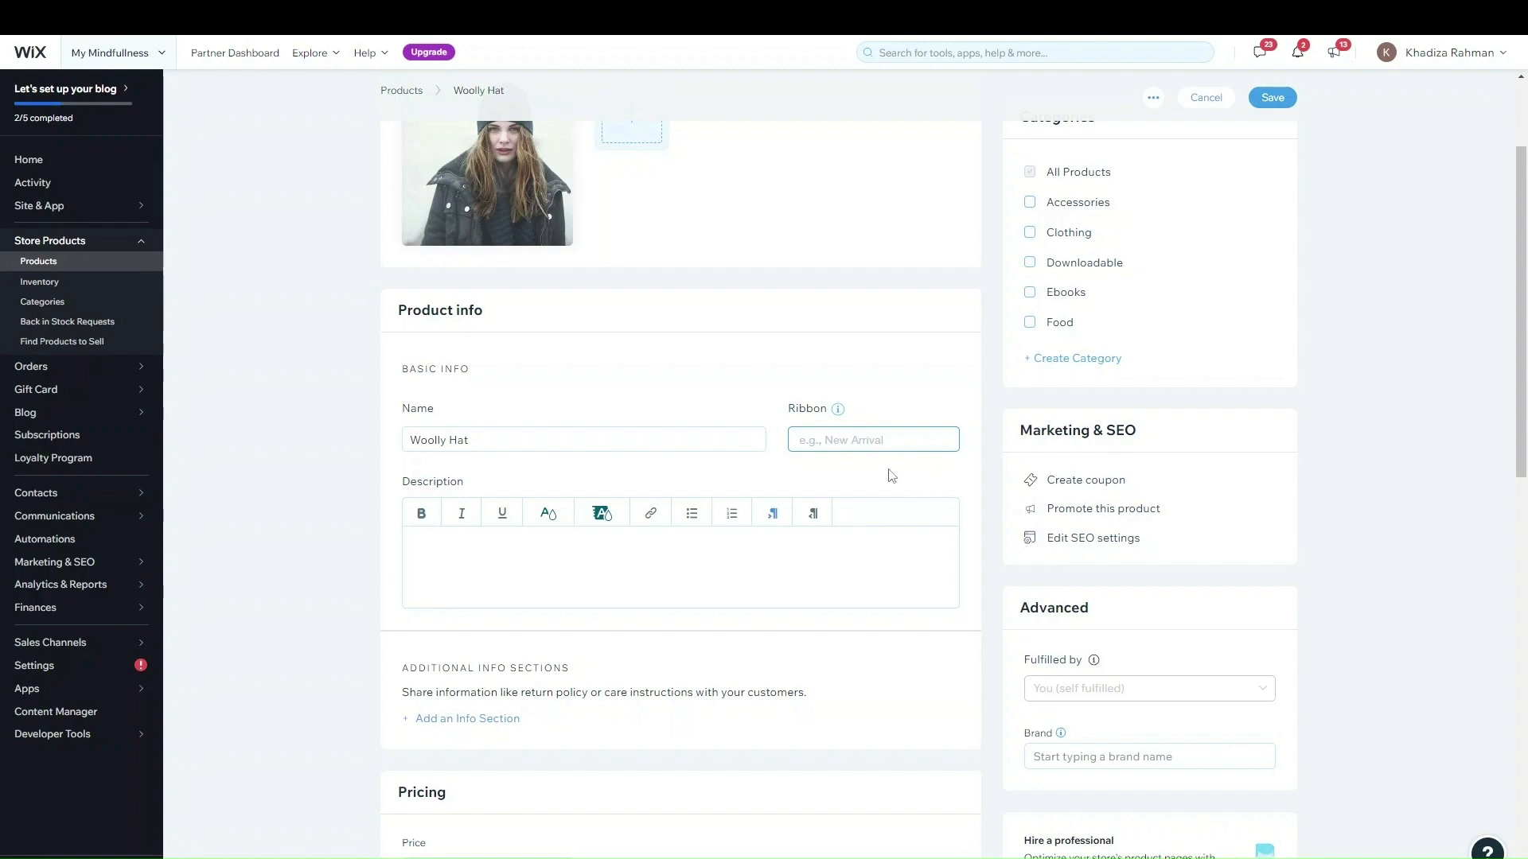
pyautogui.click(870, 437)
# - Examine the description editor's formatting options, including the text colour palette and link insertion
pyautogui.click(668, 570)
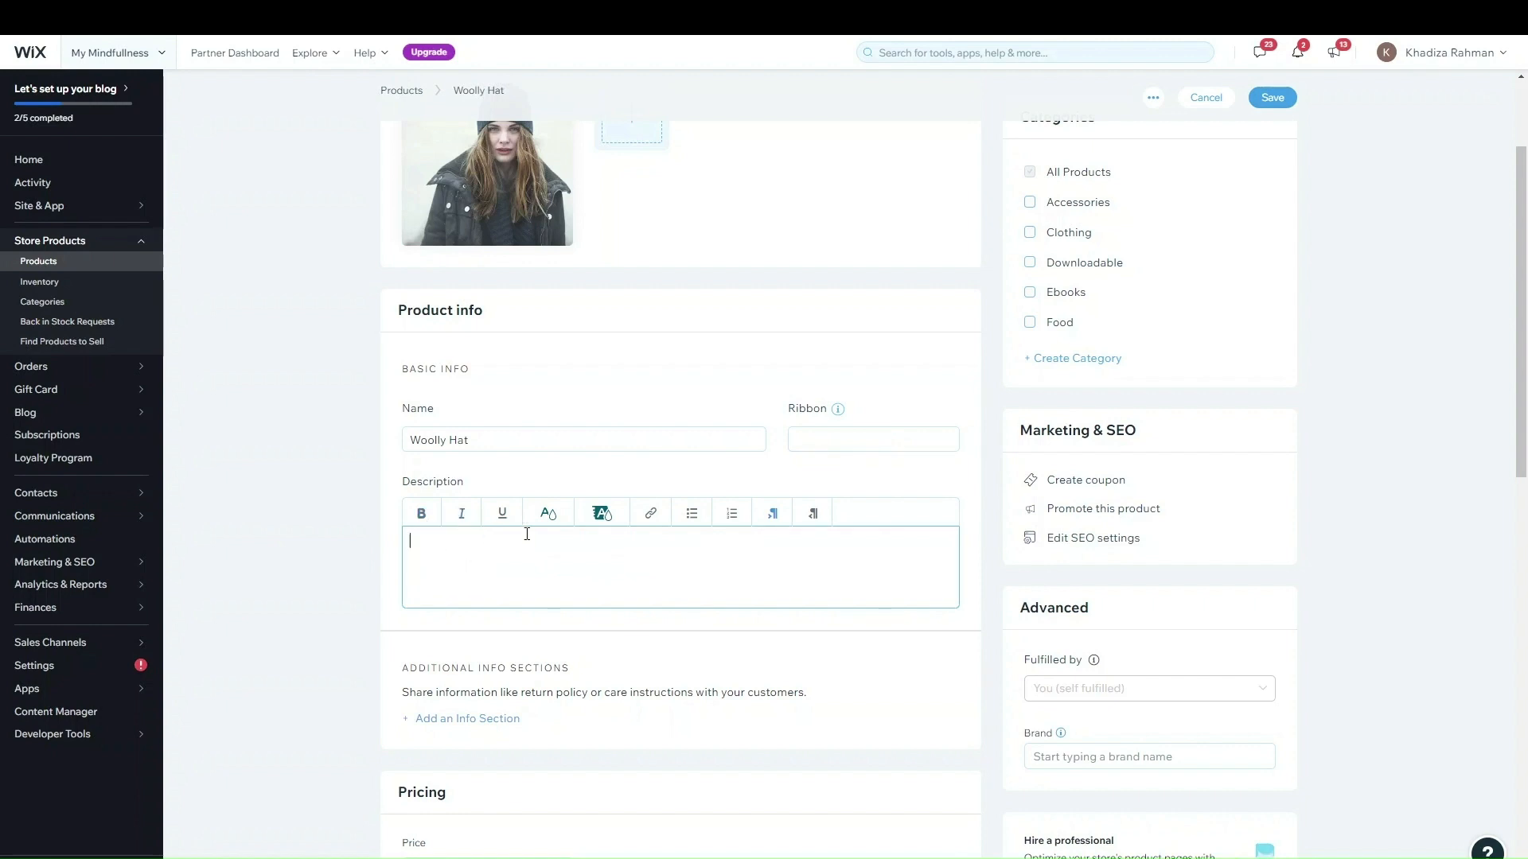
pyautogui.click(553, 519)
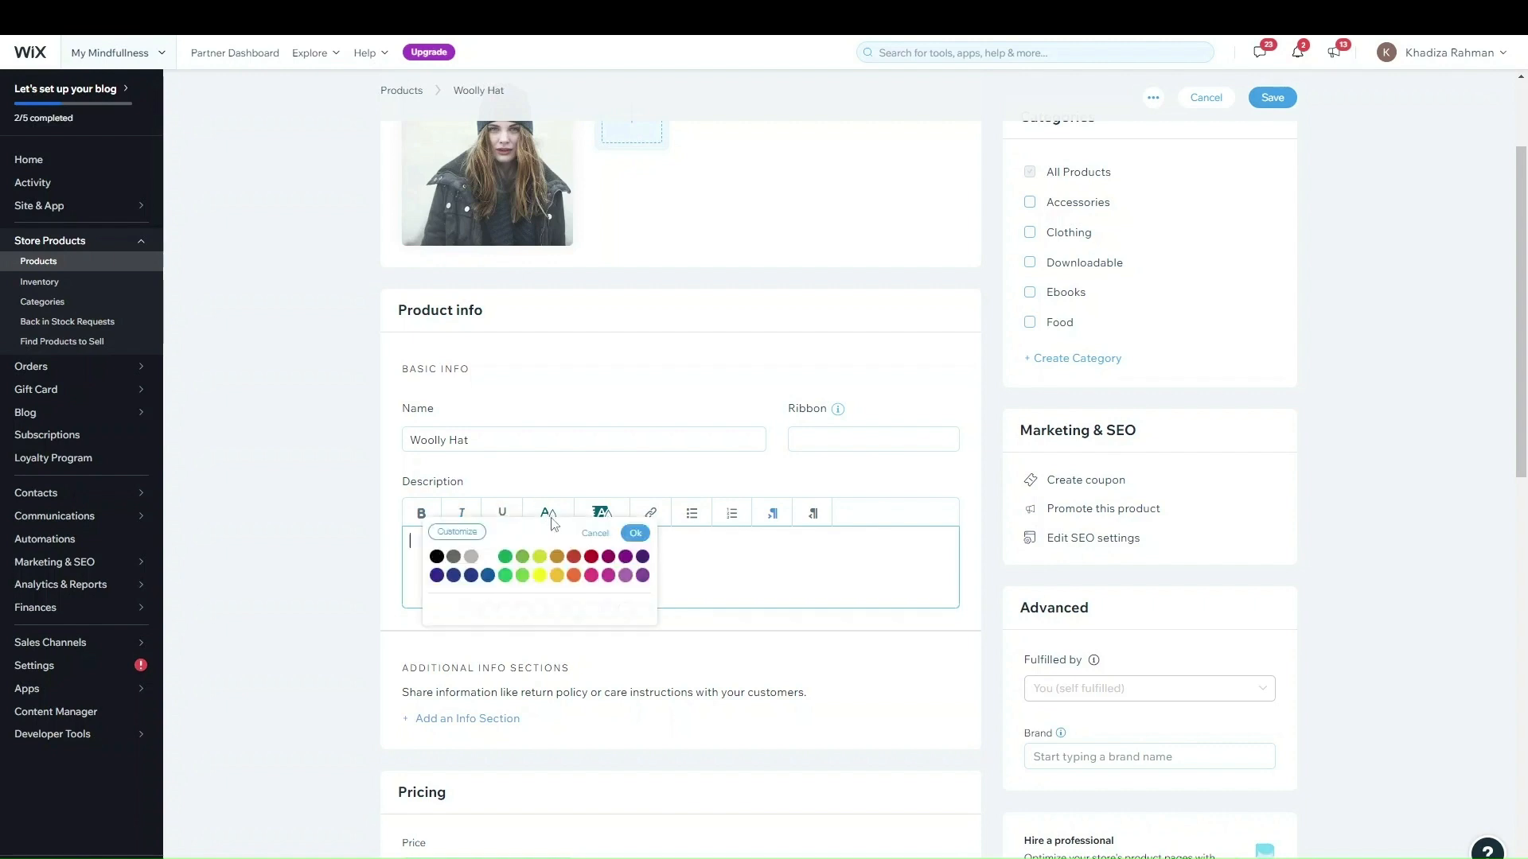
pyautogui.click(727, 550)
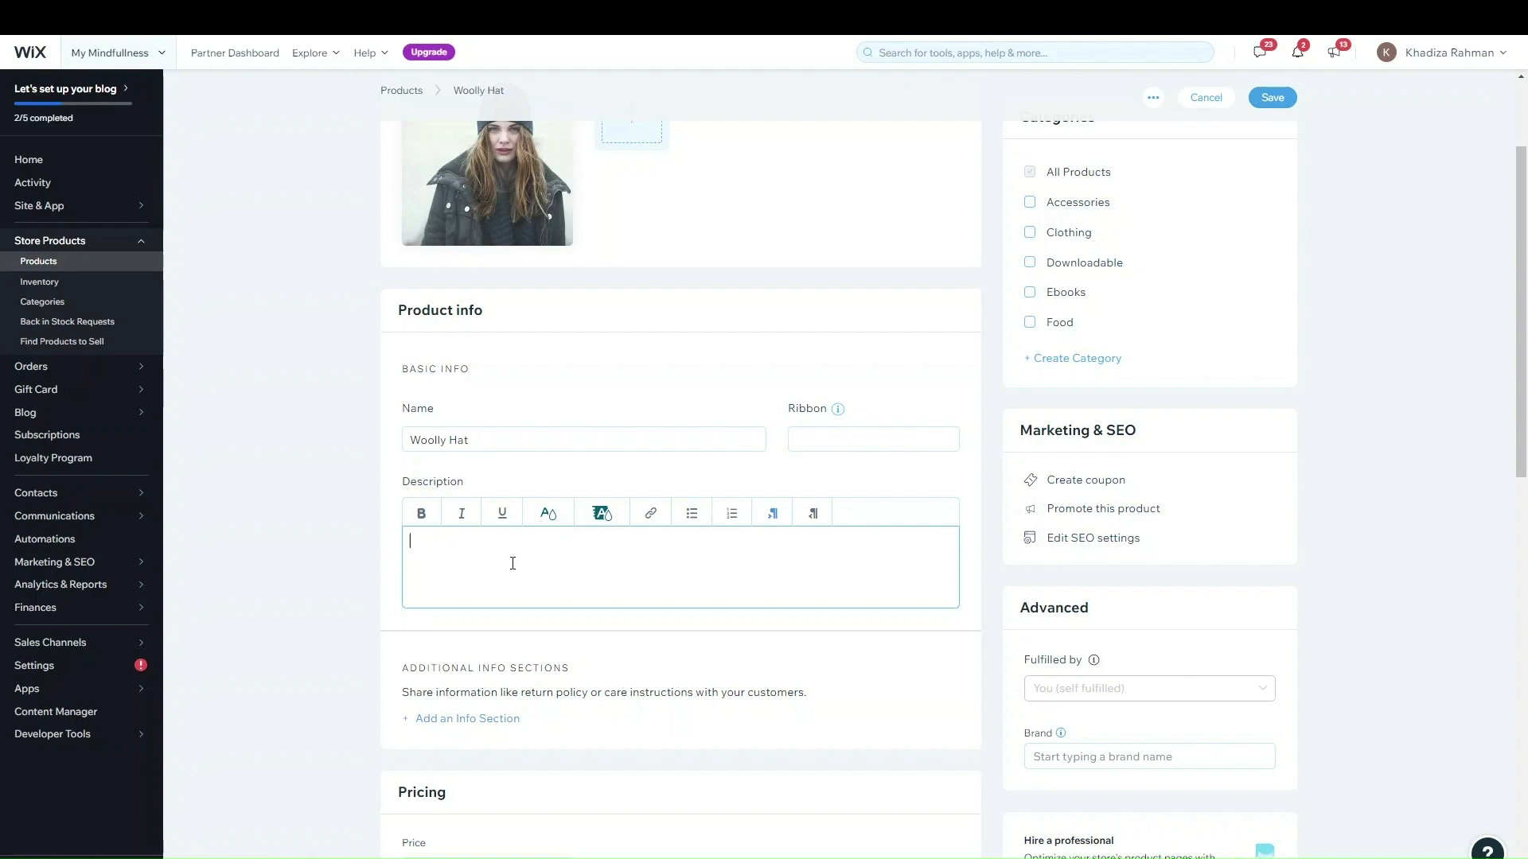
pyautogui.click(651, 514)
pyautogui.click(705, 546)
# - Add an info section titled "How to care for your product" with the description "Information"
pyautogui.scroll(-2, 864, 540)
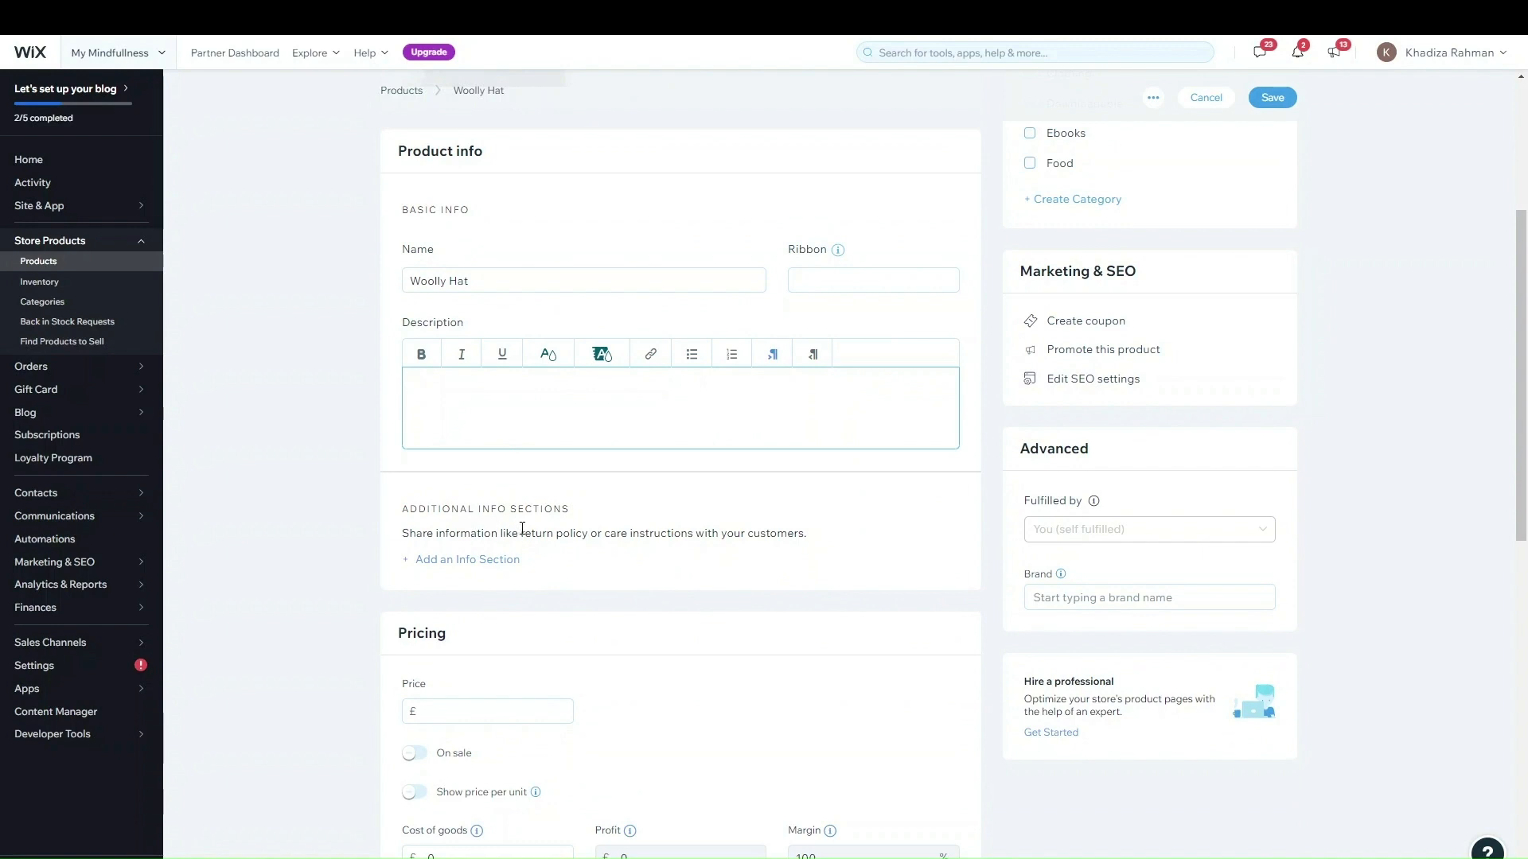
pyautogui.click(505, 559)
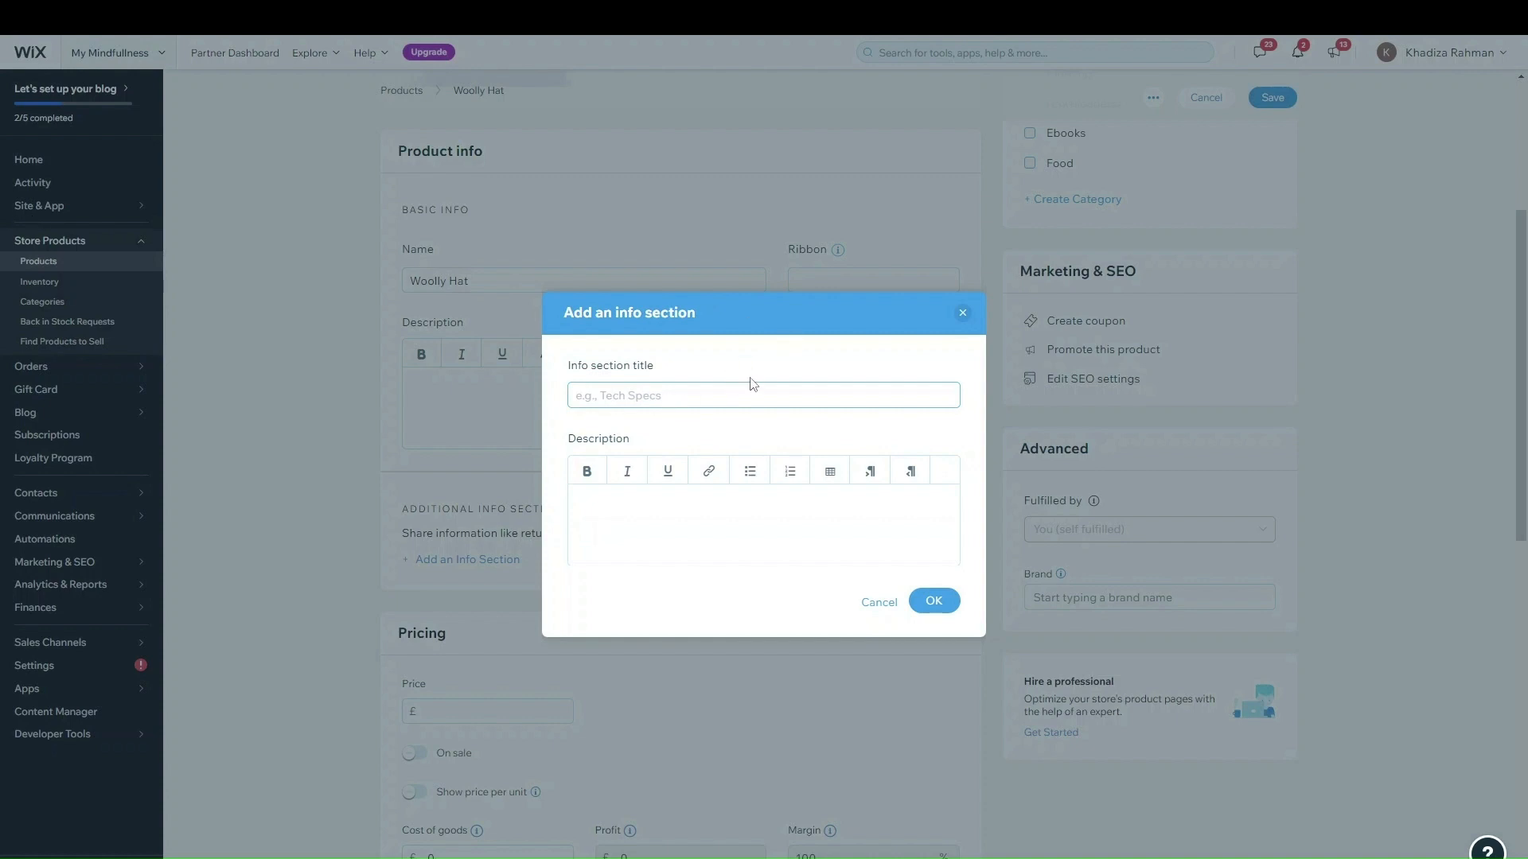
pyautogui.click(677, 395)
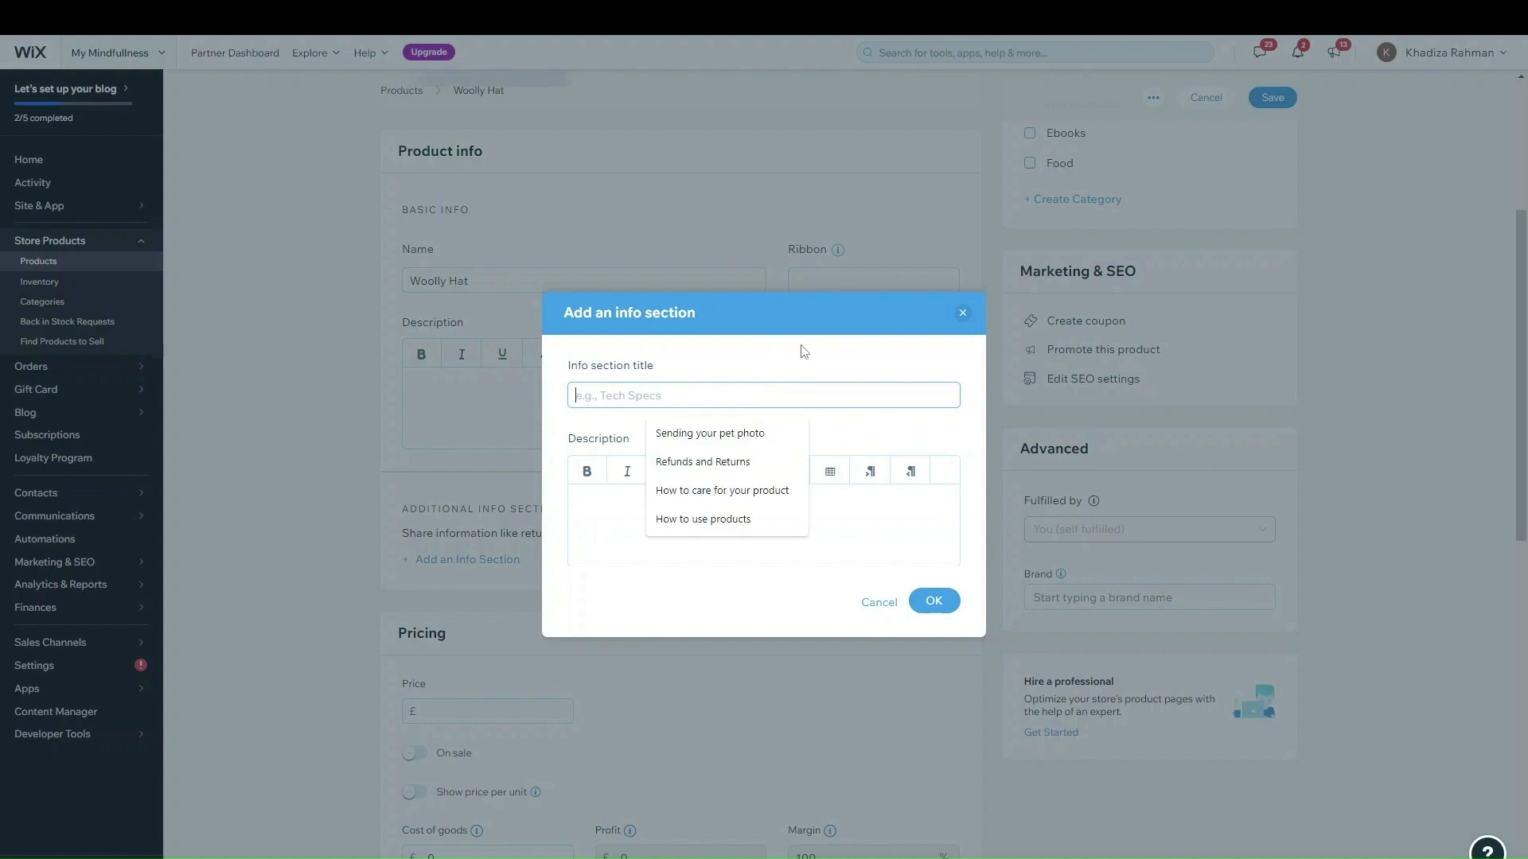
pyautogui.click(631, 413)
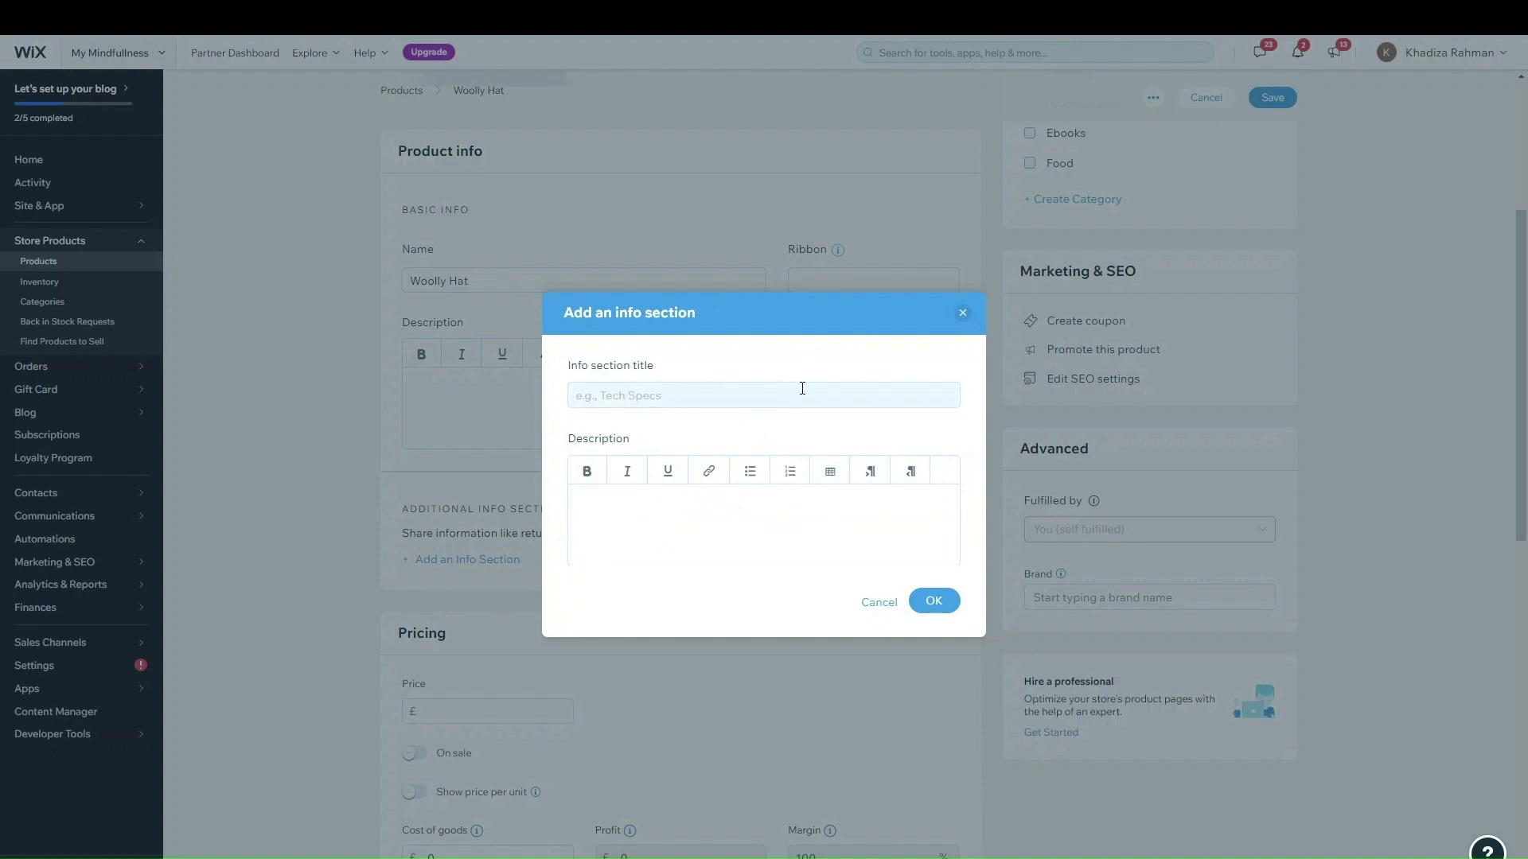
pyautogui.click(608, 398)
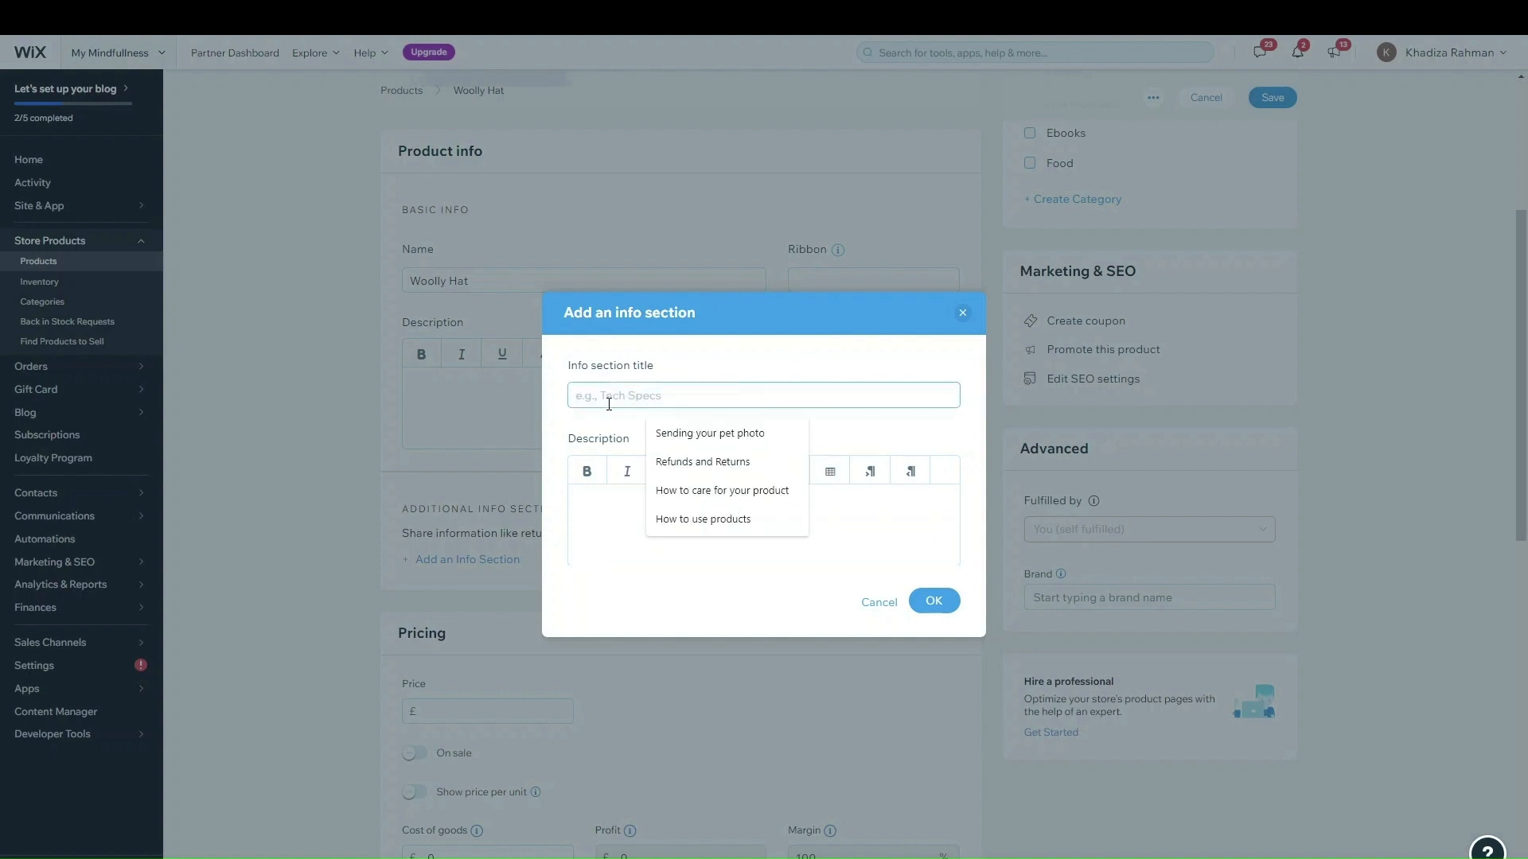
pyautogui.click(720, 490)
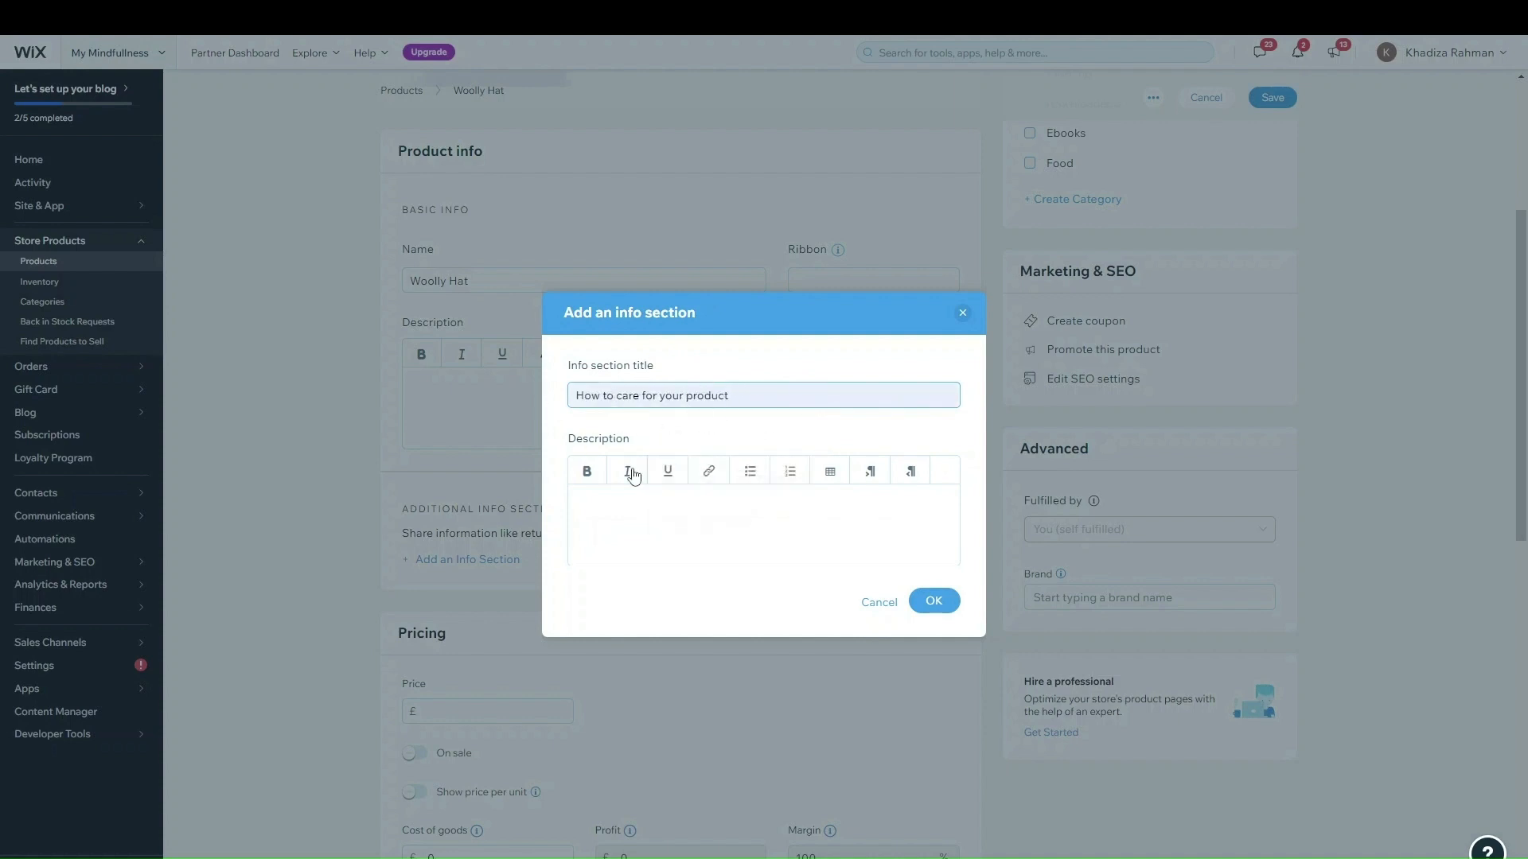
pyautogui.click(644, 509)
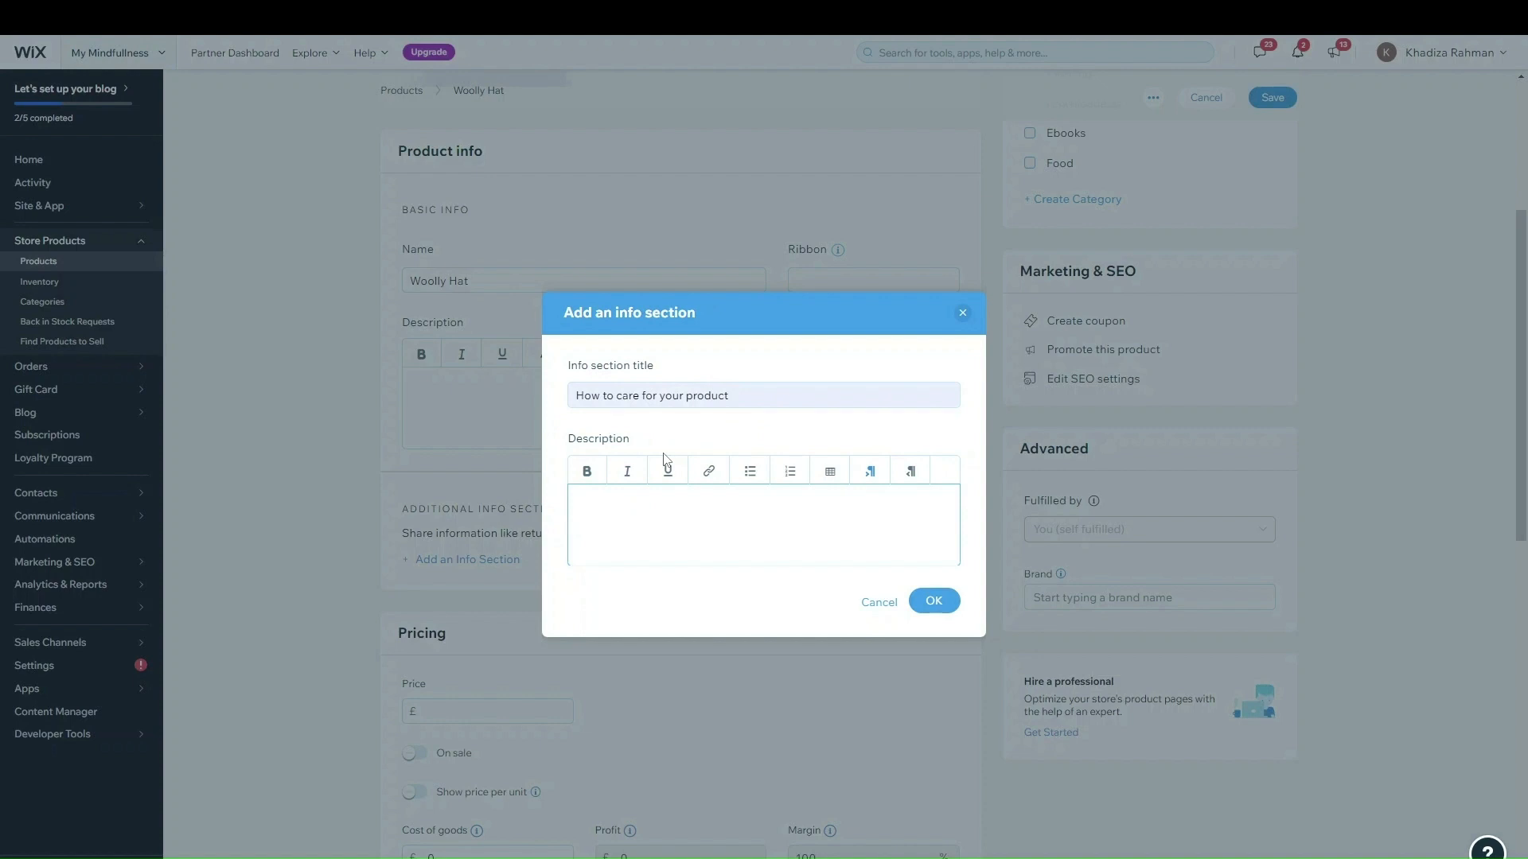
pyautogui.write('Information')
pyautogui.click(936, 611)
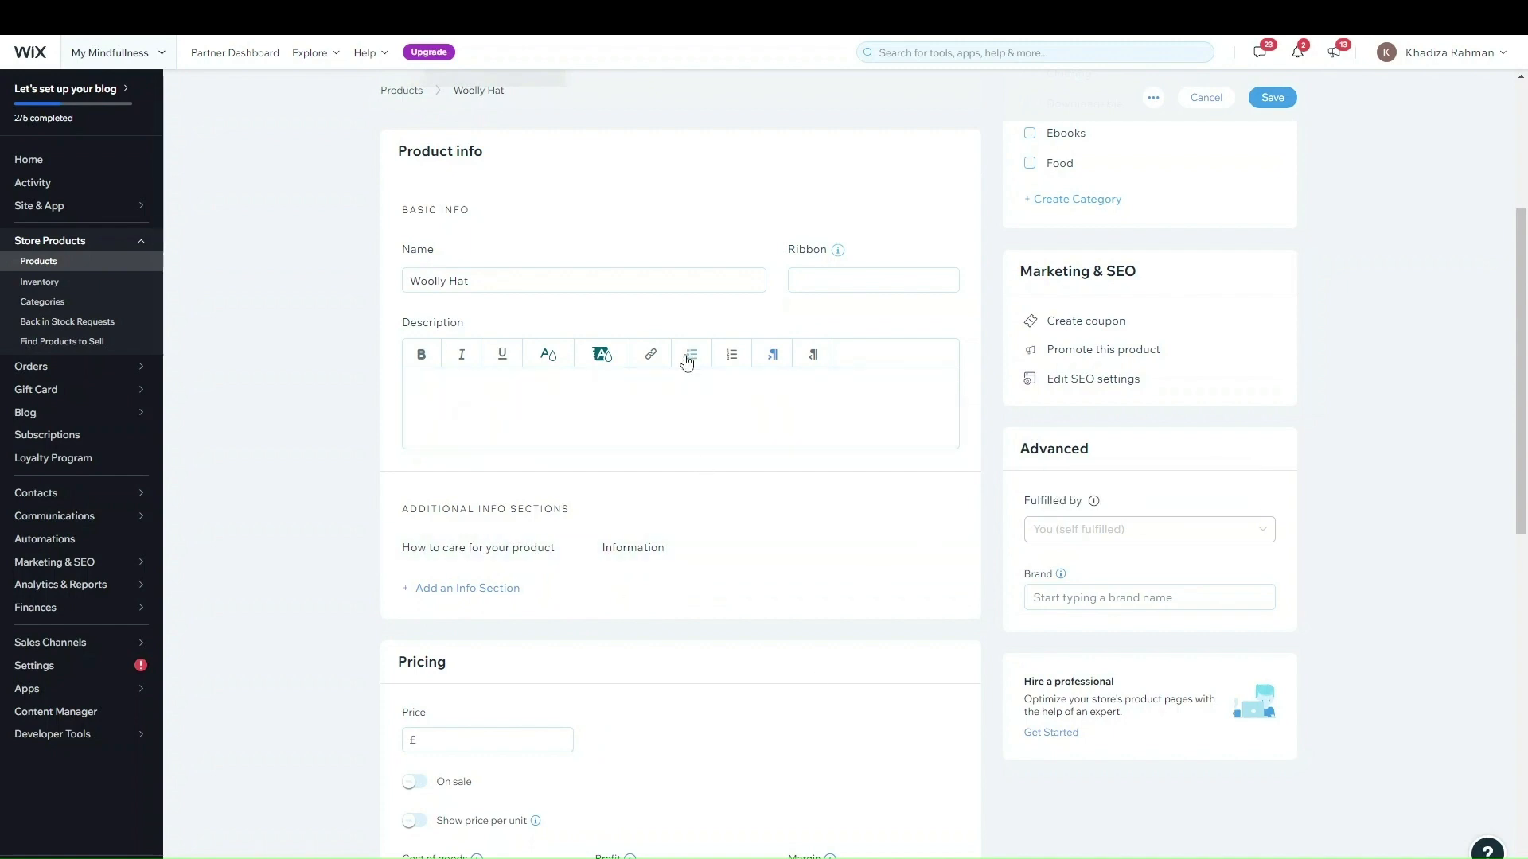
# - Review the product's pricing settings and set the Woolly Hat's price to £12
pyautogui.scroll(-4, 692, 617)
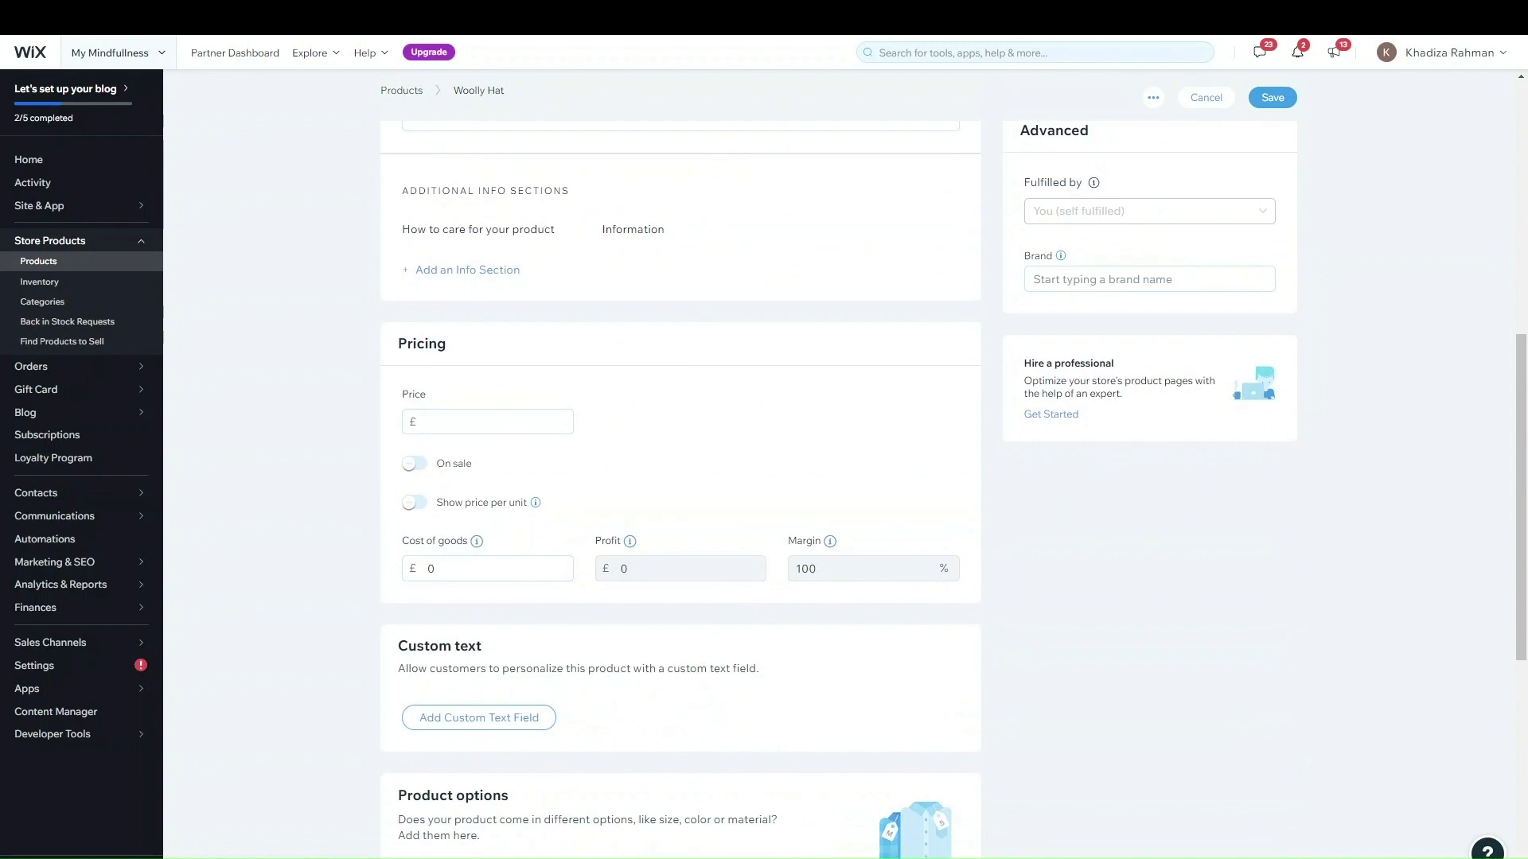
pyautogui.click(497, 419)
pyautogui.click(636, 421)
pyautogui.scroll(1, 845, 478)
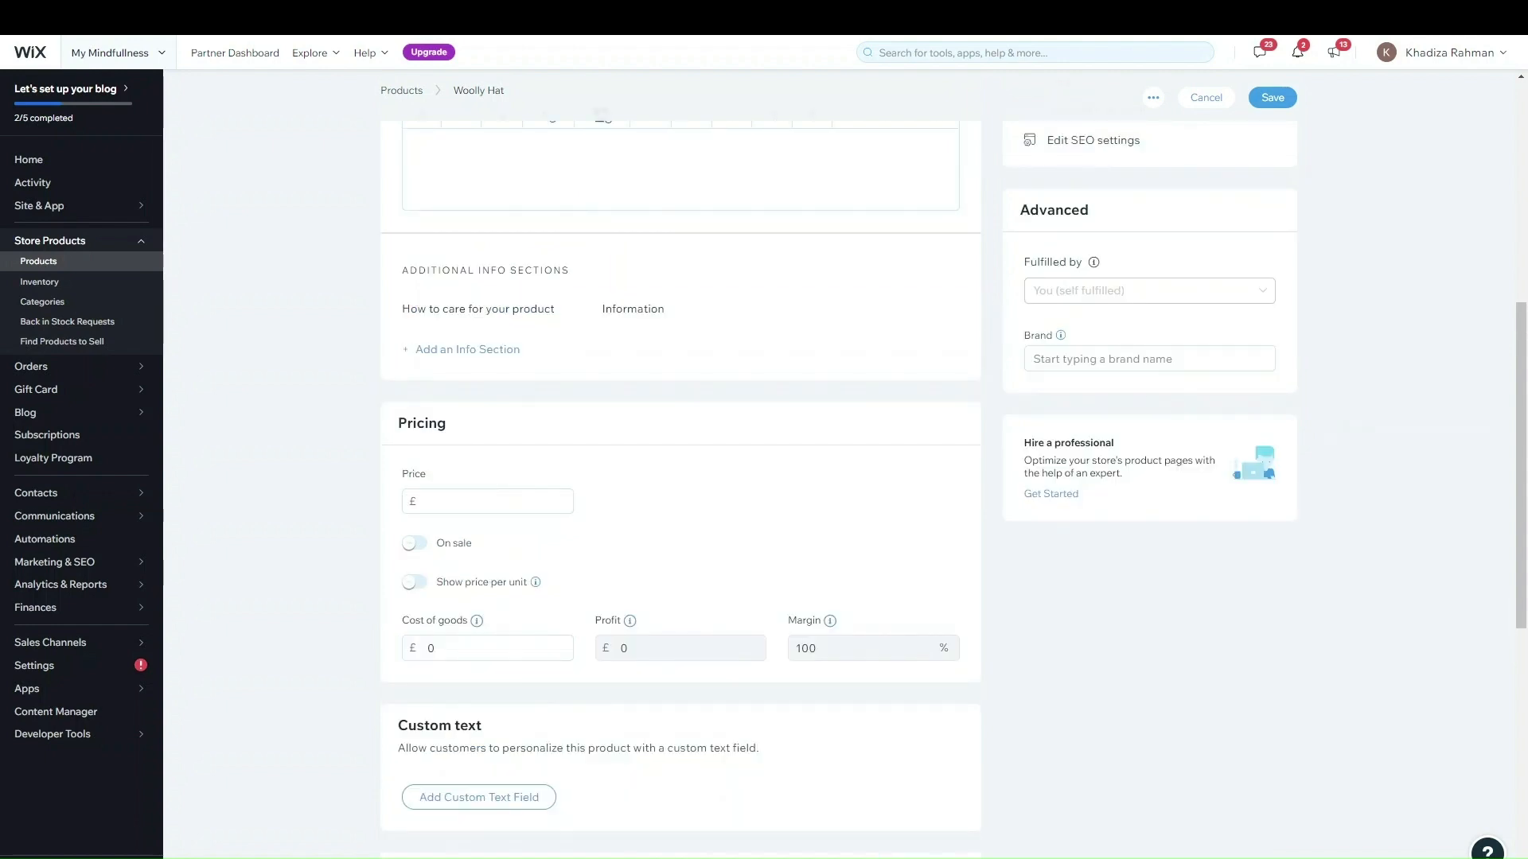
pyautogui.scroll(-2, 764, 552)
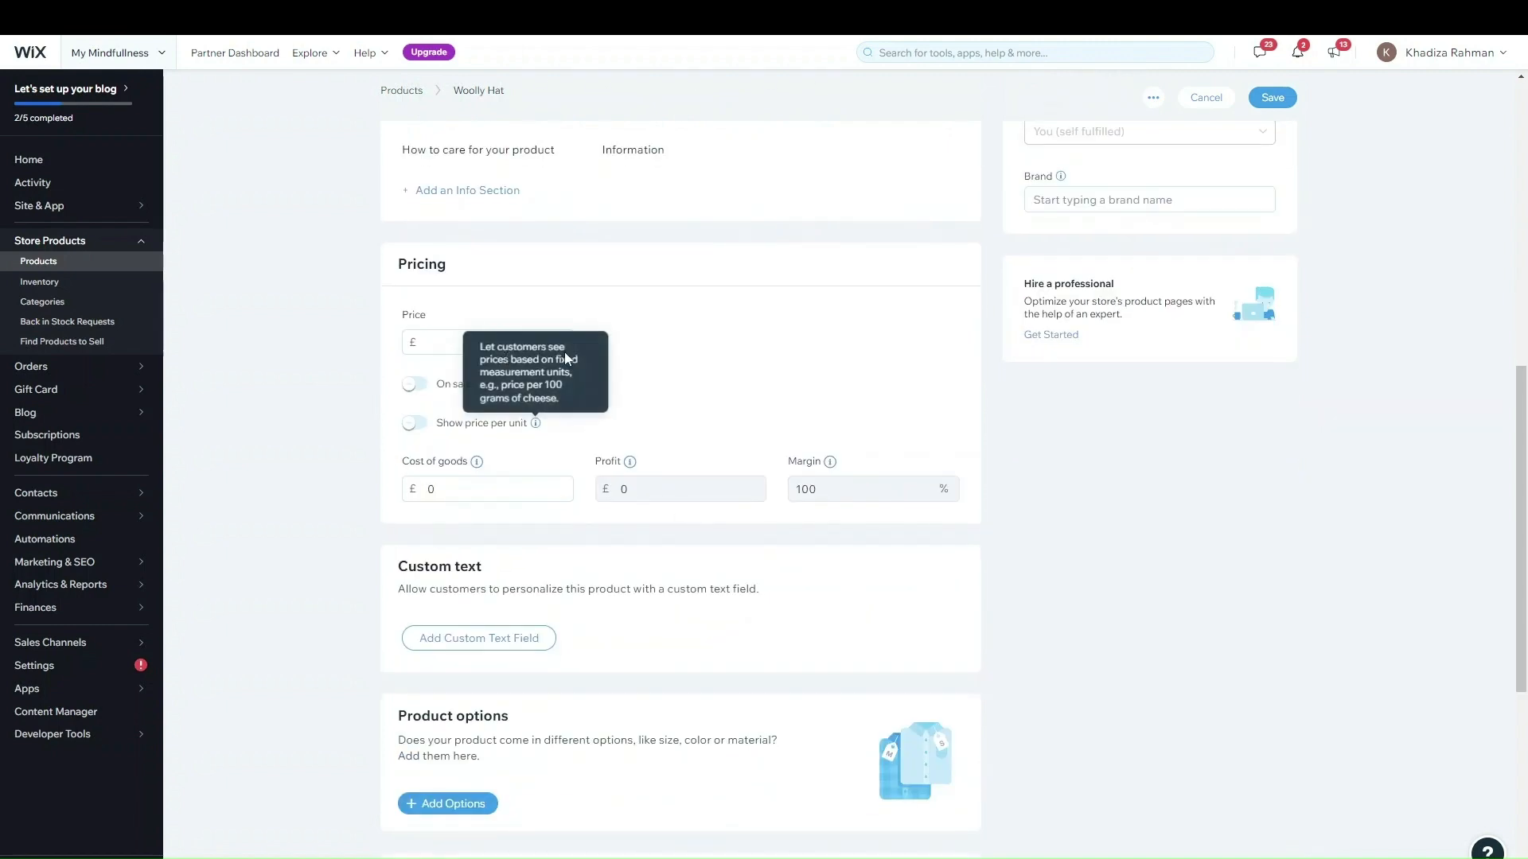
pyautogui.scroll(6, 634, 378)
pyautogui.scroll(3, 646, 374)
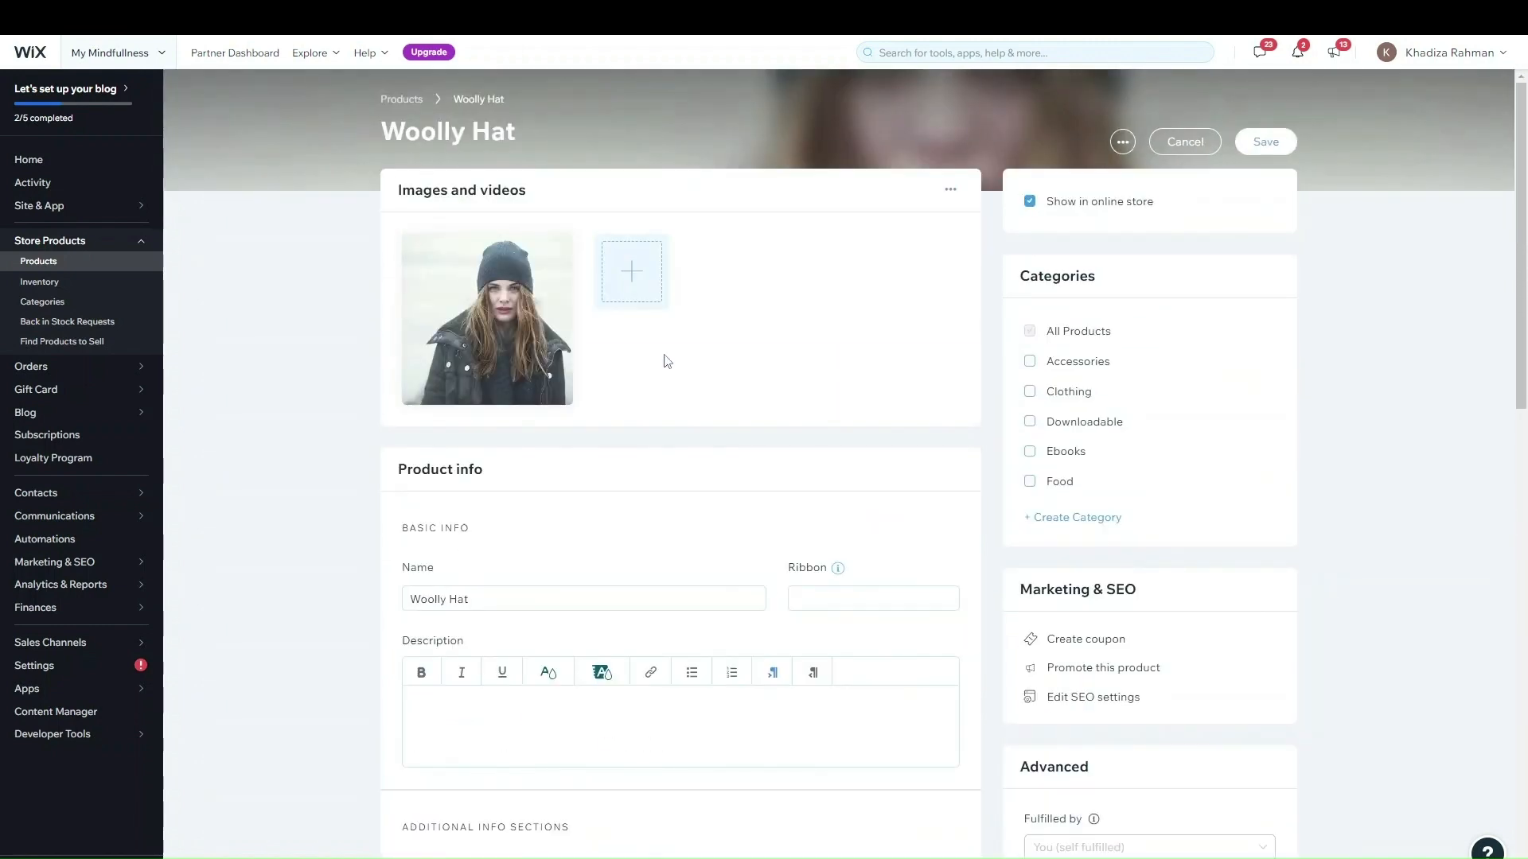
pyautogui.scroll(-1, 720, 347)
pyautogui.scroll(-9, 724, 350)
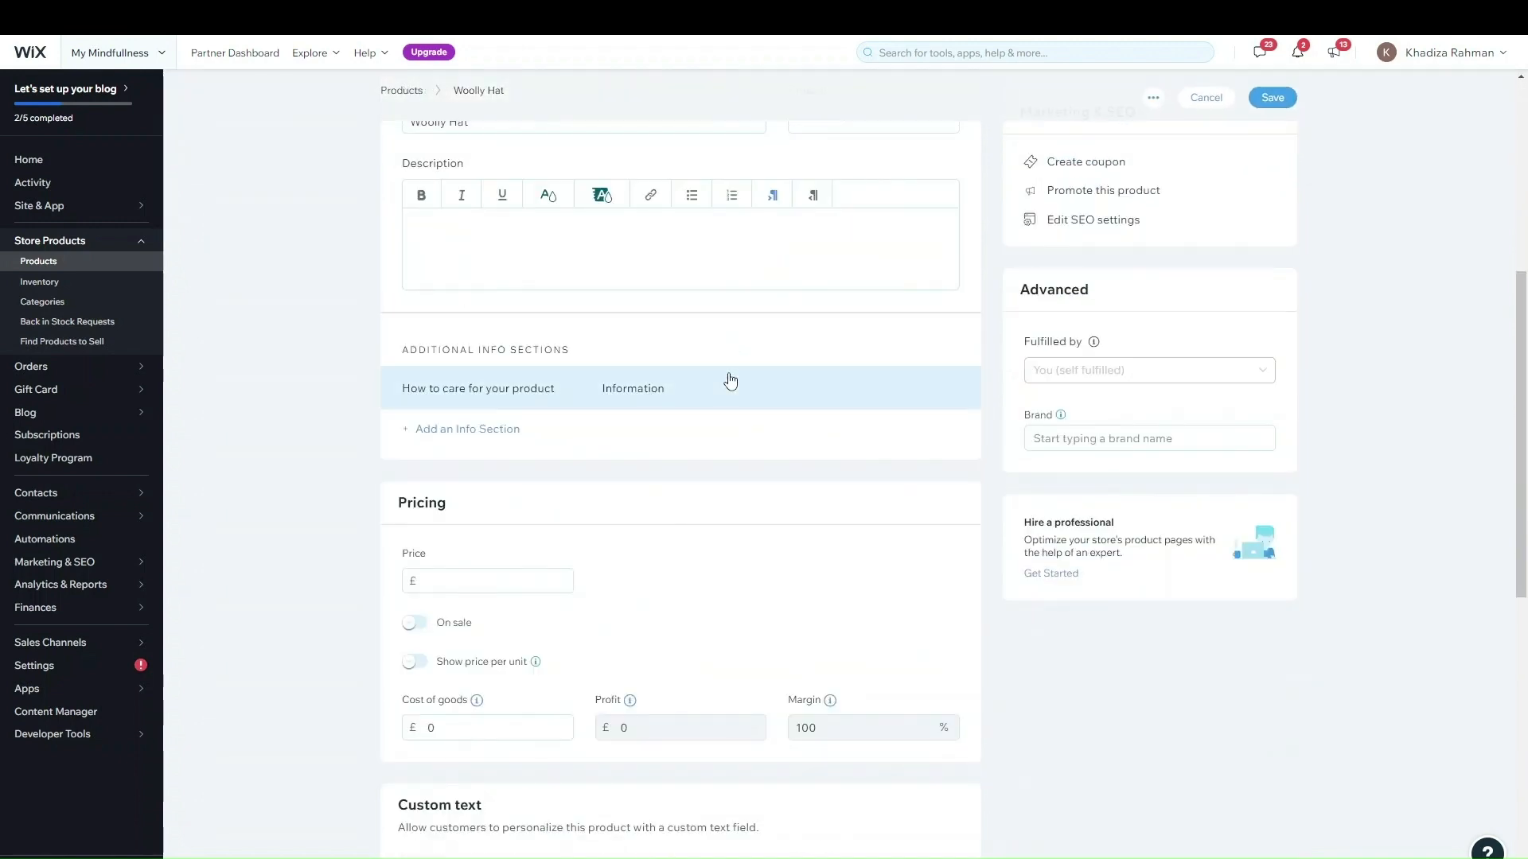
pyautogui.click(528, 344)
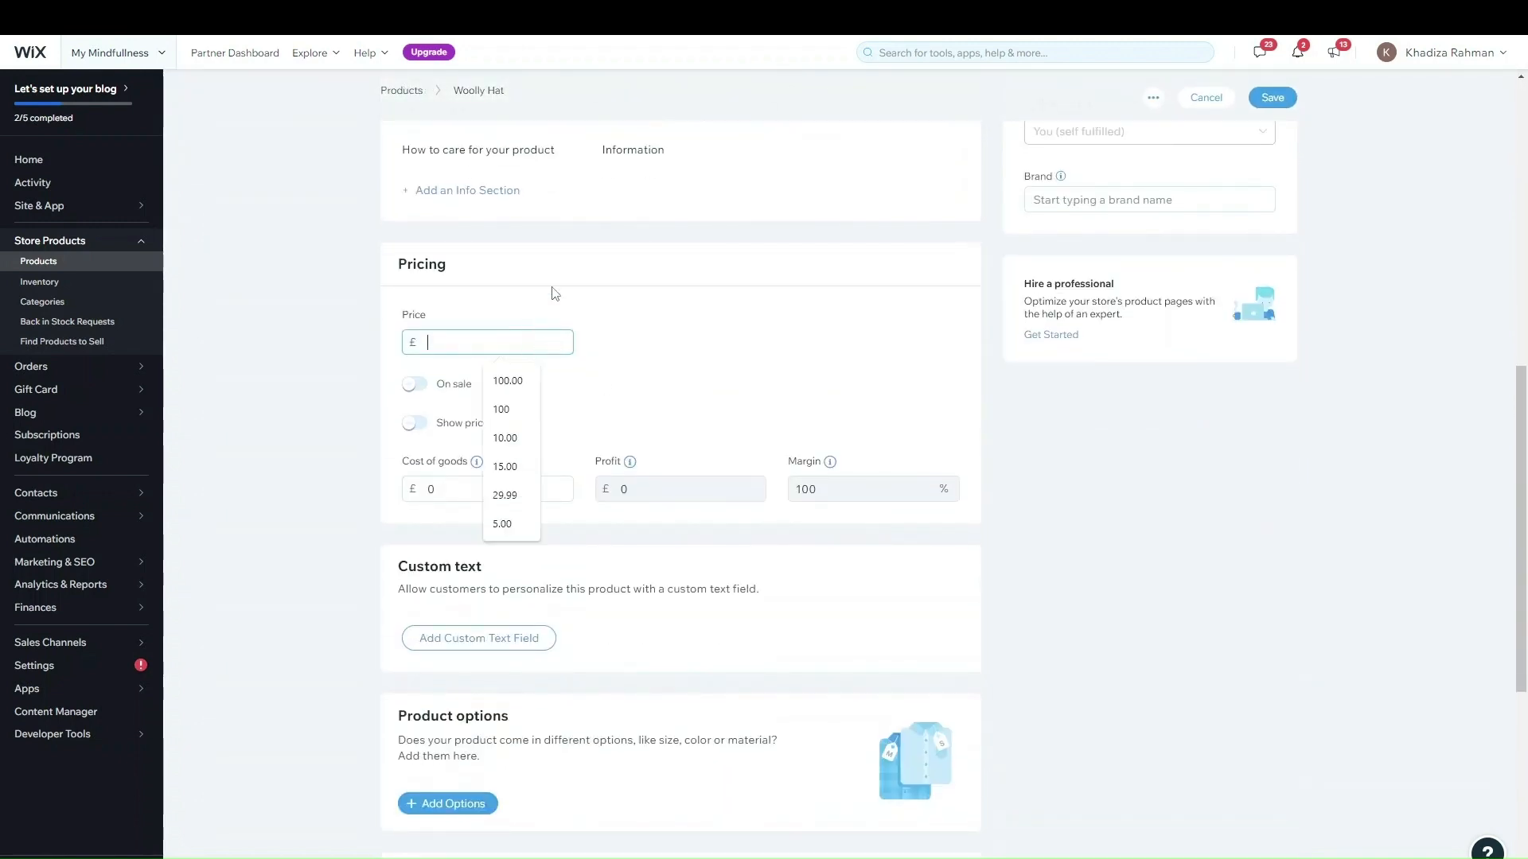
pyautogui.write('12')
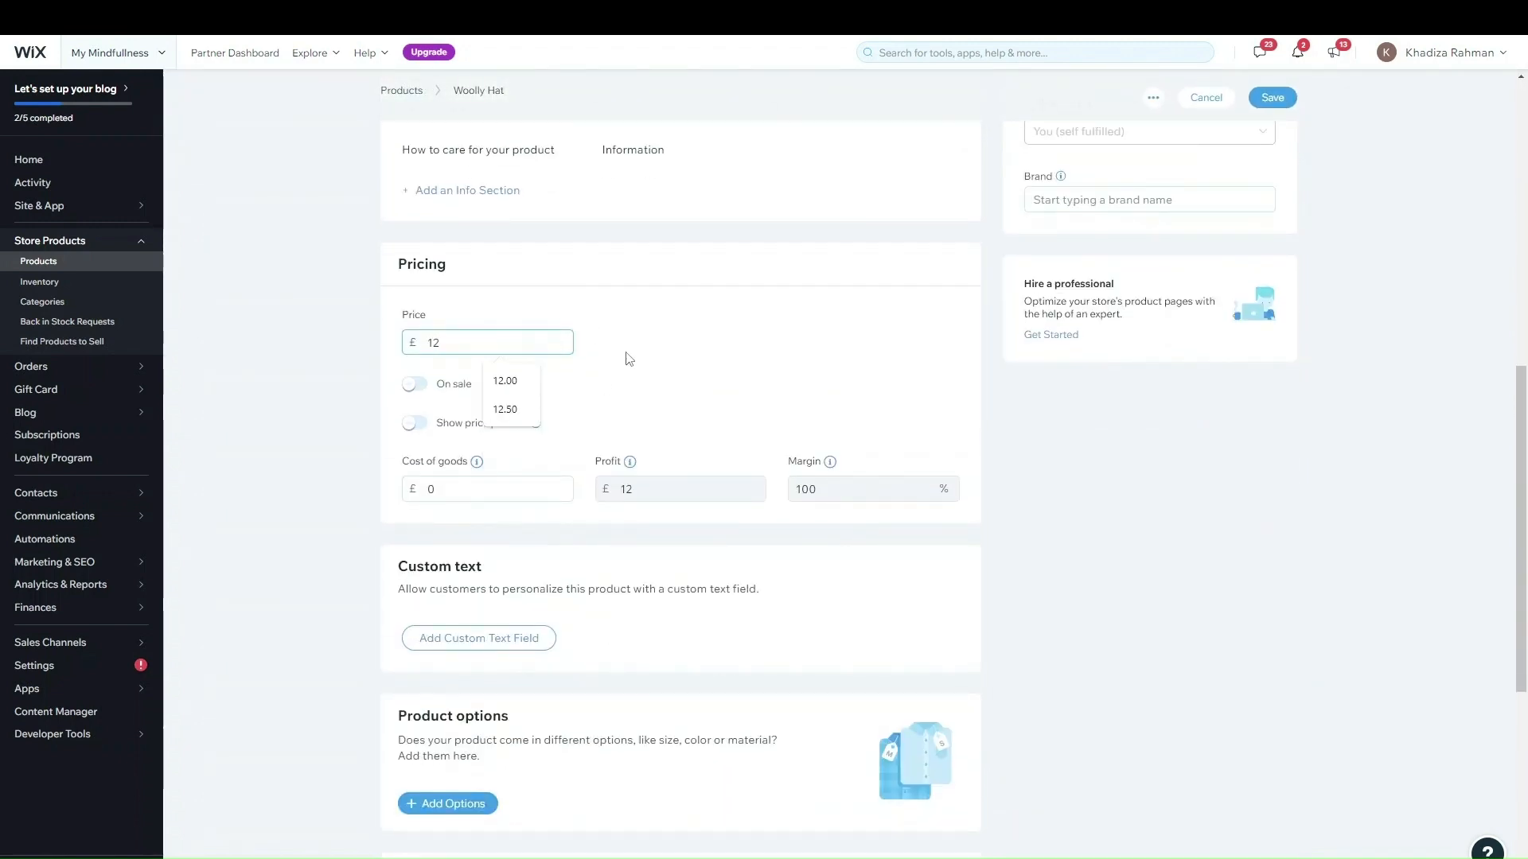
# - Put the Woolly Hat on sale with a 10% discount
pyautogui.click(670, 361)
pyautogui.click(414, 384)
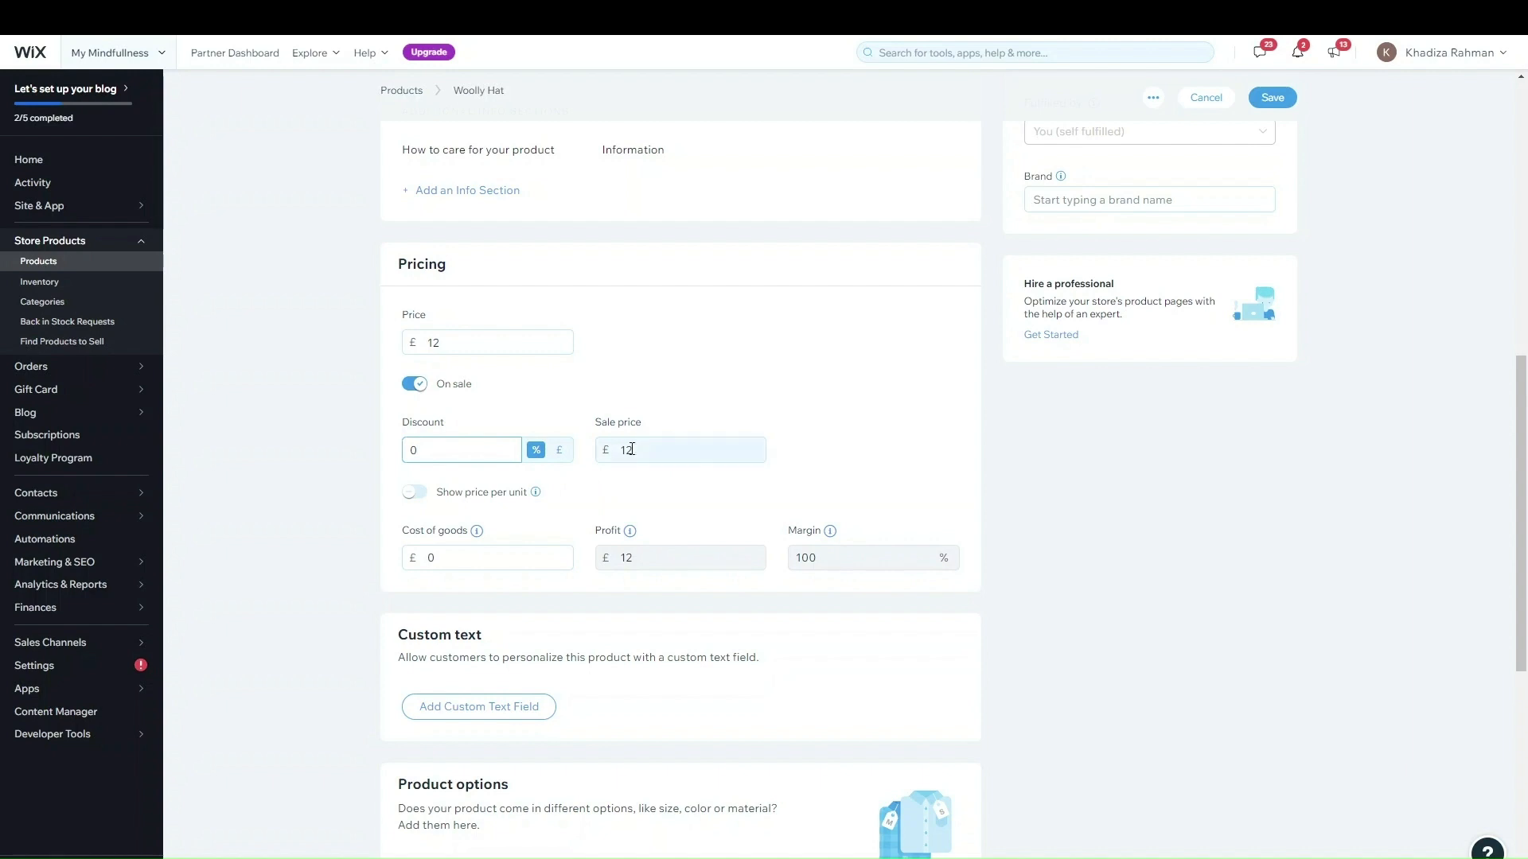
pyautogui.moveTo(467, 448); pyautogui.dragTo(317, 436)
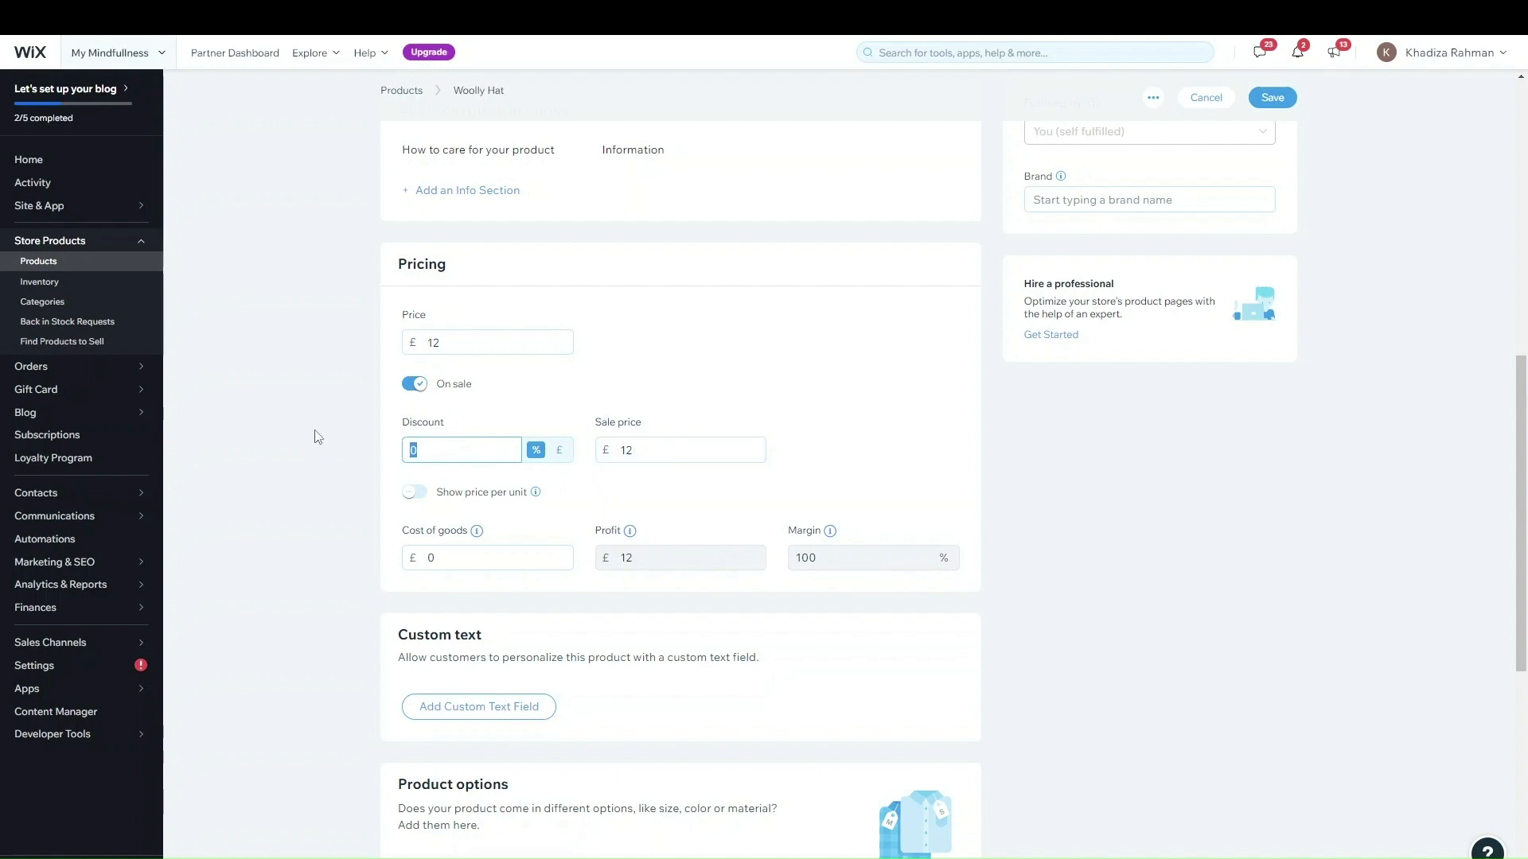
pyautogui.write('10')
pyautogui.click(348, 459)
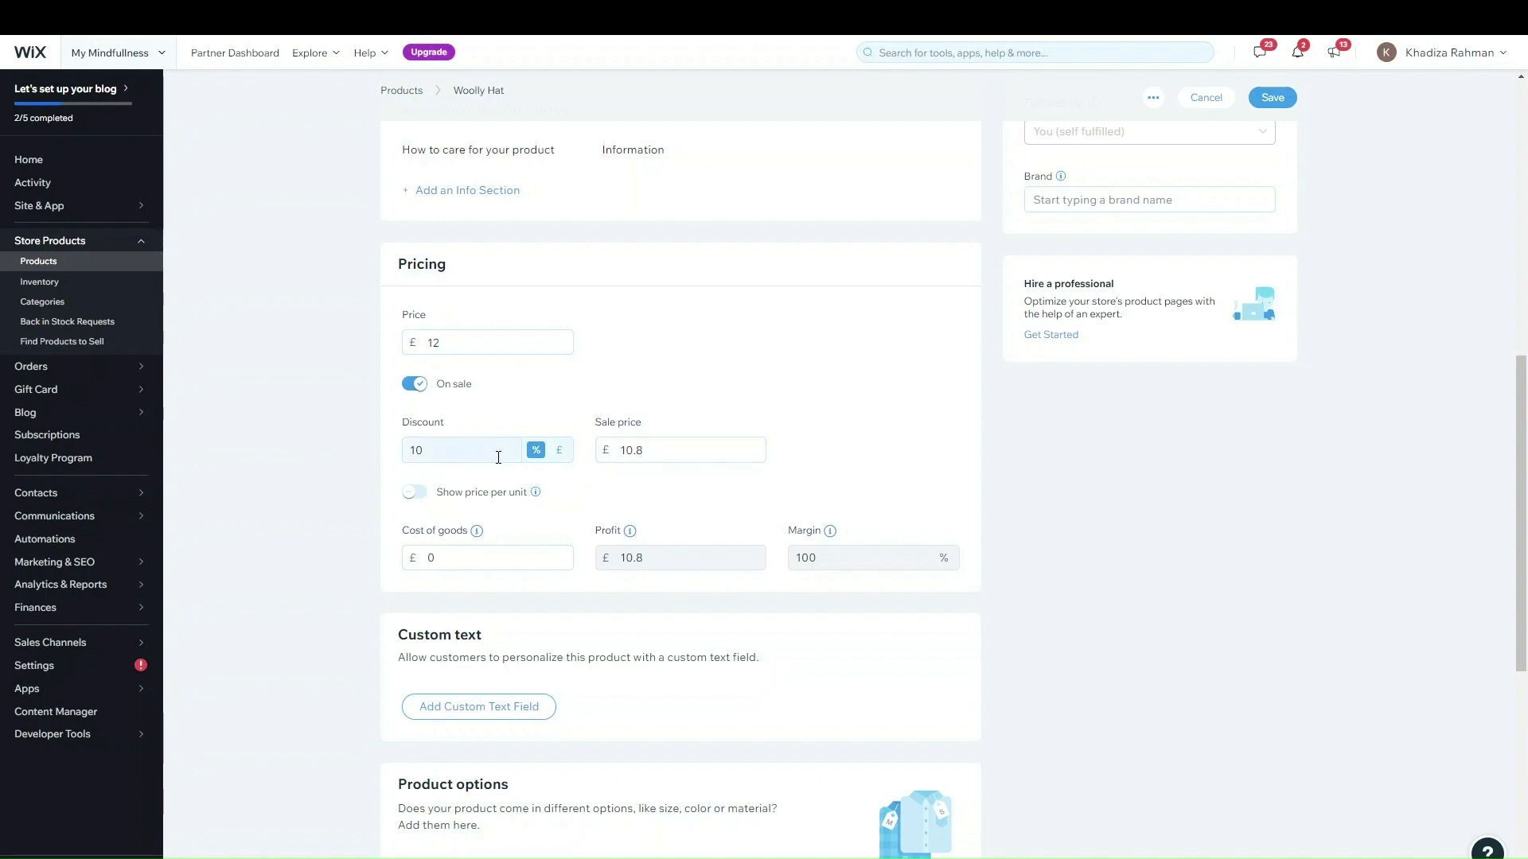
# - Try the discount as a pound amount, and set it to 5 as a percentage instead
pyautogui.click(565, 451)
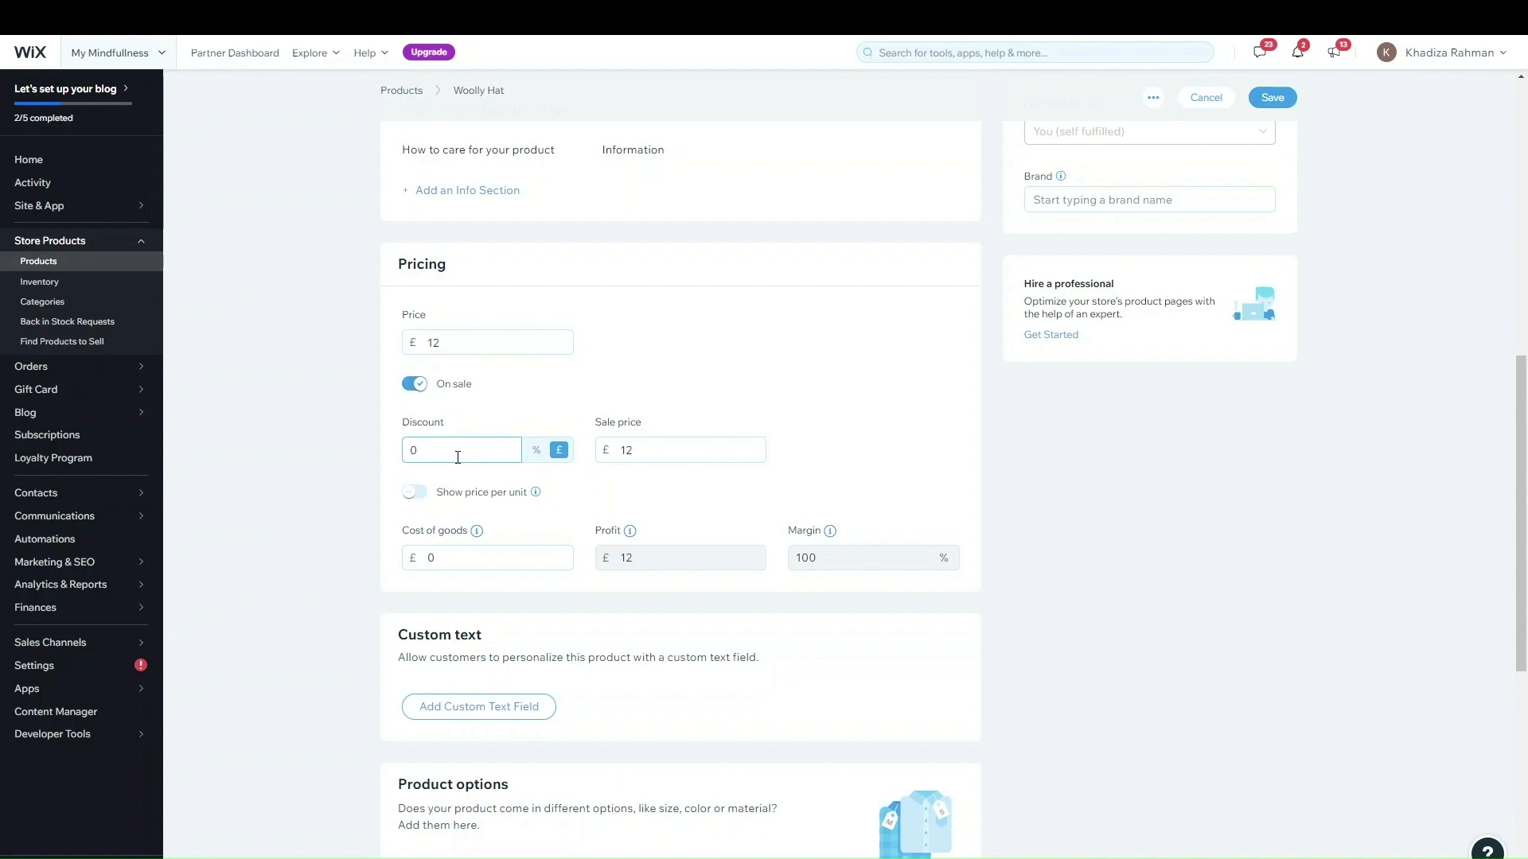
pyautogui.click(536, 450)
pyautogui.write('5')
pyautogui.click(677, 350)
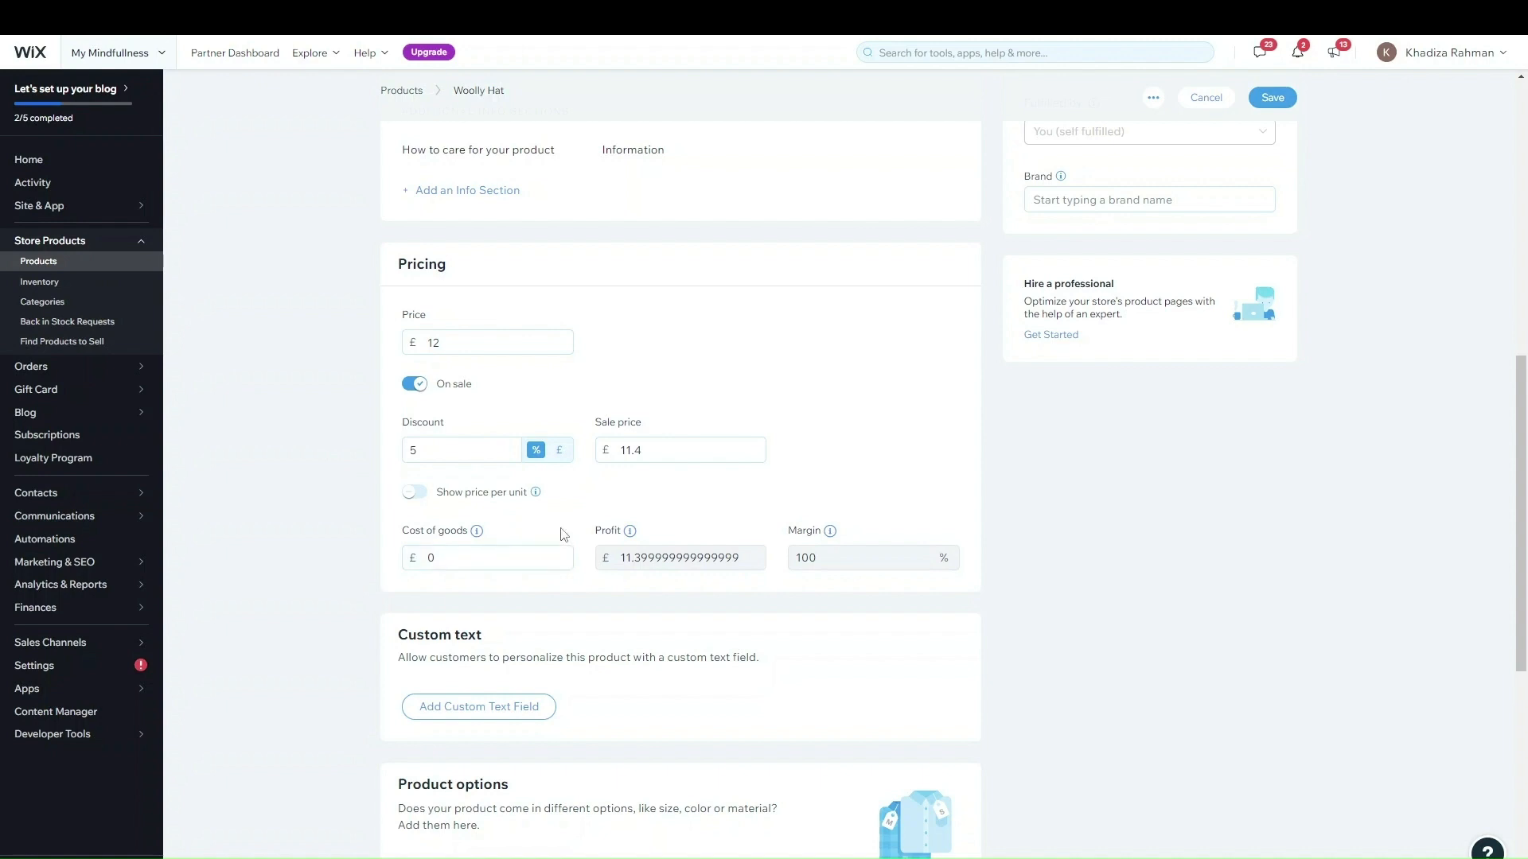
# - Check the price-per-unit fields, leave that option off, and set the cost of goods to £10
pyautogui.click(415, 491)
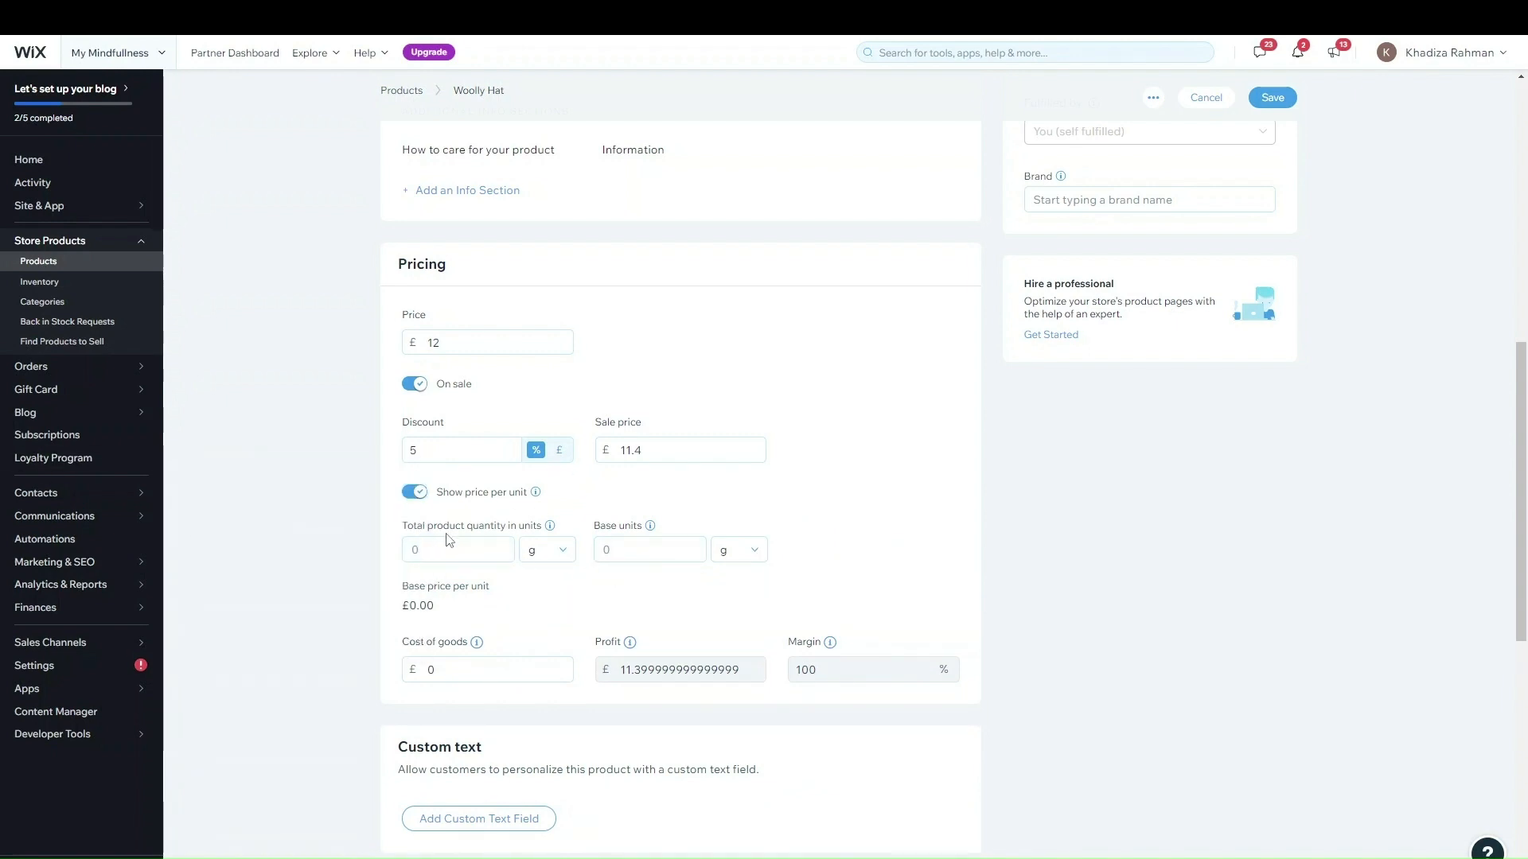
pyautogui.click(417, 494)
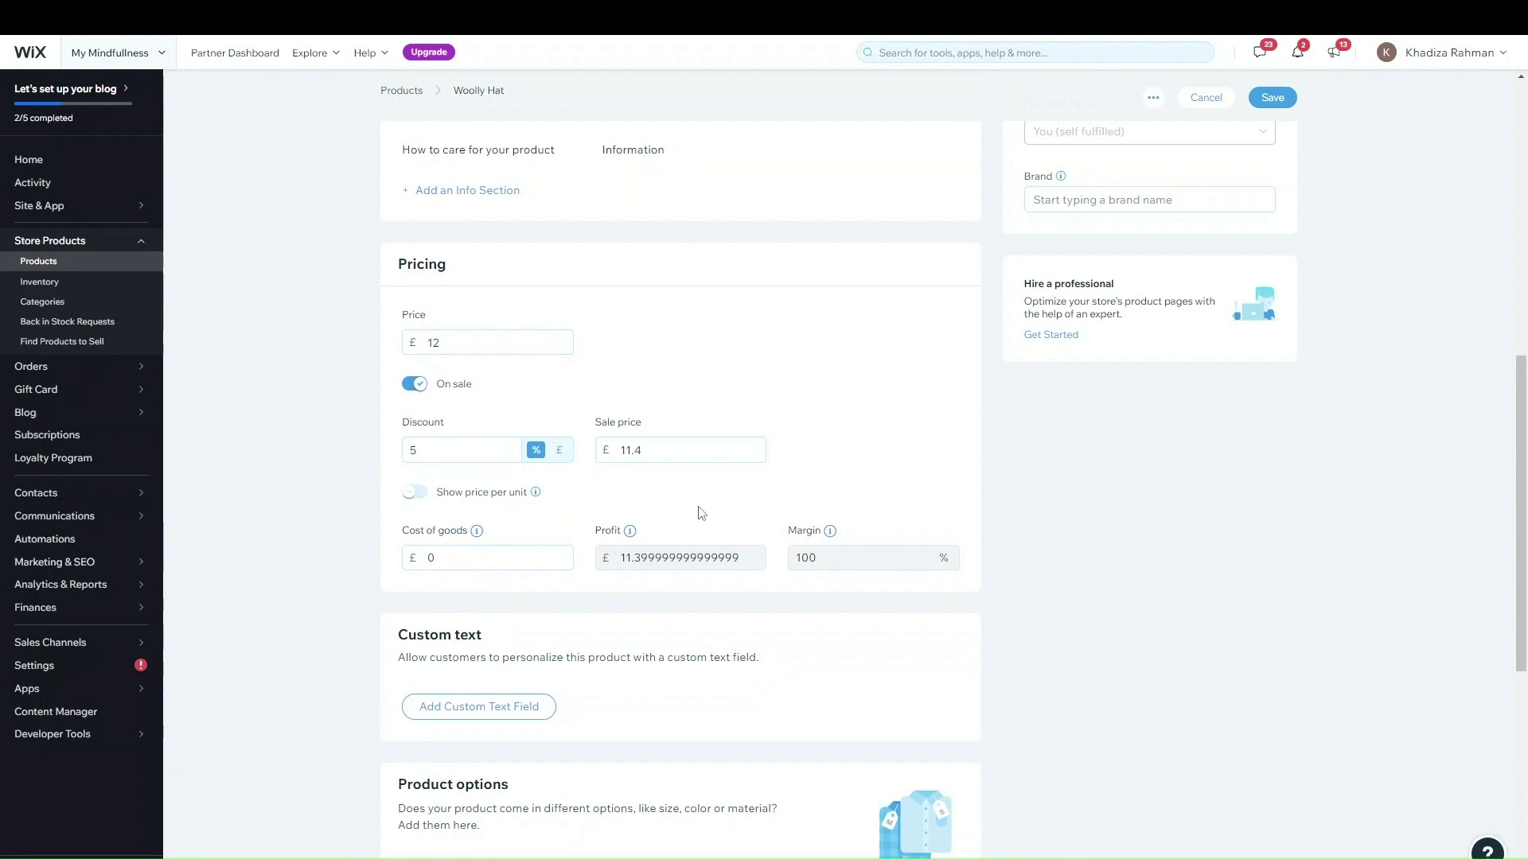
pyautogui.click(465, 556)
pyautogui.write('10')
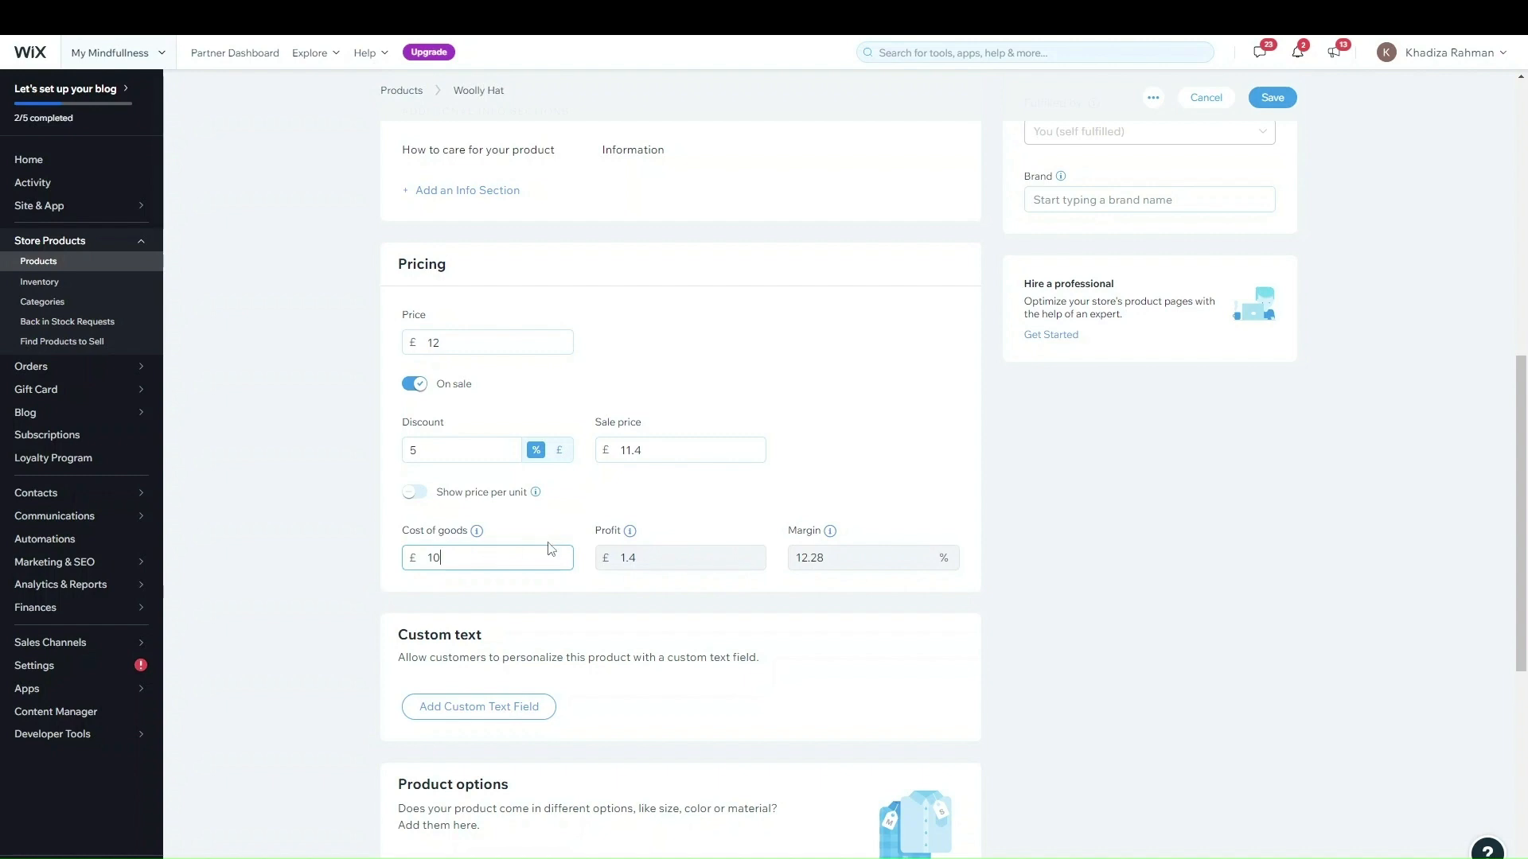
pyautogui.click(730, 356)
# - Review the product page from the images and product info down to the sale price, profit and margin figures
pyautogui.scroll(-2, 801, 398)
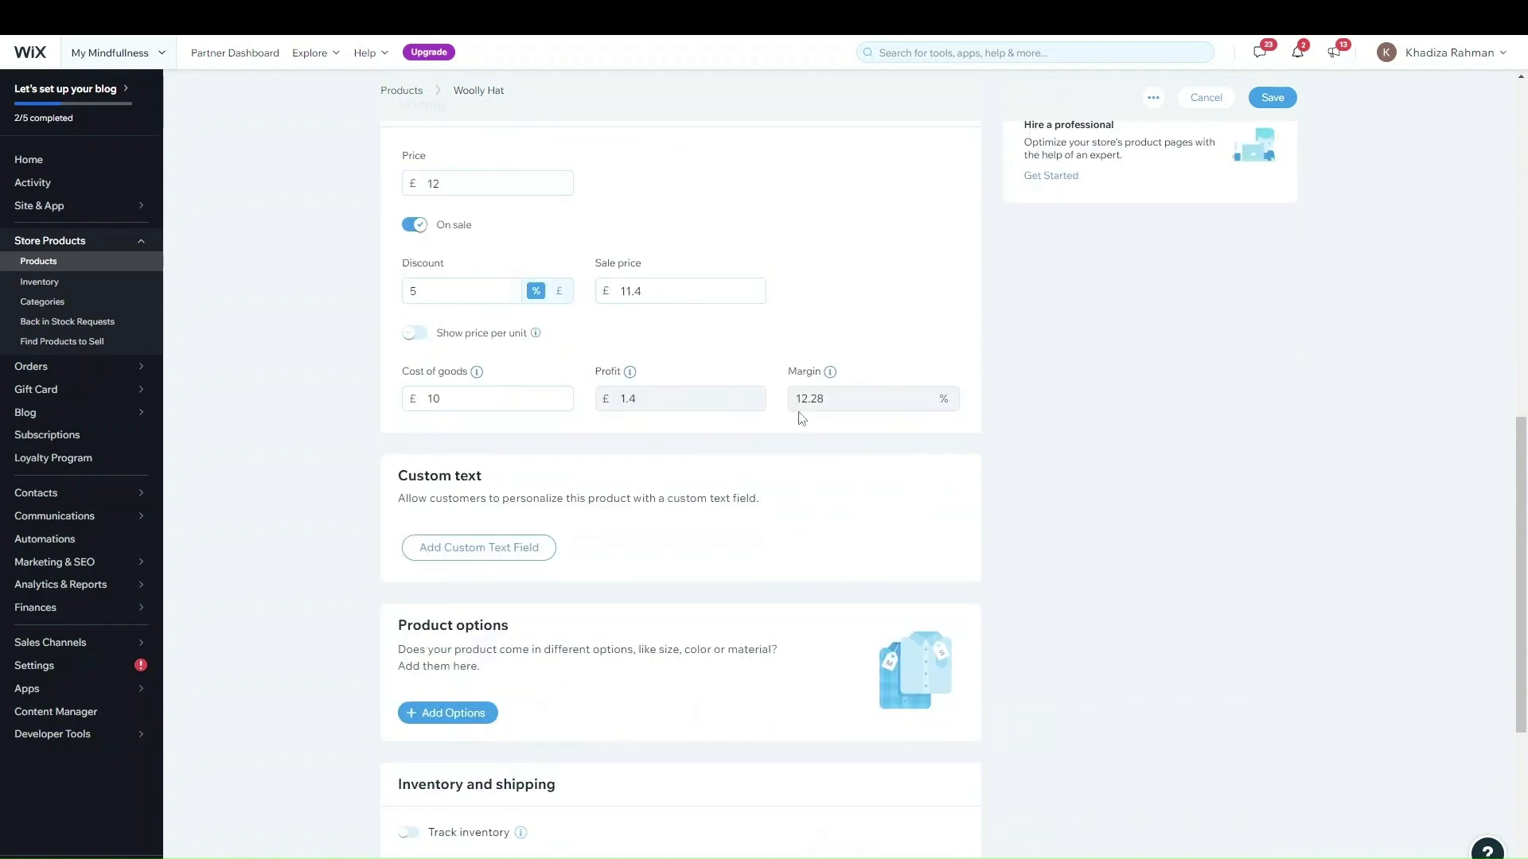
pyautogui.scroll(-2, 520, 321)
pyautogui.scroll(2, 518, 321)
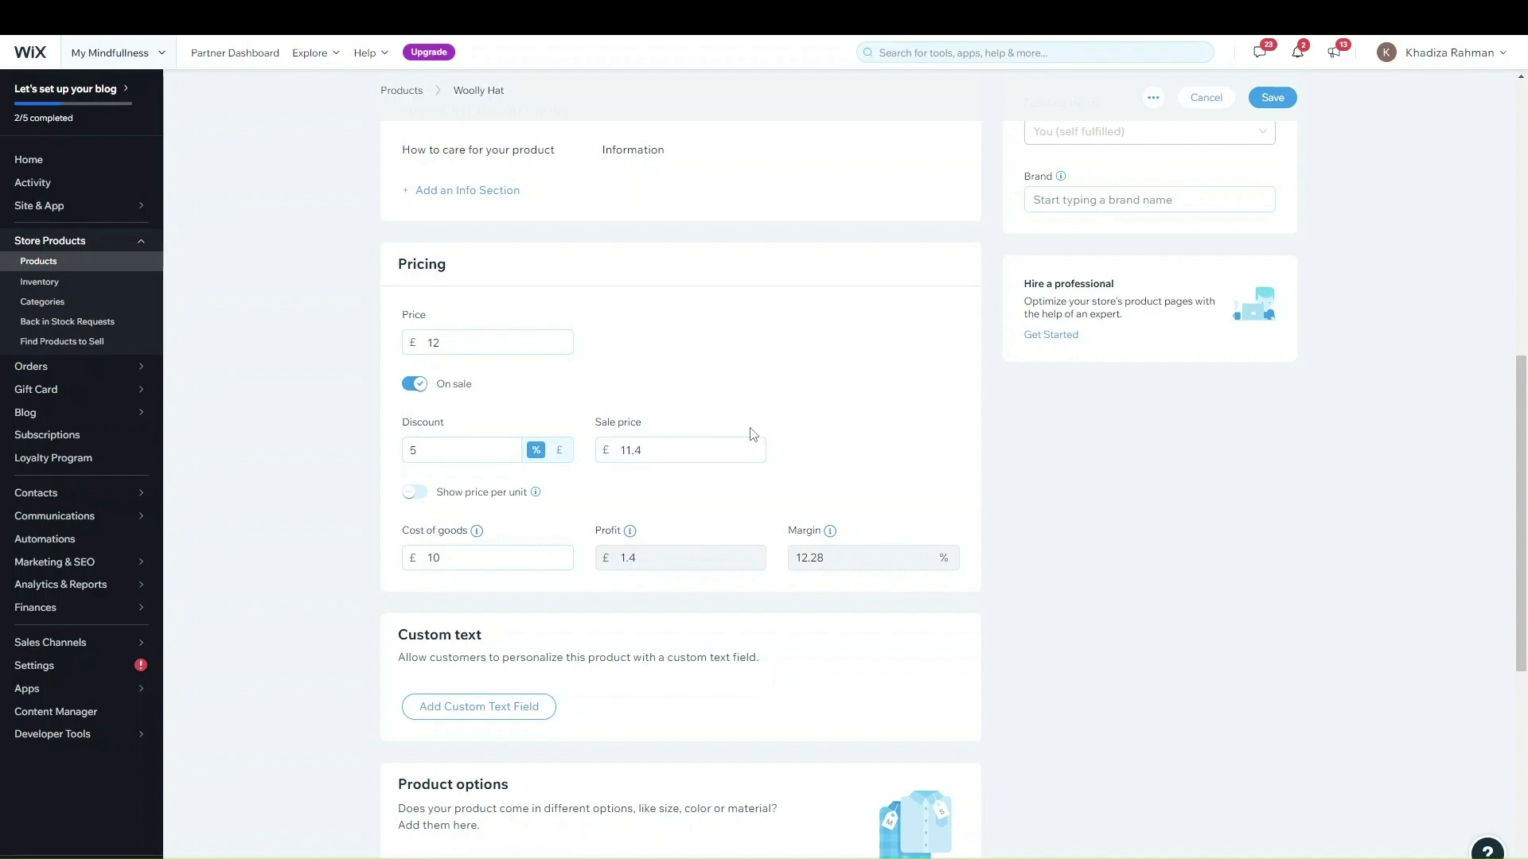
pyautogui.scroll(10, 750, 433)
pyautogui.moveTo(497, 327)
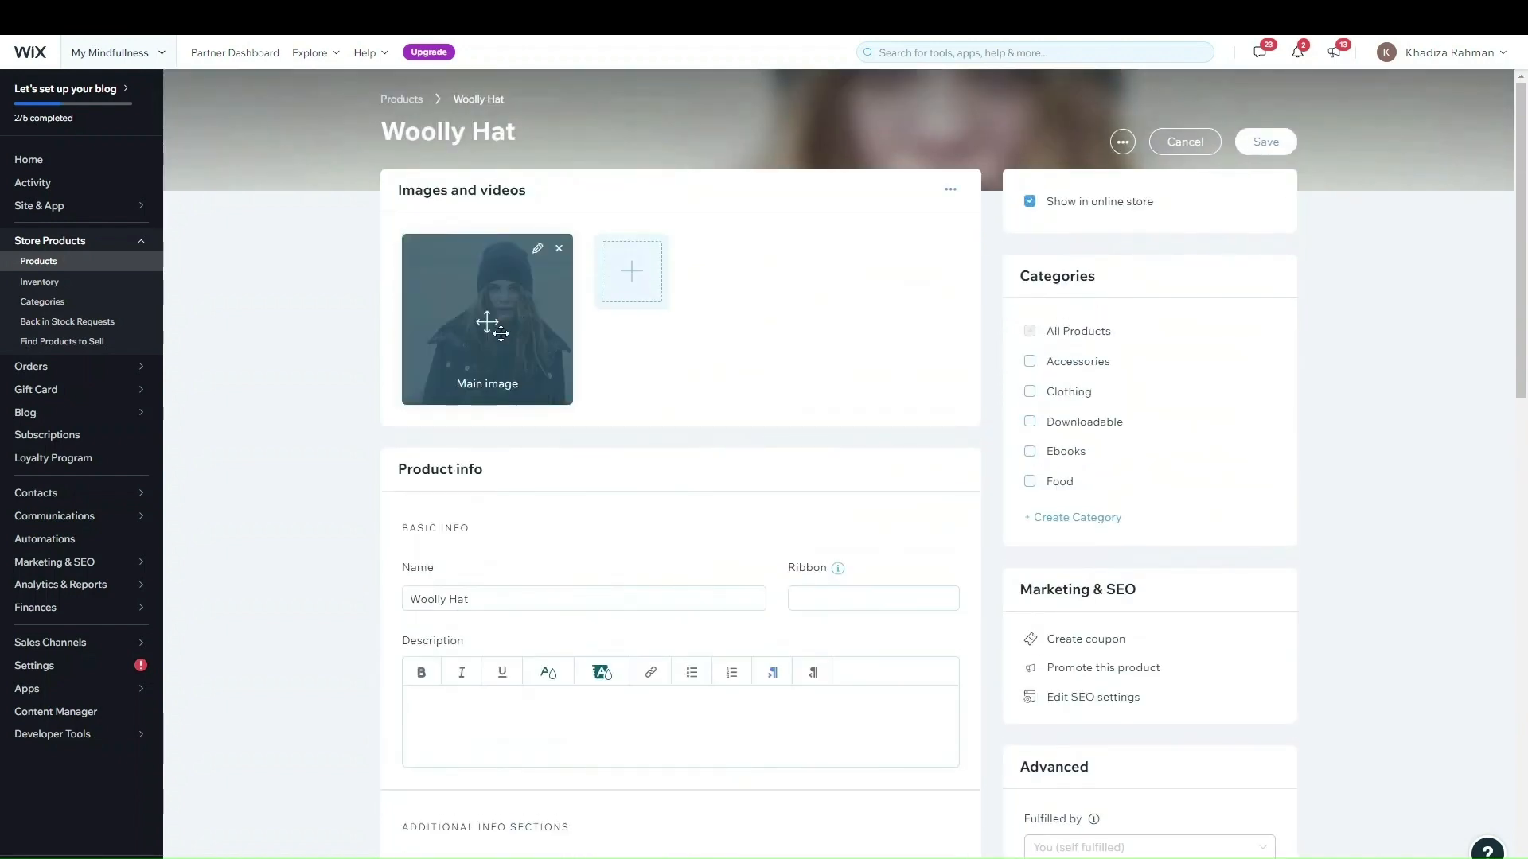
pyautogui.scroll(-9, 849, 613)
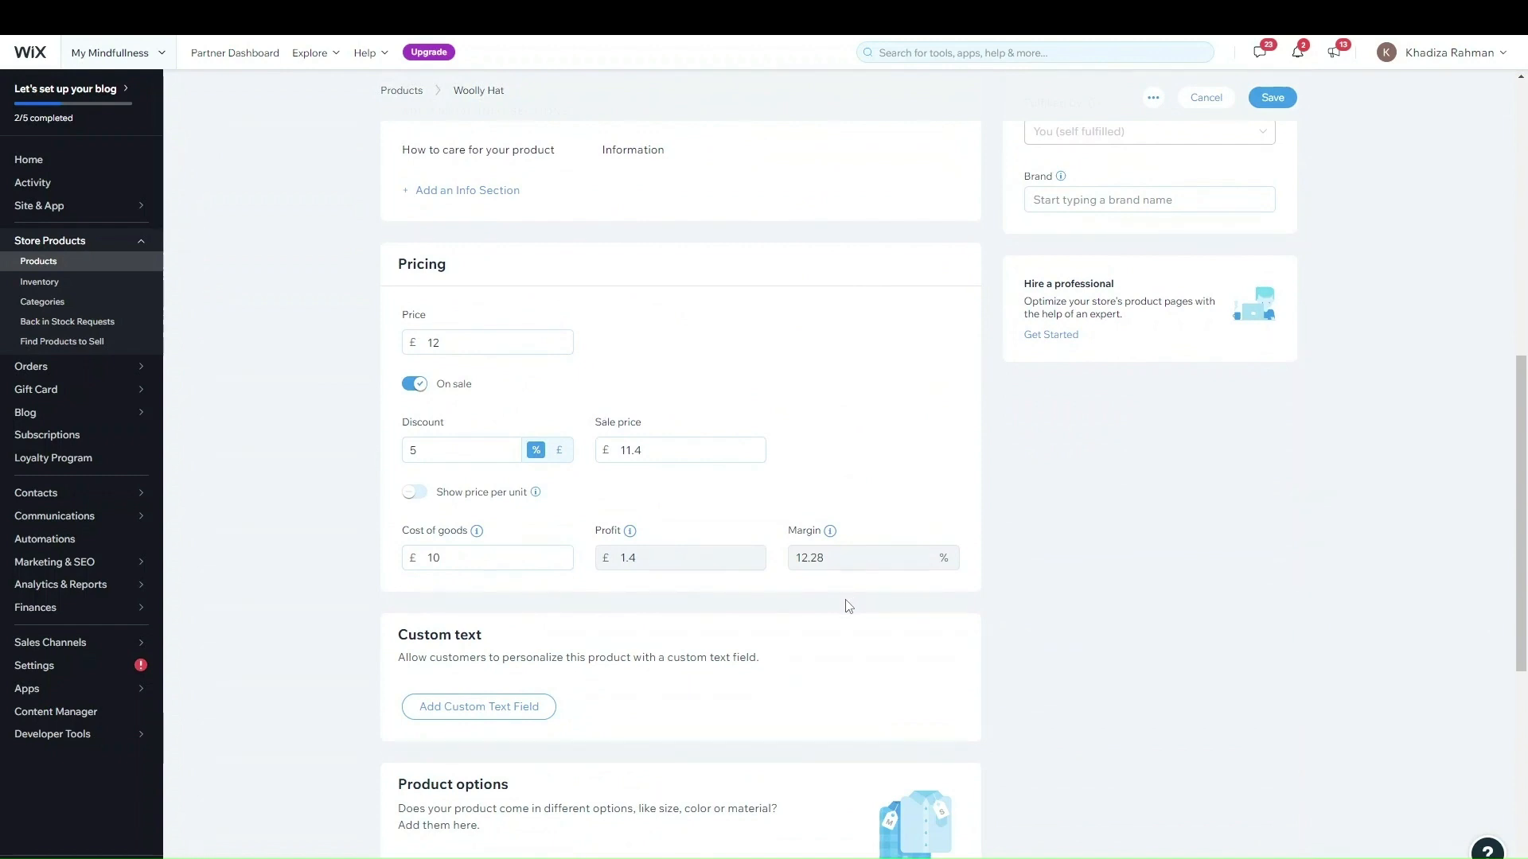
pyautogui.scroll(10, 811, 526)
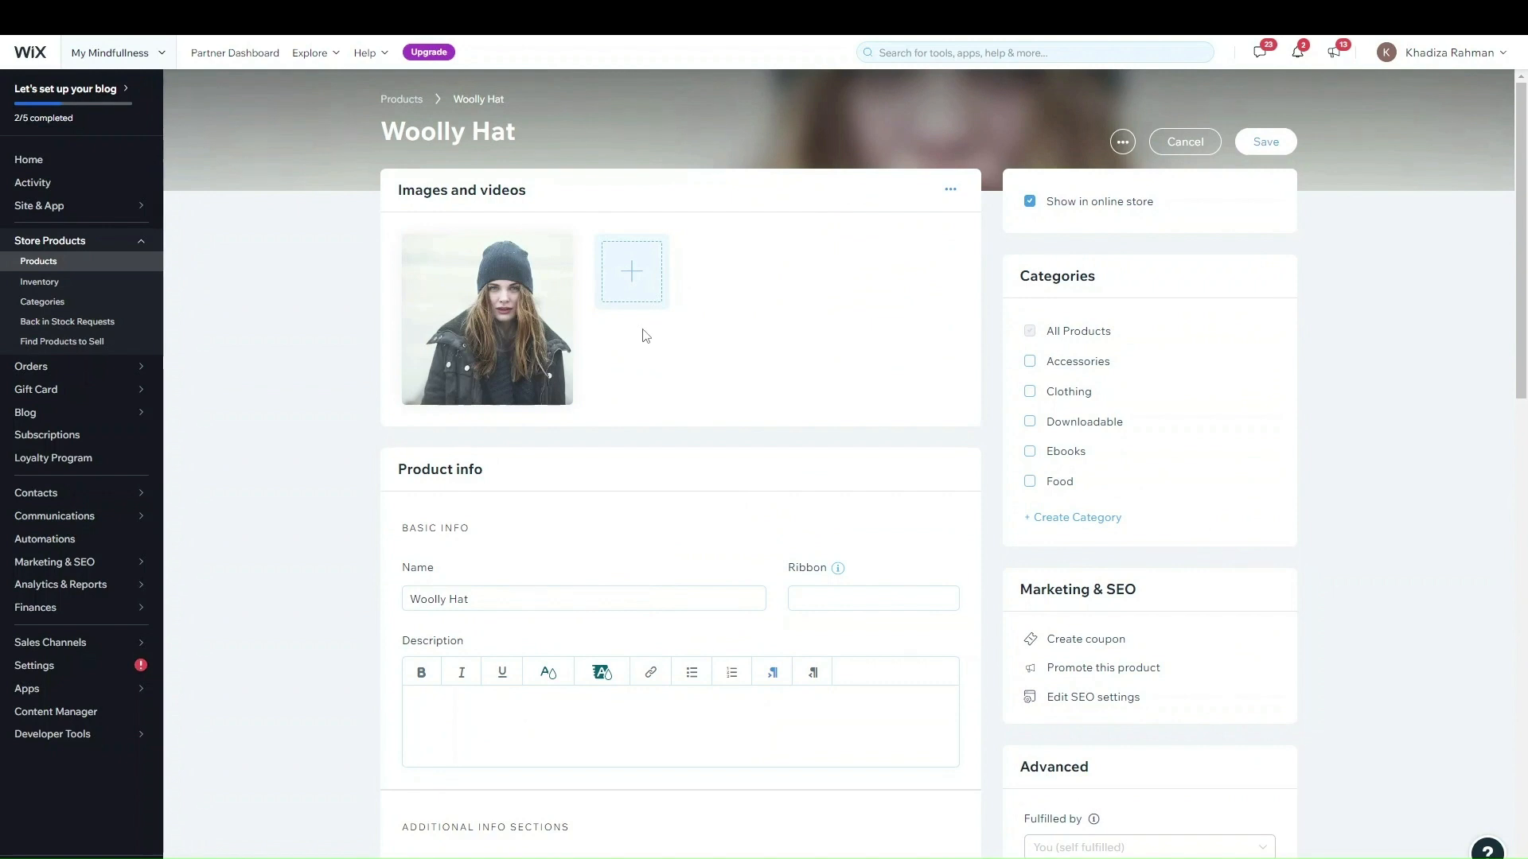
pyautogui.scroll(-9, 676, 342)
pyautogui.scroll(2, 692, 410)
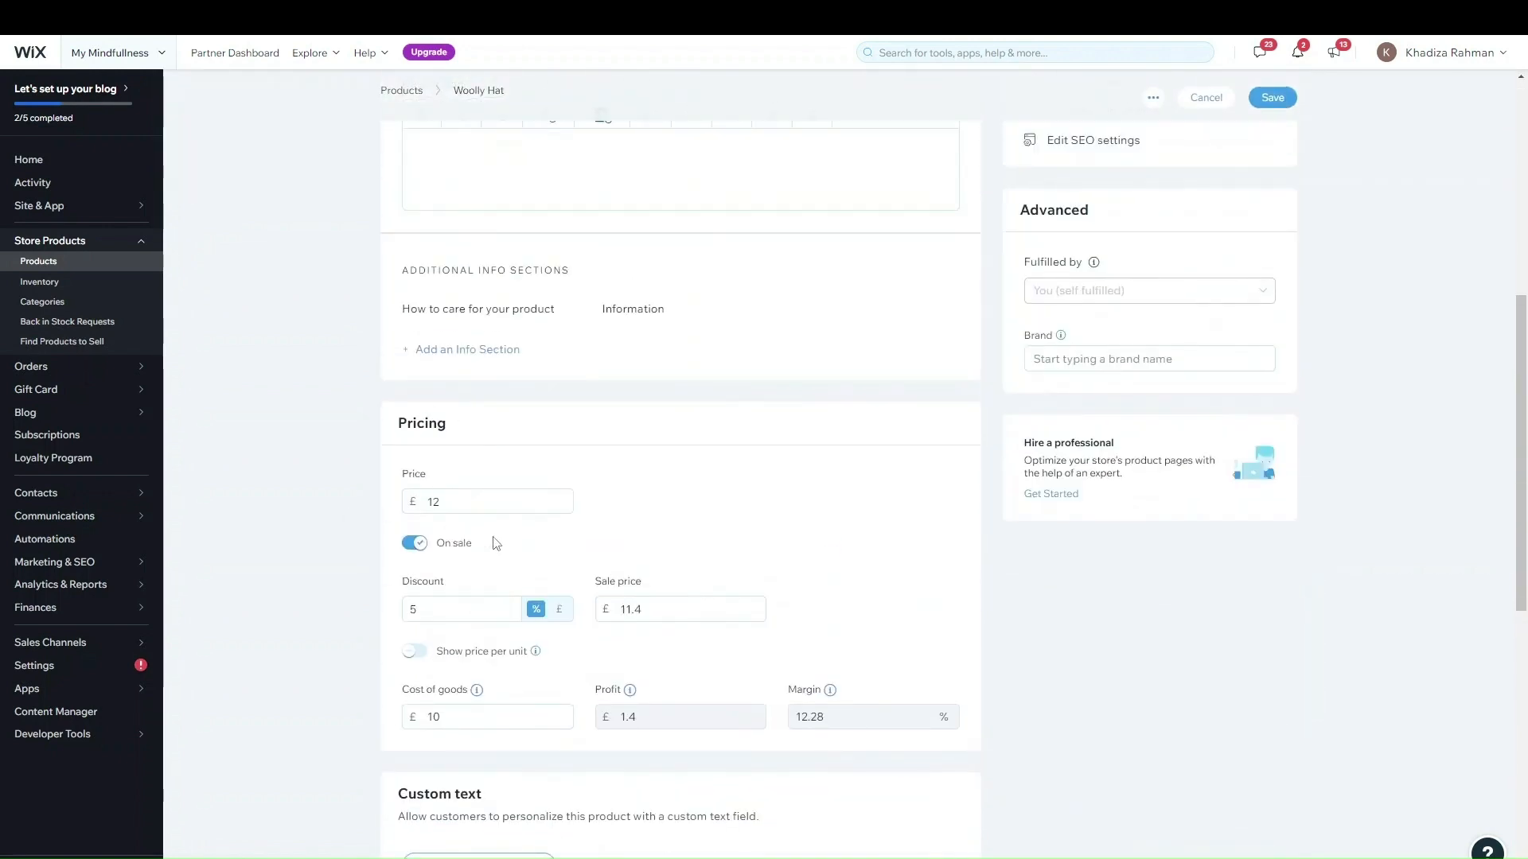
# - Start a new product option for the Woolly Hat and name it Color
pyautogui.scroll(-3, 478, 573)
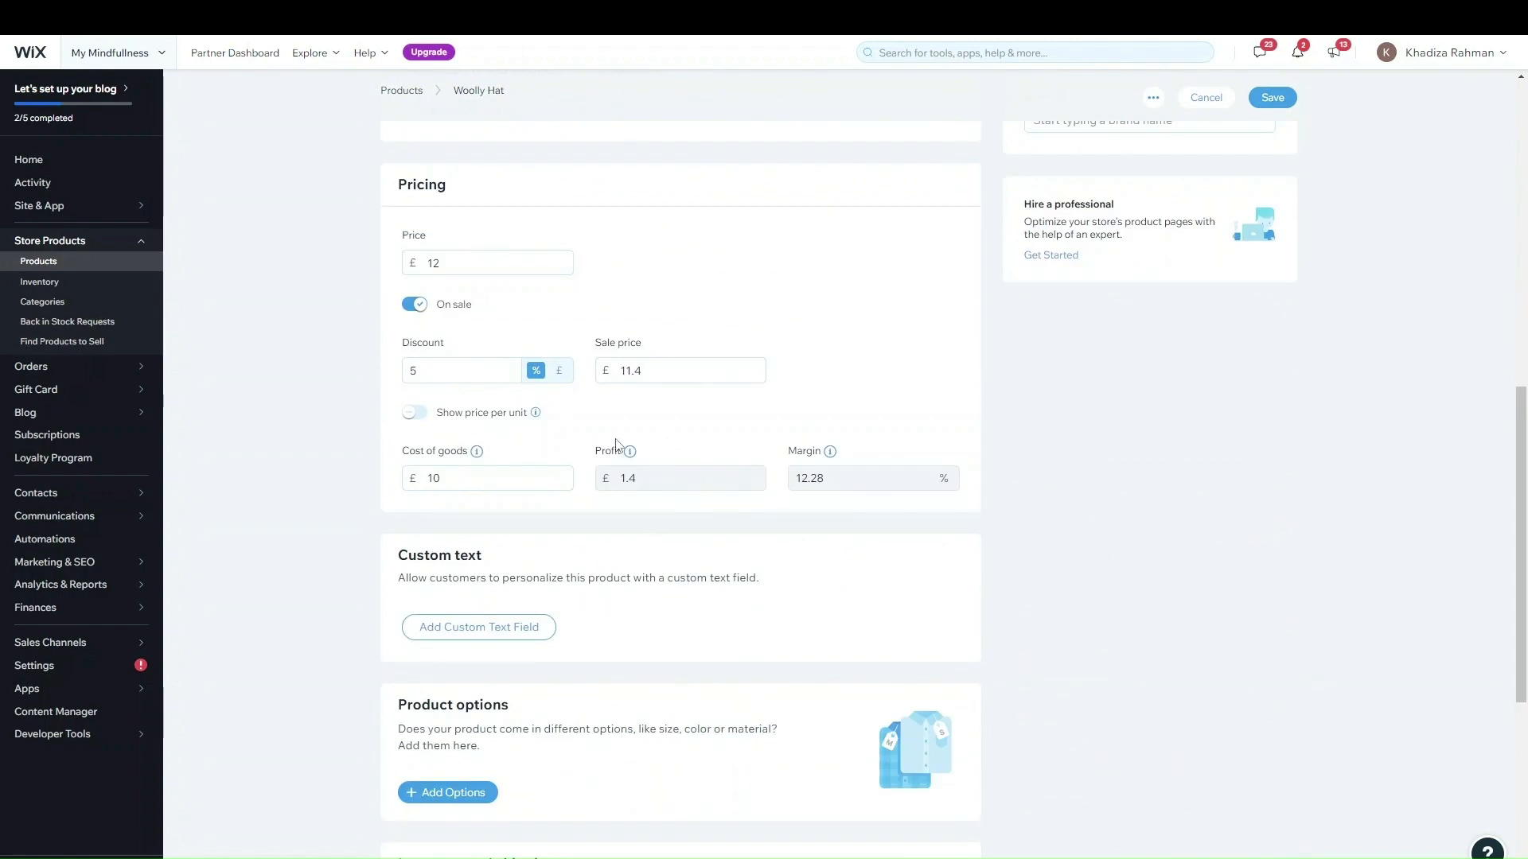
pyautogui.scroll(-2, 529, 440)
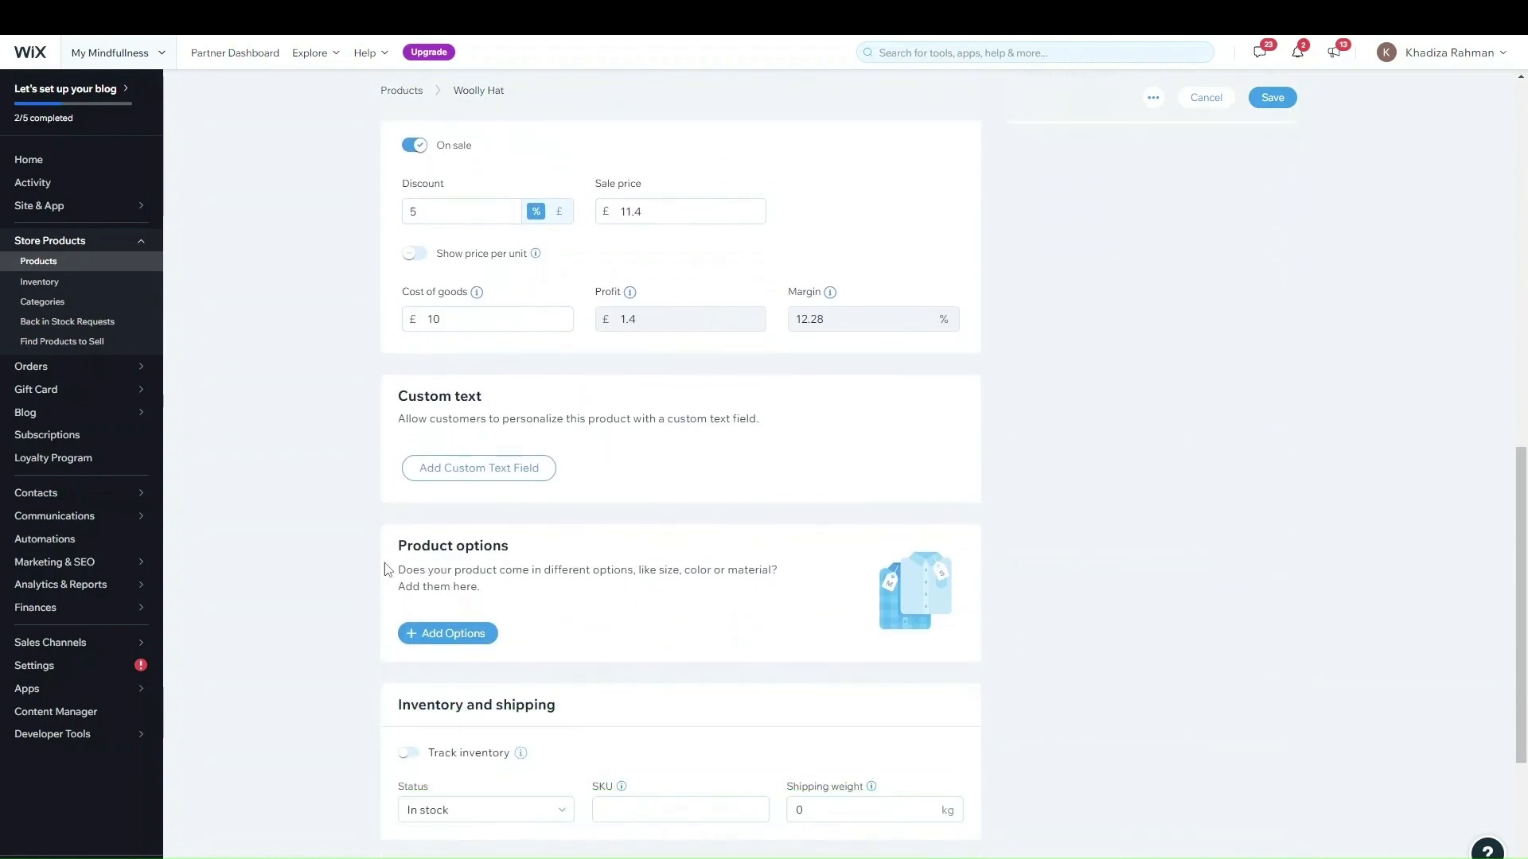
pyautogui.click(452, 633)
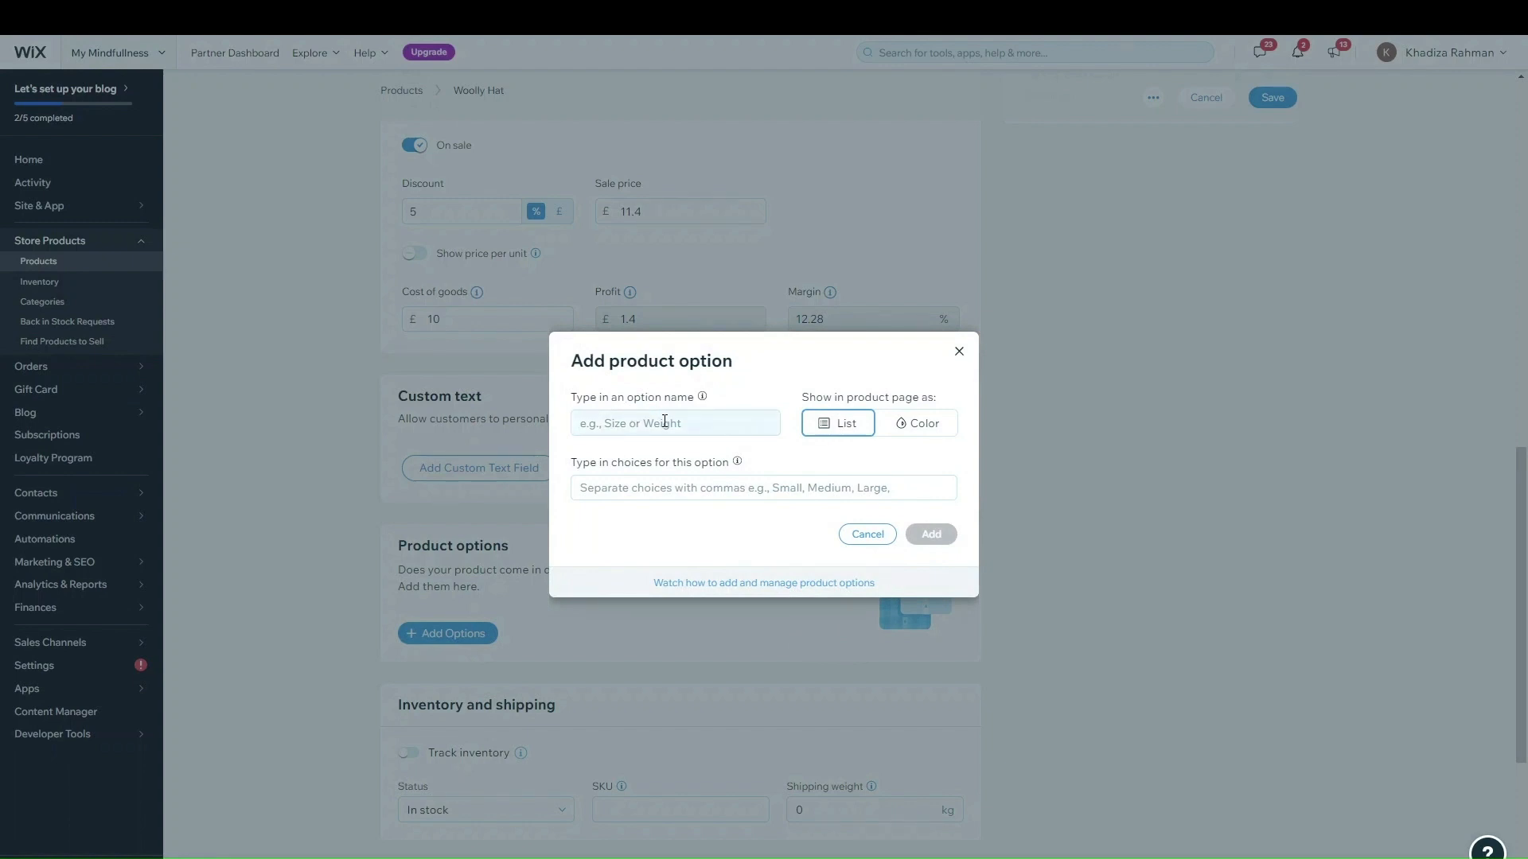
pyautogui.click(670, 421)
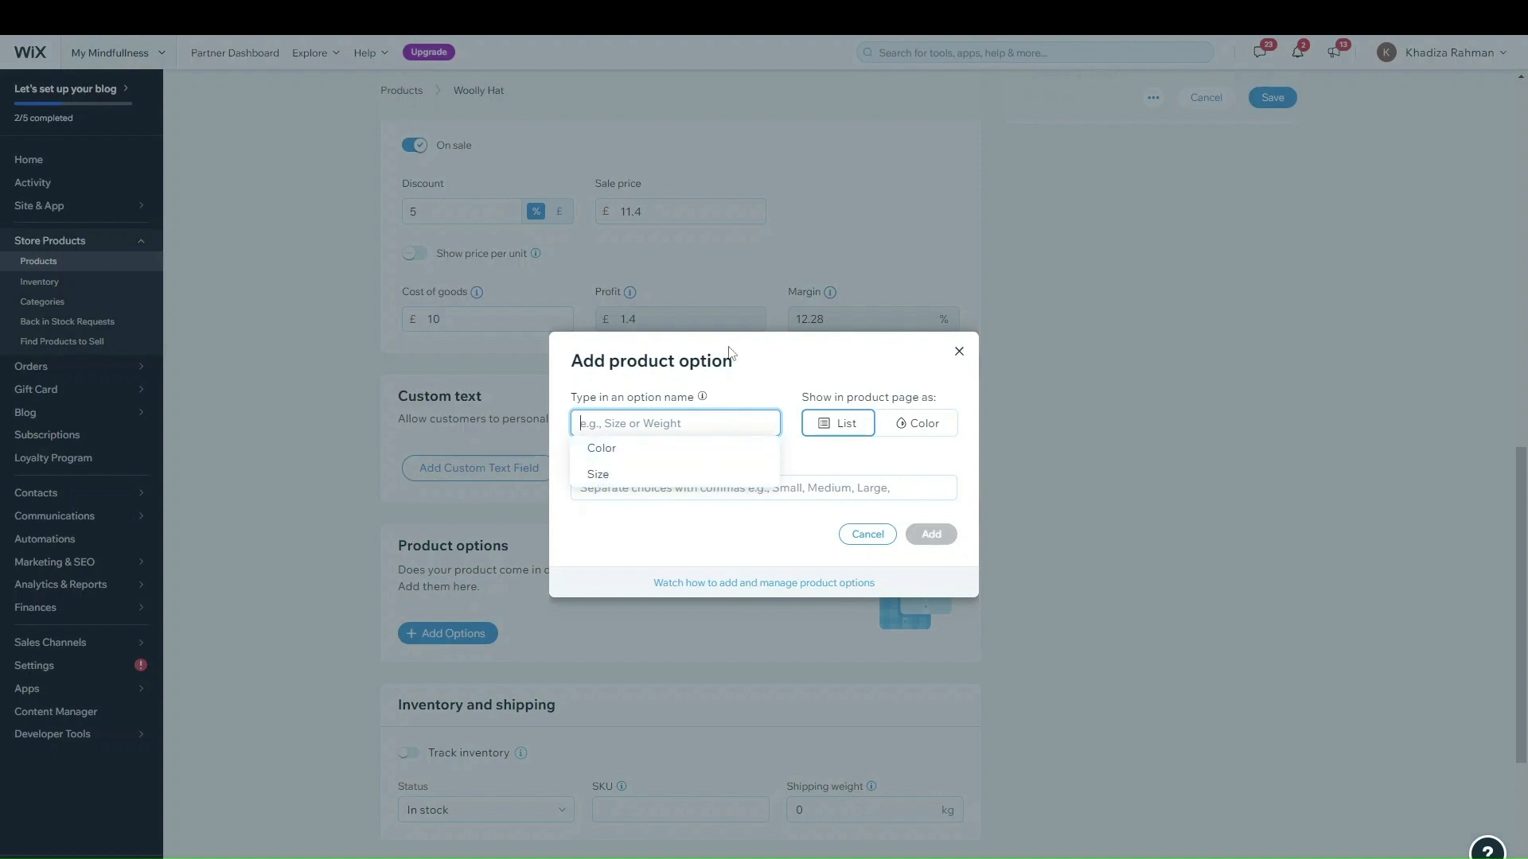
pyautogui.click(689, 449)
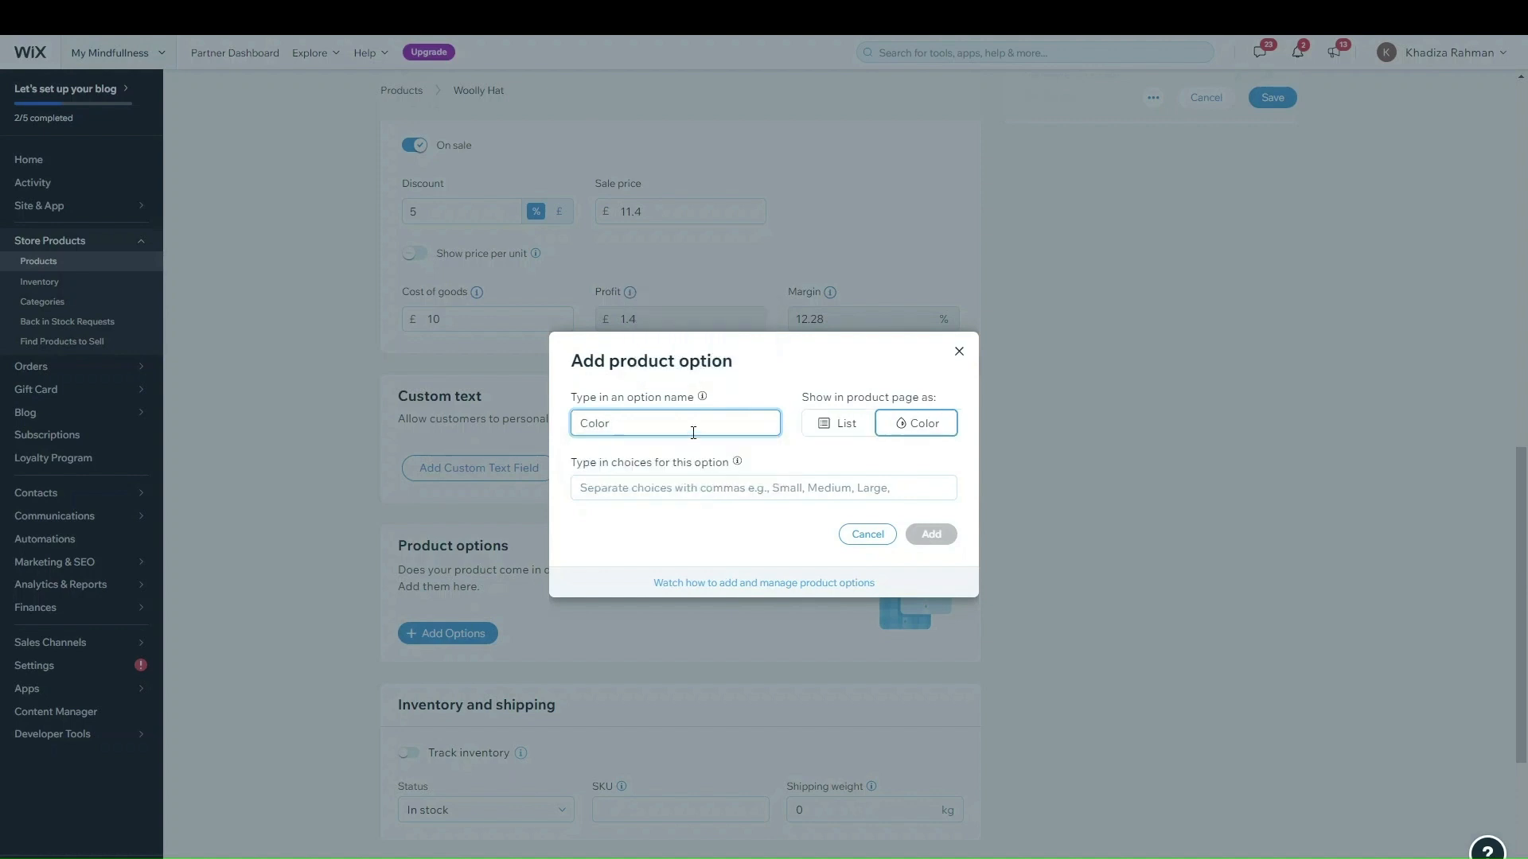
# - Add Black and White as choices for the Color option
pyautogui.click(692, 487)
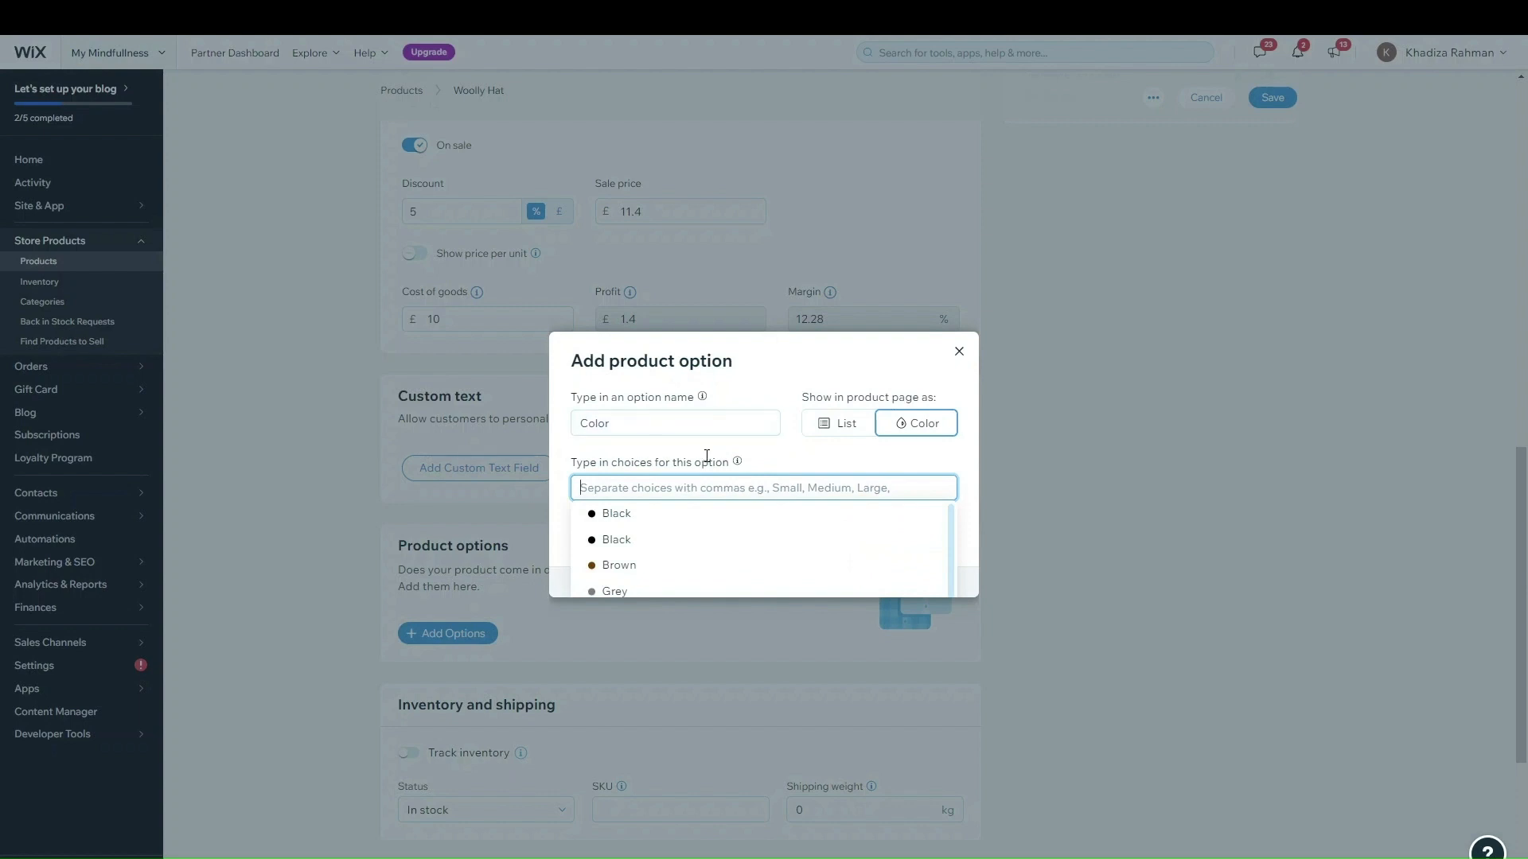
pyautogui.click(630, 456)
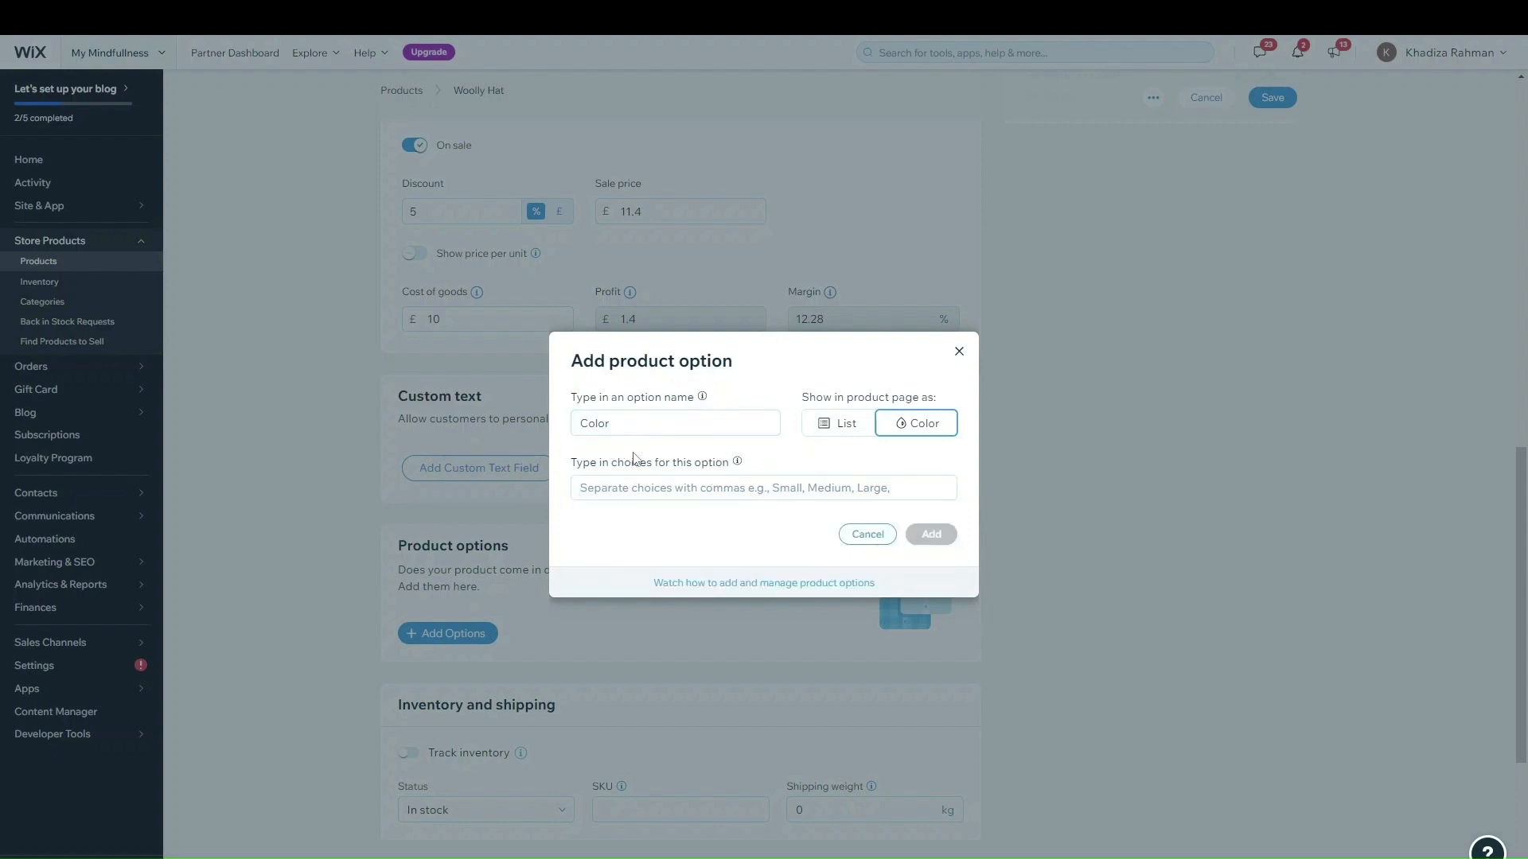
pyautogui.click(638, 487)
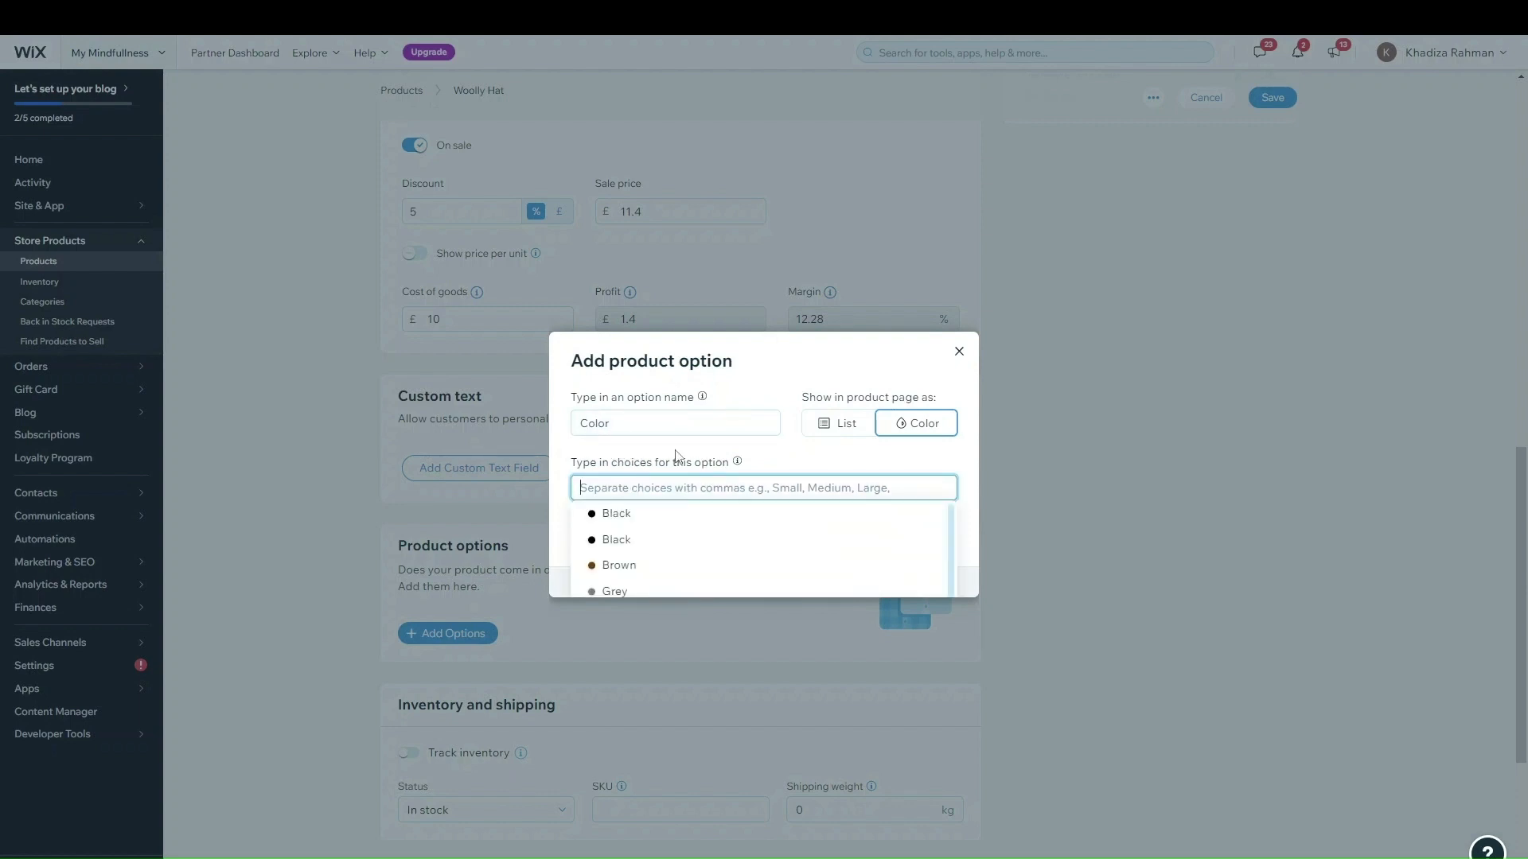
pyautogui.click(668, 513)
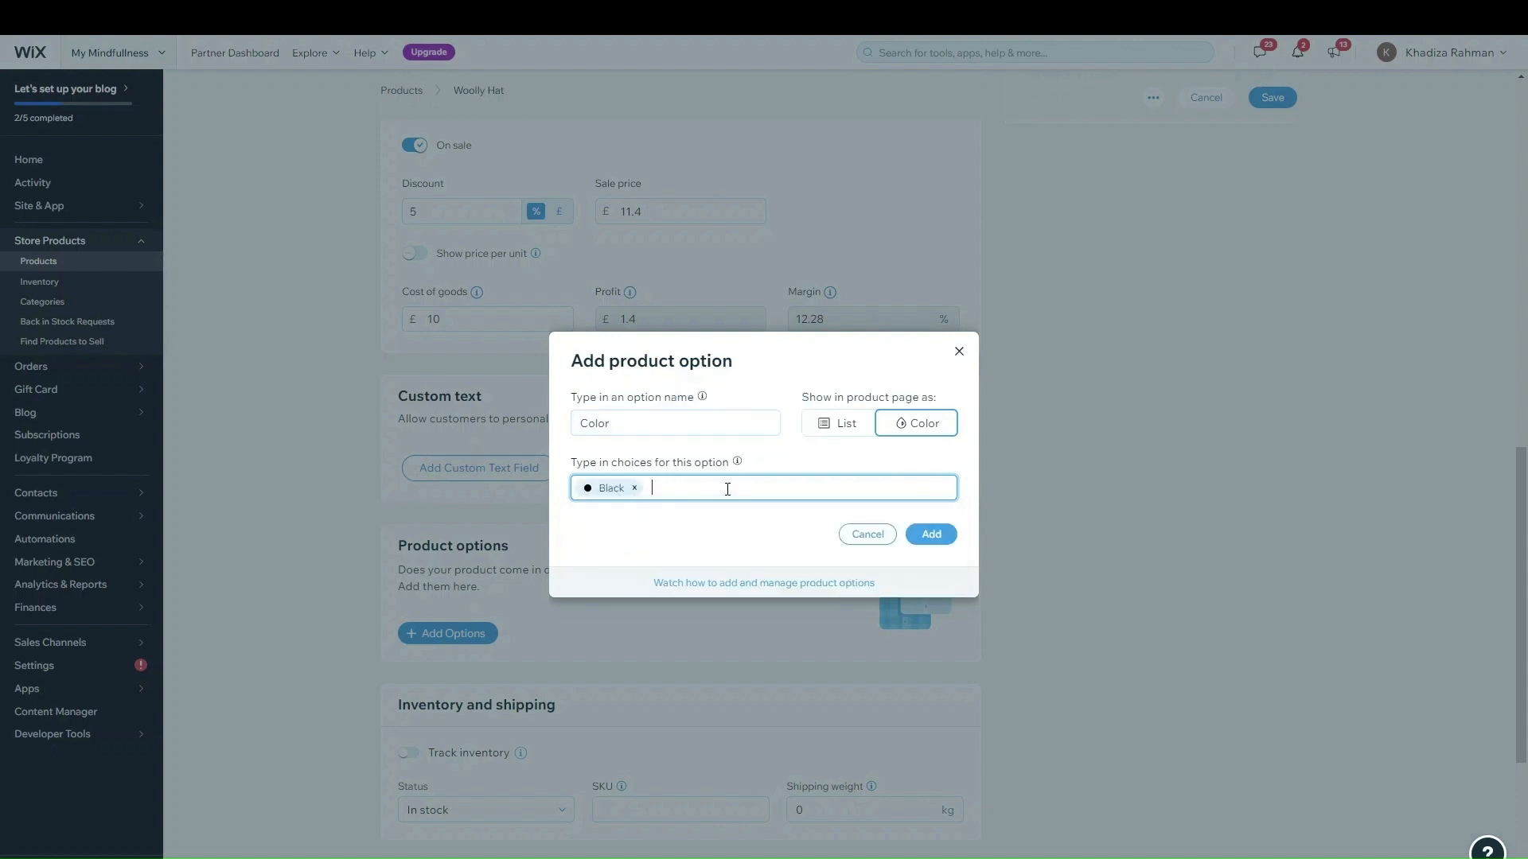
pyautogui.click(668, 565)
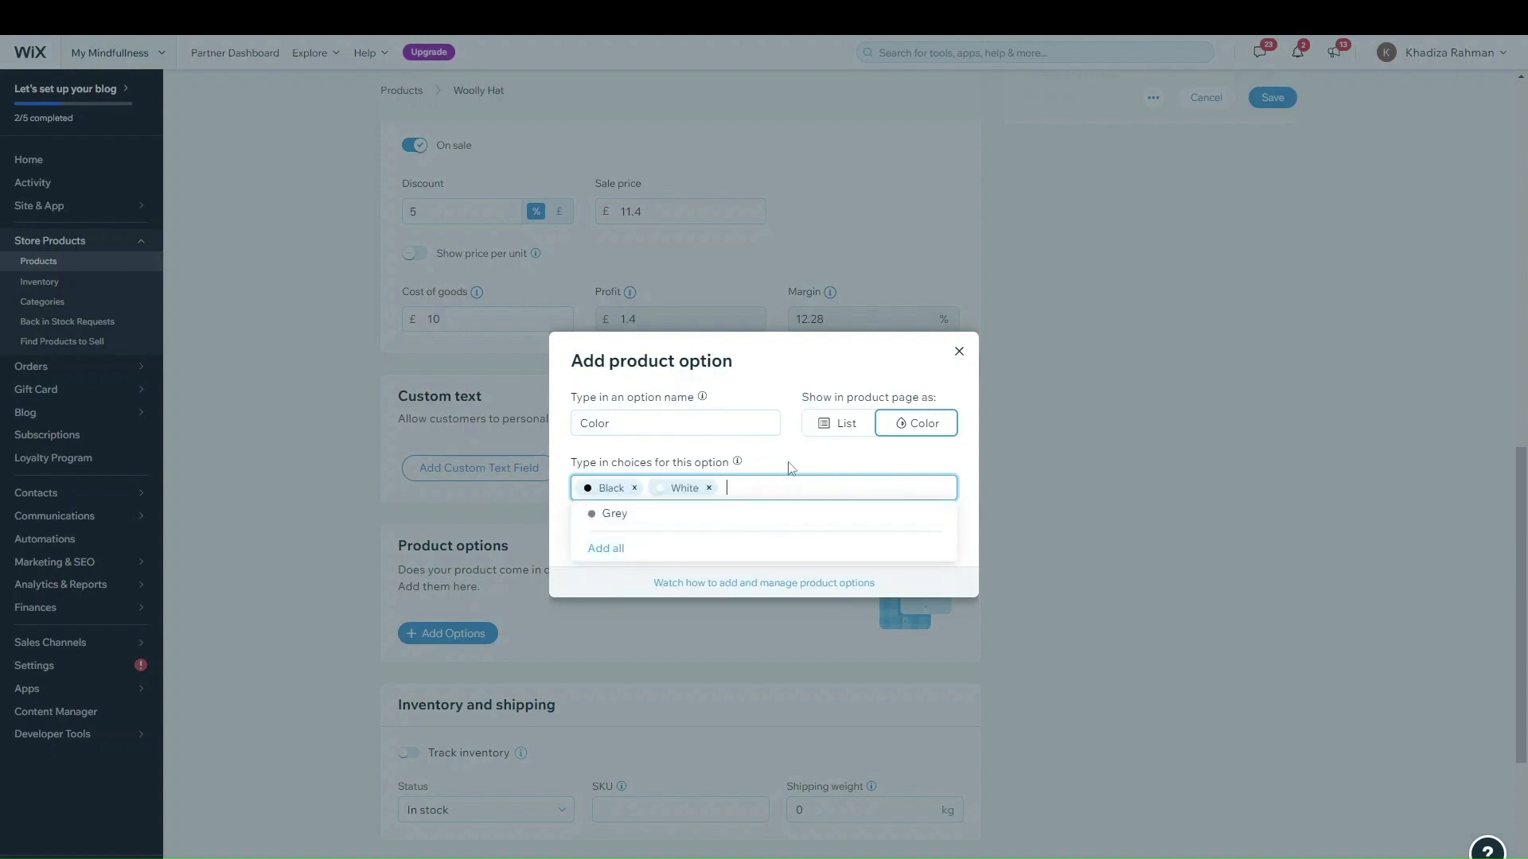
# - Add a custom Purple choice to the Color option with the hex colour #800080
pyautogui.click(838, 460)
pyautogui.click(840, 477)
pyautogui.write('Purple')
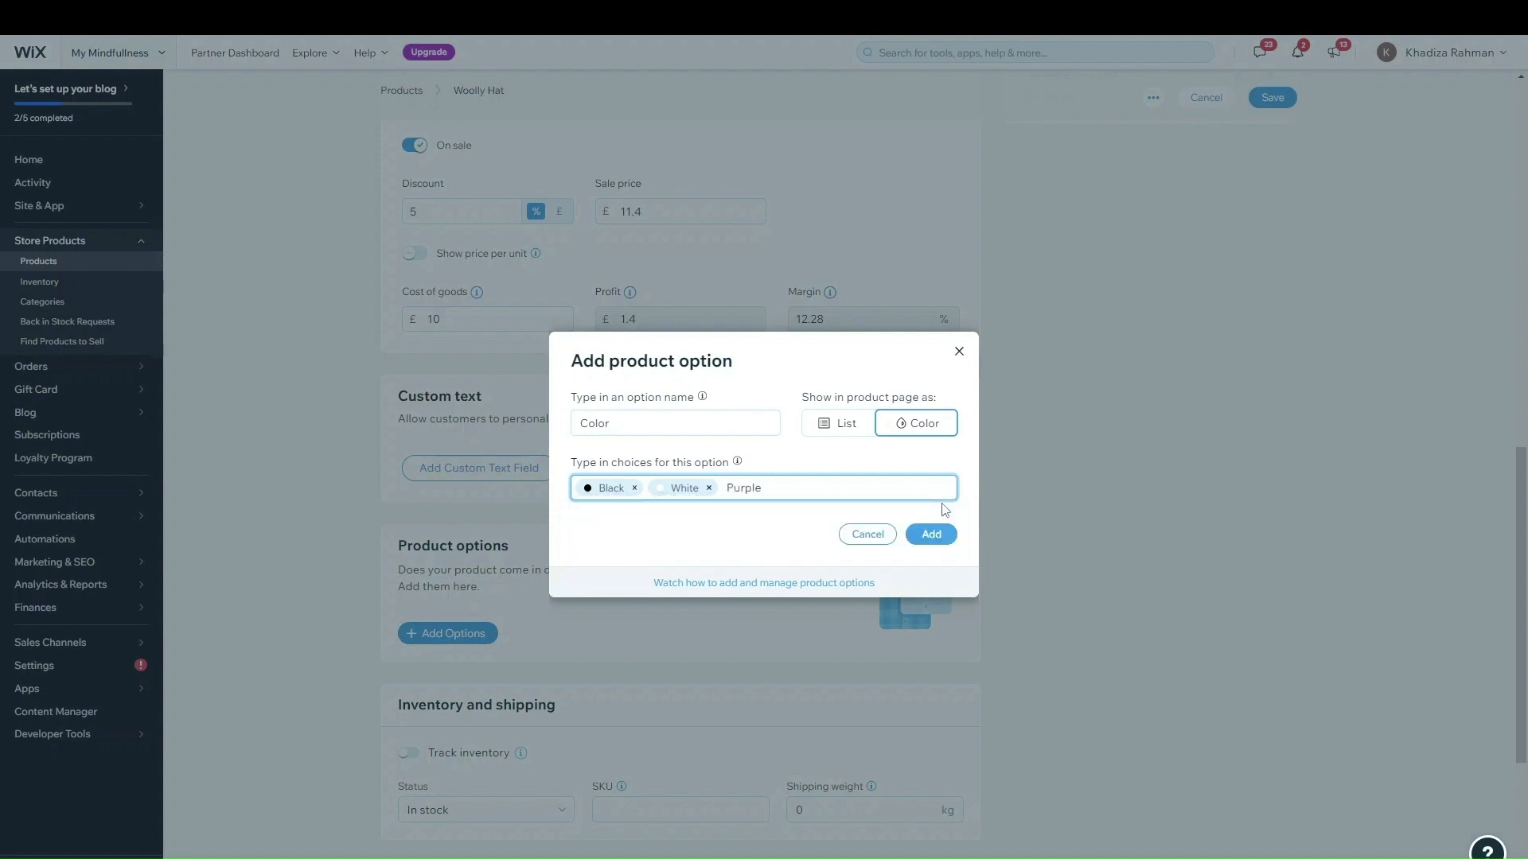
pyautogui.press('Return')
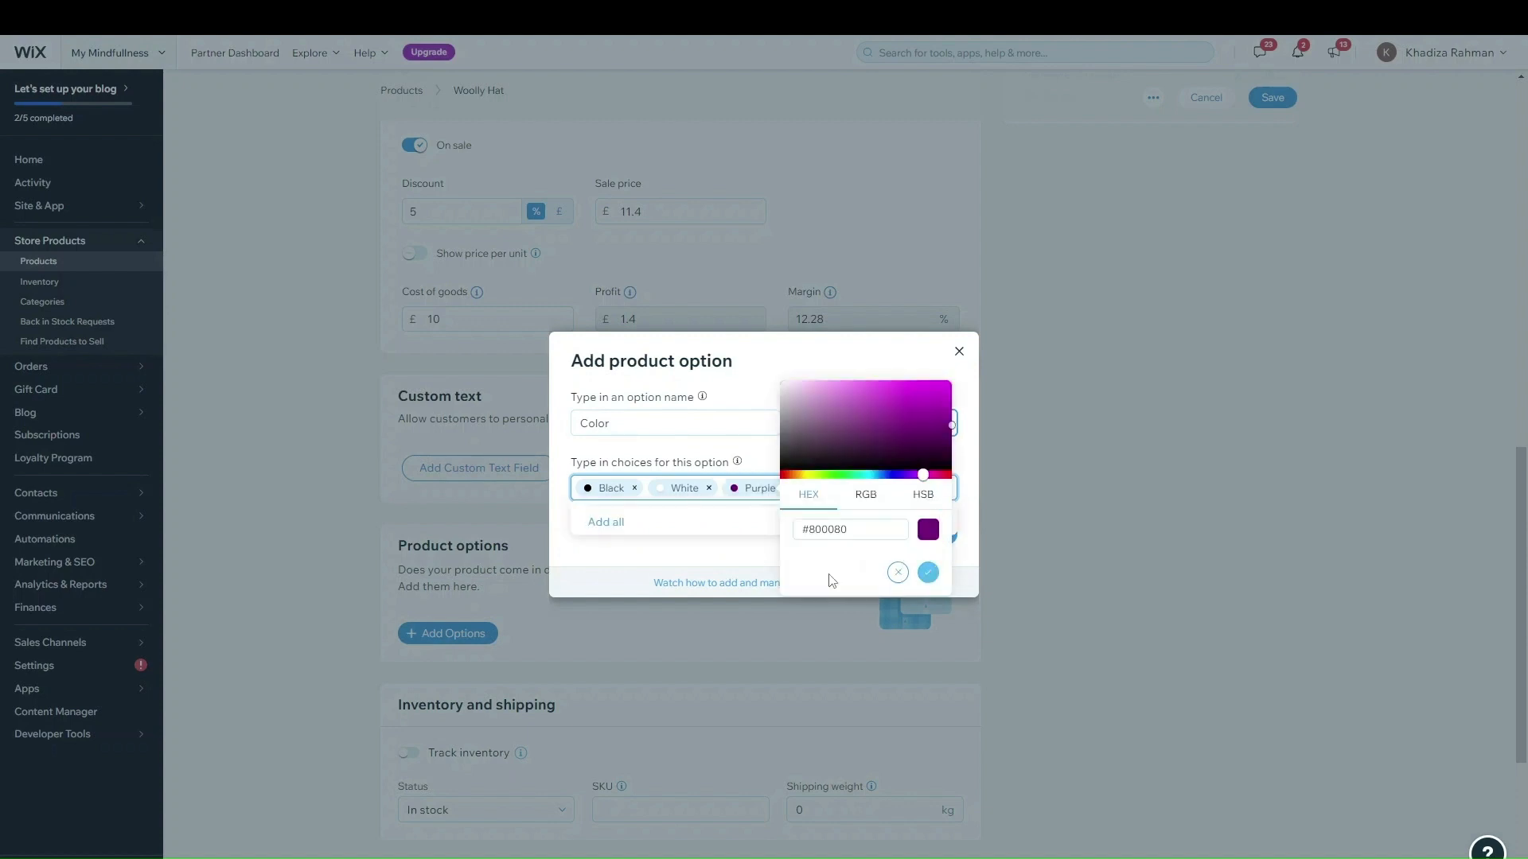
pyautogui.click(927, 572)
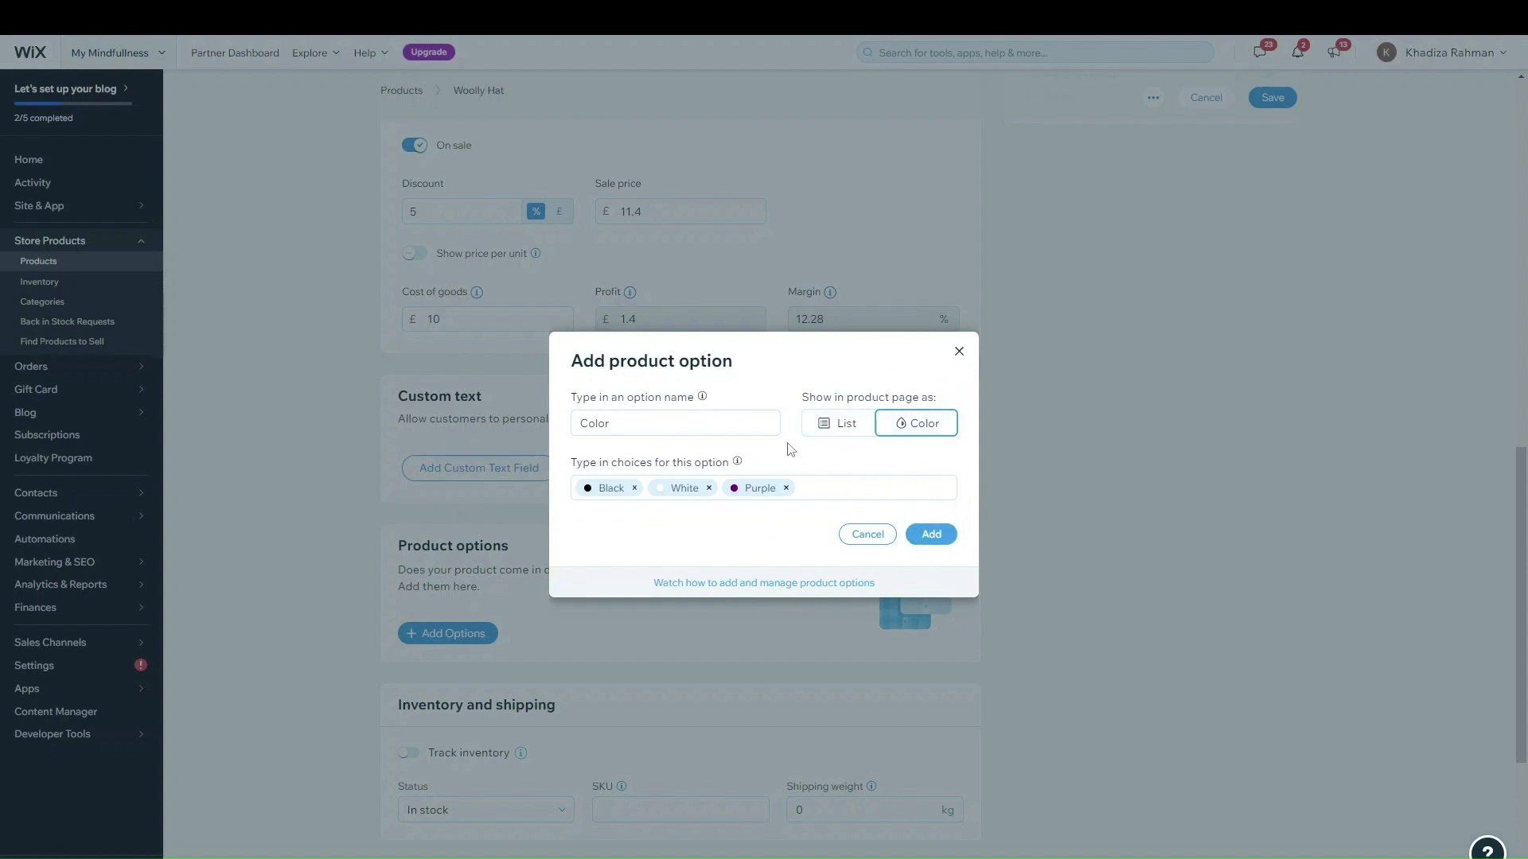
# - Check the Purple choice's RGB values and the List display style, and add the option with the Color display
pyautogui.click(756, 488)
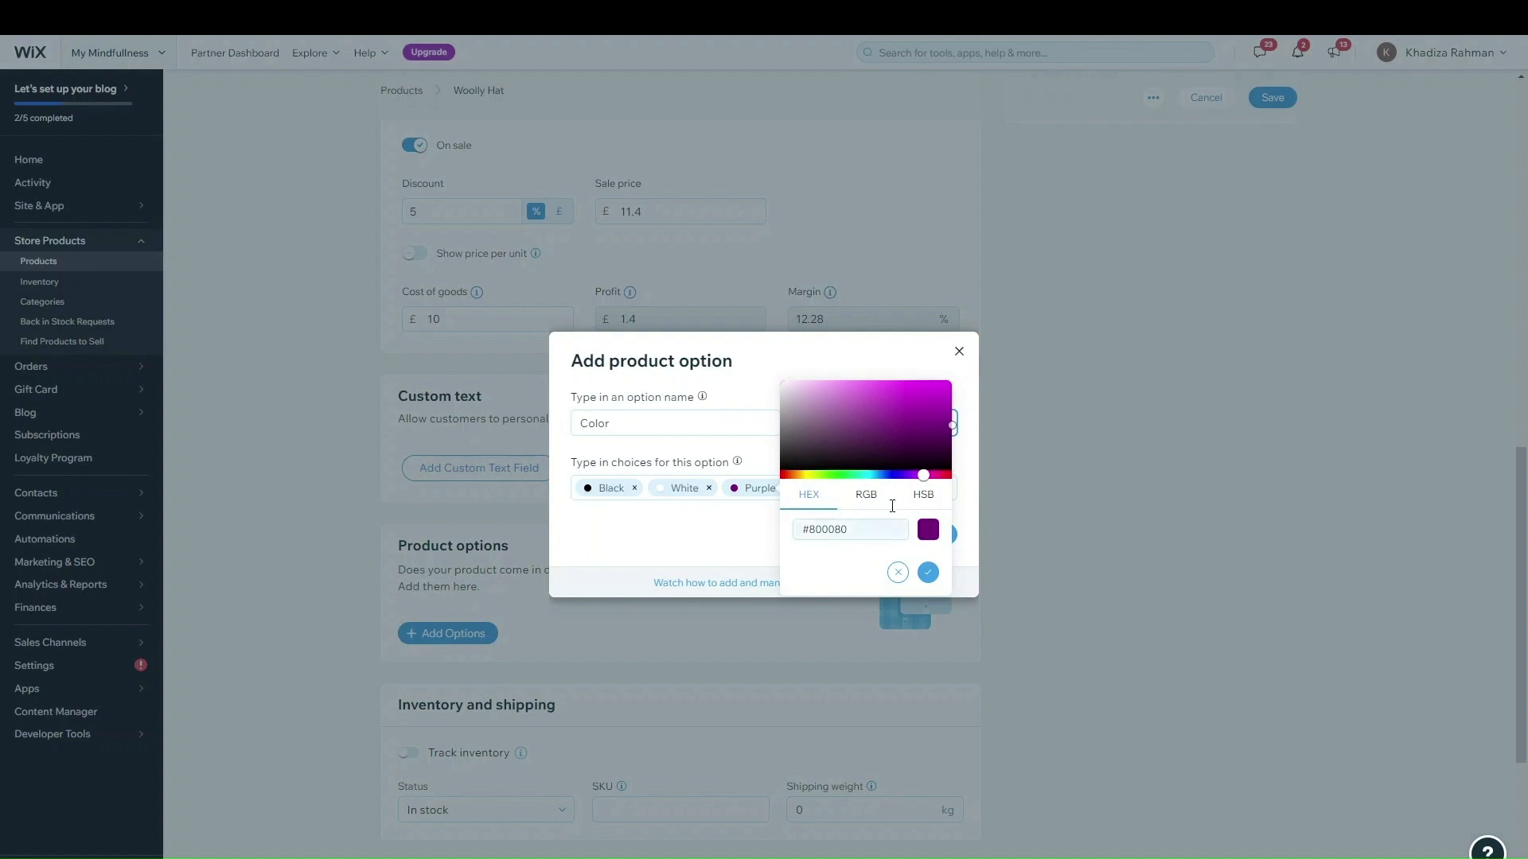
pyautogui.click(864, 497)
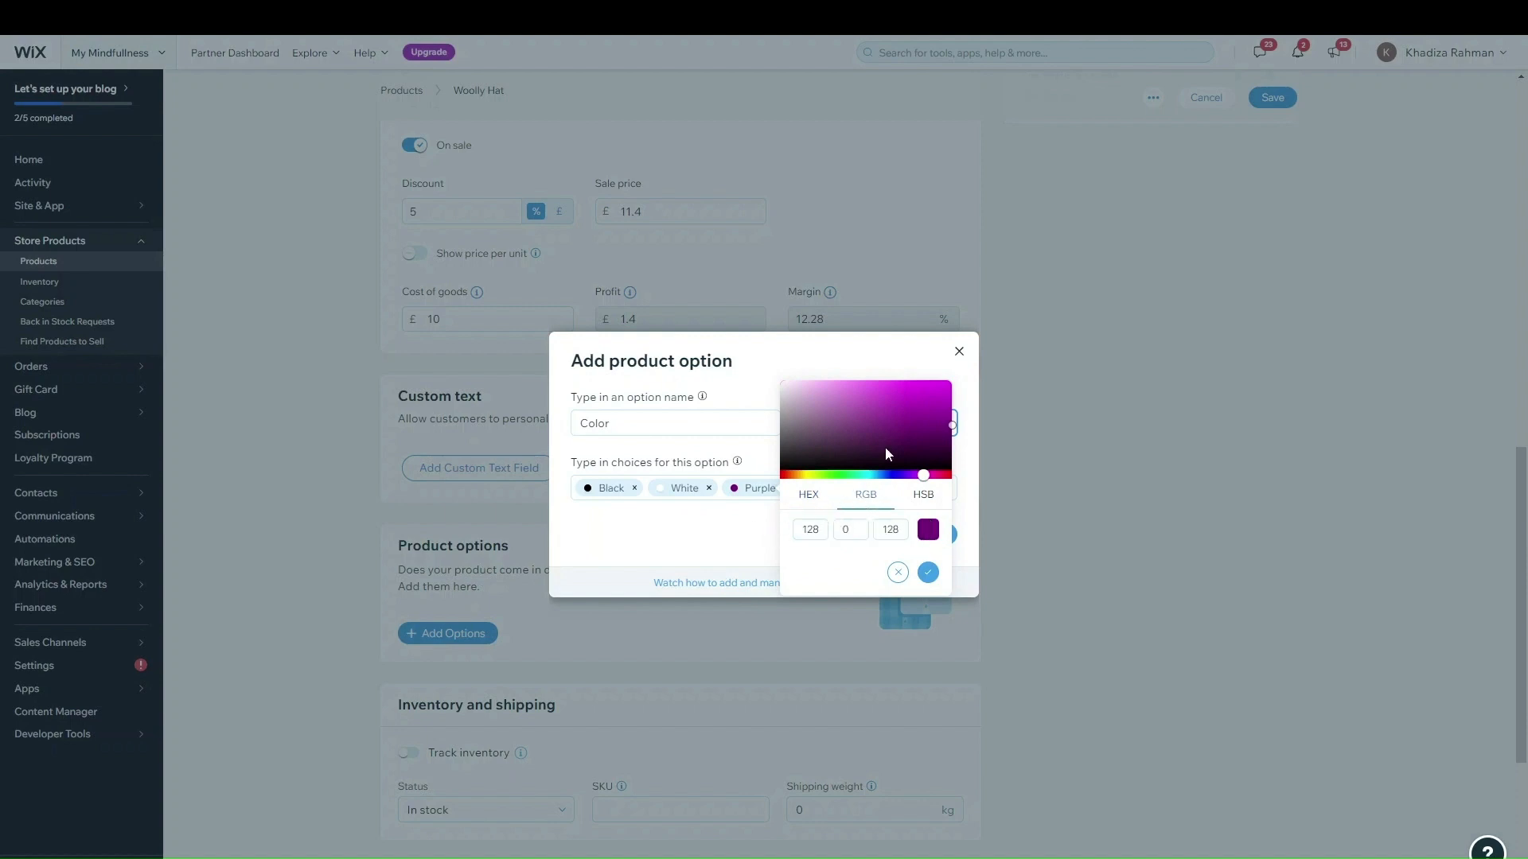
pyautogui.click(937, 370)
pyautogui.click(837, 424)
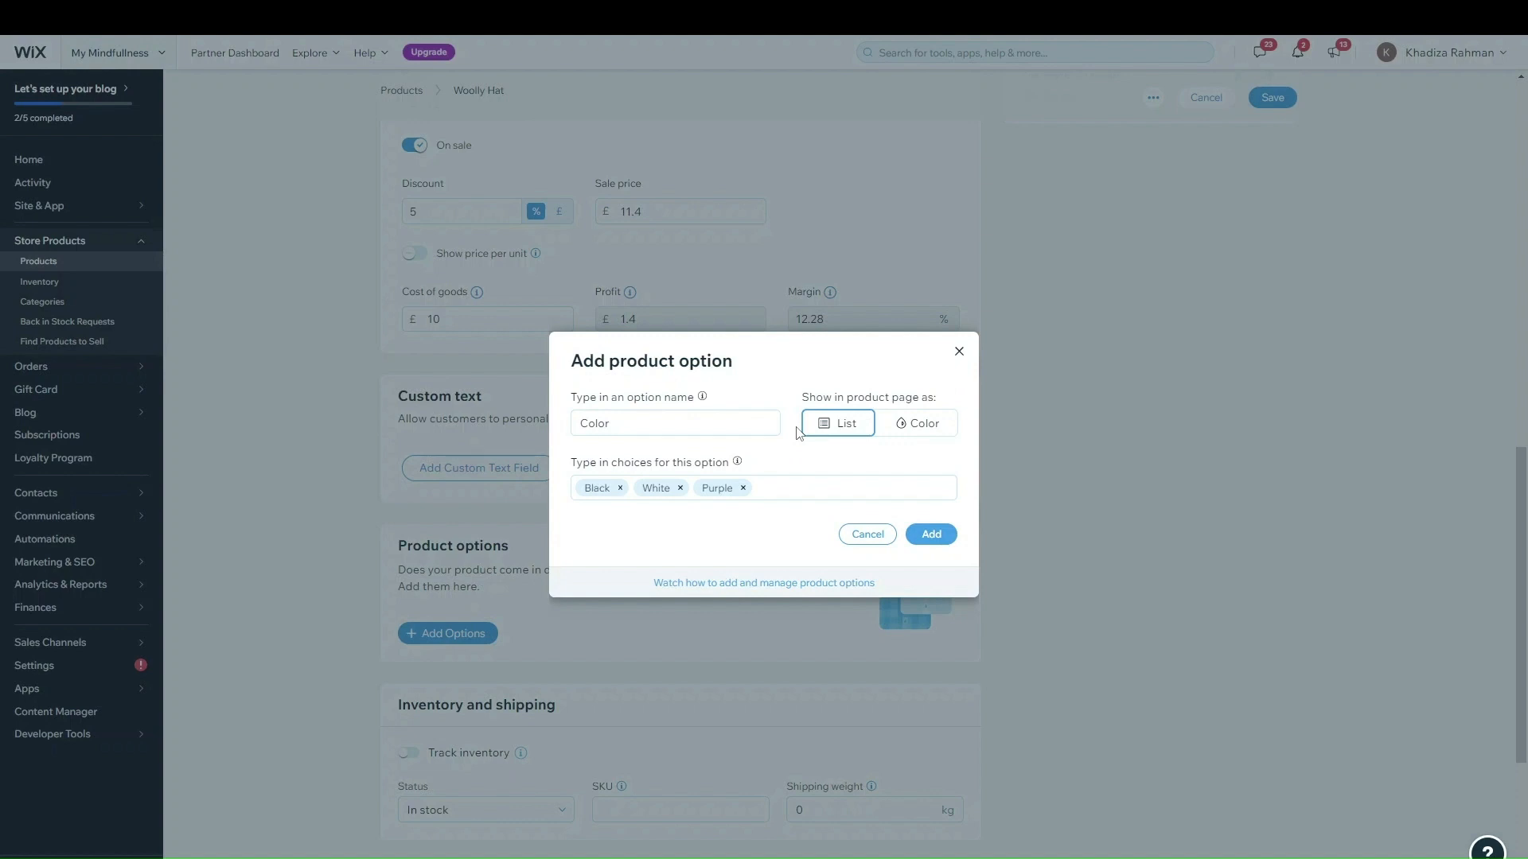
pyautogui.click(922, 423)
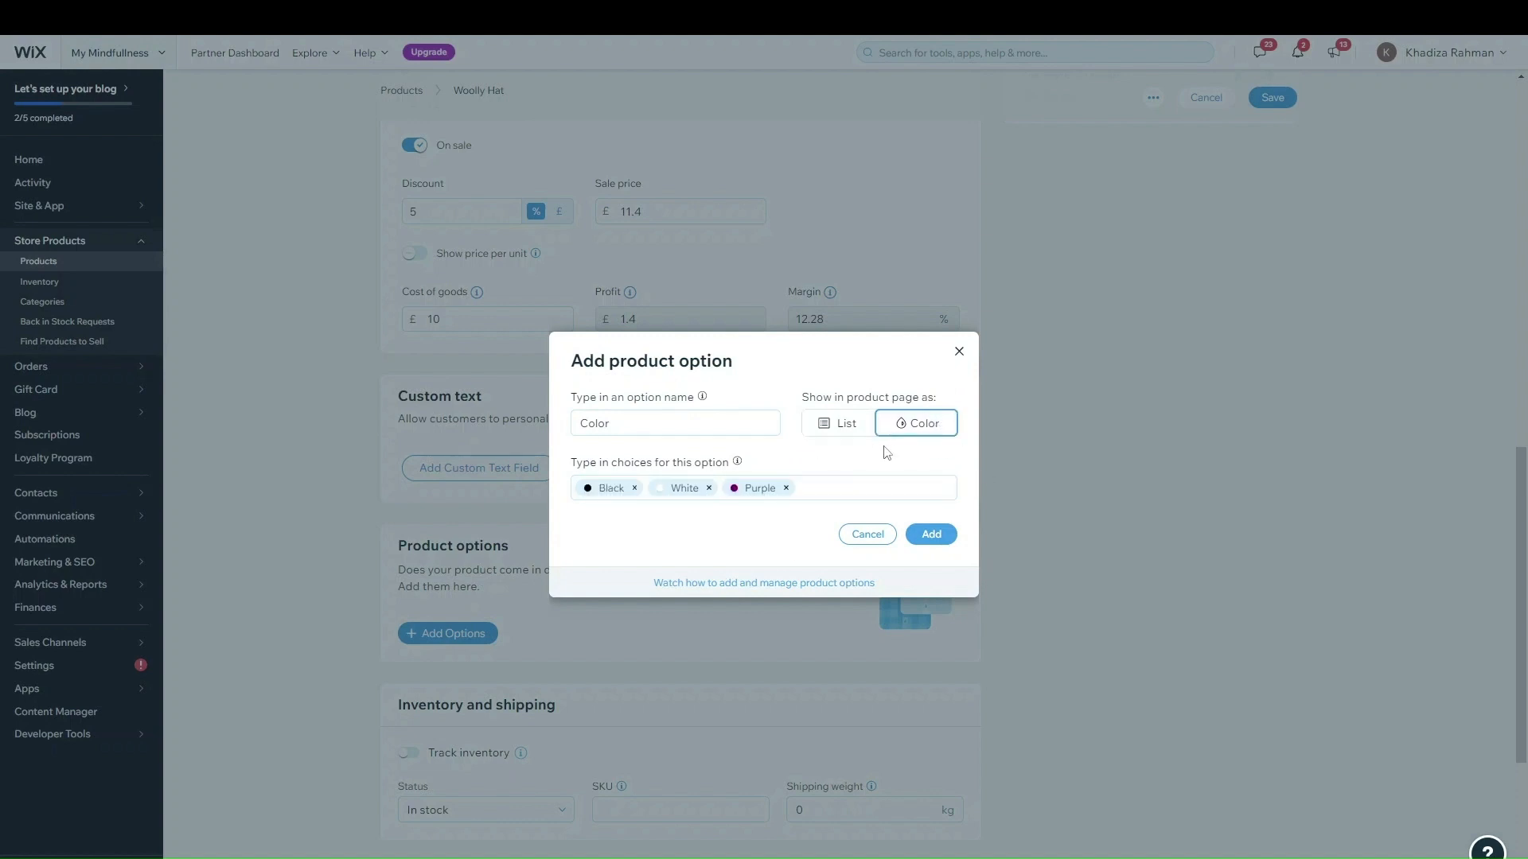
pyautogui.click(933, 534)
# - Connect the Seascape image from Media from Wix to the Purple choice of the Color option
pyautogui.scroll(-2, 1035, 589)
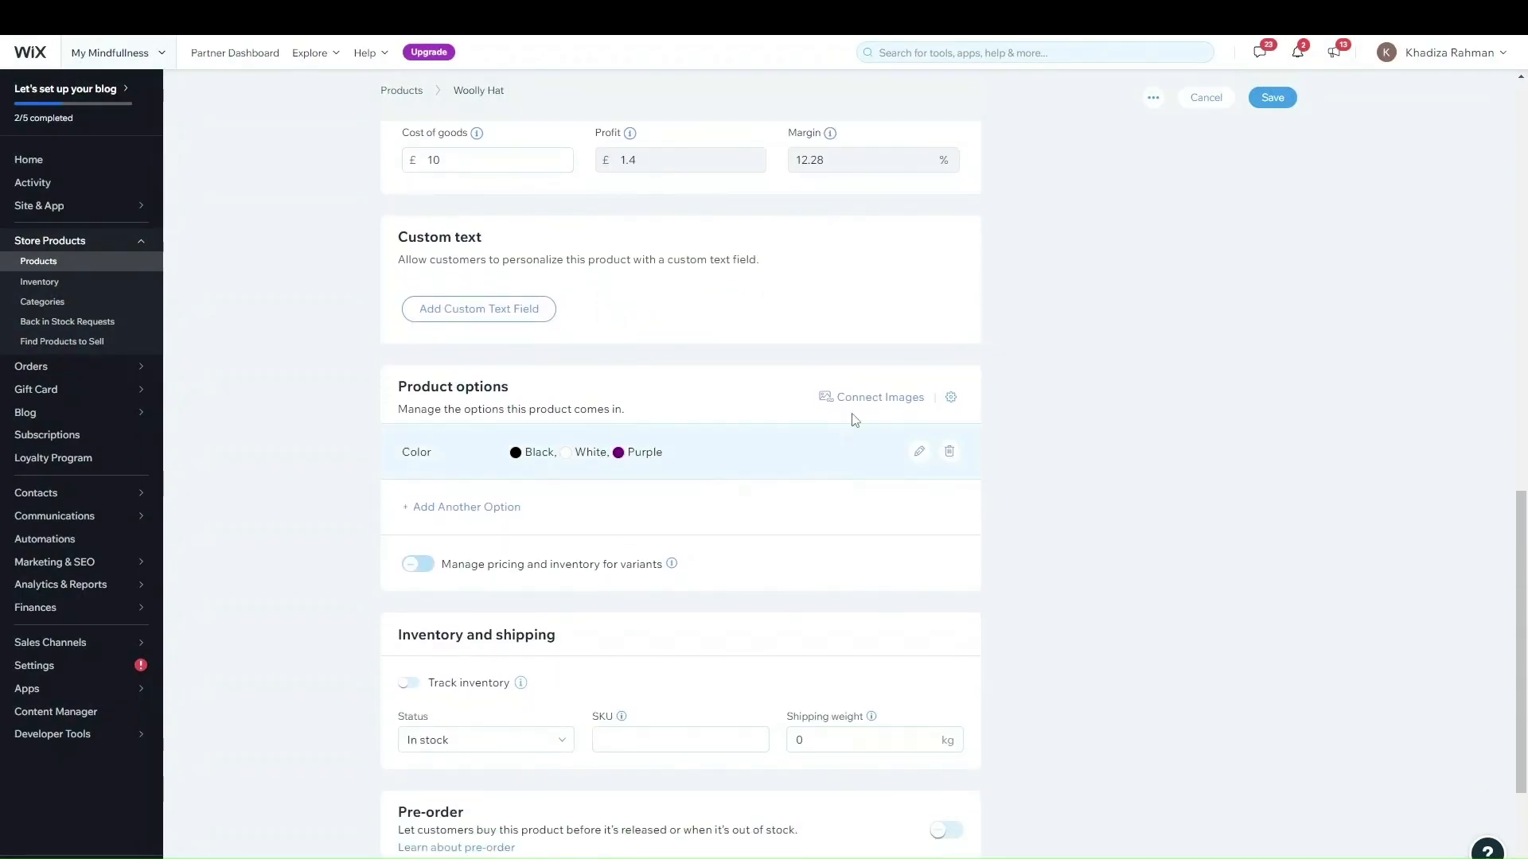
pyautogui.click(905, 404)
pyautogui.click(958, 318)
pyautogui.click(827, 398)
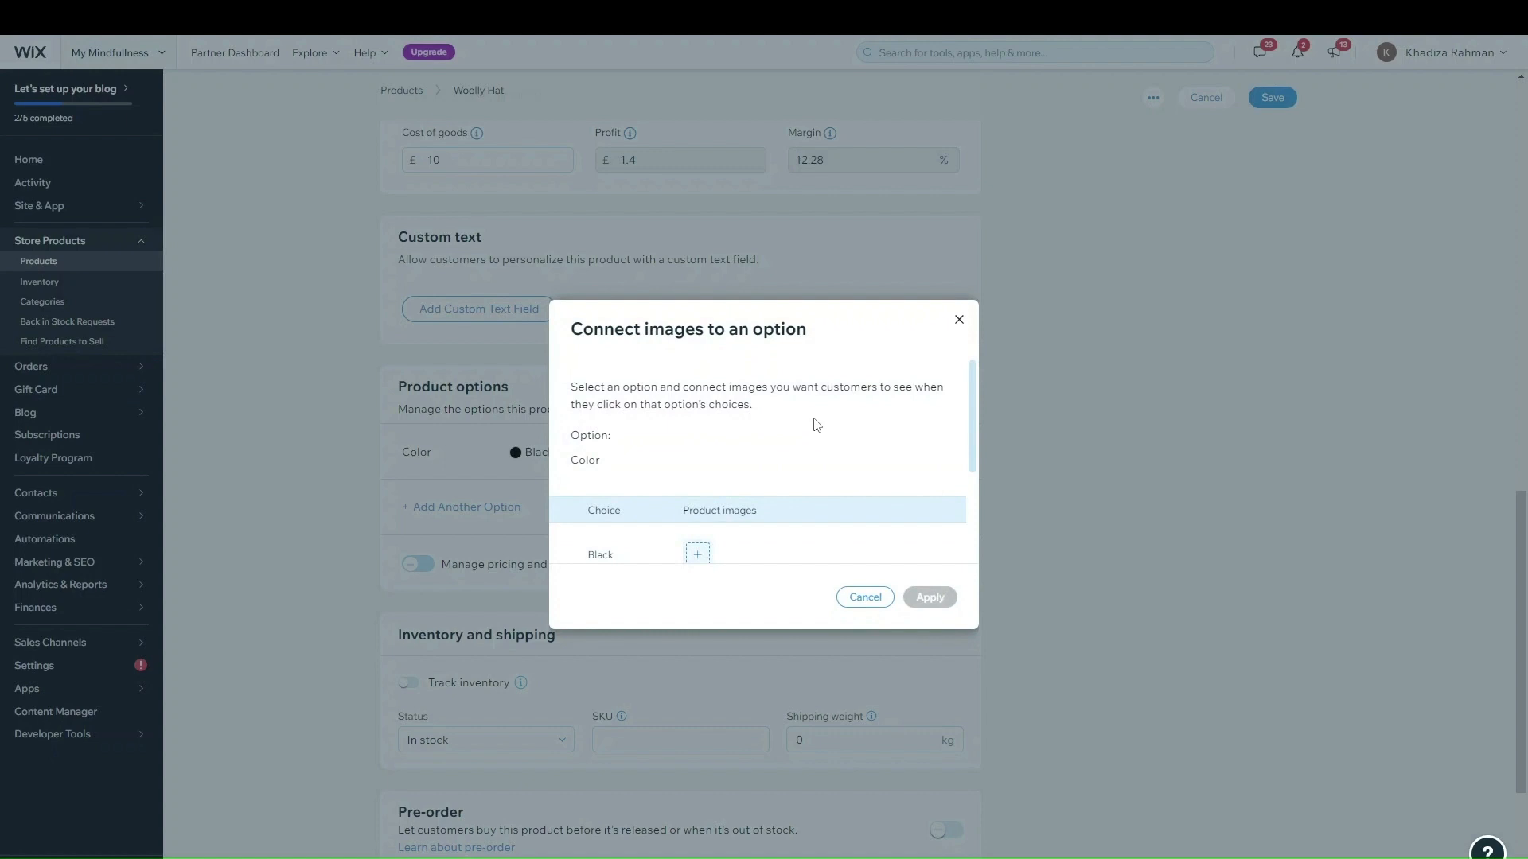
pyautogui.scroll(-3, 763, 462)
pyautogui.click(698, 532)
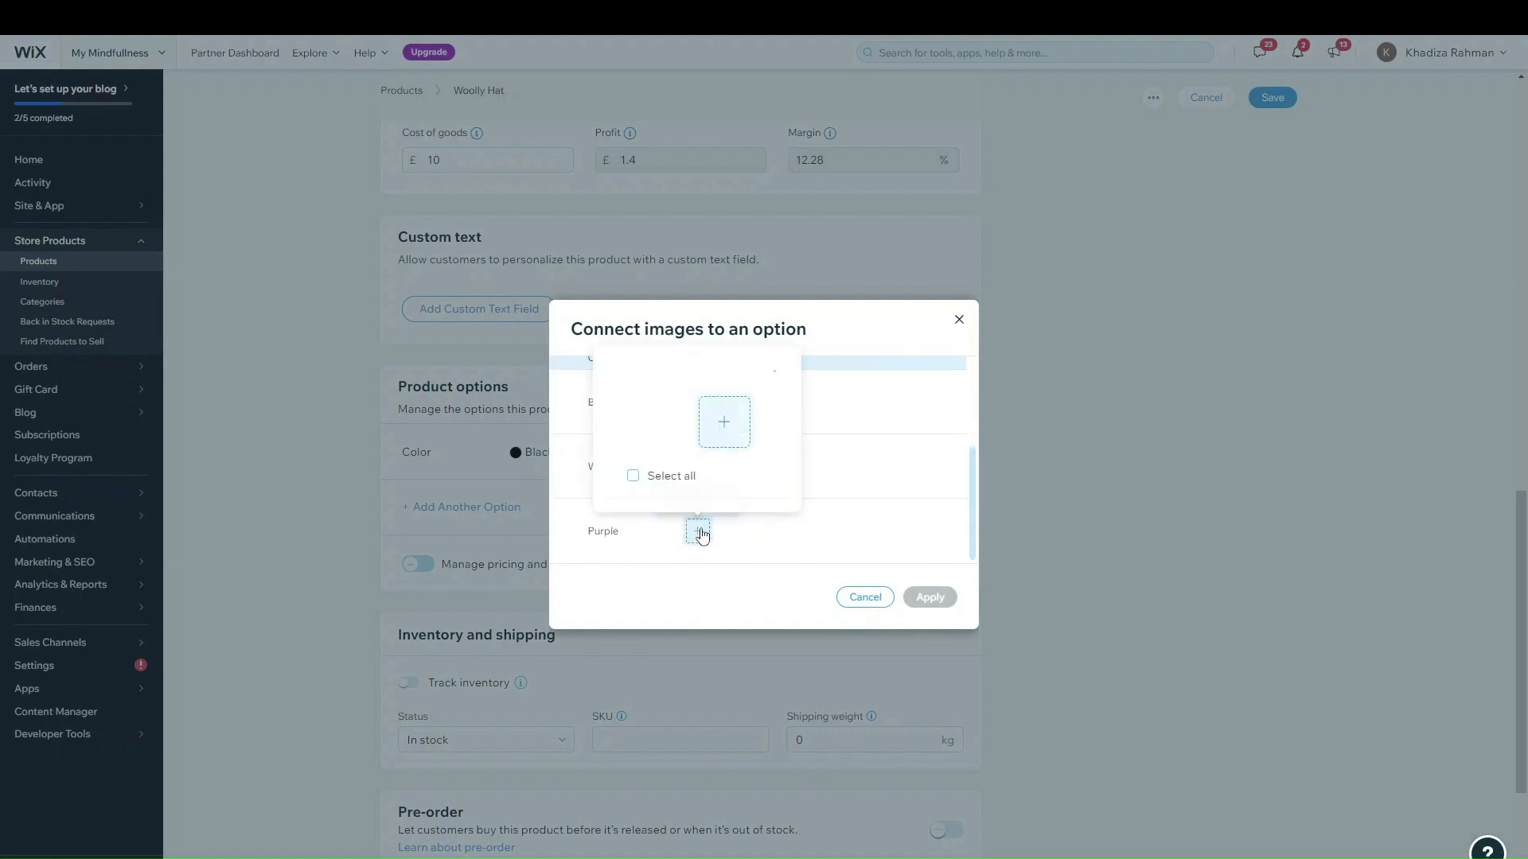
pyautogui.click(734, 431)
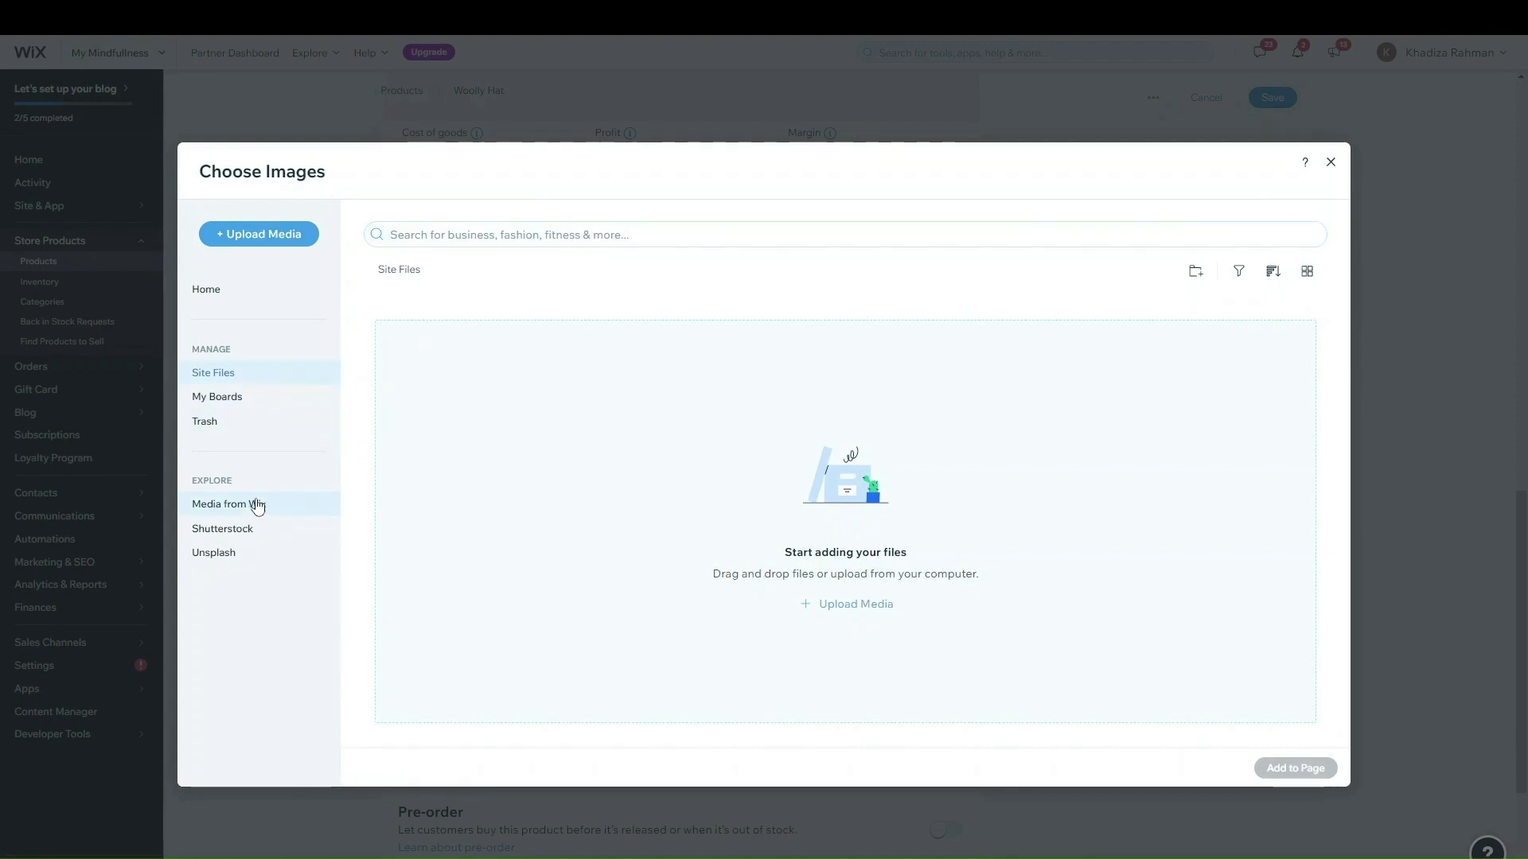
pyautogui.click(254, 506)
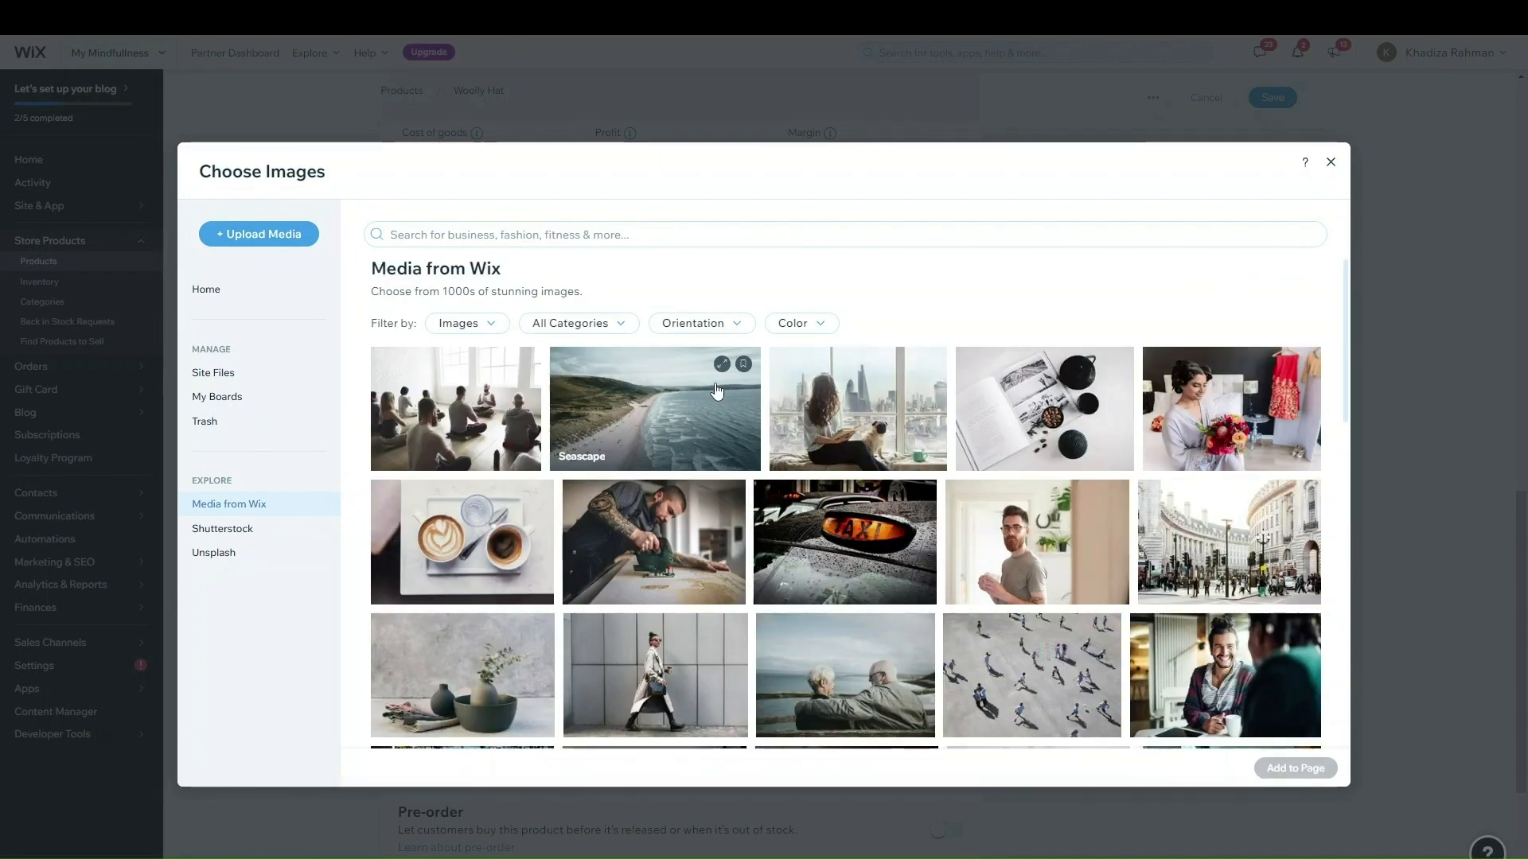
pyautogui.click(1262, 769)
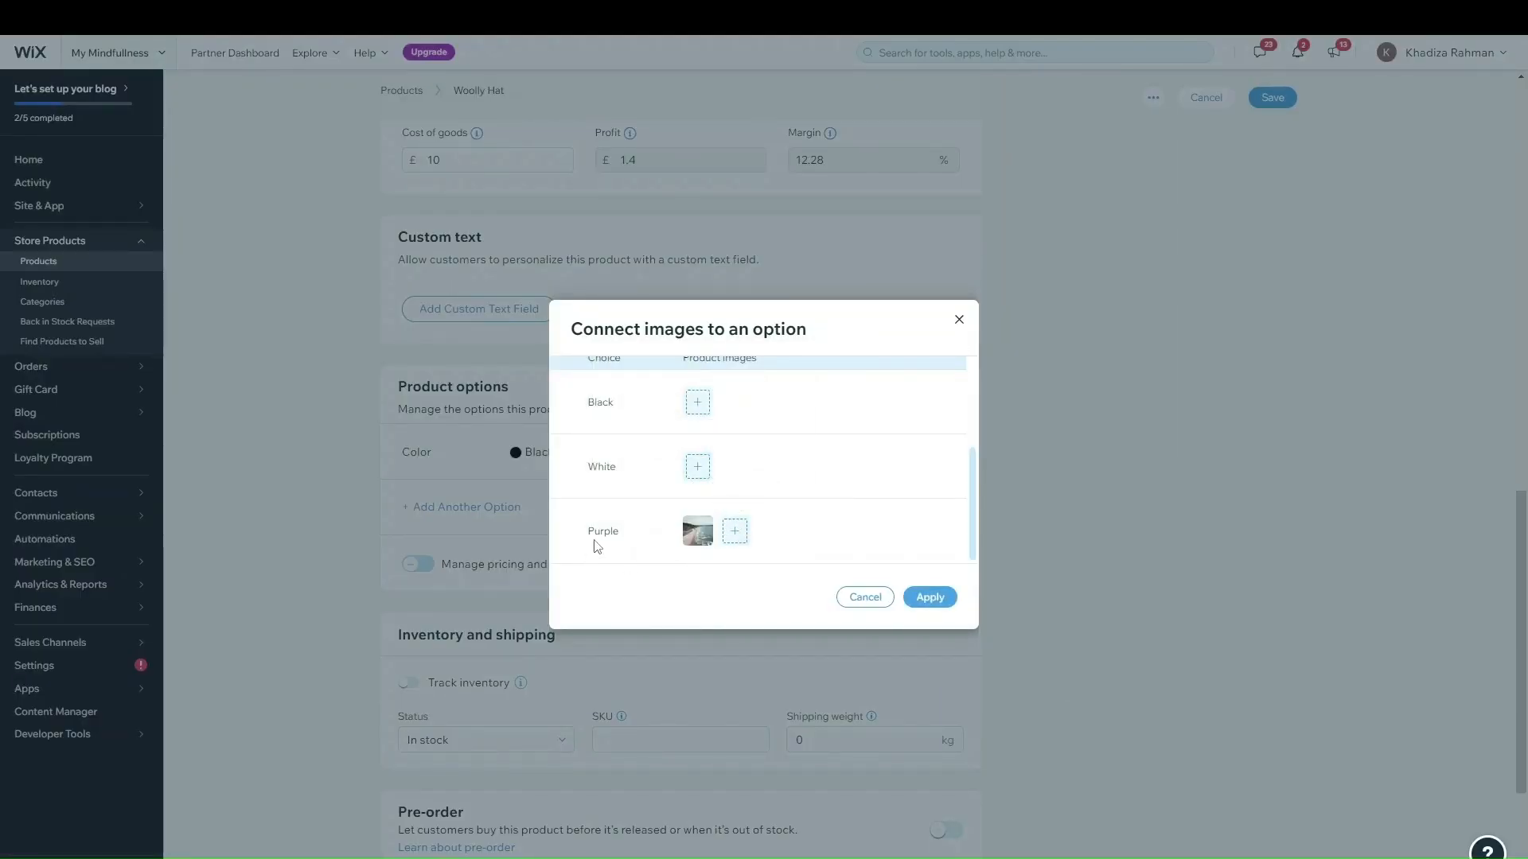
# - Remove the image connected to the Purple choice, reconnect the seascape picture and apply the connection
pyautogui.click(699, 535)
pyautogui.click(698, 533)
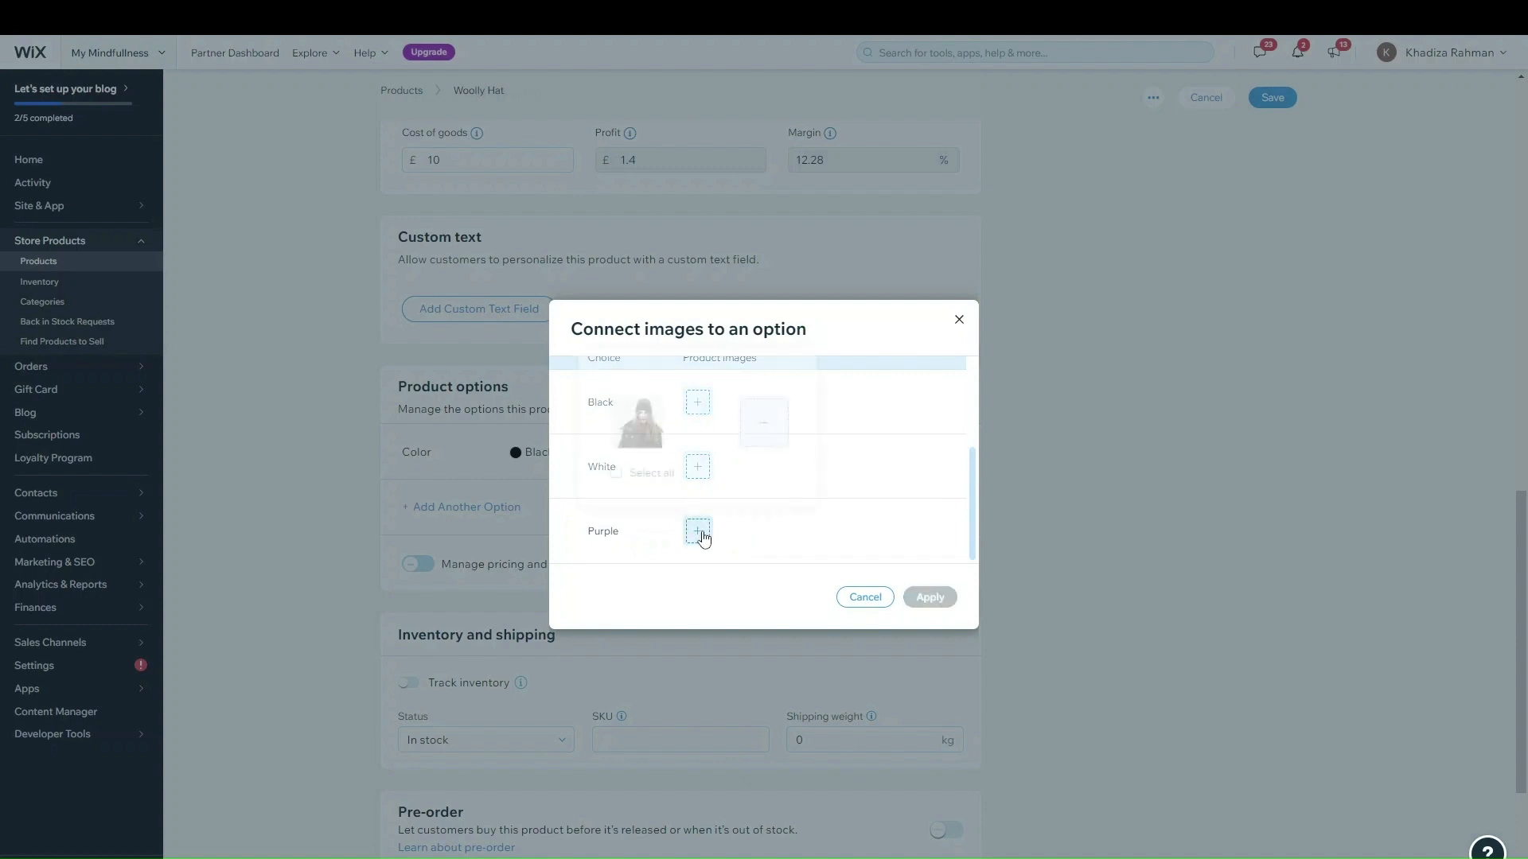
pyautogui.click(715, 424)
pyautogui.click(757, 473)
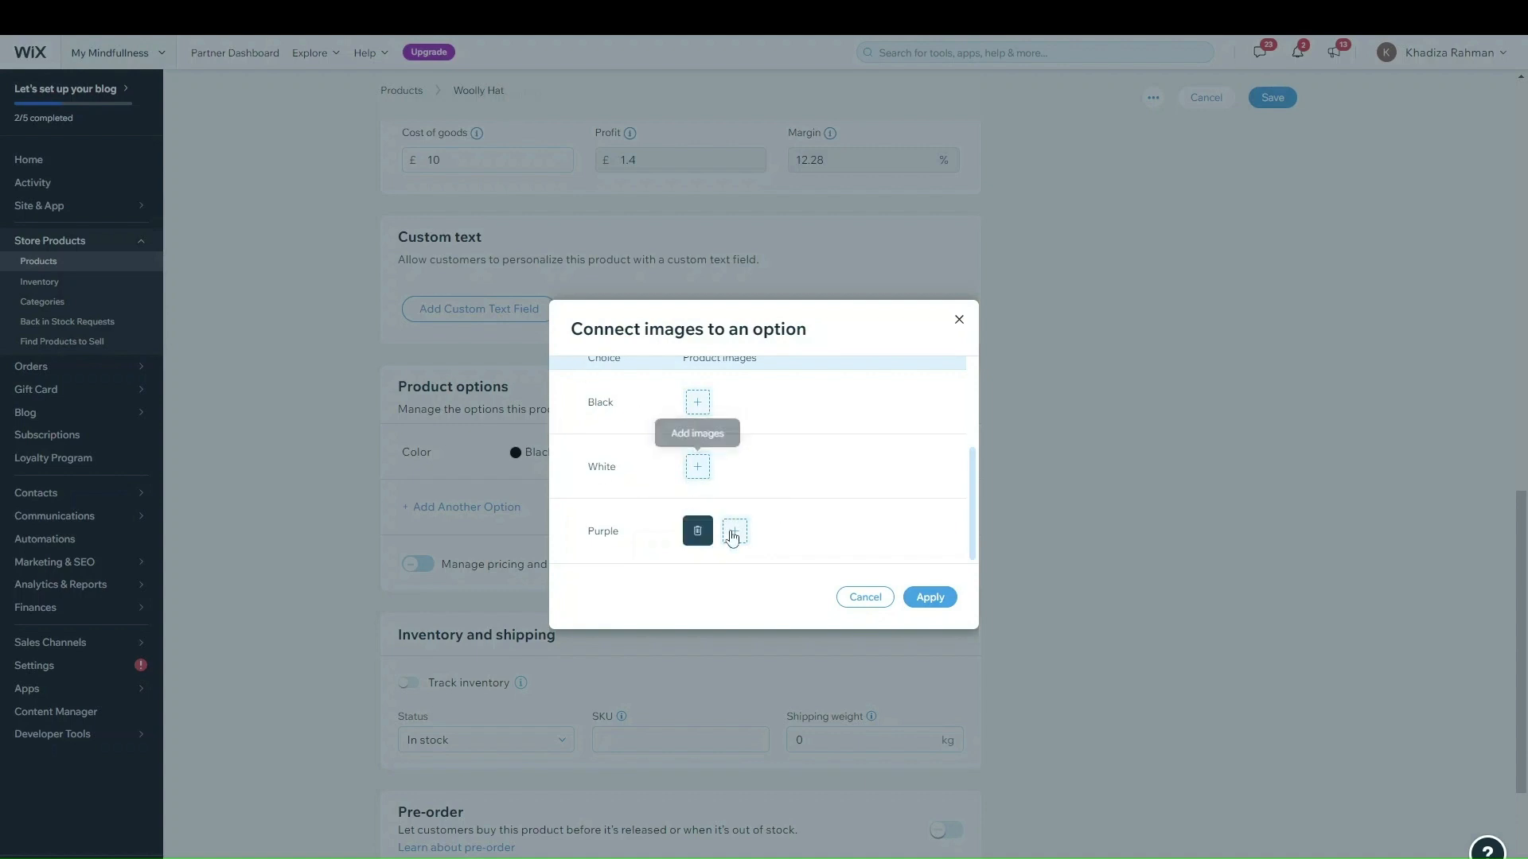
pyautogui.click(734, 533)
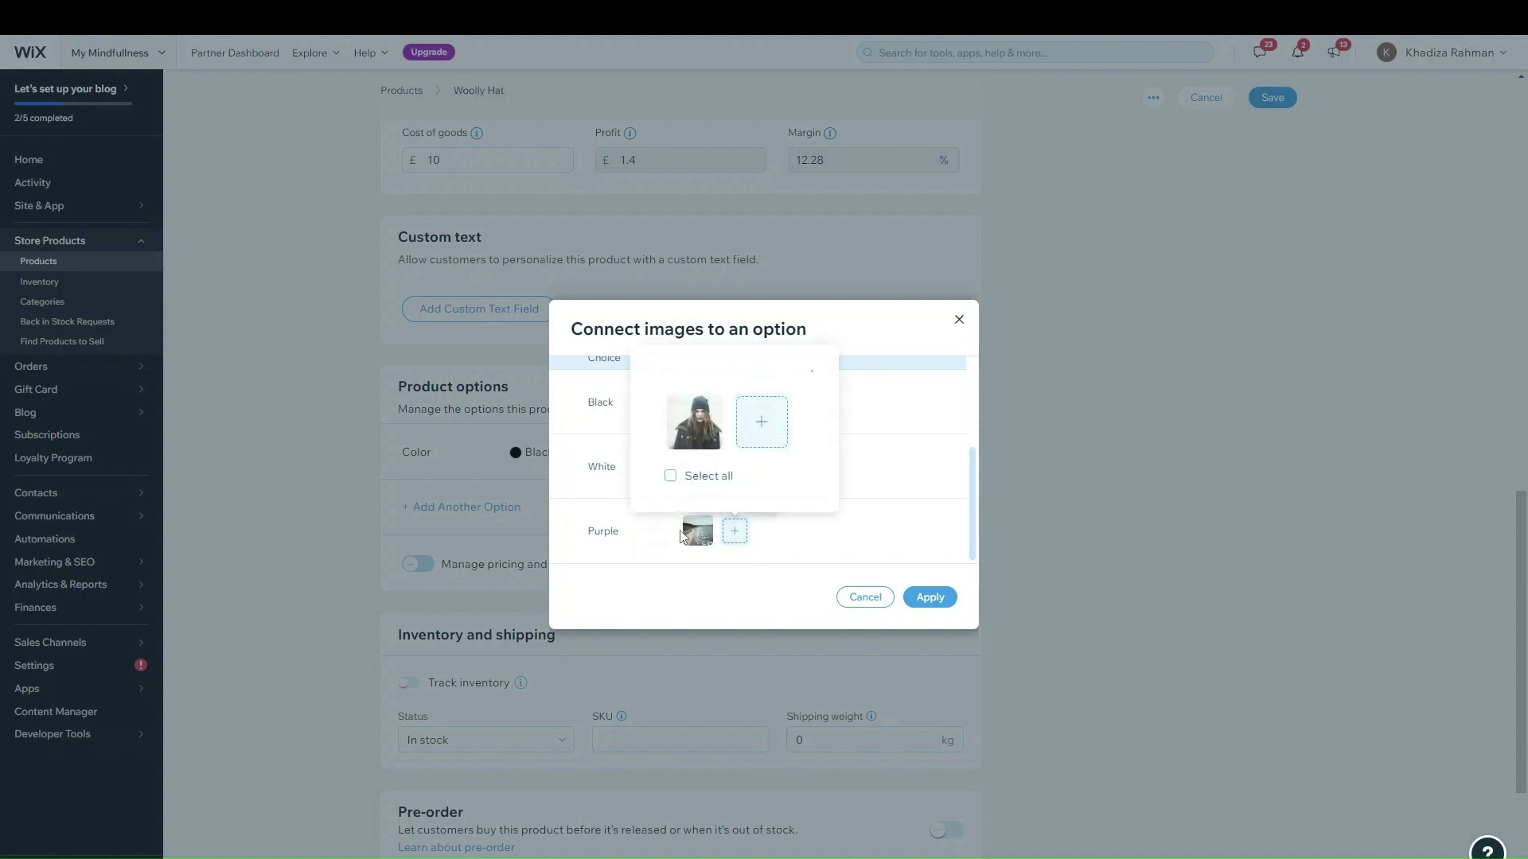
pyautogui.click(850, 448)
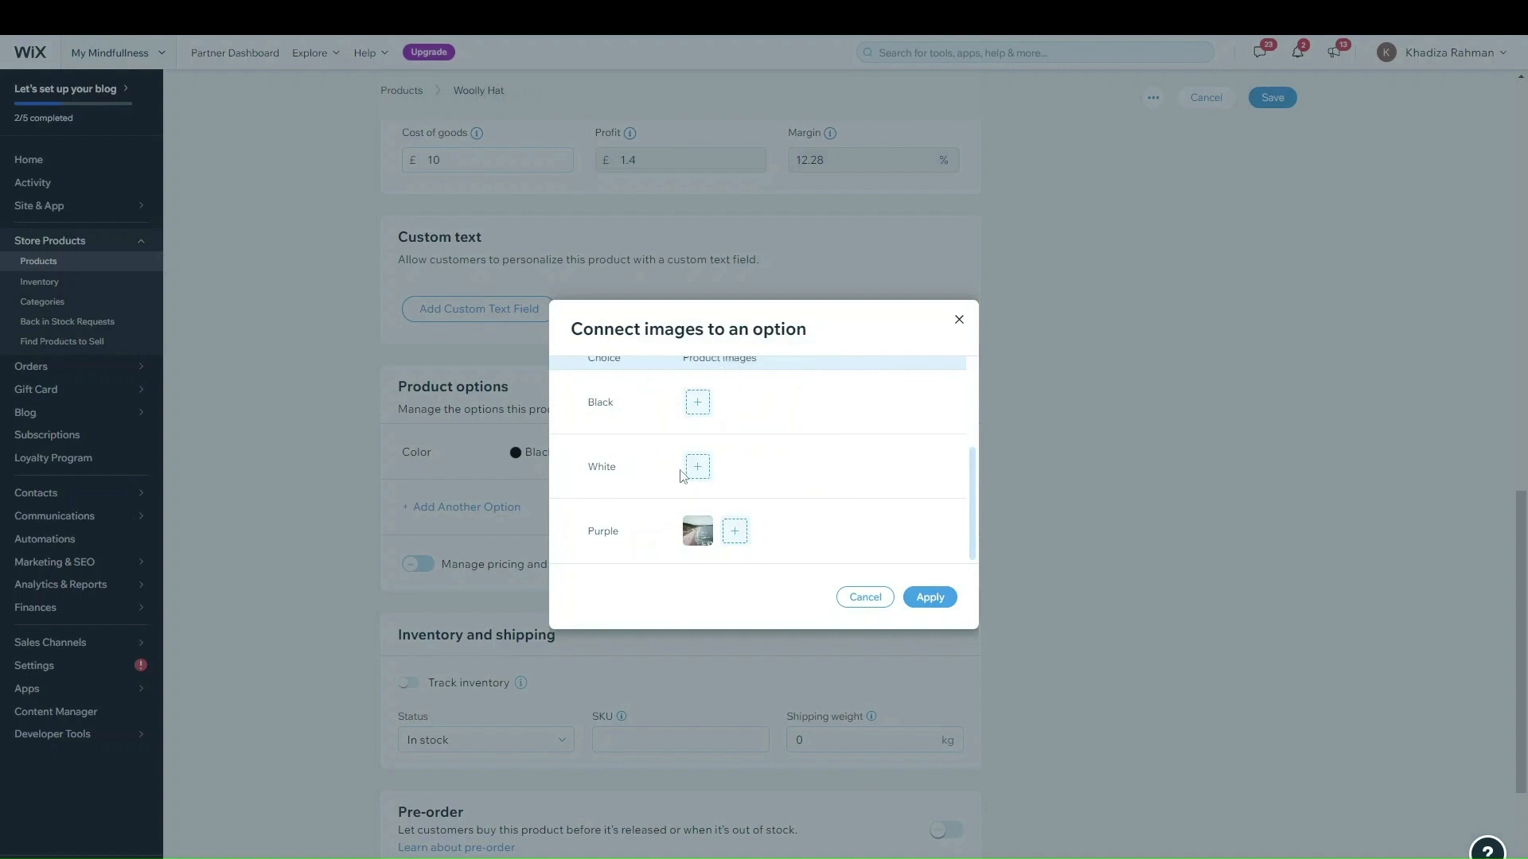
pyautogui.click(930, 597)
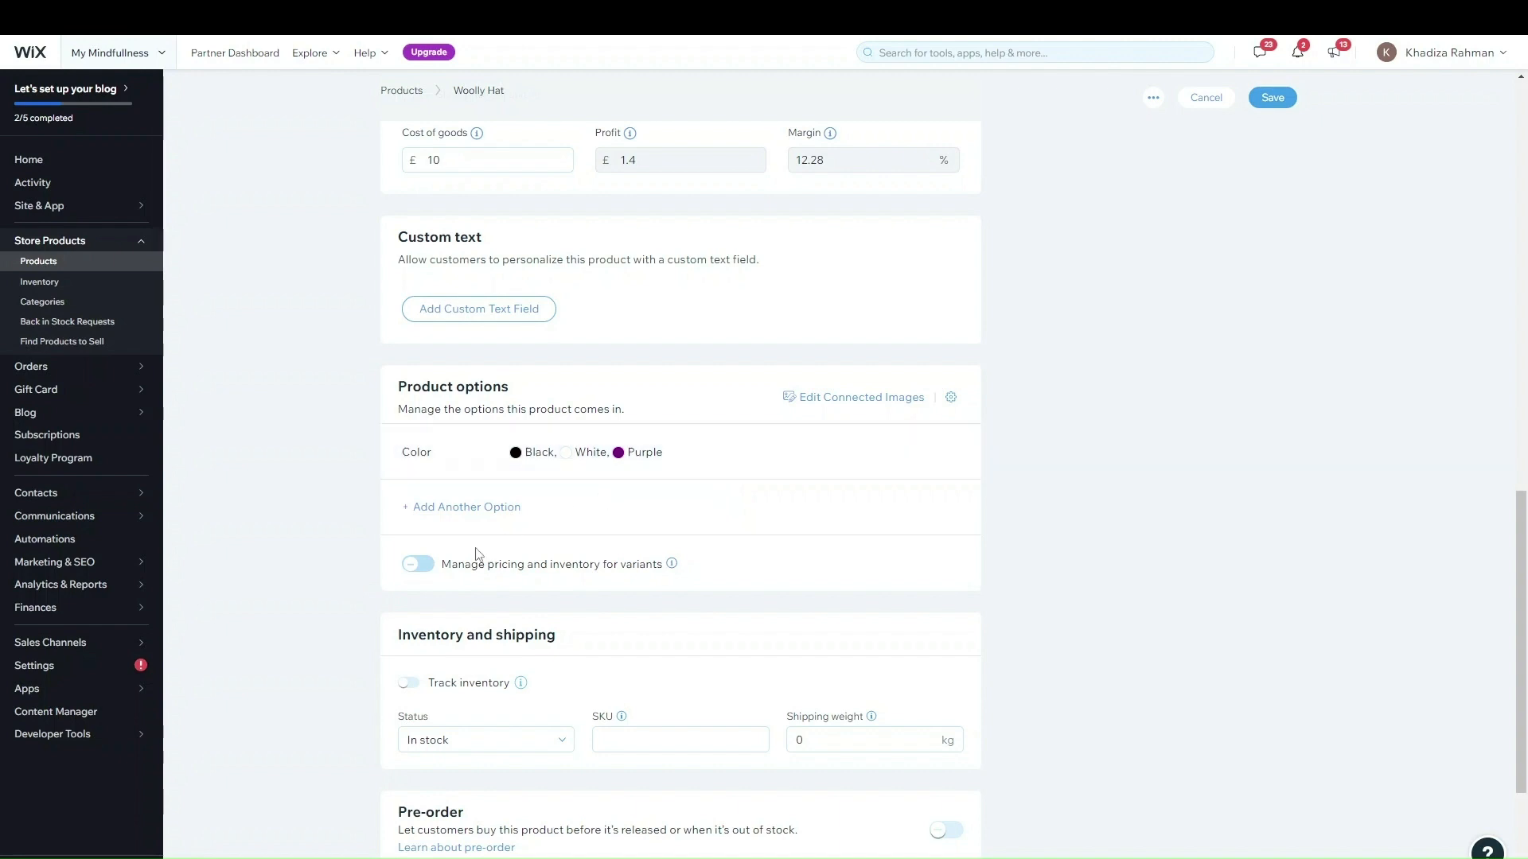
# - Turn on pricing and inventory management for variants, and take the Woolly Hat off sale
pyautogui.click(419, 564)
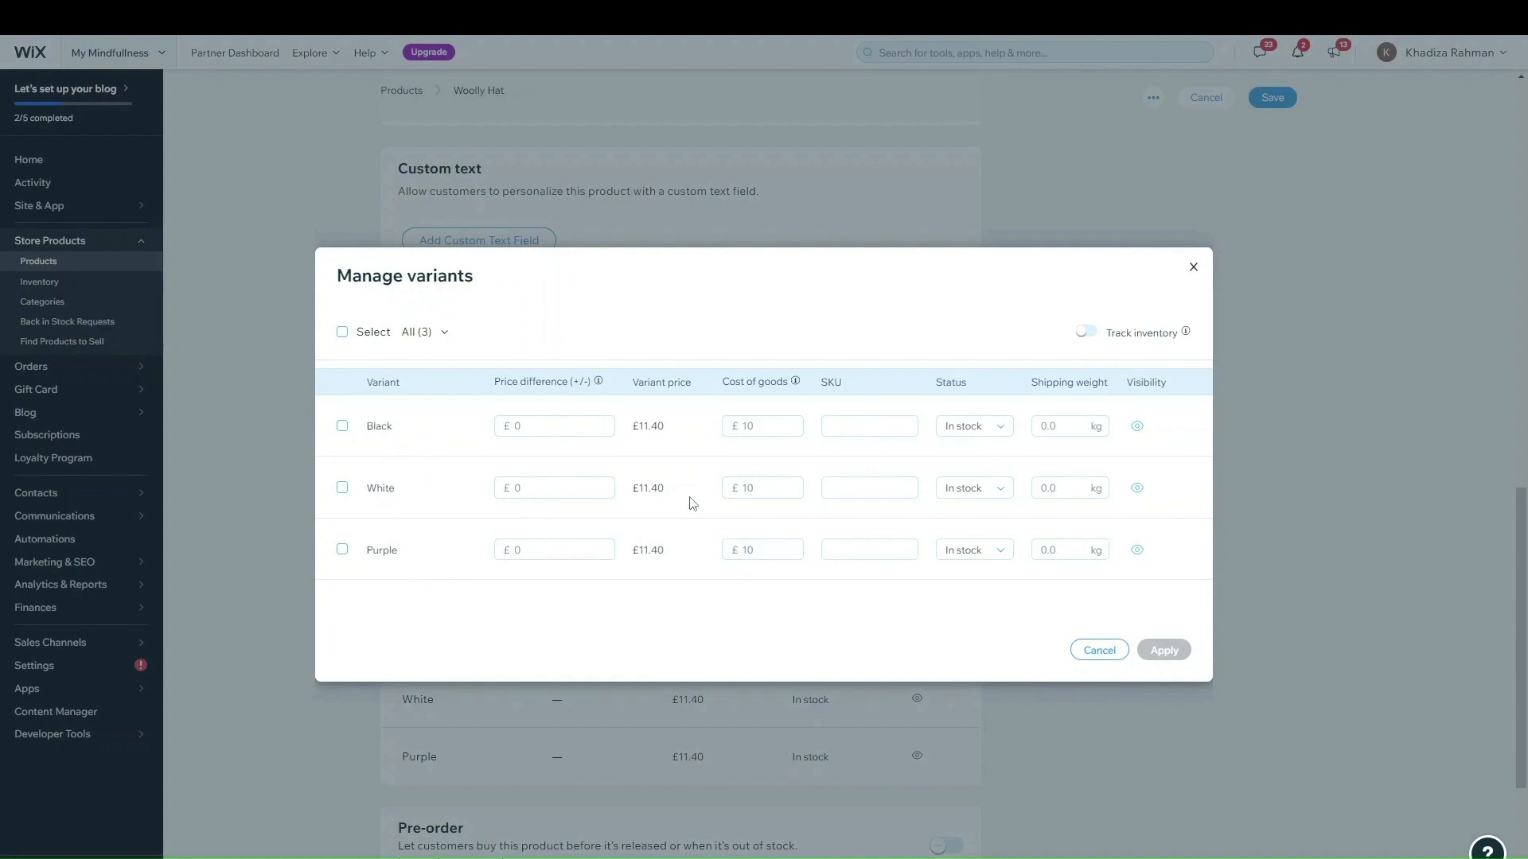
pyautogui.moveTo(1186, 331)
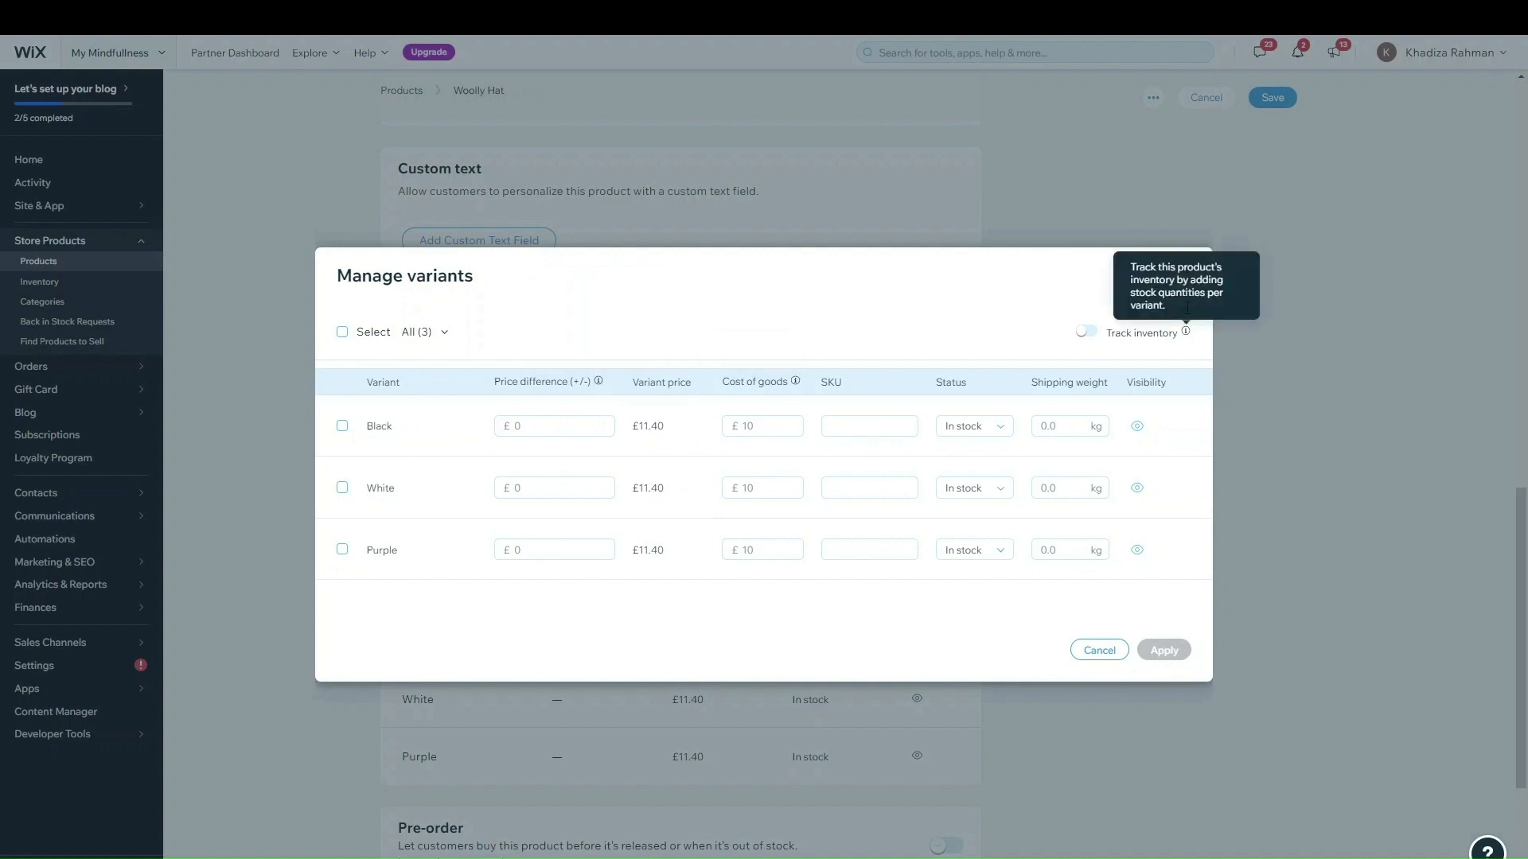
pyautogui.click(1099, 651)
pyautogui.scroll(7, 414, 467)
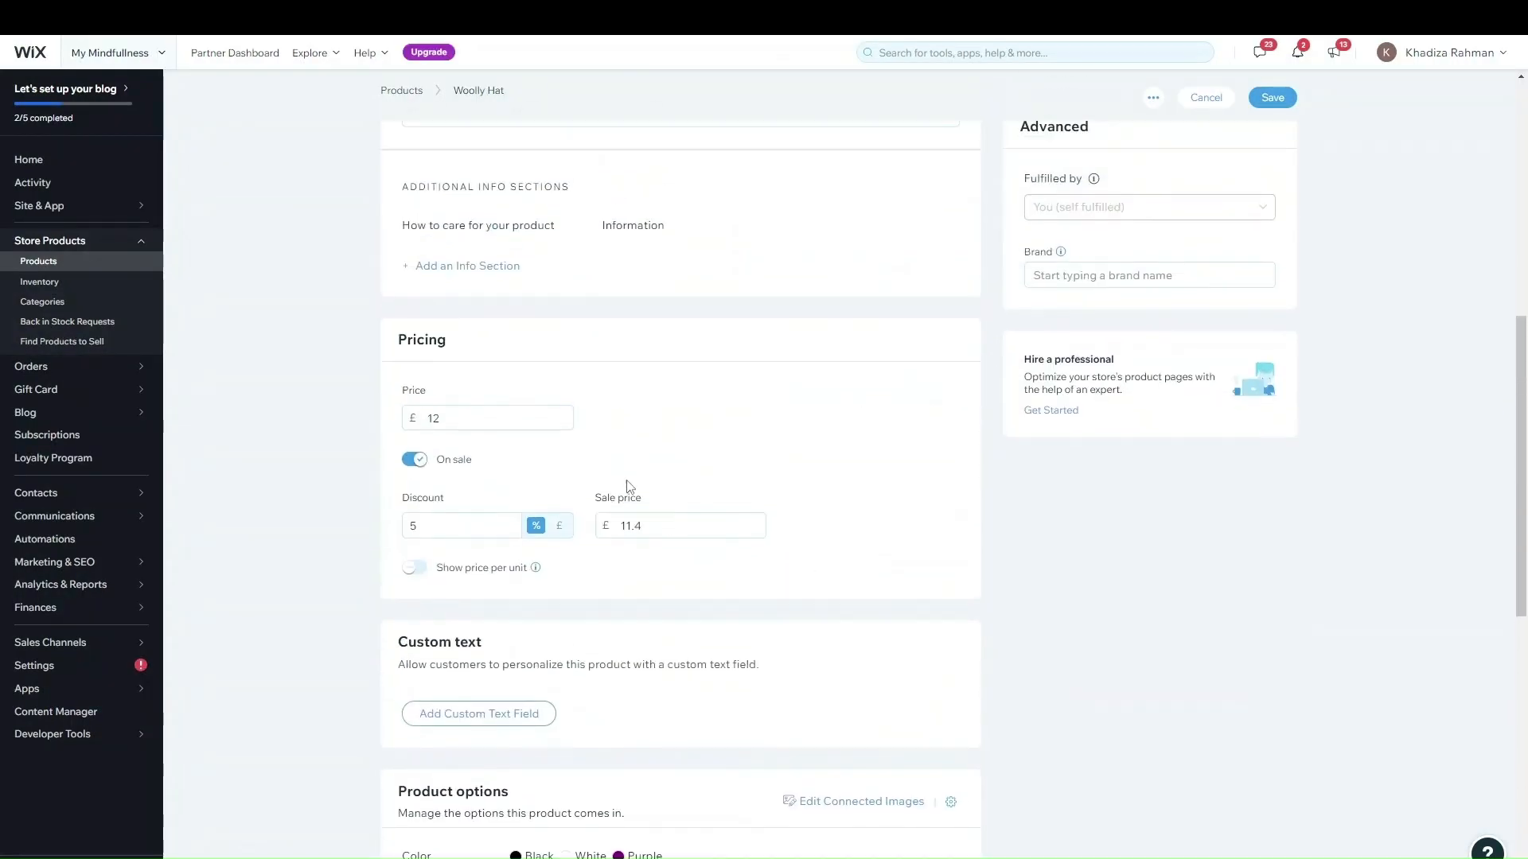
pyautogui.click(414, 465)
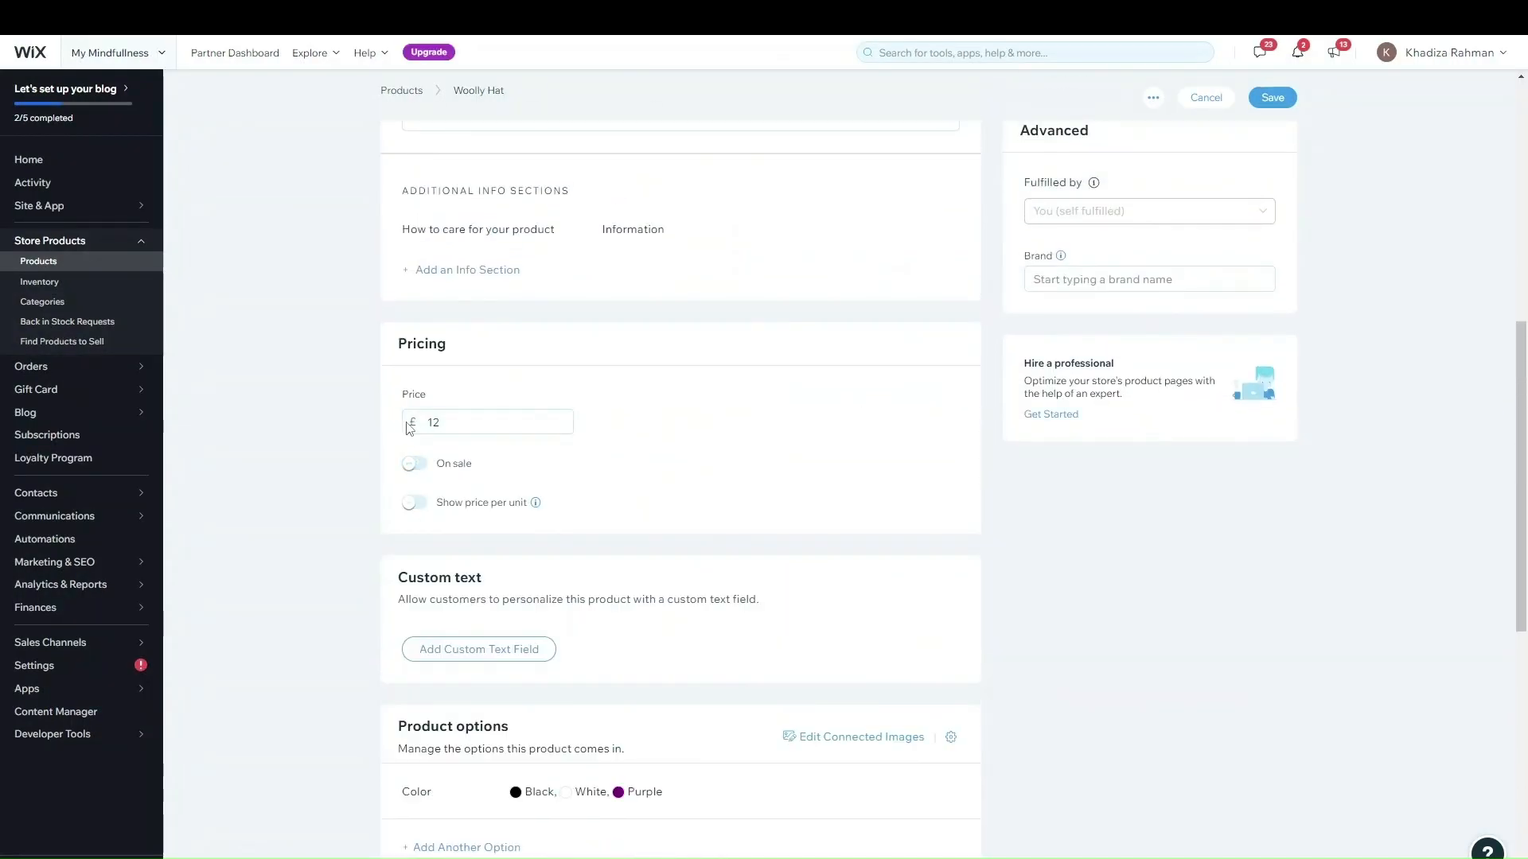
# - Set the price difference to £5 for the Black variant and -£2 for the White variant, and apply both
pyautogui.scroll(-7, 604, 518)
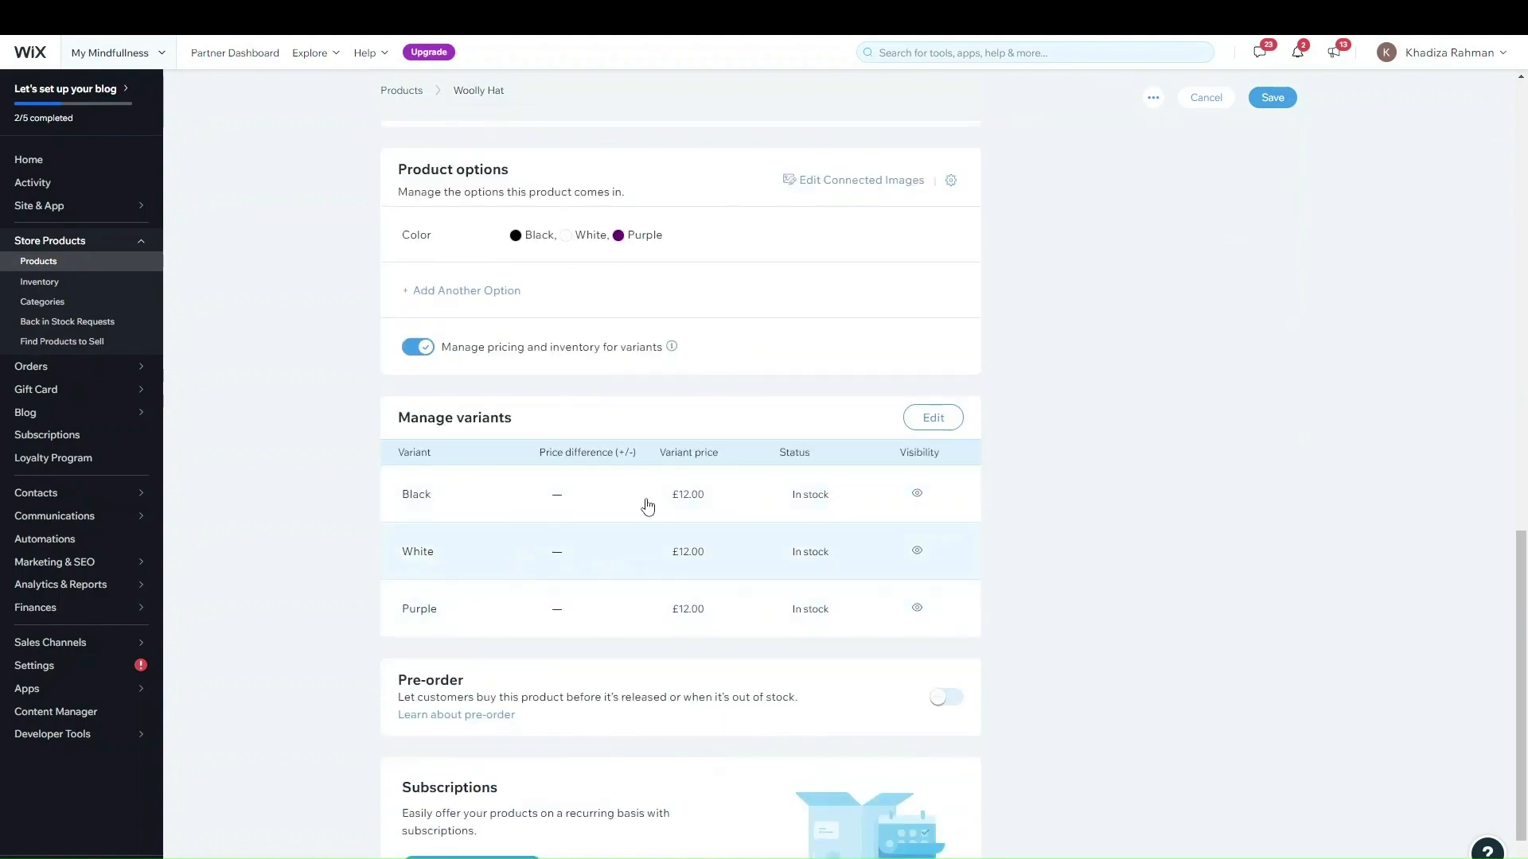
pyautogui.click(923, 422)
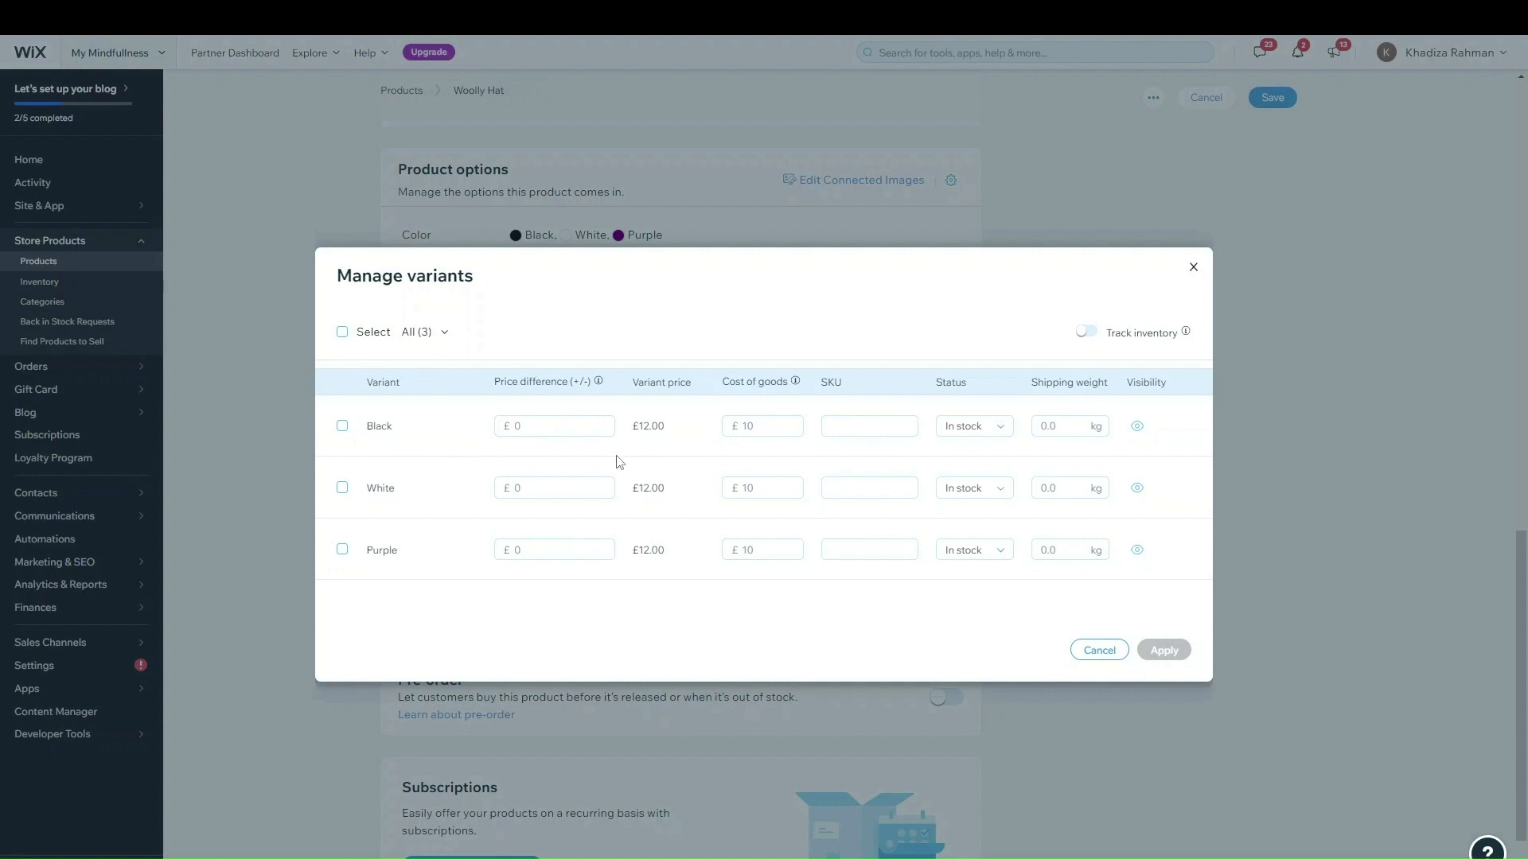
pyautogui.click(565, 428)
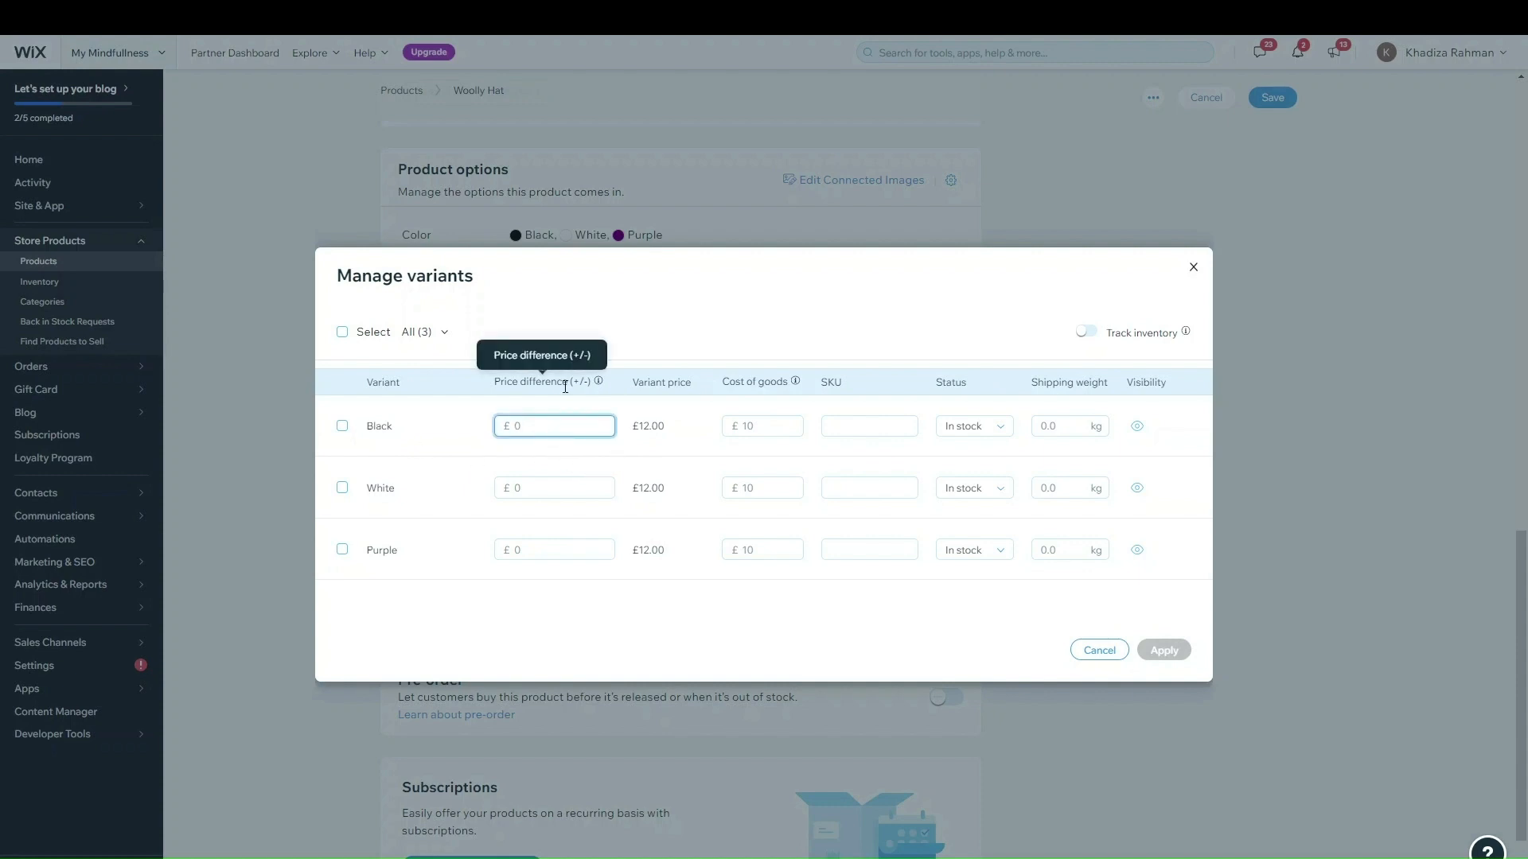
pyautogui.write('5')
pyautogui.click(473, 439)
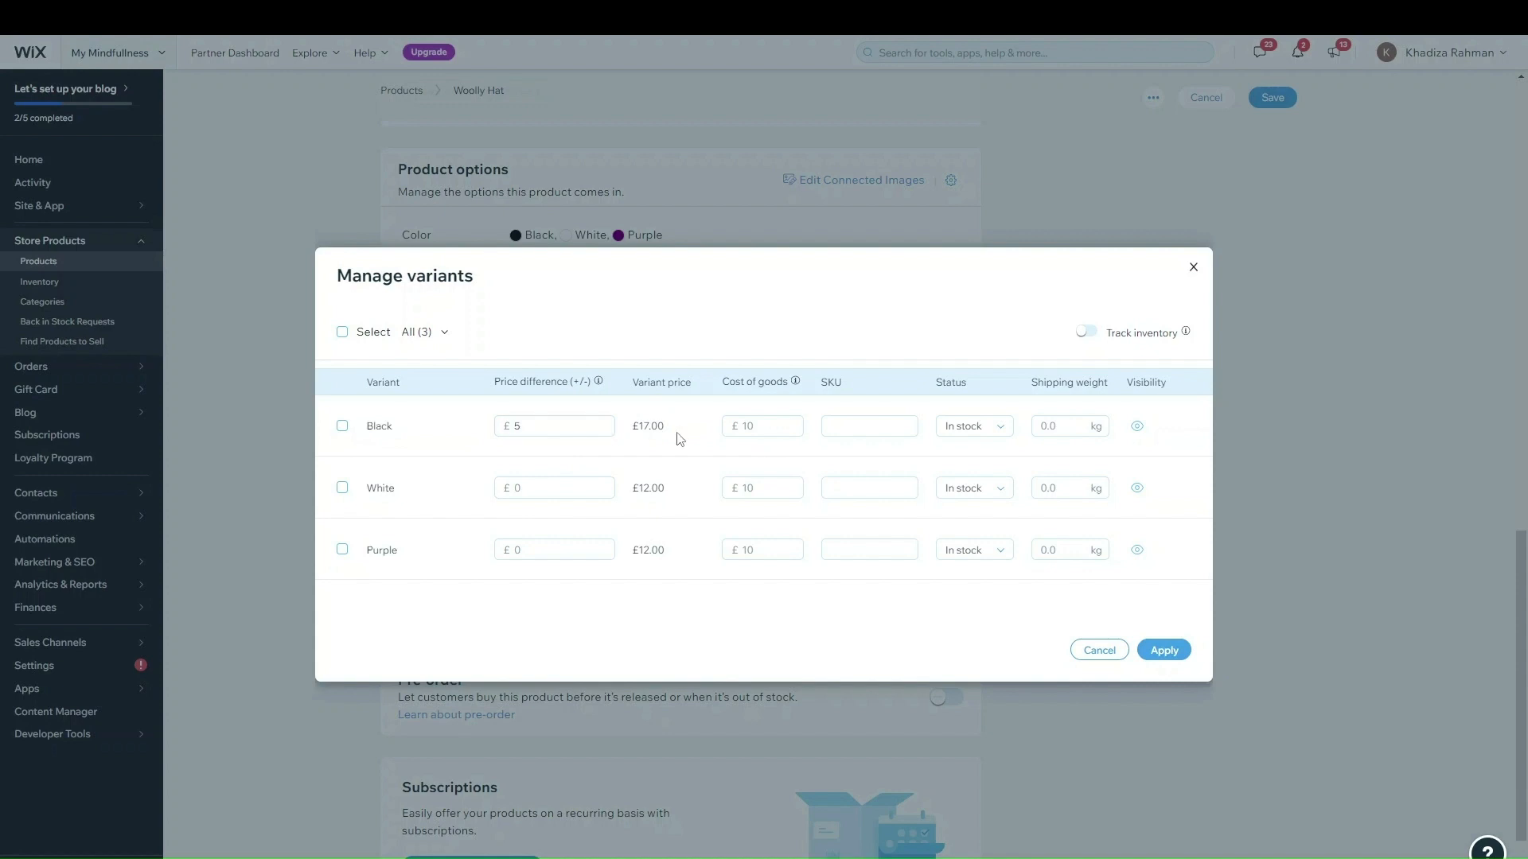
pyautogui.click(519, 491)
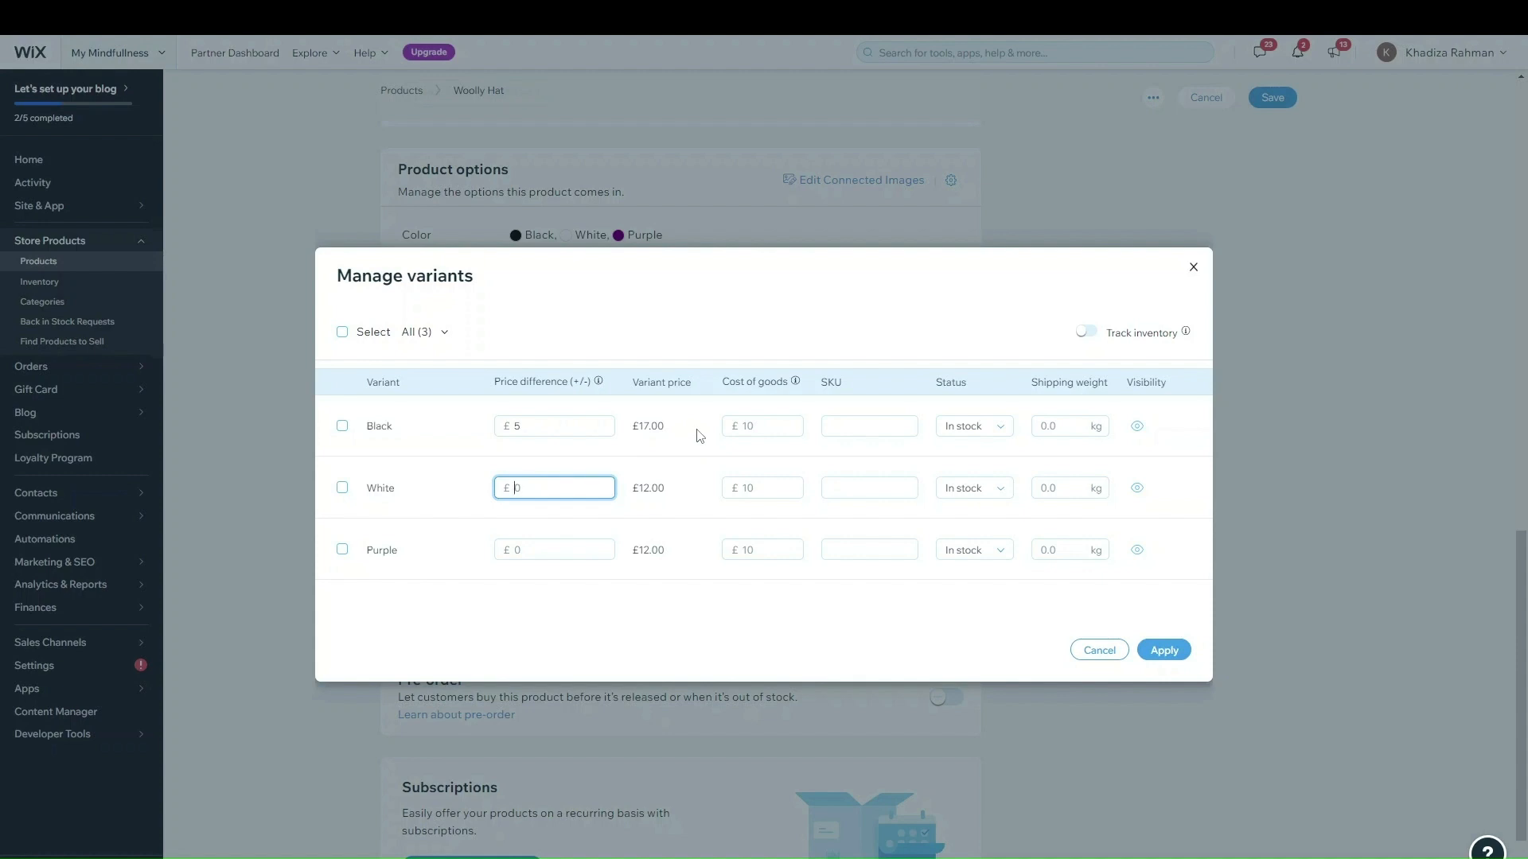
pyautogui.write('-2')
pyautogui.click(420, 490)
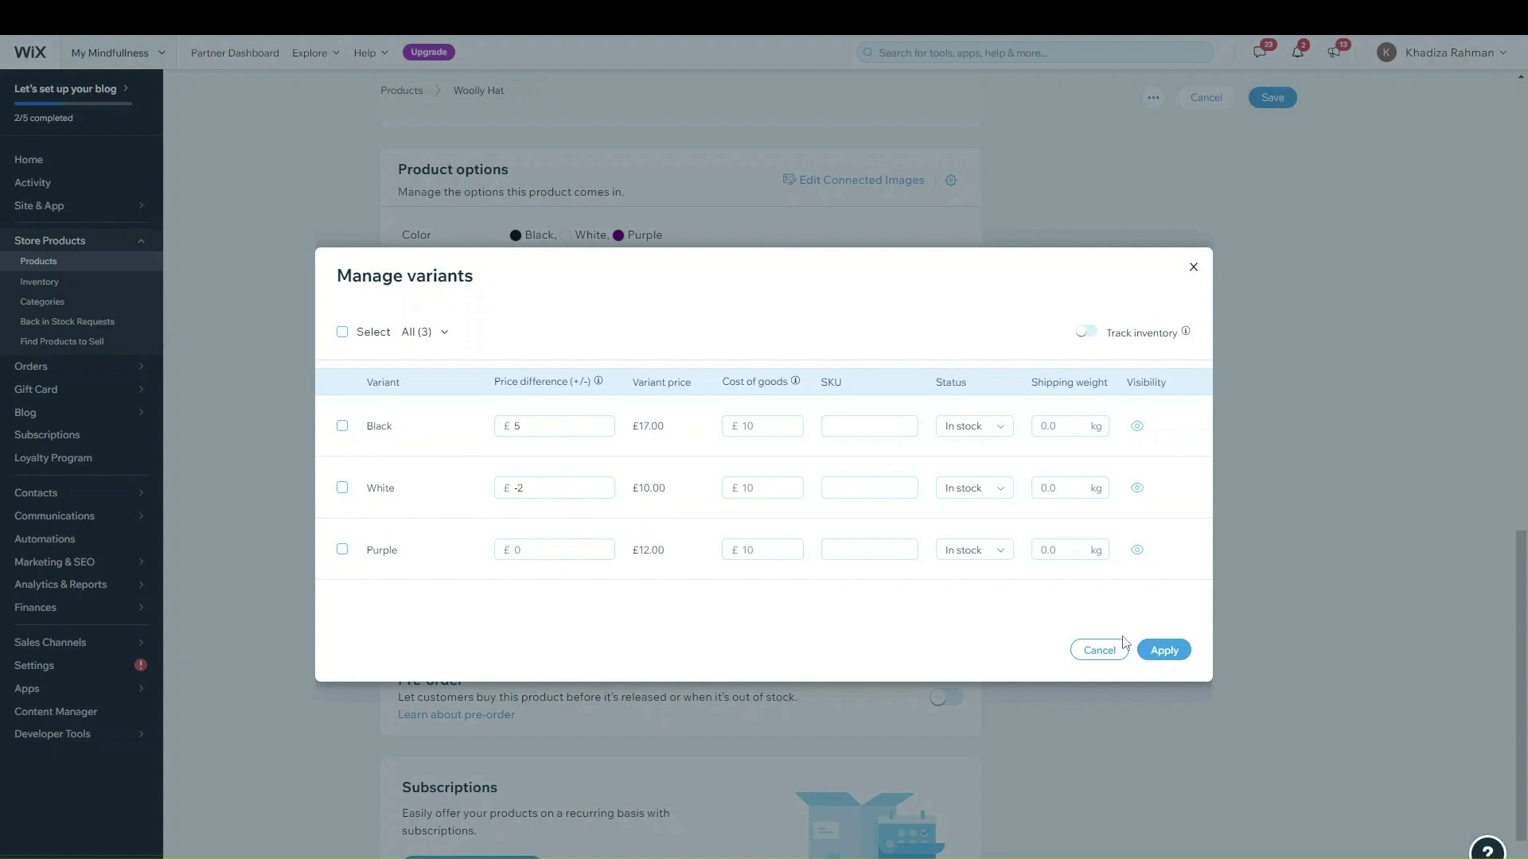
pyautogui.click(1146, 649)
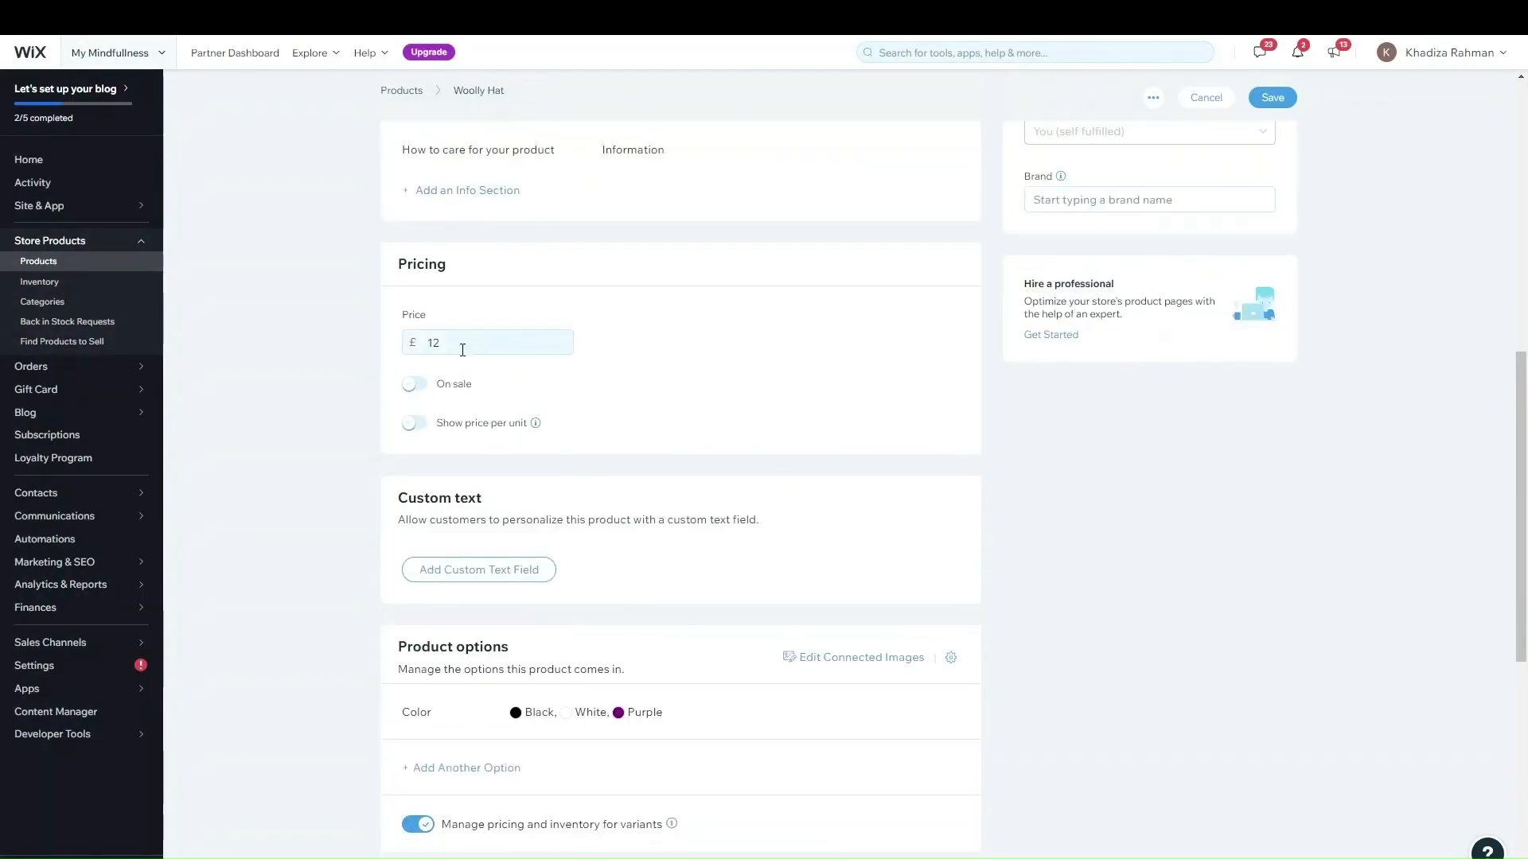
# - Review the variants' price and cost of goods fields, and look at the fields offered for showing a price per unit
pyautogui.scroll(-4, 1054, 641)
pyautogui.click(927, 578)
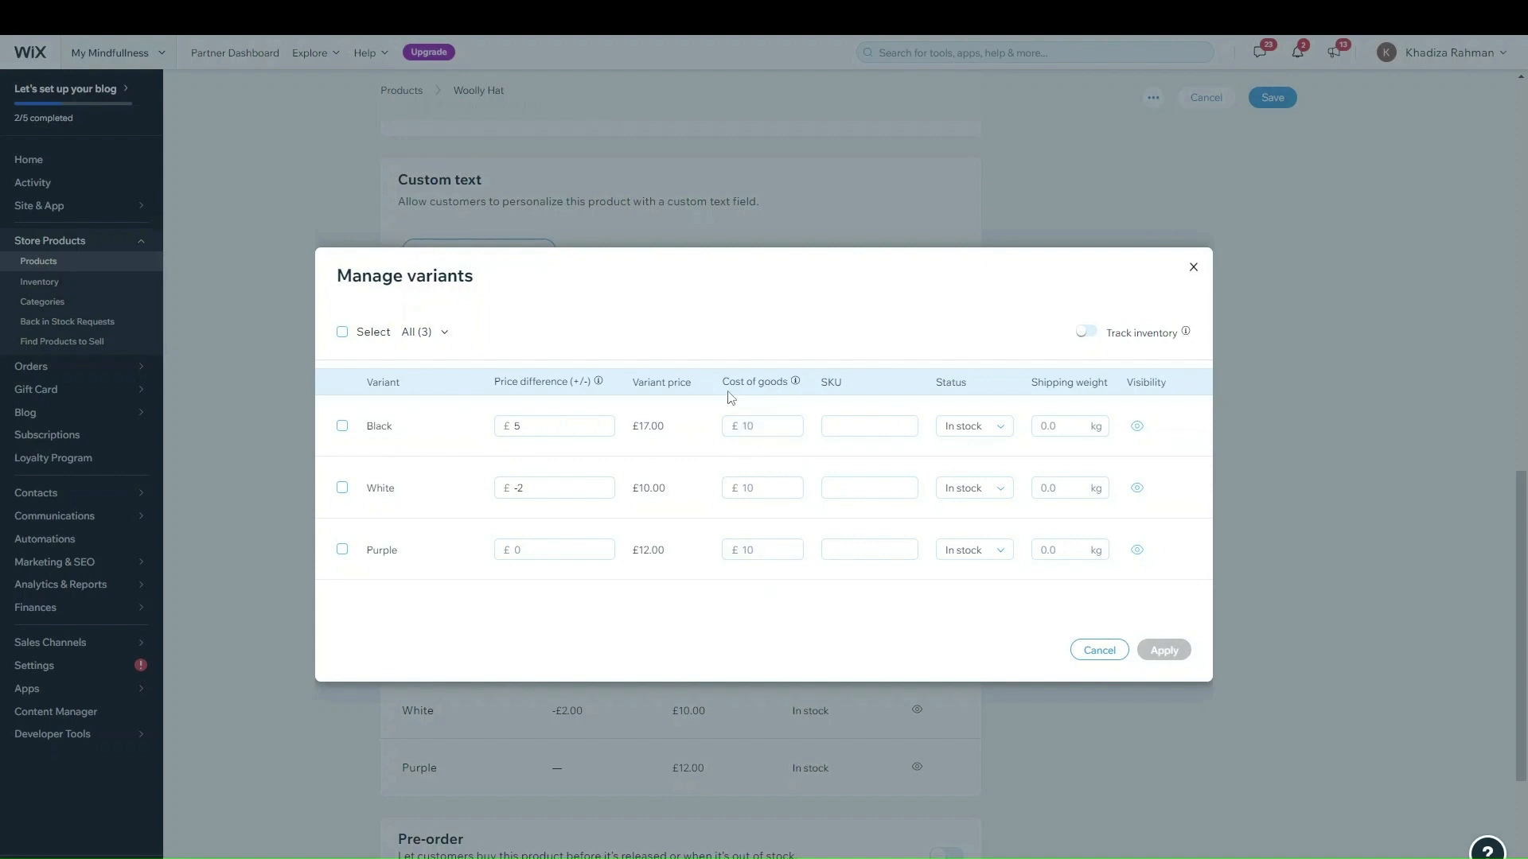
pyautogui.click(1193, 266)
pyautogui.scroll(1, 532, 395)
pyautogui.scroll(4, 532, 395)
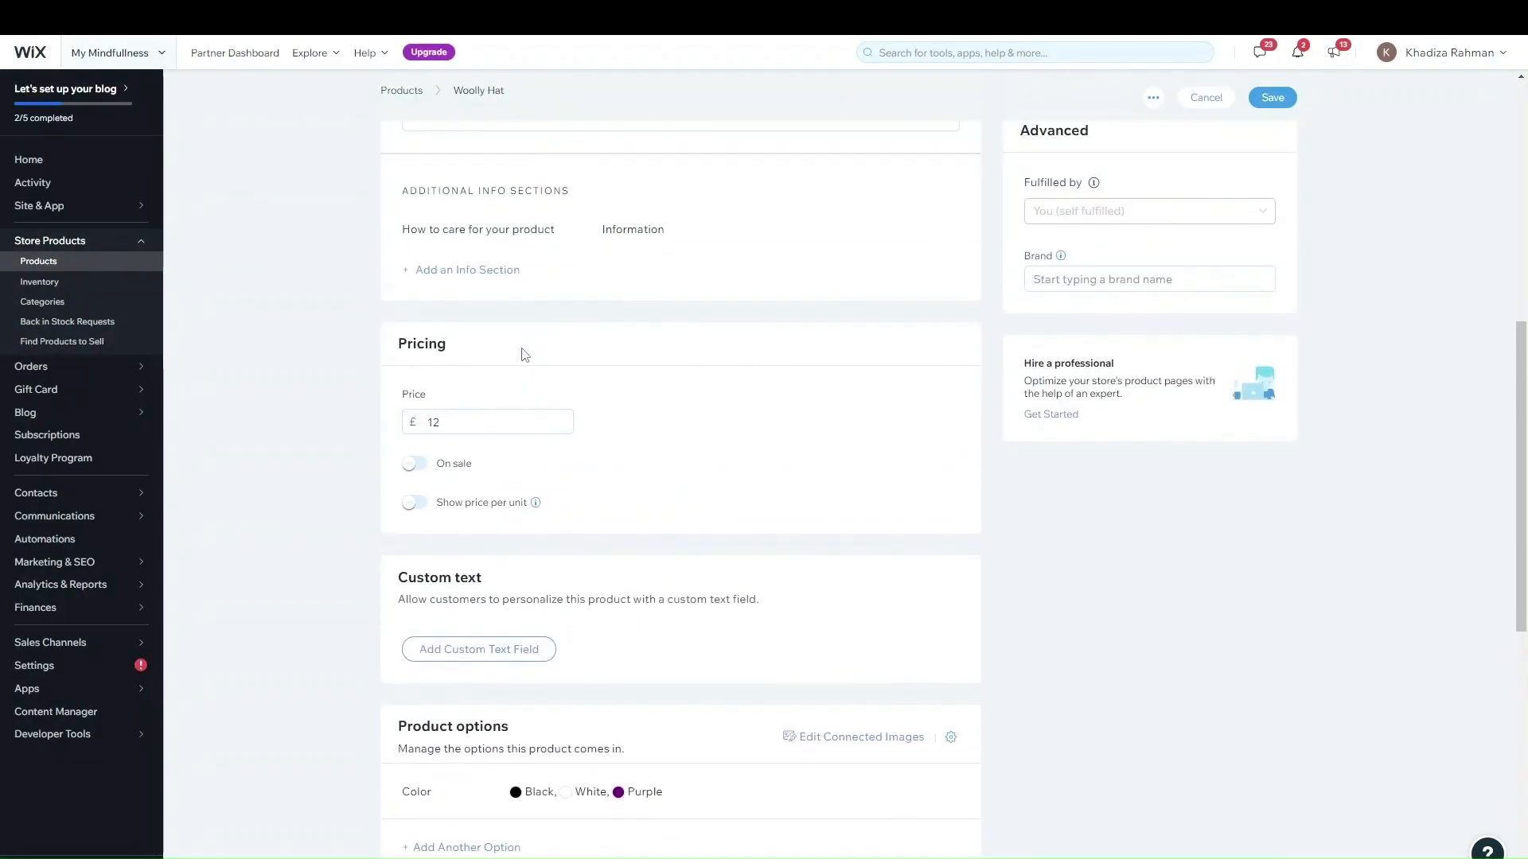
pyautogui.click(408, 504)
pyautogui.click(526, 503)
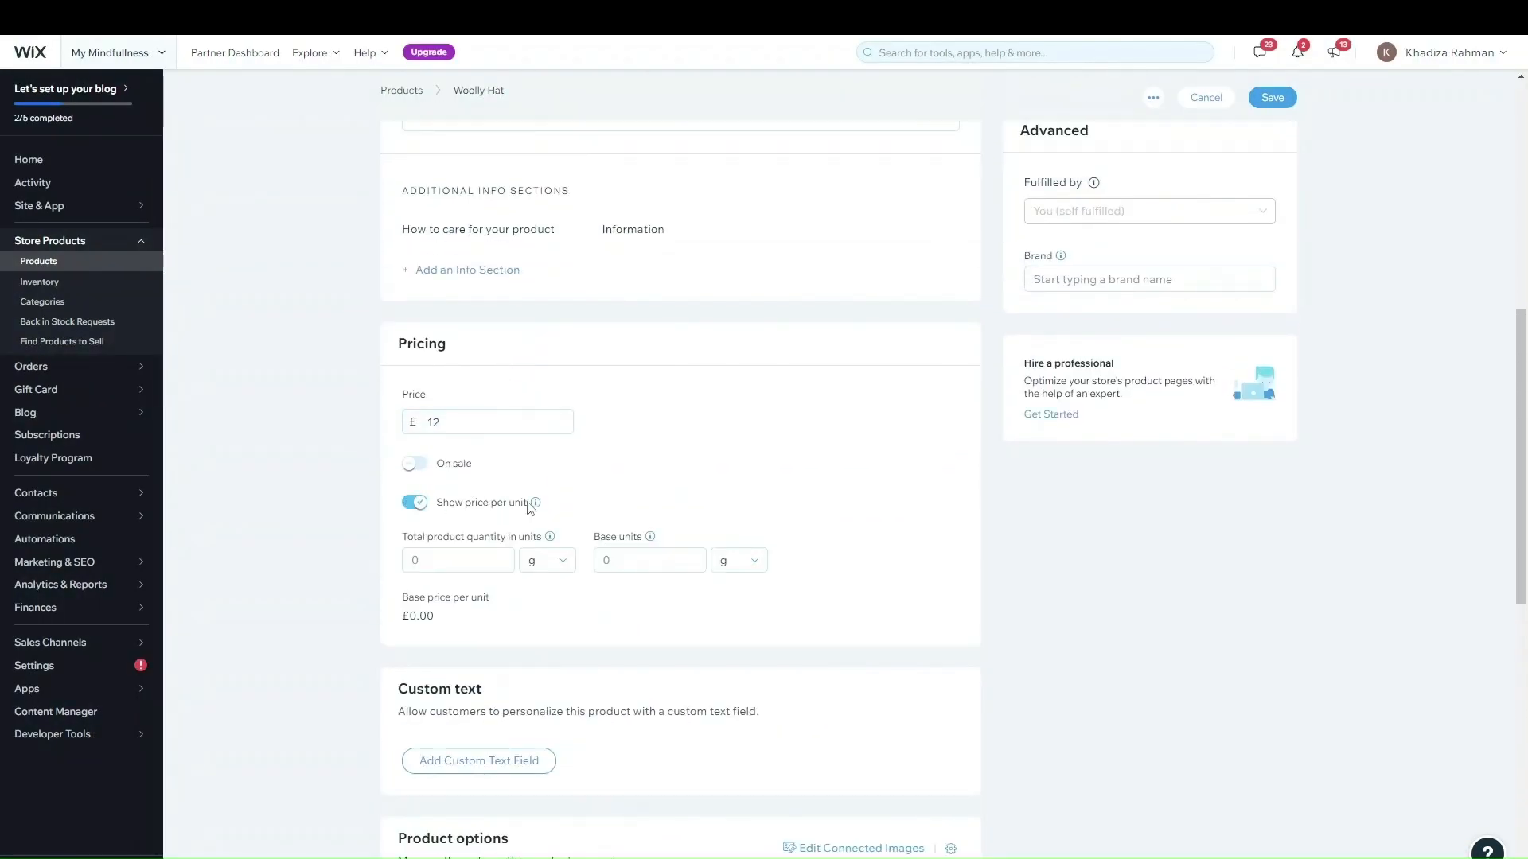
# - Open the variants for editing and check the stock status choices for the Black variant
pyautogui.scroll(-4, 652, 512)
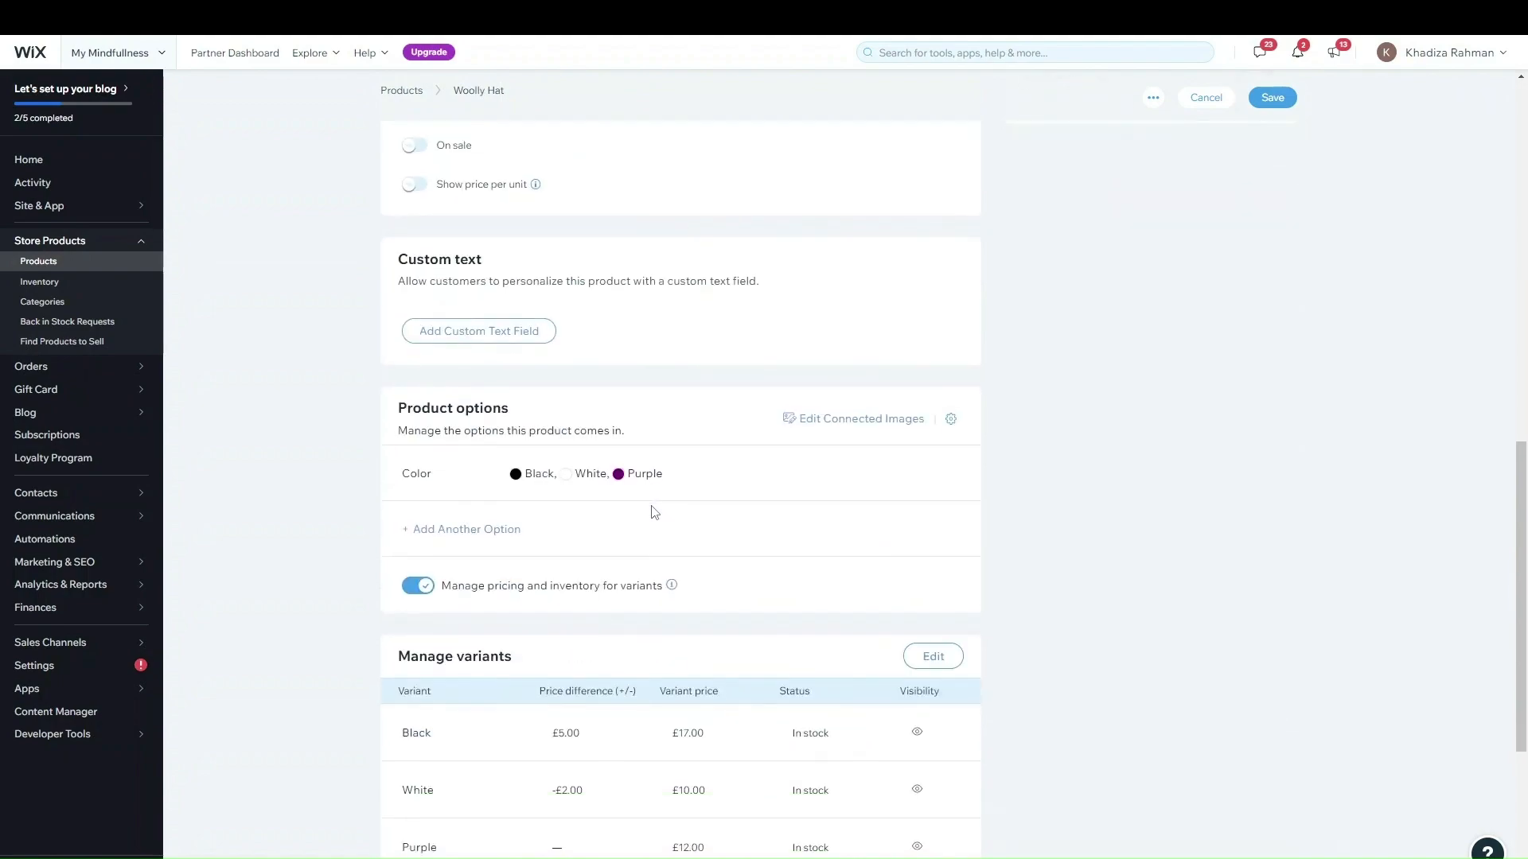
pyautogui.click(927, 657)
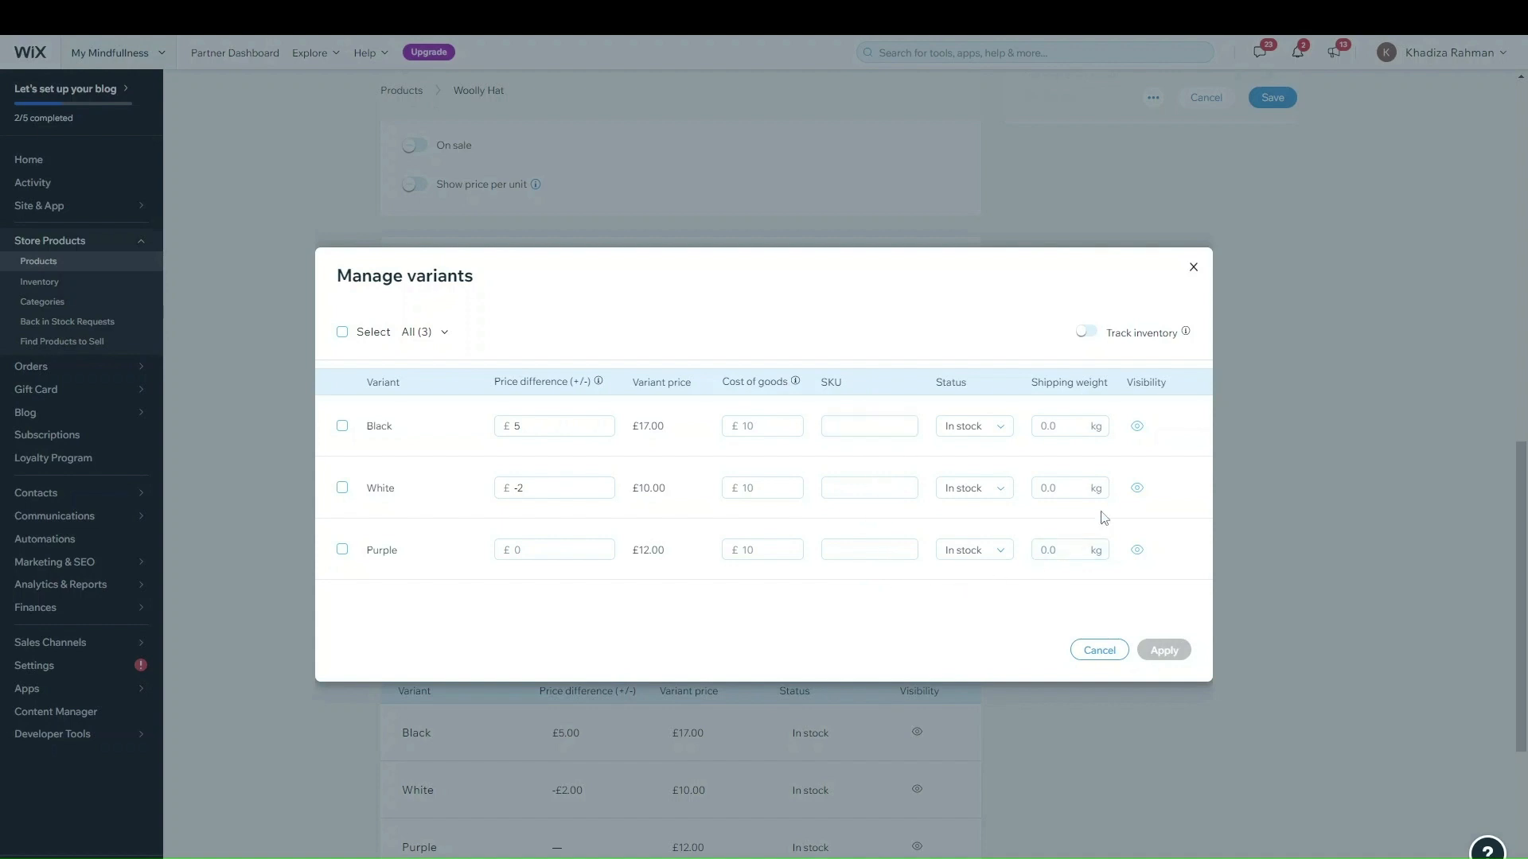
pyautogui.click(972, 430)
pyautogui.click(974, 436)
pyautogui.click(978, 436)
pyautogui.click(979, 446)
# - Turn on inventory tracking for the Woolly Hat variants
pyautogui.click(1088, 334)
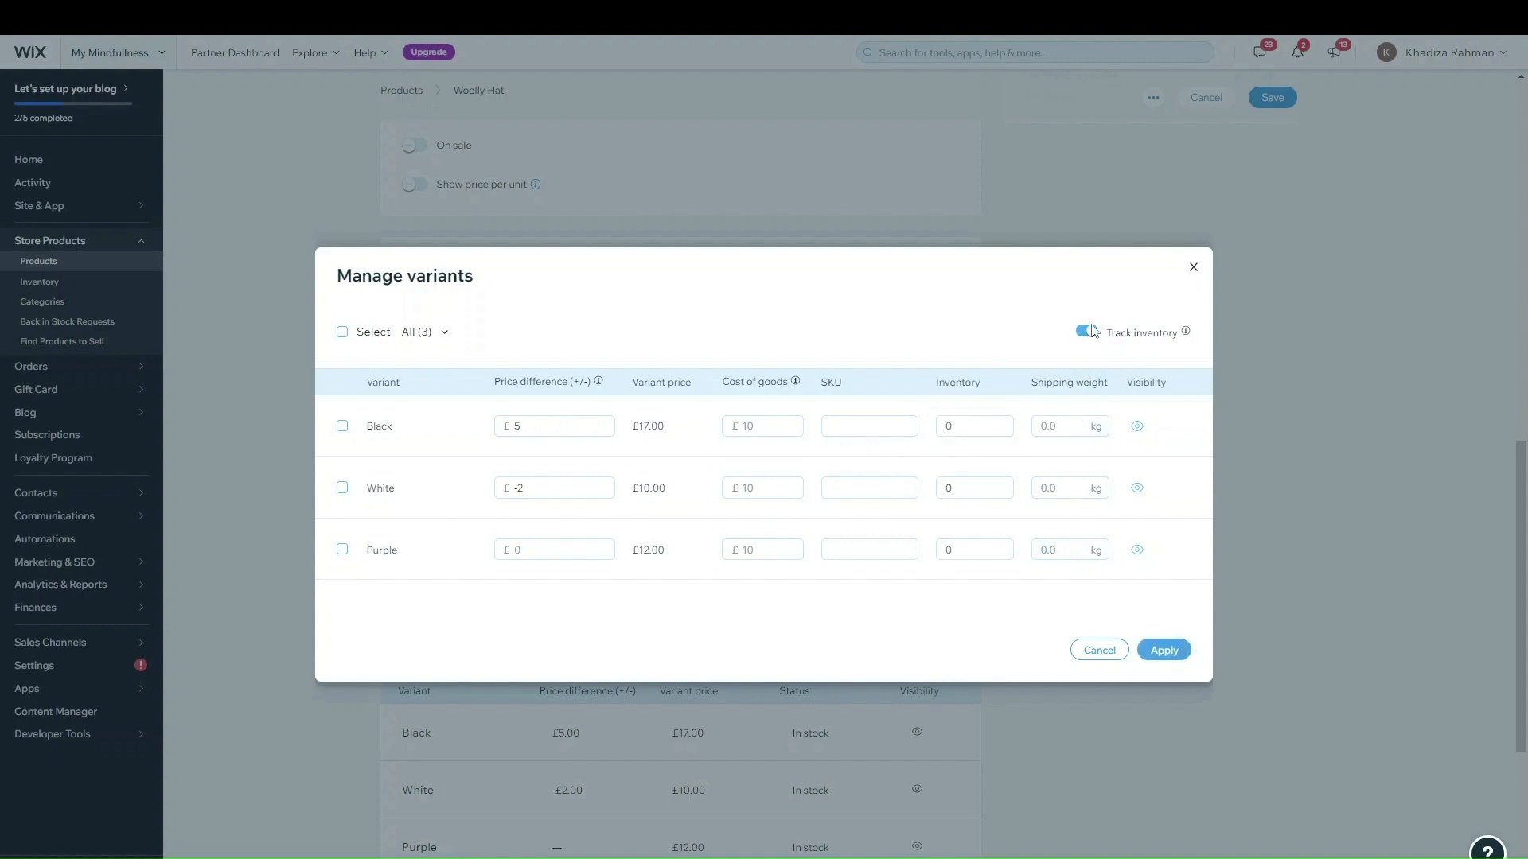
pyautogui.click(1087, 333)
pyautogui.click(1086, 331)
pyautogui.click(1086, 332)
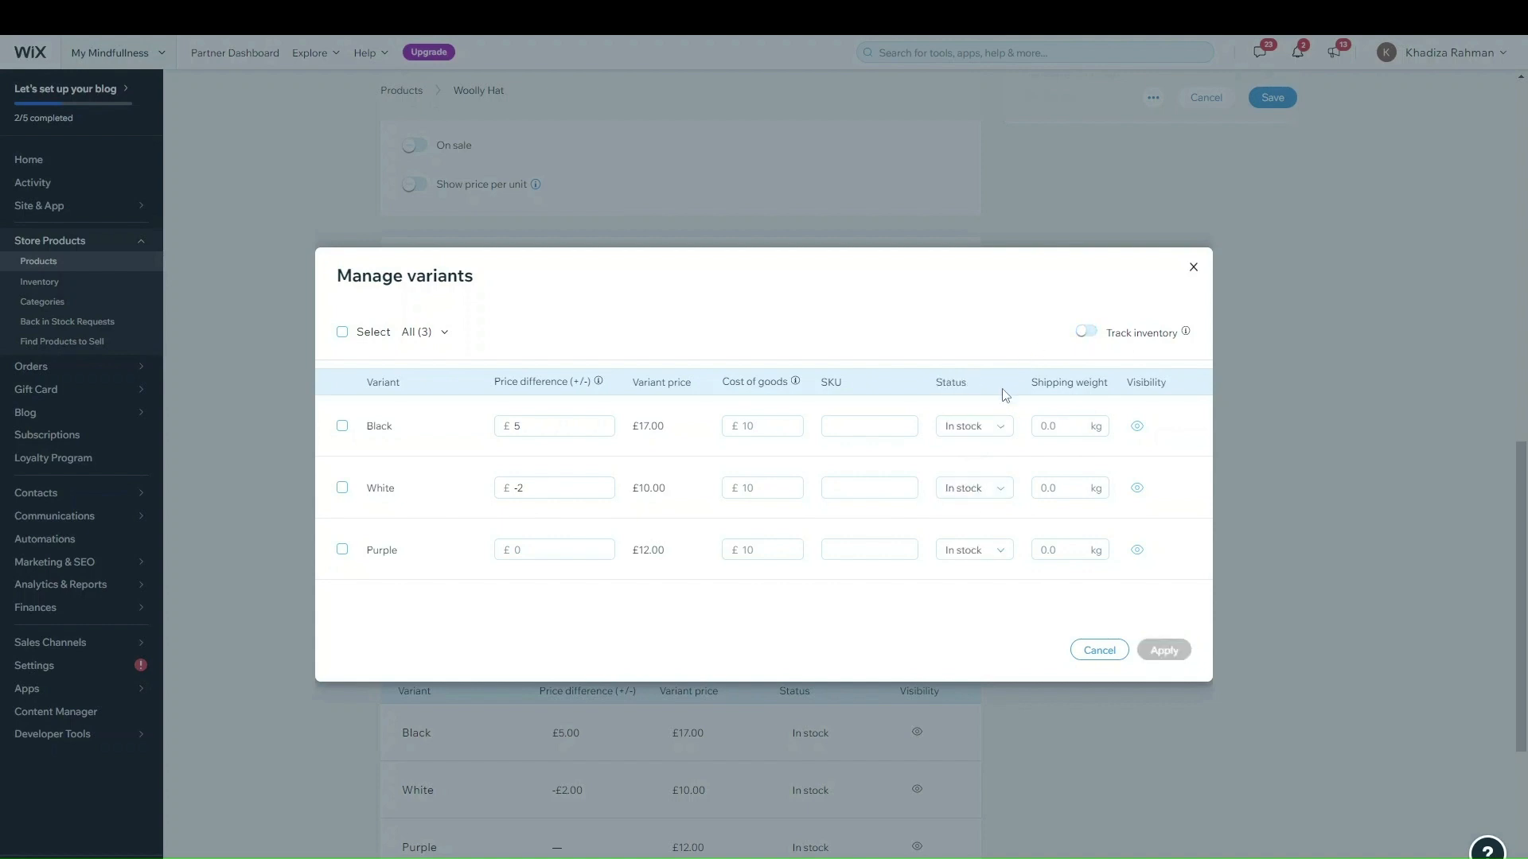
pyautogui.click(1087, 332)
# - Set the inventory to 50 for Black, 67 for White and 120 for Purple, and apply the variant changes
pyautogui.click(979, 428)
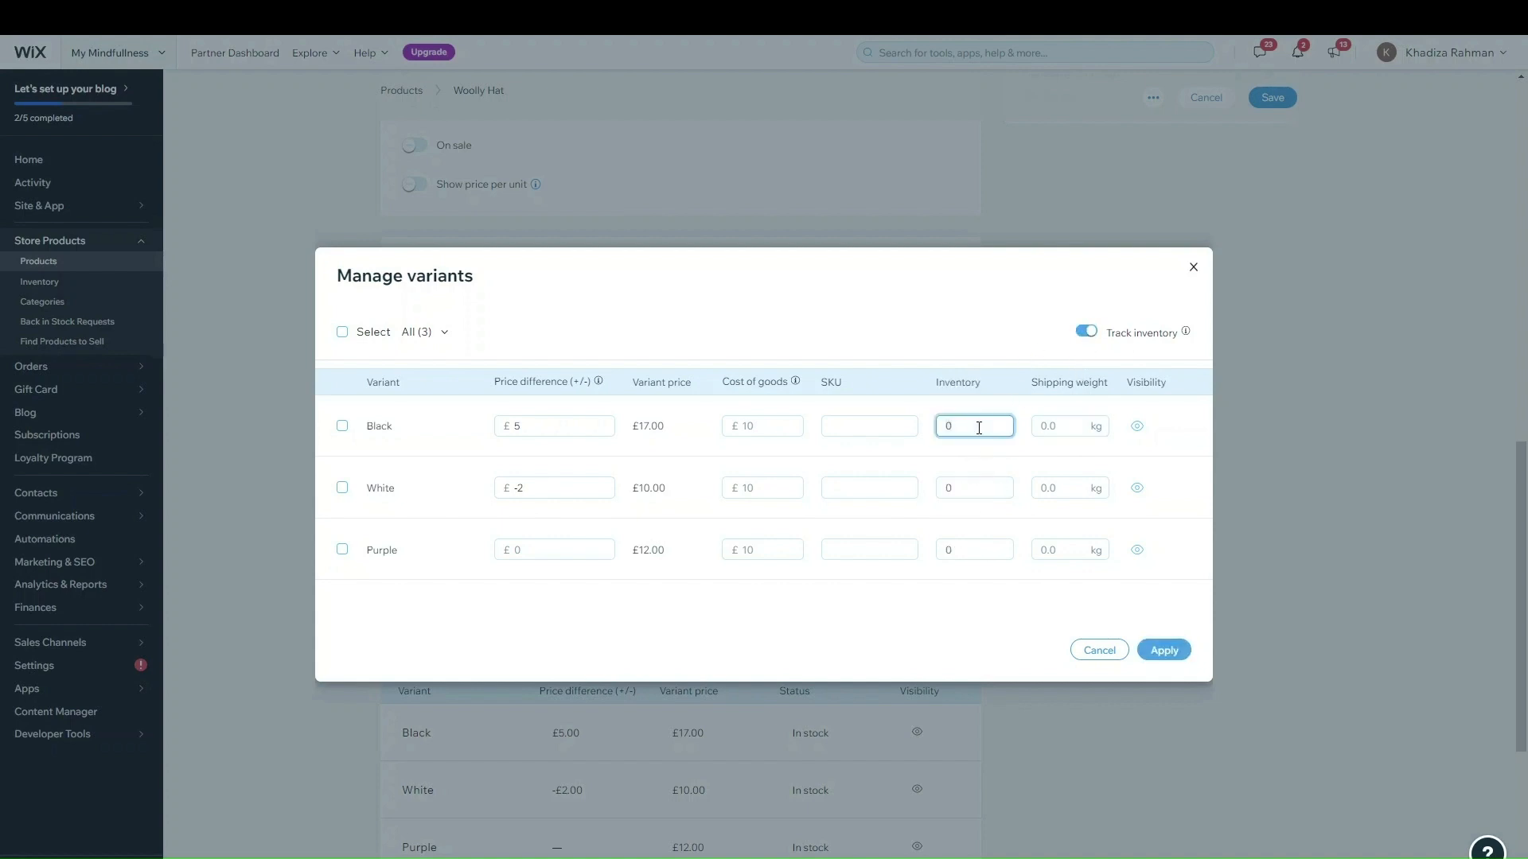
pyautogui.write('50')
pyautogui.click(1026, 597)
pyautogui.click(966, 495)
pyautogui.write('67')
pyautogui.click(961, 555)
pyautogui.write('120')
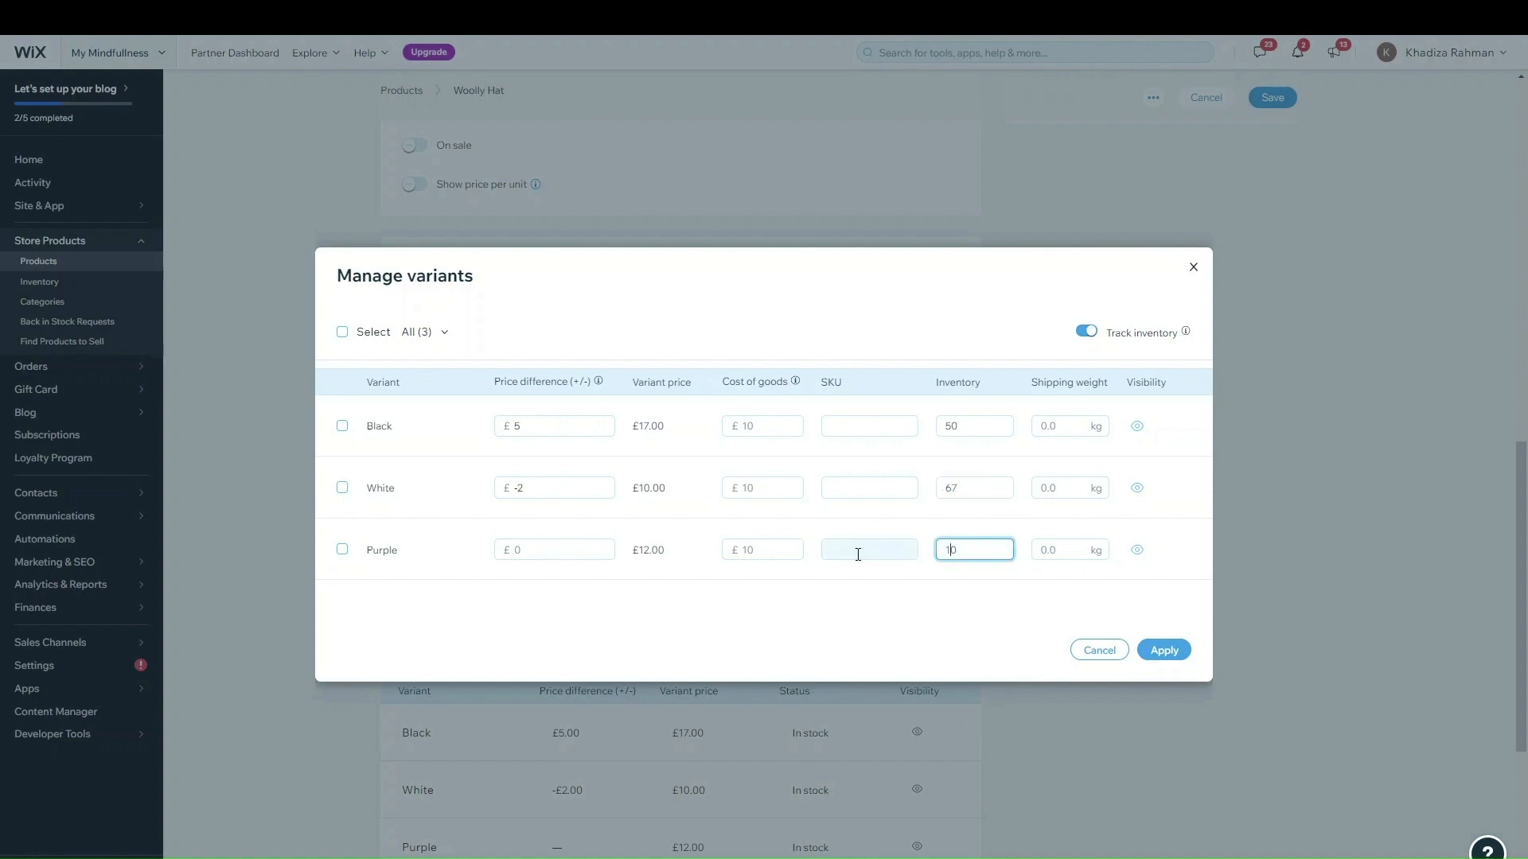
pyautogui.click(960, 603)
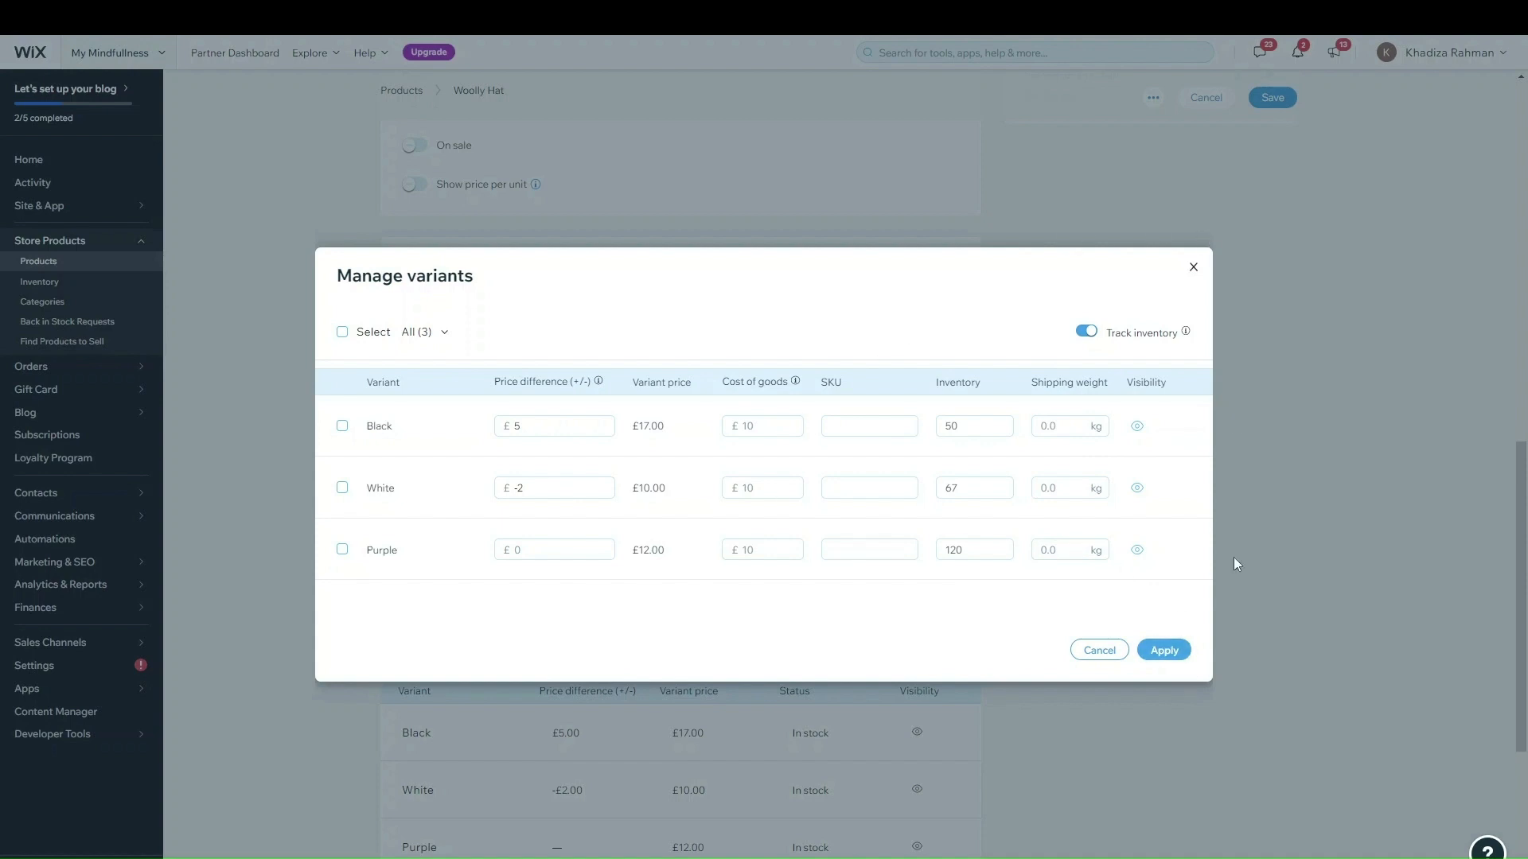
pyautogui.click(1165, 651)
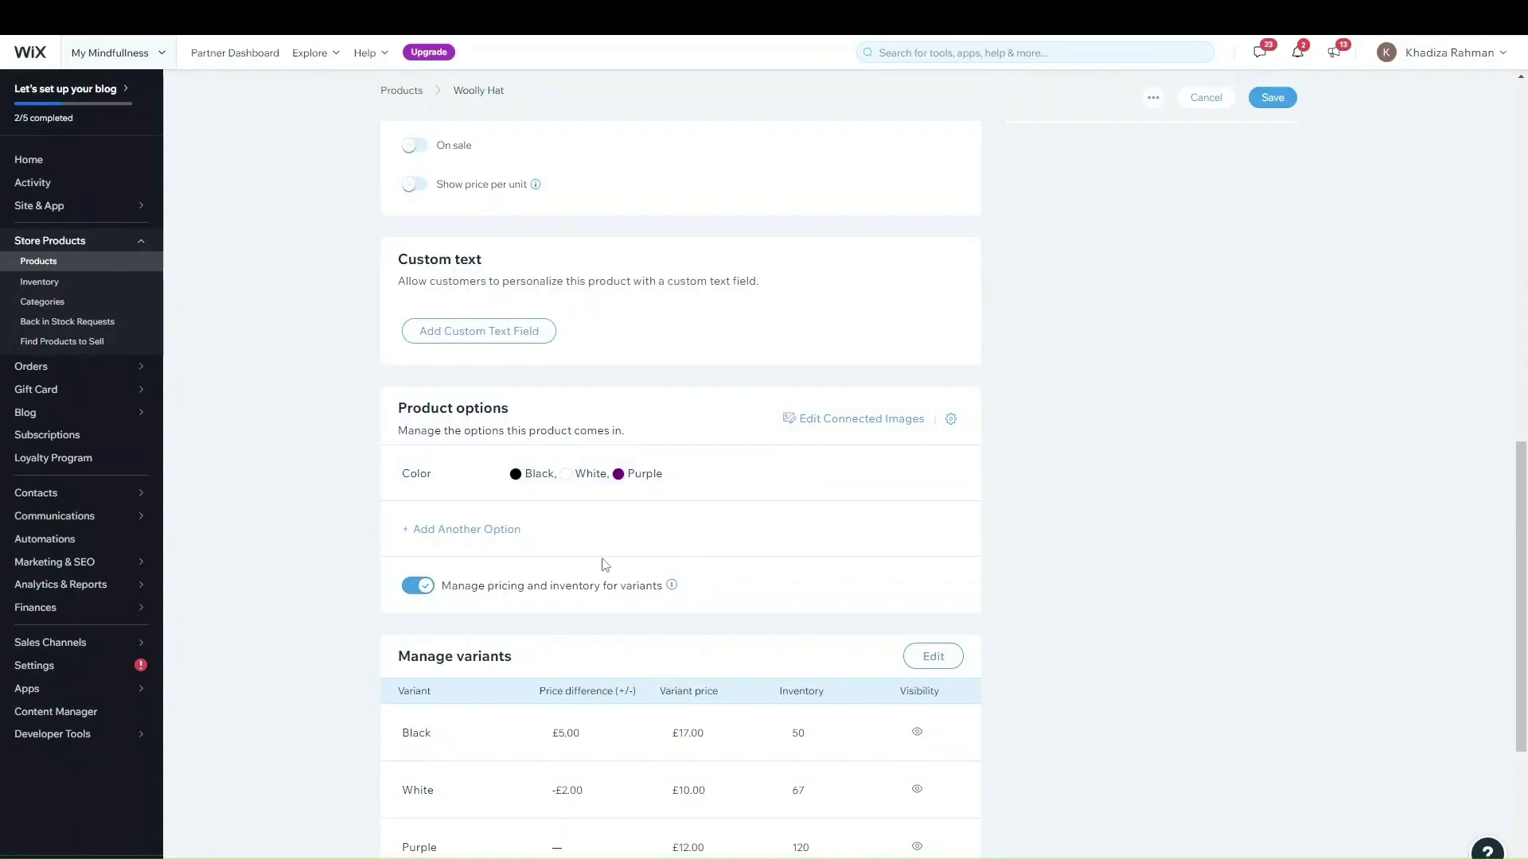
pyautogui.scroll(-2, 648, 693)
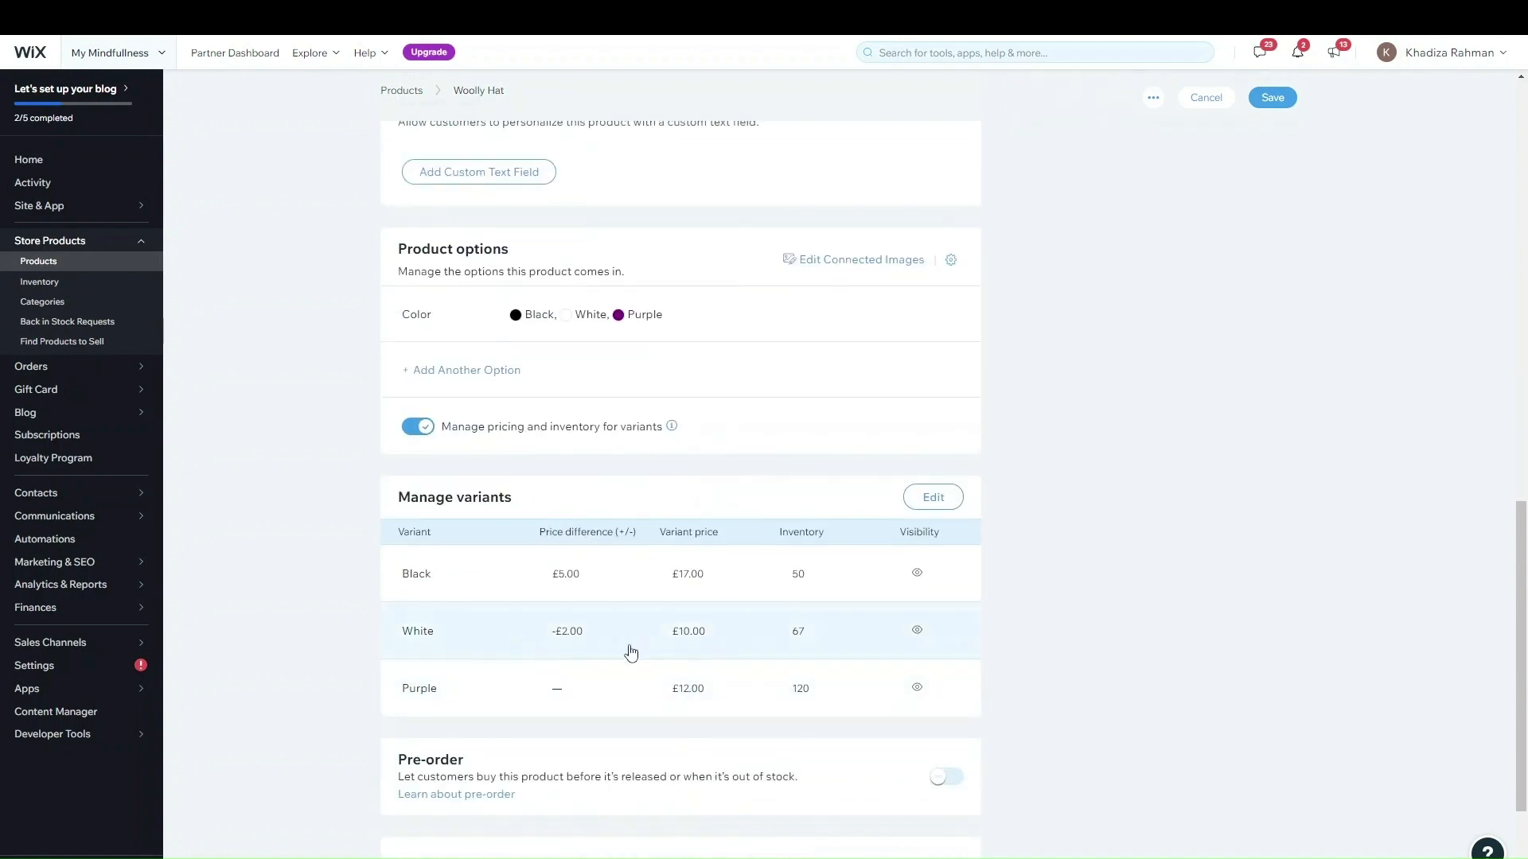
pyautogui.scroll(5, 750, 636)
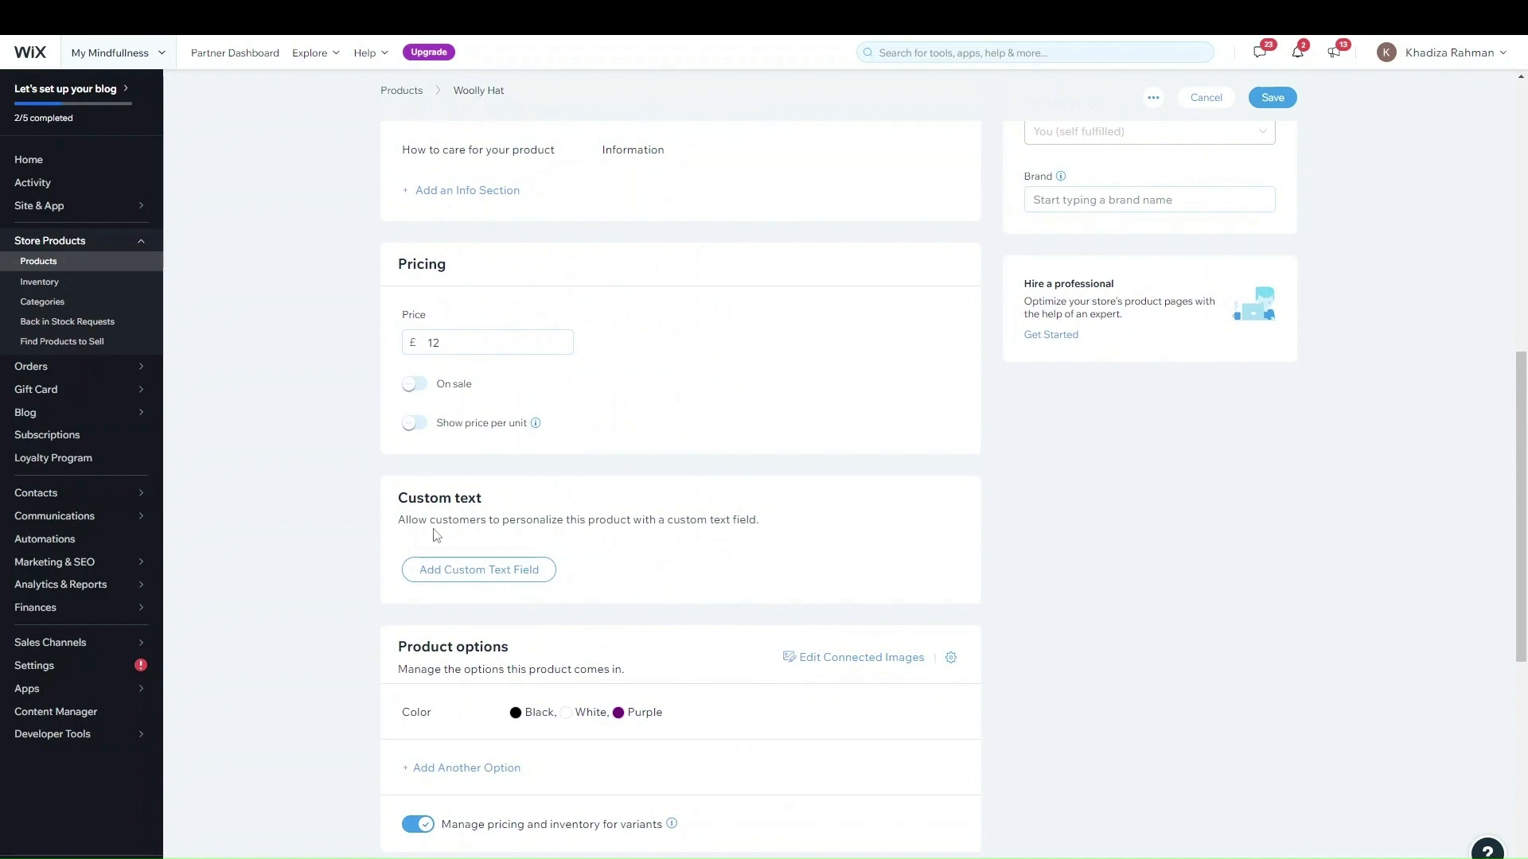
# - Add a custom text field to the Woolly Hat titled "What name would you like on the hat?"
pyautogui.moveTo(406, 504); pyautogui.dragTo(573, 507)
pyautogui.click(527, 513)
pyautogui.scroll(7, 583, 535)
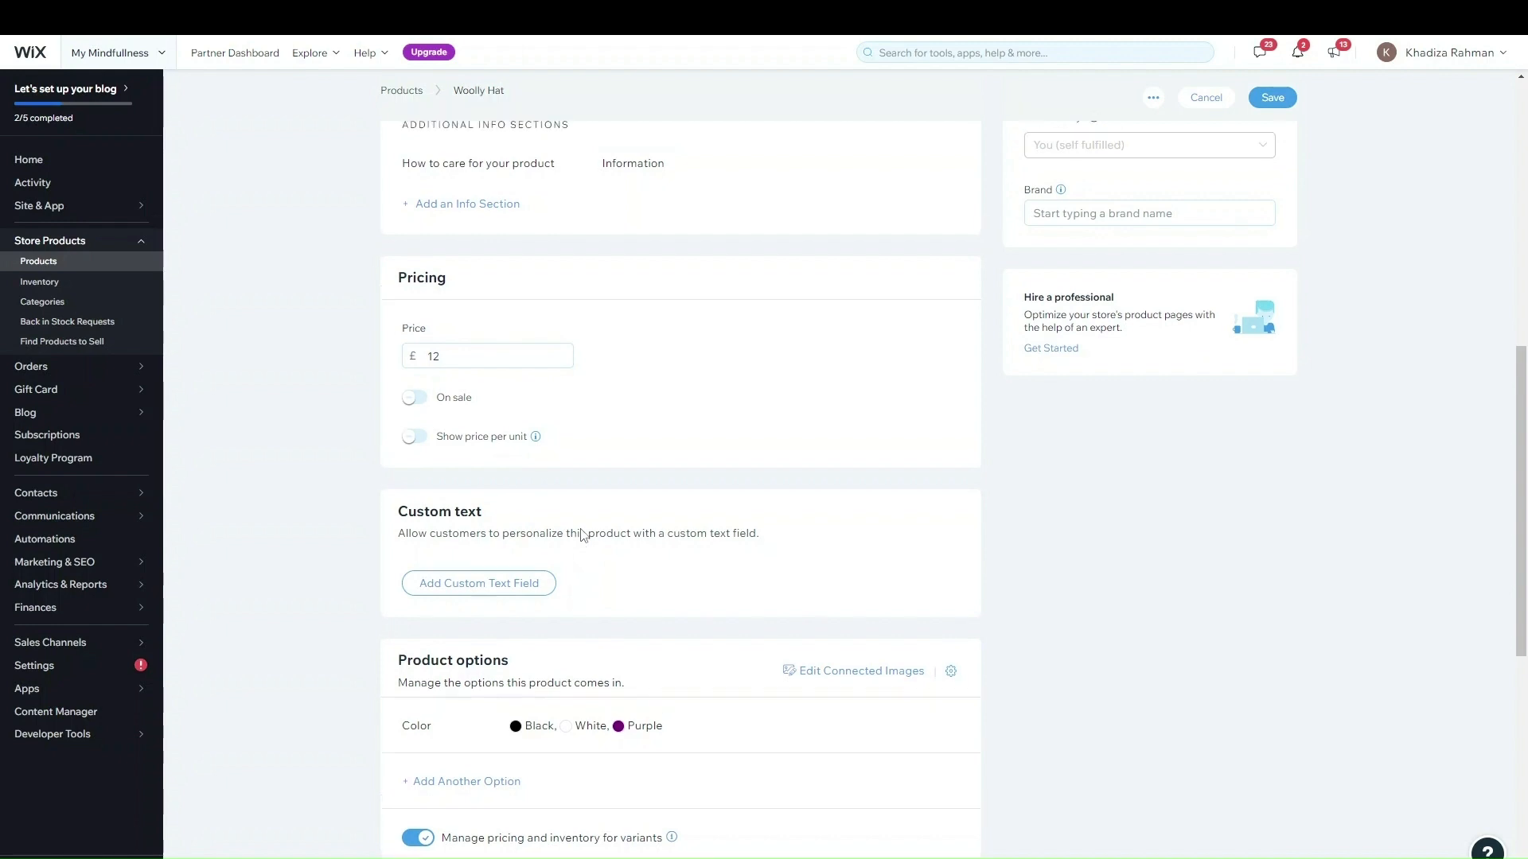
pyautogui.scroll(2, 583, 535)
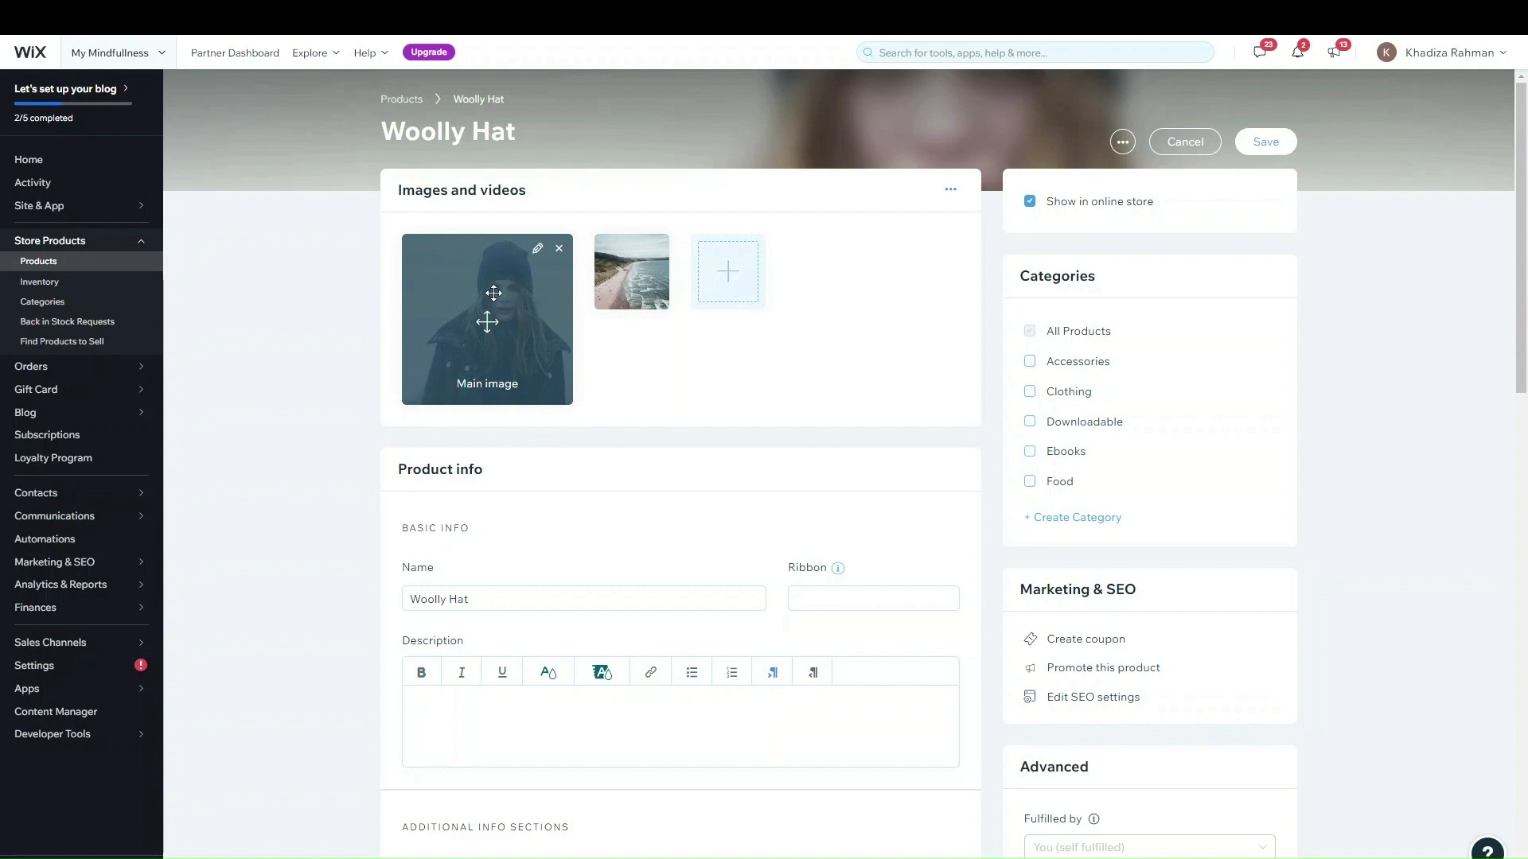
pyautogui.scroll(-8, 699, 358)
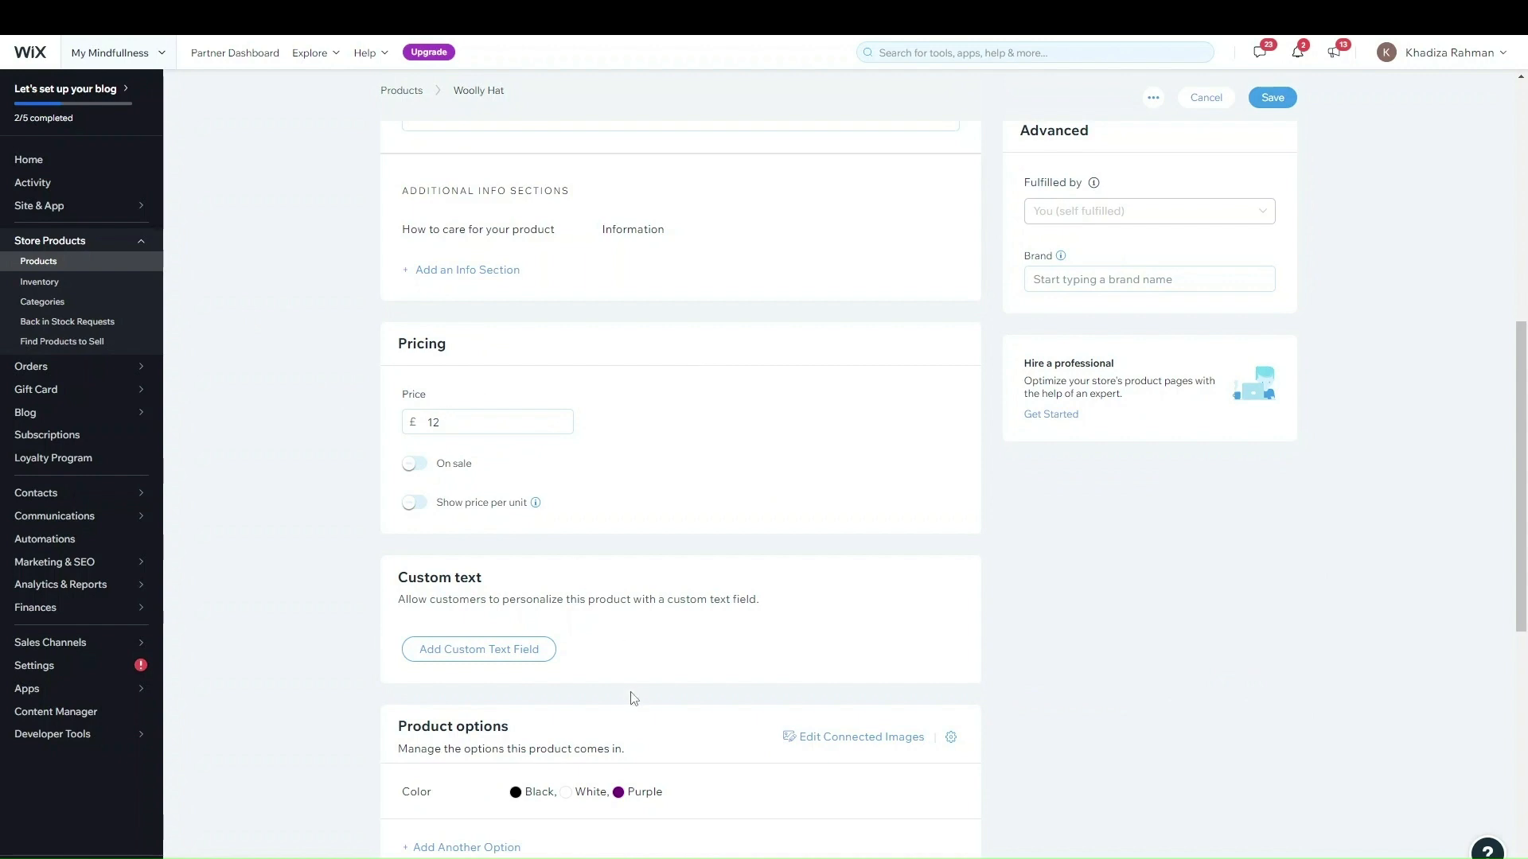
pyautogui.click(530, 663)
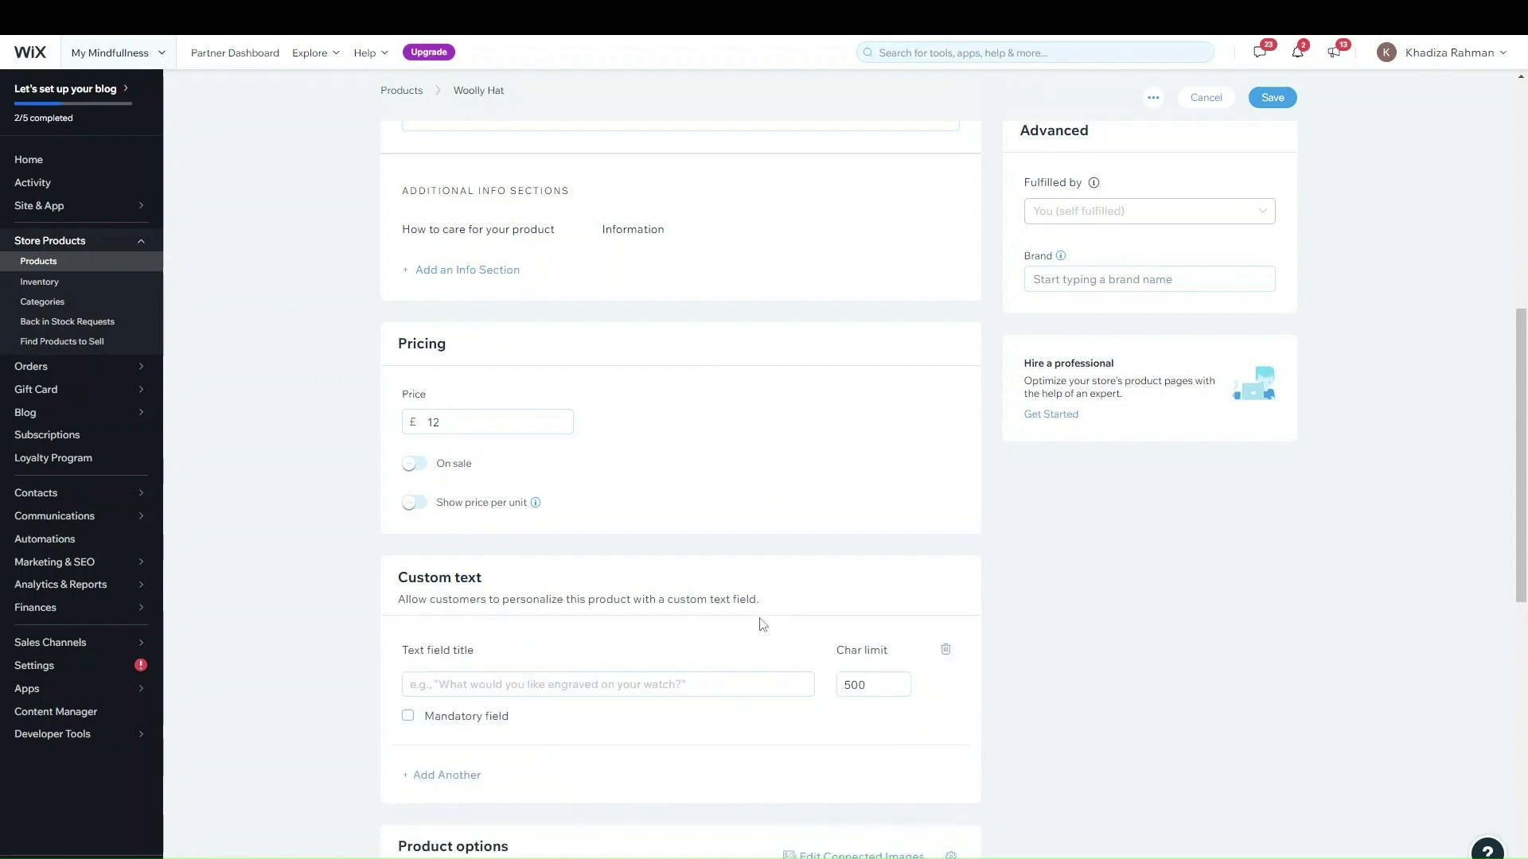
pyautogui.scroll(-2, 748, 633)
pyautogui.click(581, 525)
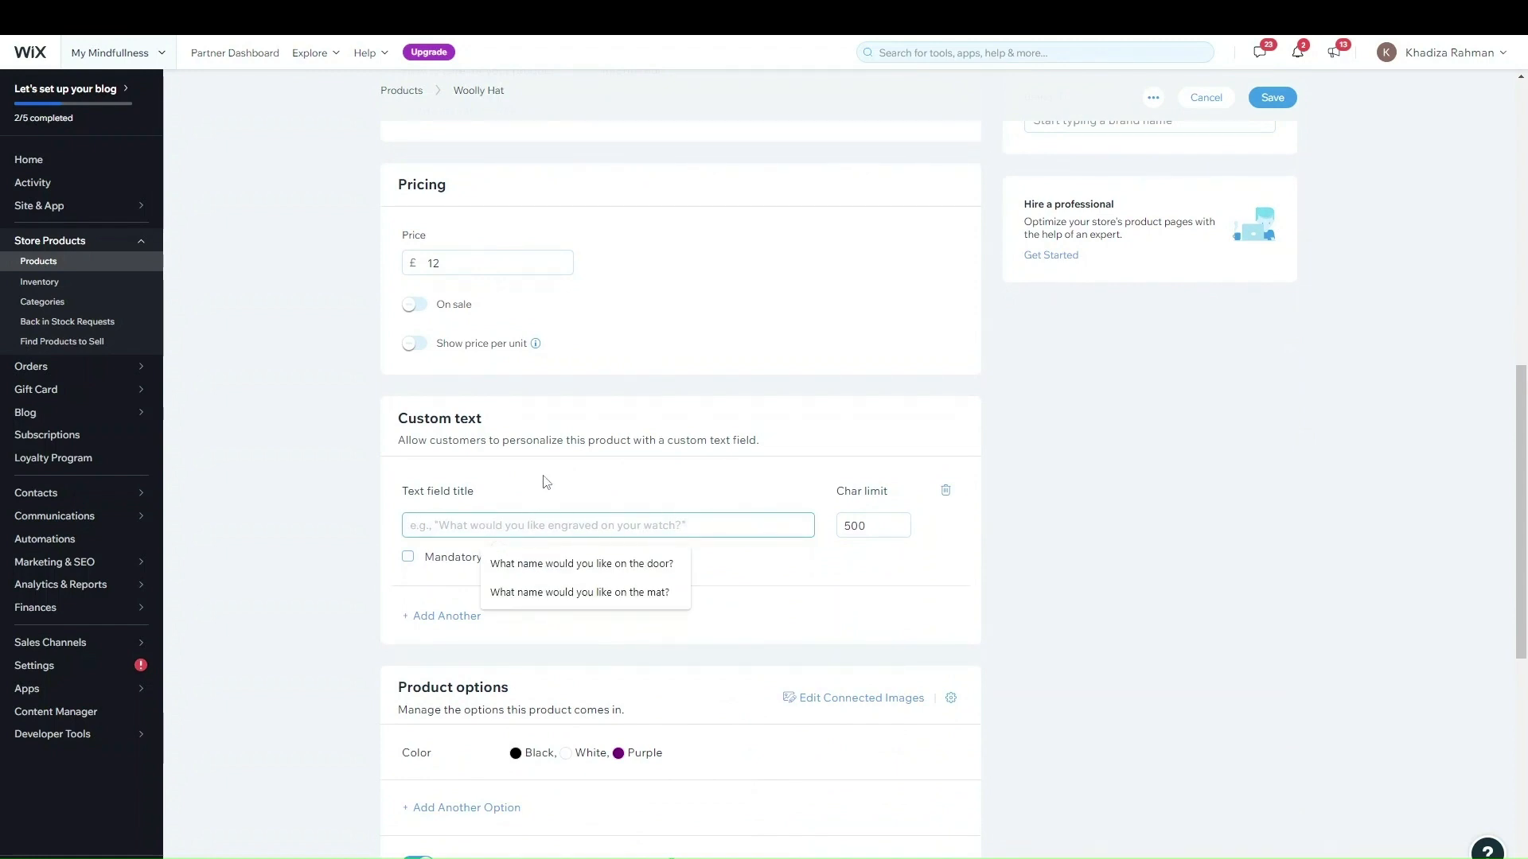
pyautogui.click(566, 592)
pyautogui.doubleClick(591, 527)
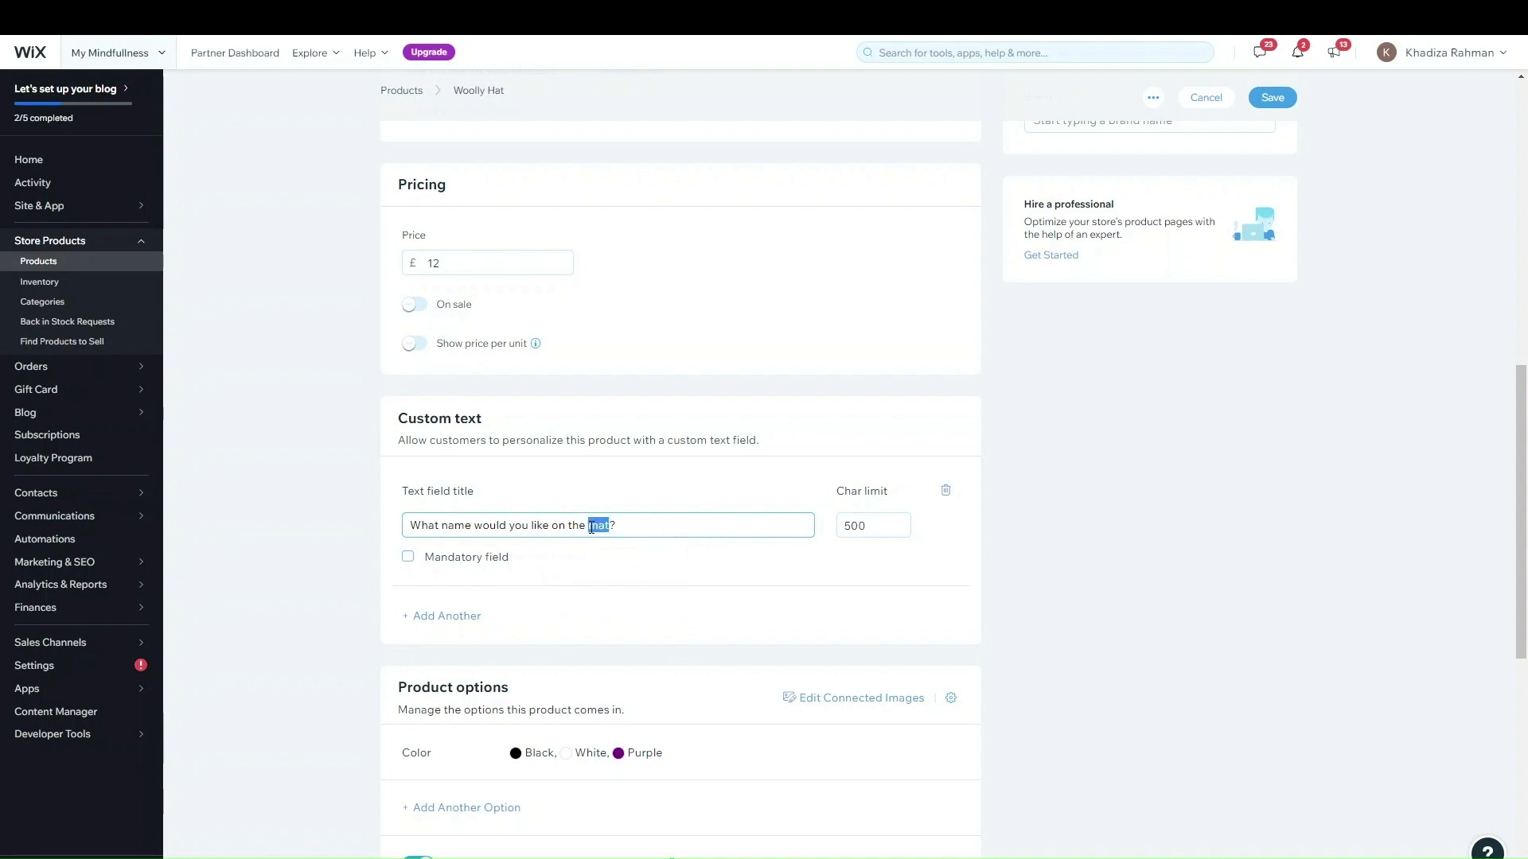
pyautogui.write('ha')
# - Try changing the custom text field's character limit, and set it back to 500
pyautogui.click(898, 530)
pyautogui.moveTo(880, 526); pyautogui.dragTo(797, 508)
pyautogui.write('1')
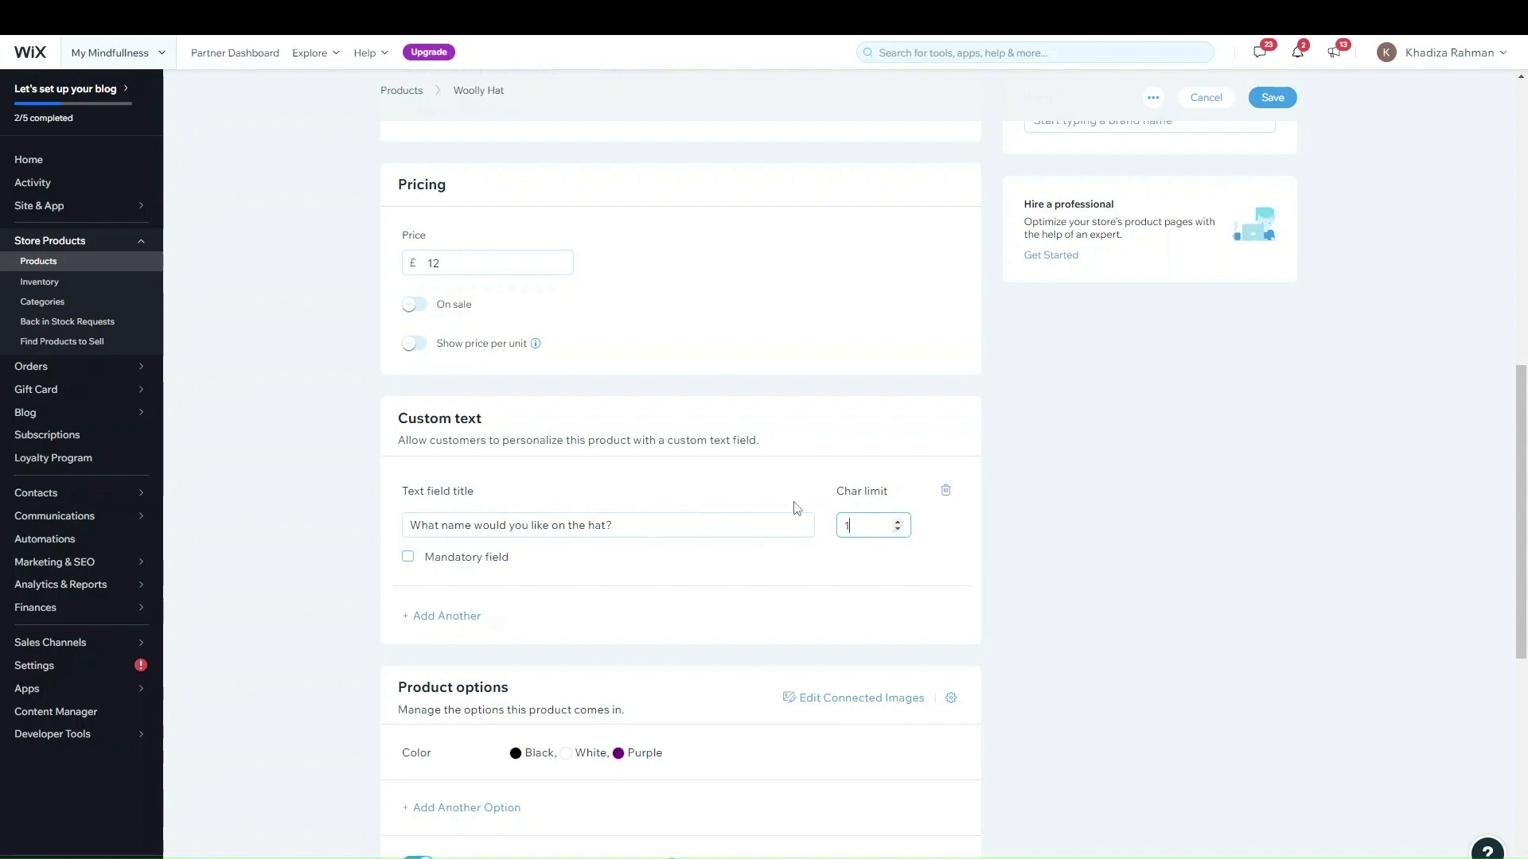
pyautogui.write('600')
pyautogui.click(816, 560)
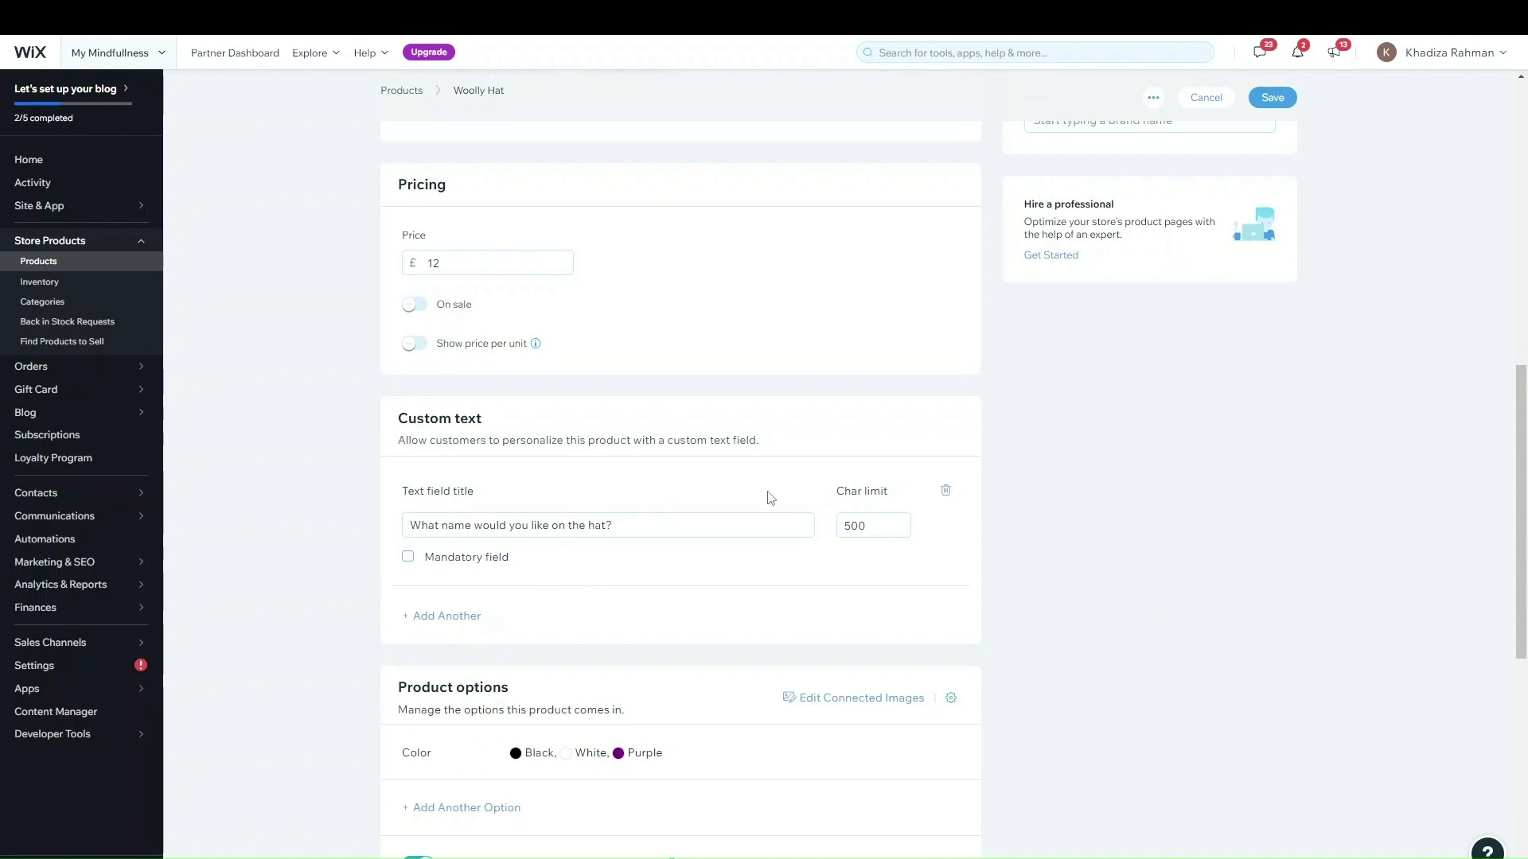
# - Make the hat name text field mandatory, and make it optional again
pyautogui.scroll(6, 760, 505)
pyautogui.scroll(-7, 757, 504)
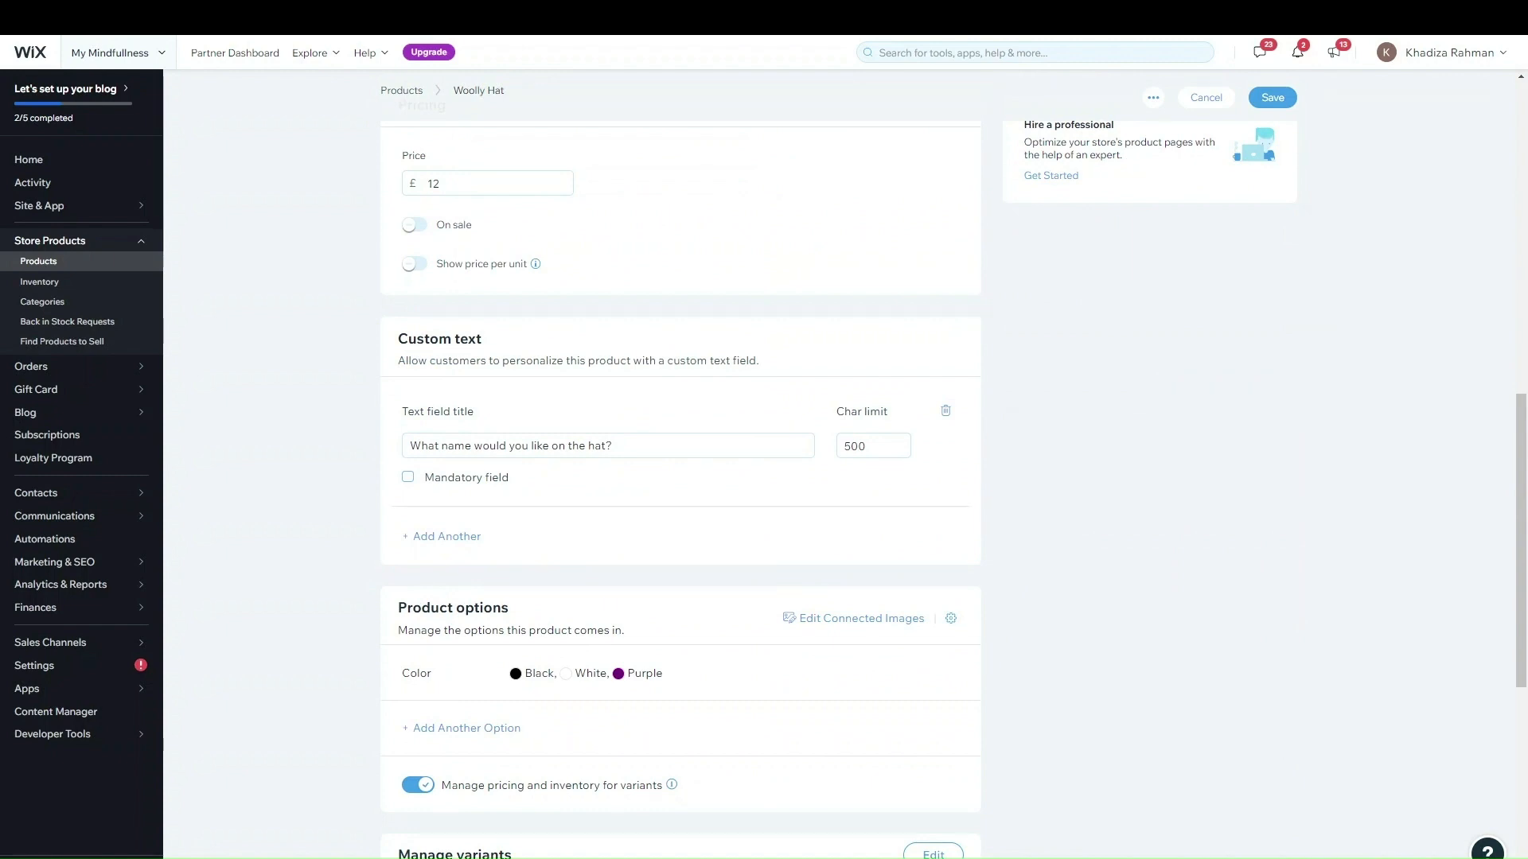
pyautogui.click(447, 487)
pyautogui.scroll(9, 678, 493)
pyautogui.scroll(2, 741, 254)
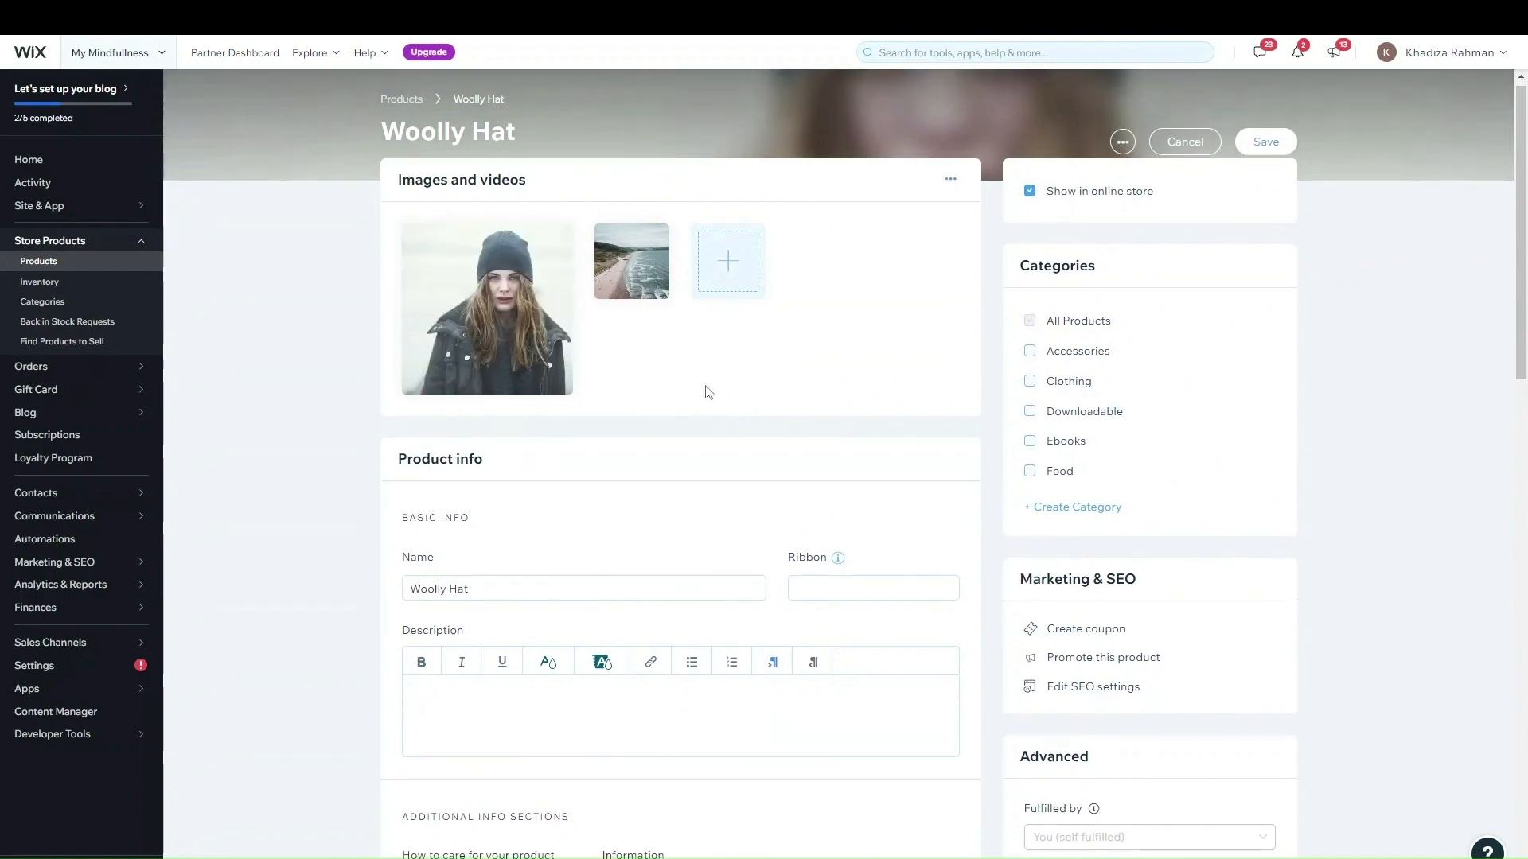
pyautogui.scroll(-10, 708, 390)
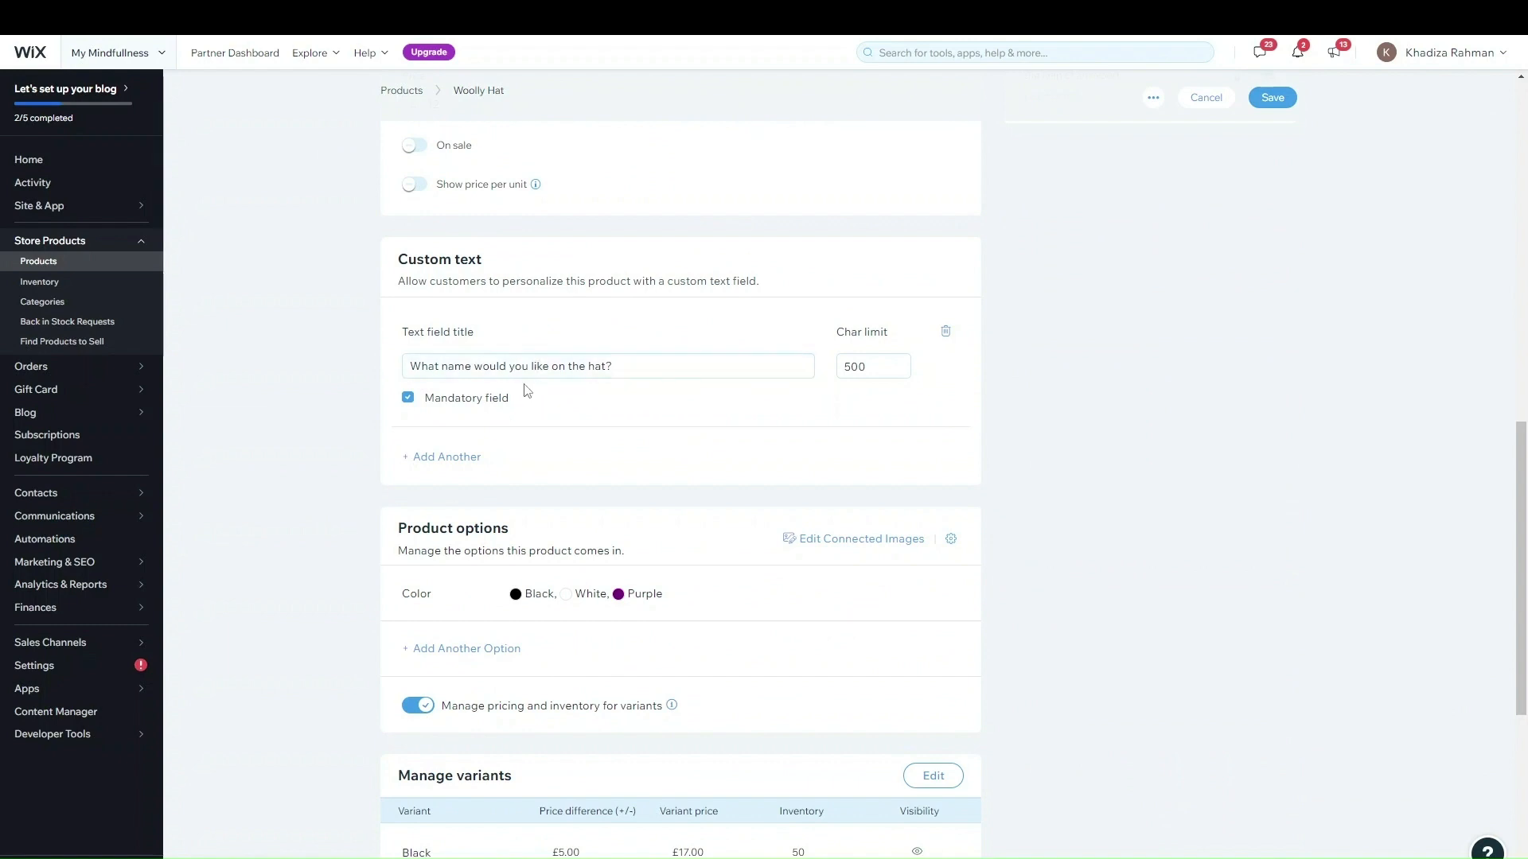
pyautogui.click(464, 403)
# - Add a second custom text field below the hat name field, and delete it again
pyautogui.scroll(3, 928, 546)
pyautogui.click(465, 698)
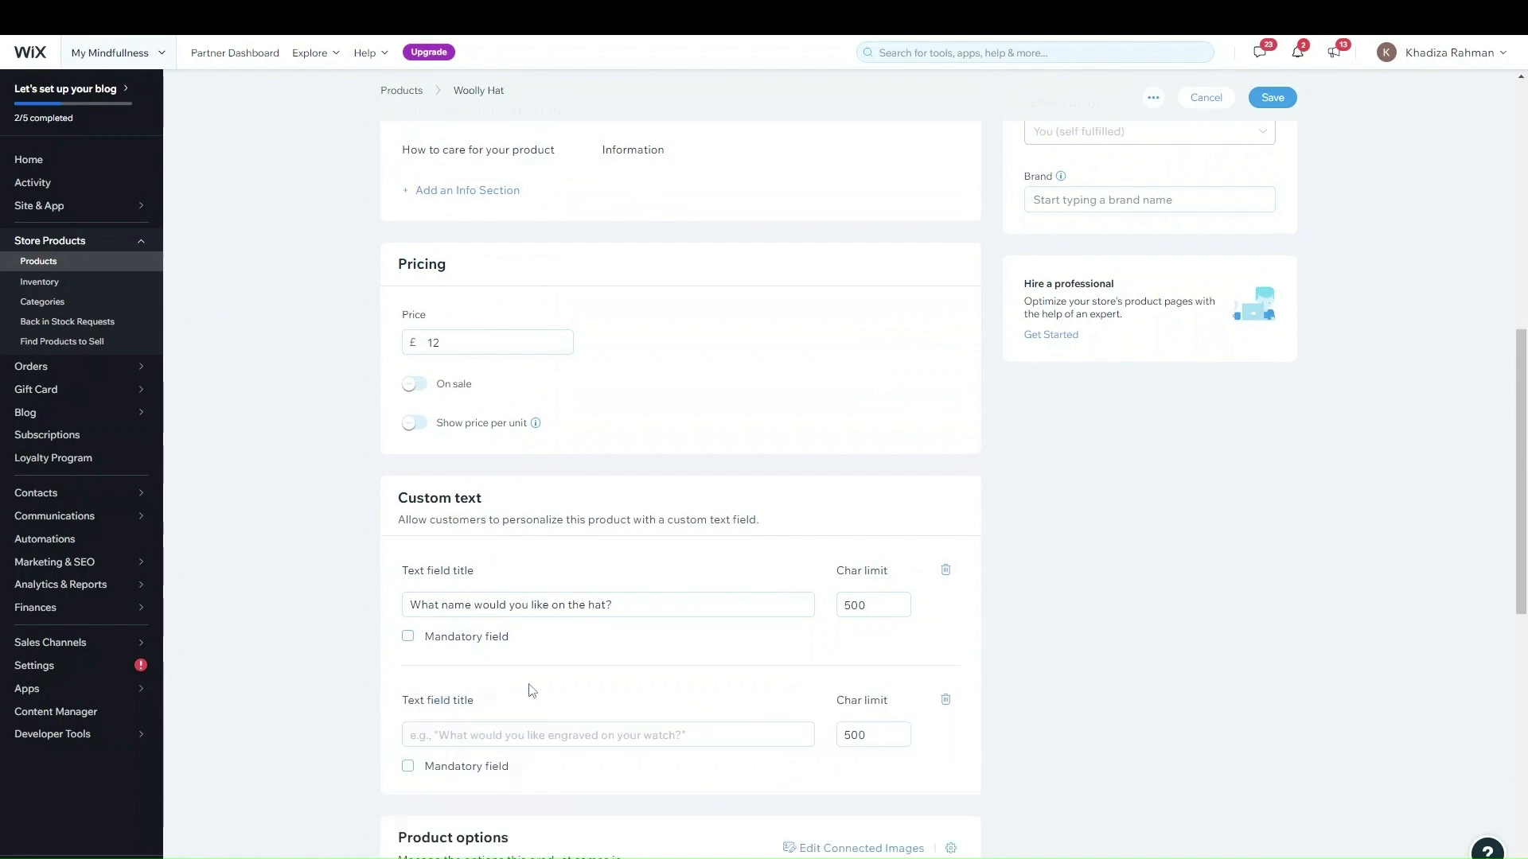
pyautogui.scroll(-2, 529, 689)
pyautogui.moveTo(478, 609); pyautogui.dragTo(506, 613)
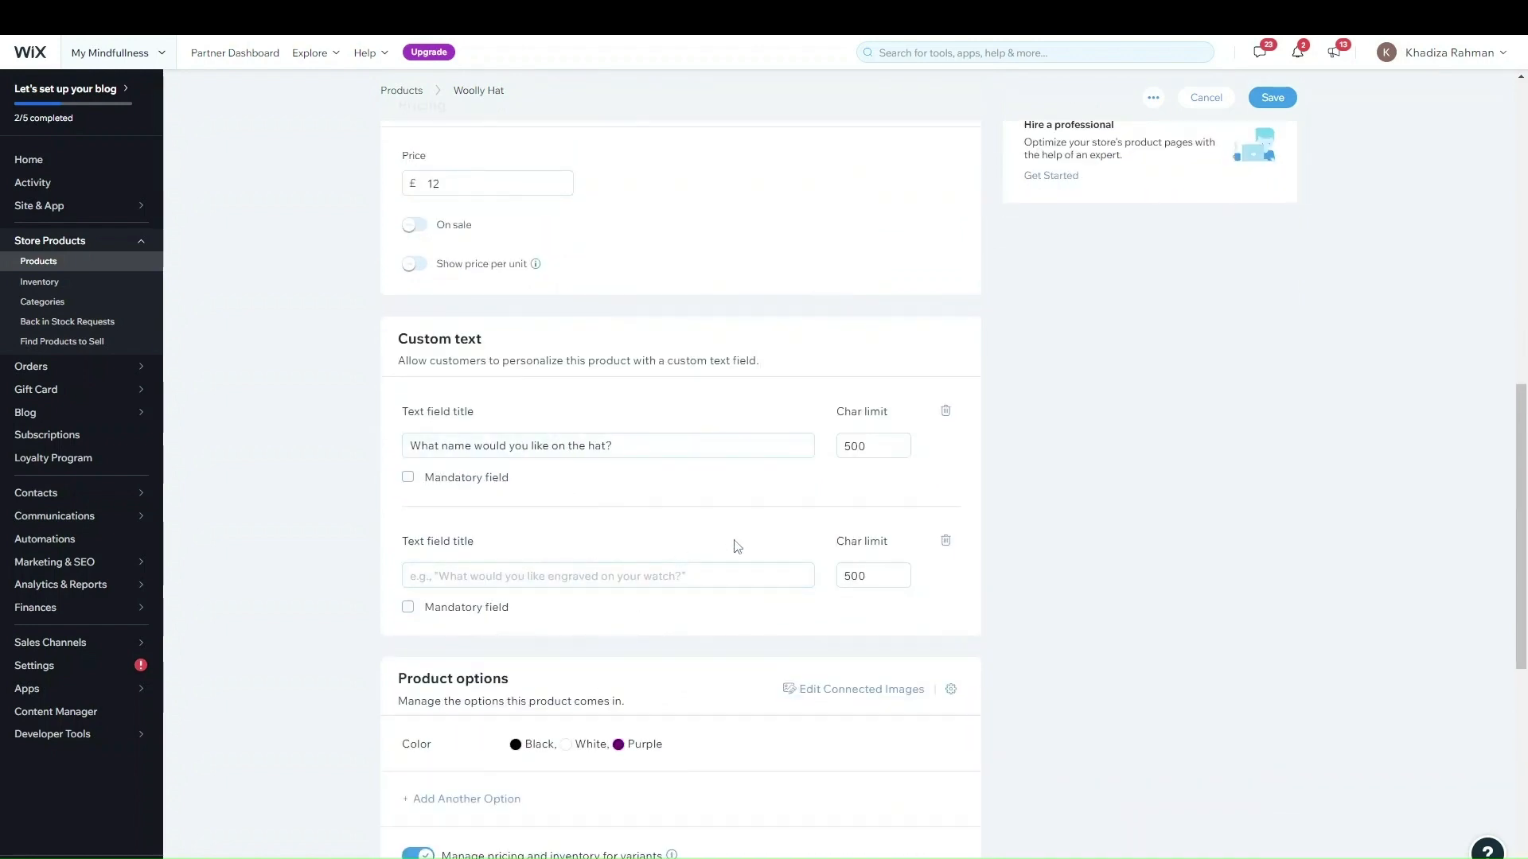
pyautogui.click(946, 543)
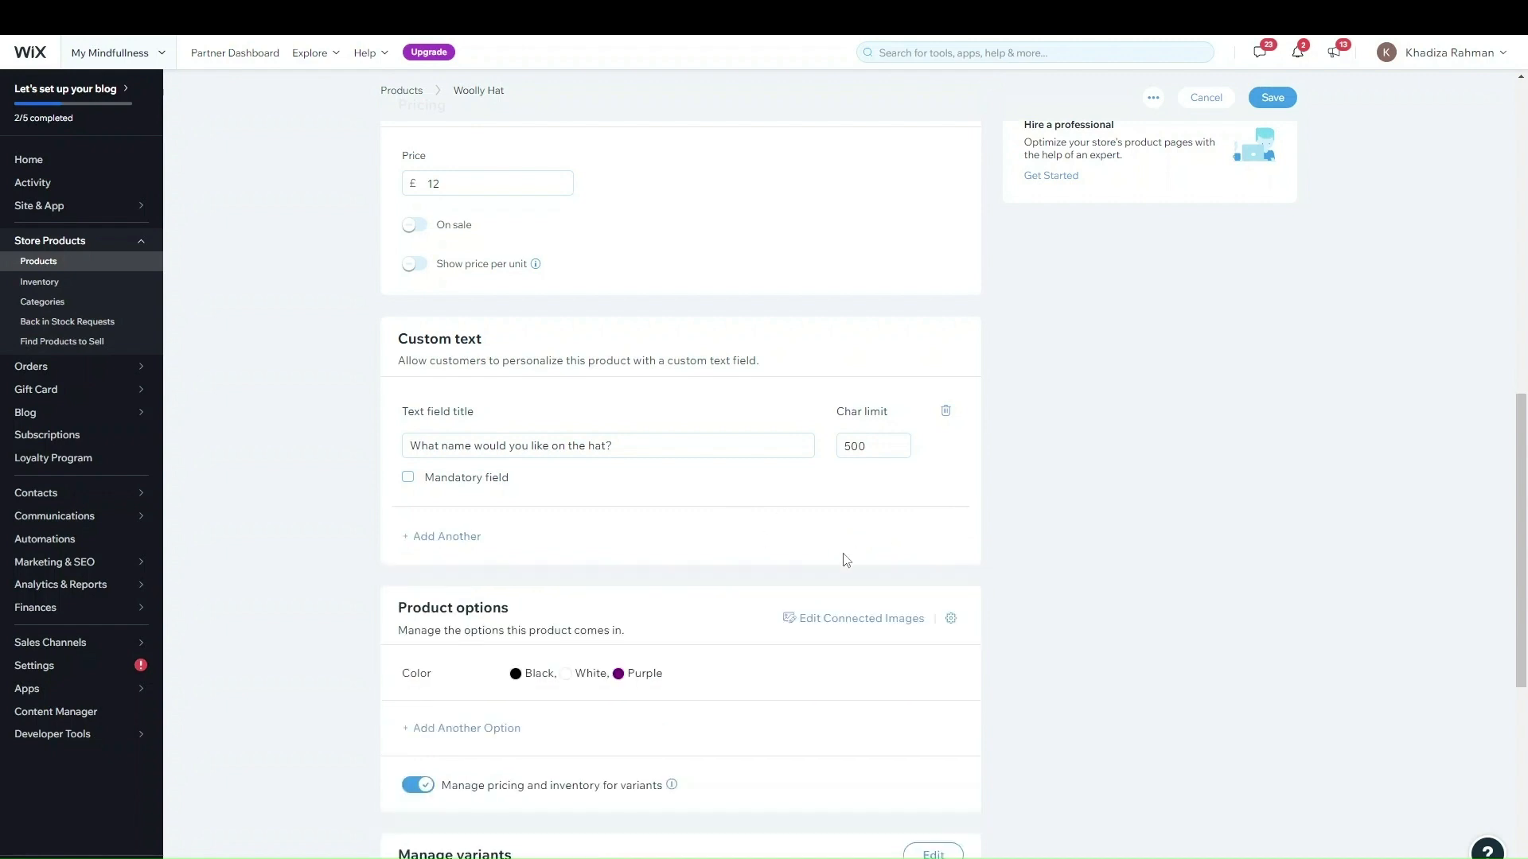
# - Turn on pre-order for the Woolly Hat to review its message and limit options, and turn it off again
pyautogui.scroll(9, 863, 549)
pyautogui.scroll(-7, 732, 470)
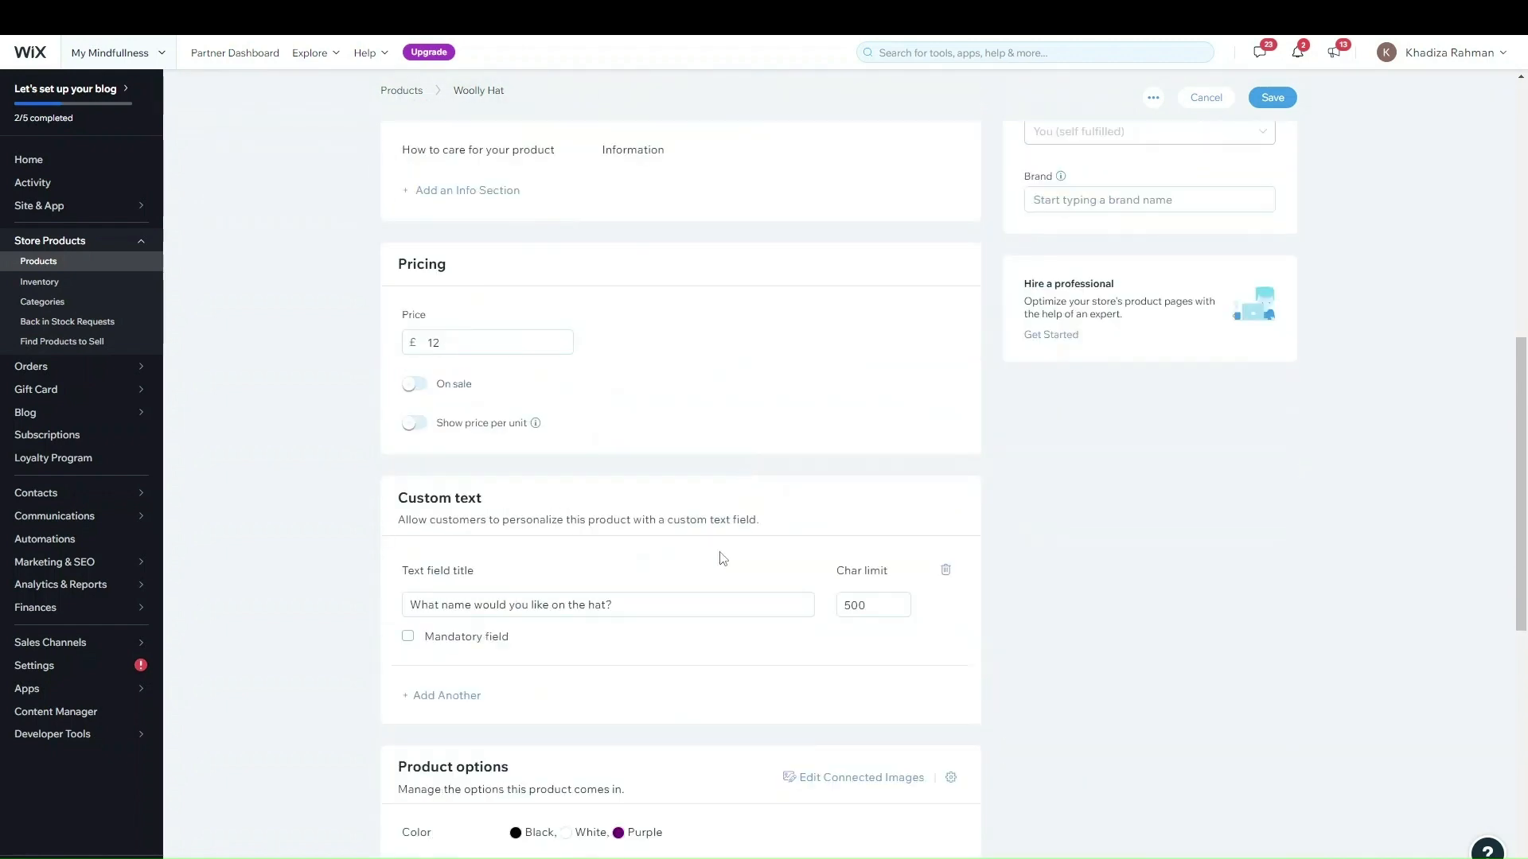
pyautogui.scroll(-9, 728, 549)
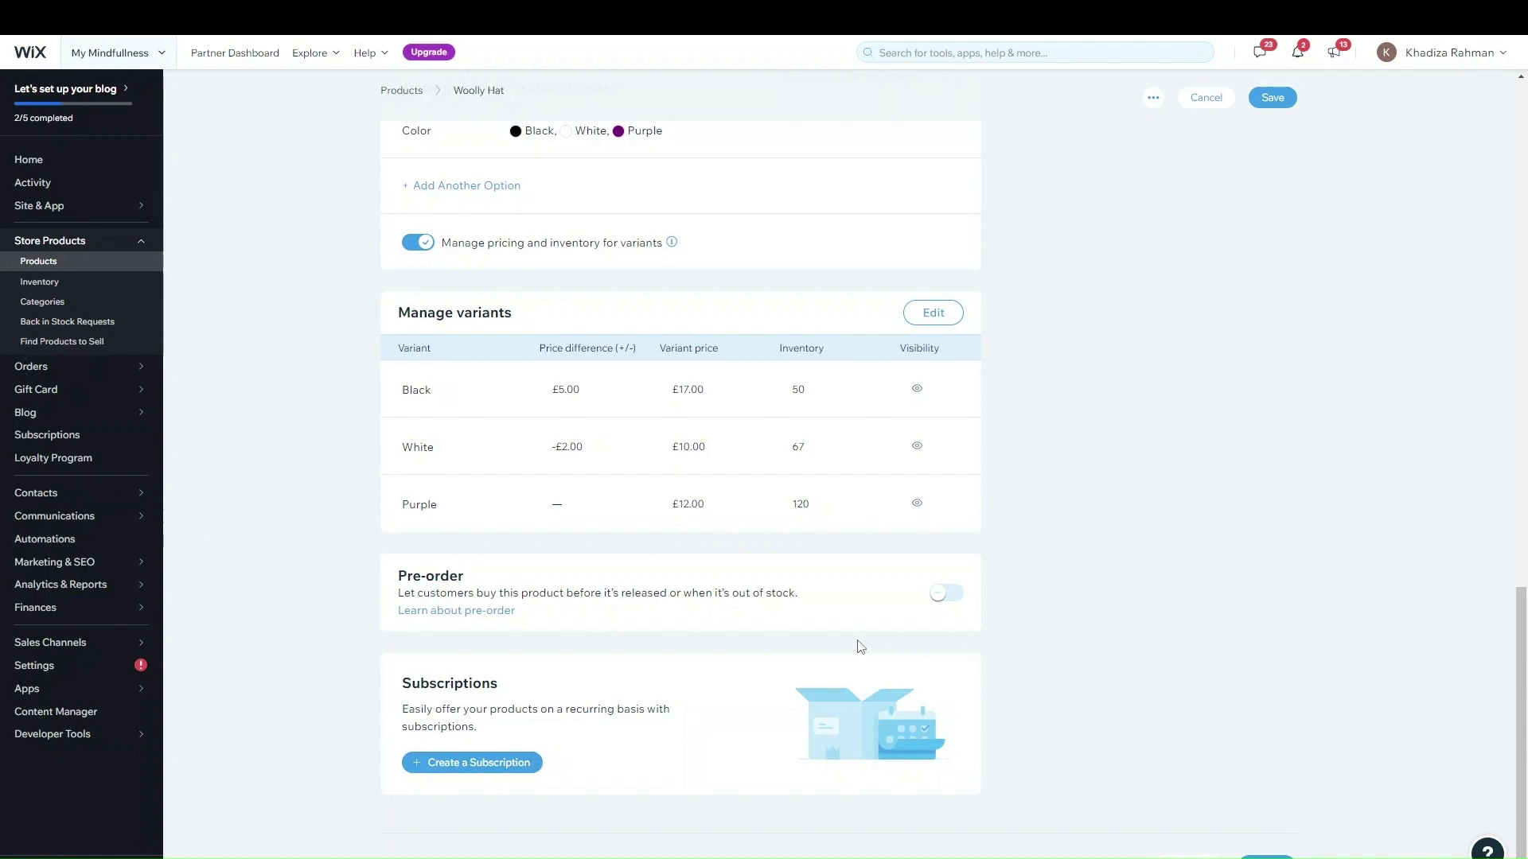
pyautogui.click(947, 593)
pyautogui.scroll(-2, 919, 649)
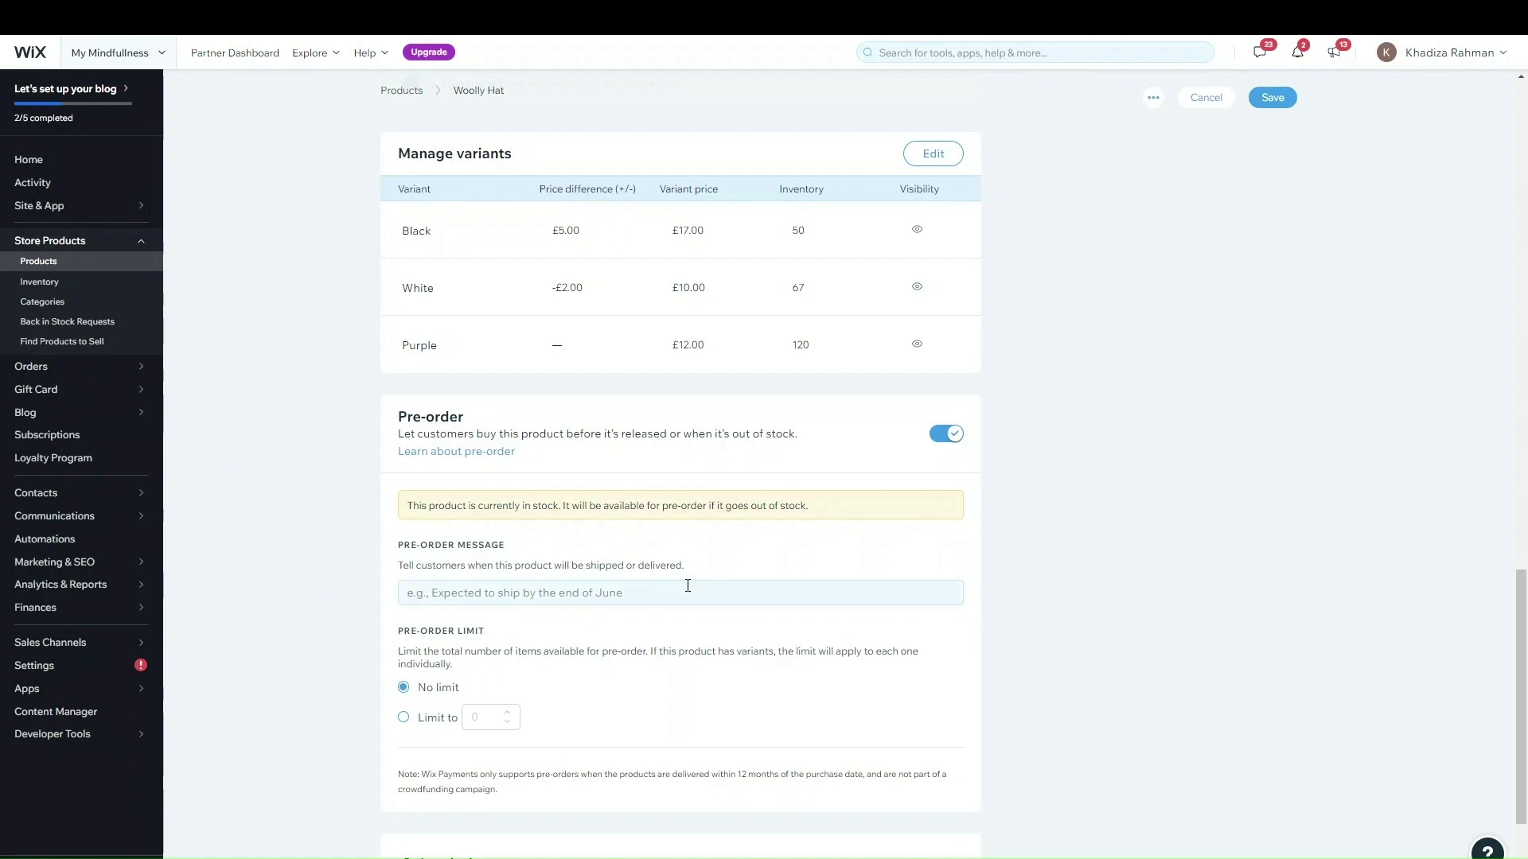
pyautogui.moveTo(408, 504); pyautogui.dragTo(808, 513)
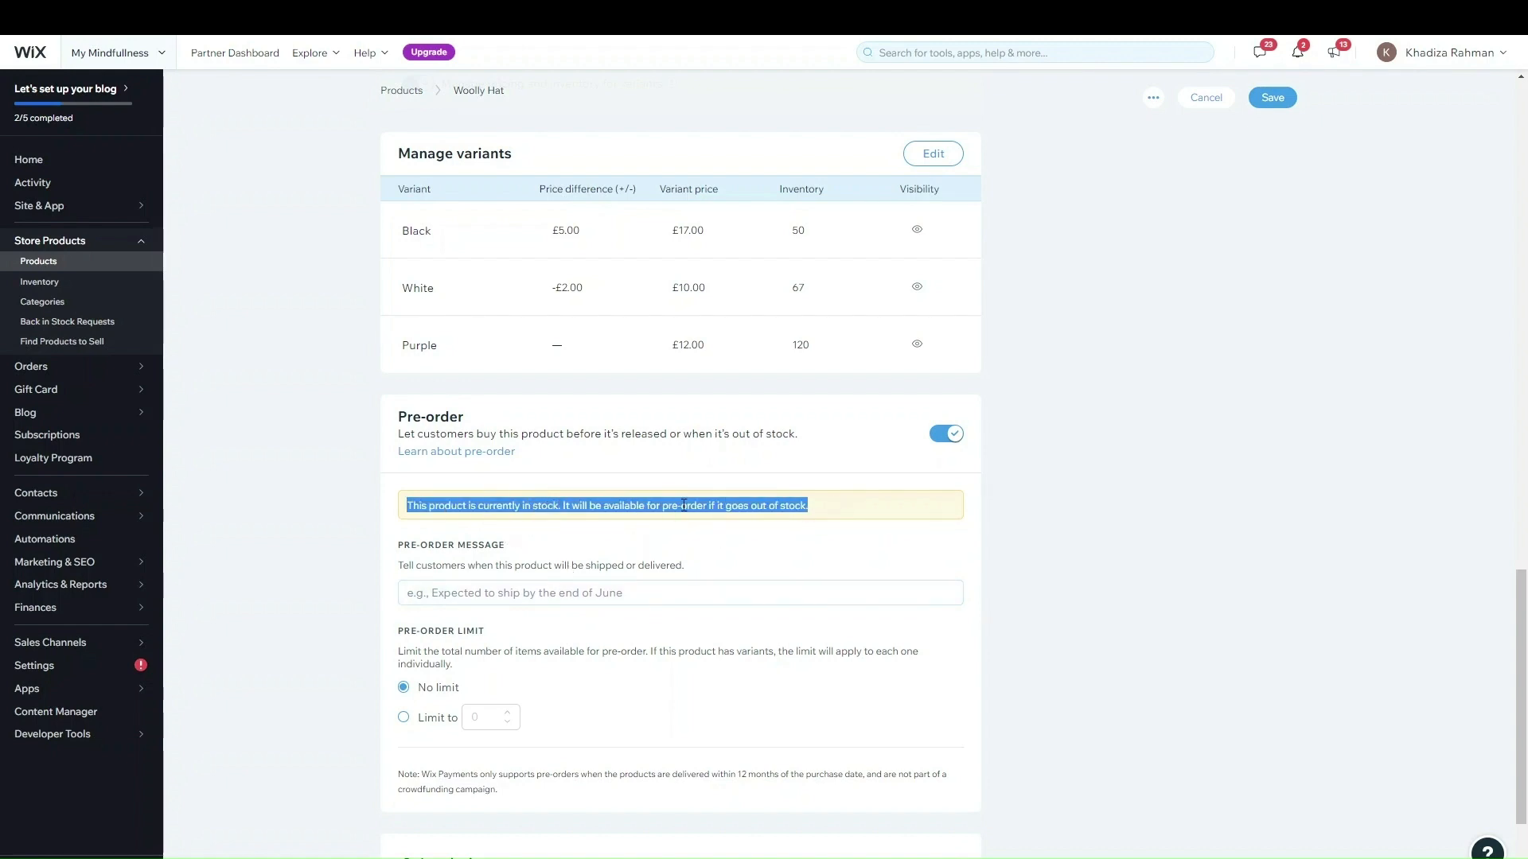
pyautogui.click(702, 595)
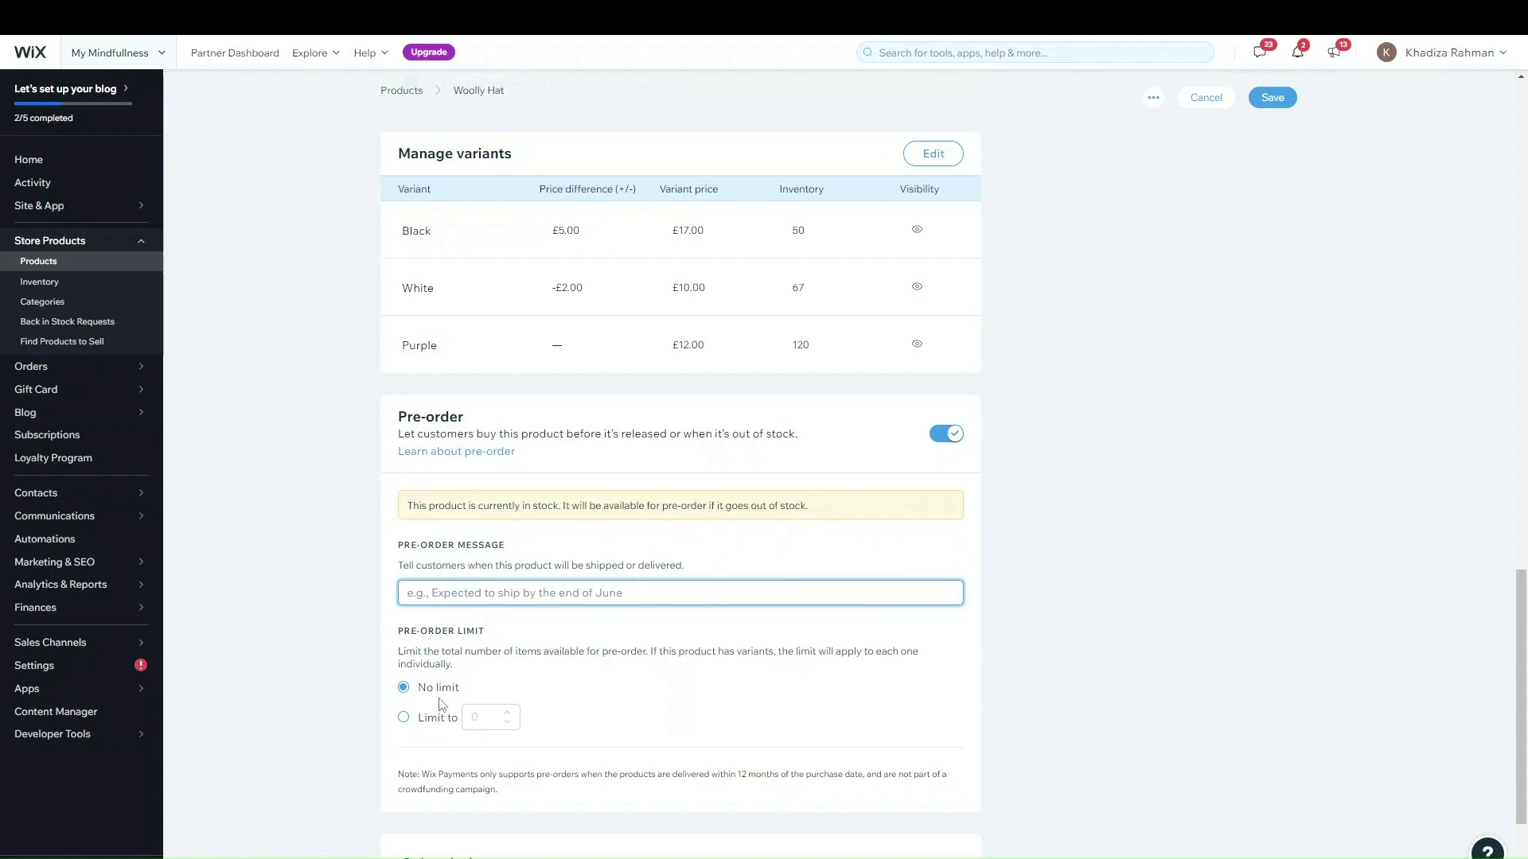
pyautogui.scroll(-1, 462, 740)
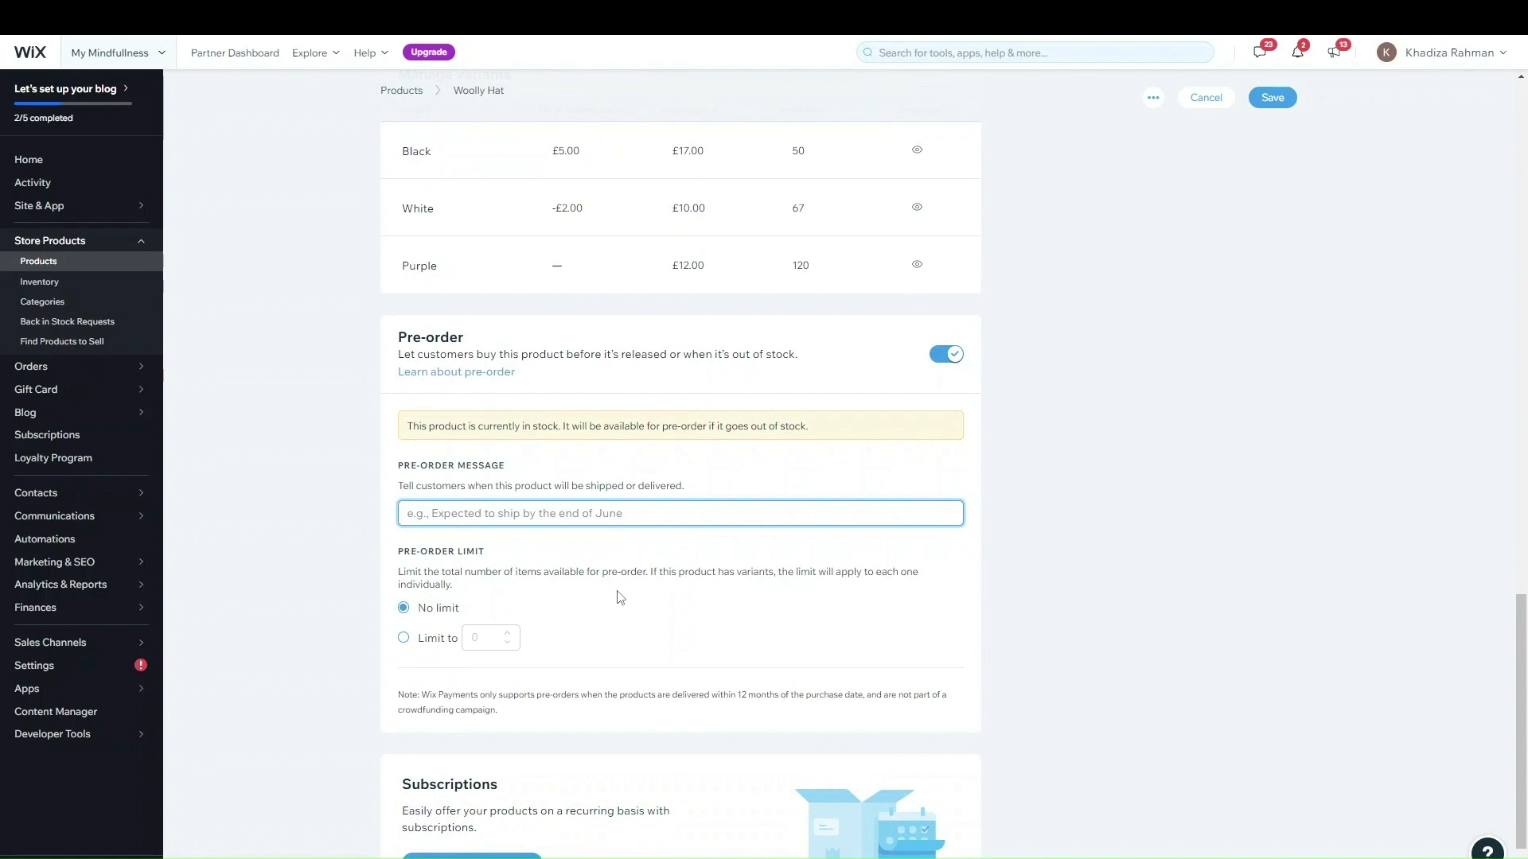
pyautogui.click(485, 638)
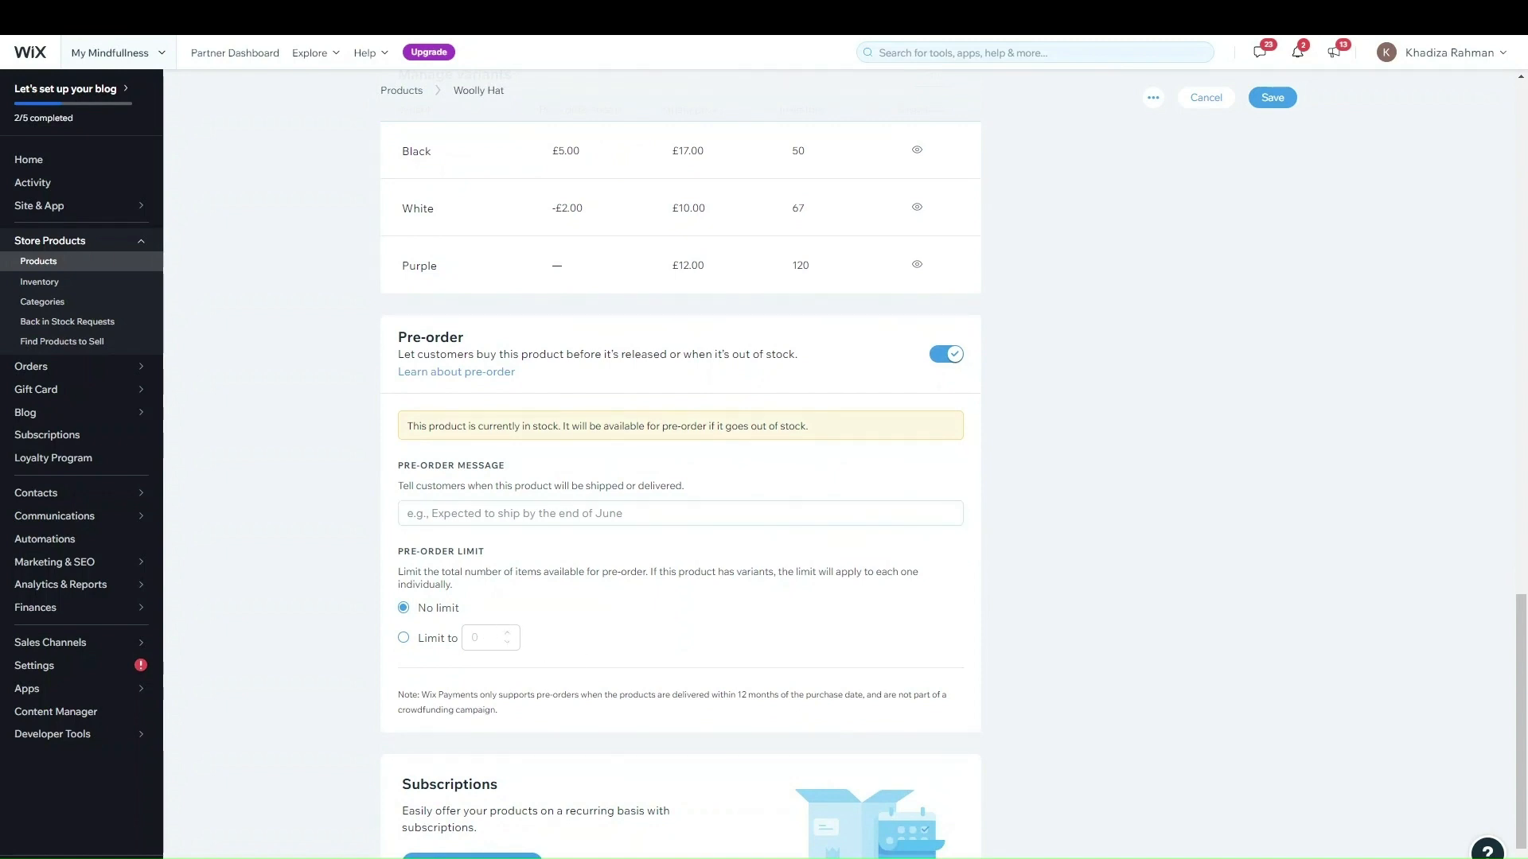
pyautogui.click(423, 646)
pyautogui.click(954, 359)
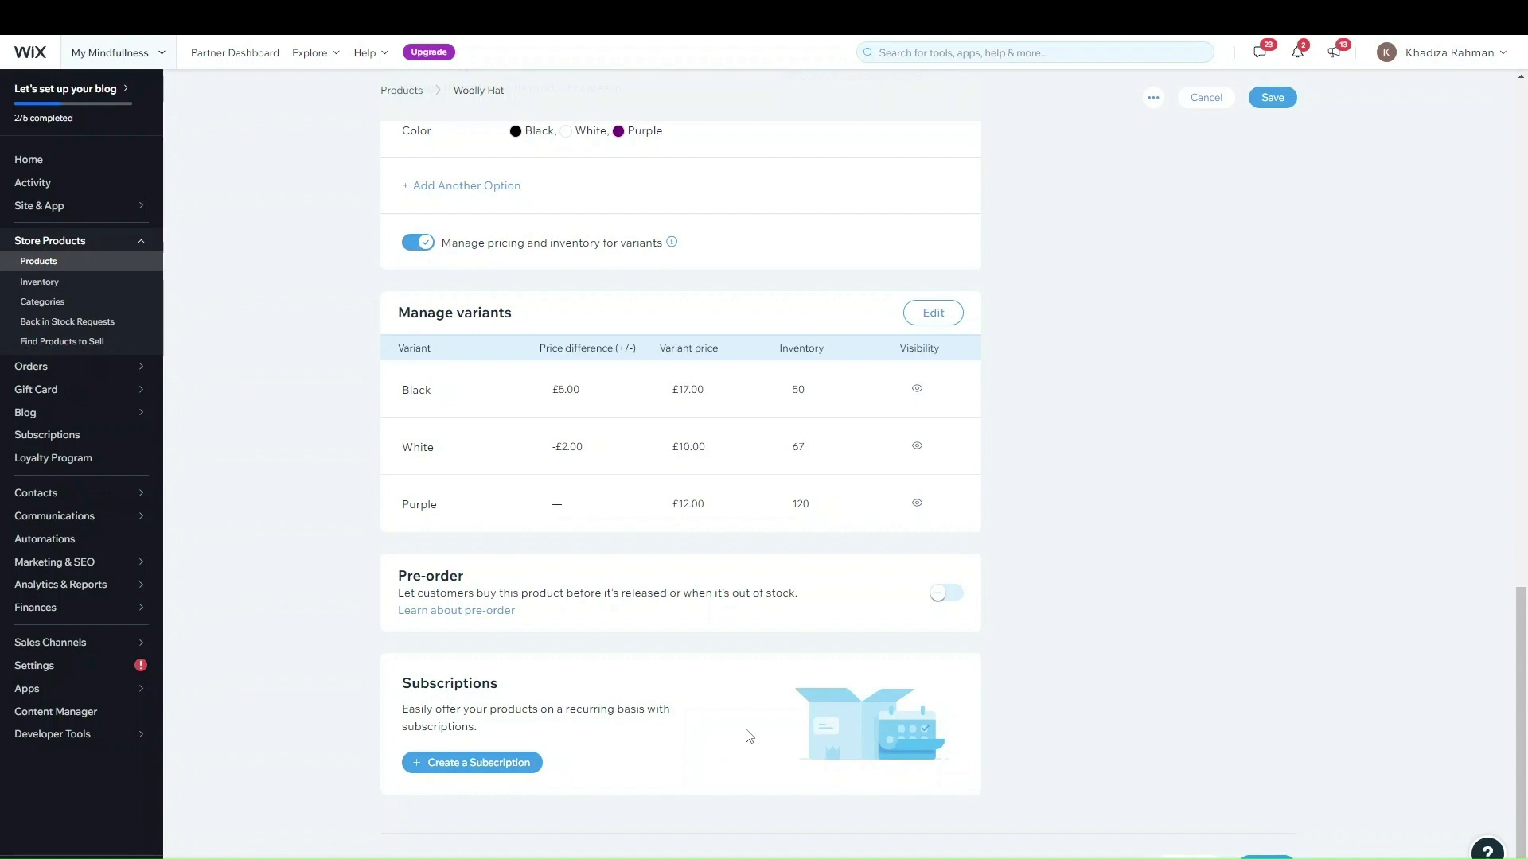
# - Create a subscription for the Woolly Hat named "Hat Of the Month", without a tagline
pyautogui.click(524, 764)
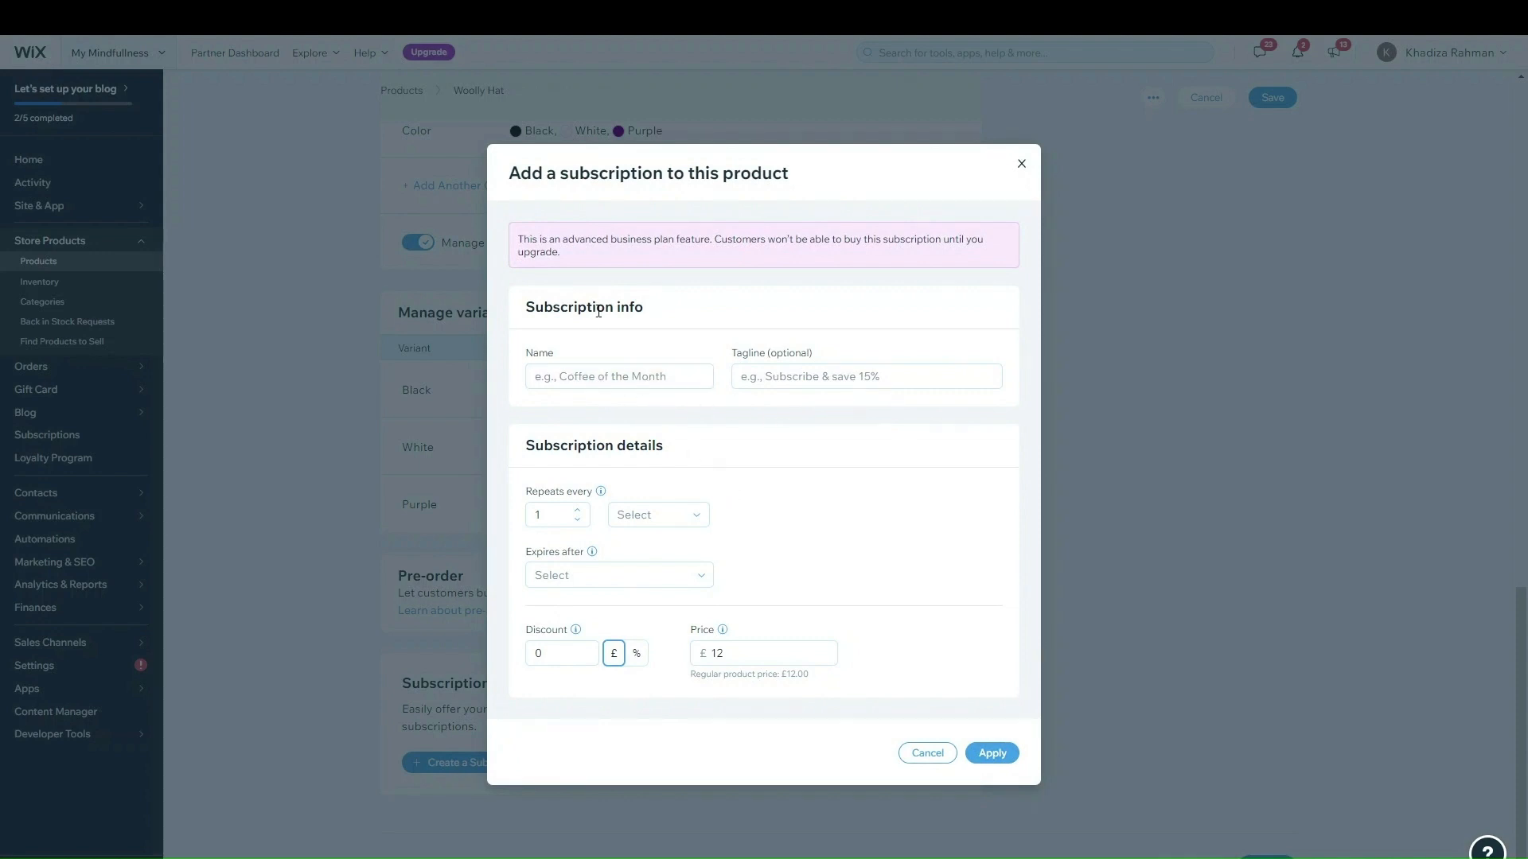
pyautogui.click(596, 381)
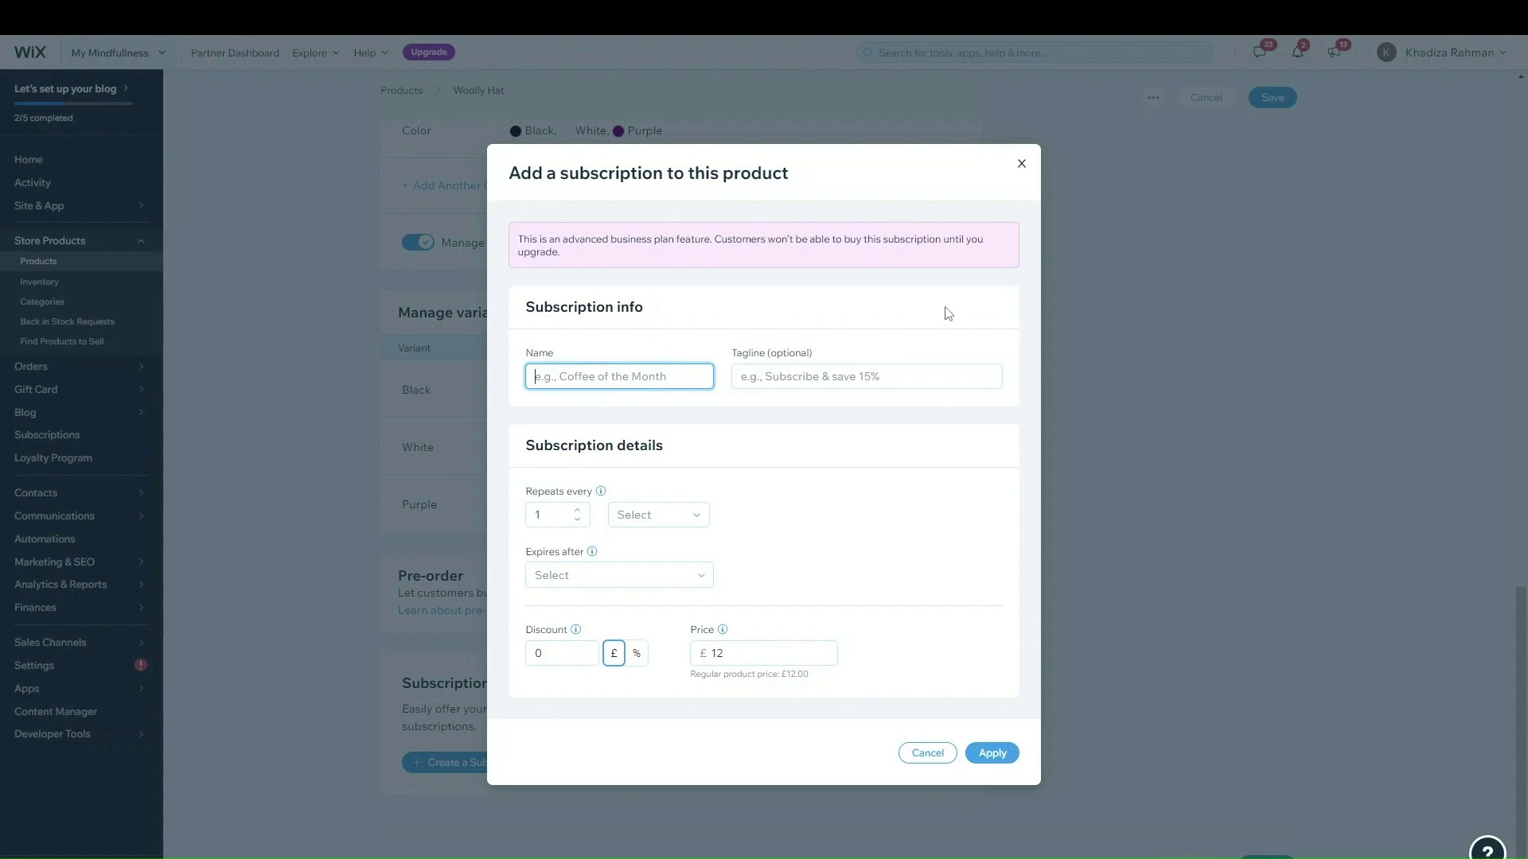
pyautogui.write('Hat Of the Month')
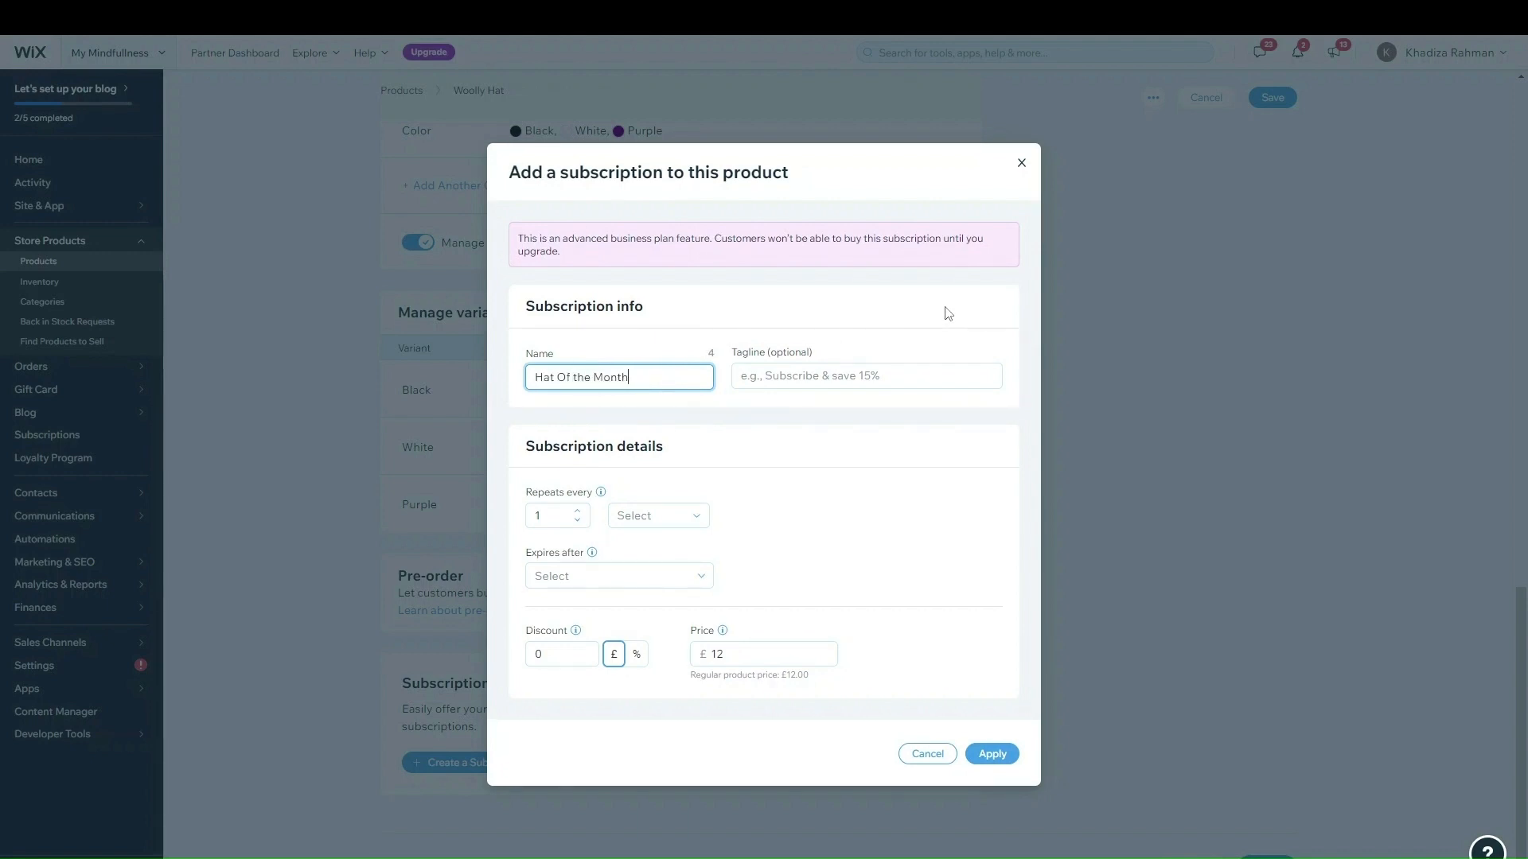
pyautogui.click(891, 386)
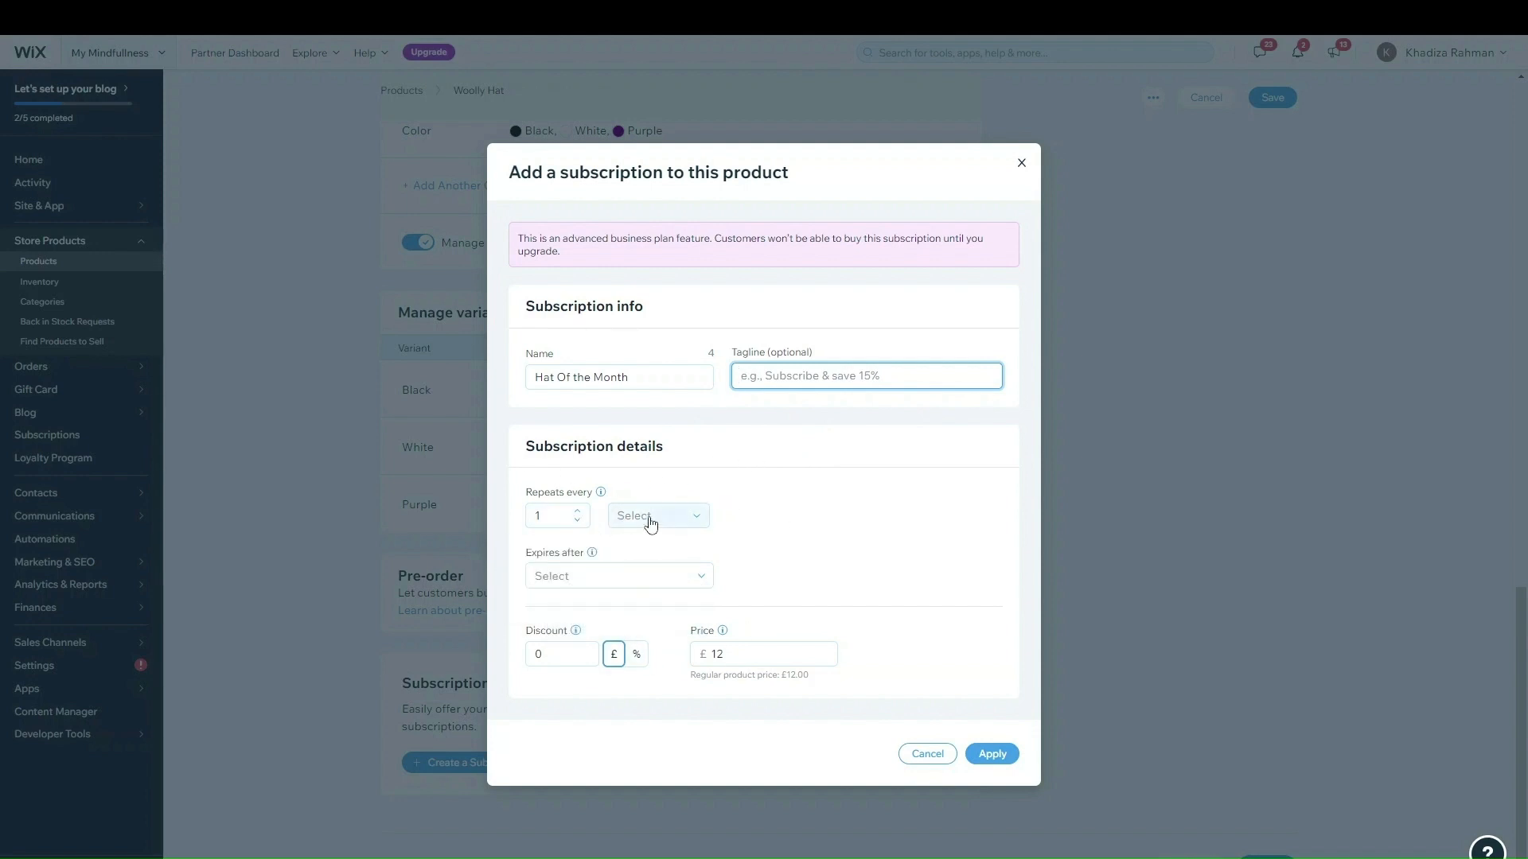
# - Try a monthly repeat for the subscription, and set it to repeat every 2 years
pyautogui.click(641, 515)
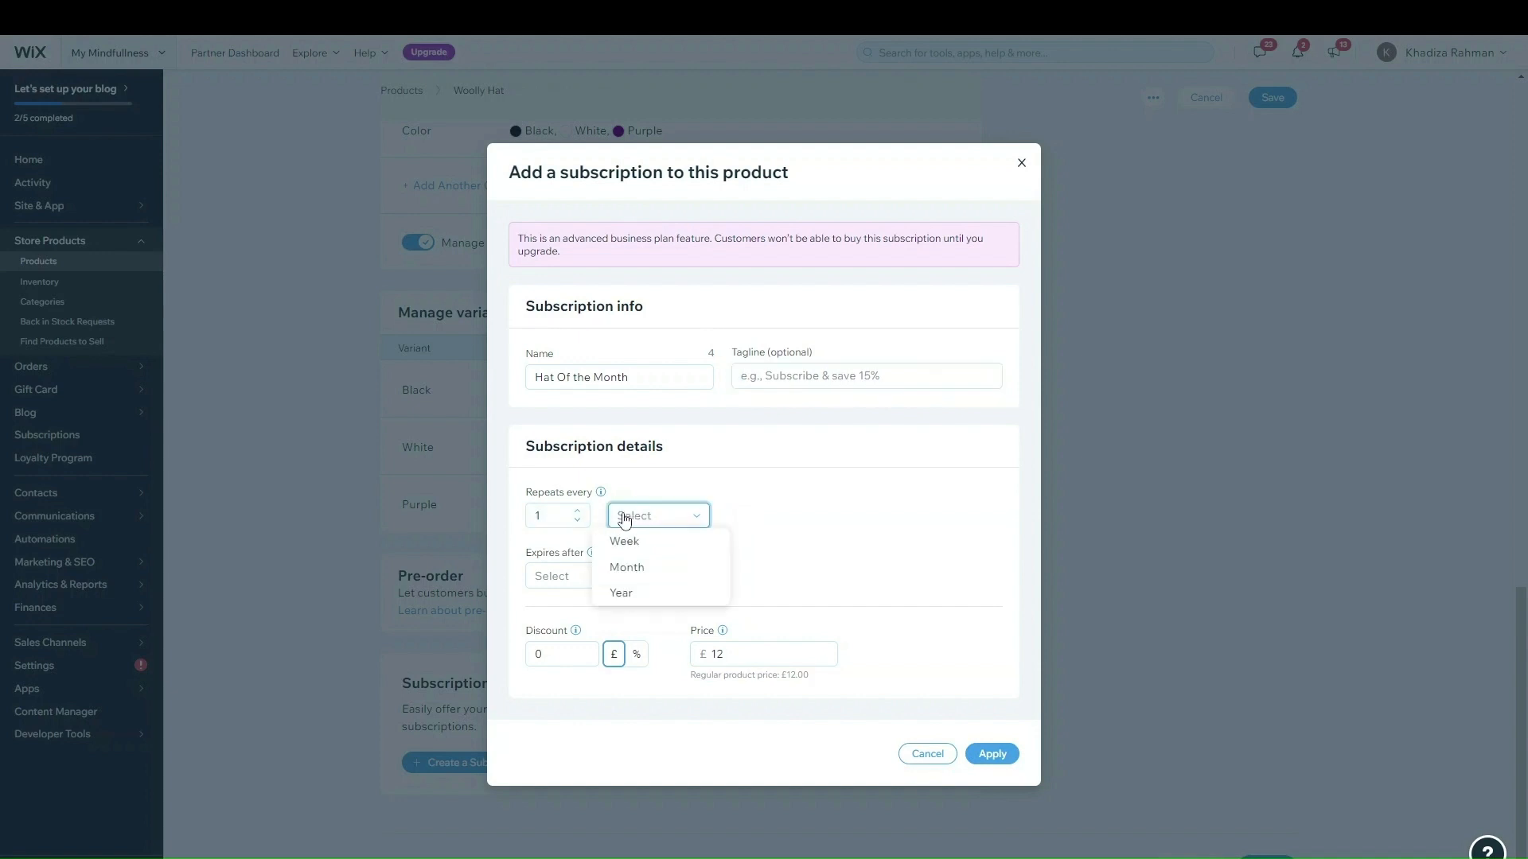
pyautogui.click(644, 569)
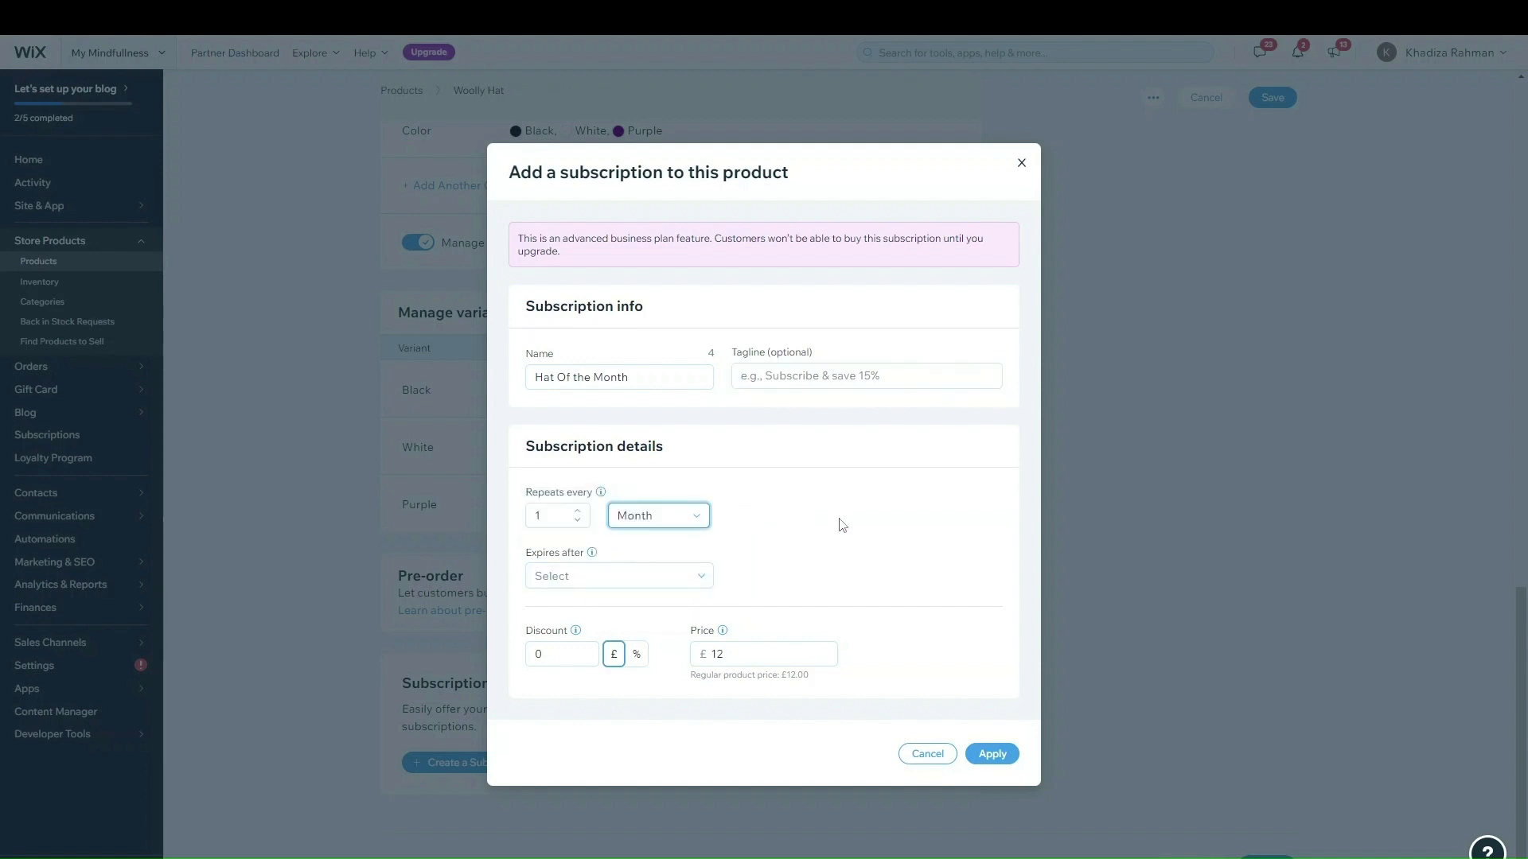
pyautogui.click(573, 519)
pyautogui.click(577, 512)
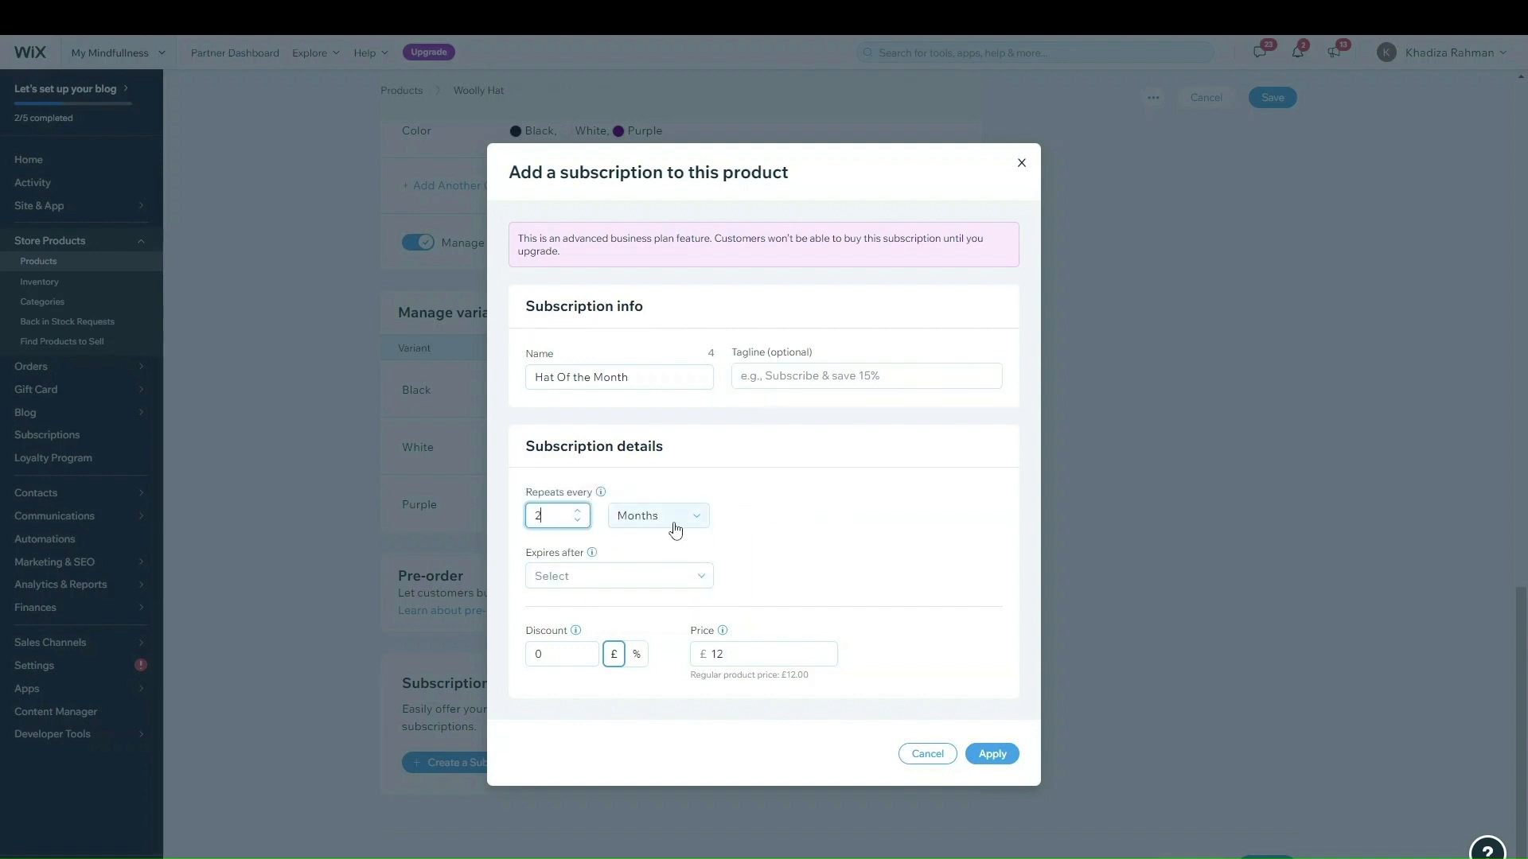
pyautogui.click(612, 524)
pyautogui.click(631, 592)
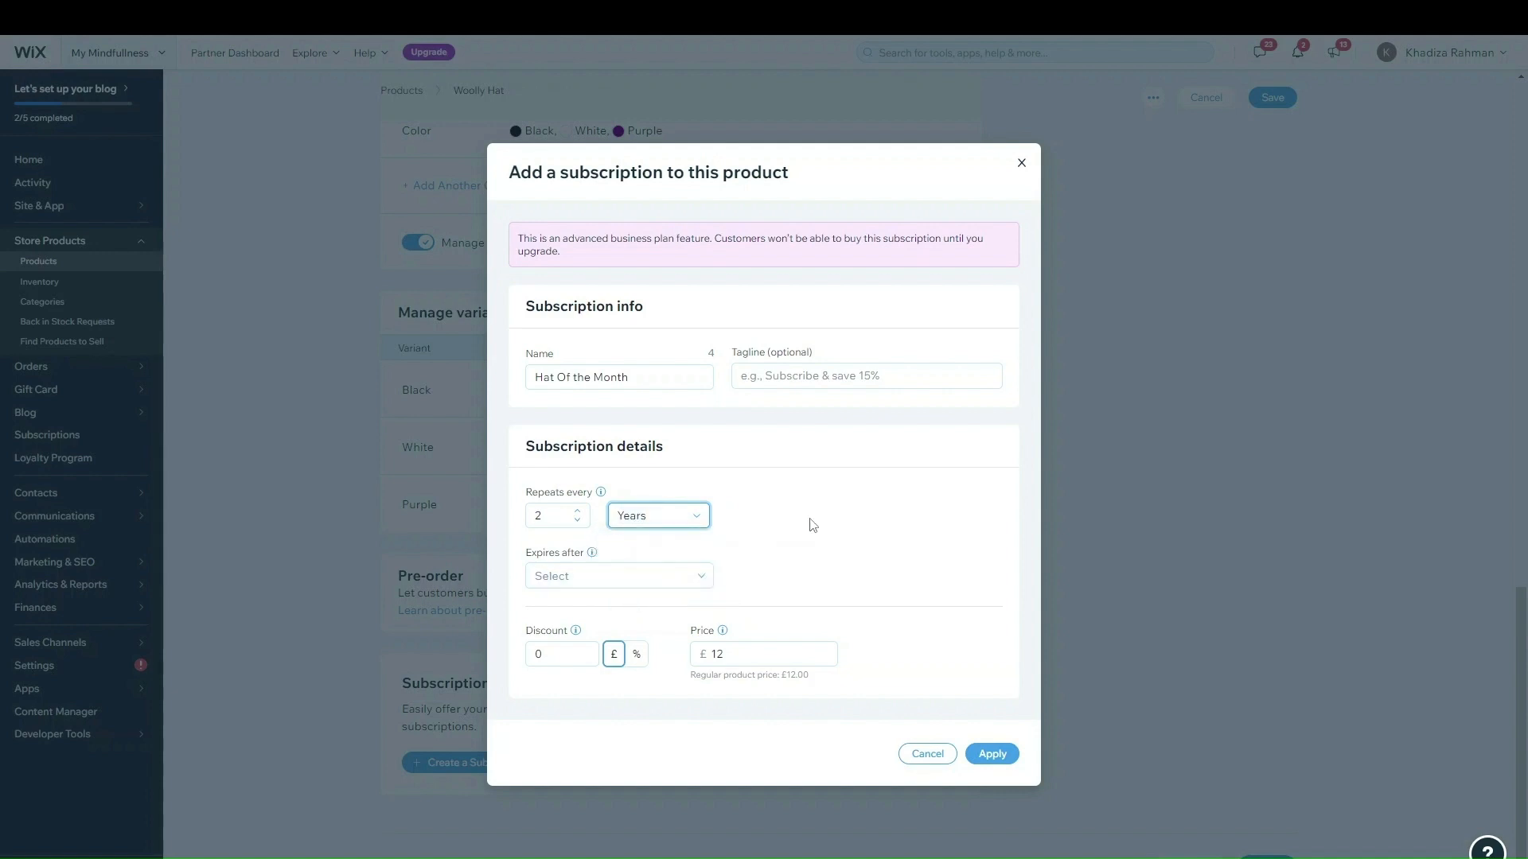
# - Try a custom expiry for the subscription, set it to never expire, and check the explanation of the discount setting
pyautogui.click(676, 586)
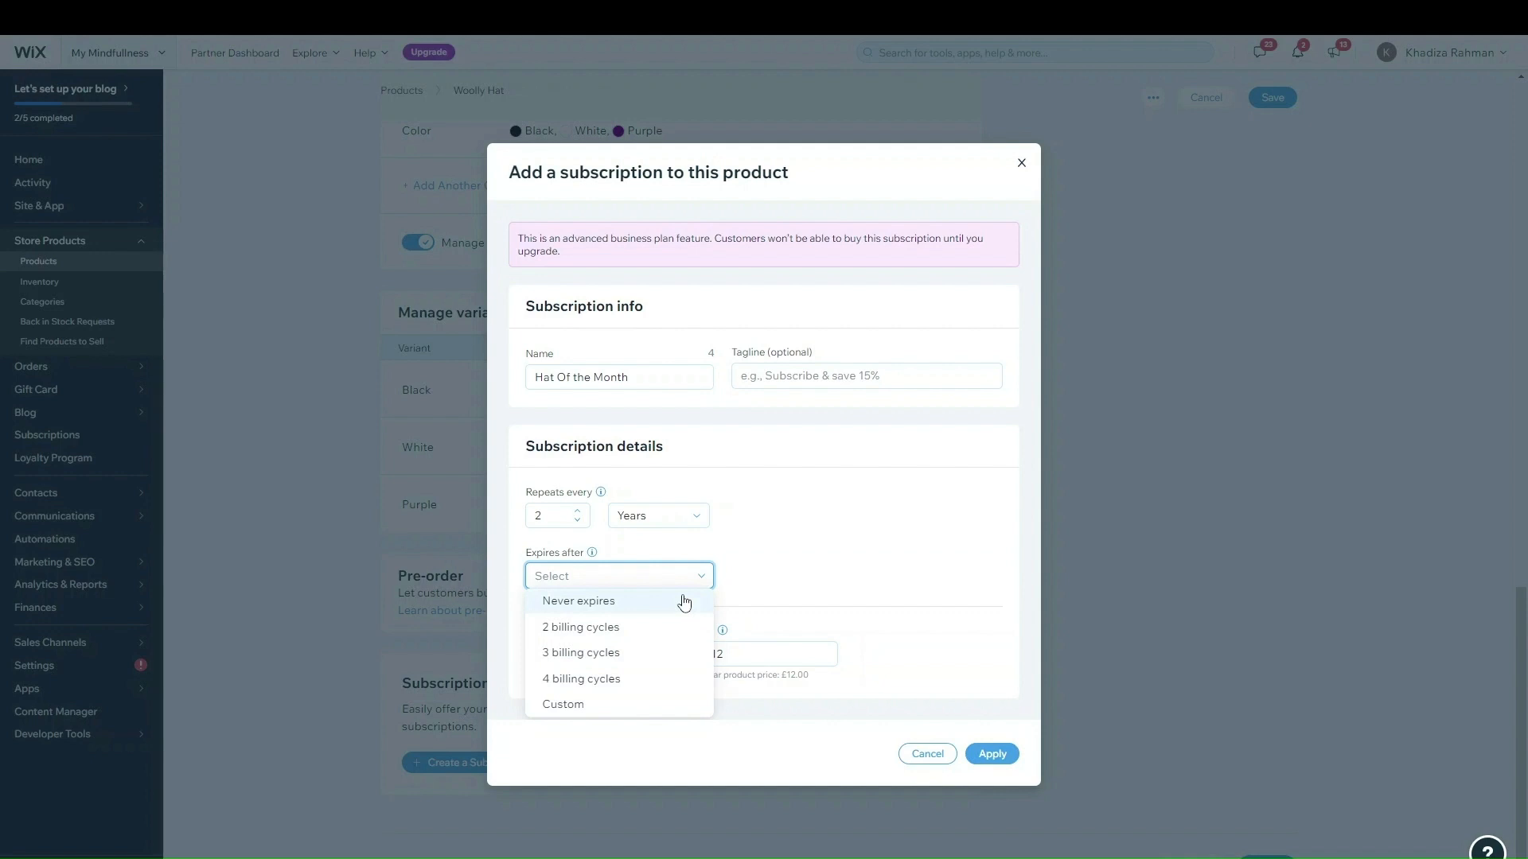
pyautogui.click(629, 705)
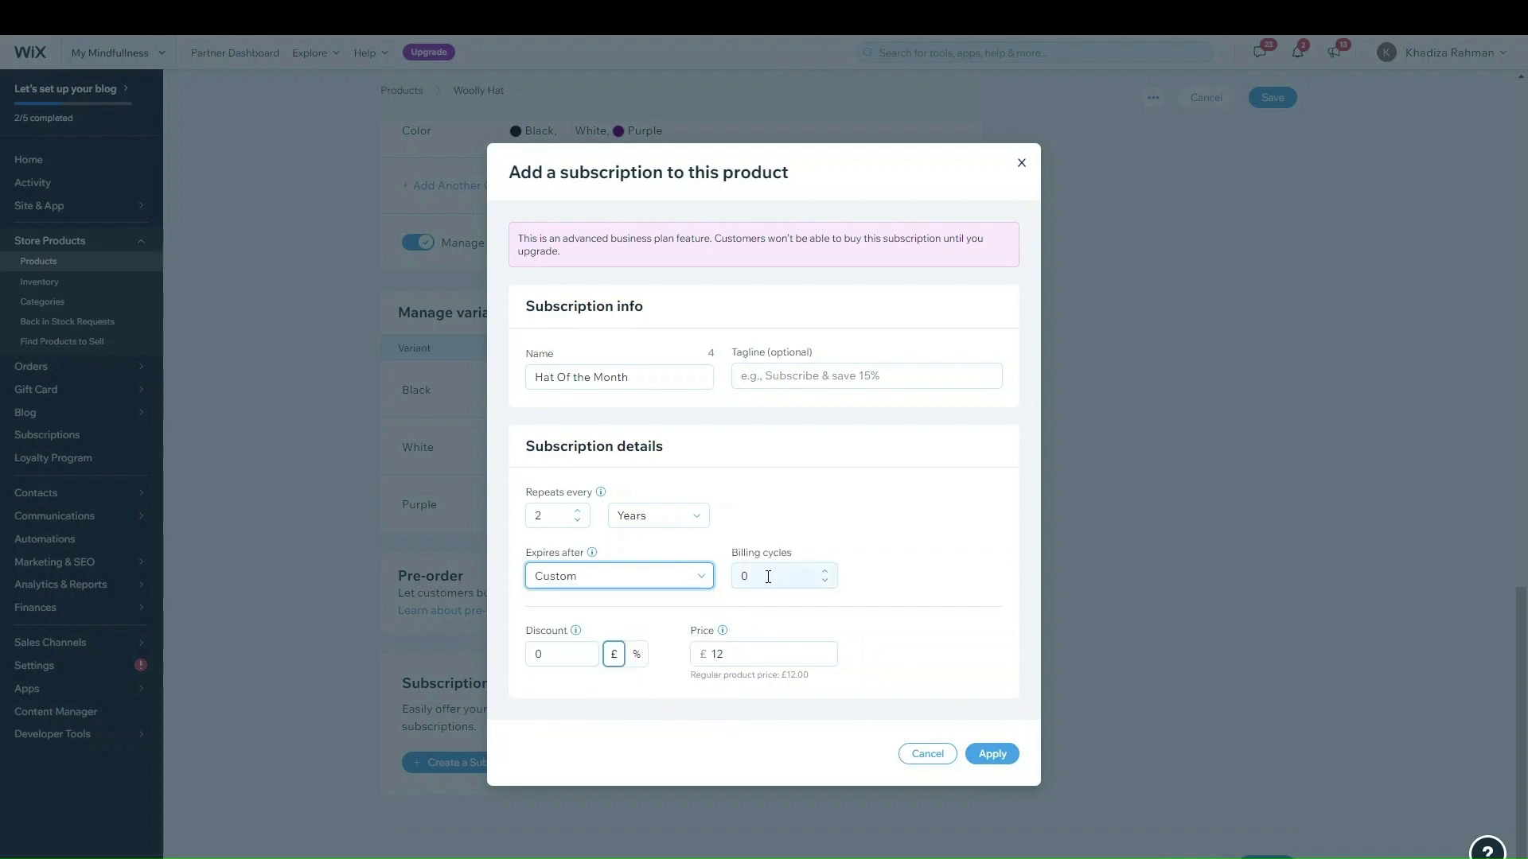
pyautogui.click(662, 576)
pyautogui.click(624, 602)
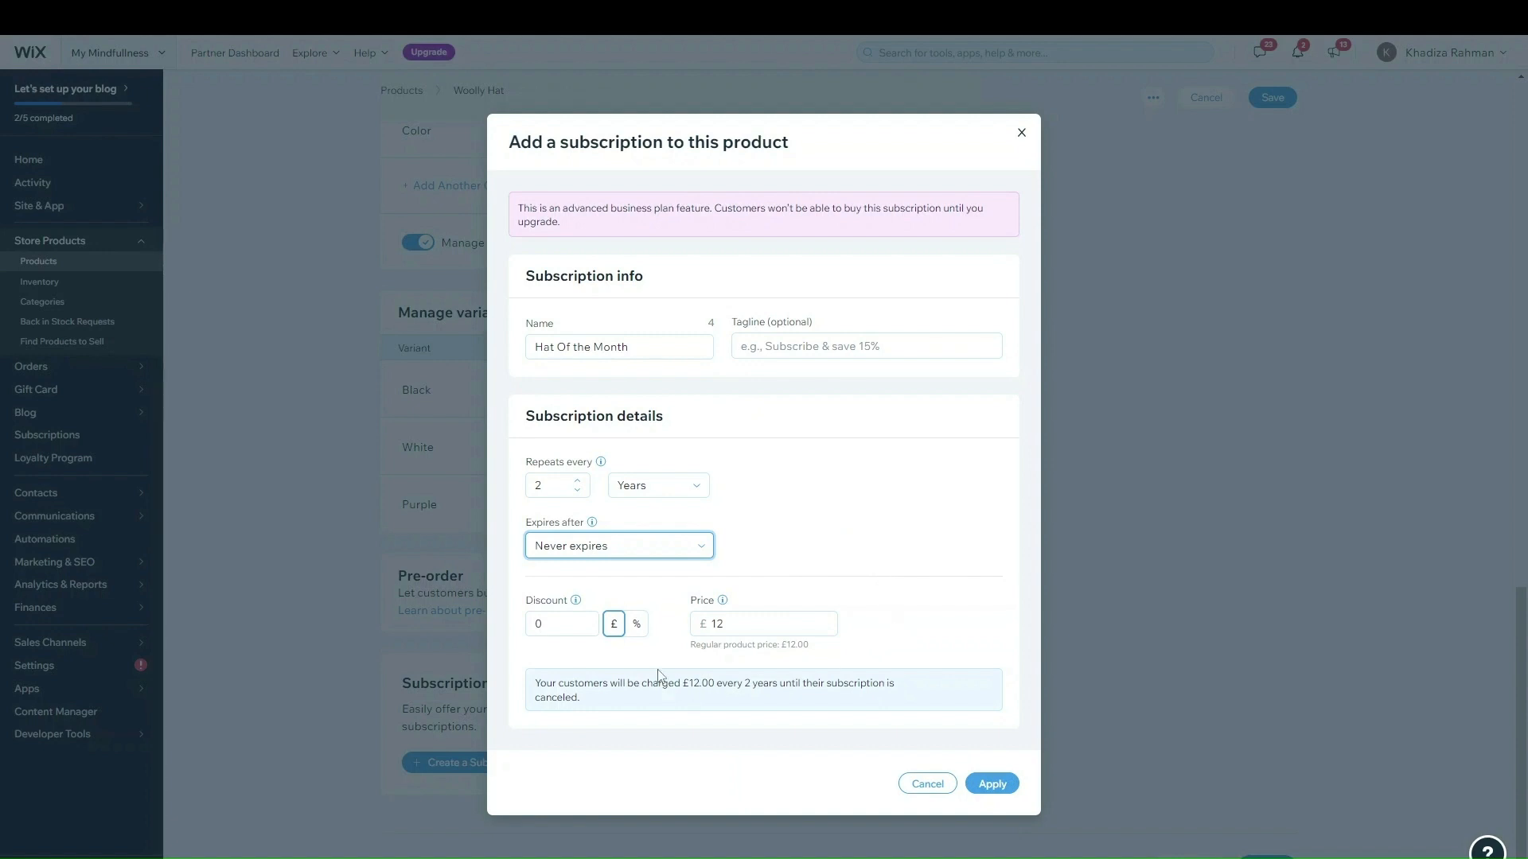
pyautogui.click(670, 648)
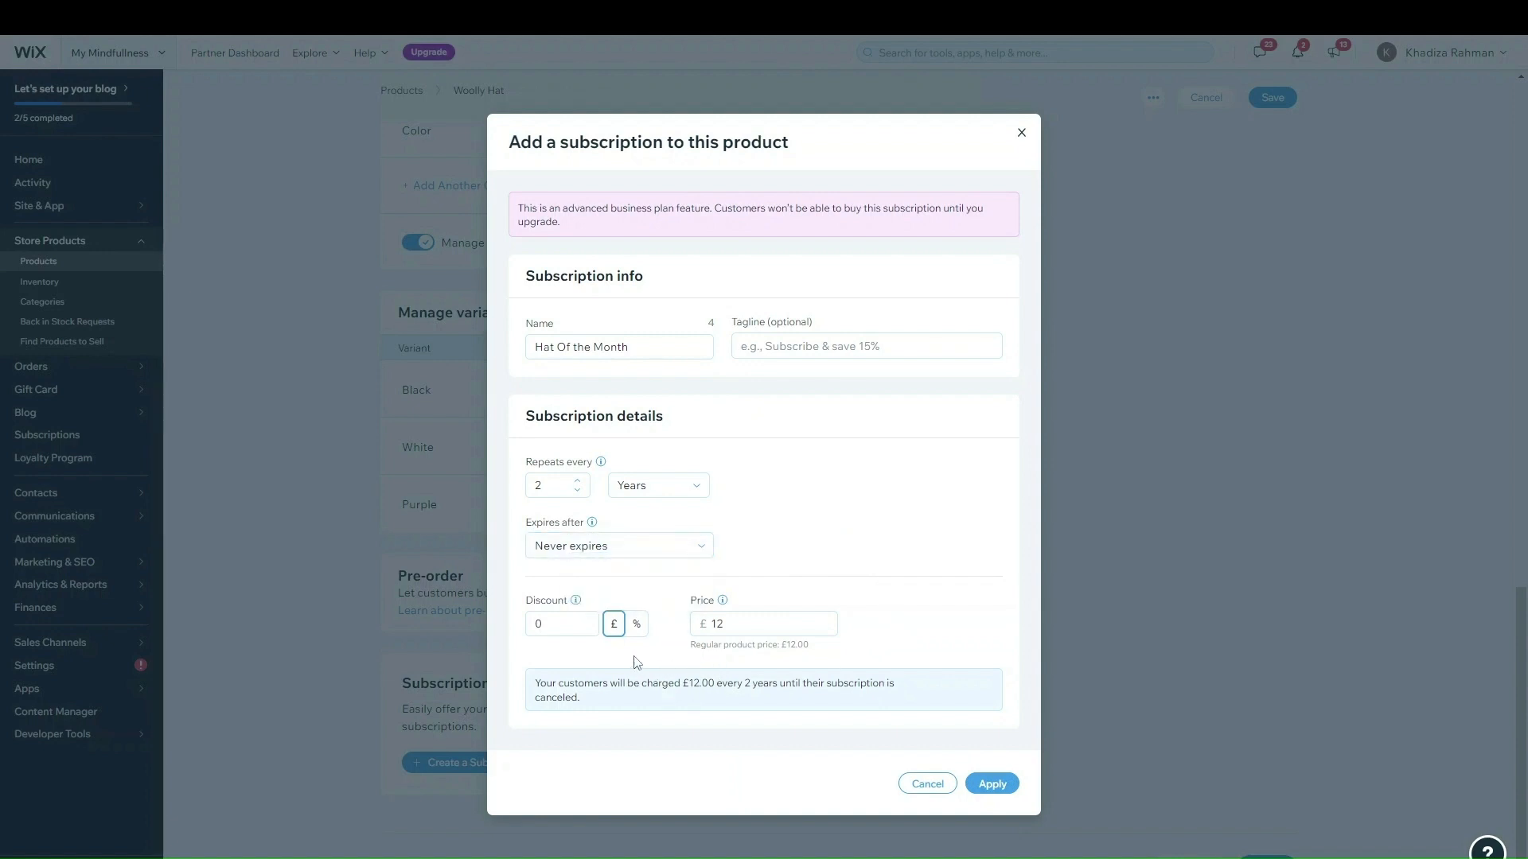
pyautogui.moveTo(576, 604)
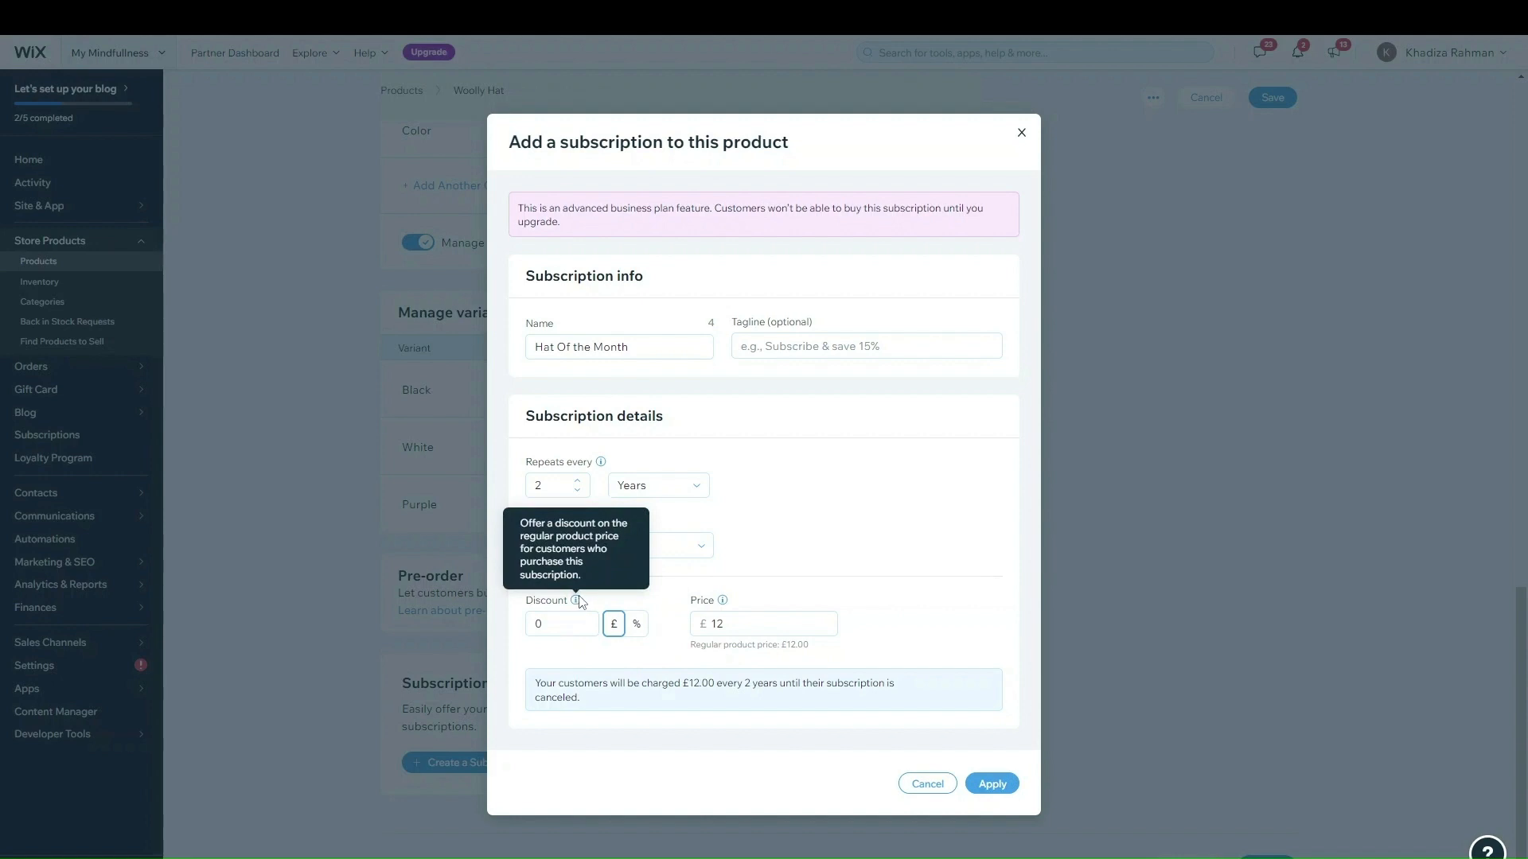
# - Give the subscription a 5% discount, apply it to the product and postpone the plan upgrade
pyautogui.moveTo(546, 625); pyautogui.dragTo(520, 593)
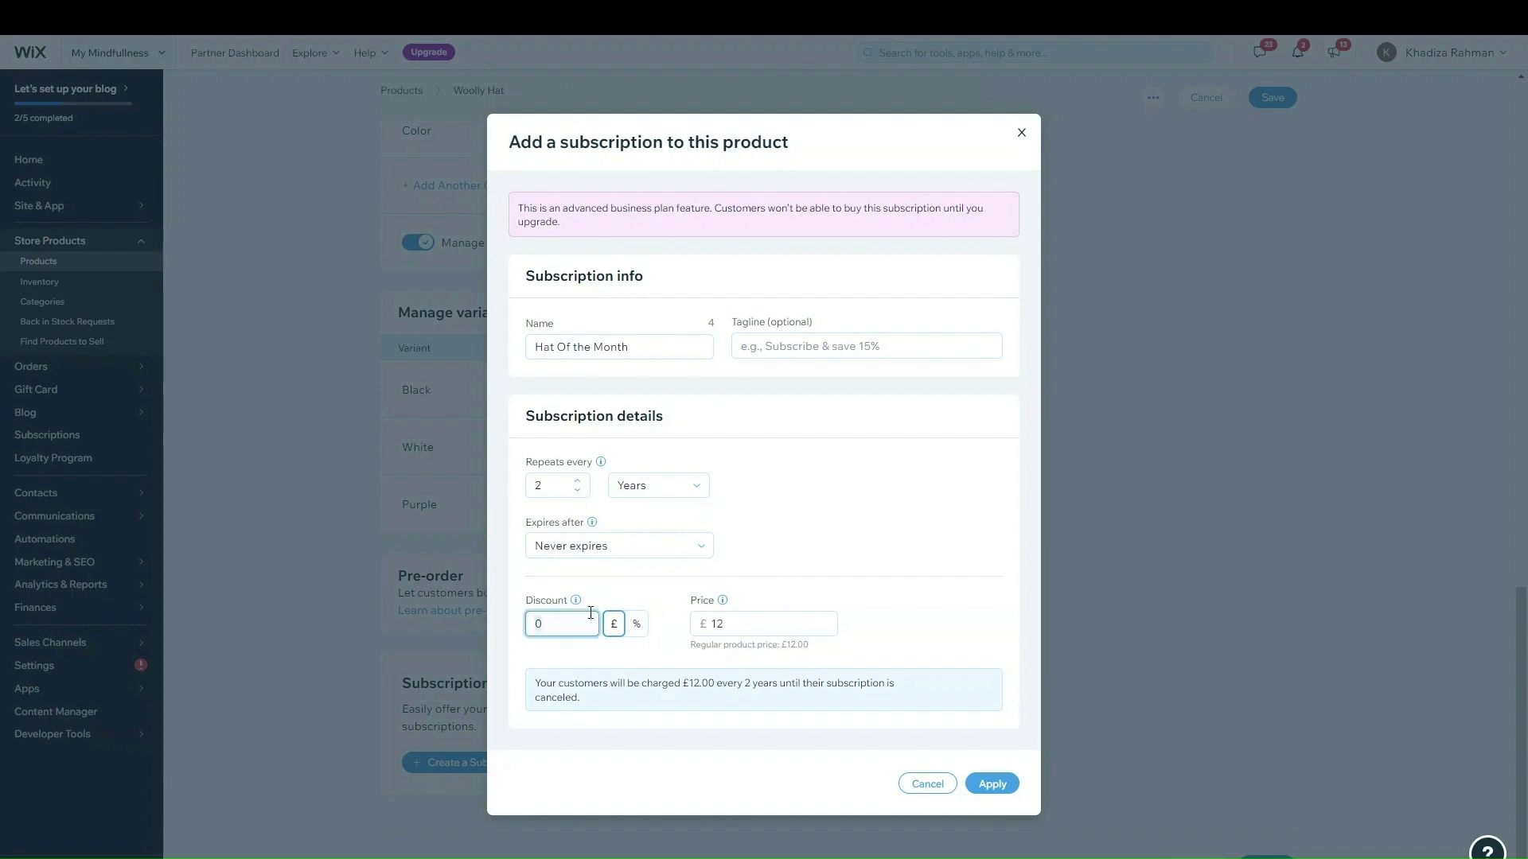
pyautogui.click(637, 624)
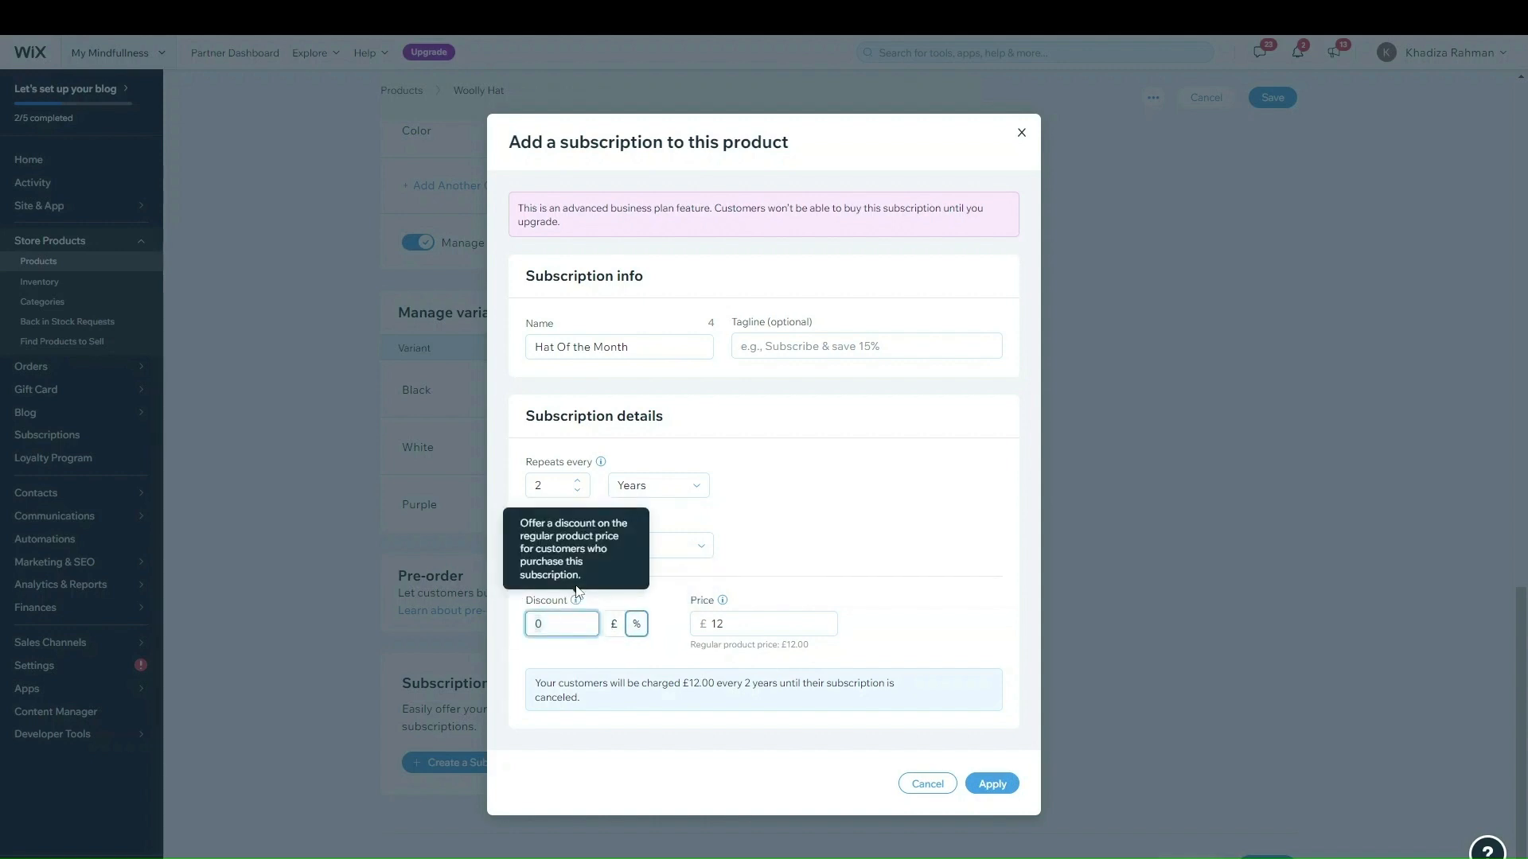
pyautogui.write('5')
pyautogui.click(878, 573)
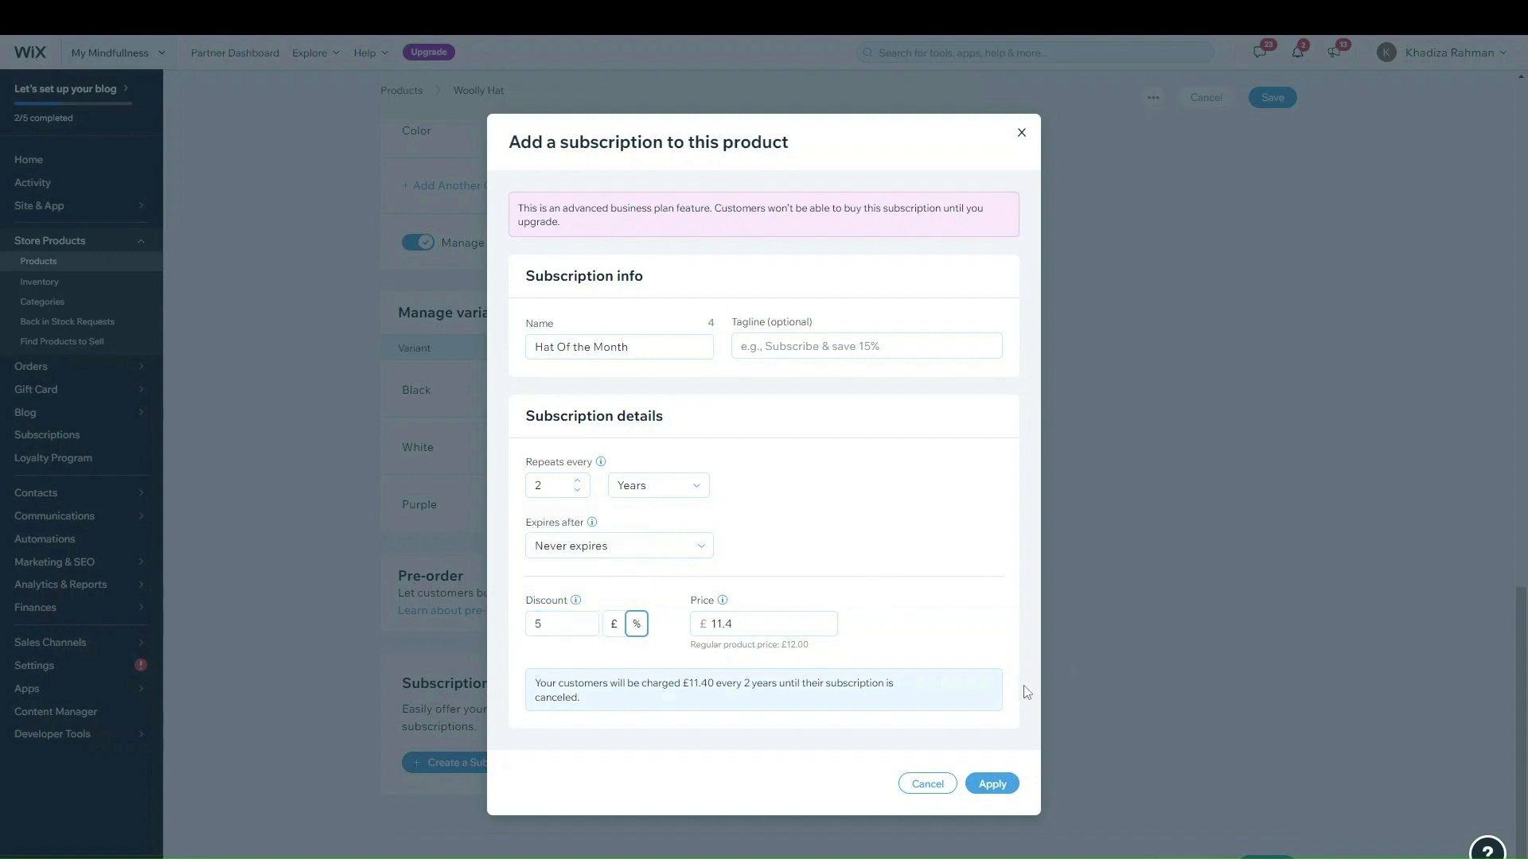
pyautogui.click(991, 785)
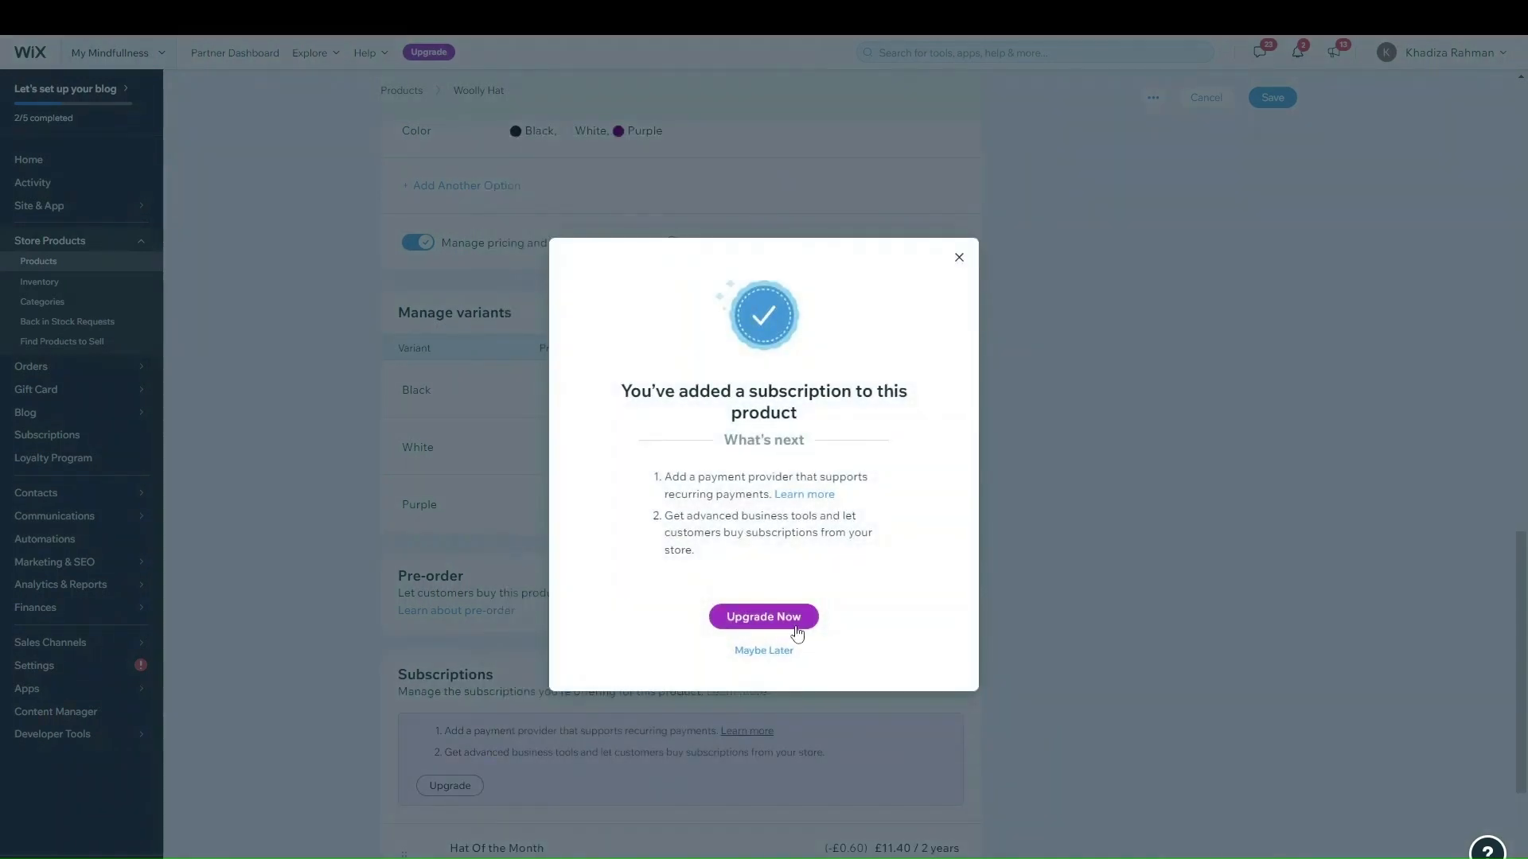
pyautogui.click(766, 652)
# - Review the Woolly Hat's pricing, custom text, variants and subscription settings, including the actions available for the Hat Of the Month subscription
pyautogui.scroll(8, 1119, 343)
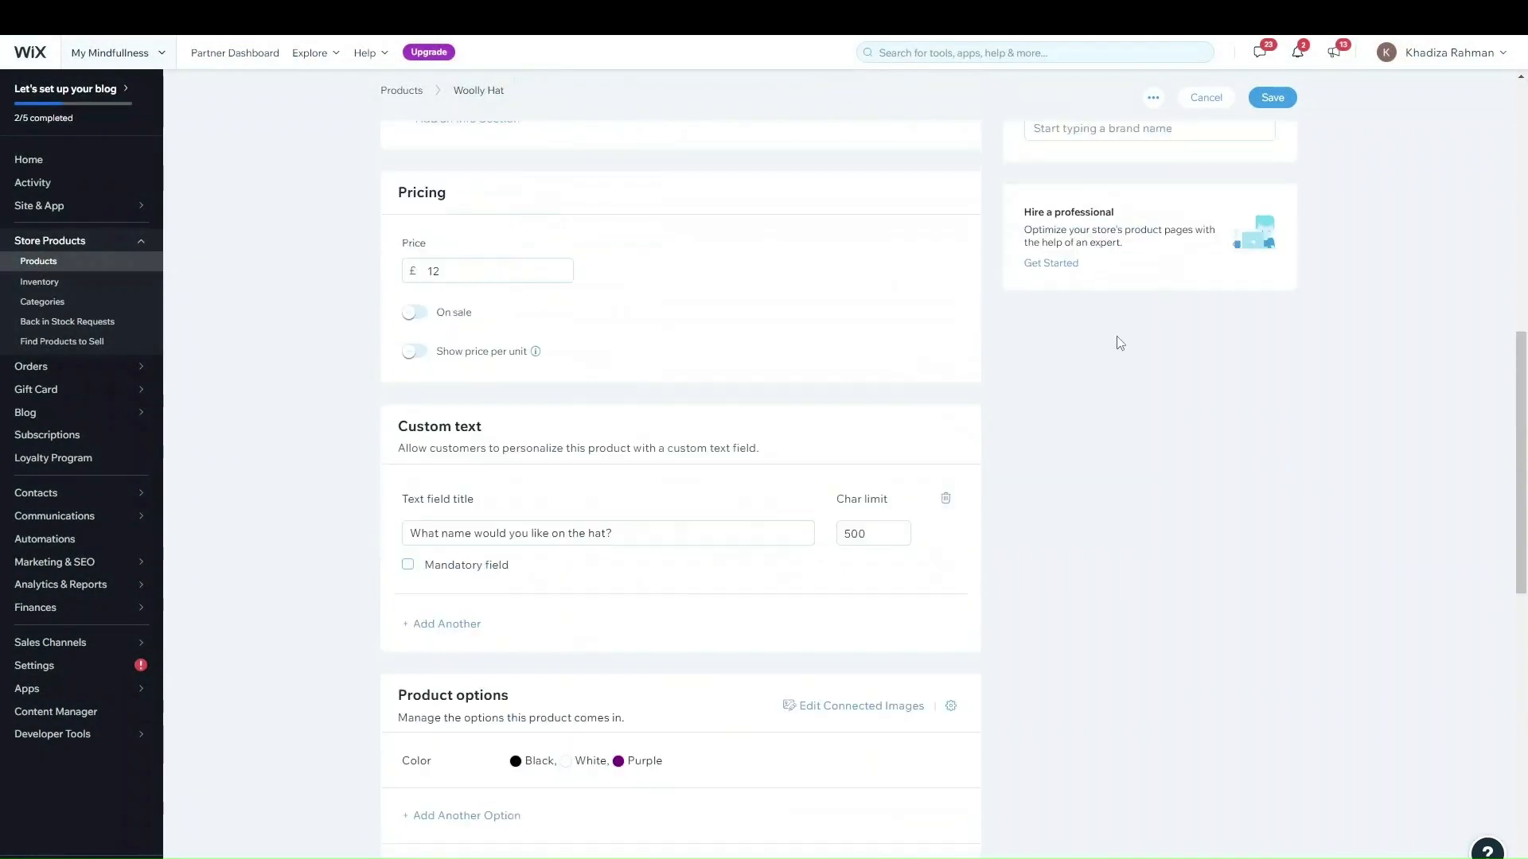
pyautogui.scroll(6, 528, 532)
pyautogui.scroll(-2, 573, 631)
pyautogui.scroll(4, 587, 437)
pyautogui.scroll(-8, 591, 522)
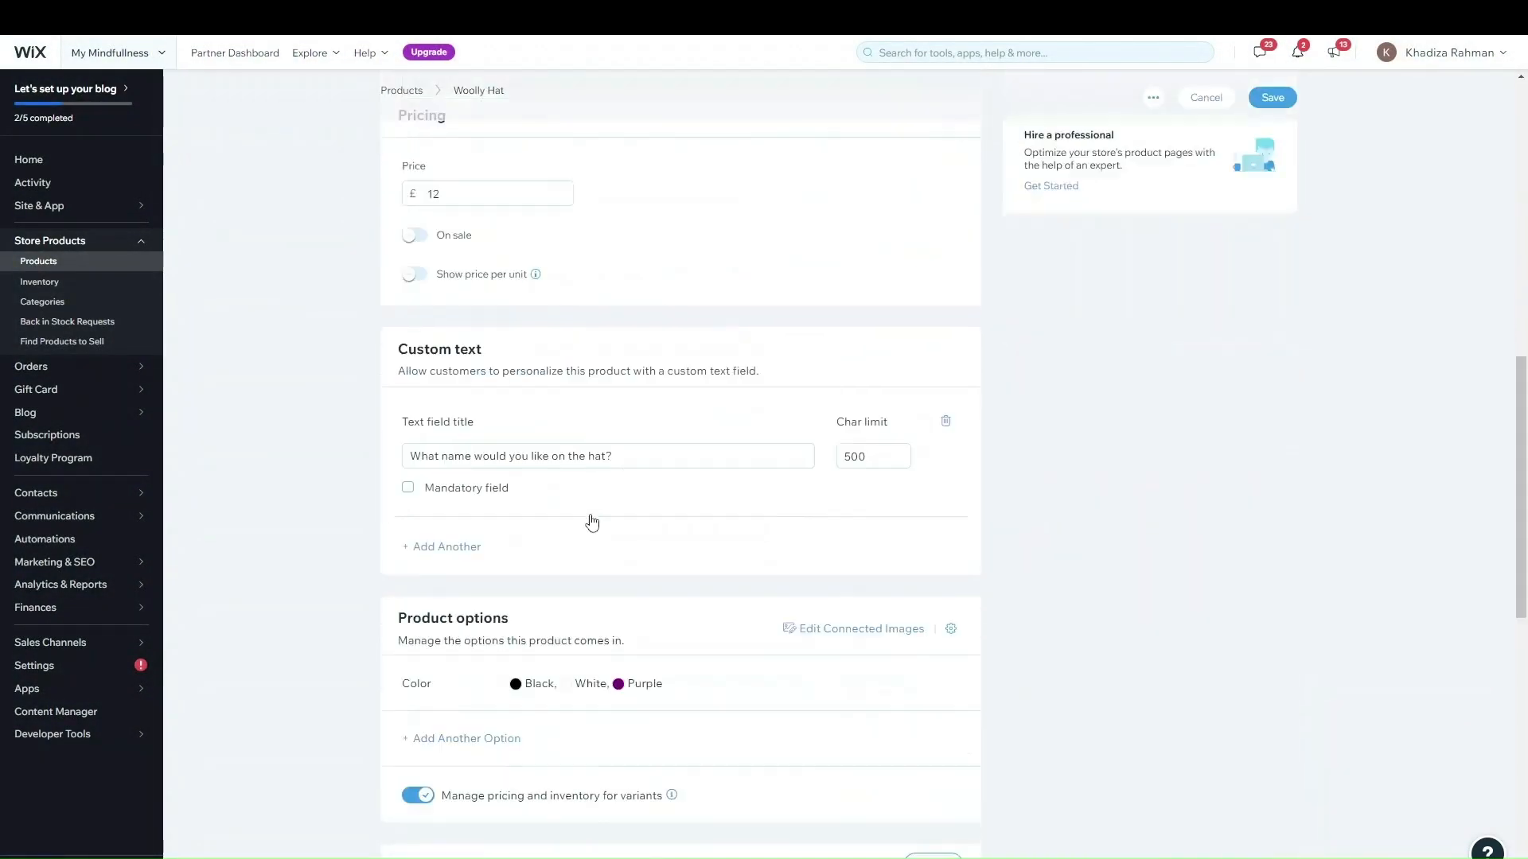
pyautogui.scroll(-10, 595, 533)
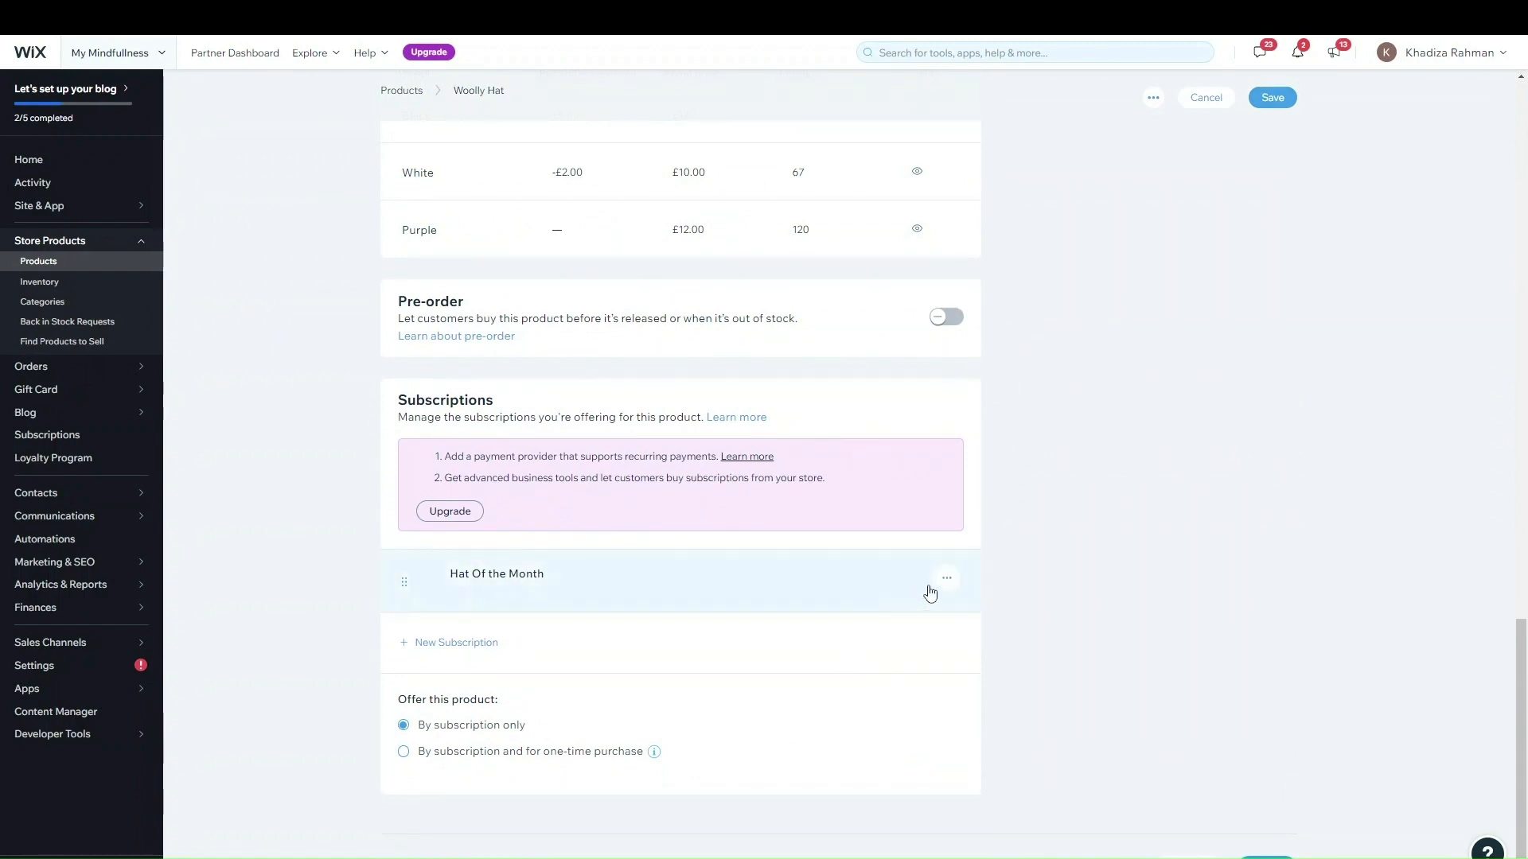
pyautogui.click(944, 575)
pyautogui.click(853, 689)
pyautogui.click(946, 576)
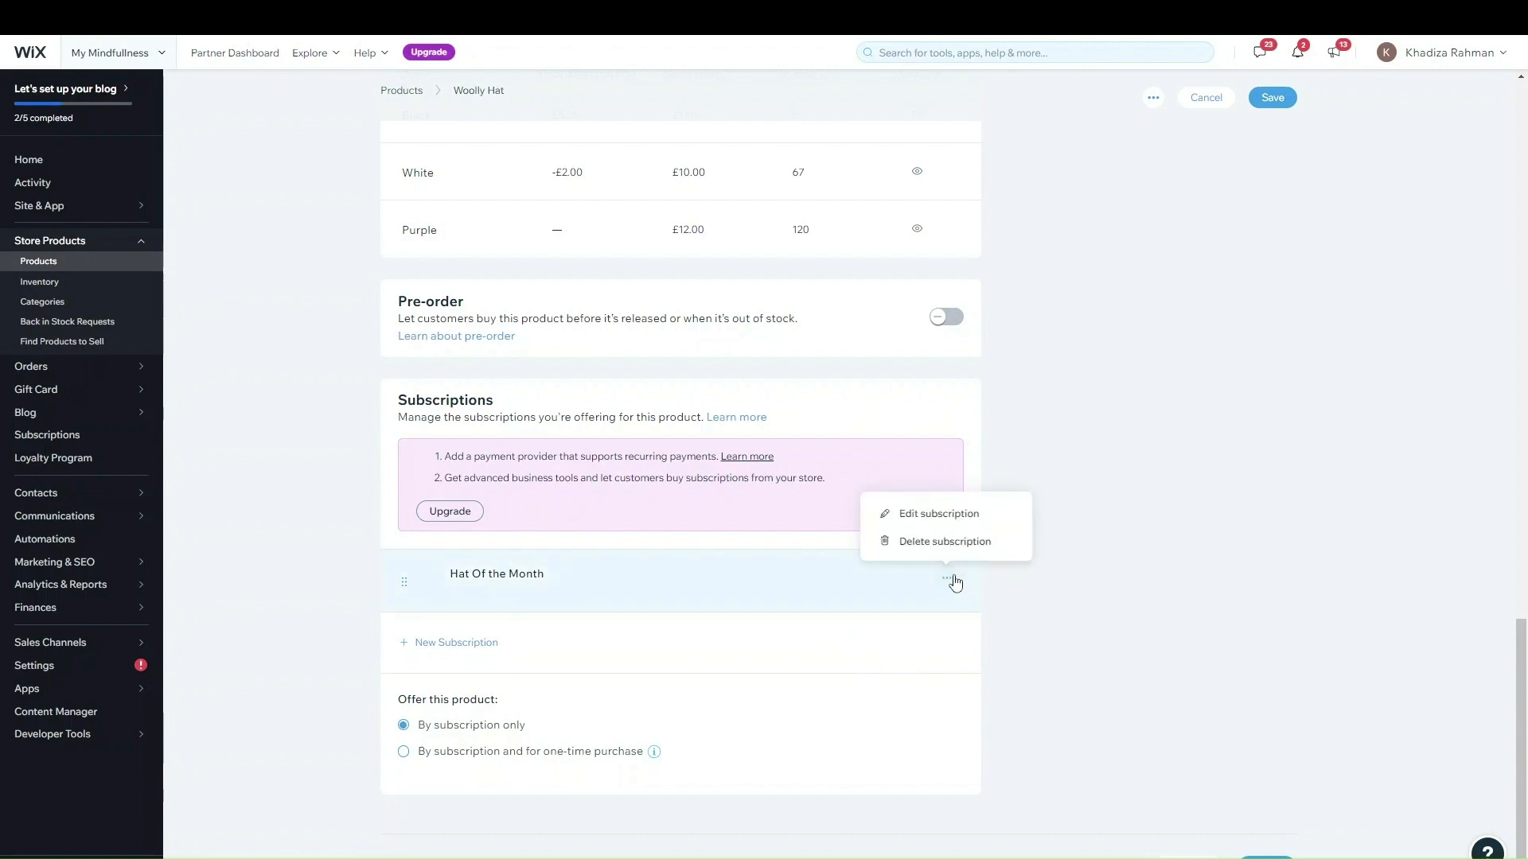
pyautogui.click(1015, 574)
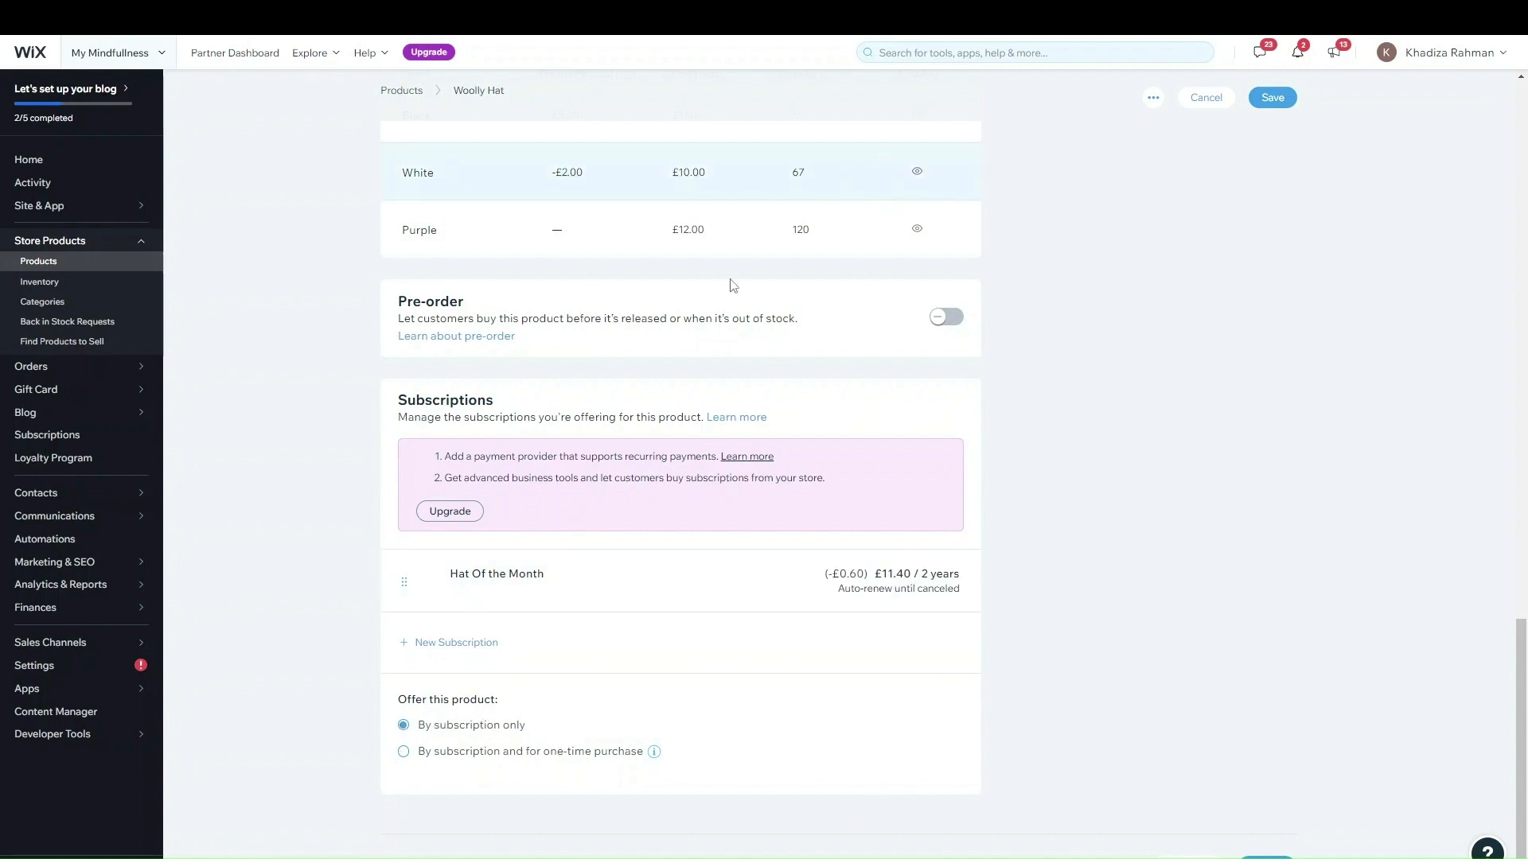
# - Offer the Woolly Hat by subscription and for one-time purchase, and check the subscription's available actions again
pyautogui.click(469, 753)
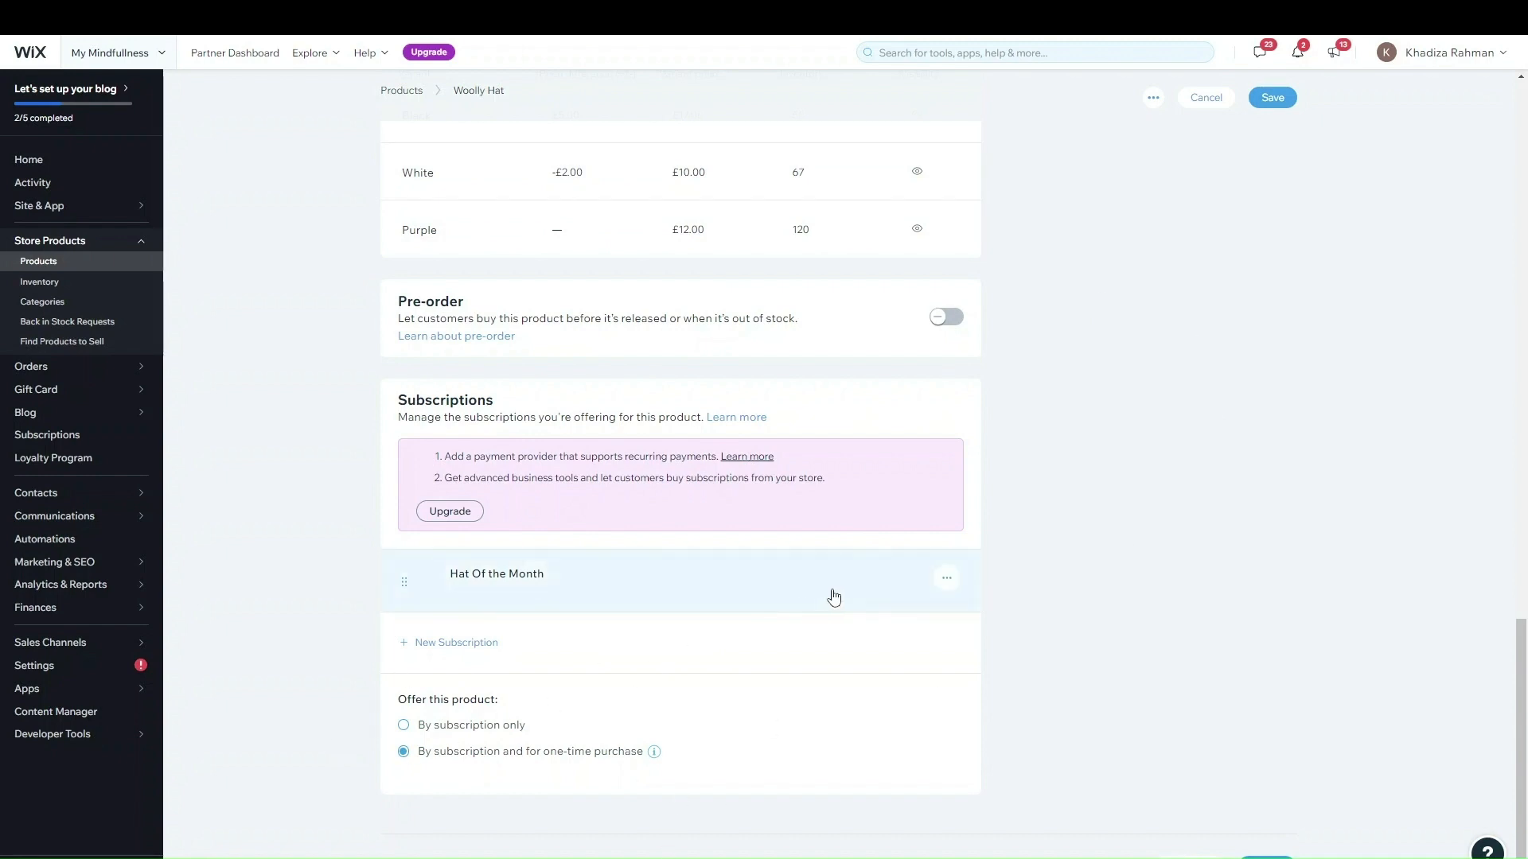
pyautogui.click(946, 578)
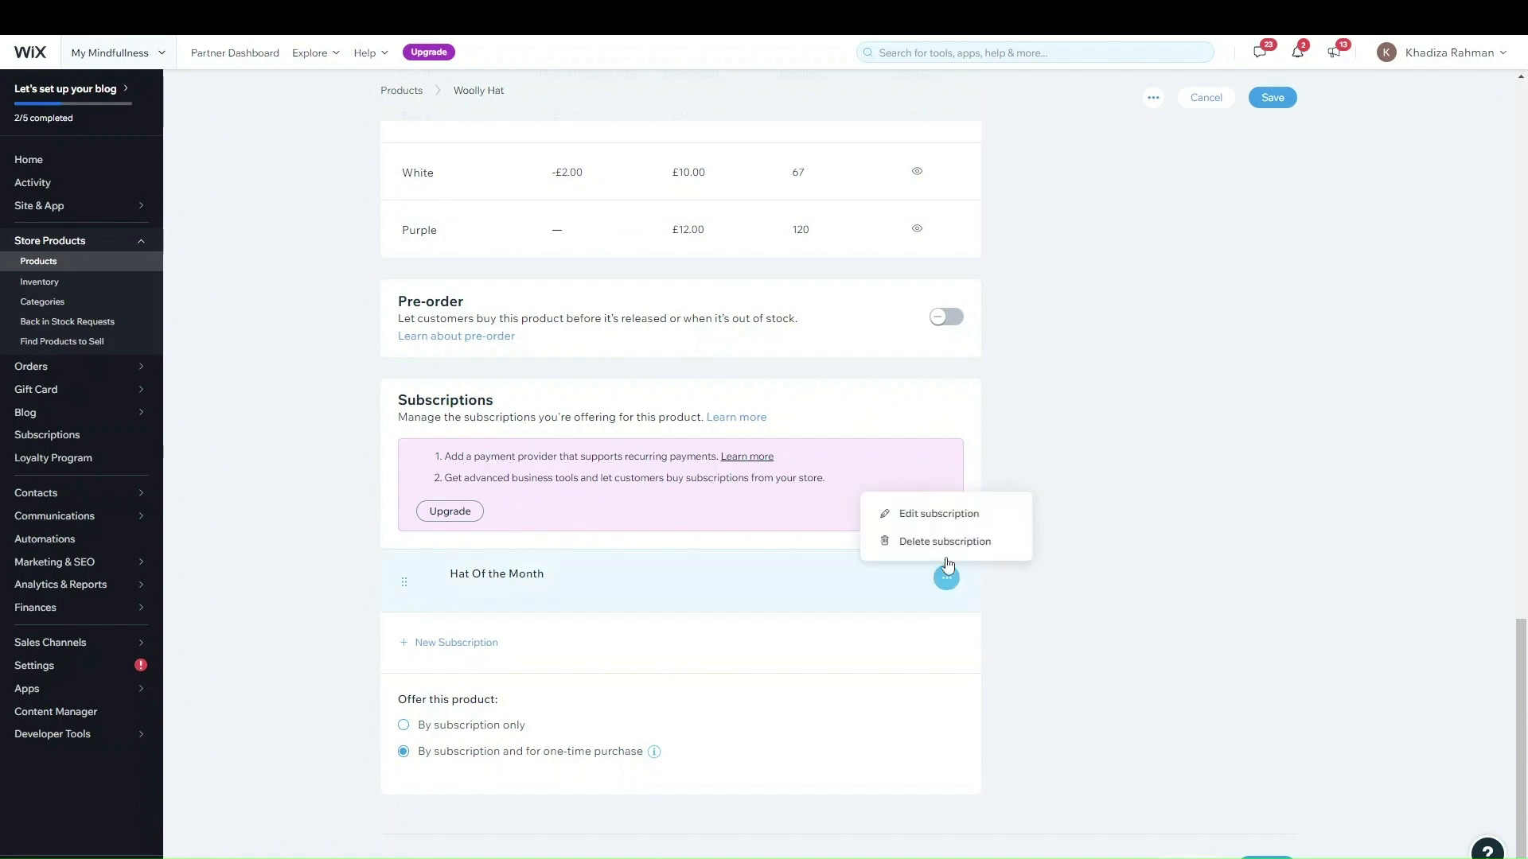
pyautogui.click(927, 635)
# - Look over the Woolly Hat's product page, including its images, online store visibility, ribbon explanation, categories and marketing options
pyautogui.scroll(15, 1009, 436)
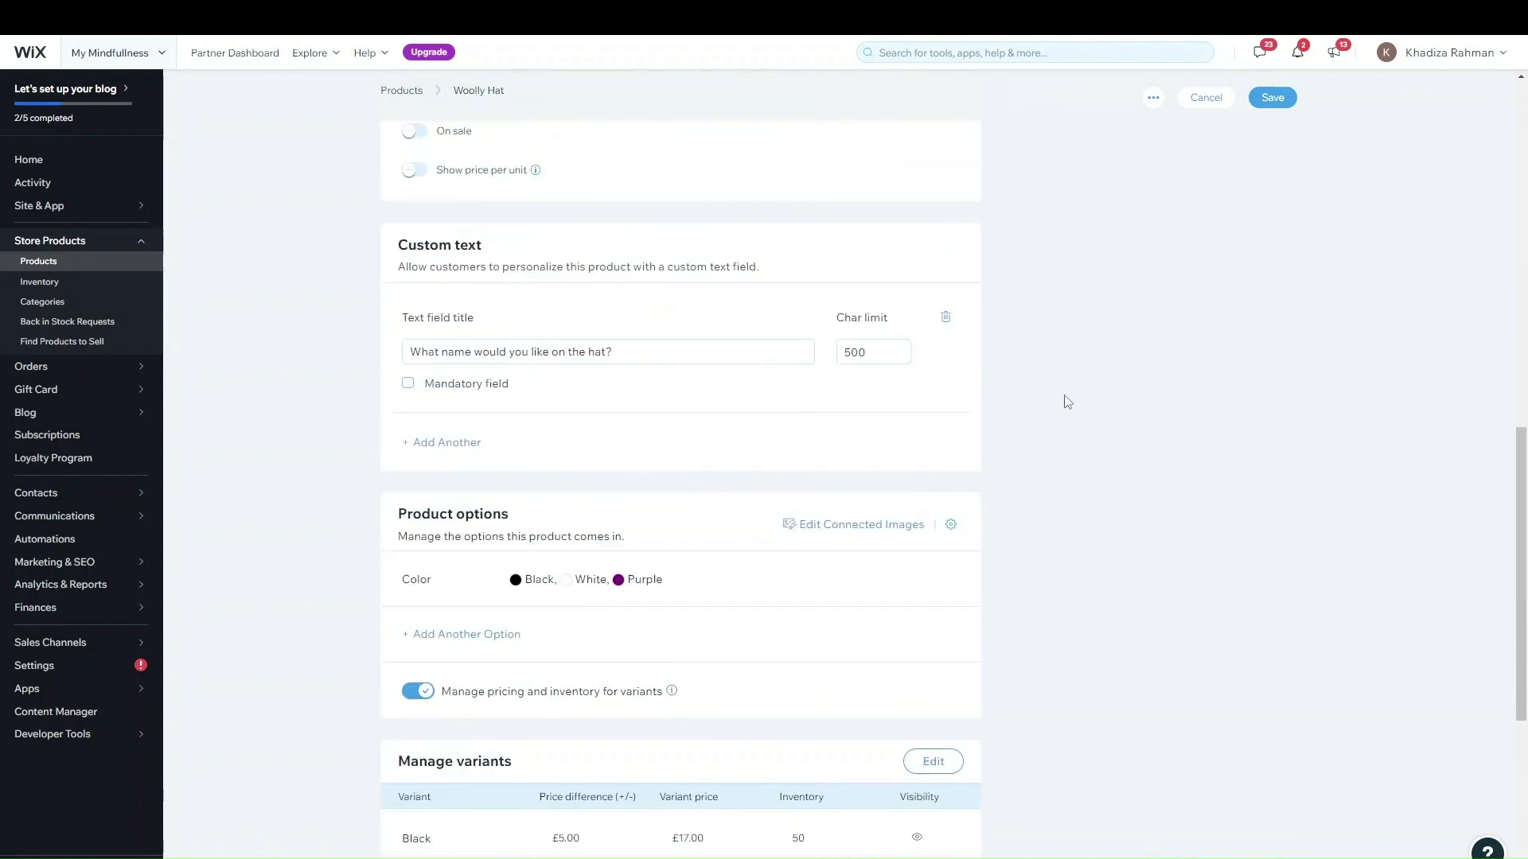
pyautogui.scroll(-6, 976, 764)
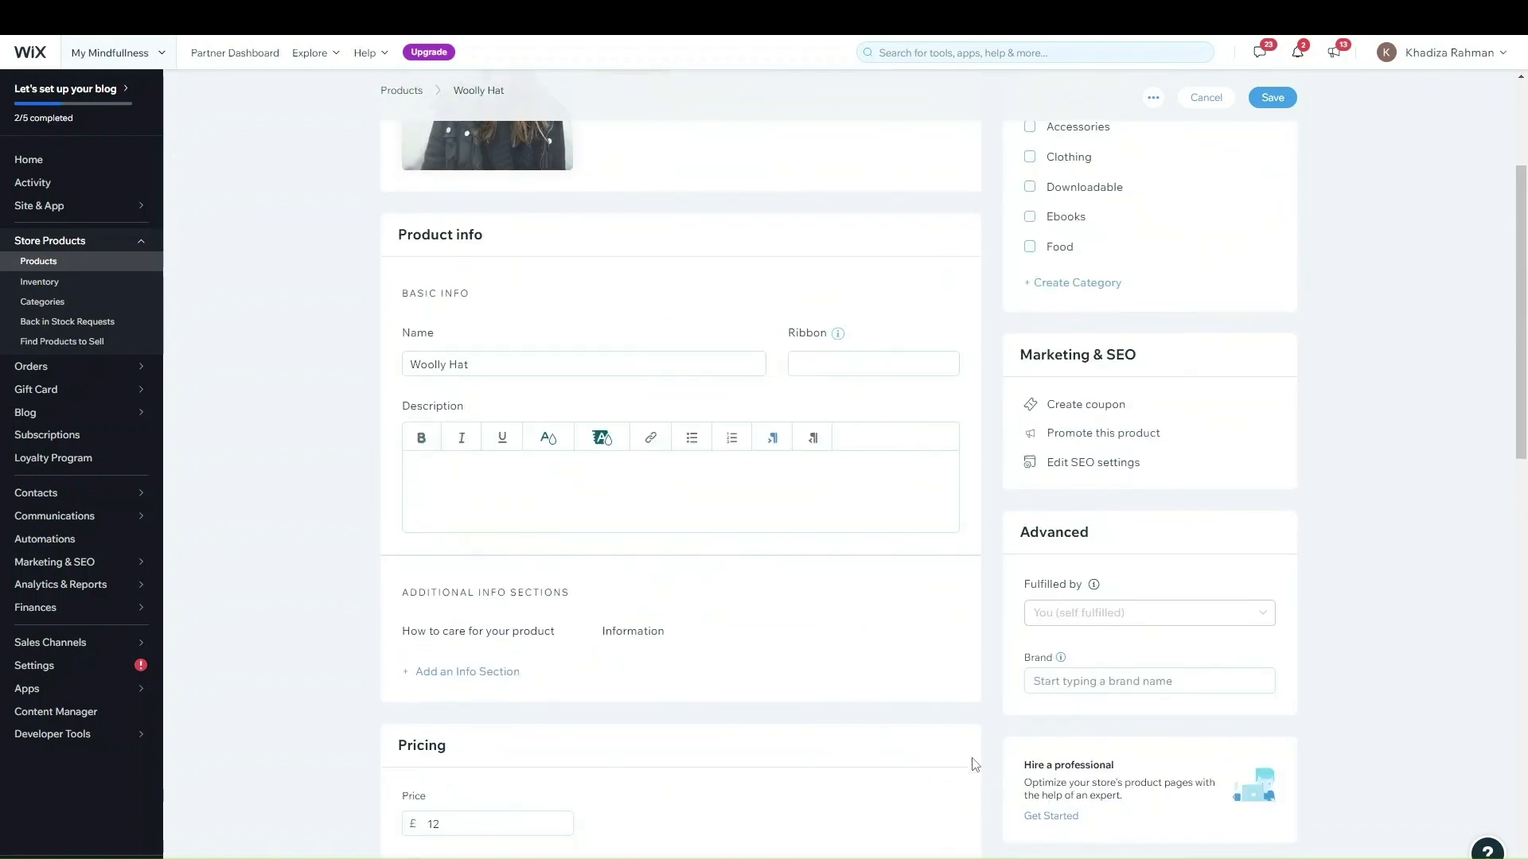
pyautogui.scroll(10, 975, 764)
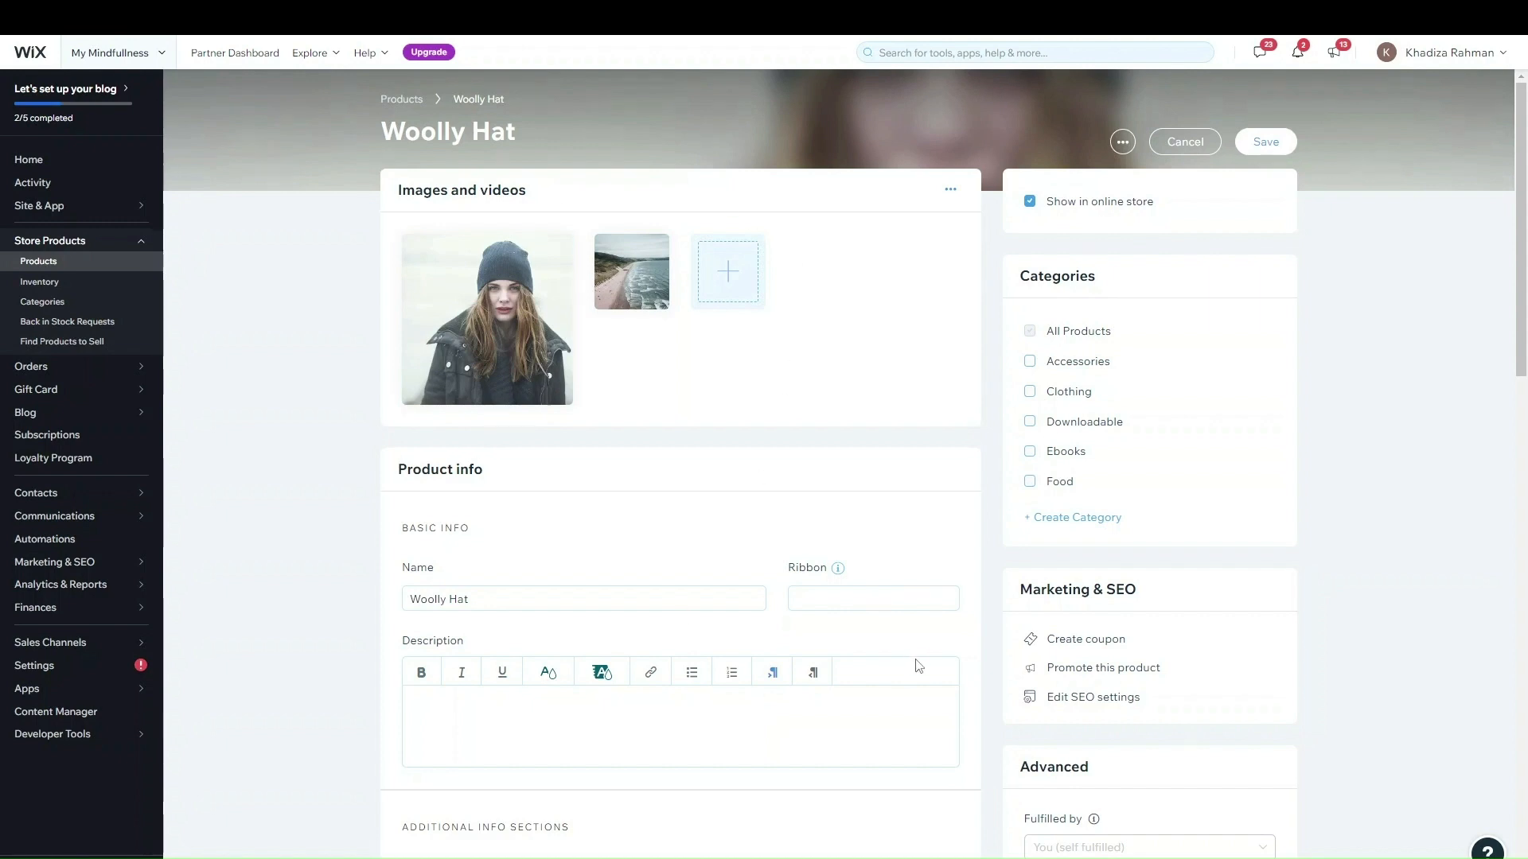
pyautogui.scroll(-3, 923, 670)
pyautogui.scroll(3, 923, 670)
pyautogui.click(1049, 206)
pyautogui.click(1114, 206)
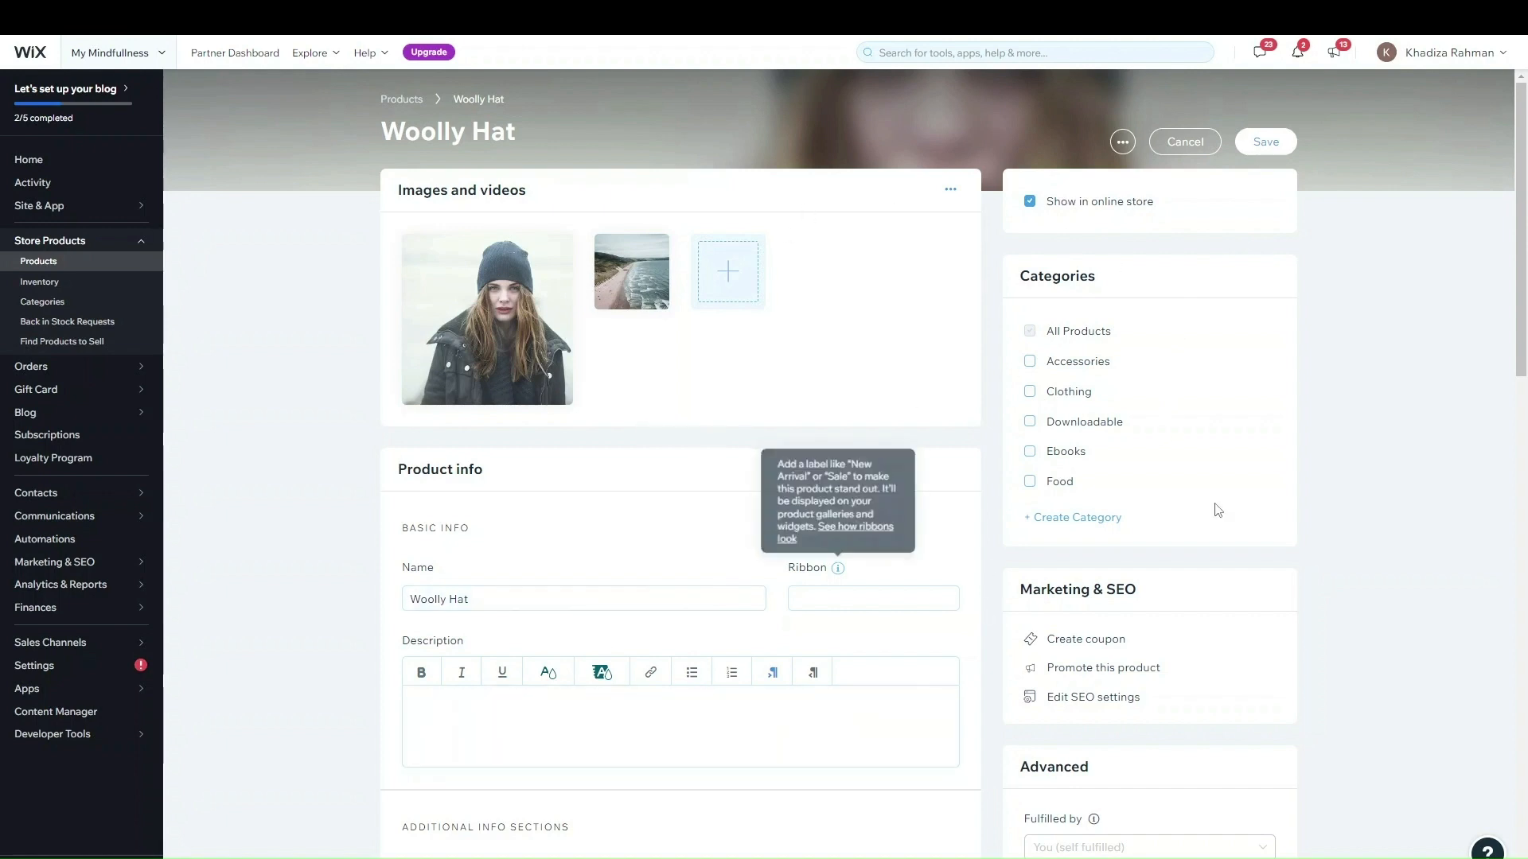
pyautogui.scroll(-1, 979, 613)
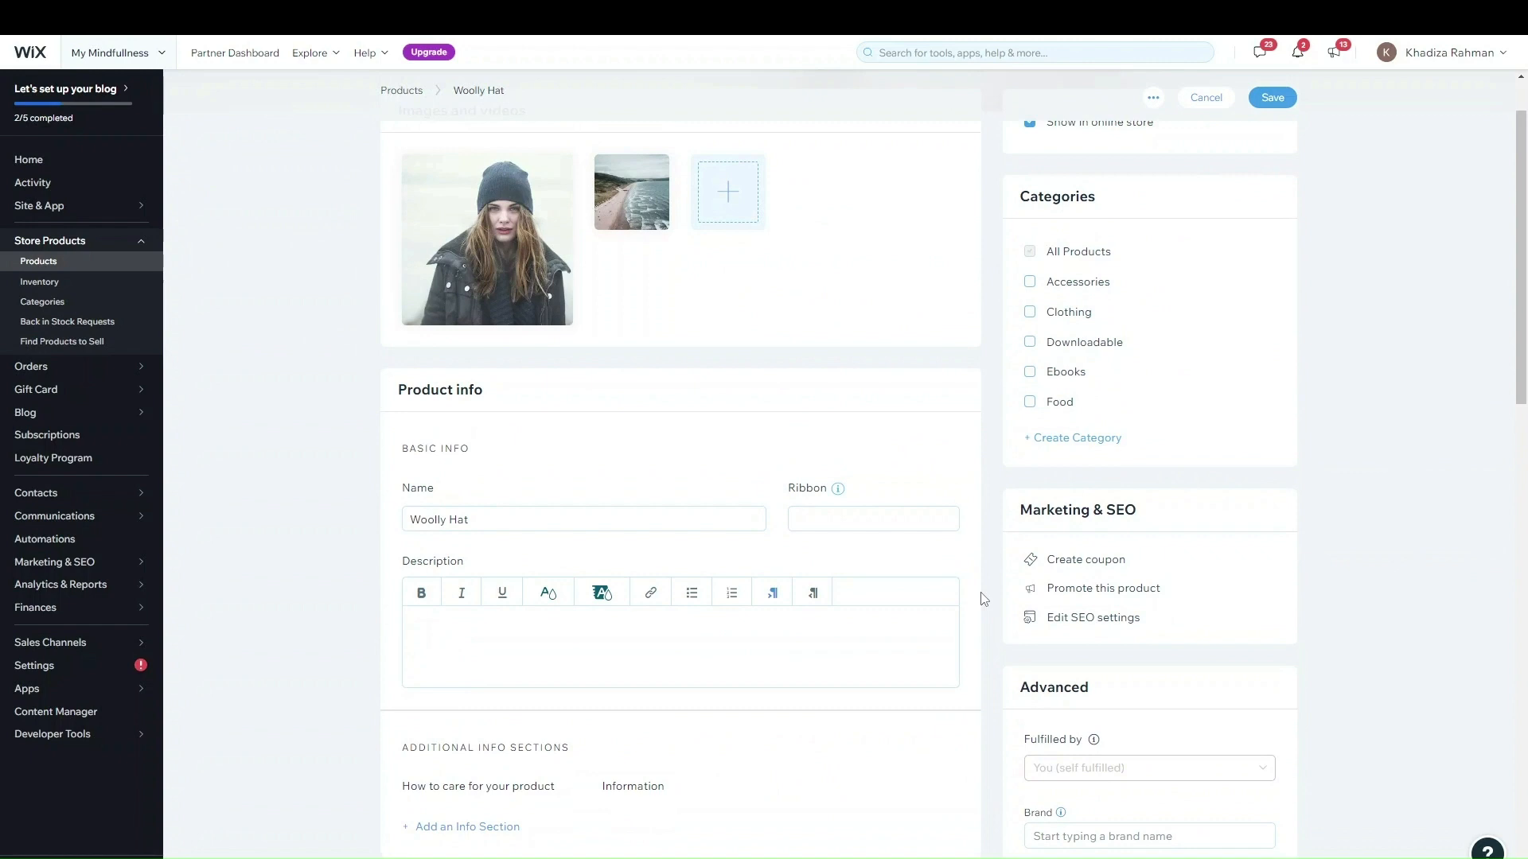
pyautogui.scroll(1, 1146, 504)
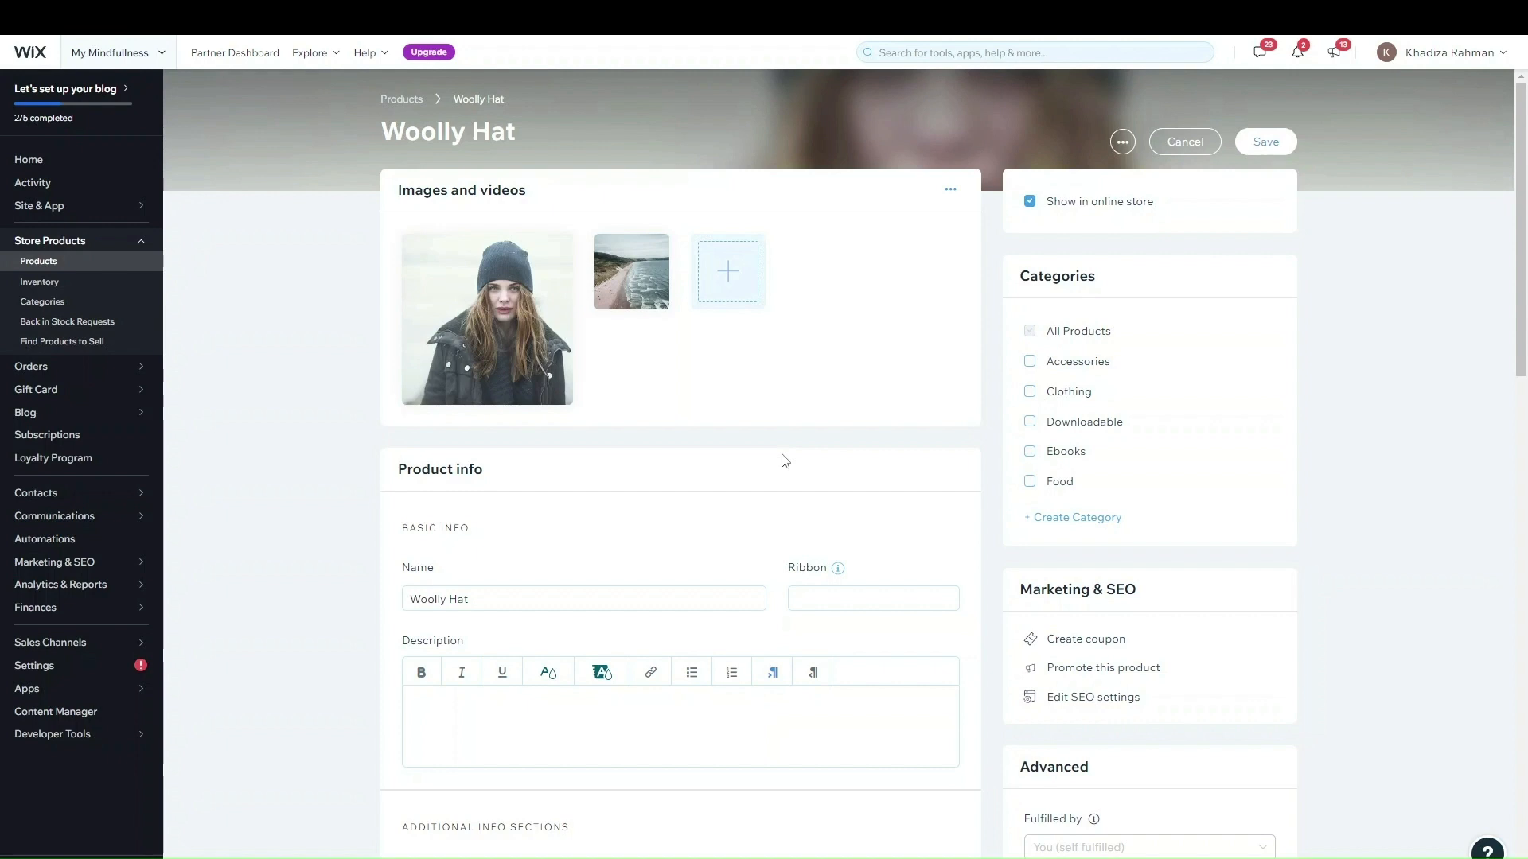
# - Assign the Woolly Hat to the Clothing category and to a new category named "Winter Wear", leaving Accessories unselected
pyautogui.click(1069, 395)
pyautogui.click(1087, 519)
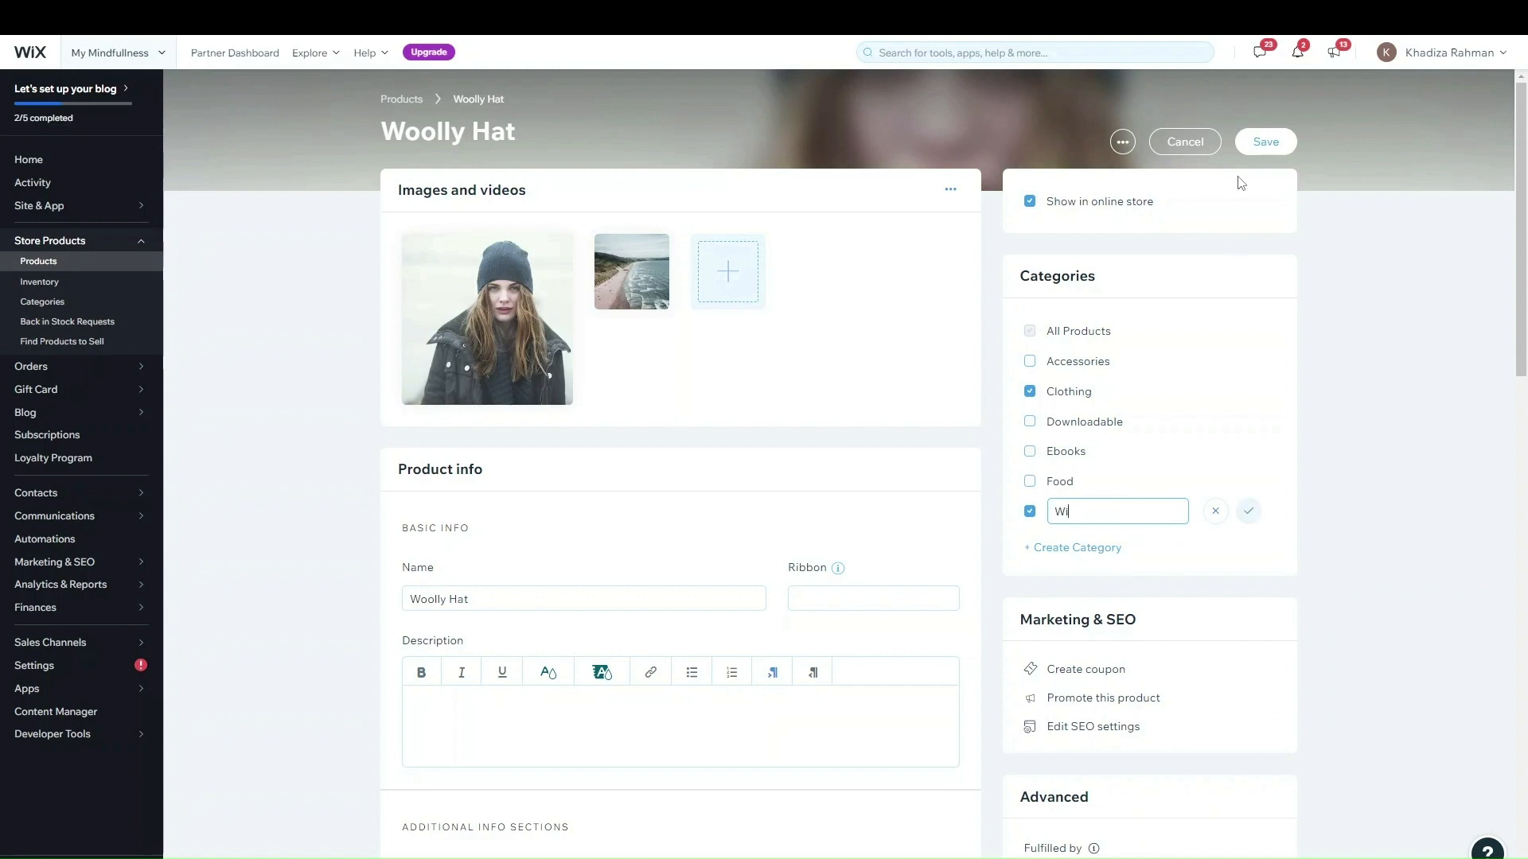
pyautogui.write('Winter Wear')
pyautogui.click(1248, 512)
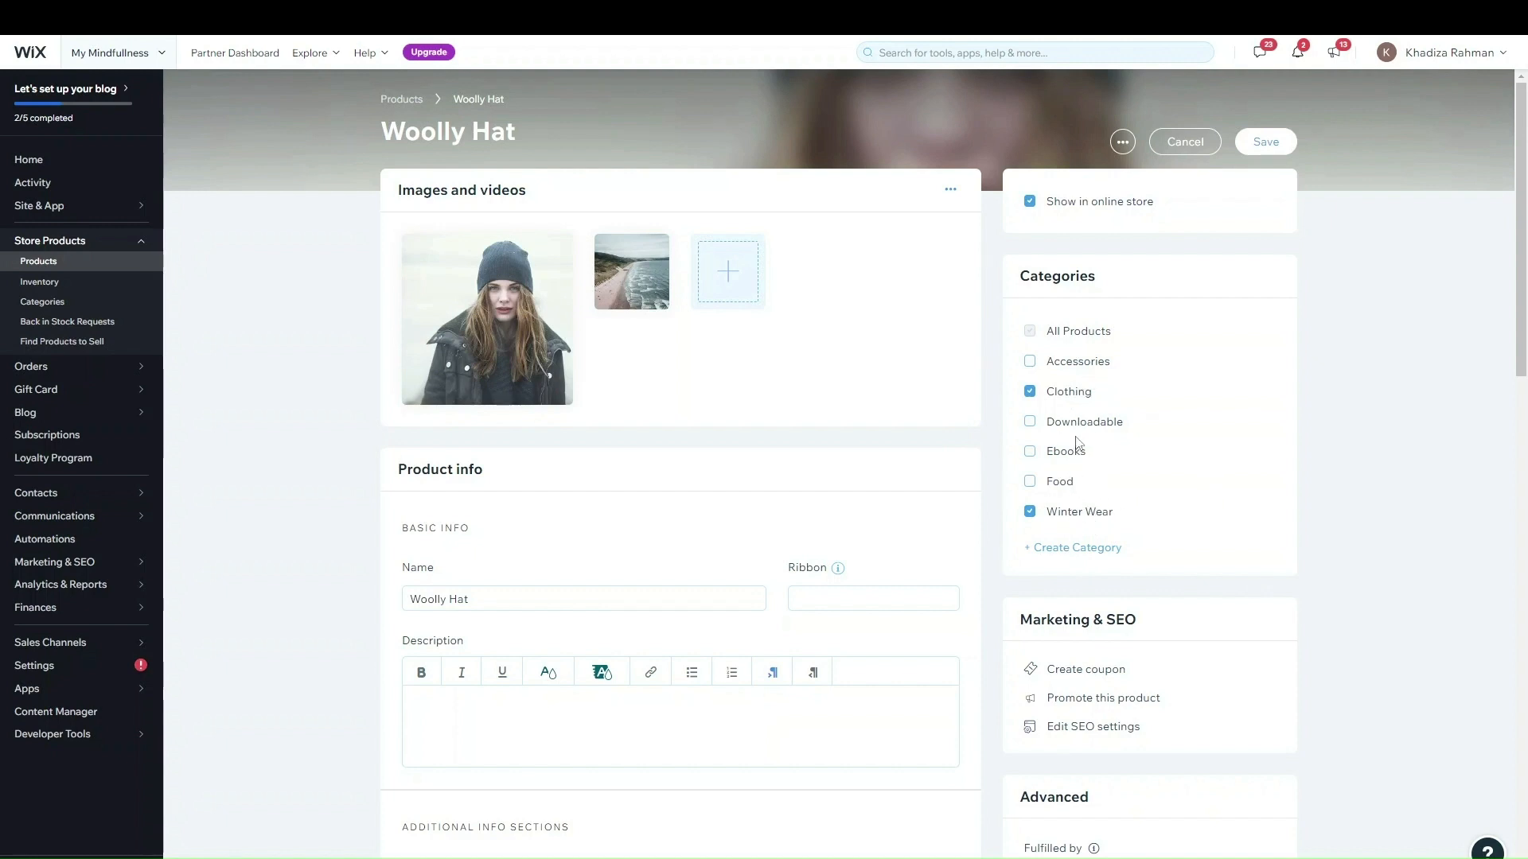
pyautogui.click(1074, 365)
pyautogui.click(1066, 369)
# - Try to edit the new product's SEO settings, and save the Woolly Hat product
pyautogui.scroll(-1, 1156, 454)
pyautogui.scroll(-3, 1156, 455)
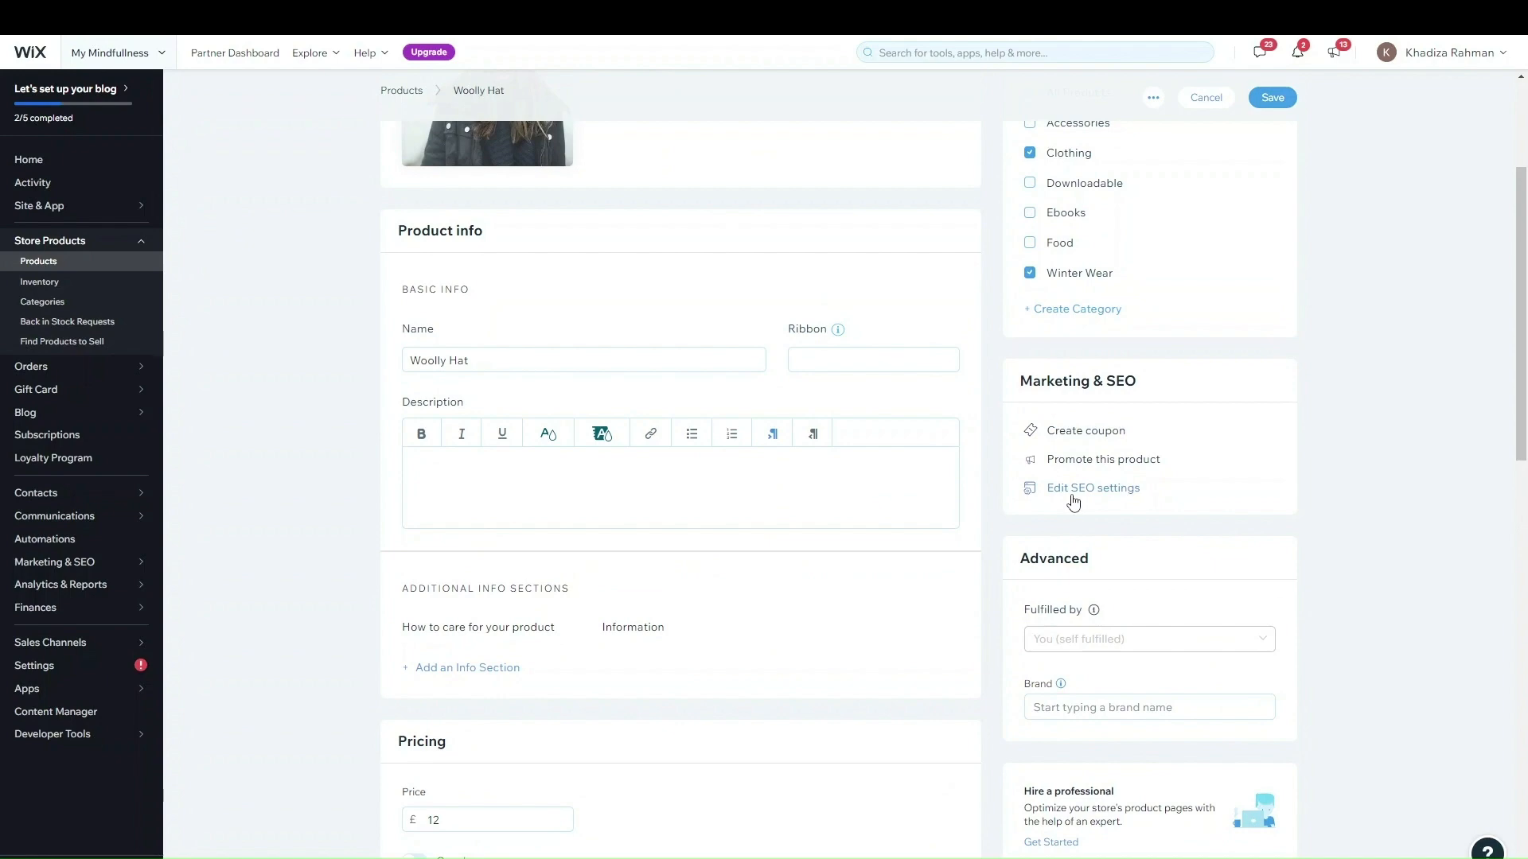
pyautogui.click(1072, 495)
pyautogui.click(953, 412)
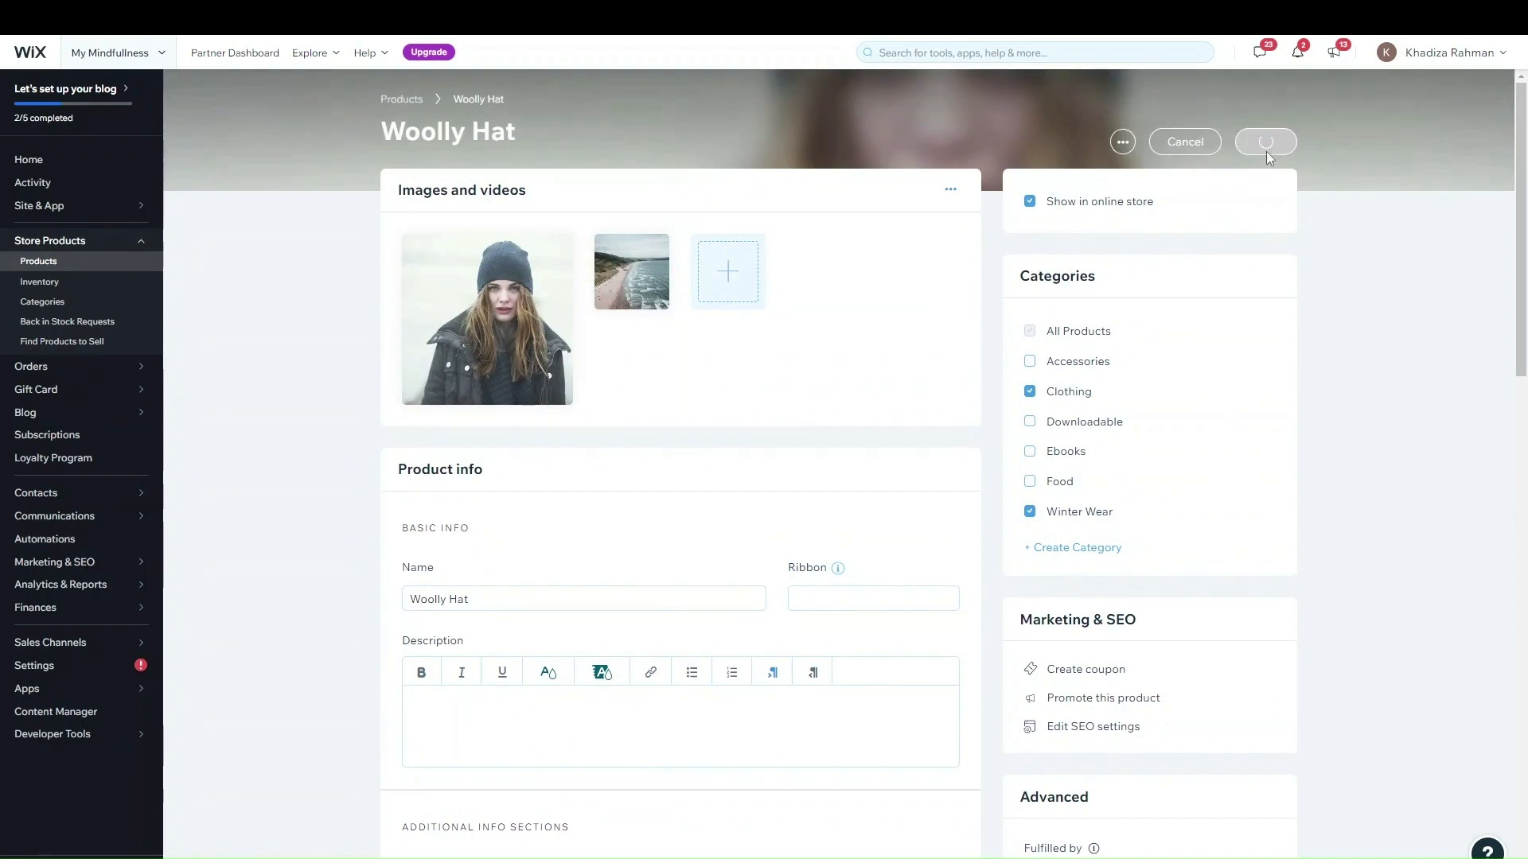
pyautogui.click(1267, 151)
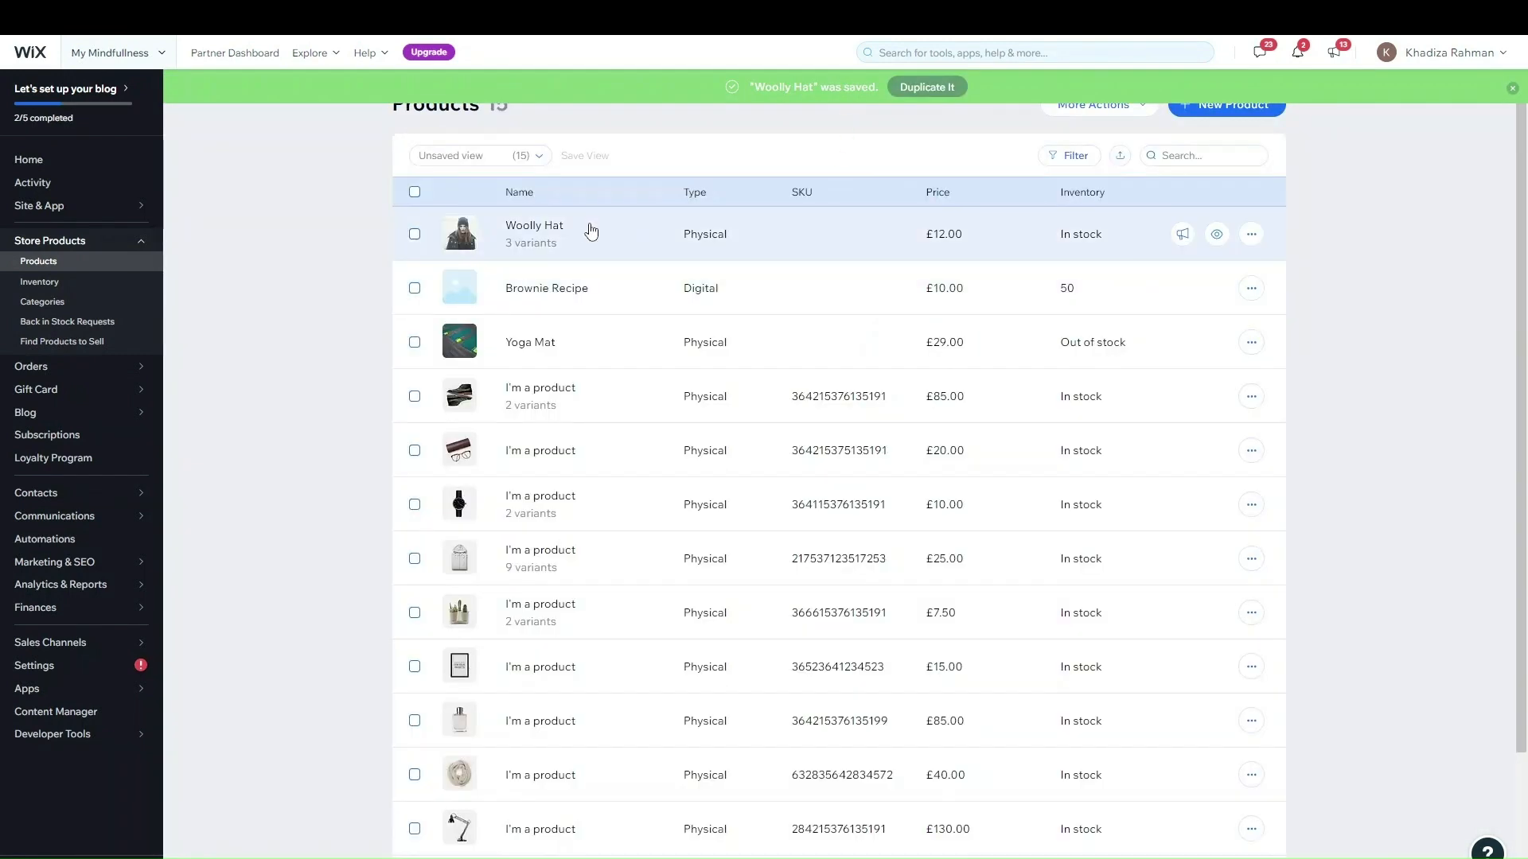
# - Reopen the saved Woolly Hat product from the product list and open its SEO settings
pyautogui.click(590, 231)
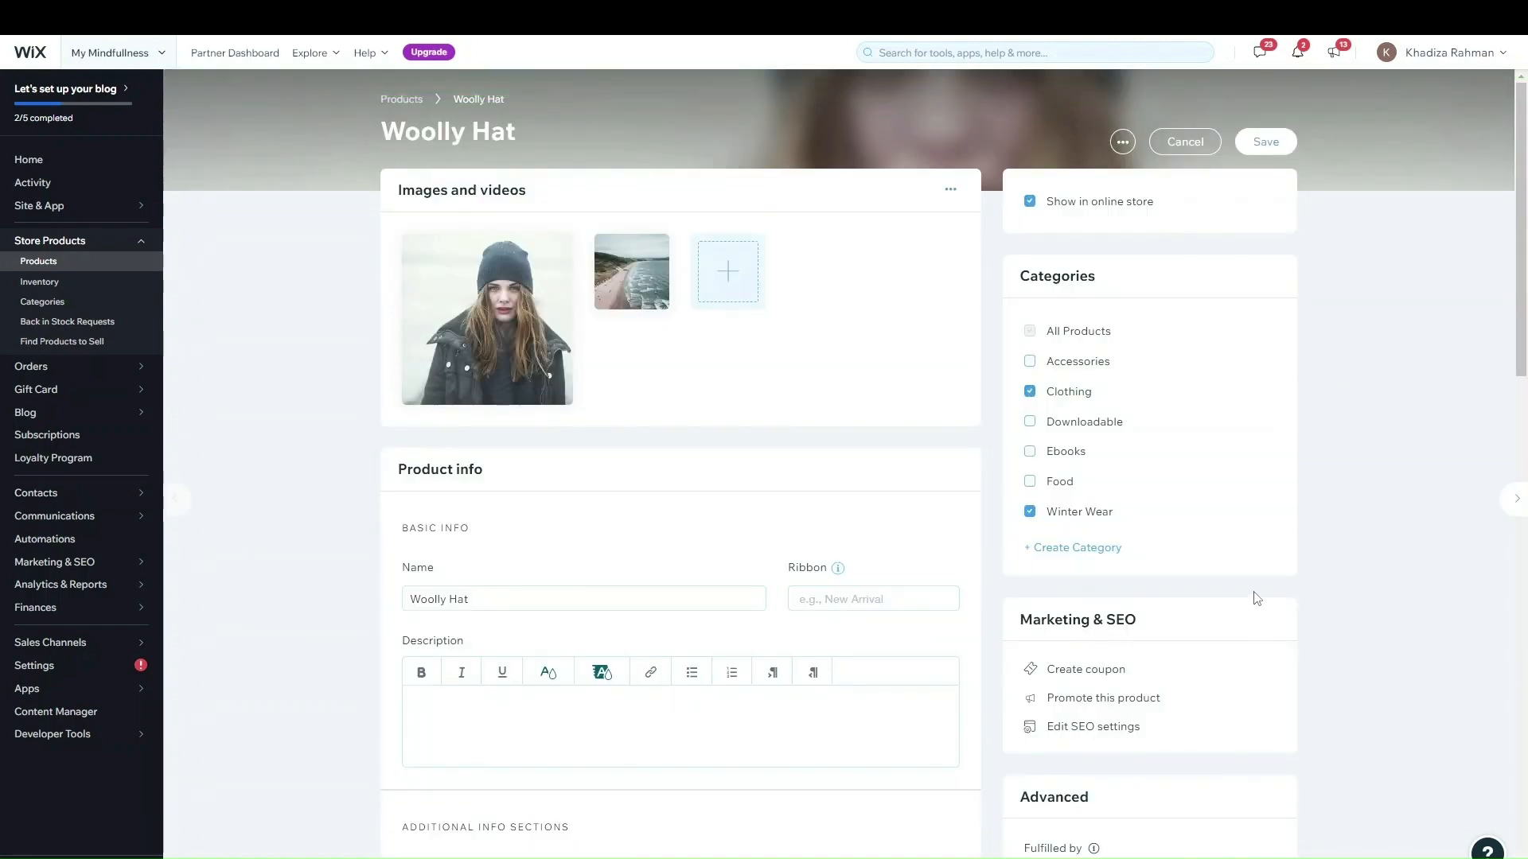
pyautogui.scroll(-2, 1130, 505)
pyautogui.scroll(1, 1210, 470)
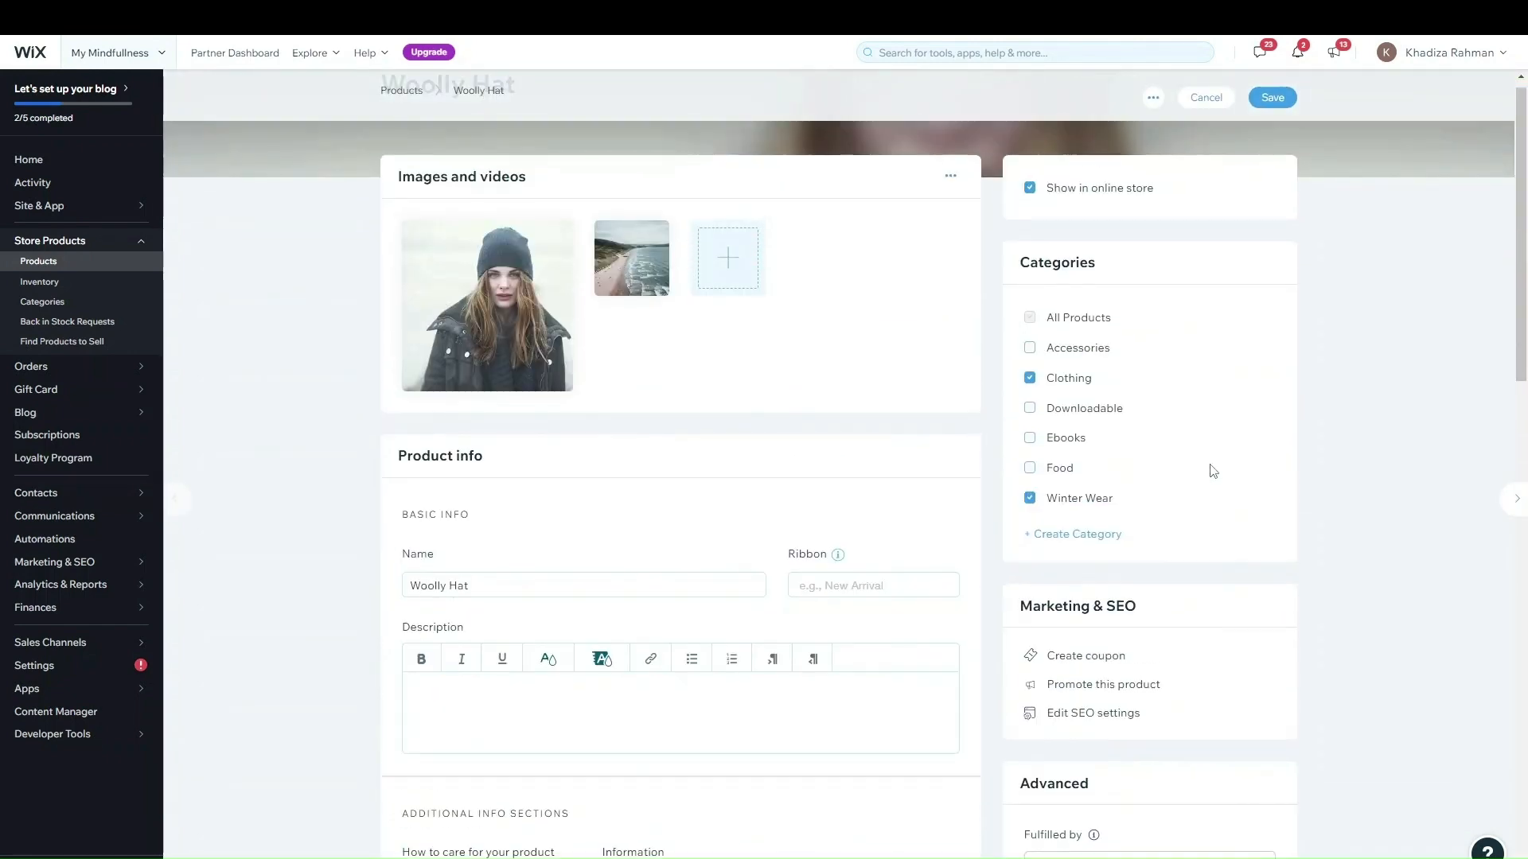
pyautogui.scroll(-3, 1185, 517)
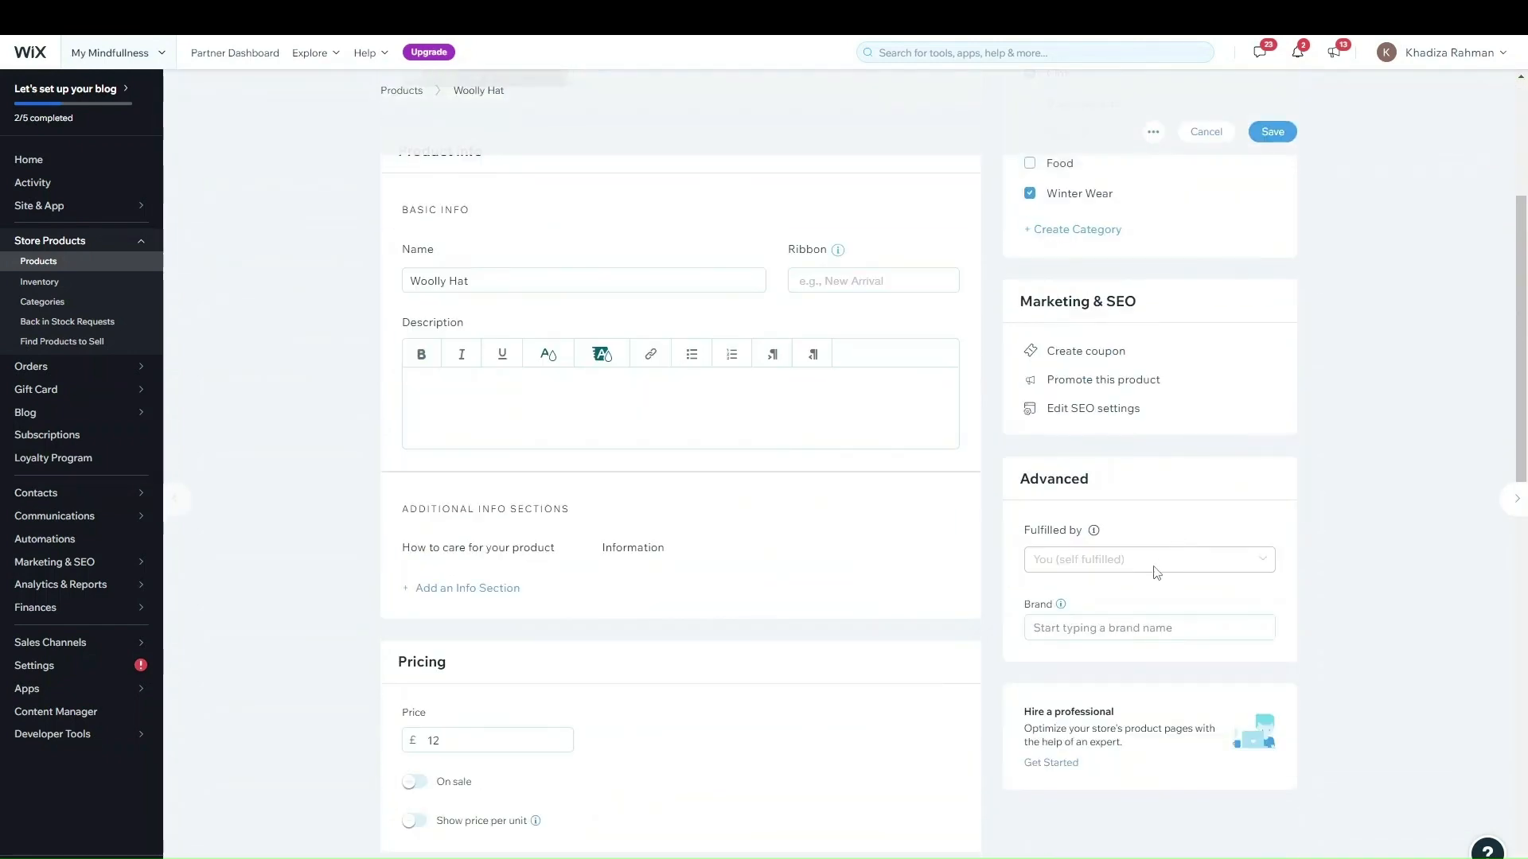
pyautogui.click(1095, 408)
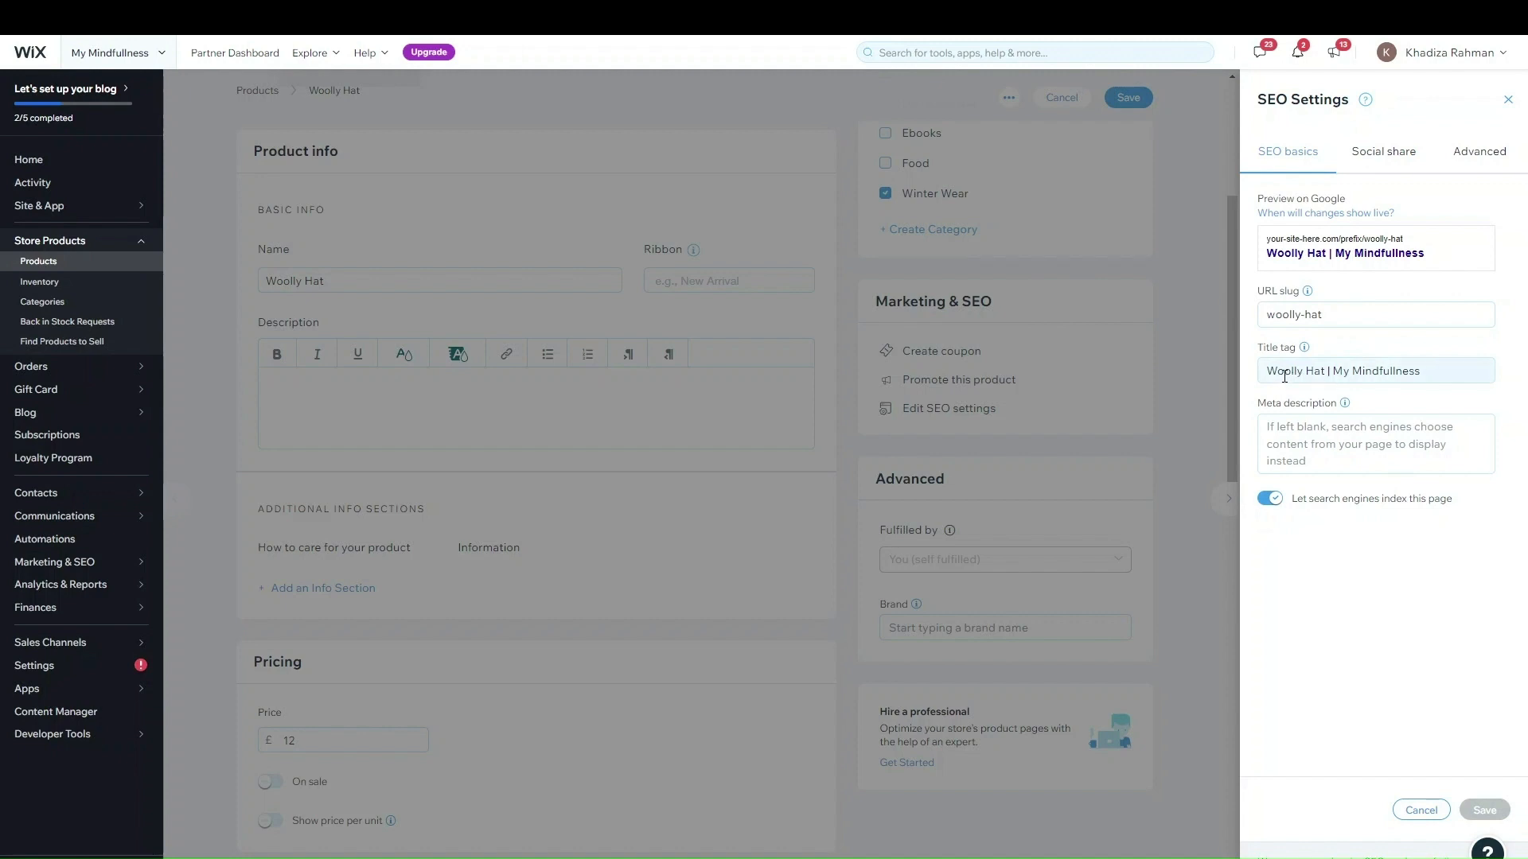
# - Extend the product's SEO title tag to "Woolly Hat | My Mindfullness | Belfast |"
pyautogui.click(1434, 374)
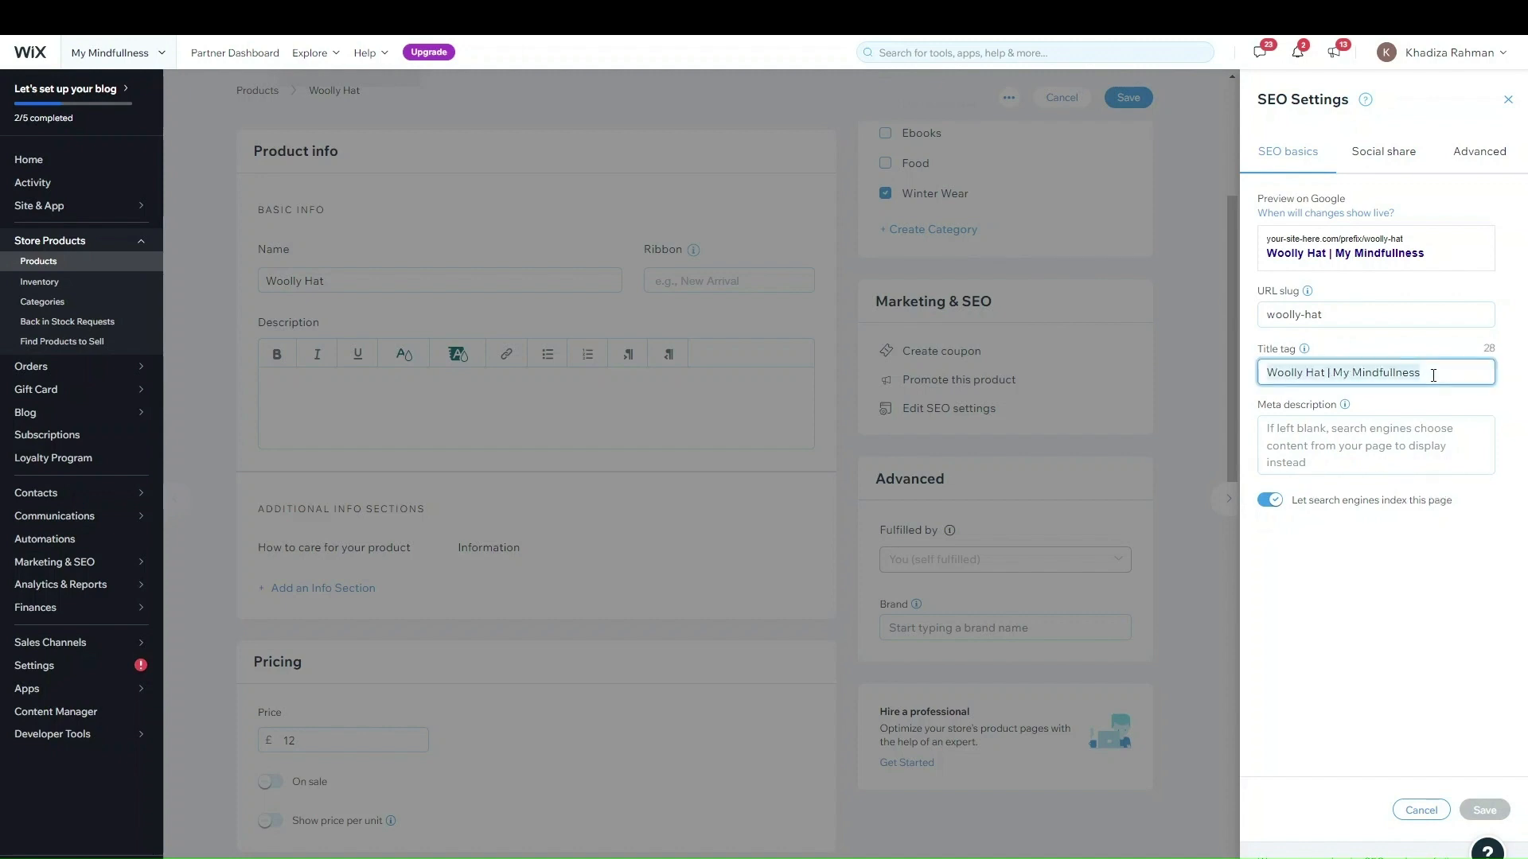
pyautogui.click(1438, 374)
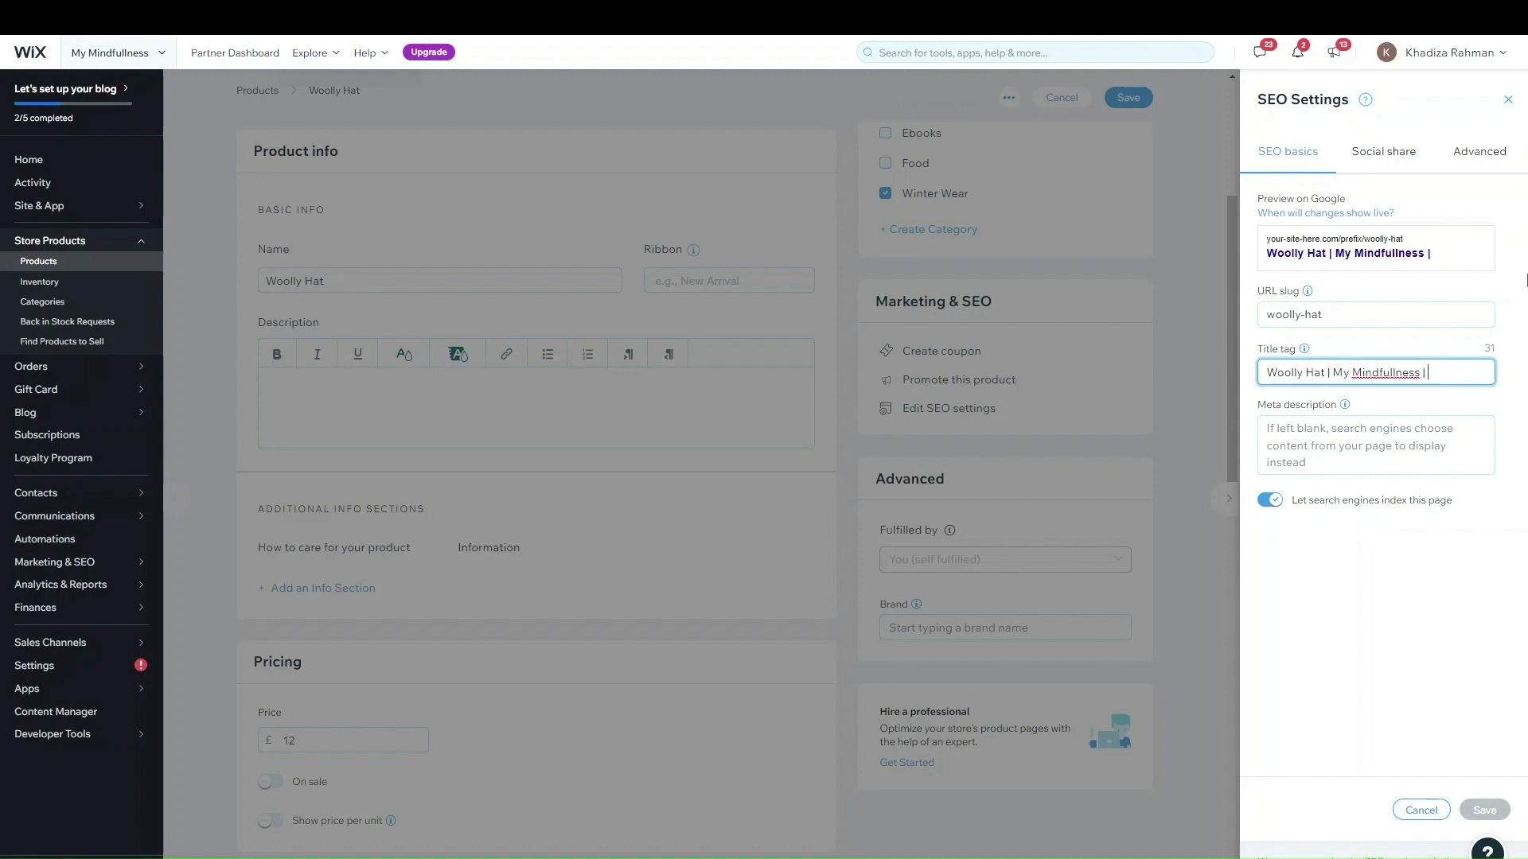
pyautogui.write('| Be')
pyautogui.write('sed')
pyautogui.press('BackSpace')
pyautogui.press('BackSpace')
pyautogui.press('BackSpace')
pyautogui.press('BackSpace')
pyautogui.write('elfast |')
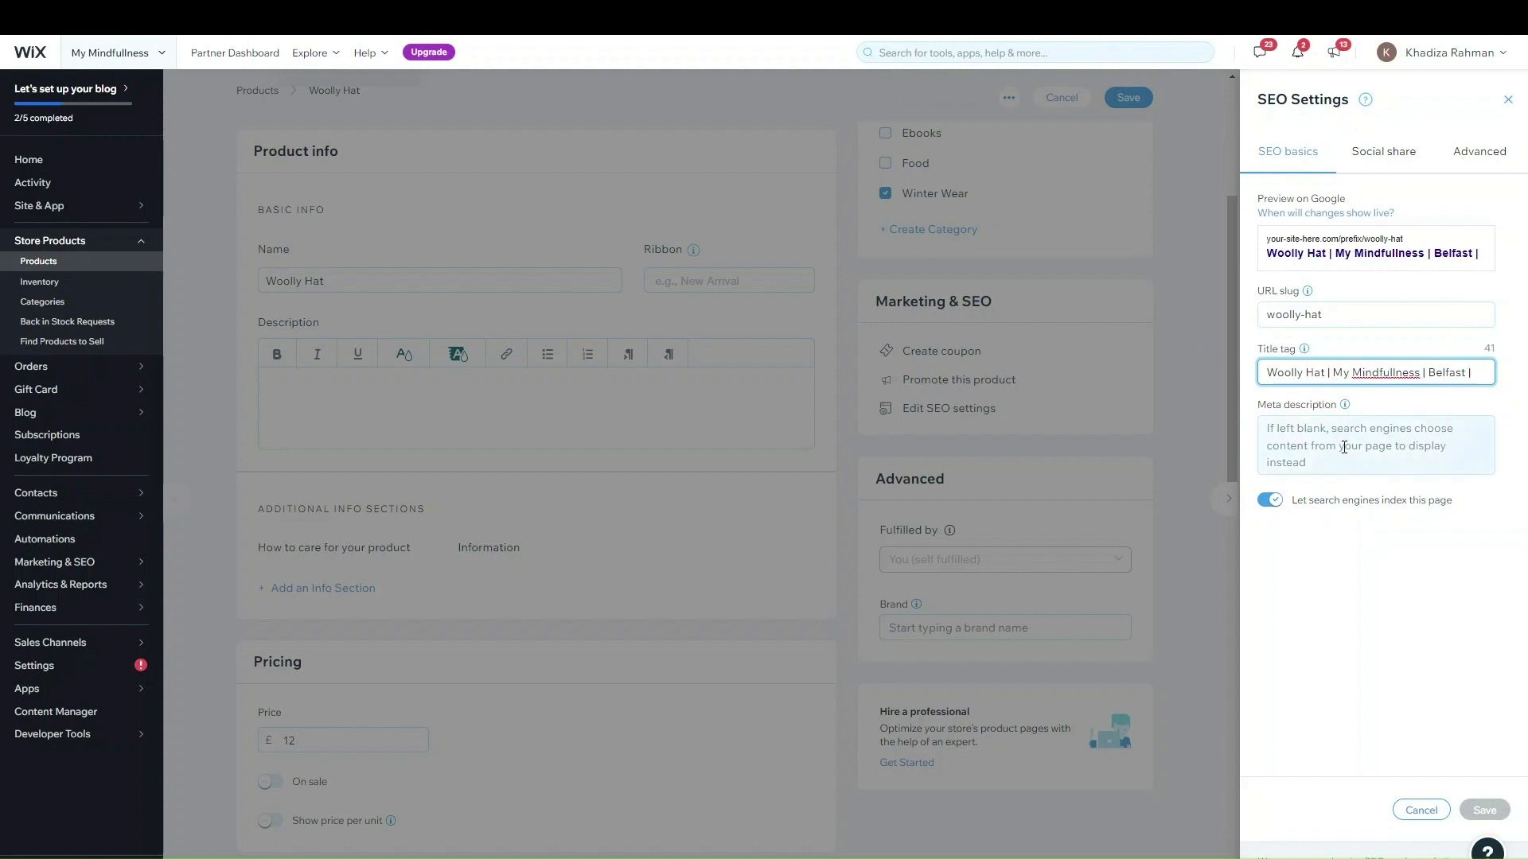
# - Set the product's SEO meta description to "Winter wear"
pyautogui.click(1306, 437)
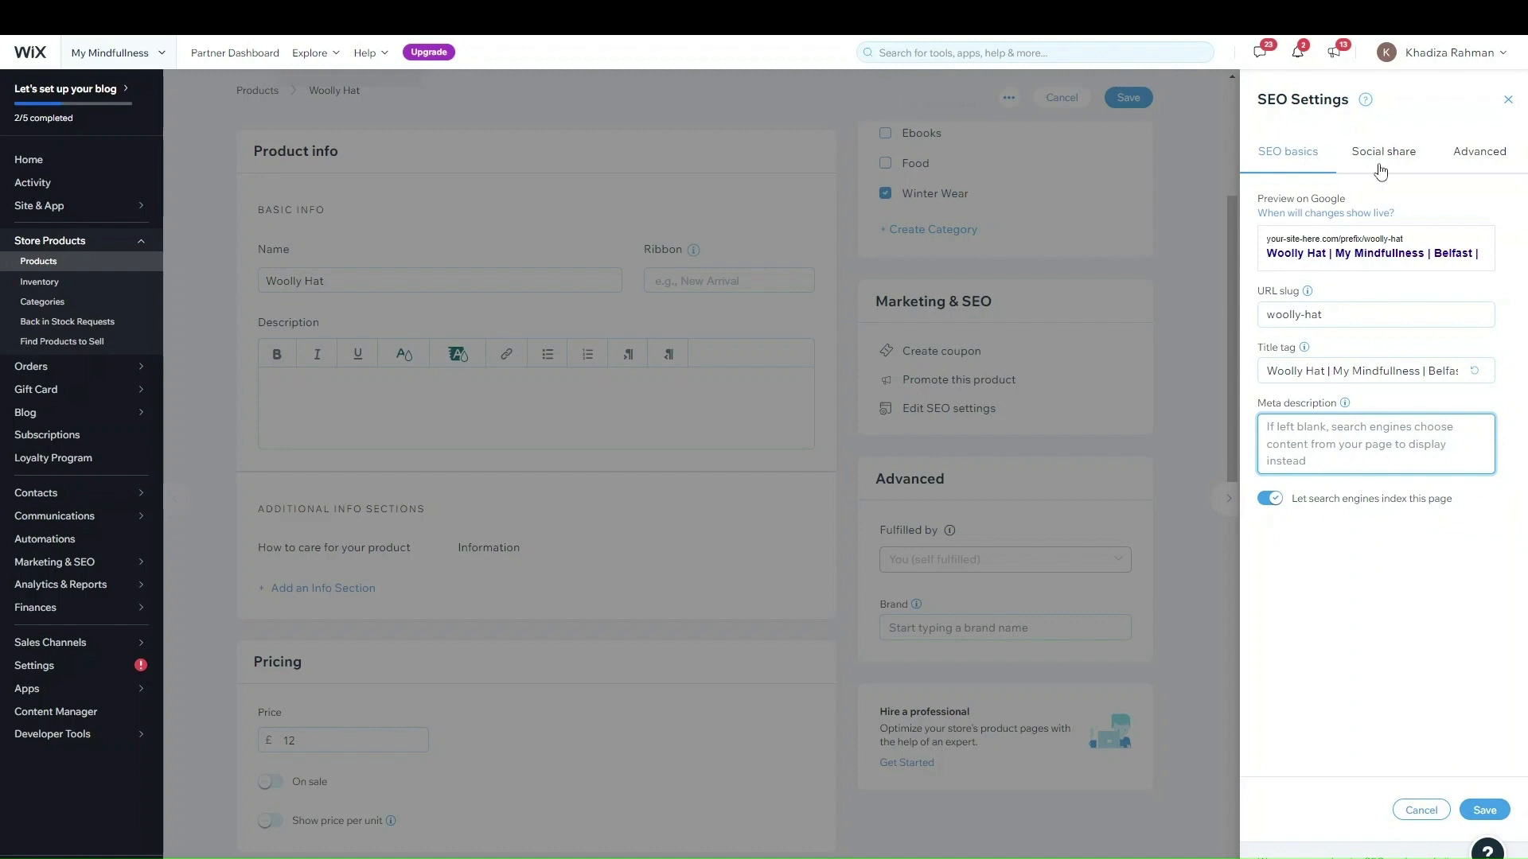
pyautogui.write('Winter ')
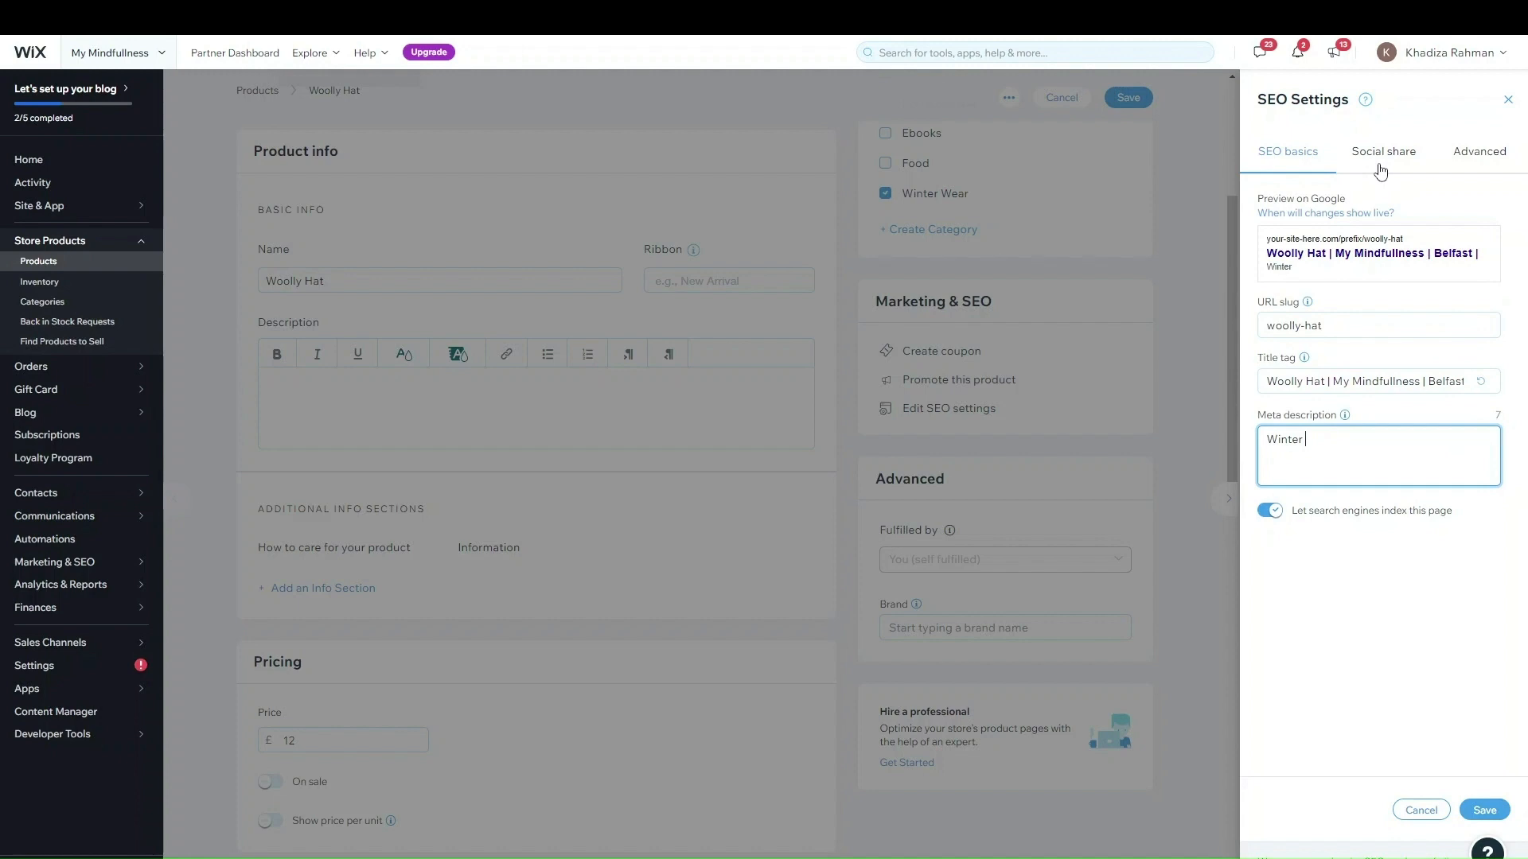
pyautogui.write('wear')
# - Review the social share and advanced SEO settings, and save the Woolly Hat's SEO changes
pyautogui.click(1377, 157)
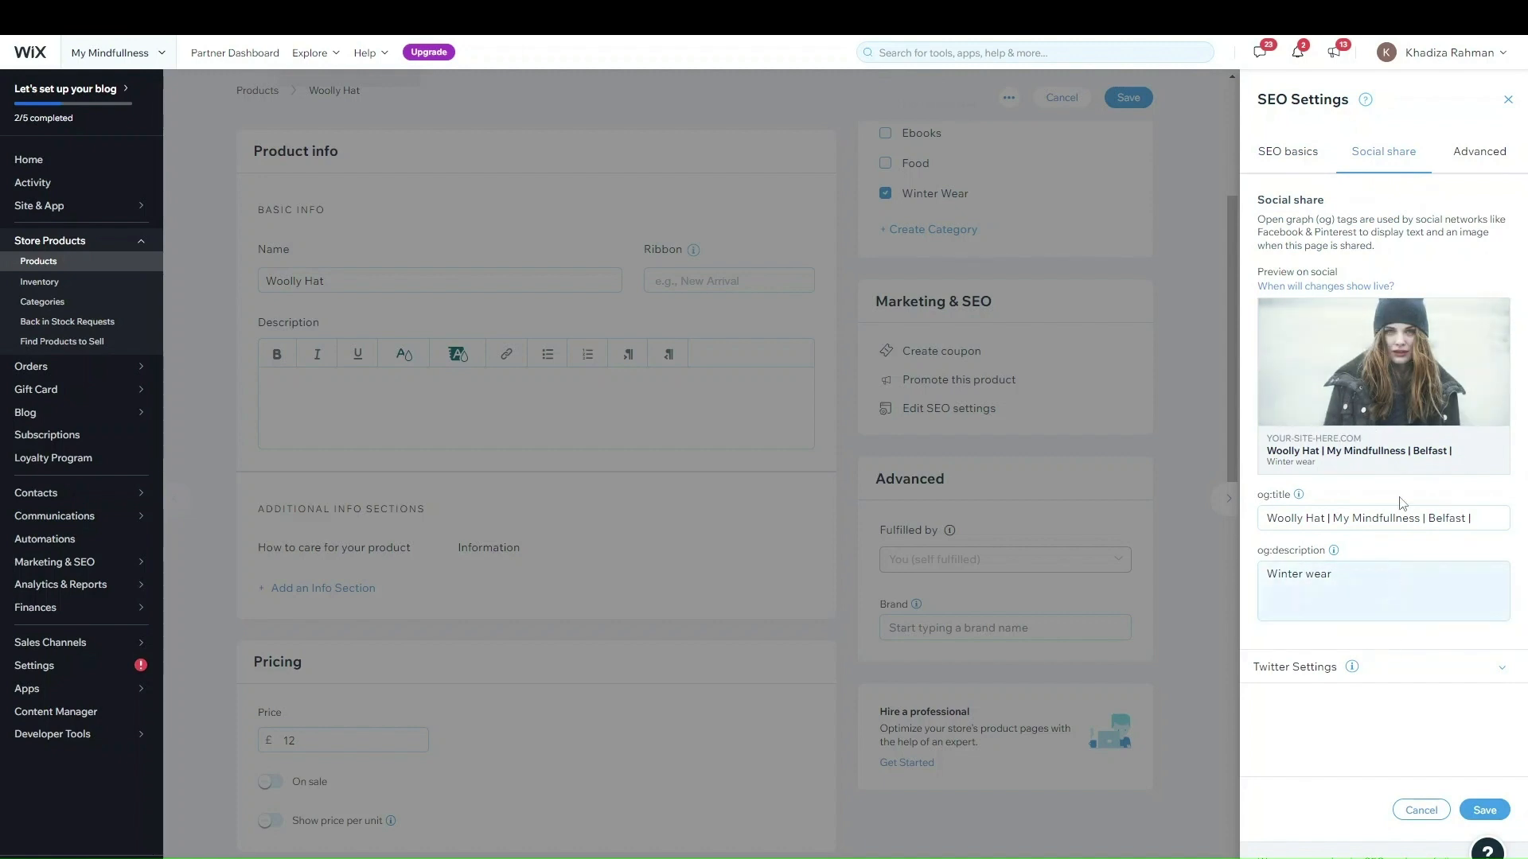
pyautogui.click(1491, 163)
pyautogui.click(1285, 153)
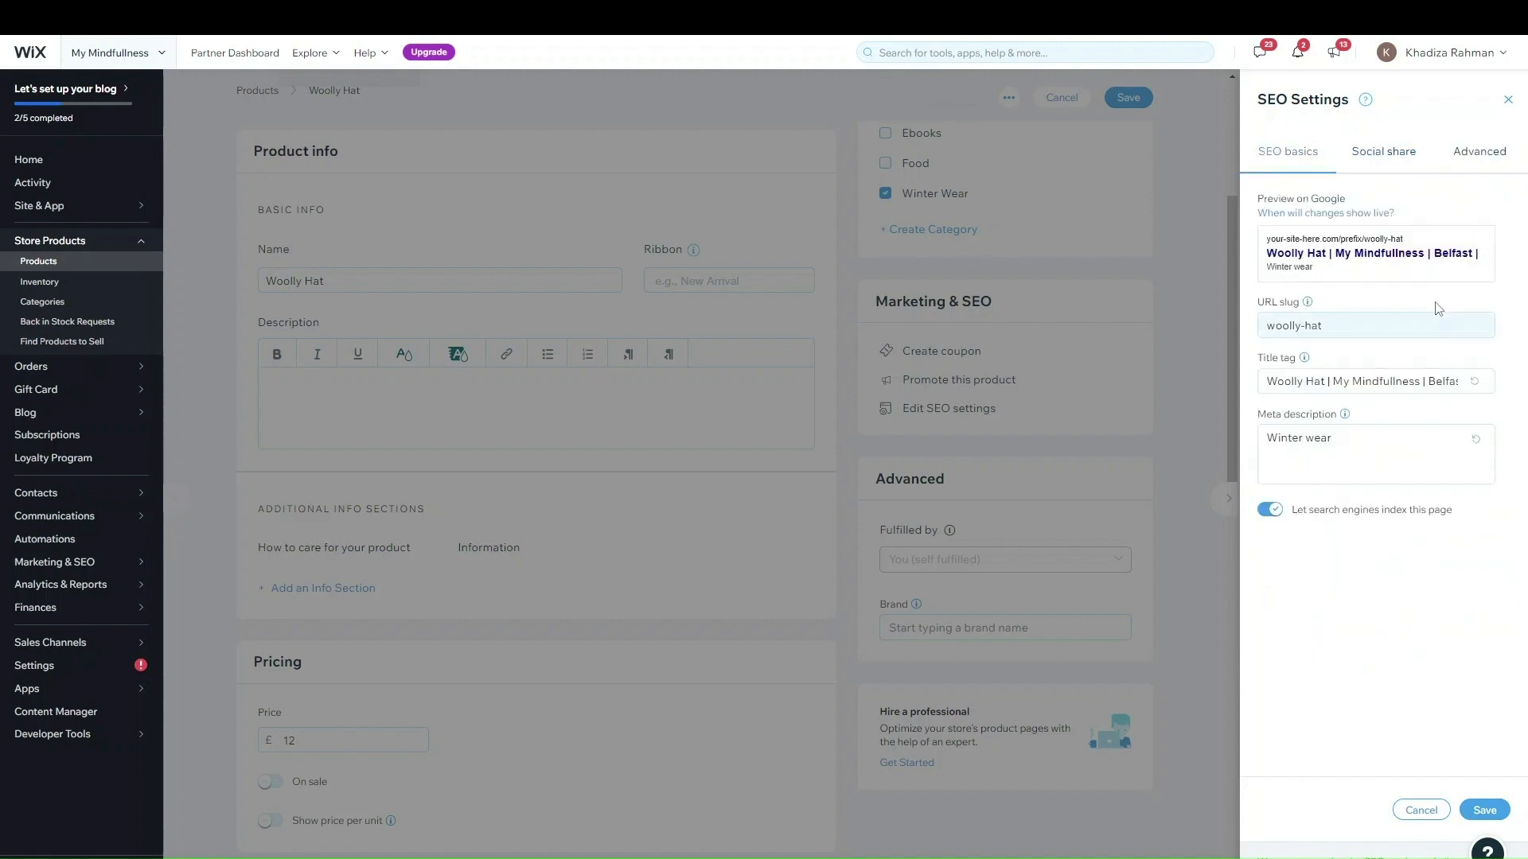
pyautogui.click(1482, 811)
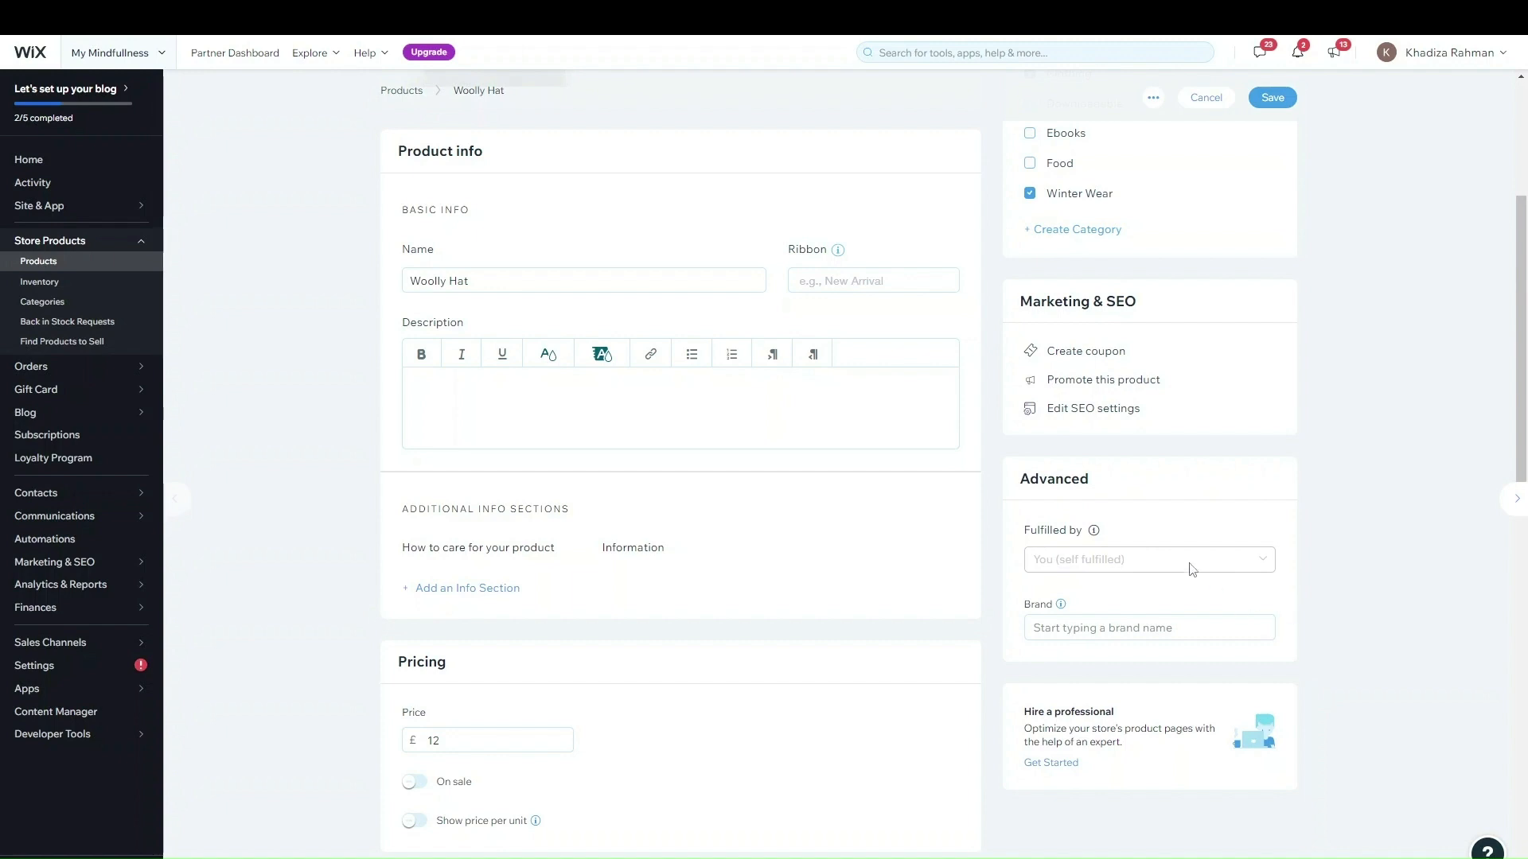
pyautogui.moveTo(1068, 571)
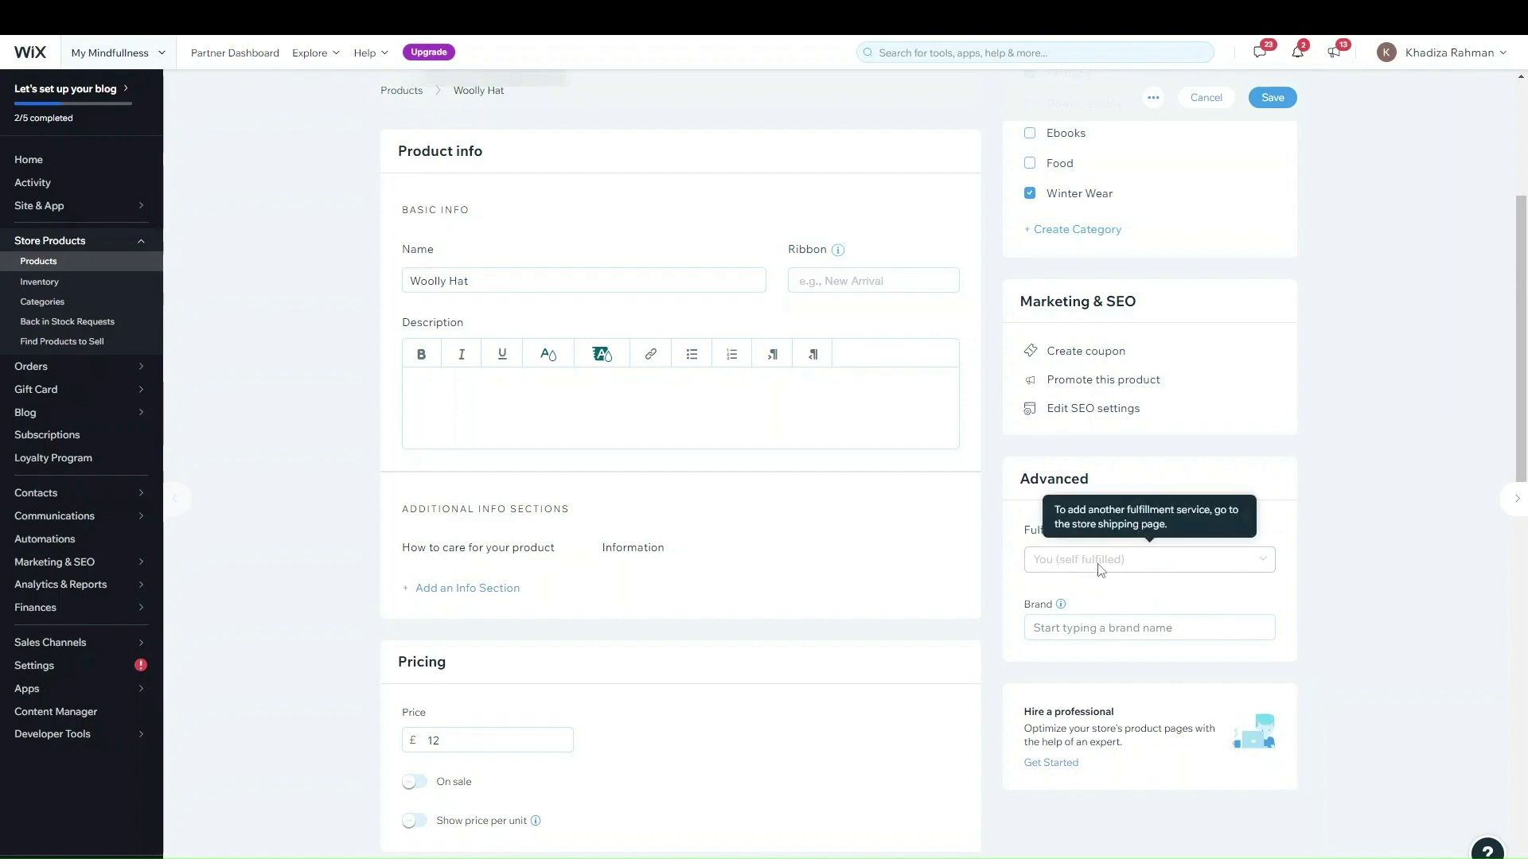
# - Review the Woolly Hat's fulfilment and brand settings, and save the product
pyautogui.click(1102, 634)
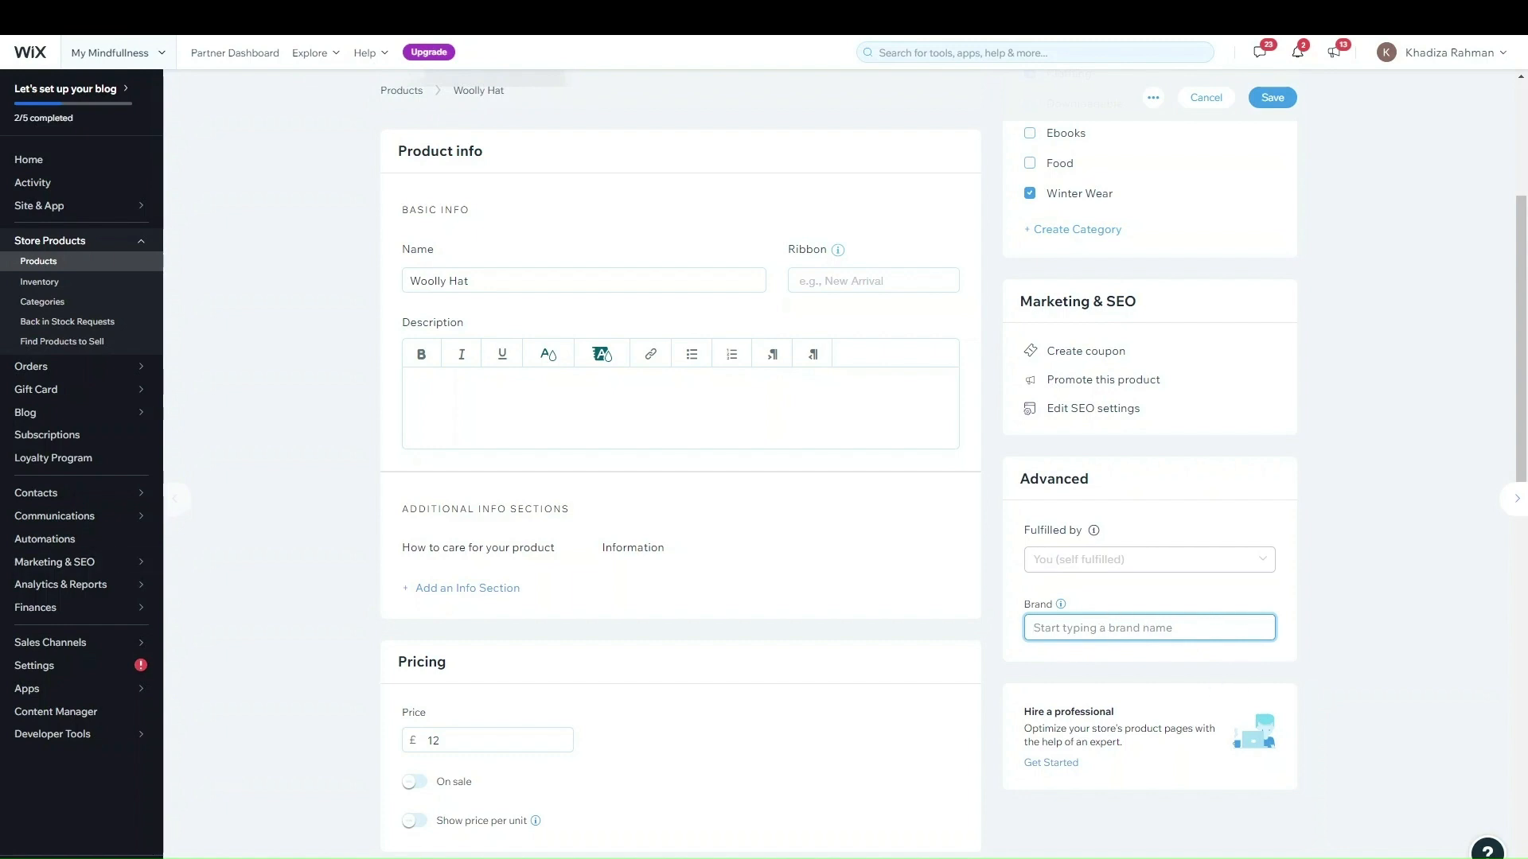
pyautogui.click(1242, 856)
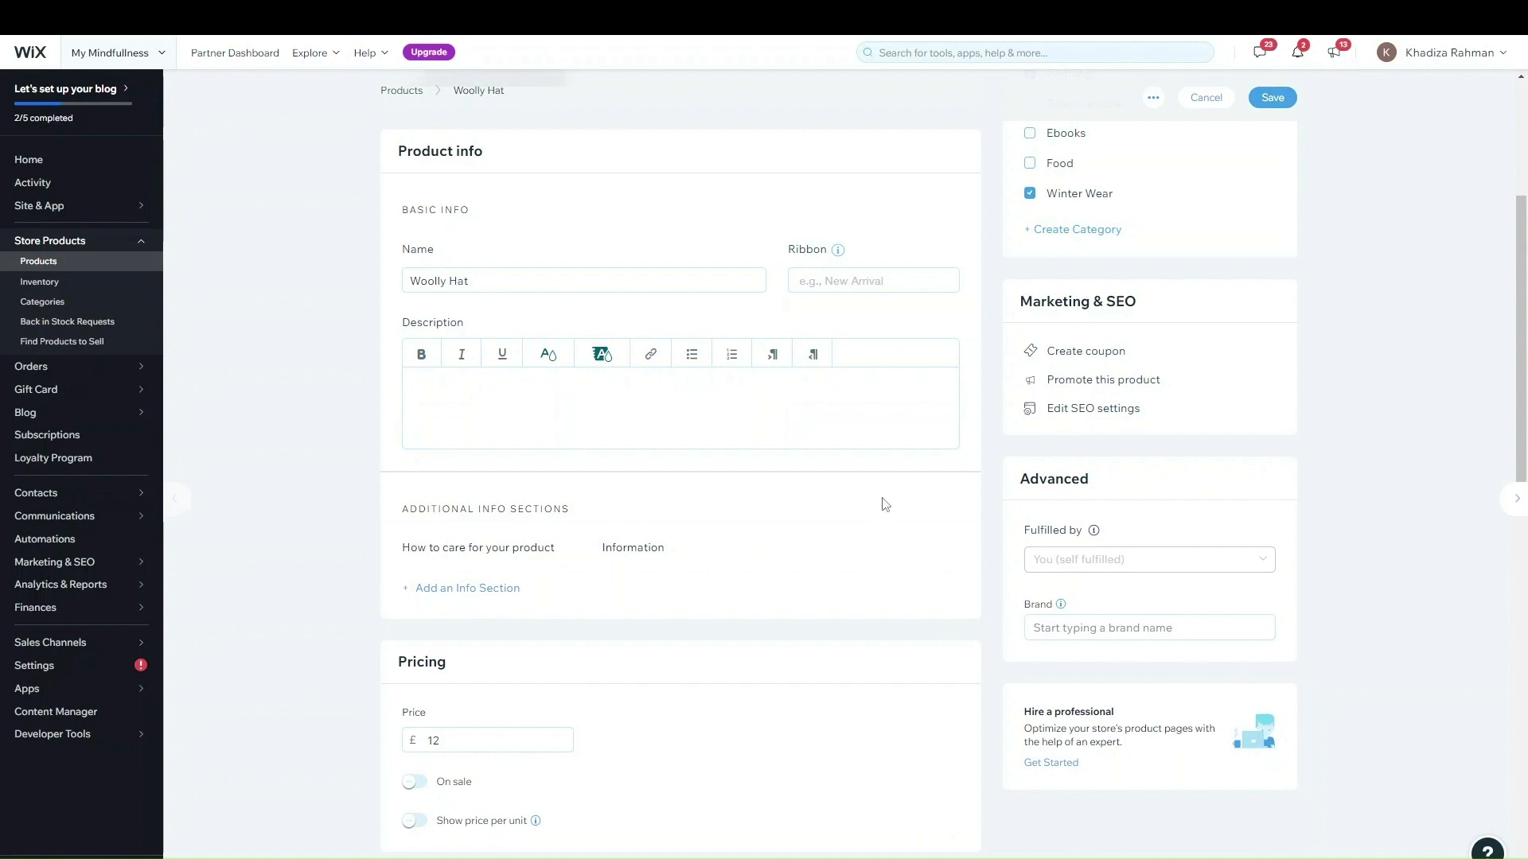
pyautogui.scroll(3, 1187, 259)
pyautogui.scroll(-4, 1102, 447)
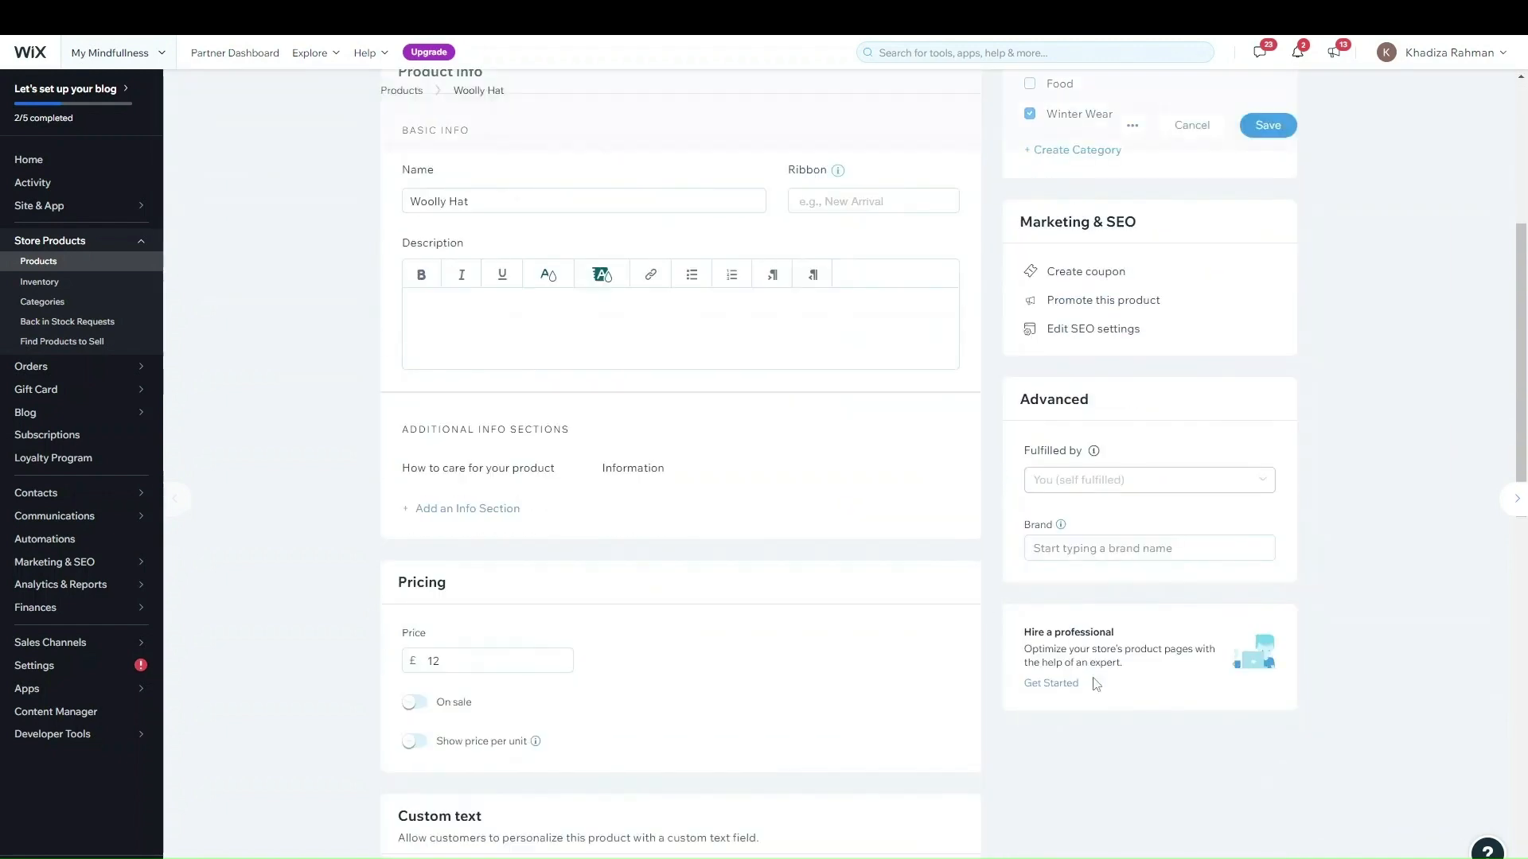
pyautogui.scroll(3, 1153, 587)
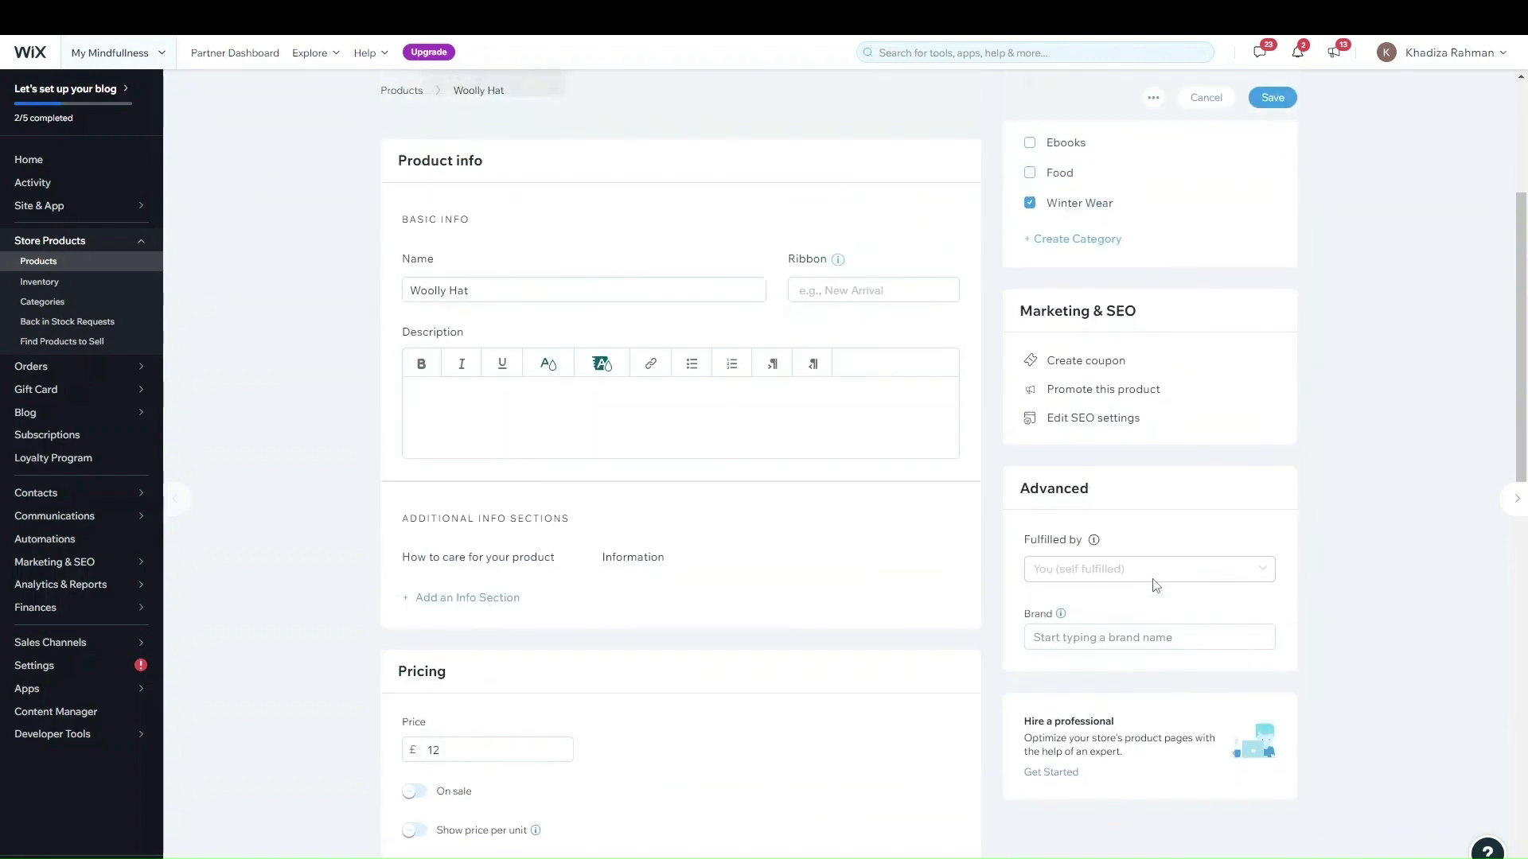
pyautogui.scroll(-3, 1168, 665)
pyautogui.scroll(5, 1163, 678)
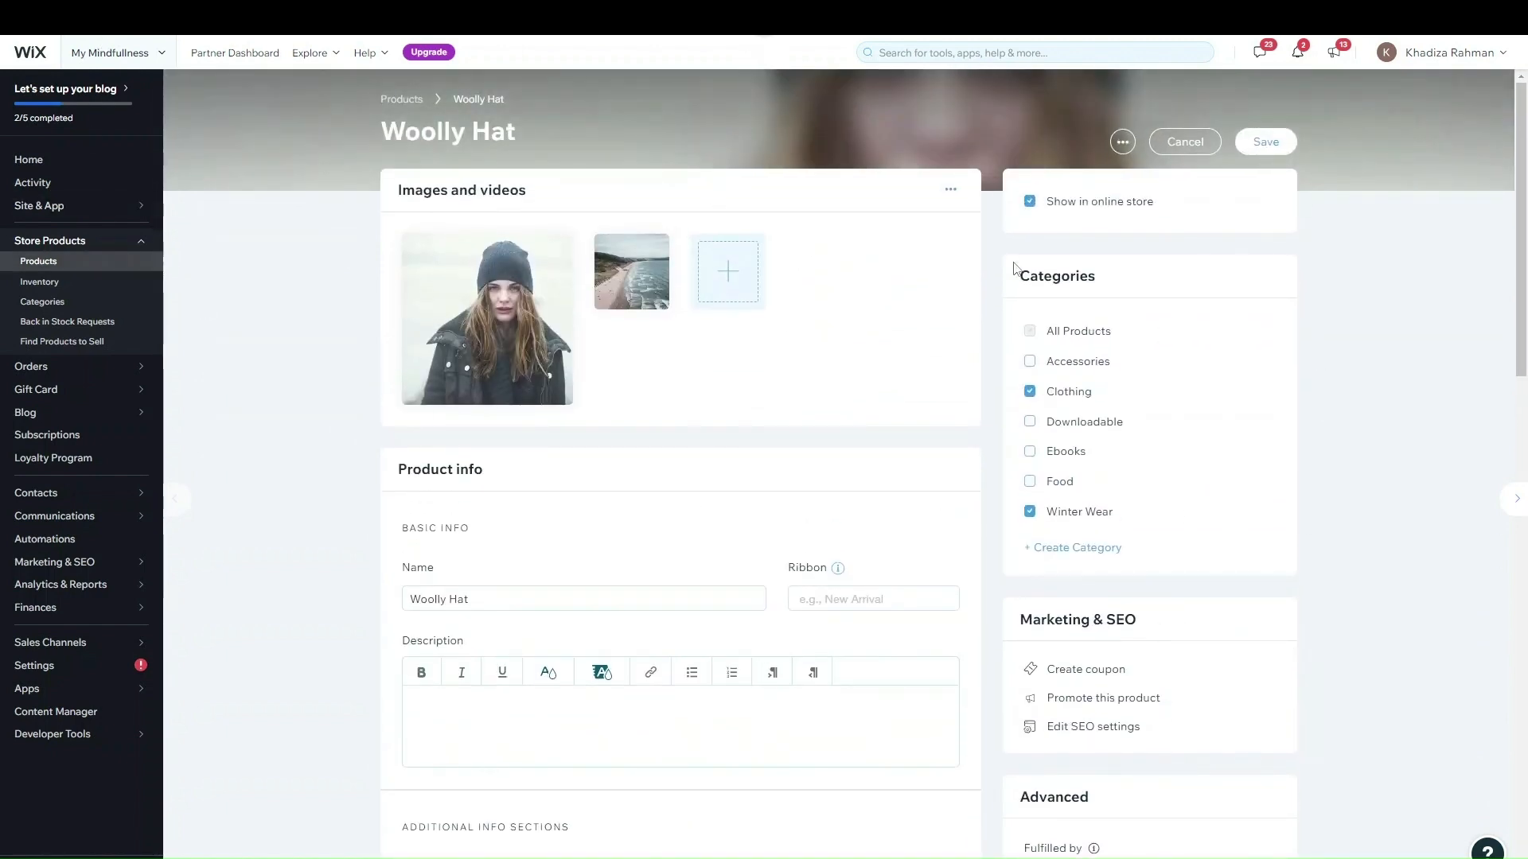
pyautogui.click(1281, 145)
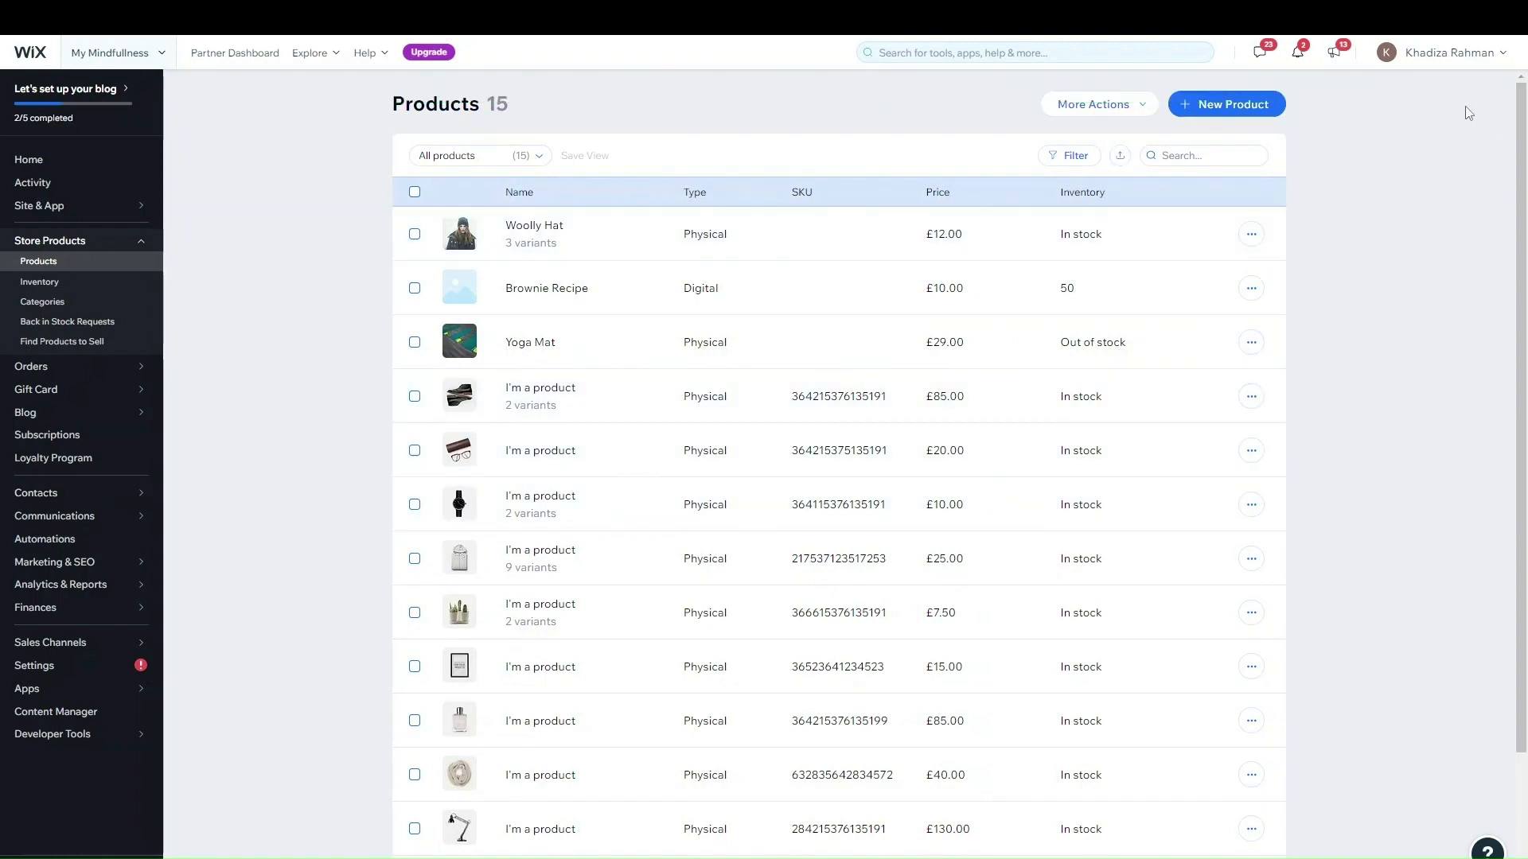
# - Start a new digital product and name it "Cake Recipe"
pyautogui.click(1243, 109)
pyautogui.click(1345, 163)
pyautogui.click(1265, 110)
pyautogui.click(1232, 214)
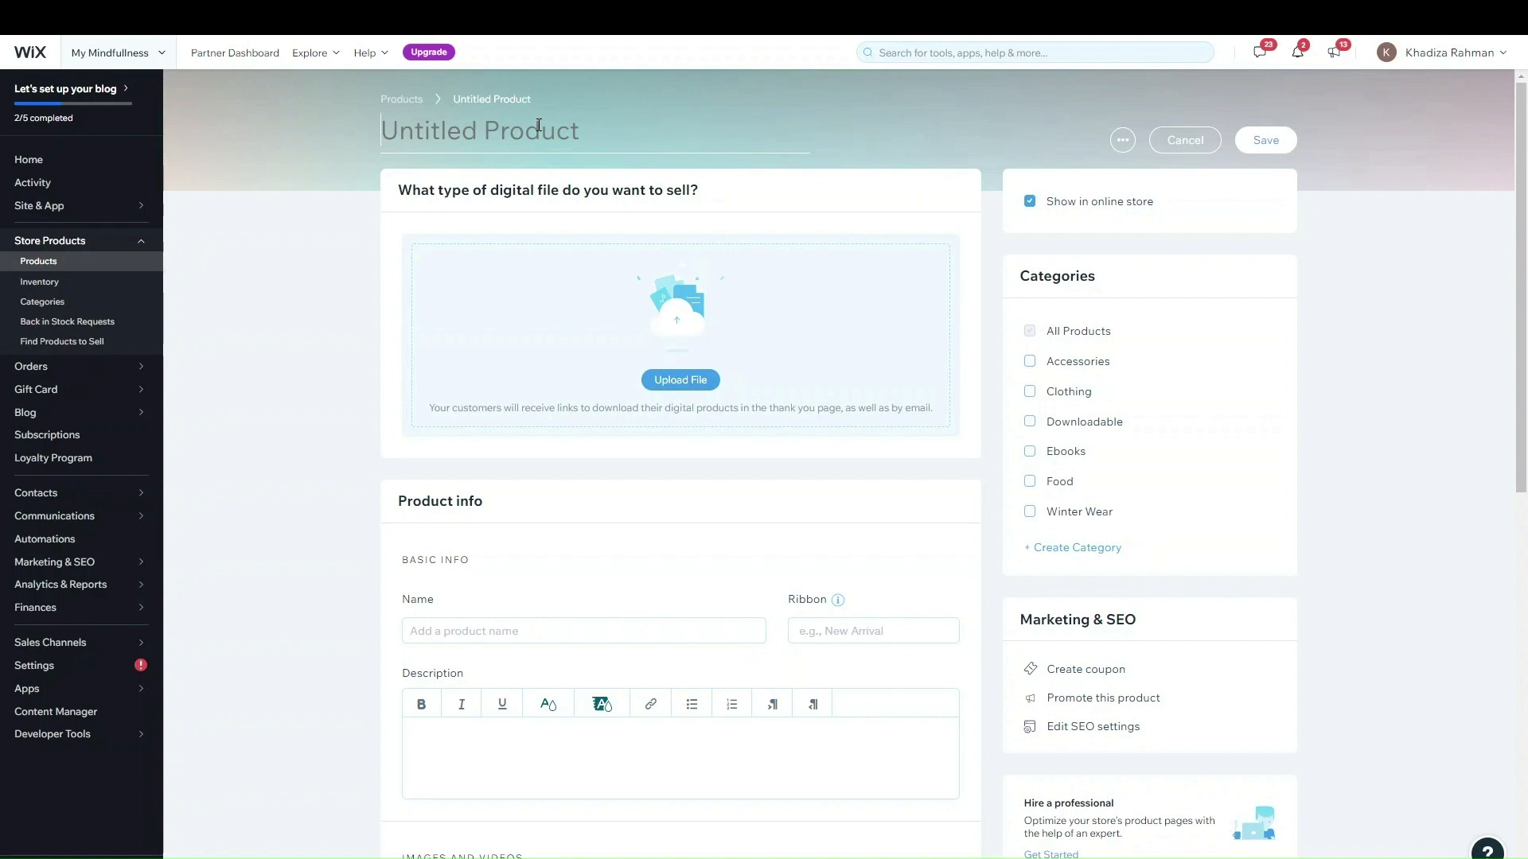
pyautogui.write('Cake')
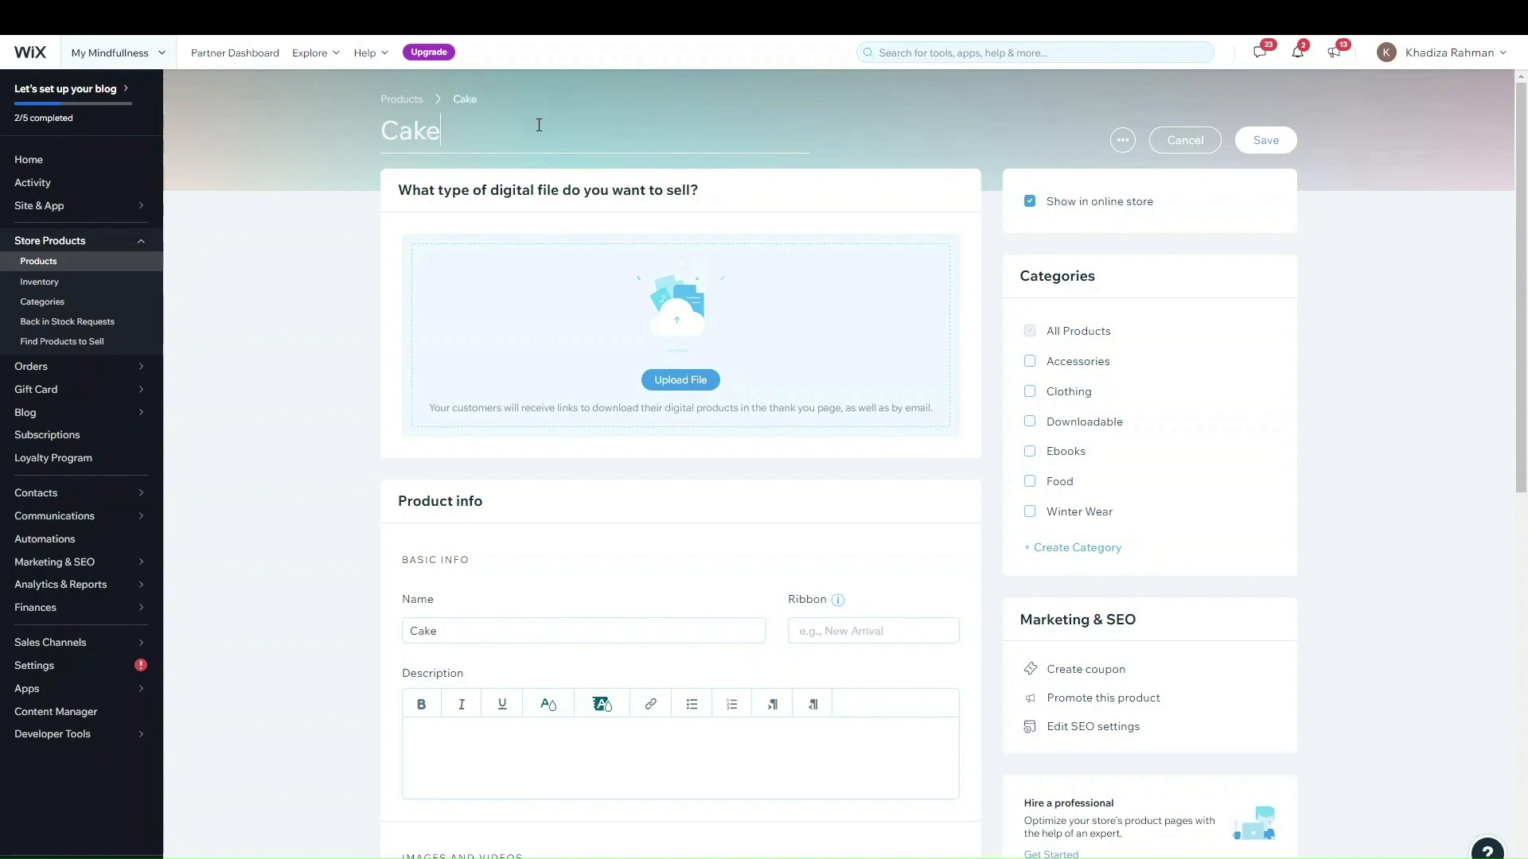
pyautogui.write(' Recipe')
# - Attach the document Carrot Cake Recipe.pdf from the site files as the product's digital file
pyautogui.click(671, 381)
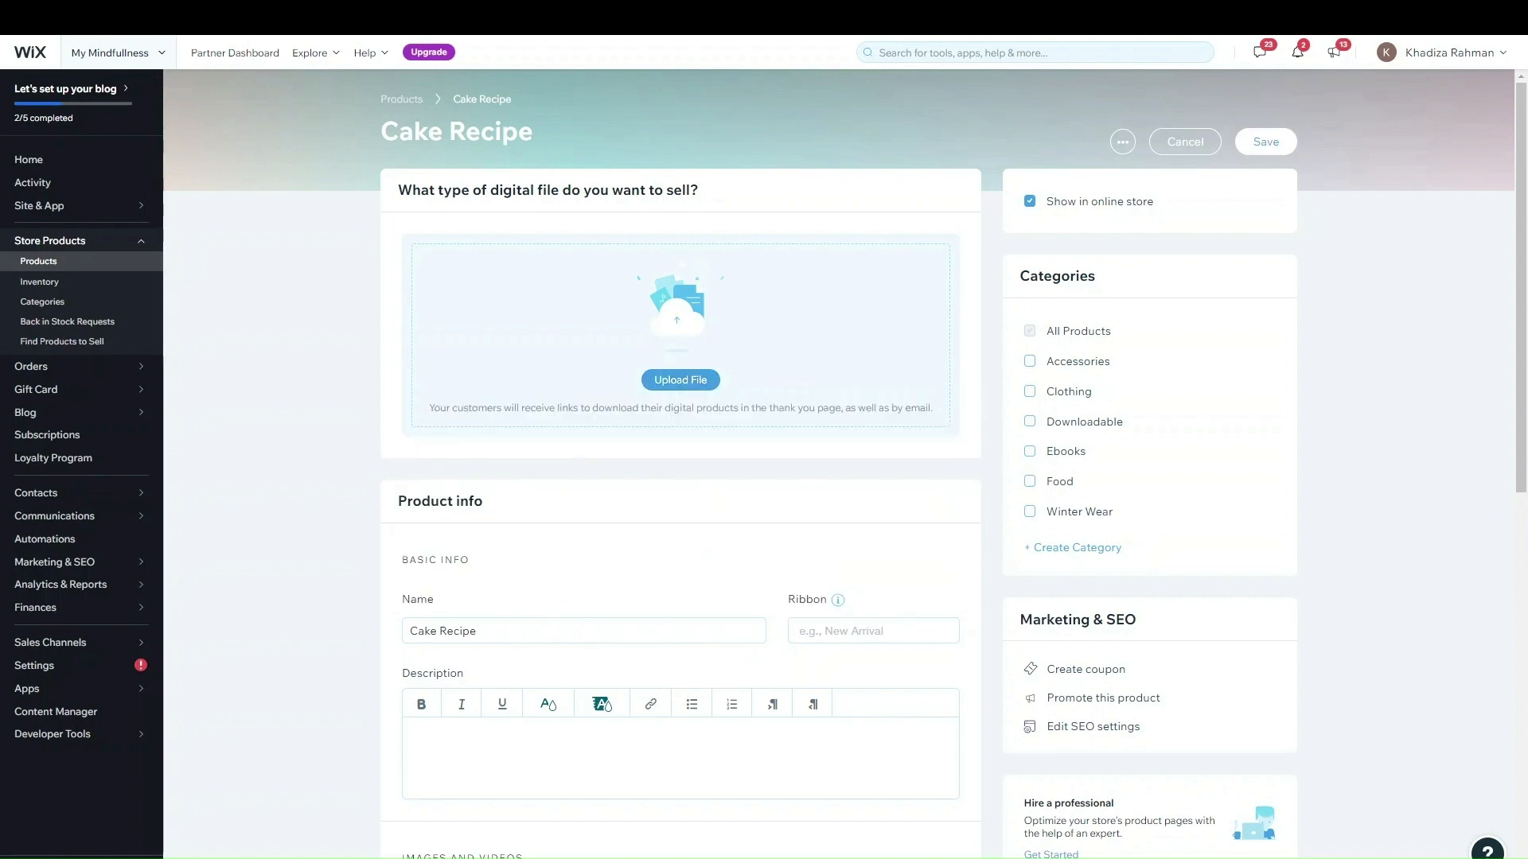
pyautogui.moveTo(676, 380)
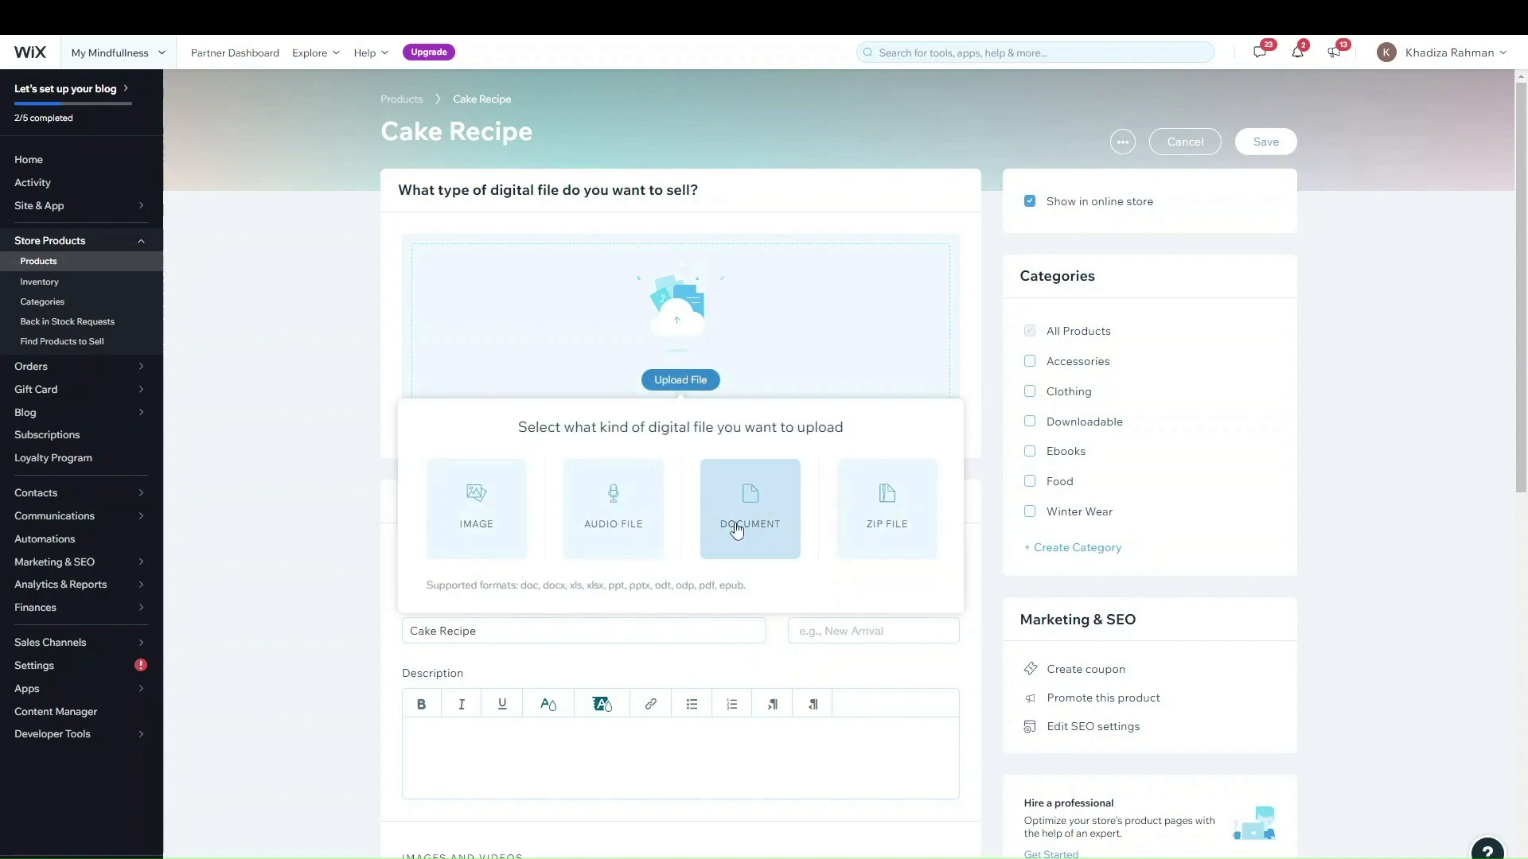
pyautogui.click(747, 497)
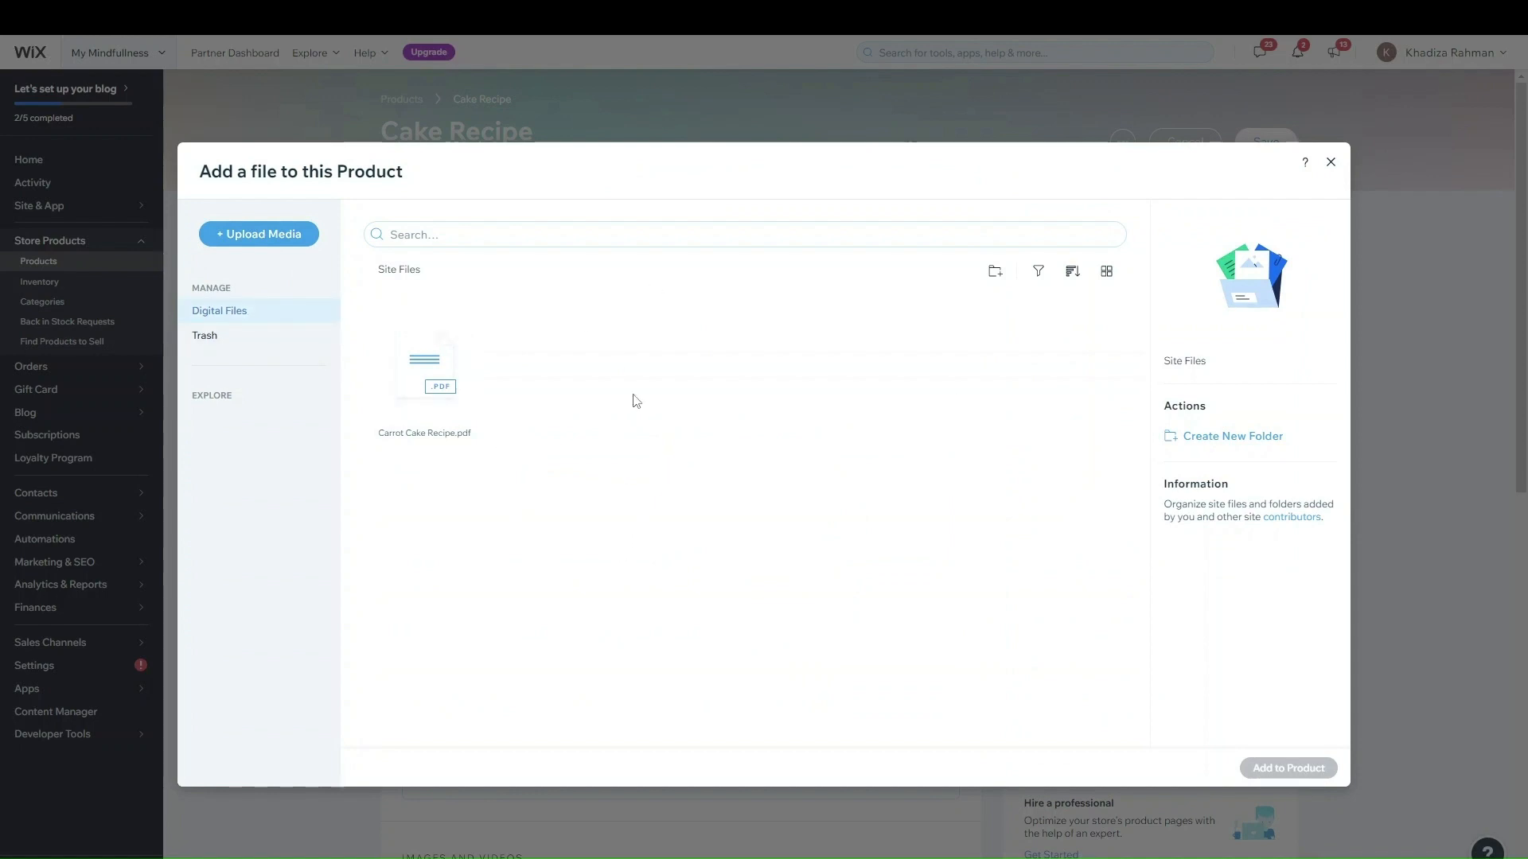
pyautogui.click(292, 252)
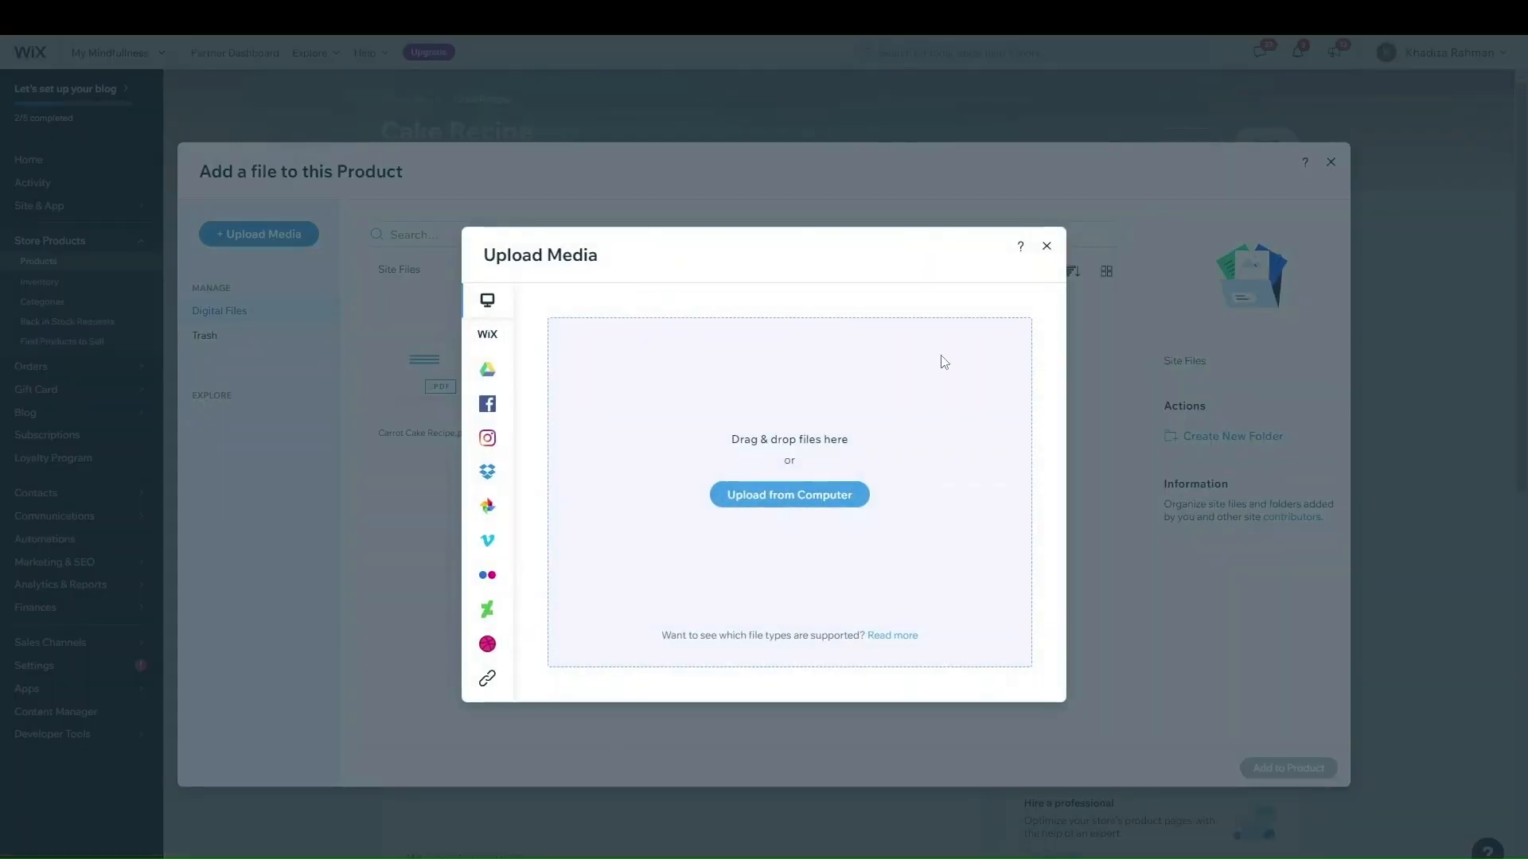
pyautogui.click(1047, 246)
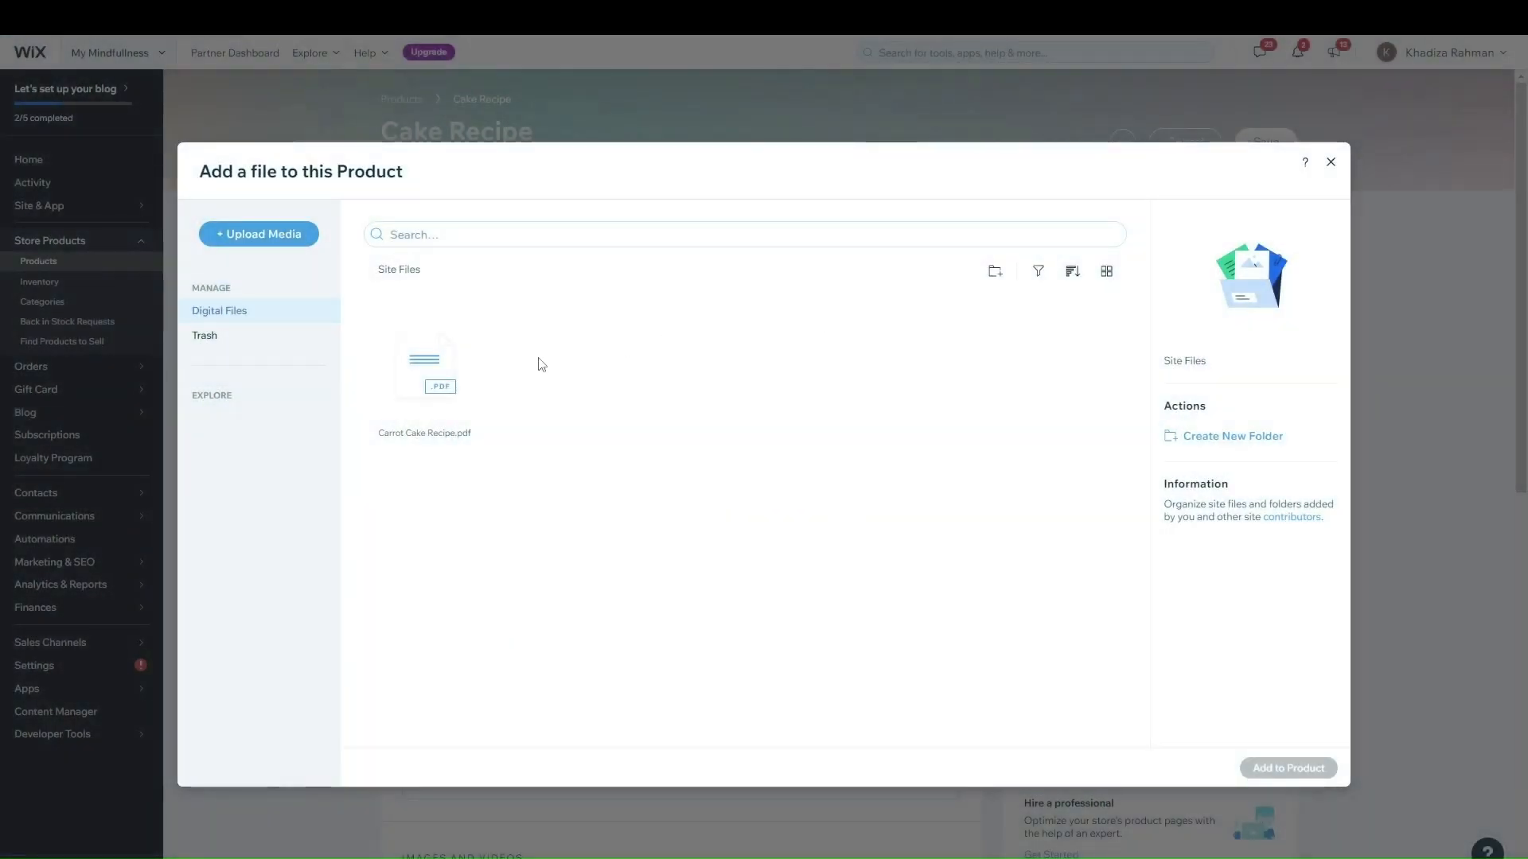
pyautogui.click(424, 367)
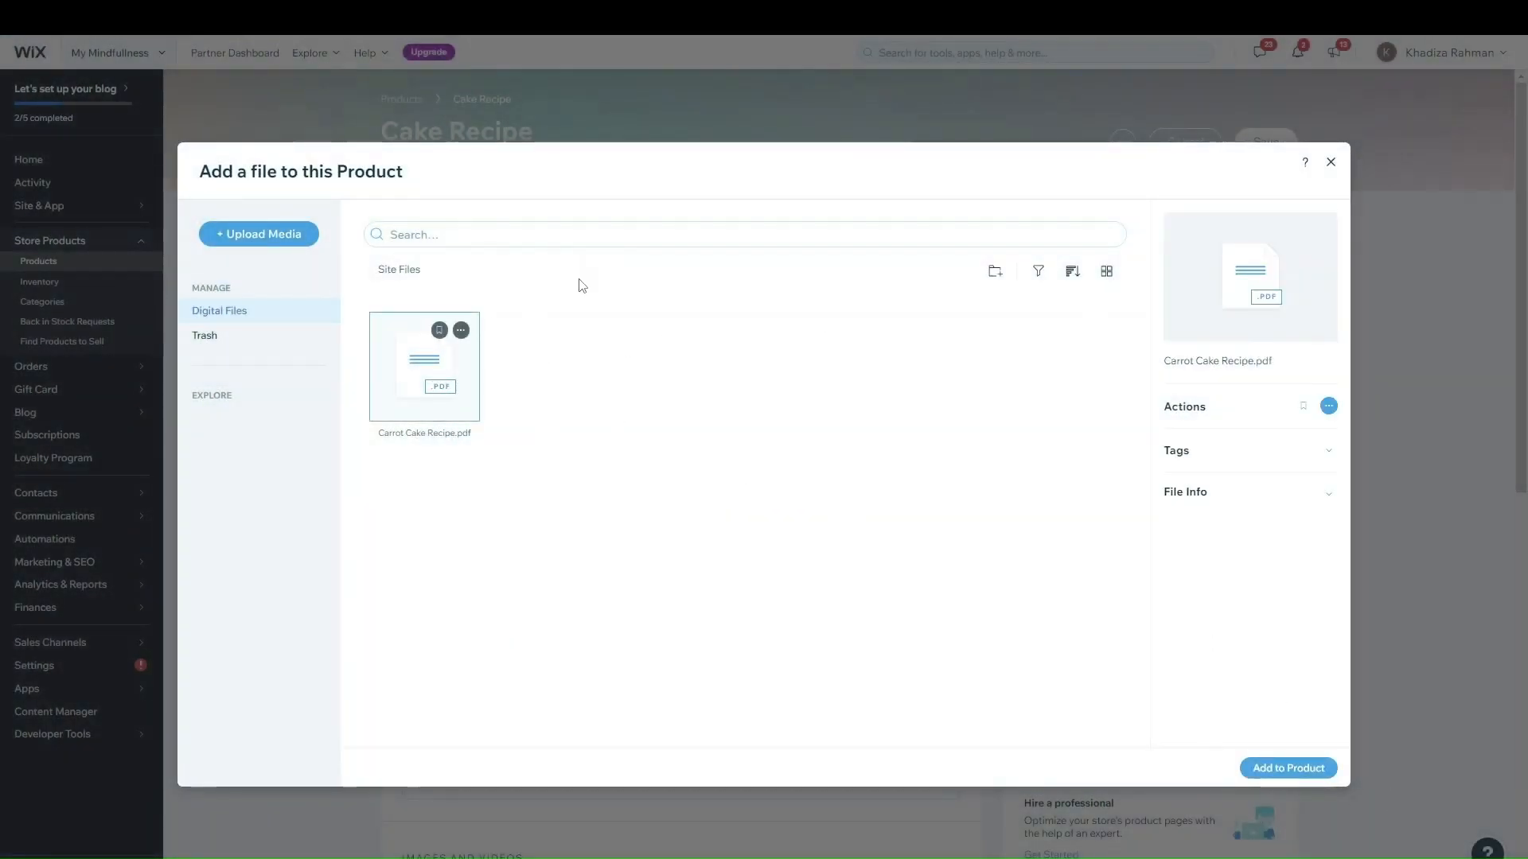
pyautogui.click(1288, 768)
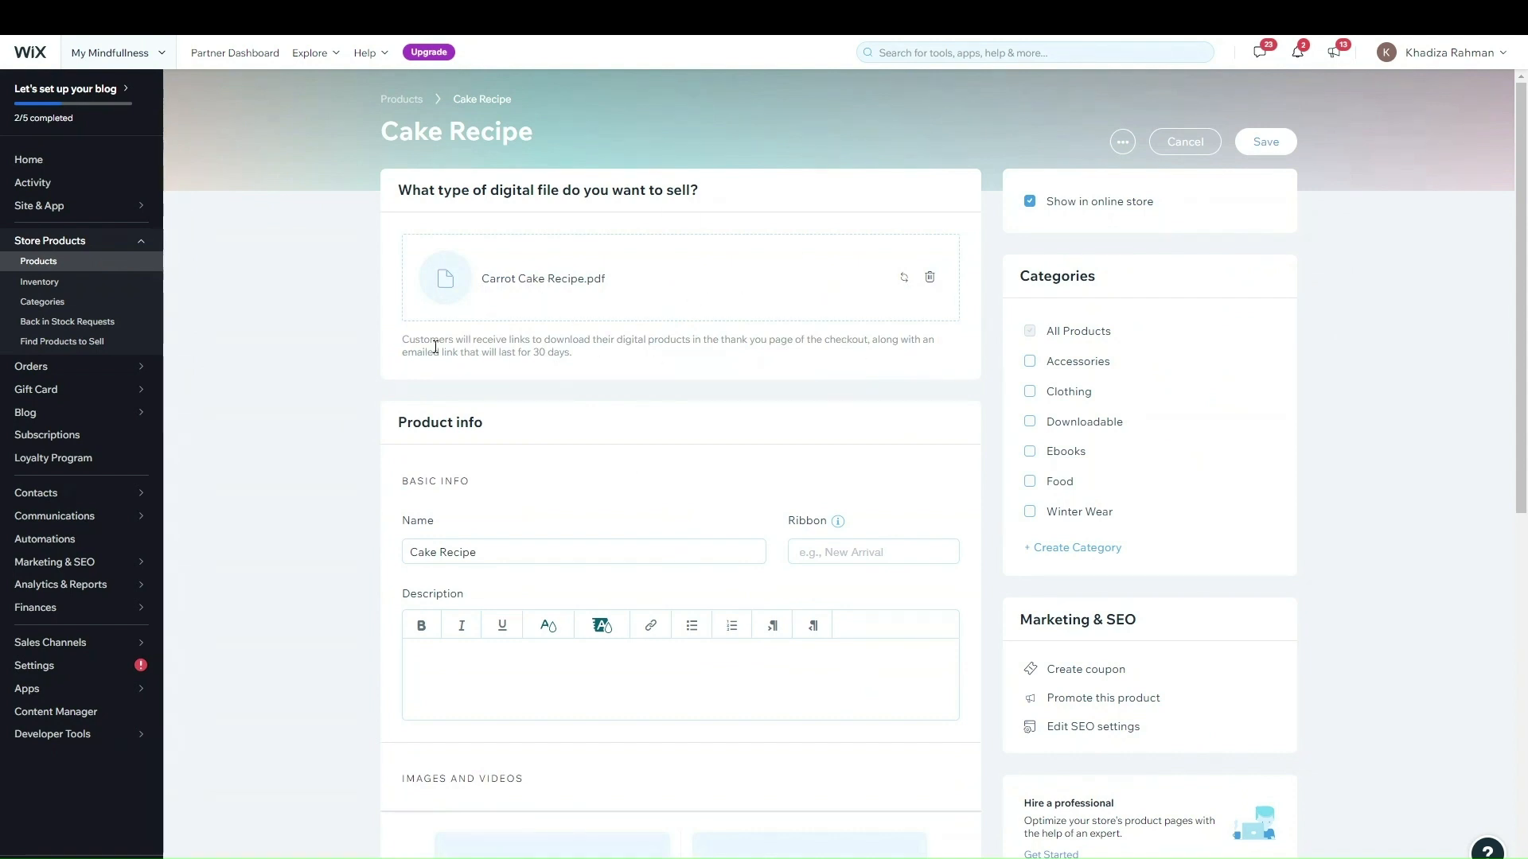
# - Examine the note on customer download links and the Cake Recipe's product info and media sections
pyautogui.moveTo(476, 352); pyautogui.dragTo(674, 358)
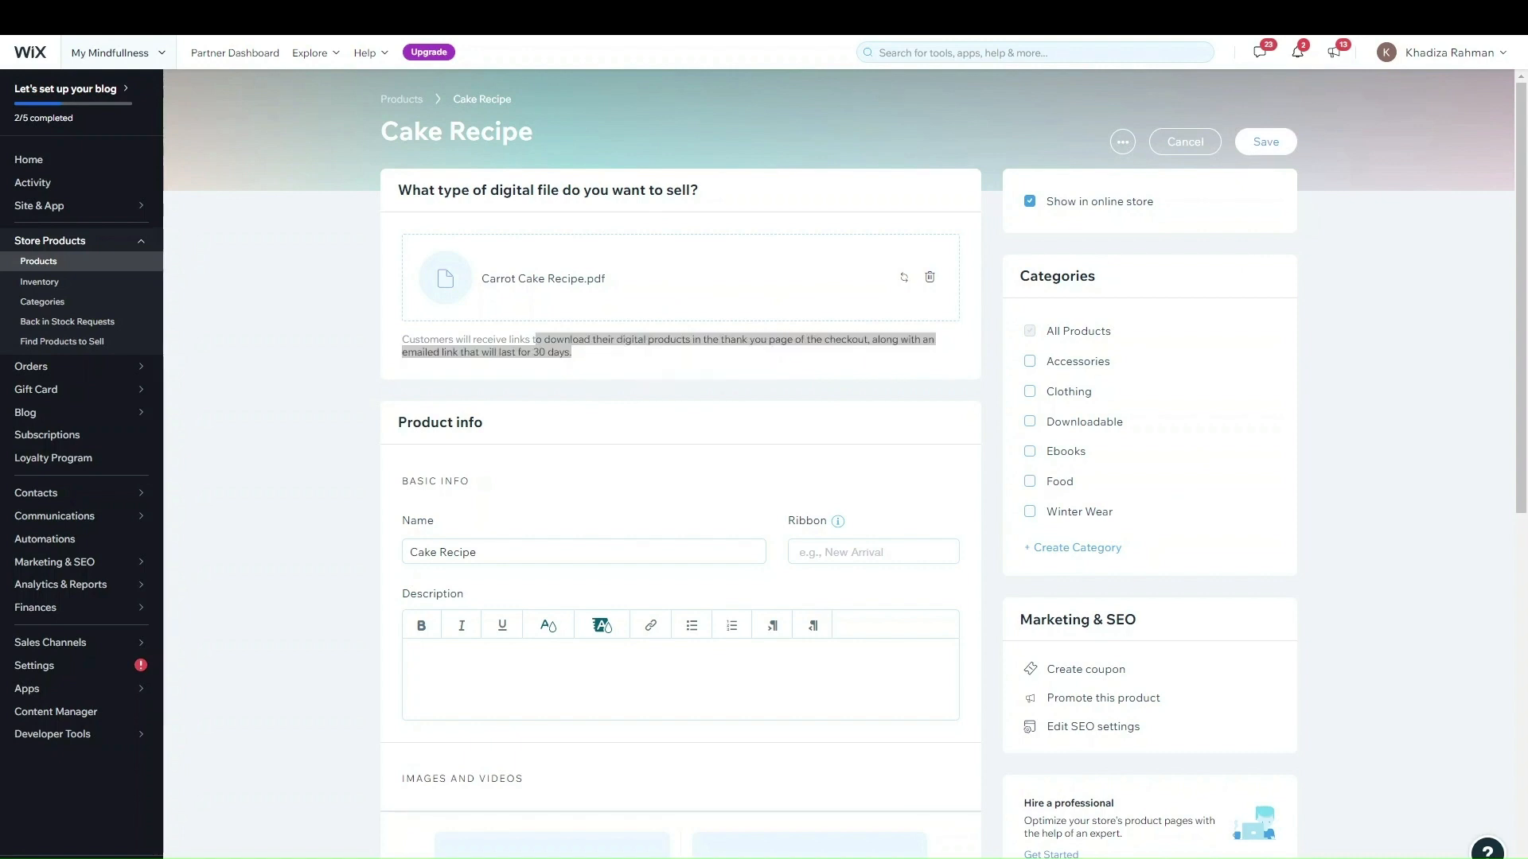
pyautogui.click(734, 361)
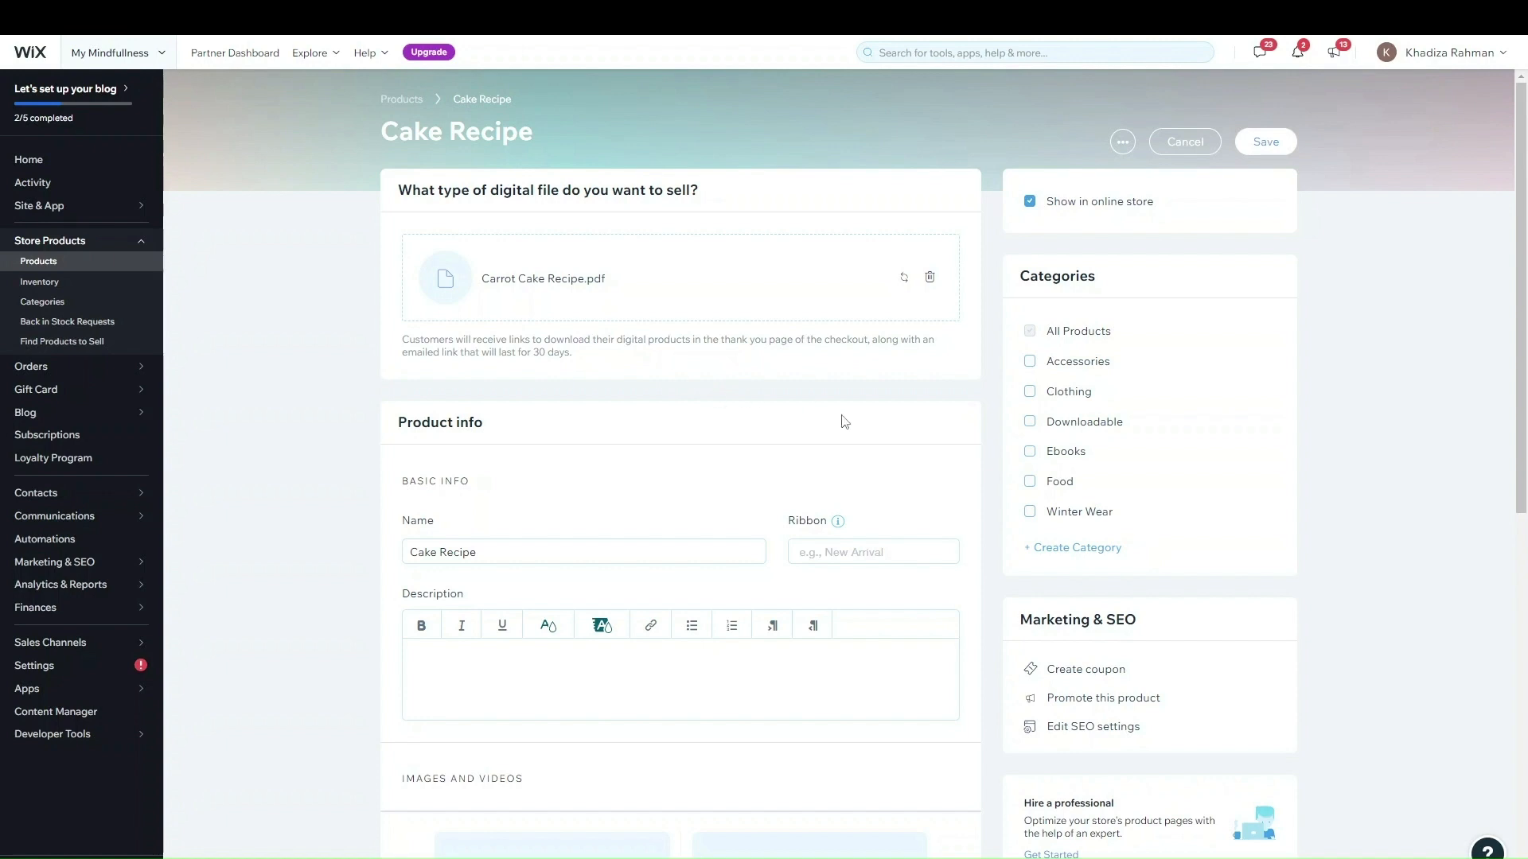
pyautogui.scroll(-2, 651, 422)
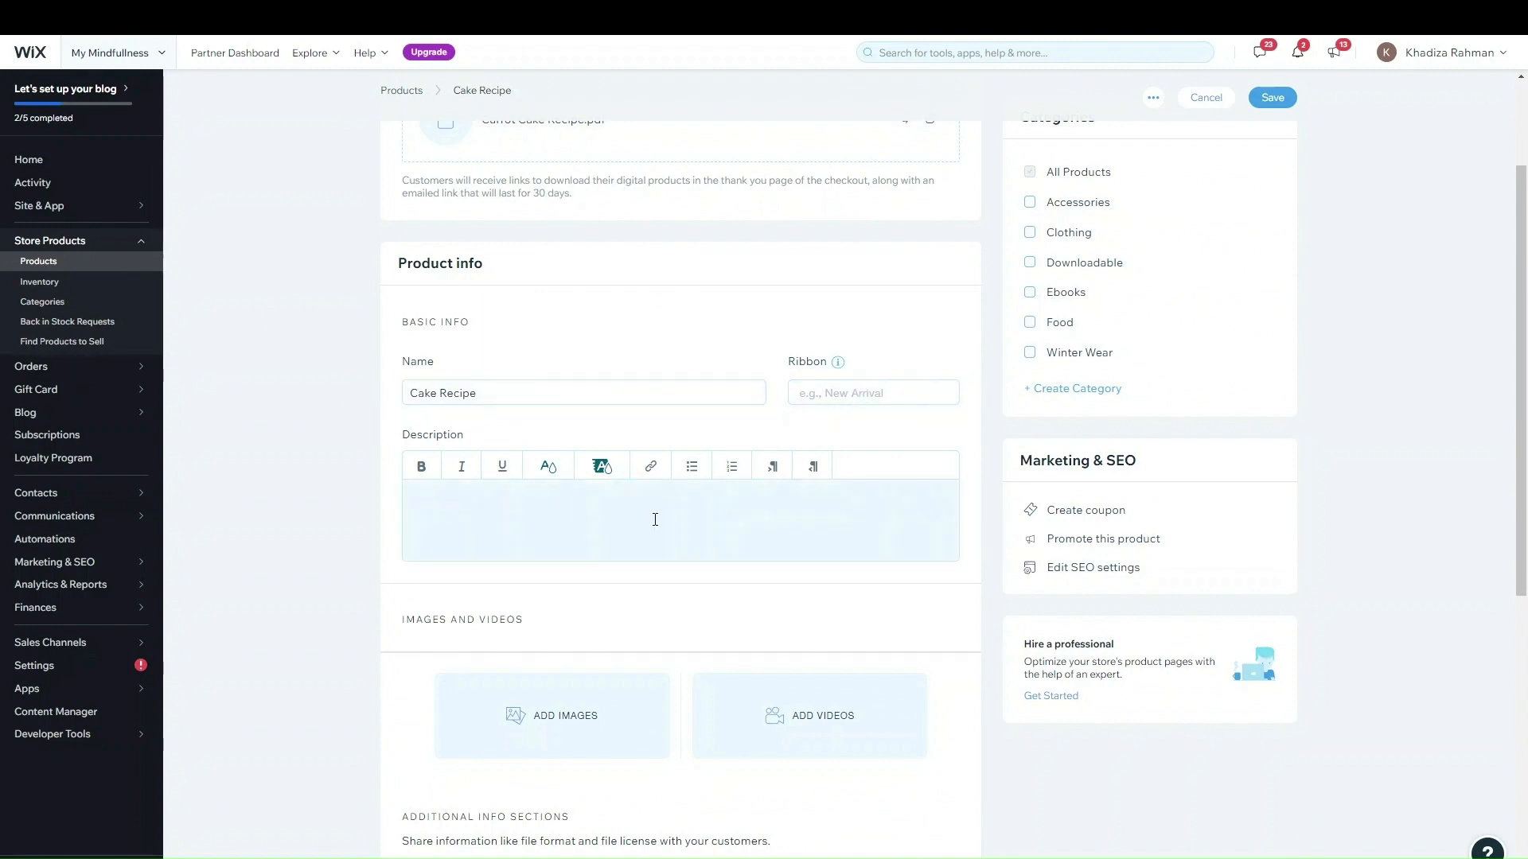
pyautogui.scroll(-4, 655, 520)
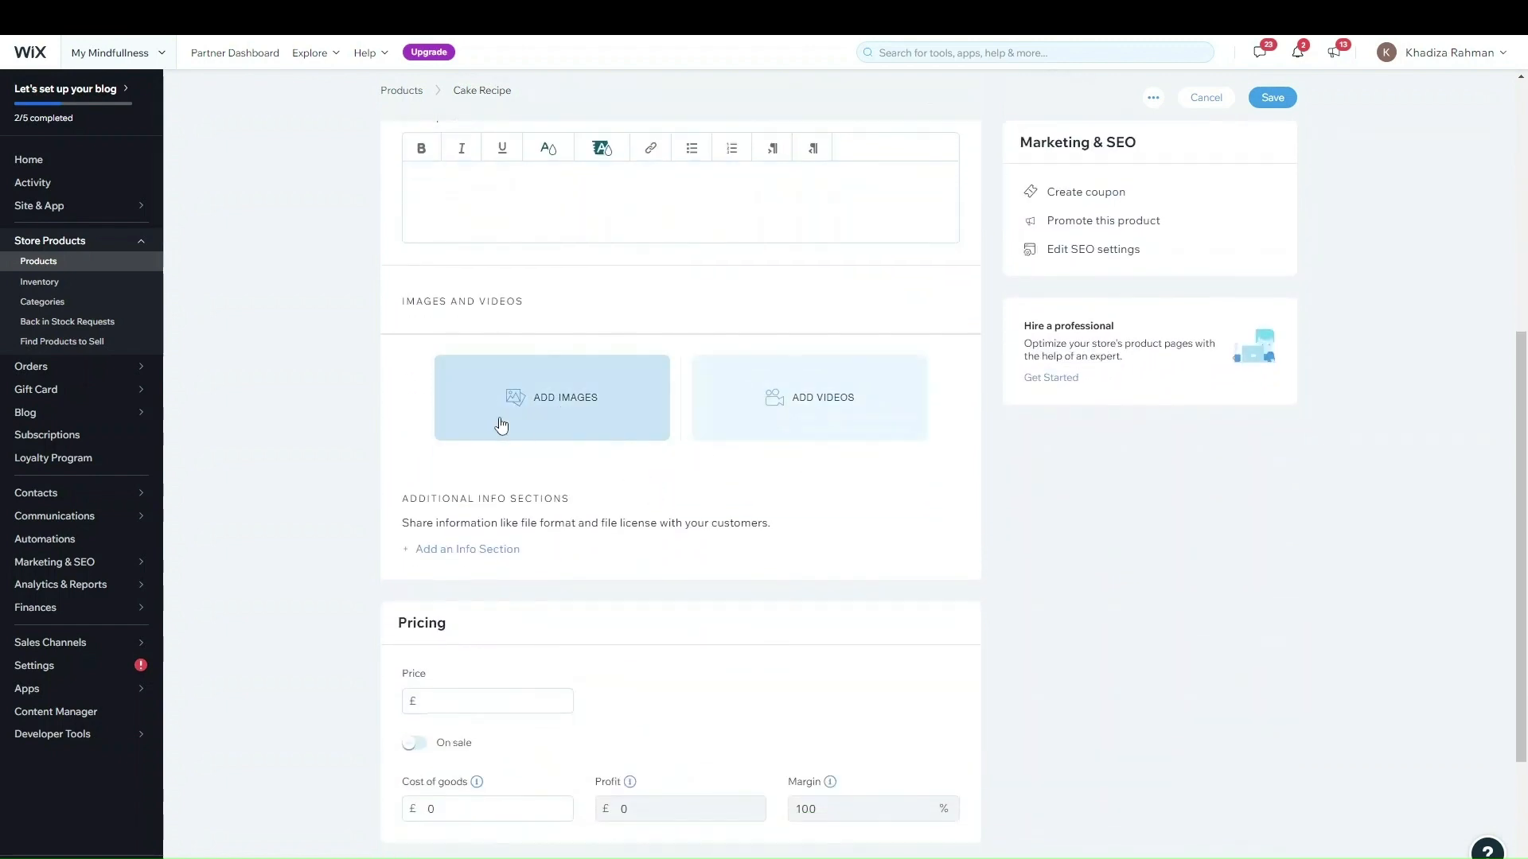
pyautogui.scroll(6, 575, 512)
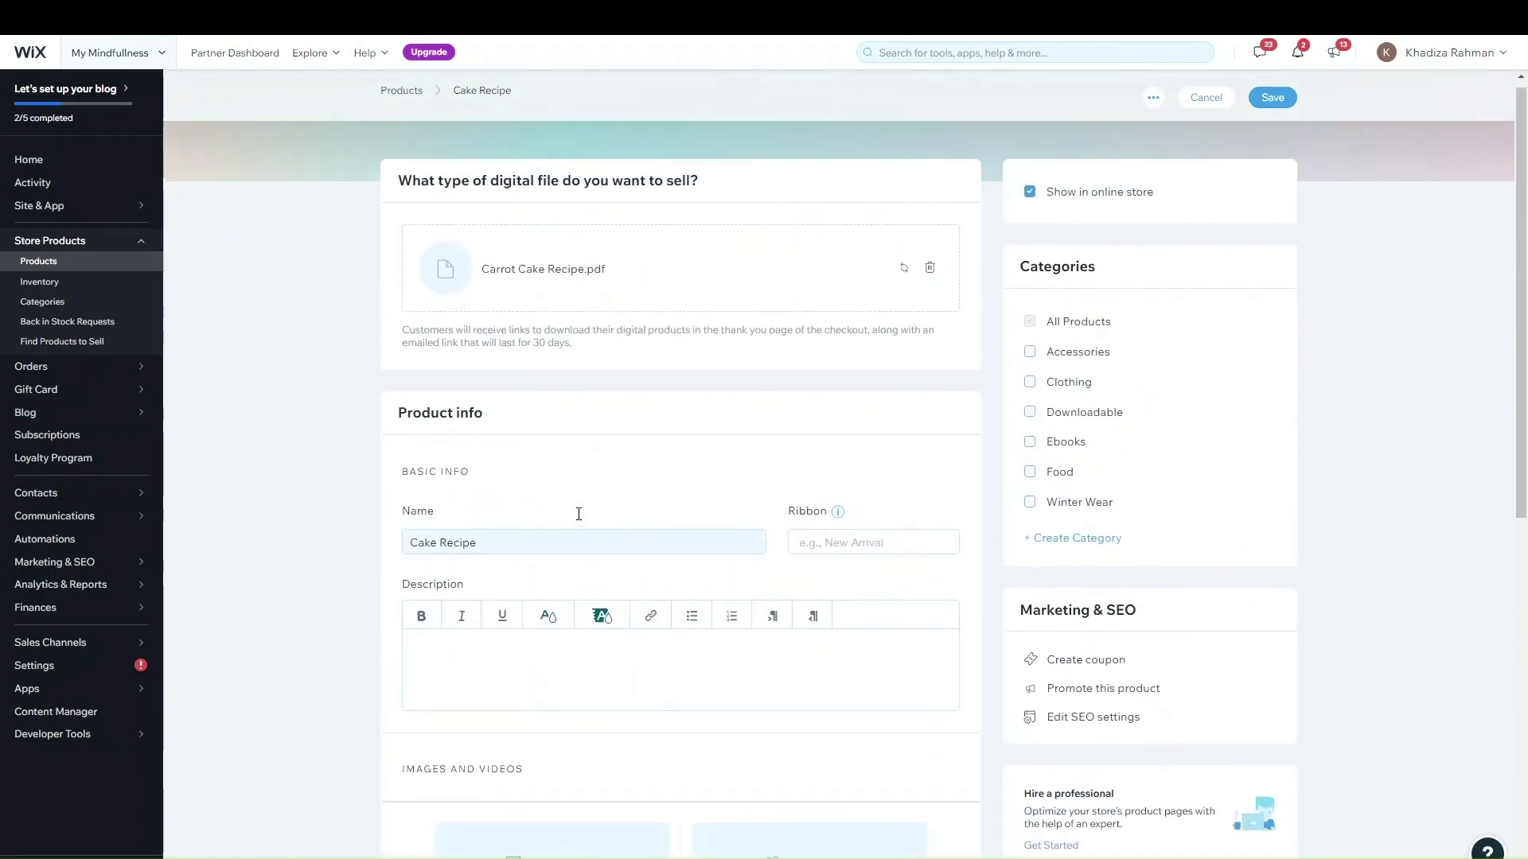
pyautogui.scroll(1, 579, 513)
pyautogui.scroll(-4, 736, 393)
pyautogui.scroll(4, 702, 409)
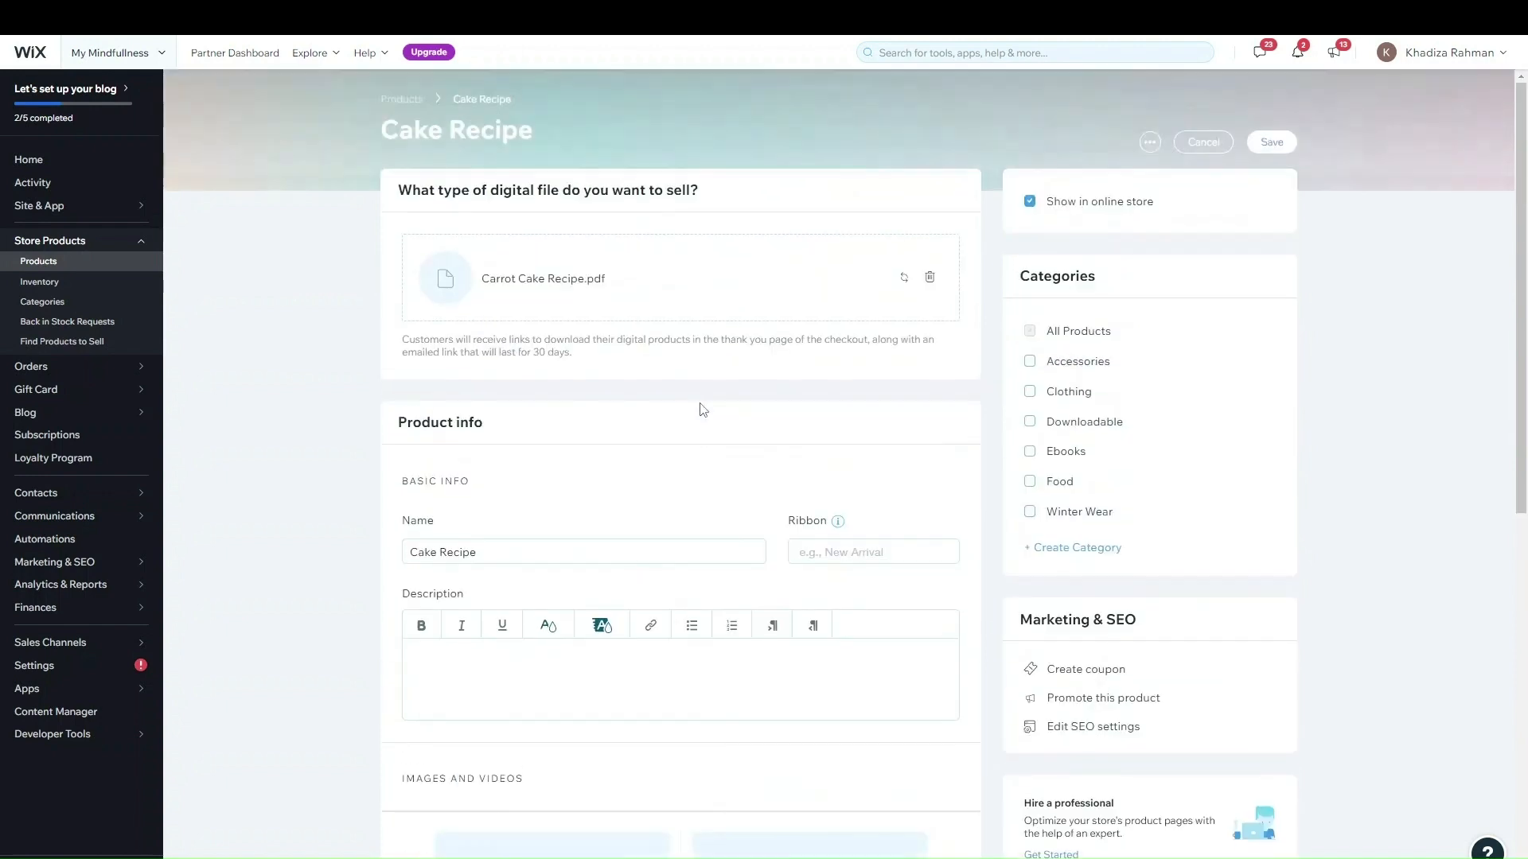
# - Set the Cake Recipe's price to £15
pyautogui.scroll(-5, 609, 308)
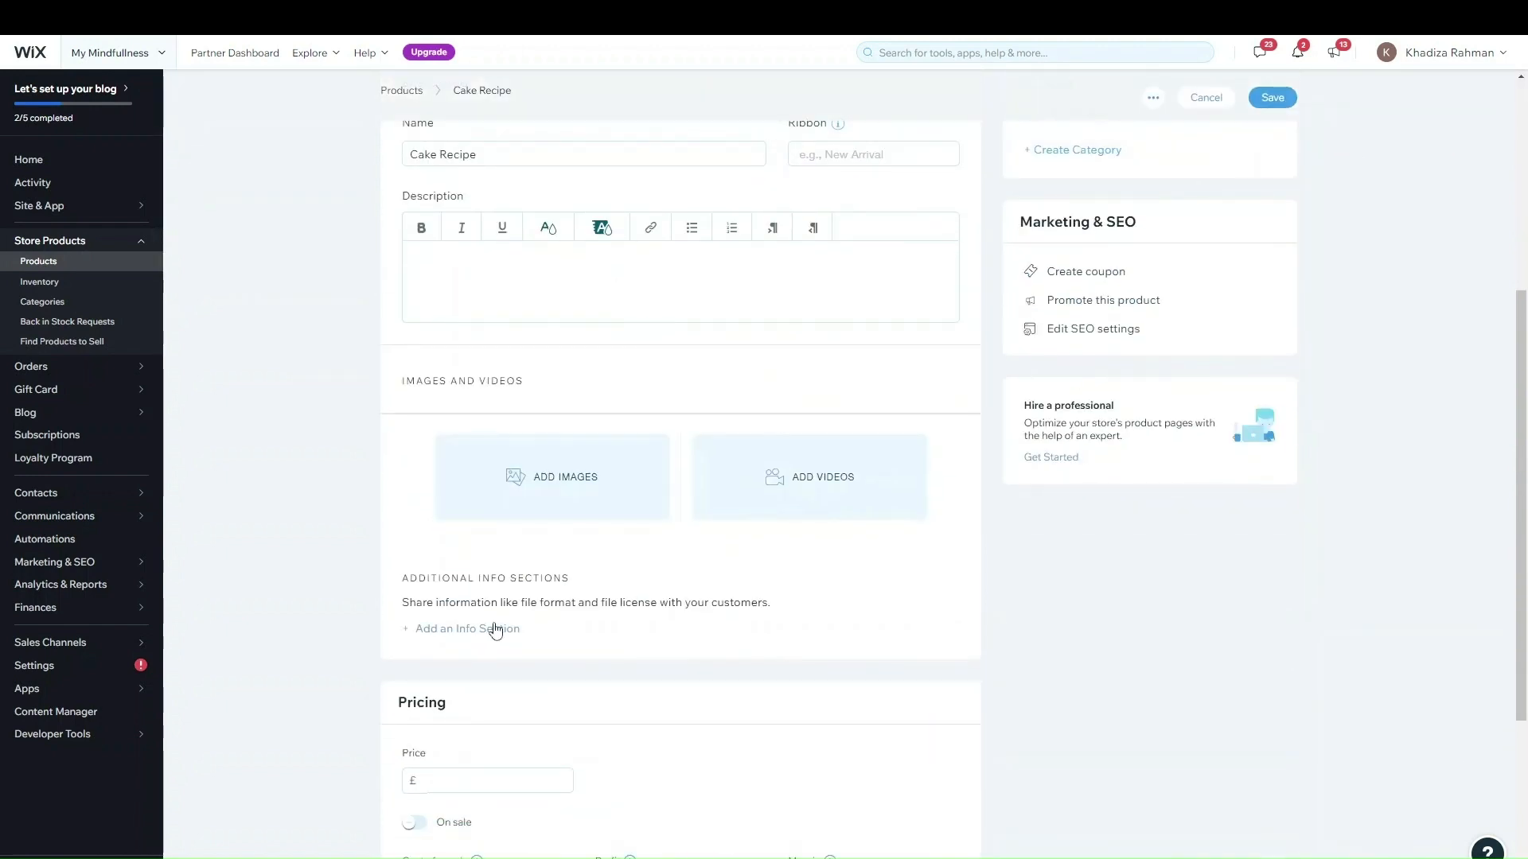
pyautogui.scroll(-4, 703, 613)
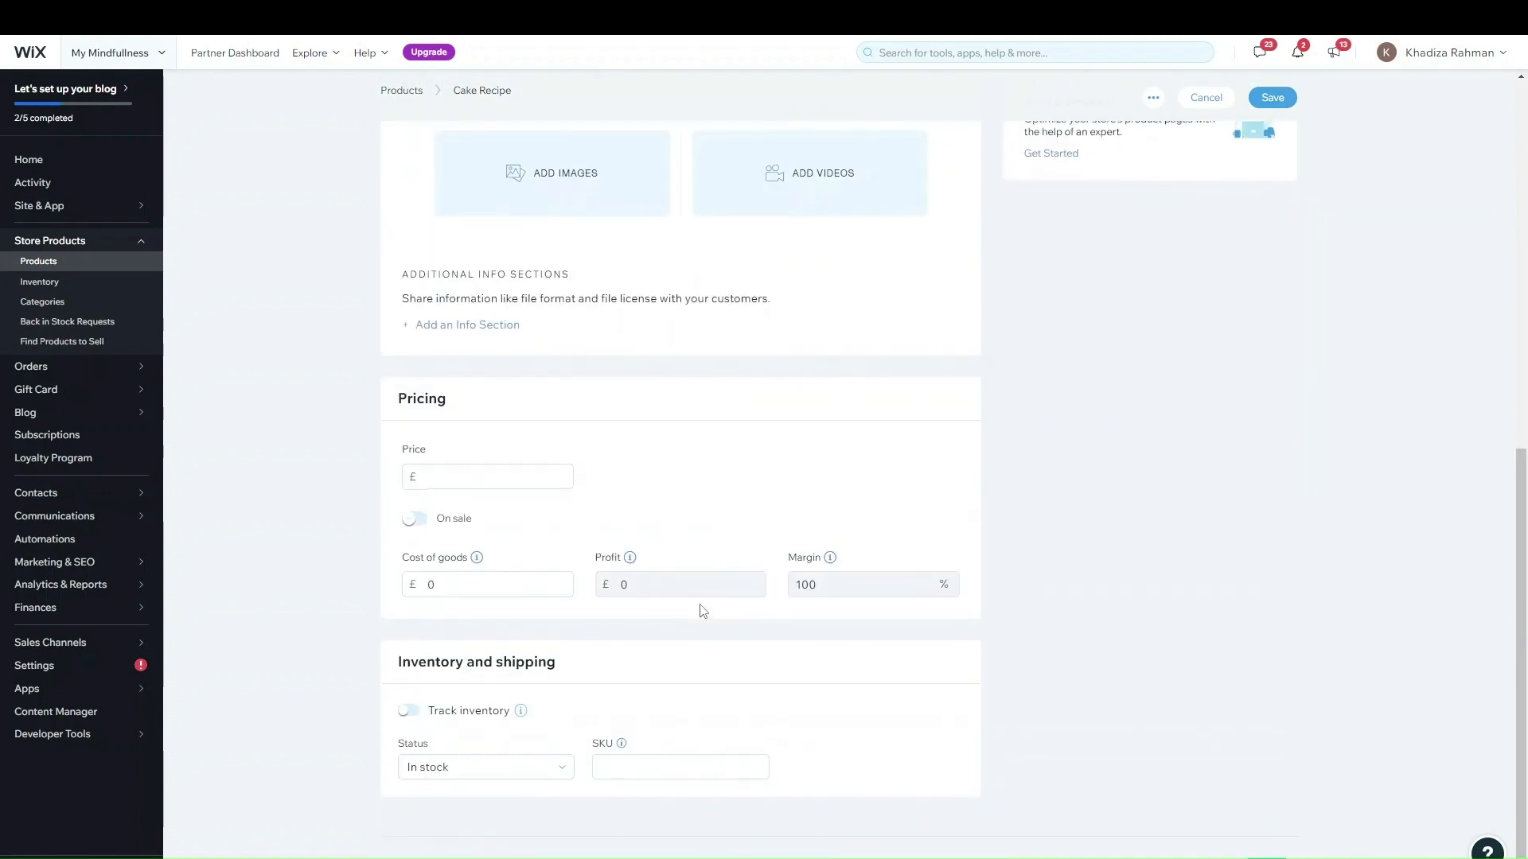
pyautogui.click(423, 475)
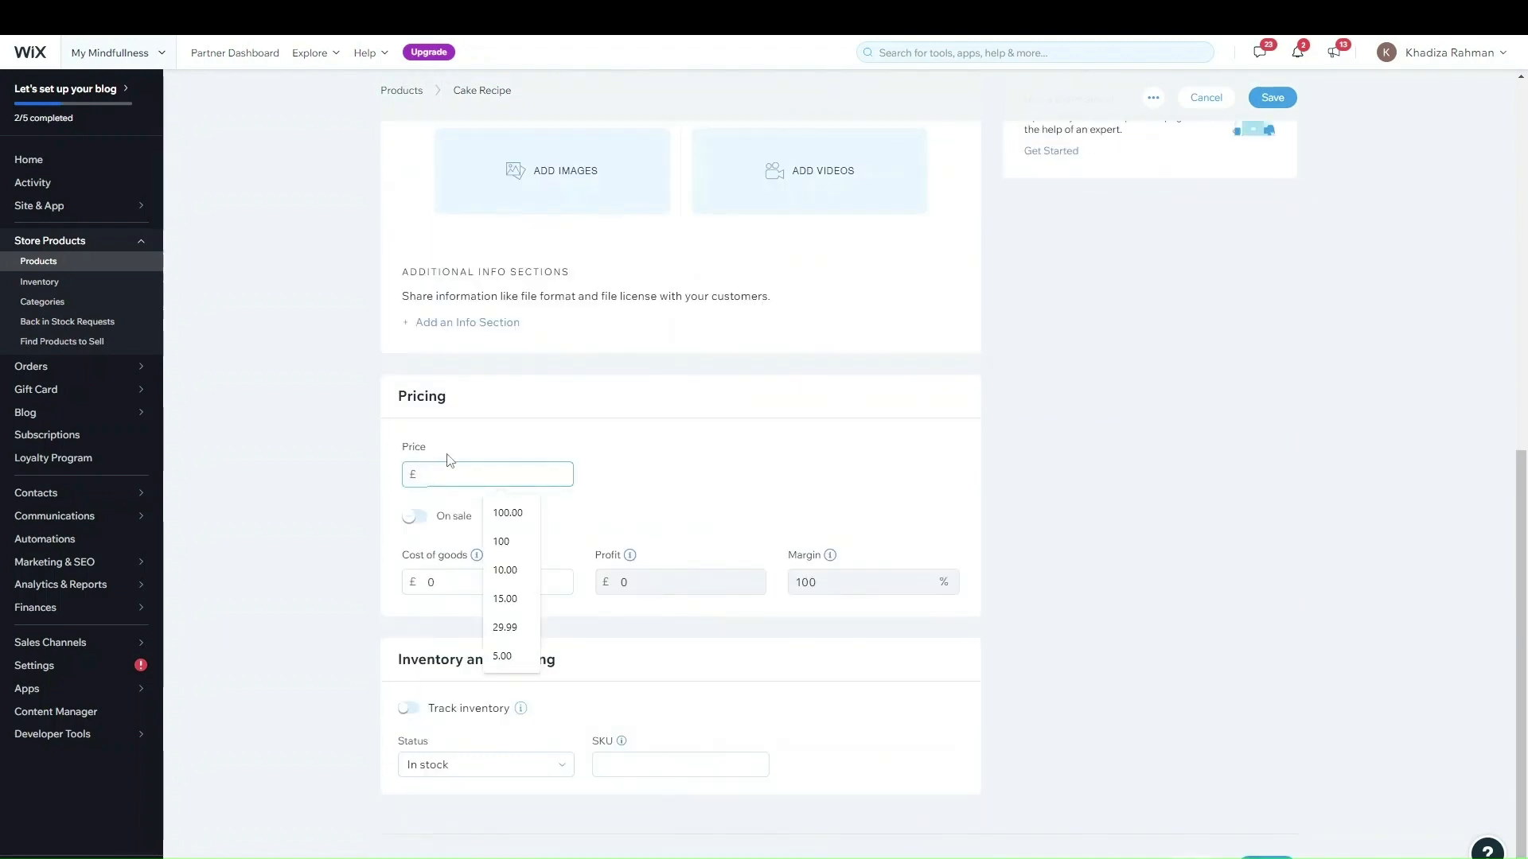
pyautogui.write('15')
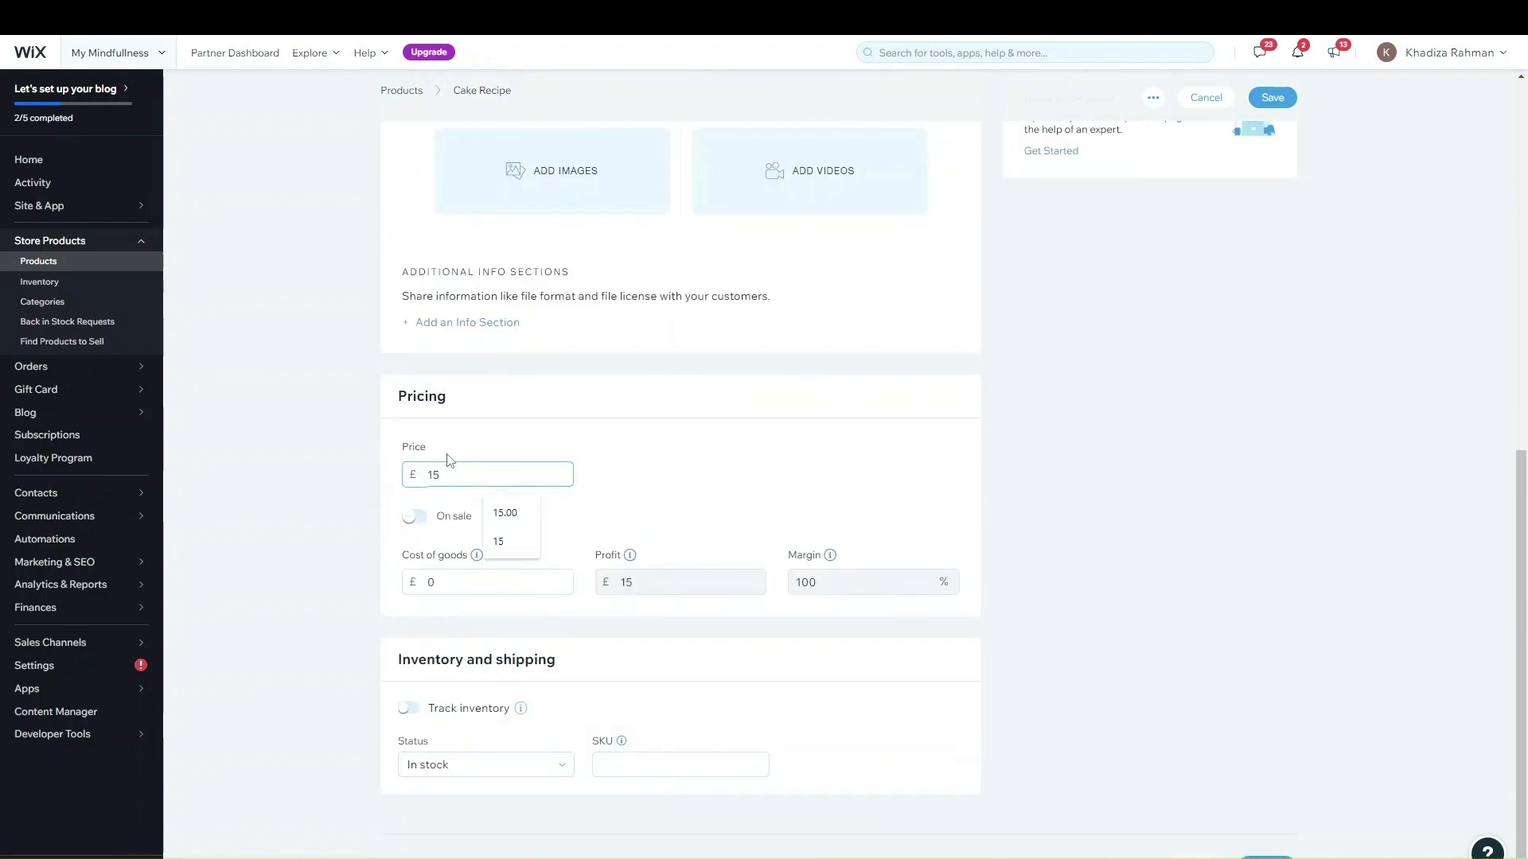
# - Try the on-sale option in the Cake Recipe's pricing and switch it back off
pyautogui.moveTo(720, 490); pyautogui.dragTo(754, 451)
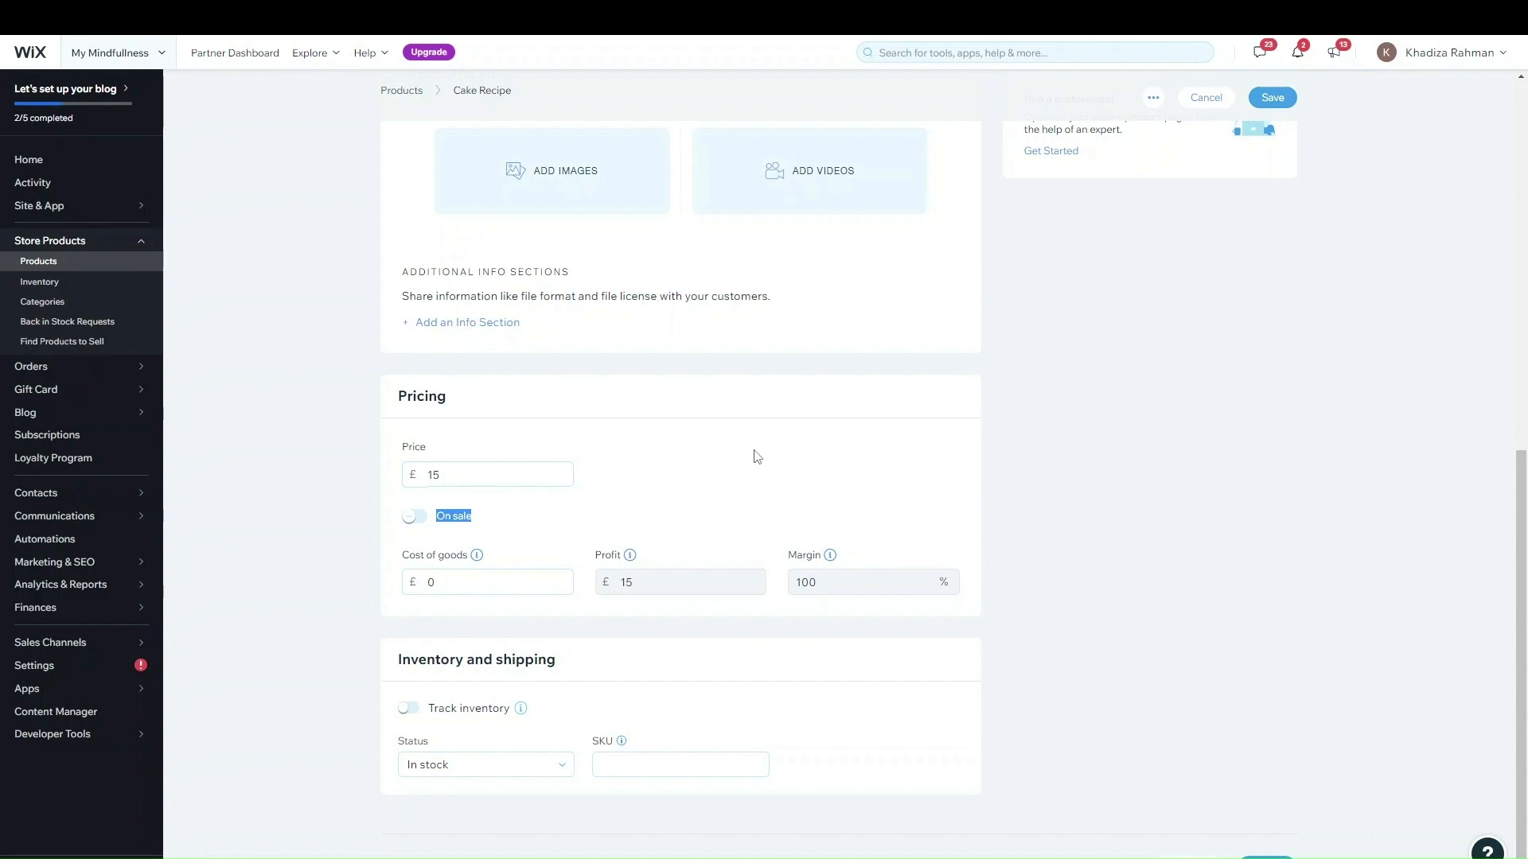
pyautogui.click(715, 513)
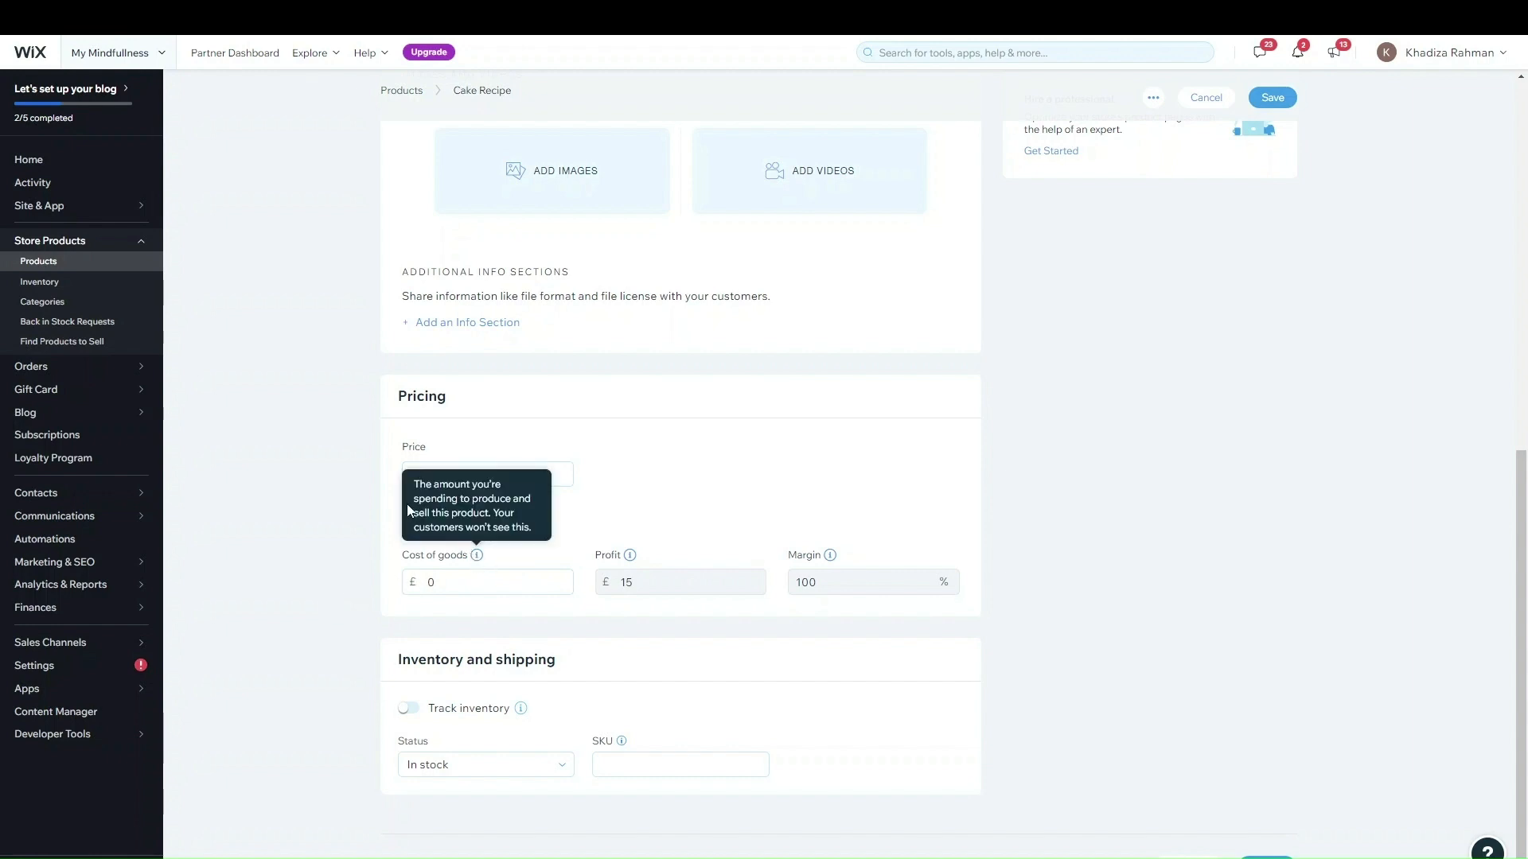
pyautogui.click(417, 516)
pyautogui.click(416, 518)
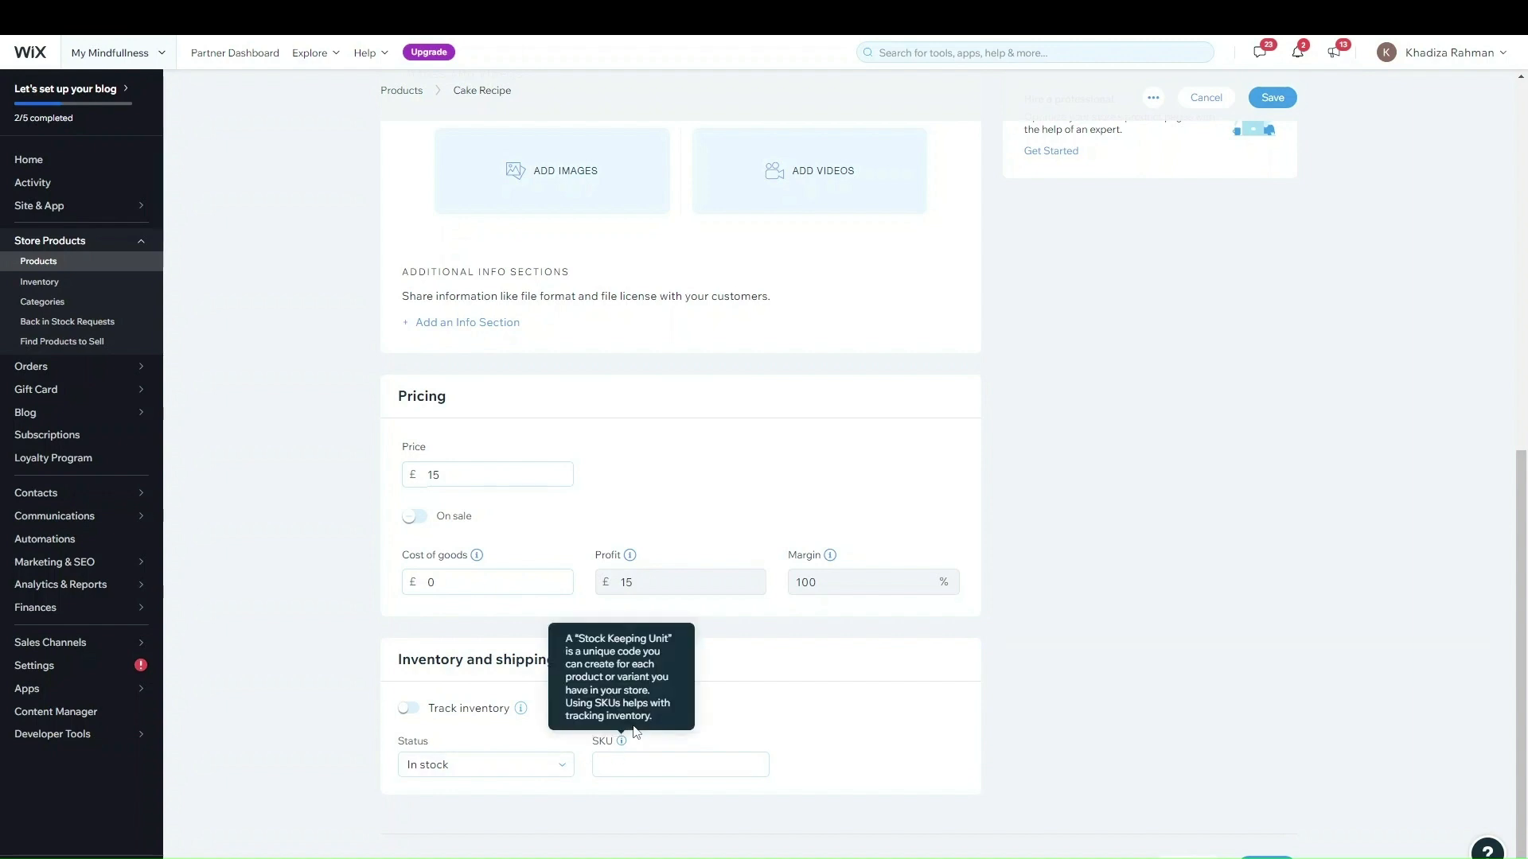
# - Try inventory tracking for the Cake Recipe, look at its stock status and quantity fields, and turn tracking back off
pyautogui.click(414, 716)
pyautogui.click(413, 712)
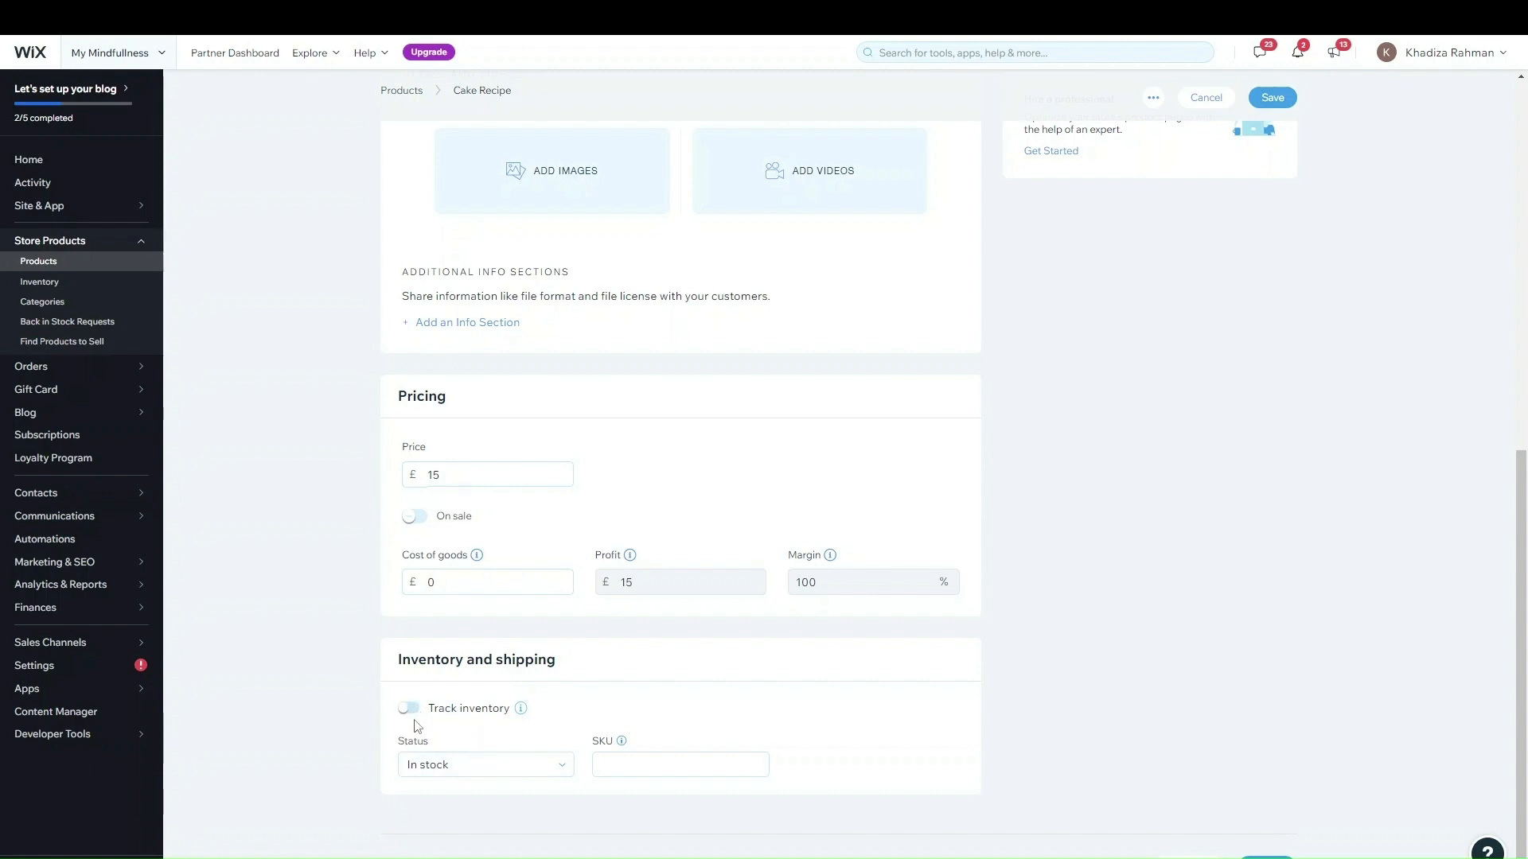
pyautogui.click(474, 766)
pyautogui.click(410, 709)
pyautogui.click(430, 758)
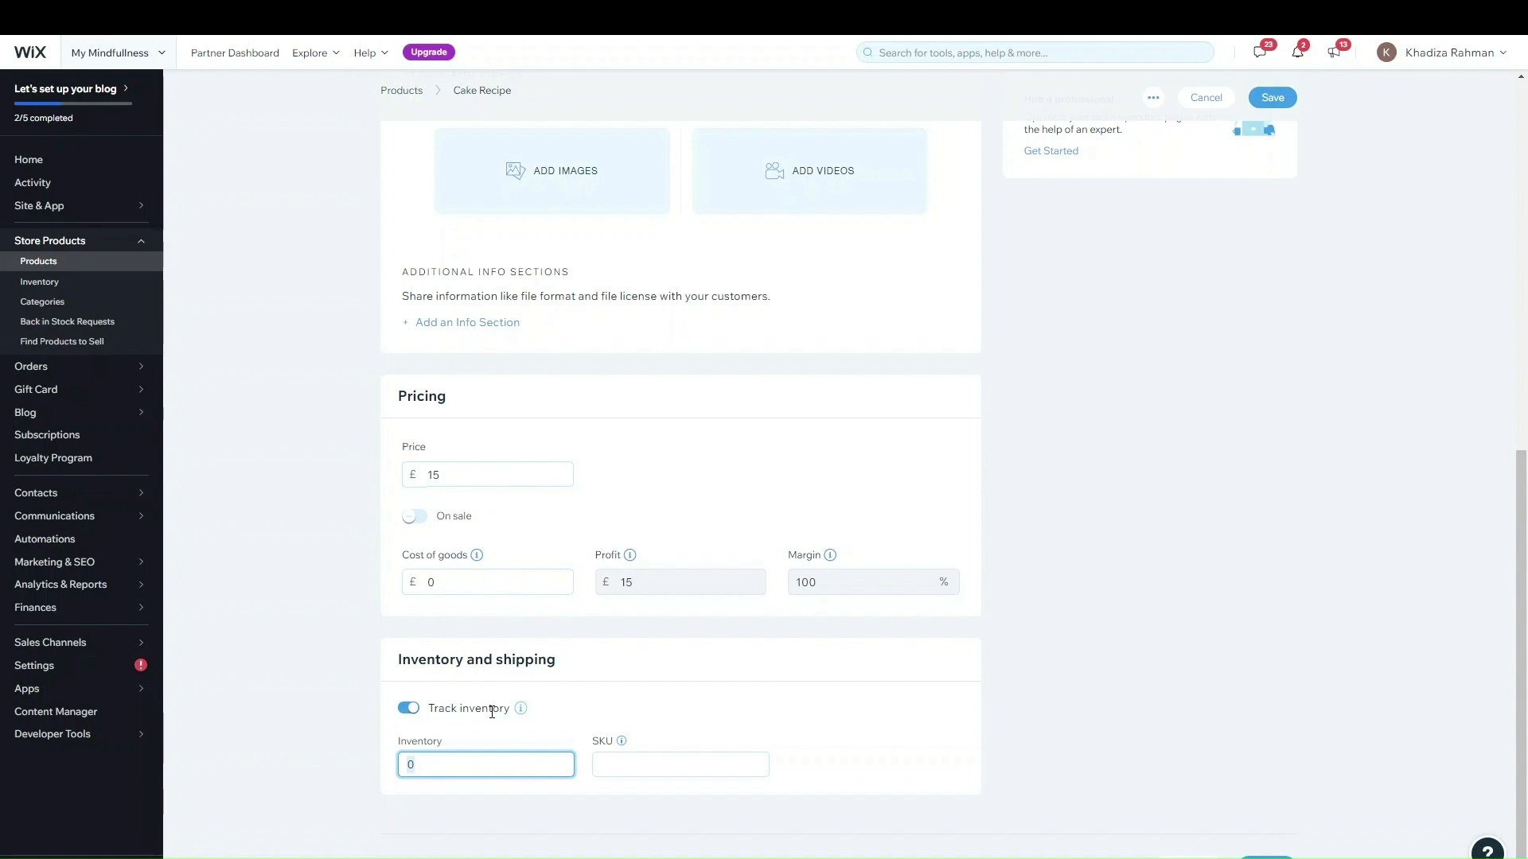
pyautogui.scroll(4, 814, 580)
pyautogui.scroll(-5, 816, 563)
pyautogui.click(432, 705)
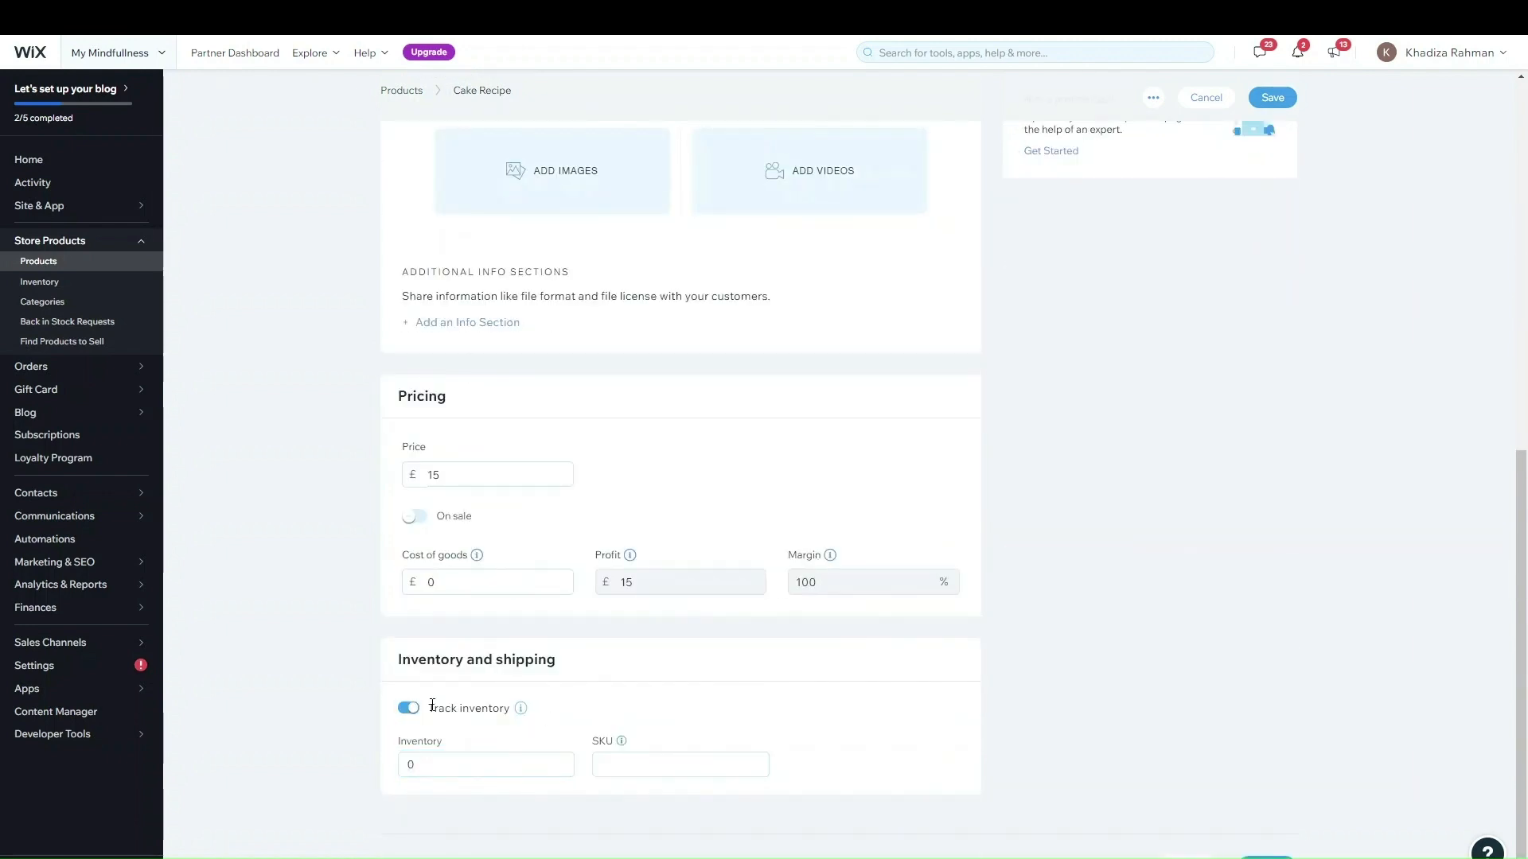
pyautogui.click(408, 708)
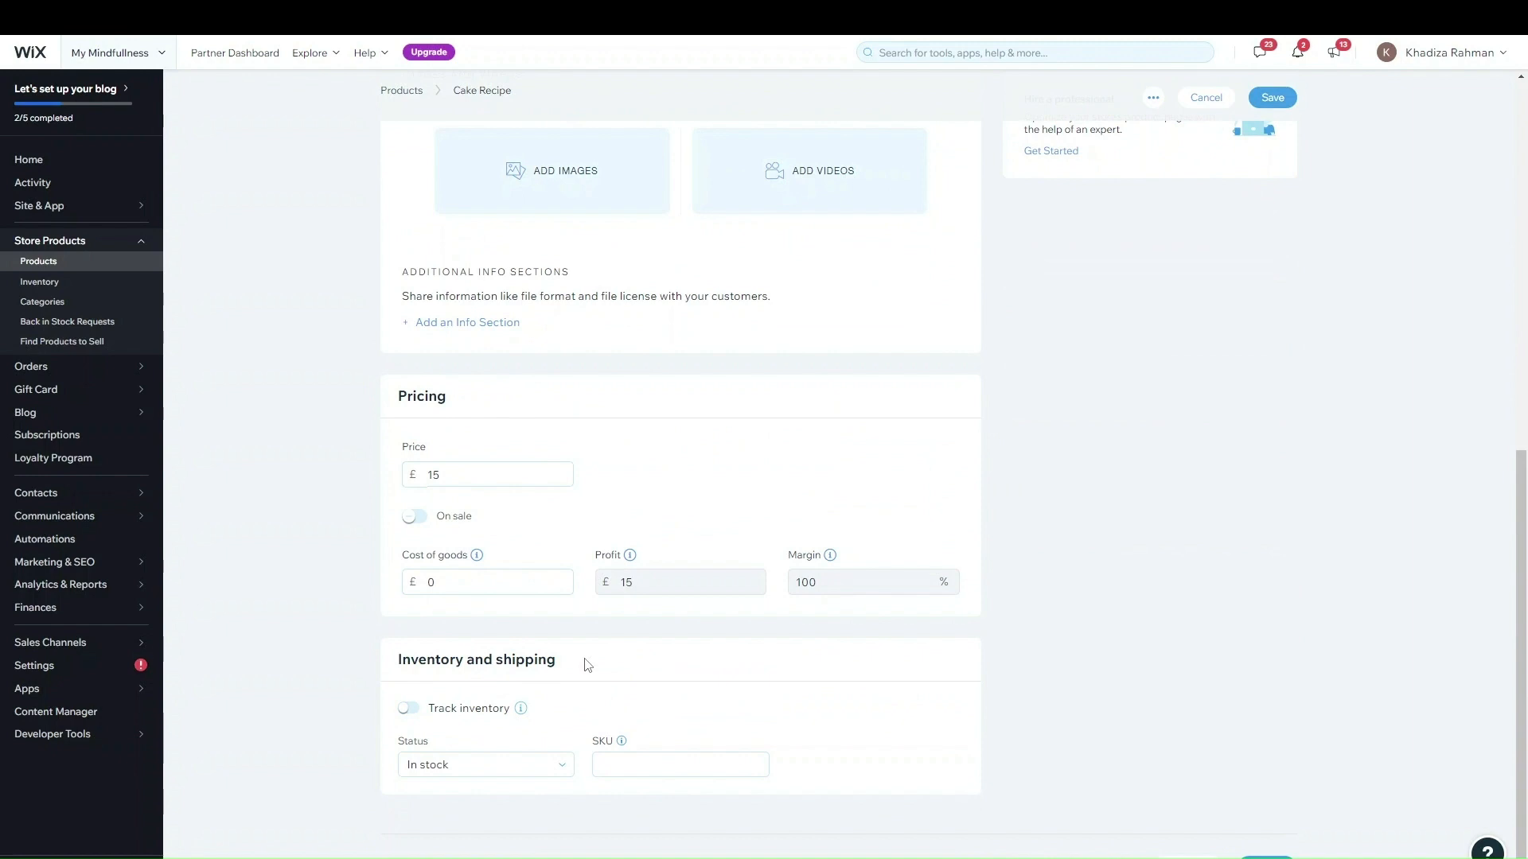
# - Assign the Cake Recipe to the Downloadable and Ebooks categories, and look over its marketing and SEO options
pyautogui.scroll(10, 587, 663)
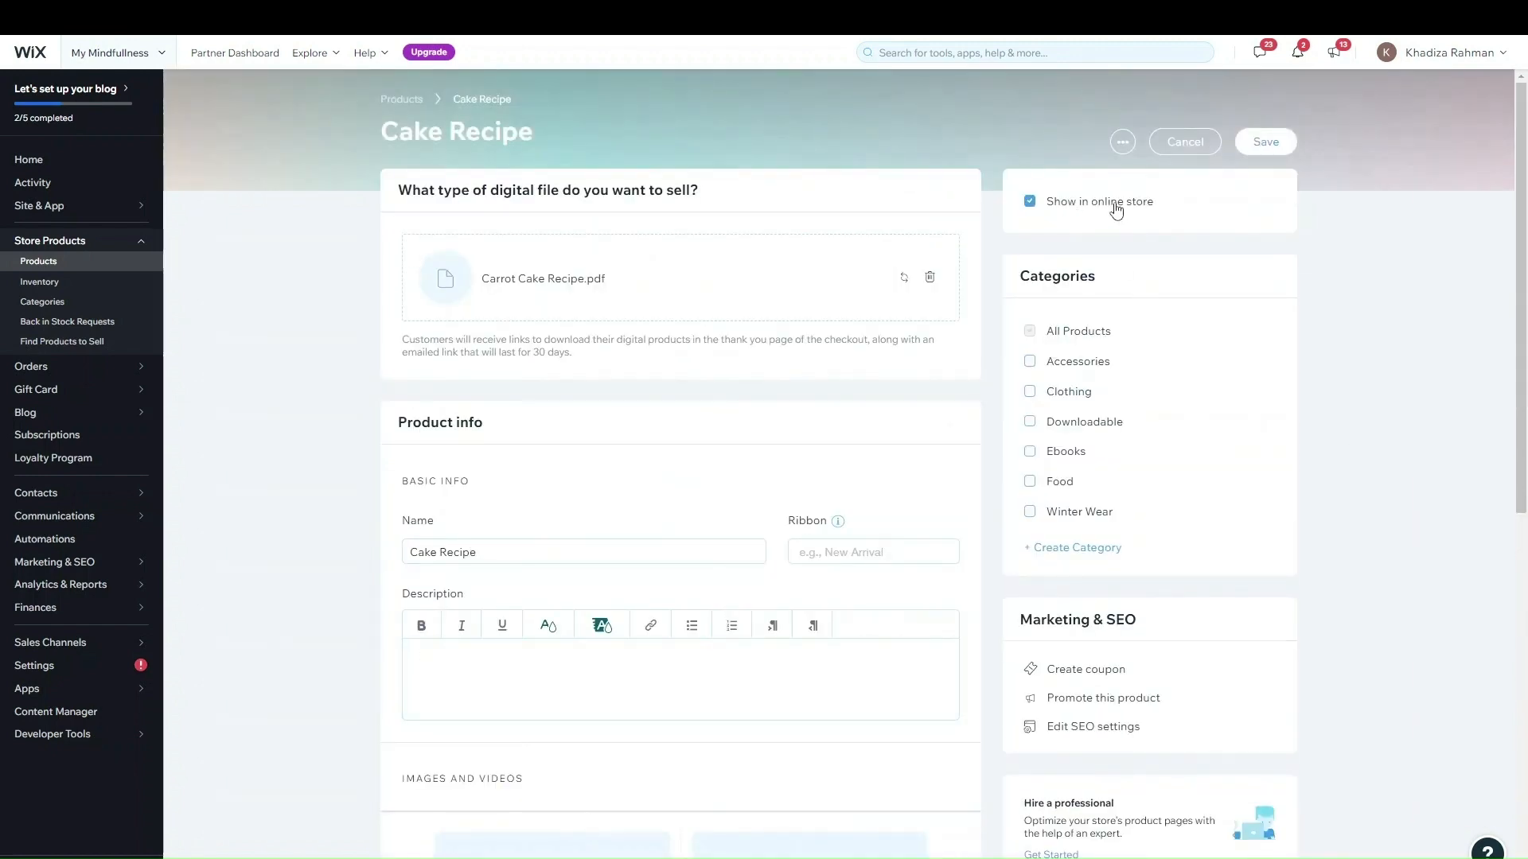
pyautogui.click(1086, 210)
pyautogui.click(1076, 454)
pyautogui.click(1107, 422)
pyautogui.scroll(-1, 1114, 597)
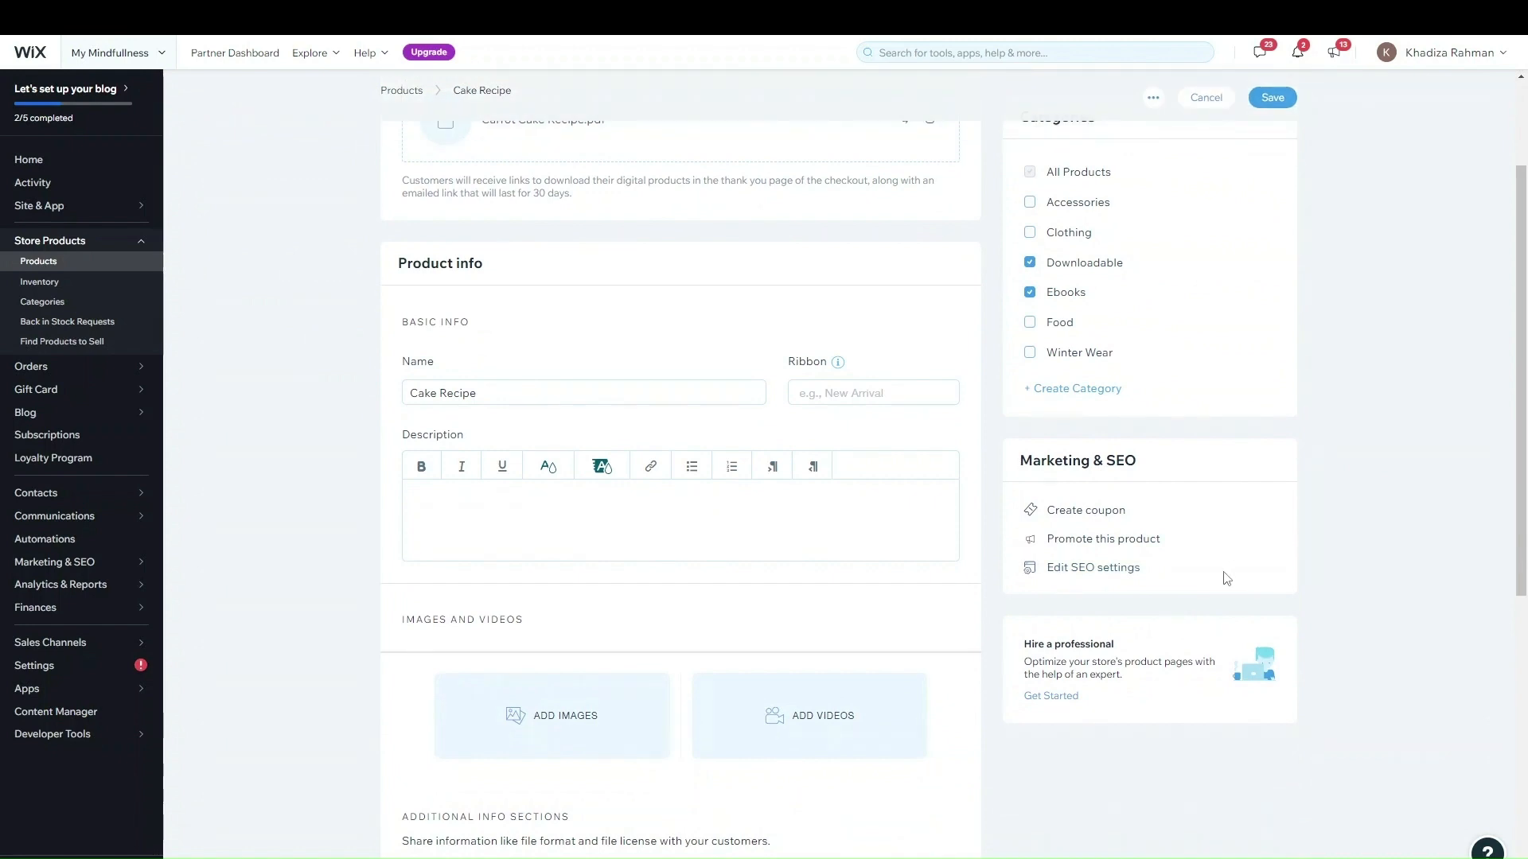
pyautogui.scroll(-2, 1194, 517)
pyautogui.moveTo(1048, 489); pyautogui.dragTo(1102, 490)
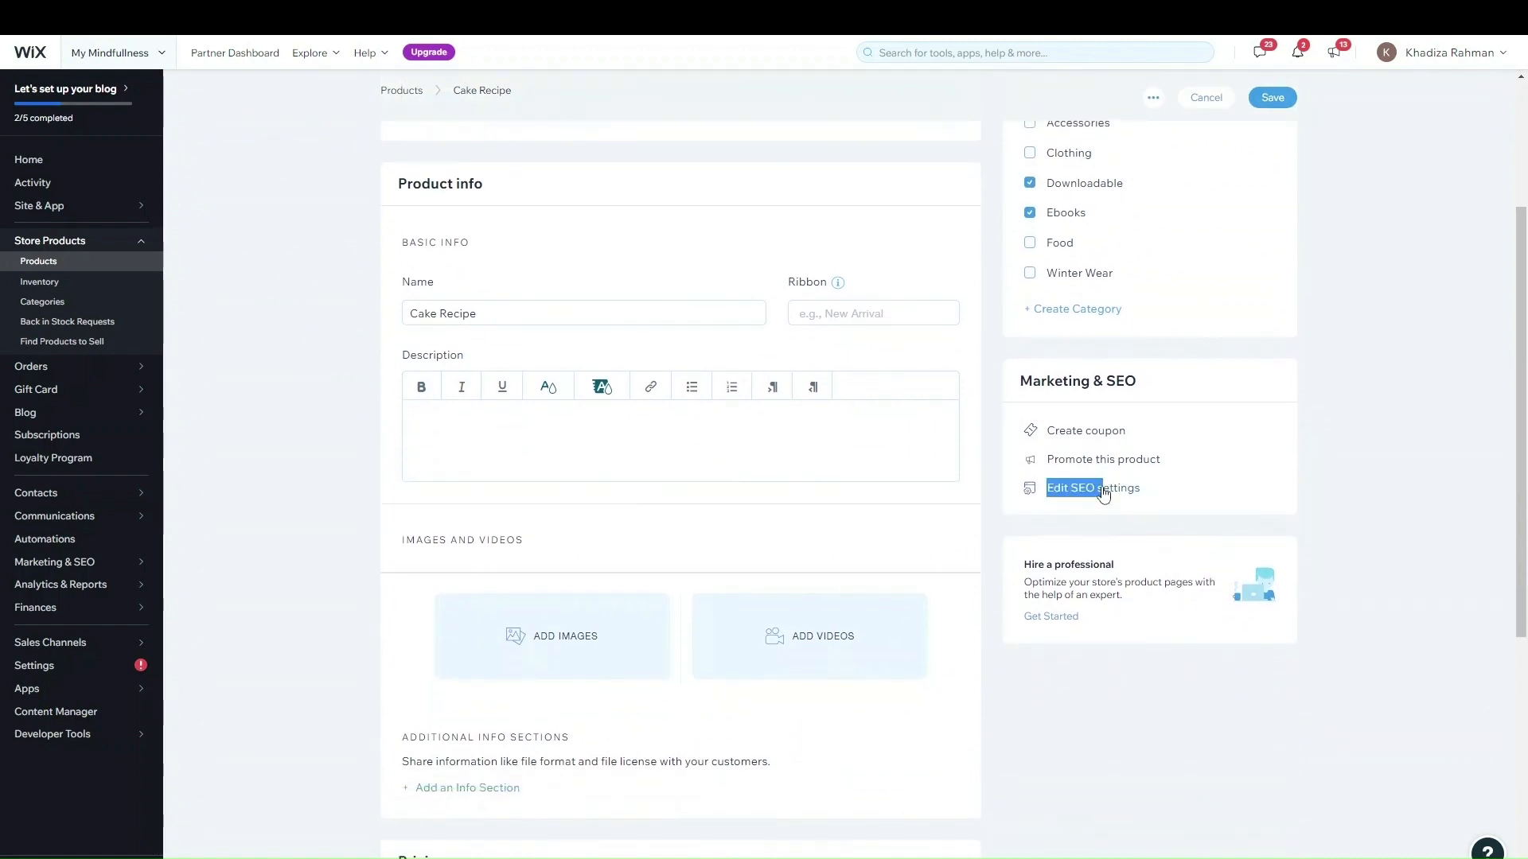
# - Look over the Cake Recipe's SEO settings and product details, and save the product
pyautogui.click(891, 505)
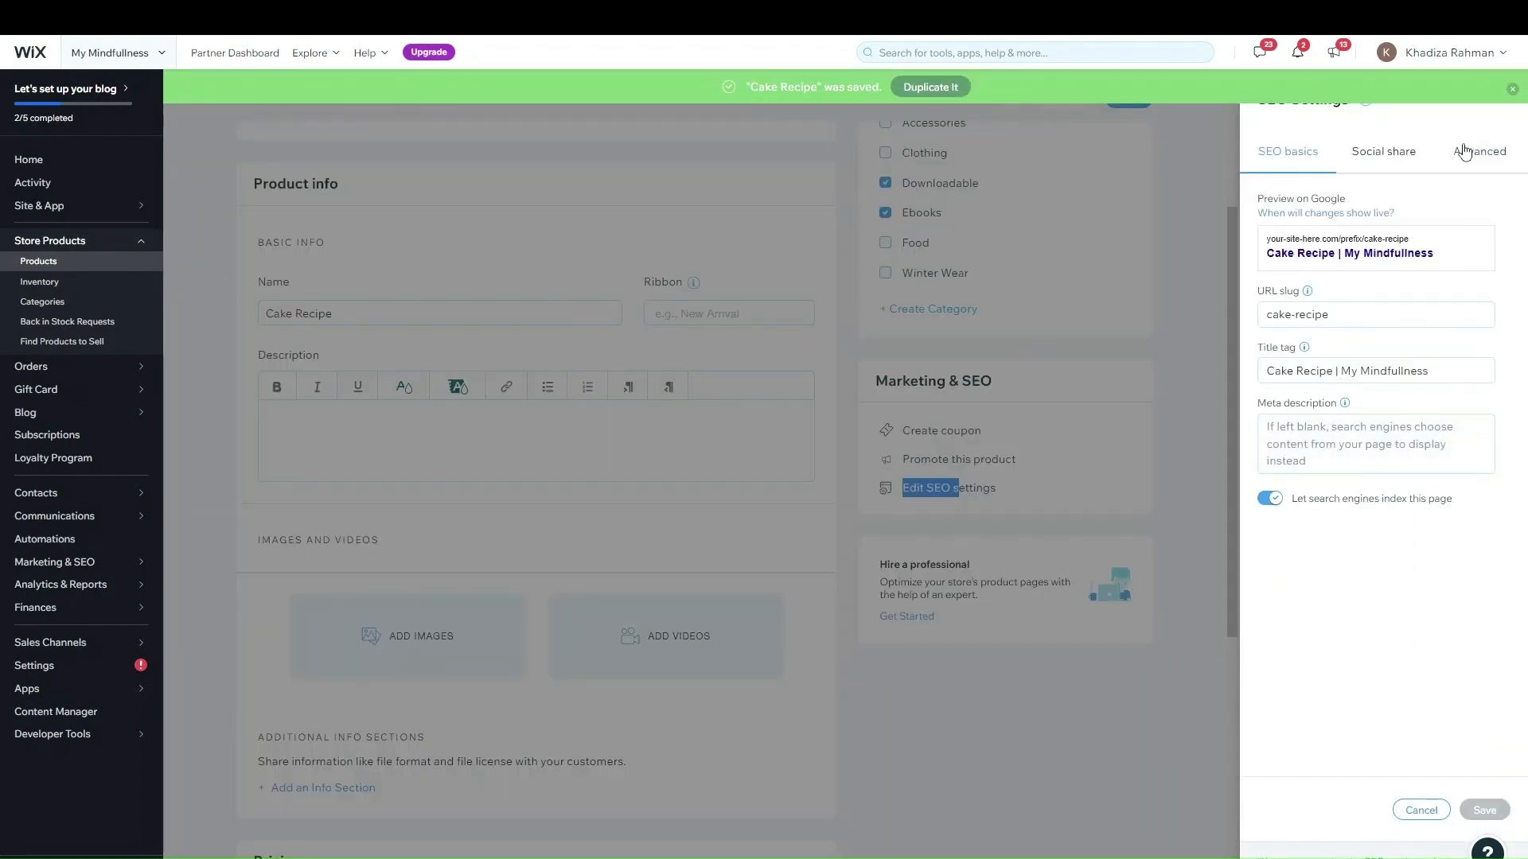
pyautogui.click(1418, 817)
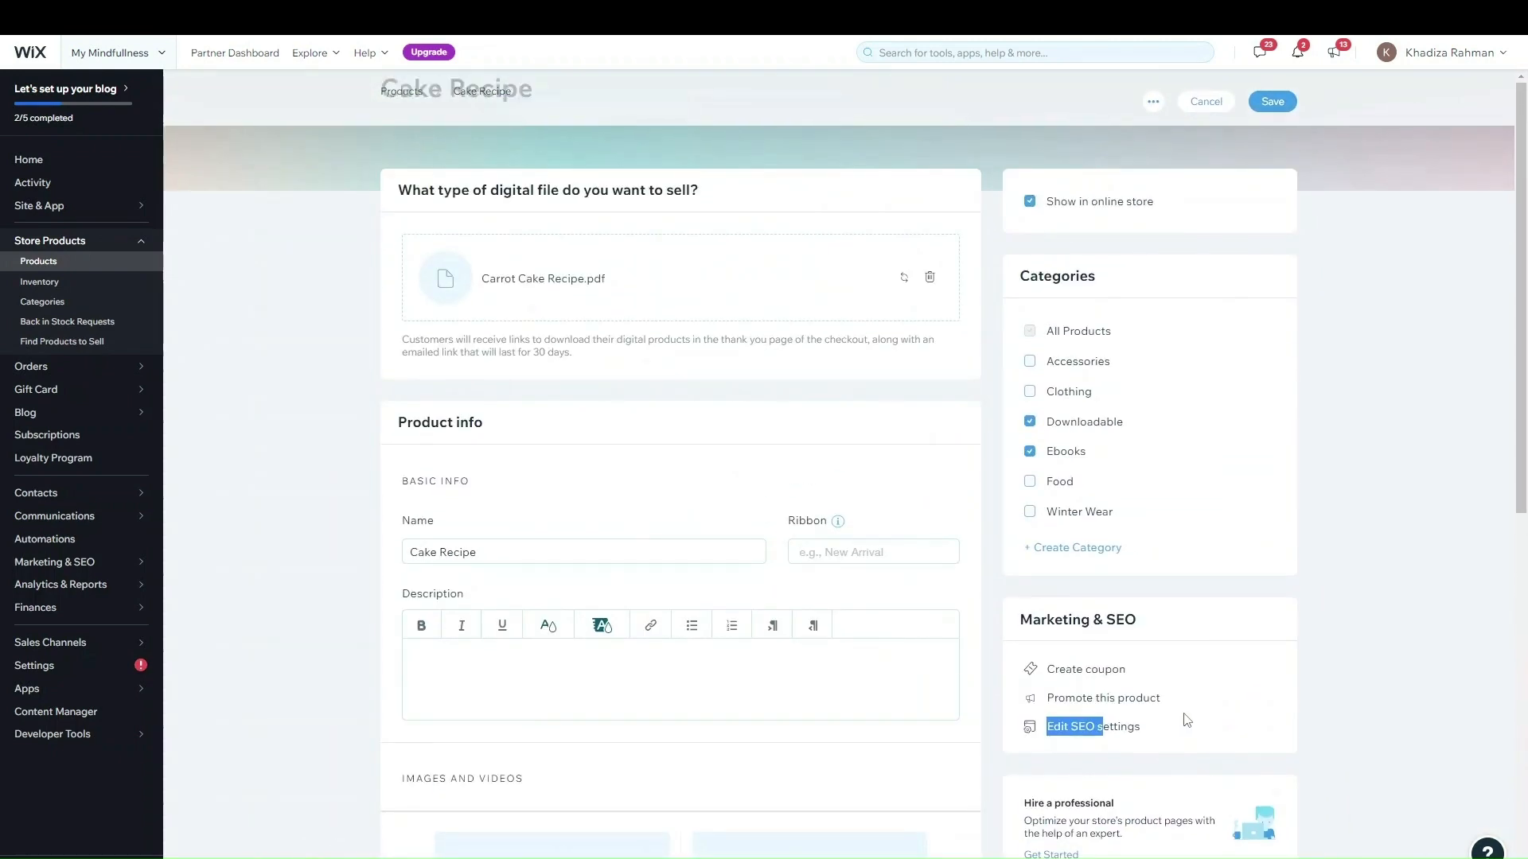
pyautogui.scroll(-8, 833, 445)
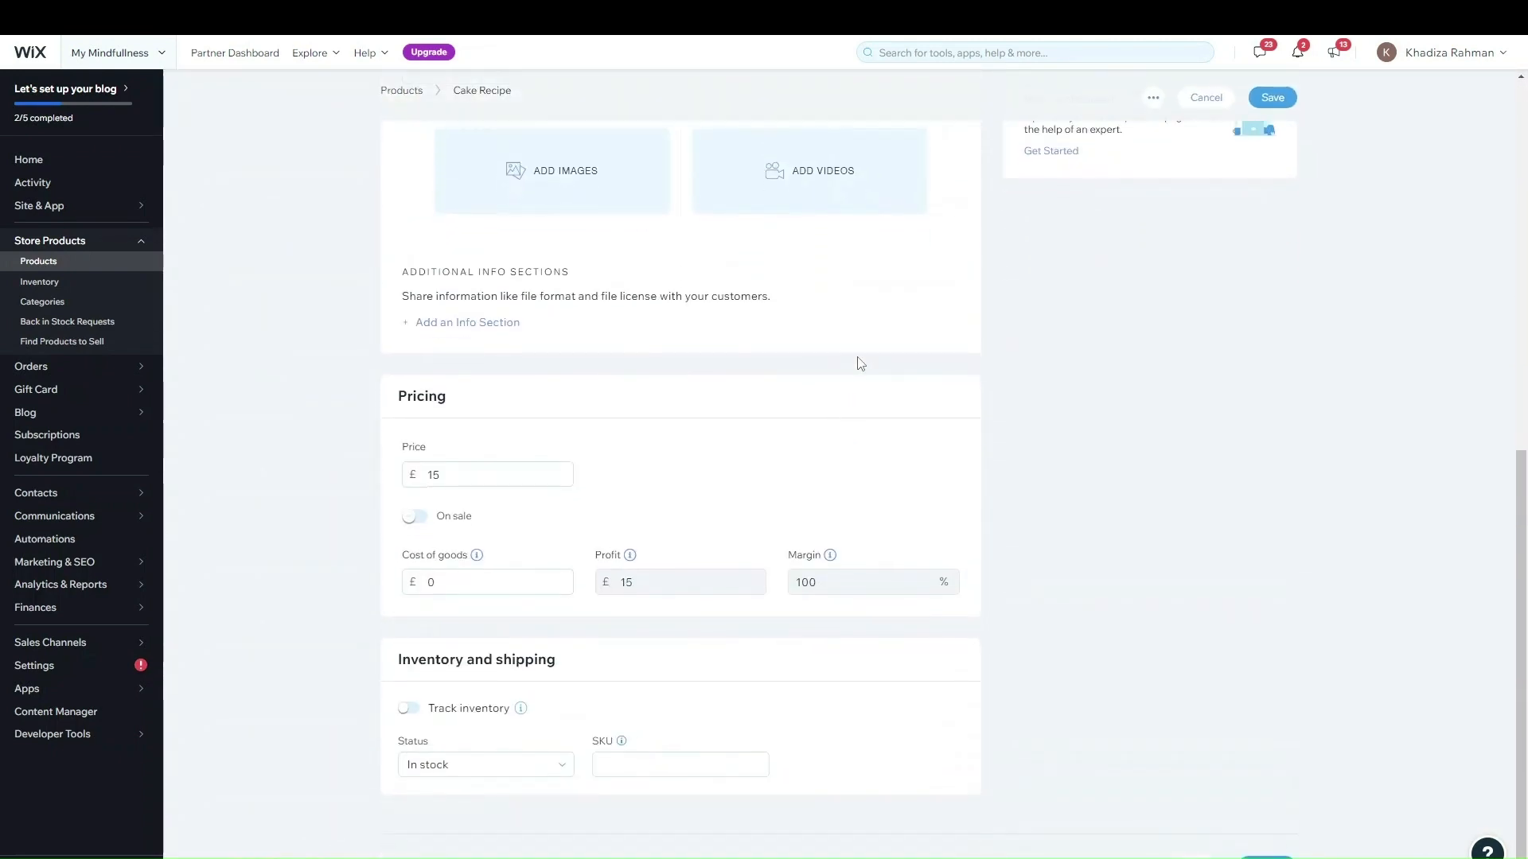
pyautogui.scroll(10, 960, 560)
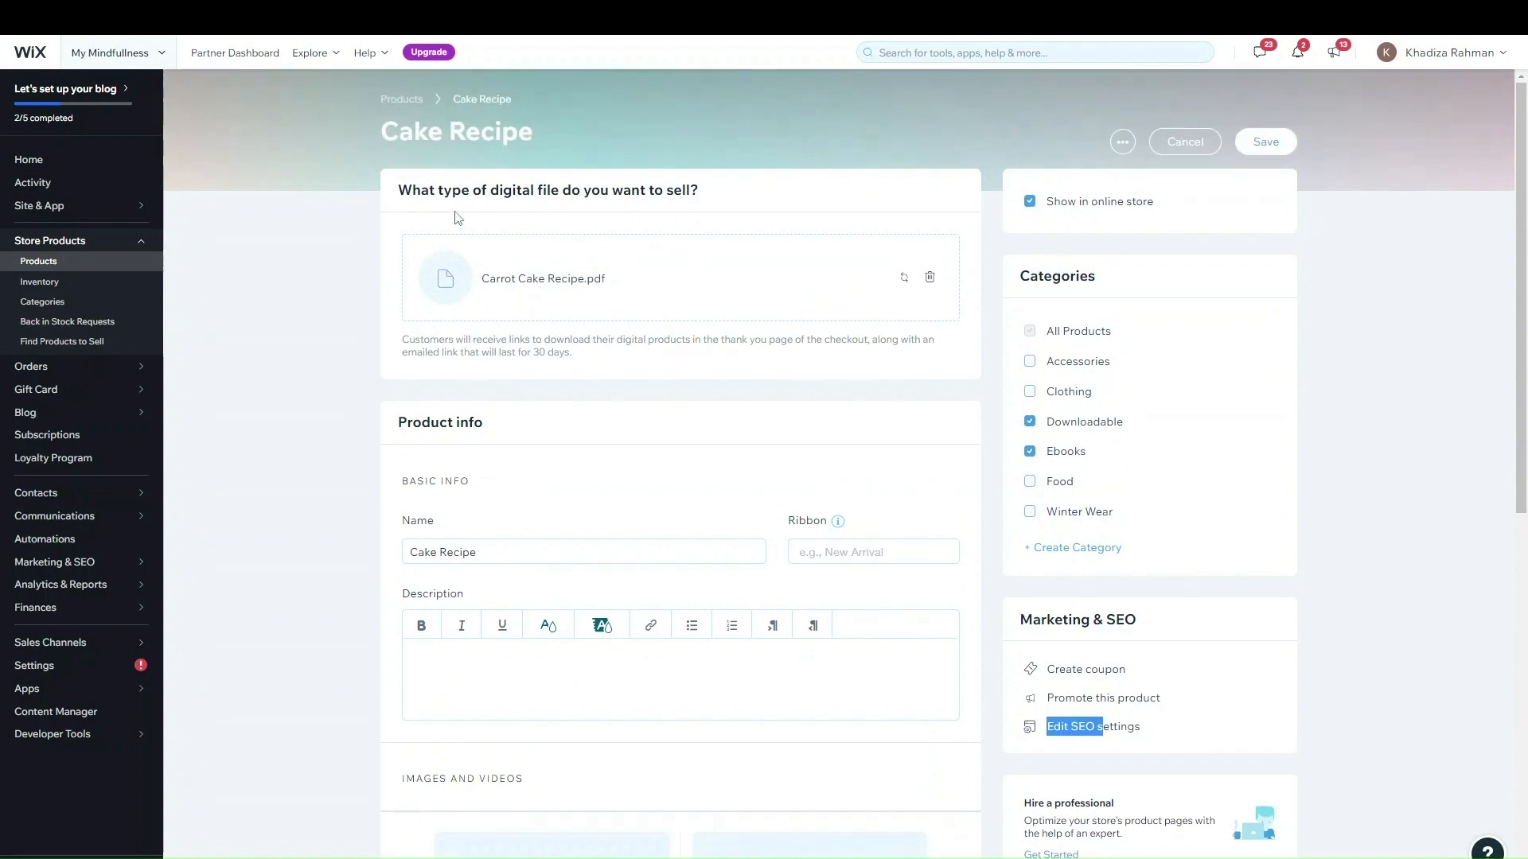
pyautogui.scroll(-5, 853, 381)
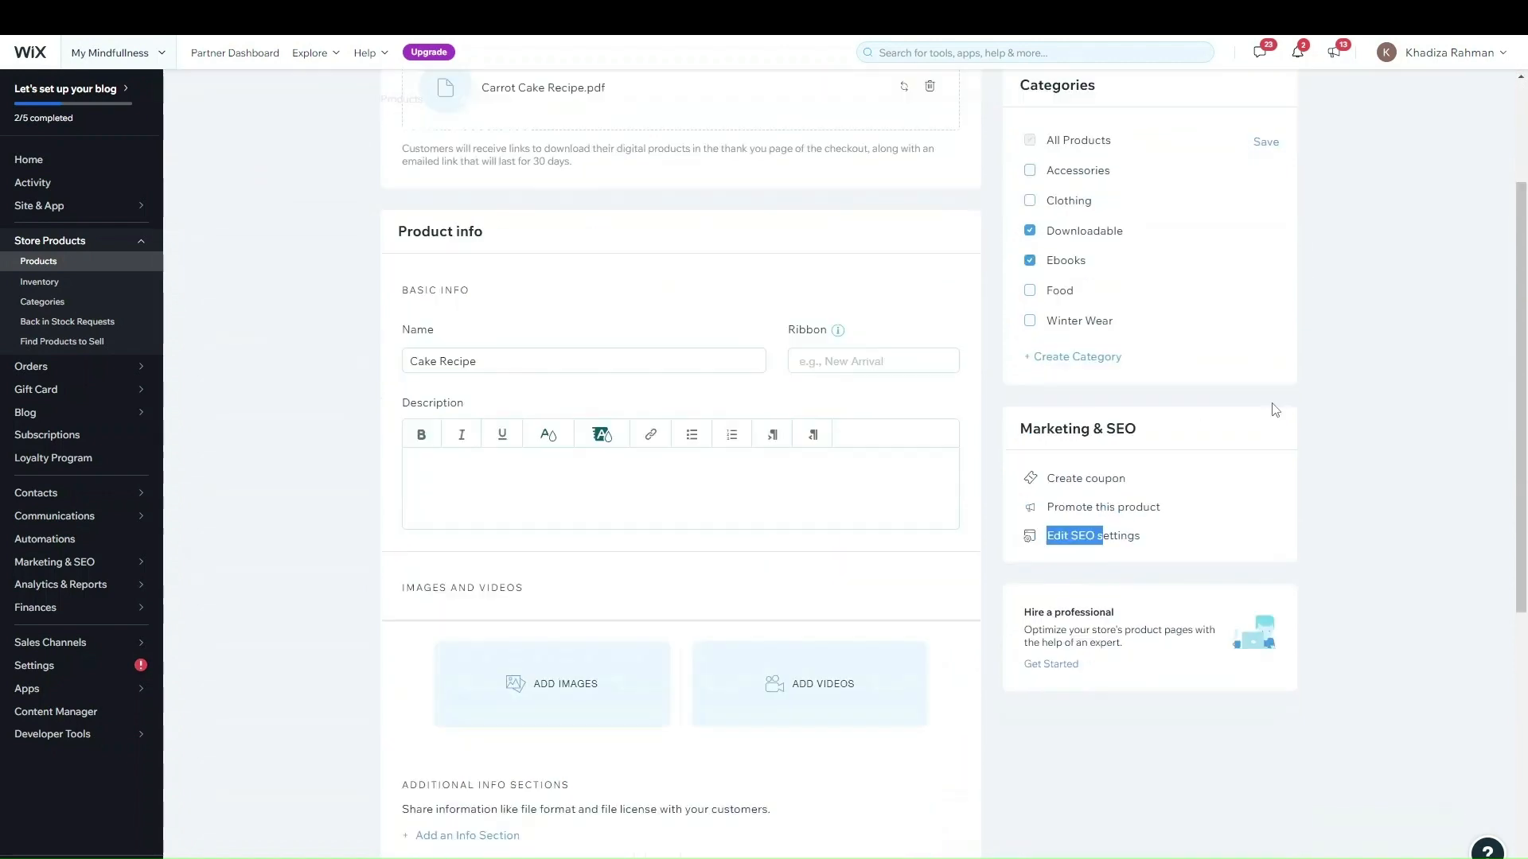
pyautogui.scroll(5, 859, 443)
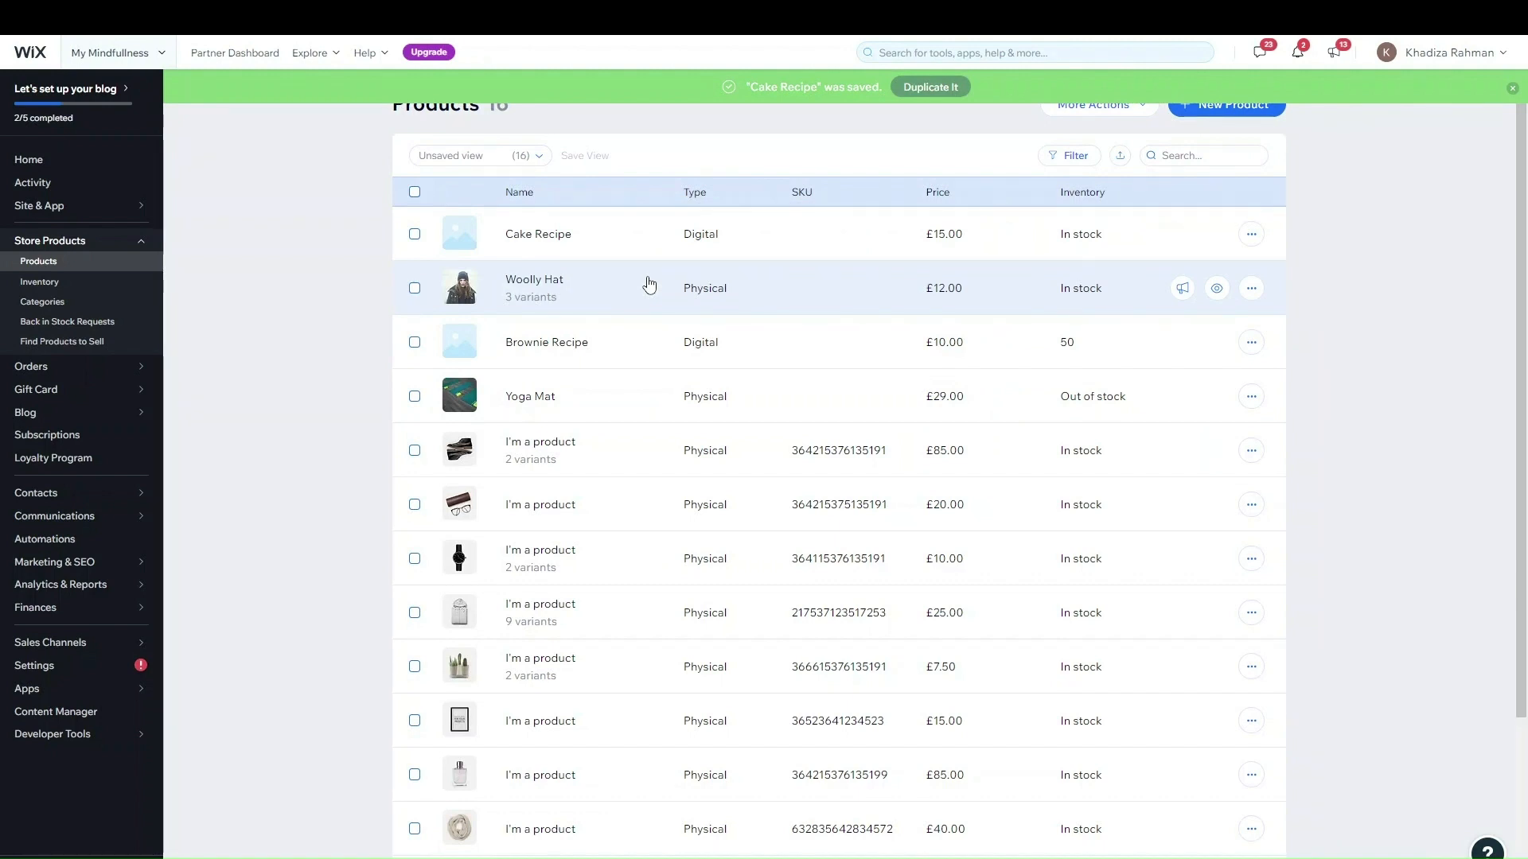
# - Try hiding the Woolly Hat from the online store and showing it again, and look at its edit, duplicate and delete options
pyautogui.scroll(-2, 669, 342)
pyautogui.scroll(2, 796, 366)
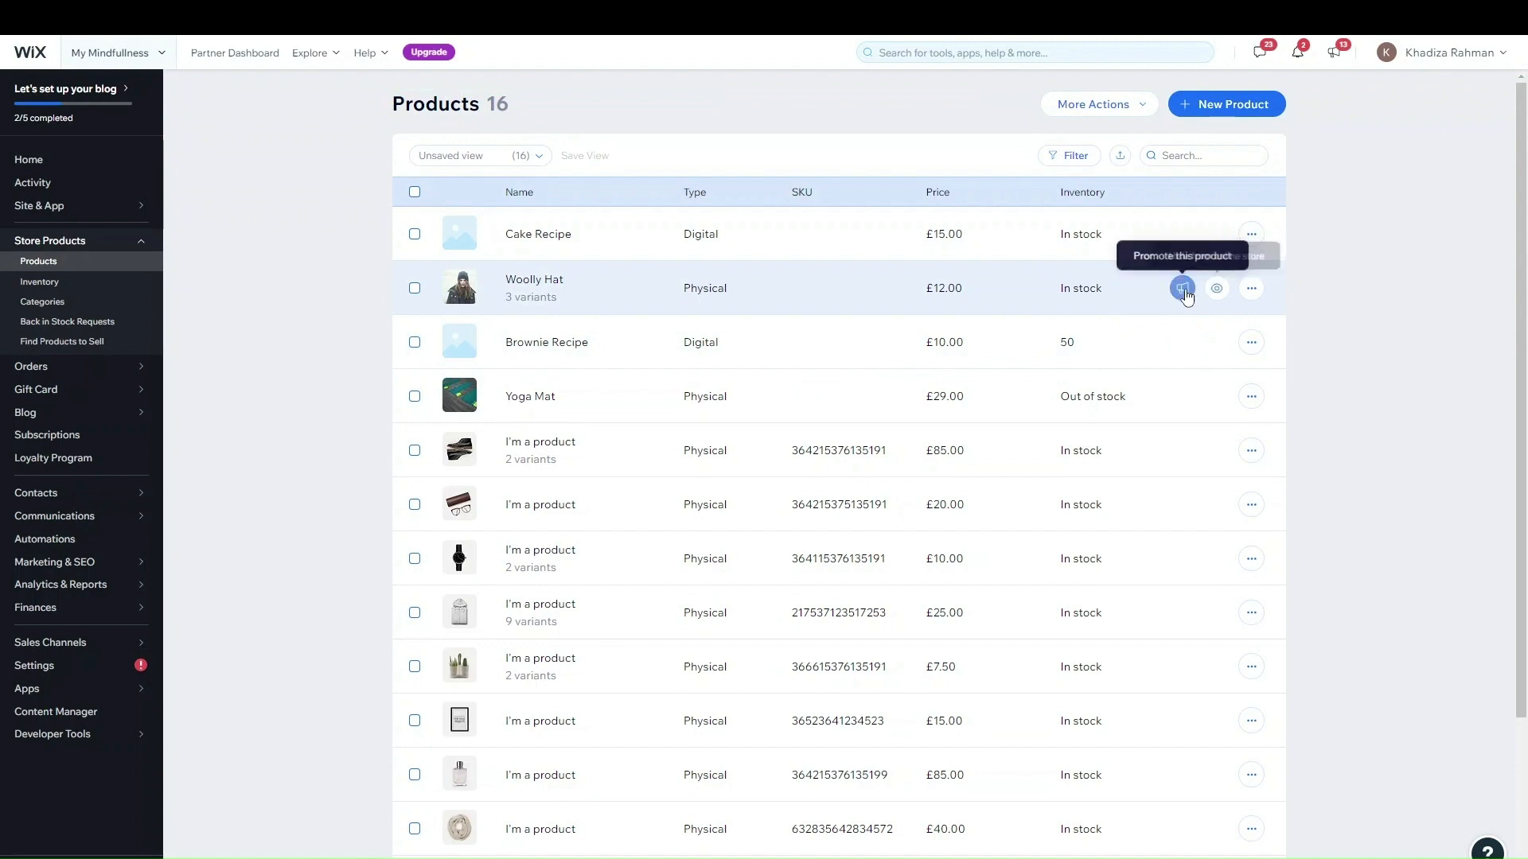
pyautogui.click(1216, 289)
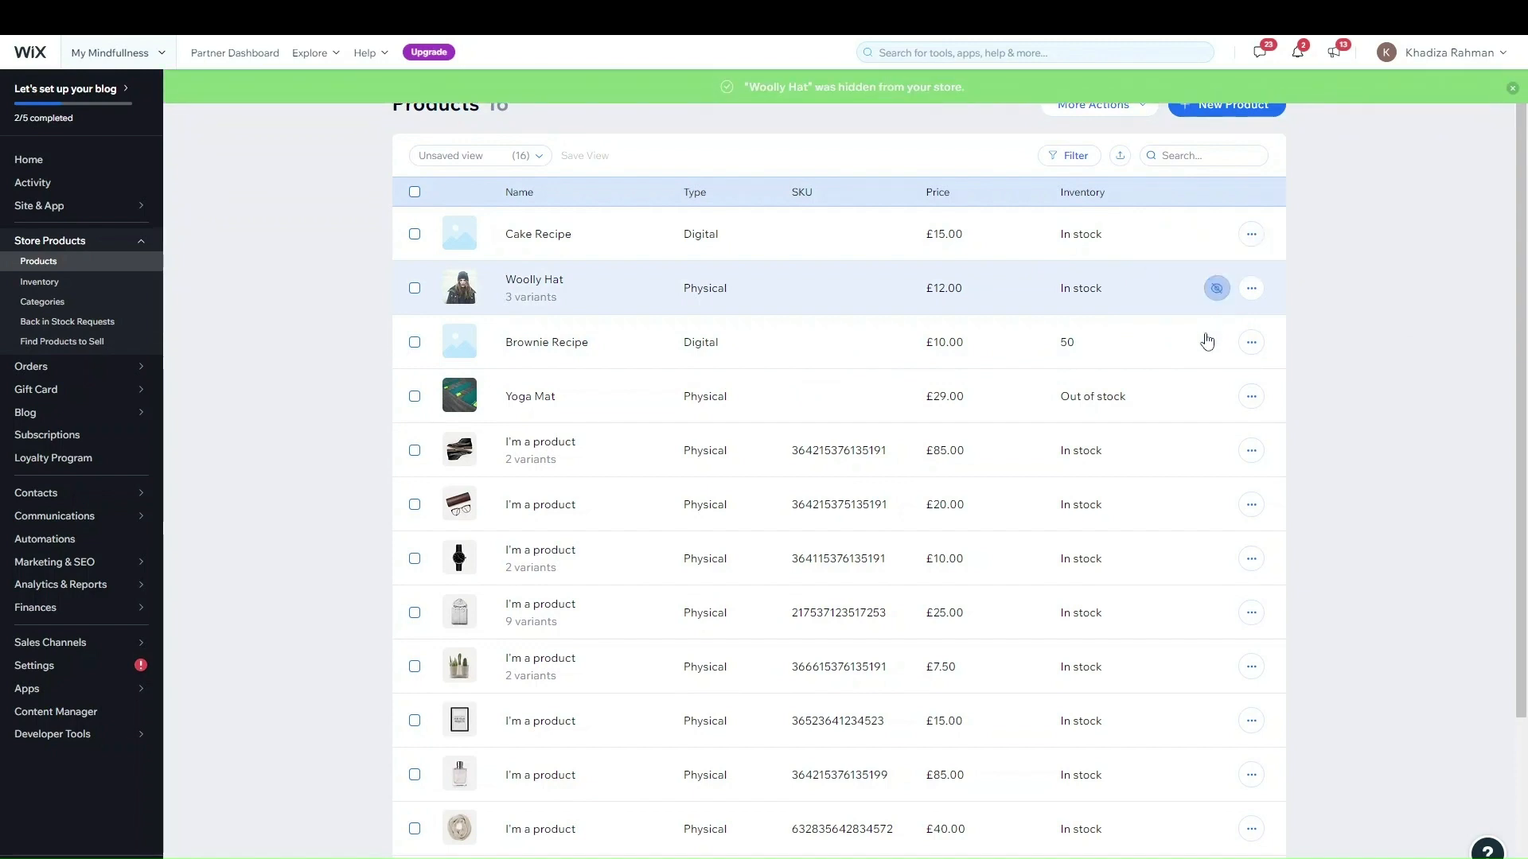
pyautogui.click(1216, 288)
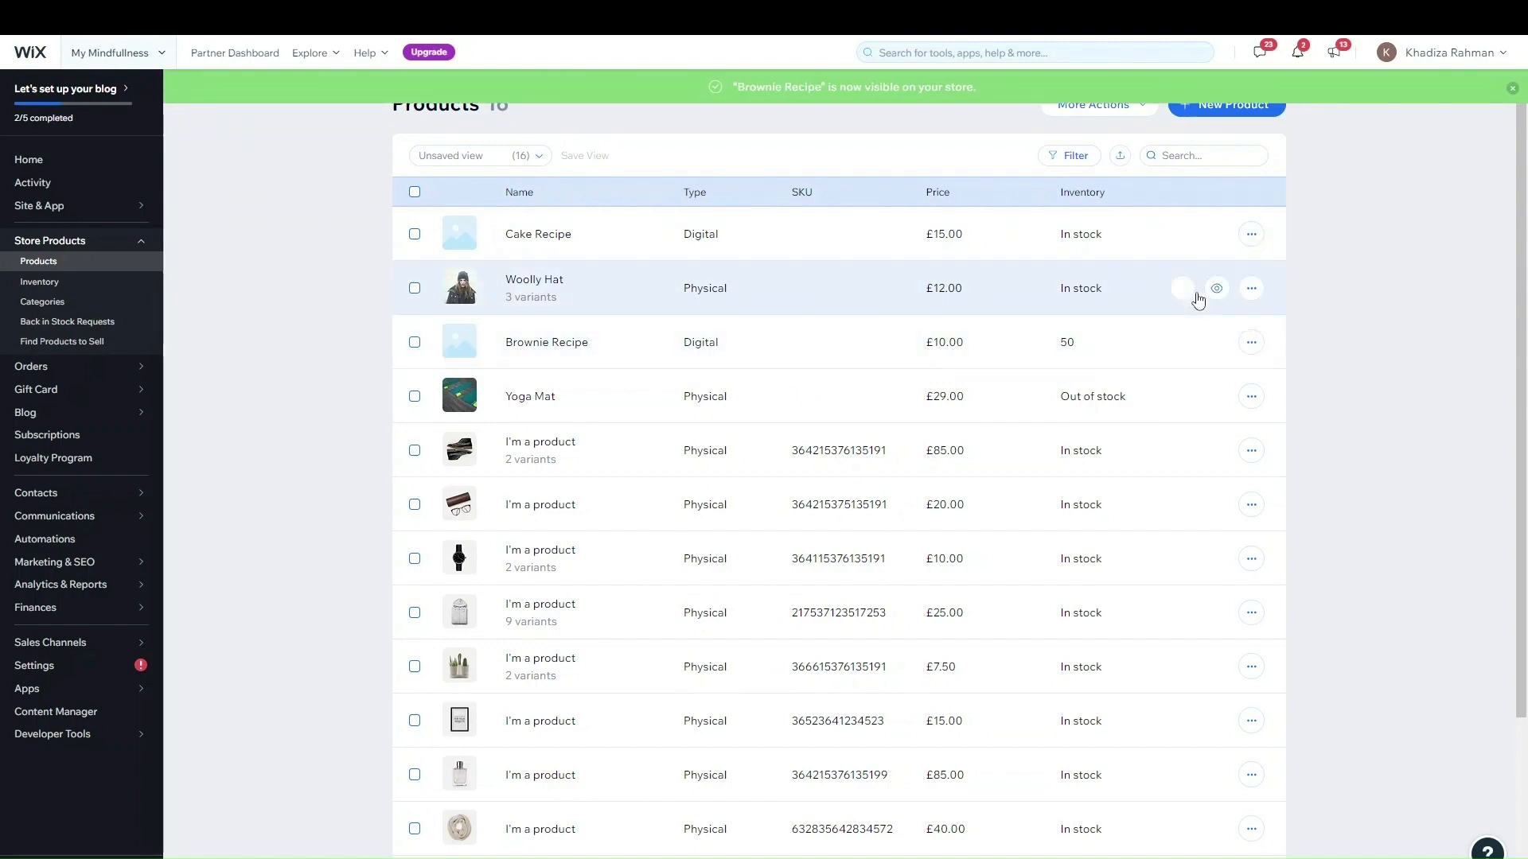
pyautogui.click(1251, 289)
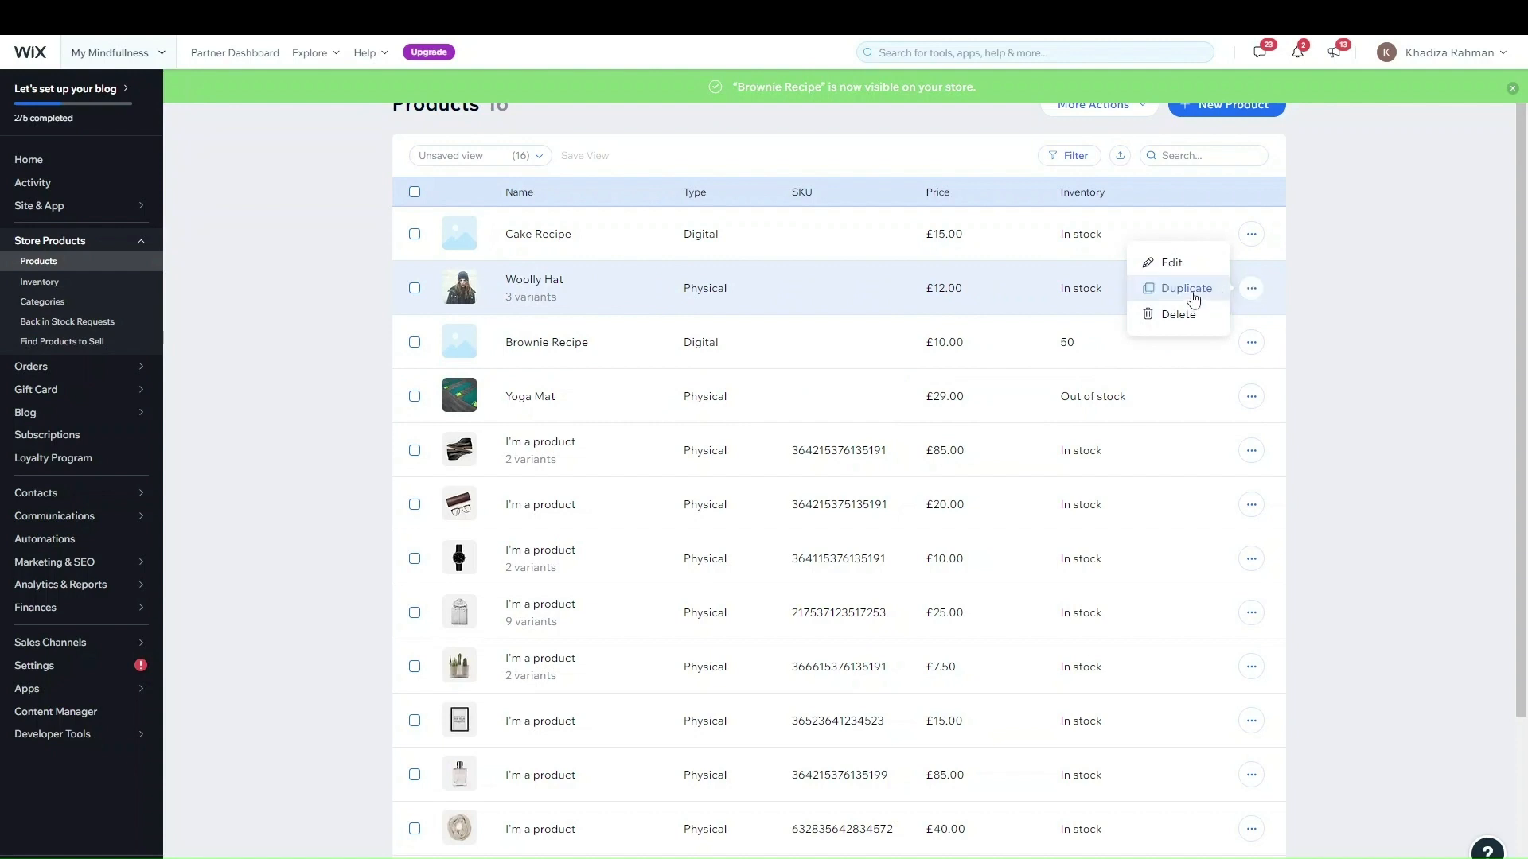
pyautogui.click(1413, 366)
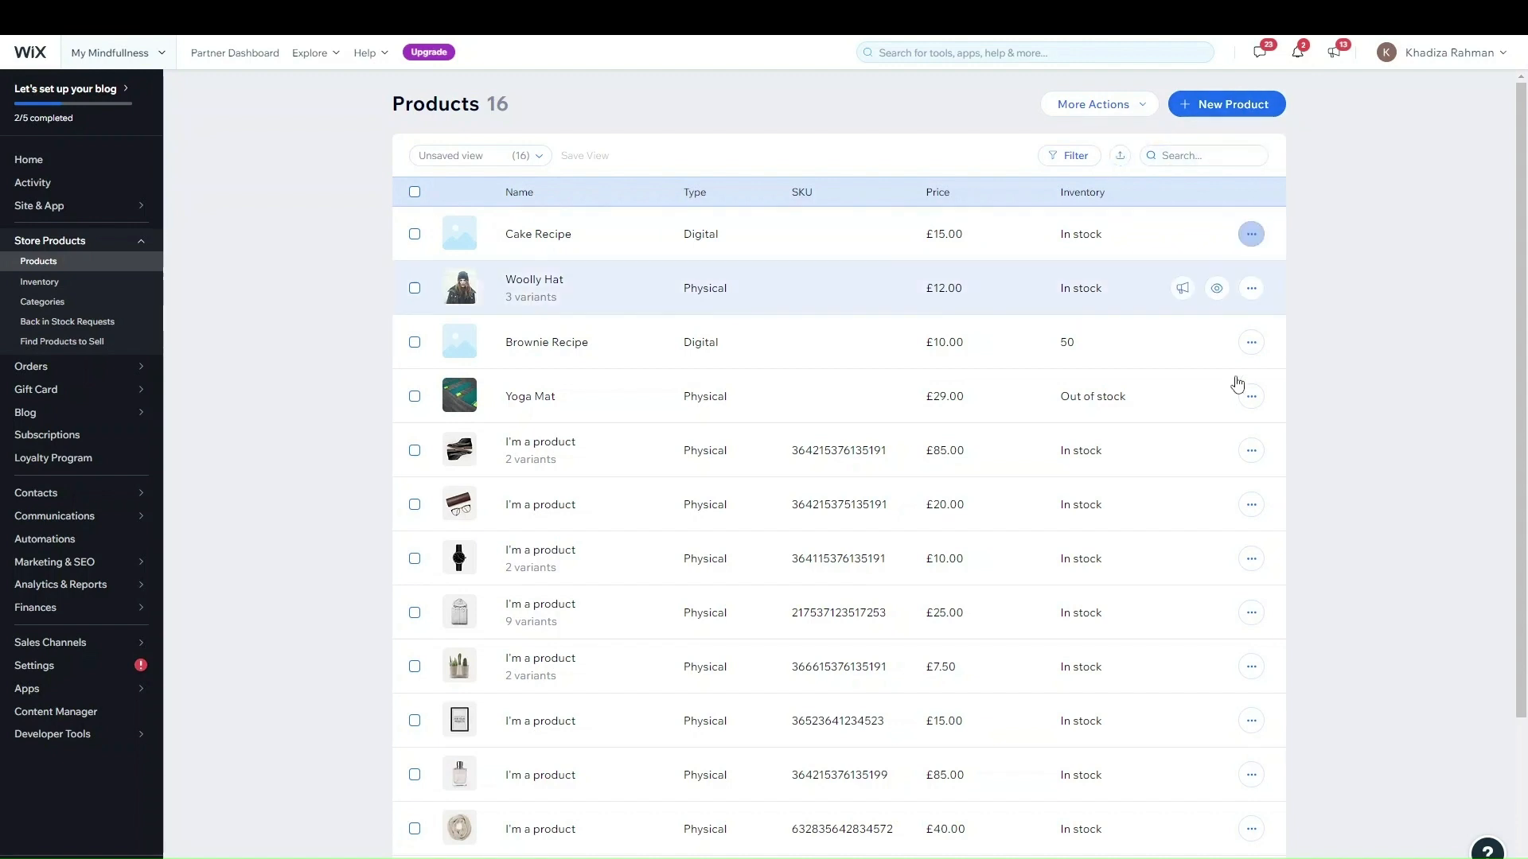
# - Examine the full product list, including each product's type, SKU, price, inventory status and available quick actions
pyautogui.scroll(-3, 931, 521)
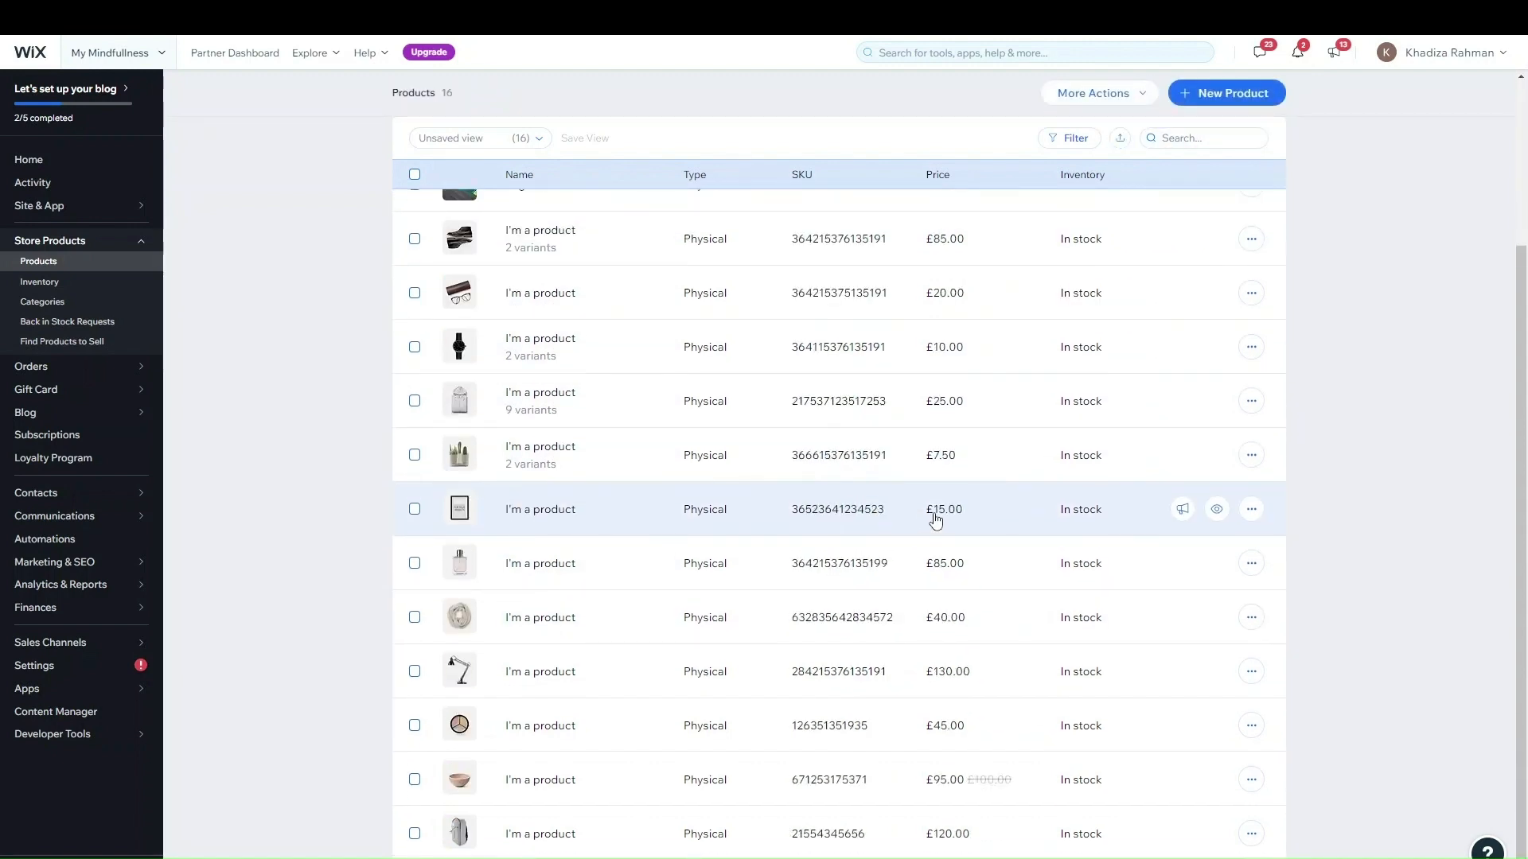
pyautogui.scroll(3, 935, 520)
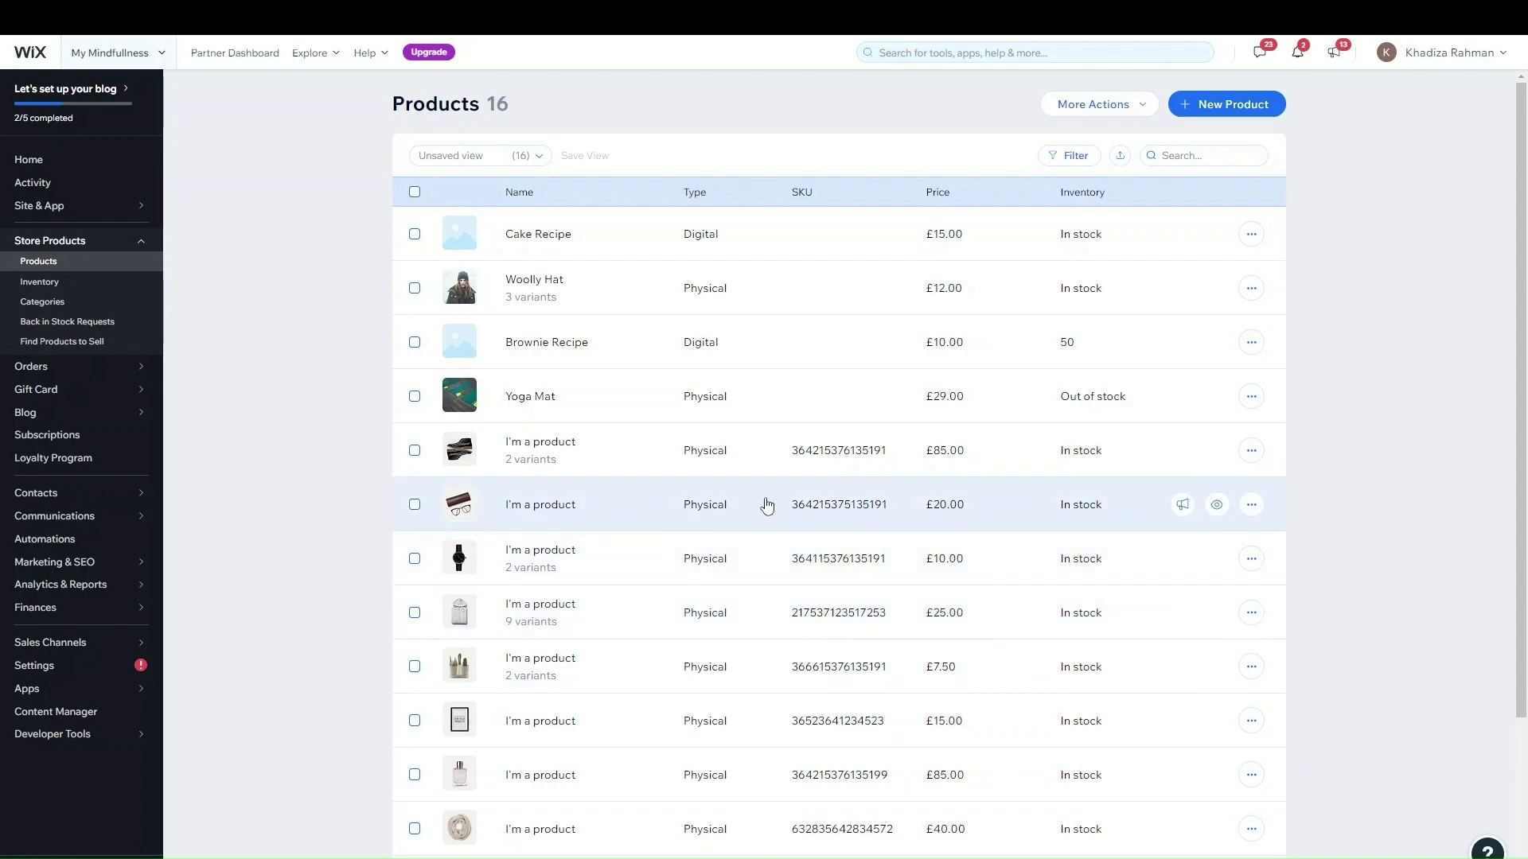
pyautogui.scroll(-3, 990, 474)
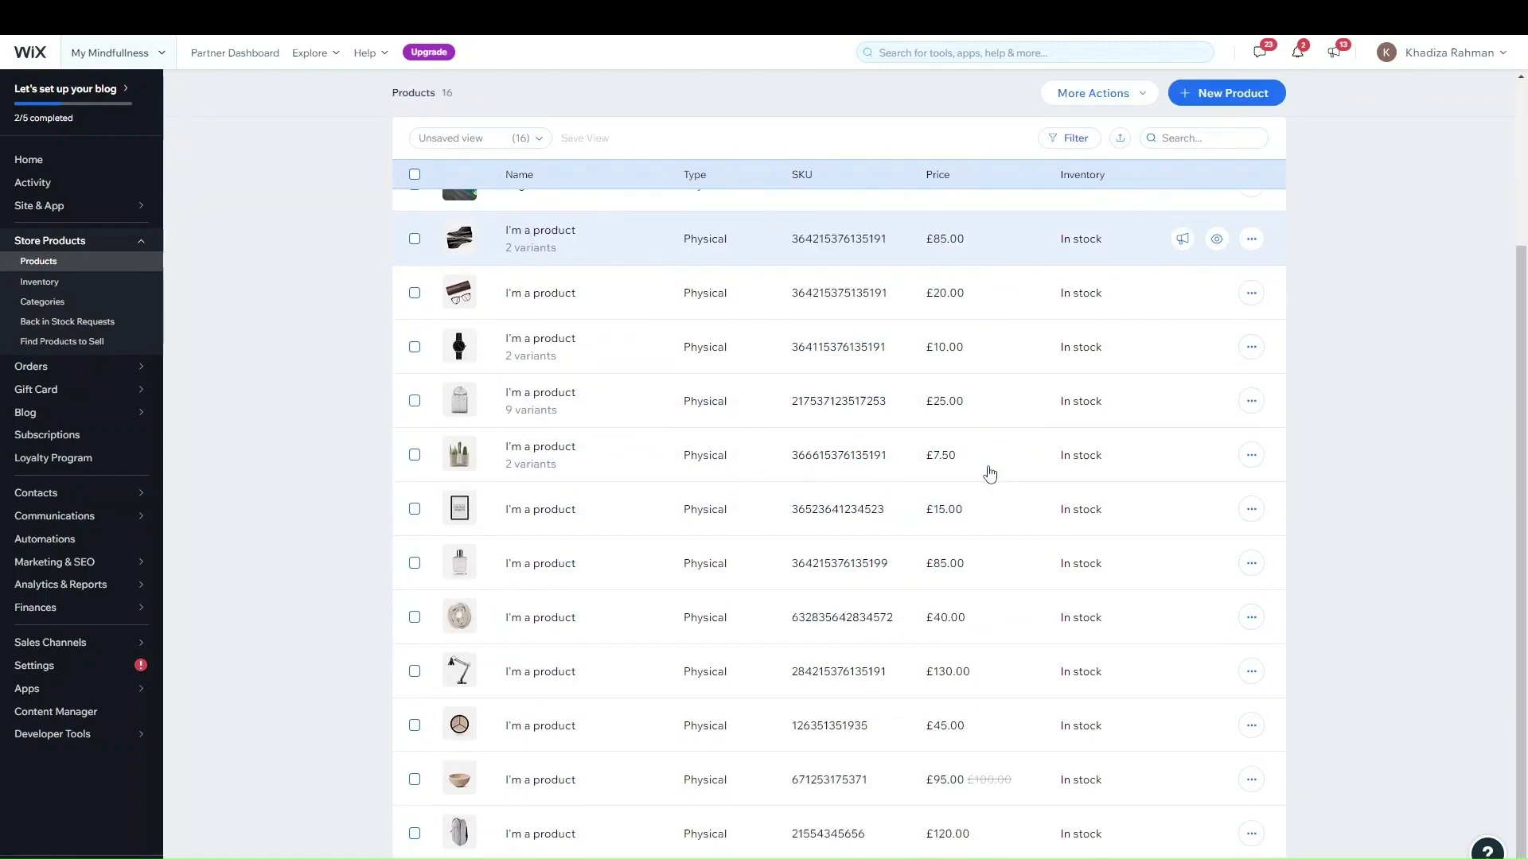
pyautogui.scroll(3, 990, 474)
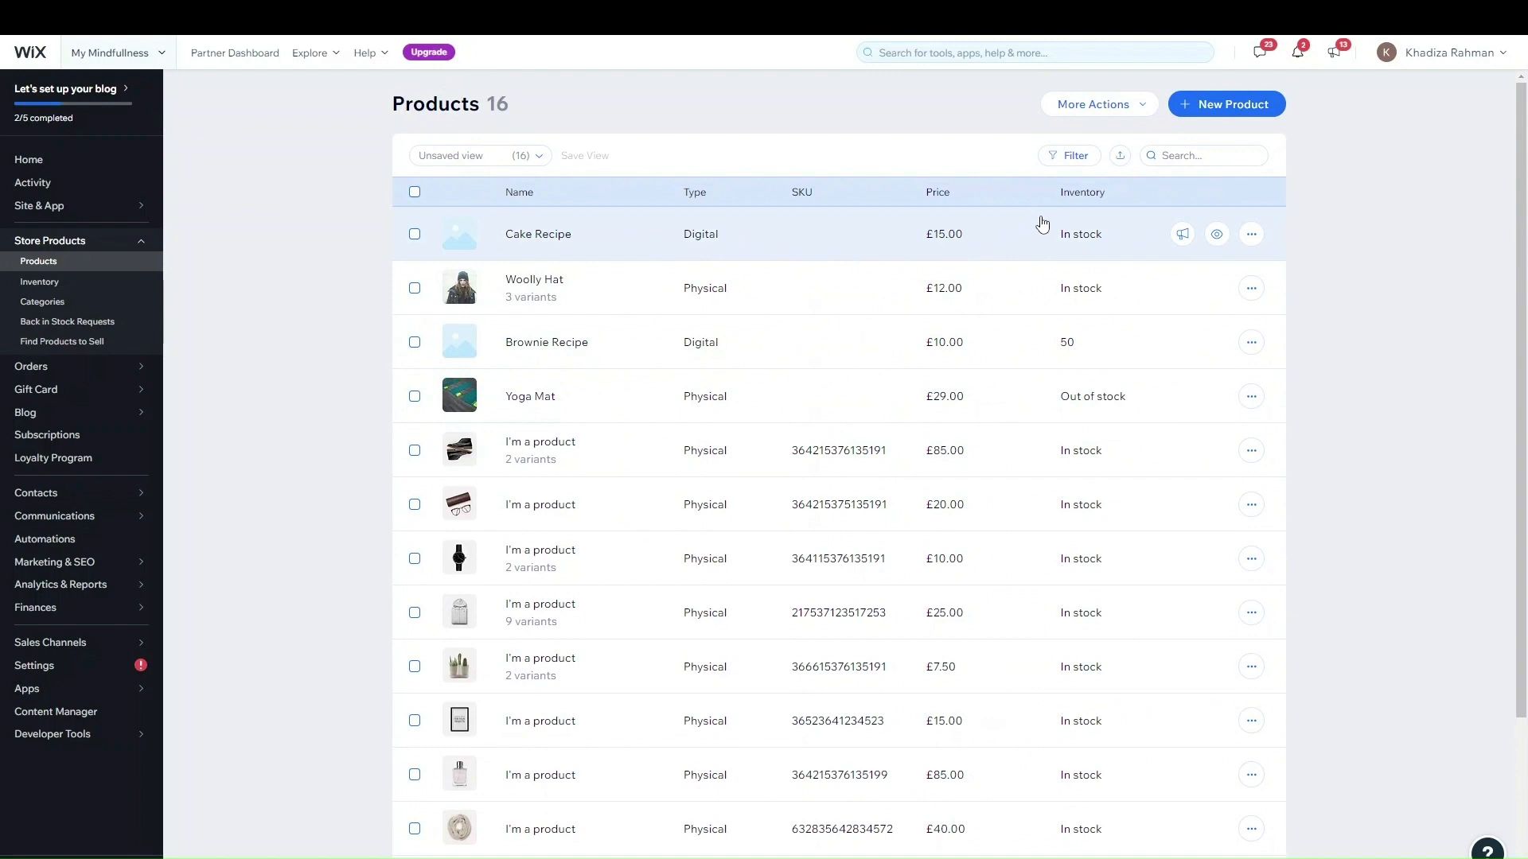
pyautogui.scroll(-3, 1176, 689)
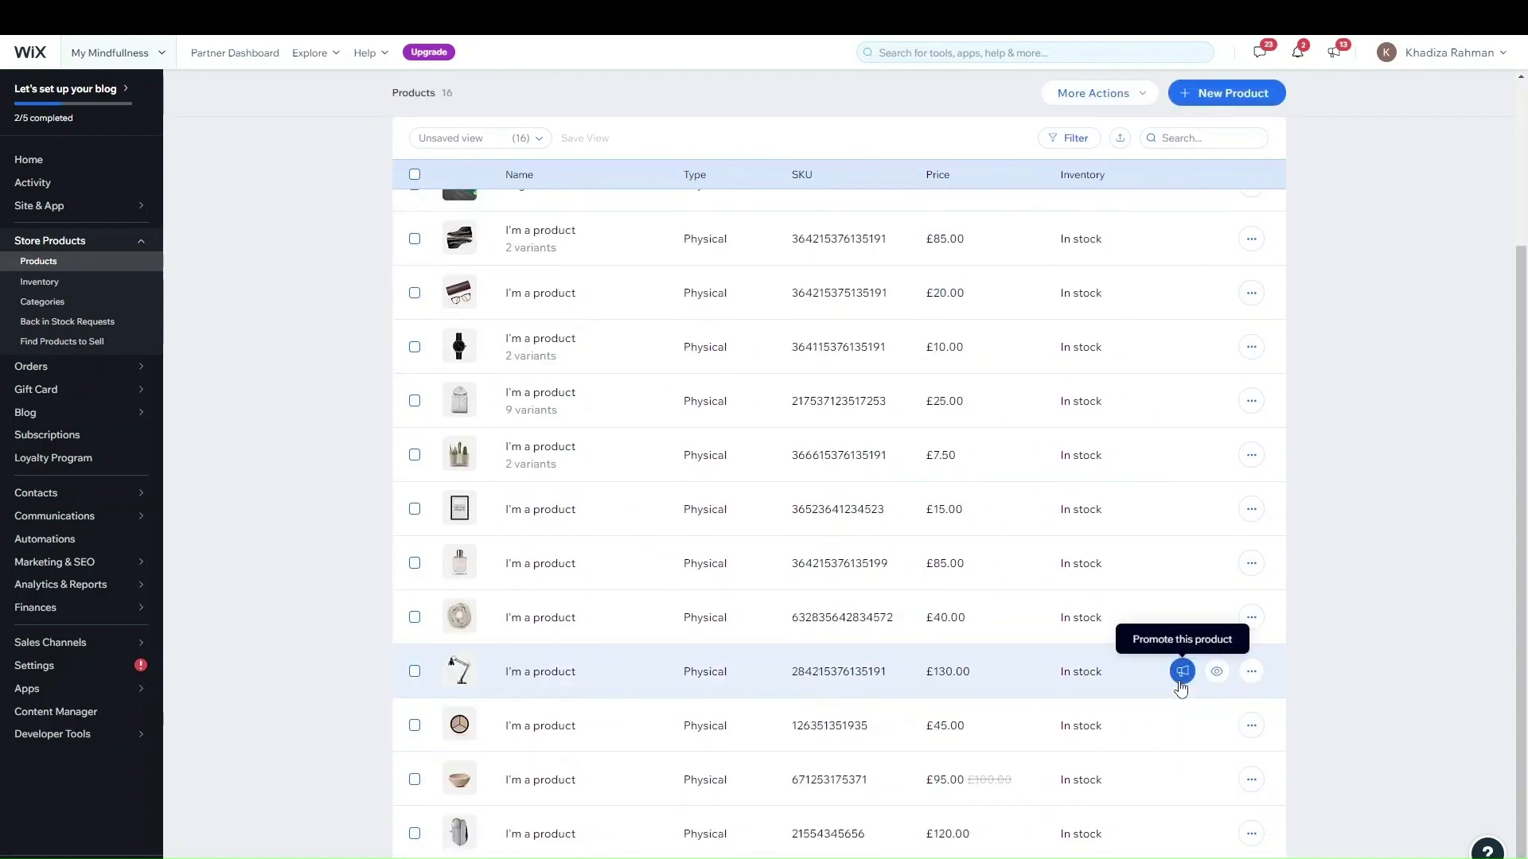
pyautogui.scroll(3, 1114, 465)
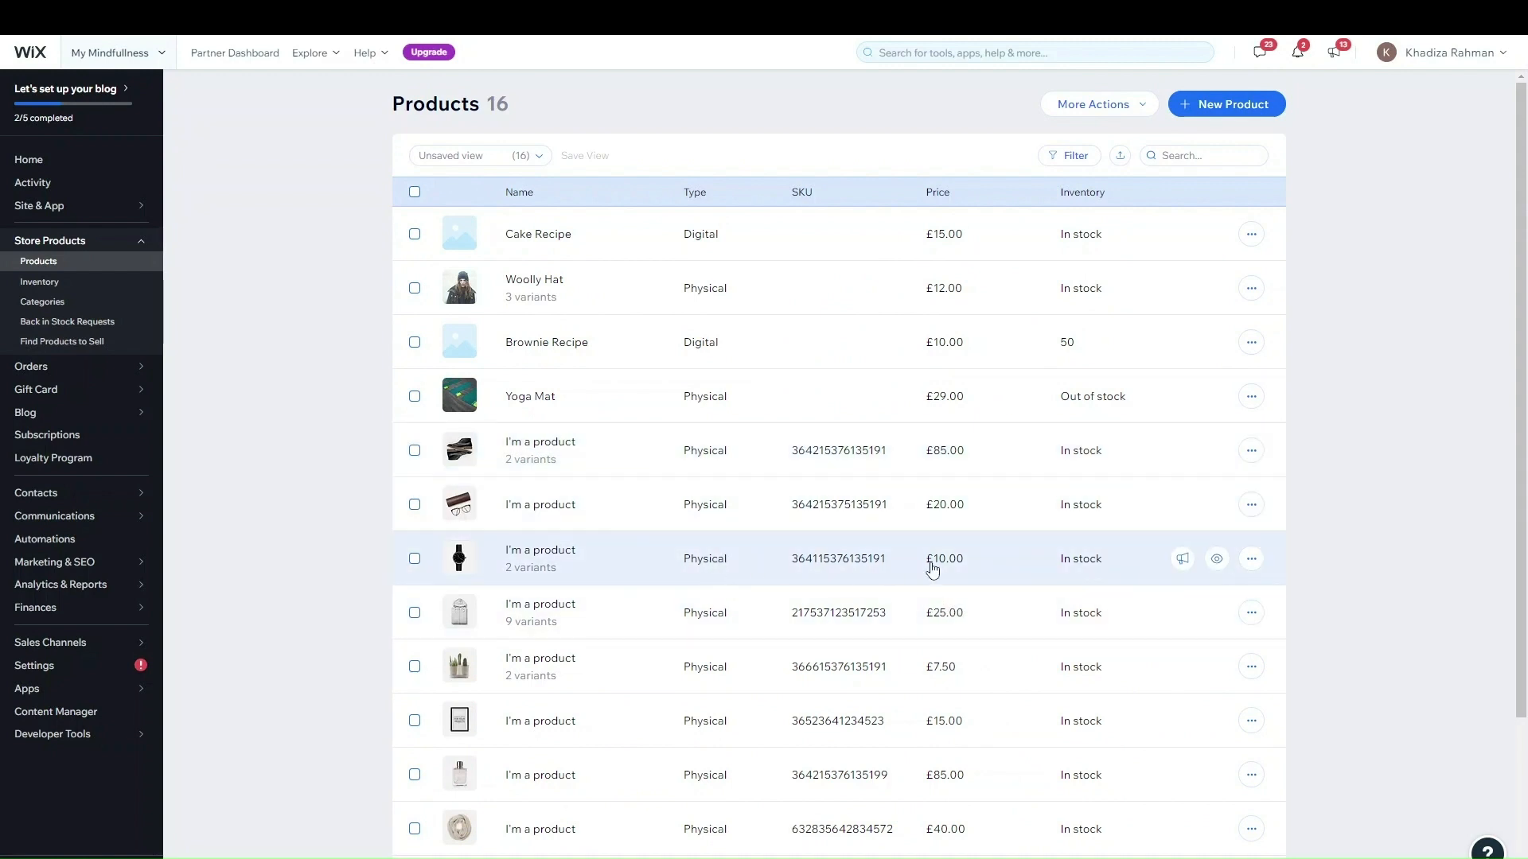
pyautogui.scroll(-3, 1035, 661)
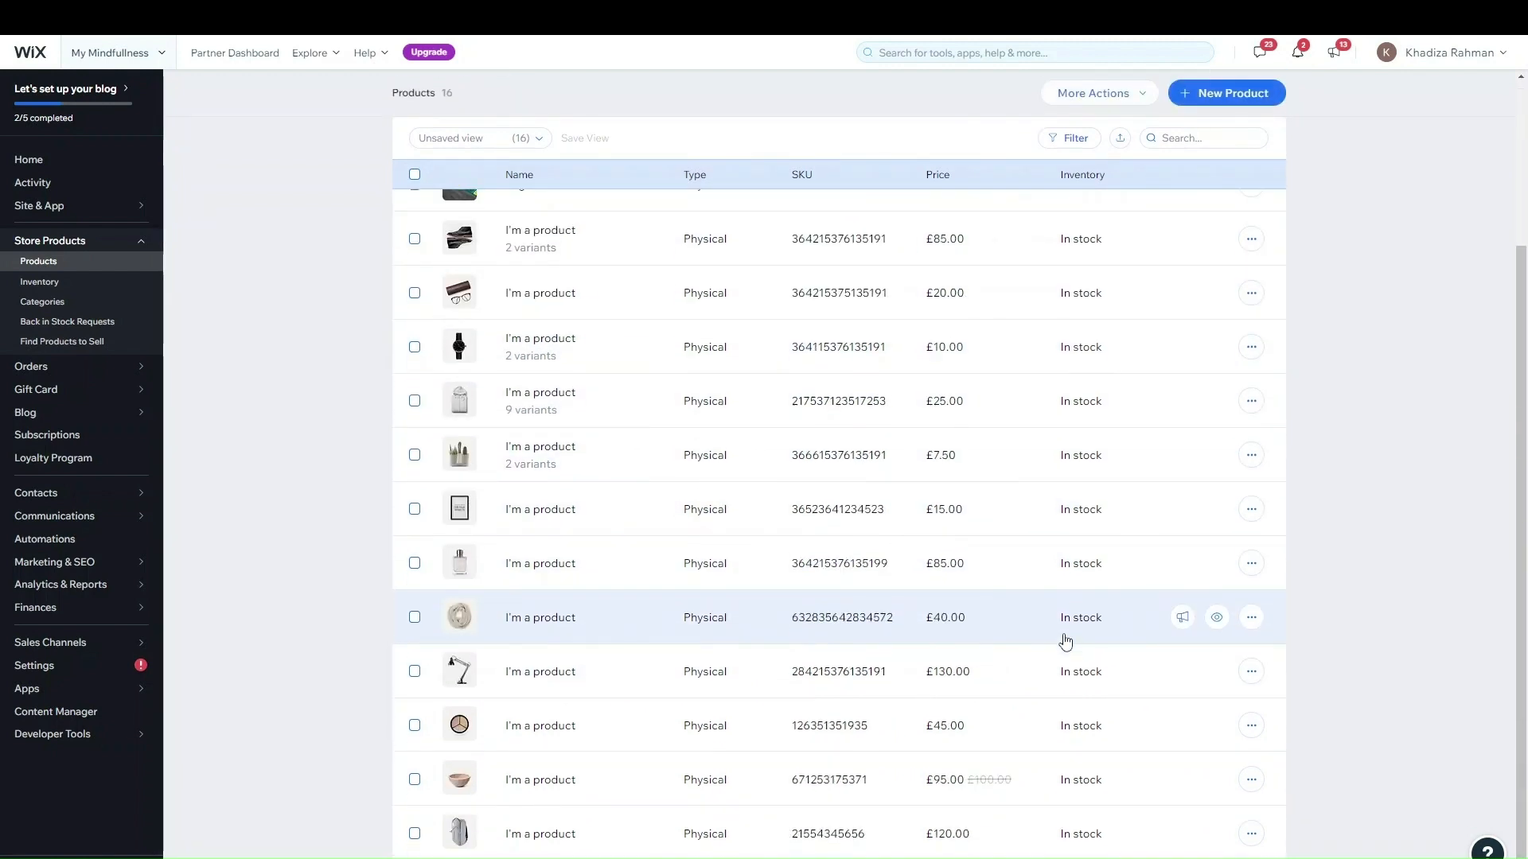
pyautogui.scroll(3, 1064, 641)
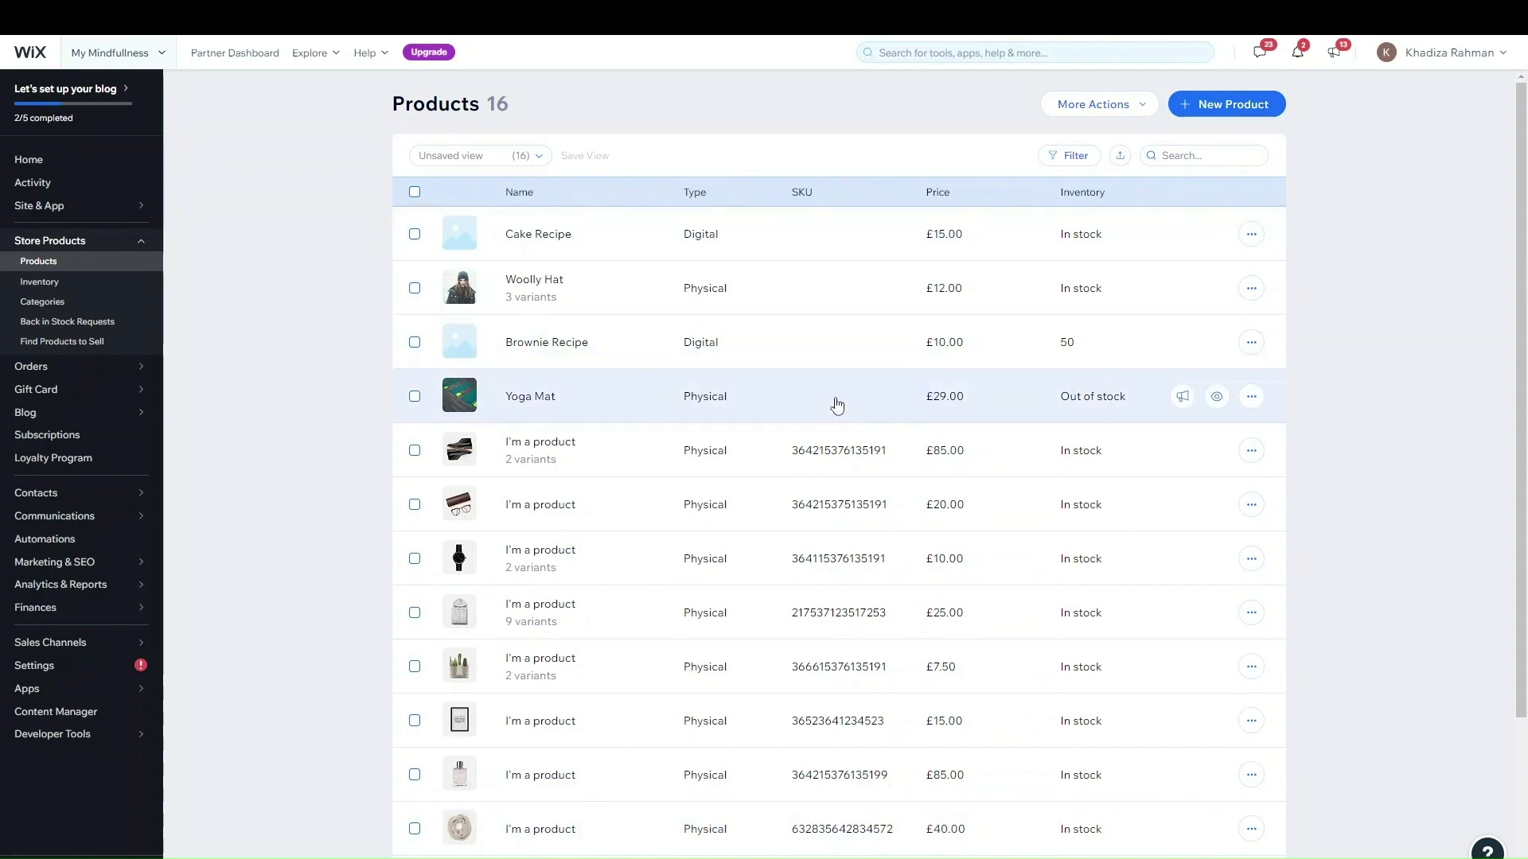
pyautogui.scroll(-3, 836, 406)
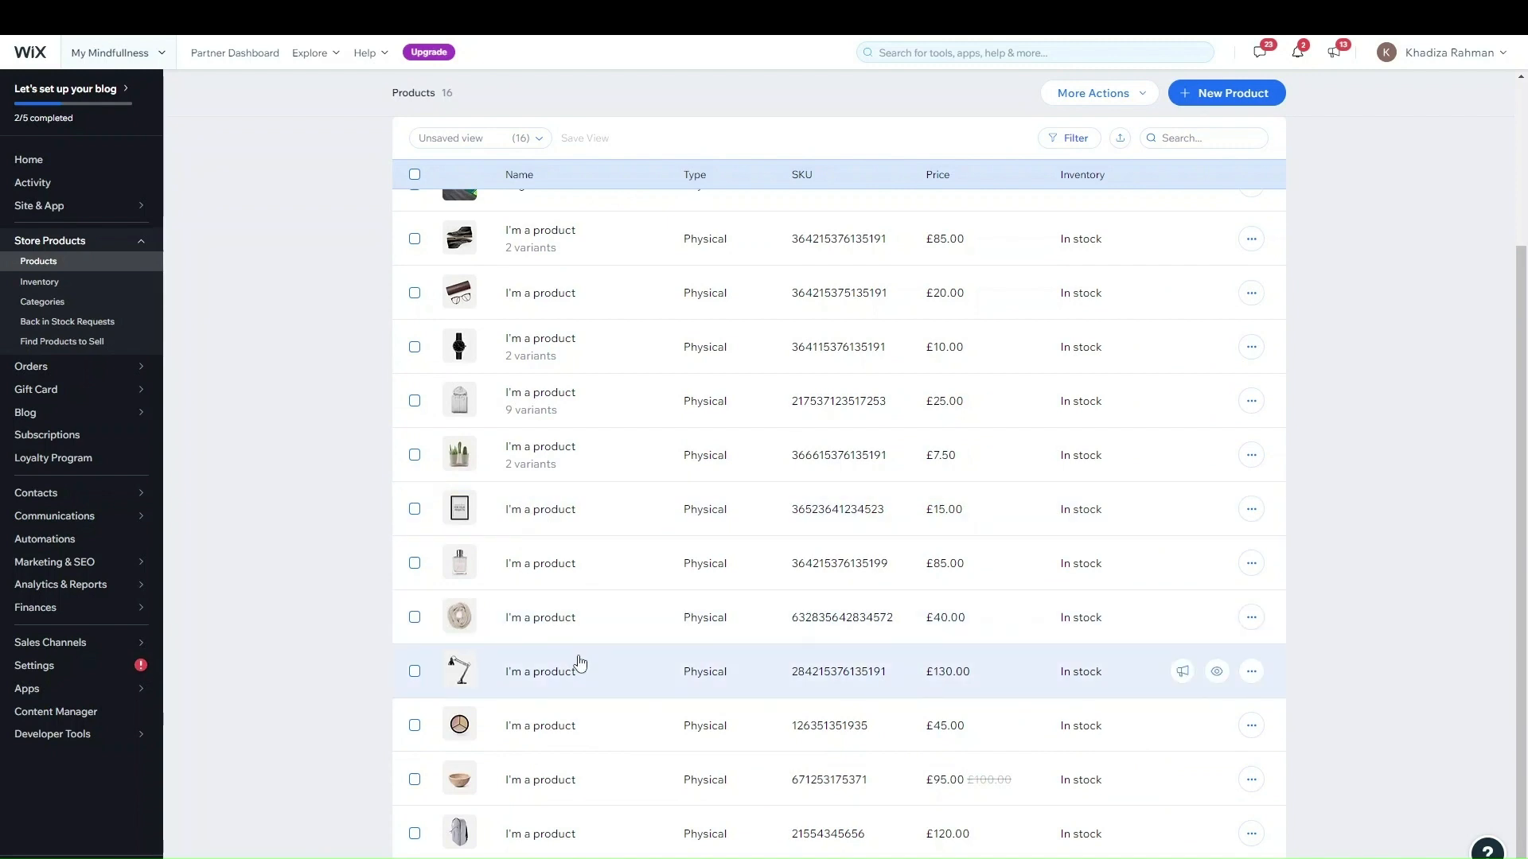
pyautogui.scroll(3, 579, 664)
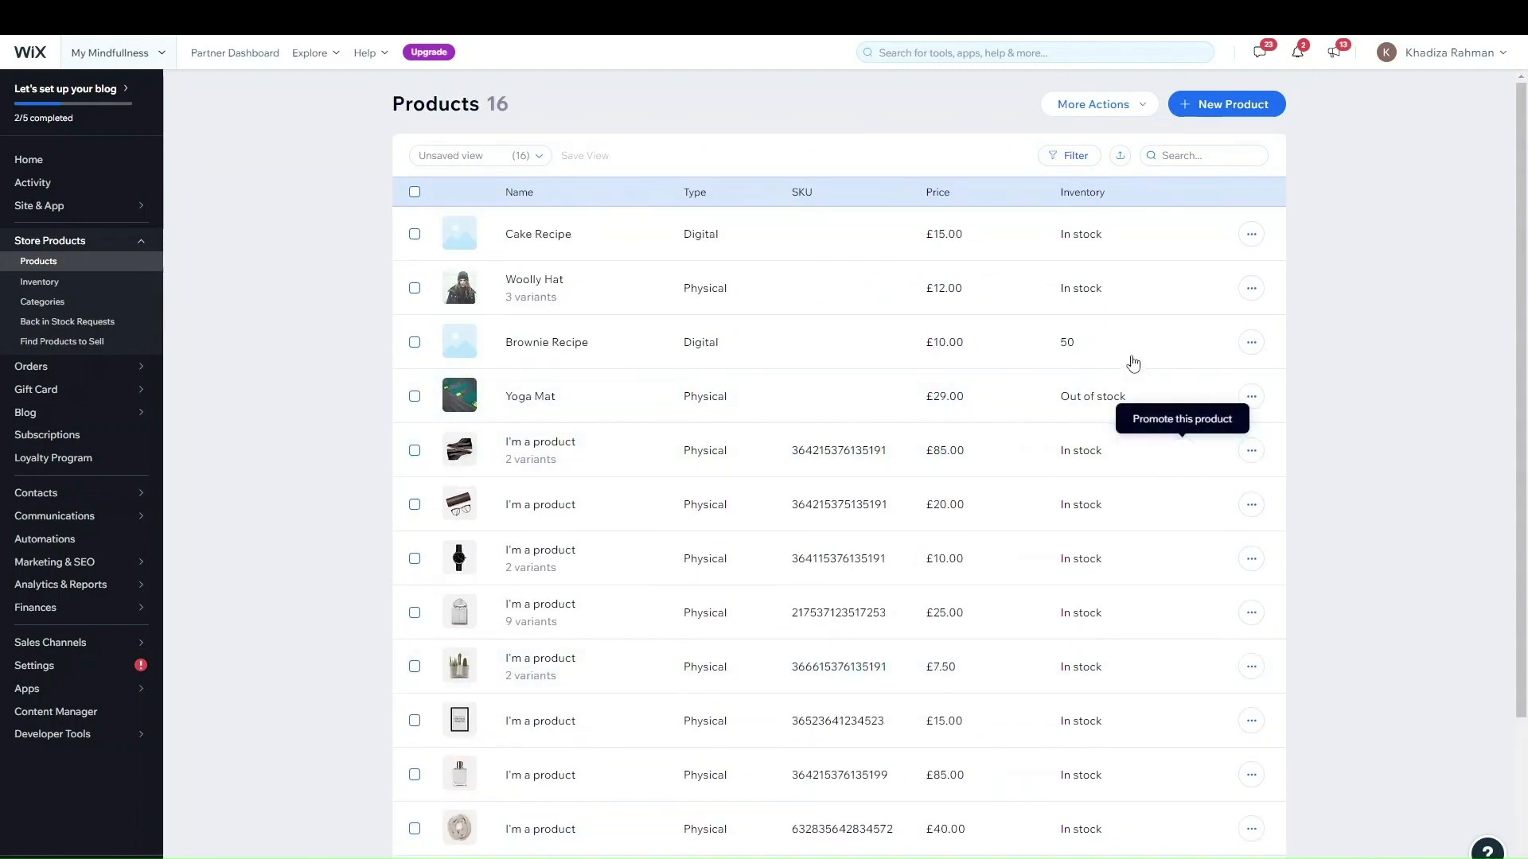
pyautogui.scroll(-3, 767, 505)
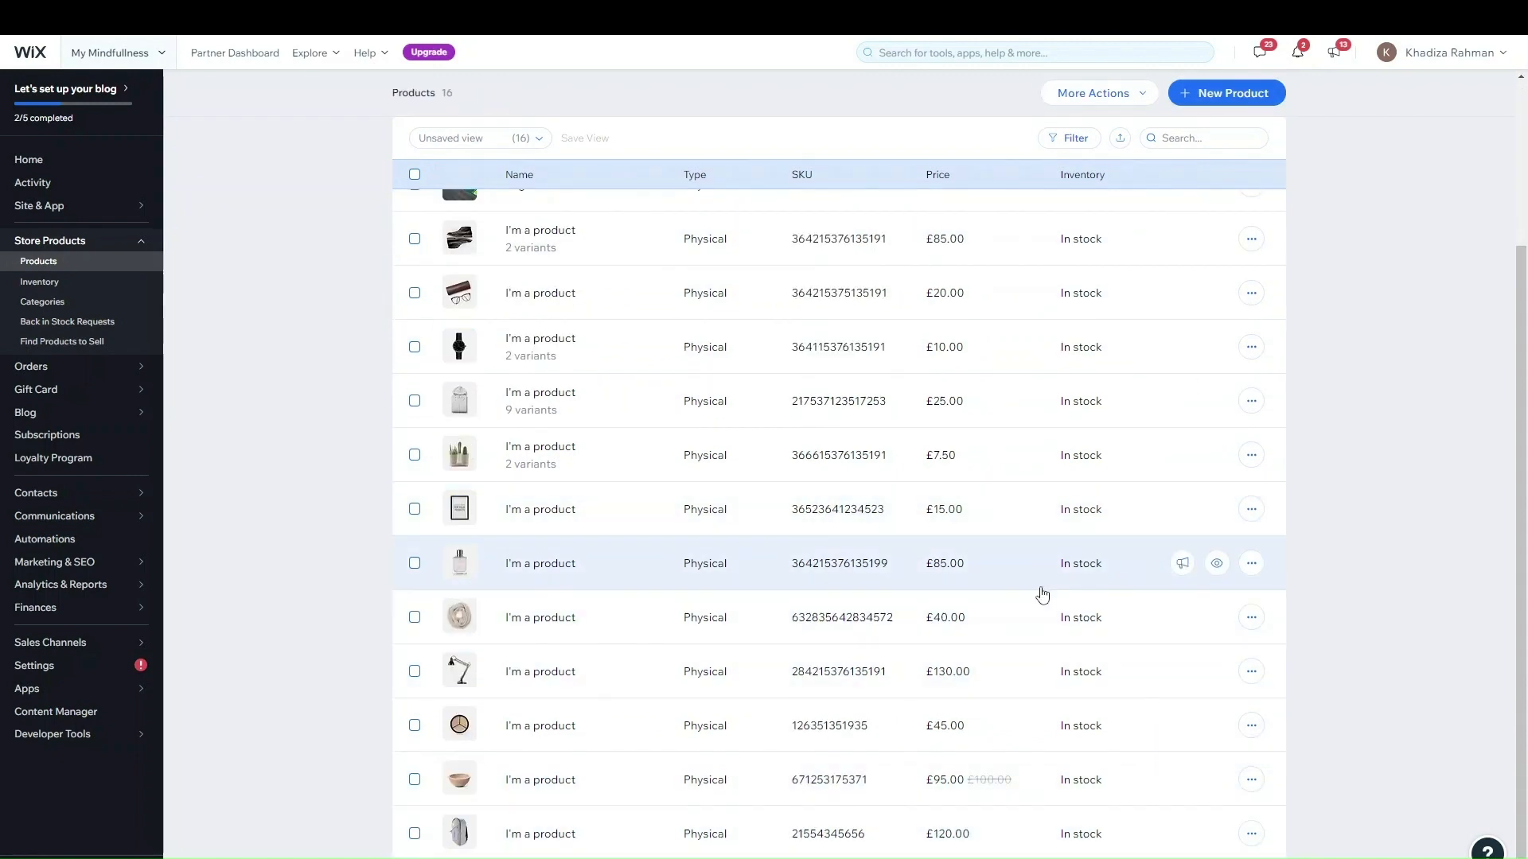
pyautogui.scroll(3, 1042, 595)
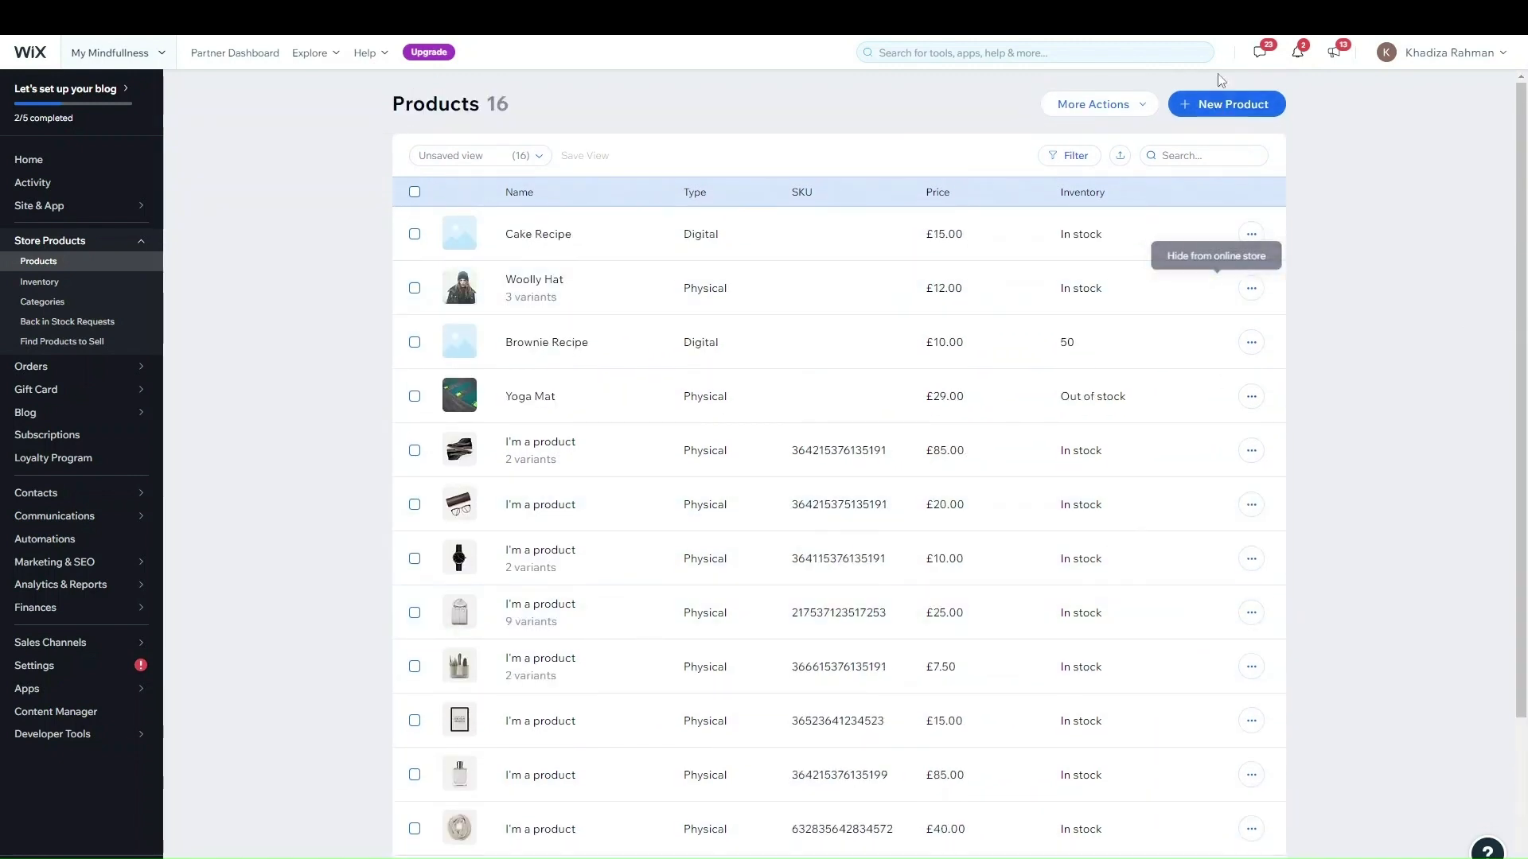
# - Export all store products to a CSV file
pyautogui.click(1147, 116)
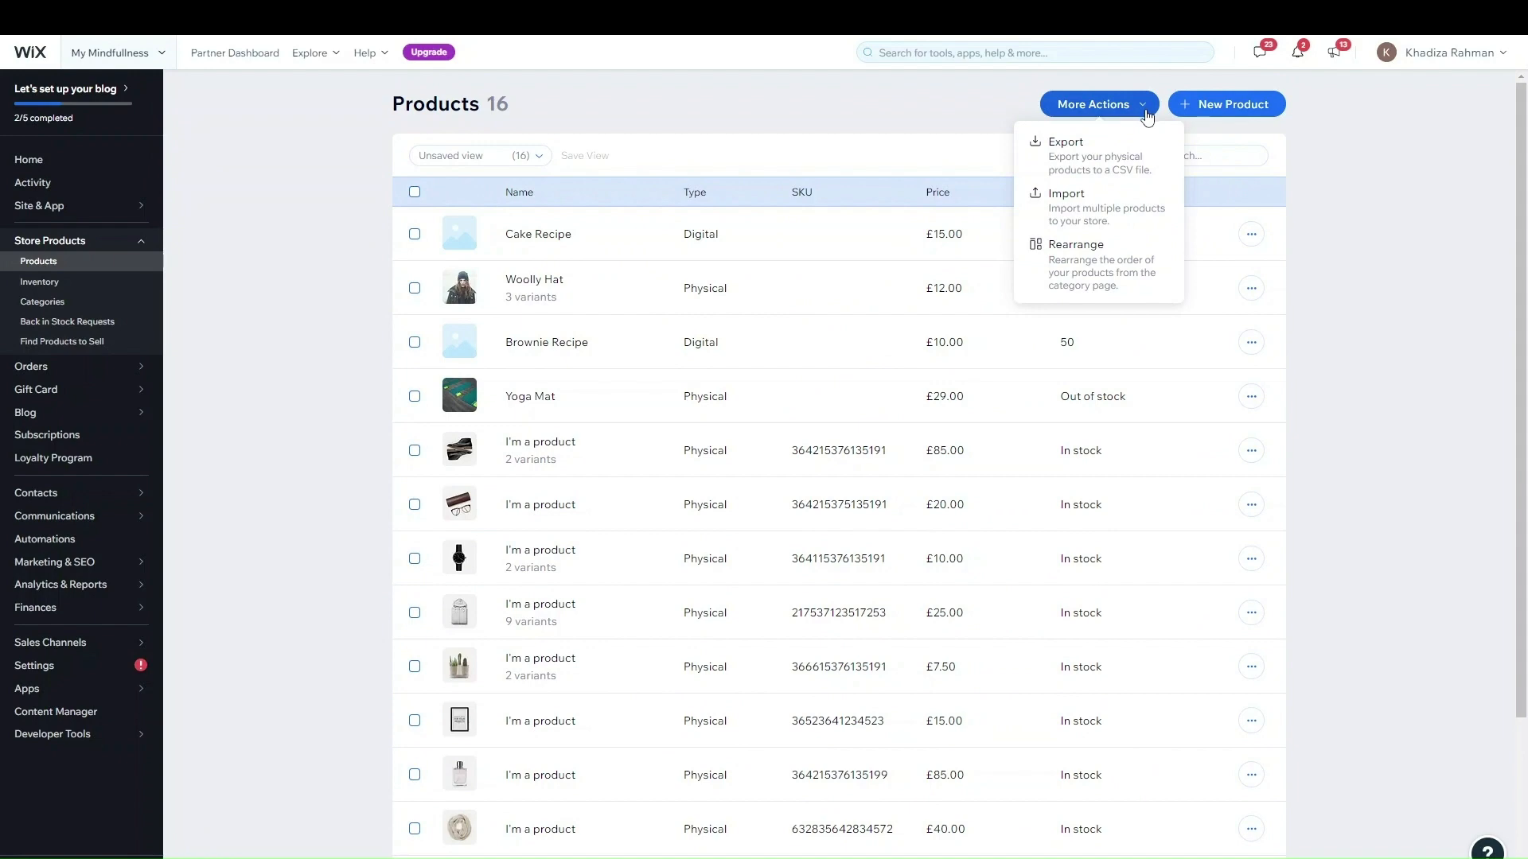
pyautogui.click(1106, 161)
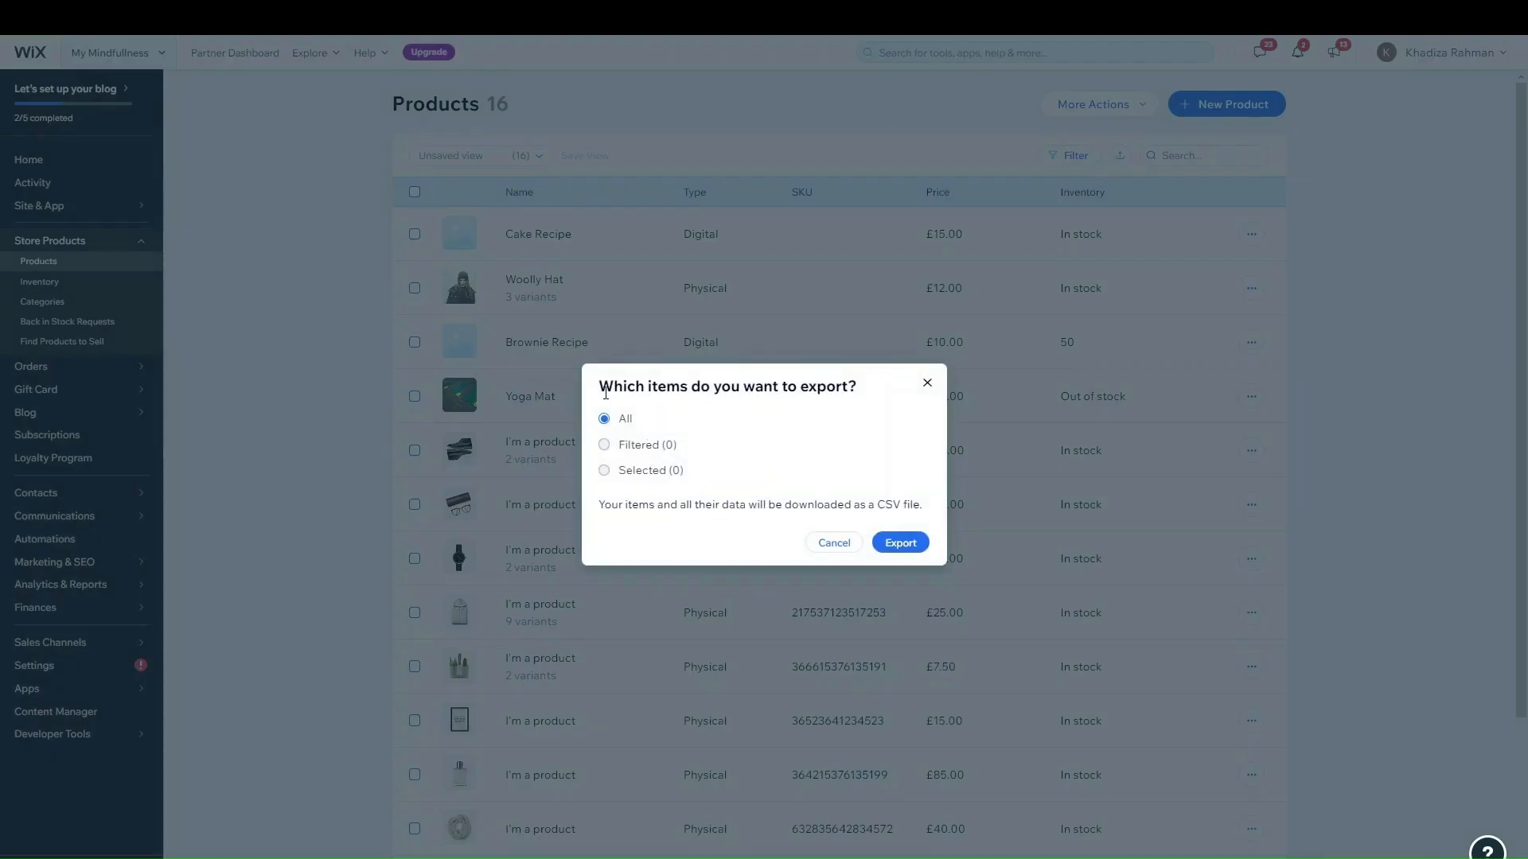
pyautogui.click(902, 542)
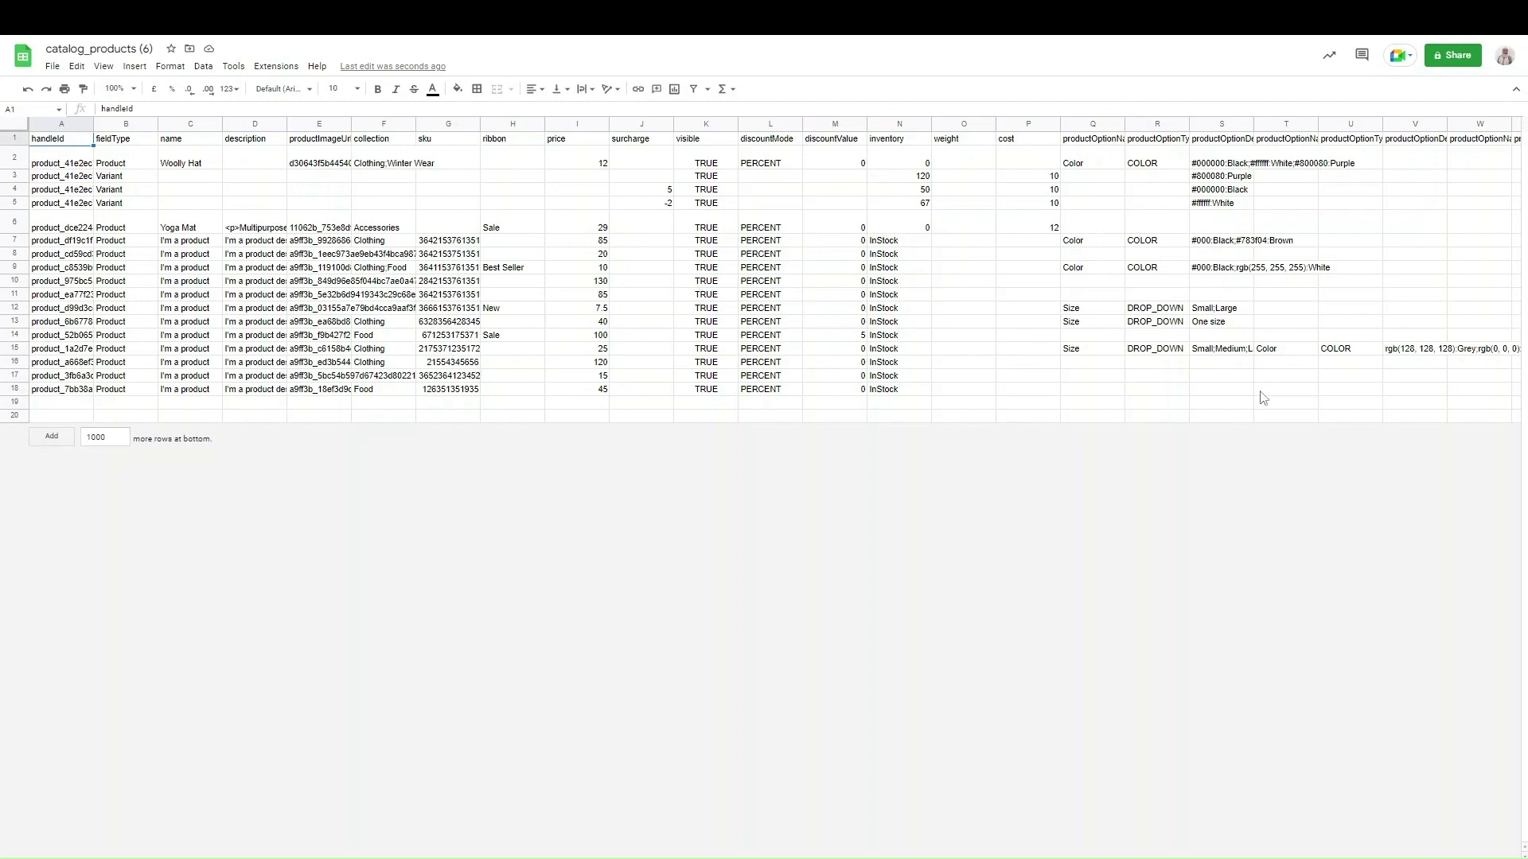
# - Look across all columns of the exported catalog_products (6) sheet in Google Sheets, and widen the name column to inspect the product names
pyautogui.hscroll(10, 1448, 843)
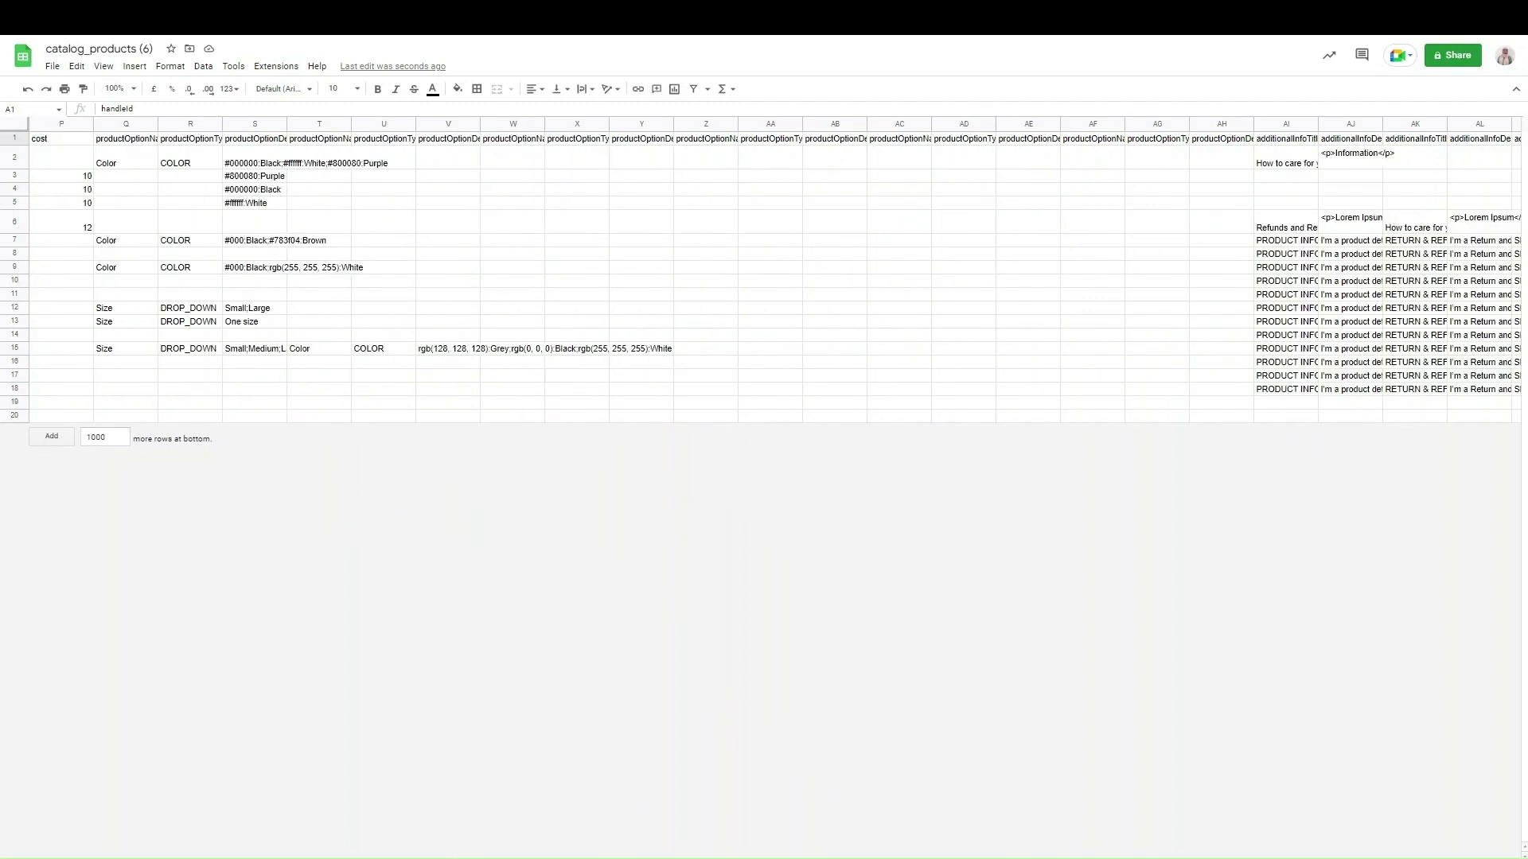
pyautogui.hscroll(-10, 1447, 843)
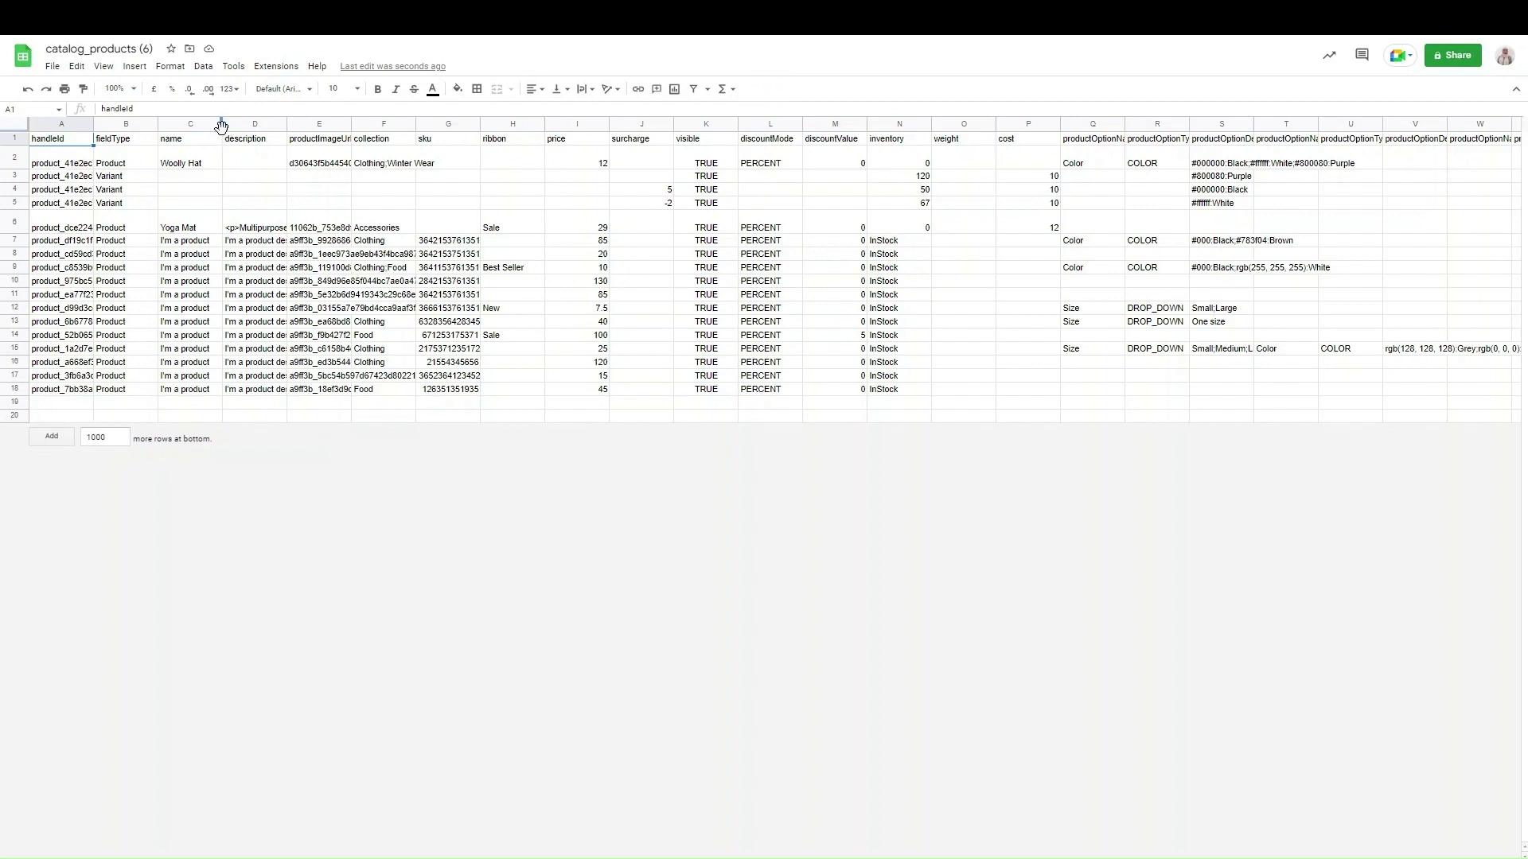
pyautogui.moveTo(221, 126); pyautogui.dragTo(844, 125)
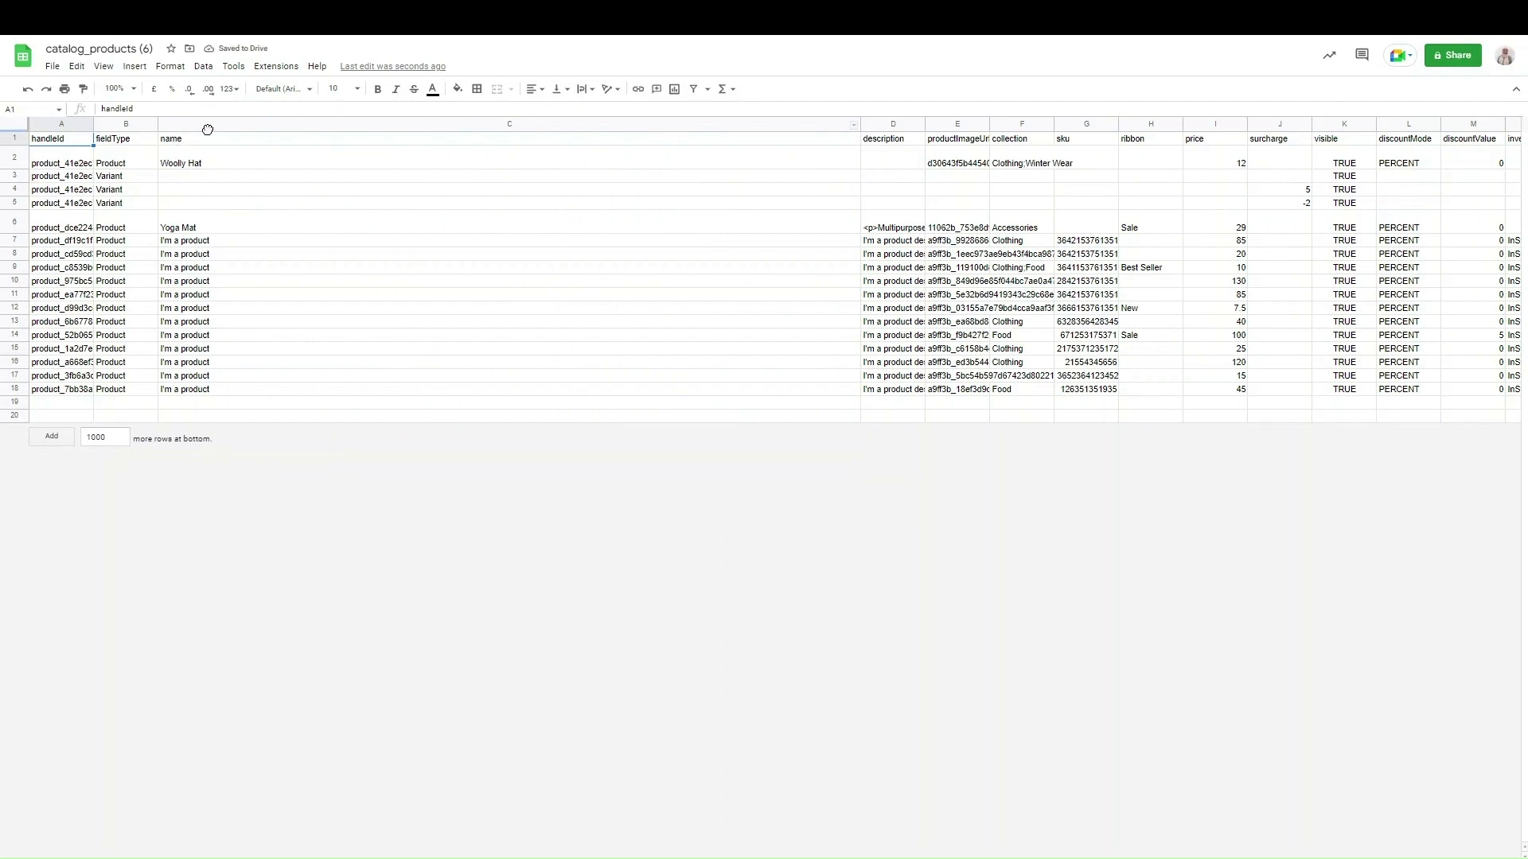
pyautogui.click(185, 254)
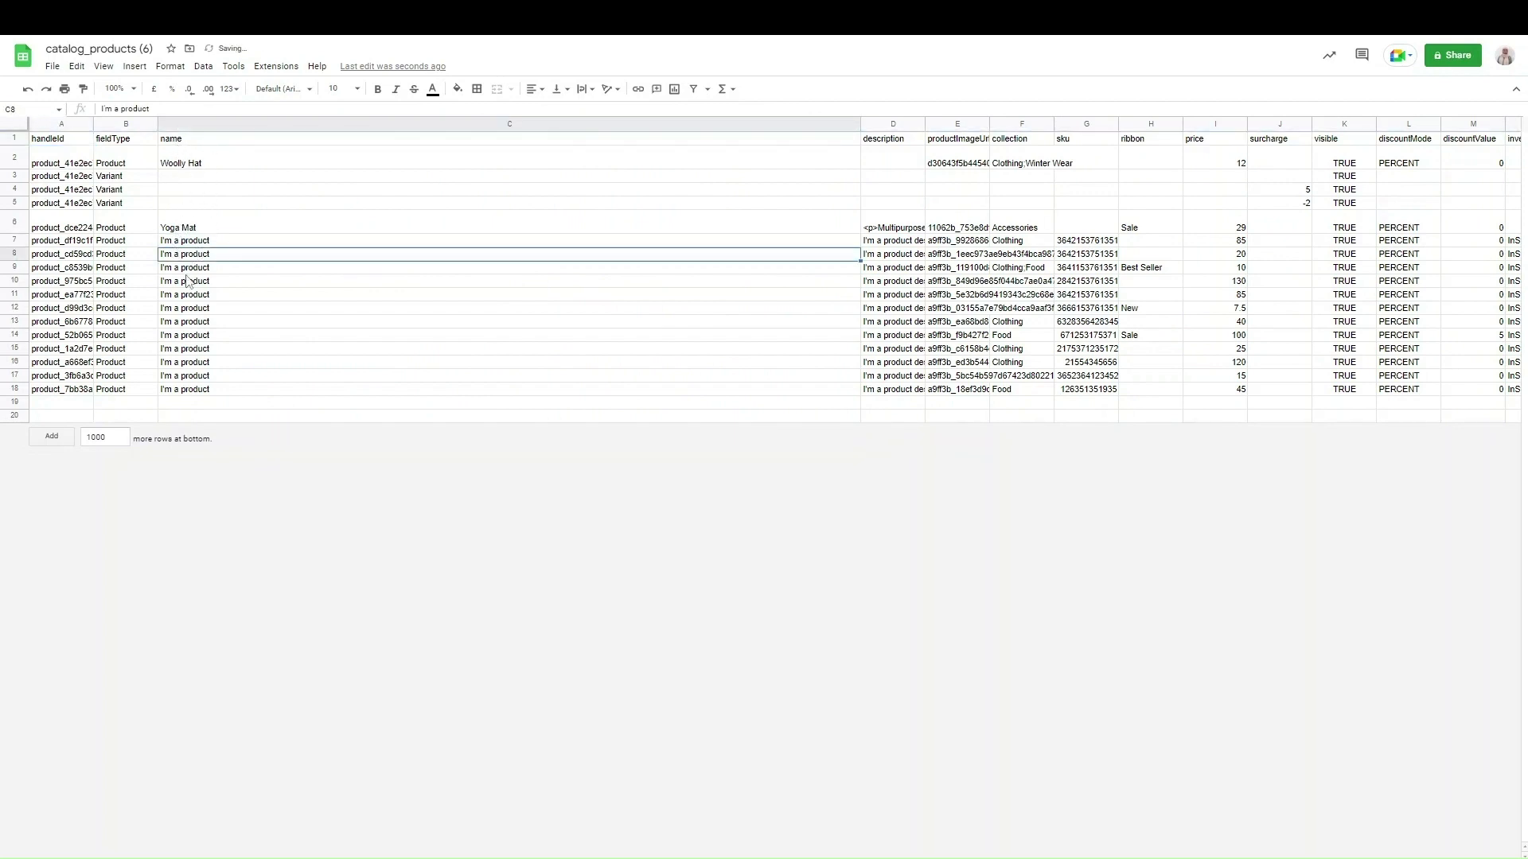
pyautogui.click(186, 281)
pyautogui.click(517, 334)
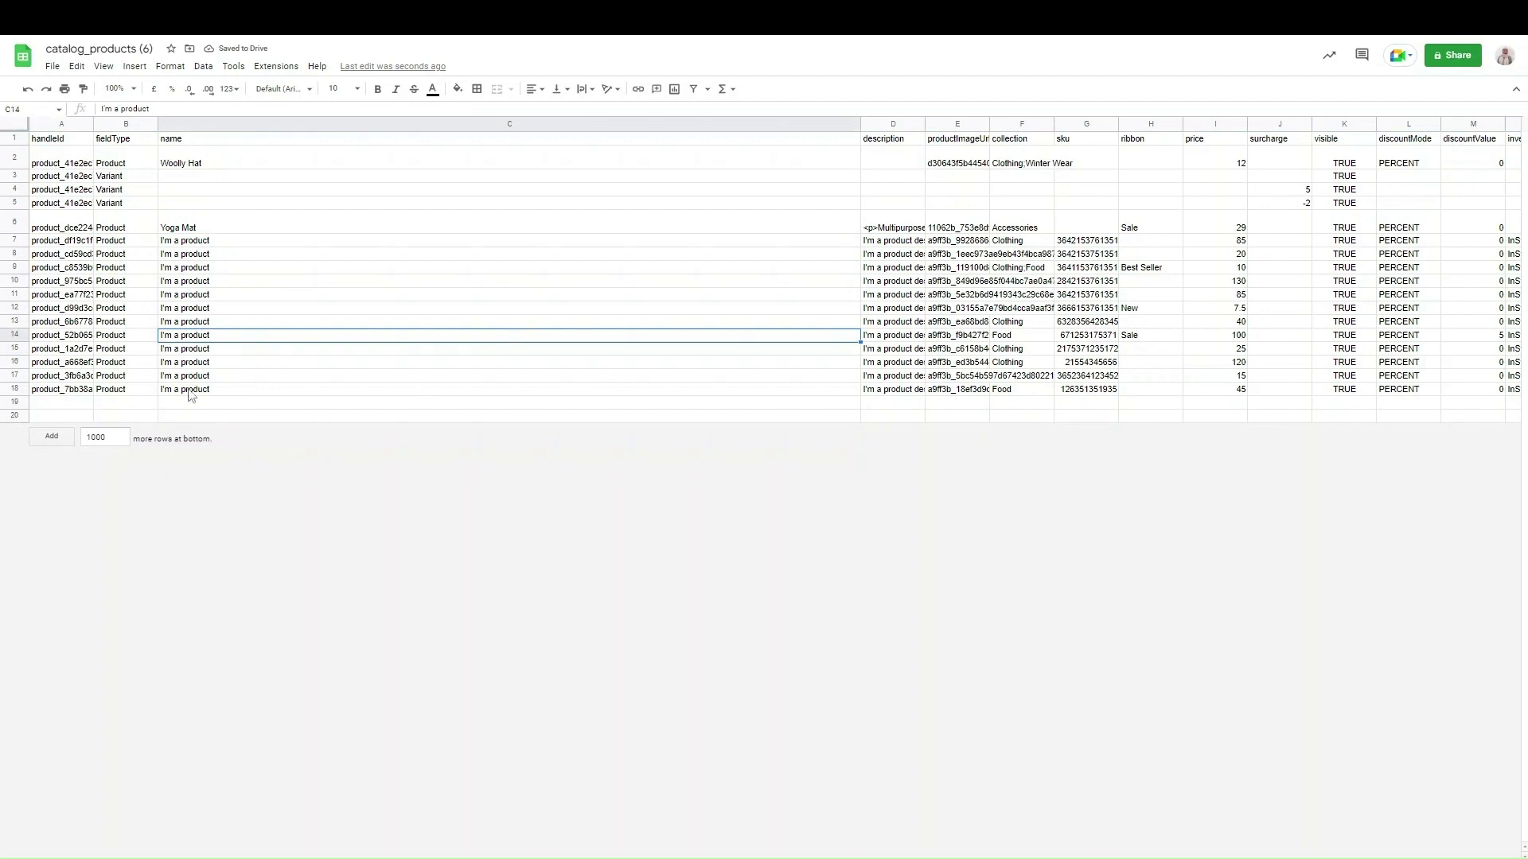
pyautogui.doubleClick(199, 241)
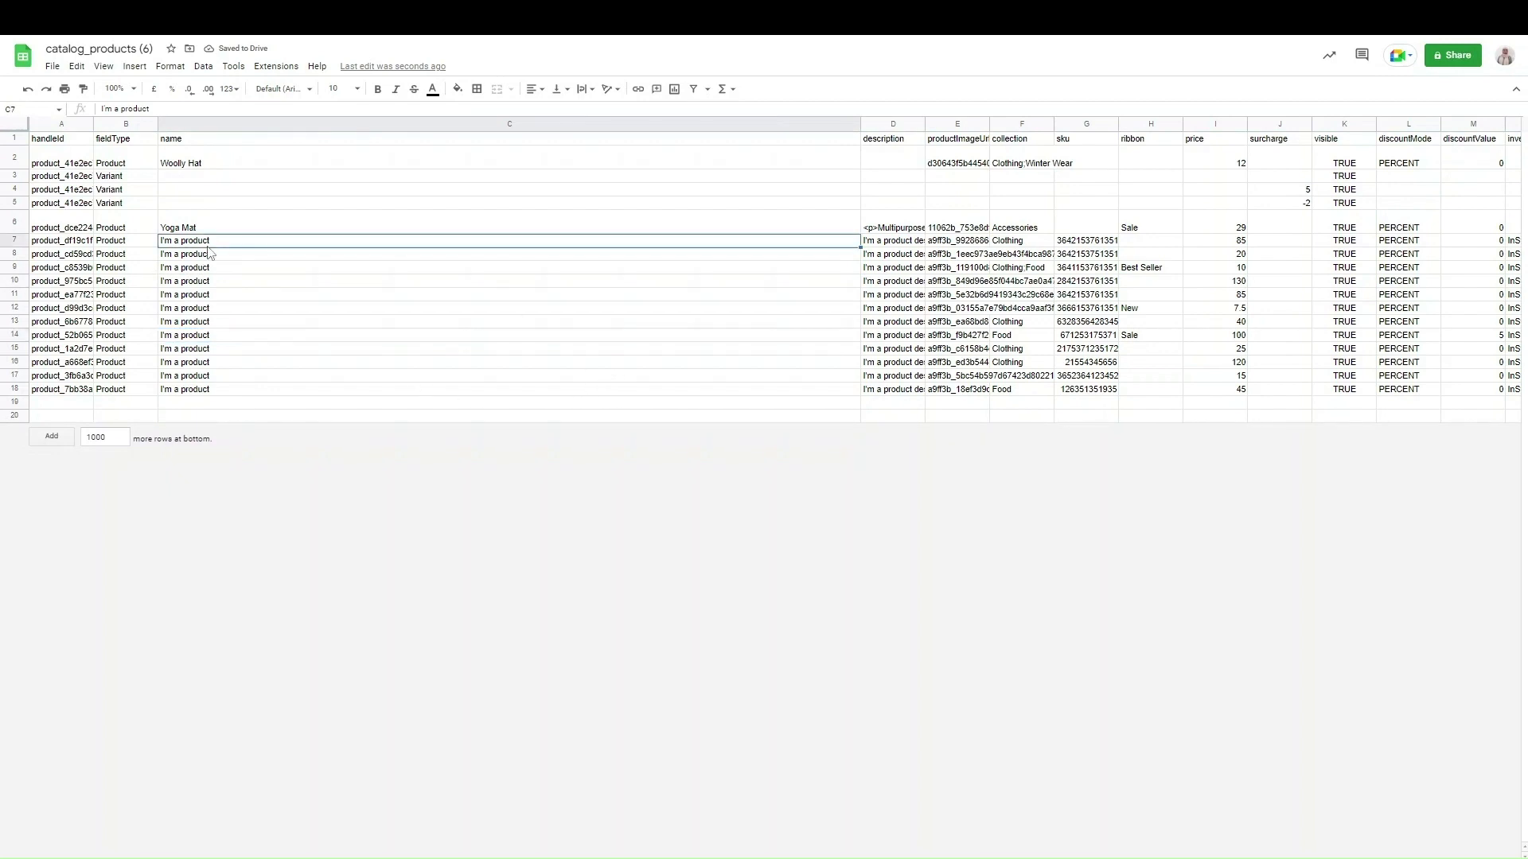
# - Narrow the name column, widen the description column, and inspect the product description in row 9
pyautogui.click(873, 128)
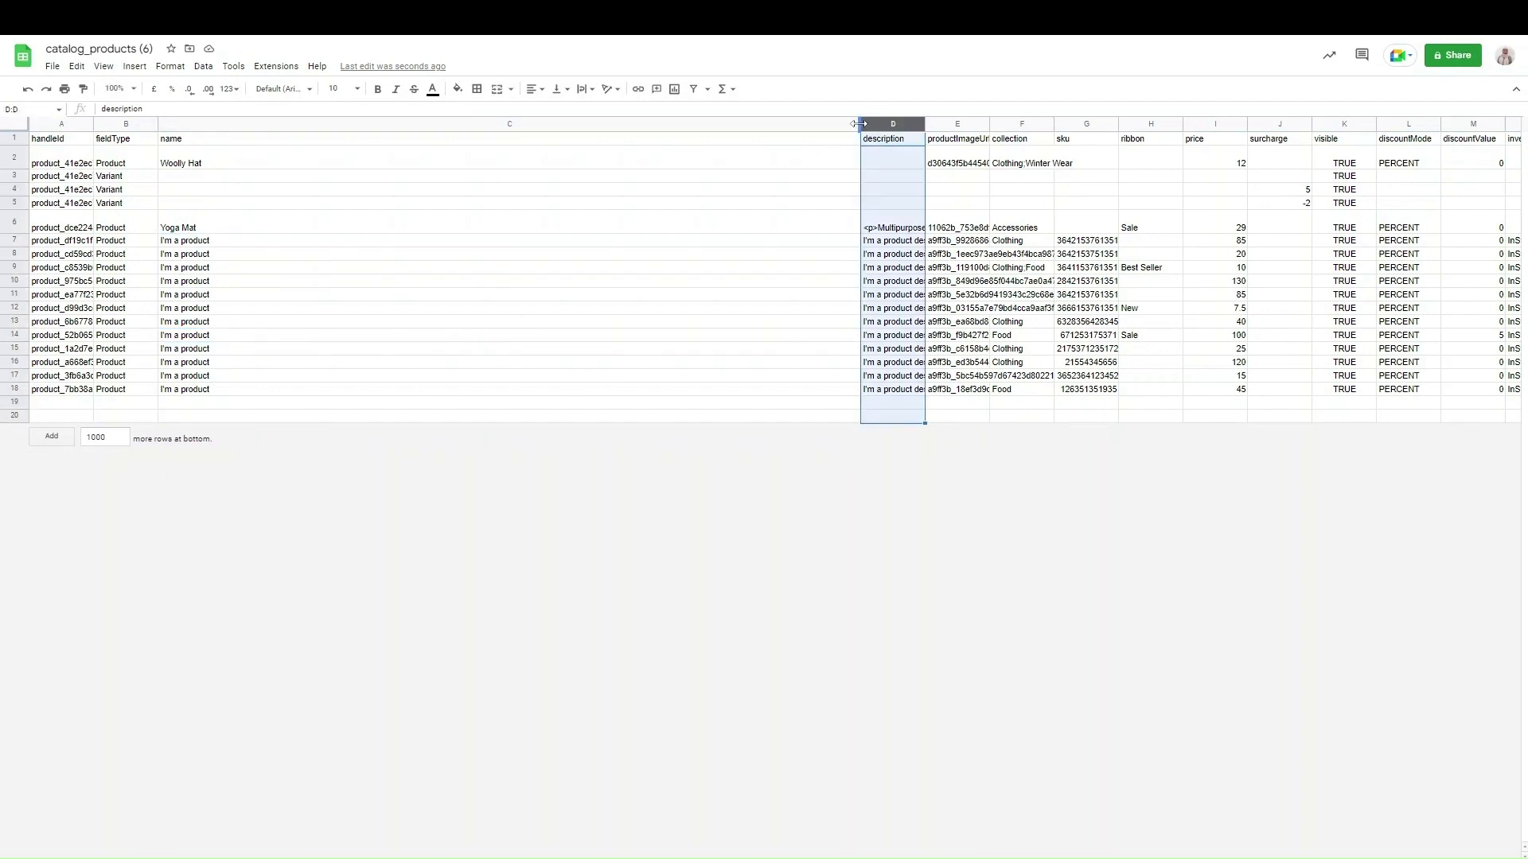
pyautogui.moveTo(858, 124); pyautogui.dragTo(700, 134)
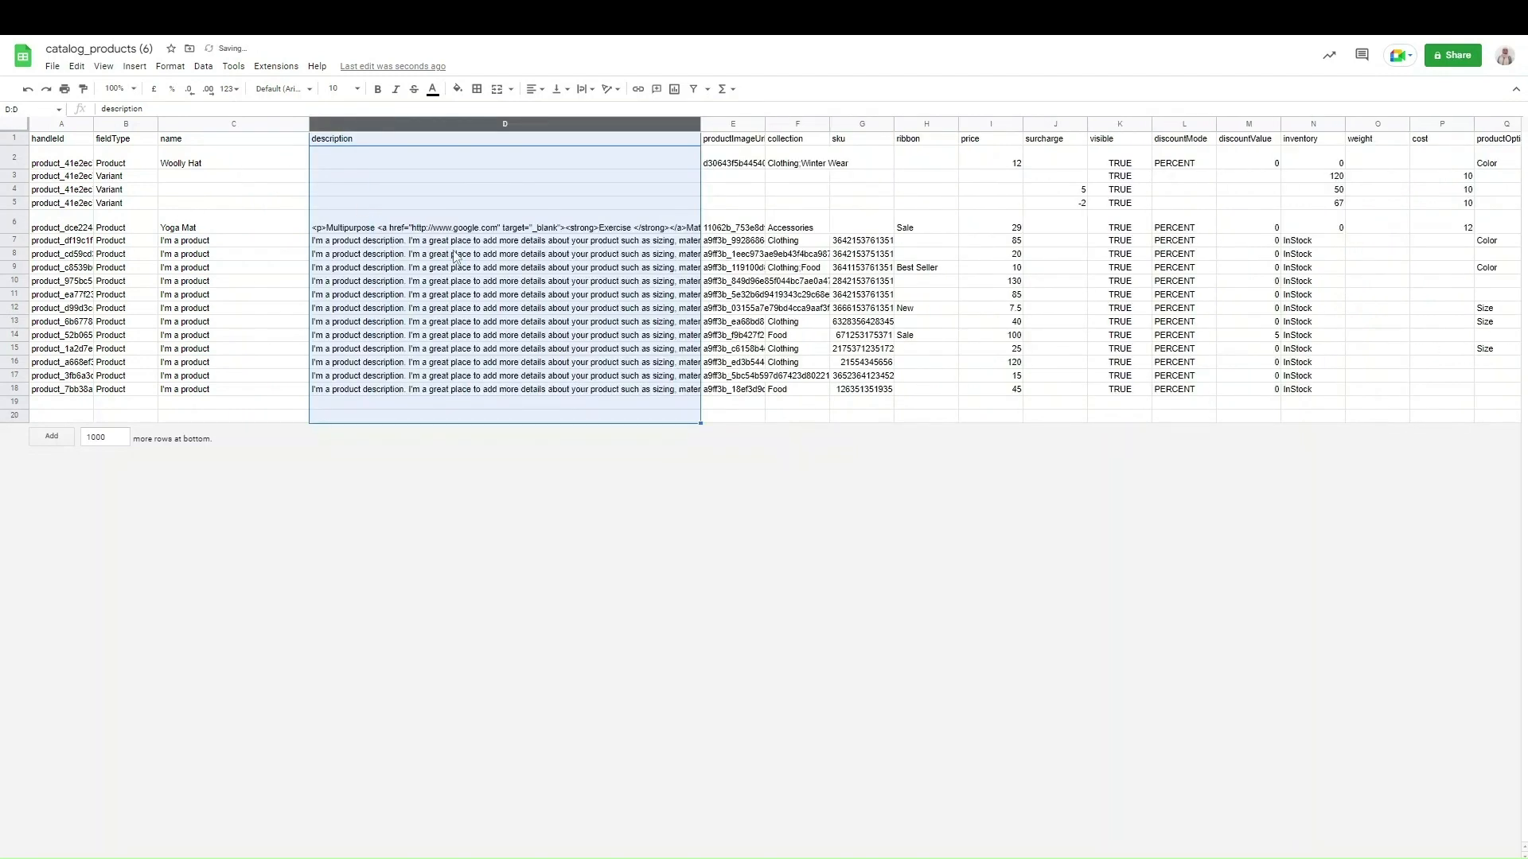
pyautogui.click(463, 268)
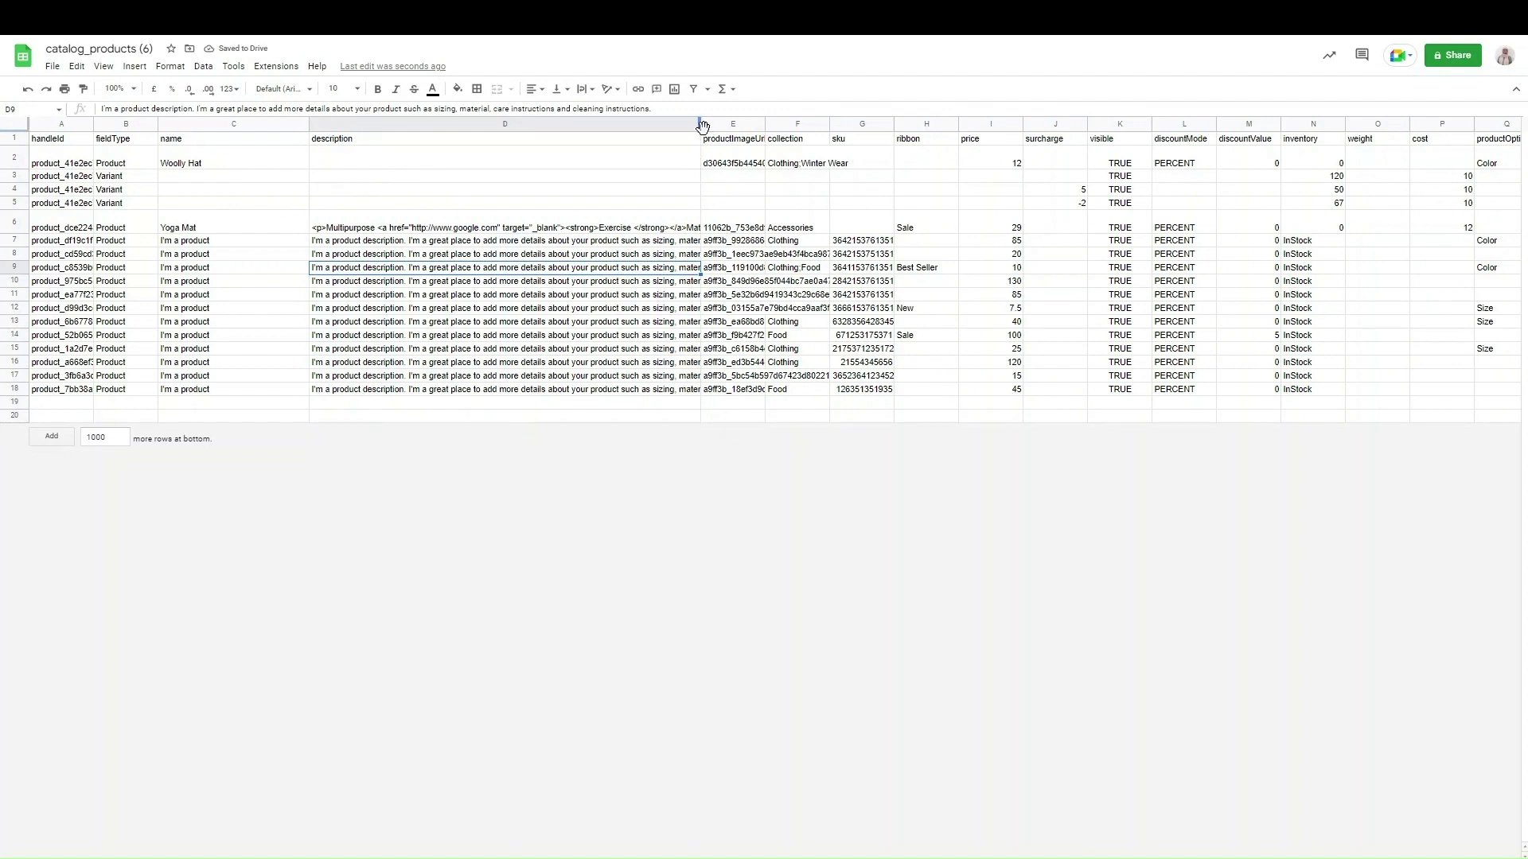
# - Narrow the description column of the catalog_products (6) sheet and download the sheet as a comma-separated values file
pyautogui.moveTo(701, 127); pyautogui.dragTo(463, 127)
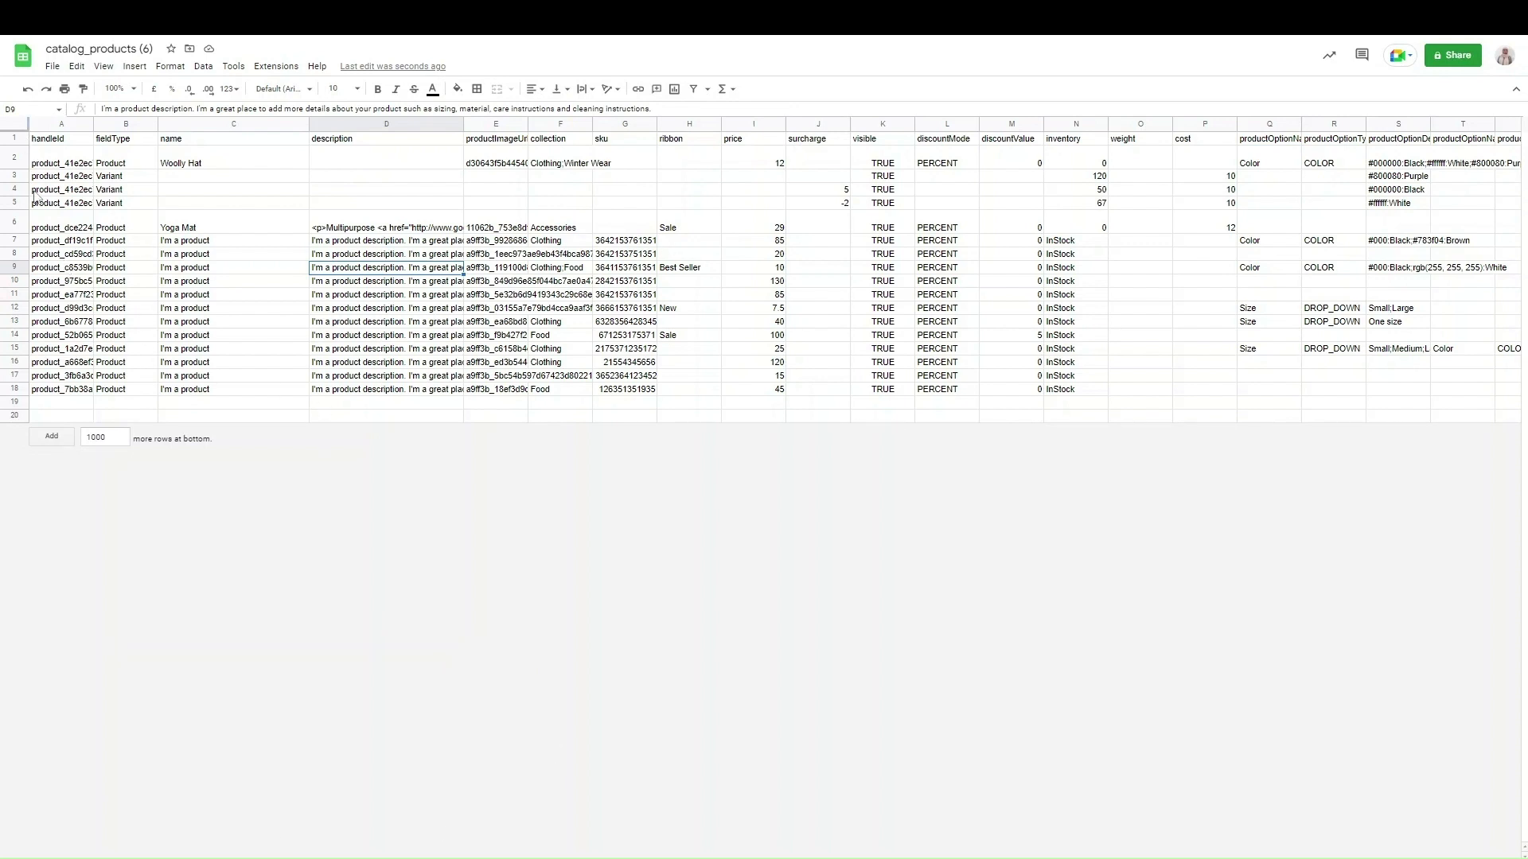
pyautogui.moveTo(61, 268); pyautogui.dragTo(83, 183)
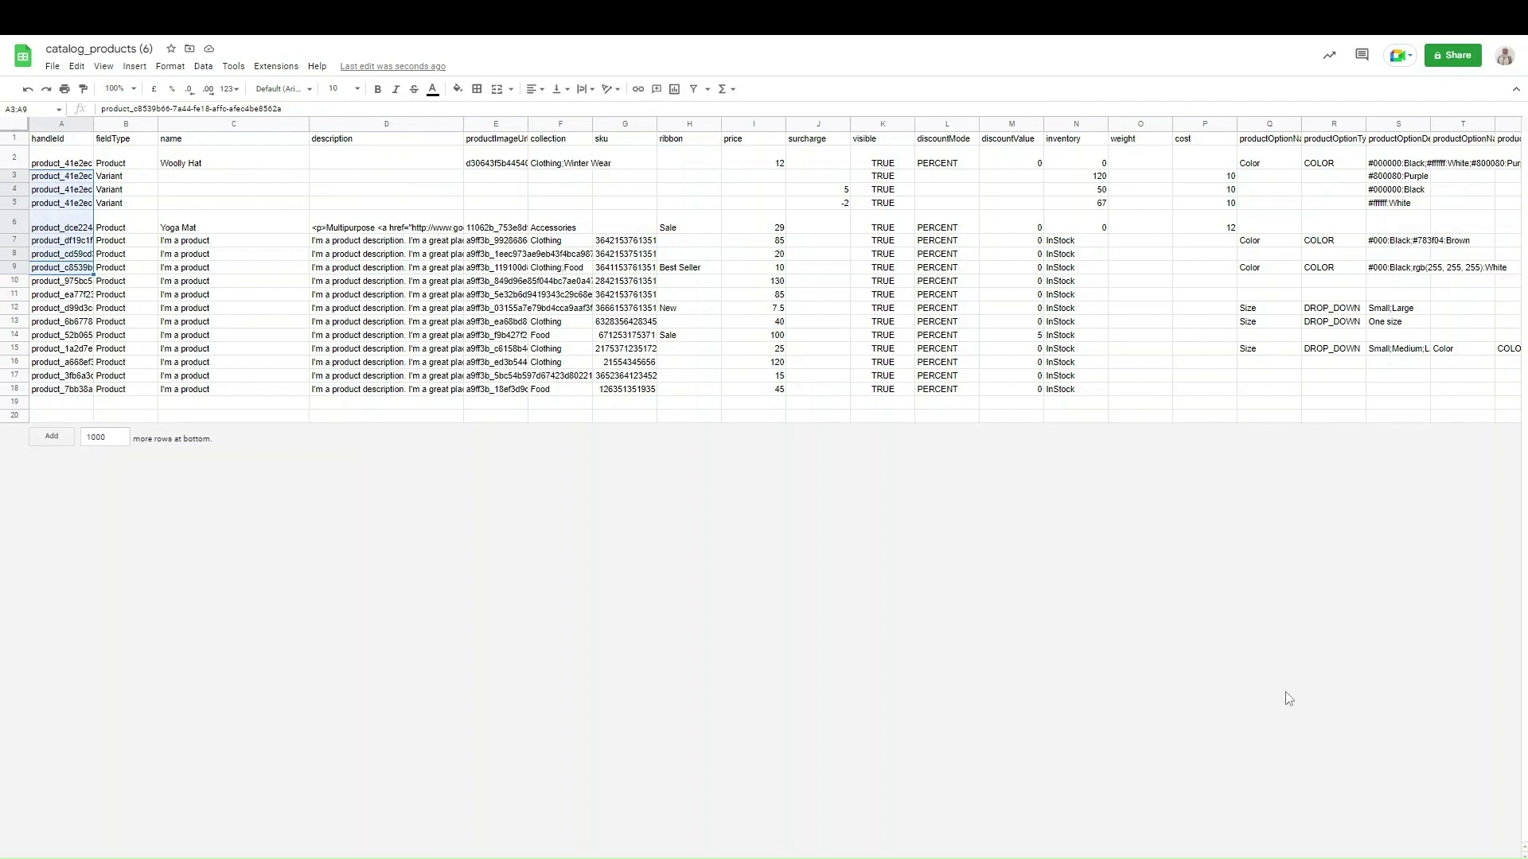
pyautogui.click(53, 66)
pyautogui.moveTo(125, 225)
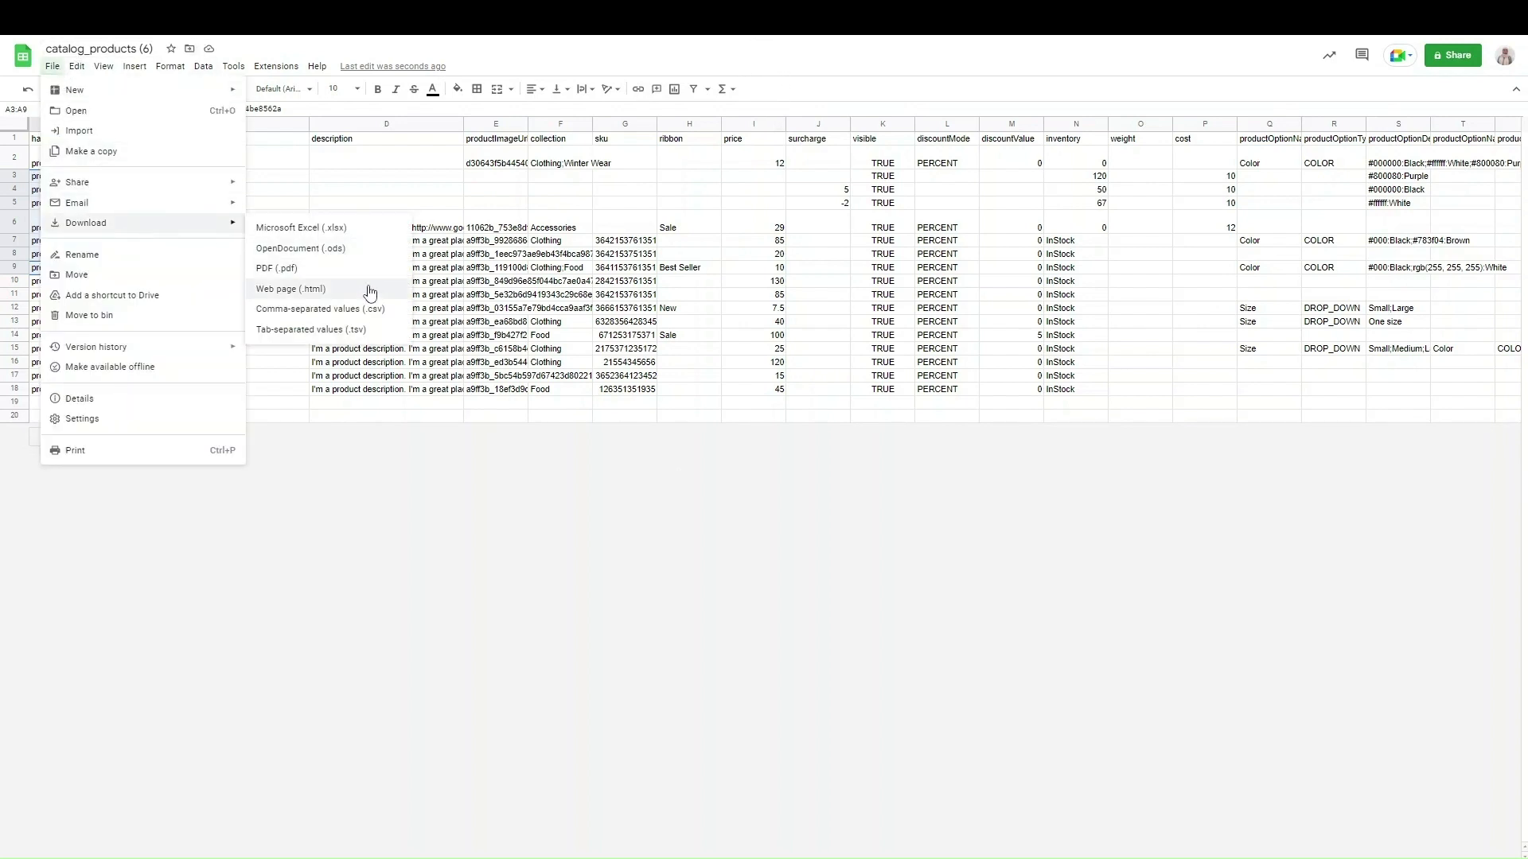
pyautogui.click(377, 312)
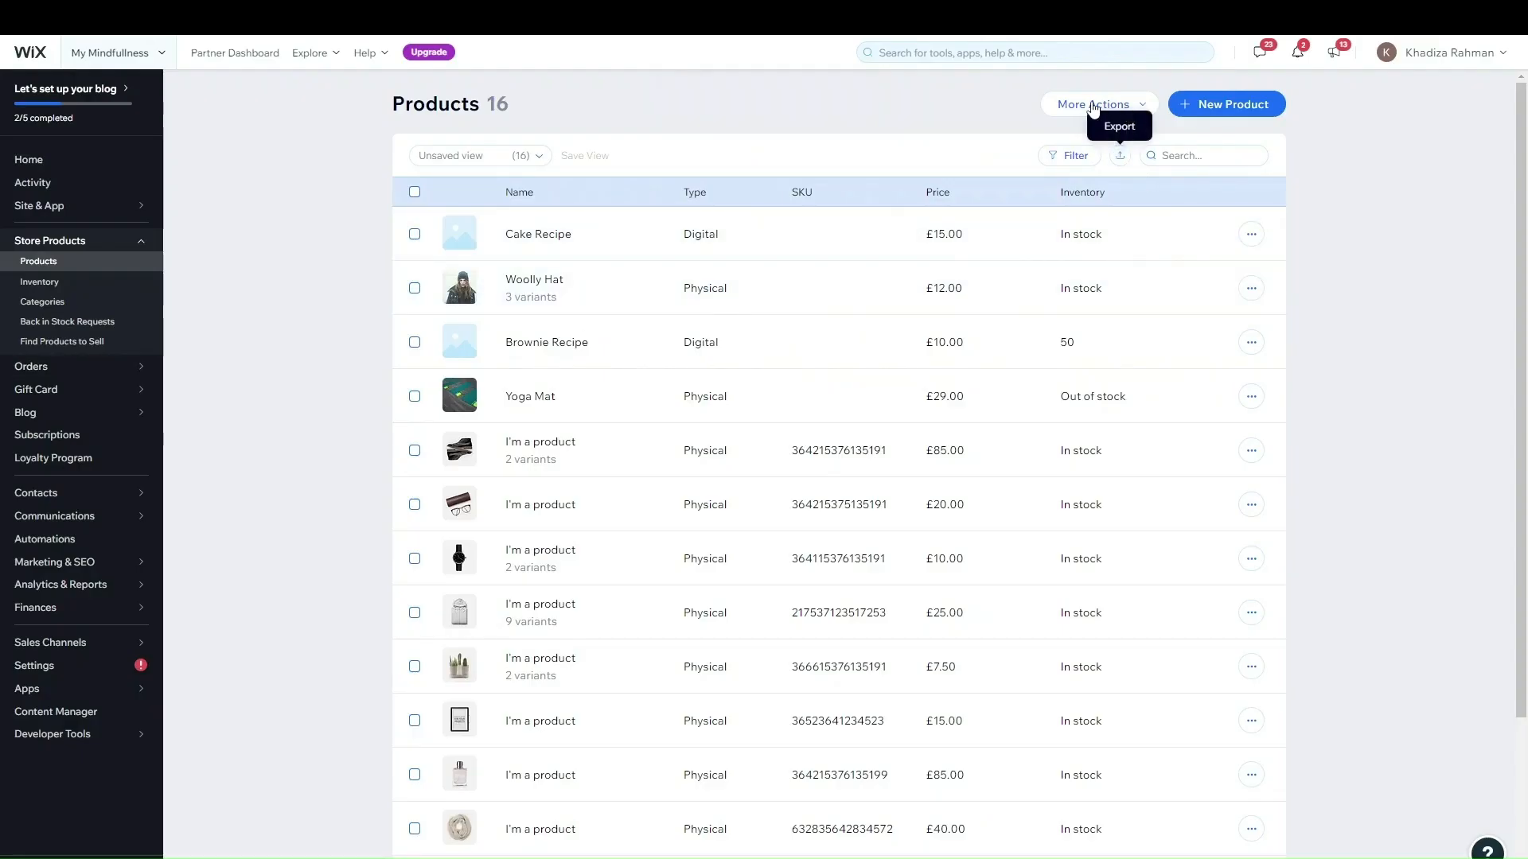
# - Switch to the Wix product list, start a product import, and upload catalog_products (6) - catalog_products (6).csv from Downloads
pyautogui.click(1094, 107)
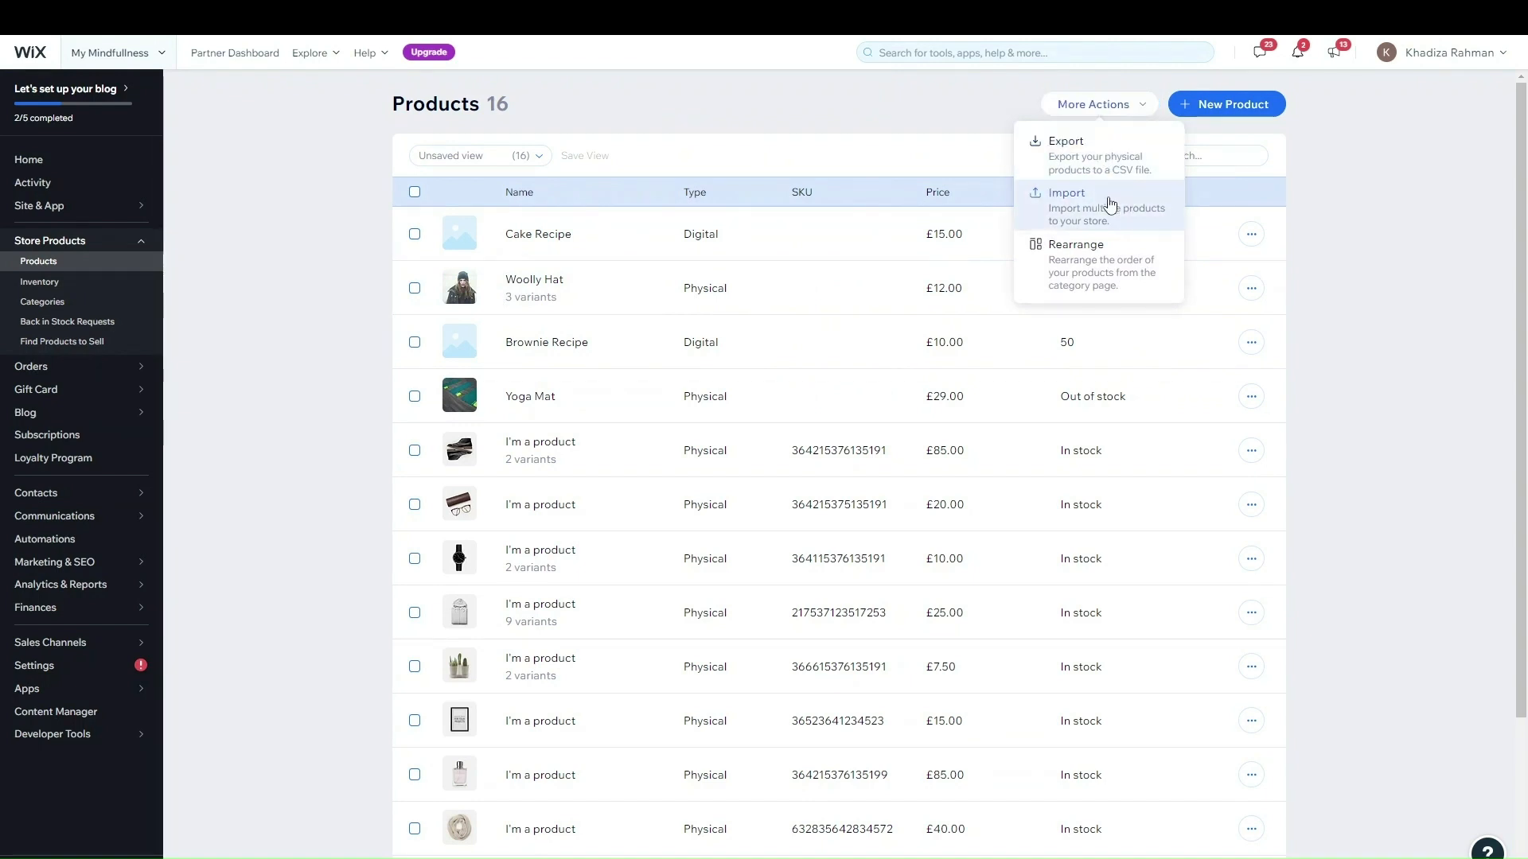
pyautogui.click(1111, 204)
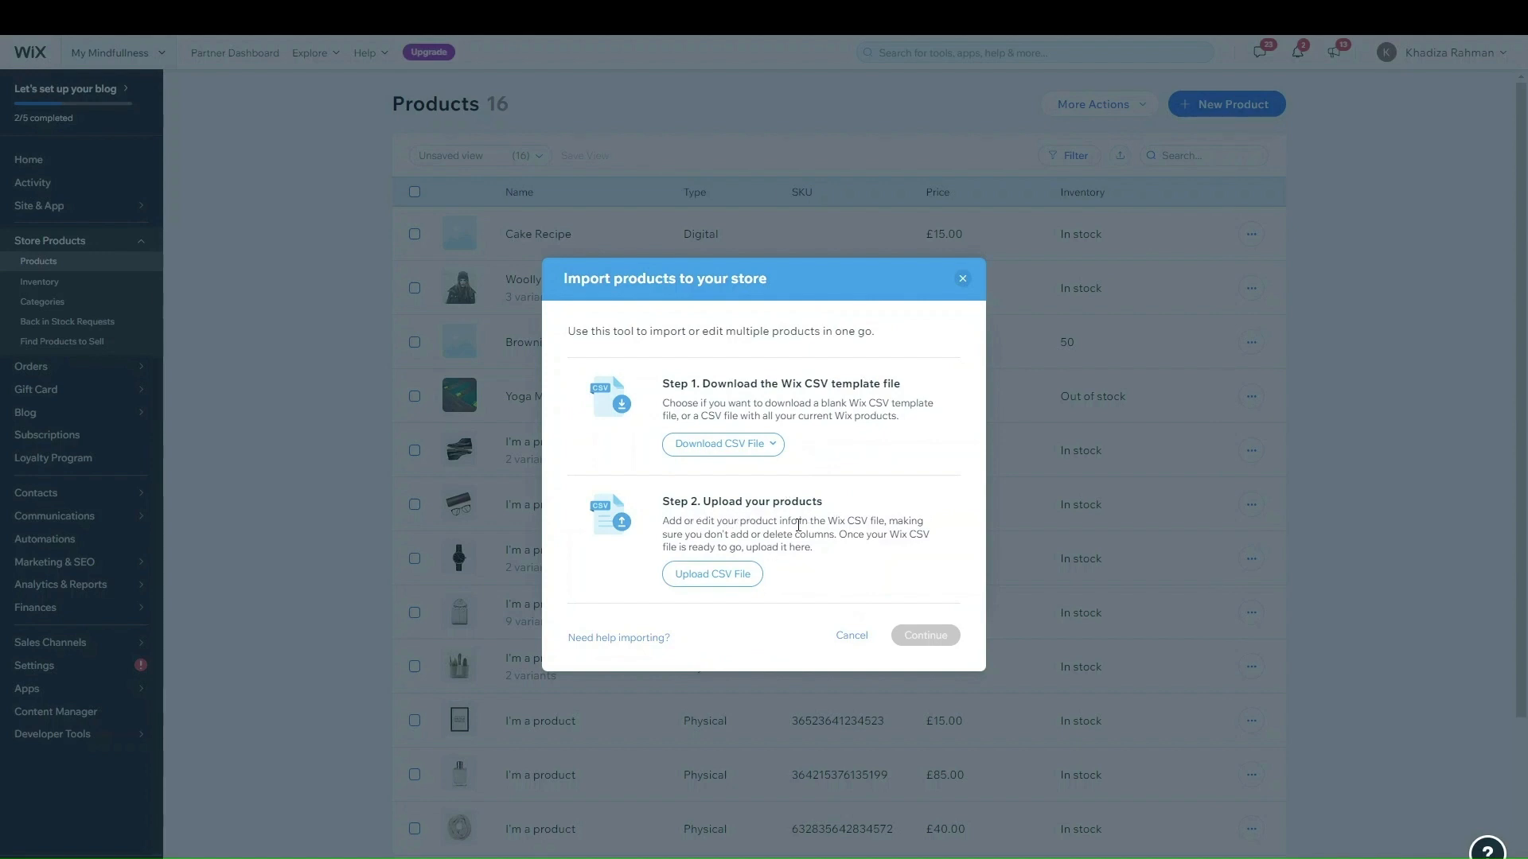
pyautogui.click(723, 575)
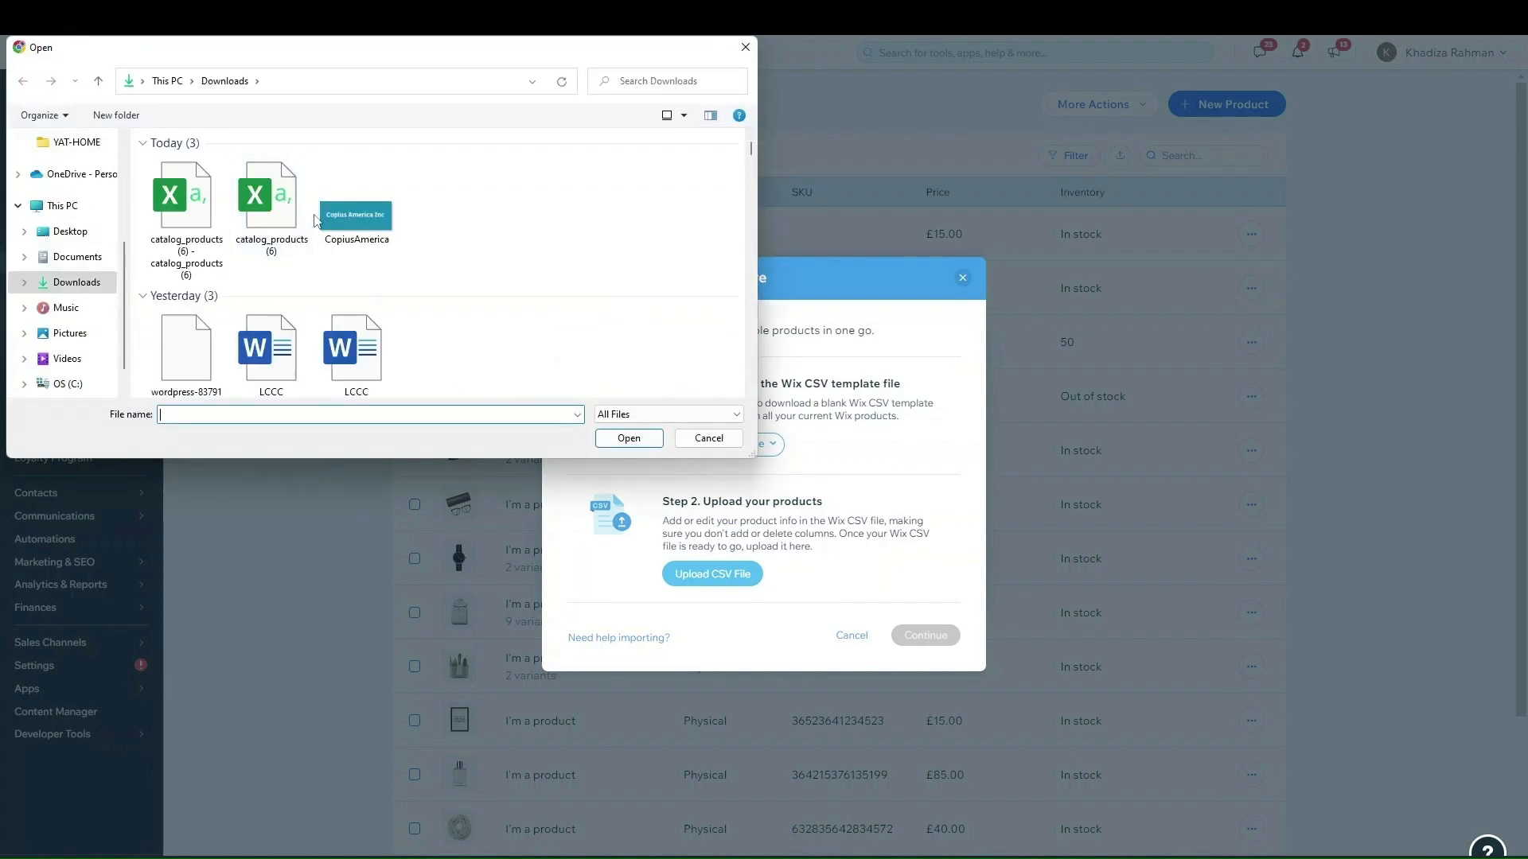
pyautogui.click(188, 214)
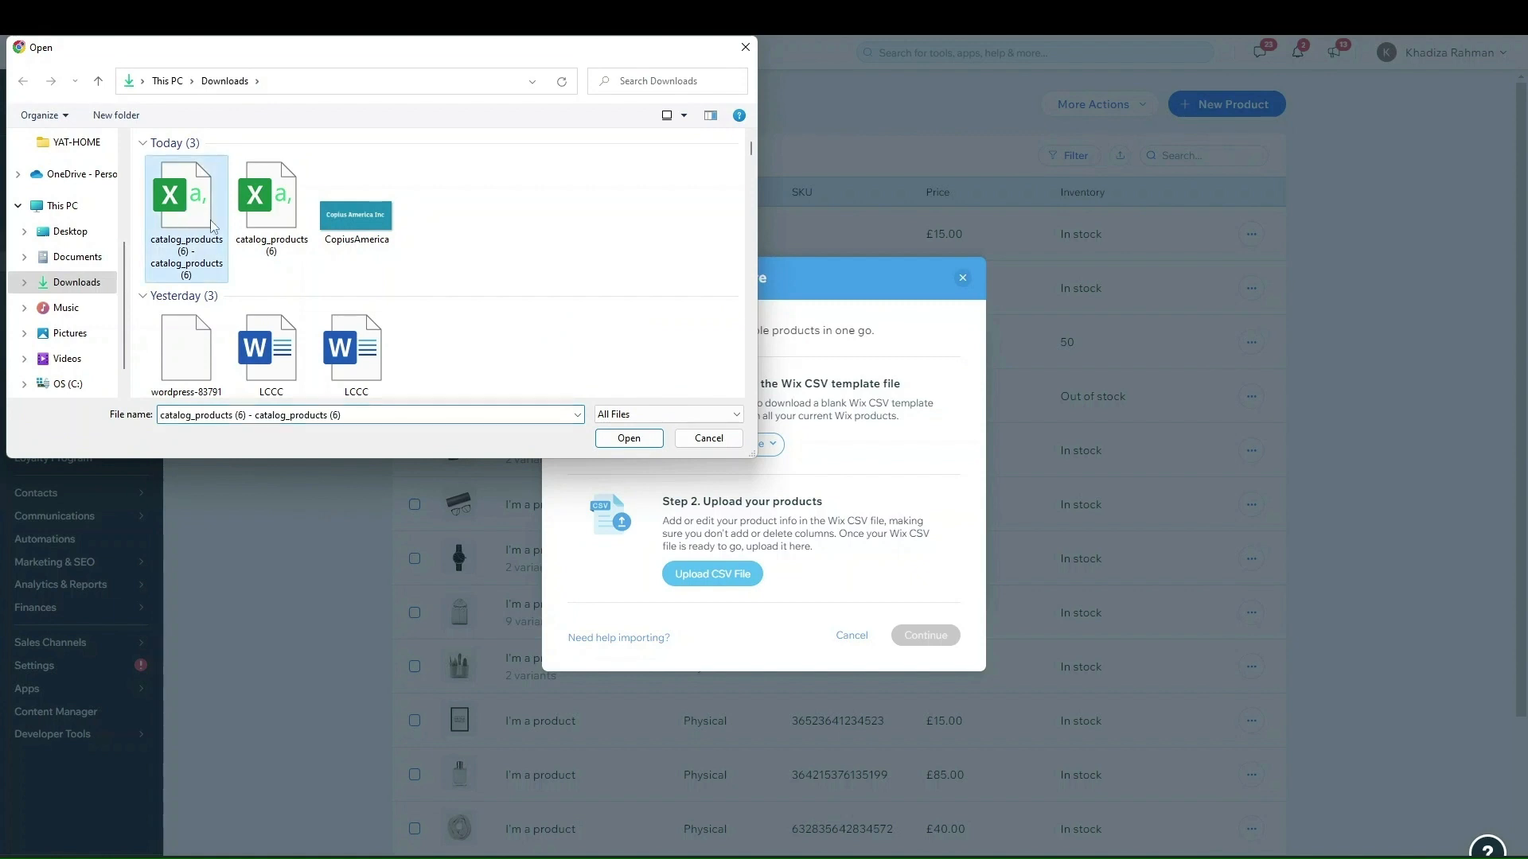
pyautogui.click(630, 447)
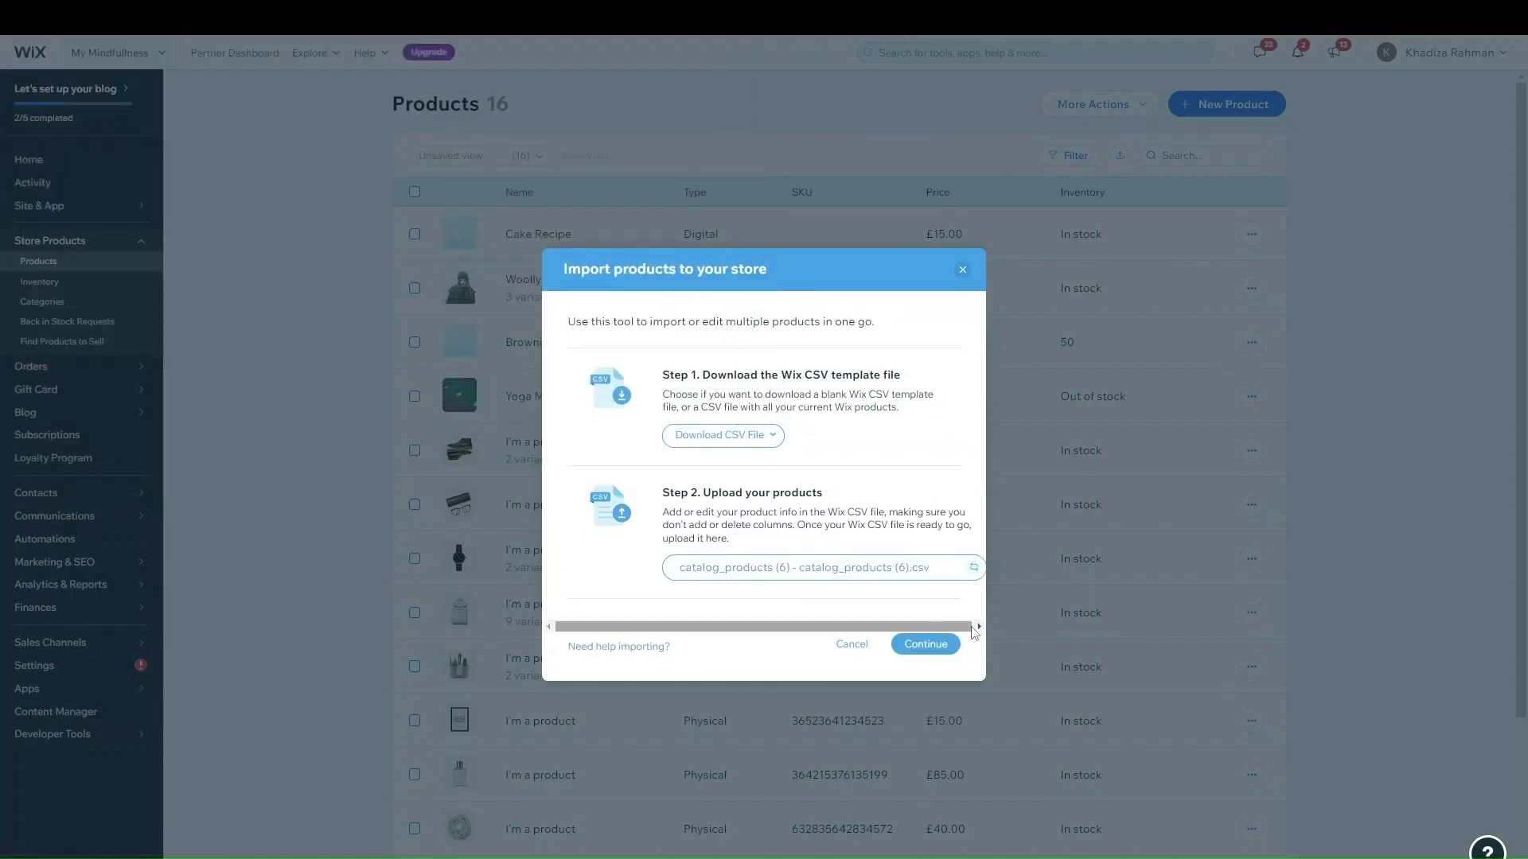
# - Continue to the import review, import the products from the uploaded CSV into the store, and close the import window
pyautogui.click(927, 644)
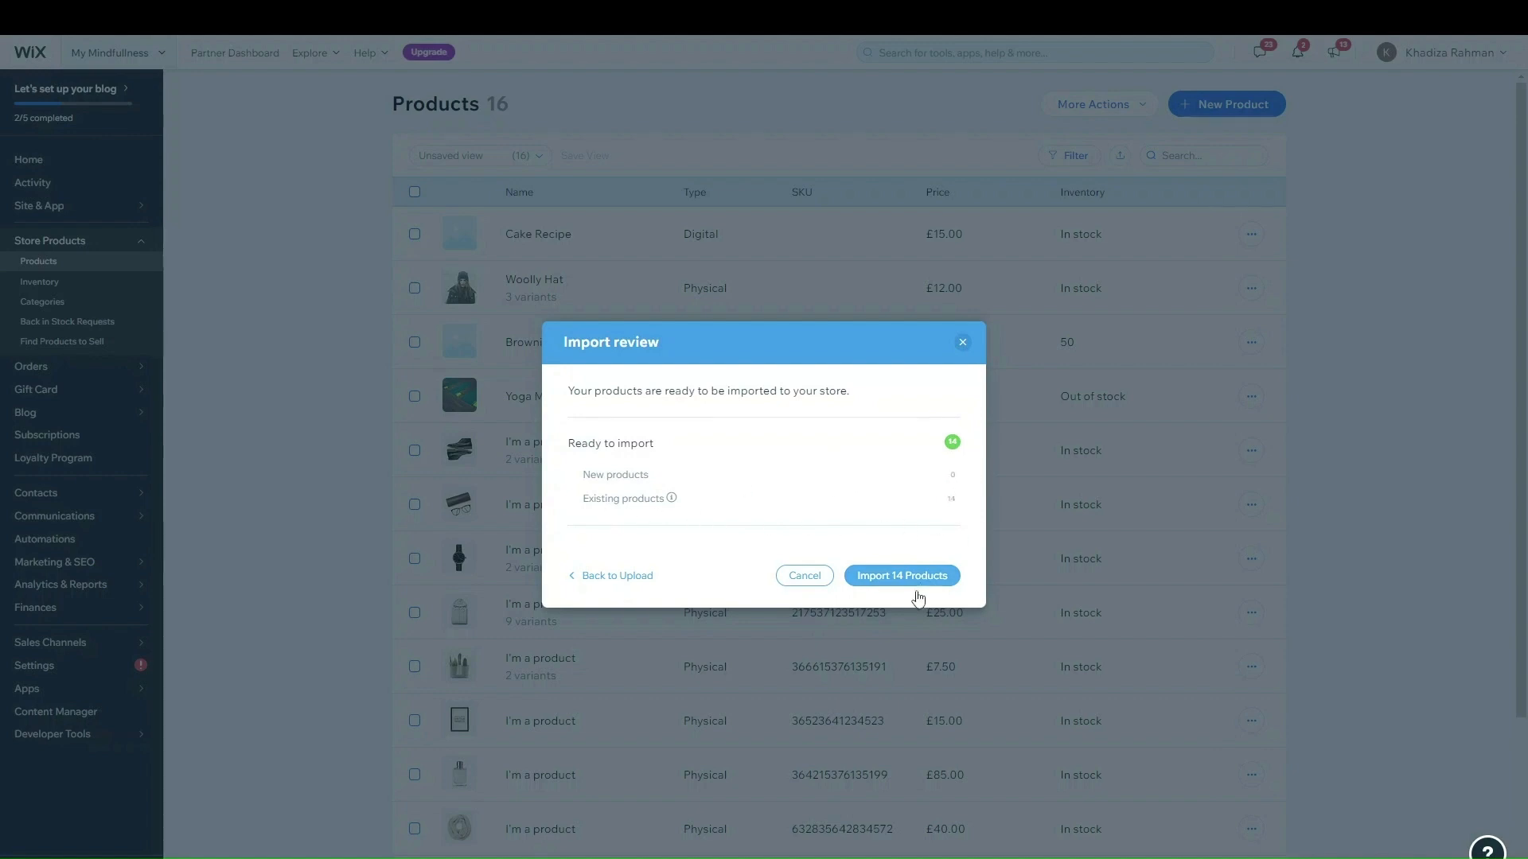
pyautogui.click(888, 579)
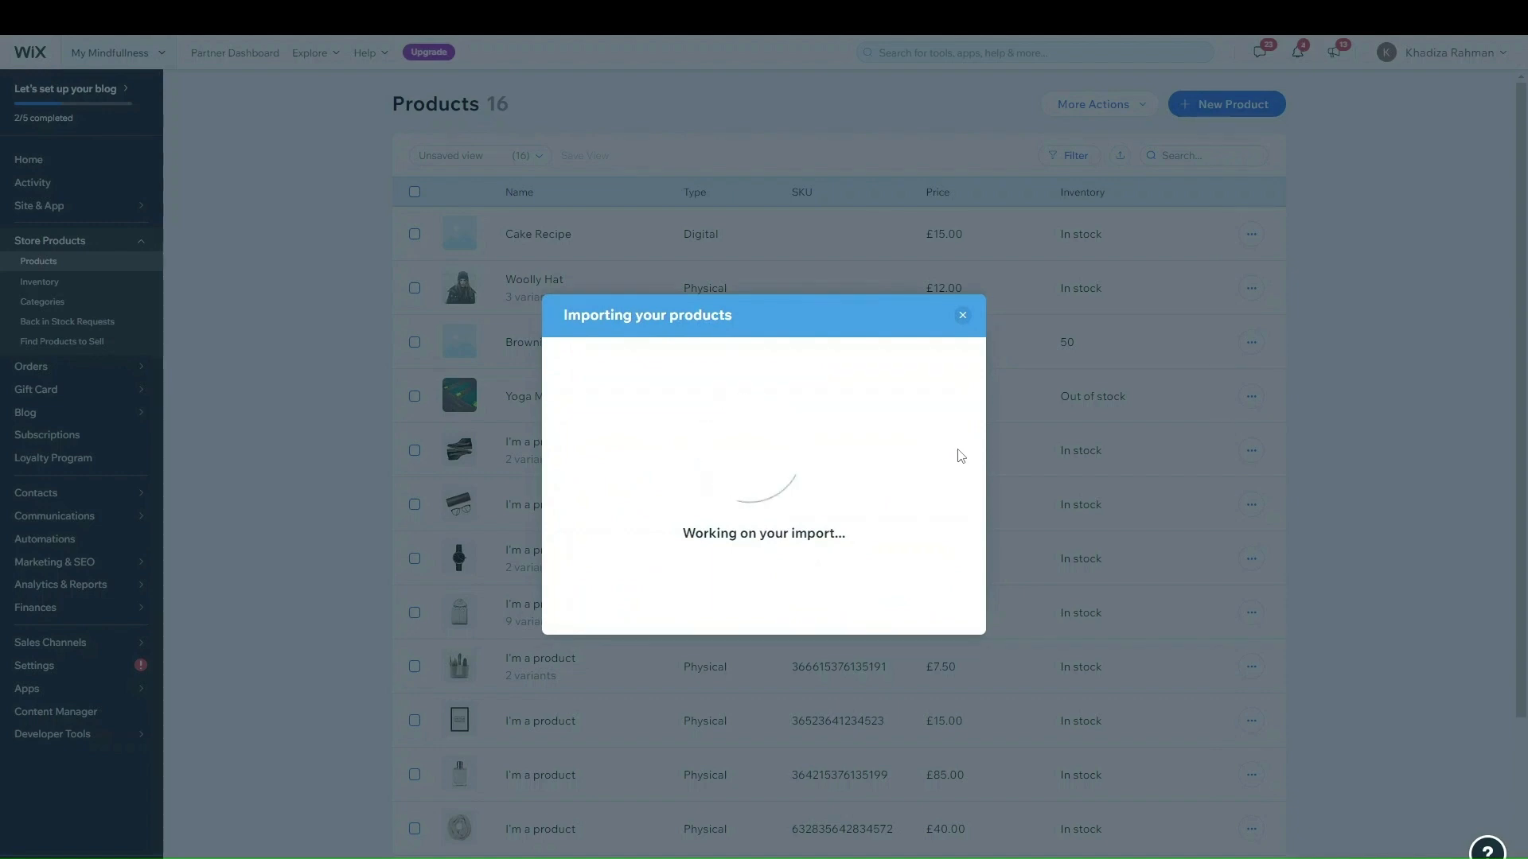
pyautogui.click(964, 318)
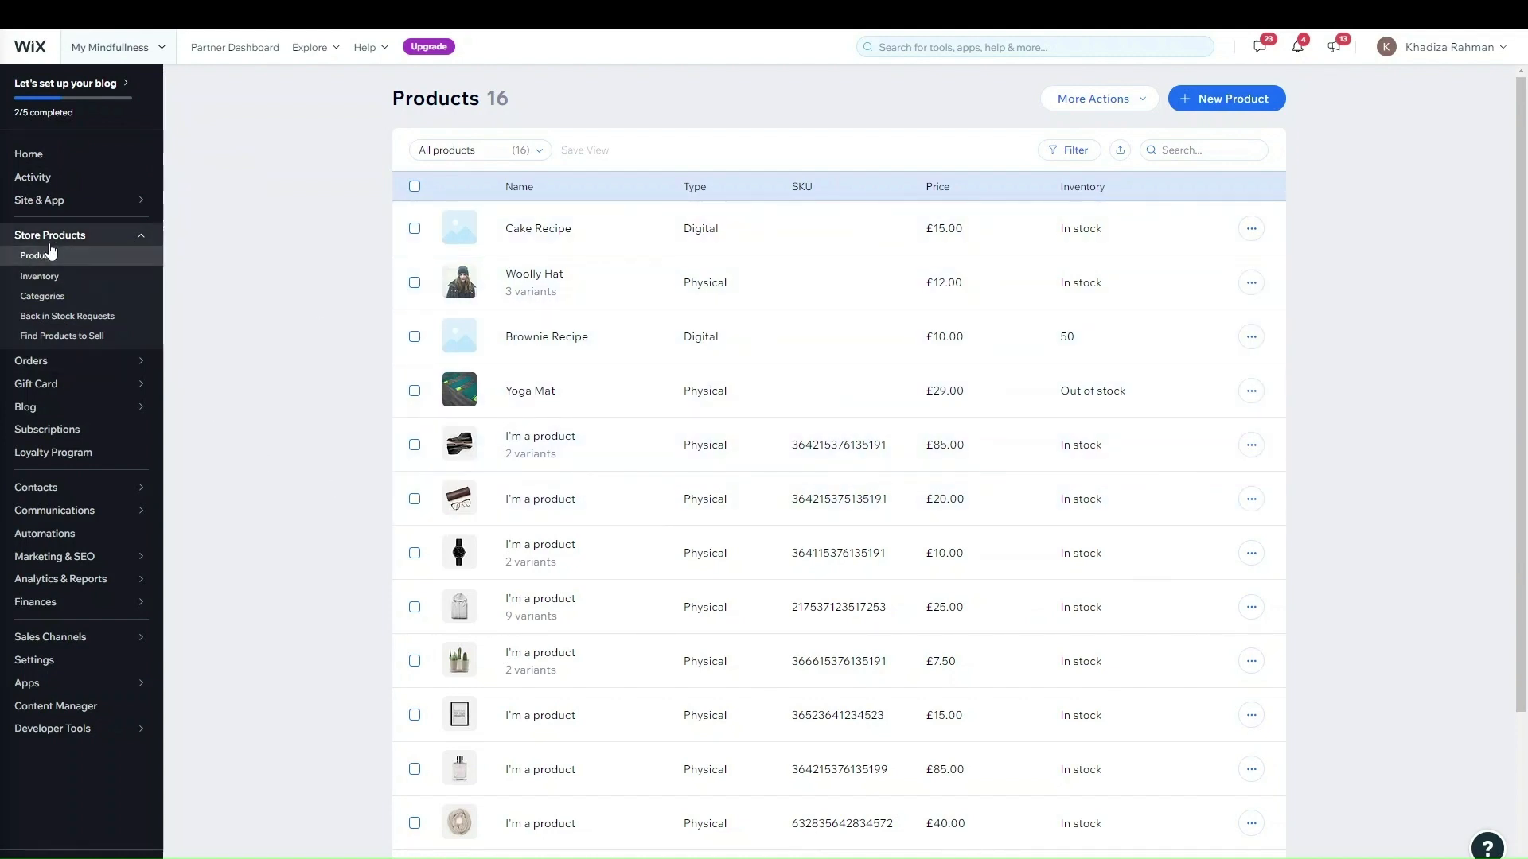
# - Examine the store's inventory list, including variant stock quantities, SKUs, stock status and the row options
pyautogui.click(68, 278)
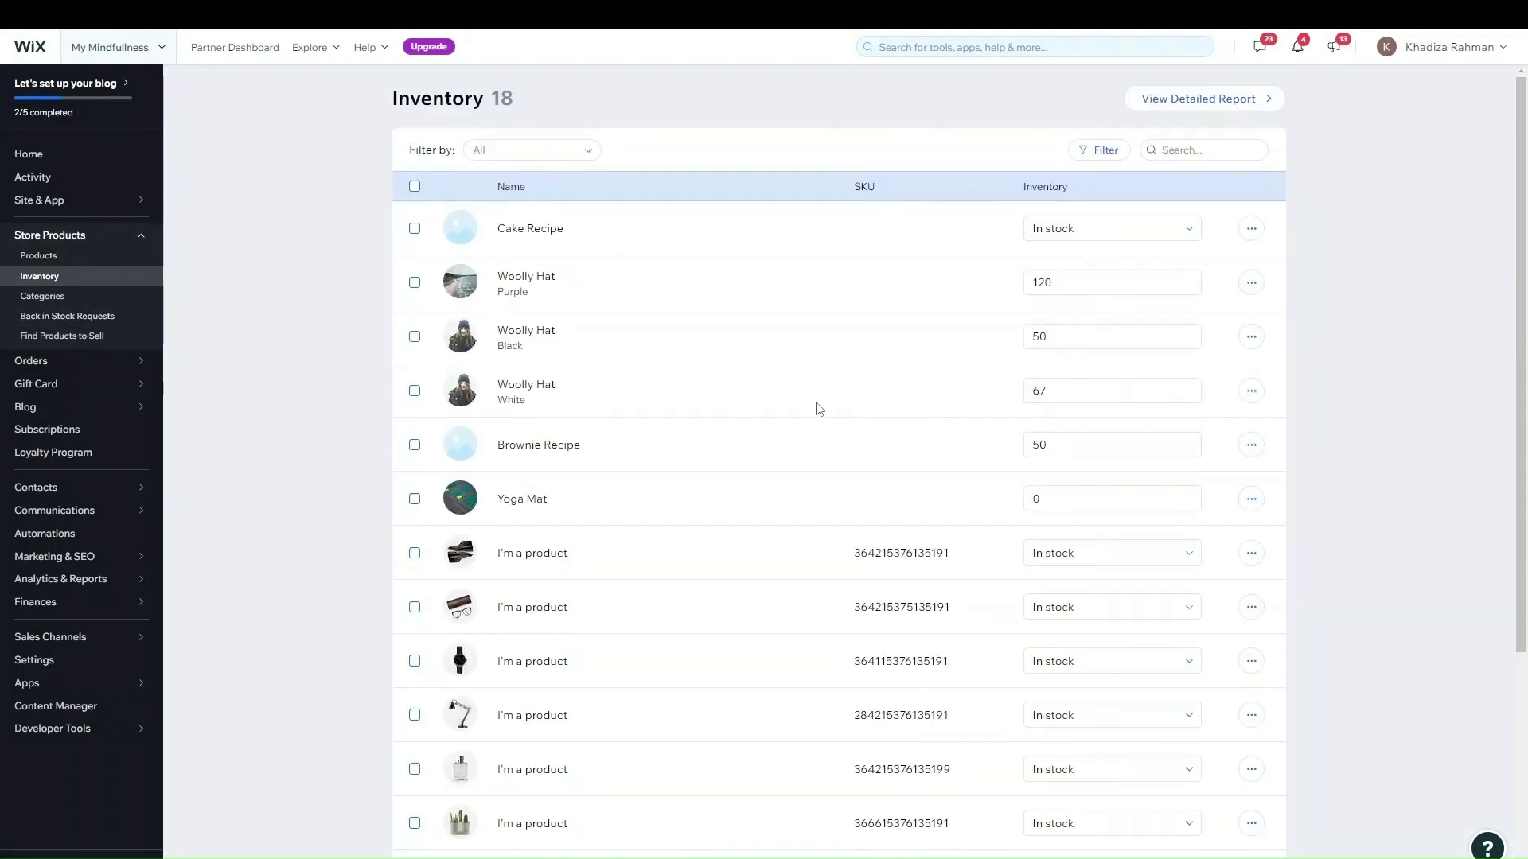
pyautogui.scroll(-5, 819, 409)
pyautogui.scroll(5, 1085, 488)
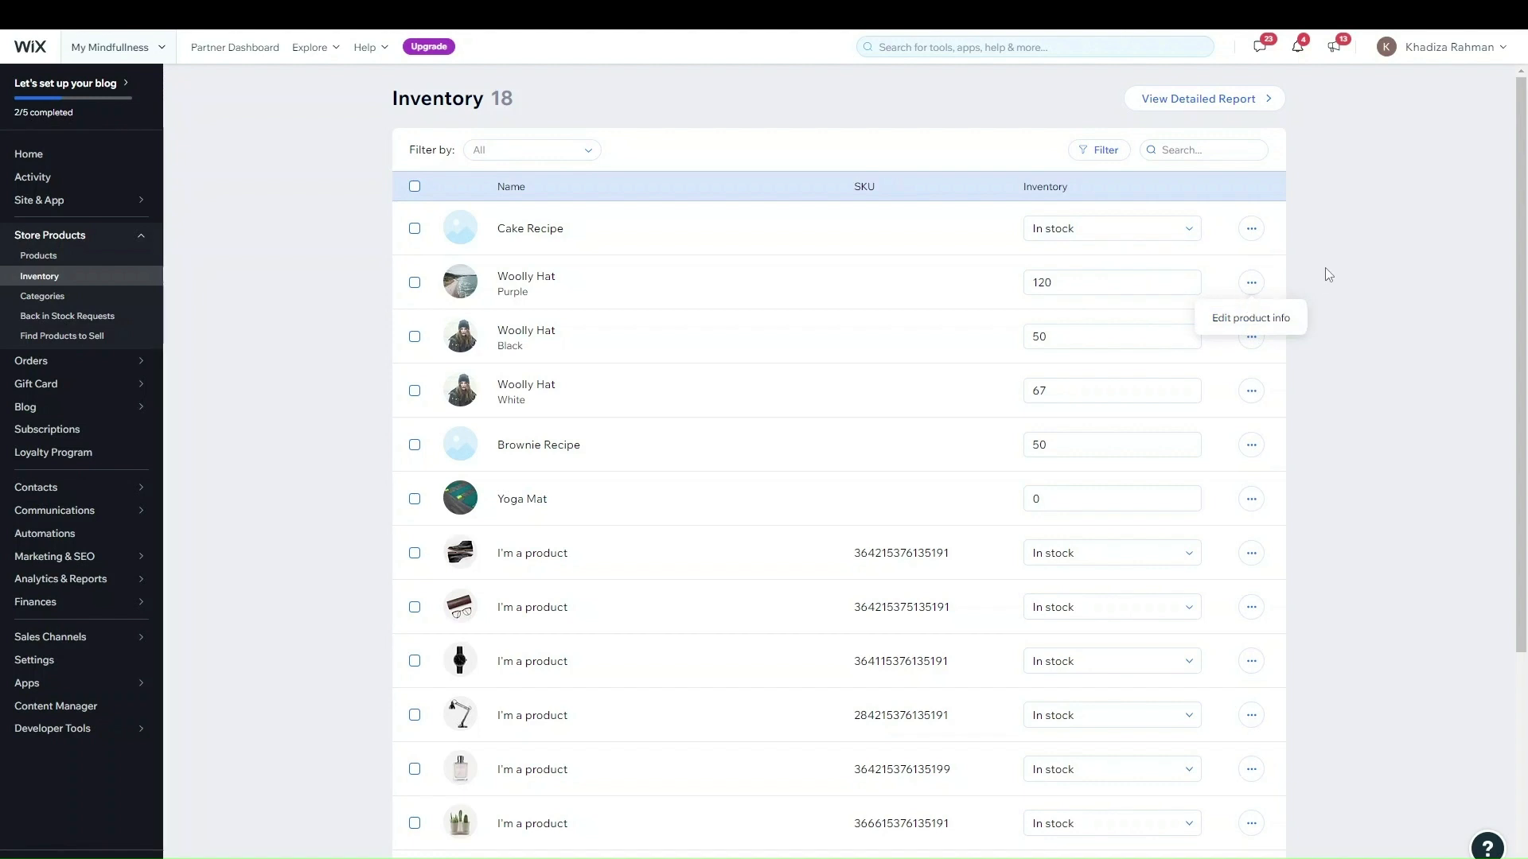
pyautogui.scroll(-4, 757, 339)
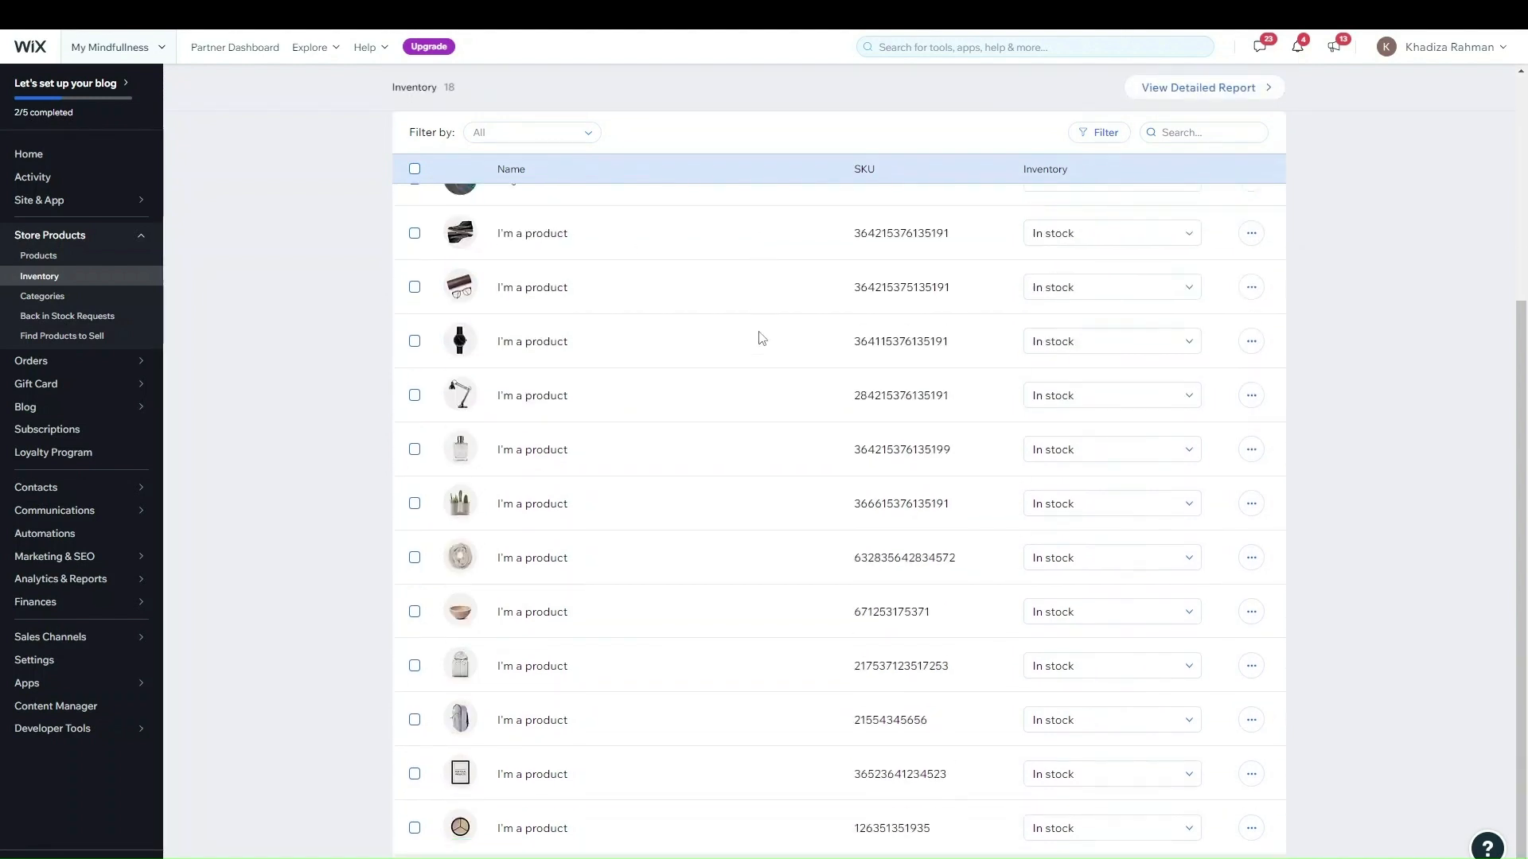
# - Open the Clothing category from the store's product categories
pyautogui.scroll(4, 1173, 573)
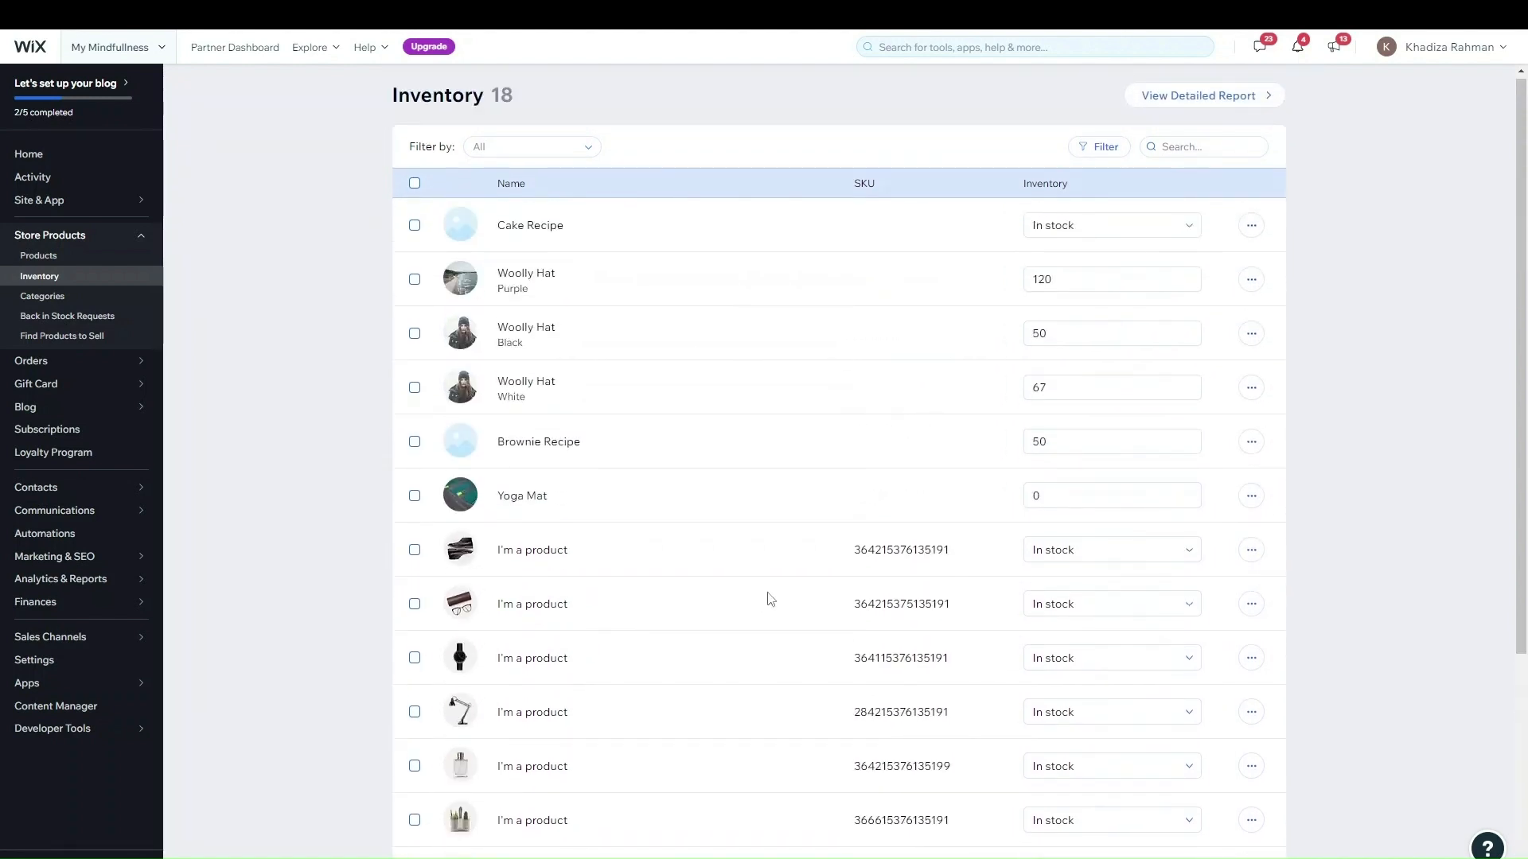
pyautogui.click(69, 296)
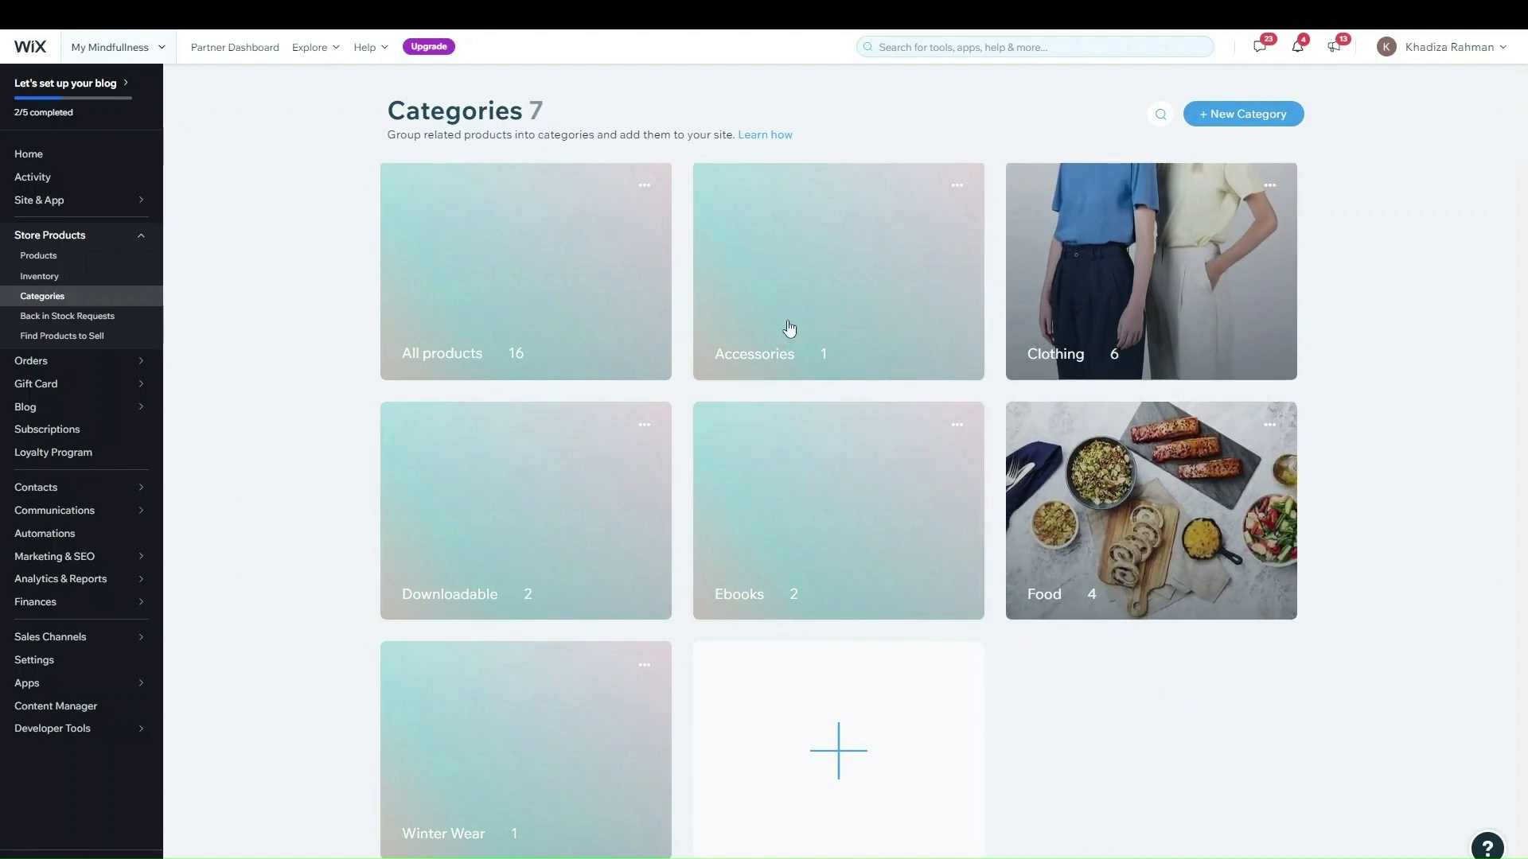
pyautogui.click(1122, 319)
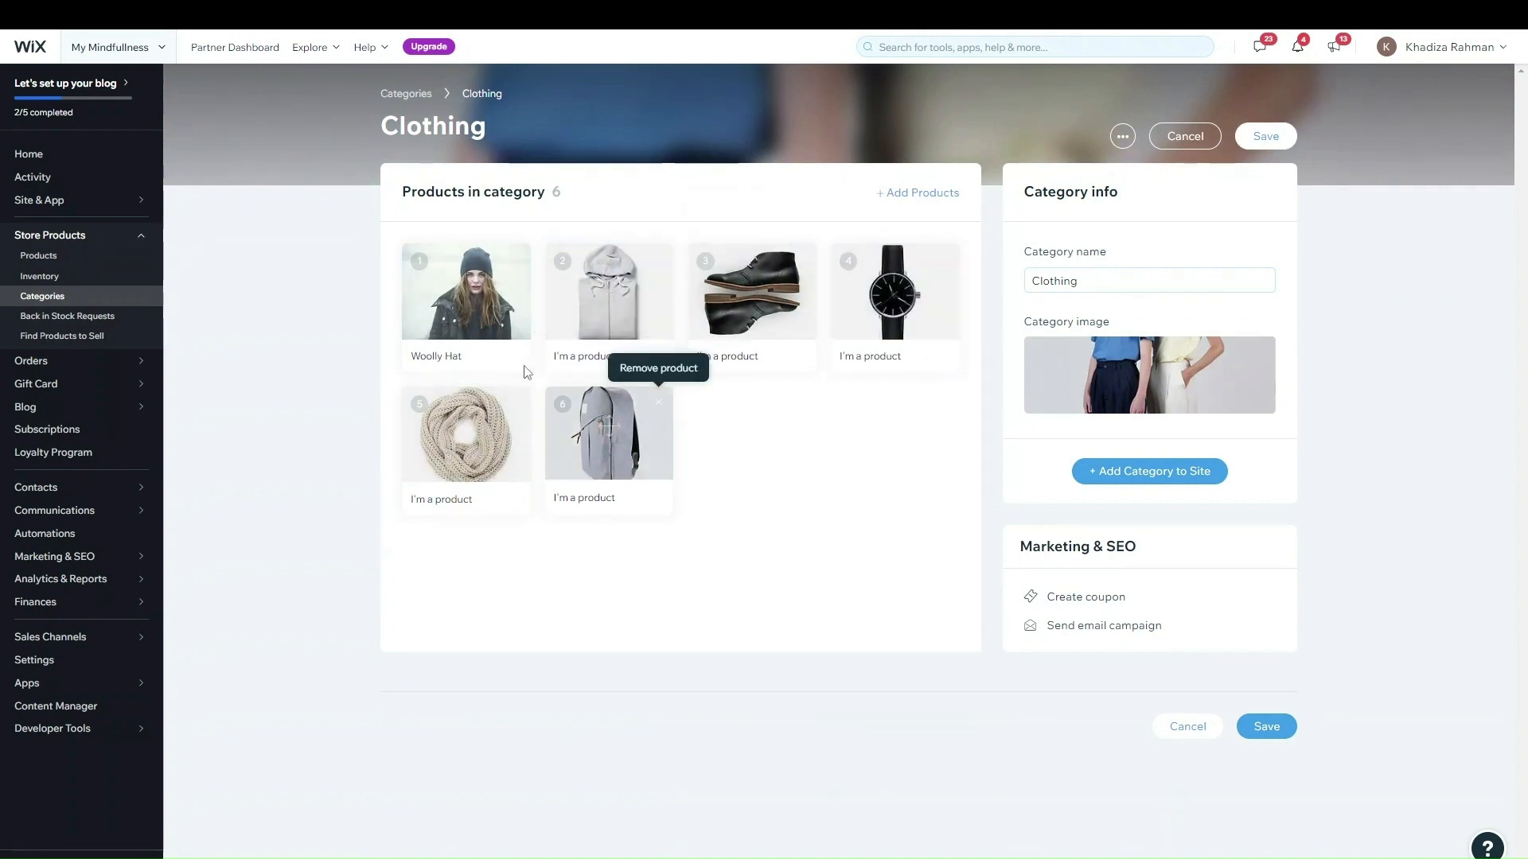
# - Add the framed print product to the Clothing category and remove it again
pyautogui.click(920, 195)
pyautogui.scroll(-5, 863, 342)
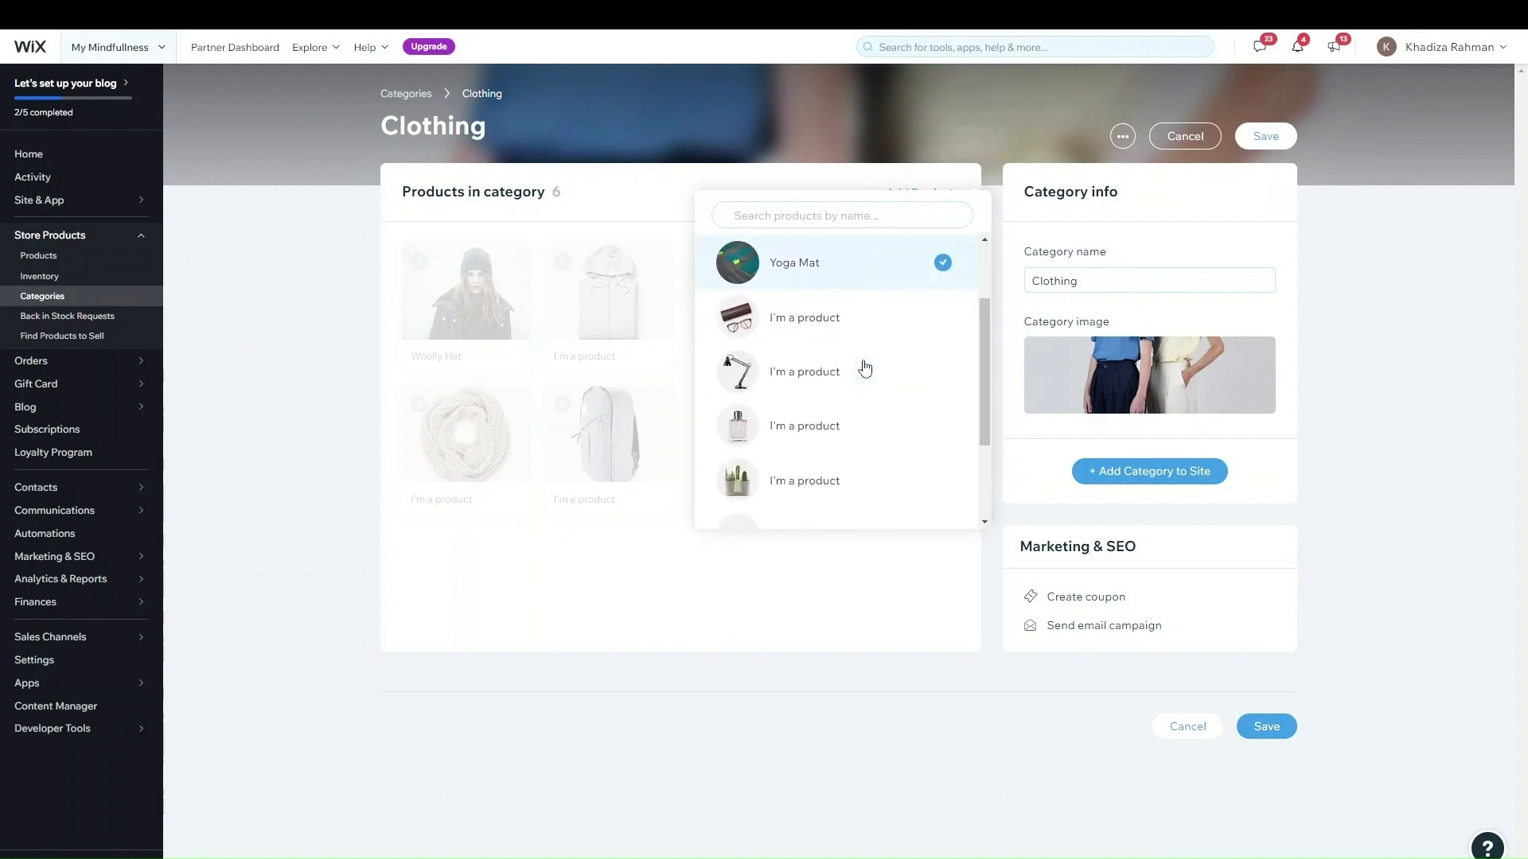
pyautogui.click(824, 465)
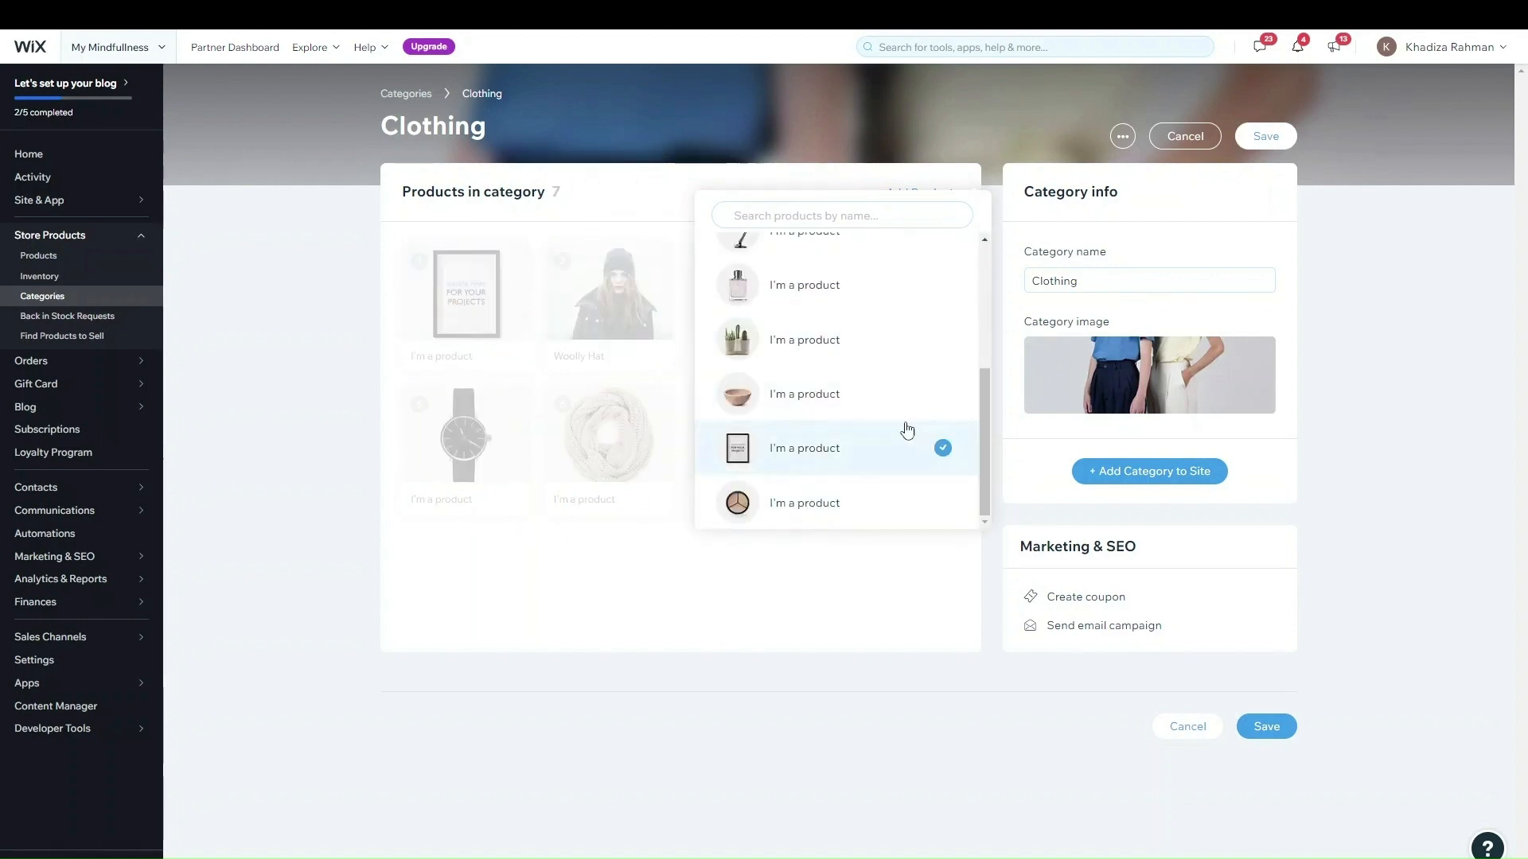
pyautogui.click(947, 454)
pyautogui.click(659, 561)
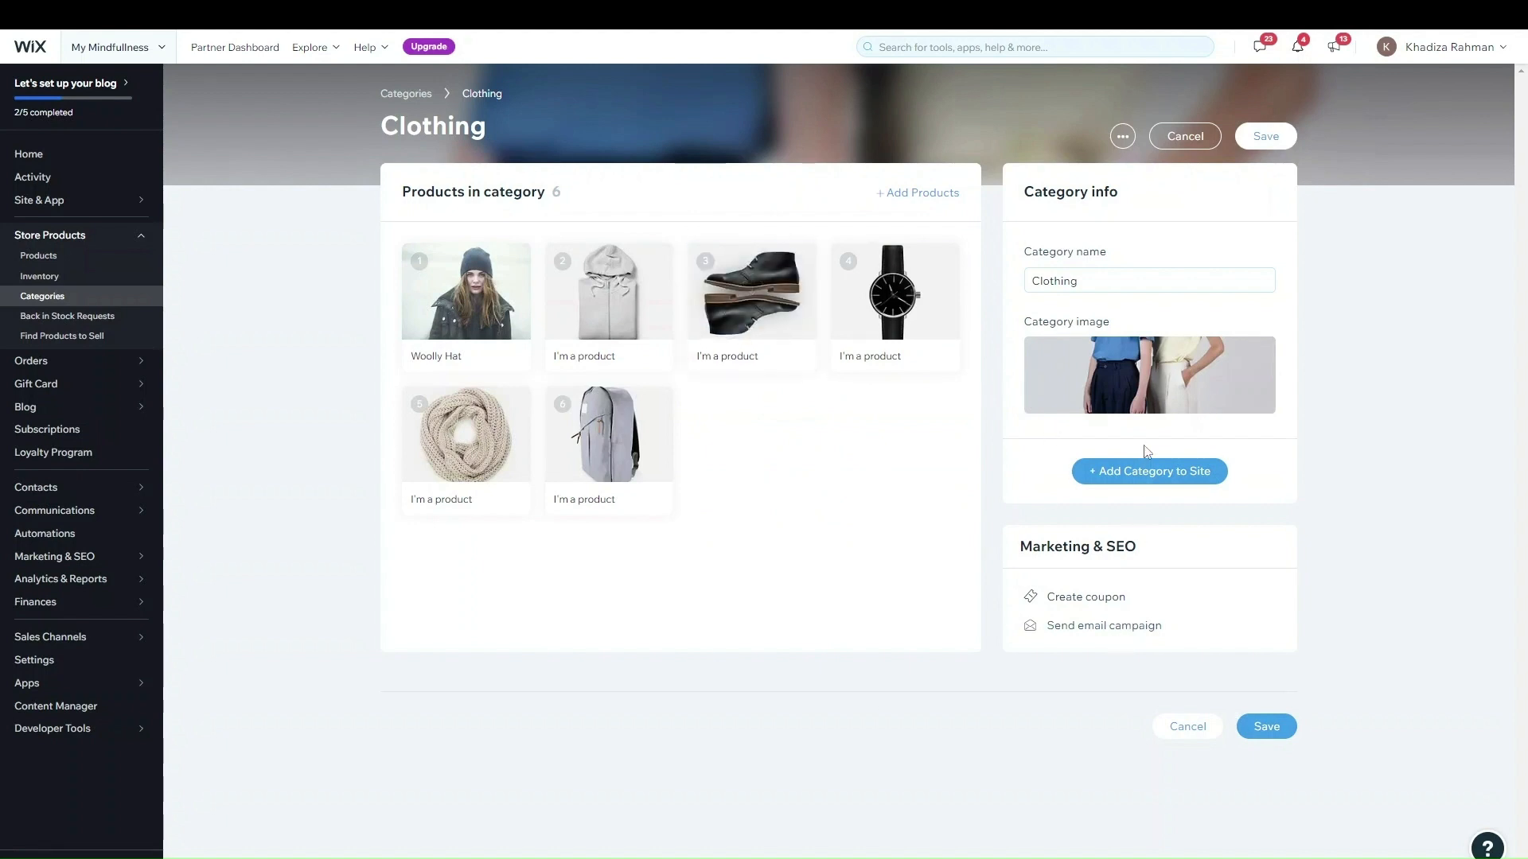
# - Save the Clothing category under its existing name and return to the categories overview
pyautogui.click(1054, 280)
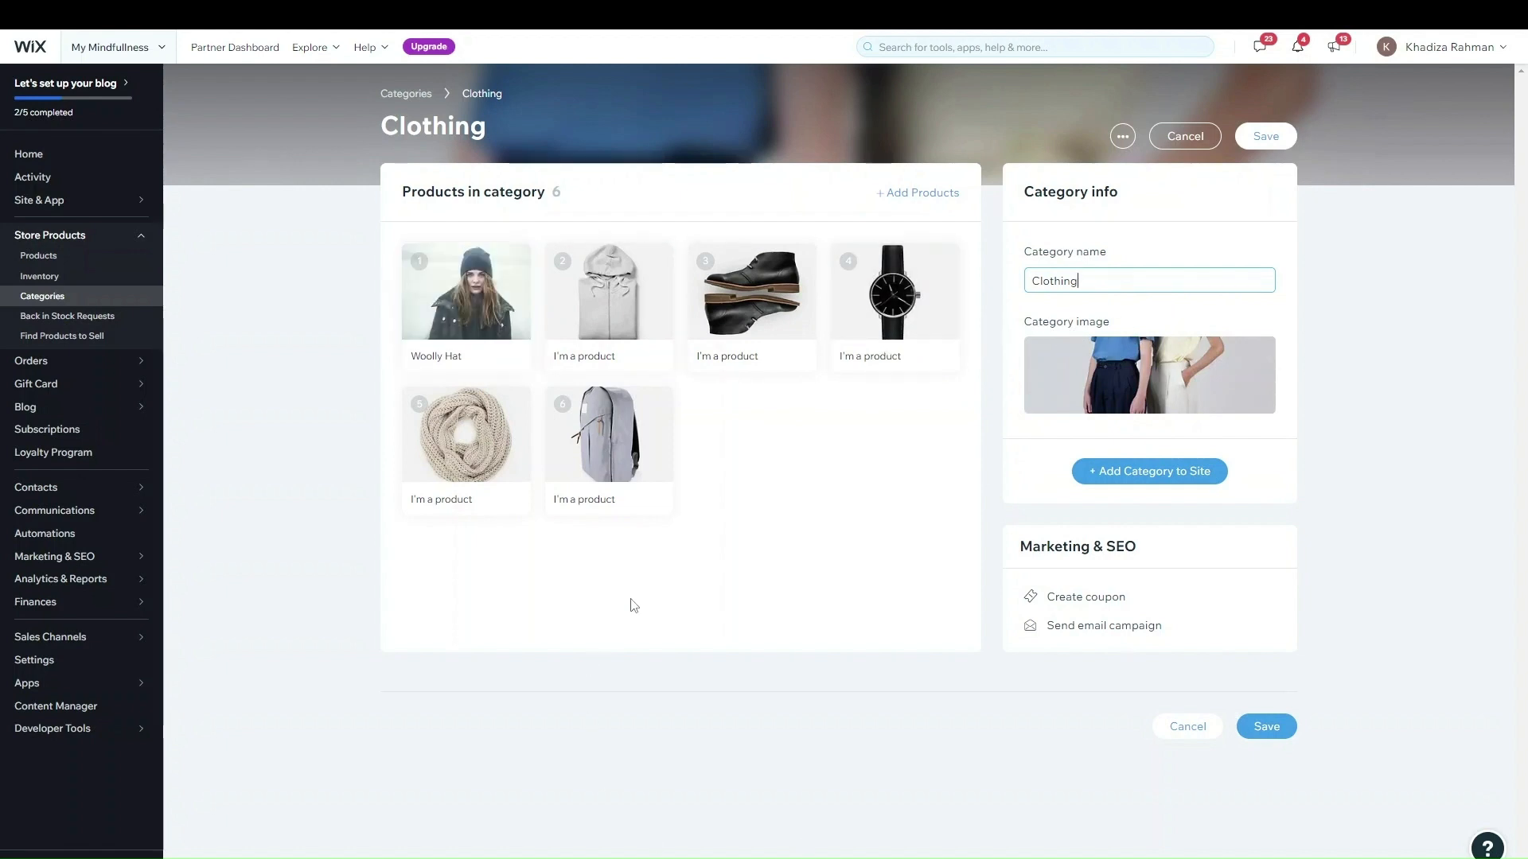
pyautogui.click(52, 297)
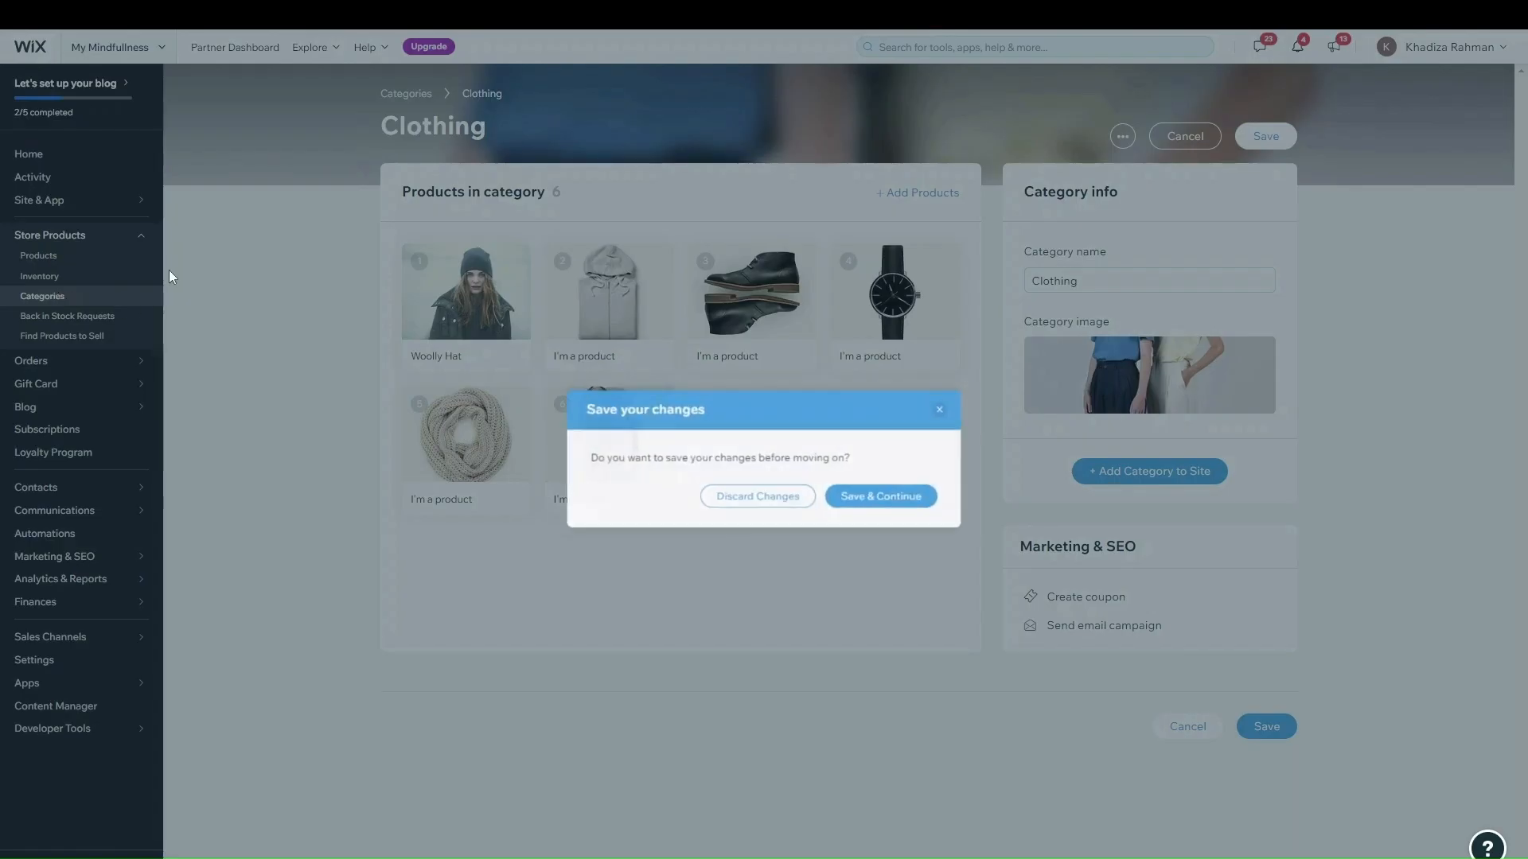
pyautogui.click(926, 506)
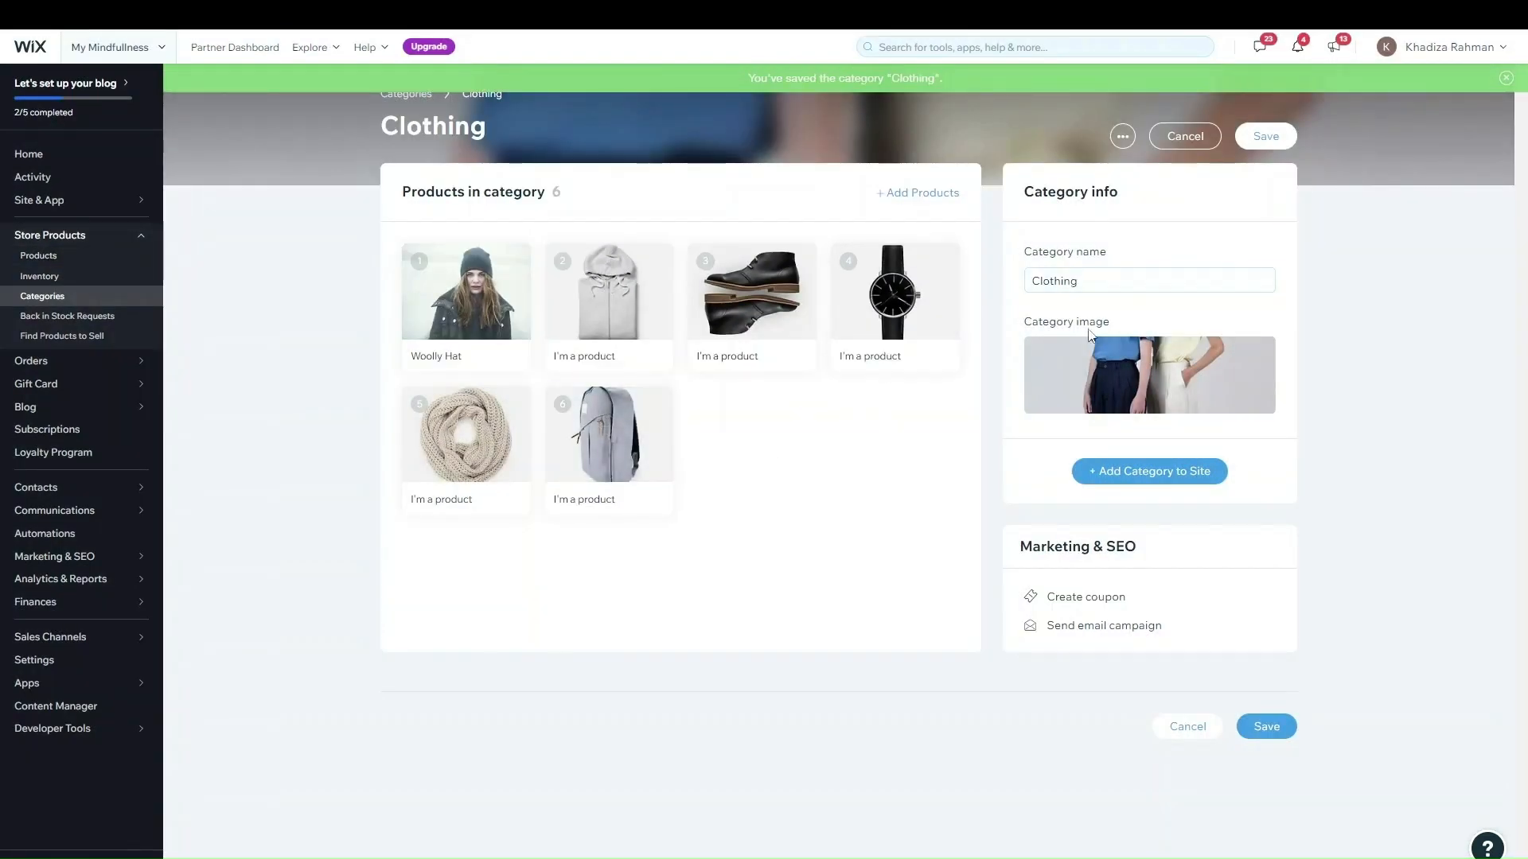
pyautogui.click(46, 298)
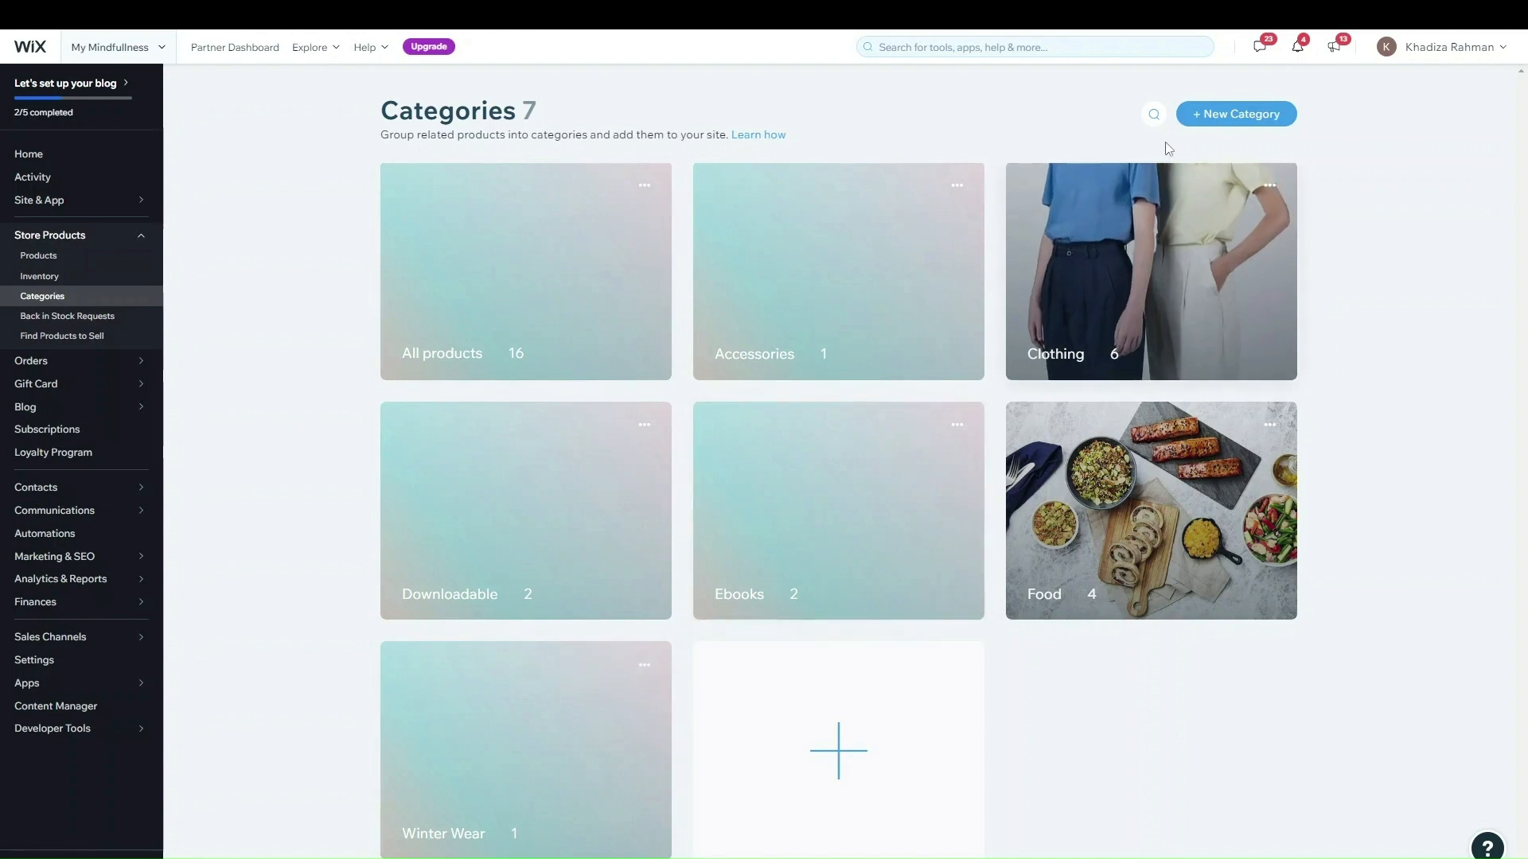
# - Start a new blank category and cancel it without saving
pyautogui.click(1236, 114)
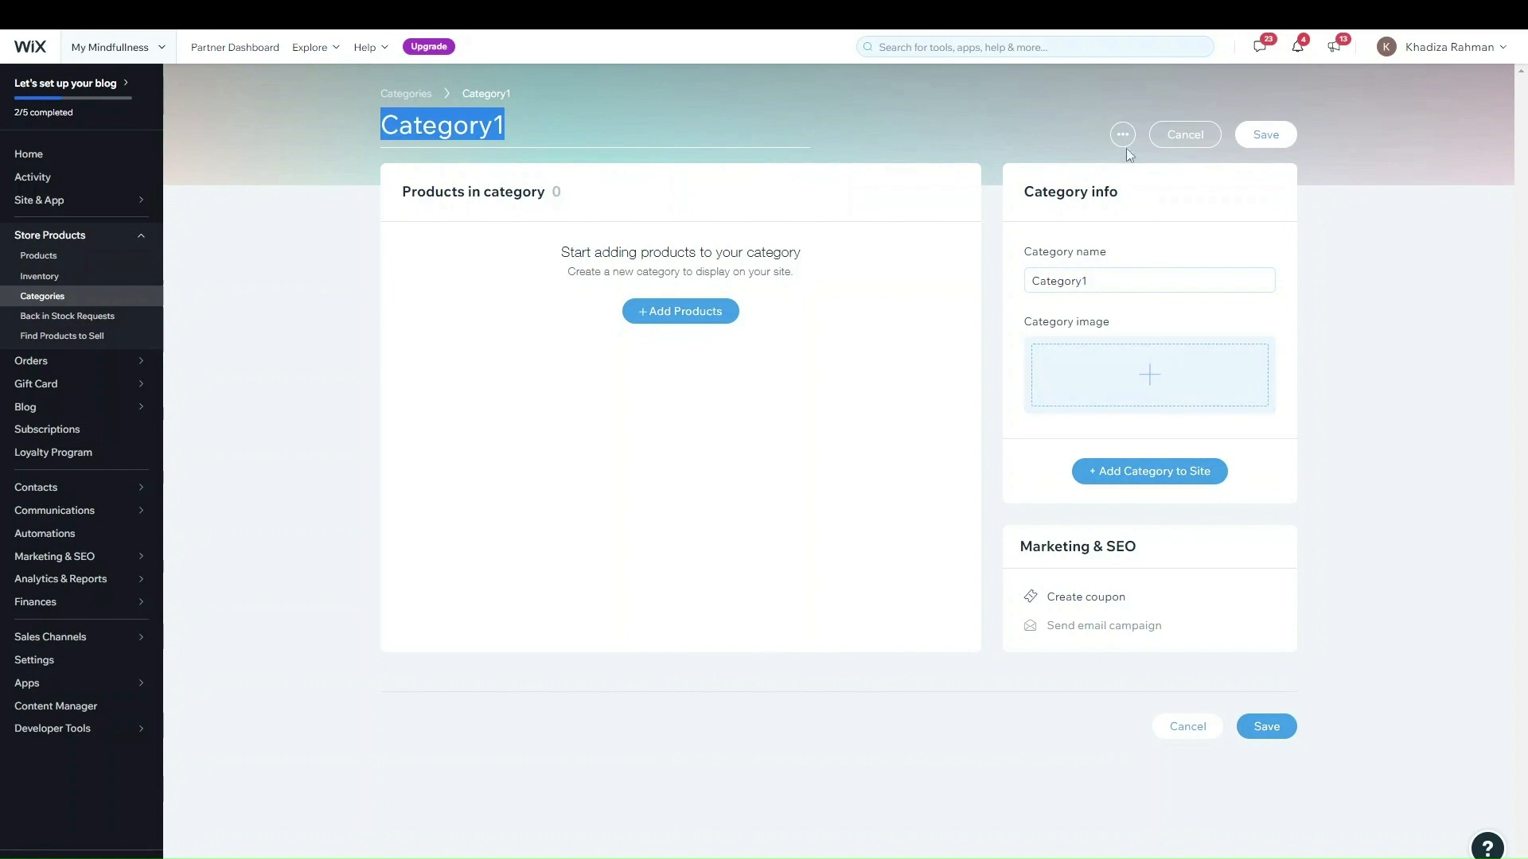
pyautogui.click(1161, 136)
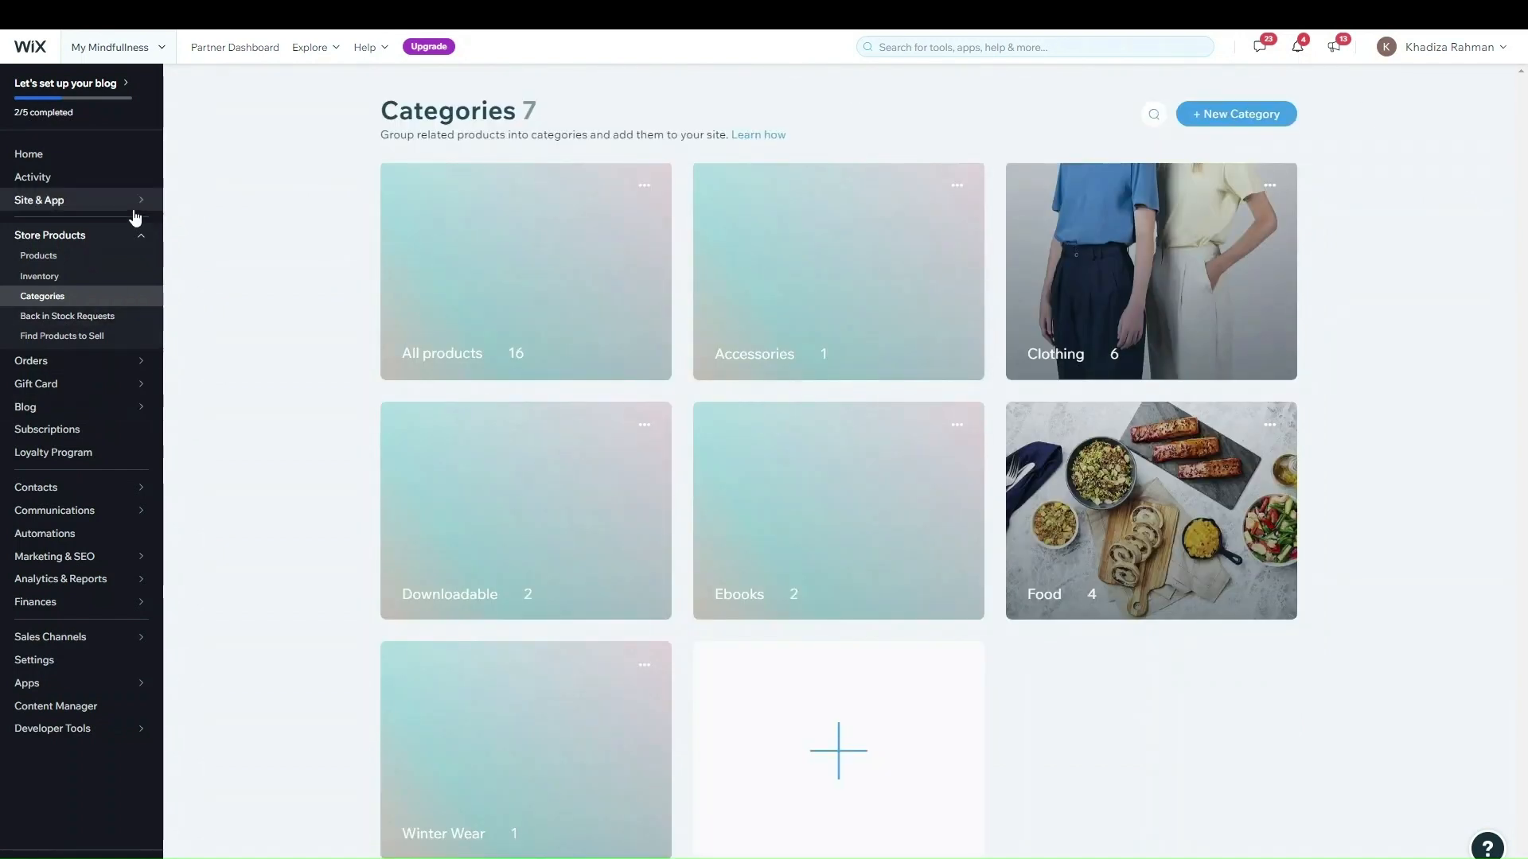
# - View the store's Orders page and the subpages available for orders
pyautogui.click(88, 364)
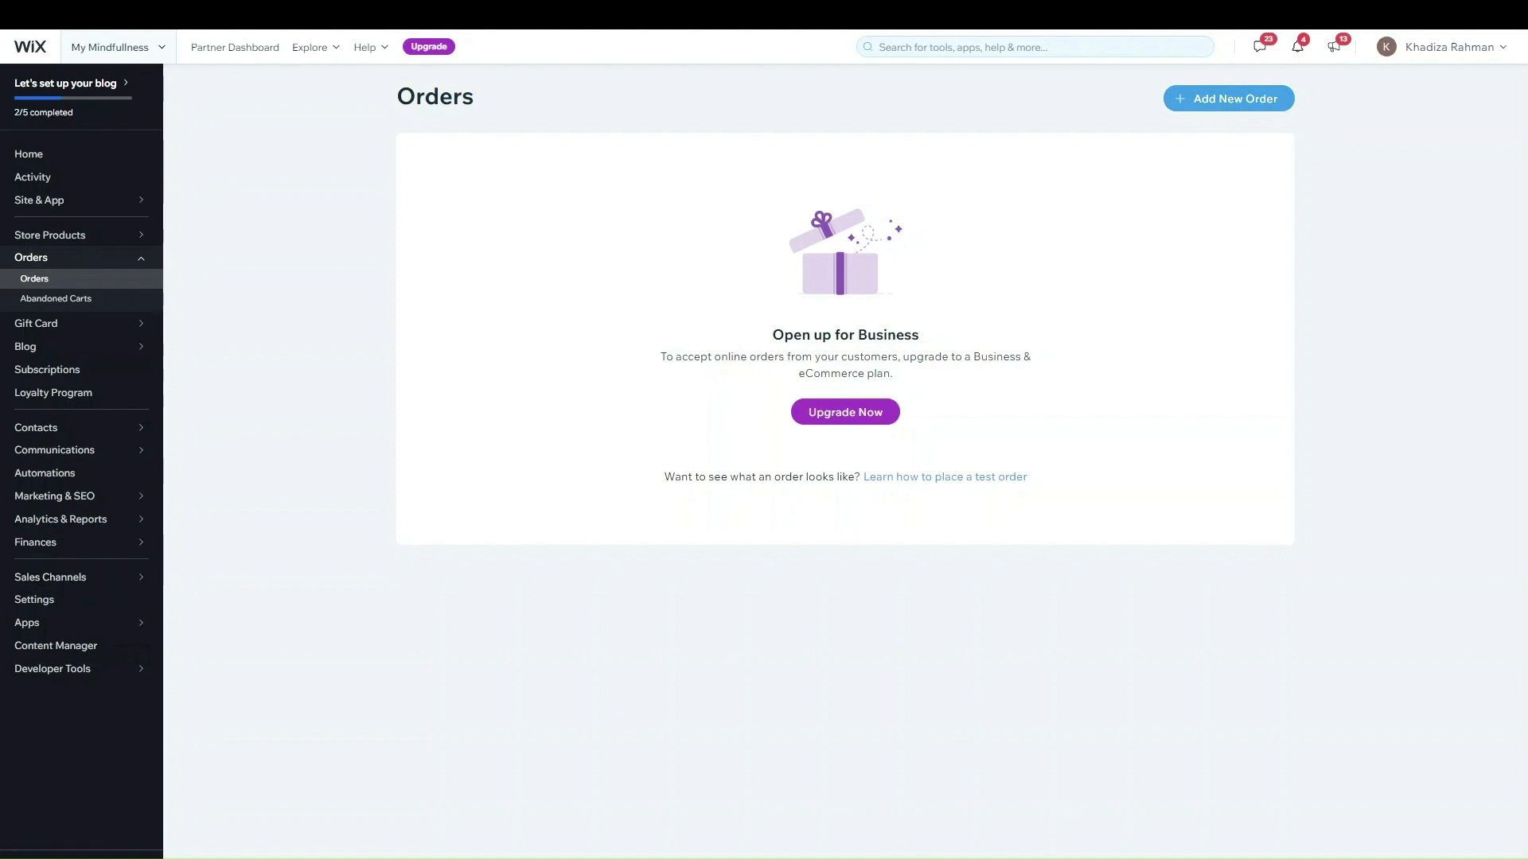
pyautogui.press('F11')
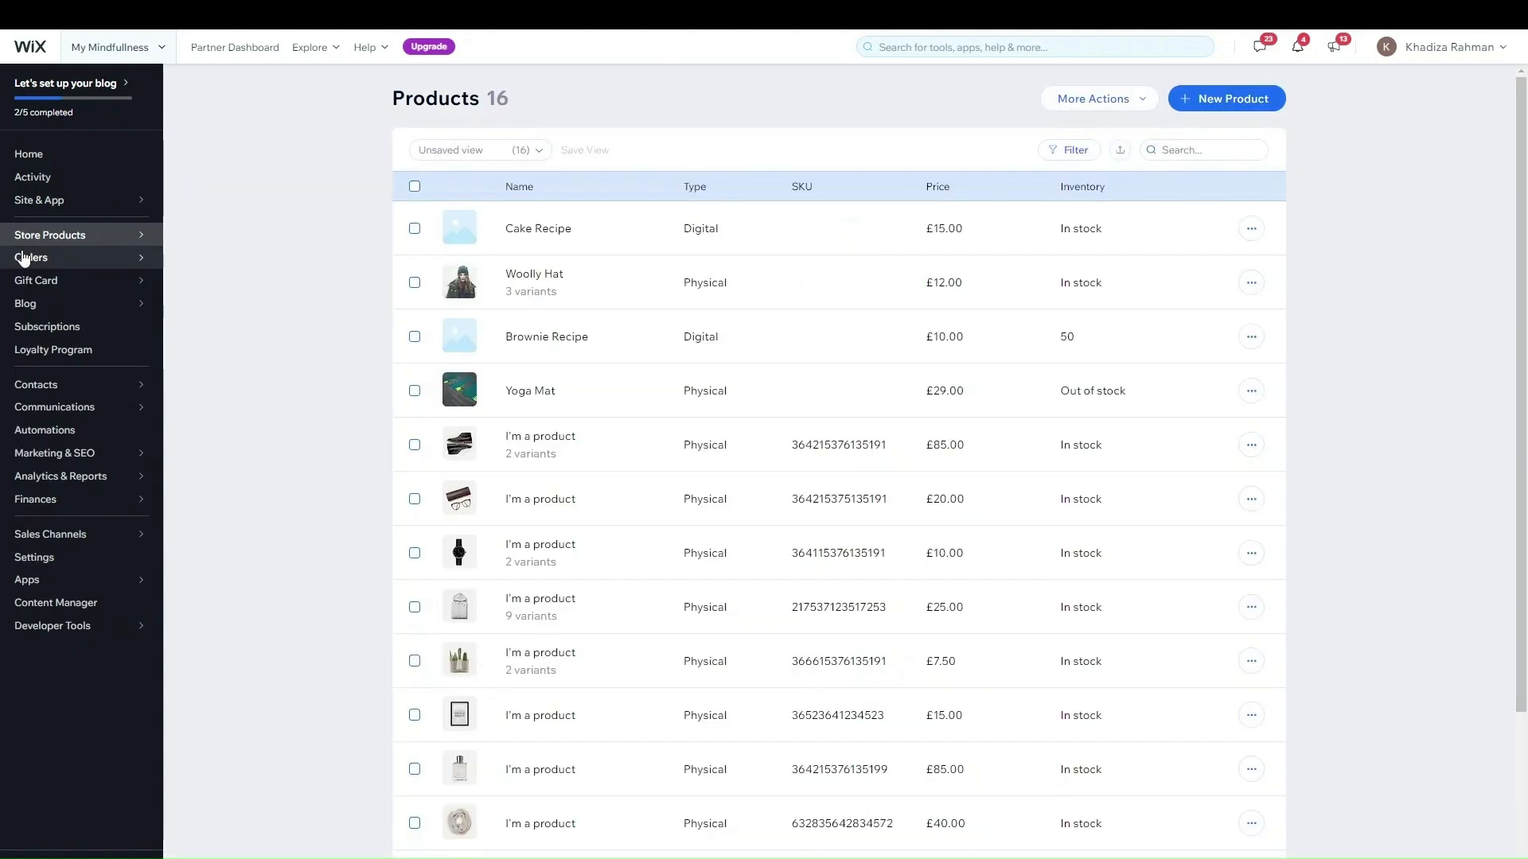
pyautogui.moveTo(24, 260)
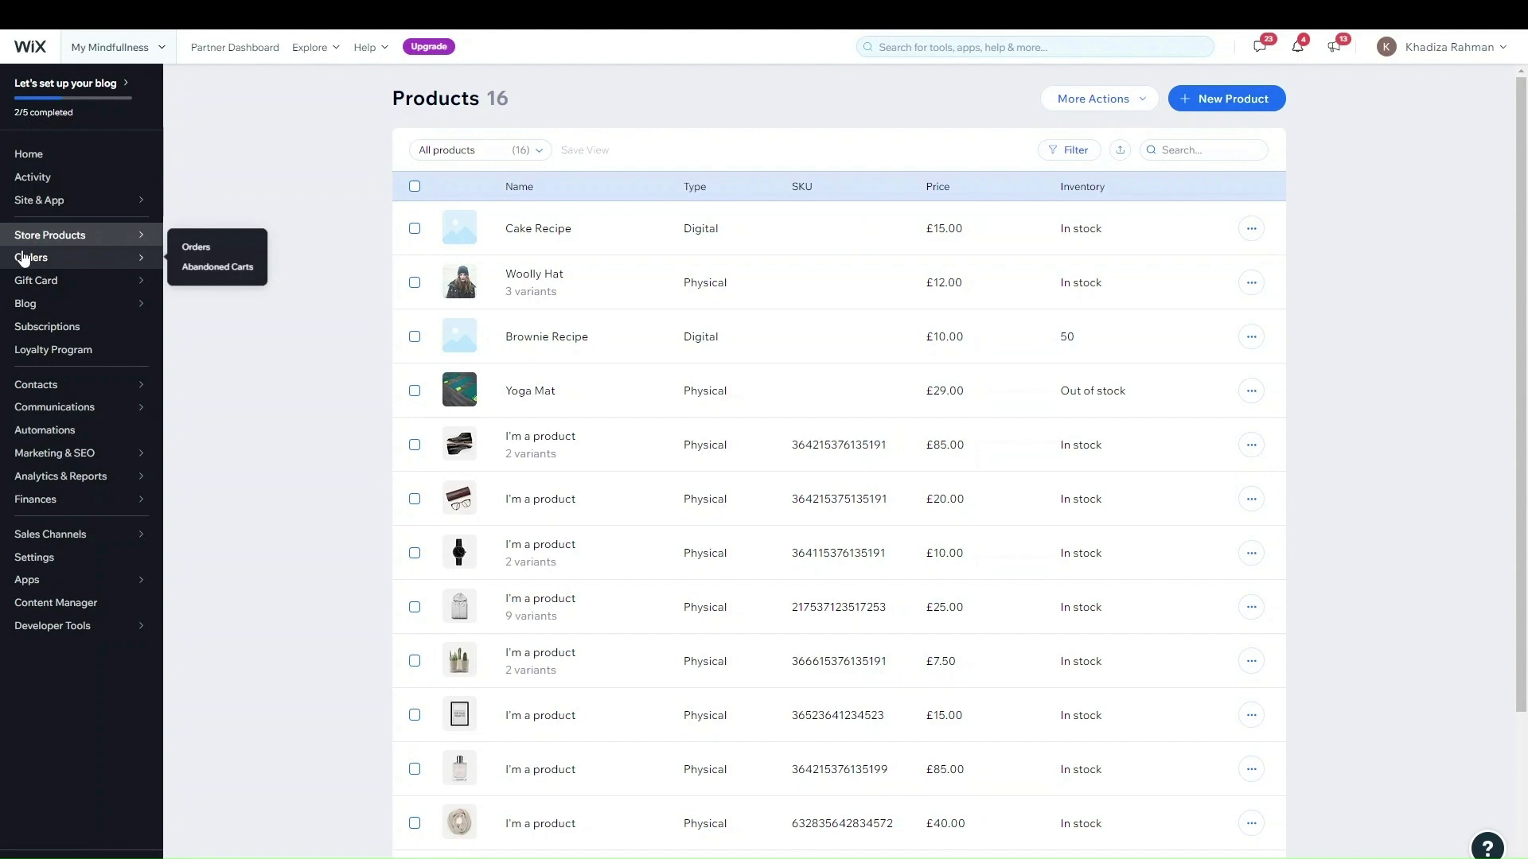
# - Review the payment providers in the Accept Payments settings and open the management page for Wix Payments
pyautogui.click(57, 561)
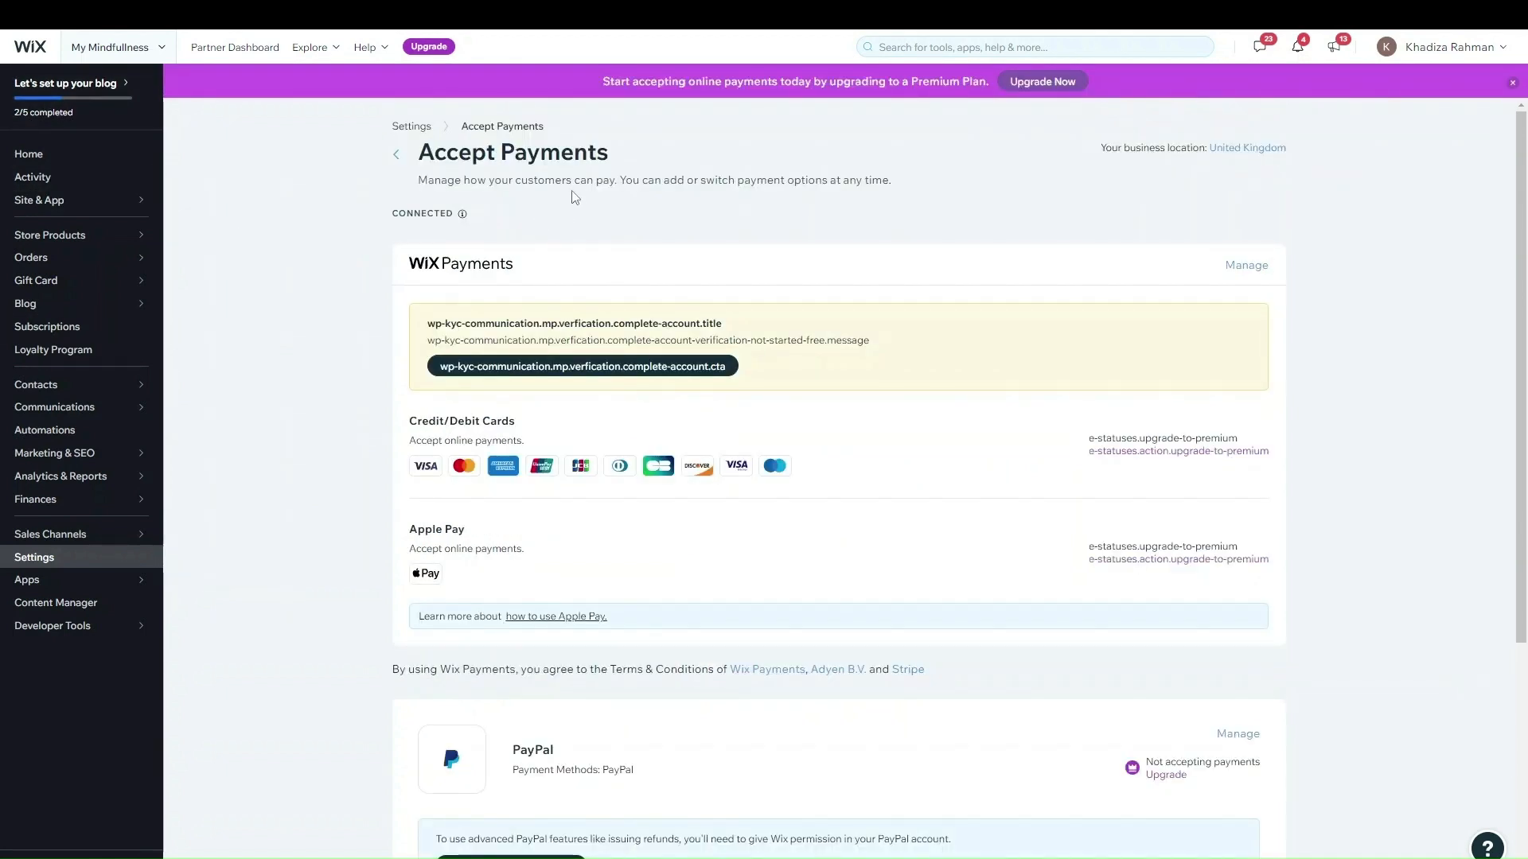
pyautogui.scroll(-4, 899, 542)
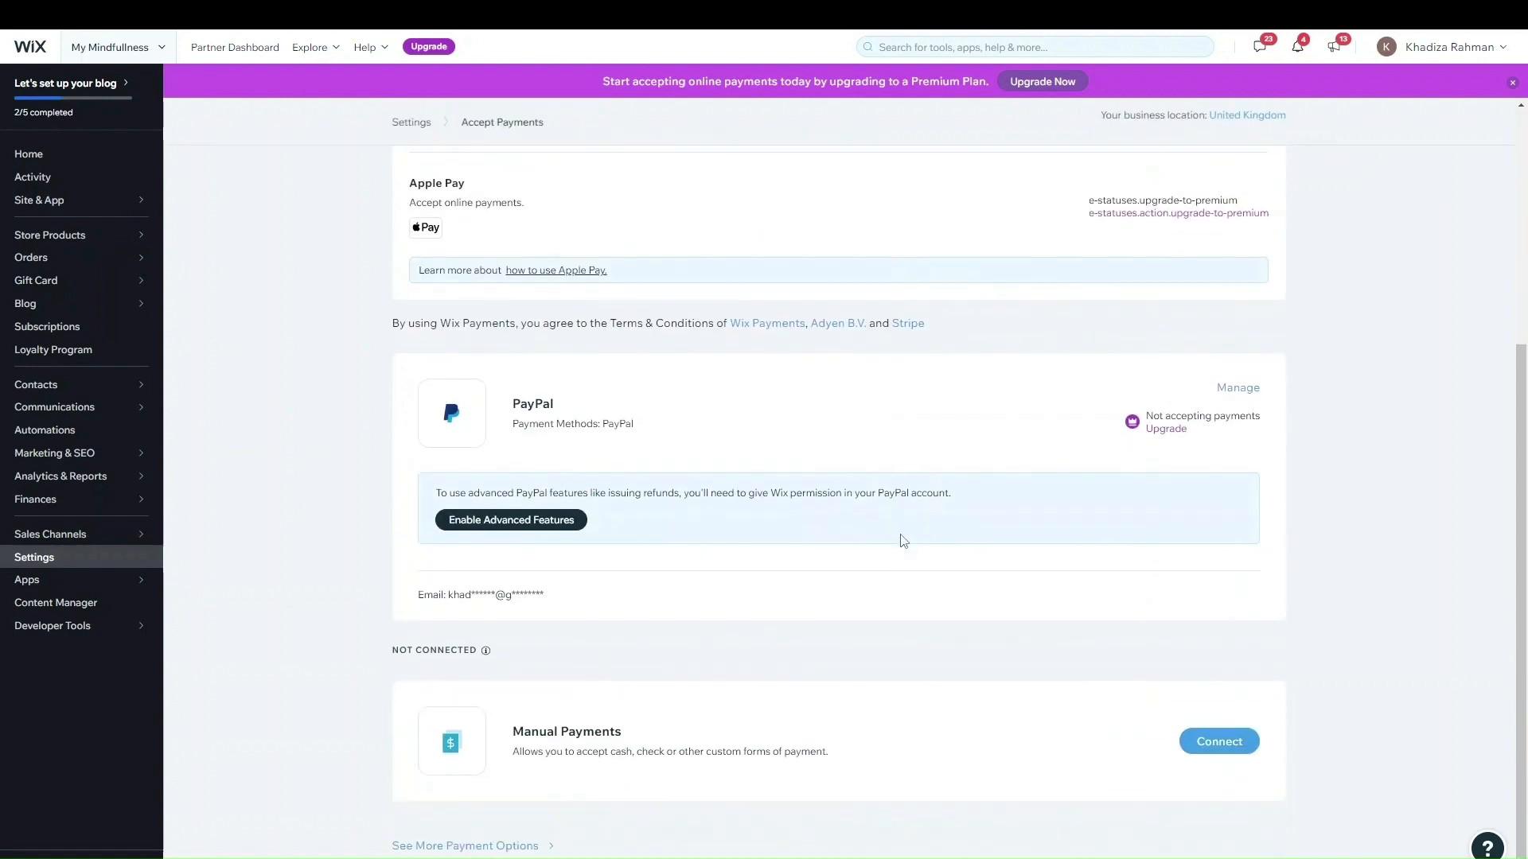
pyautogui.scroll(4, 905, 537)
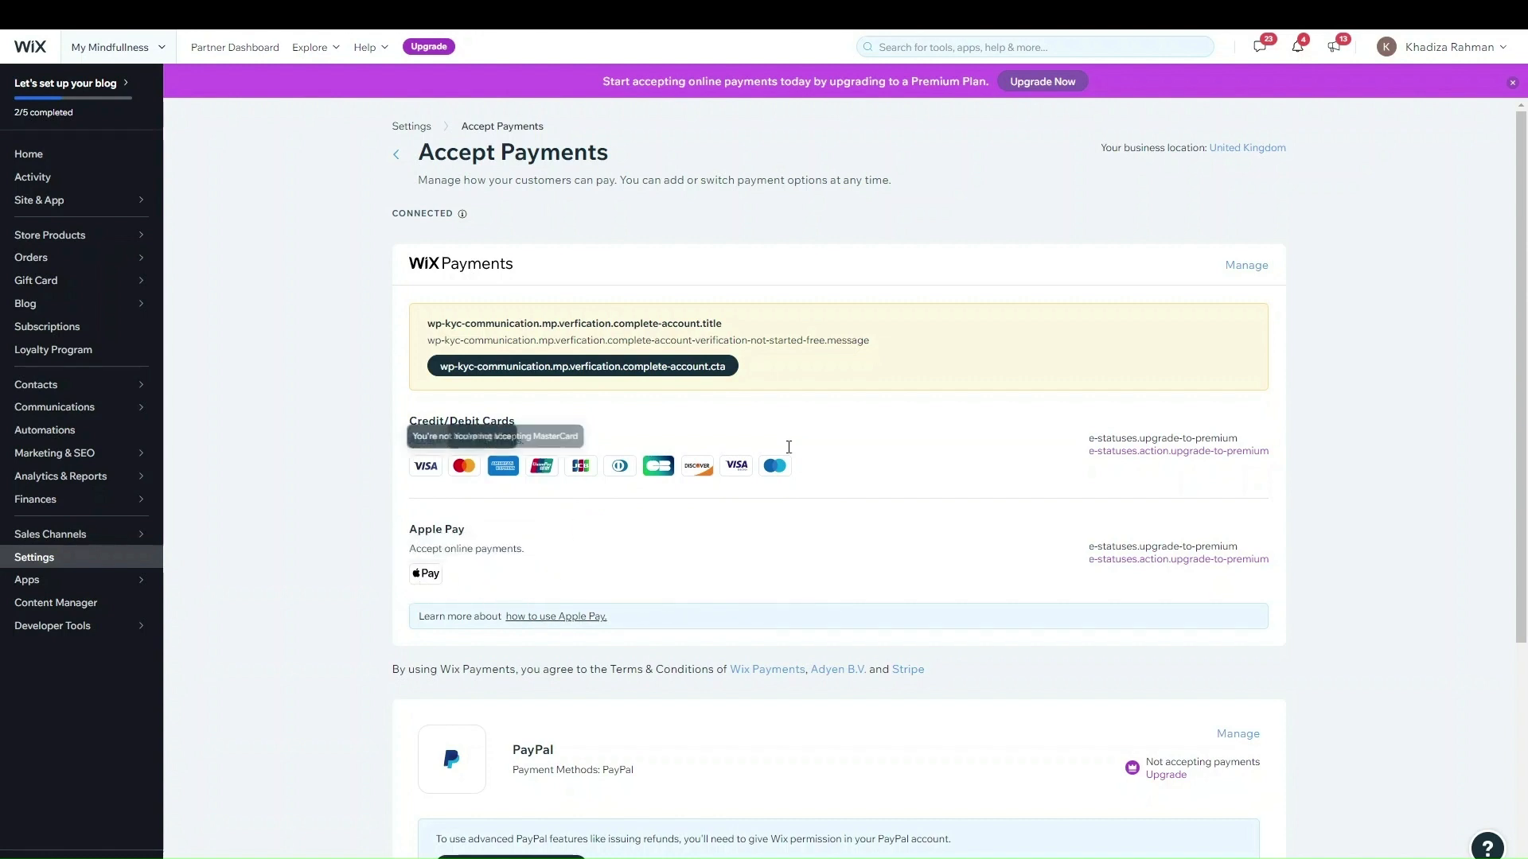
pyautogui.click(1246, 265)
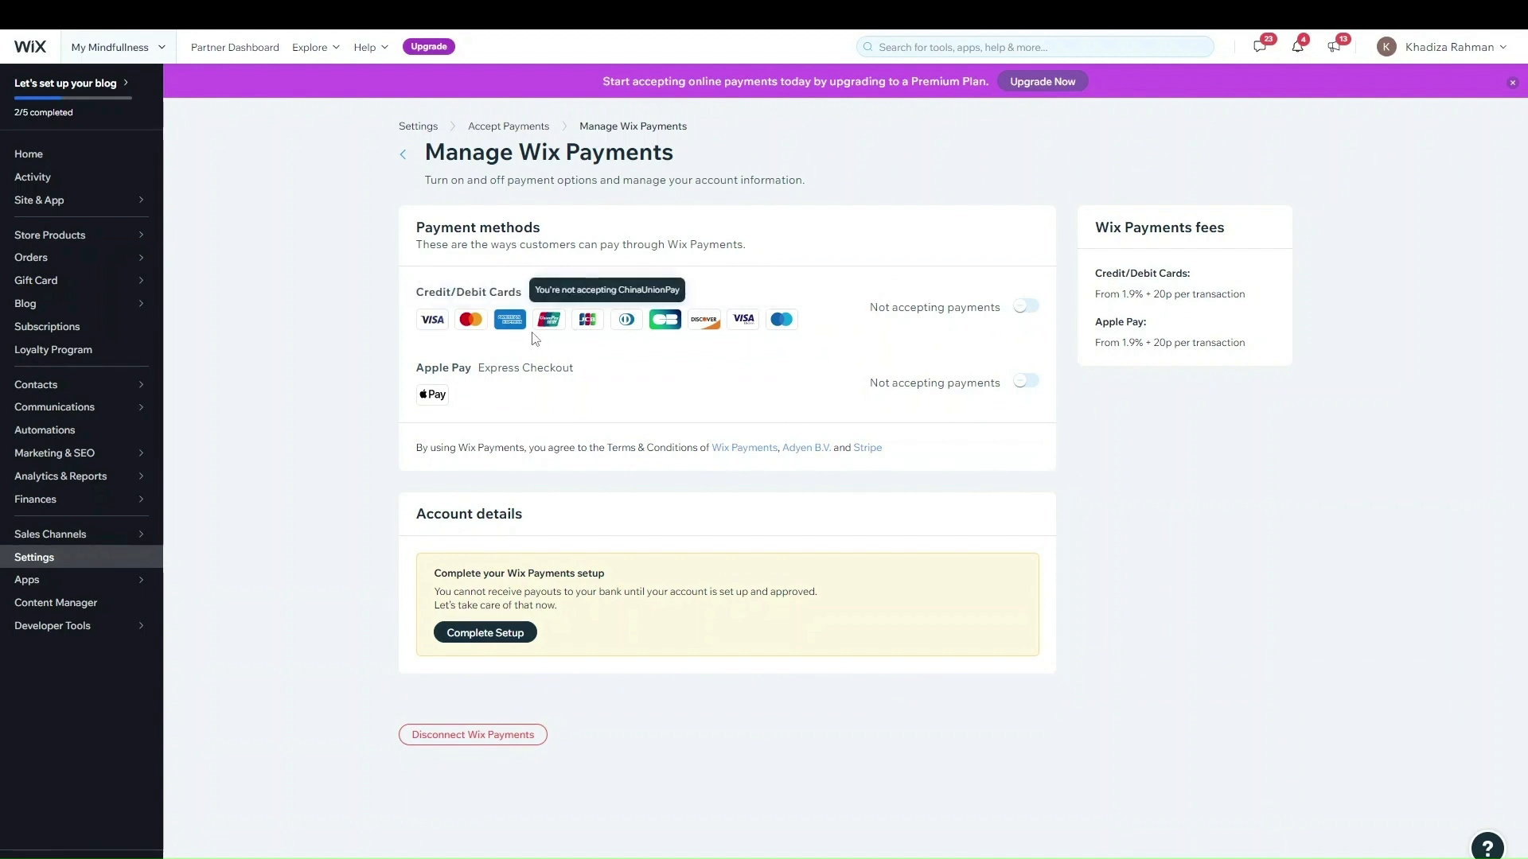
# - Try to turn on credit/debit card payments for Wix Payments and dismiss the upgrade offer
pyautogui.click(1026, 307)
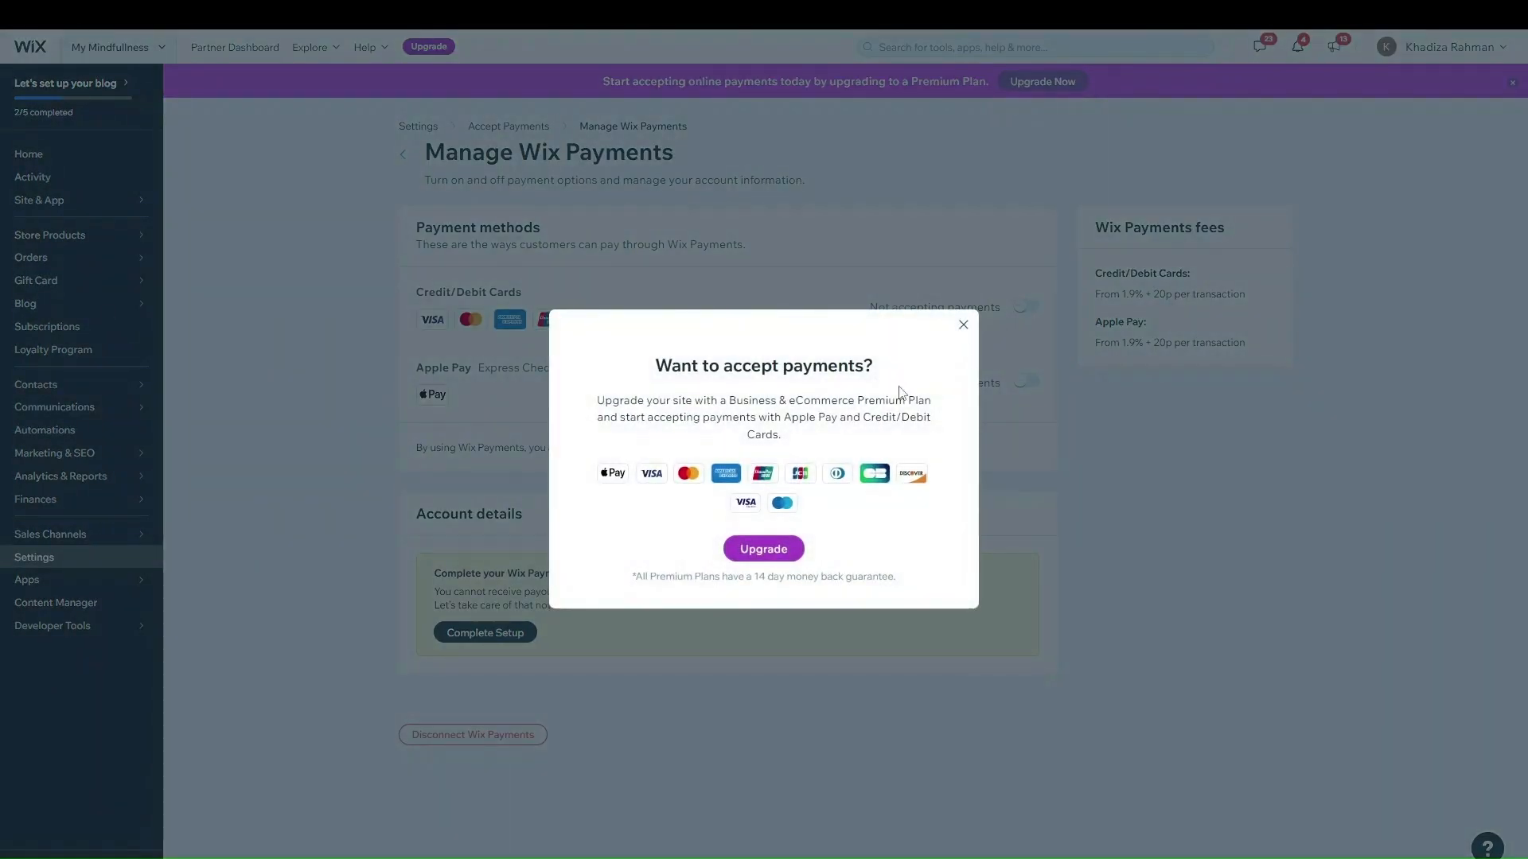
pyautogui.click(963, 326)
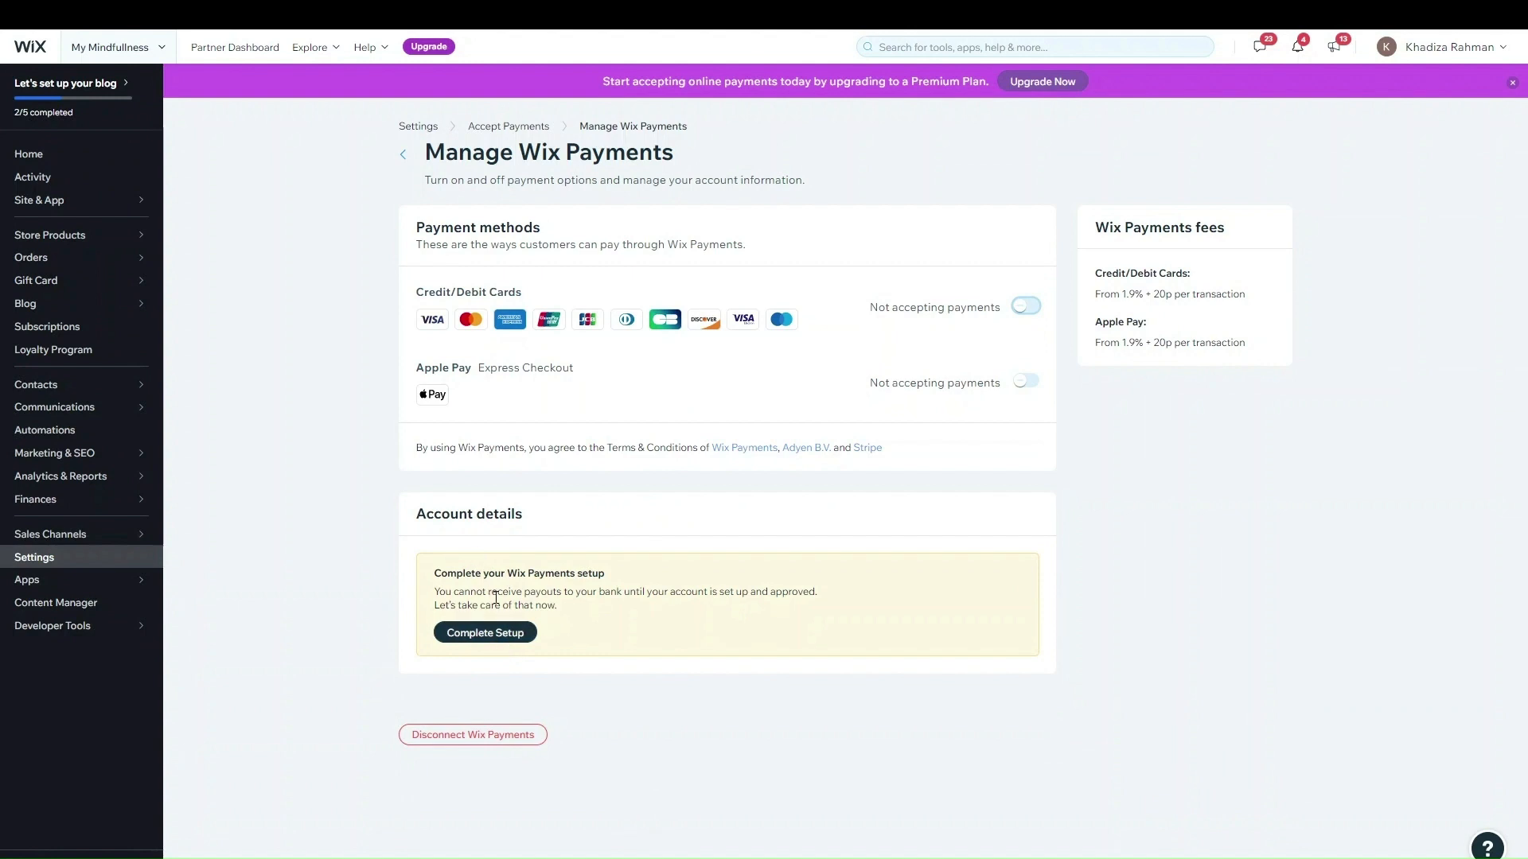
# - Open the Wix Payments setup form and examine its business type, personal, address, business description, bank account and terms sections
pyautogui.click(467, 641)
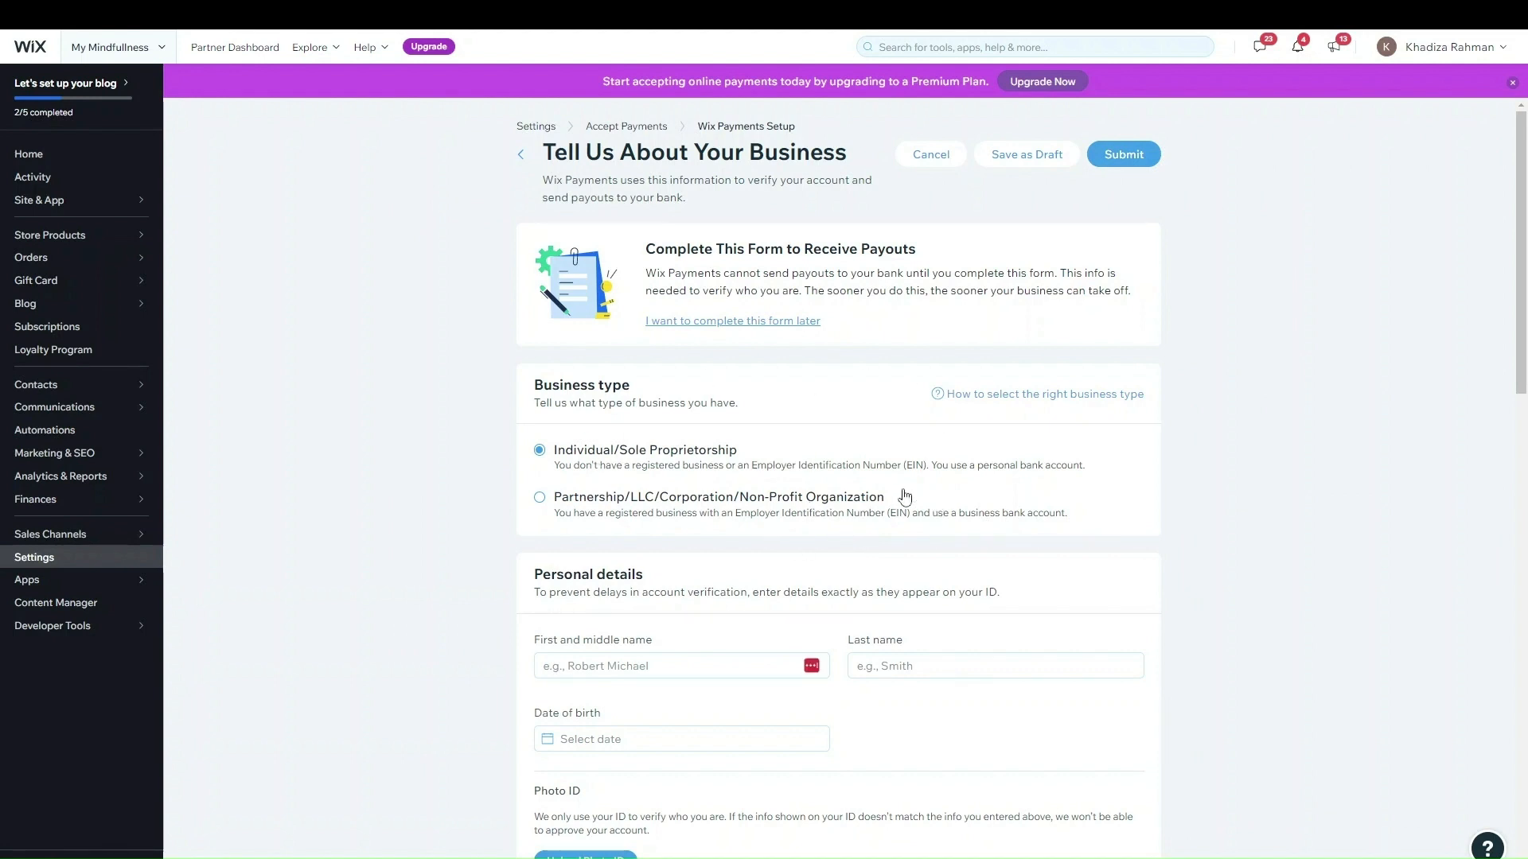
pyautogui.scroll(-3, 633, 516)
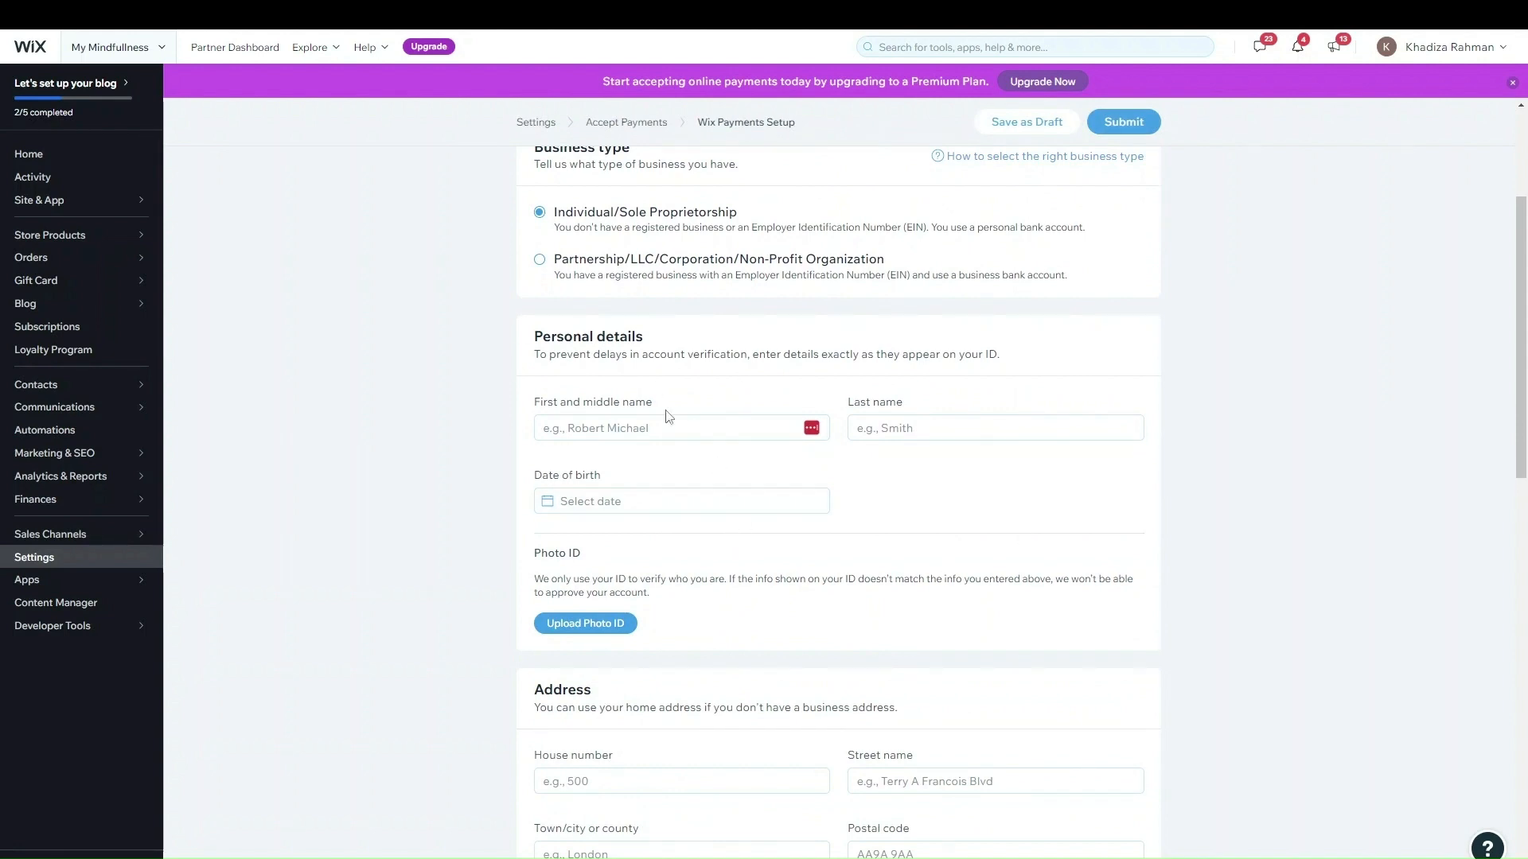
pyautogui.scroll(-2, 668, 417)
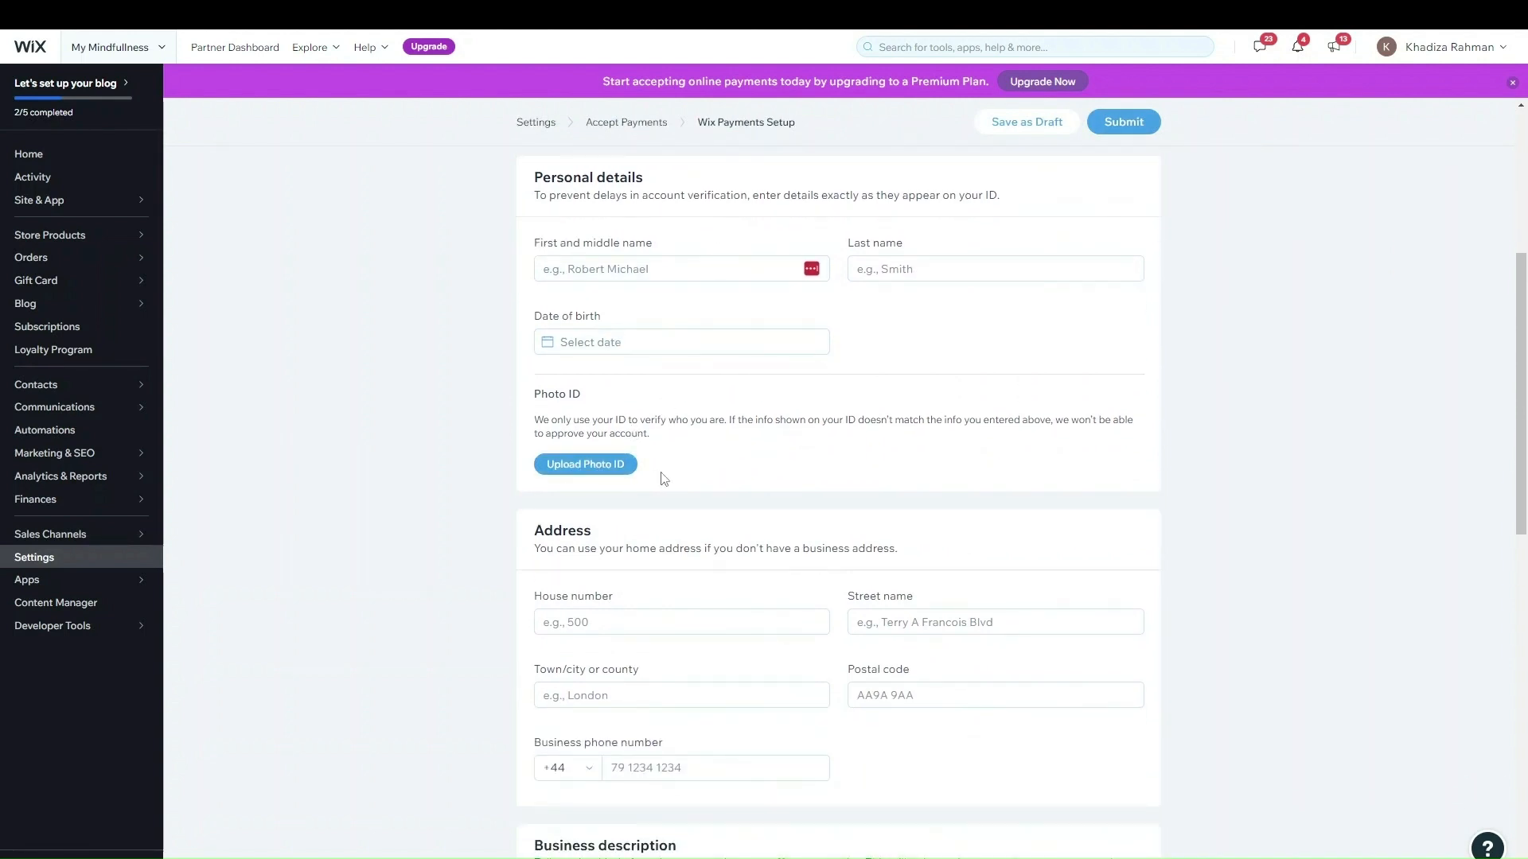
pyautogui.scroll(-3, 665, 478)
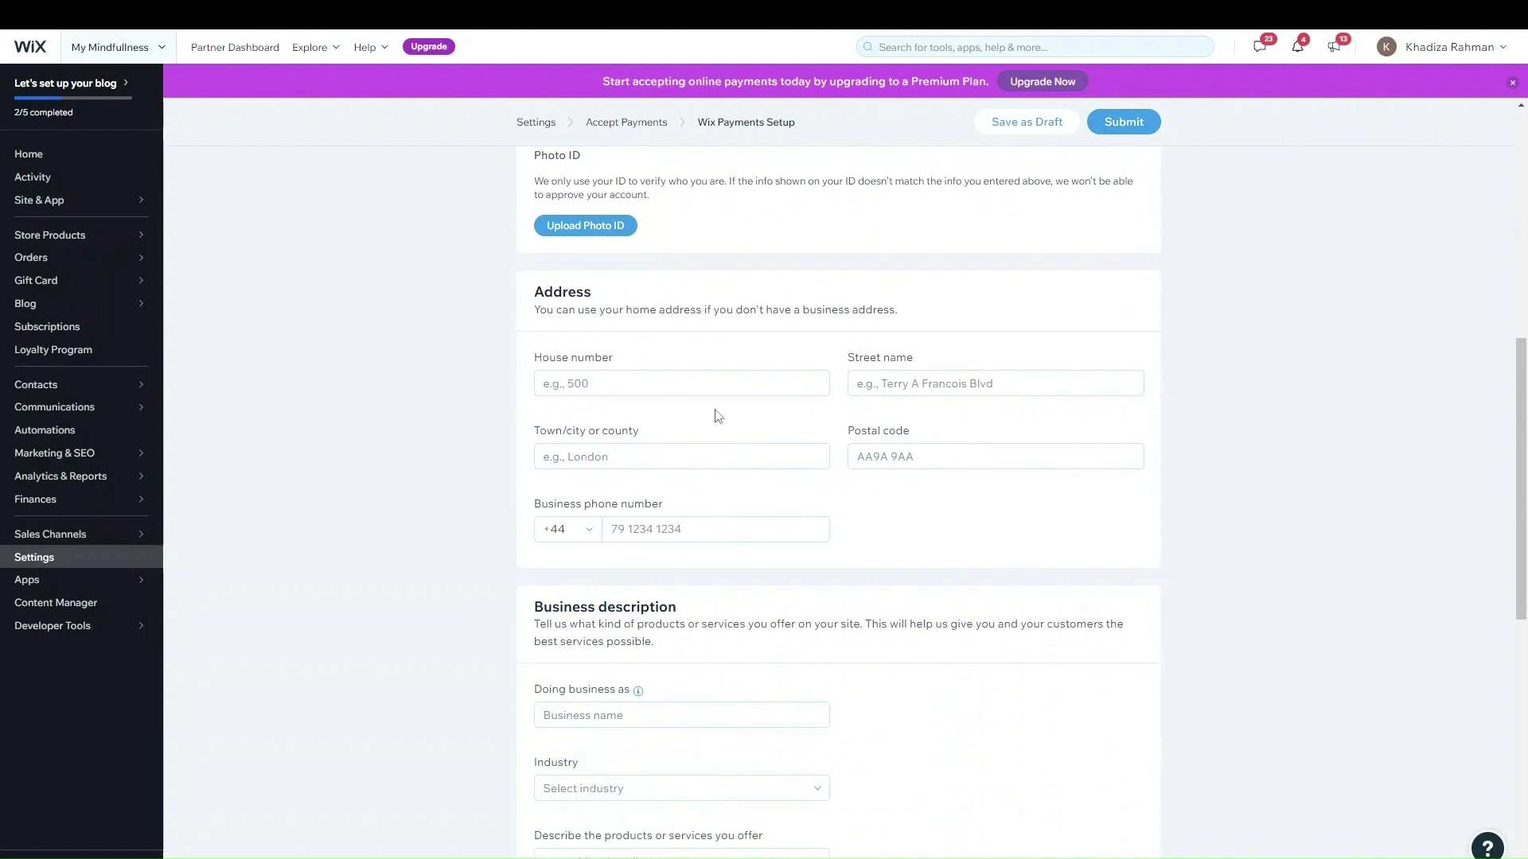
pyautogui.scroll(-3, 885, 404)
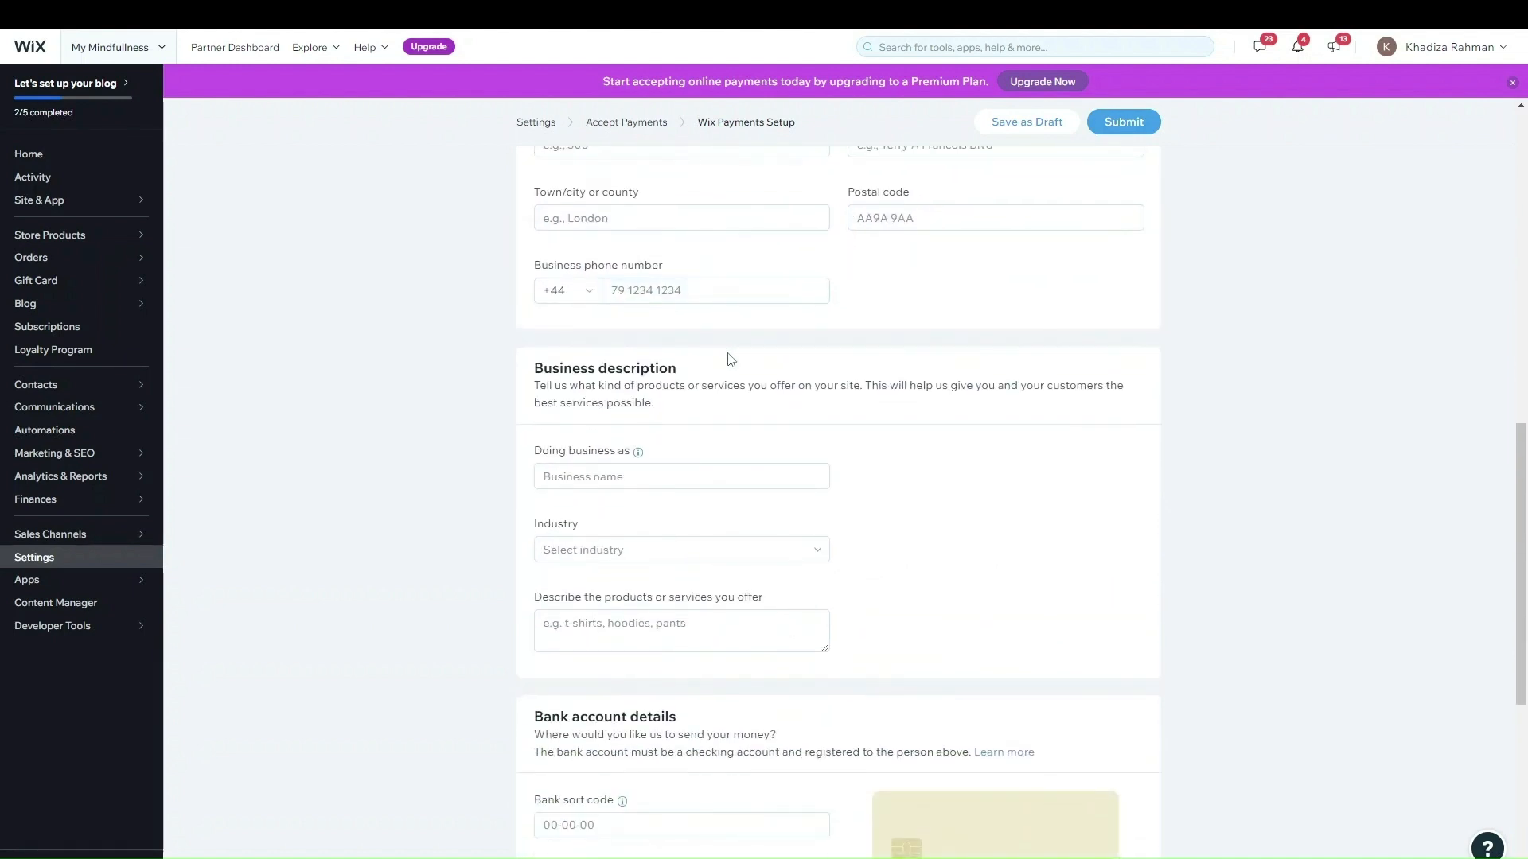
pyautogui.scroll(-2, 731, 361)
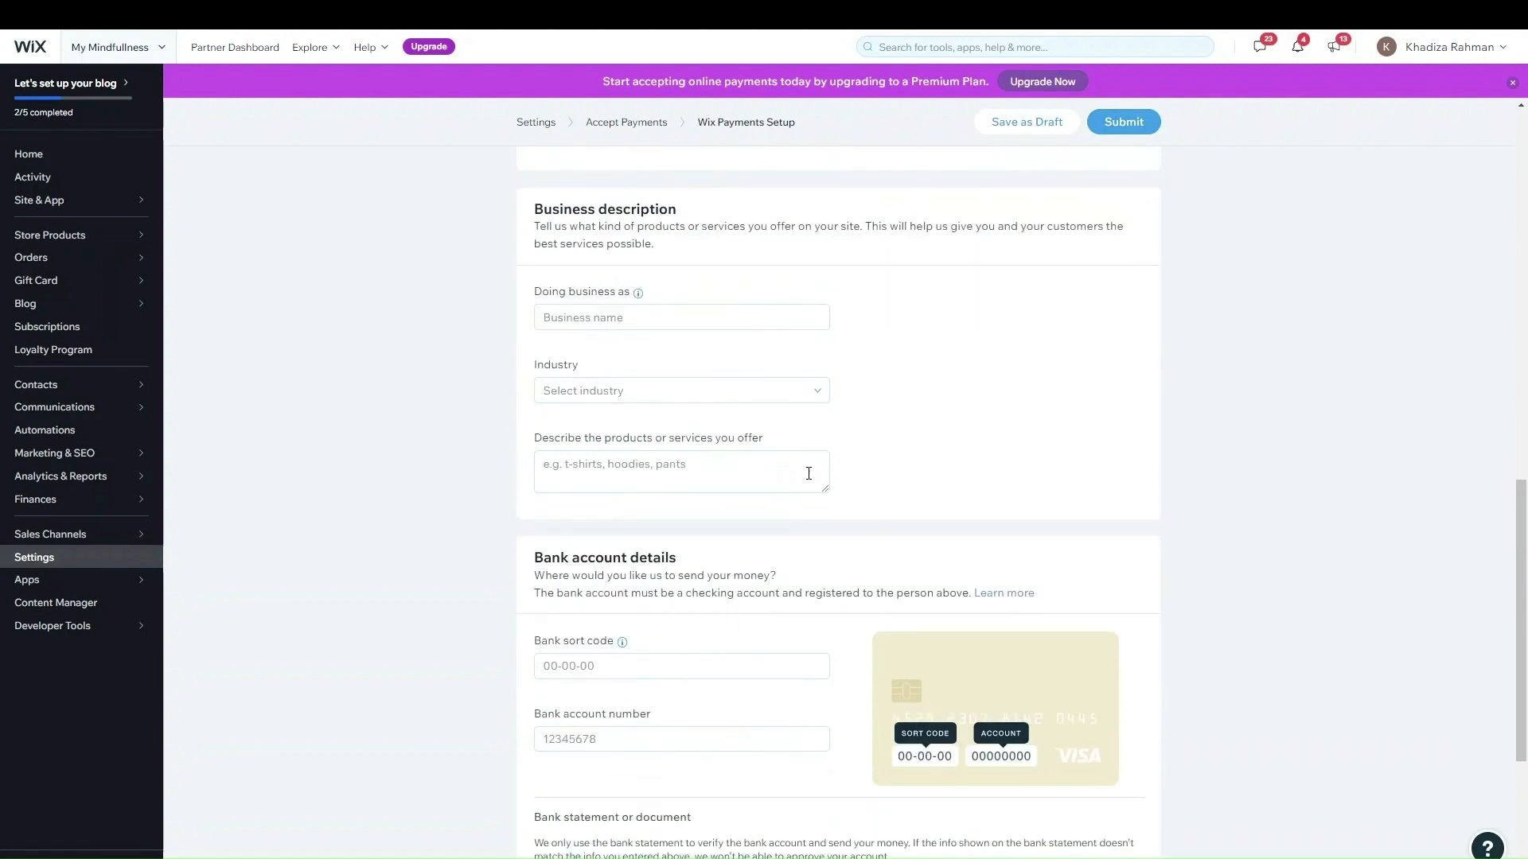
pyautogui.scroll(-3, 744, 358)
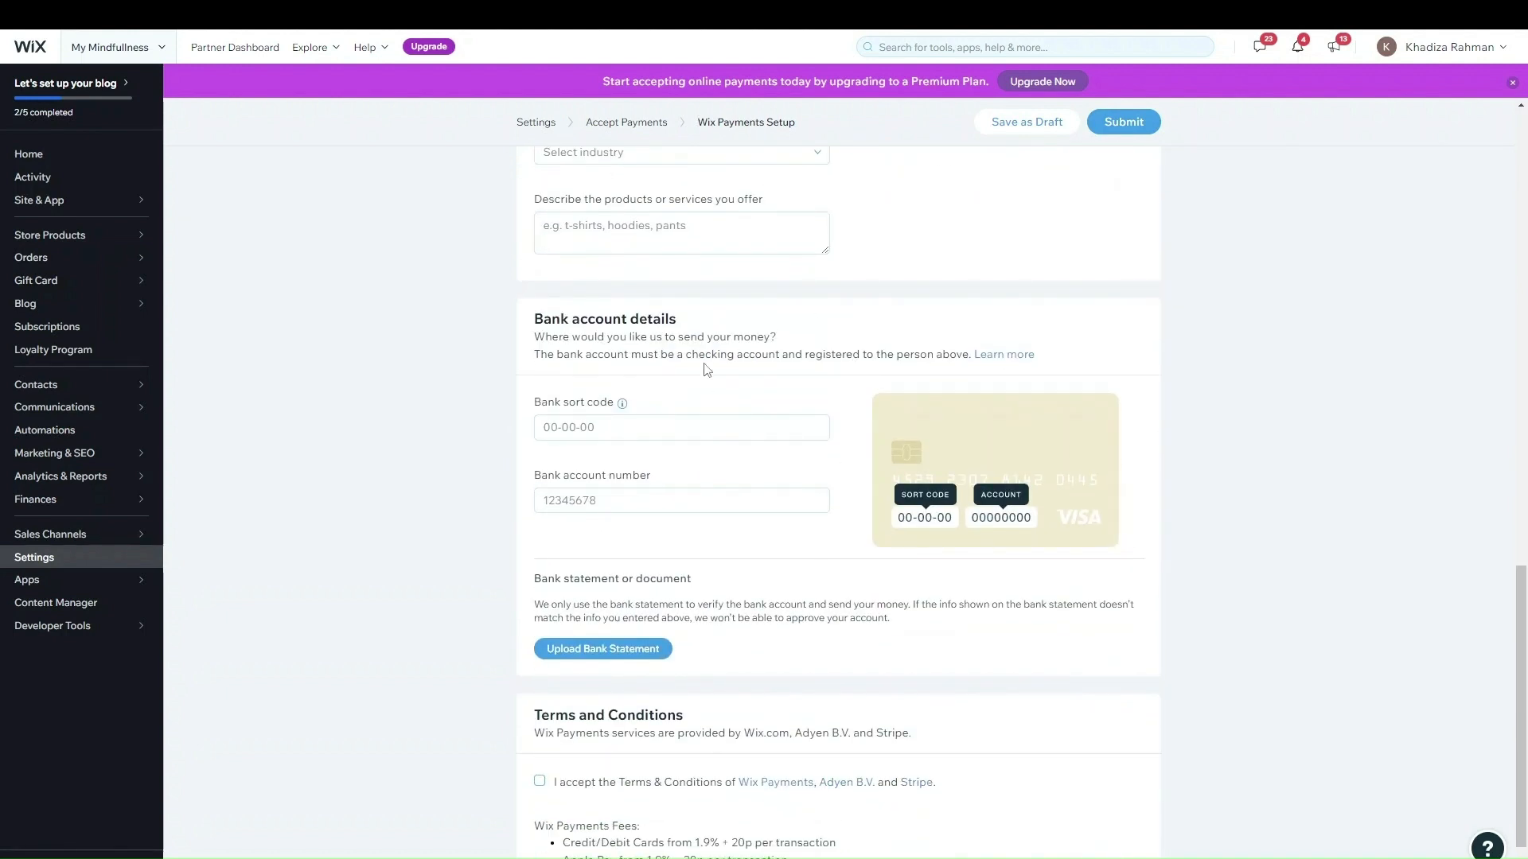
pyautogui.scroll(-1, 726, 569)
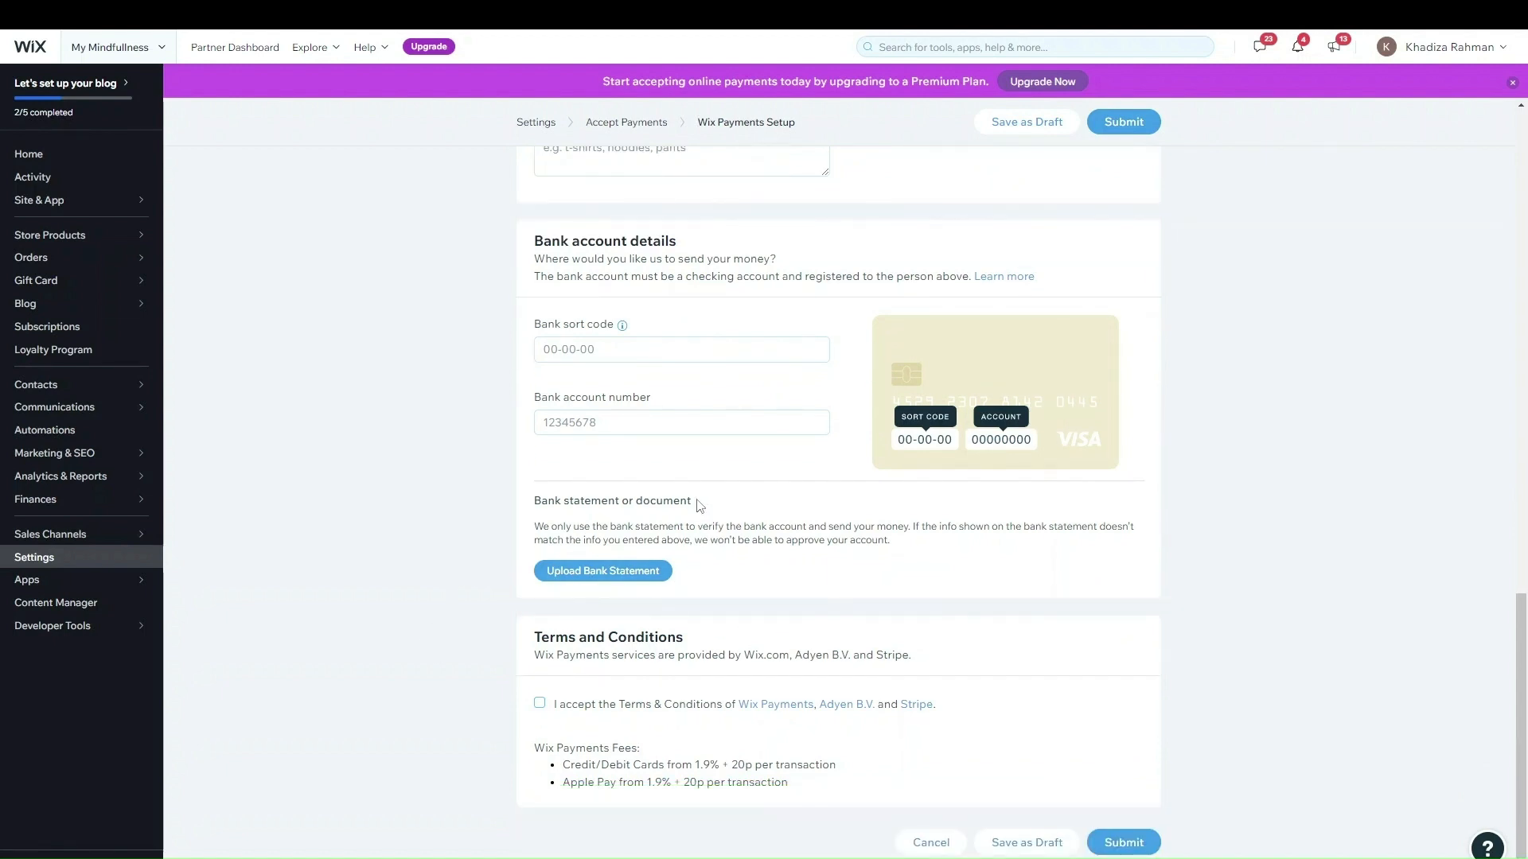
pyautogui.scroll(10, 880, 279)
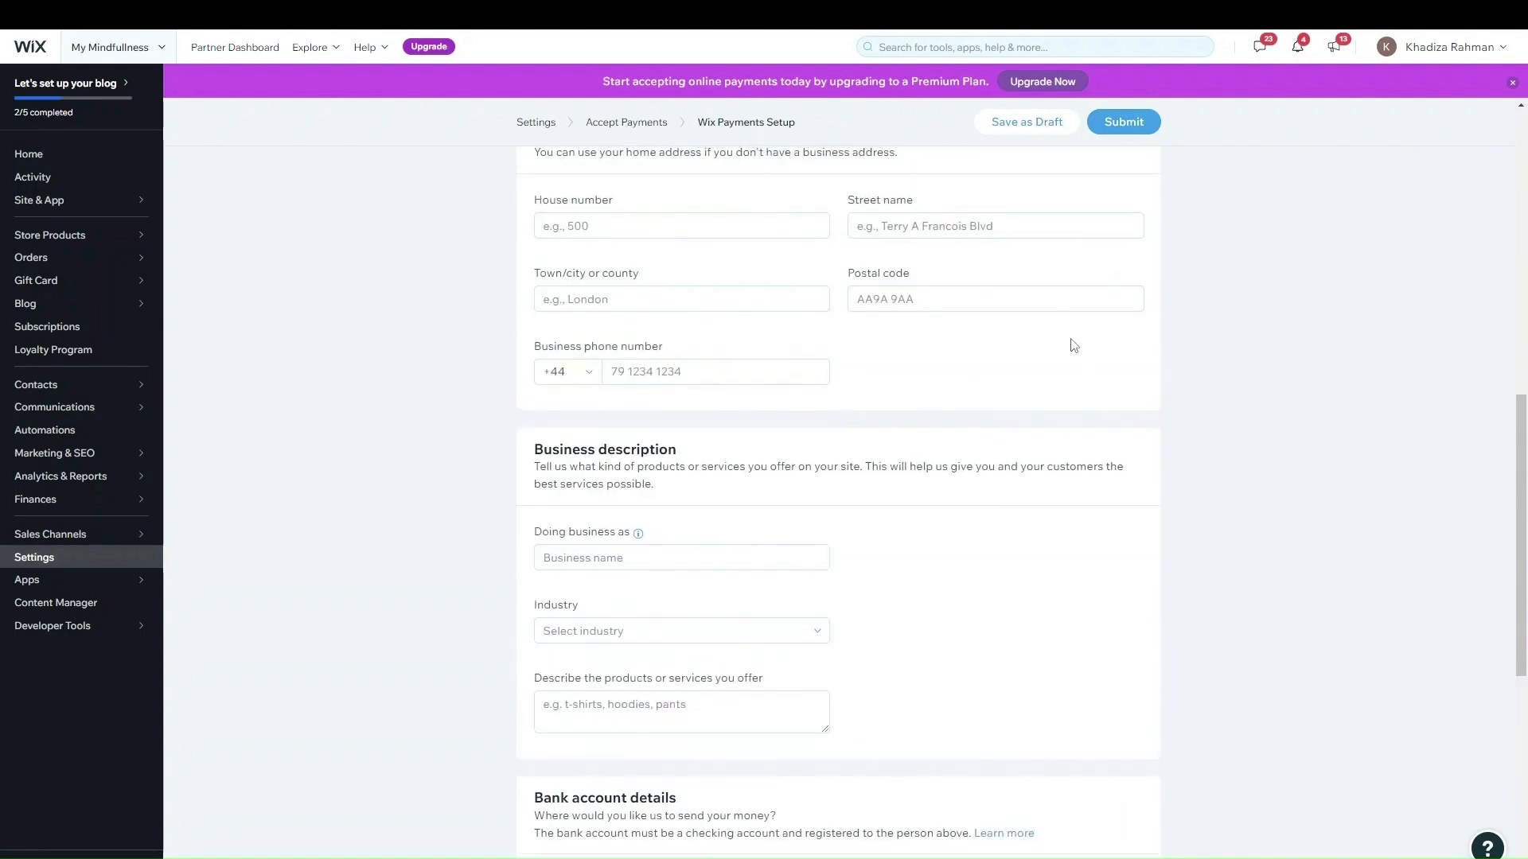
pyautogui.scroll(6, 1112, 287)
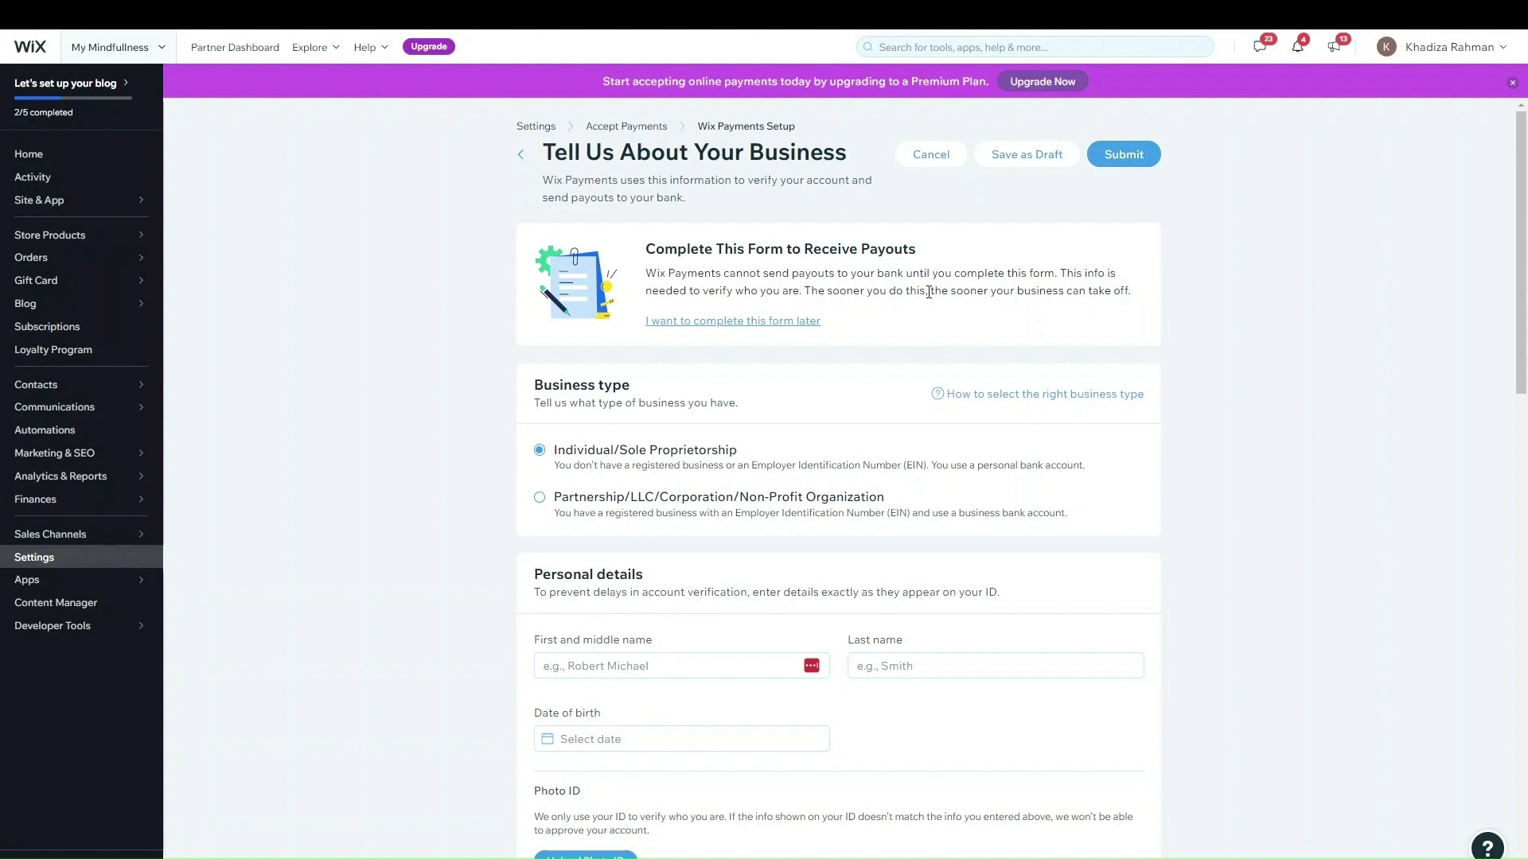
# - Open the Help Center chat and minimize it again
pyautogui.click(1485, 846)
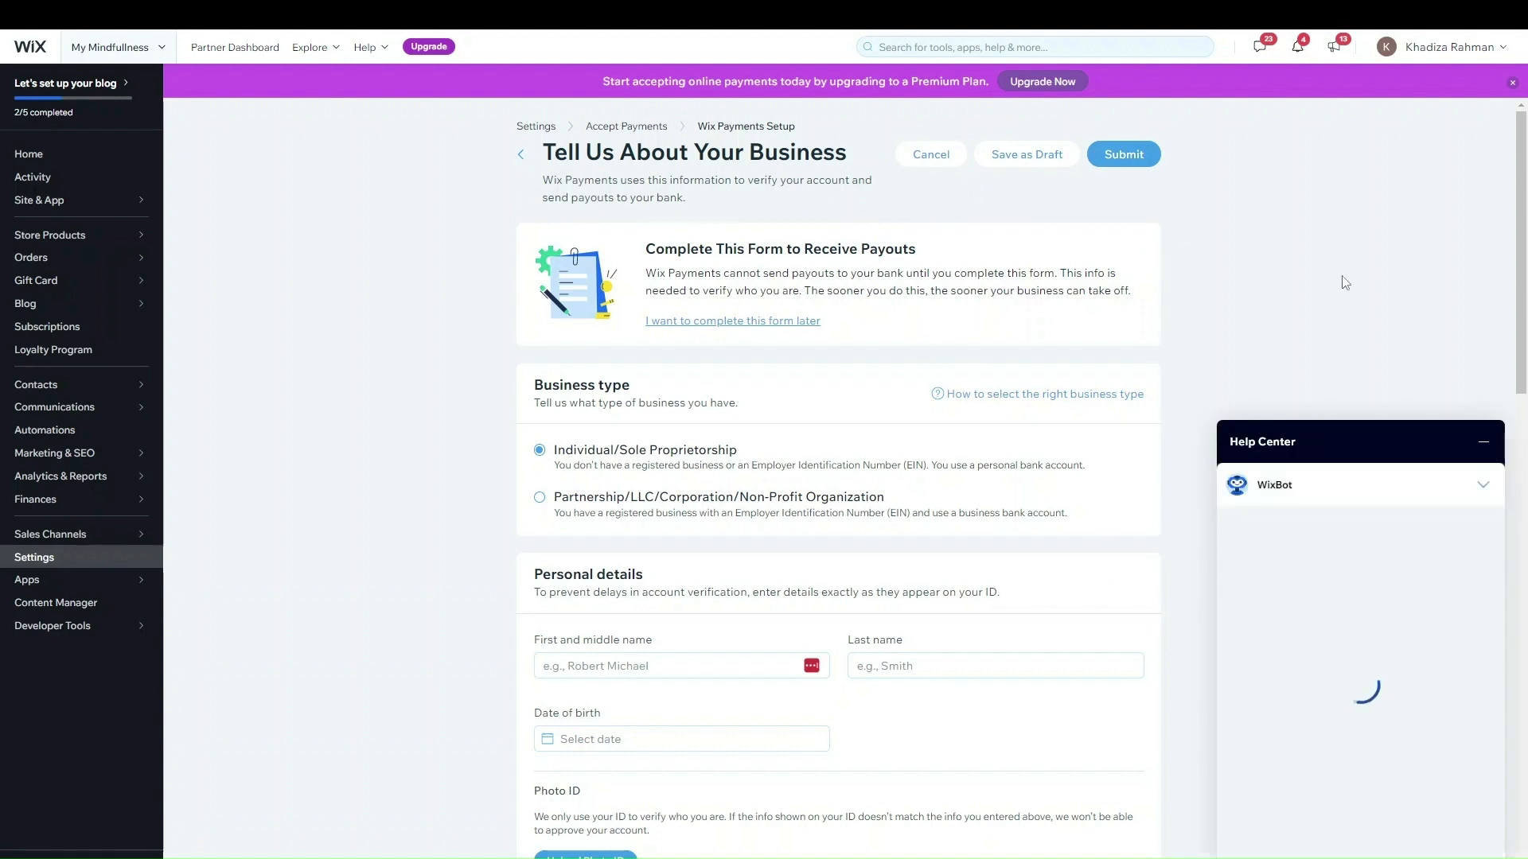
pyautogui.click(1485, 443)
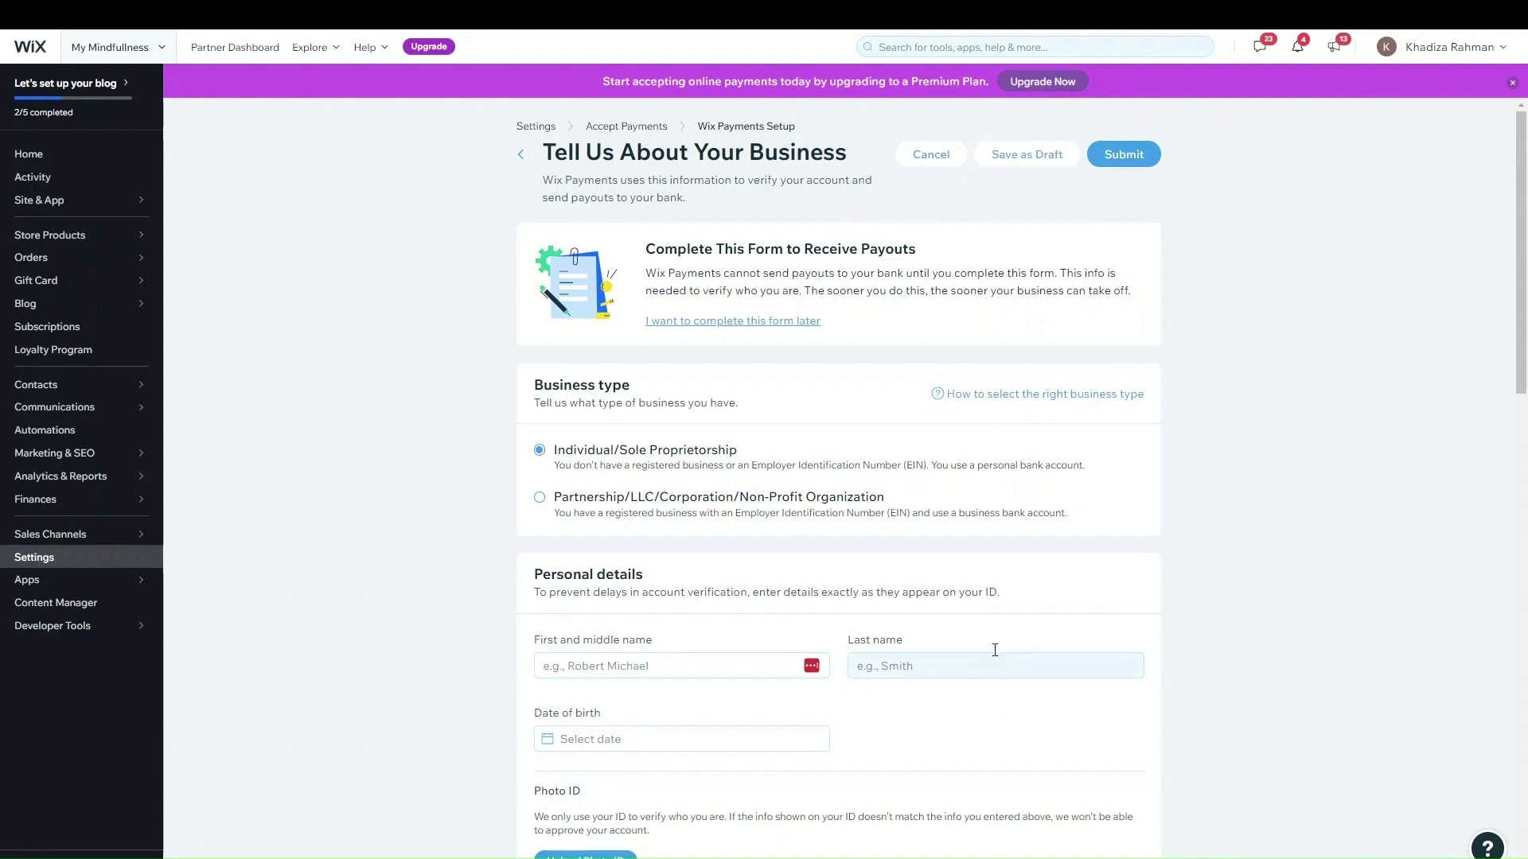
# - Save the Wix Payments setup form as a draft and return to the Accept Payments page
pyautogui.scroll(-6, 998, 638)
pyautogui.click(1026, 122)
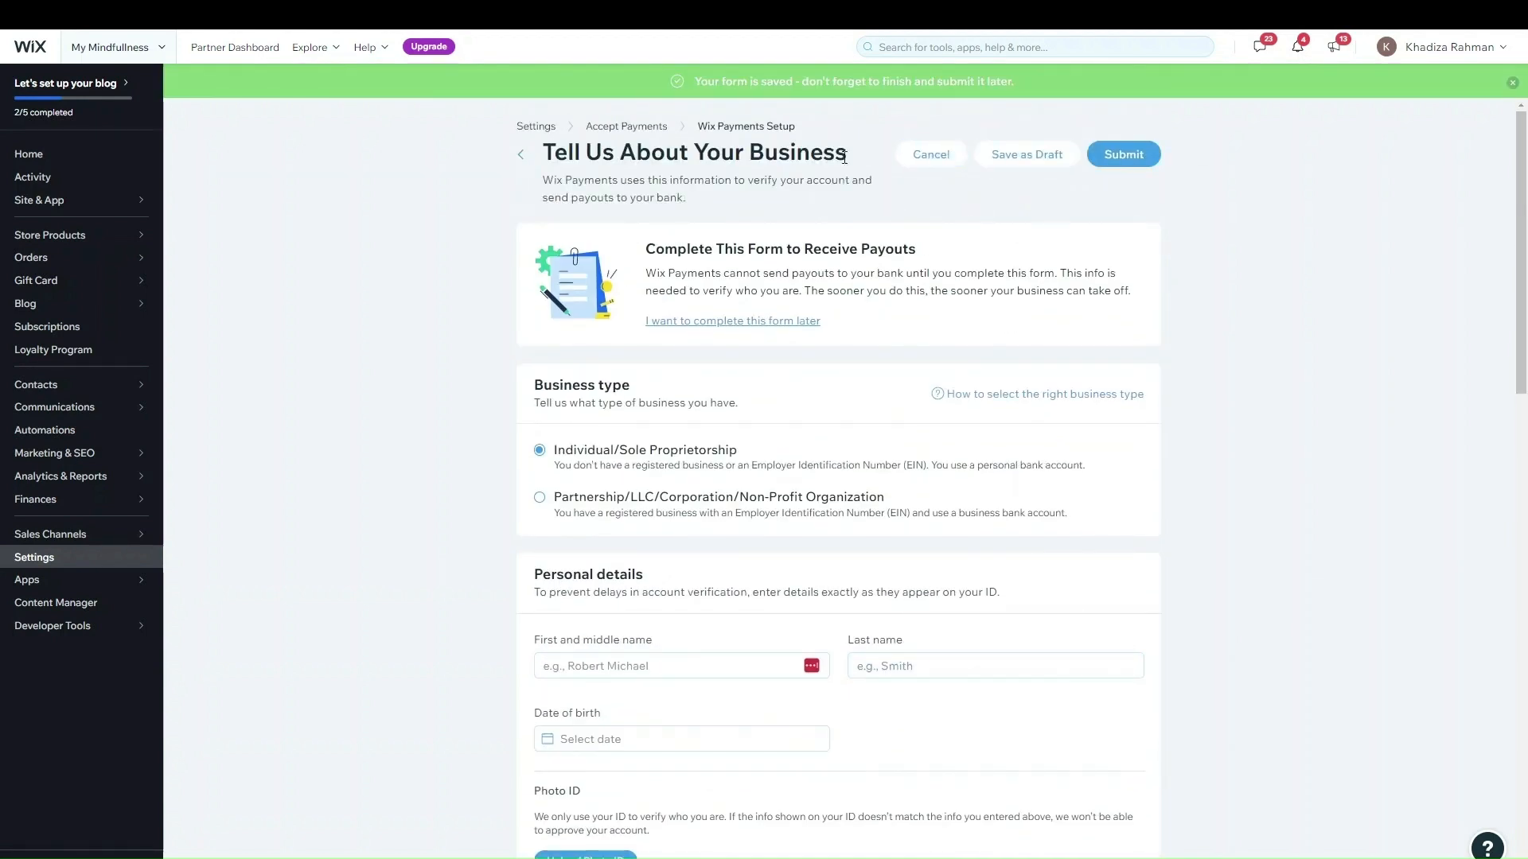
pyautogui.click(616, 128)
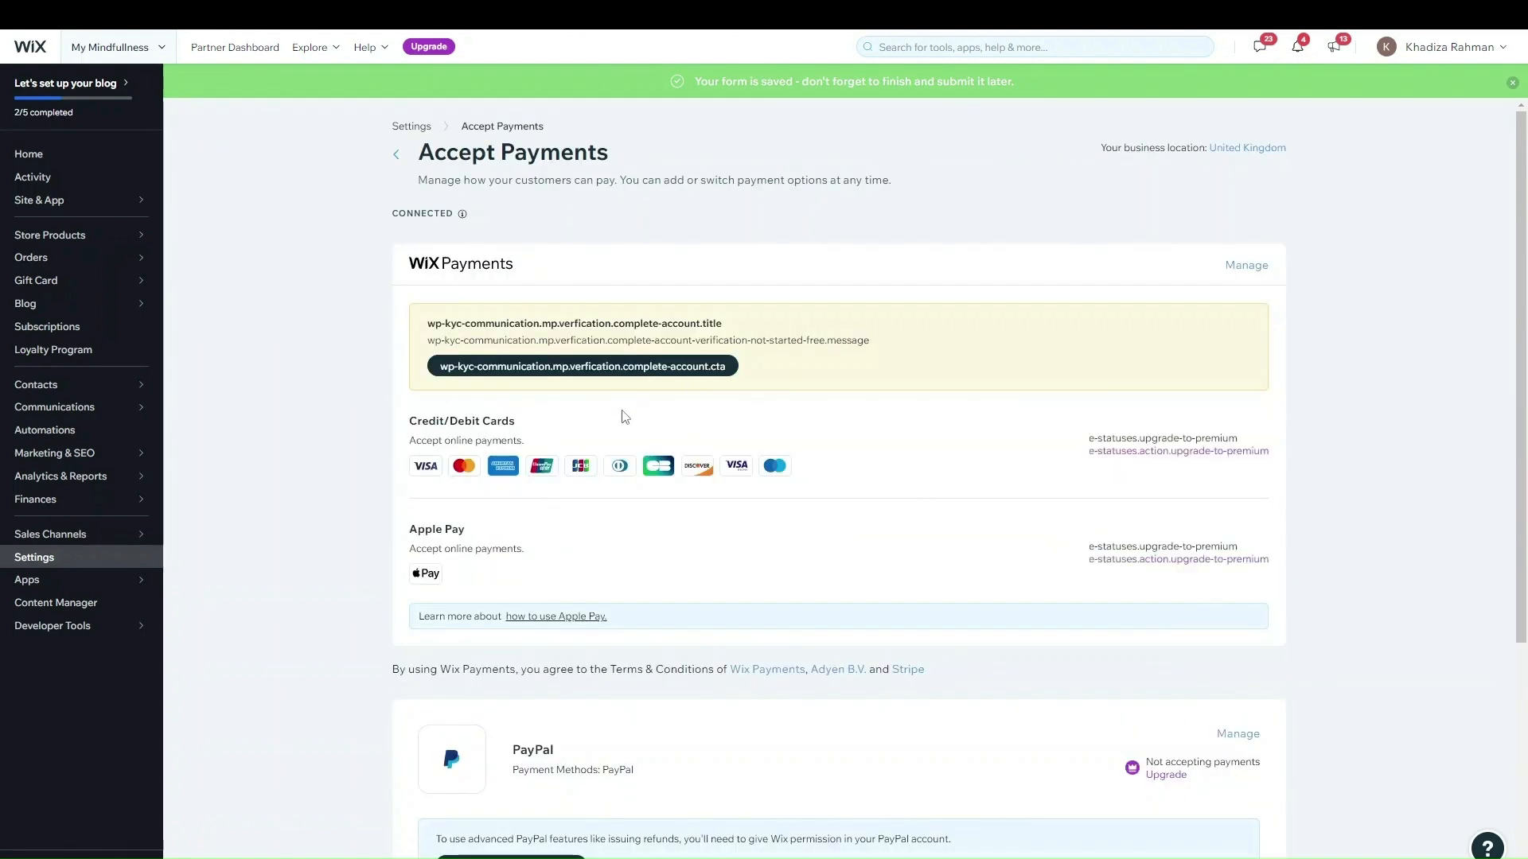
# - Review the management pages of Wix Payments and PayPal, including the PayPal fees, and return to Accept Payments
pyautogui.click(1237, 271)
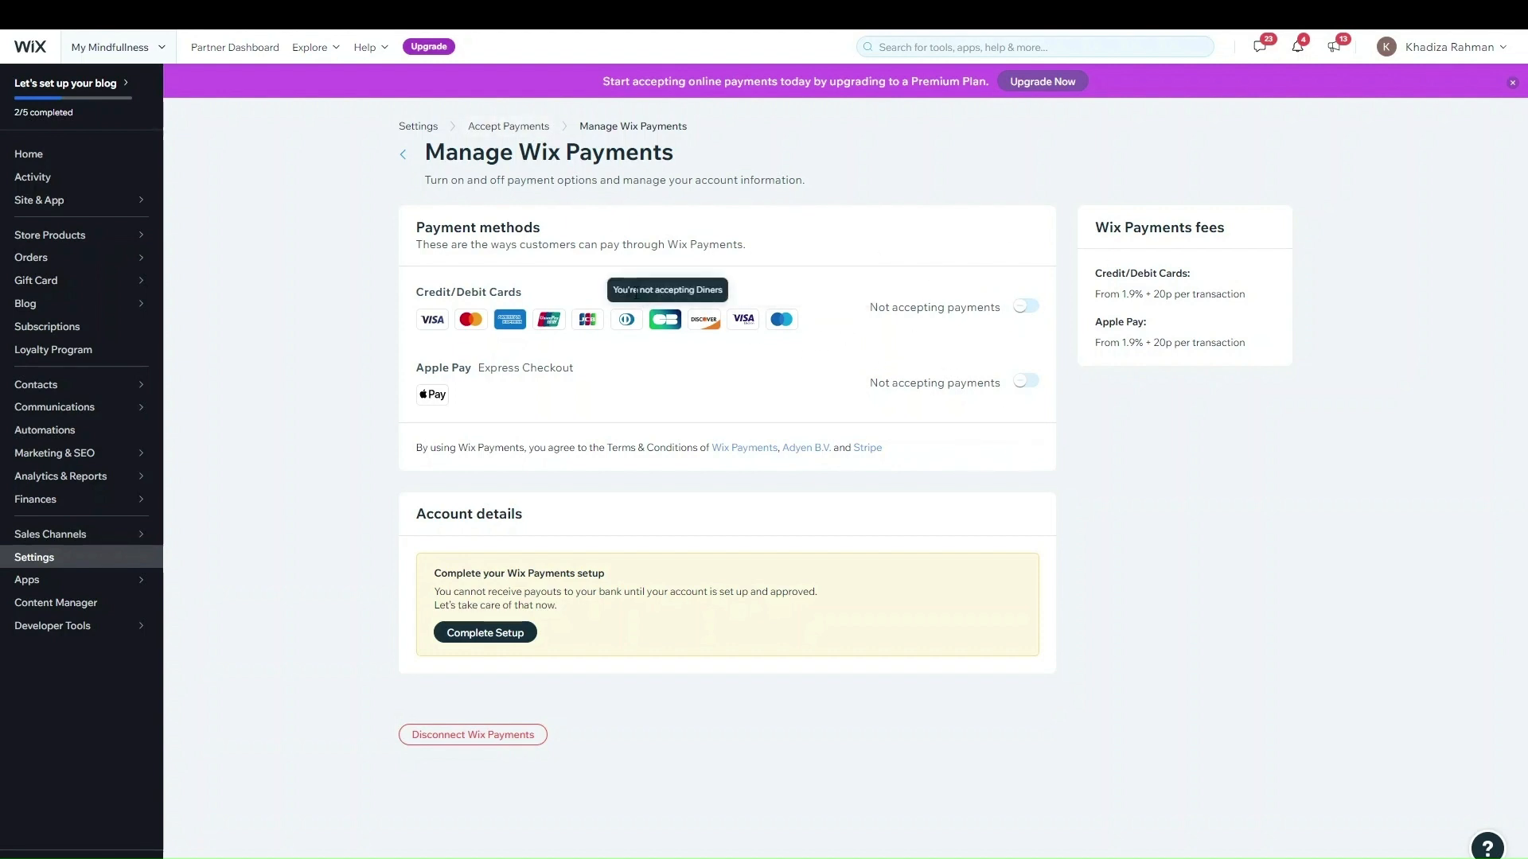
pyautogui.click(501, 126)
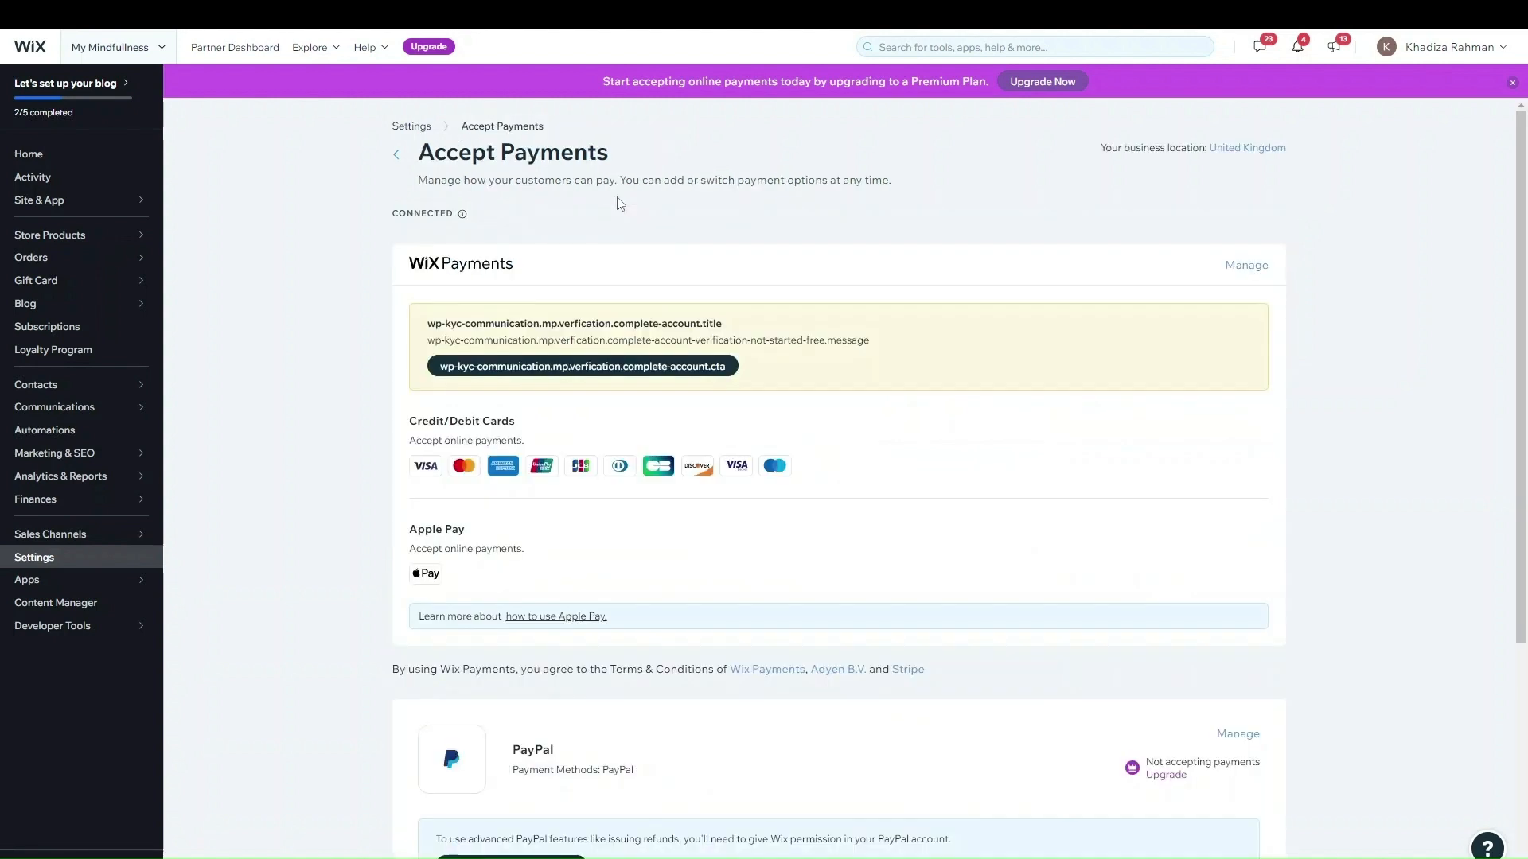
pyautogui.scroll(-3, 861, 453)
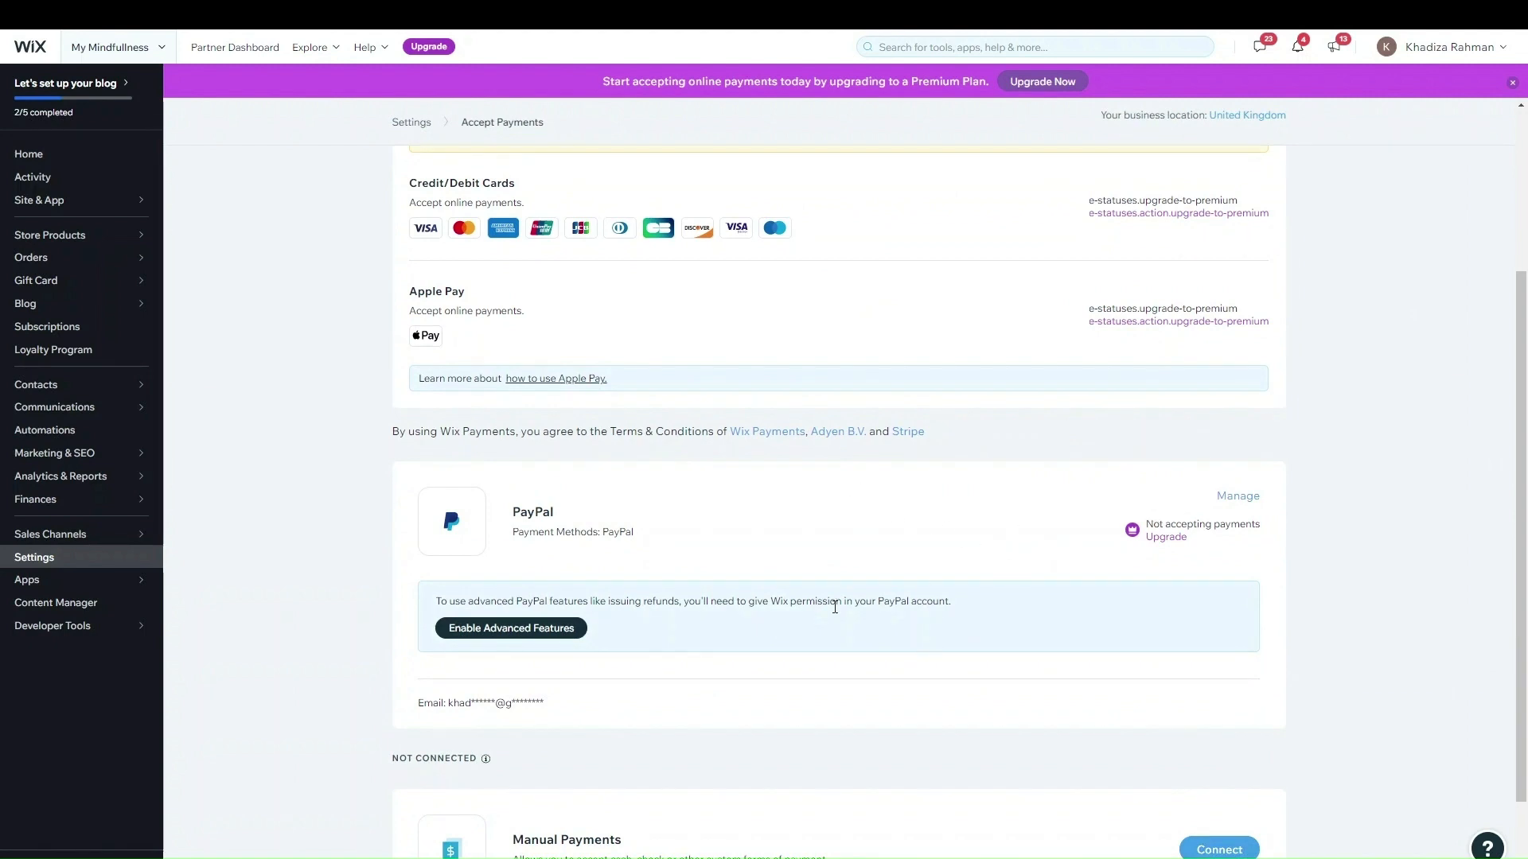
pyautogui.click(1242, 496)
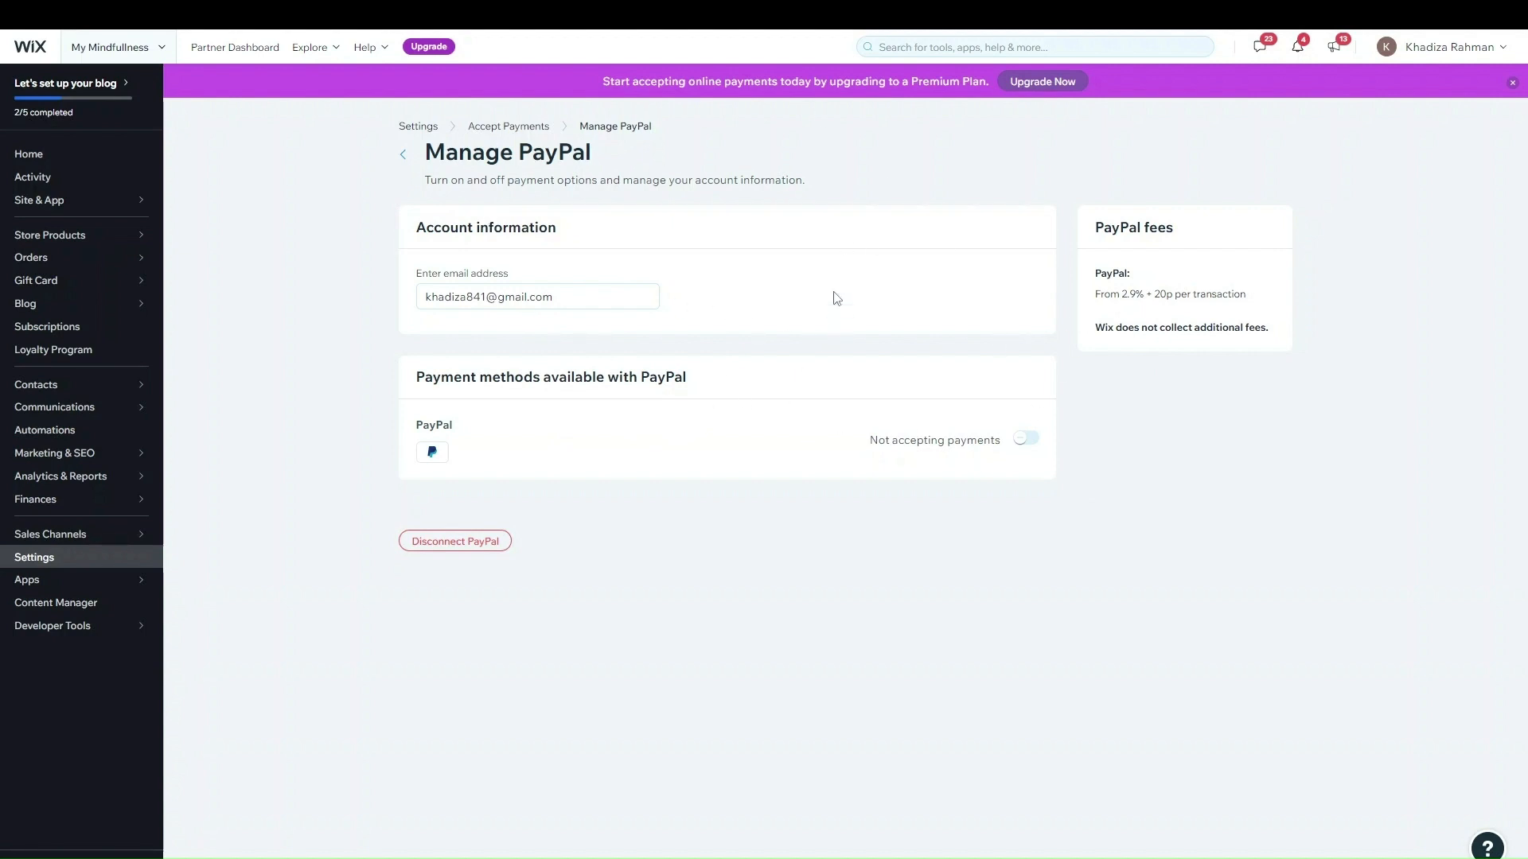
pyautogui.moveTo(1094, 328); pyautogui.dragTo(1299, 328)
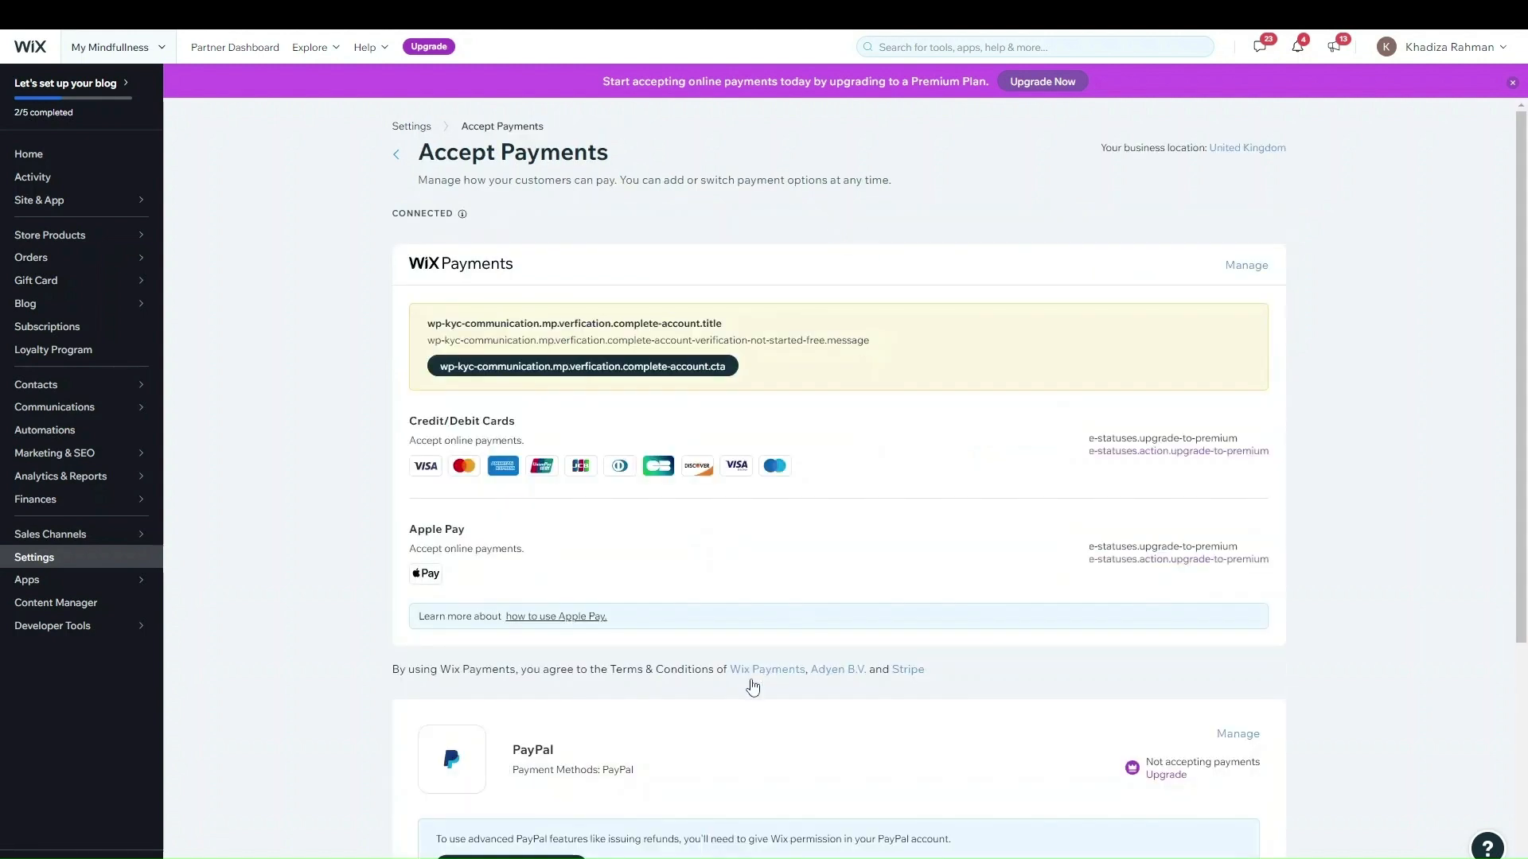
# - Examine the Wix Payments transaction fees for credit/debit cards and Apple Pay, and return to Accept Payments
pyautogui.click(1246, 266)
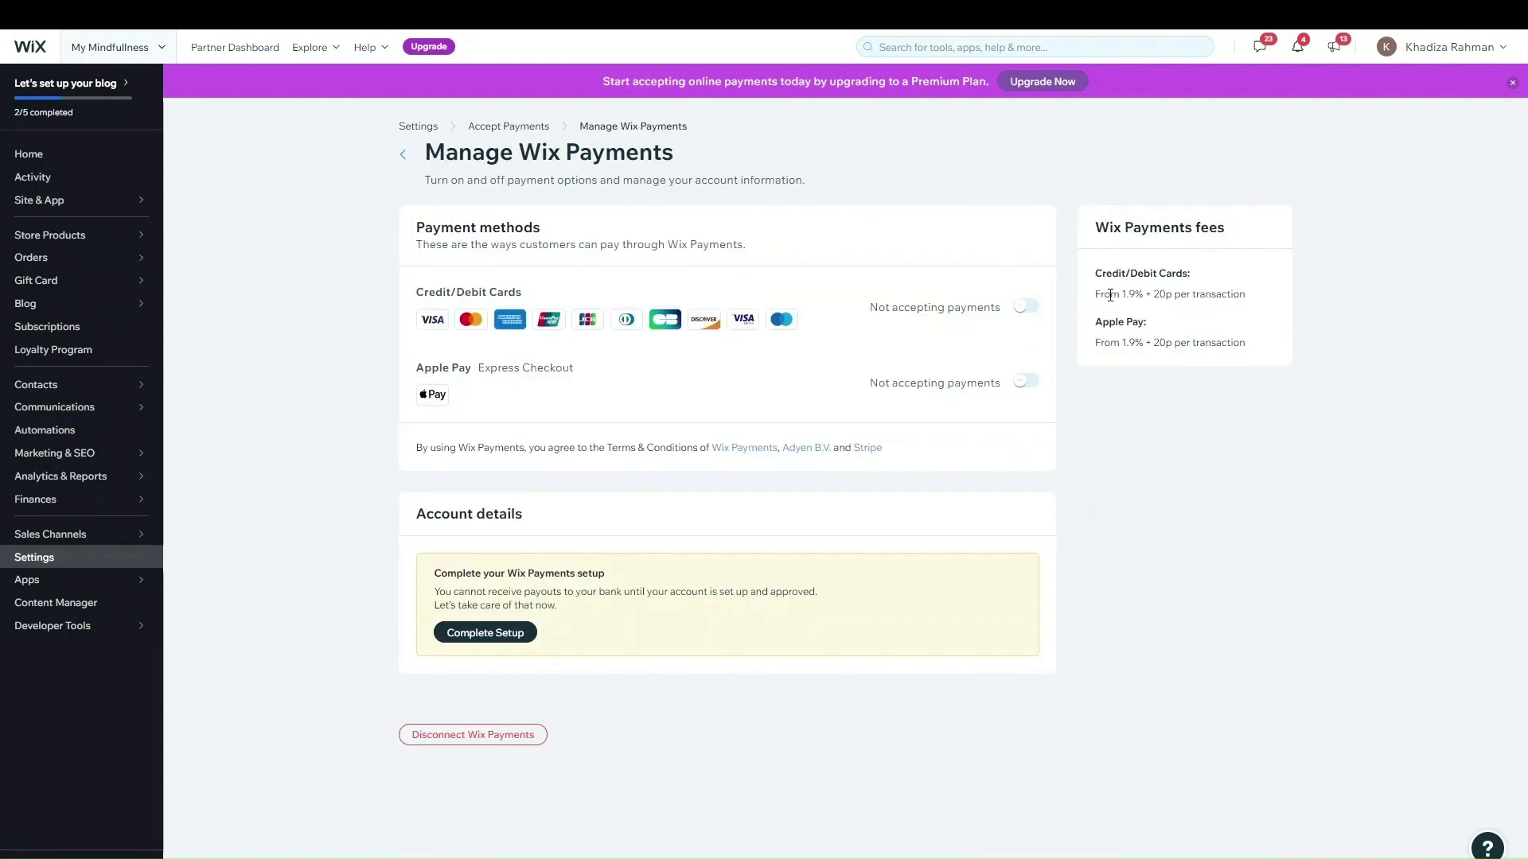
pyautogui.moveTo(1103, 296); pyautogui.dragTo(1154, 296)
pyautogui.click(1155, 299)
pyautogui.moveTo(1153, 294); pyautogui.dragTo(1246, 295)
pyautogui.click(1154, 360)
pyautogui.click(513, 126)
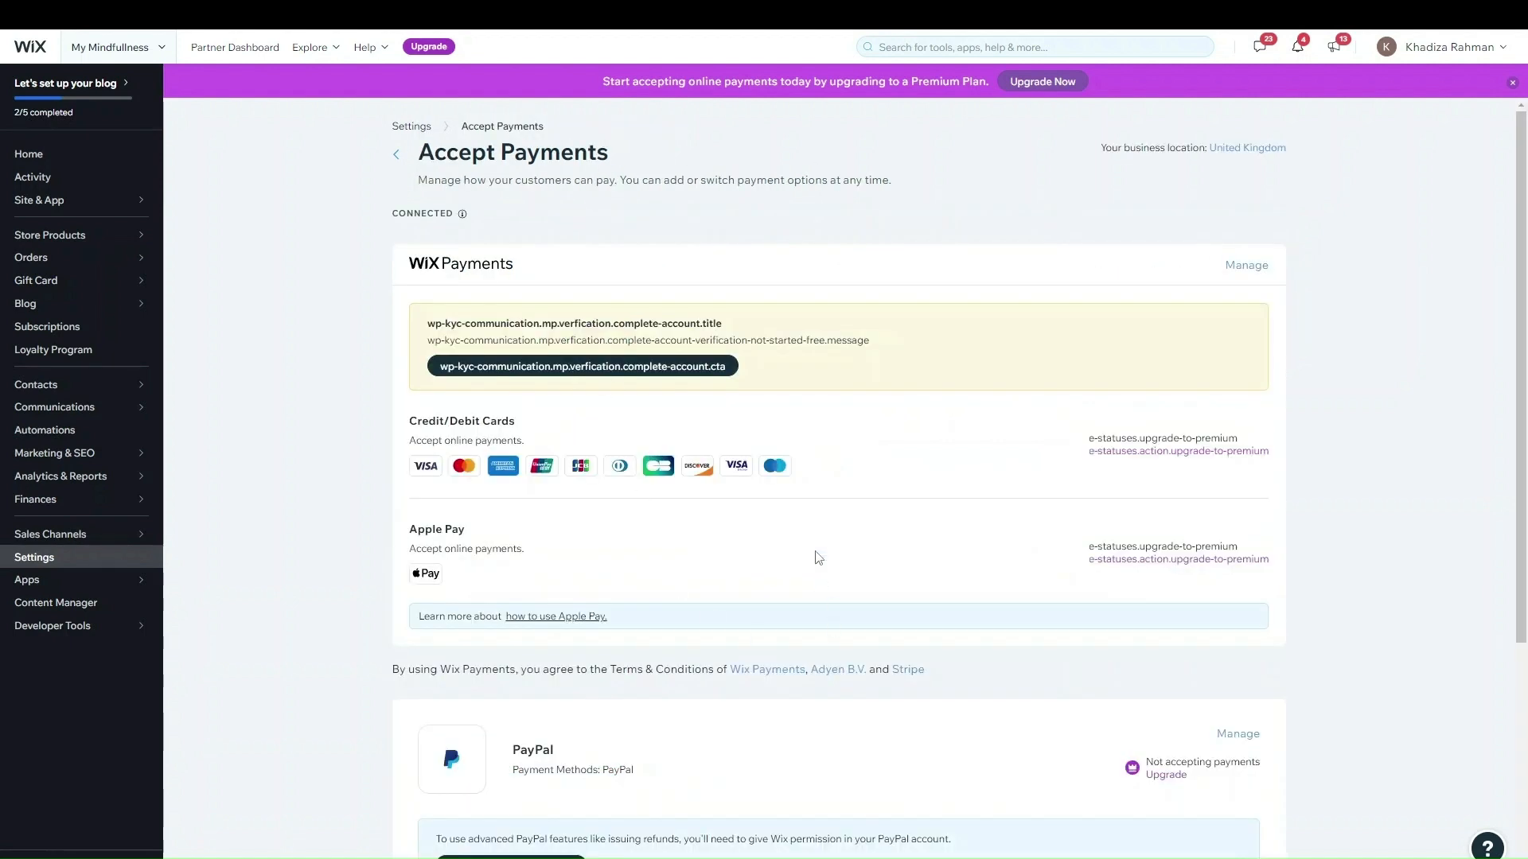
# - Open the Manual Payments connection form and try the Cash payment, Offline payment and Cash on delivery types
pyautogui.scroll(-3, 819, 557)
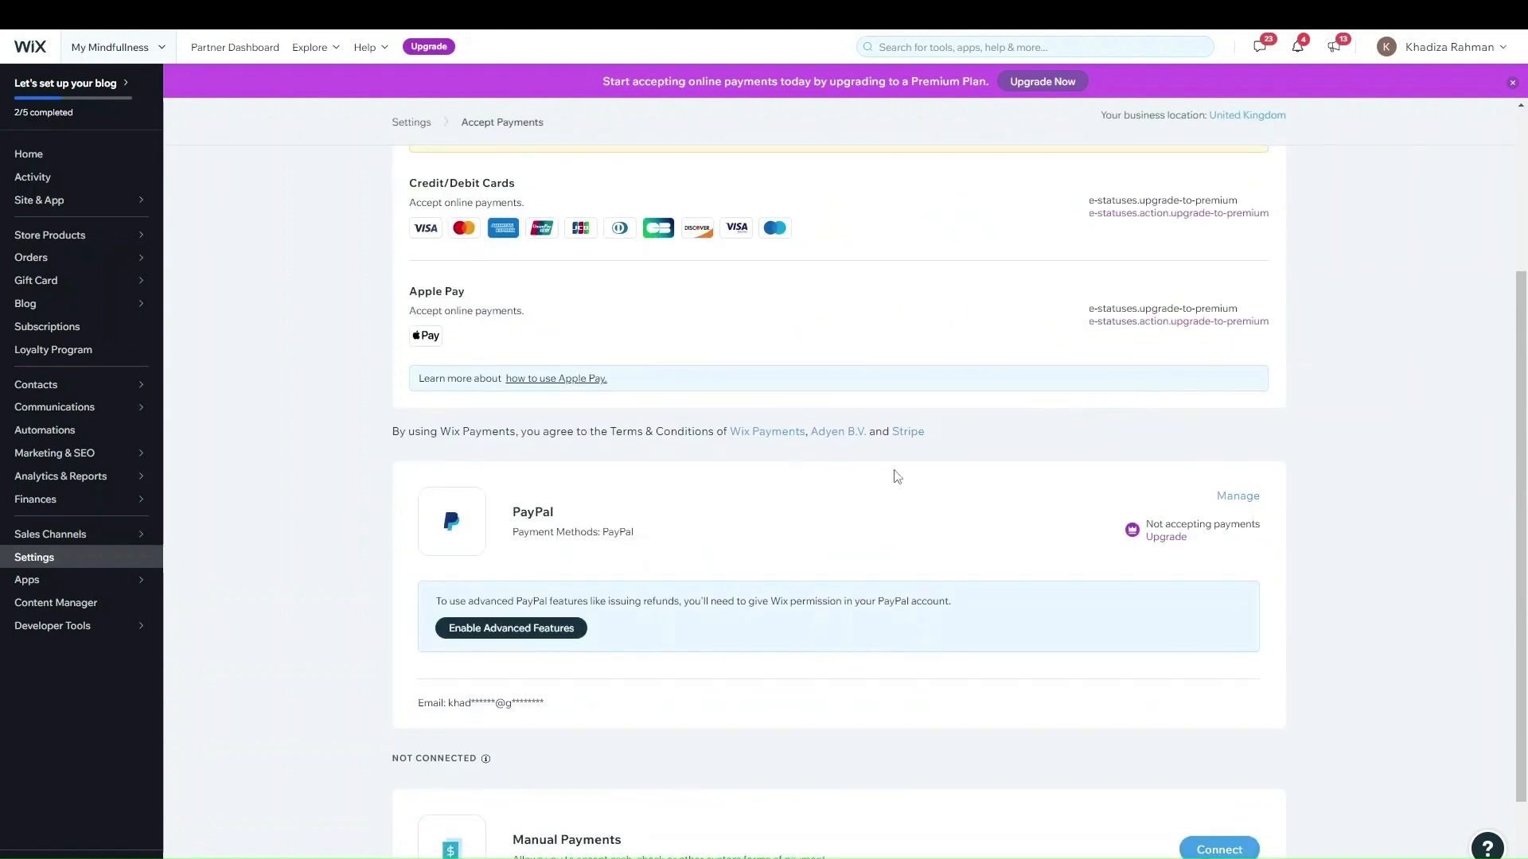
pyautogui.scroll(3, 531, 355)
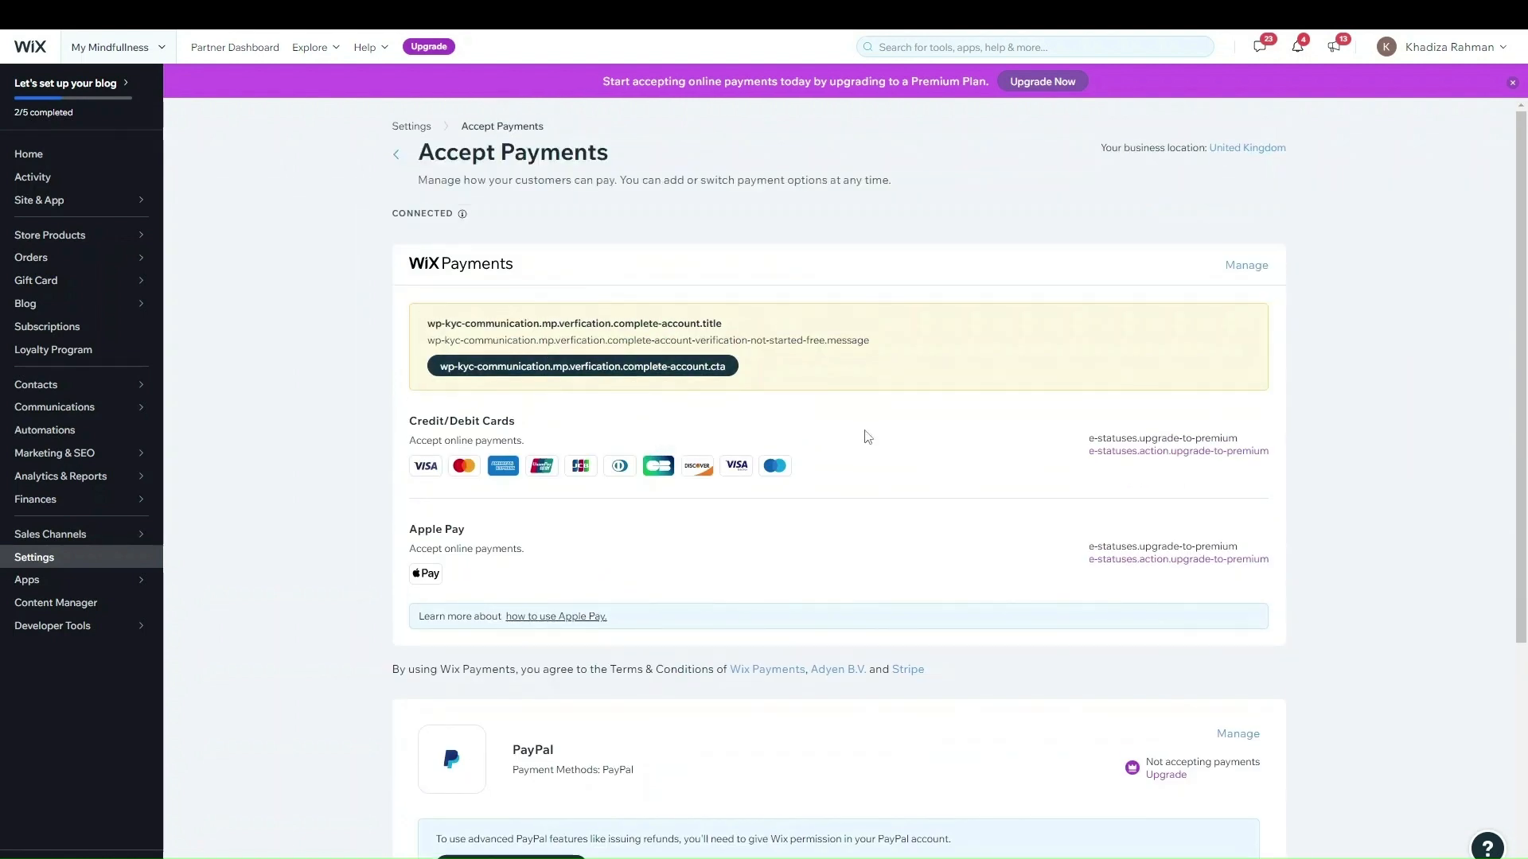
pyautogui.scroll(-3, 1070, 477)
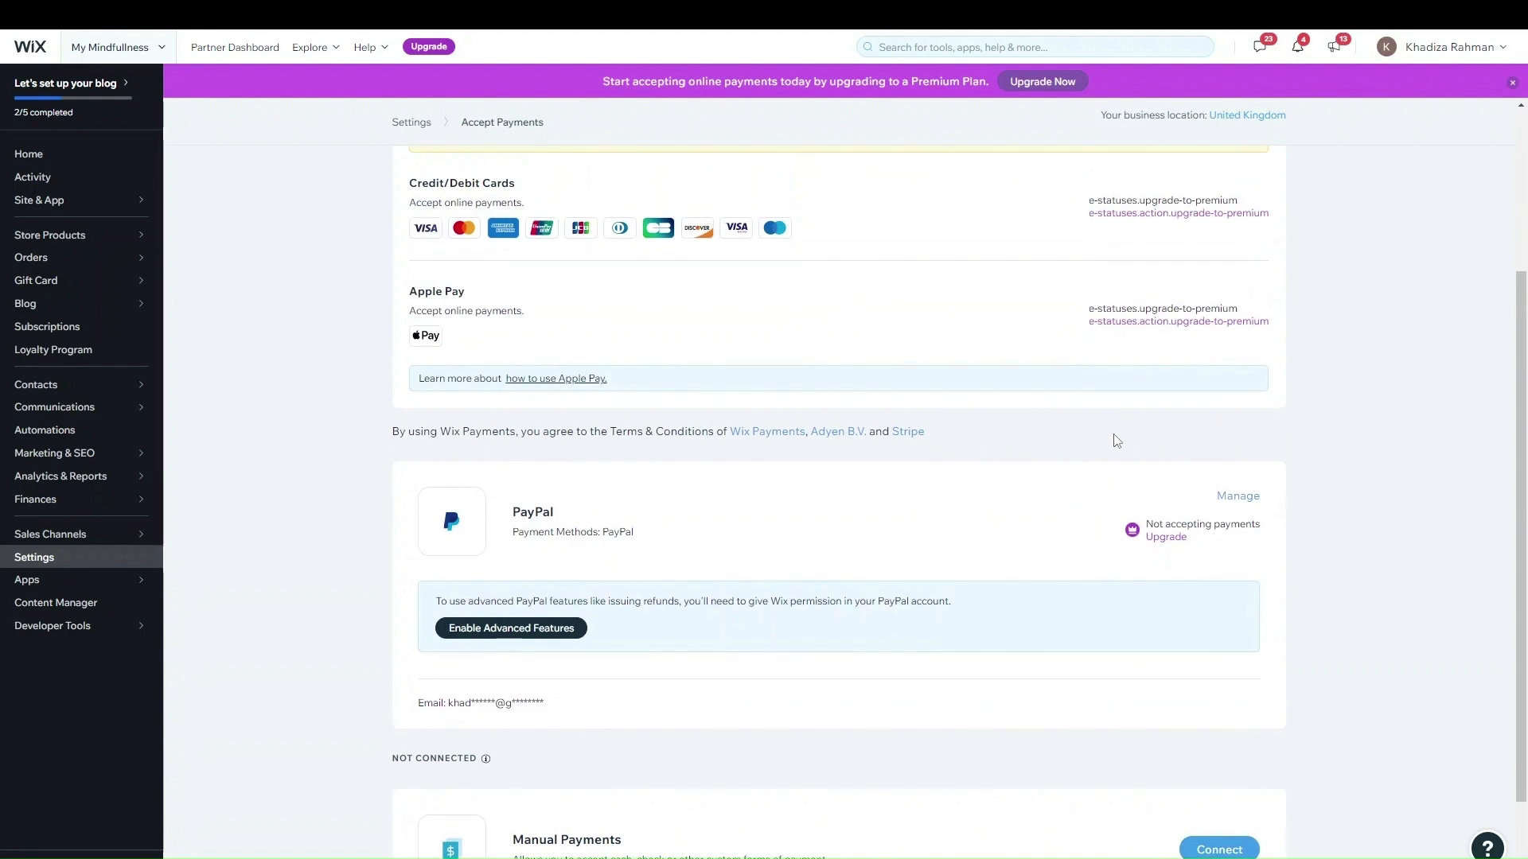
pyautogui.scroll(-1, 994, 451)
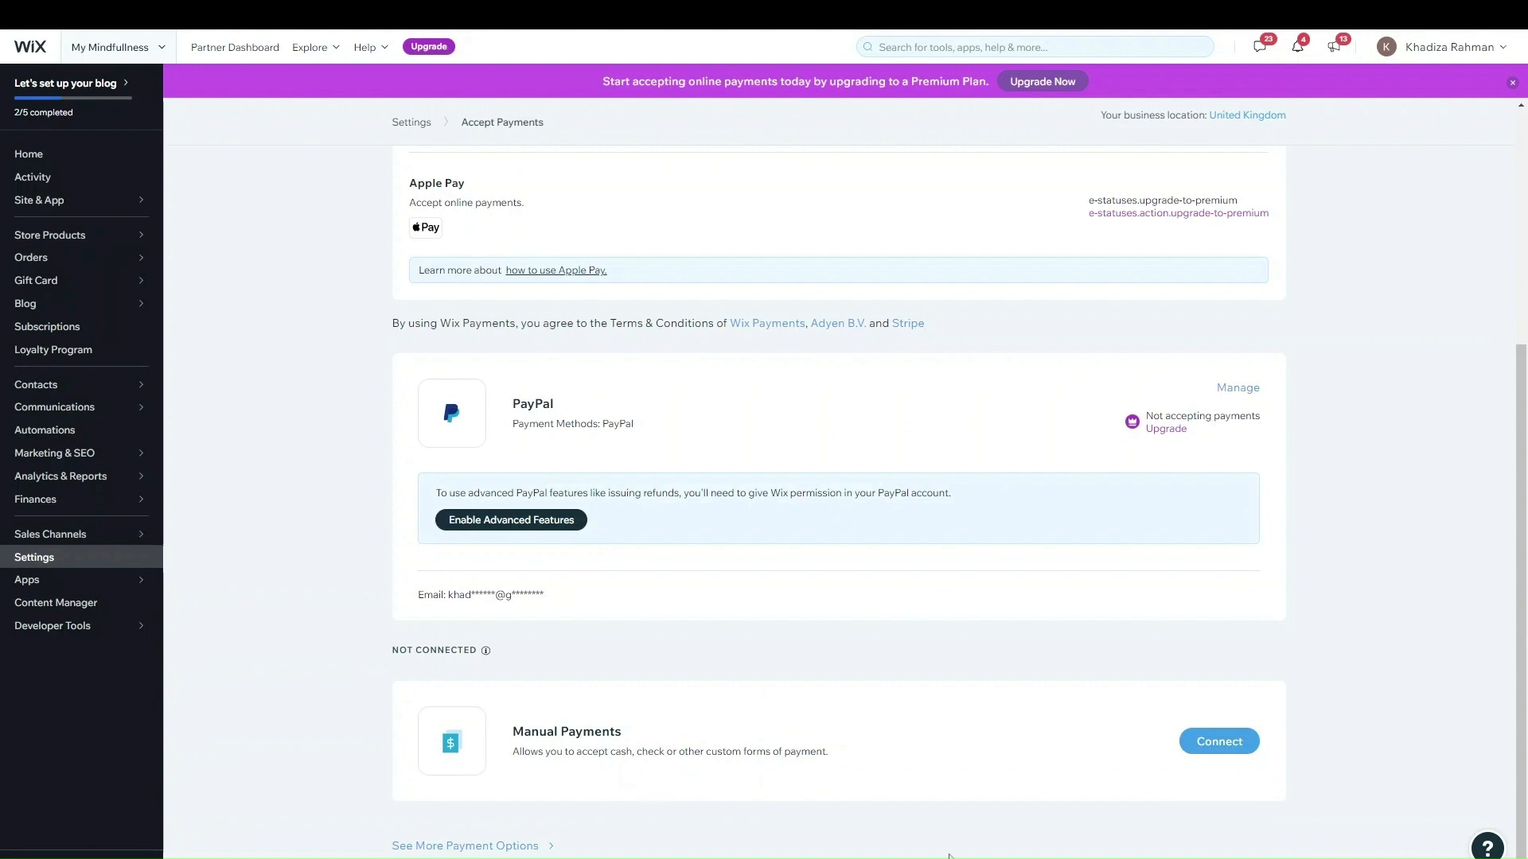
pyautogui.click(1248, 740)
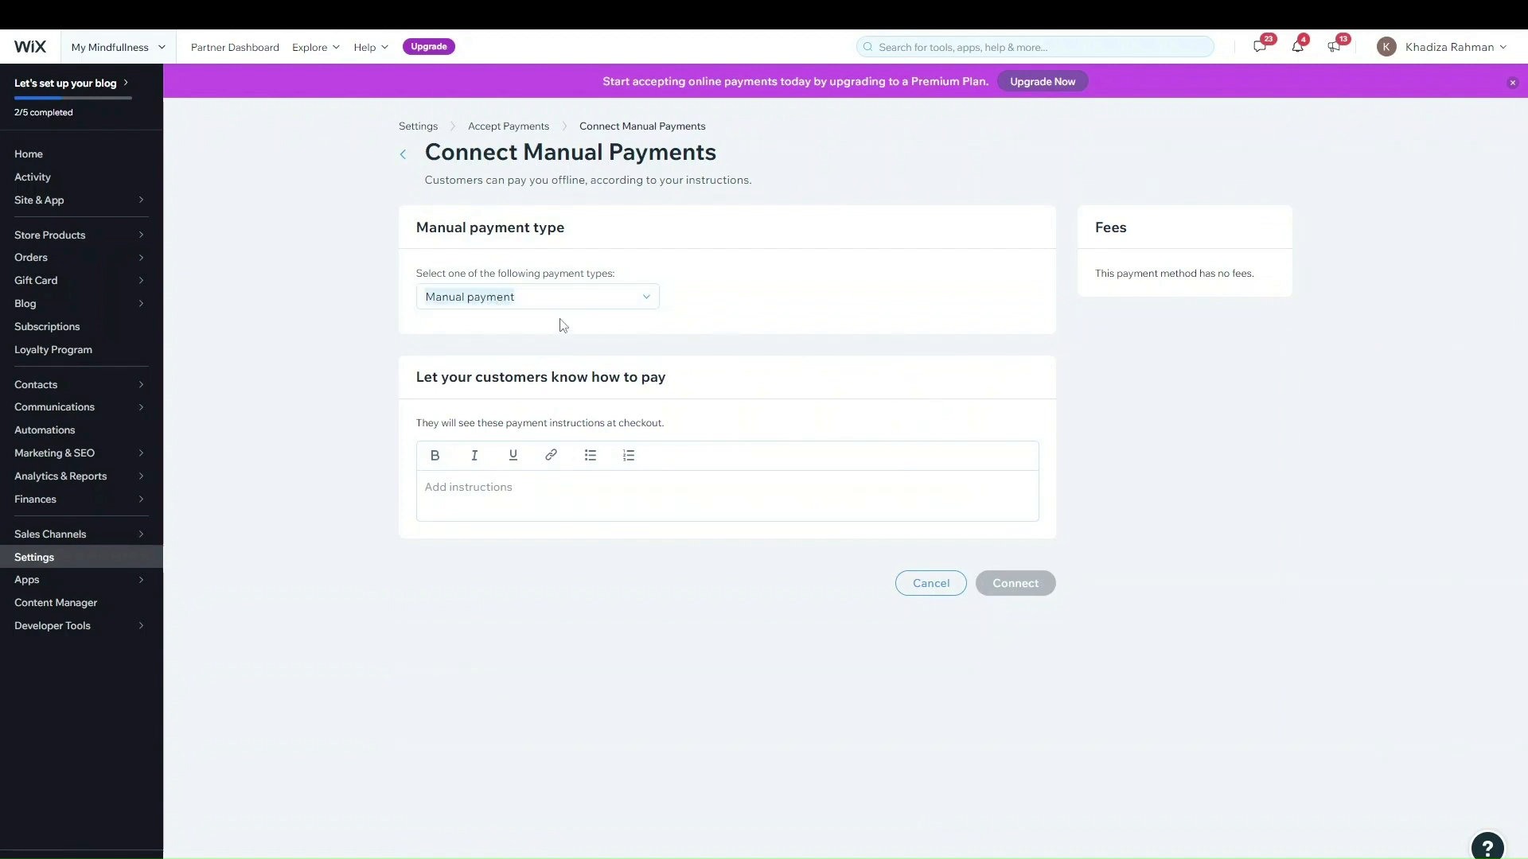
pyautogui.click(541, 297)
pyautogui.click(540, 350)
pyautogui.click(490, 298)
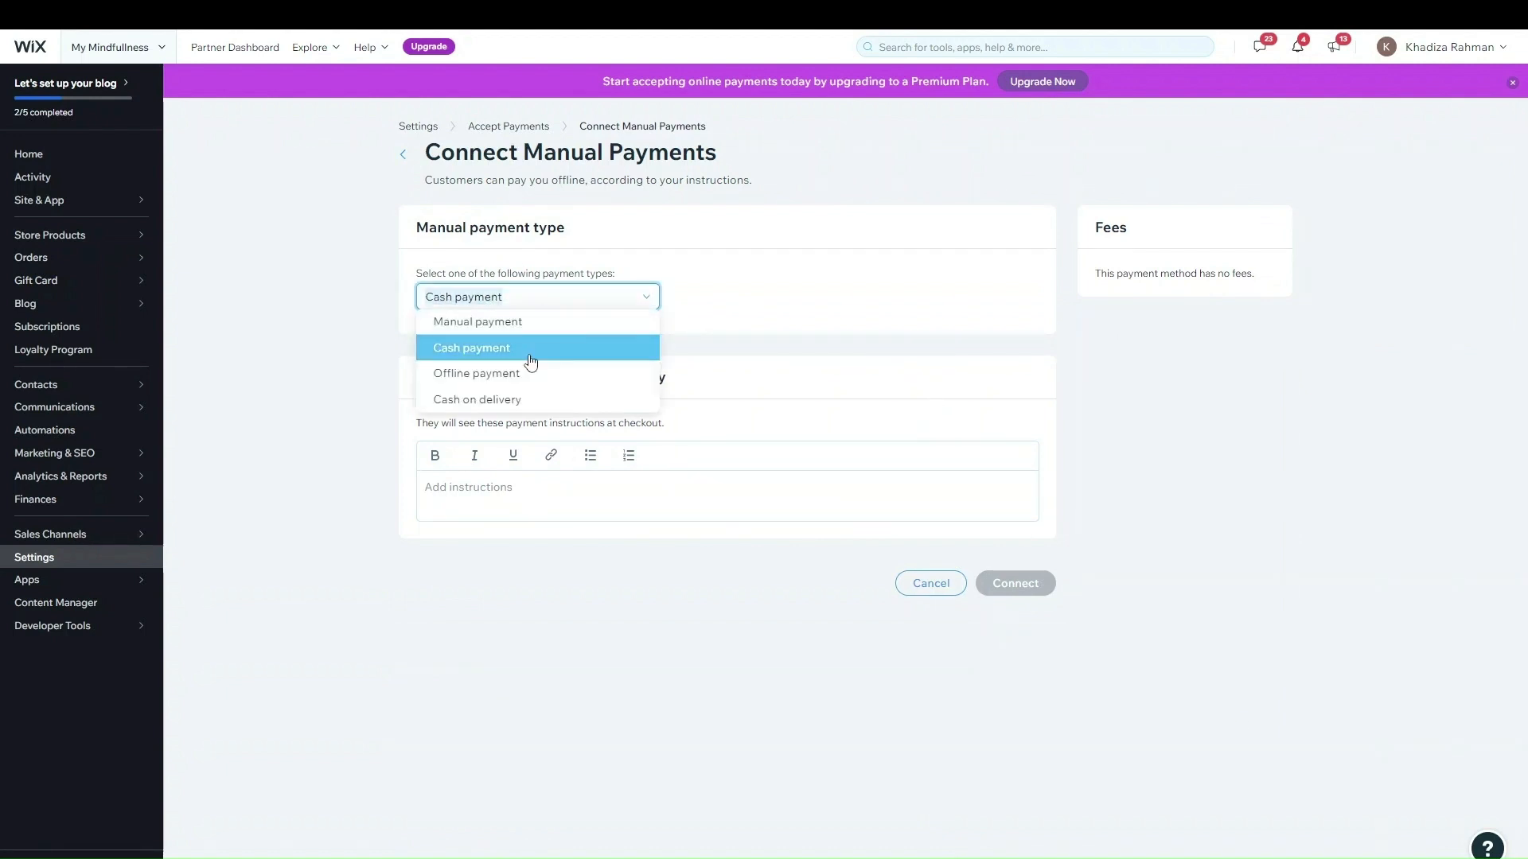
pyautogui.click(538, 372)
pyautogui.click(556, 305)
pyautogui.click(532, 397)
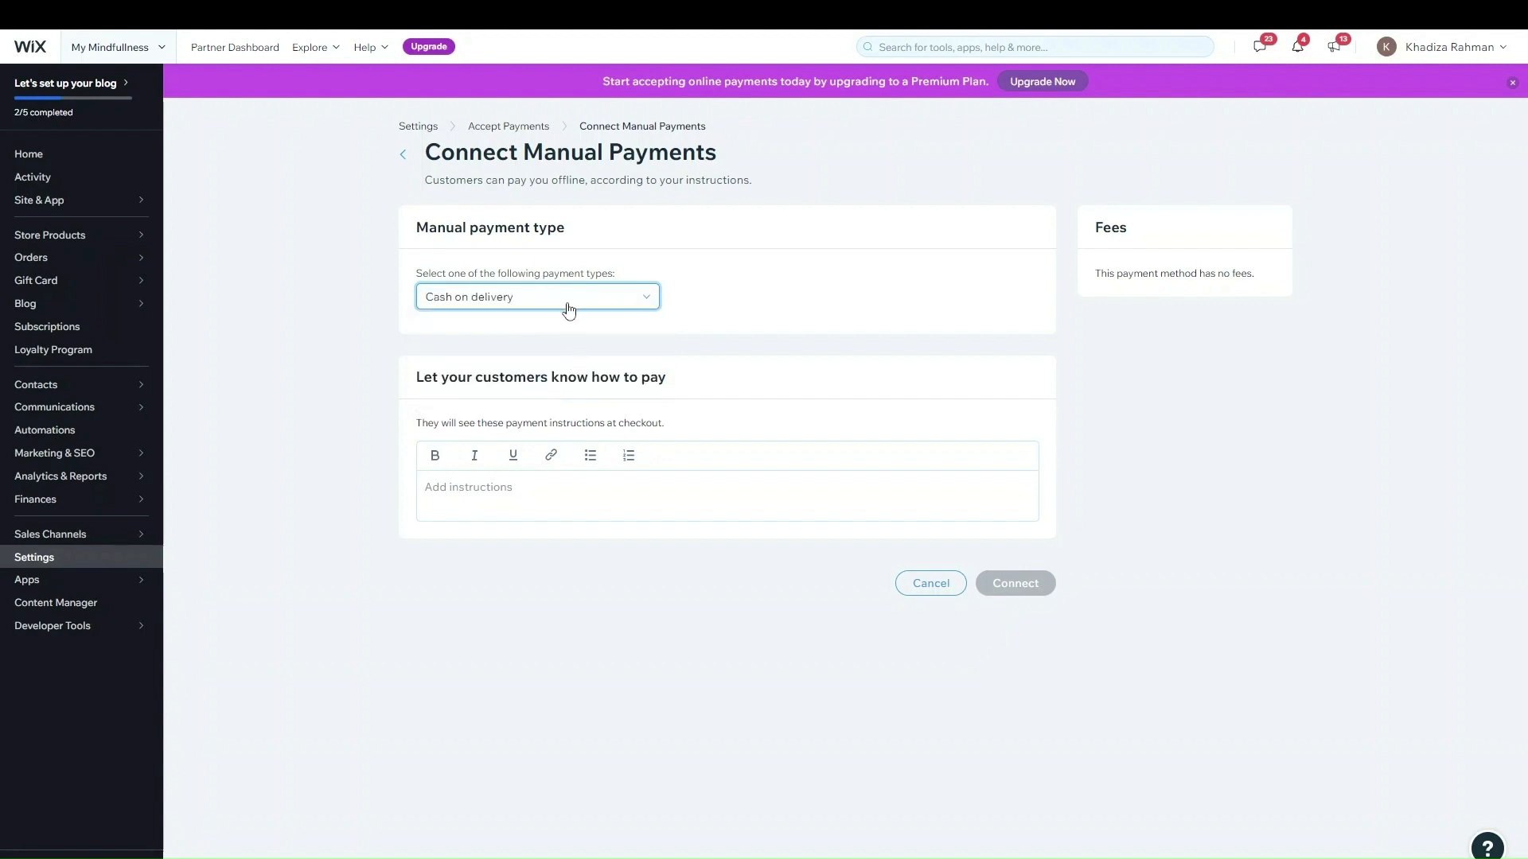
# - Switch the manual payment type to Cash payment and on to Offline payment, and place the cursor in the customer instructions
pyautogui.click(470, 493)
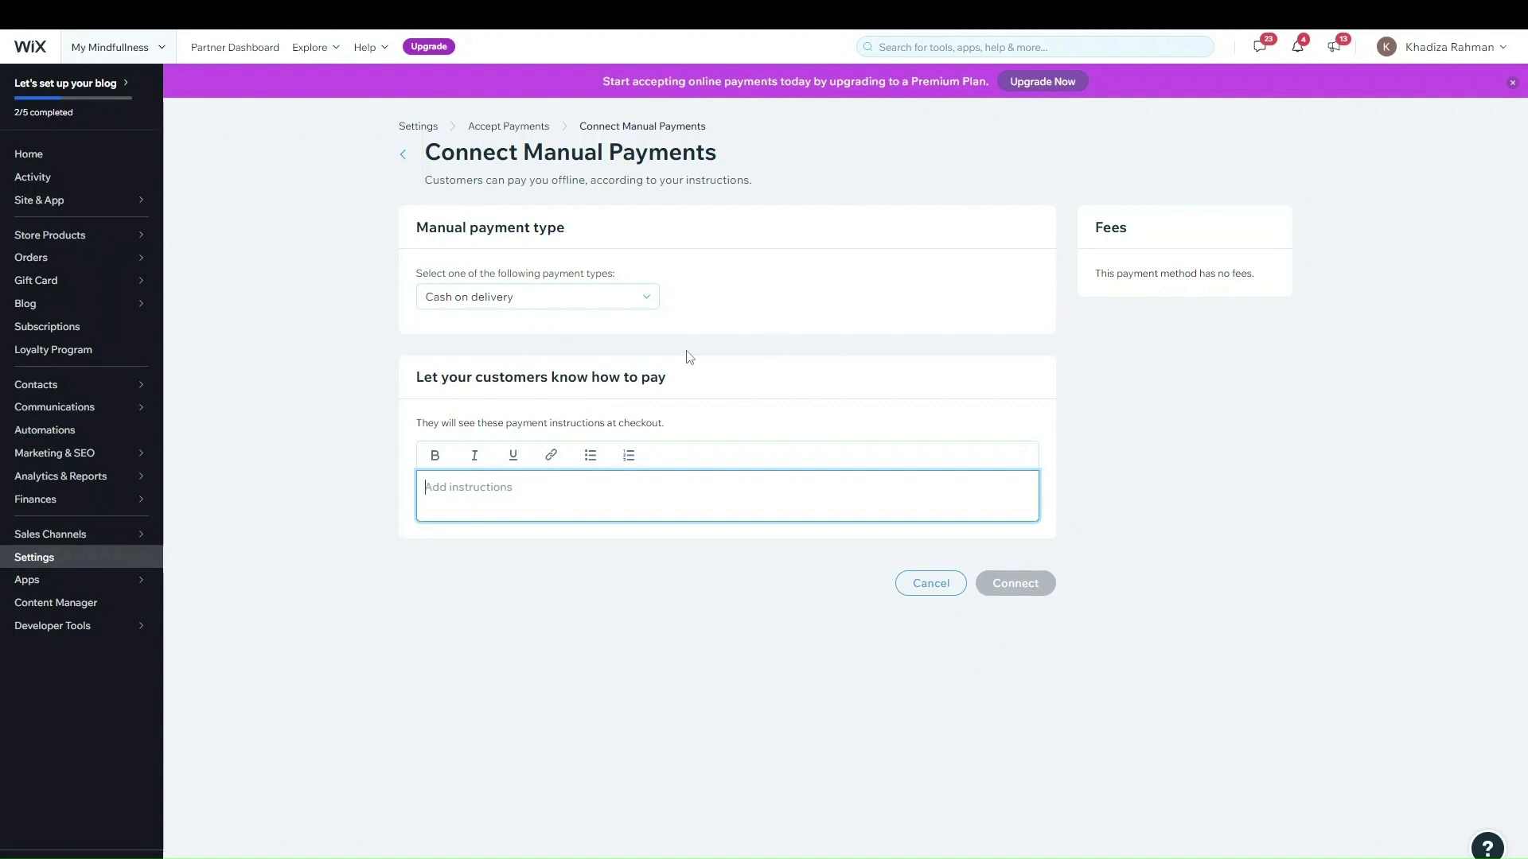
pyautogui.click(604, 324)
pyautogui.click(537, 298)
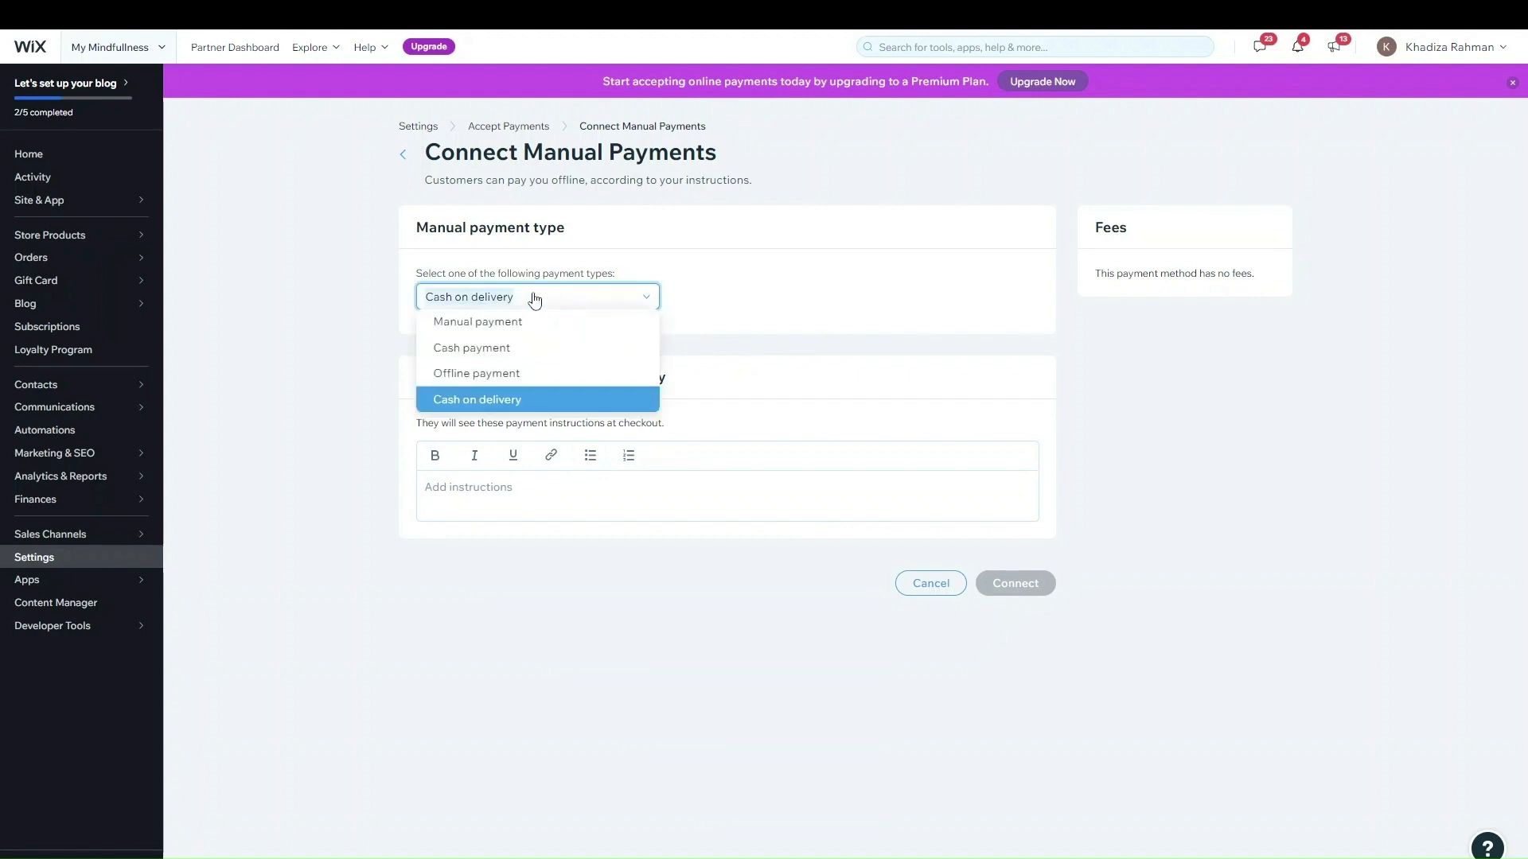
pyautogui.click(561, 348)
pyautogui.click(623, 503)
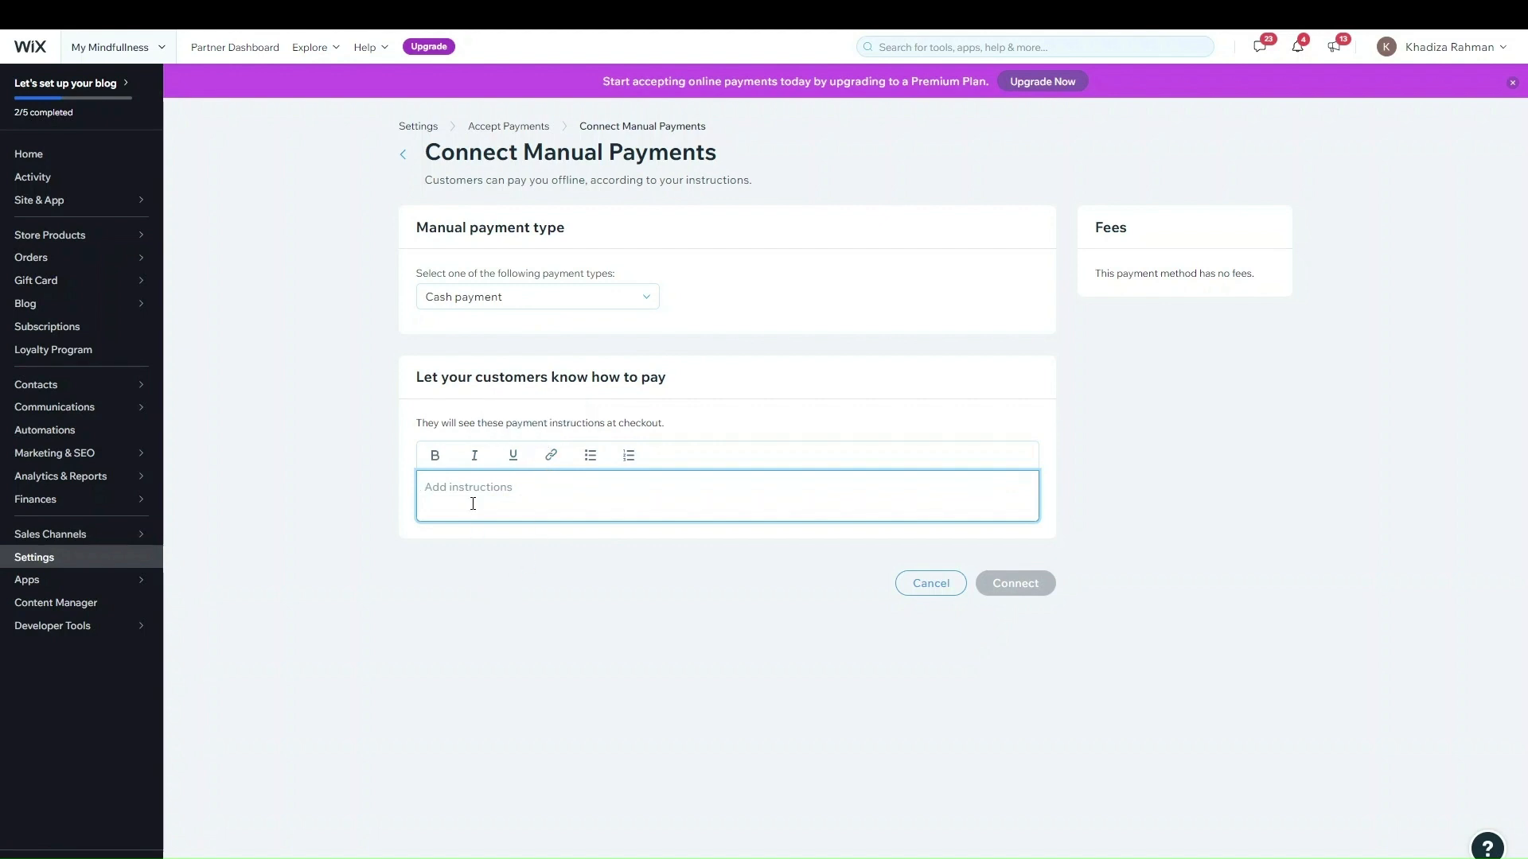
pyautogui.click(525, 303)
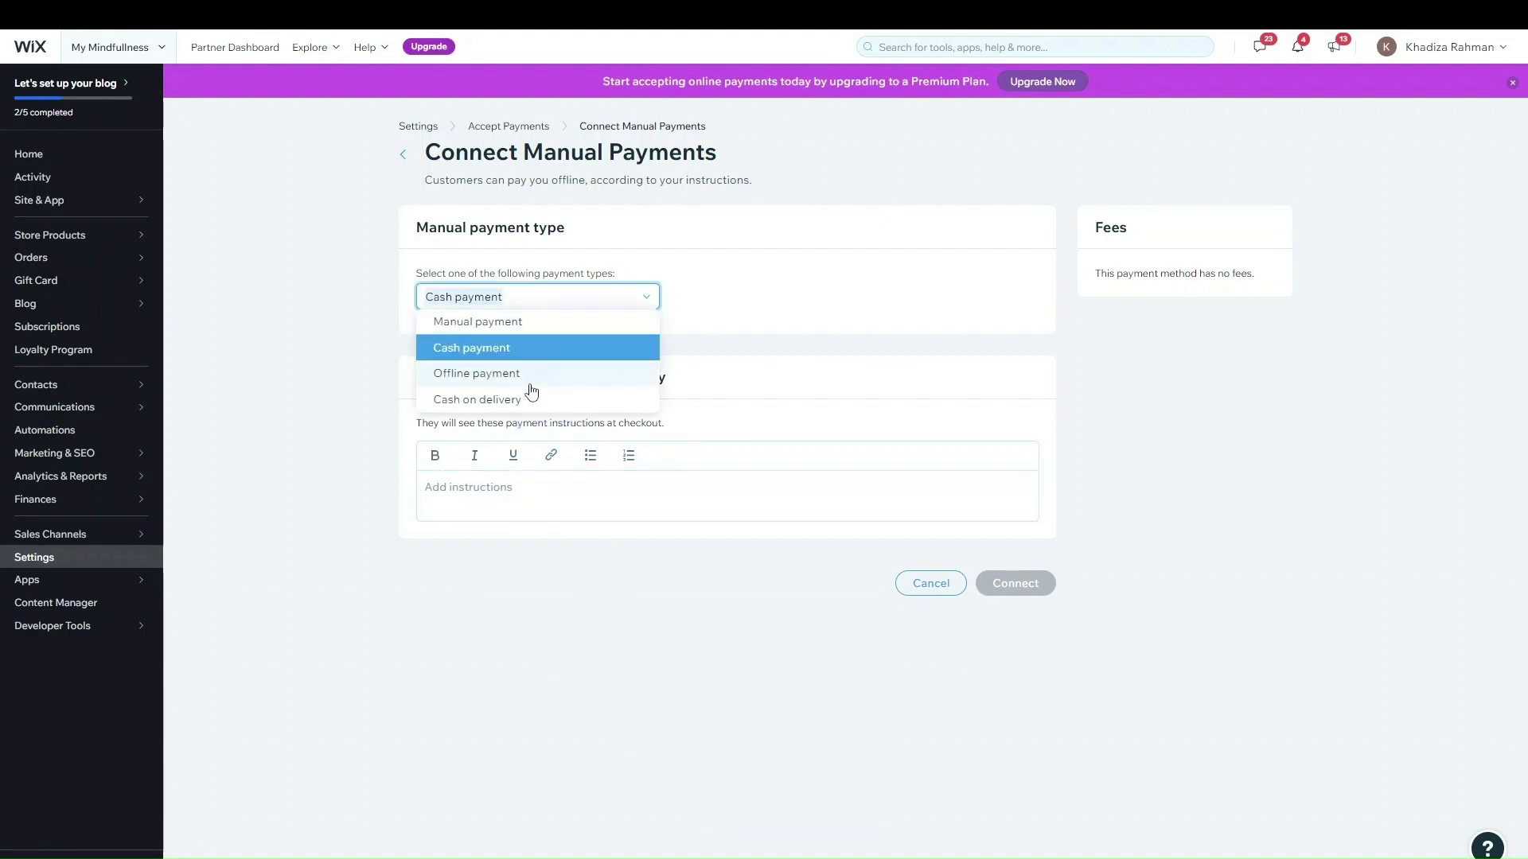
pyautogui.click(535, 368)
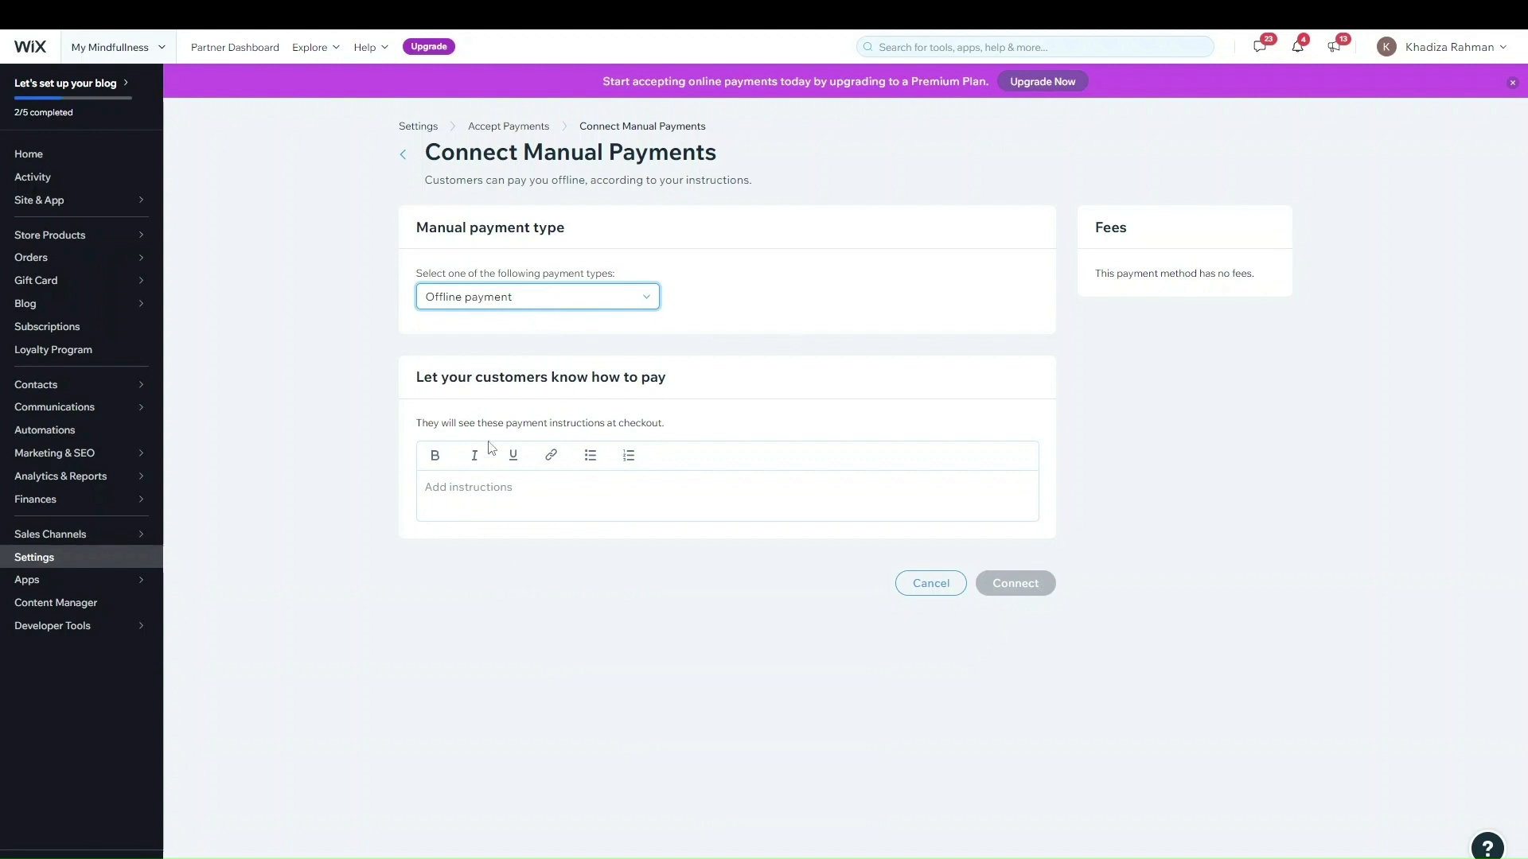
pyautogui.click(577, 498)
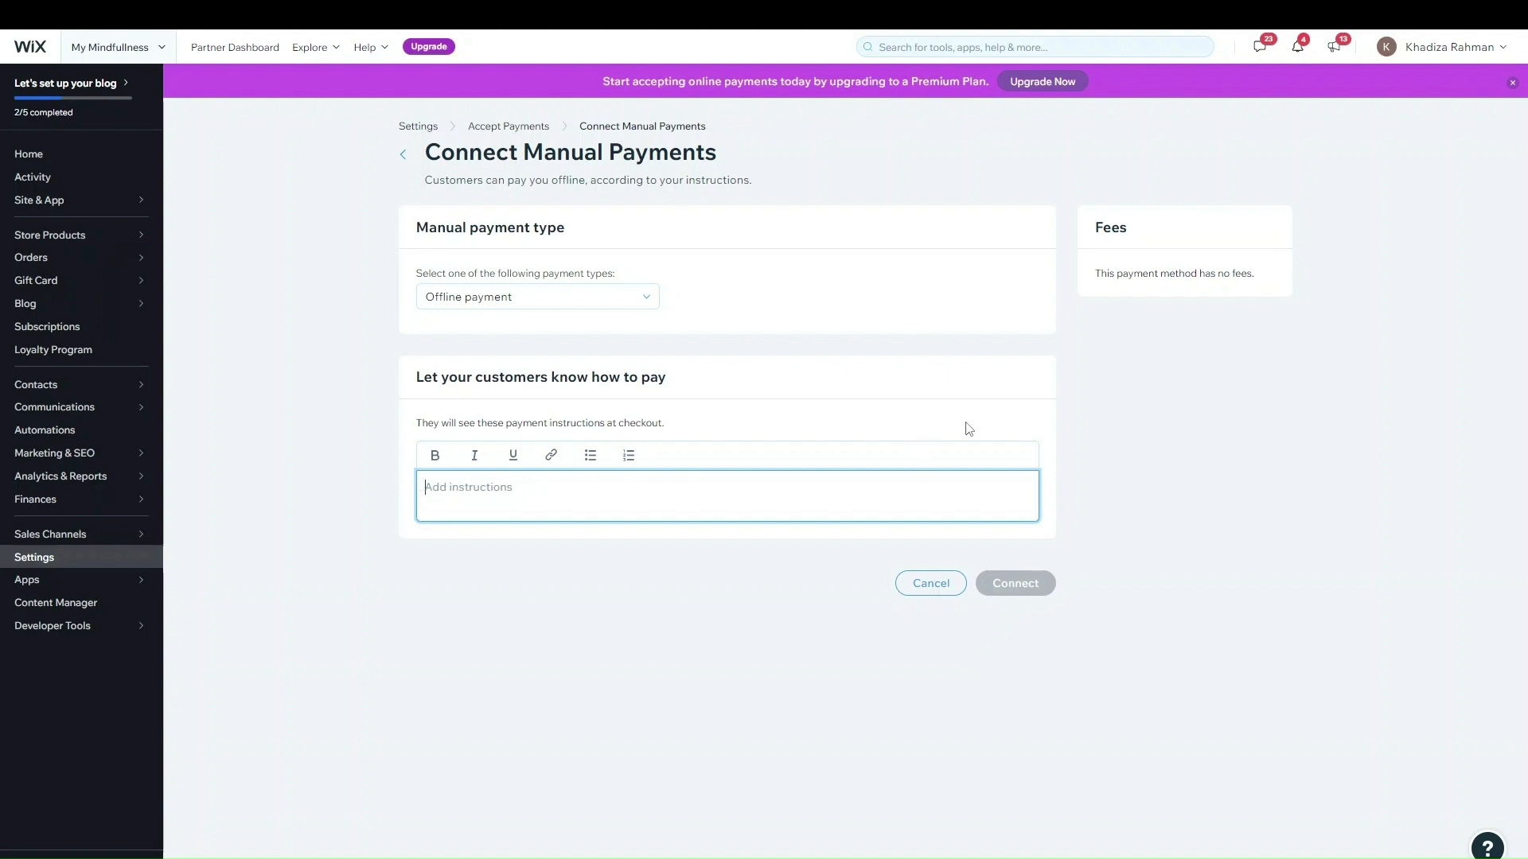
# - Cancel the Manual Payments connection and leave without saving the entered information
pyautogui.click(509, 306)
pyautogui.click(523, 311)
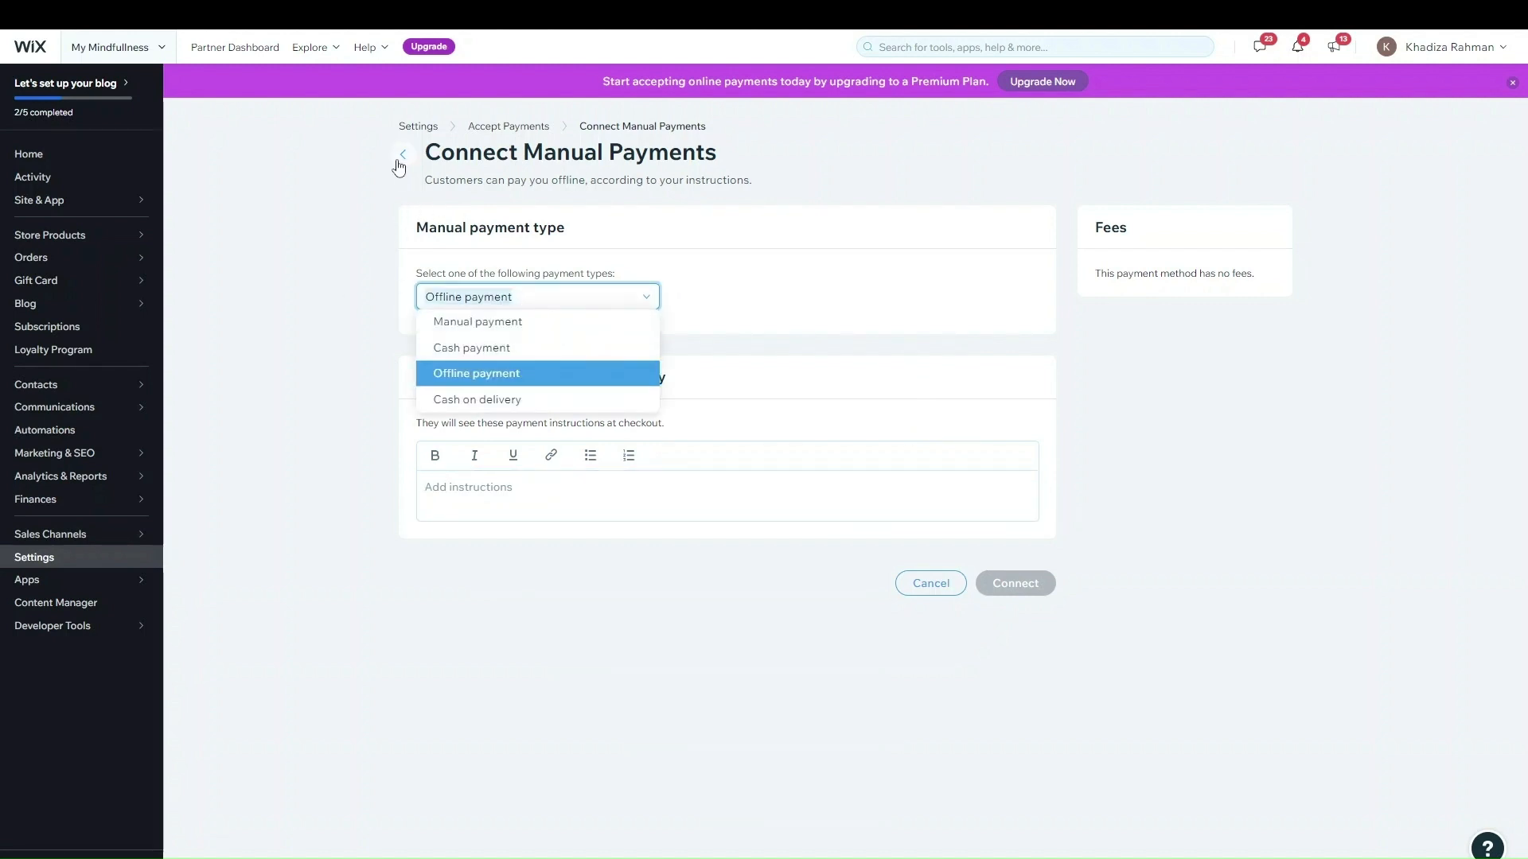
pyautogui.click(923, 583)
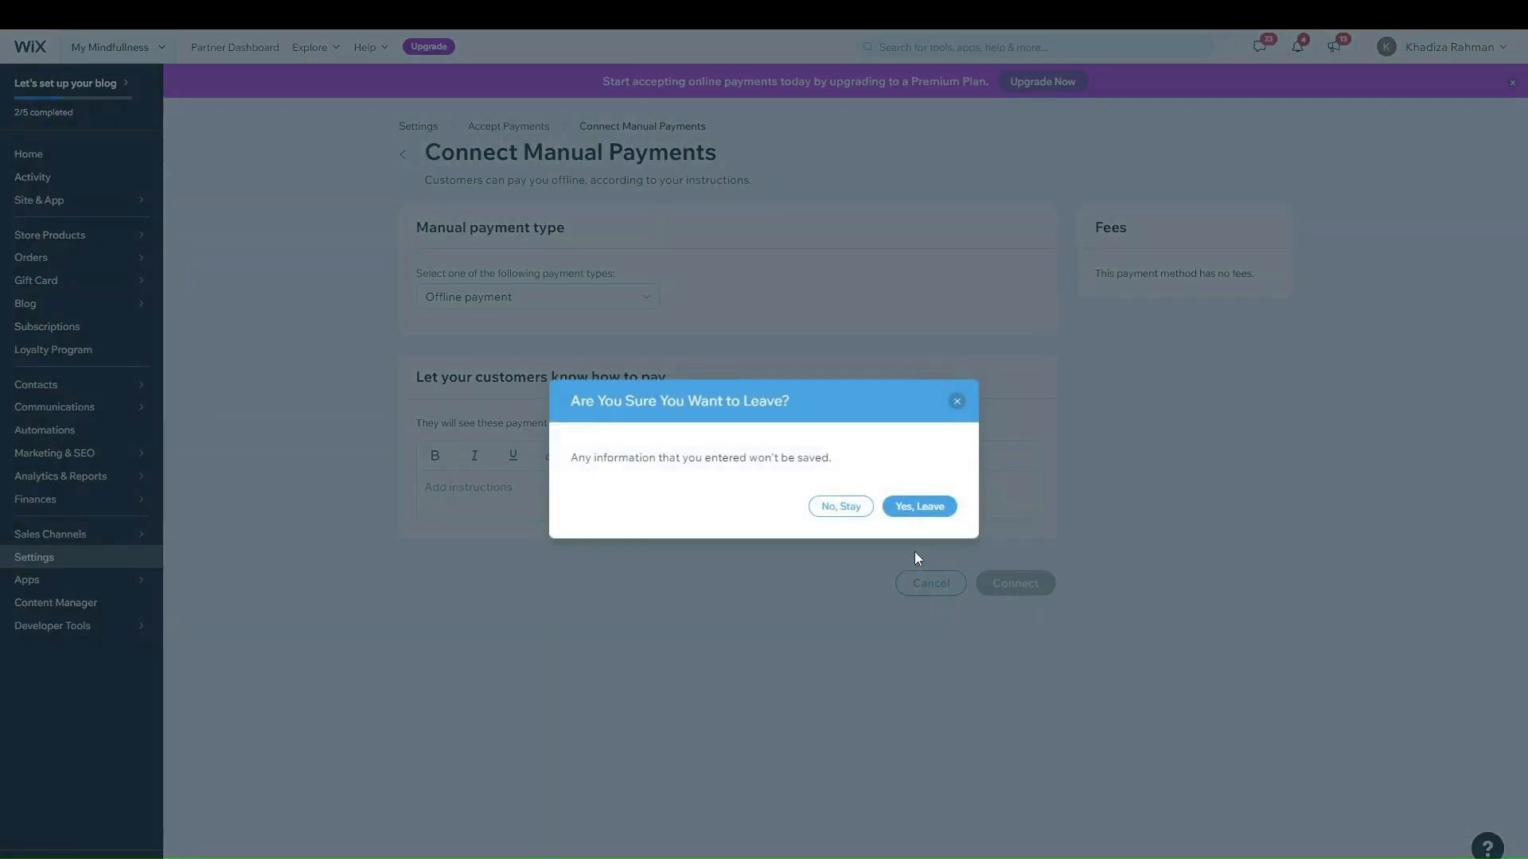
pyautogui.click(915, 507)
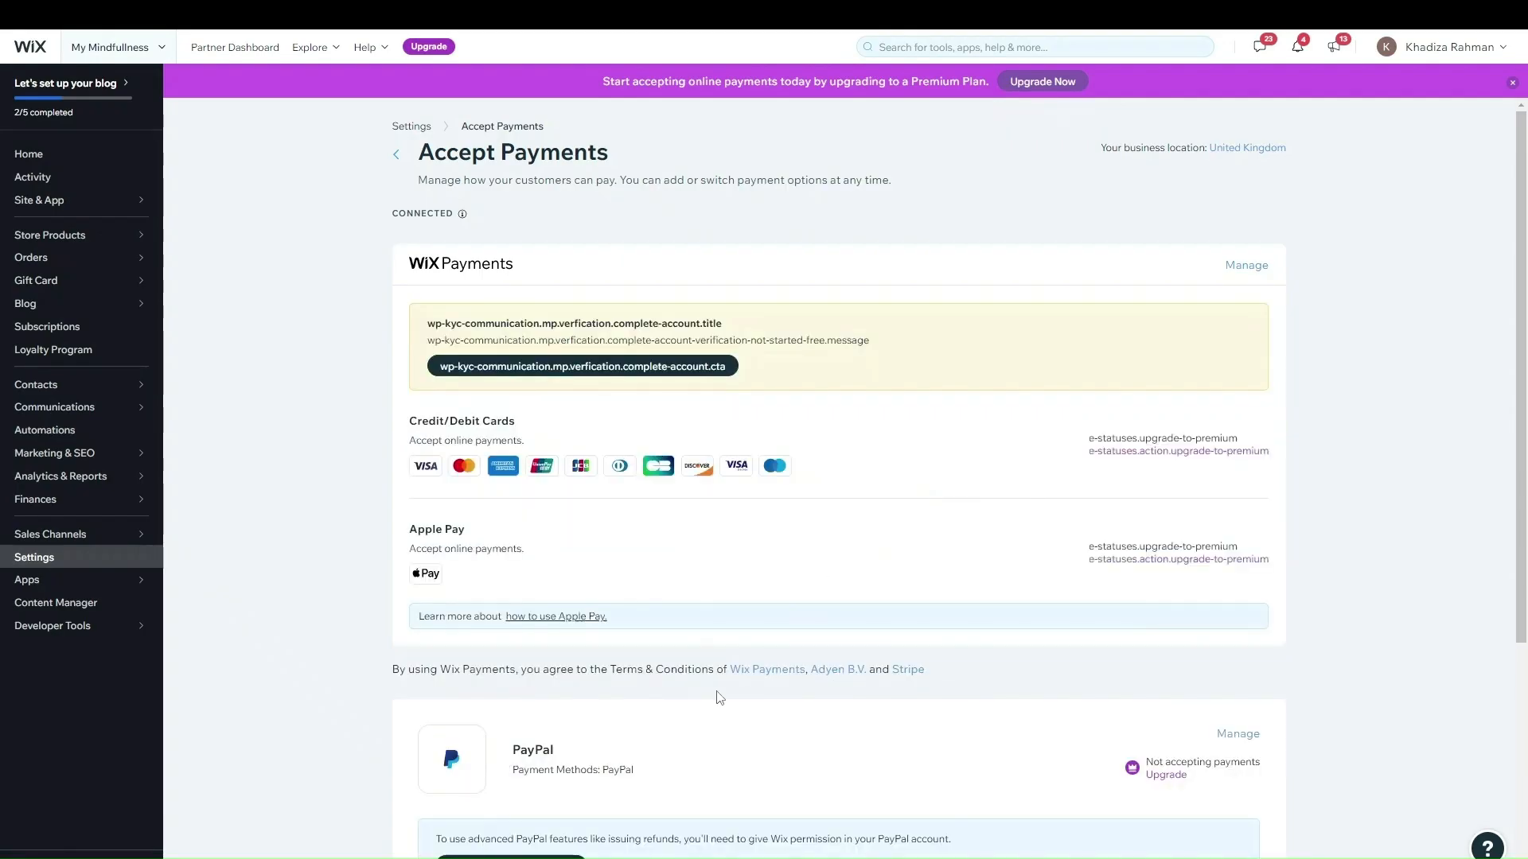
# - Browse the additional payment providers offered for the store and return to Accept Payments
pyautogui.scroll(-4, 712, 779)
pyautogui.scroll(-1, 712, 780)
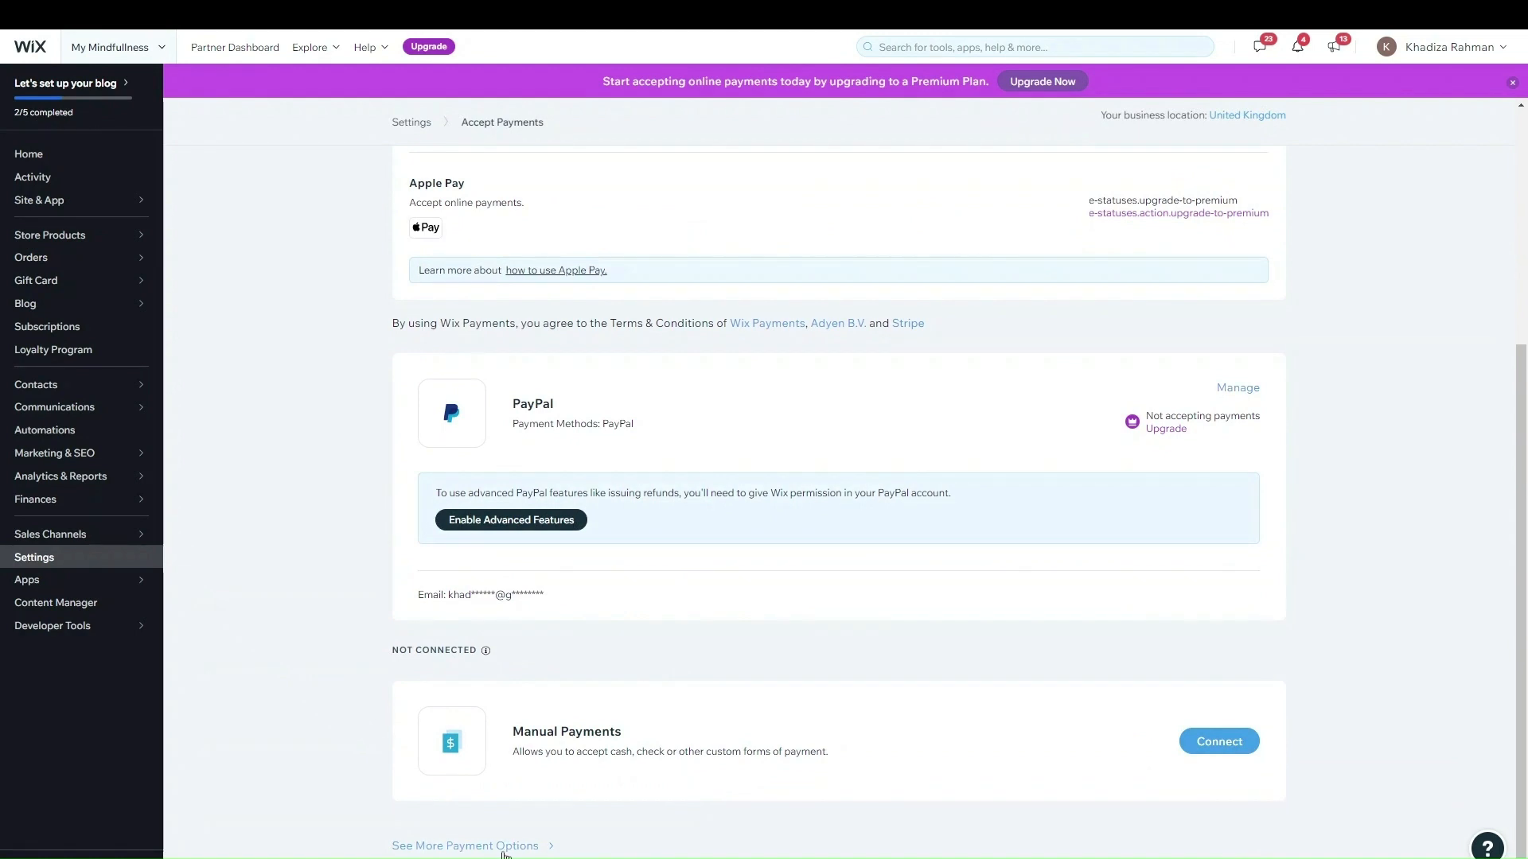
pyautogui.click(509, 850)
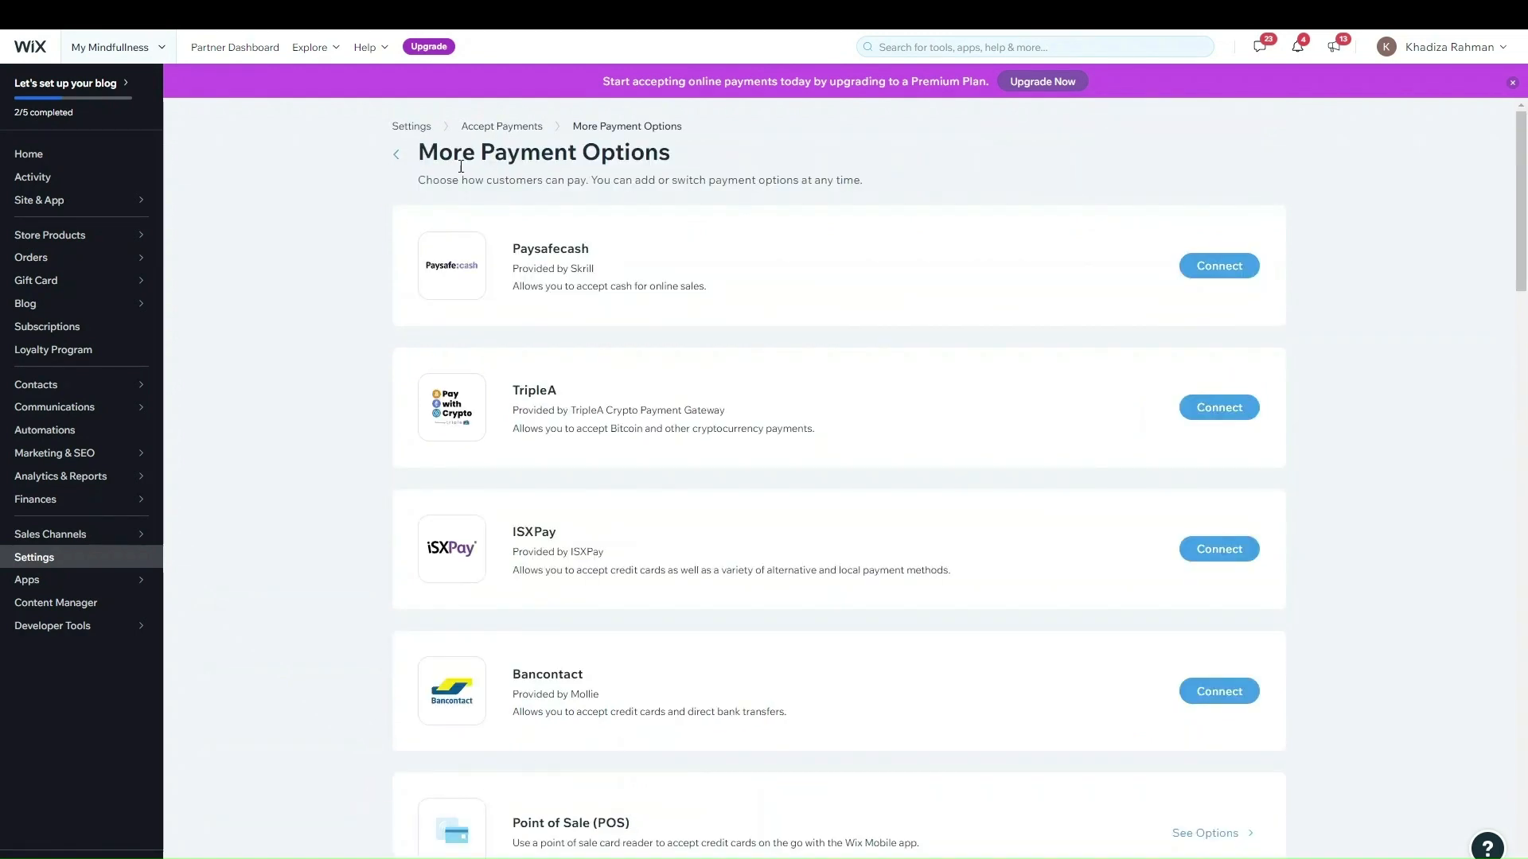
pyautogui.scroll(-18, 587, 407)
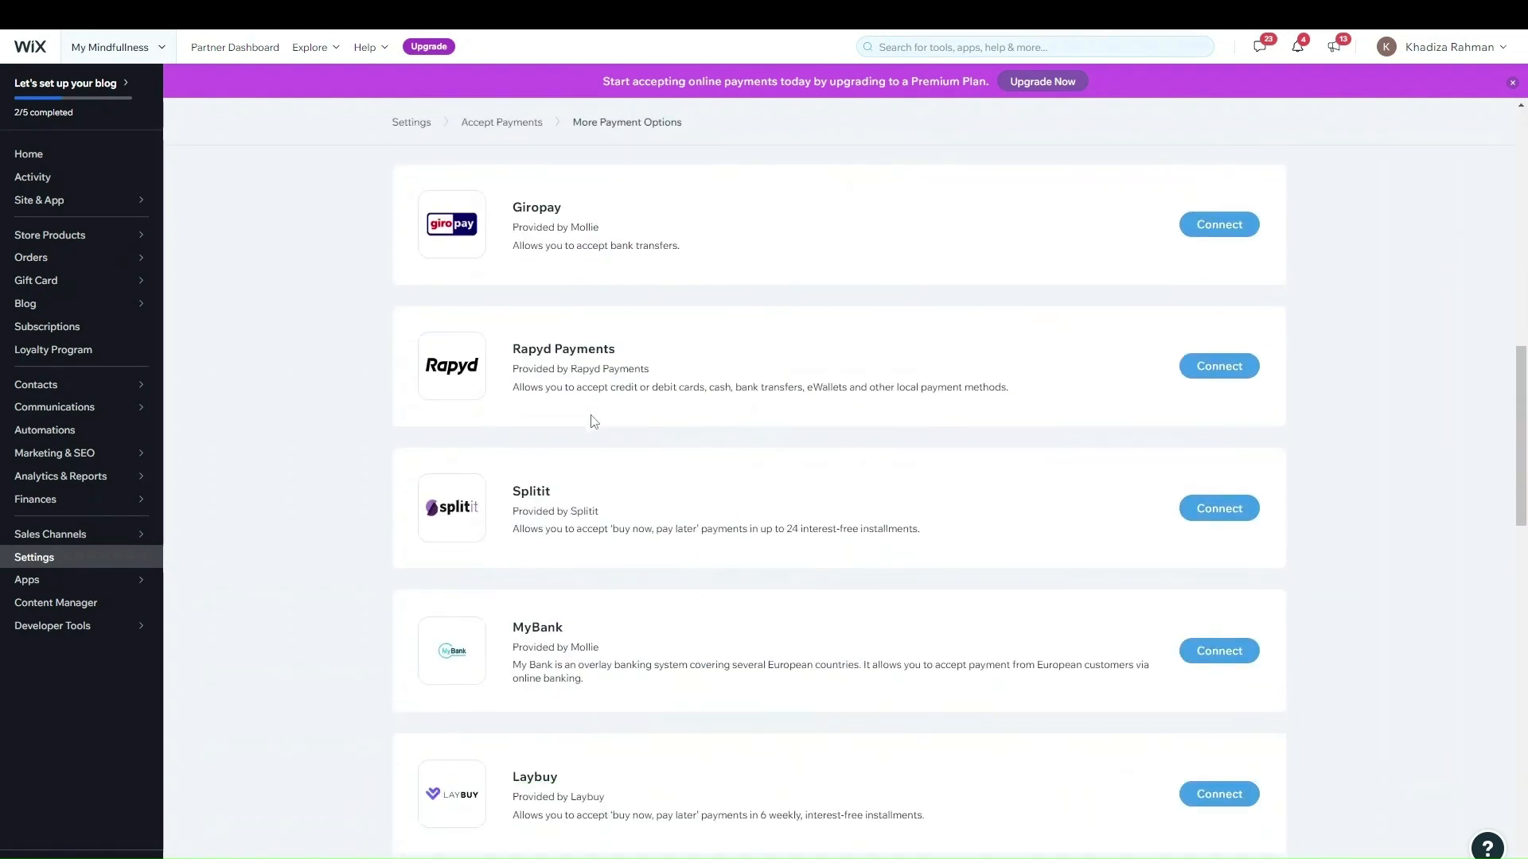
pyautogui.scroll(-13, 594, 422)
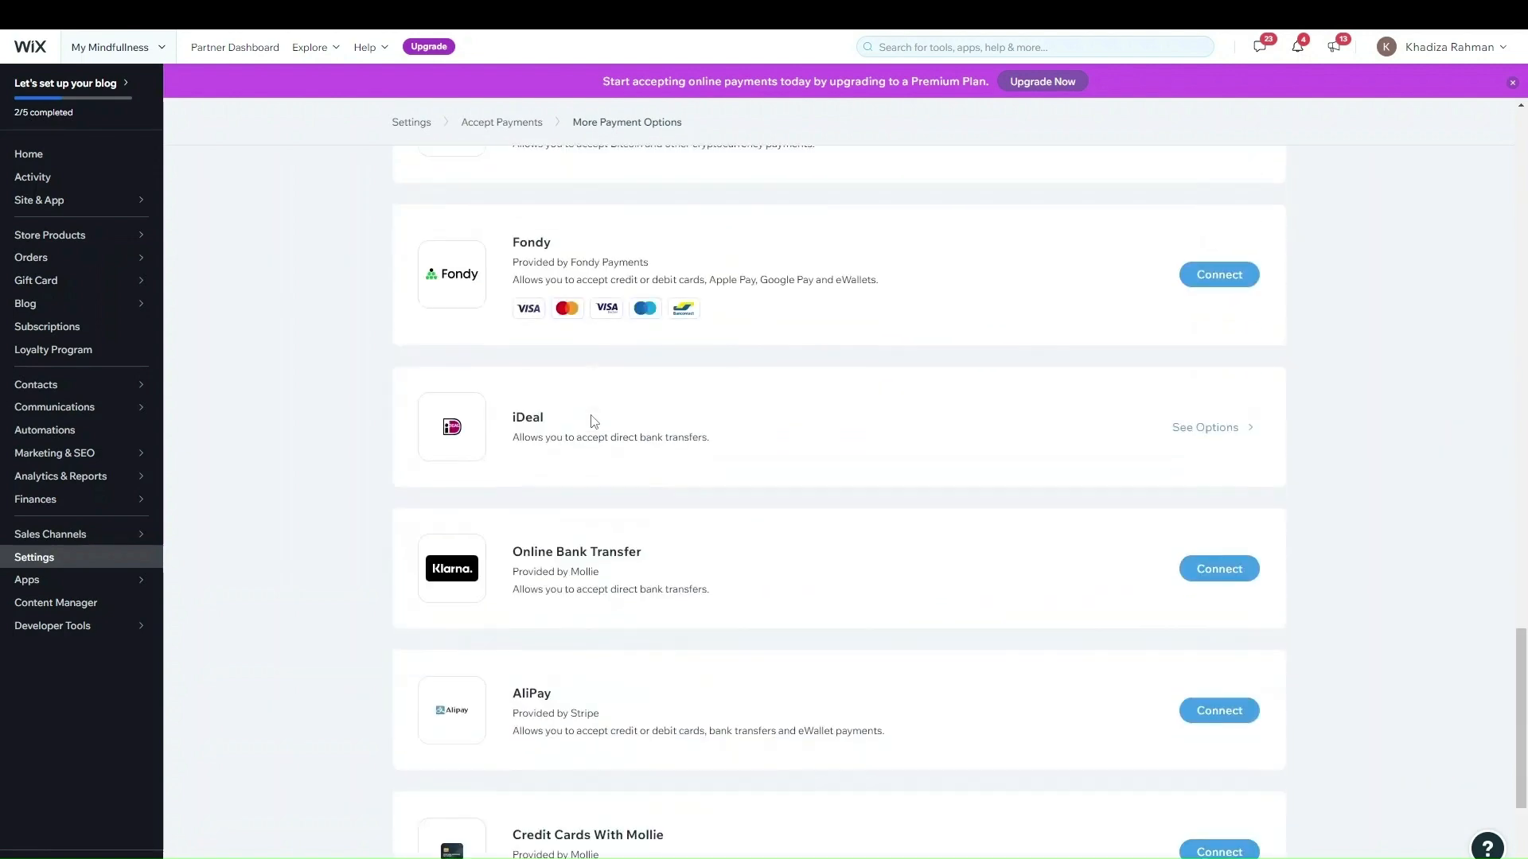
pyautogui.scroll(20, 918, 511)
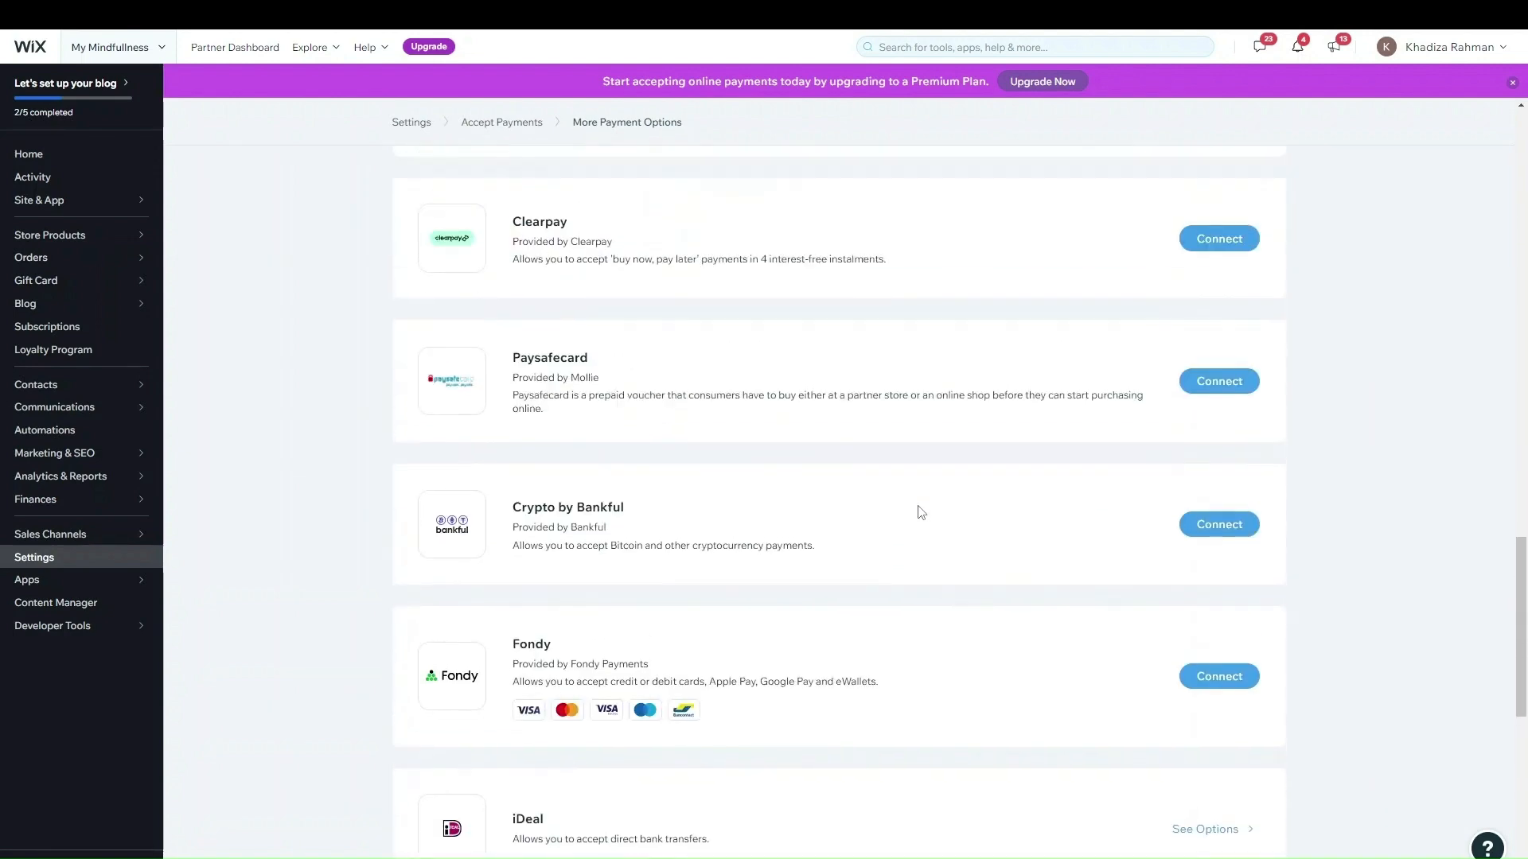
pyautogui.scroll(6, 920, 512)
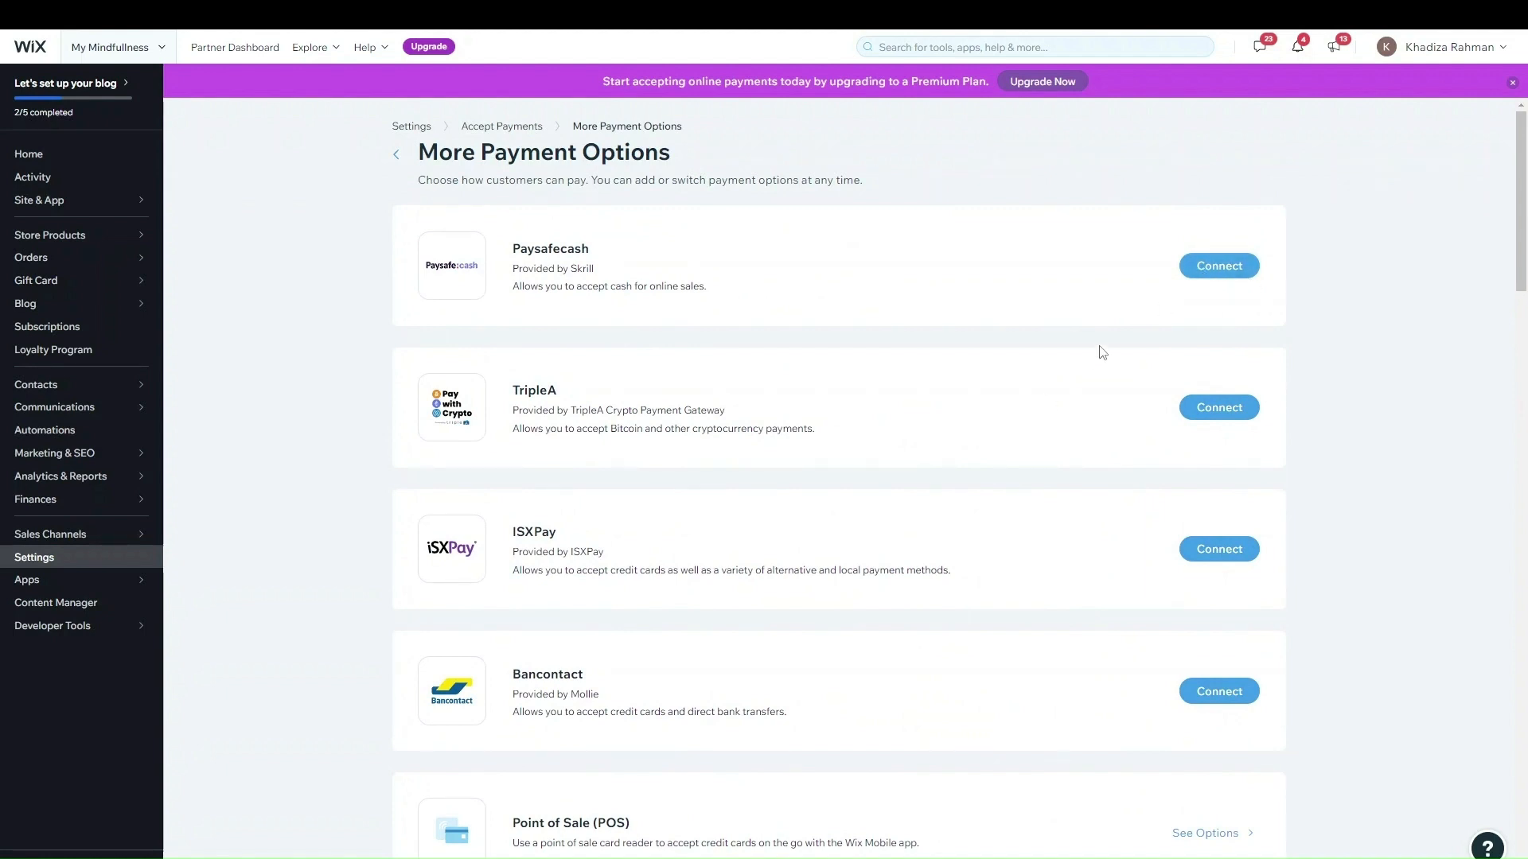
pyautogui.click(476, 127)
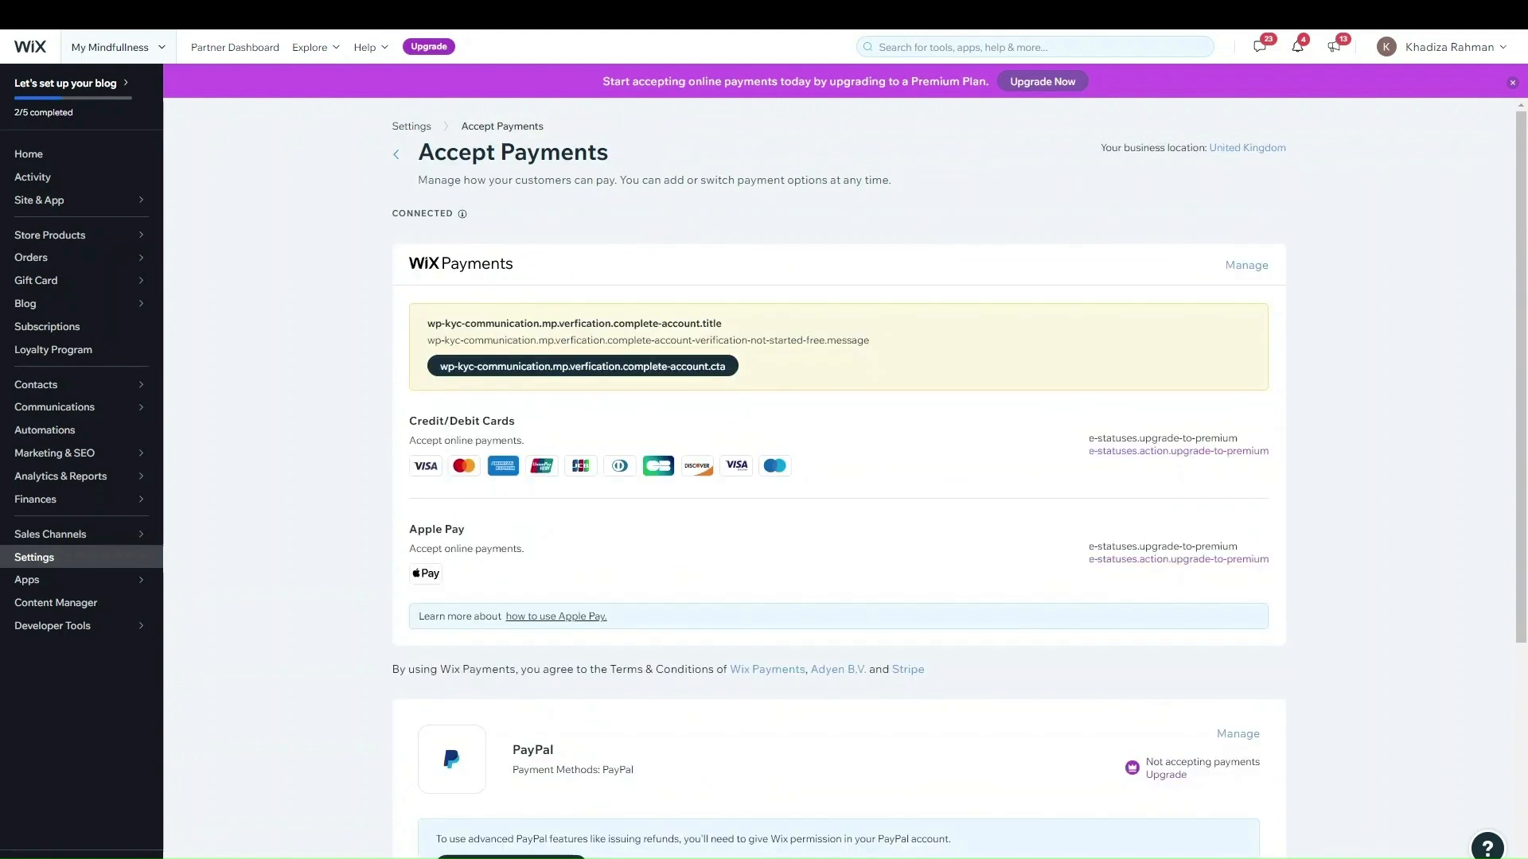
# - Go back to the site settings and open the Domestic (United Kingdom) shipping region for editing
pyautogui.scroll(-5, 962, 837)
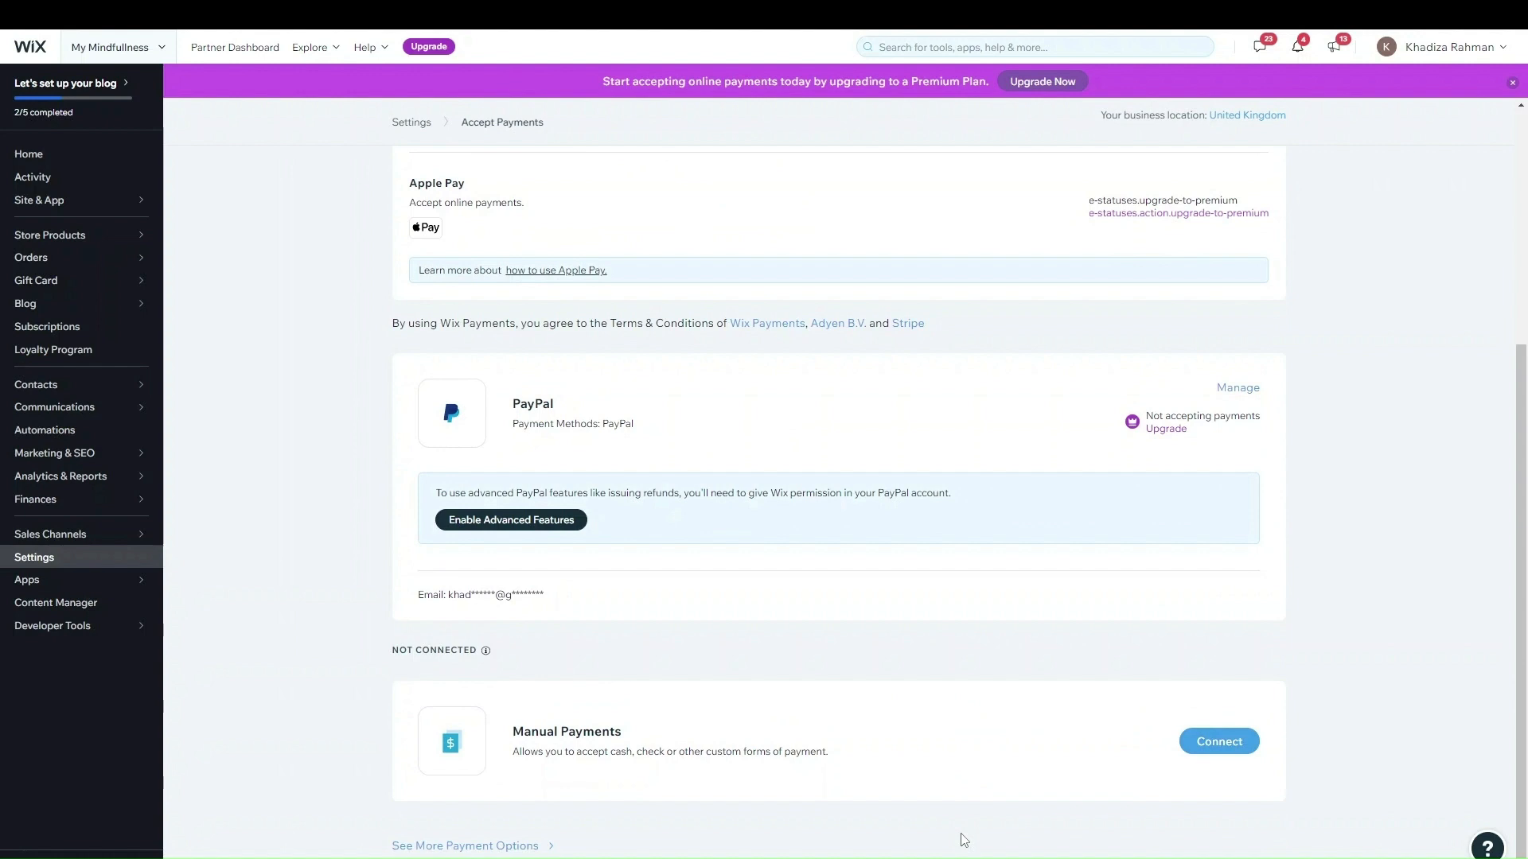
pyautogui.scroll(5, 700, 795)
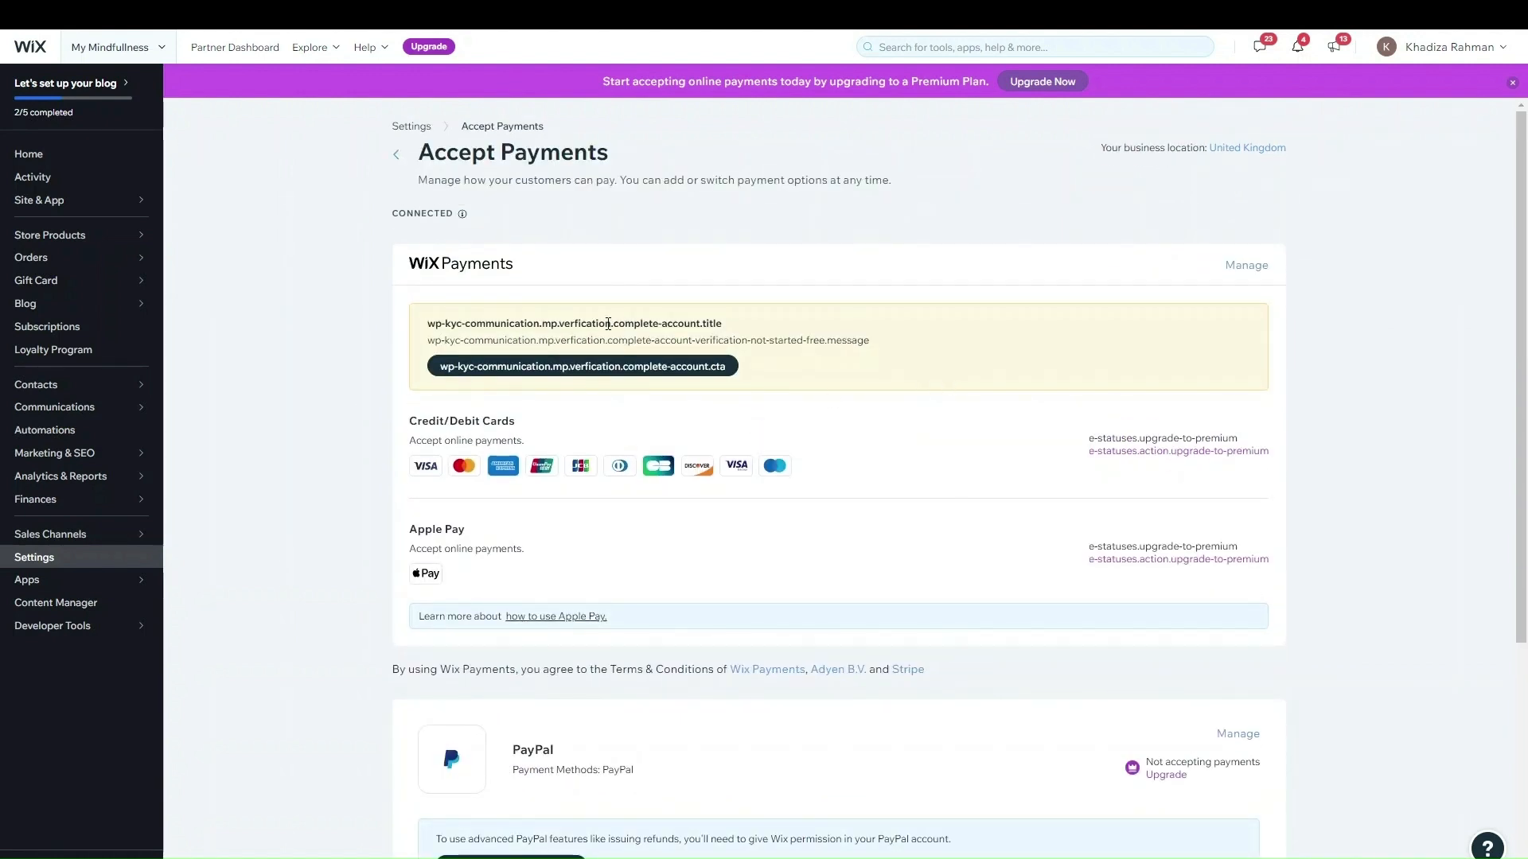
pyautogui.click(395, 155)
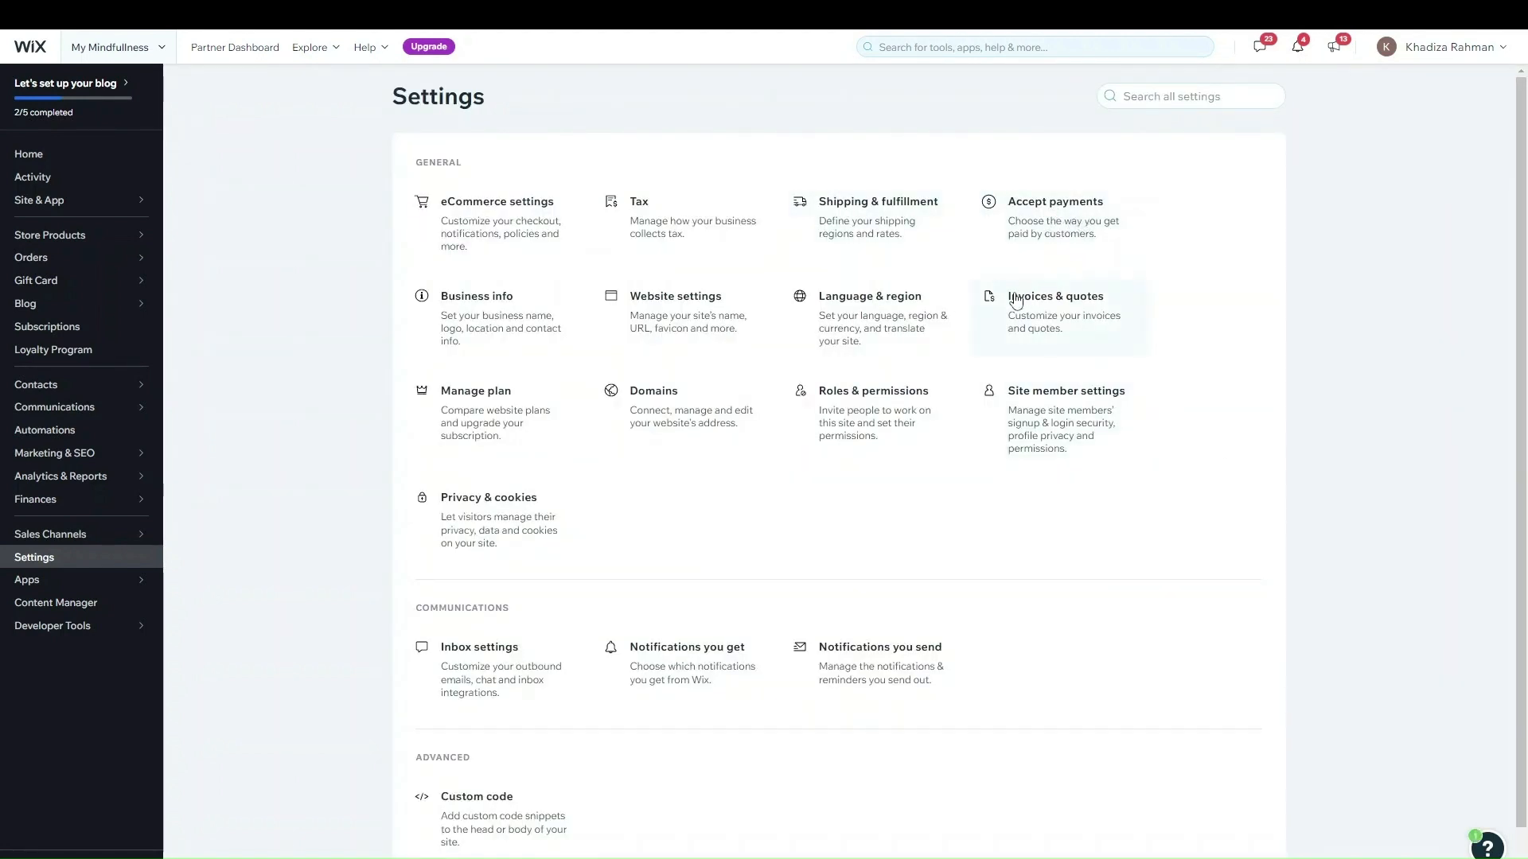
pyautogui.click(883, 239)
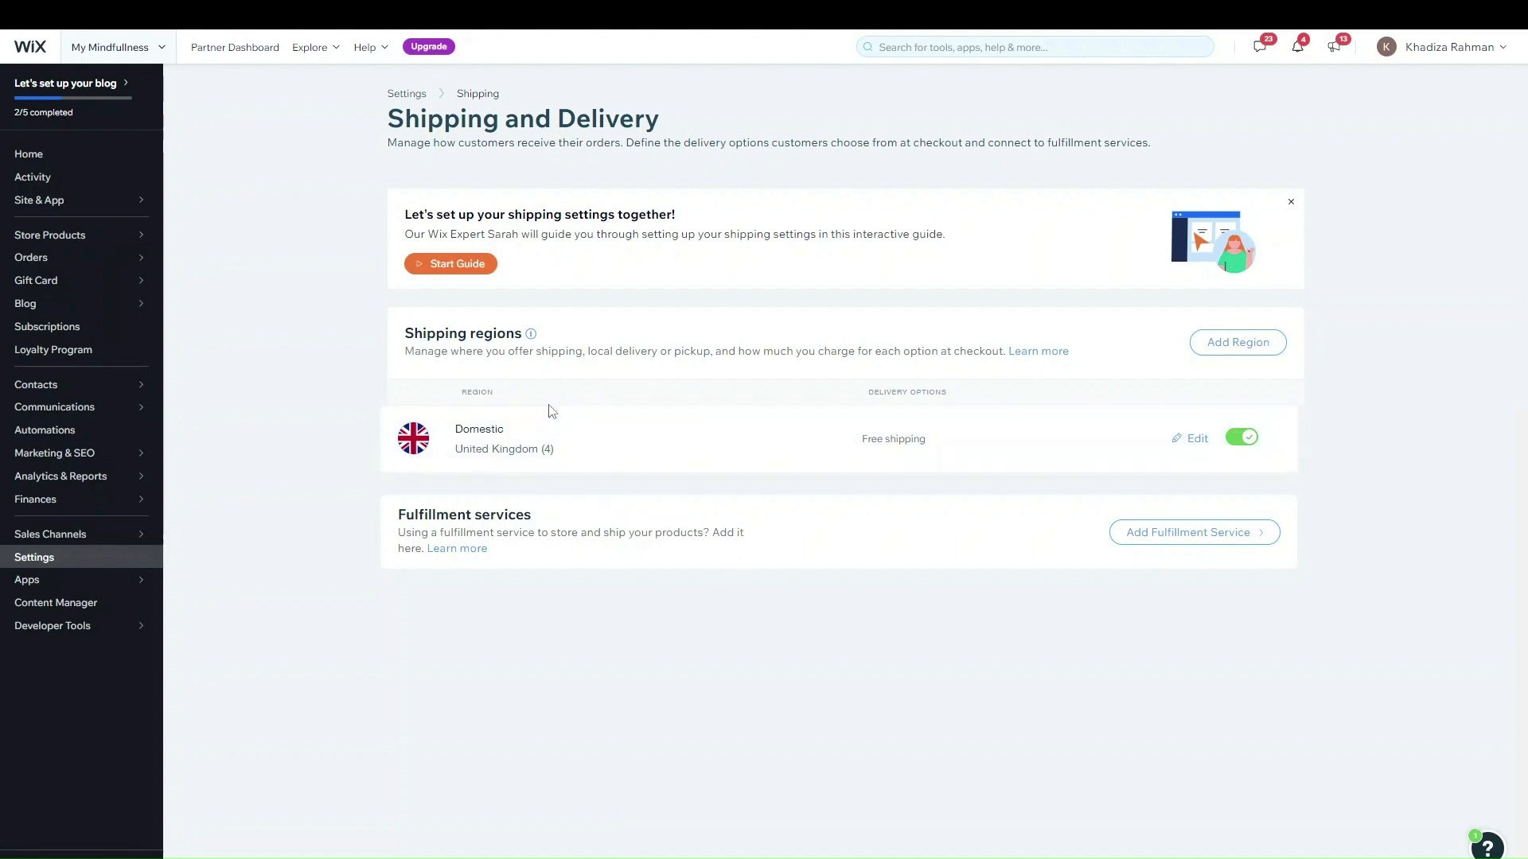
pyautogui.click(1199, 444)
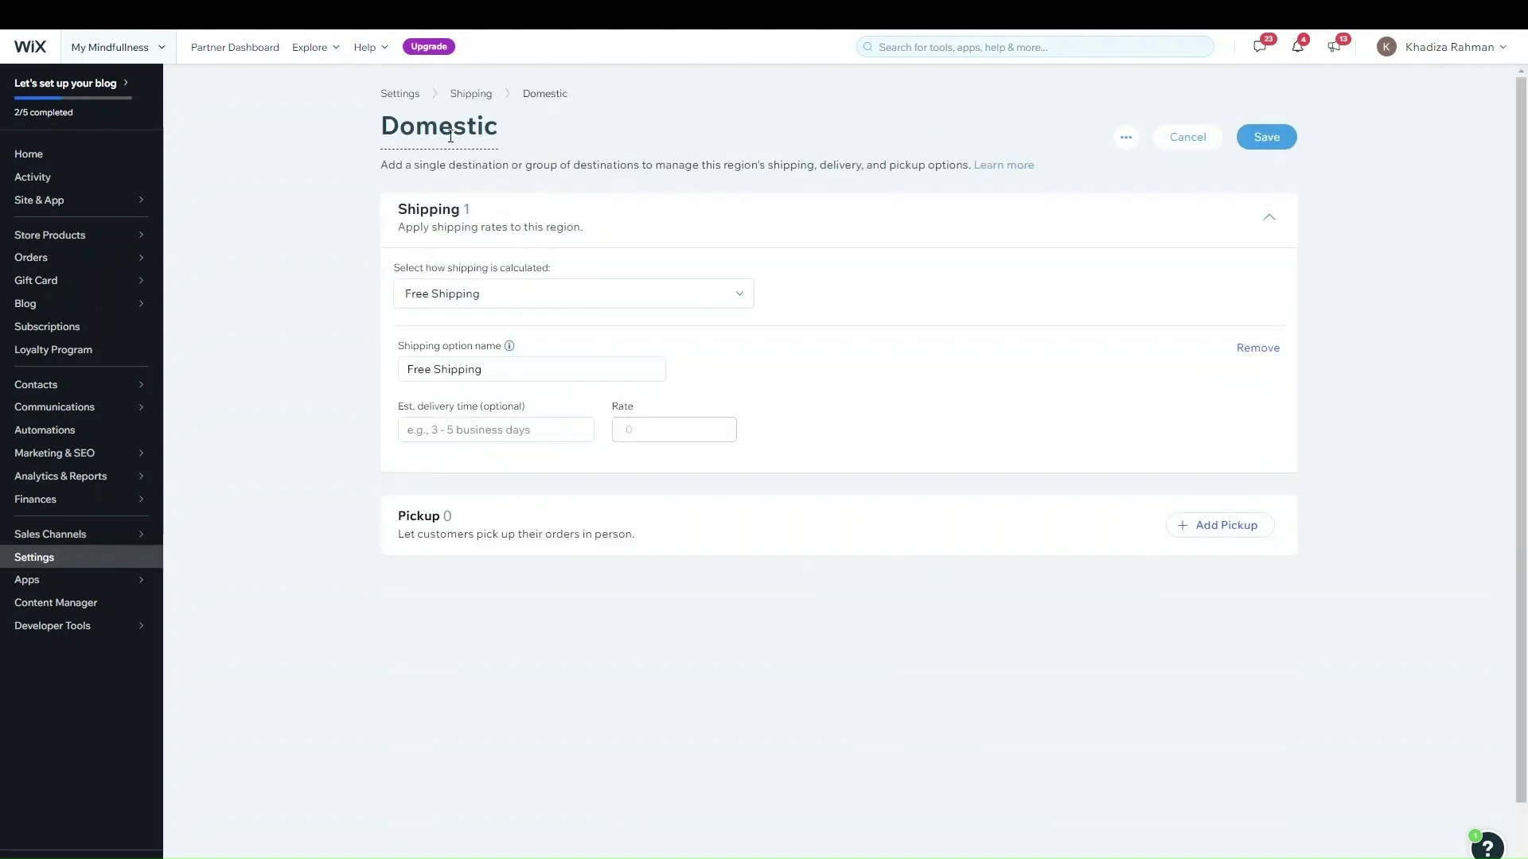
# - Rename the Domestic shipping region as Mainland UK Shipping
pyautogui.click(469, 133)
pyautogui.doubleClick(470, 128)
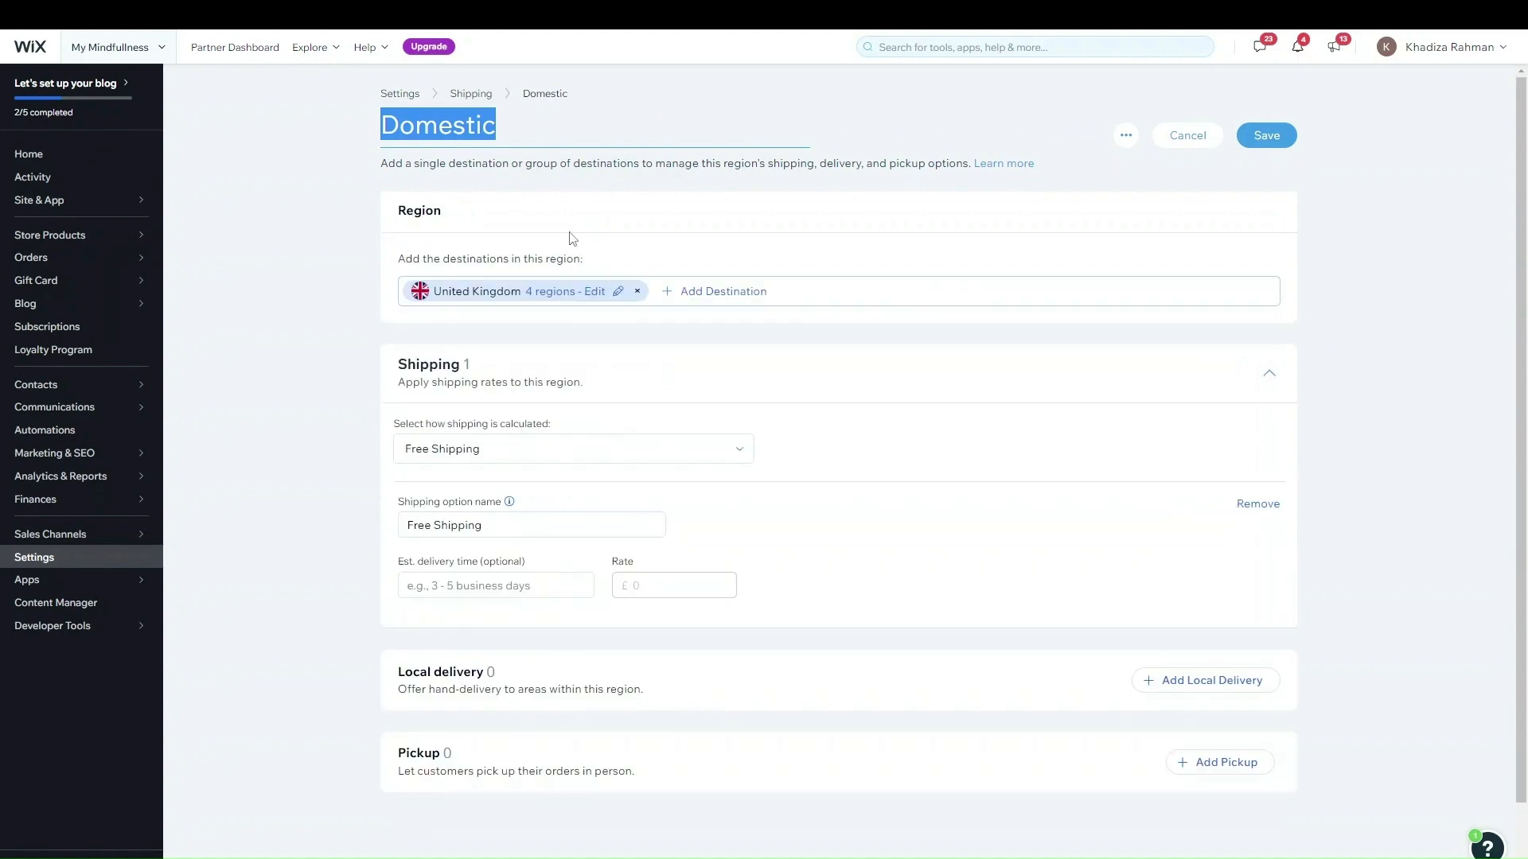
pyautogui.write('Main')
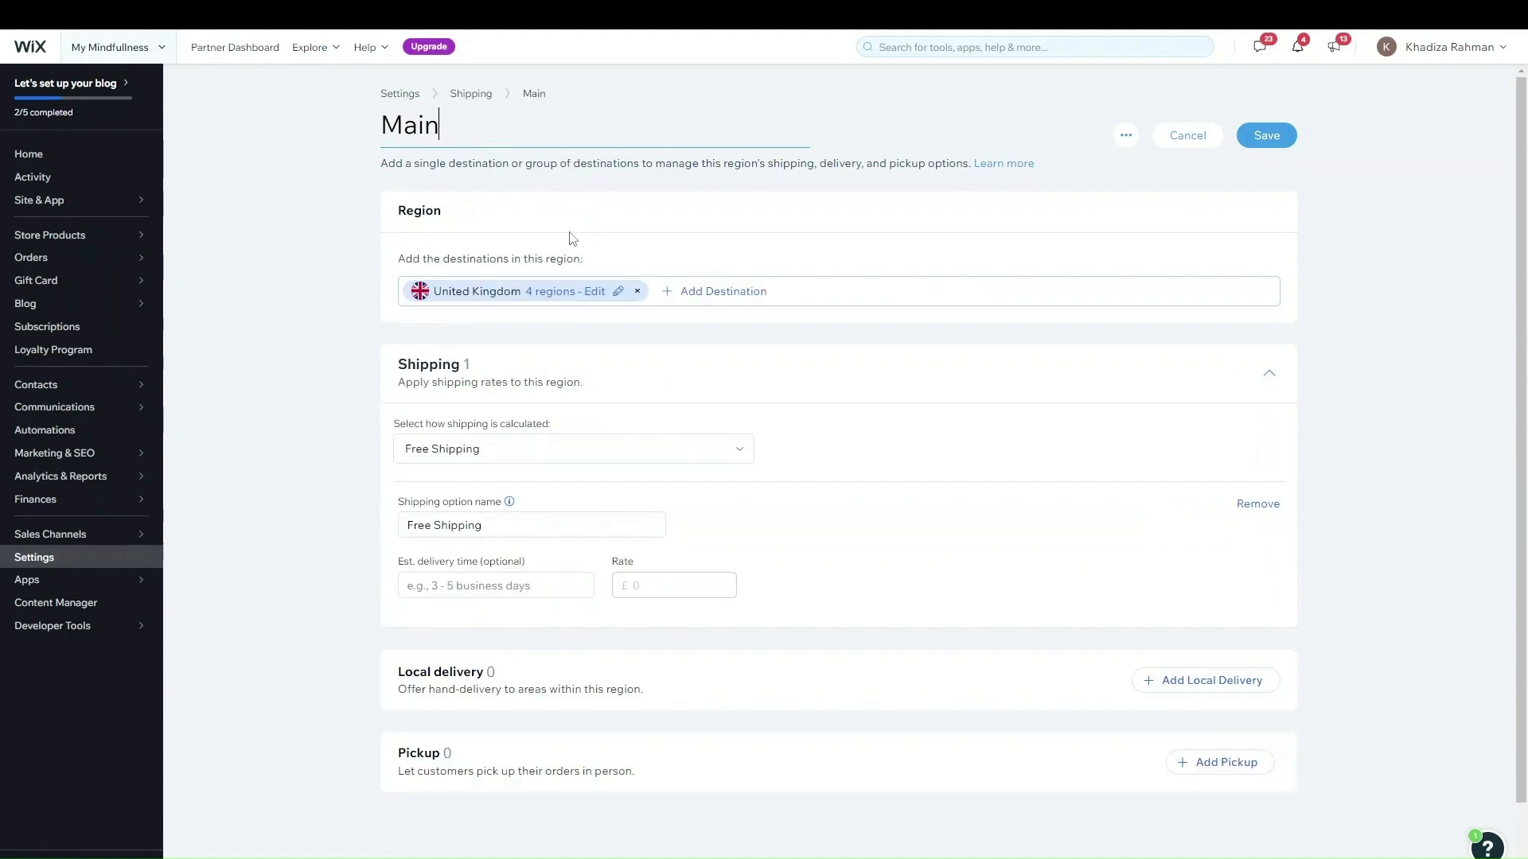
pyautogui.write('land Uk')
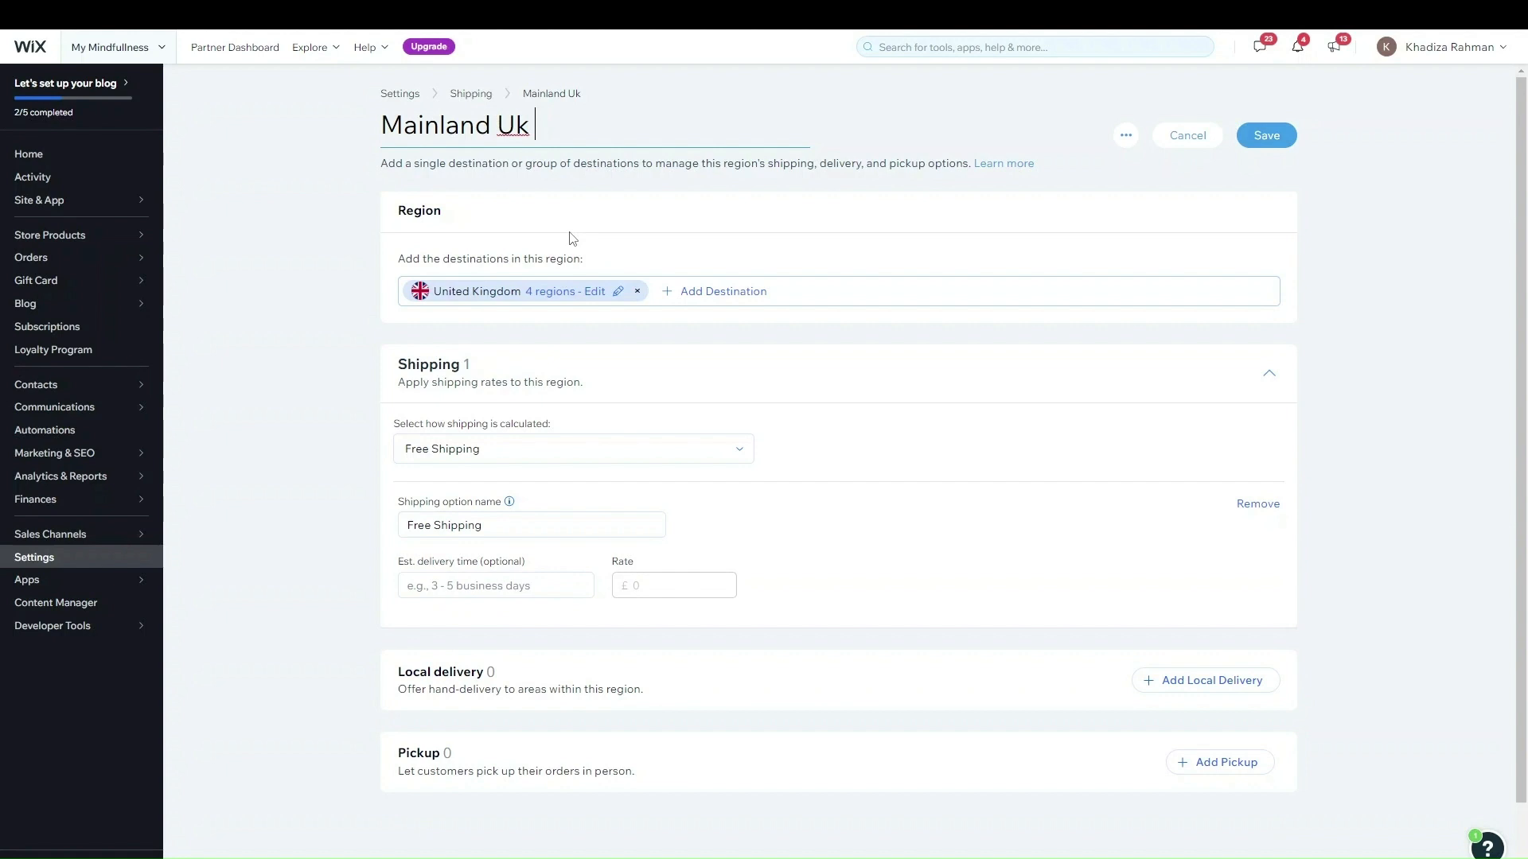
pyautogui.press('BackSpace')
pyautogui.write('K Shipping')
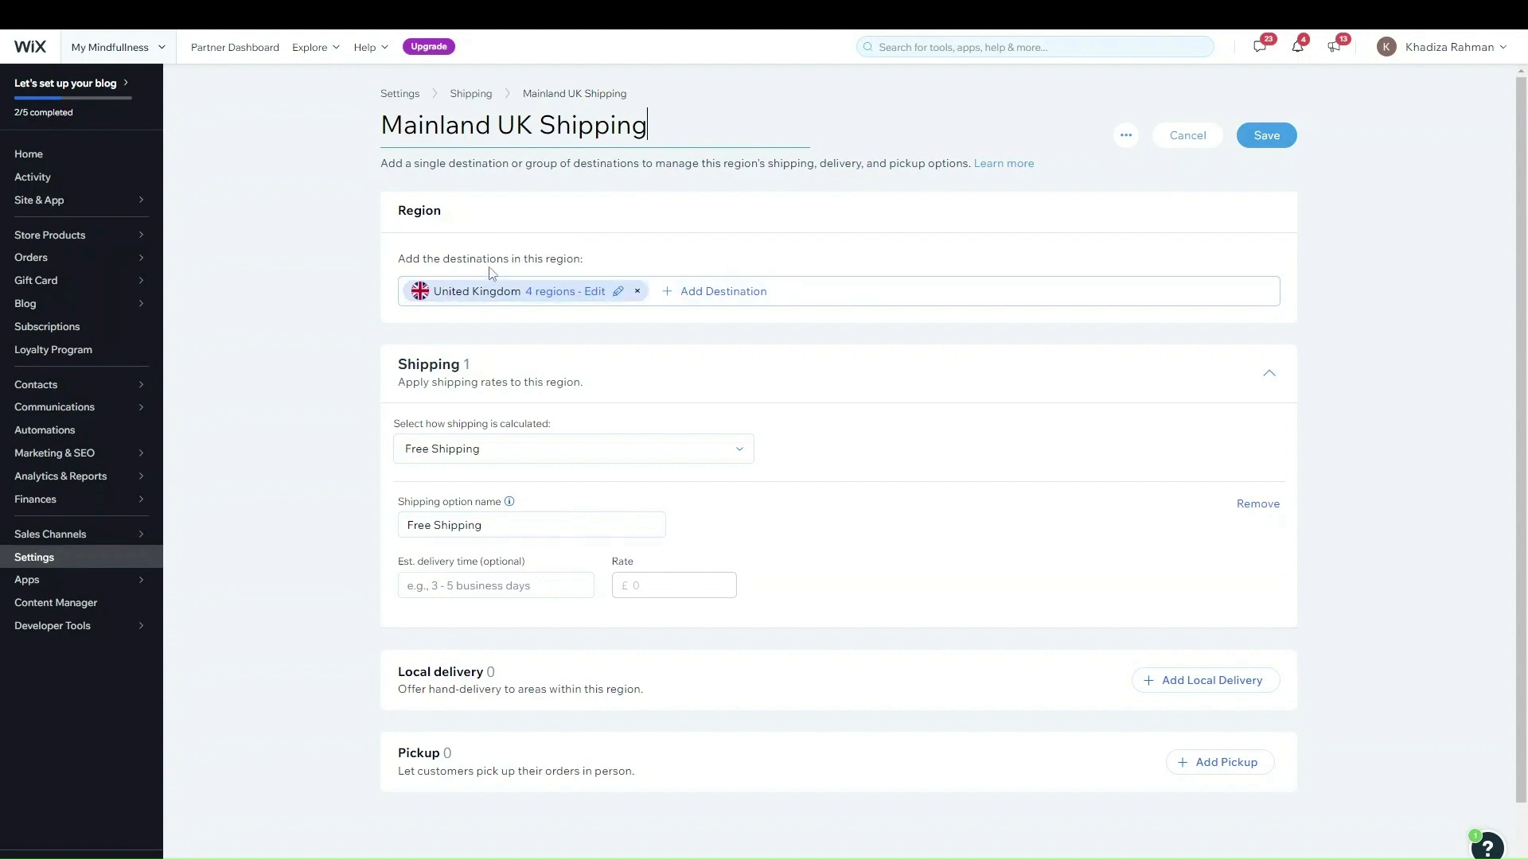
# - Exclude Northern Ireland from the region's United Kingdom destination and save the region
pyautogui.click(583, 297)
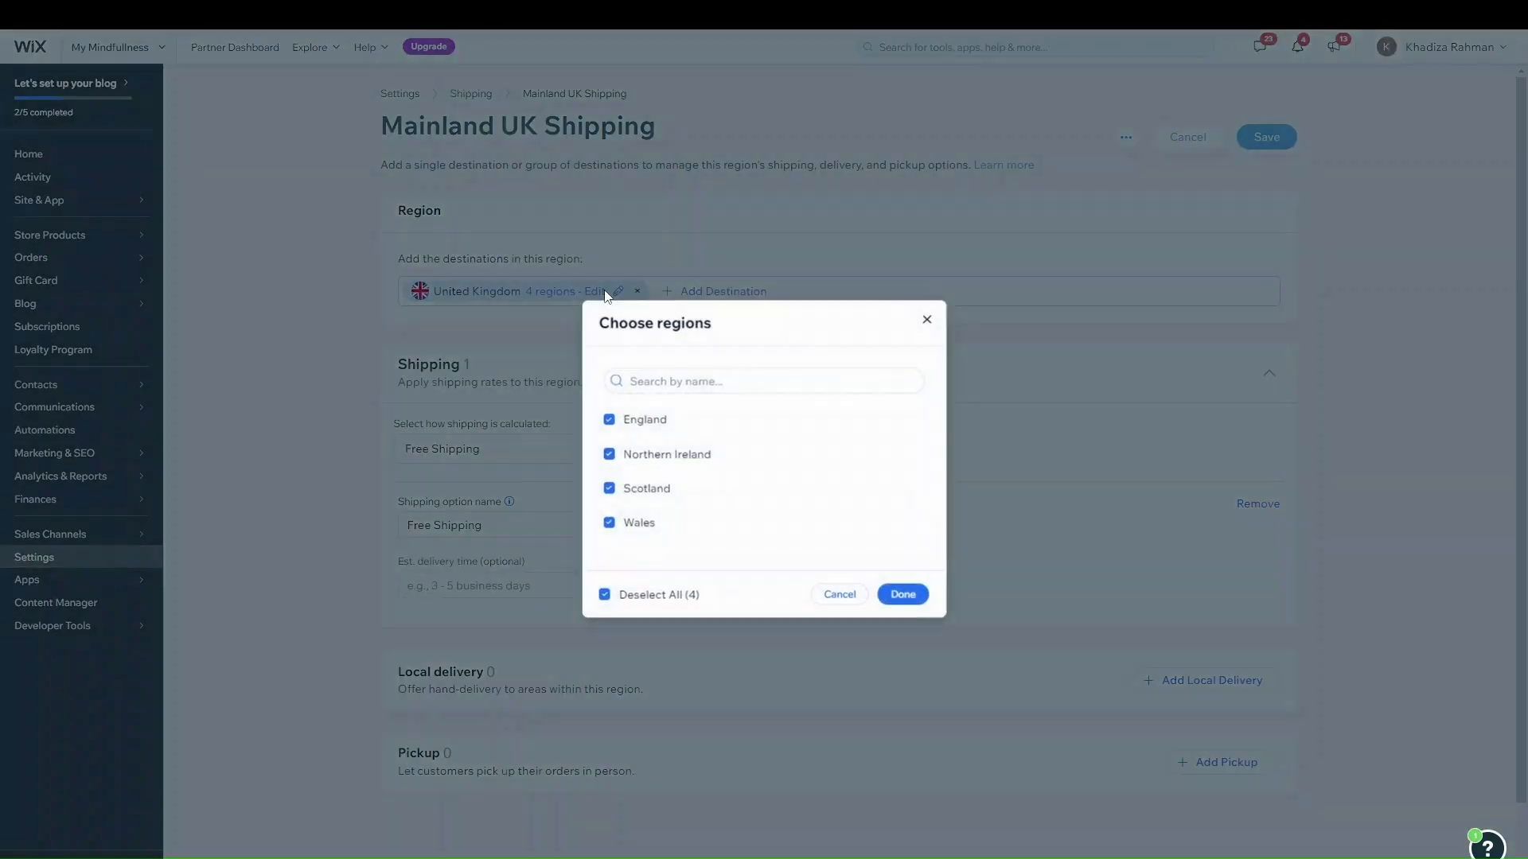
pyautogui.click(637, 455)
pyautogui.click(902, 597)
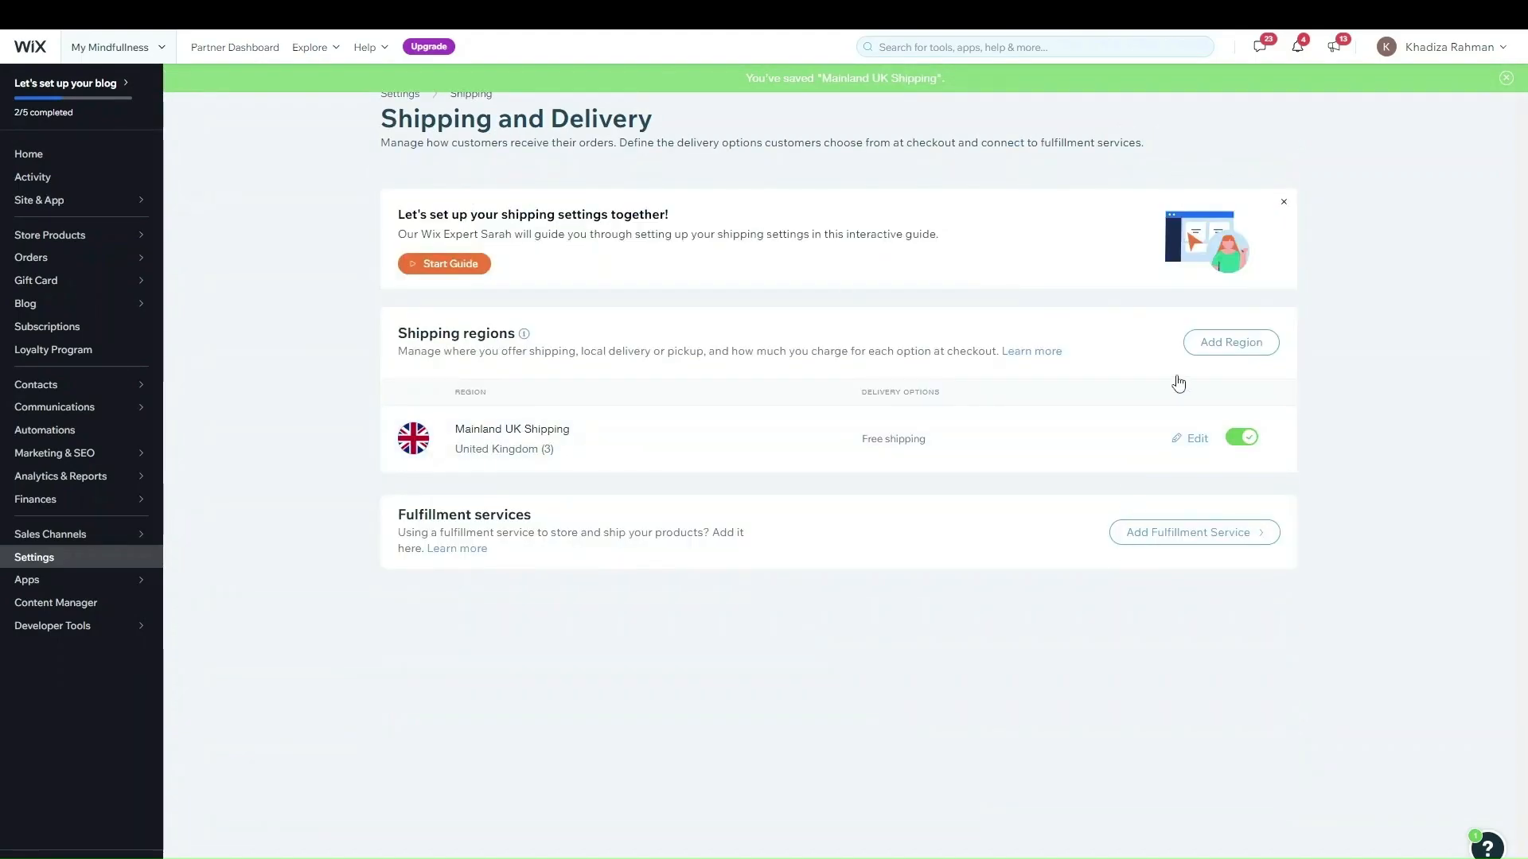
# - Add a new shipping region and name it Northern Ireland Shipping
pyautogui.click(1190, 352)
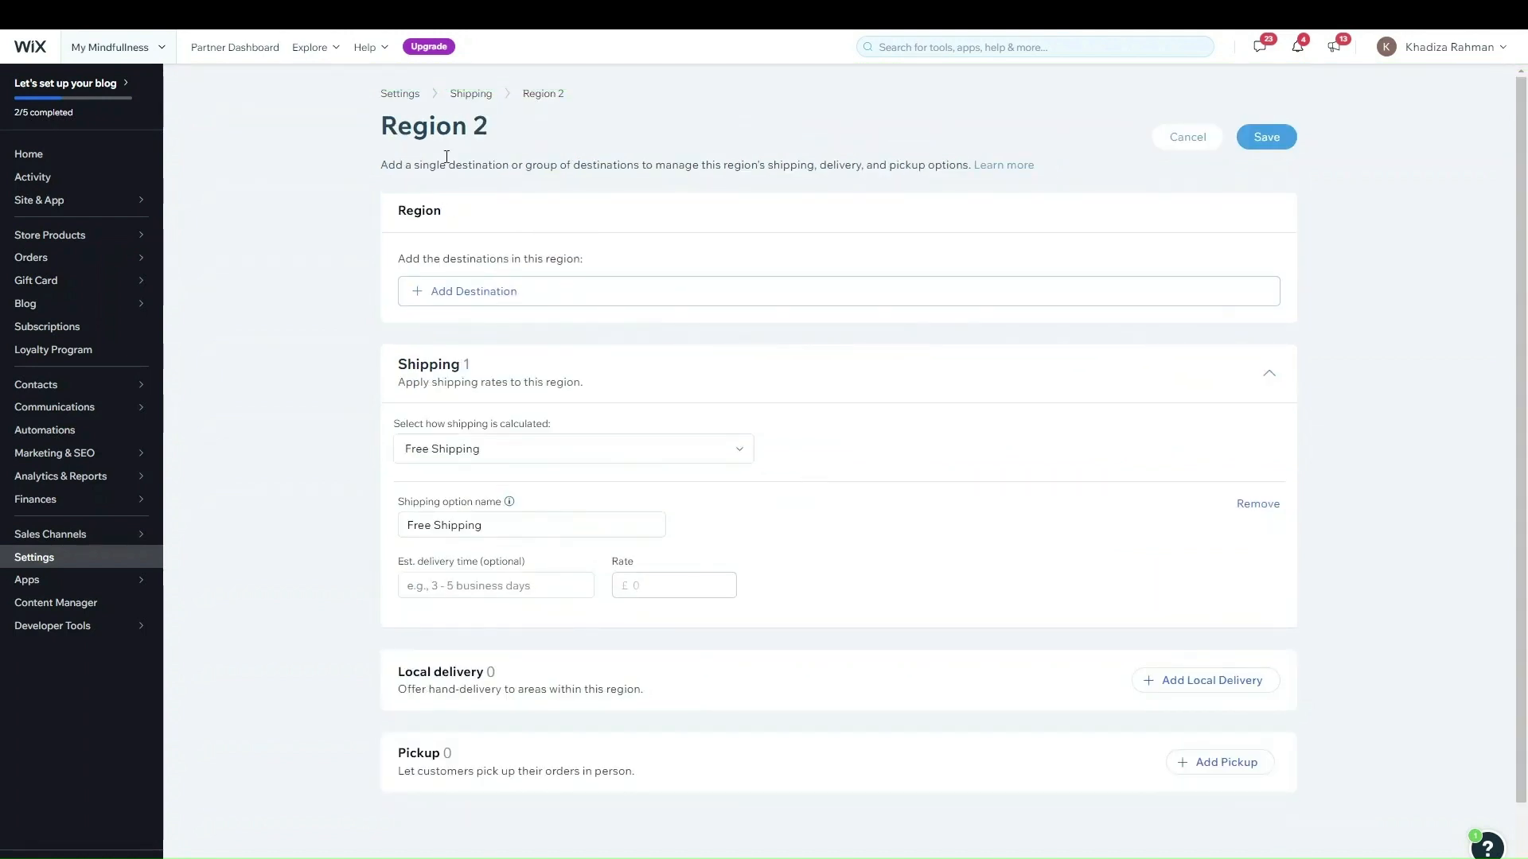
pyautogui.click(469, 124)
pyautogui.write('Nort')
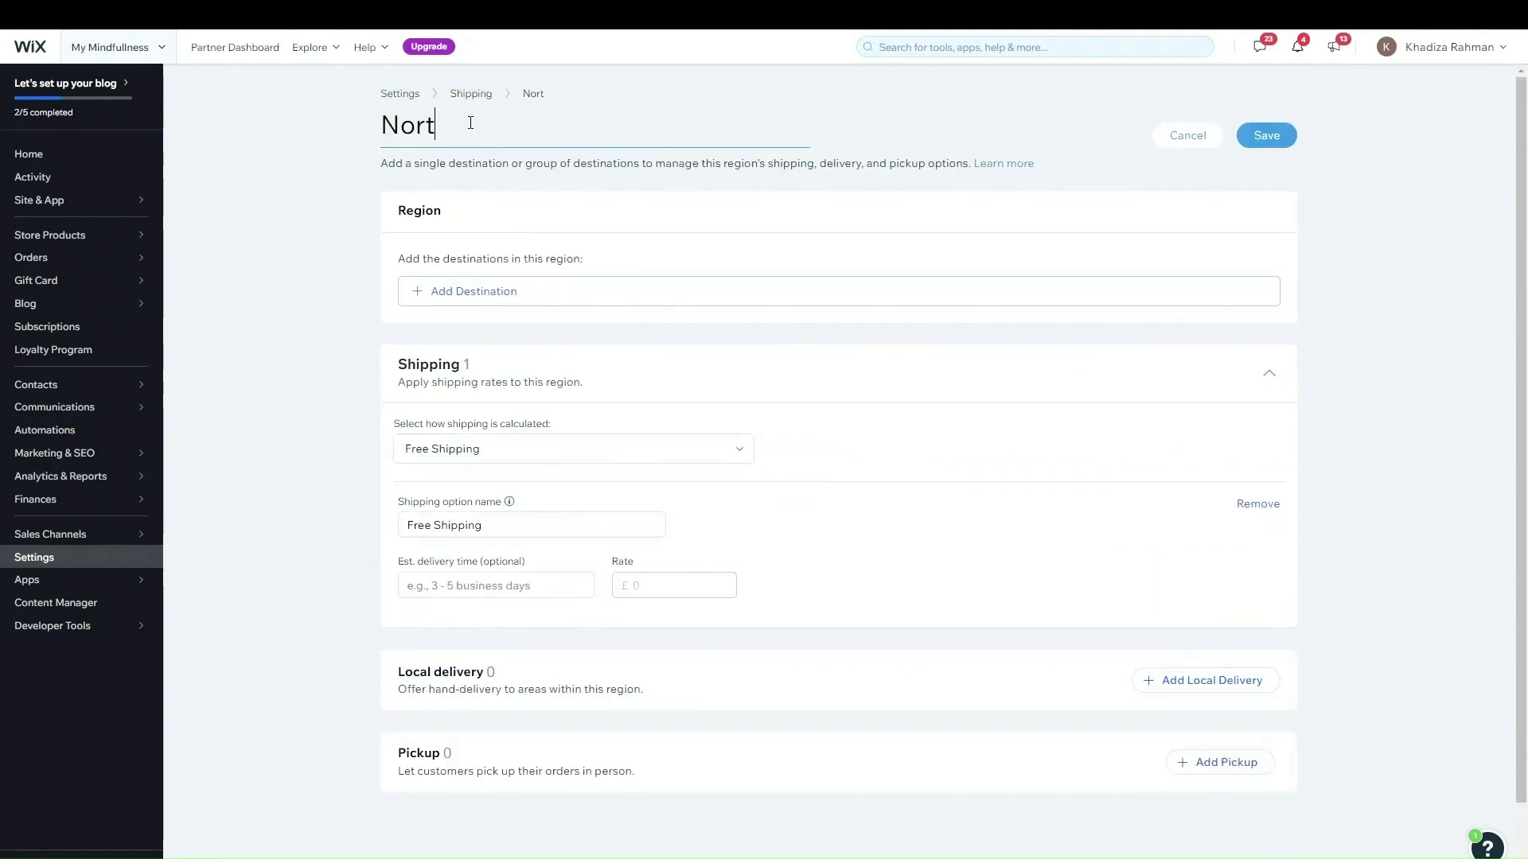
pyautogui.write('hern Ire;')
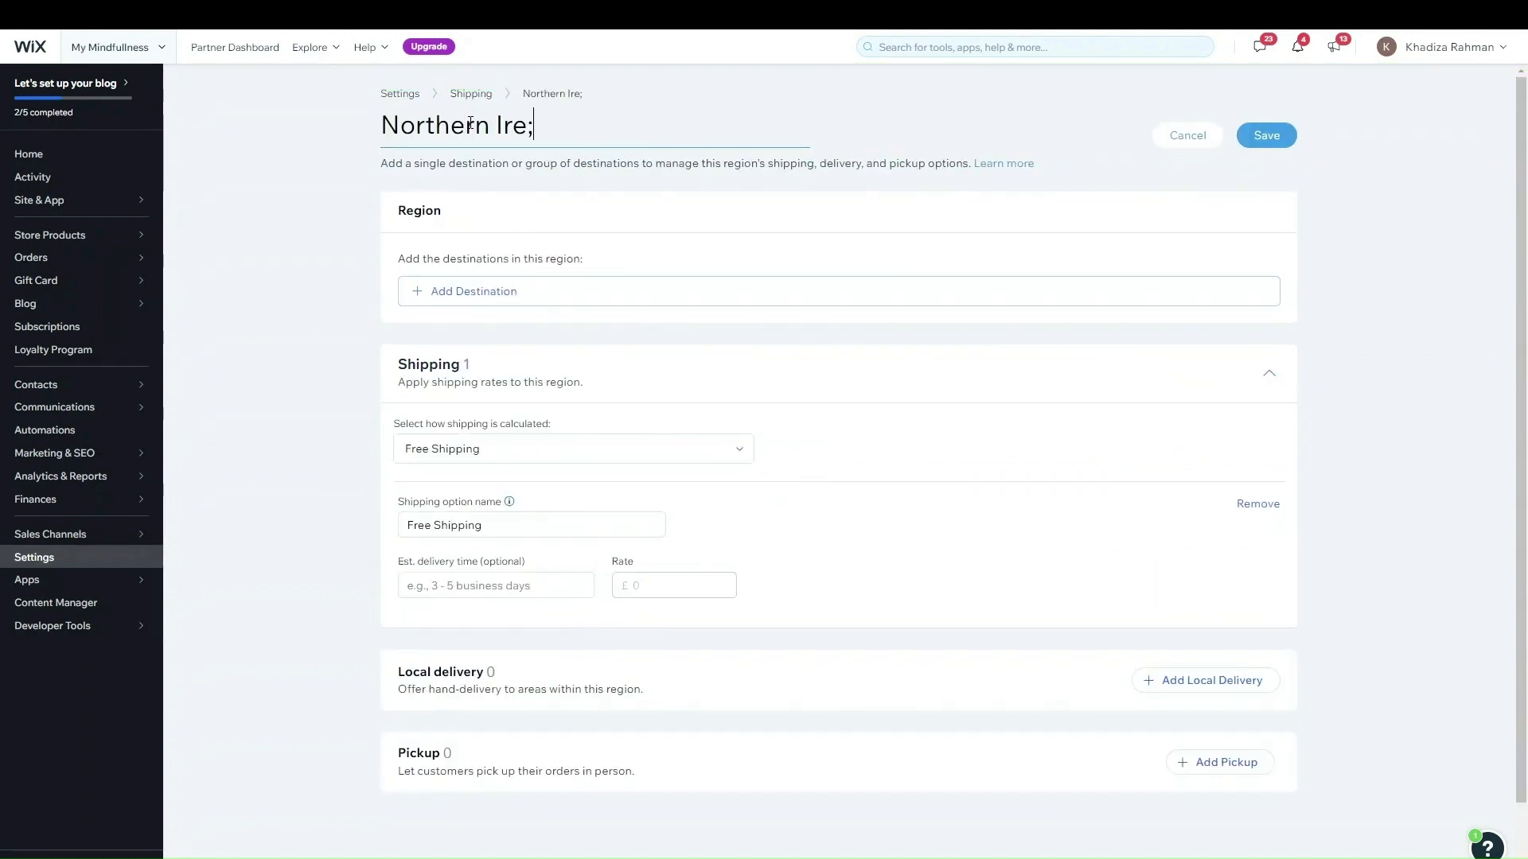
pyautogui.press('BackSpace')
pyautogui.write('lan')
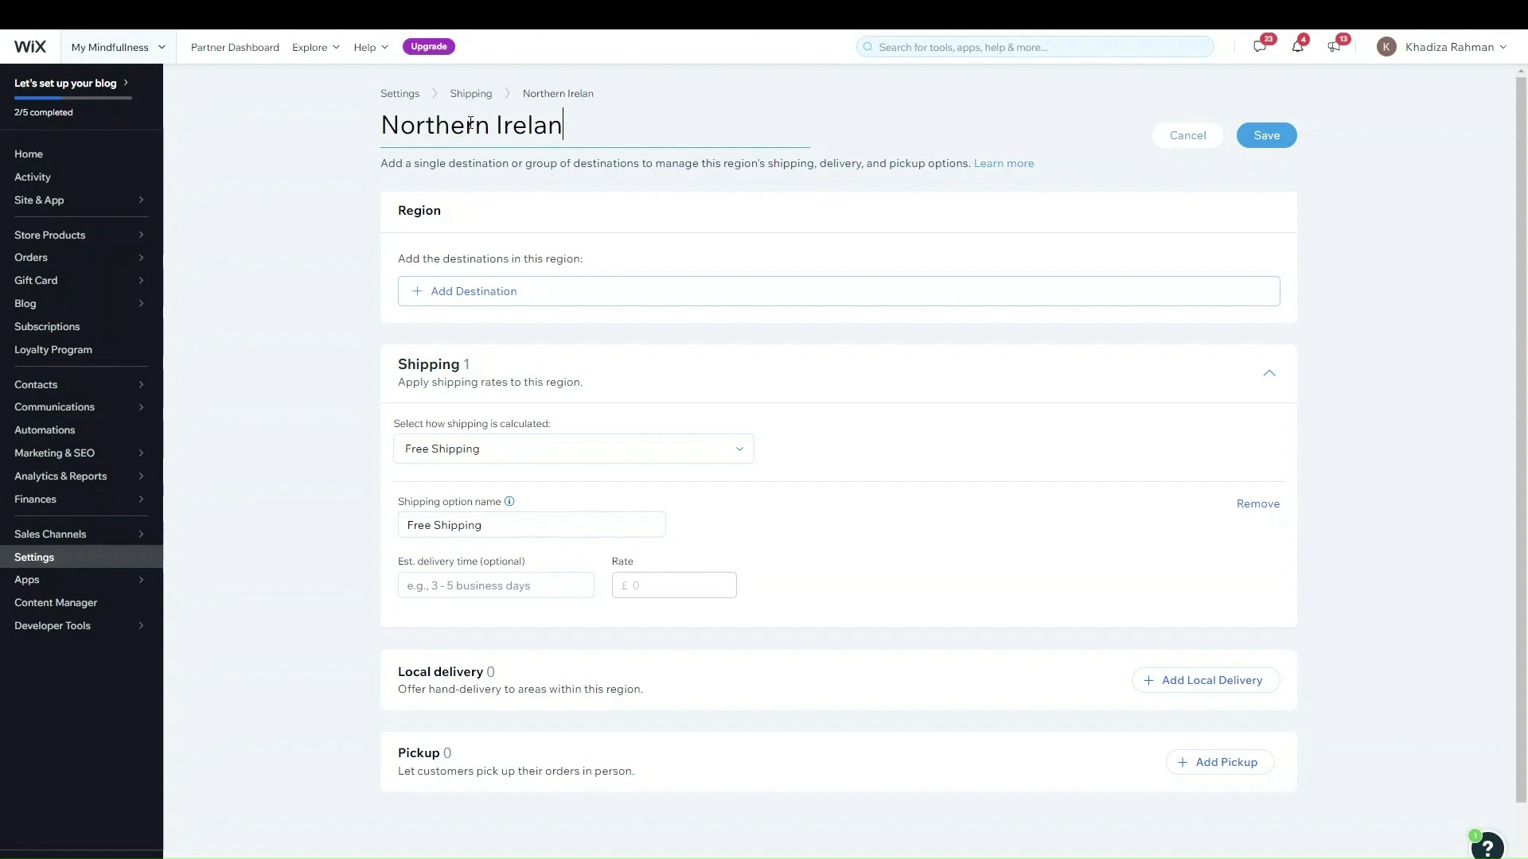
pyautogui.write('d Shipping')
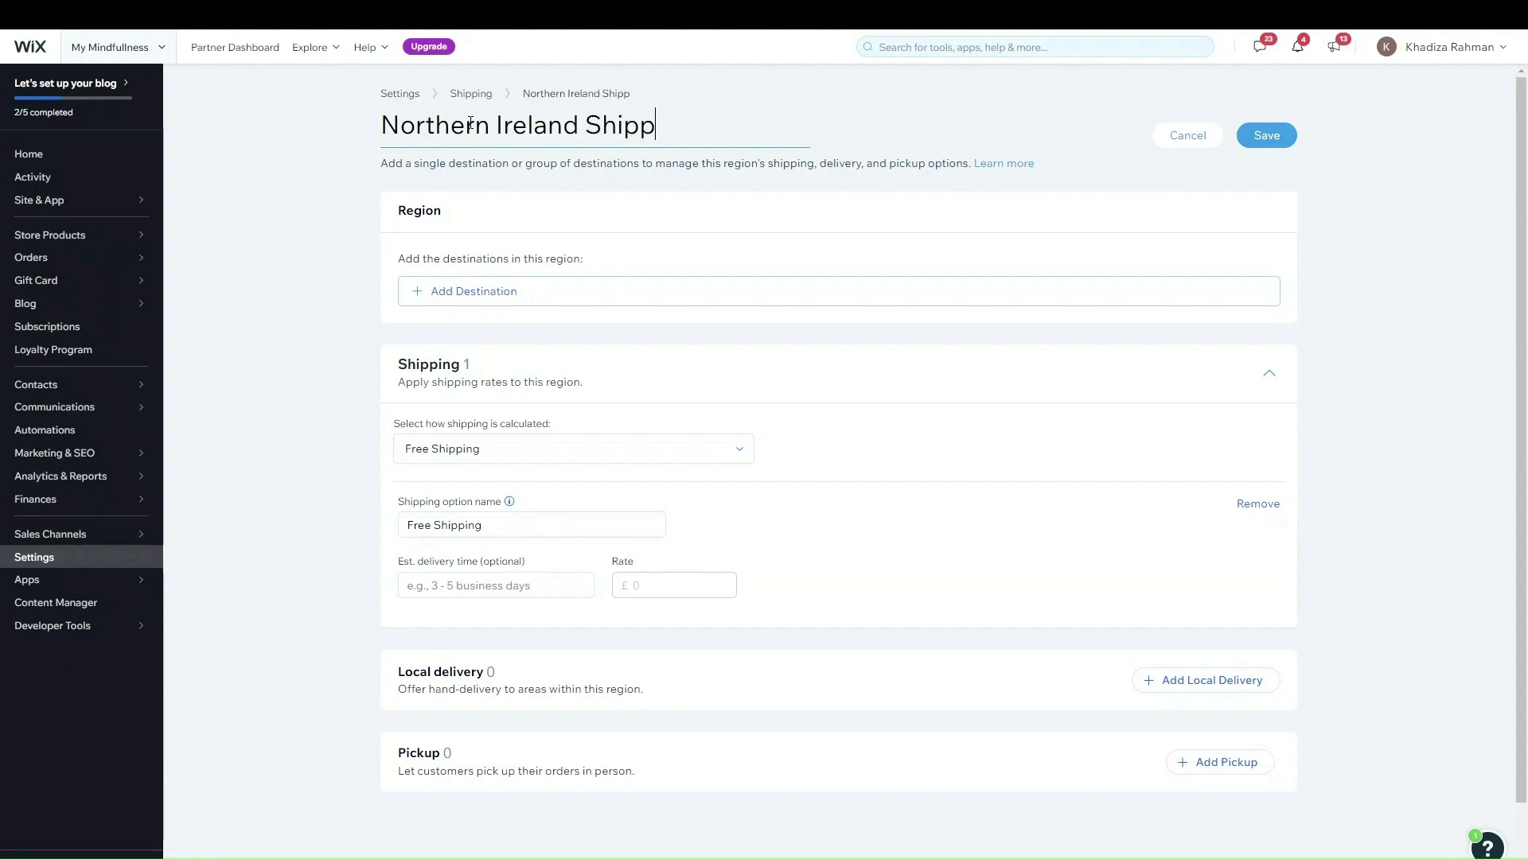
# - Add the United Kingdom as the new region's destination, limited to Northern Ireland
pyautogui.click(504, 295)
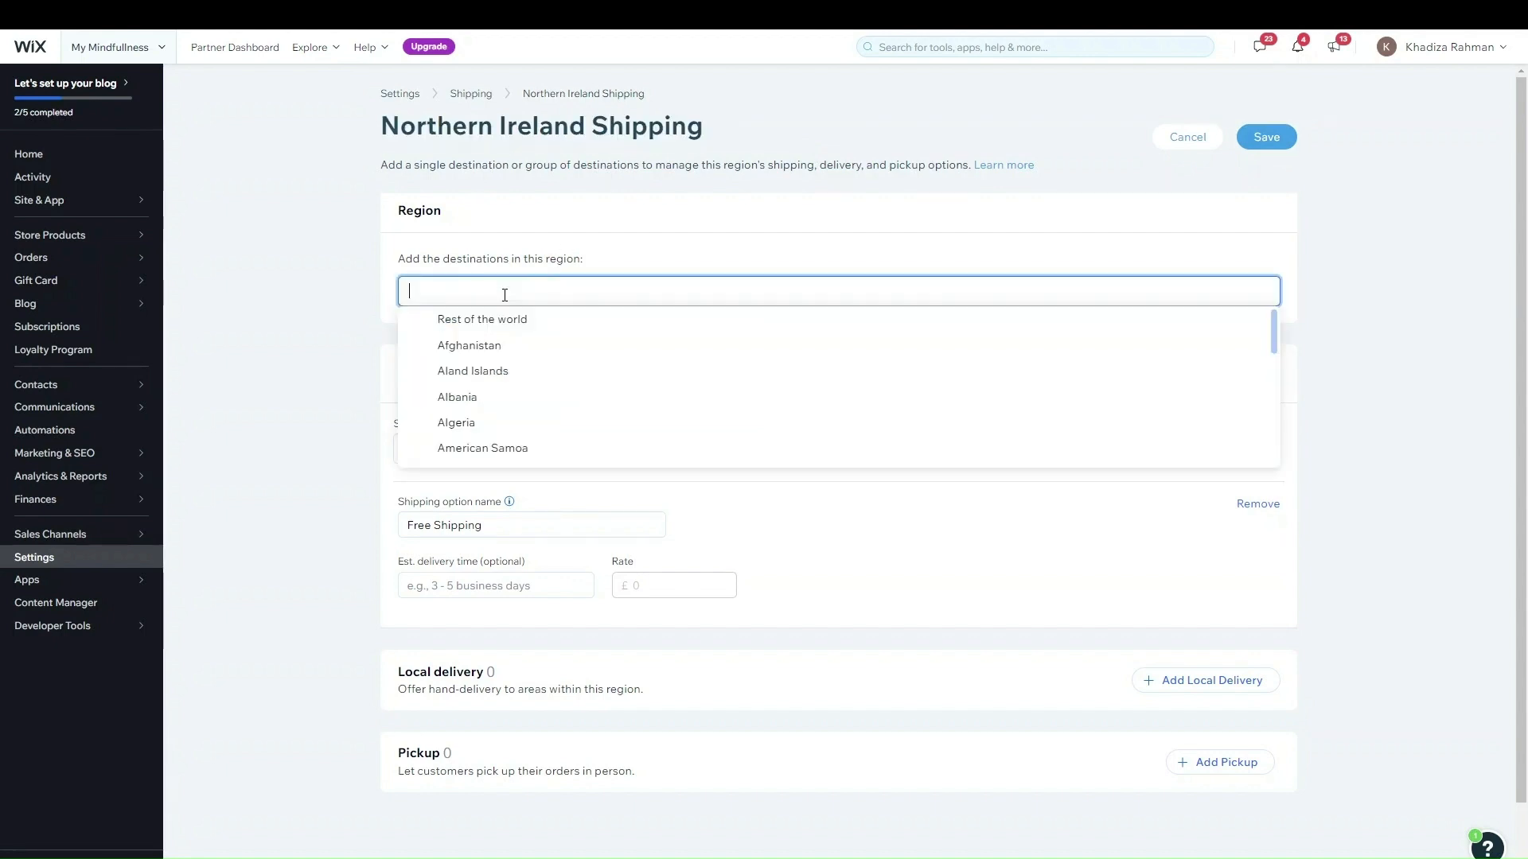
pyautogui.write('united')
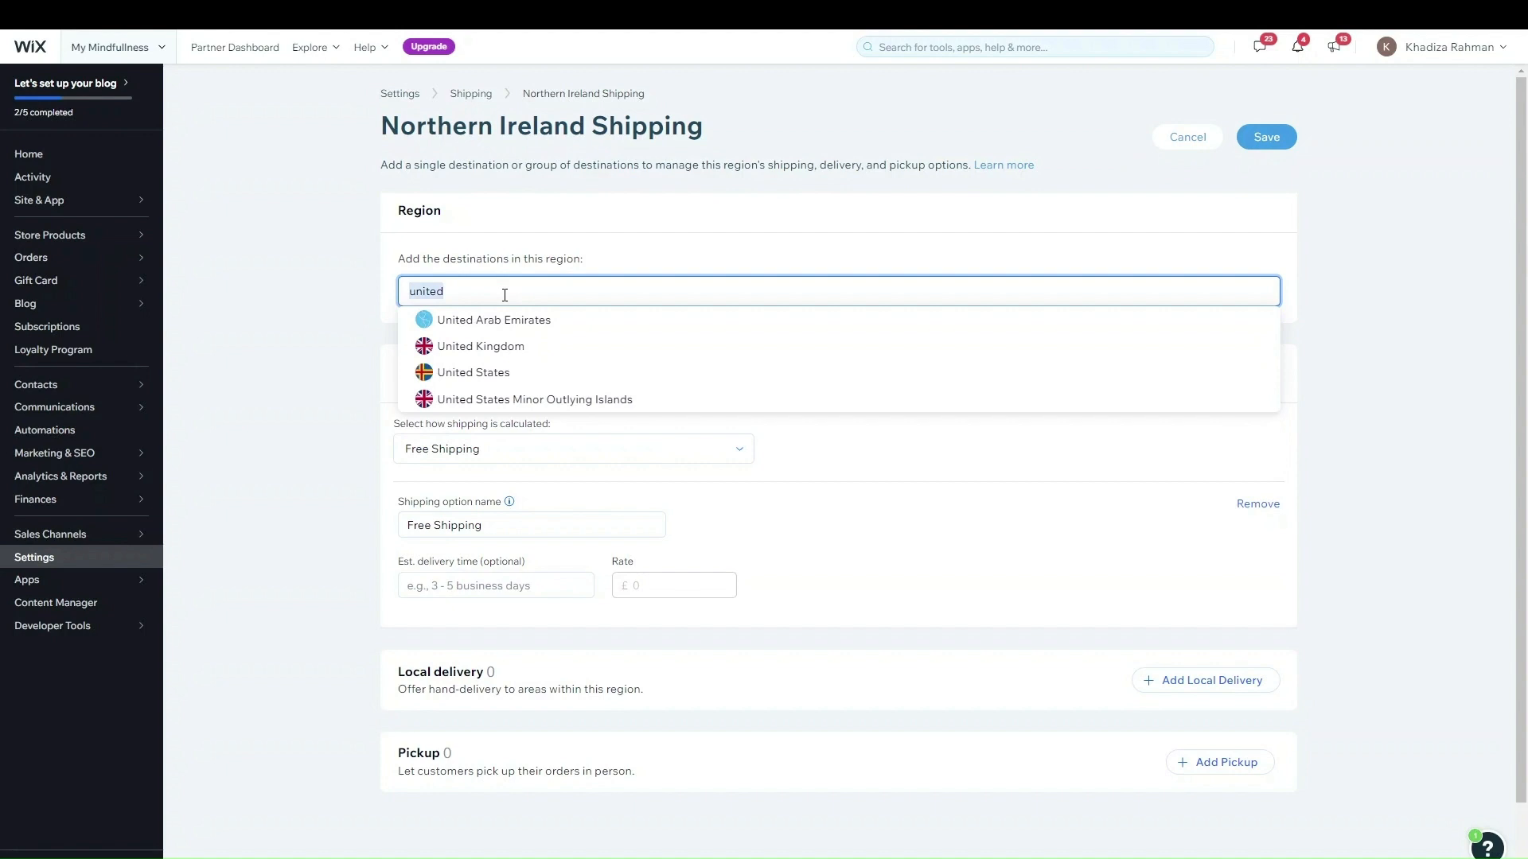
pyautogui.click(513, 345)
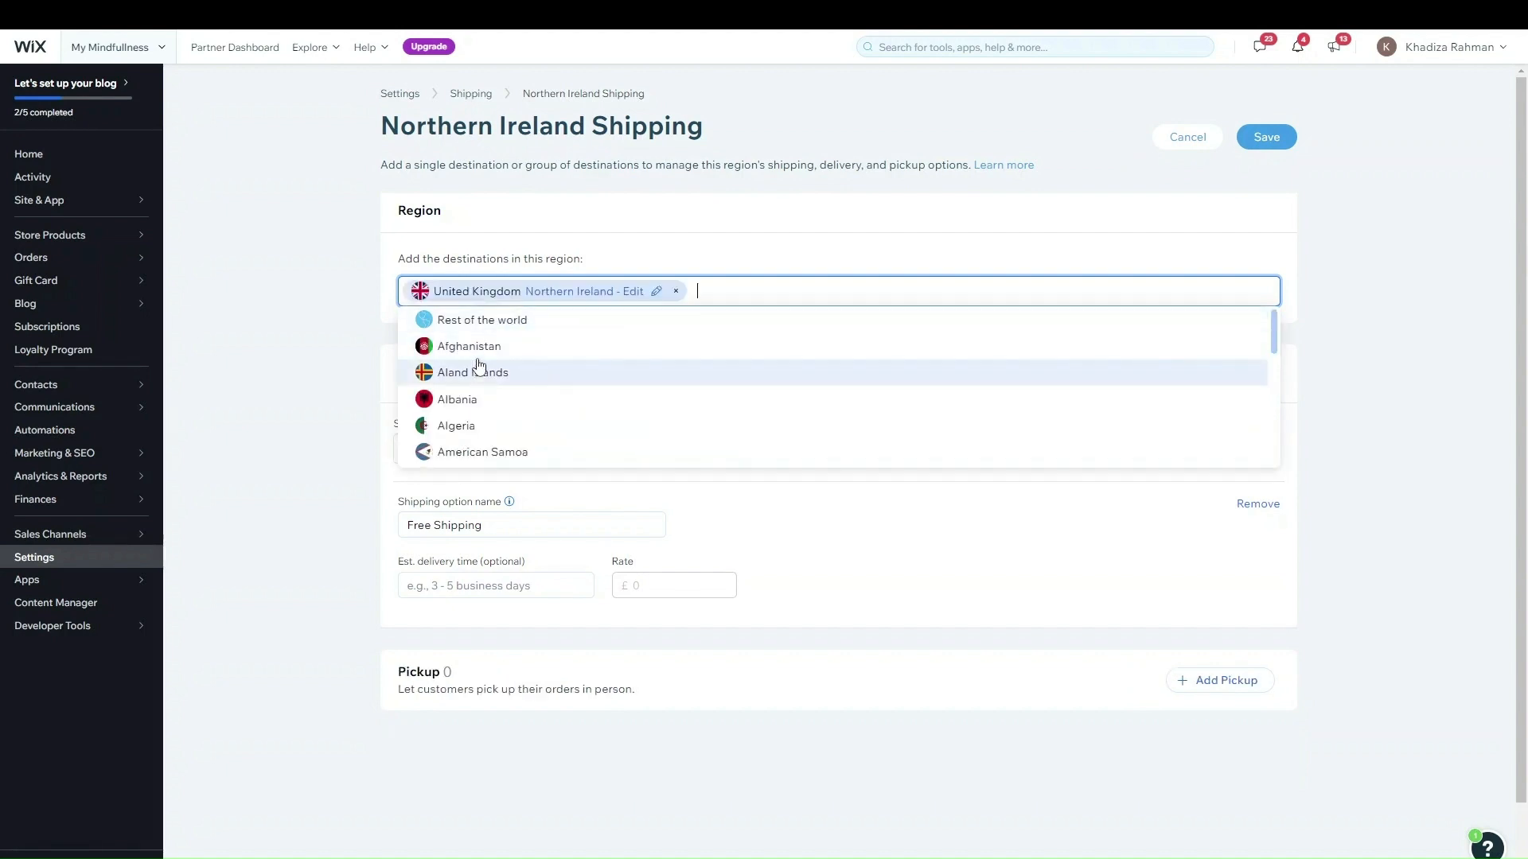
pyautogui.click(641, 292)
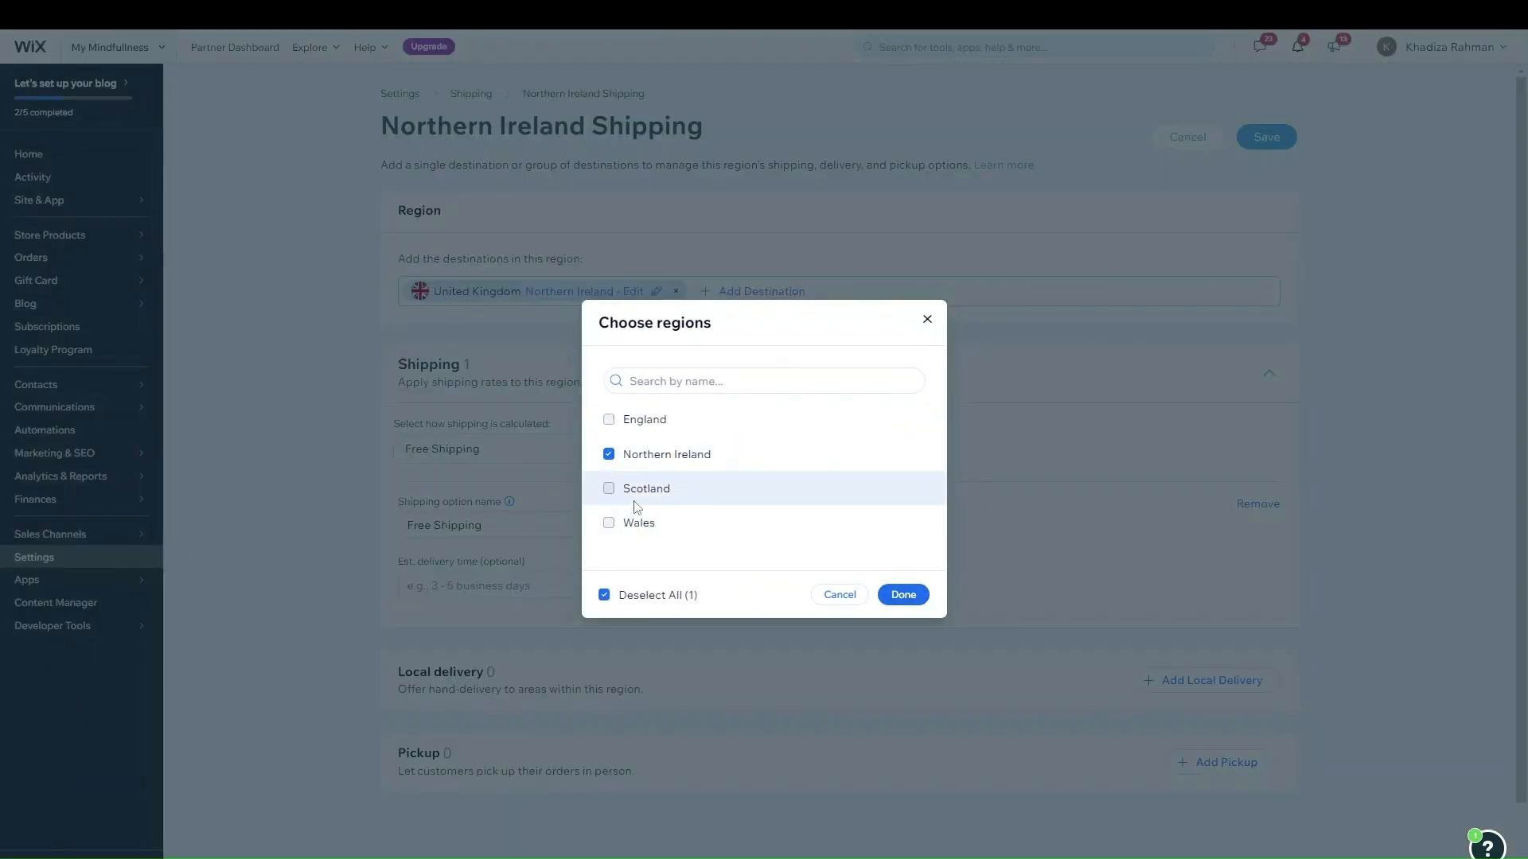
pyautogui.click(907, 595)
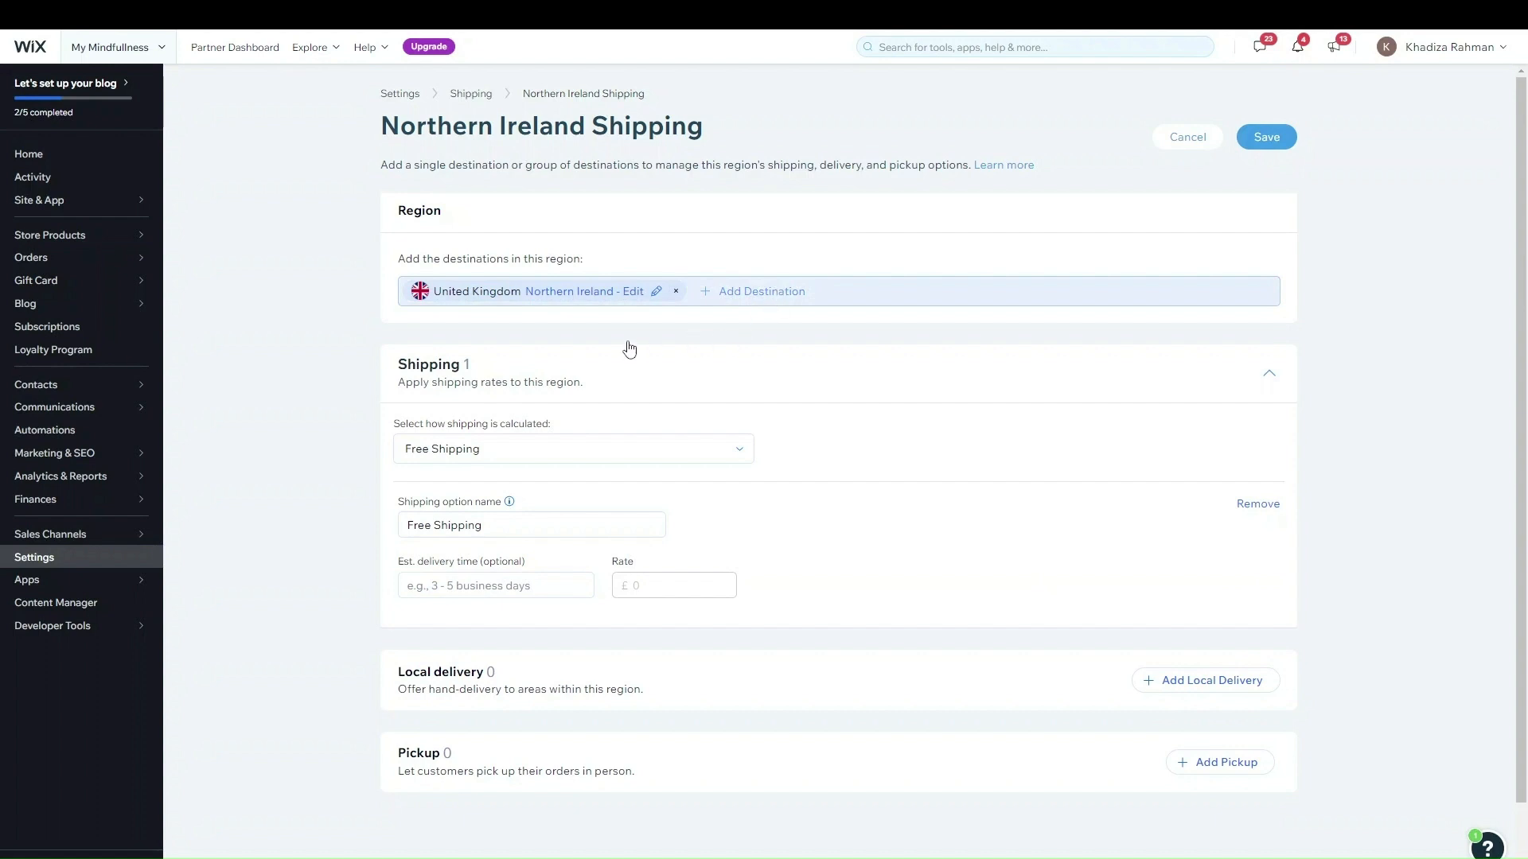
# - Add Ireland as a second destination of the Northern Ireland region
pyautogui.click(666, 300)
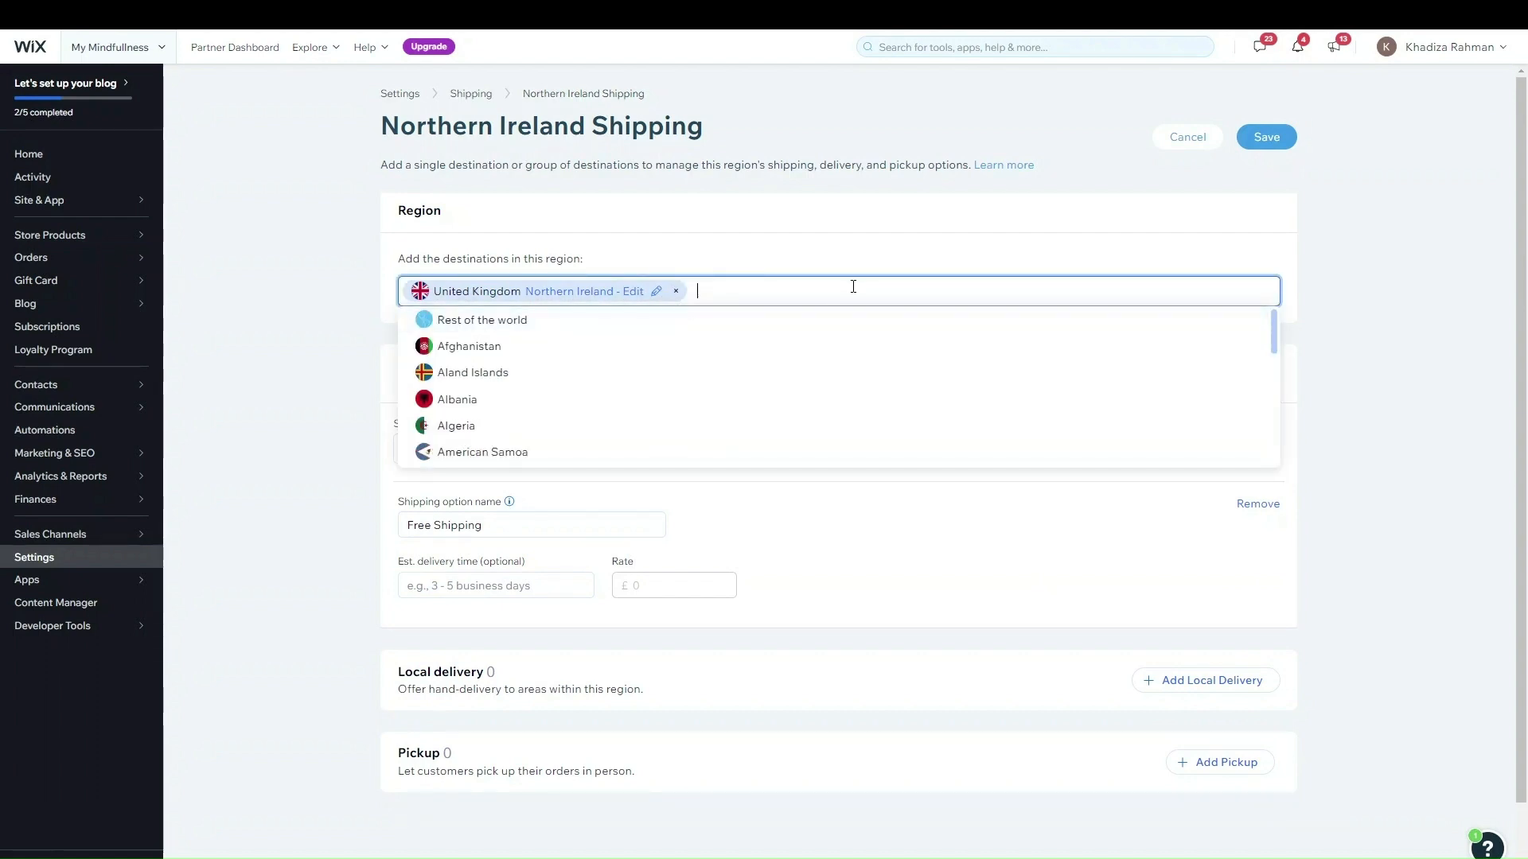
pyautogui.write('irel')
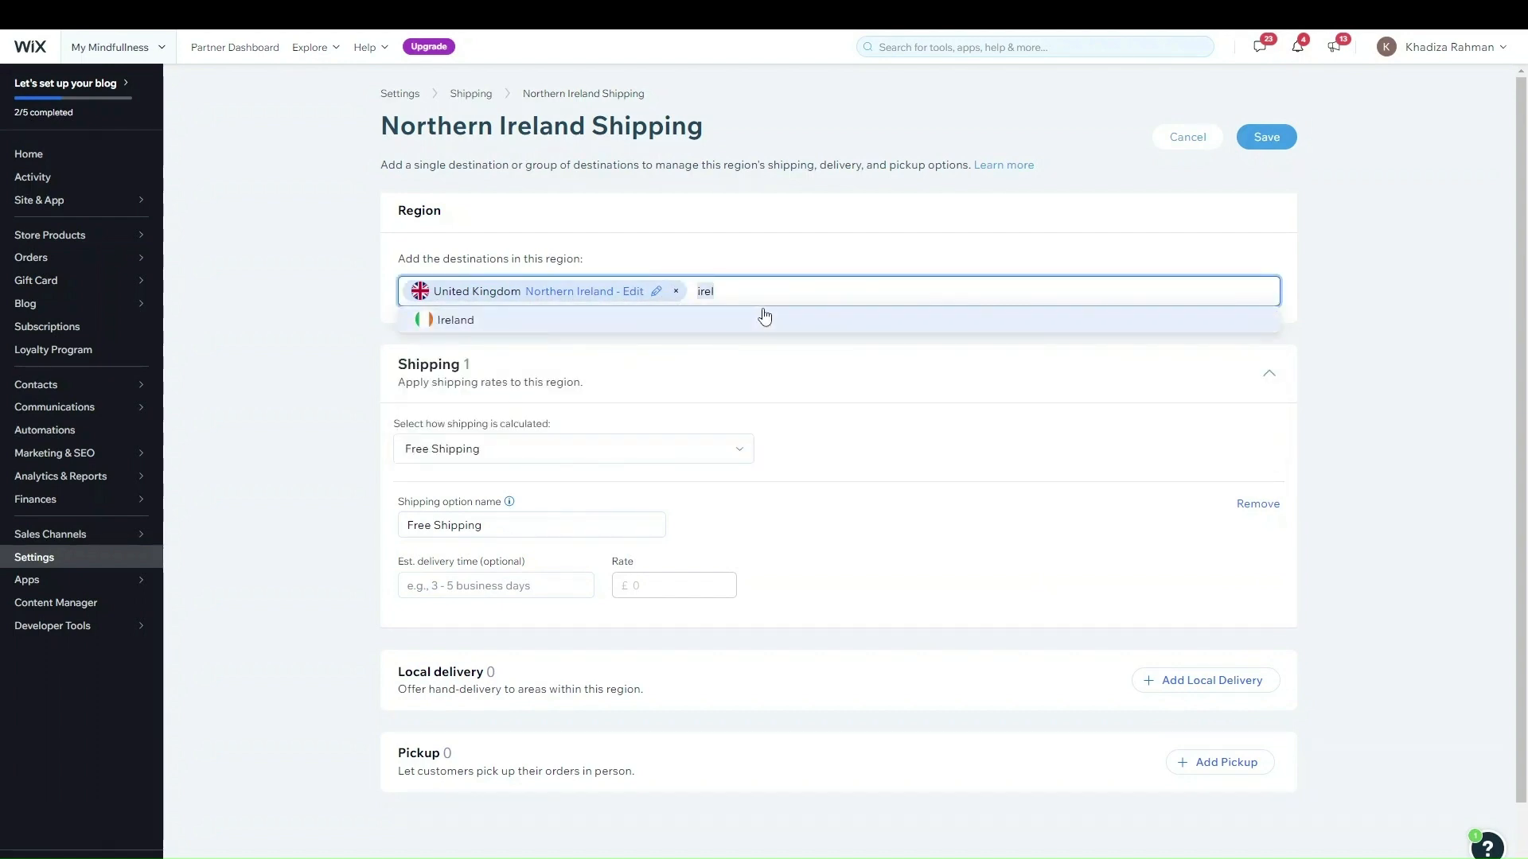
pyautogui.click(765, 317)
# - Change the region's name to Northern Ireland/ROI Shipping and save the region
pyautogui.click(581, 126)
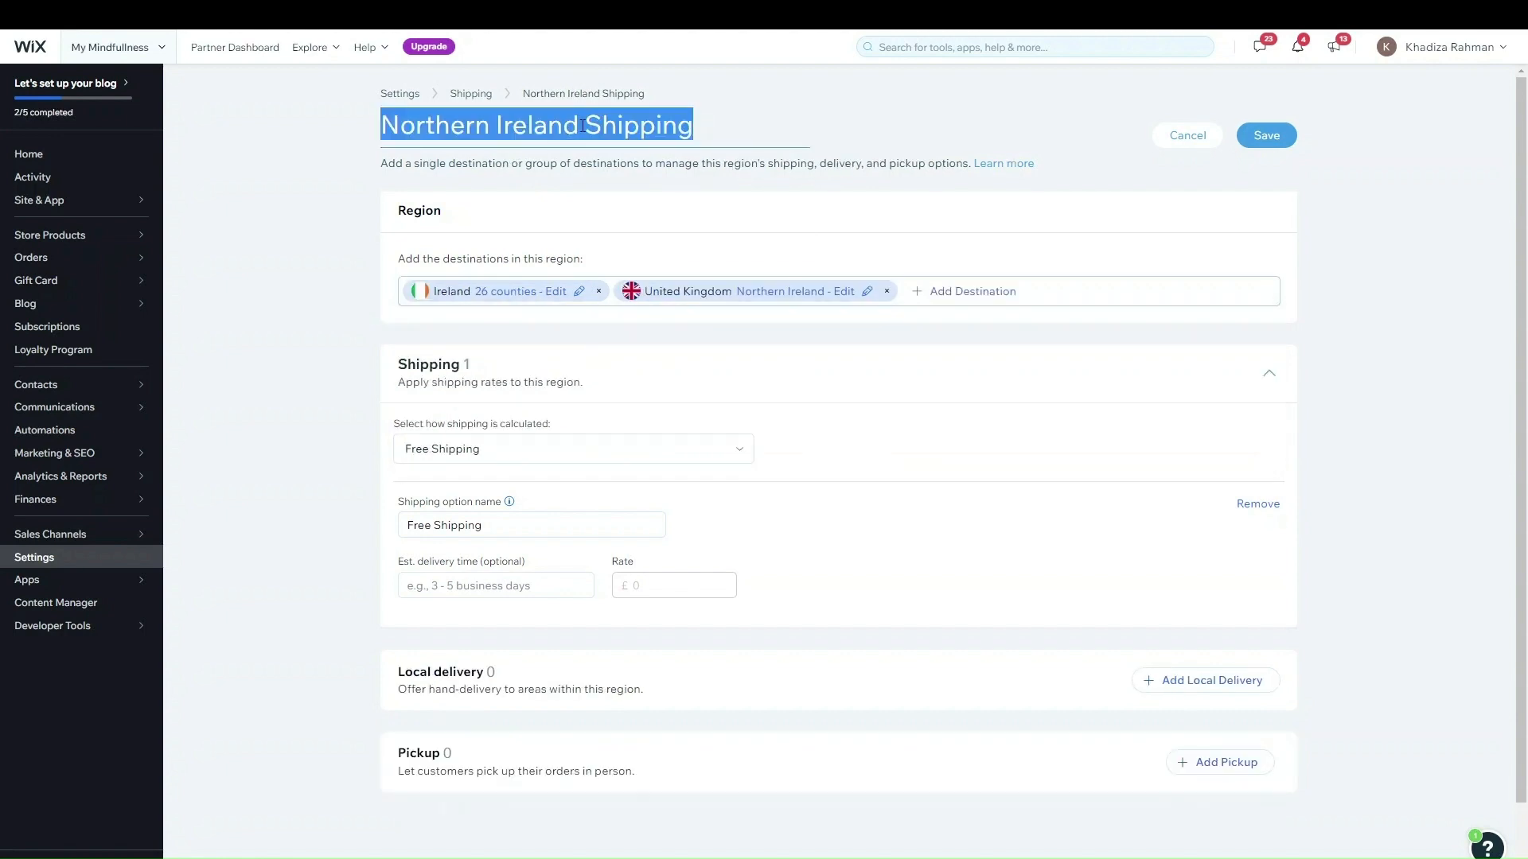
pyautogui.click(604, 124)
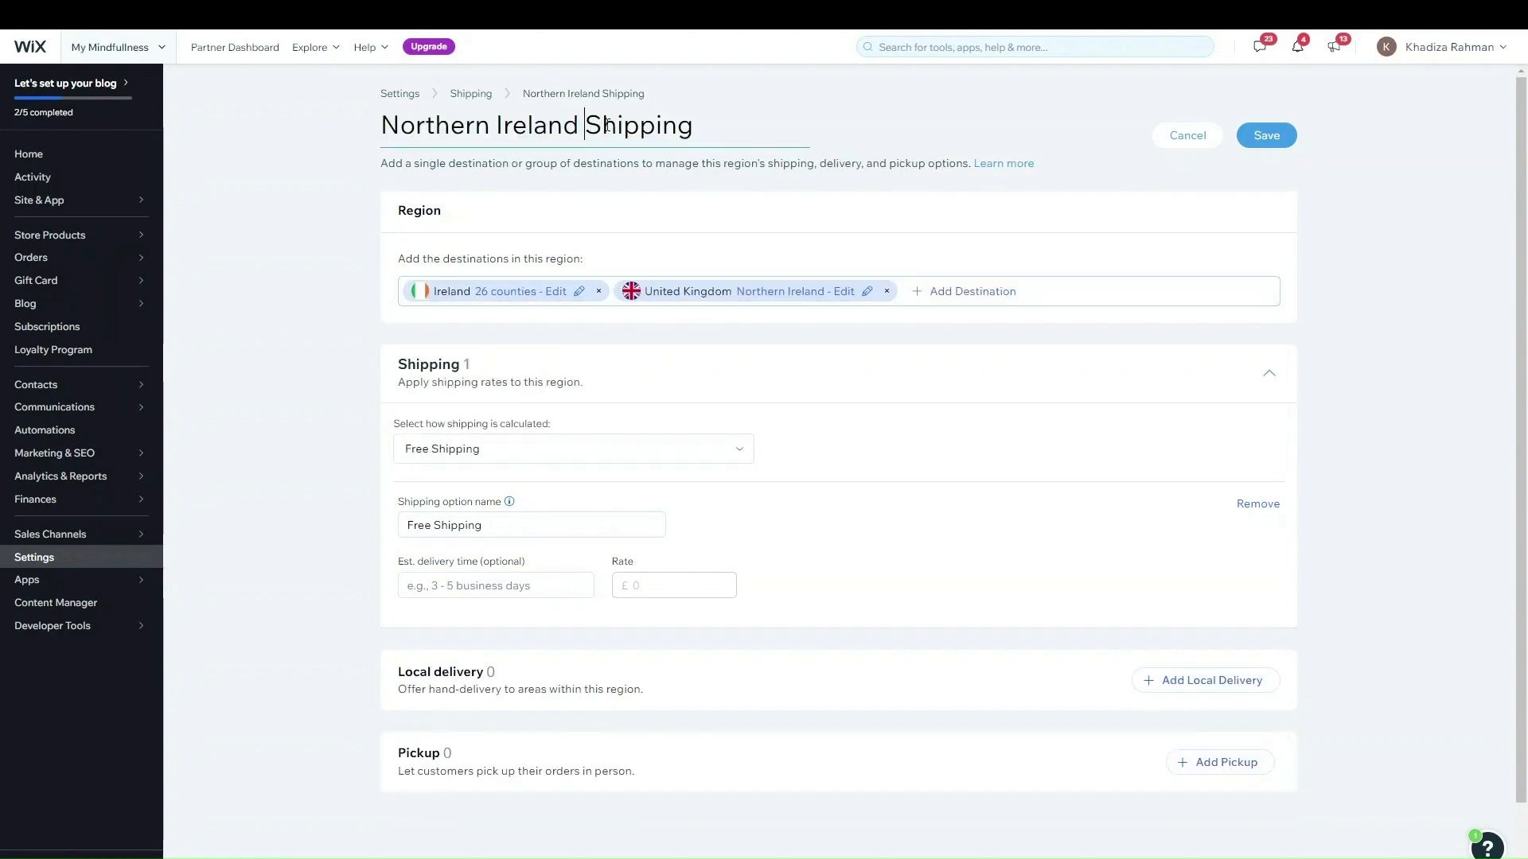
pyautogui.press('BackSpace')
pyautogui.write('/')
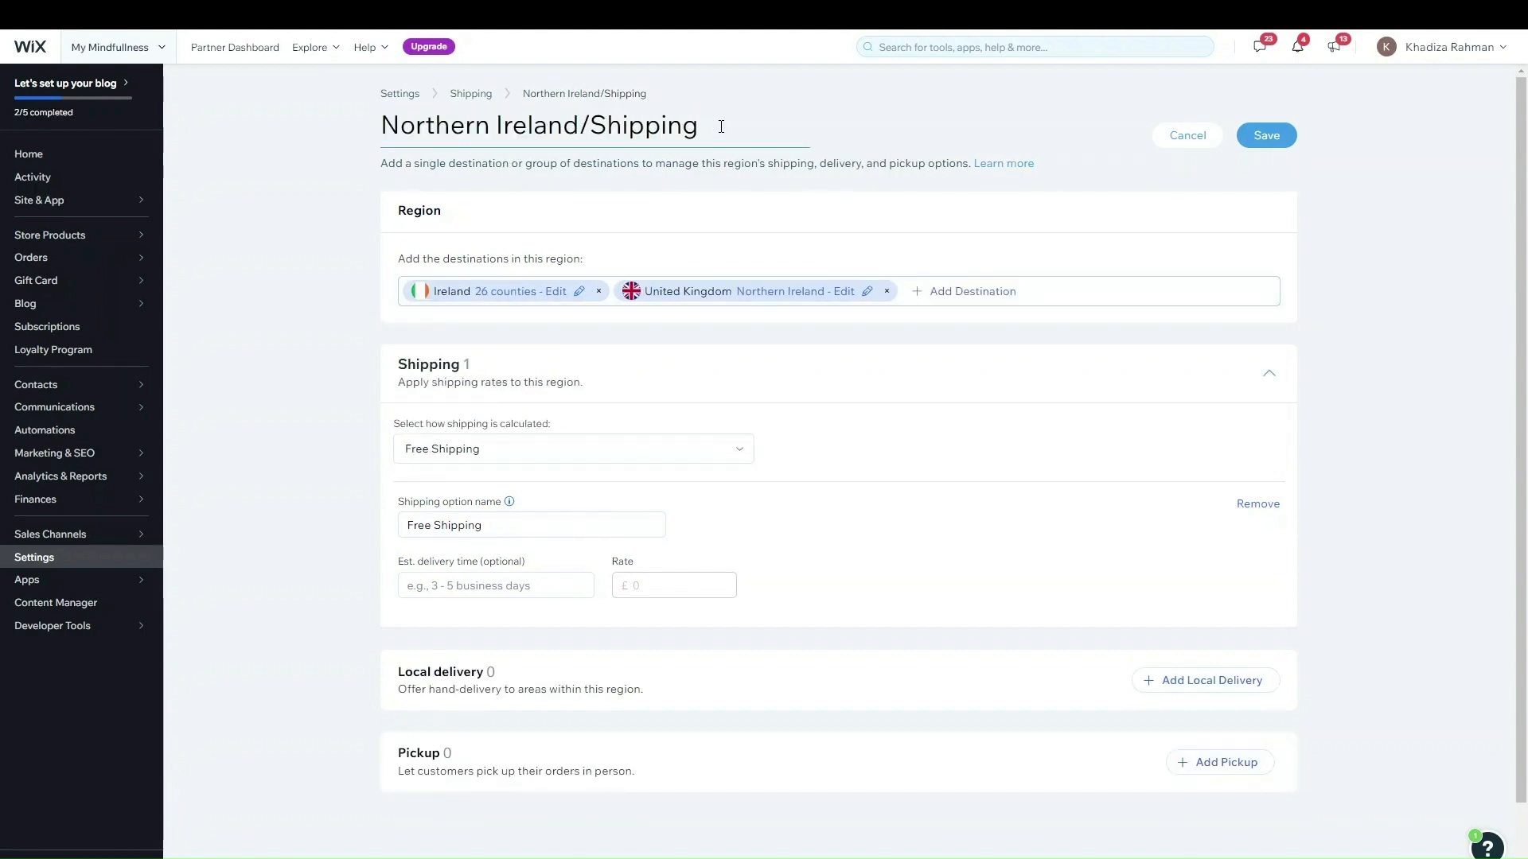
pyautogui.write('ROI')
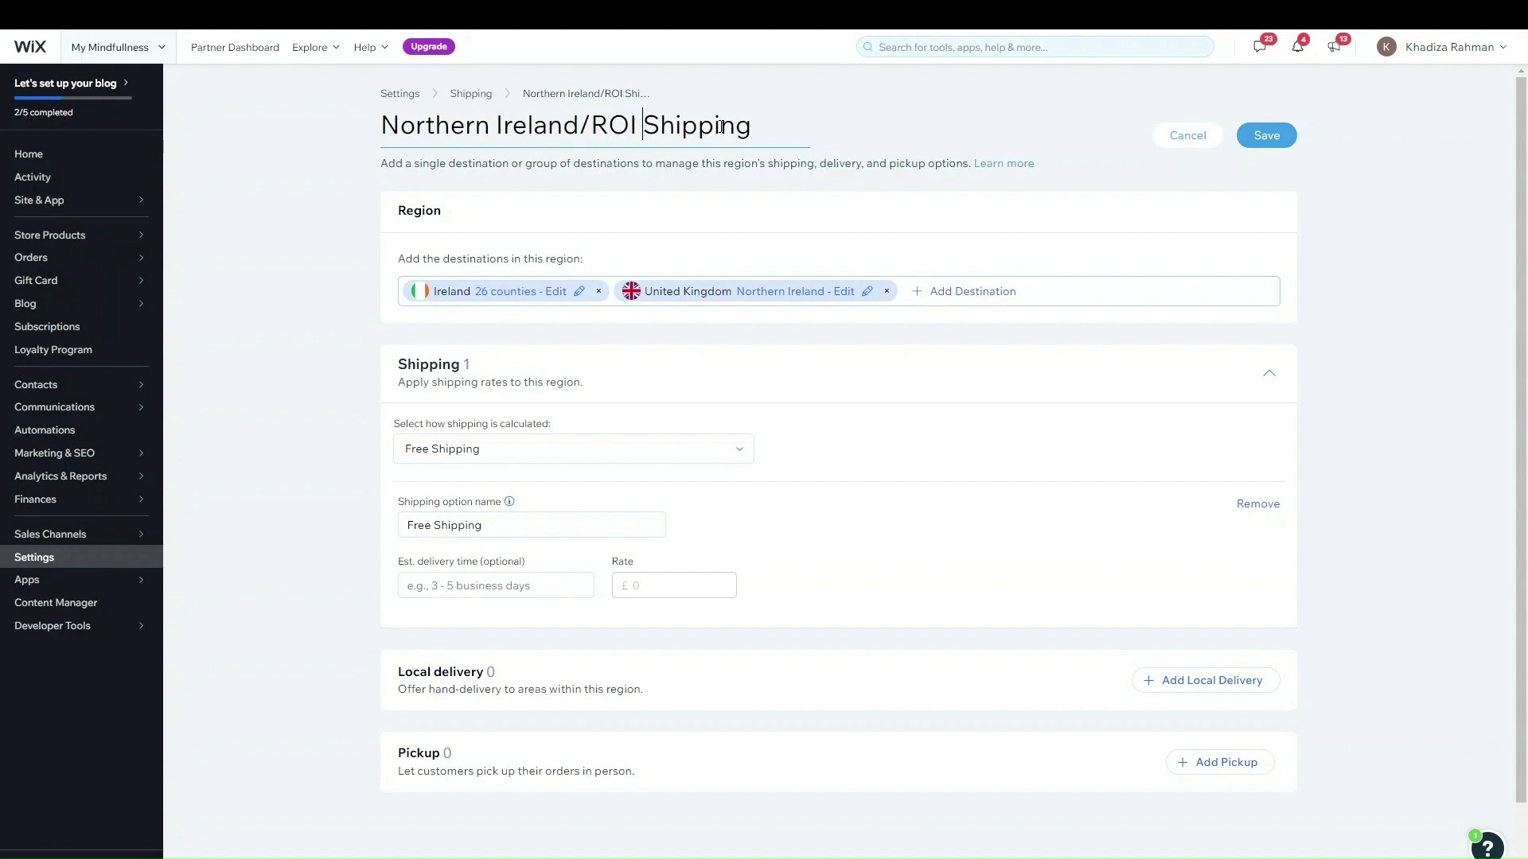
pyautogui.click(1430, 249)
pyautogui.click(1273, 137)
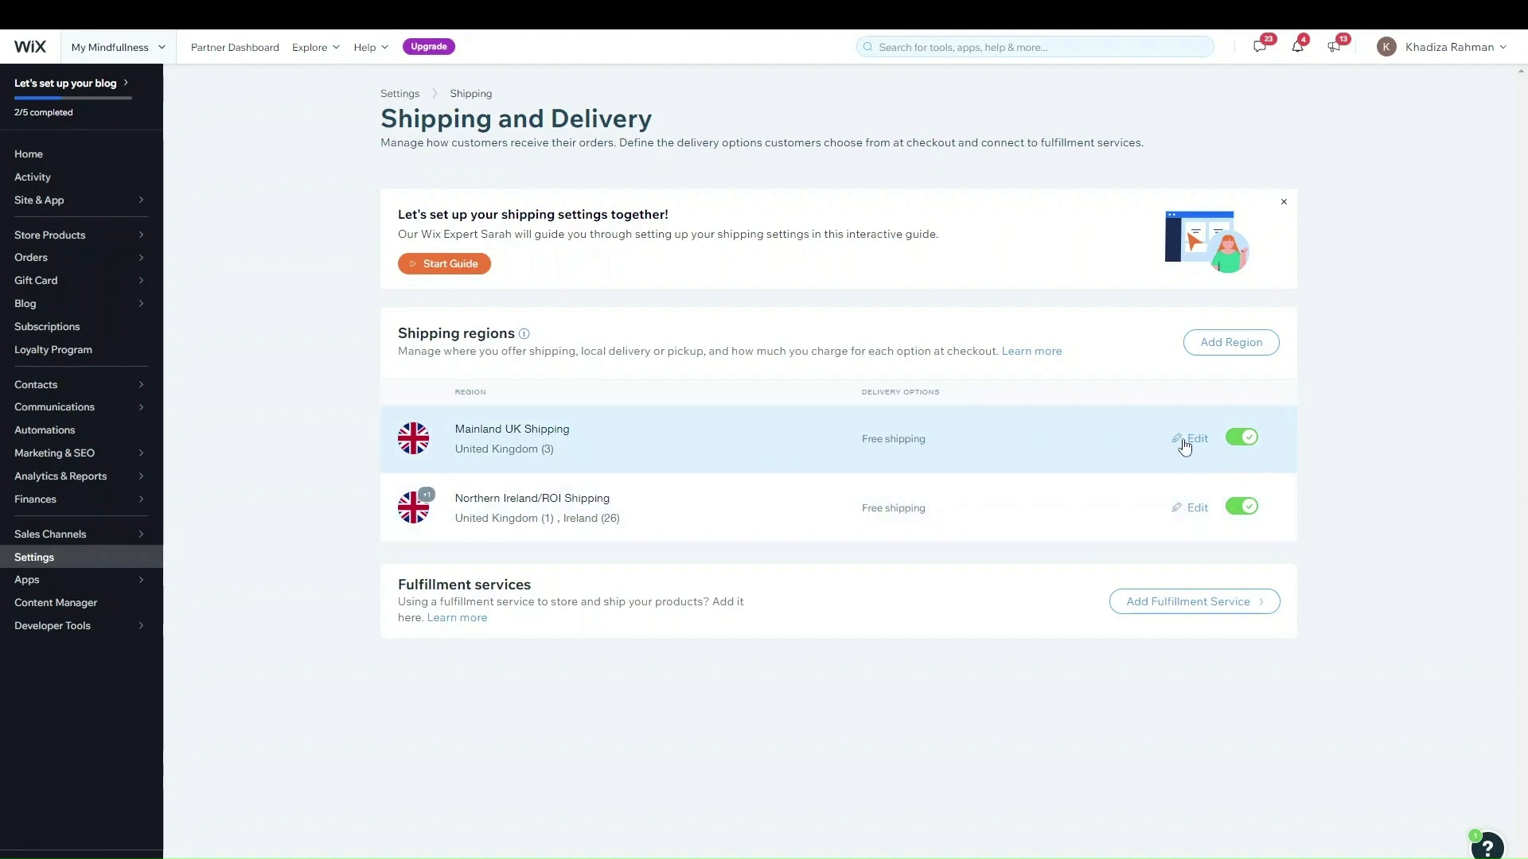
# - Open the Mainland UK Shipping region for editing and check the name of its free shipping option
pyautogui.click(1179, 436)
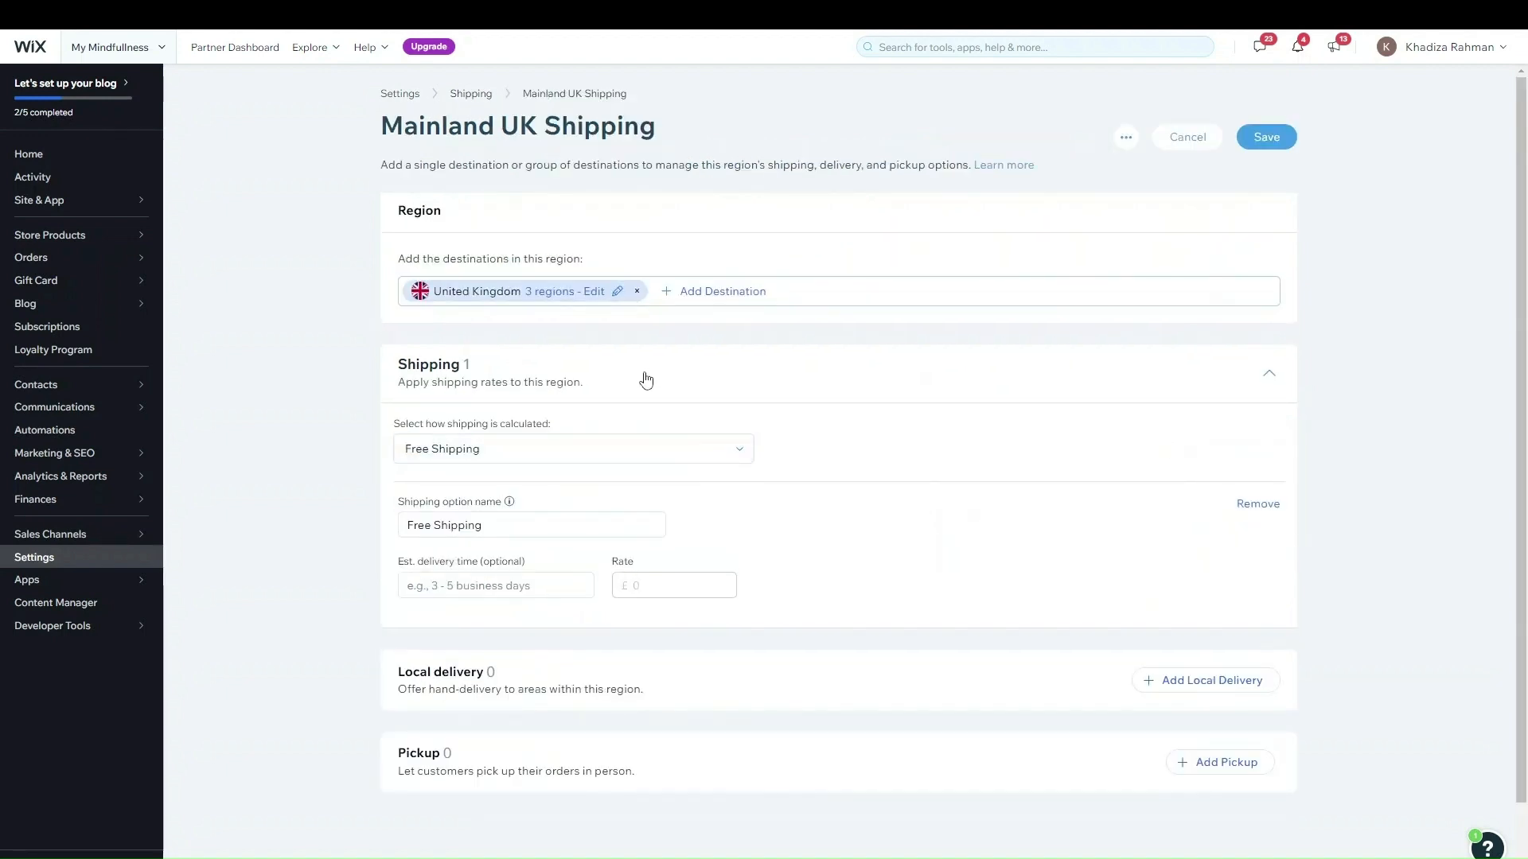
pyautogui.scroll(-1, 803, 483)
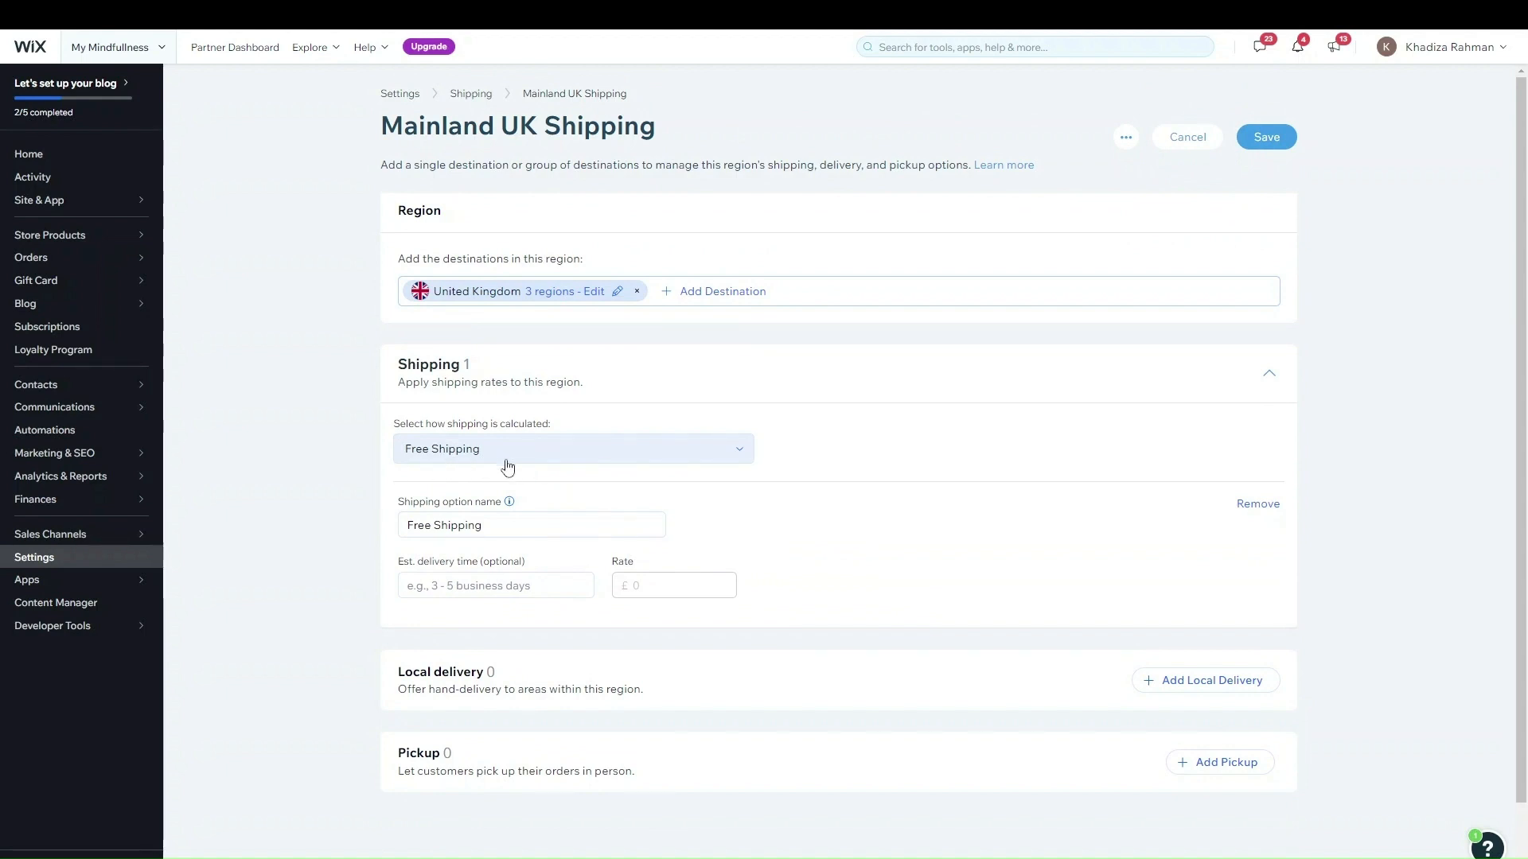
pyautogui.tripleClick(496, 526)
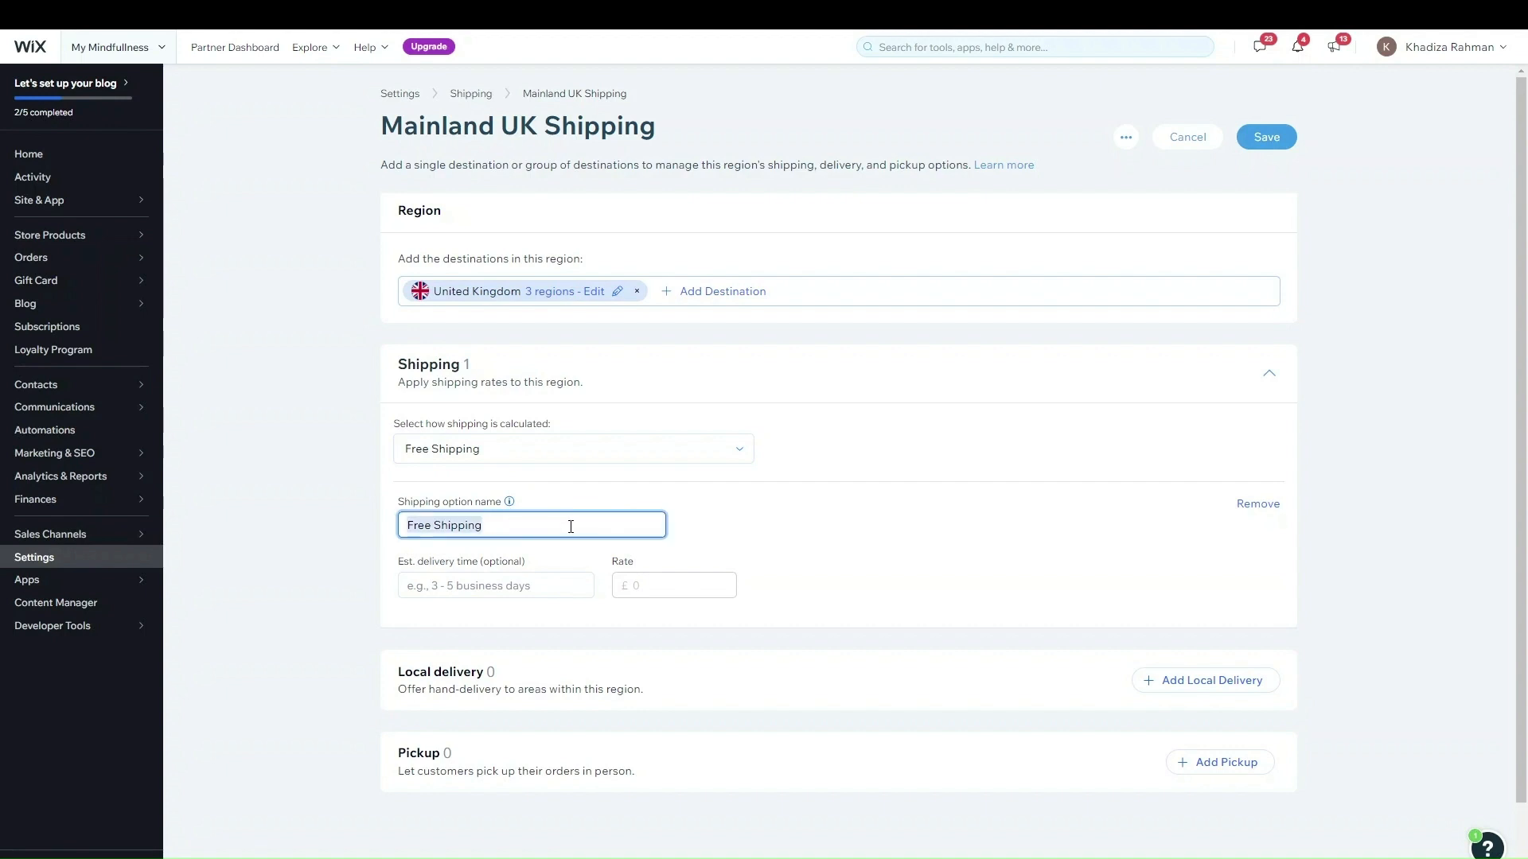
pyautogui.click(571, 526)
pyautogui.click(496, 551)
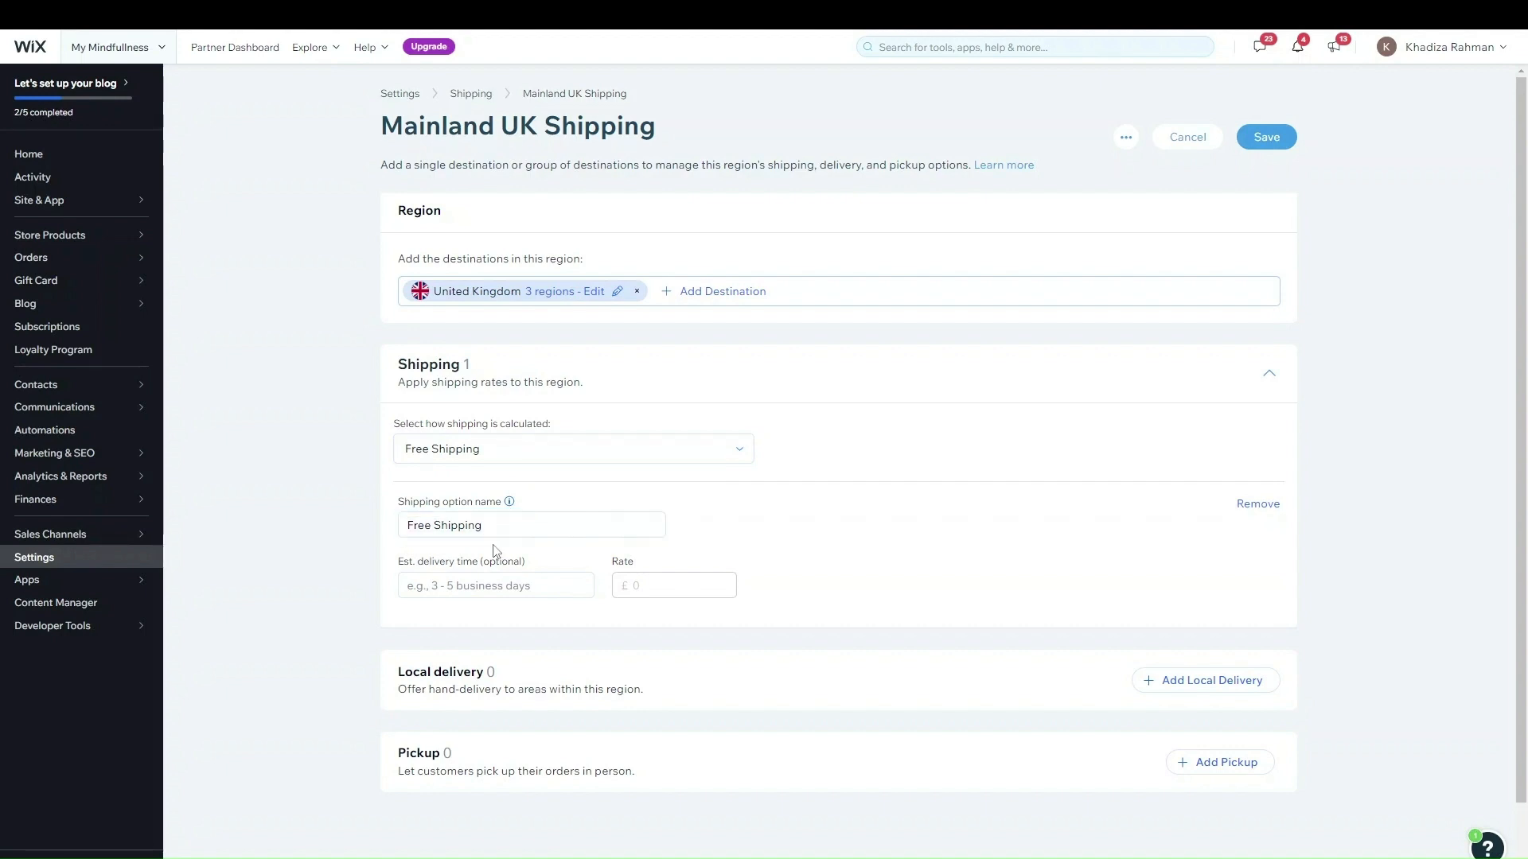
# - Set the free shipping option's estimated delivery time to 3-5 working days
pyautogui.click(536, 589)
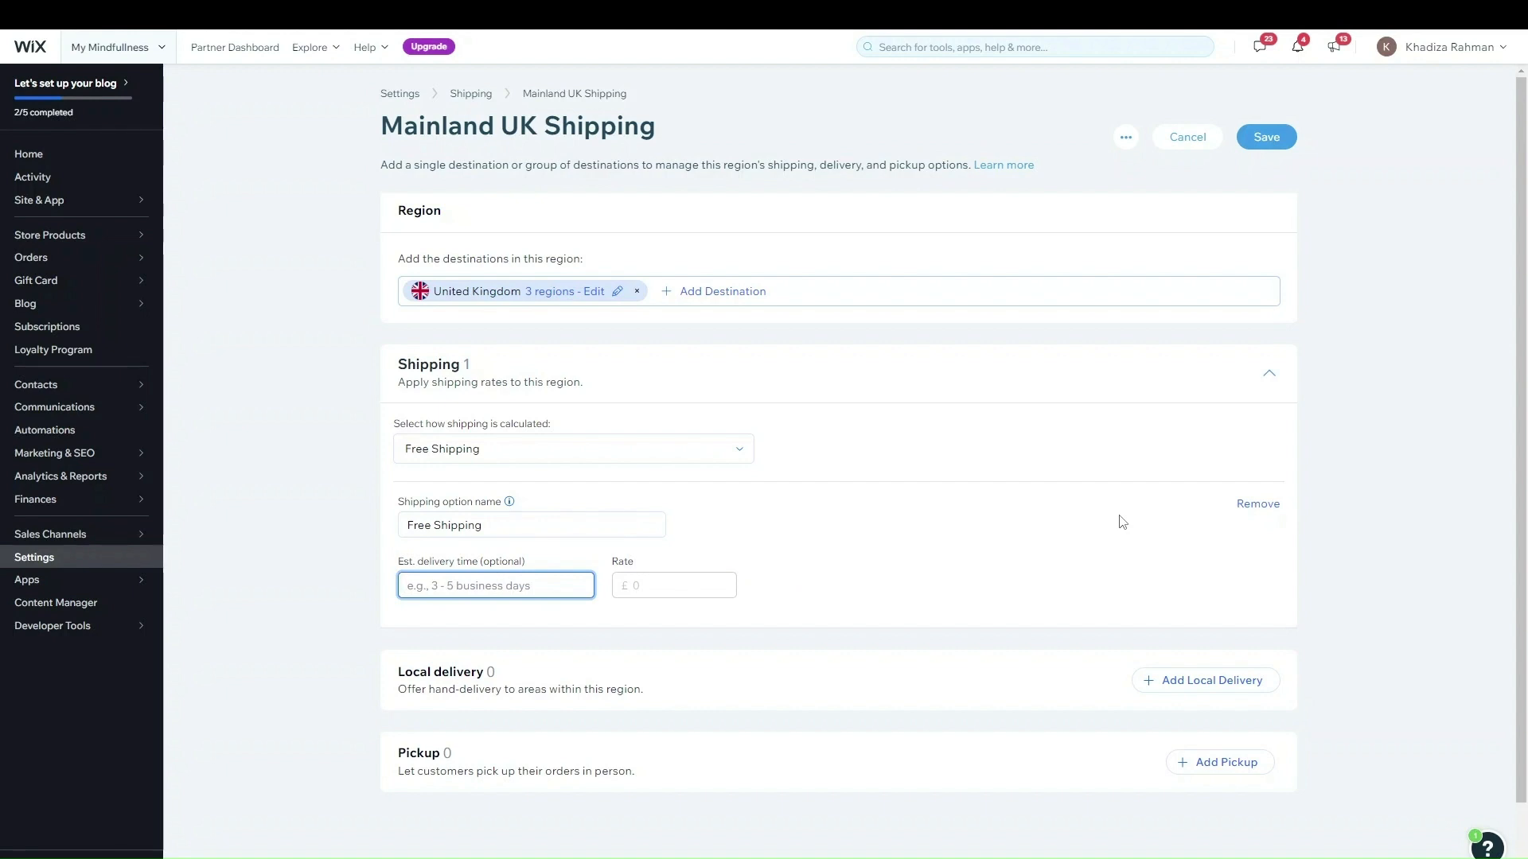
pyautogui.write('3-5 working d')
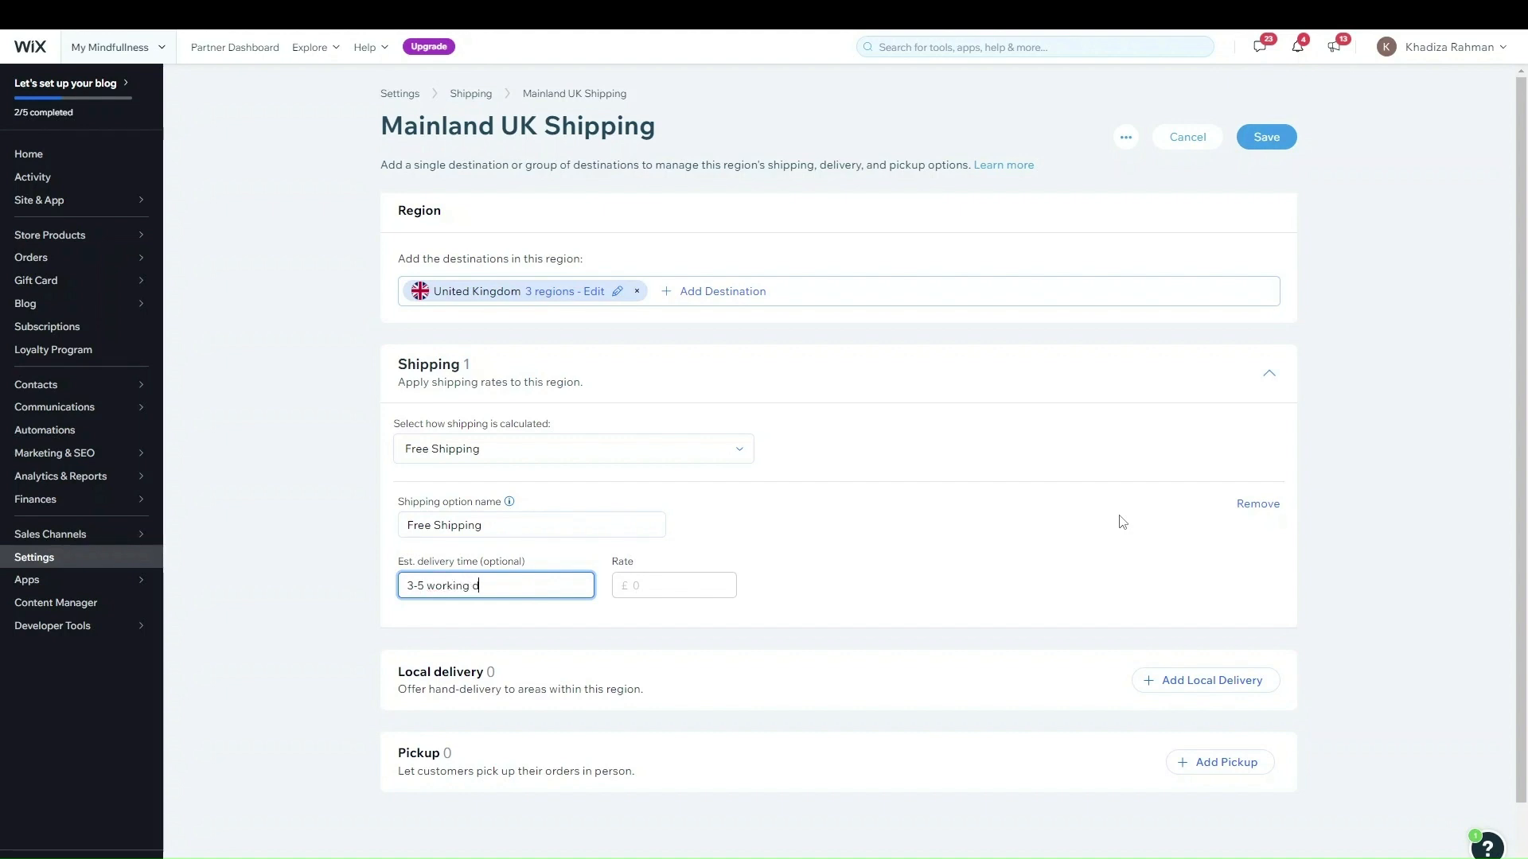
pyautogui.write('as')
pyautogui.click(722, 547)
# - Remove the Mainland UK region's shipping rule, add shipping again and set its calculation to Flat Rate
pyautogui.click(1258, 504)
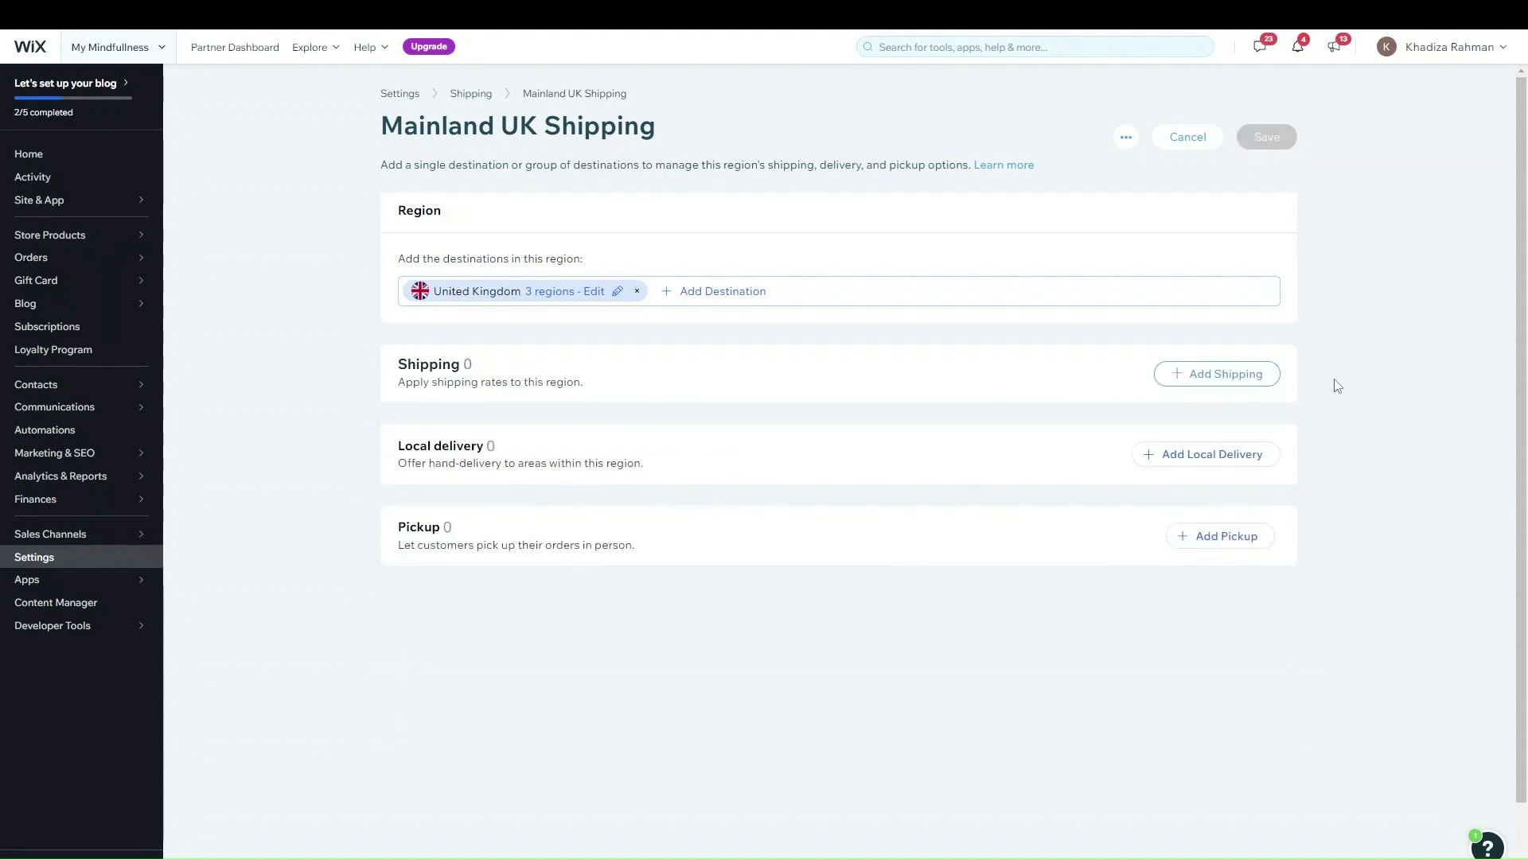
pyautogui.click(1259, 385)
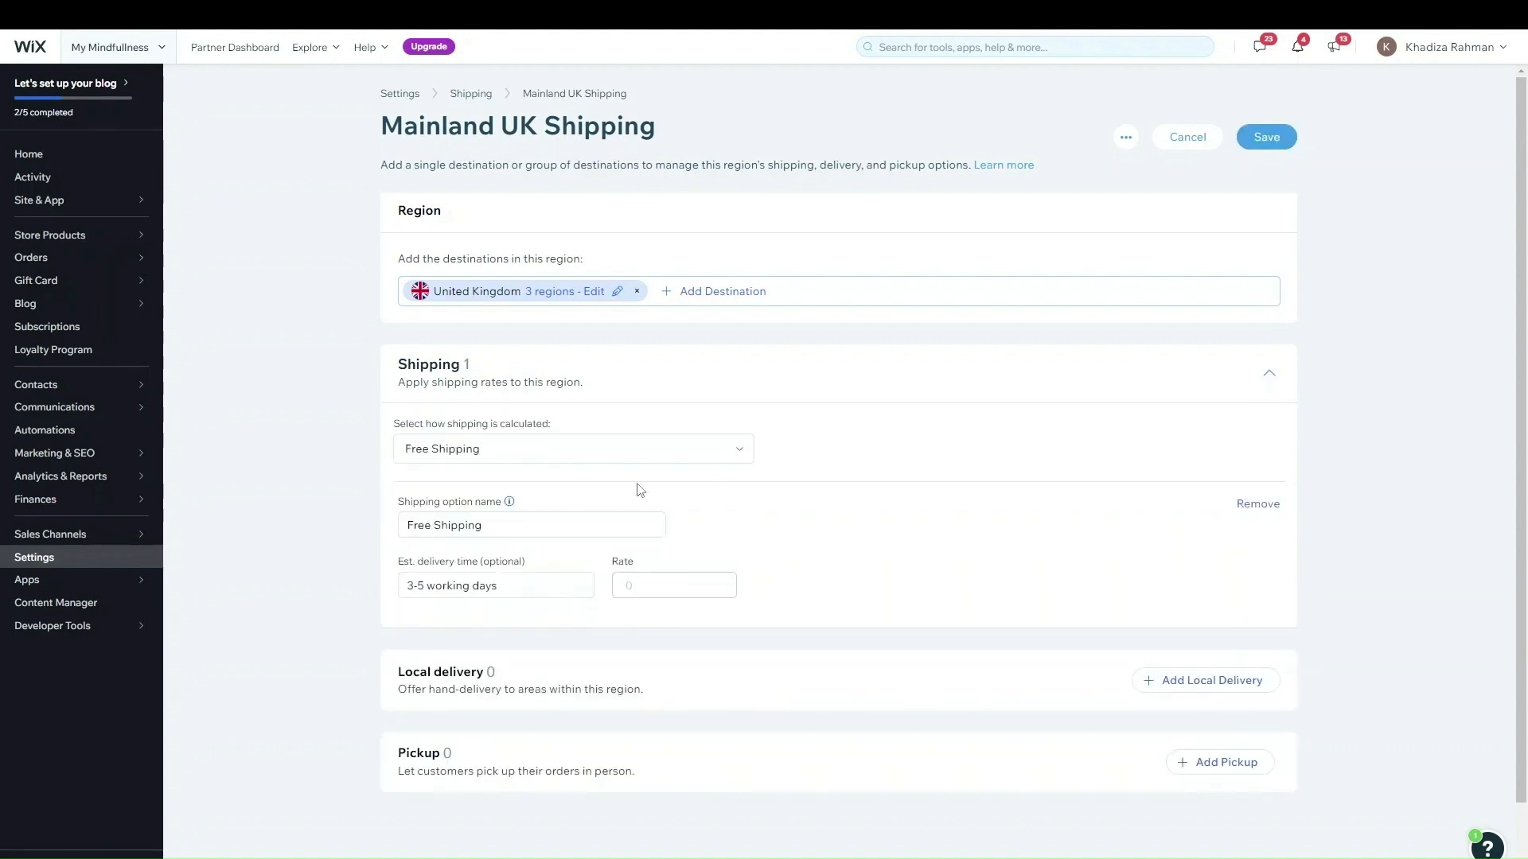
pyautogui.click(573, 459)
pyautogui.click(517, 560)
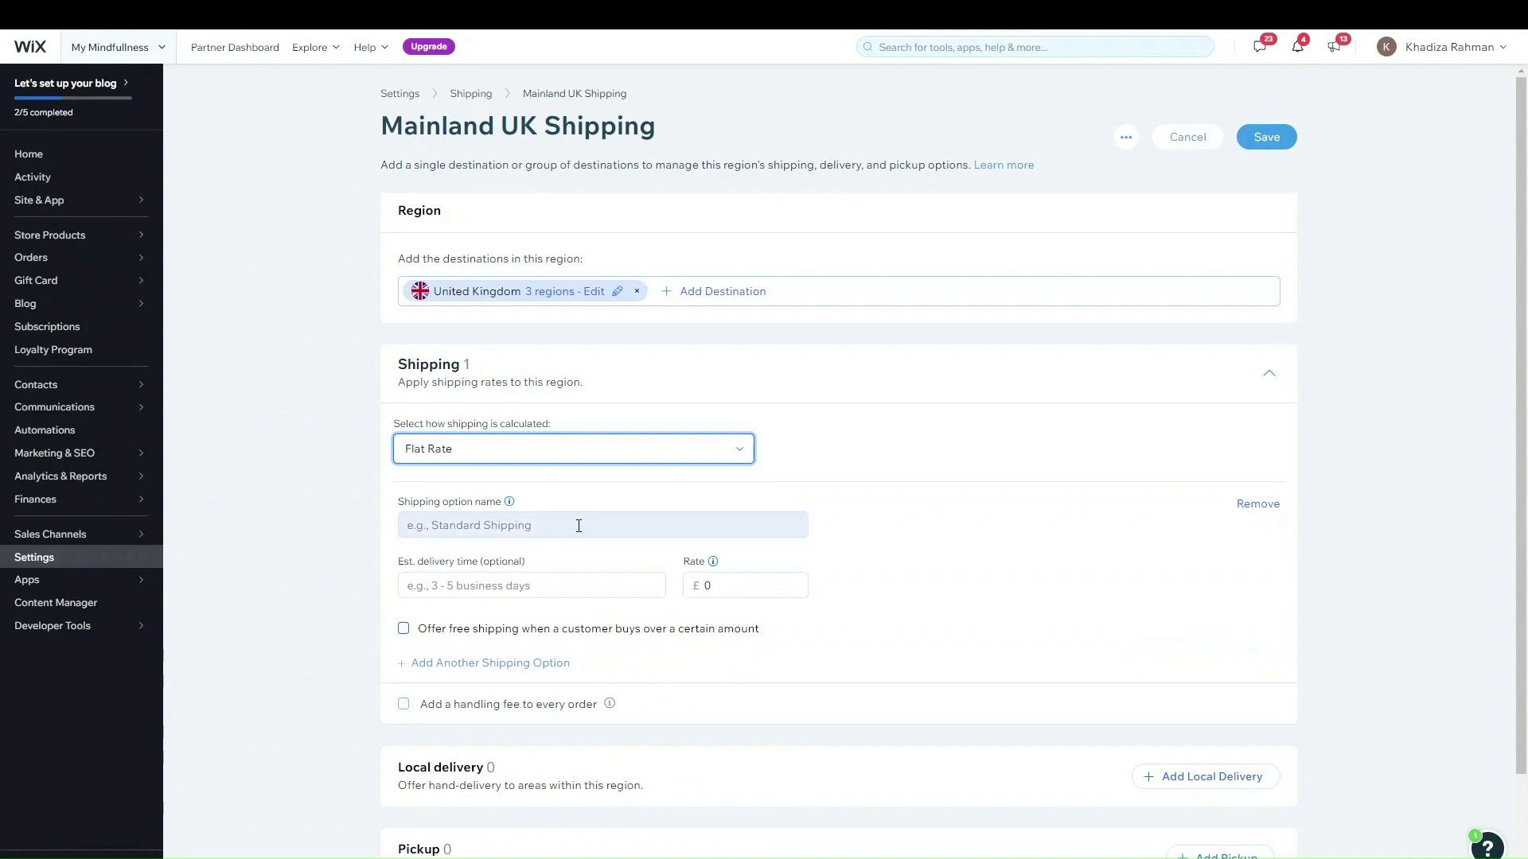
# - Name the Mainland UK region's flat-rate shipping option Standard Shipping
pyautogui.click(650, 523)
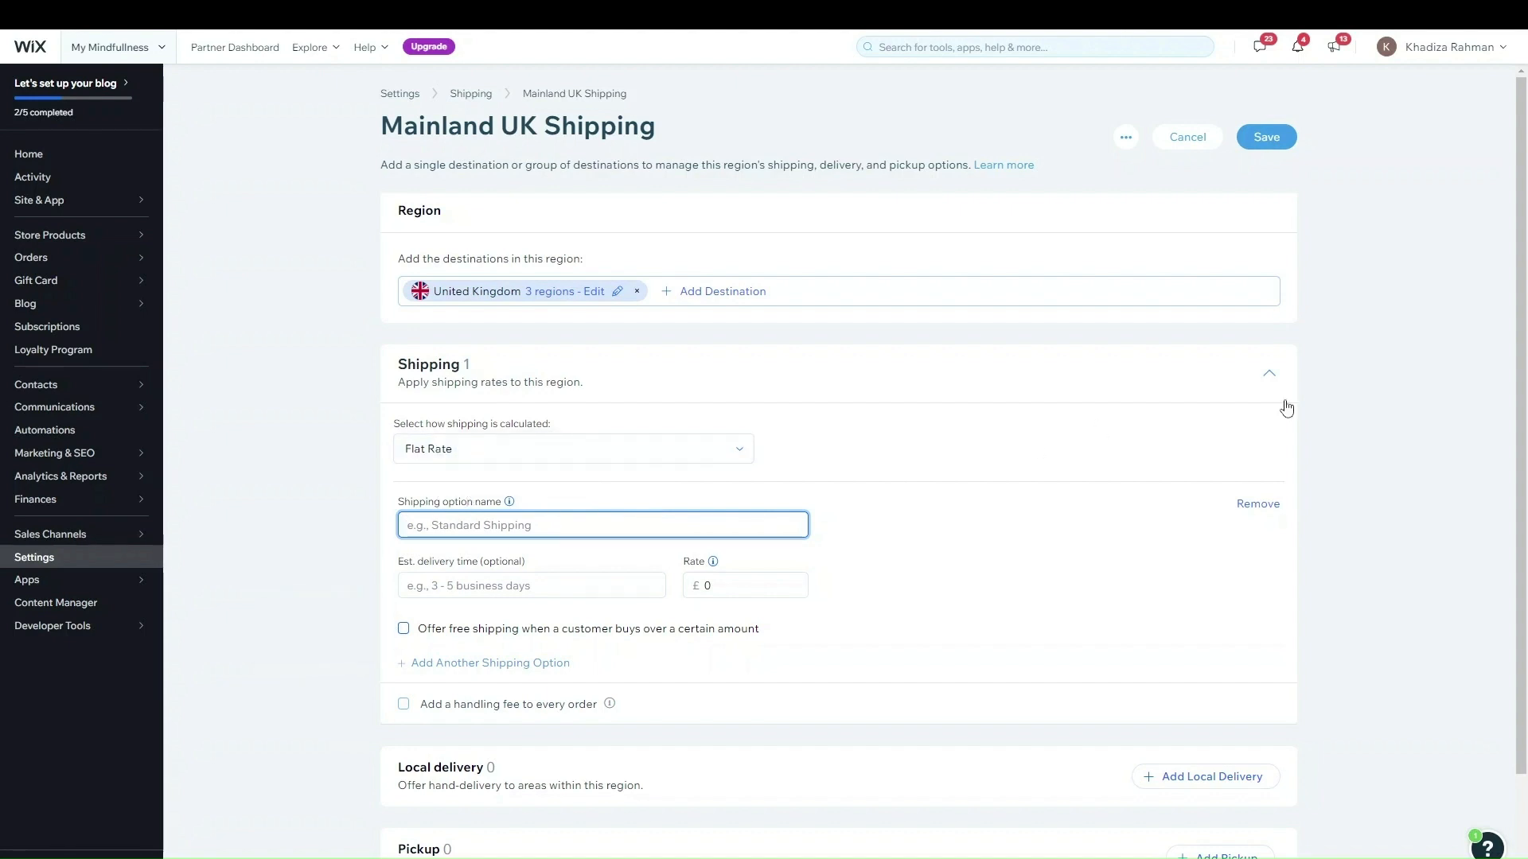
pyautogui.write('Ta')
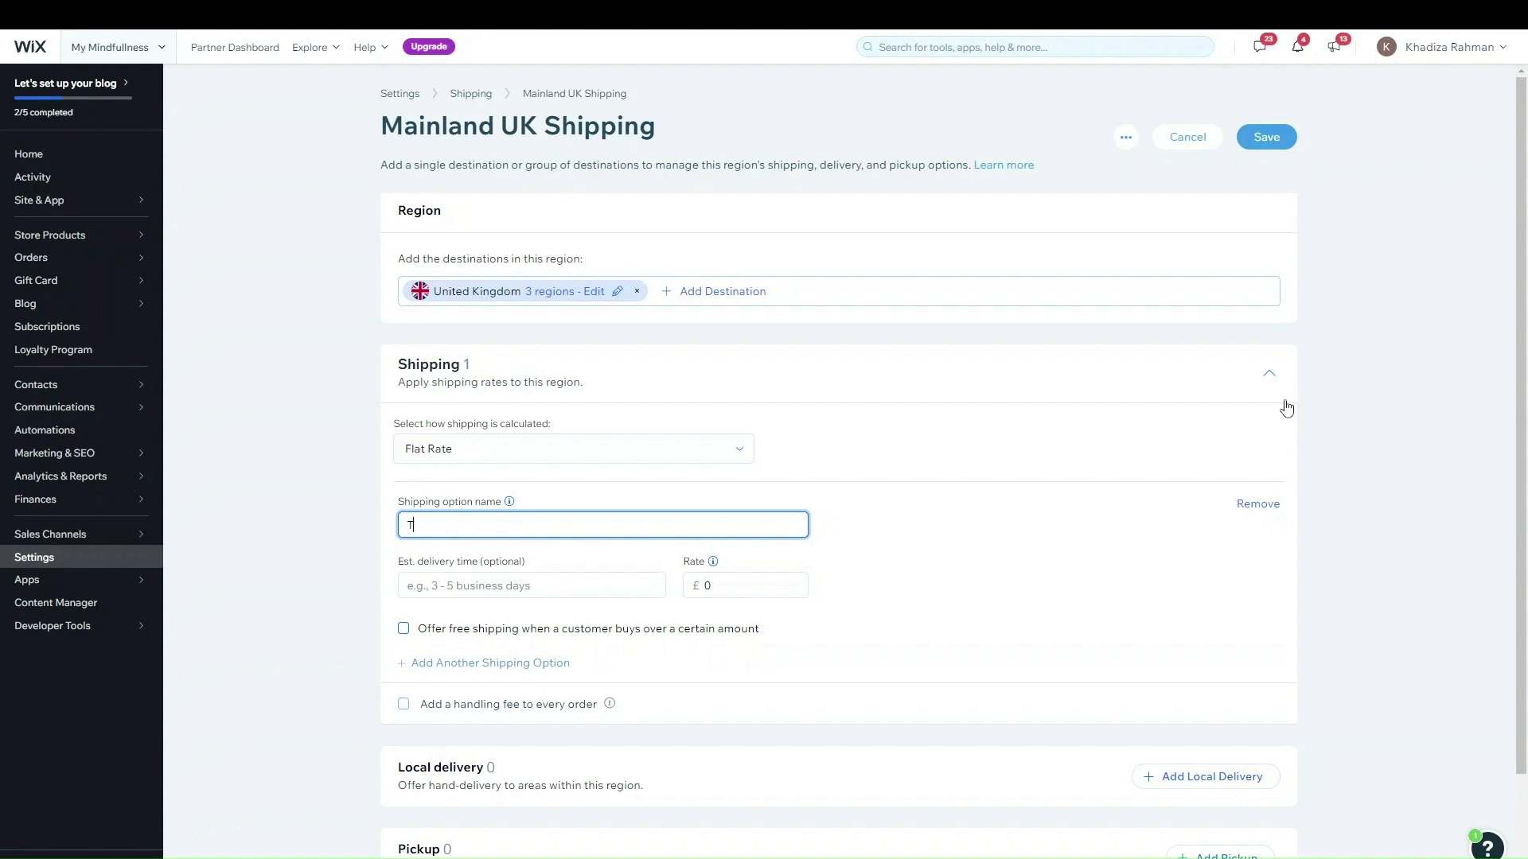
pyautogui.press('BackSpace')
pyautogui.write('T')
pyautogui.press('BackSpace')
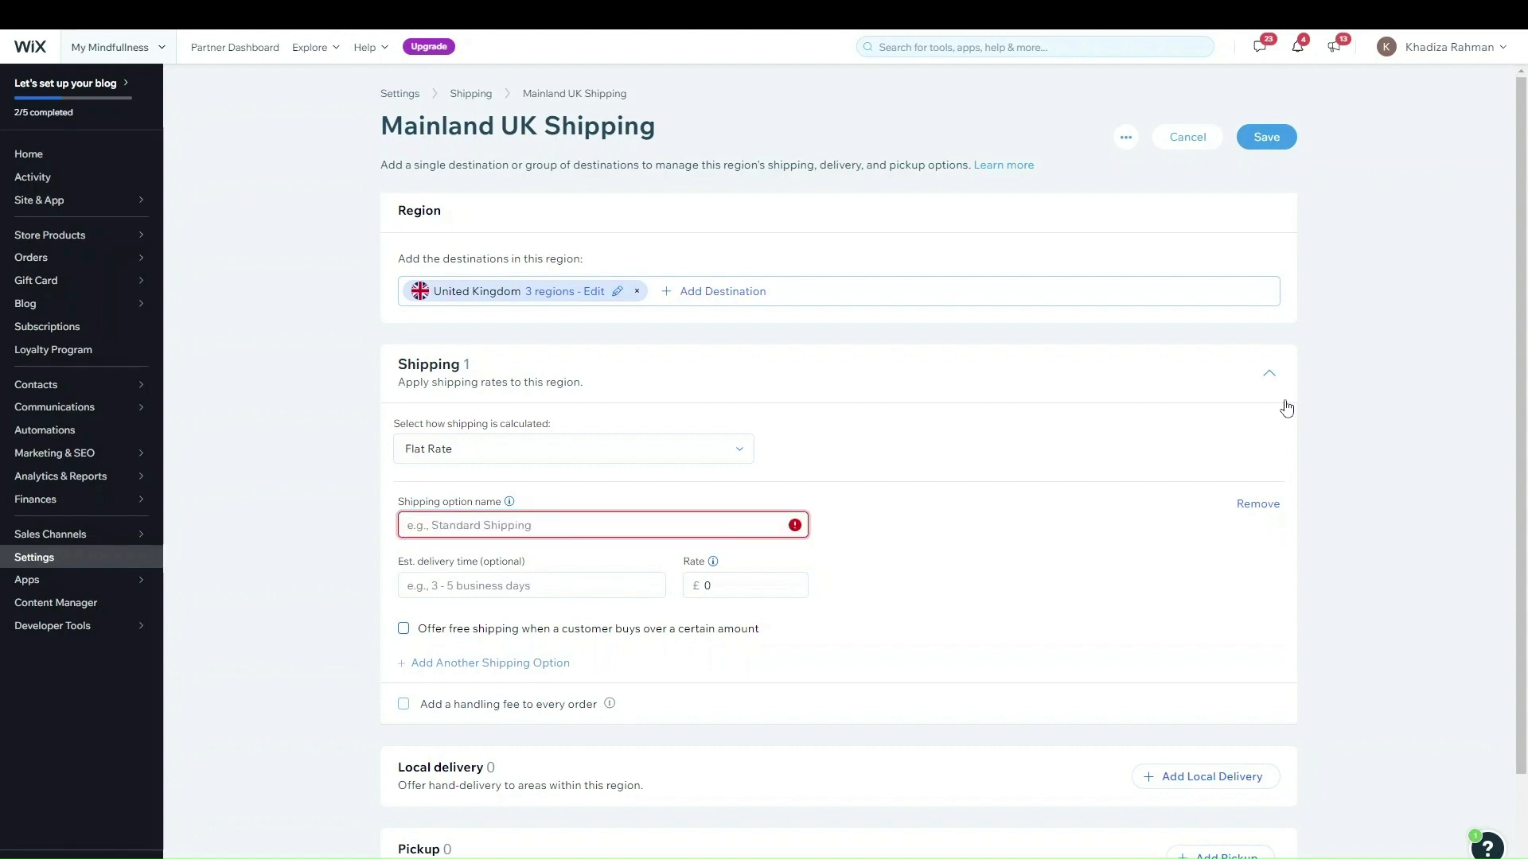
pyautogui.write('Standard \\S')
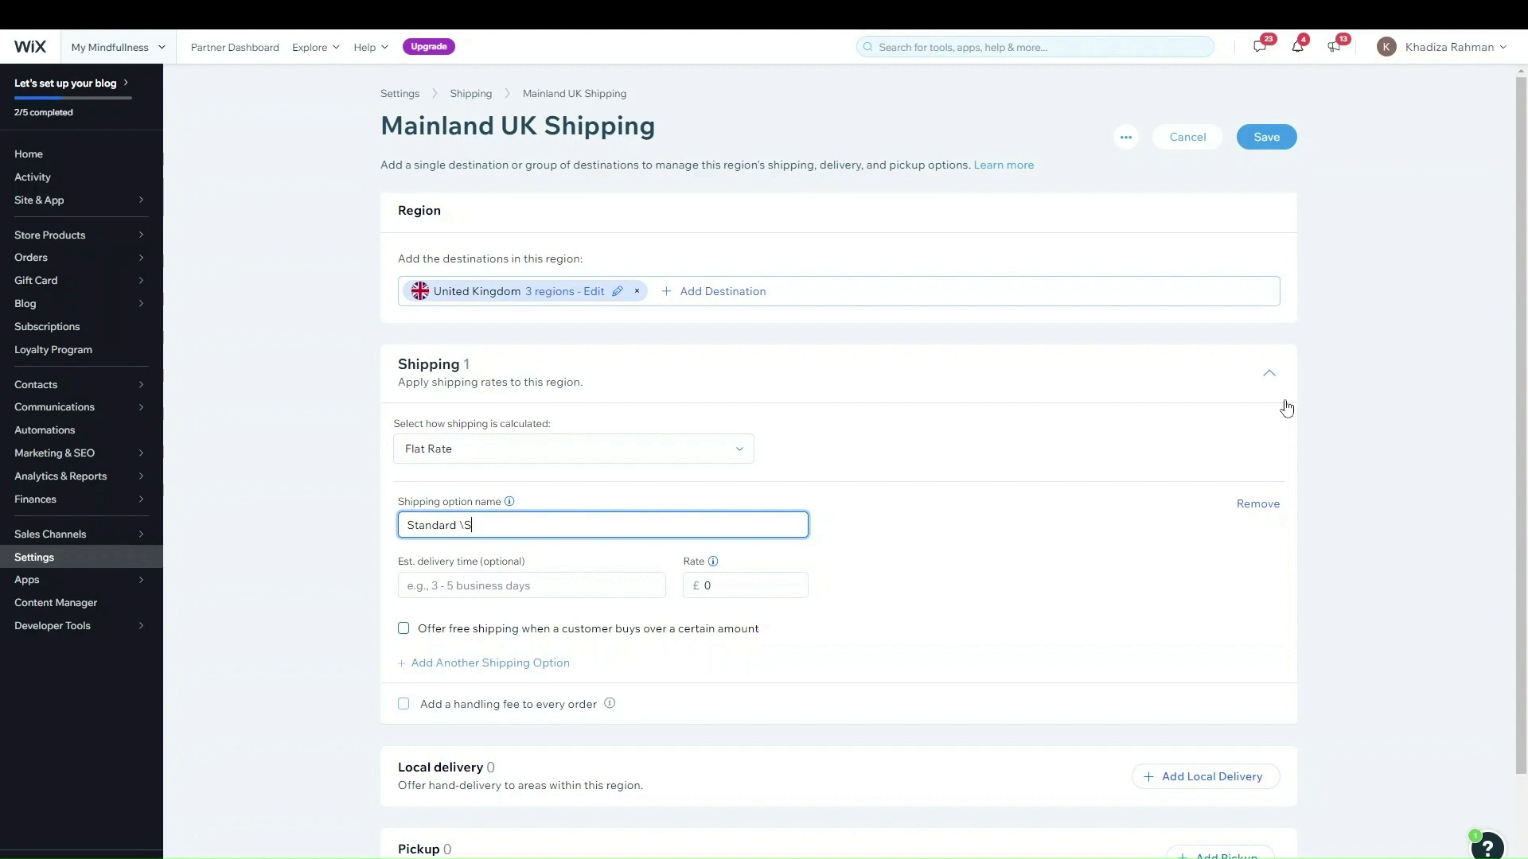
pyautogui.press('BackSpace')
pyautogui.press('BackSpace')
pyautogui.write('Shipping')
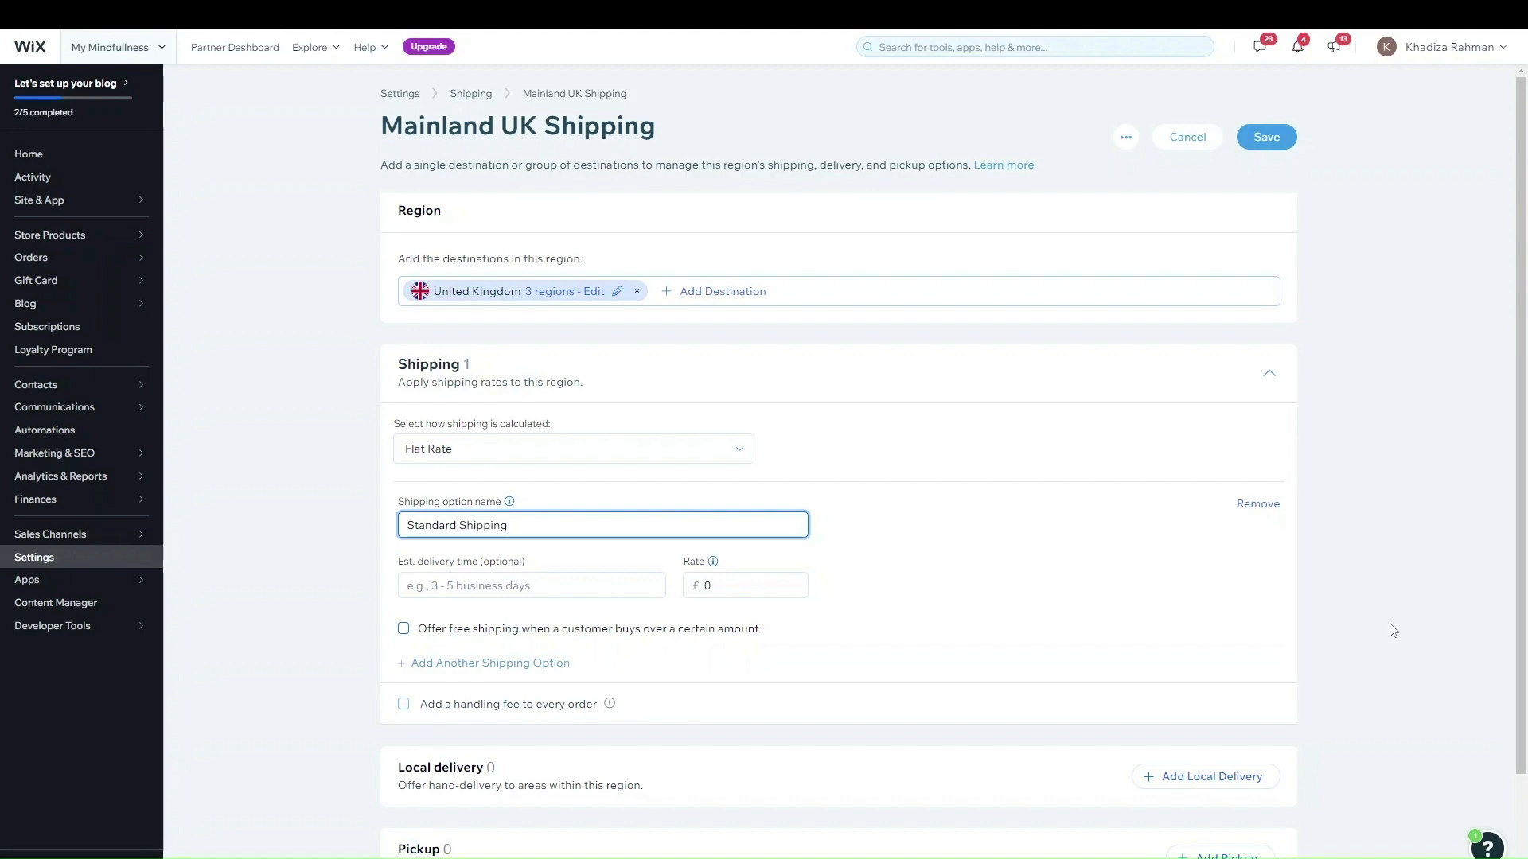
# - Give Standard Shipping an estimated delivery time of 4-5 working days and a rate of £2.99
pyautogui.click(640, 587)
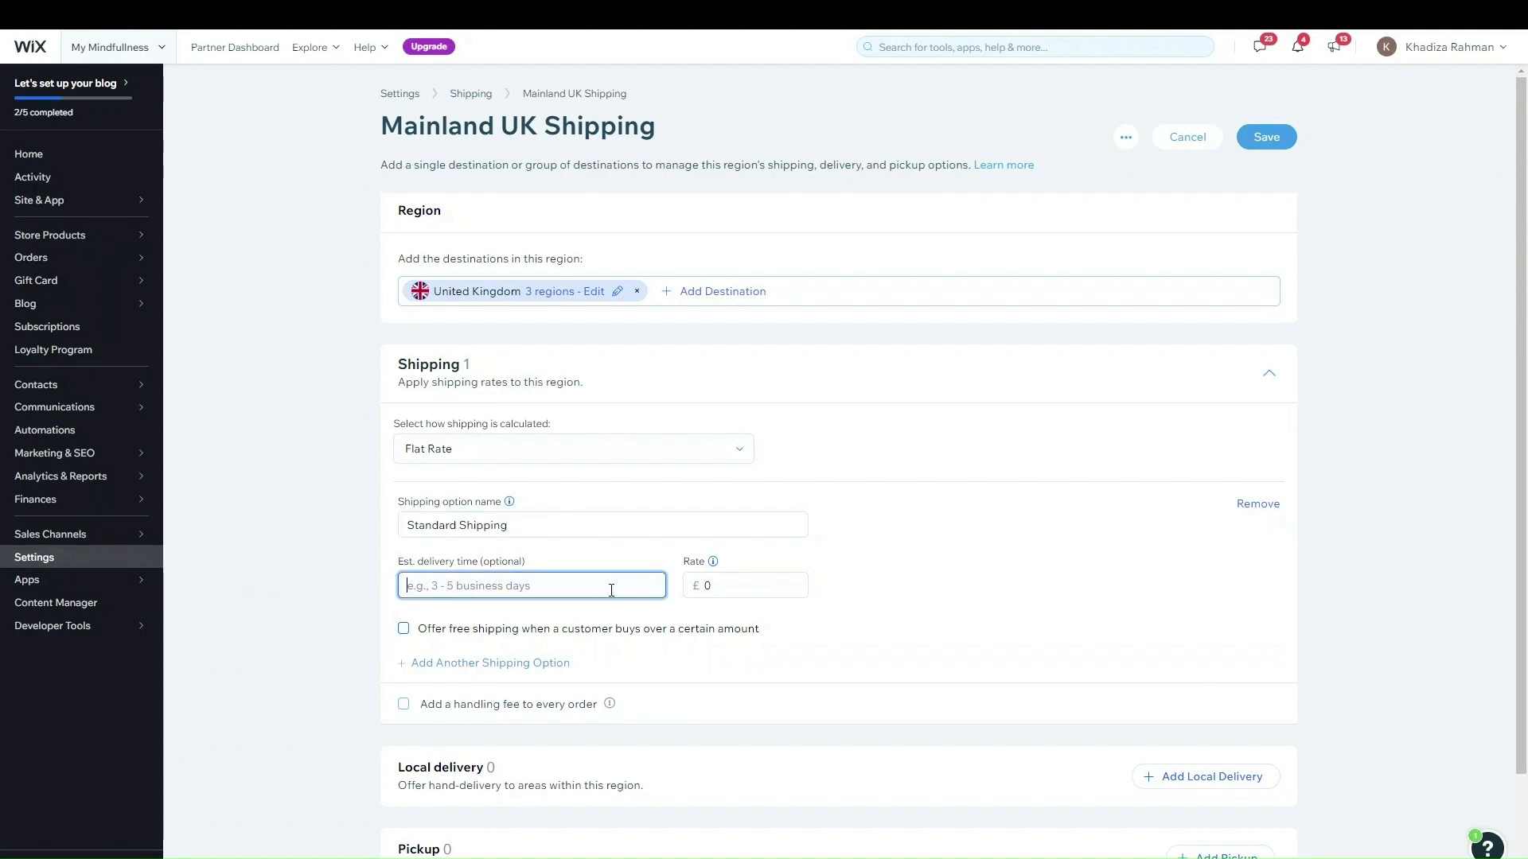
pyautogui.write('40')
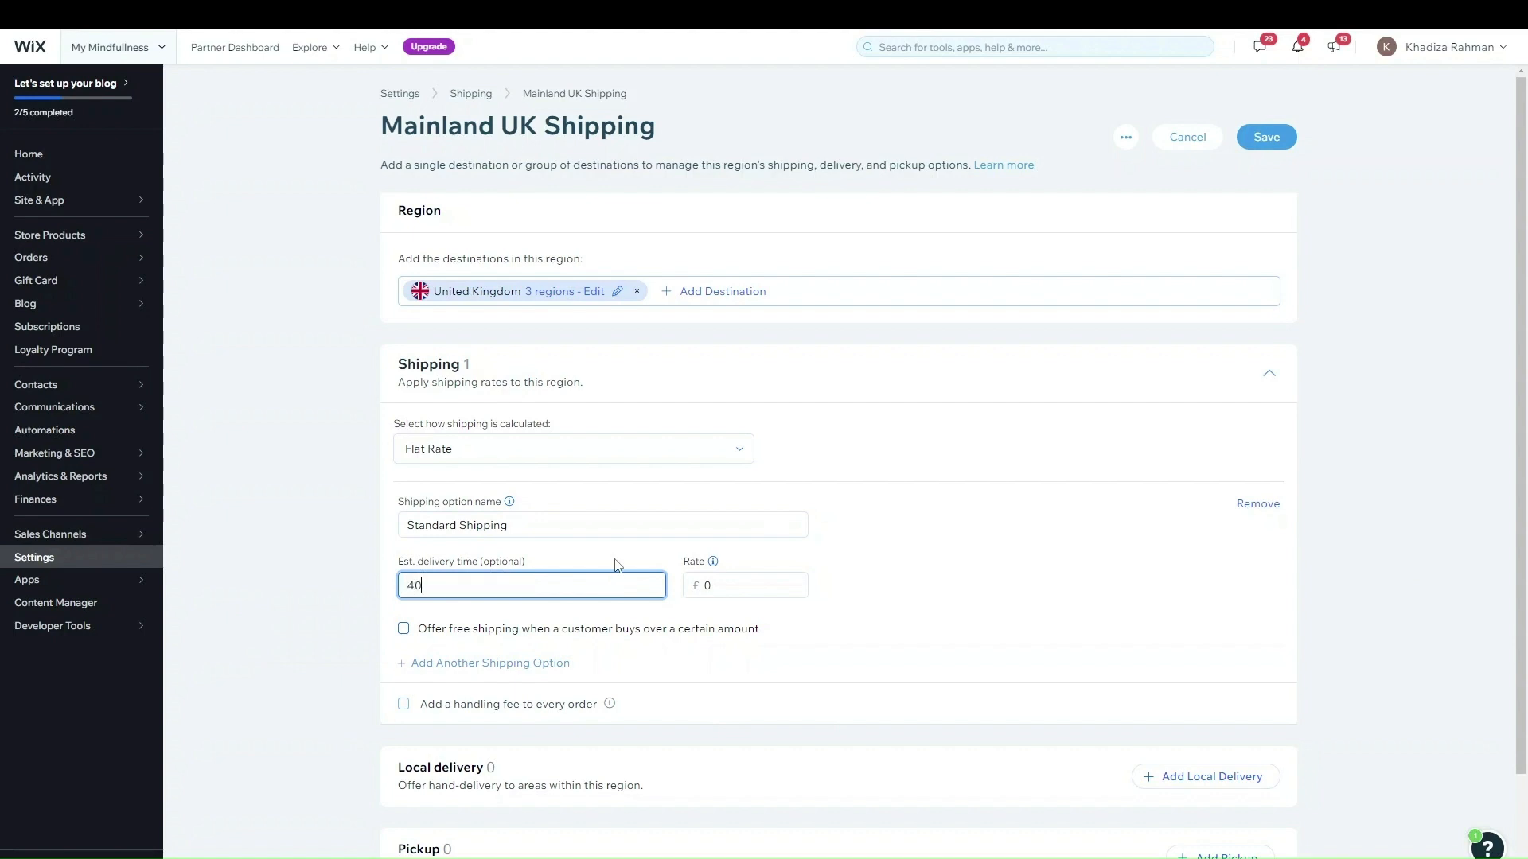
pyautogui.press('BackSpace')
pyautogui.write('-5 working days')
pyautogui.press('Tab')
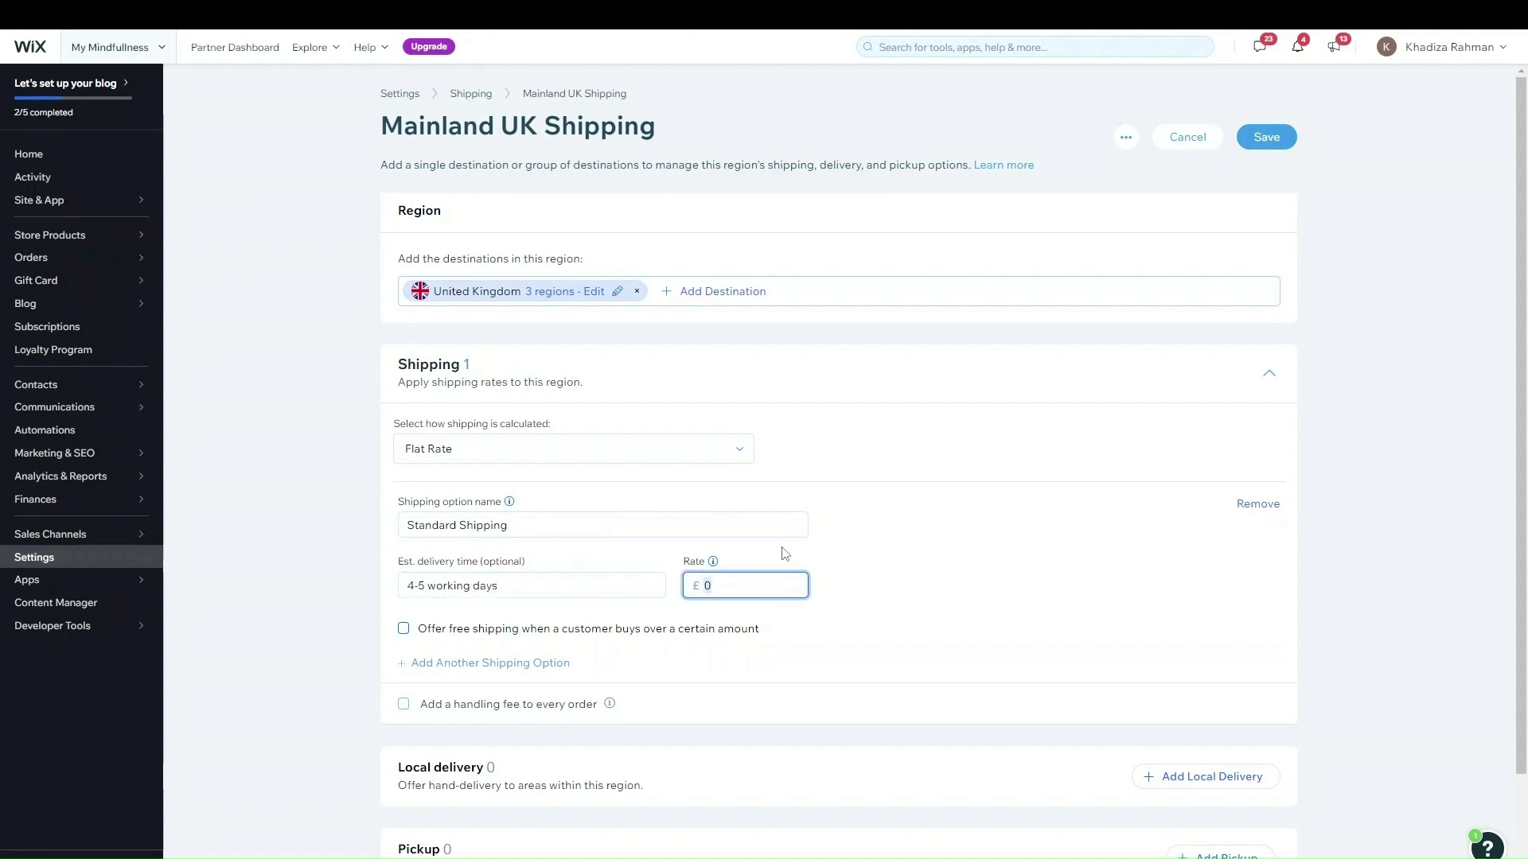
pyautogui.press('BackSpace')
pyautogui.write('2.99')
# - Add a second shipping option to the region and name it First Class Shipping
pyautogui.click(536, 664)
pyautogui.scroll(-1, 897, 618)
pyautogui.click(581, 534)
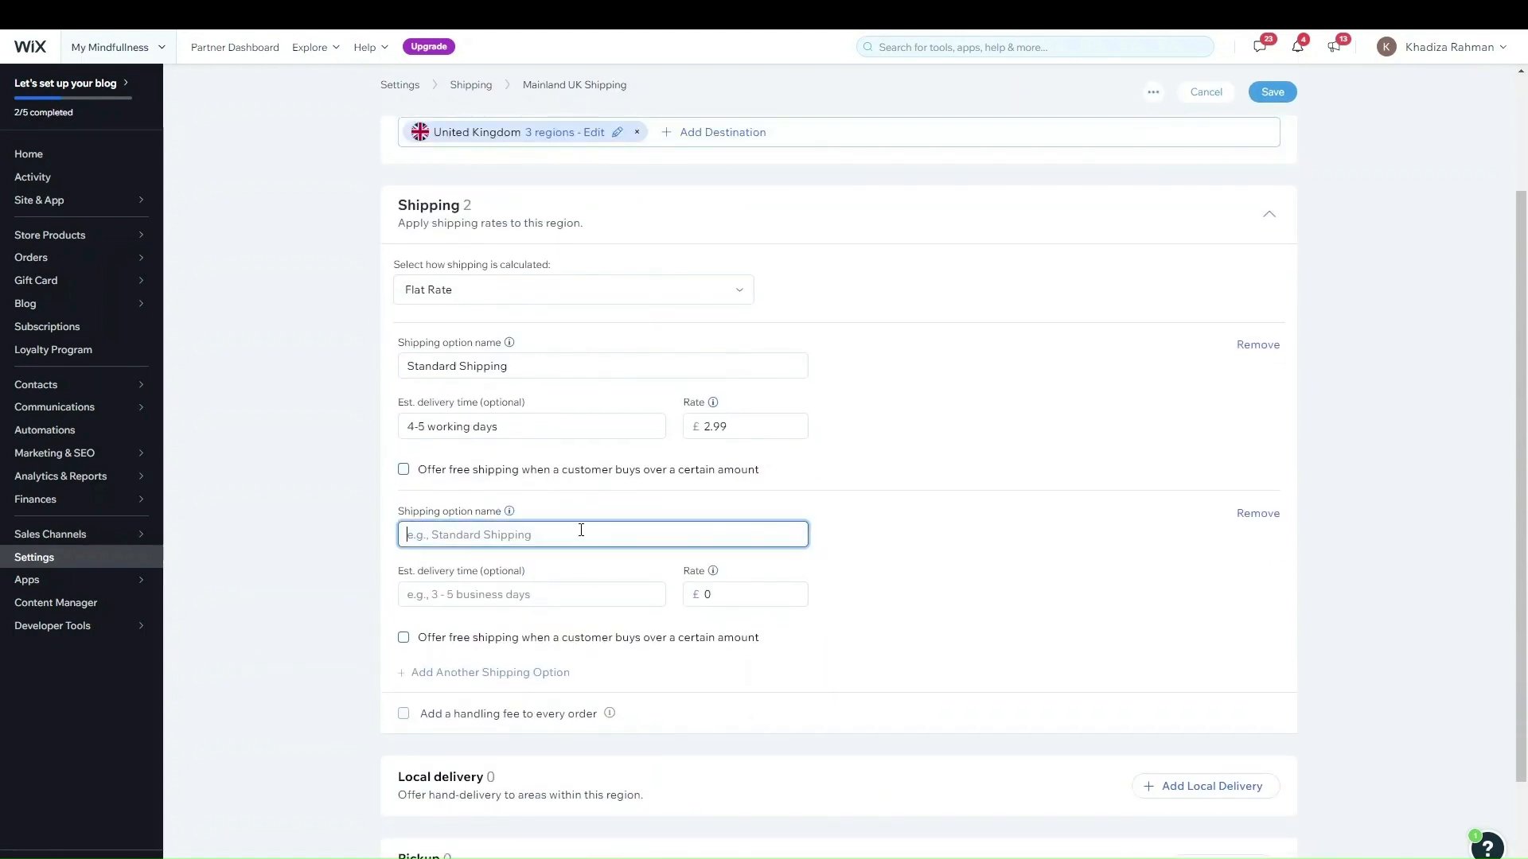
pyautogui.write('First Cla')
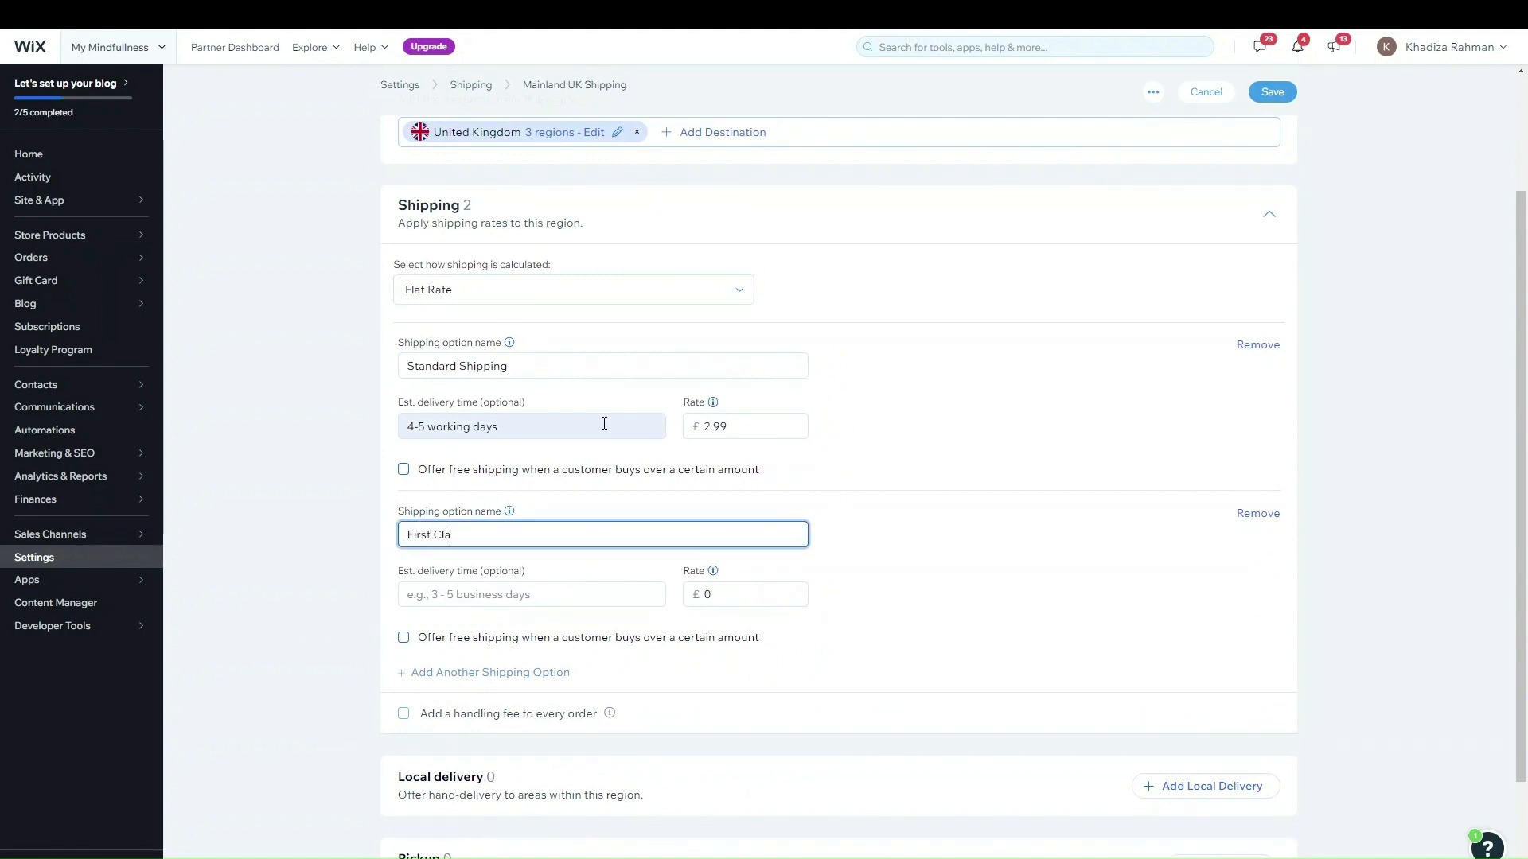
pyautogui.write('ss Sg')
pyautogui.press('Tab')
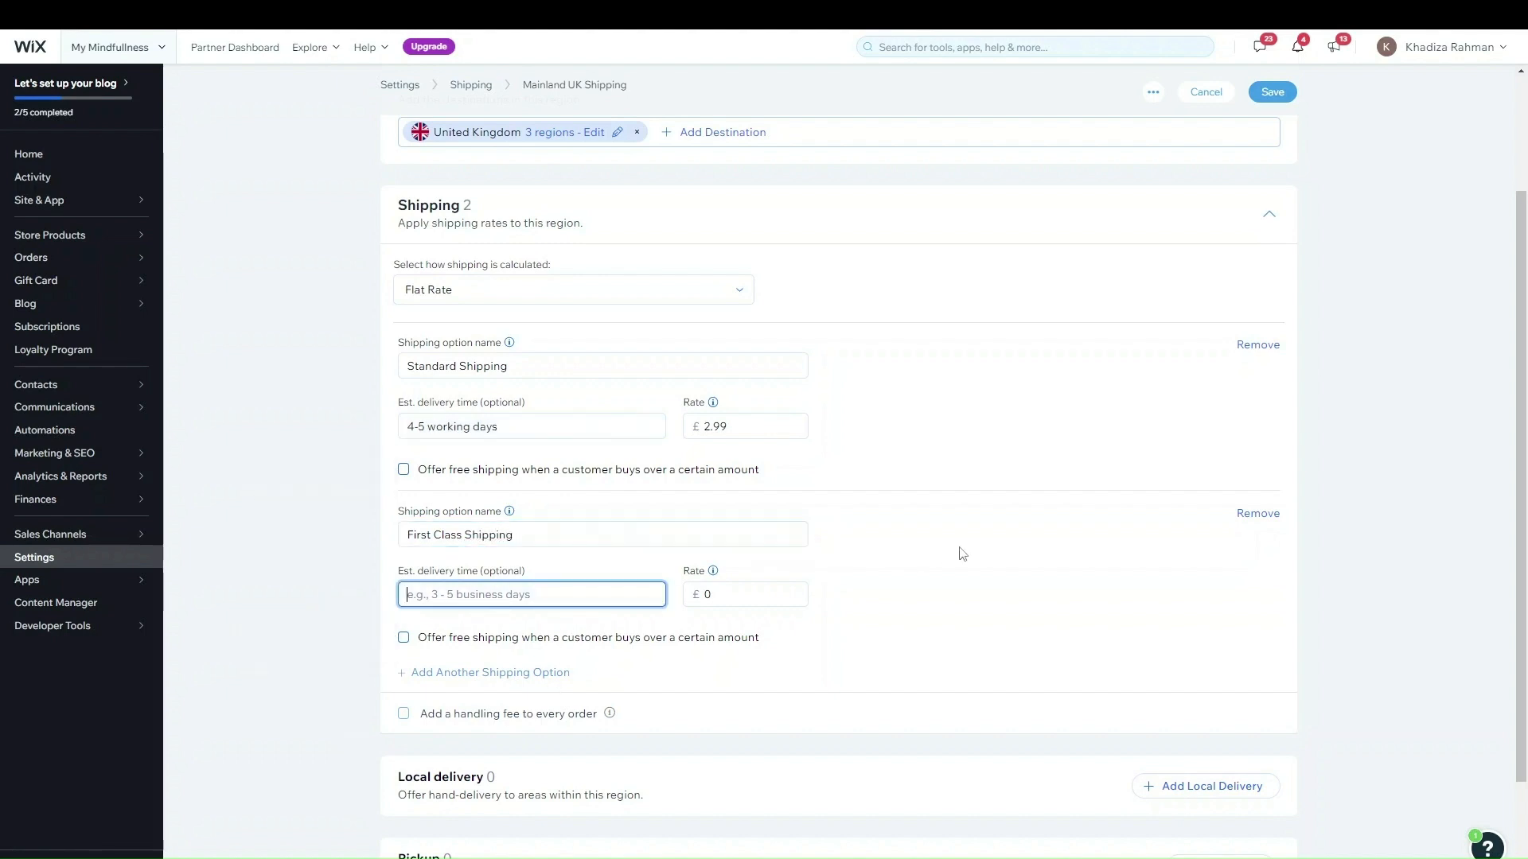
# - Set First Class Shipping's estimated delivery time to 1-2 Working Days and its rate to £5.99
pyautogui.write('1-2 W')
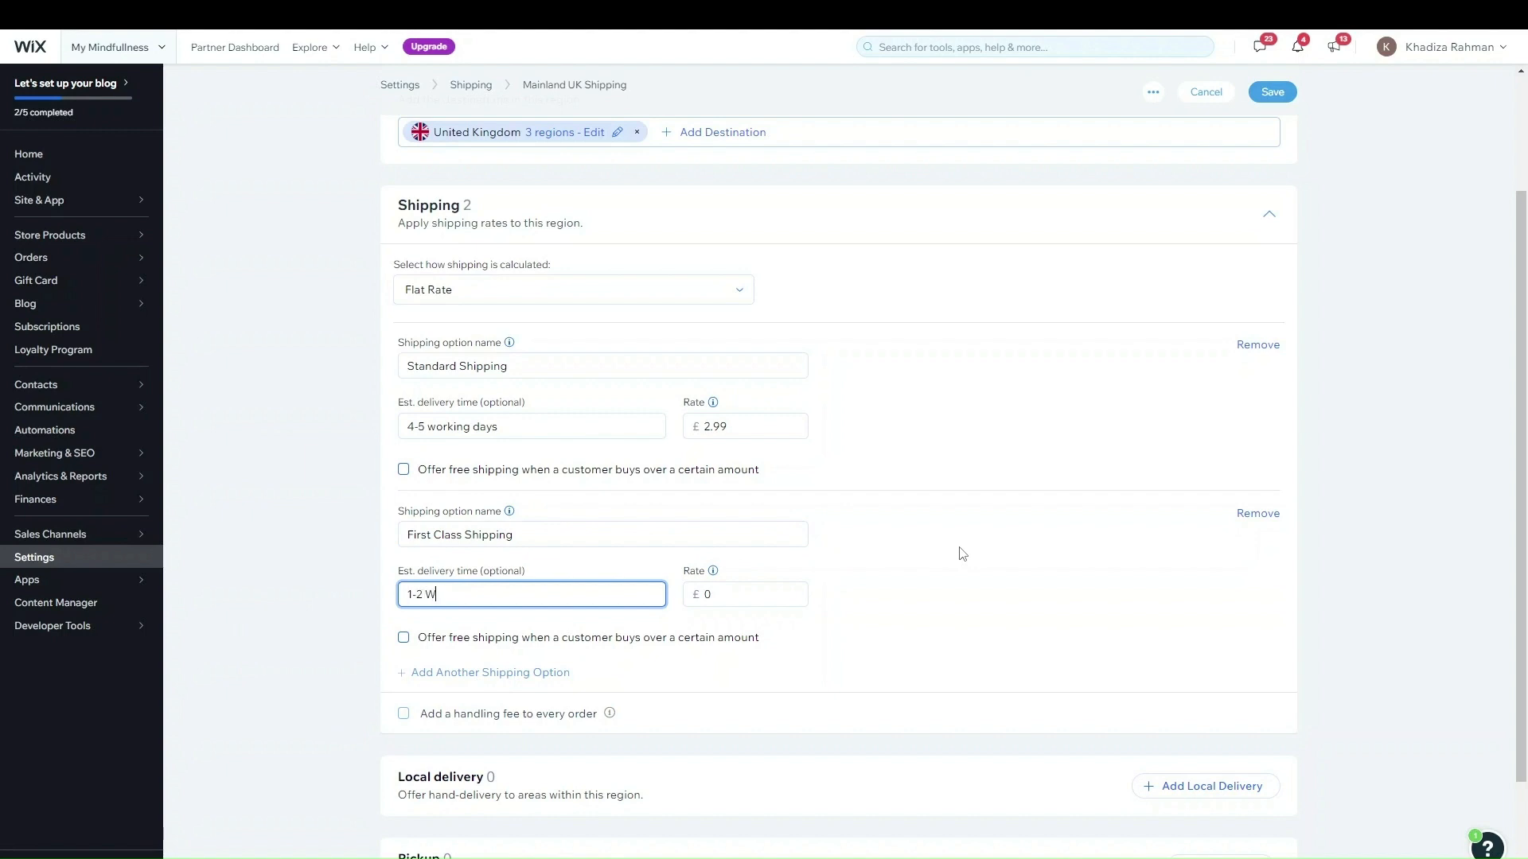
pyautogui.write('orki')
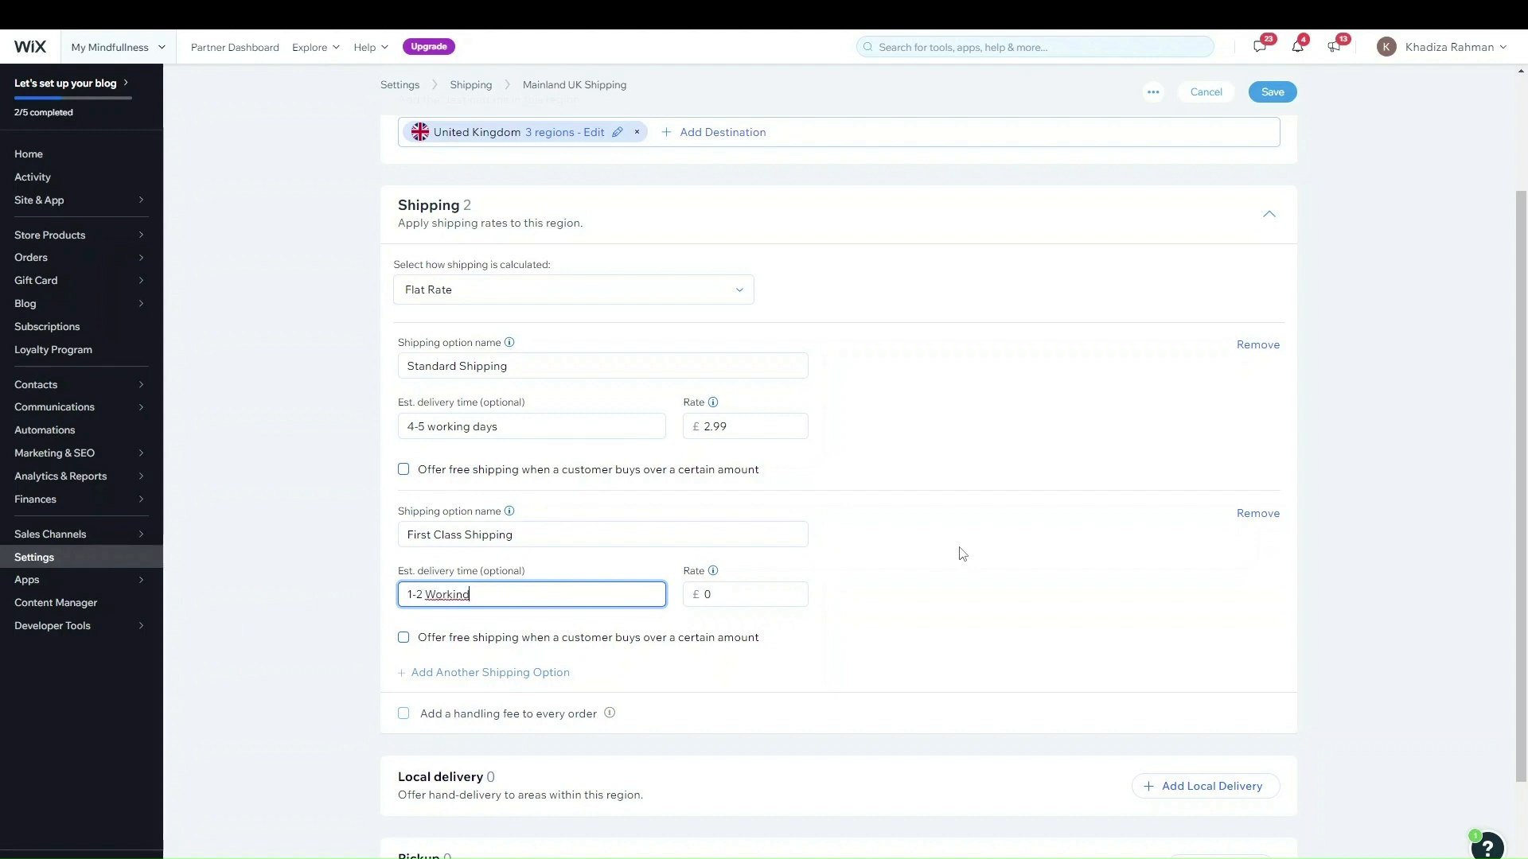
pyautogui.write('ng Fay')
pyautogui.write('y')
pyautogui.write('D')
pyautogui.click(718, 592)
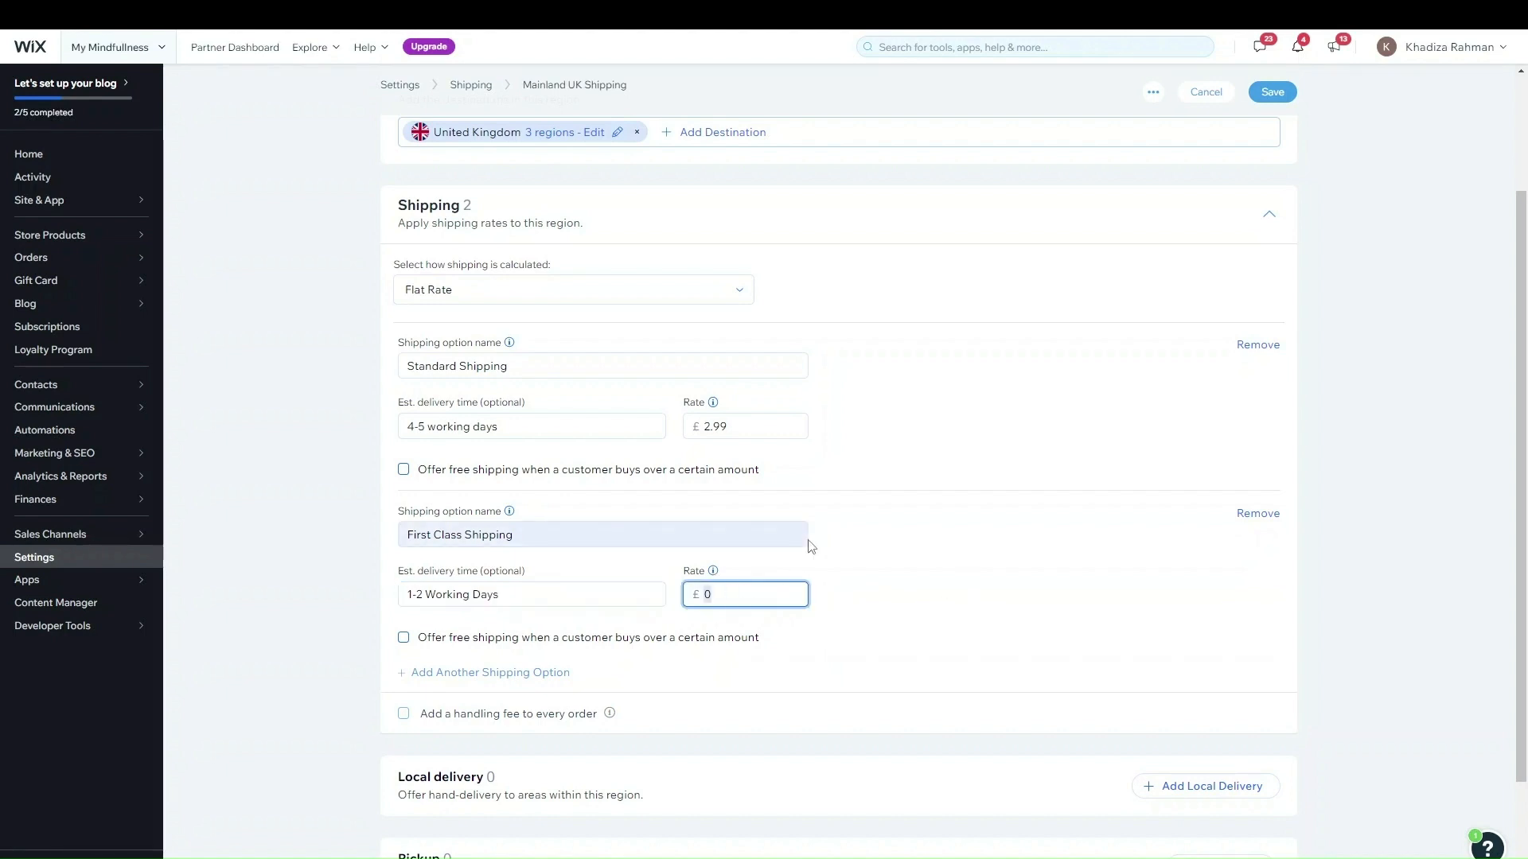
pyautogui.write('5.99')
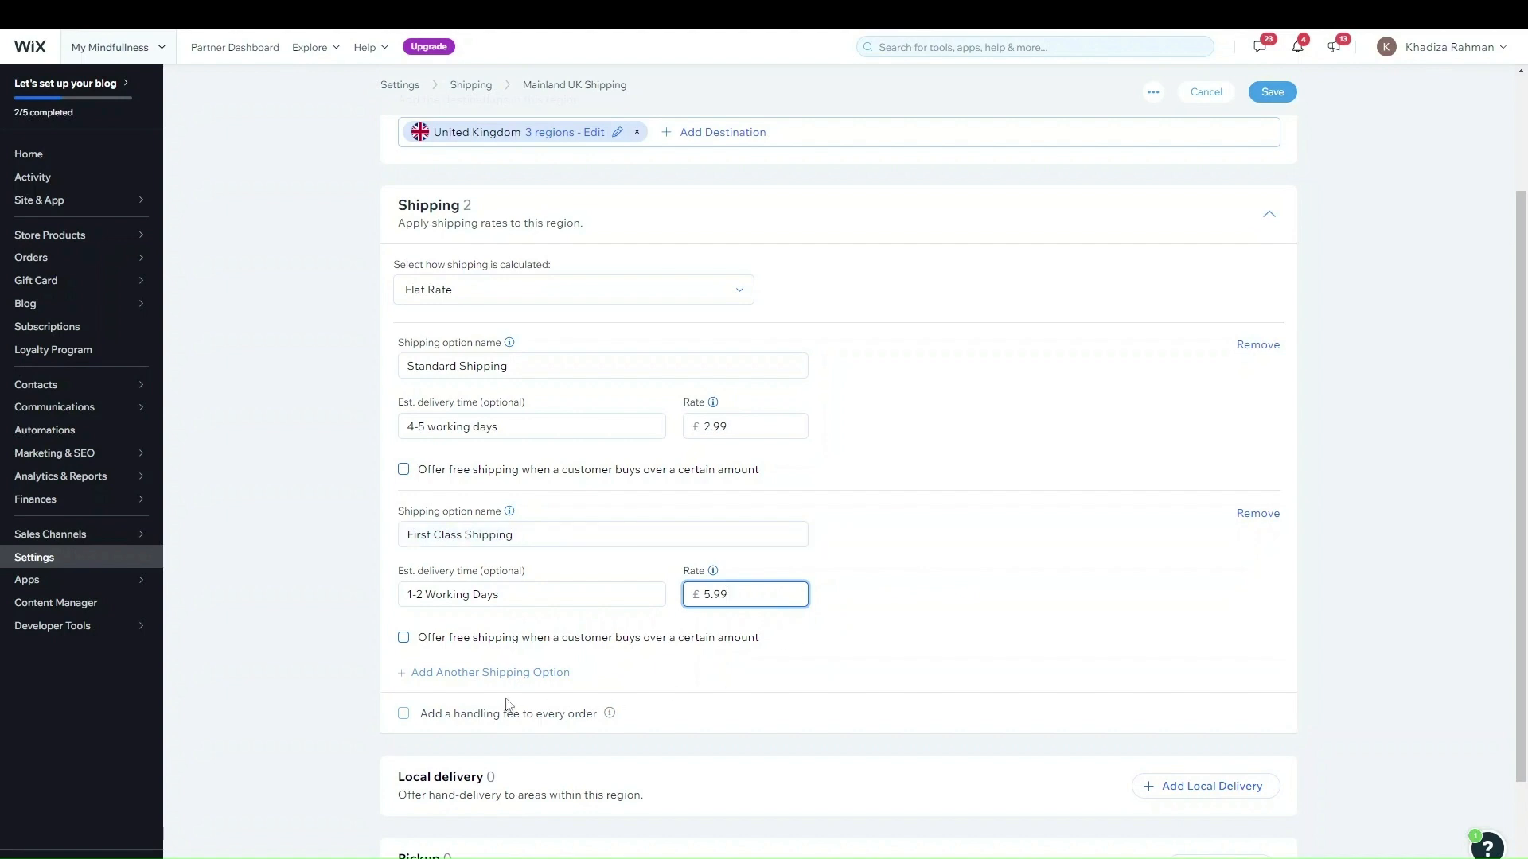
# - Add a third shipping option named Next Day Shipping with a rate of £10.99
pyautogui.click(537, 674)
pyautogui.scroll(-2, 667, 590)
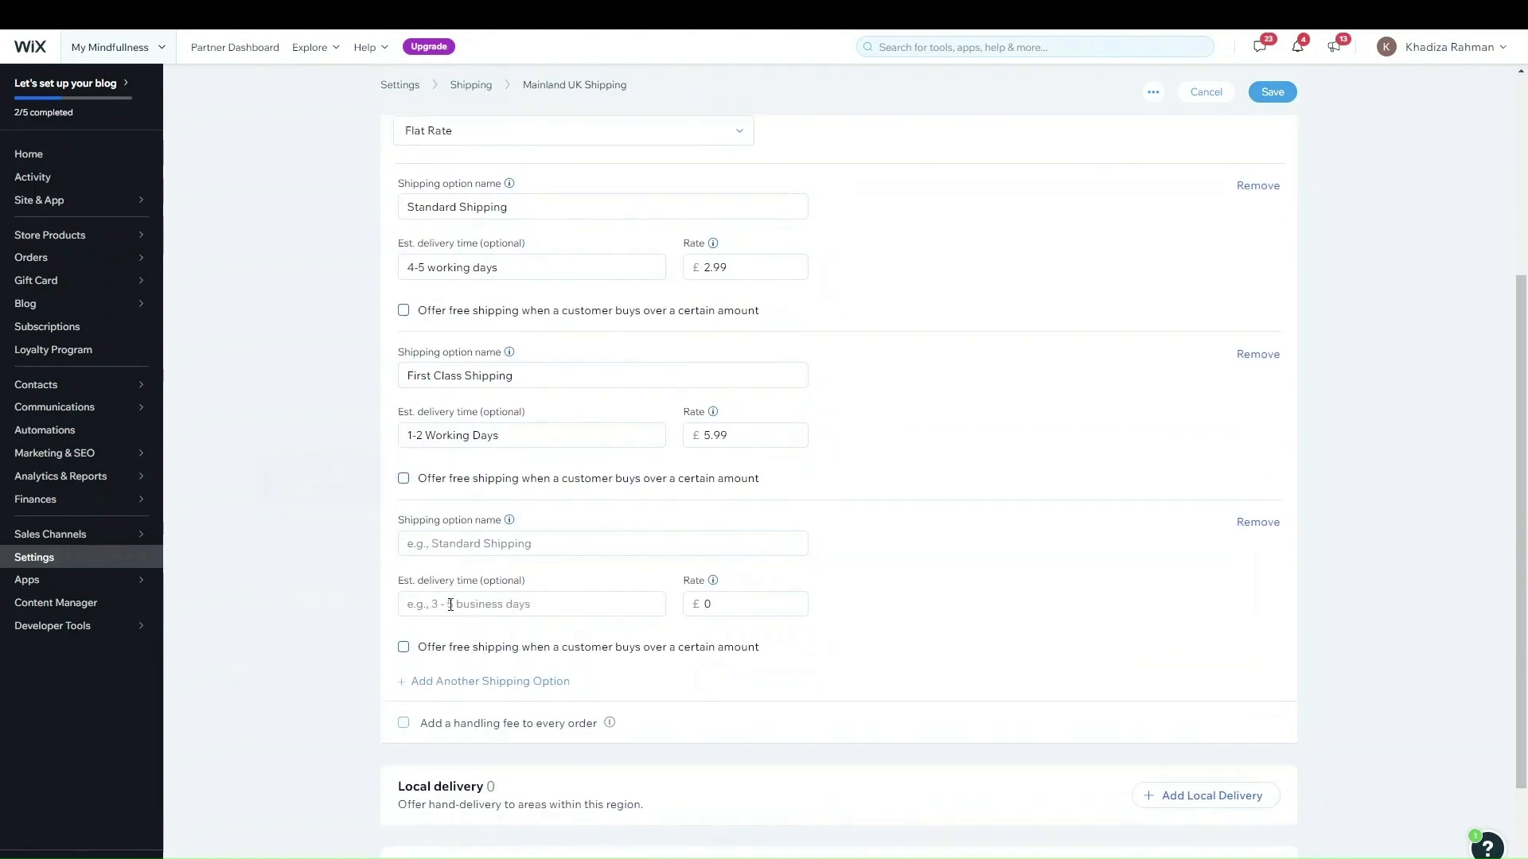
pyautogui.click(469, 544)
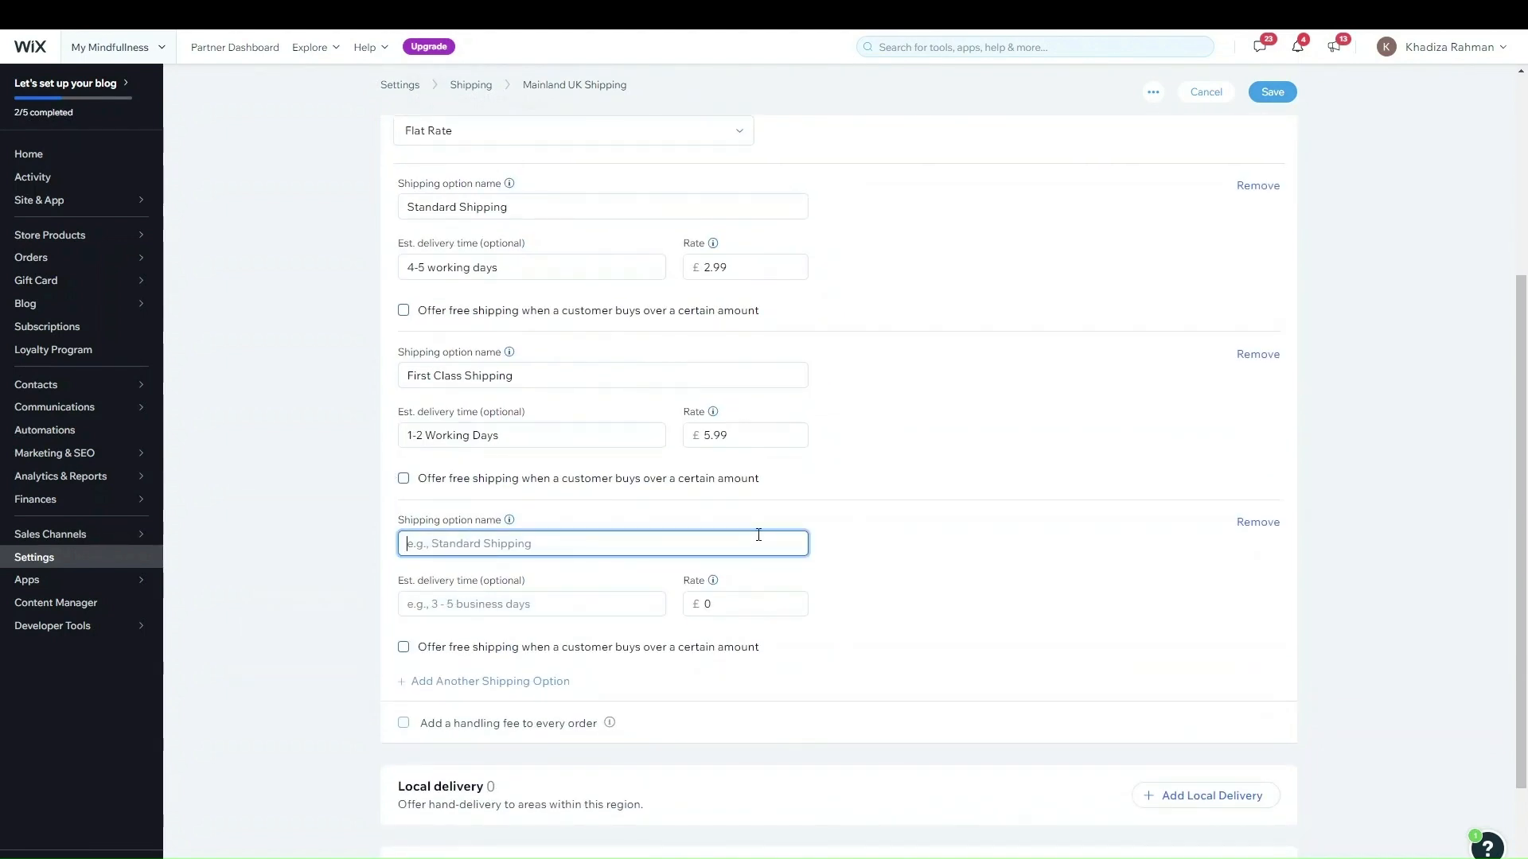
pyautogui.write('Next Day Shipping')
pyautogui.click(706, 604)
pyautogui.write('109')
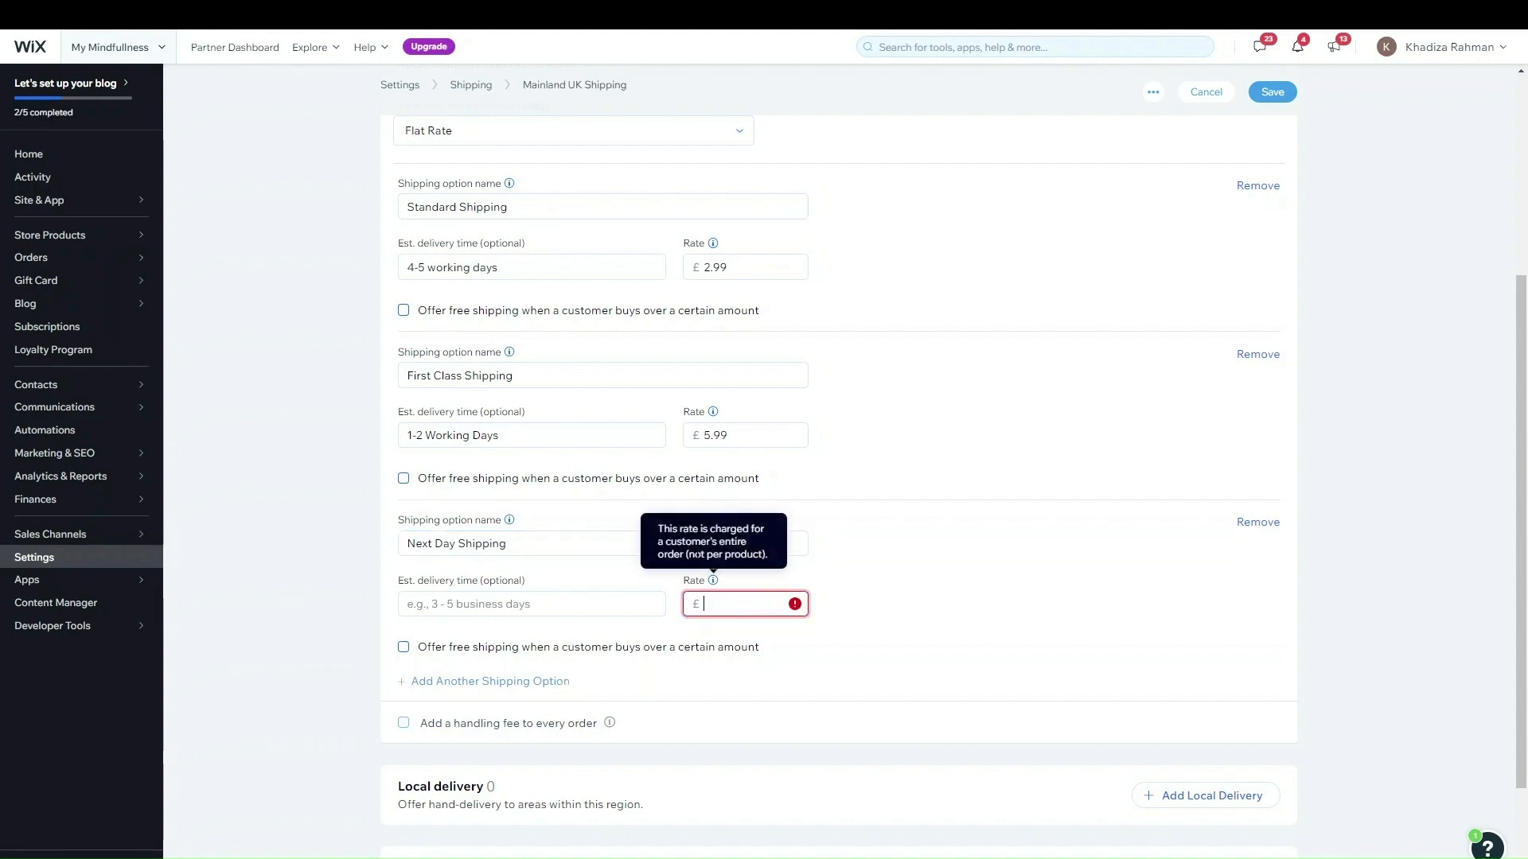
pyautogui.press('BackSpace')
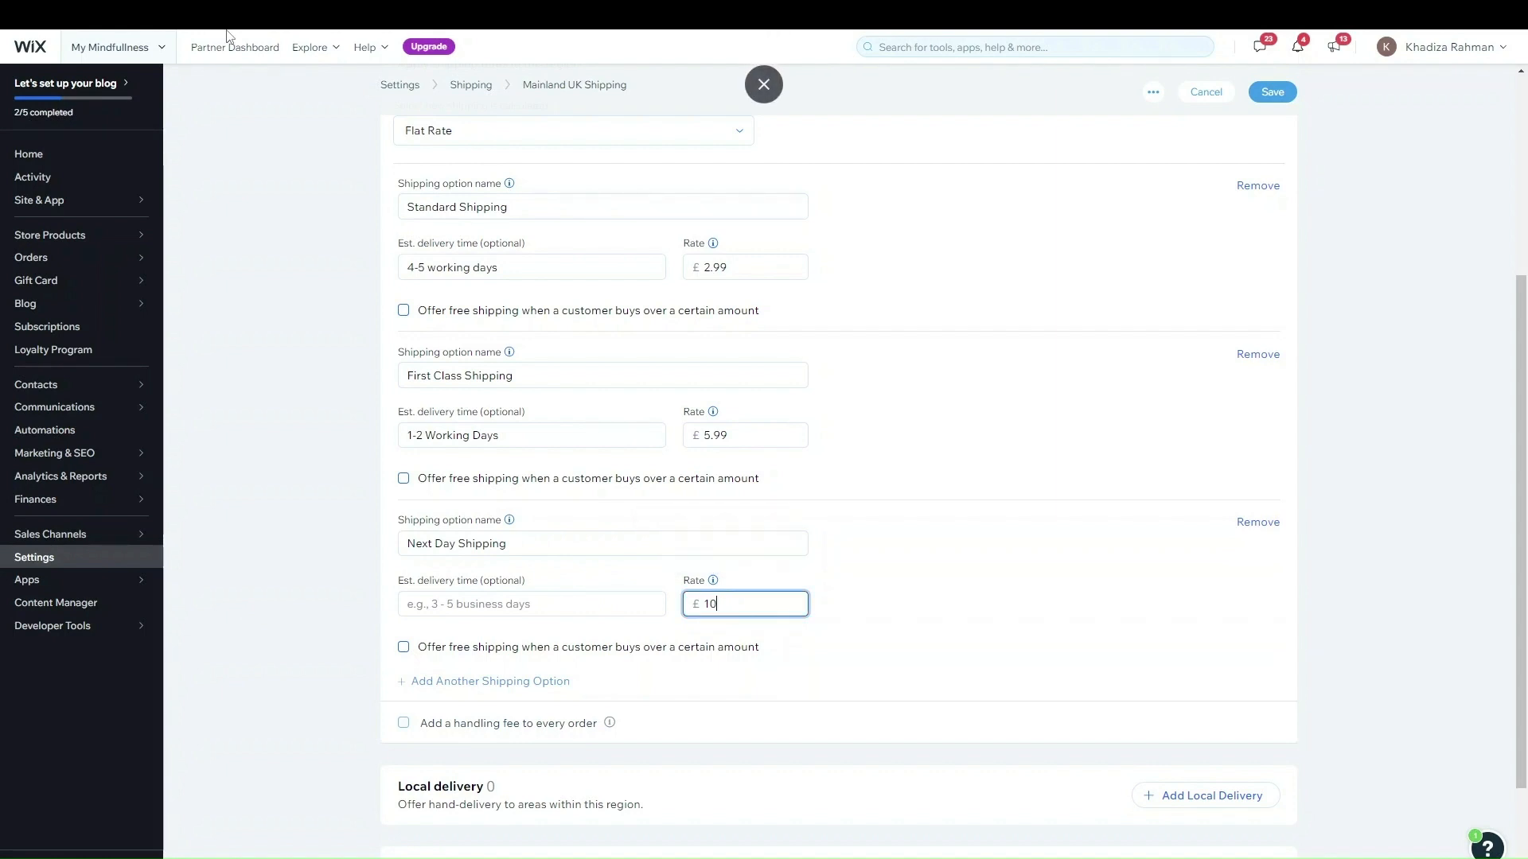
pyautogui.write('.99')
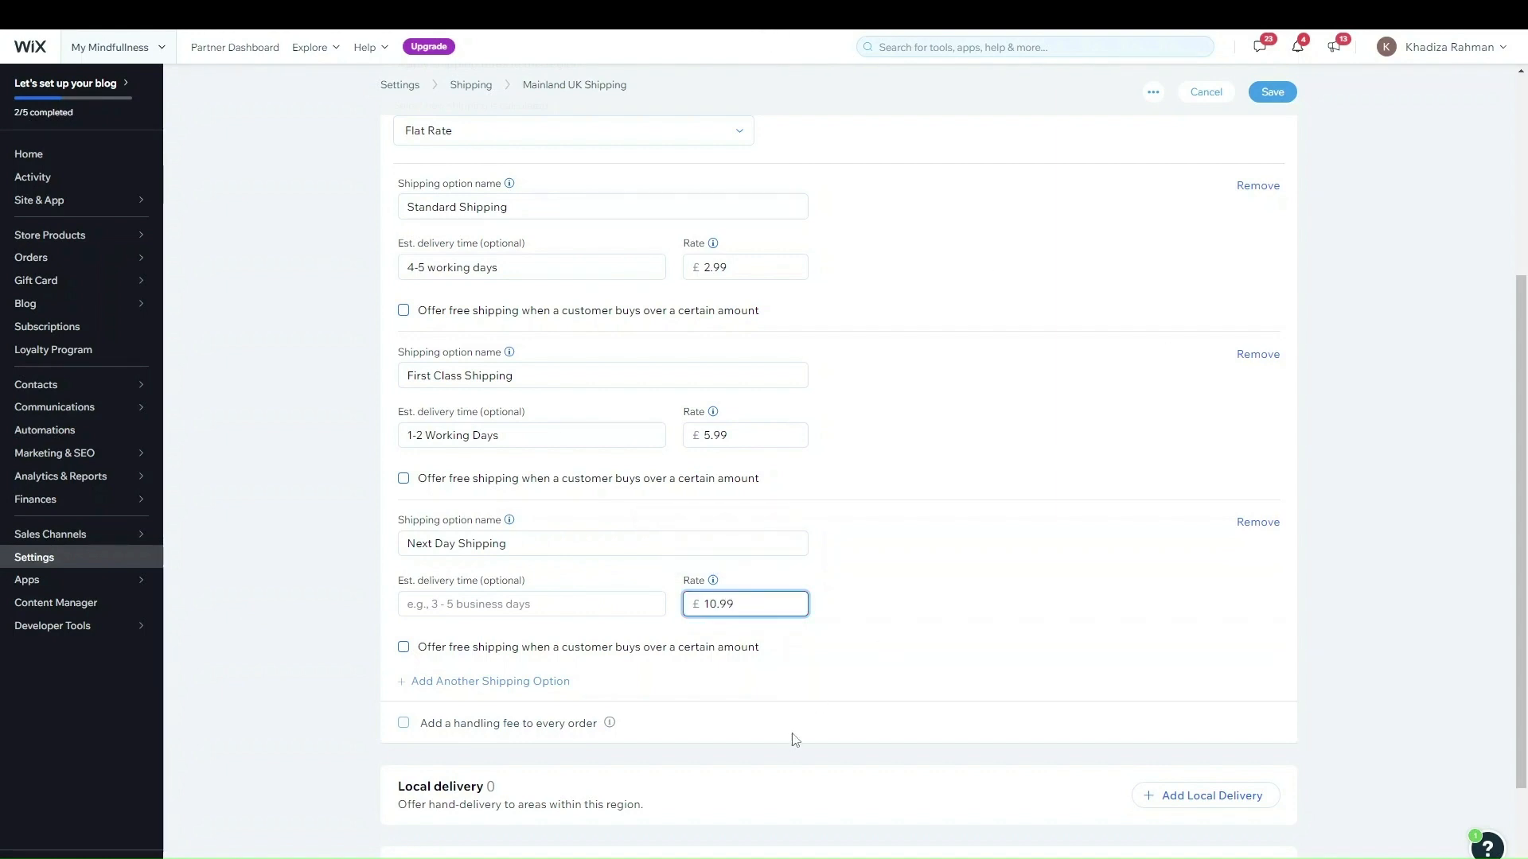
pyautogui.scroll(3, 1149, 613)
pyautogui.scroll(-2, 1066, 584)
pyautogui.scroll(1, 745, 412)
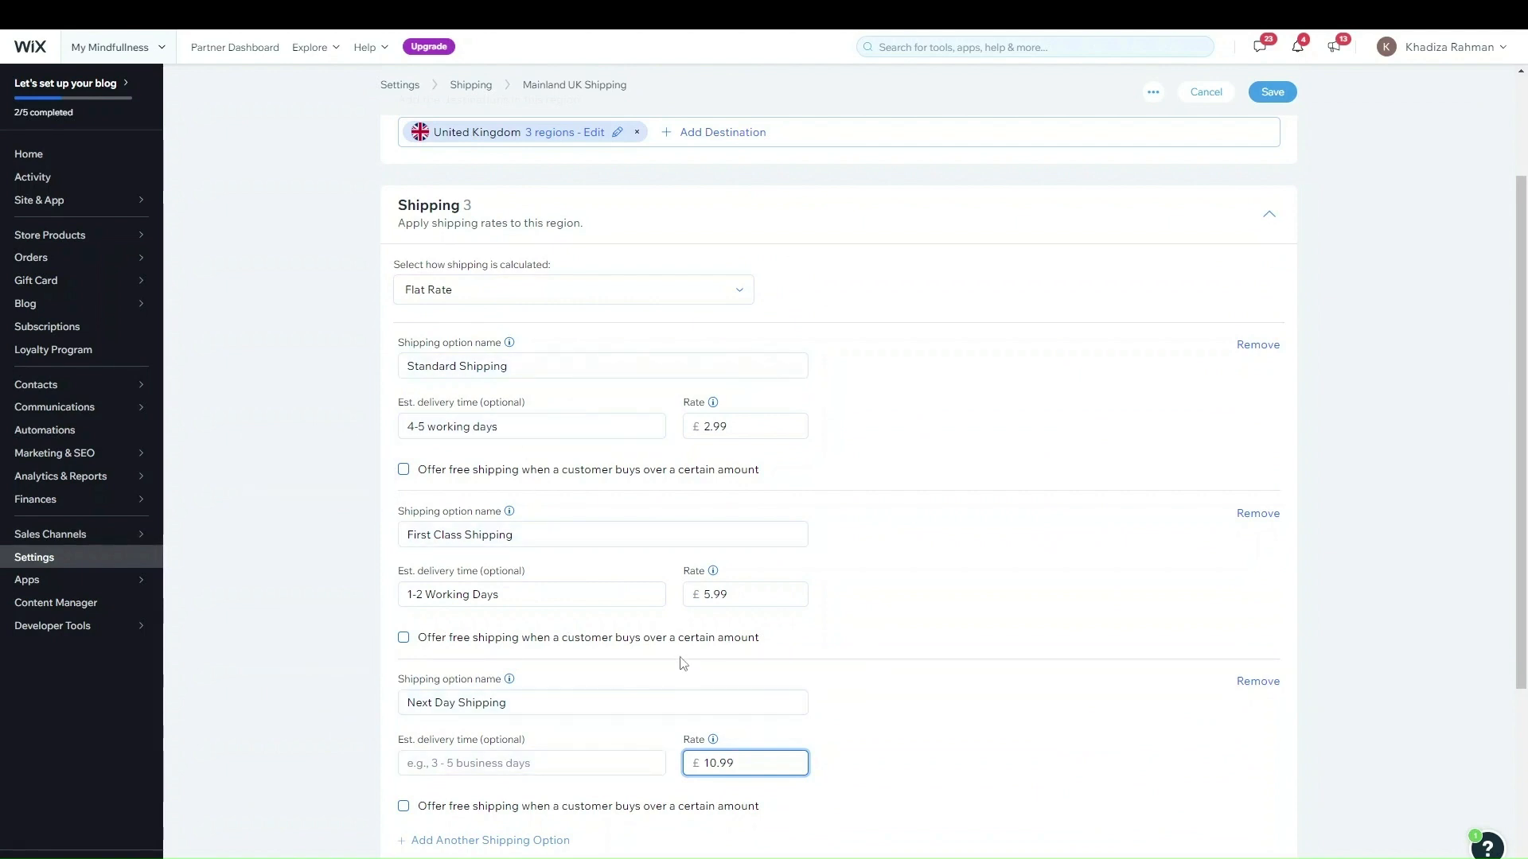
pyautogui.click(1415, 640)
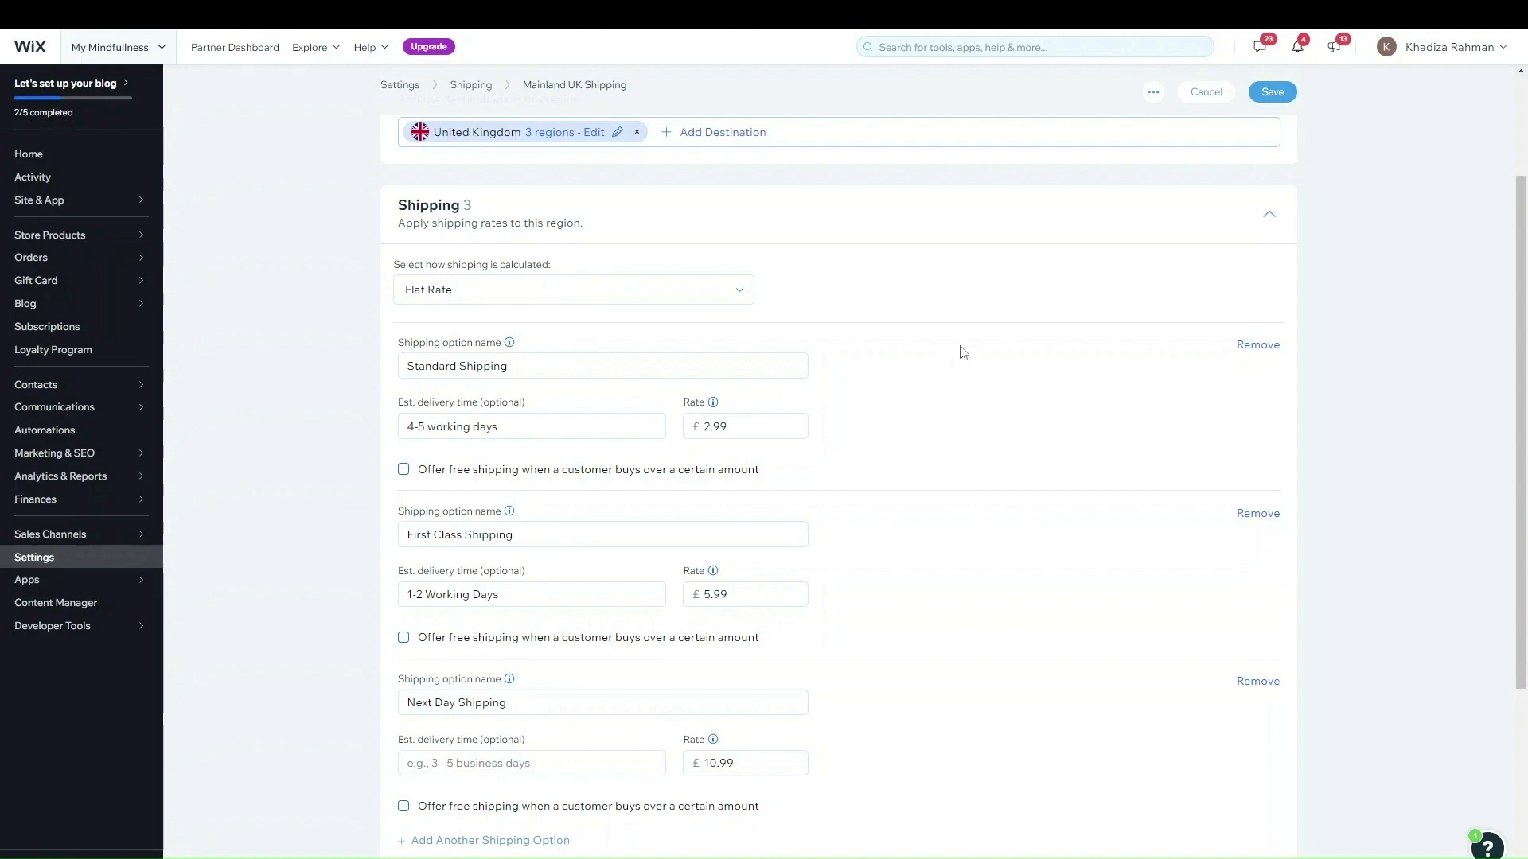
# - Offer free Standard Shipping when a customer buys over £45
pyautogui.moveTo(644, 458)
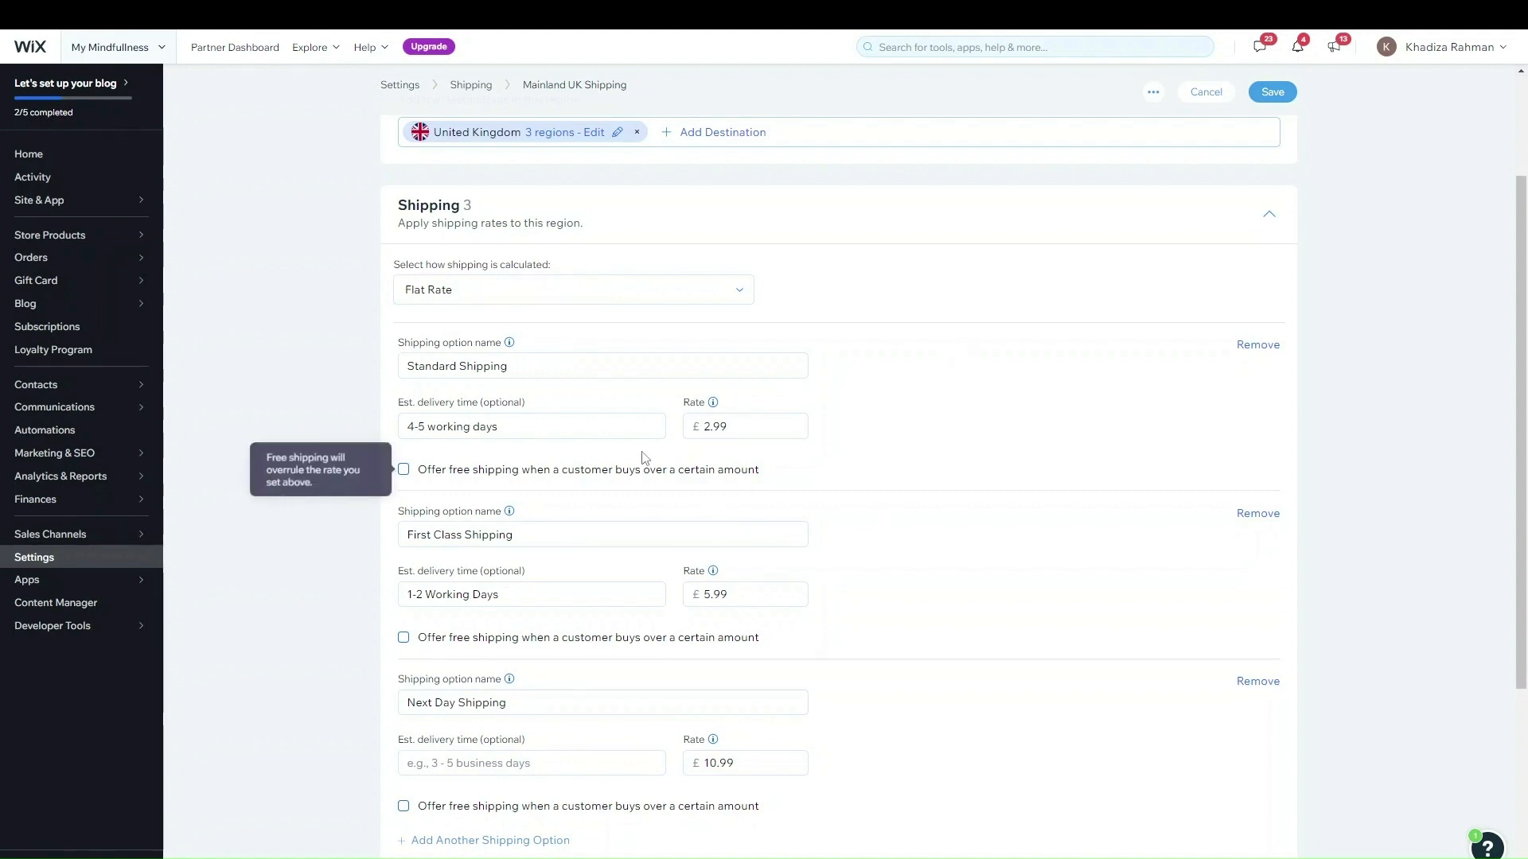
pyautogui.click(469, 470)
pyautogui.click(499, 487)
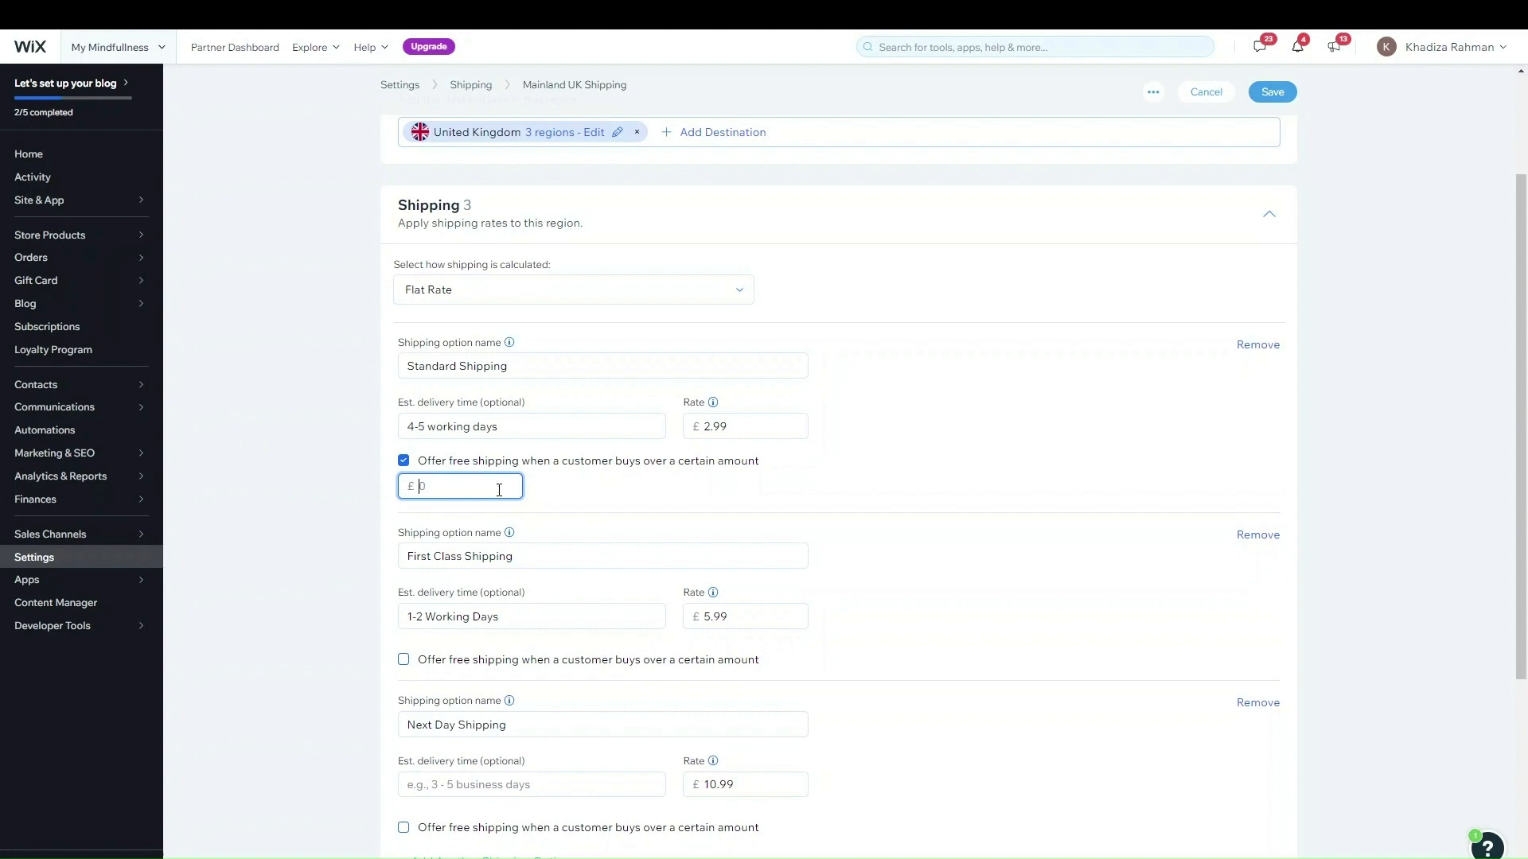
pyautogui.write('45')
pyautogui.click(542, 476)
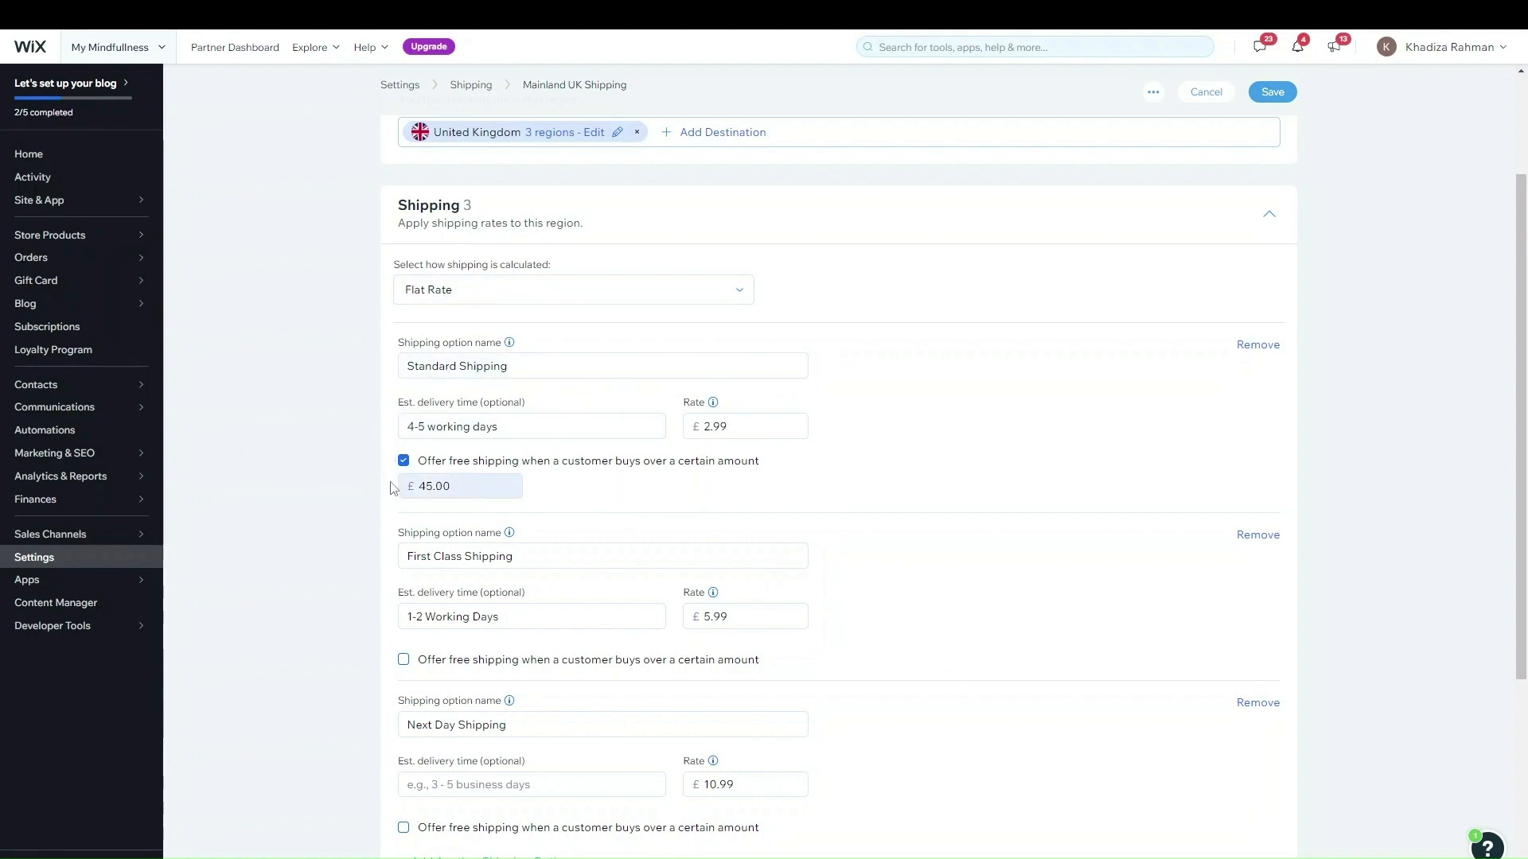
# - Offer free First Class Shipping when a customer buys over £80
pyautogui.scroll(-2, 670, 601)
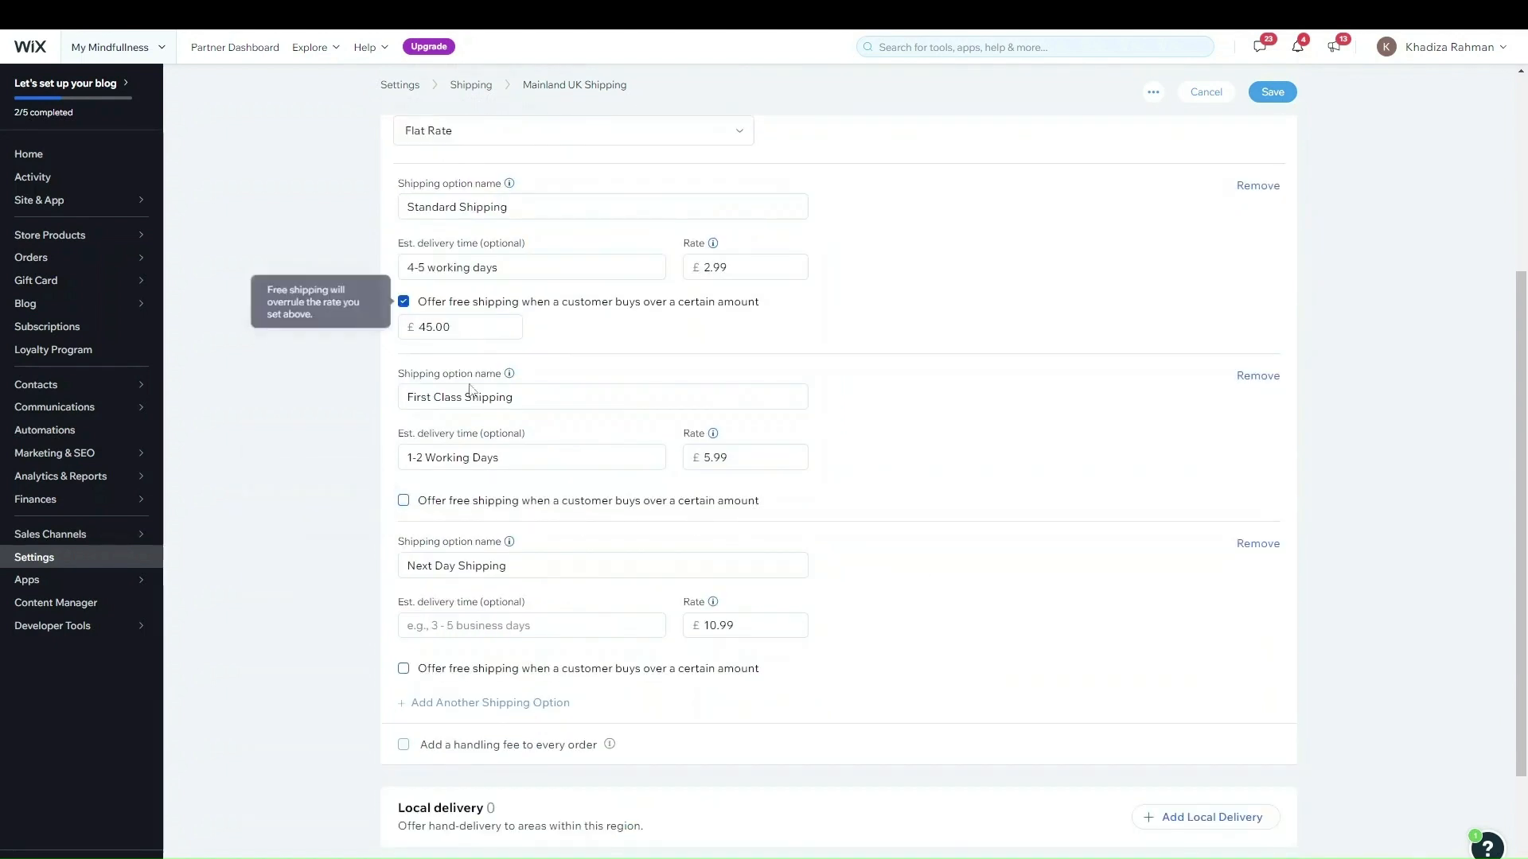
pyautogui.click(403, 500)
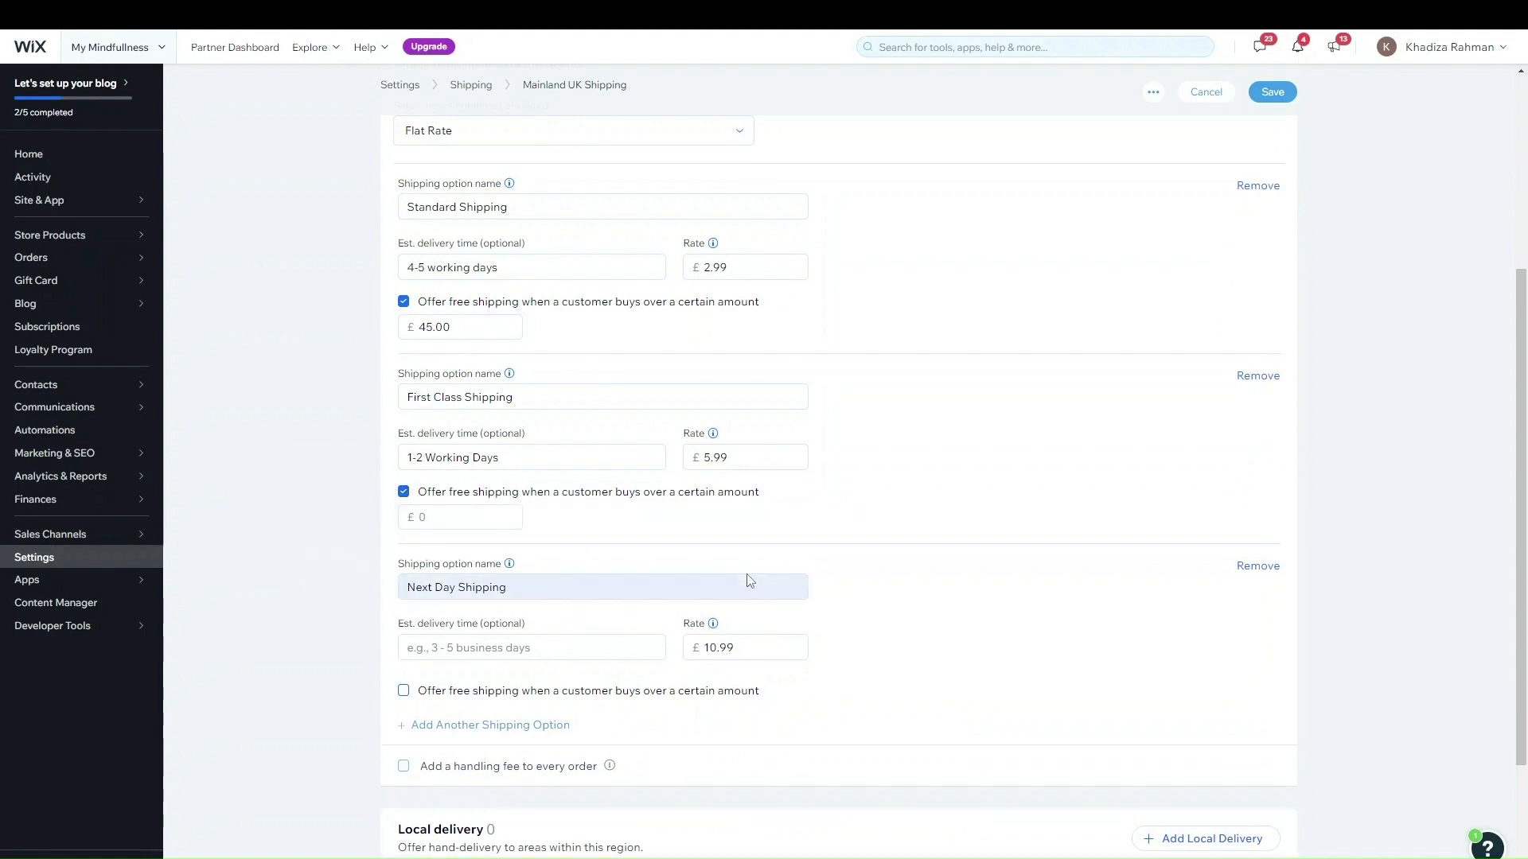
pyautogui.click(493, 510)
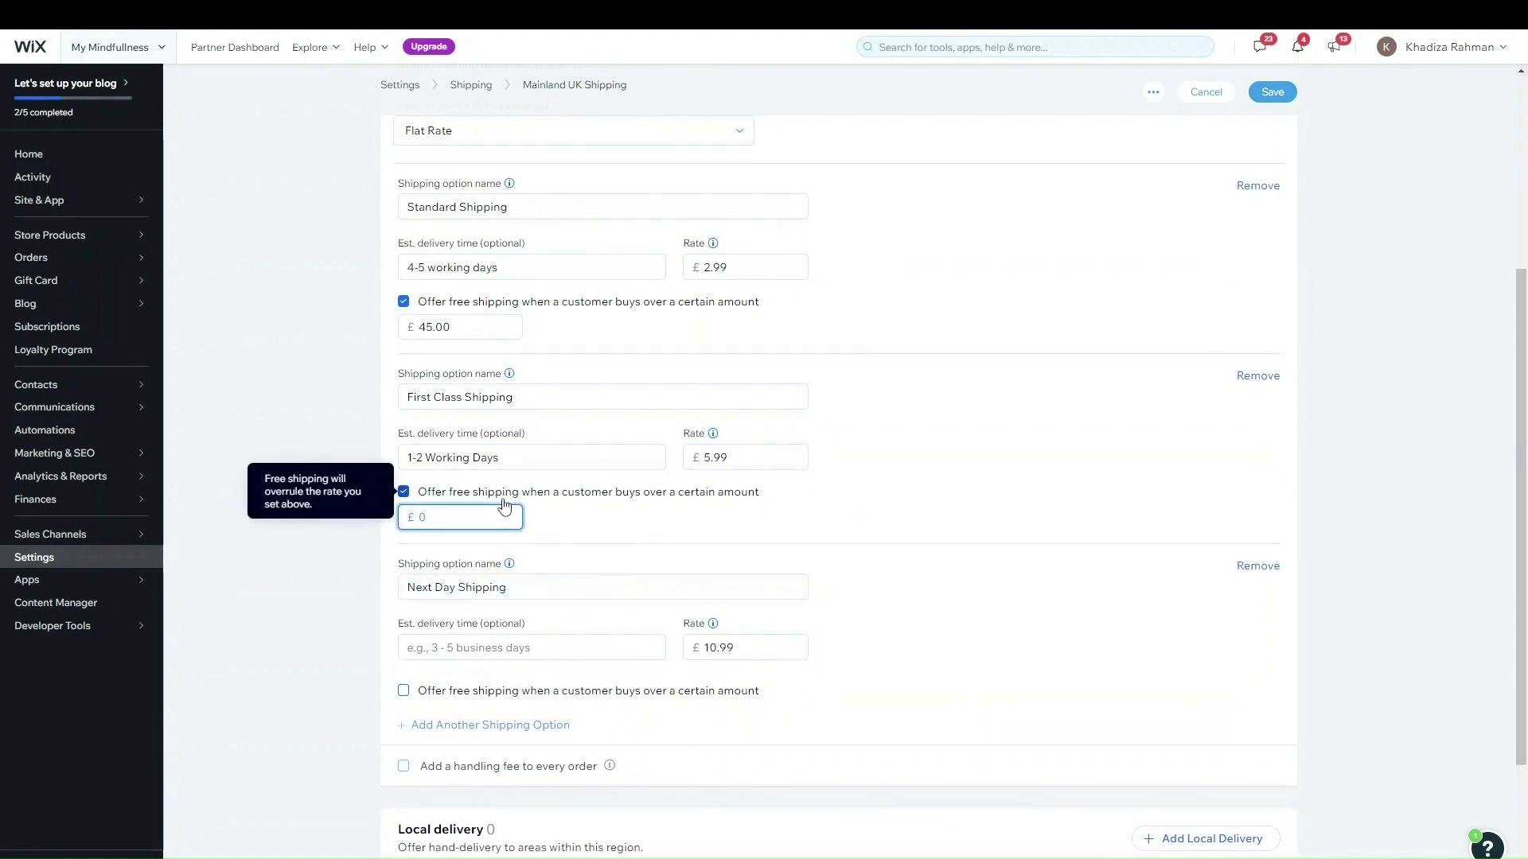
pyautogui.write('80')
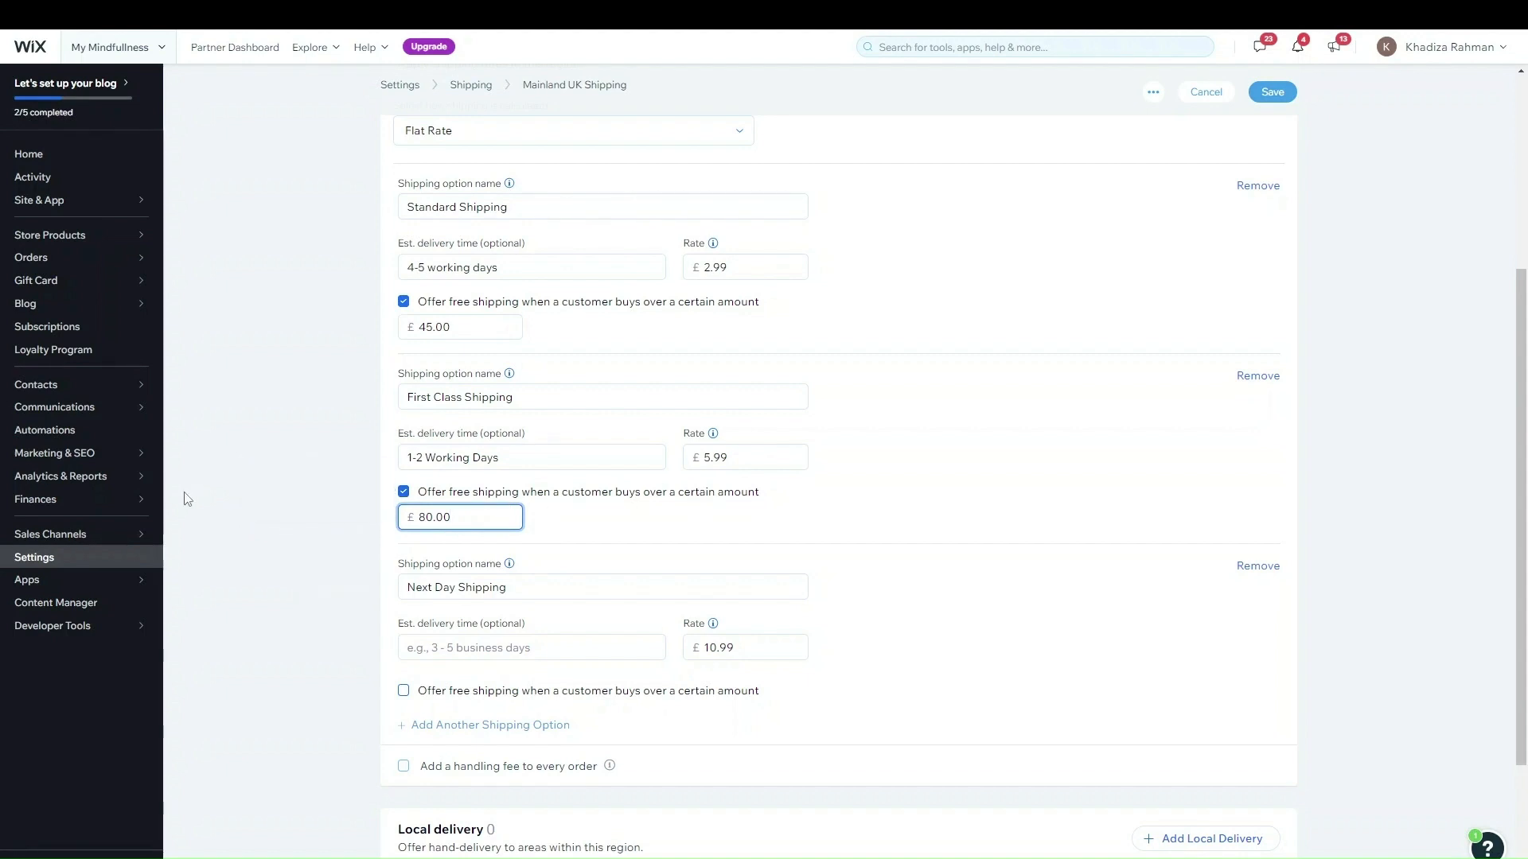
pyautogui.click(243, 456)
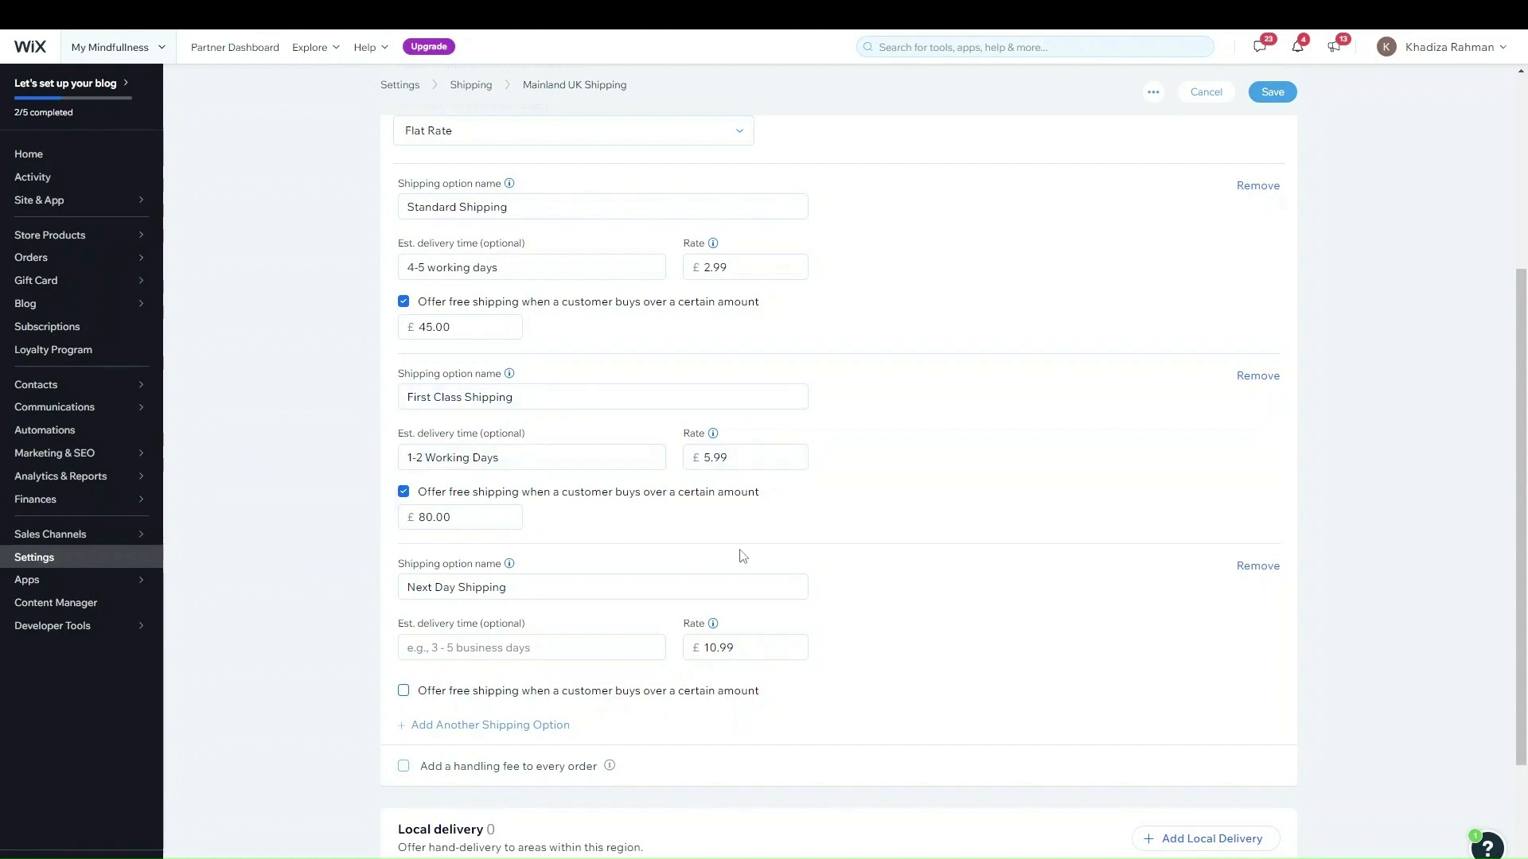
# - Turn off the free shipping offers for First Class Shipping and Standard Shipping
pyautogui.scroll(2, 538, 513)
pyautogui.click(513, 652)
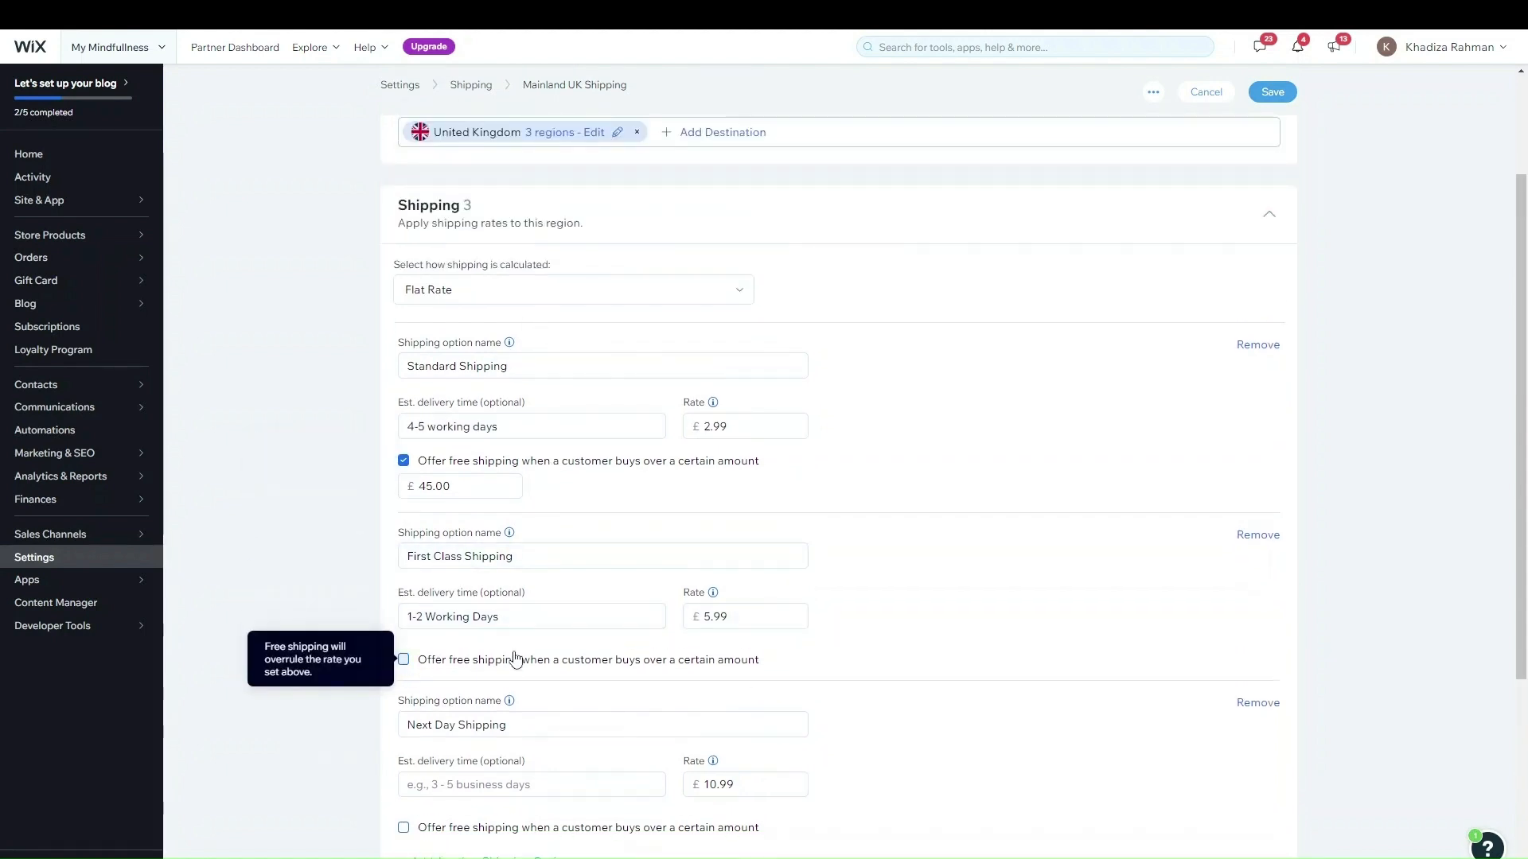
pyautogui.click(597, 462)
# - Change the Mainland UK region's shipping calculation to Rate by Weight
pyautogui.scroll(-3, 976, 573)
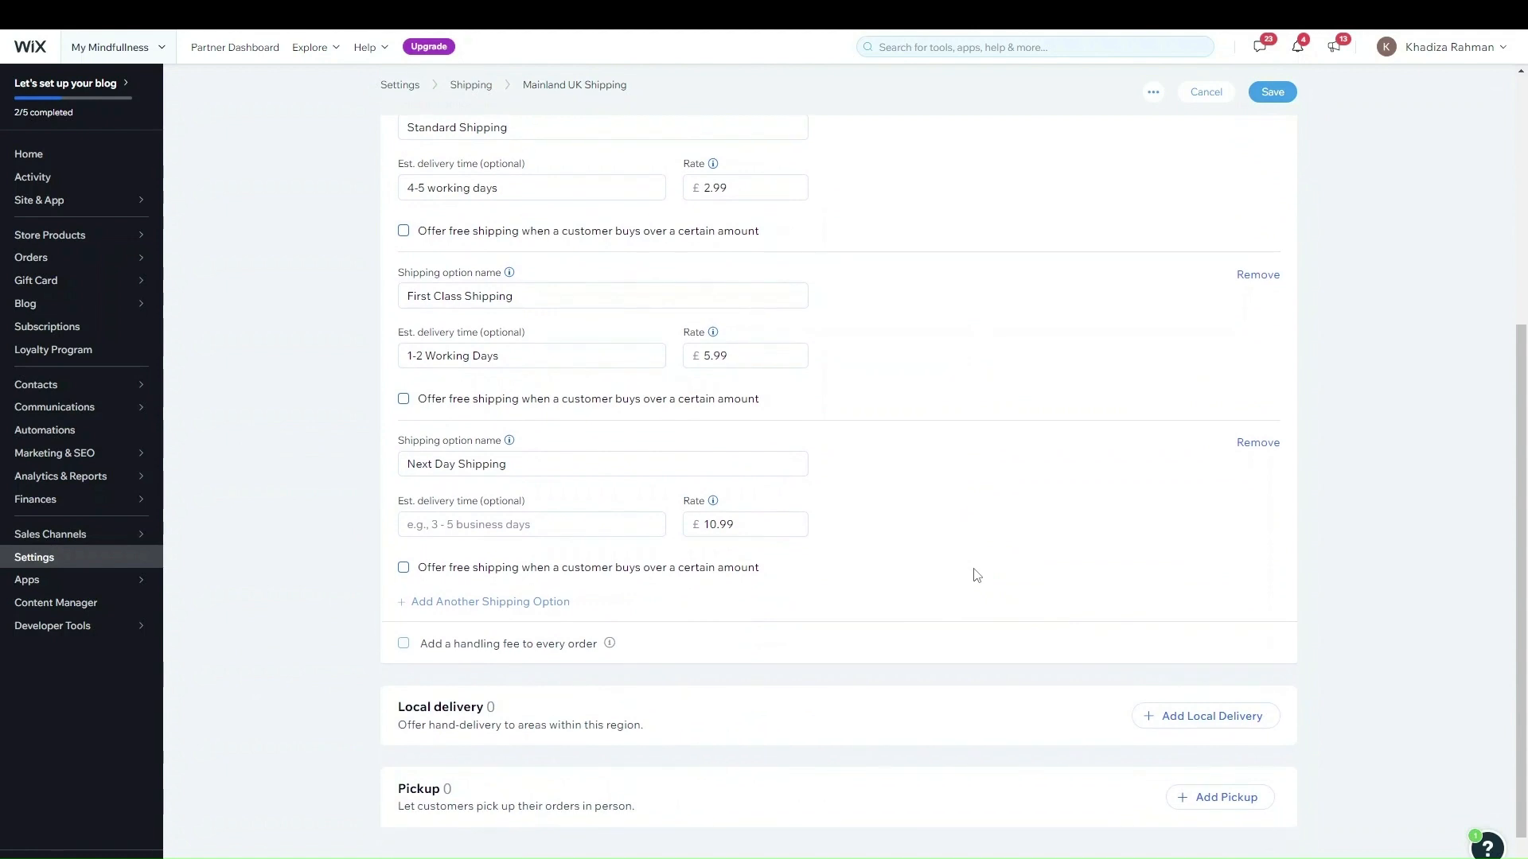
pyautogui.scroll(5, 977, 563)
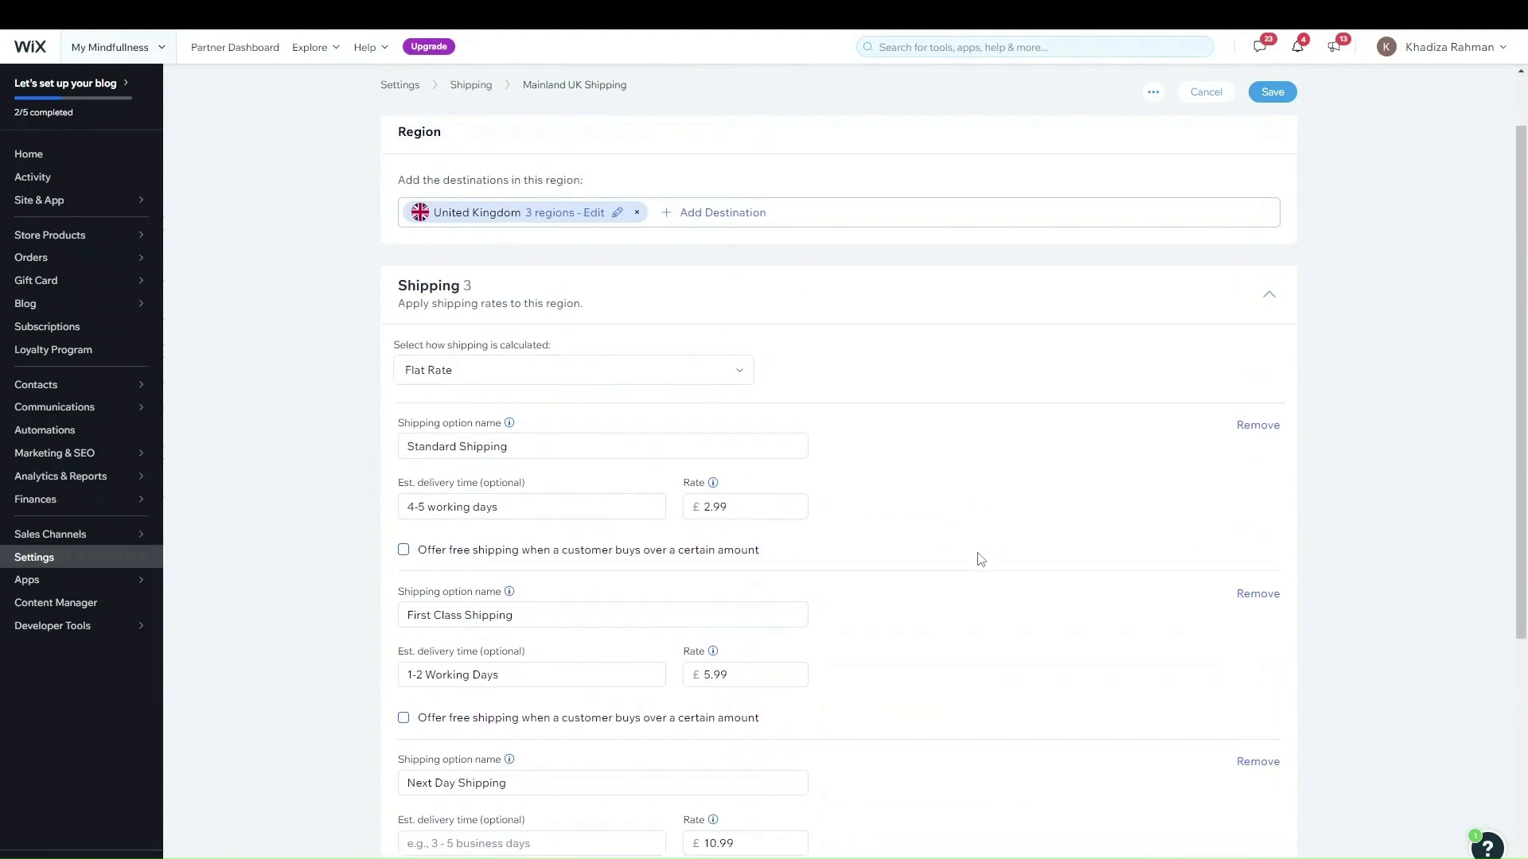
pyautogui.click(533, 456)
pyautogui.click(536, 591)
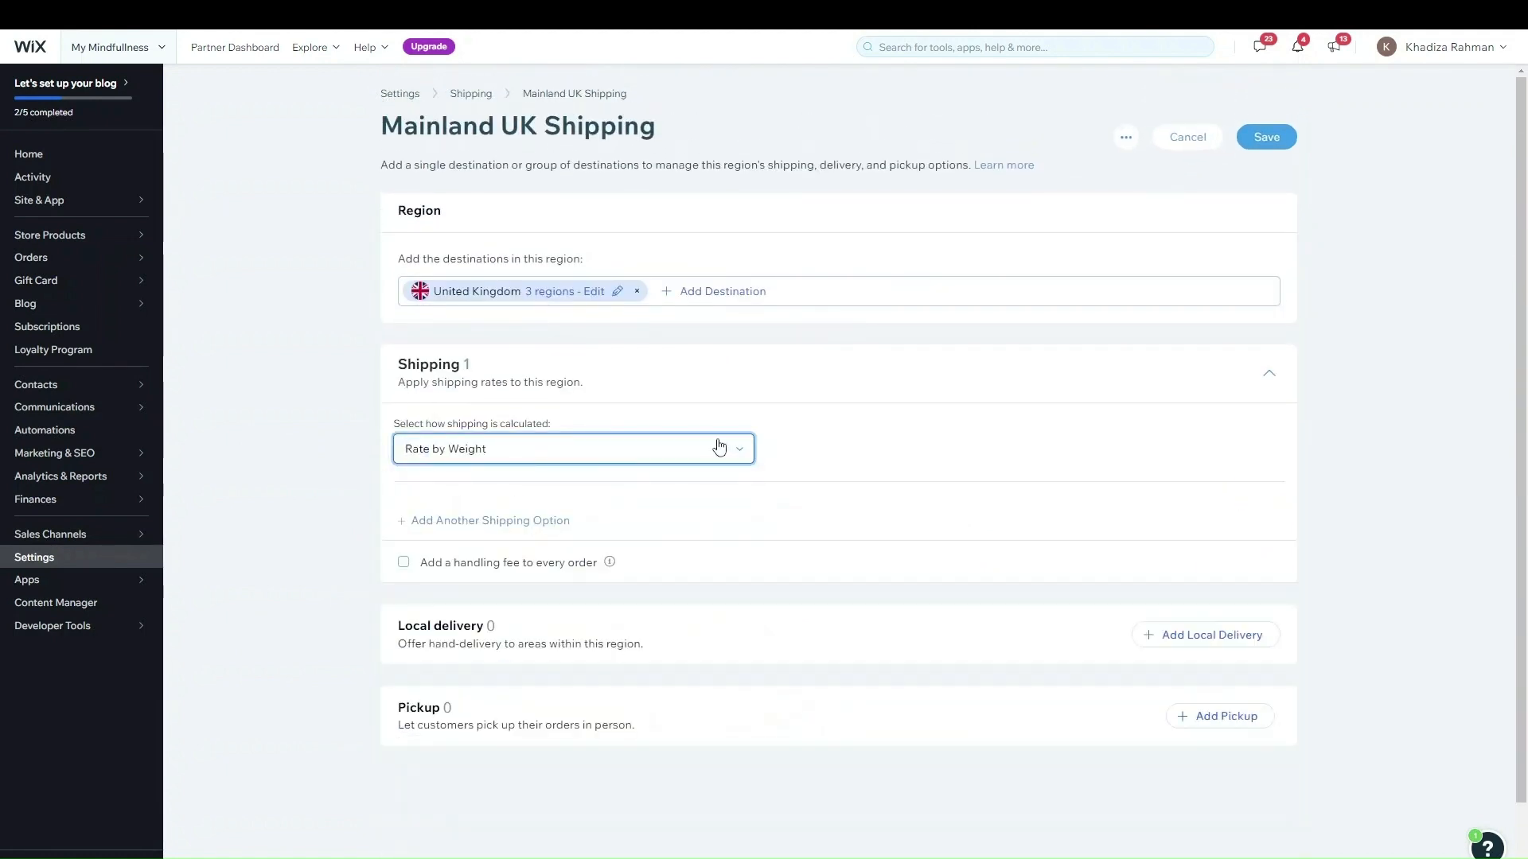
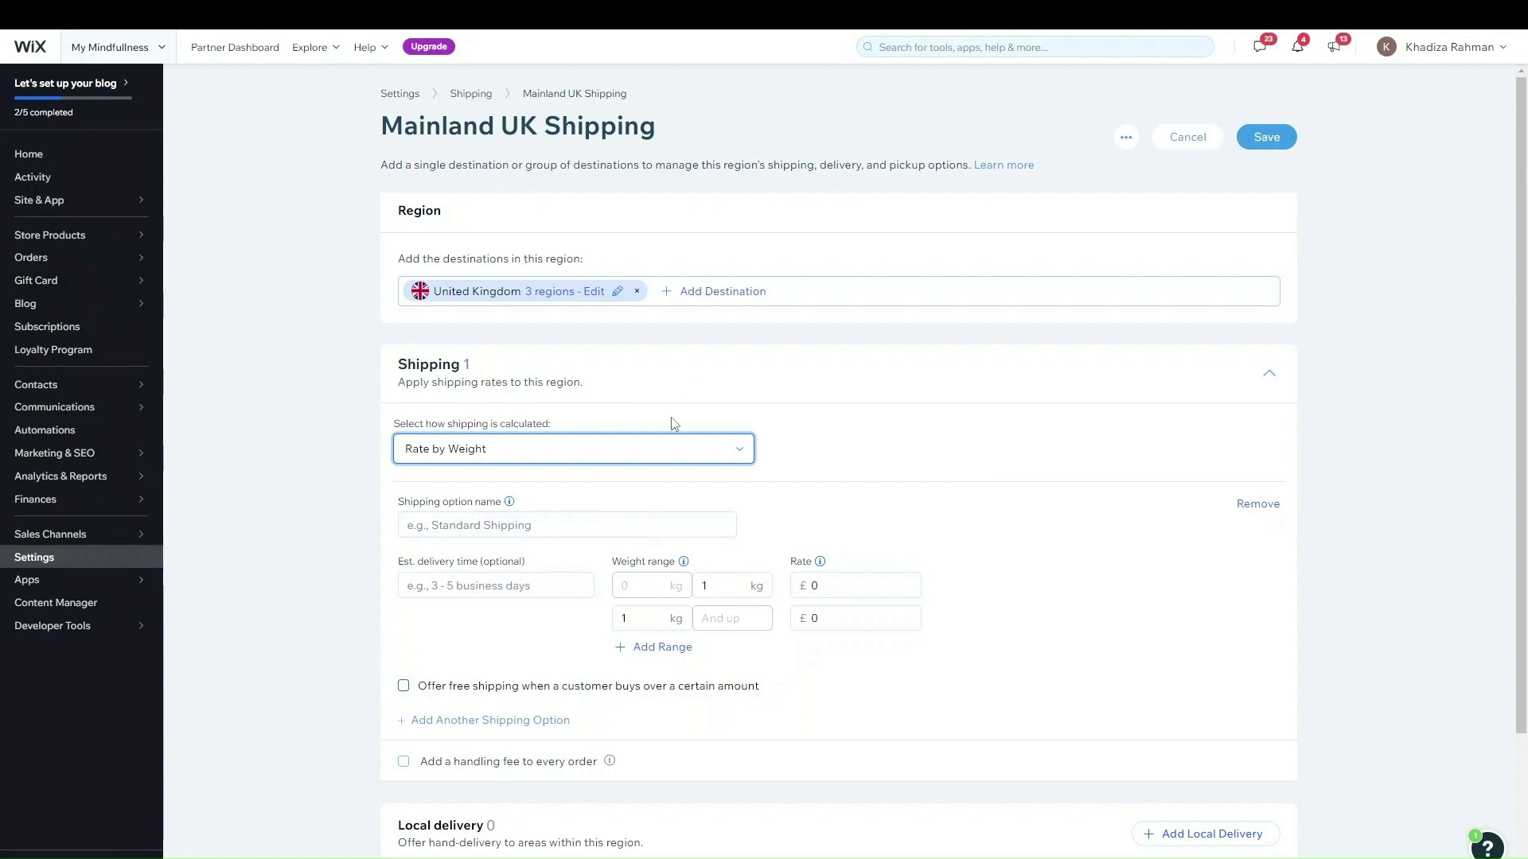
# - Name the weight-based shipping option Standard Shipping
pyautogui.click(532, 523)
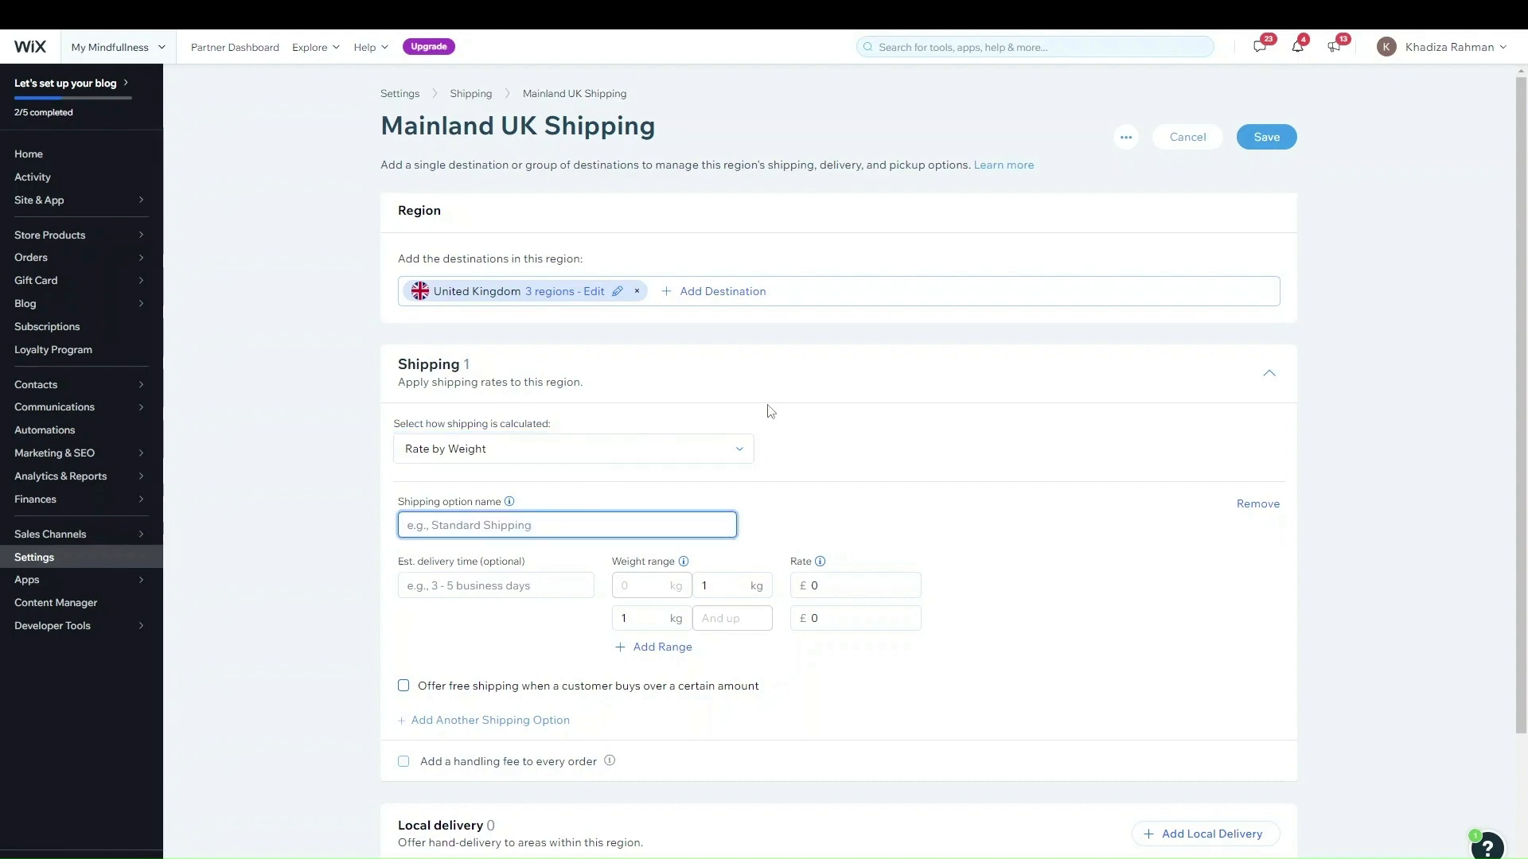
pyautogui.write('Stande')
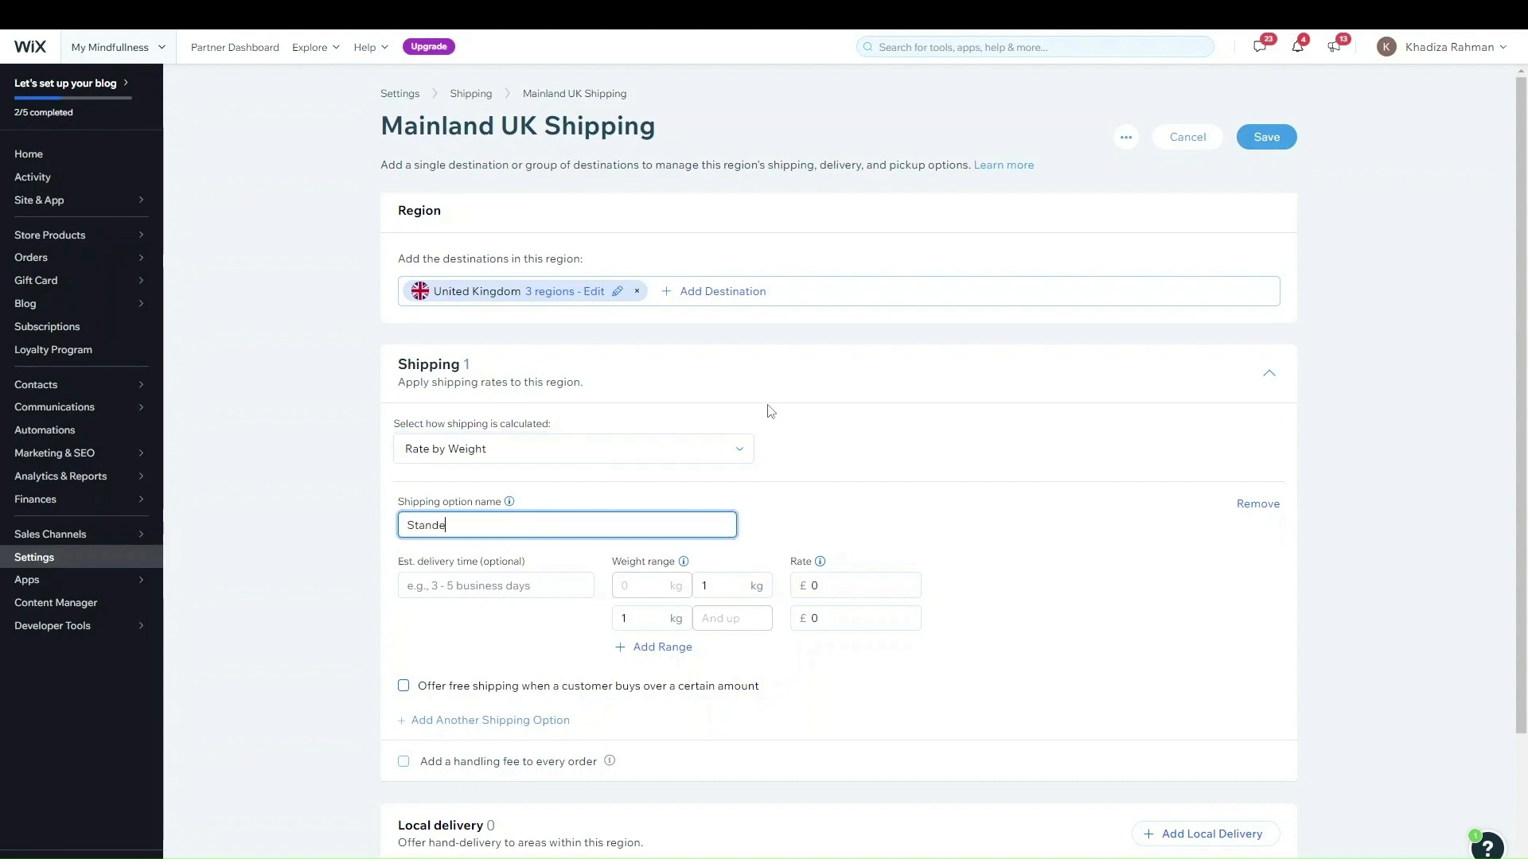
pyautogui.write('rd Shipping')
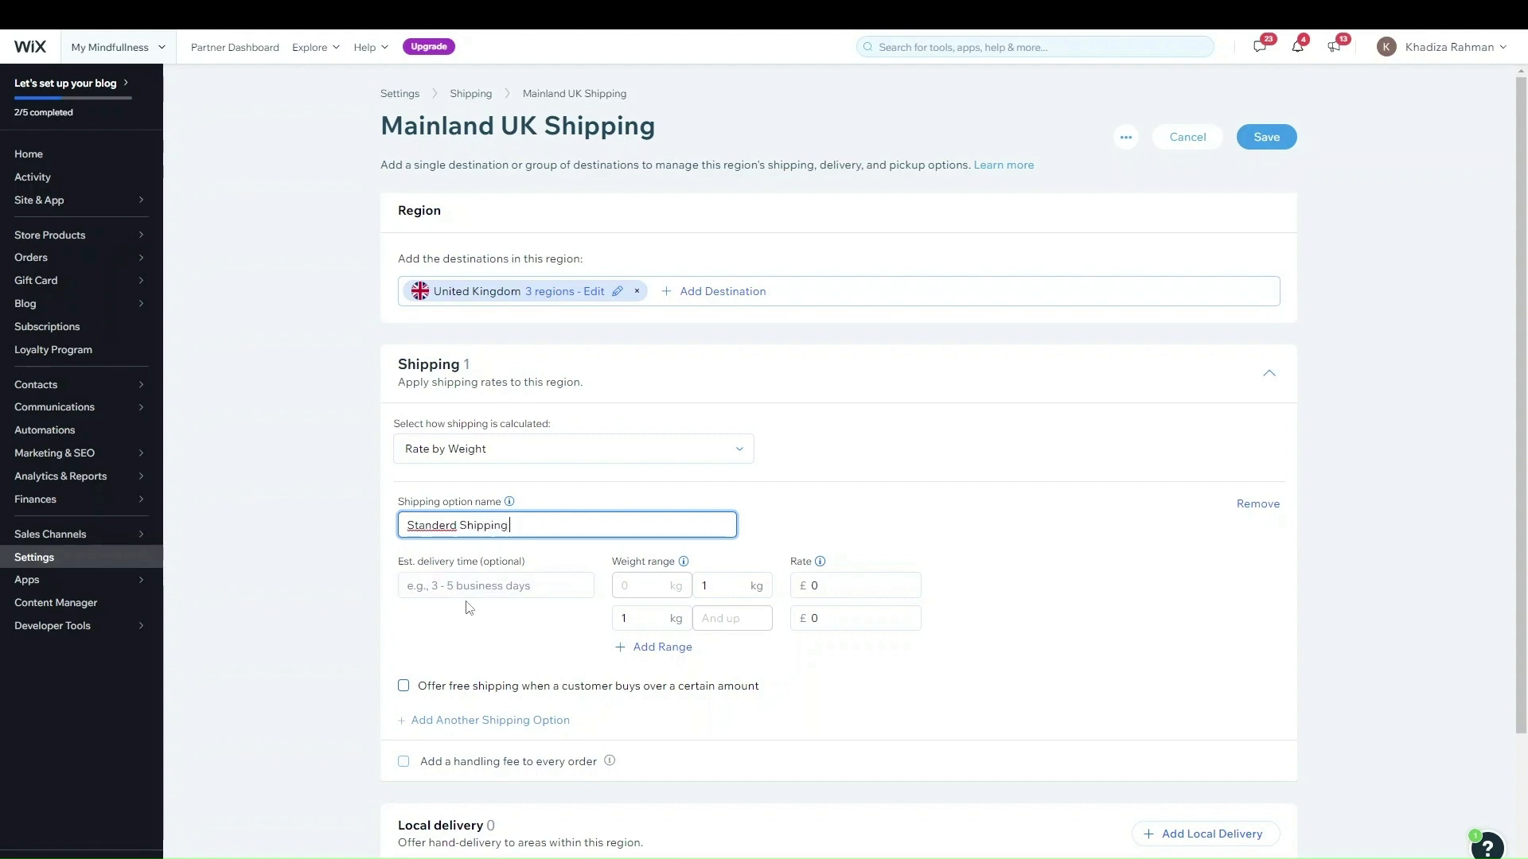
pyautogui.click(409, 586)
pyautogui.tripleClick(442, 526)
pyautogui.rightClick(442, 526)
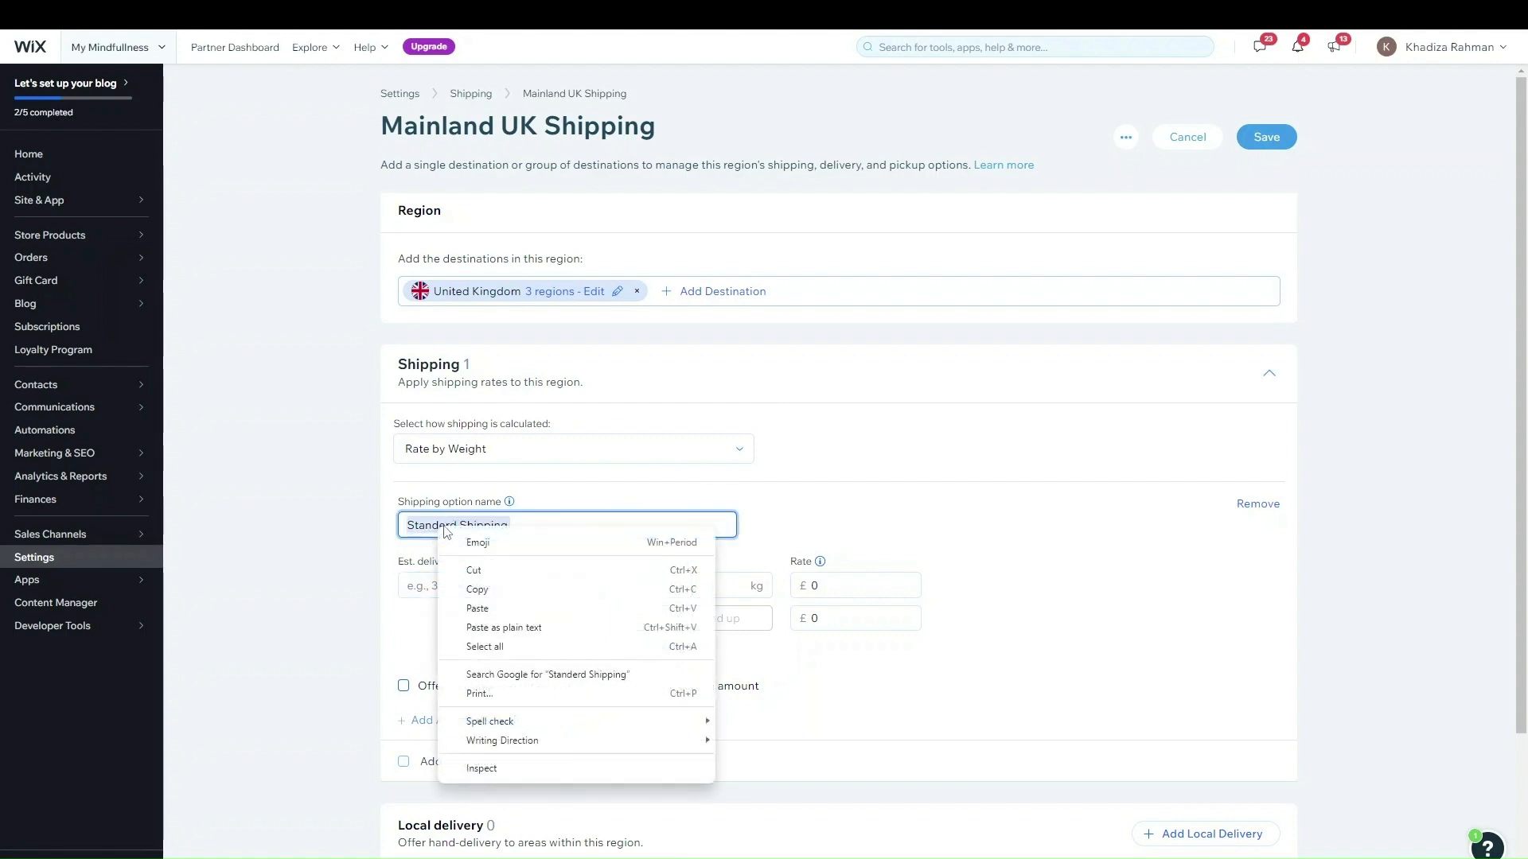
pyautogui.click(444, 525)
pyautogui.write('a')
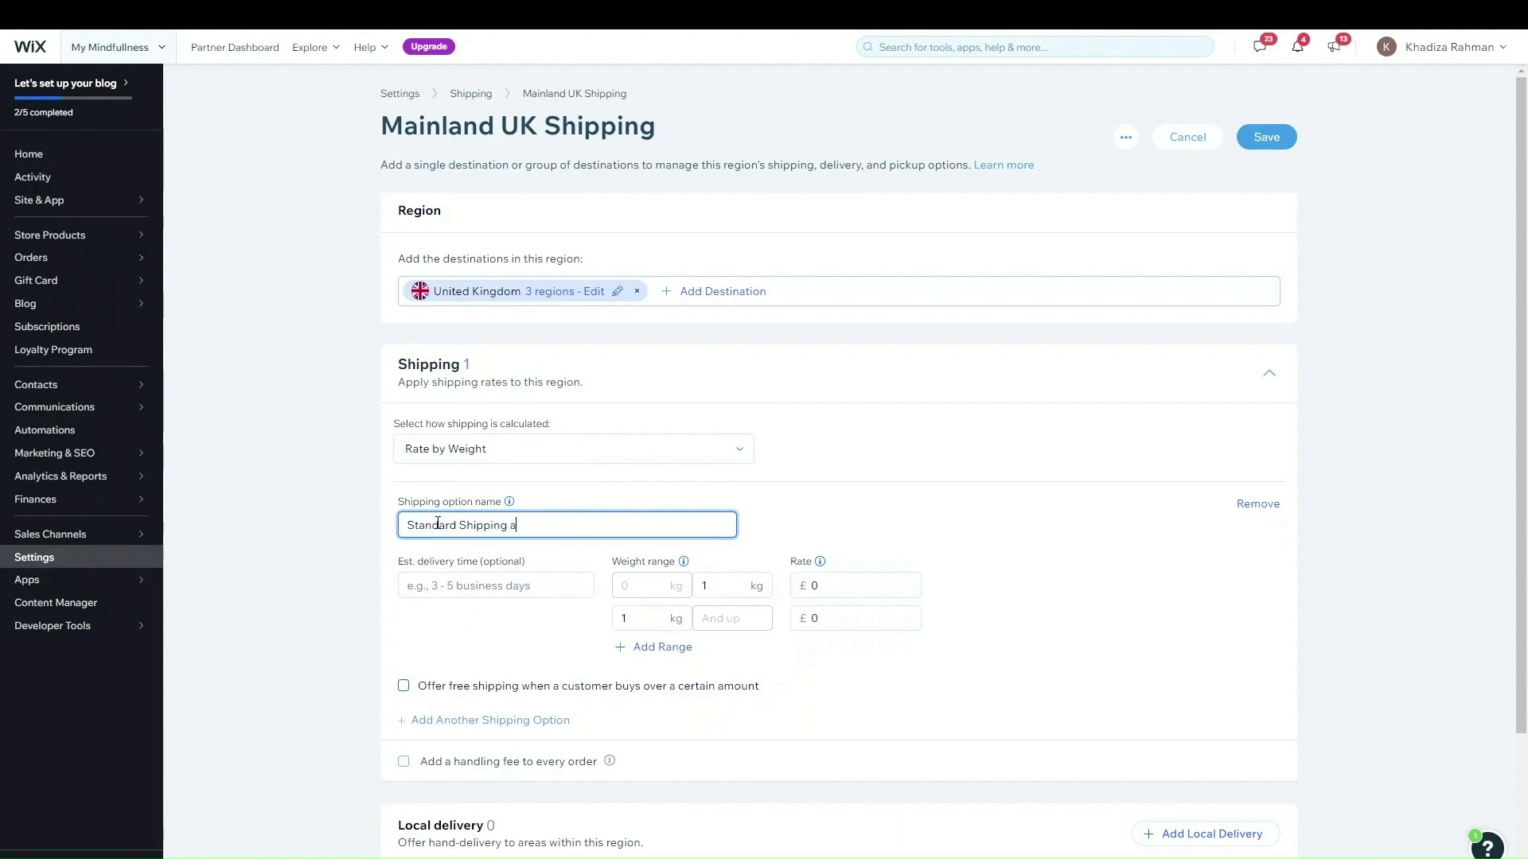
# - Set the estimated delivery time of Standard Shipping to 3-5 Days
pyautogui.press('Tab')
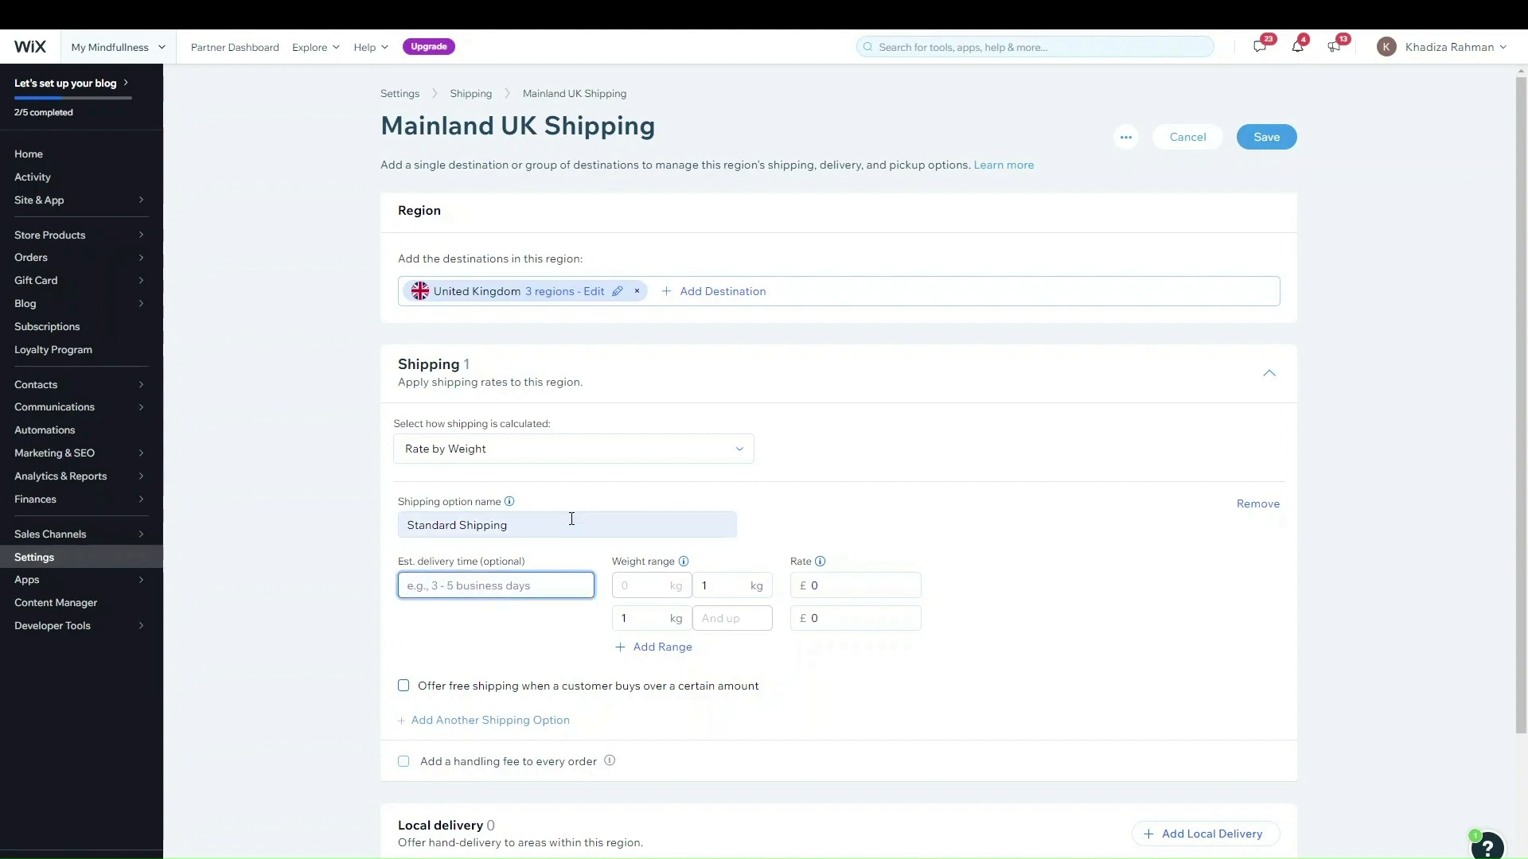
pyautogui.write('3-5')
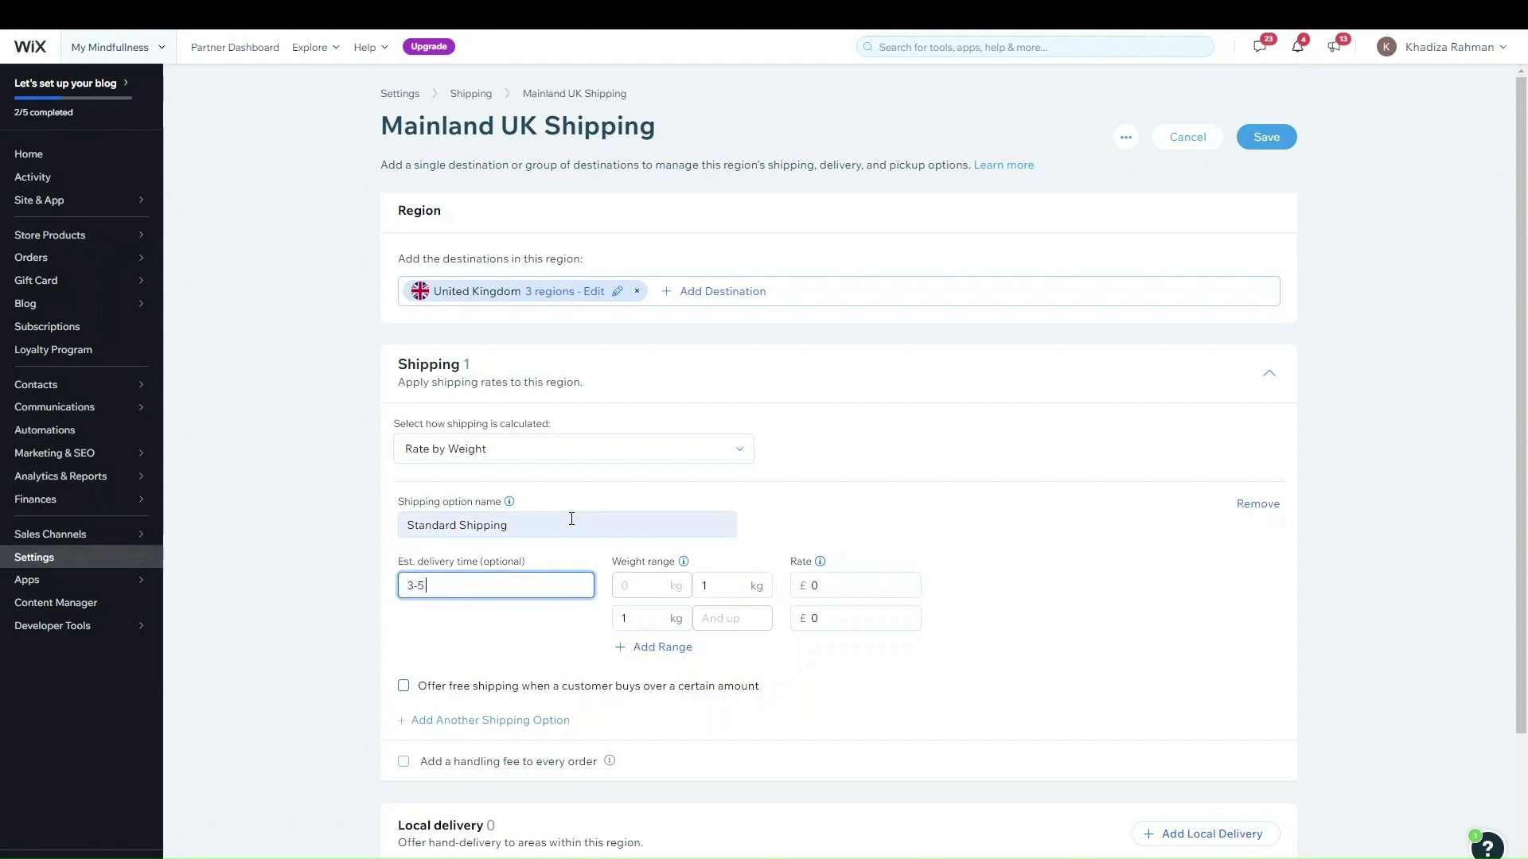
pyautogui.write(' Days')
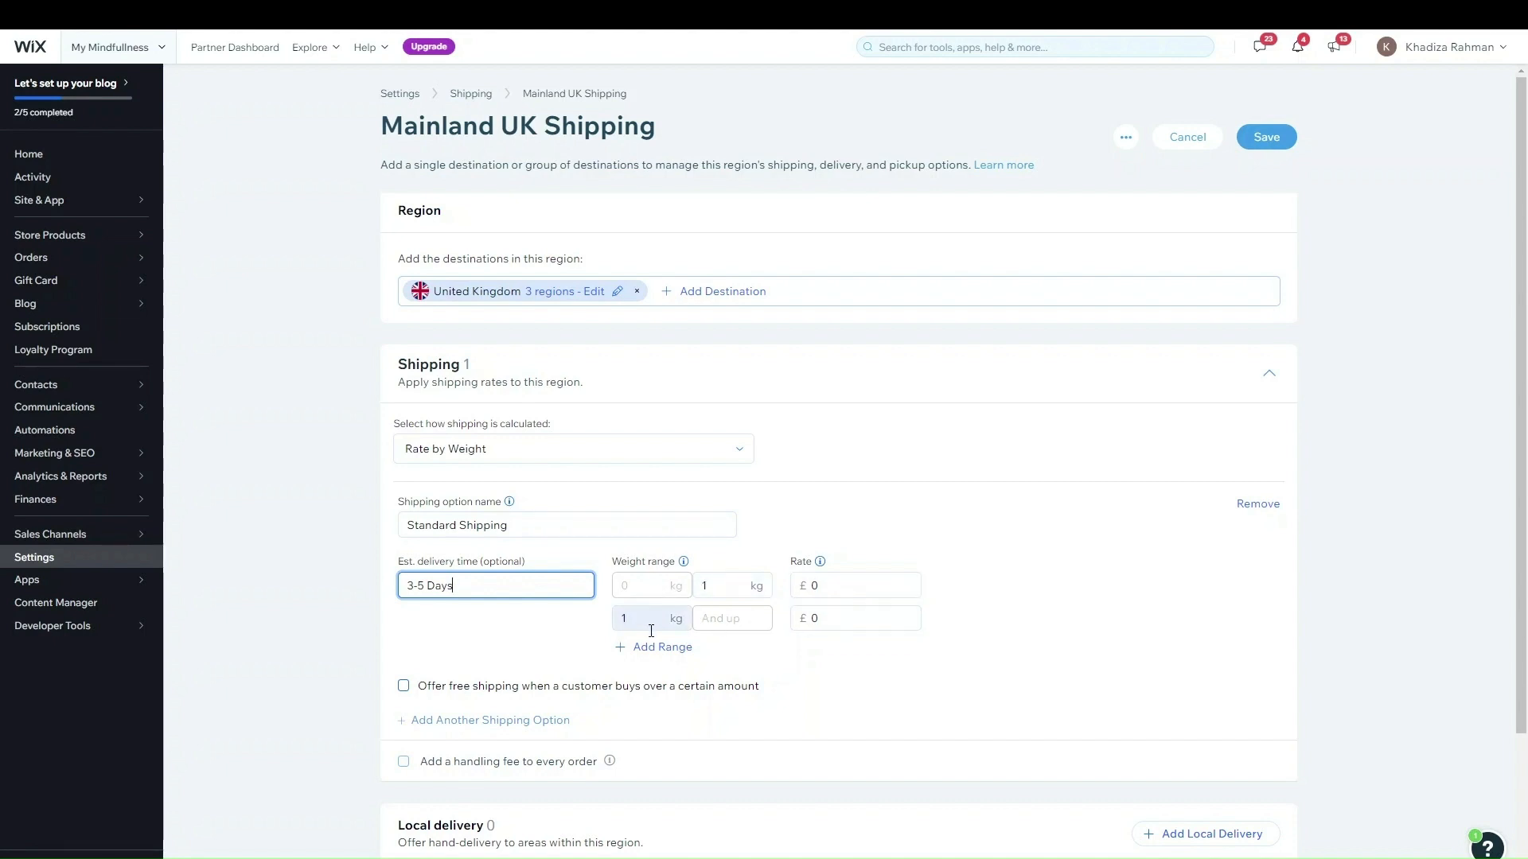
# - End the first weight range at 45 kg and set its rate to £50
pyautogui.doubleClick(706, 586)
pyautogui.write('45')
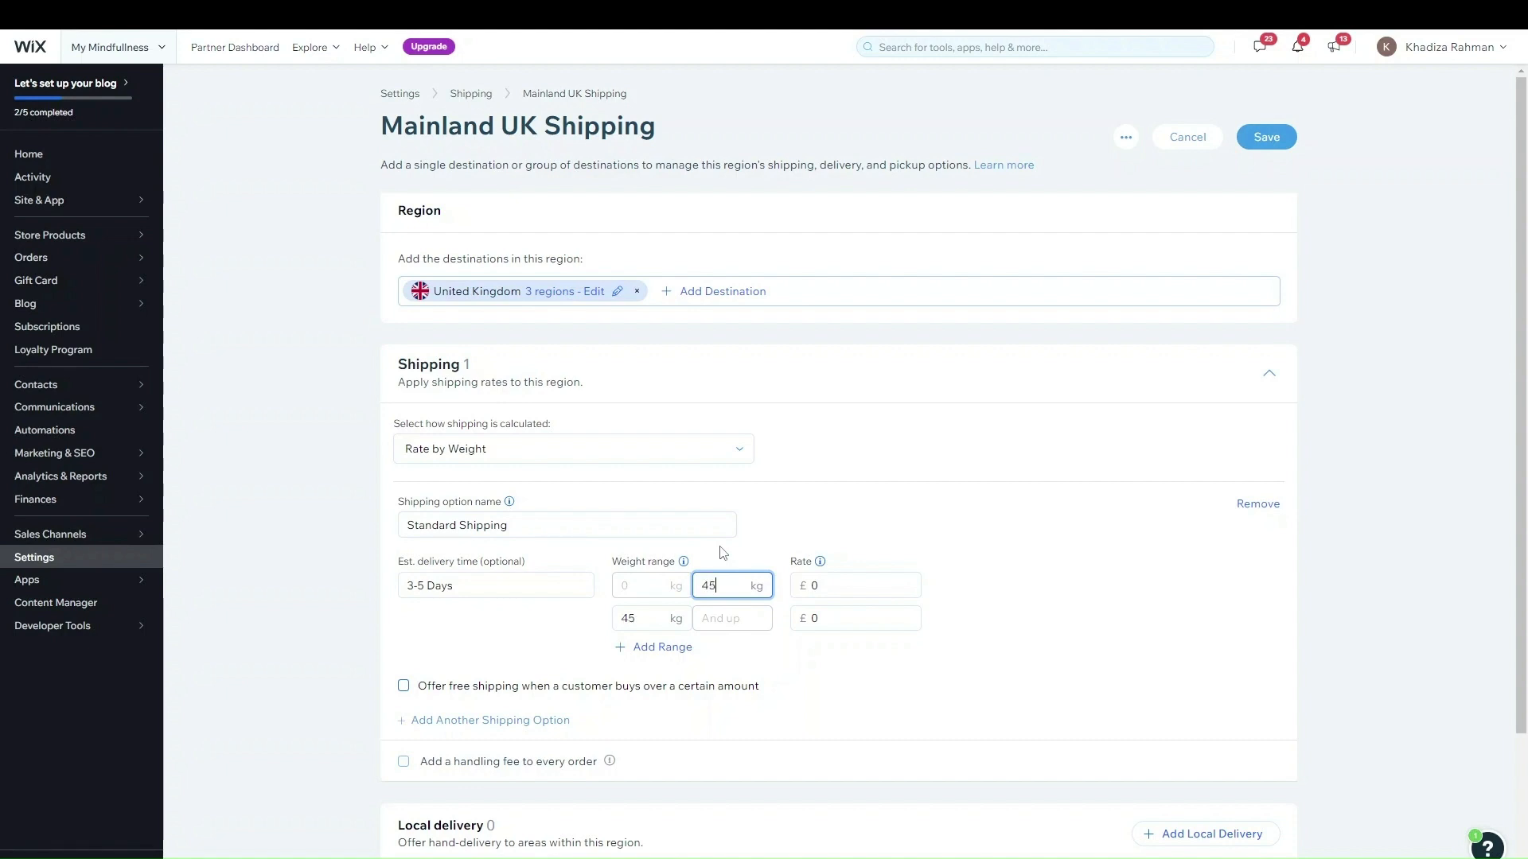
pyautogui.click(867, 583)
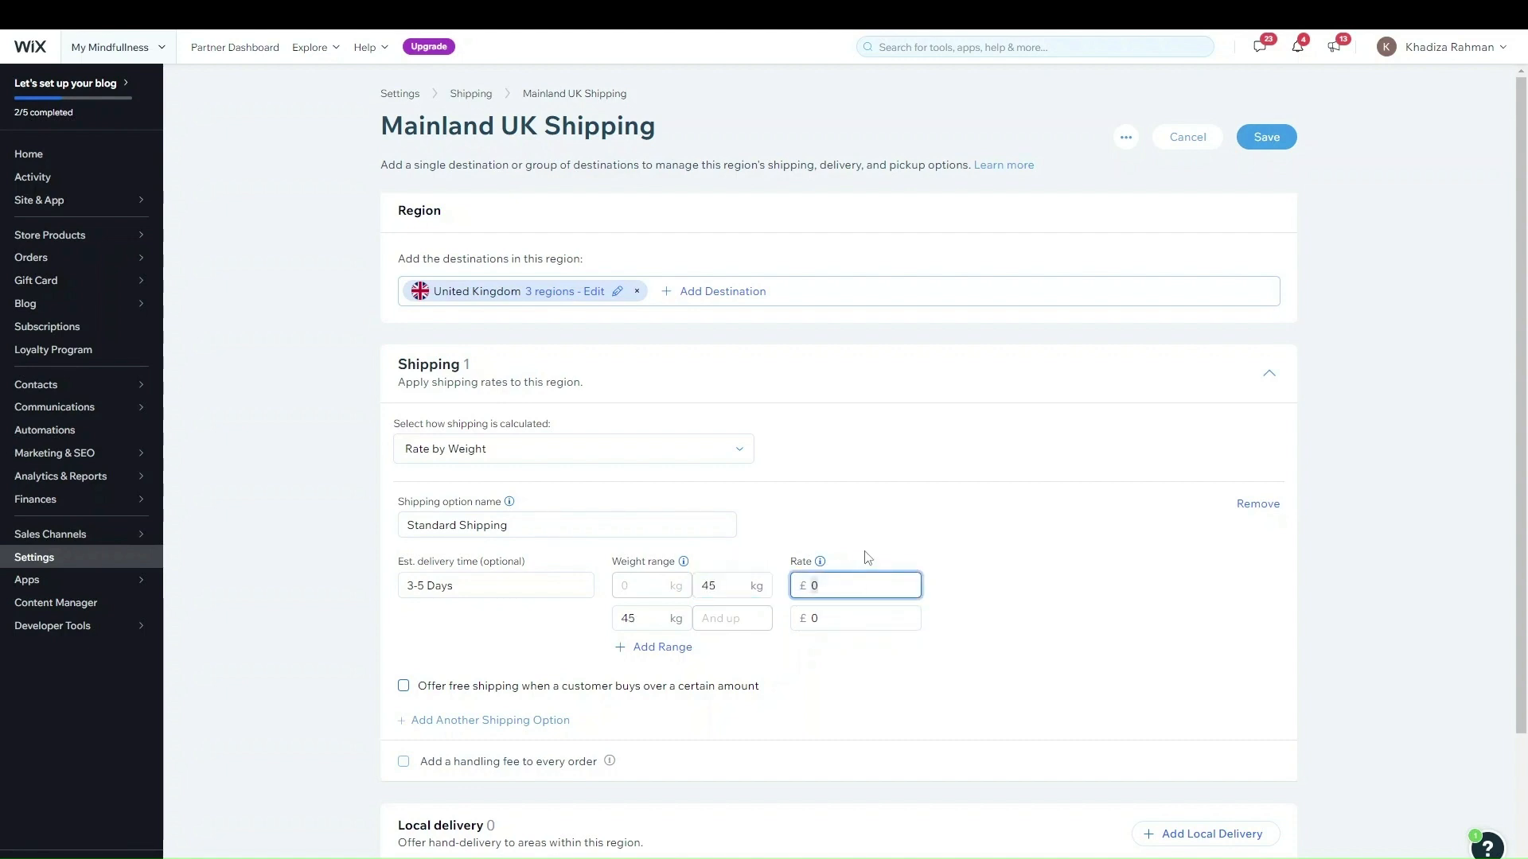
pyautogui.write('50')
# - Set the rate for orders weighing 45 kg and up to £100
pyautogui.click(660, 647)
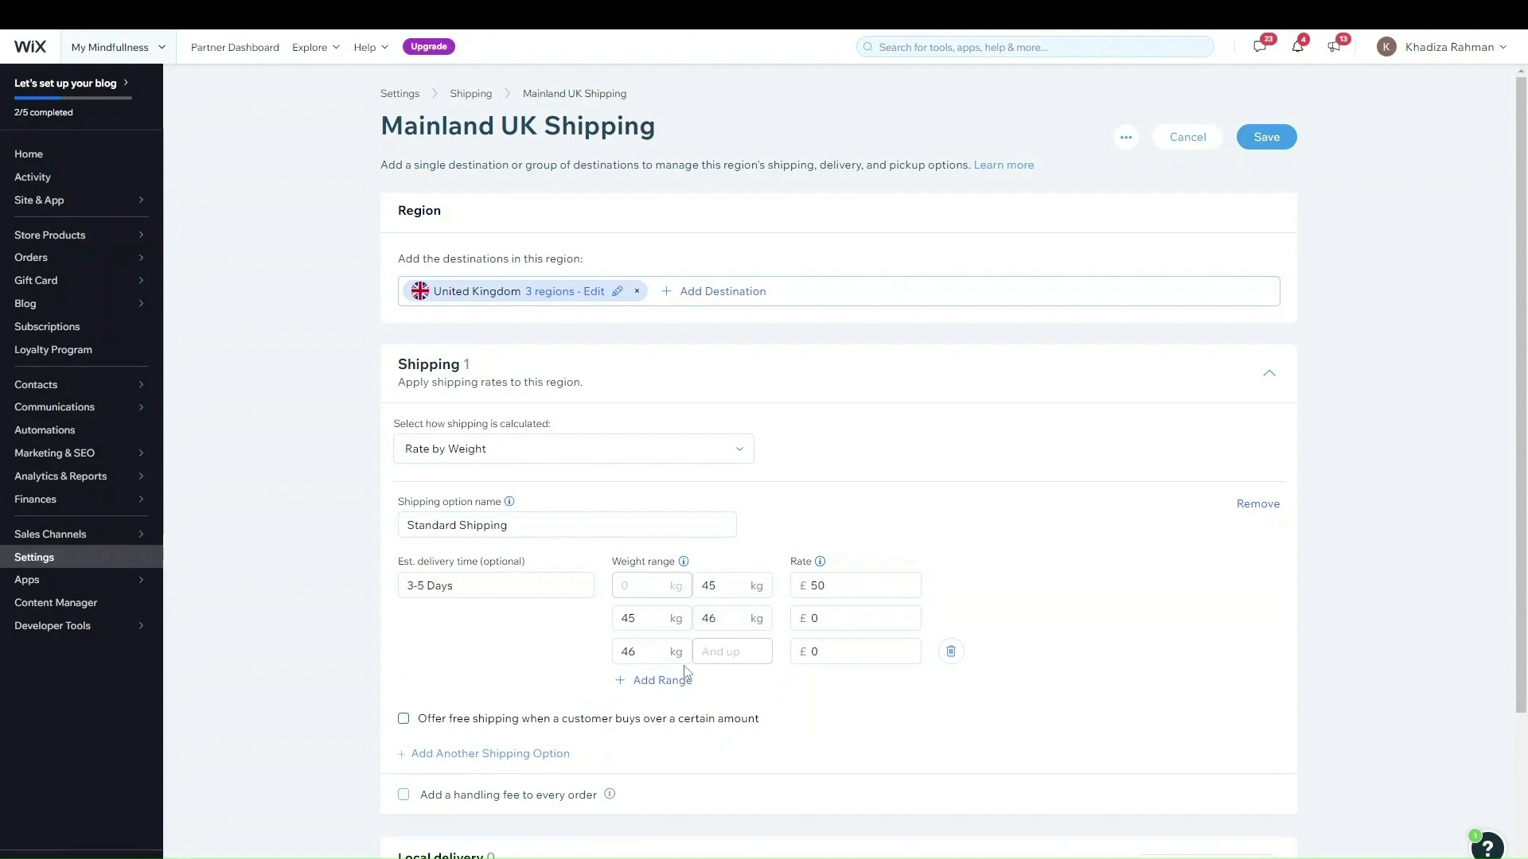
pyautogui.click(950, 652)
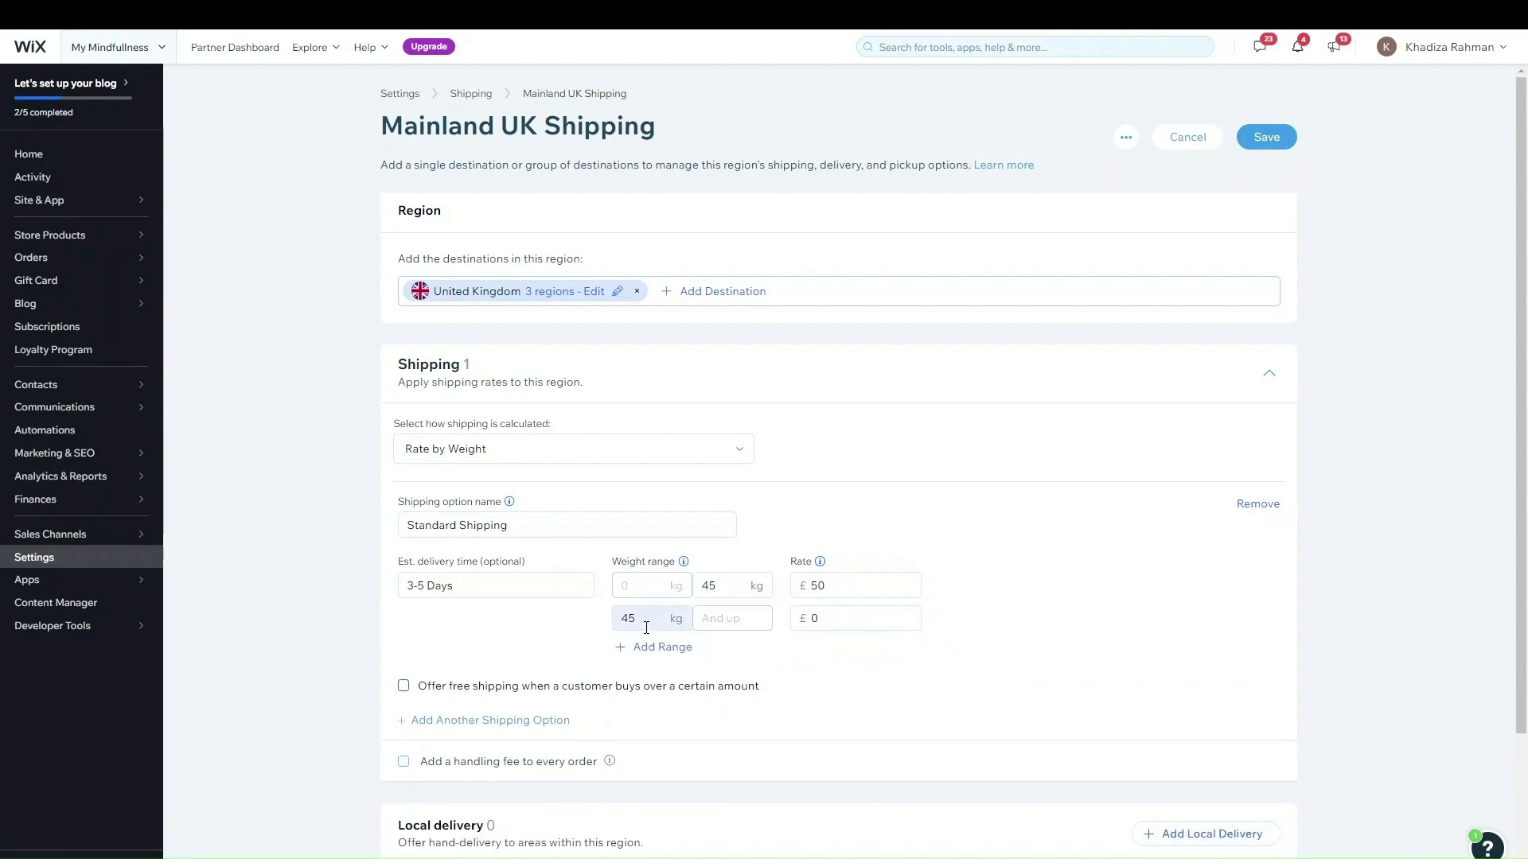
pyautogui.click(883, 619)
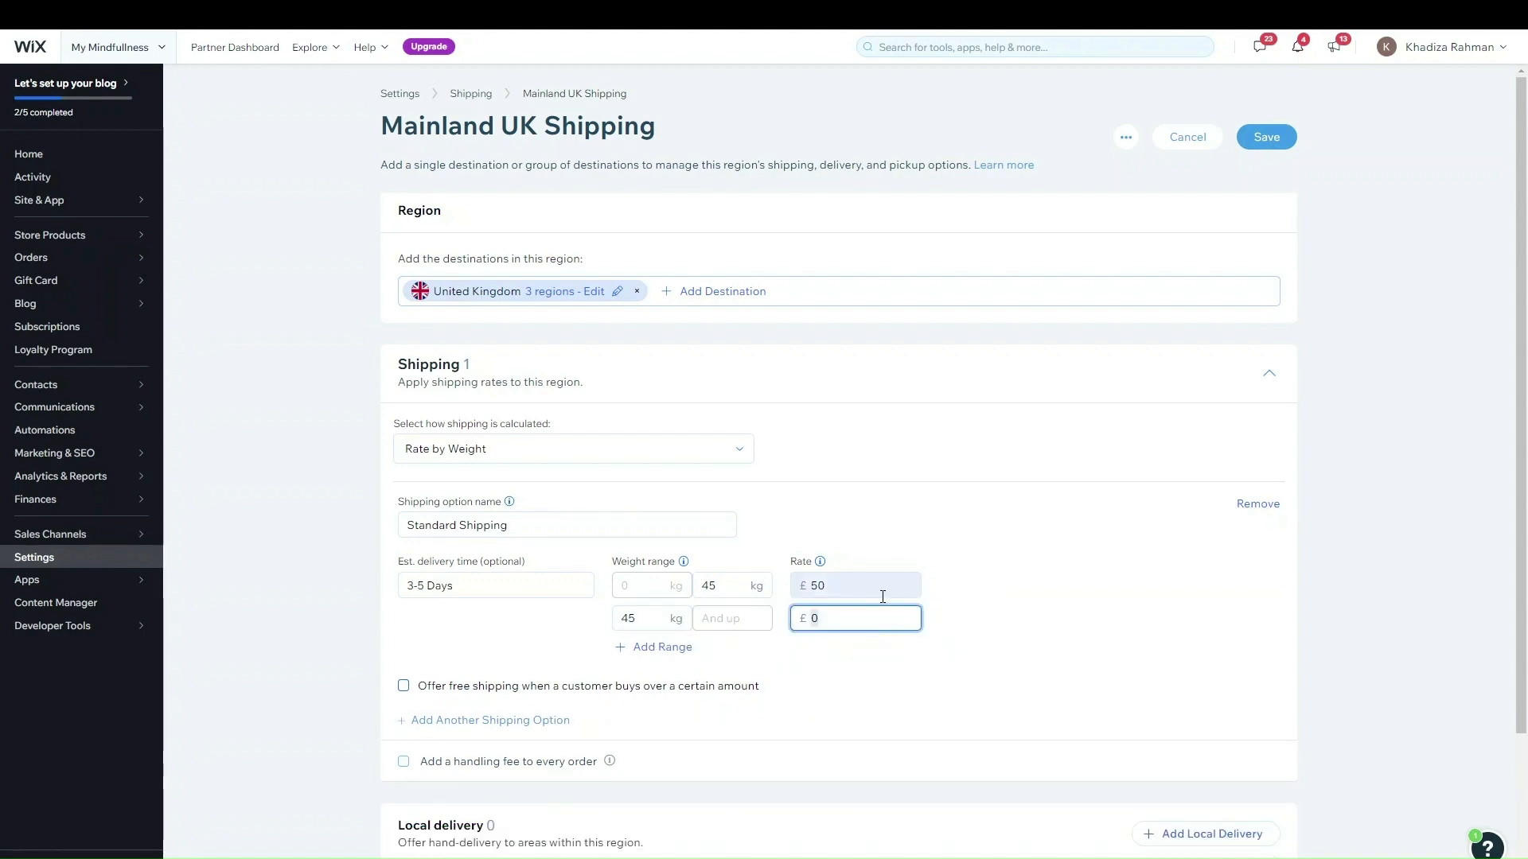
pyautogui.write('100')
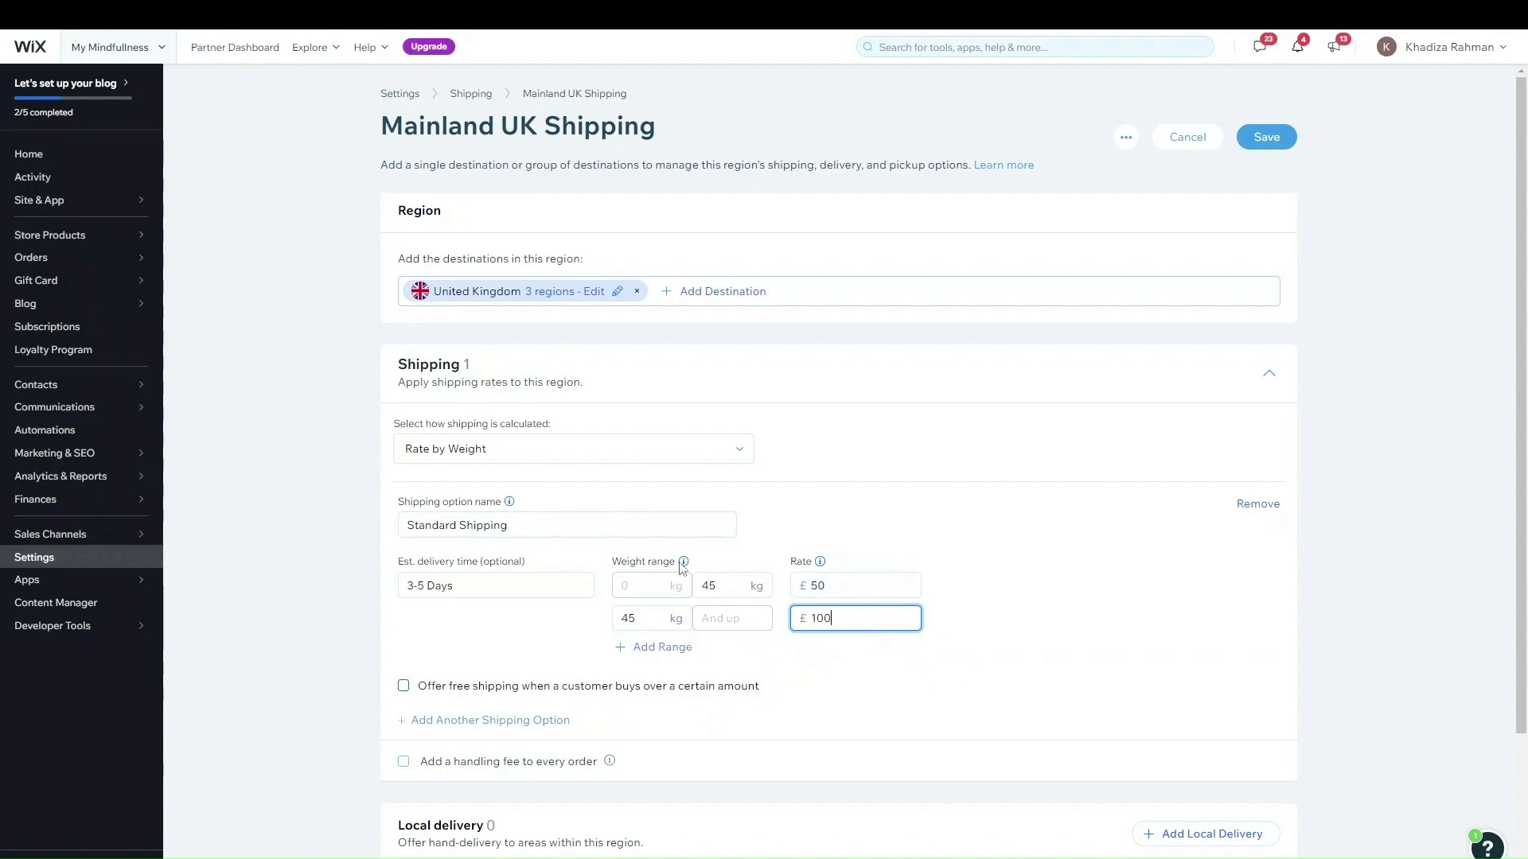
# - Add a third weight range starting at 55 kg and set its rate to £150
pyautogui.click(667, 647)
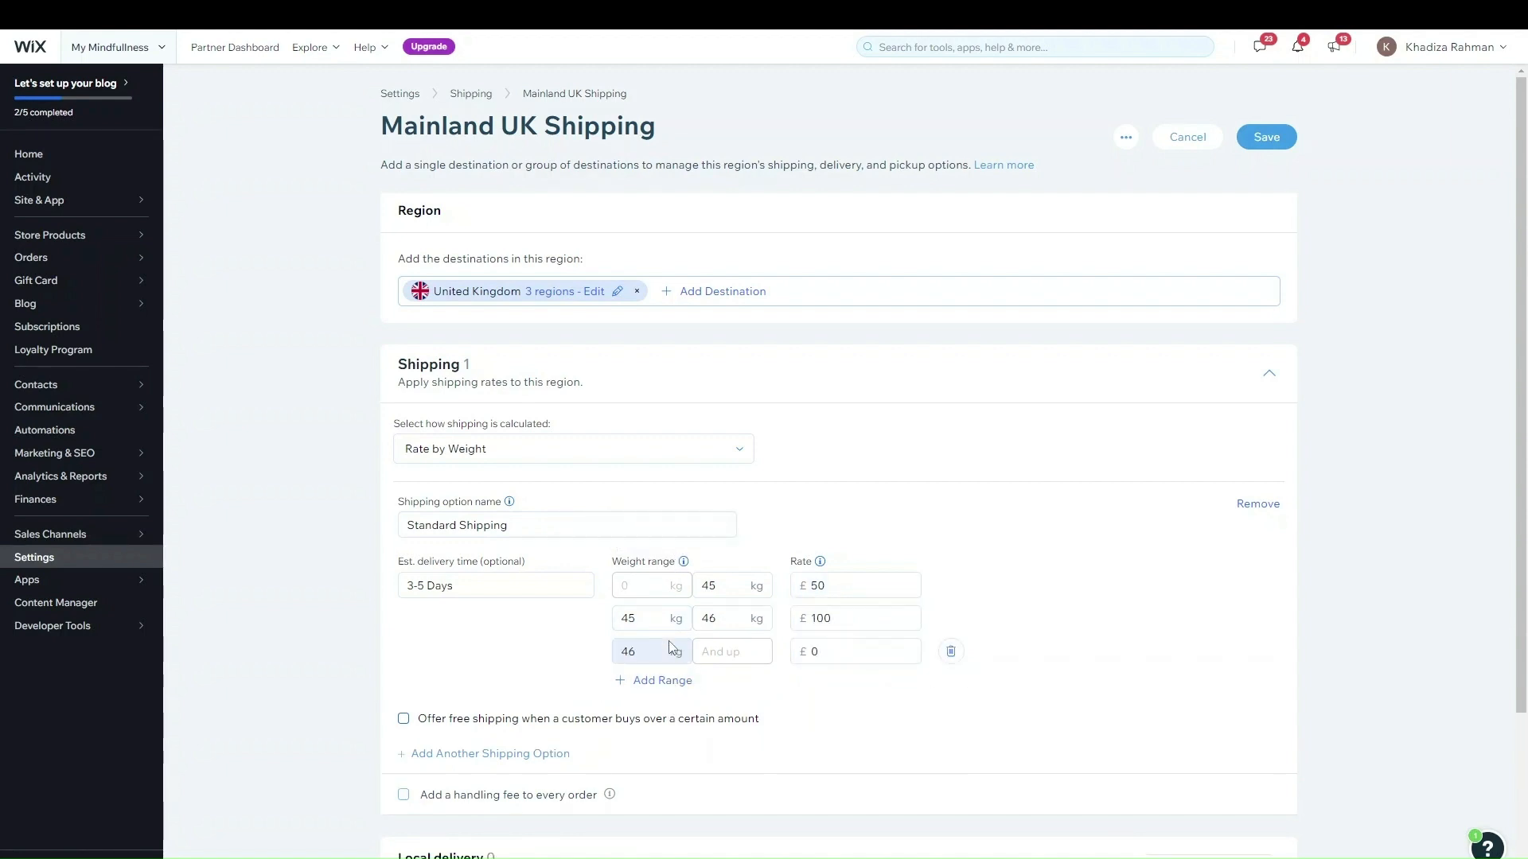
pyautogui.doubleClick(728, 616)
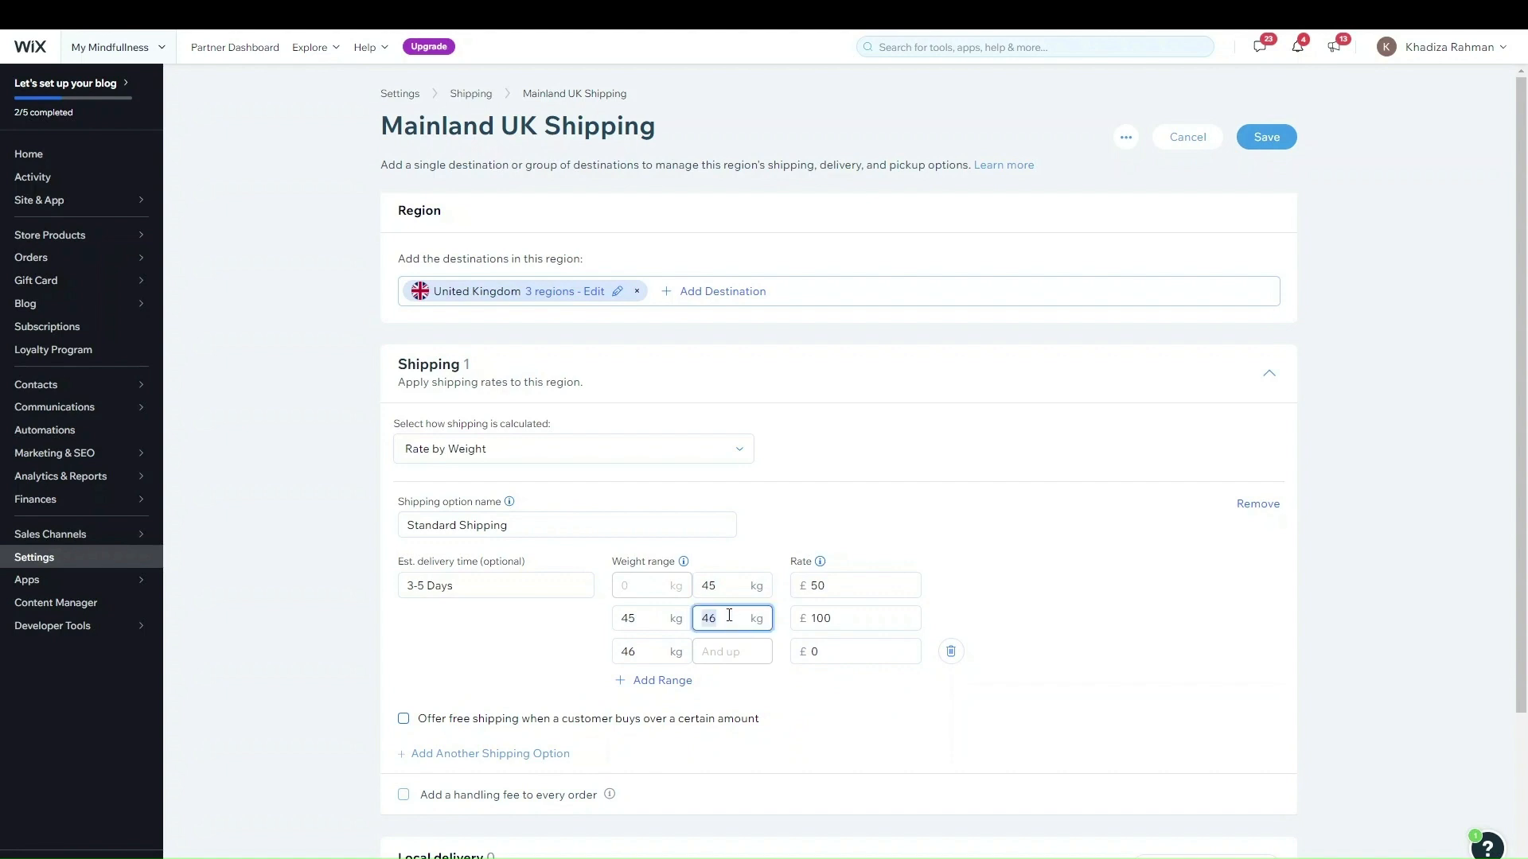
pyautogui.write('55')
pyautogui.click(726, 657)
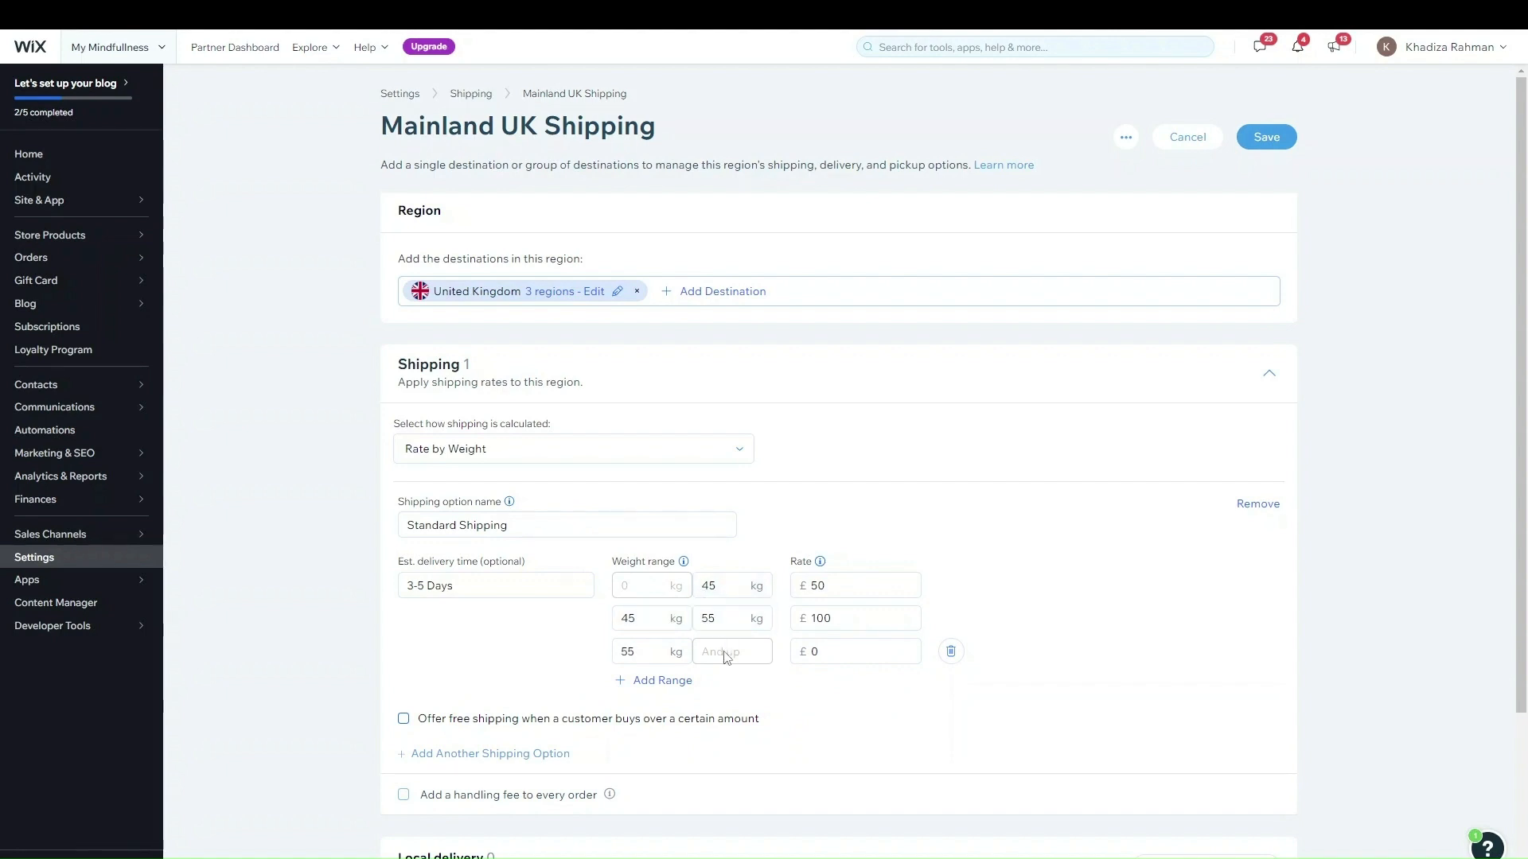
pyautogui.doubleClick(858, 648)
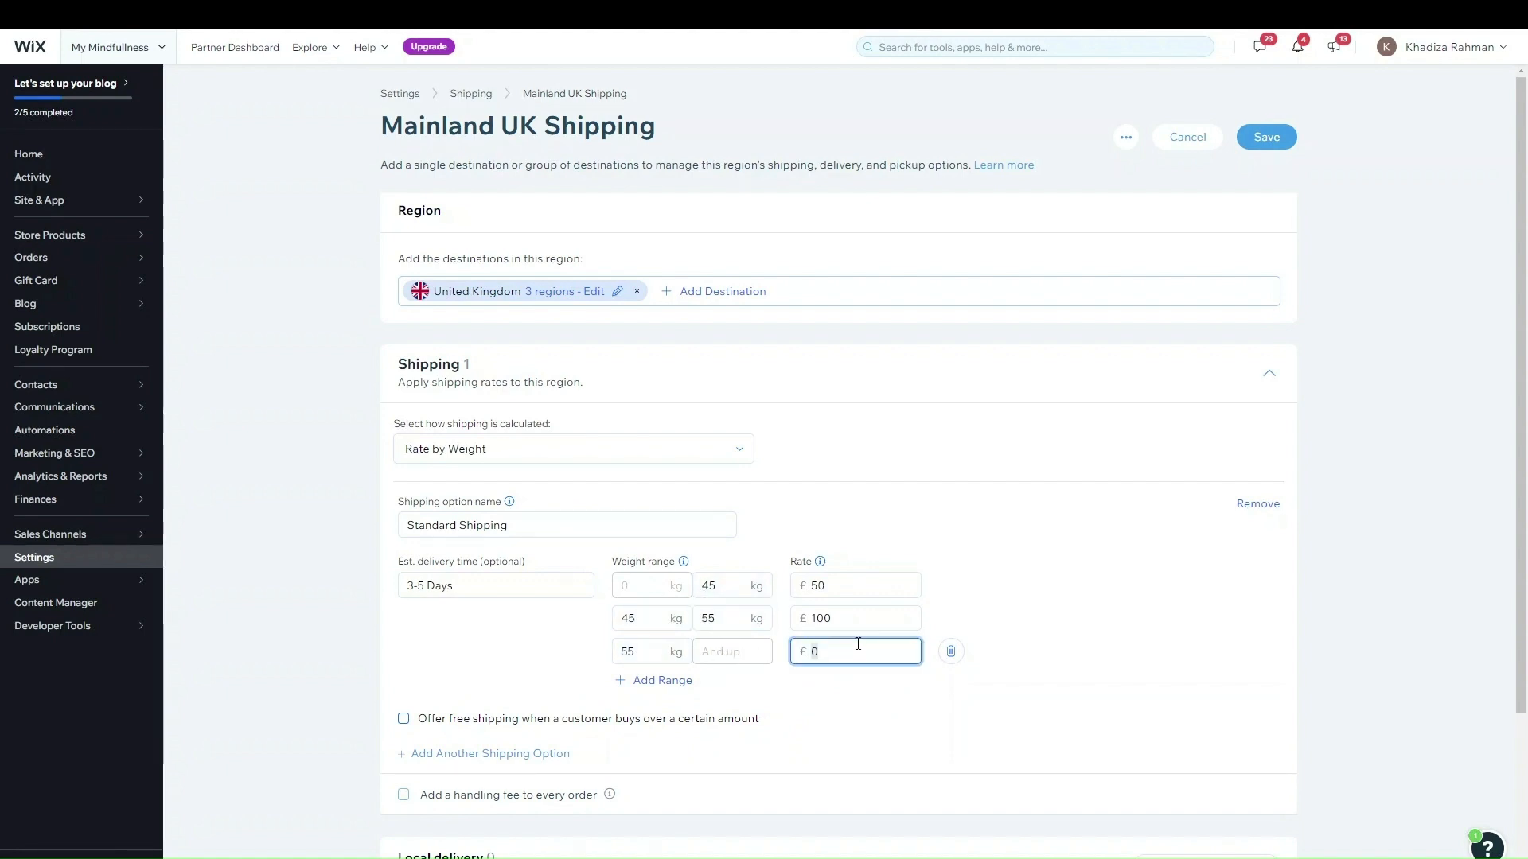
pyautogui.write('150')
# - Add a fourth weight range starting at 60 kg and set its rate to £200
pyautogui.click(704, 697)
pyautogui.click(679, 683)
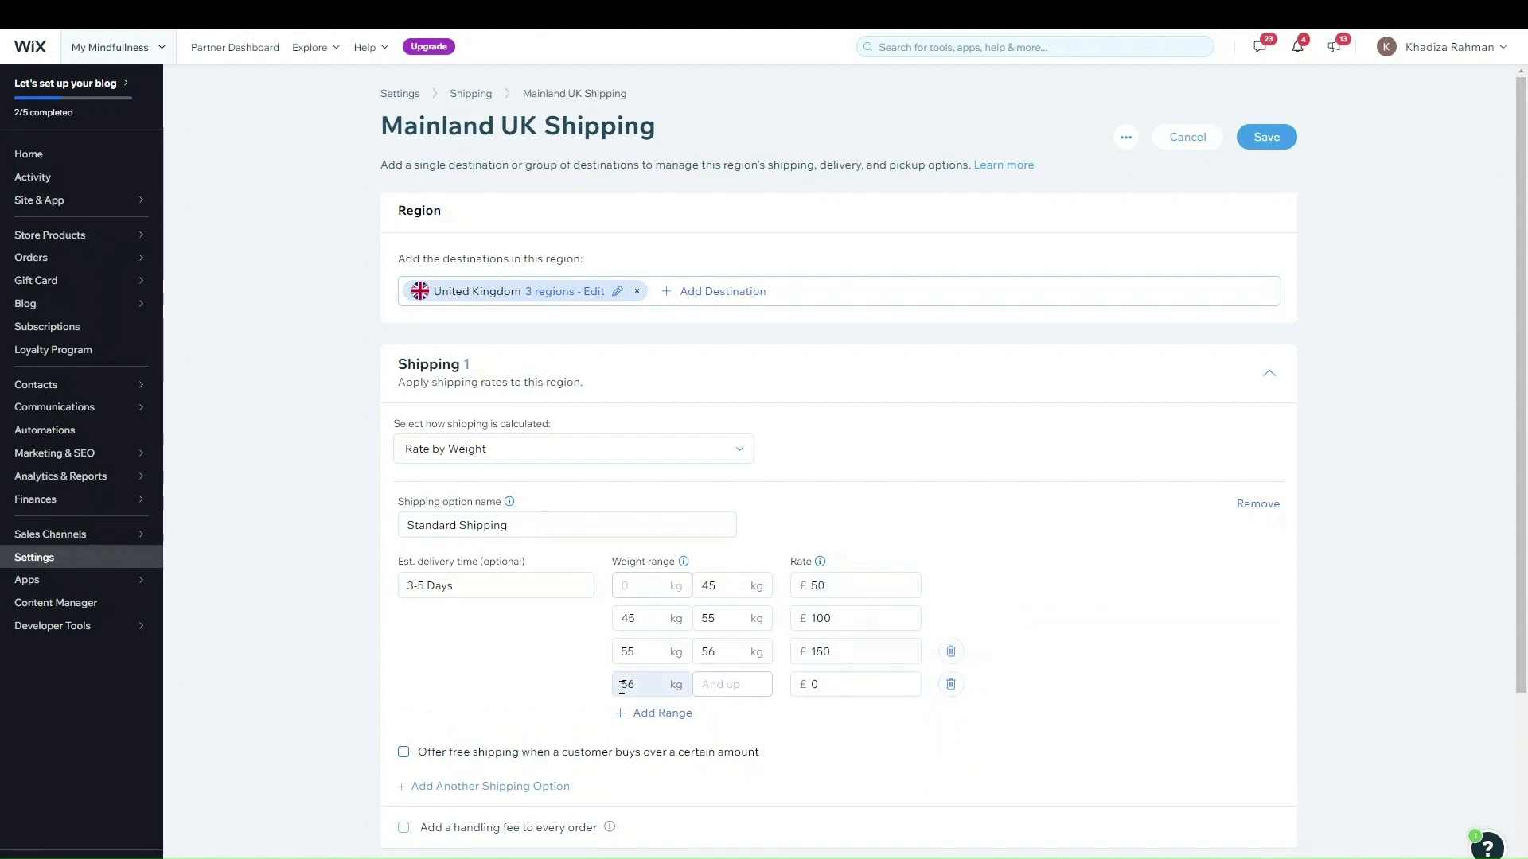
pyautogui.click(629, 686)
pyautogui.click(716, 651)
pyautogui.press('BackSpace')
pyautogui.press('BackSpace')
pyautogui.write('60')
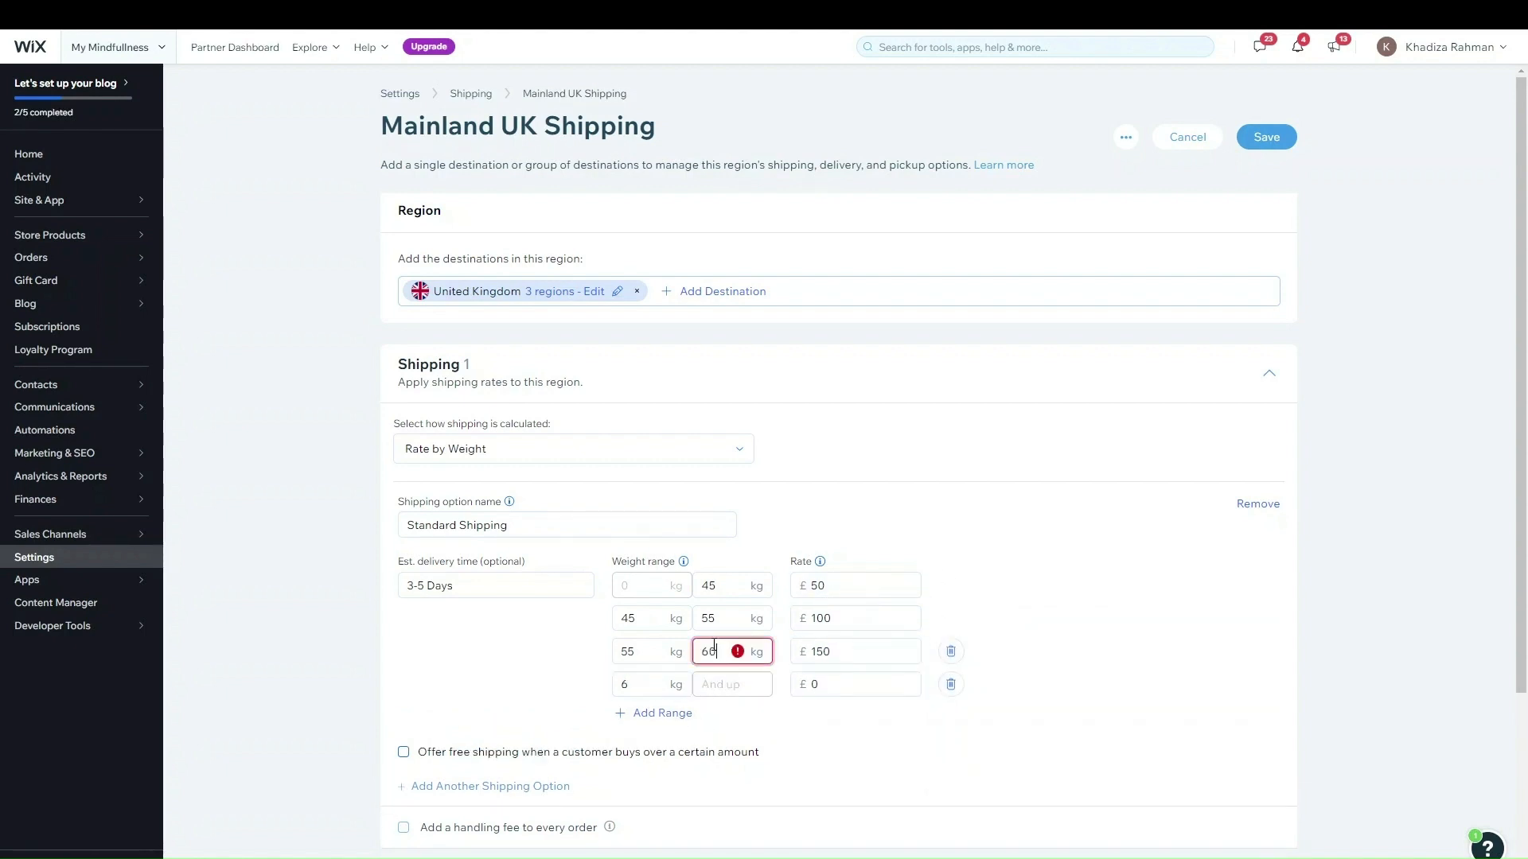
pyautogui.click(880, 678)
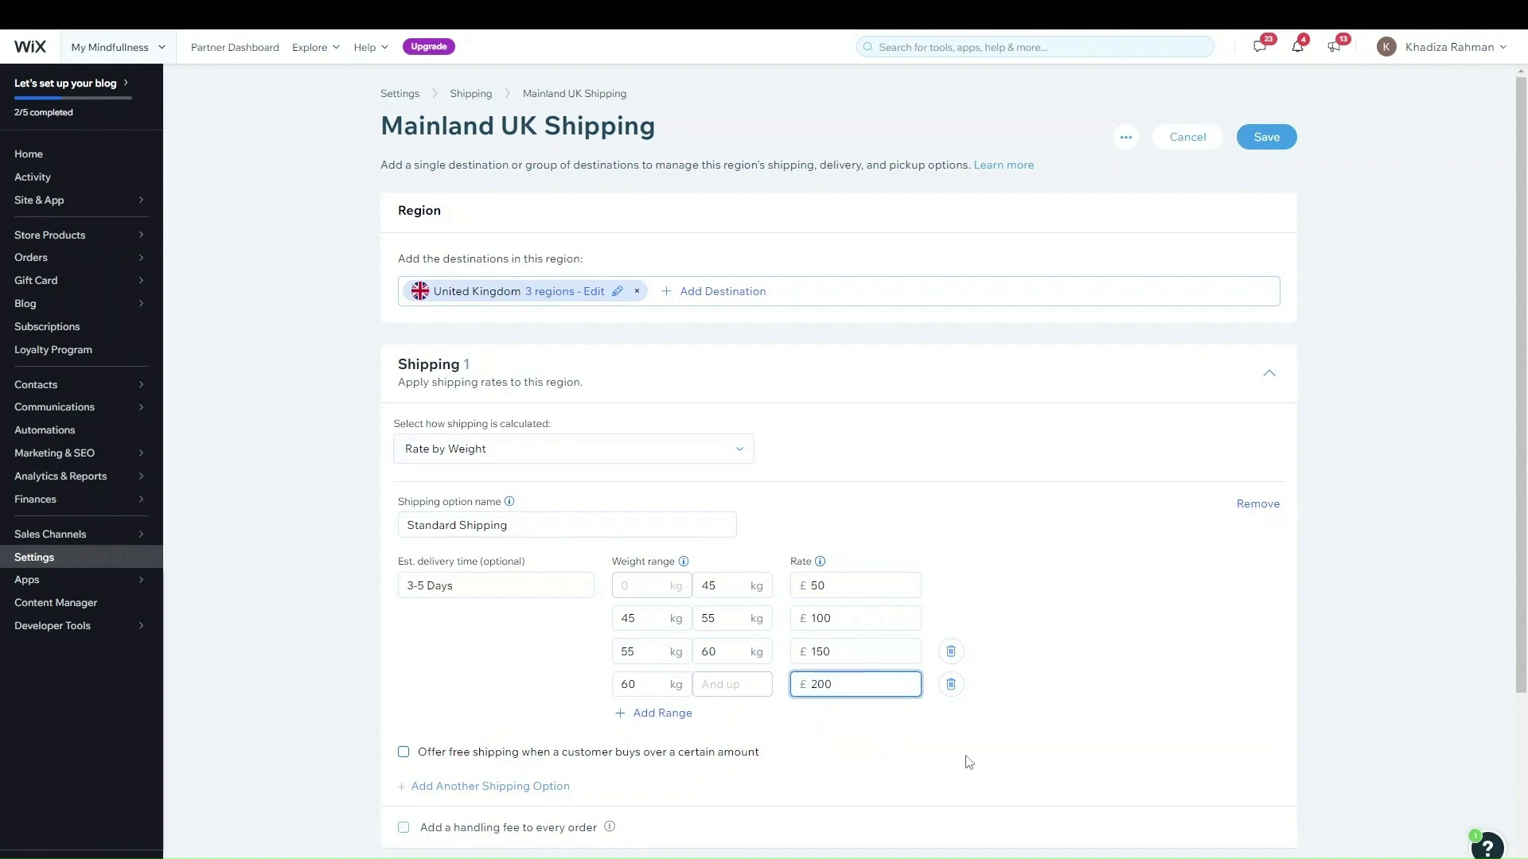
pyautogui.moveTo(1521, 650); pyautogui.dragTo(1518, 654)
pyautogui.click(1081, 592)
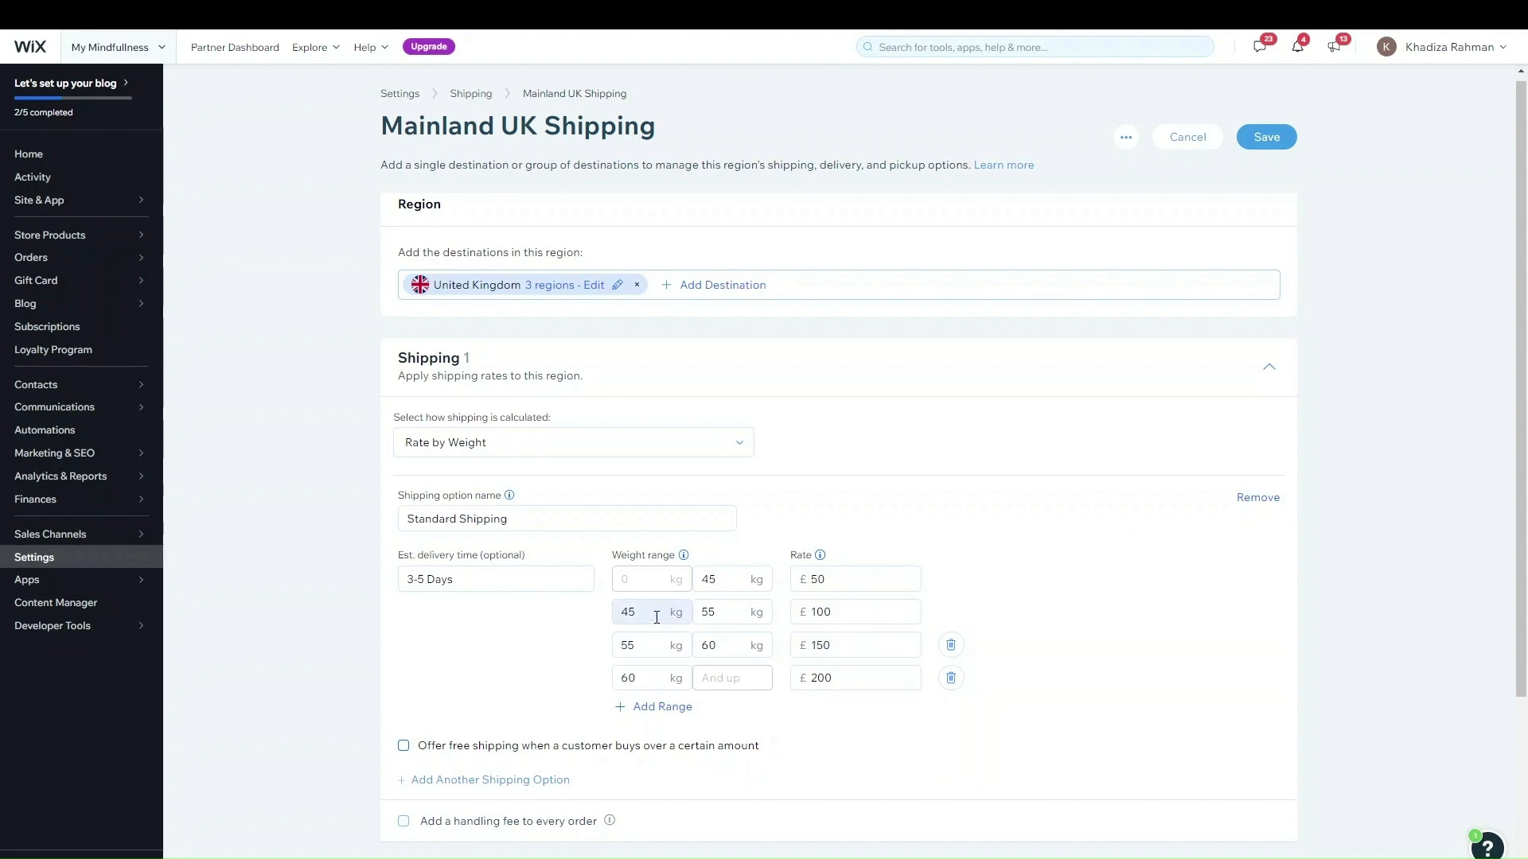
# - Try the free shipping offer over a certain amount on the weight-based Standard Shipping option
pyautogui.doubleClick(854, 613)
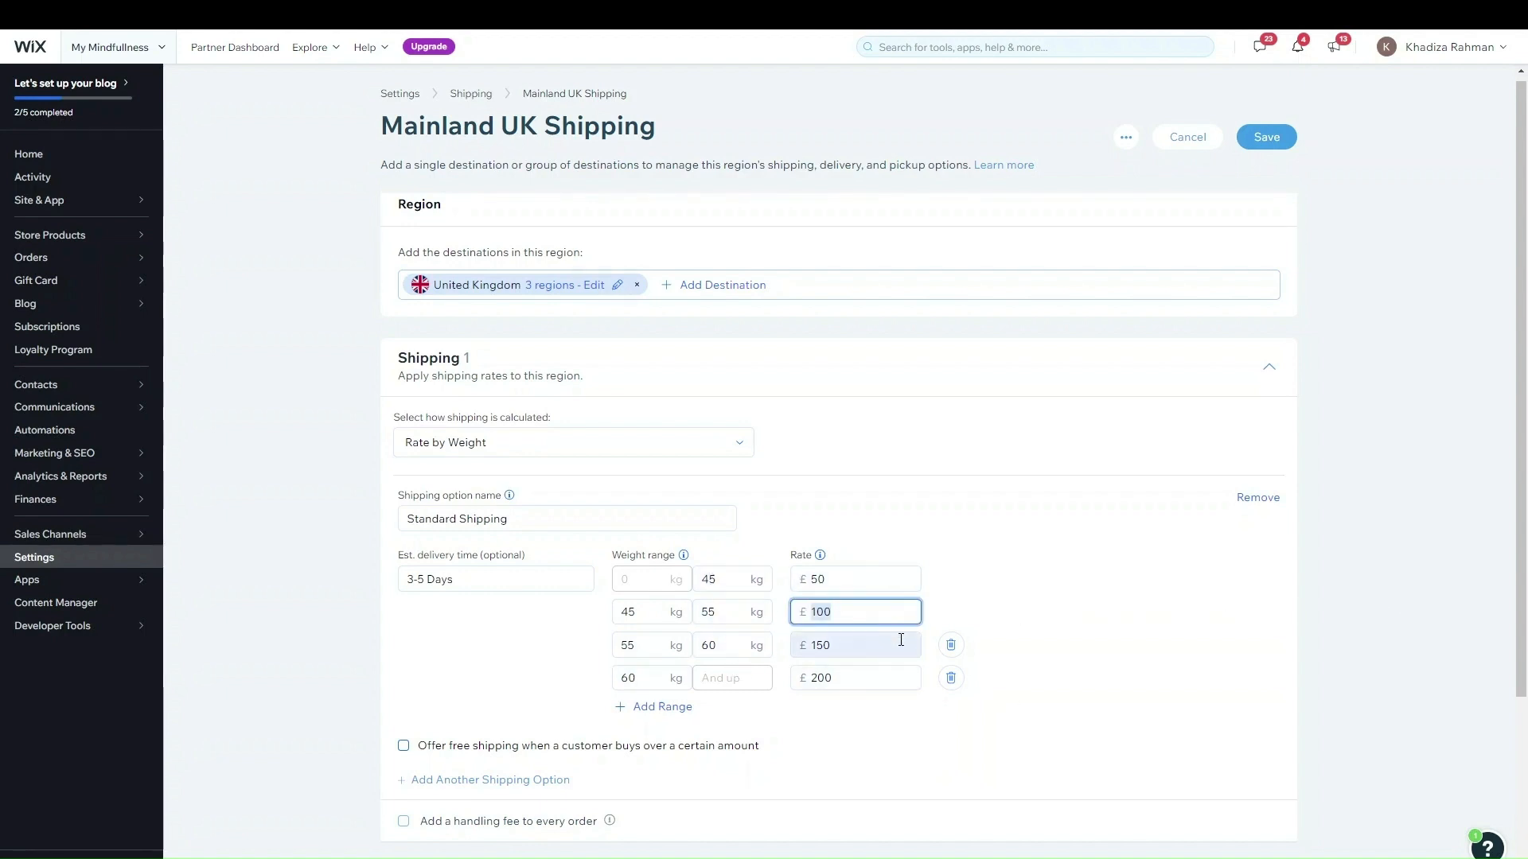
pyautogui.click(403, 746)
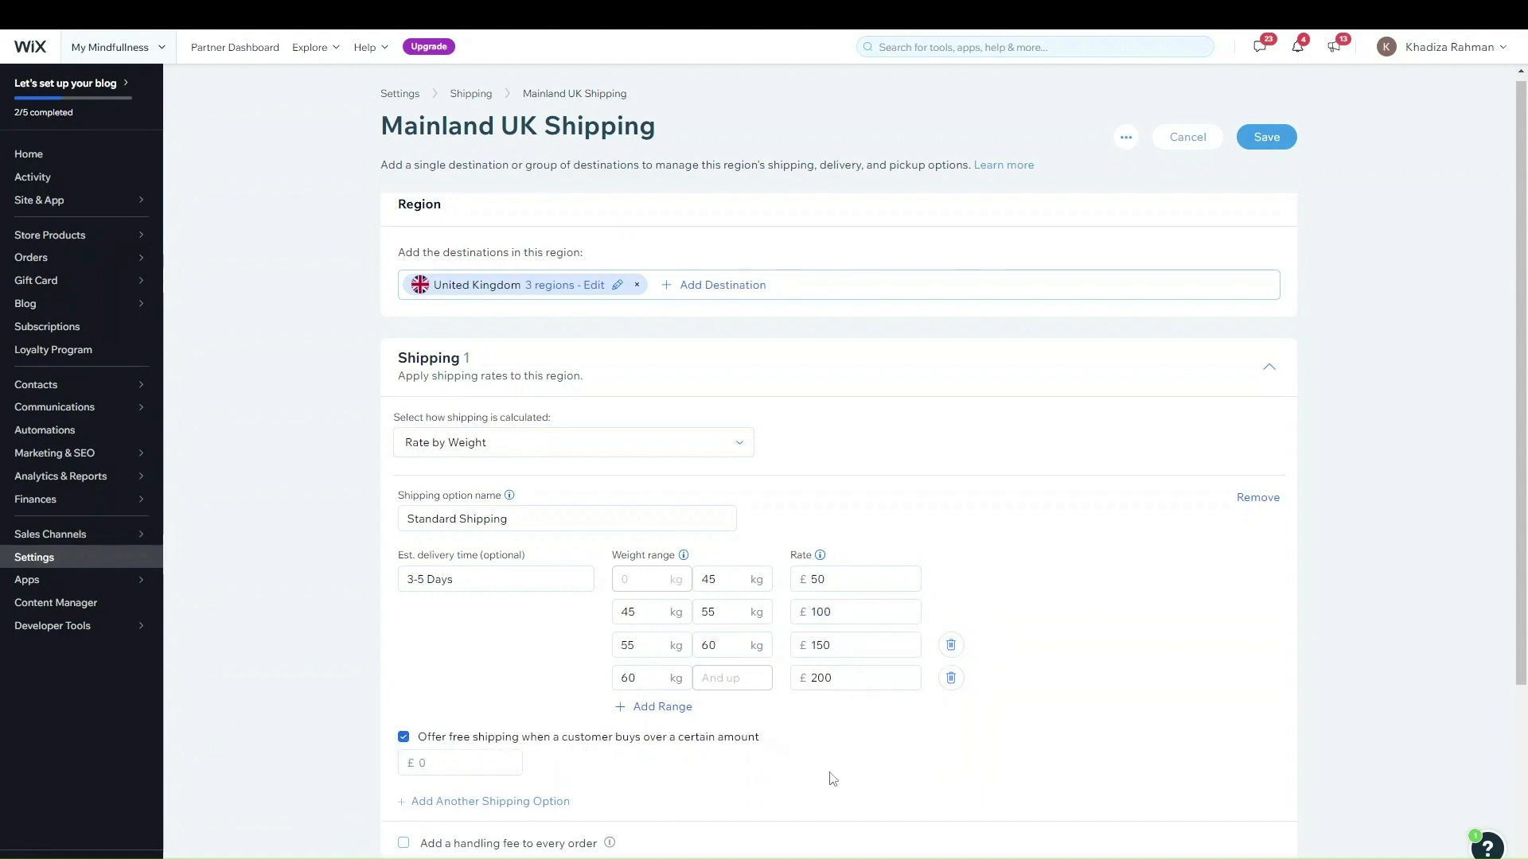
pyautogui.click(699, 738)
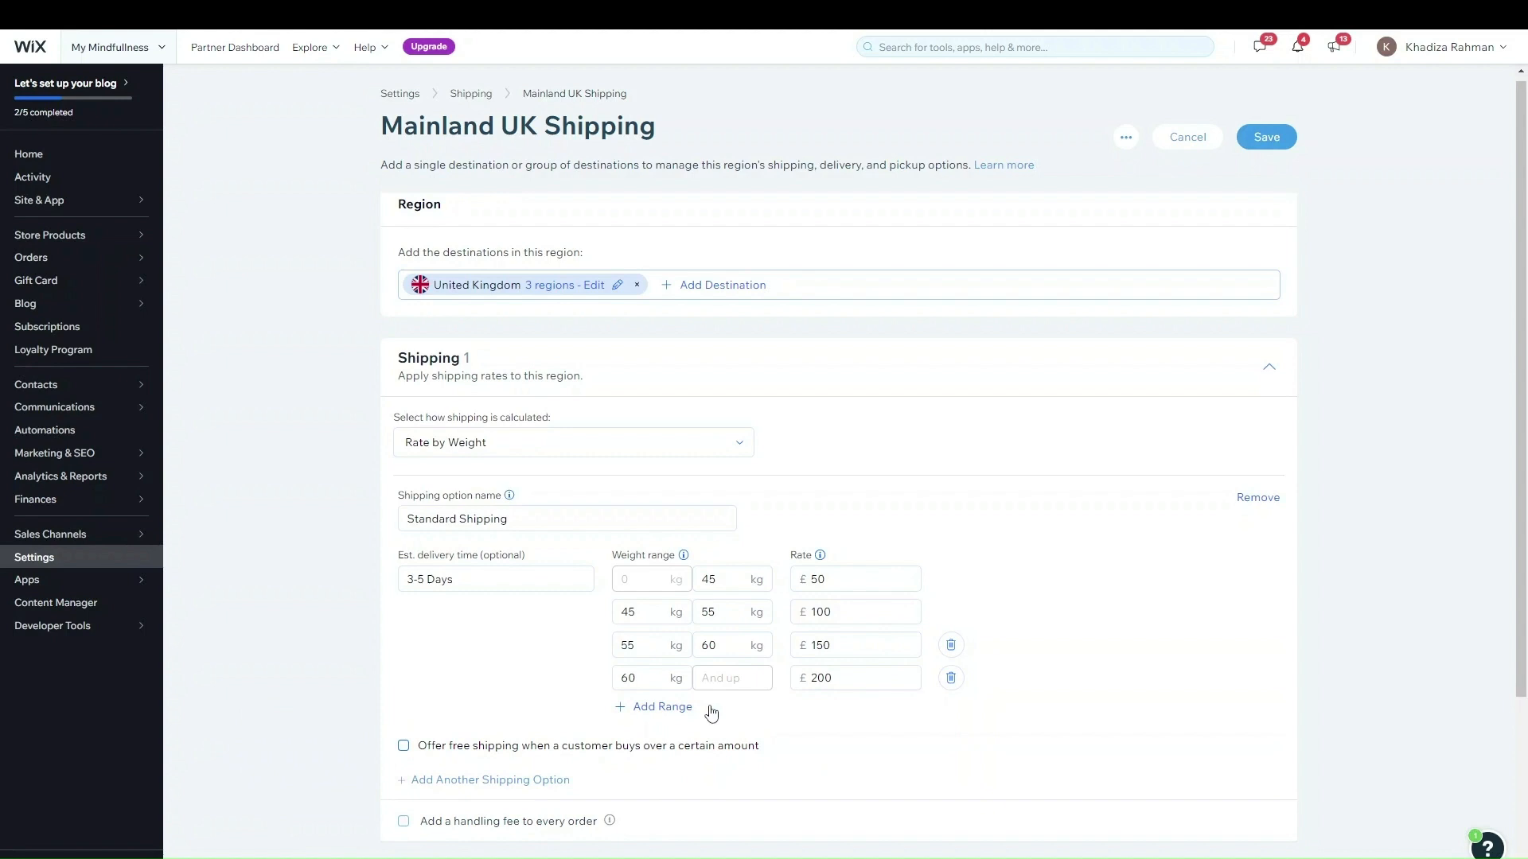
# - Try Rate by Product and settle on Rate by Price as the Mainland UK region's shipping calculation
pyautogui.click(604, 440)
pyautogui.click(615, 672)
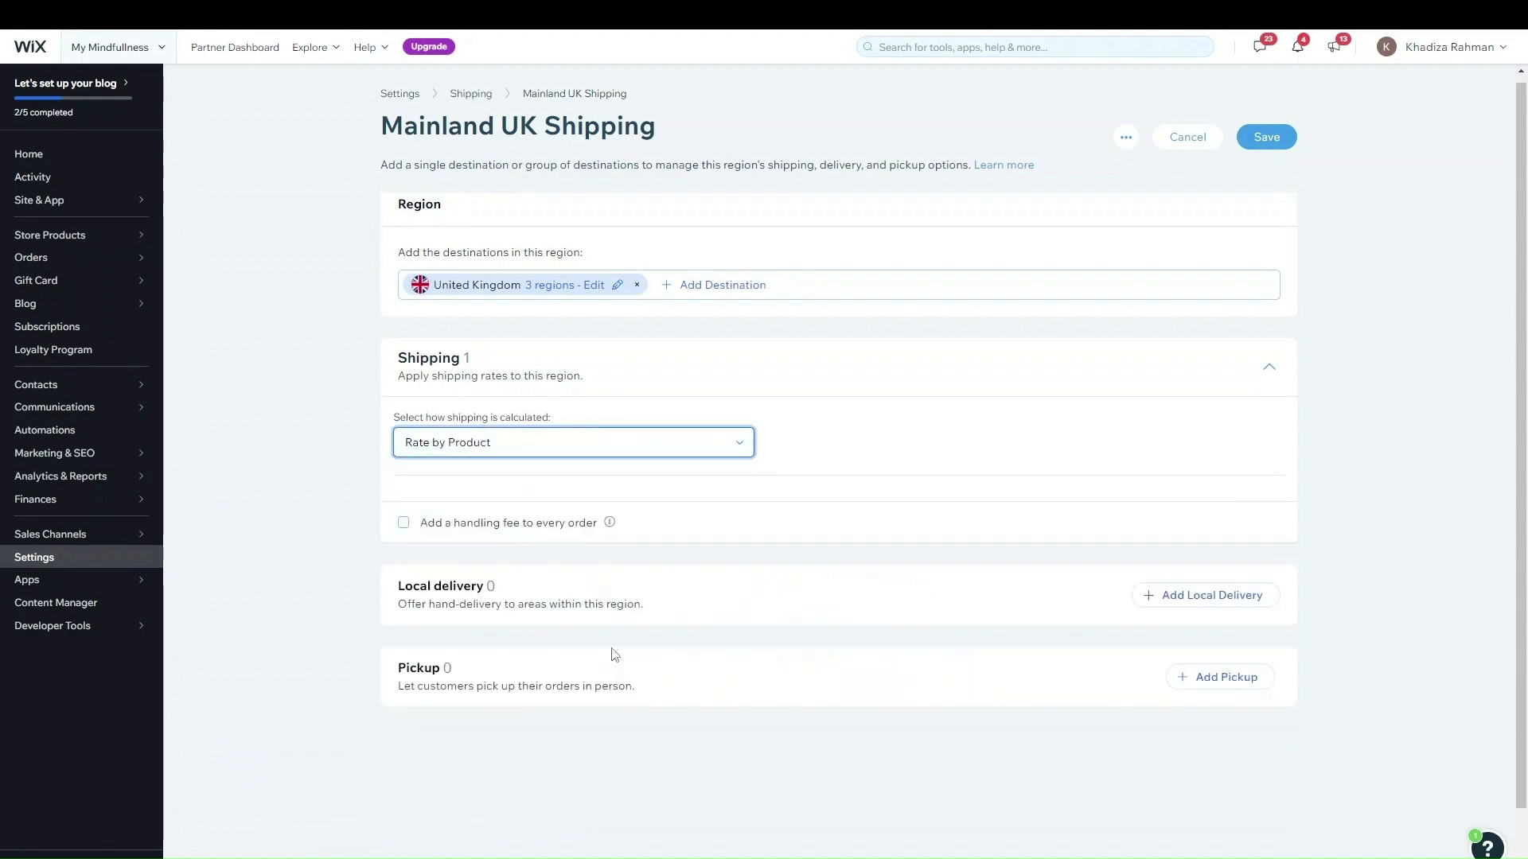
pyautogui.click(570, 436)
pyautogui.click(557, 632)
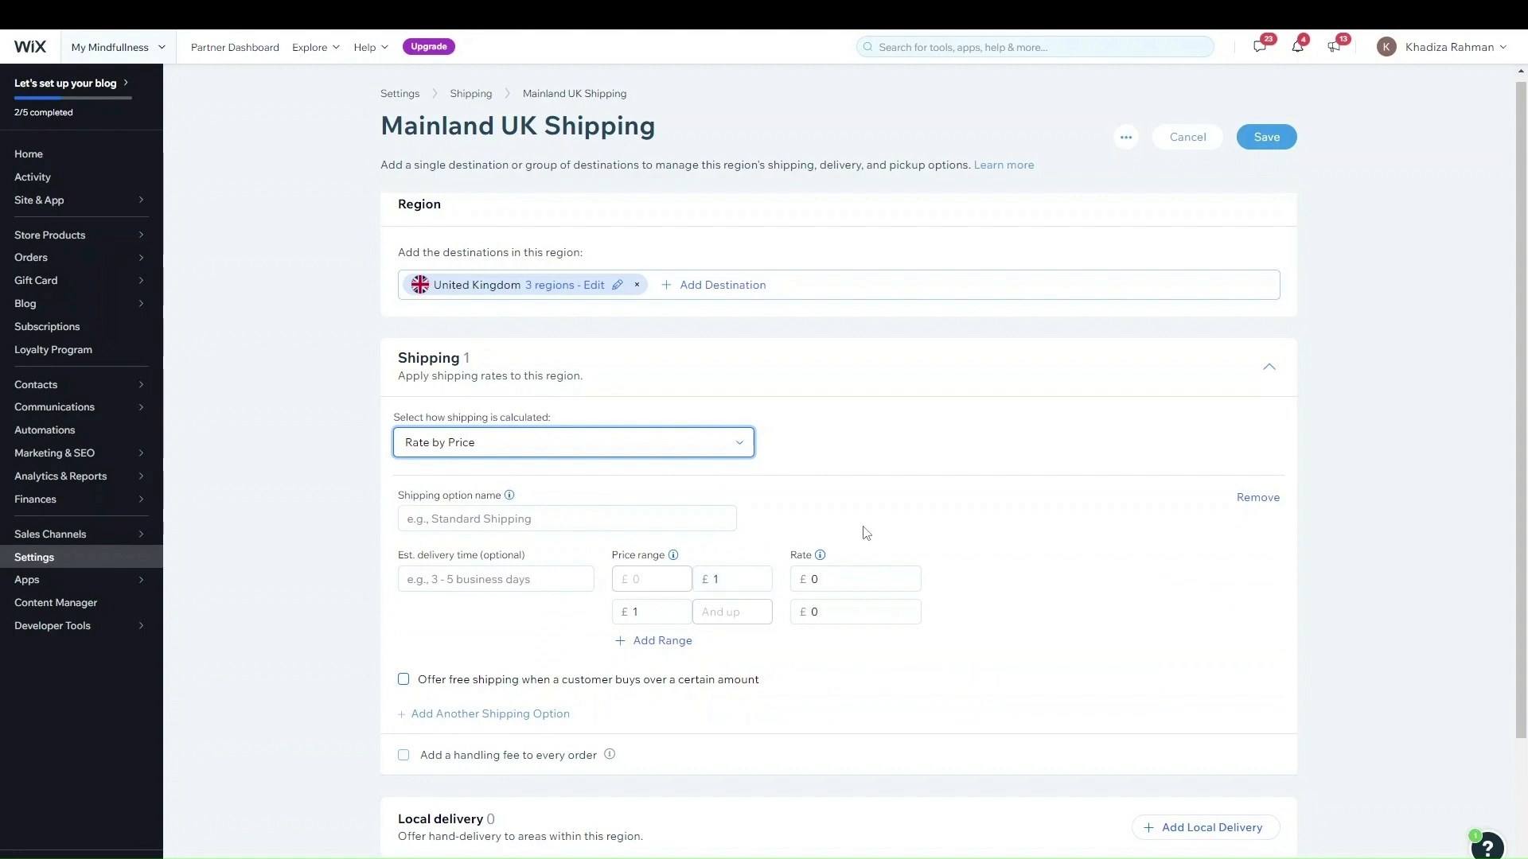
pyautogui.click(616, 443)
pyautogui.click(879, 451)
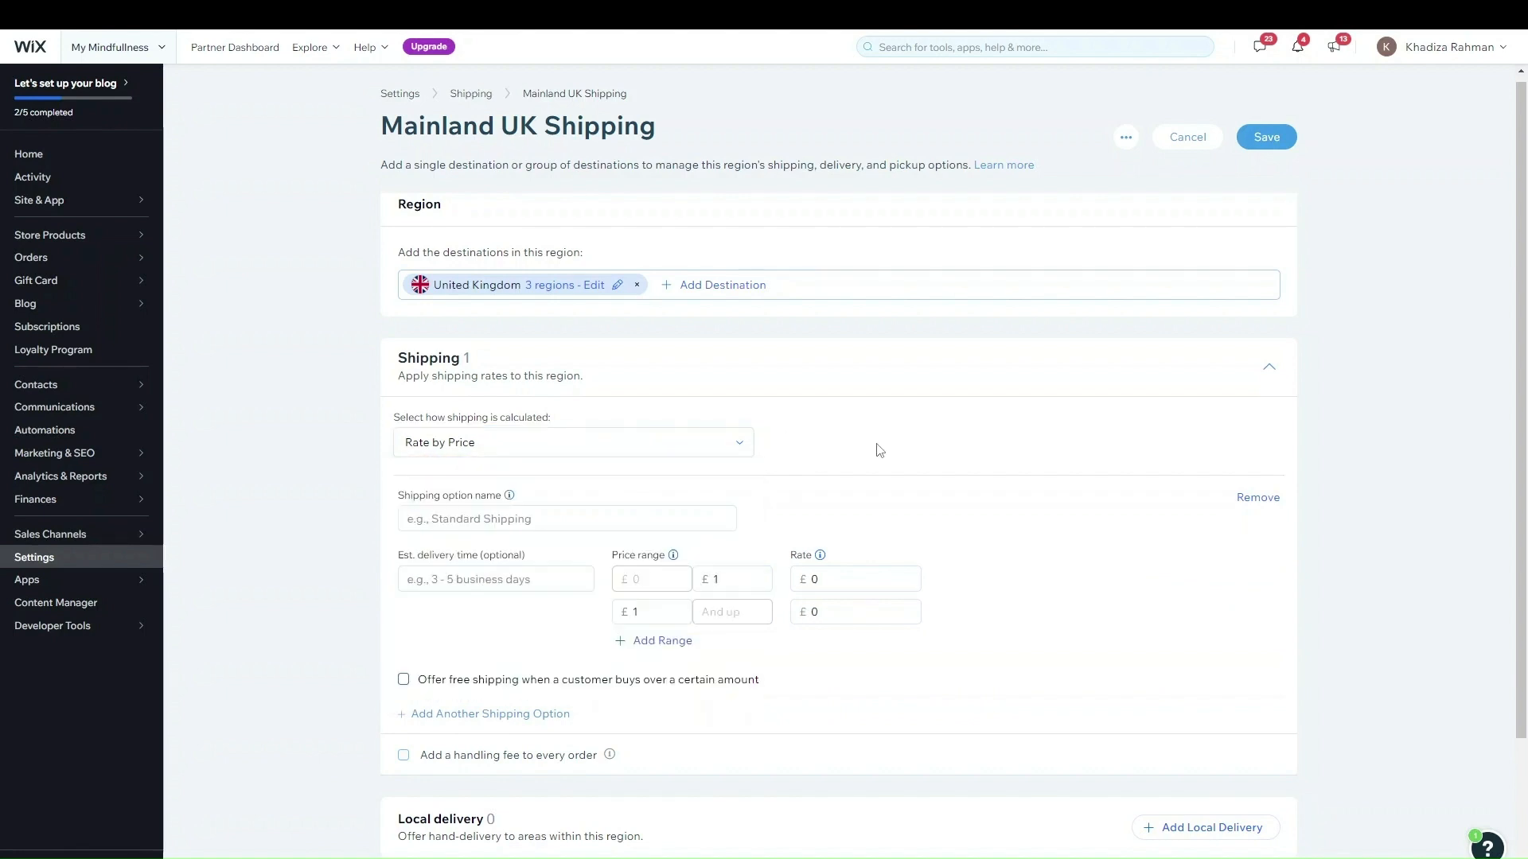
pyautogui.click(587, 439)
pyautogui.click(914, 457)
# - End the first price range at £55 and set its shipping rate to £6.99
pyautogui.click(484, 520)
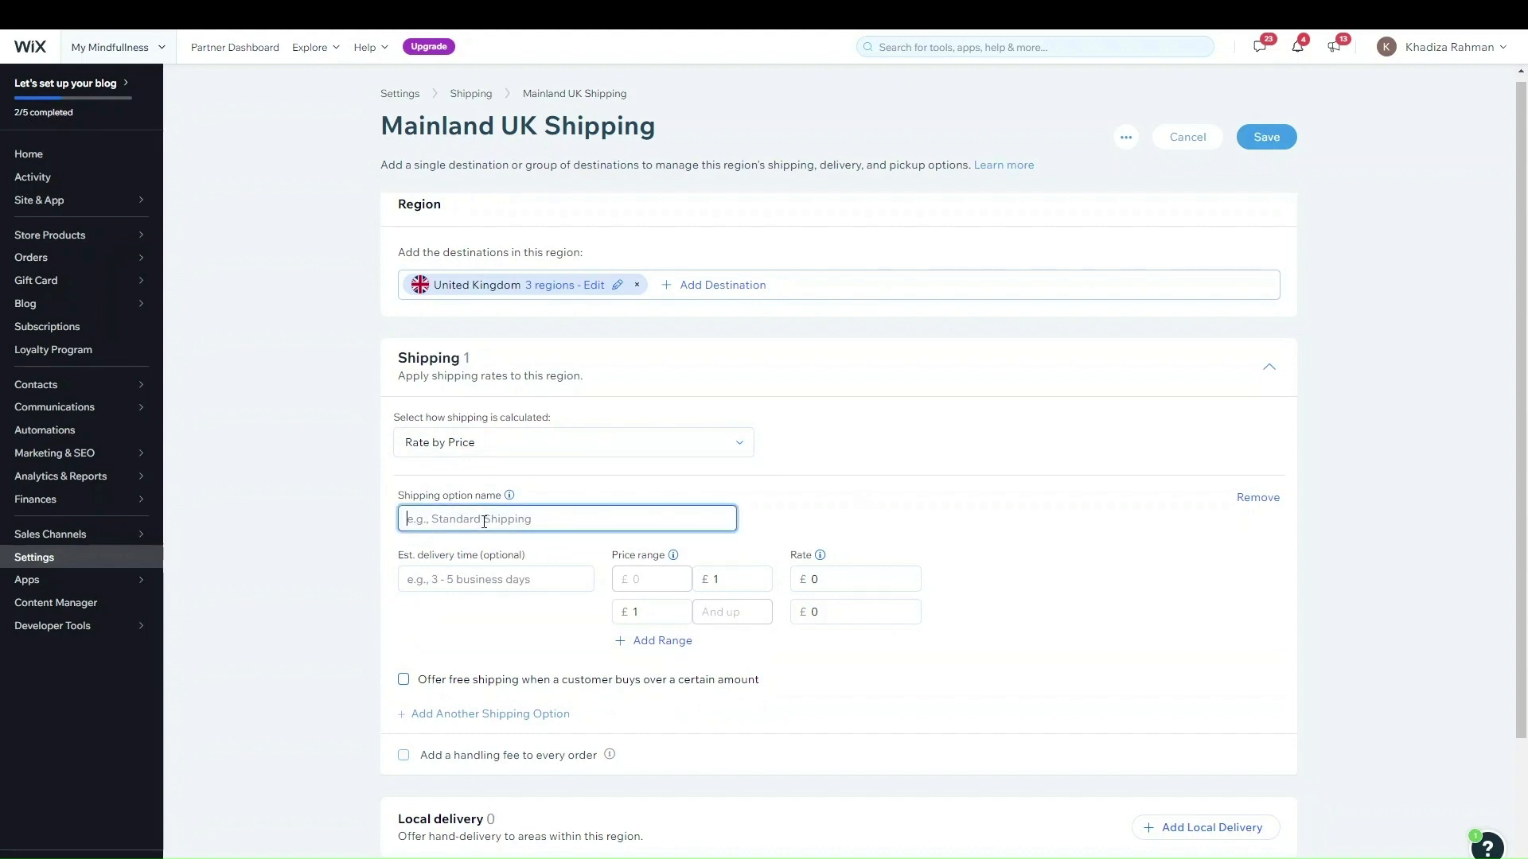
pyautogui.click(722, 581)
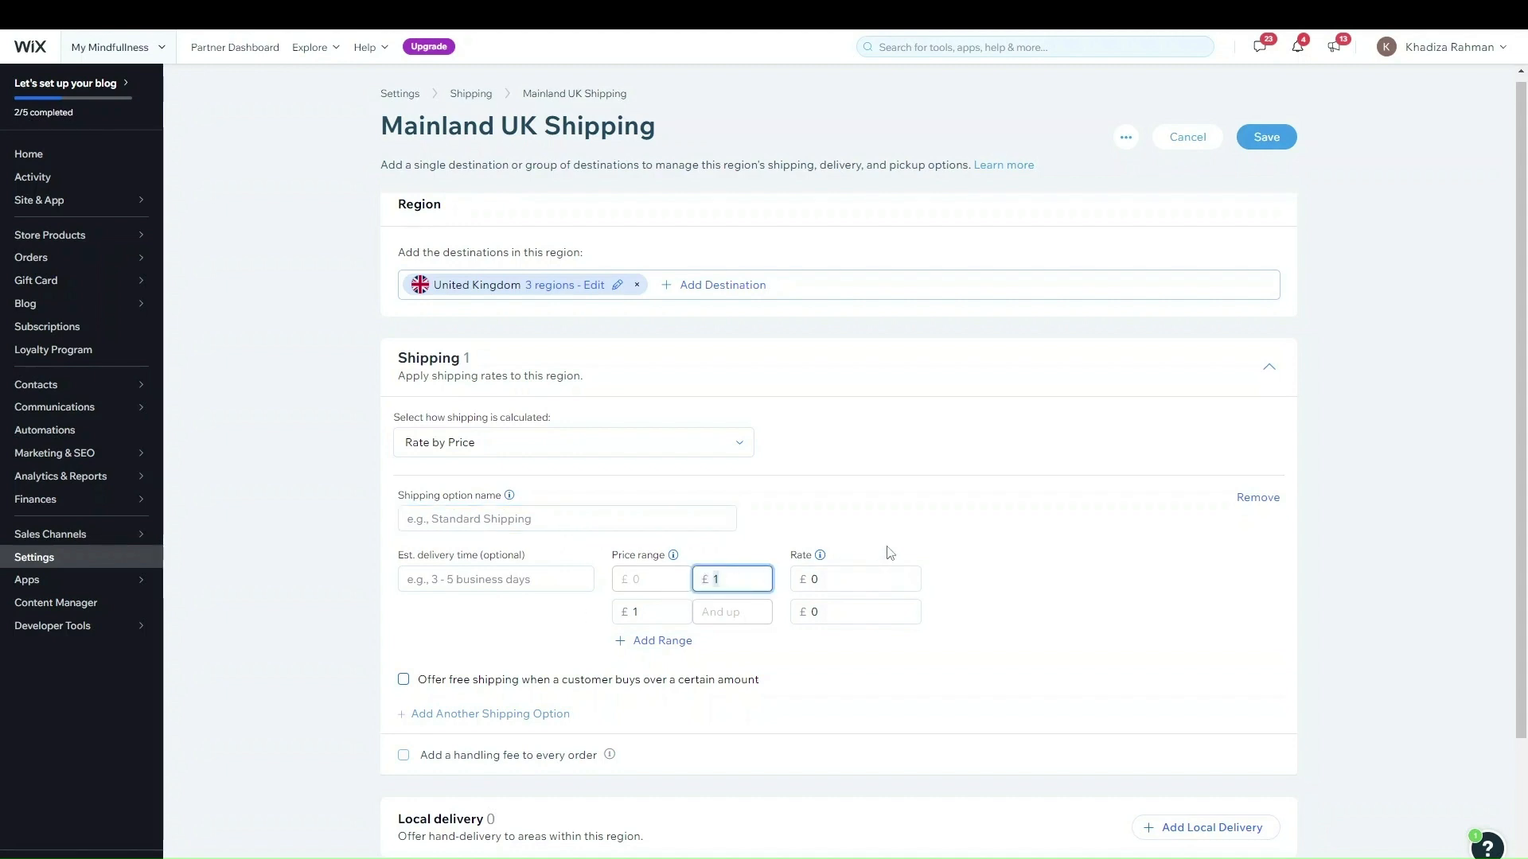
pyautogui.write('55')
pyautogui.click(866, 580)
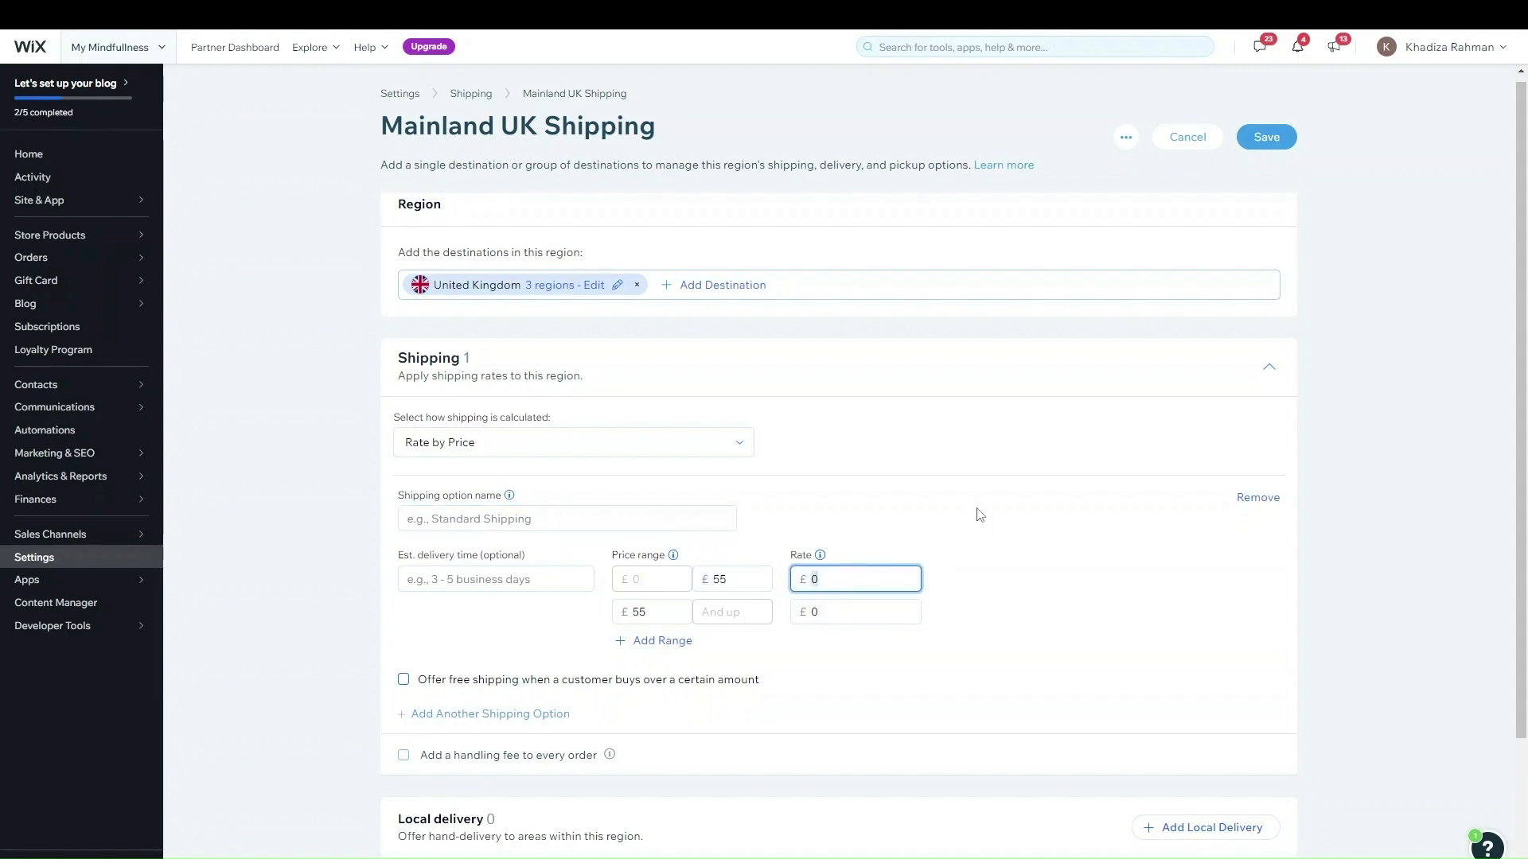
pyautogui.write('6.99.')
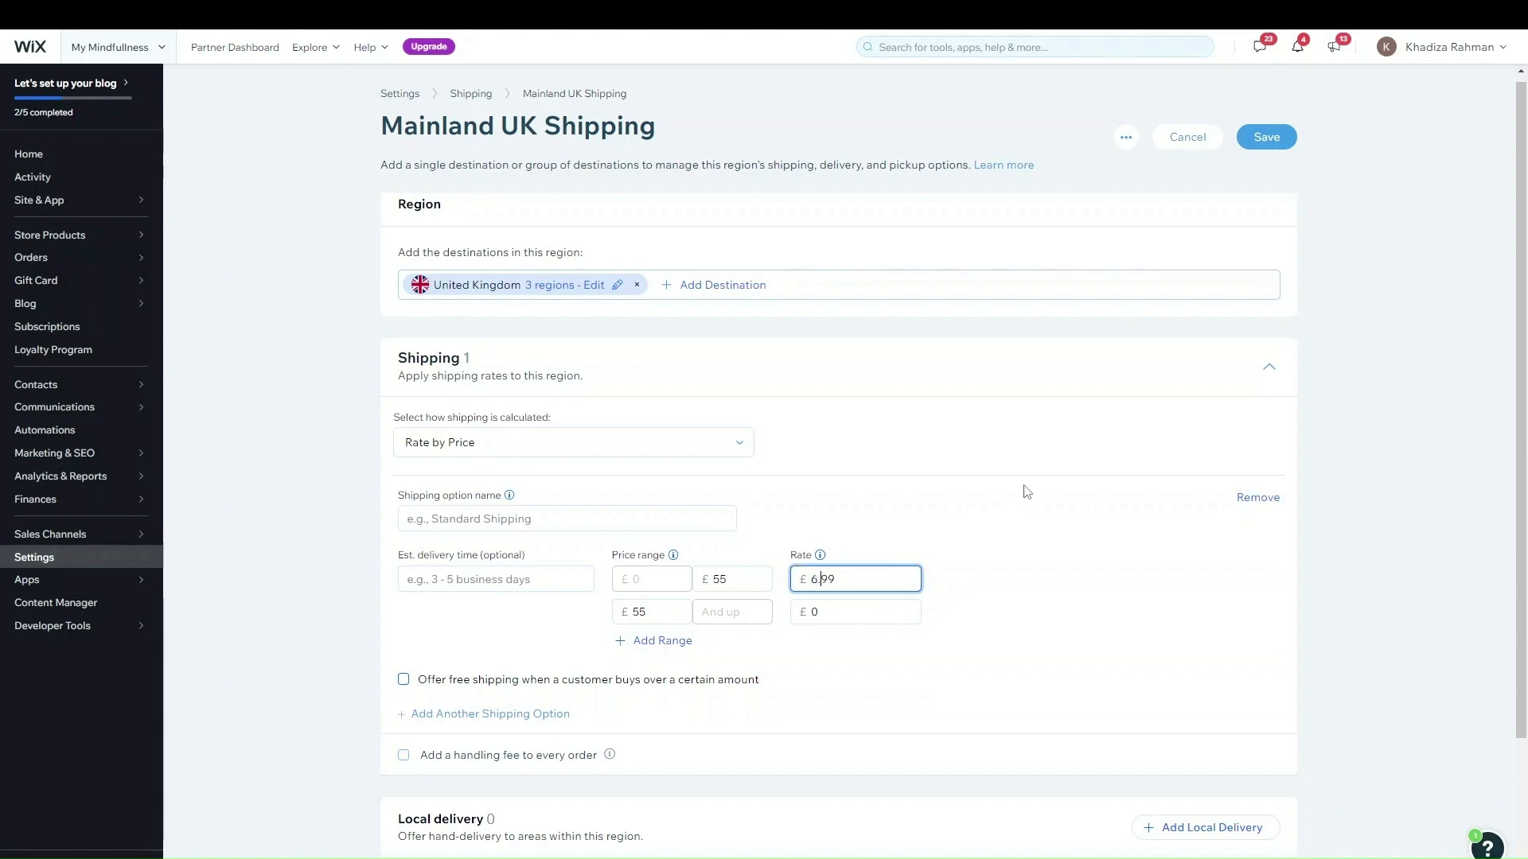
# - Set the shipping rate for orders of £55 and up to £4.99
pyautogui.click(737, 619)
pyautogui.click(857, 602)
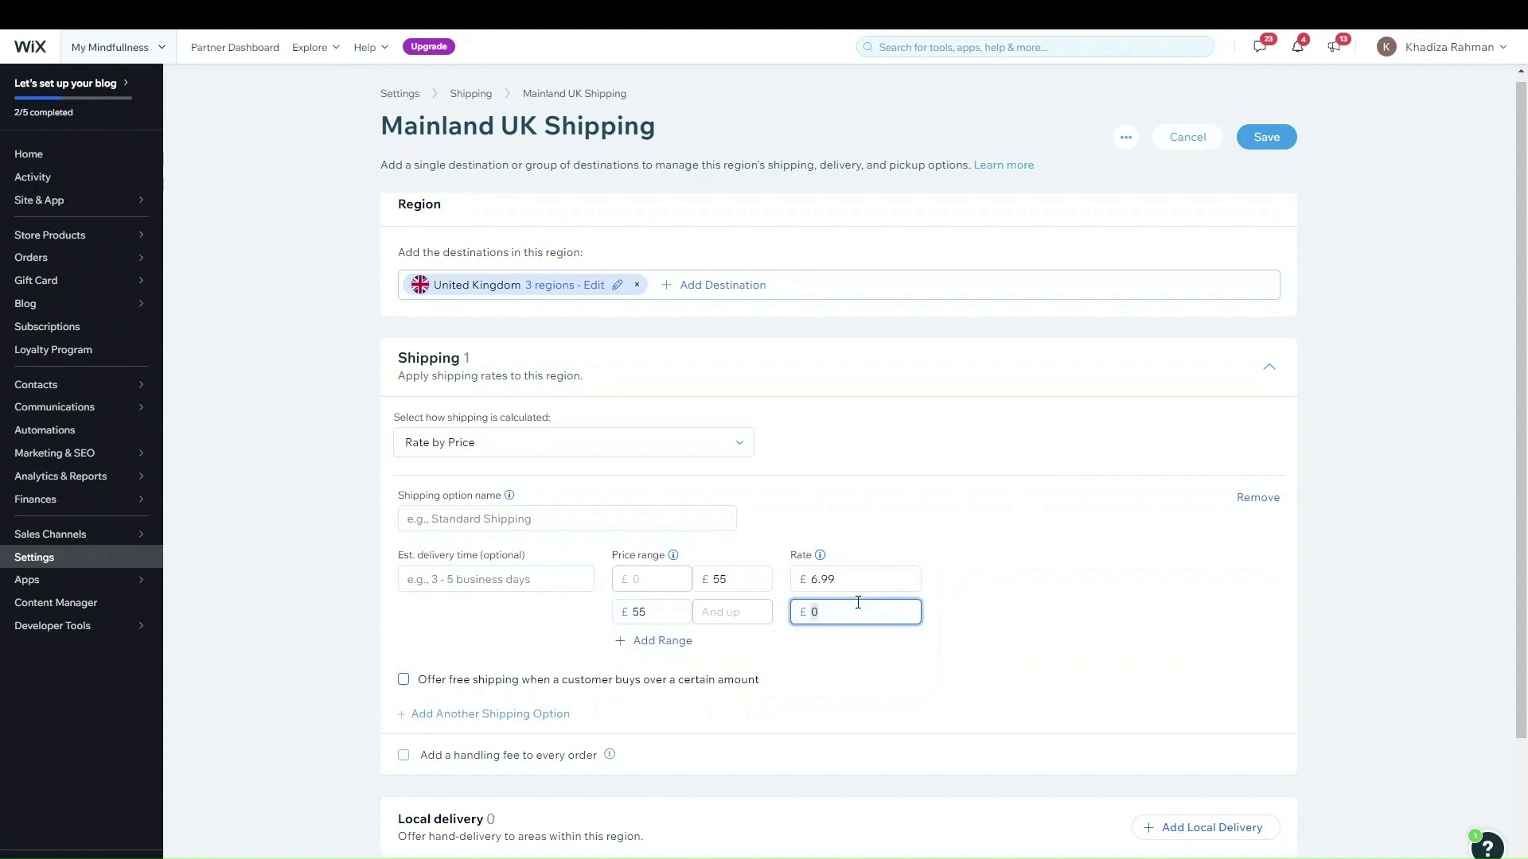
pyautogui.write('4.99')
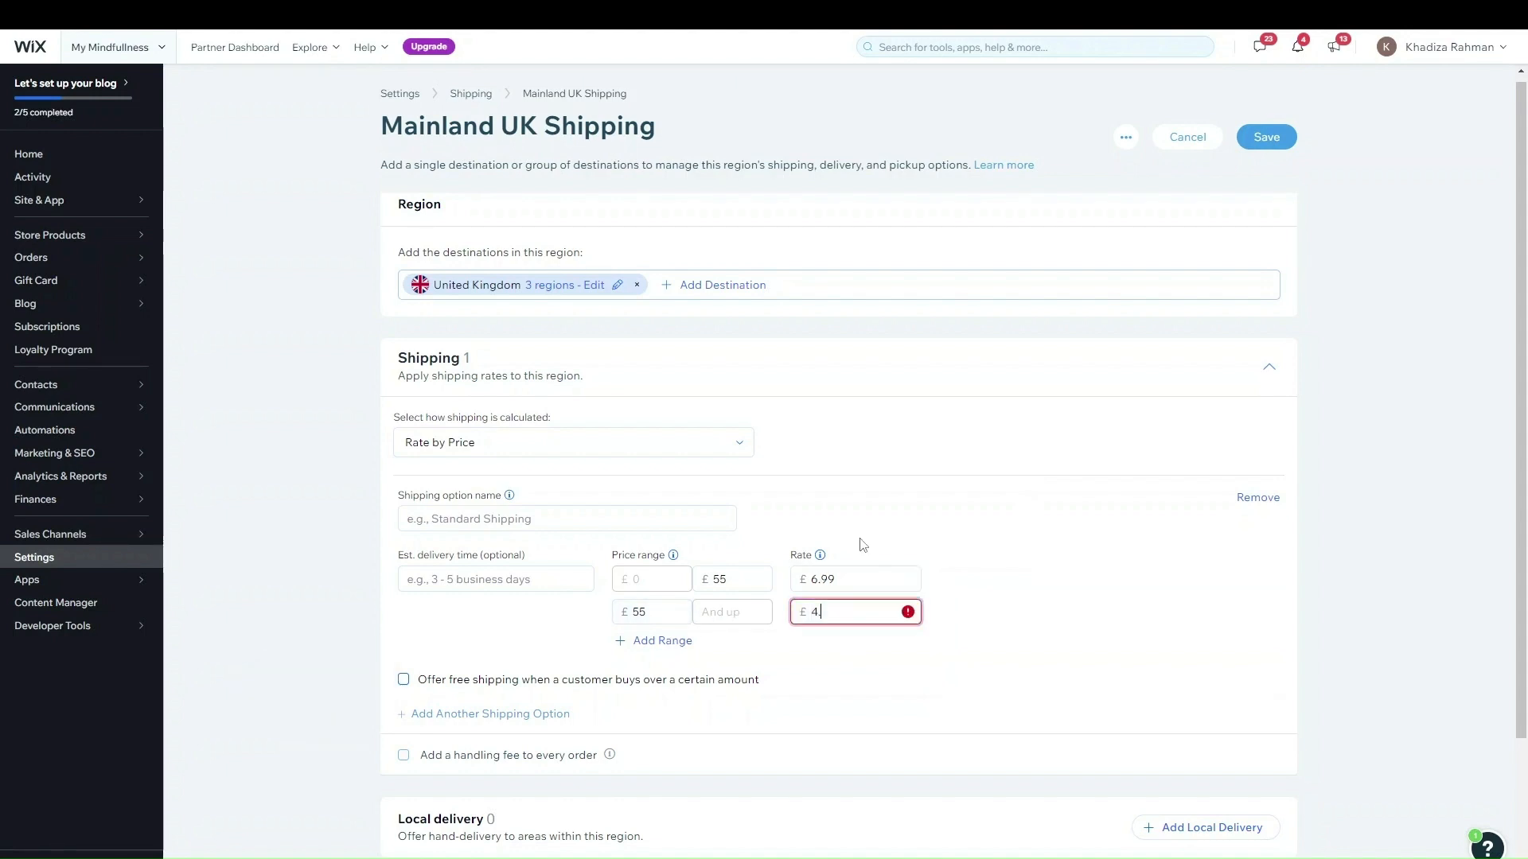
pyautogui.click(1084, 607)
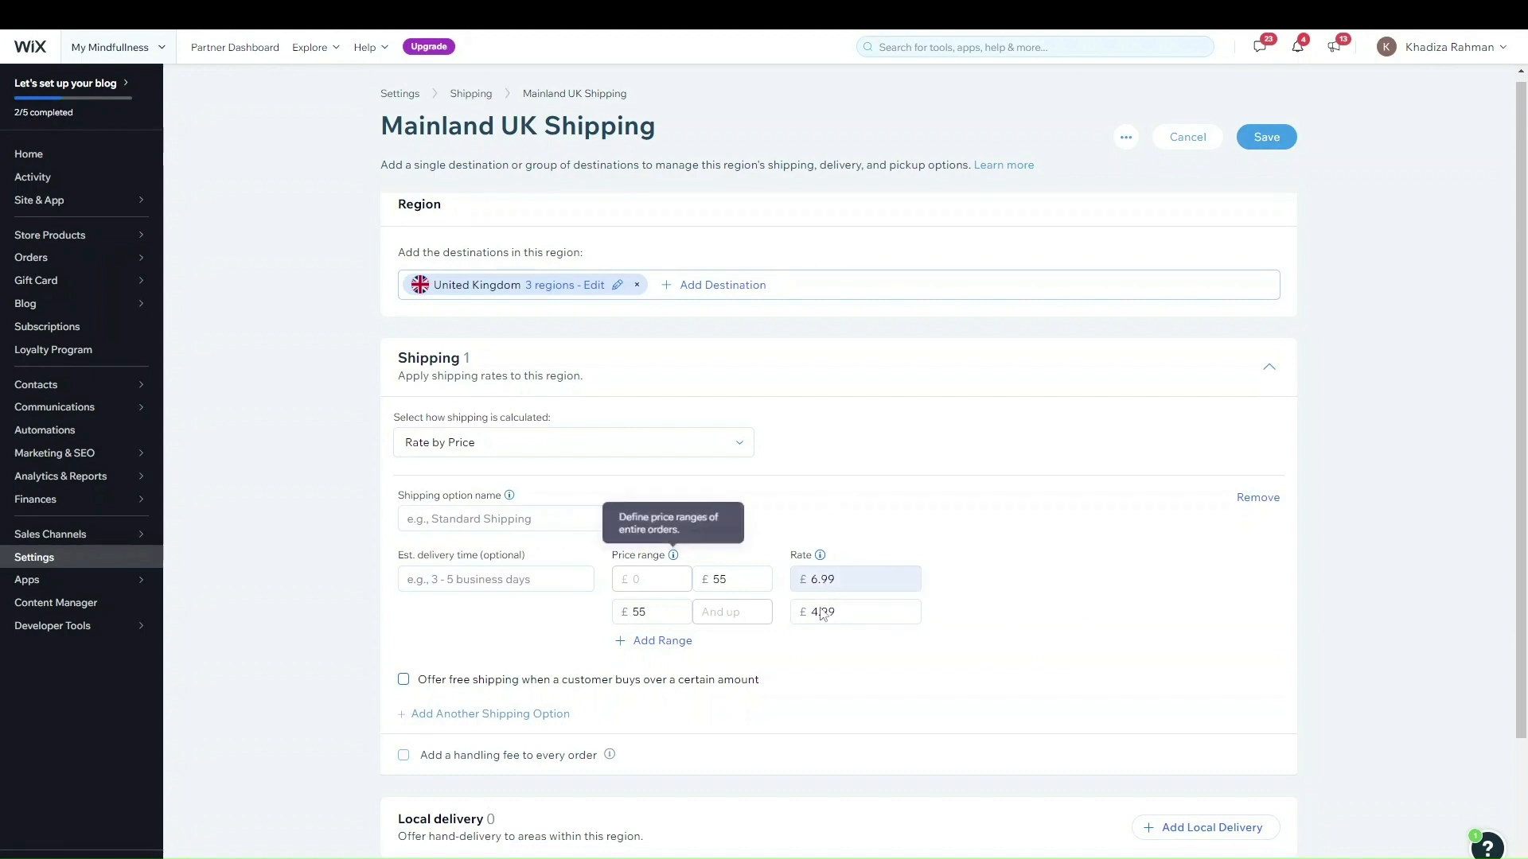
# - Try Rate by Product as the Mainland UK region's shipping calculation and review its product group options
pyautogui.click(607, 444)
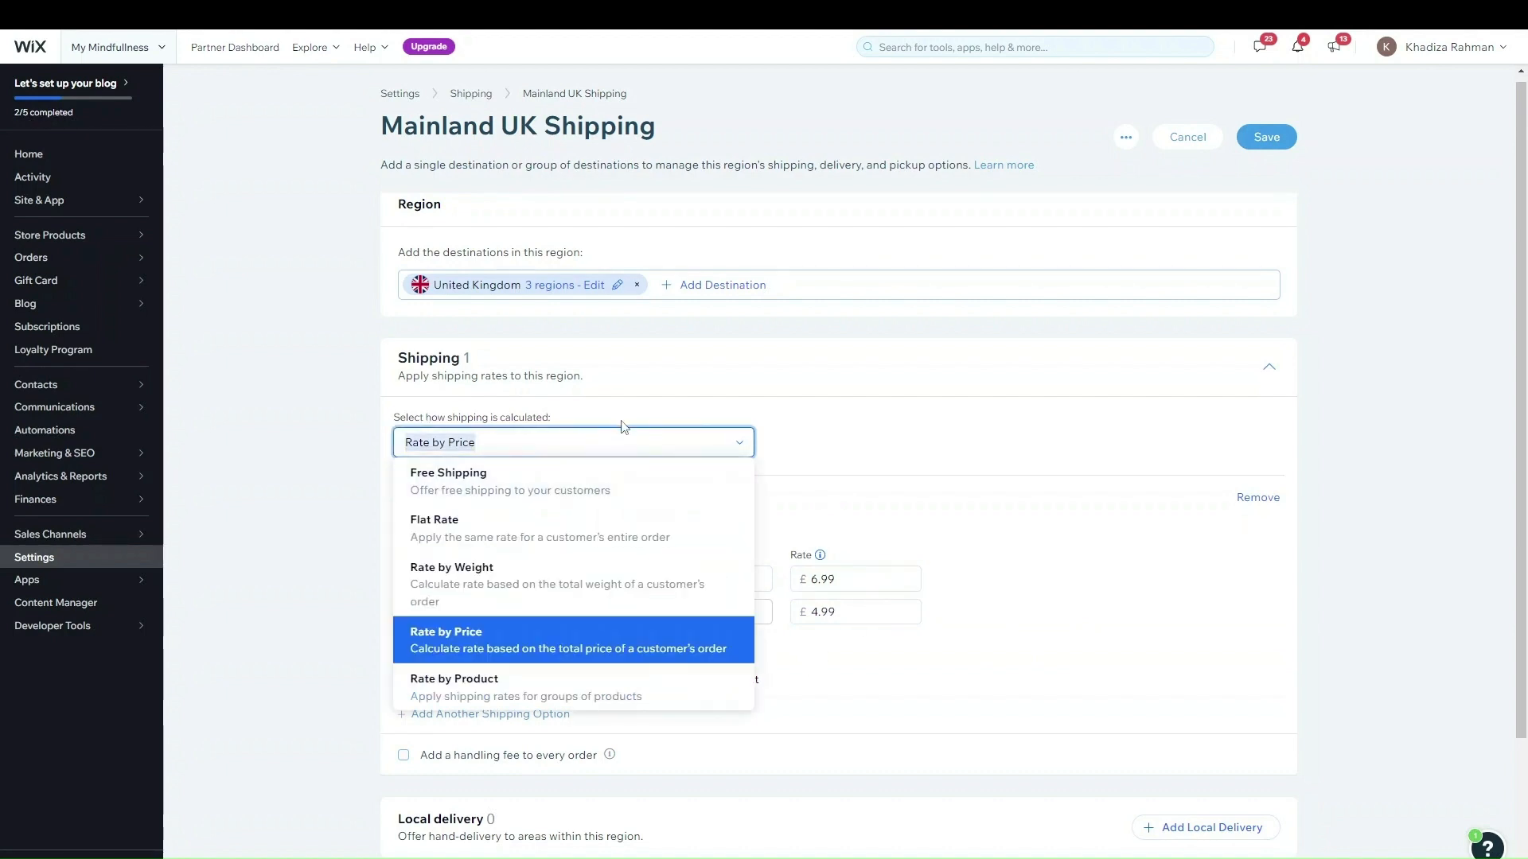
pyautogui.click(566, 690)
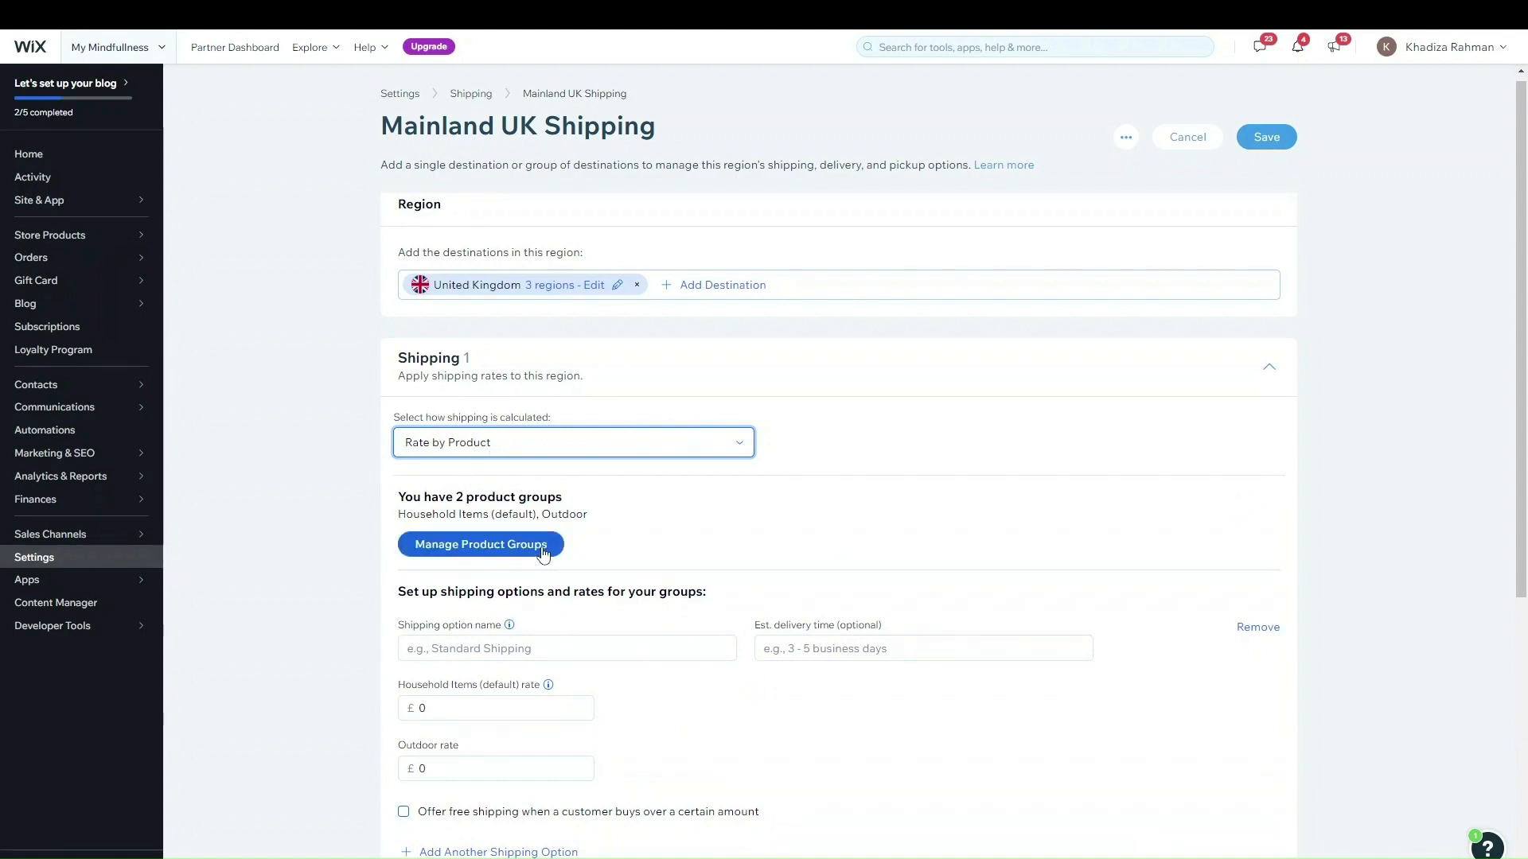
pyautogui.scroll(-1, 629, 591)
pyautogui.scroll(-1, 628, 590)
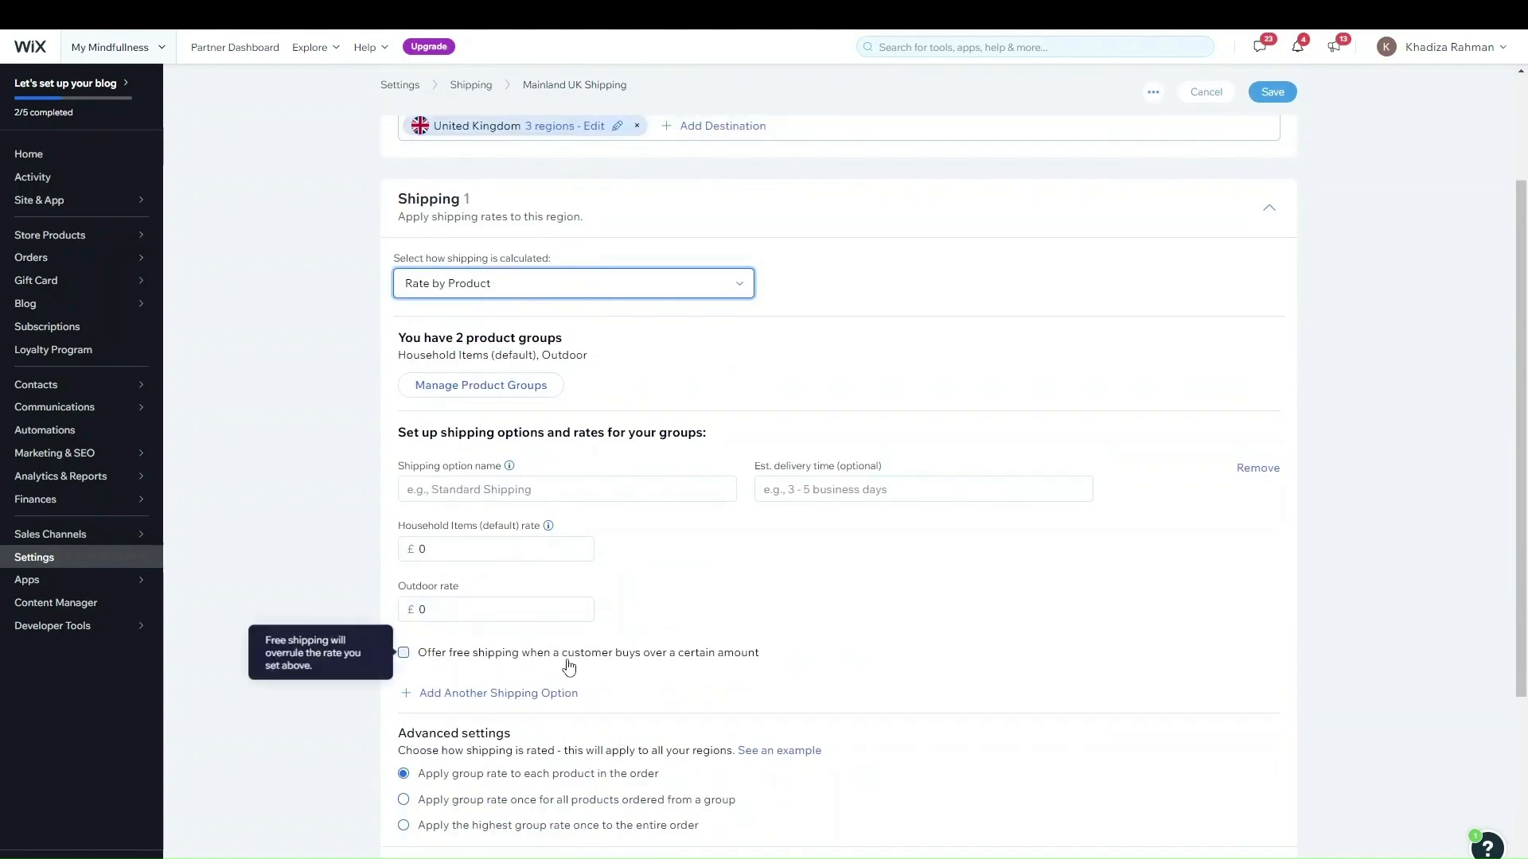
pyautogui.scroll(1, 503, 589)
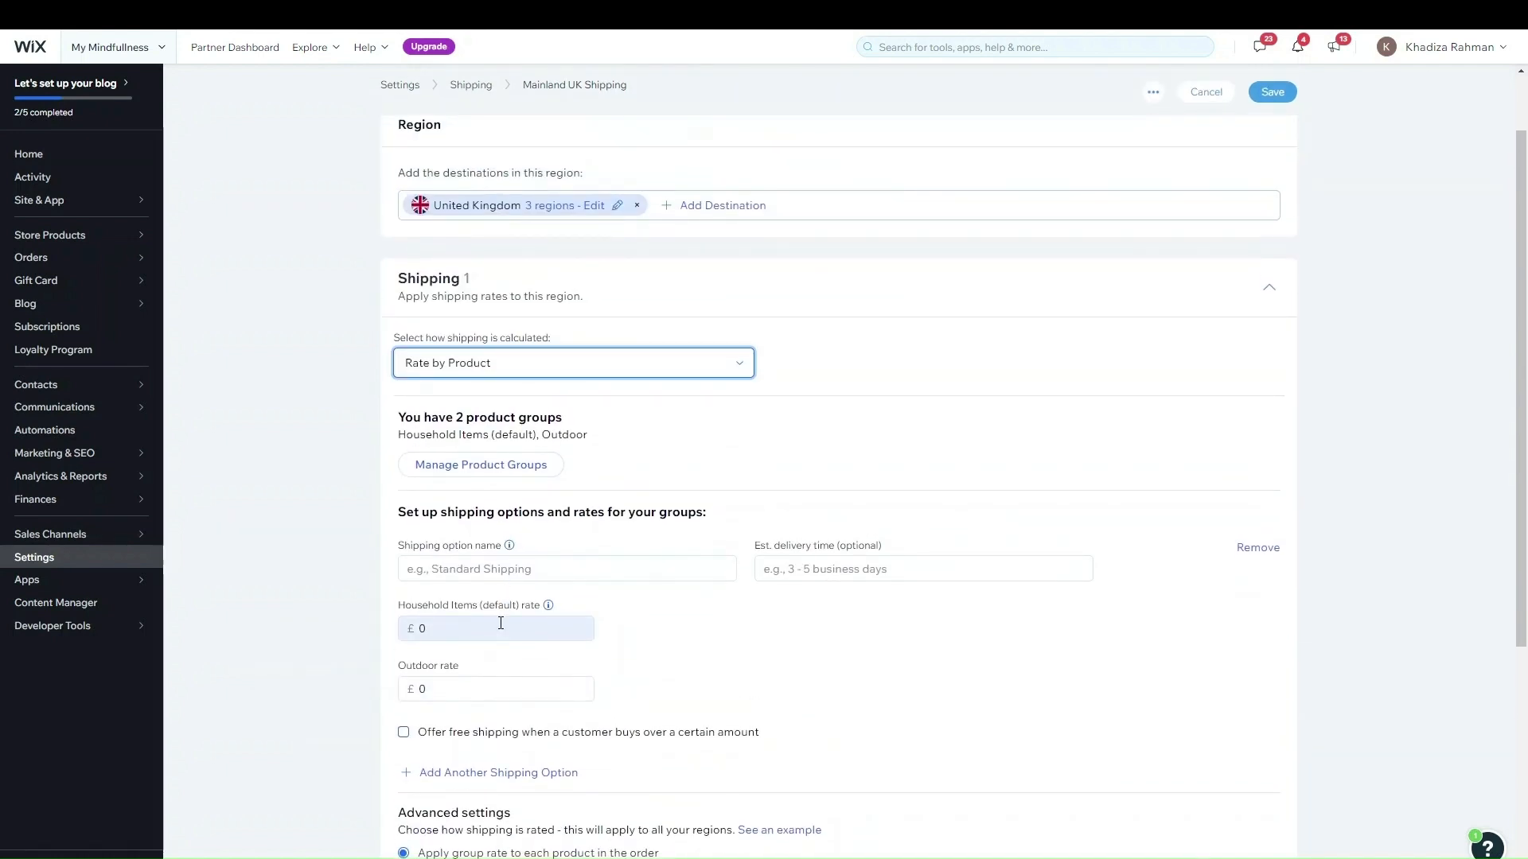
# - Set the Household Items shipping rate to £4.5 and the Outdoor shipping rate to £2.5
pyautogui.click(500, 626)
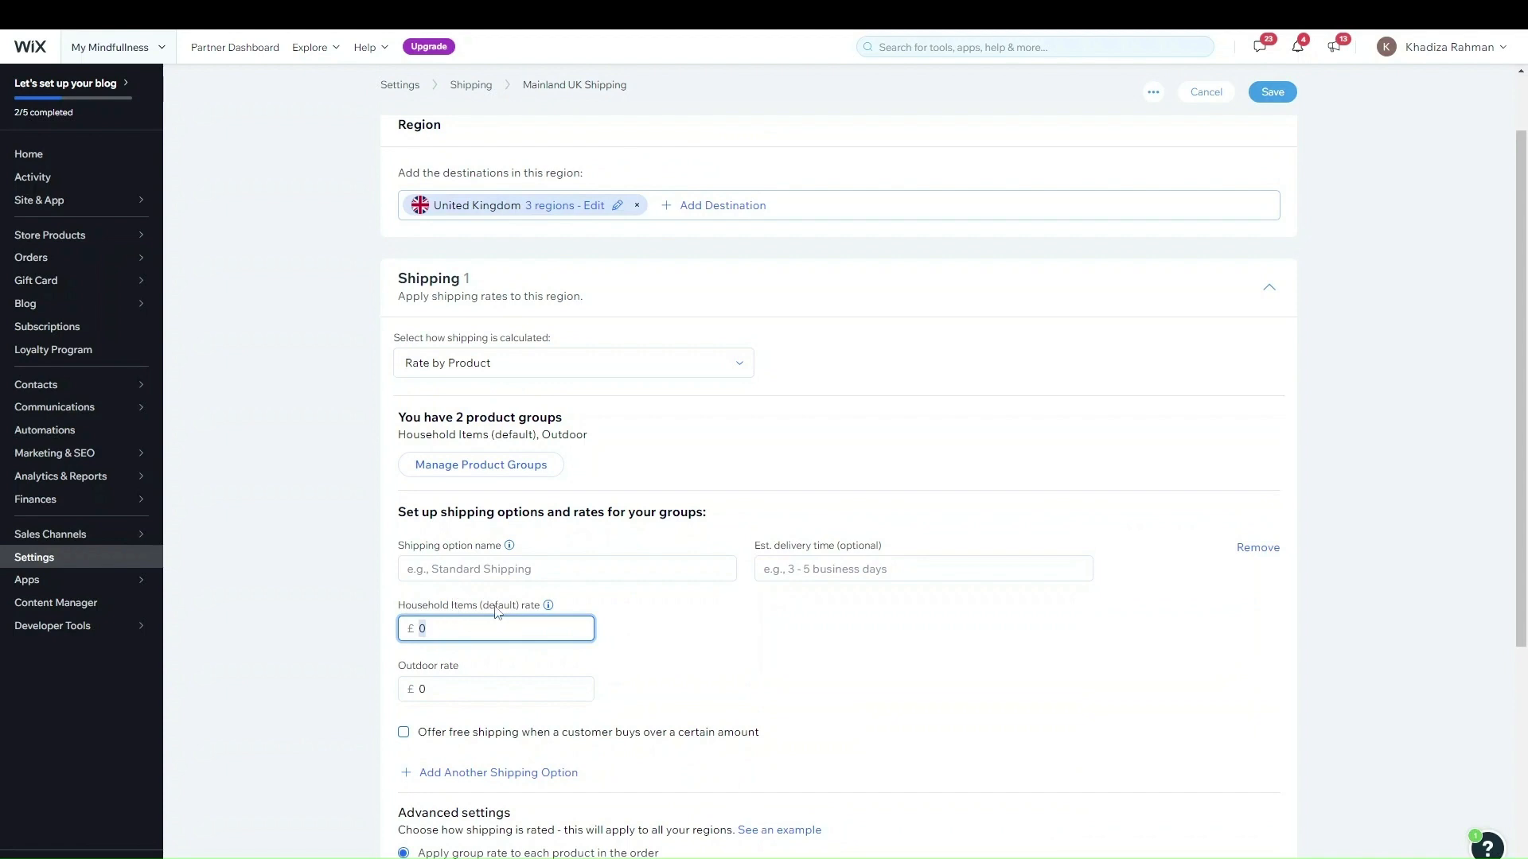
pyautogui.write('450')
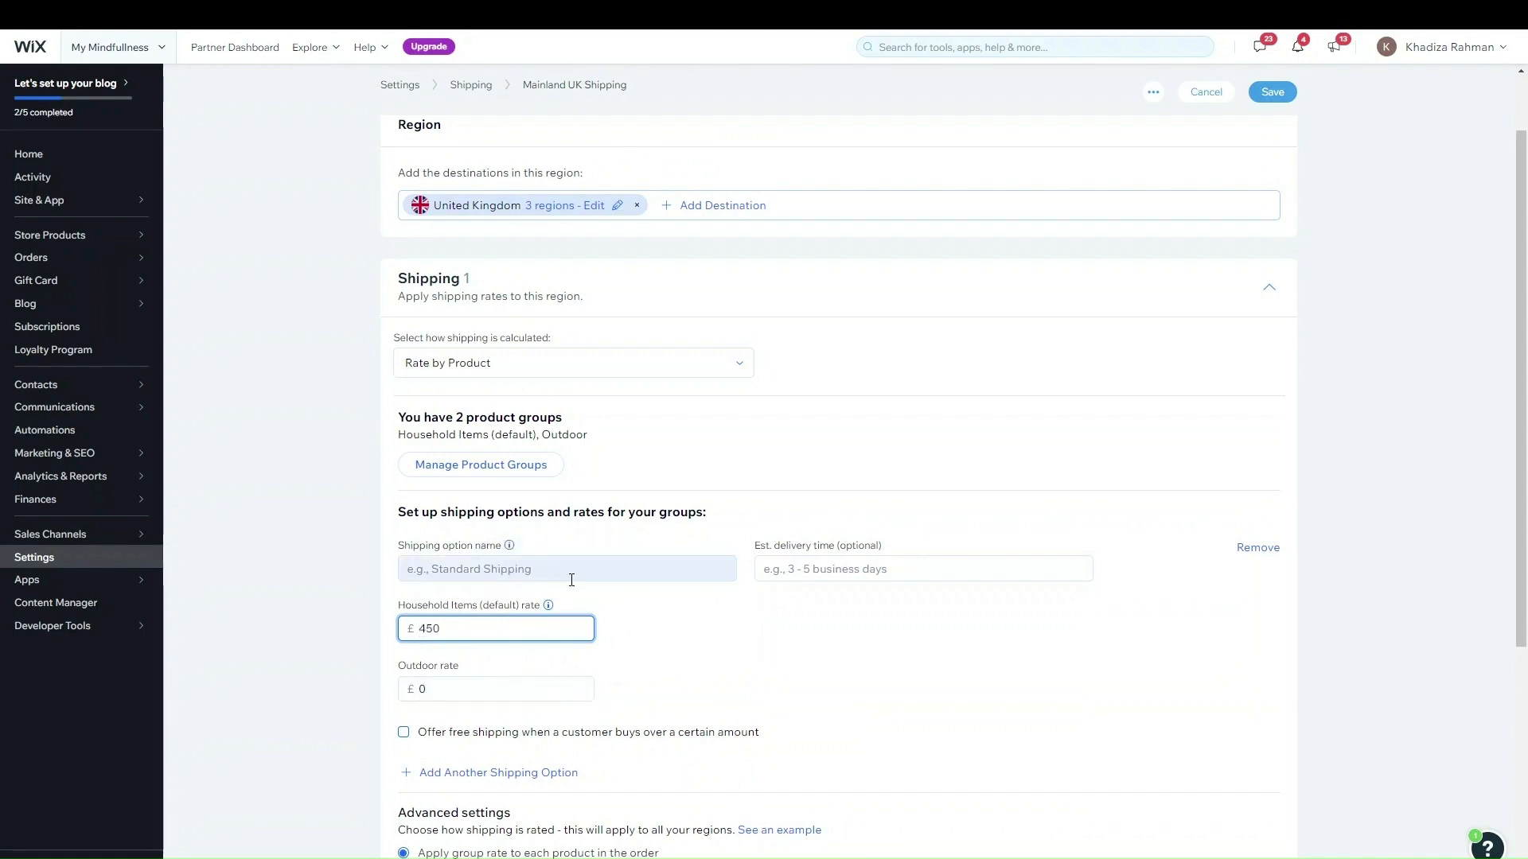
pyautogui.press('BackSpace')
pyautogui.press('BackSpace')
pyautogui.write('.5')
pyautogui.click(473, 683)
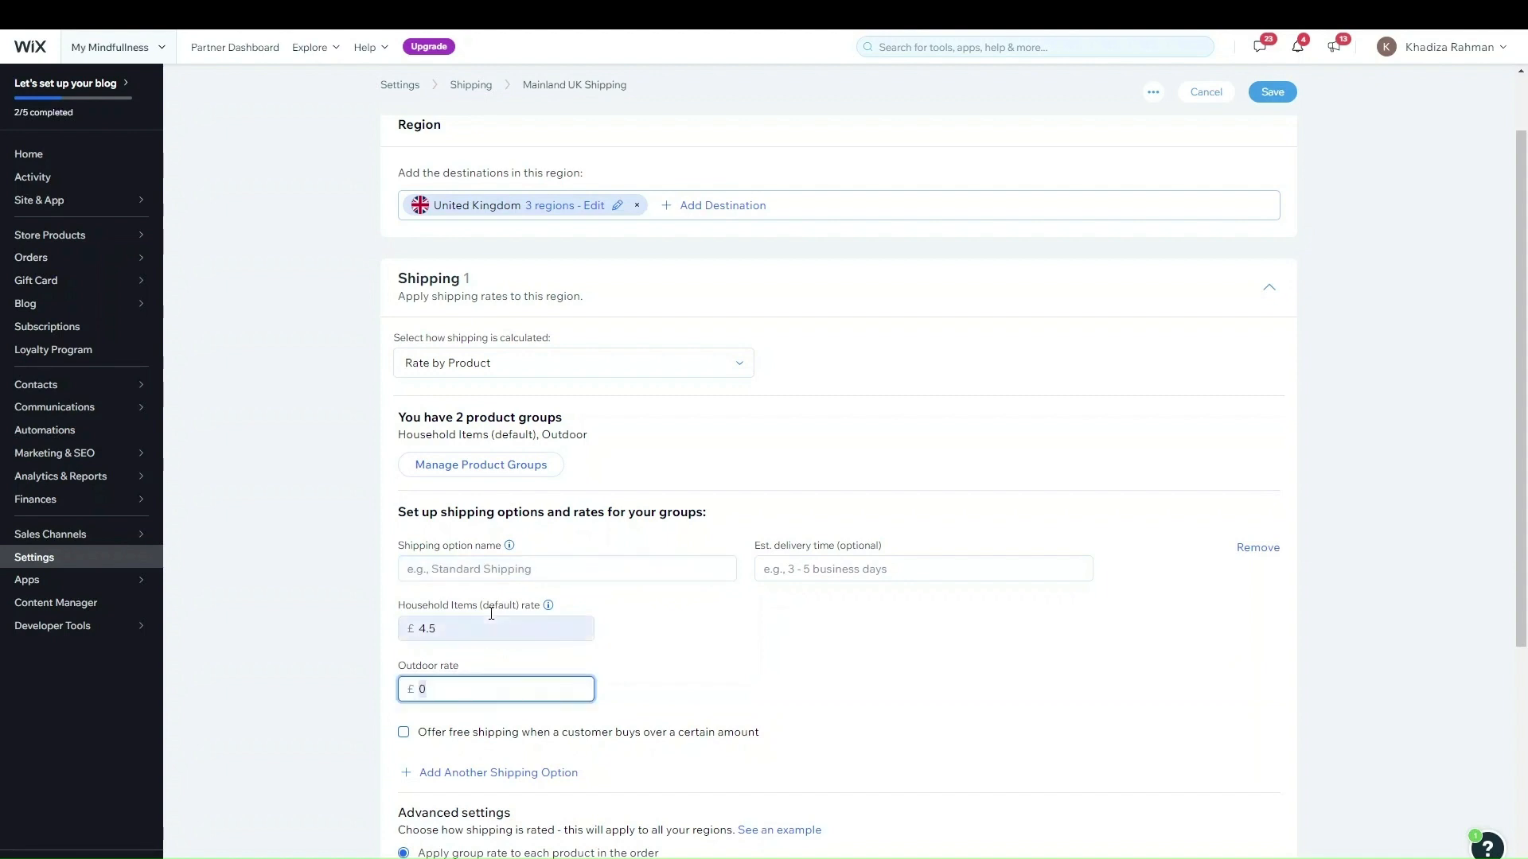
pyautogui.write('2.5')
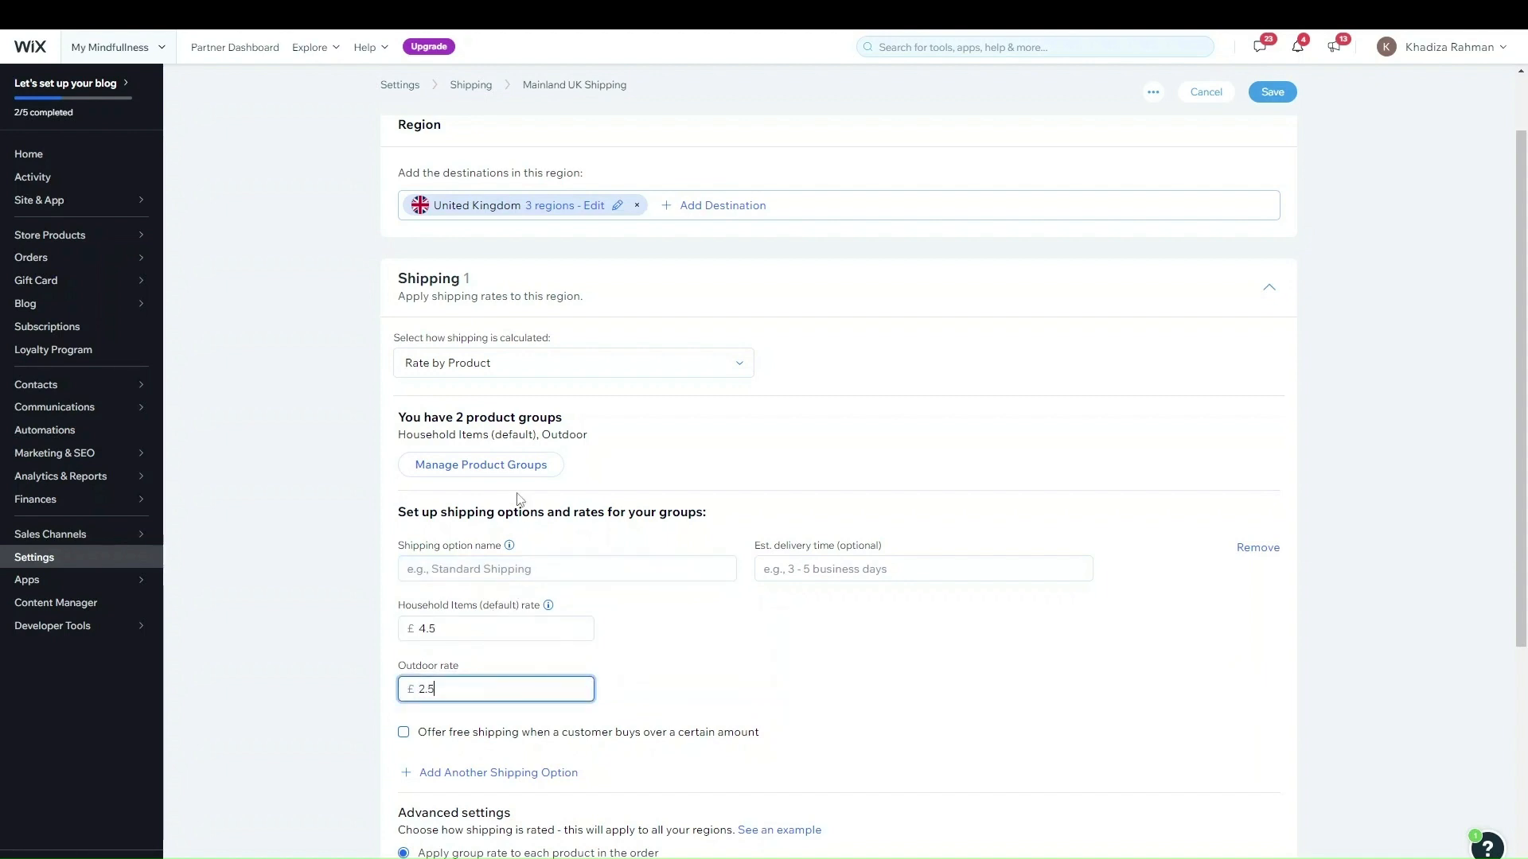
# - Set the Mainland UK region's shipping calculation to Free Shipping
pyautogui.click(519, 364)
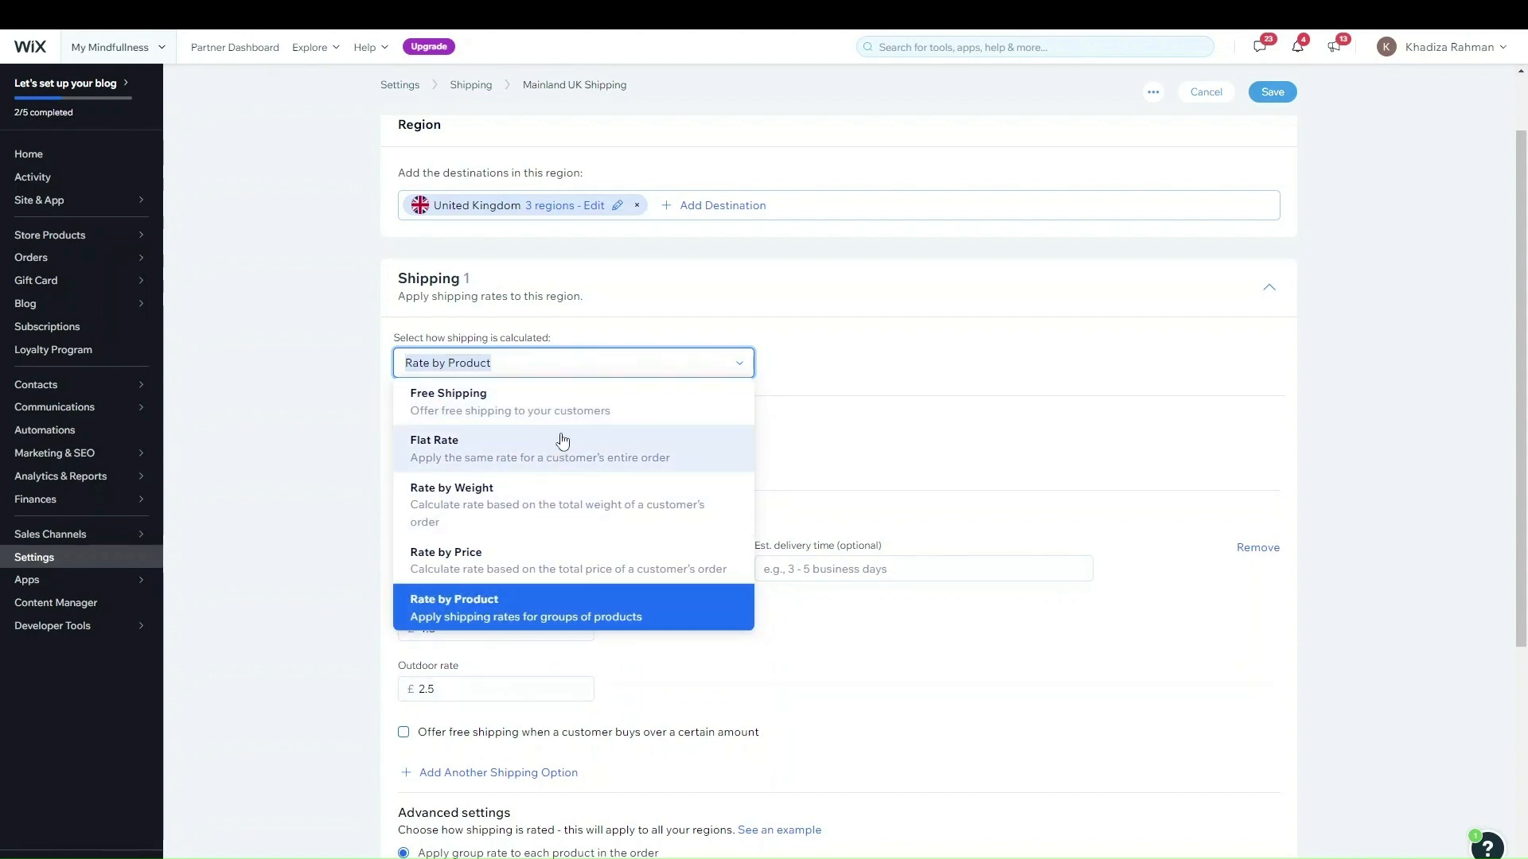
pyautogui.click(562, 402)
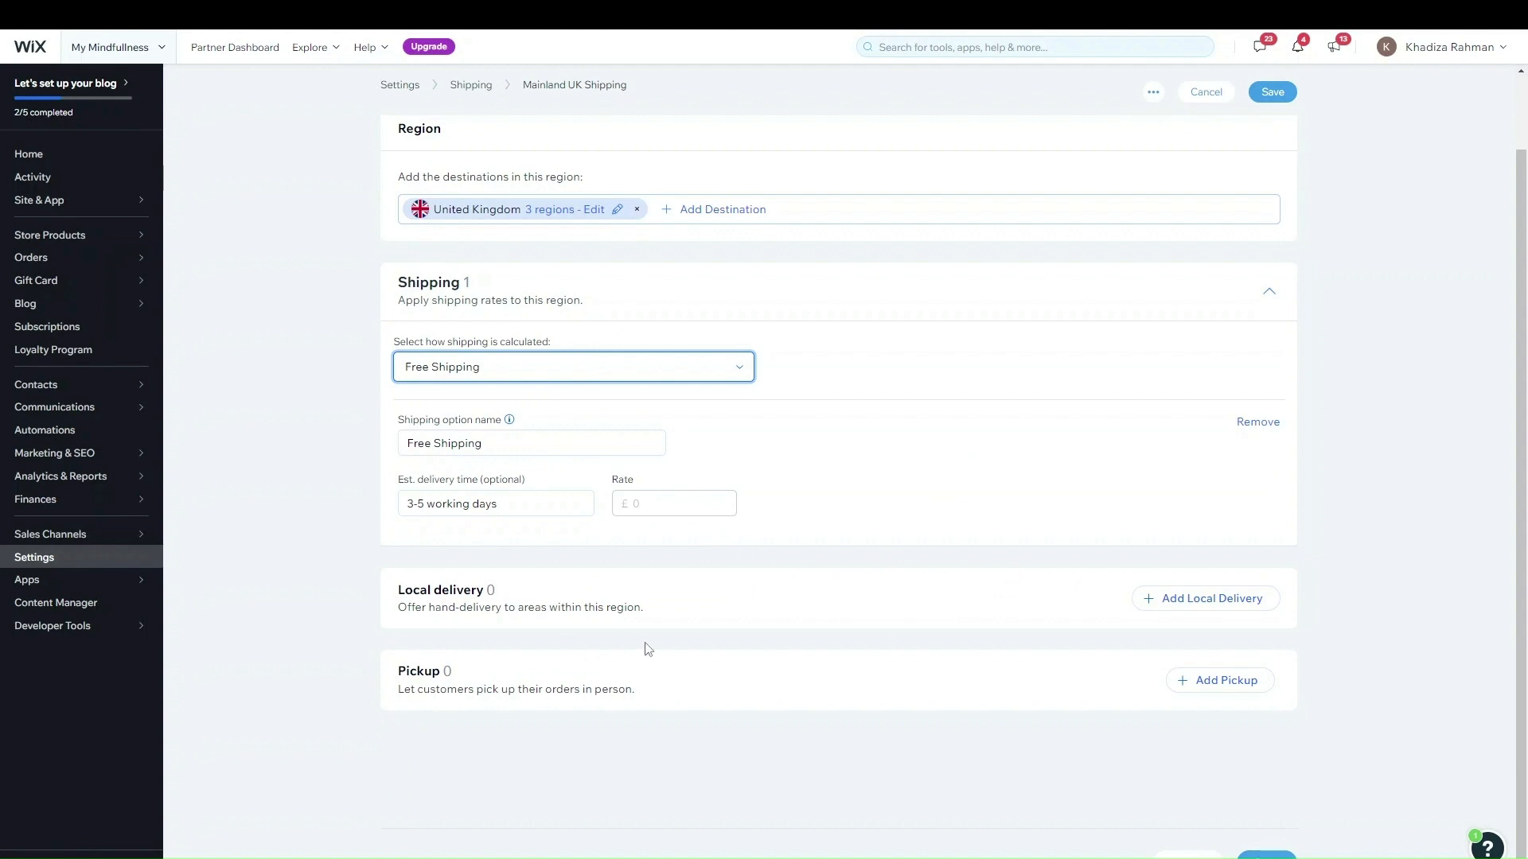
# - Start adding a local delivery area for Mainland UK Shipping and set its delivery rate to £2.99
pyautogui.click(1163, 608)
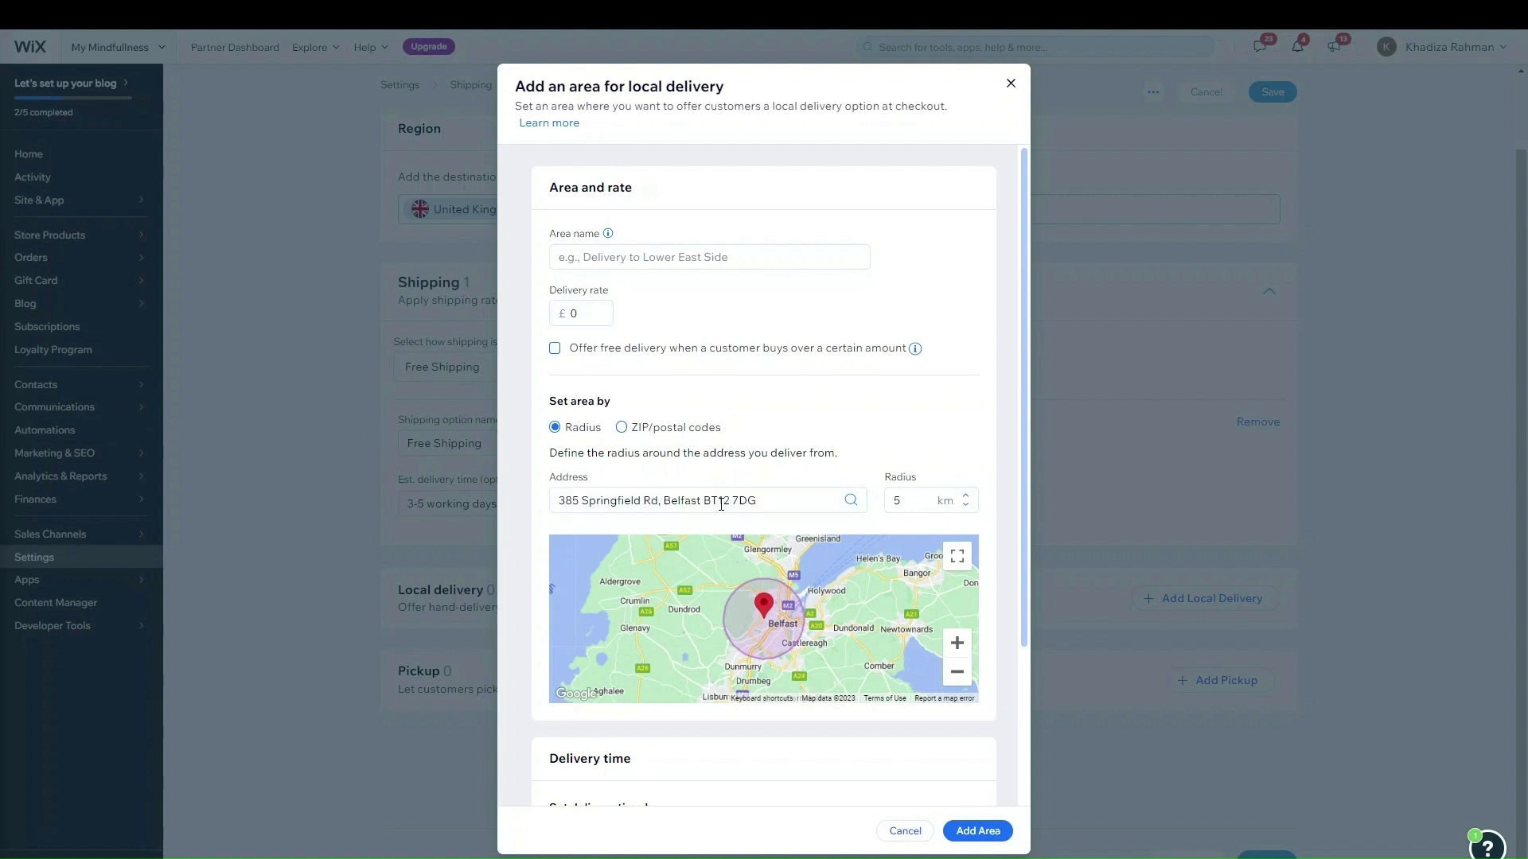
pyautogui.scroll(-3, 770, 719)
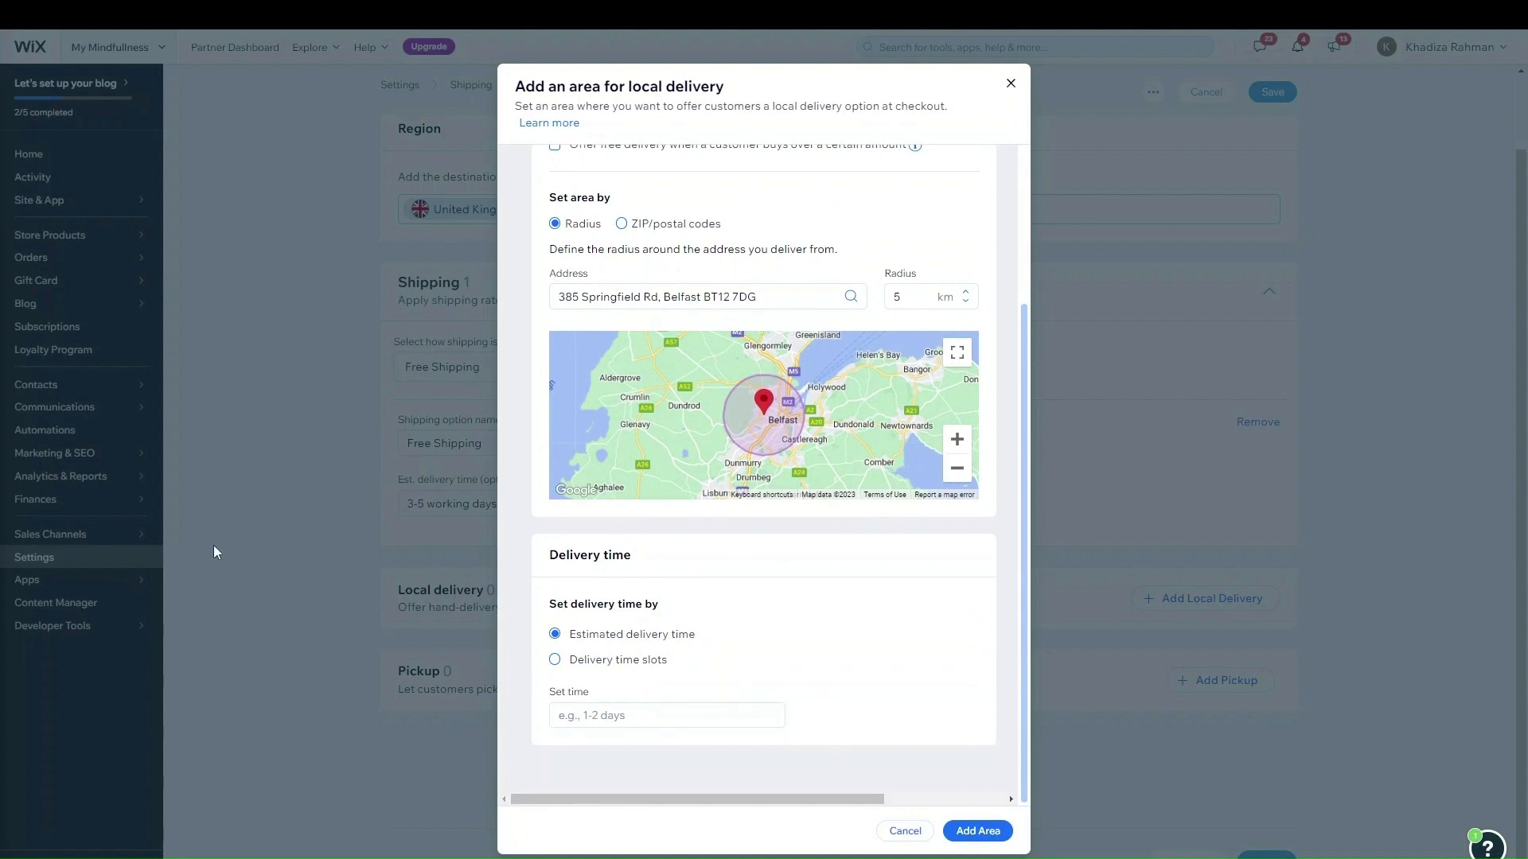
pyautogui.scroll(3, 637, 319)
pyautogui.click(621, 258)
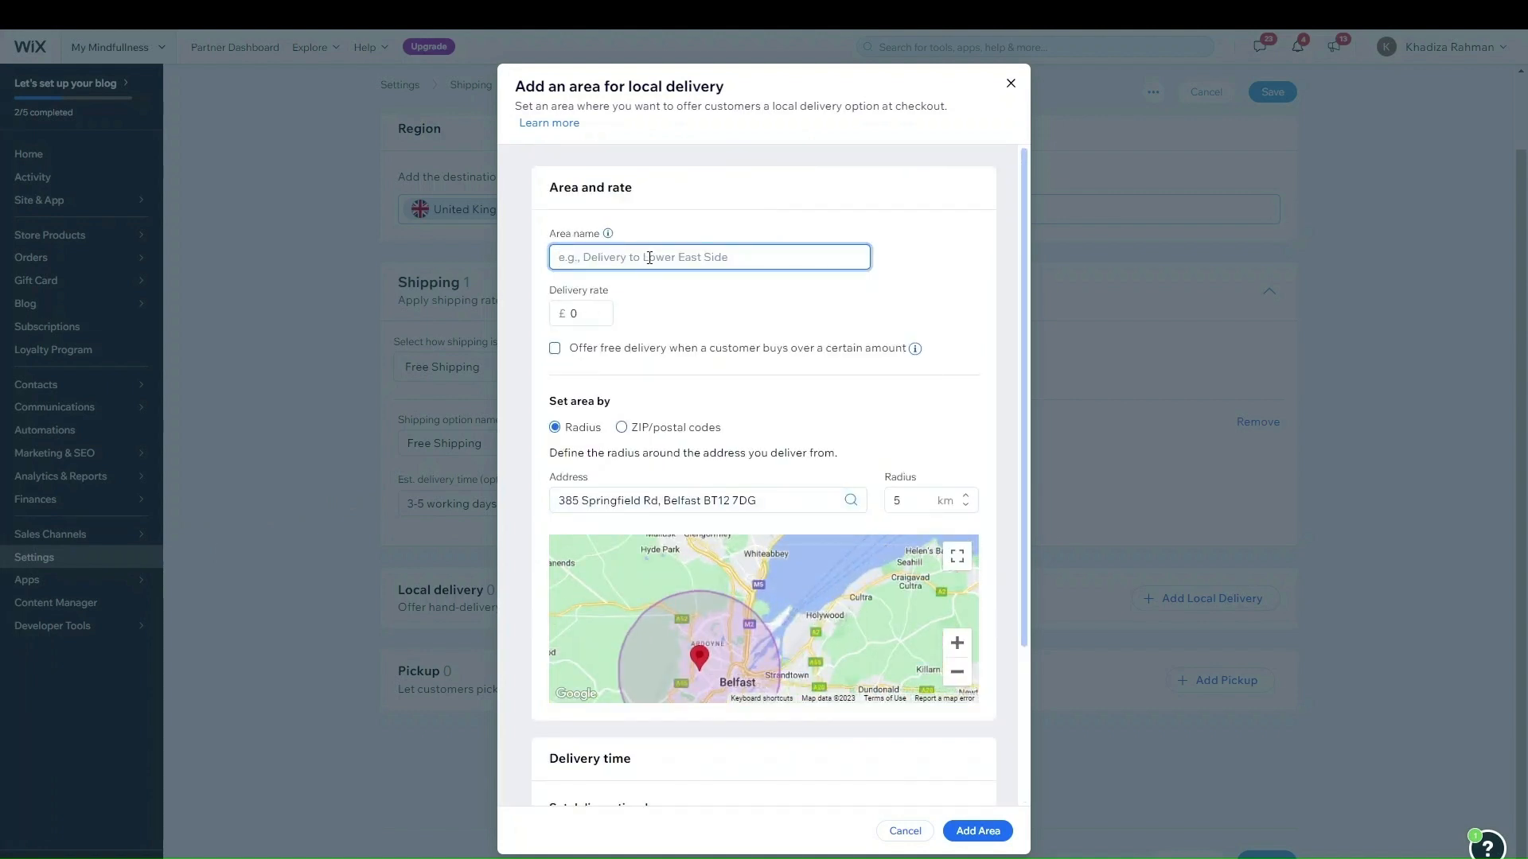
pyautogui.click(603, 310)
pyautogui.write('2.99')
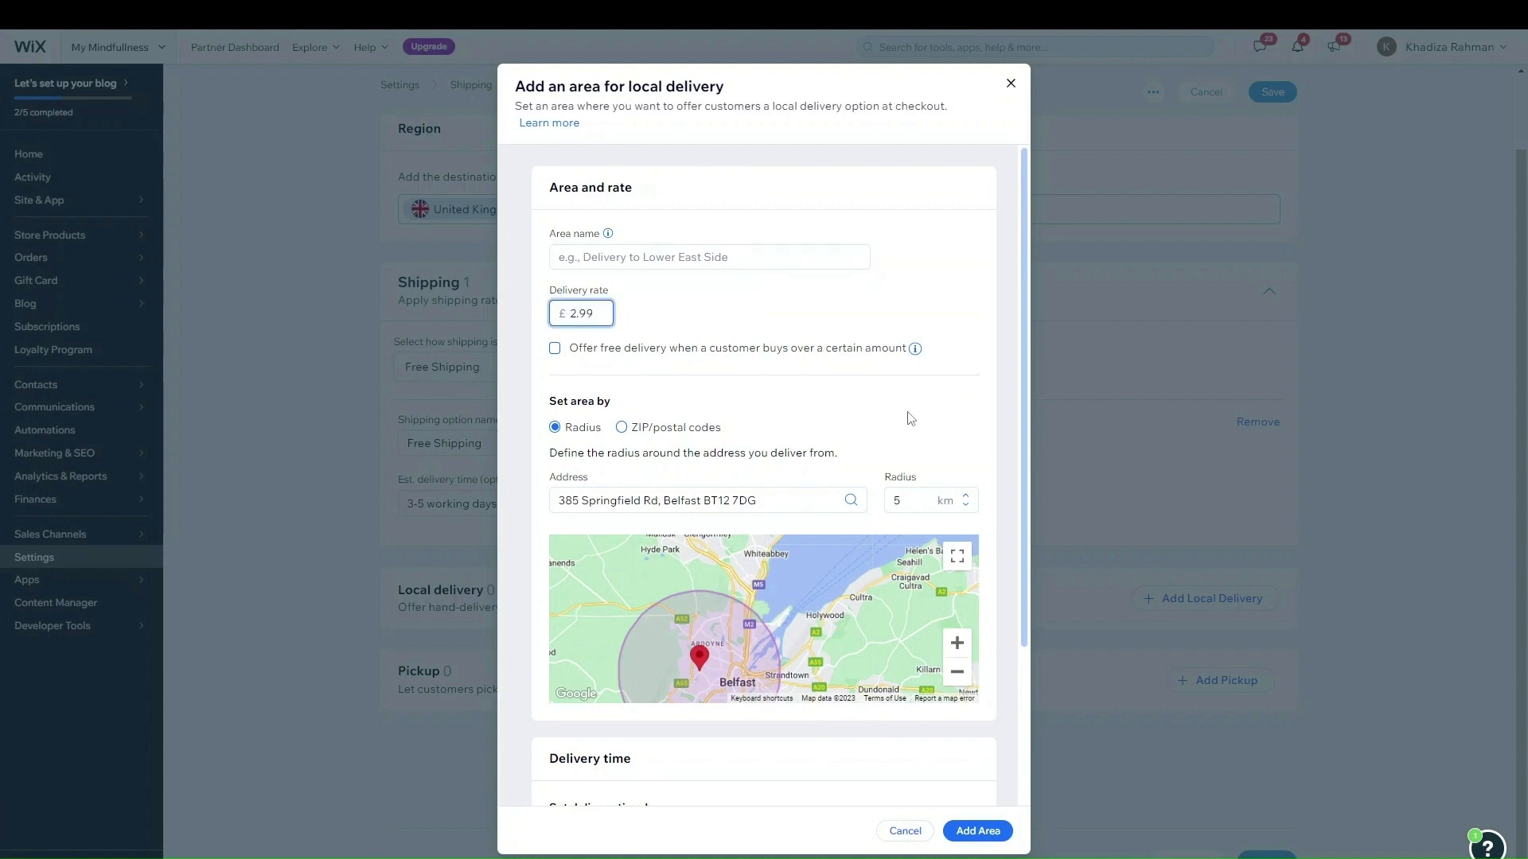
# - Increase the local delivery radius around the store address to 7 km
pyautogui.scroll(-2, 909, 413)
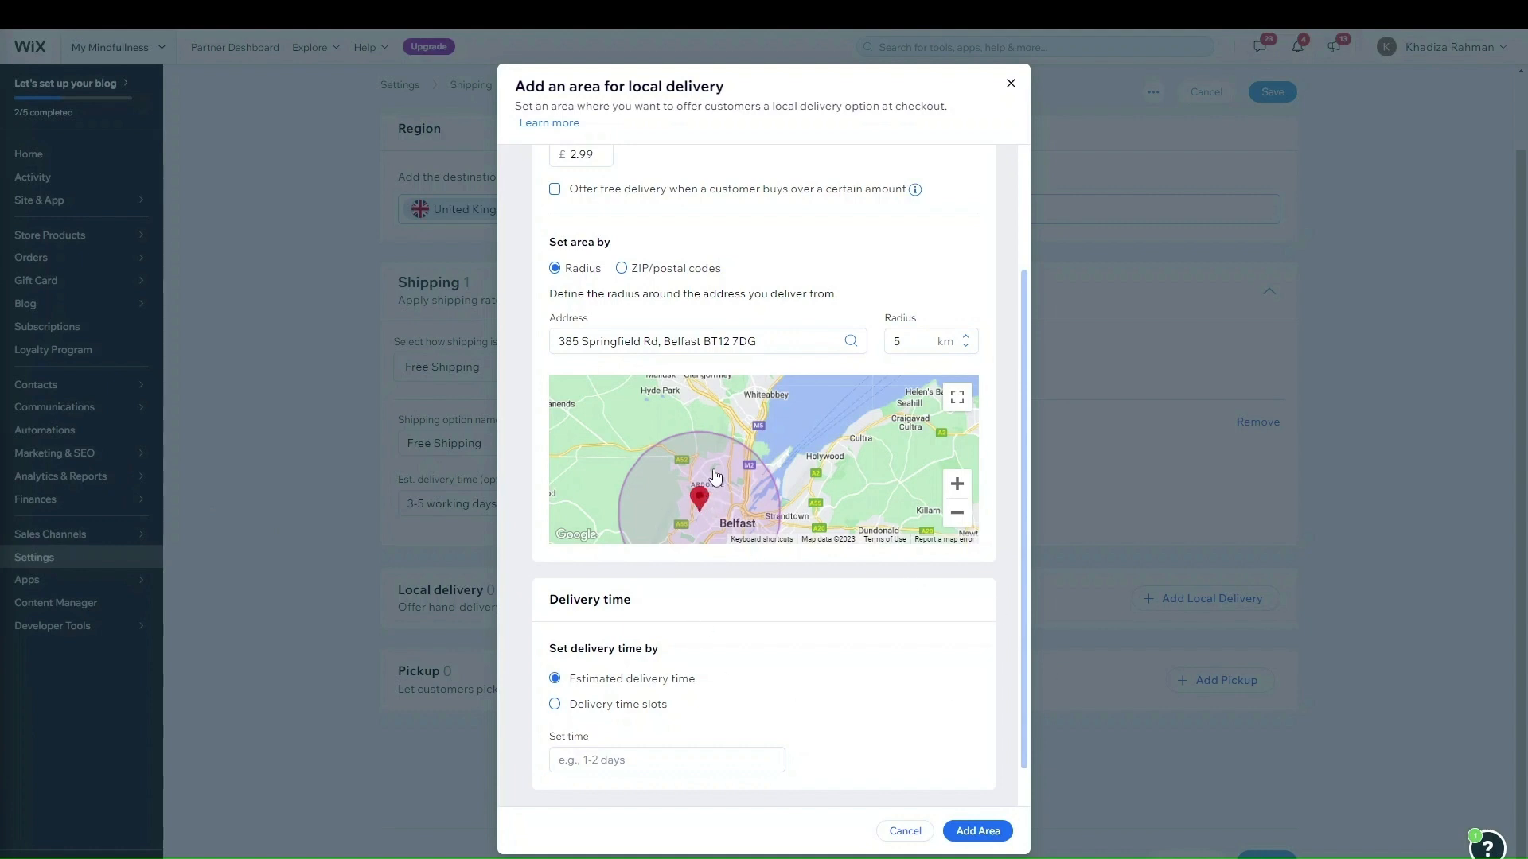
pyautogui.moveTo(814, 446); pyautogui.dragTo(810, 408)
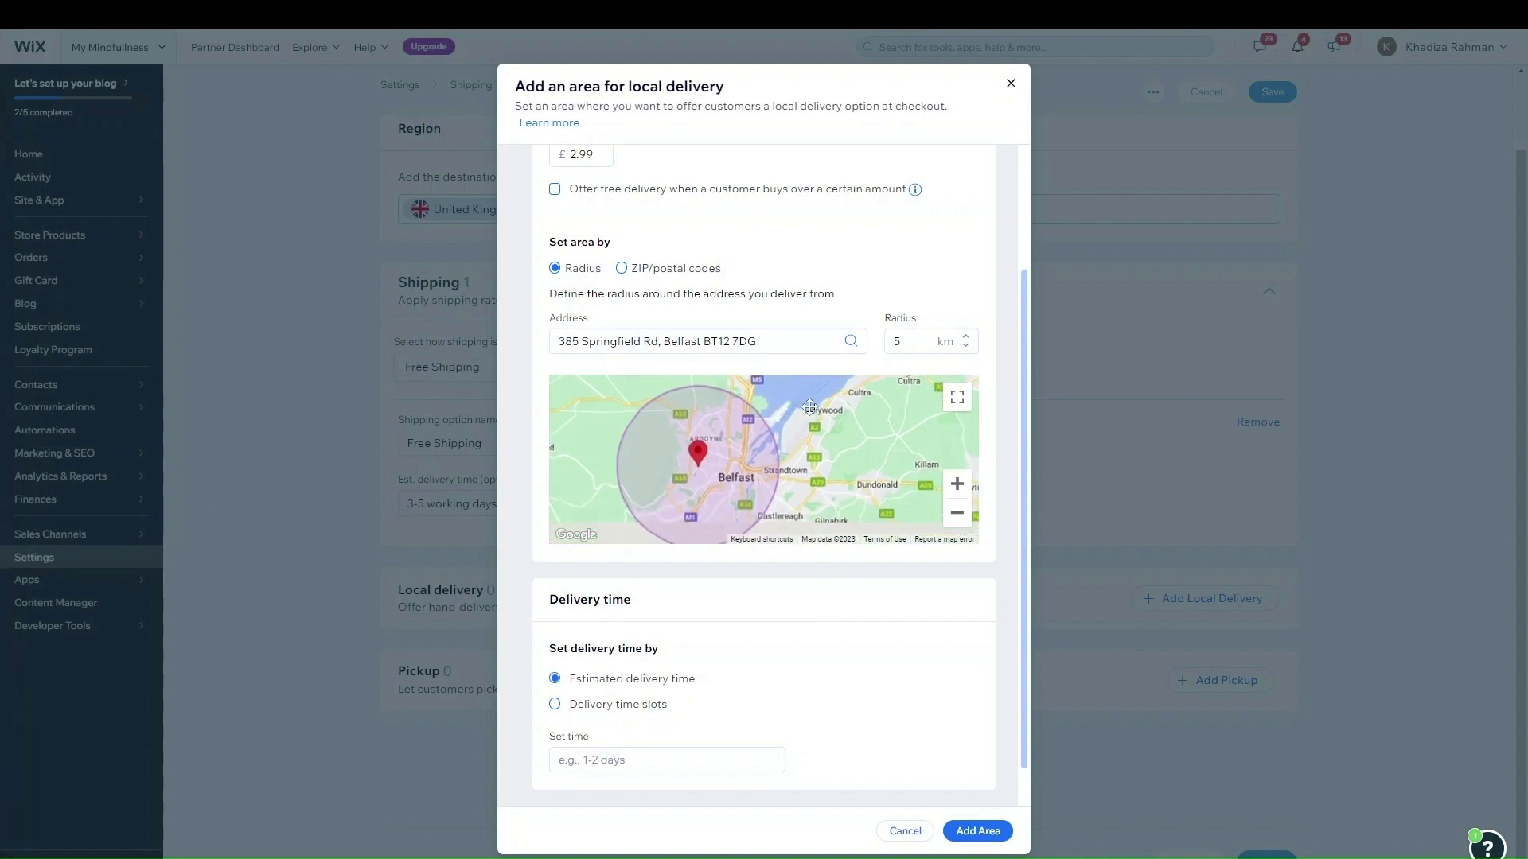
pyautogui.click(966, 337)
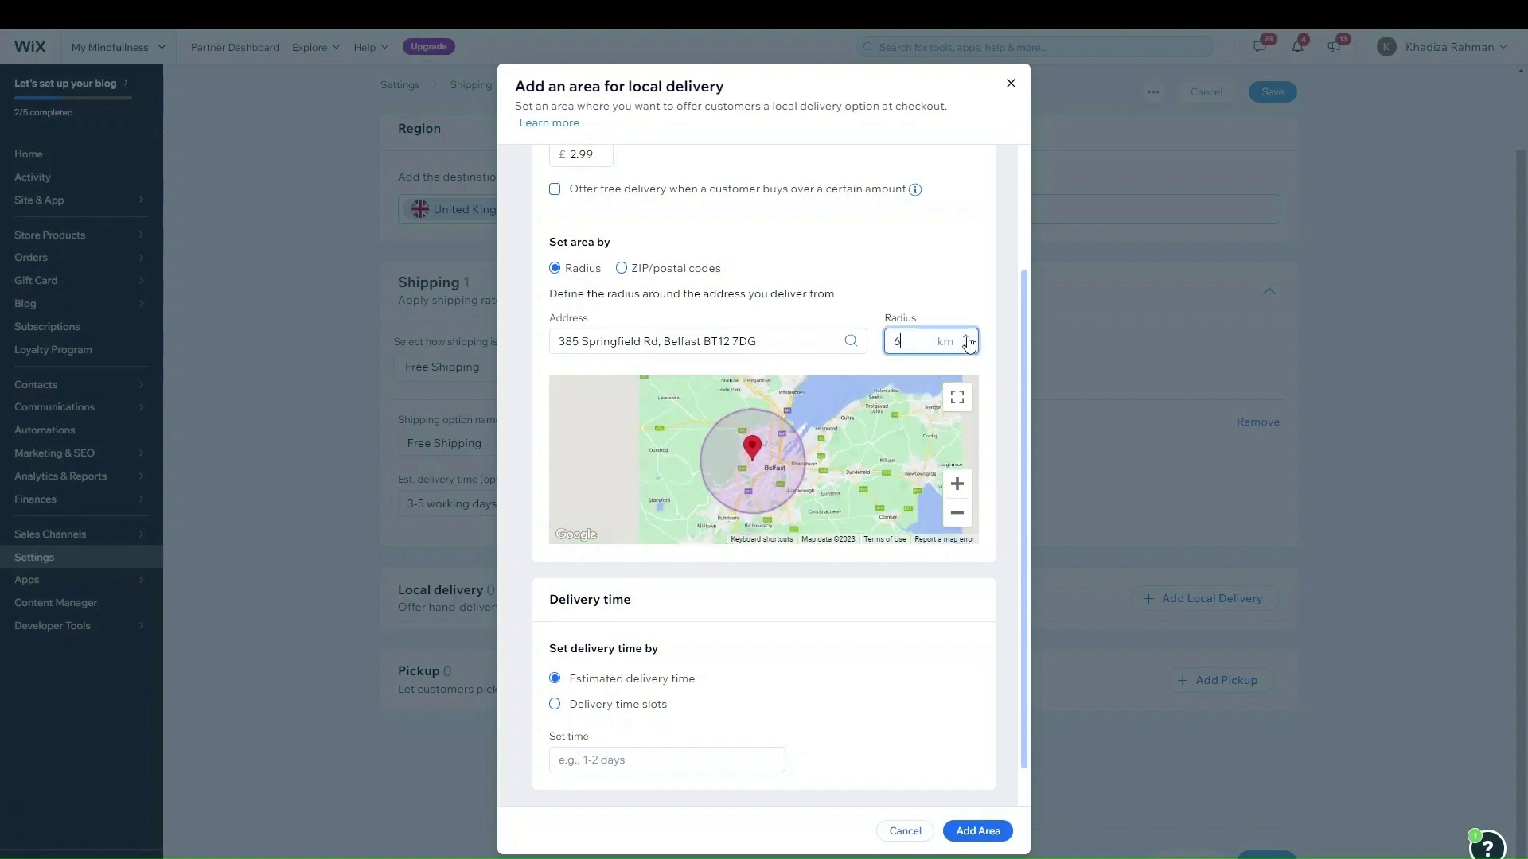
pyautogui.click(966, 337)
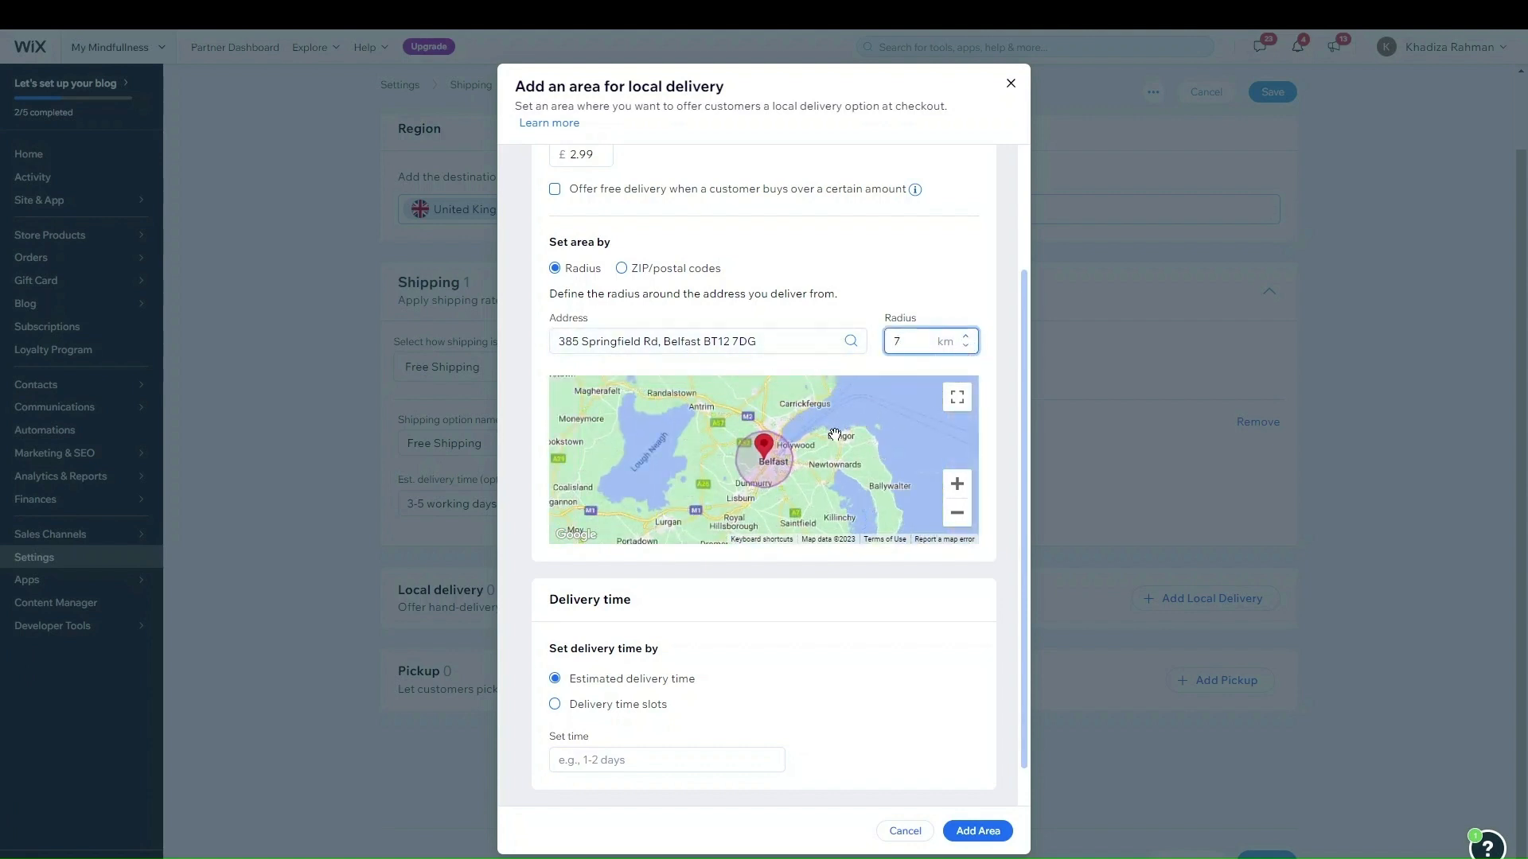
# - Try defining the local delivery area by ZIP/postal codes, entering the range BT9* and trying a specific postcode
pyautogui.scroll(2, 708, 350)
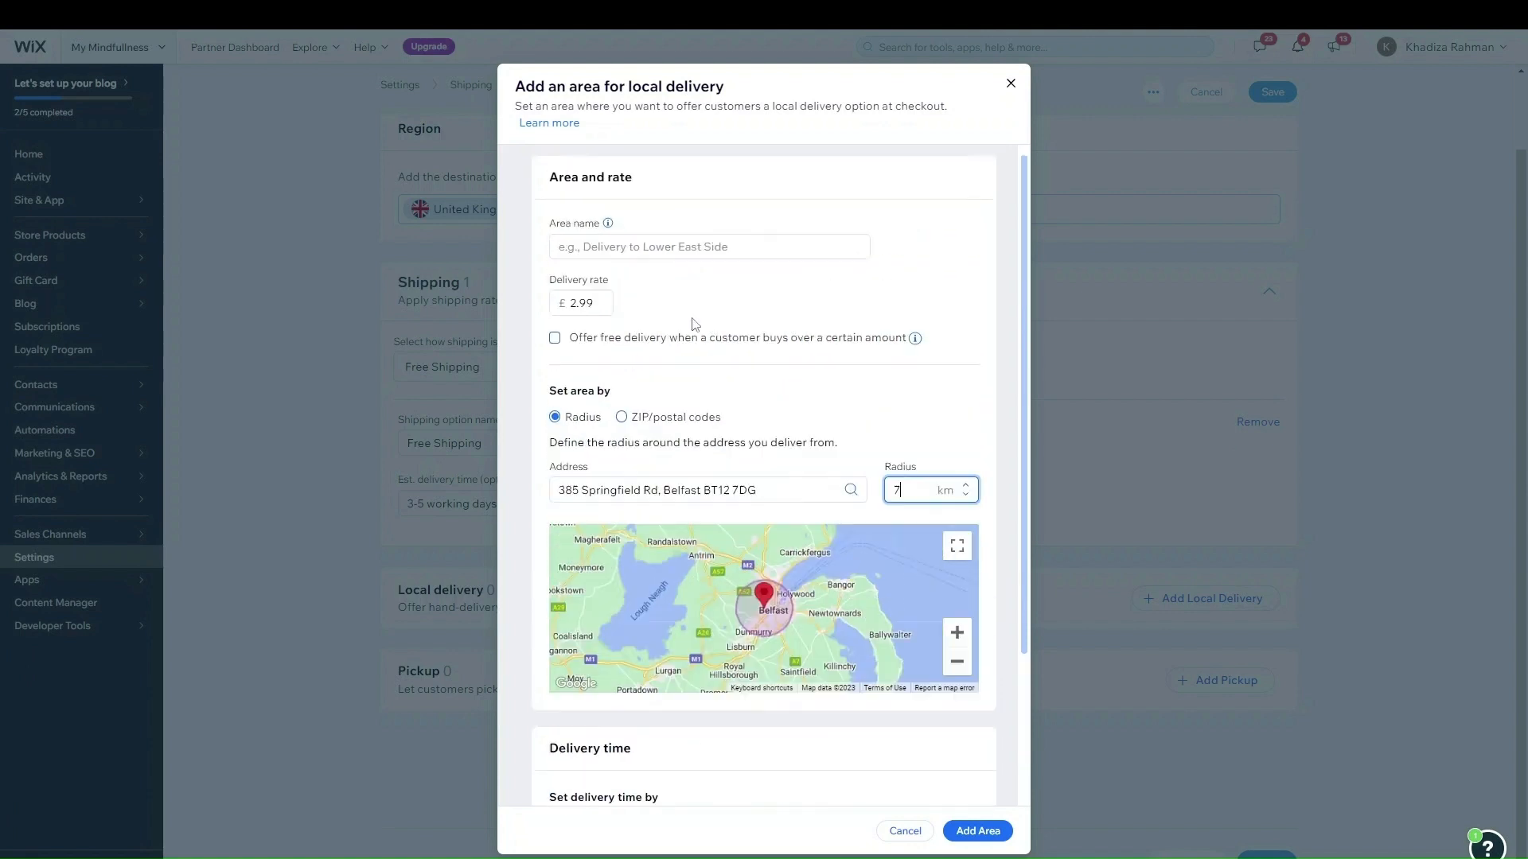
pyautogui.scroll(-3, 672, 306)
pyautogui.click(675, 226)
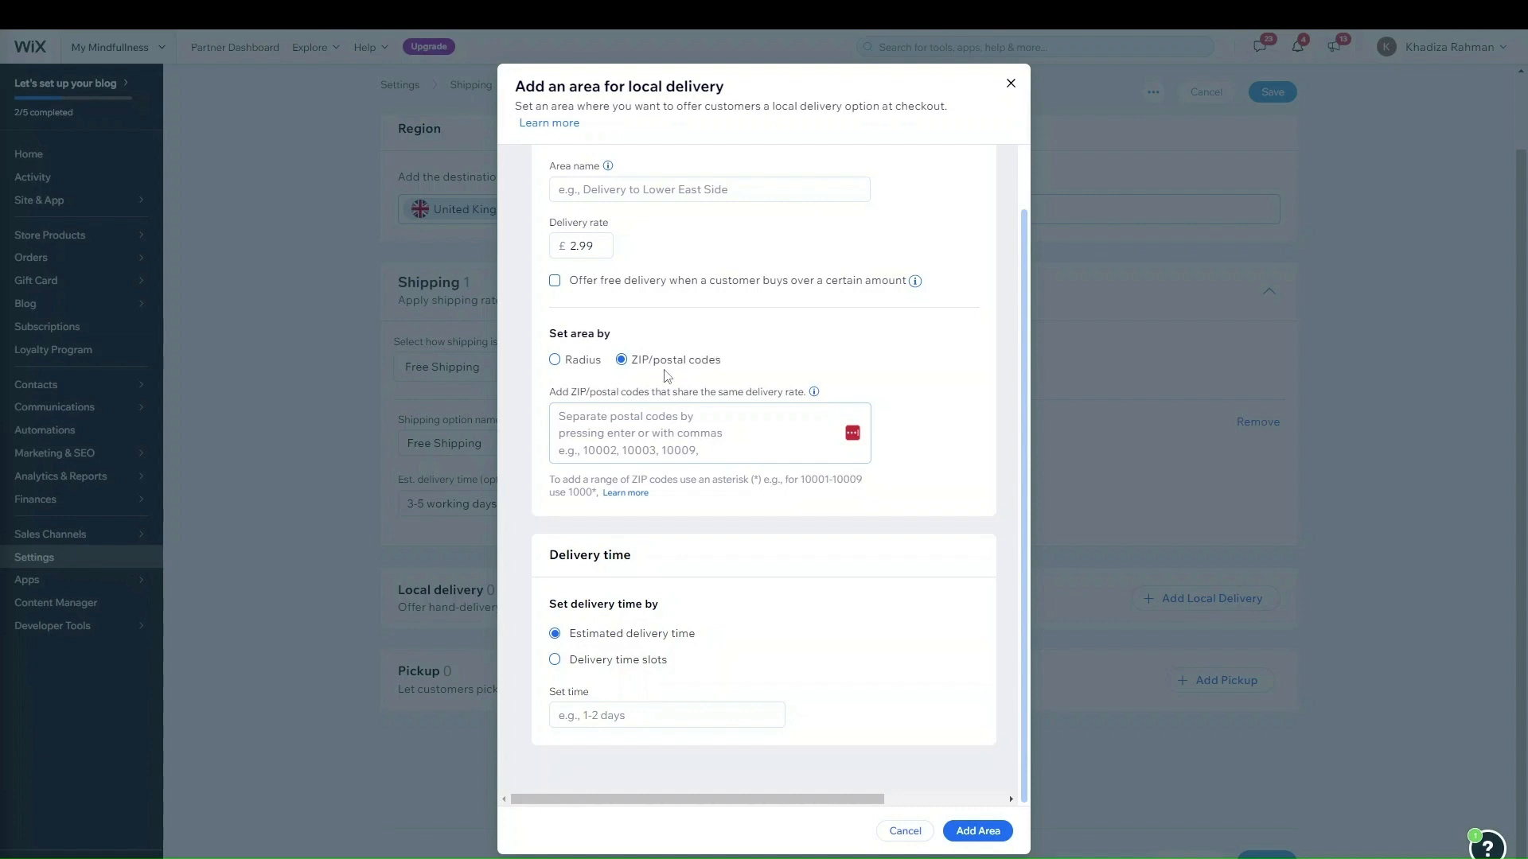
pyautogui.click(636, 420)
pyautogui.write('BT9*')
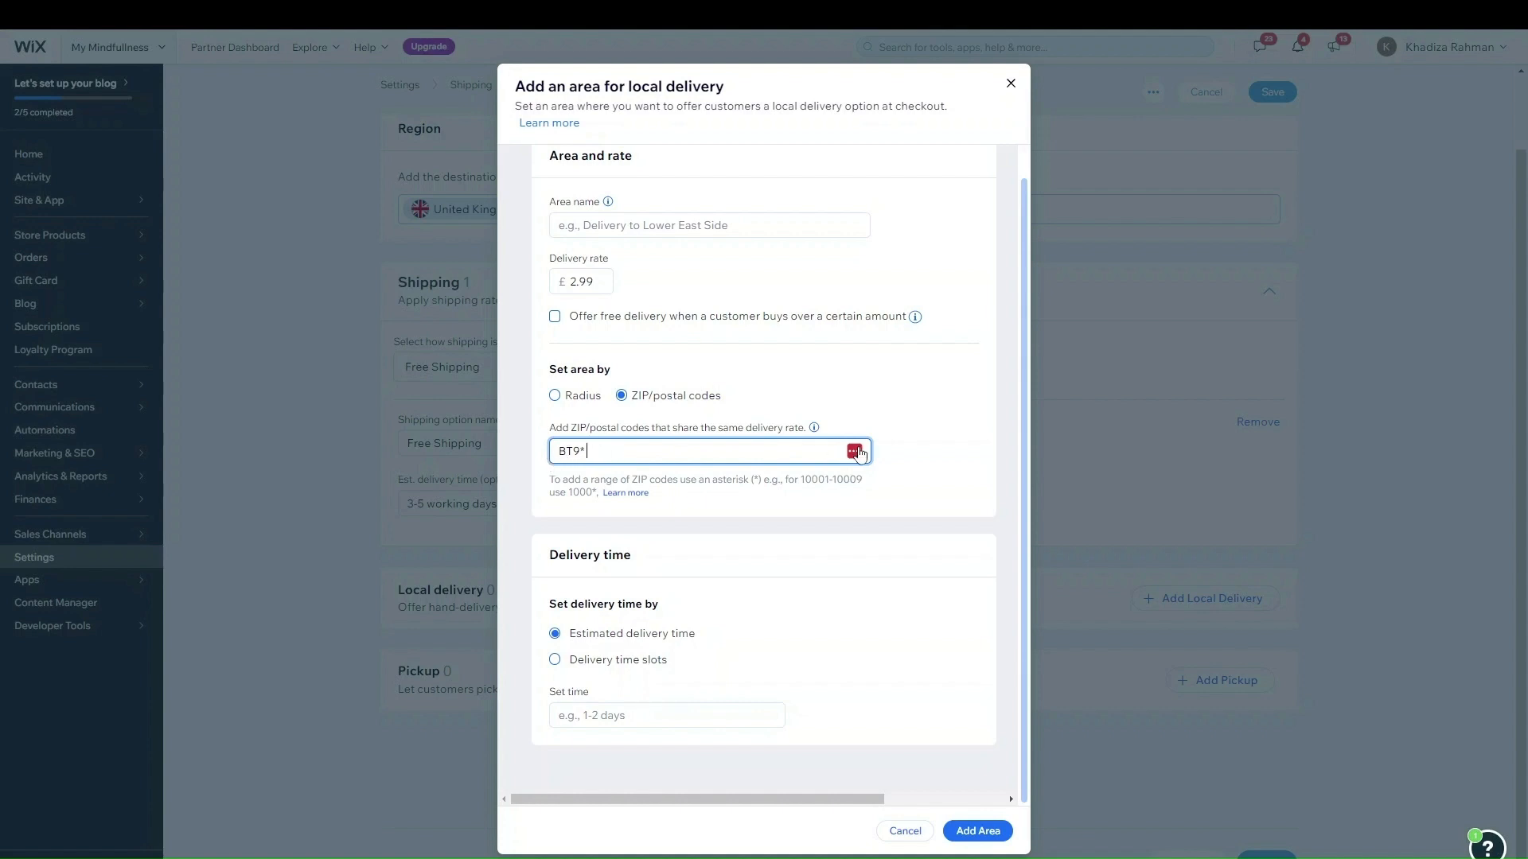
pyautogui.scroll(1, 992, 423)
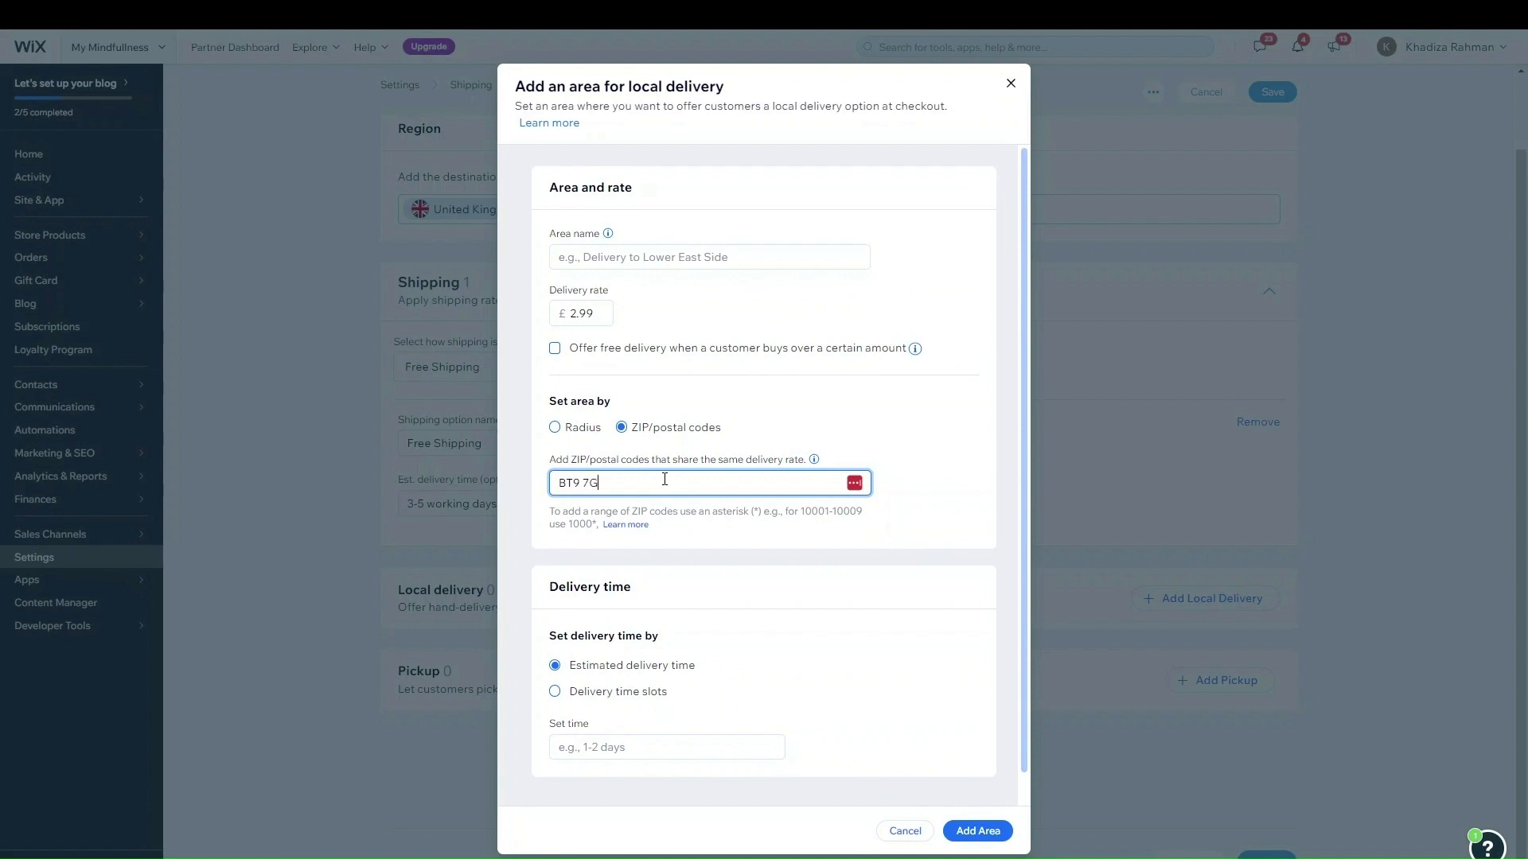
# - Switch the delivery area back to Radius and discard the local delivery setup
pyautogui.click(593, 431)
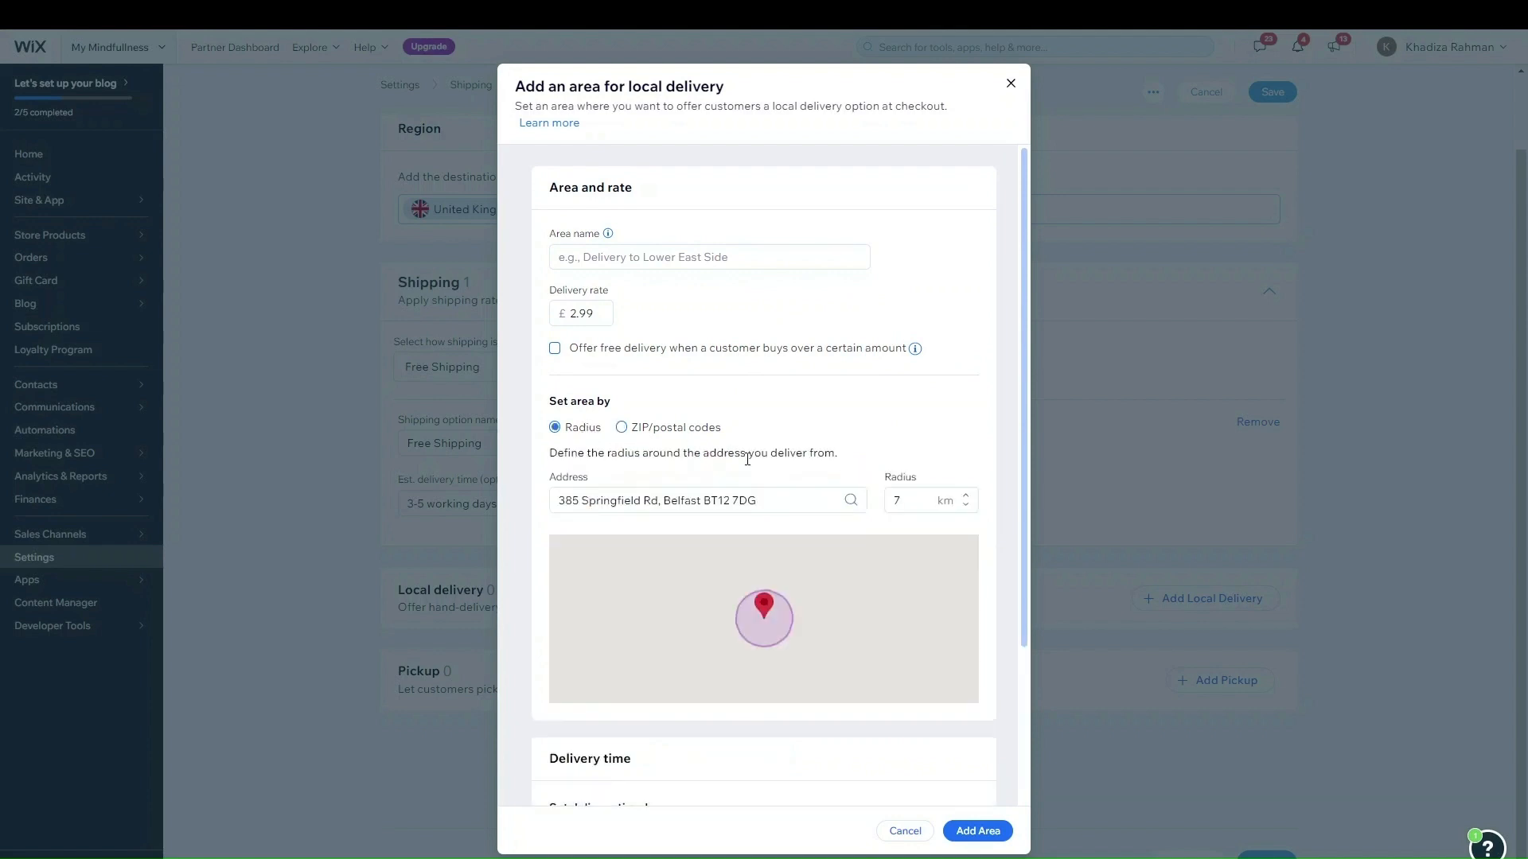
pyautogui.scroll(-3, 716, 700)
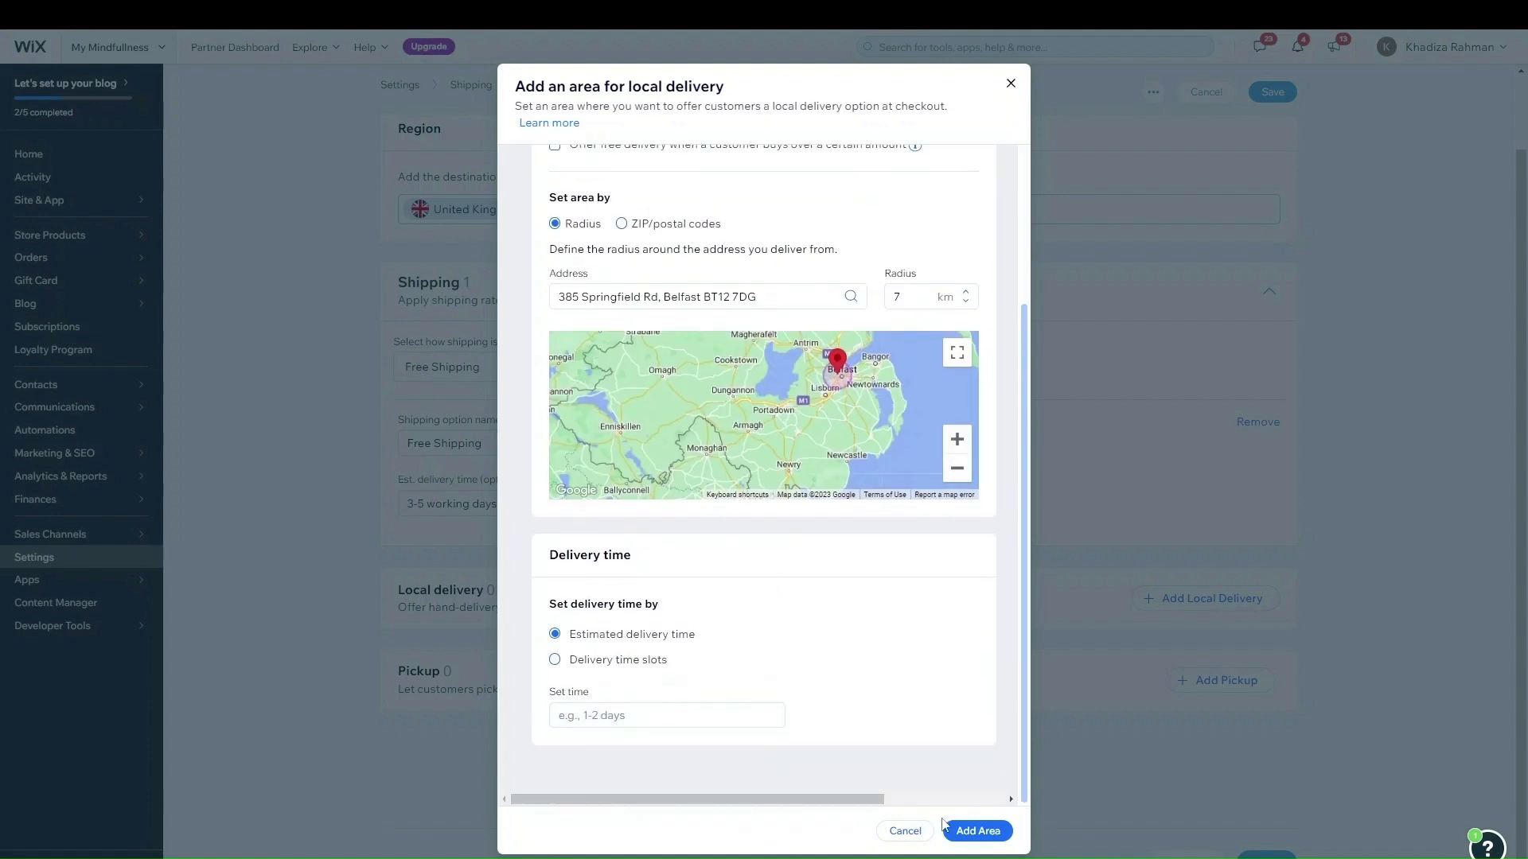
pyautogui.click(904, 830)
# - Save the Mainland UK Shipping region
pyautogui.scroll(2, 805, 525)
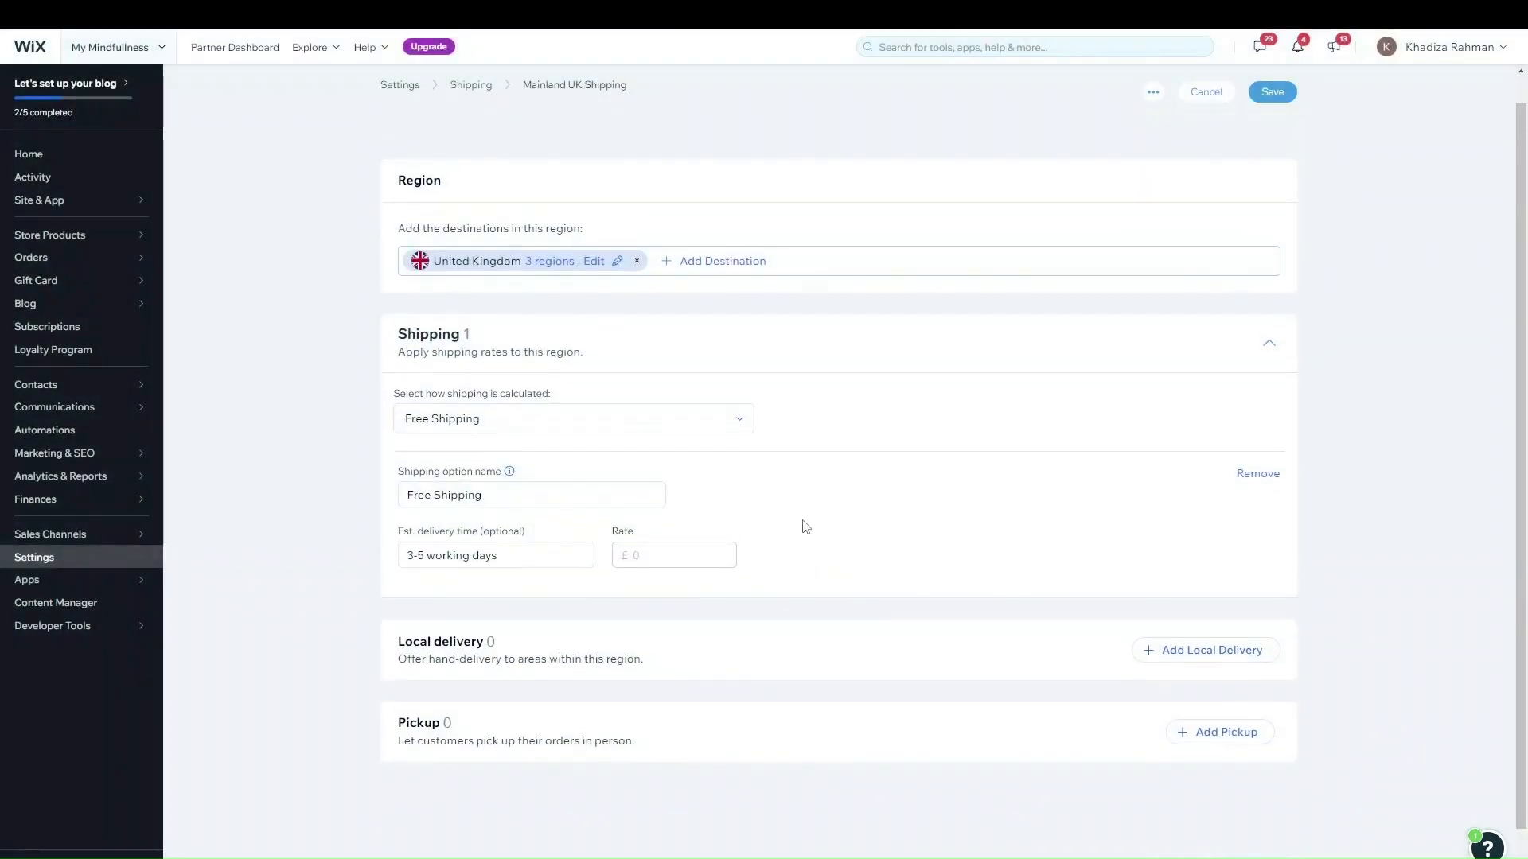
pyautogui.click(1272, 139)
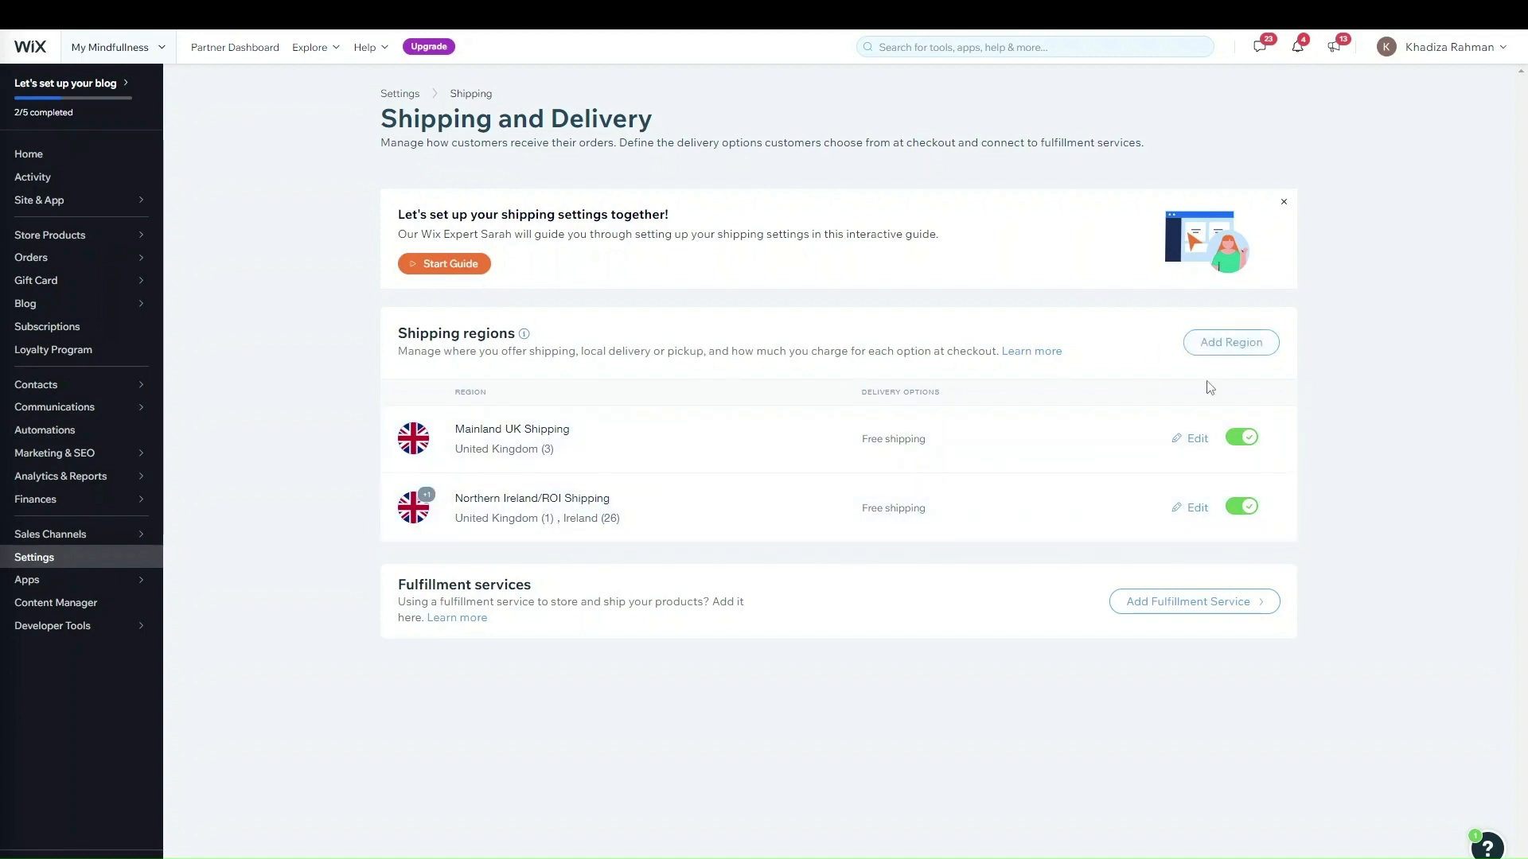
# - Add a pickup option named Collection to the Northern Ireland/ROI Shipping region
pyautogui.click(541, 505)
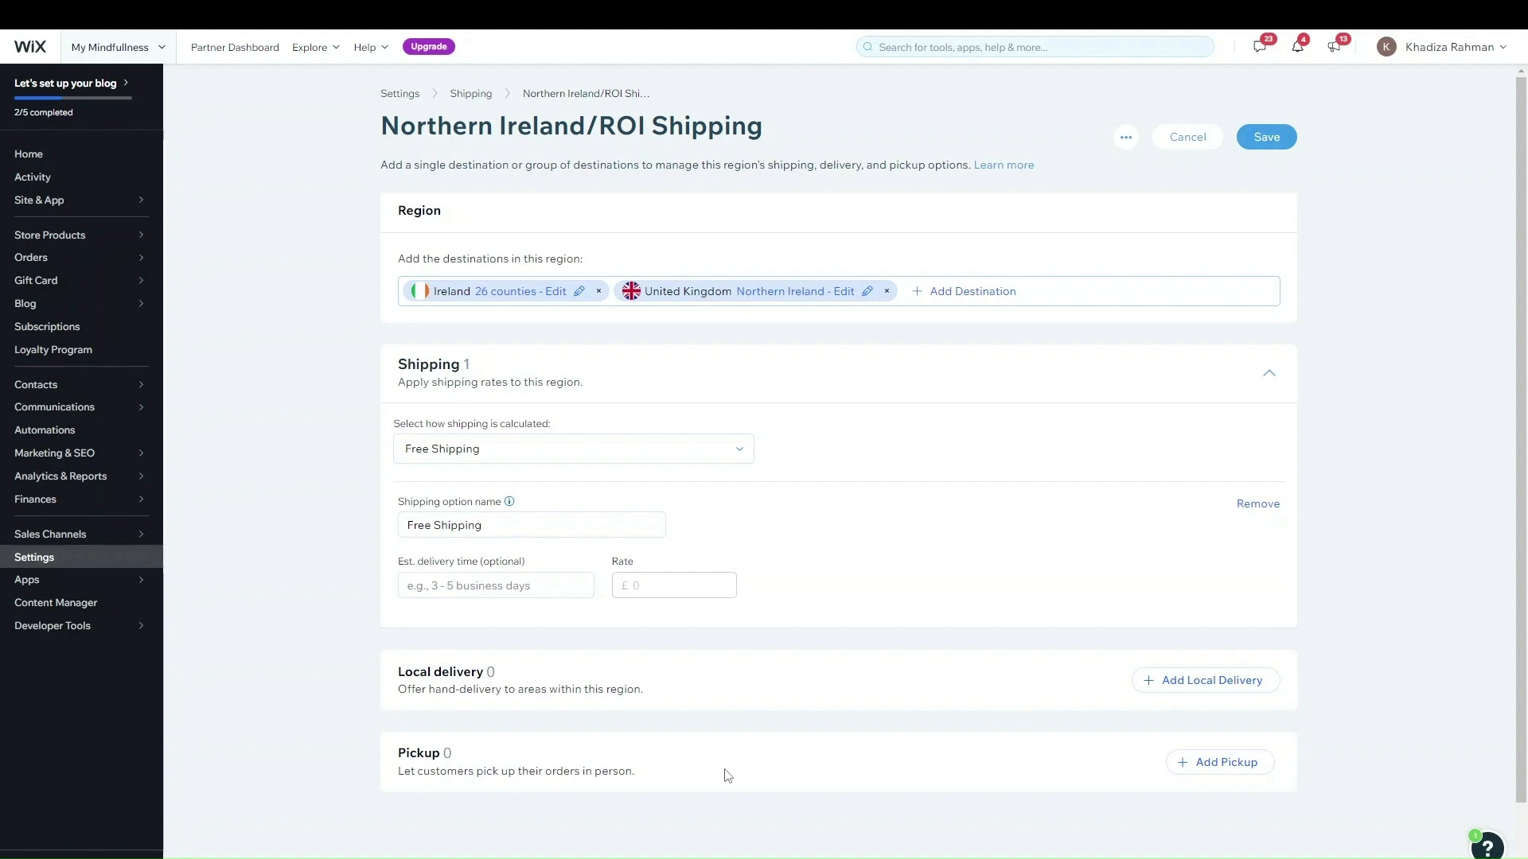
pyautogui.scroll(-1, 1210, 768)
pyautogui.click(1218, 680)
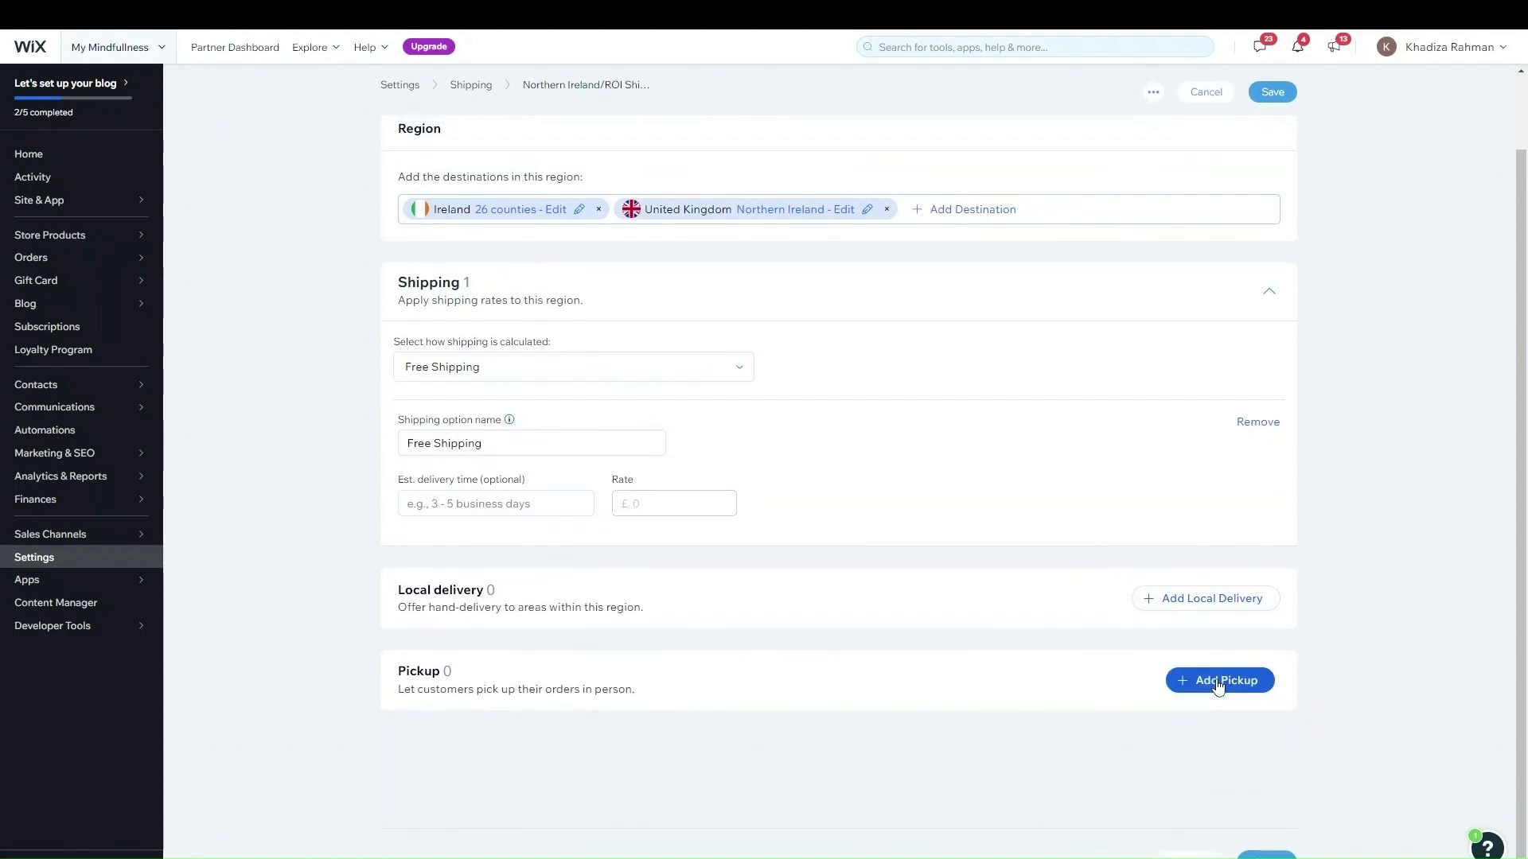
pyautogui.scroll(-4, 603, 555)
pyautogui.click(472, 440)
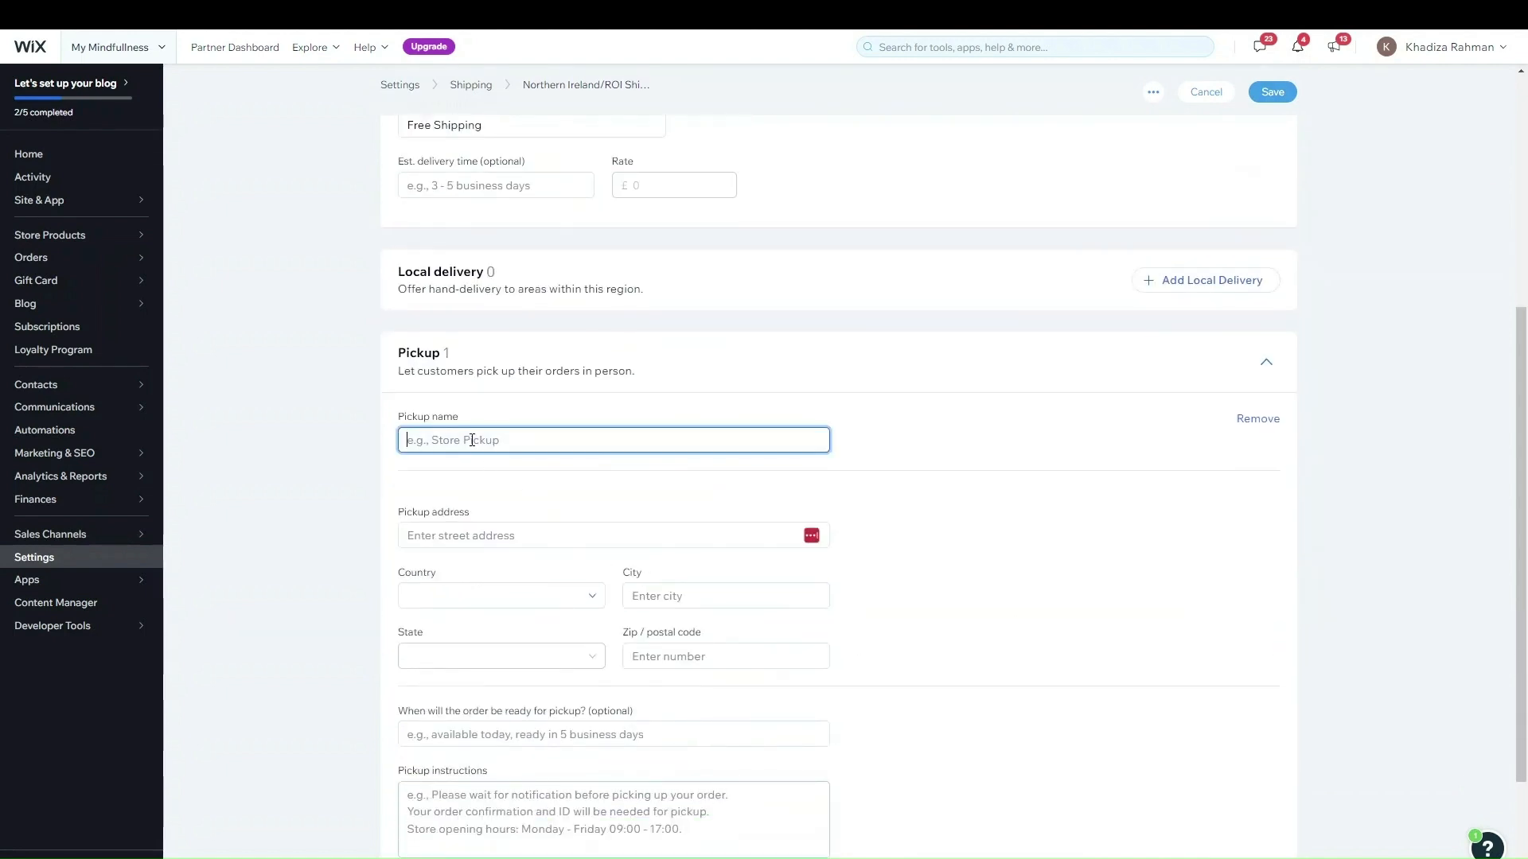
pyautogui.write('Collection')
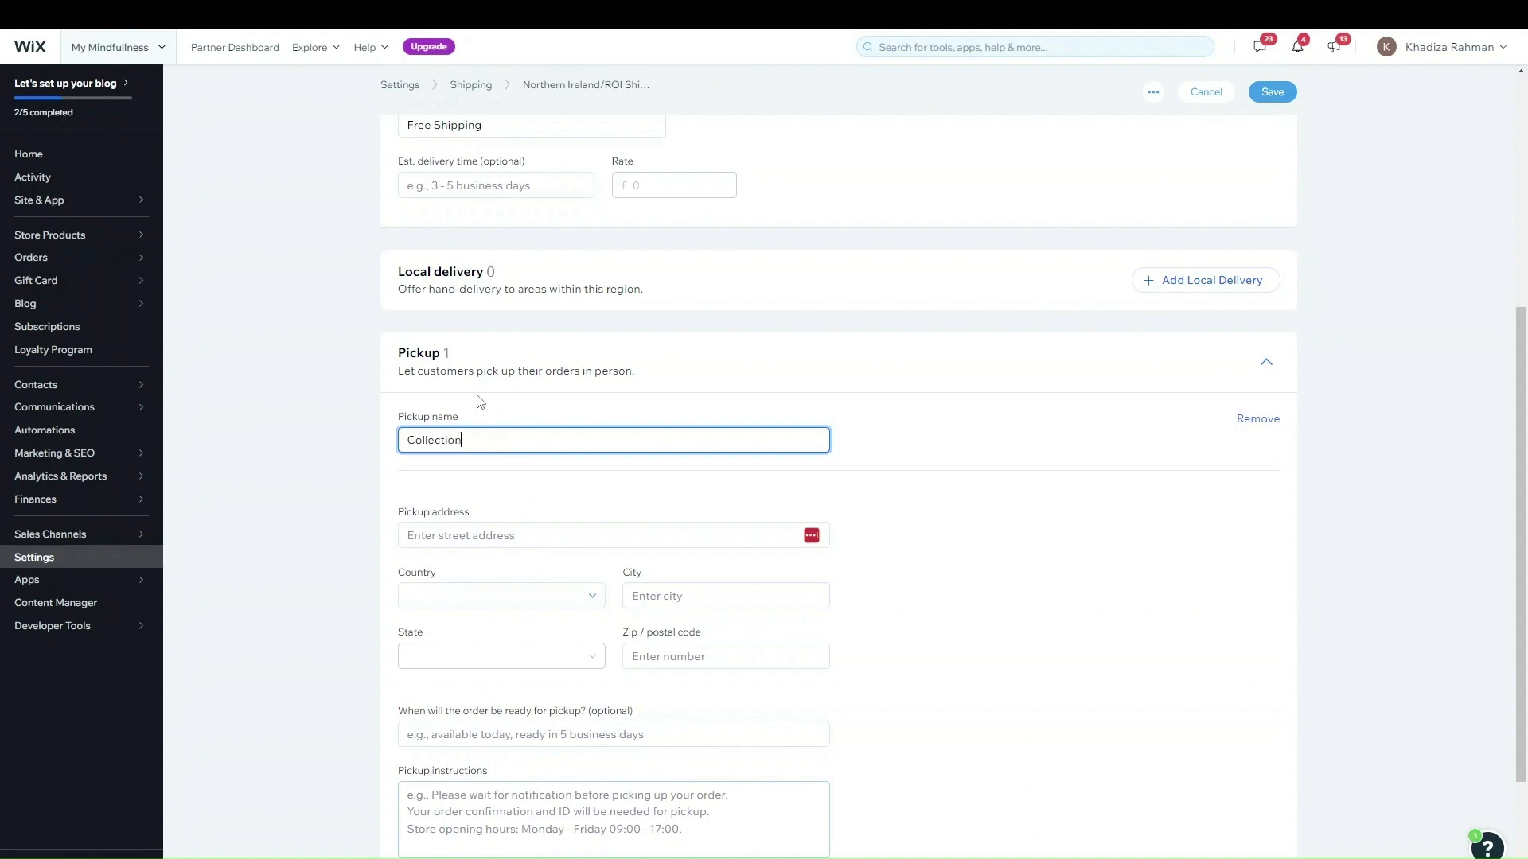
# - Fill in the Collection pickup's street address and city from the saved address details
pyautogui.click(468, 532)
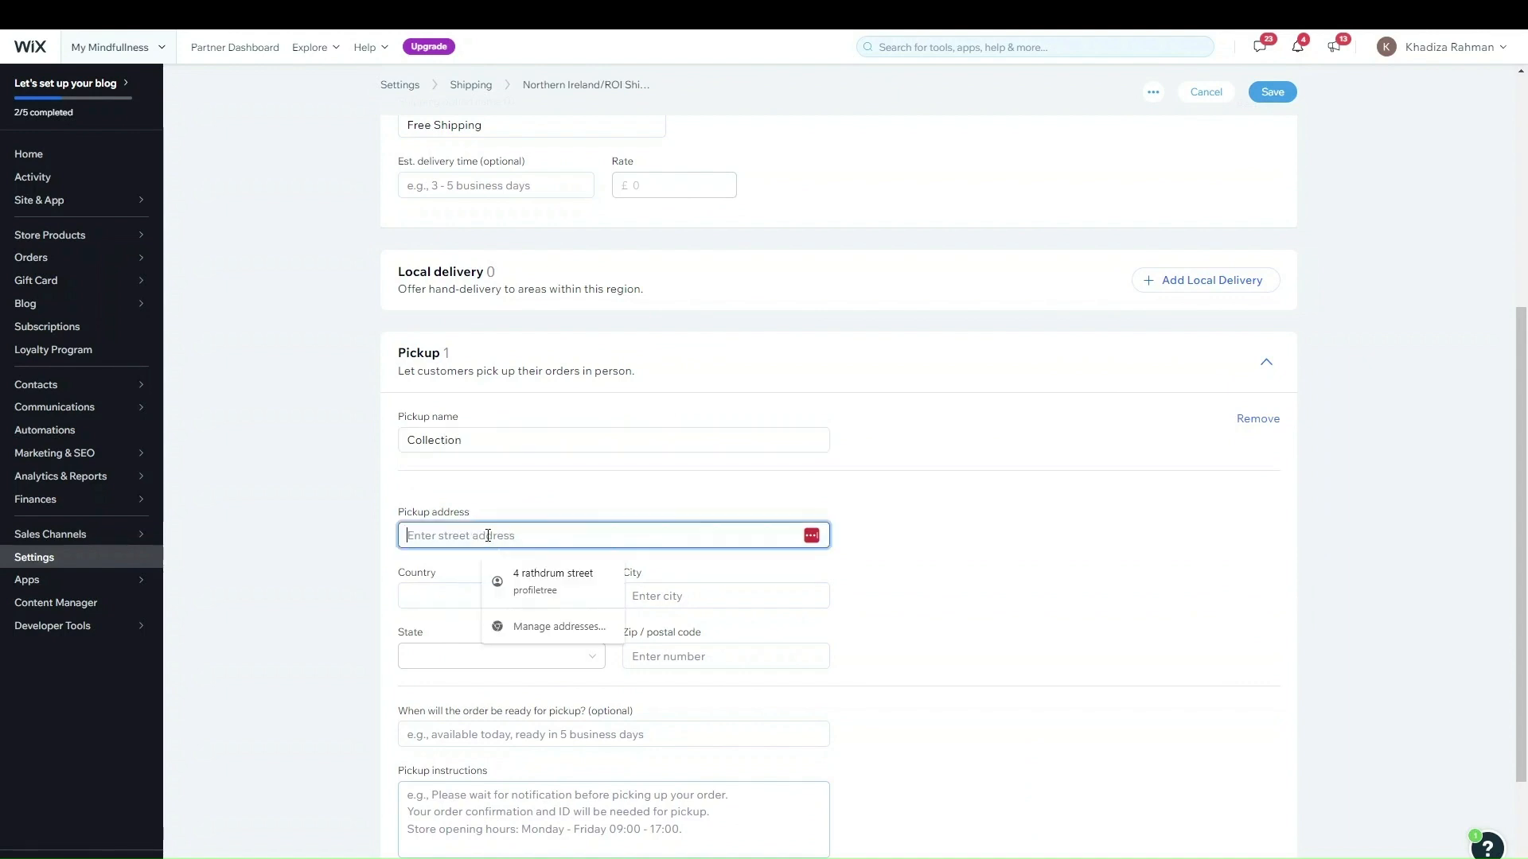
pyautogui.click(592, 601)
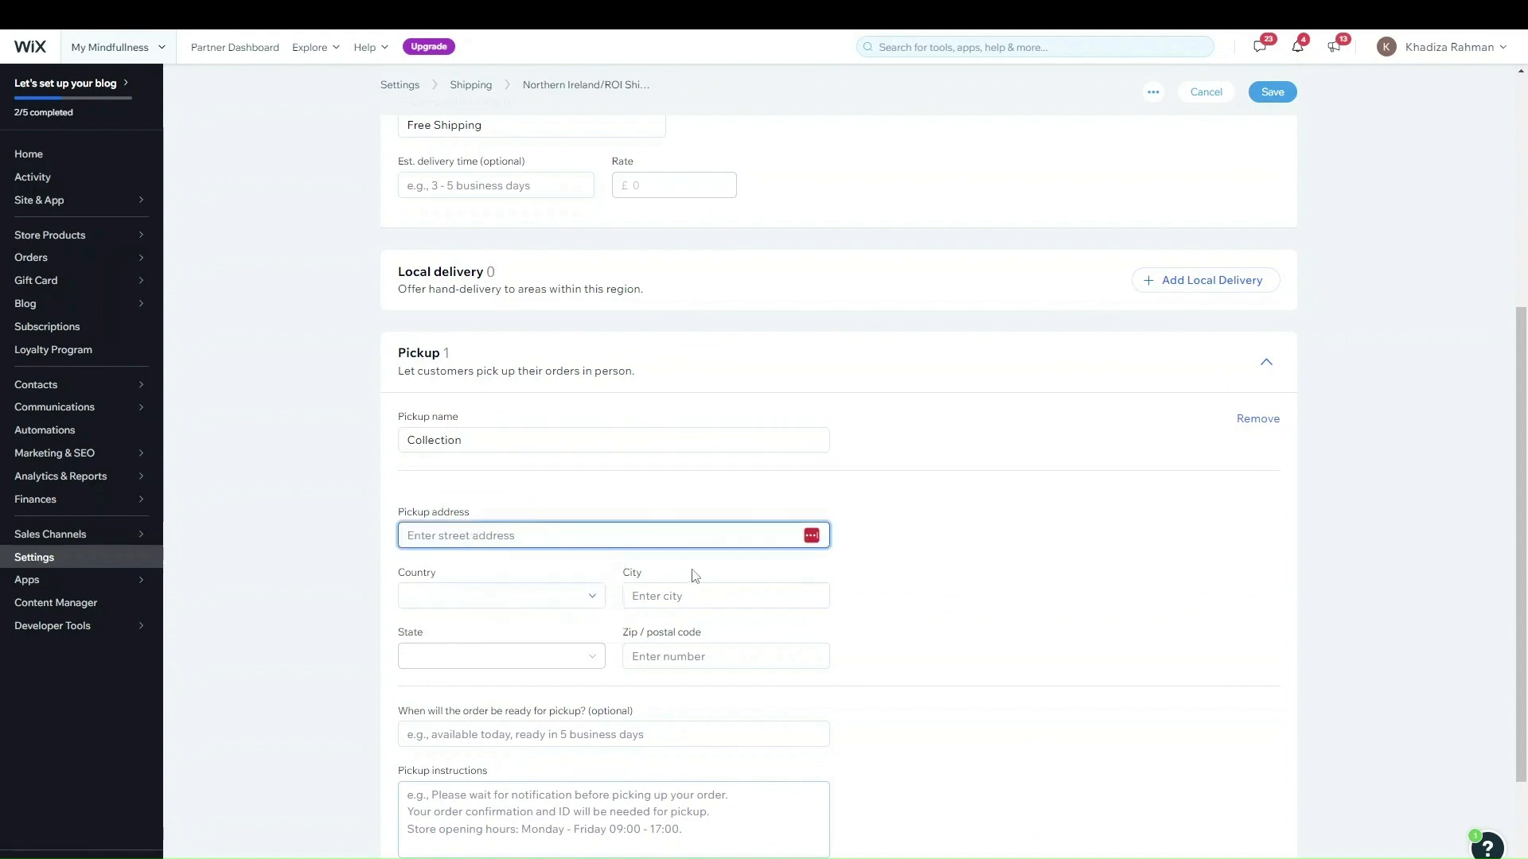
pyautogui.click(730, 598)
pyautogui.press('BackSpace')
pyautogui.write('T')
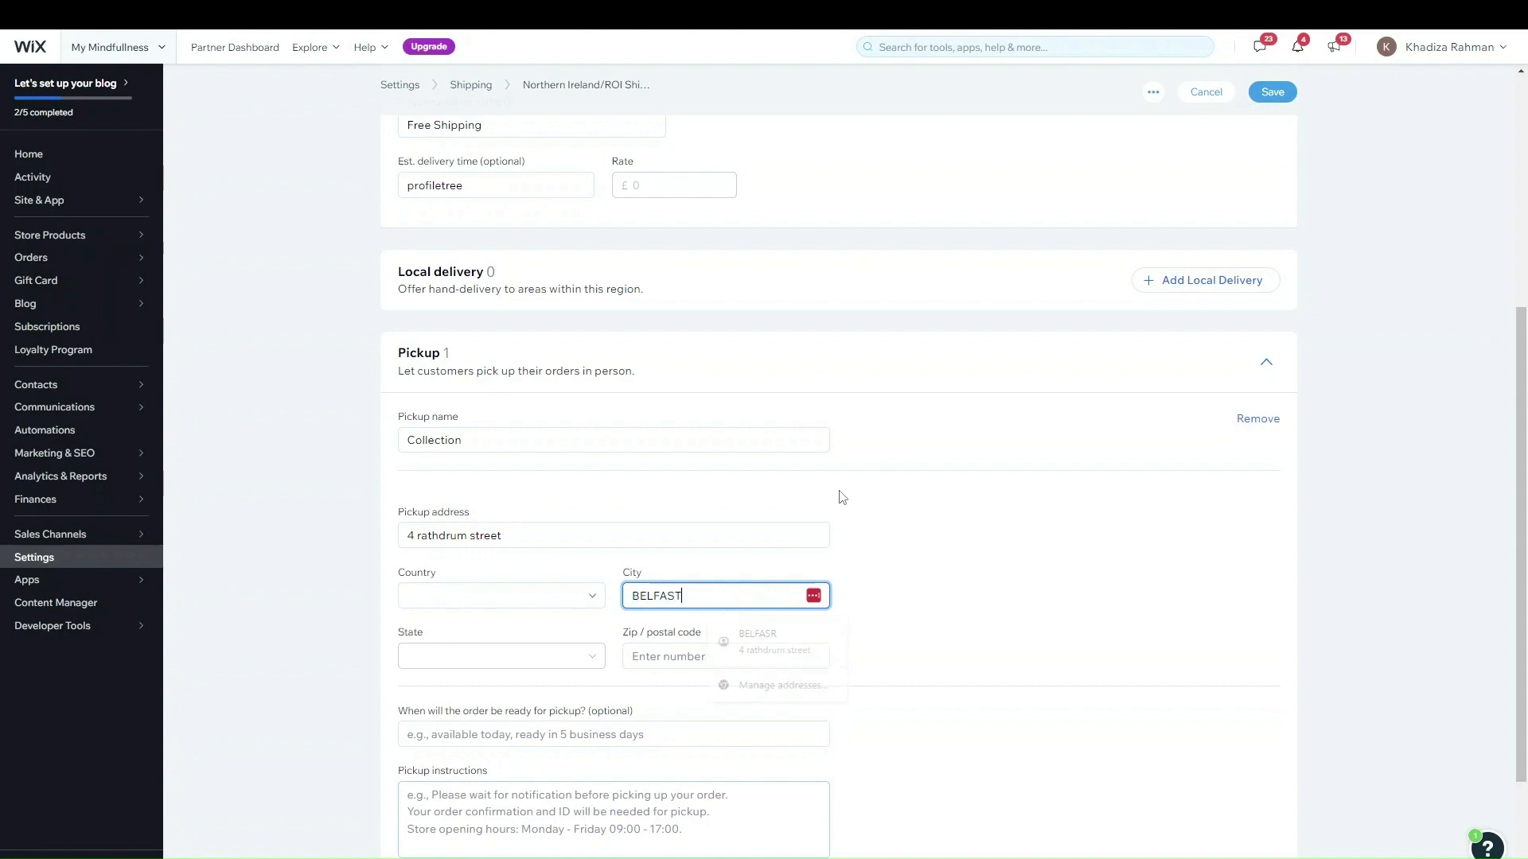
# - Examine the Collection pickup's fields for order readiness time and pickup instructions
pyautogui.scroll(-2, 798, 695)
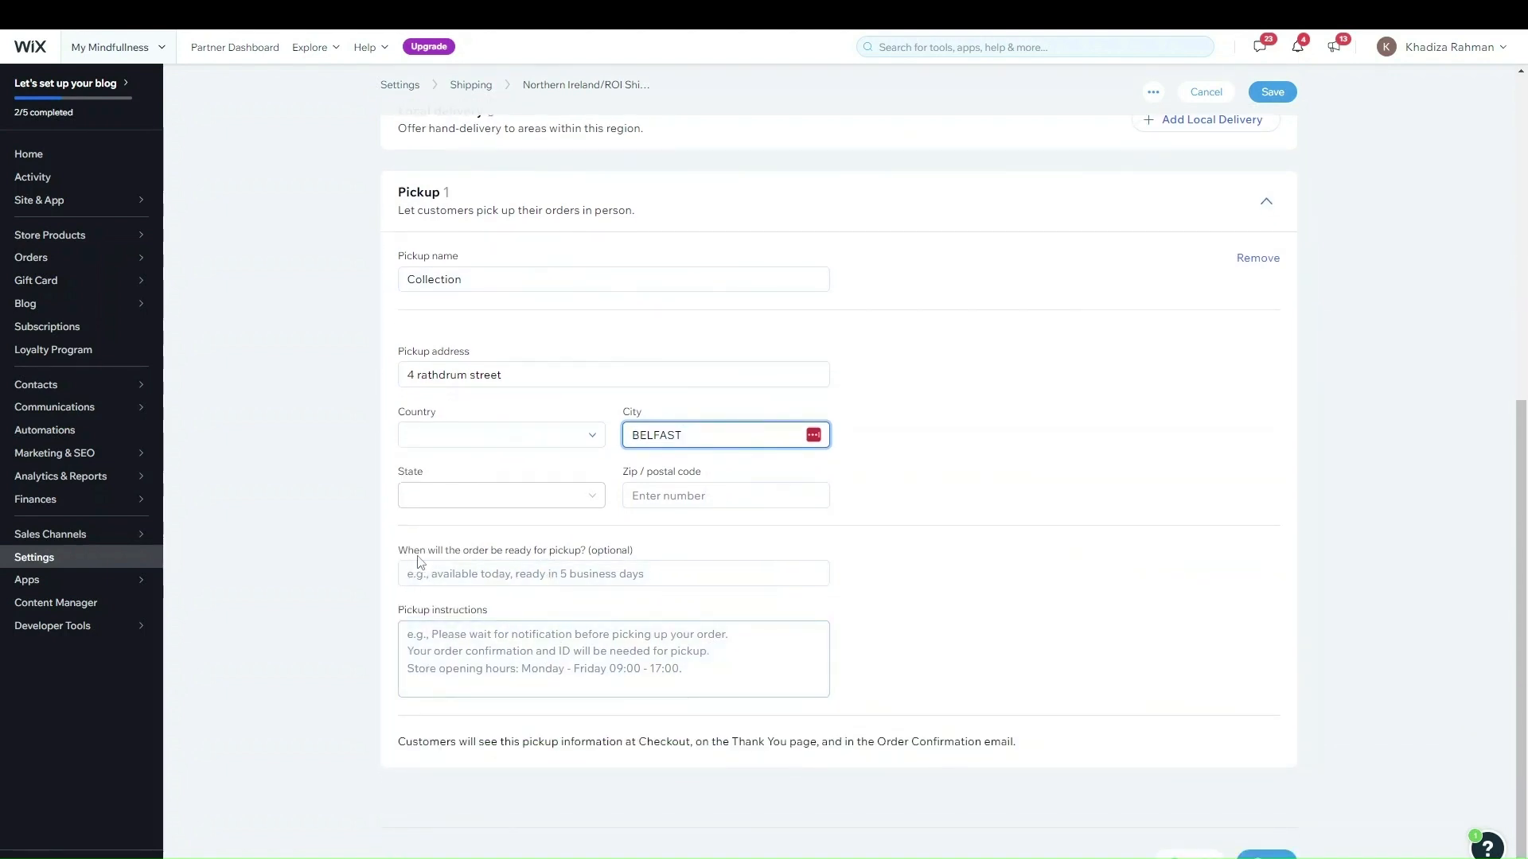
pyautogui.click(539, 653)
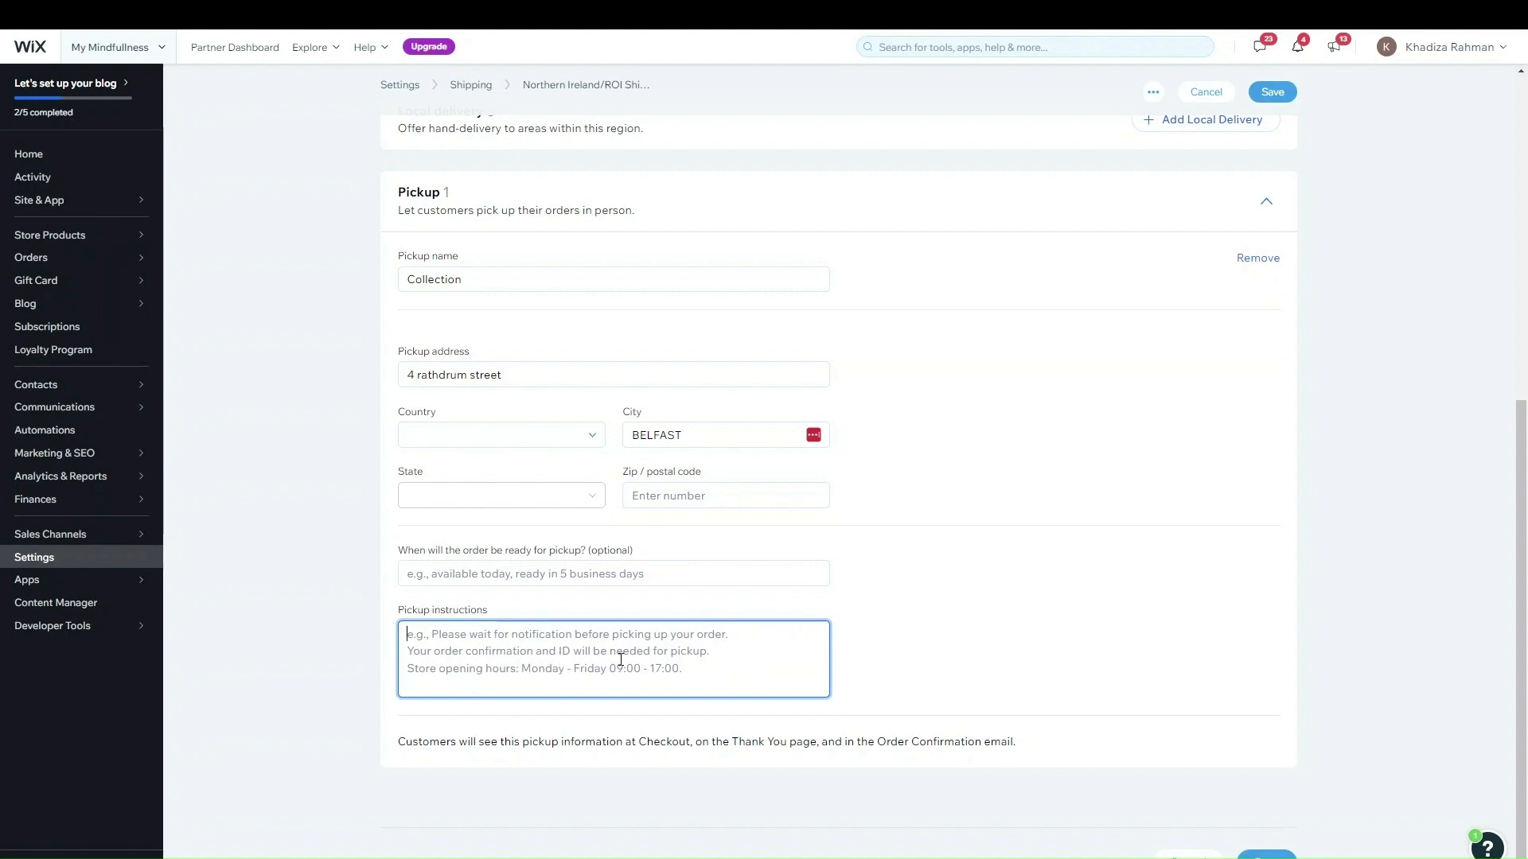
pyautogui.click(380, 680)
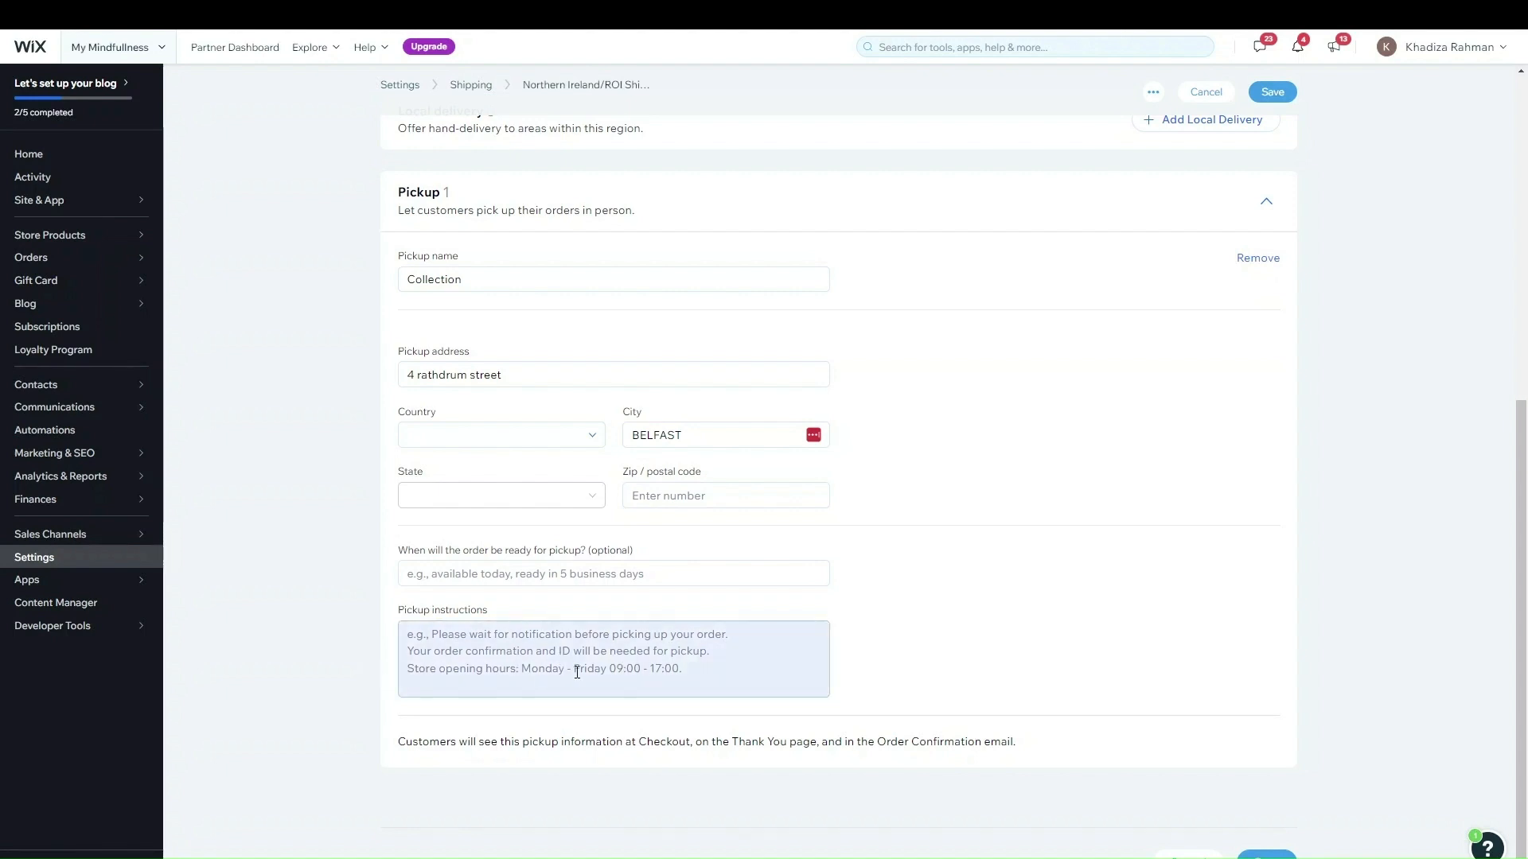
pyautogui.click(491, 568)
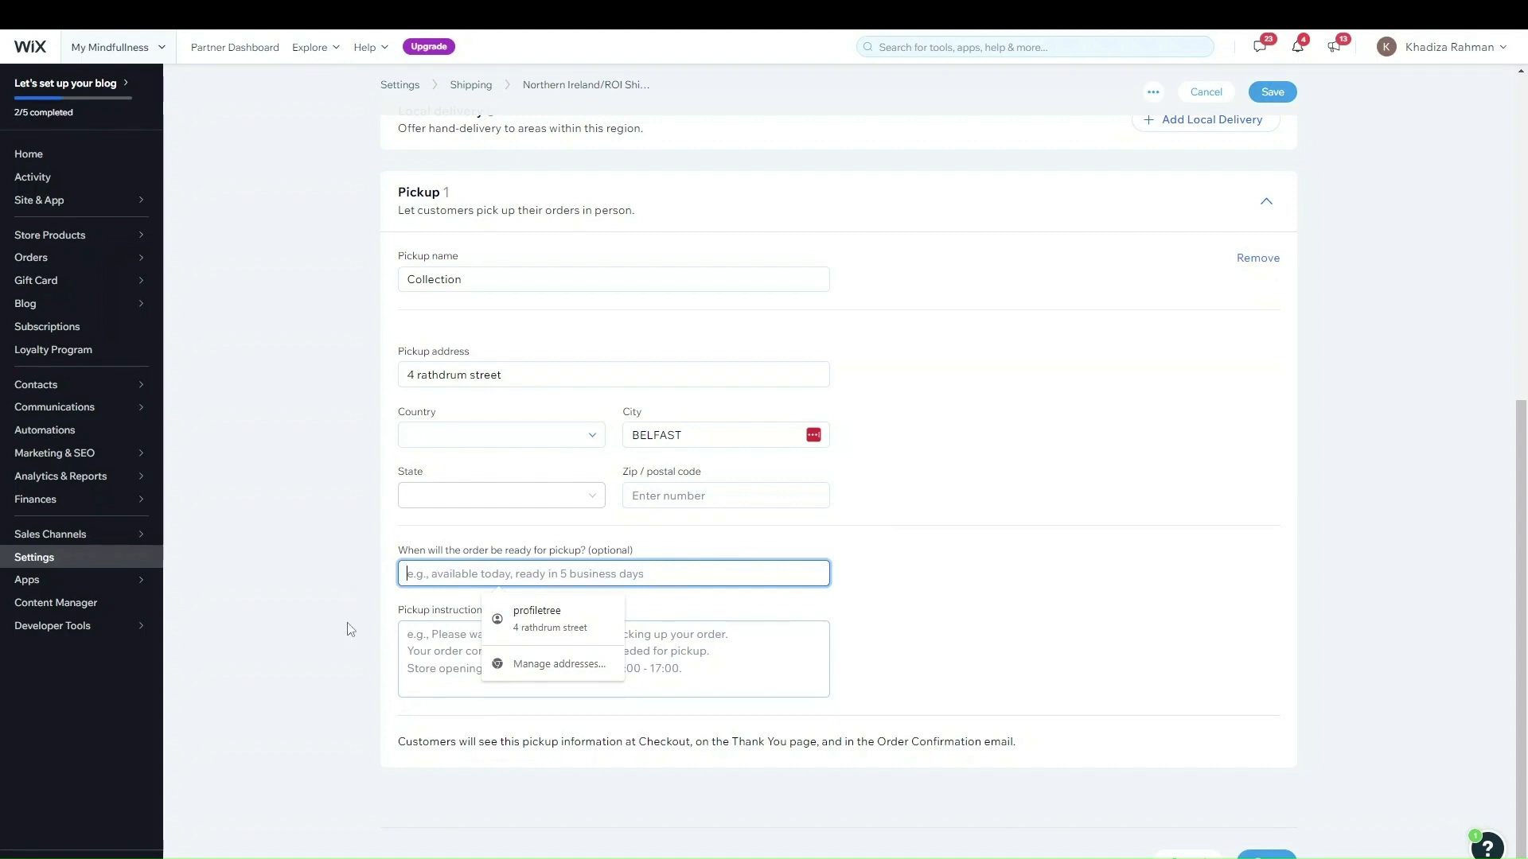
pyautogui.scroll(6, 560, 206)
pyautogui.scroll(-5, 1010, 389)
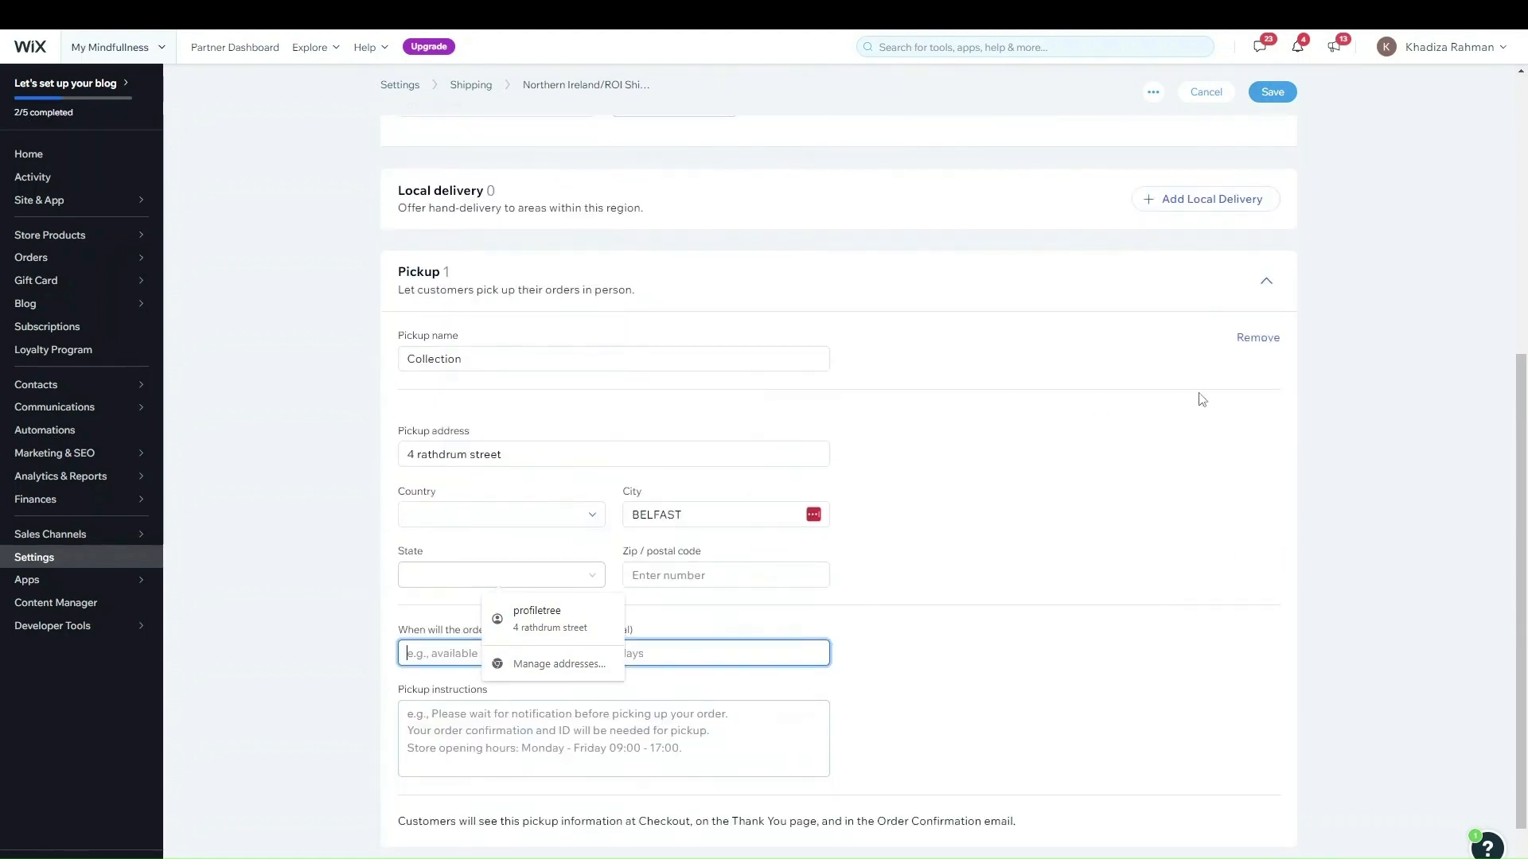
pyautogui.click(1430, 645)
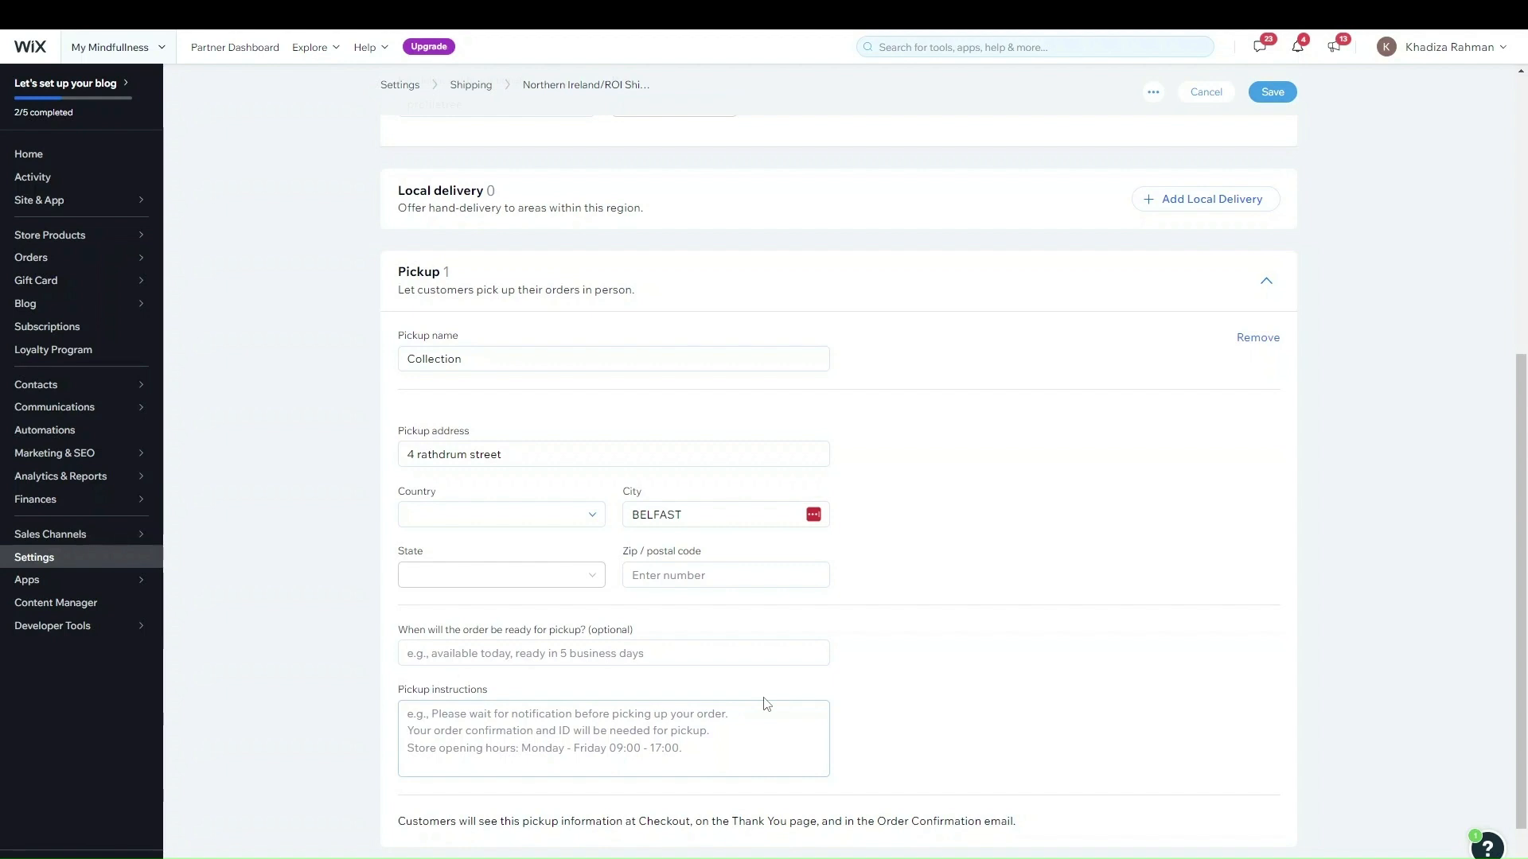
pyautogui.scroll(6, 763, 704)
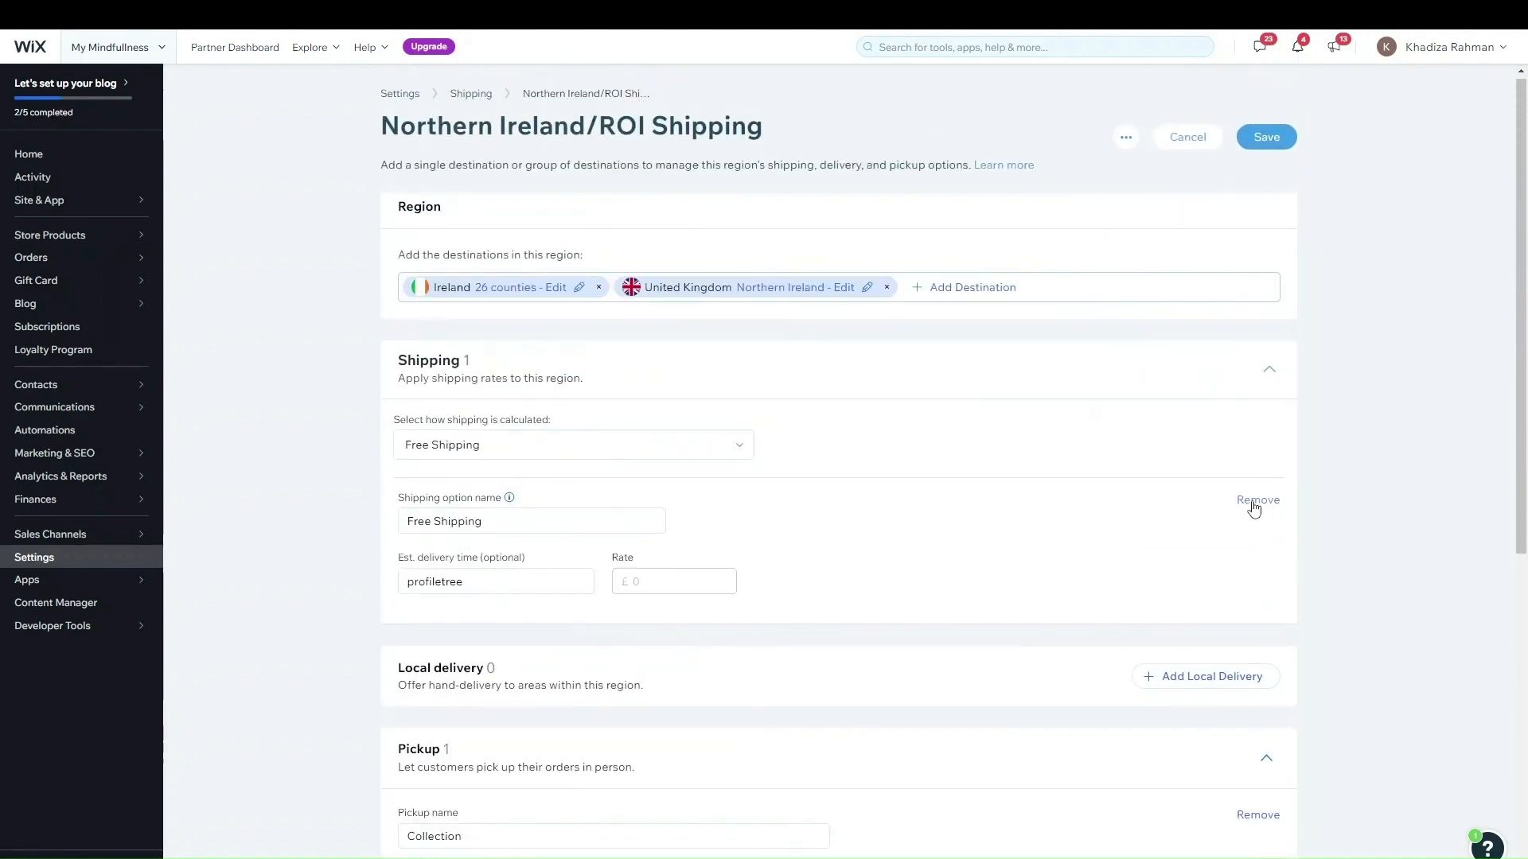
# - Remove the Free Shipping option from the Northern Ireland/ROI Shipping region and discard all unsaved changes to the region
pyautogui.click(1255, 499)
pyautogui.scroll(-4, 557, 318)
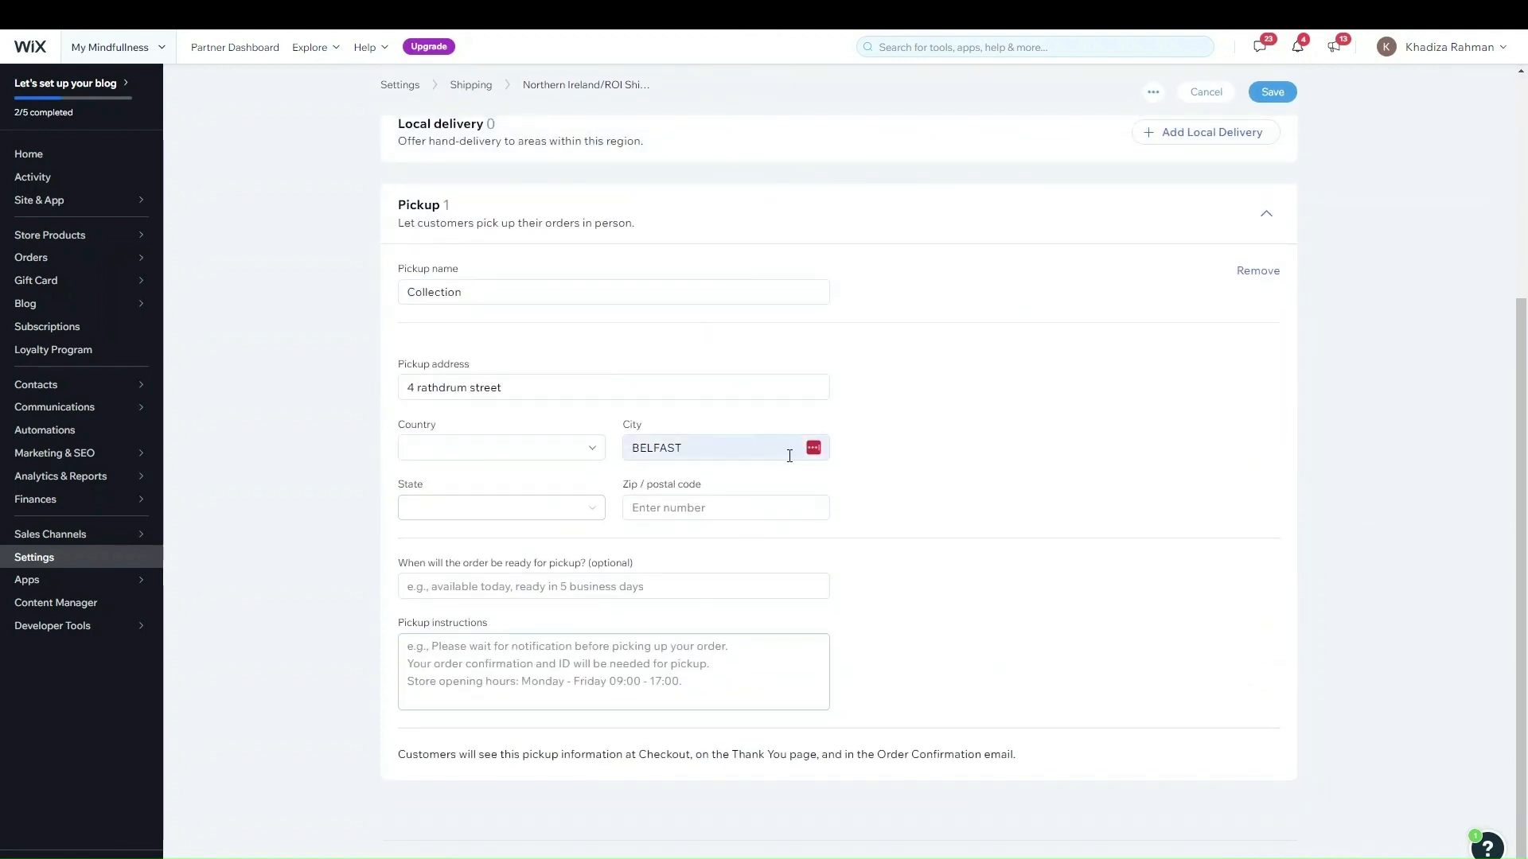
pyautogui.scroll(3, 790, 455)
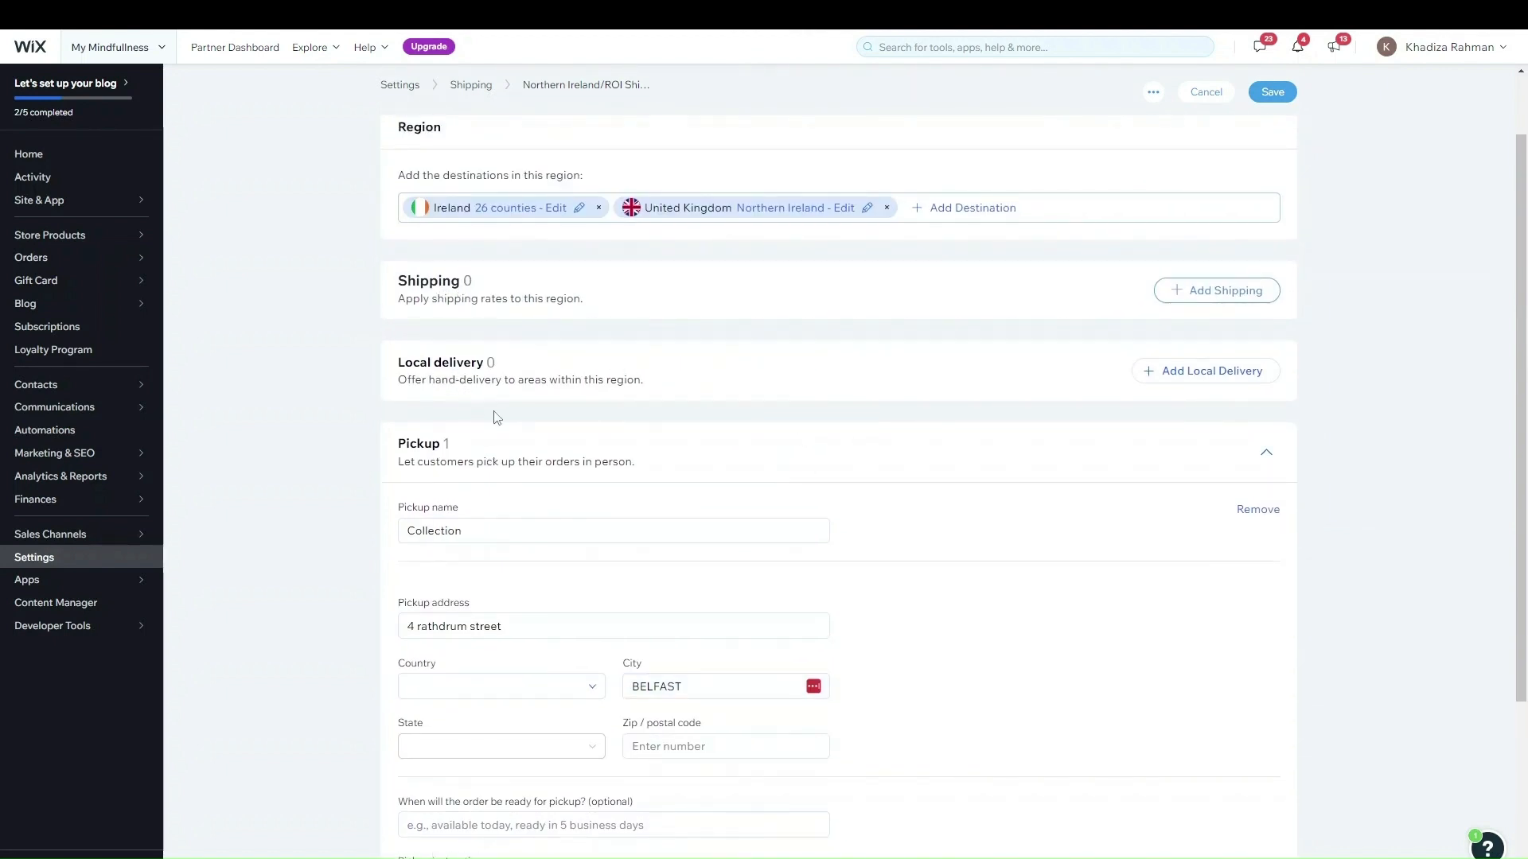
pyautogui.scroll(1, 832, 428)
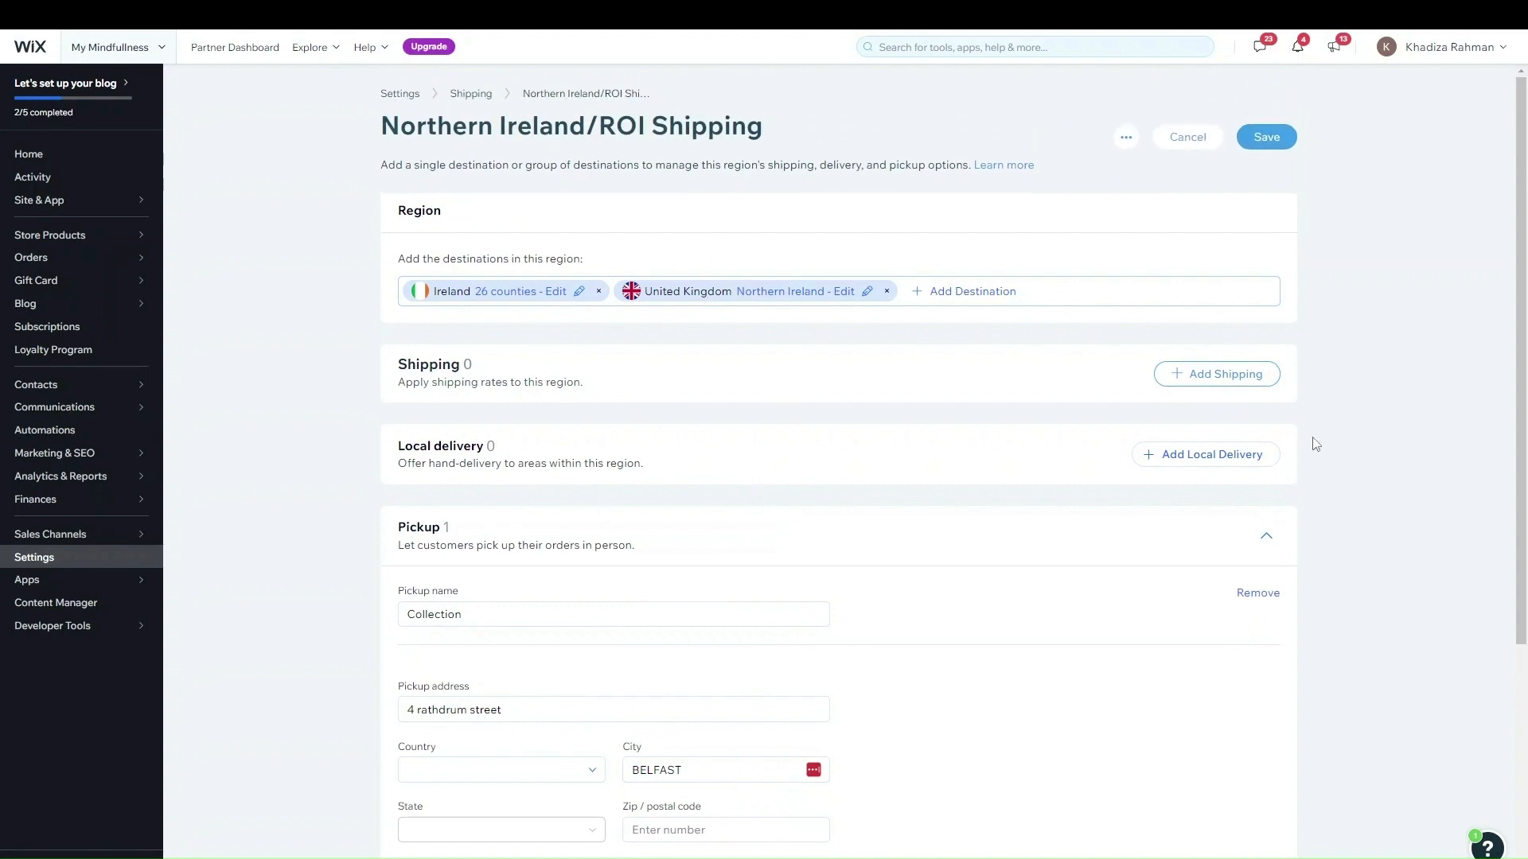
pyautogui.click(1185, 150)
pyautogui.click(923, 533)
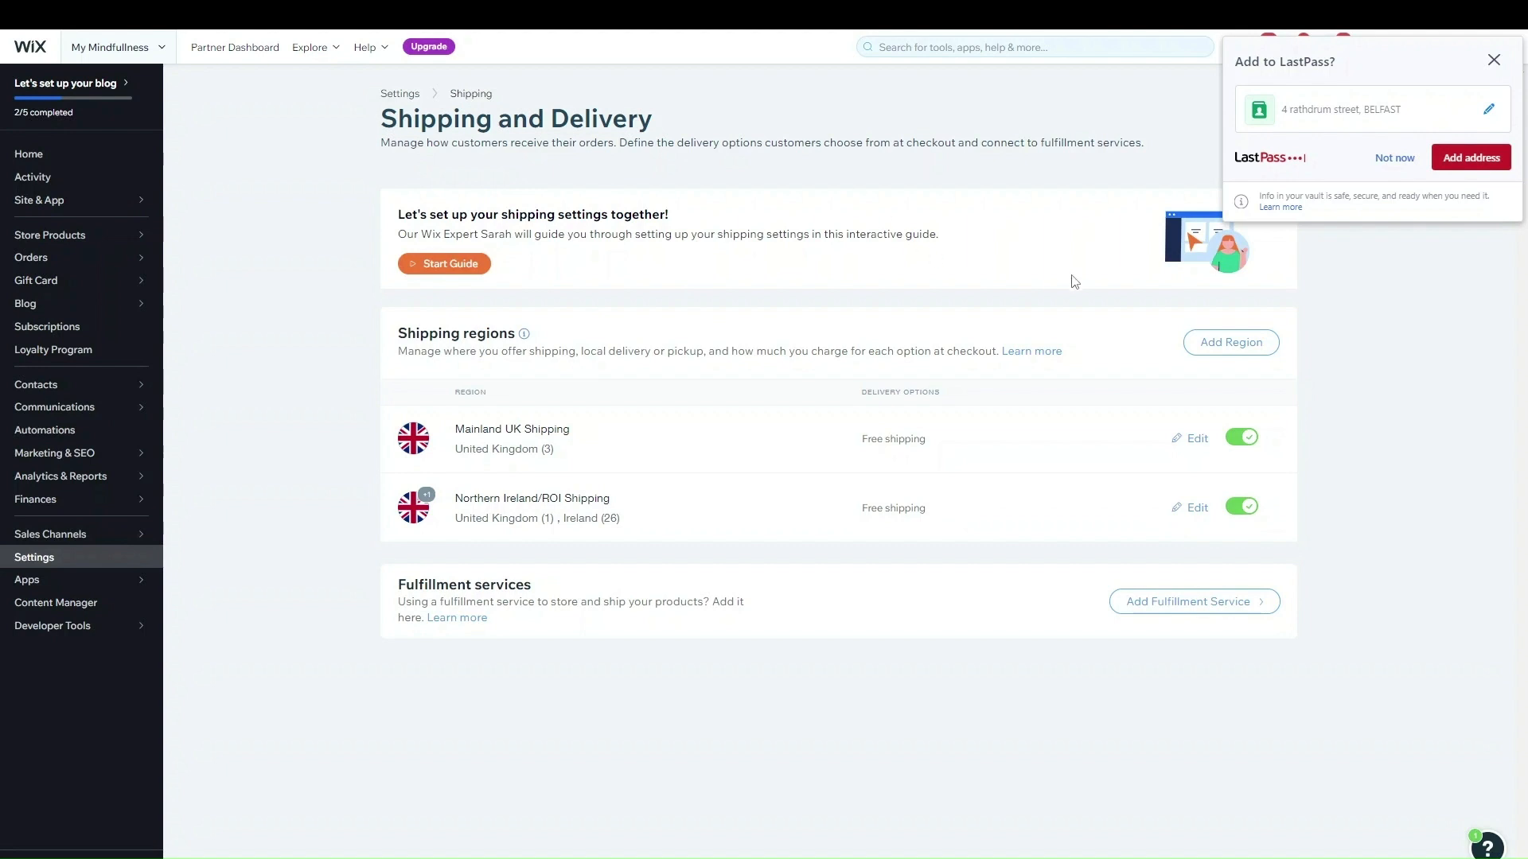
# - Decline saving the address to LastPass and open the site for editing from the dashboard home
pyautogui.click(47, 154)
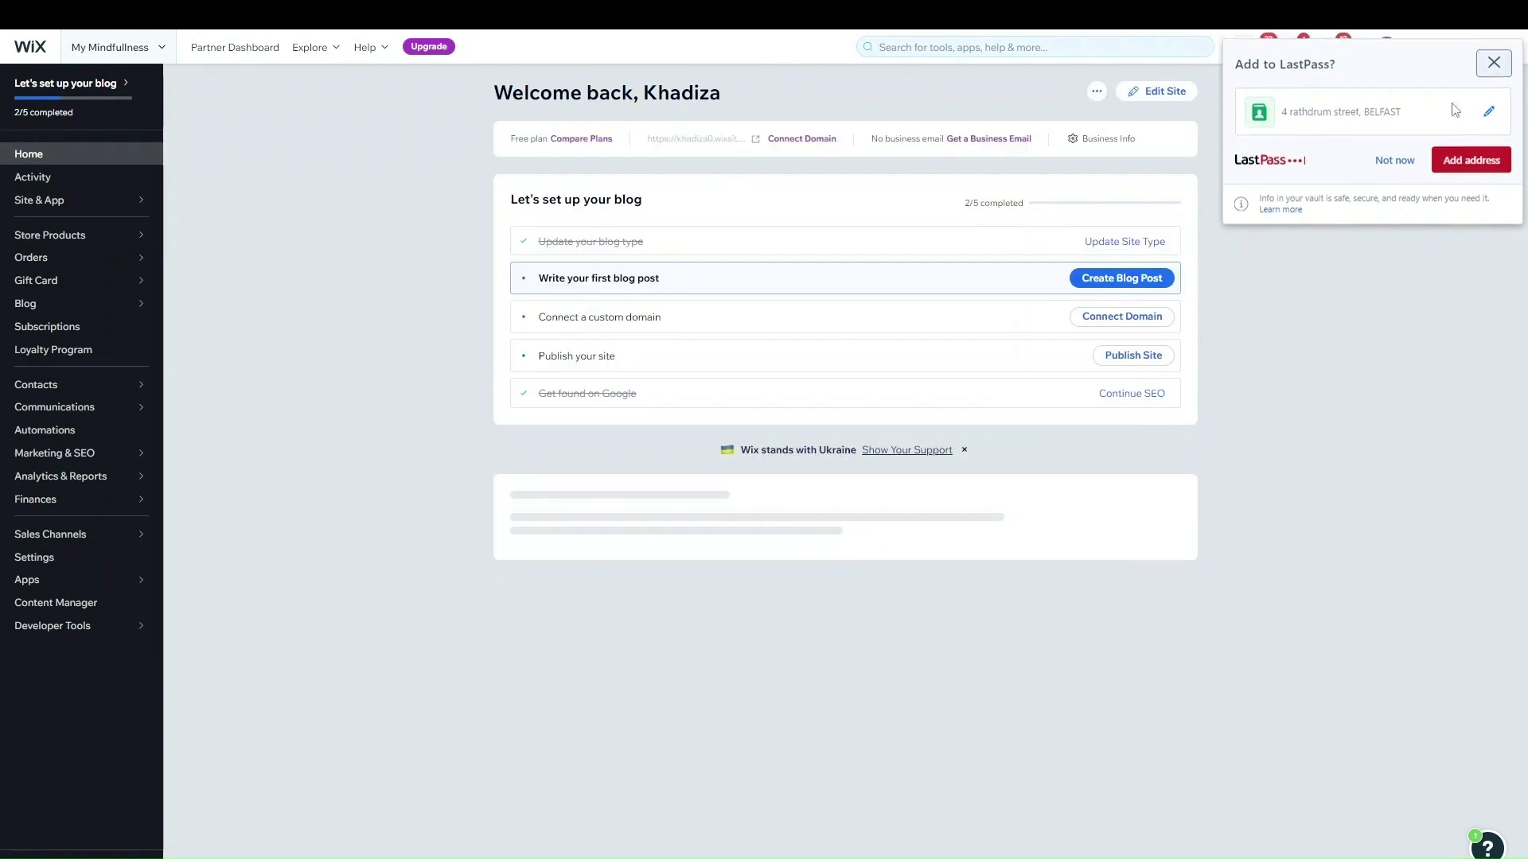
pyautogui.click(1394, 161)
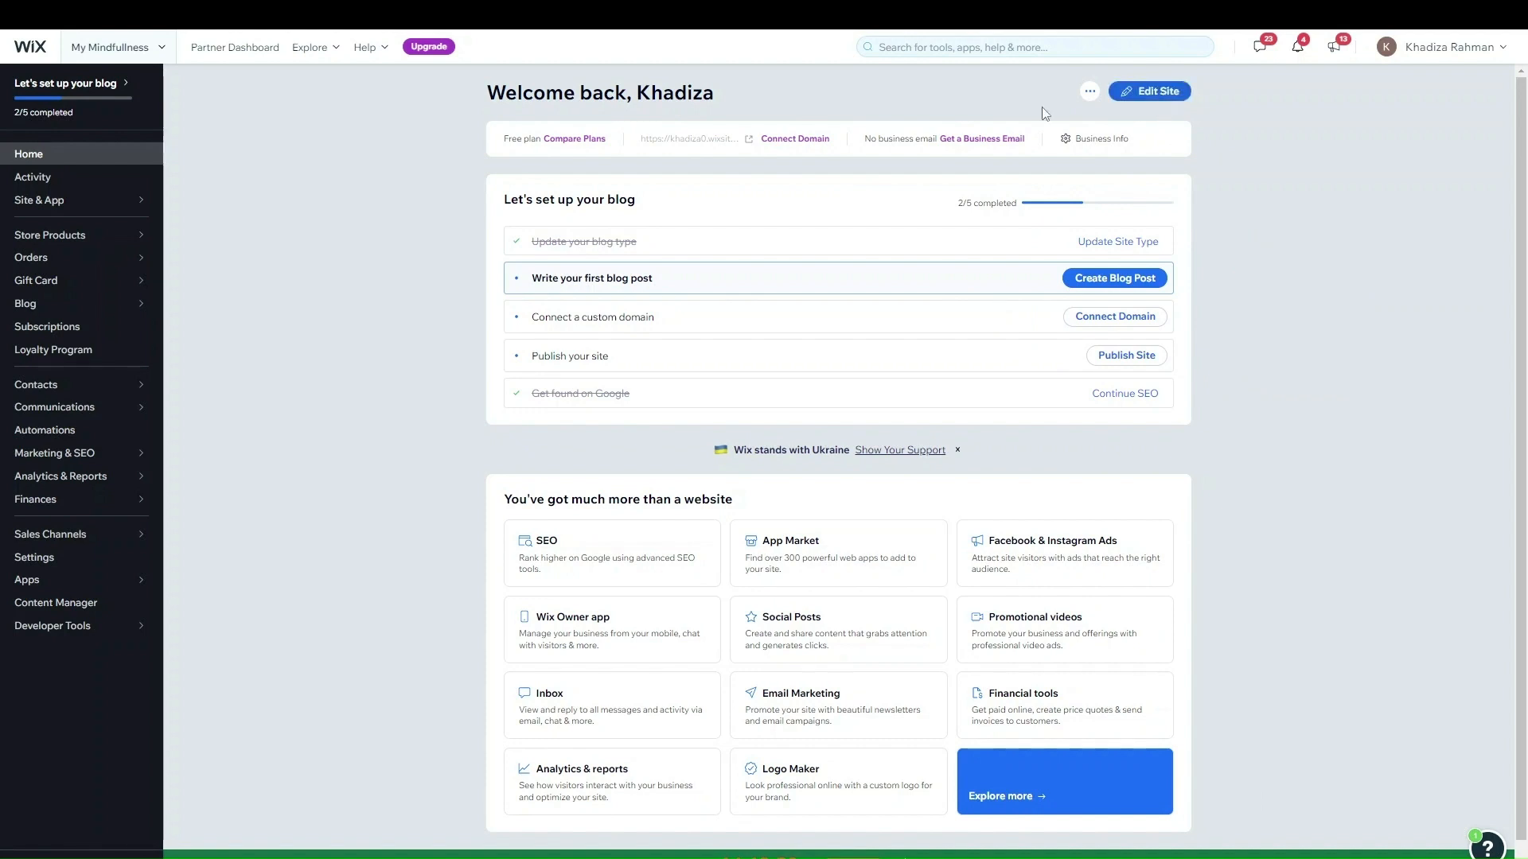
pyautogui.click(1156, 93)
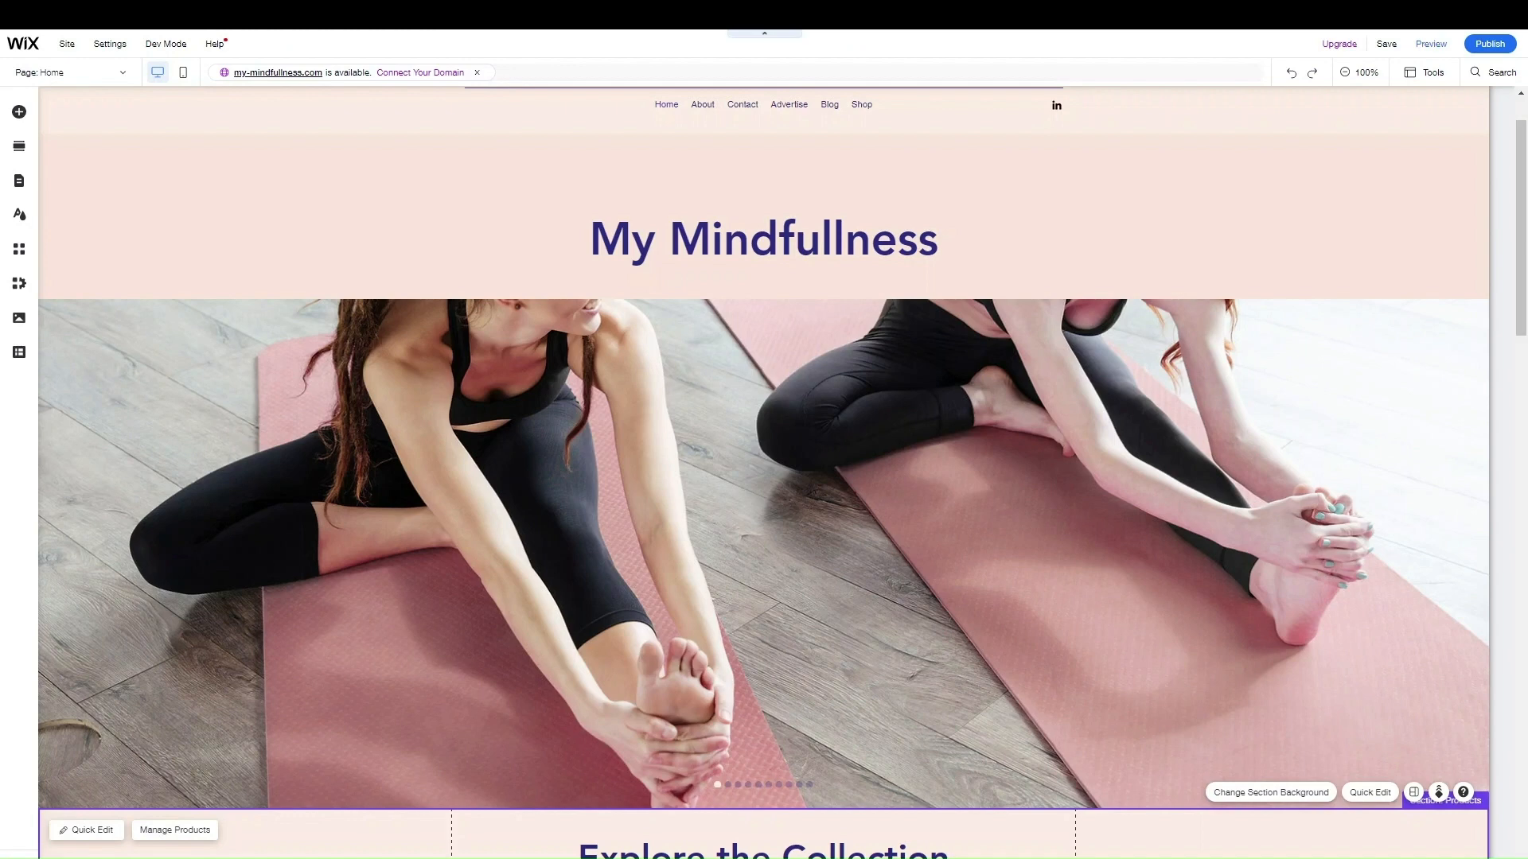
# - Set the Slider Gallery in the home page's Products section to display the Clothing category
pyautogui.scroll(-6, 1085, 419)
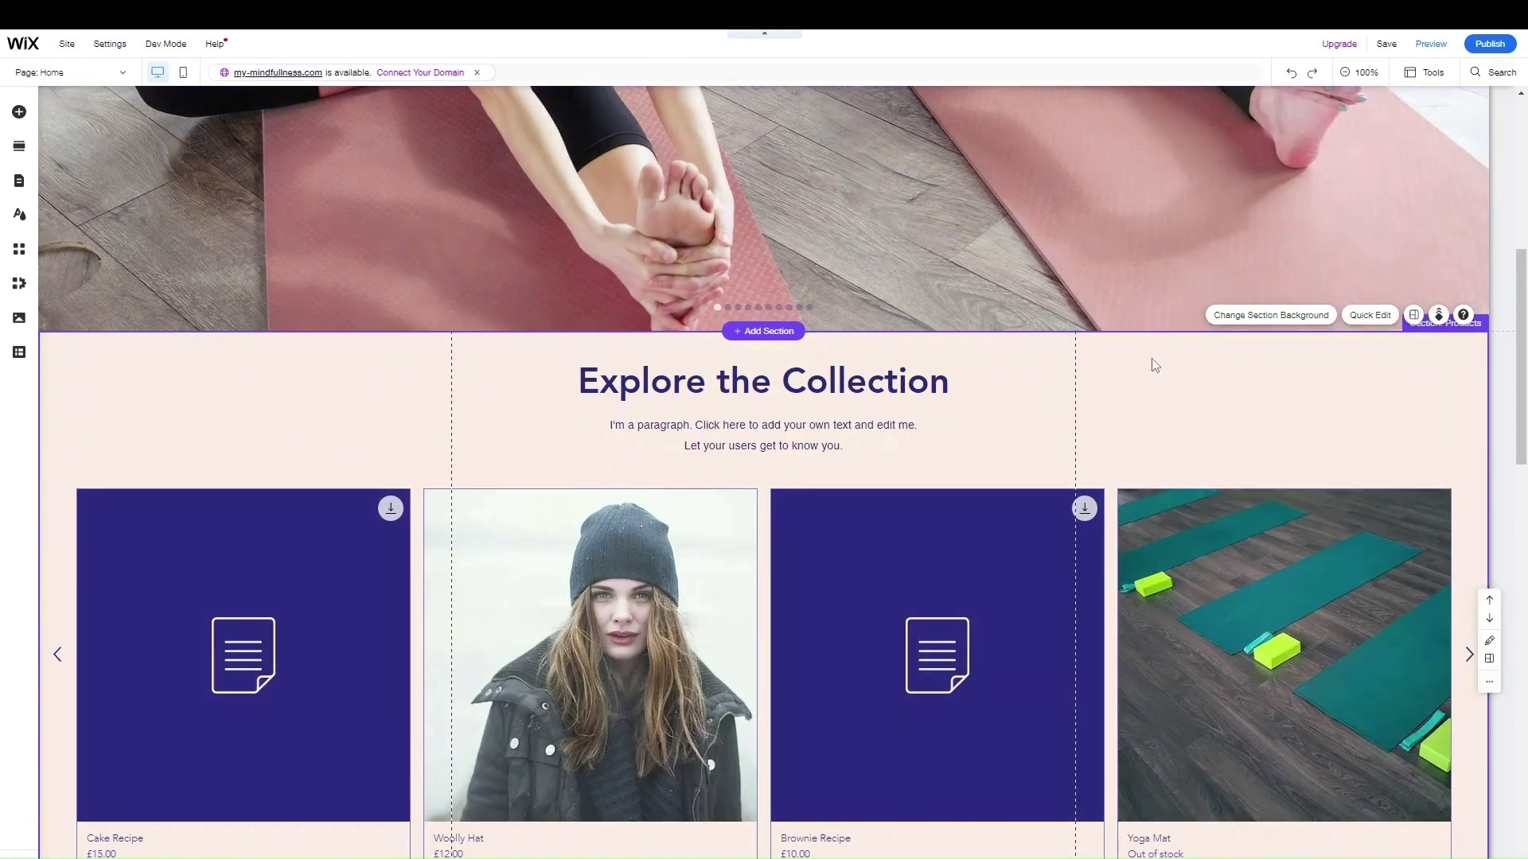
pyautogui.scroll(-1, 588, 436)
pyautogui.scroll(-3, 614, 415)
pyautogui.scroll(4, 986, 379)
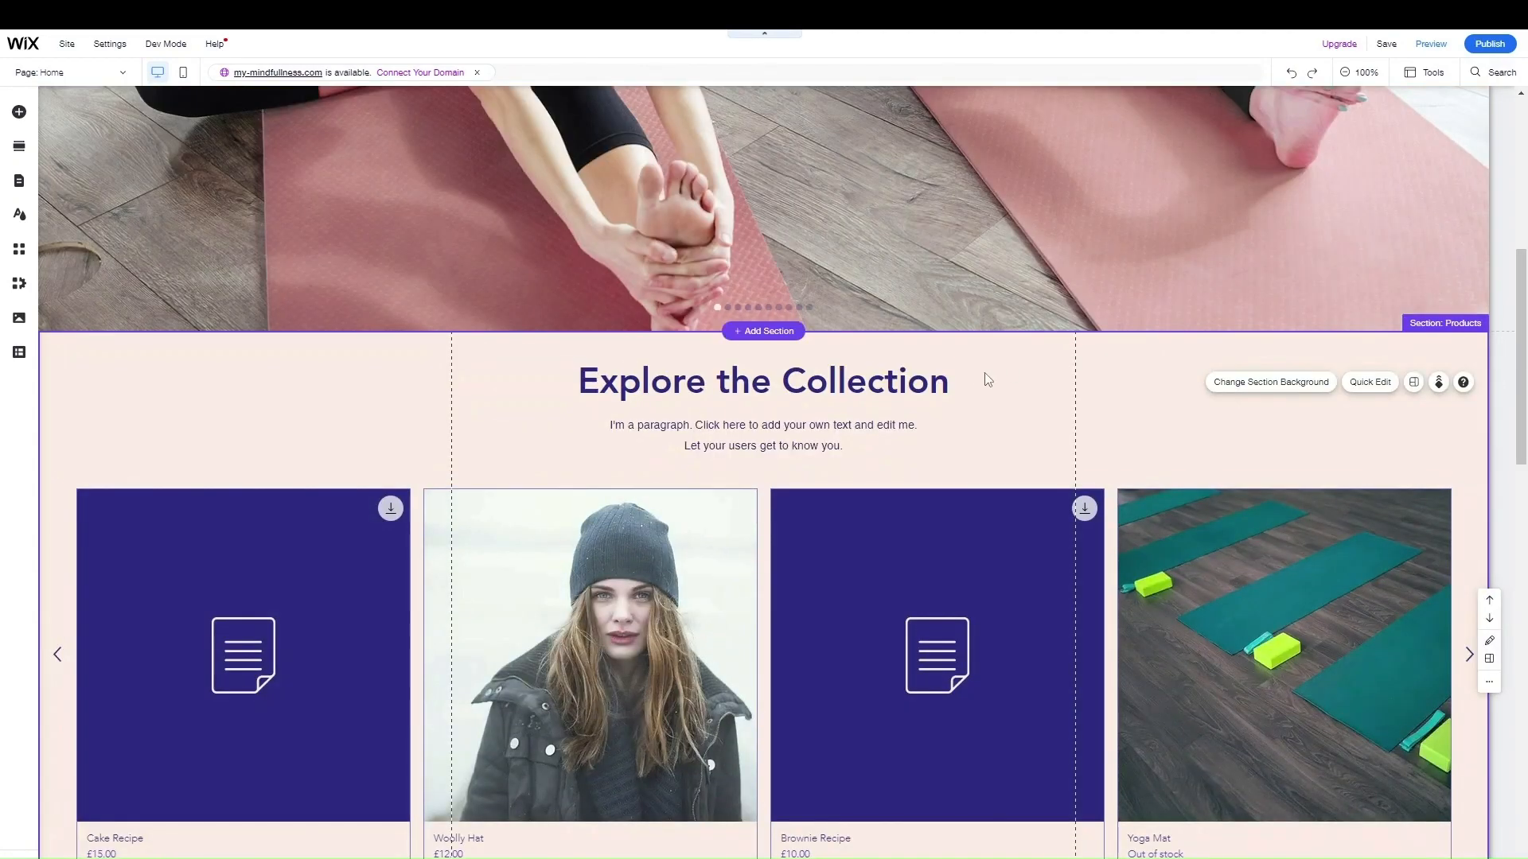
pyautogui.scroll(-2, 971, 382)
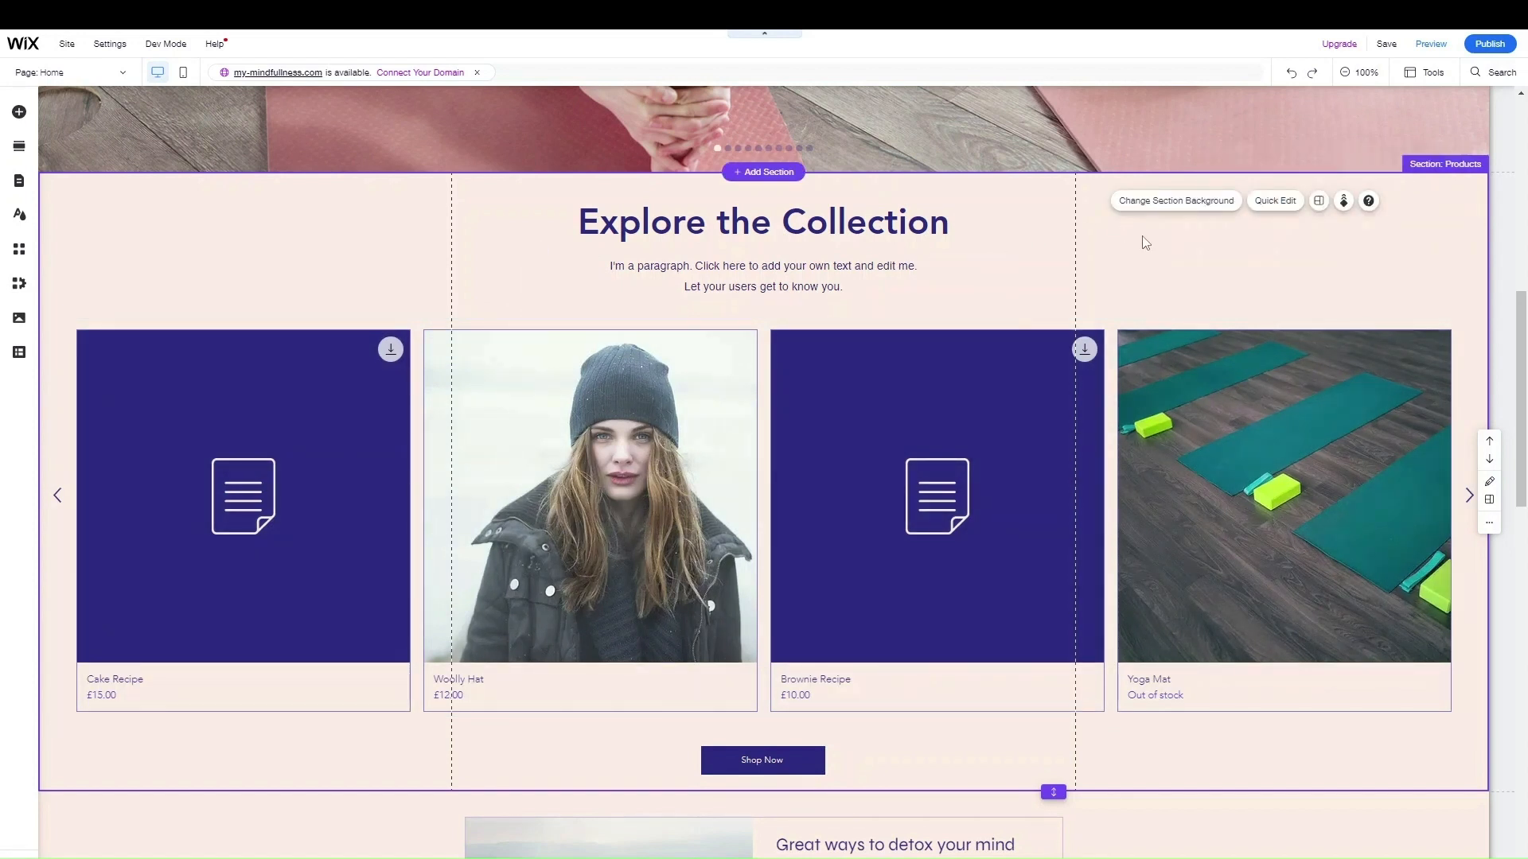
pyautogui.click(700, 437)
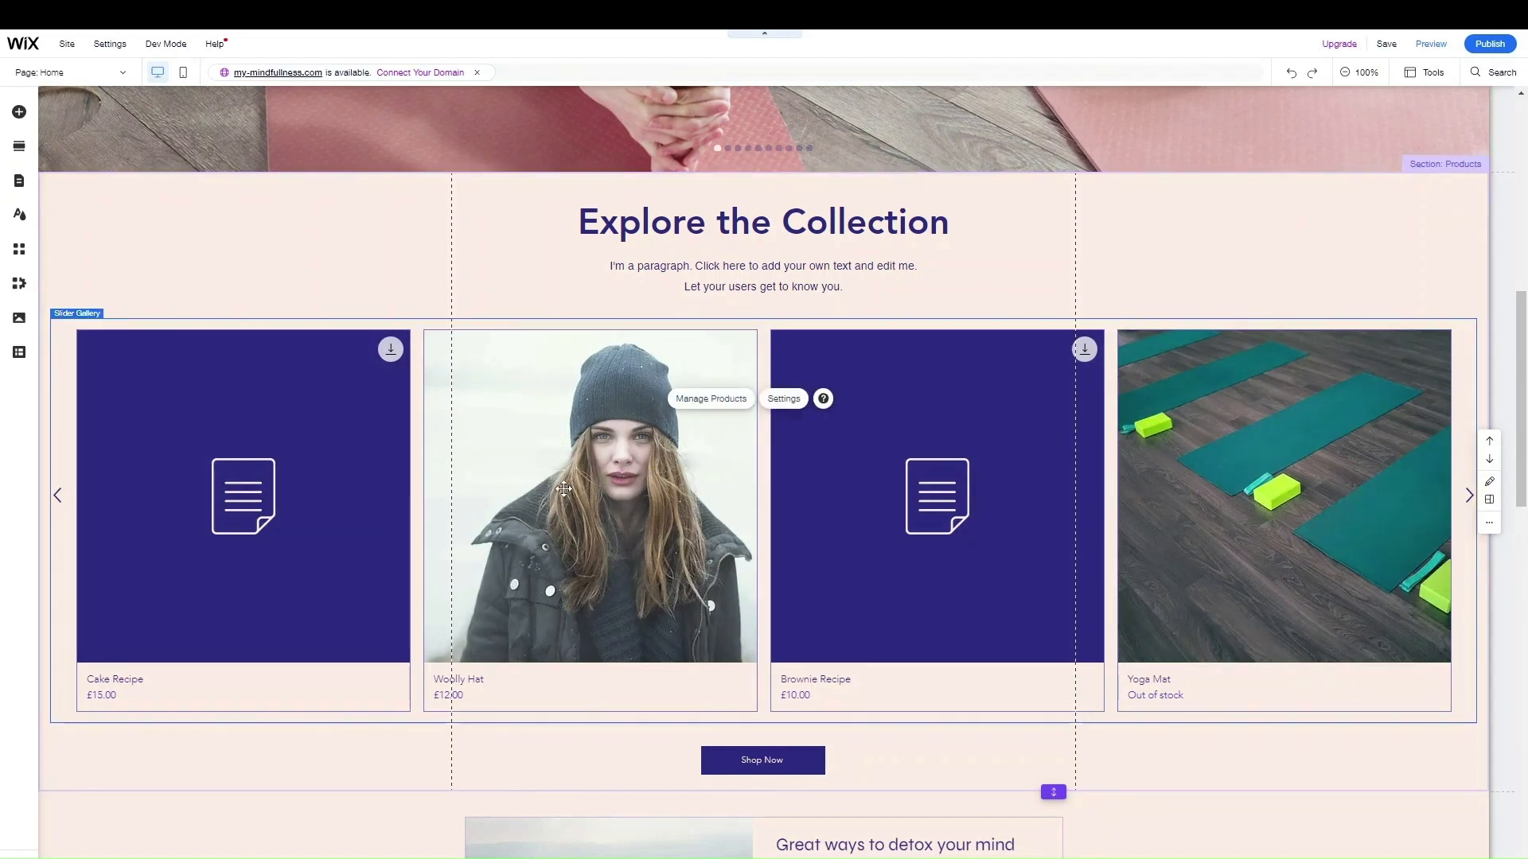
pyautogui.click(783, 398)
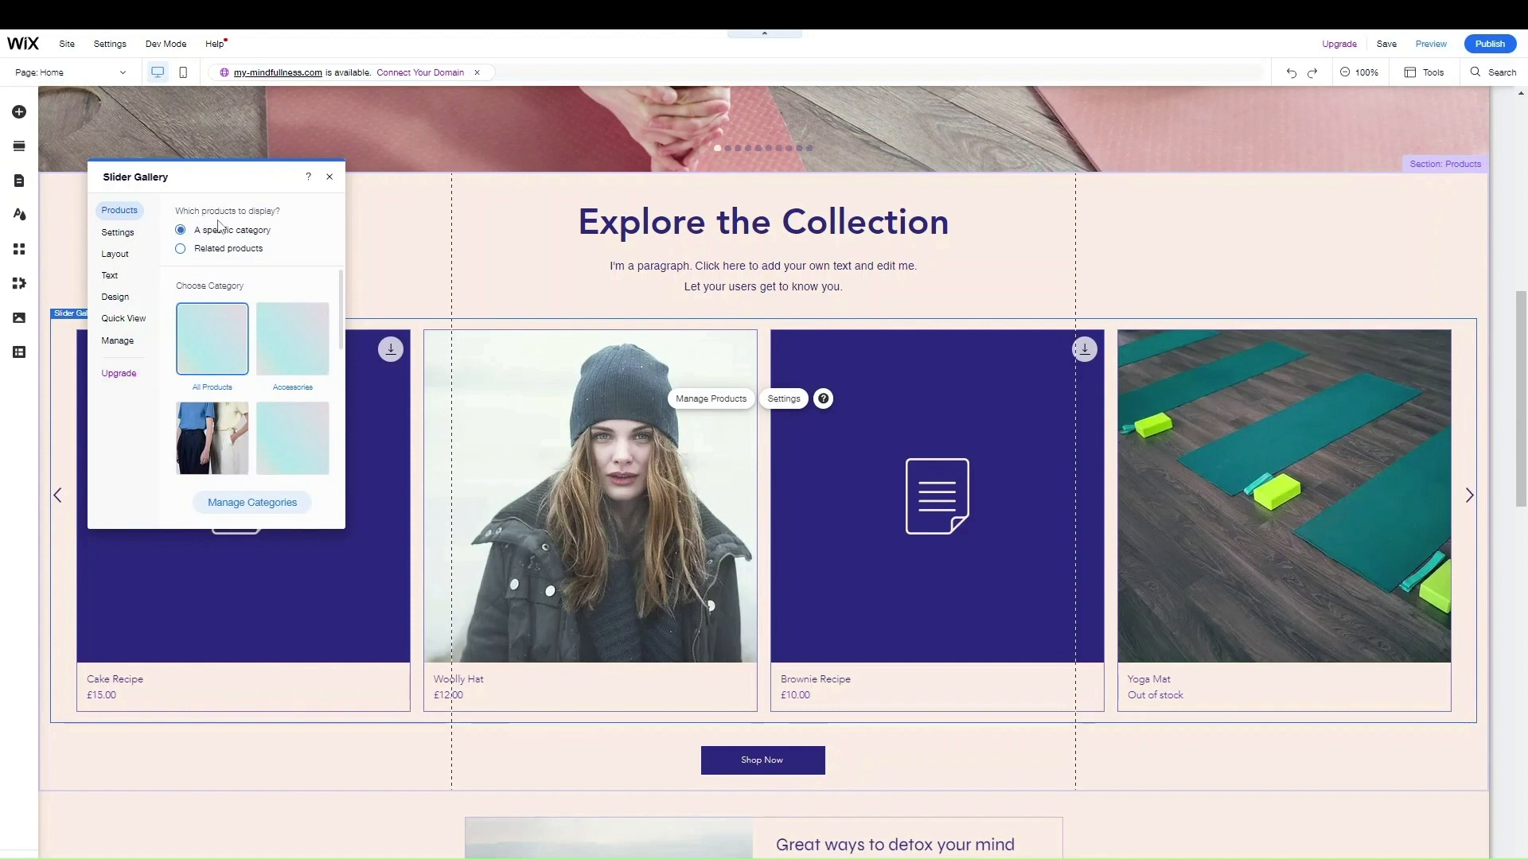
pyautogui.scroll(-3, 275, 331)
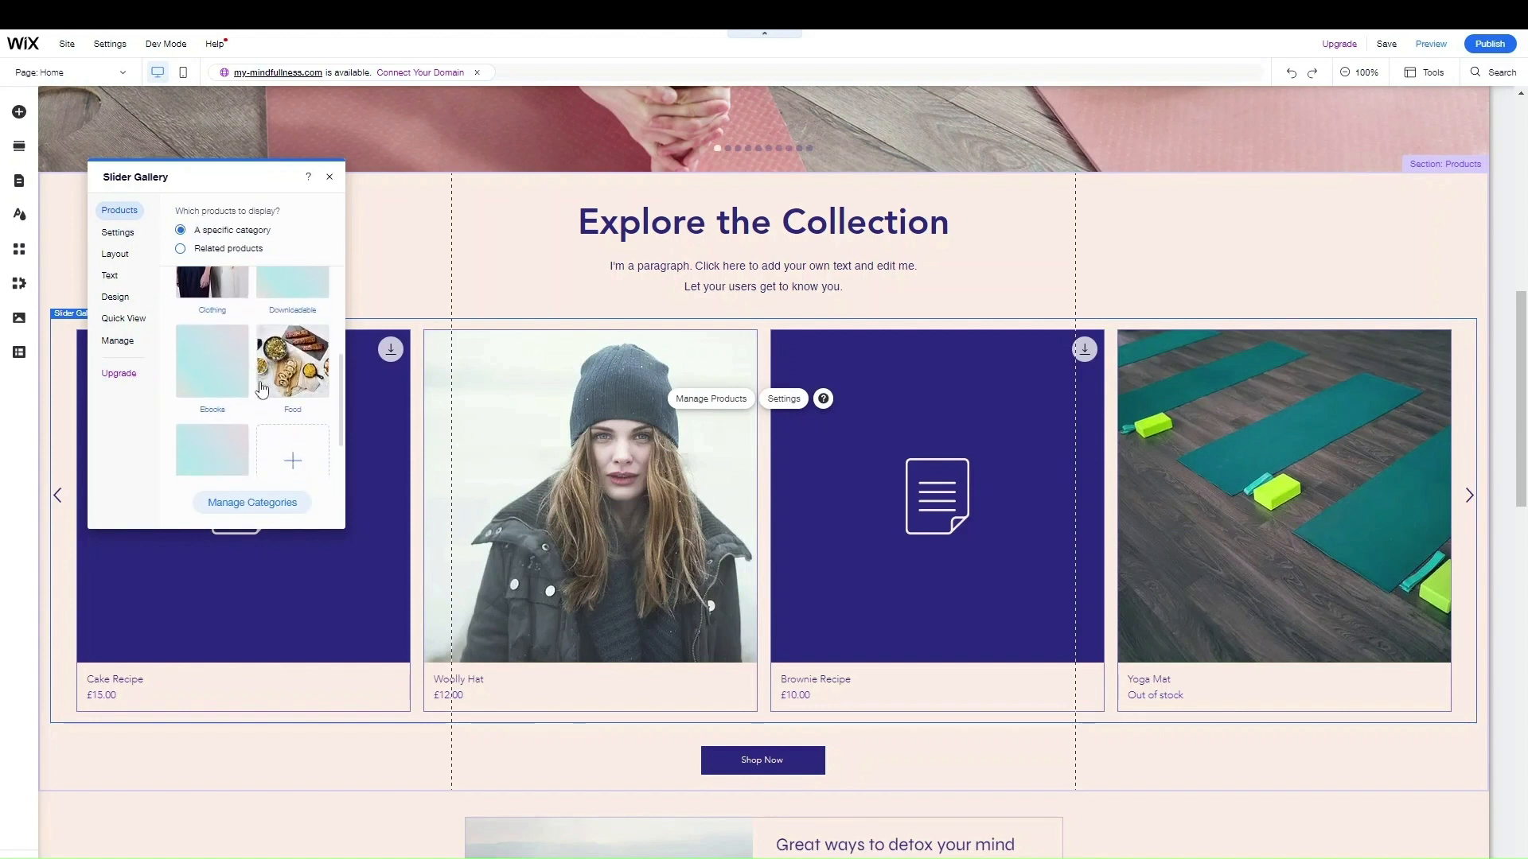
pyautogui.scroll(3, 264, 378)
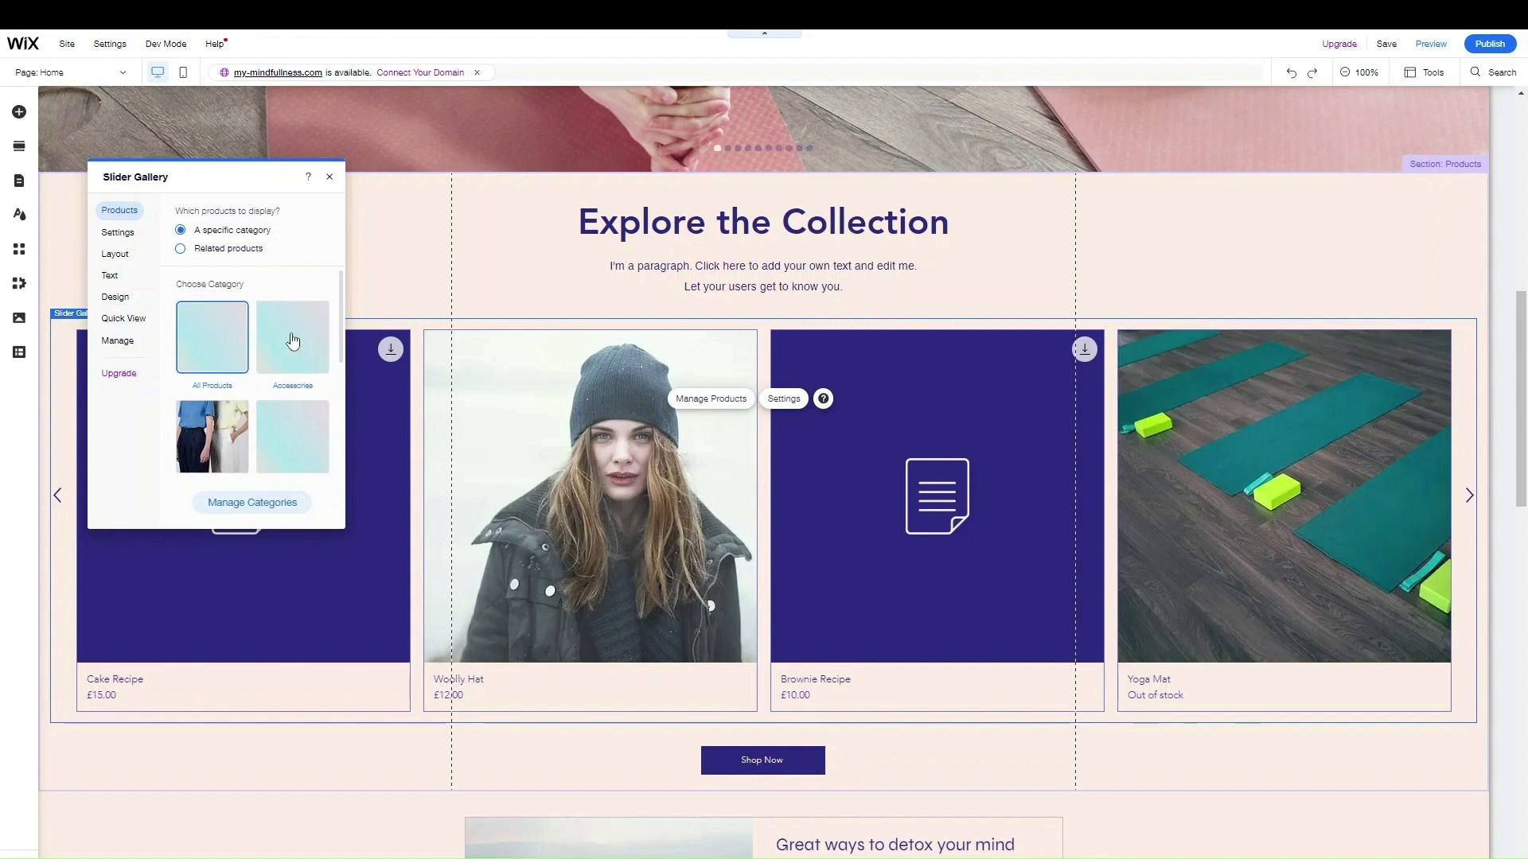
pyautogui.scroll(-2, 239, 342)
pyautogui.click(234, 348)
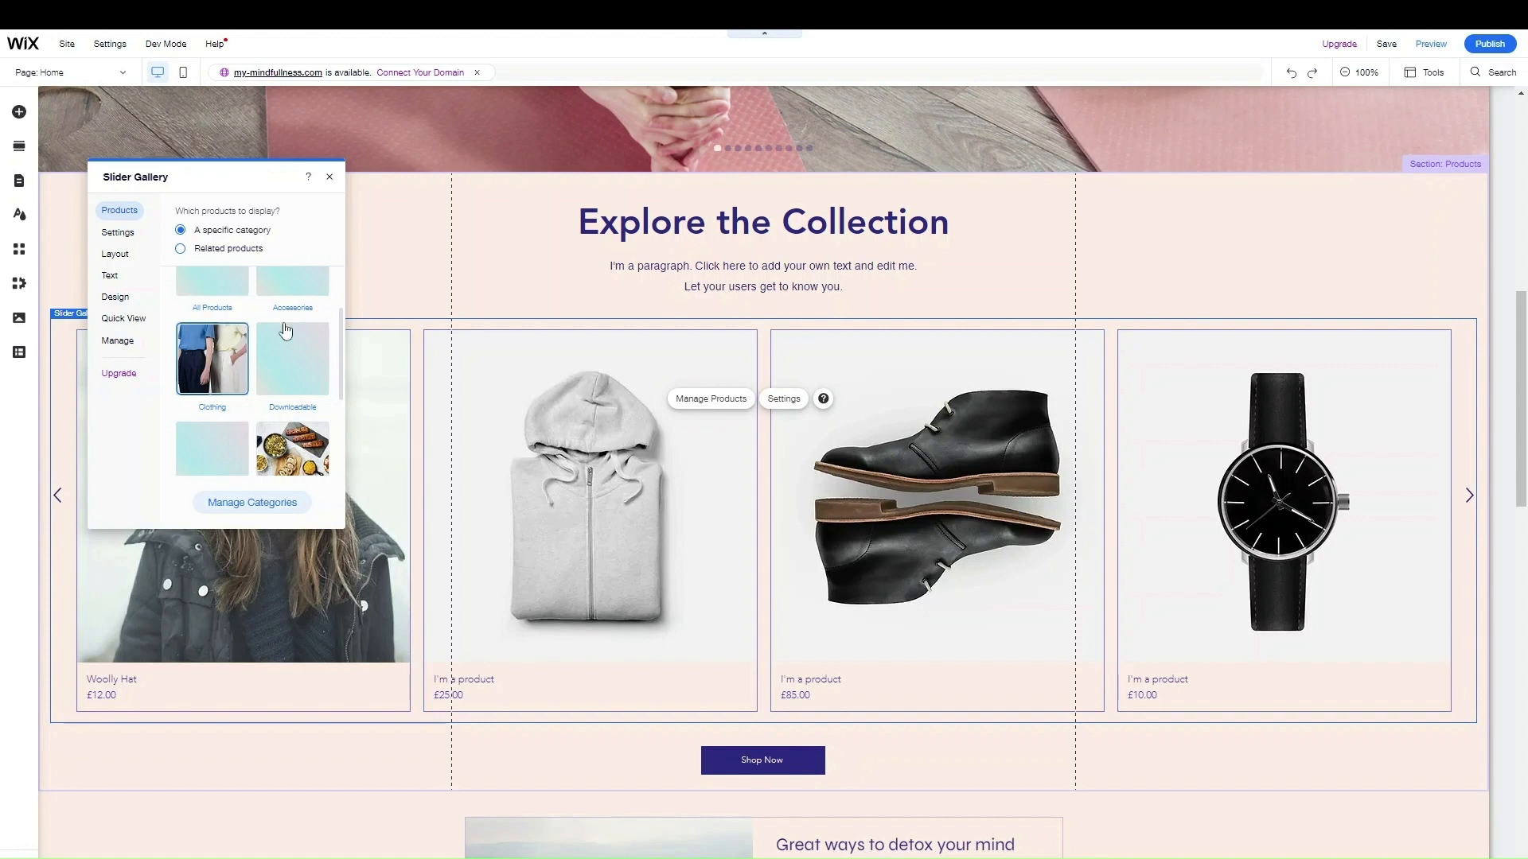
pyautogui.click(329, 178)
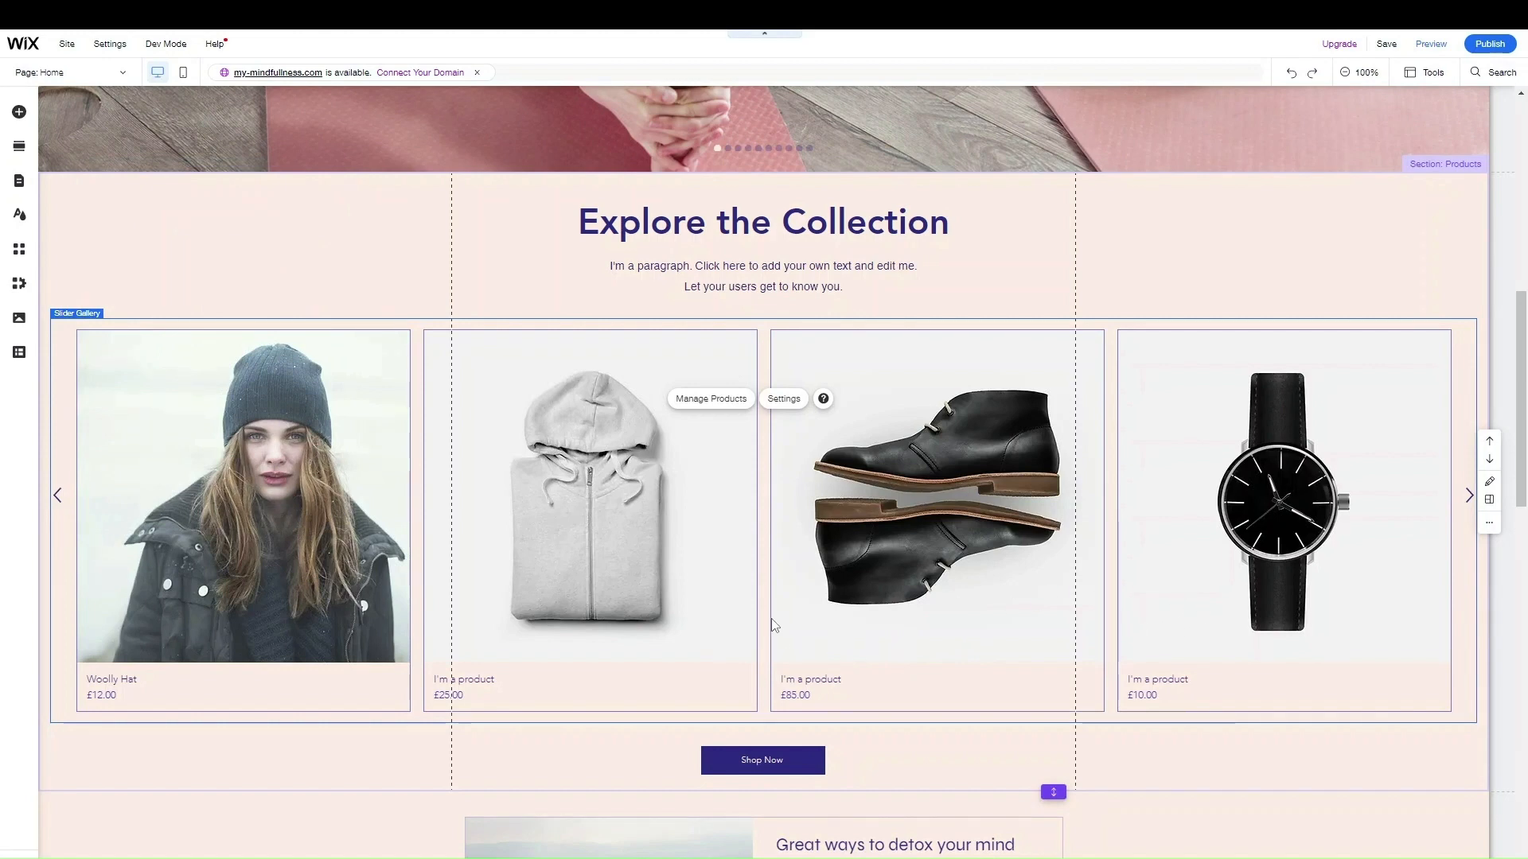
# - Change the Products section heading to "Explore the Clothing Collection"
pyautogui.scroll(-5, 772, 622)
pyautogui.scroll(7, 776, 622)
pyautogui.scroll(-1, 935, 537)
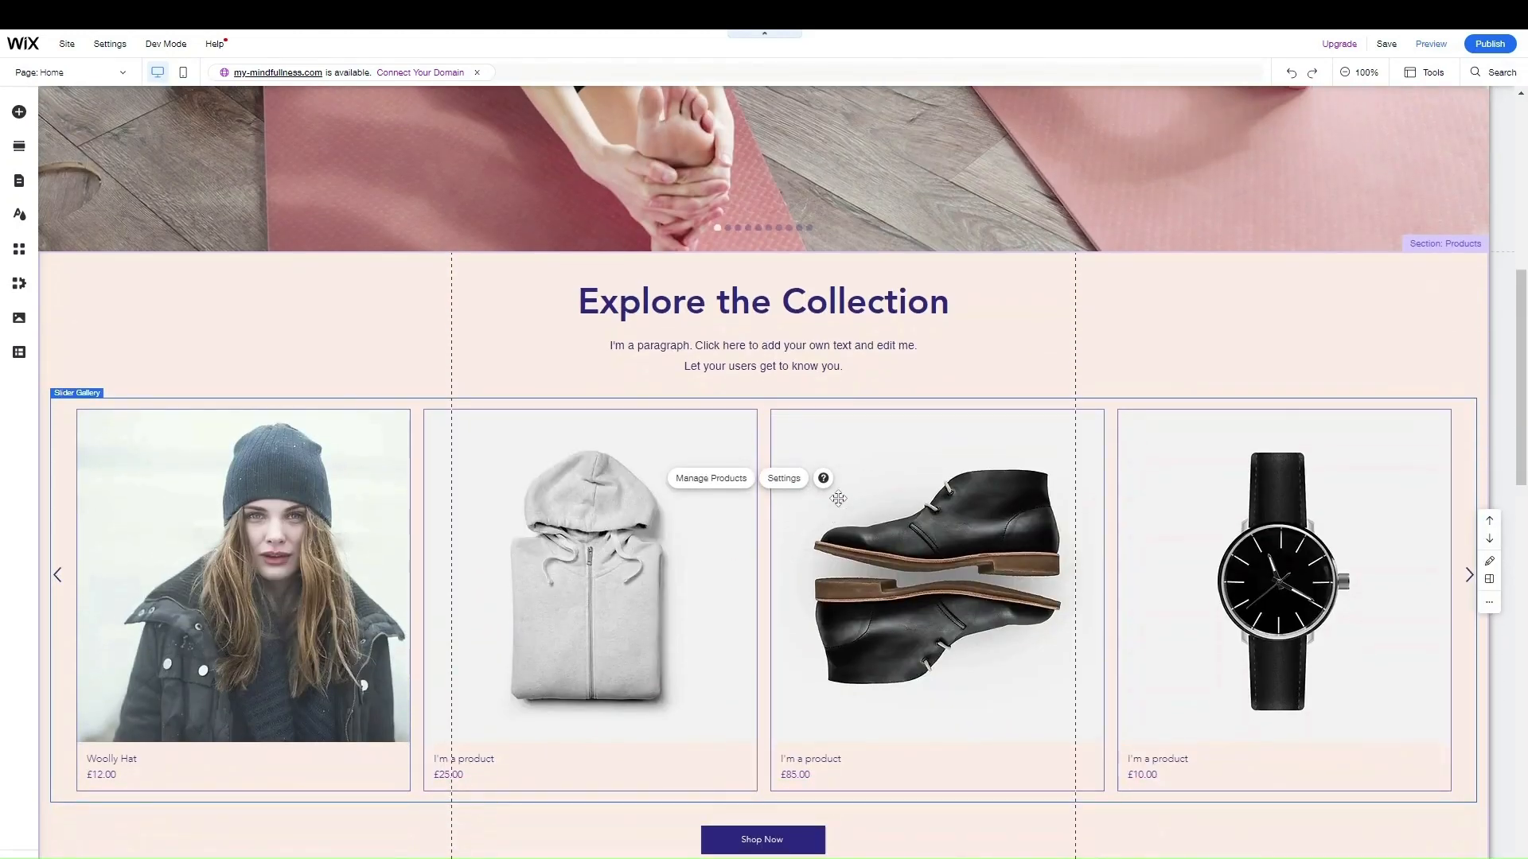
pyautogui.click(703, 304)
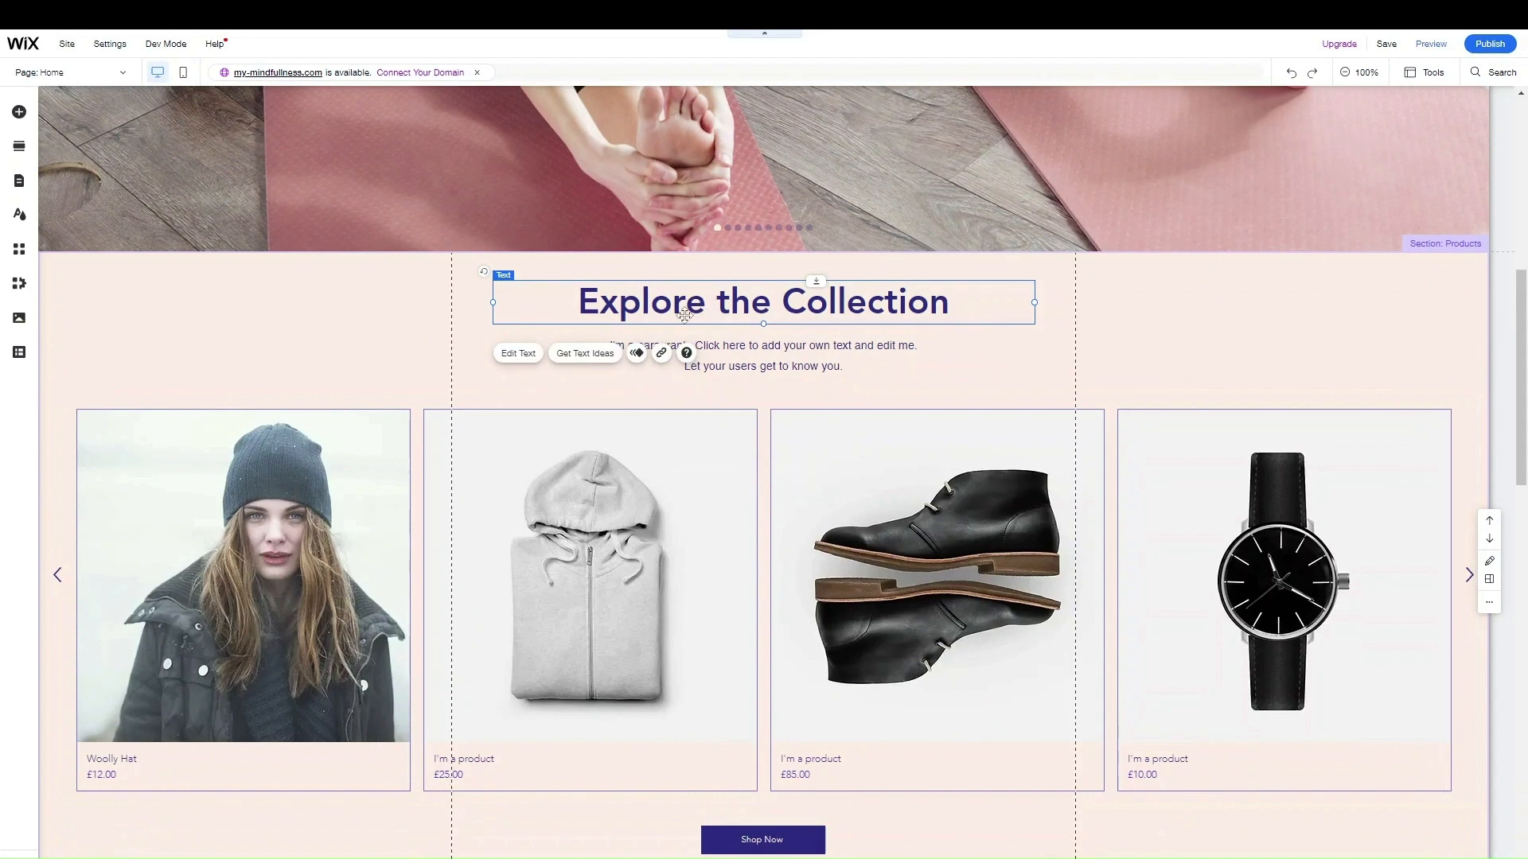
pyautogui.click(518, 352)
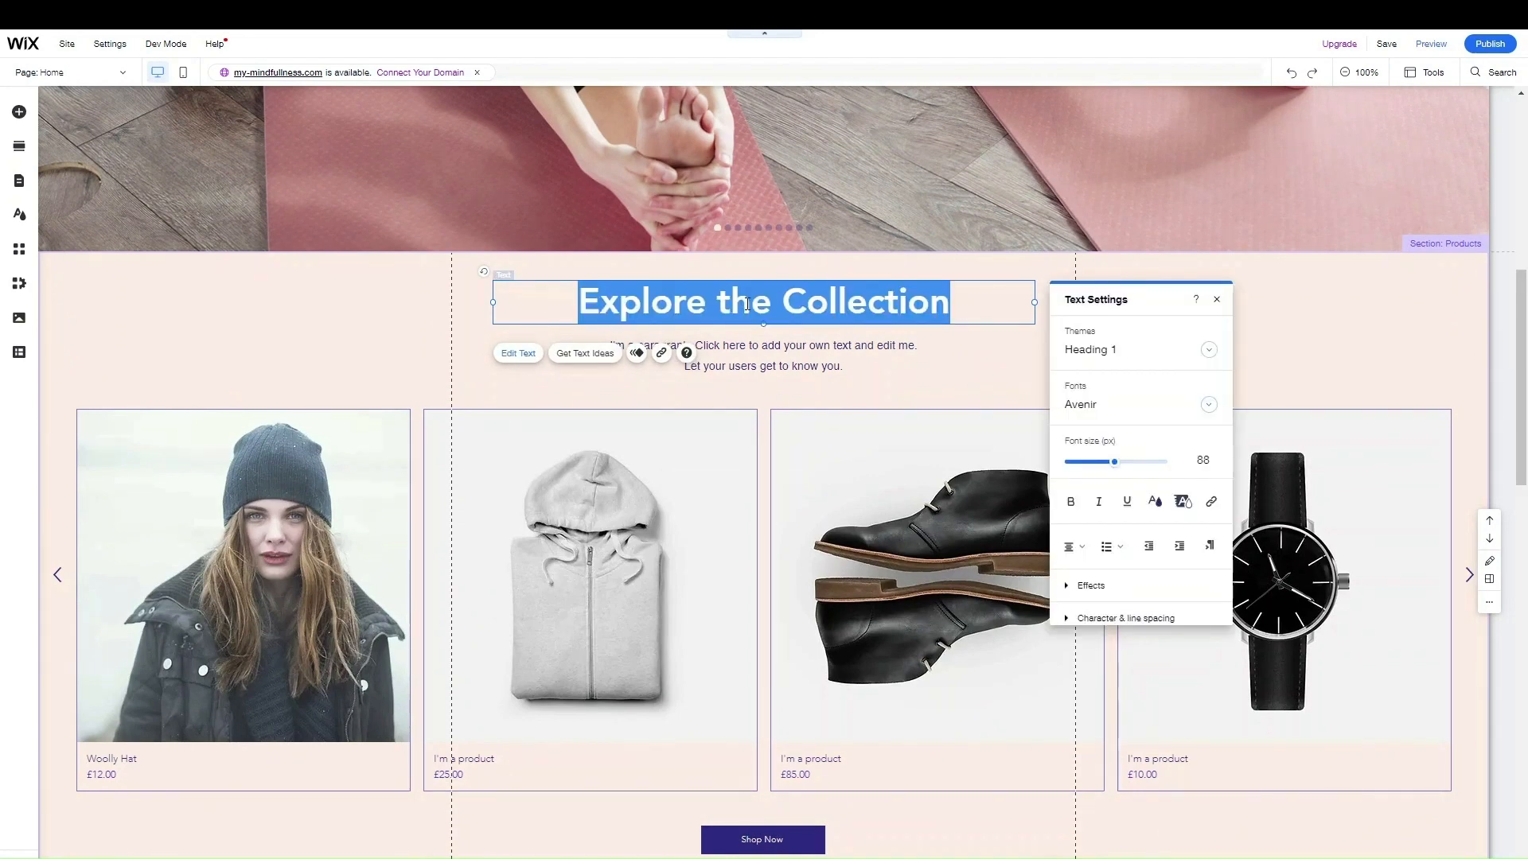
pyautogui.click(771, 299)
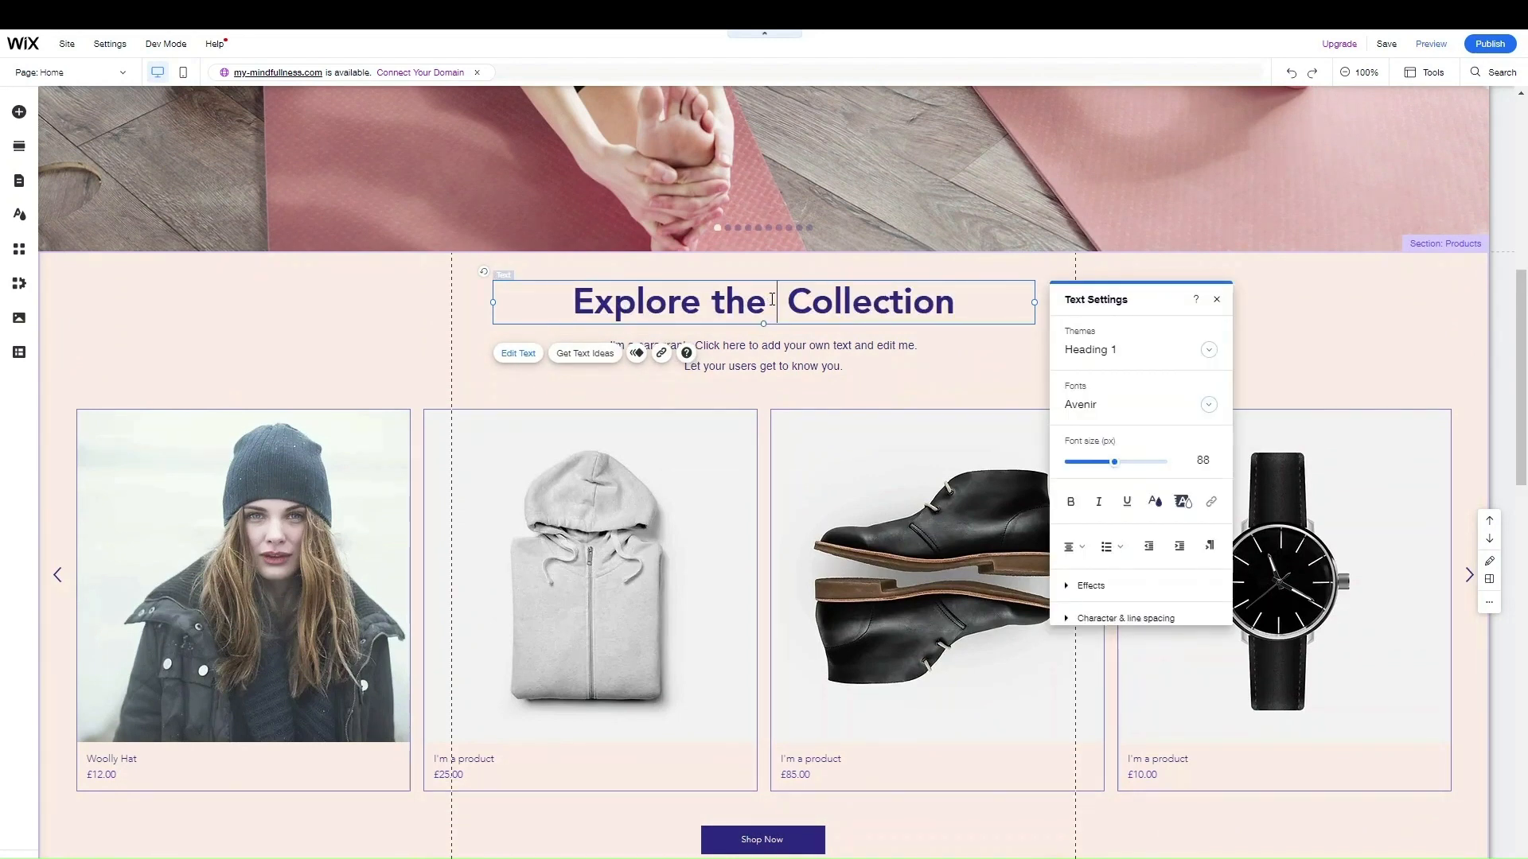
pyautogui.write('Clothing')
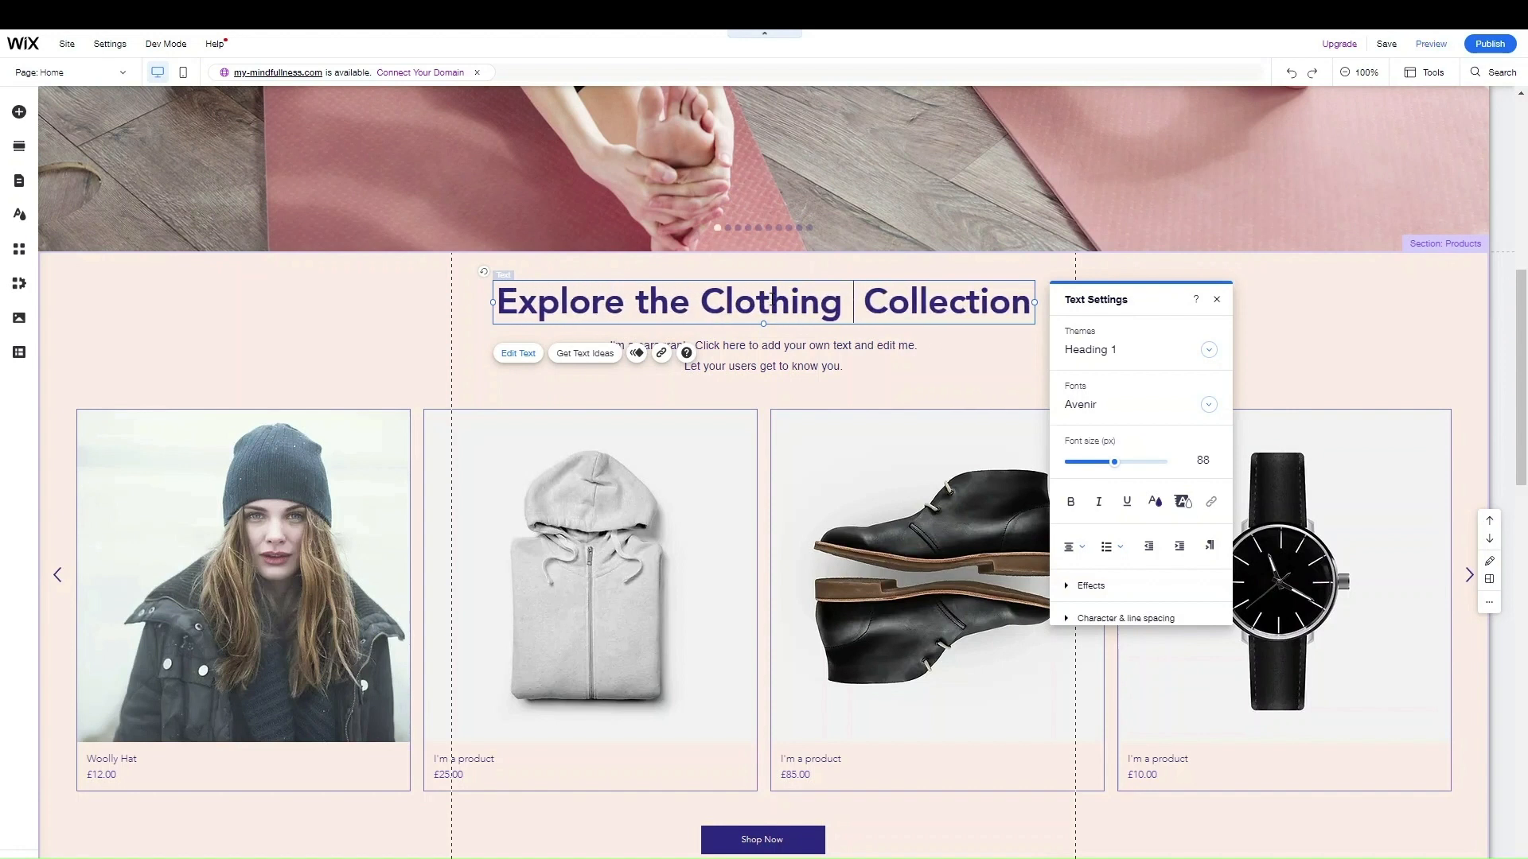
pyautogui.press('Delete')
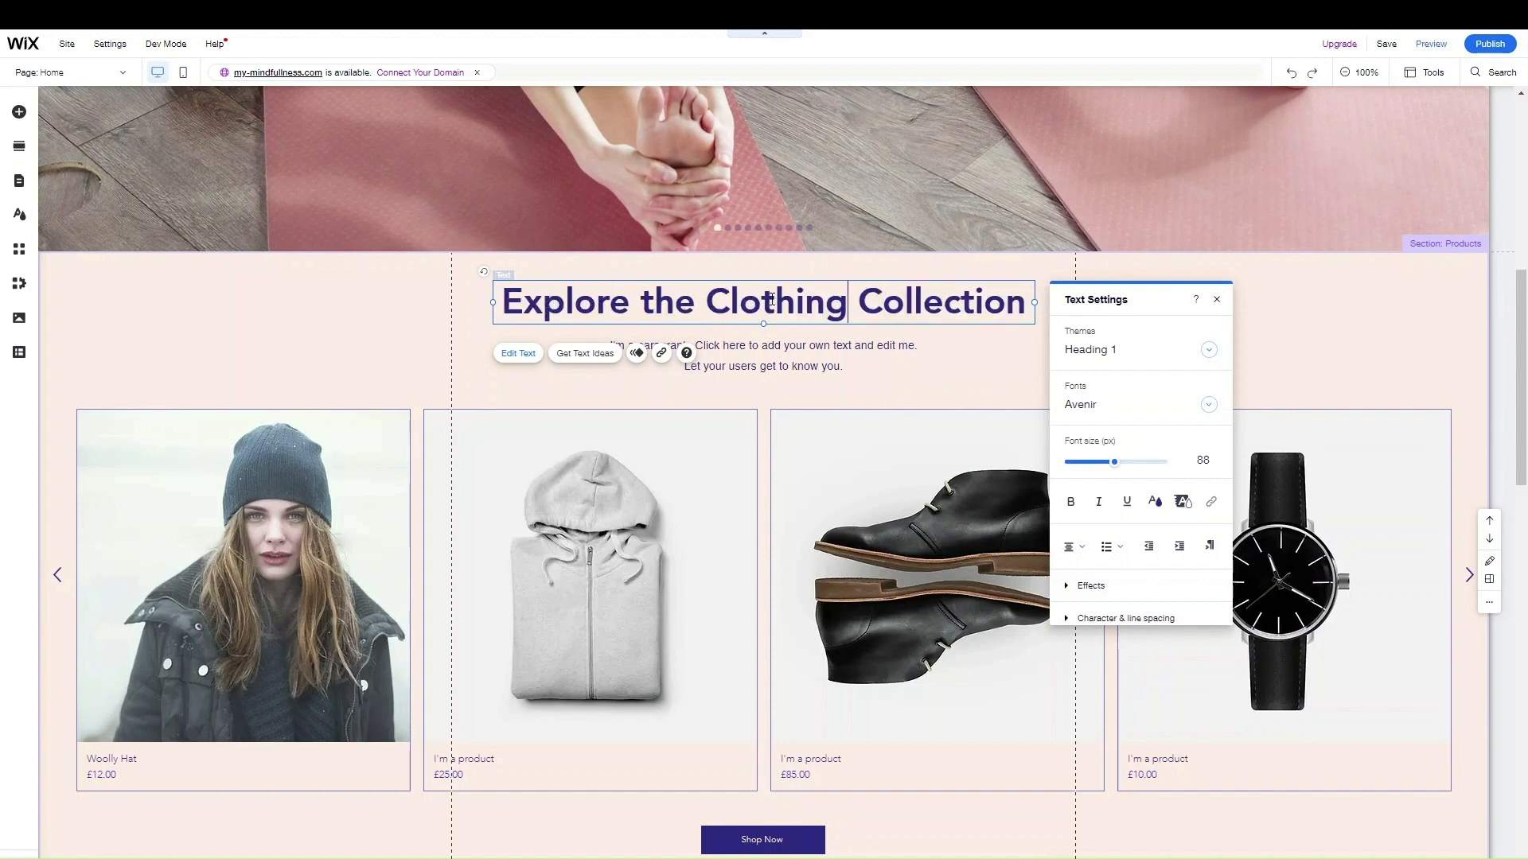
pyautogui.click(422, 312)
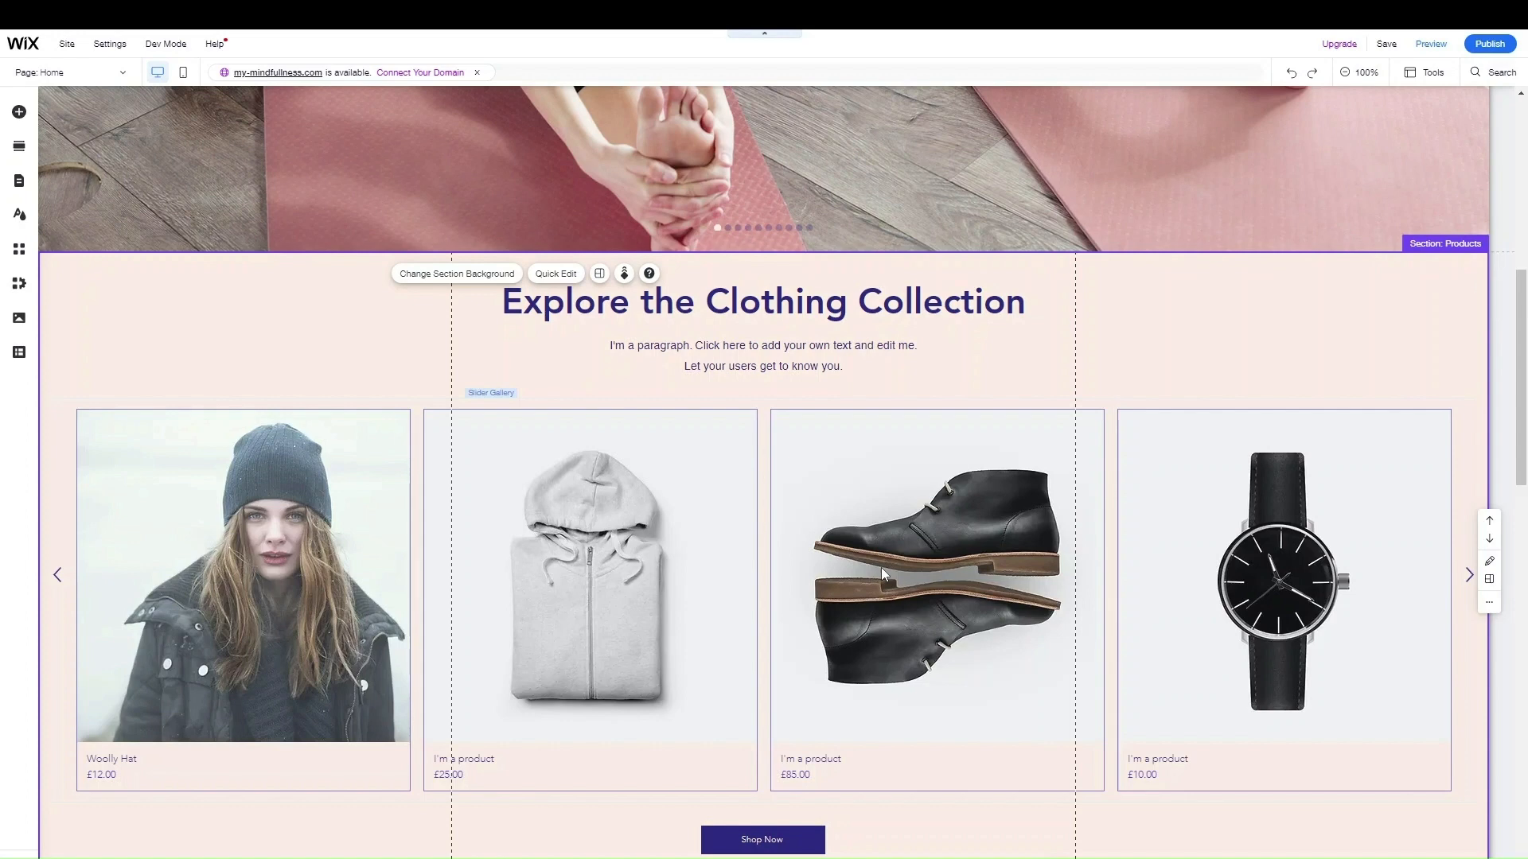
# - Switch the editor from the home page to the store's Shop page
pyautogui.scroll(-5, 881, 567)
pyautogui.scroll(5, 881, 566)
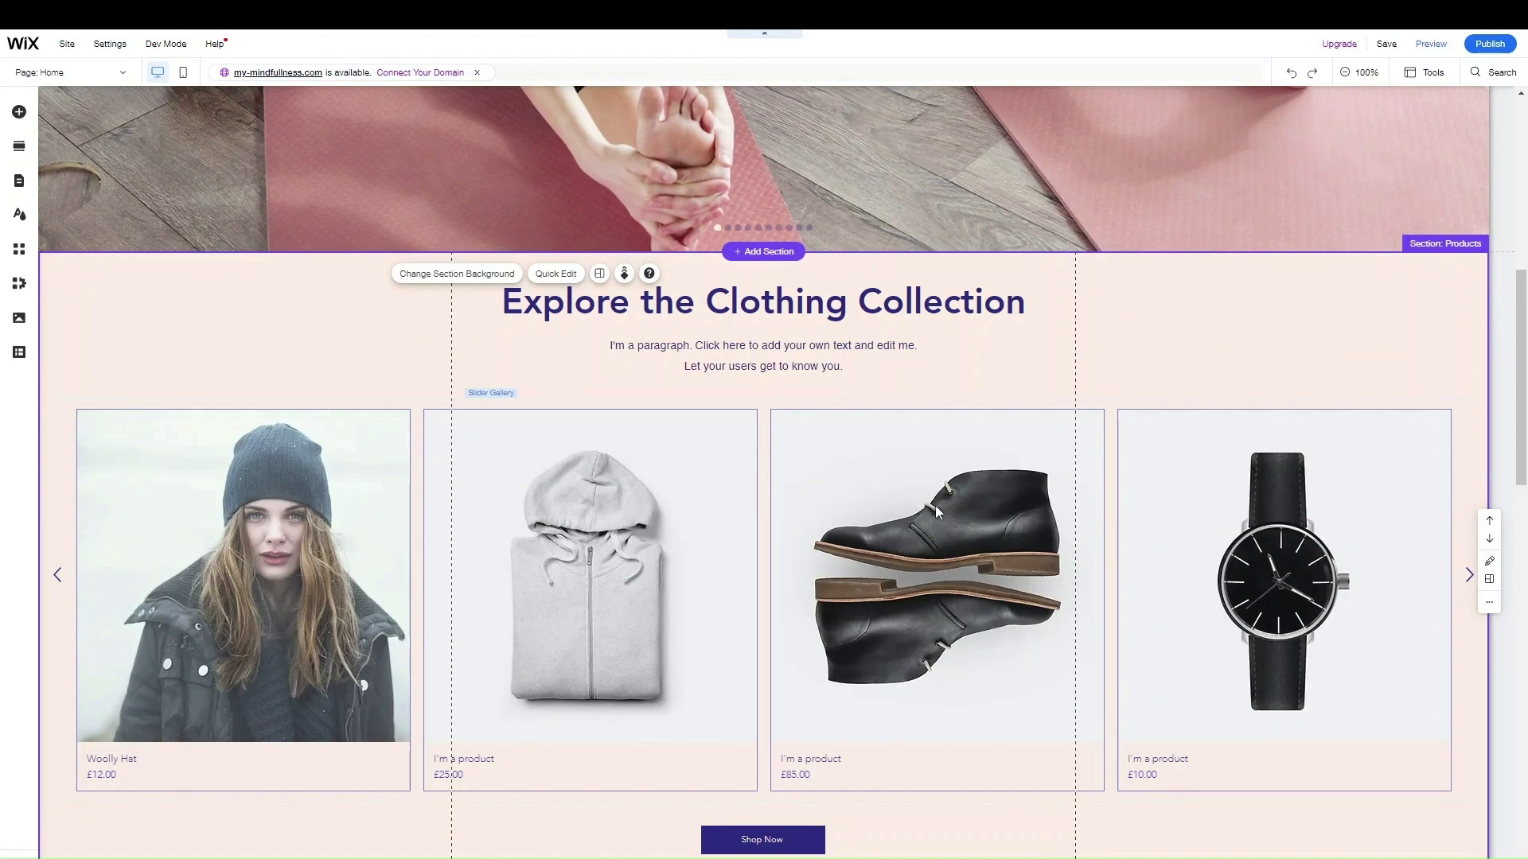
pyautogui.scroll(-5, 784, 575)
pyautogui.scroll(3, 681, 547)
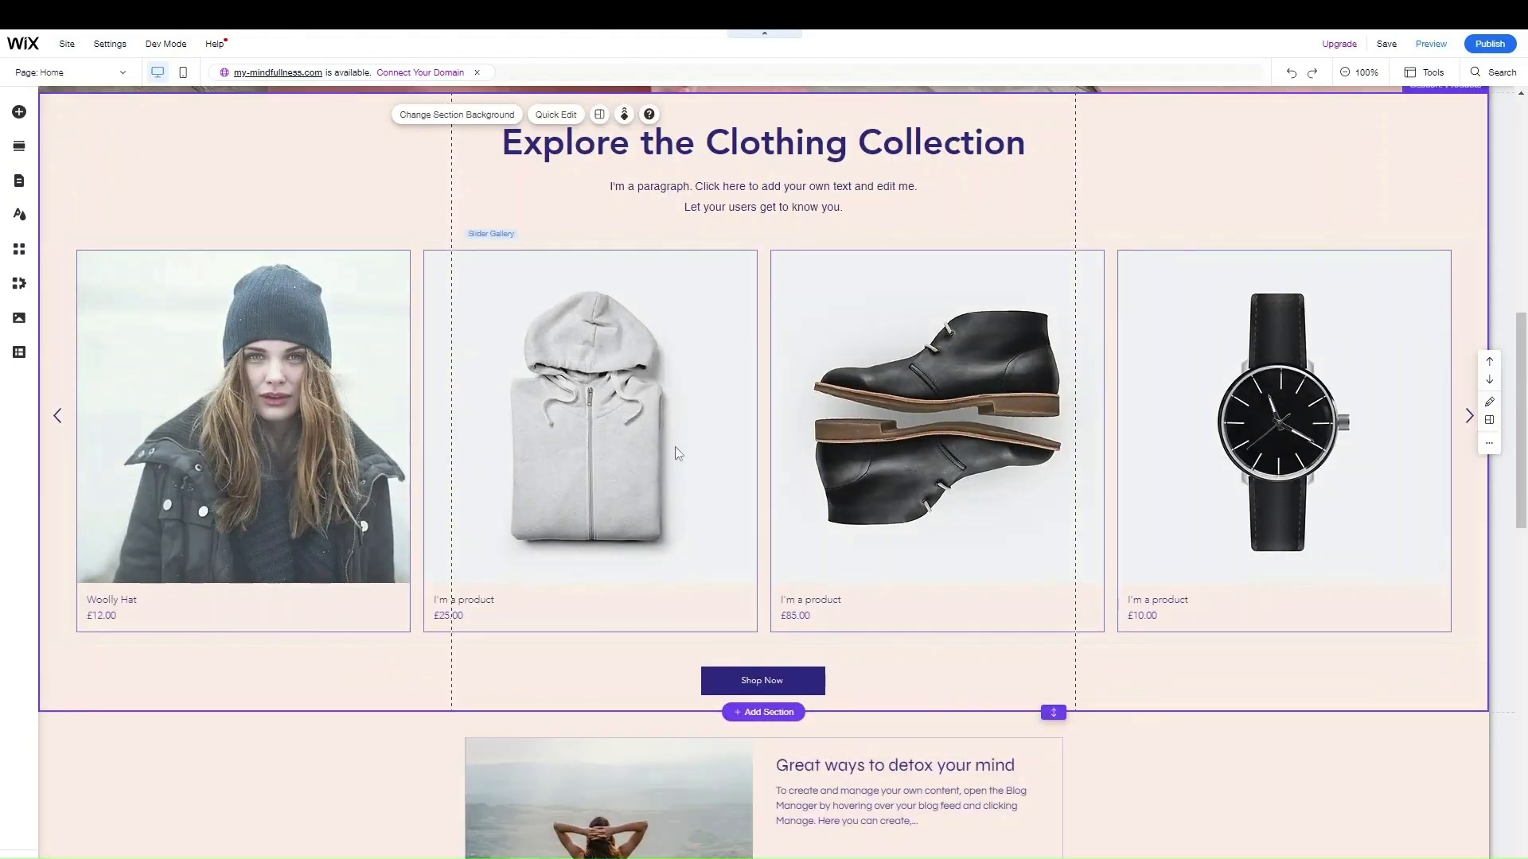
pyautogui.scroll(-6, 678, 425)
pyautogui.scroll(12, 678, 426)
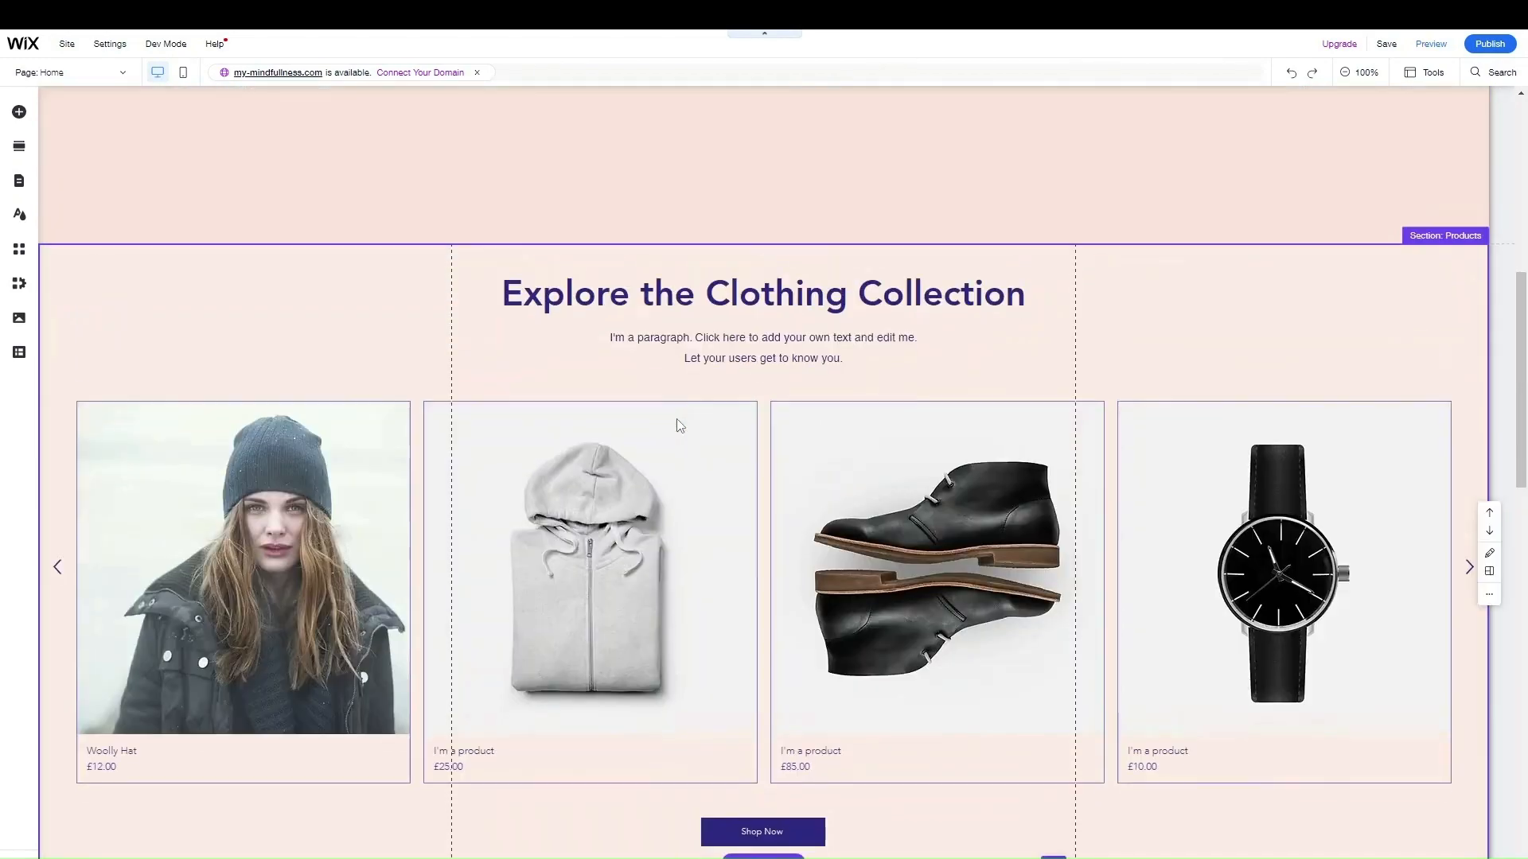
pyautogui.scroll(4, 495, 284)
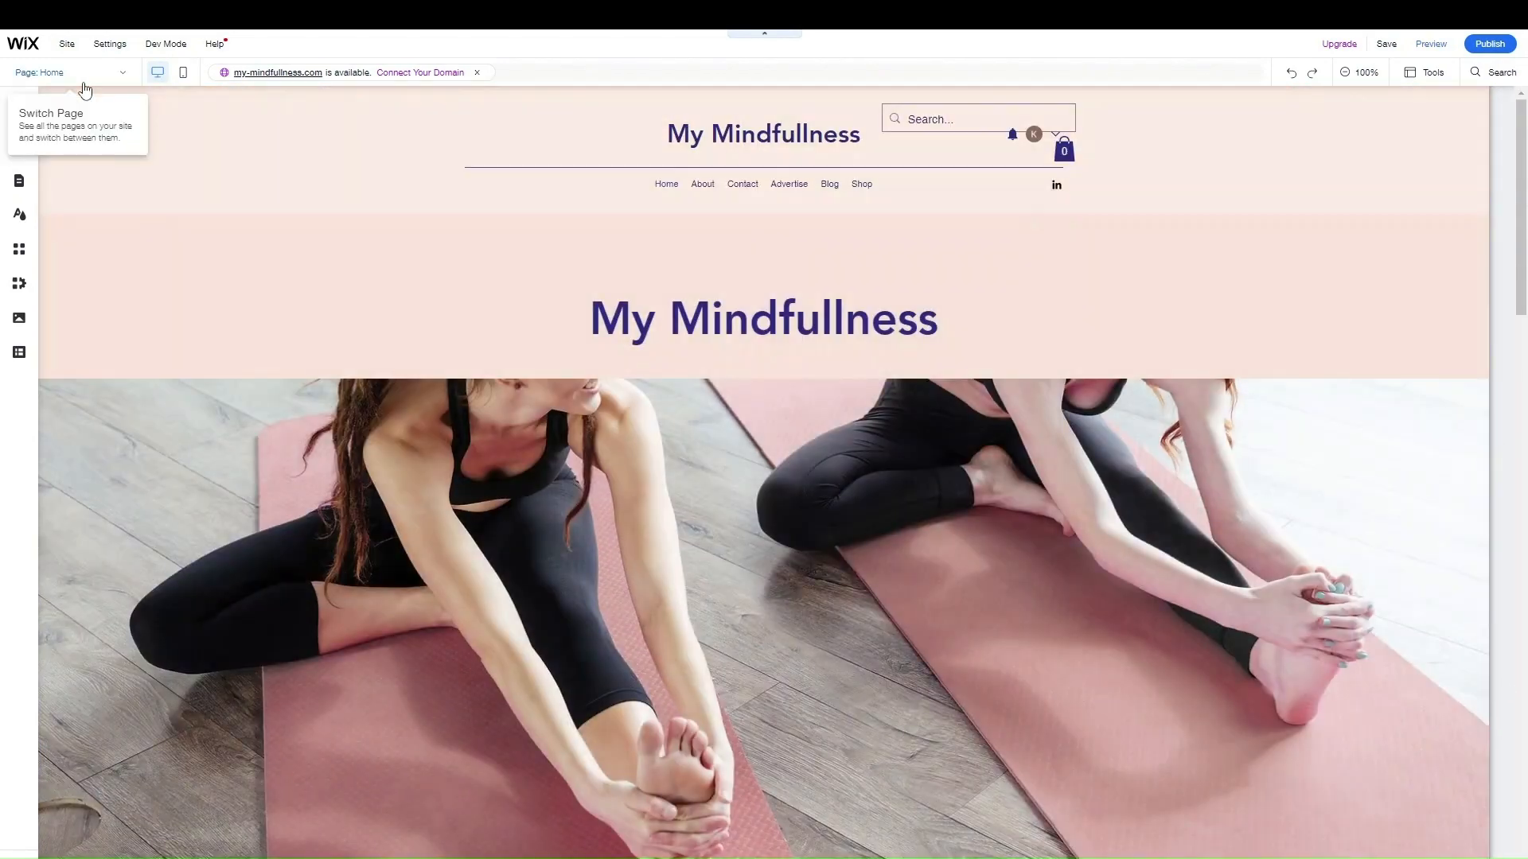
pyautogui.click(85, 83)
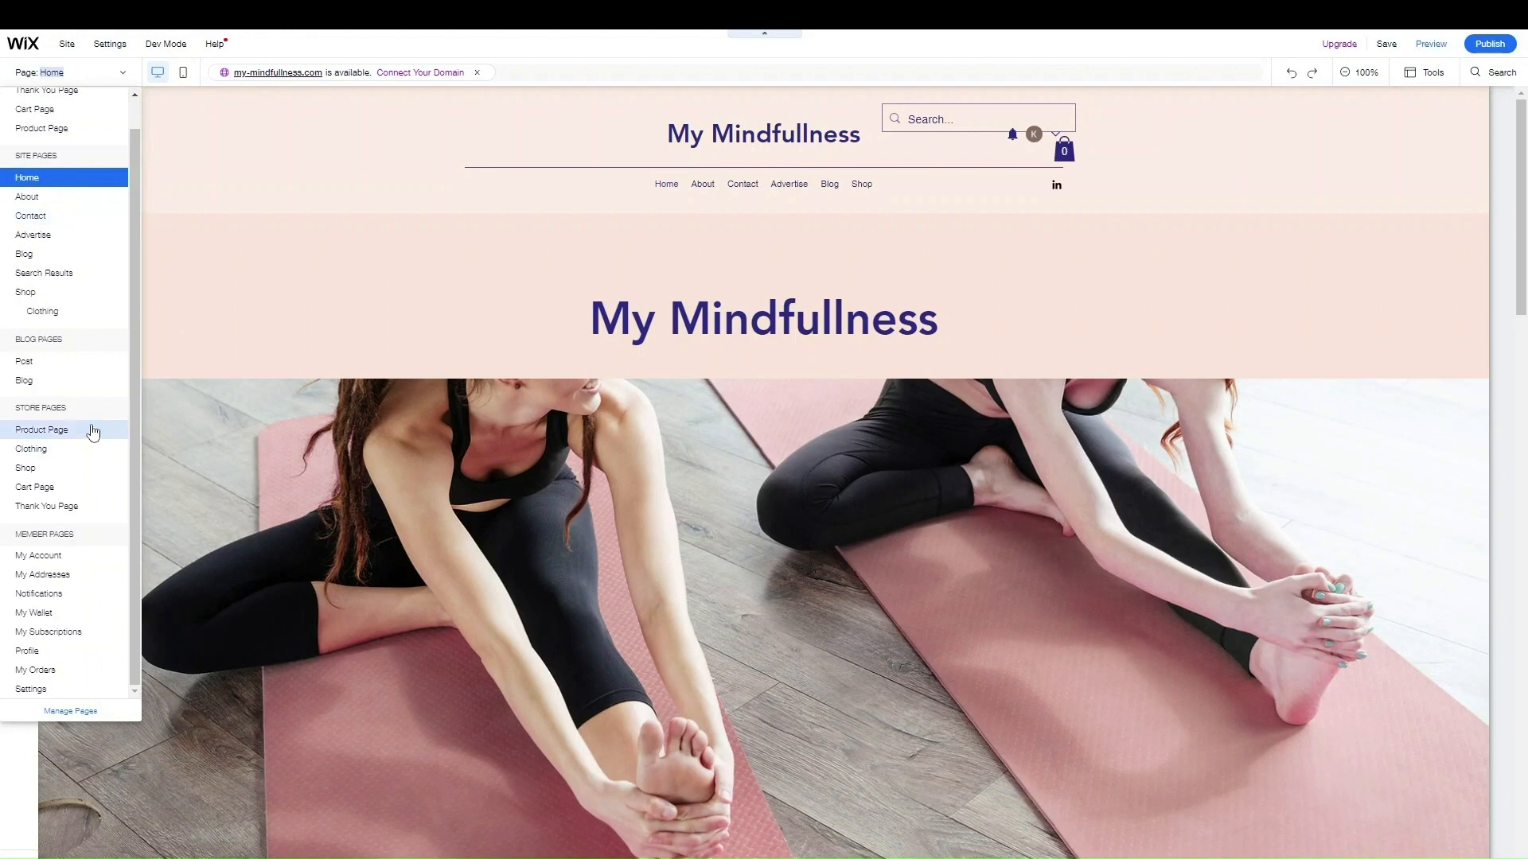
pyautogui.click(86, 473)
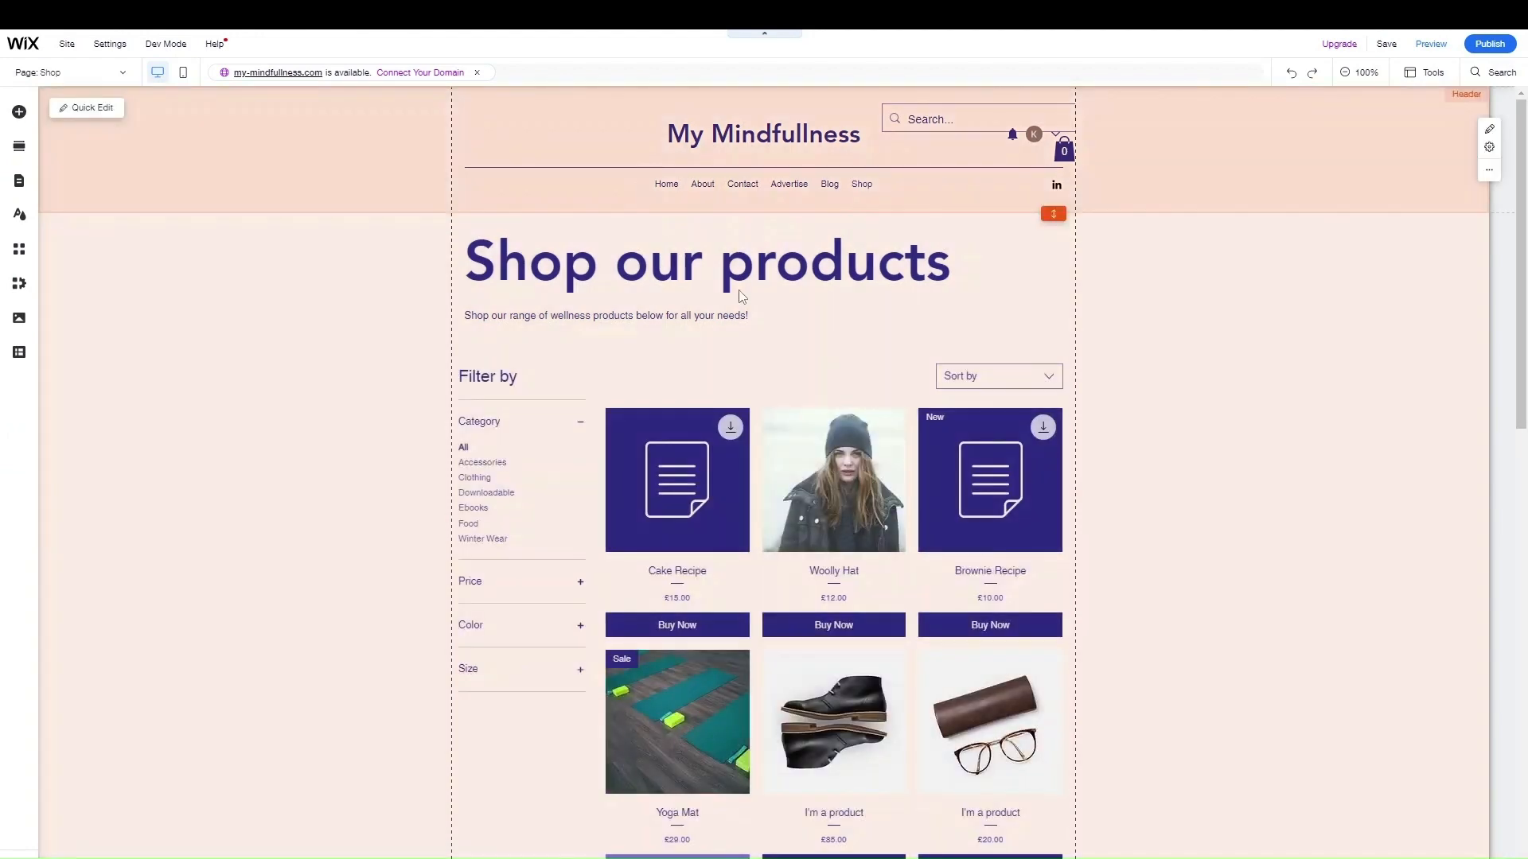
# - Look through the Shop page from its heading and filters down to the last products above the footer
pyautogui.scroll(-6, 960, 426)
pyautogui.scroll(4, 978, 536)
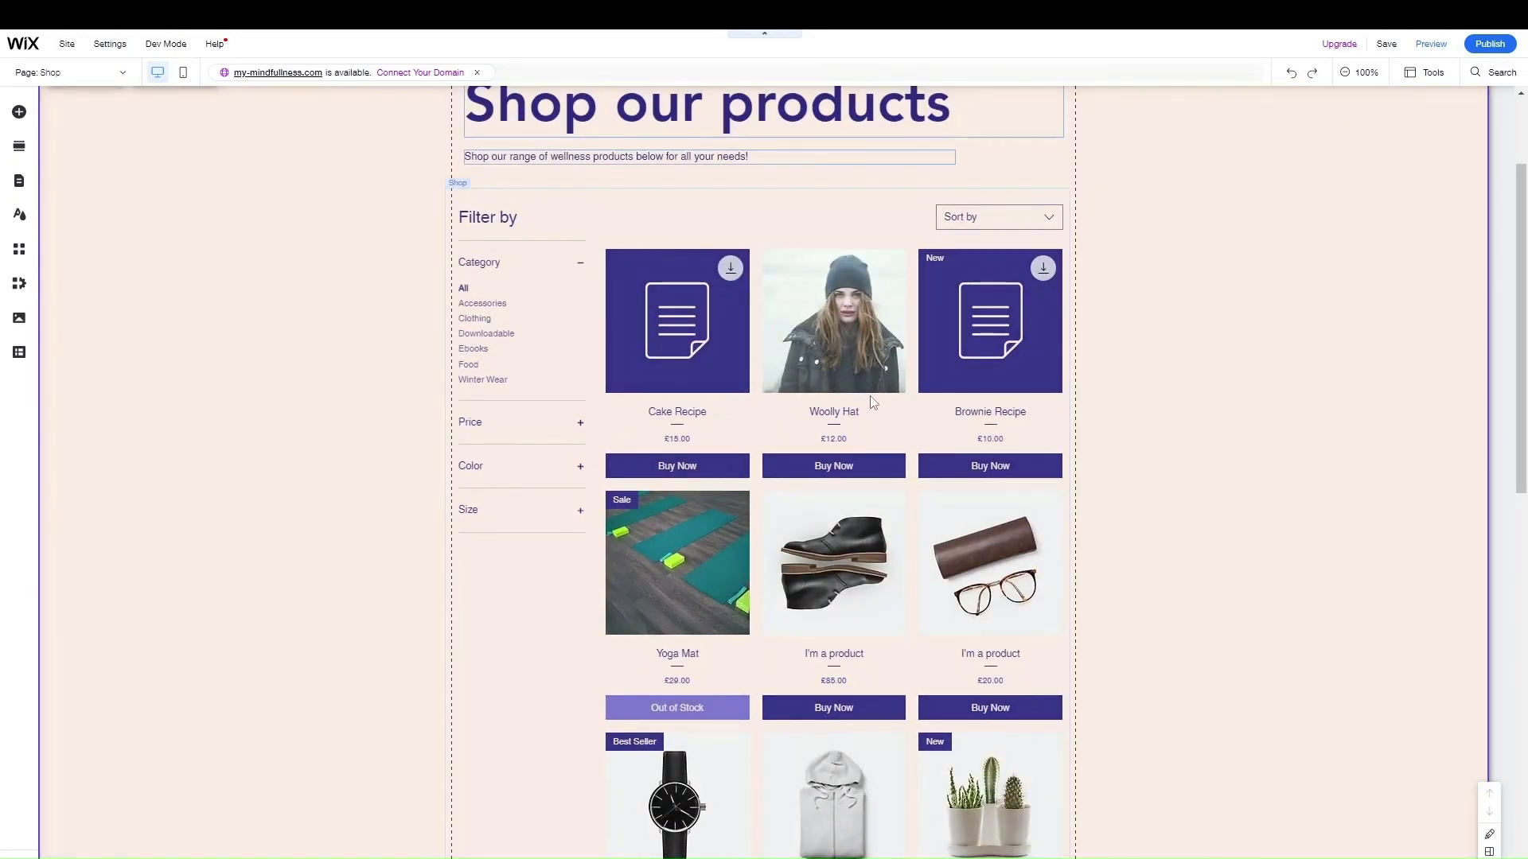
pyautogui.scroll(-10, 796, 402)
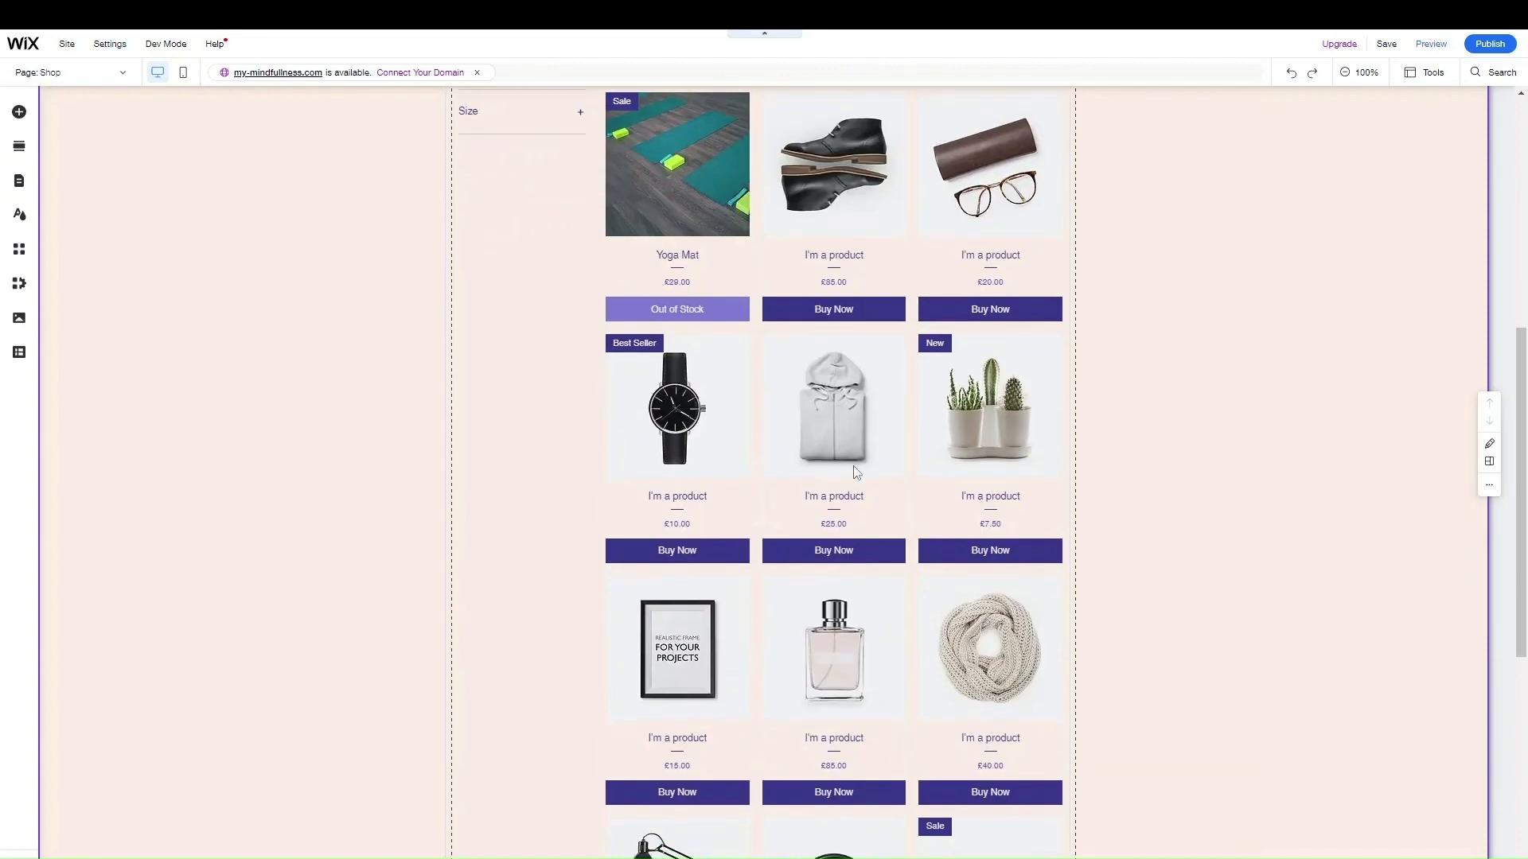
pyautogui.scroll(3, 860, 521)
pyautogui.scroll(10, 883, 573)
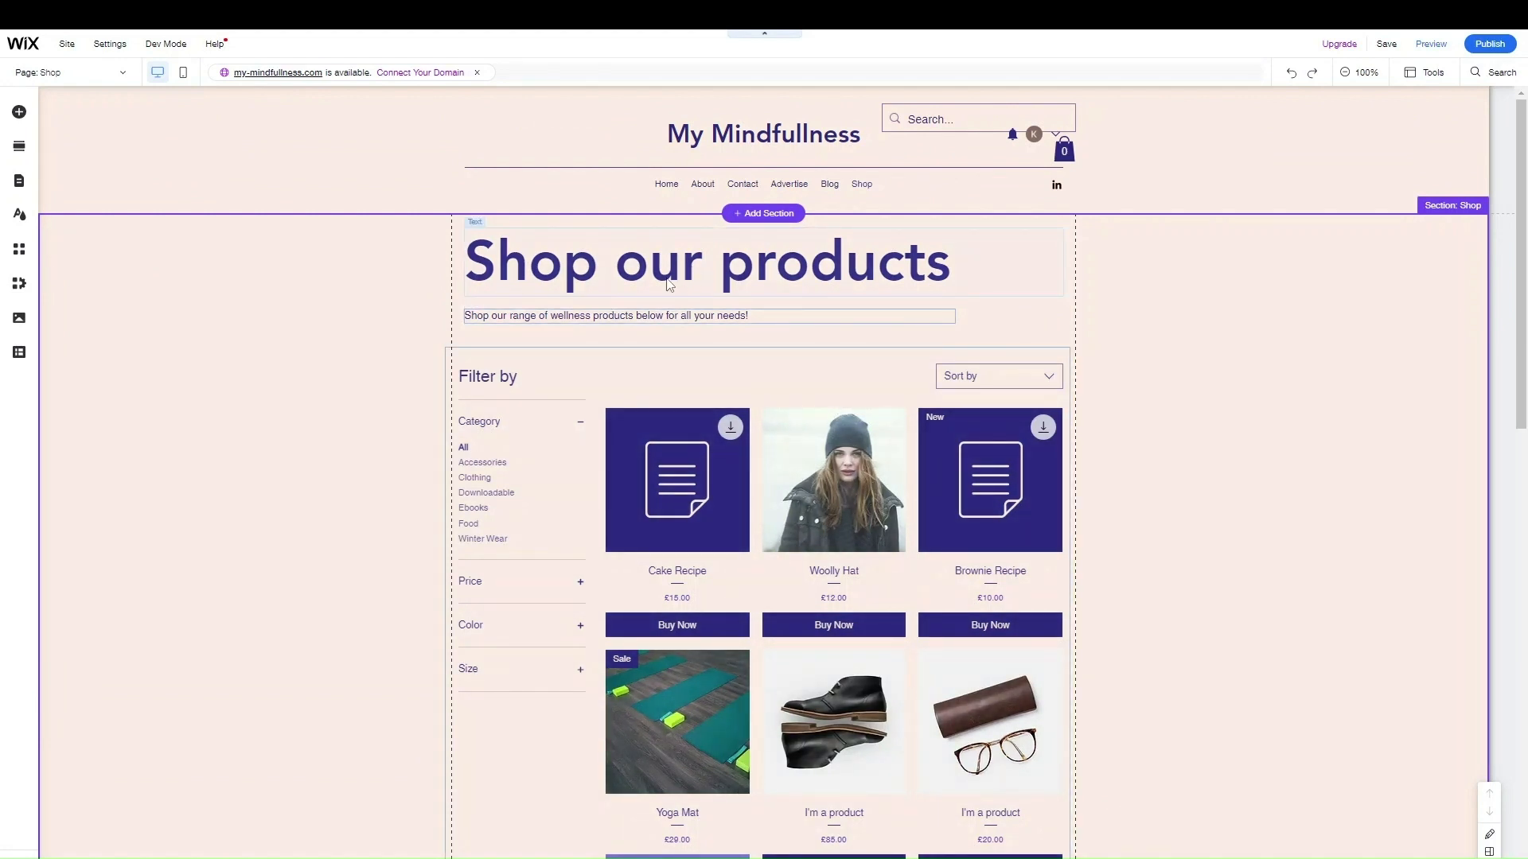
pyautogui.scroll(-10, 623, 323)
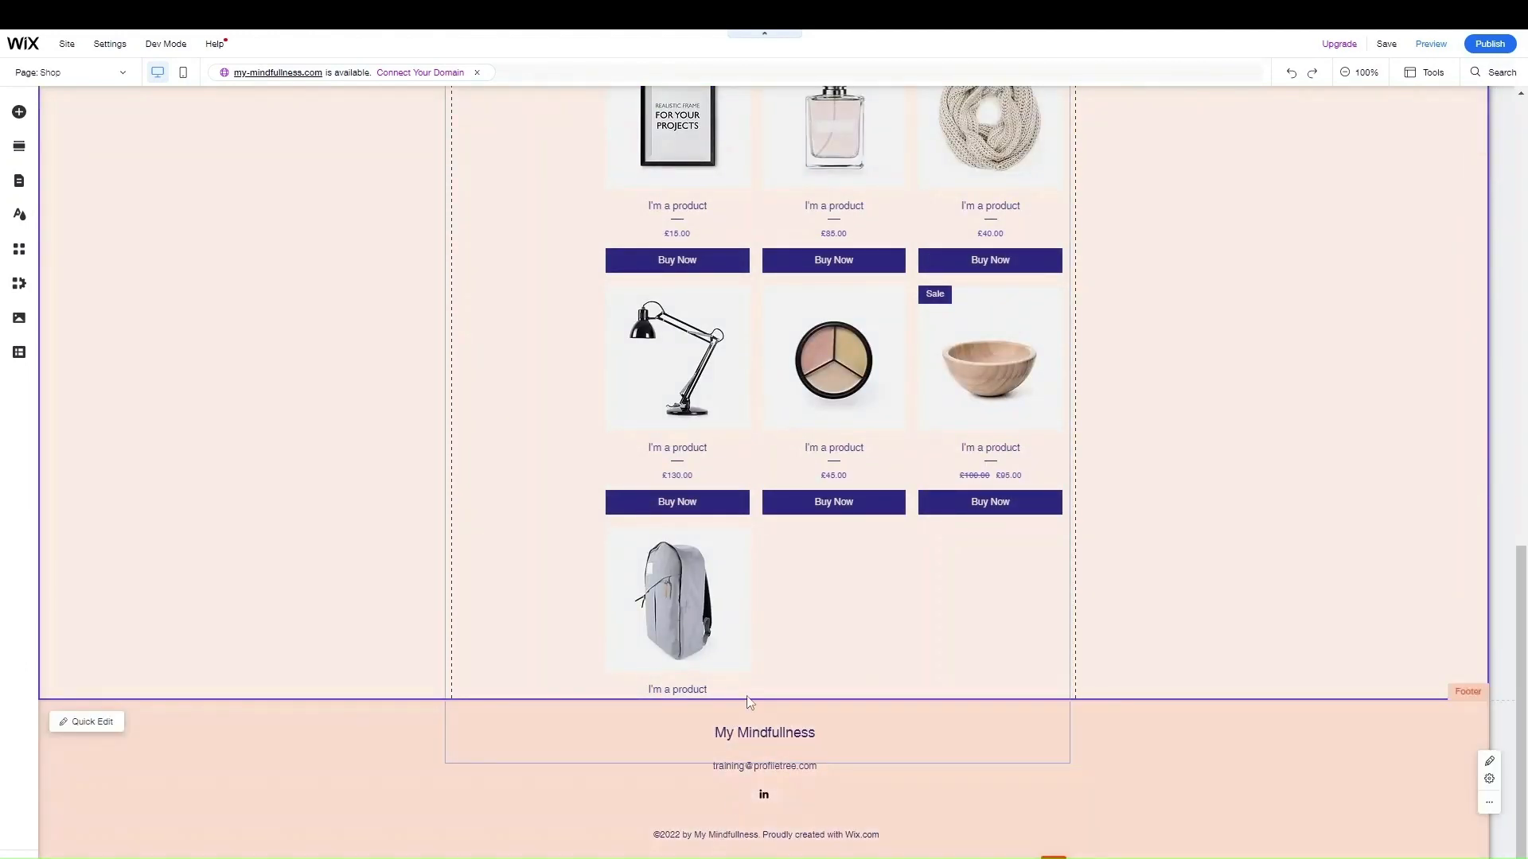
pyautogui.scroll(10, 862, 663)
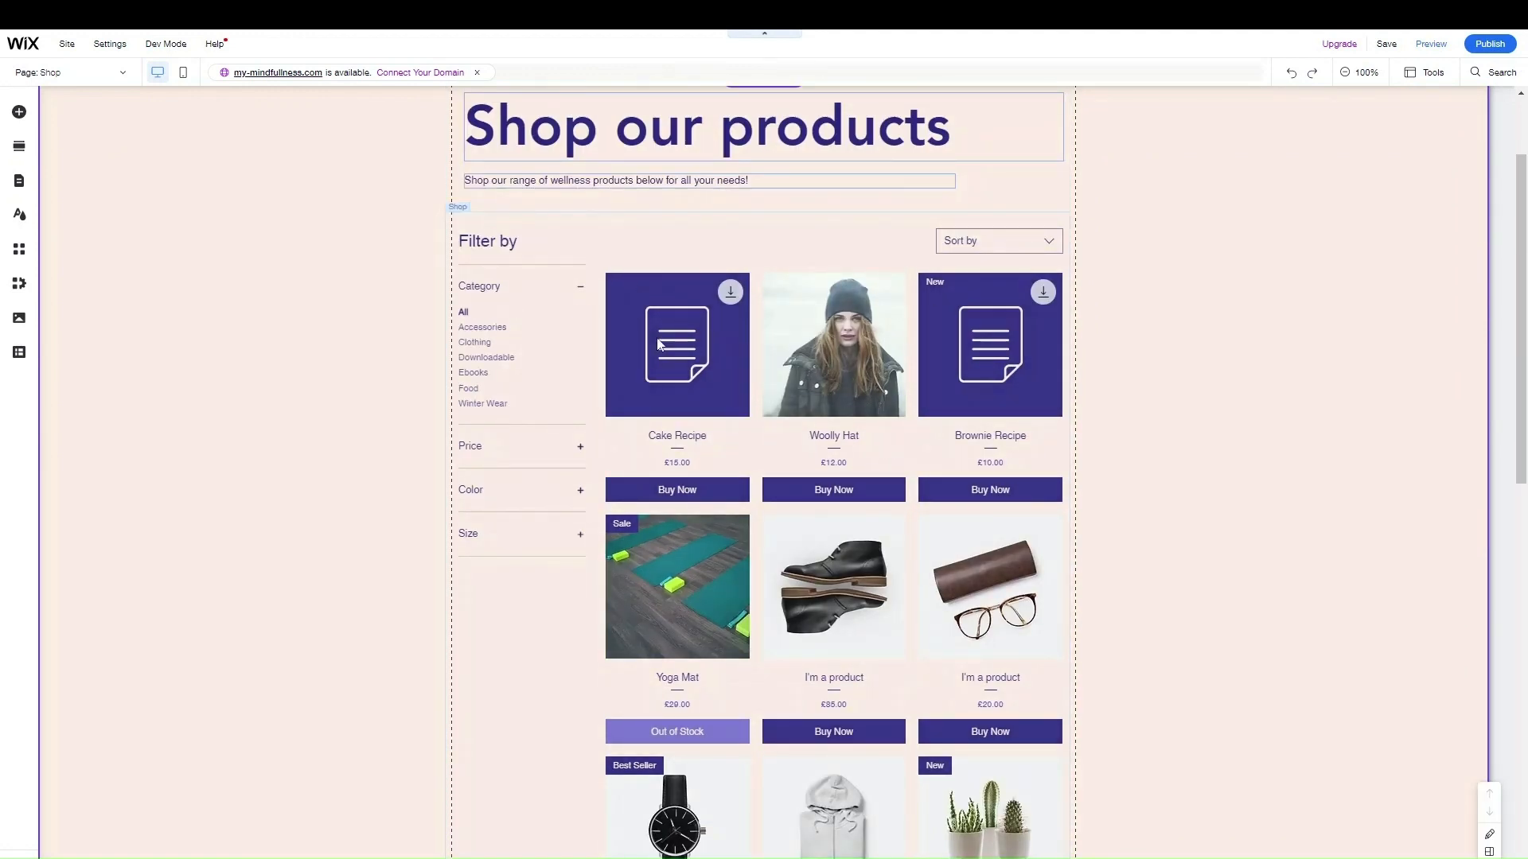
# - Open the Shop gallery's settings and look over the category choices and the options for what product information is displayed
pyautogui.click(785, 254)
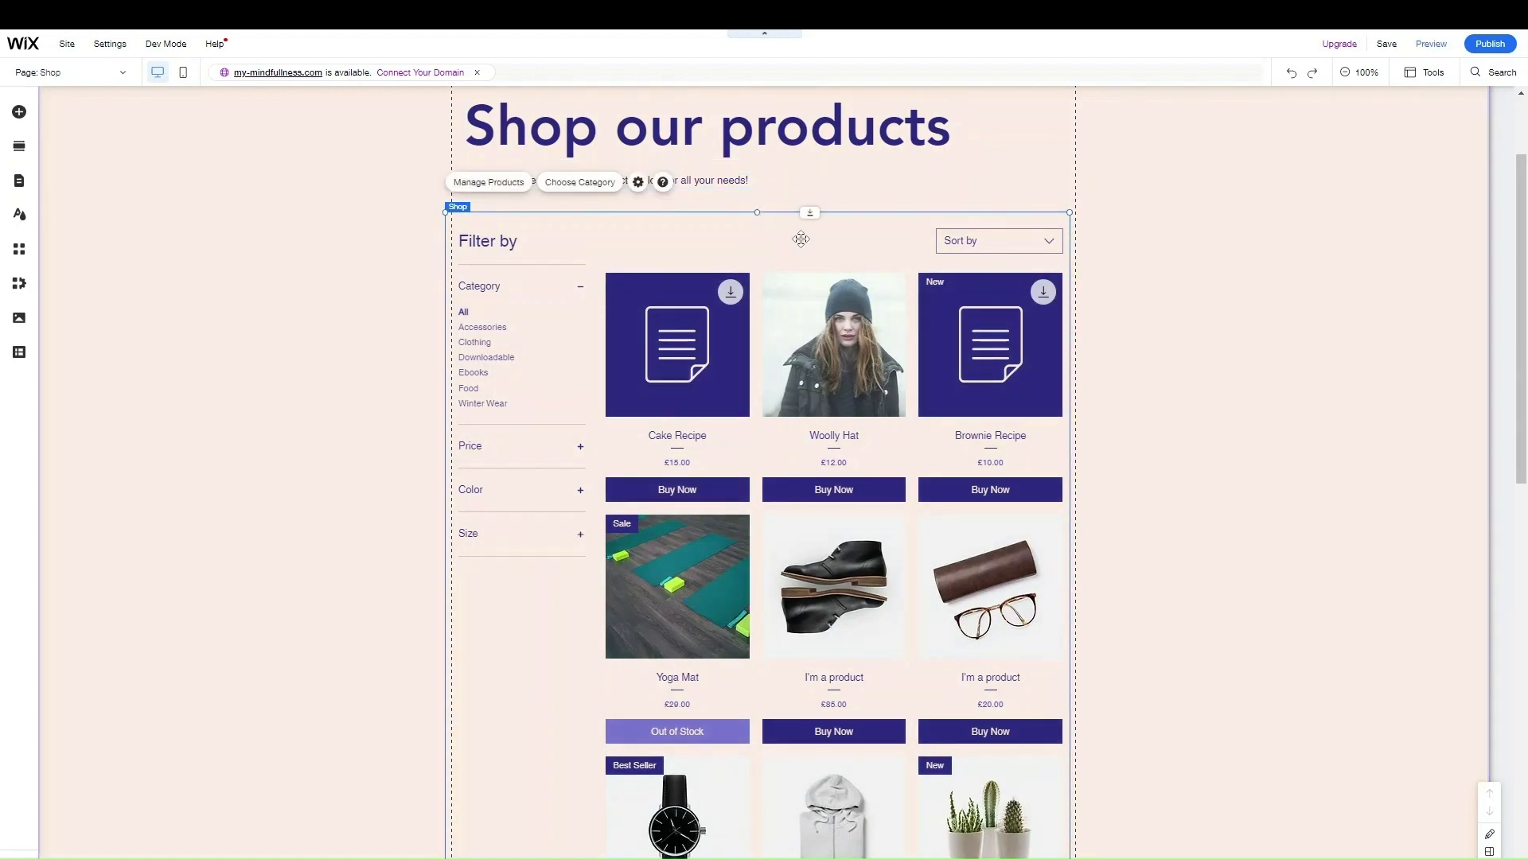
pyautogui.click(637, 181)
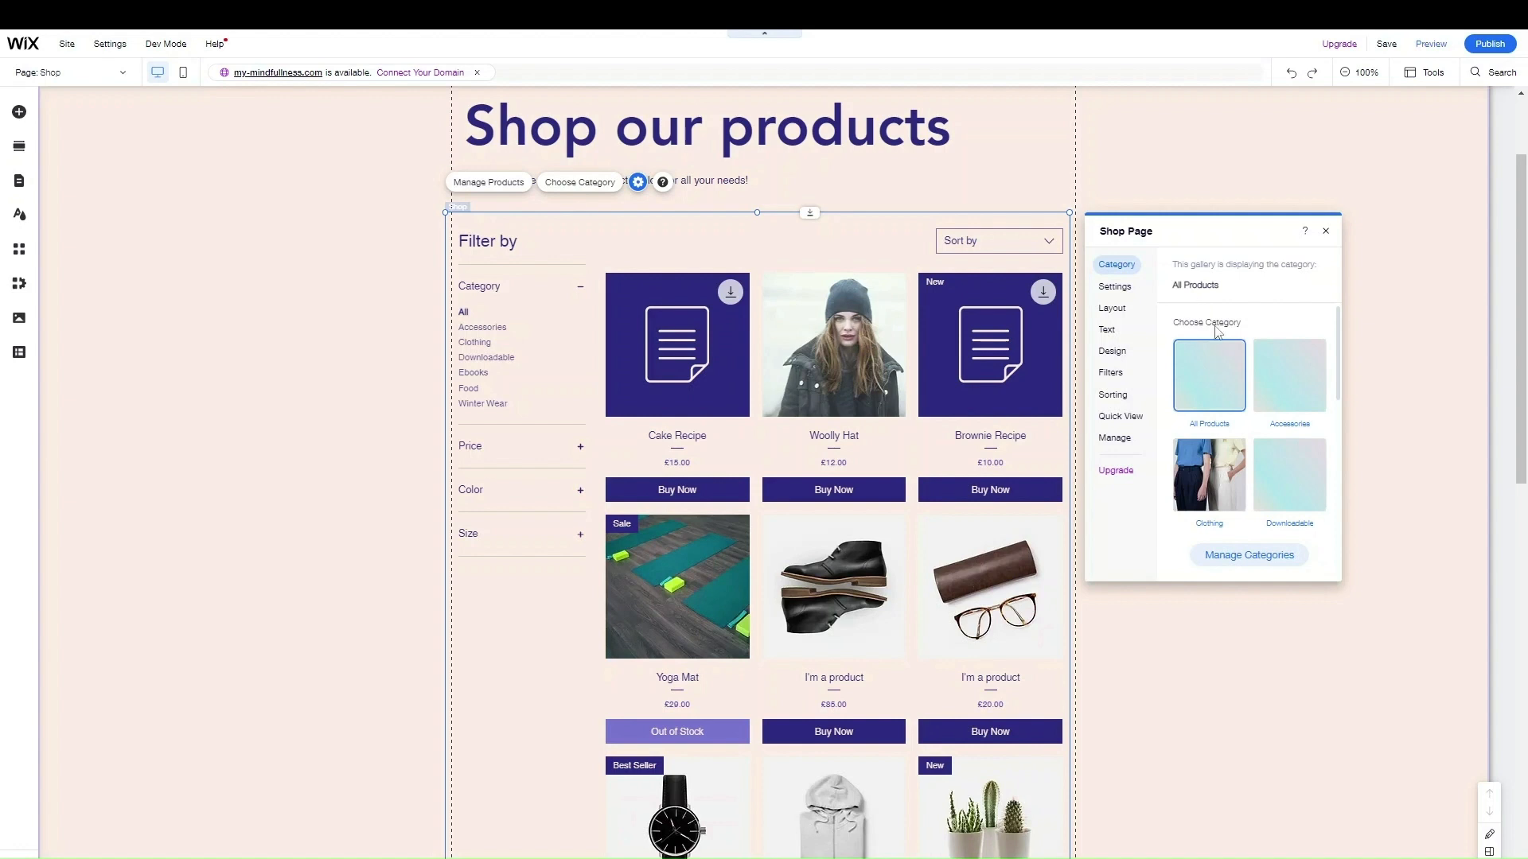
pyautogui.scroll(2, 848, 342)
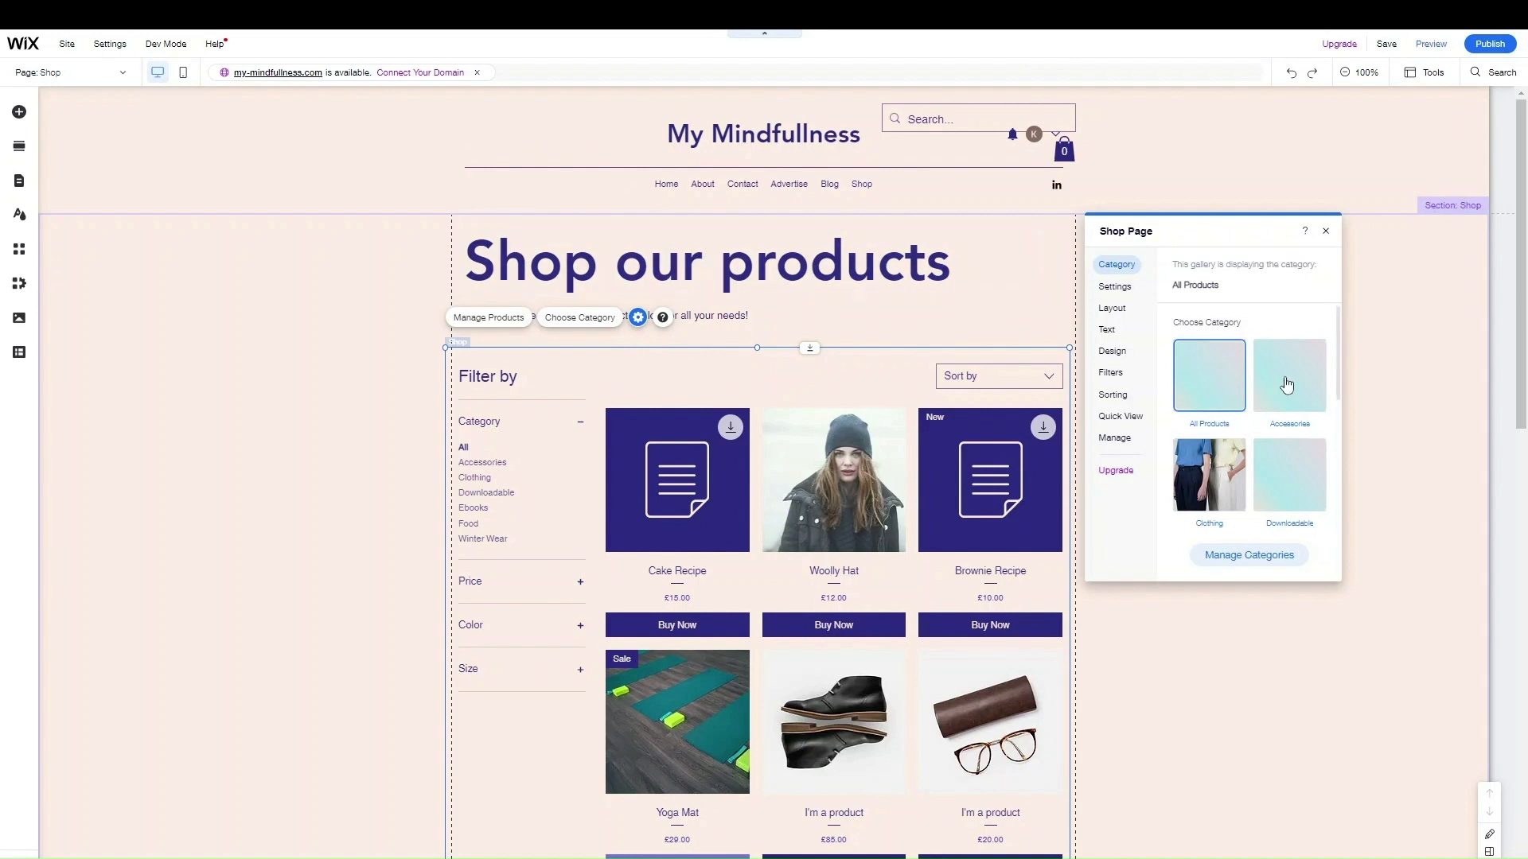
pyautogui.scroll(-2, 1253, 455)
pyautogui.scroll(3, 1241, 429)
pyautogui.click(1134, 288)
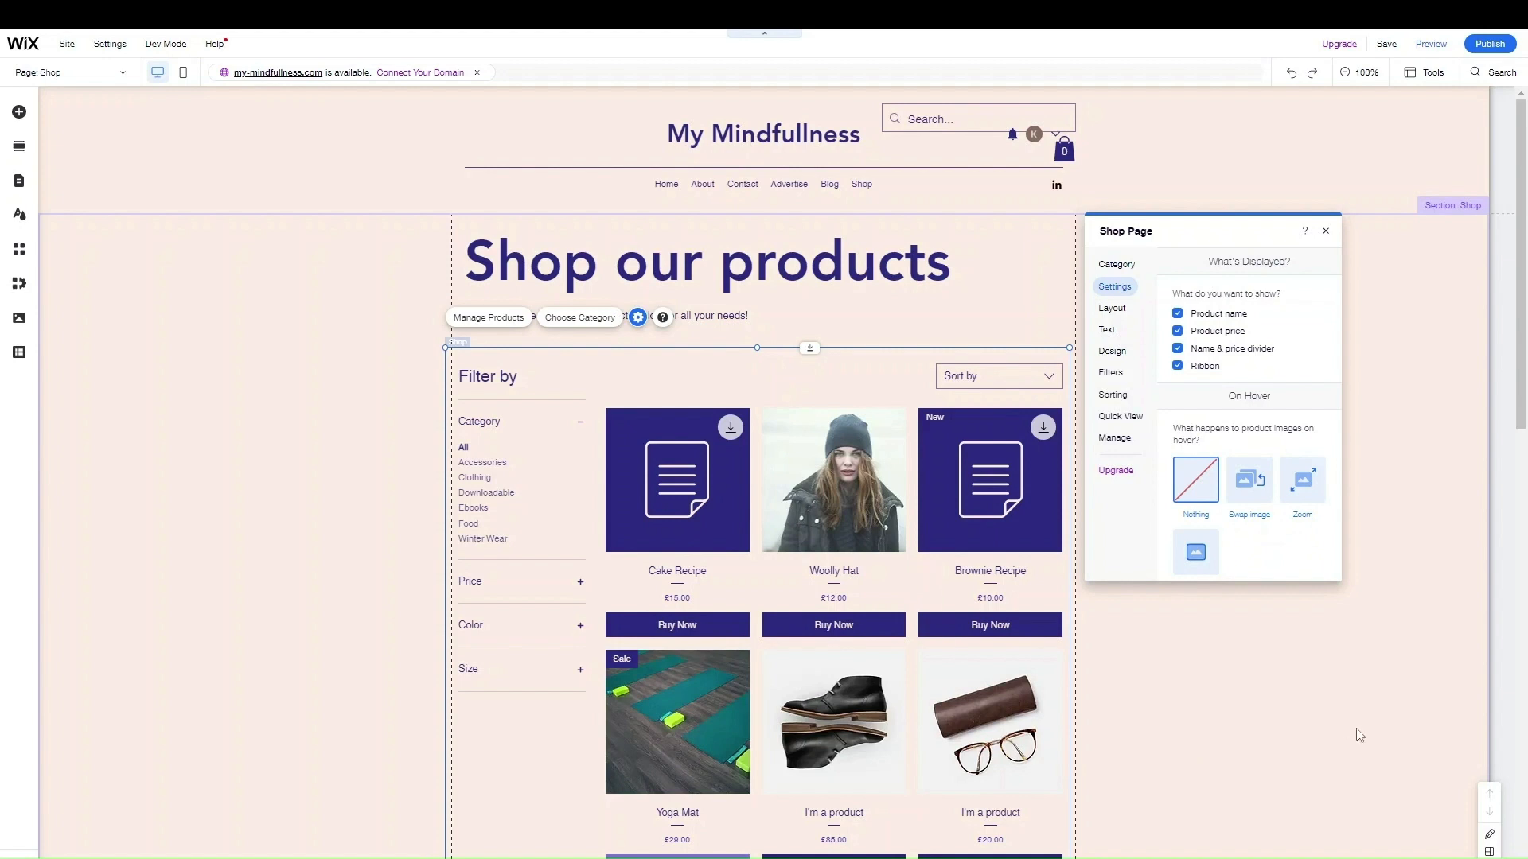
pyautogui.scroll(-1, 1226, 370)
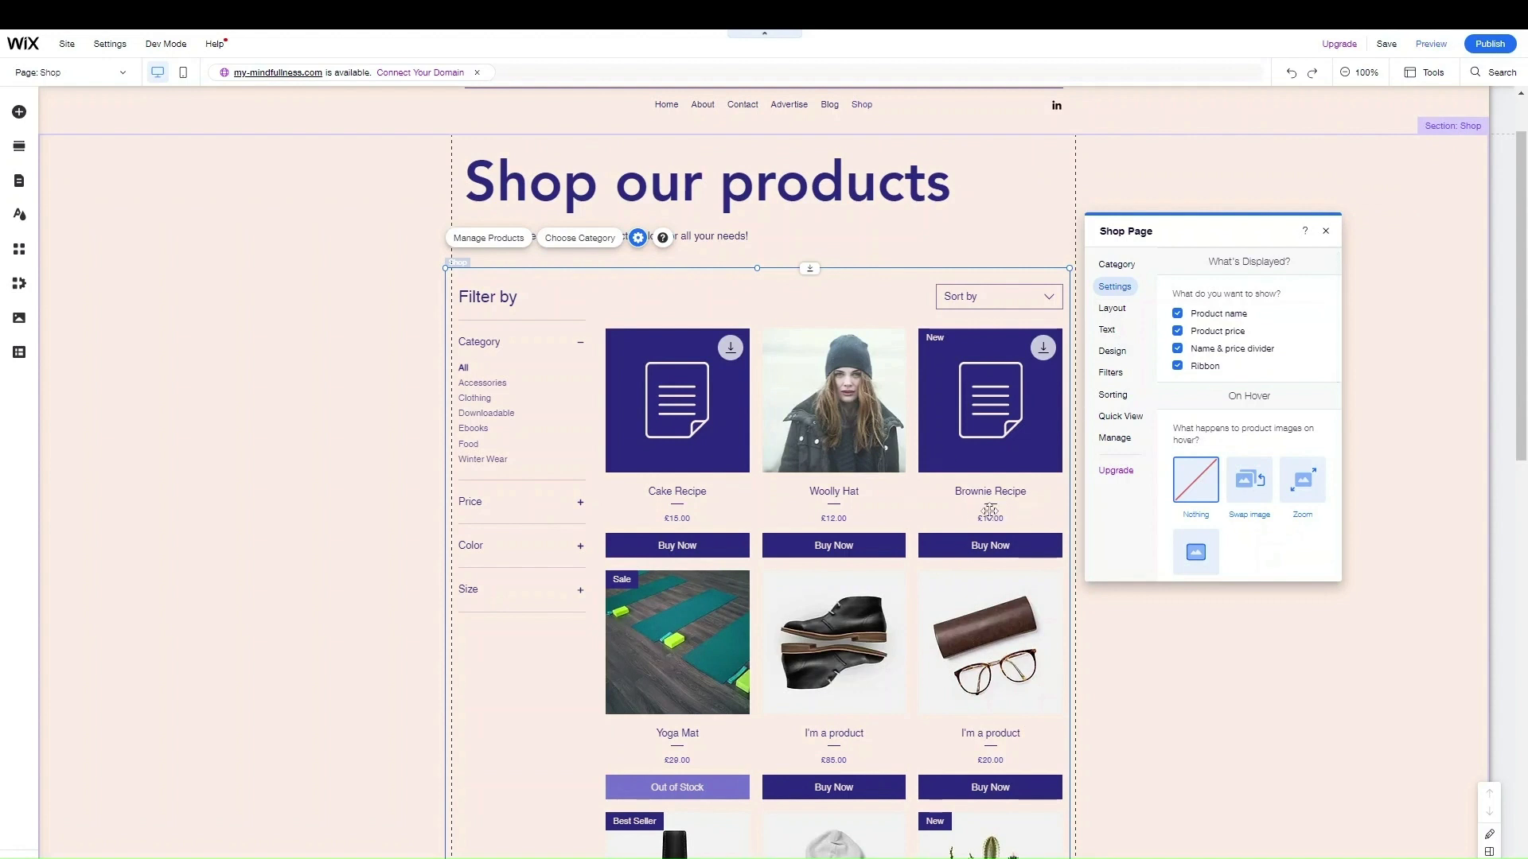
# - Try hiding the product price and the name & price divider in the Shop gallery, and turn both back on
pyautogui.click(1177, 330)
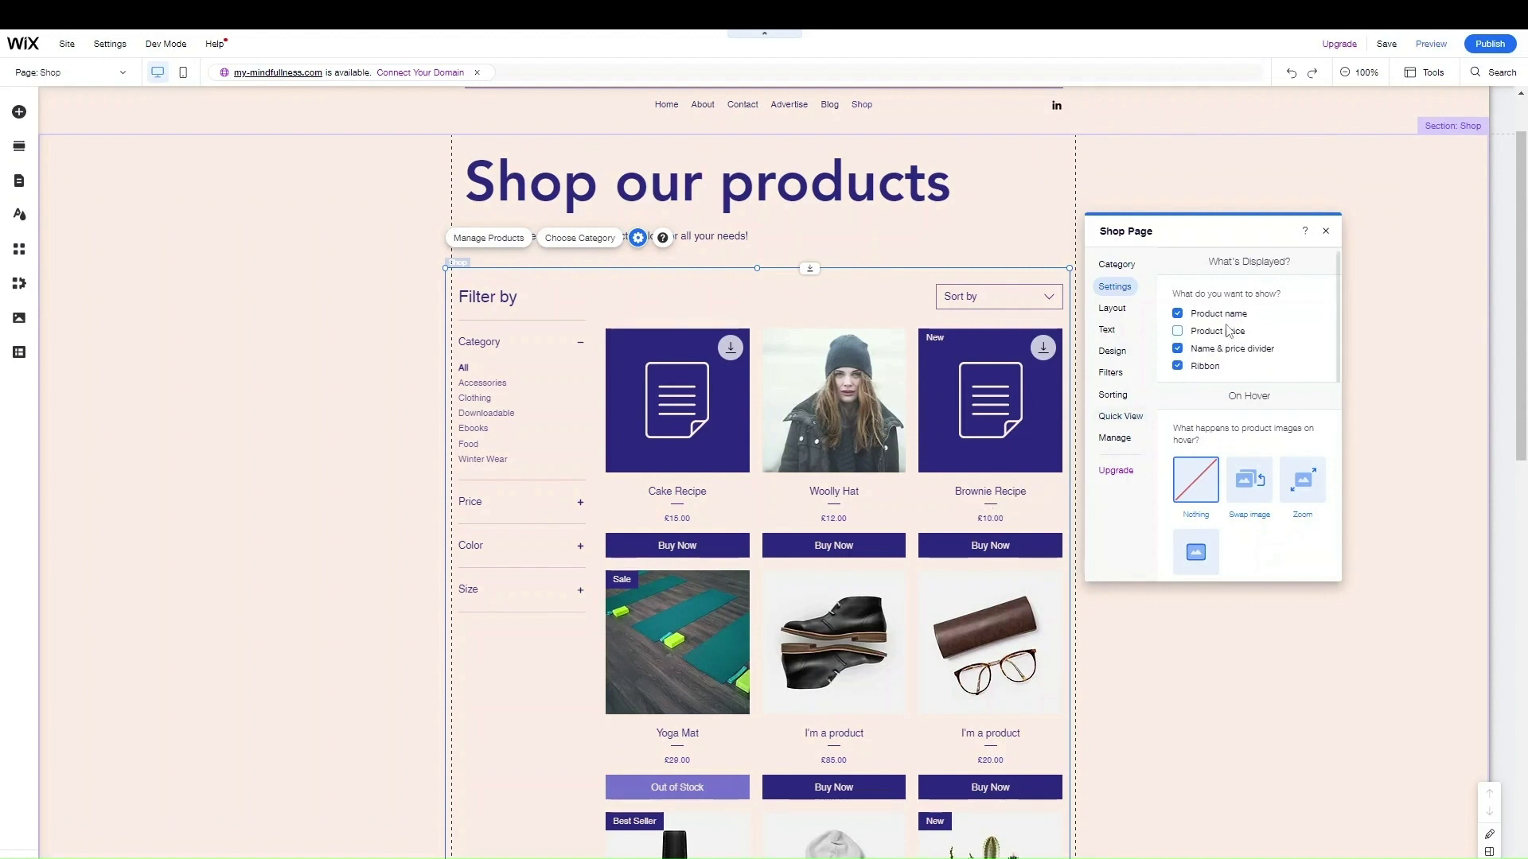
pyautogui.click(1223, 356)
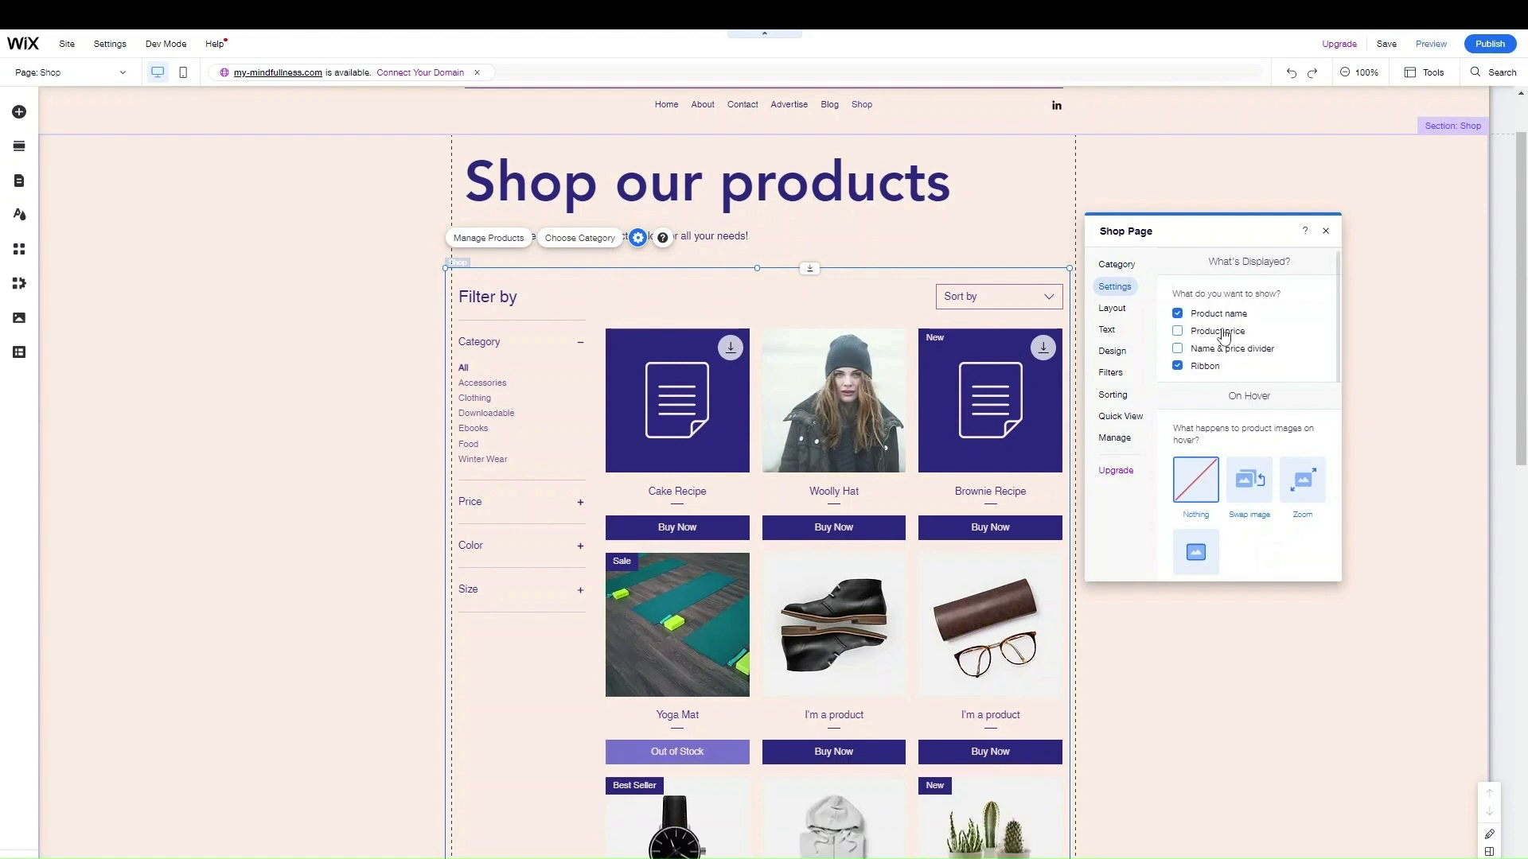
pyautogui.click(1221, 331)
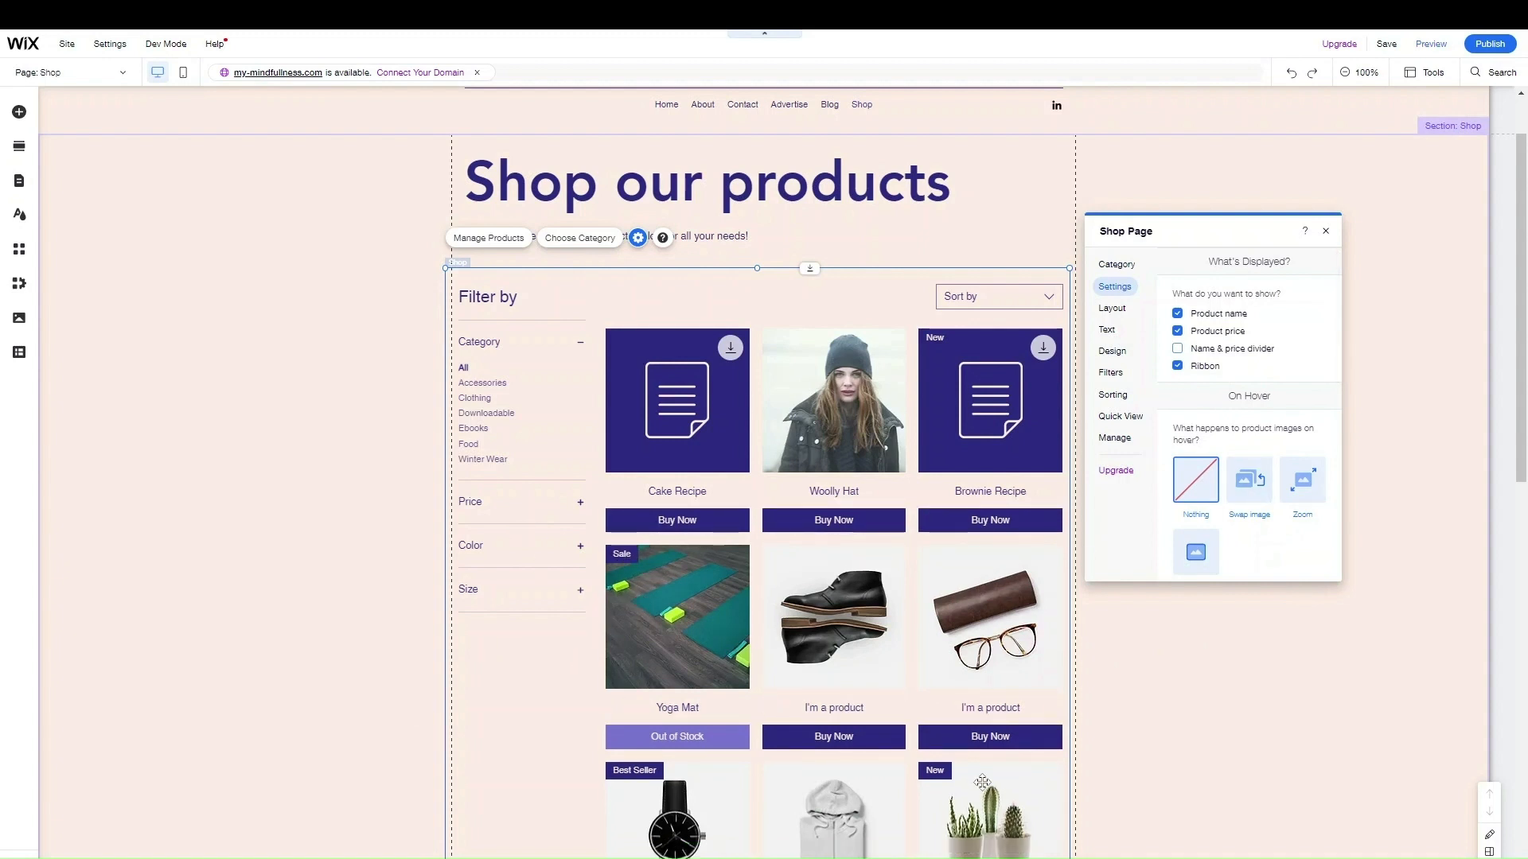
pyautogui.click(1245, 351)
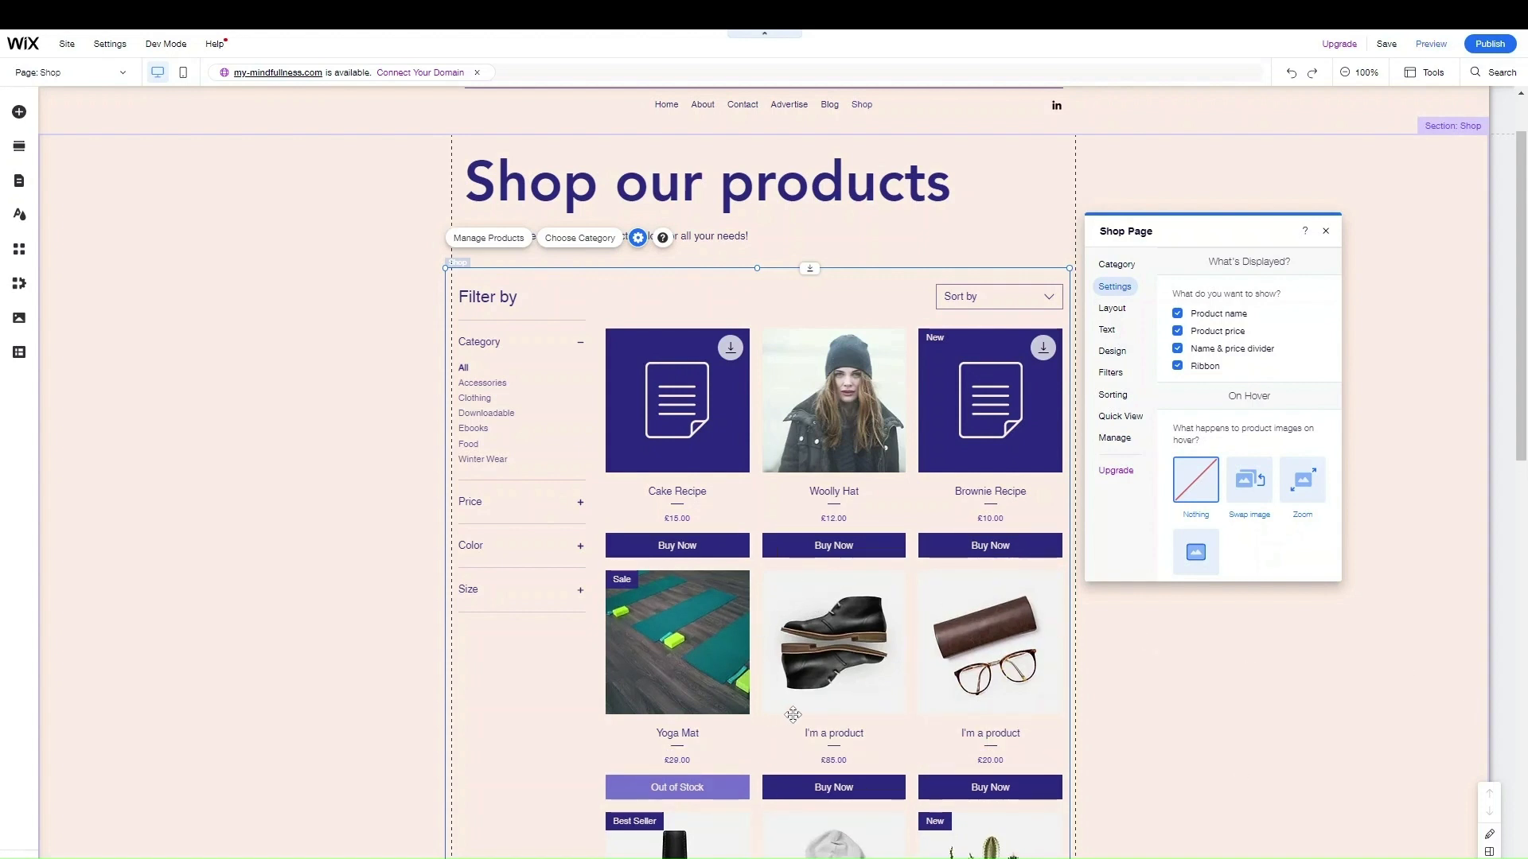
# - Examine the Shop gallery's settings for image hover effects, viewing more products, the Add to Cart button and product options
pyautogui.scroll(-4, 1116, 738)
pyautogui.scroll(2, 1039, 522)
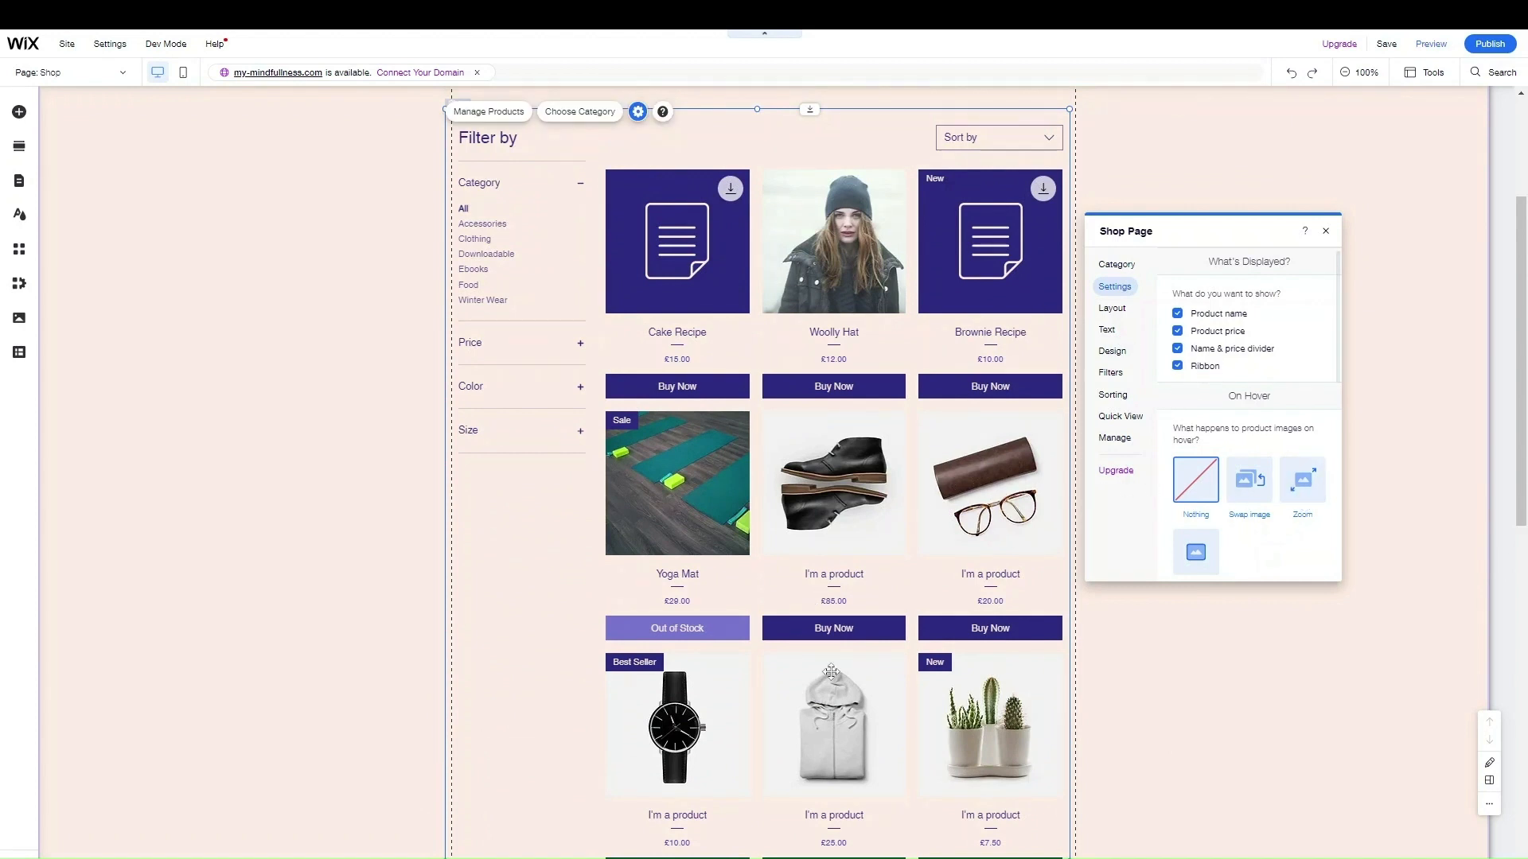
pyautogui.scroll(-5, 1220, 379)
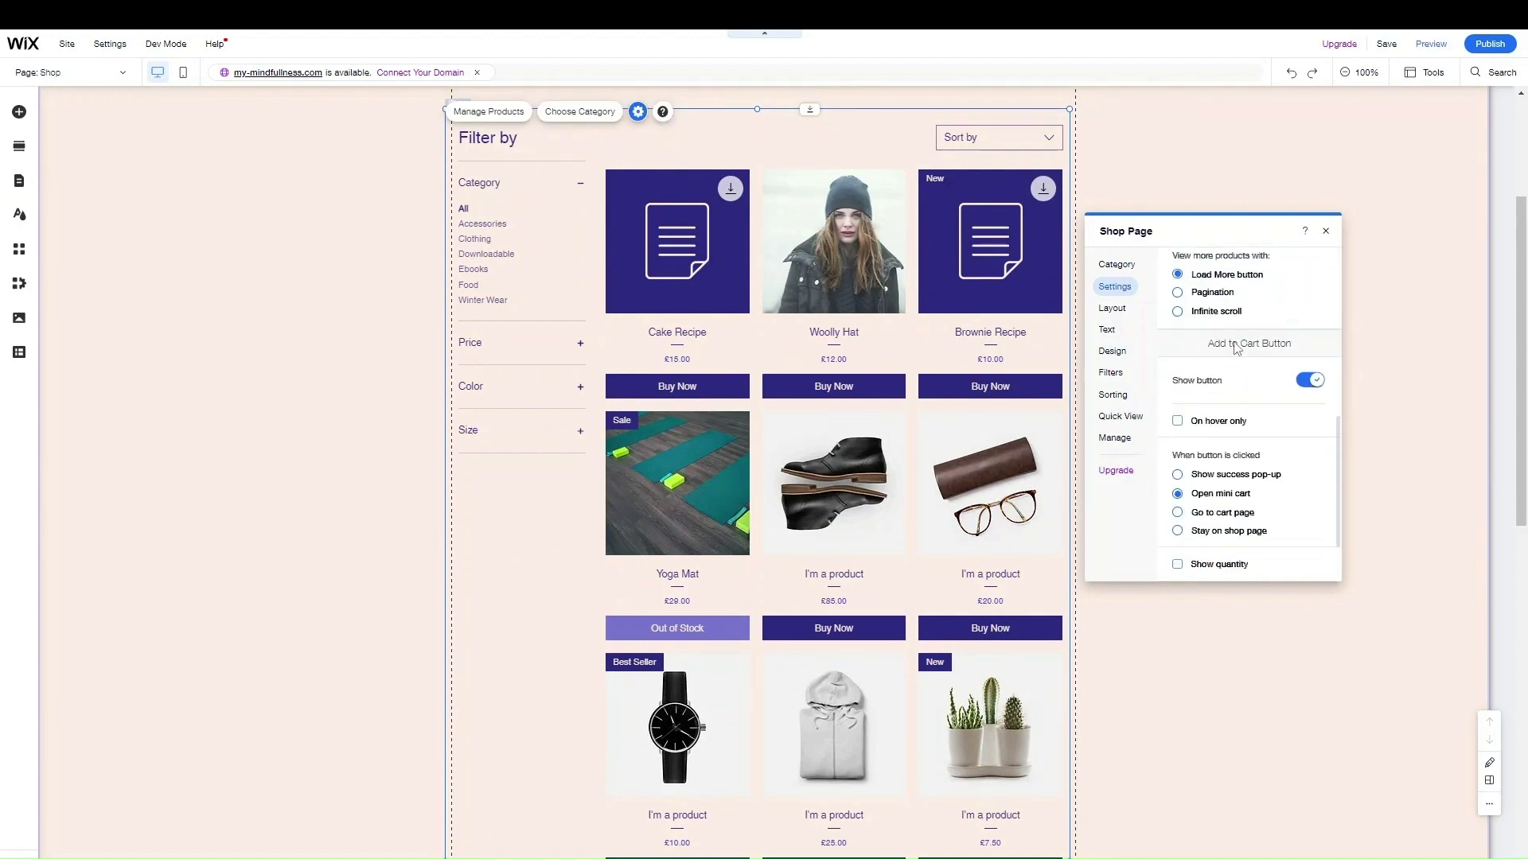
pyautogui.scroll(3, 1220, 380)
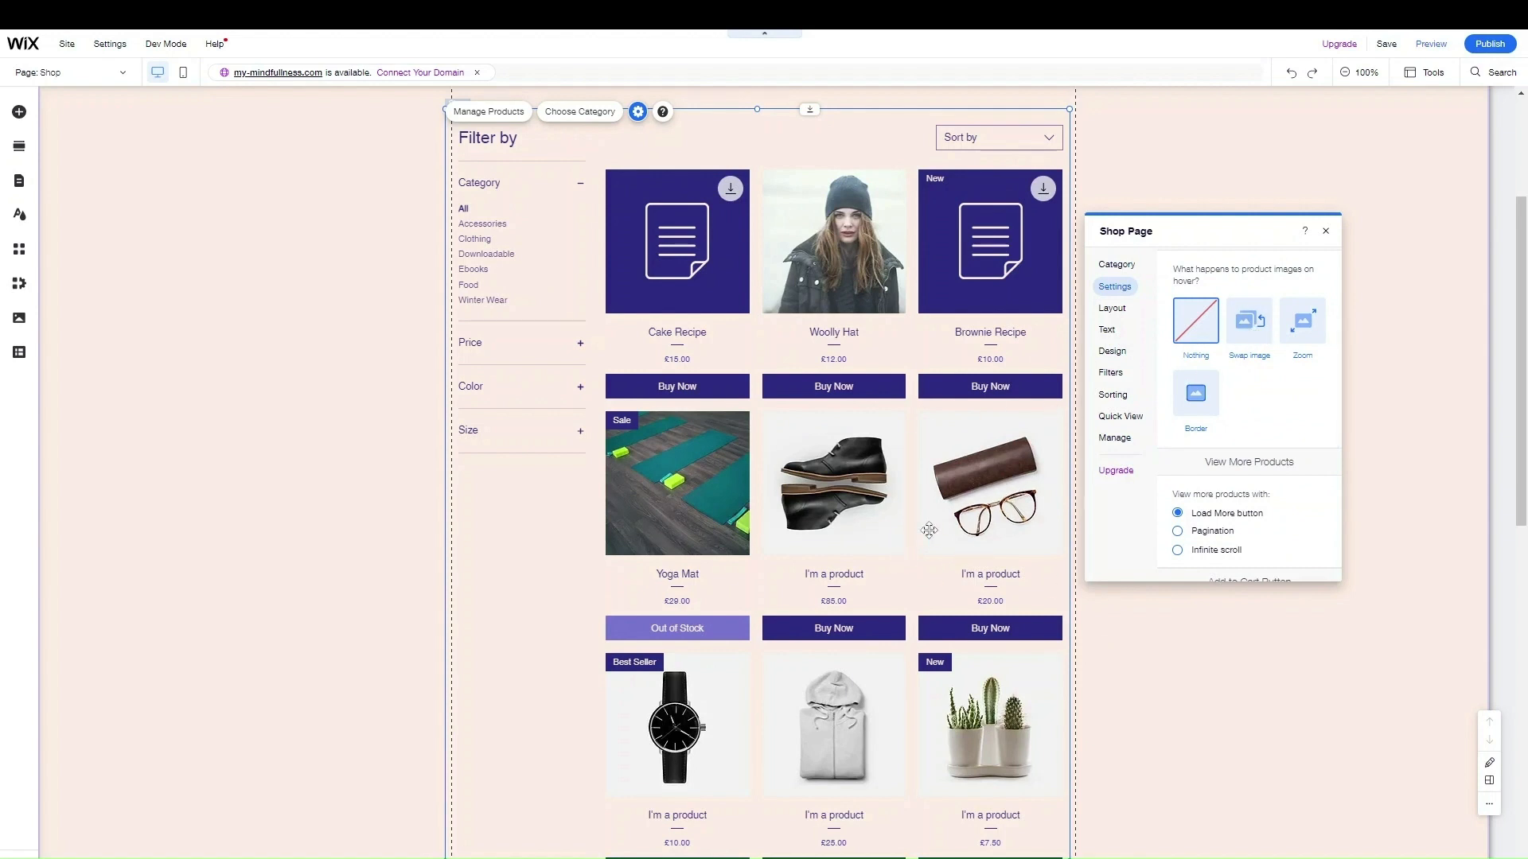
pyautogui.scroll(1, 903, 541)
pyautogui.scroll(3, 903, 543)
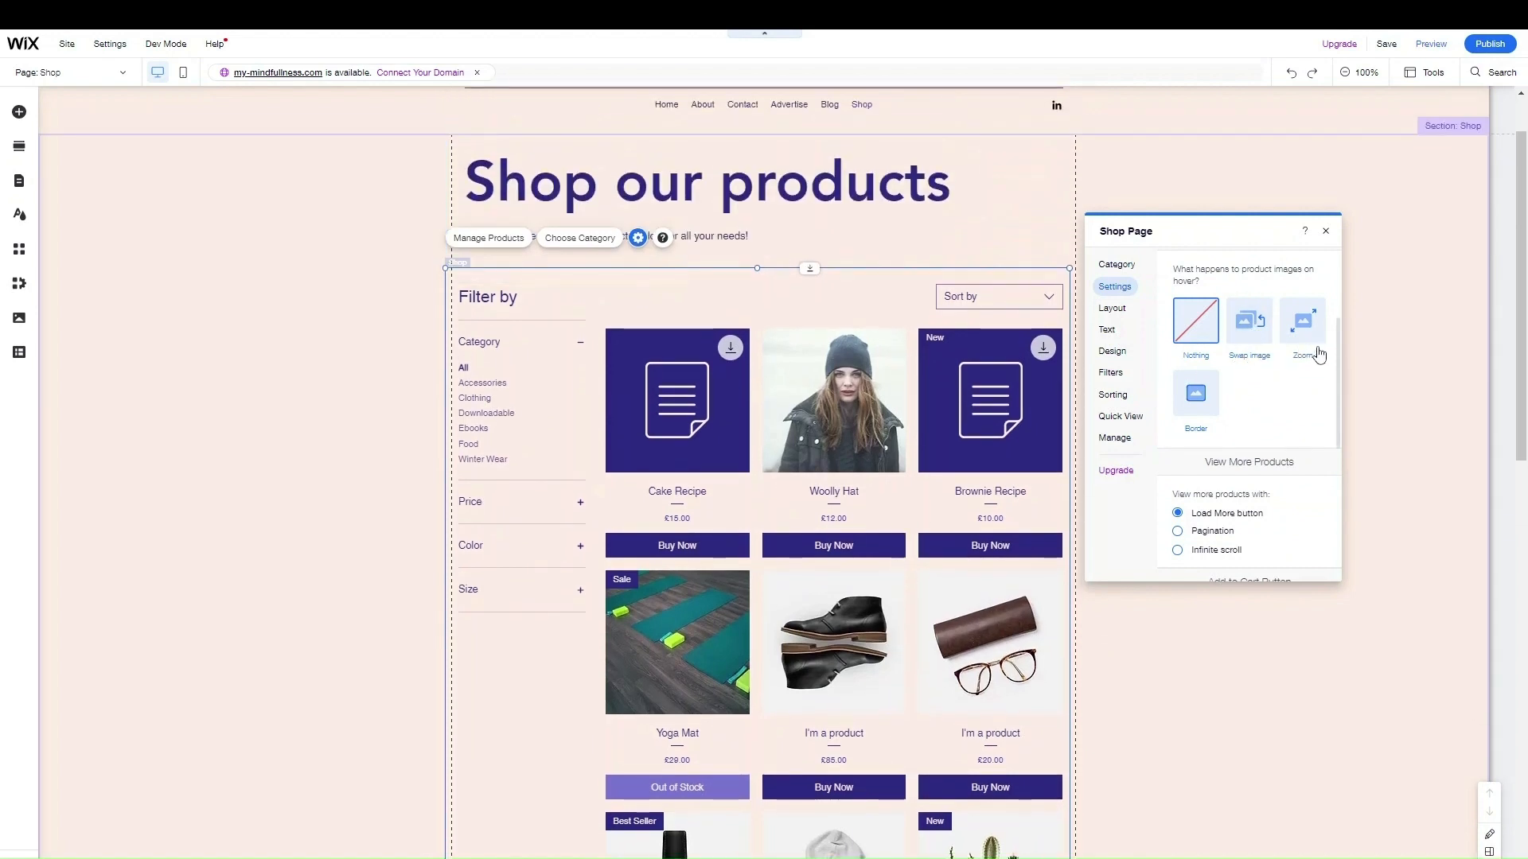
pyautogui.scroll(-2, 1257, 432)
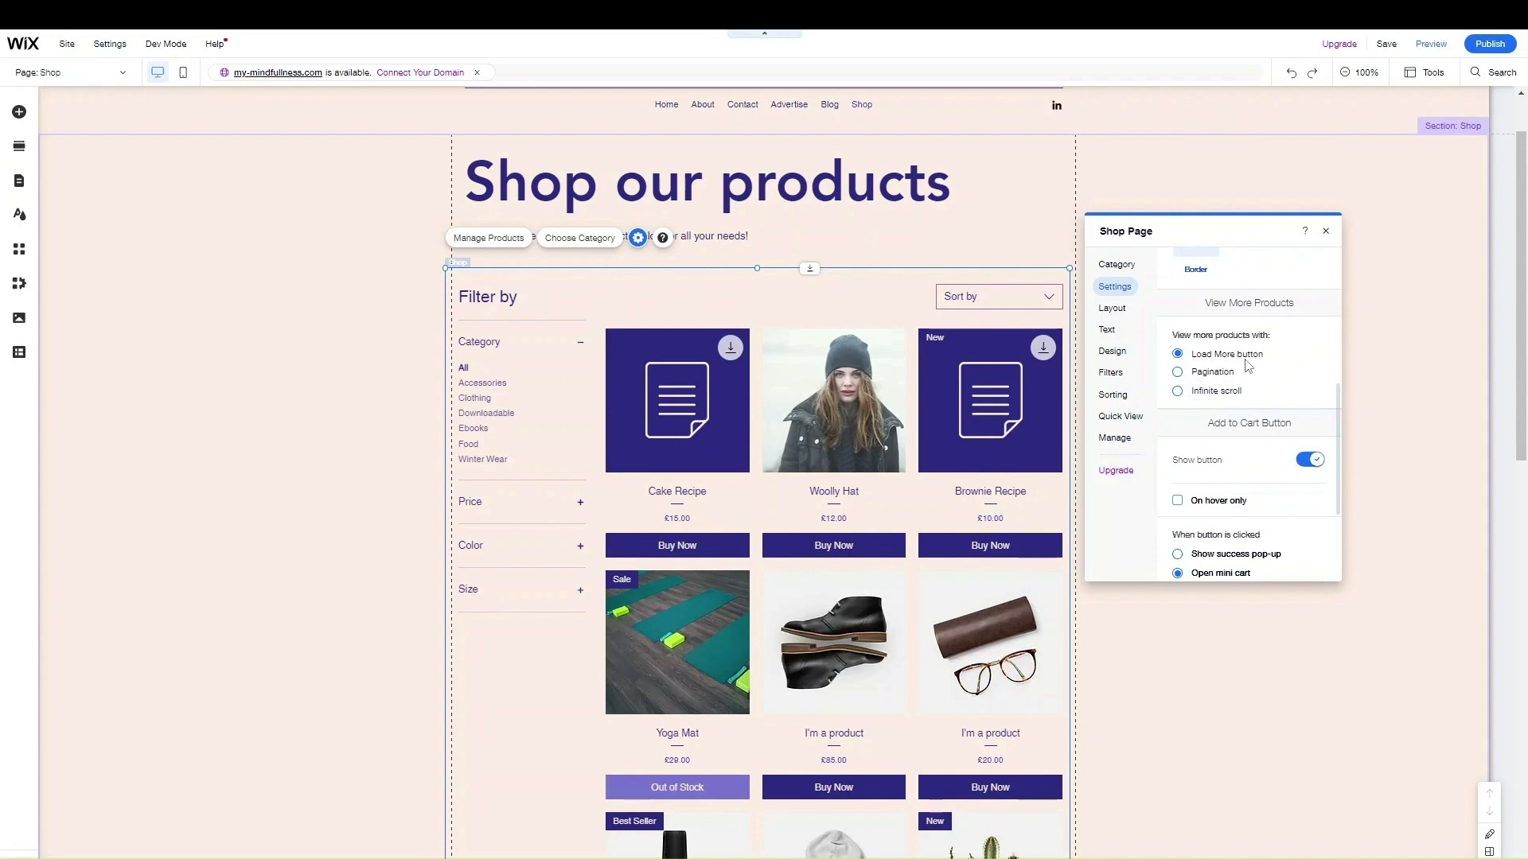
pyautogui.scroll(-8, 1108, 541)
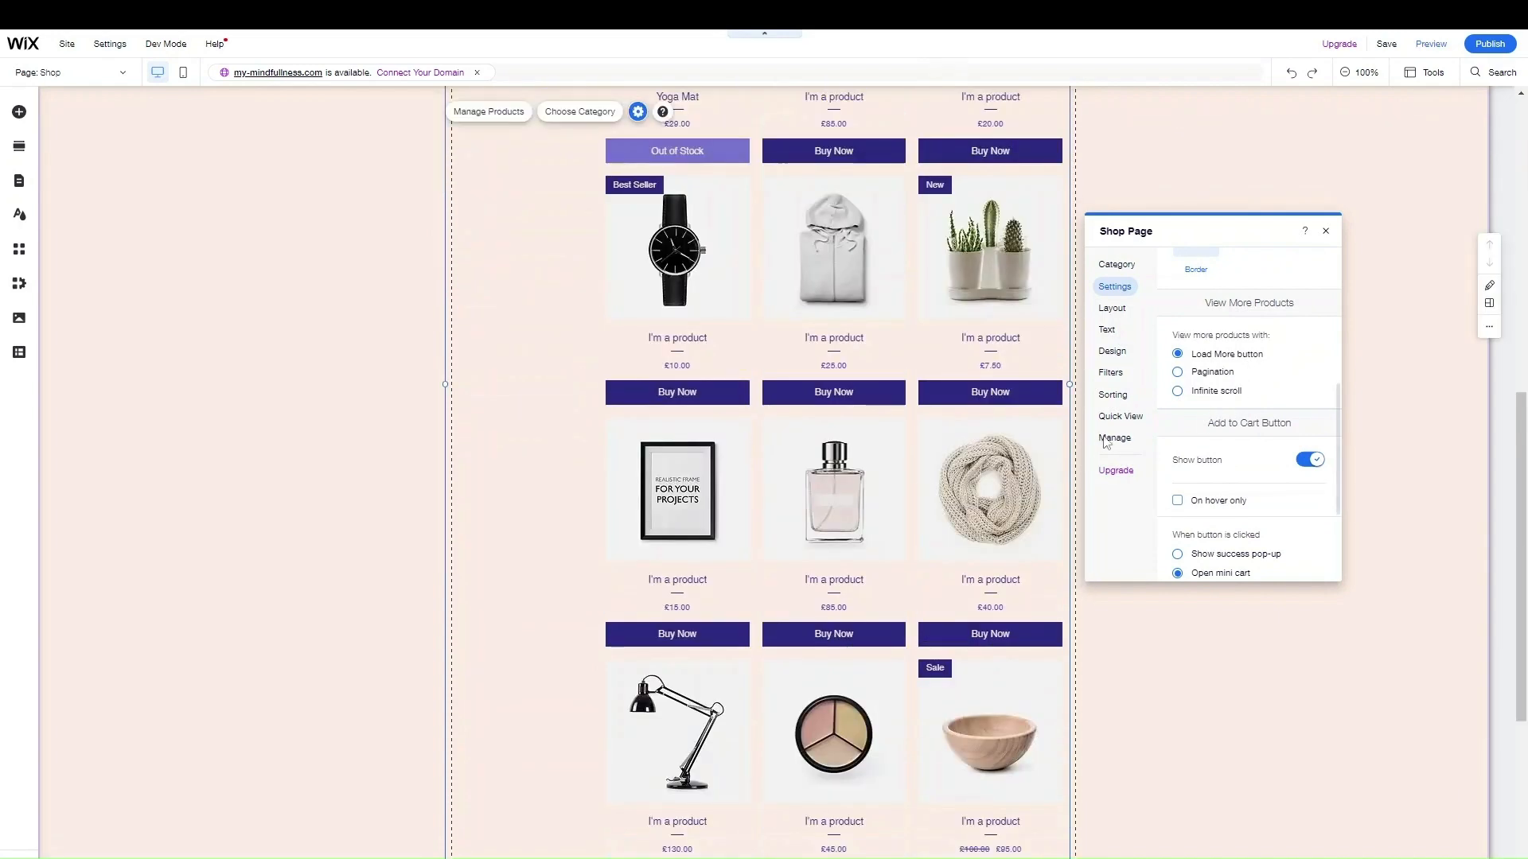
pyautogui.scroll(5, 893, 511)
pyautogui.scroll(3, 1251, 475)
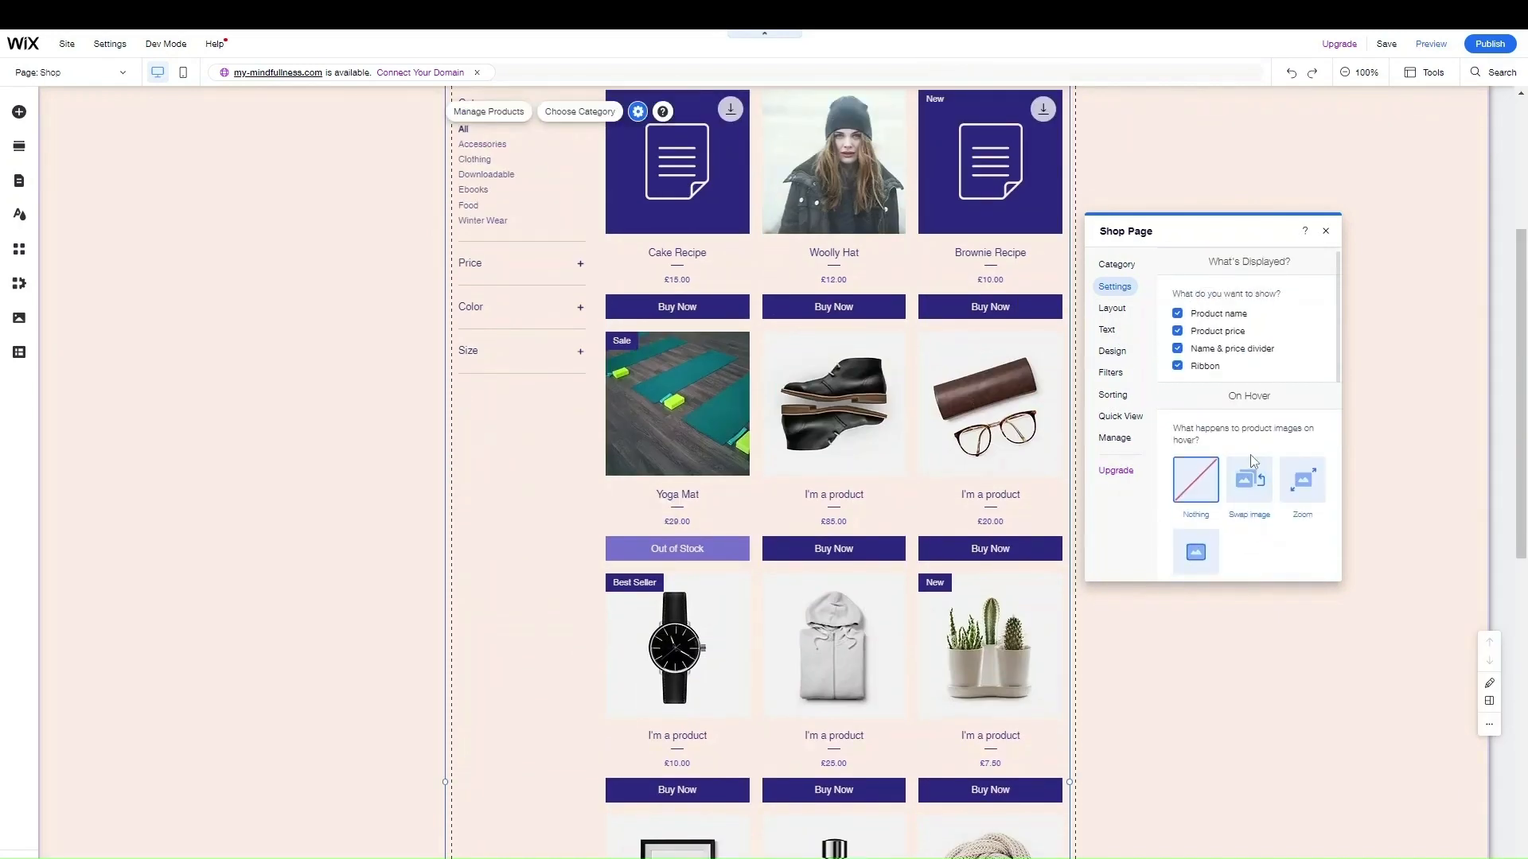
pyautogui.scroll(-3, 1251, 461)
pyautogui.scroll(3, 1012, 480)
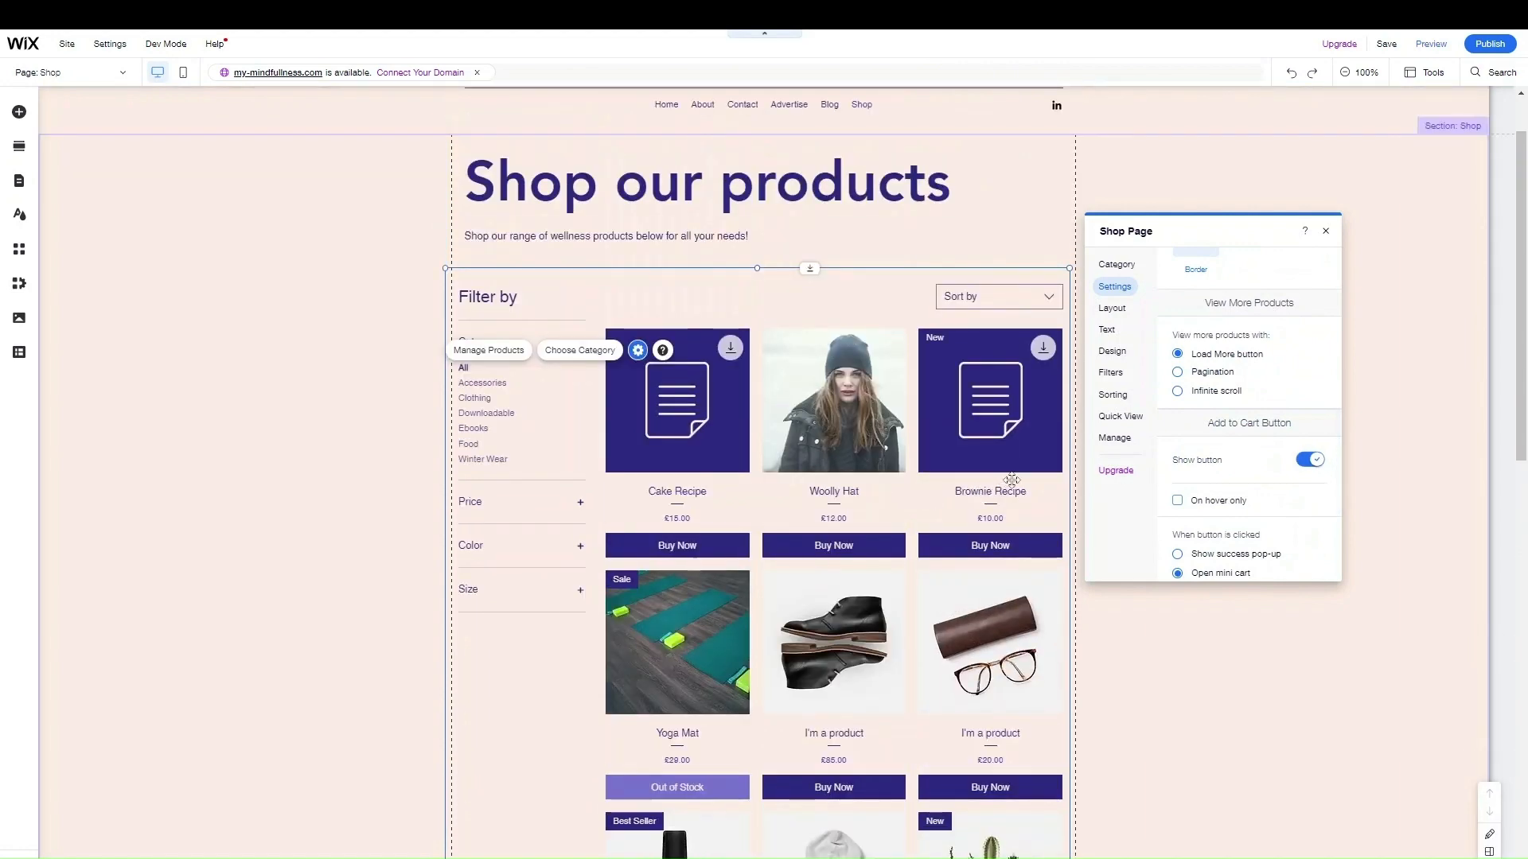
pyautogui.scroll(-1, 1246, 501)
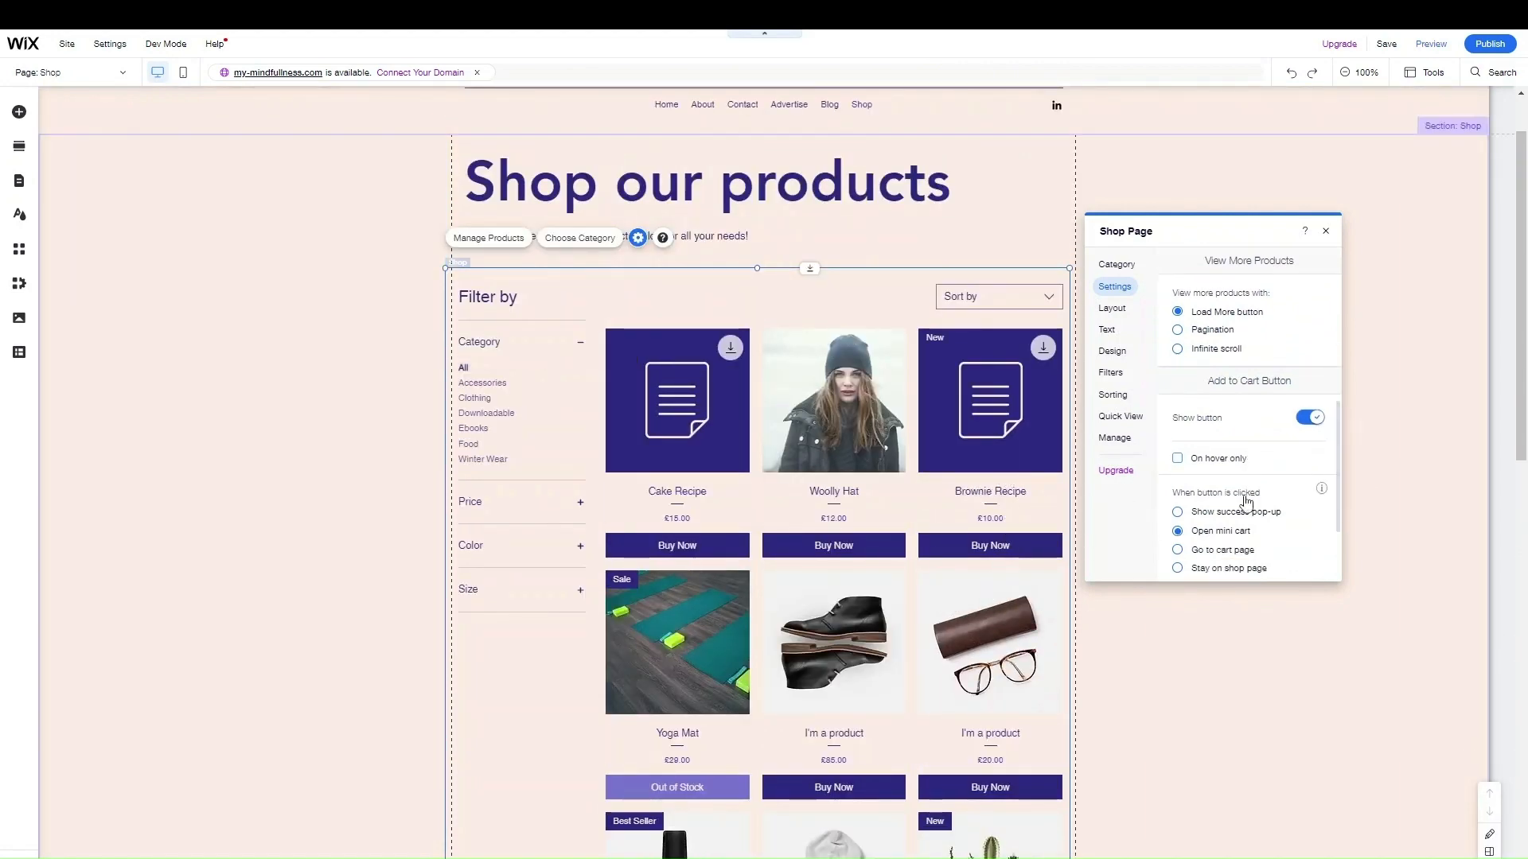
pyautogui.scroll(-3, 1246, 502)
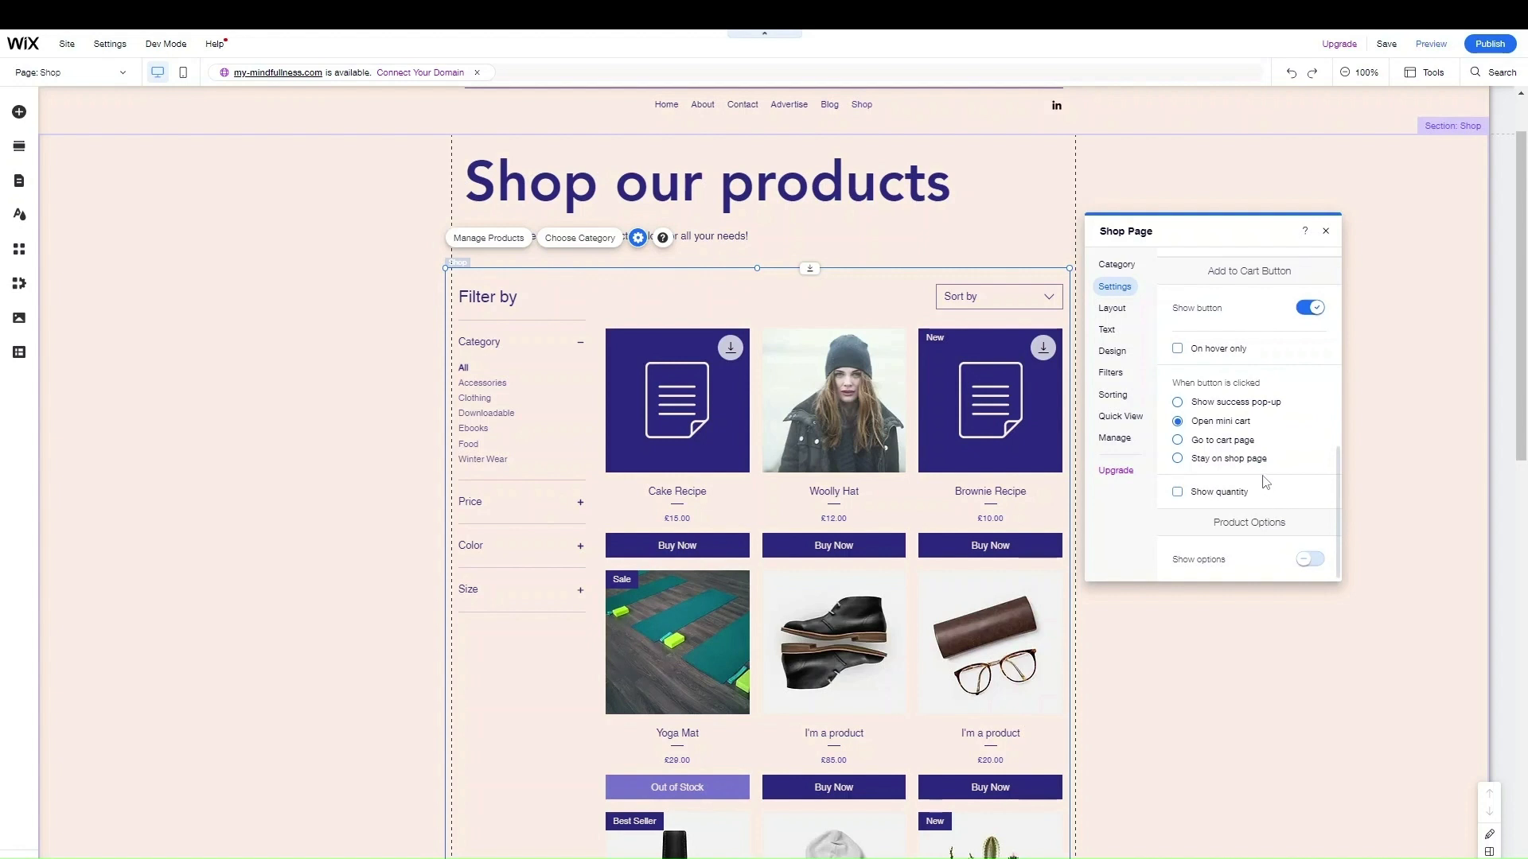
pyautogui.scroll(5, 1257, 446)
# - Examine the Shop gallery's layout settings, covering columns, rows, spacing, image placement, resizing, ratio and padding
pyautogui.click(1112, 309)
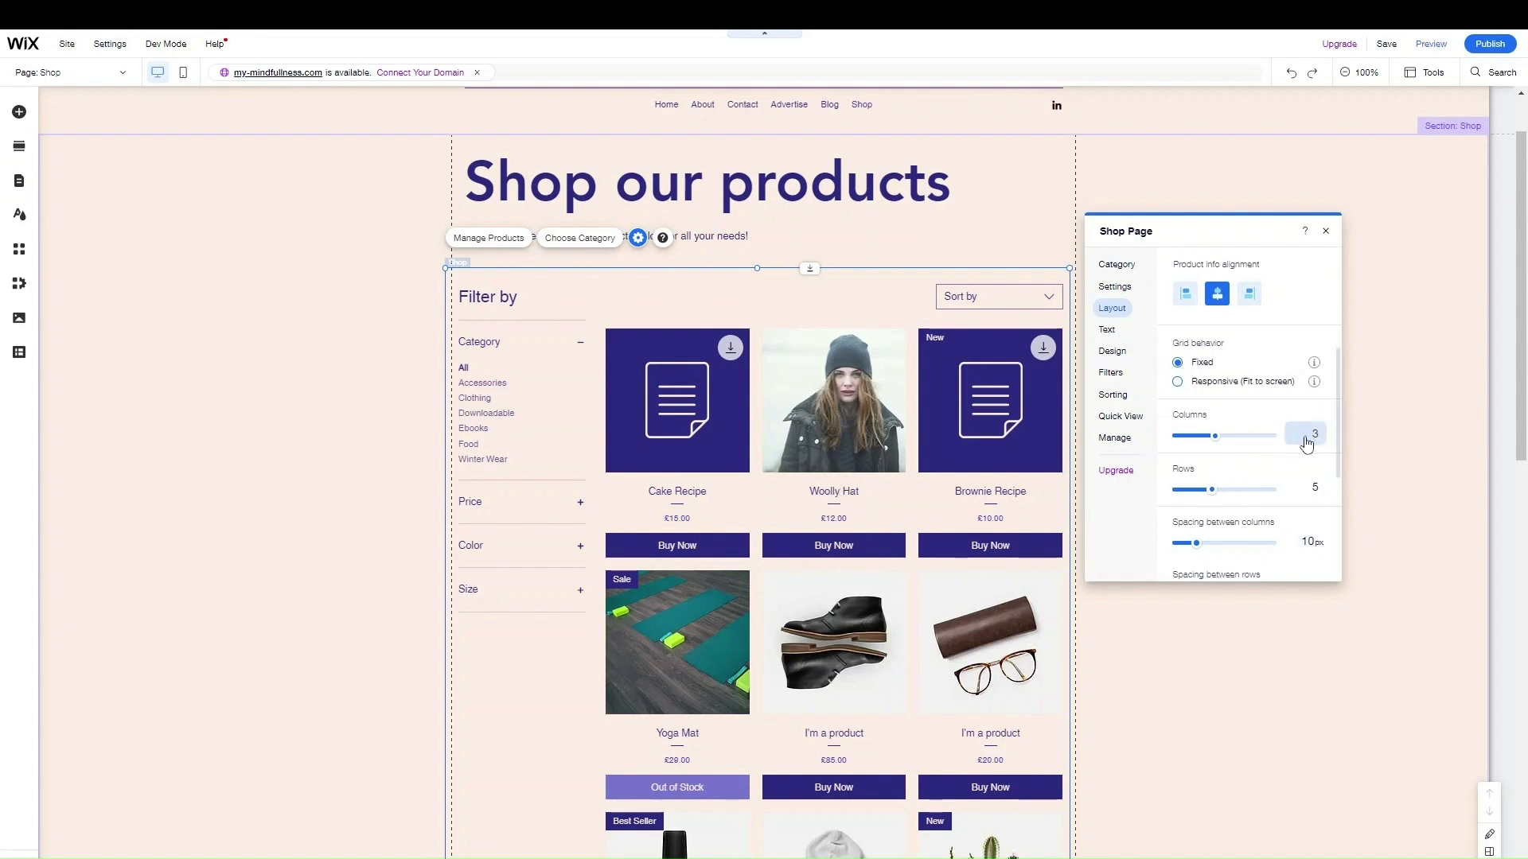
pyautogui.scroll(-2, 1308, 511)
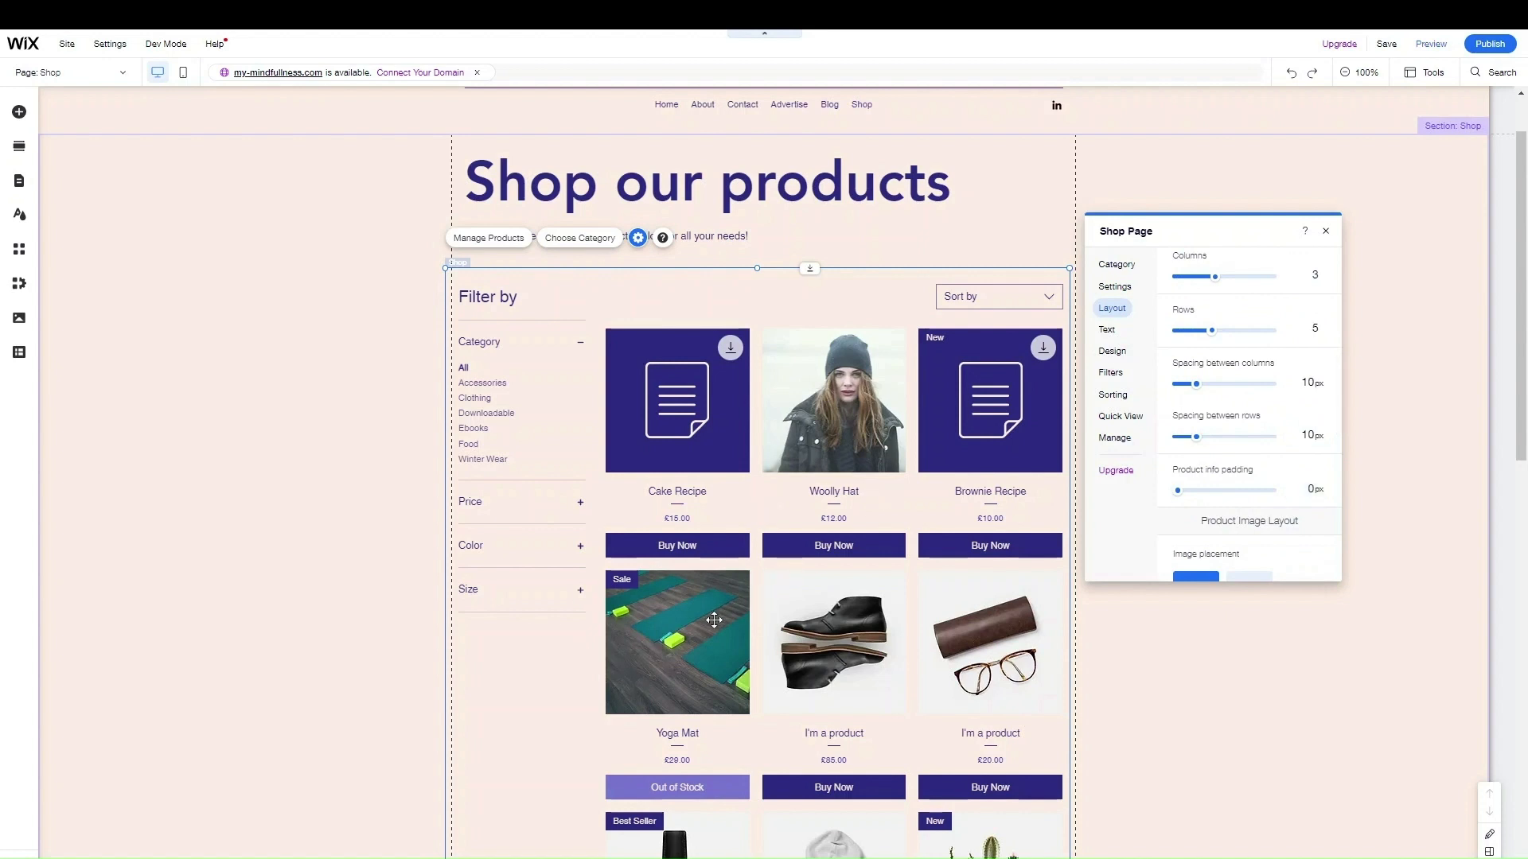
pyautogui.scroll(-4, 1275, 452)
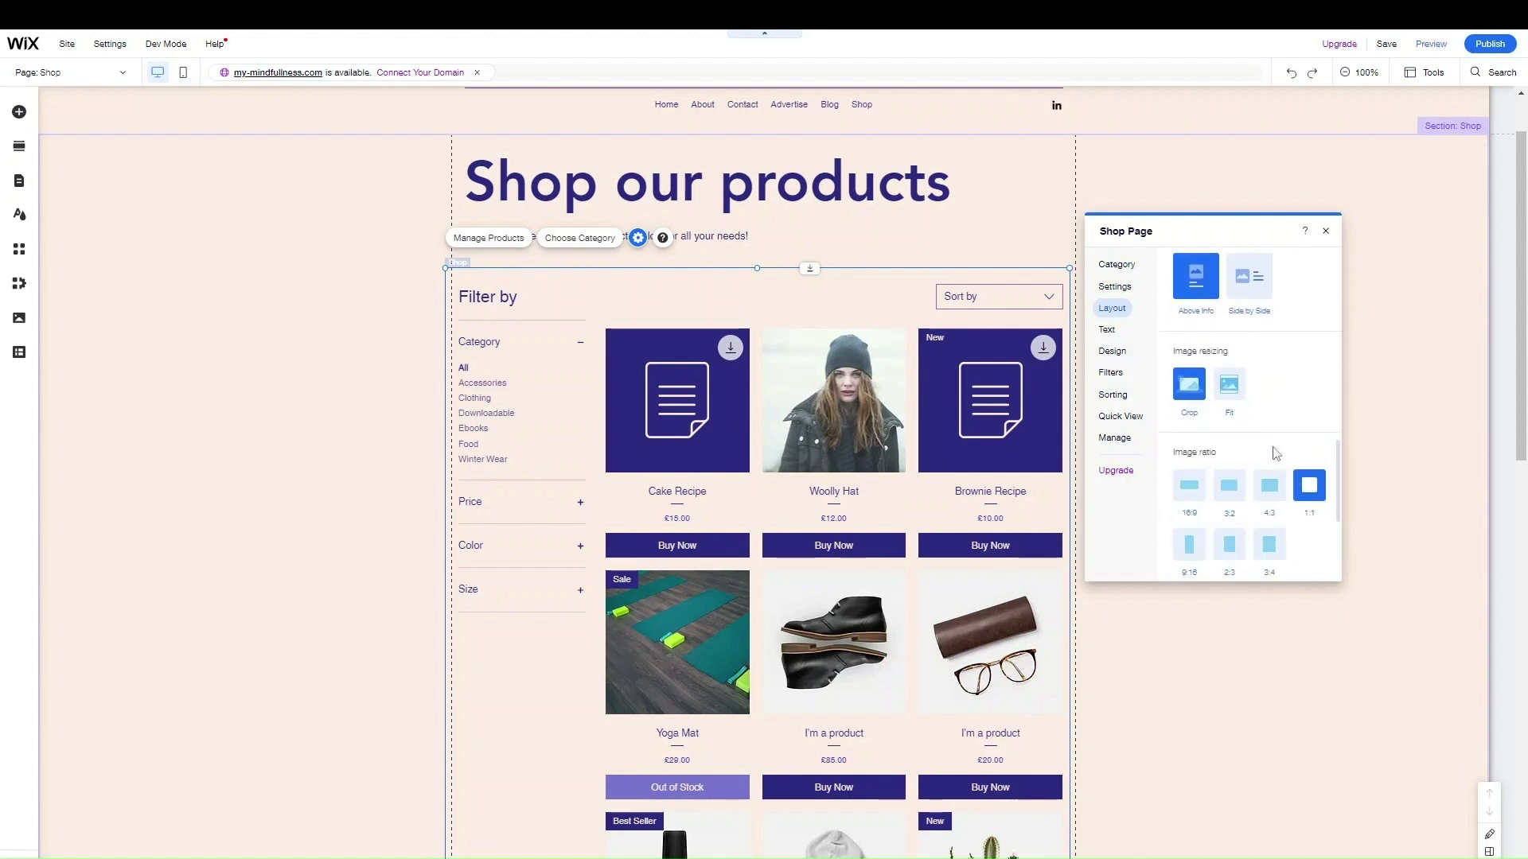
pyautogui.scroll(-3, 1276, 453)
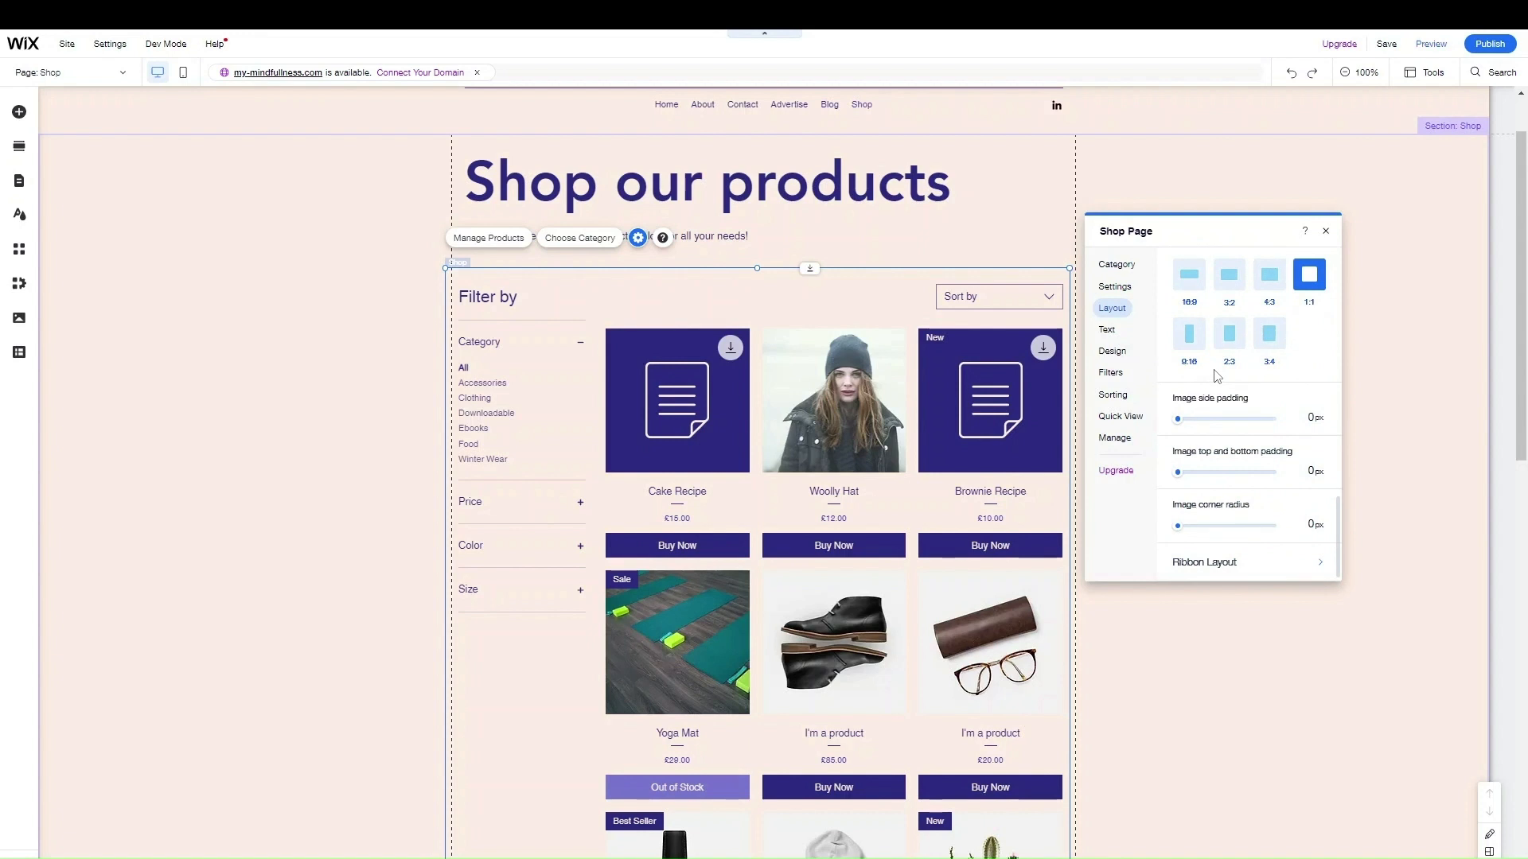
pyautogui.scroll(5, 1235, 525)
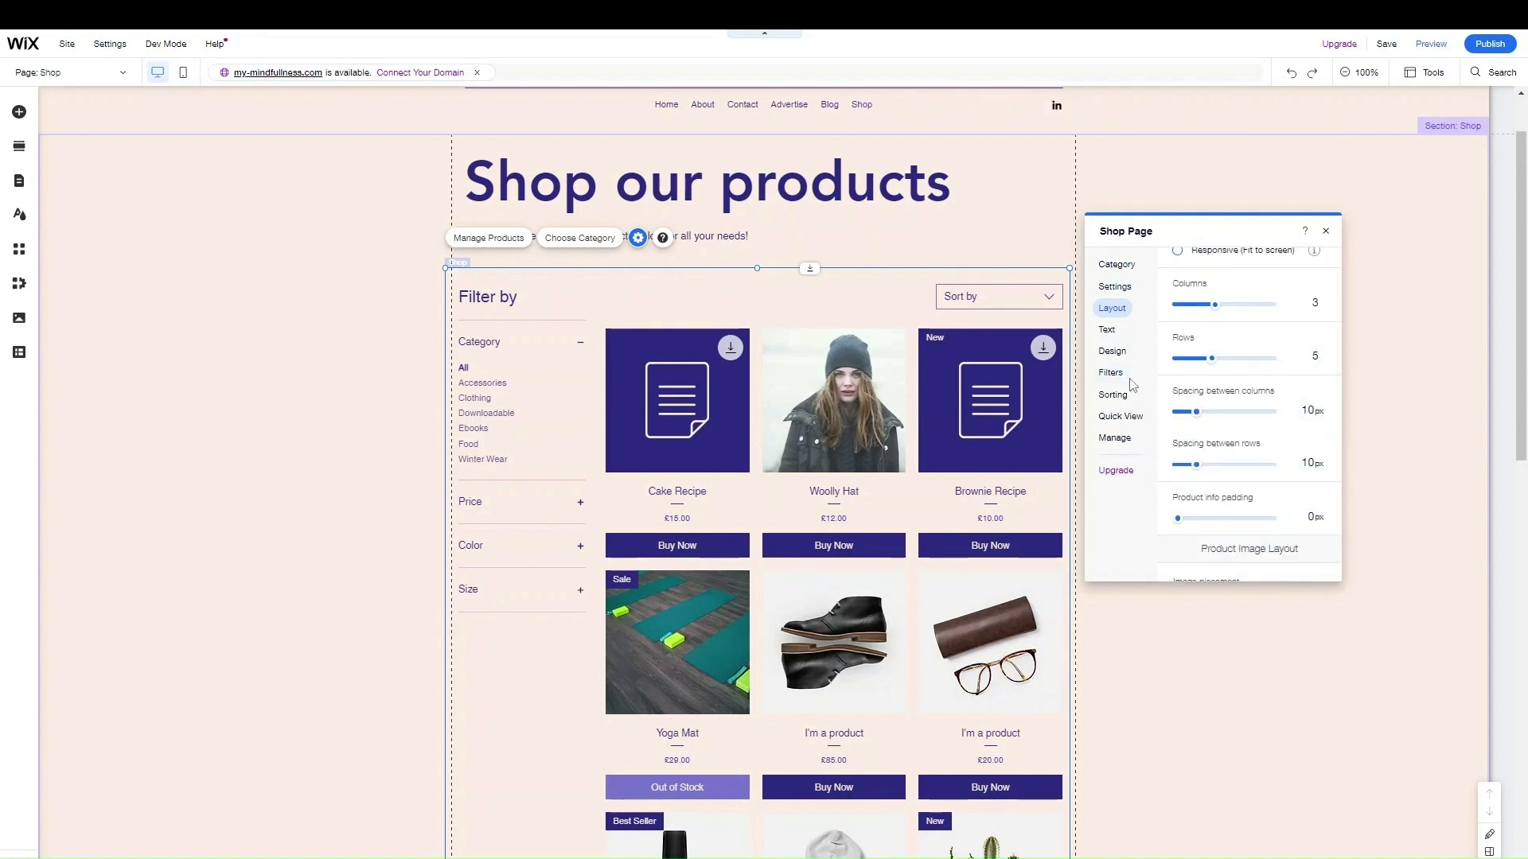
# - Try changing the Shop gallery's Add to Cart button text to Add, and look over the other button and message texts
pyautogui.click(1107, 333)
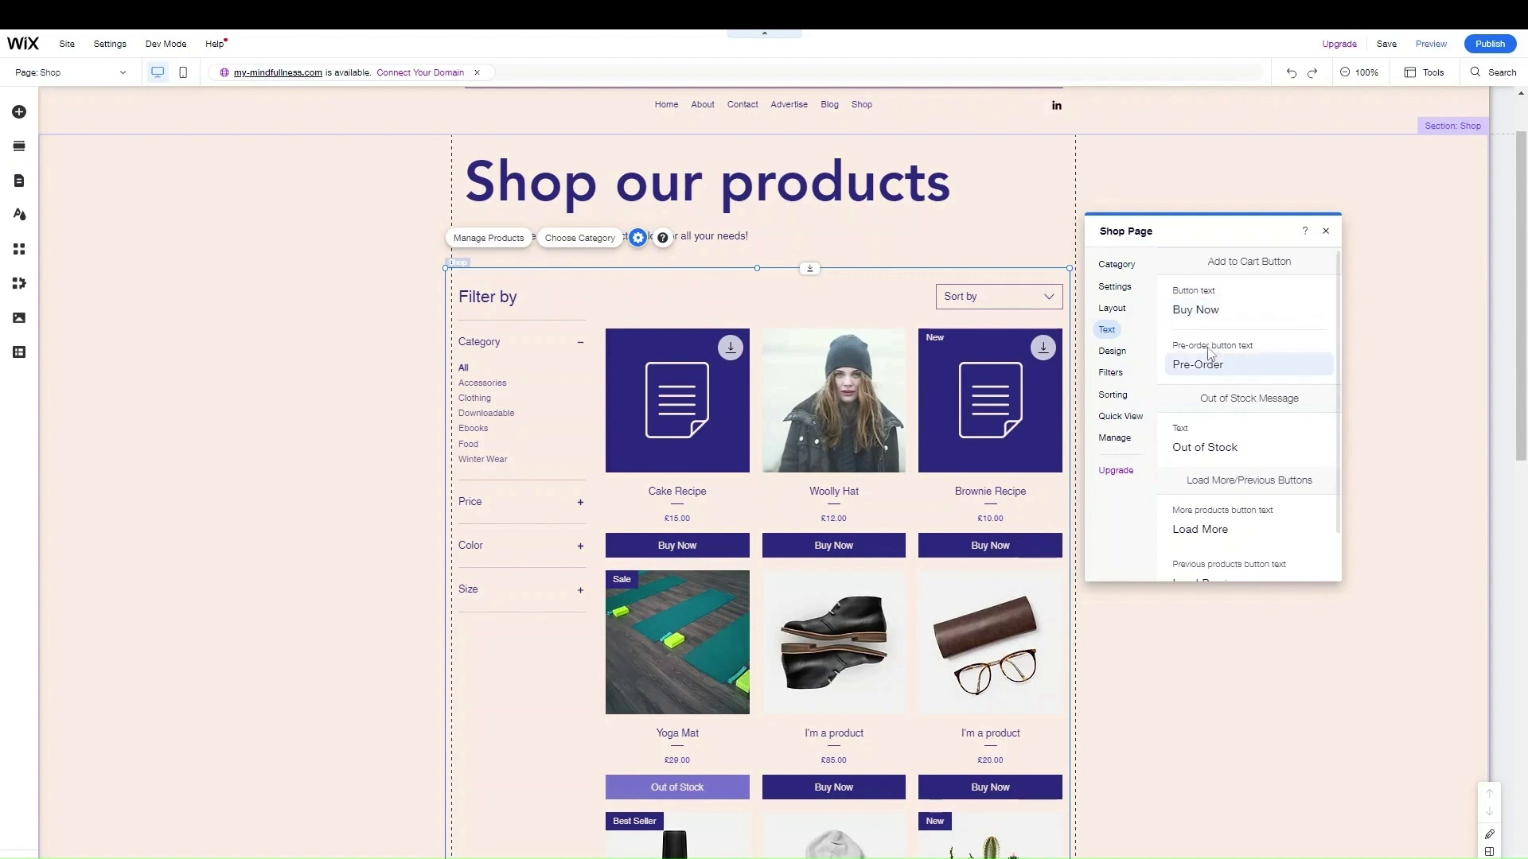
pyautogui.write('Add')
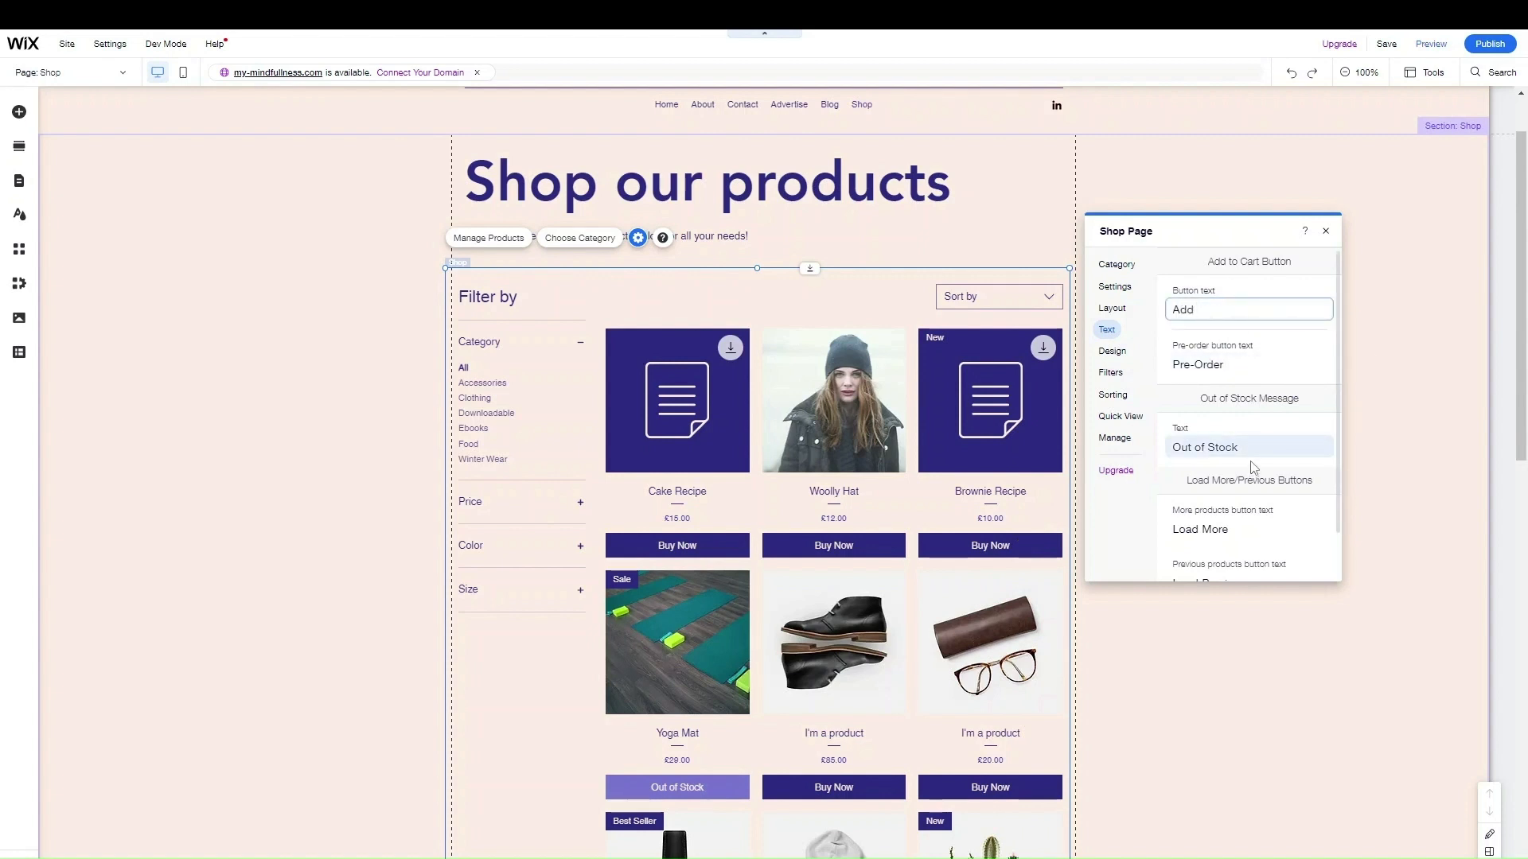
pyautogui.scroll(-1, 1249, 463)
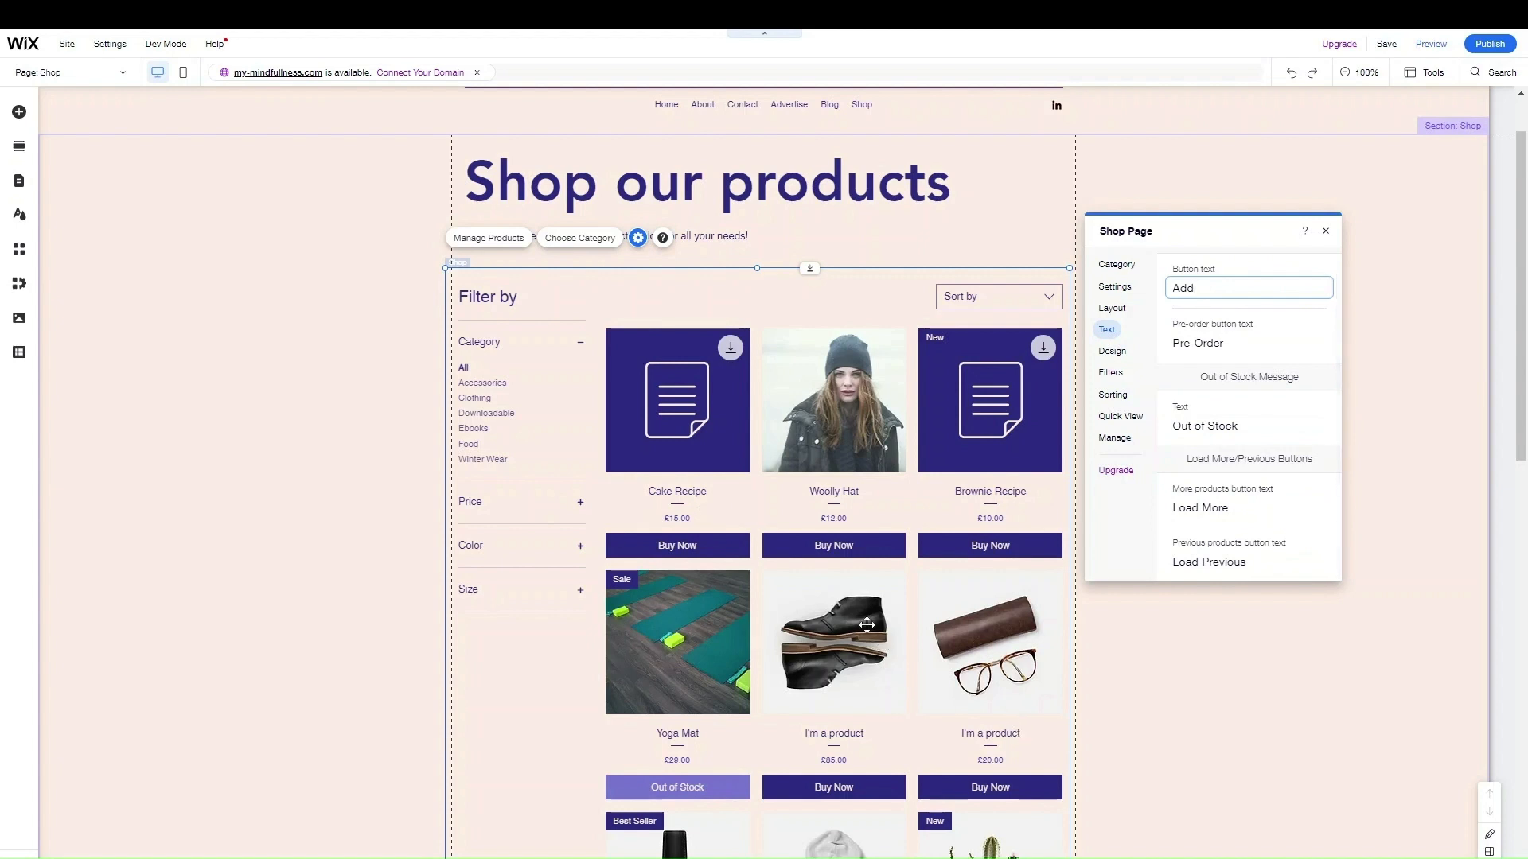
# - Examine the Shop gallery's design settings for backgrounds, fonts, colors, buttons and ribbons, including the color choices for the price breakdown
pyautogui.click(1106, 354)
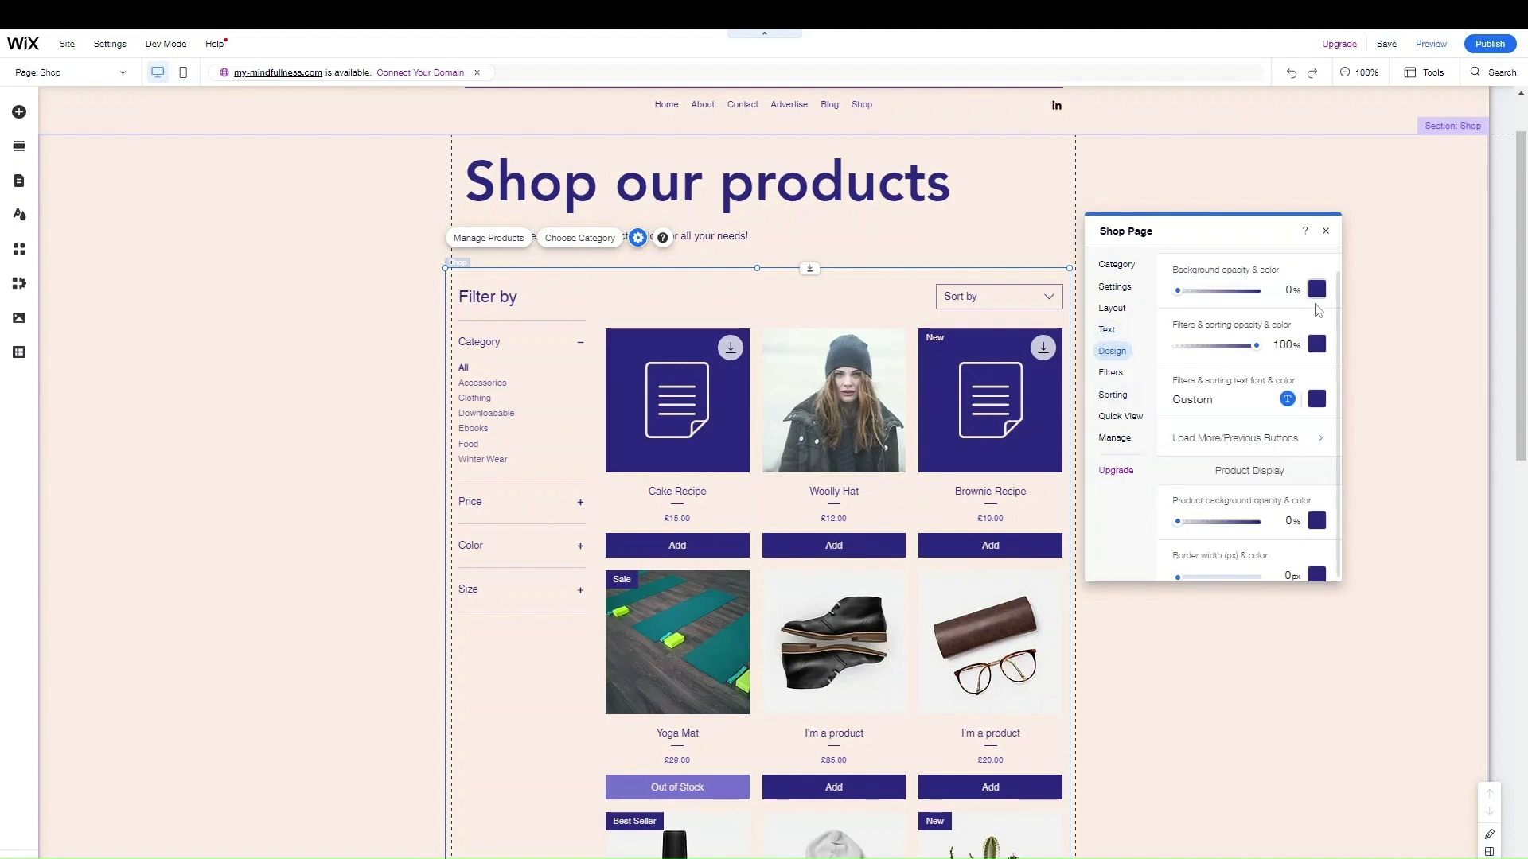
pyautogui.scroll(-5, 1255, 511)
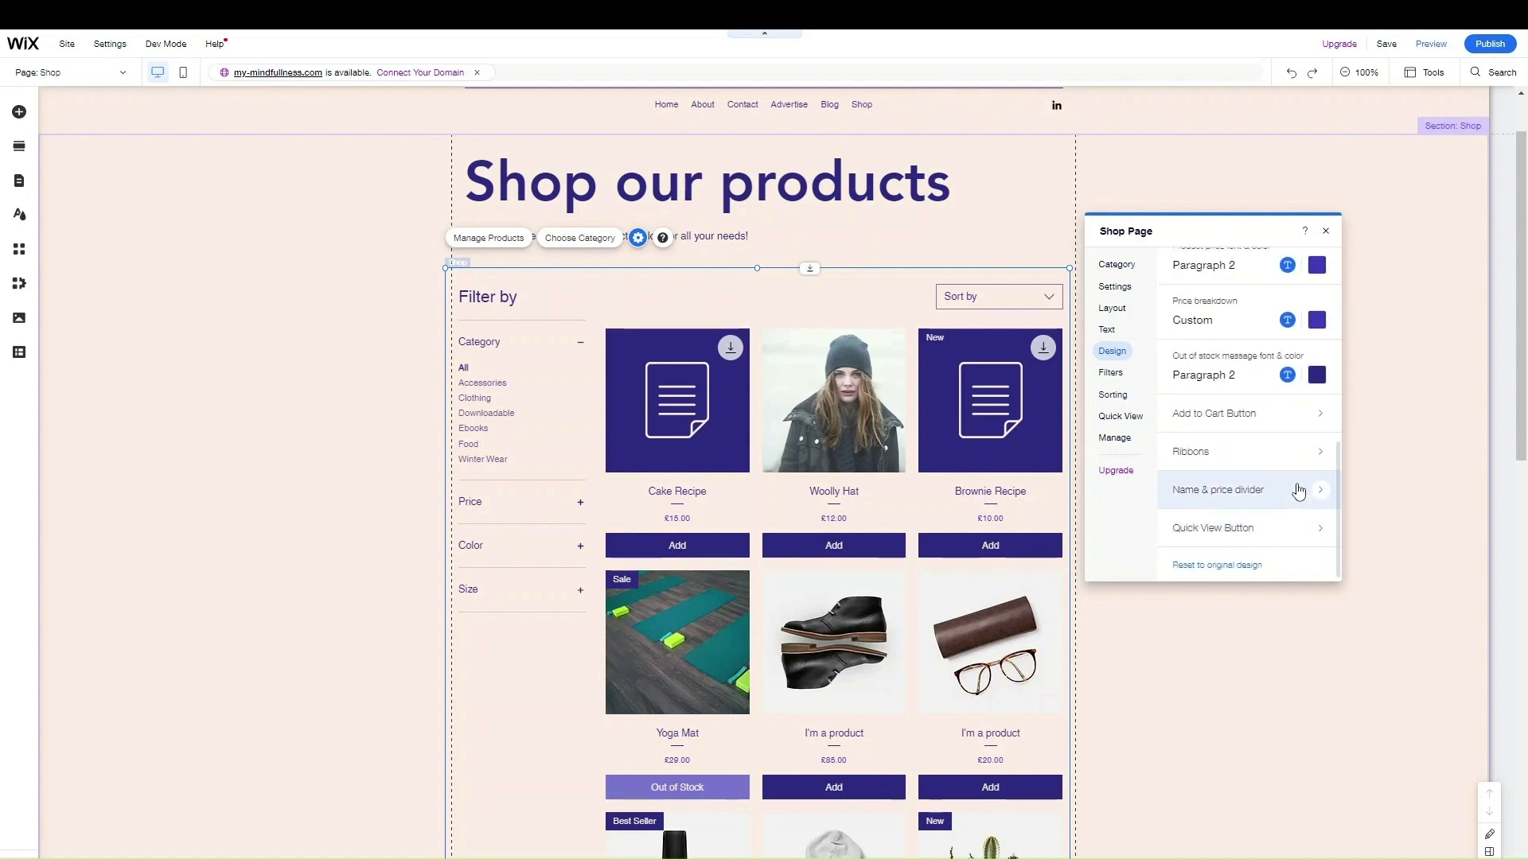
pyautogui.scroll(8, 1297, 485)
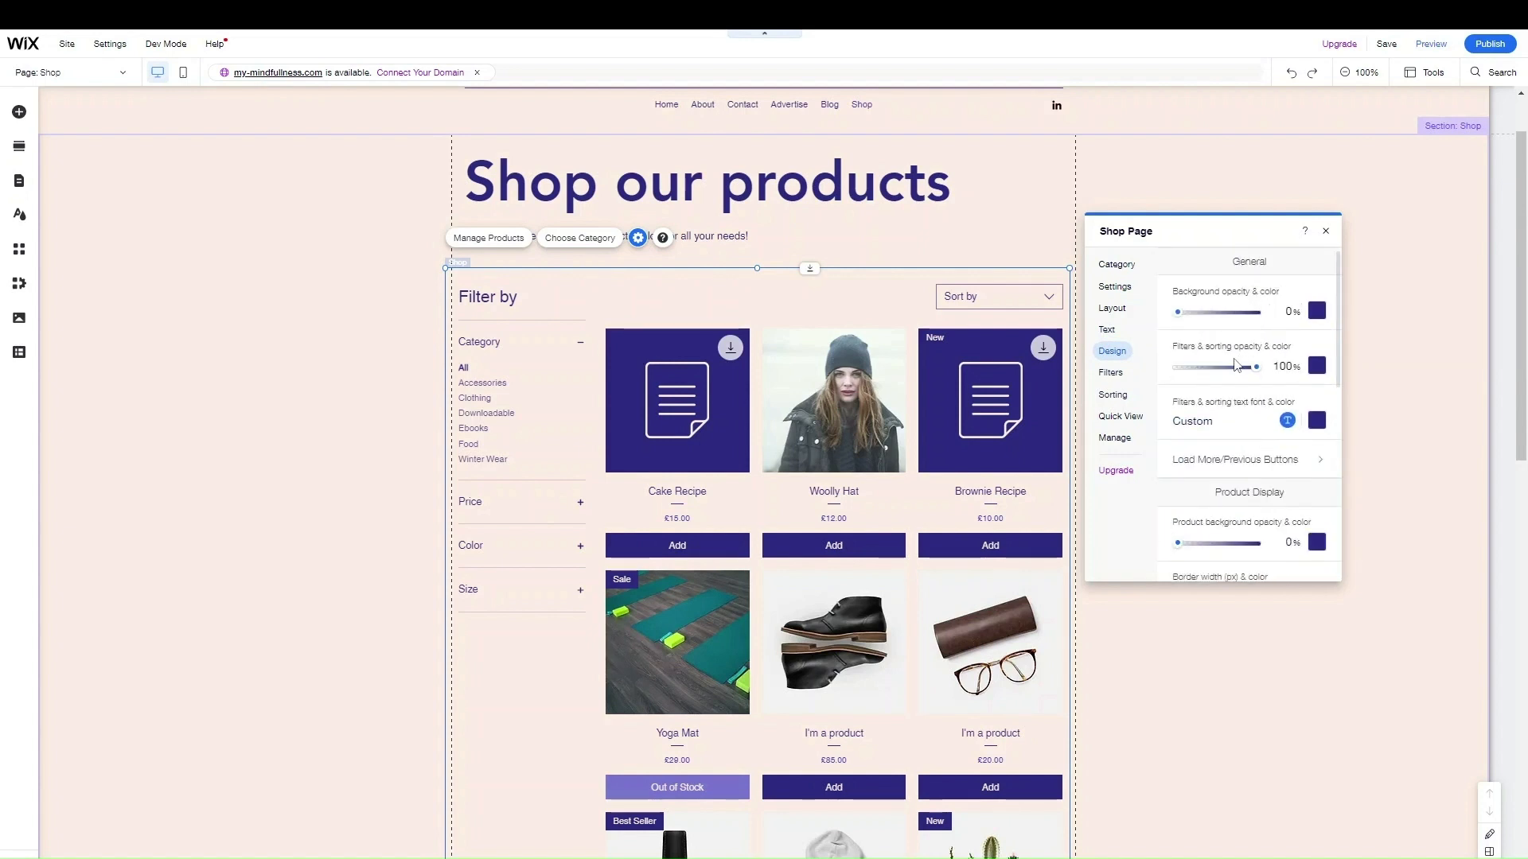
pyautogui.scroll(-5, 1232, 368)
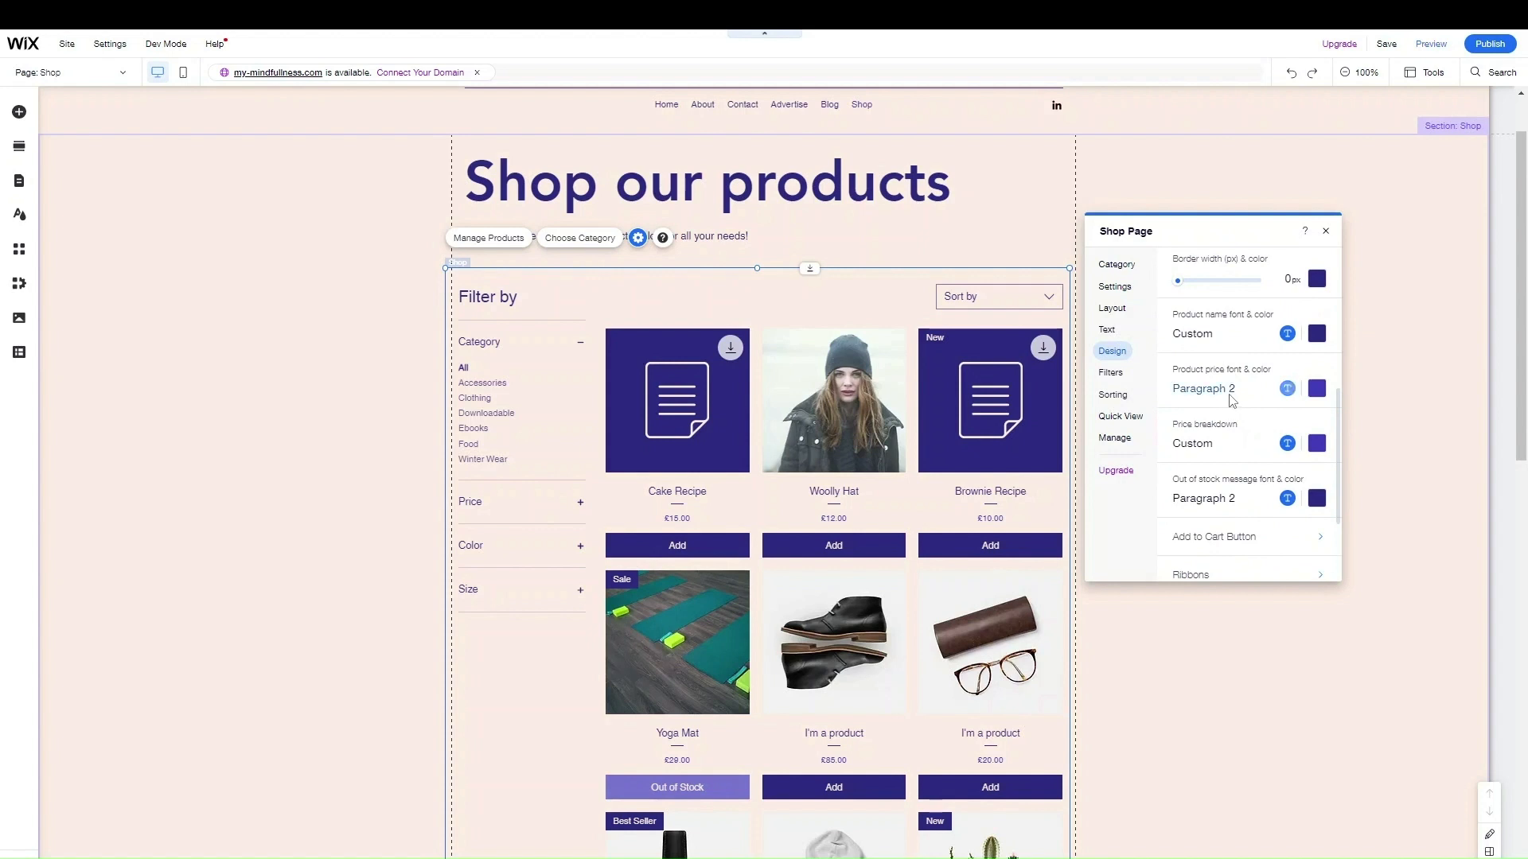
pyautogui.scroll(-3, 1232, 412)
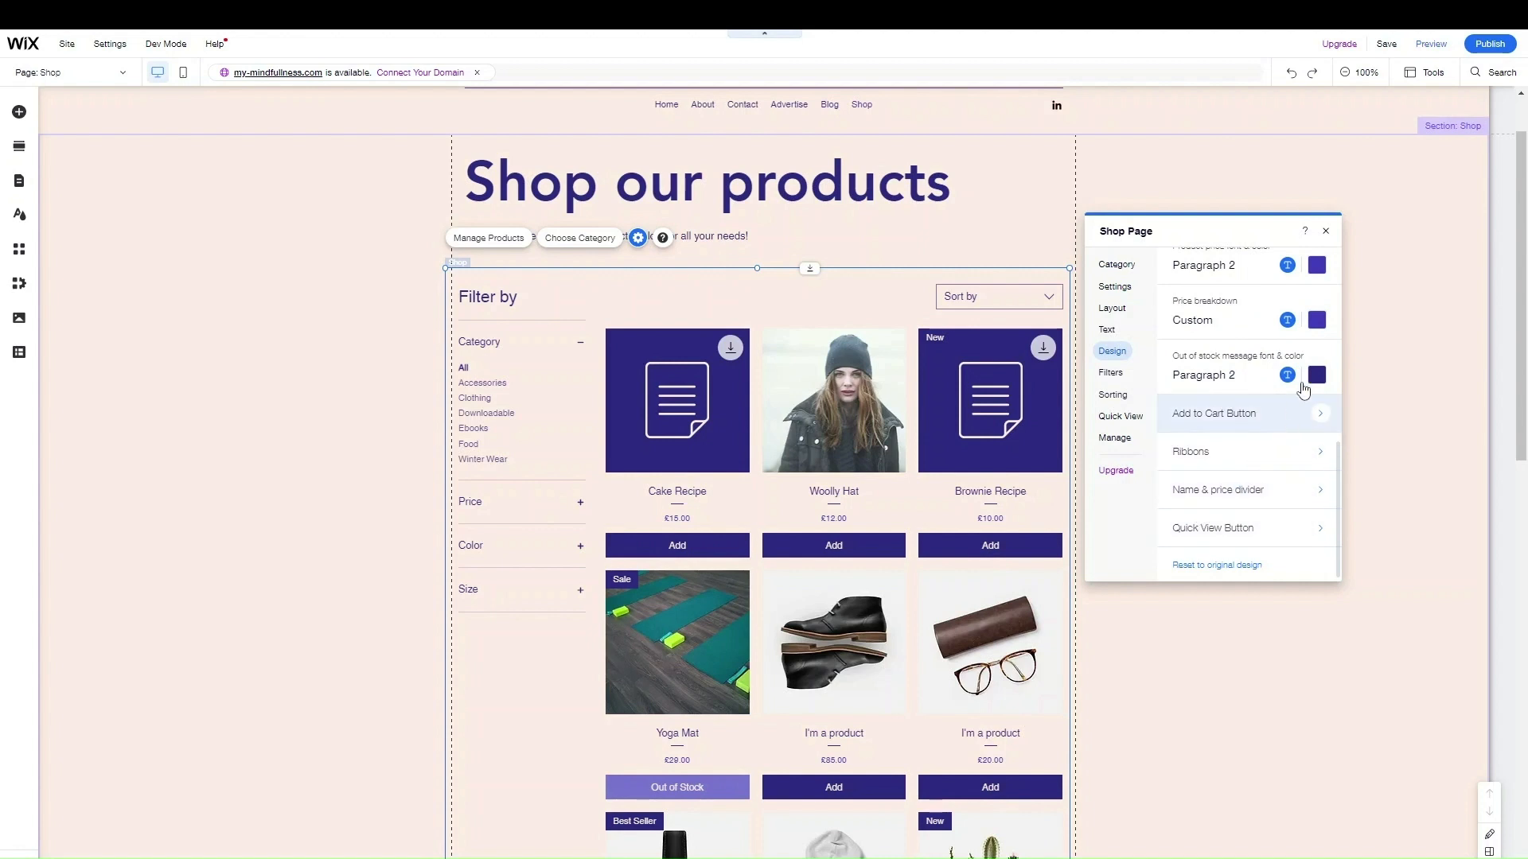
pyautogui.click(1318, 320)
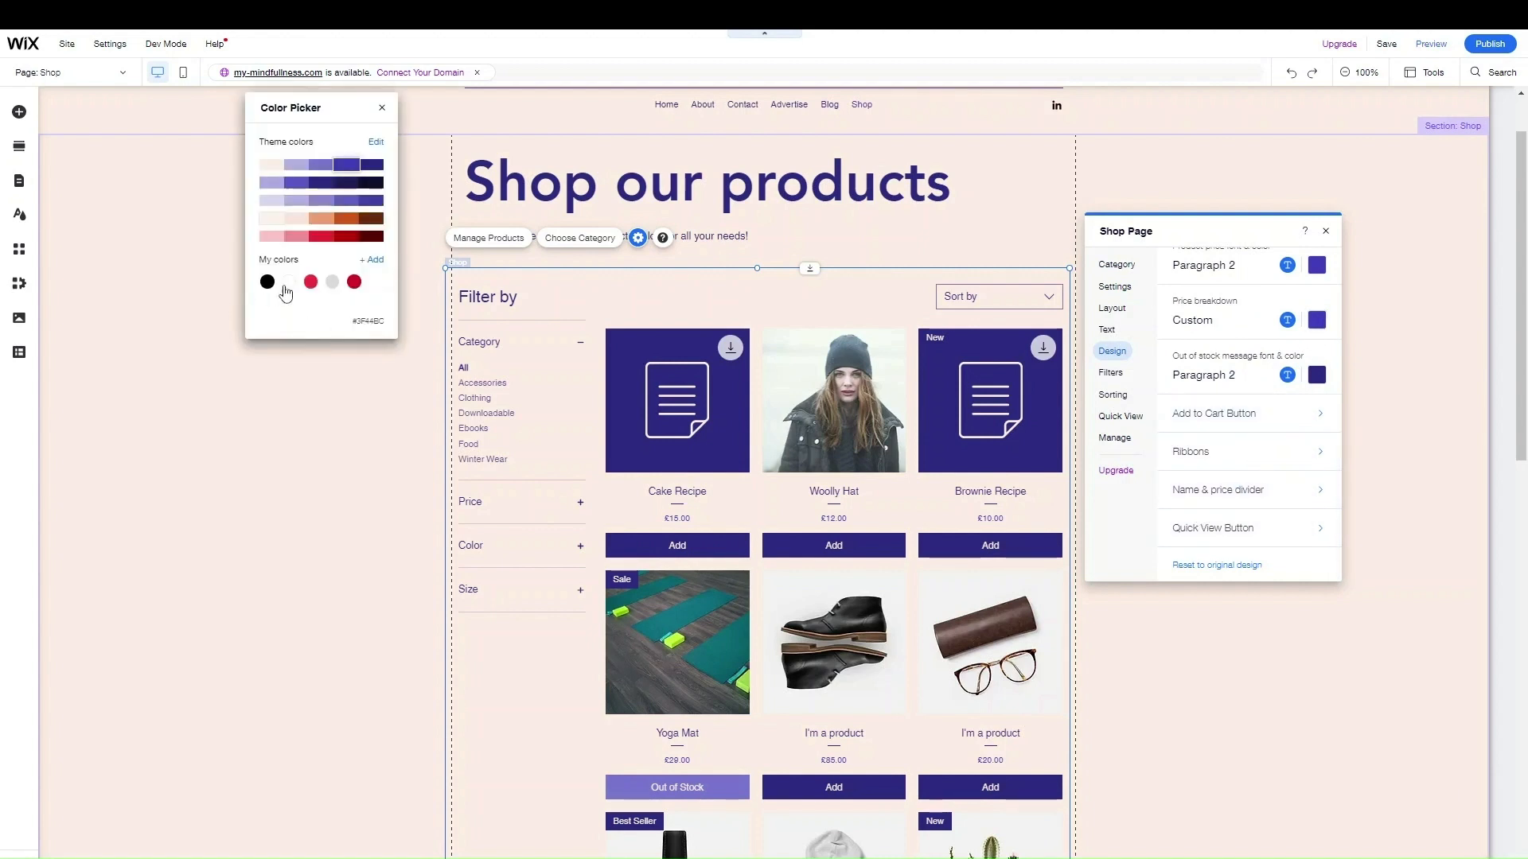
pyautogui.click(382, 108)
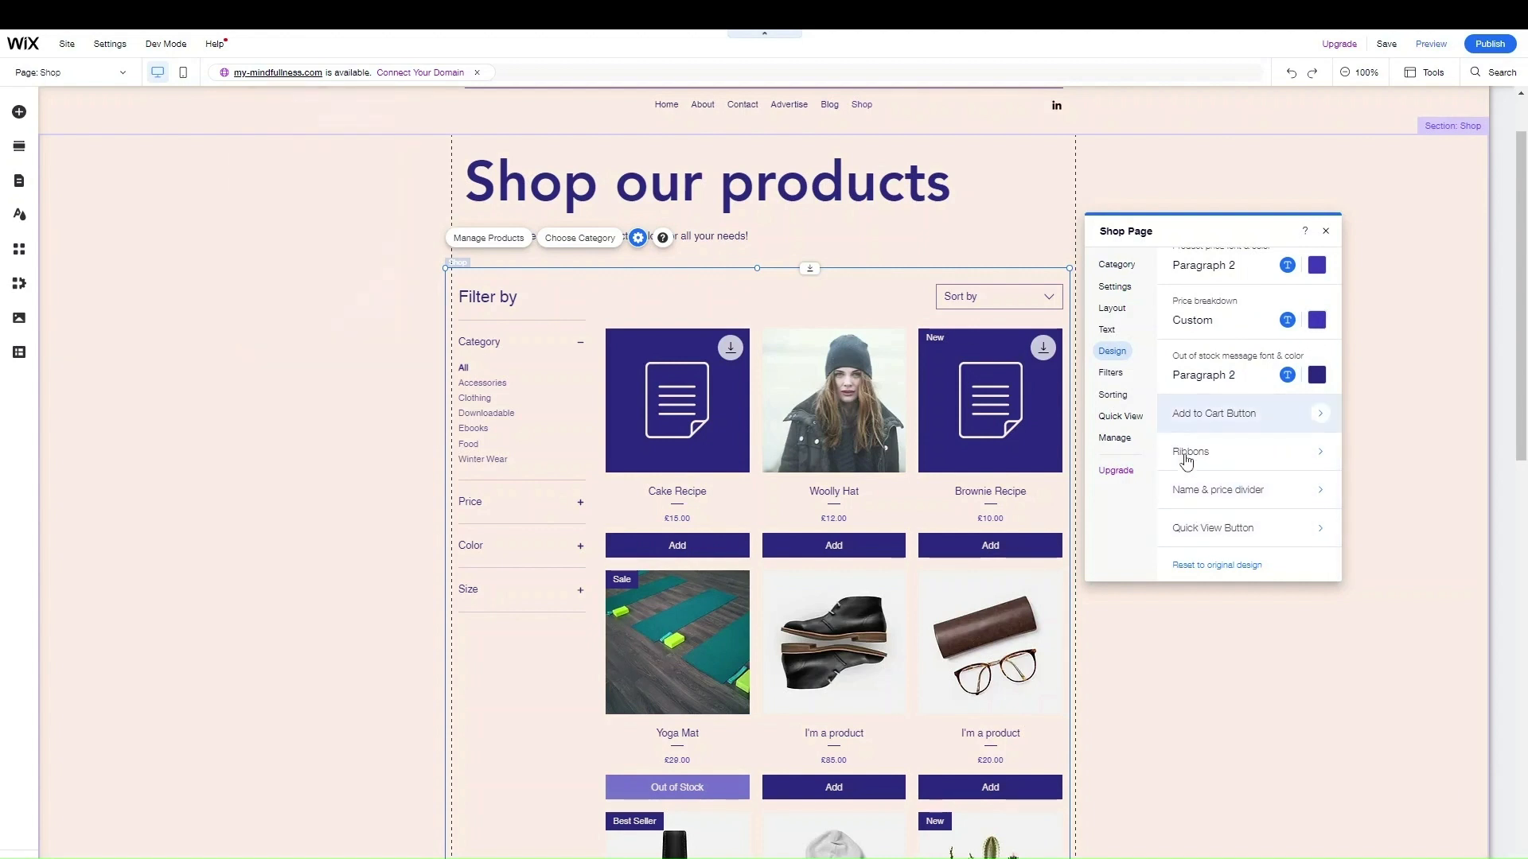
# - Open the Shop gallery's filter settings and look over the filters and products displayed on the page
pyautogui.click(1112, 374)
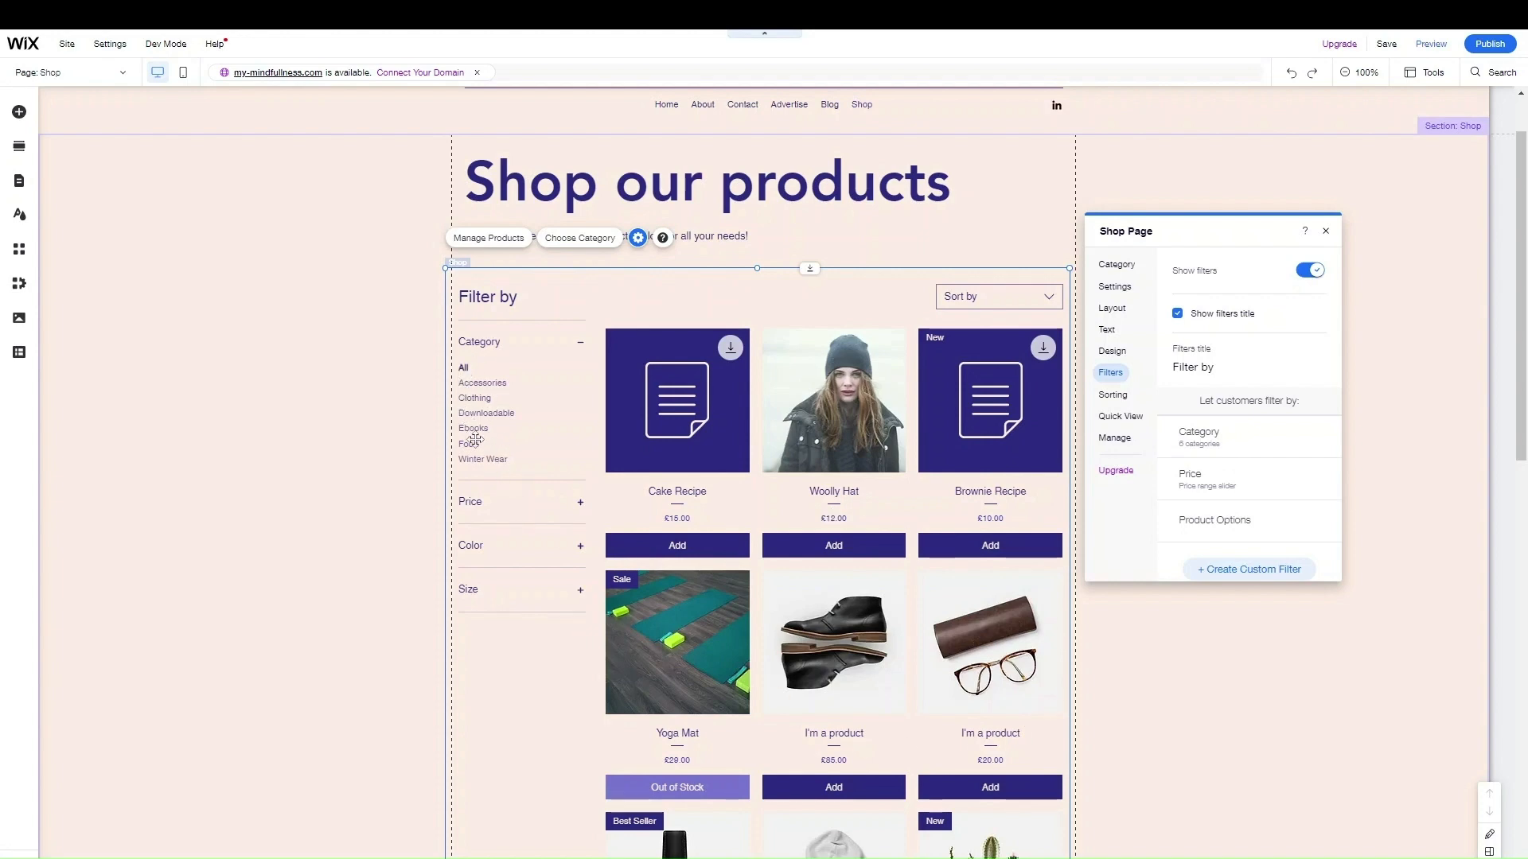
pyautogui.scroll(-4, 860, 483)
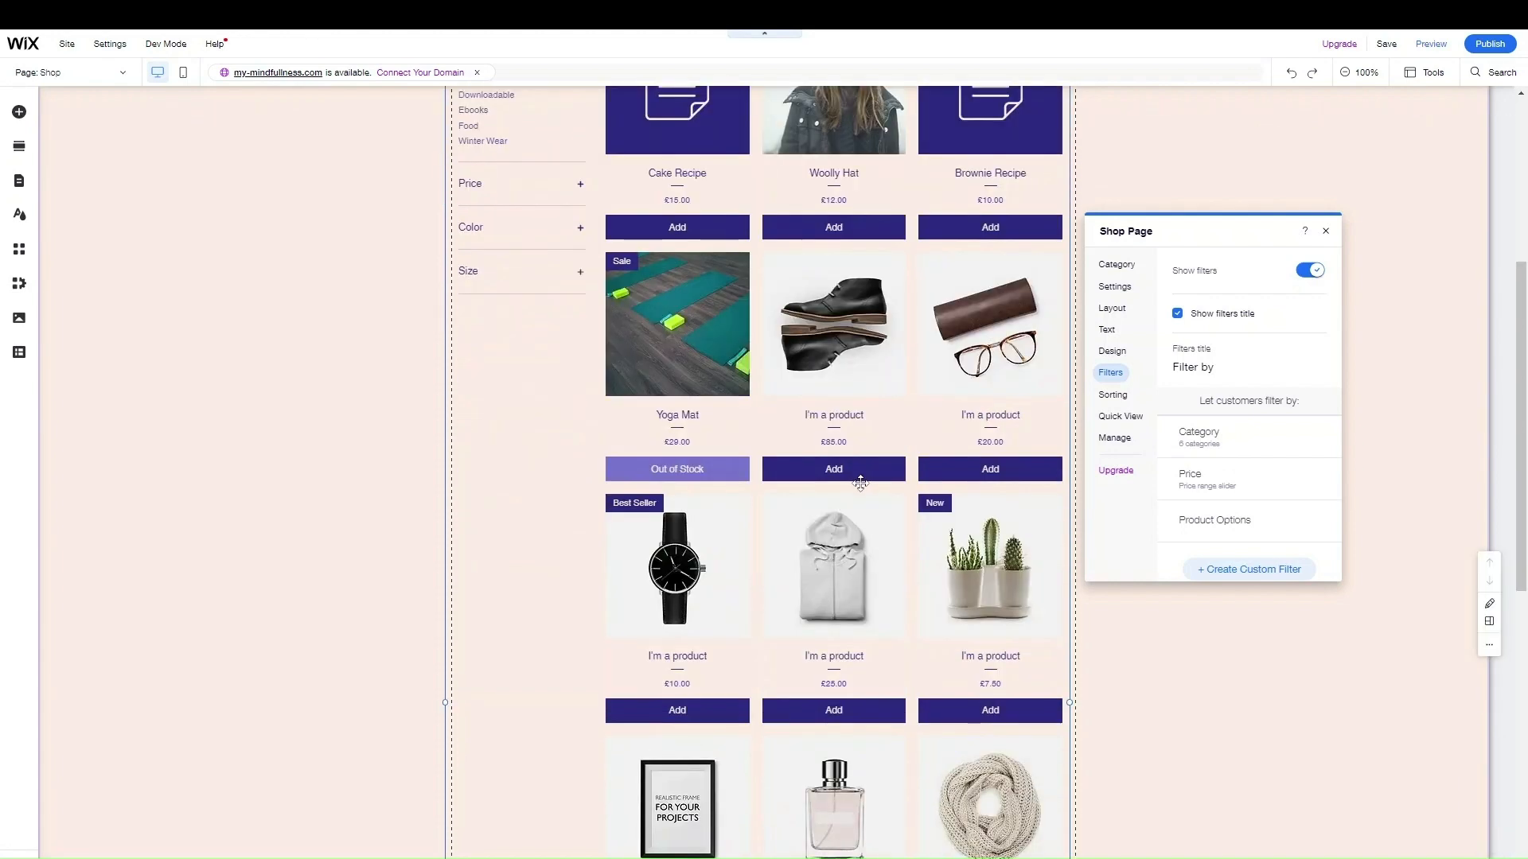
pyautogui.scroll(-5, 858, 484)
pyautogui.scroll(9, 856, 446)
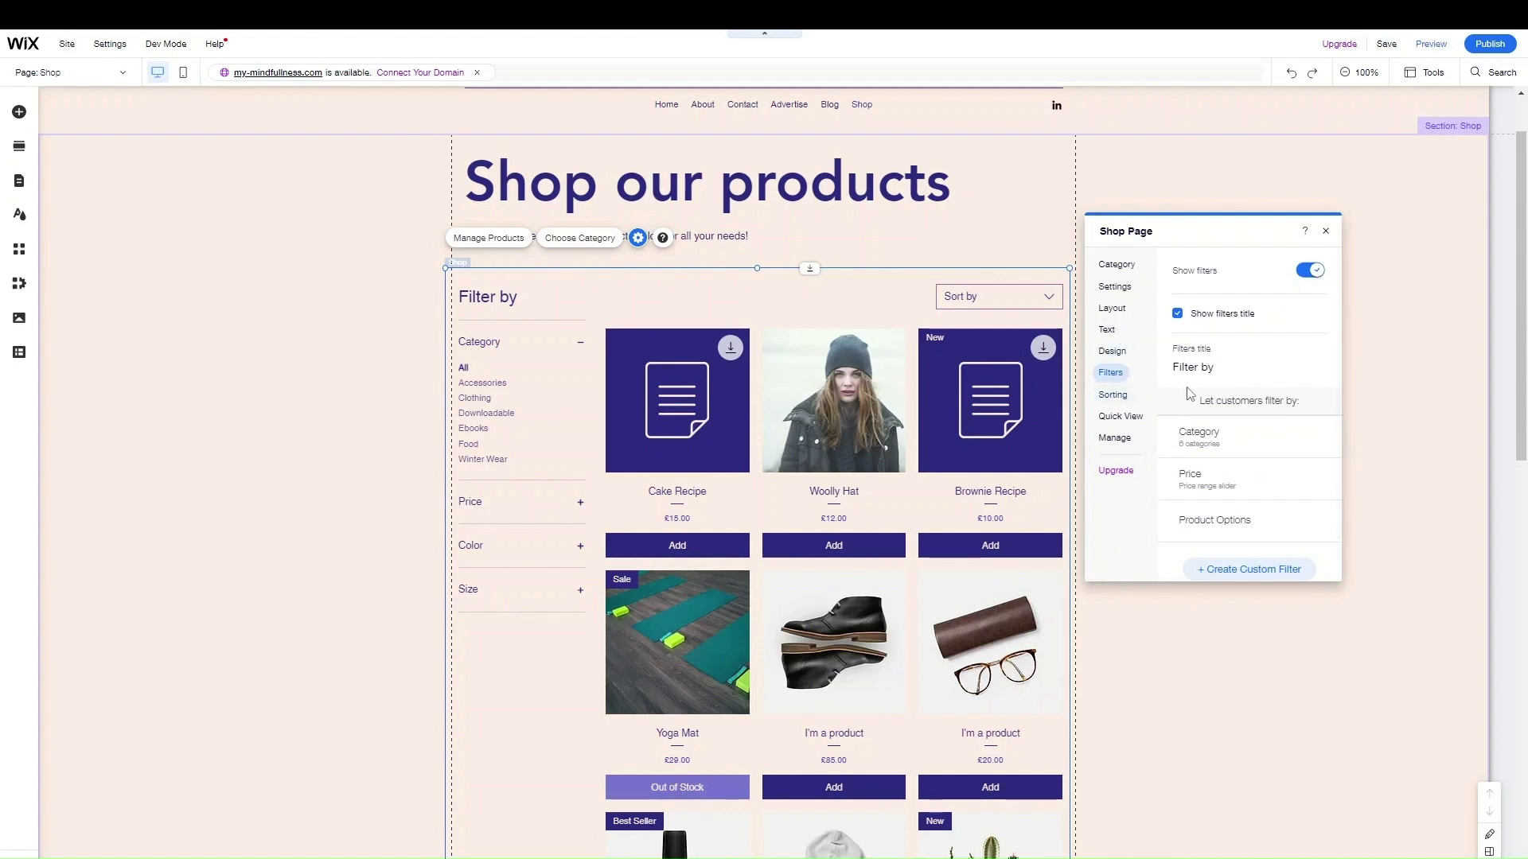
# - Try removing Downloadable and Clothing from the Shop gallery's category filter, and turn both back on
pyautogui.click(1323, 442)
pyautogui.click(1271, 452)
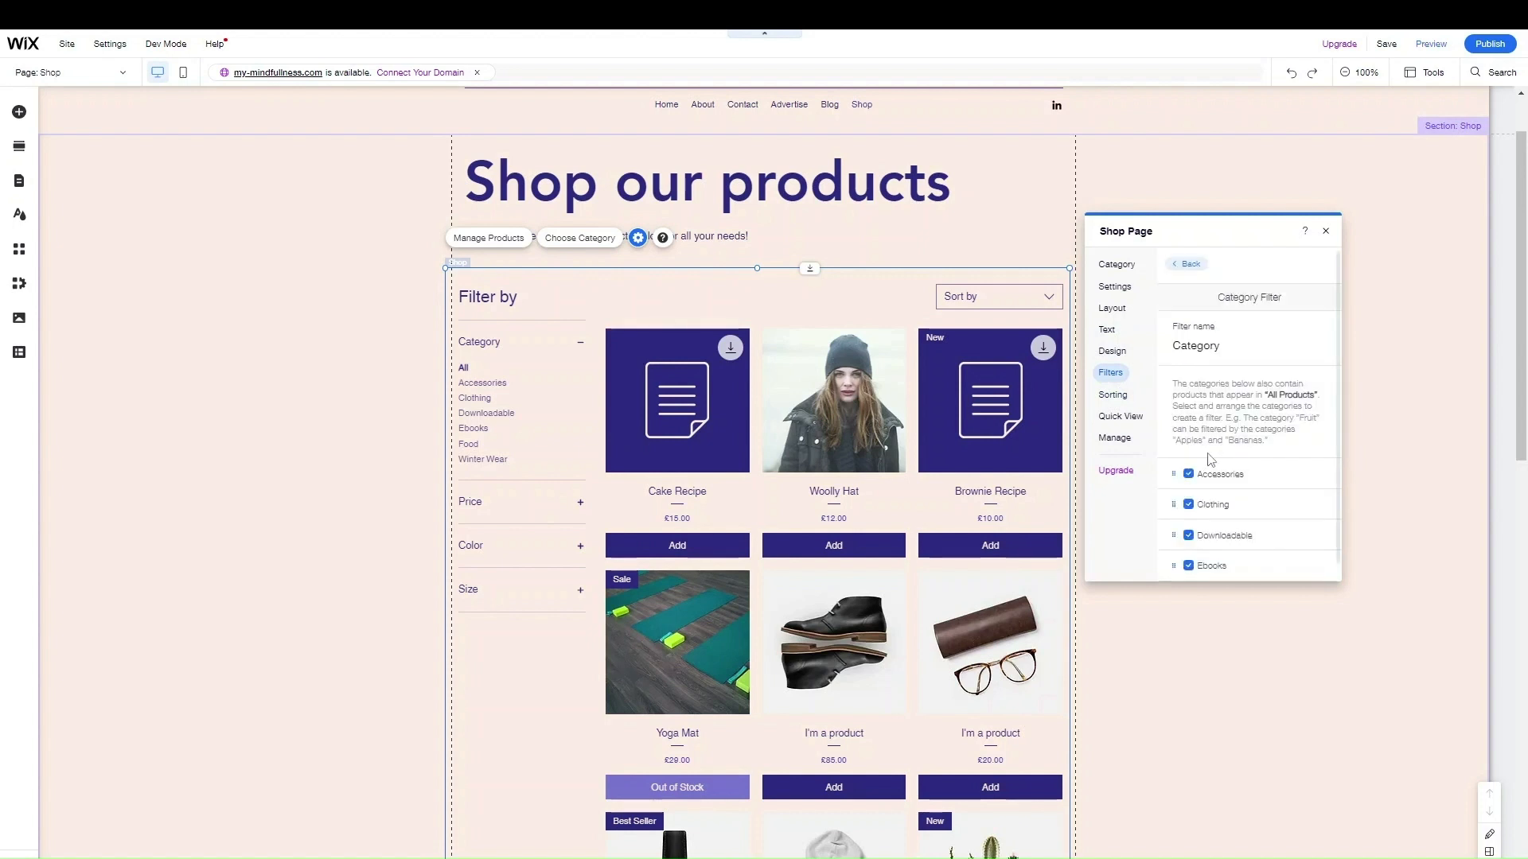
pyautogui.scroll(-1, 1224, 486)
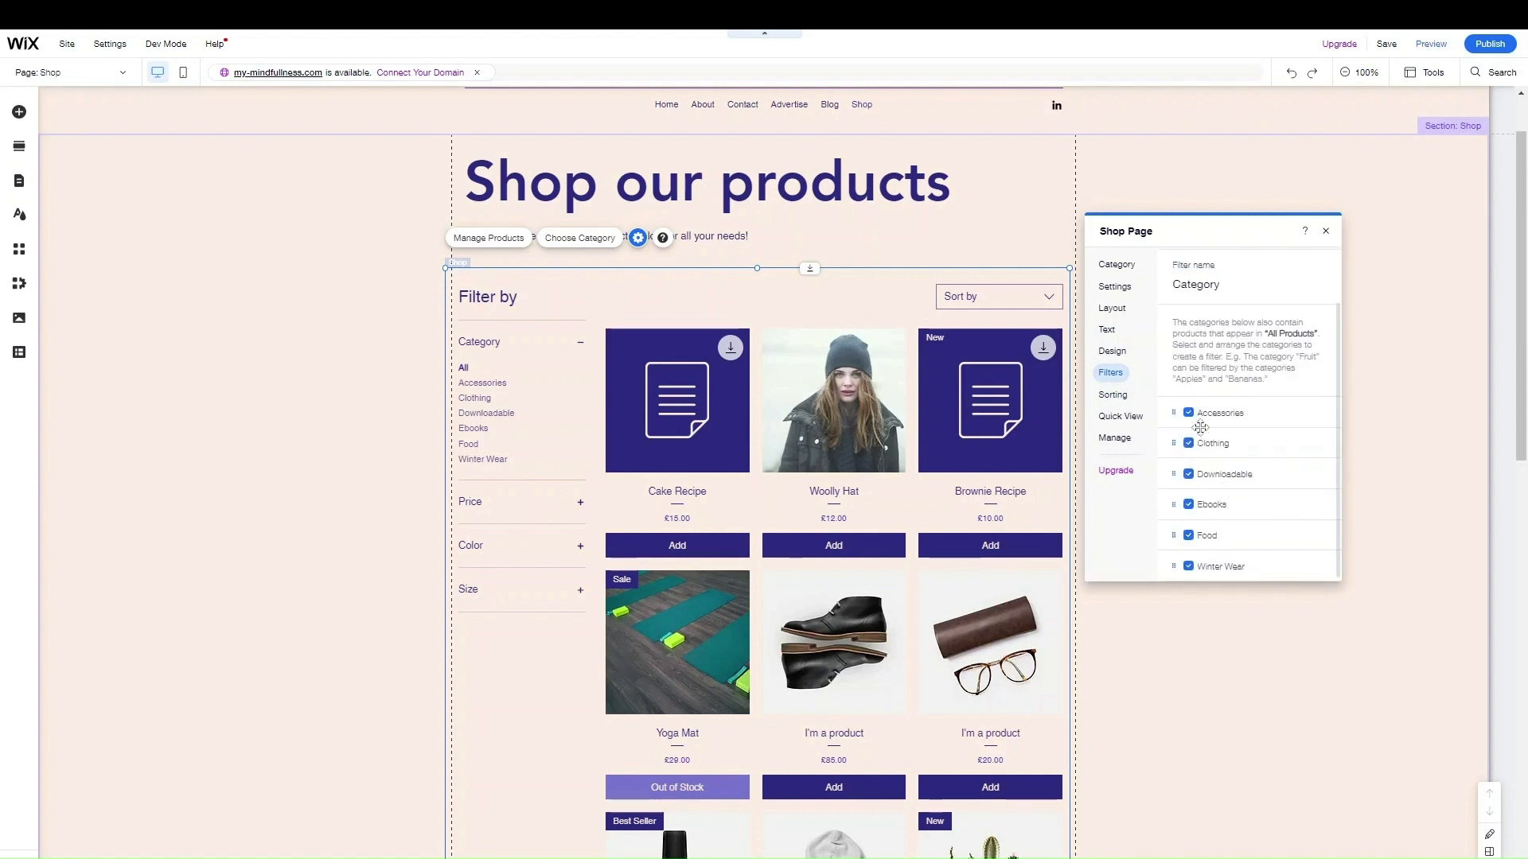
pyautogui.click(1193, 475)
pyautogui.click(1189, 445)
pyautogui.click(1189, 474)
pyautogui.click(1189, 443)
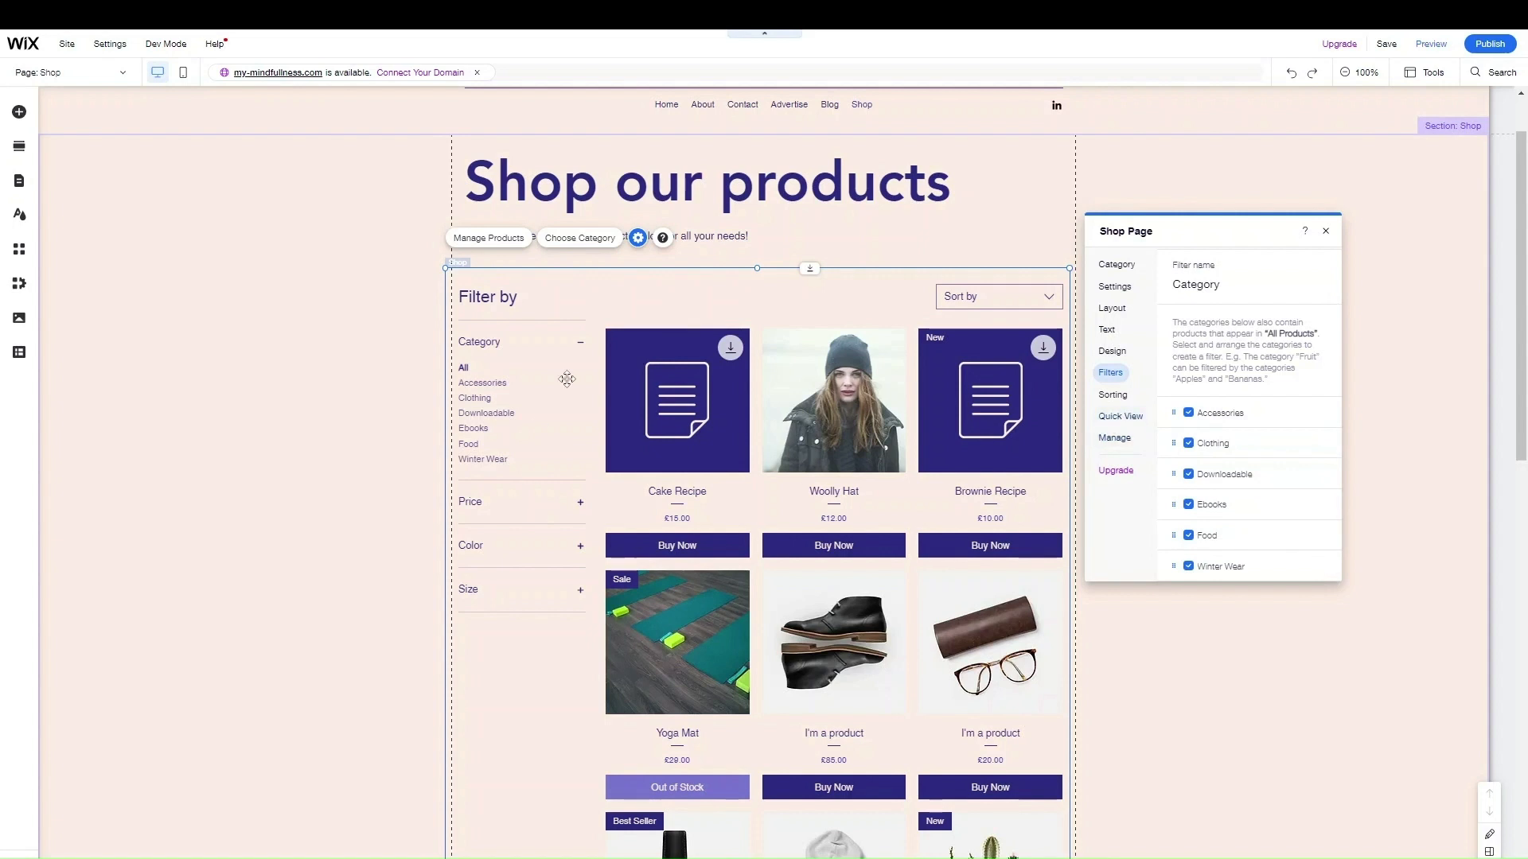
# - Examine the Shop gallery's sorting options against the product list, and close the gallery settings
pyautogui.click(1102, 395)
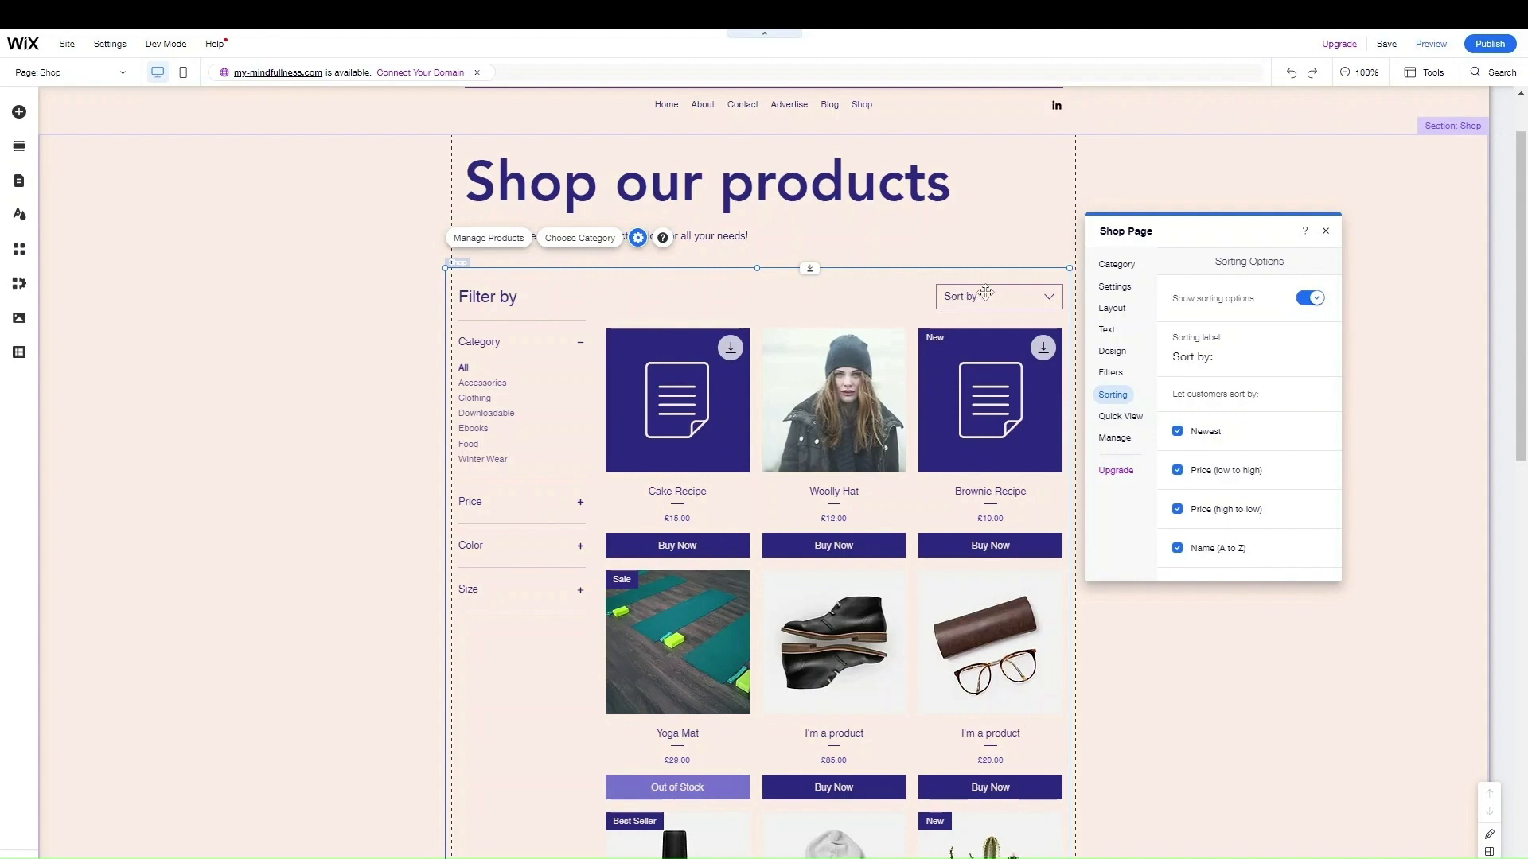
pyautogui.scroll(-8, 924, 563)
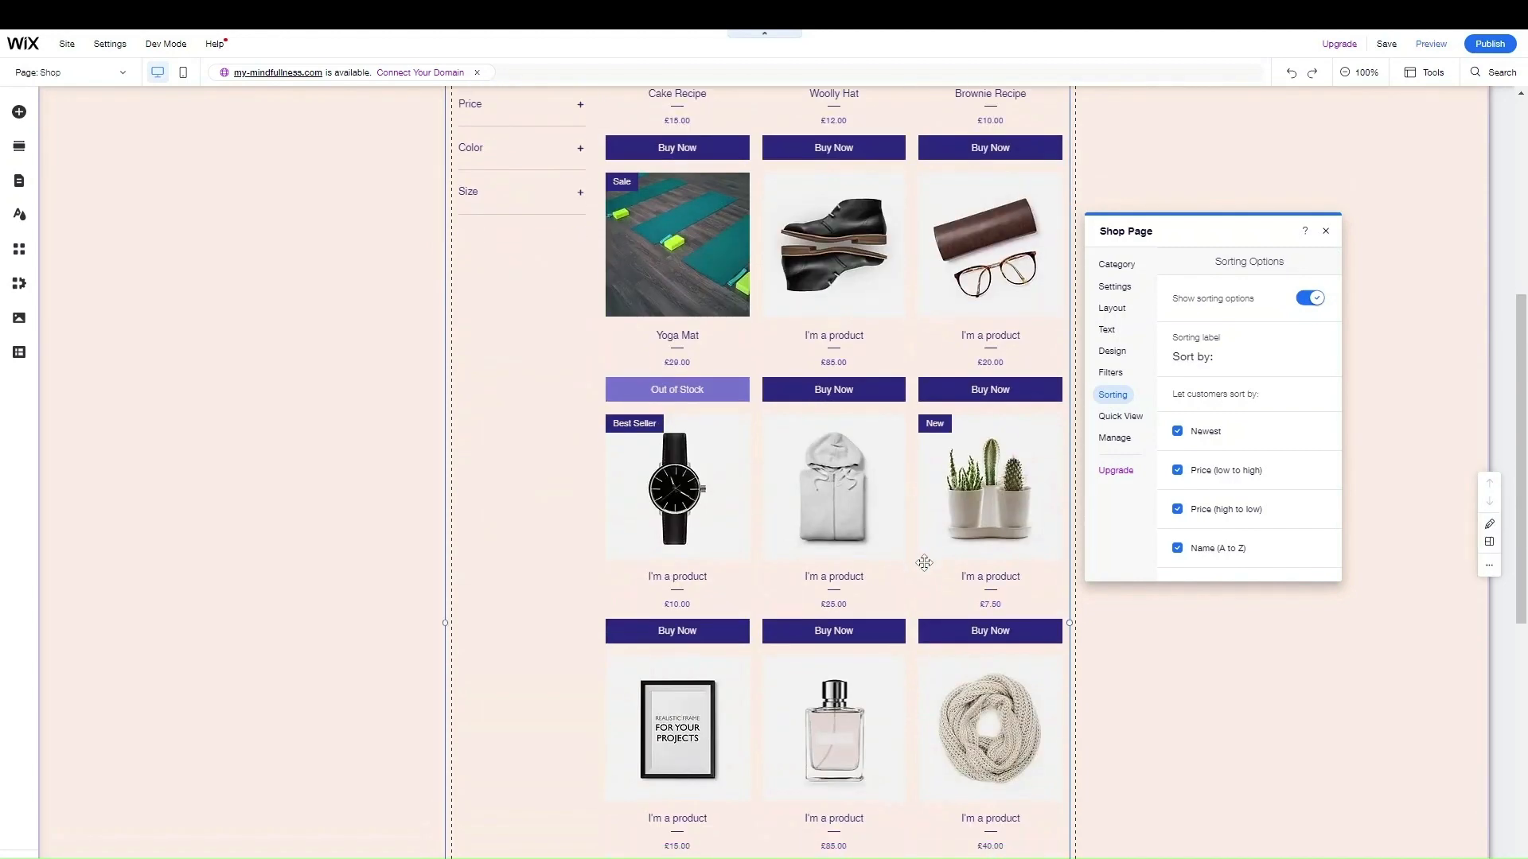
pyautogui.scroll(5, 924, 563)
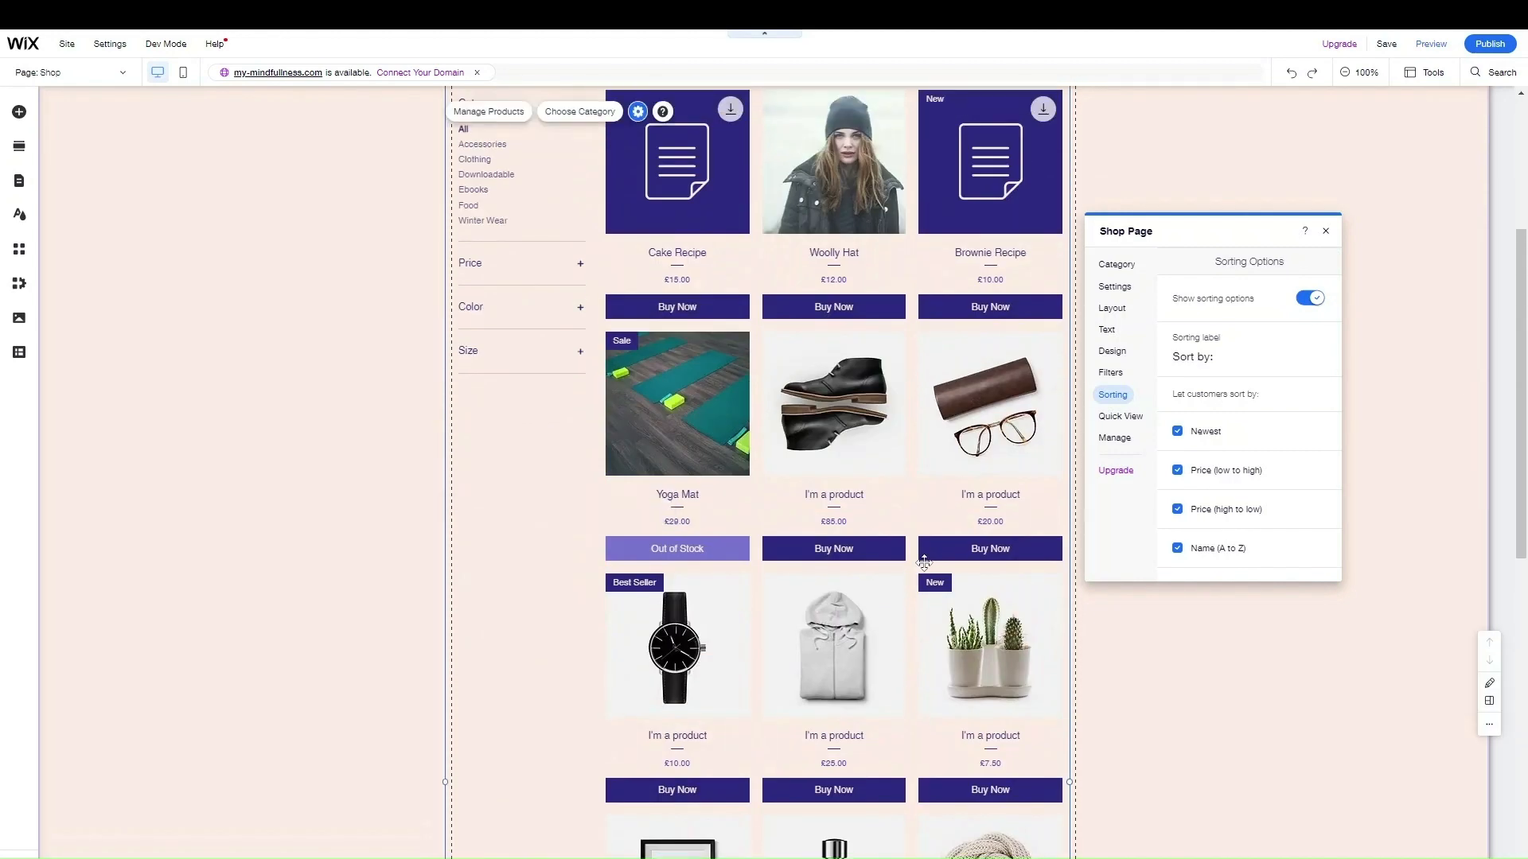
pyautogui.scroll(4, 924, 563)
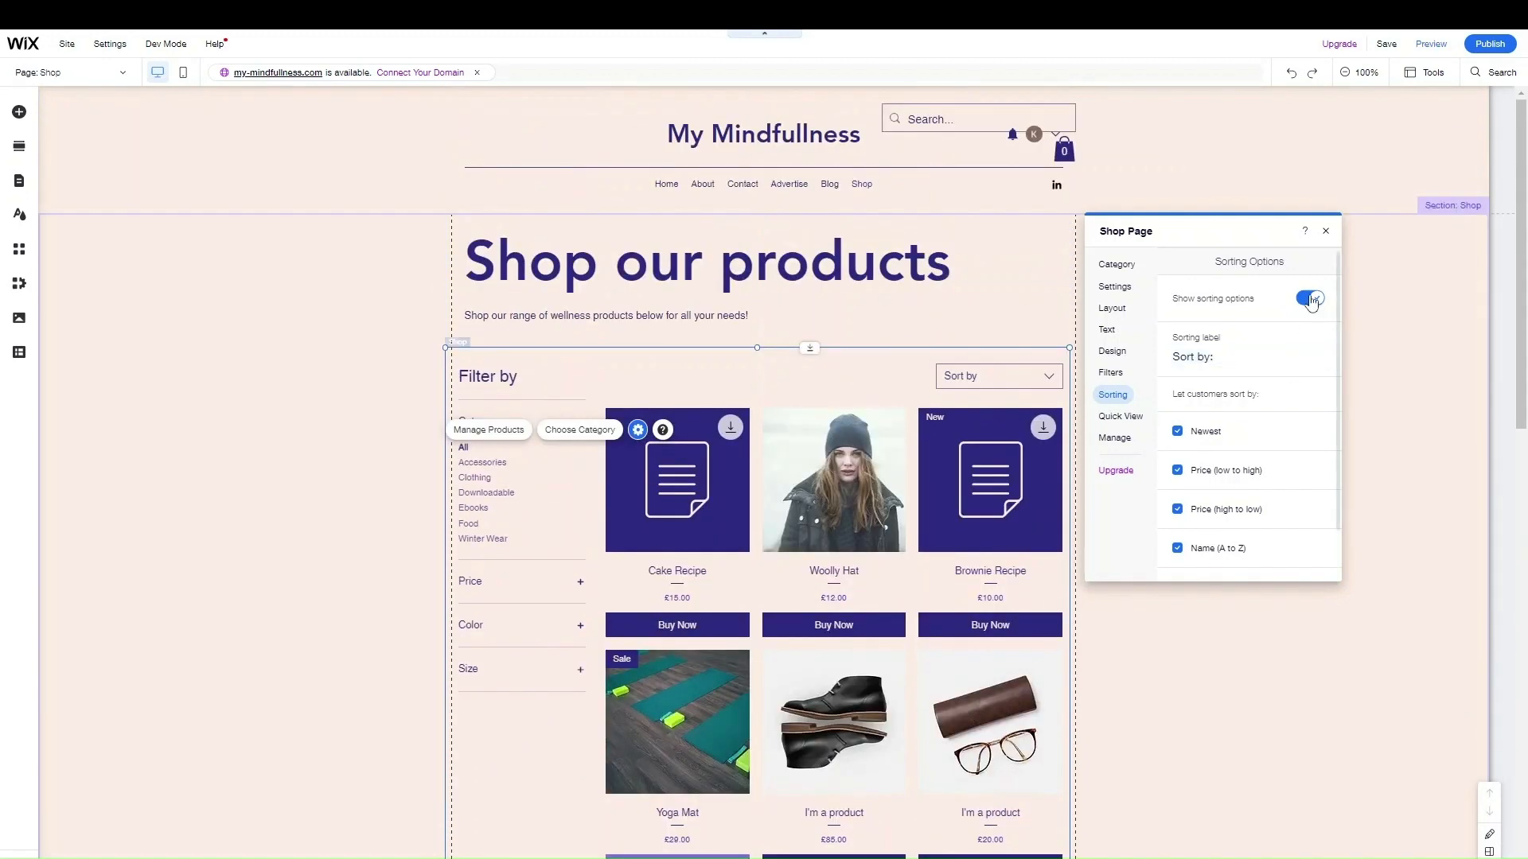
pyautogui.click(1326, 231)
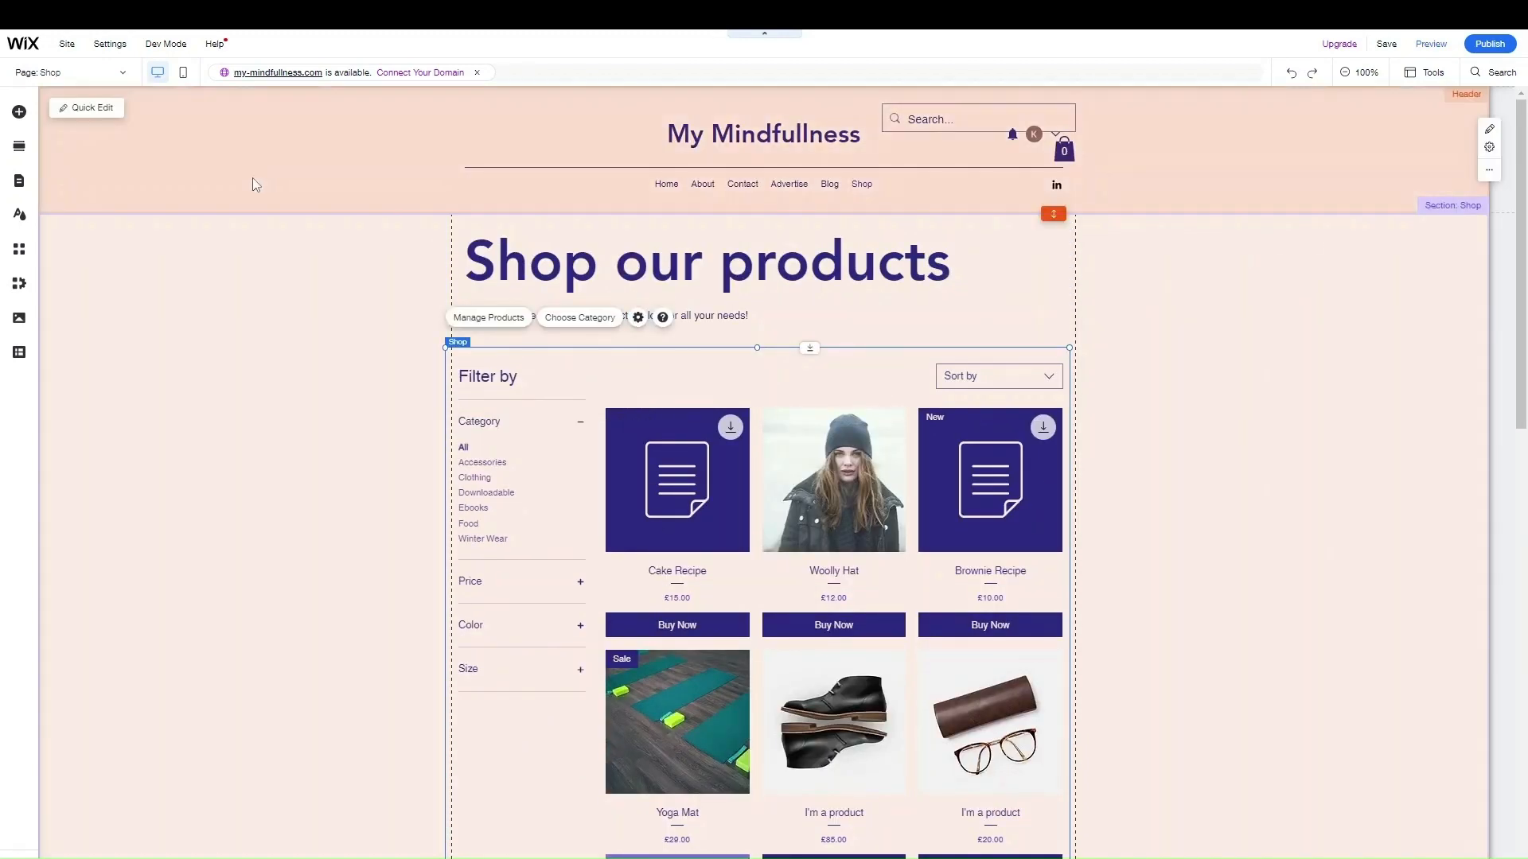
# - Switch the editor to the store's Product Page and open the settings of its product display
pyautogui.click(70, 79)
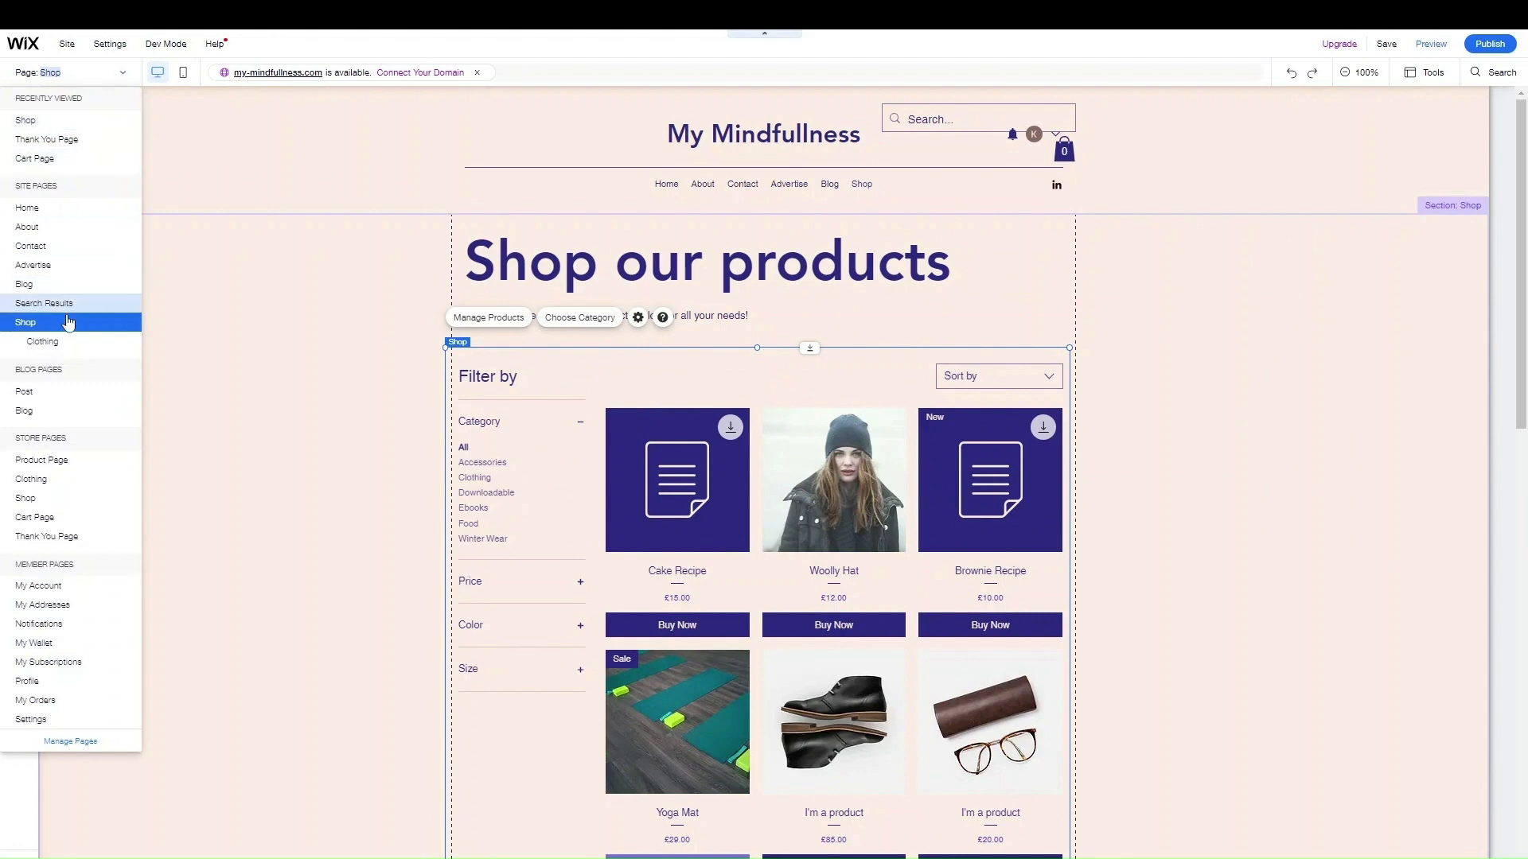
pyautogui.click(112, 462)
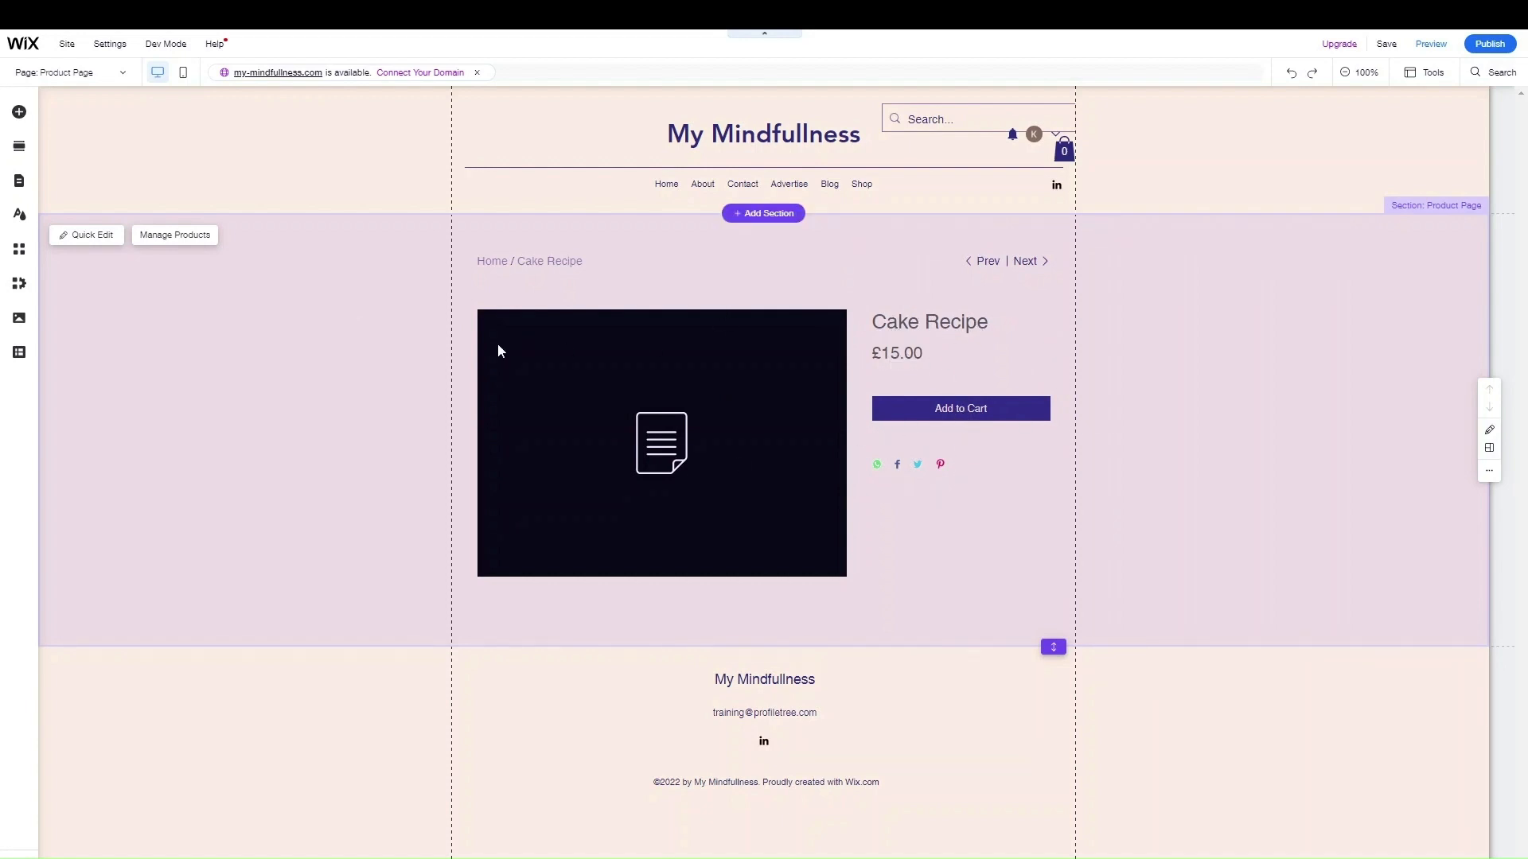
pyautogui.click(342, 351)
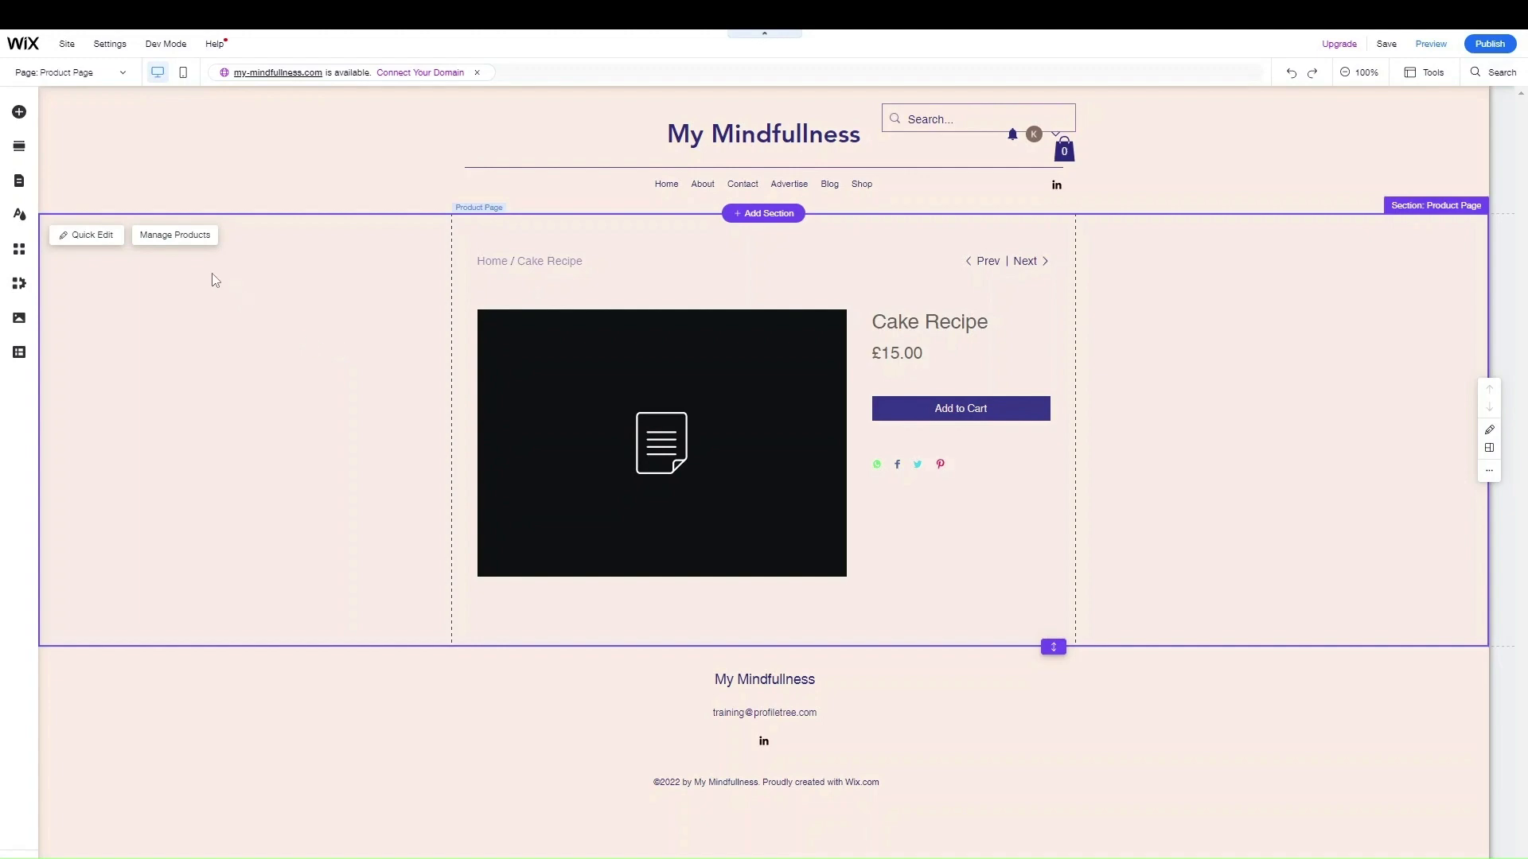
pyautogui.click(198, 243)
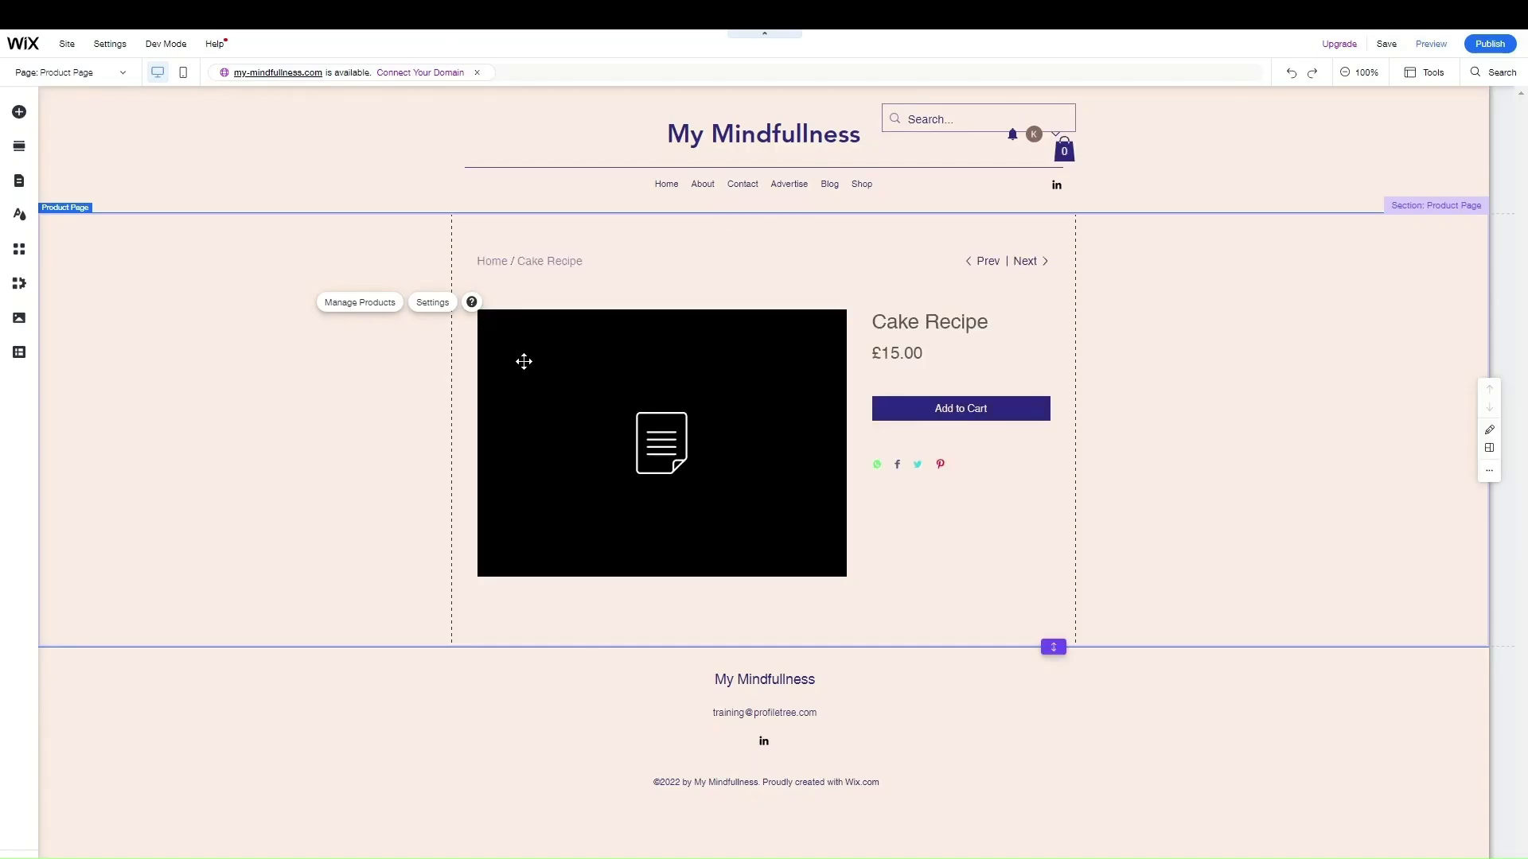
pyautogui.click(433, 305)
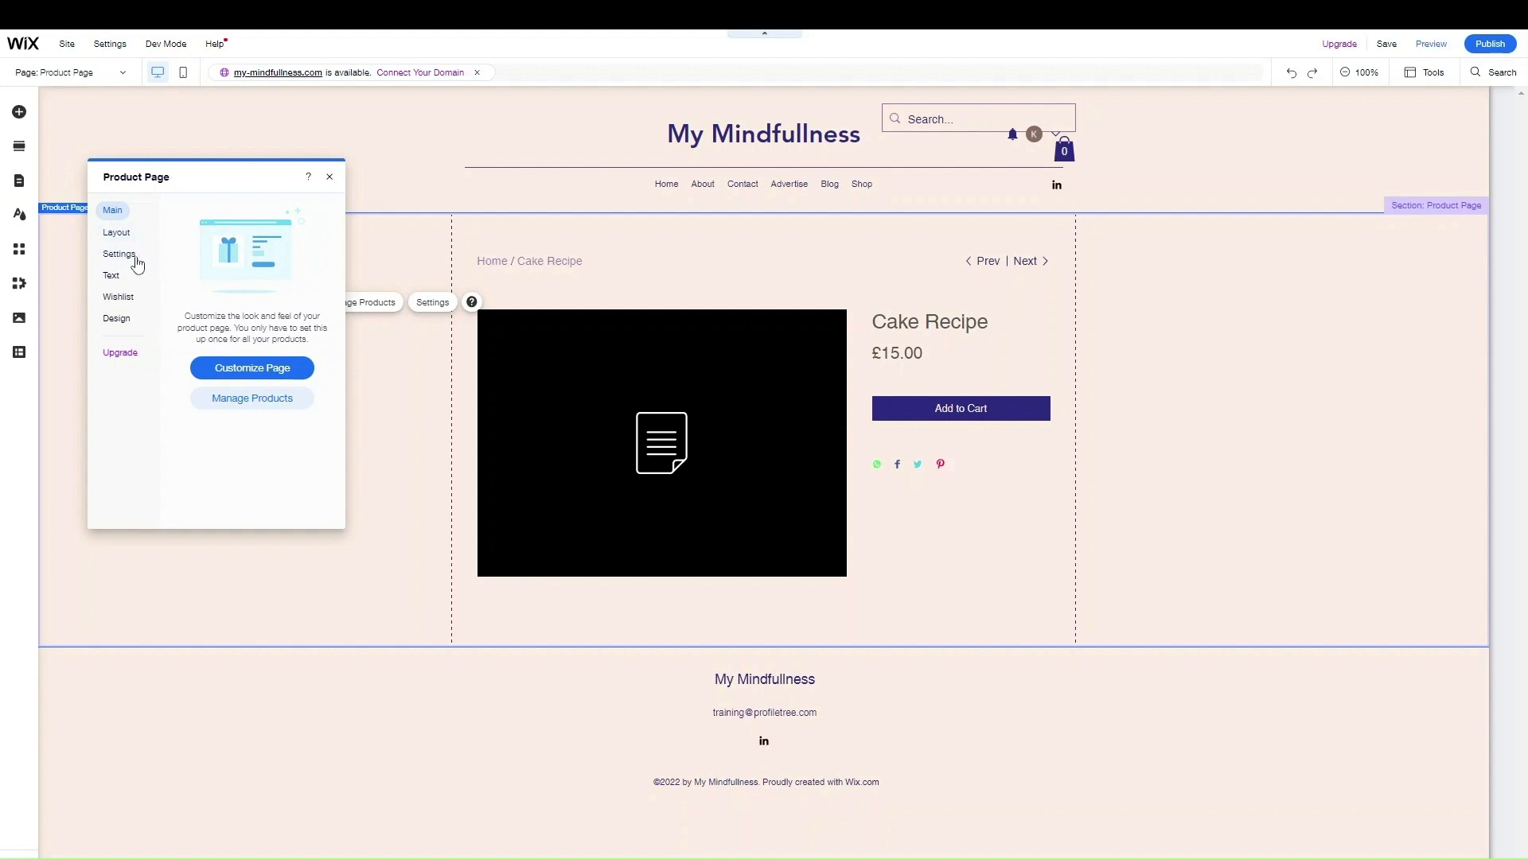
# - Try the Sleek, Stunning and Simple layouts on the product page, and apply the Classic layout
pyautogui.click(116, 232)
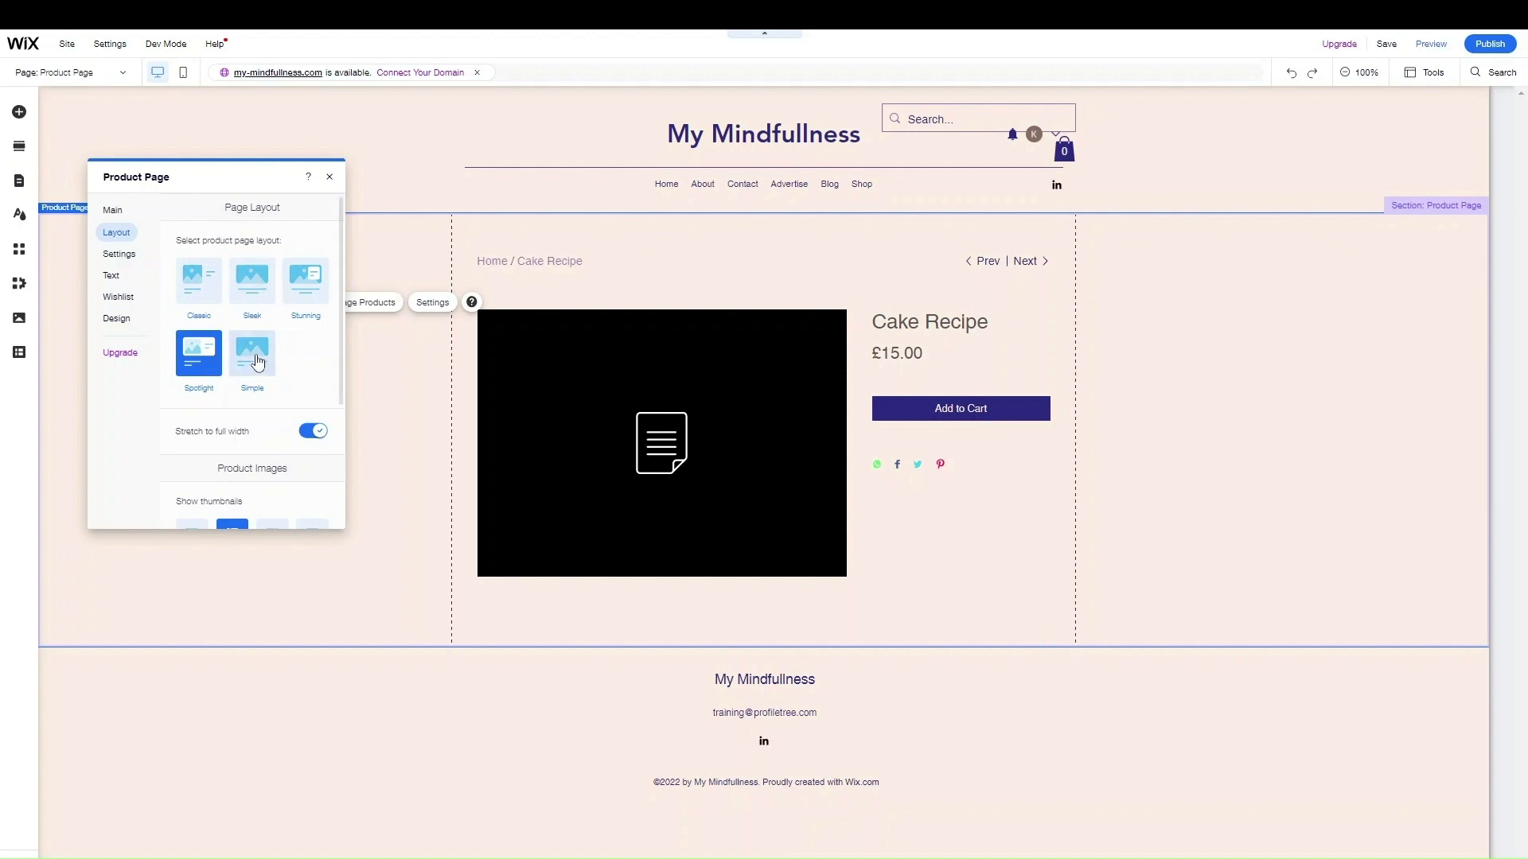
pyautogui.click(208, 305)
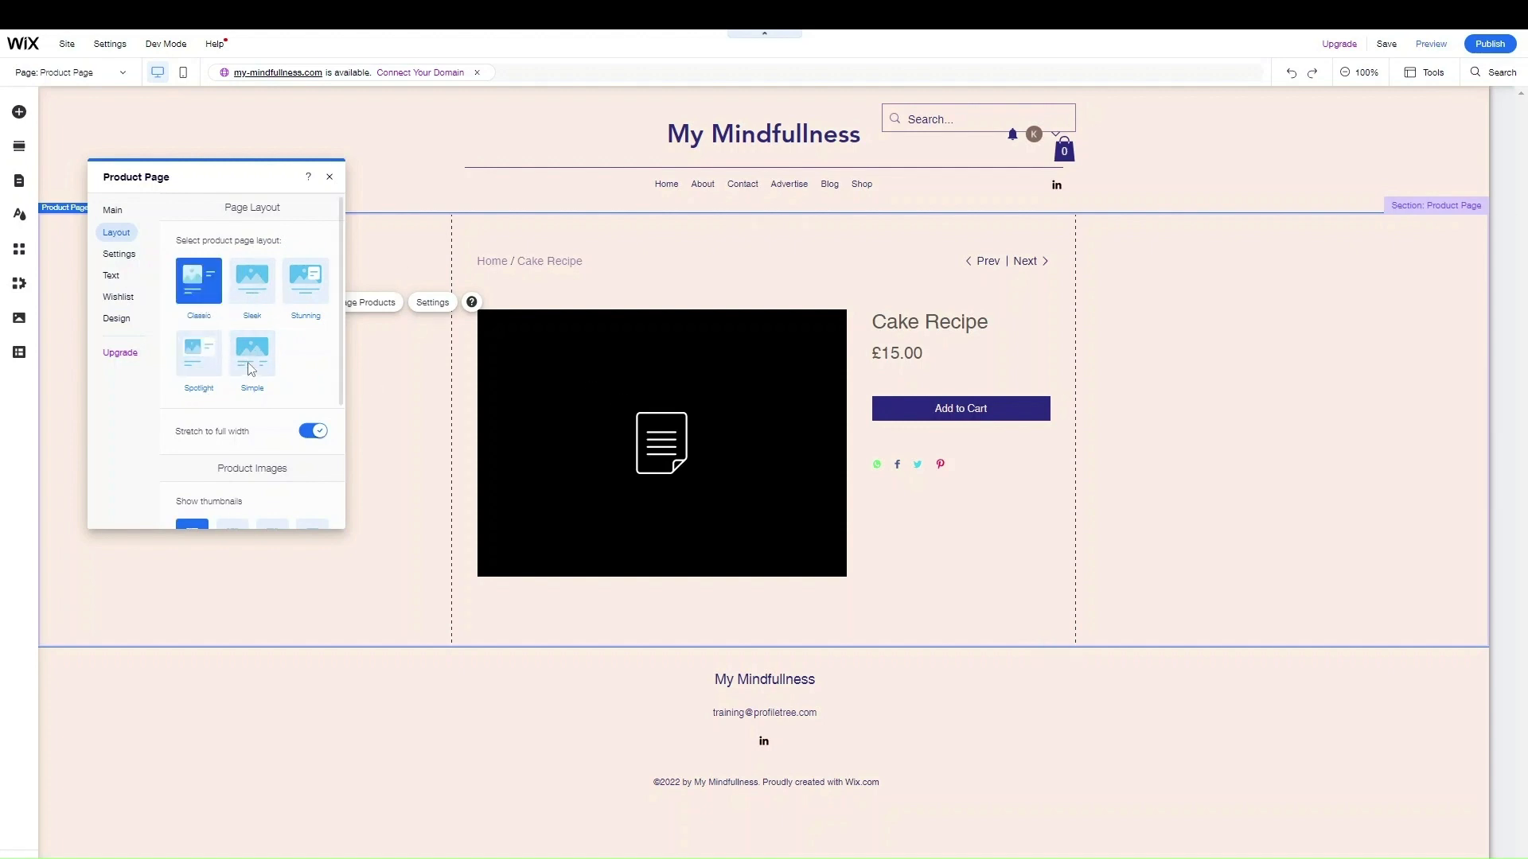
pyautogui.click(259, 298)
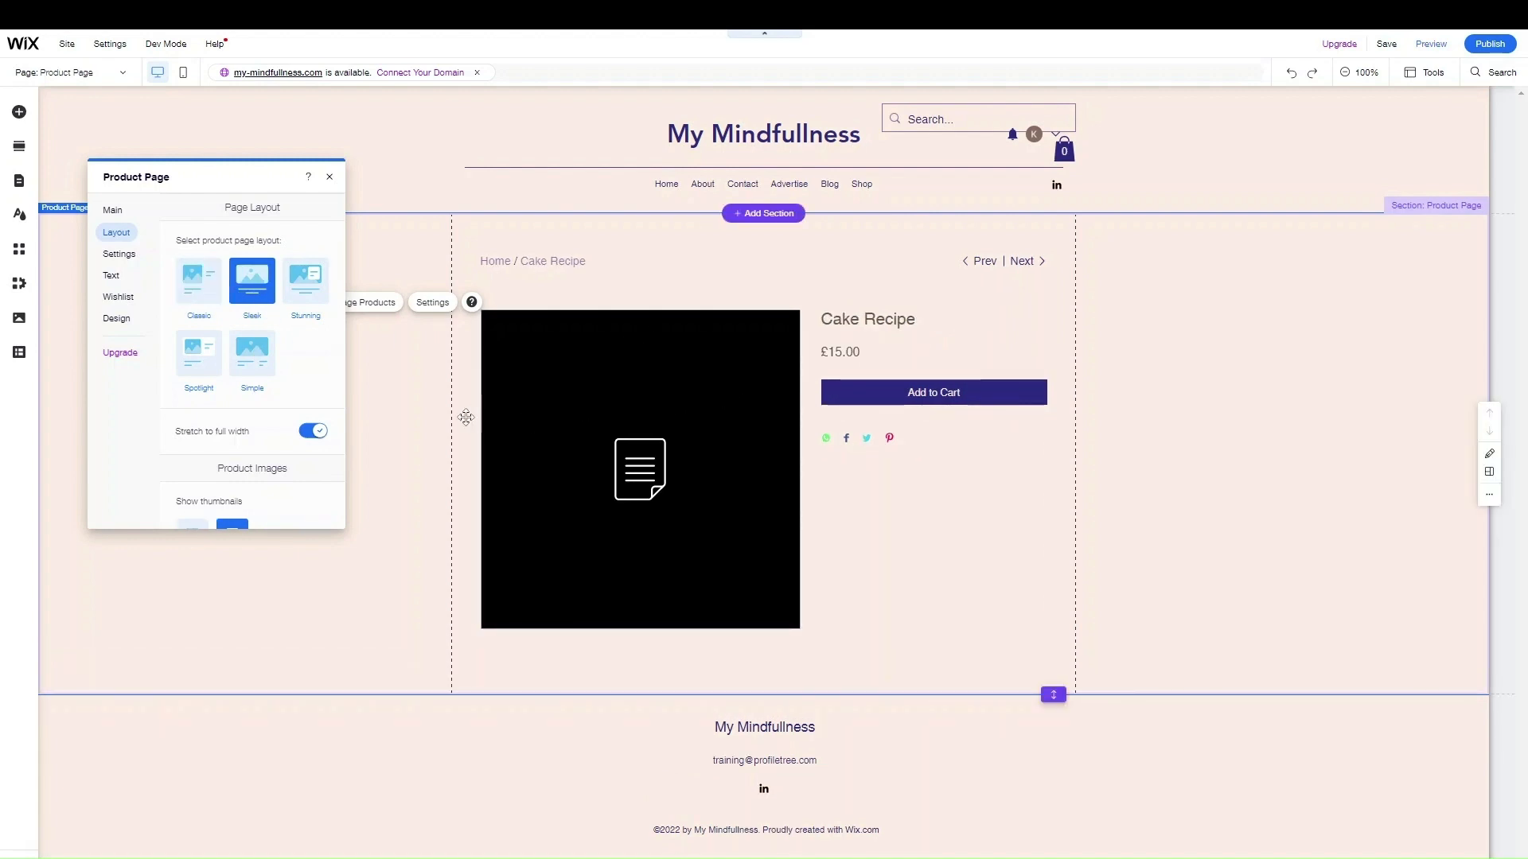
pyautogui.click(300, 309)
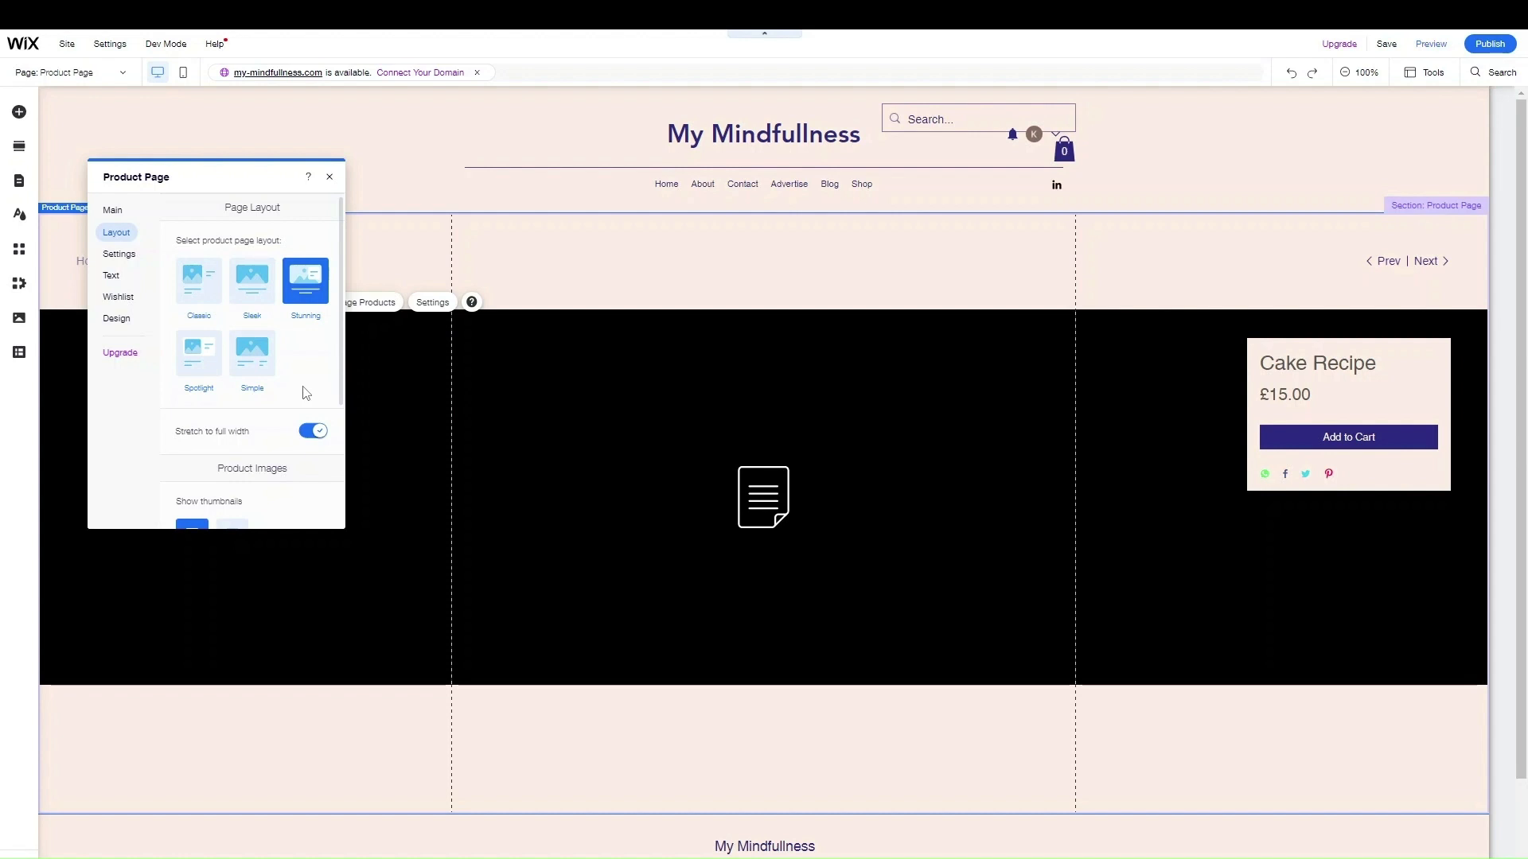
pyautogui.click(261, 347)
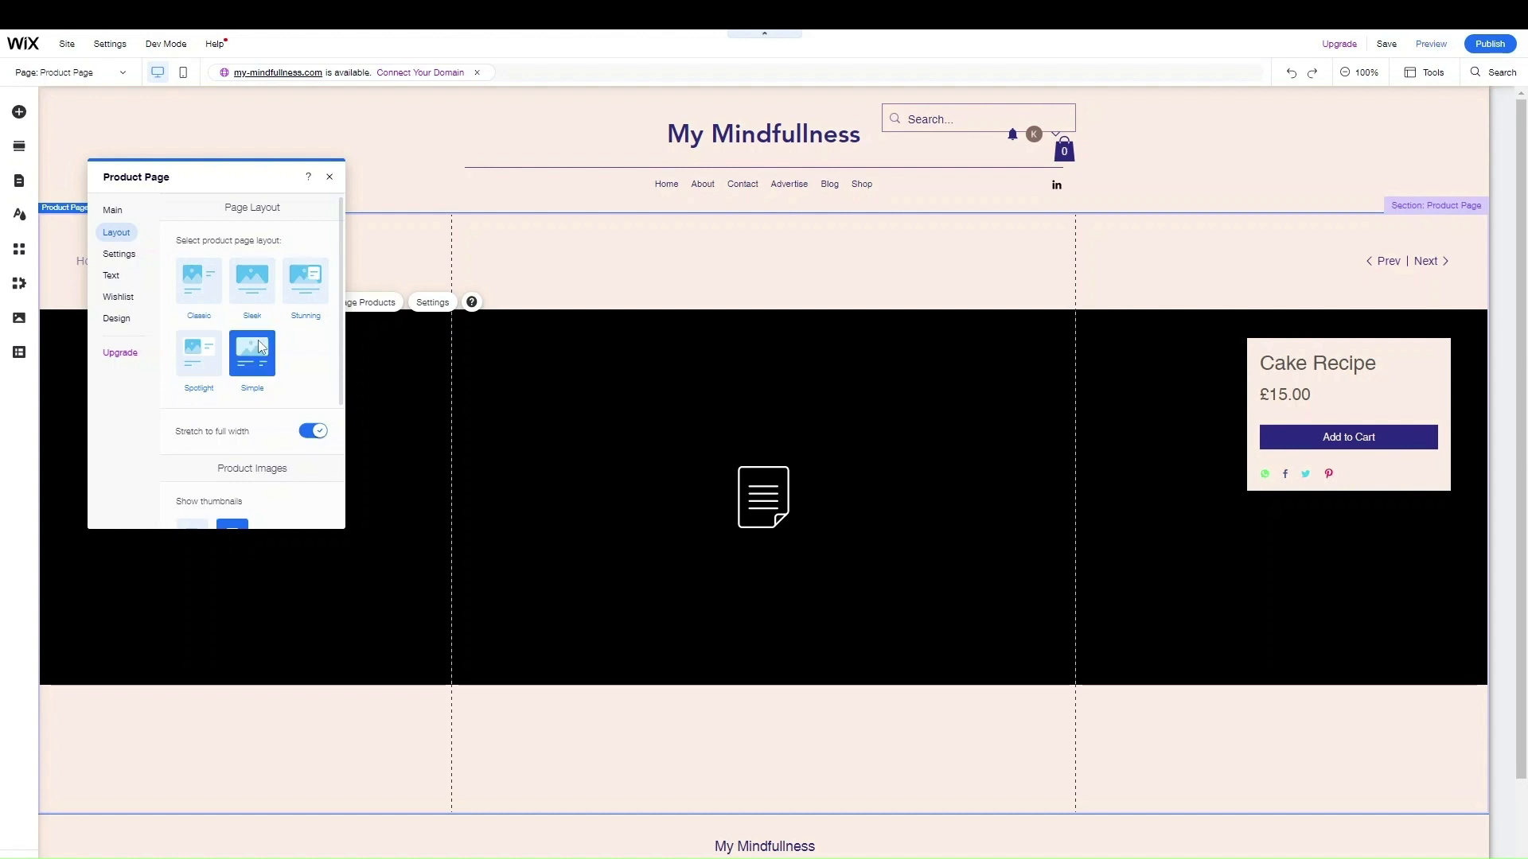
pyautogui.click(199, 299)
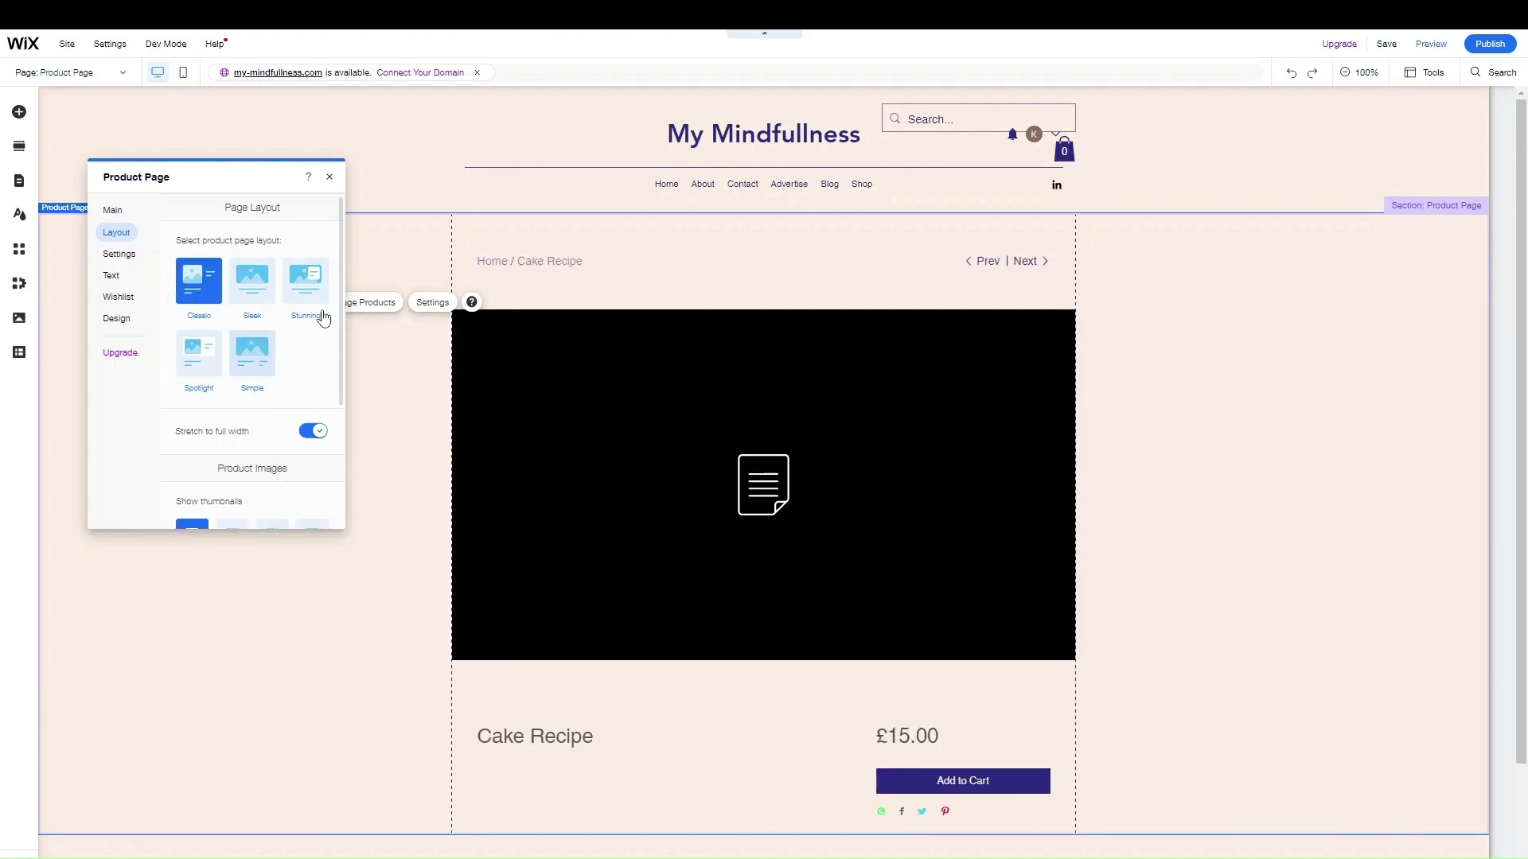
# - Look over the product page's image options and its settings for displayed information, Add to Cart, Buy Now and social share icons
pyautogui.scroll(-2, 276, 465)
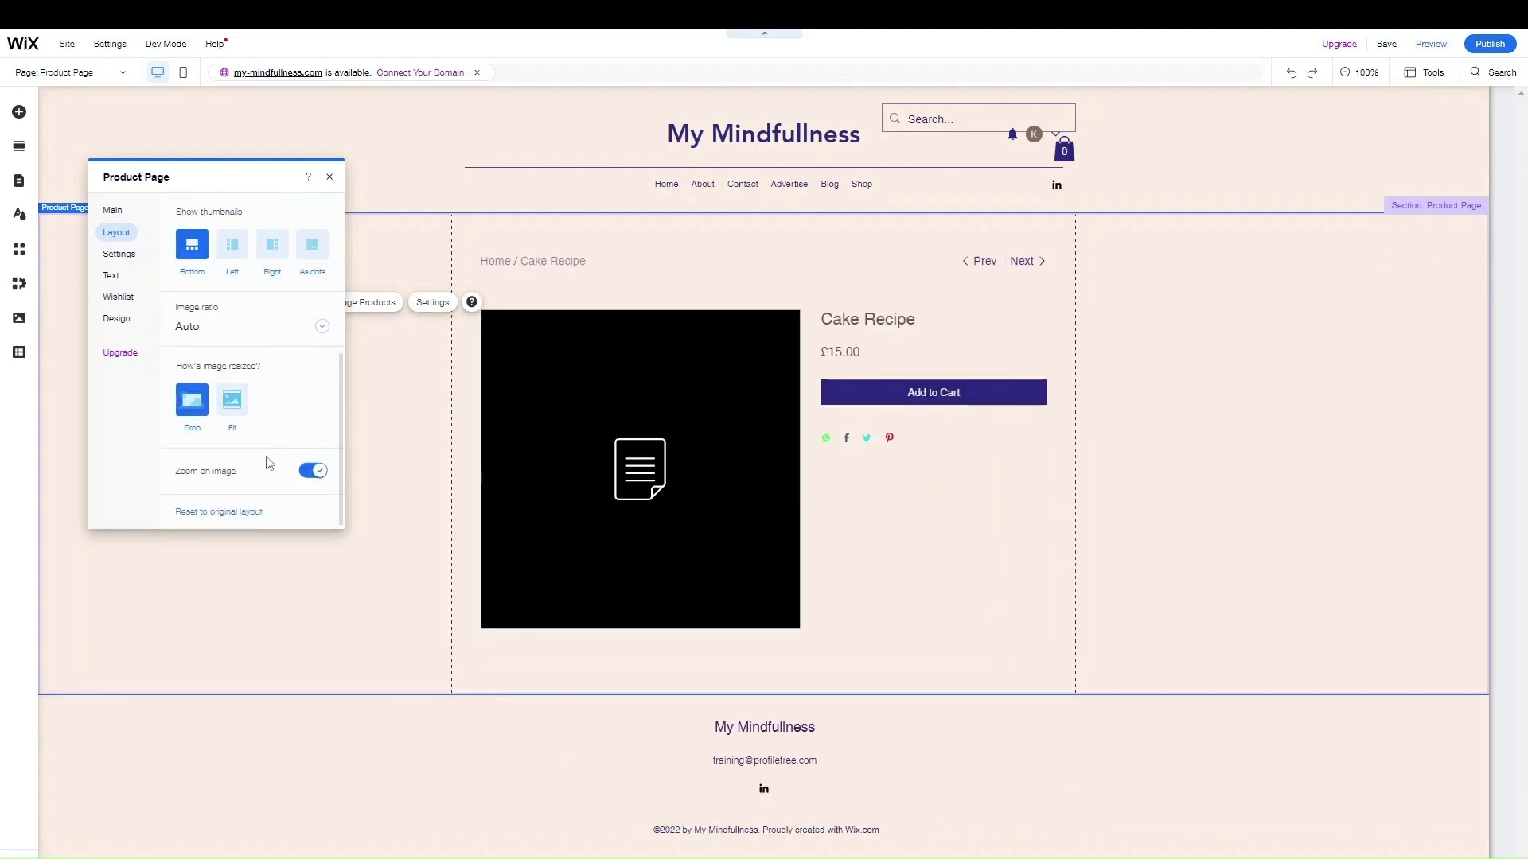
pyautogui.click(124, 254)
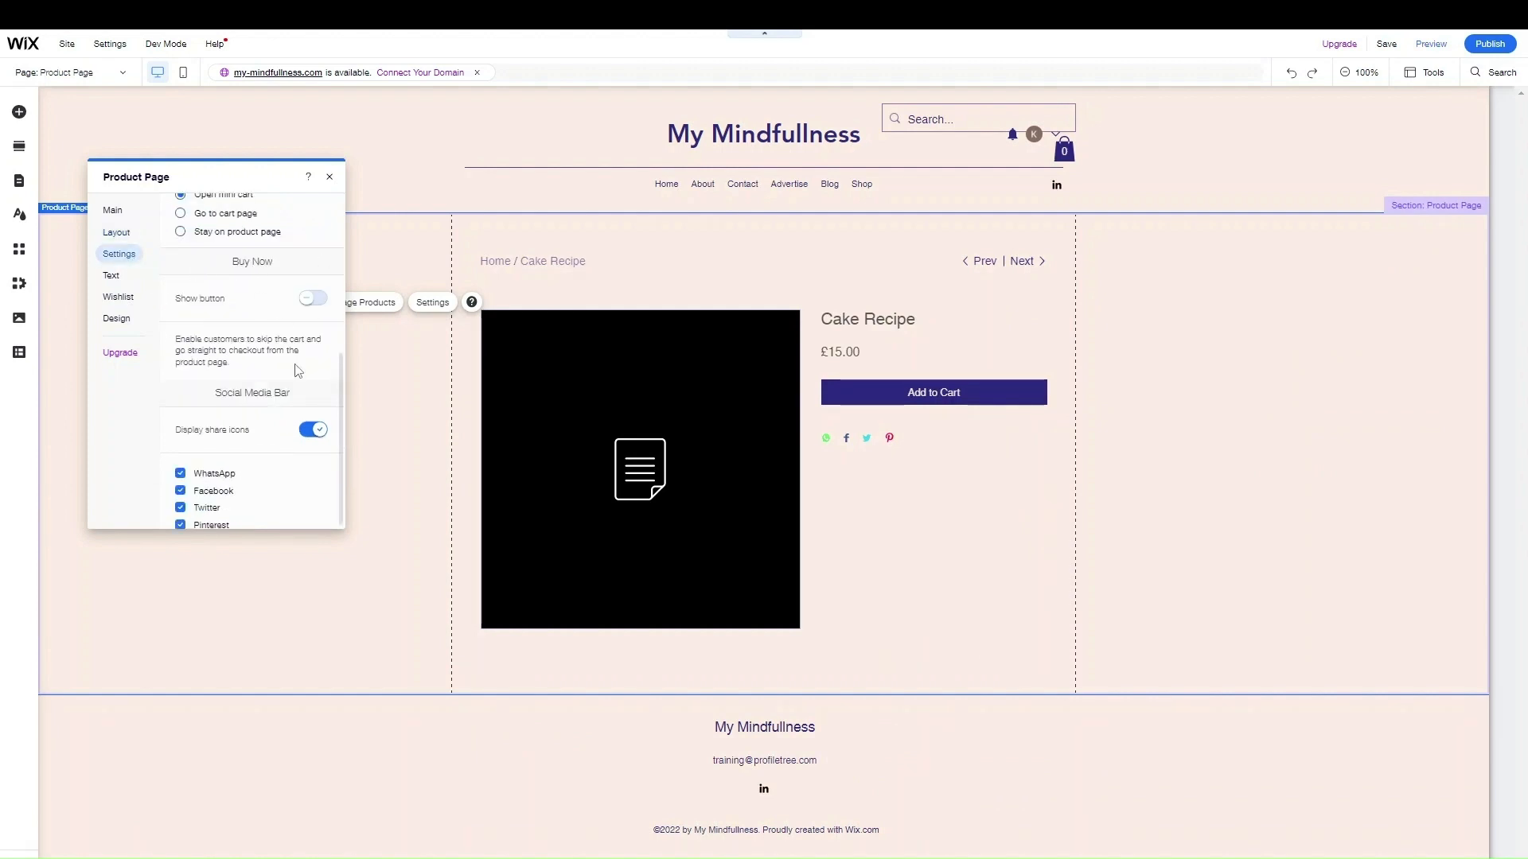
pyautogui.scroll(3, 239, 275)
pyautogui.scroll(1, 209, 301)
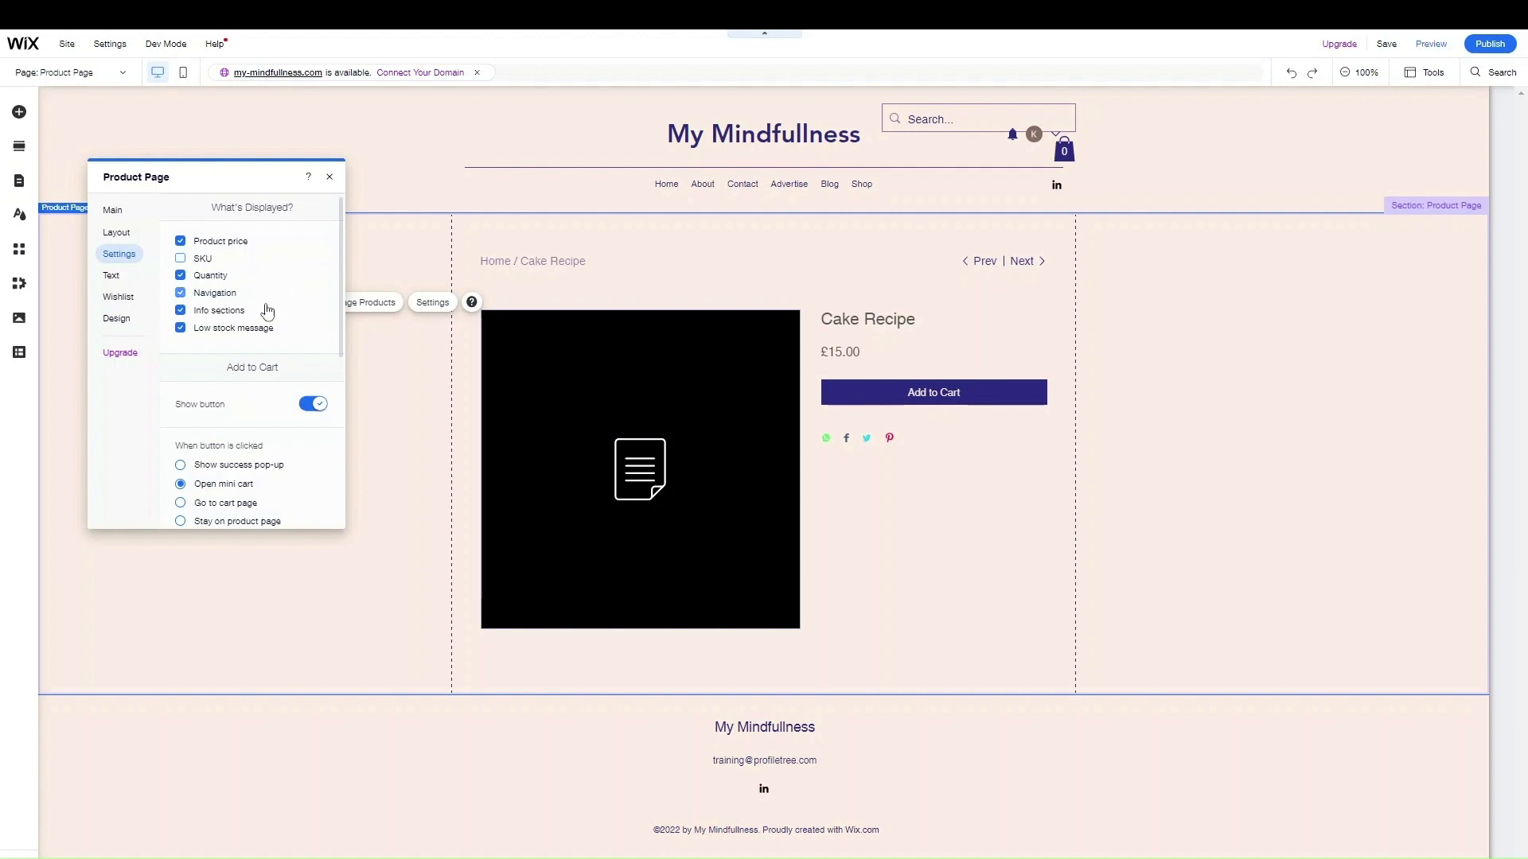
# - Hide the navigation and low stock message on the product page, and review its Add to Cart and Buy Now settings
pyautogui.click(210, 292)
pyautogui.click(231, 337)
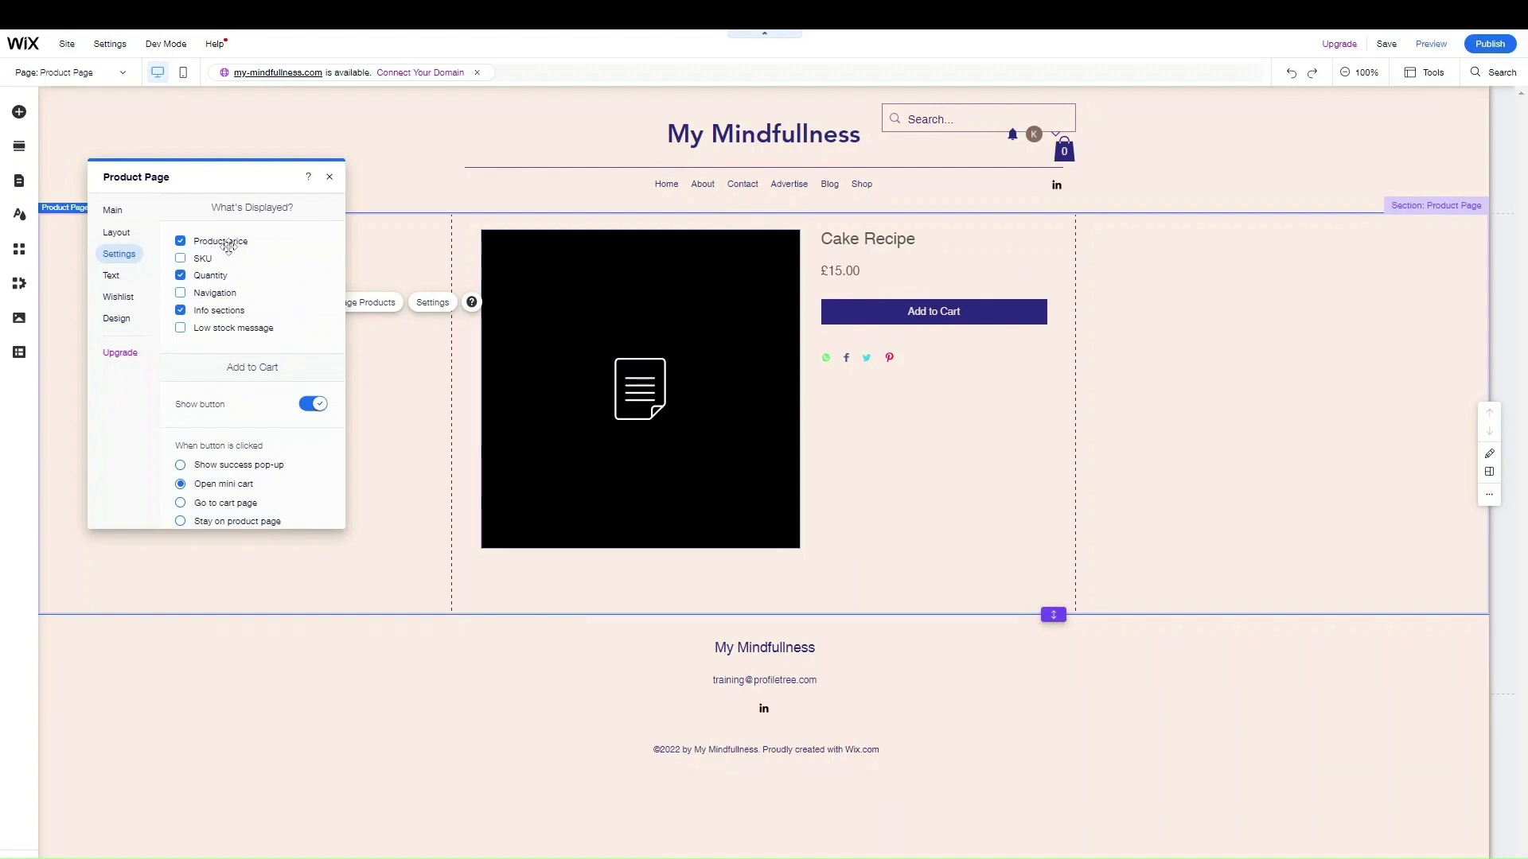
pyautogui.scroll(-1, 273, 332)
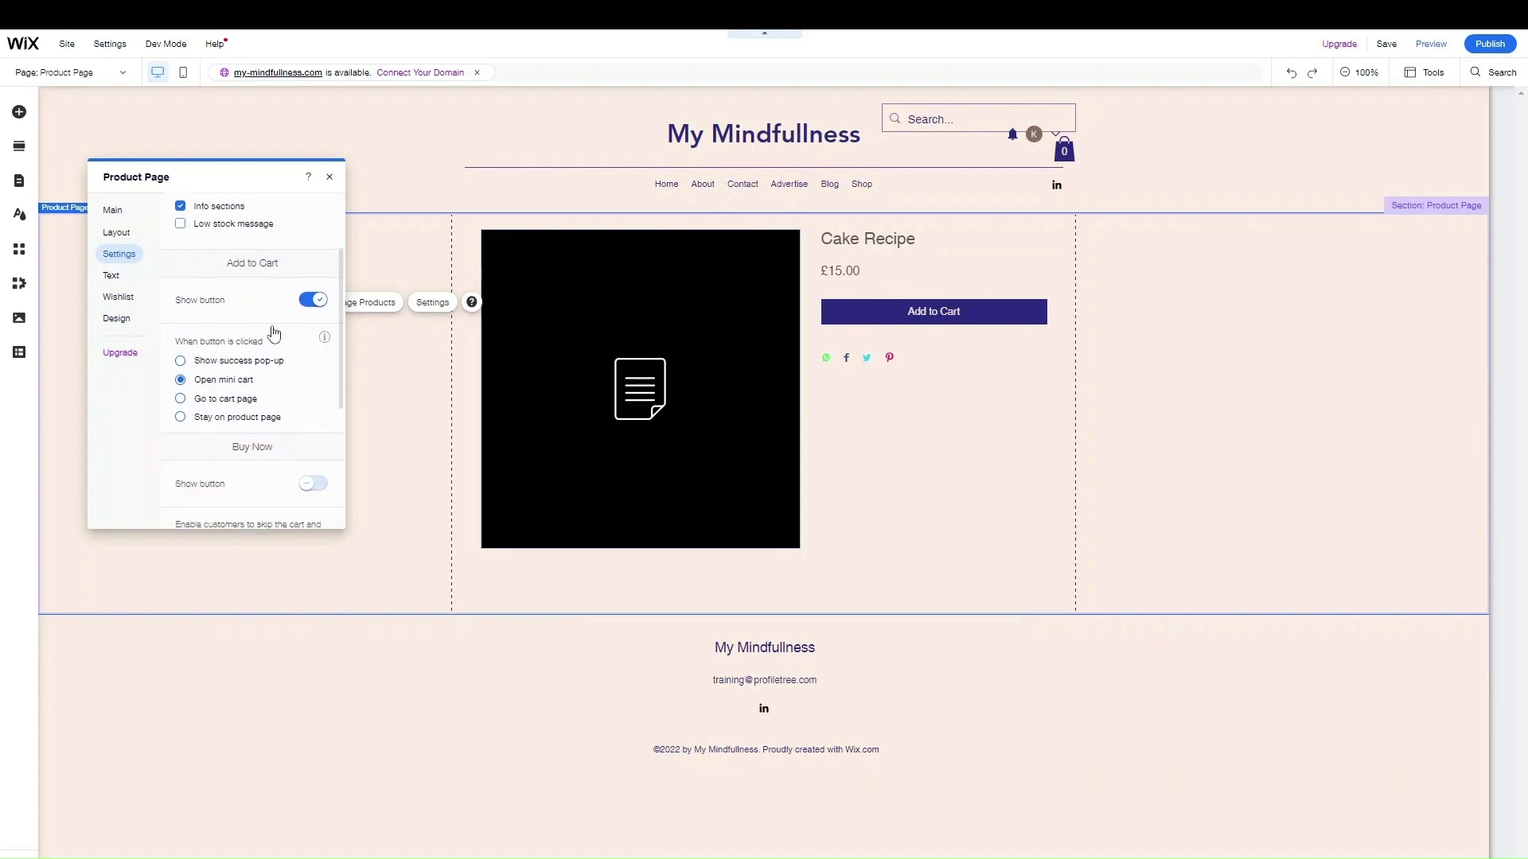
pyautogui.scroll(-1, 274, 333)
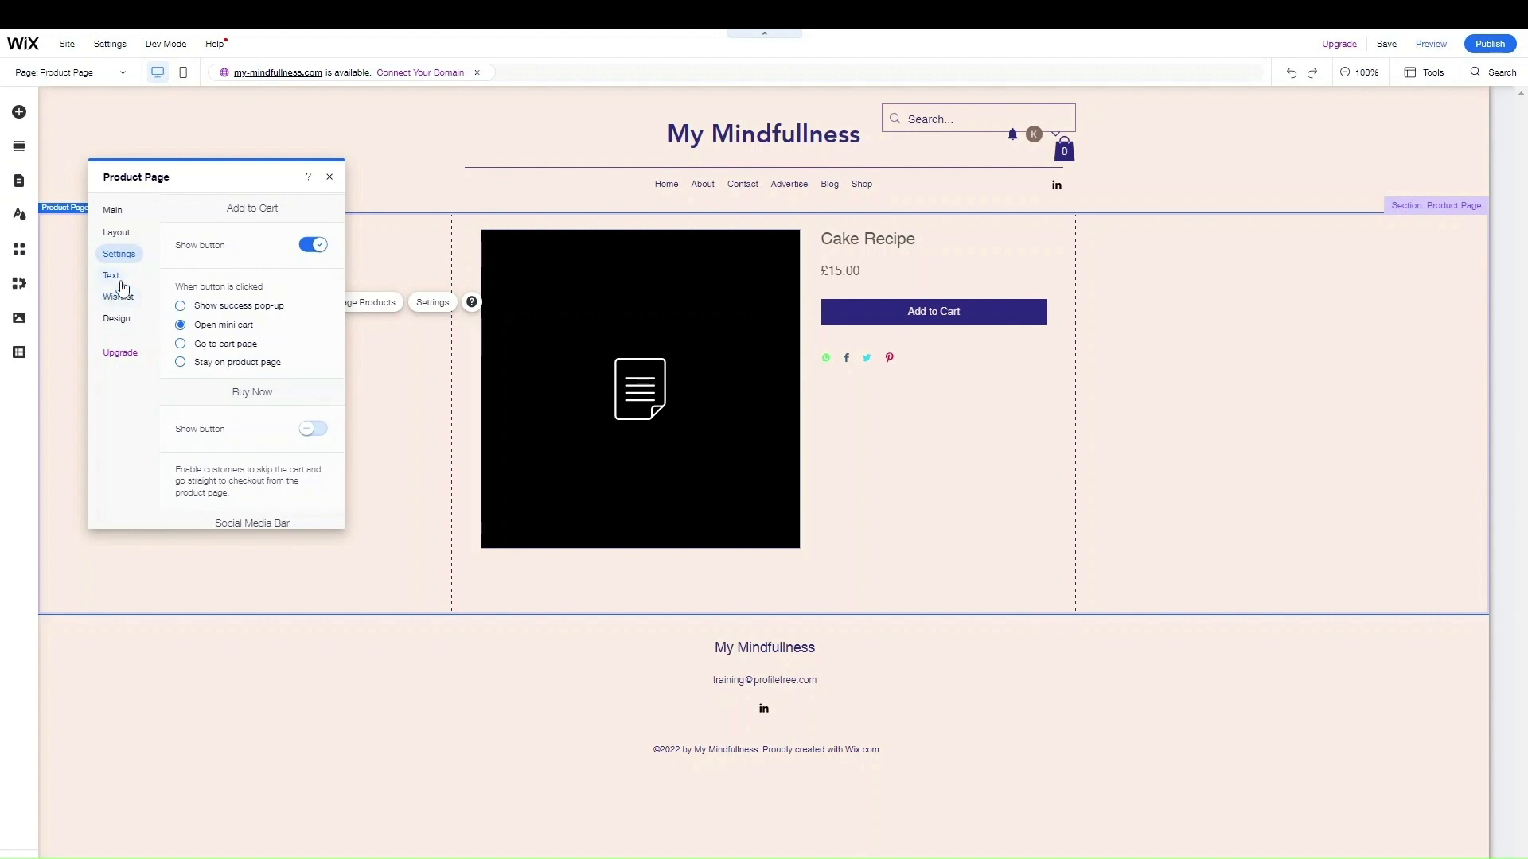
# - Look over the product page's button and message texts, its design categories and the Product Details design options
pyautogui.click(117, 276)
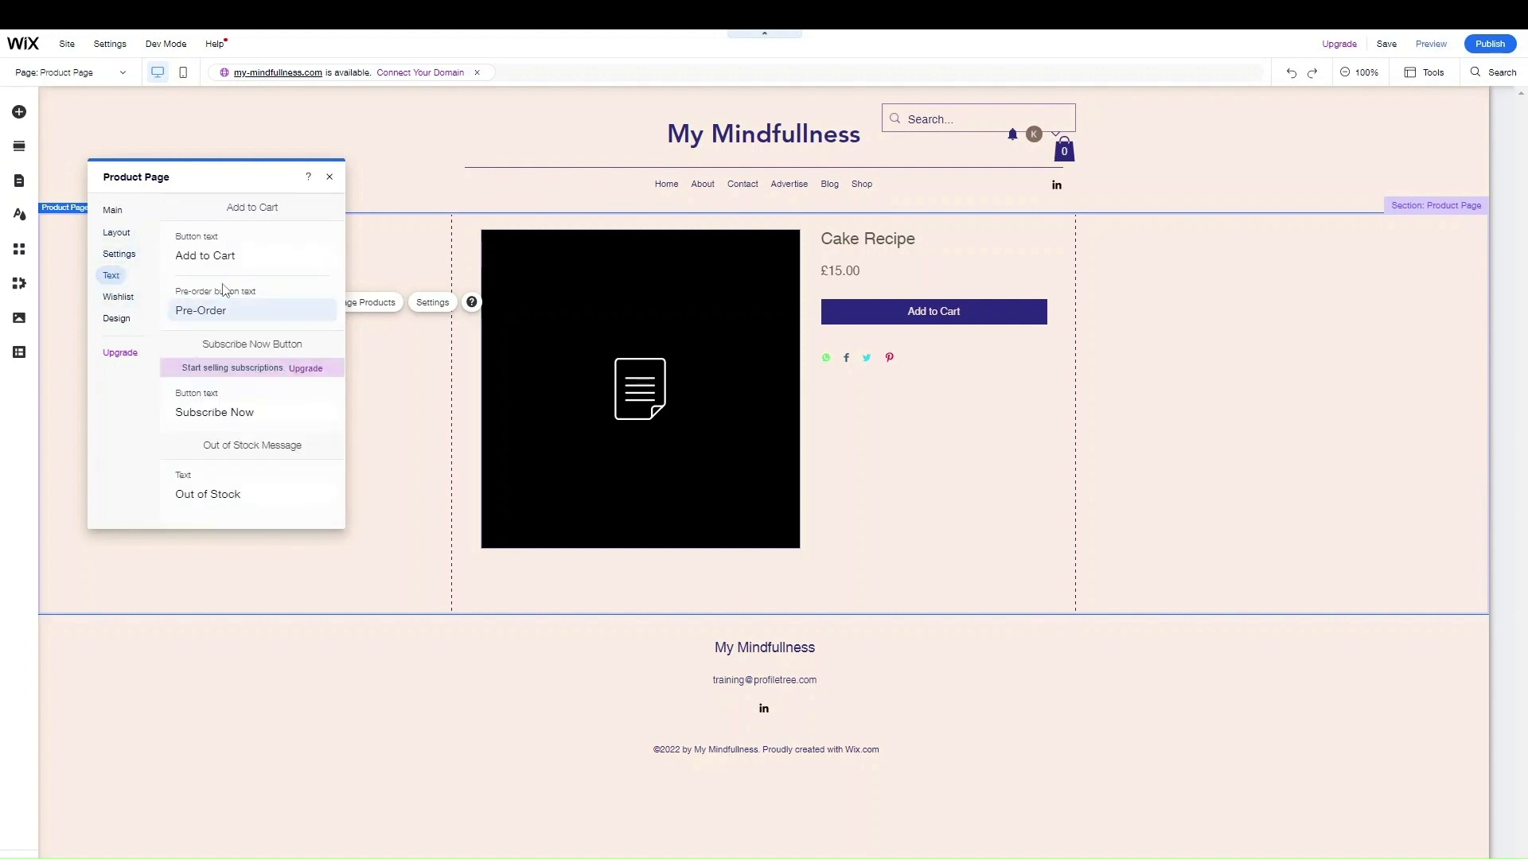
pyautogui.click(123, 319)
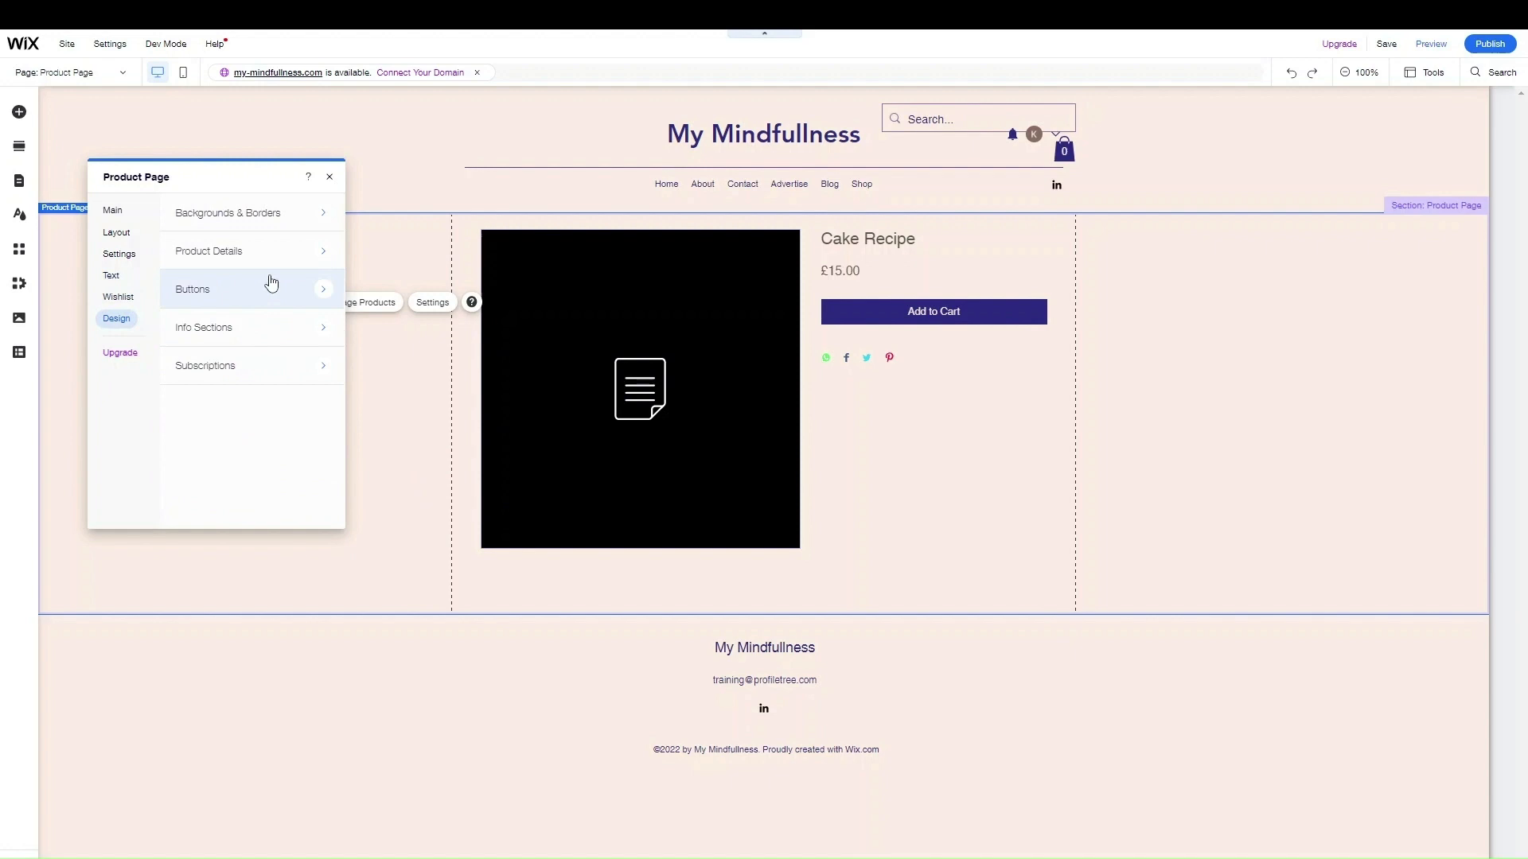
pyautogui.click(231, 252)
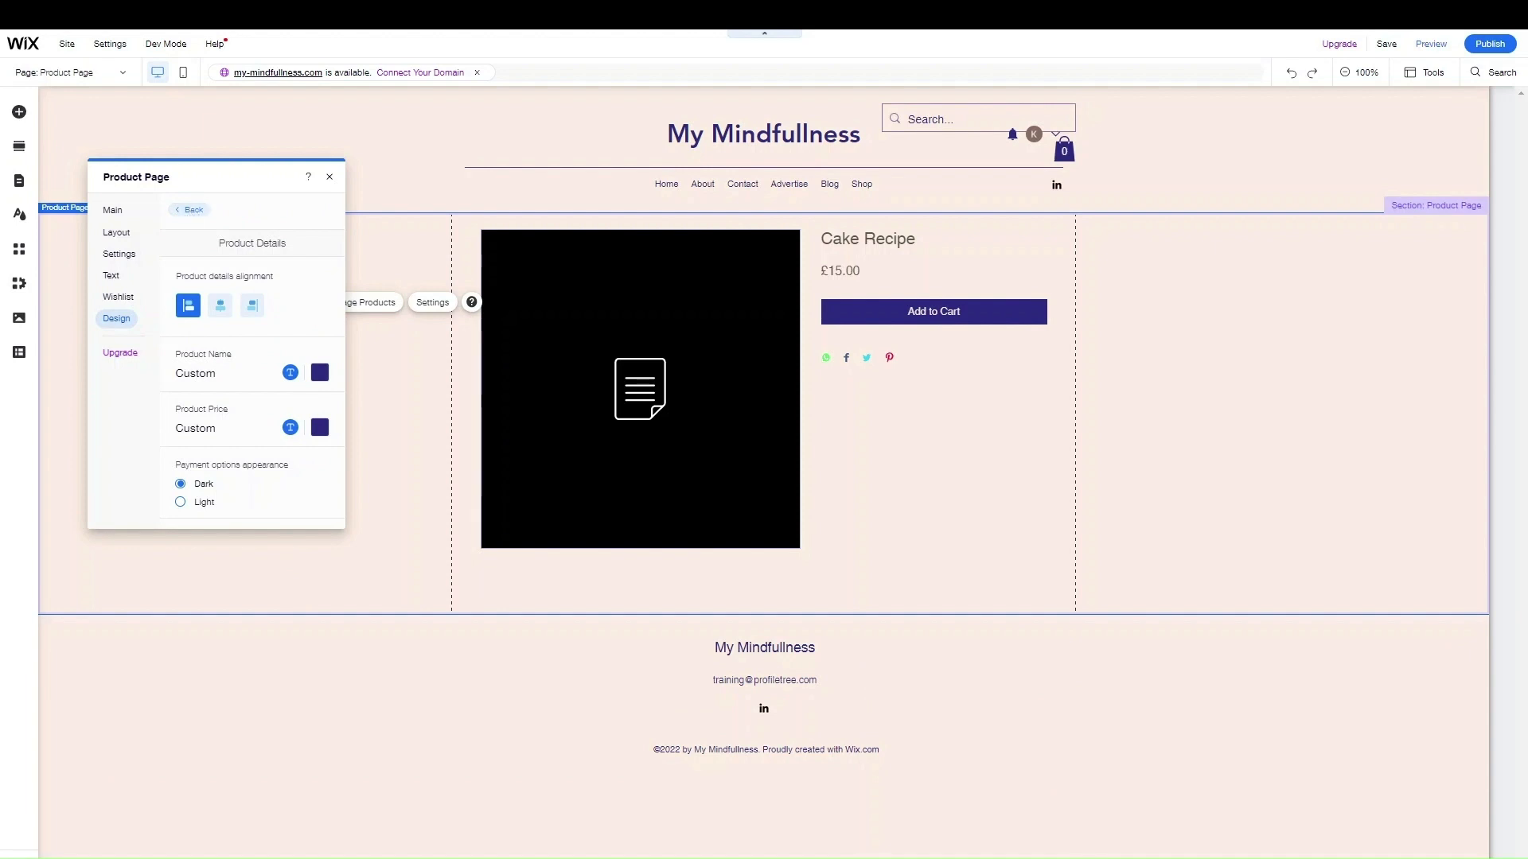
# - Save the site, return from the editor to the site dashboard, and open the plan comparison
pyautogui.click(1386, 44)
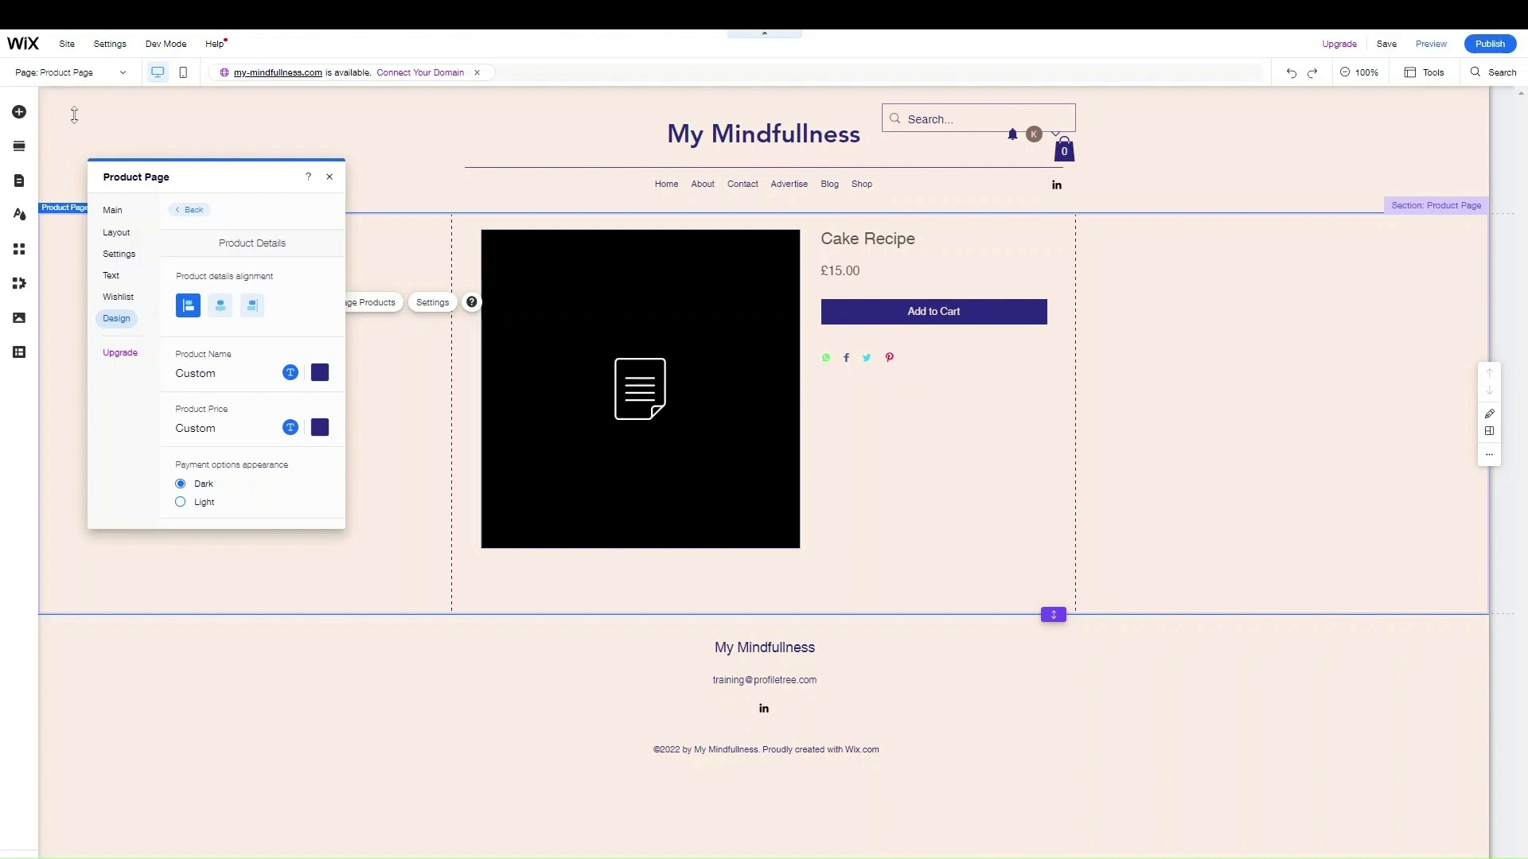
pyautogui.click(29, 46)
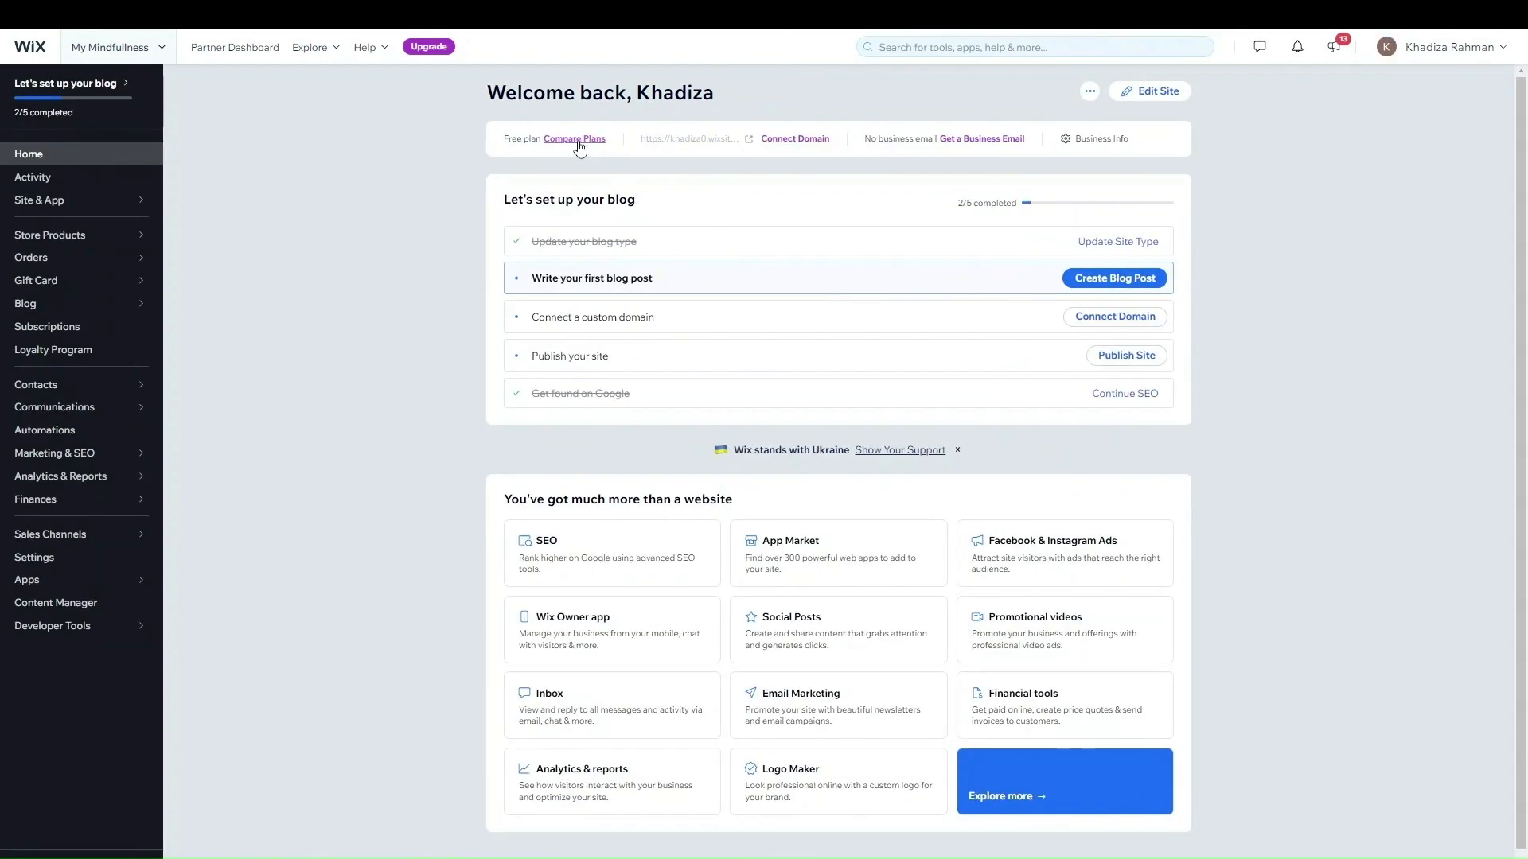
pyautogui.click(576, 140)
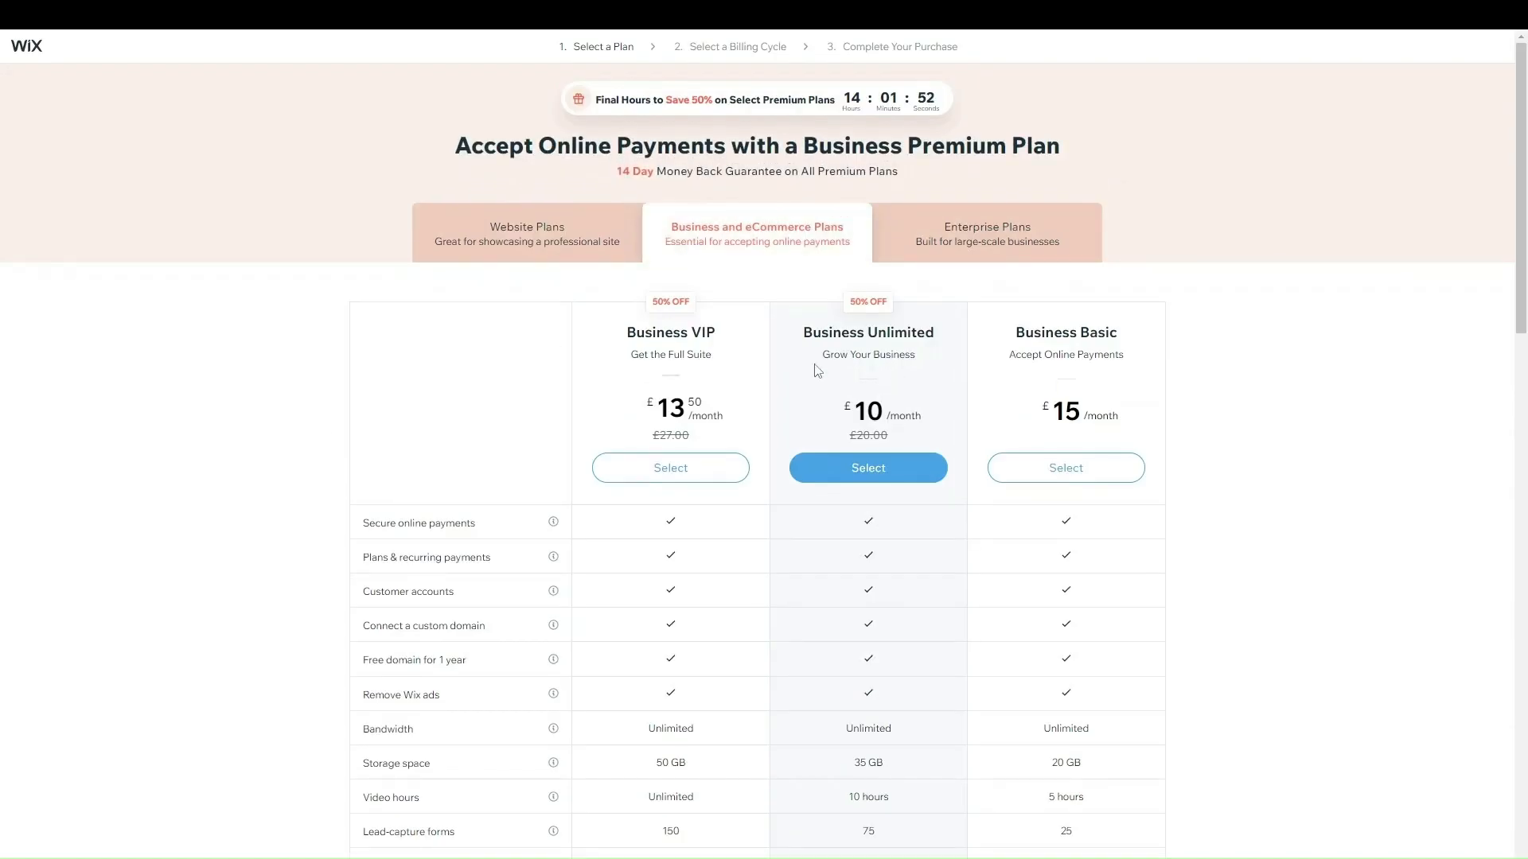
# - View the Website Plans and Enterprise Plans, and return to the Business and eCommerce Plans
pyautogui.click(599, 251)
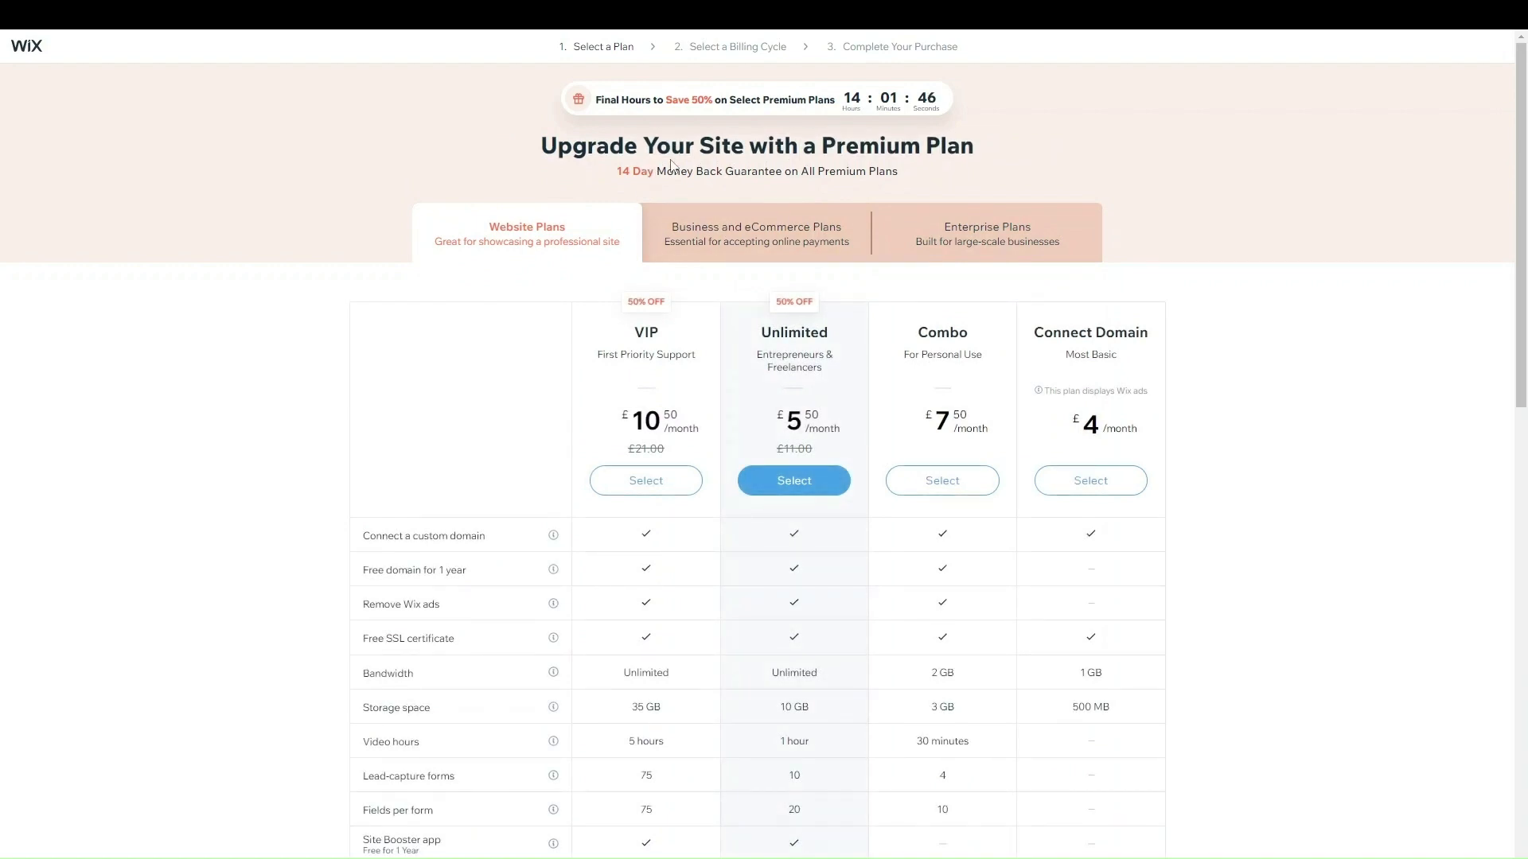
pyautogui.click(773, 244)
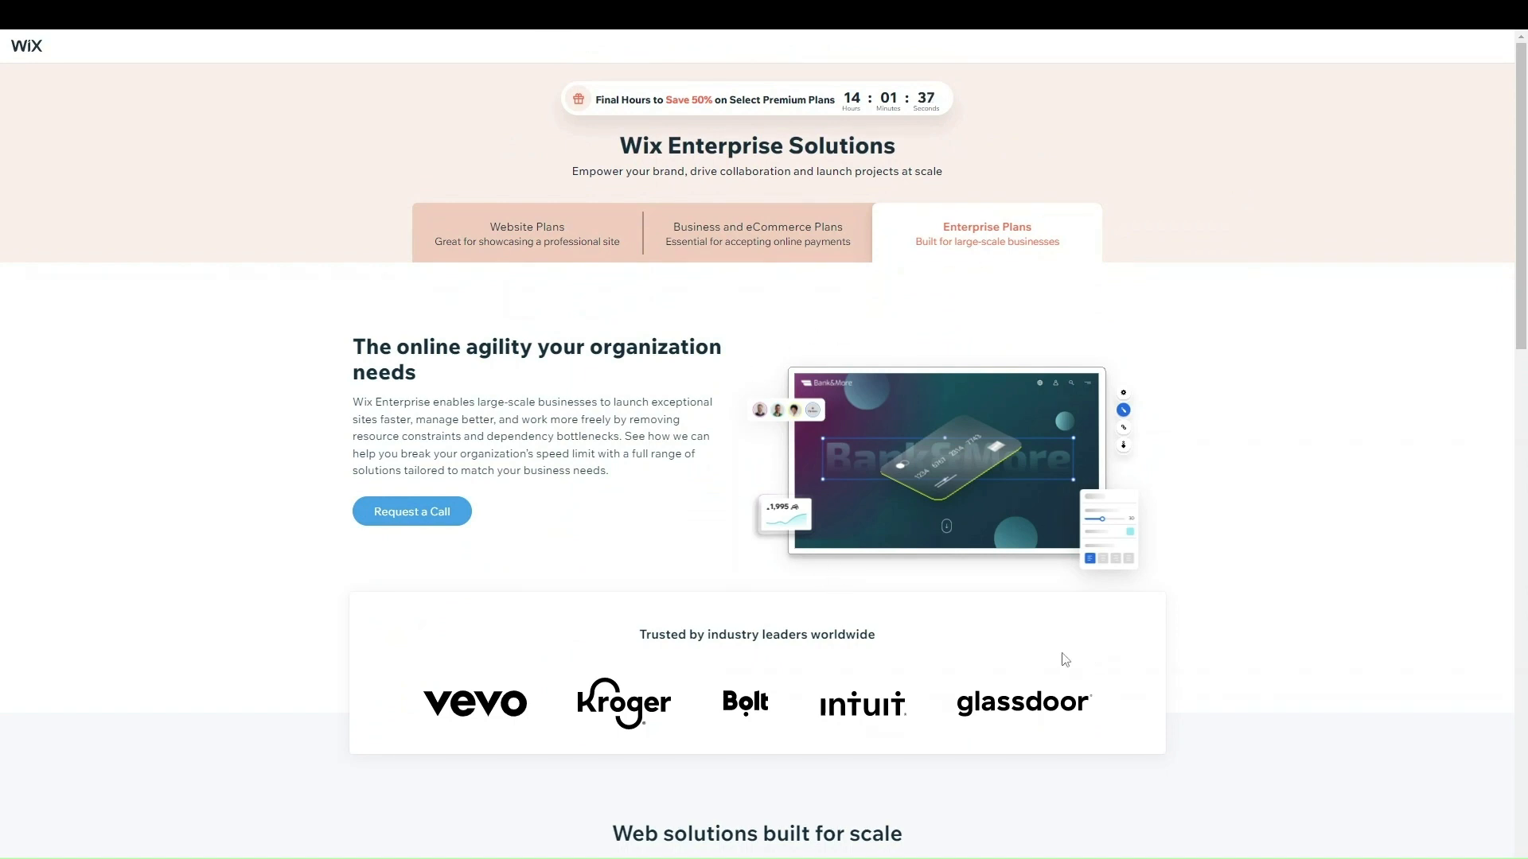
pyautogui.click(766, 207)
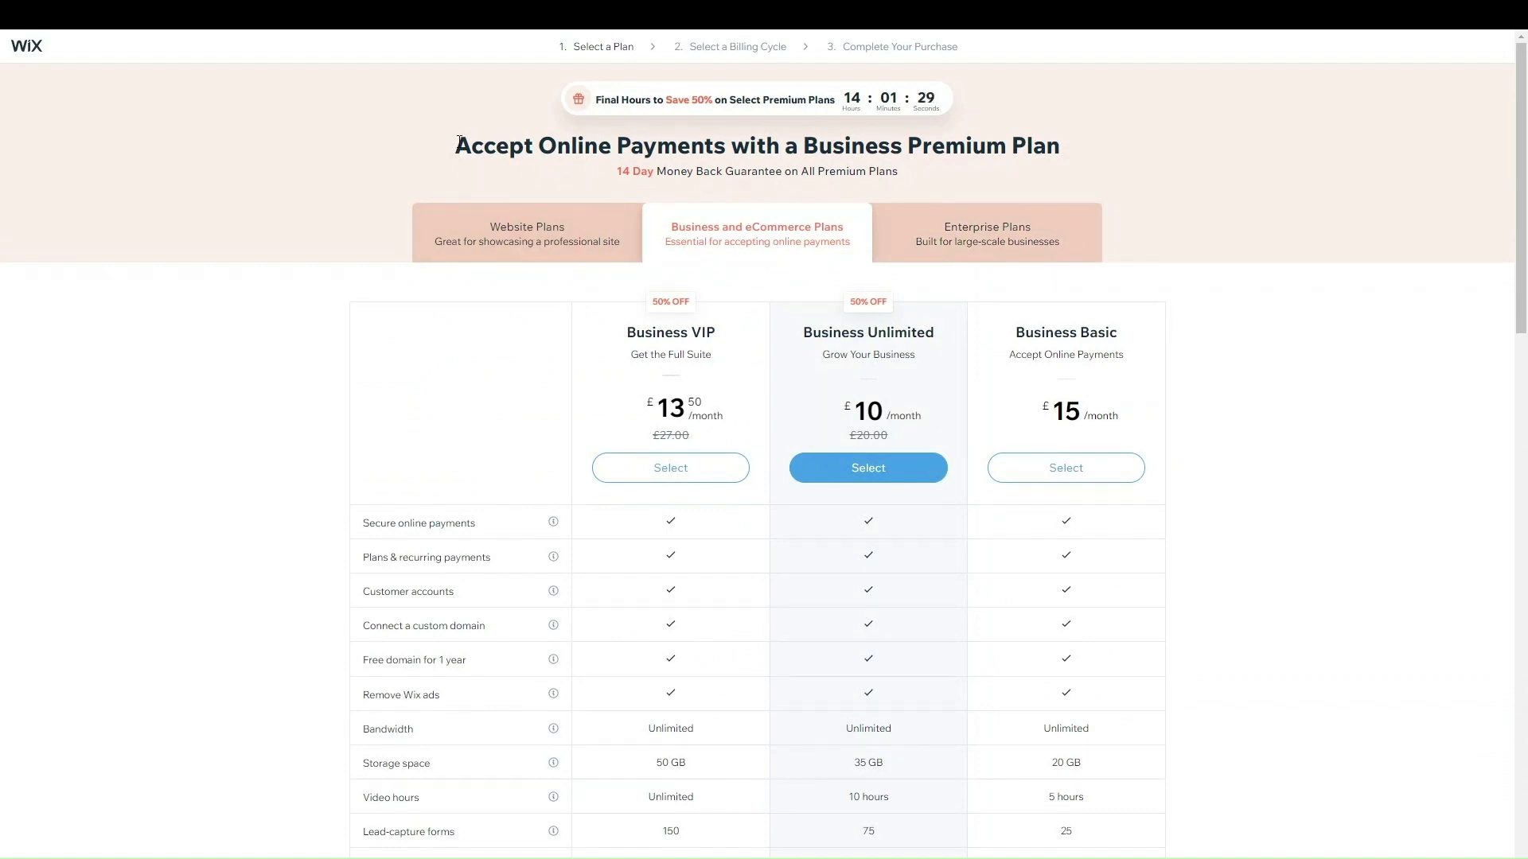
# - Compare Business VIP, Business Unlimited and Business Basic on online payments, price, storage space, video hours and customer care
pyautogui.moveTo(454, 145); pyautogui.dragTo(1084, 139)
pyautogui.moveTo(615, 266); pyautogui.dragTo(766, 226)
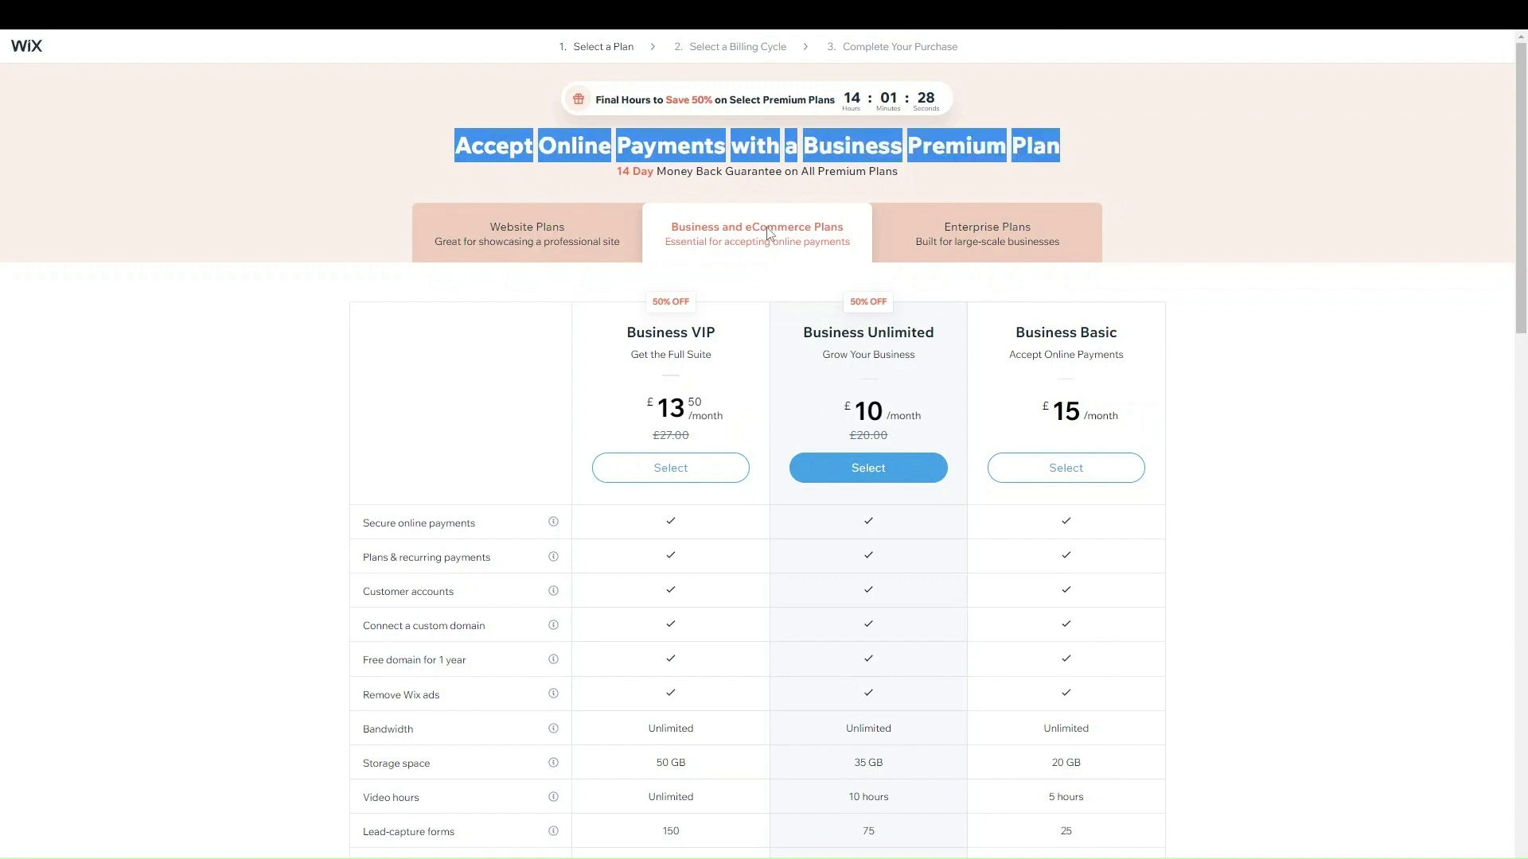
pyautogui.click(1299, 139)
pyautogui.scroll(-4, 1216, 243)
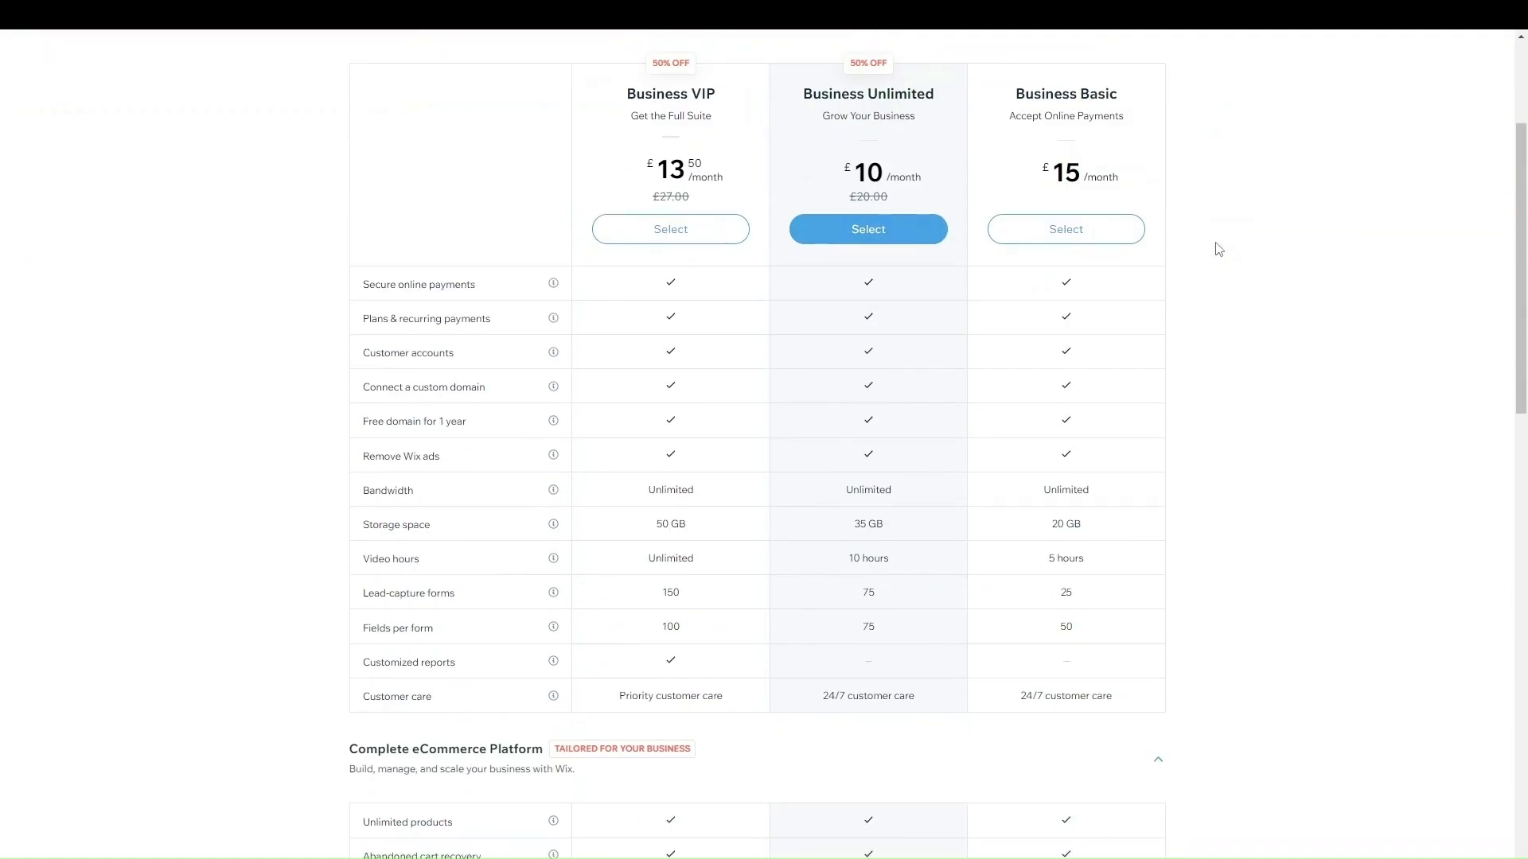
pyautogui.scroll(3, 753, 303)
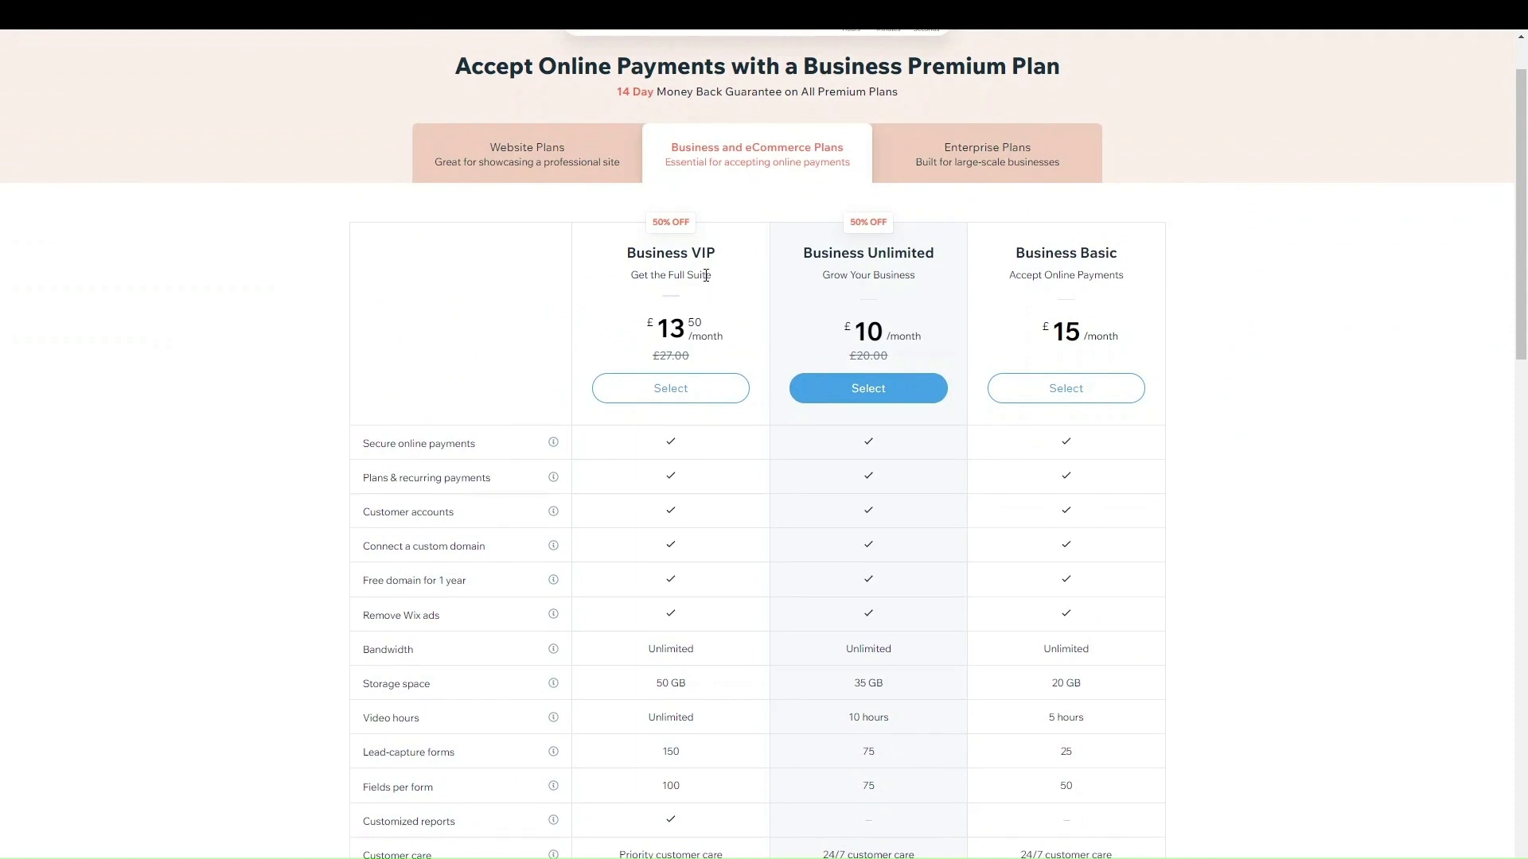
pyautogui.scroll(-1, 1068, 280)
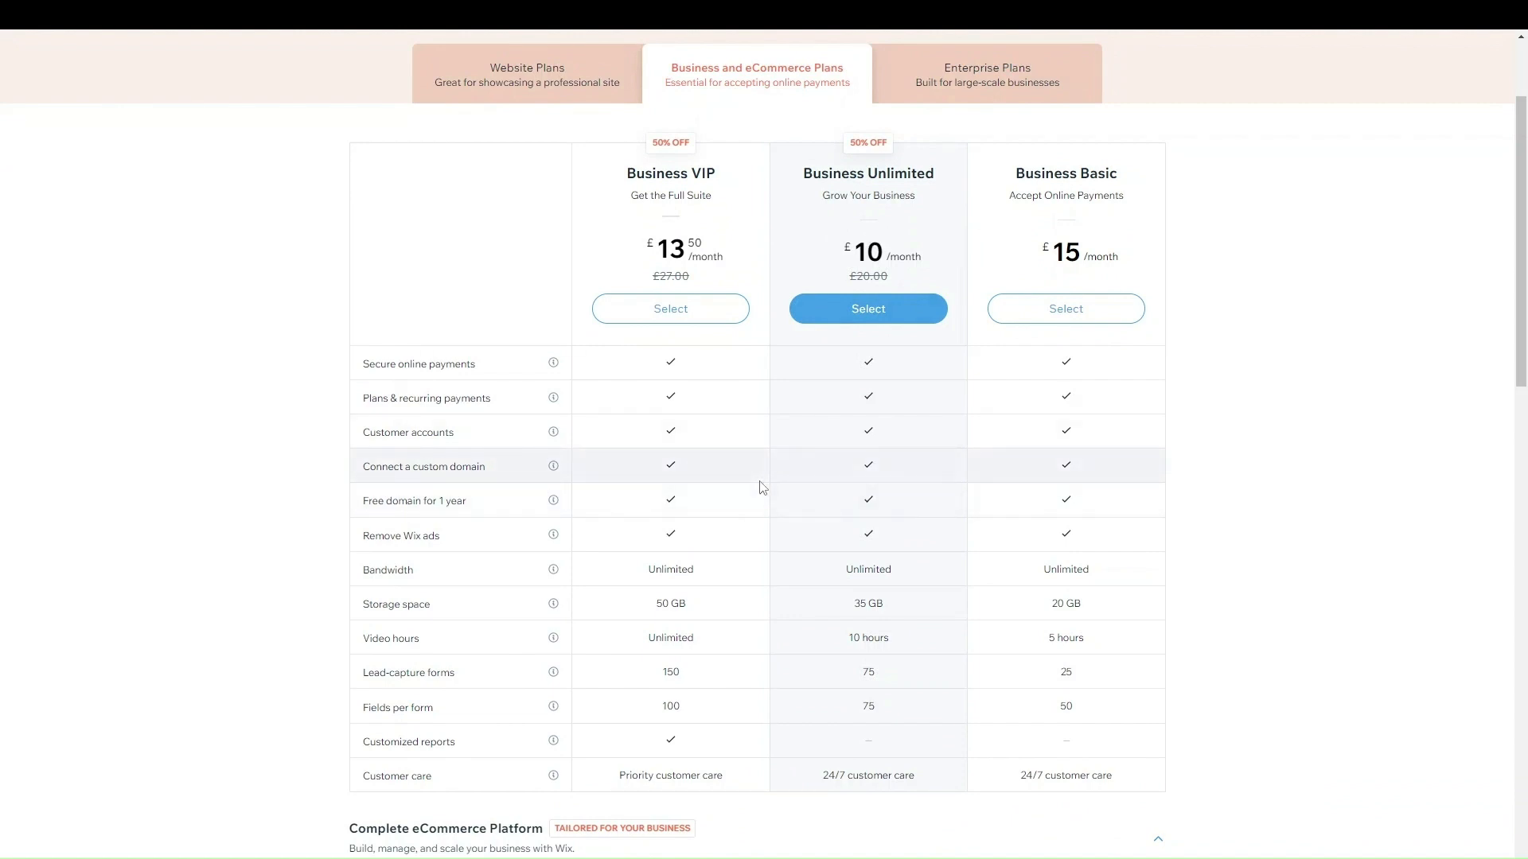
pyautogui.scroll(-2, 760, 482)
pyautogui.scroll(2, 737, 481)
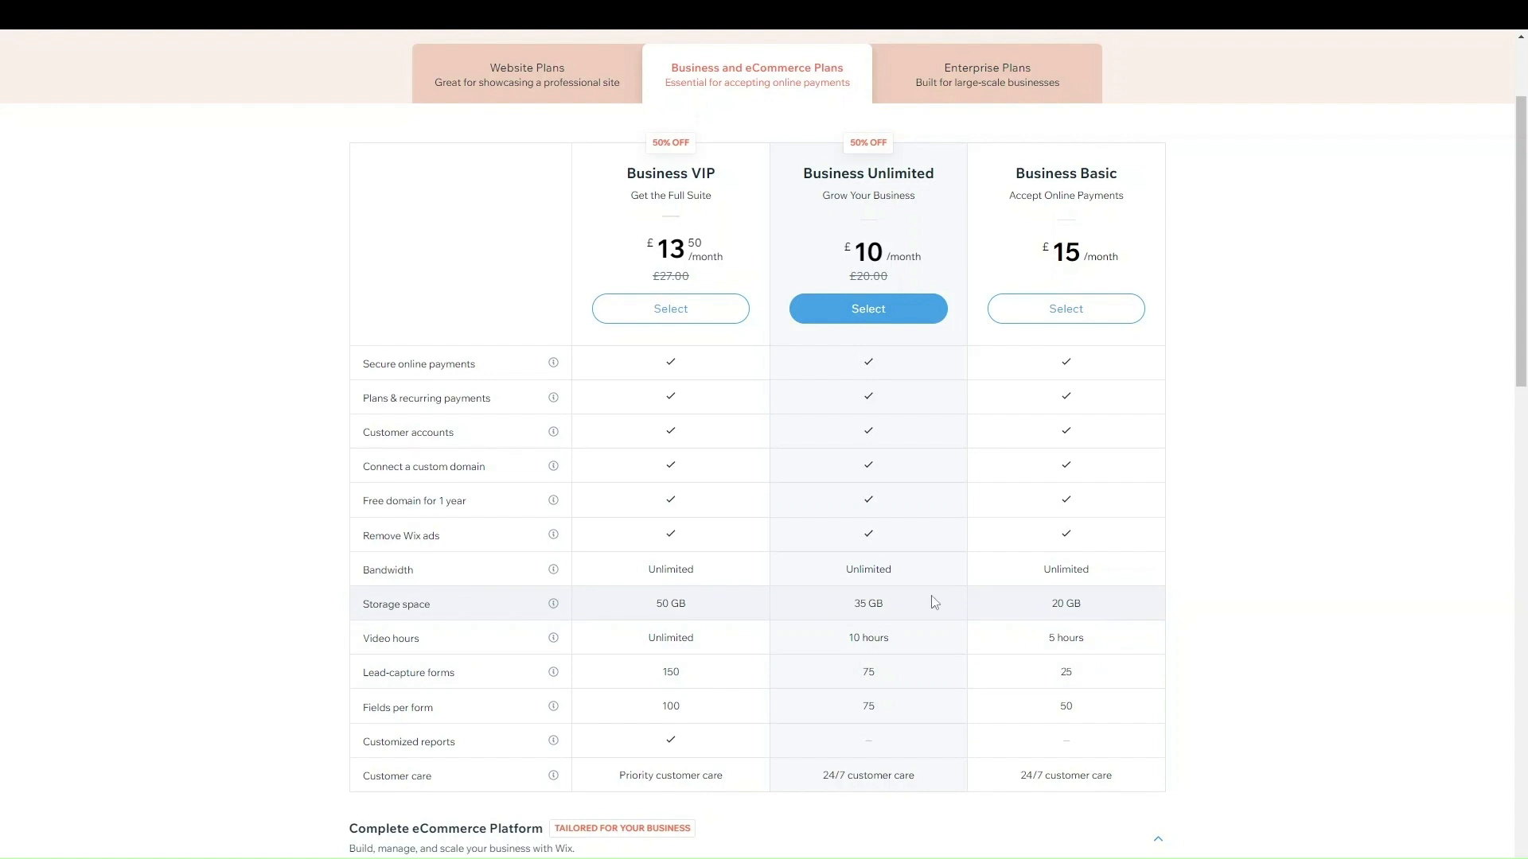
pyautogui.scroll(1, 933, 604)
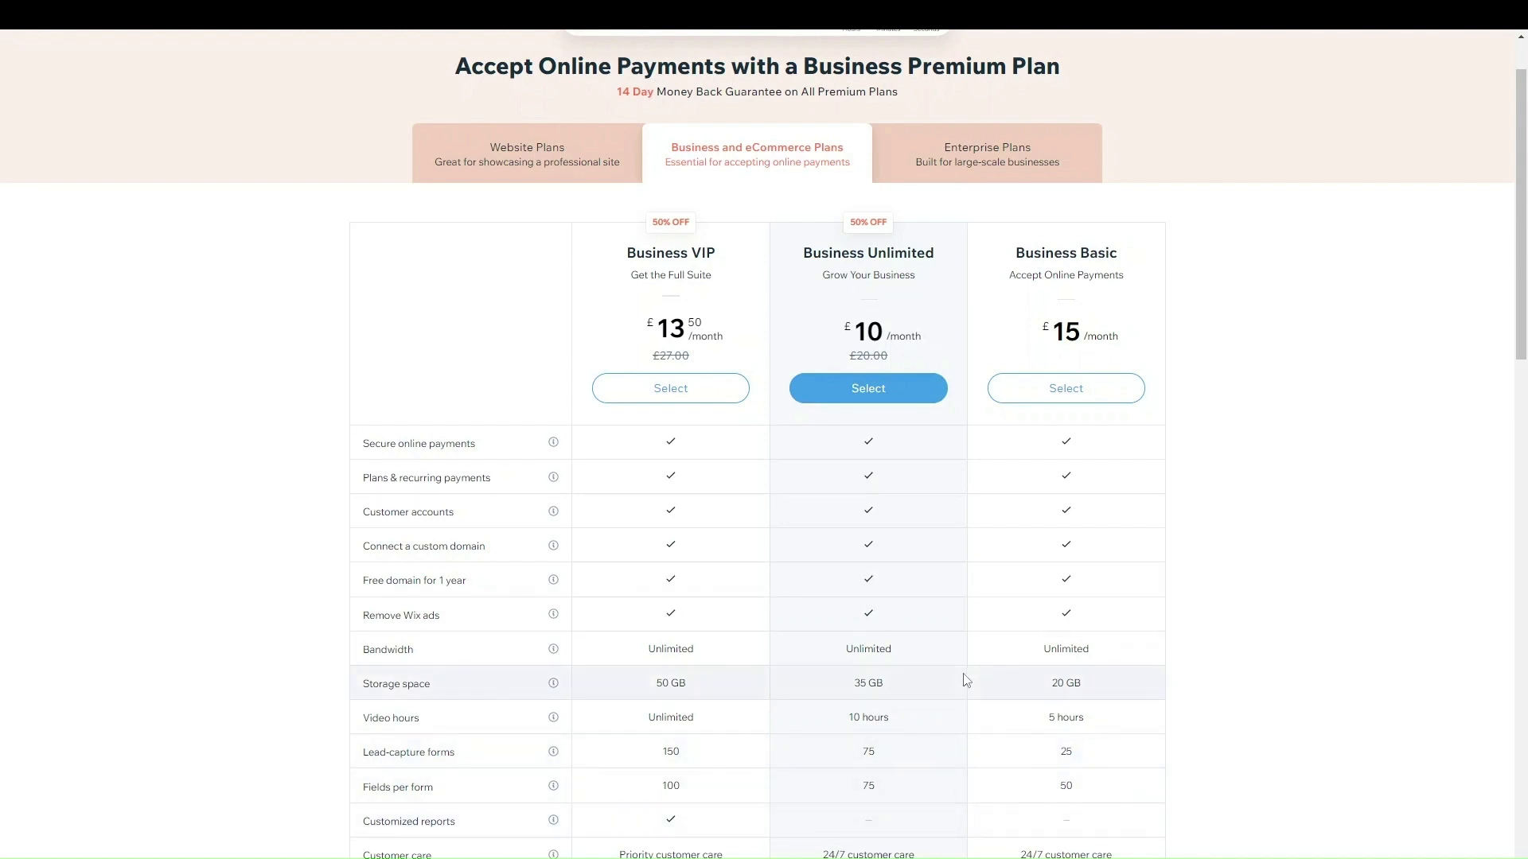
pyautogui.scroll(-2, 967, 682)
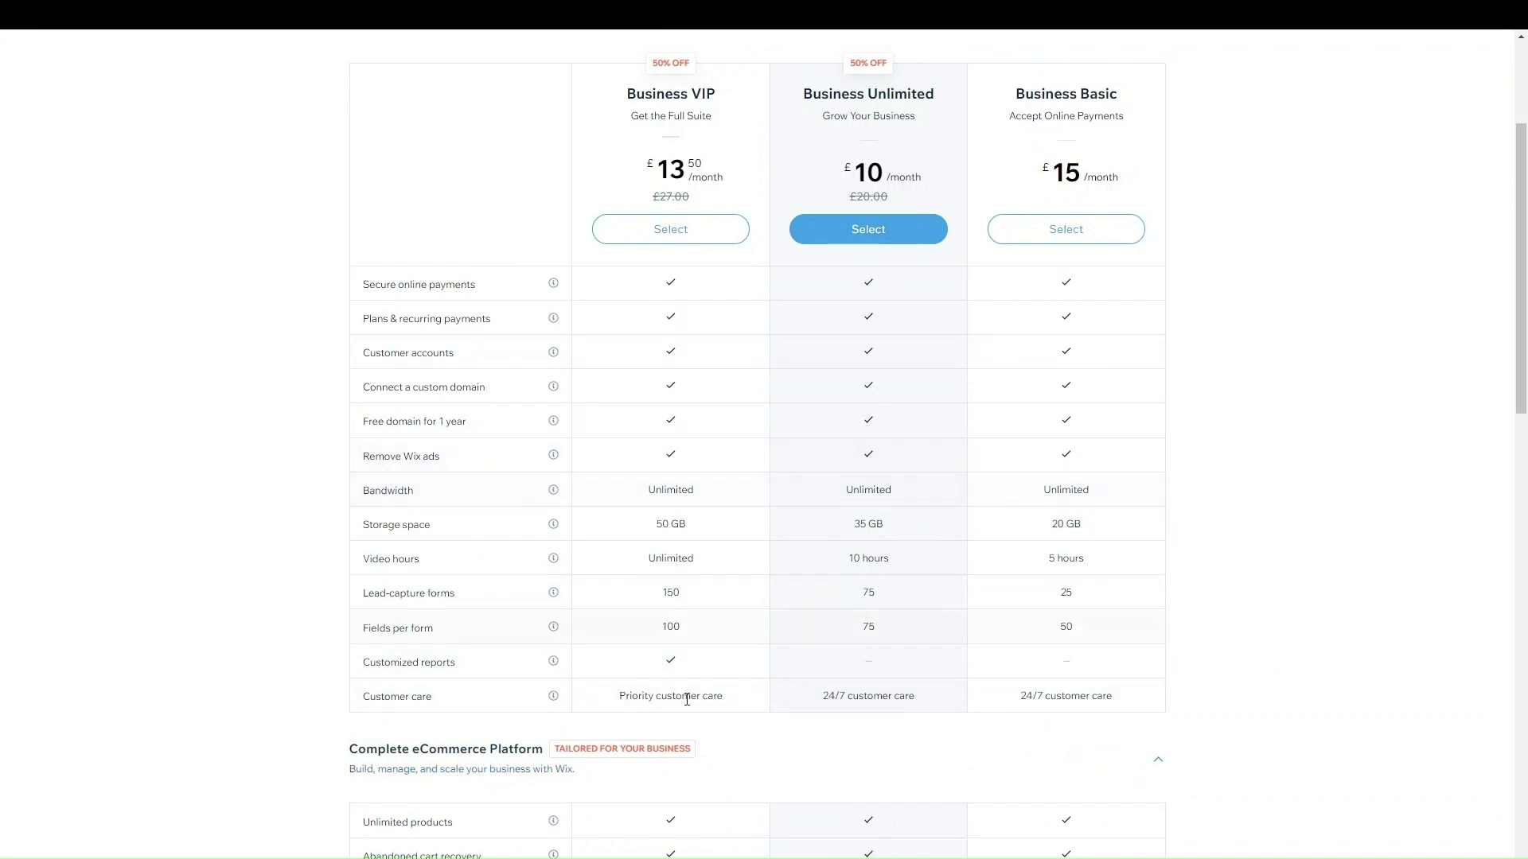
pyautogui.moveTo(617, 696); pyautogui.dragTo(740, 703)
# - Collapse the Complete eCommerce Platform details below the business plans table, and show all feature categories
pyautogui.click(760, 729)
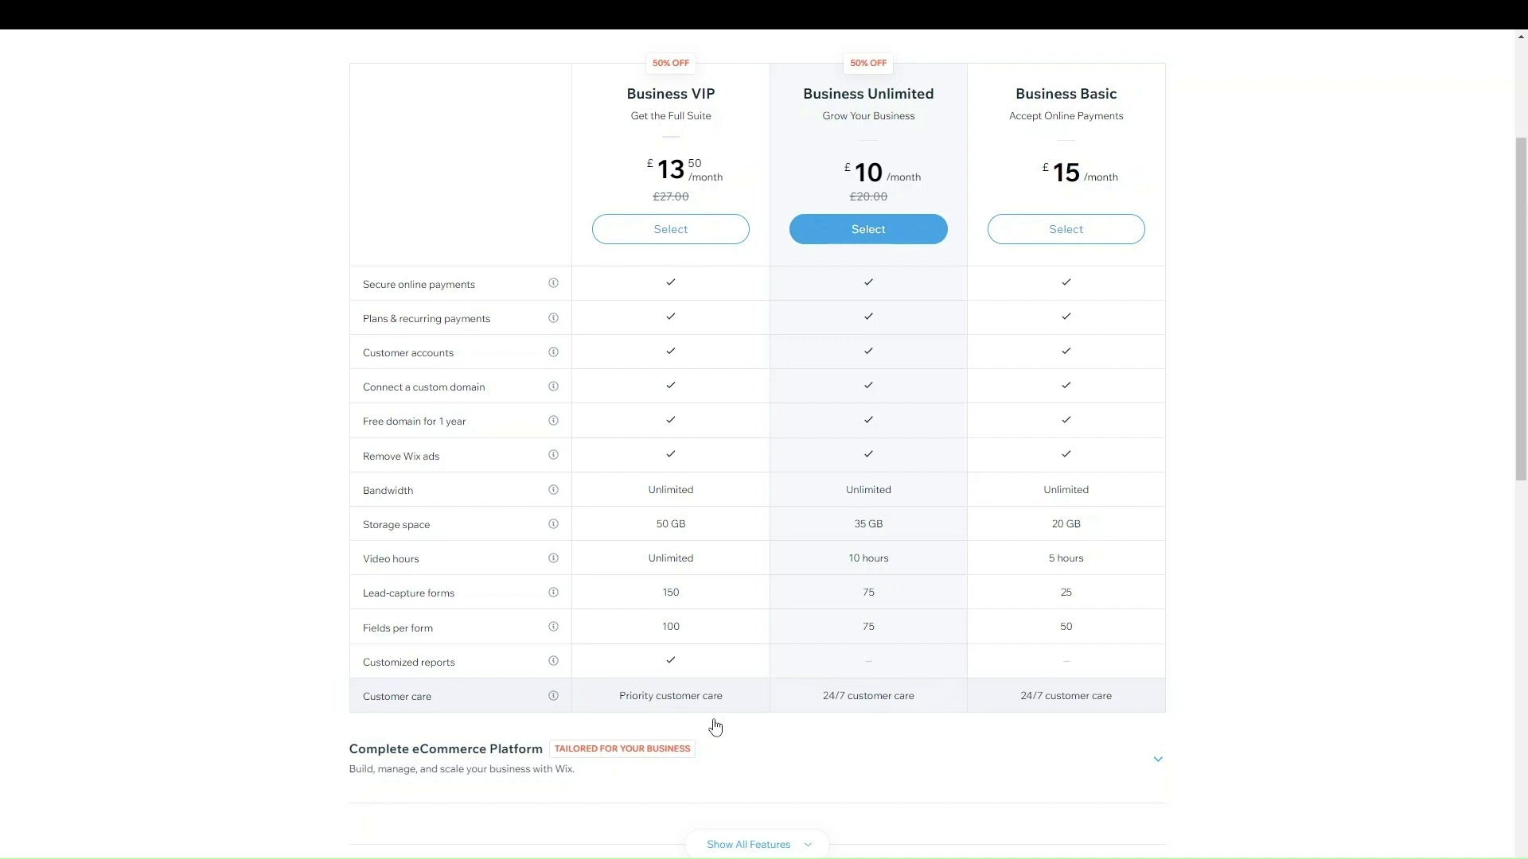
pyautogui.scroll(-5, 800, 716)
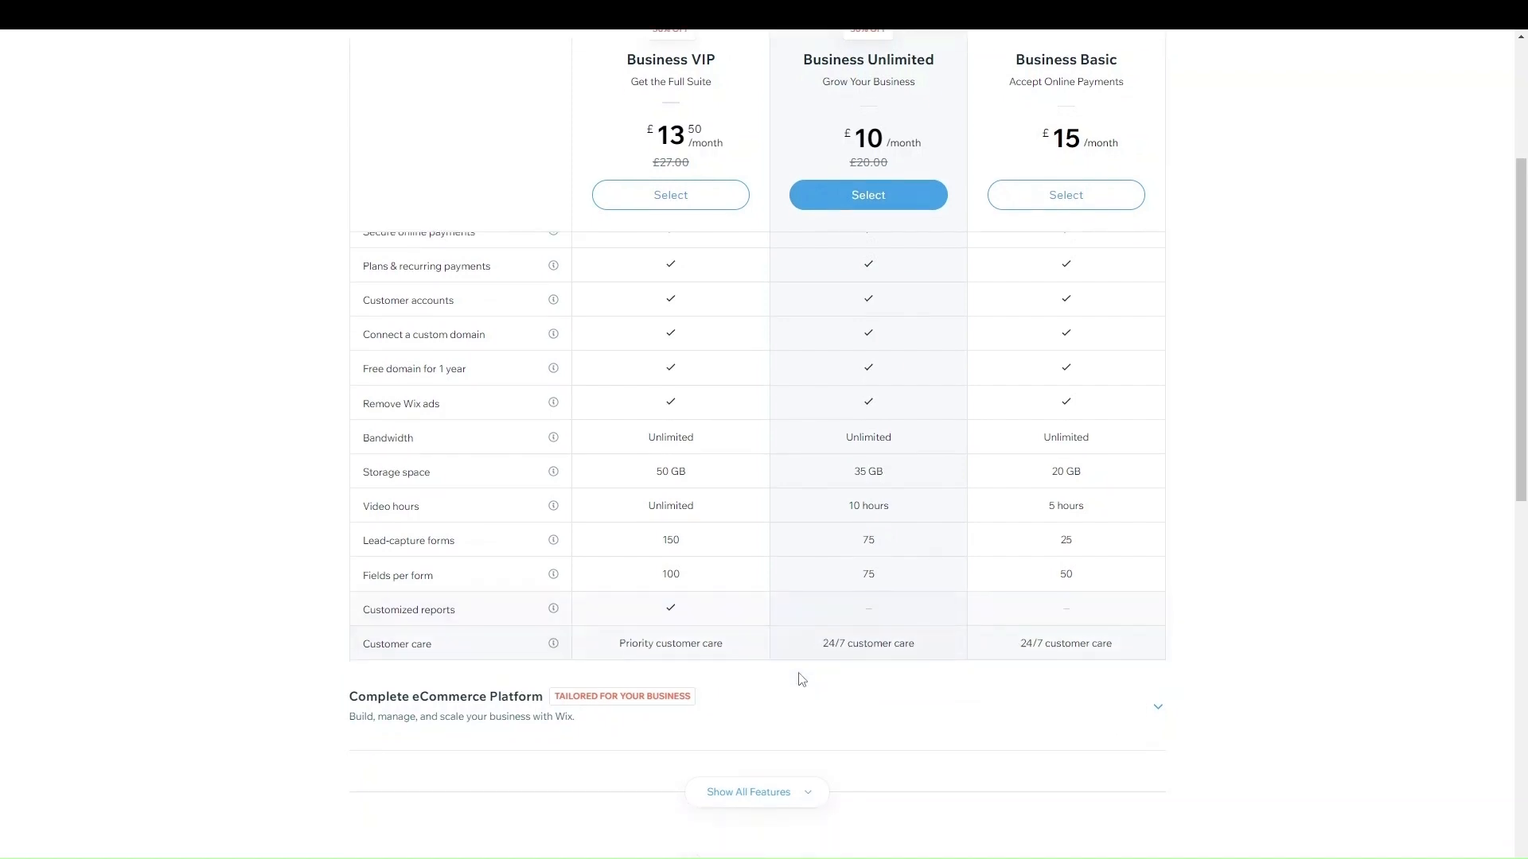
pyautogui.click(757, 491)
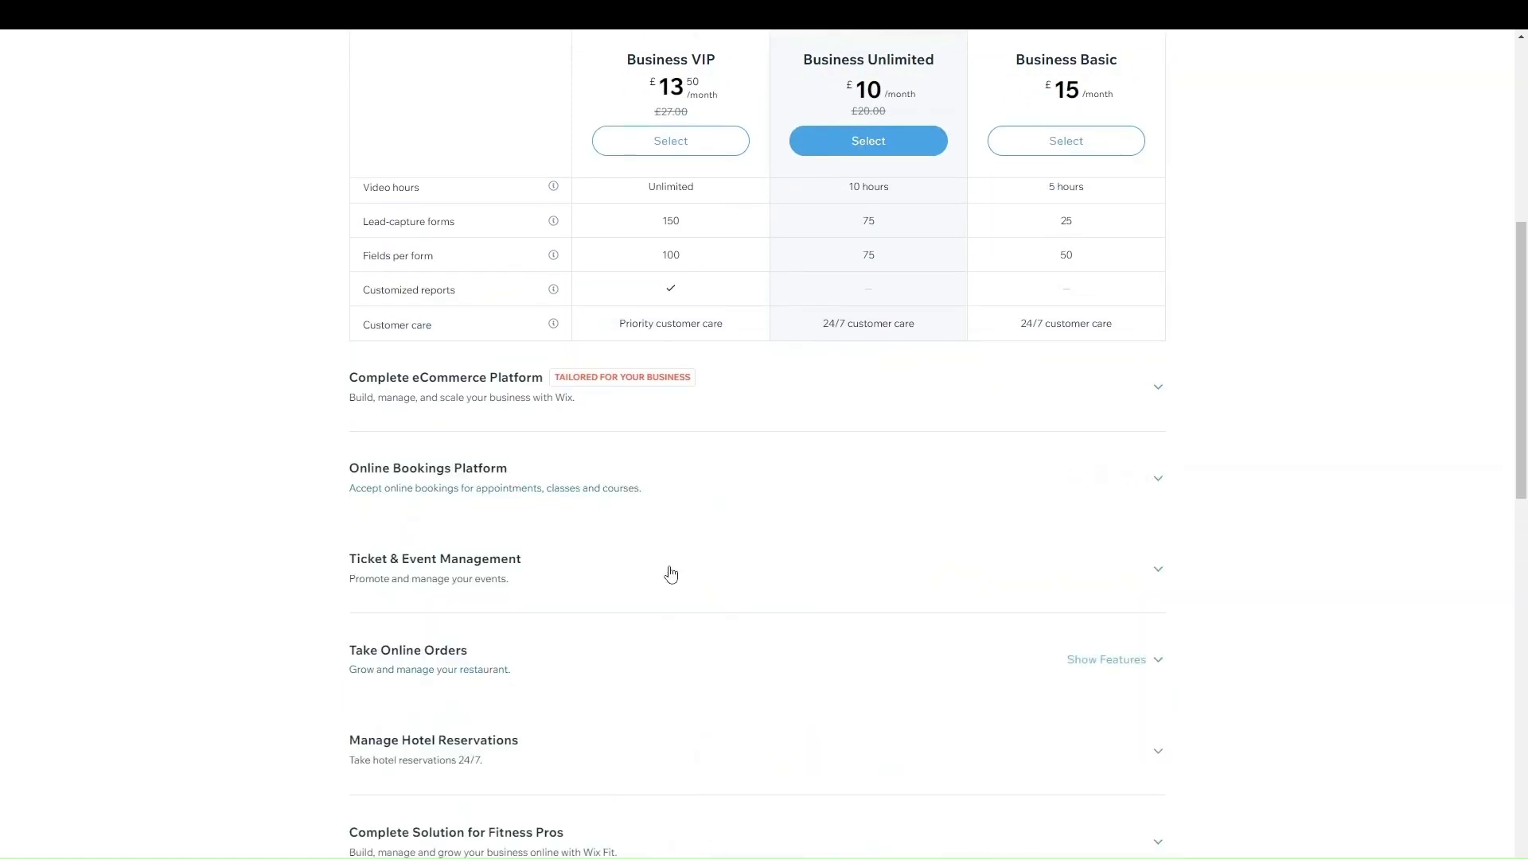
# - Review the Business plans' feature comparison, including the Manage Hotel Reservations features
pyautogui.scroll(-5, 665, 557)
pyautogui.scroll(6, 650, 501)
pyautogui.scroll(-2, 646, 557)
pyautogui.click(646, 585)
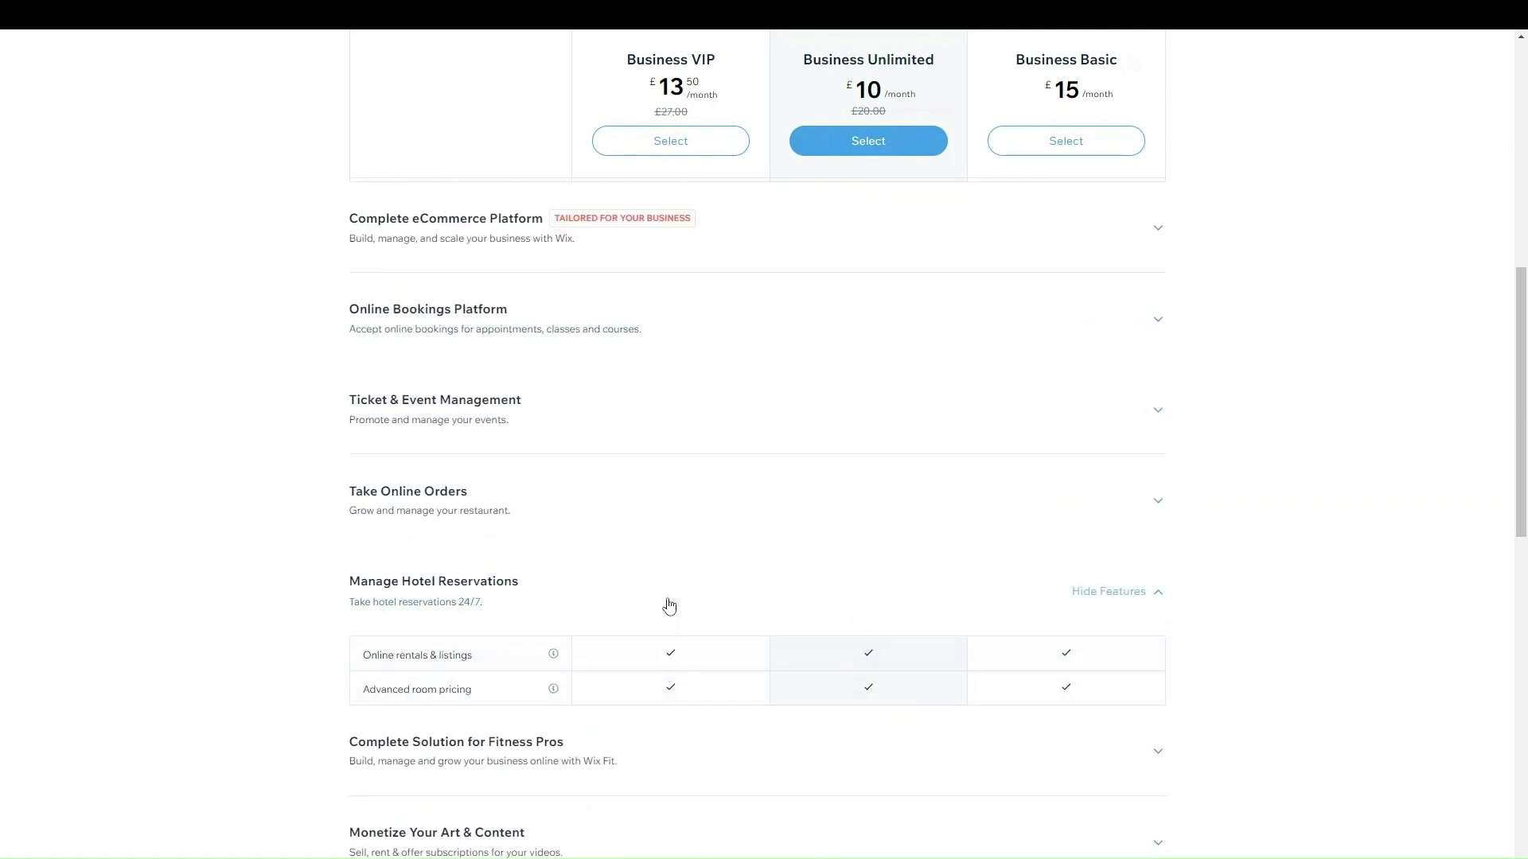
pyautogui.click(675, 580)
pyautogui.scroll(4, 876, 358)
pyautogui.scroll(5, 993, 268)
pyautogui.scroll(-12, 876, 440)
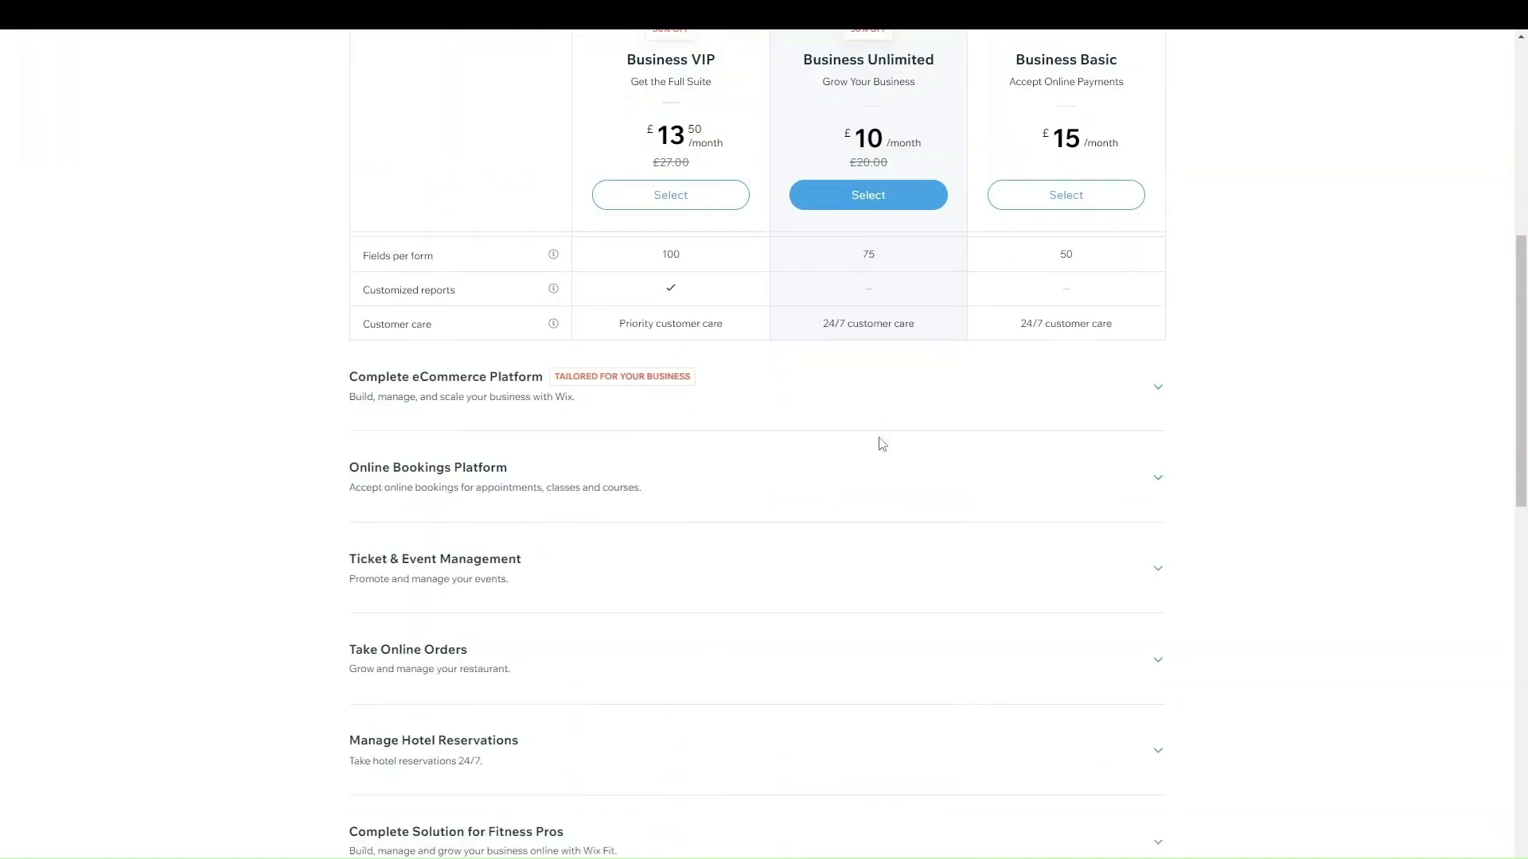
# - Select the Business Unlimited plan and continue to checkout with the Yearly billing cycle
pyautogui.scroll(4, 817, 406)
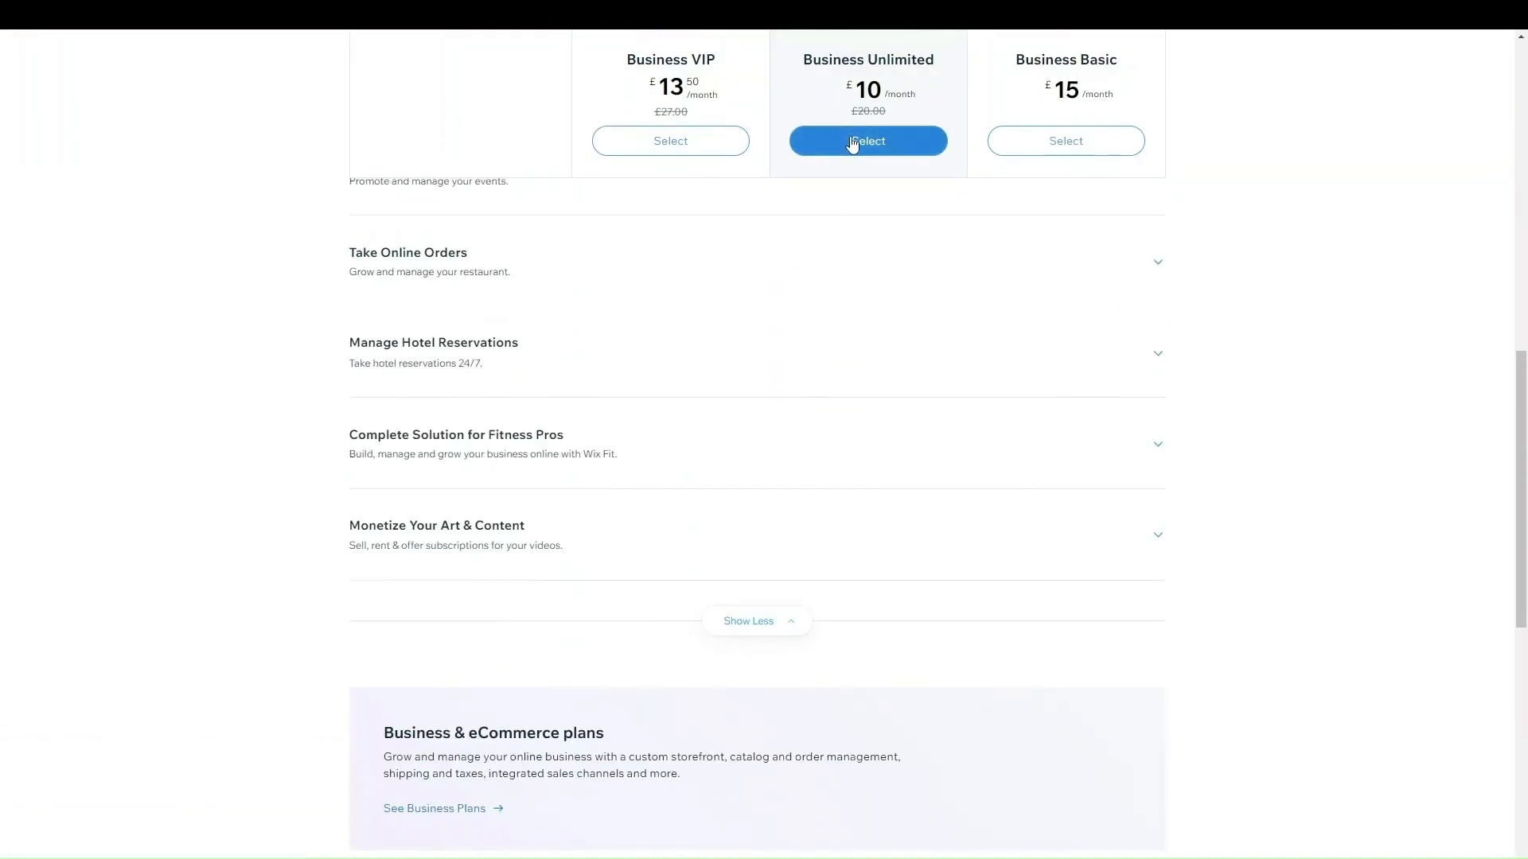
pyautogui.click(836, 141)
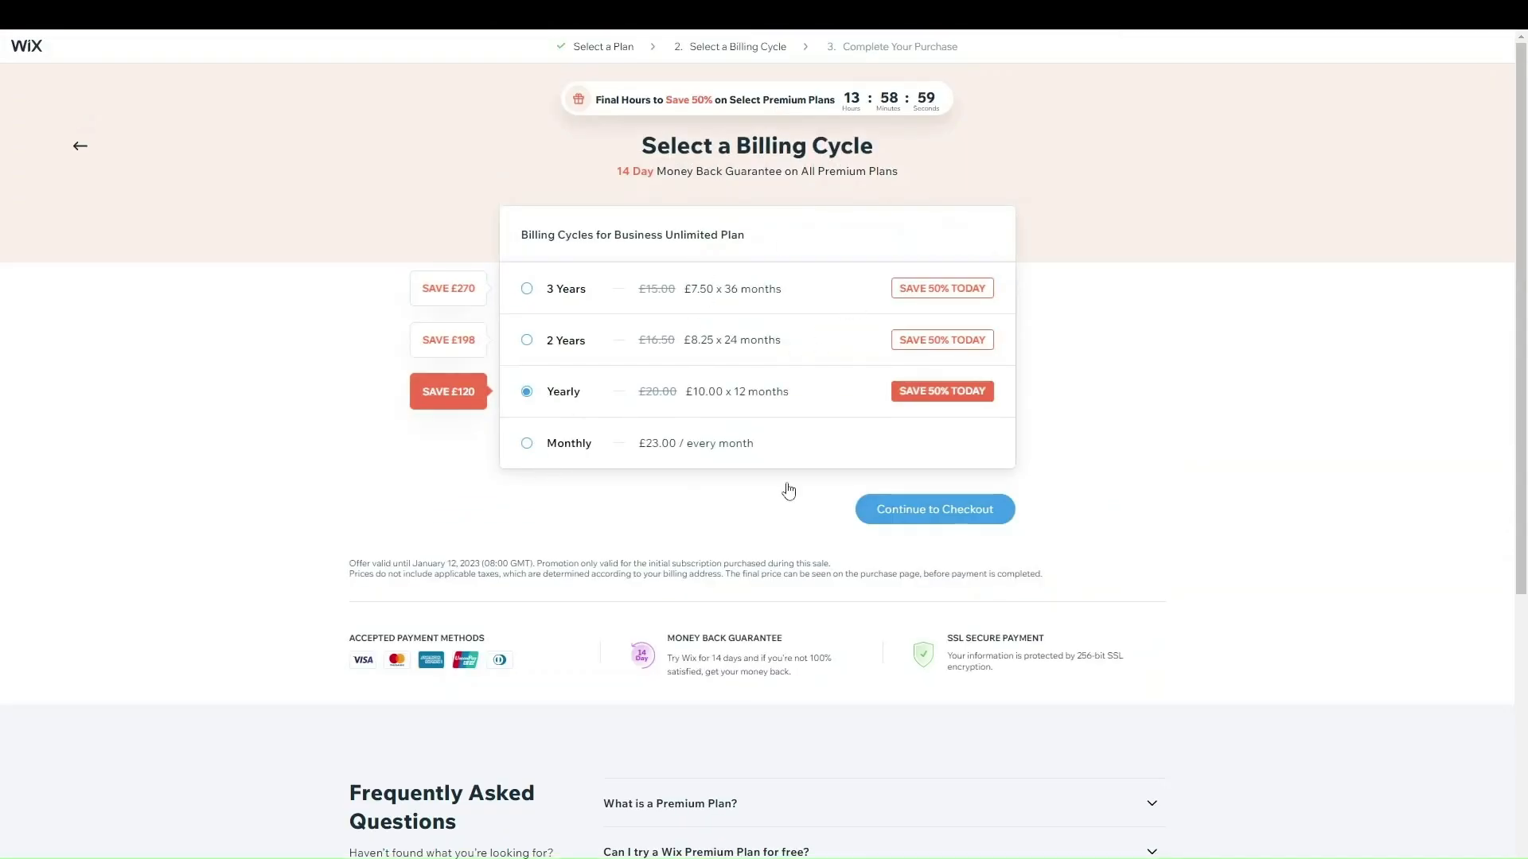
pyautogui.click(863, 516)
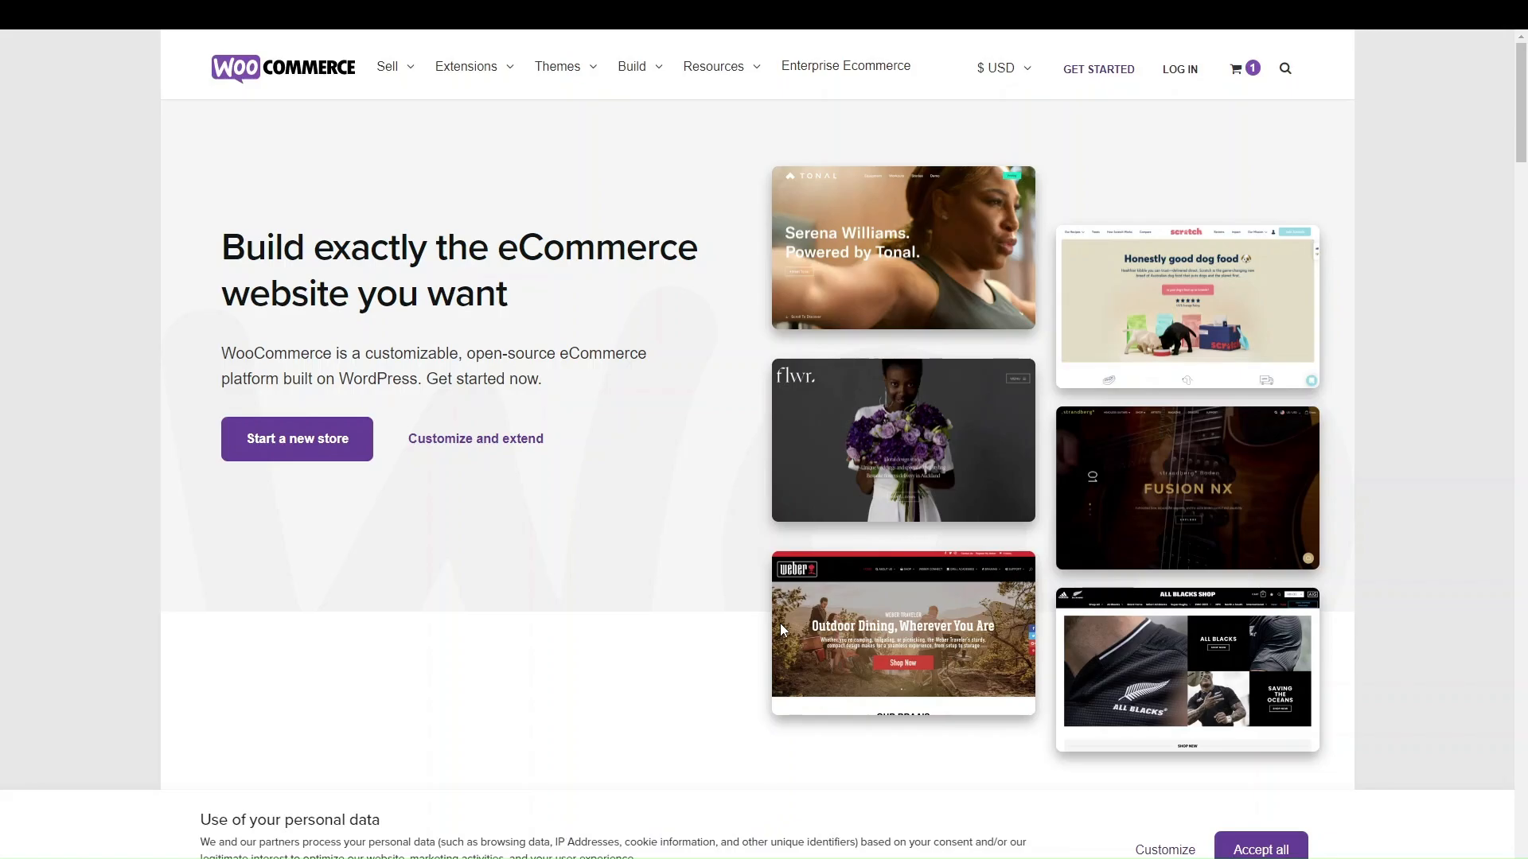
# - Switch to the WooCommerce website and look over its homepage, including the options for selling online and building stores for others
pyautogui.scroll(-3, 781, 629)
pyautogui.scroll(1, 781, 629)
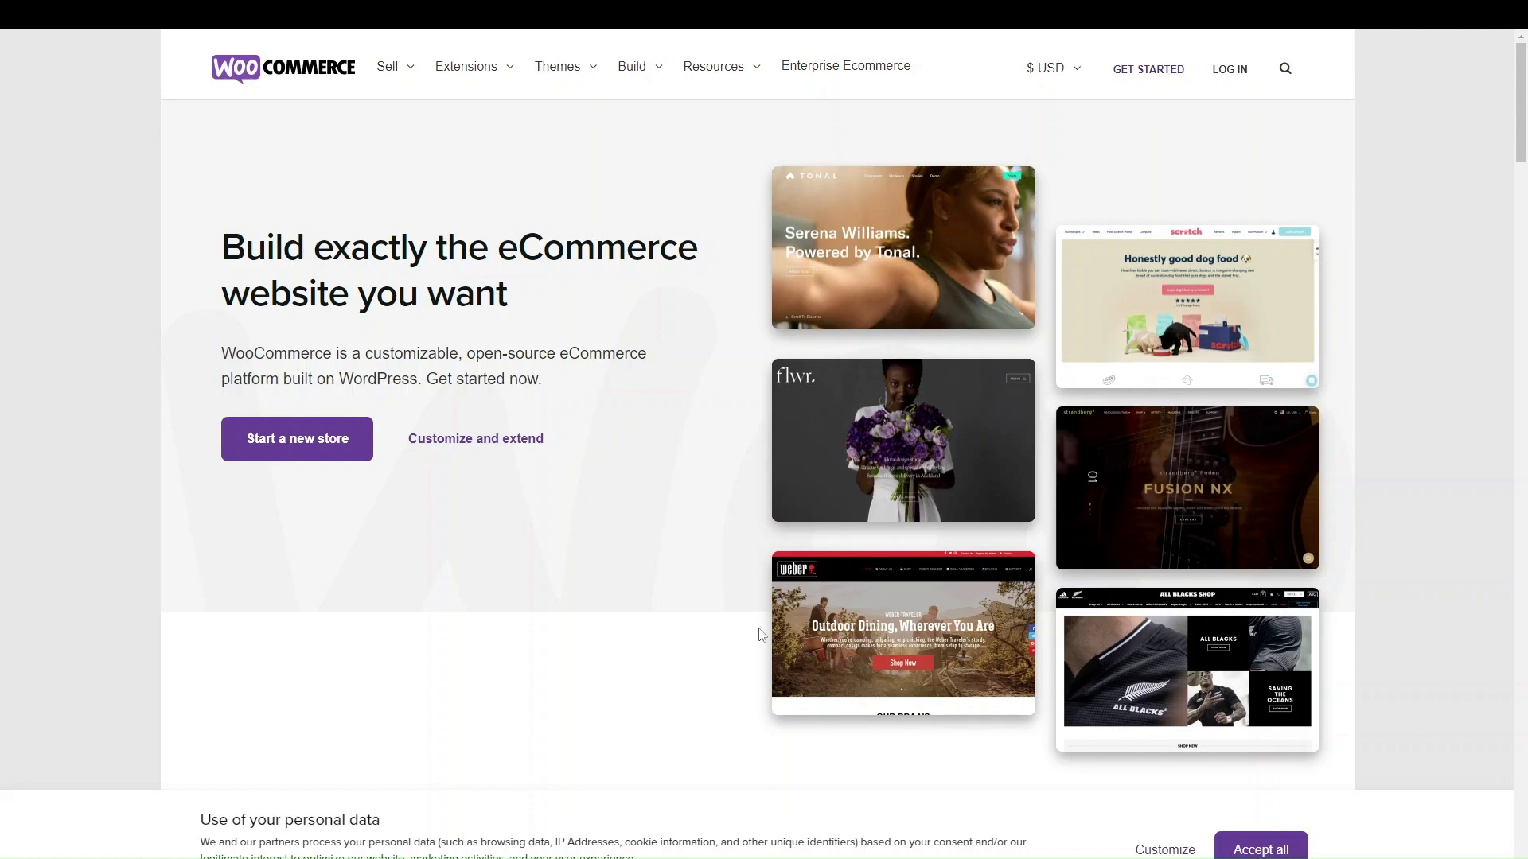
pyautogui.scroll(-4, 659, 633)
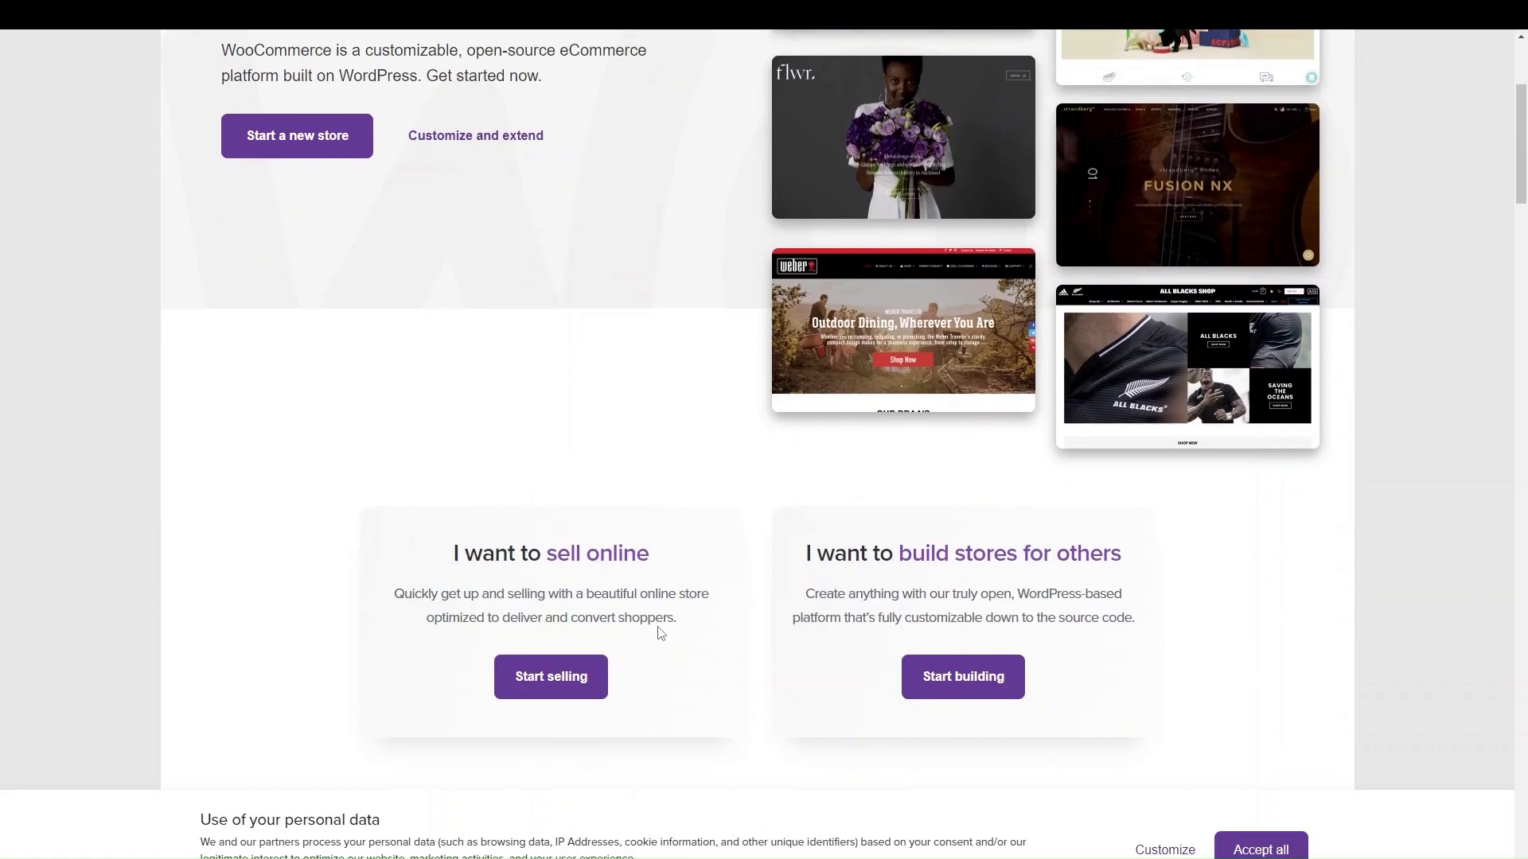
pyautogui.scroll(-2, 659, 632)
pyautogui.scroll(6, 659, 635)
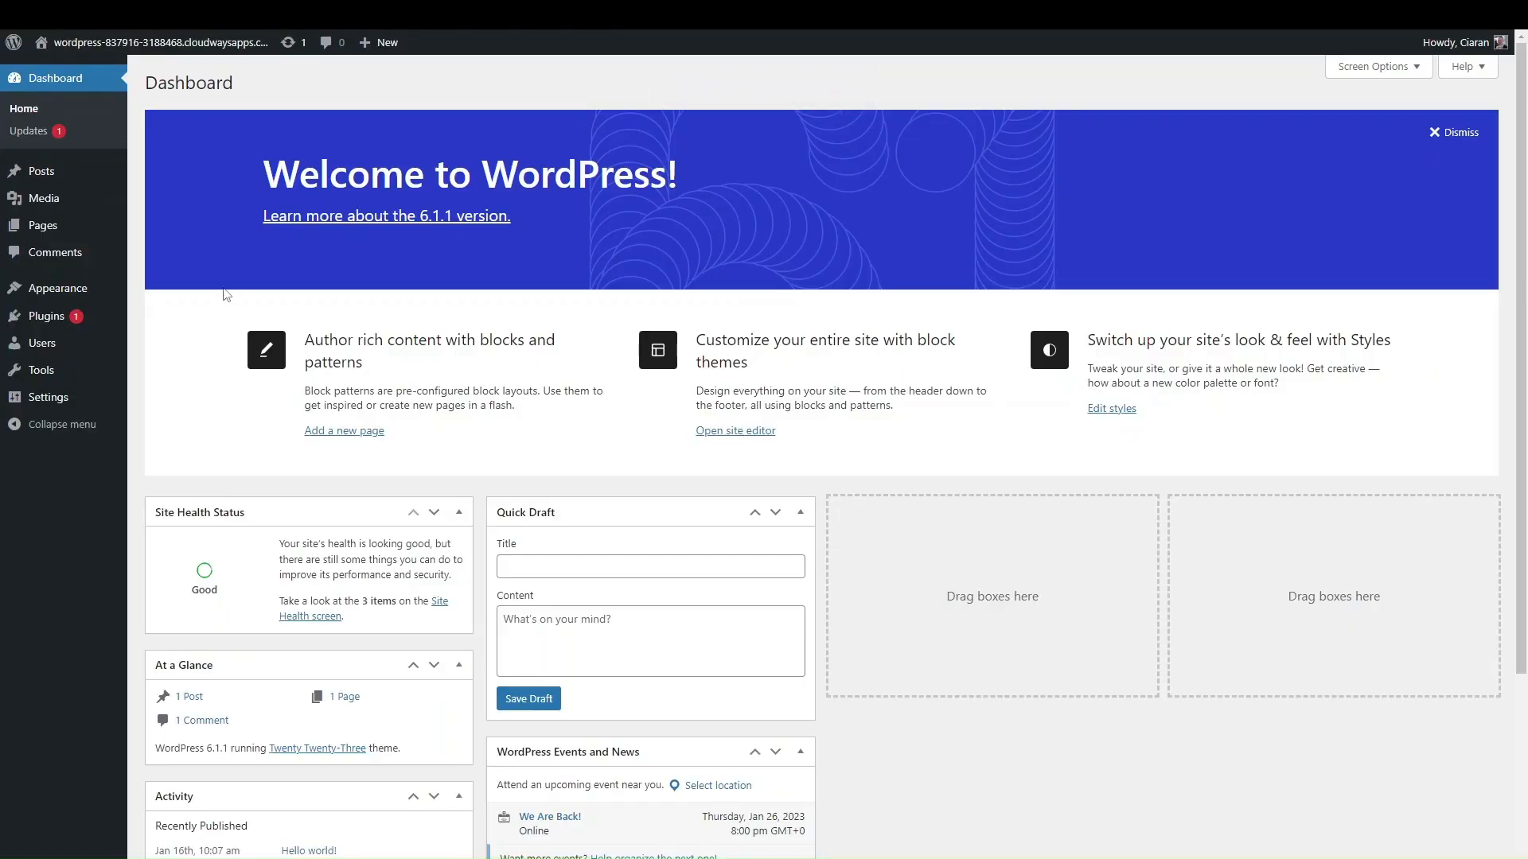
# - In the WordPress admin, go to the catalogue for adding new themes and look through the popular ones
pyautogui.click(57, 288)
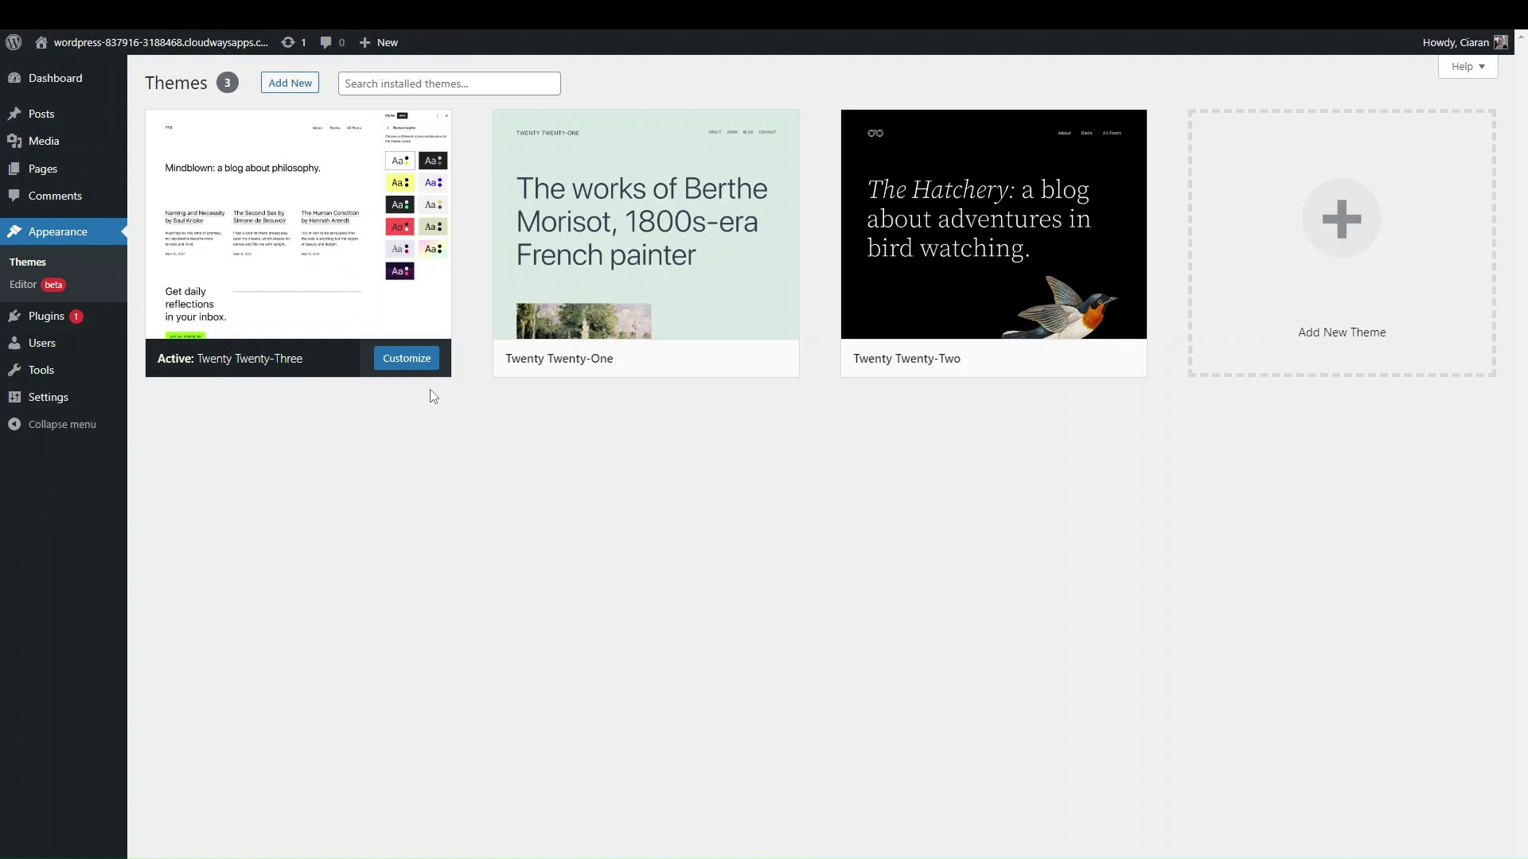
pyautogui.click(290, 84)
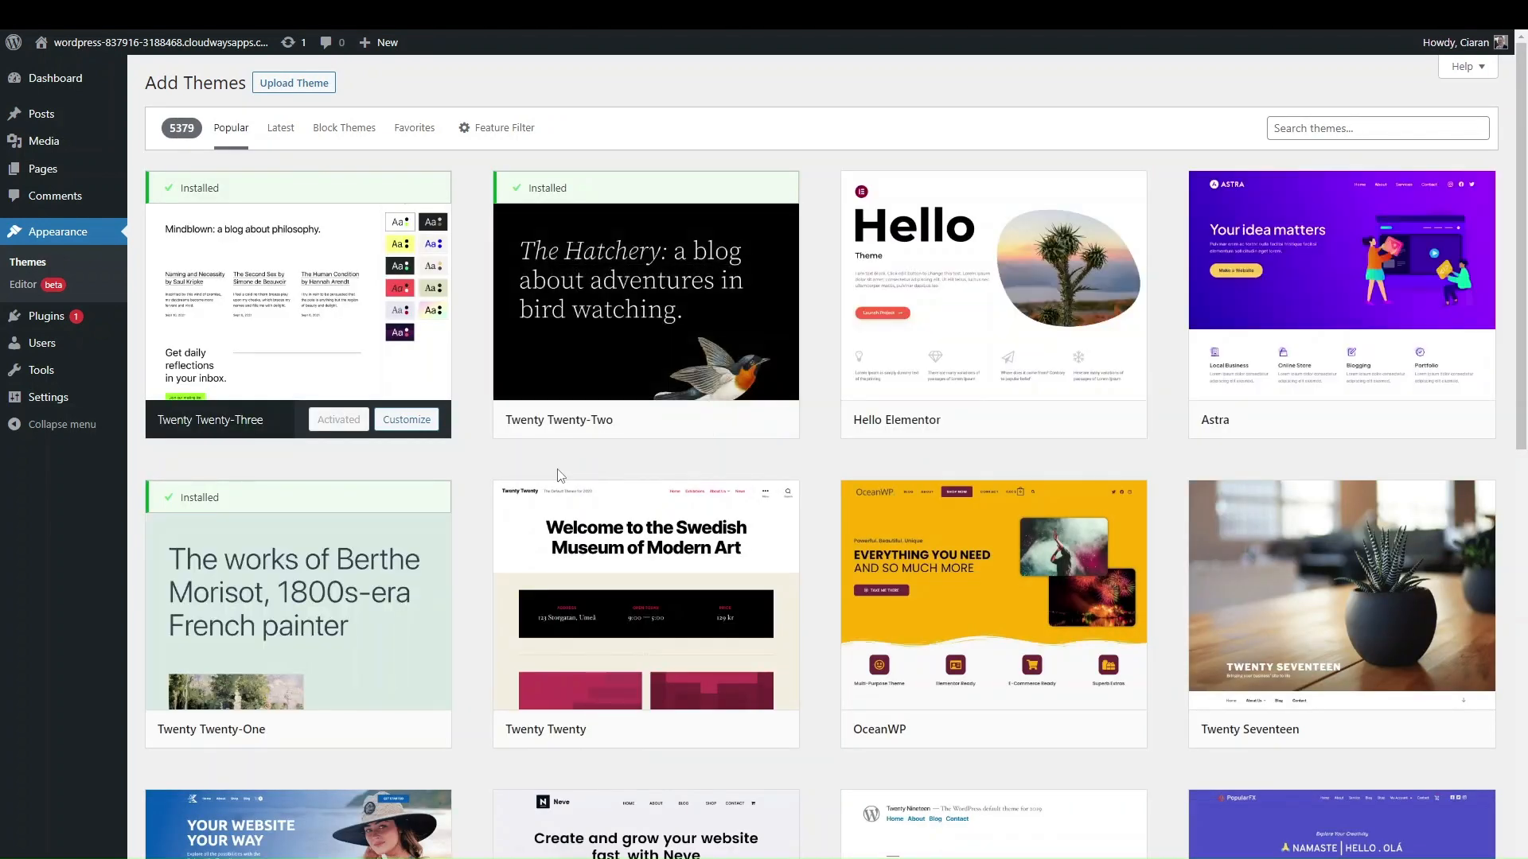
pyautogui.scroll(-4, 562, 689)
pyautogui.scroll(4, 562, 689)
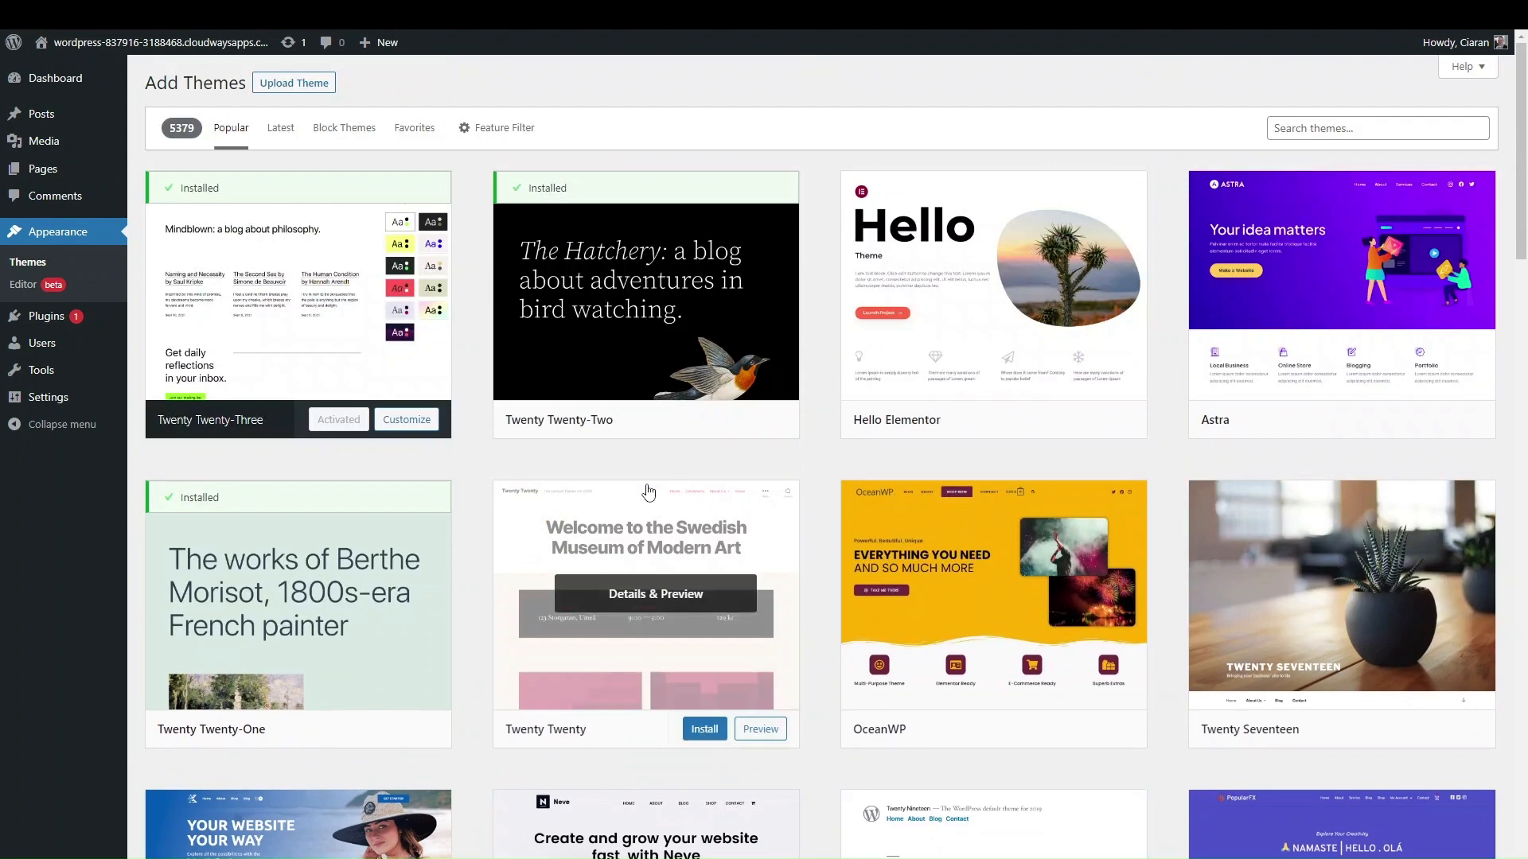
# - Filter the theme catalogue by the E-Commerce subject and browse the matching themes
pyautogui.click(511, 130)
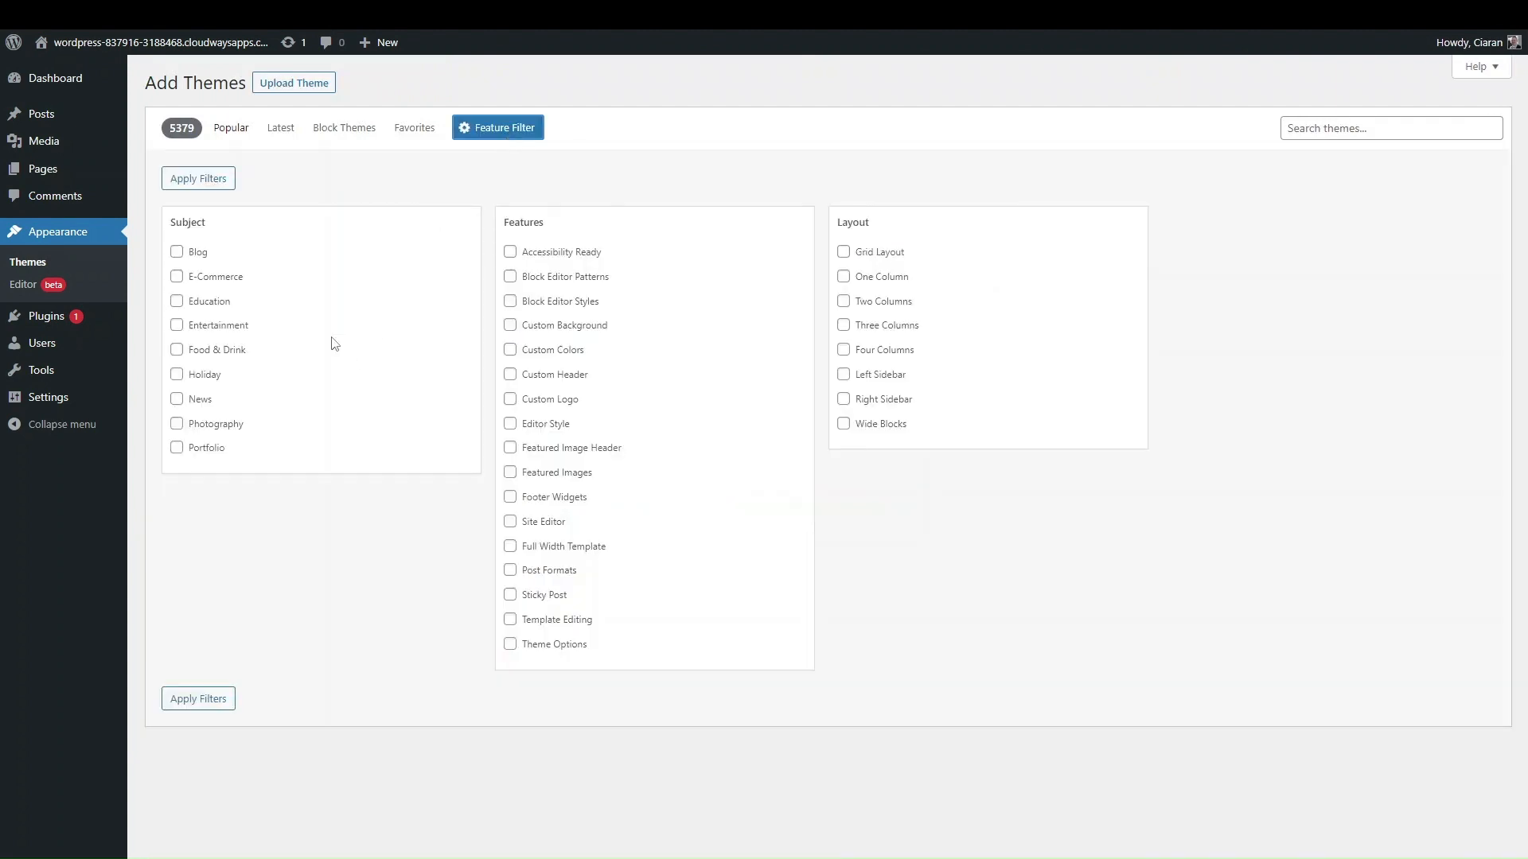
pyautogui.click(217, 281)
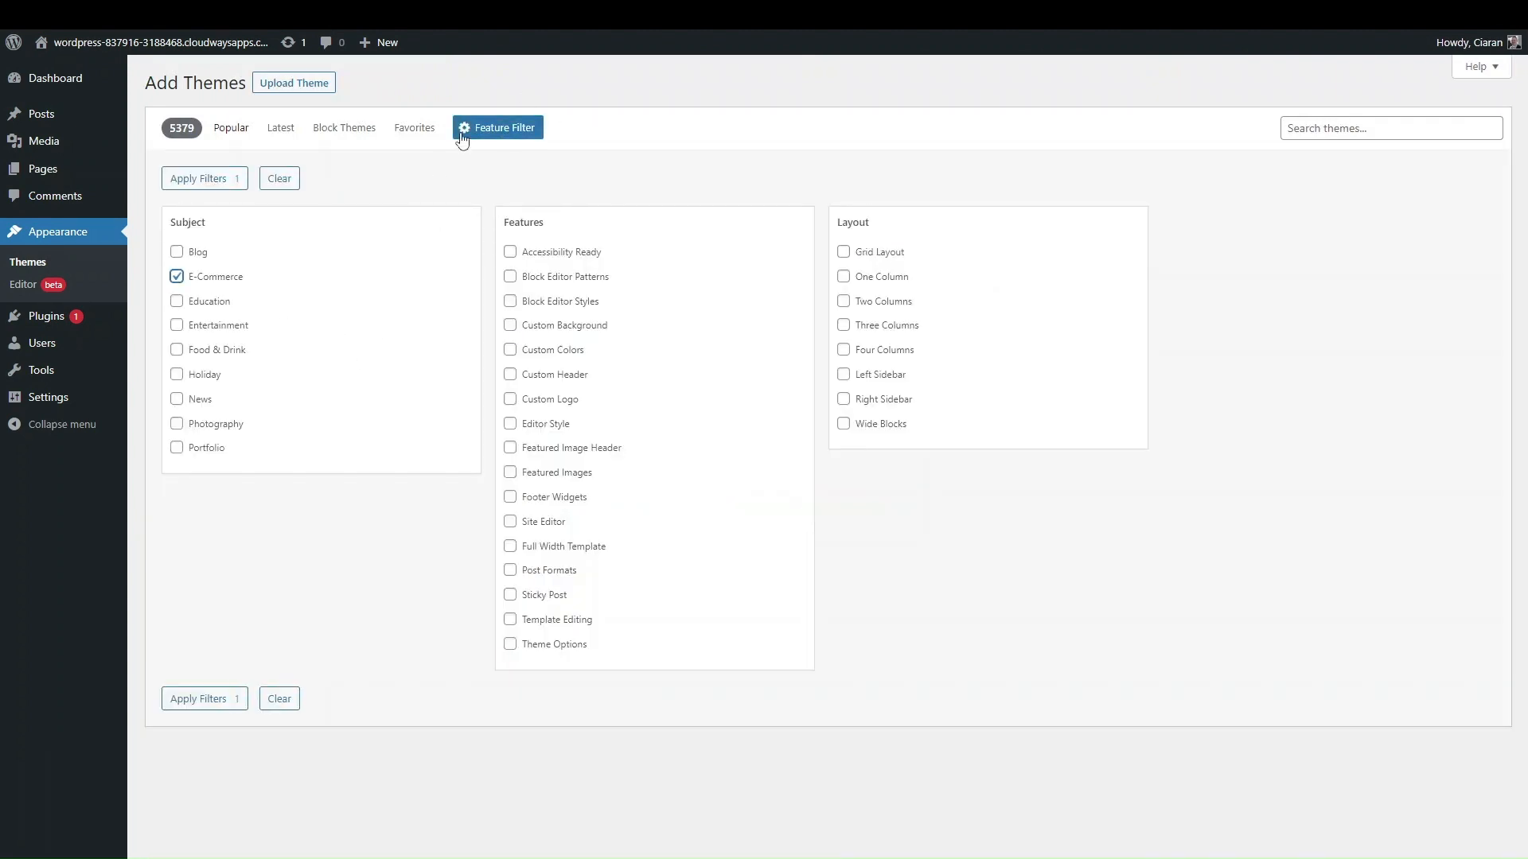
pyautogui.click(203, 699)
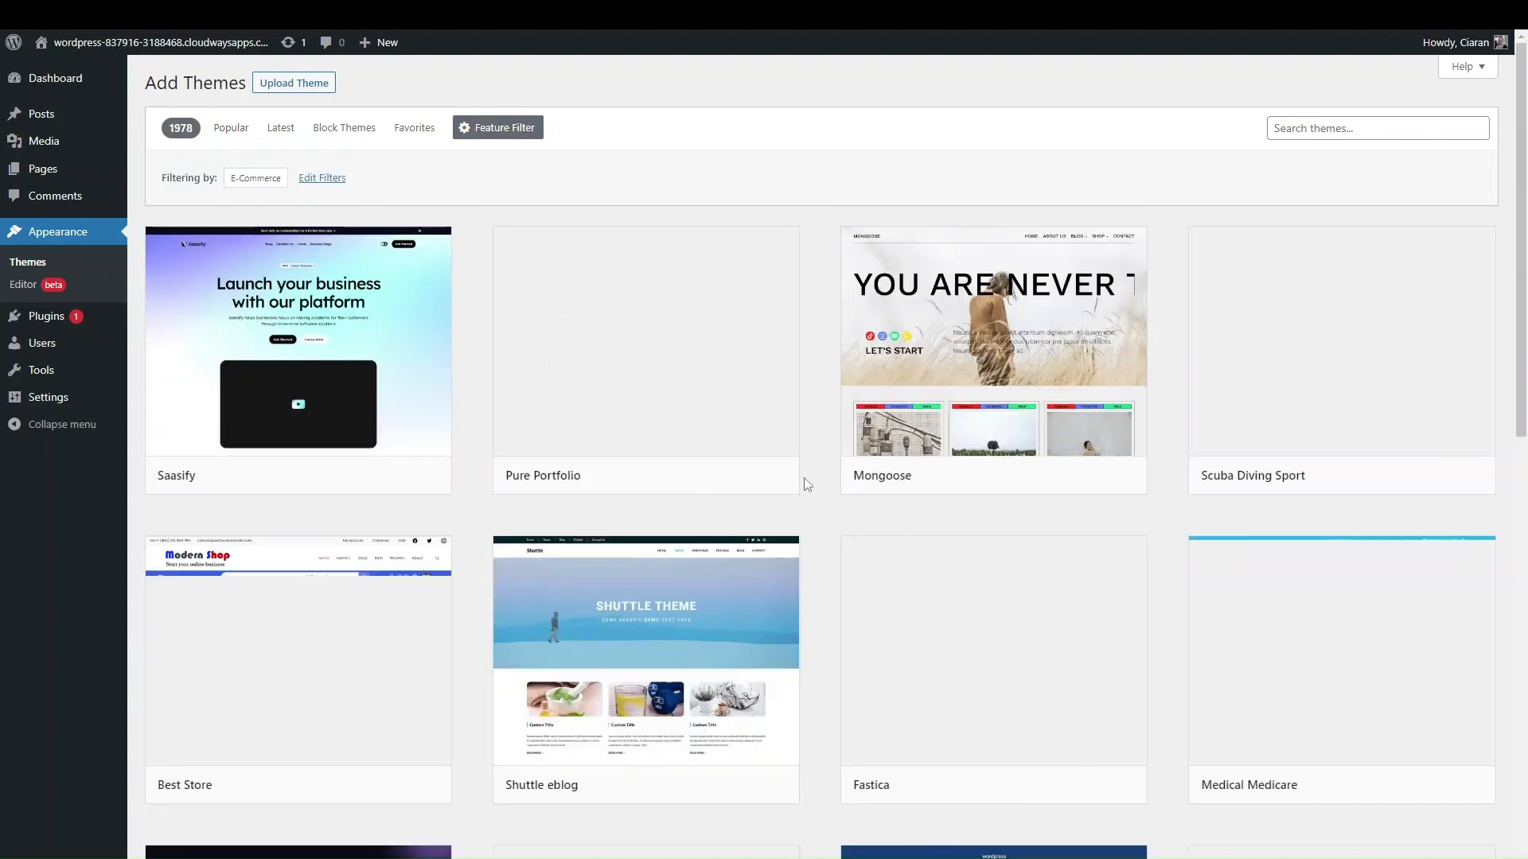
pyautogui.scroll(-7, 747, 637)
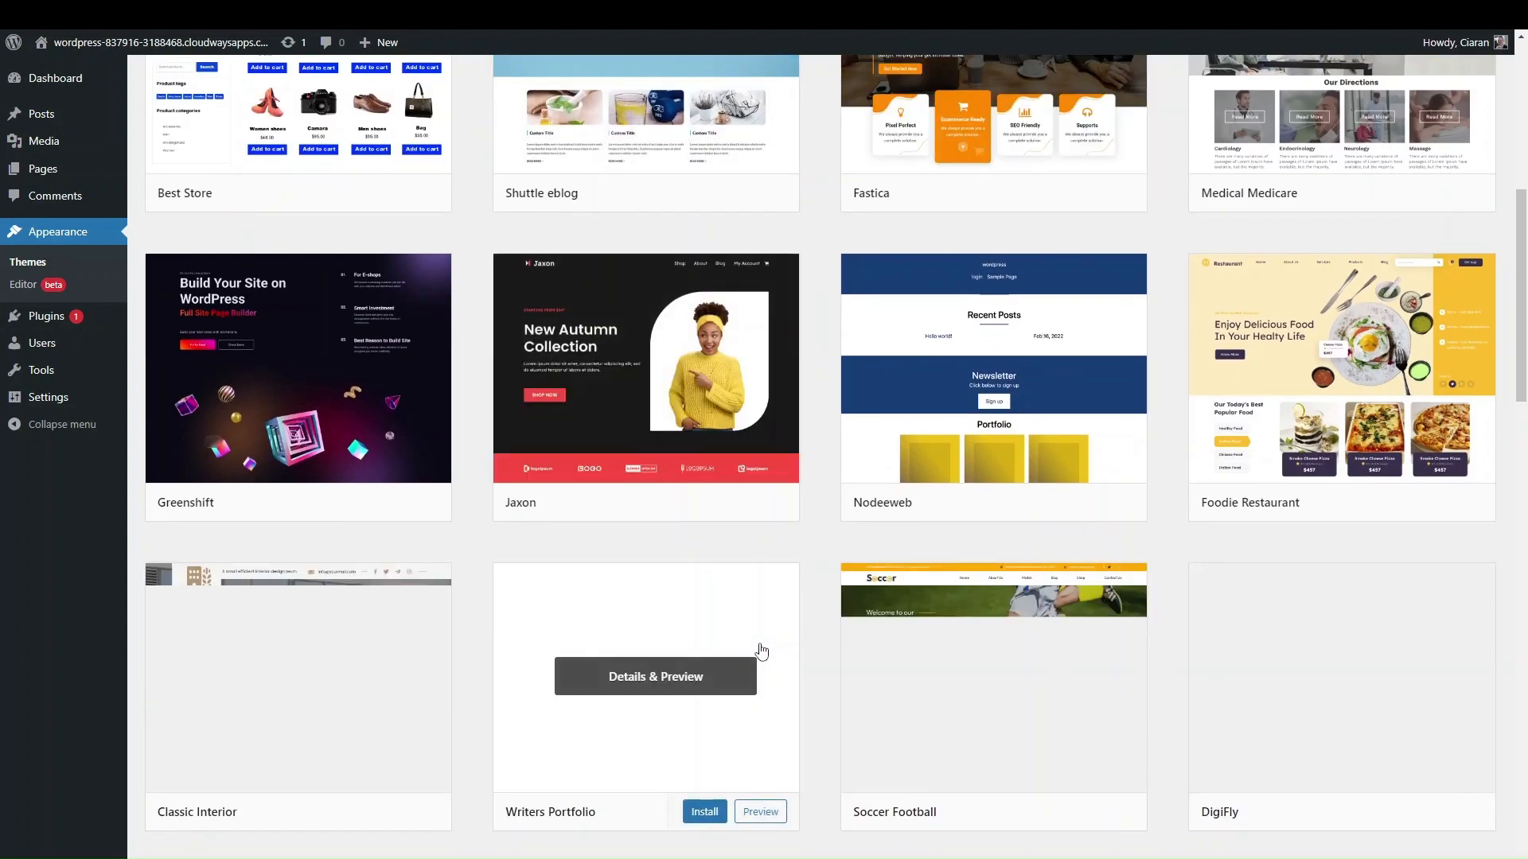
pyautogui.scroll(-5, 779, 608)
pyautogui.scroll(12, 780, 597)
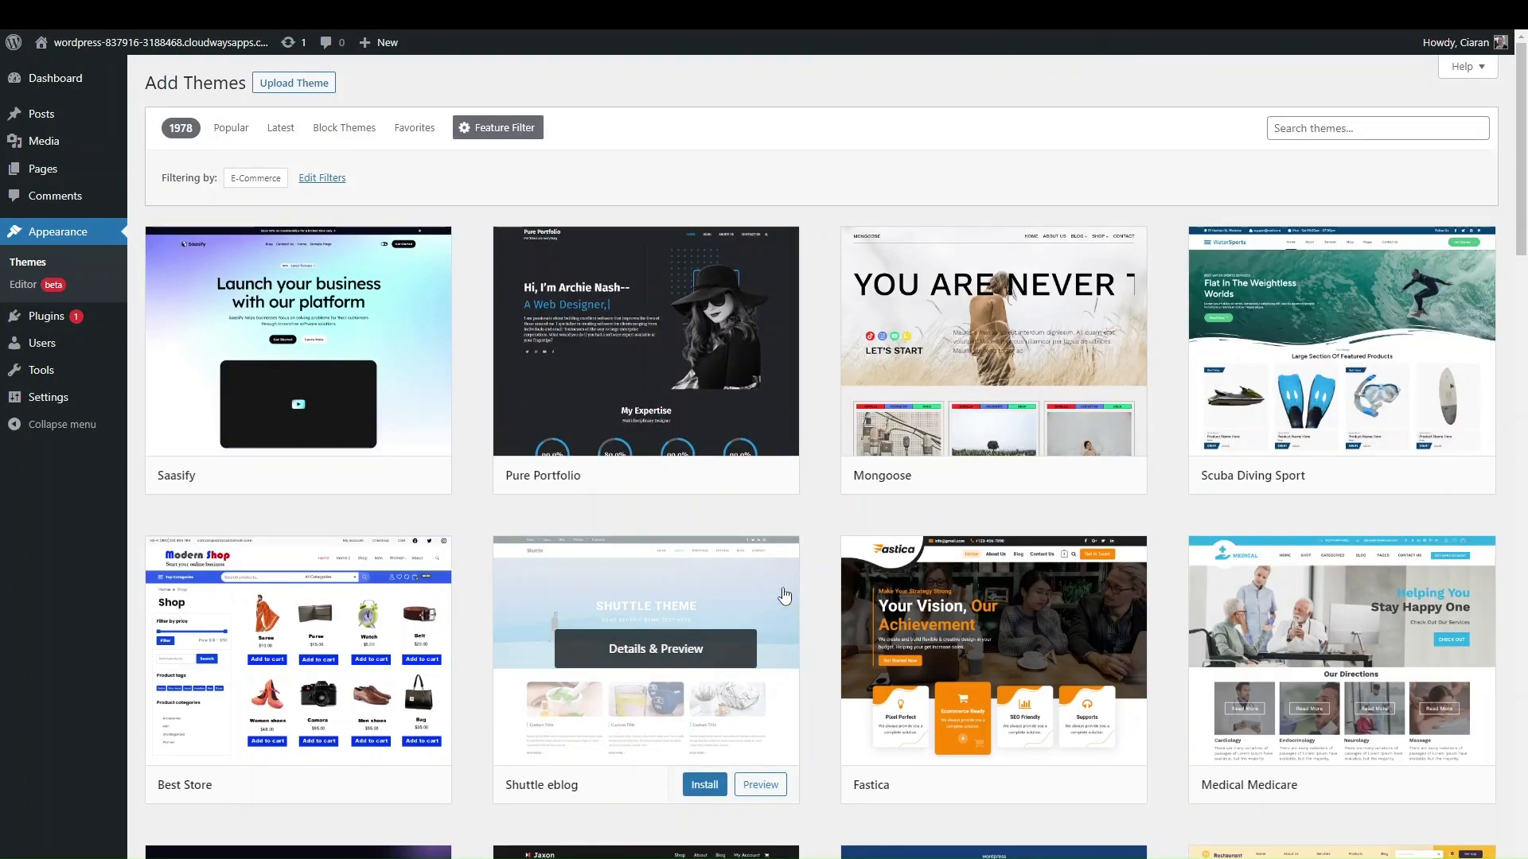
pyautogui.scroll(-4, 669, 634)
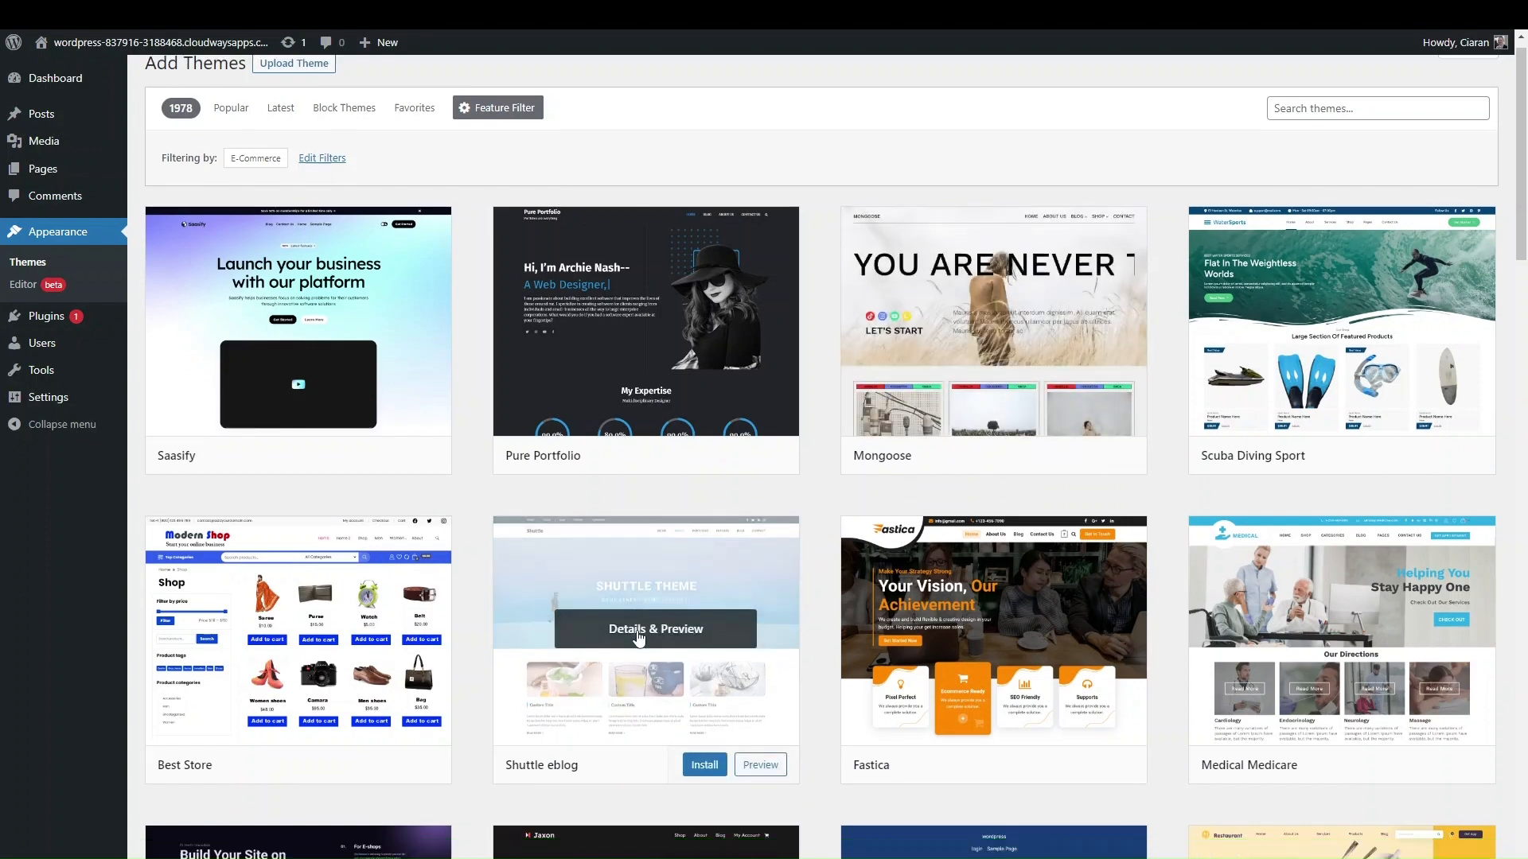
pyautogui.scroll(3, 639, 637)
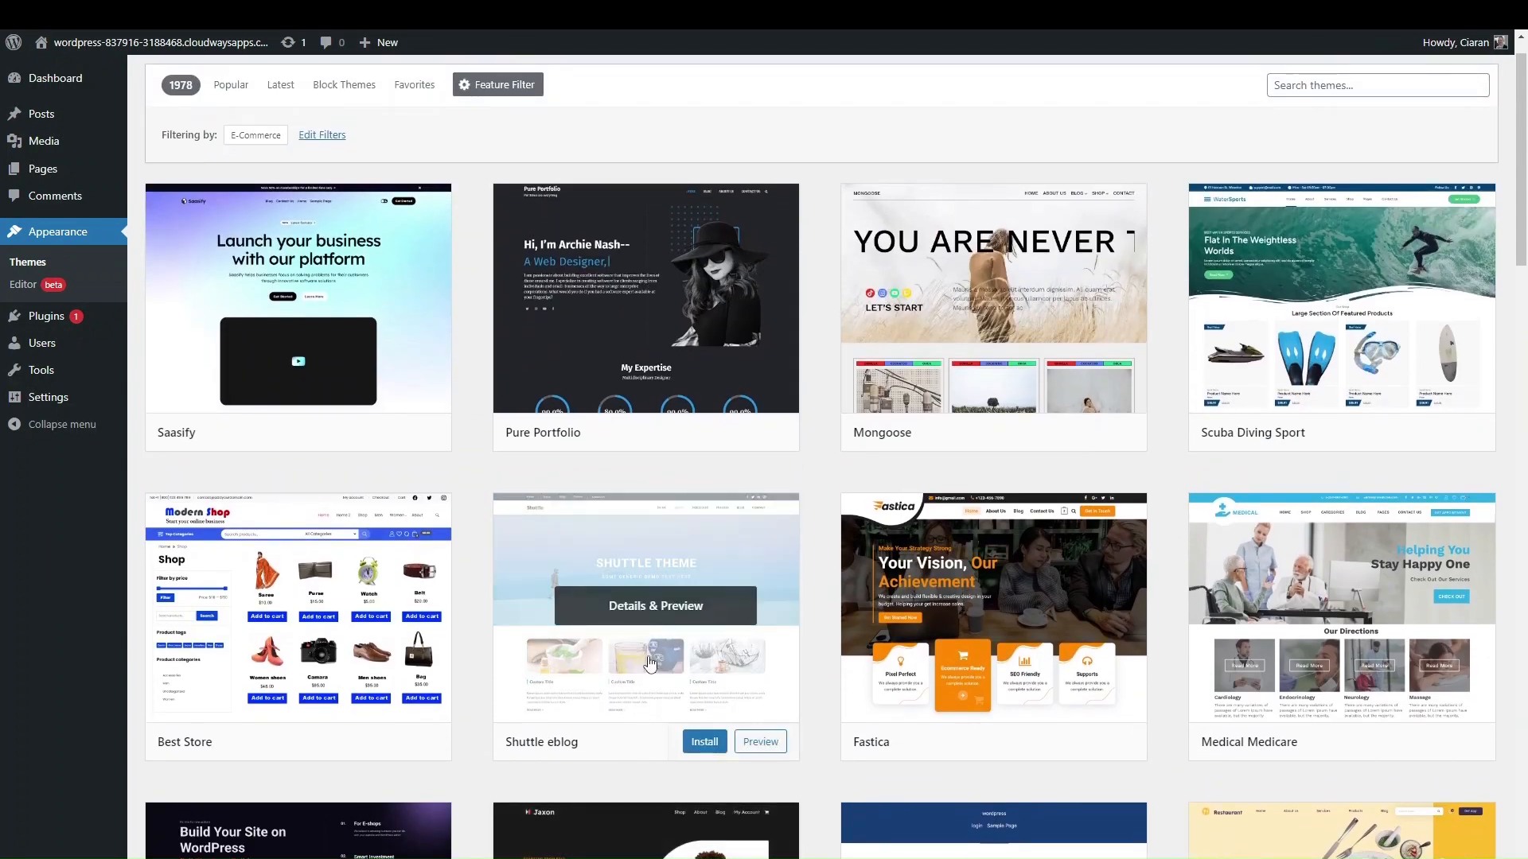
pyautogui.scroll(1, 648, 660)
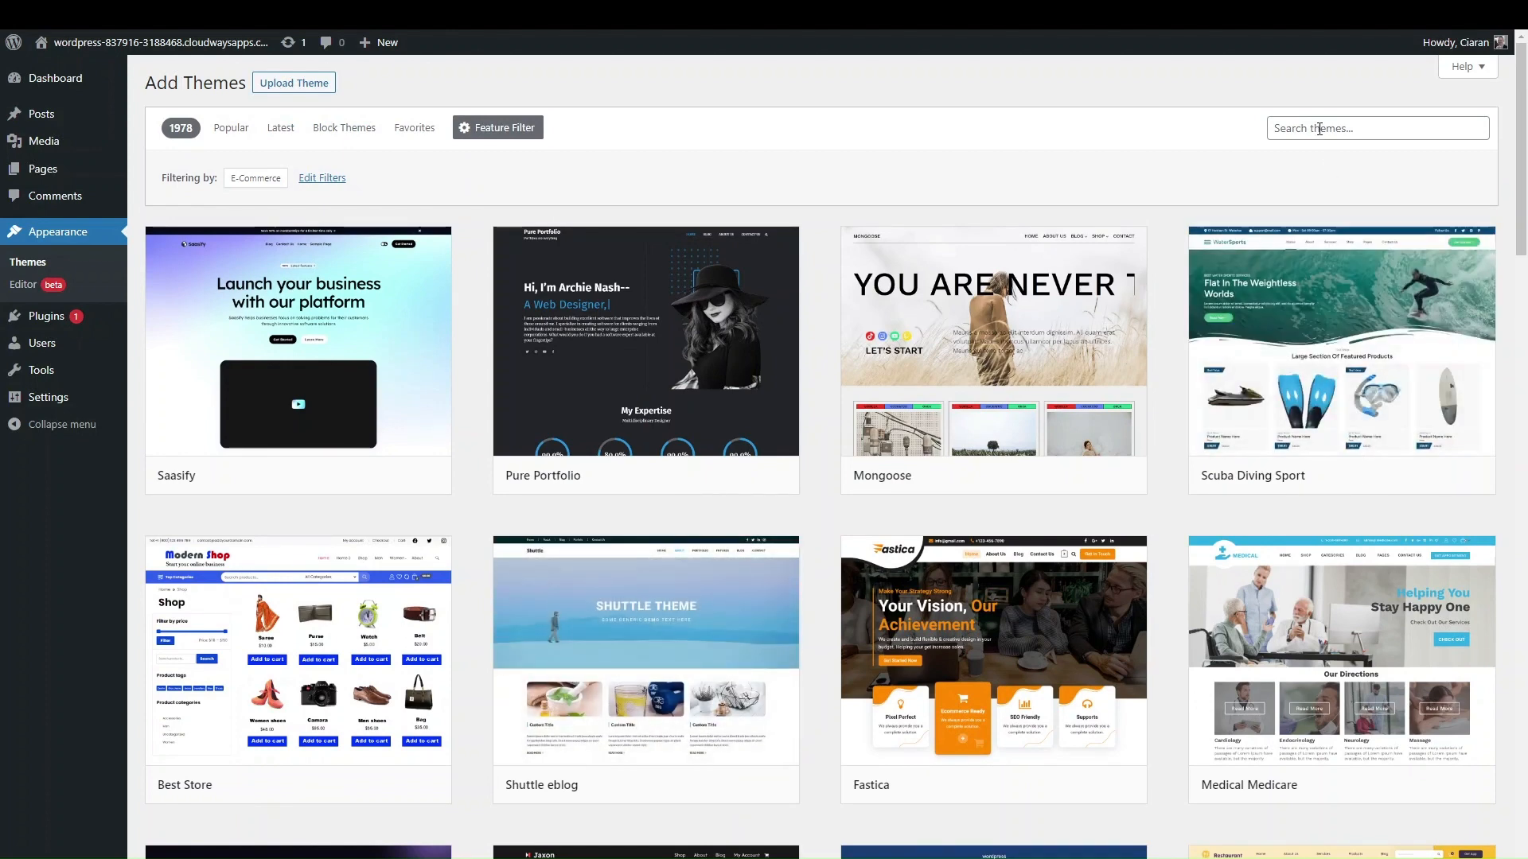
# - Search the theme catalogue for "woocommerce store"
pyautogui.click(1319, 129)
pyautogui.write('woocomm')
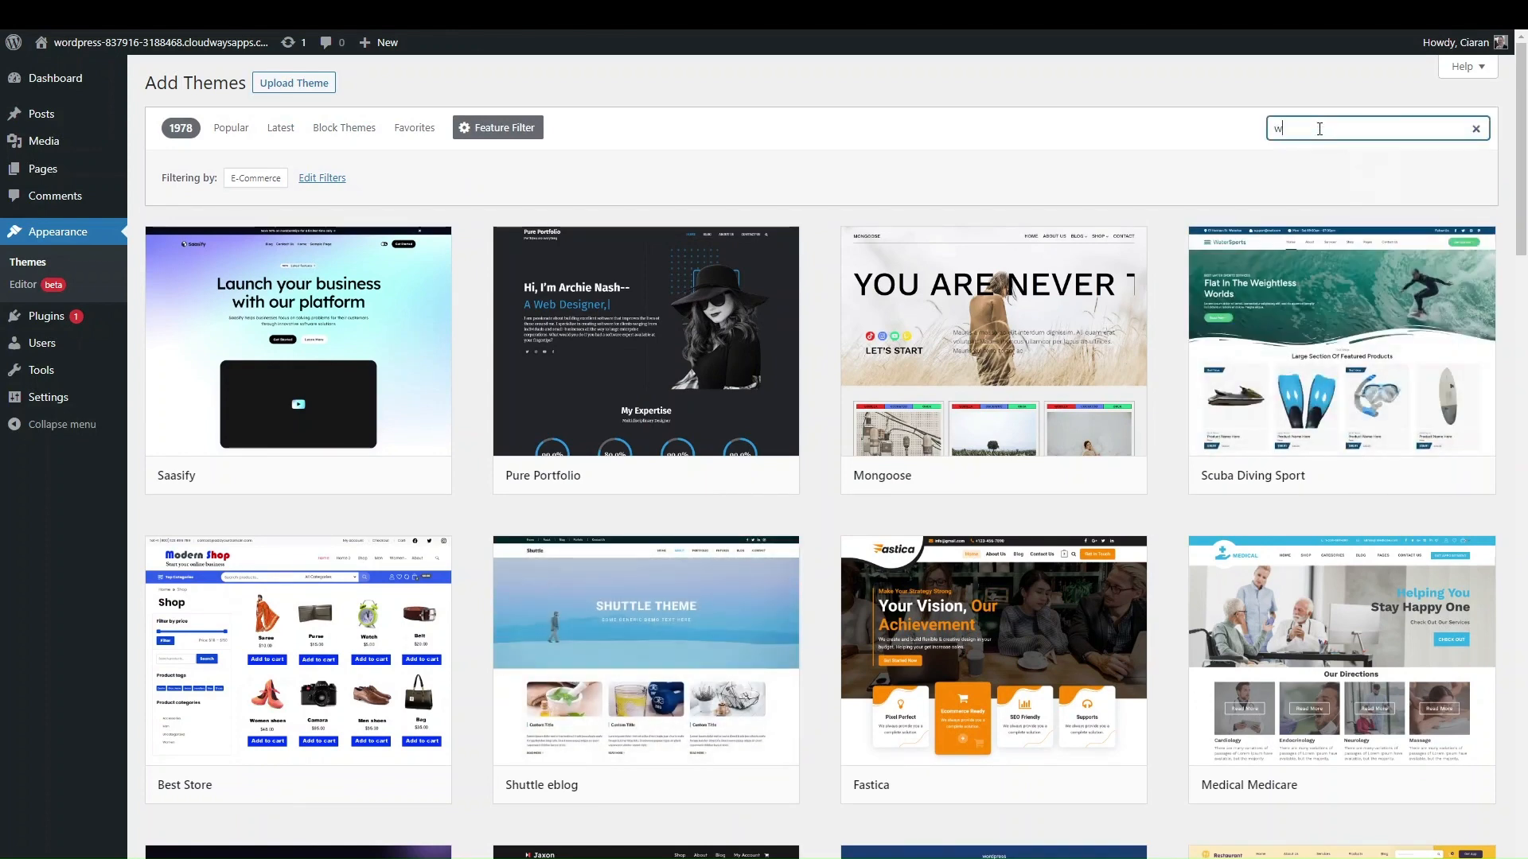
pyautogui.write('erce store')
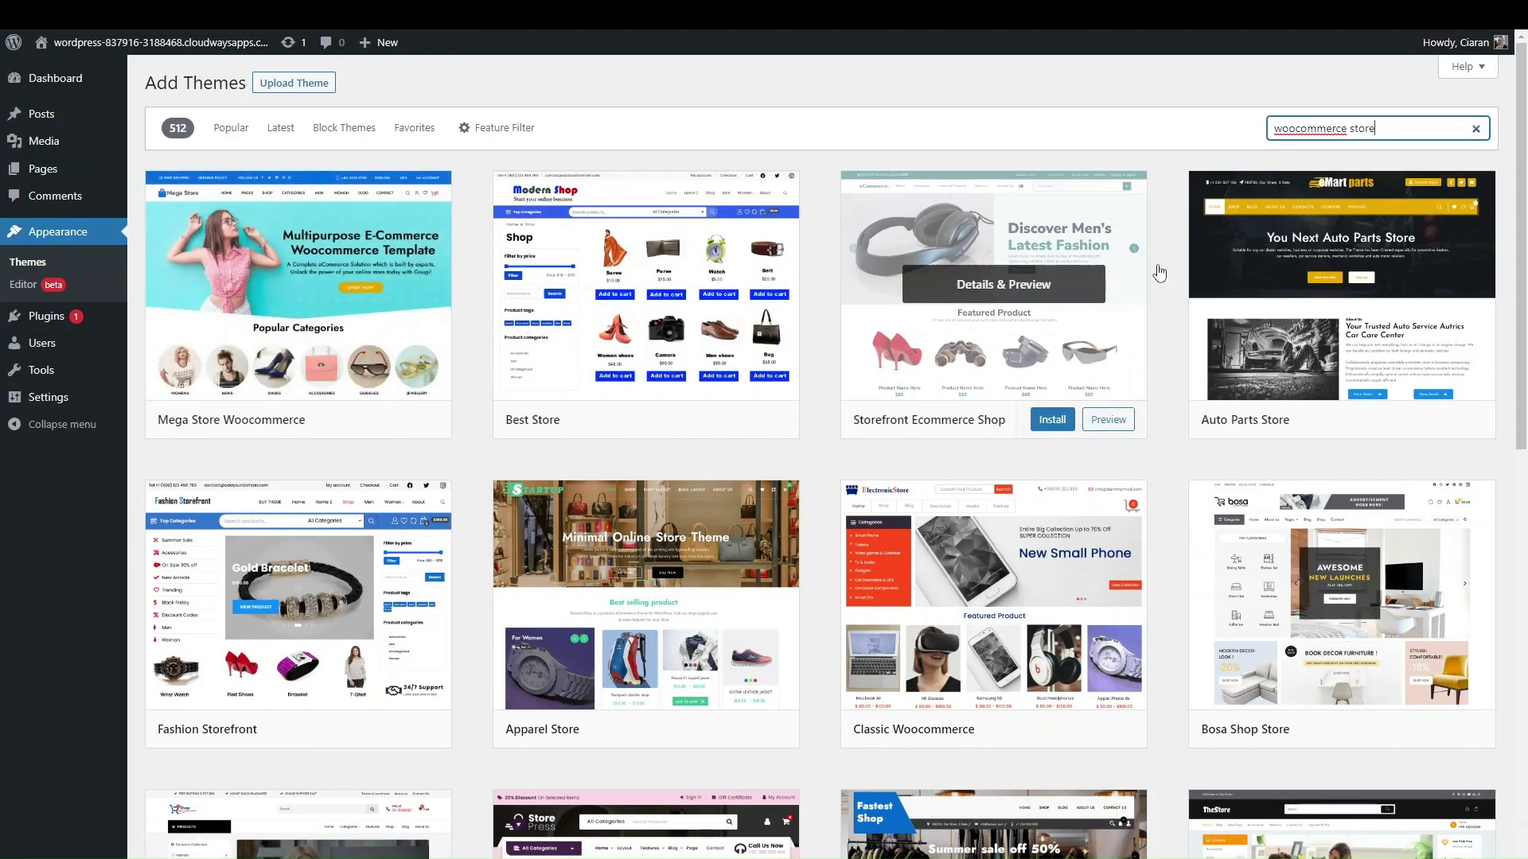
# - Change the theme search term to "storefront"
pyautogui.doubleClick(1309, 129)
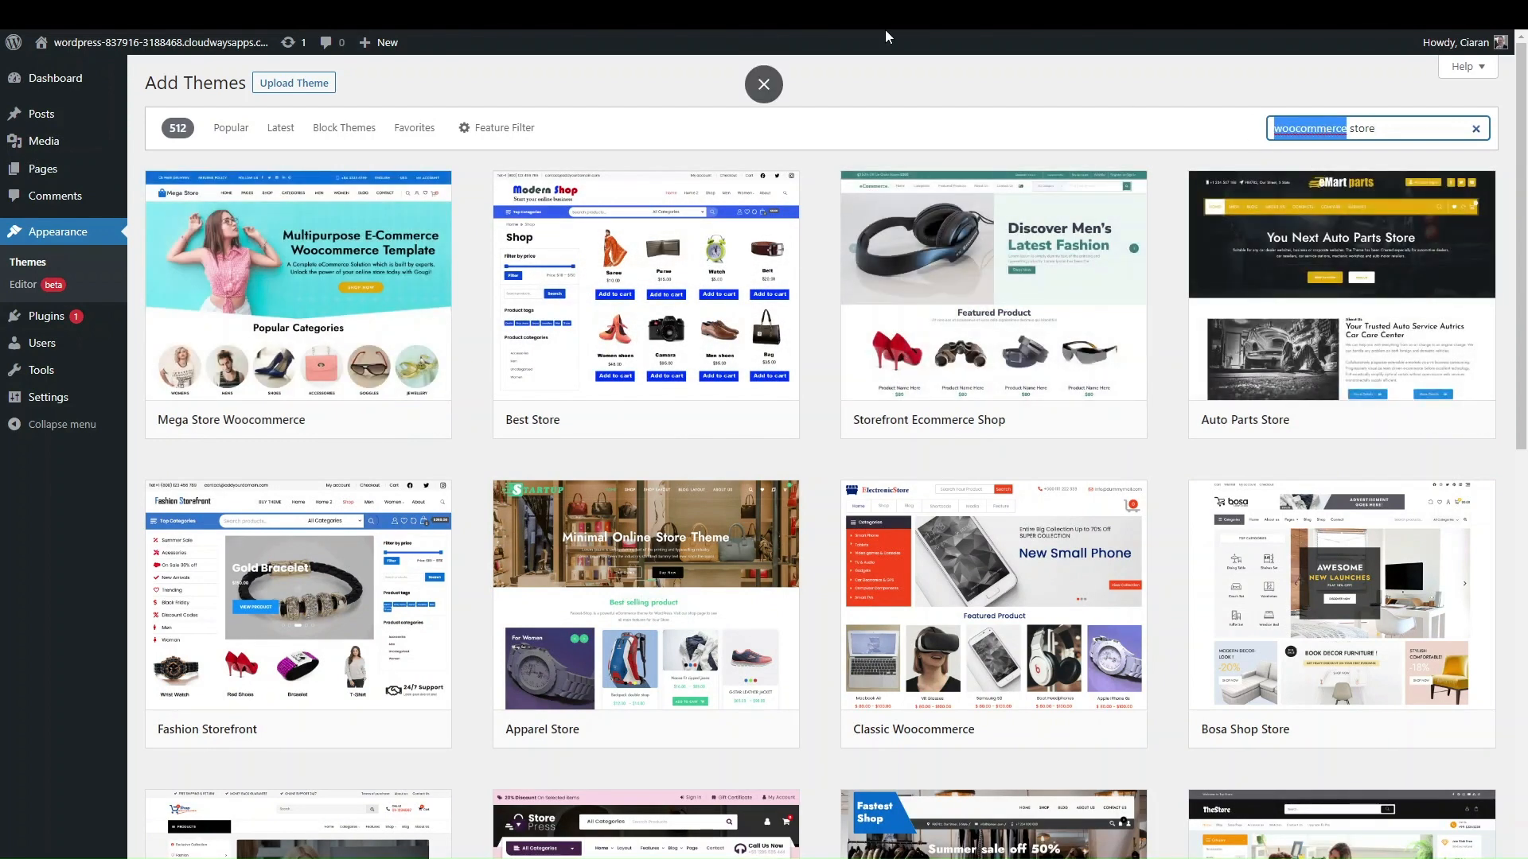
pyautogui.press('BackSpace')
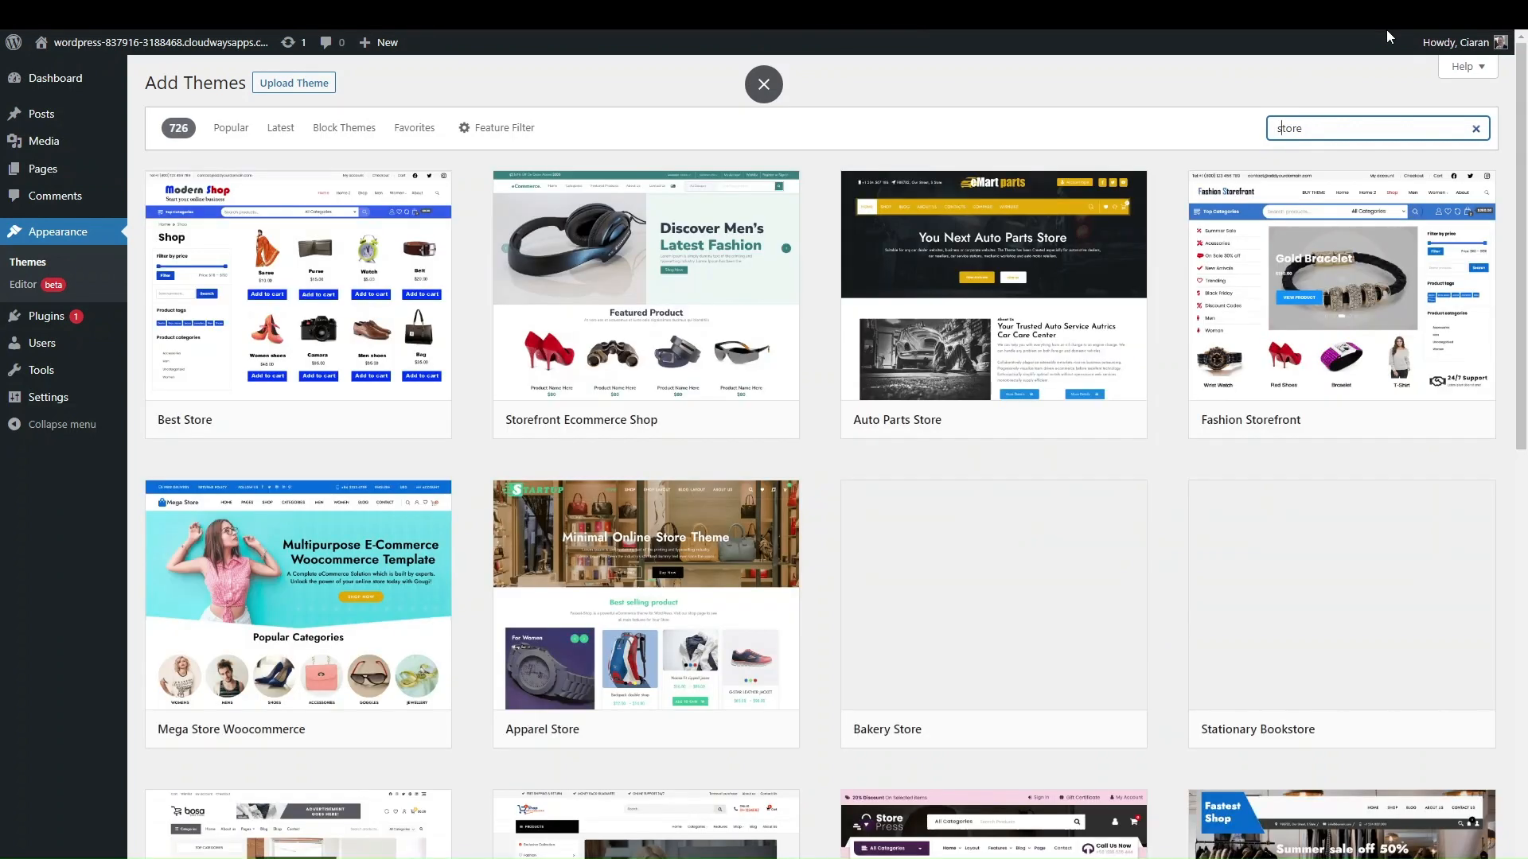
pyautogui.press('Delete')
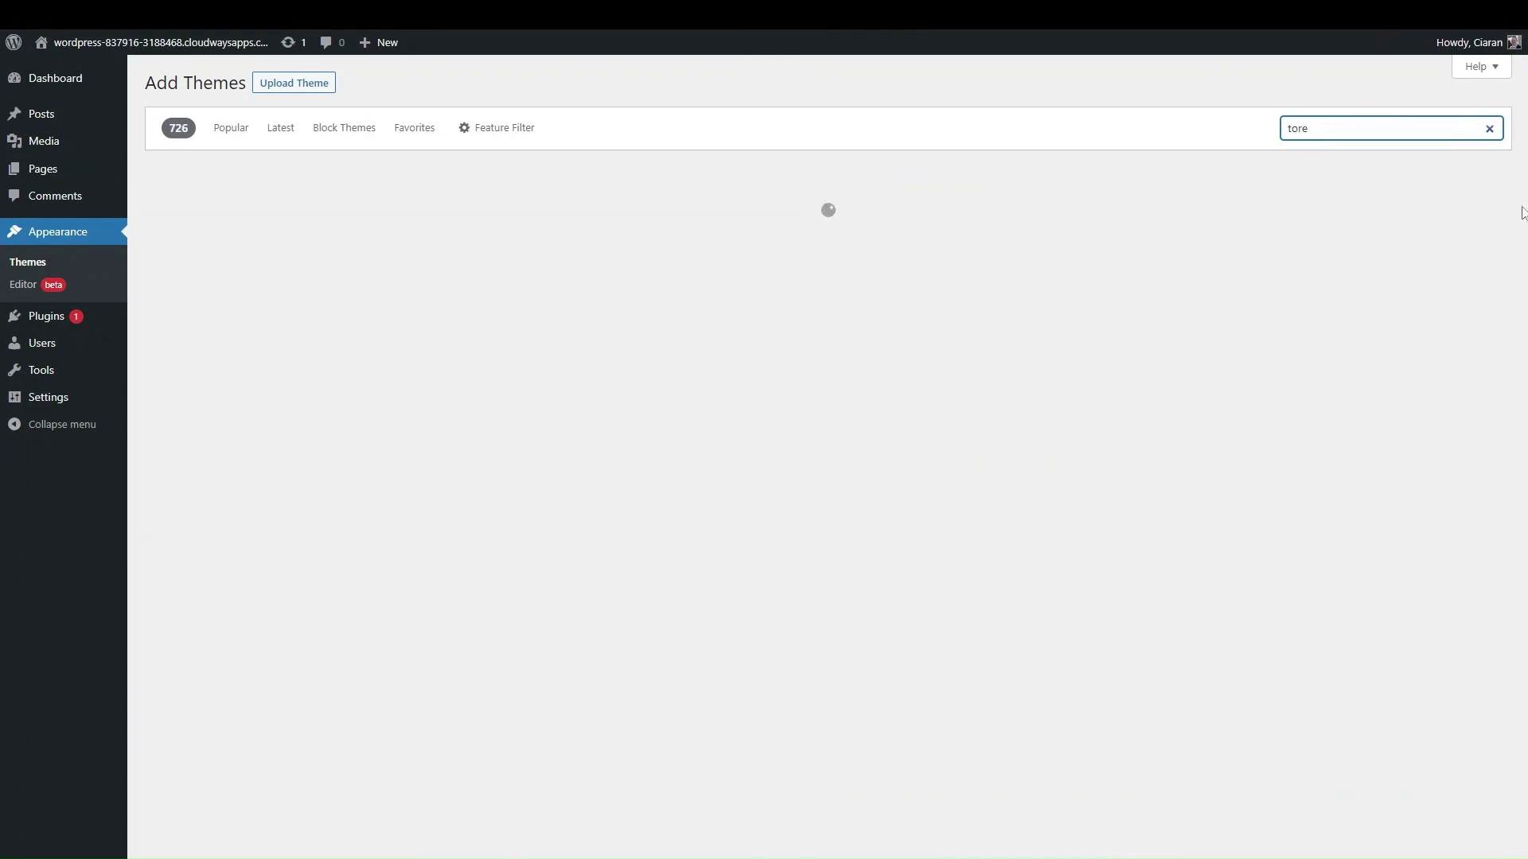
pyautogui.write('s')
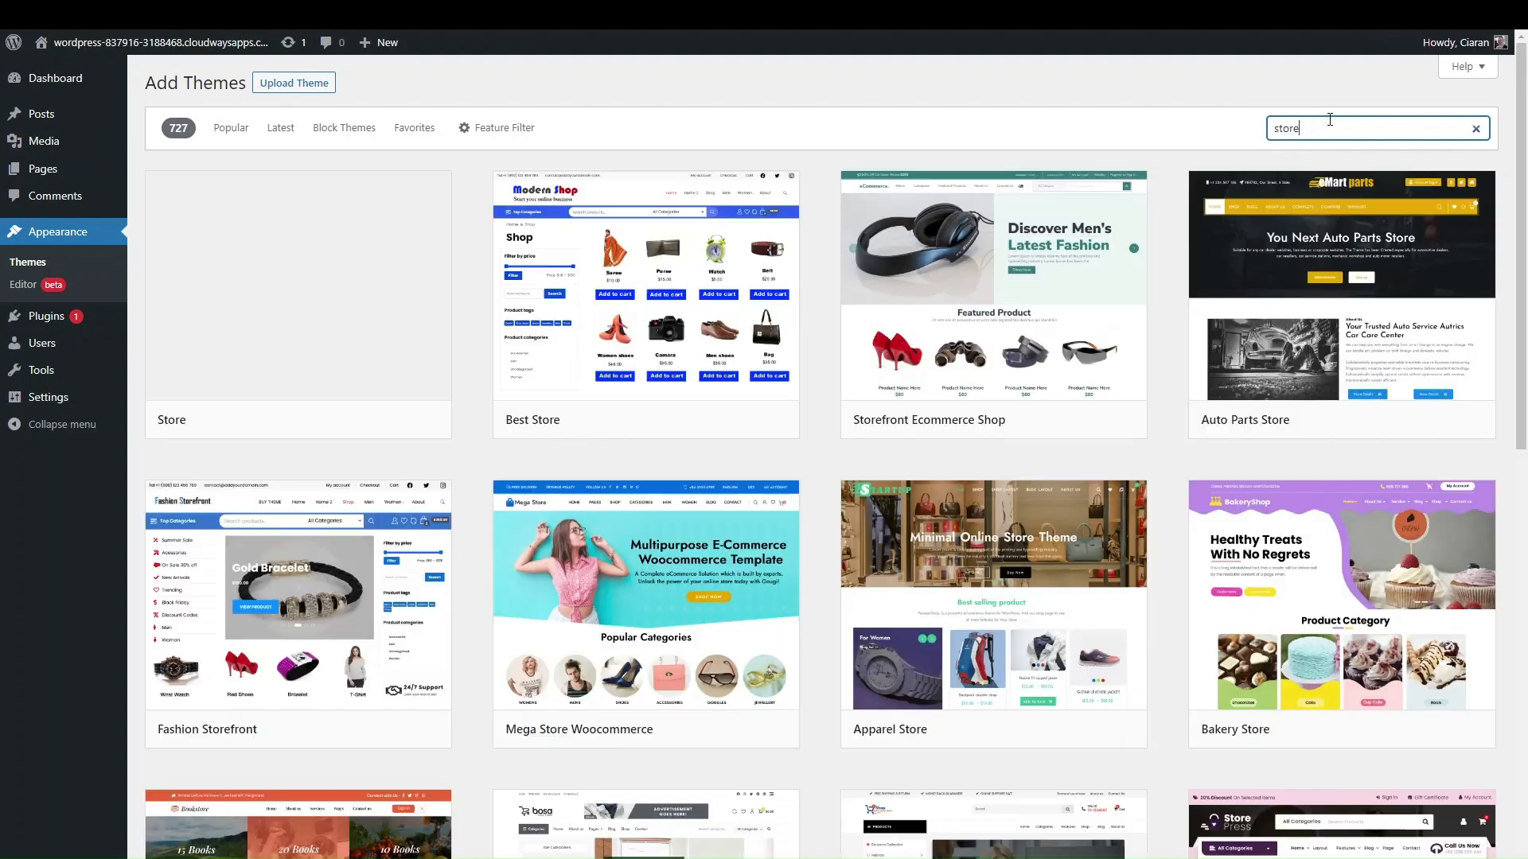
pyautogui.click(1329, 121)
pyautogui.write('front')
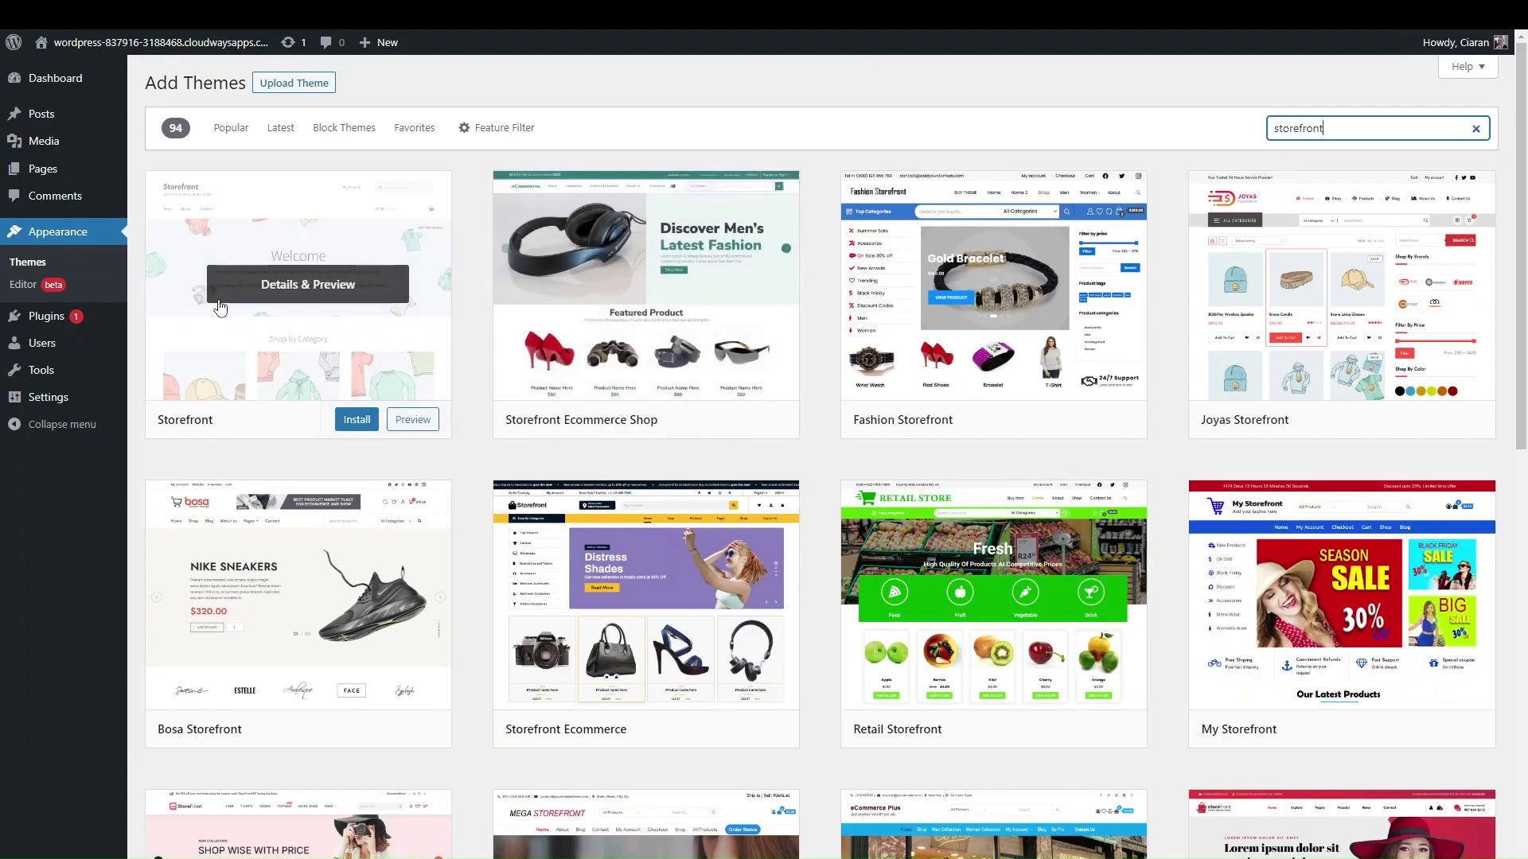
# - Preview the Storefront theme's details and demo page, and return to the search results
pyautogui.click(293, 288)
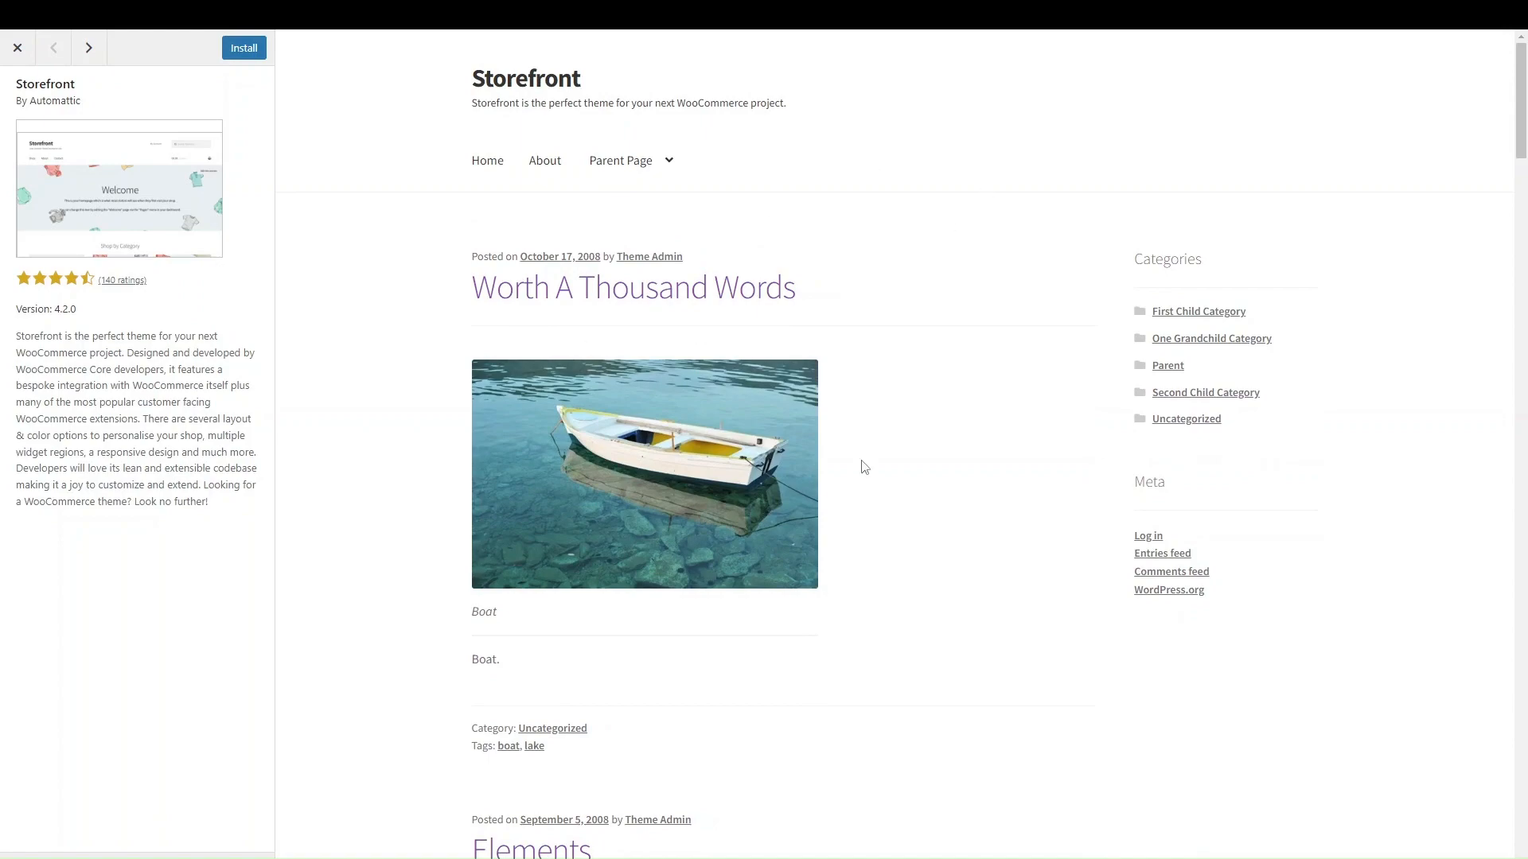
pyautogui.scroll(-20, 705, 485)
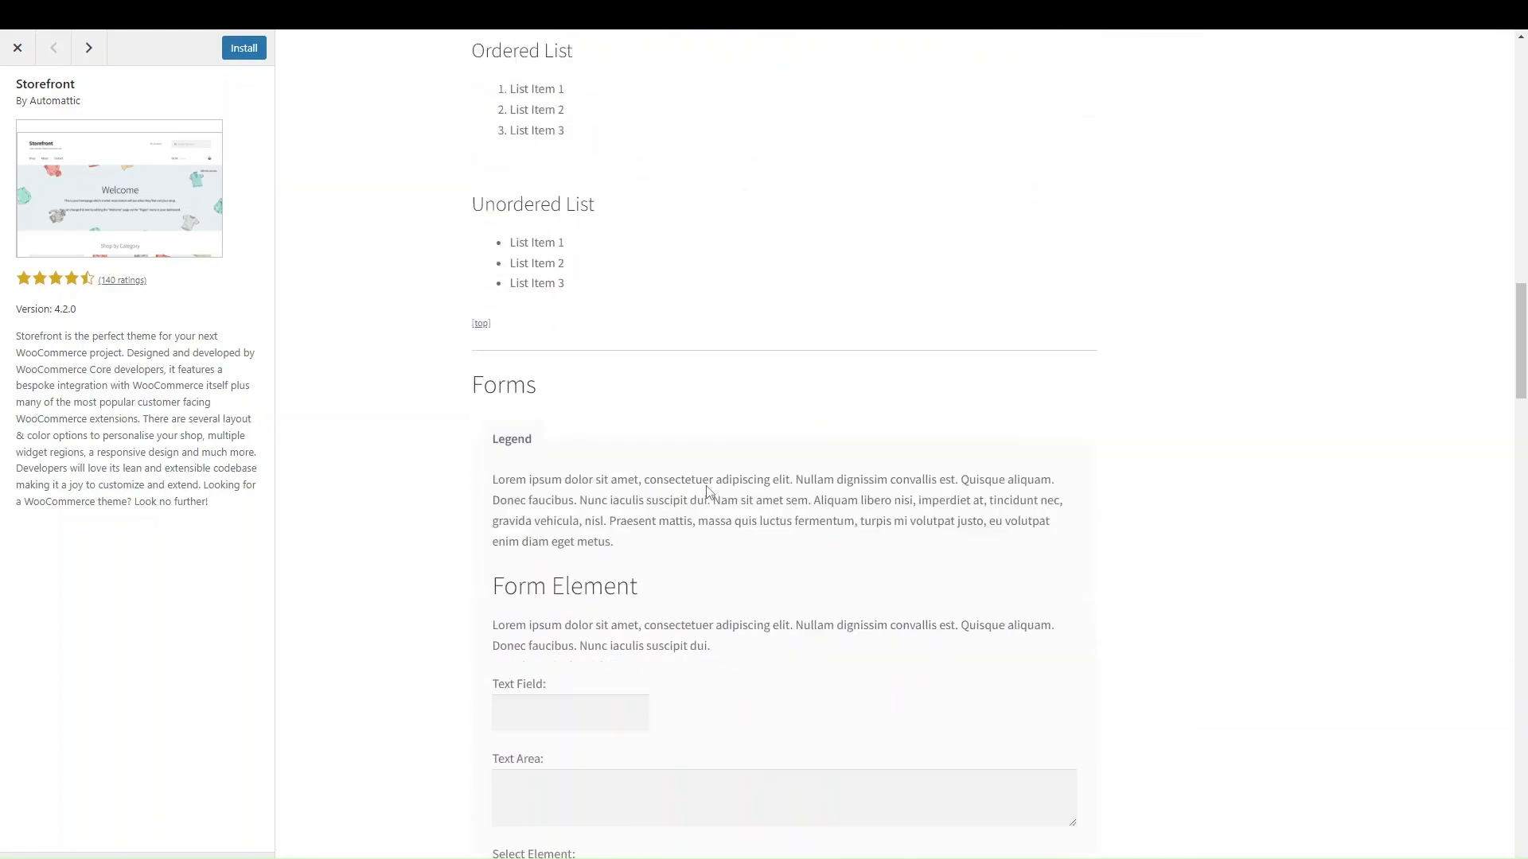
pyautogui.scroll(-20, 705, 486)
pyautogui.scroll(20, 705, 486)
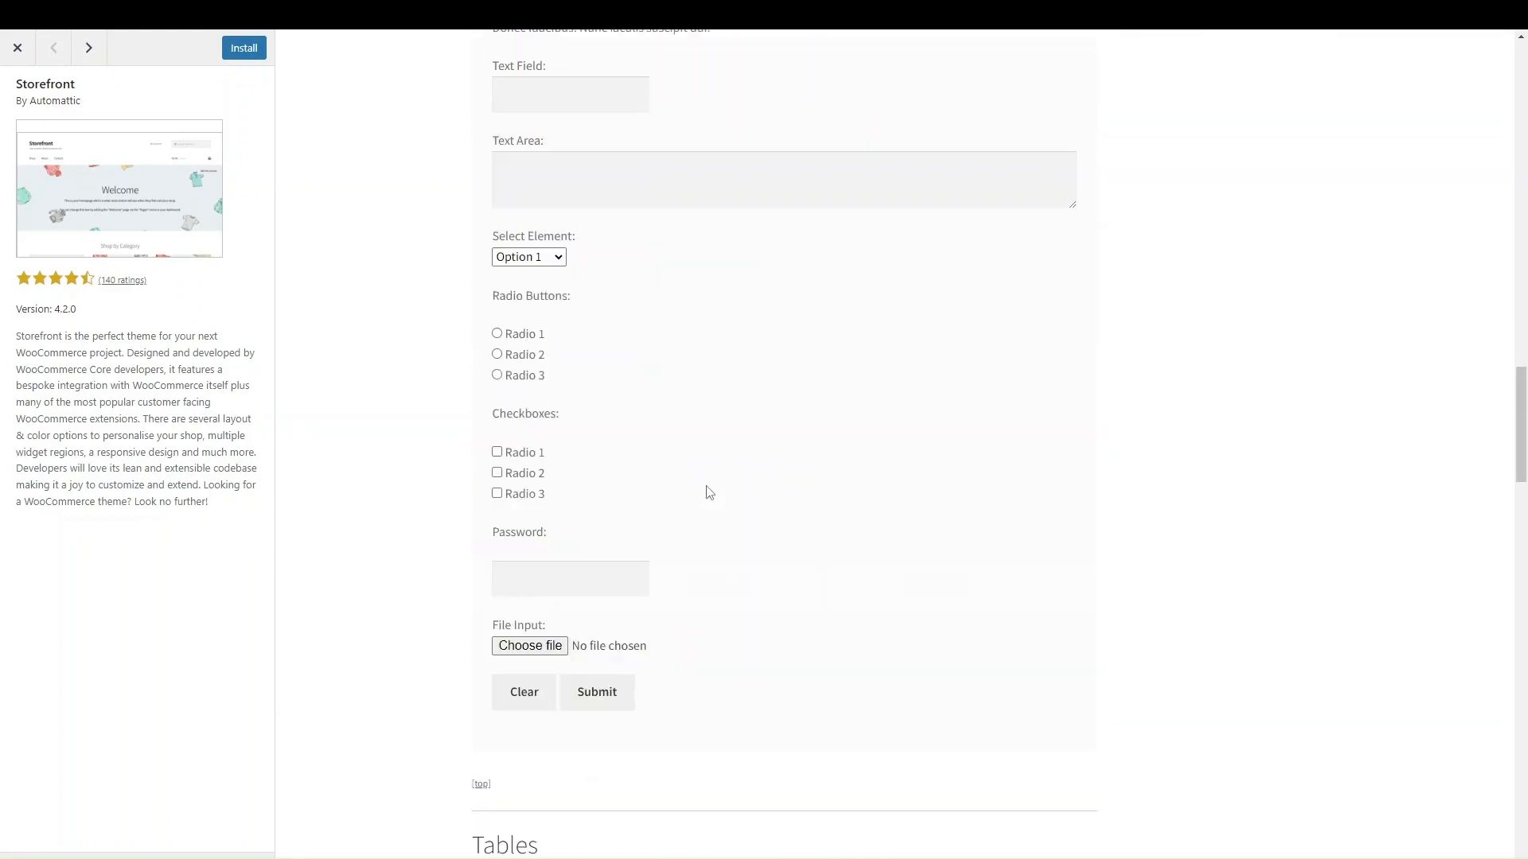
pyautogui.scroll(20, 708, 492)
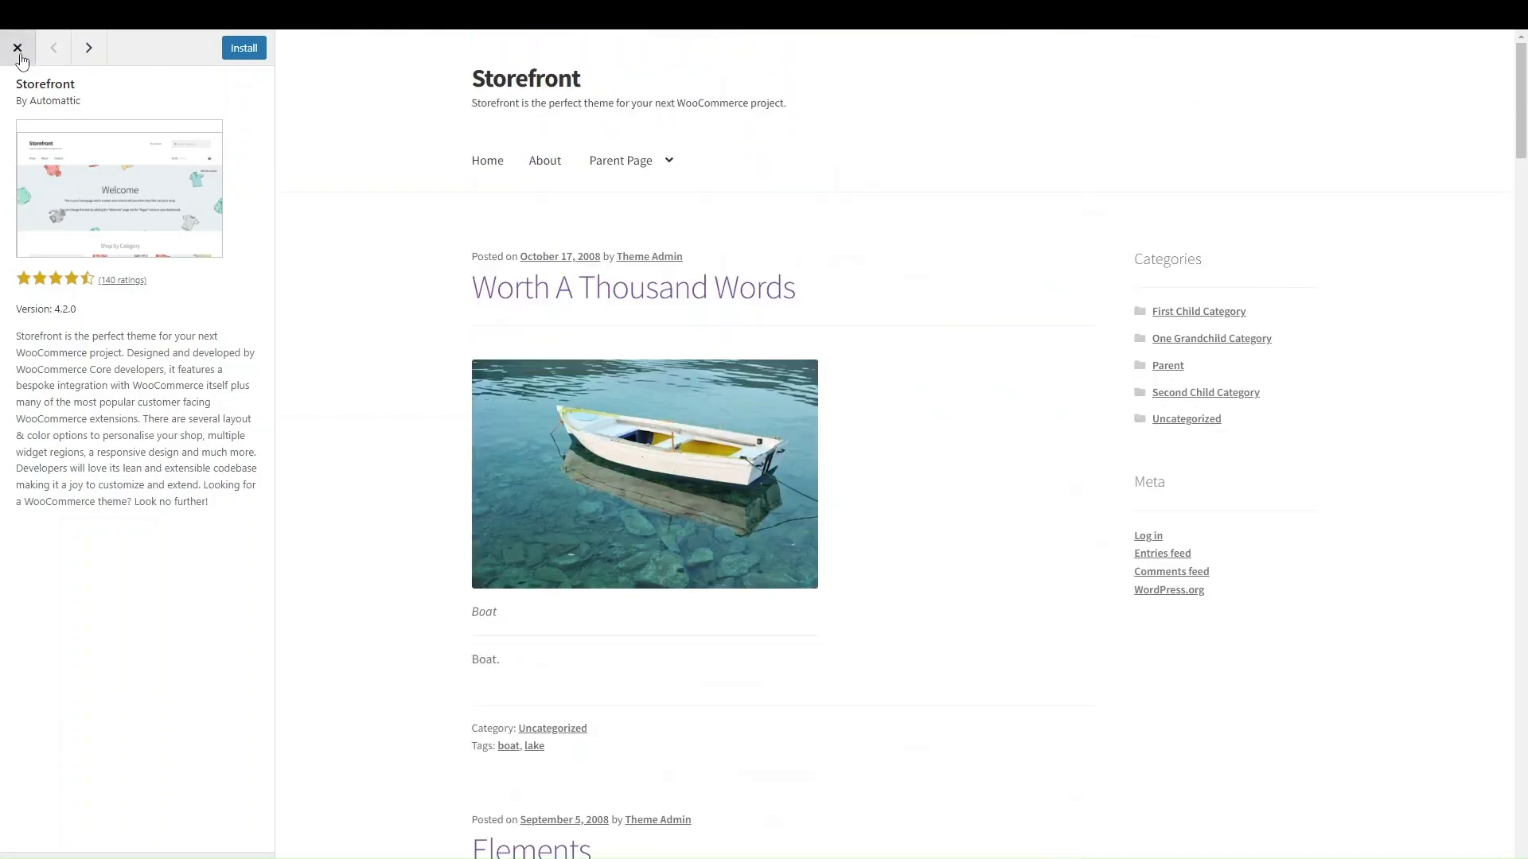
pyautogui.click(19, 52)
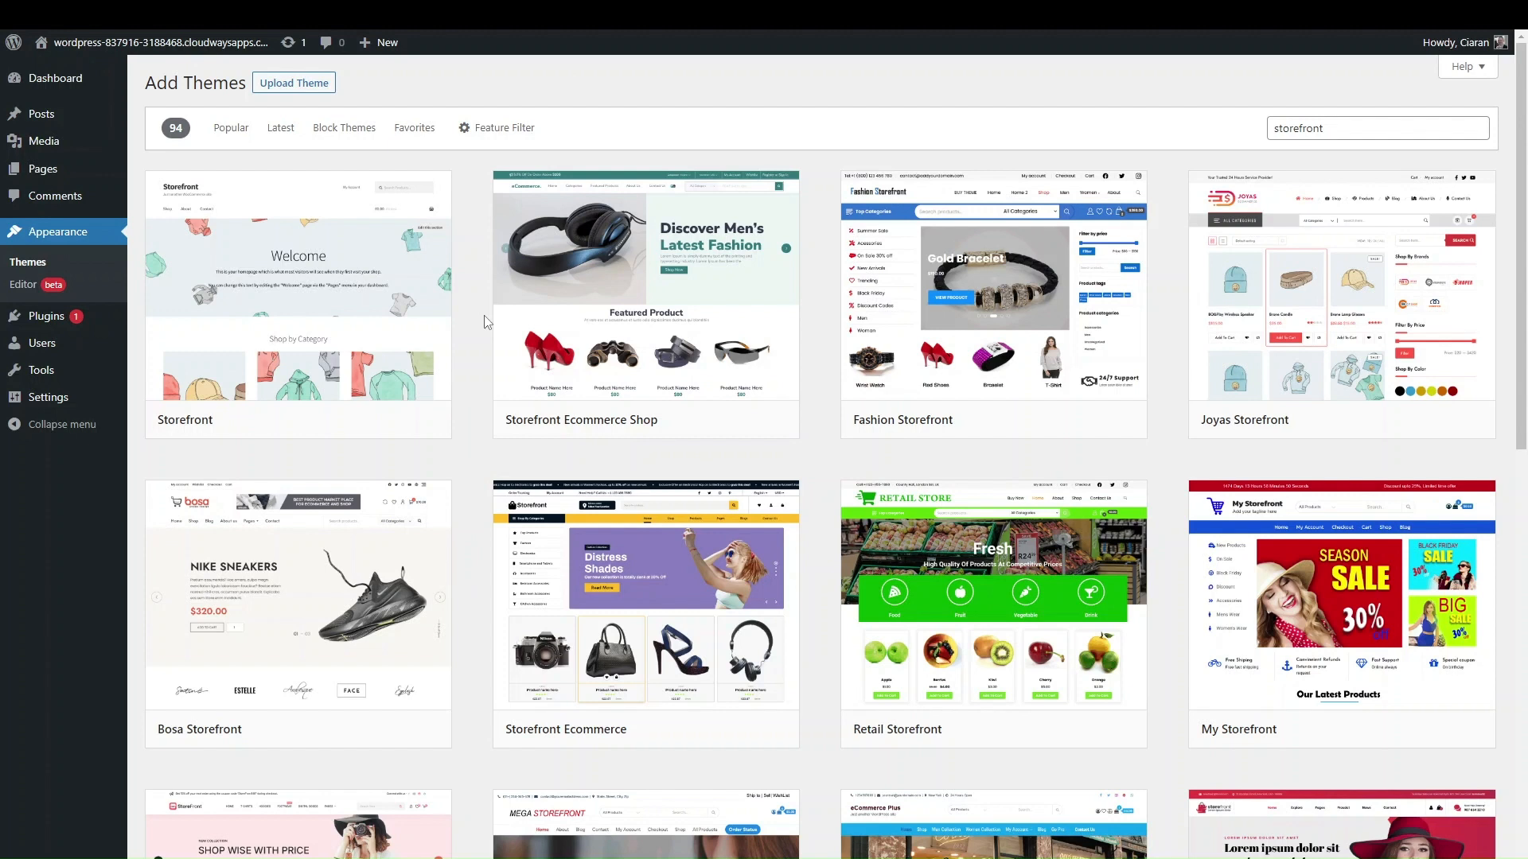
# - Install the Storefront theme and activate it on the site
pyautogui.moveTo(334, 299)
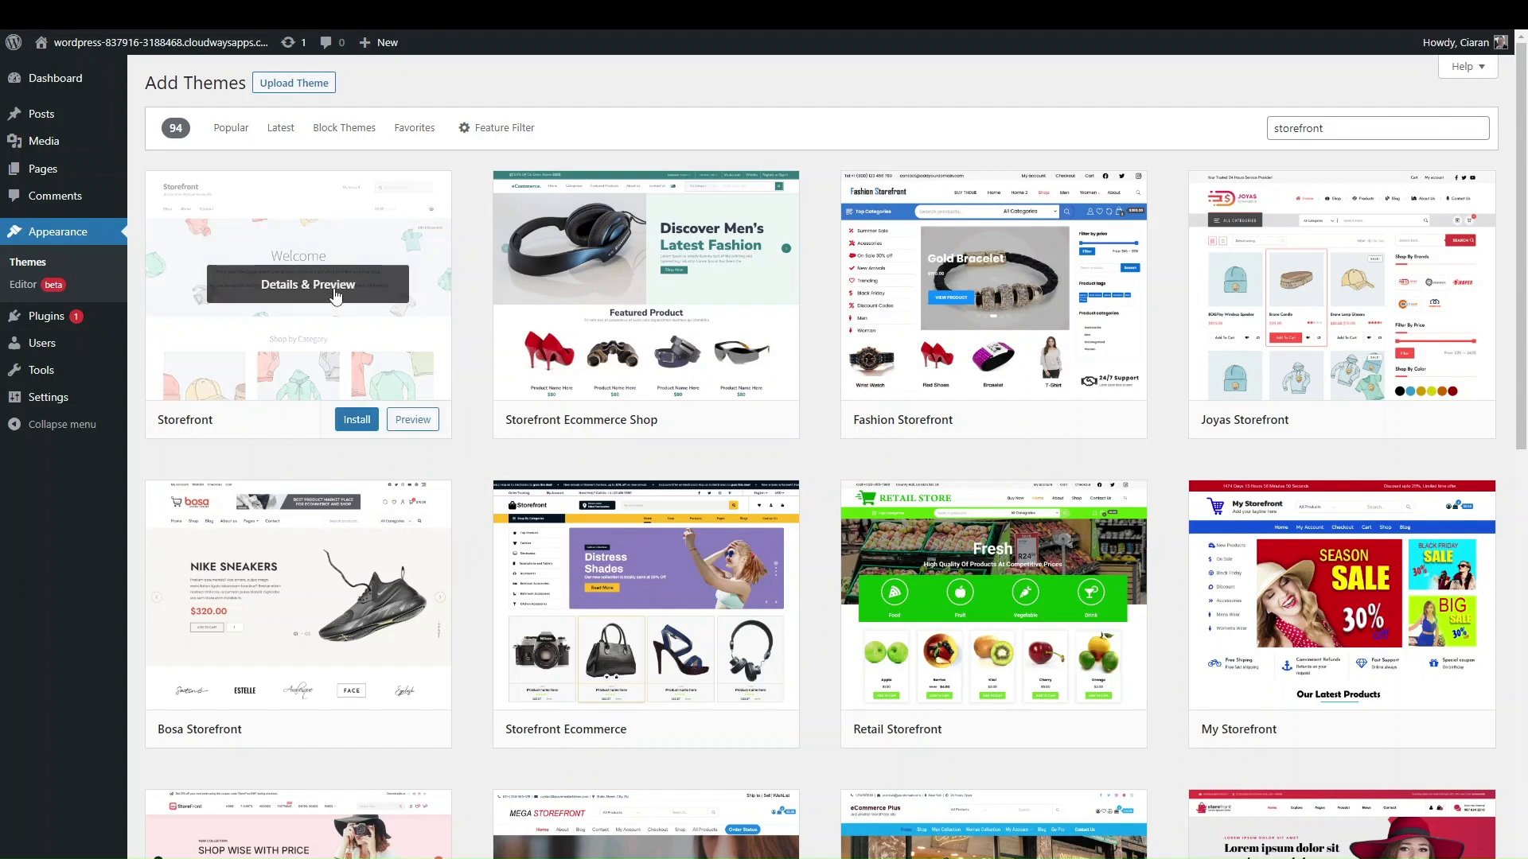
pyautogui.click(348, 428)
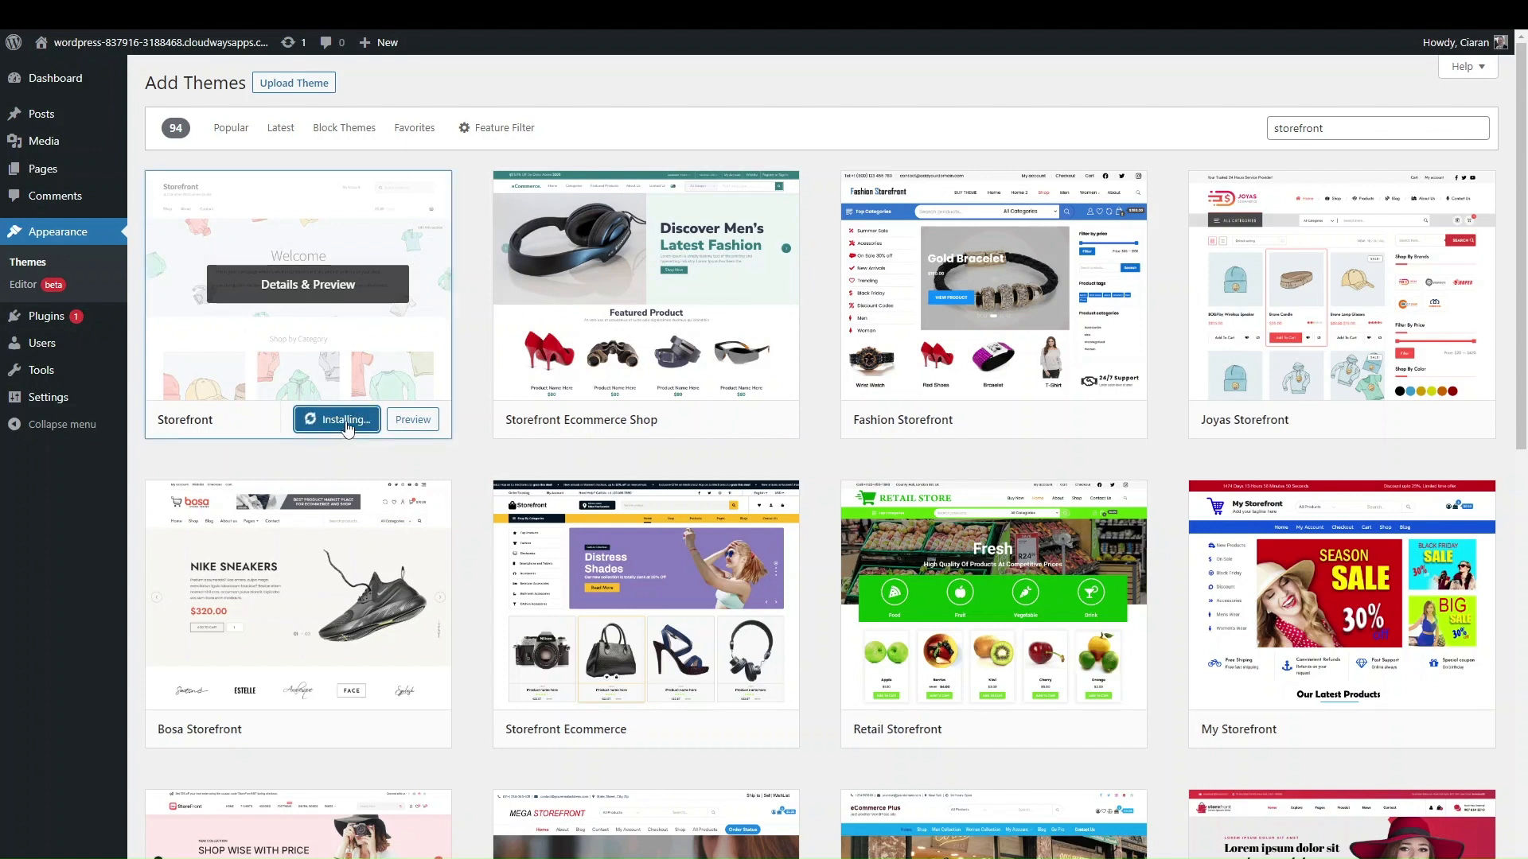
pyautogui.click(328, 329)
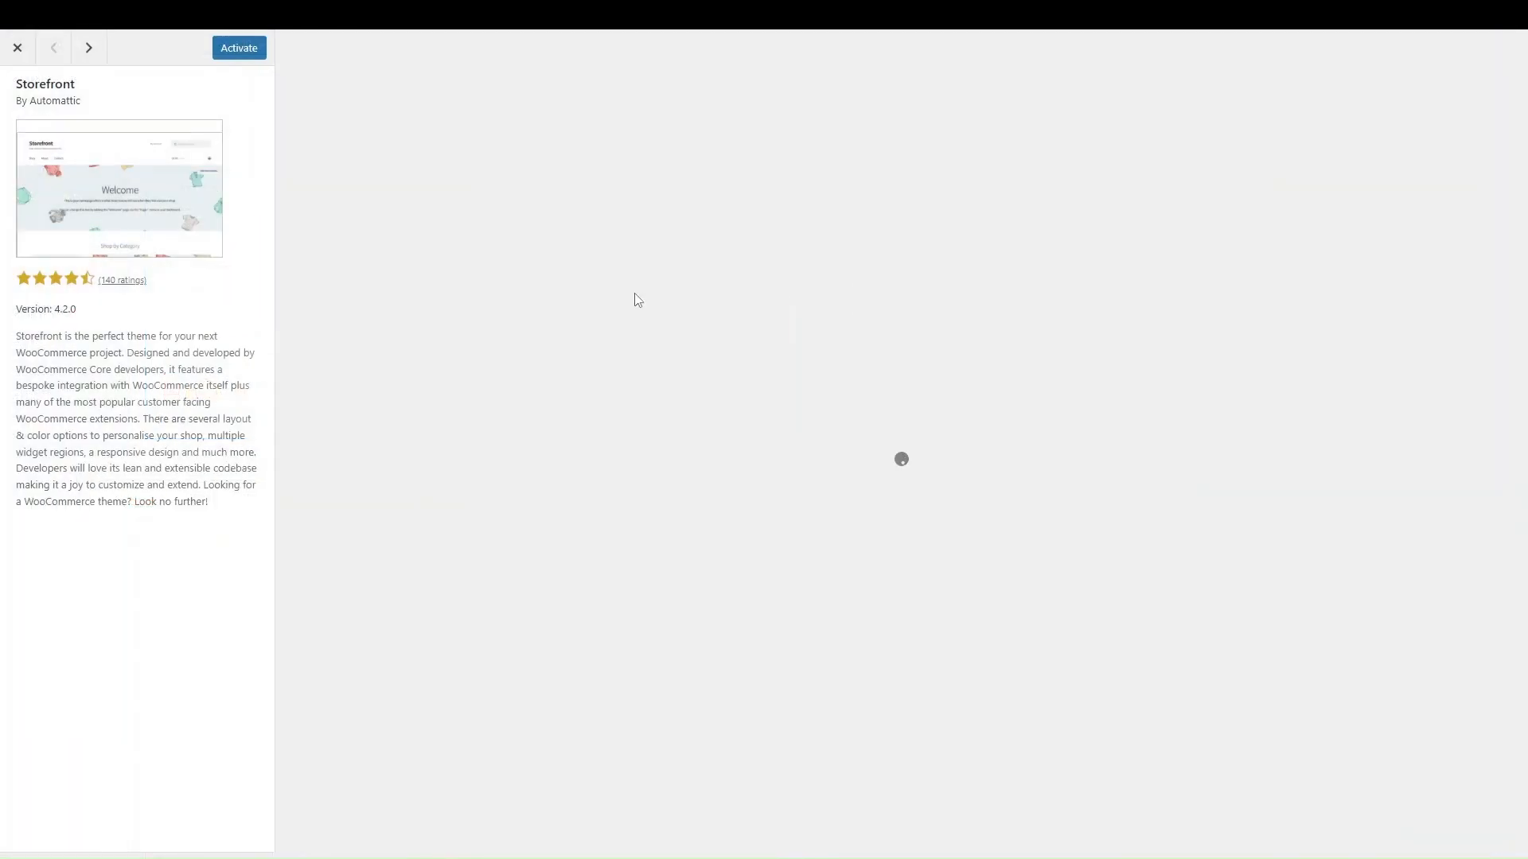
pyautogui.click(239, 48)
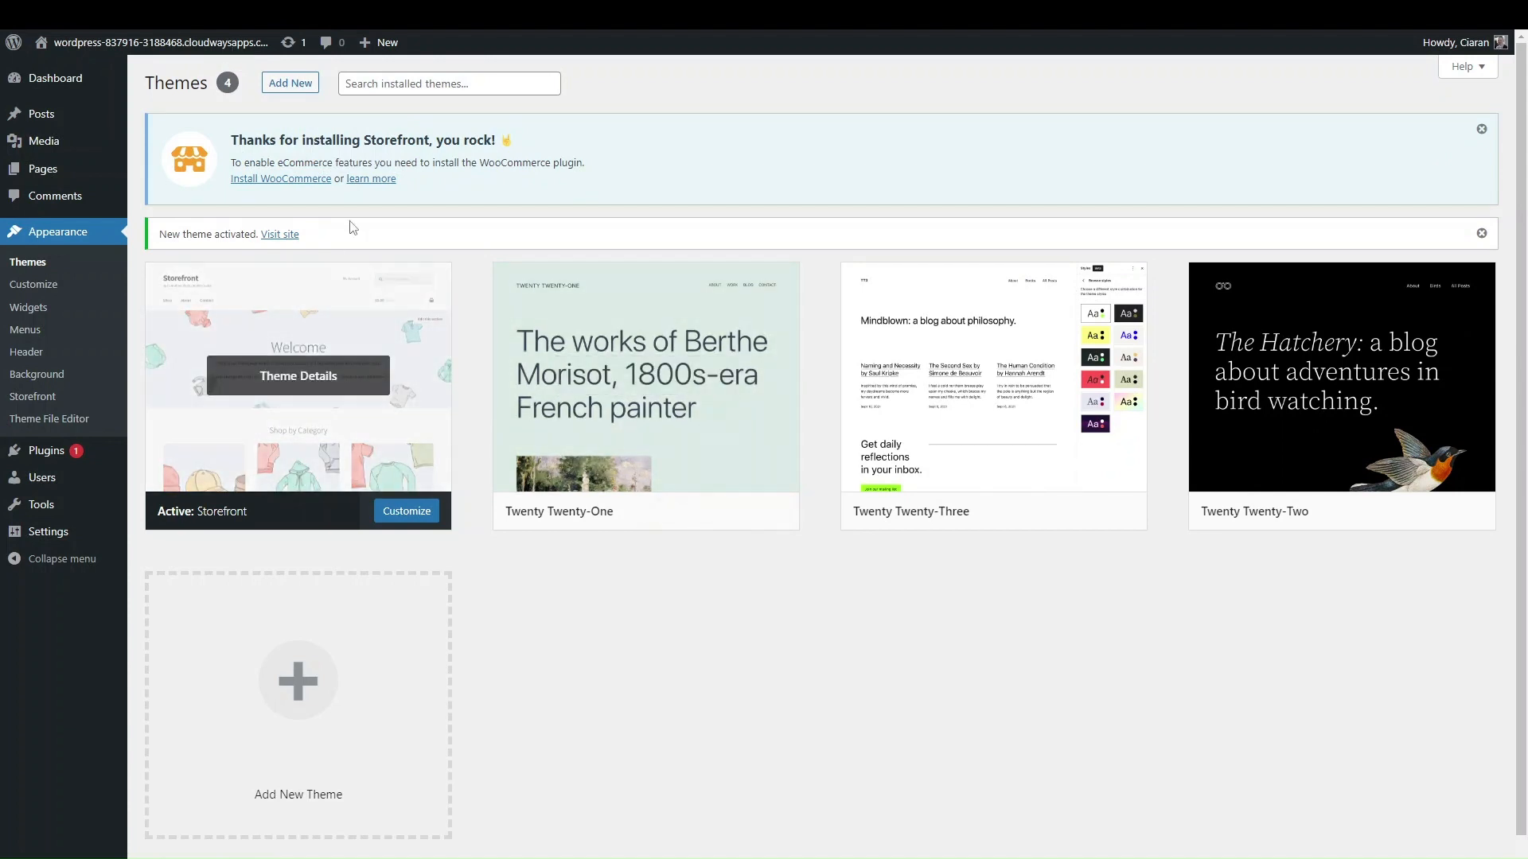
# - Open the Storefront theme customizer and go through its welcome tour, skipping the logo and accent color suggestions
pyautogui.click(400, 514)
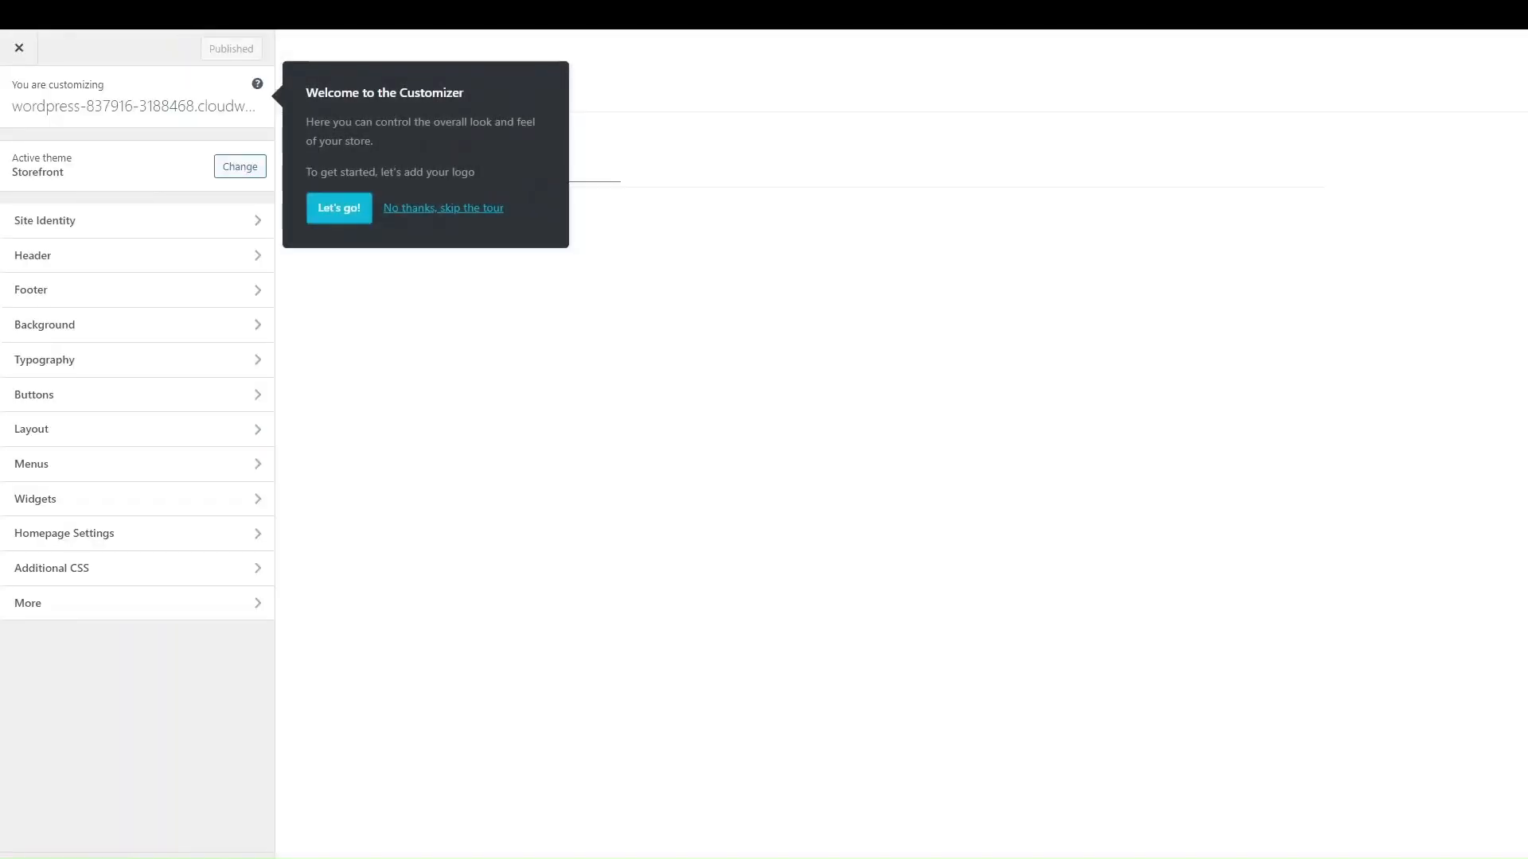
pyautogui.click(327, 213)
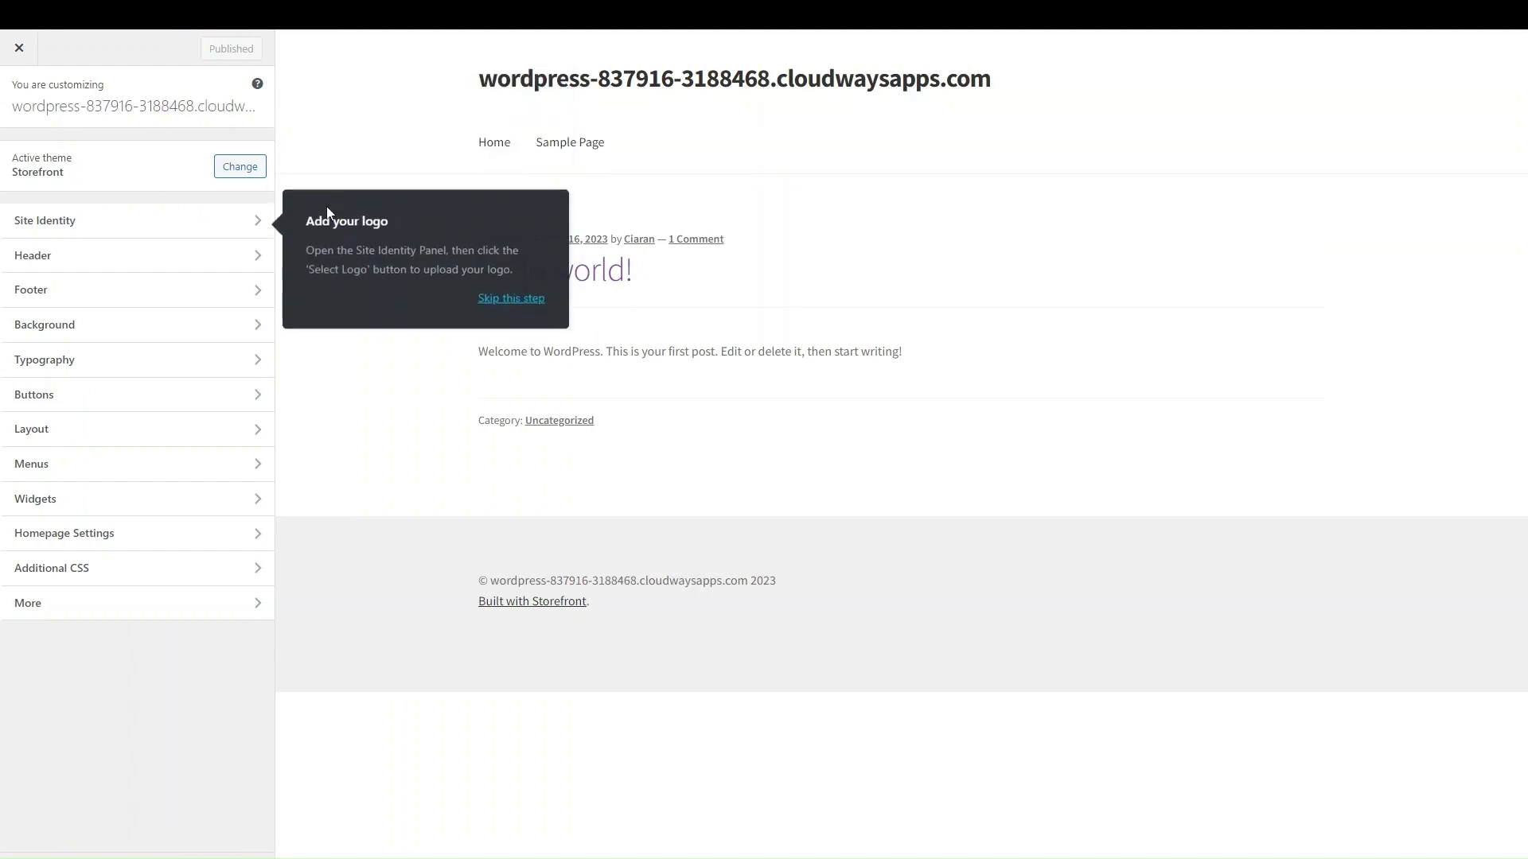
pyautogui.click(508, 294)
pyautogui.click(507, 546)
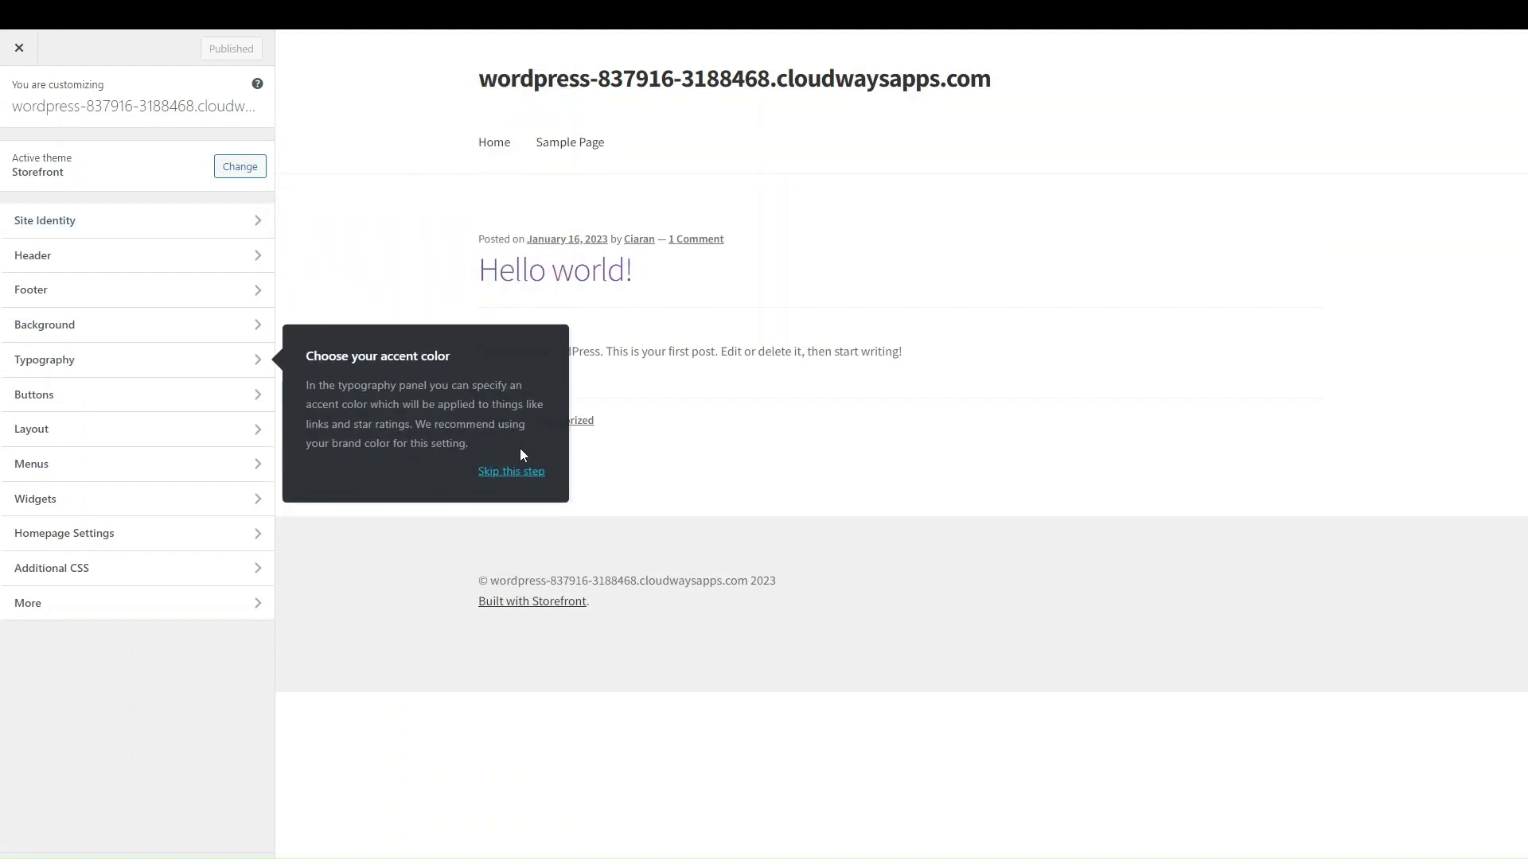
pyautogui.click(504, 475)
pyautogui.click(501, 487)
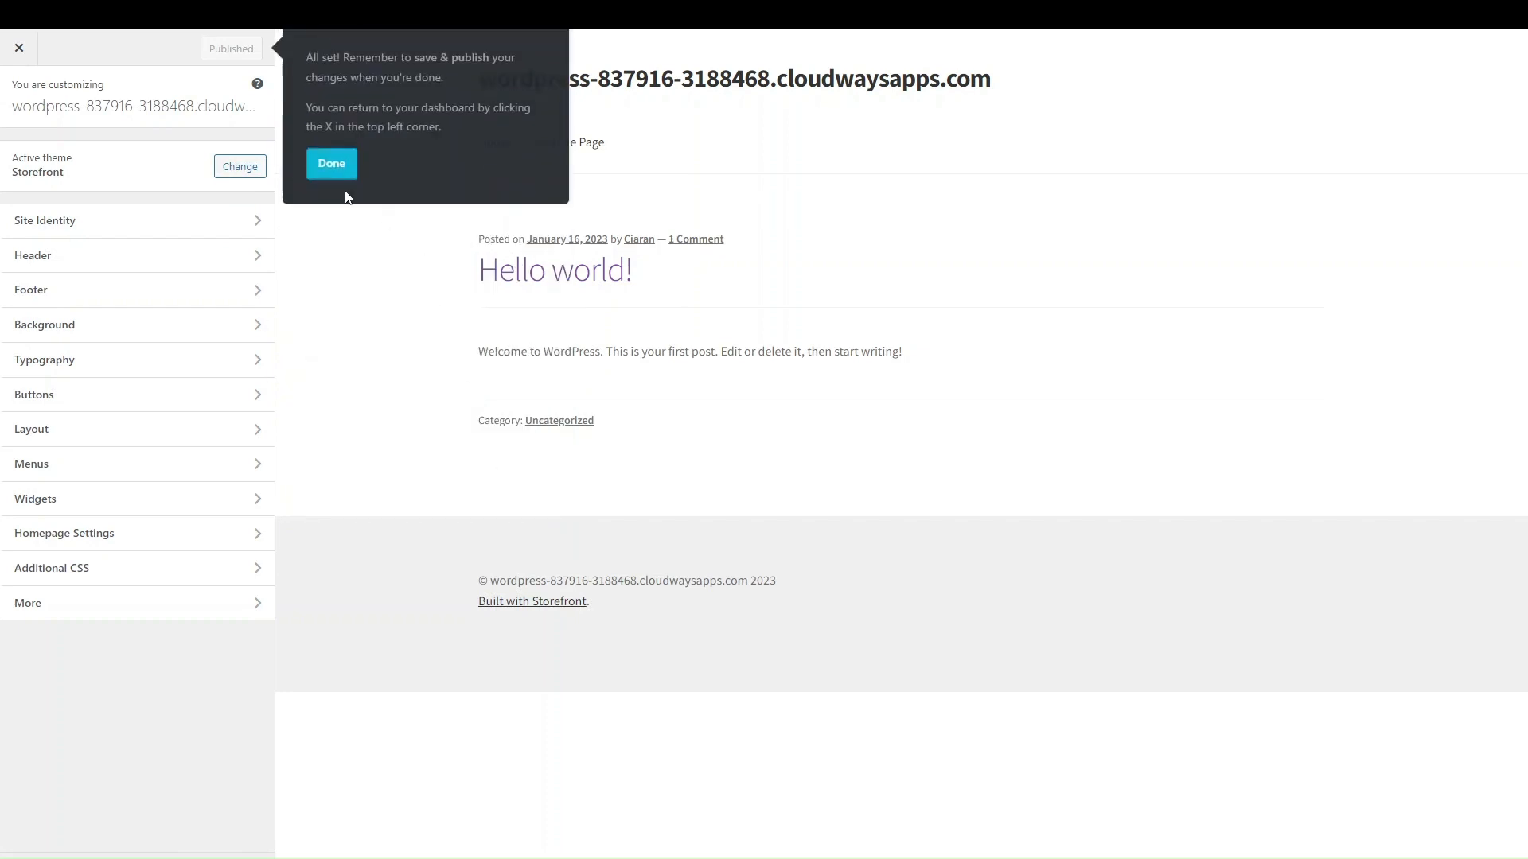
pyautogui.click(333, 167)
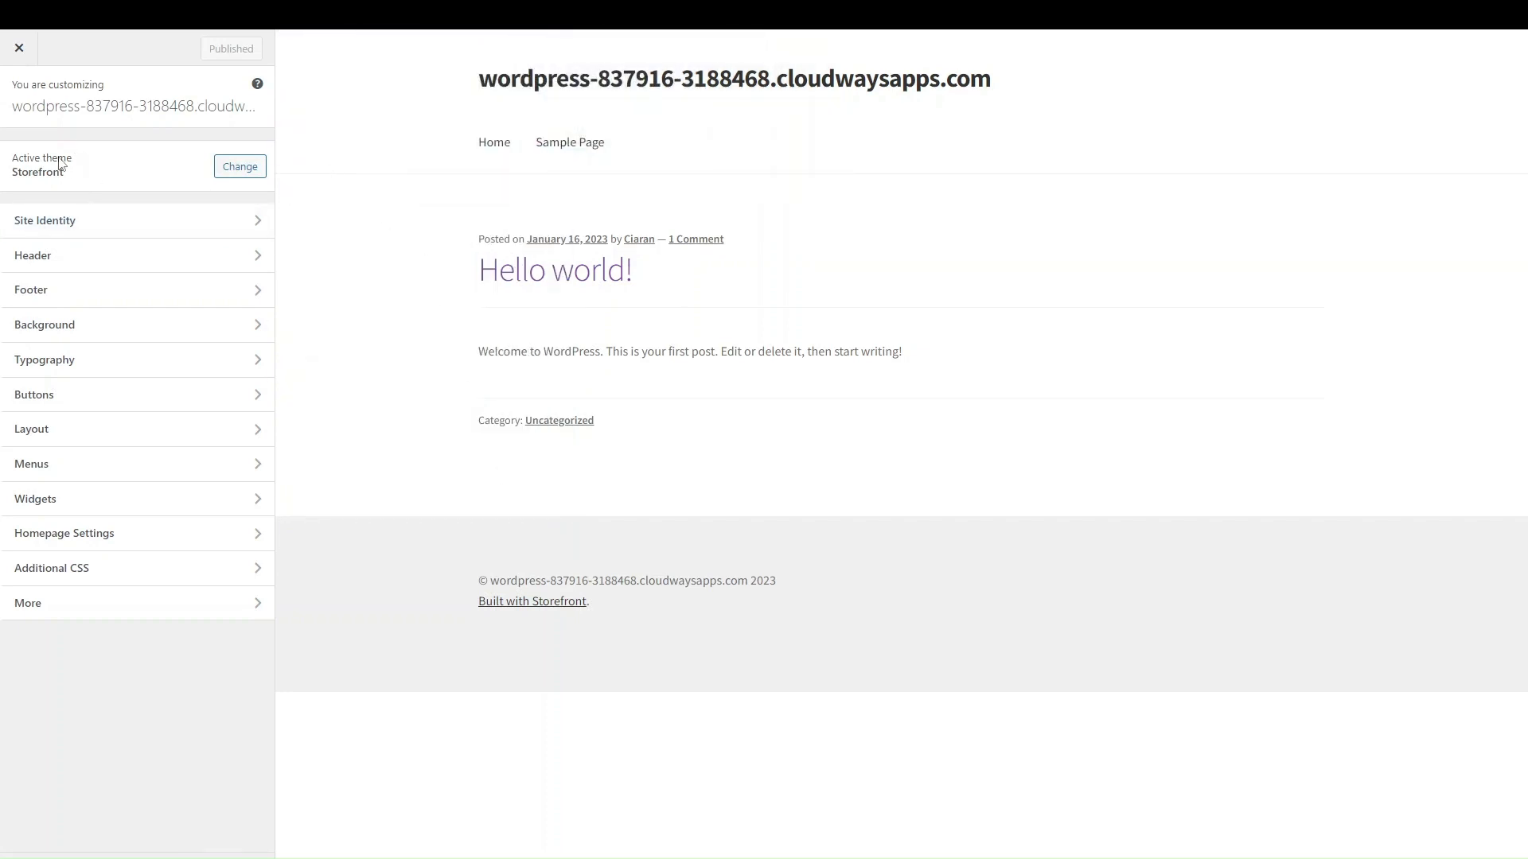
# - Upload profiletree.png in the site identity settings and set it as the site logo
pyautogui.click(73, 220)
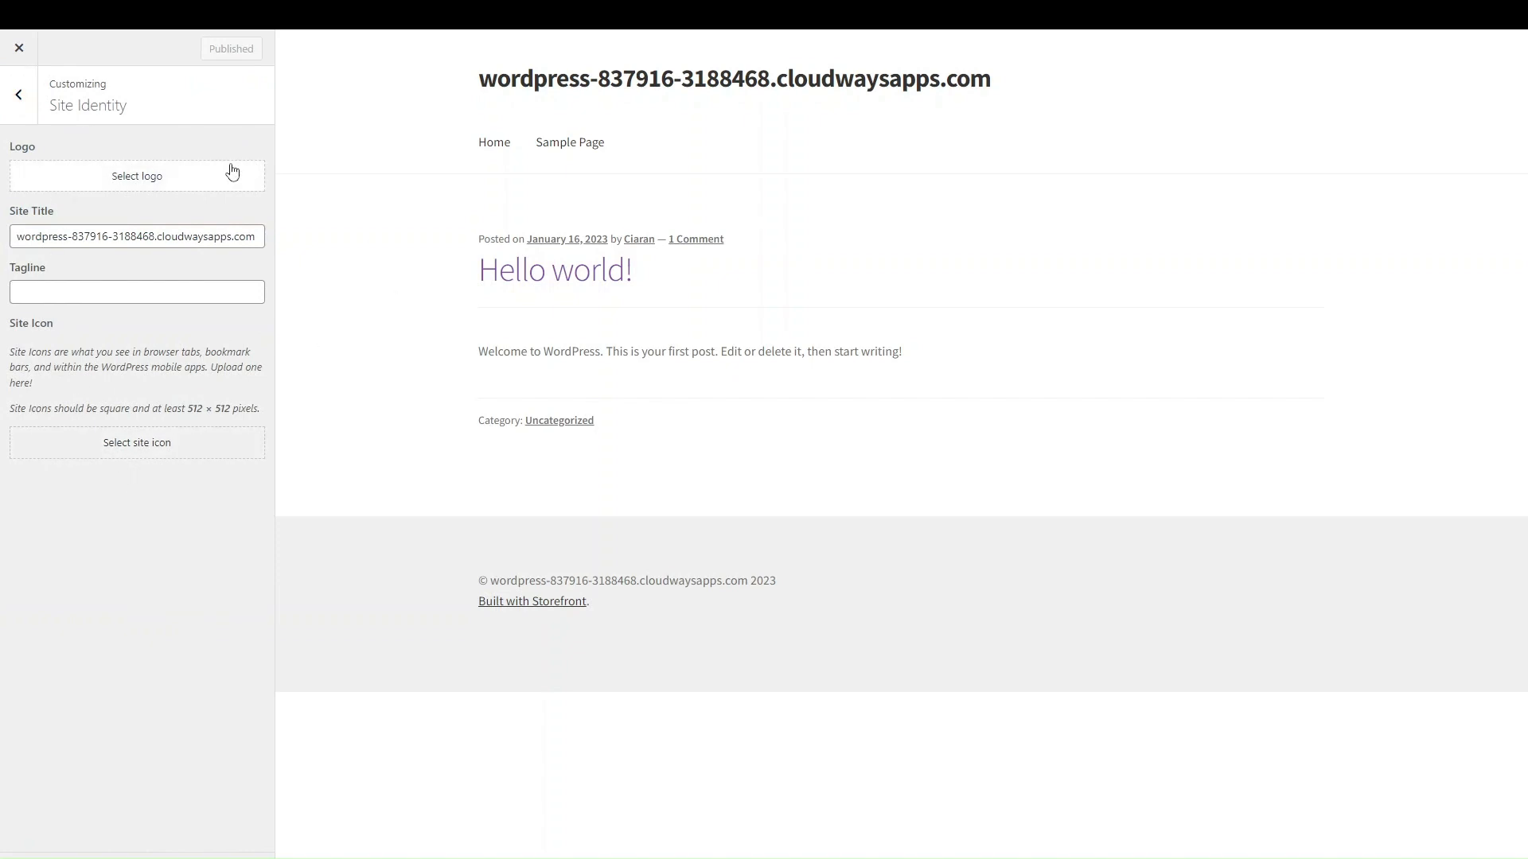
pyautogui.click(143, 186)
pyautogui.click(712, 414)
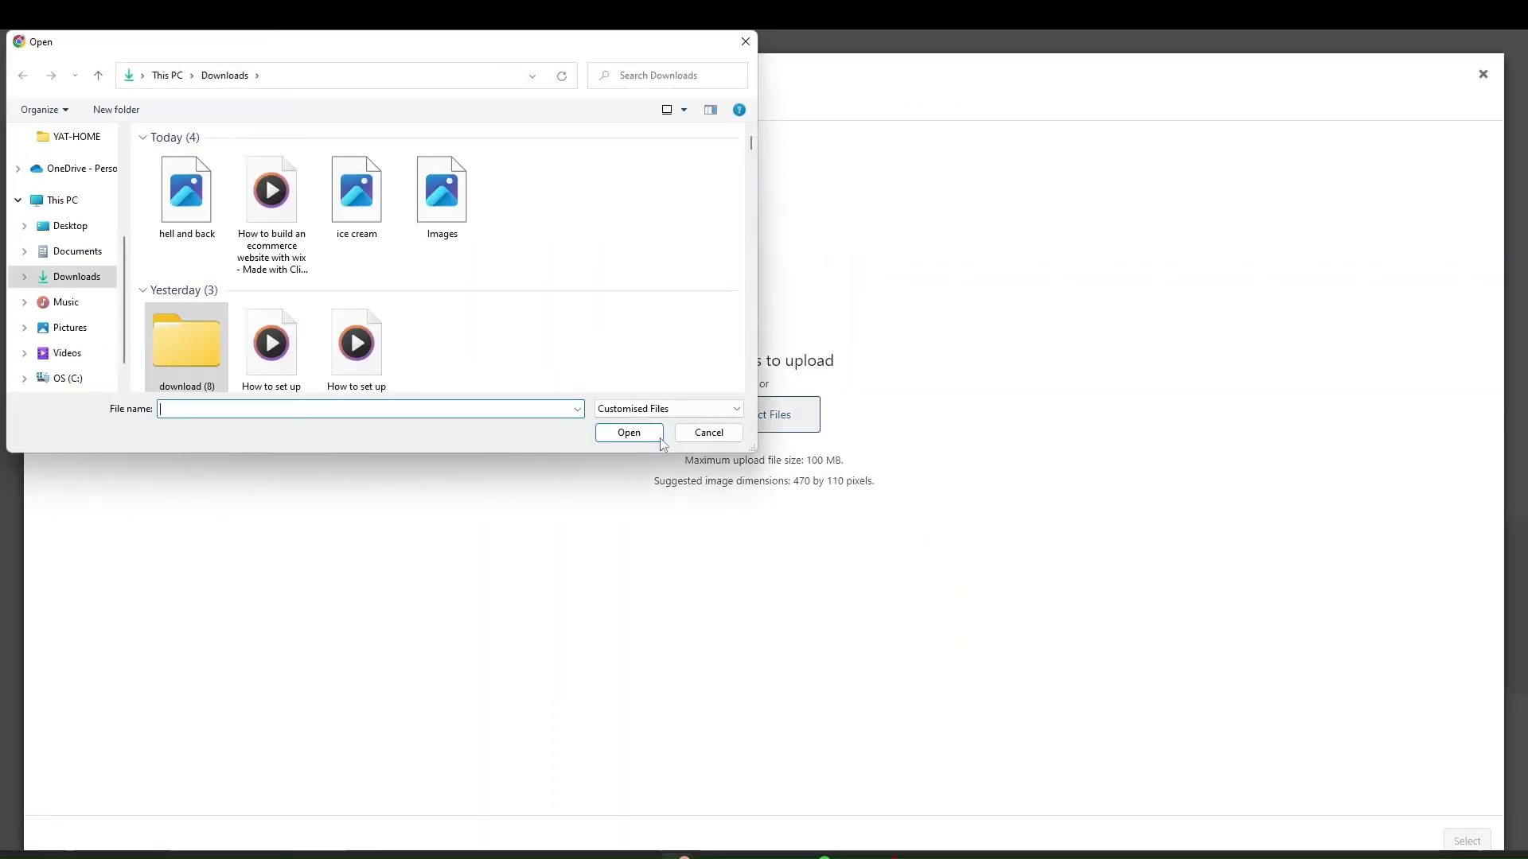
pyautogui.click(171, 191)
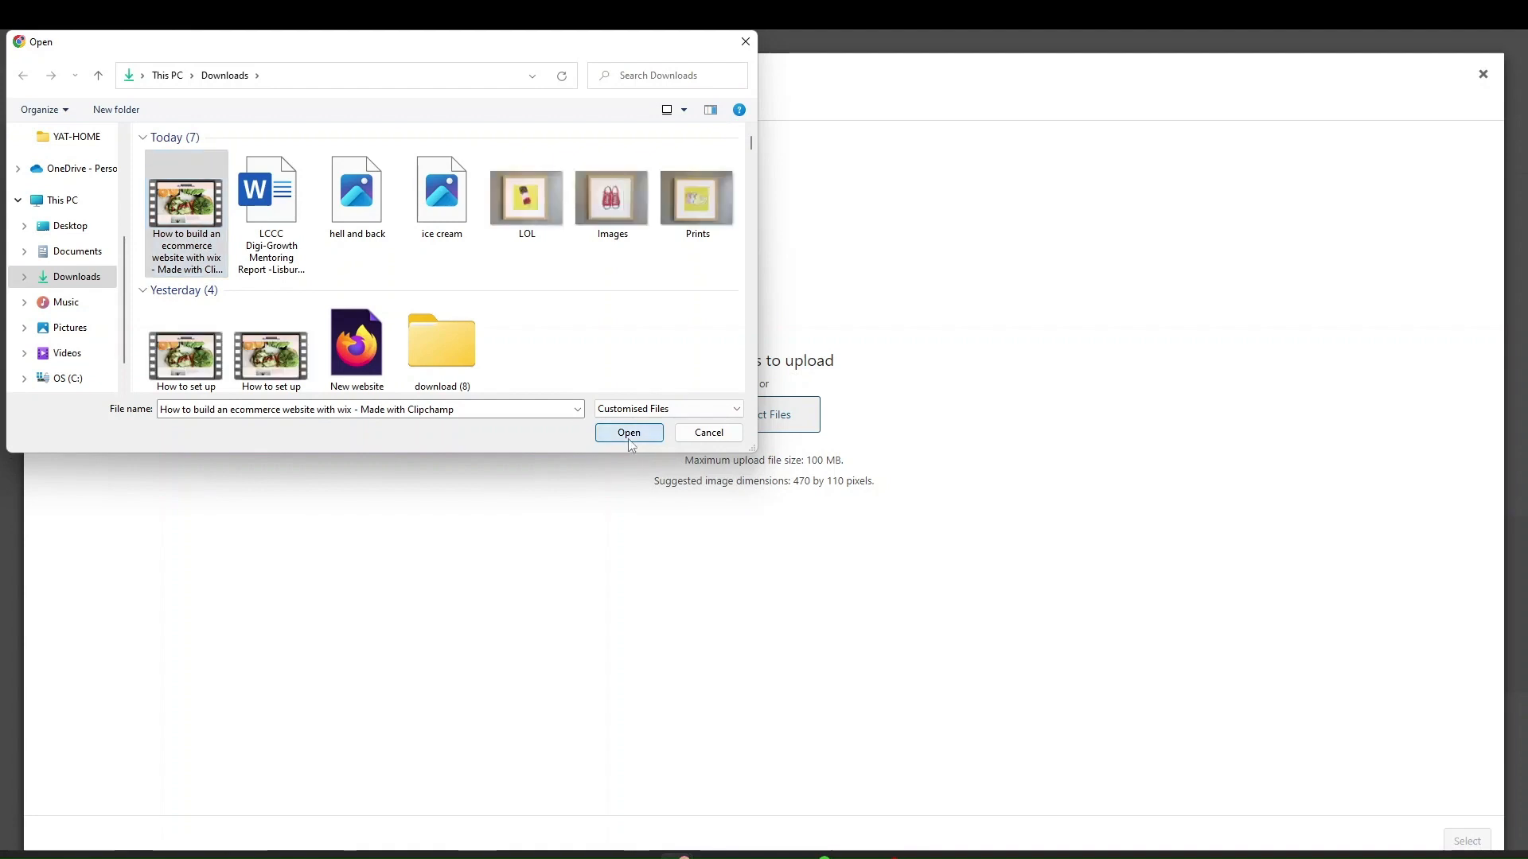
pyautogui.click(628, 432)
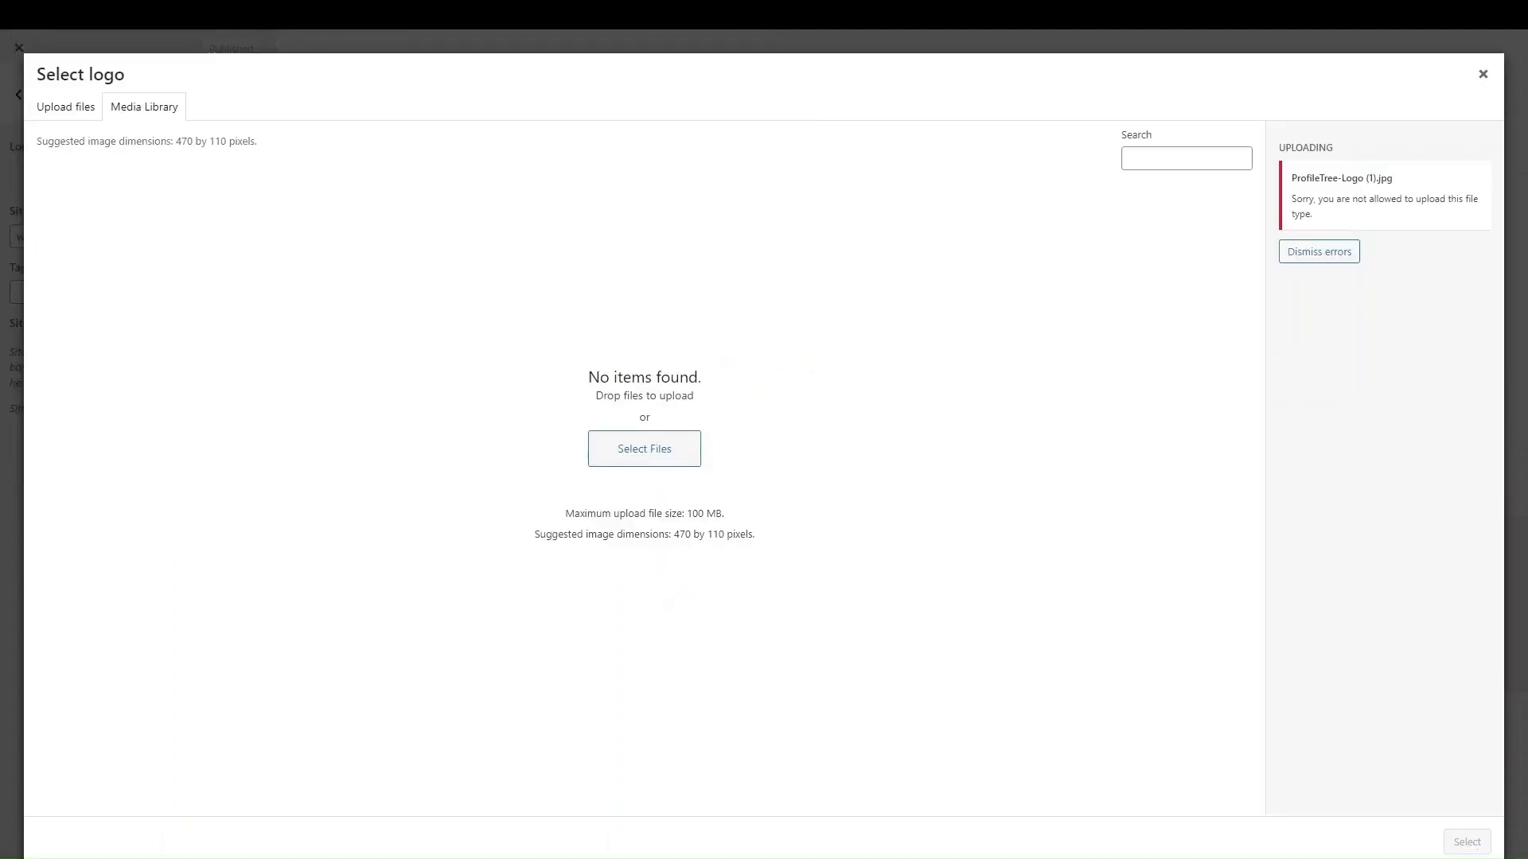
pyautogui.click(79, 118)
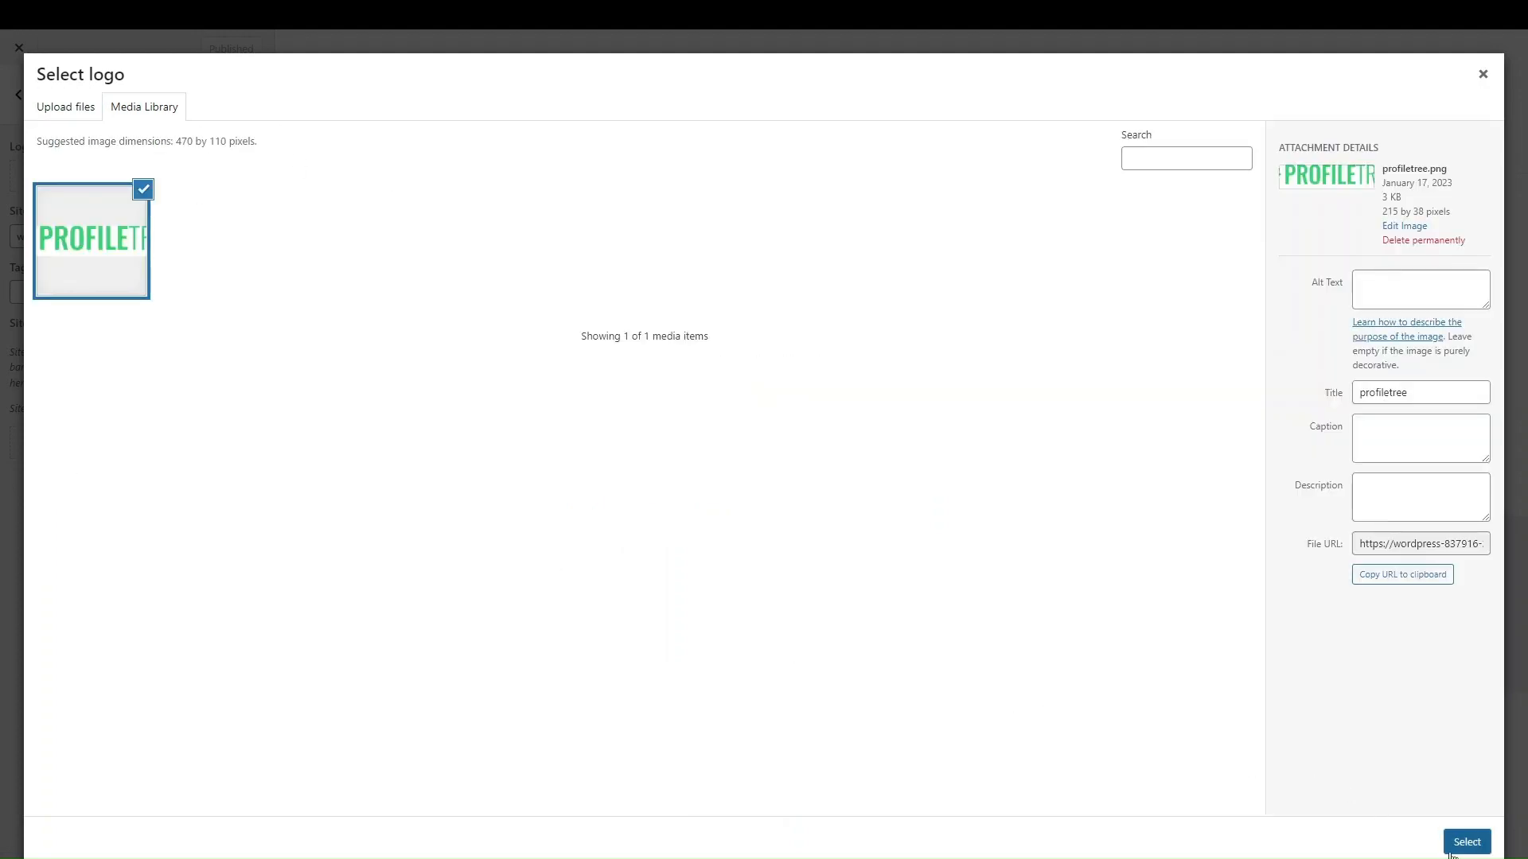
pyautogui.click(1459, 848)
pyautogui.click(1453, 842)
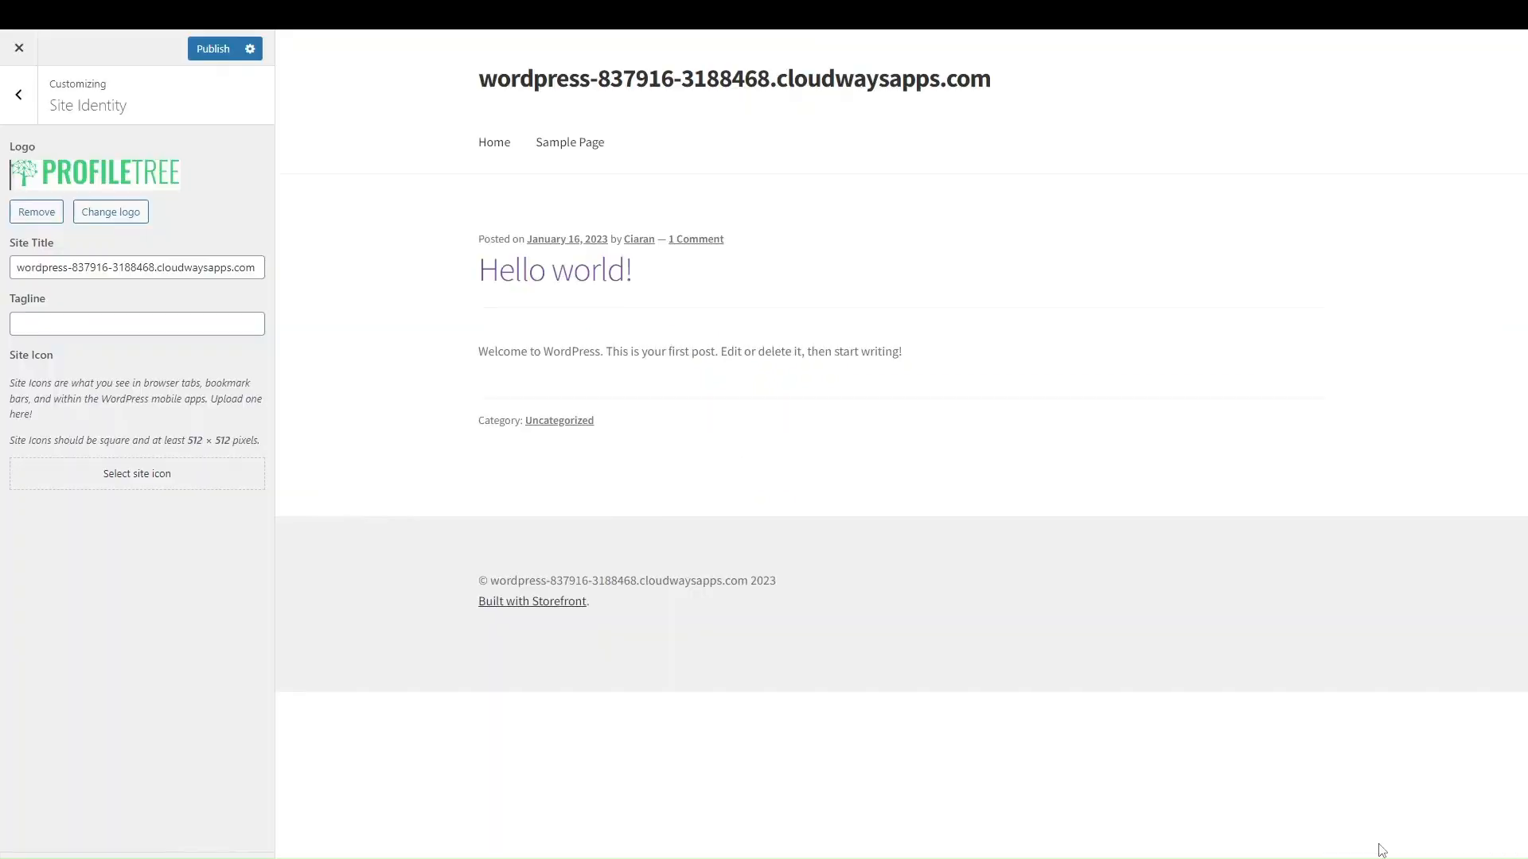
# - Set the site title to "Apparel" and return to the main customizer options
pyautogui.tripleClick(121, 270)
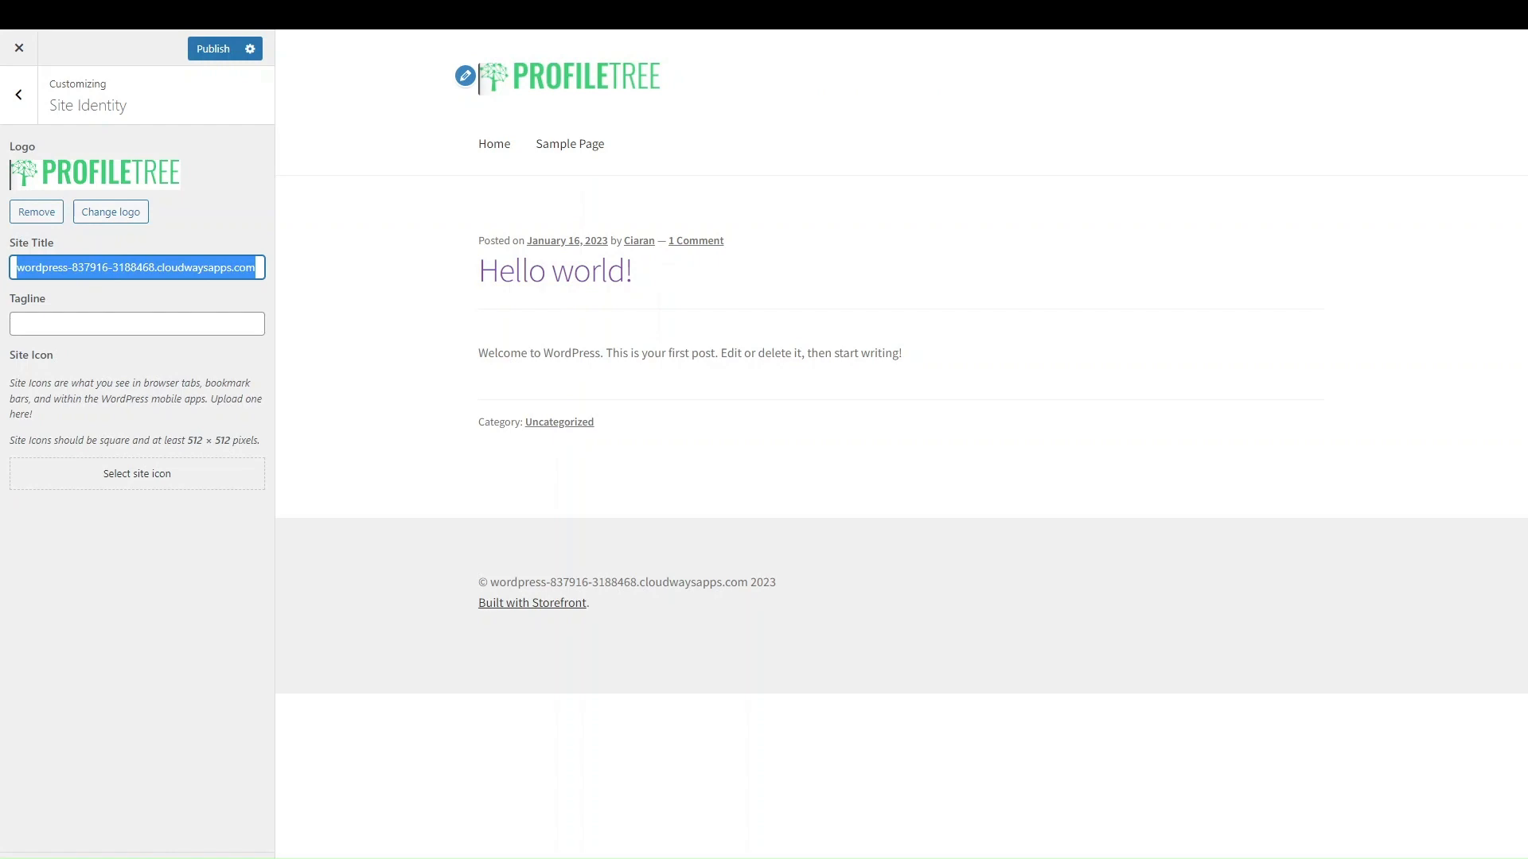
pyautogui.write('Apparel')
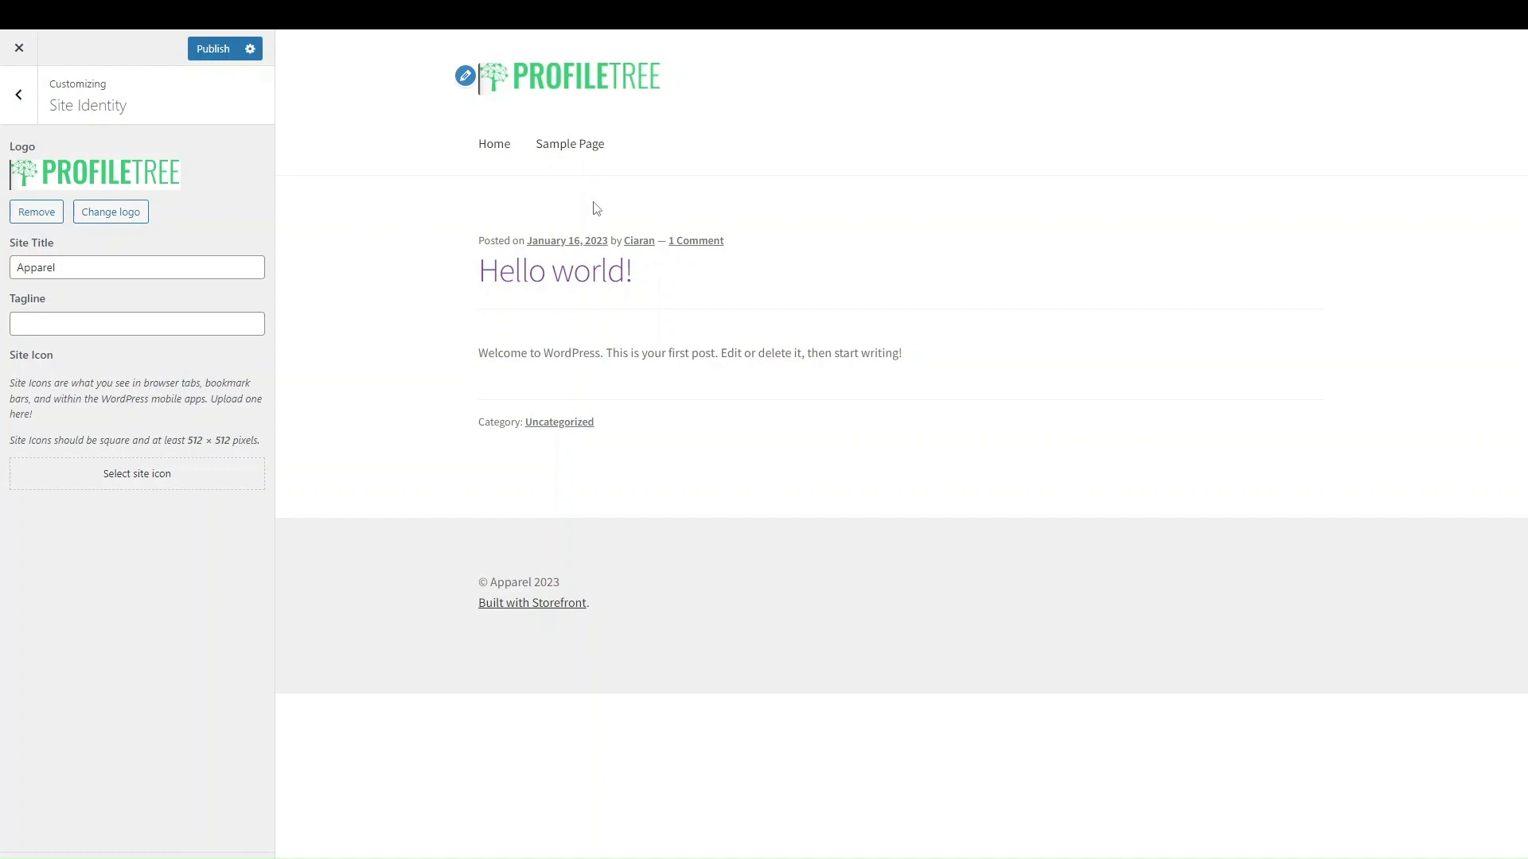
pyautogui.click(19, 96)
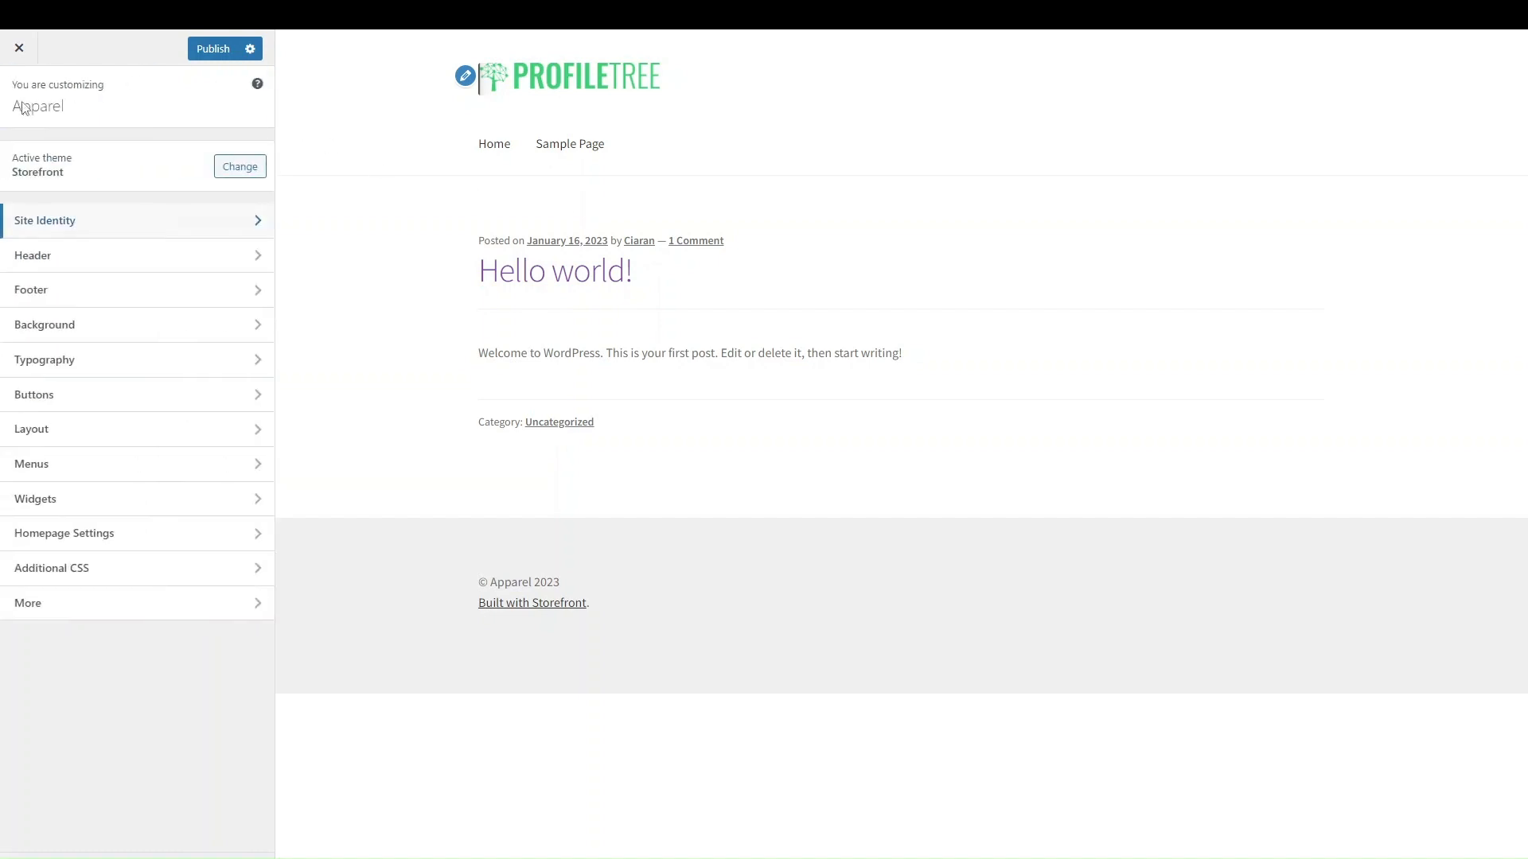
# - Look through the header, background and footer customization options
pyautogui.click(92, 273)
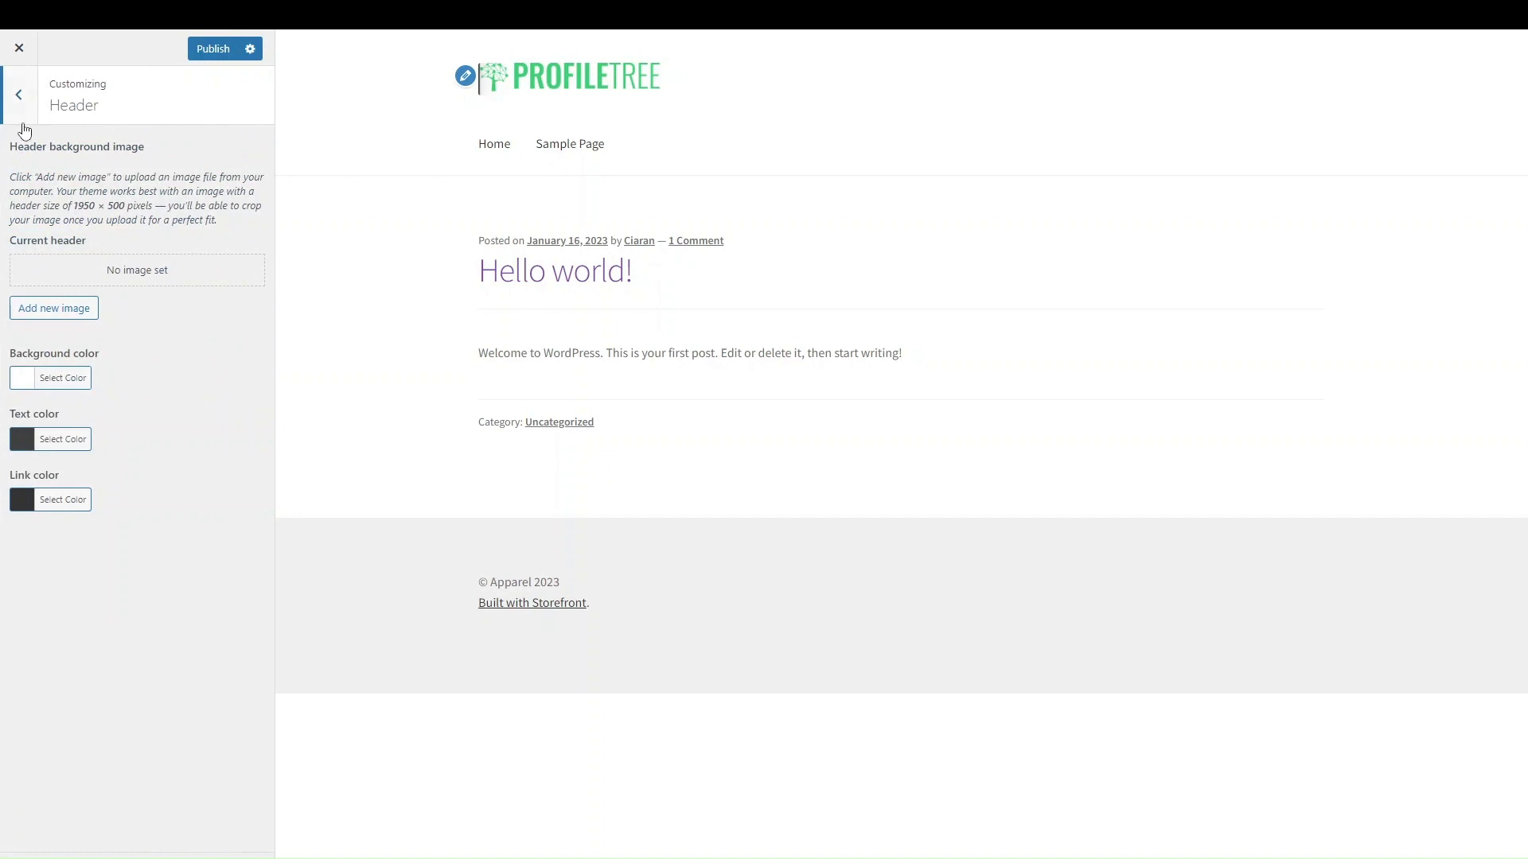
pyautogui.click(22, 121)
pyautogui.click(81, 259)
pyautogui.click(18, 95)
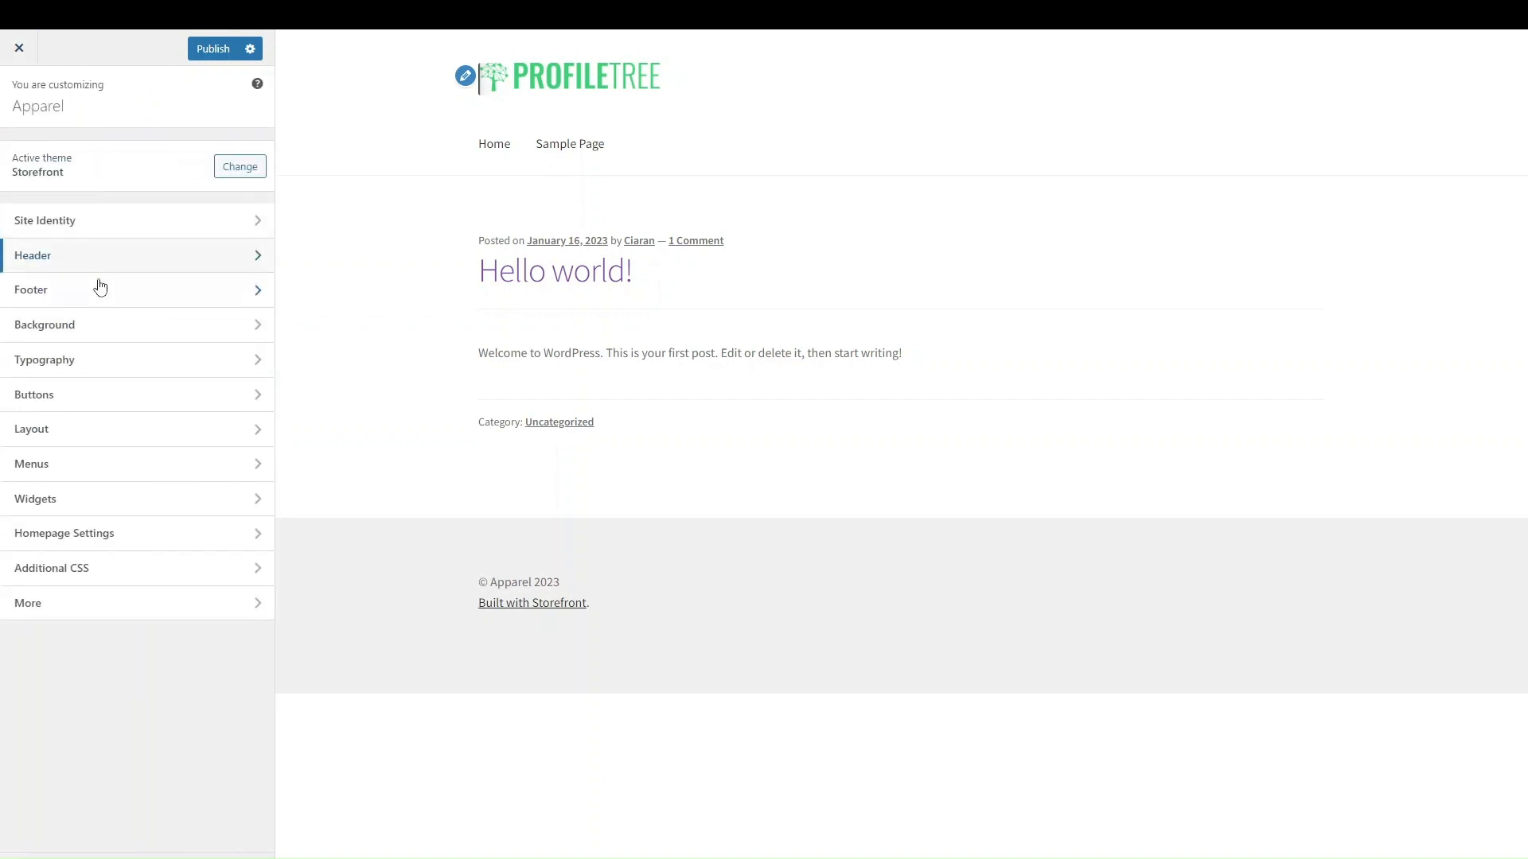
pyautogui.click(48, 326)
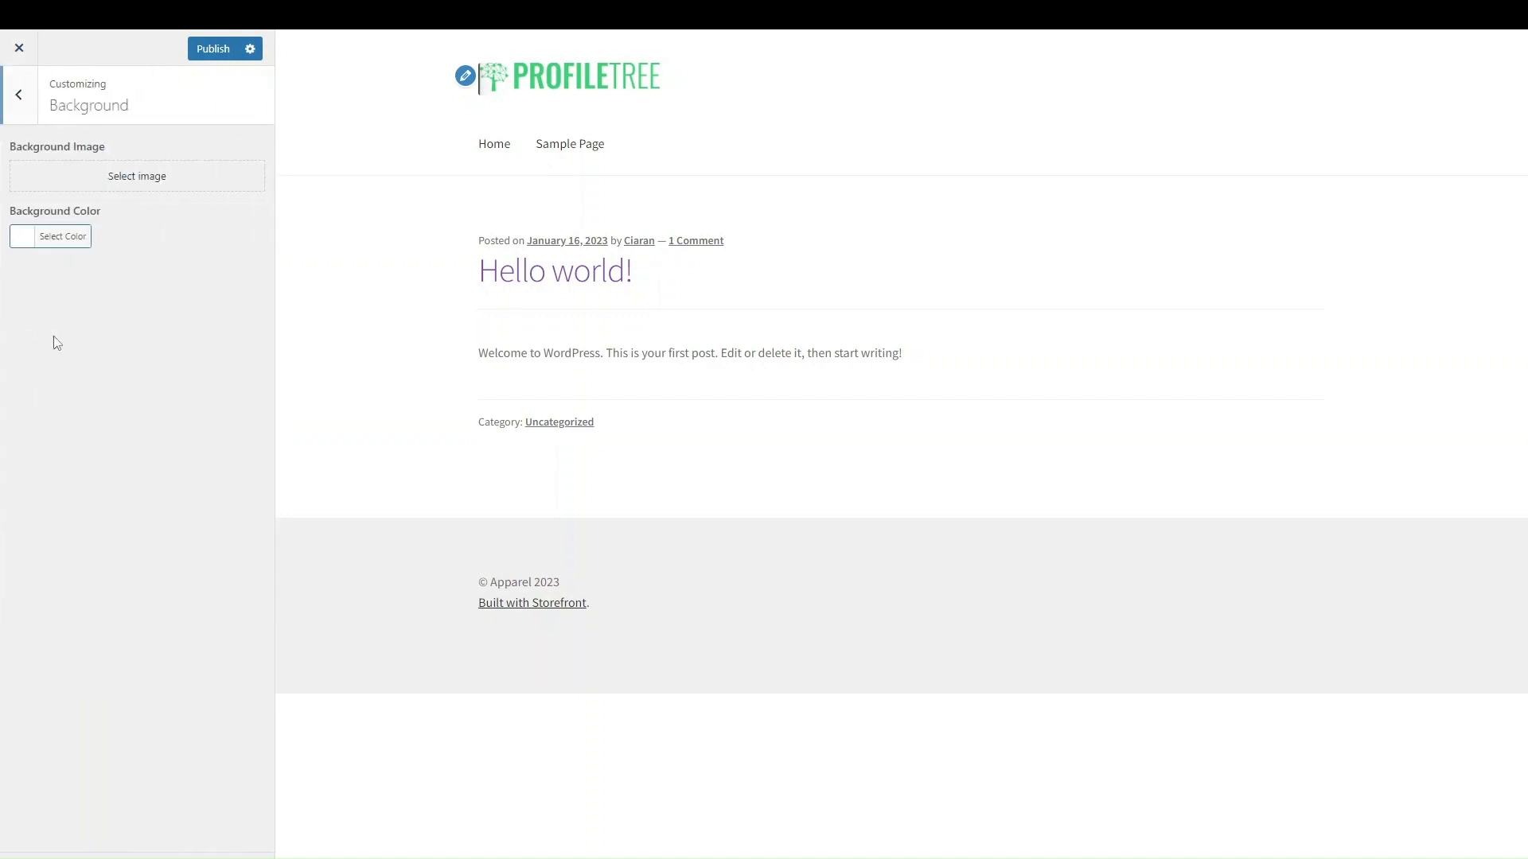
pyautogui.click(17, 120)
pyautogui.click(67, 296)
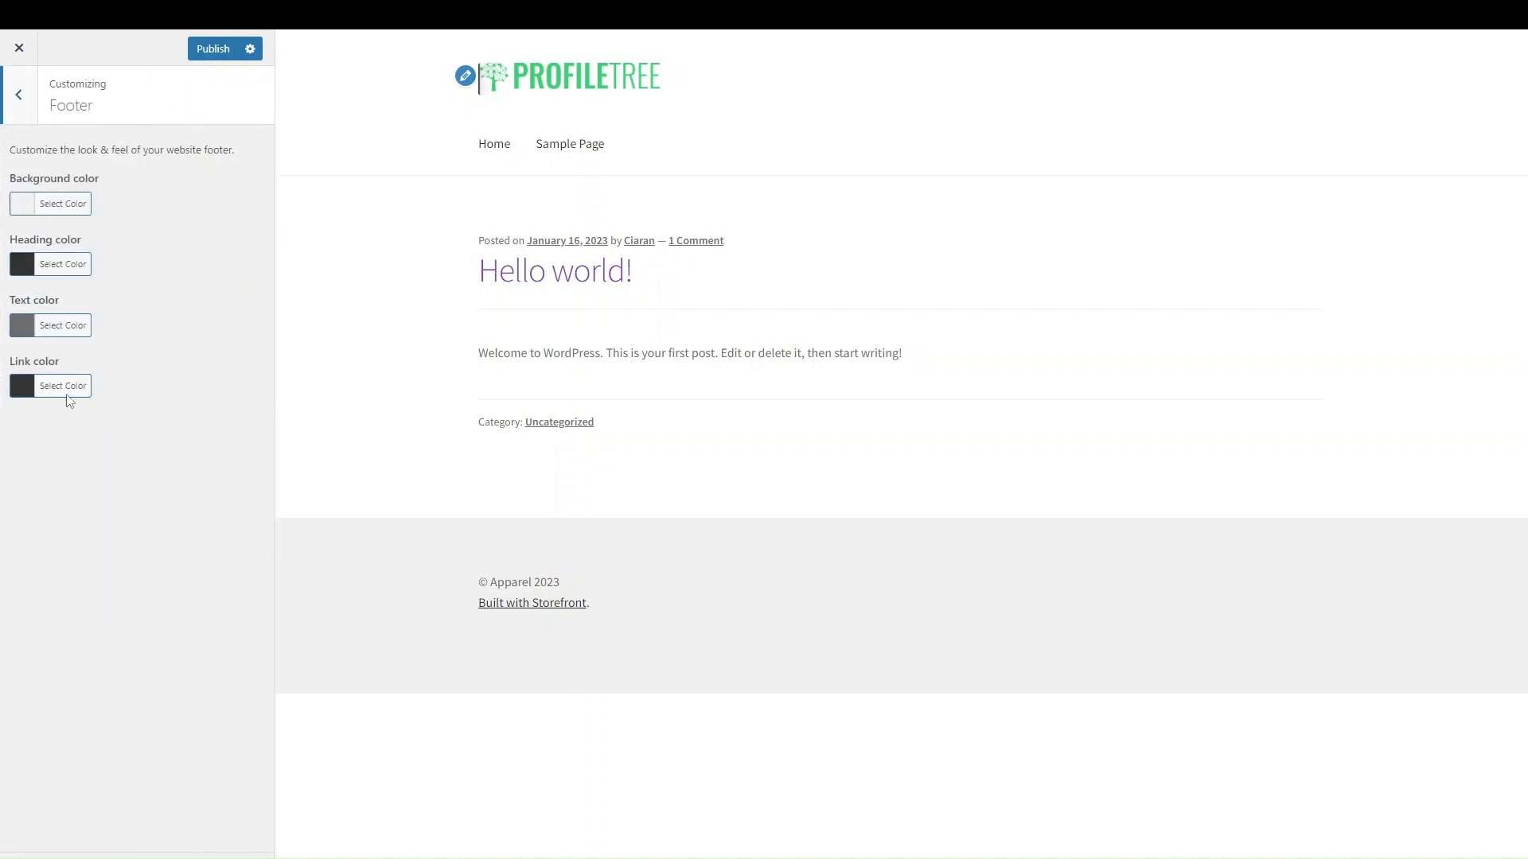
pyautogui.click(16, 115)
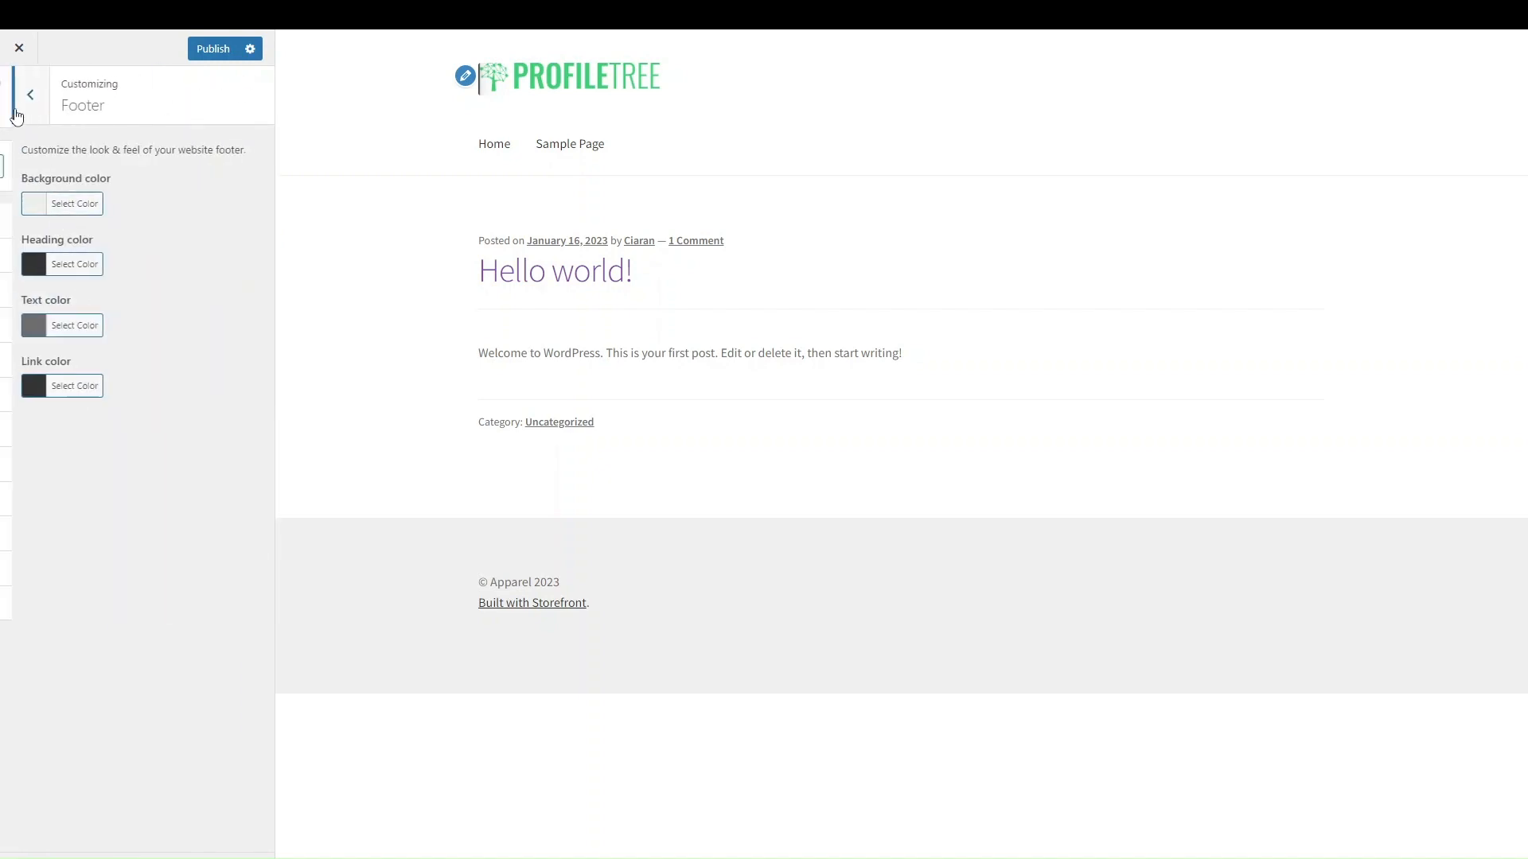
# - Look through the typography, buttons, layout and widgets customization options
pyautogui.click(75, 370)
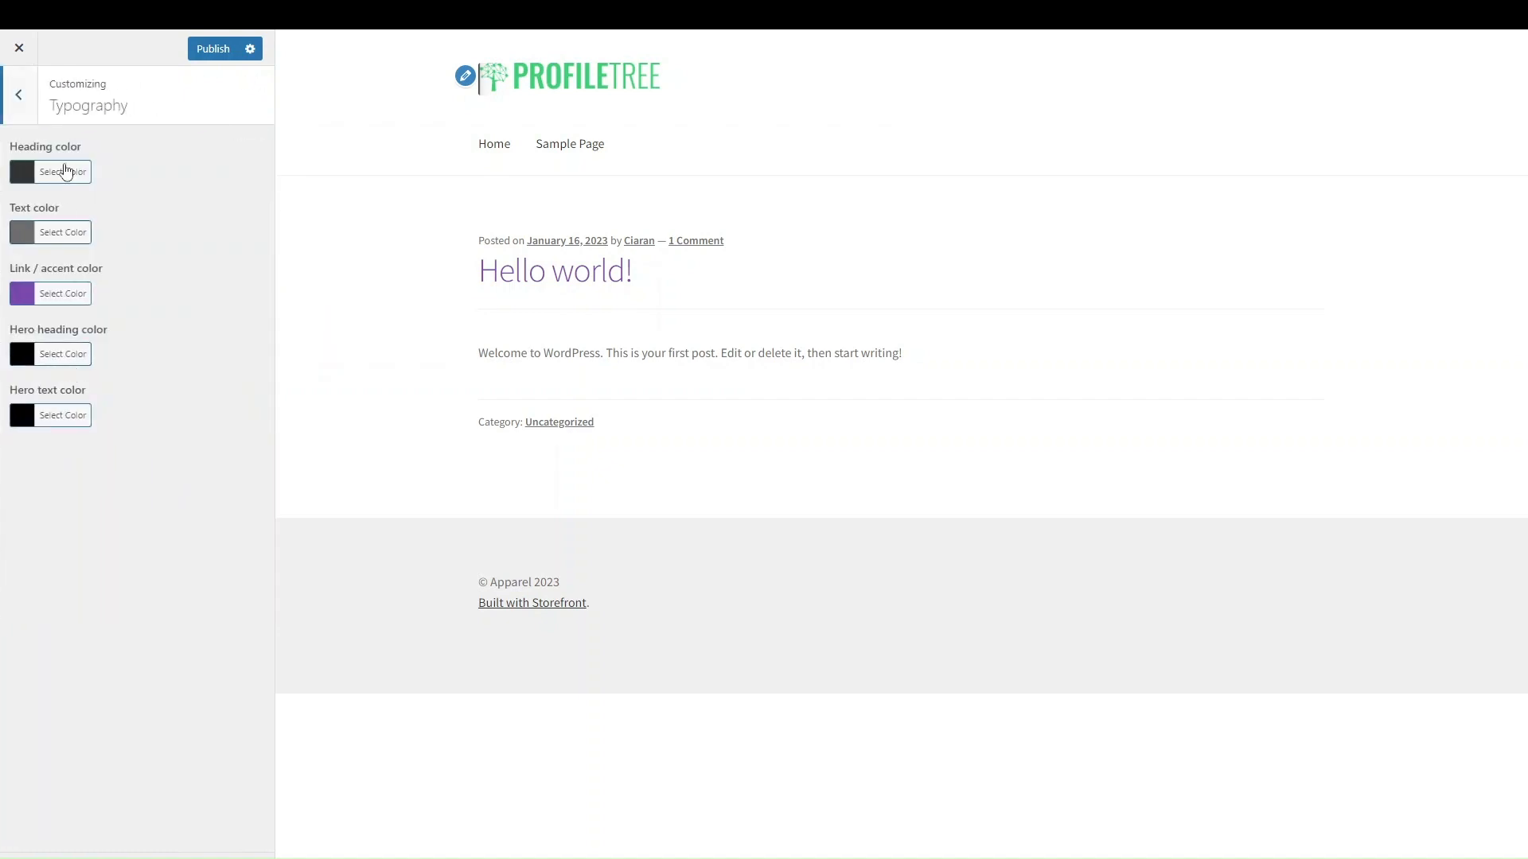
pyautogui.click(17, 116)
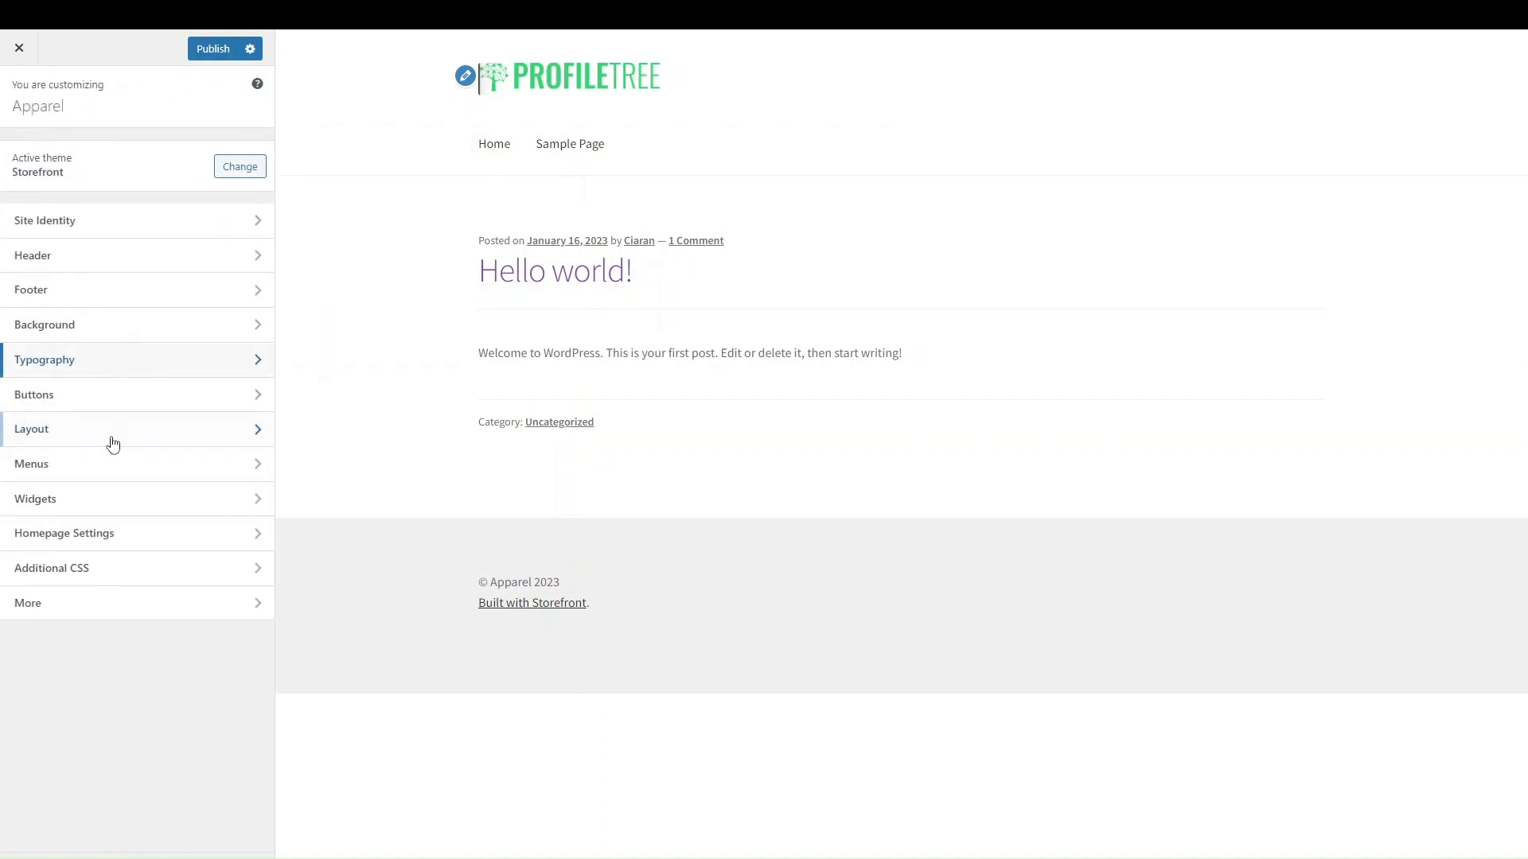
pyautogui.click(88, 404)
pyautogui.click(19, 111)
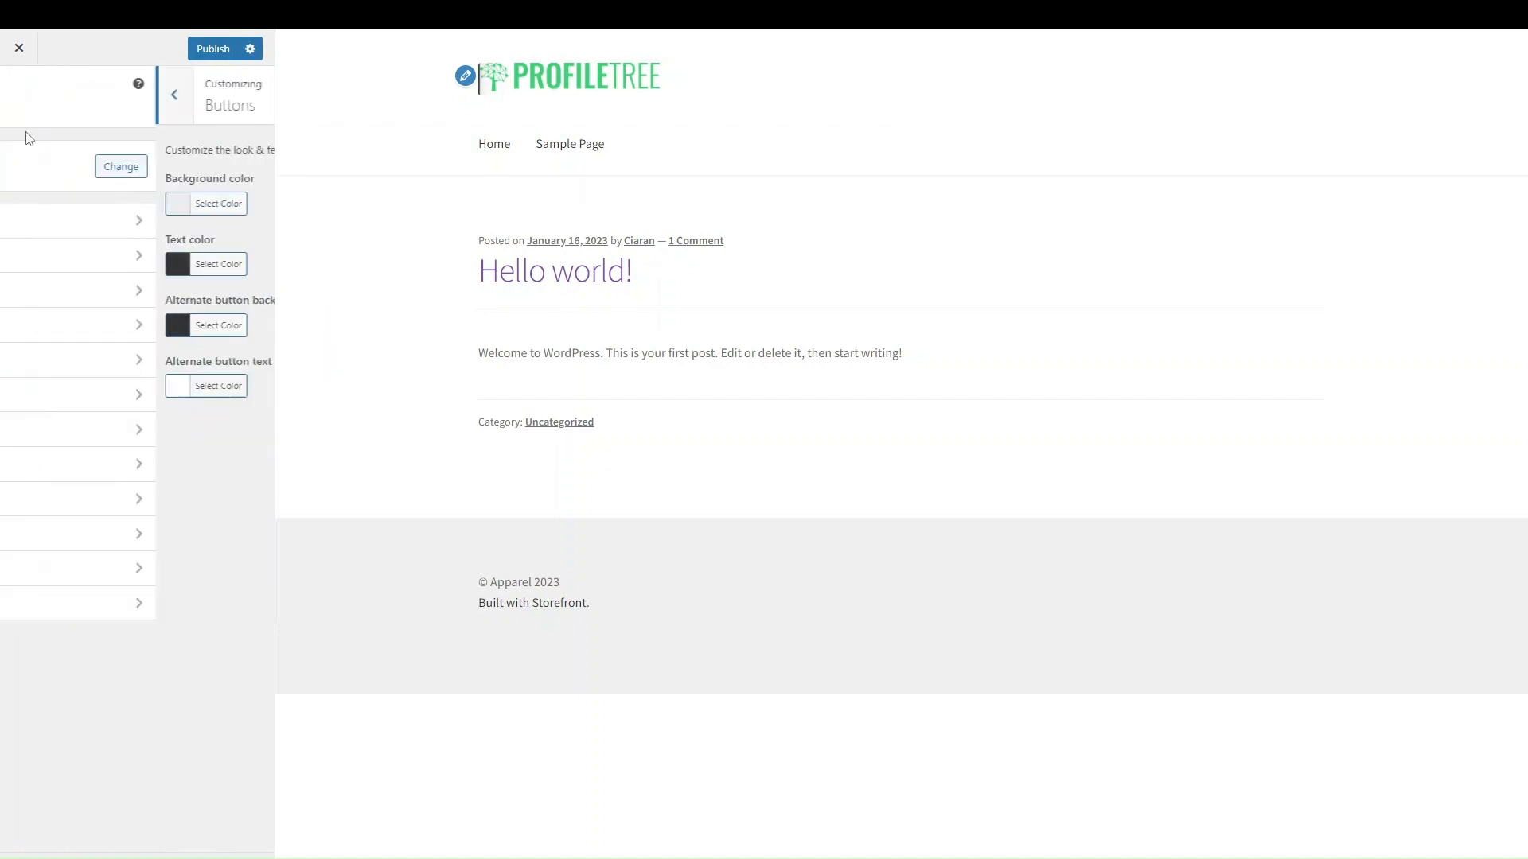
pyautogui.click(49, 428)
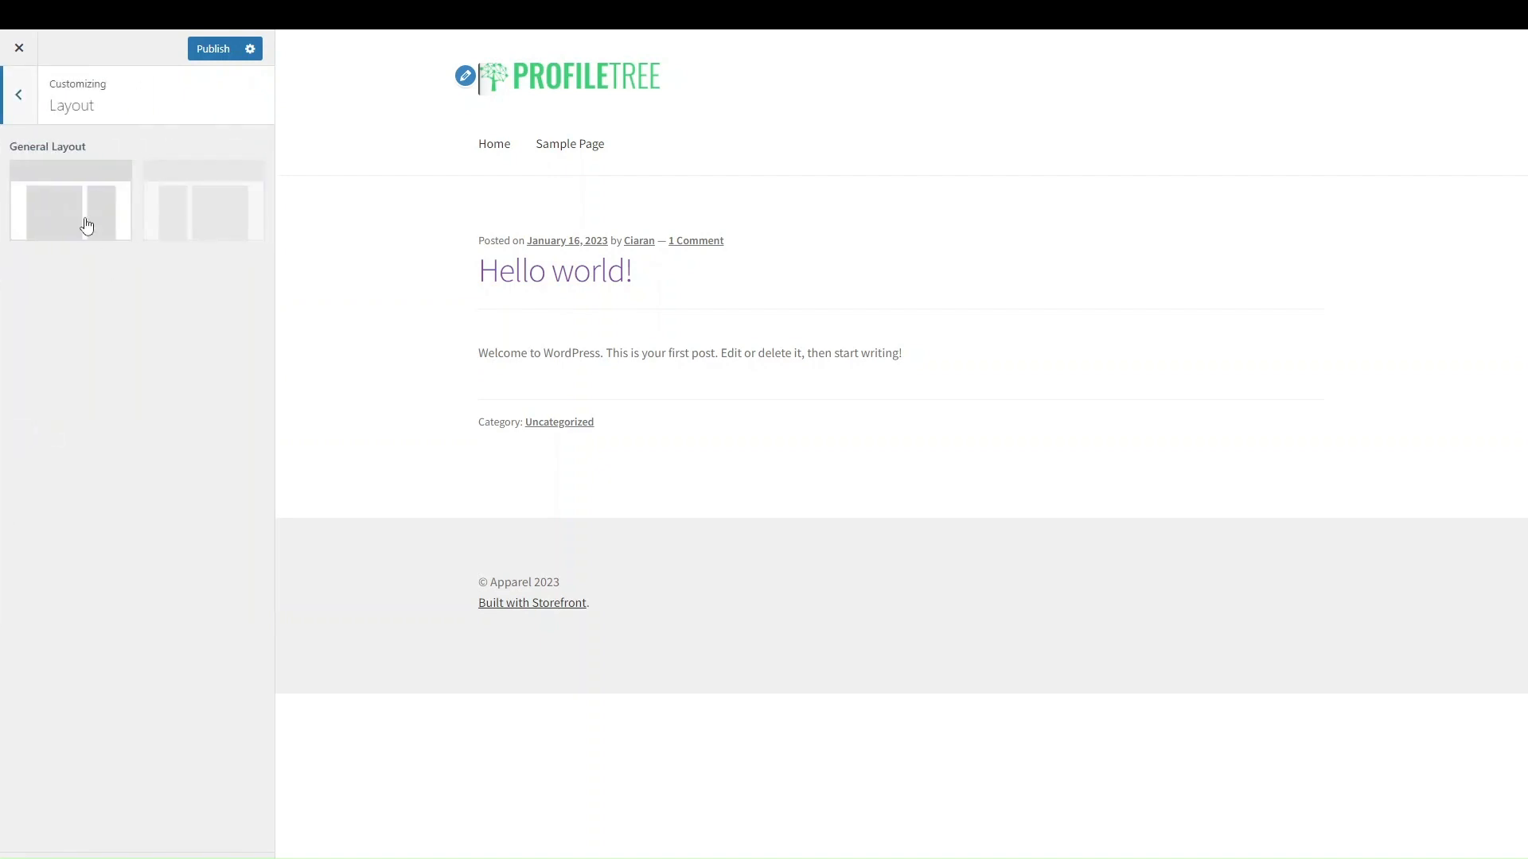
pyautogui.click(21, 111)
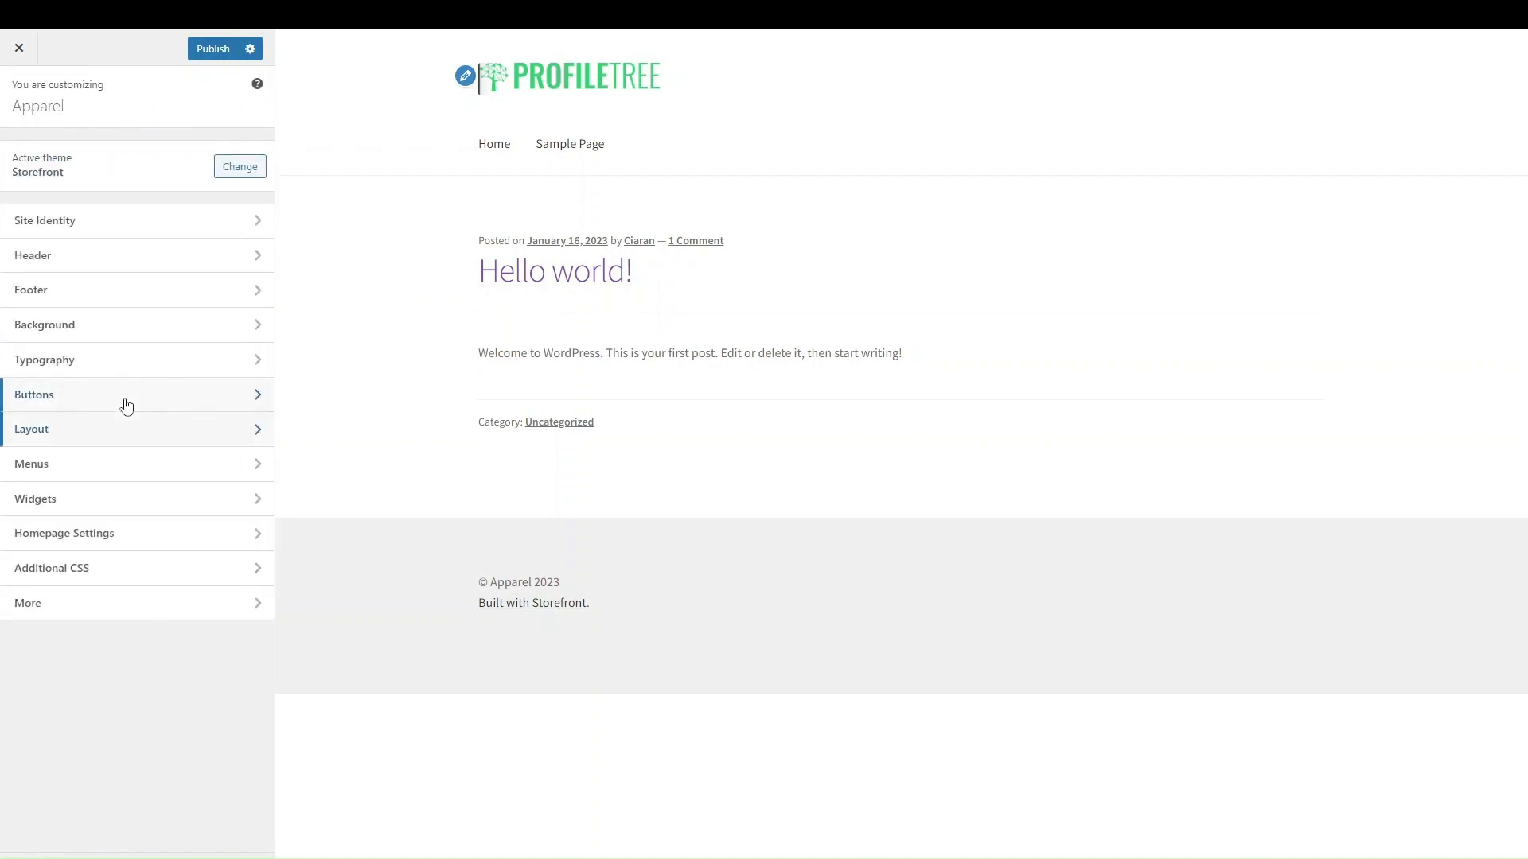
pyautogui.click(85, 514)
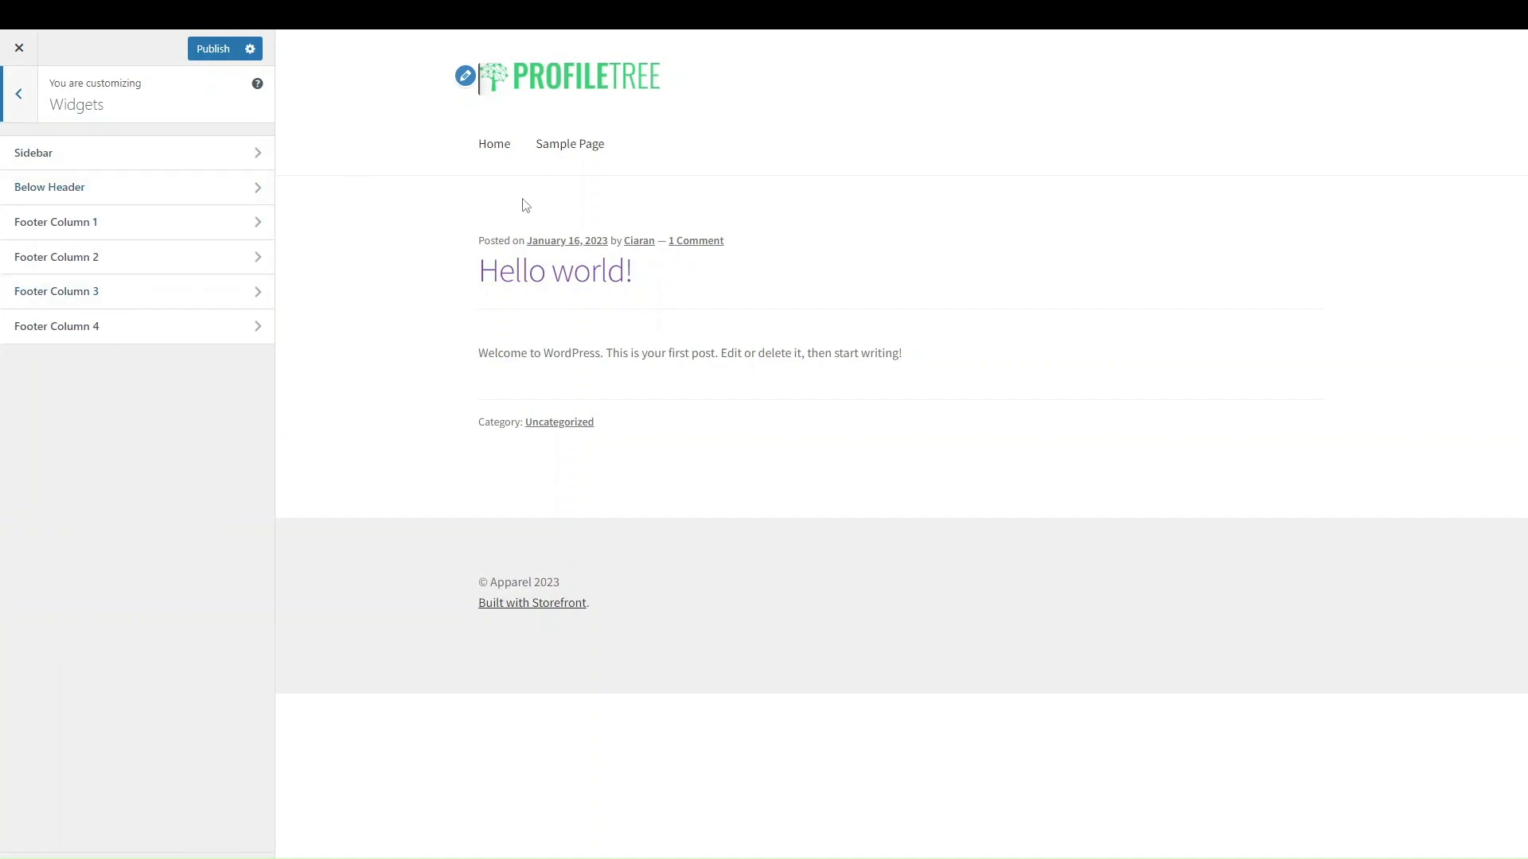
pyautogui.click(24, 105)
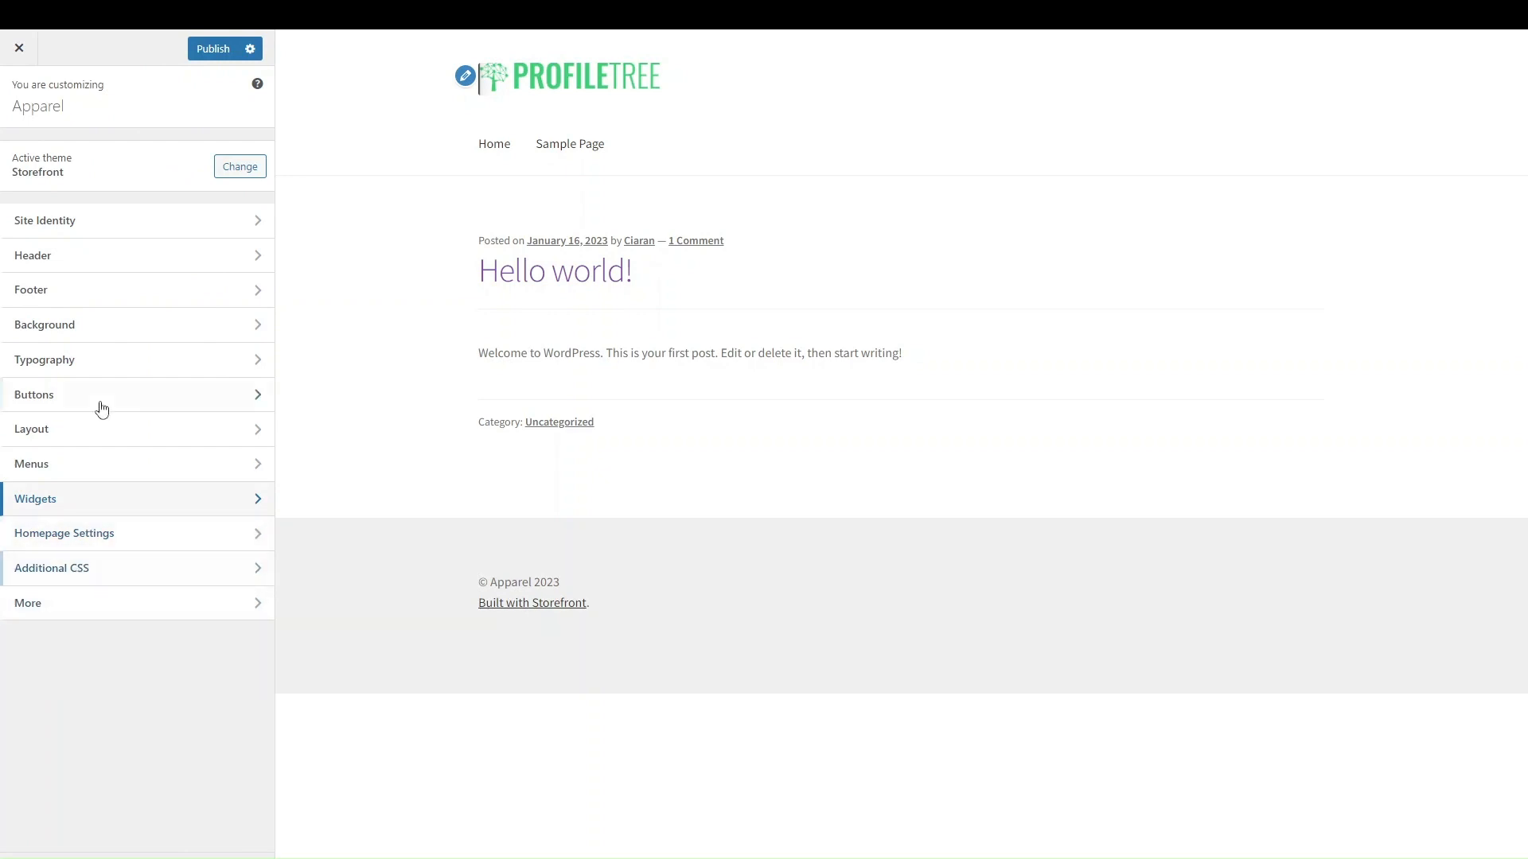
# - Publish the logo and site title changes, and close the customizer to return to the themes page
pyautogui.click(19, 48)
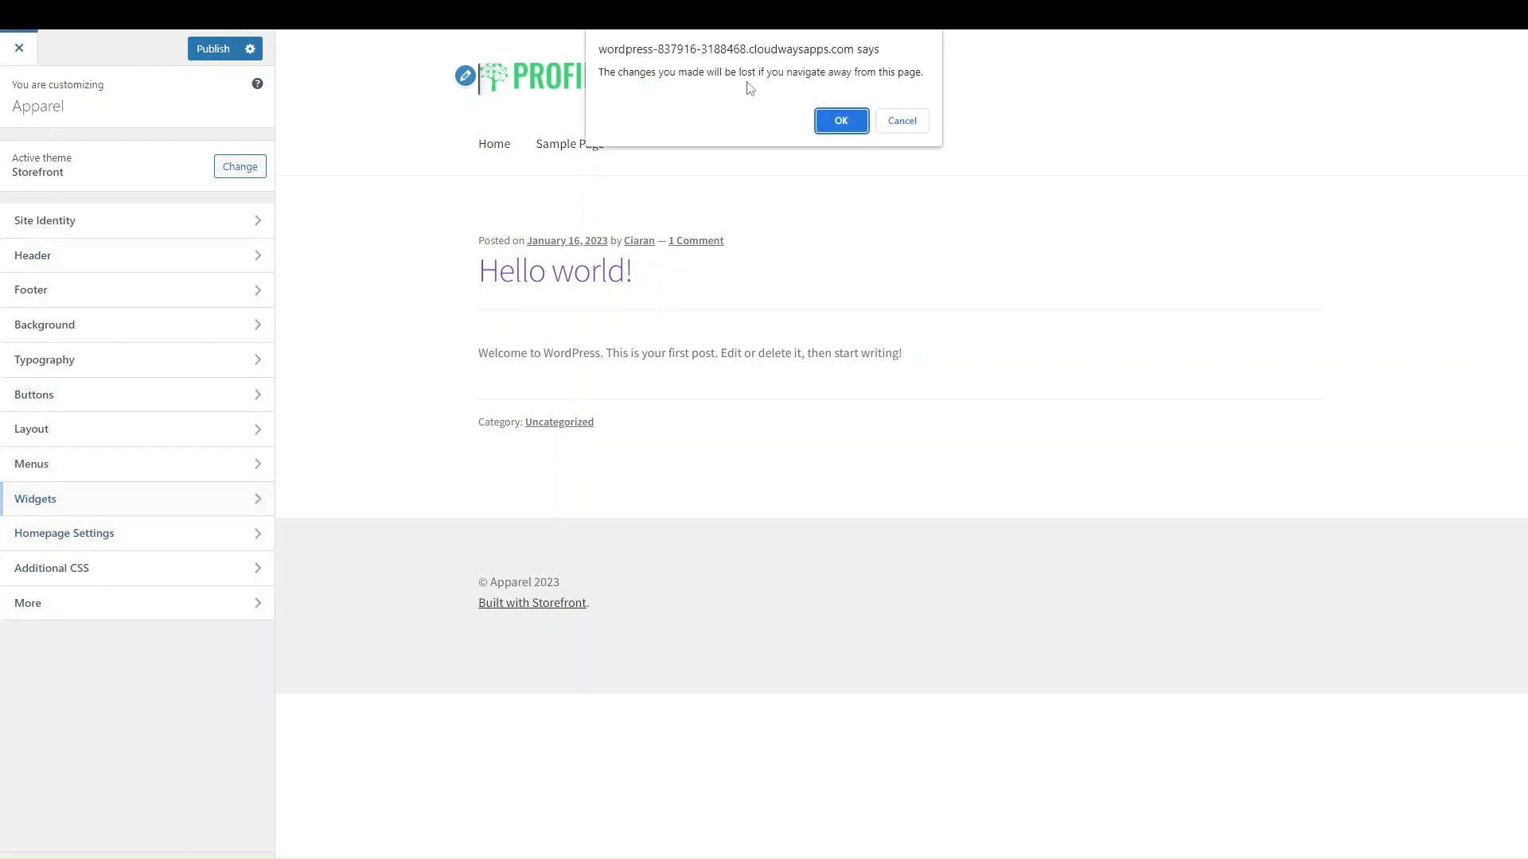
pyautogui.click(901, 120)
pyautogui.click(214, 49)
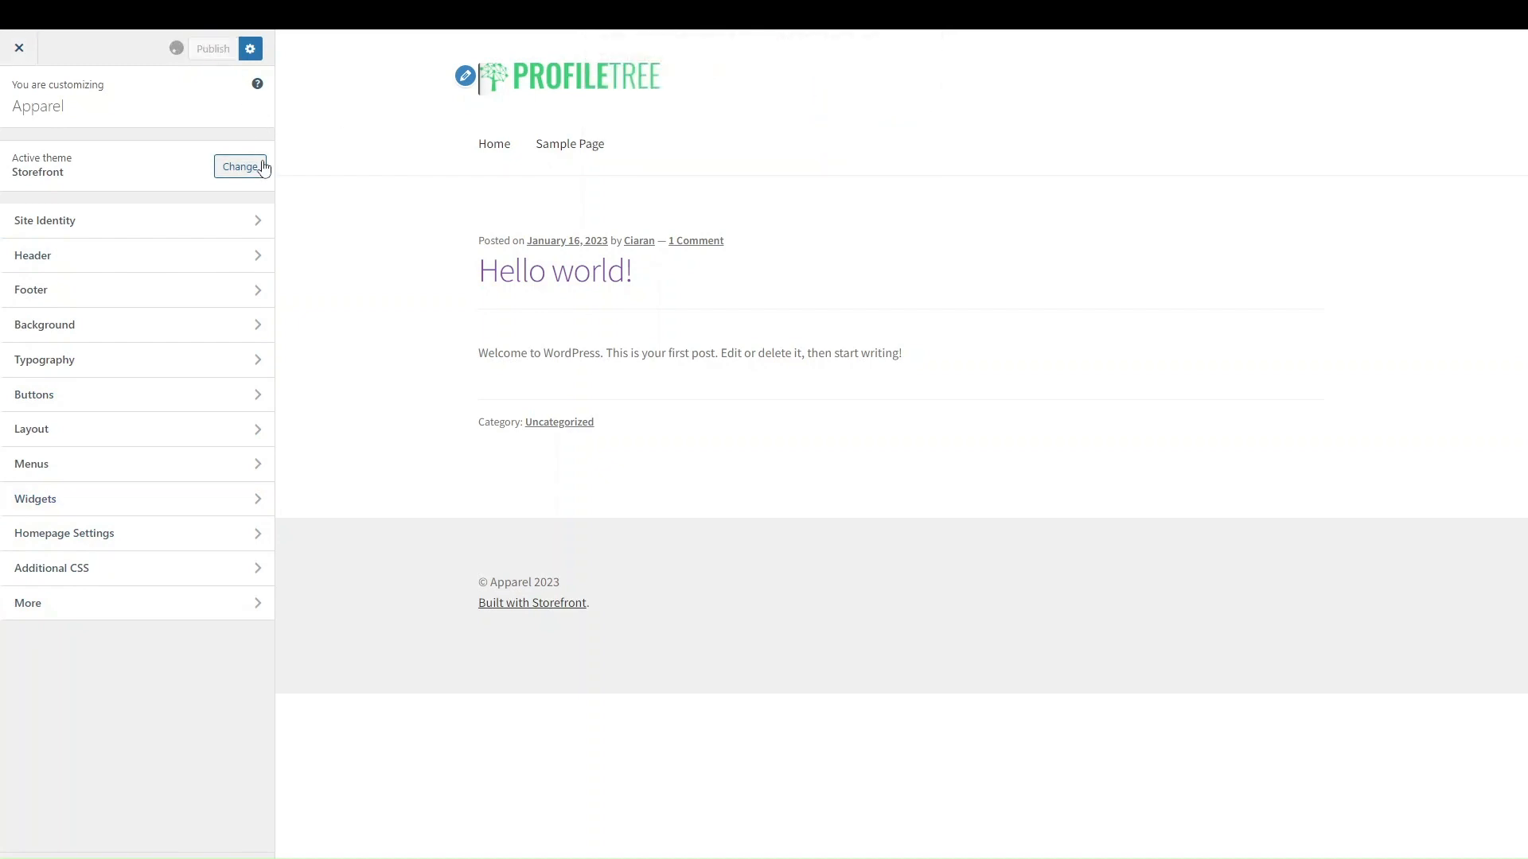
pyautogui.click(21, 49)
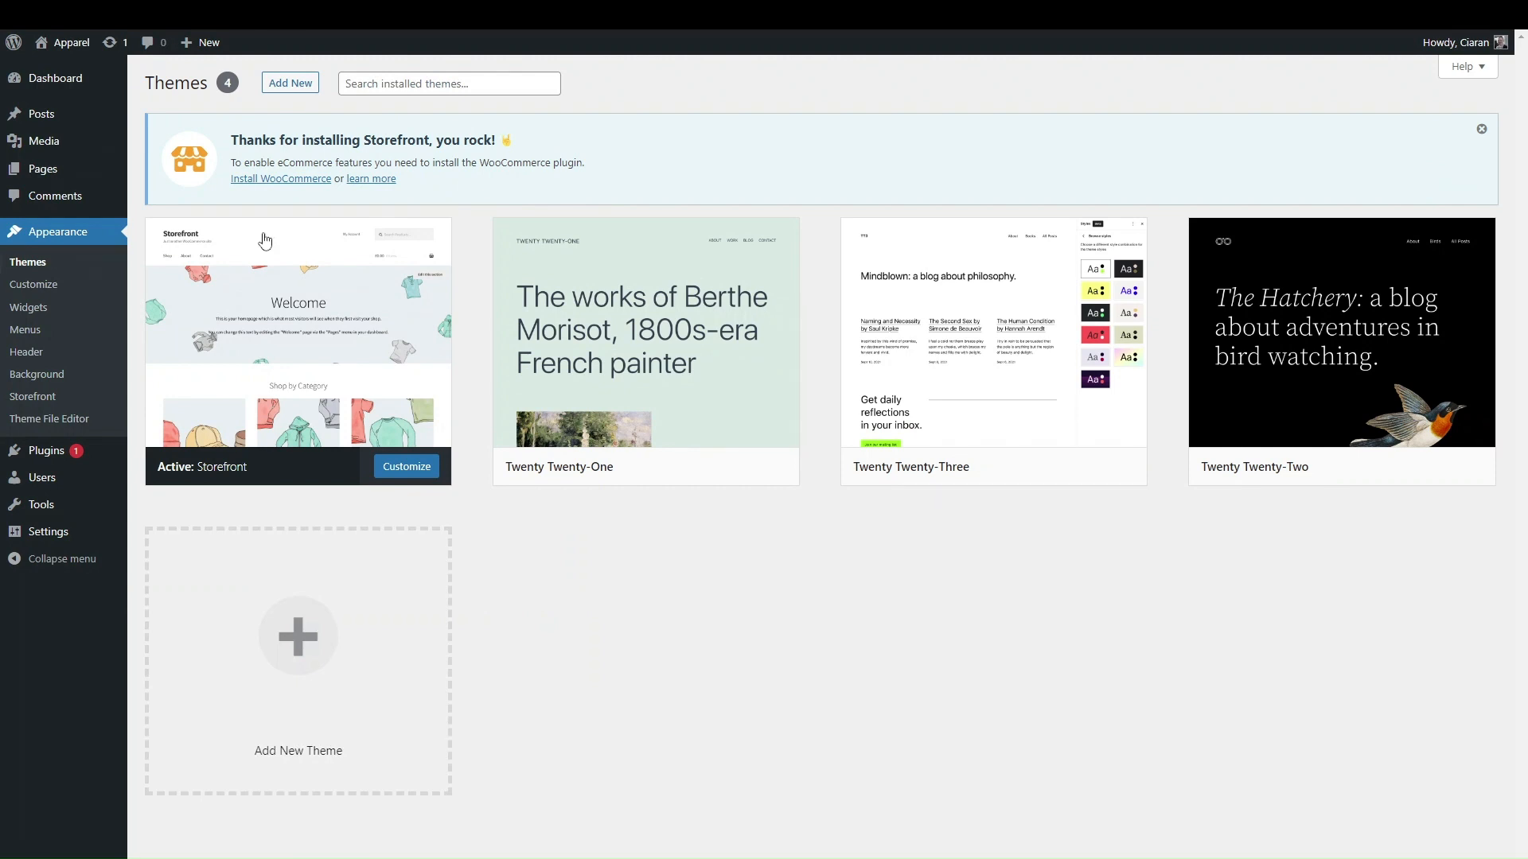
# - Search the plugin catalogue for "woocommerce", then install and activate the WooCommerce plugin
pyautogui.click(56, 460)
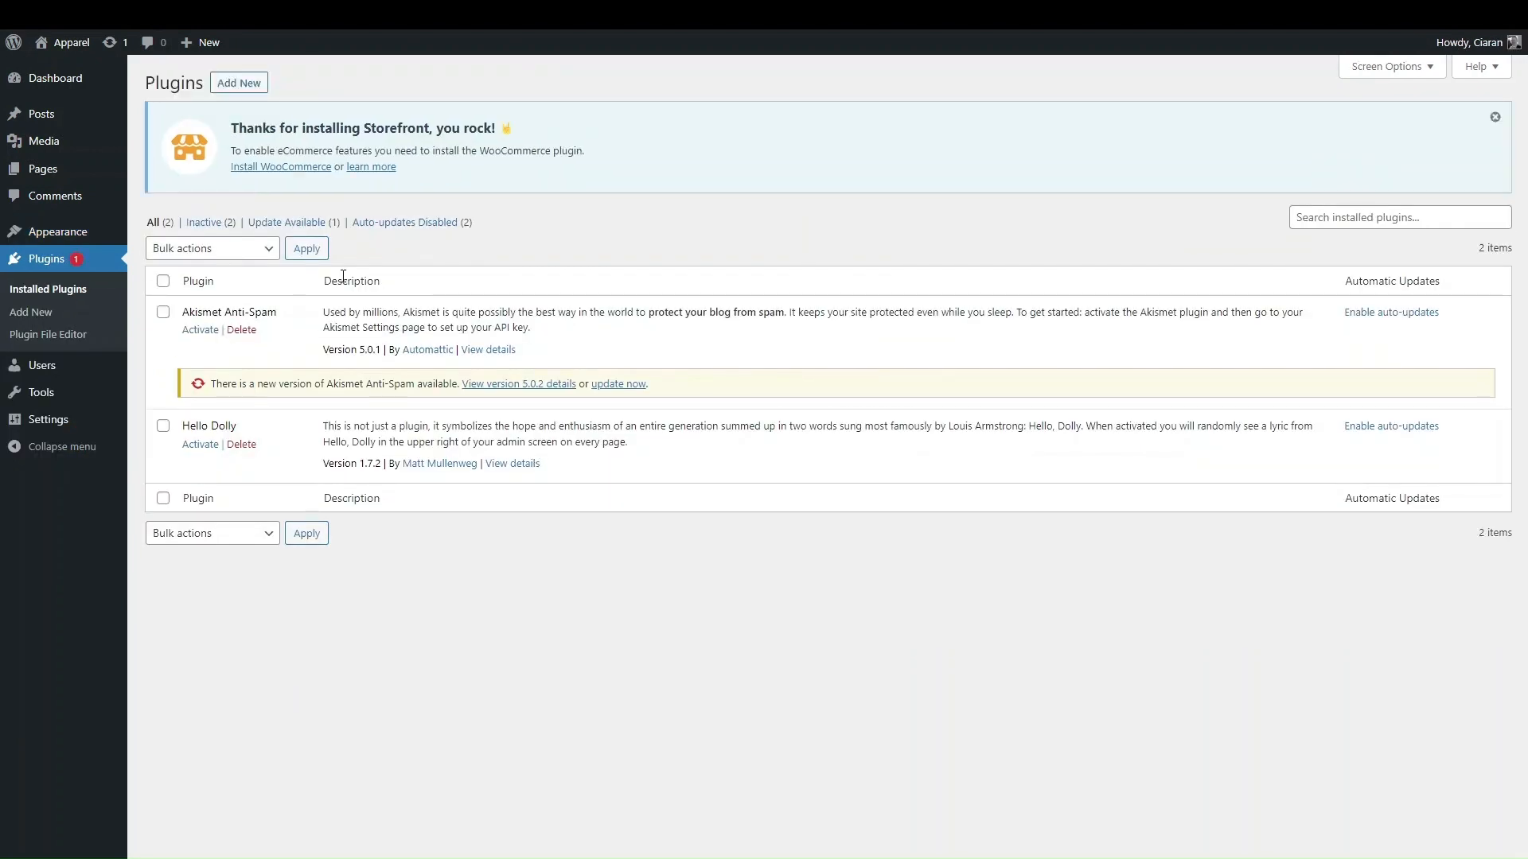
pyautogui.click(238, 84)
pyautogui.click(1399, 229)
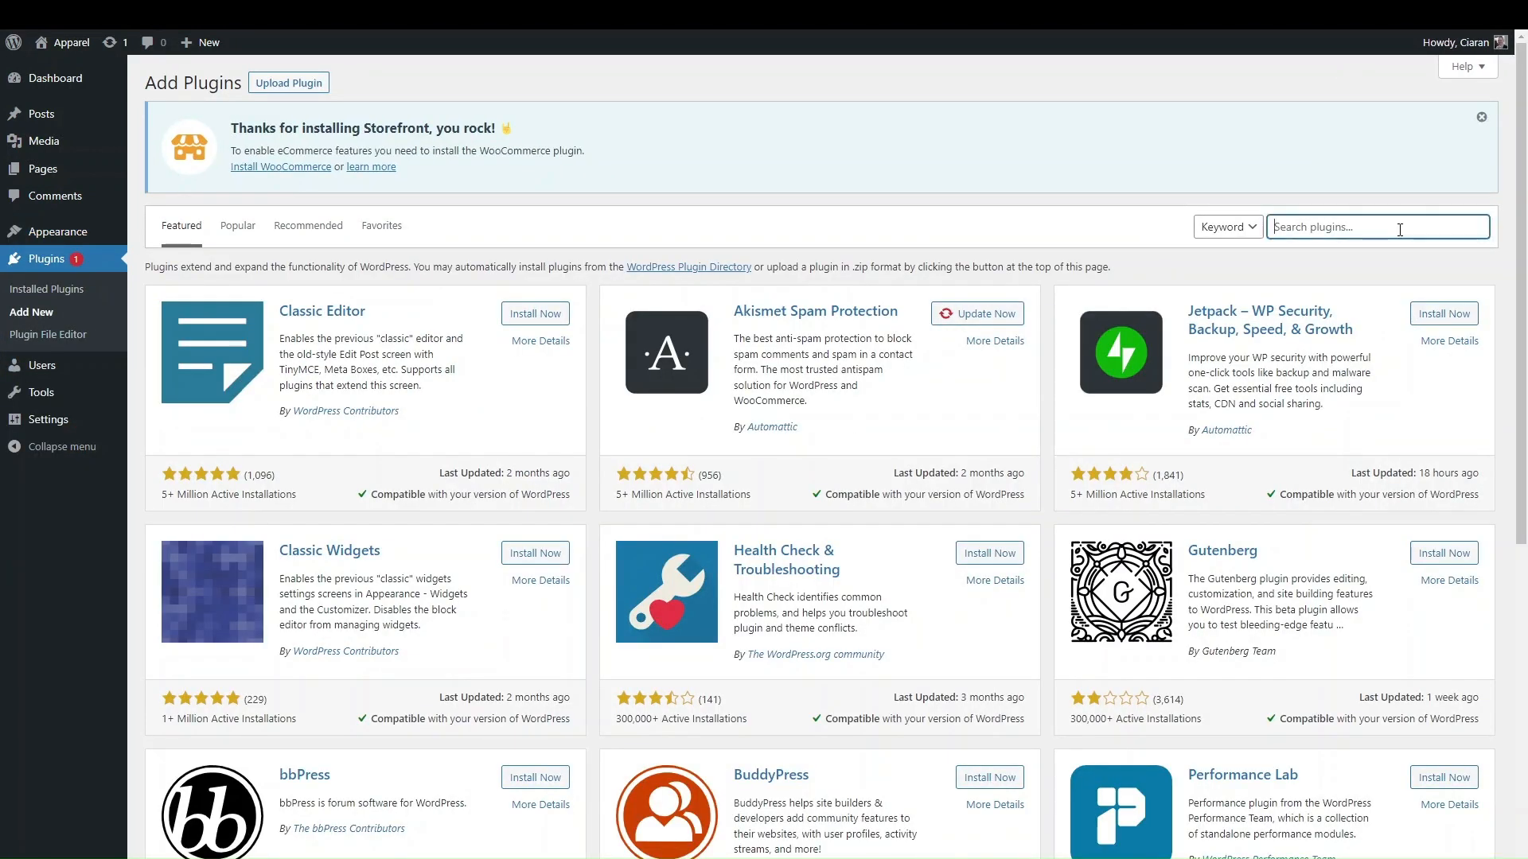
pyautogui.write('woocommerce')
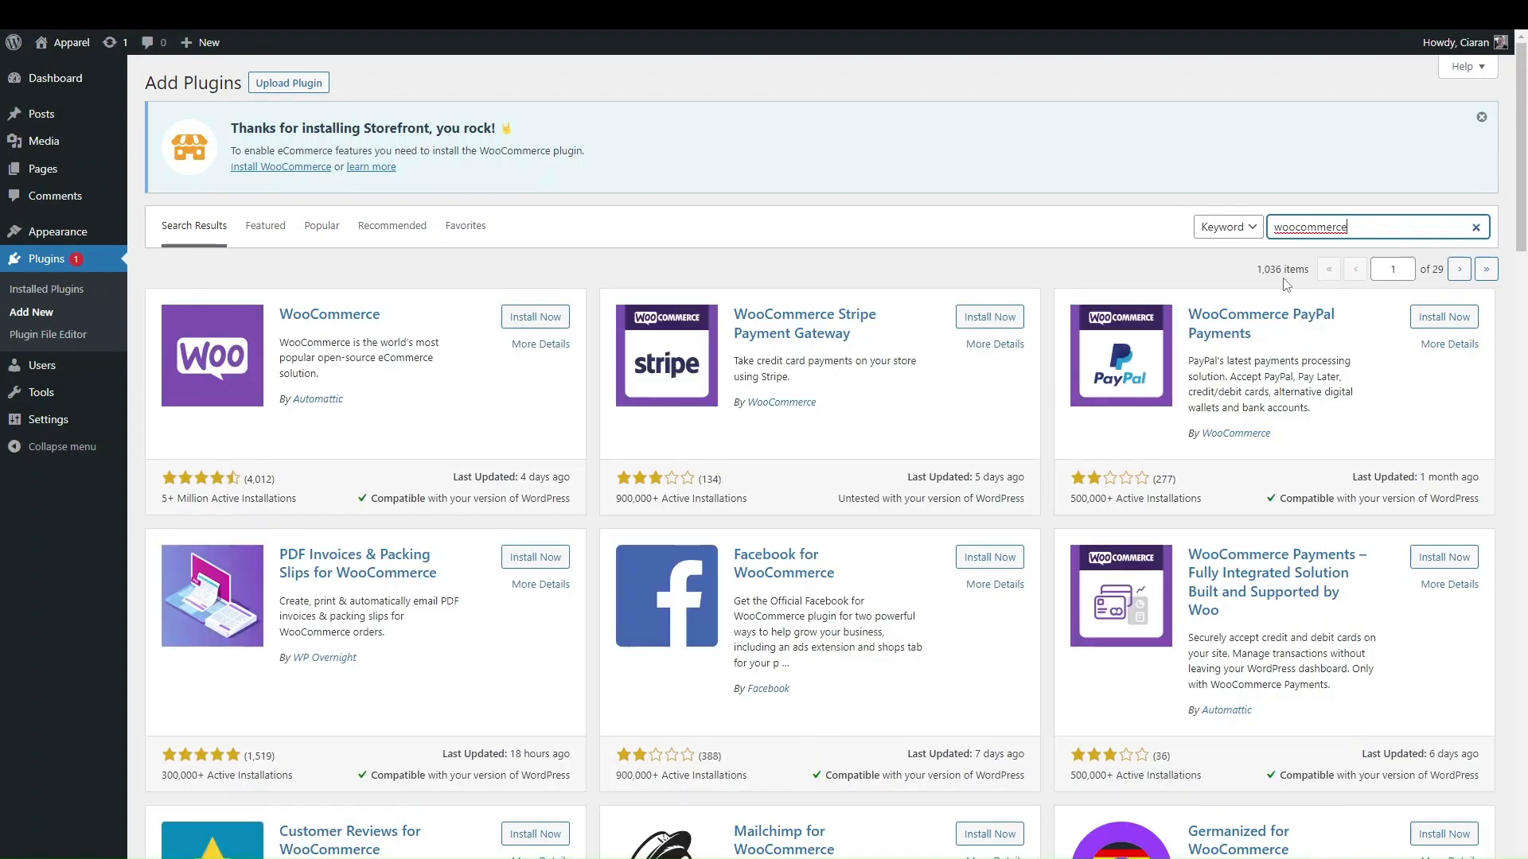
pyautogui.click(534, 316)
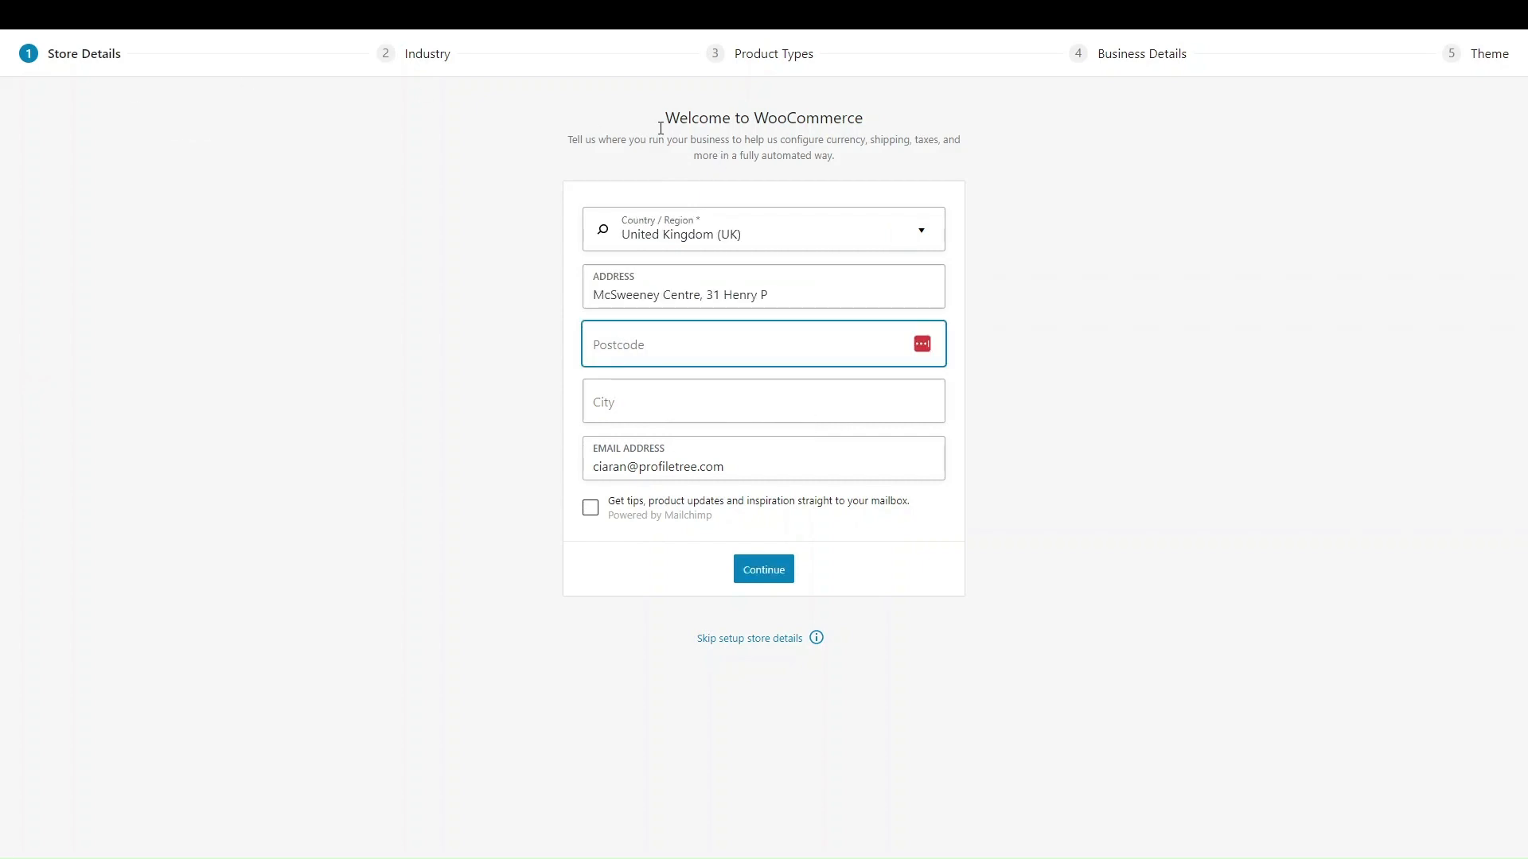
# - Enter the store's postcode in the WooCommerce store details
pyautogui.click(665, 353)
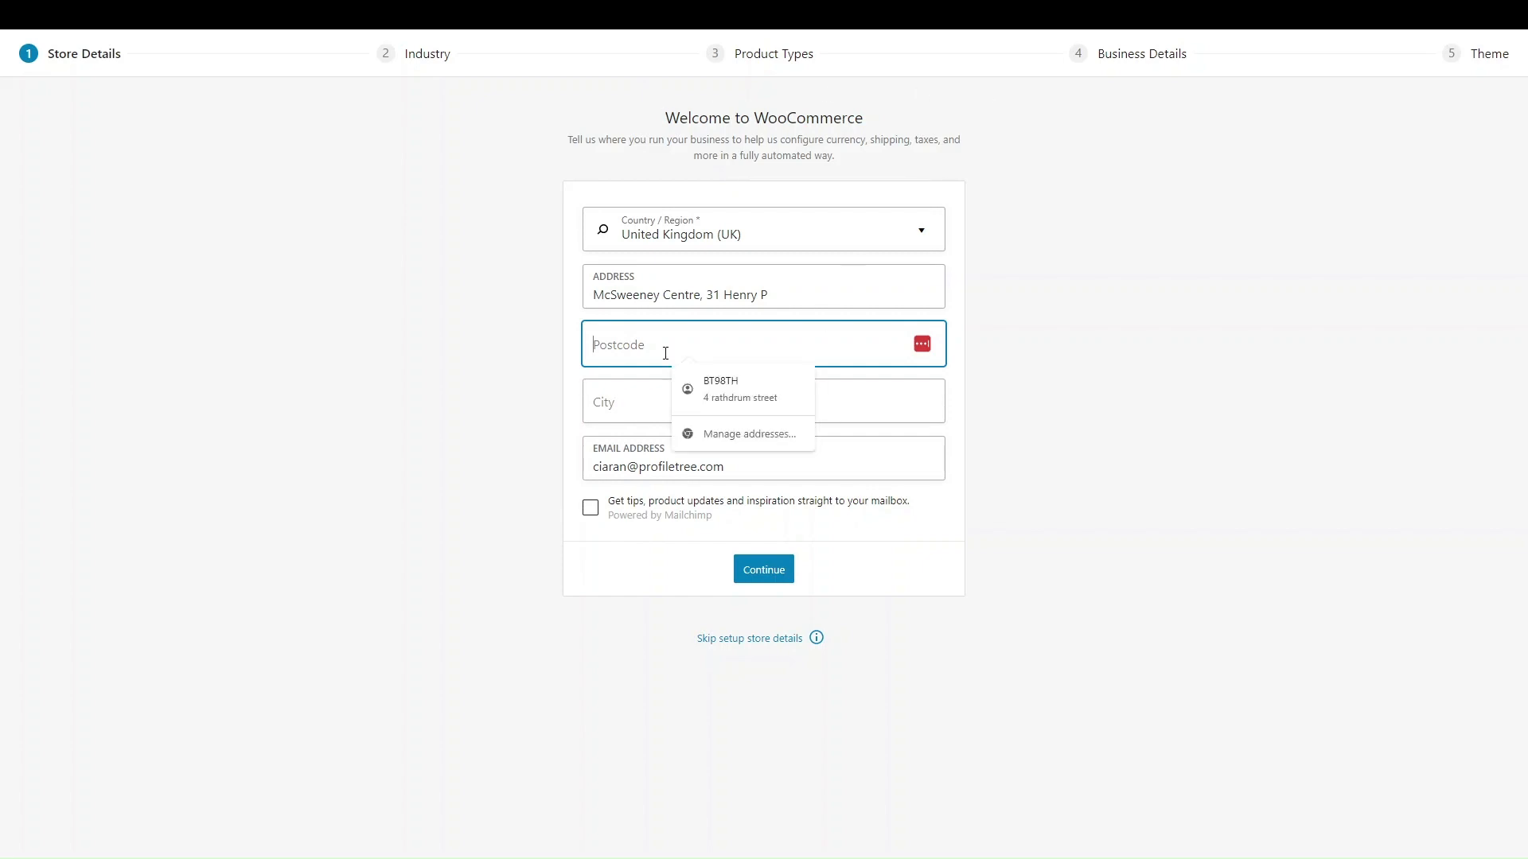
pyautogui.write('B')
pyautogui.press('BackSpace')
pyautogui.write('Bt15 2AY')
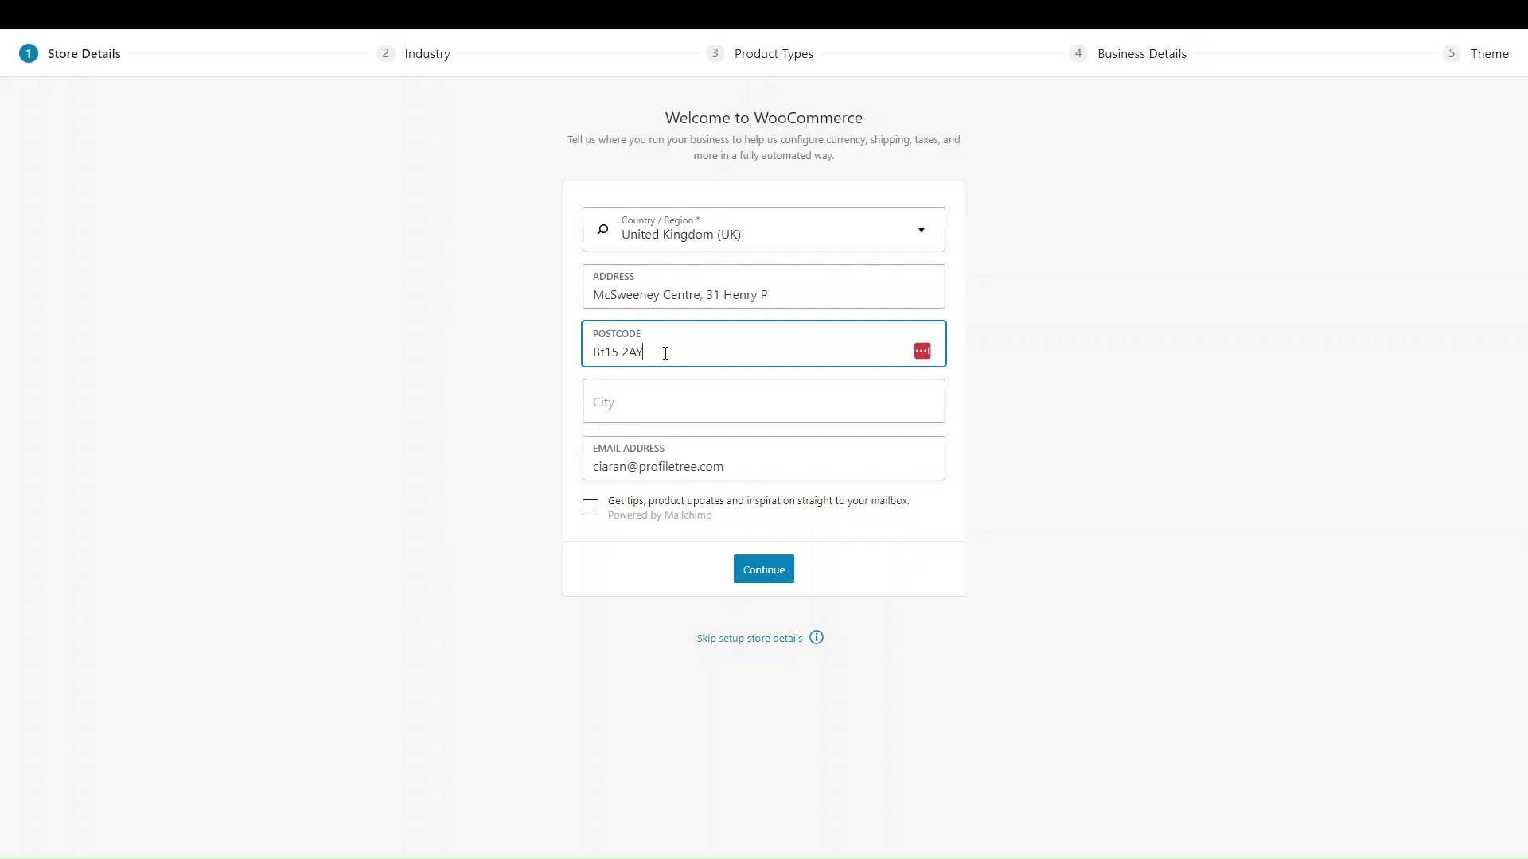
# - Enter the store's city in the WooCommerce store details and submit them to continue to the industry question
pyautogui.click(632, 410)
pyautogui.write('B')
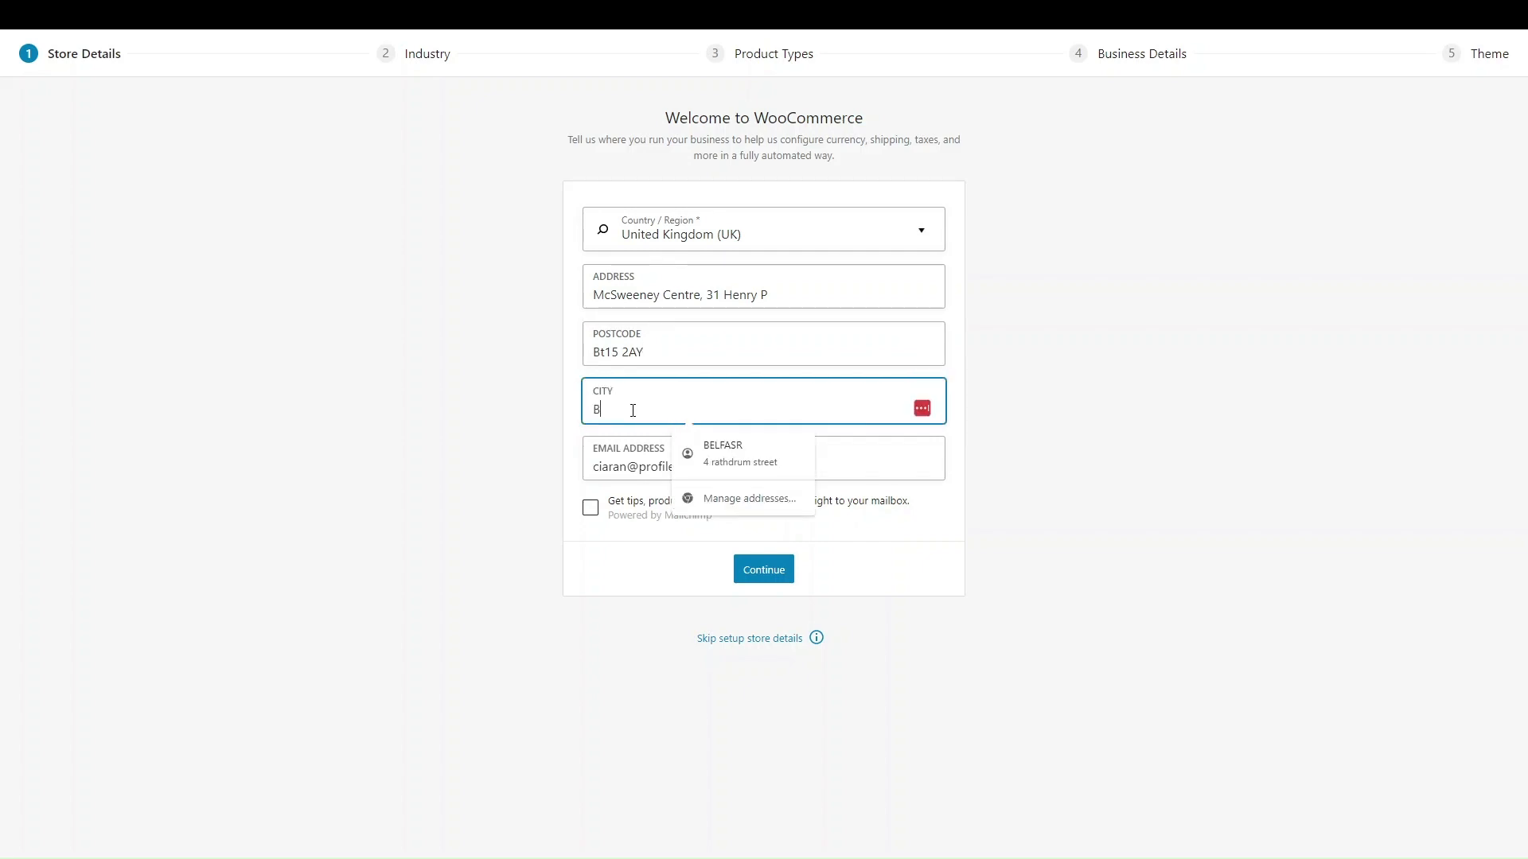
pyautogui.write('elfast')
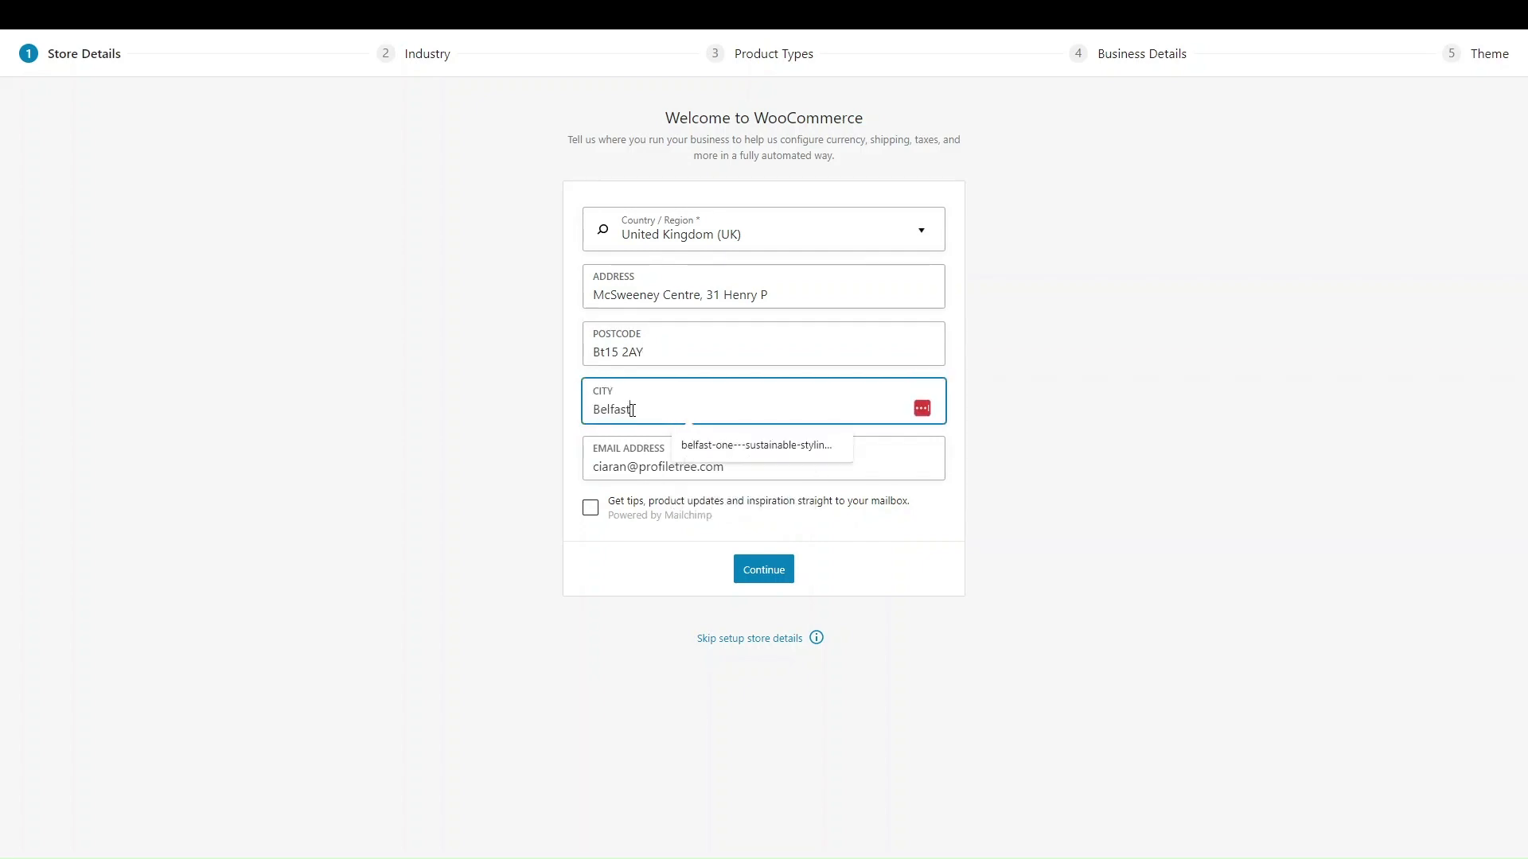
pyautogui.click(584, 418)
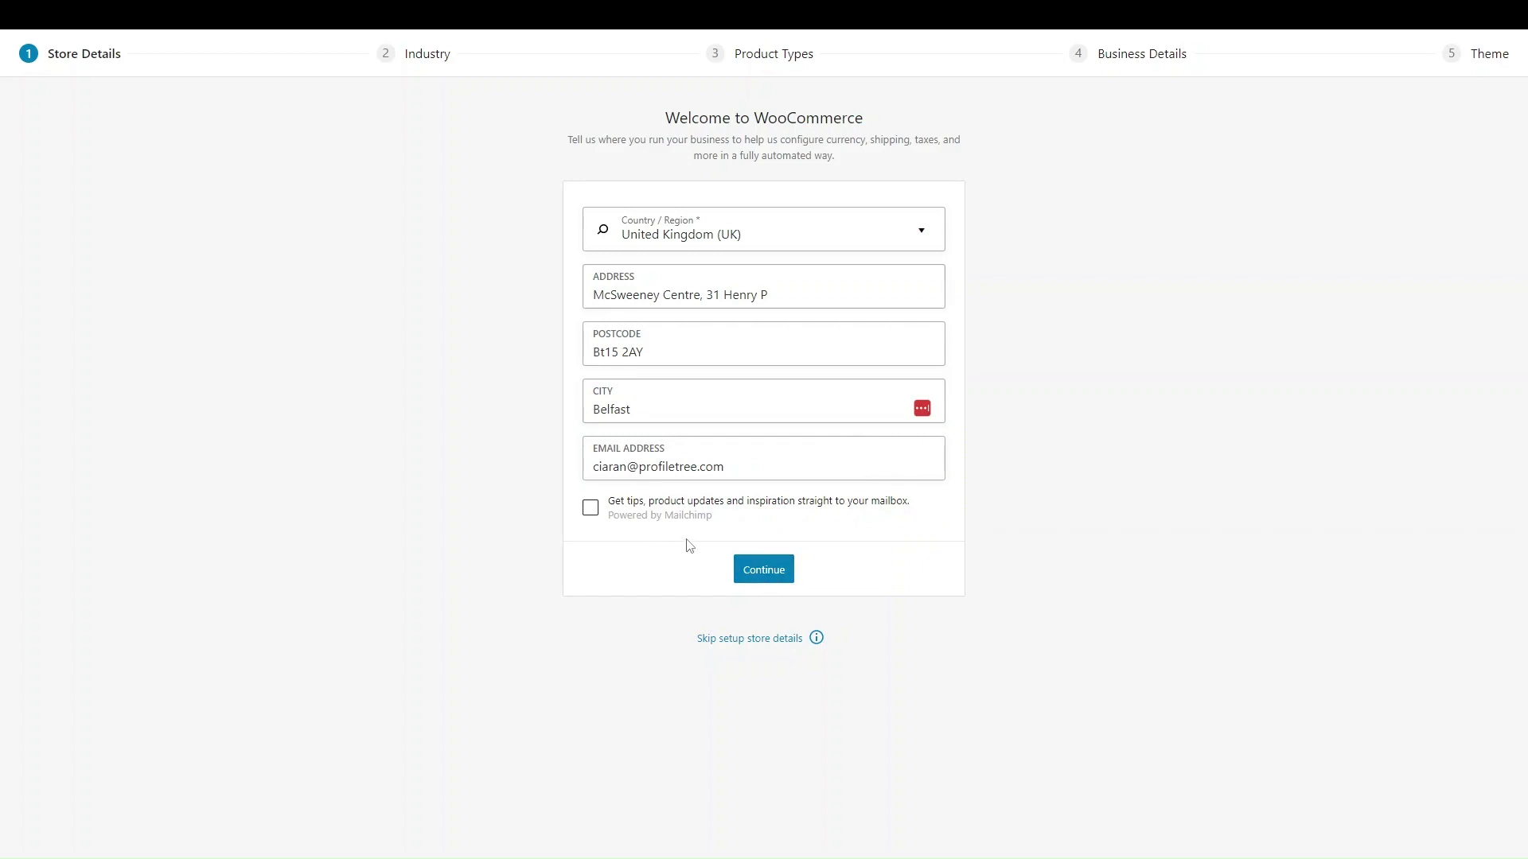
pyautogui.click(778, 557)
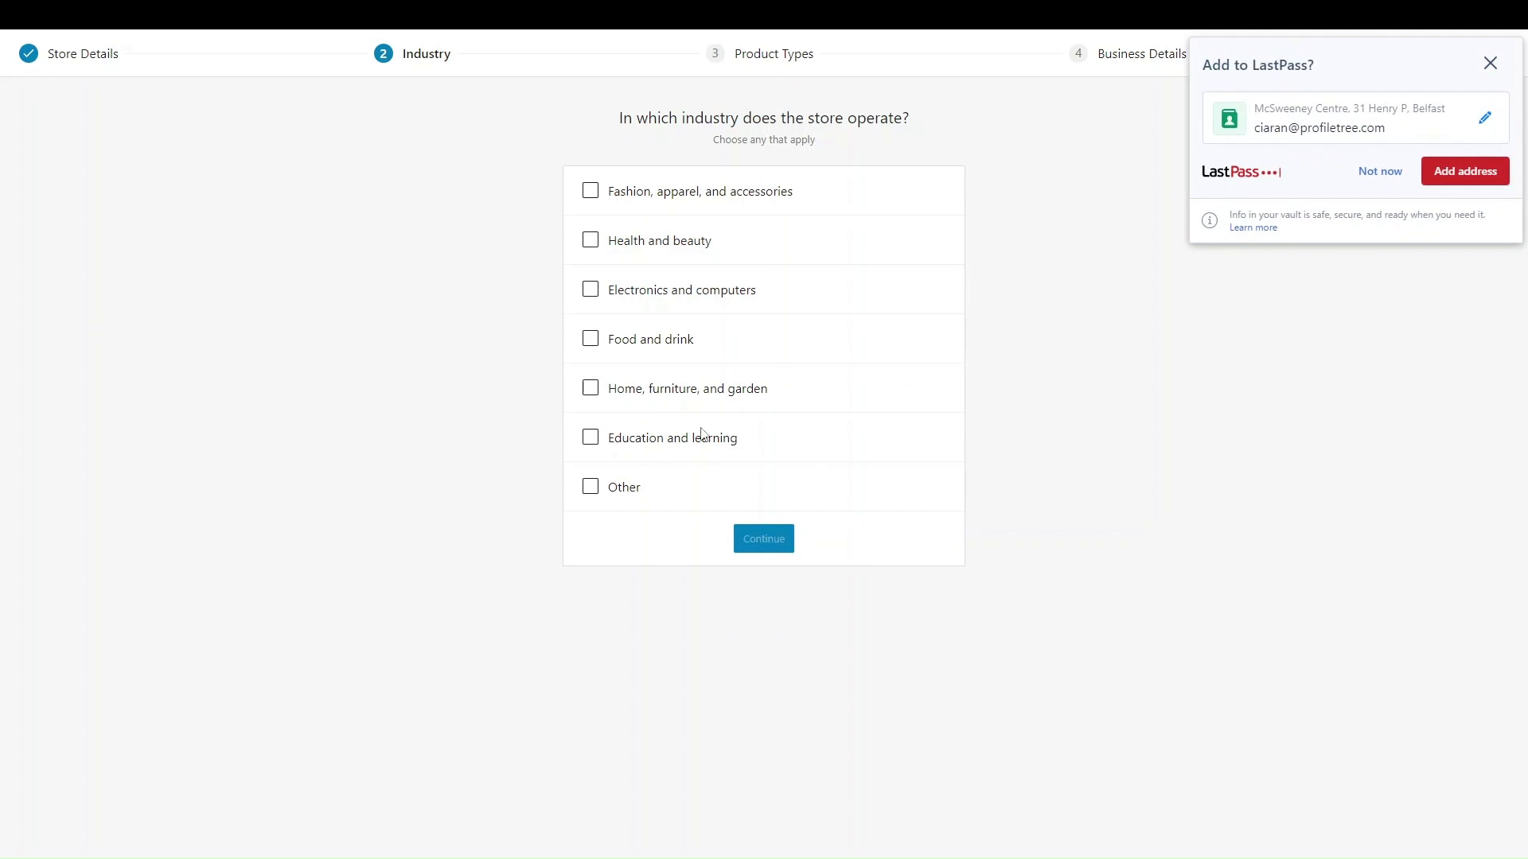
# - Choose Education and learning as the store's industry, and Physical products and Downloads as its product types
pyautogui.click(705, 438)
pyautogui.click(744, 538)
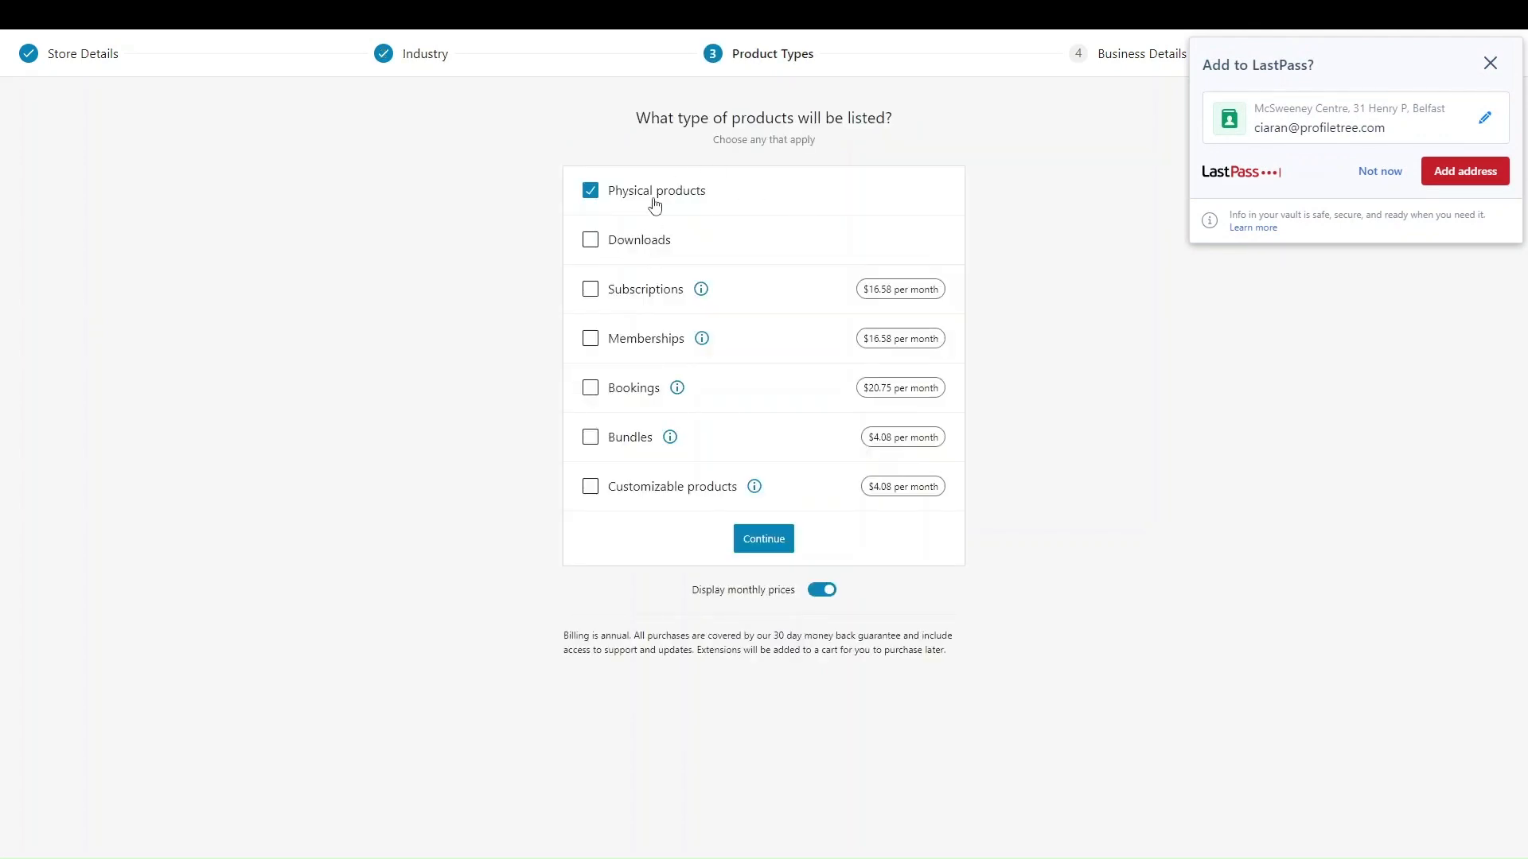
pyautogui.click(654, 203)
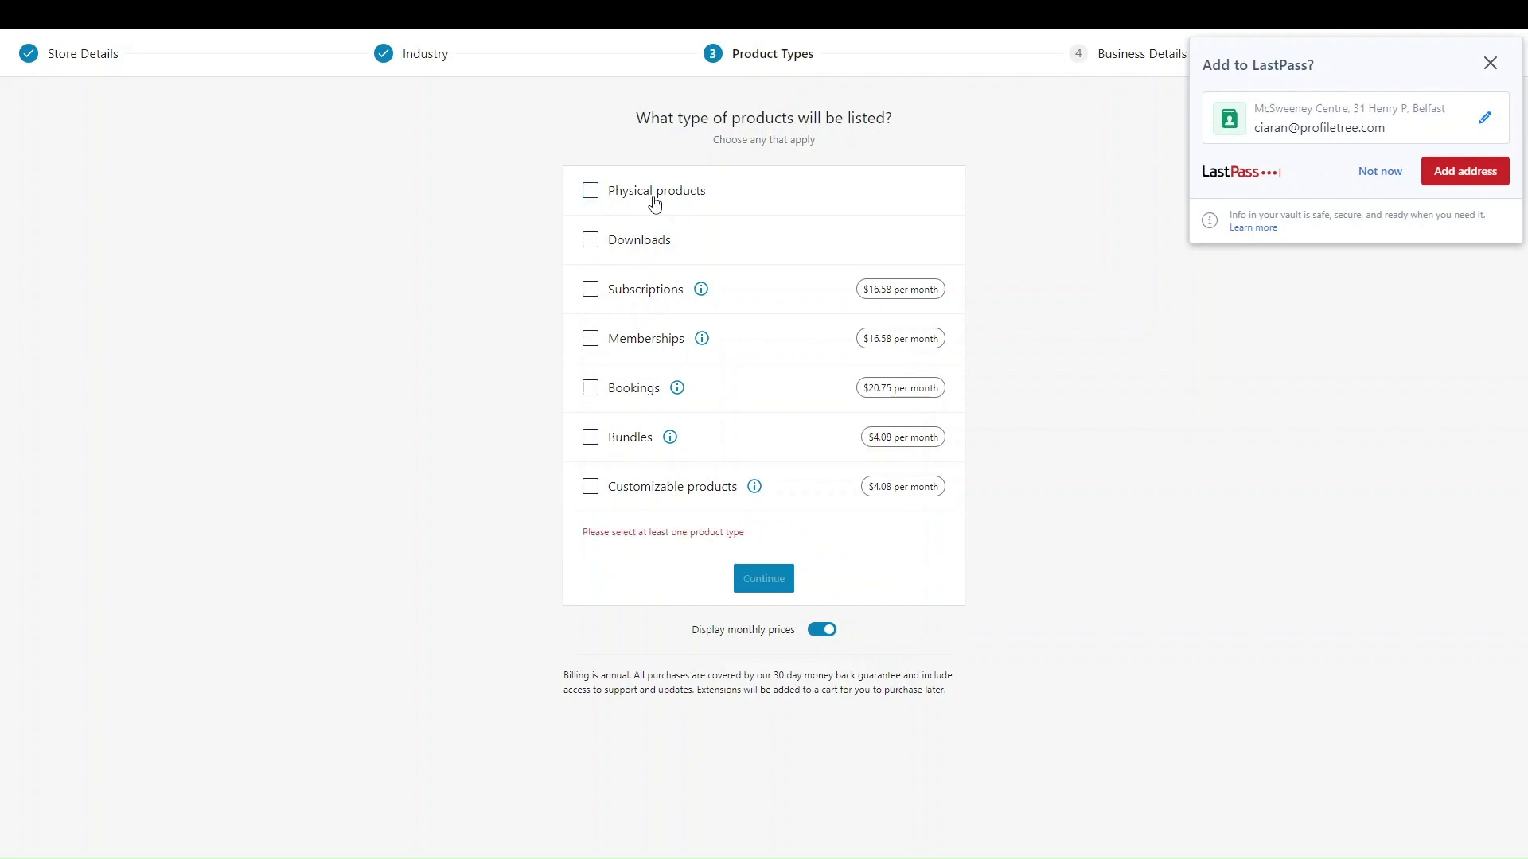
pyautogui.click(655, 202)
pyautogui.click(620, 252)
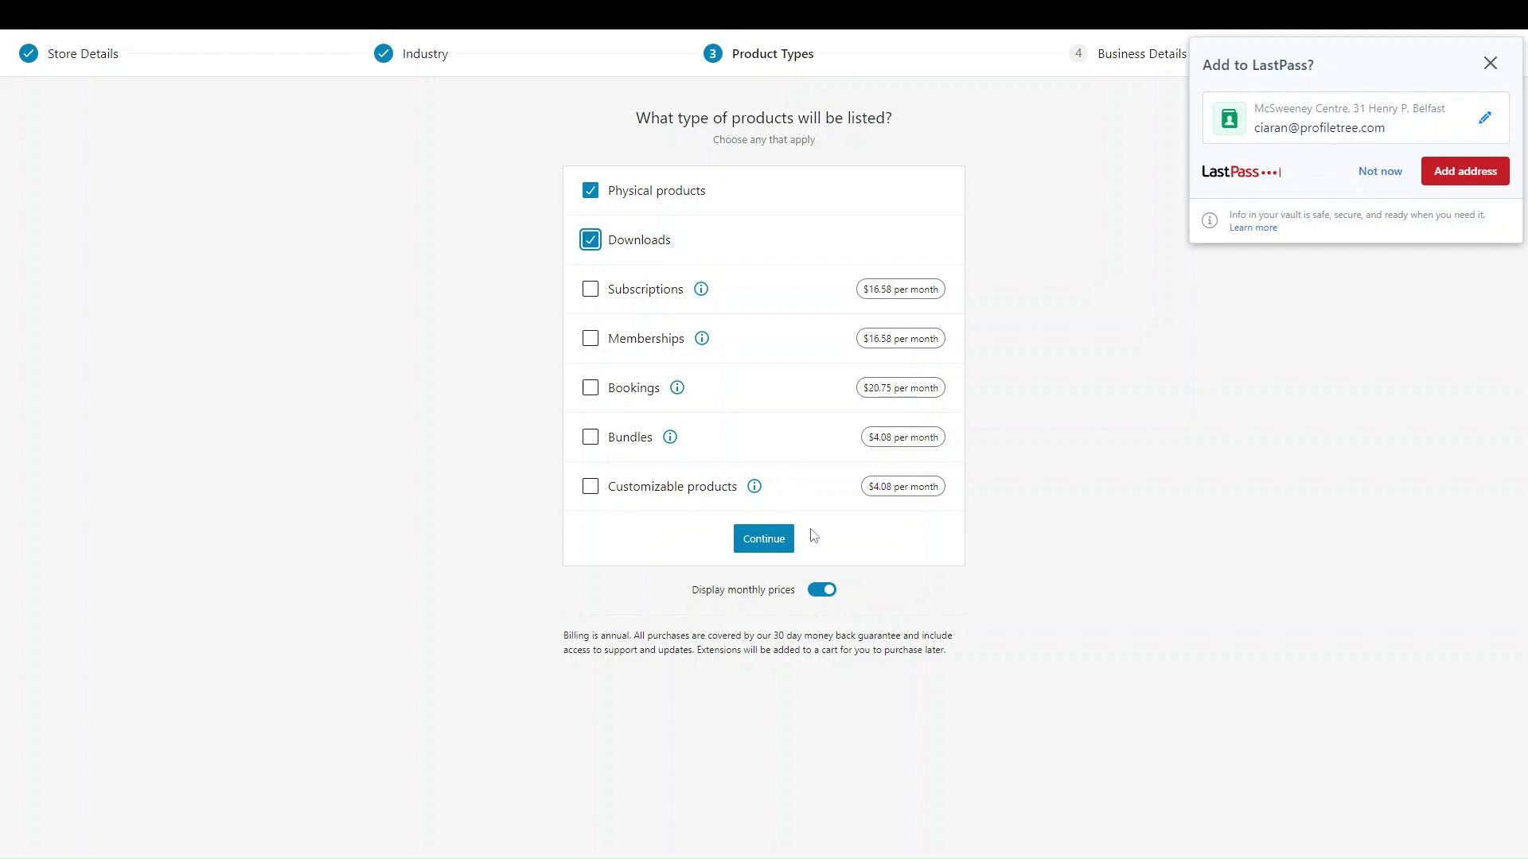
pyautogui.click(762, 541)
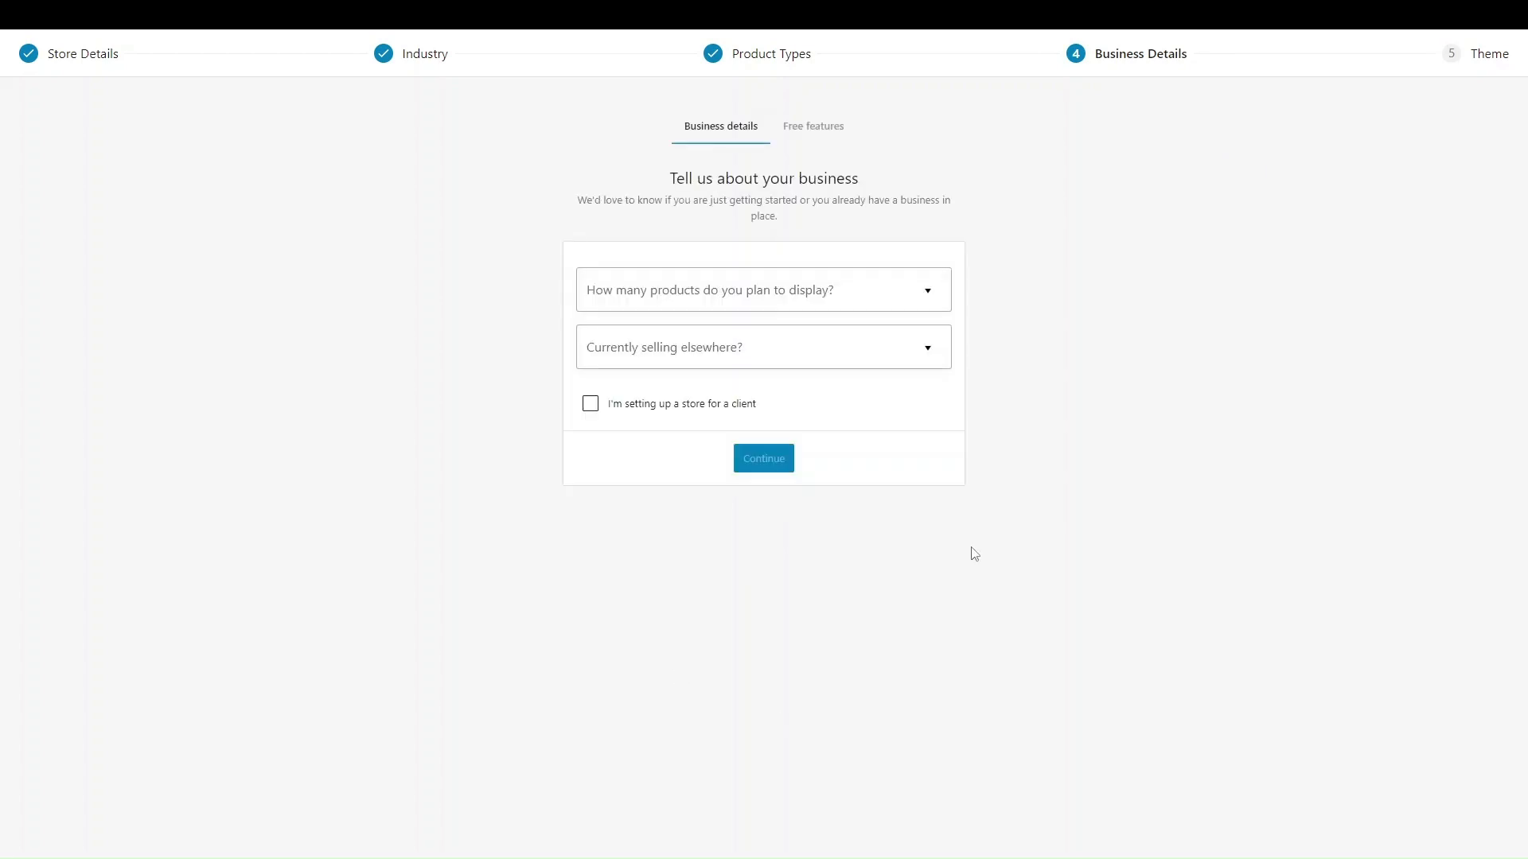
# - Fill in the business details with 11 - 100 products to display and No for currently selling elsewhere, and continue
pyautogui.click(864, 304)
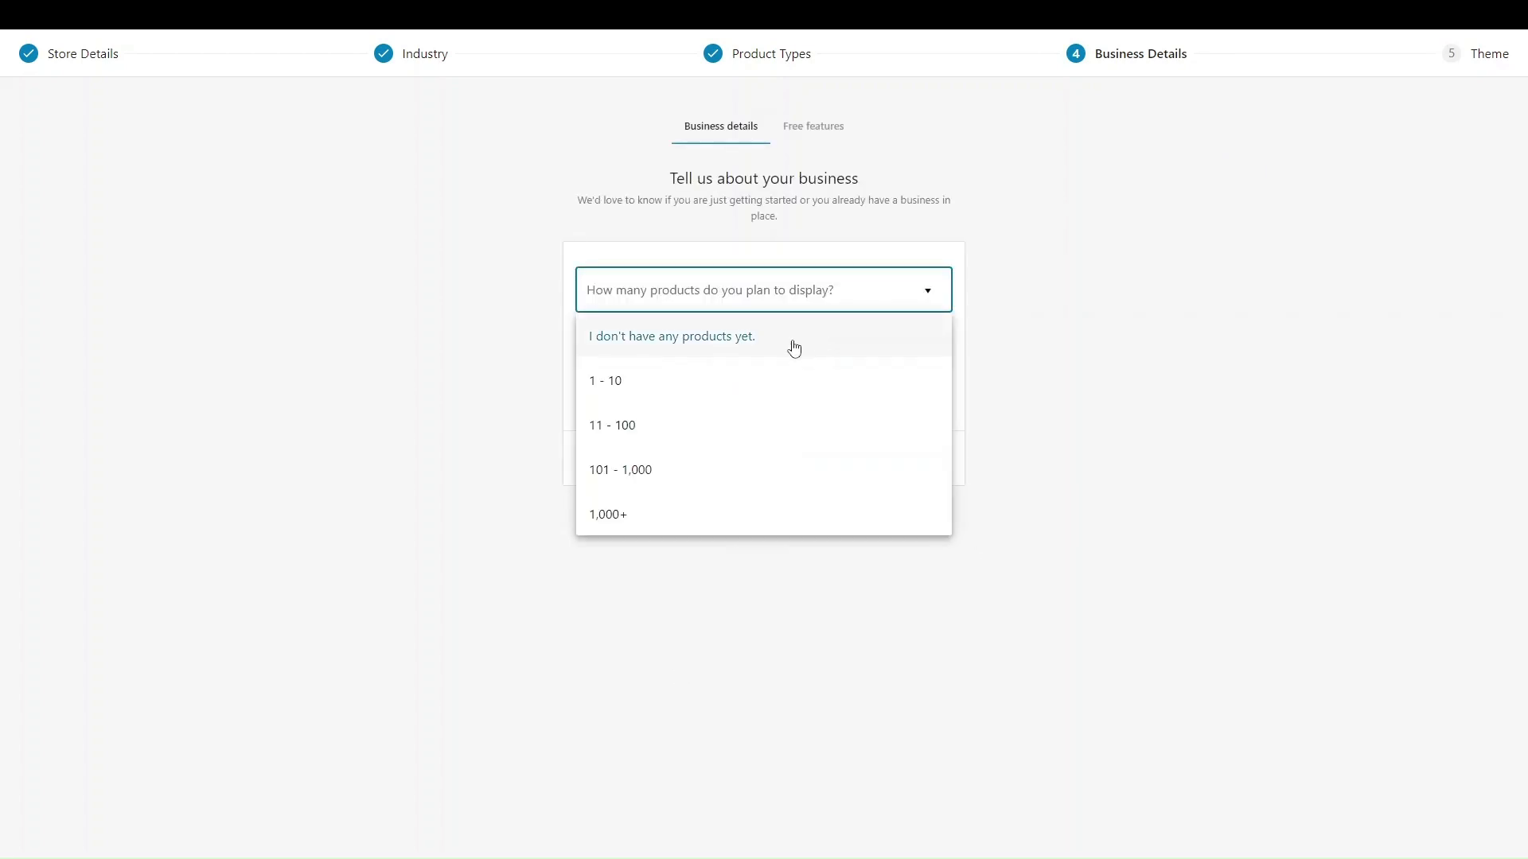
pyautogui.click(697, 430)
pyautogui.click(739, 354)
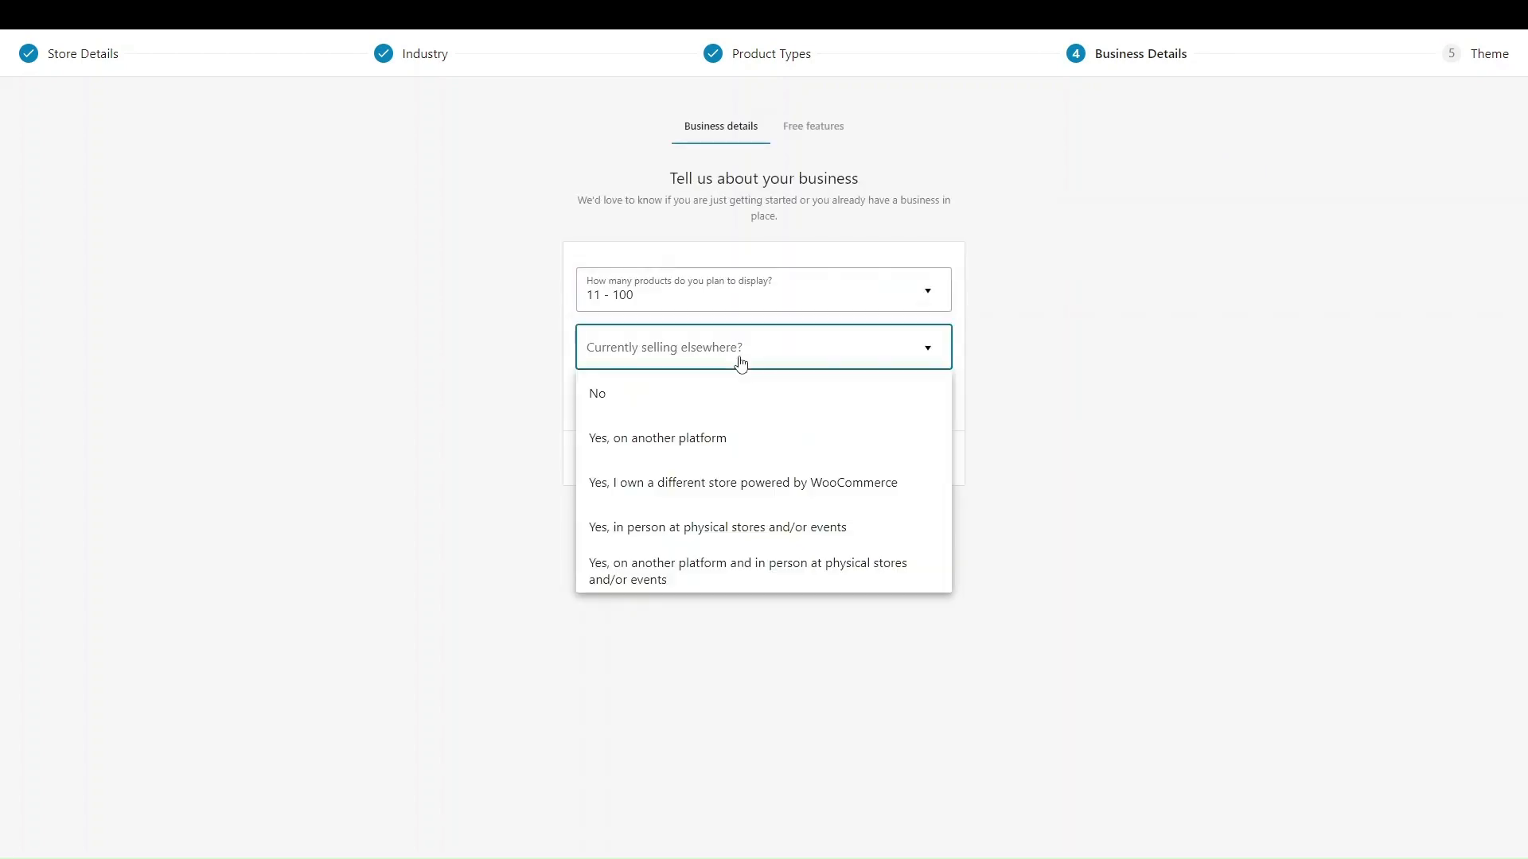
pyautogui.click(697, 390)
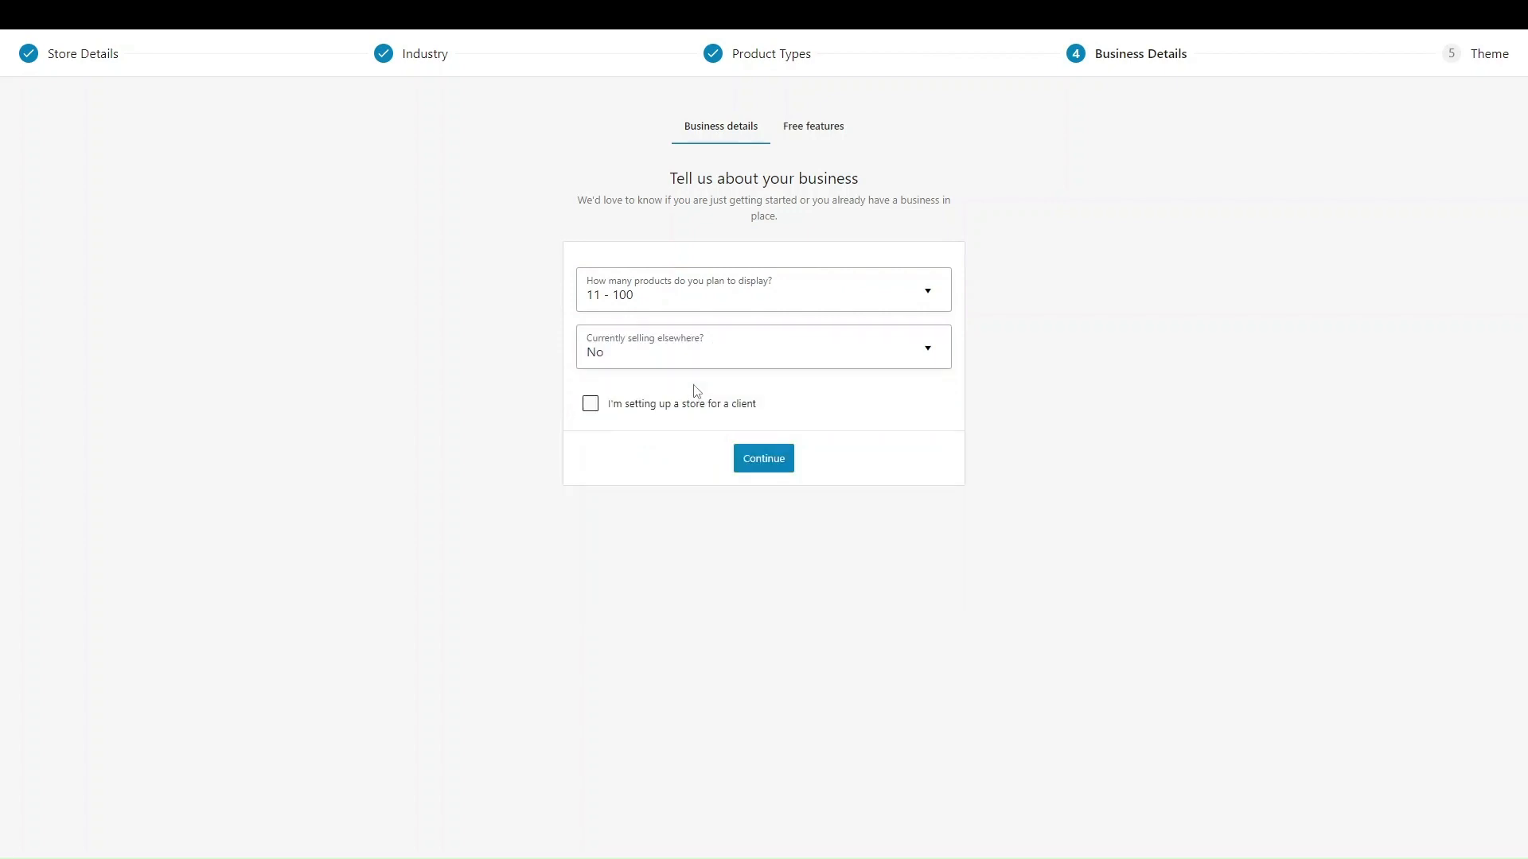
pyautogui.click(768, 466)
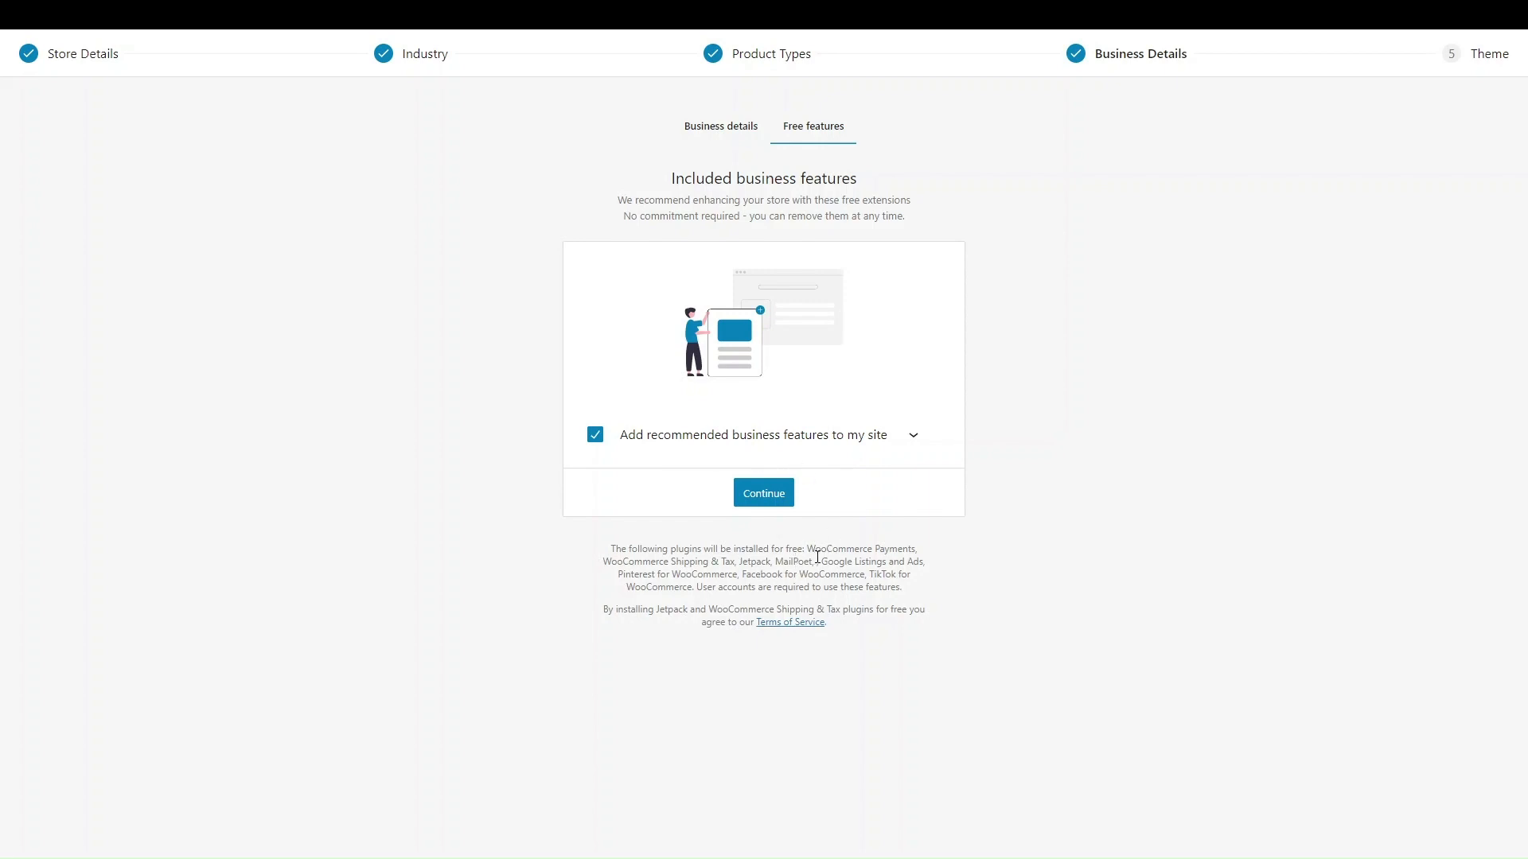
# - Review the free recommended business features, opt out of adding them to the site, and continue to the theme choice
pyautogui.moveTo(806, 548); pyautogui.dragTo(915, 594)
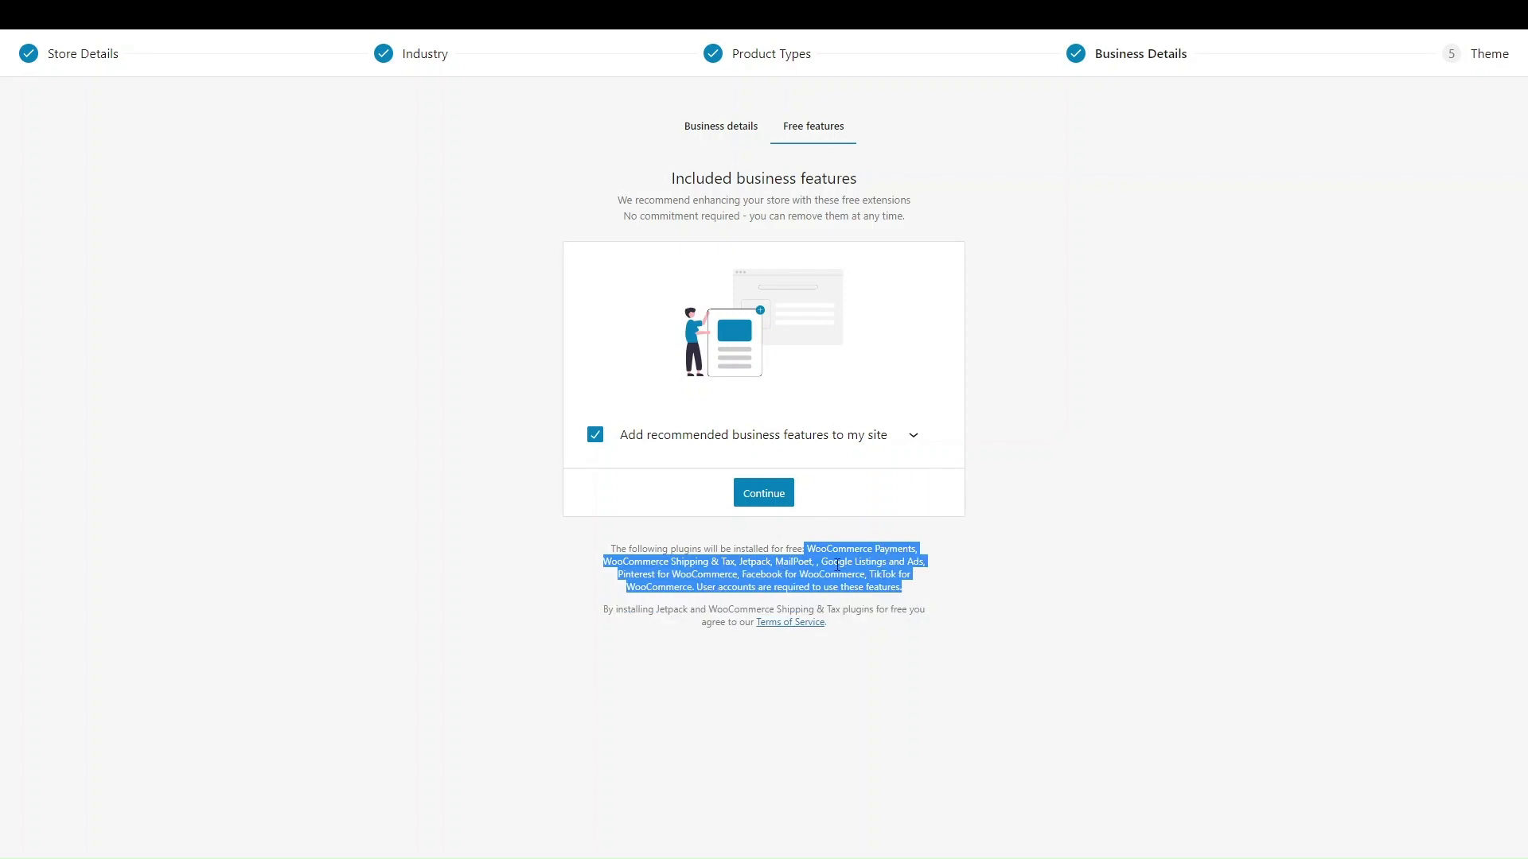
pyautogui.click(919, 443)
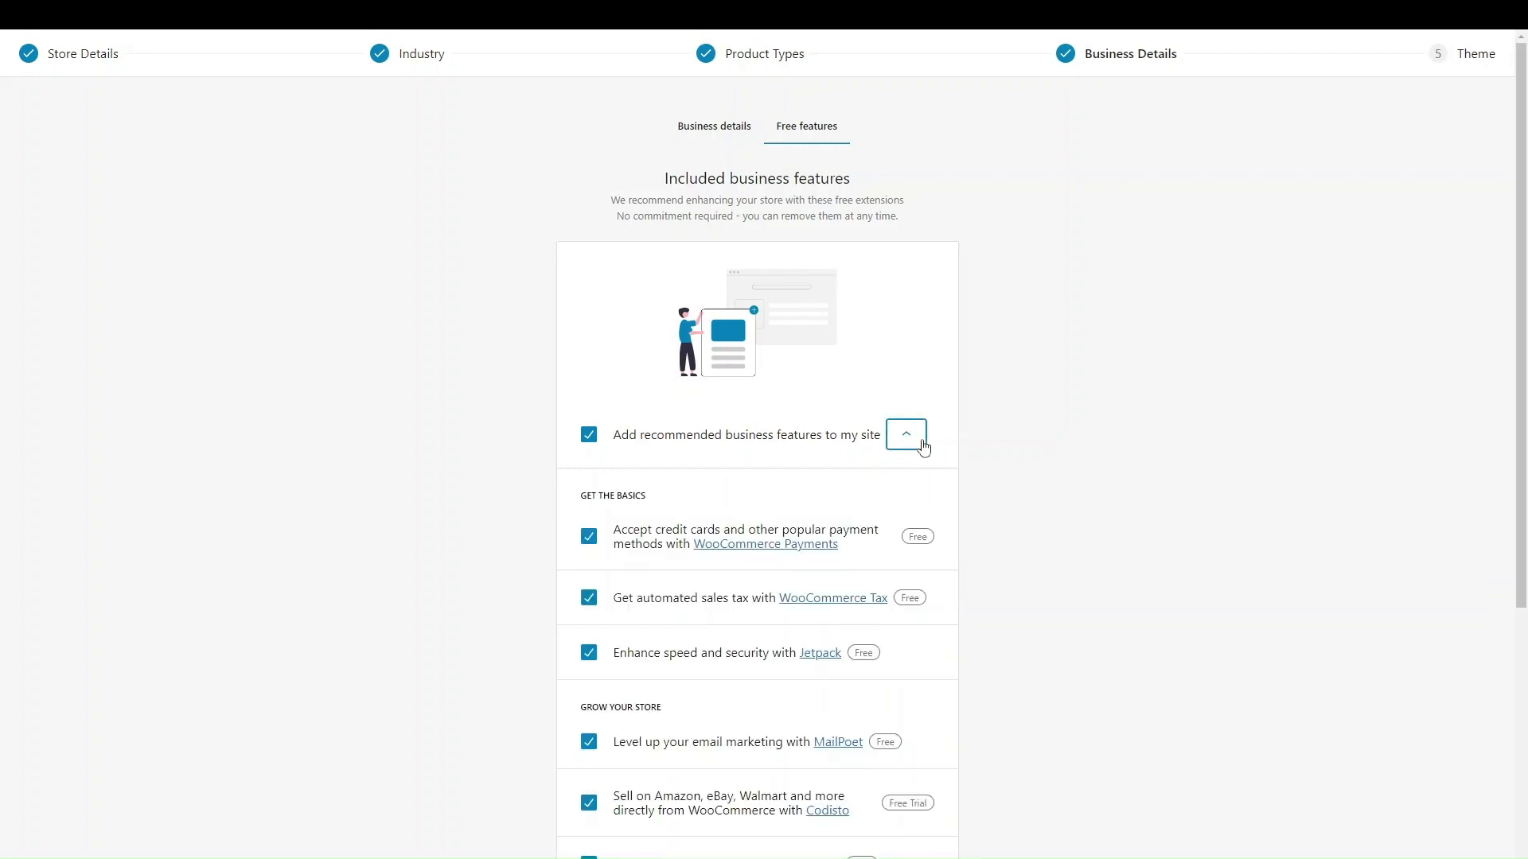
pyautogui.scroll(-5, 921, 447)
pyautogui.scroll(5, 915, 449)
pyautogui.scroll(-5, 889, 557)
pyautogui.scroll(5, 889, 557)
pyautogui.click(907, 444)
pyautogui.click(598, 443)
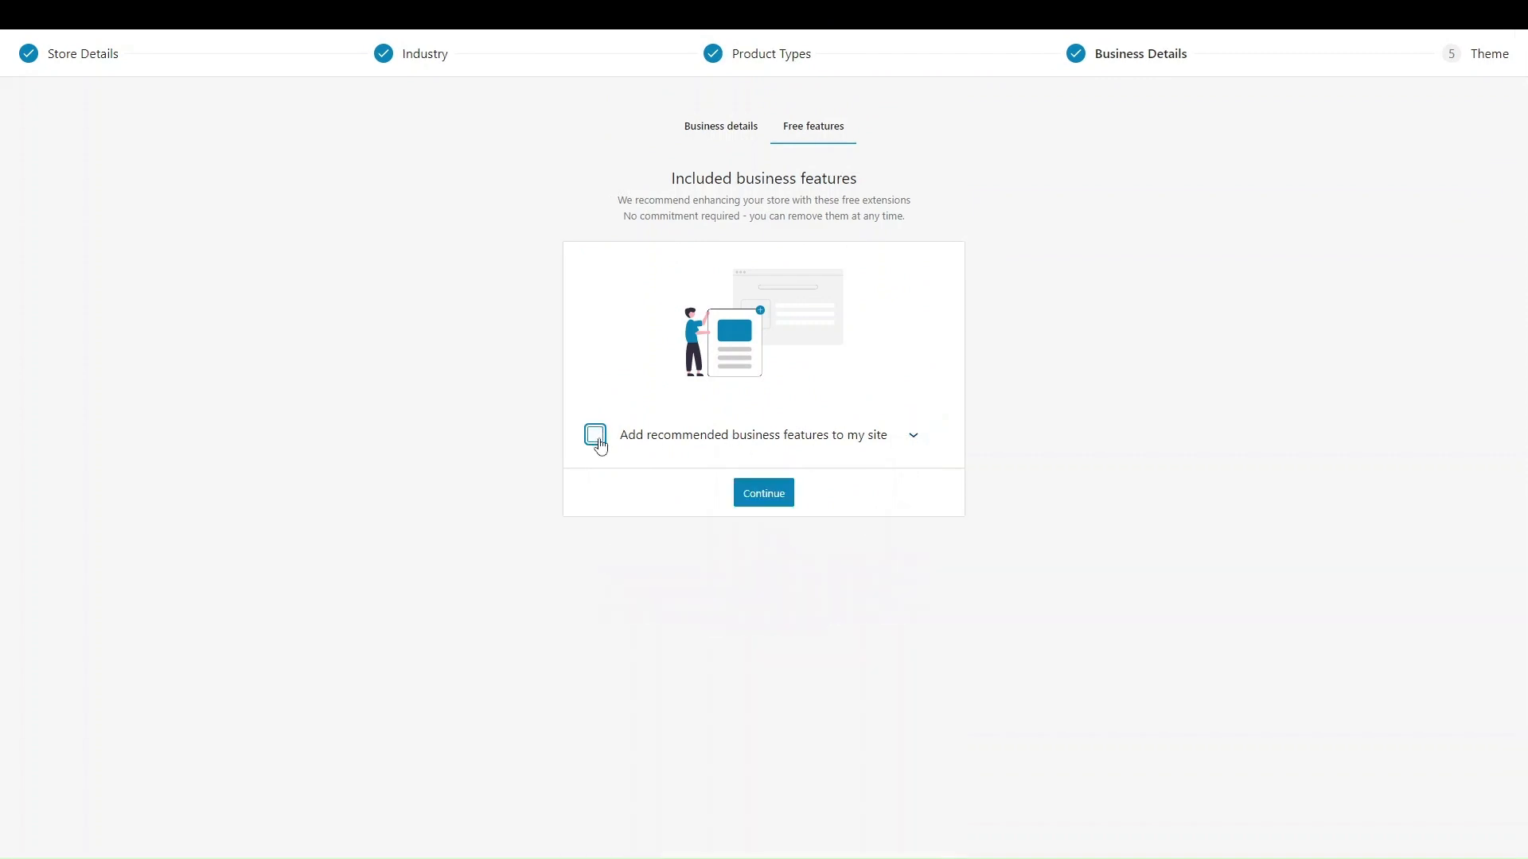
pyautogui.click(768, 493)
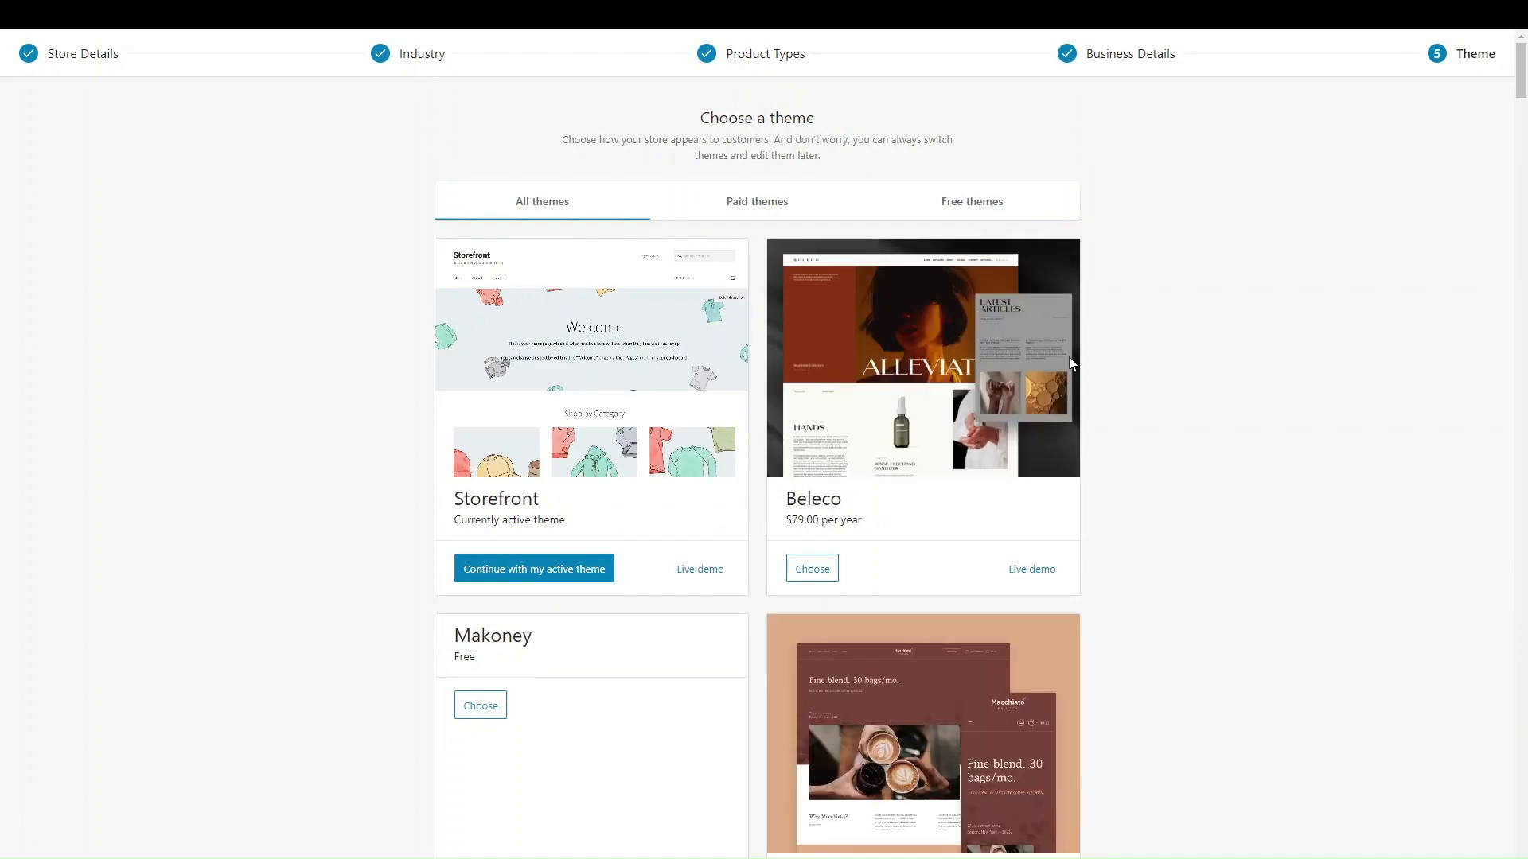
# - Browse the all, paid and free theme lists, and continue the store setup with the active Storefront theme
pyautogui.scroll(-3, 1068, 359)
pyautogui.scroll(2, 1067, 356)
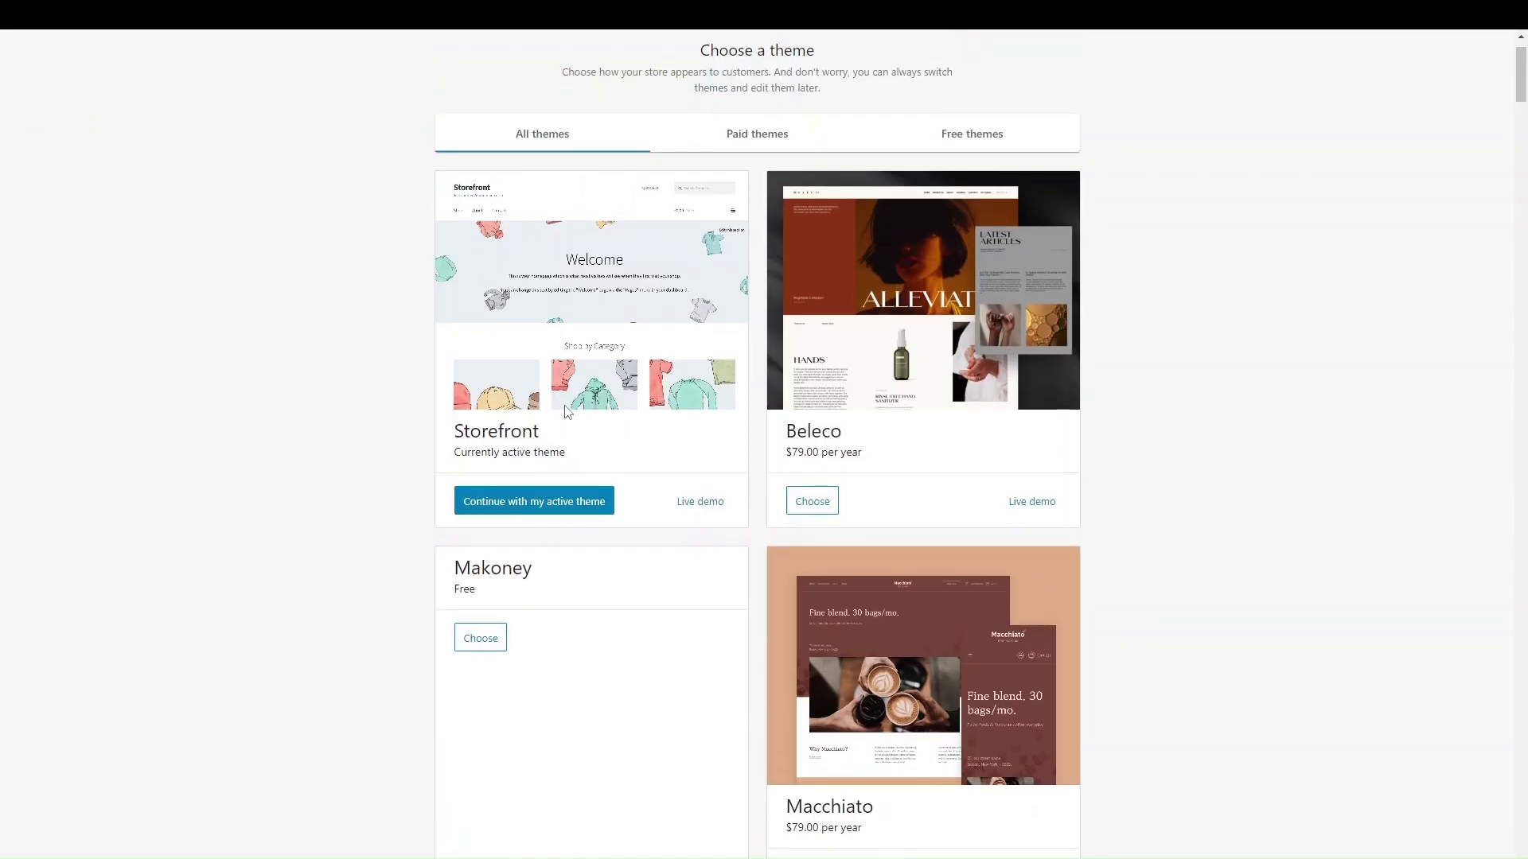
pyautogui.scroll(1, 567, 412)
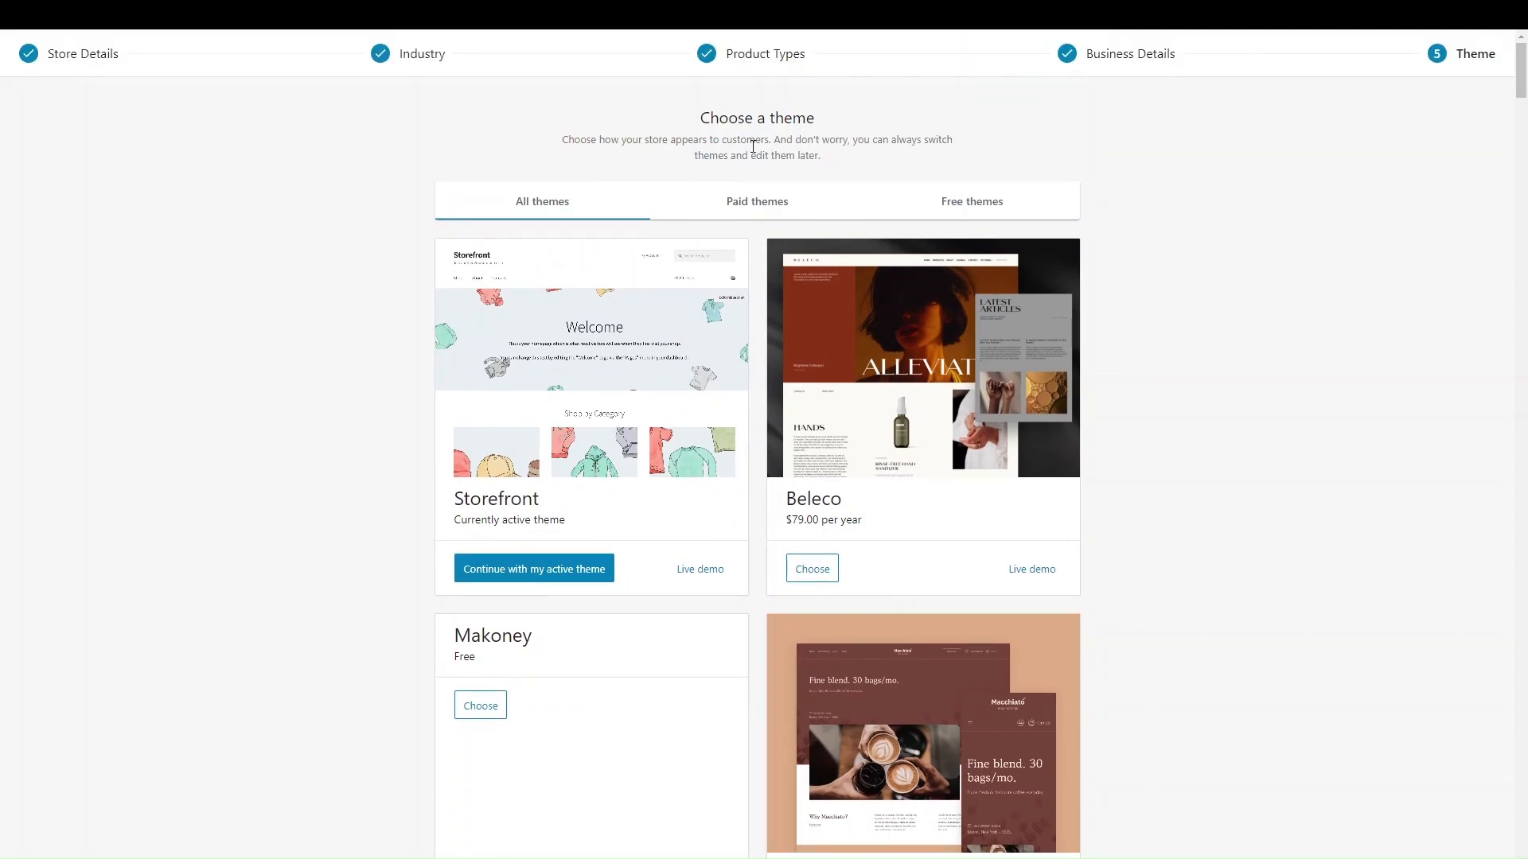
pyautogui.scroll(-1, 760, 487)
pyautogui.scroll(1, 760, 487)
pyautogui.scroll(-1, 757, 505)
pyautogui.scroll(1, 757, 505)
pyautogui.click(728, 218)
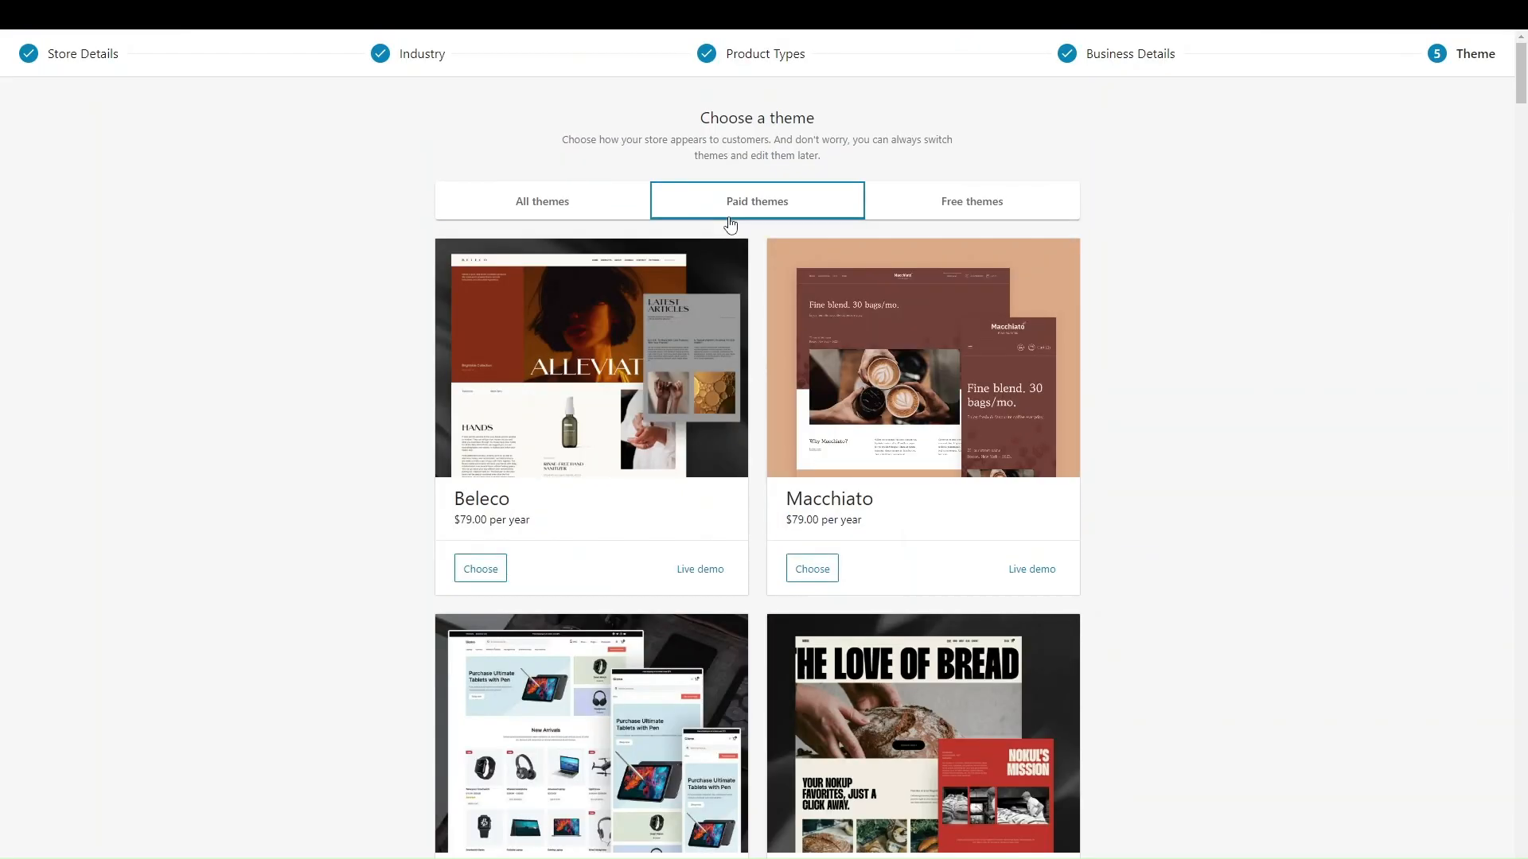
pyautogui.click(945, 222)
pyautogui.scroll(-10, 813, 548)
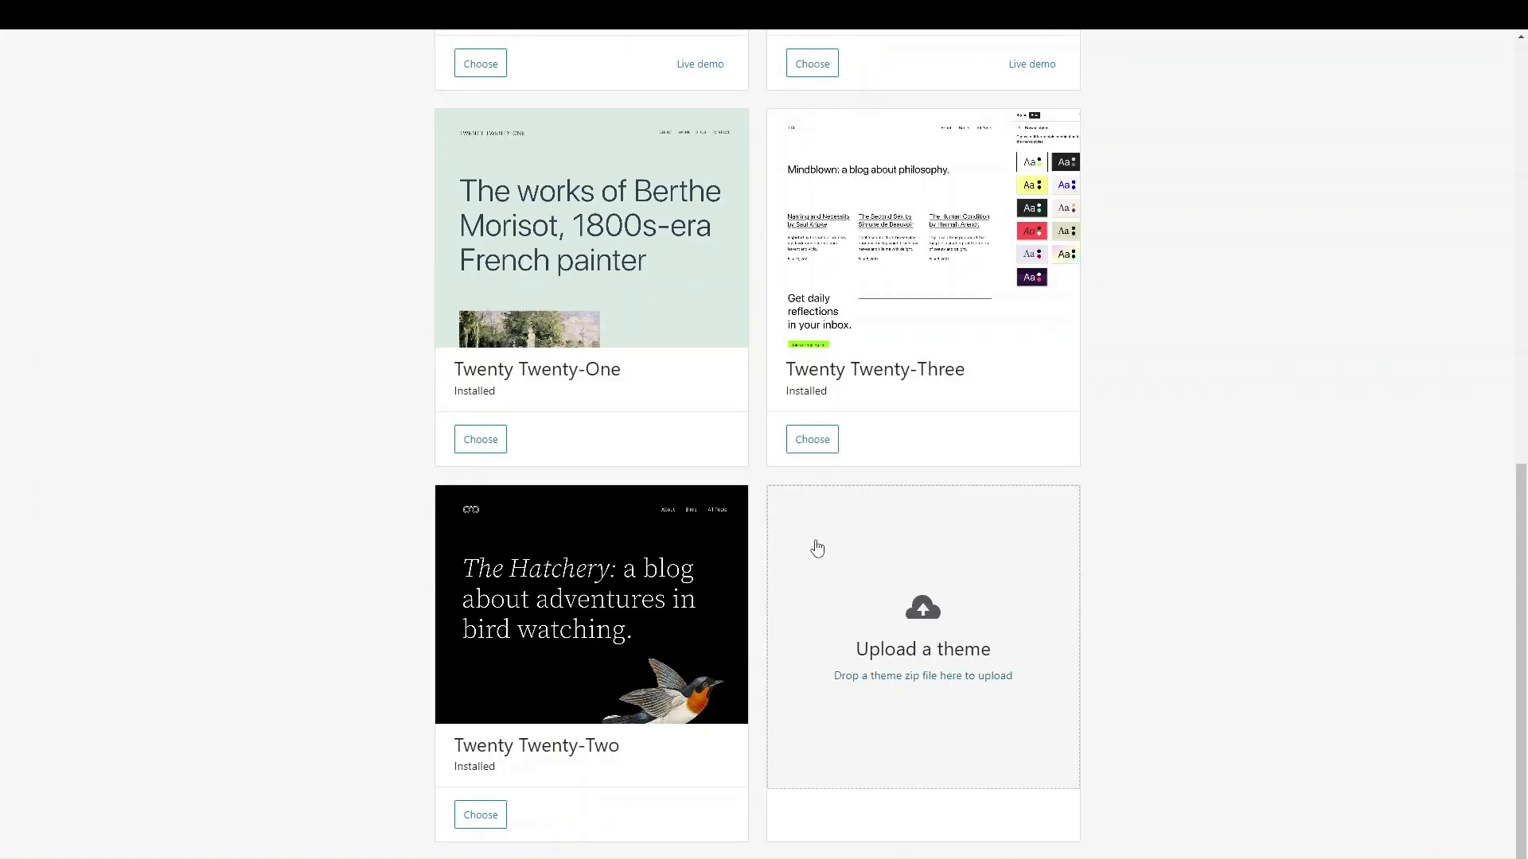
pyautogui.scroll(10, 817, 547)
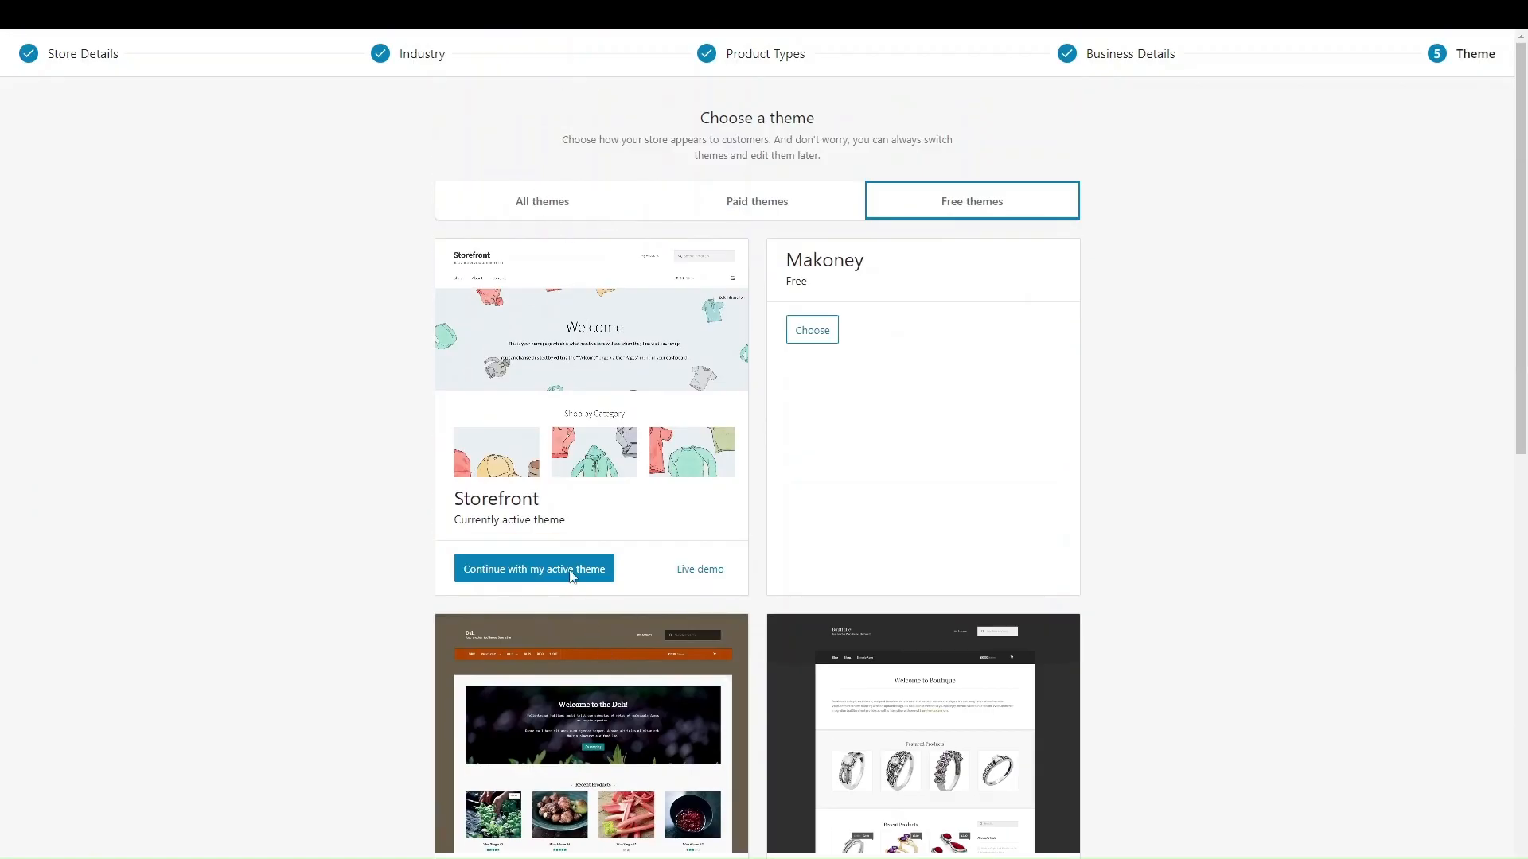
pyautogui.click(571, 573)
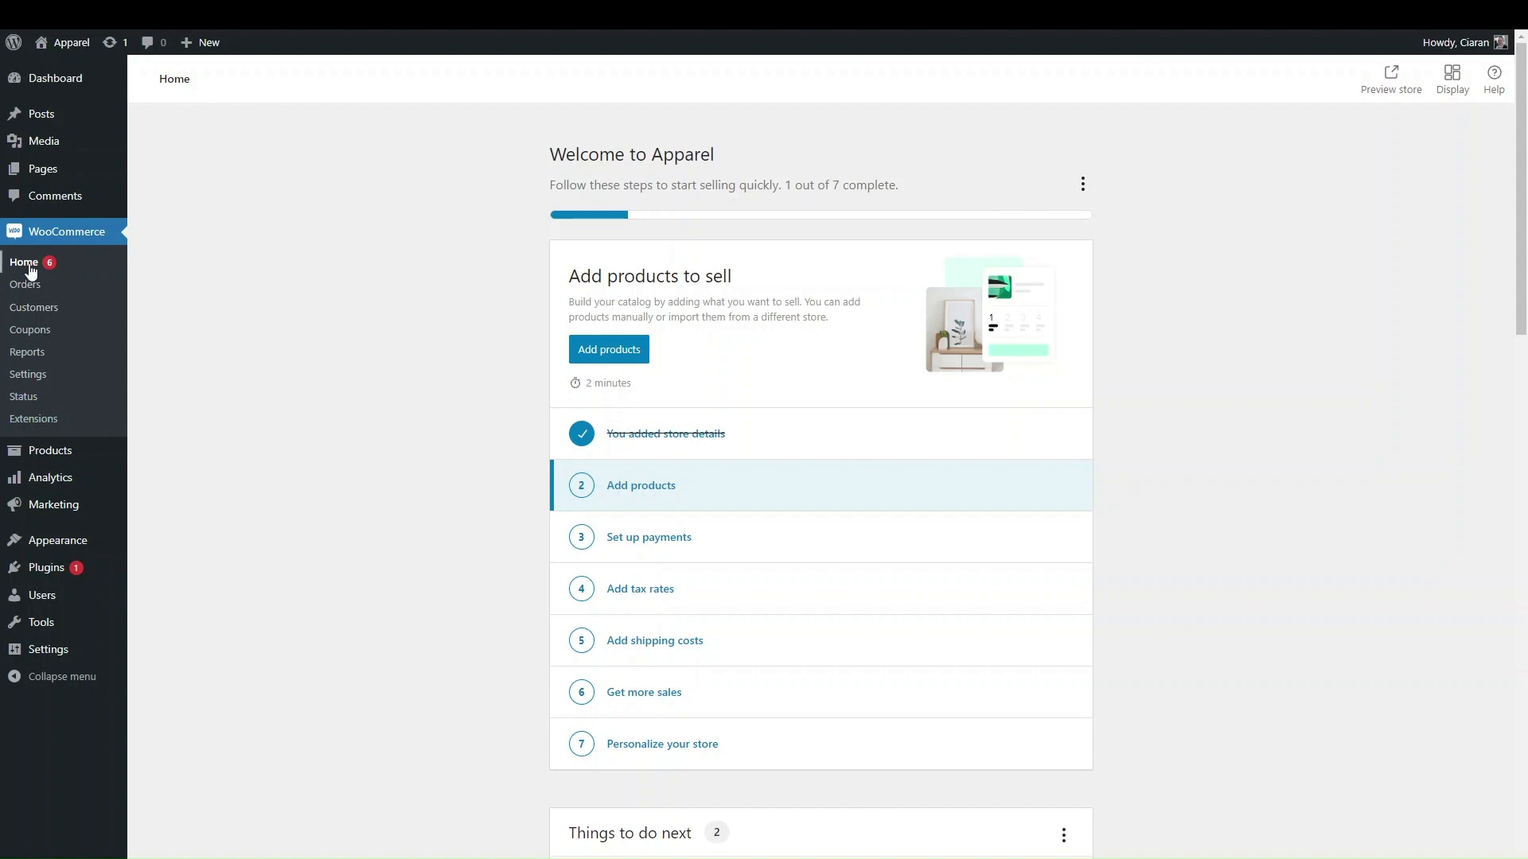
# - Review the store setup checklist, start creating a new product in the Products section, and dismiss the guided tour
pyautogui.scroll(-2, 559, 559)
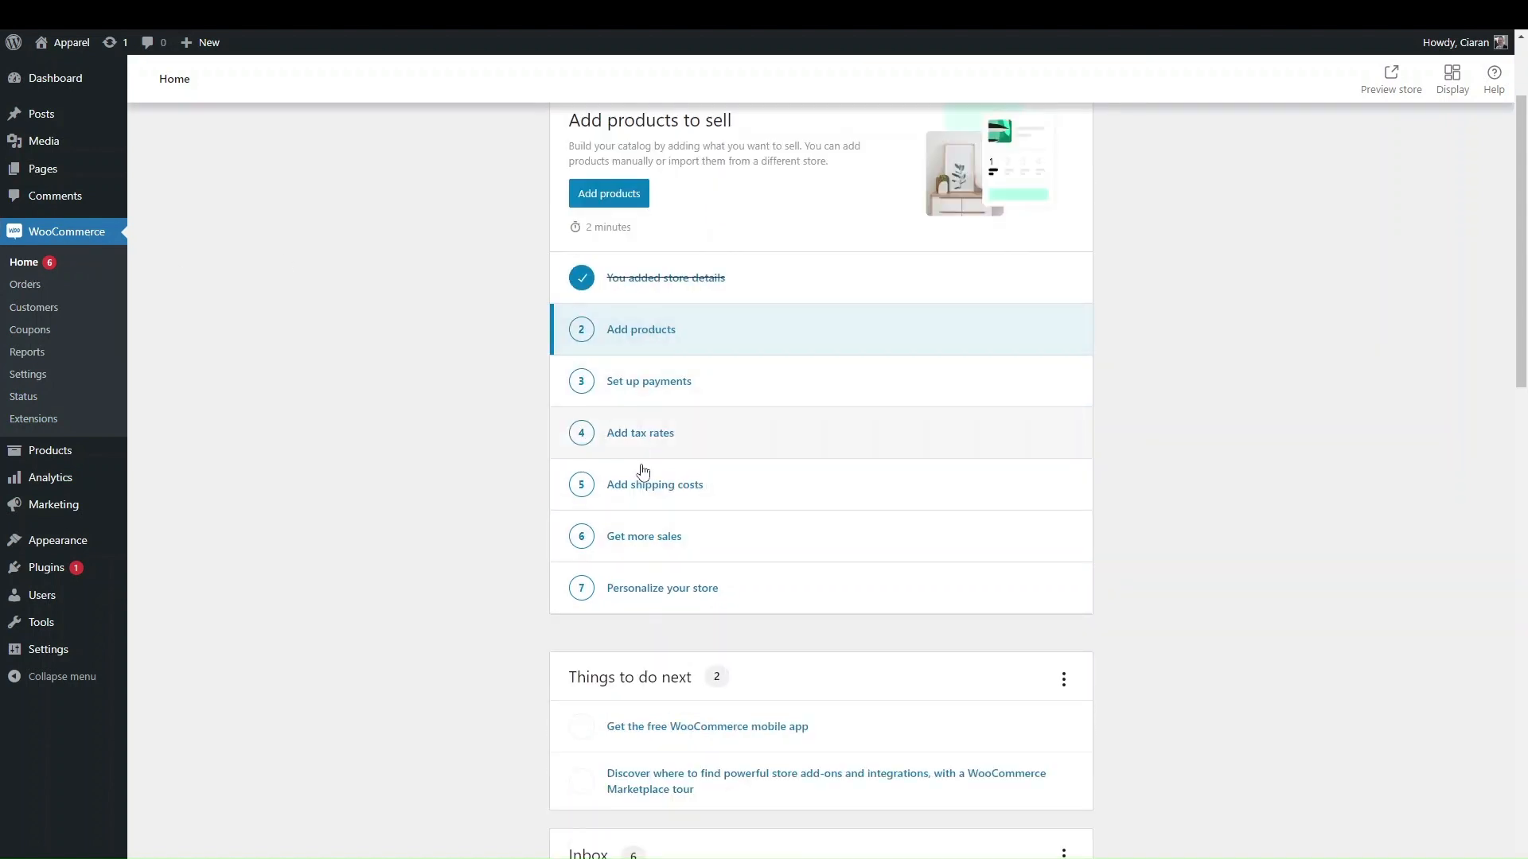
pyautogui.scroll(2, 658, 613)
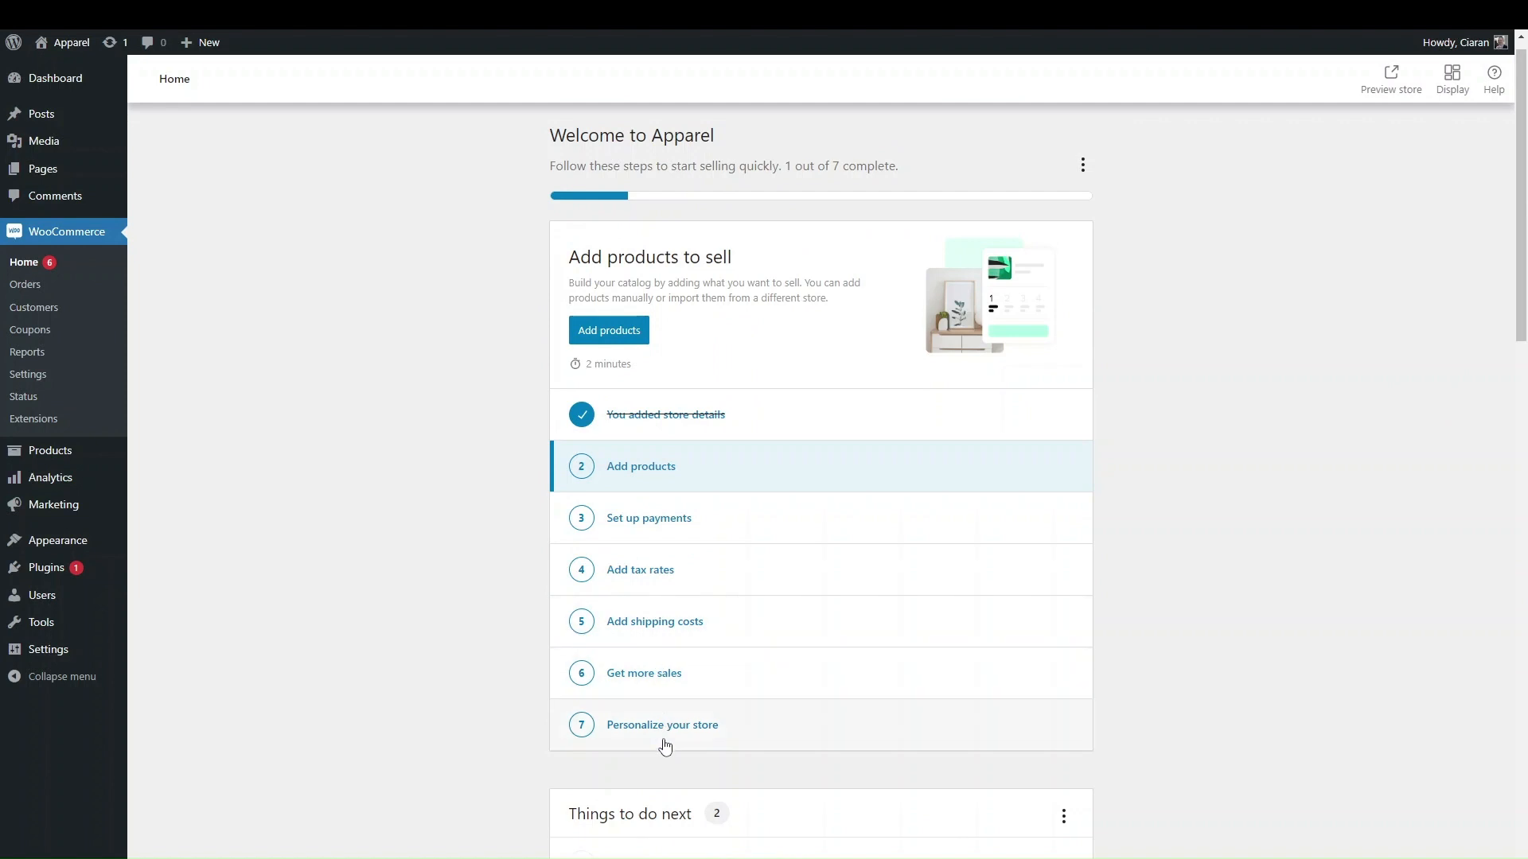
pyautogui.scroll(1, 677, 434)
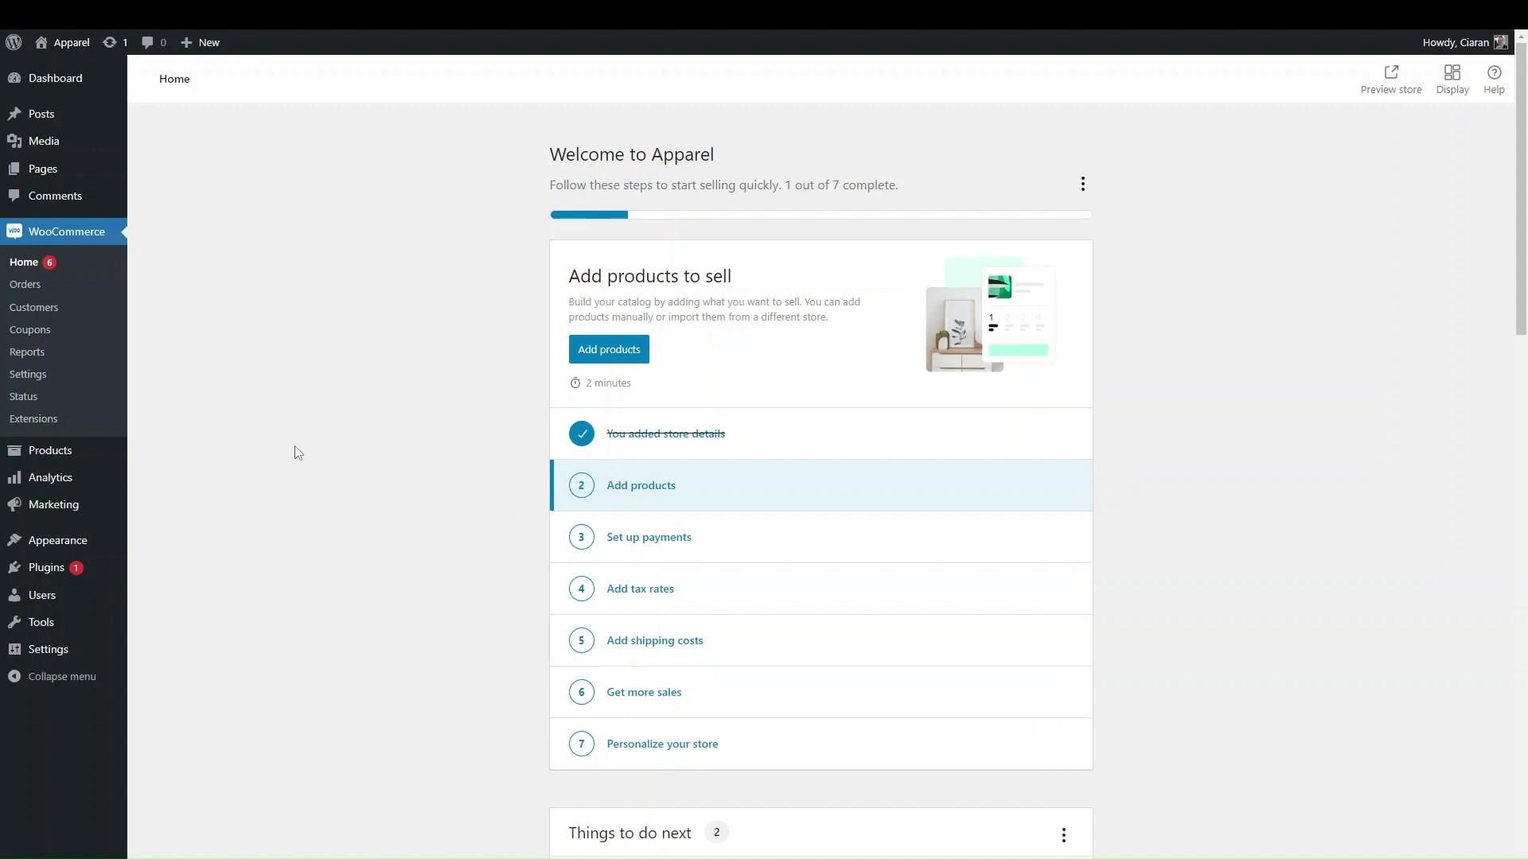
pyautogui.moveTo(61, 459)
pyautogui.click(51, 455)
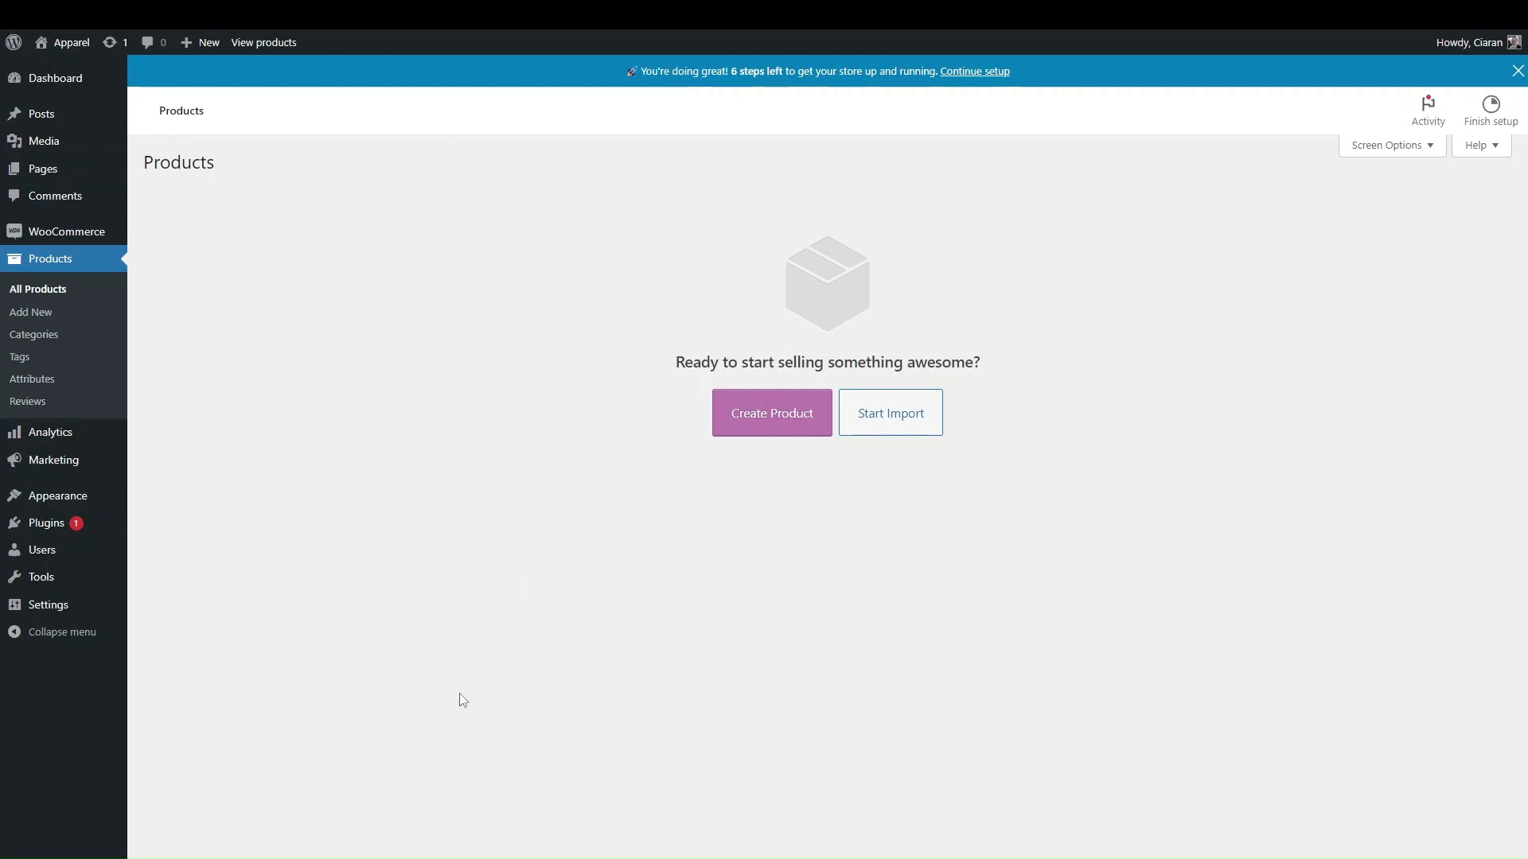
pyautogui.click(759, 428)
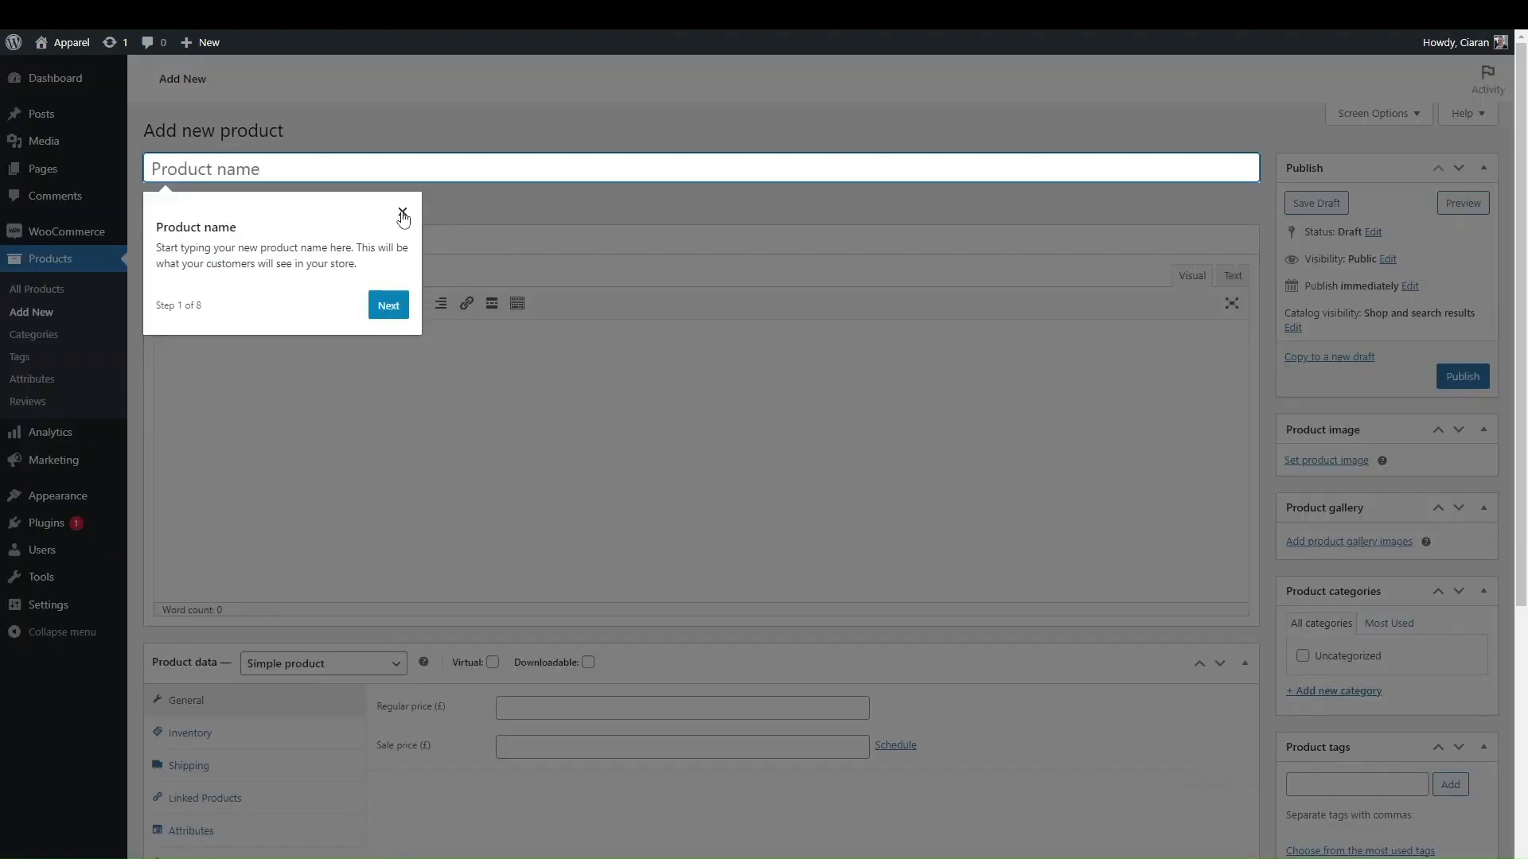
pyautogui.click(403, 214)
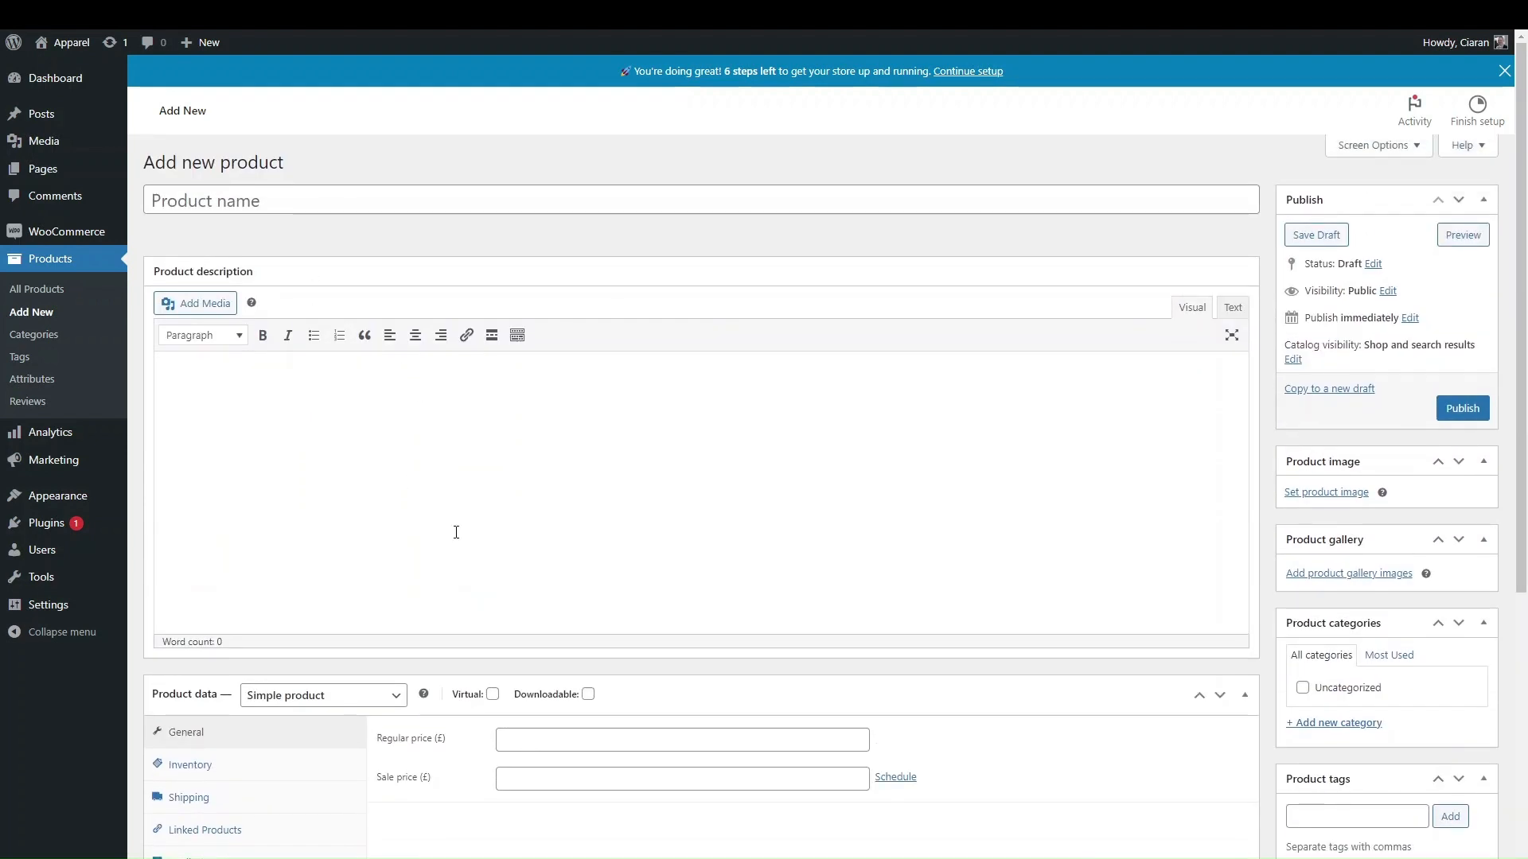
# - Look over the sections of the new product form and name the product "Graphic T-Shirt"
pyautogui.scroll(-5, 461, 541)
pyautogui.scroll(5, 464, 539)
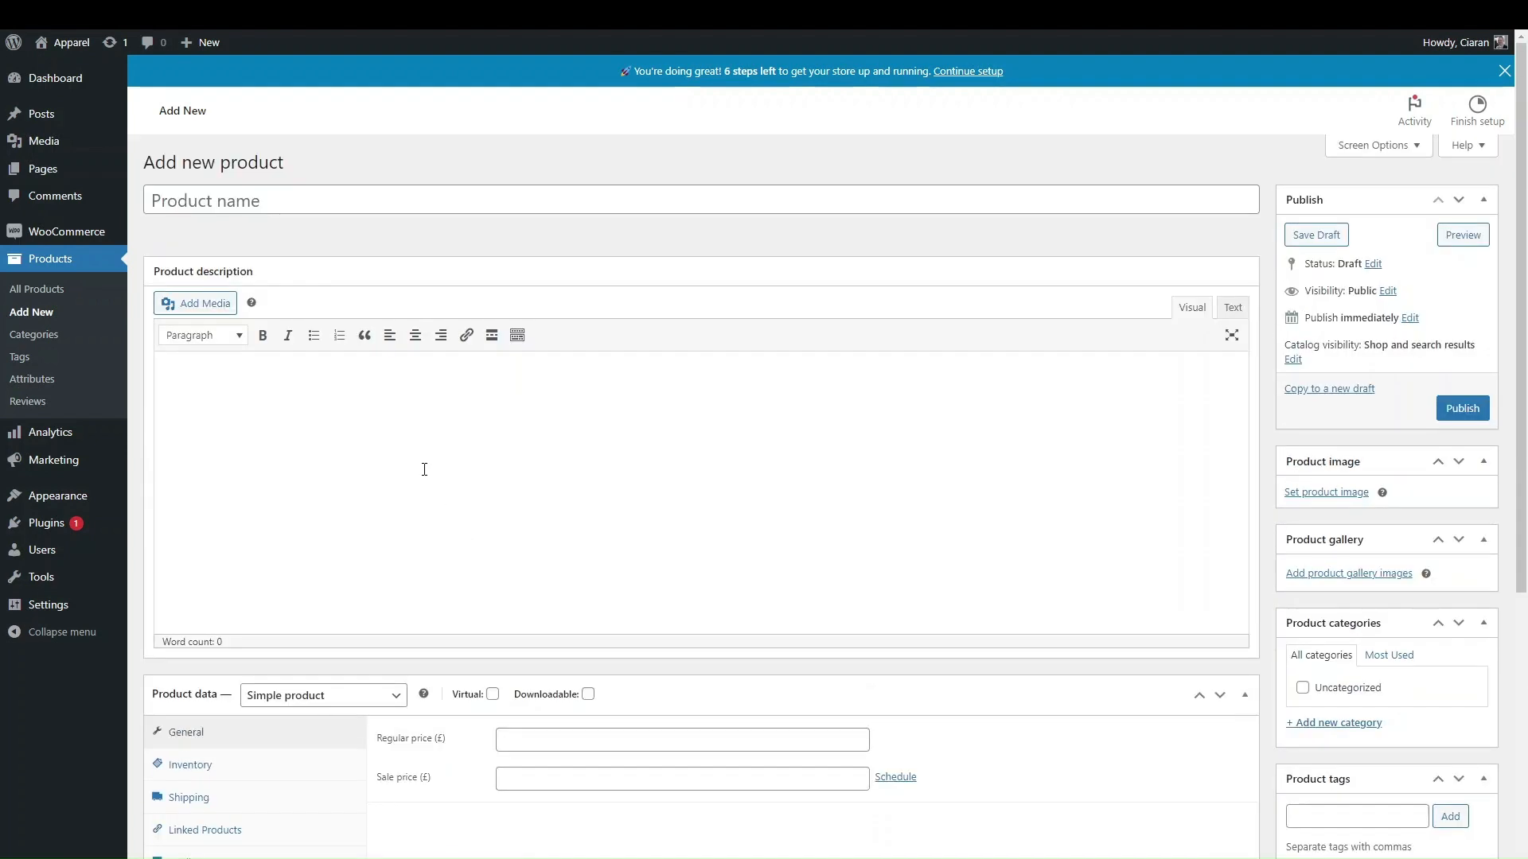
pyautogui.scroll(-5, 569, 719)
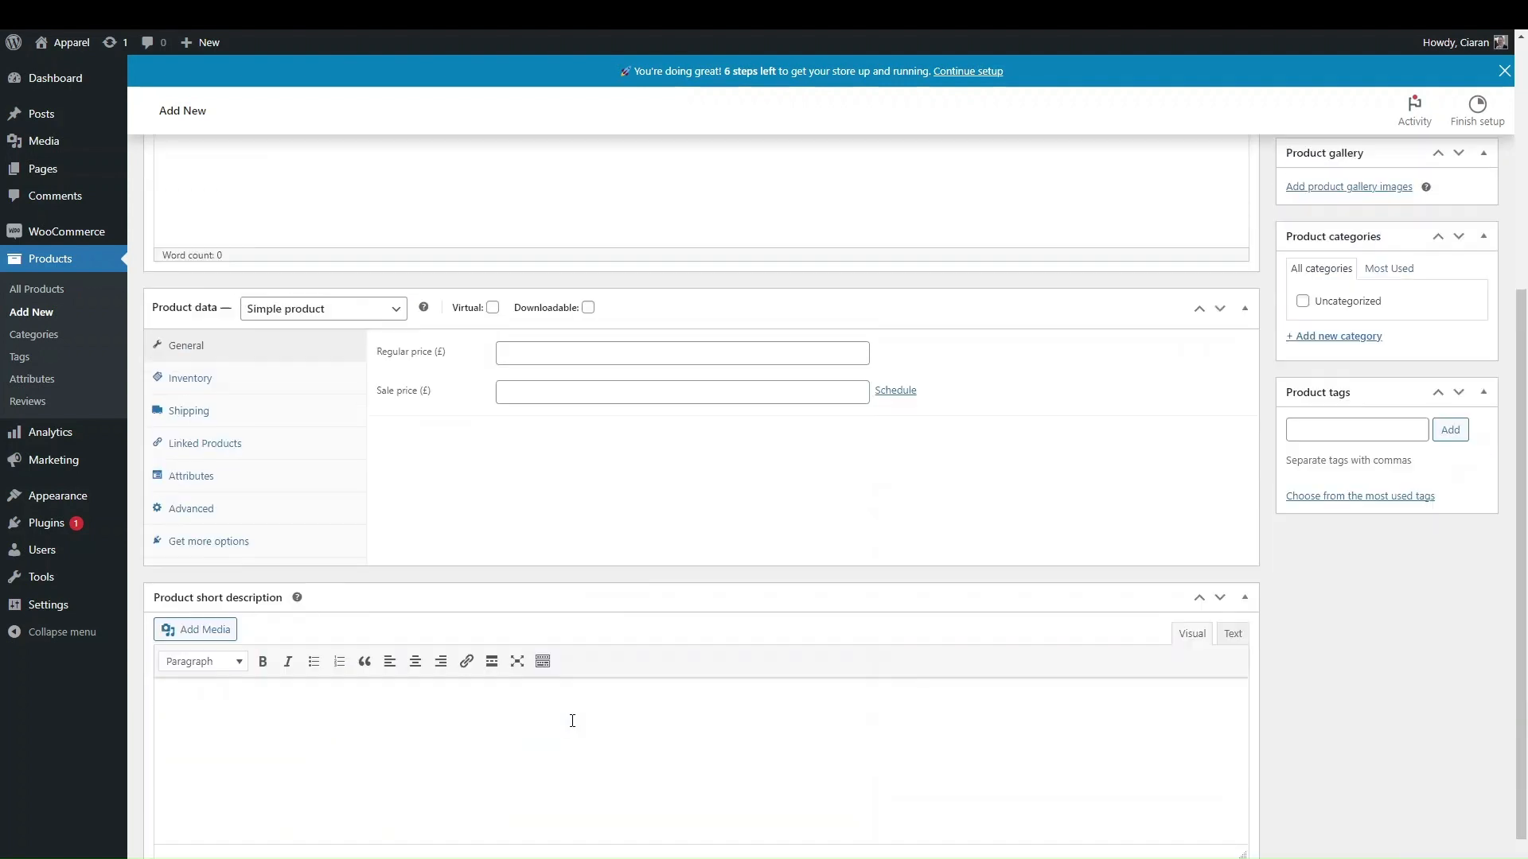
pyautogui.scroll(5, 573, 725)
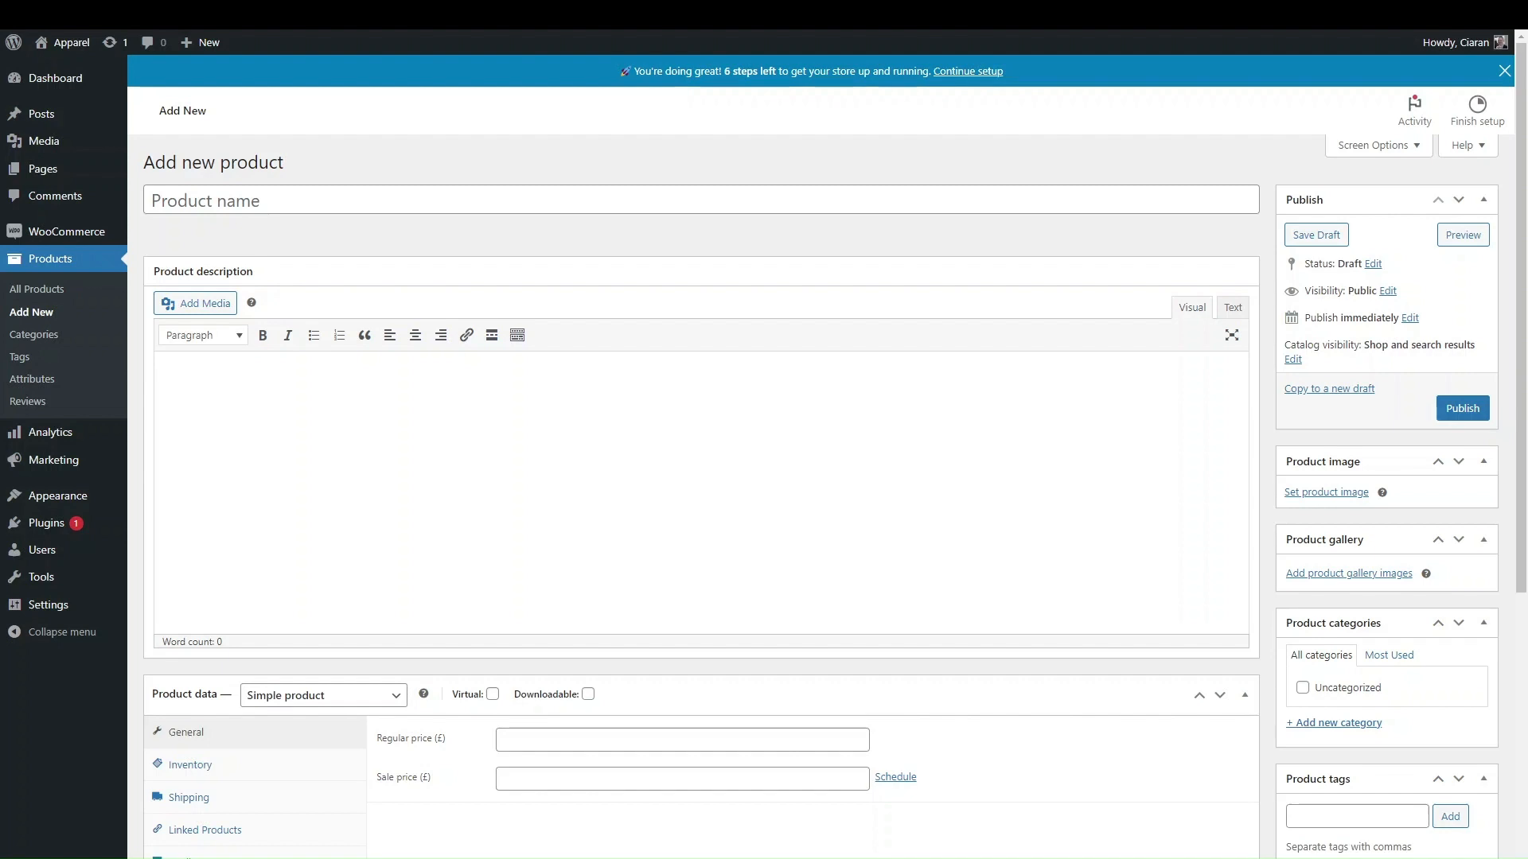
pyautogui.click(313, 196)
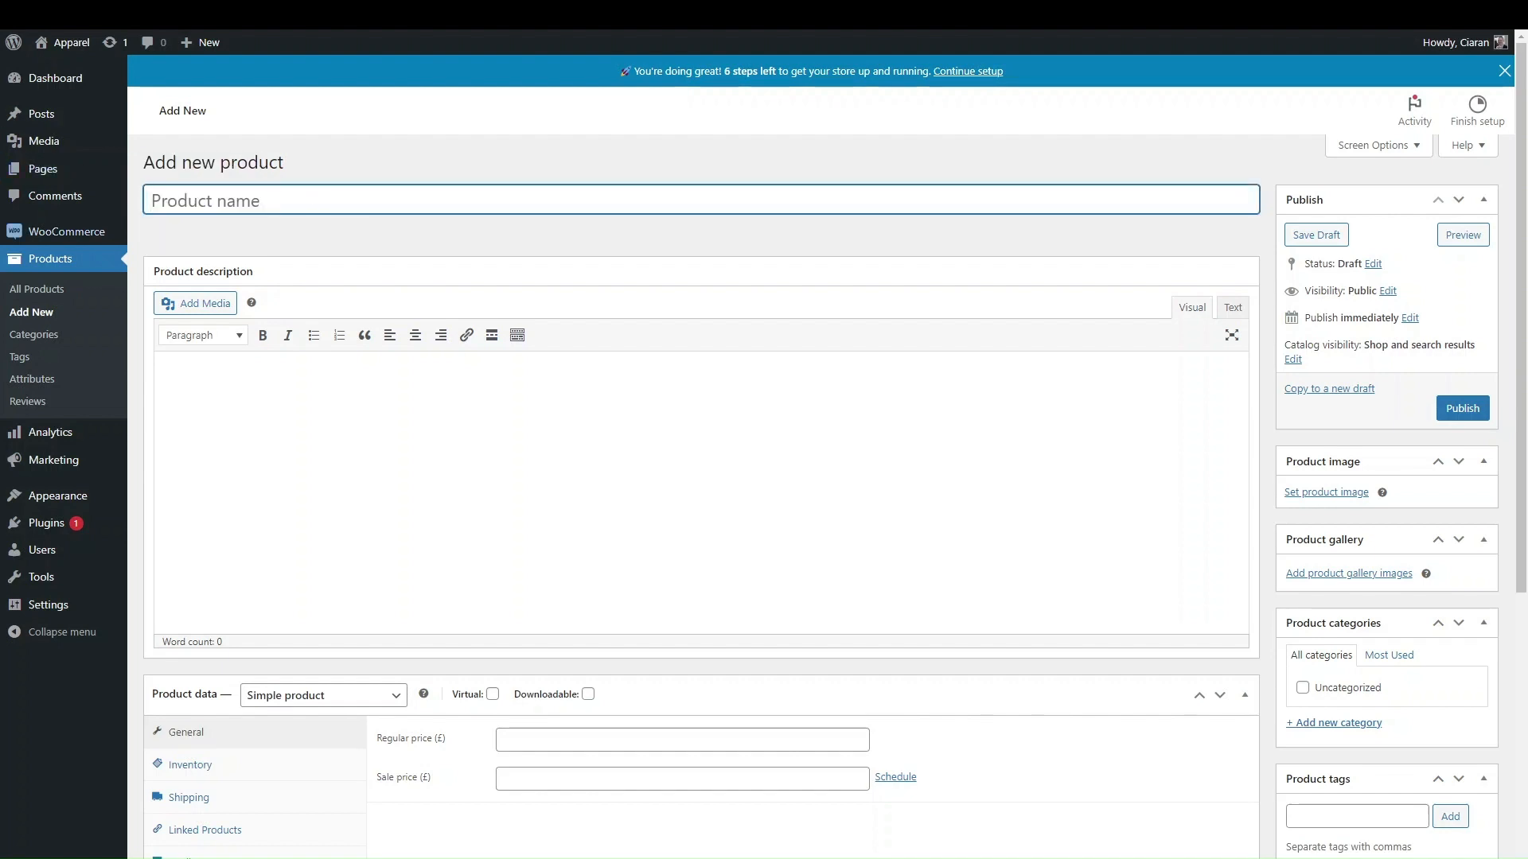
pyautogui.click(334, 414)
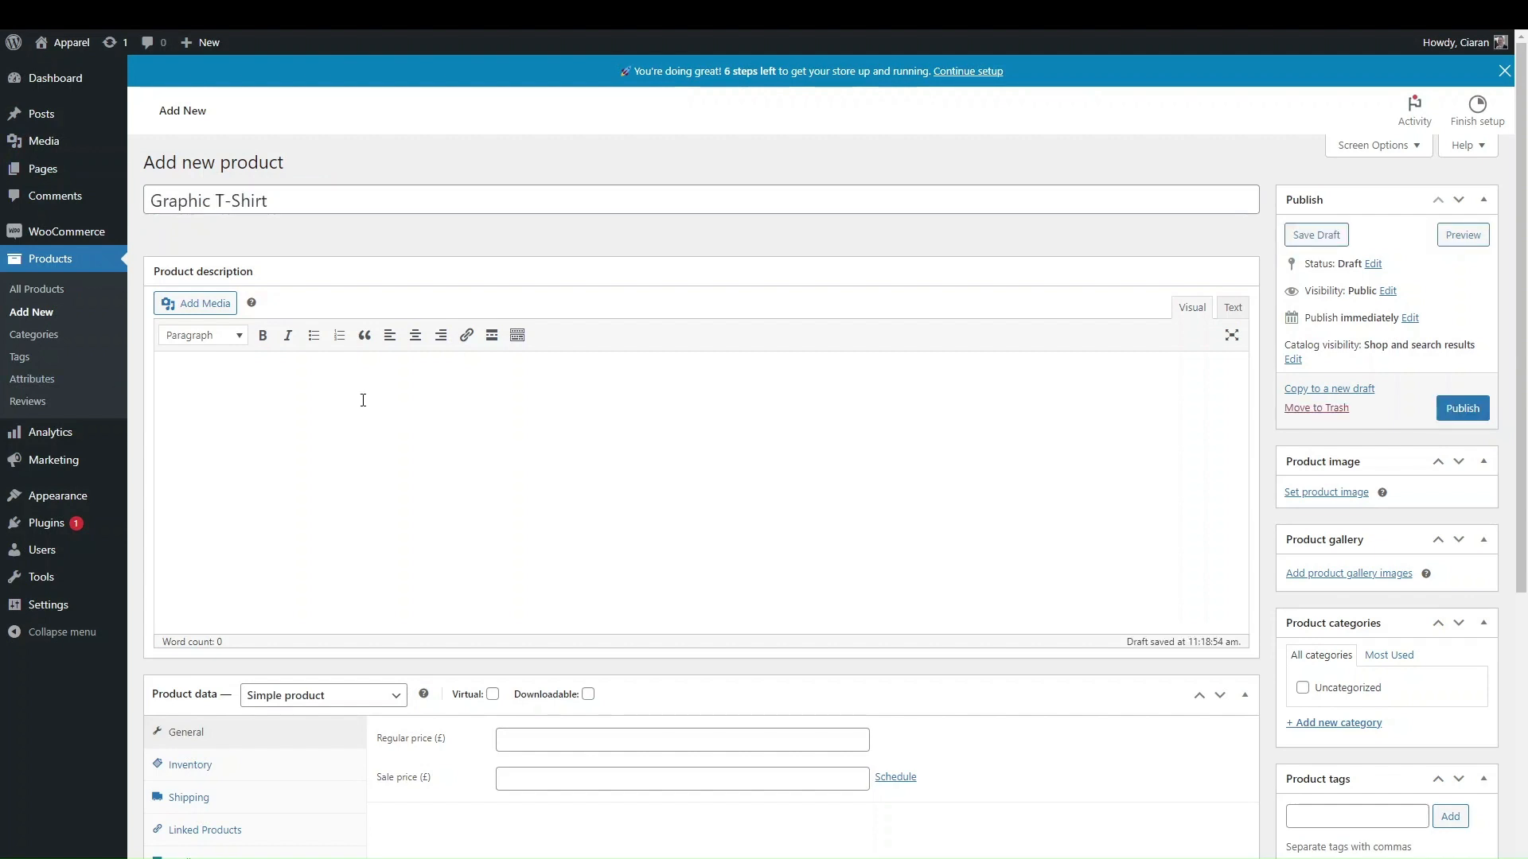
# - Place the cursor in the empty product description and look at the paragraph format options
pyautogui.click(427, 492)
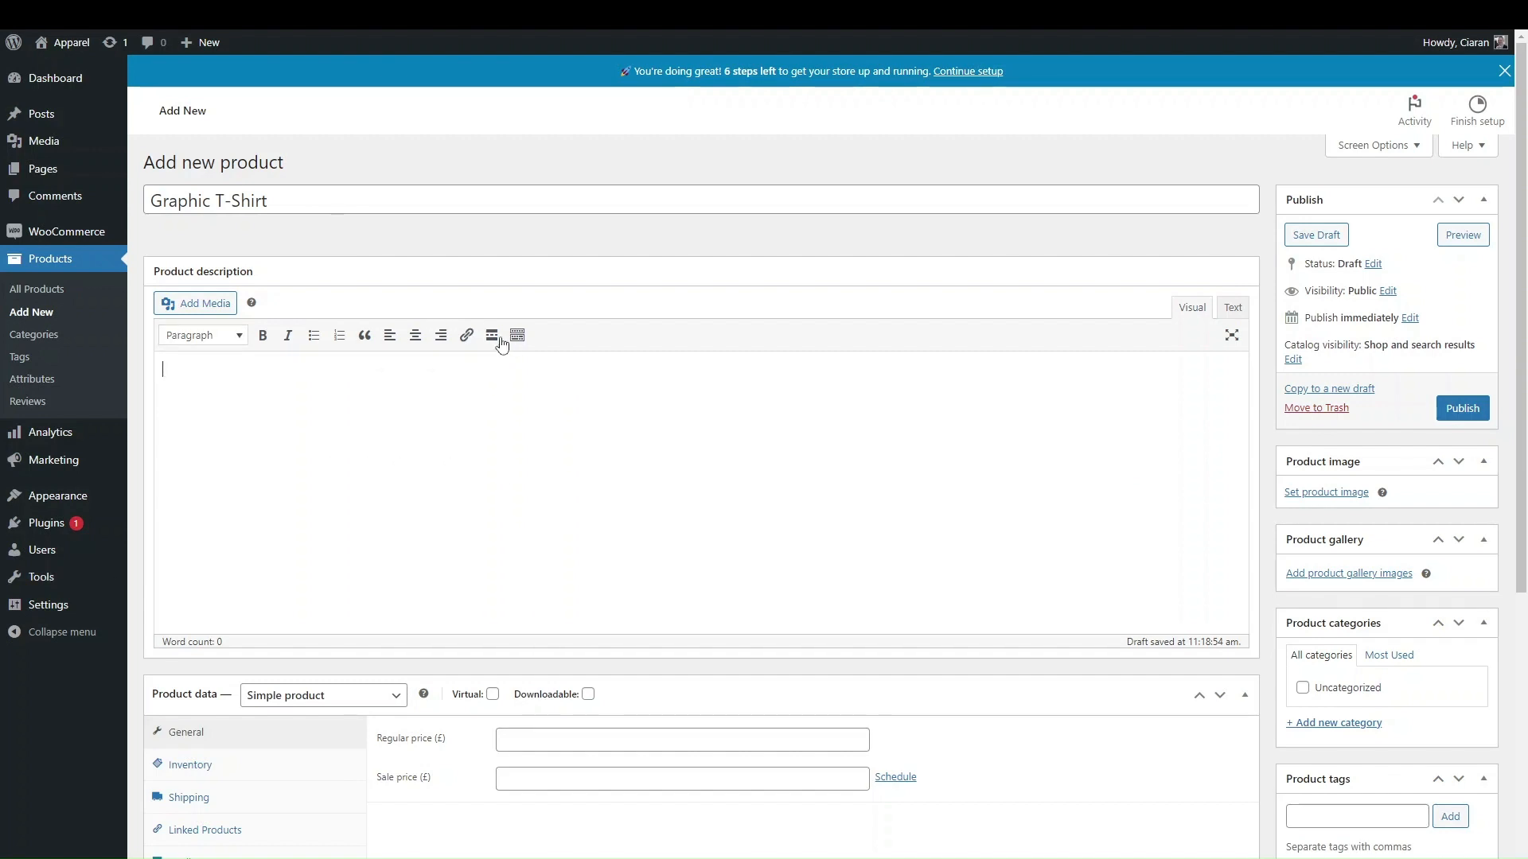
pyautogui.click(235, 340)
pyautogui.click(605, 433)
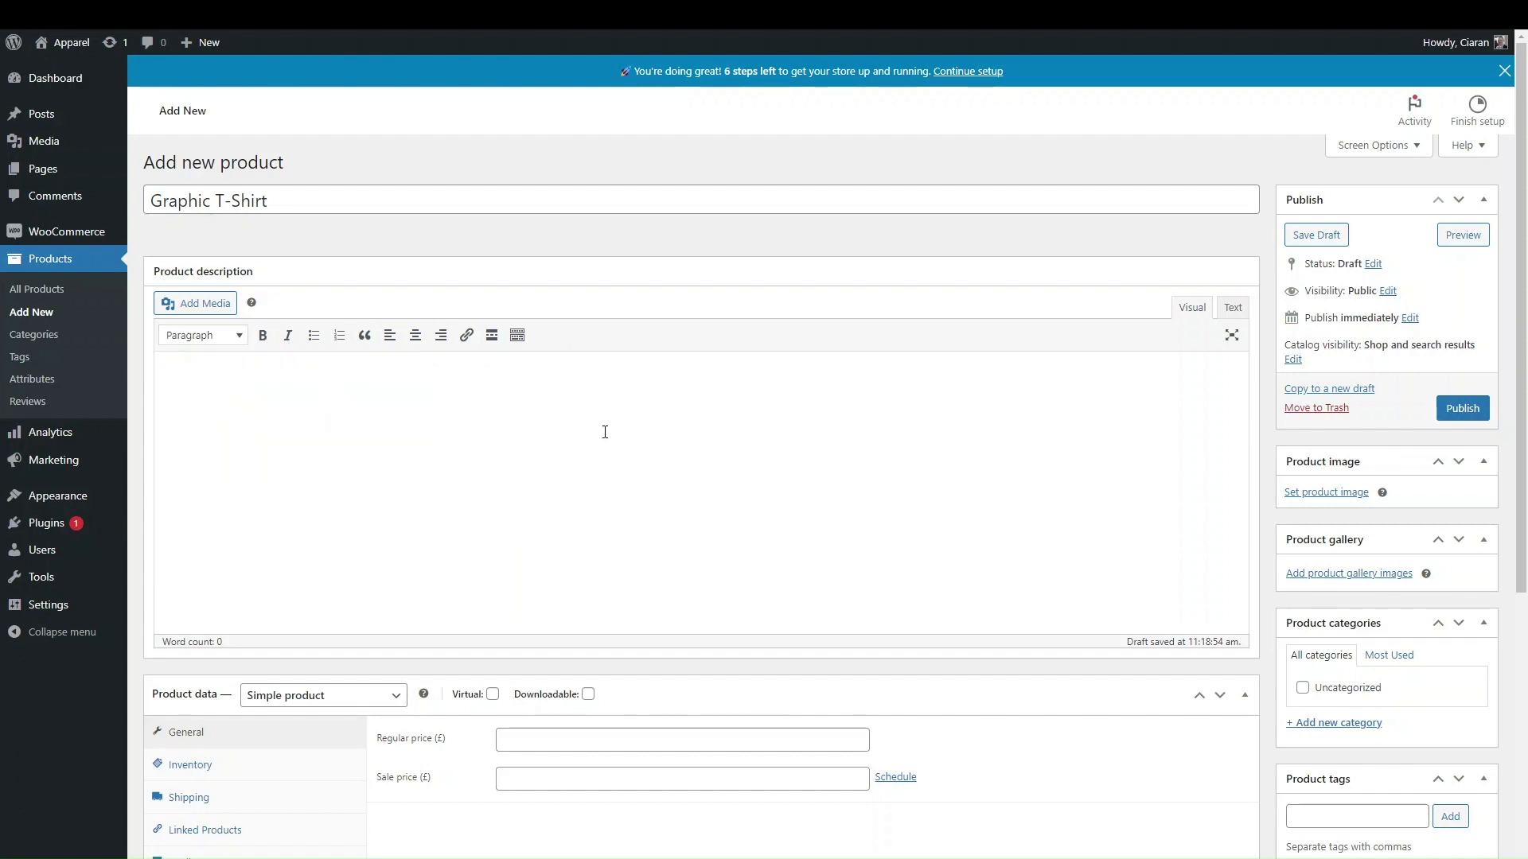
# - Look at the link entry and the paragraph format options for the empty product description, leaving both unused
pyautogui.click(465, 335)
pyautogui.click(366, 361)
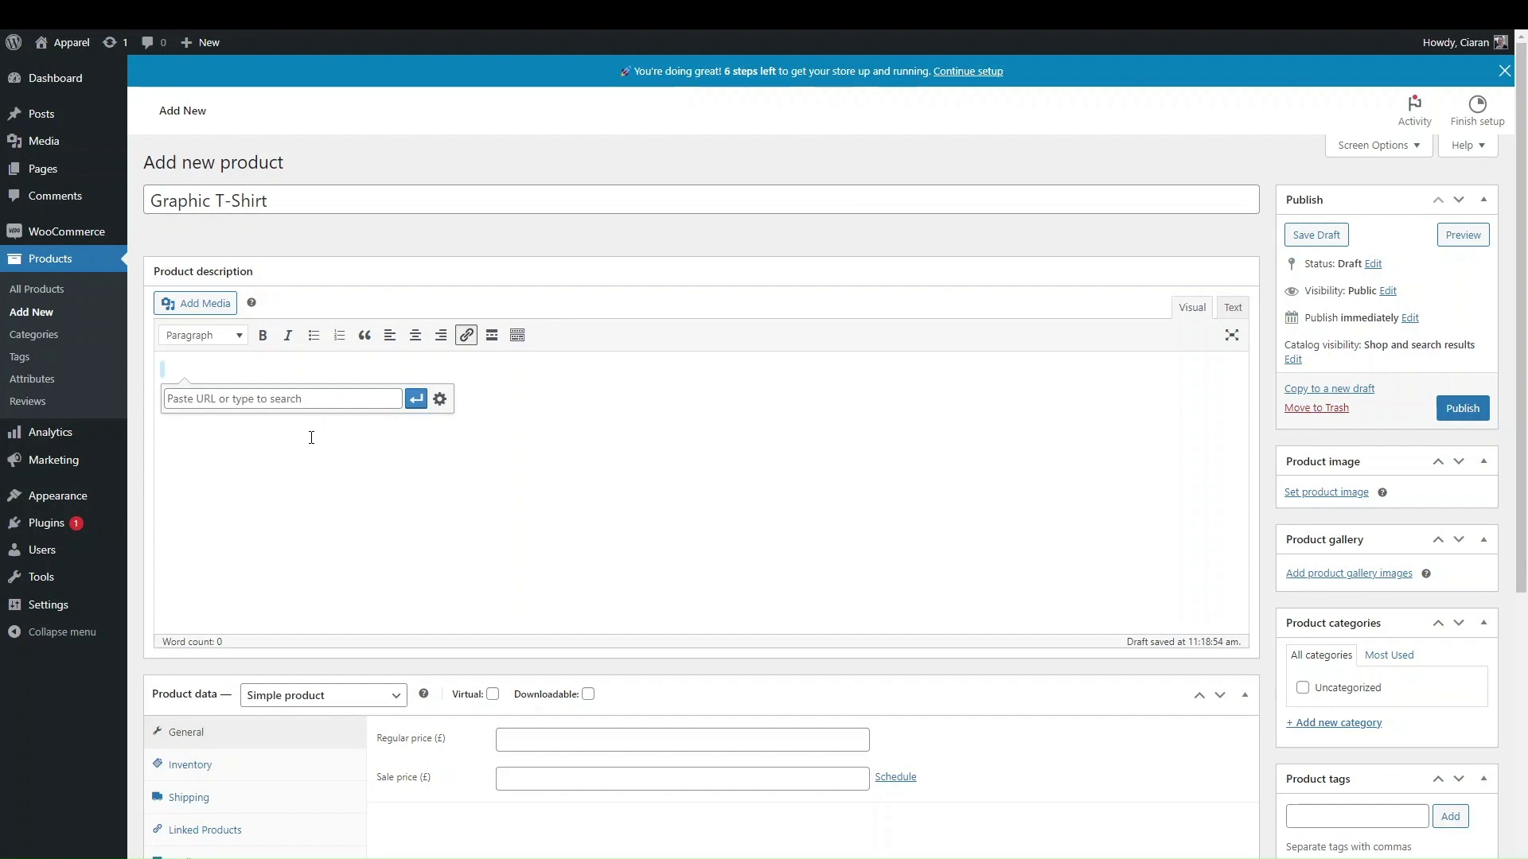
pyautogui.click(174, 374)
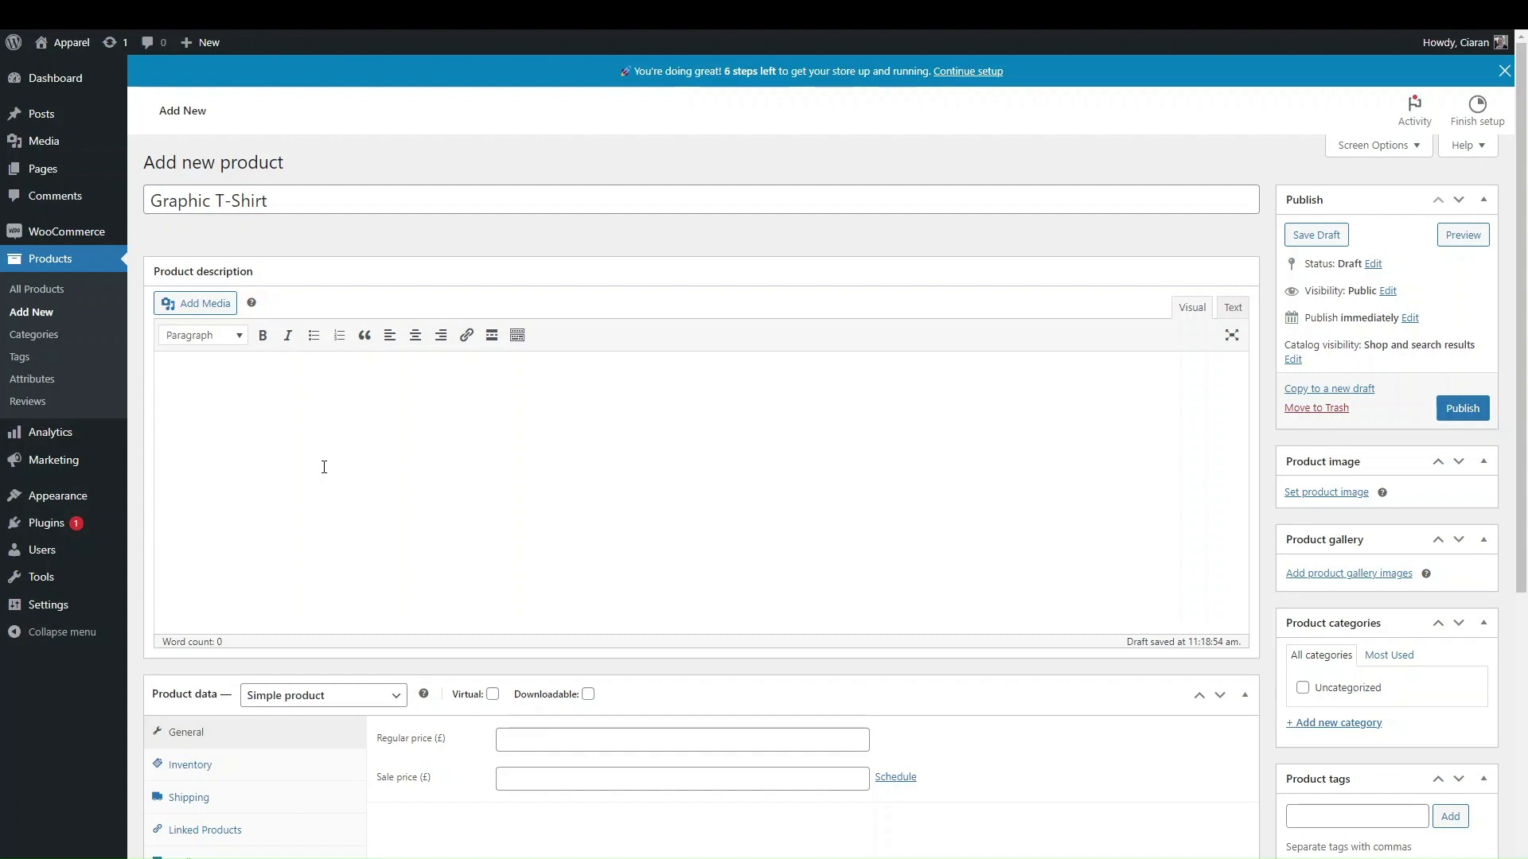
pyautogui.click(200, 340)
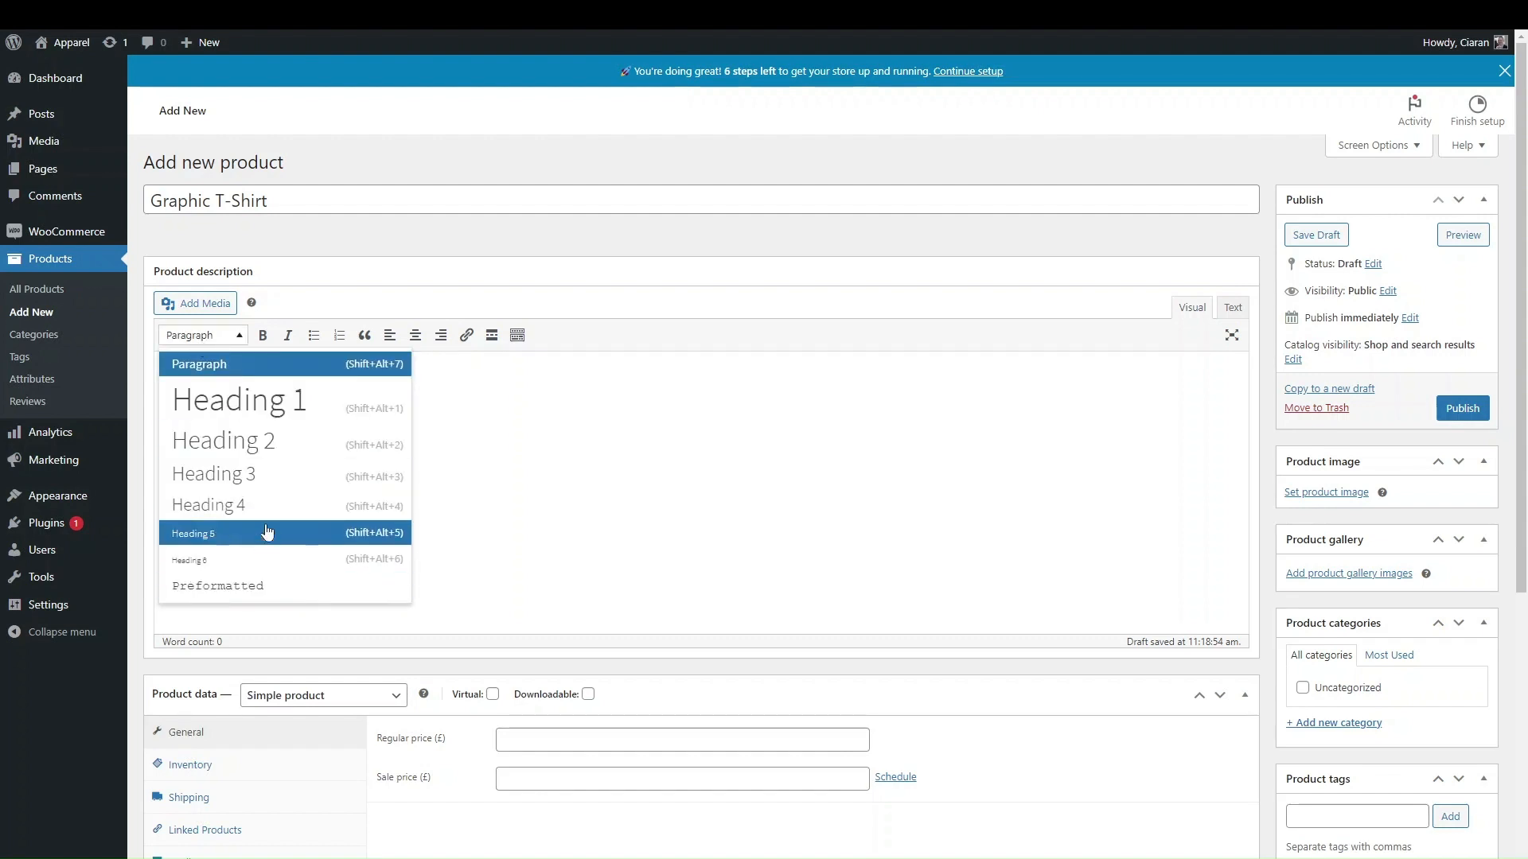
pyautogui.click(552, 433)
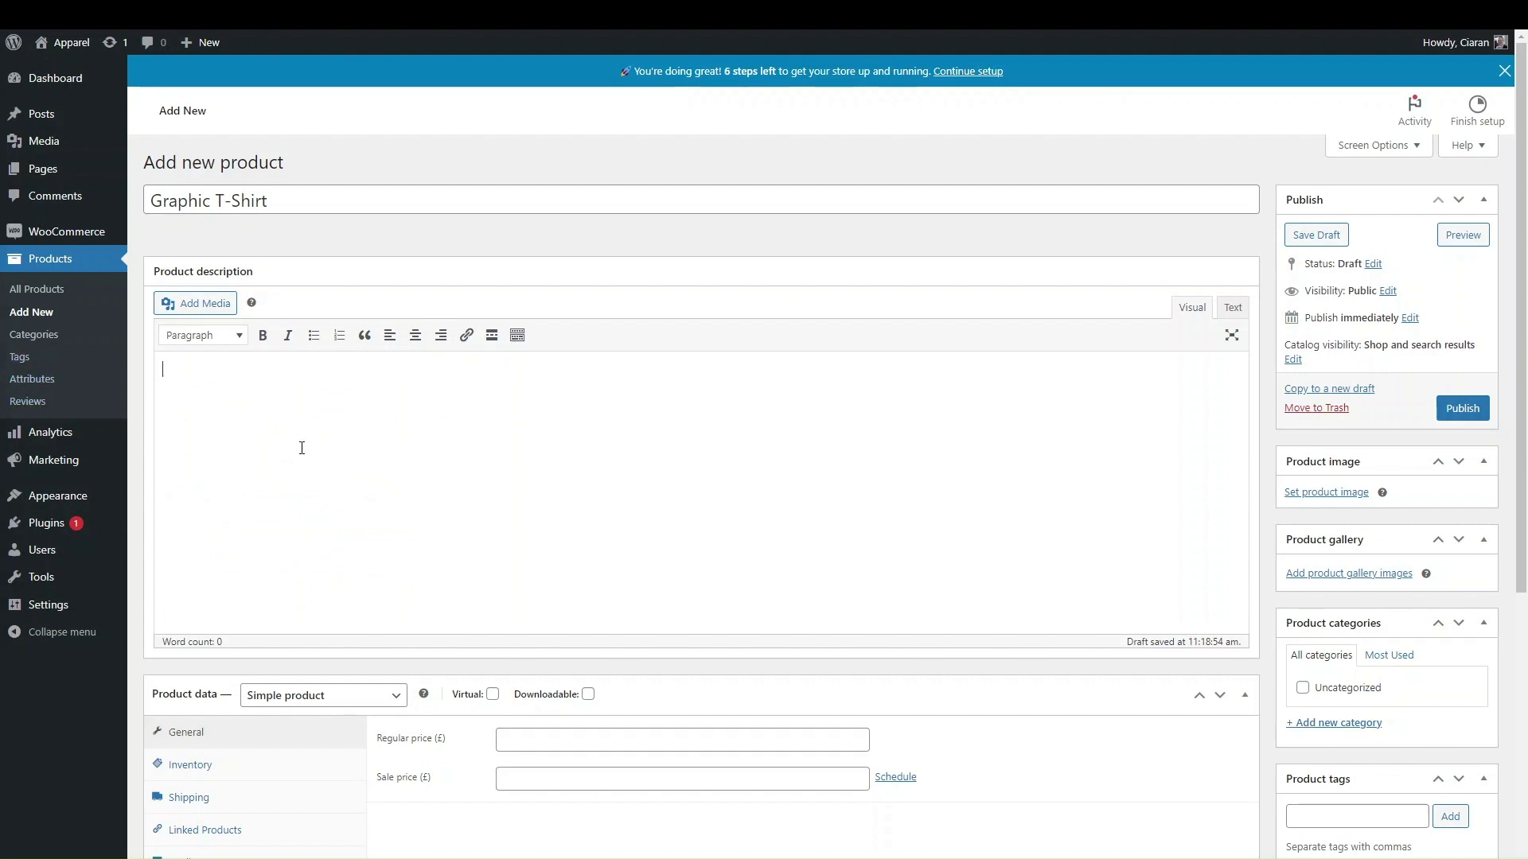
# - Fill the product description with Lorem ipsum placeholder paragraphs and add a separate "Heading" line between them
pyautogui.write('Lorem ipsum dolor sit amet, consectetur adipiscing elit. Fusce quis commodo metus. Nullam sollicitudin facilisis sollicitudin. Quisque consequat nibh vel nunc suscipit, at cursus augue tincidunt. Aliquam dignissim ex vitae diam ultrices tincidunt. Phasellus convallis diam eget mi feugiat, eget maximus eros malesuada. Aenean a neque nulla. Morbi ultricies nisi et libero vulputate pharetra ut in ex. Duis ultrices dolor a tempor fermentum. Fusce vulputate risus sit amet dui aliquam, id fermentum lorem gravida. Sed dignissim ante sit amet vestibulum commodo. Suspendisse molestie mi pellentesque, blandit nibh eget, pretium augue')
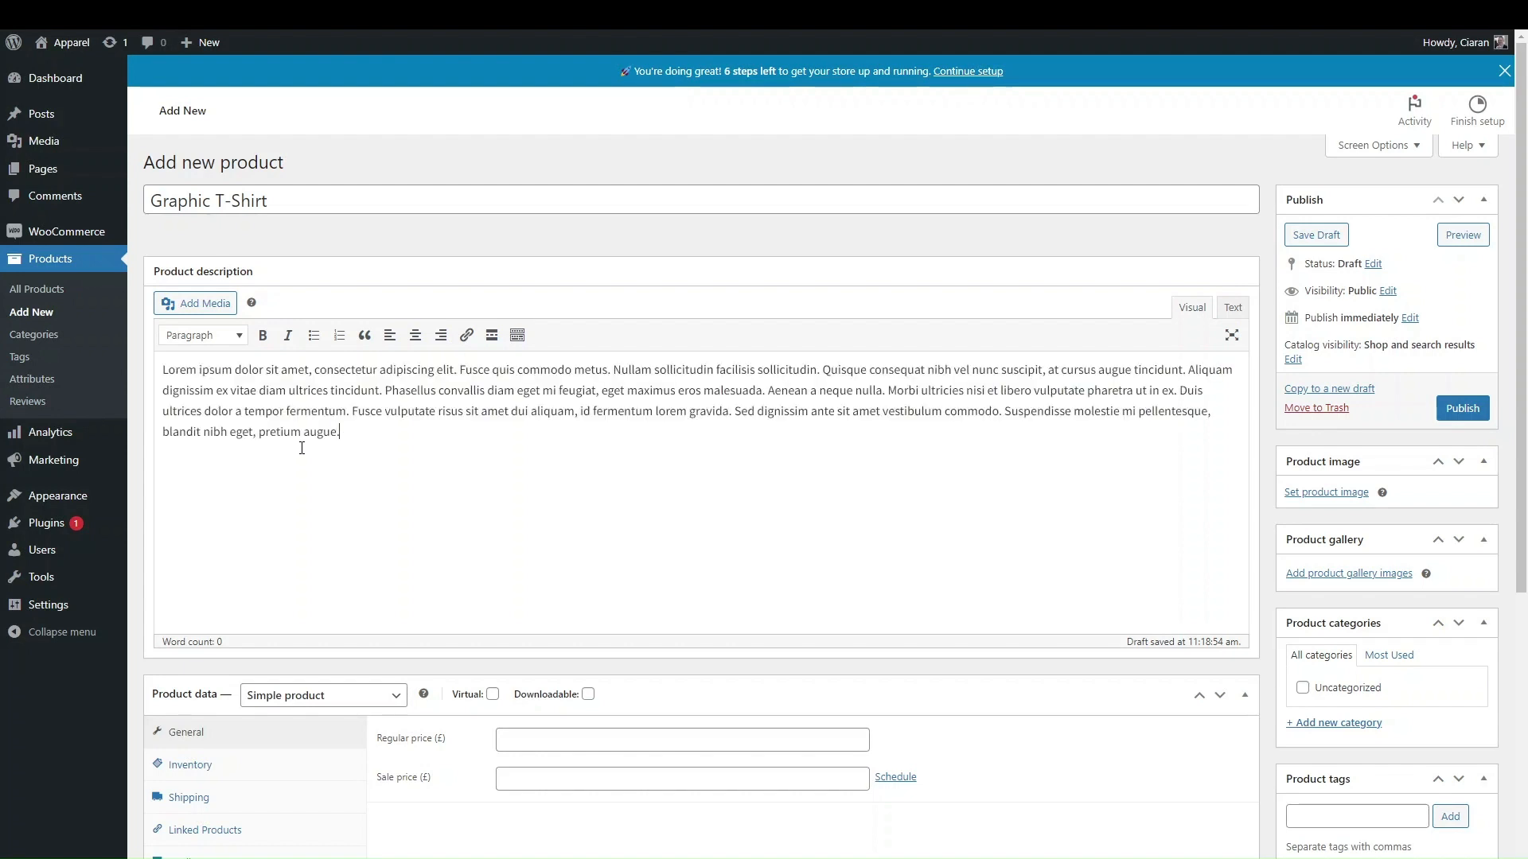
pyautogui.write('Lorem ipsum dolor sit amet, consectetur adipiscing elit. Fusce quis commodo metus. Nullam sollicitudin facilisis sollicitudin. Quisque consequat nibh vel nunc suscipit, at cursus augue tincidunt. Aliquam dignissim ex vitae diam ultrices tincidunt. Phasellus convallis diam eget mi feugiat, eget maximus eros malesuada. Aenean a neque nulla. Morbi ultricies nisi et libero vulputate pharetra ut in ex. Duis ultrices dolor a tempor fermentum. Fusce vulputate risus sit amet dui aliquam, id fermentum lorem gravida. Sed dignissim ante sit amet vestibulum commodo. Suspendisse molestie mi pellentesque, blandit nibh eget, pretium augueLorem ipsum dolor sit amet, consectetur adipiscing elit. Fusce quis commodo metus. Nullam sollicitudin facilisis sollicitudin. Quisque consequat nibh vel nunc suscipit, at cursus augue tincidunt. Aliquam dignissim ex vitae diam ultrices tincidunt. Phasellus convallis diam eget mi feugiat, eget maximus eros malesuada. Aenean a neque nulla. Morbi ultricies nisi et libero vulputate pharetra ut in ex. Duis ultrices dolor a tempor fermentum. Fusce vulputate risus sit amet dui aliquam, id fermentum lorem gravida. Sed dignissim ante sit amet vestibulum commodo. Suspendisse molestie mi pellentesque, blandit nibh eget, pretium augue')
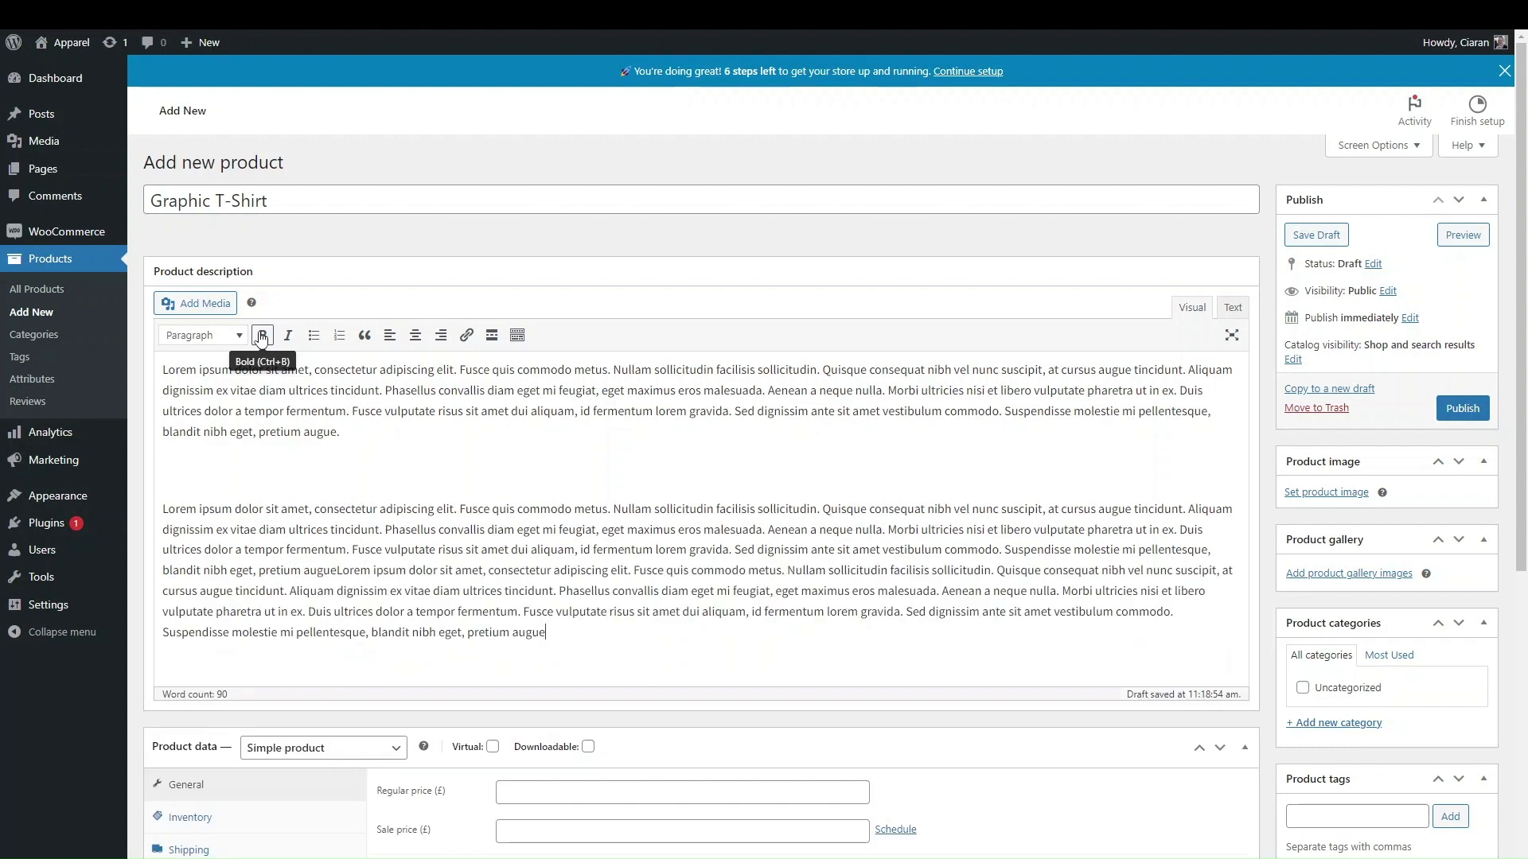
pyautogui.click(356, 453)
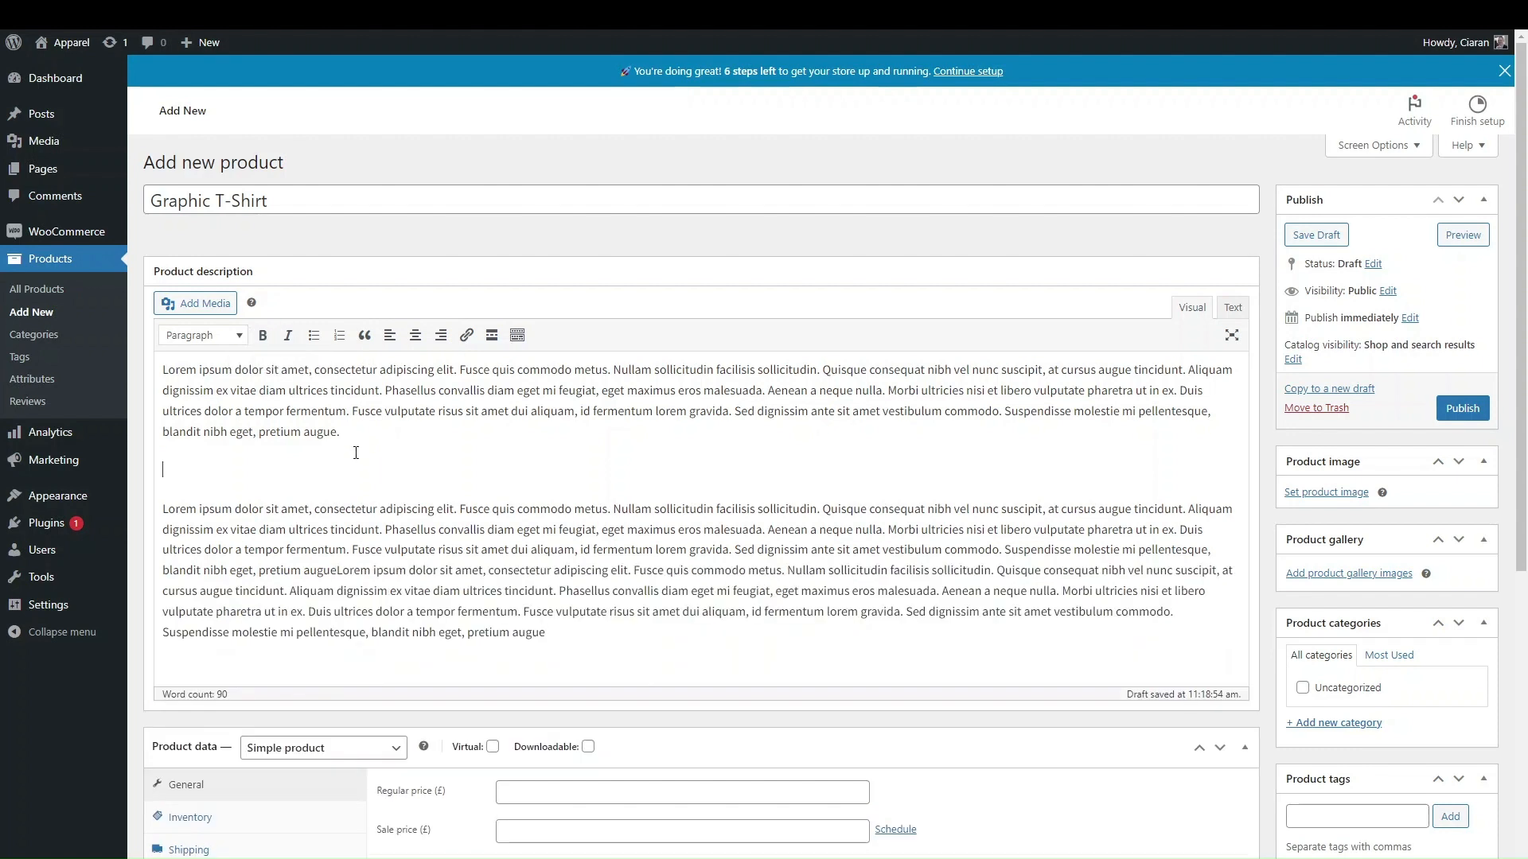
pyautogui.click(199, 335)
pyautogui.click(247, 519)
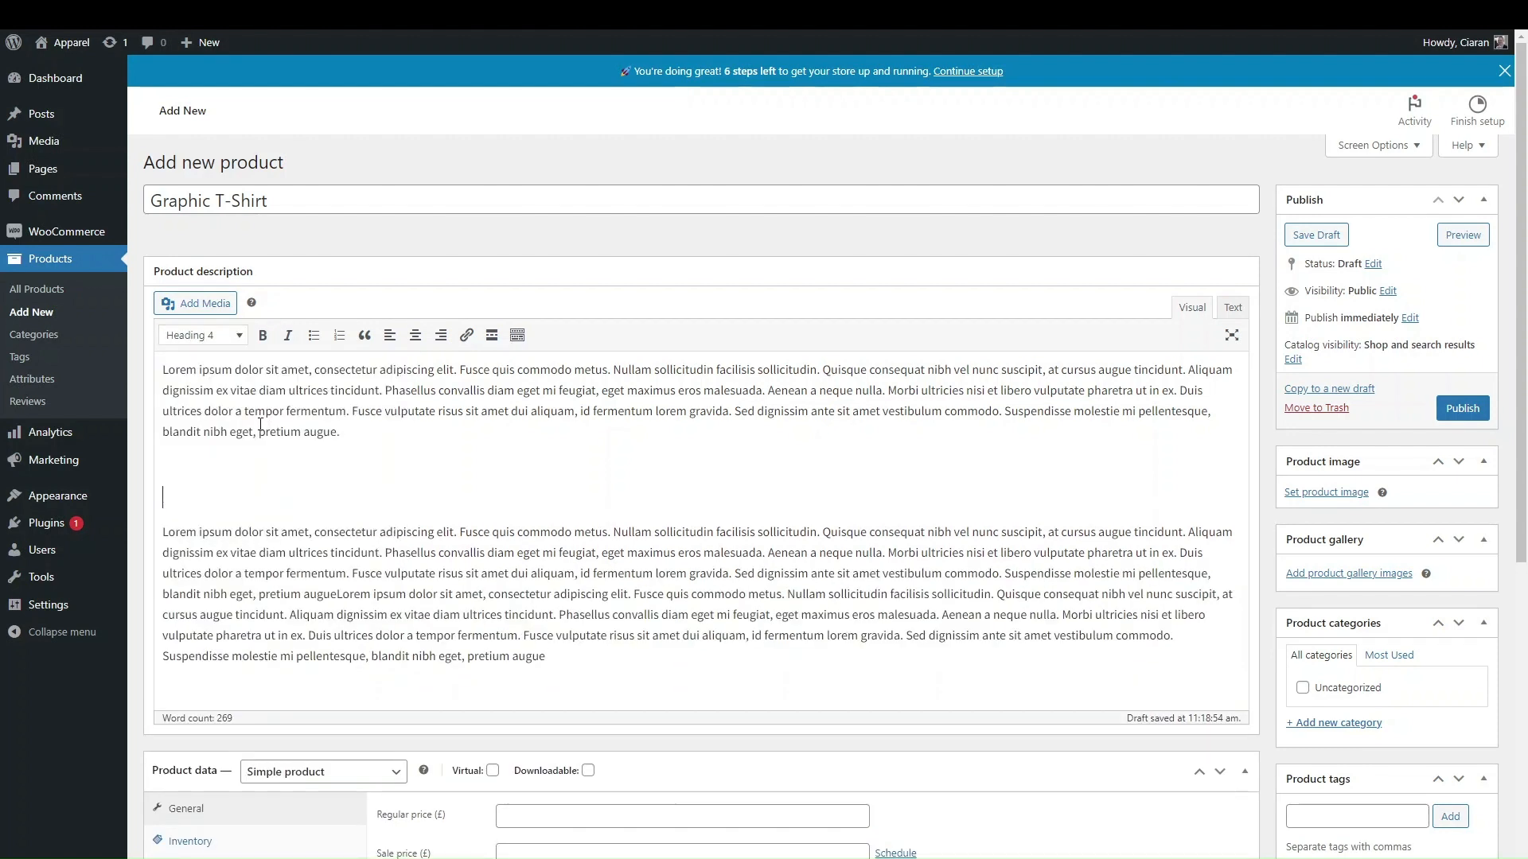
pyautogui.write('Headinfg')
pyautogui.click(204, 457)
pyautogui.click(167, 500)
pyautogui.press('BackSpace')
pyautogui.press('Return')
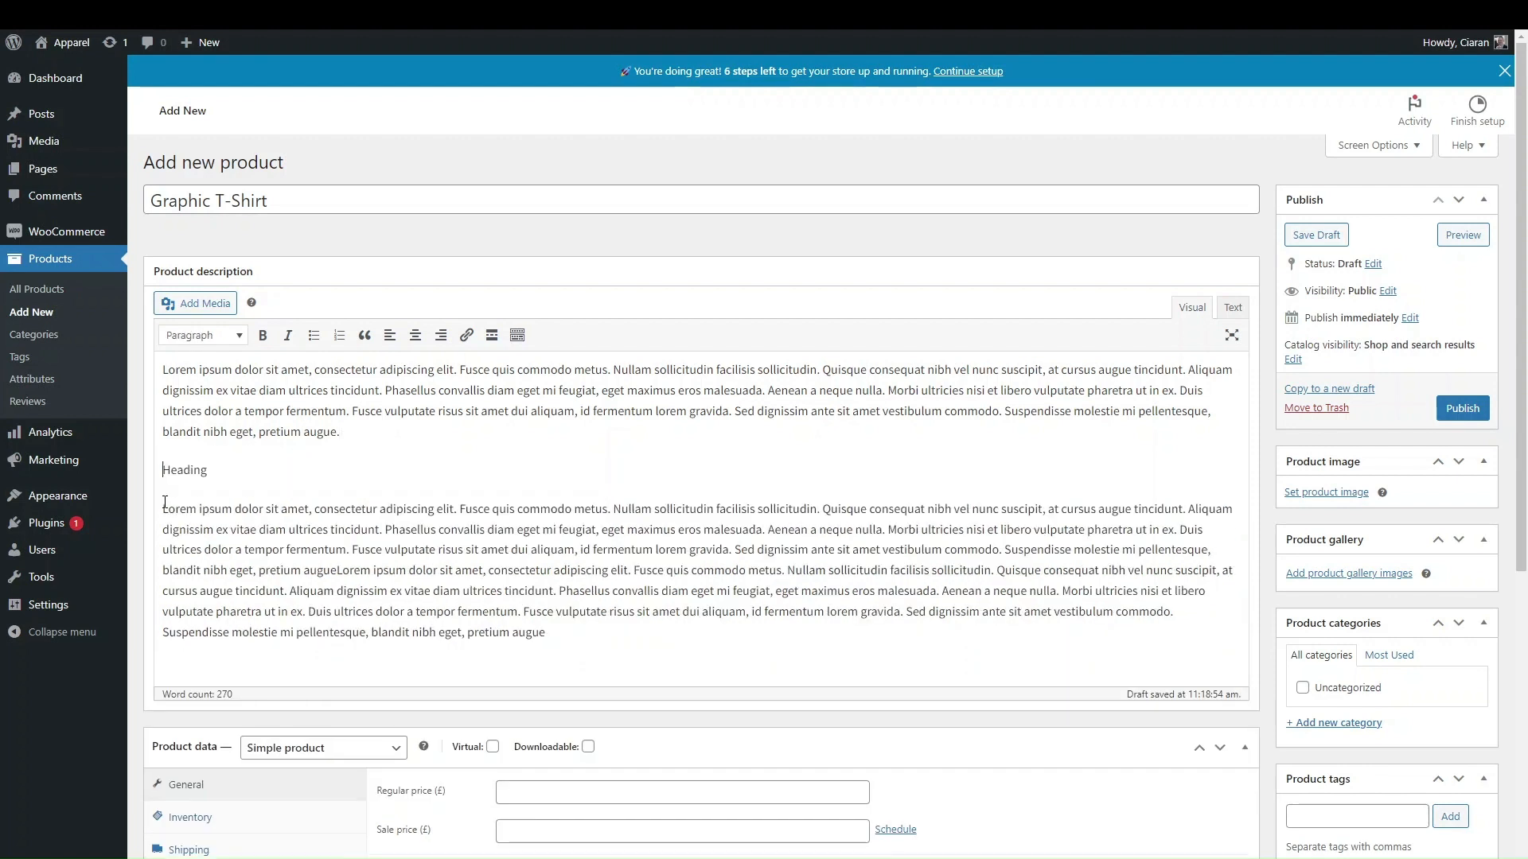
# - Format the "Heading" line in the product description as Heading 4
pyautogui.doubleClick(185, 469)
pyautogui.click(180, 337)
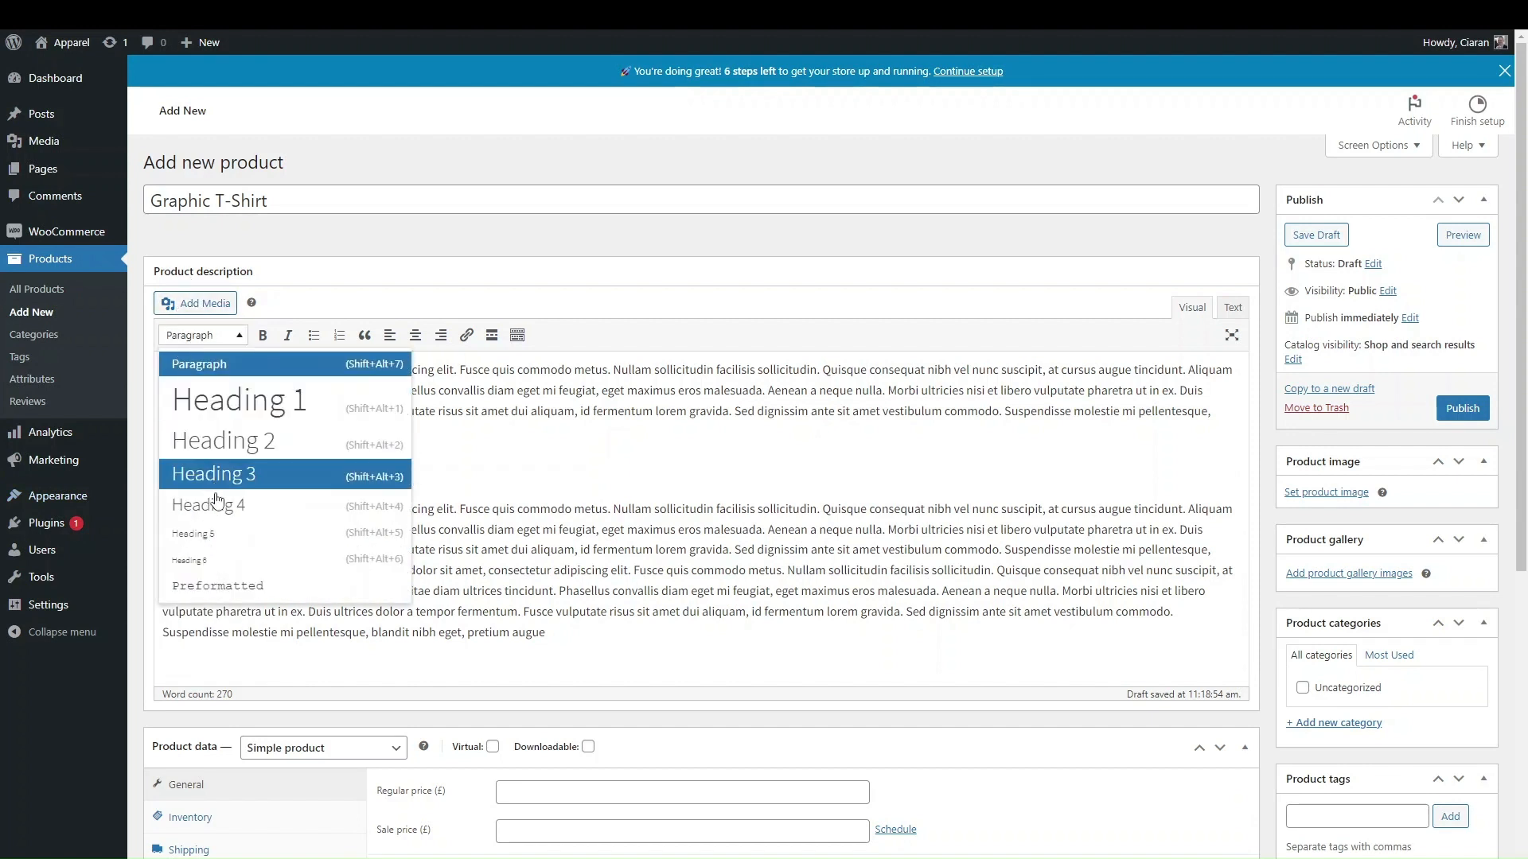
pyautogui.click(191, 504)
pyautogui.click(518, 485)
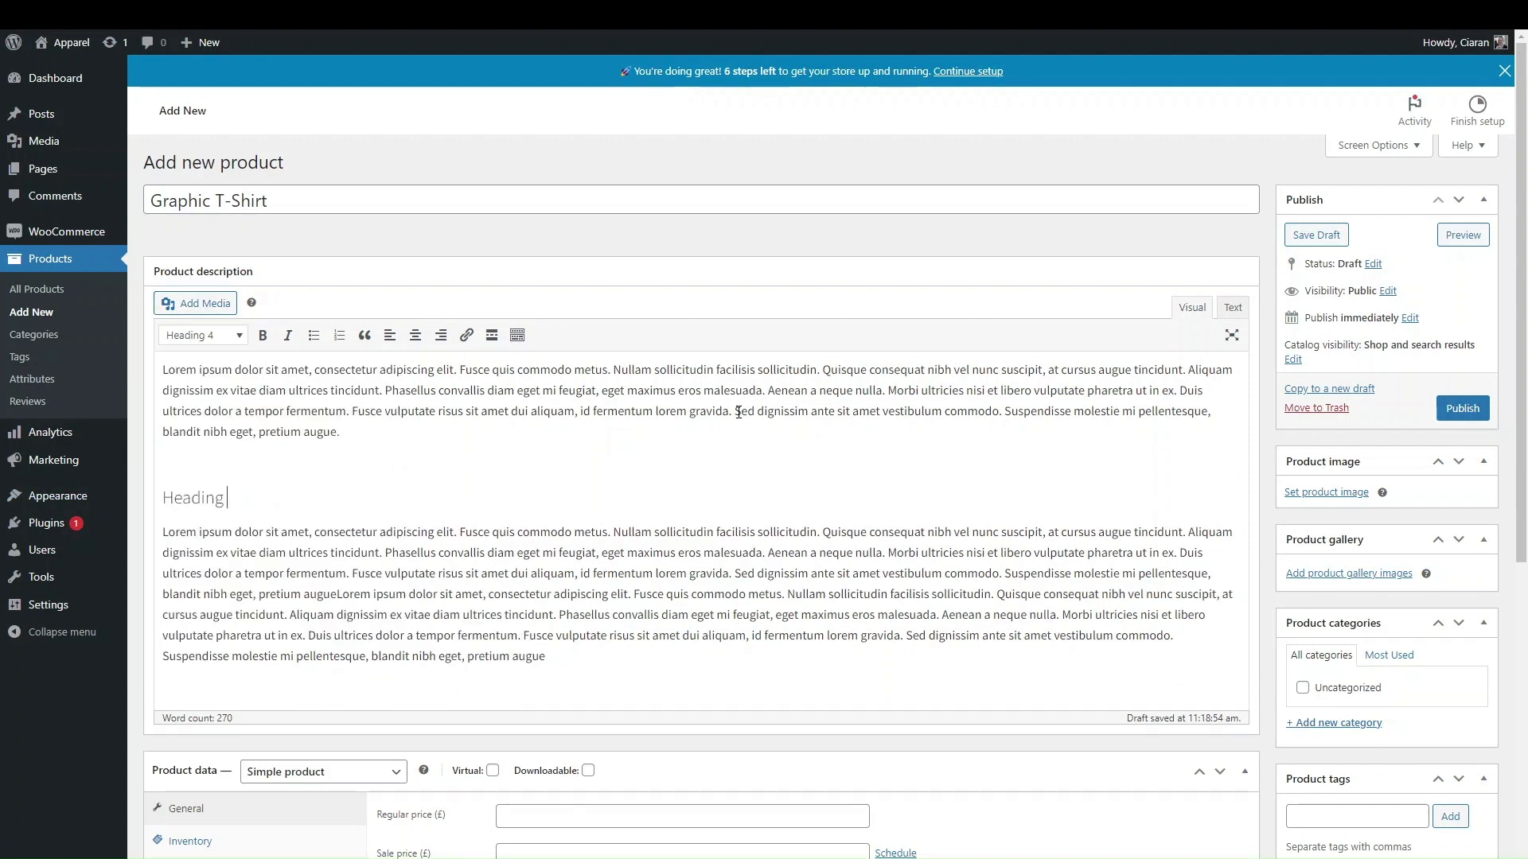
# - Try to add a link to the sentence "Sed dignissim ante sit amet vestibulum commodo." in the first paragraph, then cancel it
pyautogui.moveTo(738, 412); pyautogui.dragTo(1002, 410)
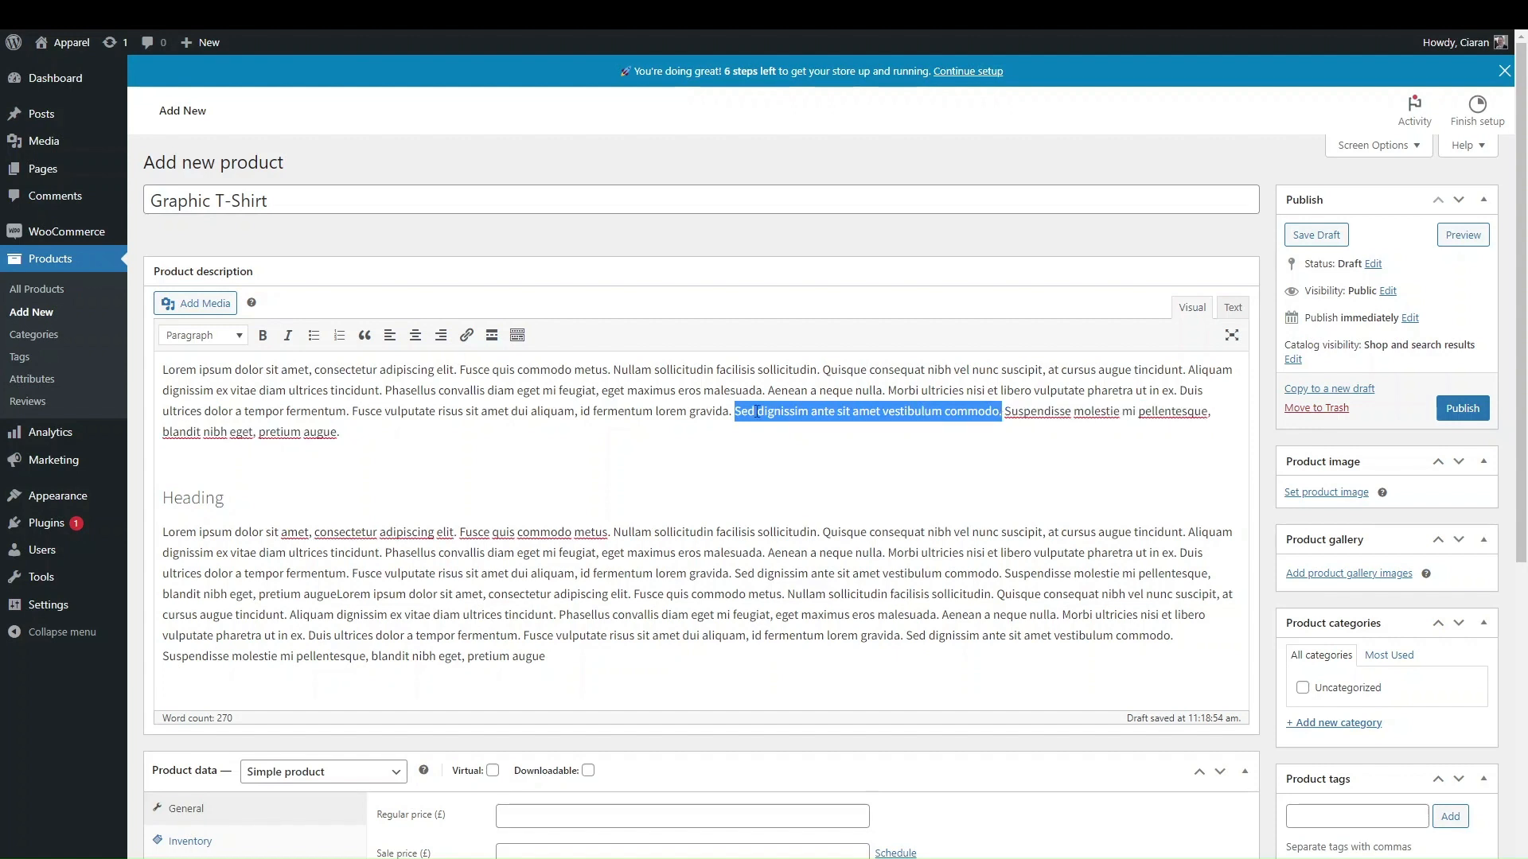
pyautogui.click(466, 335)
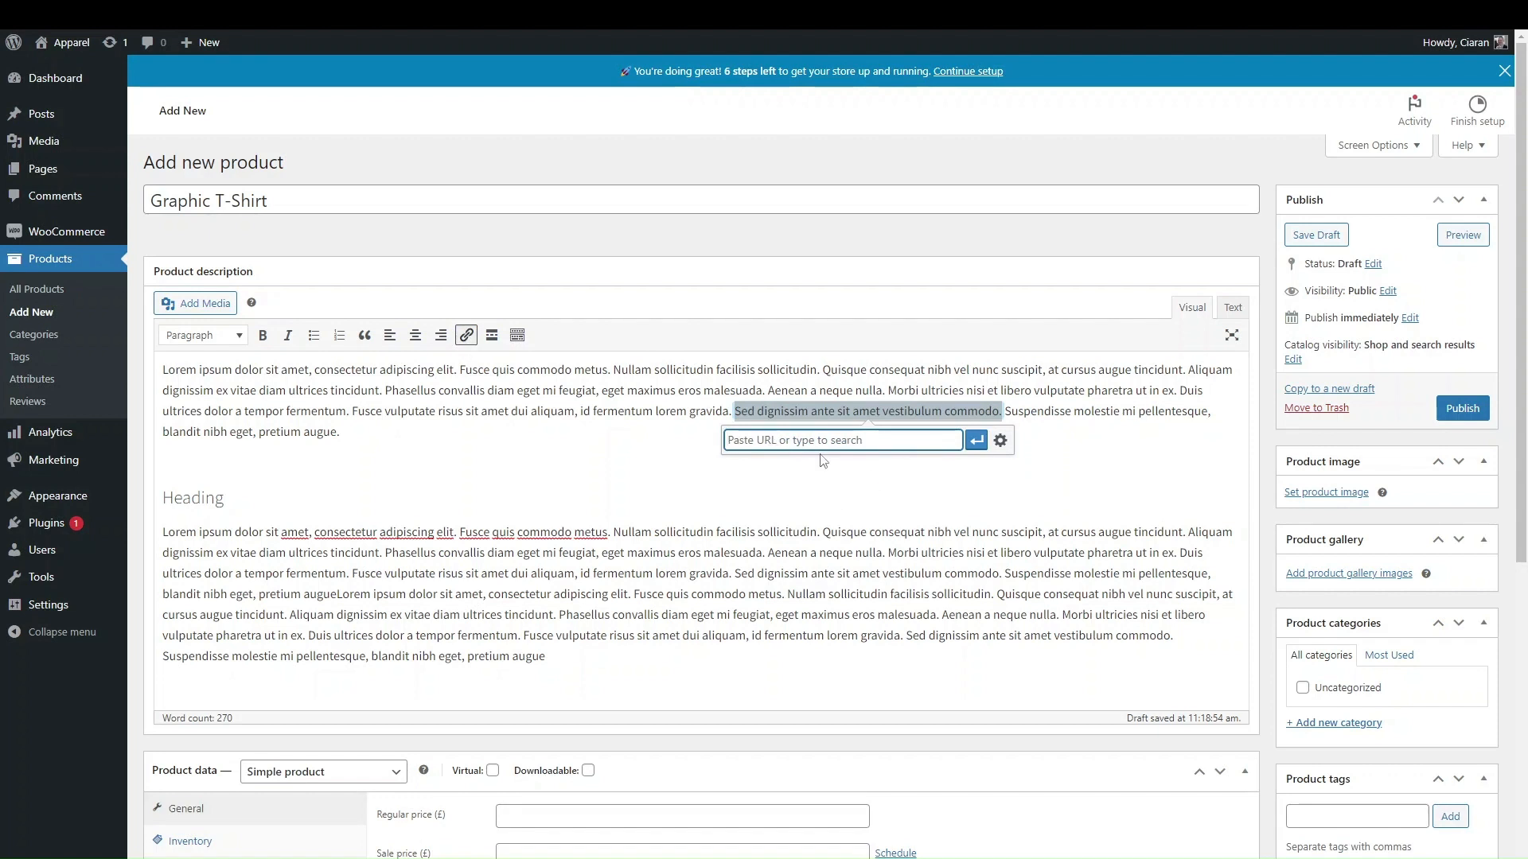
pyautogui.click(1018, 509)
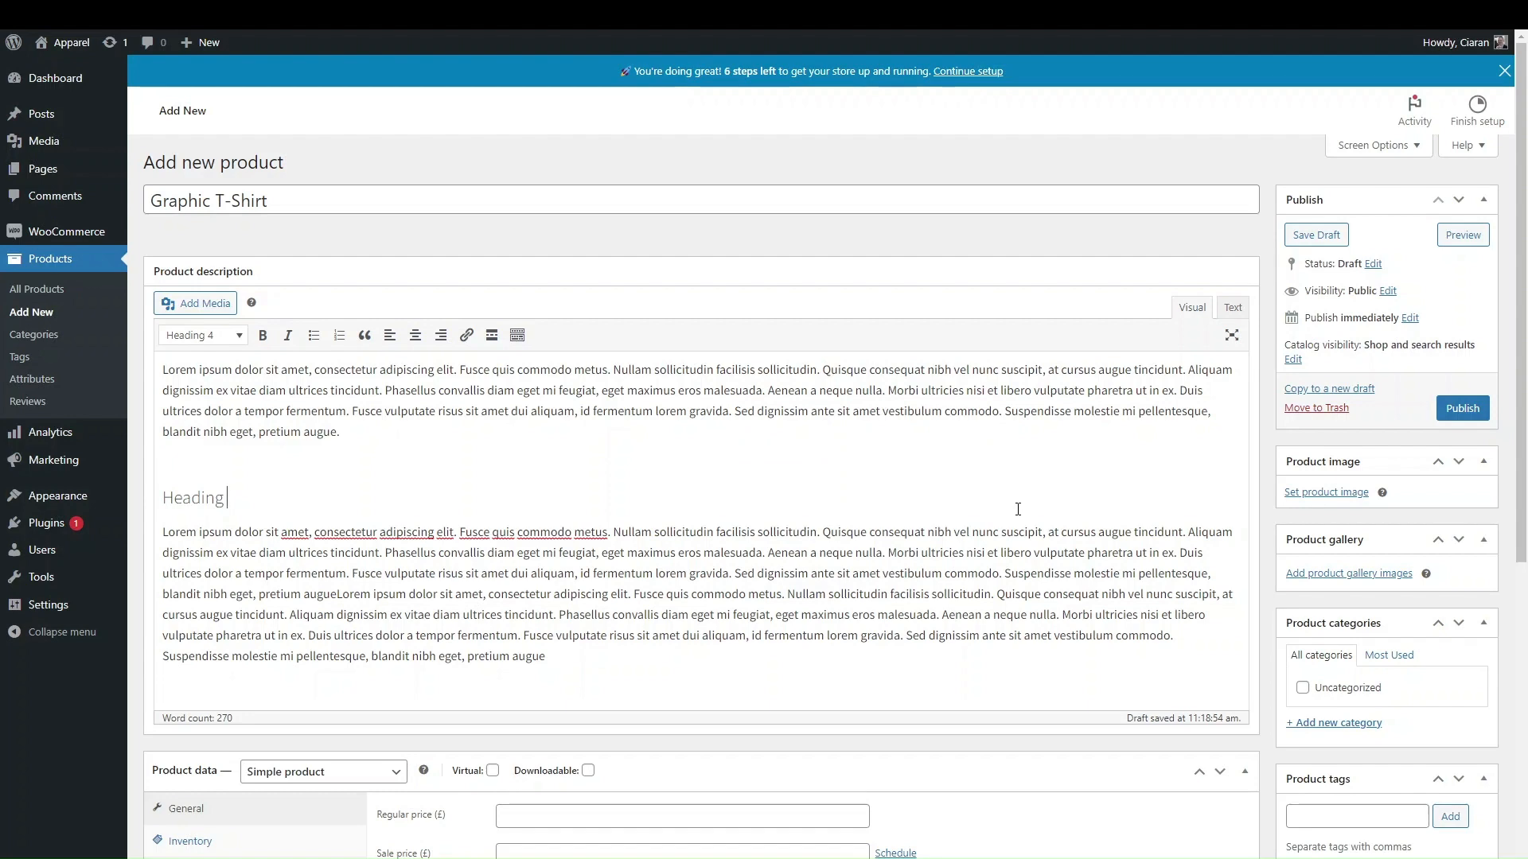
# - Examine the product data section and the available product types, keeping its contents expanded
pyautogui.scroll(-4, 909, 599)
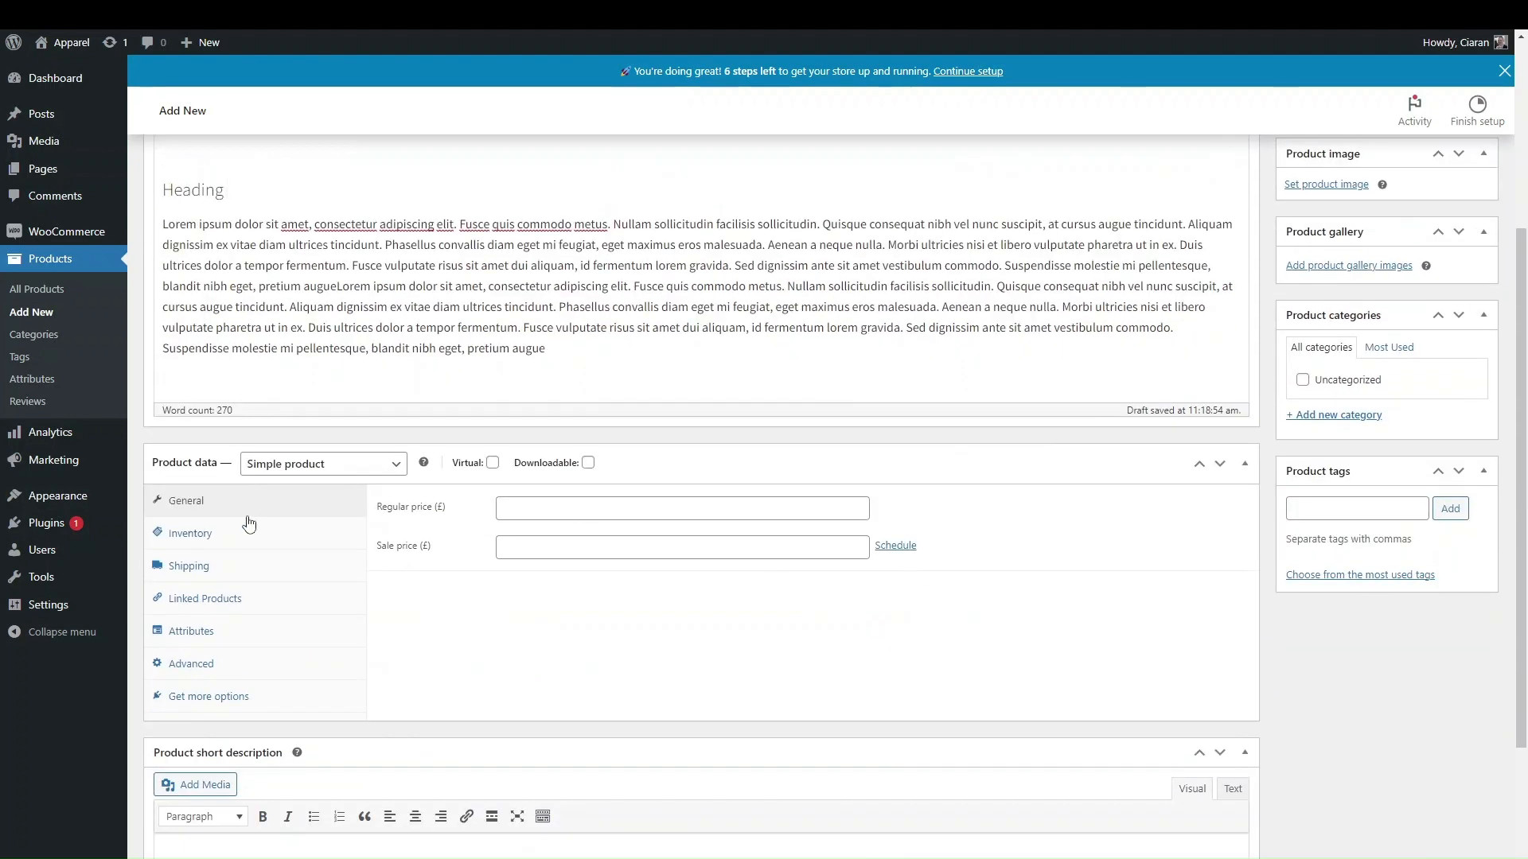
pyautogui.scroll(1, 385, 509)
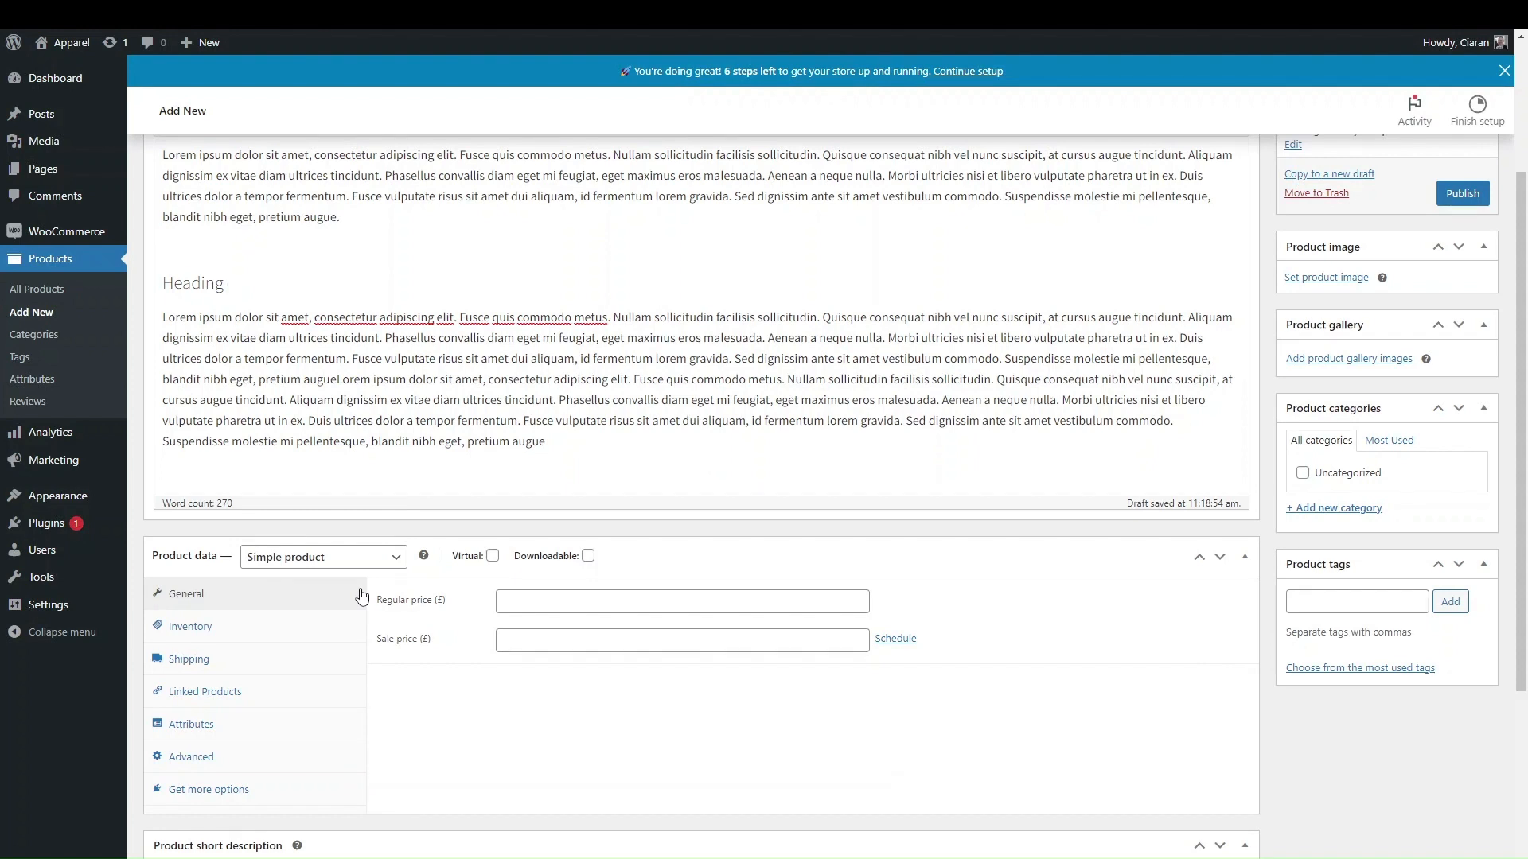
pyautogui.scroll(-2, 368, 631)
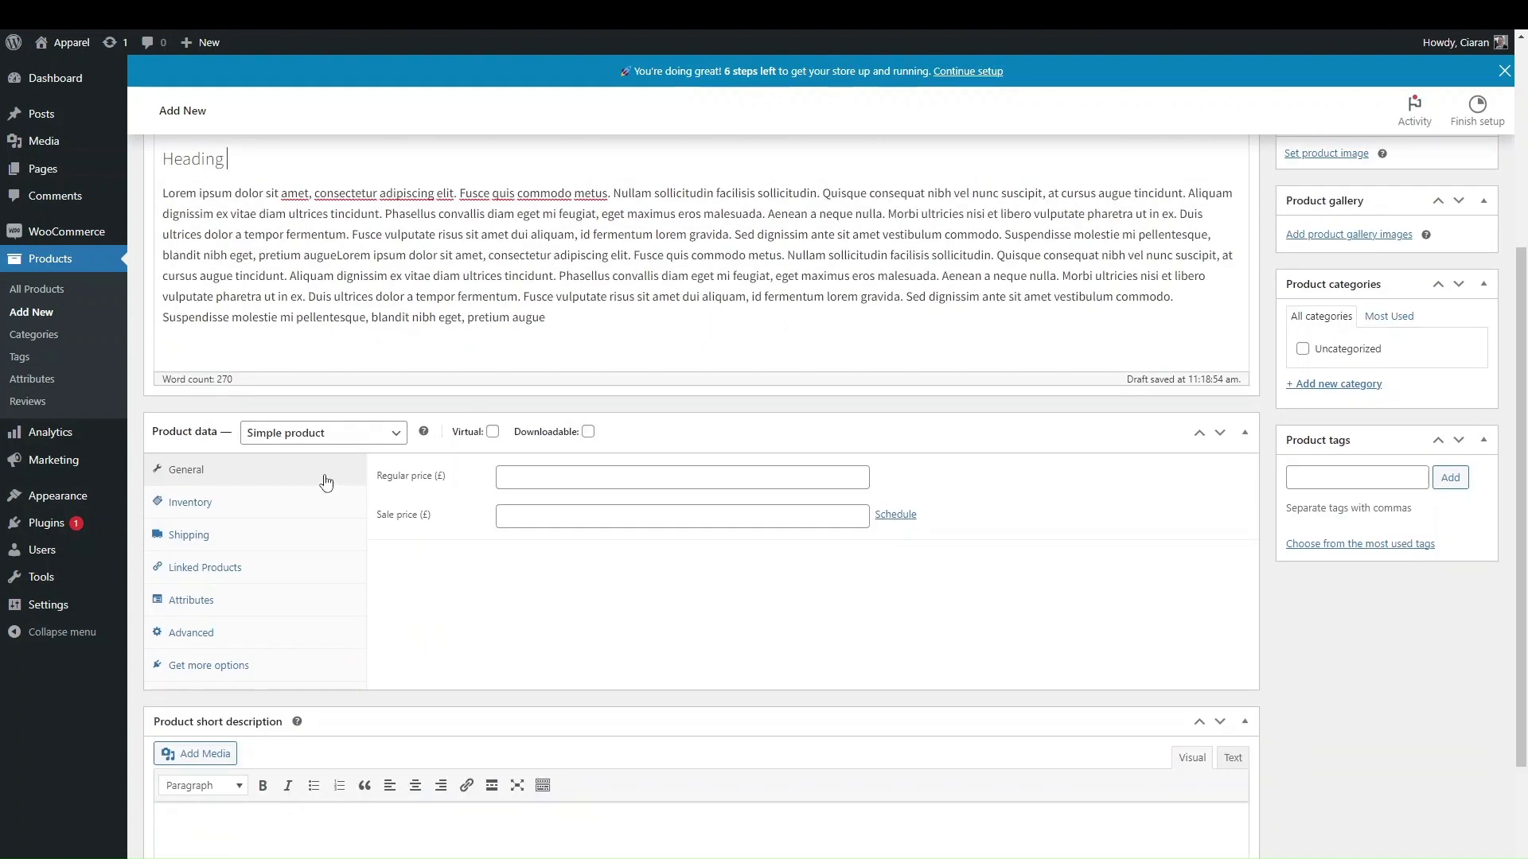
pyautogui.scroll(1, 327, 483)
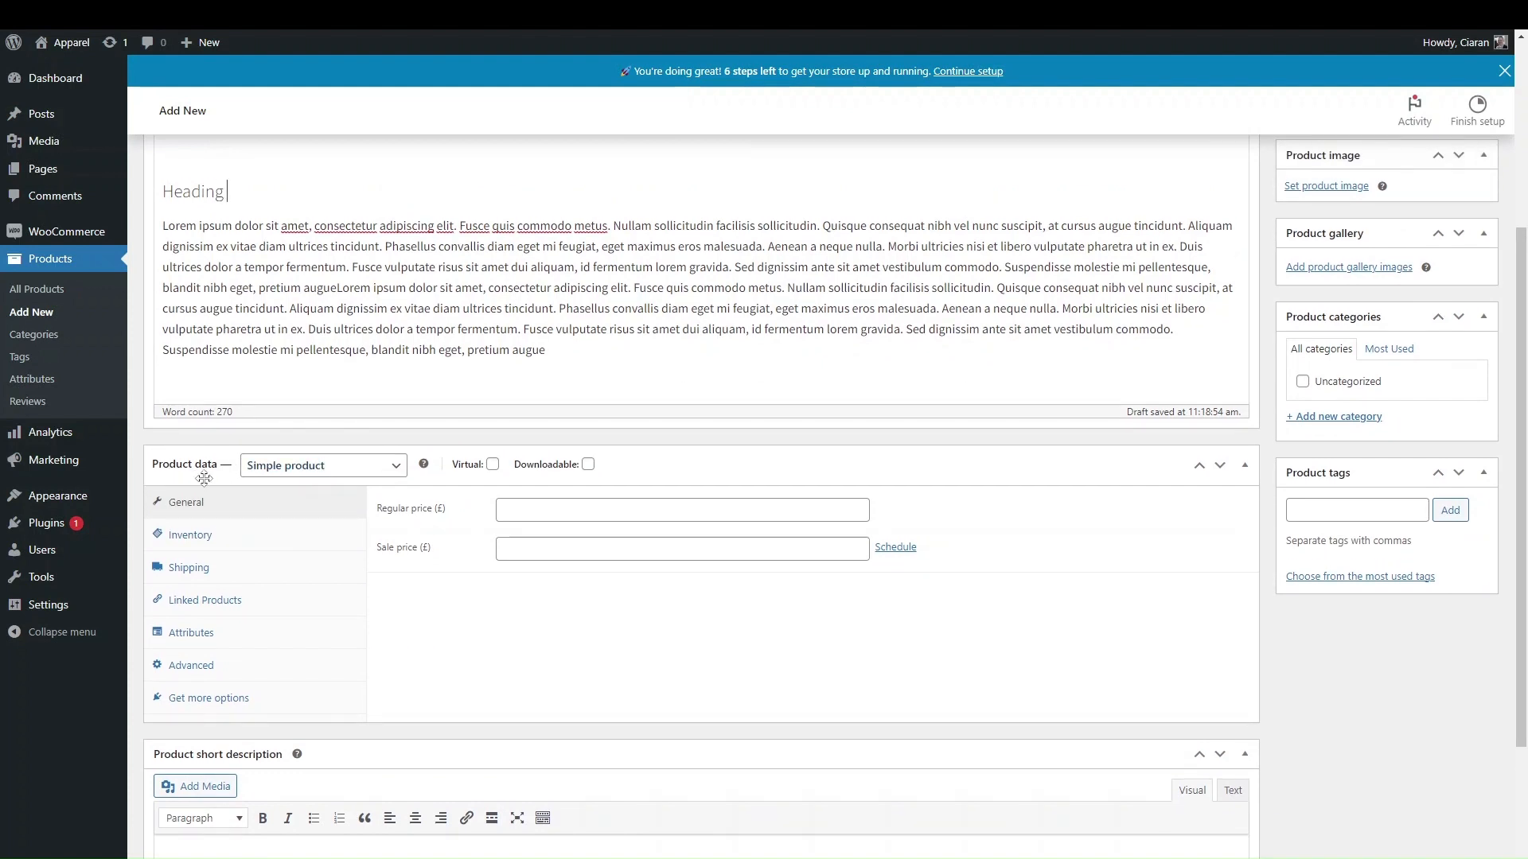
pyautogui.click(290, 469)
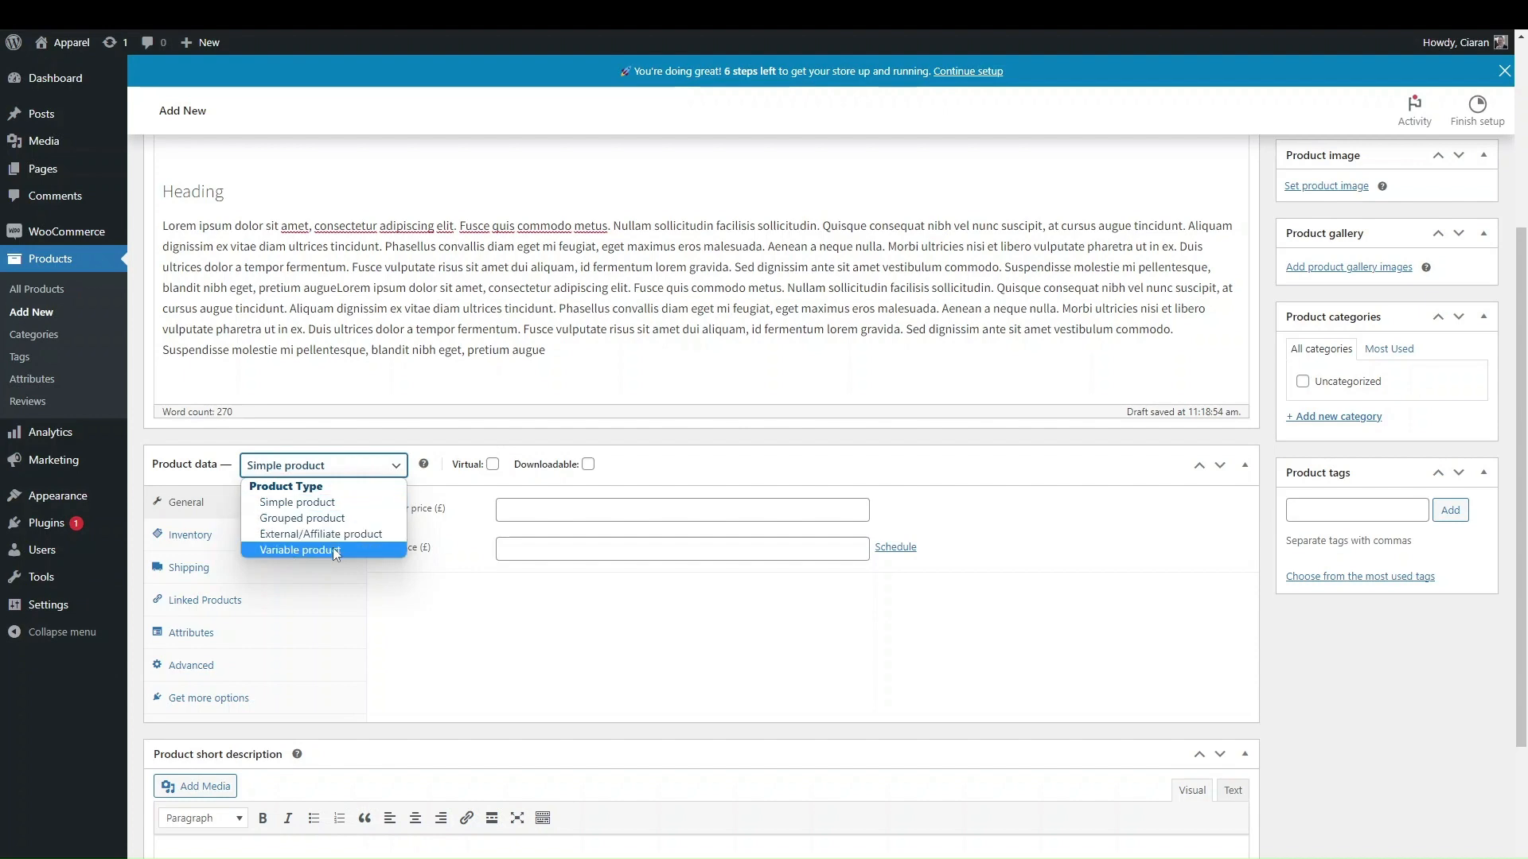
pyautogui.click(431, 477)
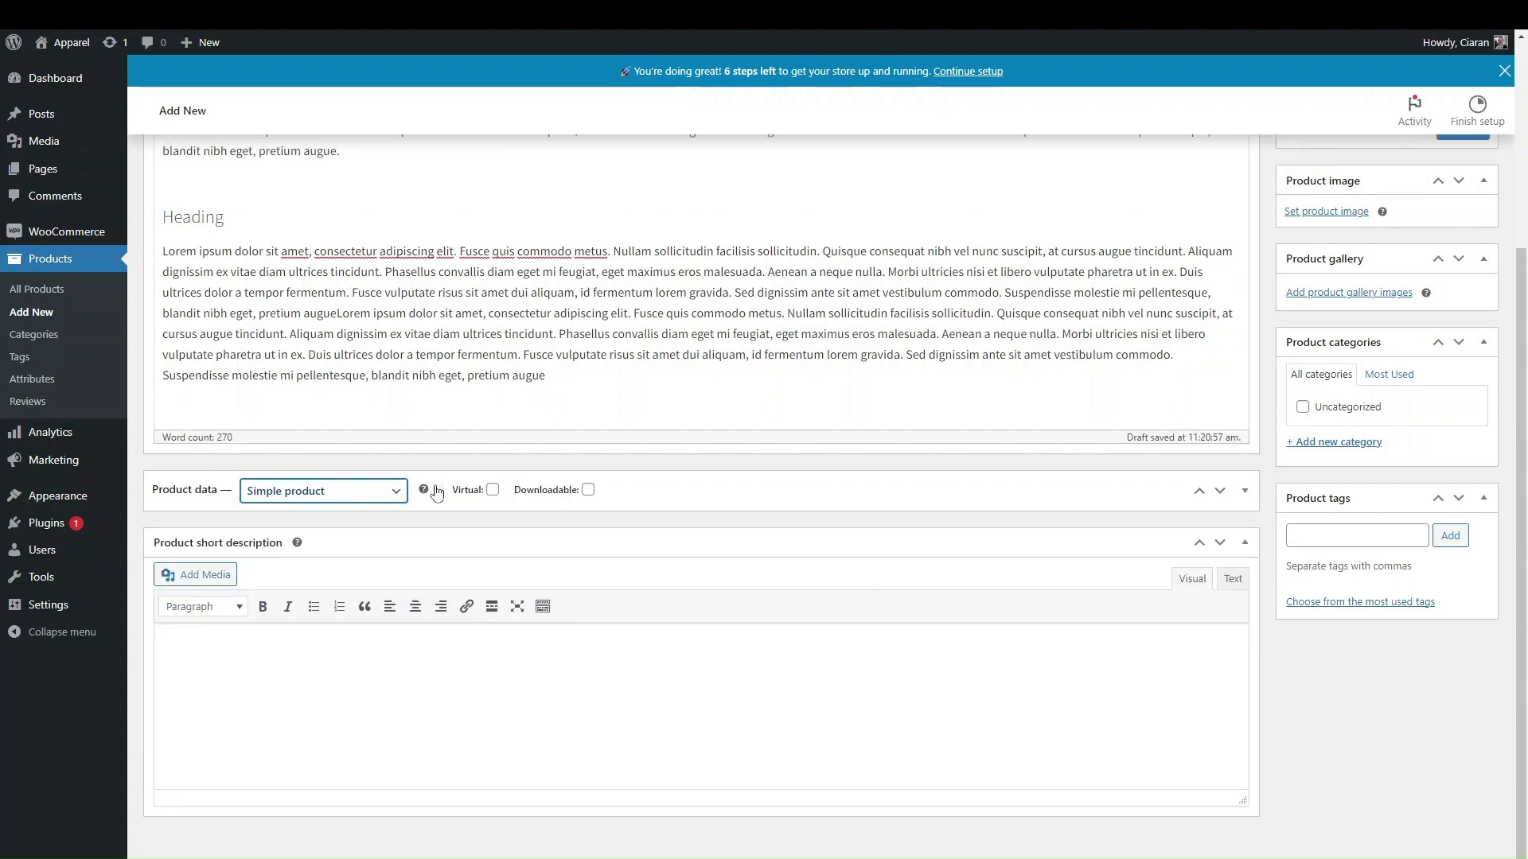
pyautogui.click(799, 477)
pyautogui.scroll(4, 736, 478)
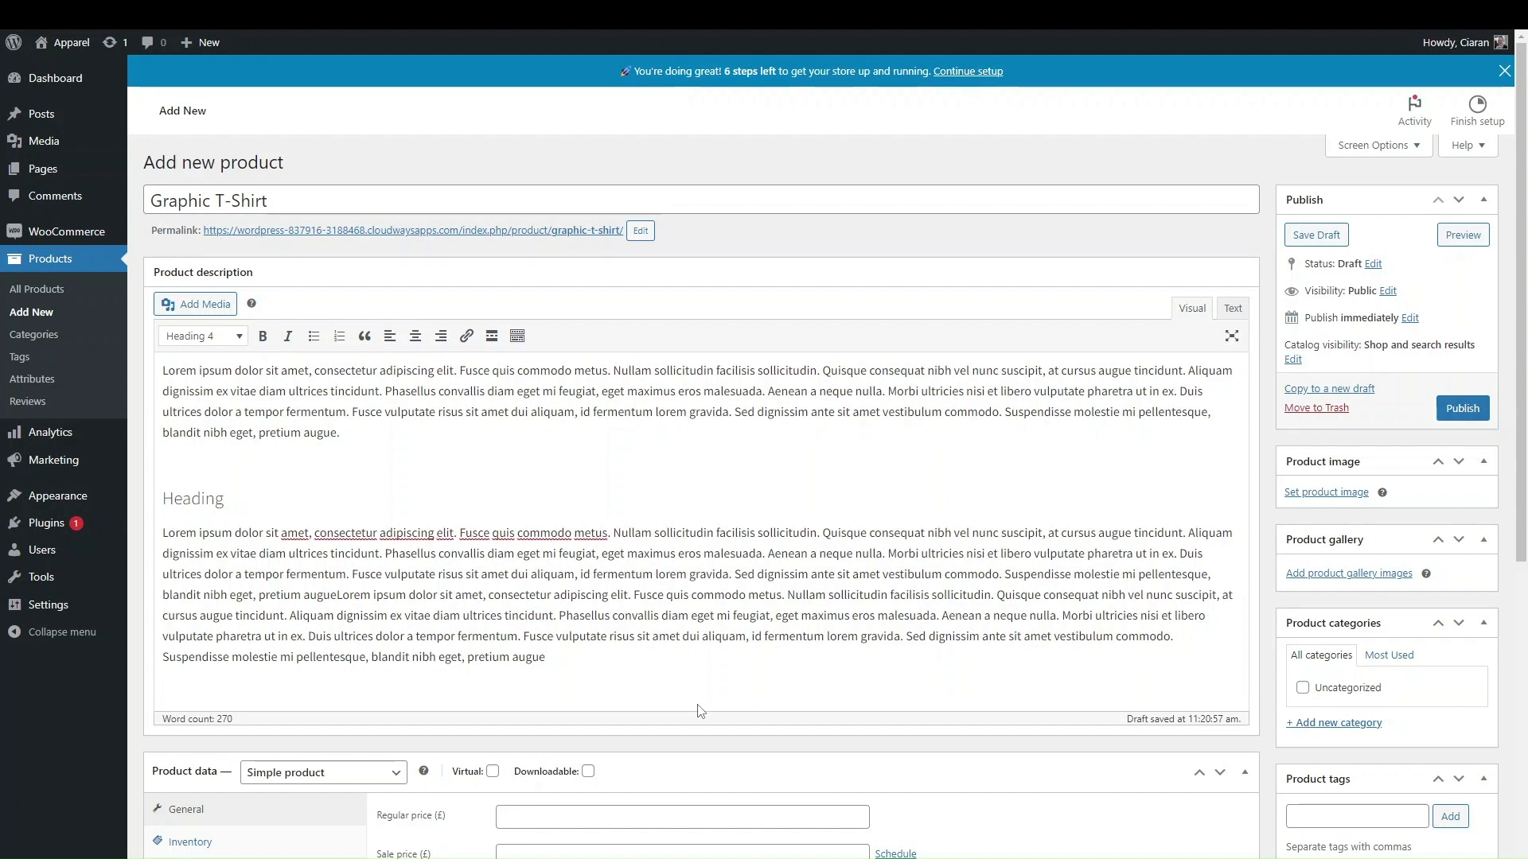
# - Switch the product type to Variable product and review the product data sections offered for it
pyautogui.click(377, 759)
pyautogui.click(366, 772)
pyautogui.click(352, 752)
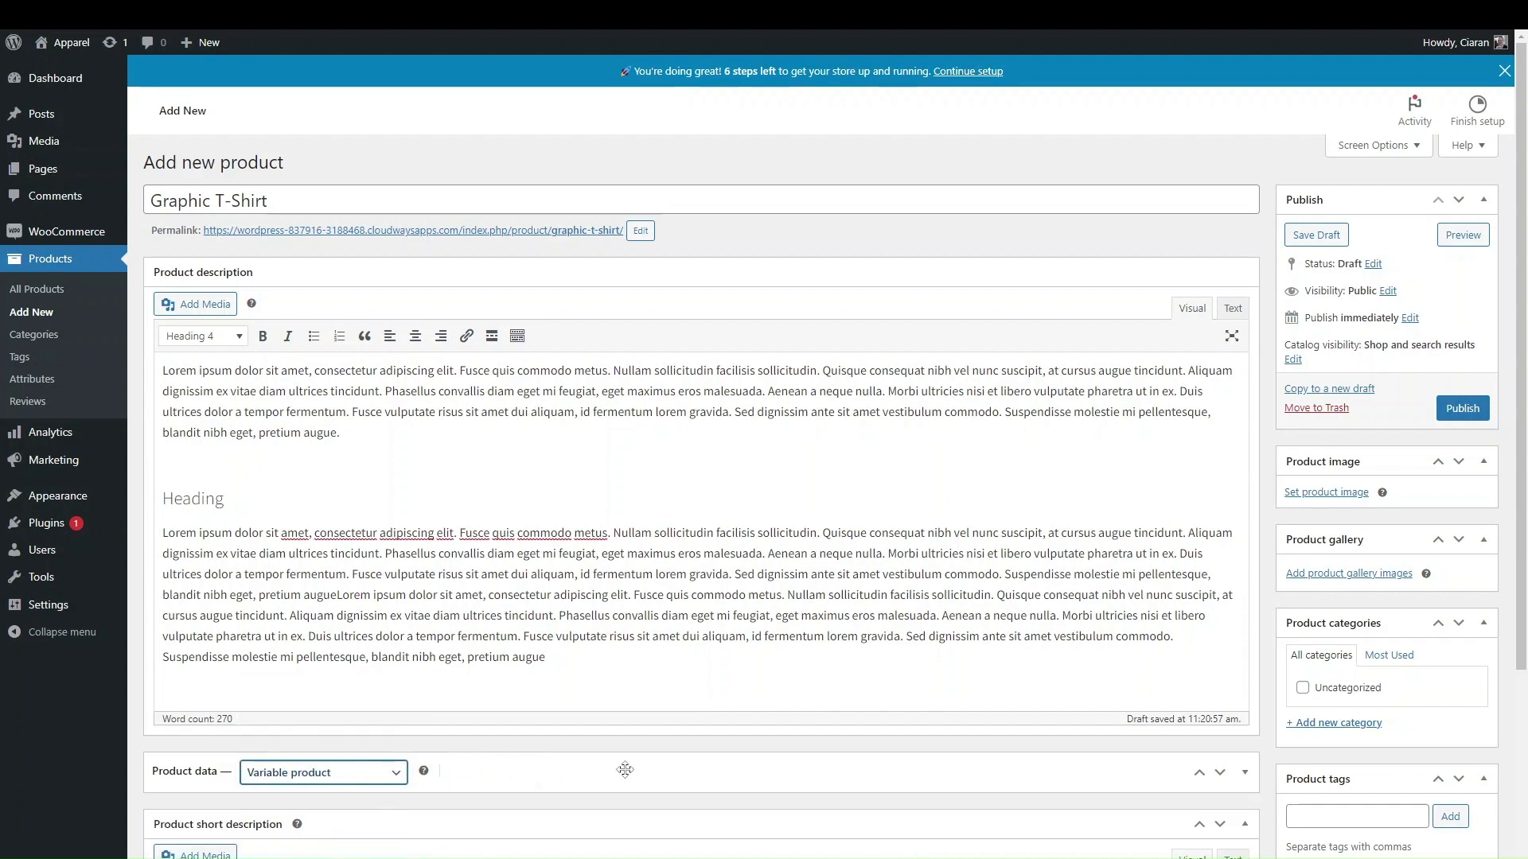
pyautogui.click(634, 774)
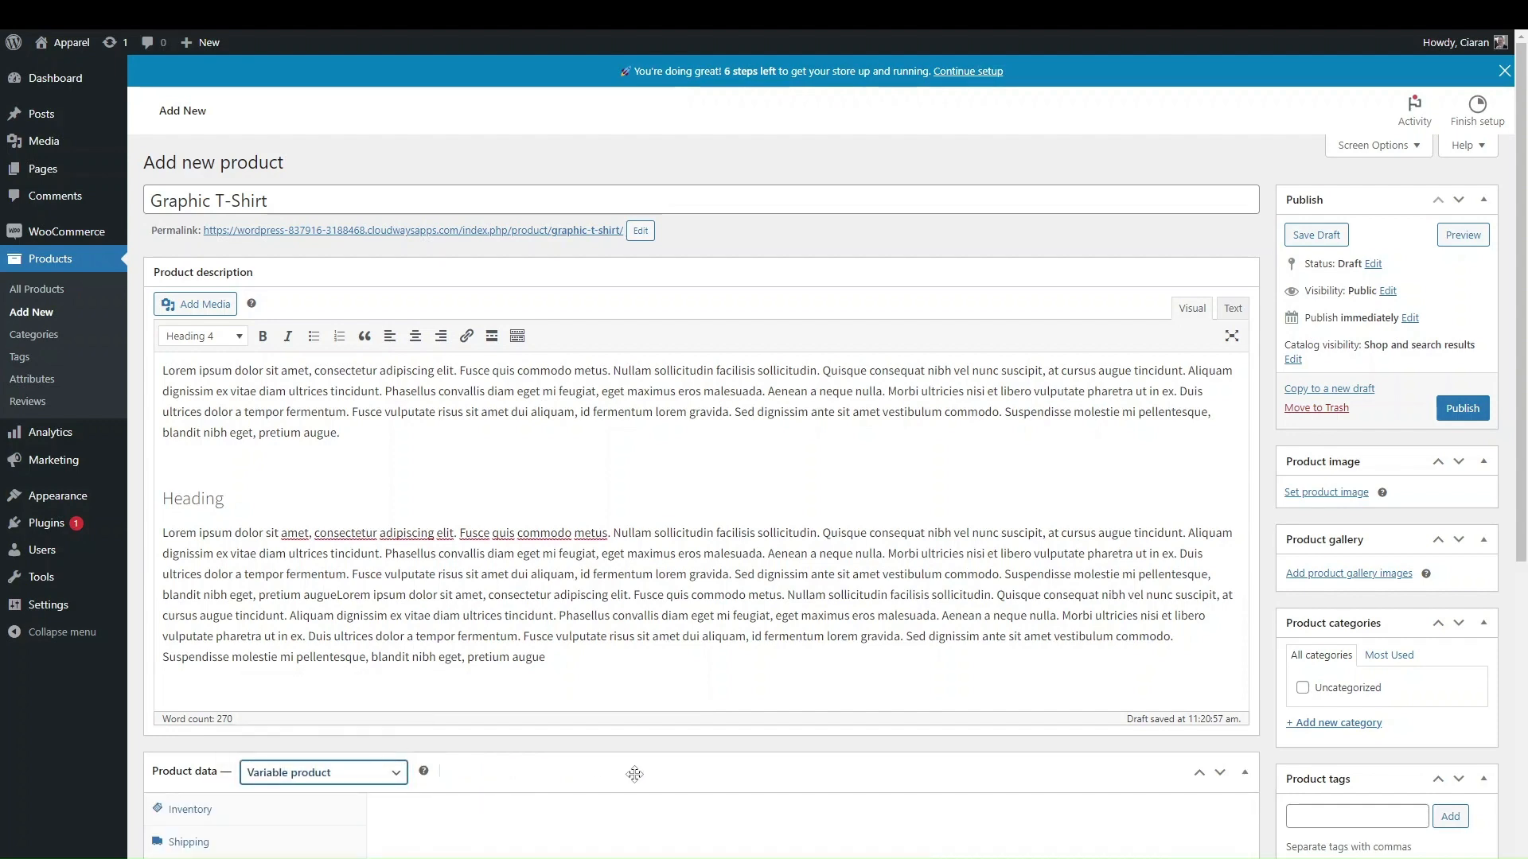
pyautogui.scroll(-3, 634, 774)
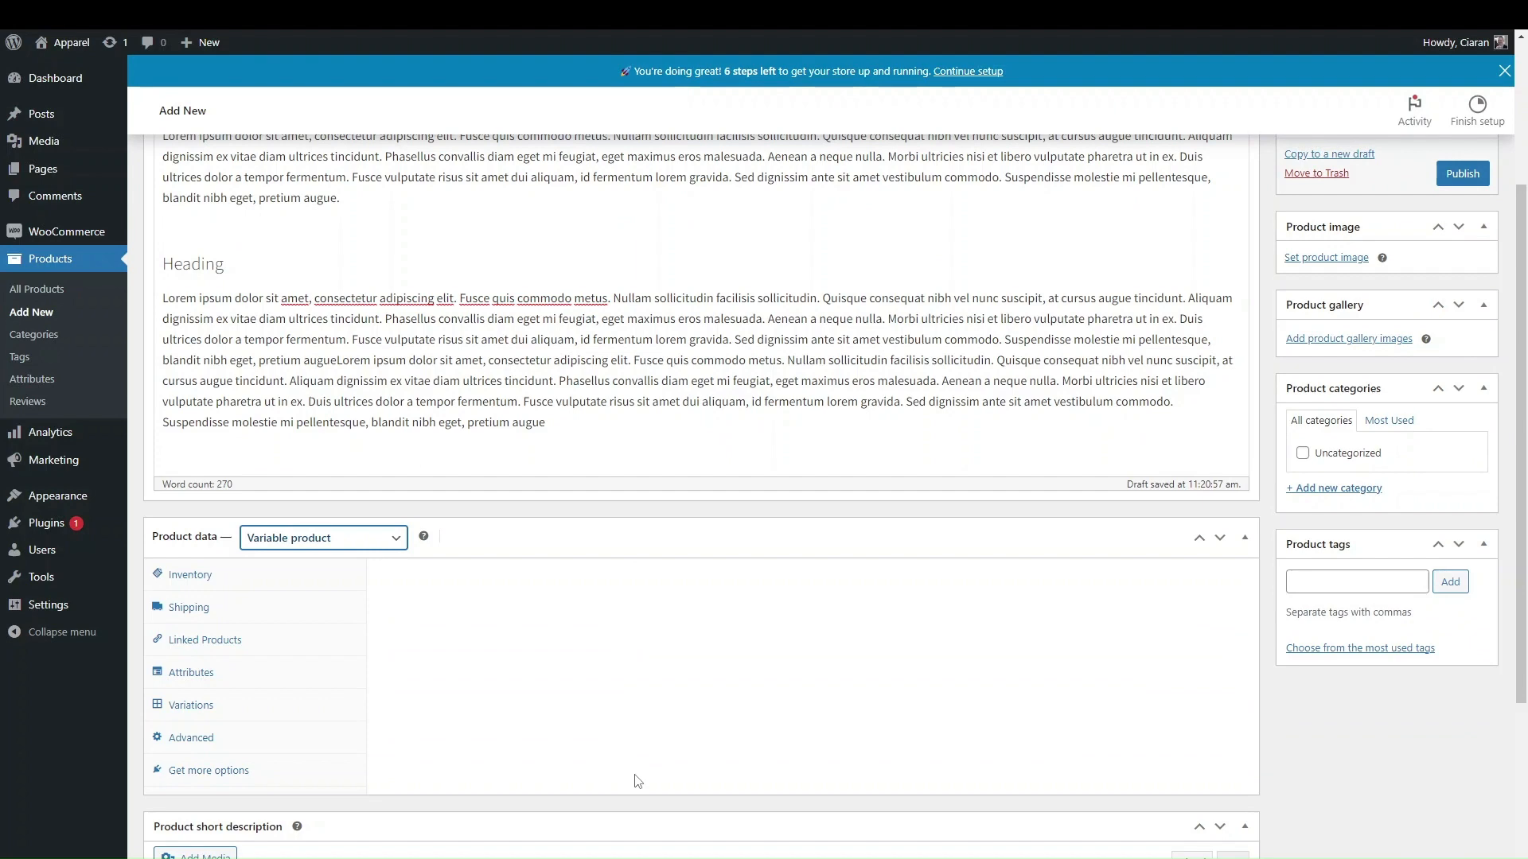
pyautogui.scroll(3, 635, 778)
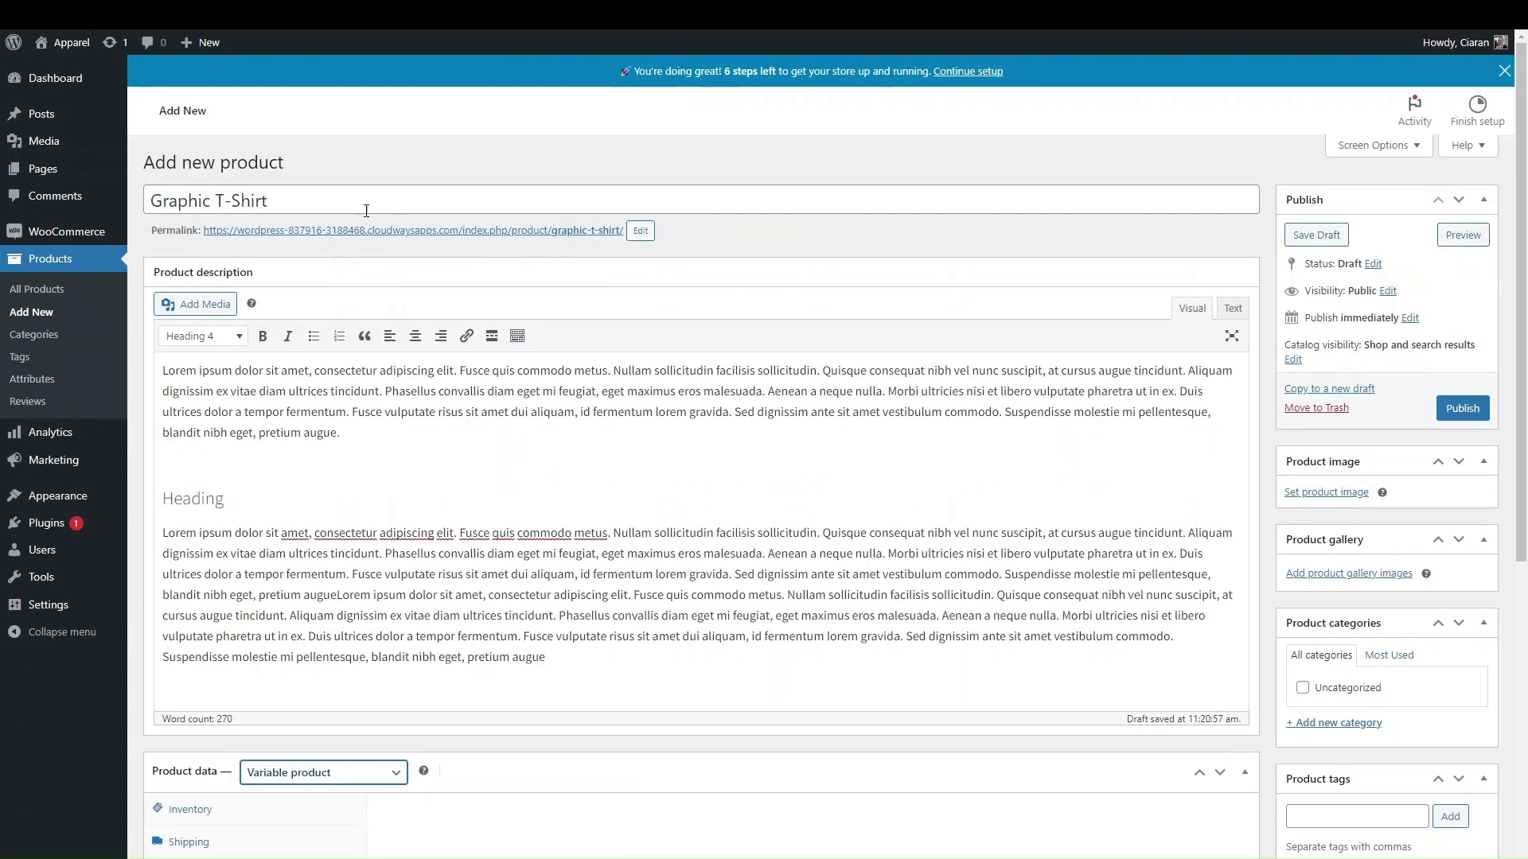
# - Return the product type to Simple product and review its price fields and the Virtual and Downloadable options
pyautogui.scroll(-2, 481, 601)
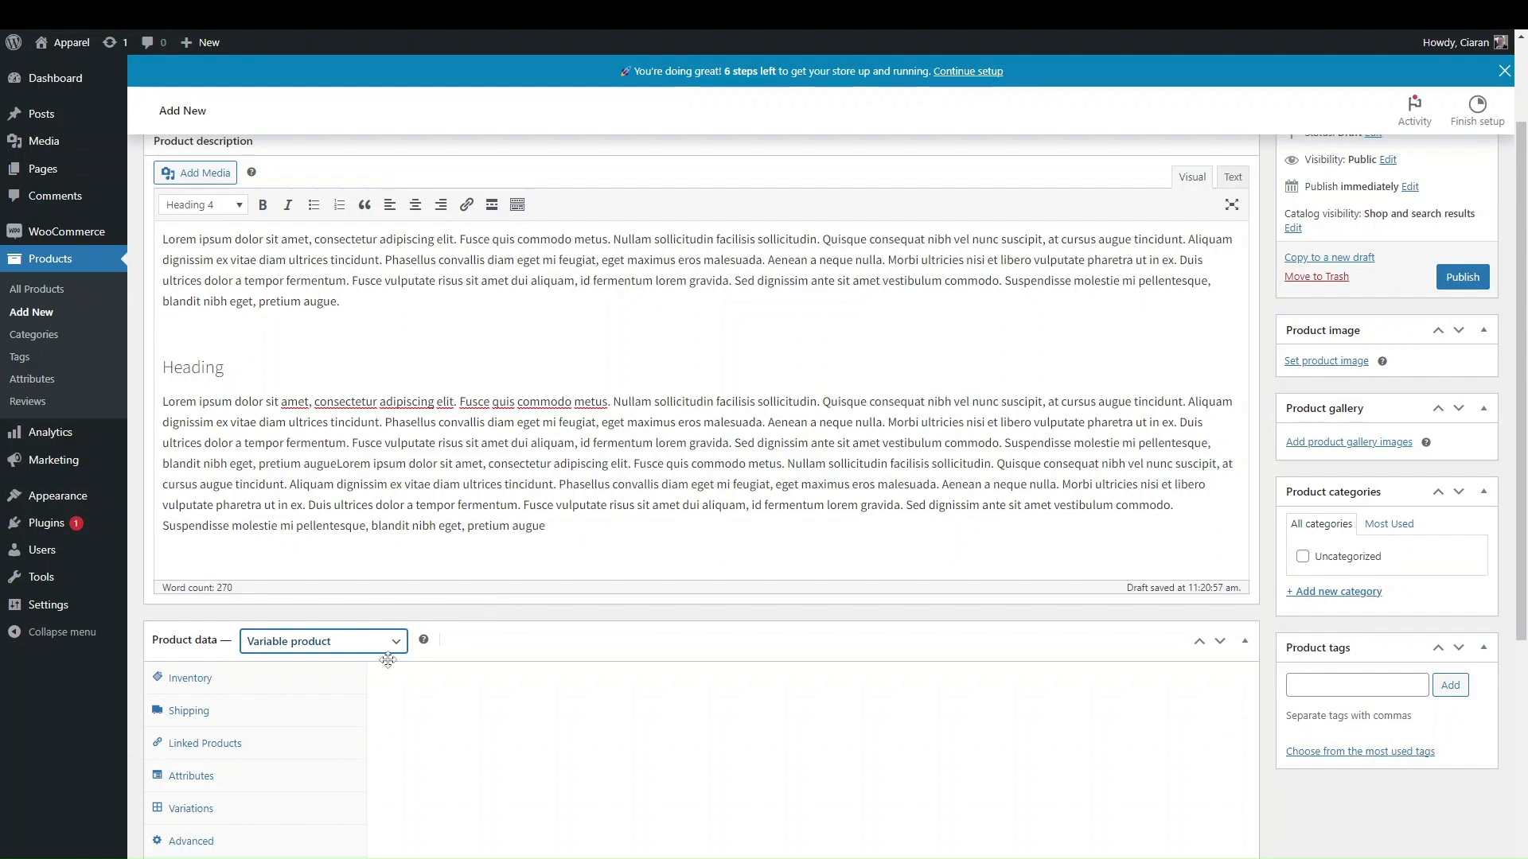
pyautogui.click(348, 647)
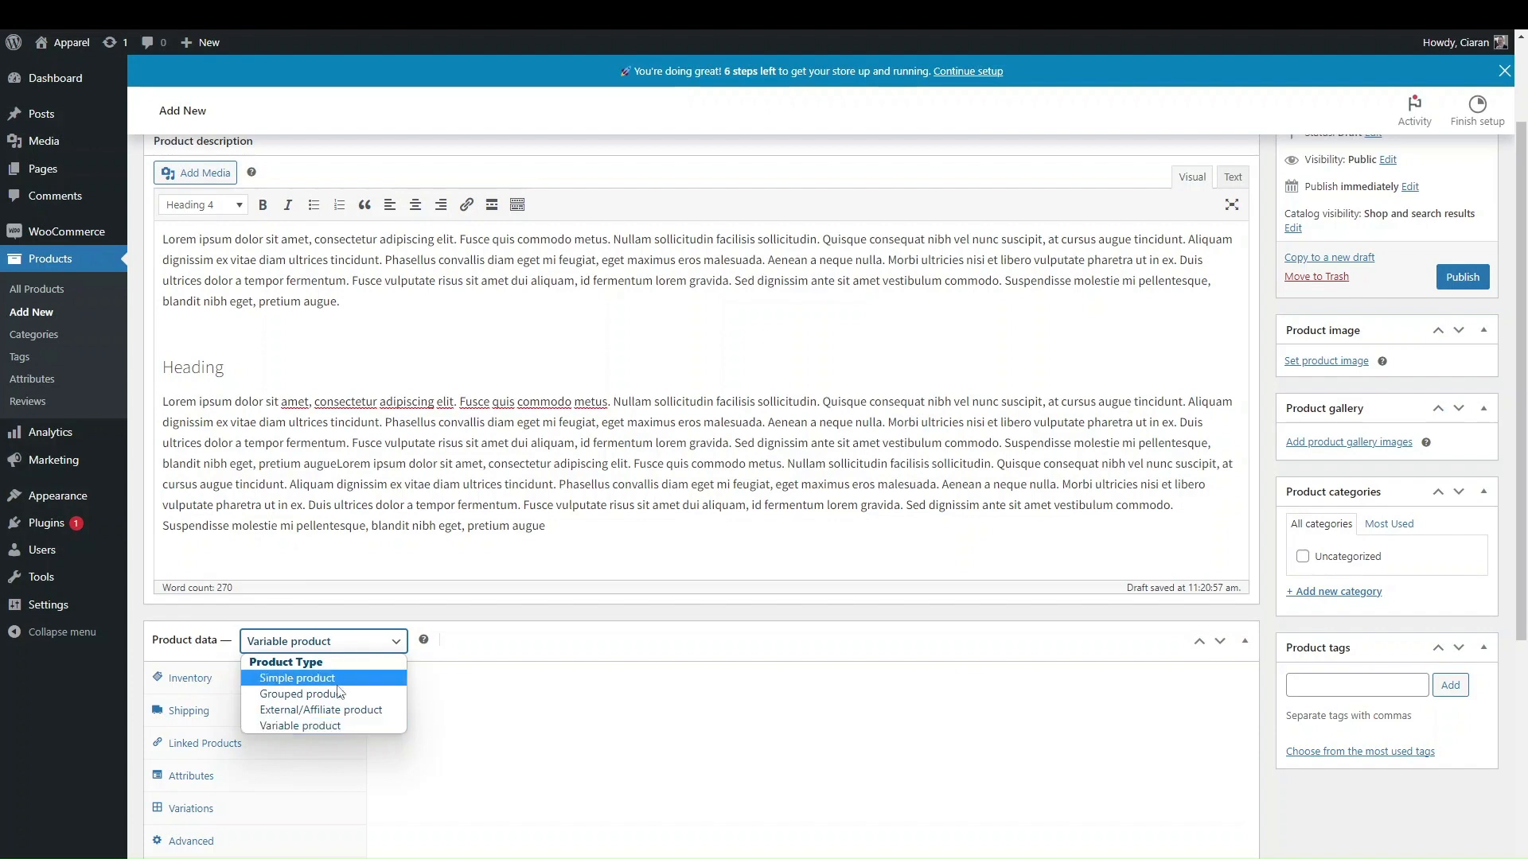
pyautogui.click(342, 677)
pyautogui.scroll(-2, 478, 517)
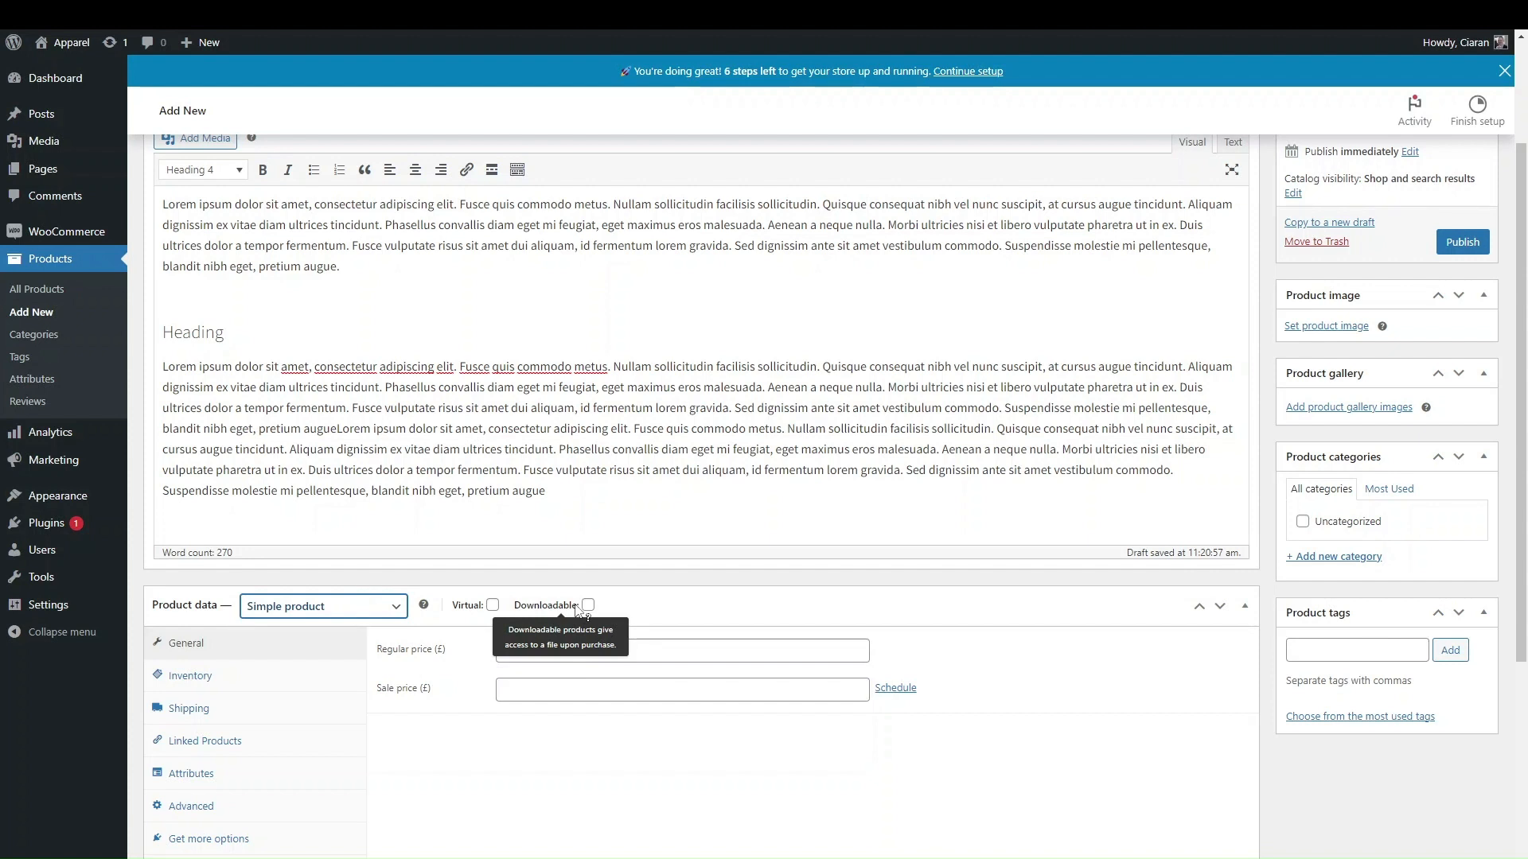
pyautogui.scroll(3, 488, 402)
pyautogui.scroll(-1, 488, 402)
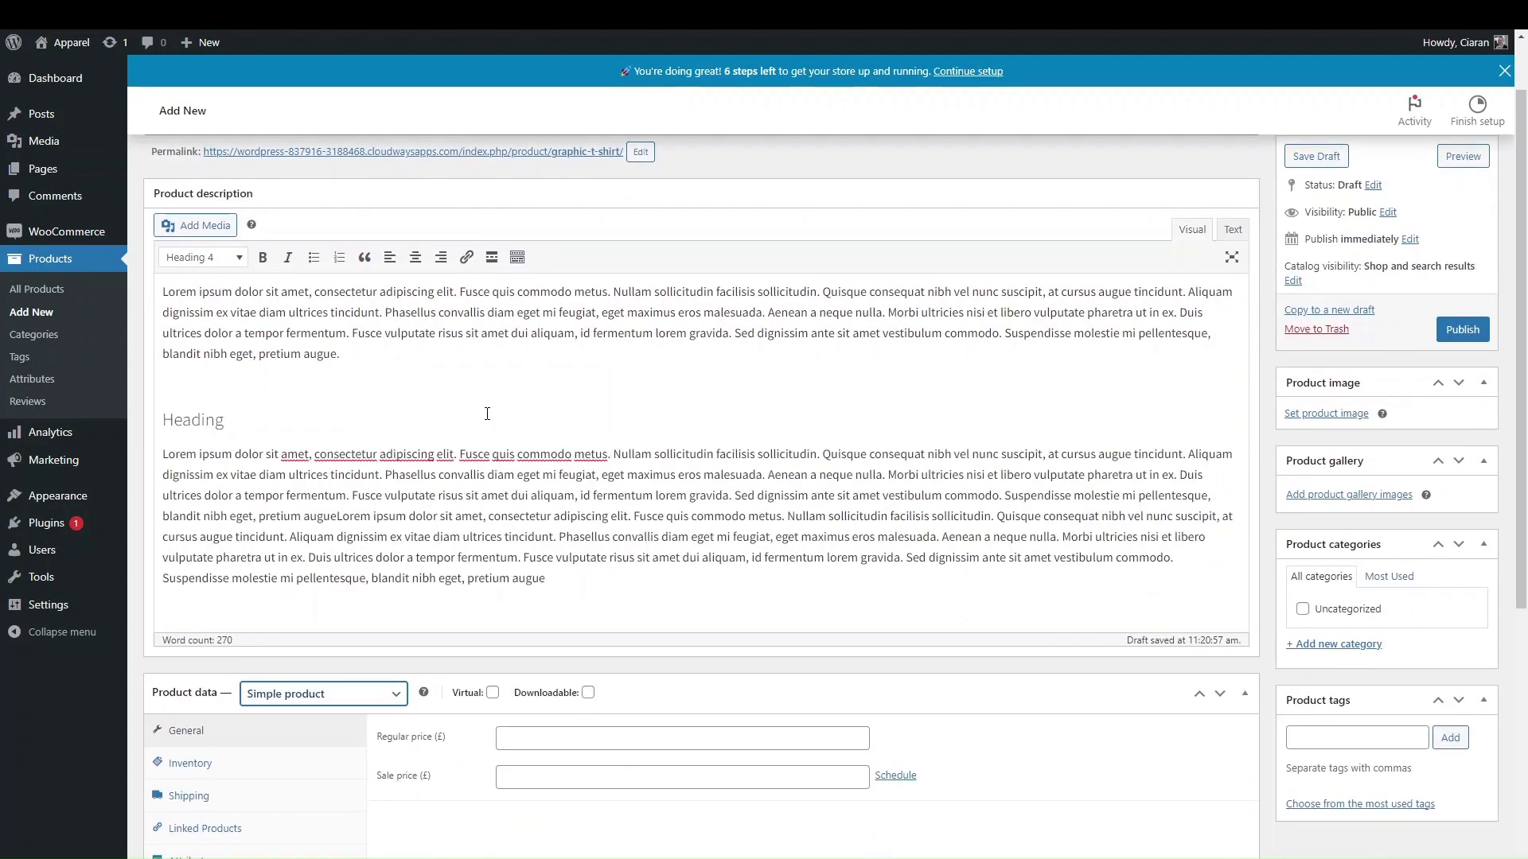
pyautogui.scroll(-1, 489, 414)
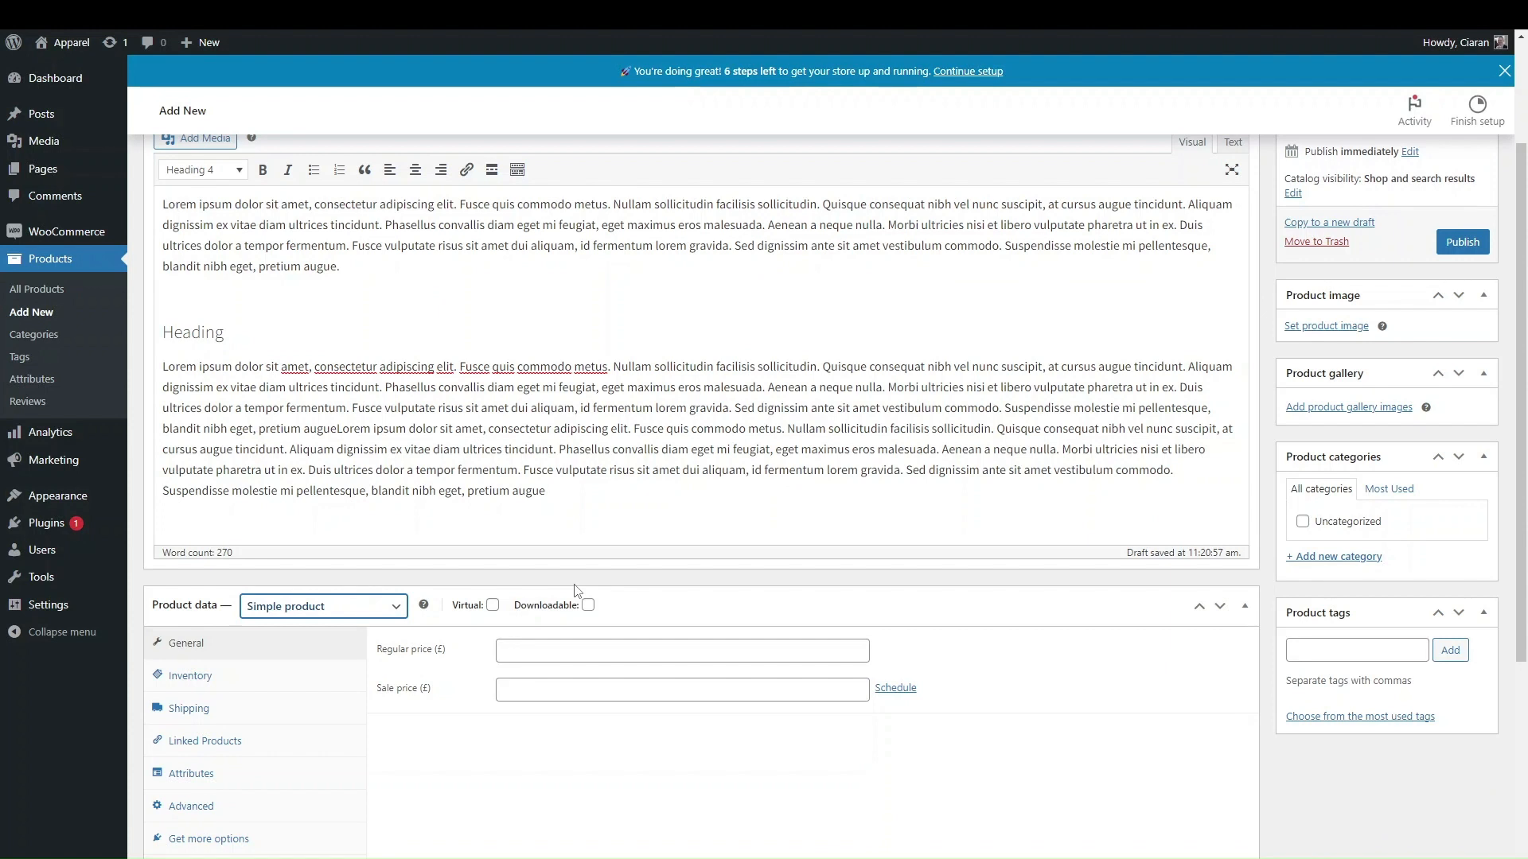
# - Show the Variable product sections with the product data and short description expanded, and restore the type to Simple product
pyautogui.click(342, 609)
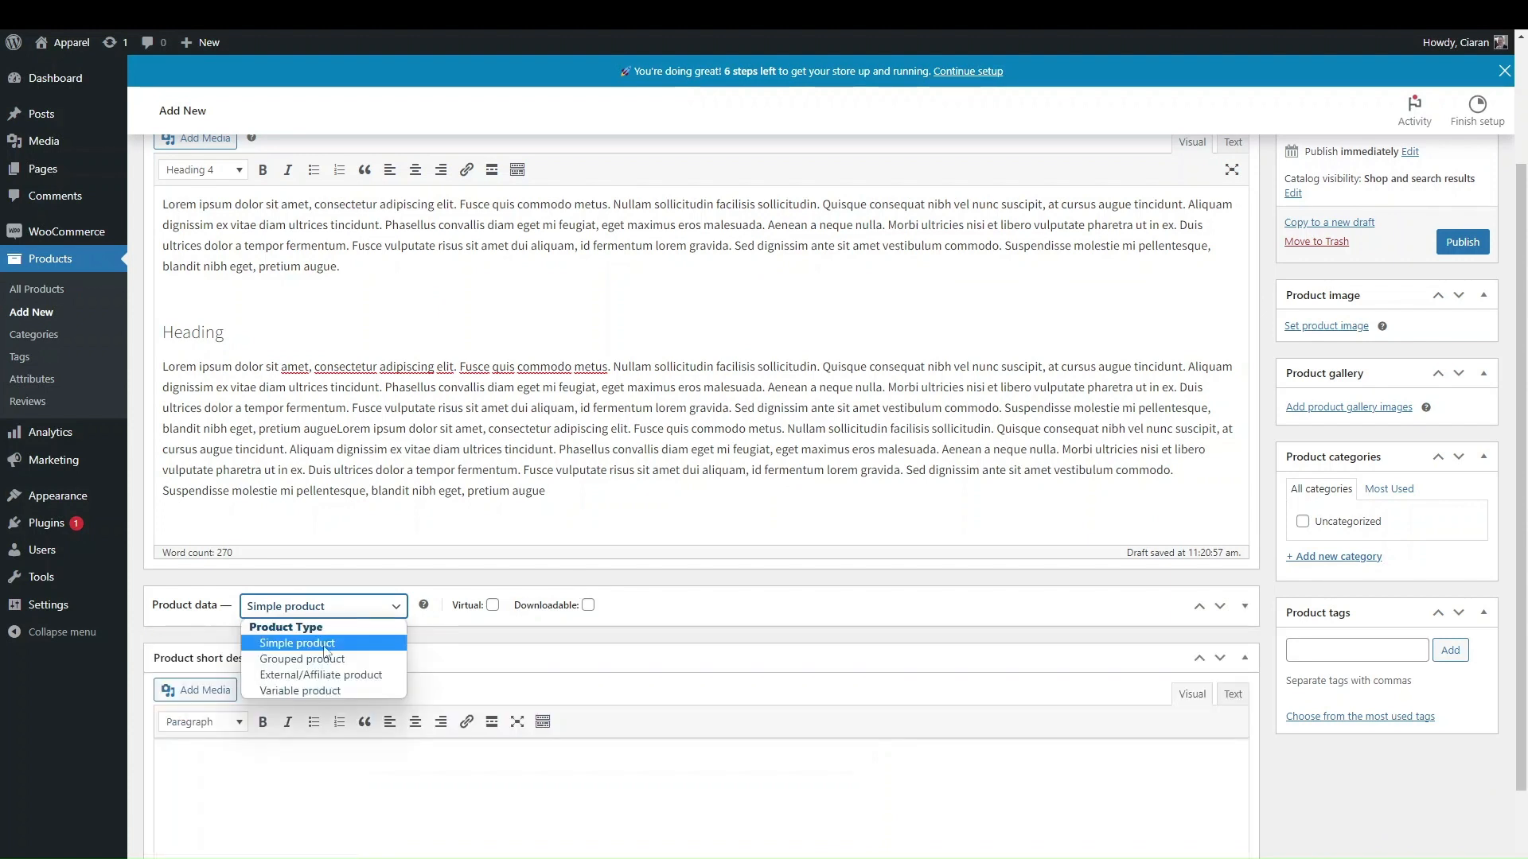
pyautogui.click(300, 690)
pyautogui.click(746, 659)
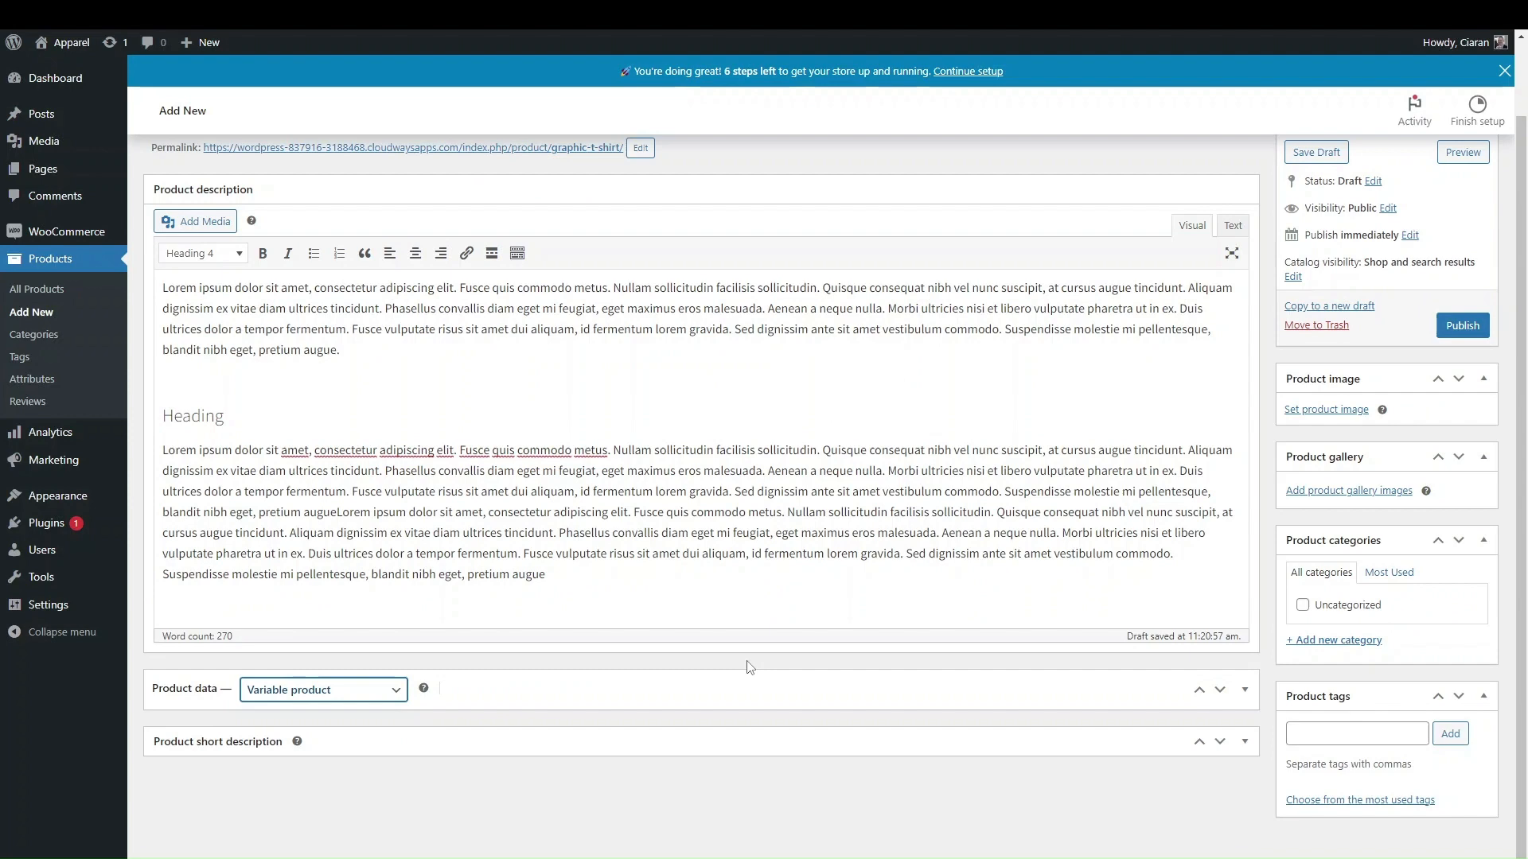
pyautogui.click(676, 729)
pyautogui.click(642, 692)
pyautogui.scroll(-2, 641, 693)
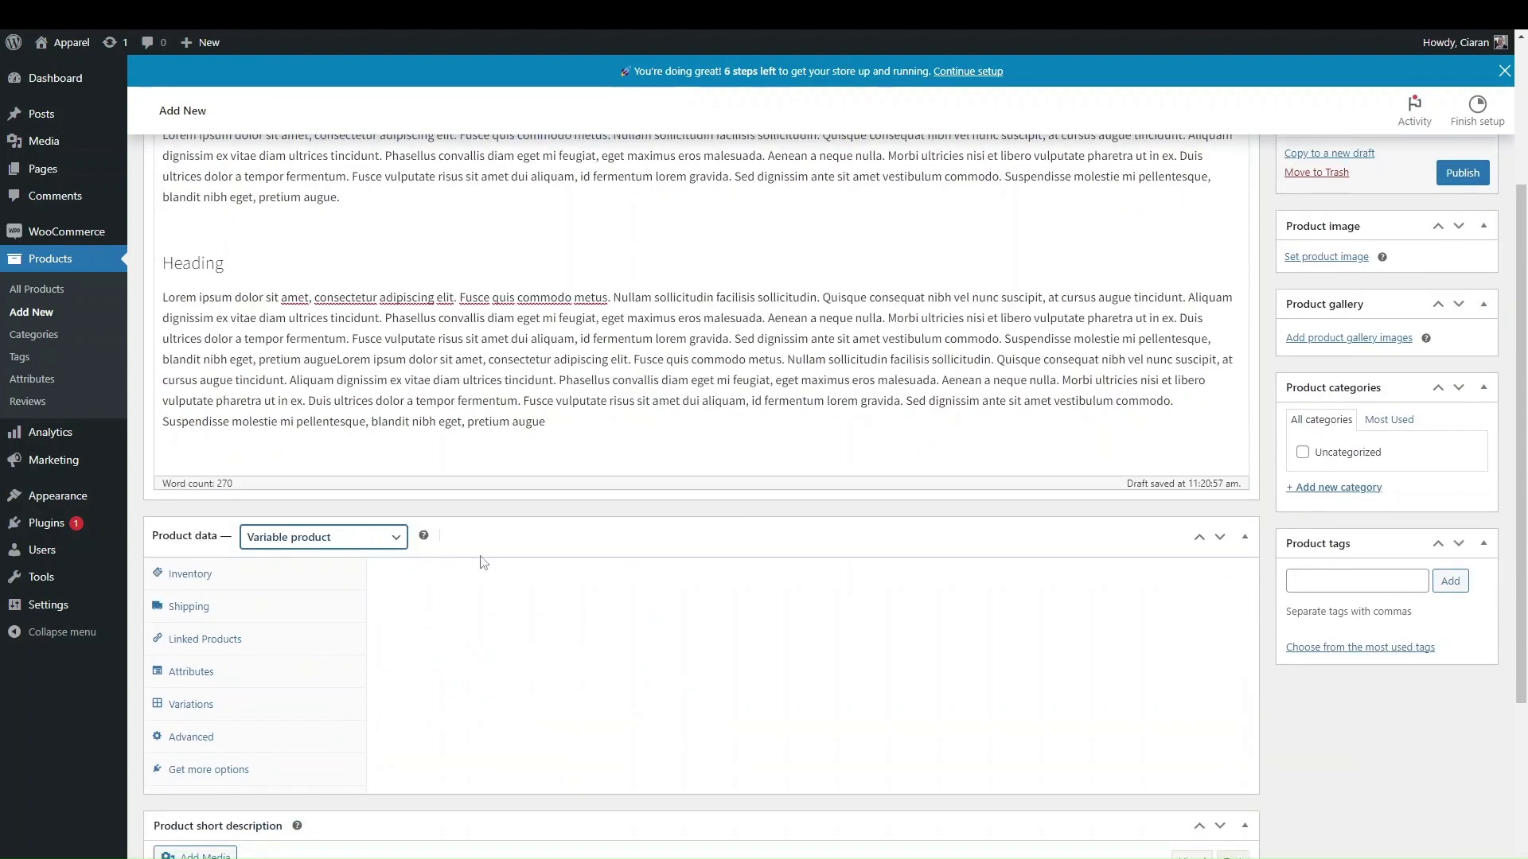
pyautogui.click(359, 549)
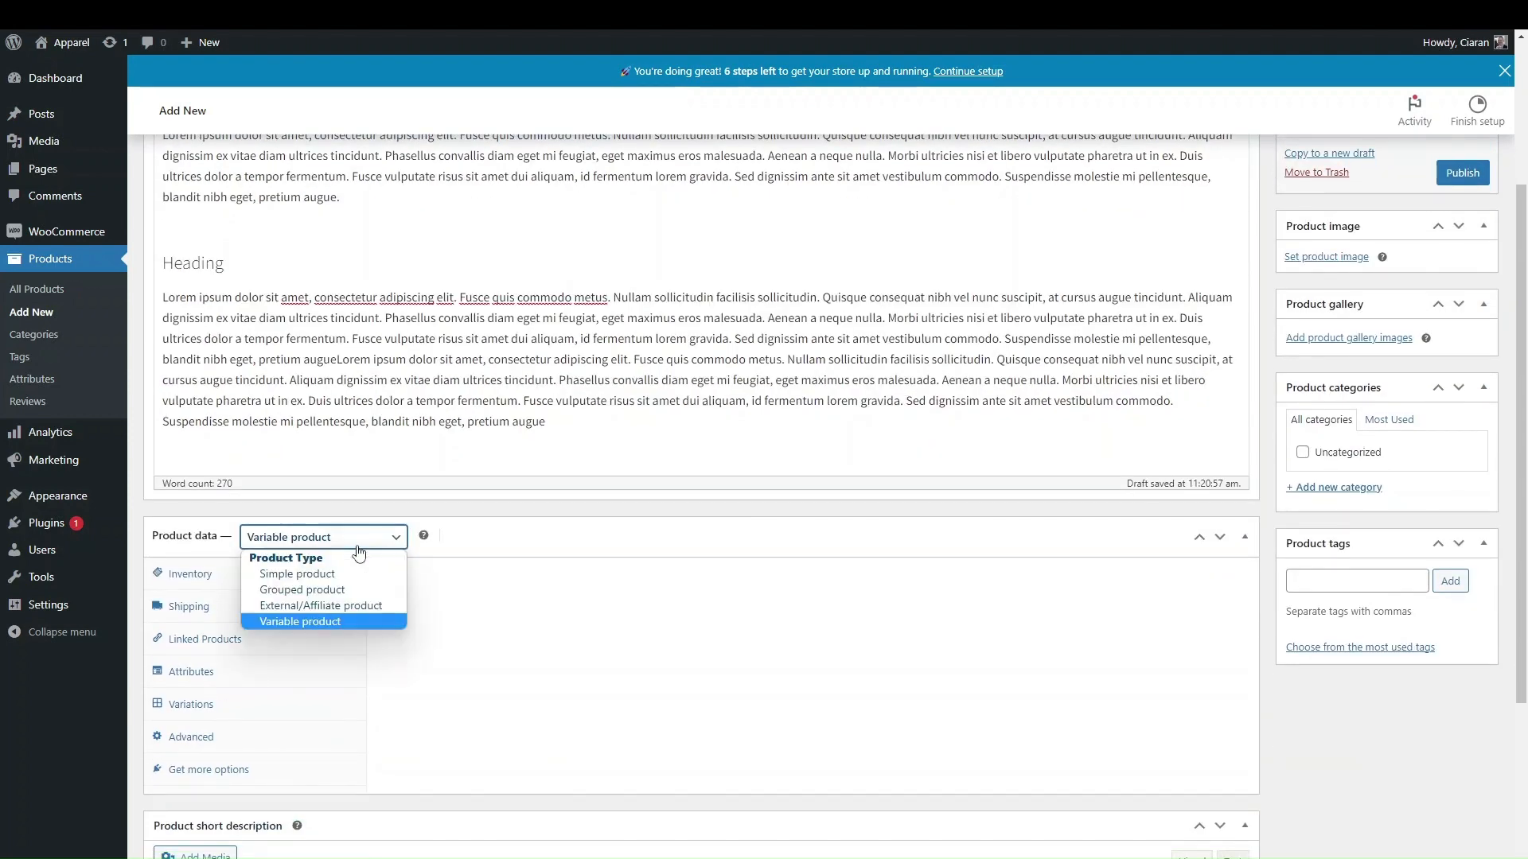
pyautogui.click(326, 578)
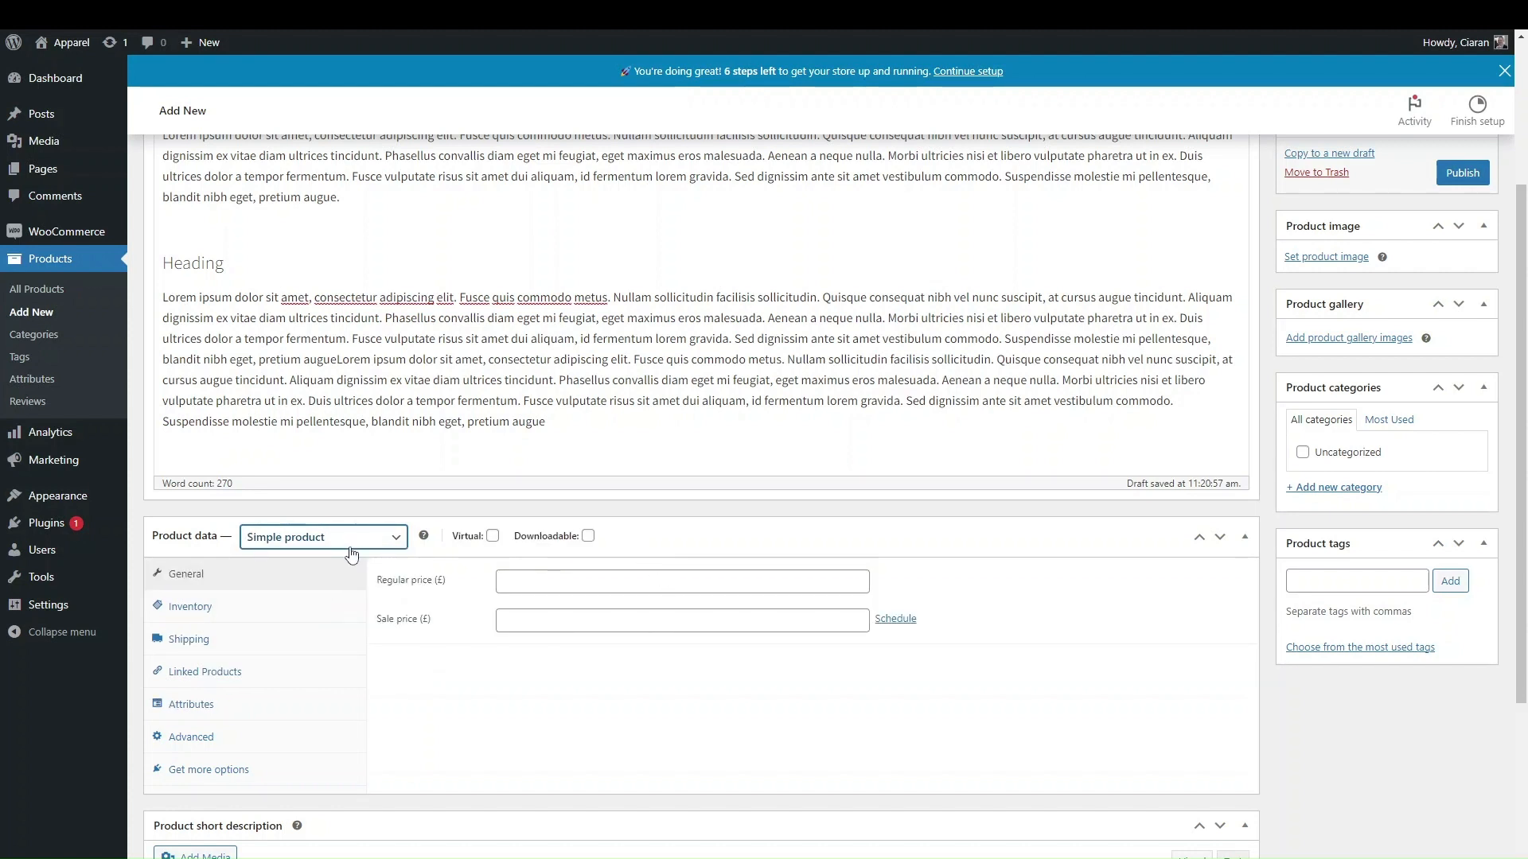
# - Check the available product types, keep Simple product, and set the regular price to £50.00
pyautogui.click(380, 544)
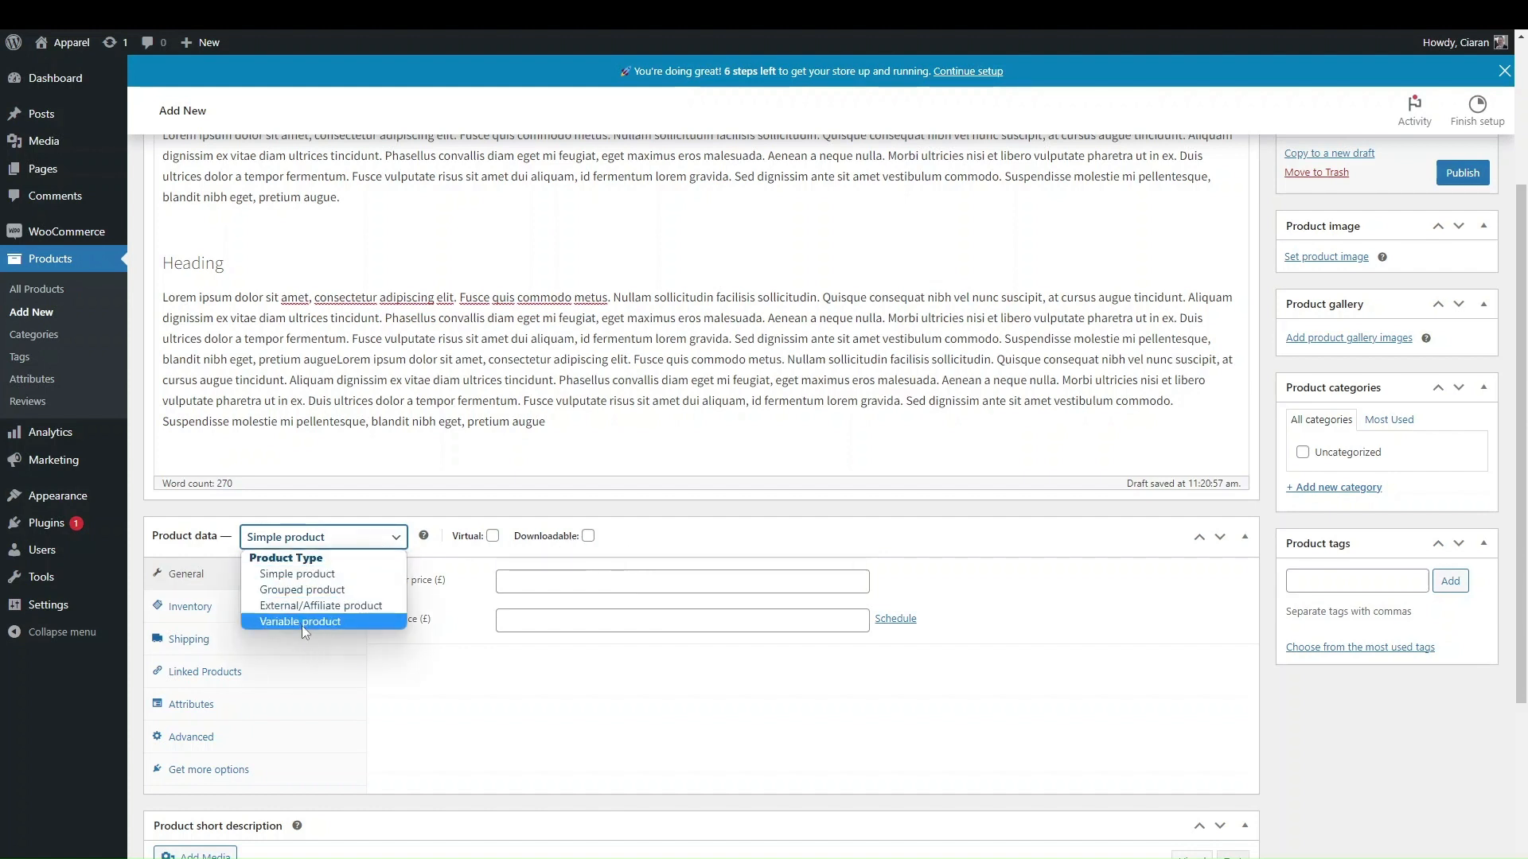
pyautogui.click(501, 682)
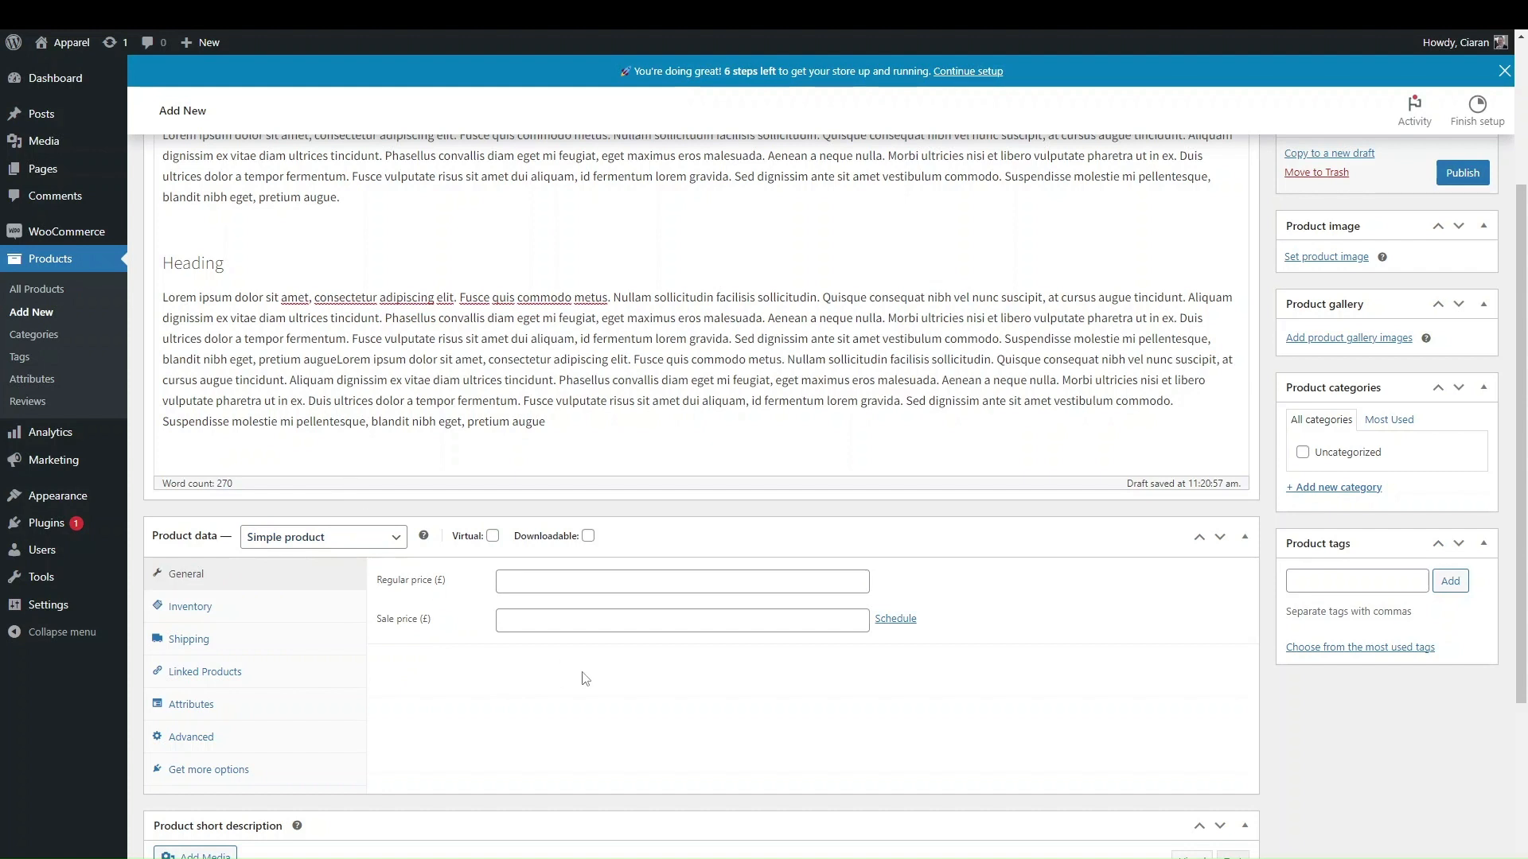
pyautogui.scroll(1, 585, 679)
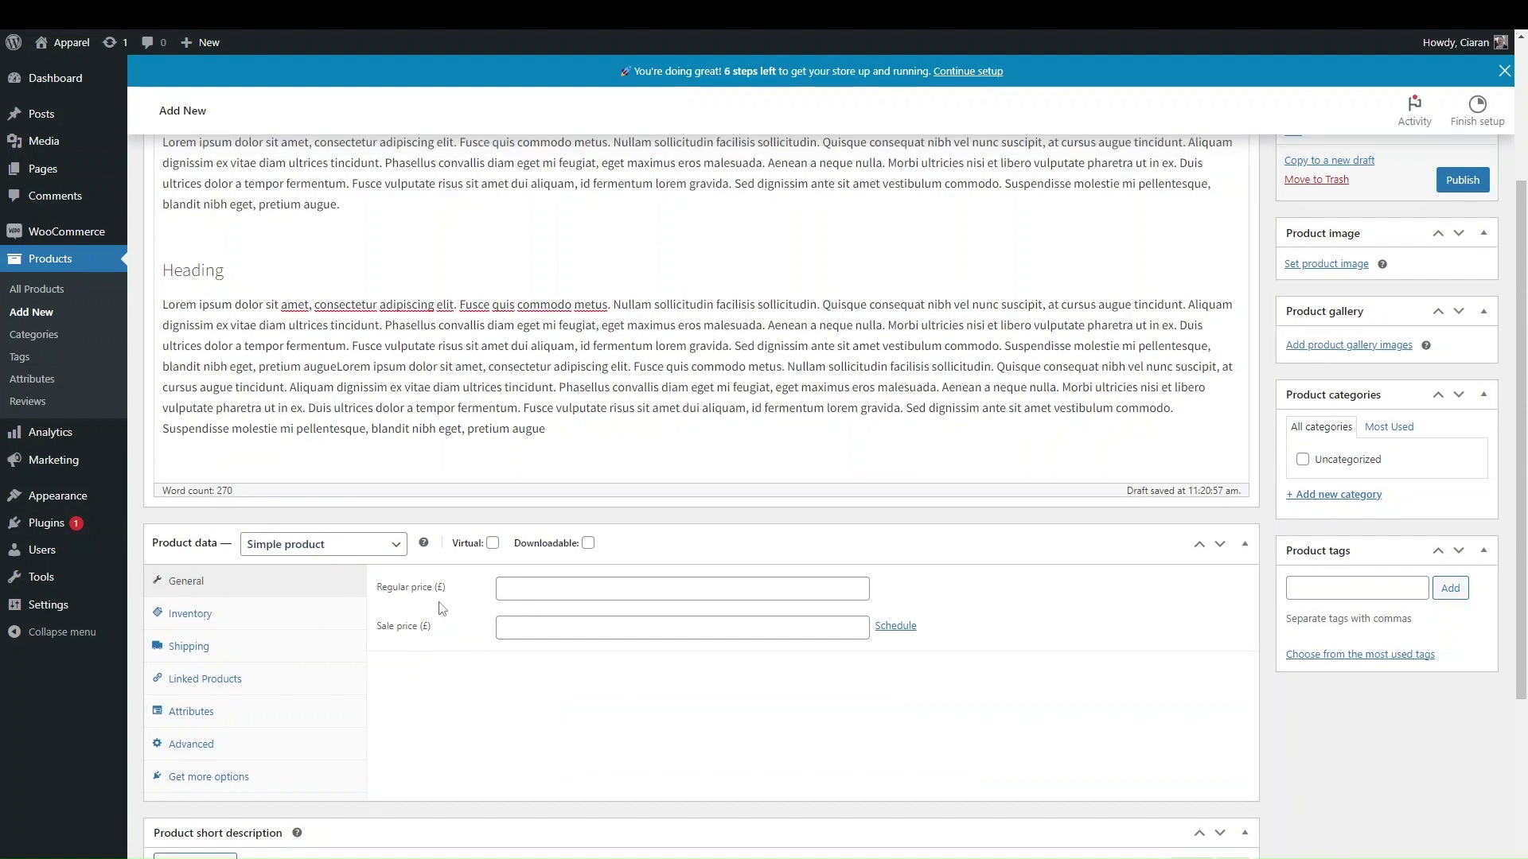
pyautogui.click(525, 585)
pyautogui.write('50.00')
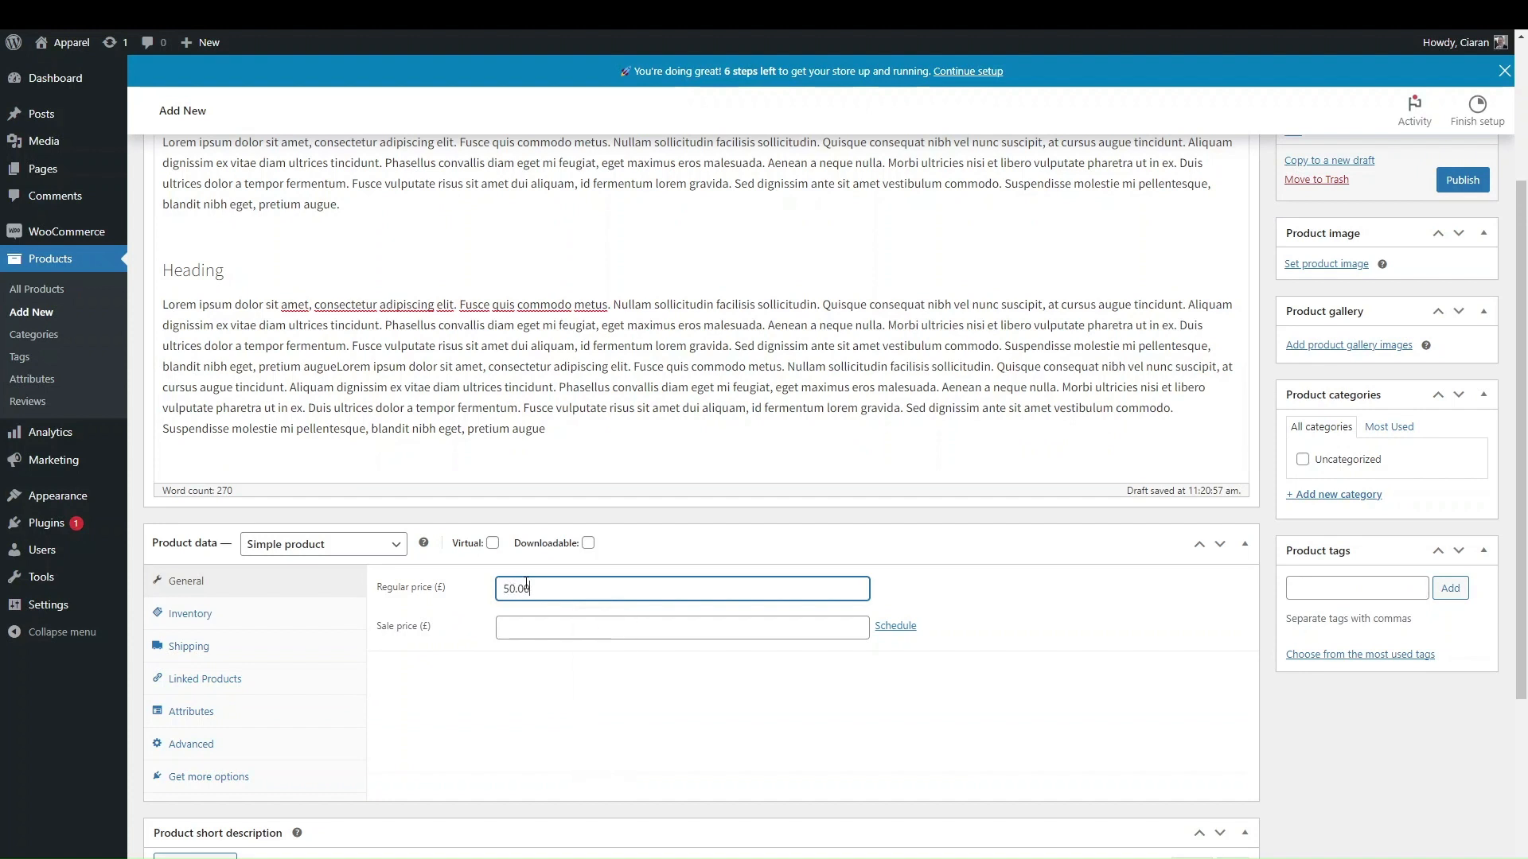
pyautogui.scroll(-1, 528, 589)
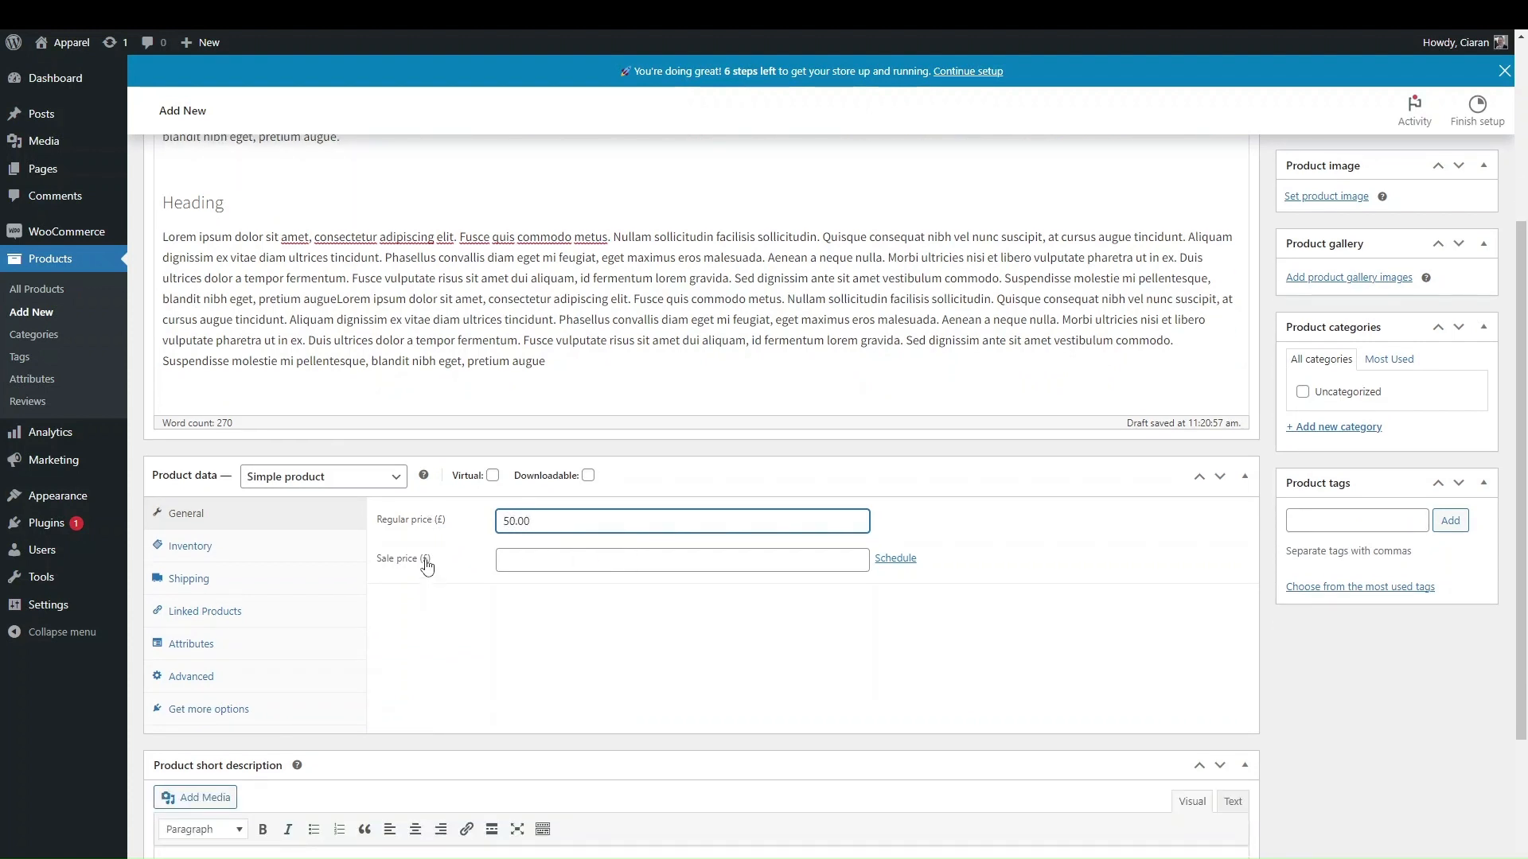
# - Set the product's sale price to £45.00
pyautogui.click(554, 558)
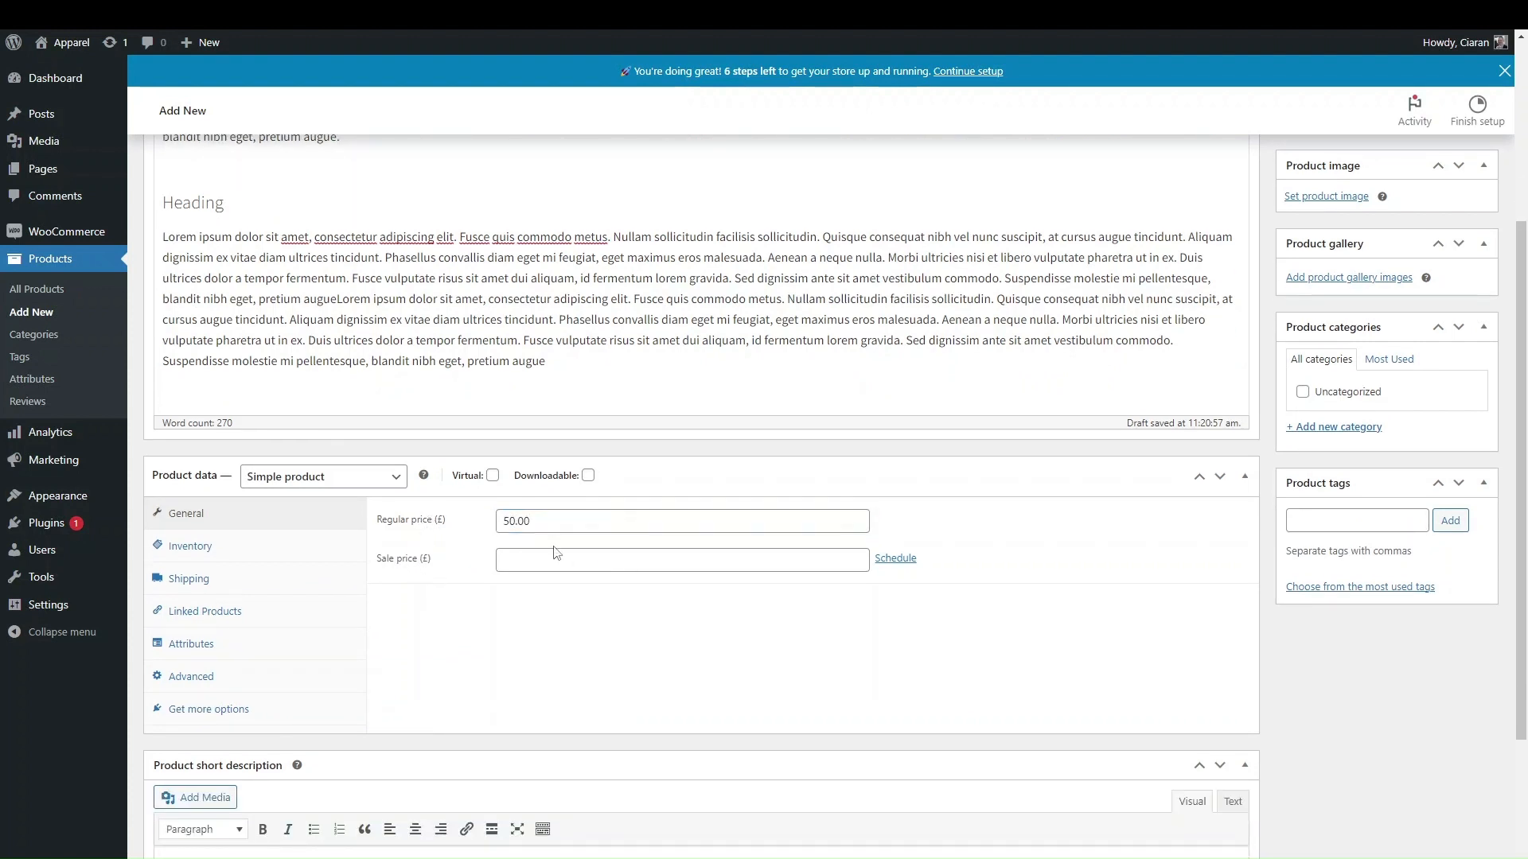
pyautogui.write('45')
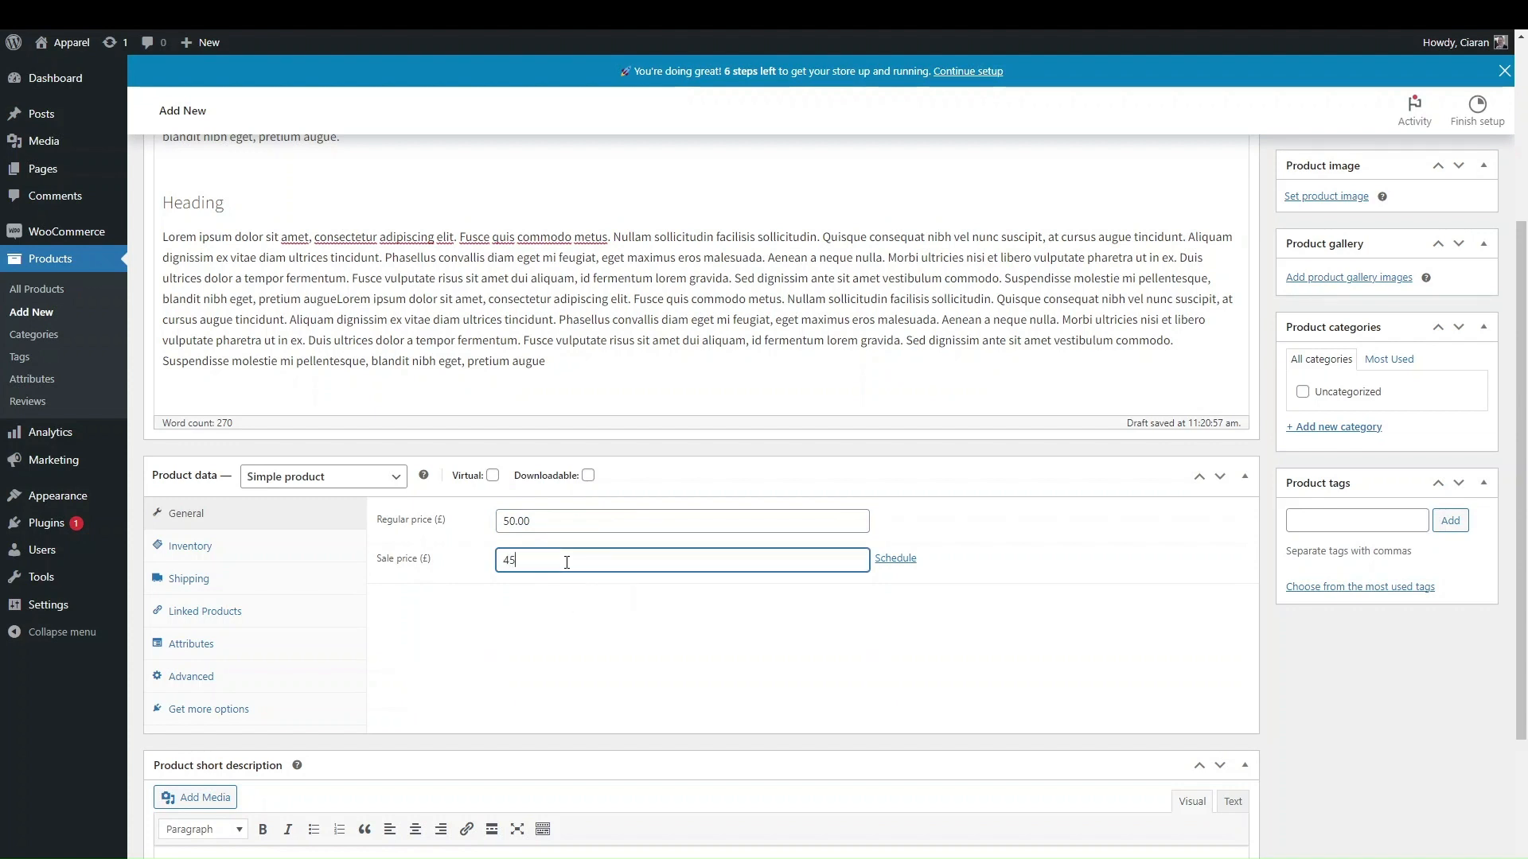
pyautogui.write('.00')
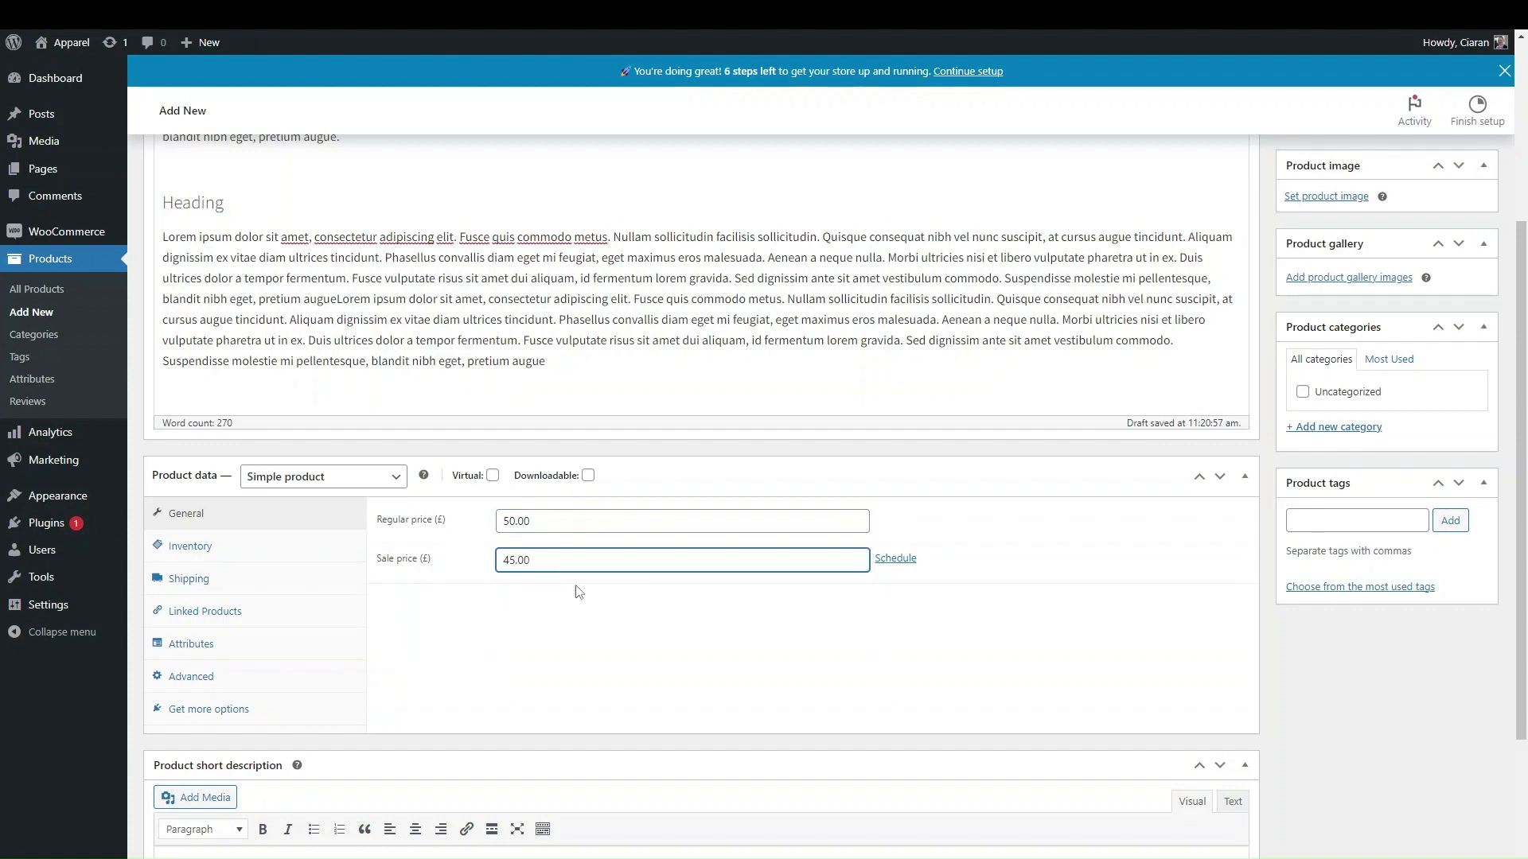
pyautogui.click(603, 628)
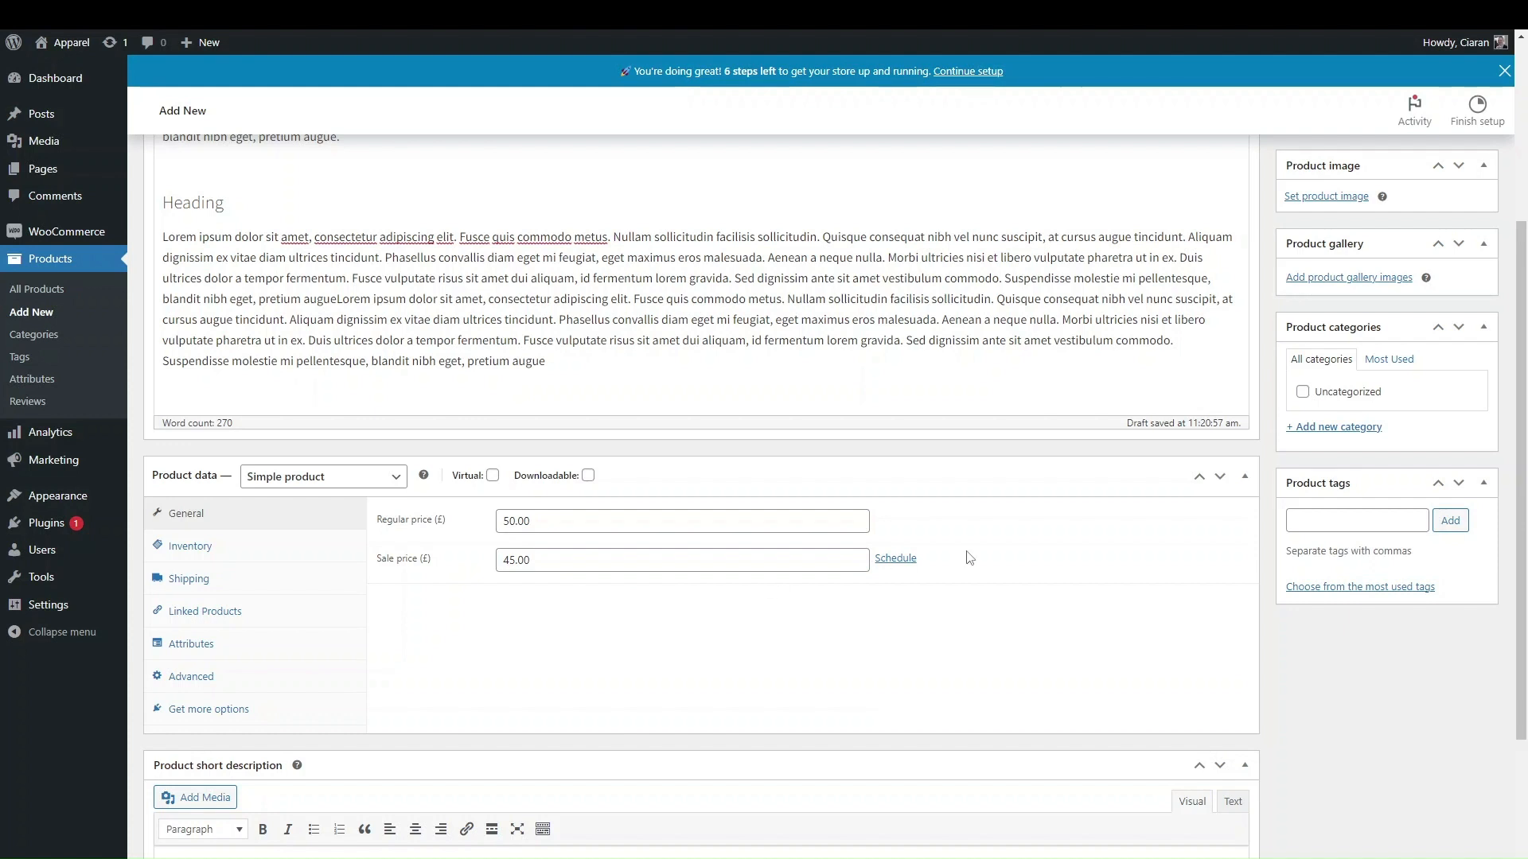
# - Schedule the sale price to run from 2023-01-20 to 2023-01-27
pyautogui.click(902, 561)
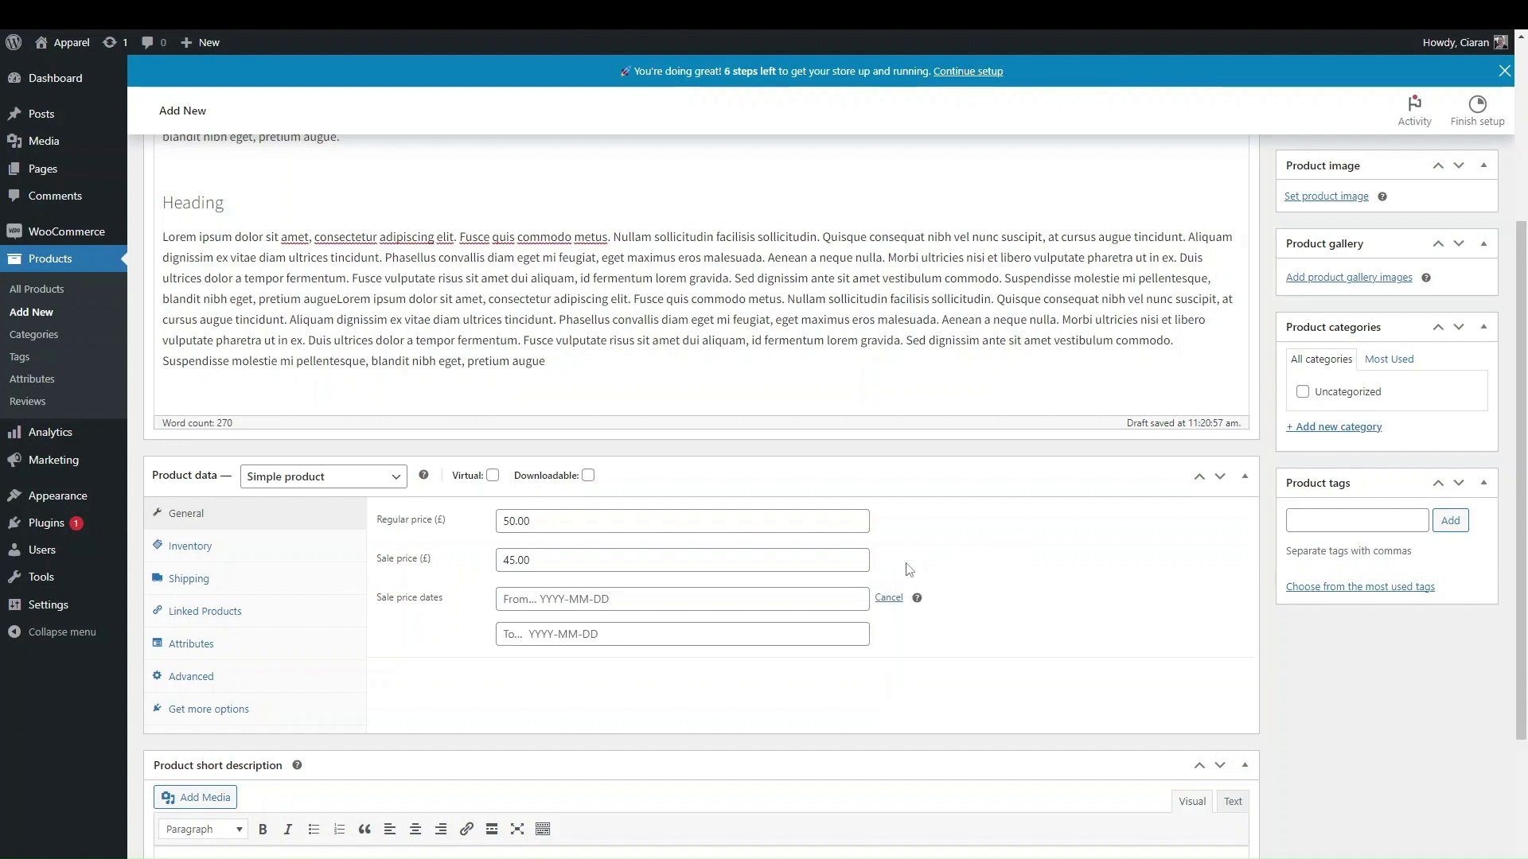
pyautogui.click(629, 603)
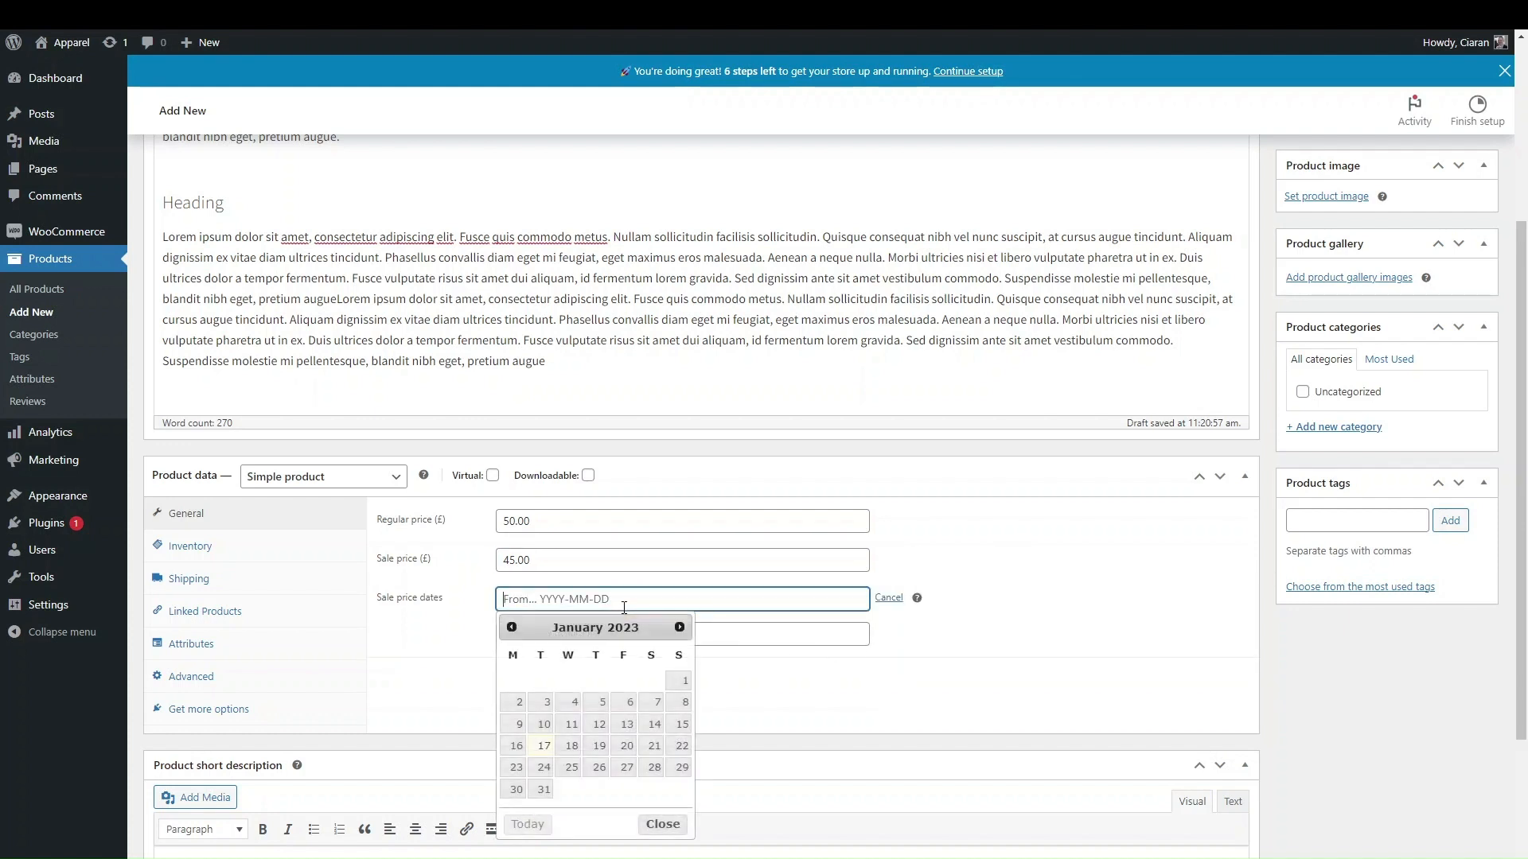
pyautogui.click(625, 752)
pyautogui.click(627, 802)
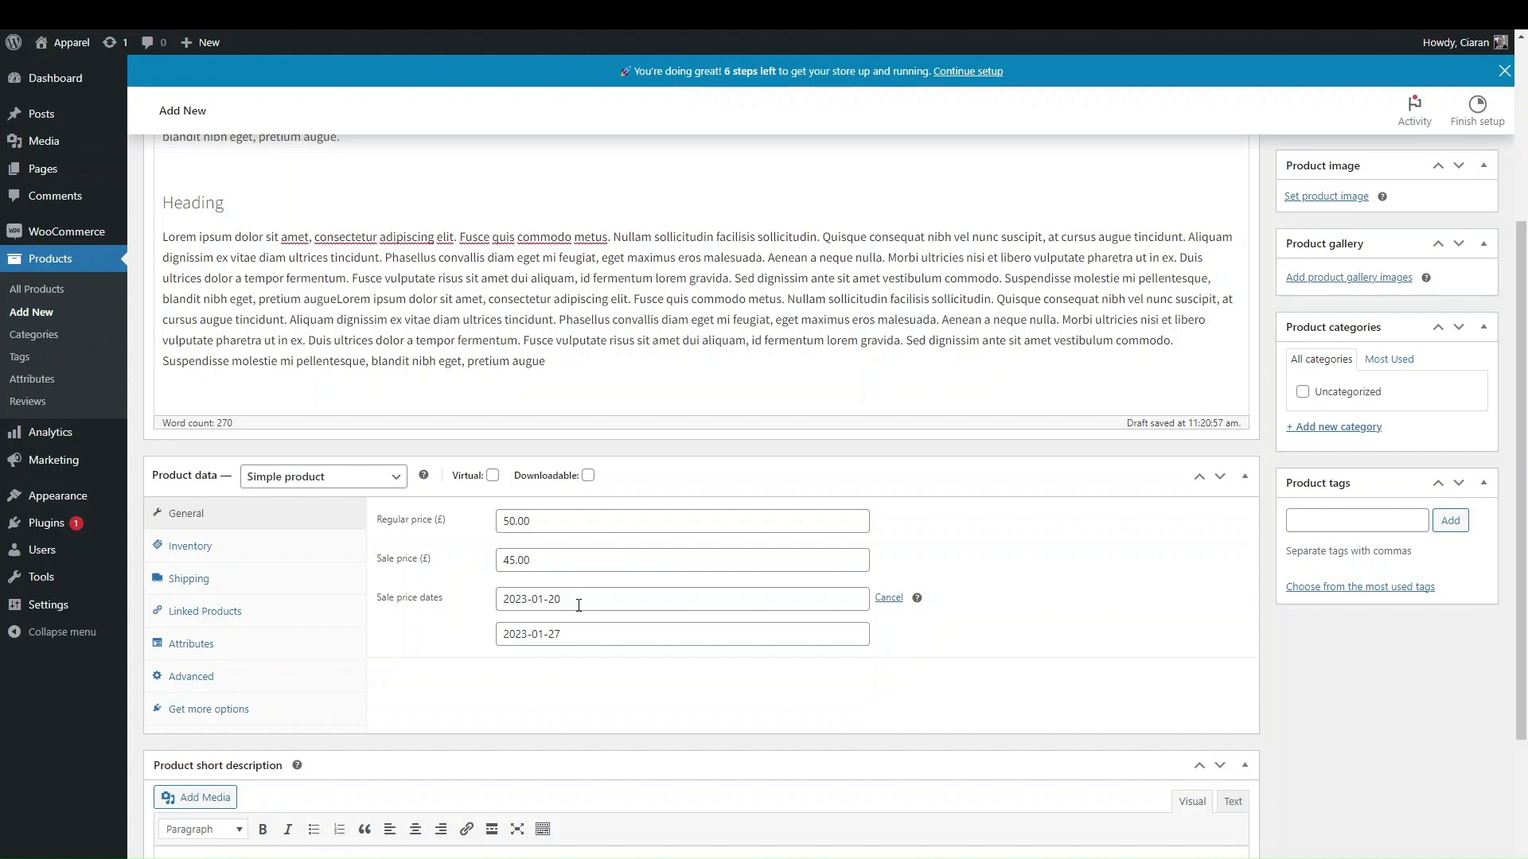
# - Cancel the sale schedule and create a new one running from 2023-01-13 to 2023-01-27
pyautogui.click(889, 597)
pyautogui.click(887, 560)
pyautogui.click(632, 608)
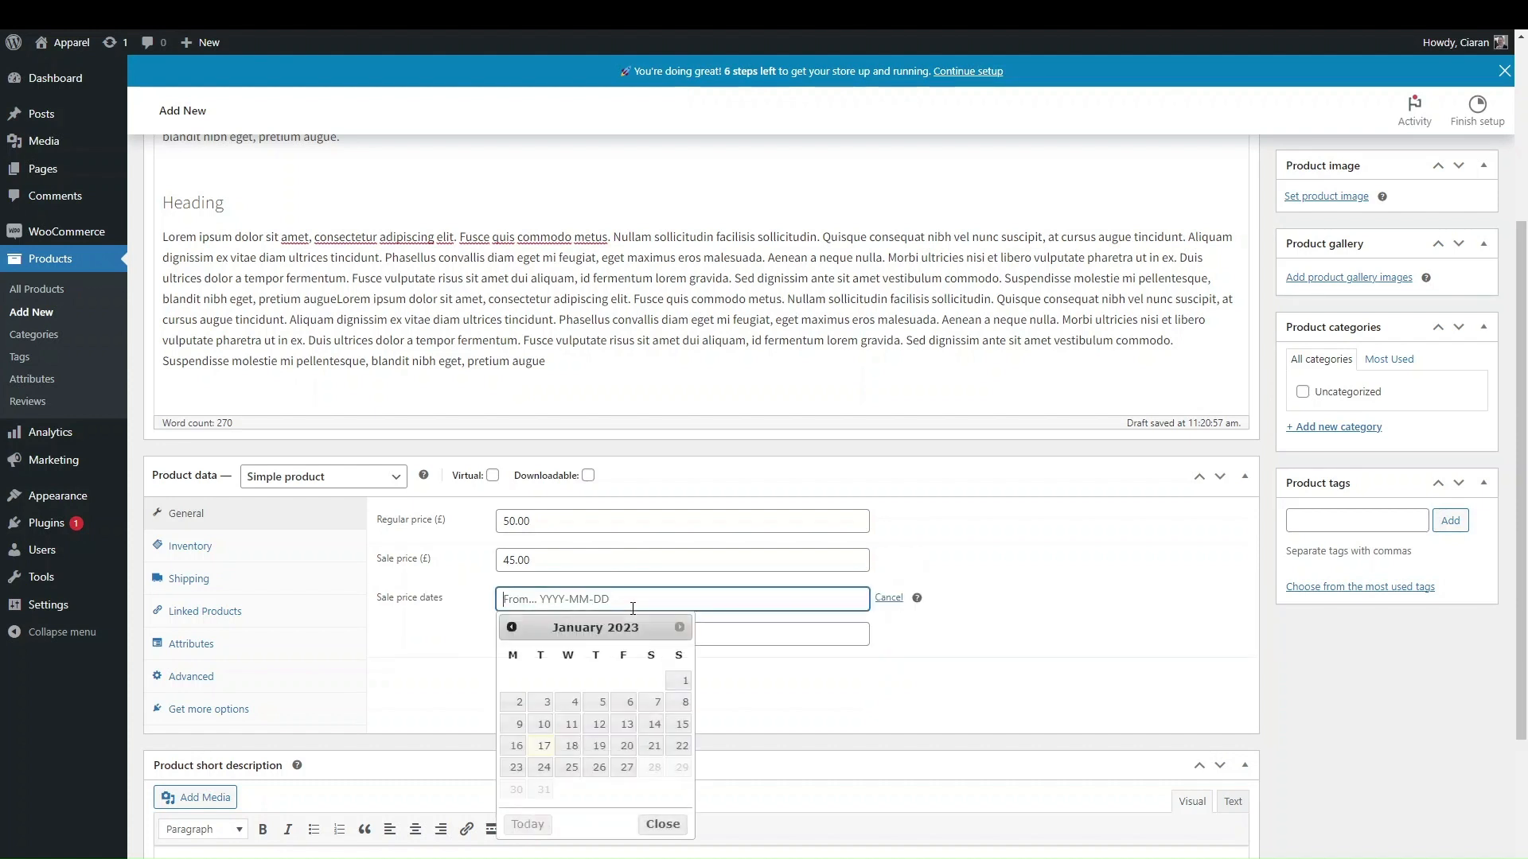
pyautogui.click(627, 724)
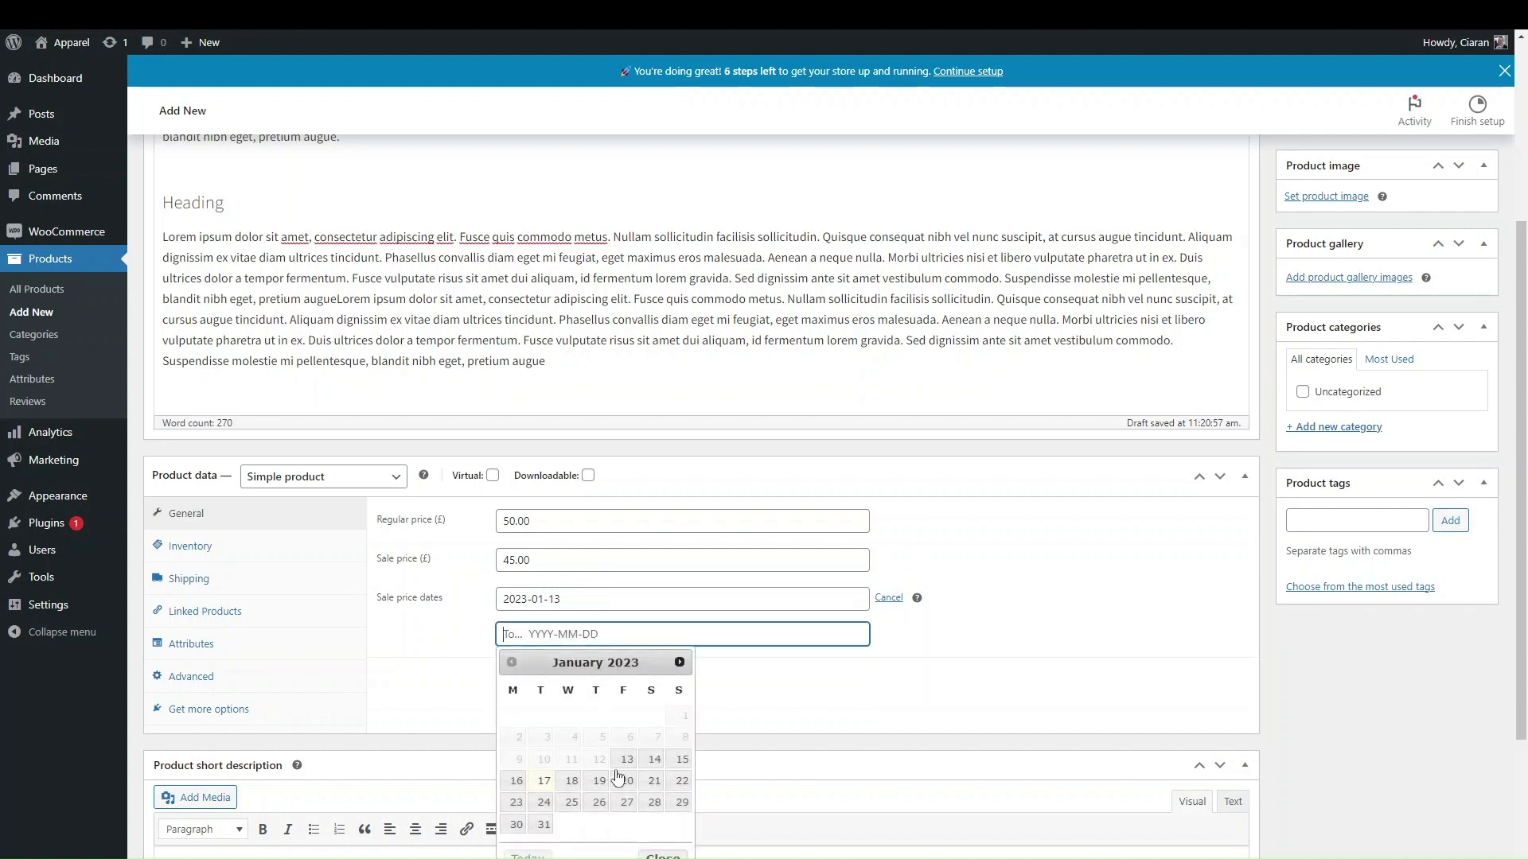
pyautogui.click(627, 802)
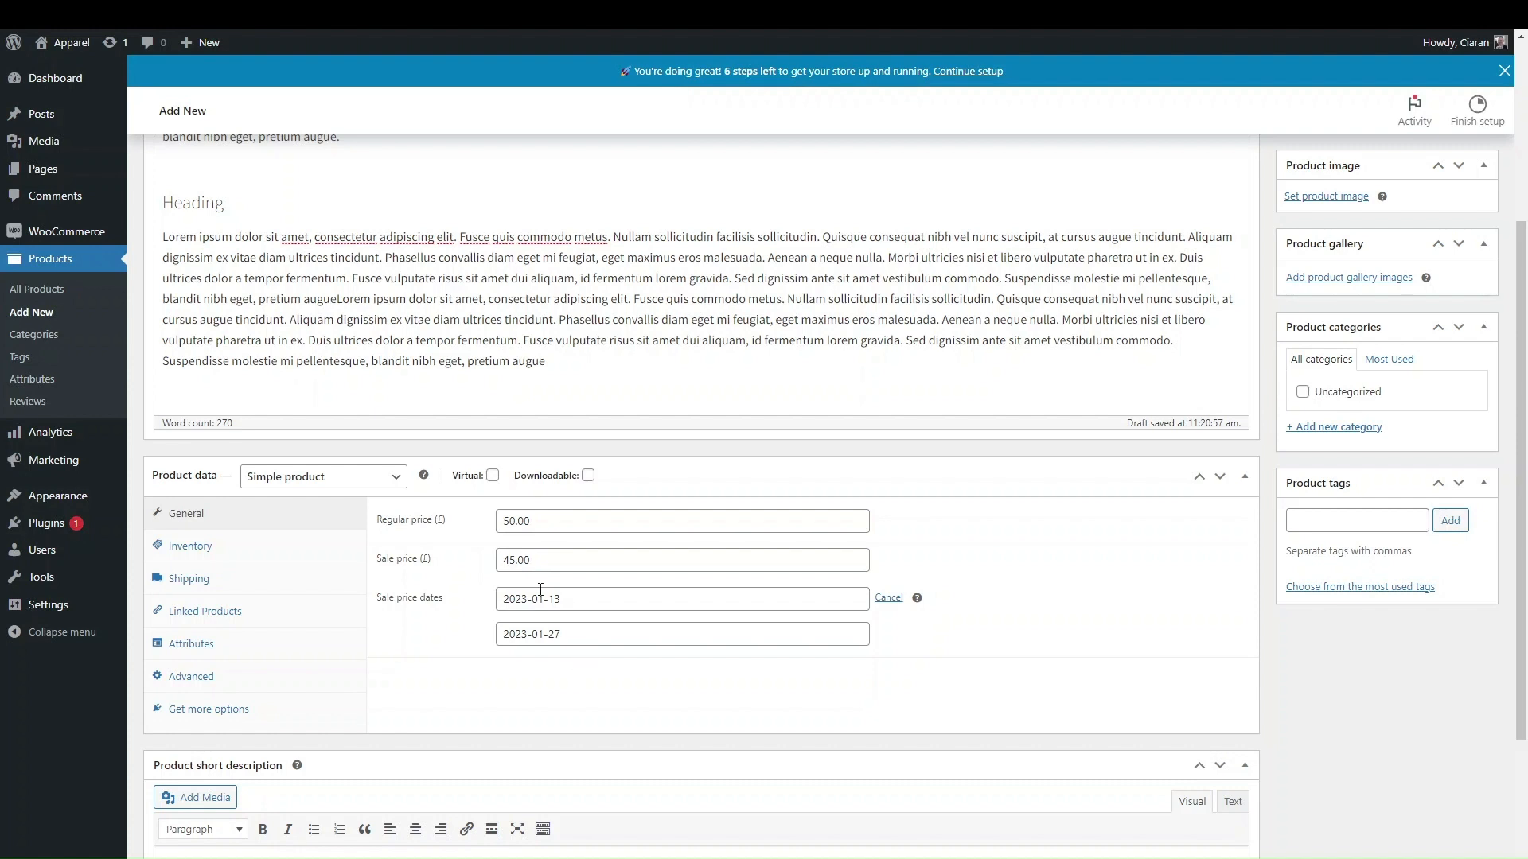
# - Cancel the sale price schedule and clear the product's sale price
pyautogui.click(888, 598)
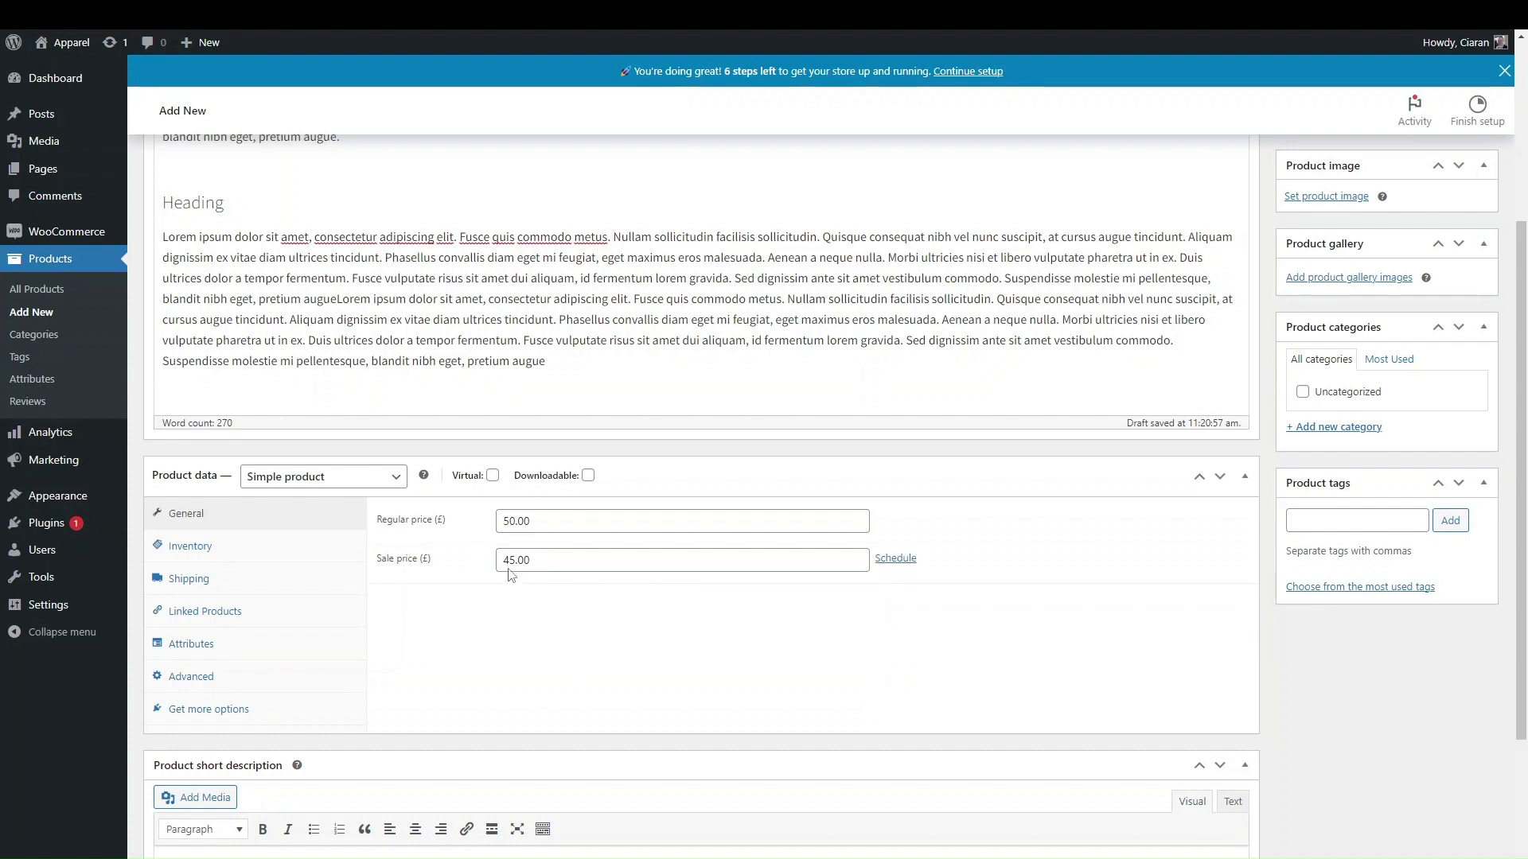
pyautogui.click(434, 548)
pyautogui.press('BackSpace')
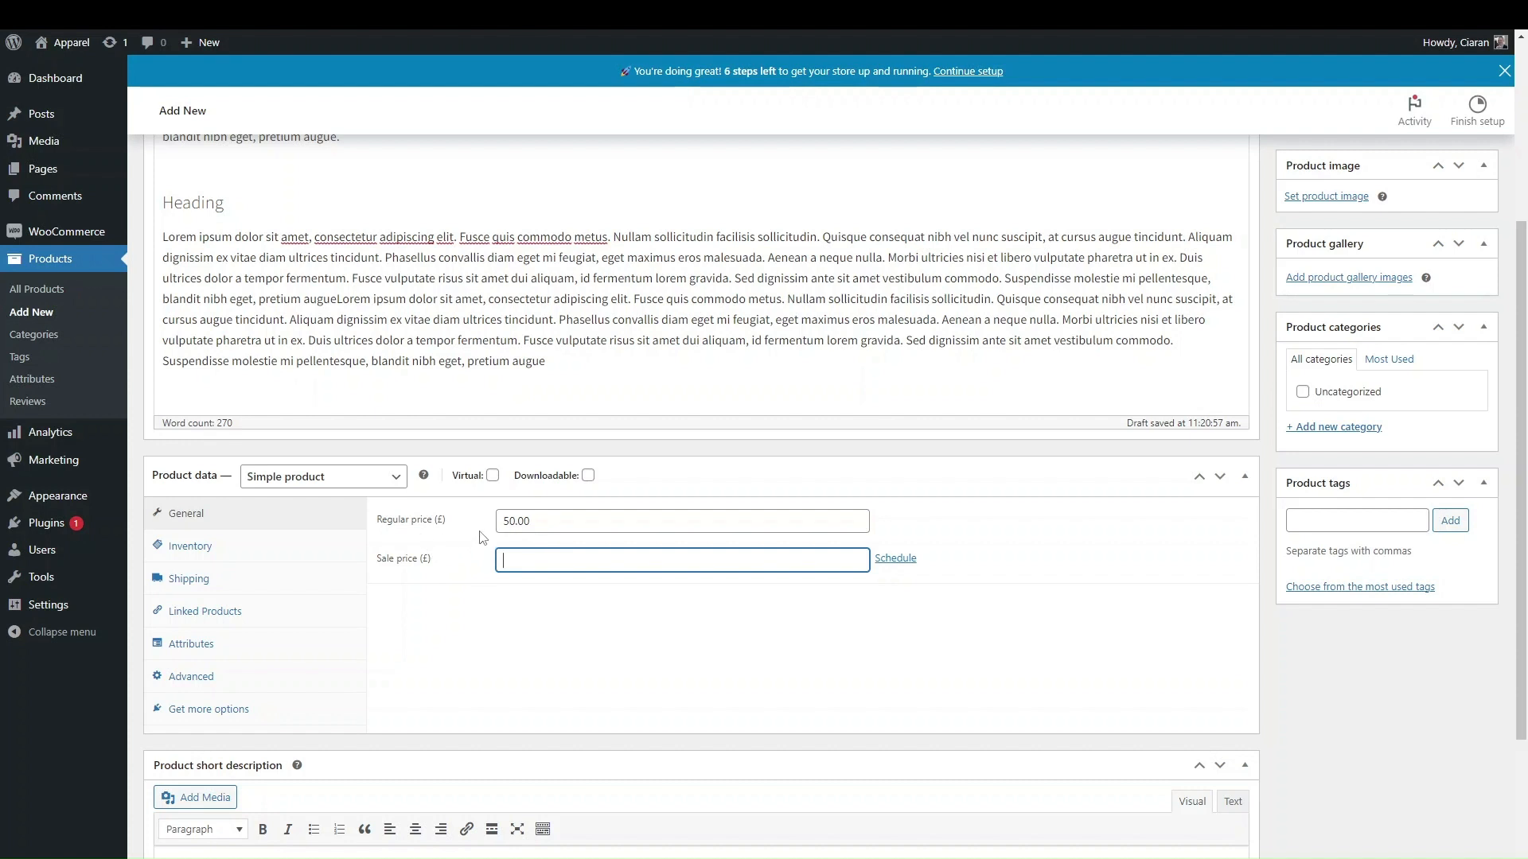
# - Open the product's inventory settings, try GIF303-1-3 as the SKU, and clear the SKU again
pyautogui.click(352, 547)
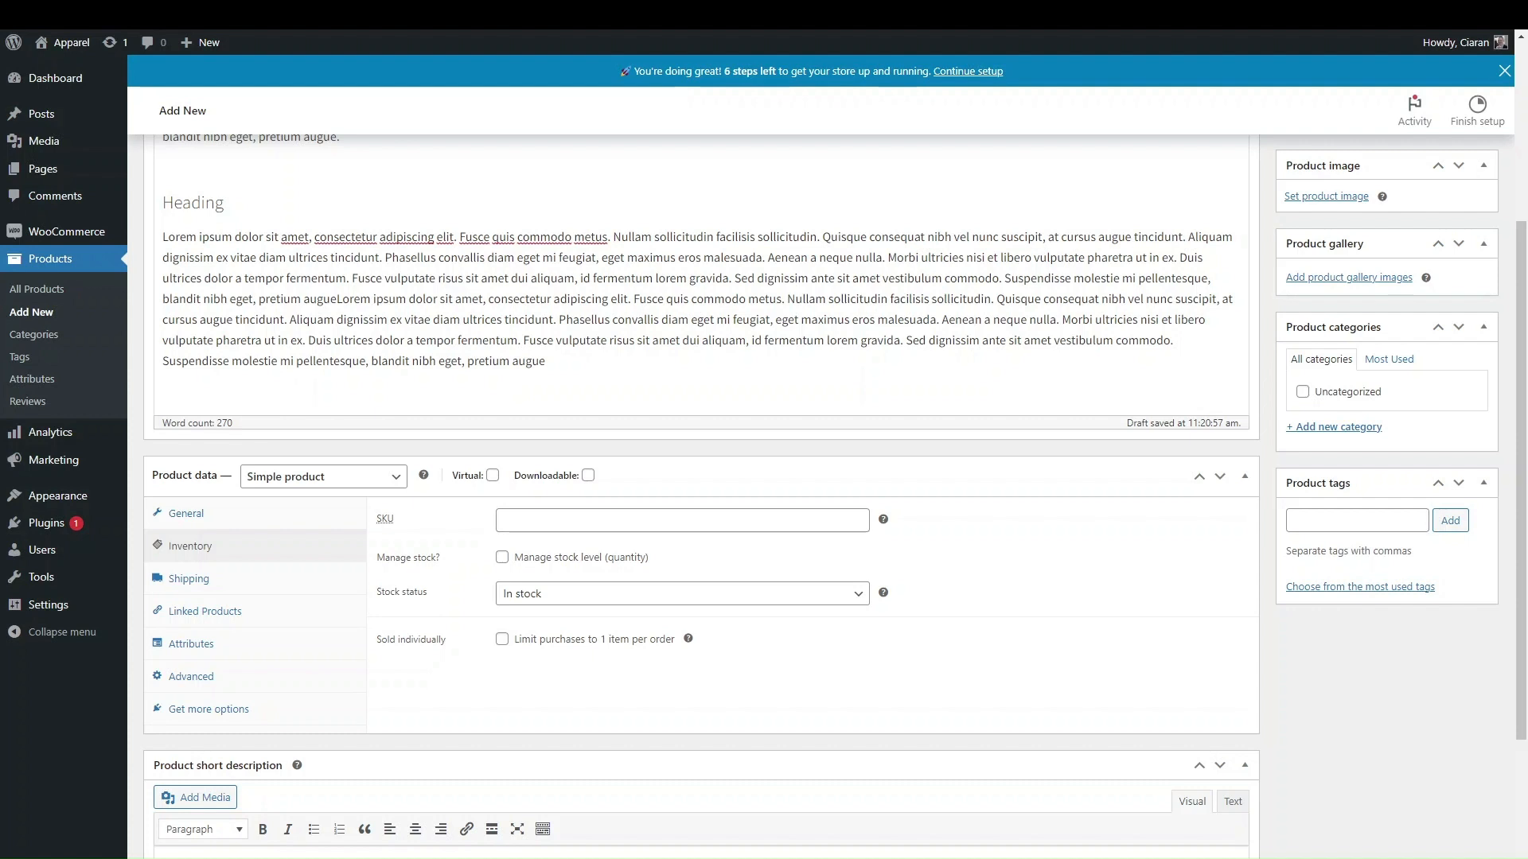
pyautogui.click(710, 510)
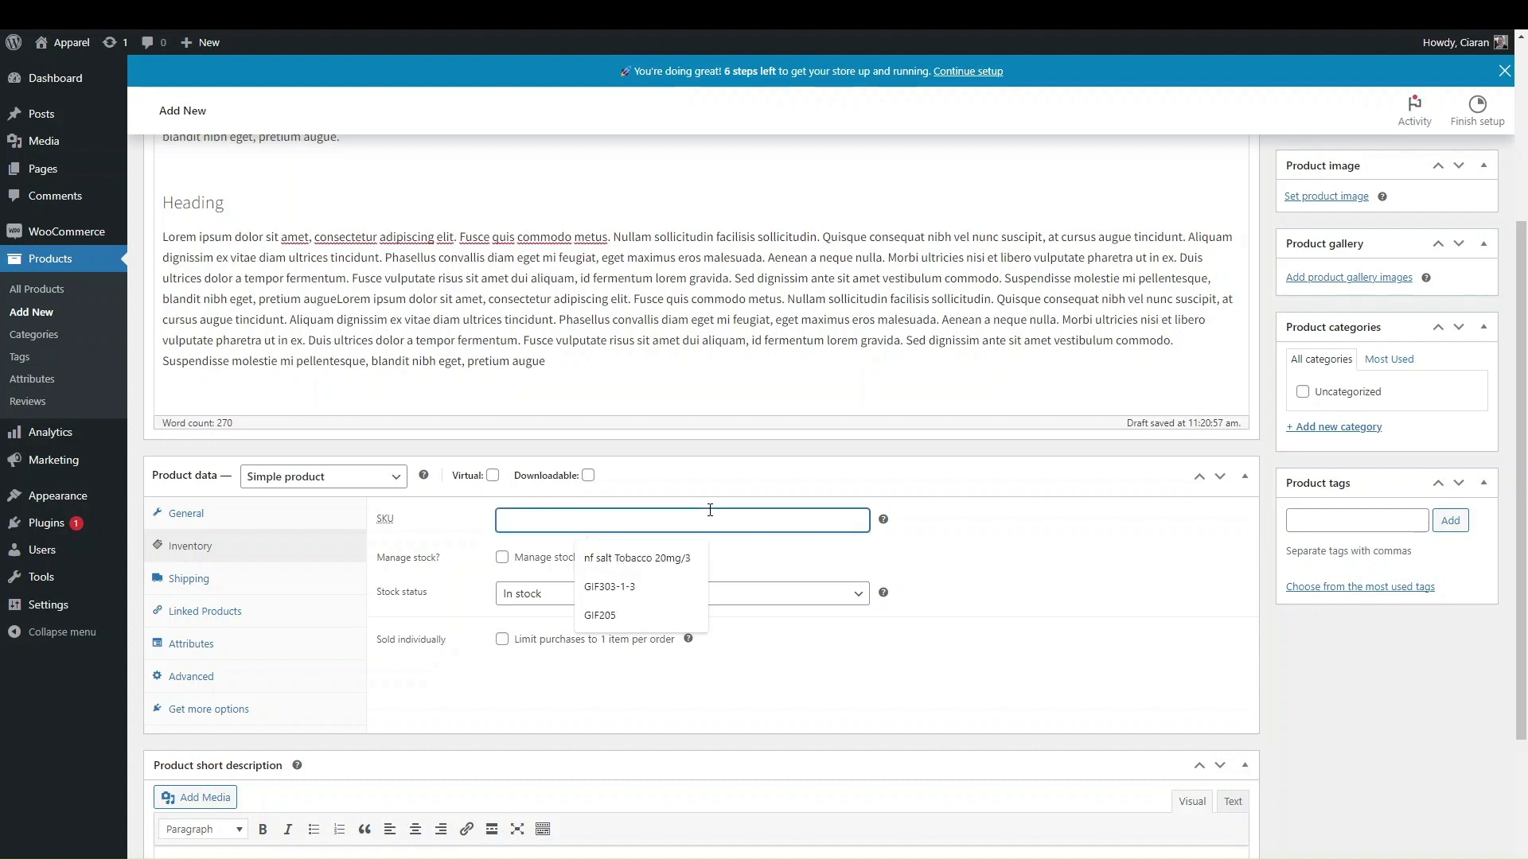
pyautogui.click(606, 589)
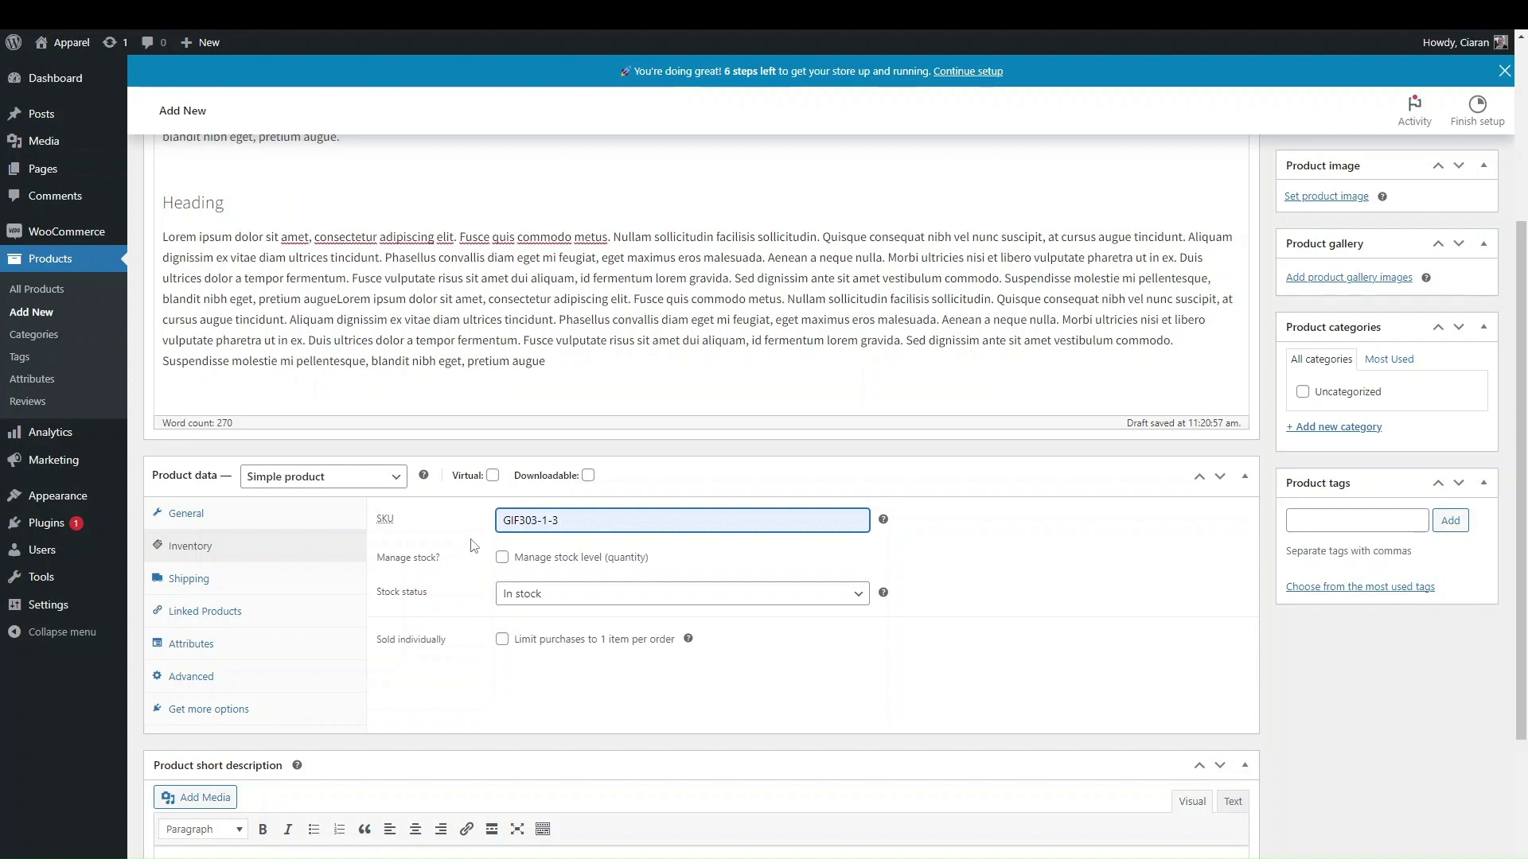
pyautogui.hotkey('ctrl', 'a')
pyautogui.press('BackSpace')
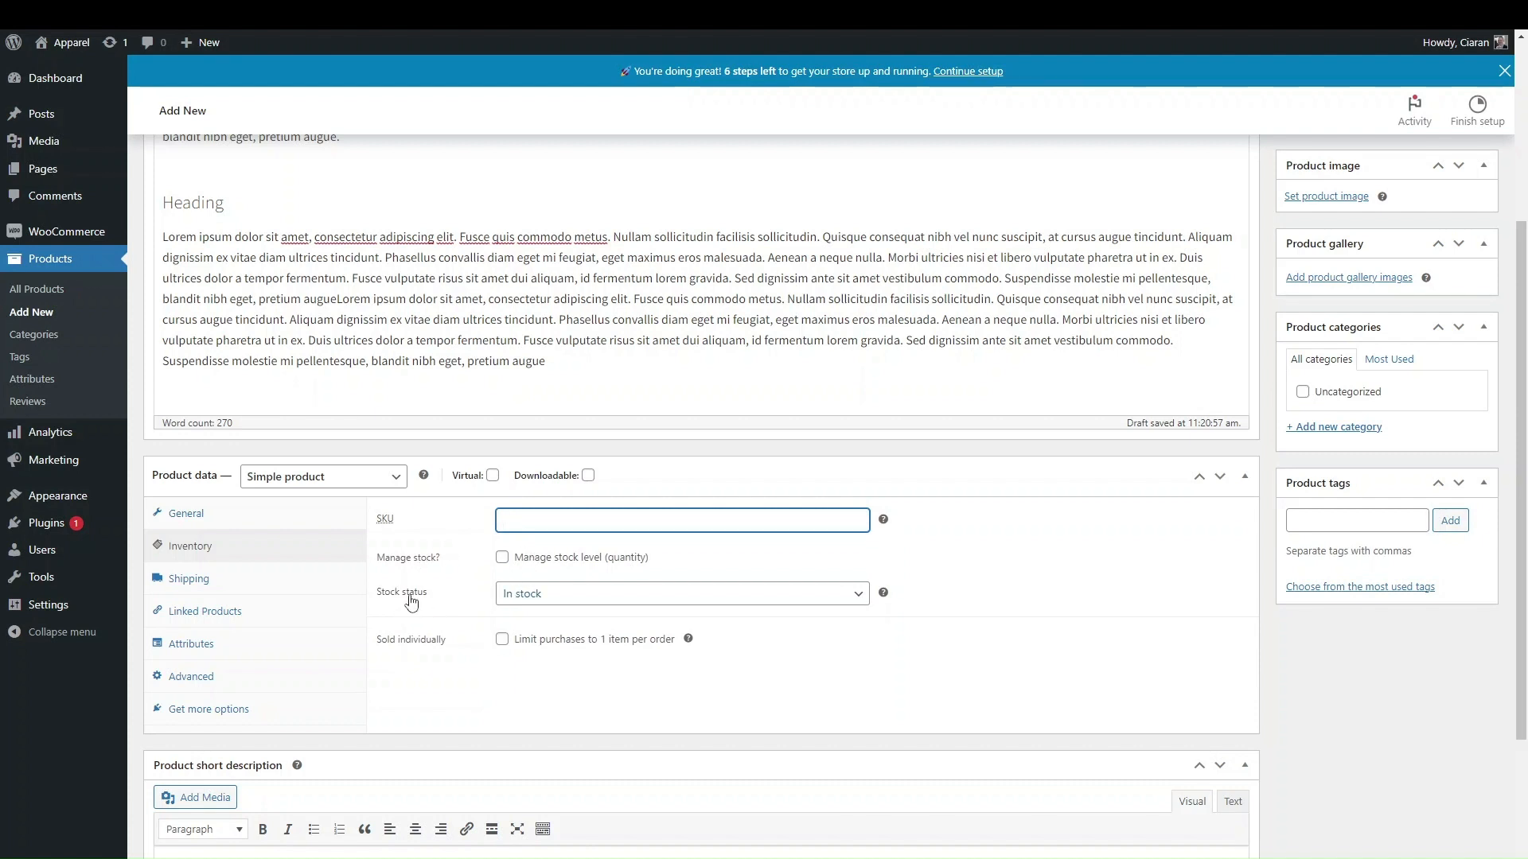
# - Check the stock status choices, enable stock level management, and set the stock quantity to 80
pyautogui.click(530, 603)
pyautogui.click(536, 709)
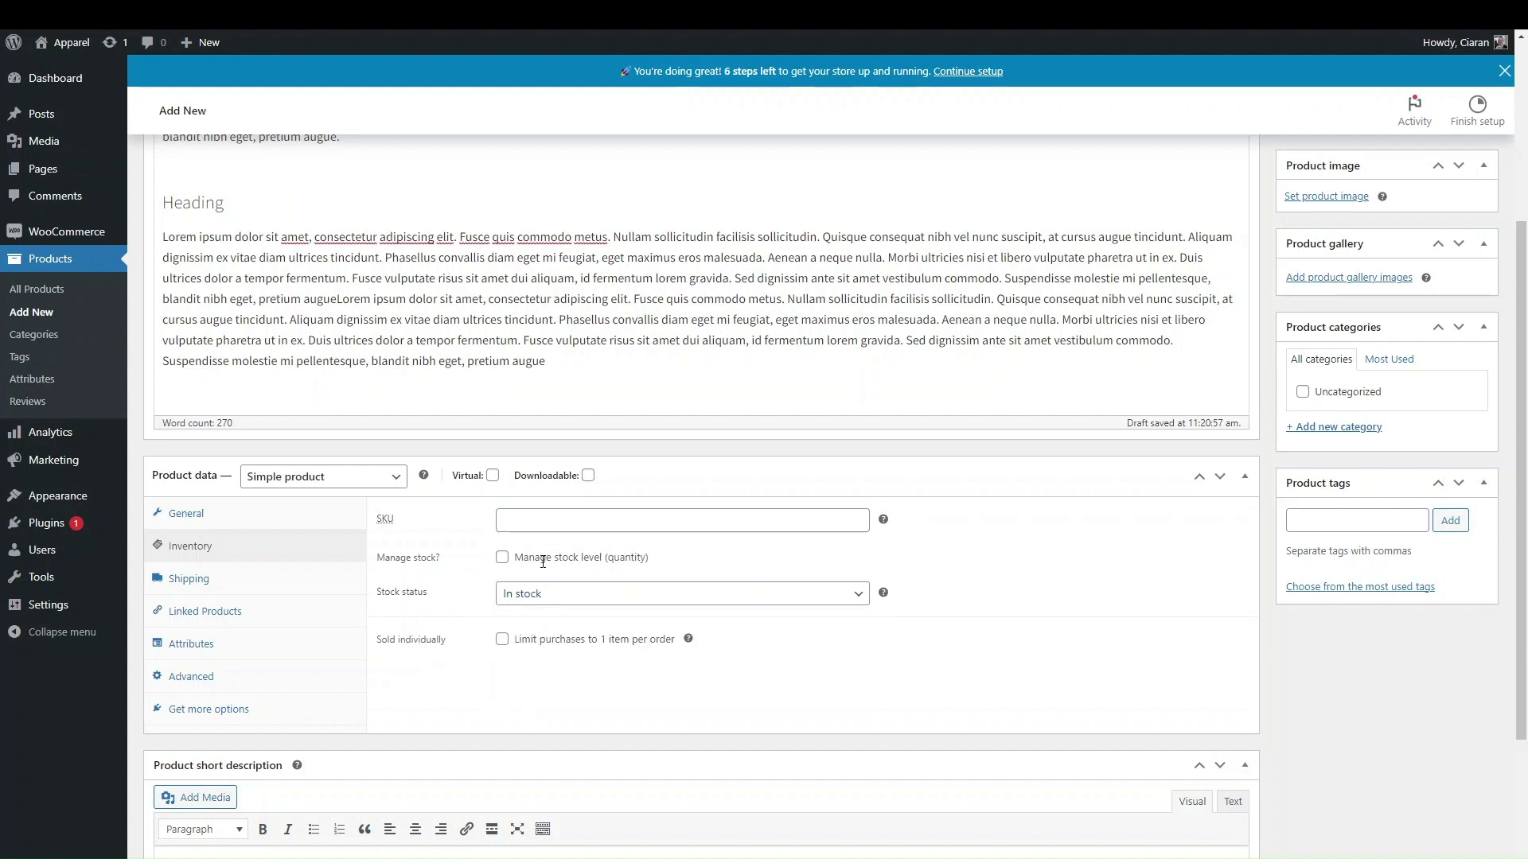
pyautogui.click(516, 558)
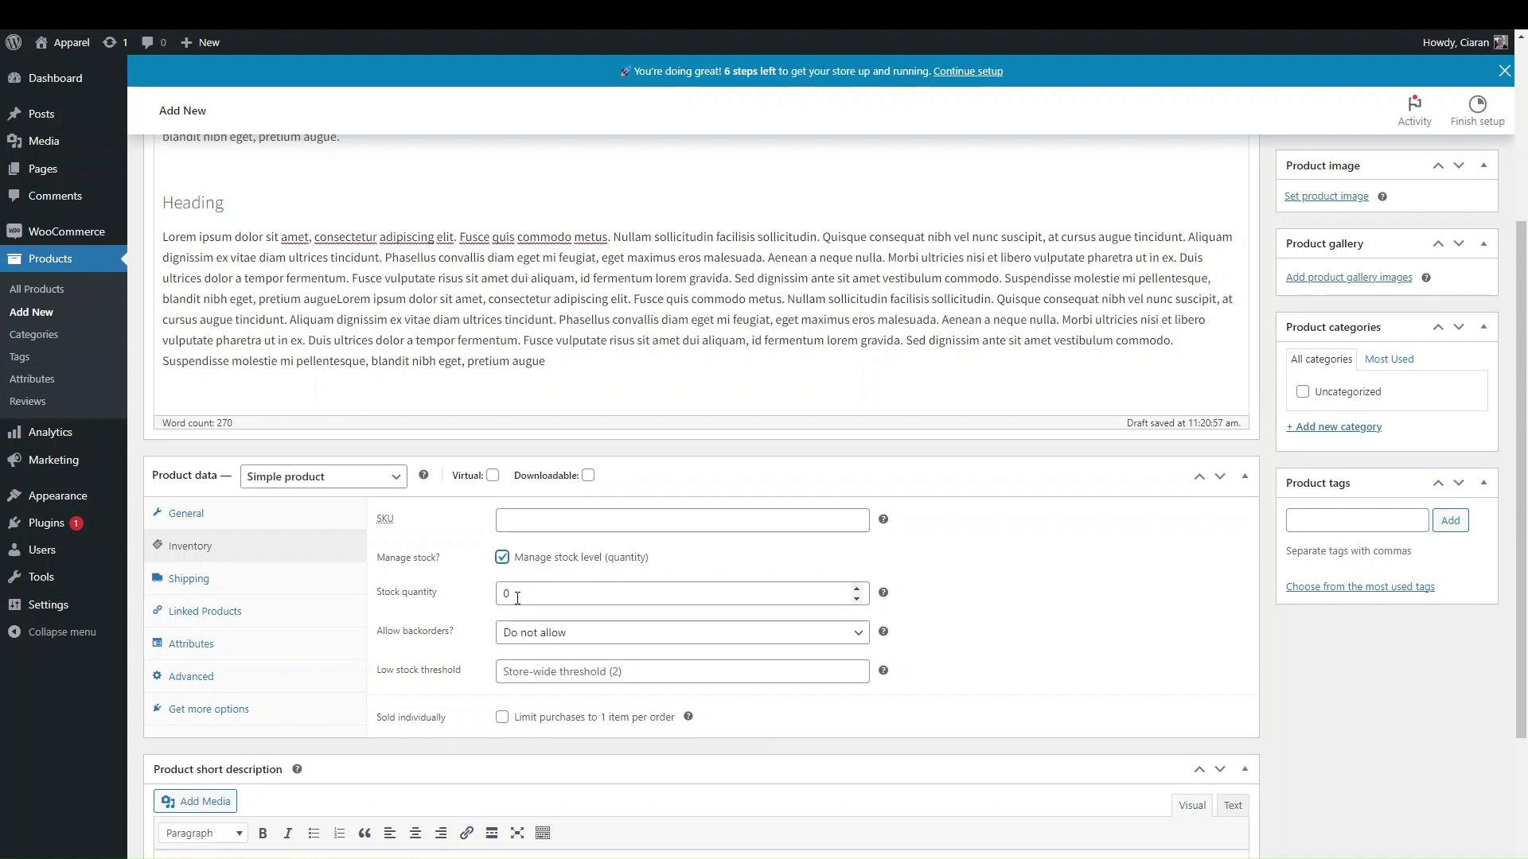
pyautogui.moveTo(517, 598); pyautogui.dragTo(479, 607)
pyautogui.write('80')
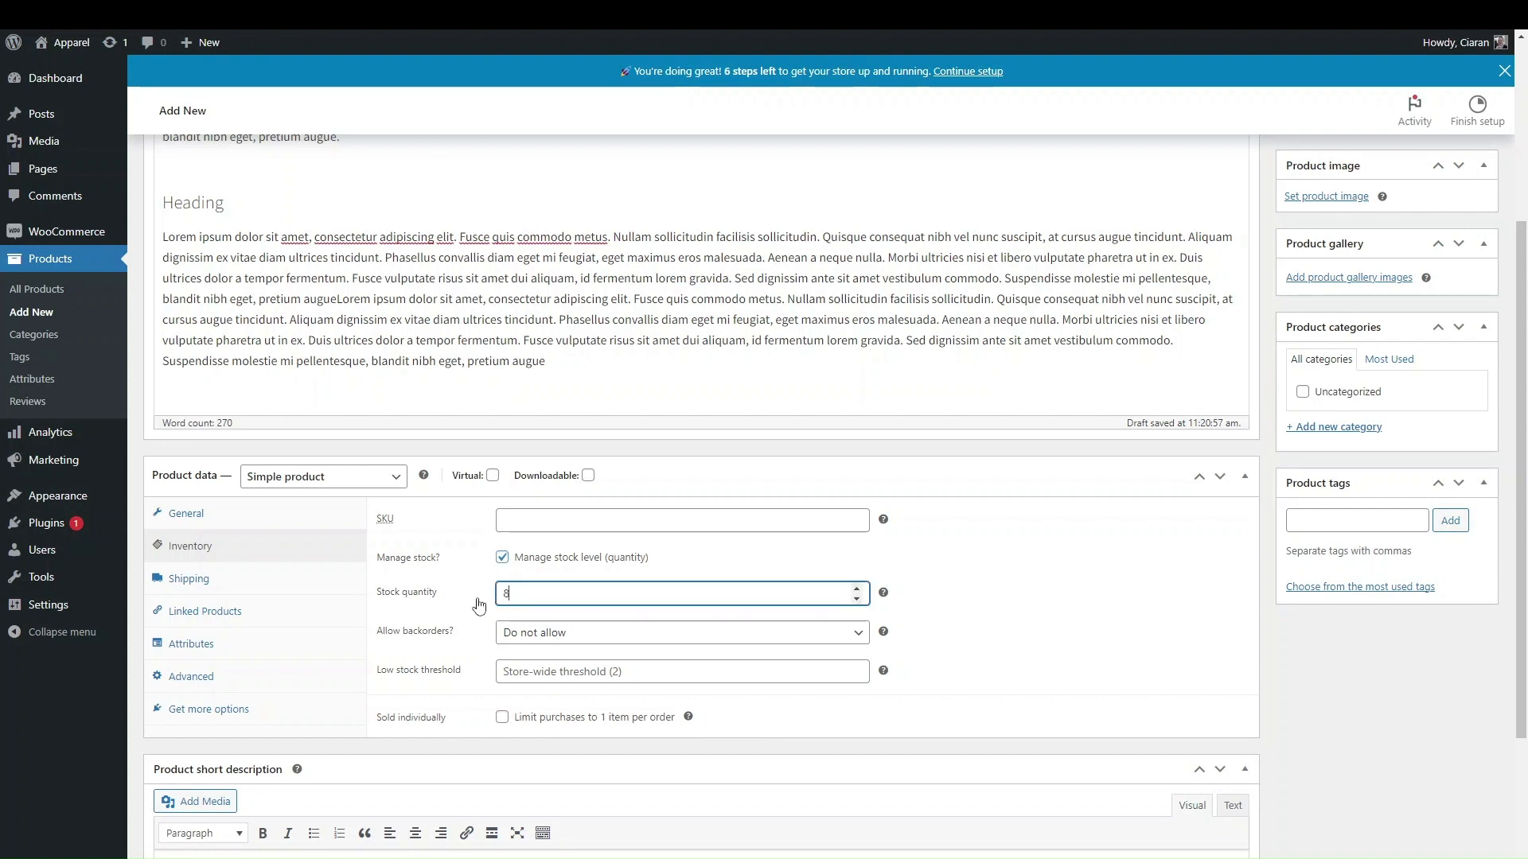
pyautogui.click(1061, 612)
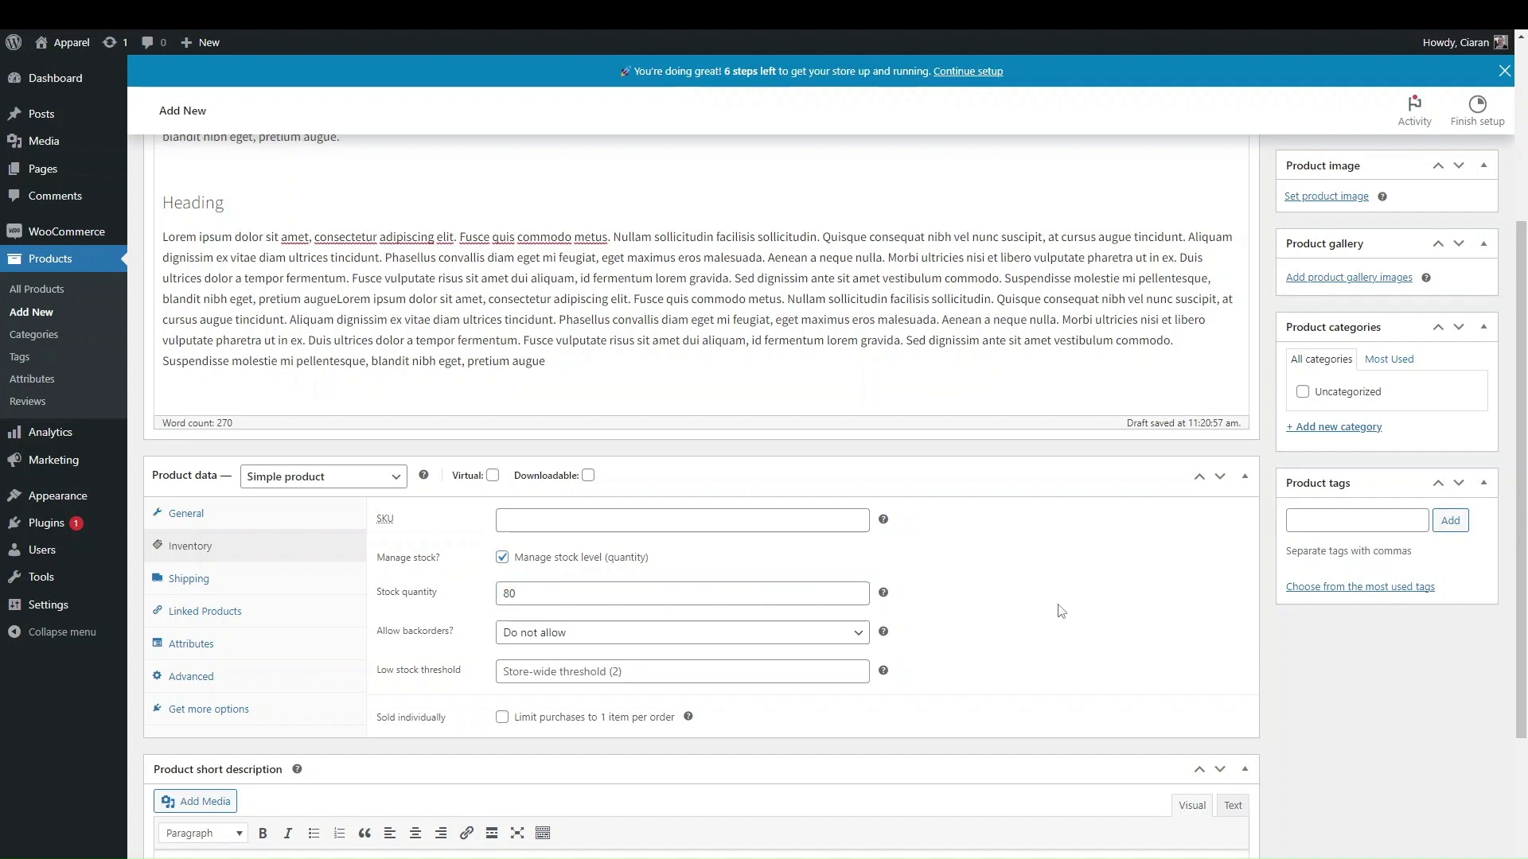
# - Review the choices for allowing backorders and the surrounding inventory fields without changing them
pyautogui.click(622, 634)
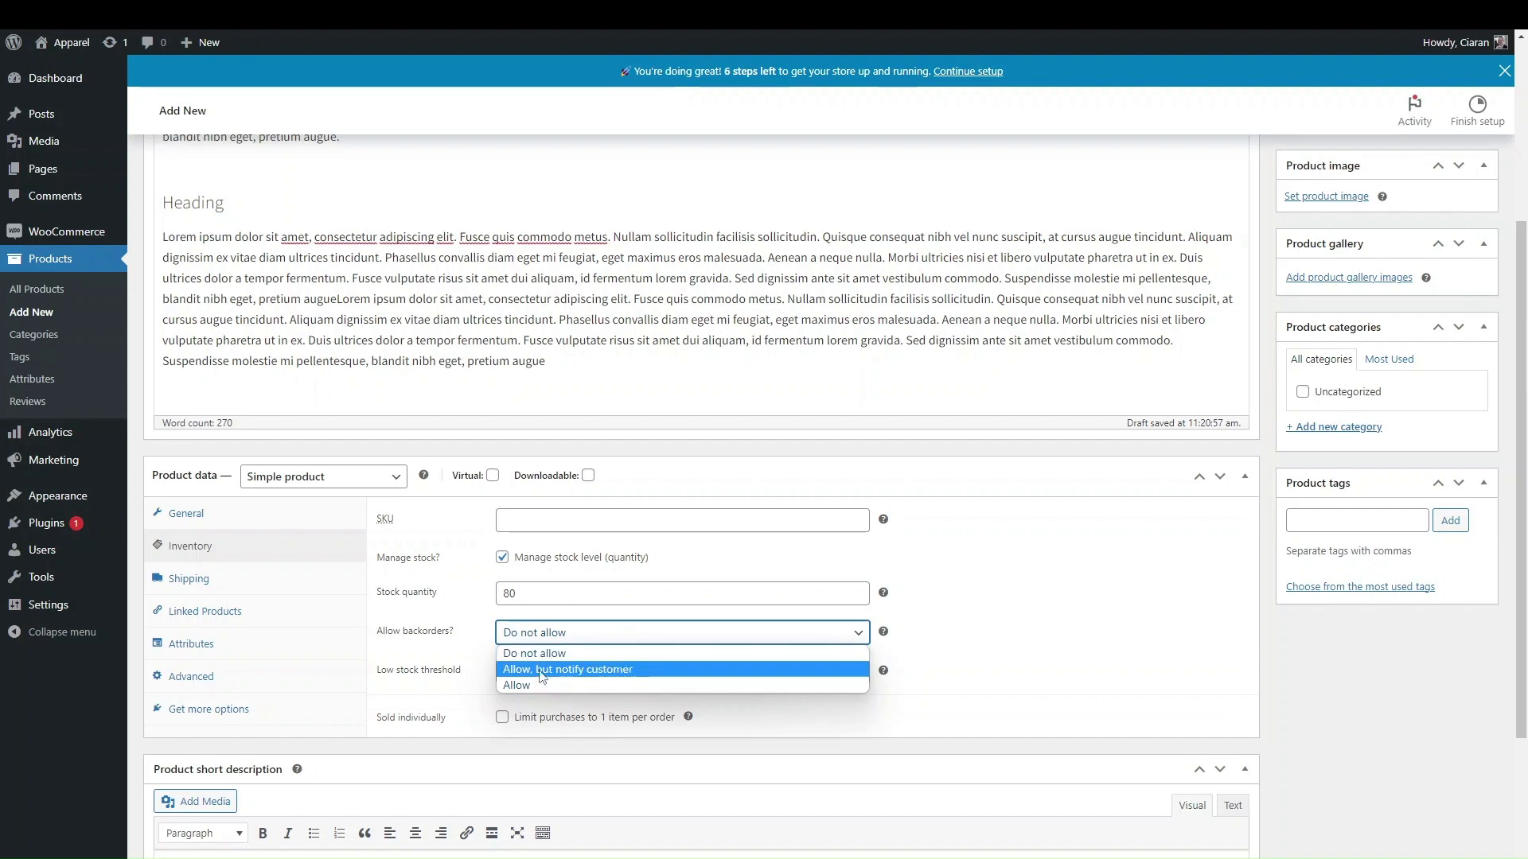
pyautogui.click(1022, 642)
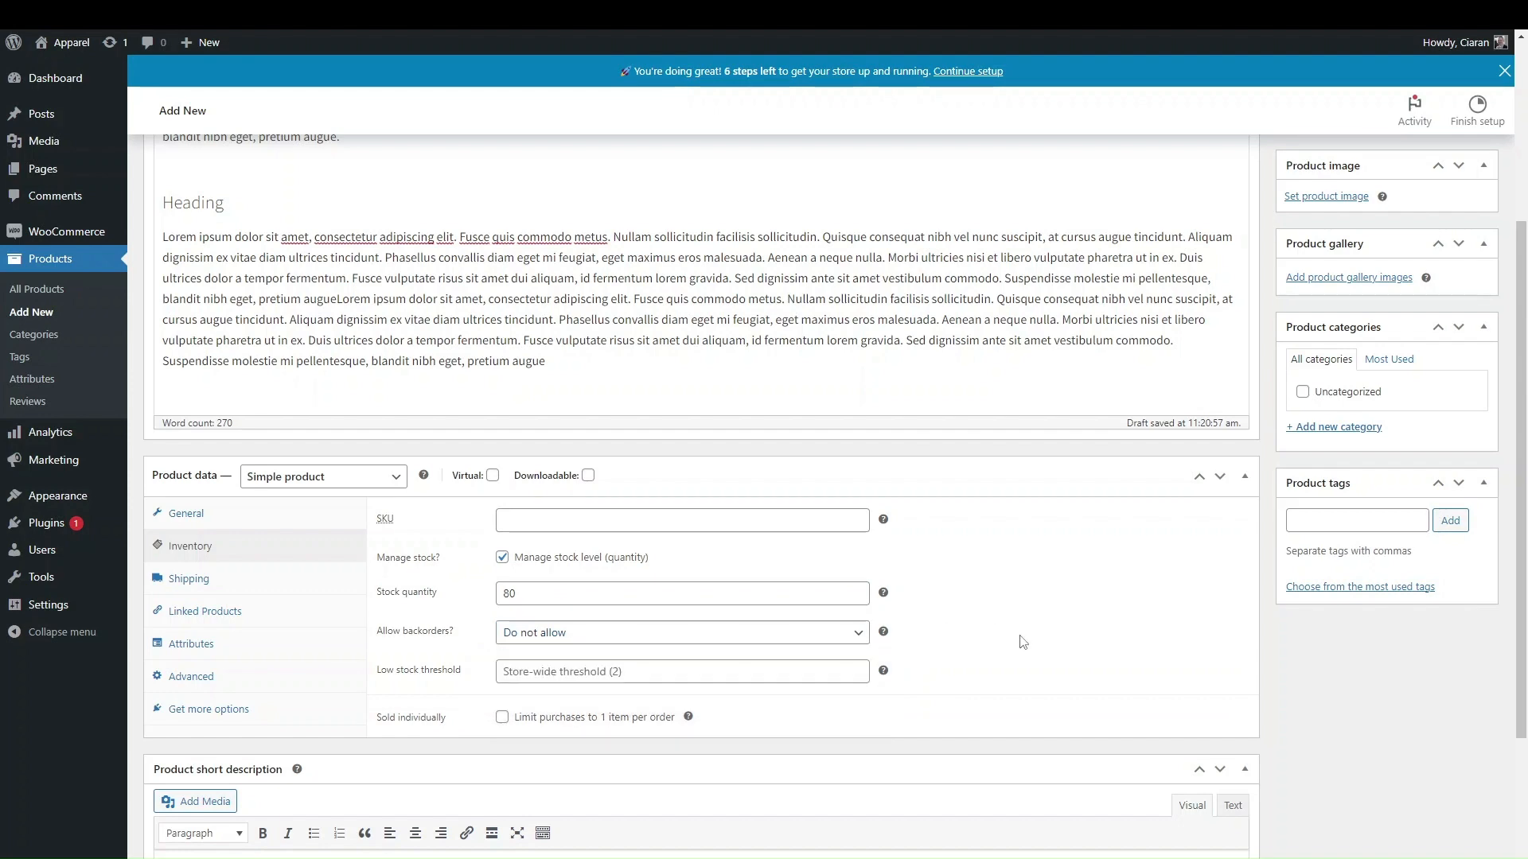
pyautogui.scroll(4, 683, 506)
pyautogui.scroll(-5, 683, 506)
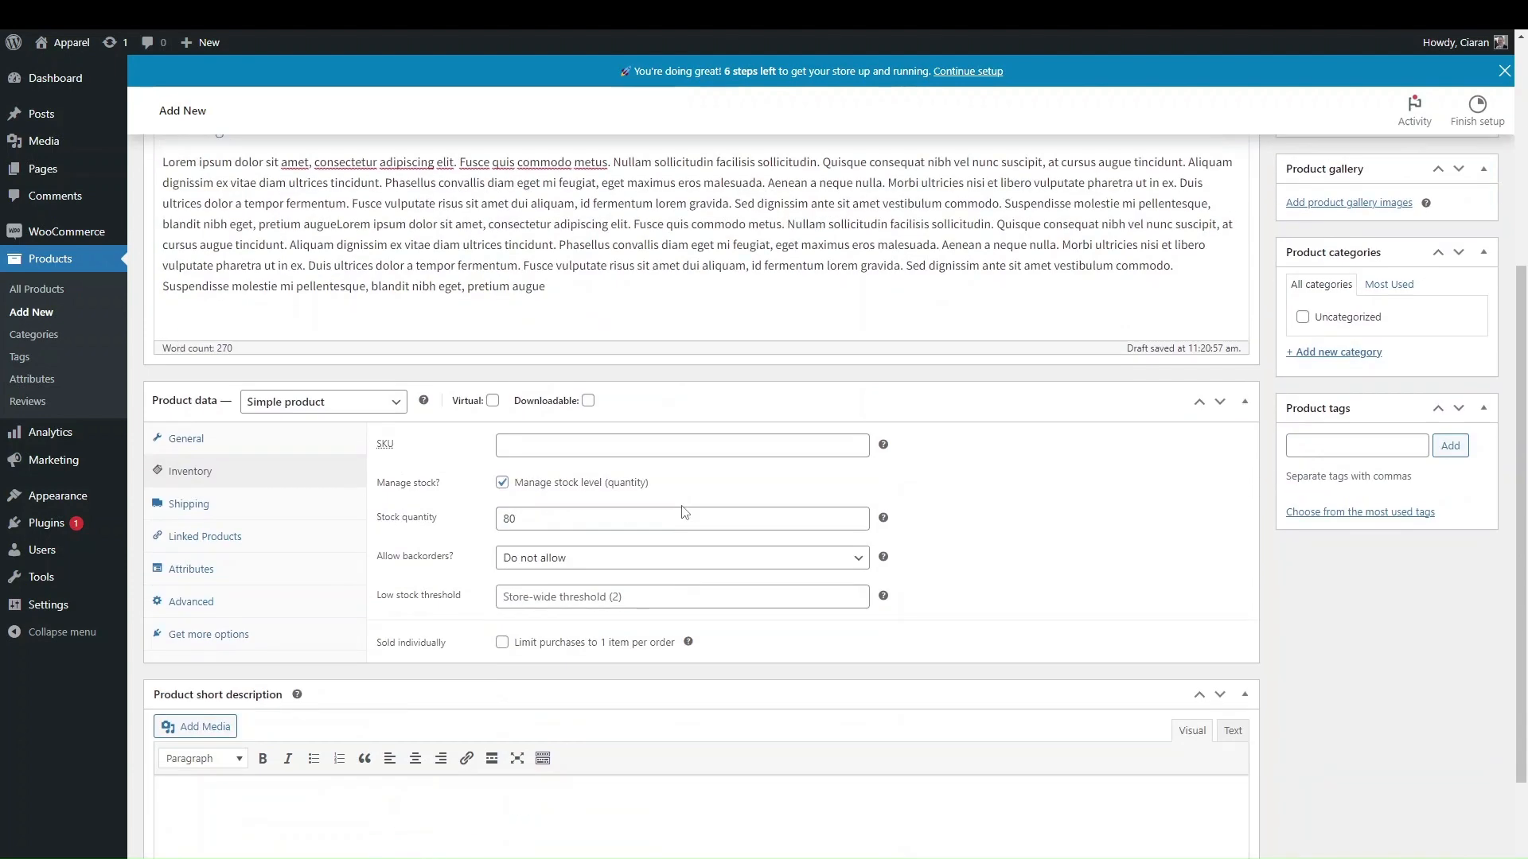
pyautogui.scroll(-2, 652, 674)
pyautogui.scroll(2, 654, 678)
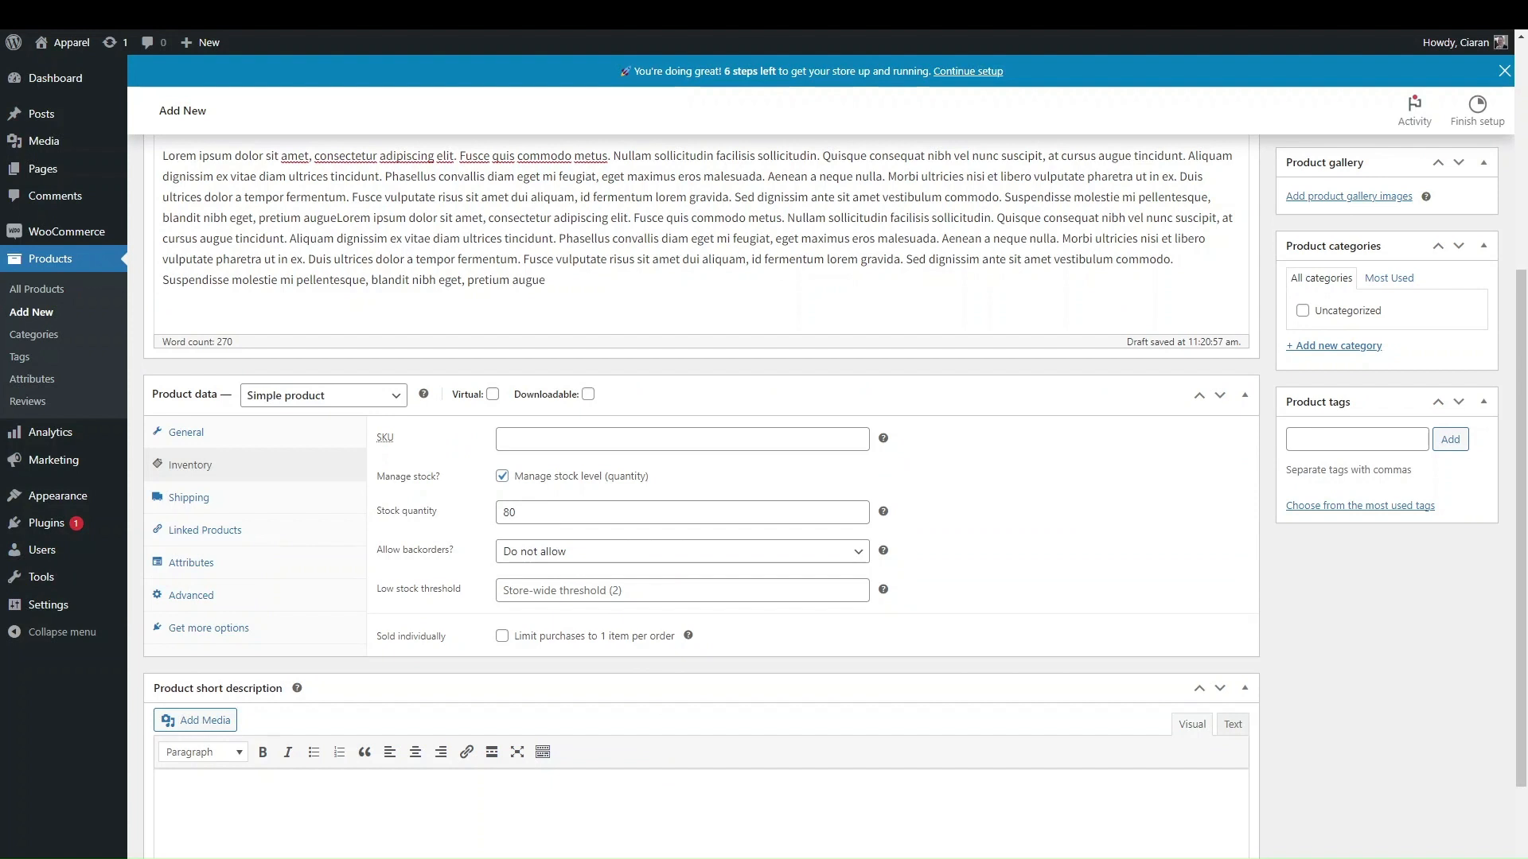
# - Turn off stock level management to view the stock status choices, and turn it back on
pyautogui.click(502, 475)
pyautogui.click(532, 514)
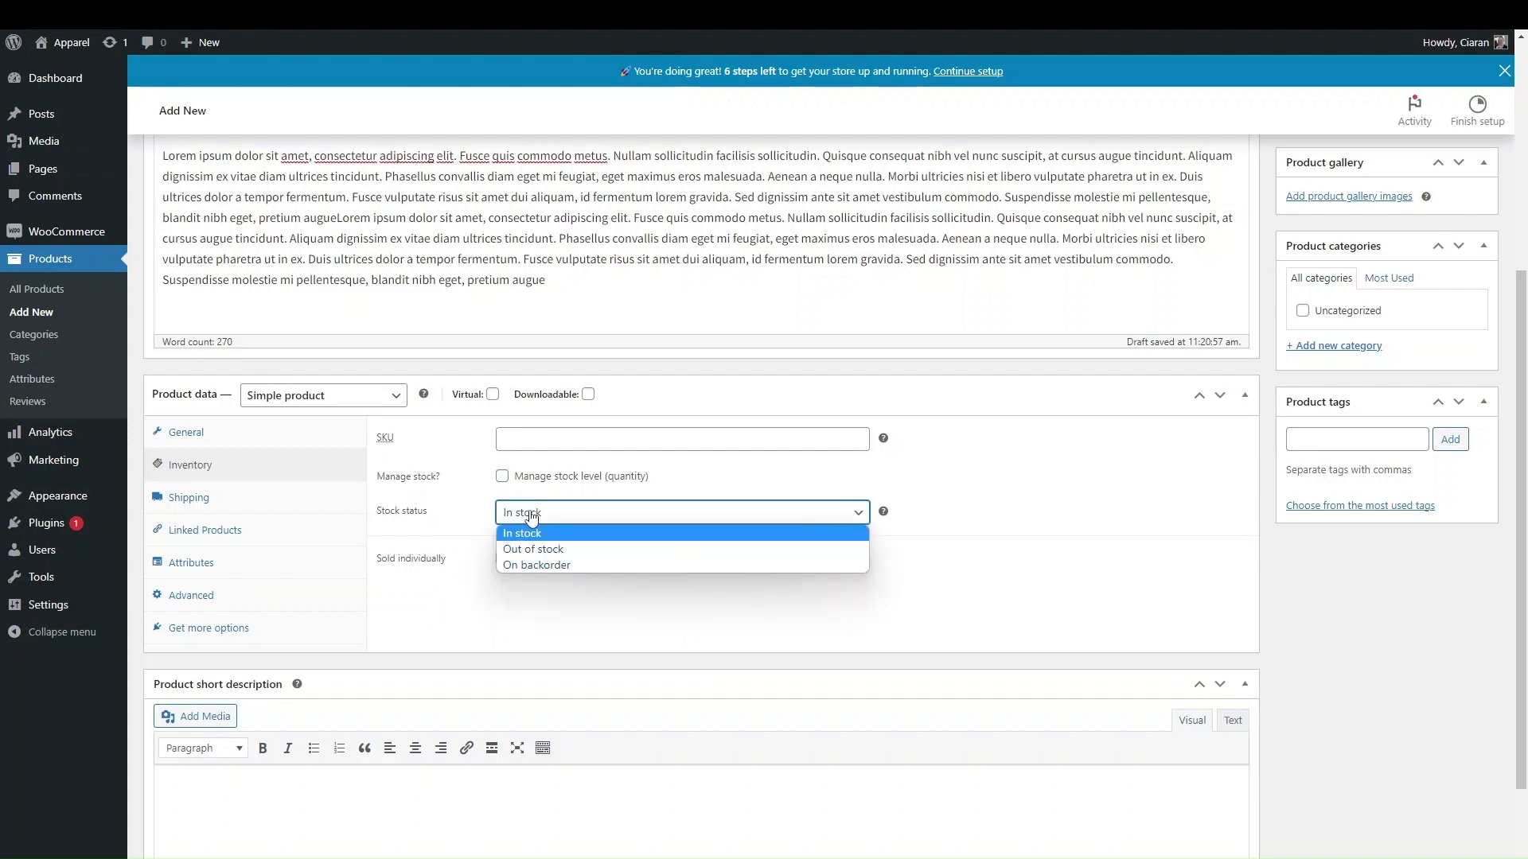
pyautogui.click(502, 475)
pyautogui.click(526, 519)
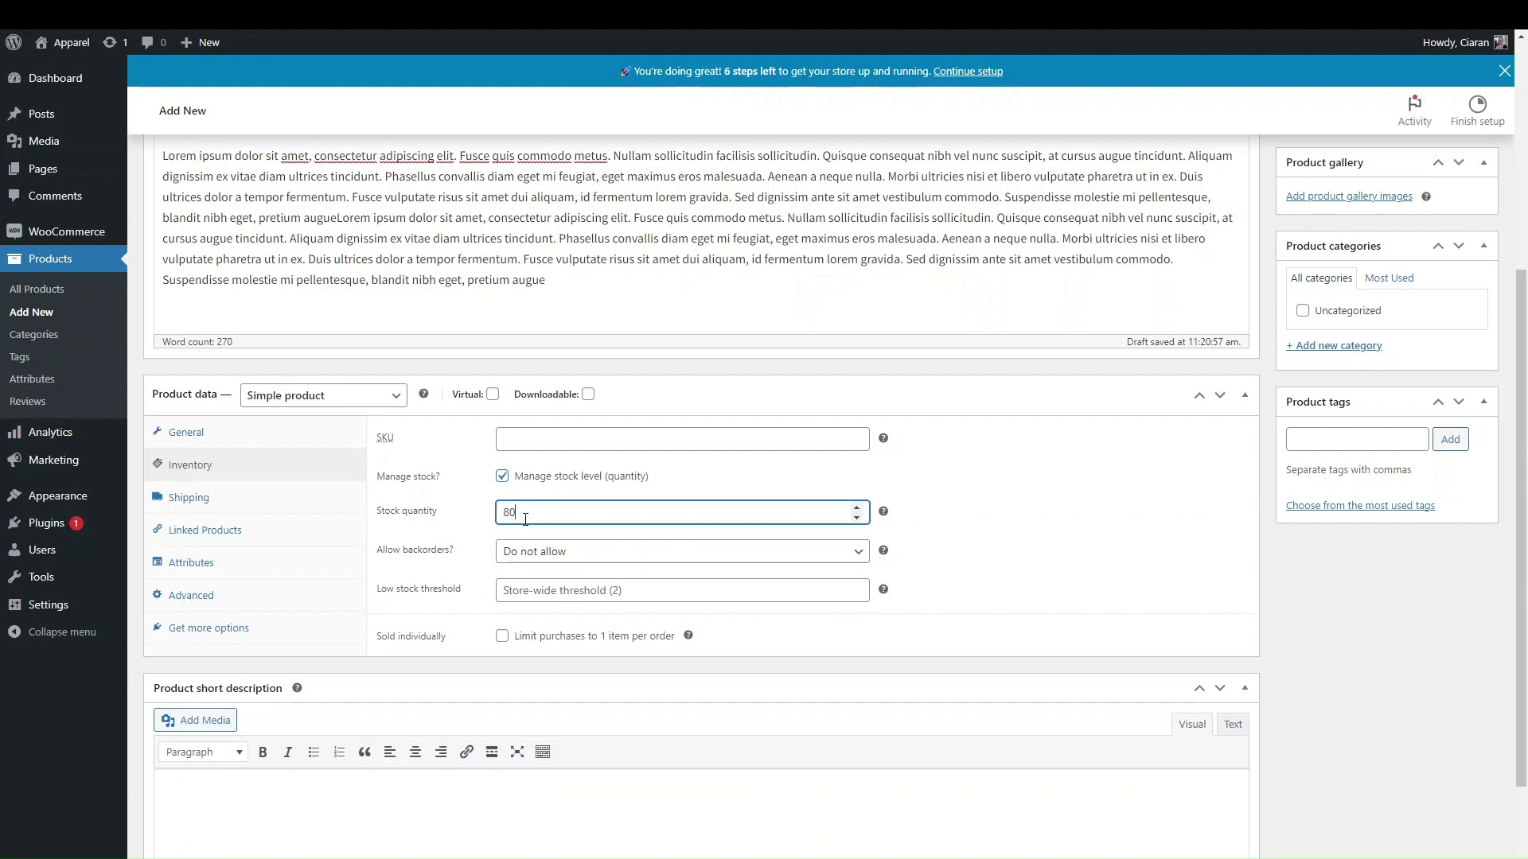
pyautogui.click(989, 523)
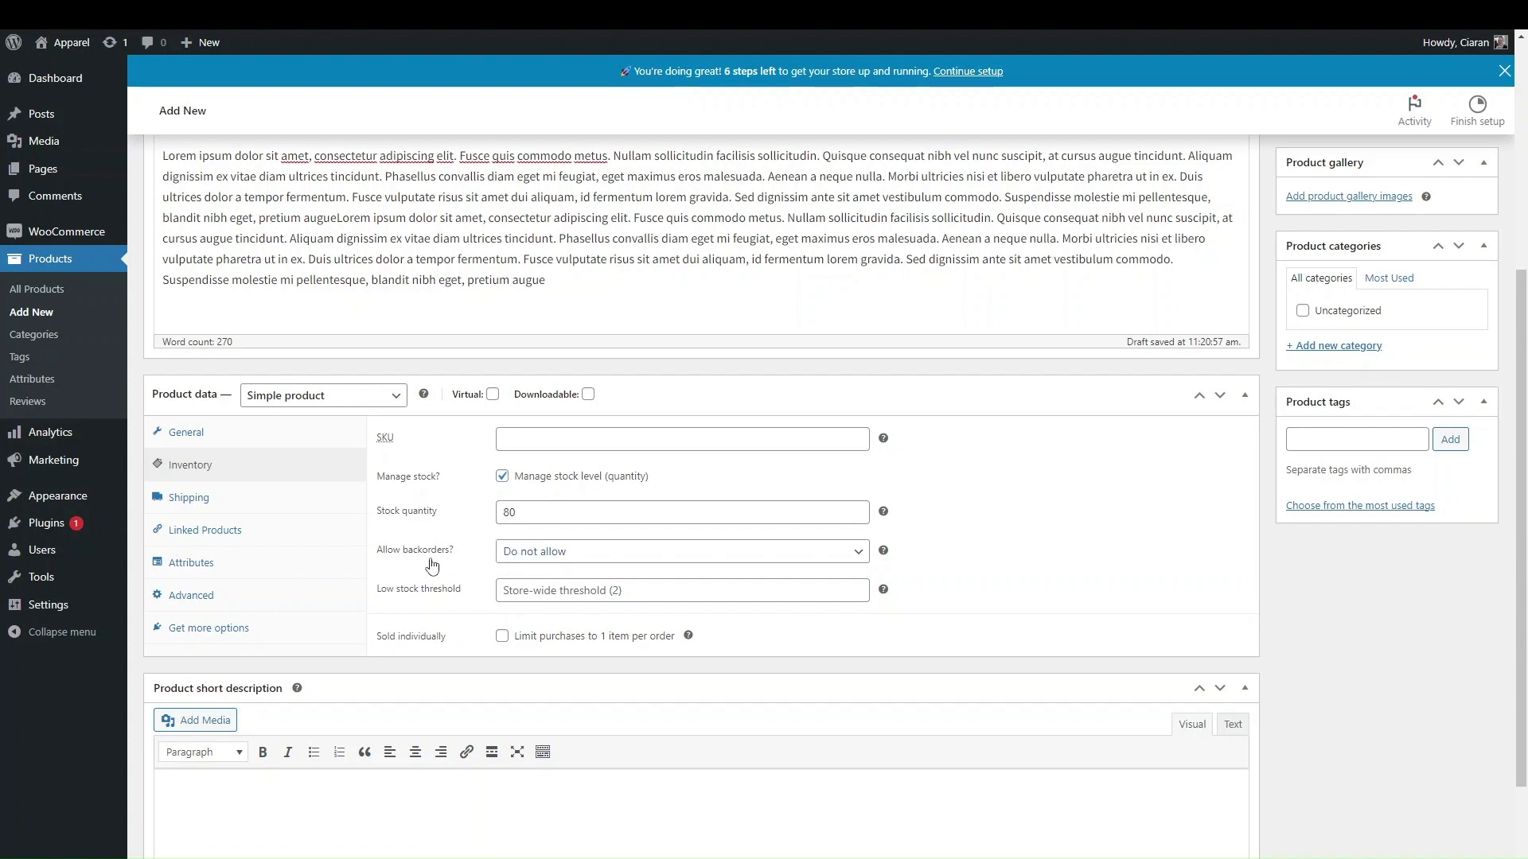
# - Try Allow and the notify-customer option for the product's backorders, and set backorders back to Do not allow
pyautogui.click(525, 557)
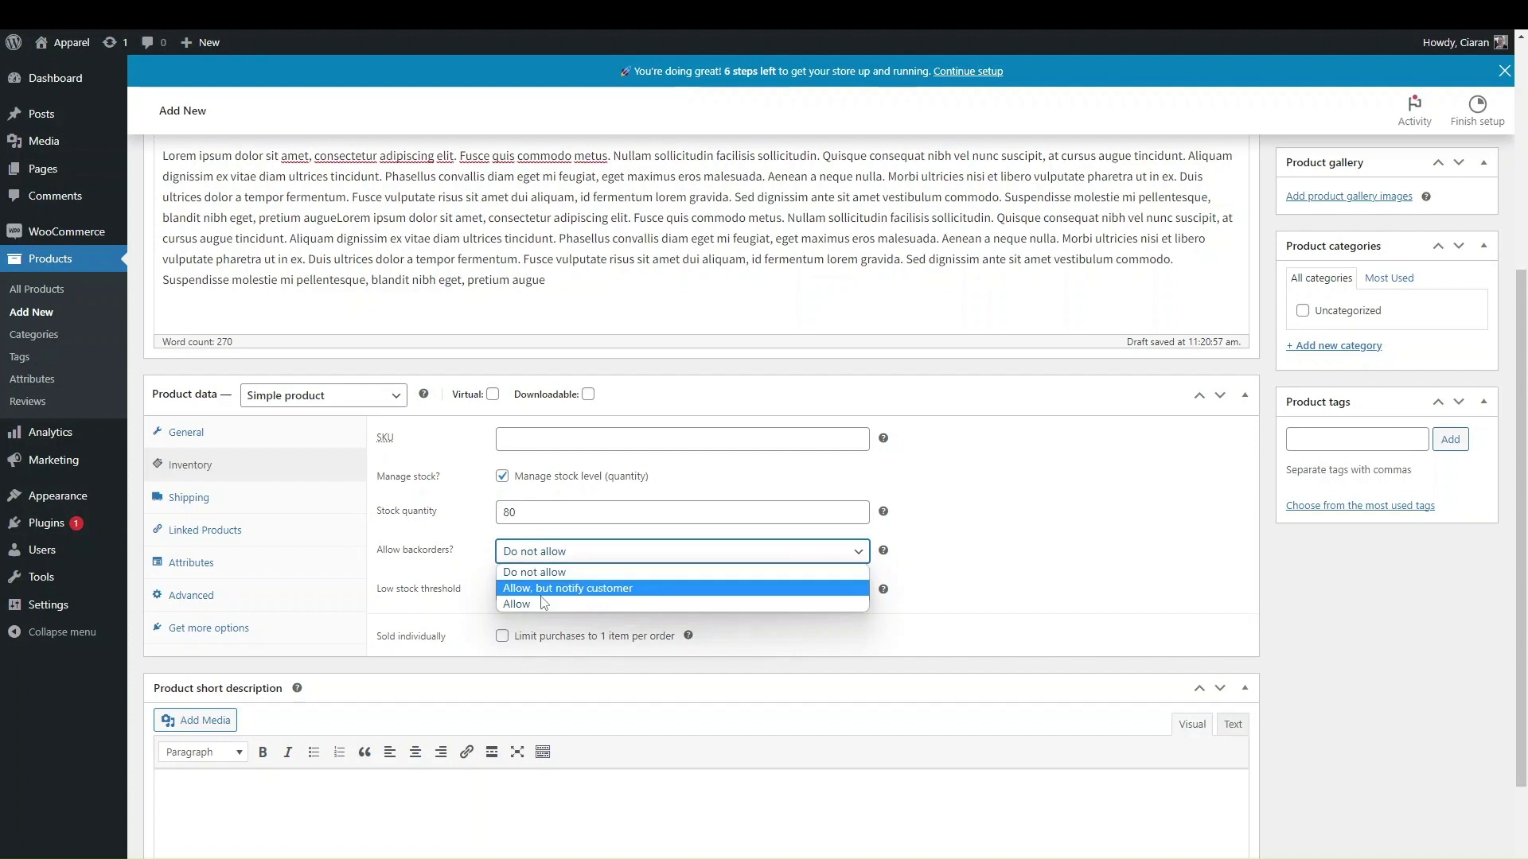
pyautogui.click(532, 602)
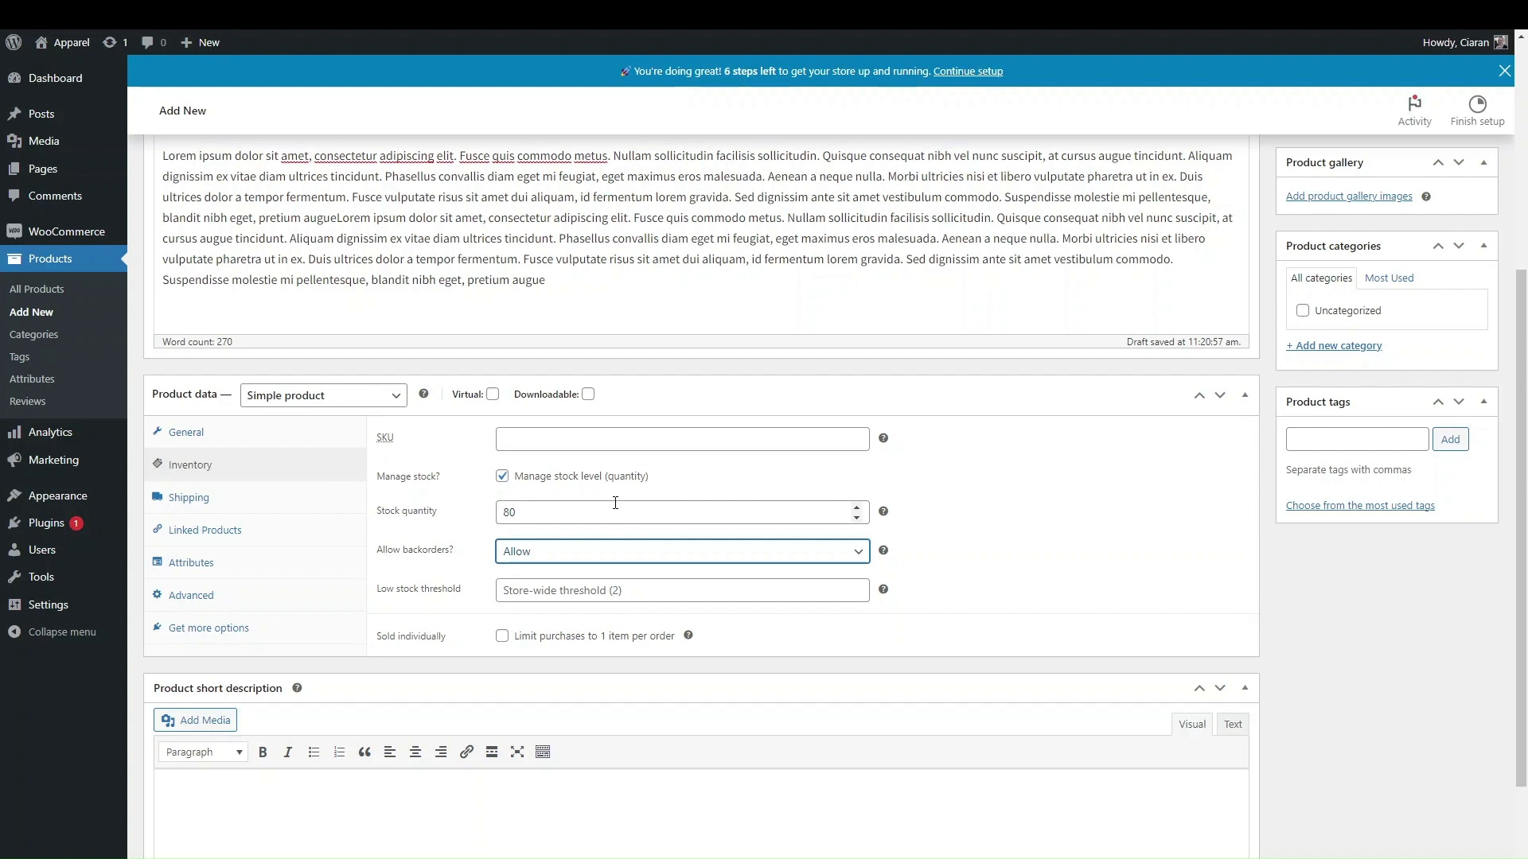
pyautogui.click(550, 555)
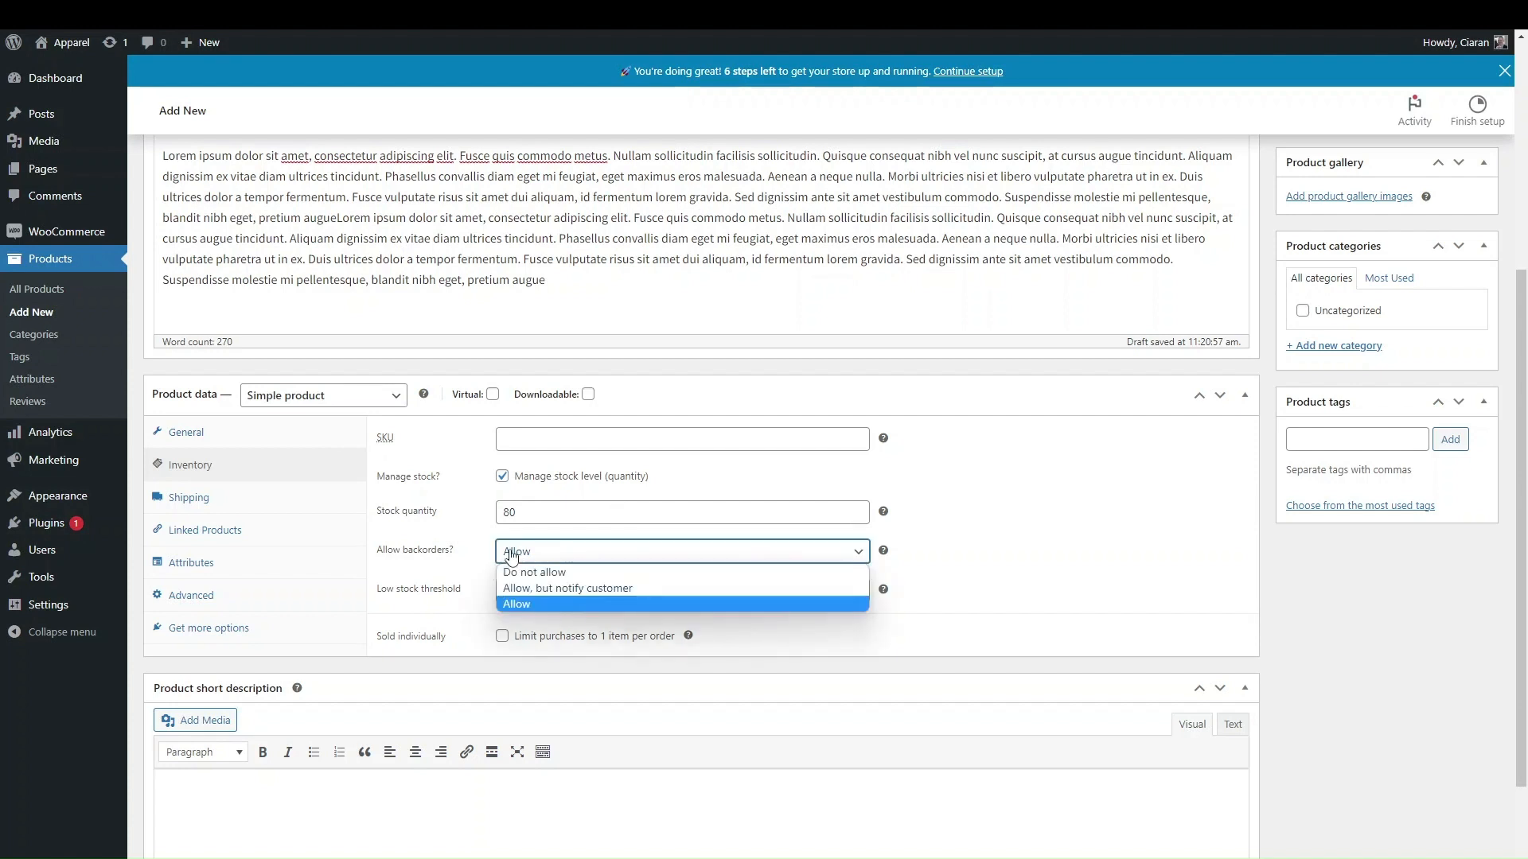
pyautogui.click(541, 592)
pyautogui.click(522, 551)
pyautogui.click(525, 573)
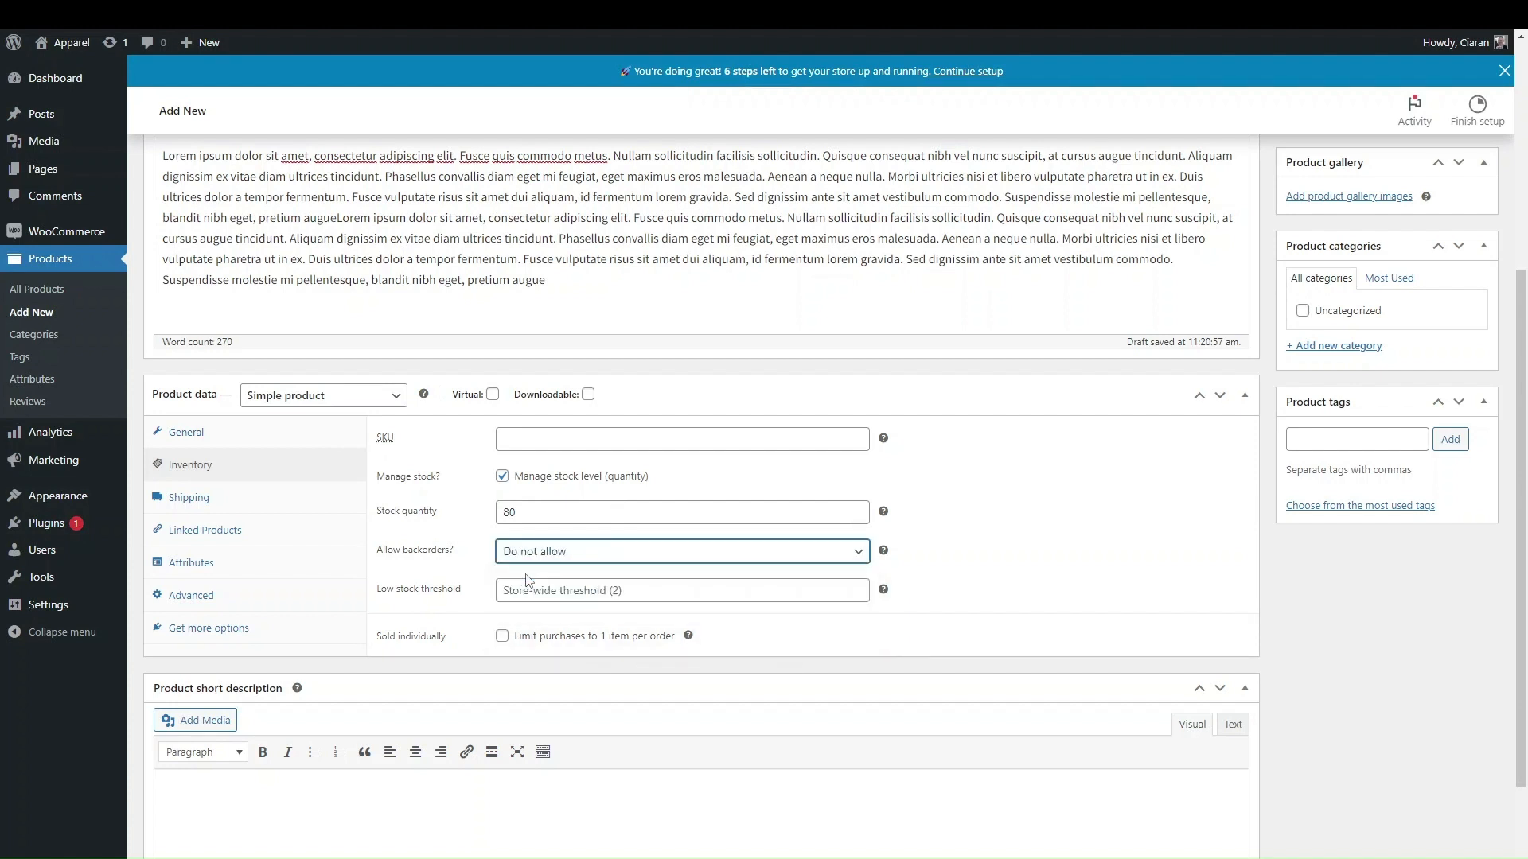
# - Switch stock level management off and on again, and set the product's low stock threshold to 10
pyautogui.click(499, 480)
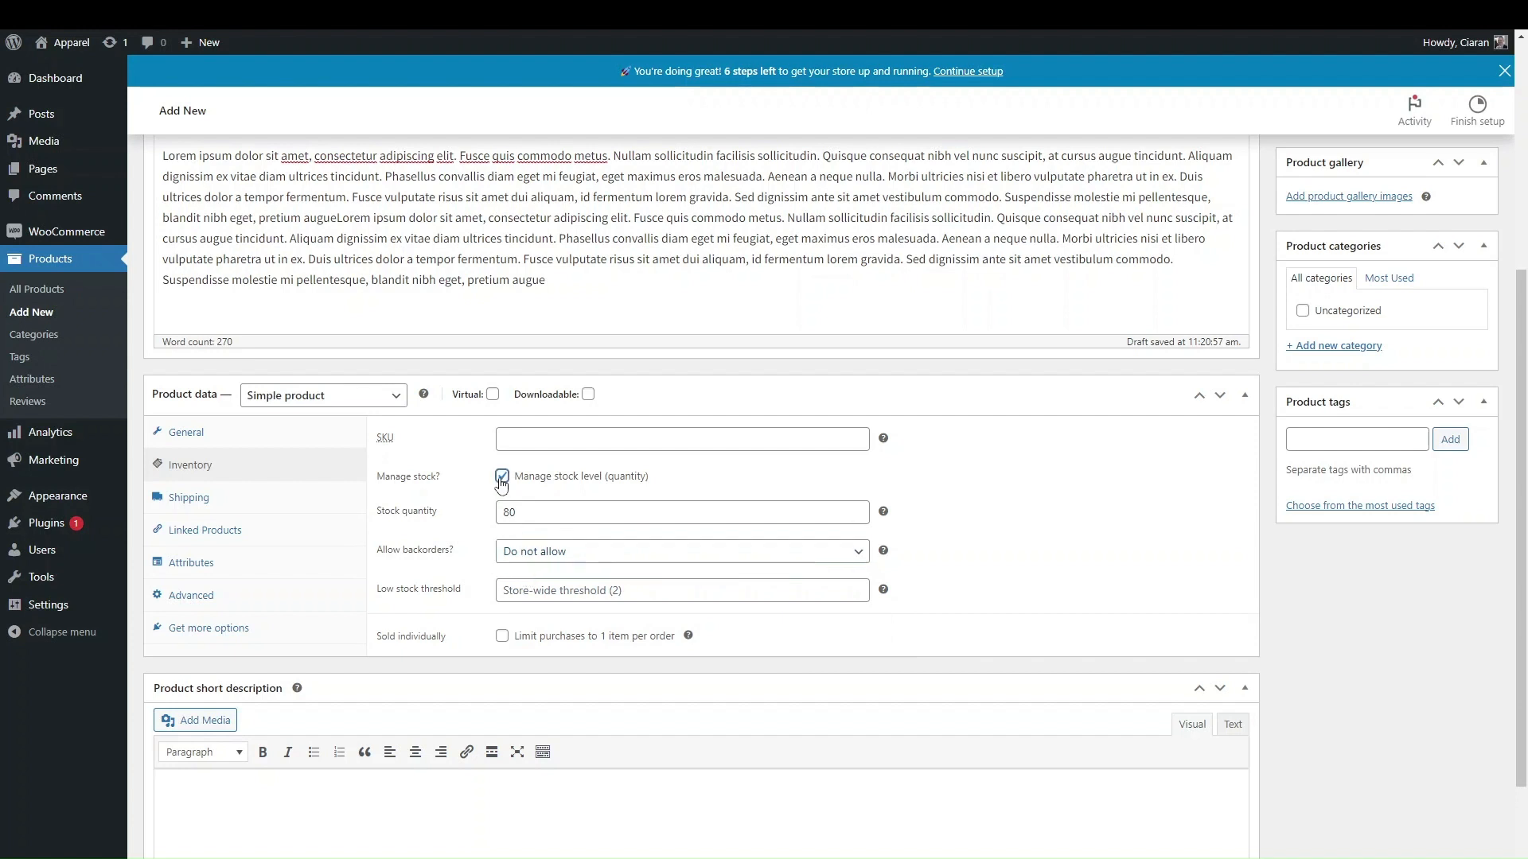
pyautogui.click(501, 477)
pyautogui.click(503, 479)
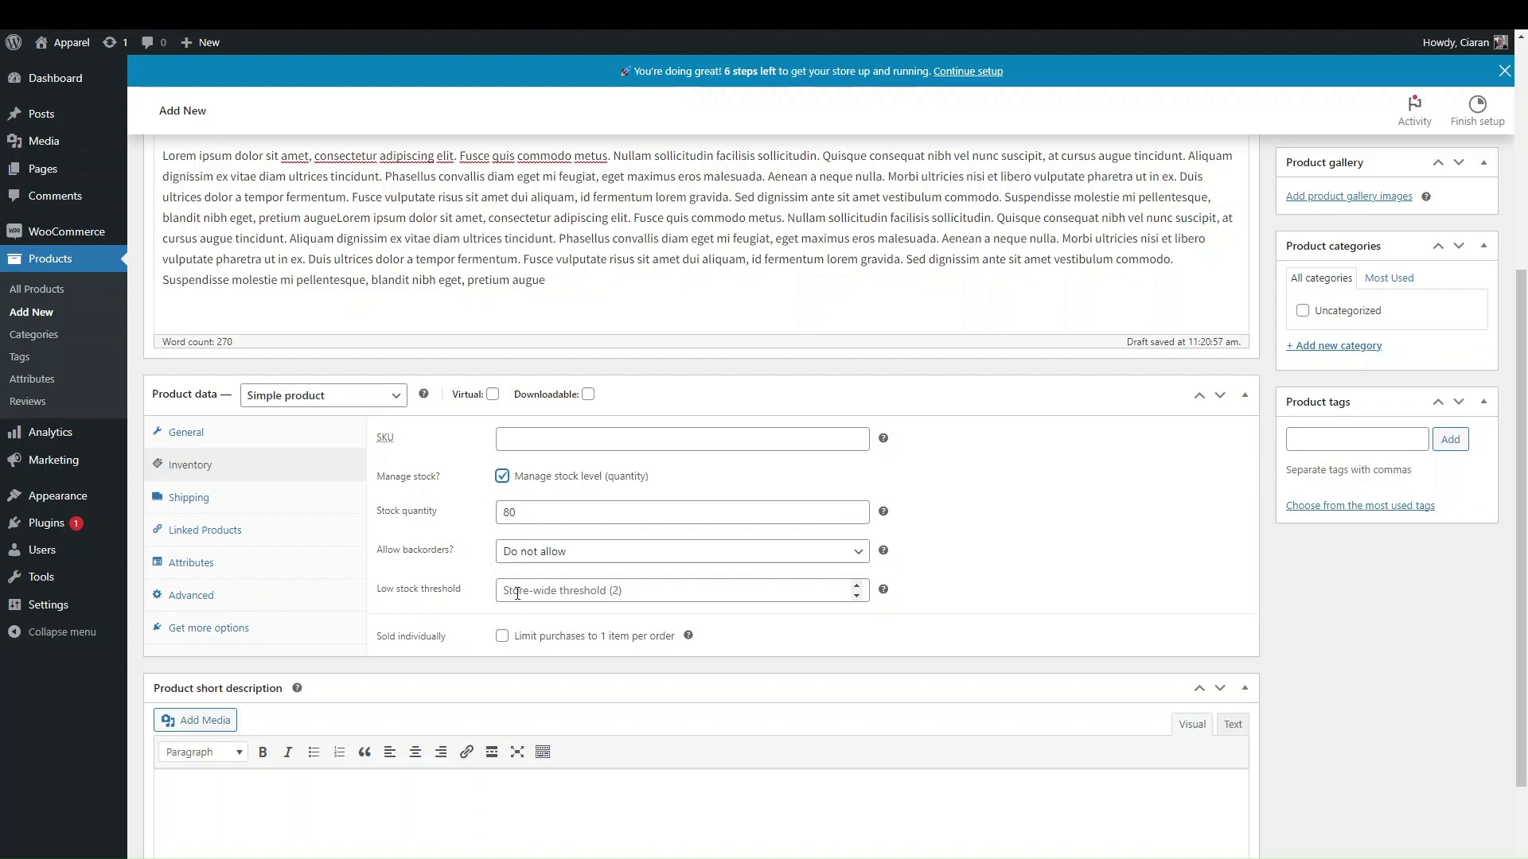
pyautogui.click(510, 590)
pyautogui.write('10')
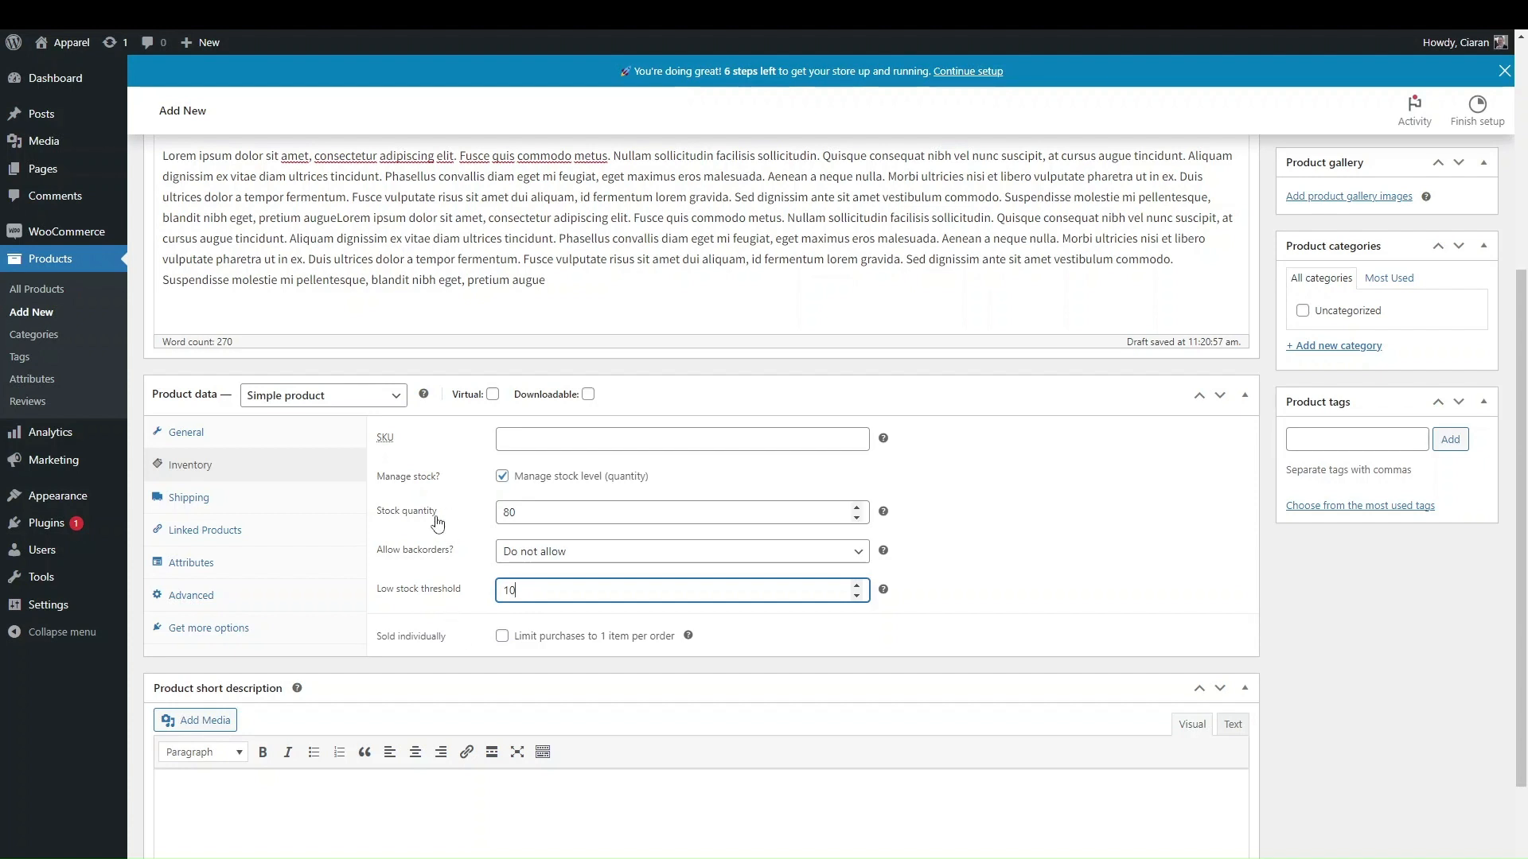
pyautogui.scroll(1, 438, 524)
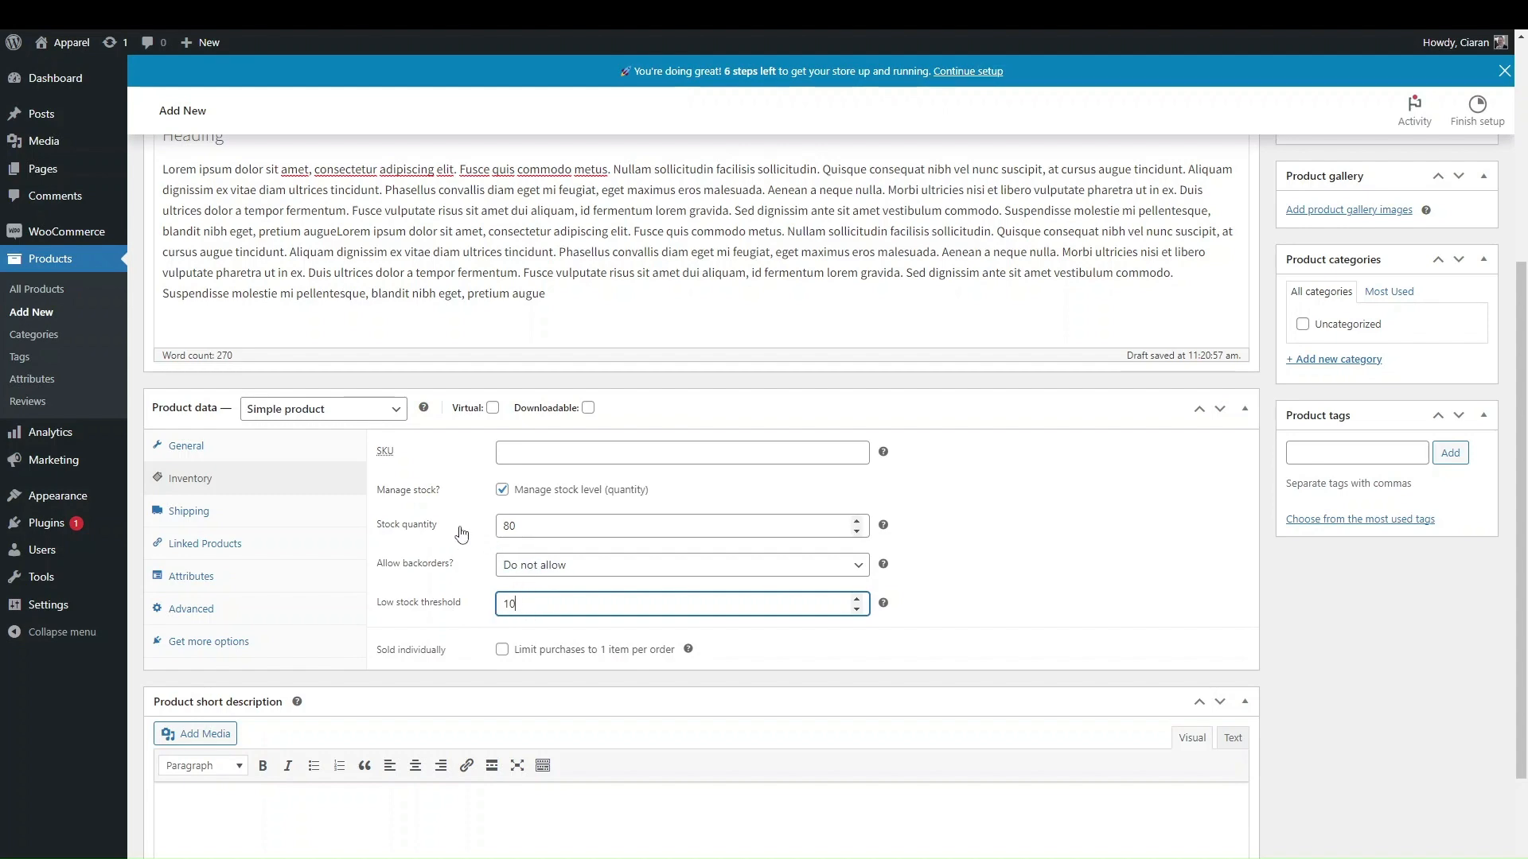
pyautogui.scroll(3, 458, 533)
pyautogui.scroll(-4, 422, 531)
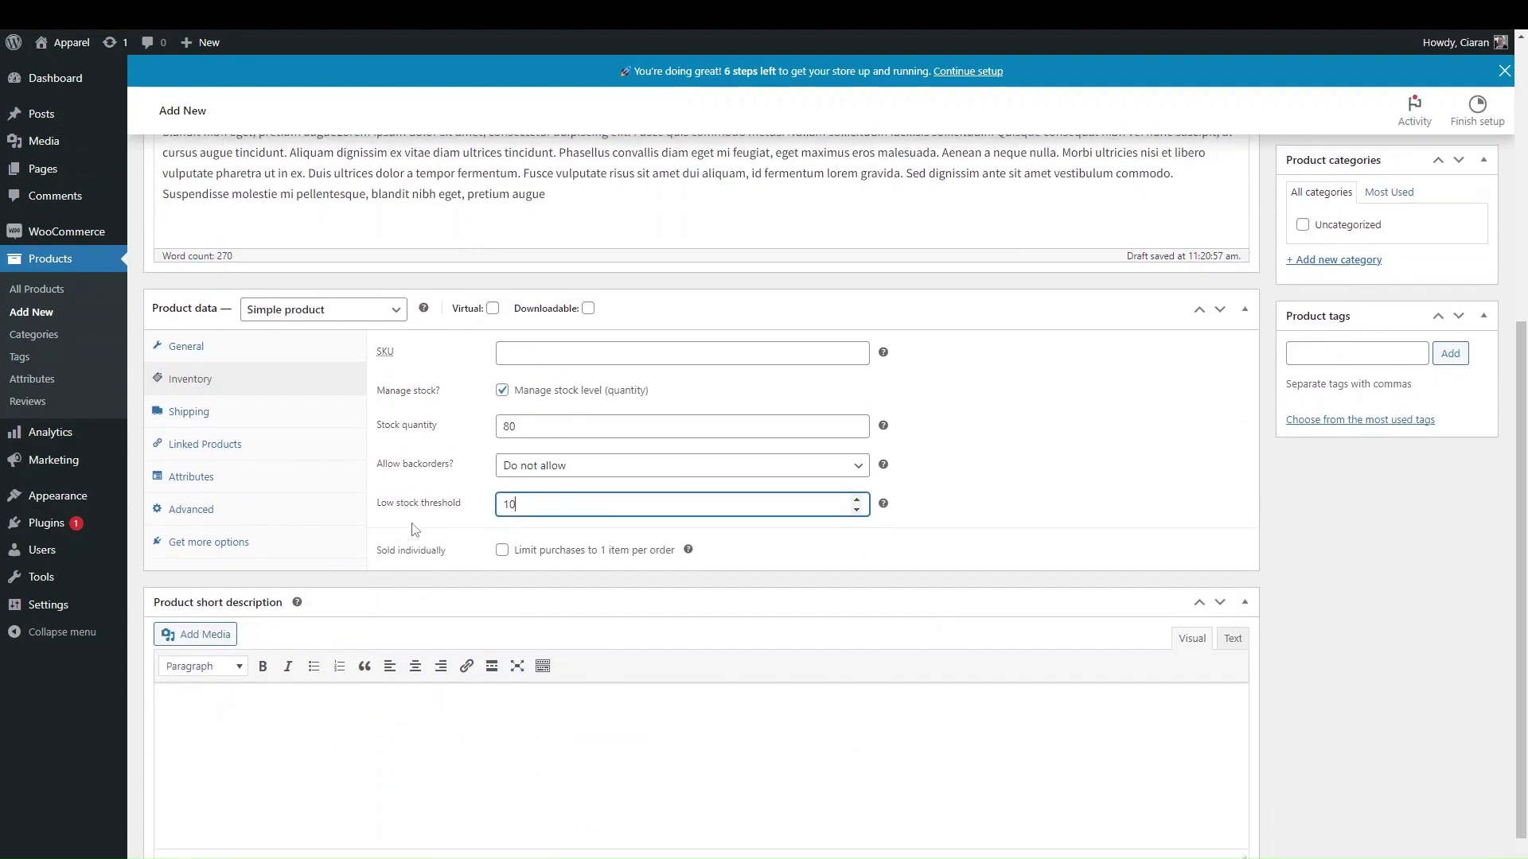
pyautogui.scroll(1, 414, 530)
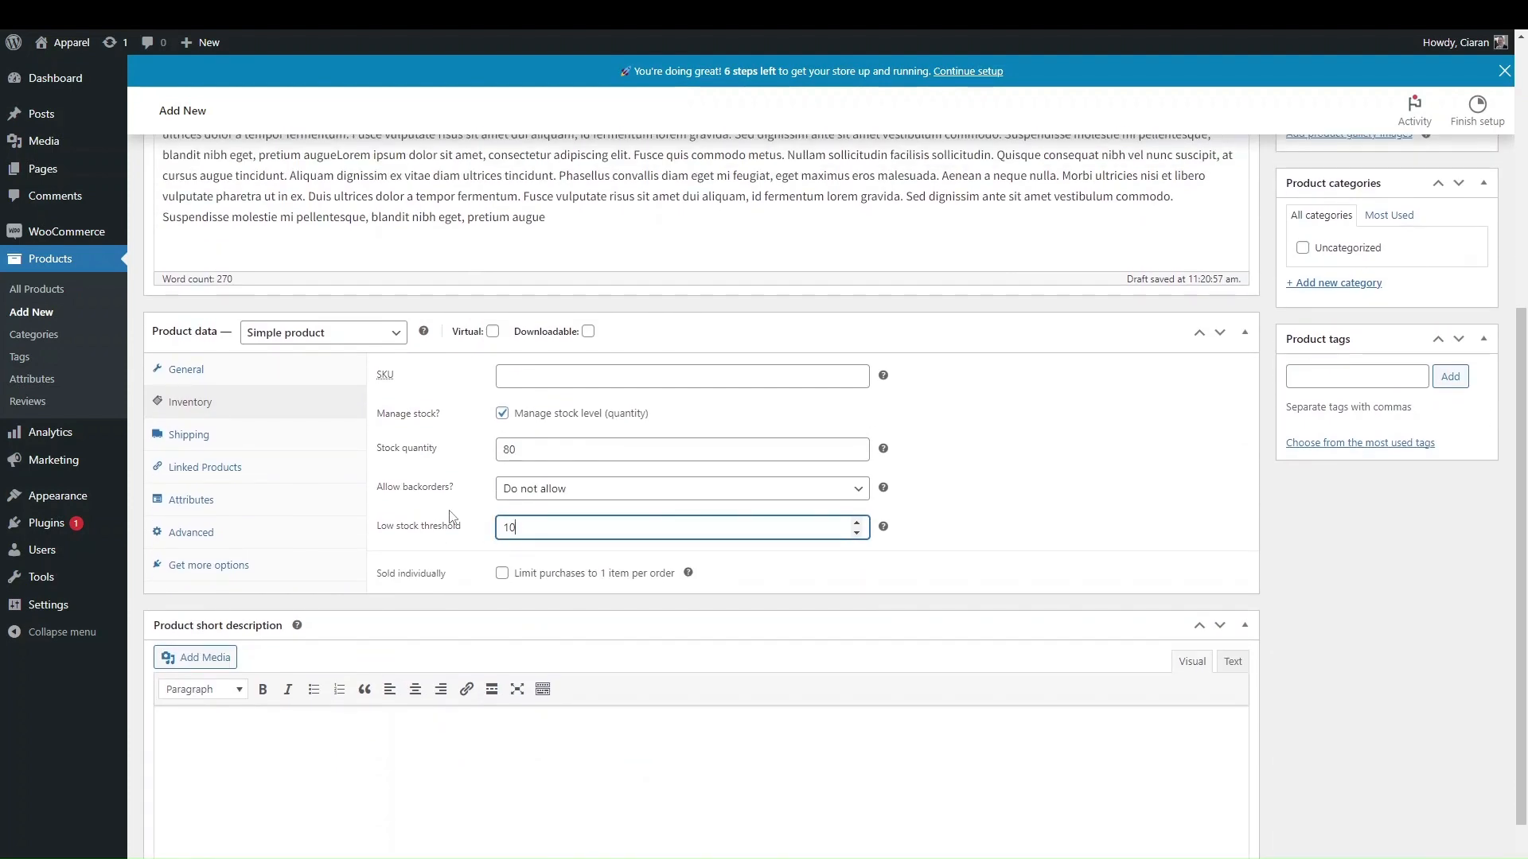
pyautogui.scroll(5, 452, 517)
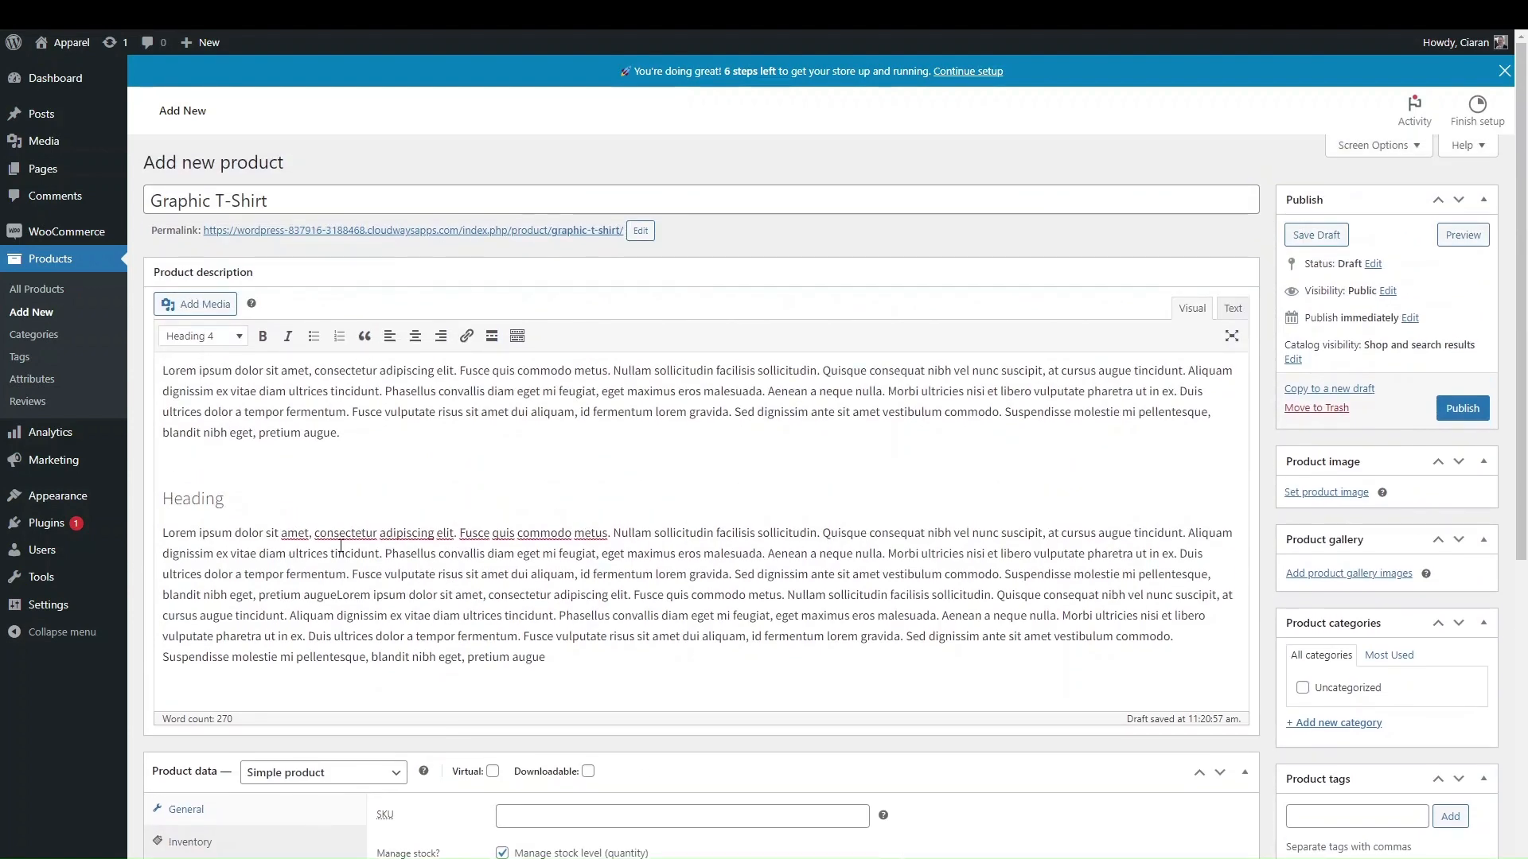
pyautogui.scroll(-5, 341, 547)
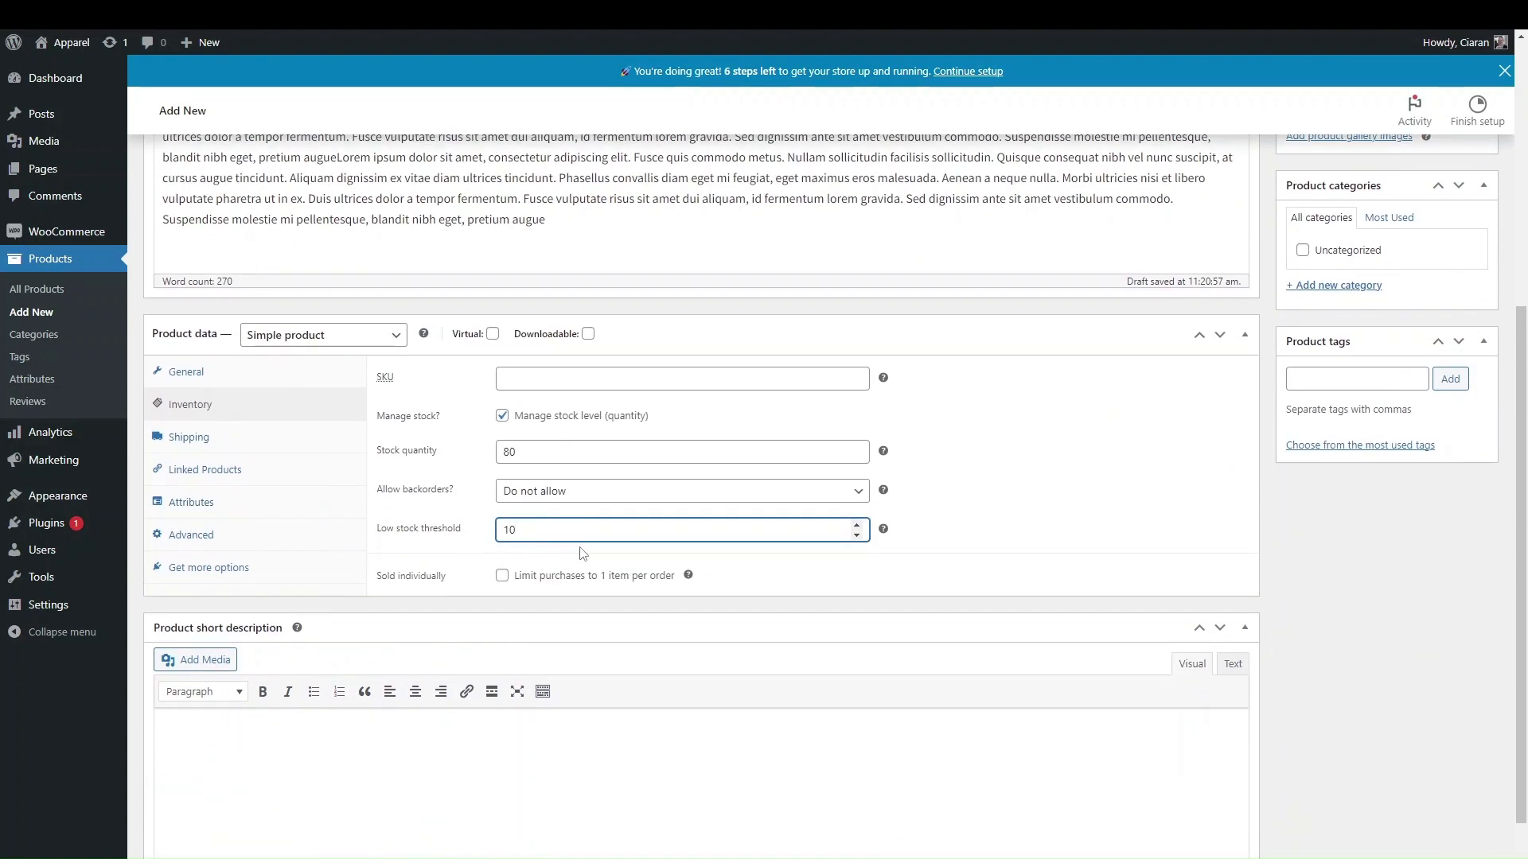
# - Turn off stock level management, and try limiting purchases to 1 item per order before removing that limit again
pyautogui.click(506, 429)
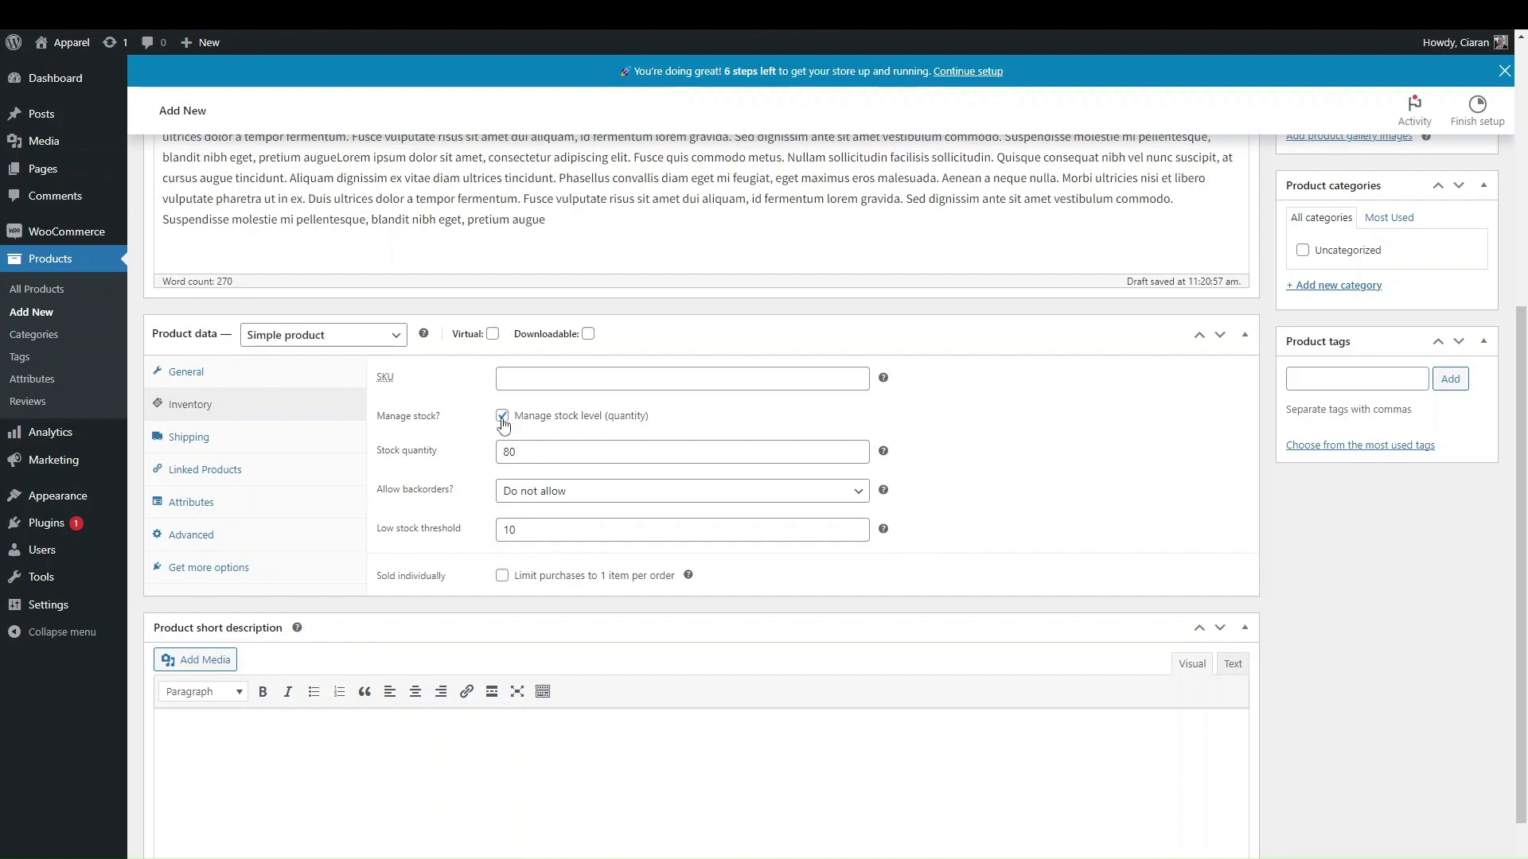
pyautogui.click(503, 422)
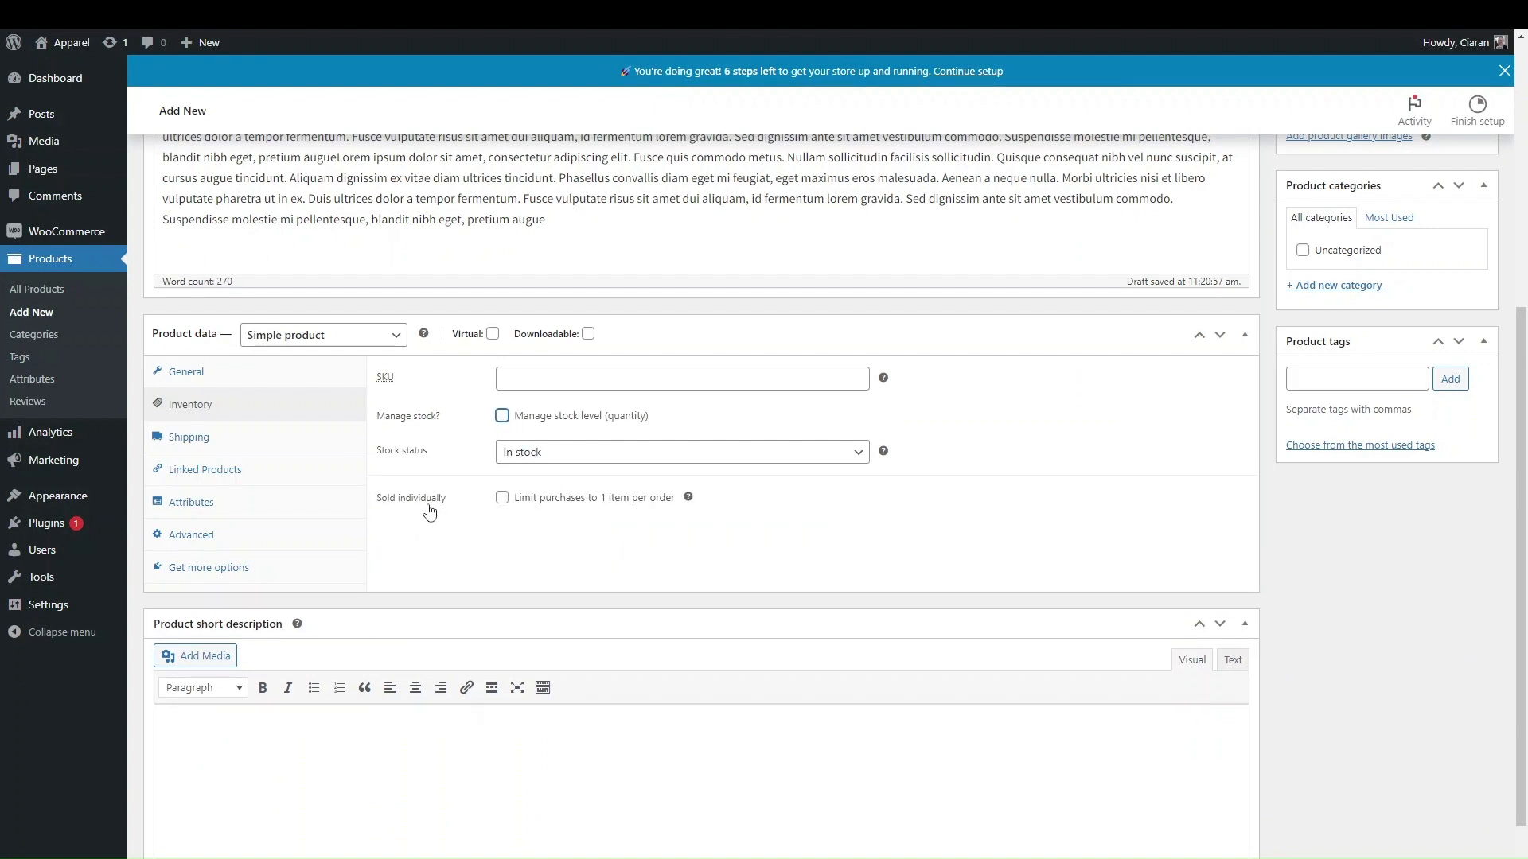
pyautogui.click(594, 499)
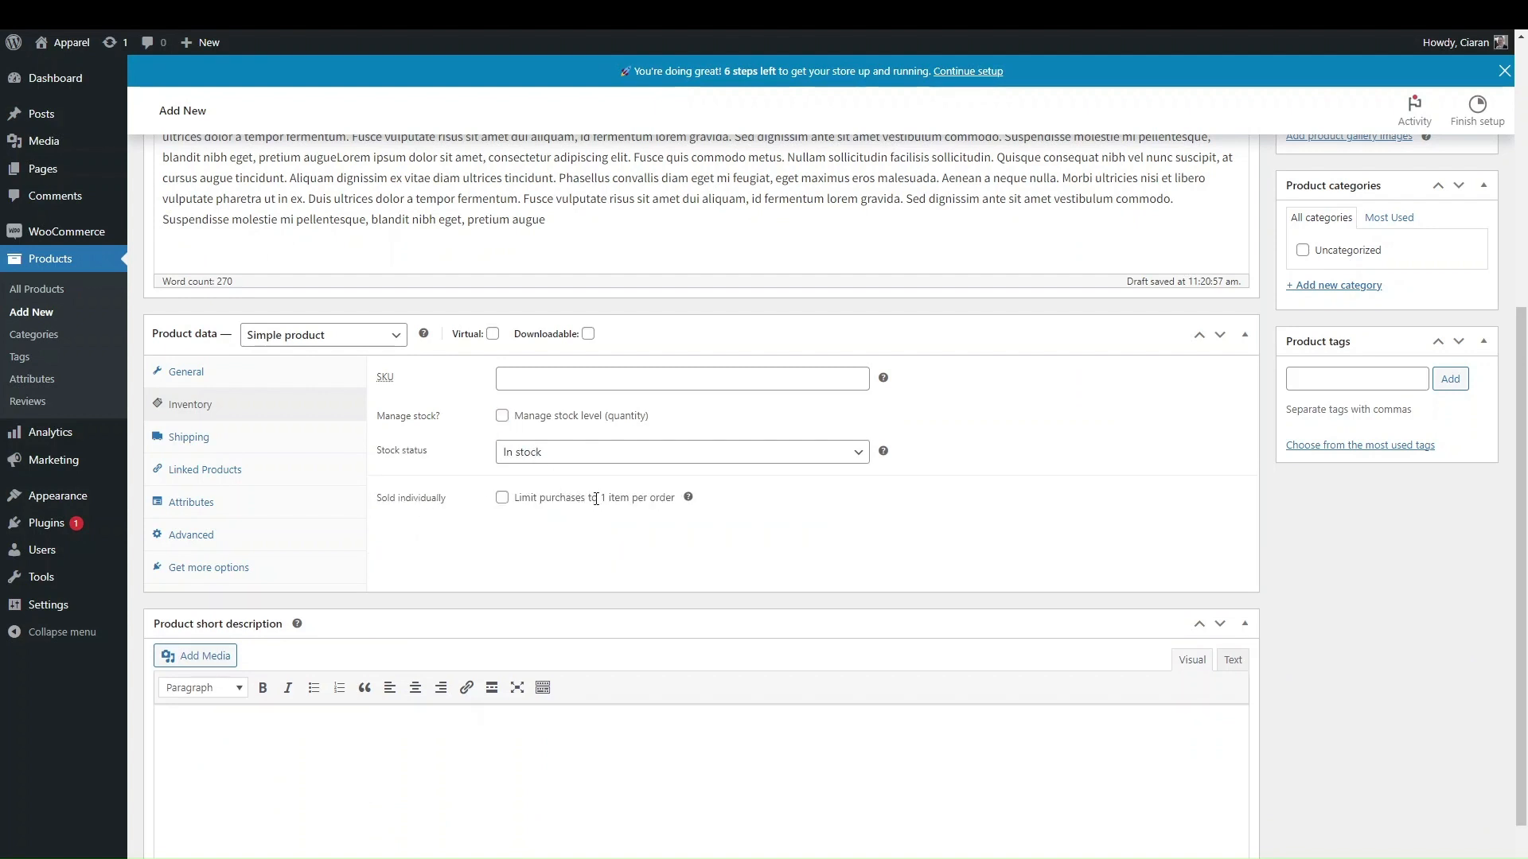
pyautogui.click(503, 499)
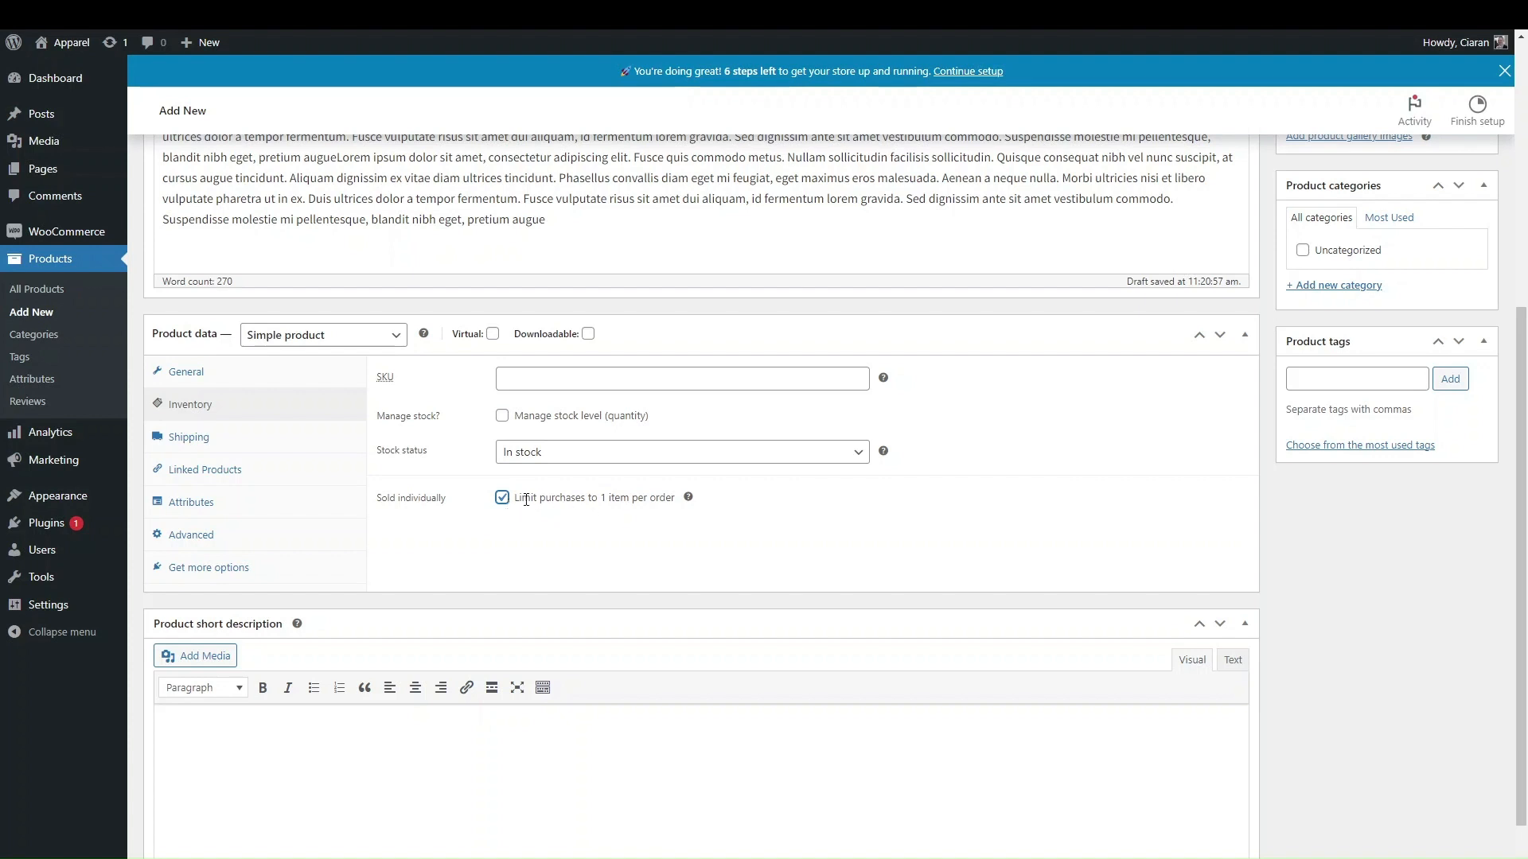
pyautogui.click(502, 499)
# - Open the product's shipping settings and review the weight, dimensions and shipping class choices without changing them
pyautogui.click(275, 441)
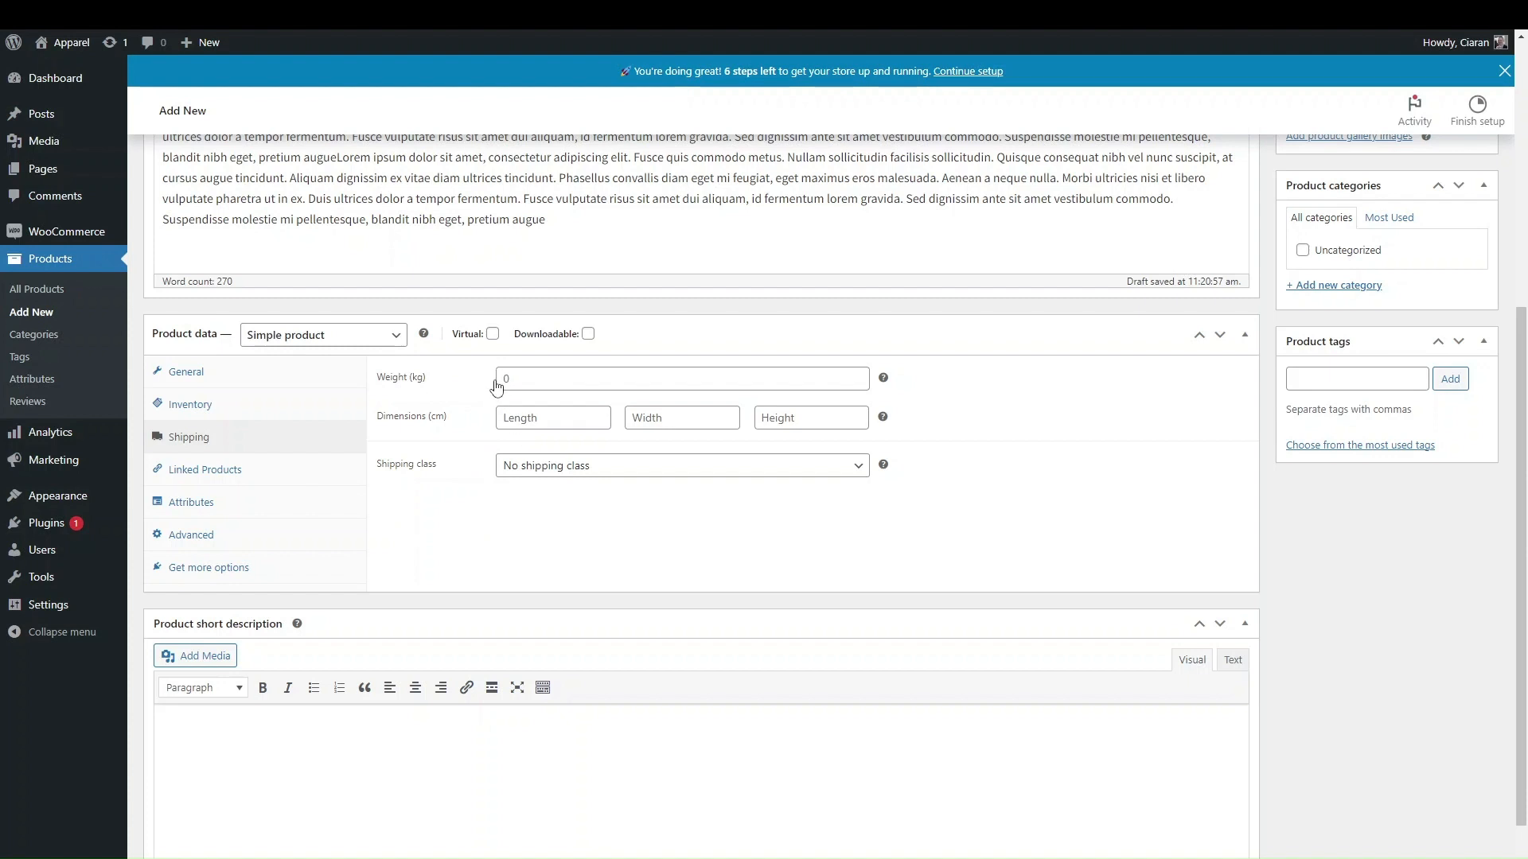
pyautogui.click(665, 473)
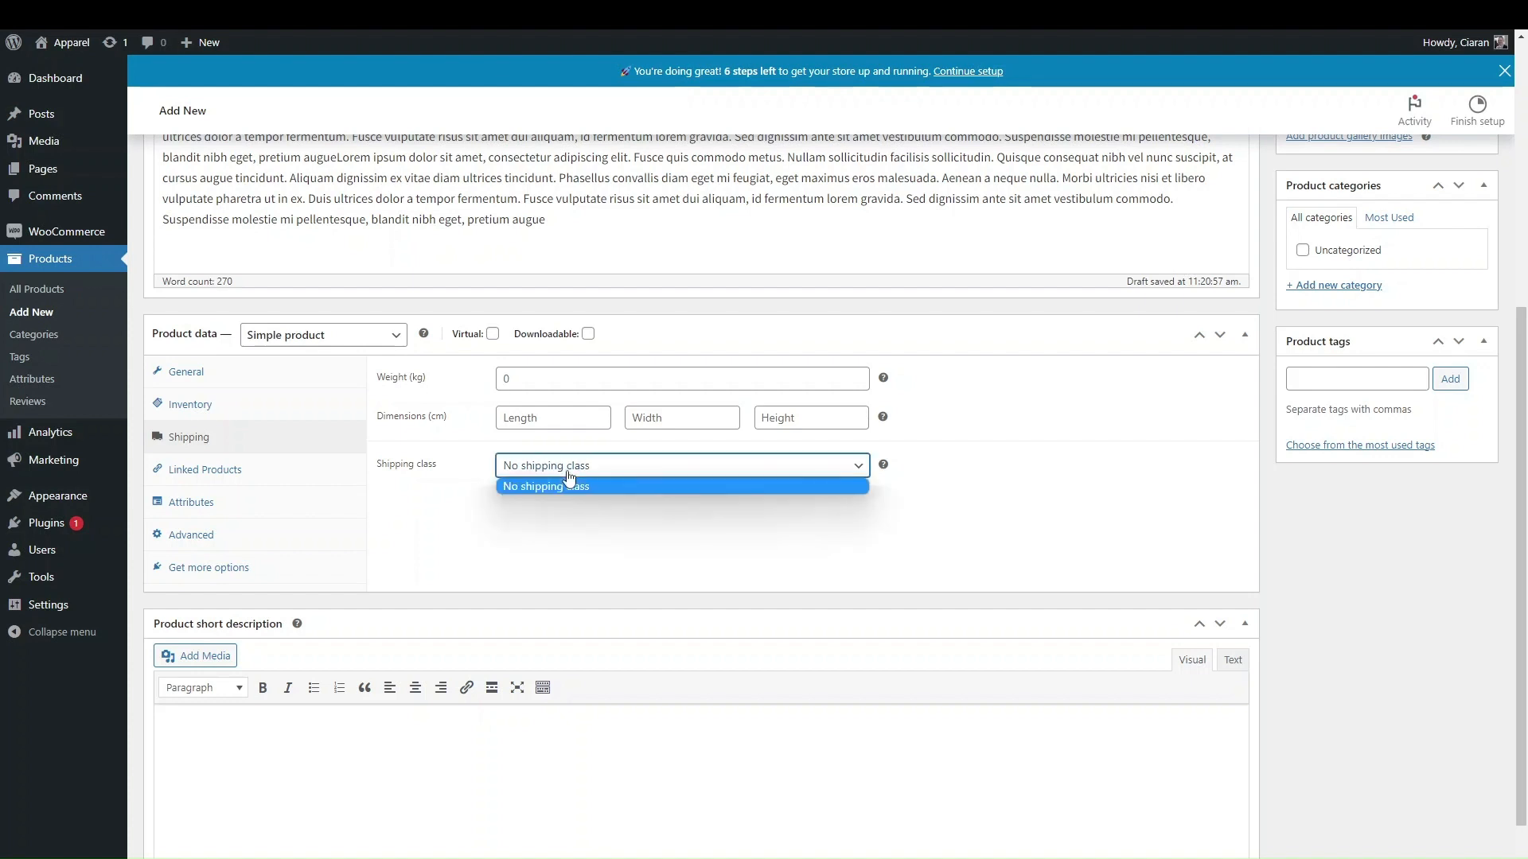
pyautogui.click(665, 475)
pyautogui.scroll(1, 570, 478)
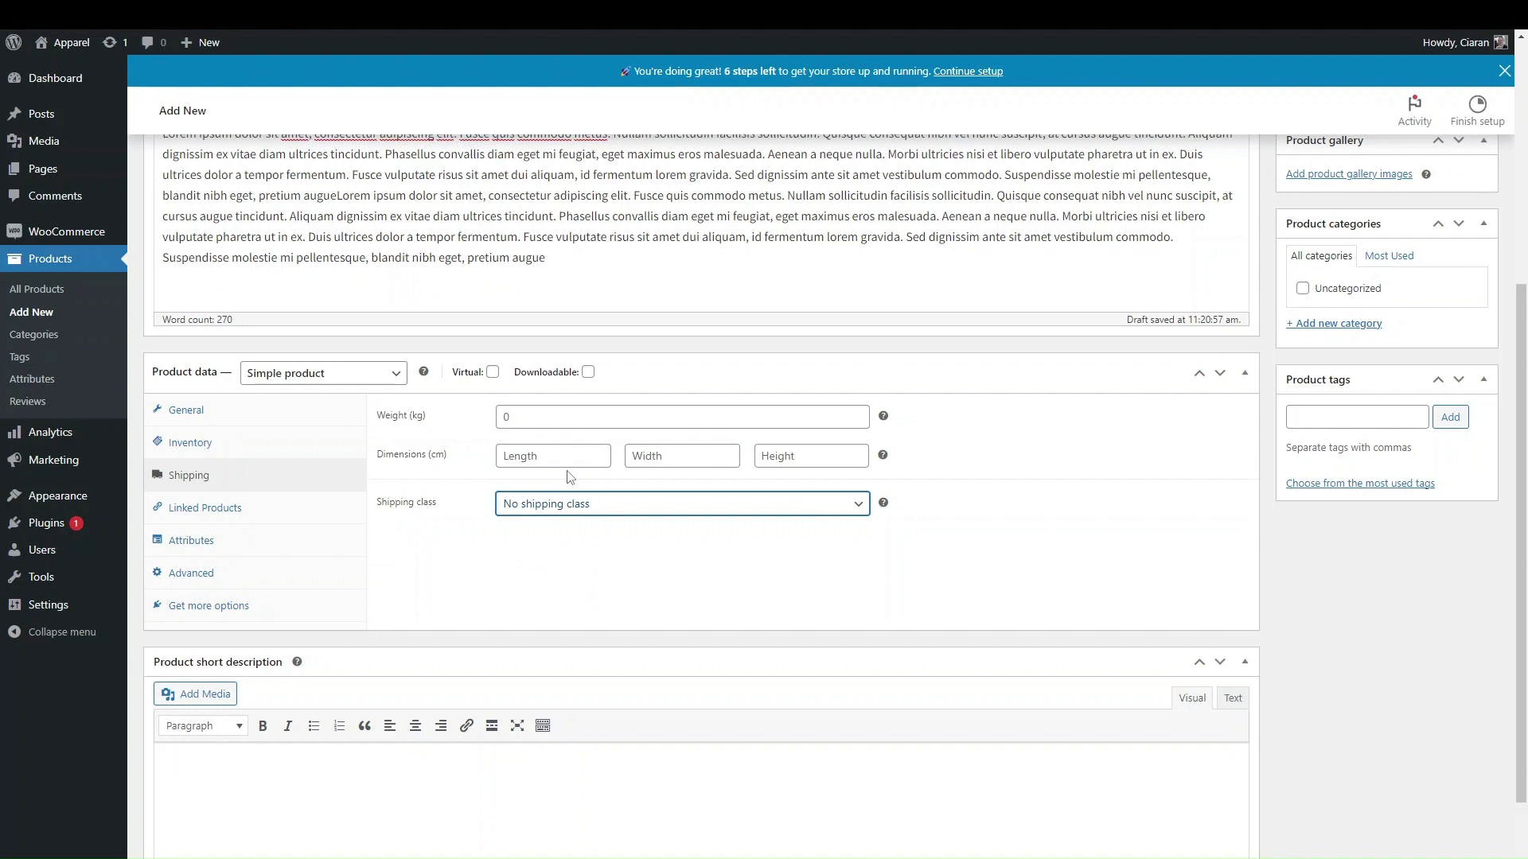
pyautogui.scroll(1, 574, 476)
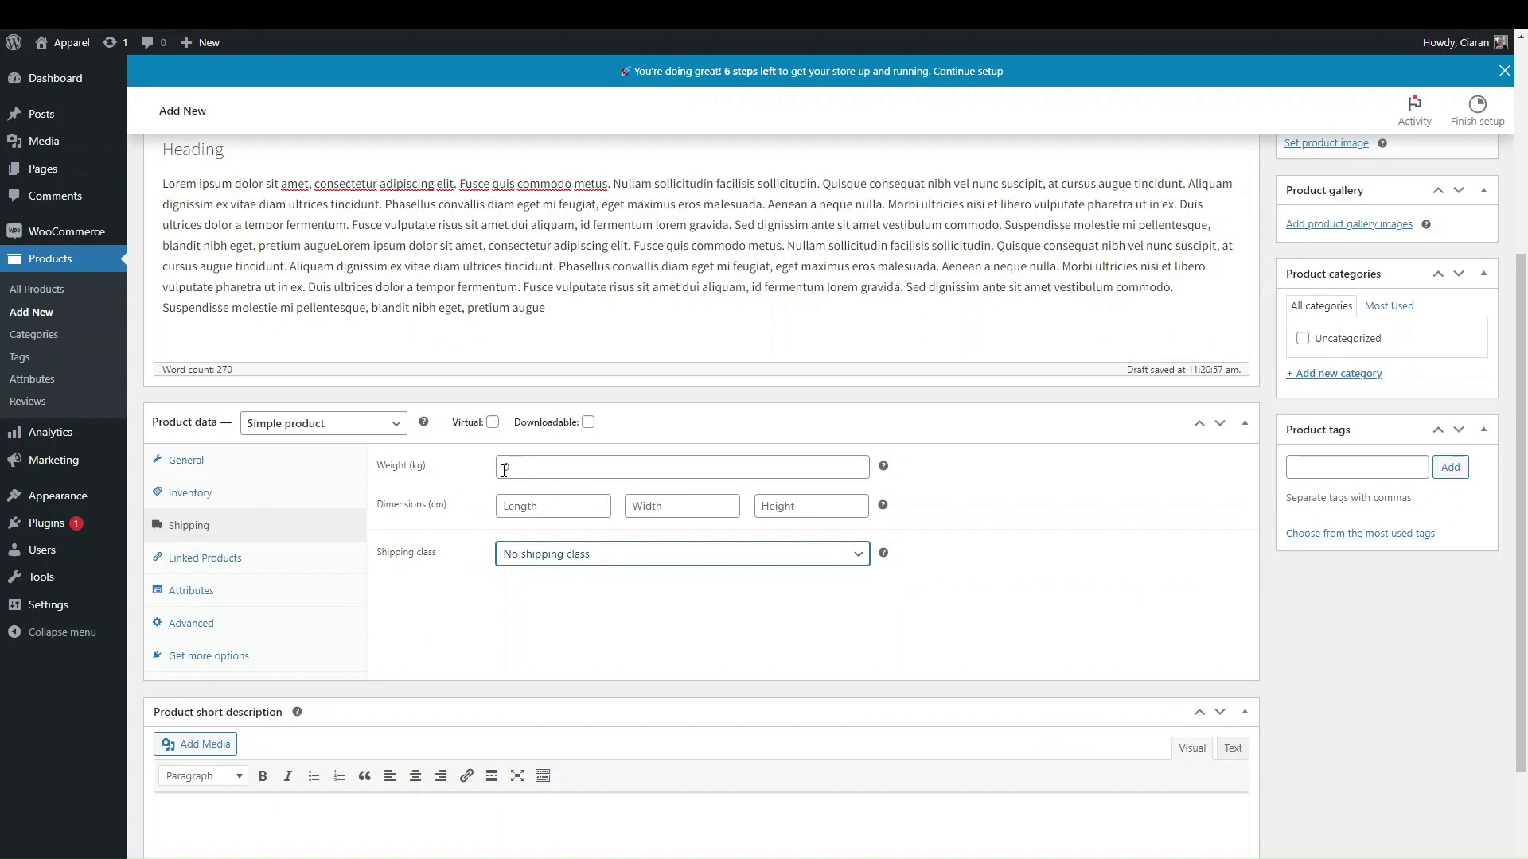
pyautogui.moveTo(440, 470); pyautogui.dragTo(714, 497)
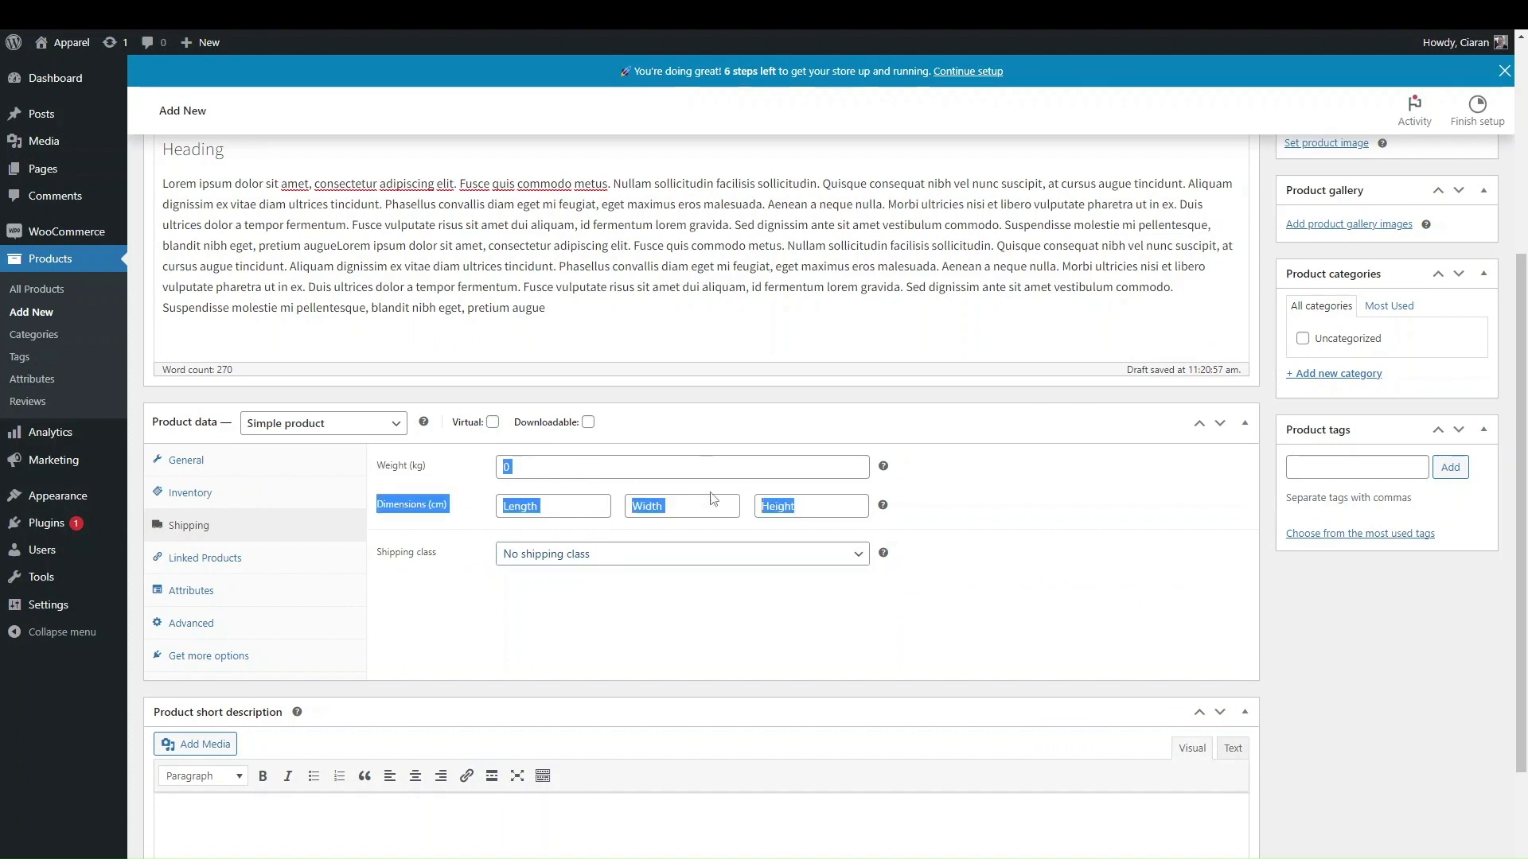
pyautogui.click(1096, 503)
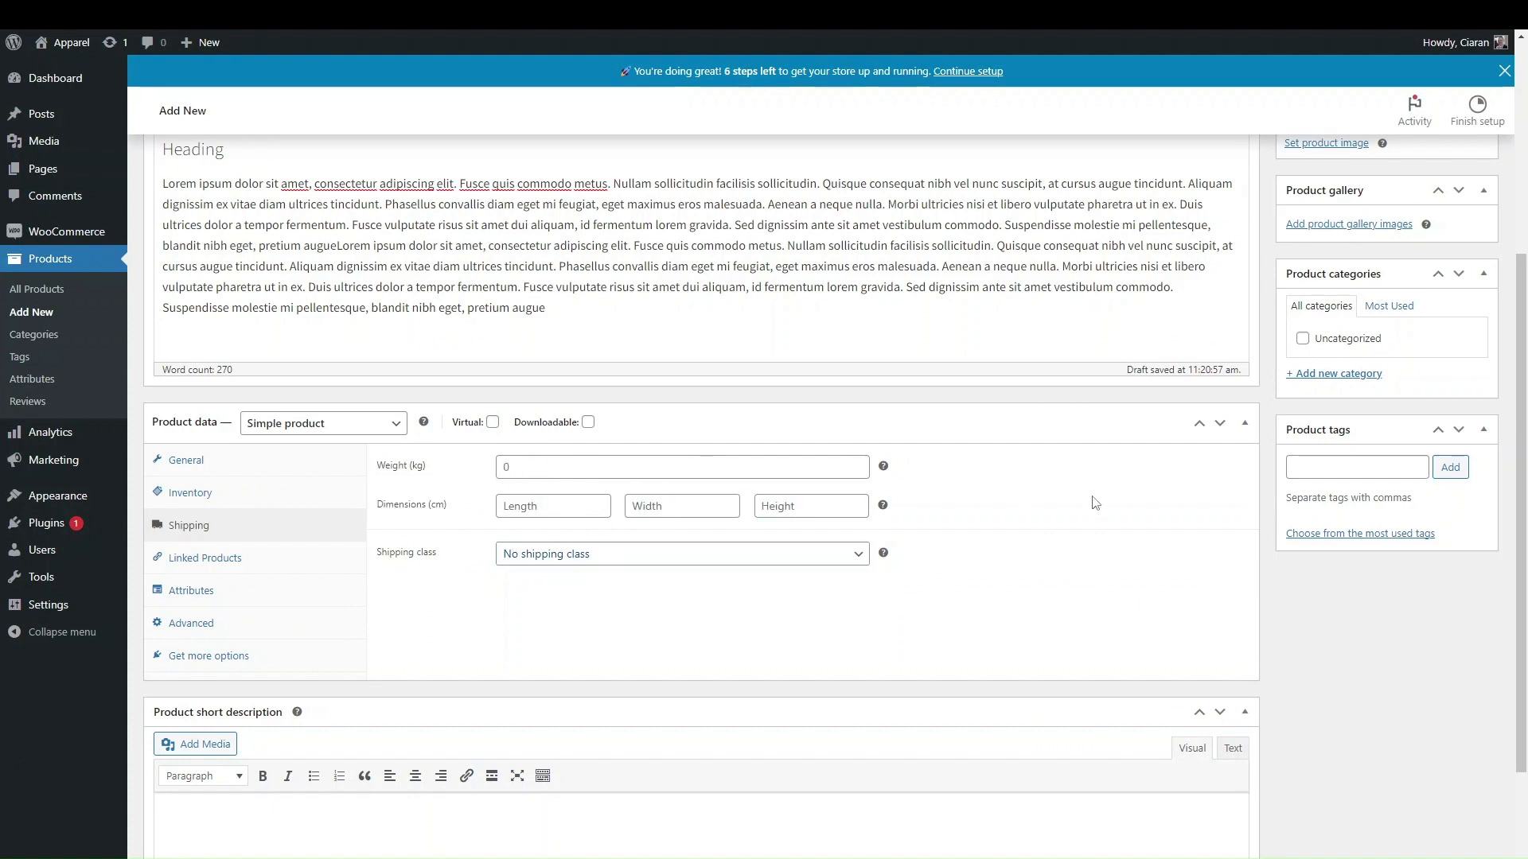
pyautogui.scroll(1, 1095, 503)
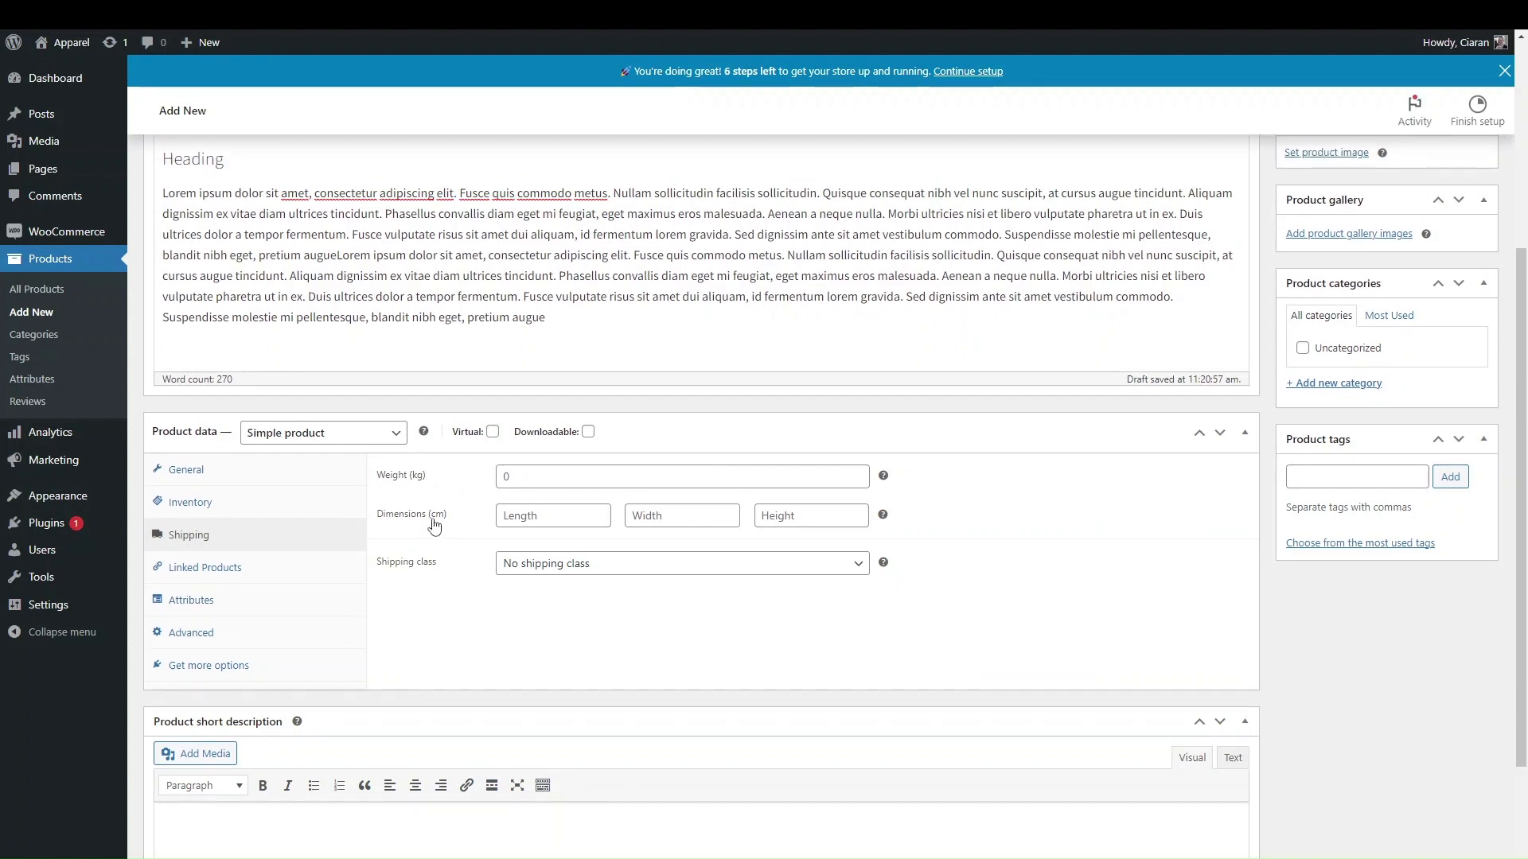
# - Open the product's linked products settings and check the upsells product search without adding anything
pyautogui.click(280, 579)
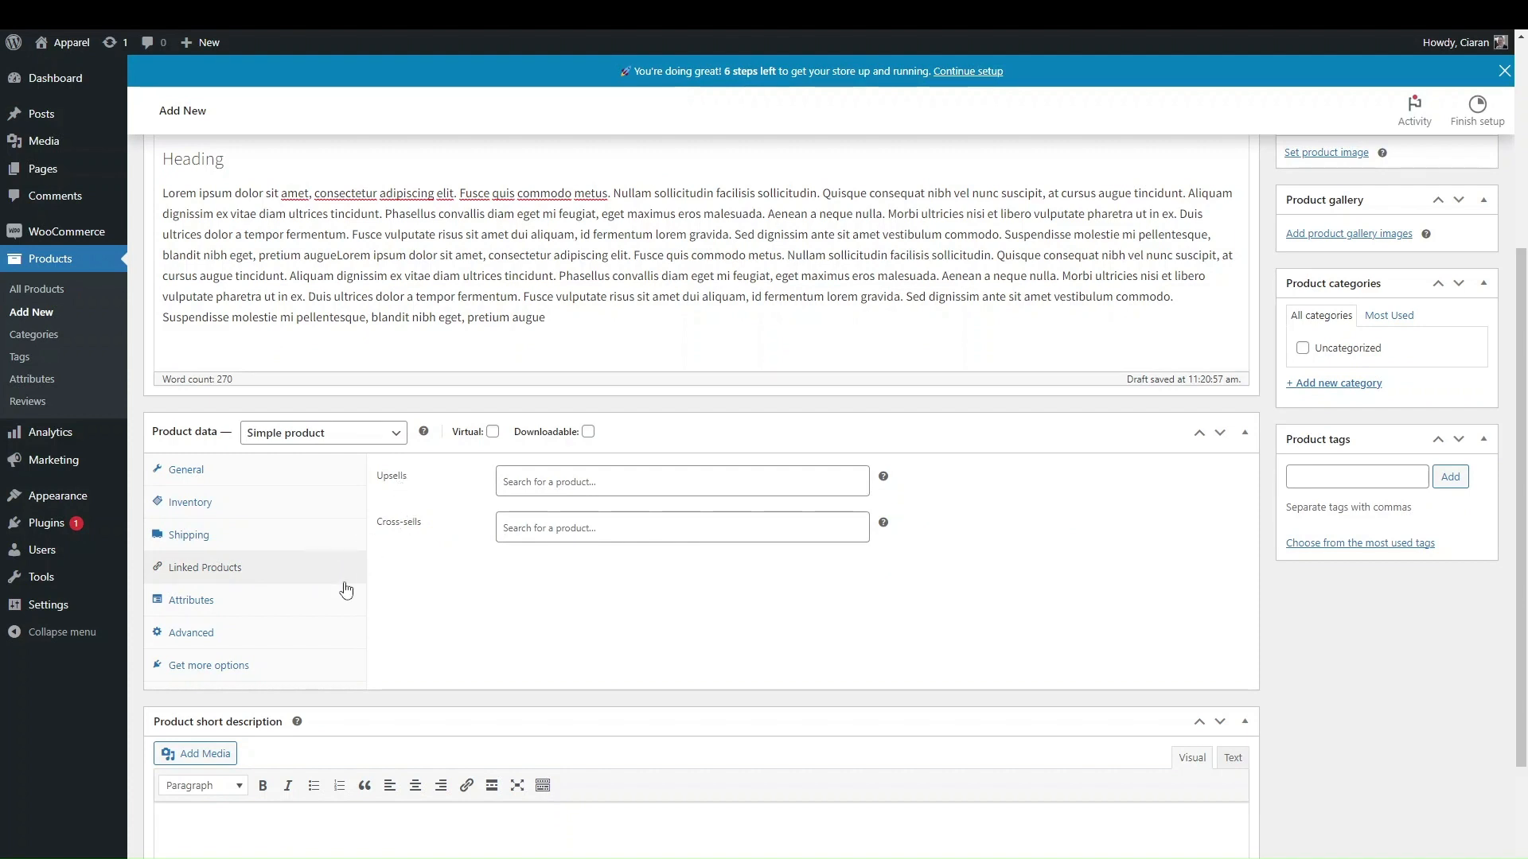
pyautogui.scroll(1, 430, 587)
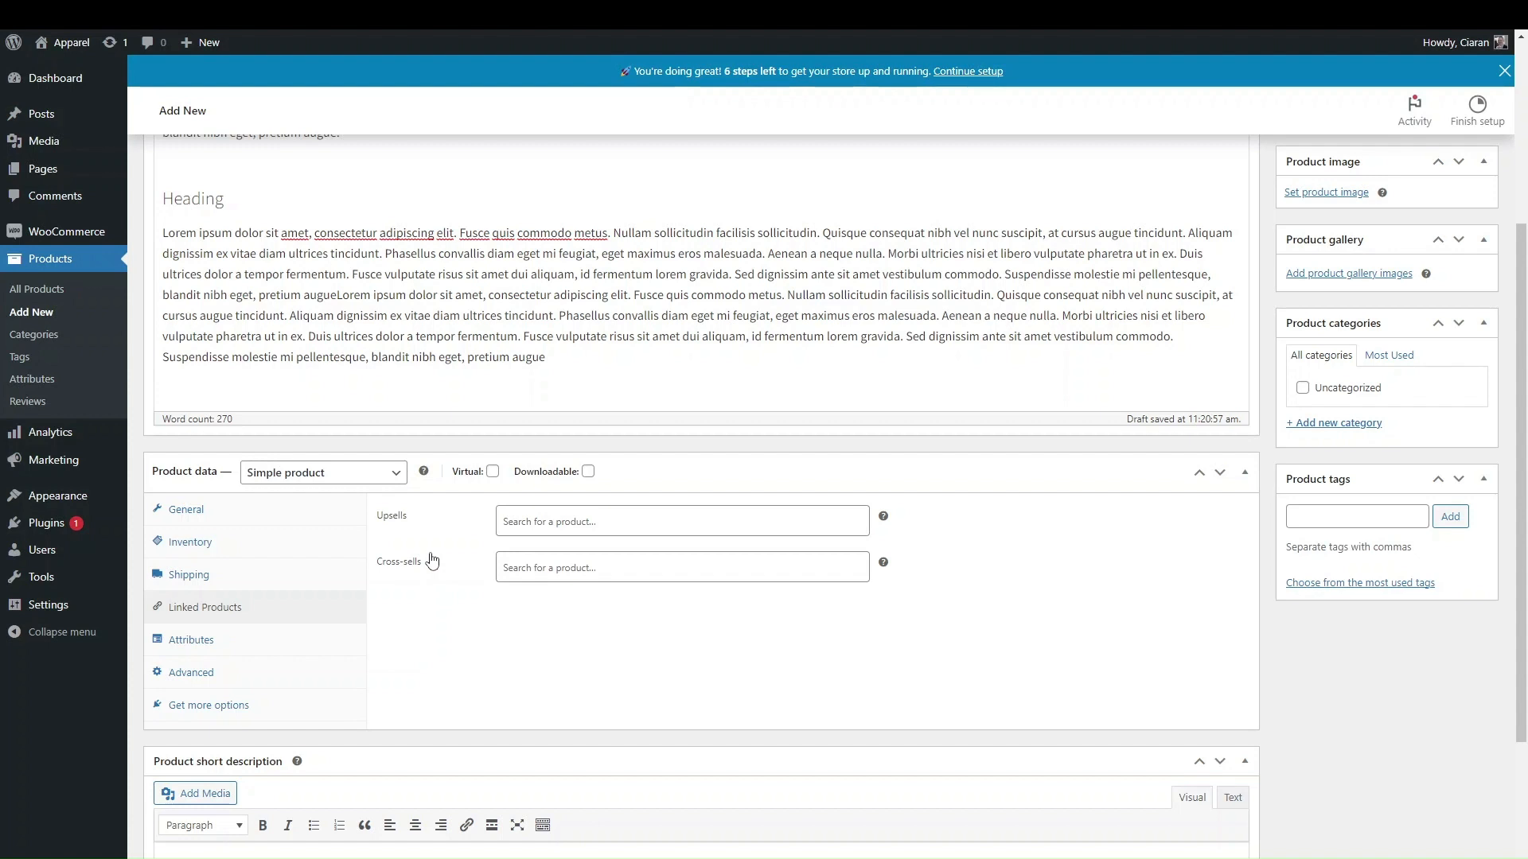
pyautogui.scroll(1, 436, 585)
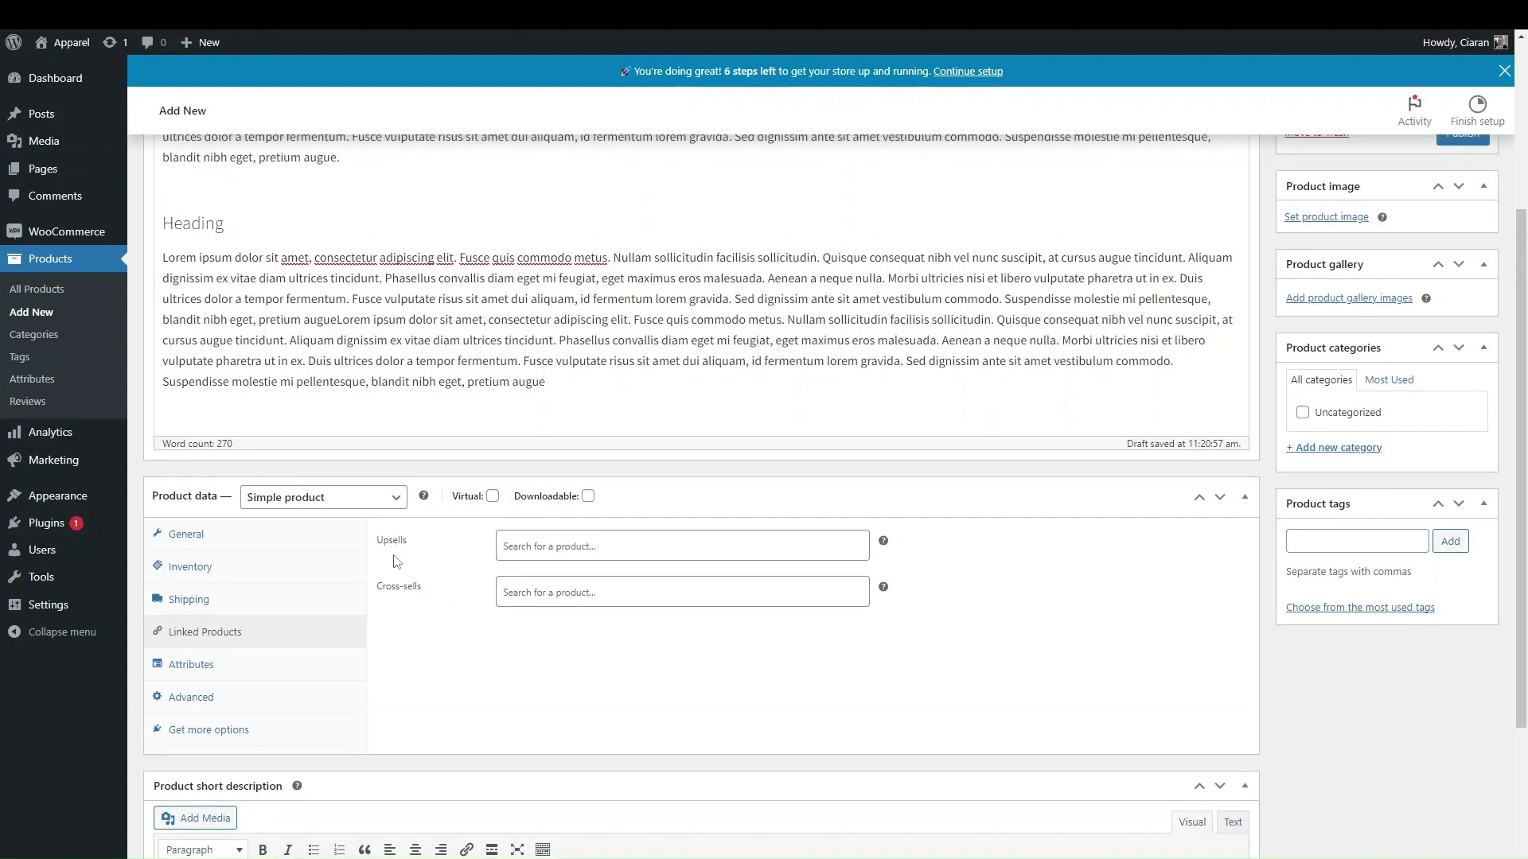
pyautogui.scroll(1, 430, 560)
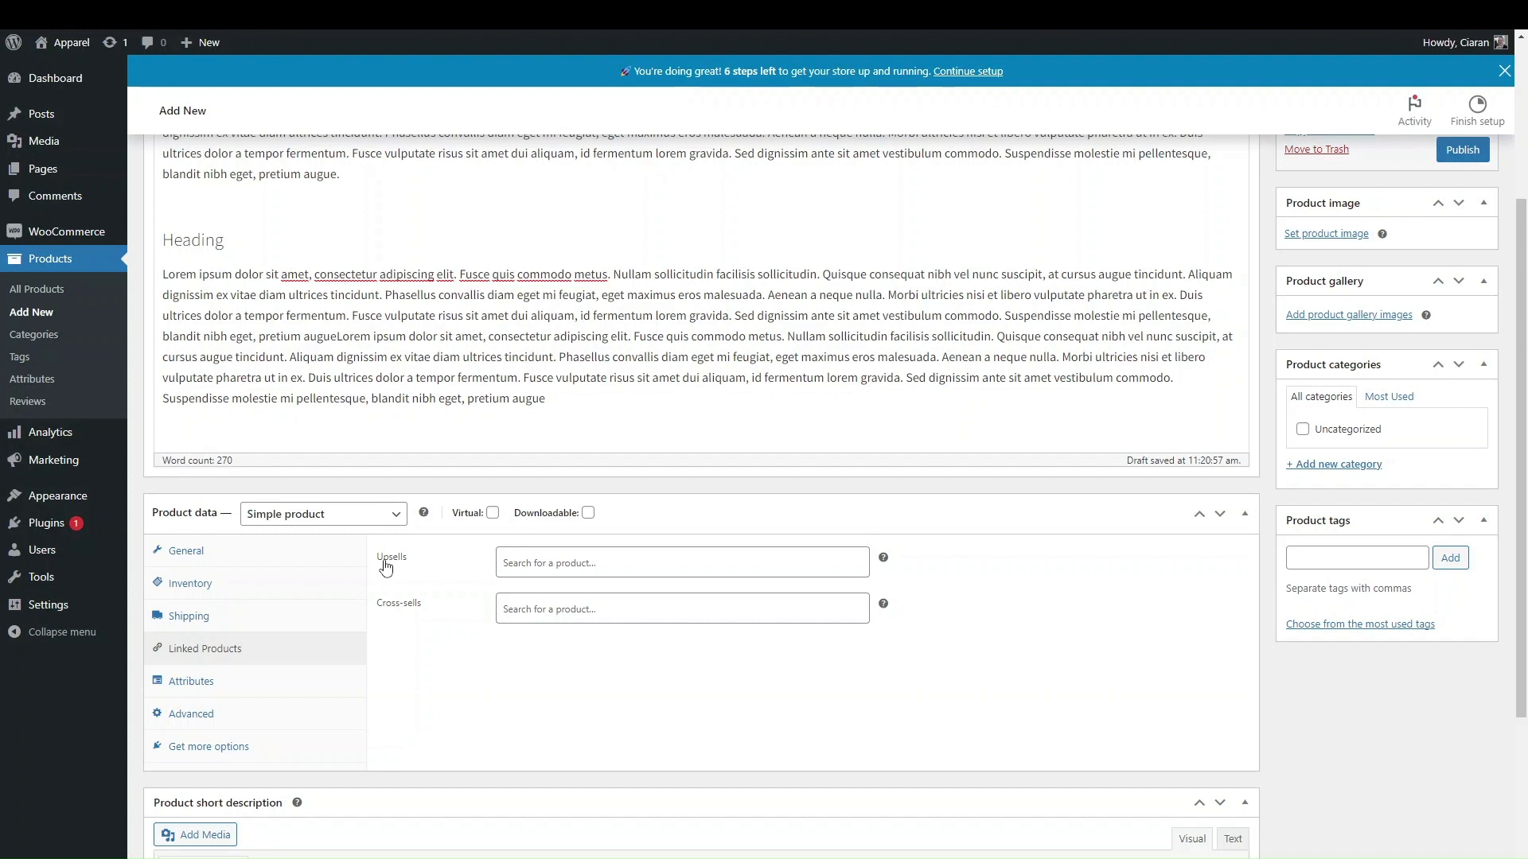
pyautogui.click(563, 566)
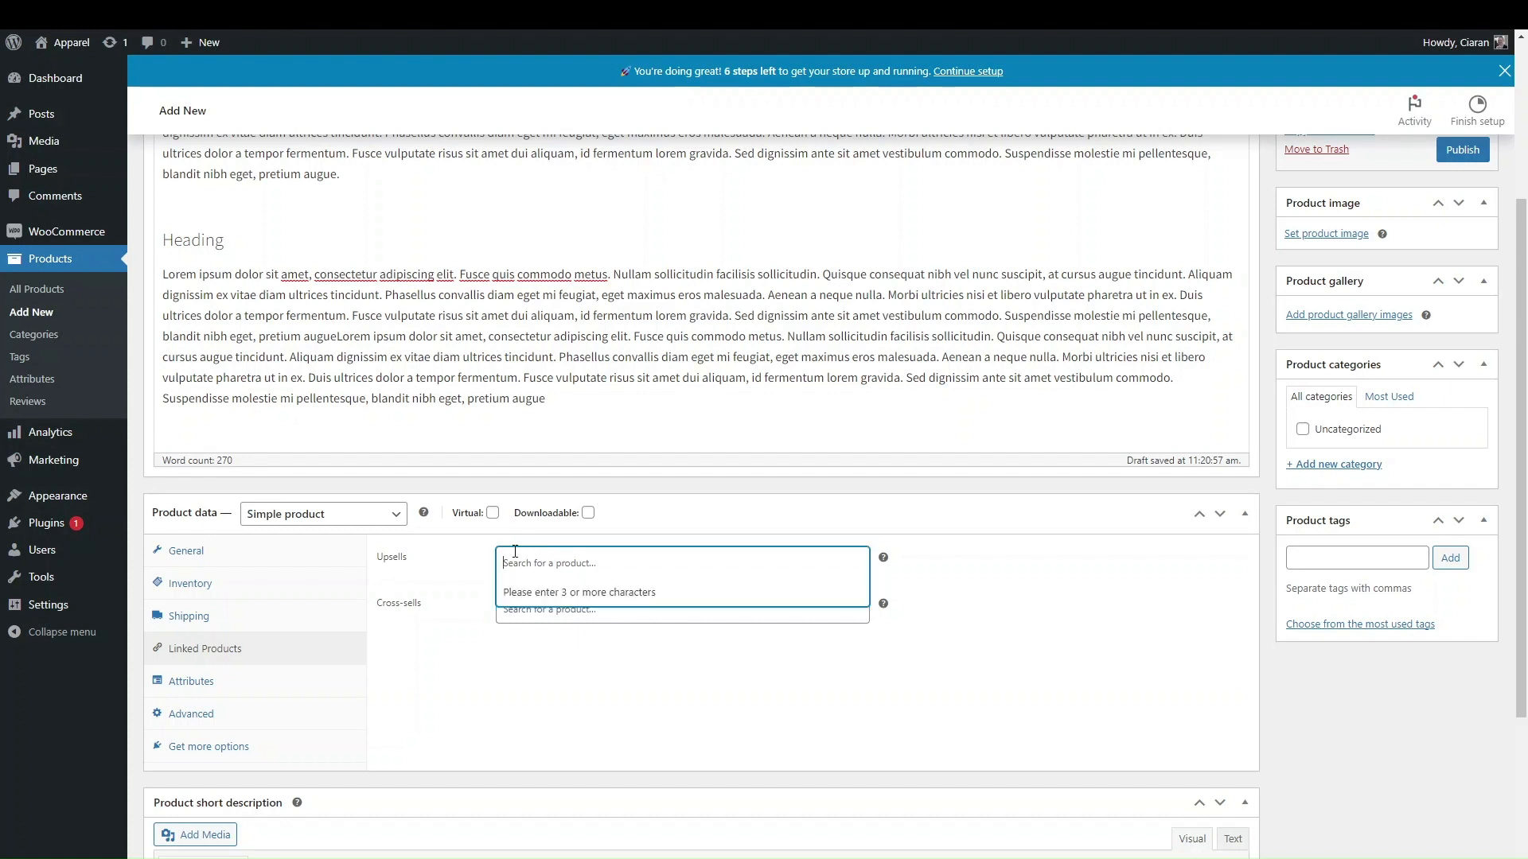
pyautogui.click(443, 573)
# - Look over the Graphic T-Shirt's title and description, and return to the empty upsells search without linking a product
pyautogui.scroll(1, 442, 569)
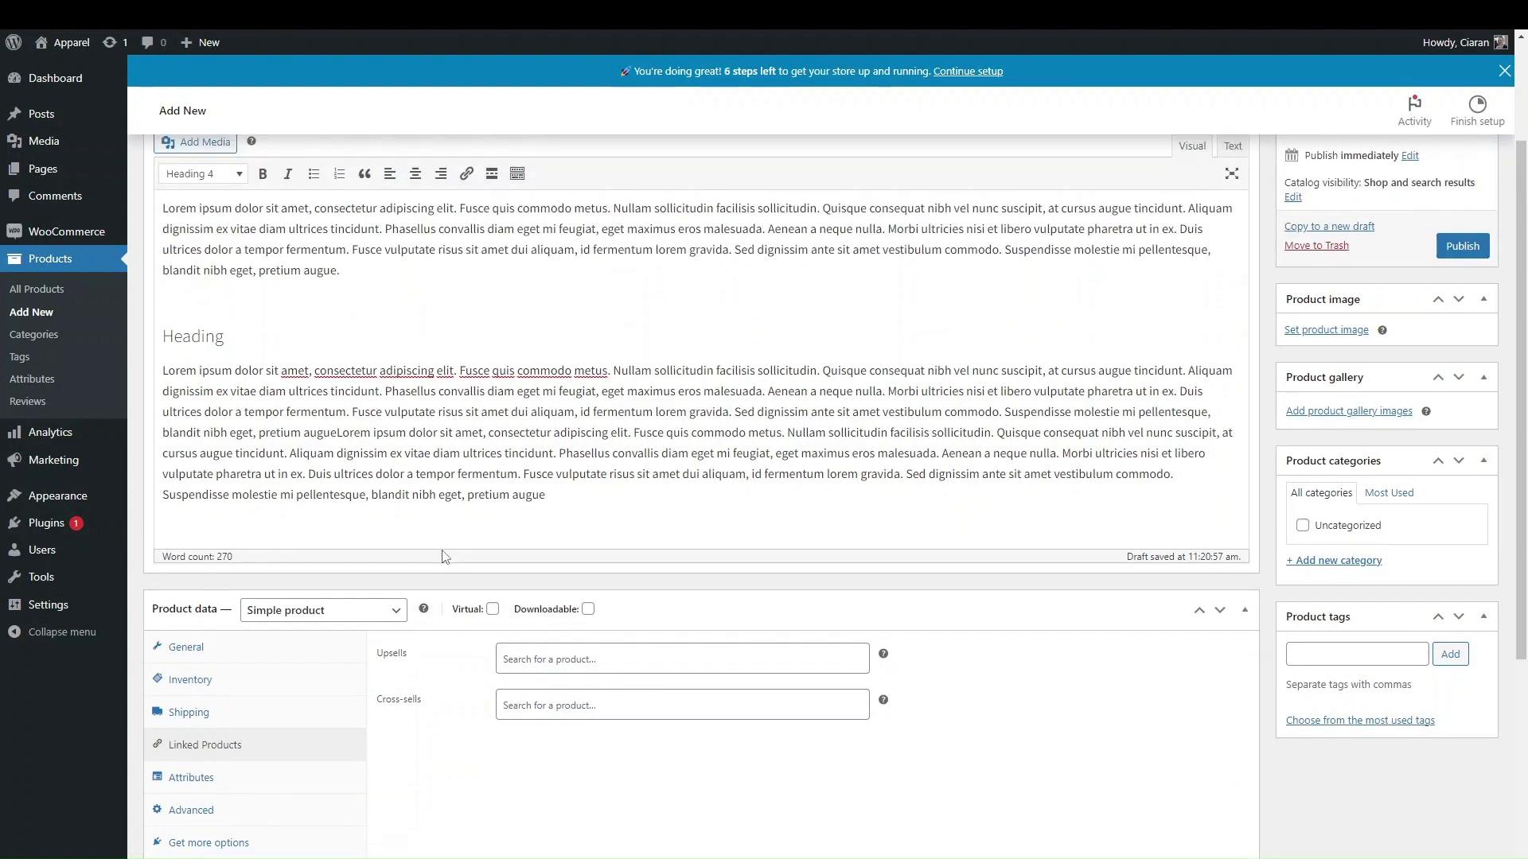
pyautogui.scroll(-1, 443, 557)
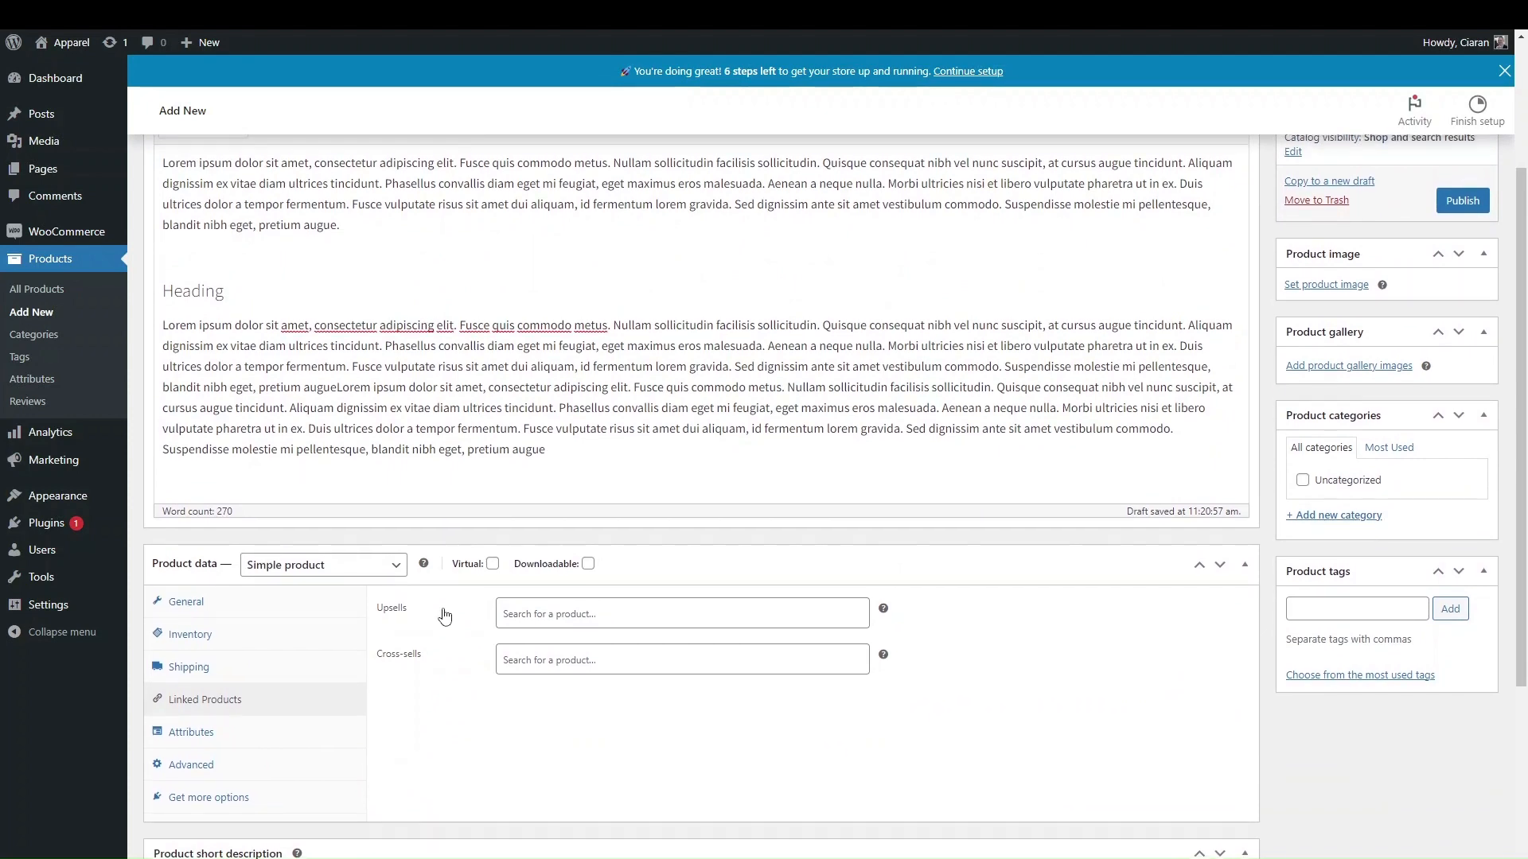
pyautogui.scroll(3, 445, 615)
pyautogui.scroll(-3, 457, 589)
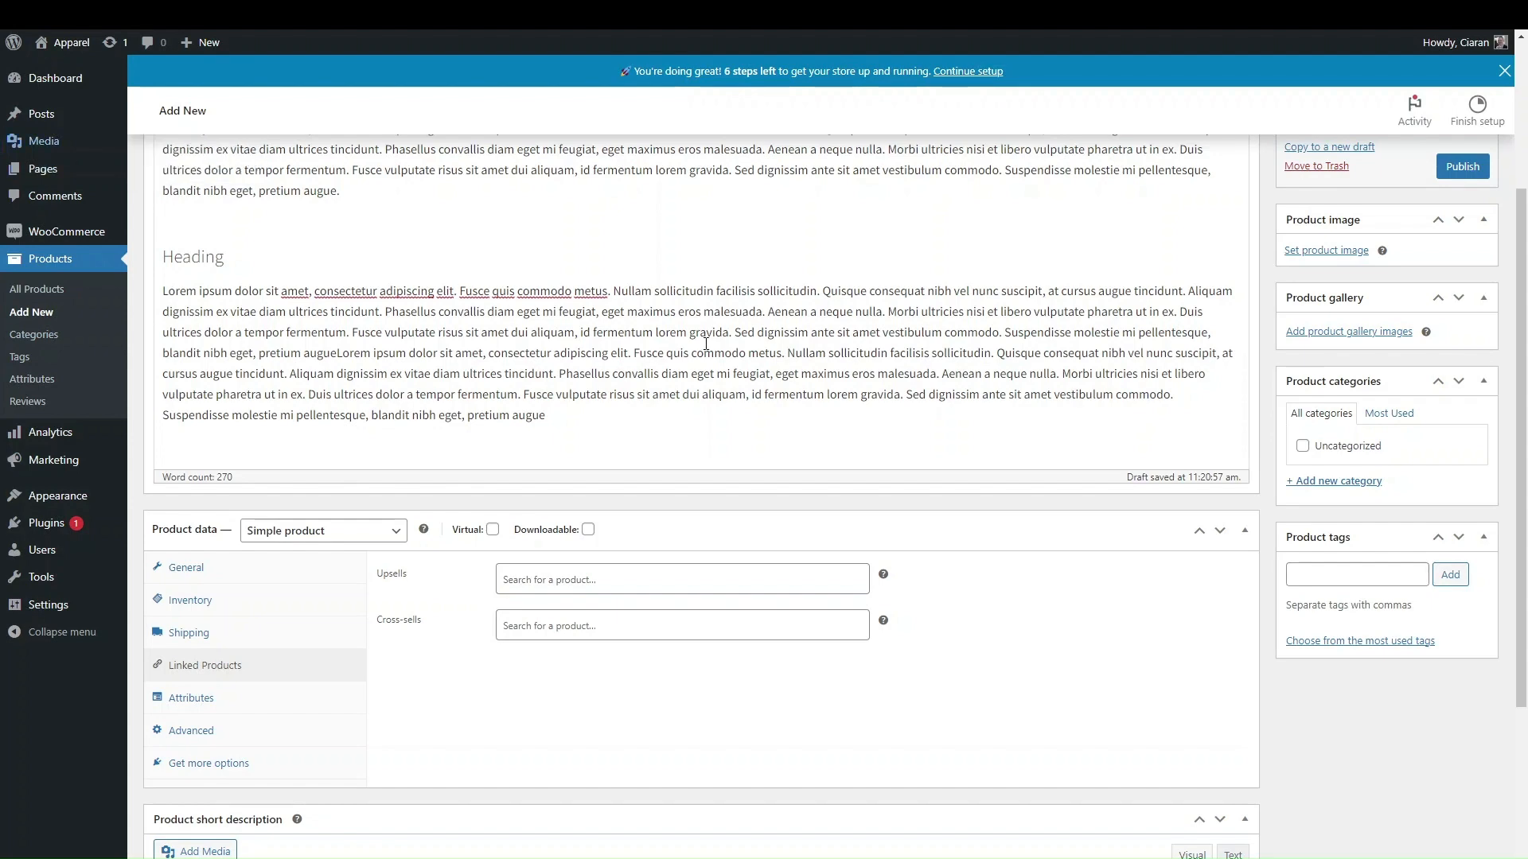
pyautogui.scroll(3, 689, 403)
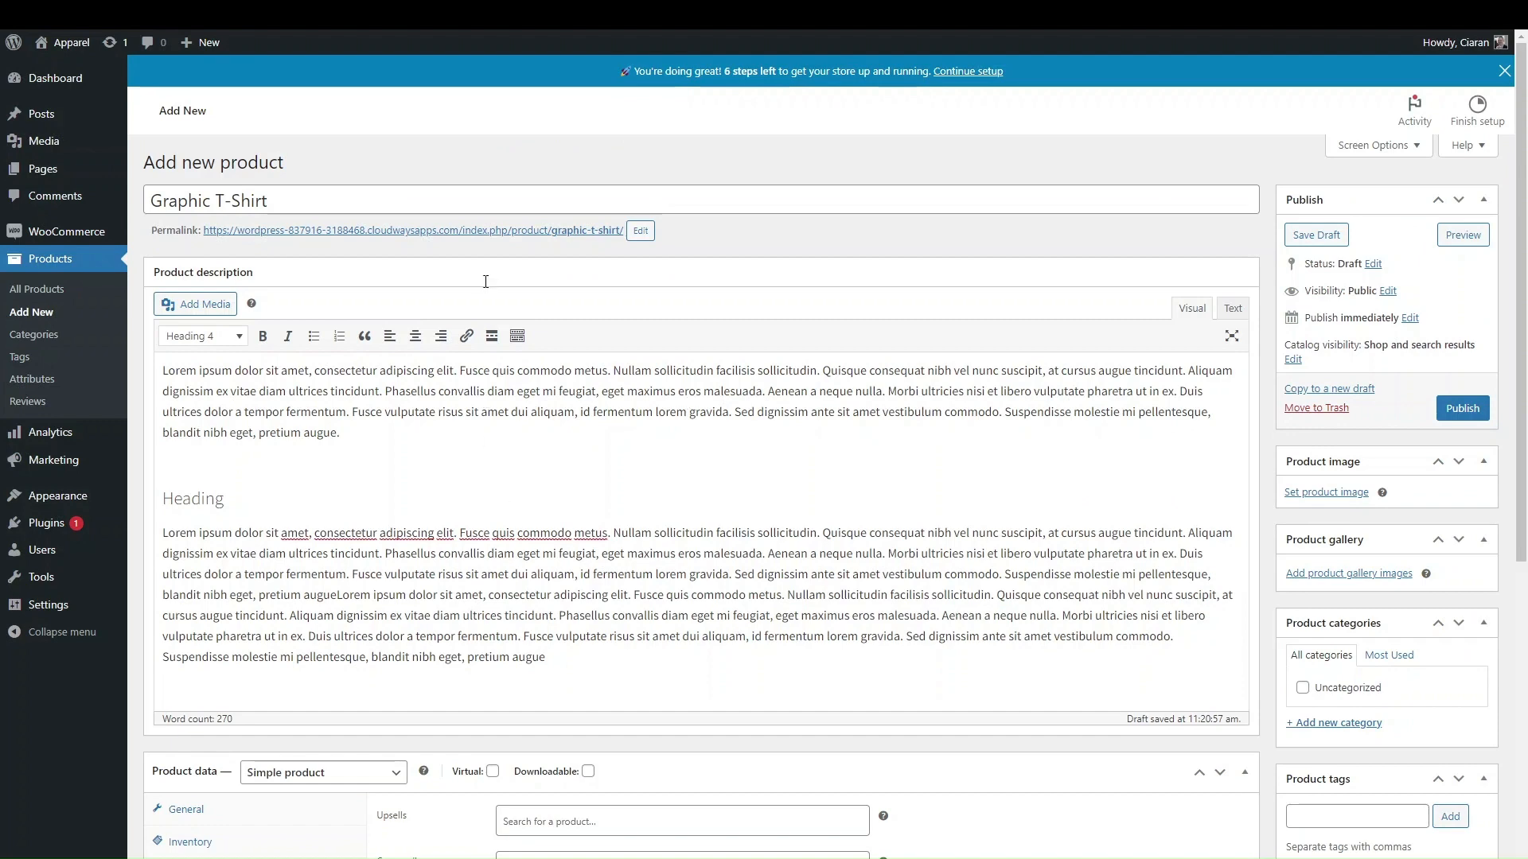
pyautogui.scroll(-4, 473, 557)
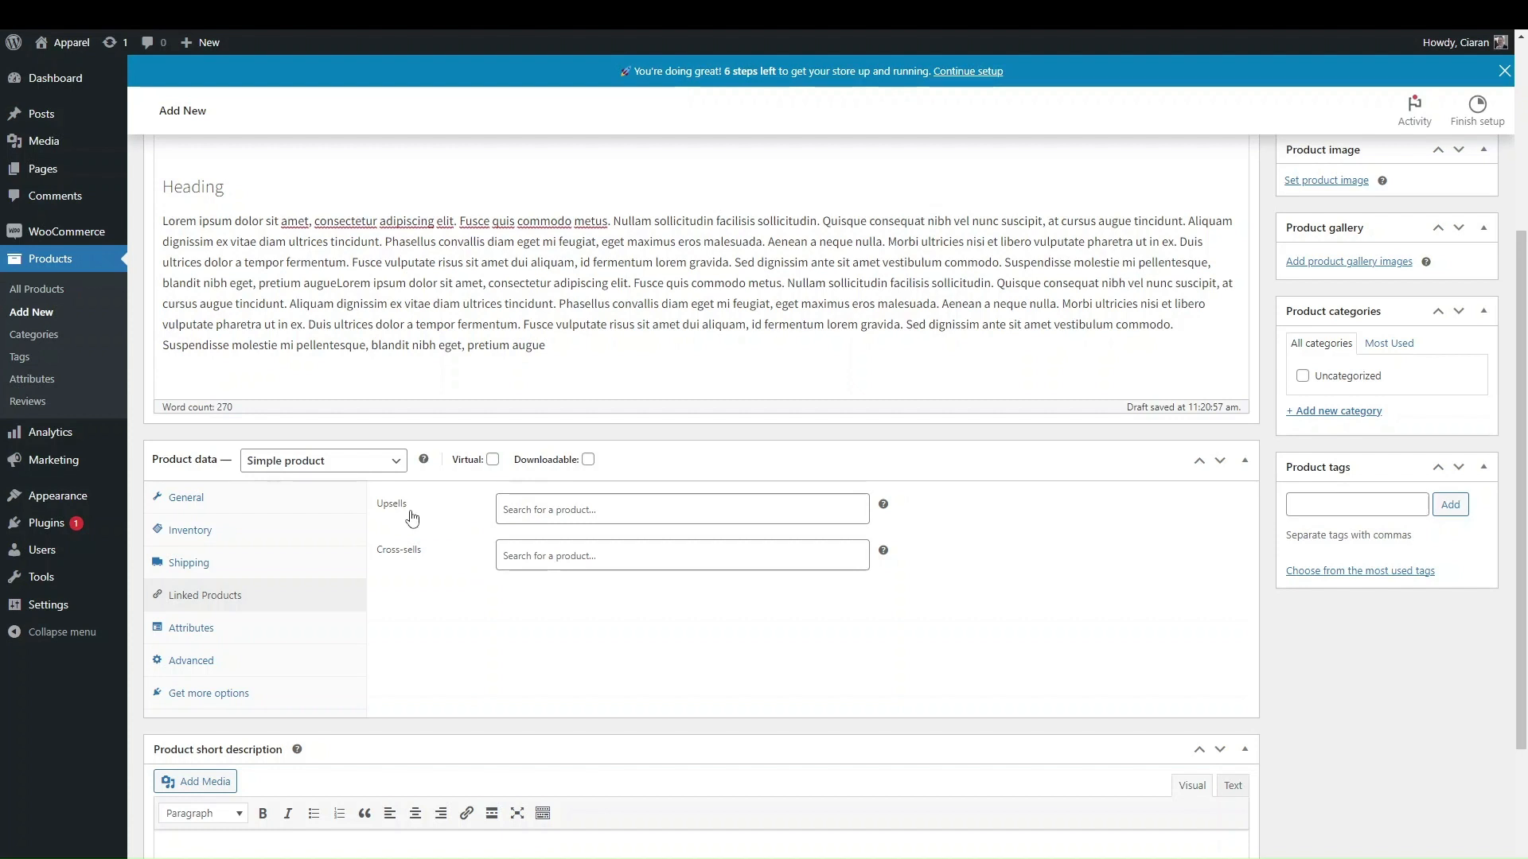
pyautogui.click(569, 513)
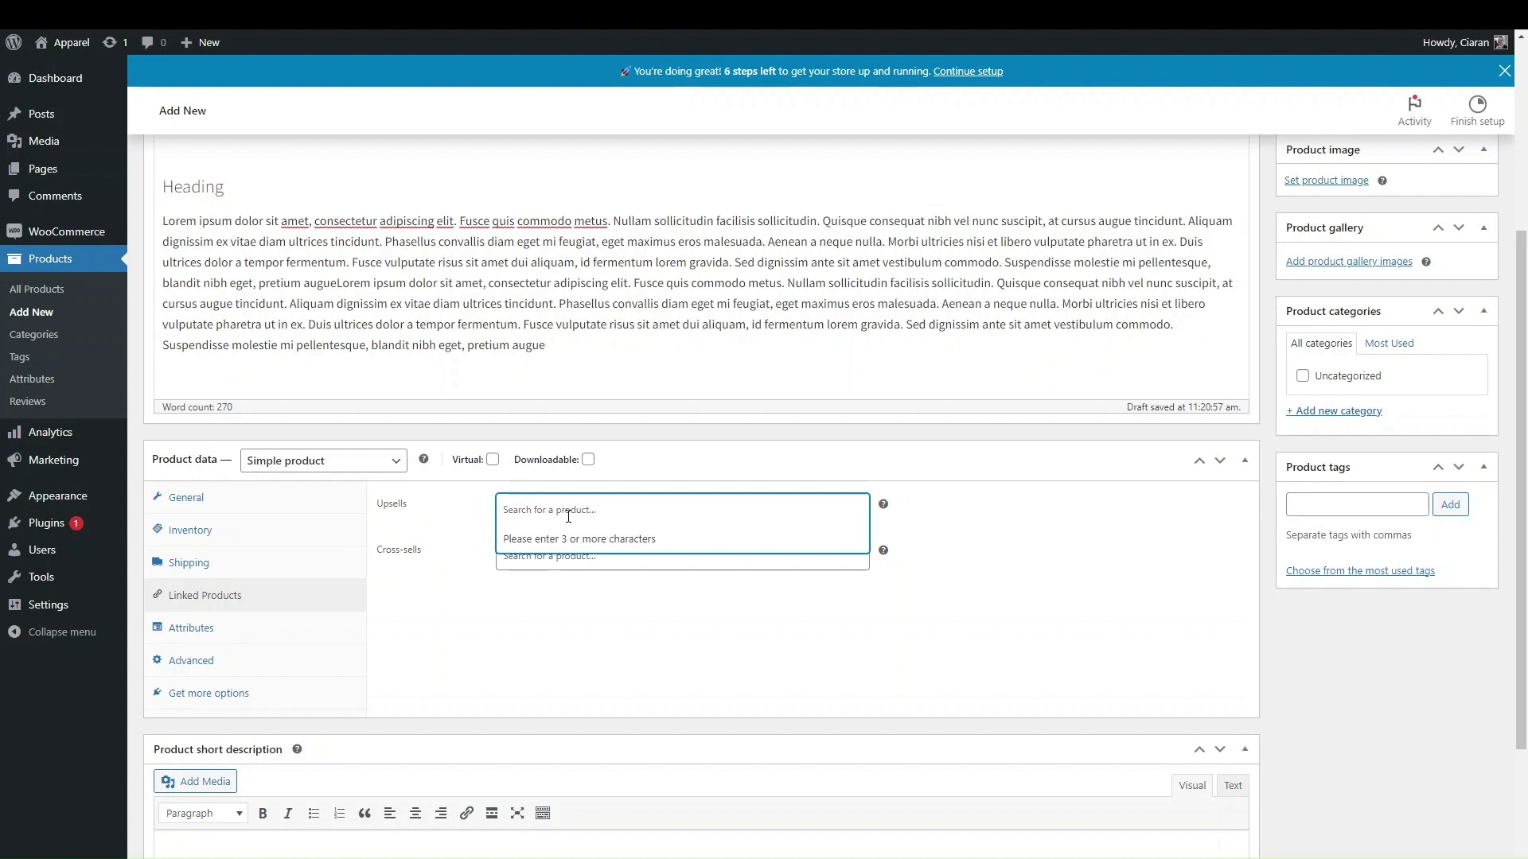
pyautogui.click(460, 518)
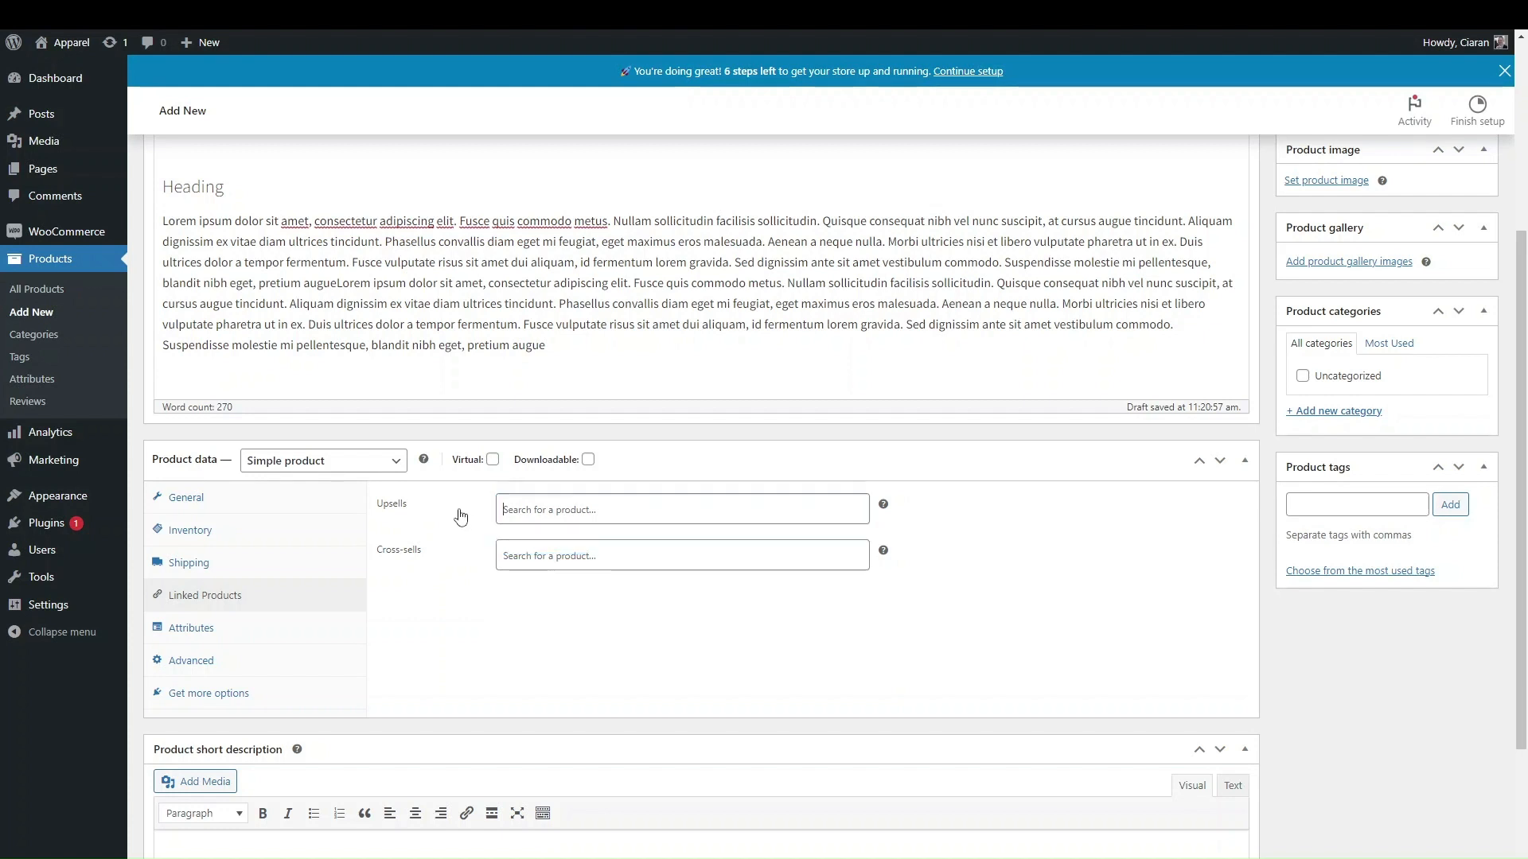
# - Examine the empty upsells product search alongside the Graphic T-Shirt's title and description, without linking any product
pyautogui.click(549, 508)
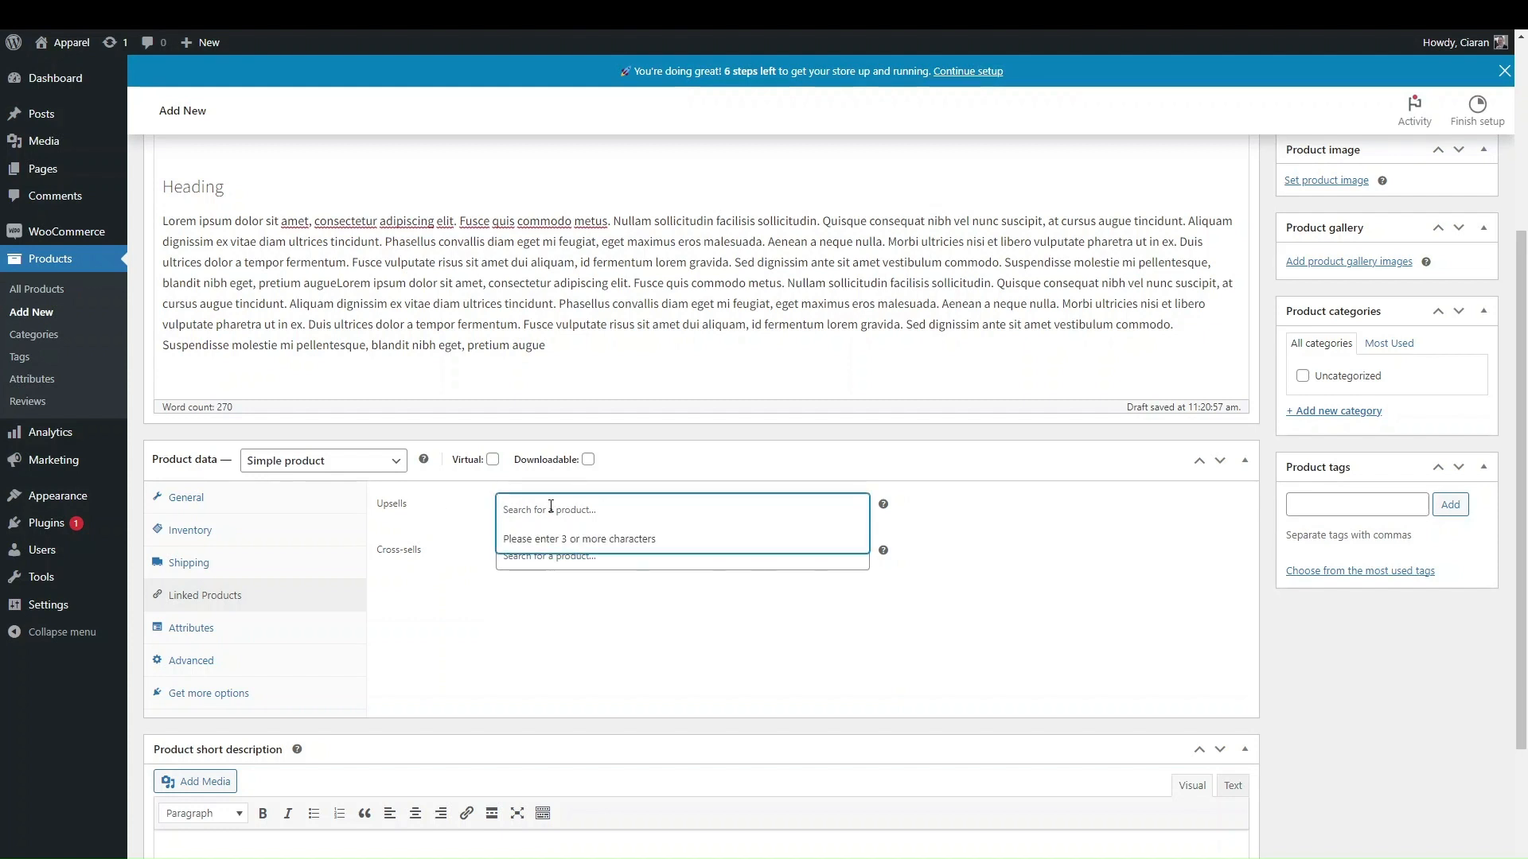
pyautogui.click(477, 521)
pyautogui.scroll(4, 332, 495)
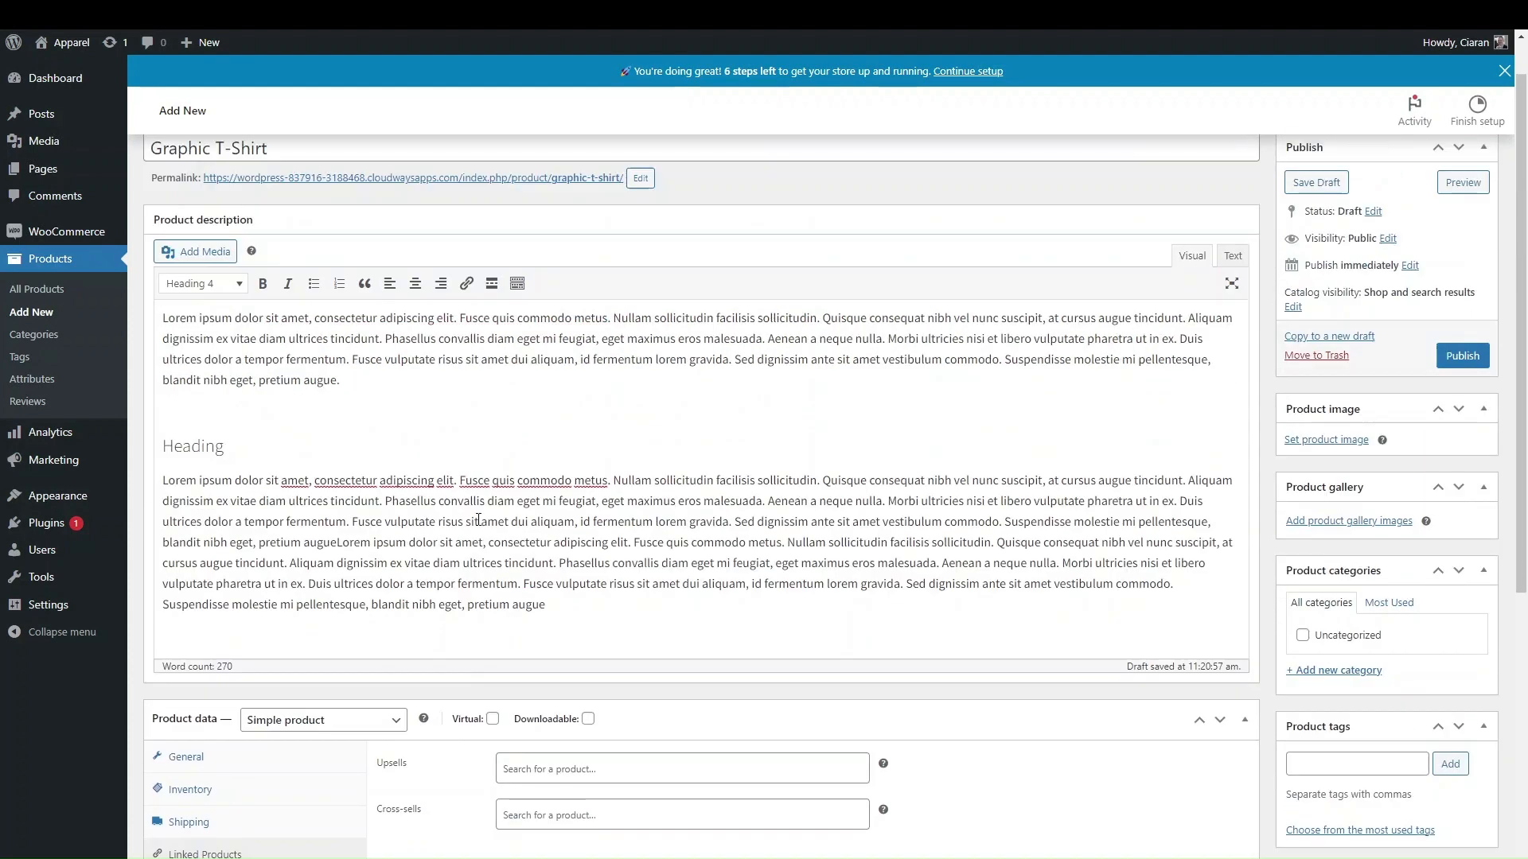
pyautogui.scroll(-4, 332, 496)
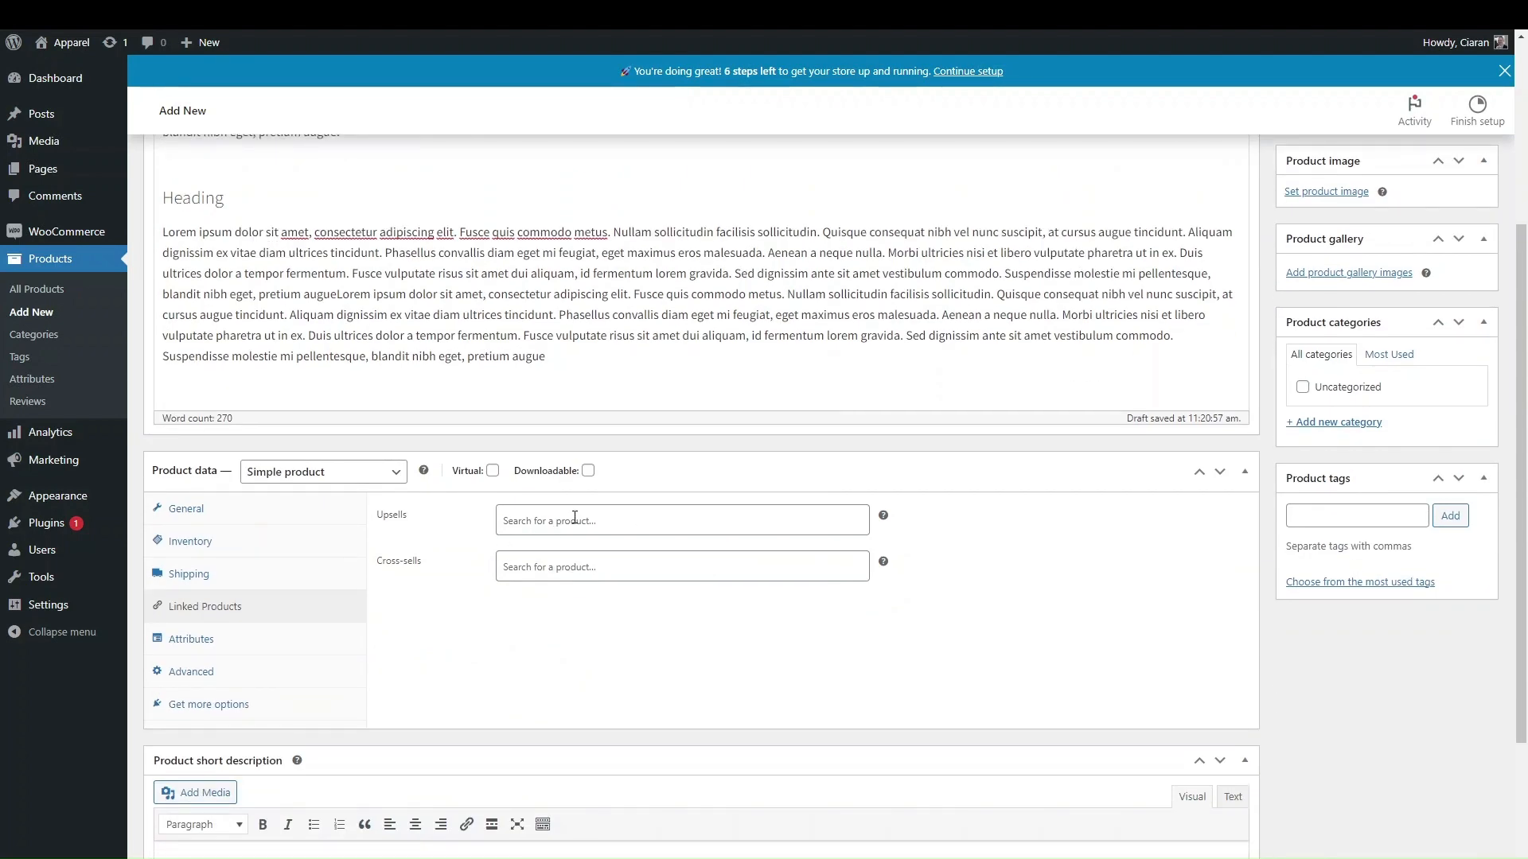
pyautogui.click(529, 535)
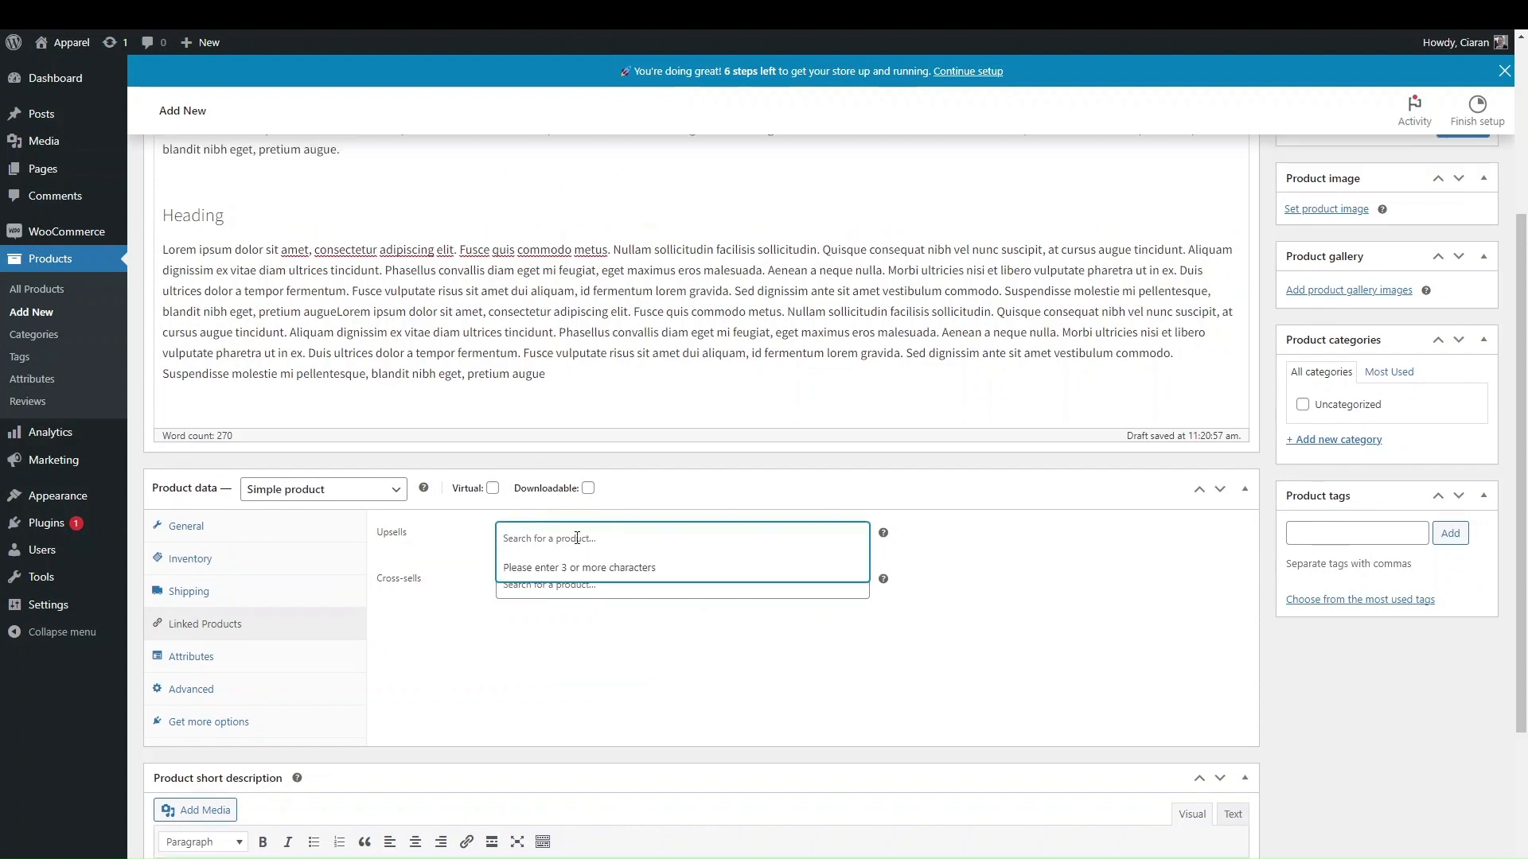
pyautogui.click(443, 538)
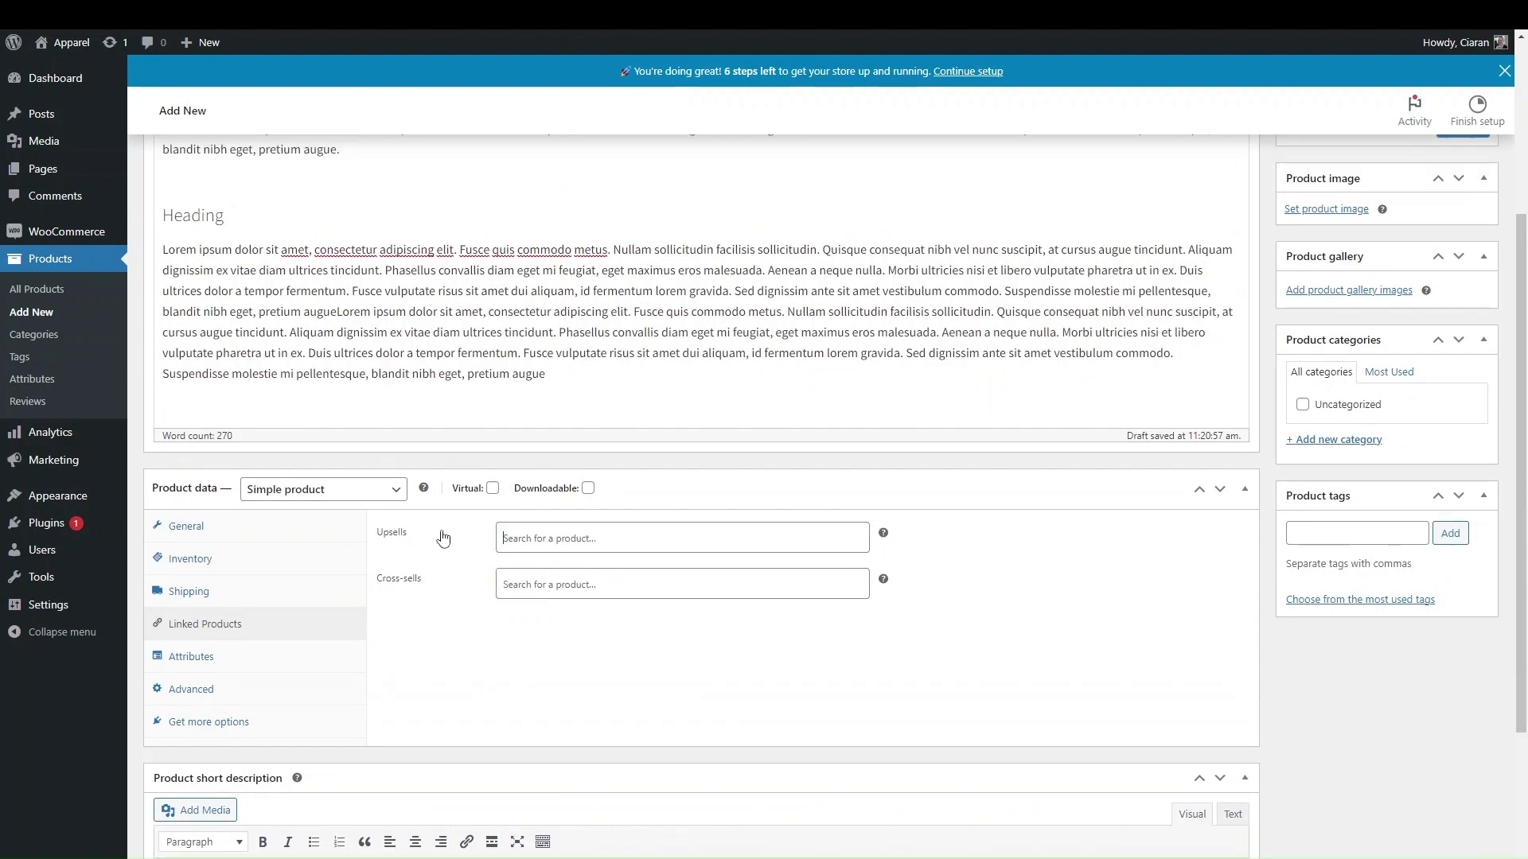
pyautogui.click(600, 539)
pyautogui.scroll(3, 420, 588)
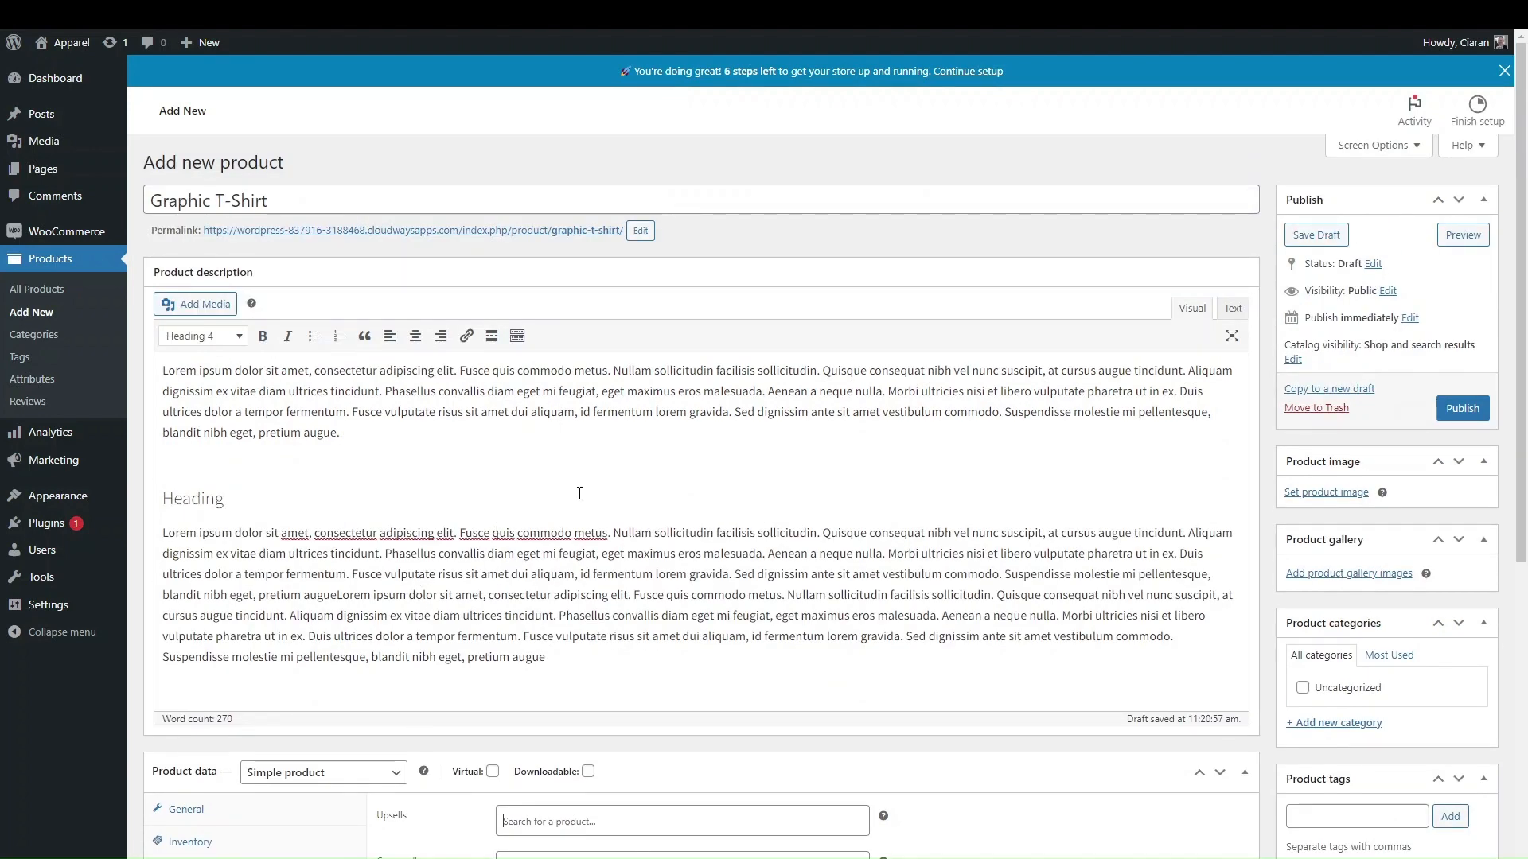
pyautogui.scroll(-3, 579, 493)
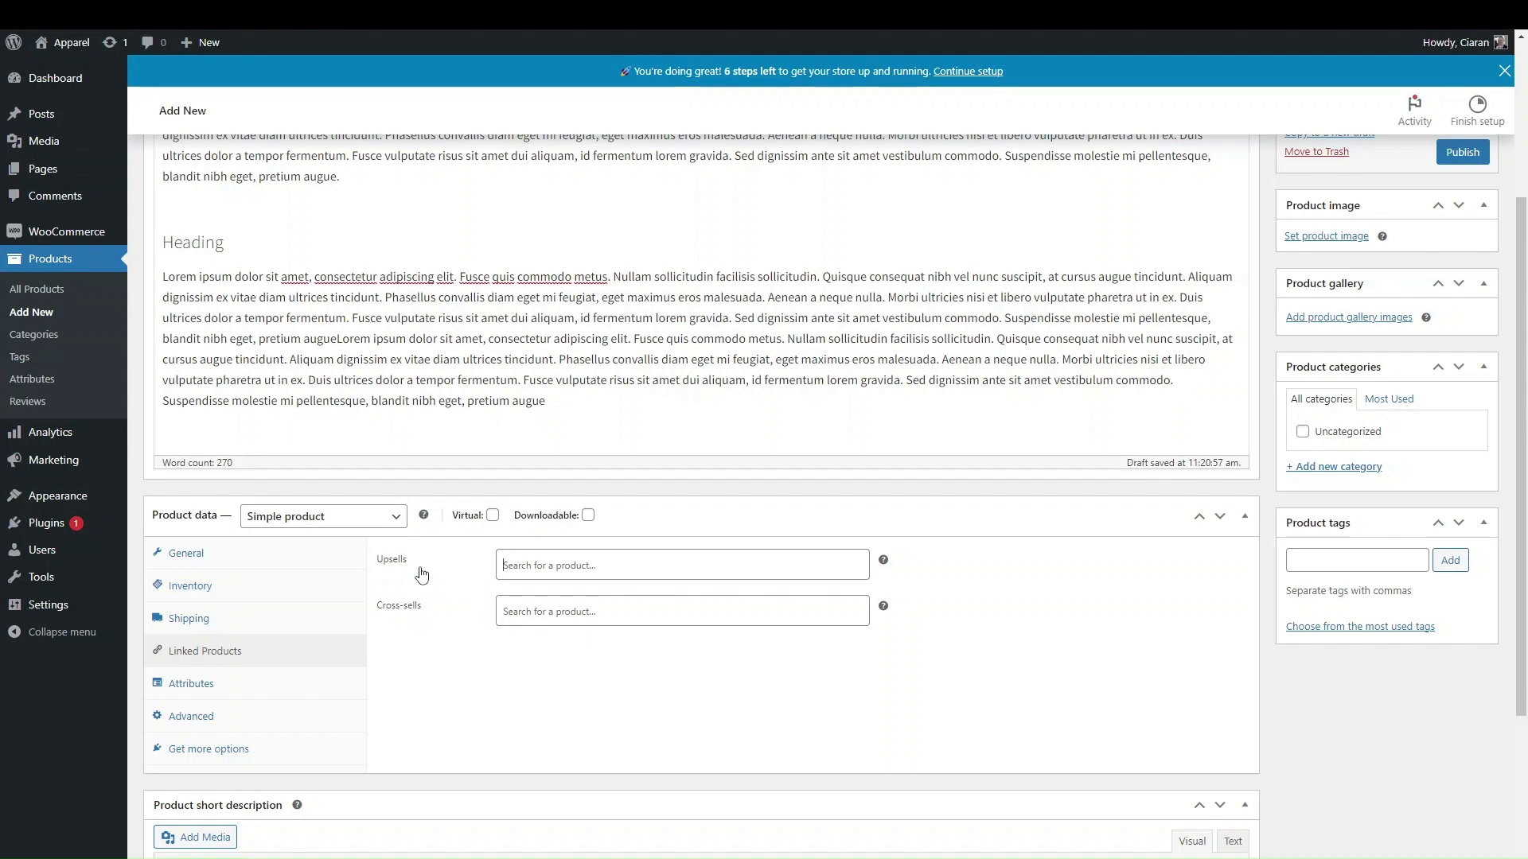
pyautogui.scroll(3, 422, 575)
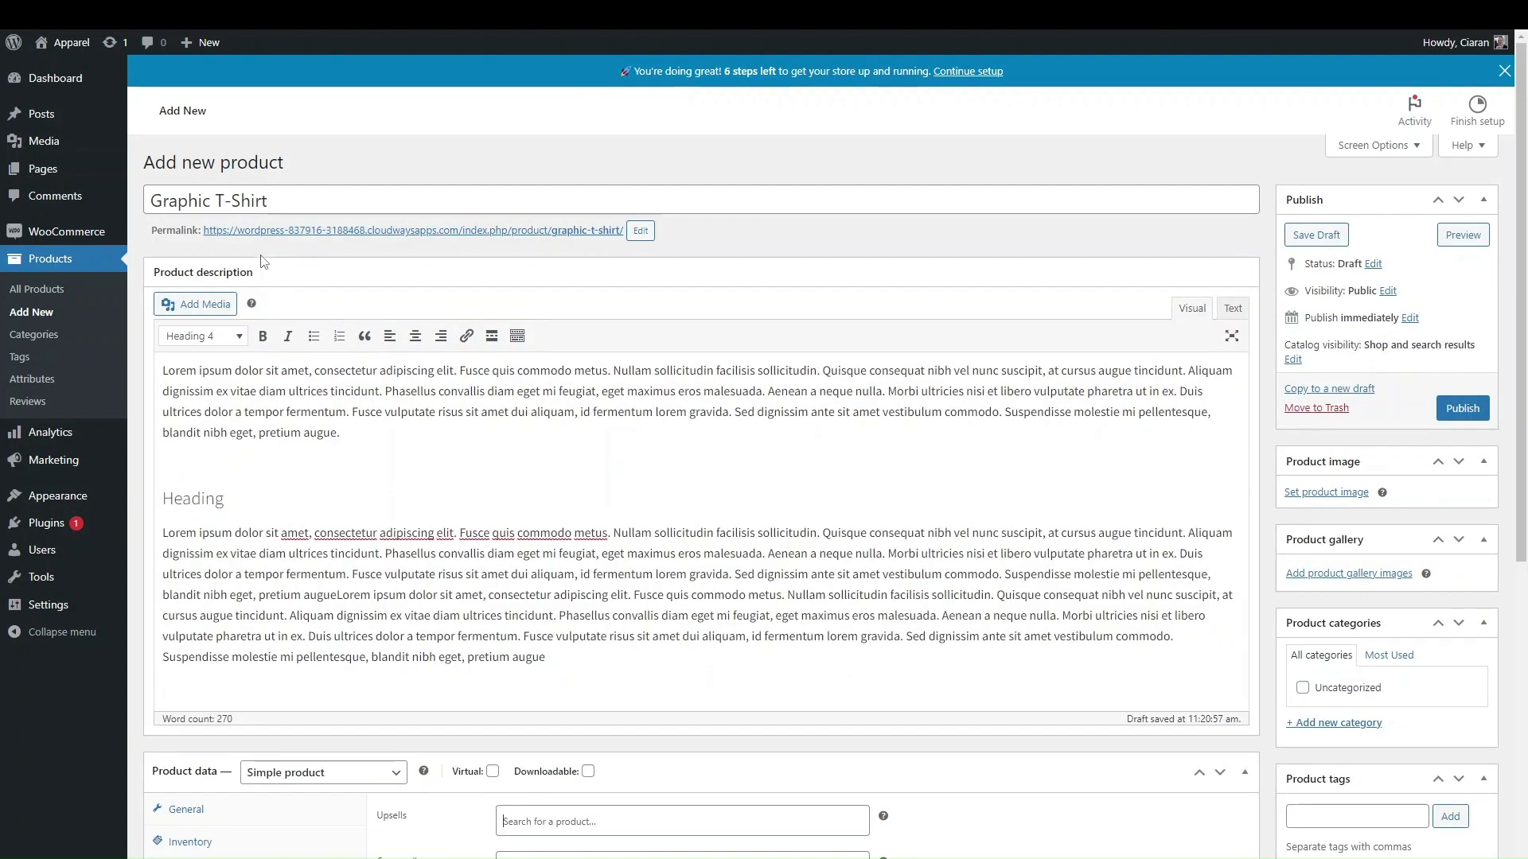
pyautogui.scroll(-3, 378, 599)
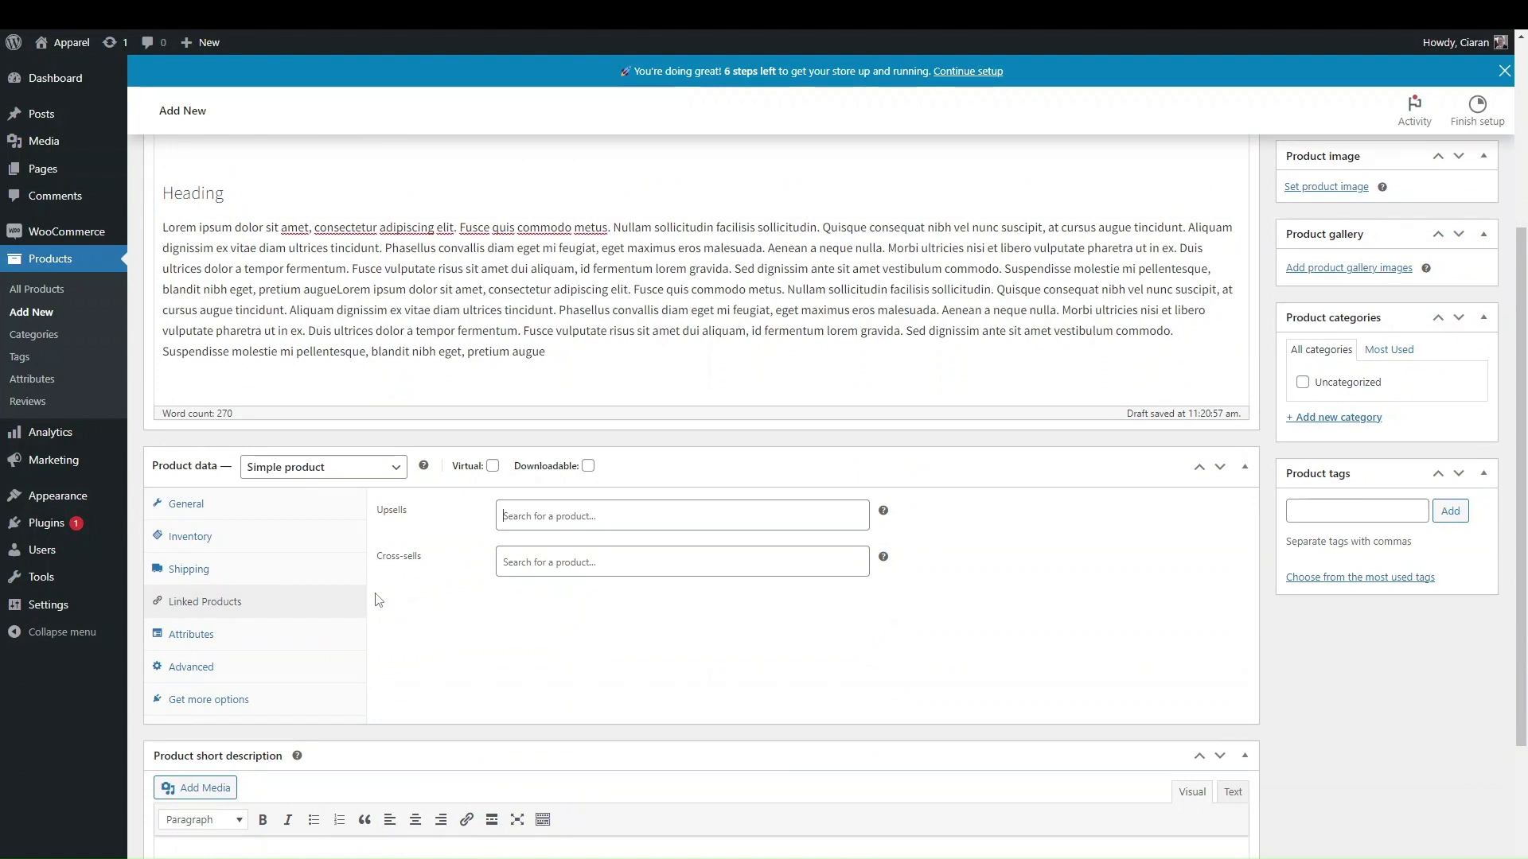
# - Check the cross-sells product search in the linked products settings without adding a product
pyautogui.scroll(1, 605, 676)
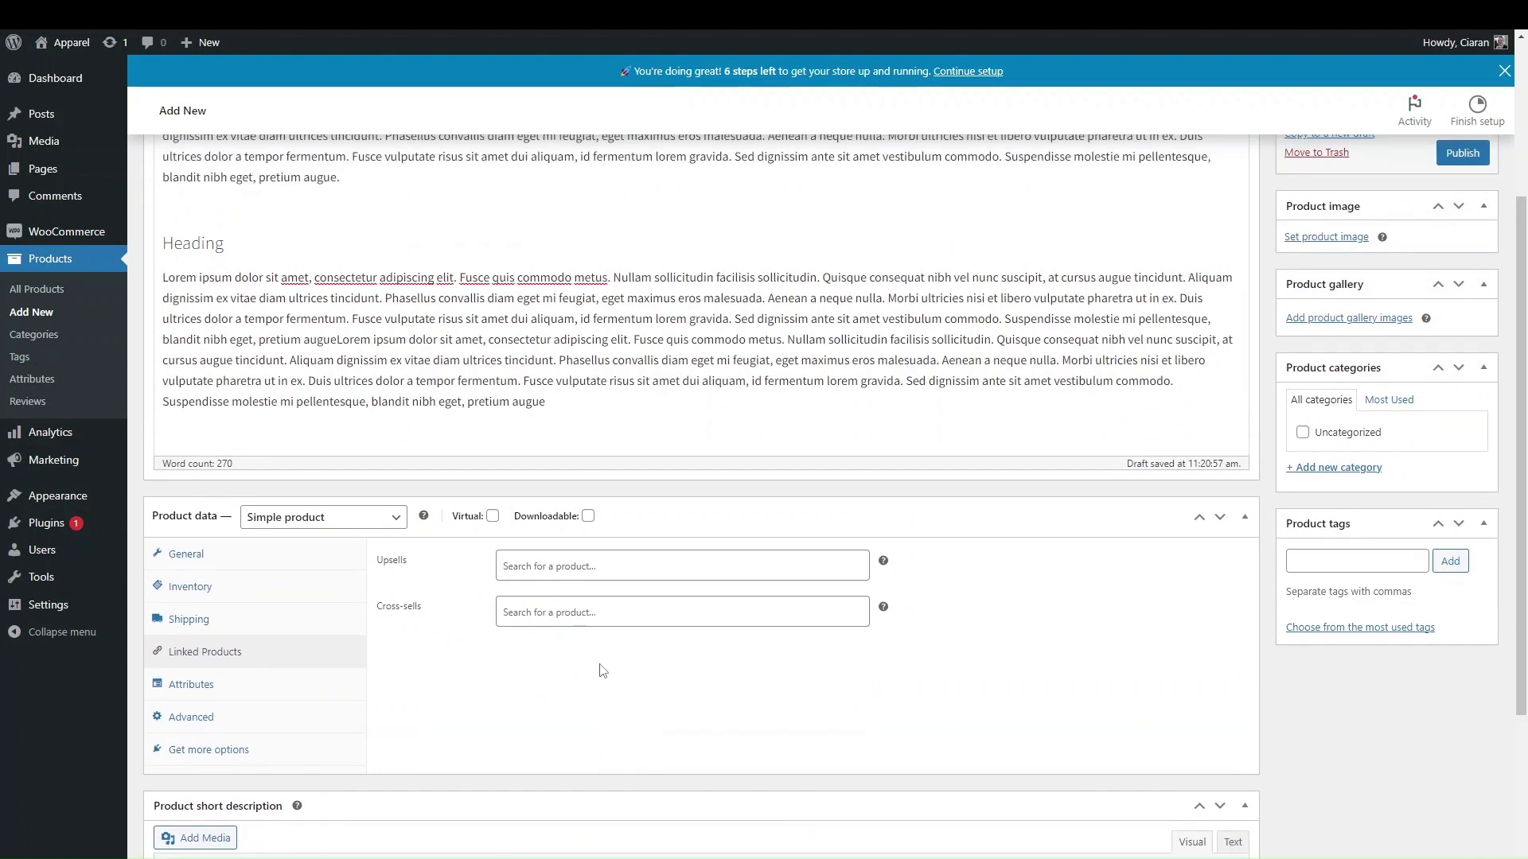
pyautogui.click(550, 619)
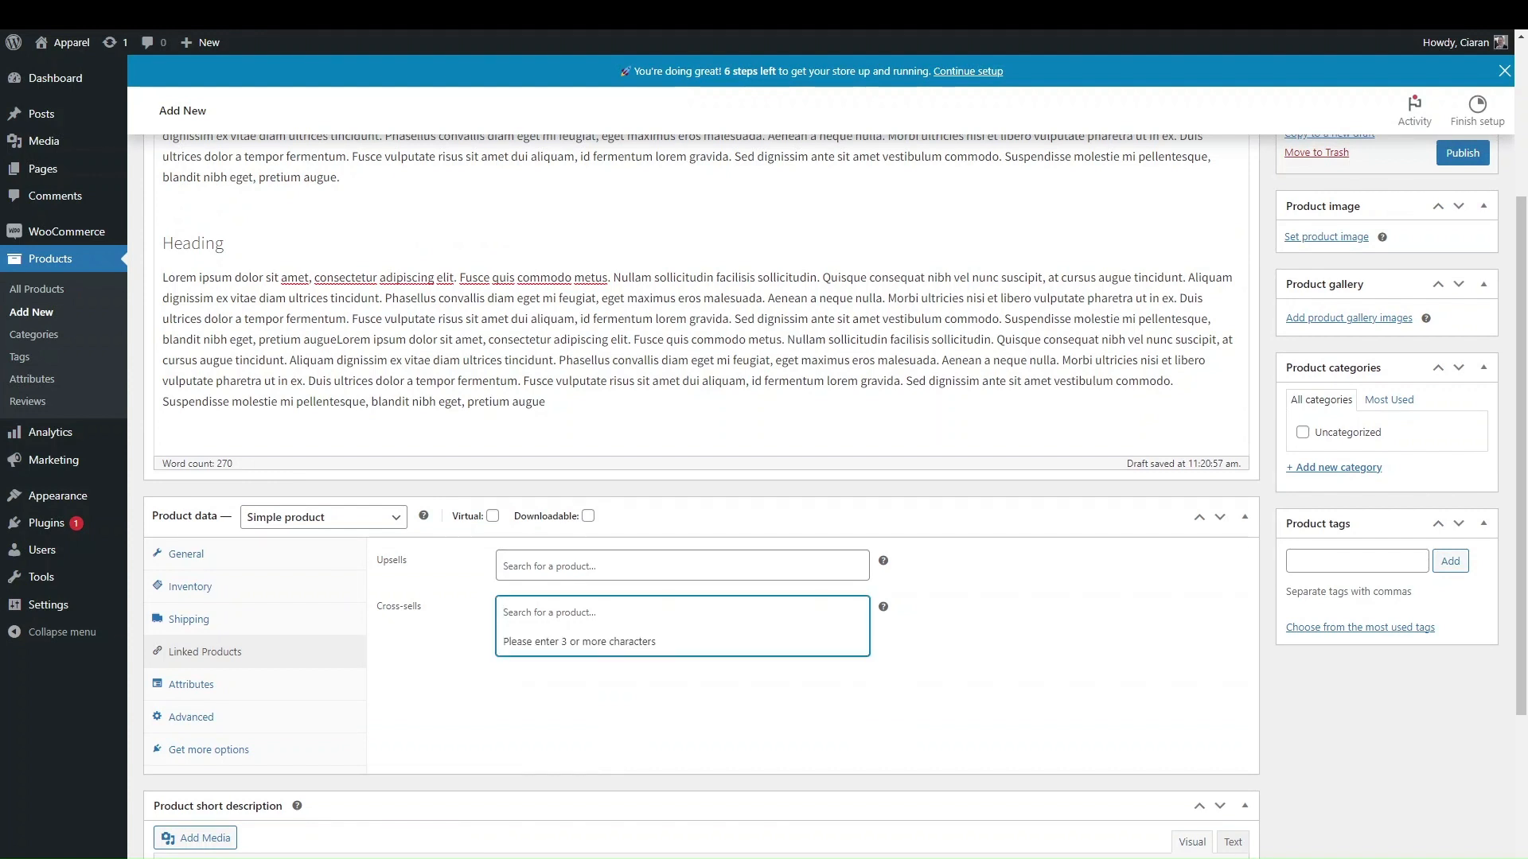
pyautogui.click(753, 729)
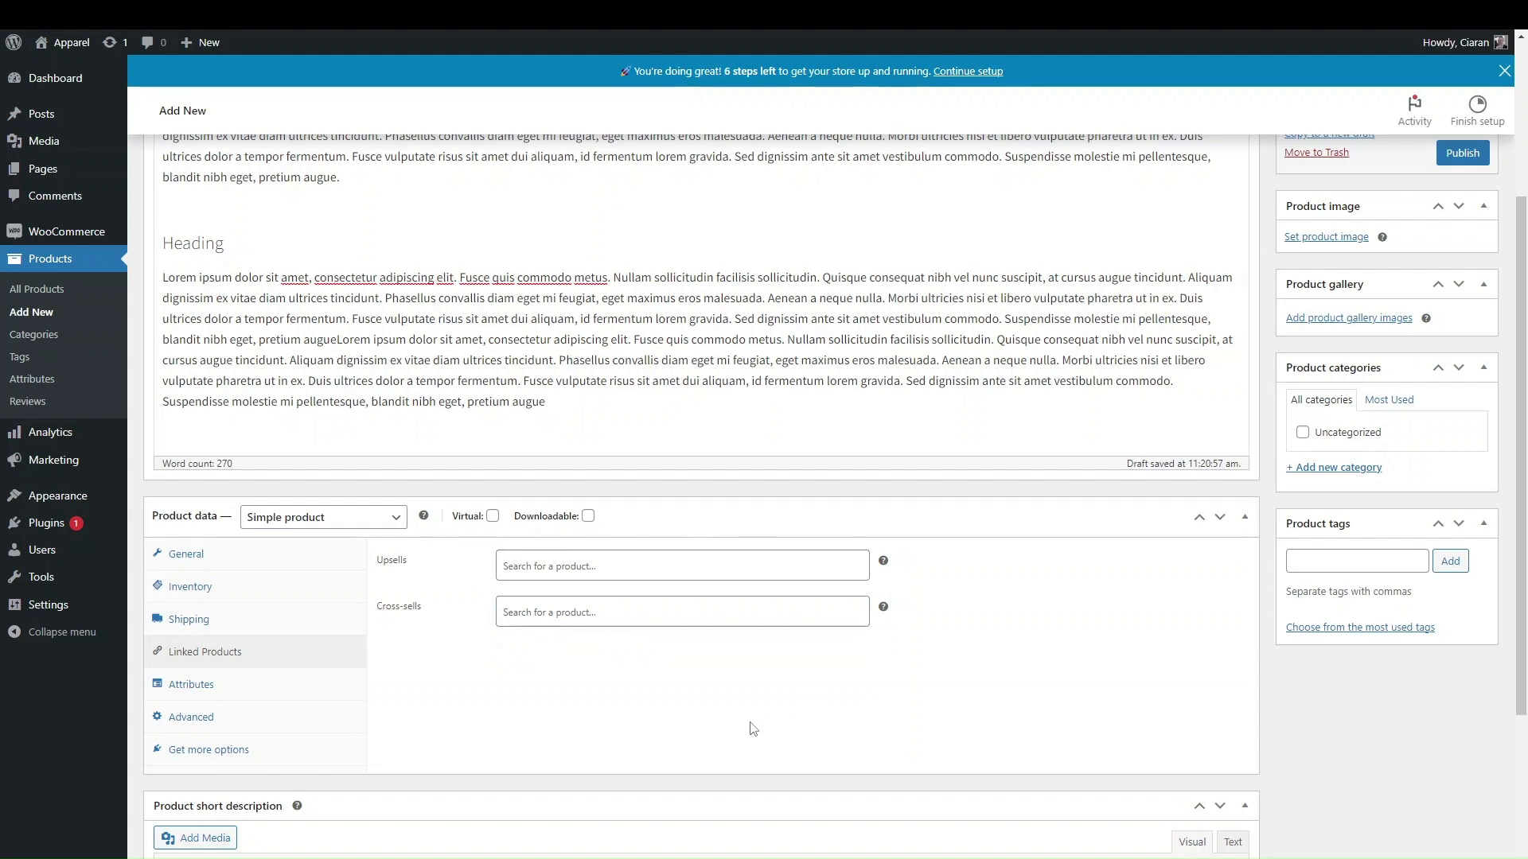
pyautogui.scroll(2, 753, 729)
pyautogui.scroll(-2, 752, 722)
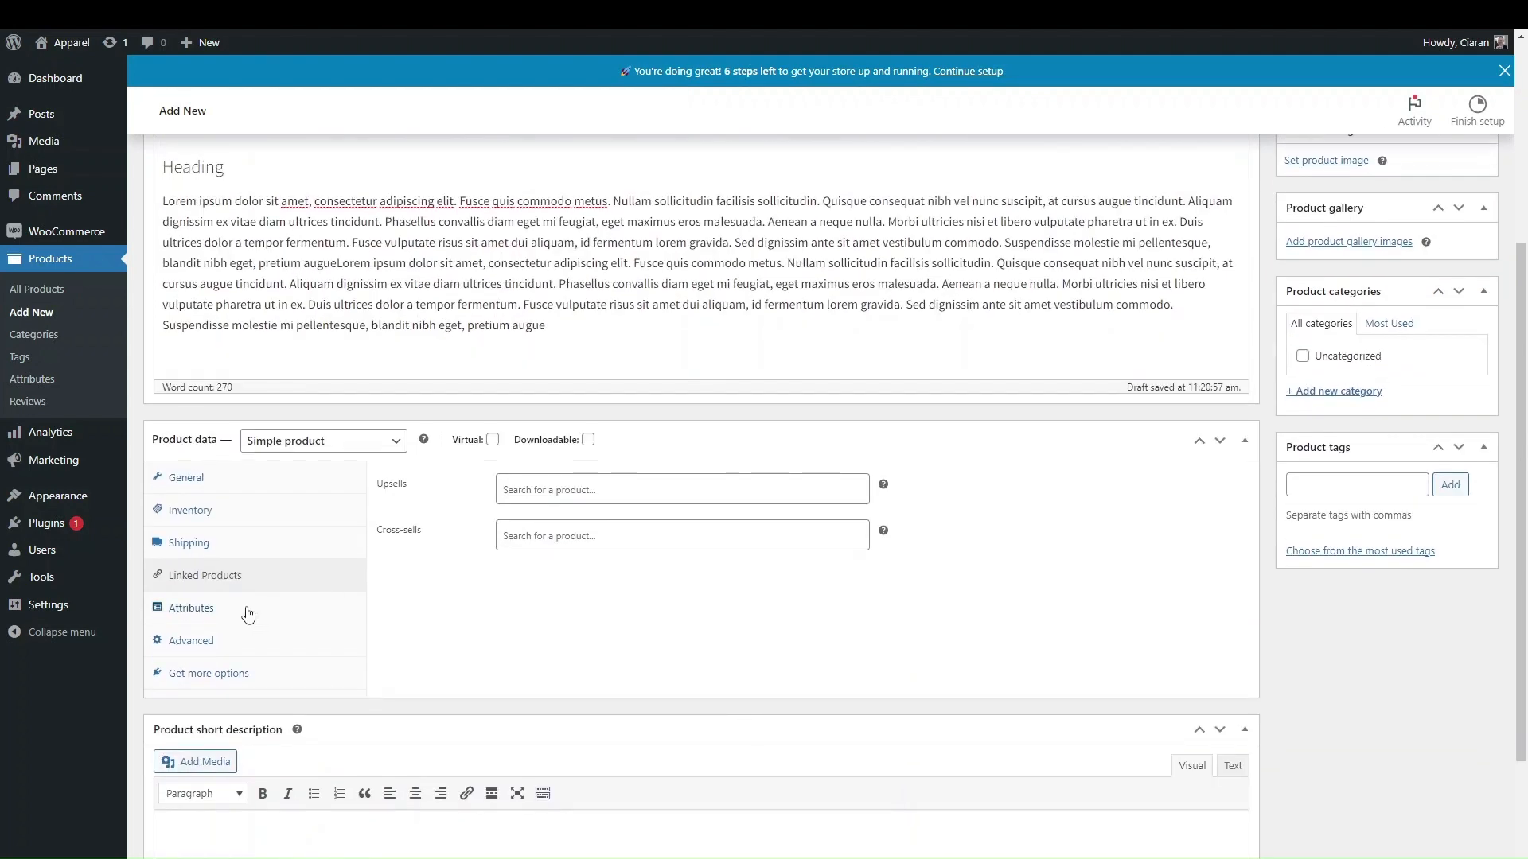
# - Open the product's attributes settings and review the available product types, keeping Simple product selected
pyautogui.click(244, 611)
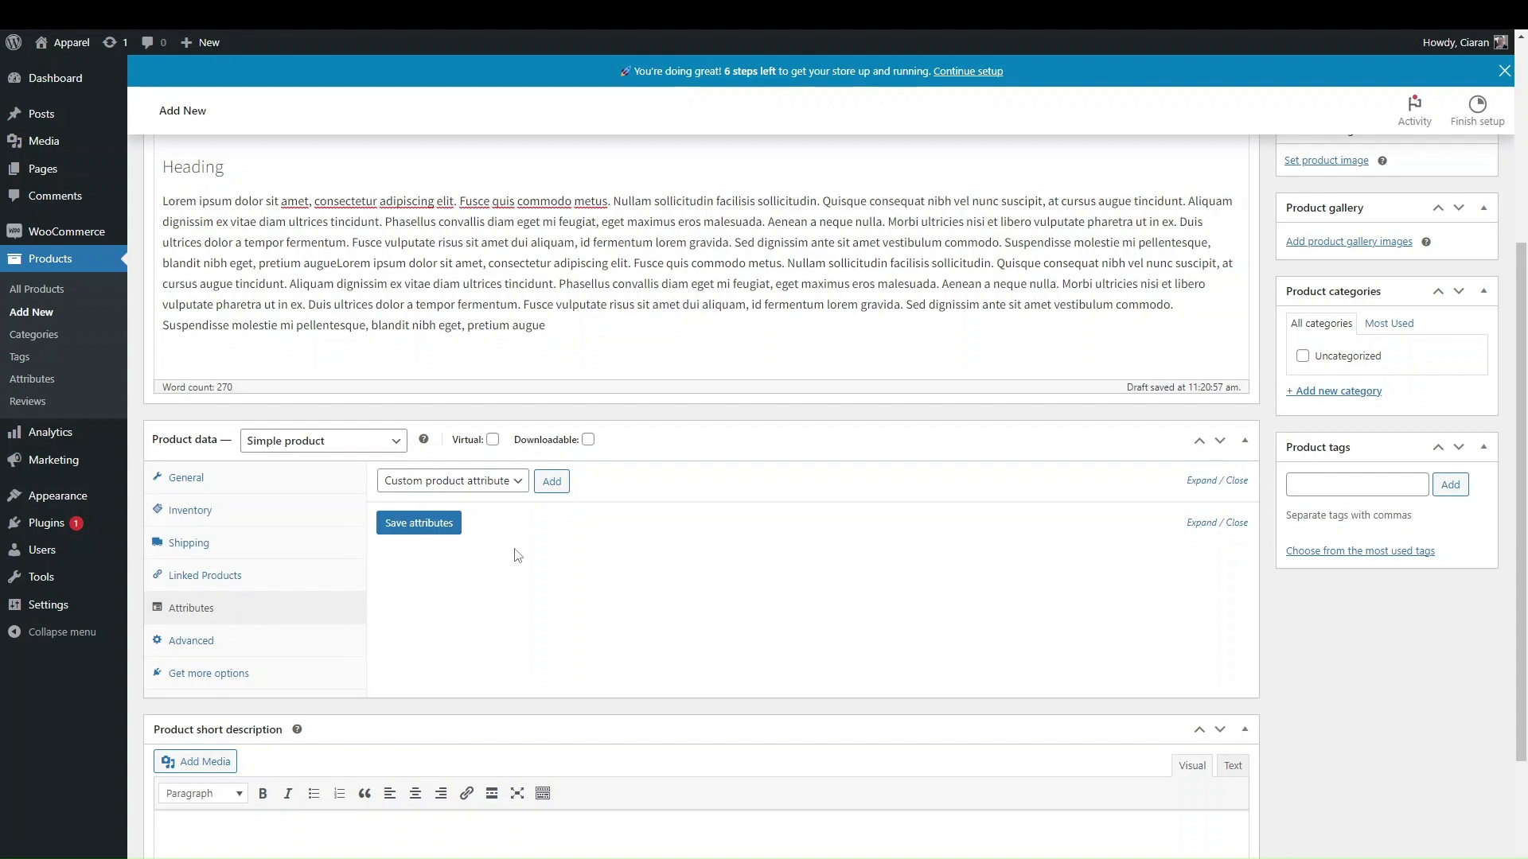
pyautogui.click(344, 446)
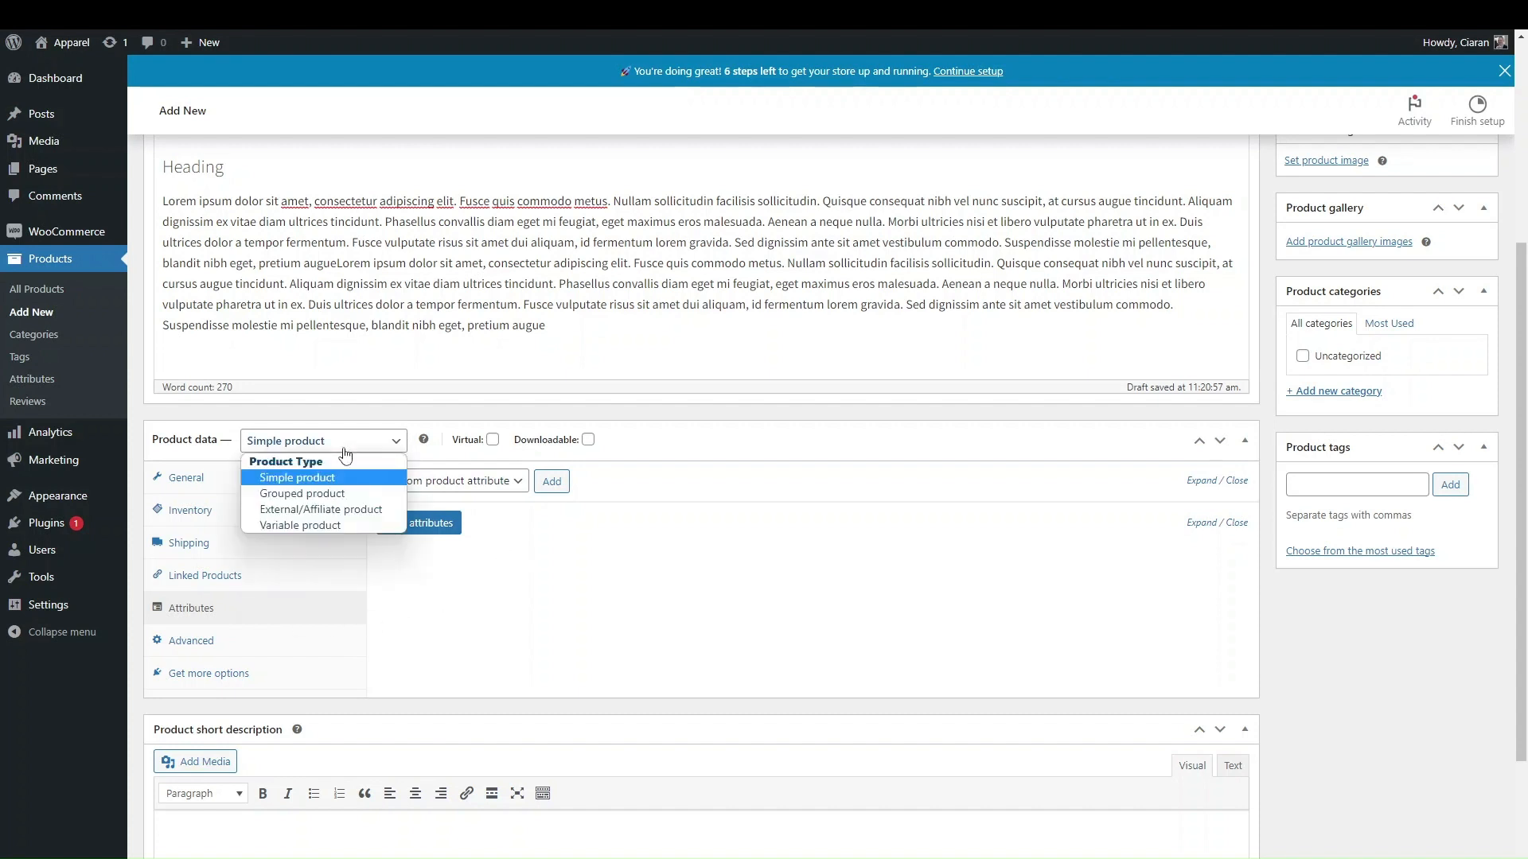
pyautogui.click(522, 581)
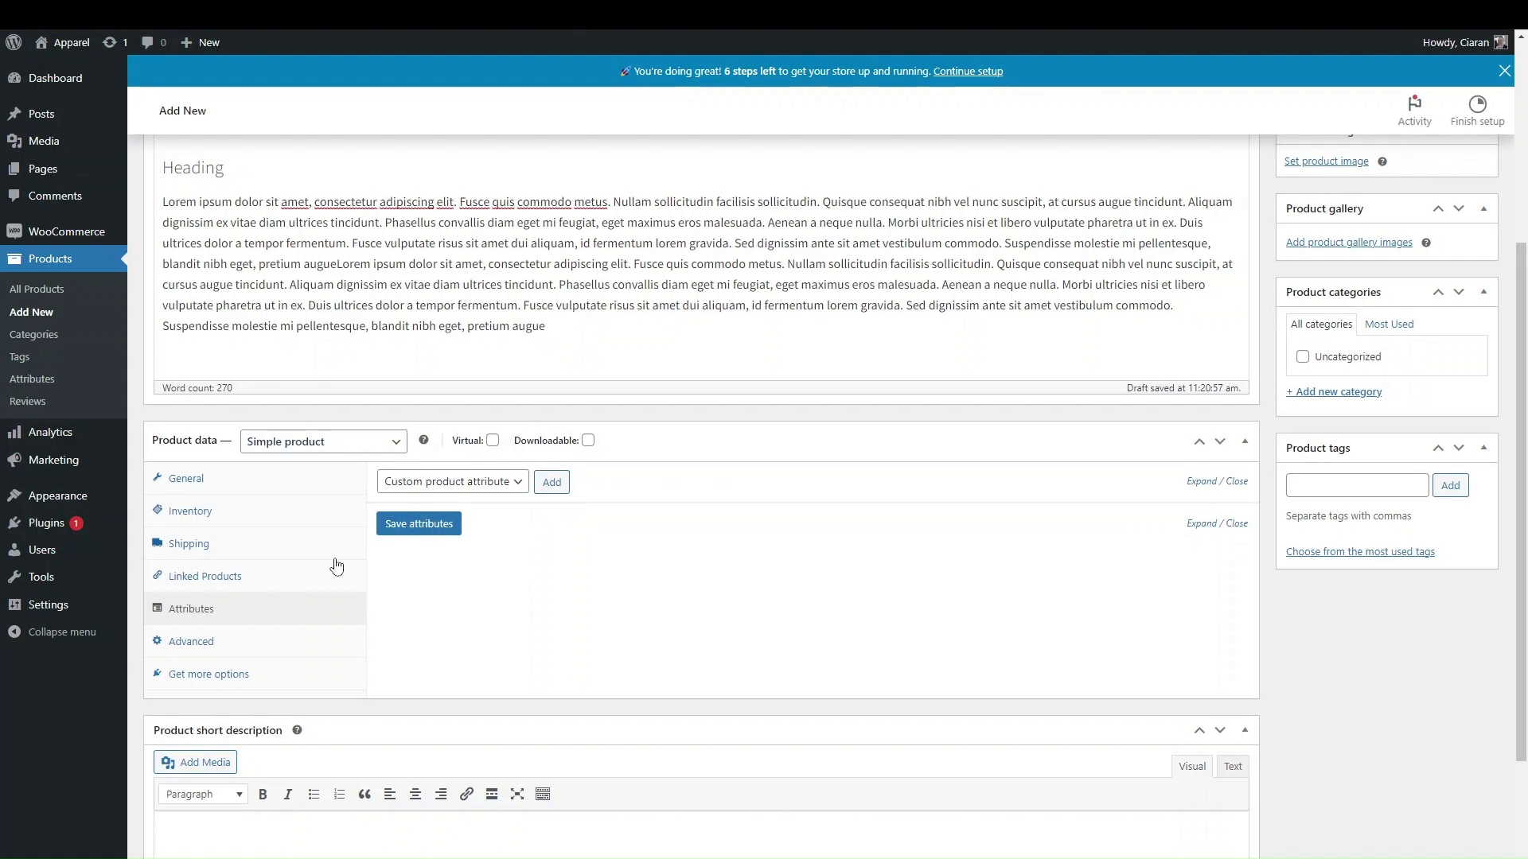
pyautogui.scroll(-1, 336, 566)
pyautogui.scroll(1, 296, 587)
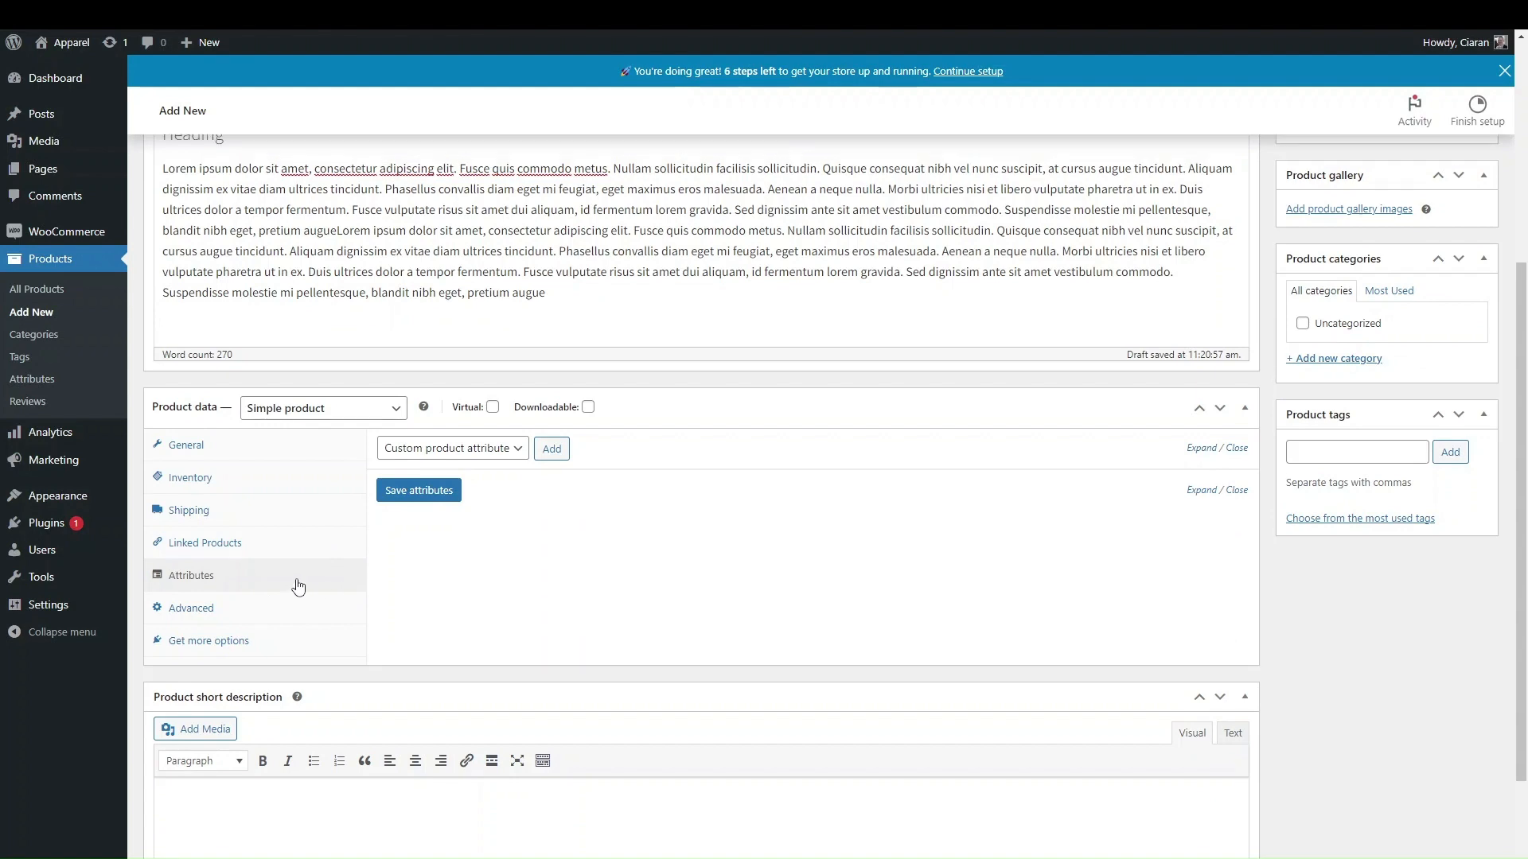
pyautogui.scroll(1, 342, 469)
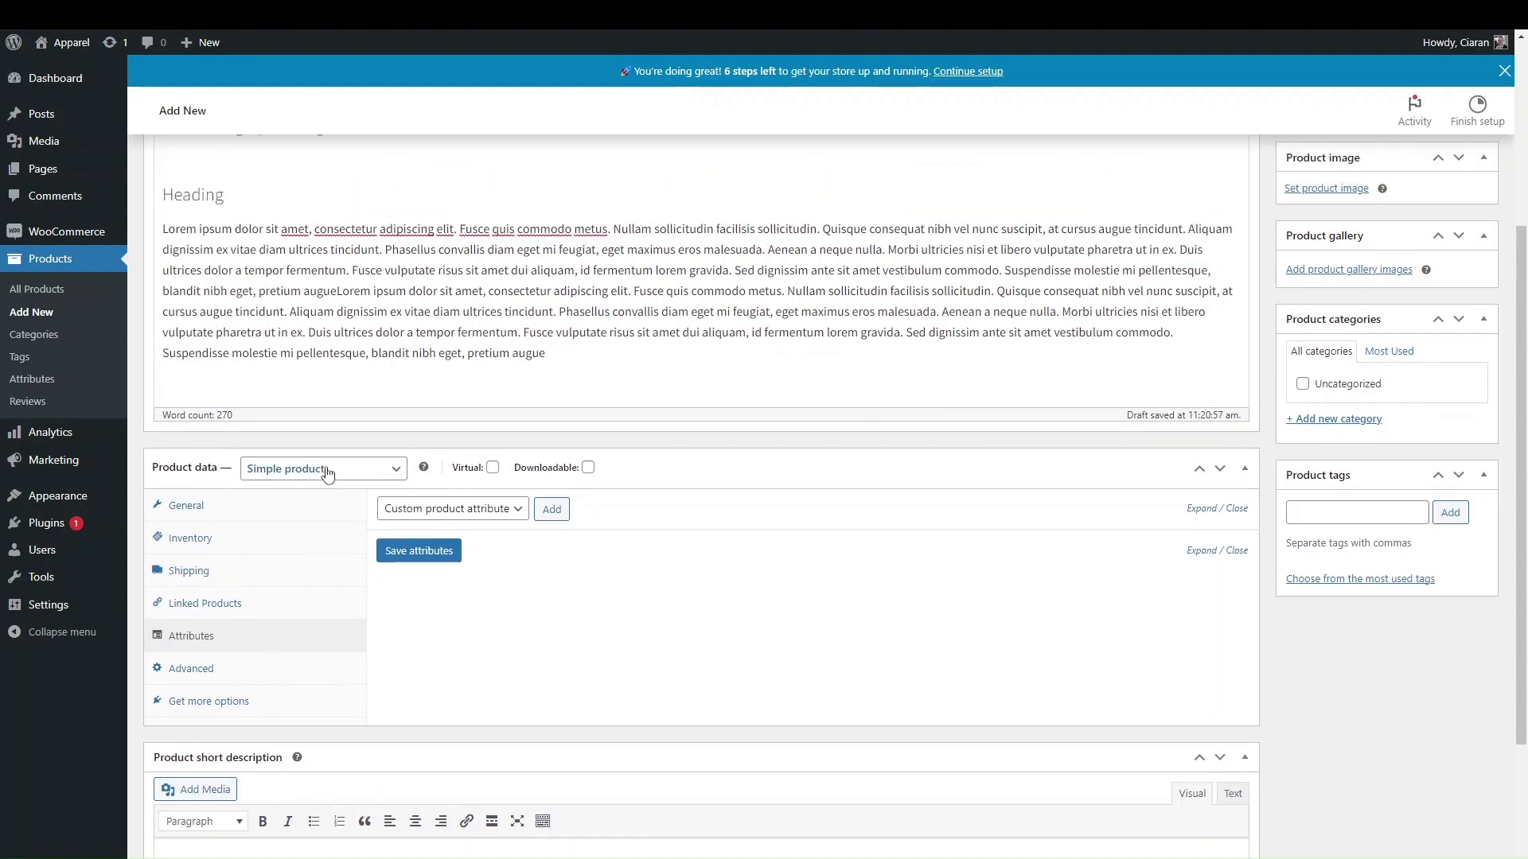
pyautogui.scroll(4, 323, 473)
pyautogui.scroll(-5, 306, 517)
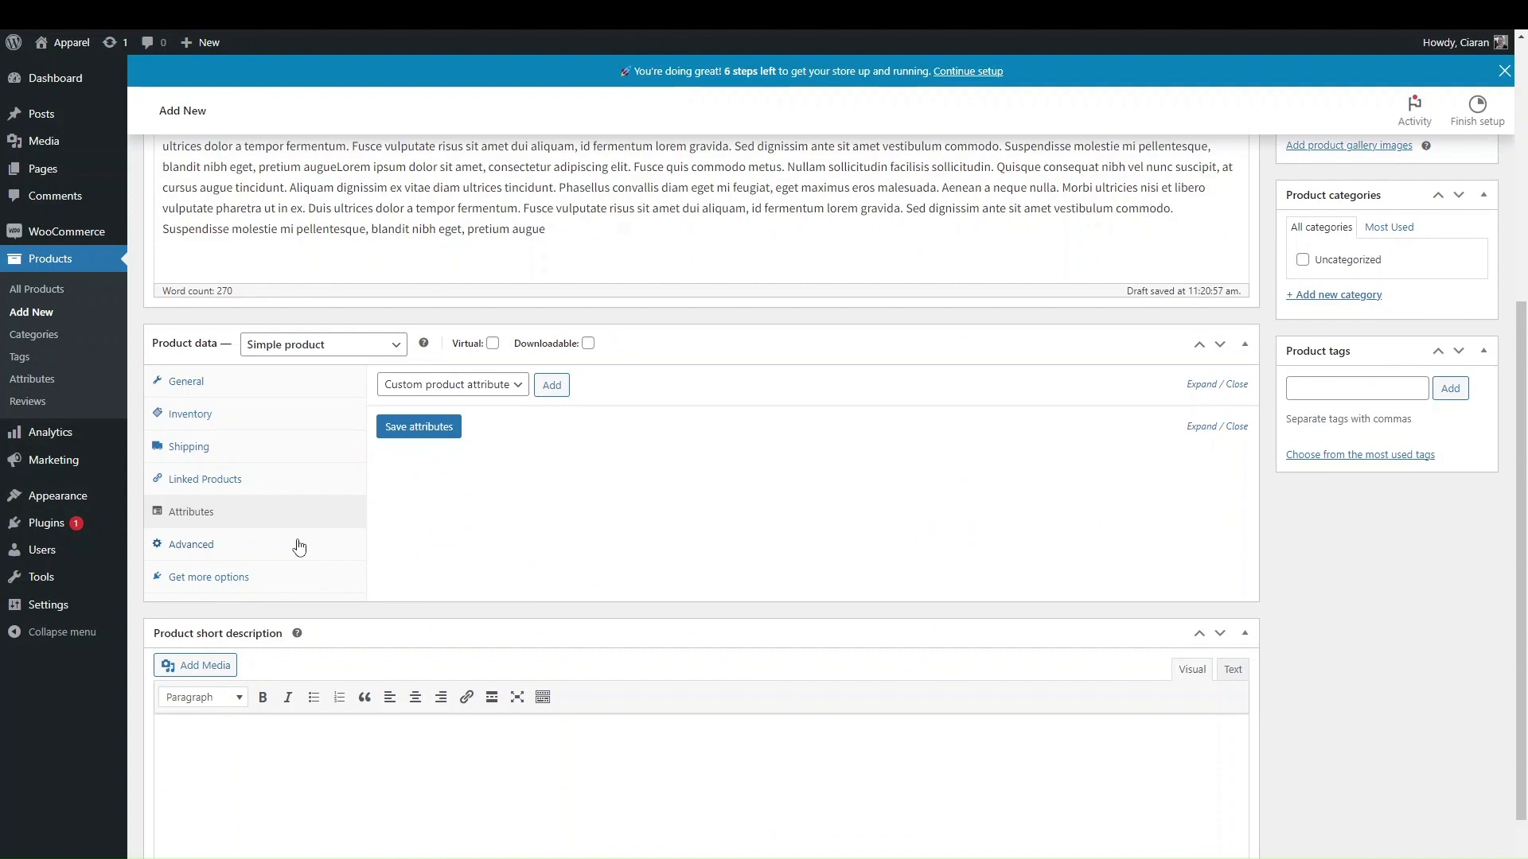
pyautogui.click(306, 351)
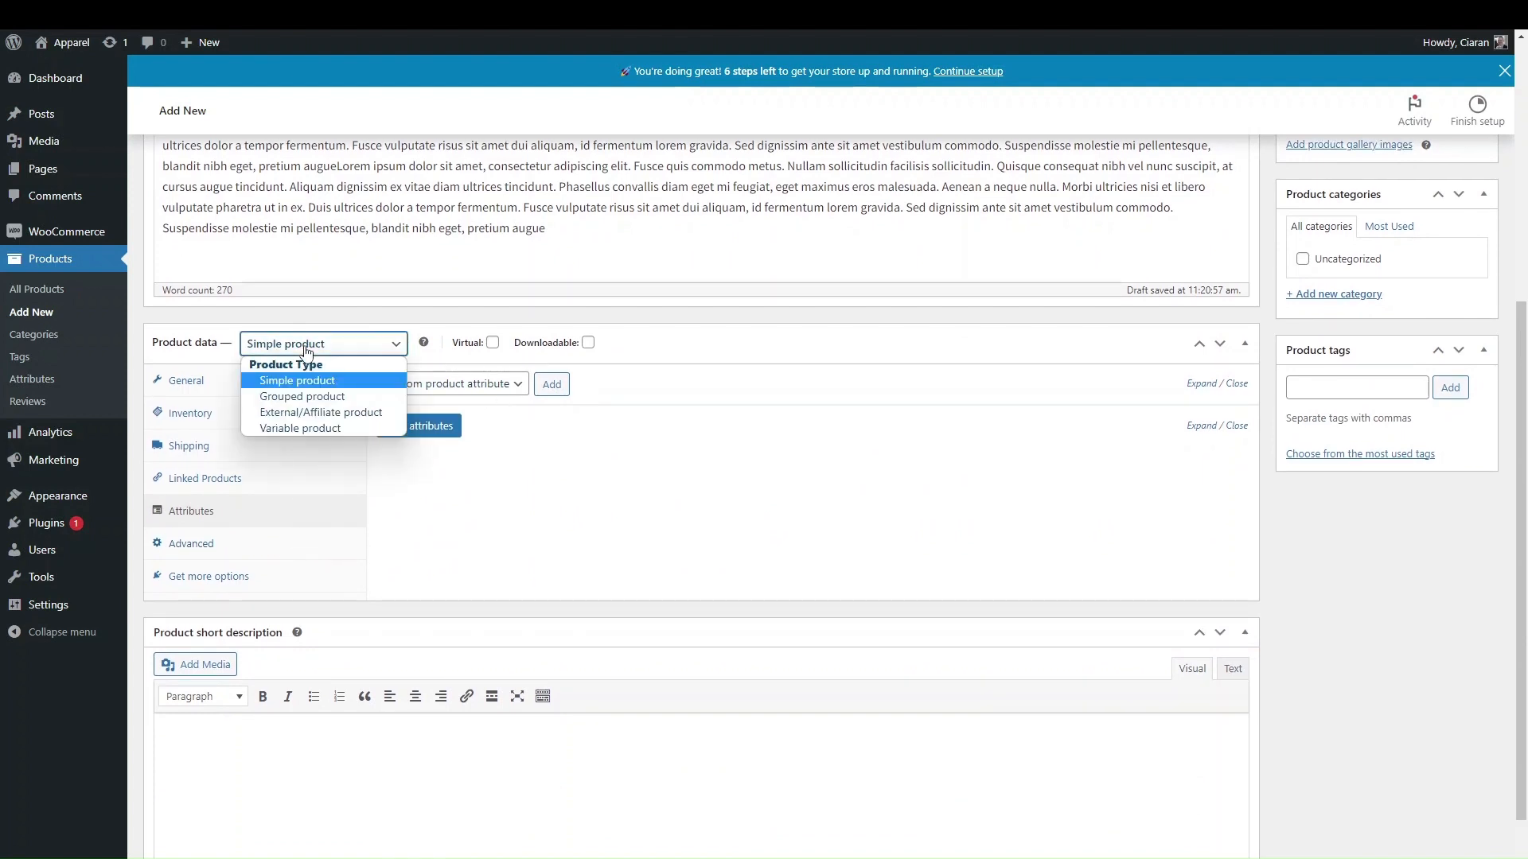
pyautogui.click(301, 447)
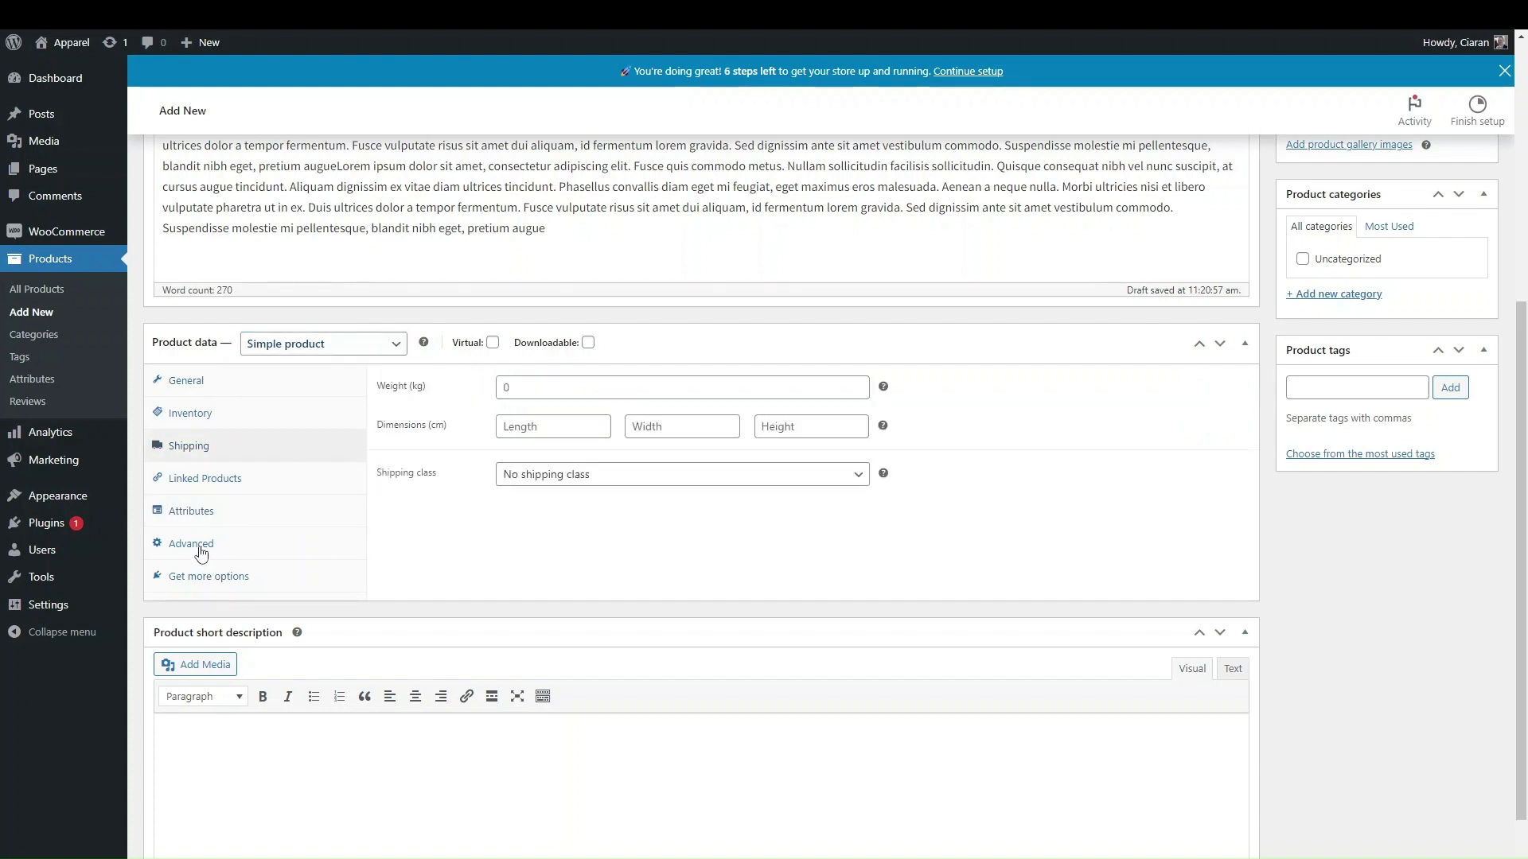
# - Return to the product's attributes settings and add a new custom product attribute
pyautogui.click(198, 547)
pyautogui.click(186, 517)
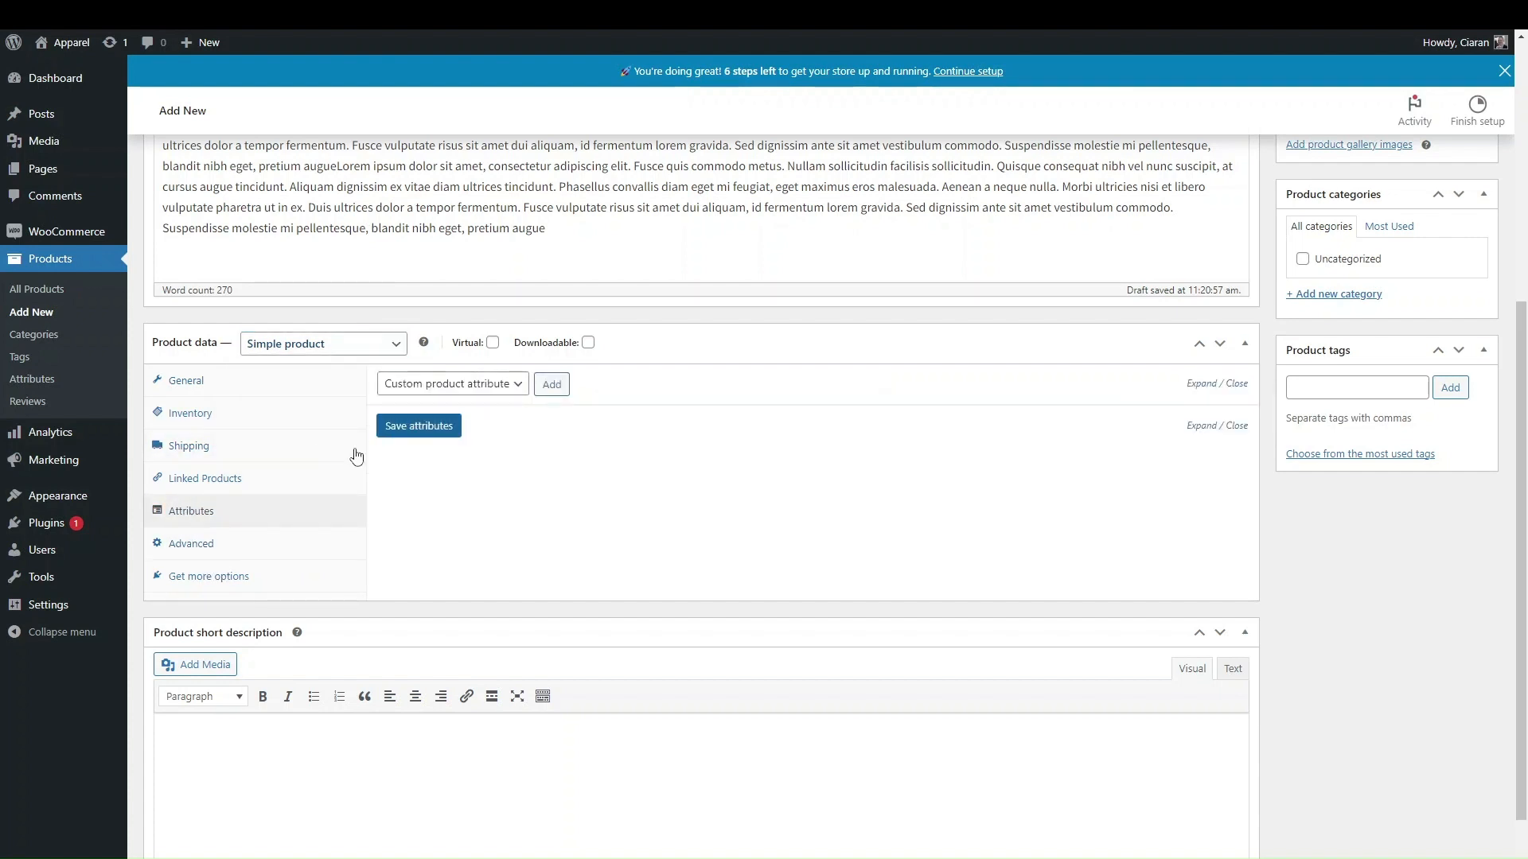
pyautogui.click(495, 384)
pyautogui.click(495, 385)
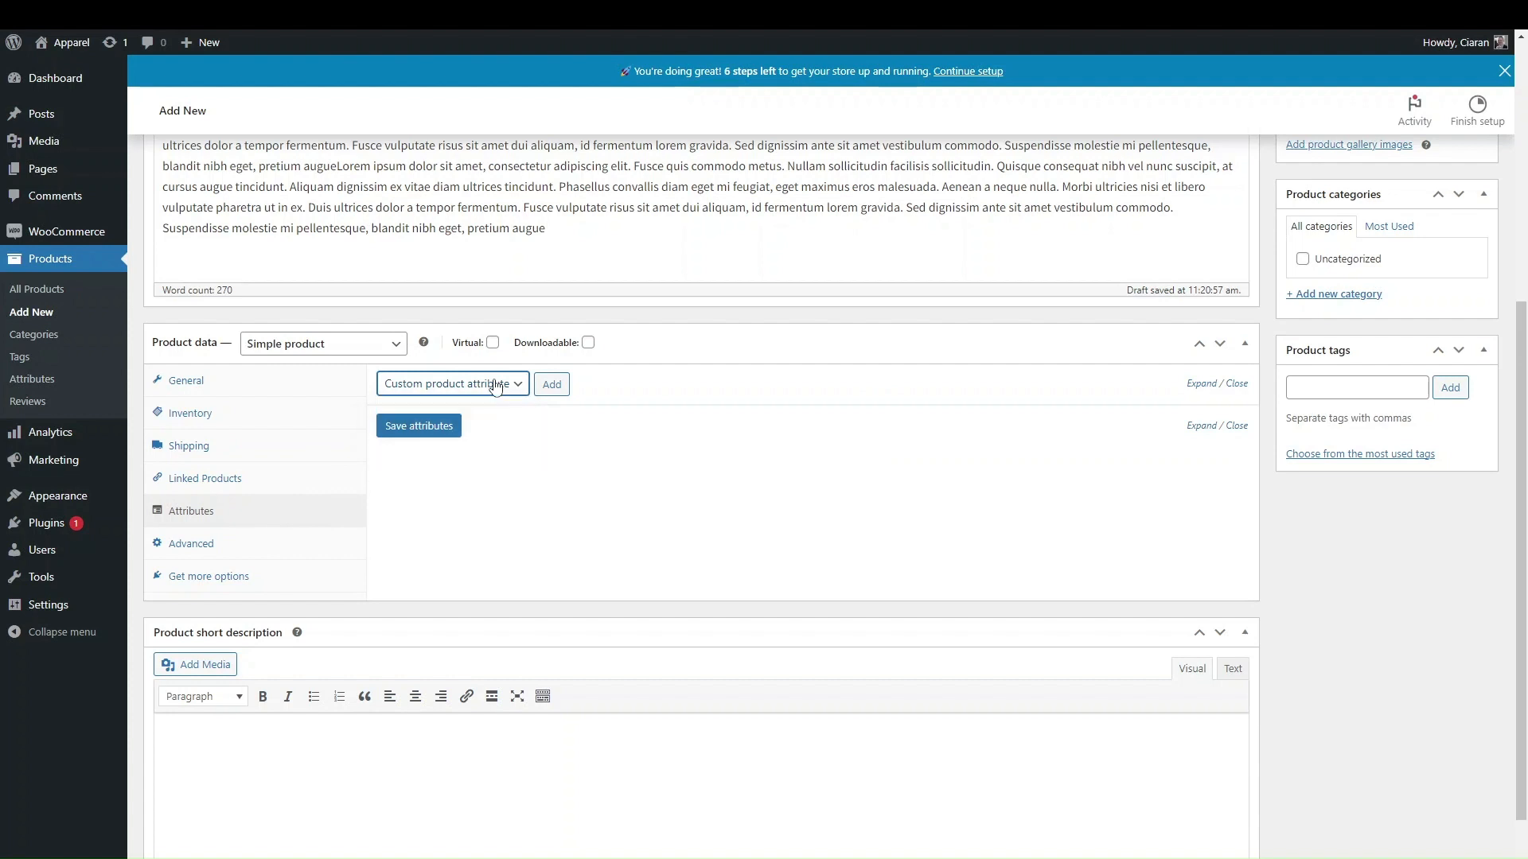
pyautogui.click(463, 388)
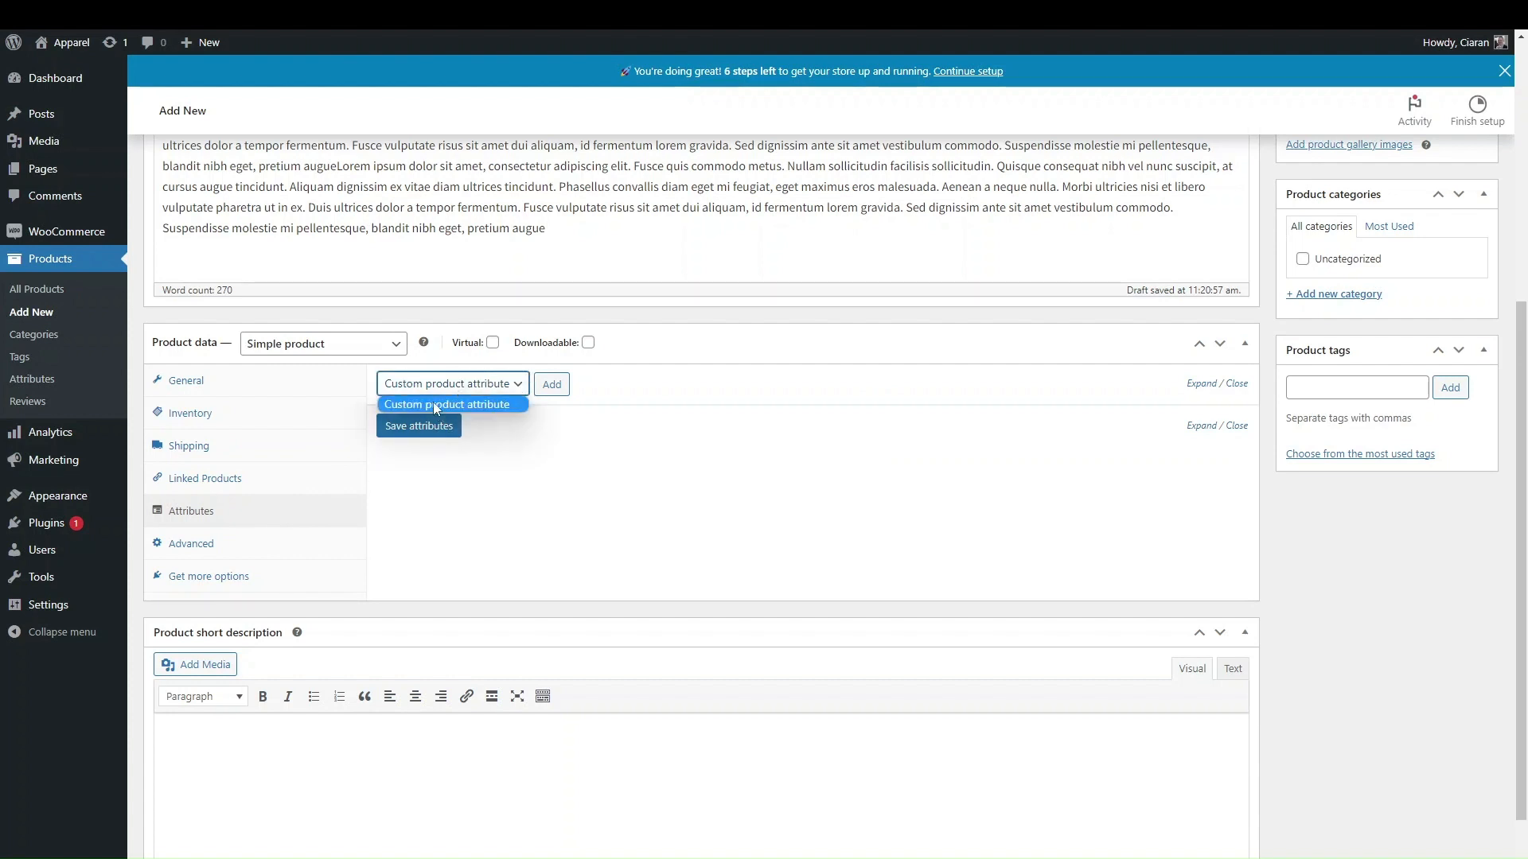
pyautogui.click(433, 404)
pyautogui.click(561, 386)
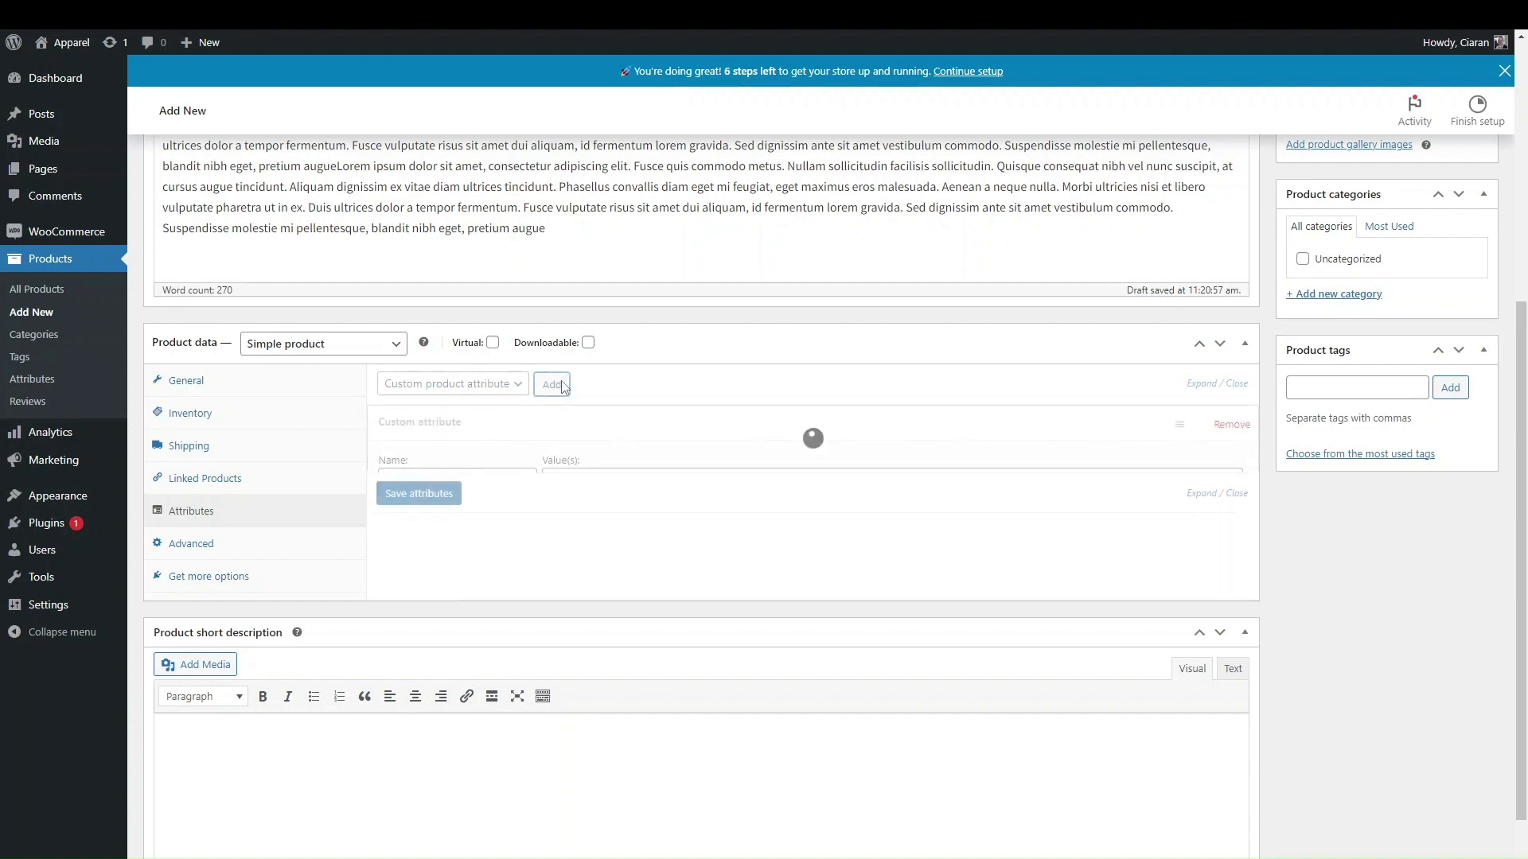
# - Name the custom attribute Colour and enter its values as Blue | Red | Black
pyautogui.click(402, 478)
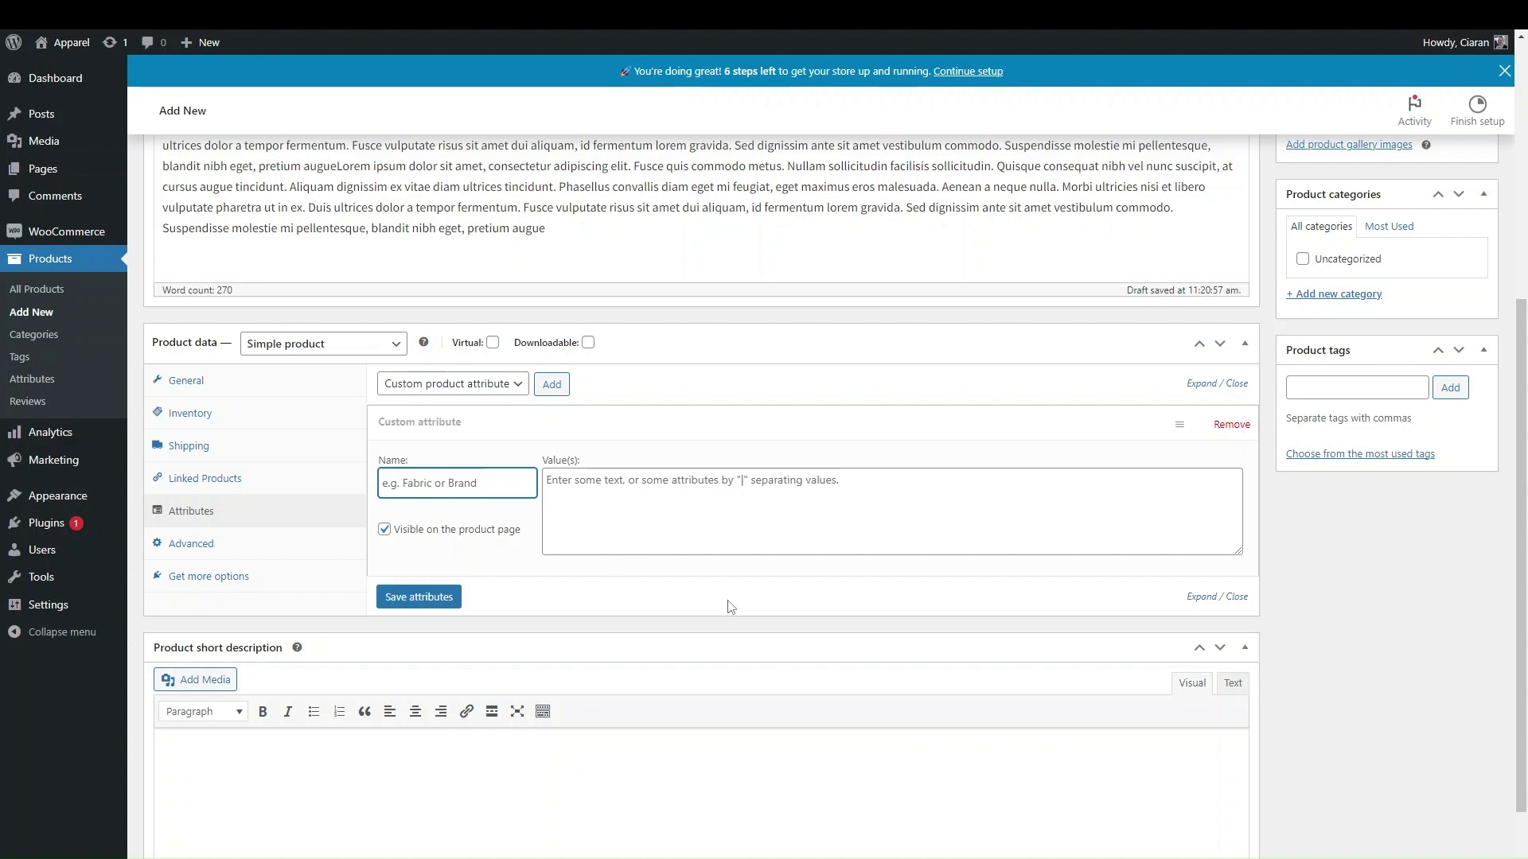
pyautogui.write('Colour')
pyautogui.click(617, 498)
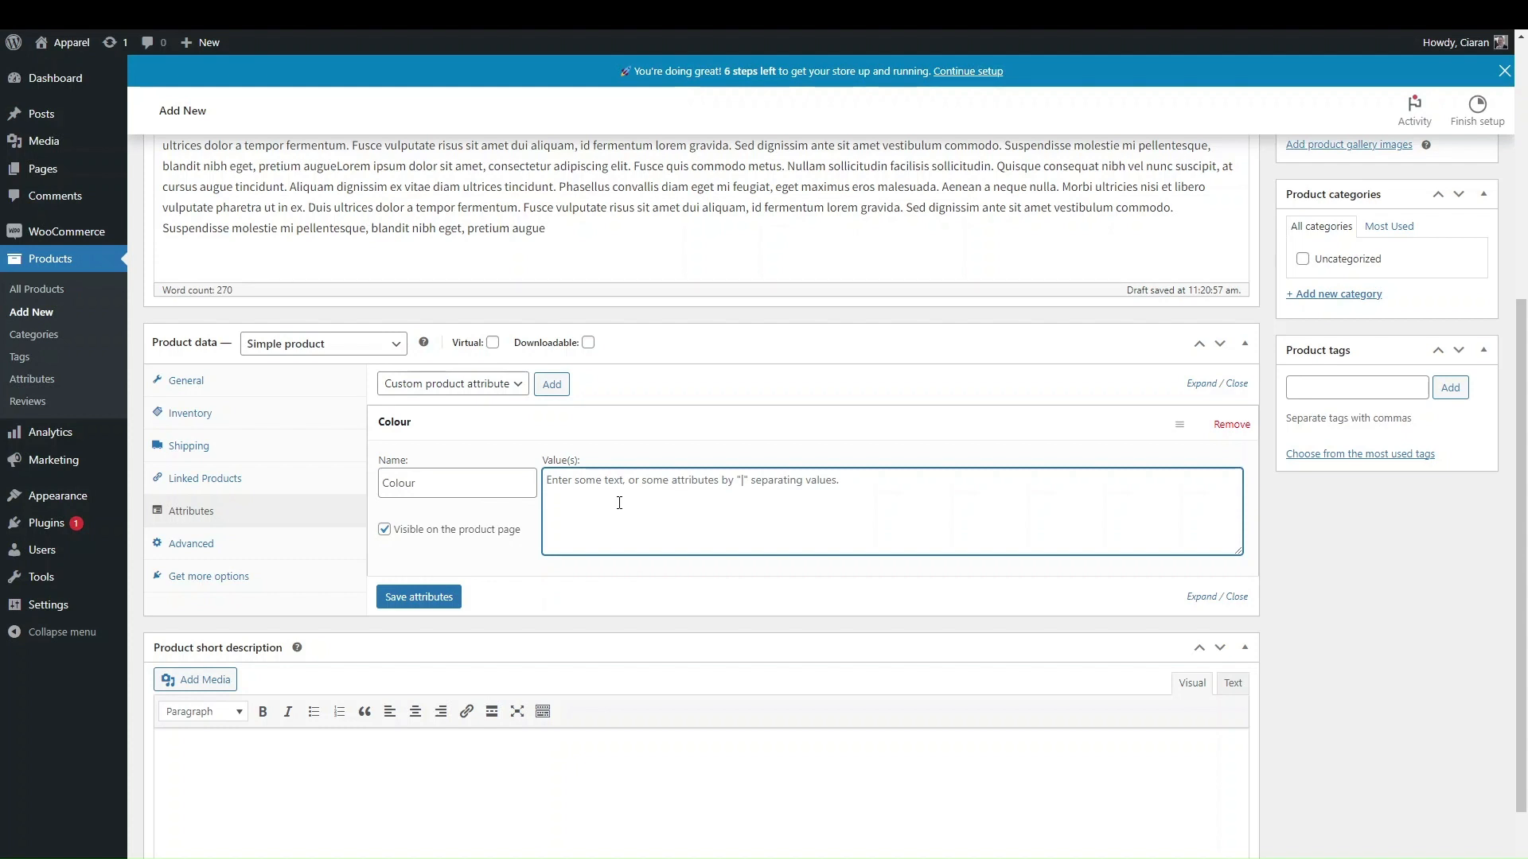
pyautogui.write('Blue ')
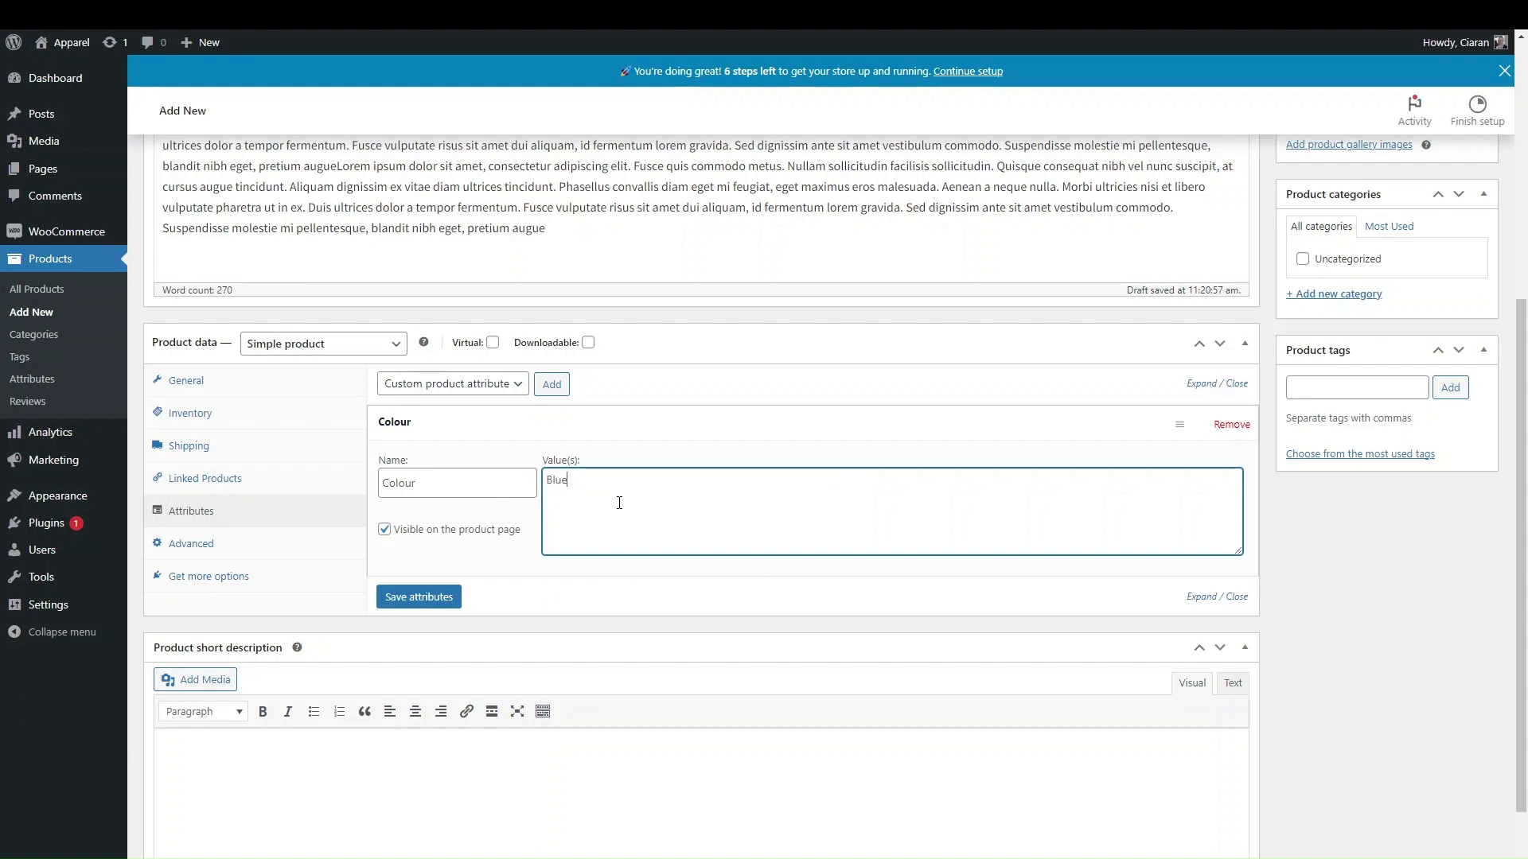
pyautogui.write('| Red | Black')
# - Change the product type to Variable product and open the product's variations settings
pyautogui.click(351, 342)
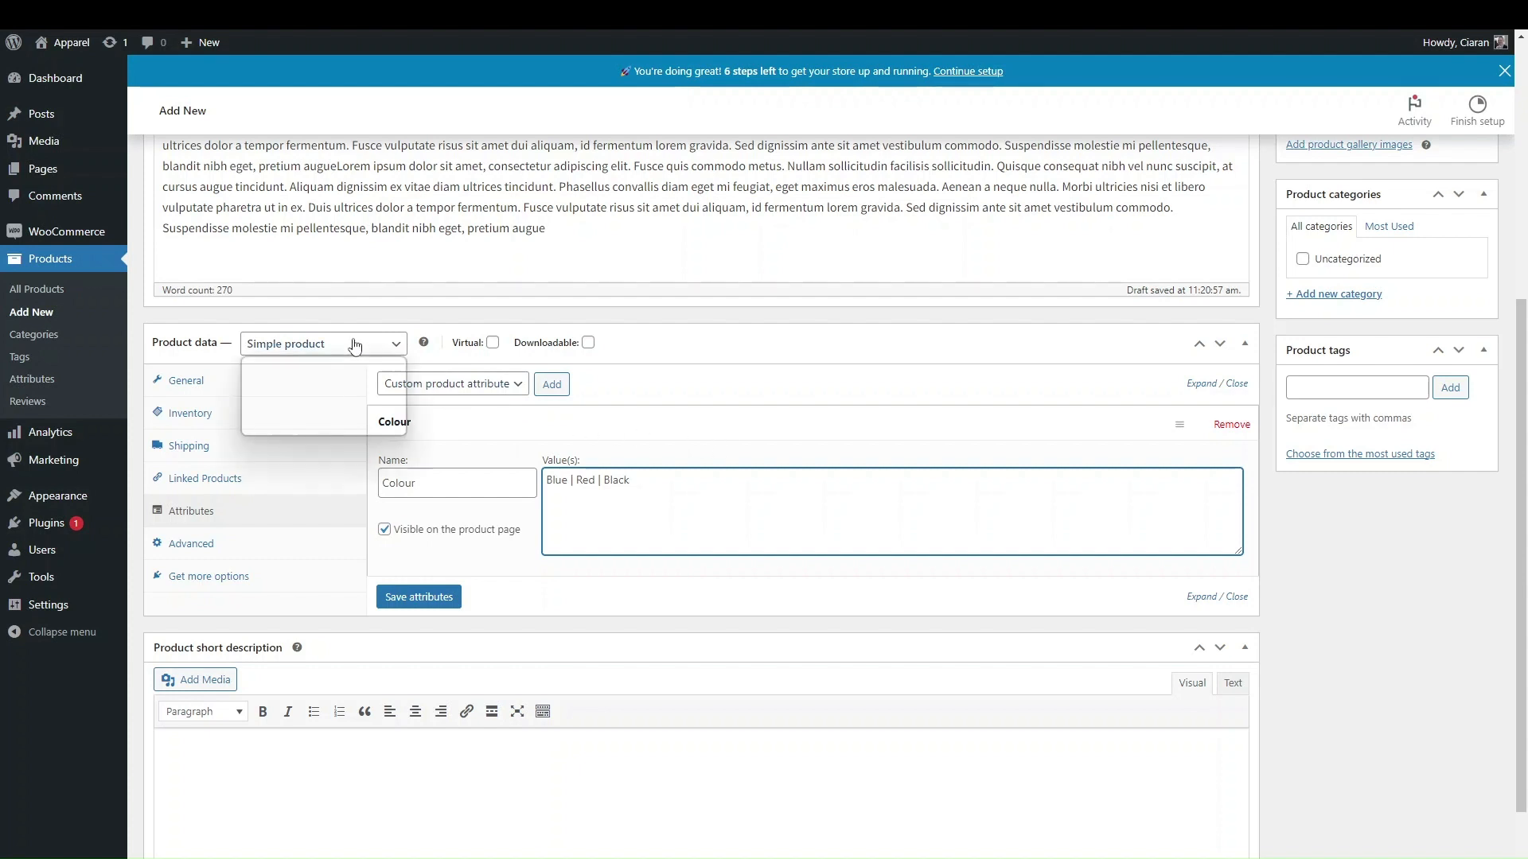
pyautogui.click(305, 429)
pyautogui.click(202, 513)
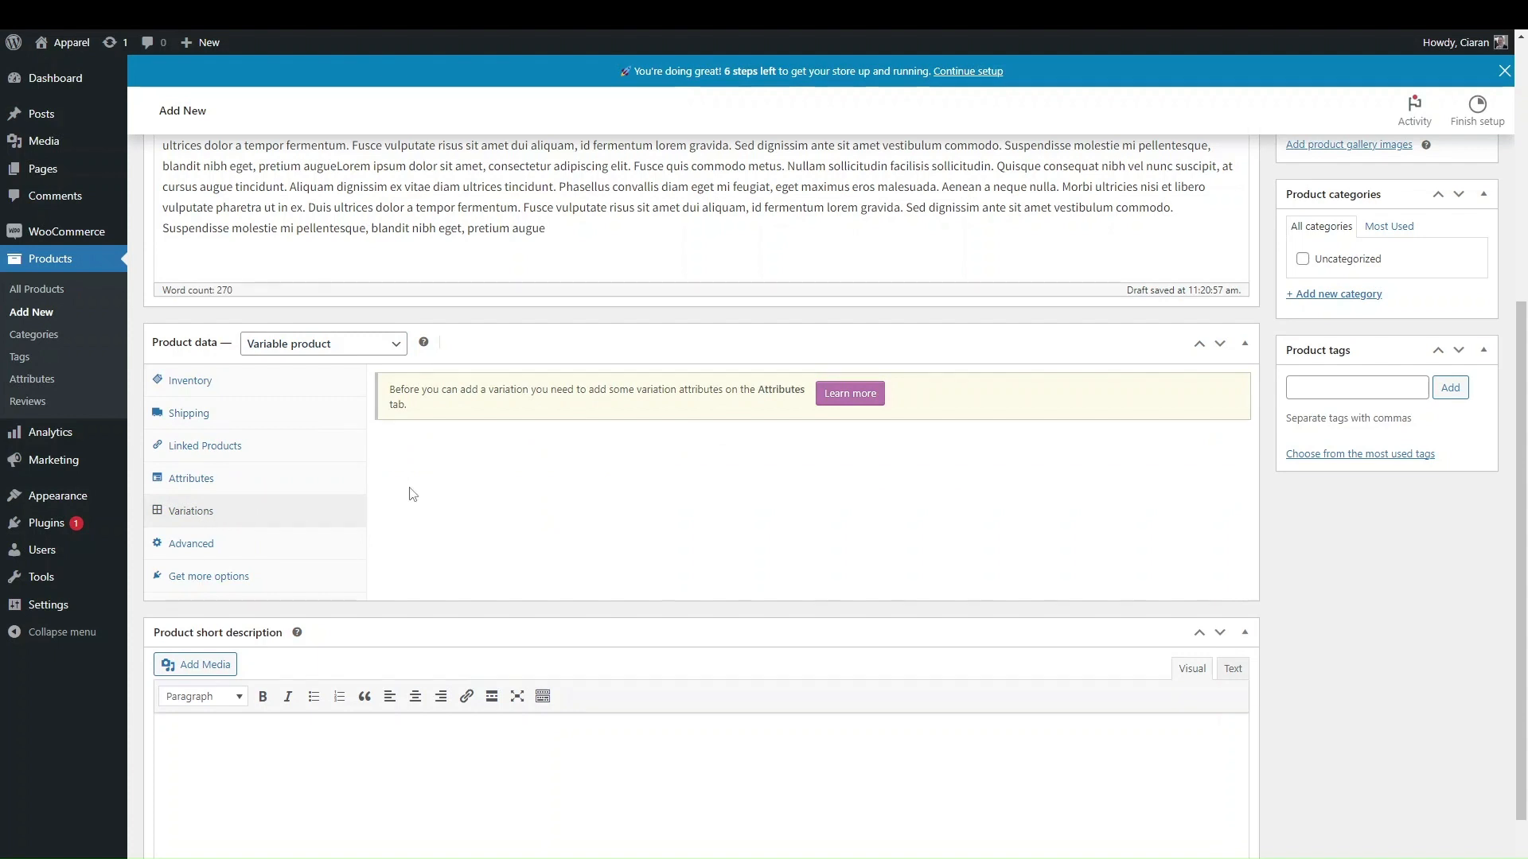
# - Mark the Colour attribute as used for variations and save the attributes
pyautogui.click(206, 480)
pyautogui.click(665, 499)
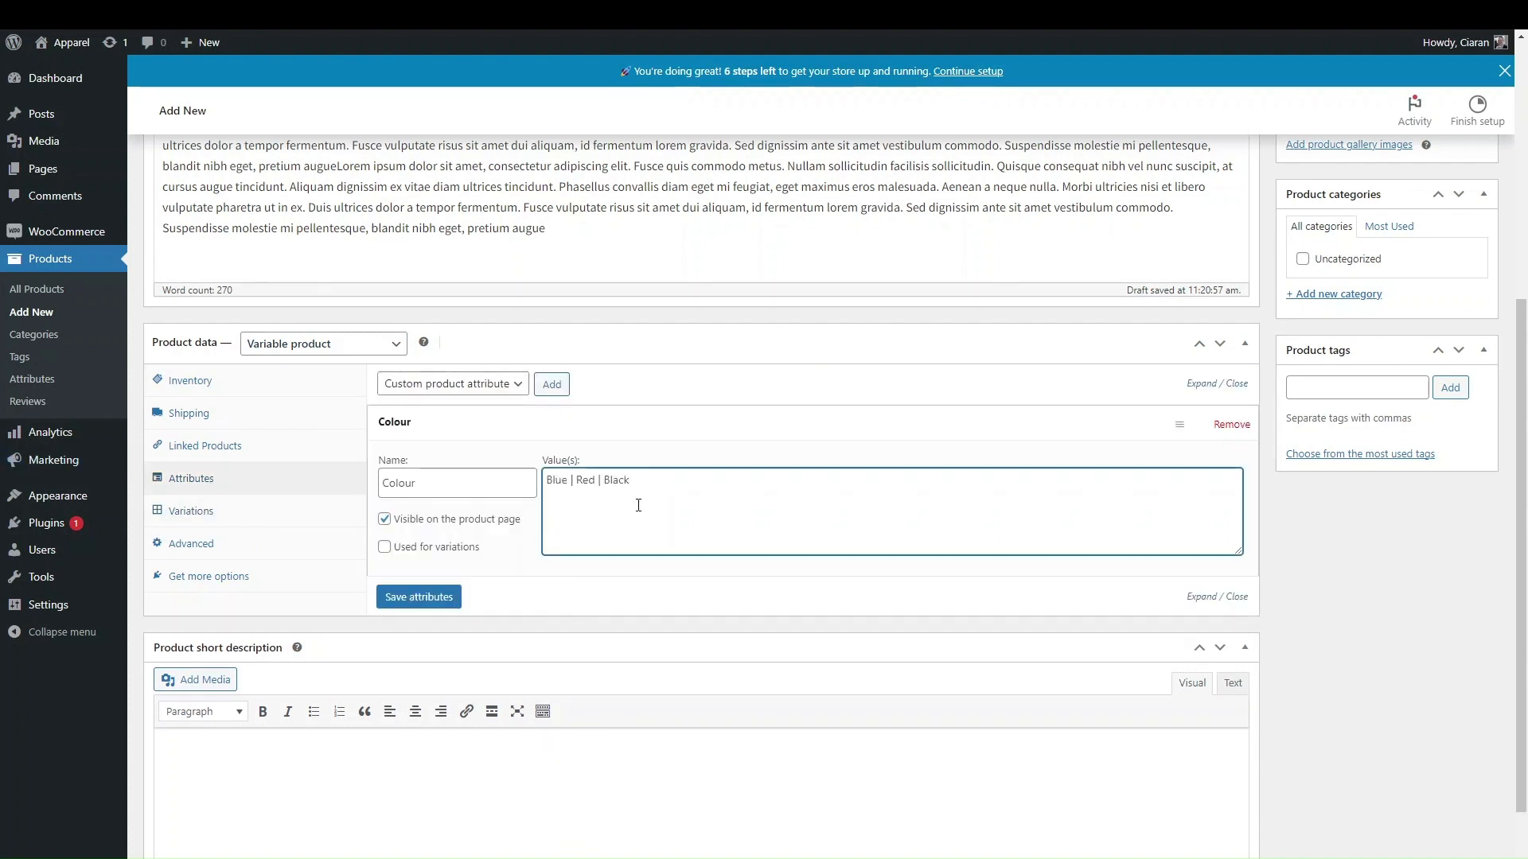
pyautogui.click(460, 549)
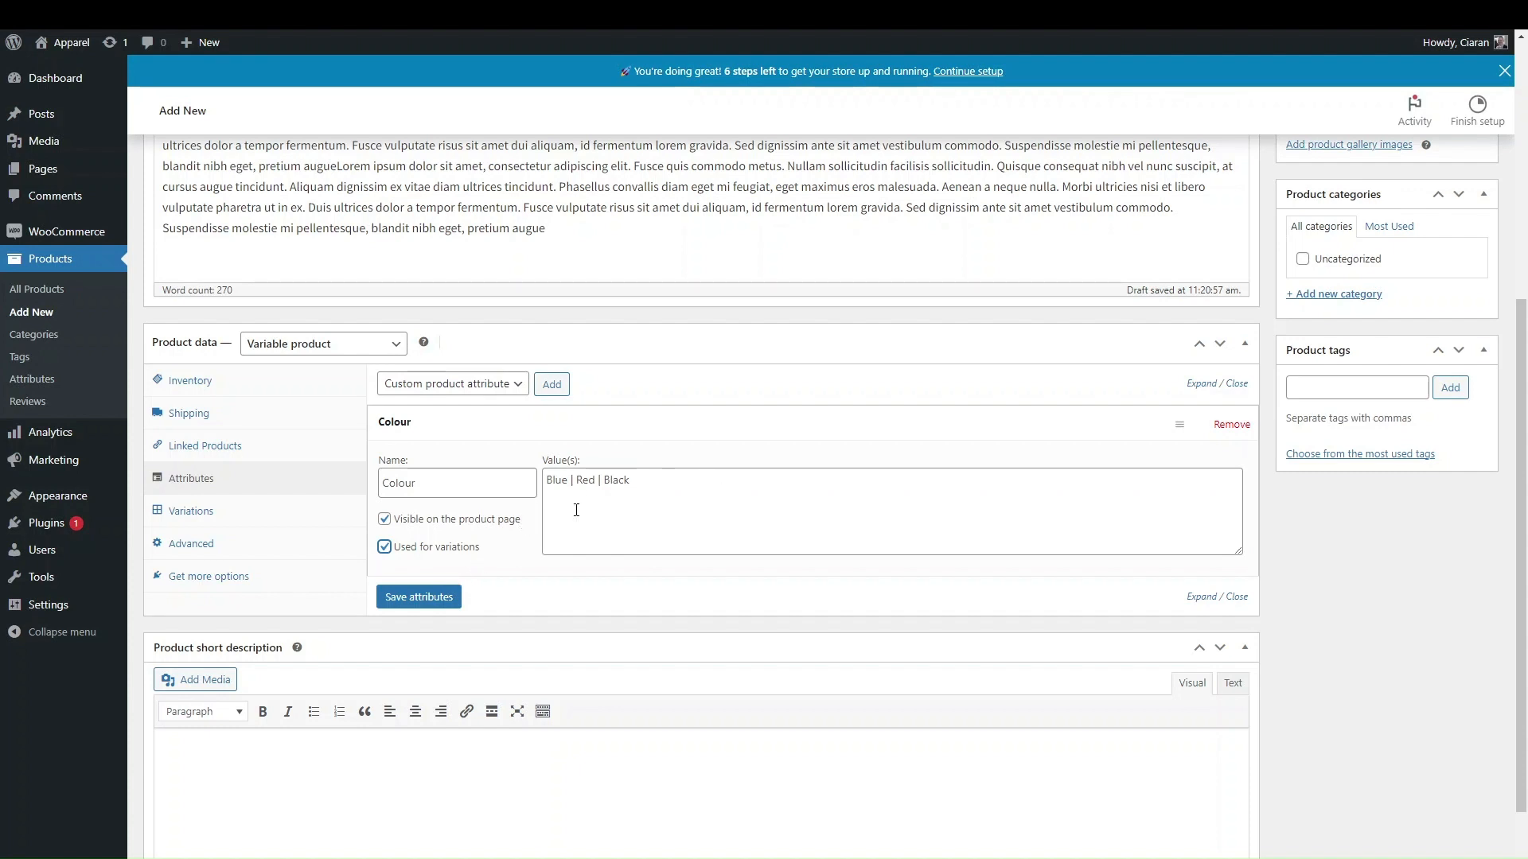
pyautogui.click(415, 600)
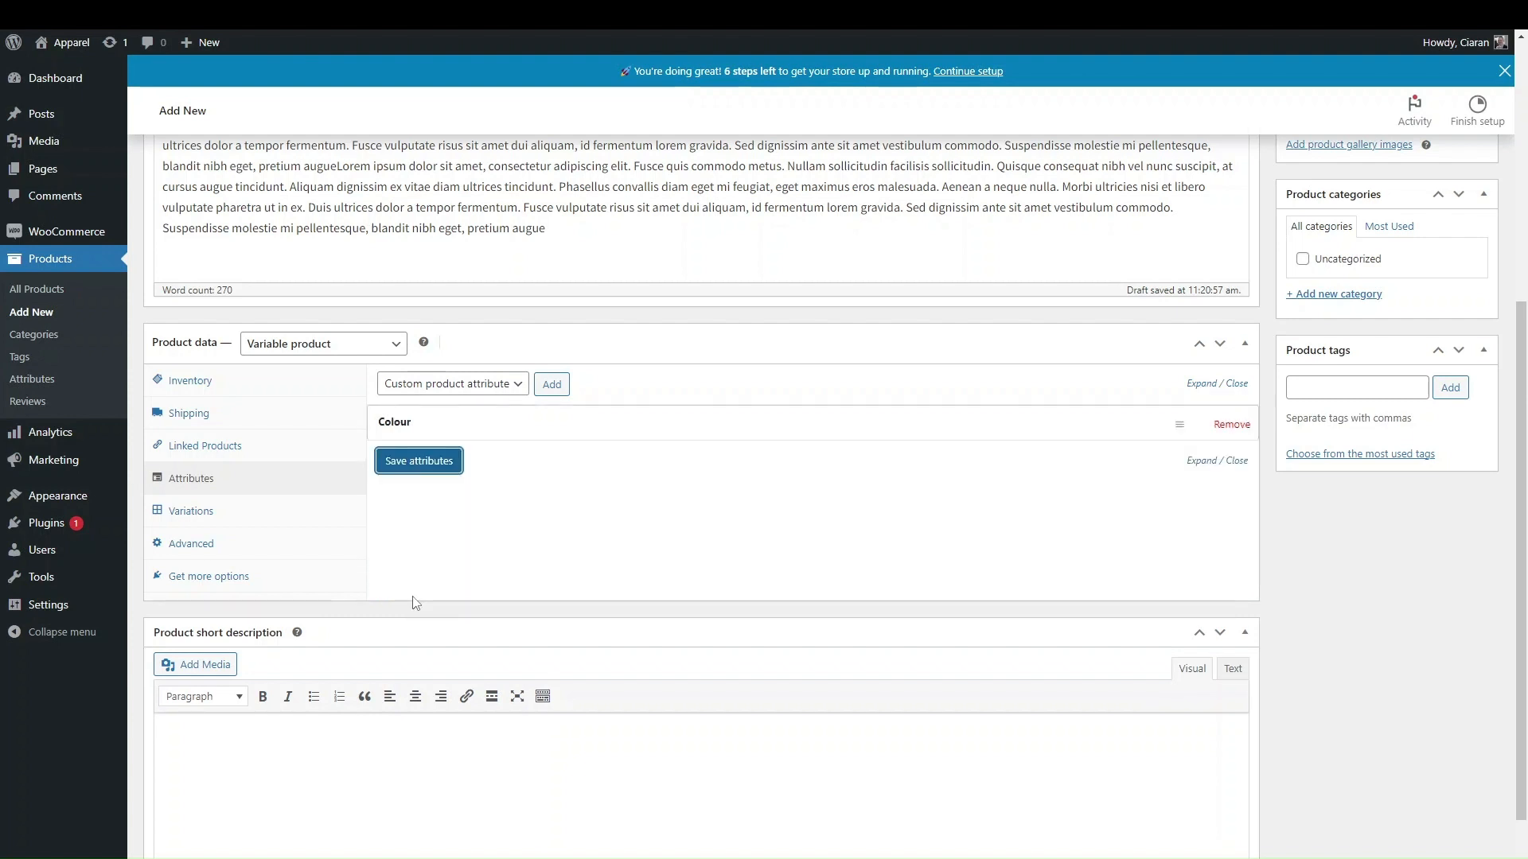
# - Check the options for adding variations and return to the product's attributes settings
pyautogui.click(208, 512)
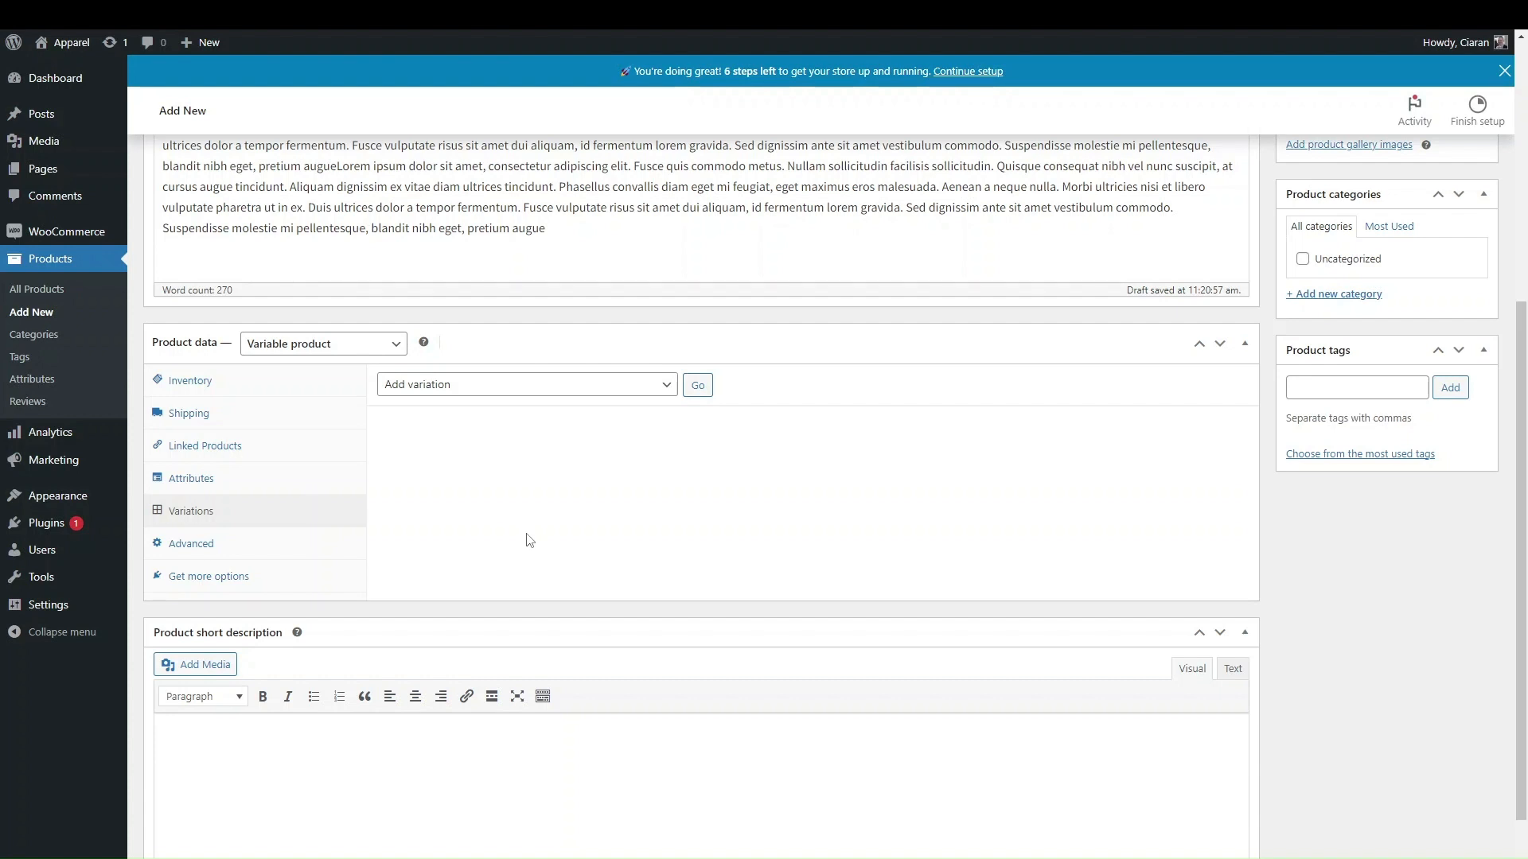
pyautogui.click(241, 485)
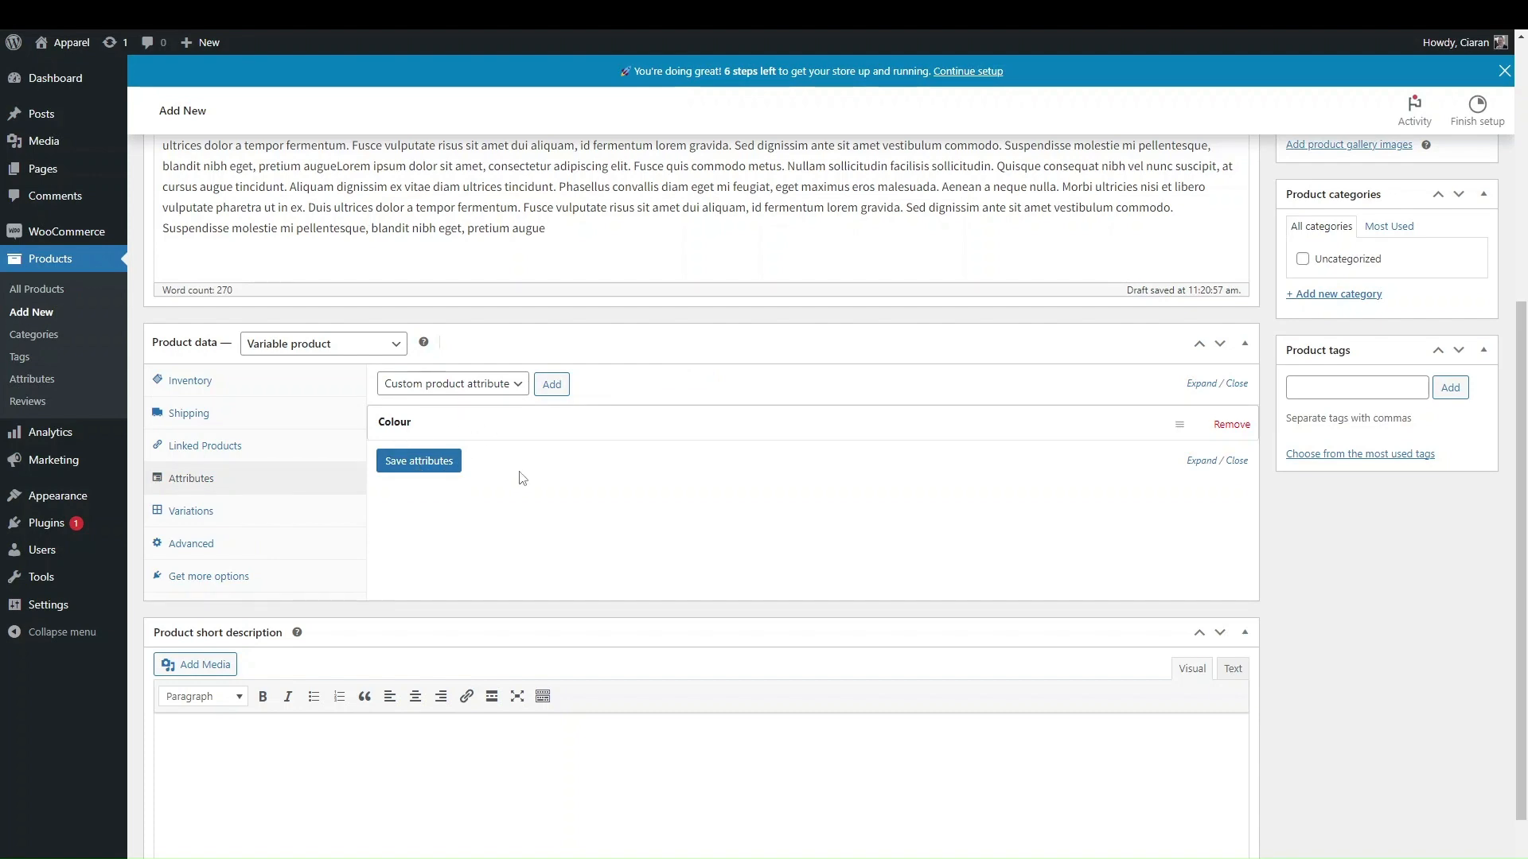
# - Add a second custom product attribute named Size with the values Large | Medium | Small
pyautogui.scroll(5, 520, 478)
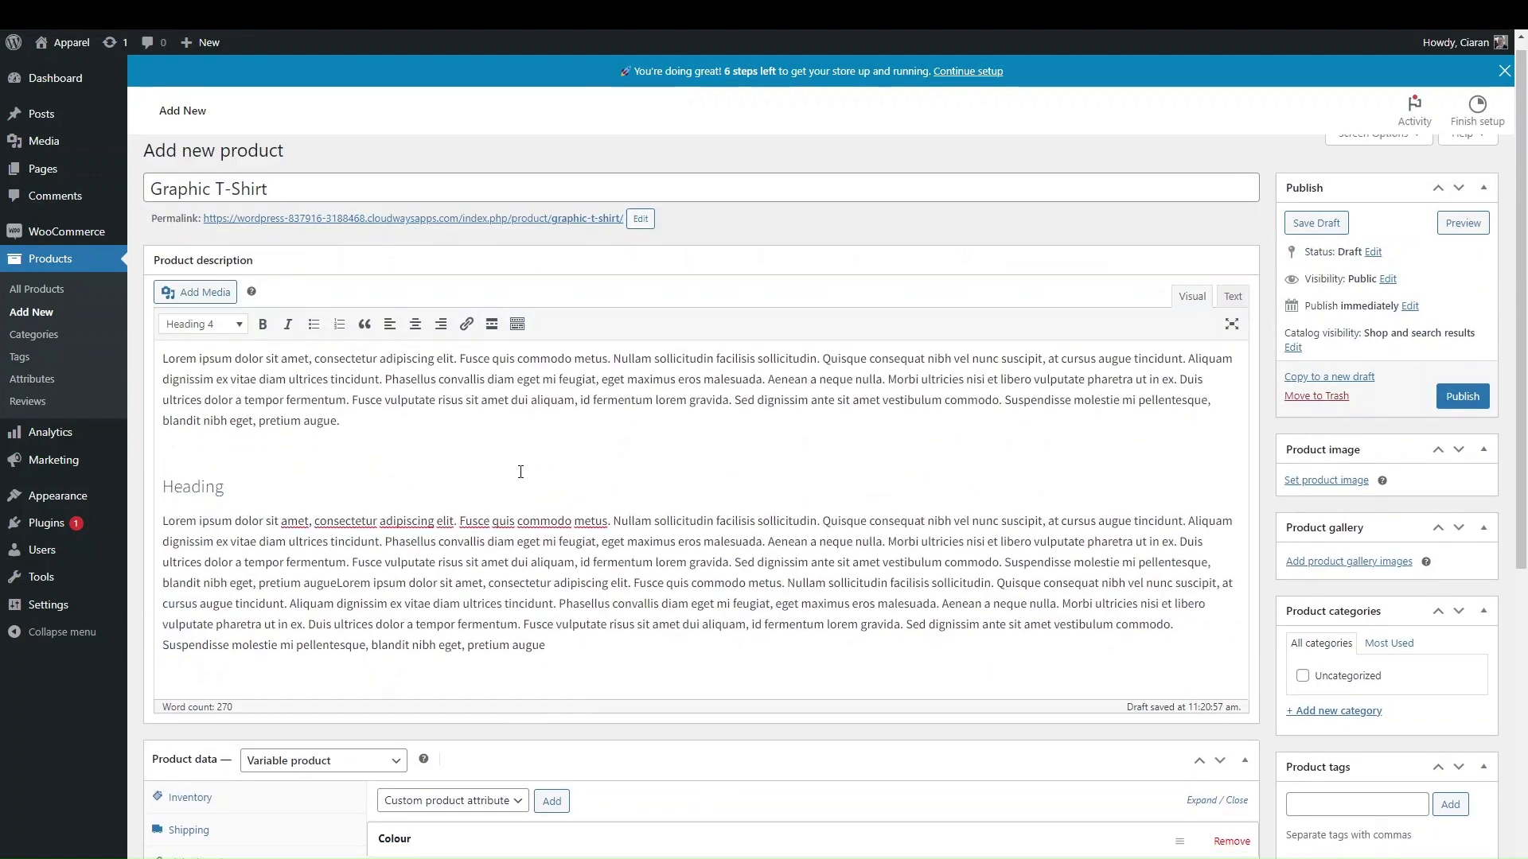
pyautogui.scroll(-4, 521, 477)
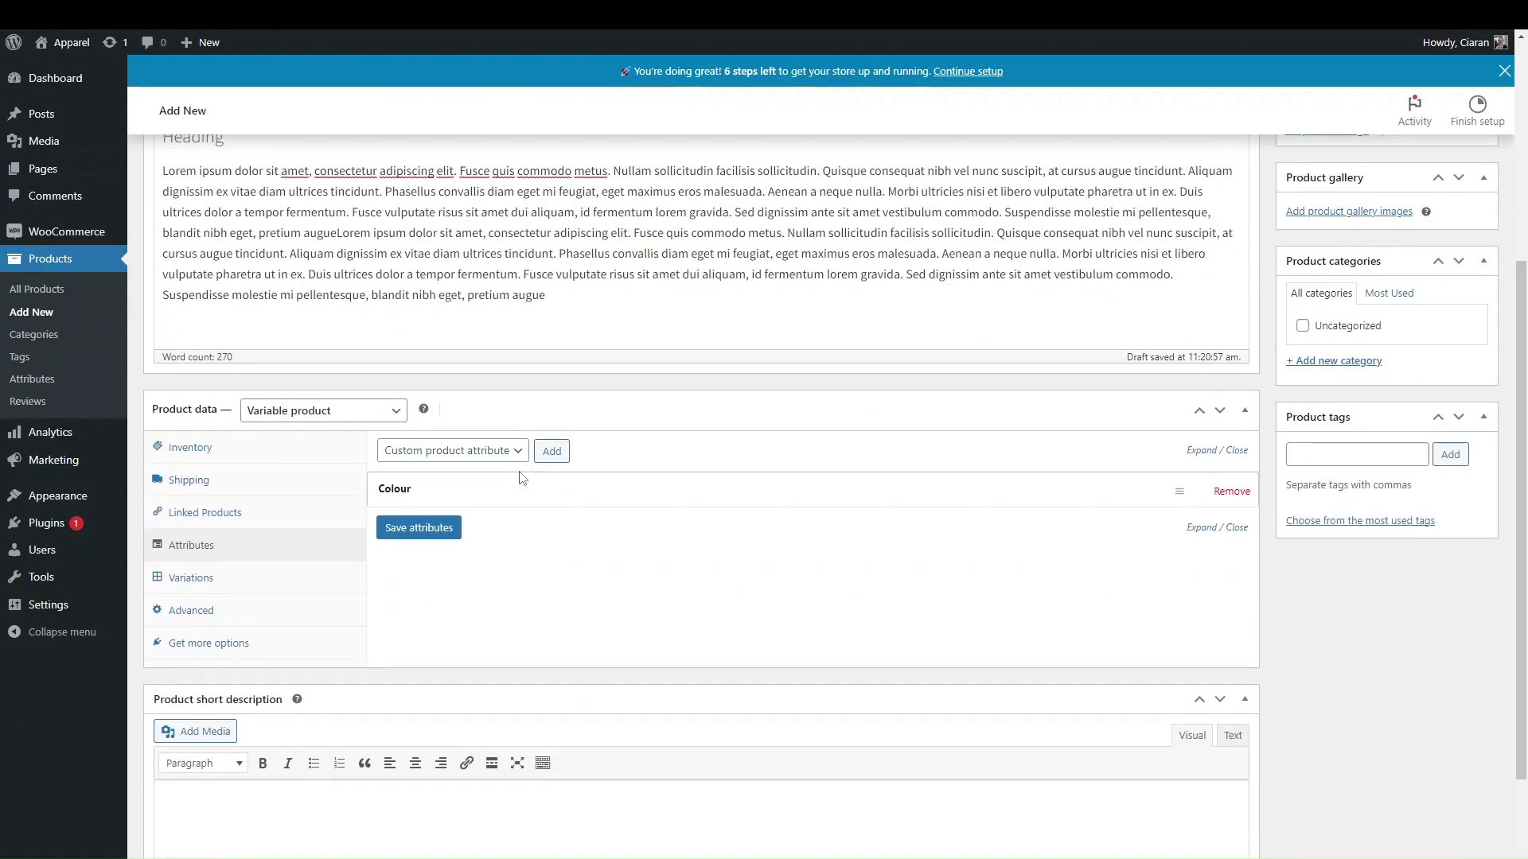
pyautogui.click(562, 452)
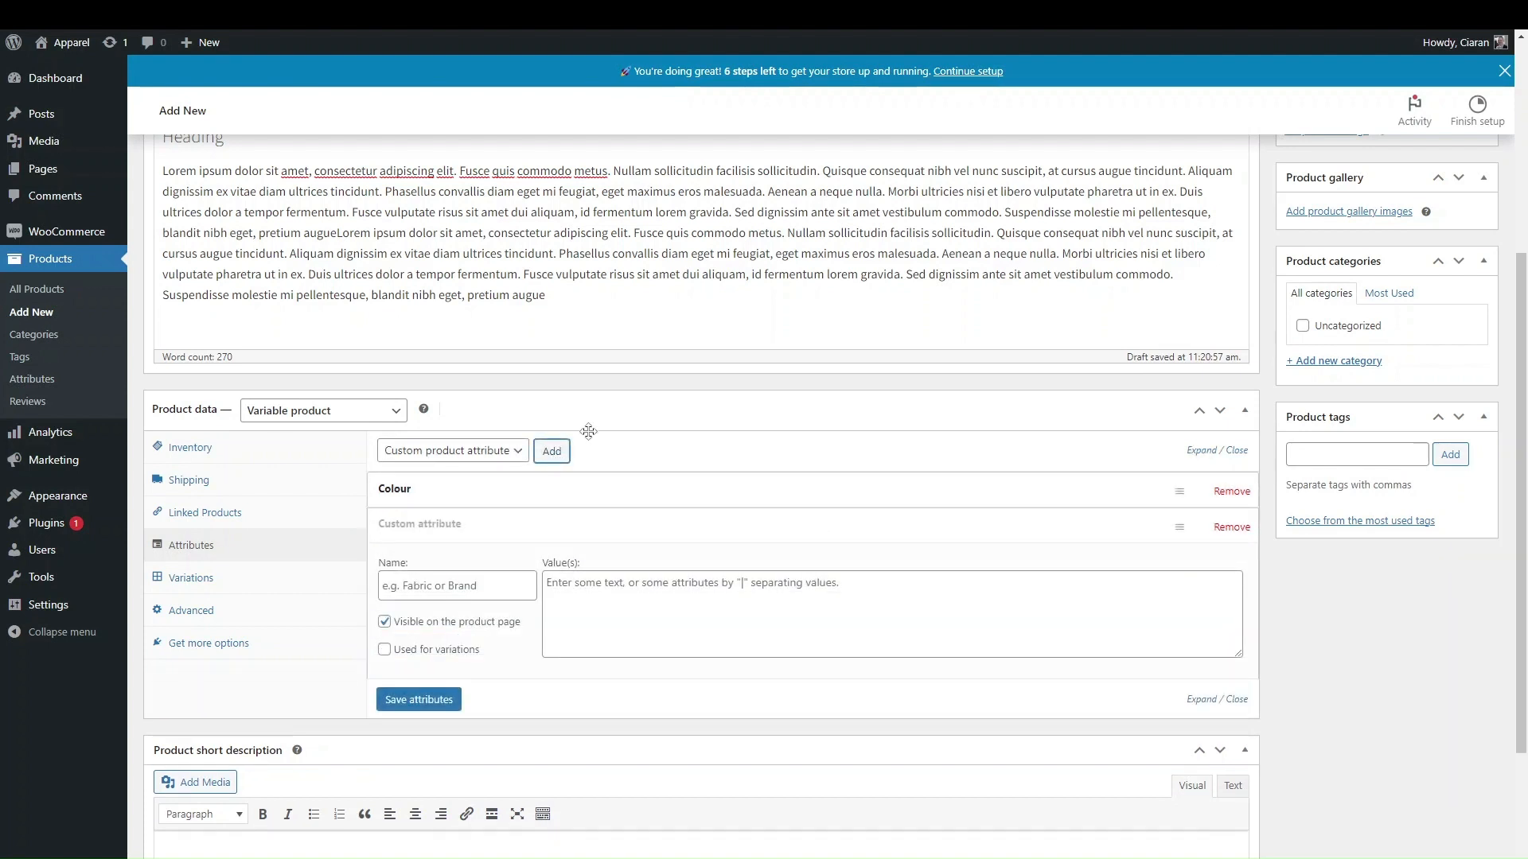
pyautogui.click(444, 585)
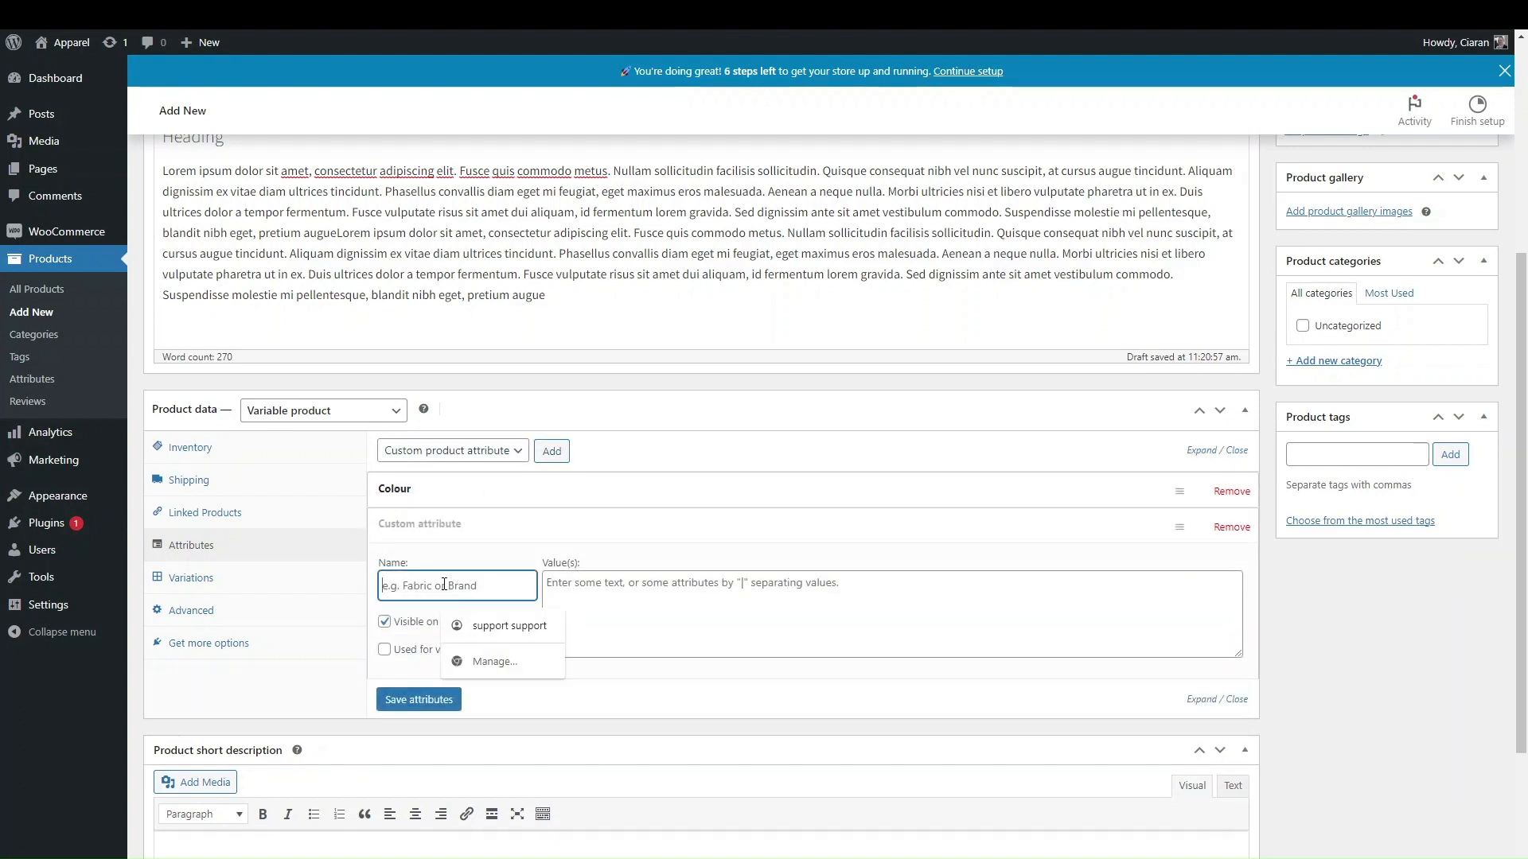
pyautogui.write('Size')
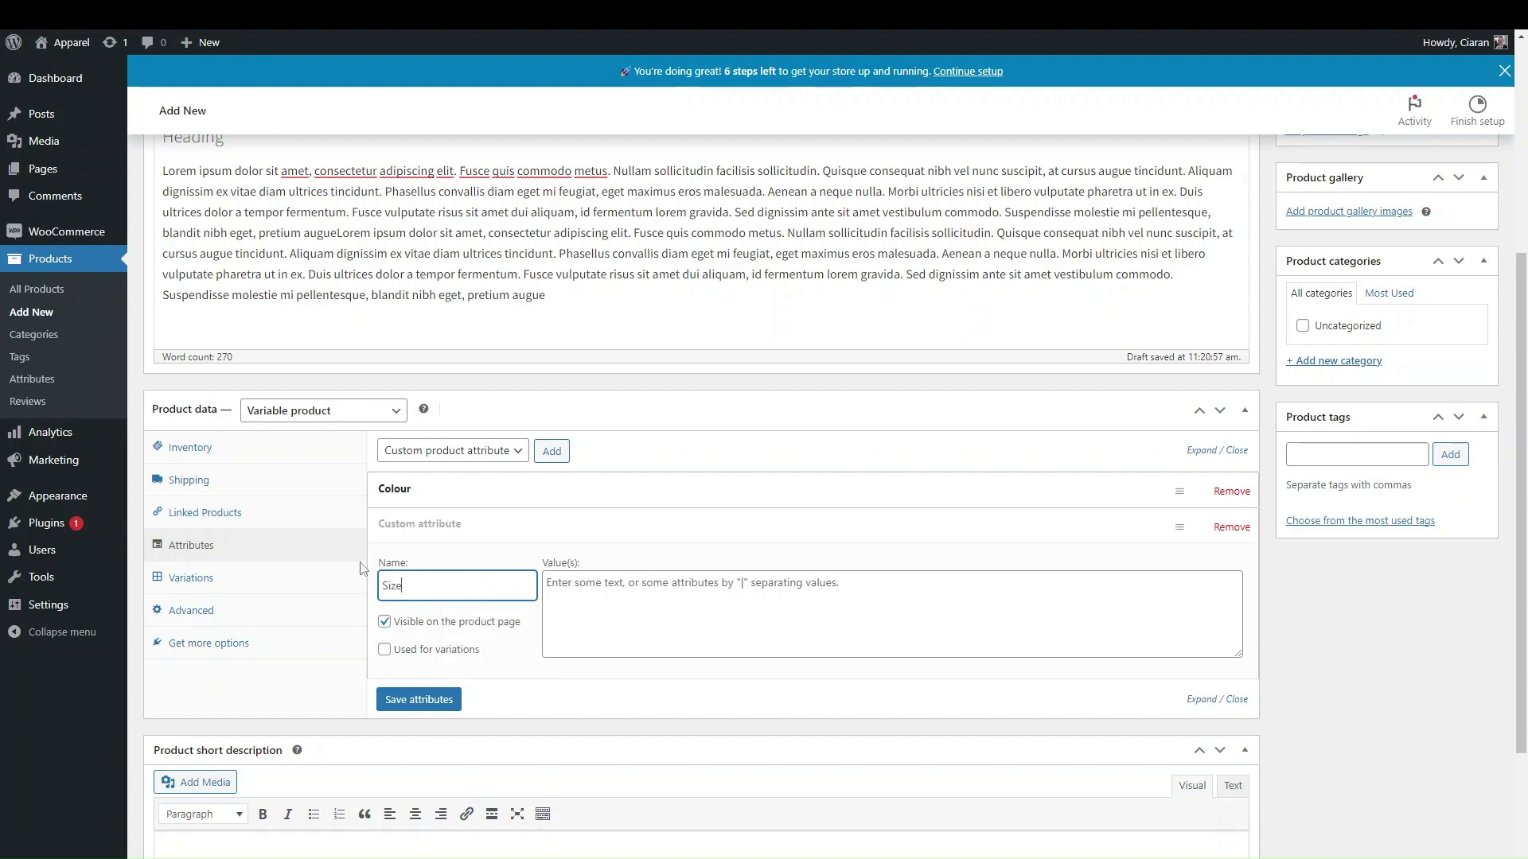
pyautogui.click(582, 594)
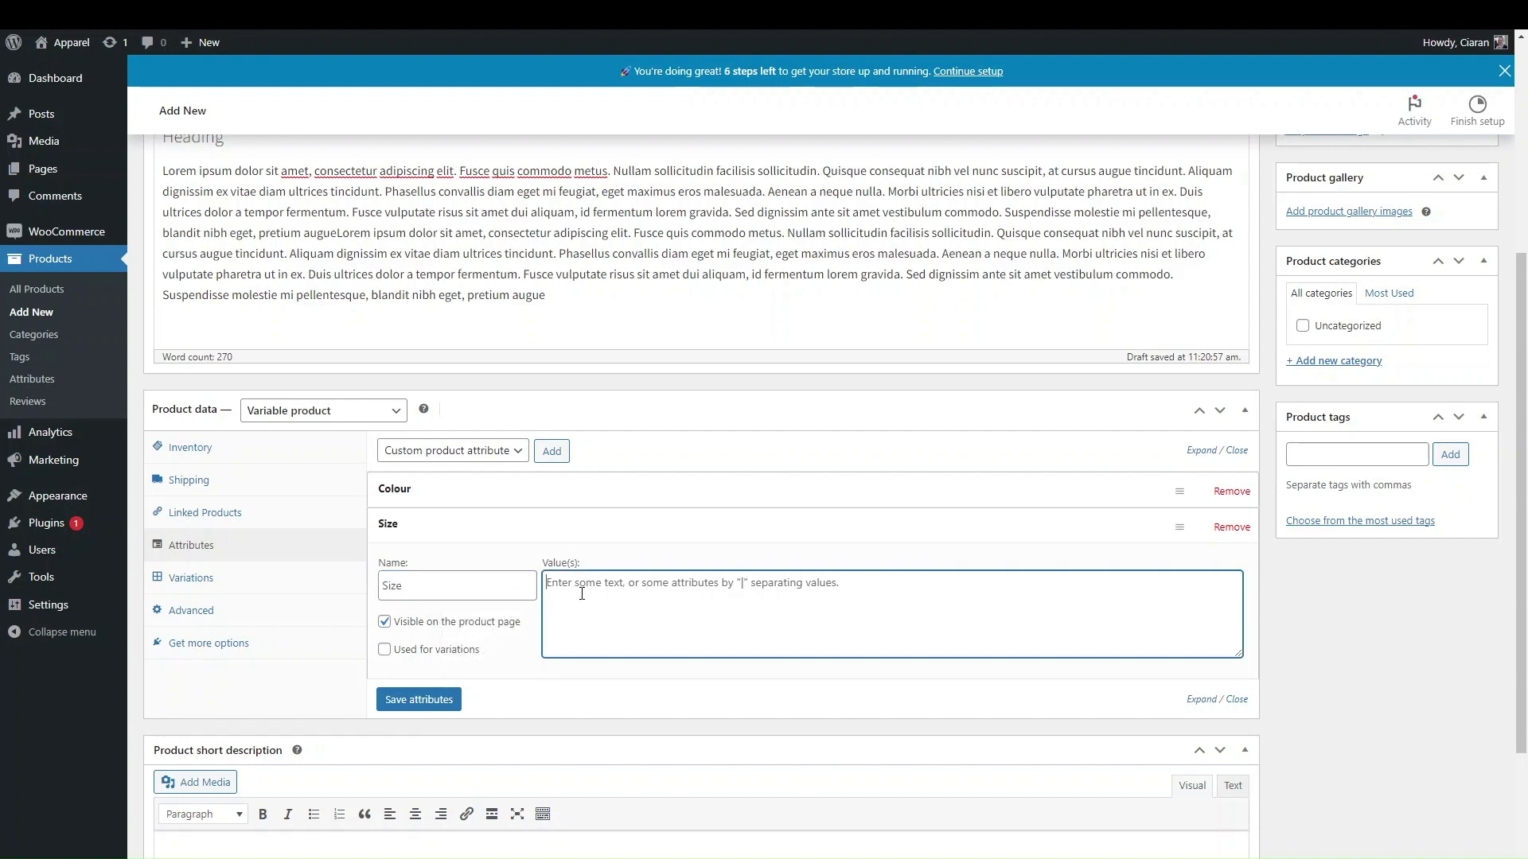
pyautogui.write('Larg')
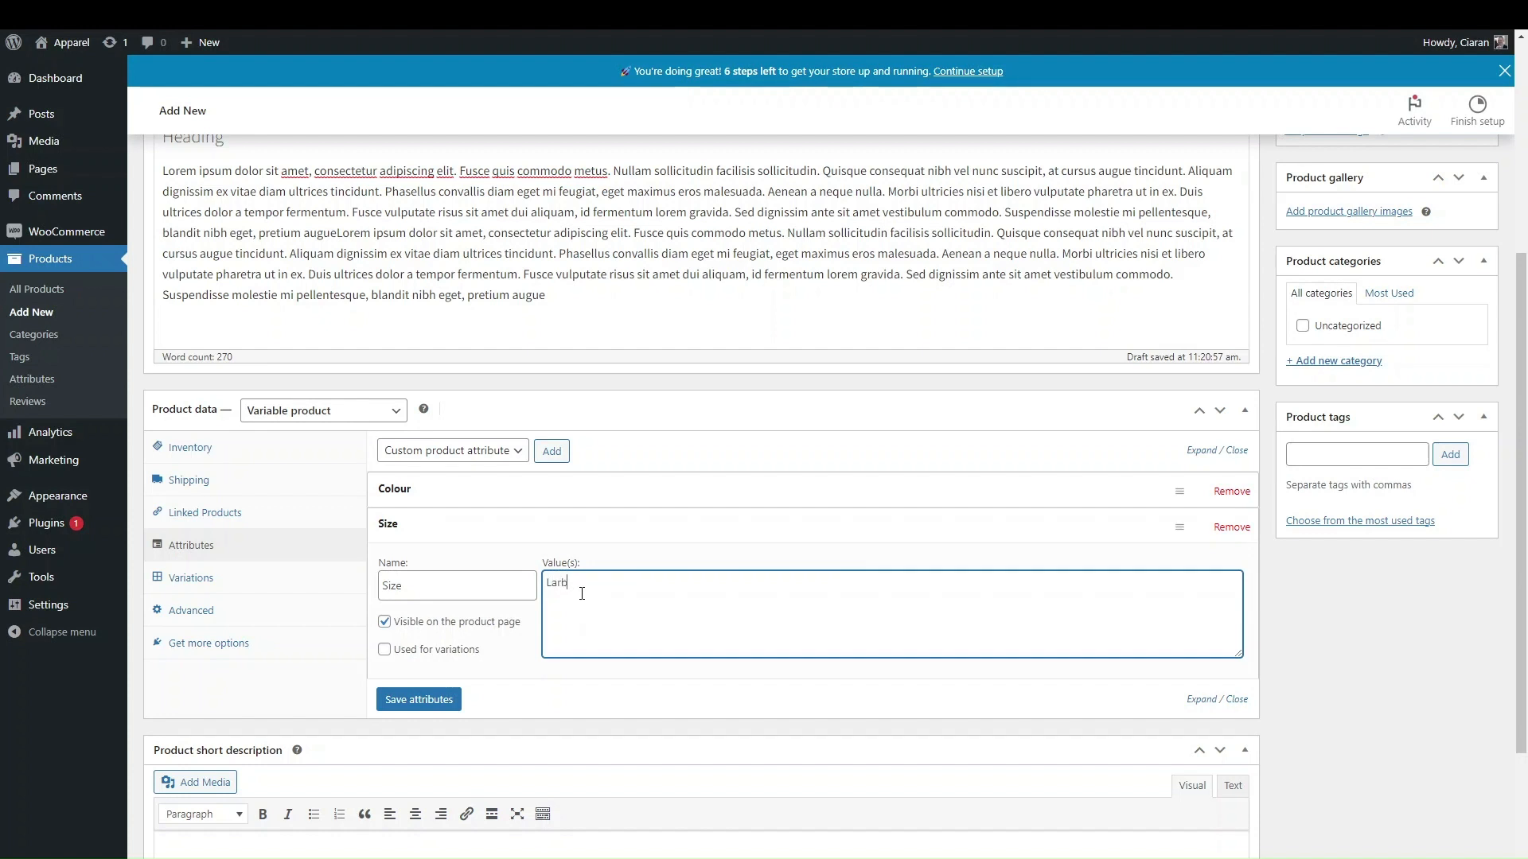
pyautogui.write('arrge')
pyautogui.press('BackSpace')
pyautogui.press('BackSpace')
pyautogui.write('ge | Medium | Small')
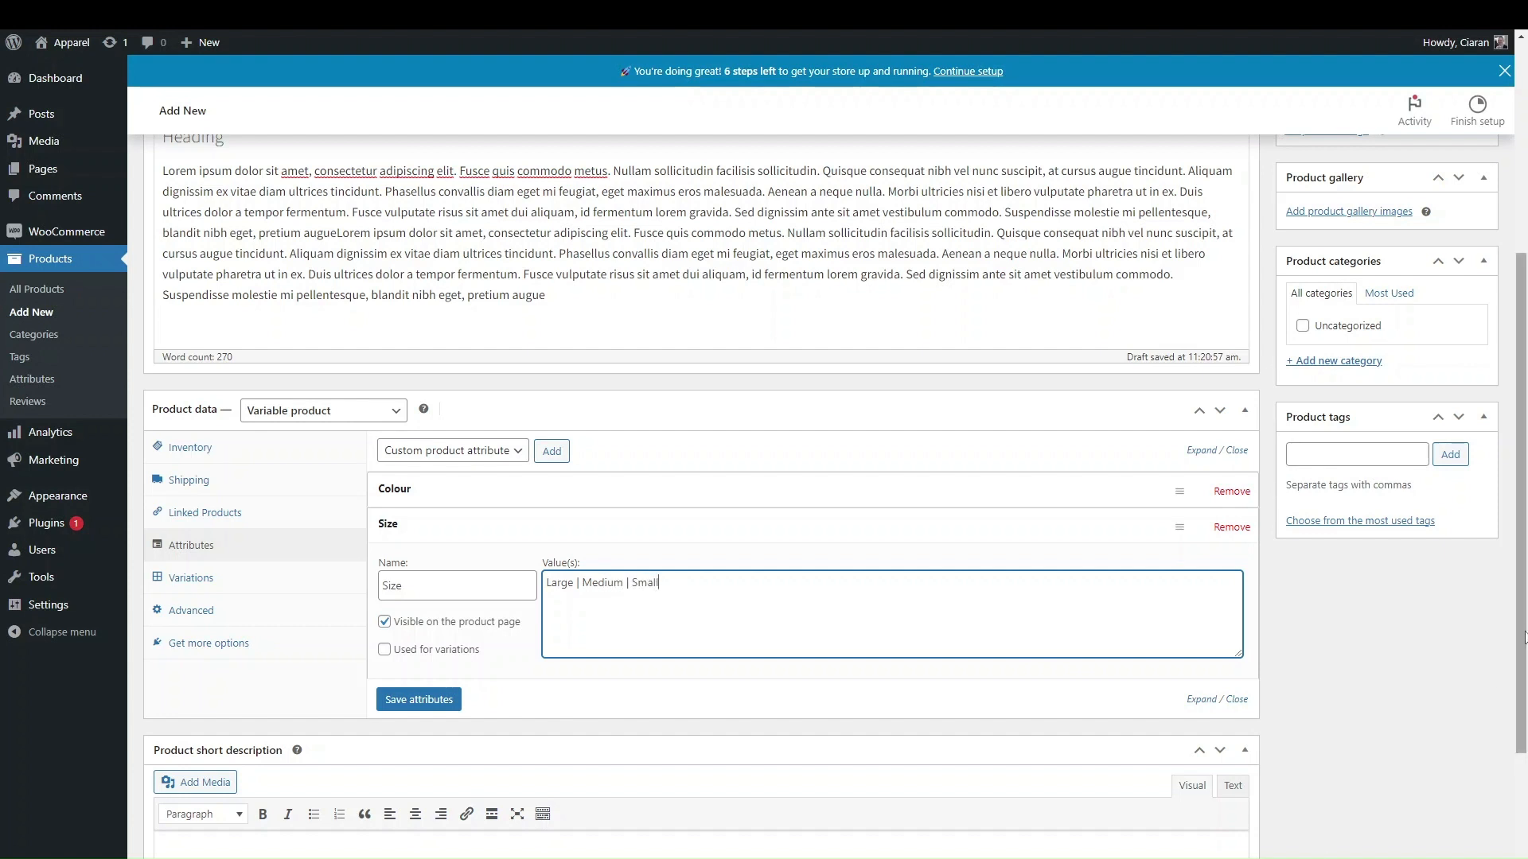
# - Save the Size attribute as used for variations and open the product's variations settings
pyautogui.click(445, 650)
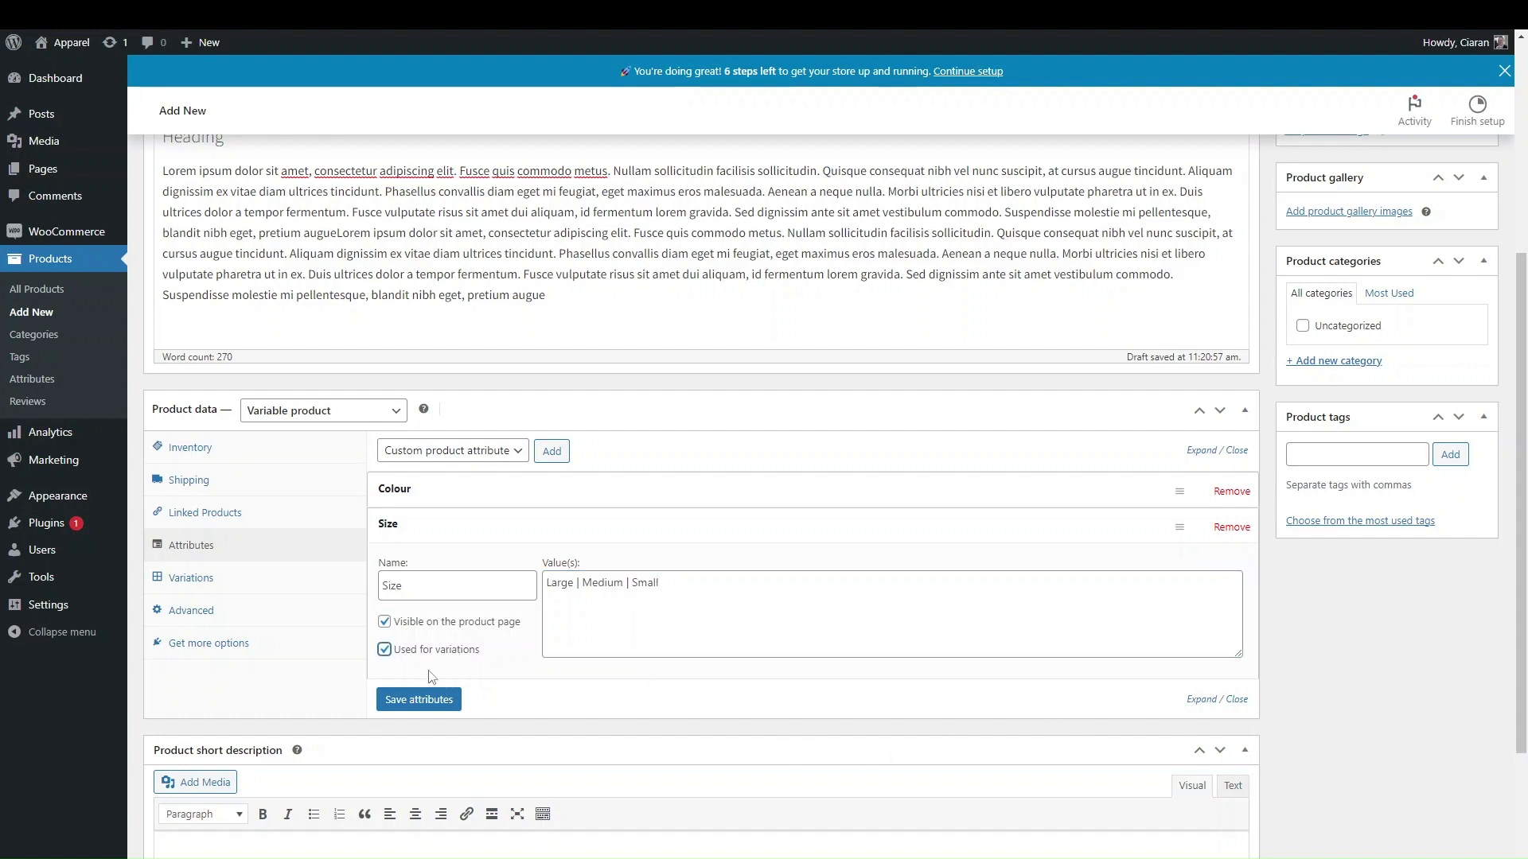
pyautogui.click(413, 701)
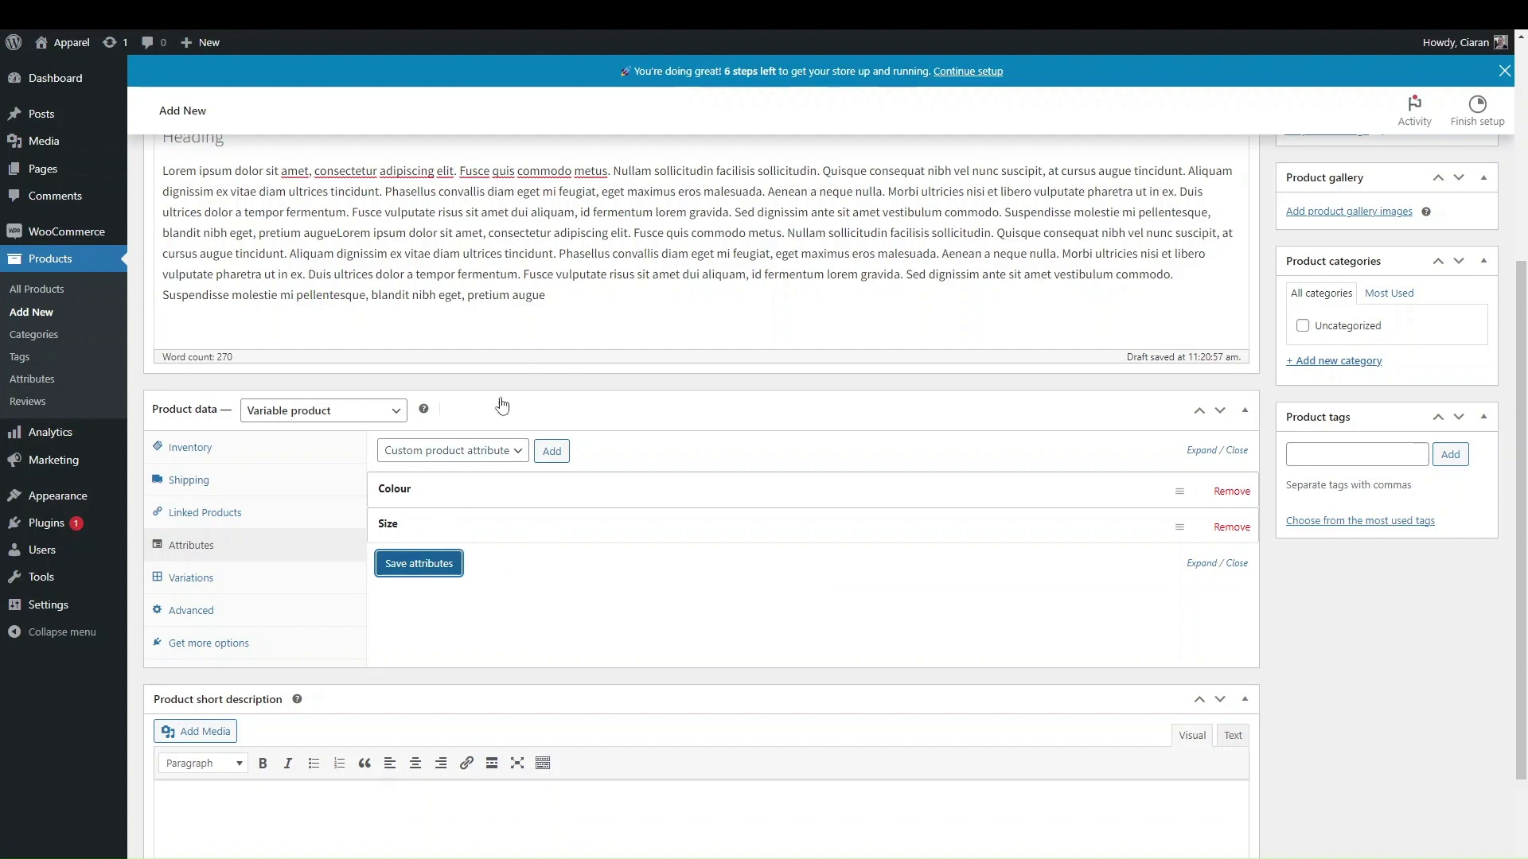
pyautogui.click(256, 586)
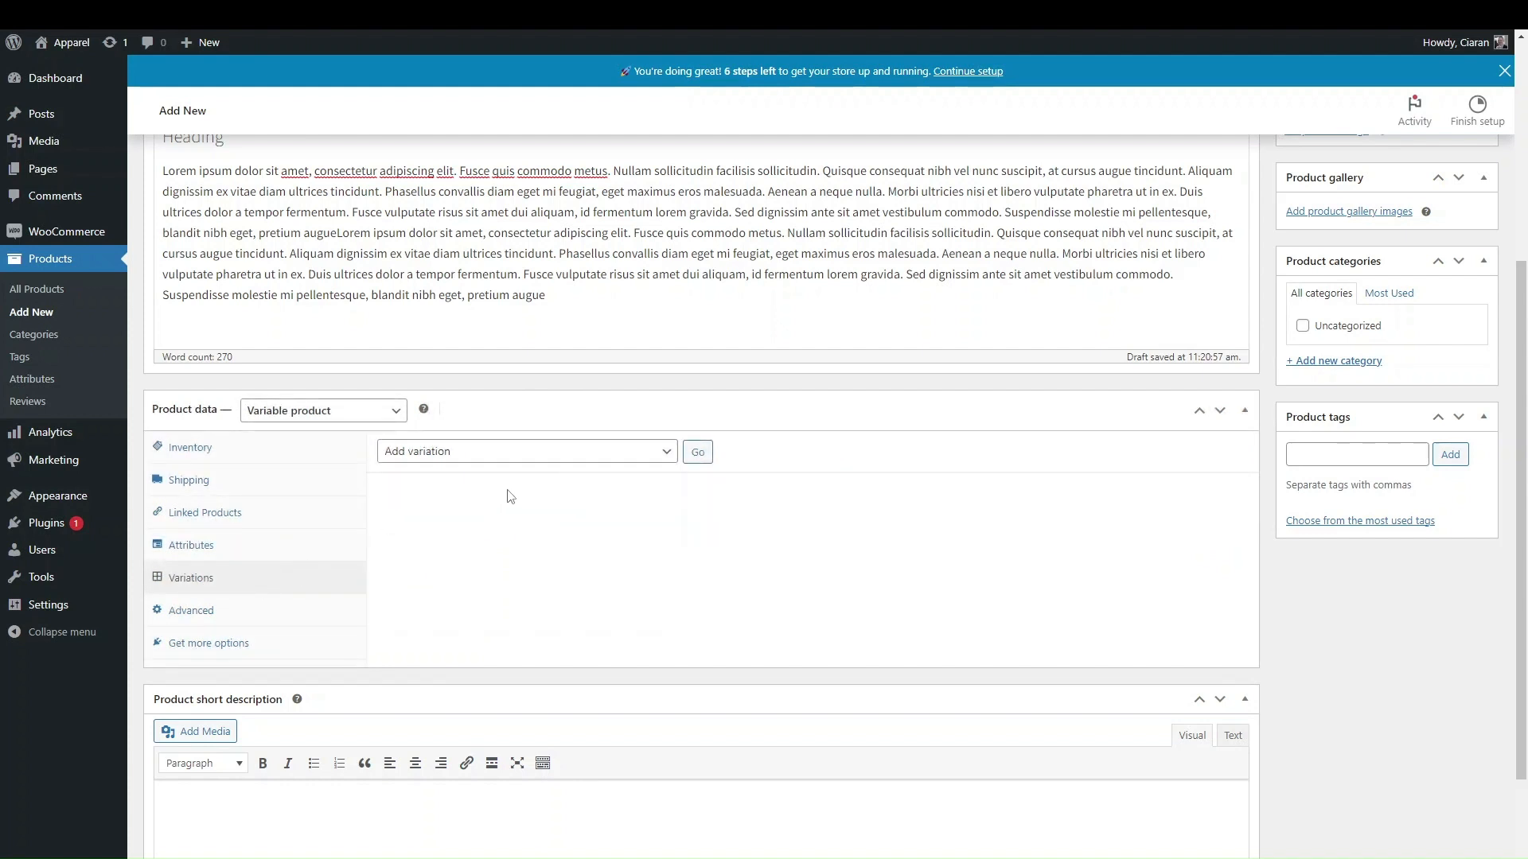
# - Add a single variation and assign it the colour Blue and the size Large
pyautogui.click(487, 456)
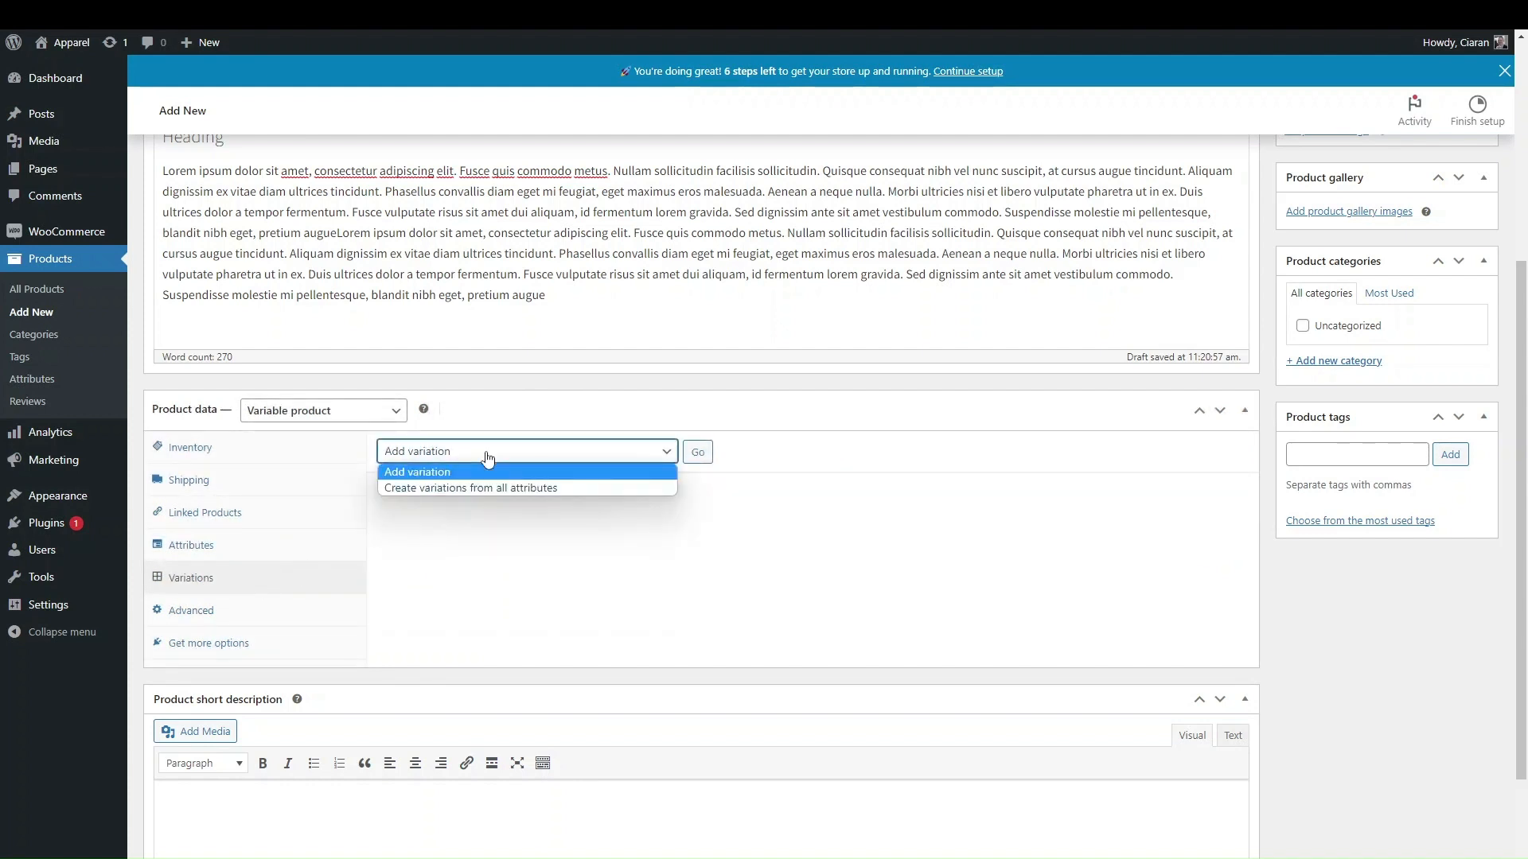
pyautogui.click(509, 537)
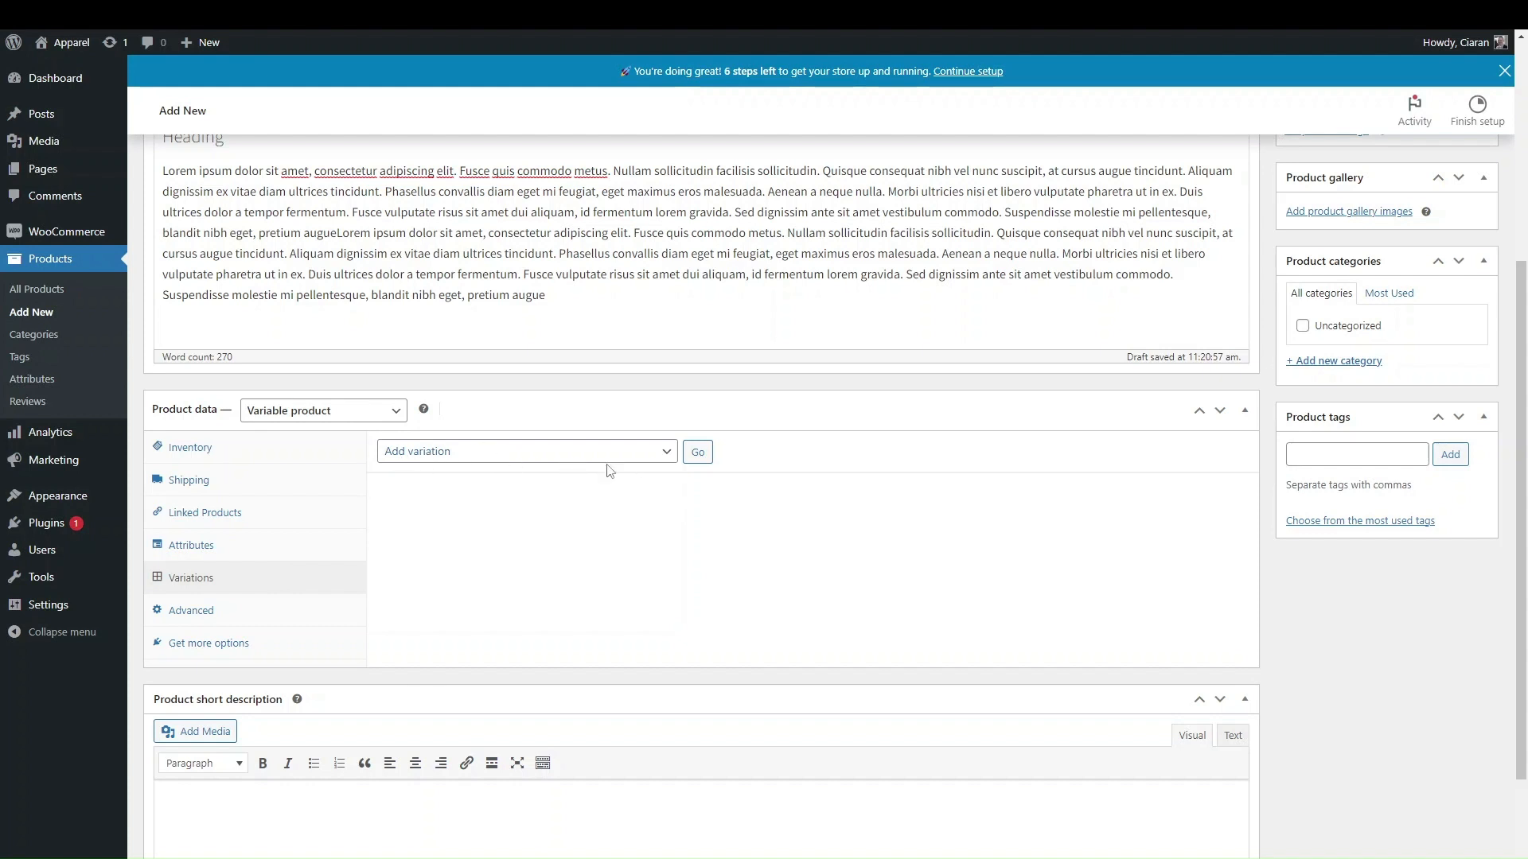
pyautogui.click(703, 458)
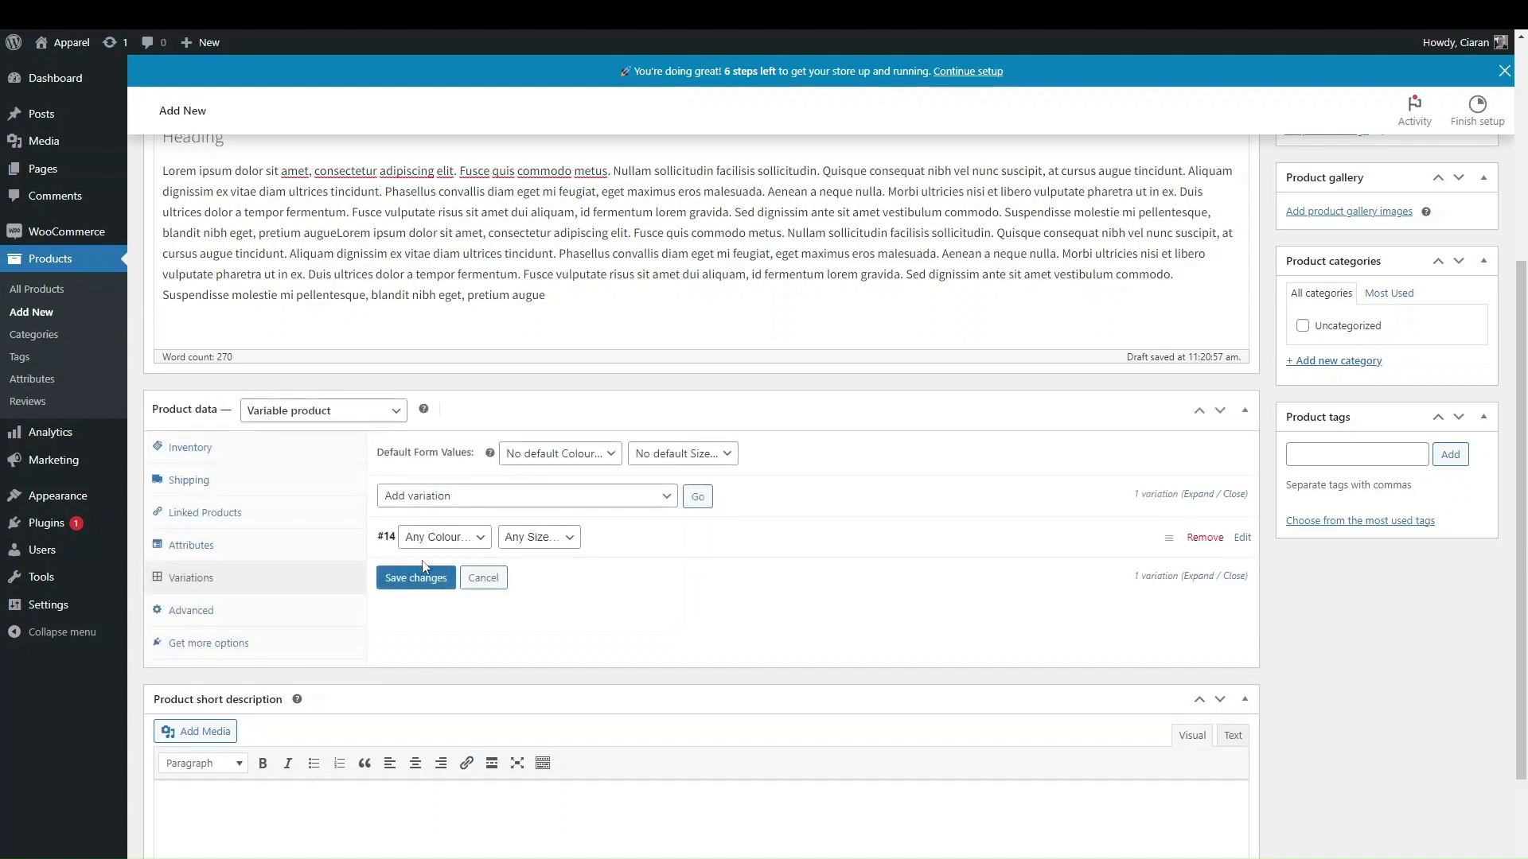
pyautogui.click(705, 549)
pyautogui.click(444, 537)
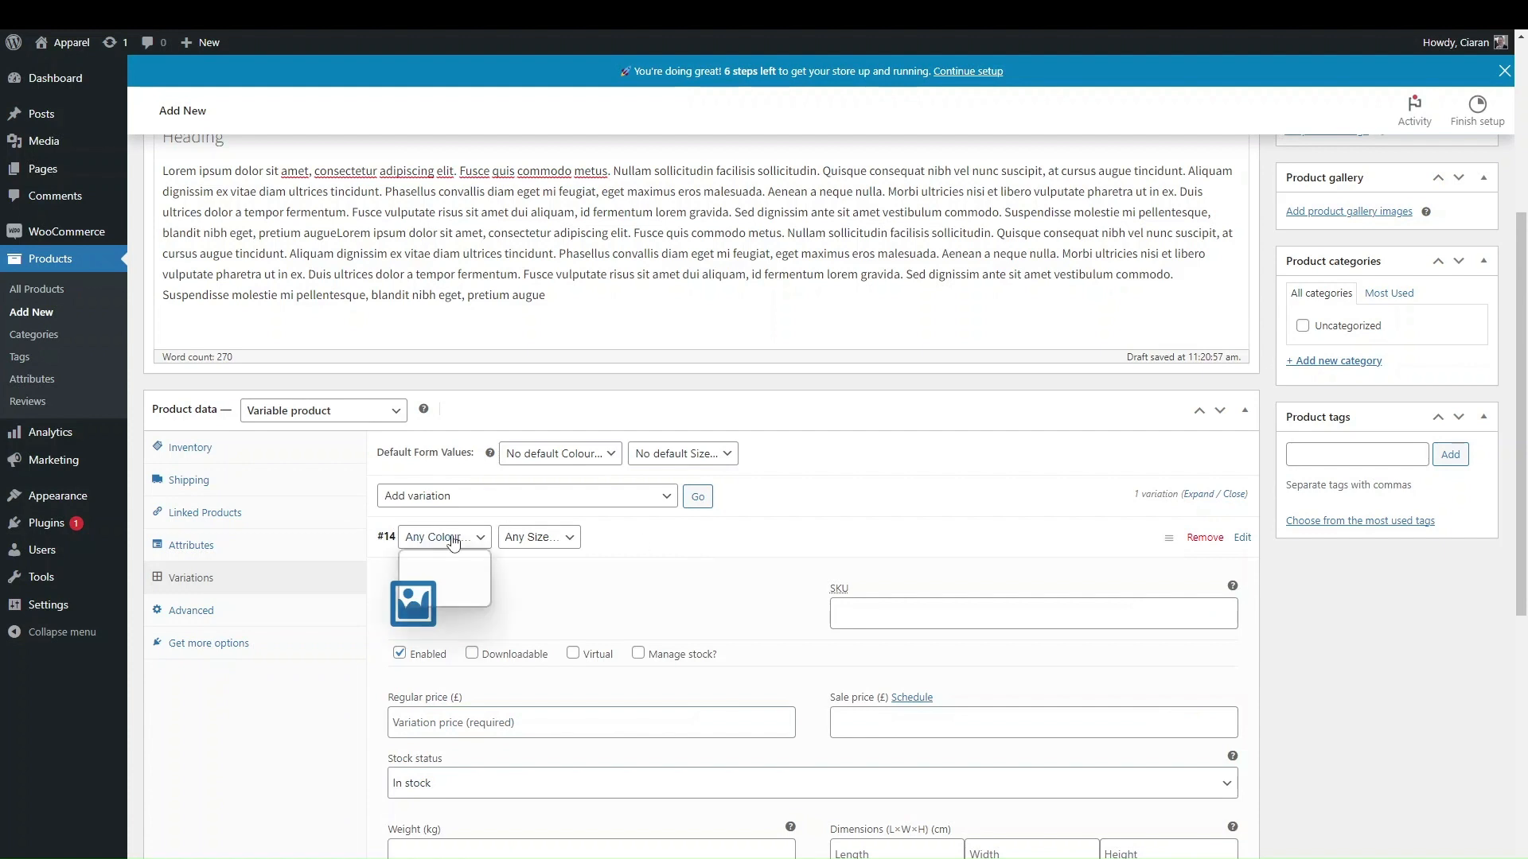
pyautogui.click(436, 574)
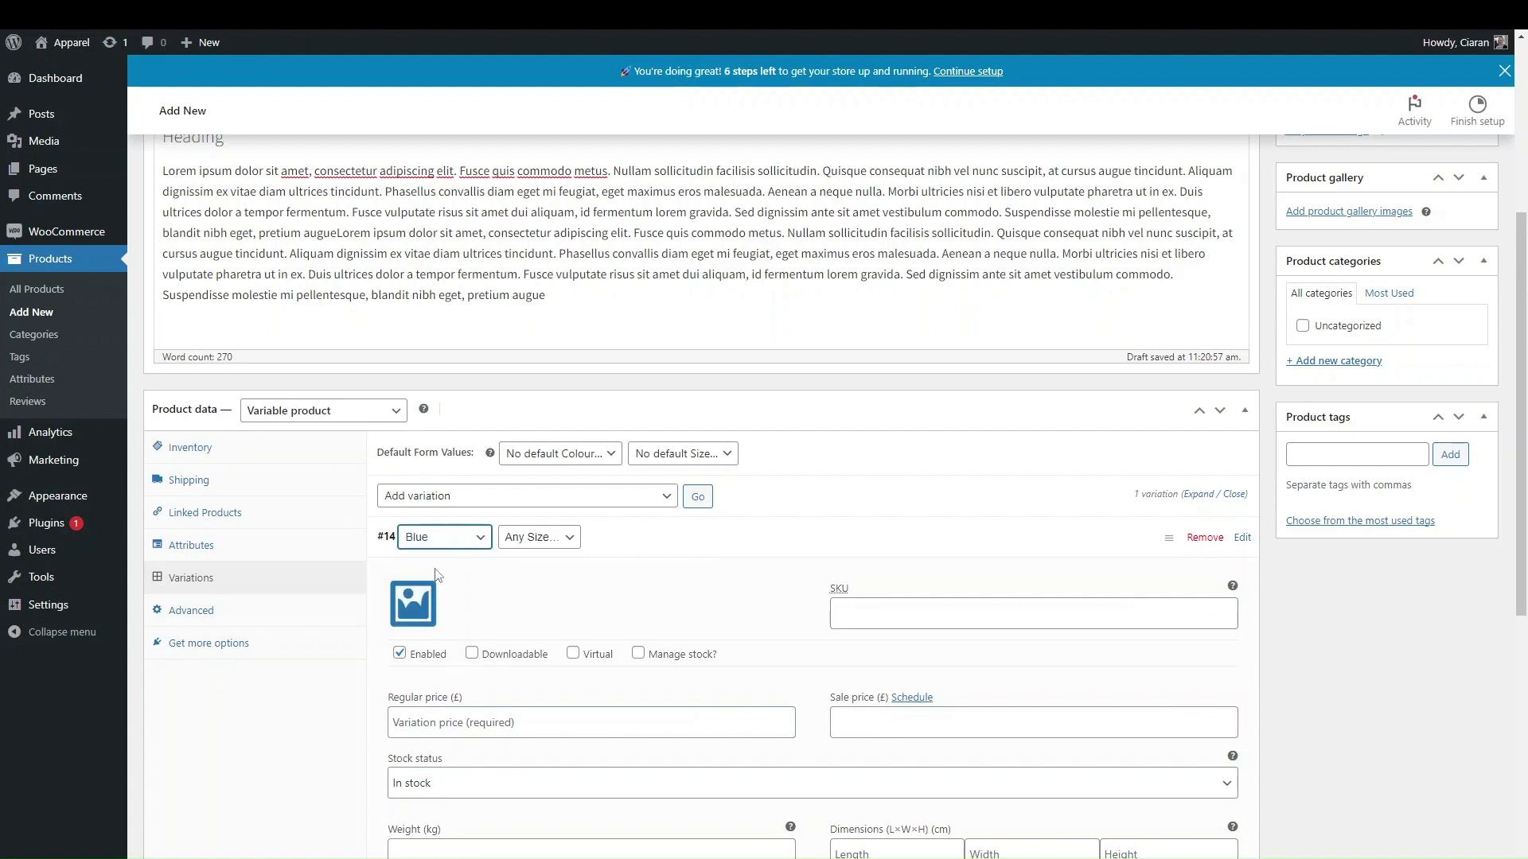
pyautogui.click(538, 541)
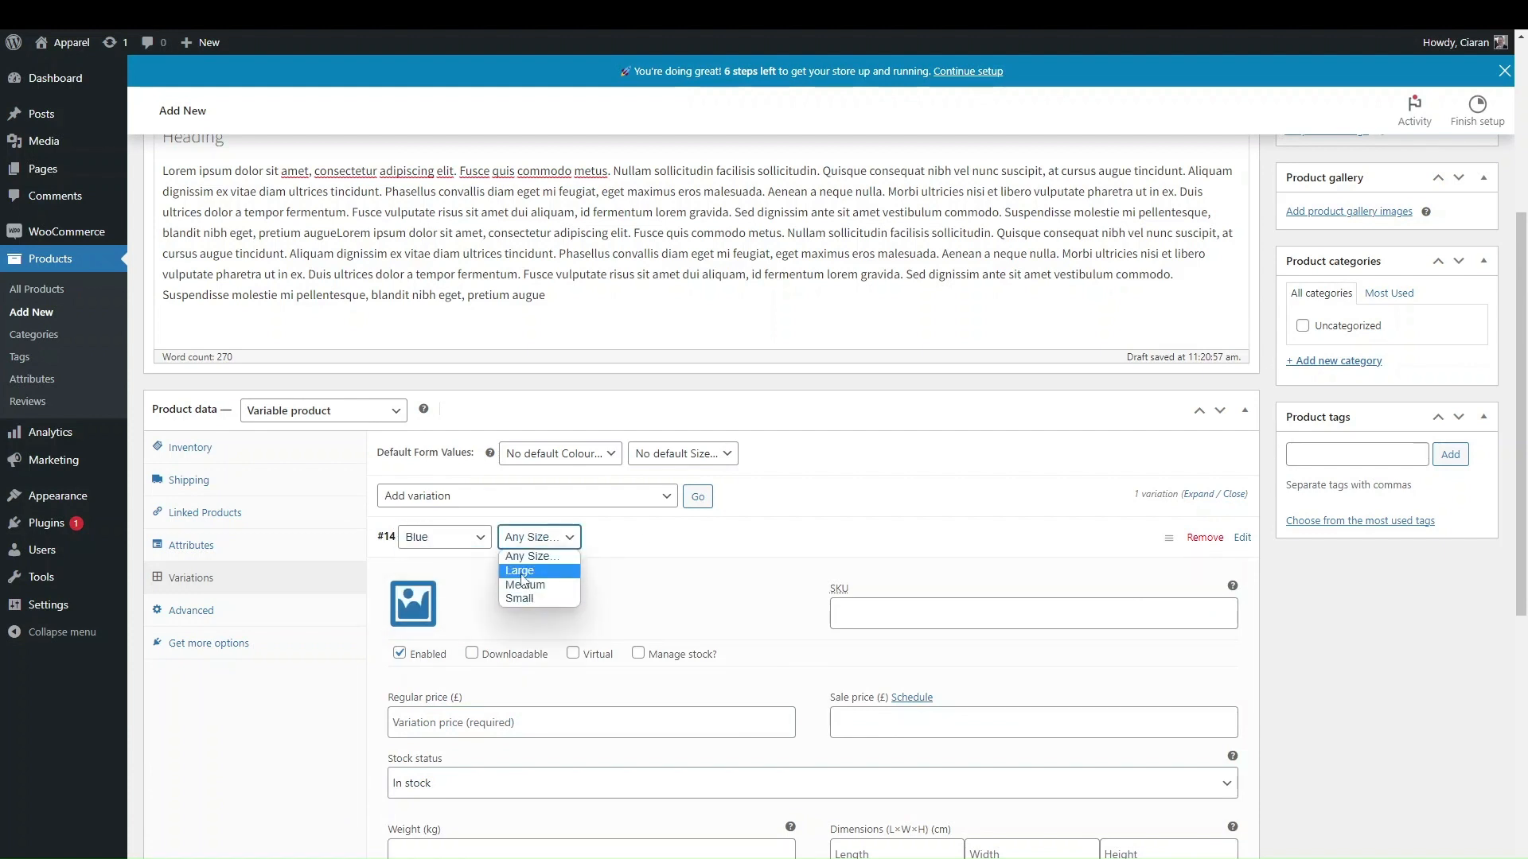
pyautogui.click(521, 572)
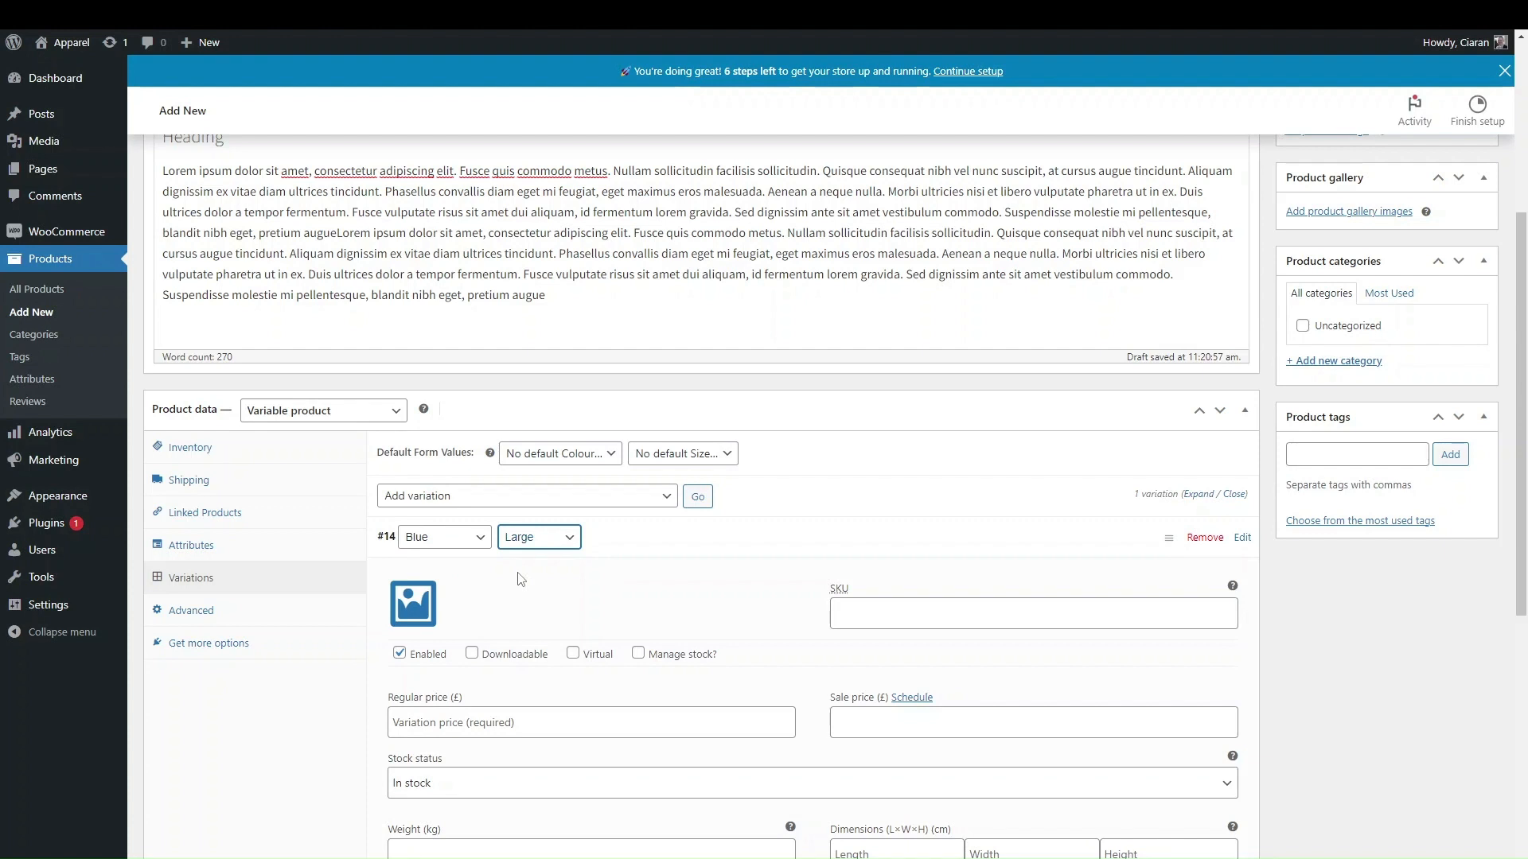
# - Examine the Blue, Large variation's image, SKU, downloadable, stock management, price, weight, dimensions and shipping options
pyautogui.scroll(-4, 521, 579)
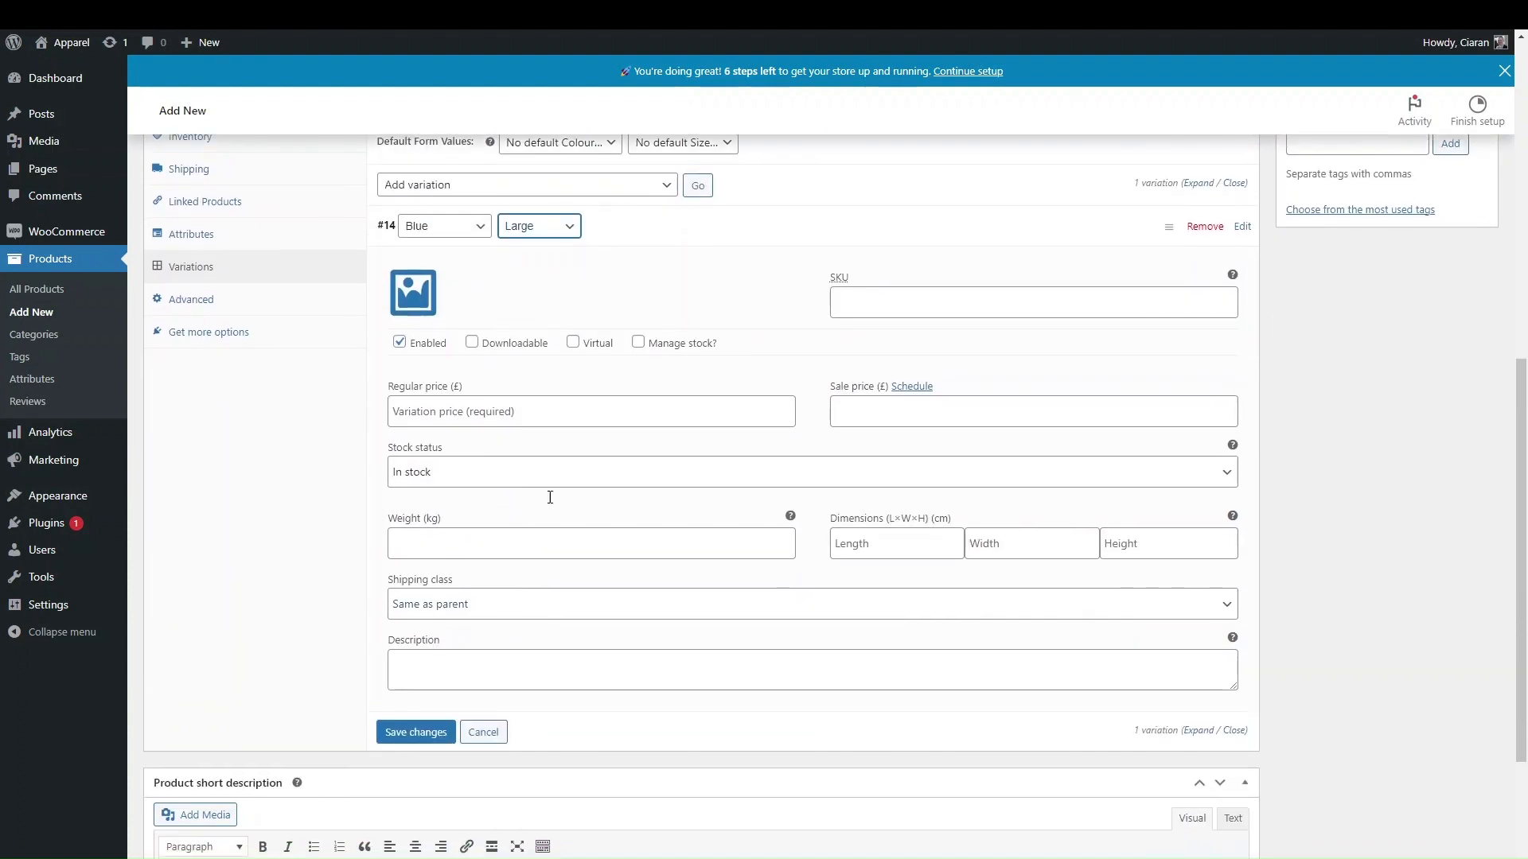
pyautogui.scroll(2, 865, 399)
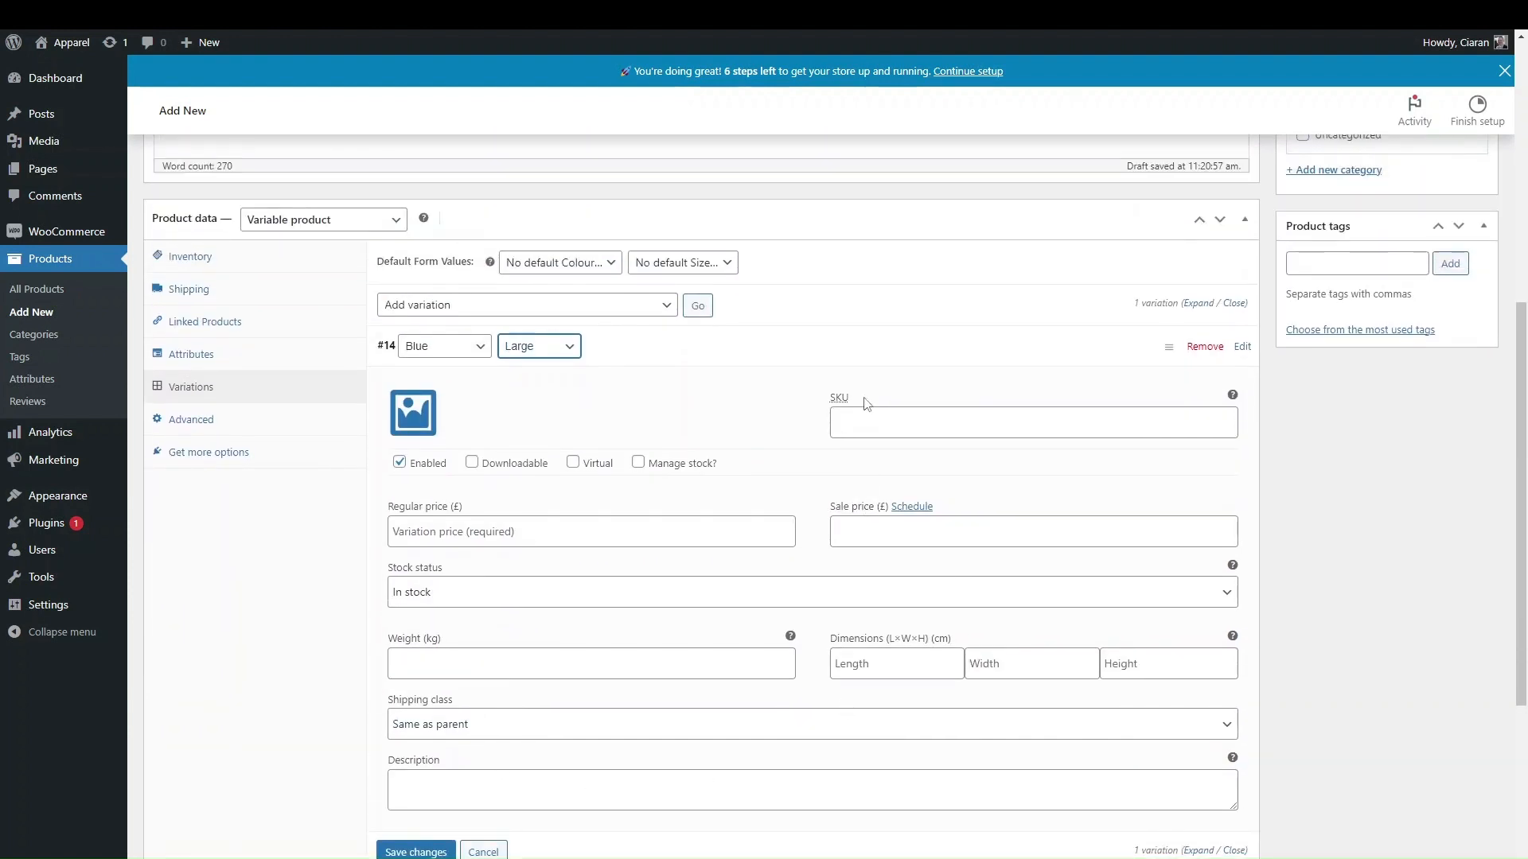
pyautogui.scroll(1, 856, 521)
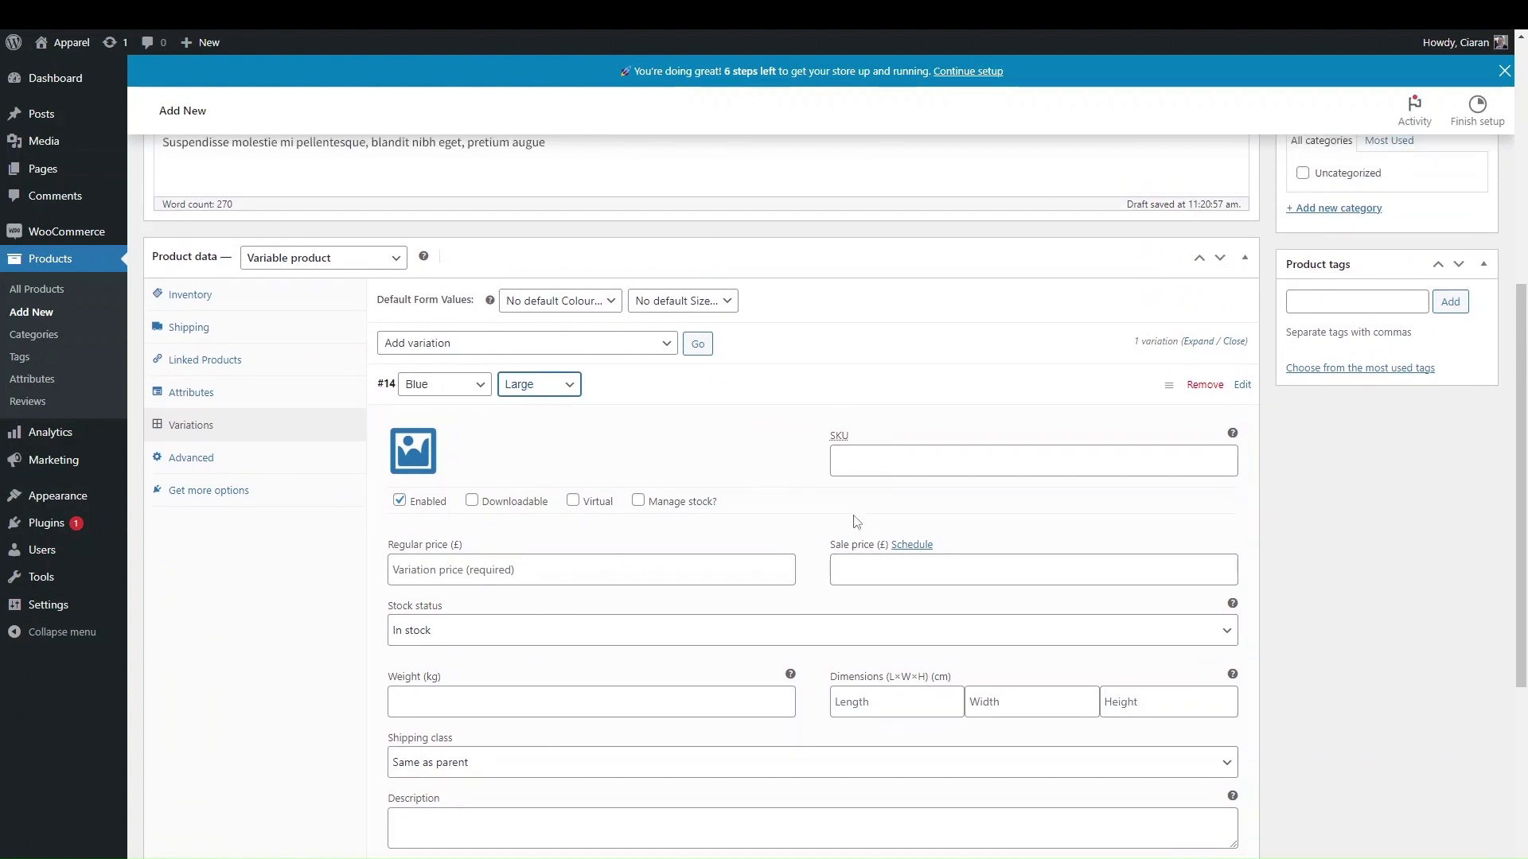
pyautogui.scroll(-1, 590, 535)
pyautogui.scroll(1, 588, 531)
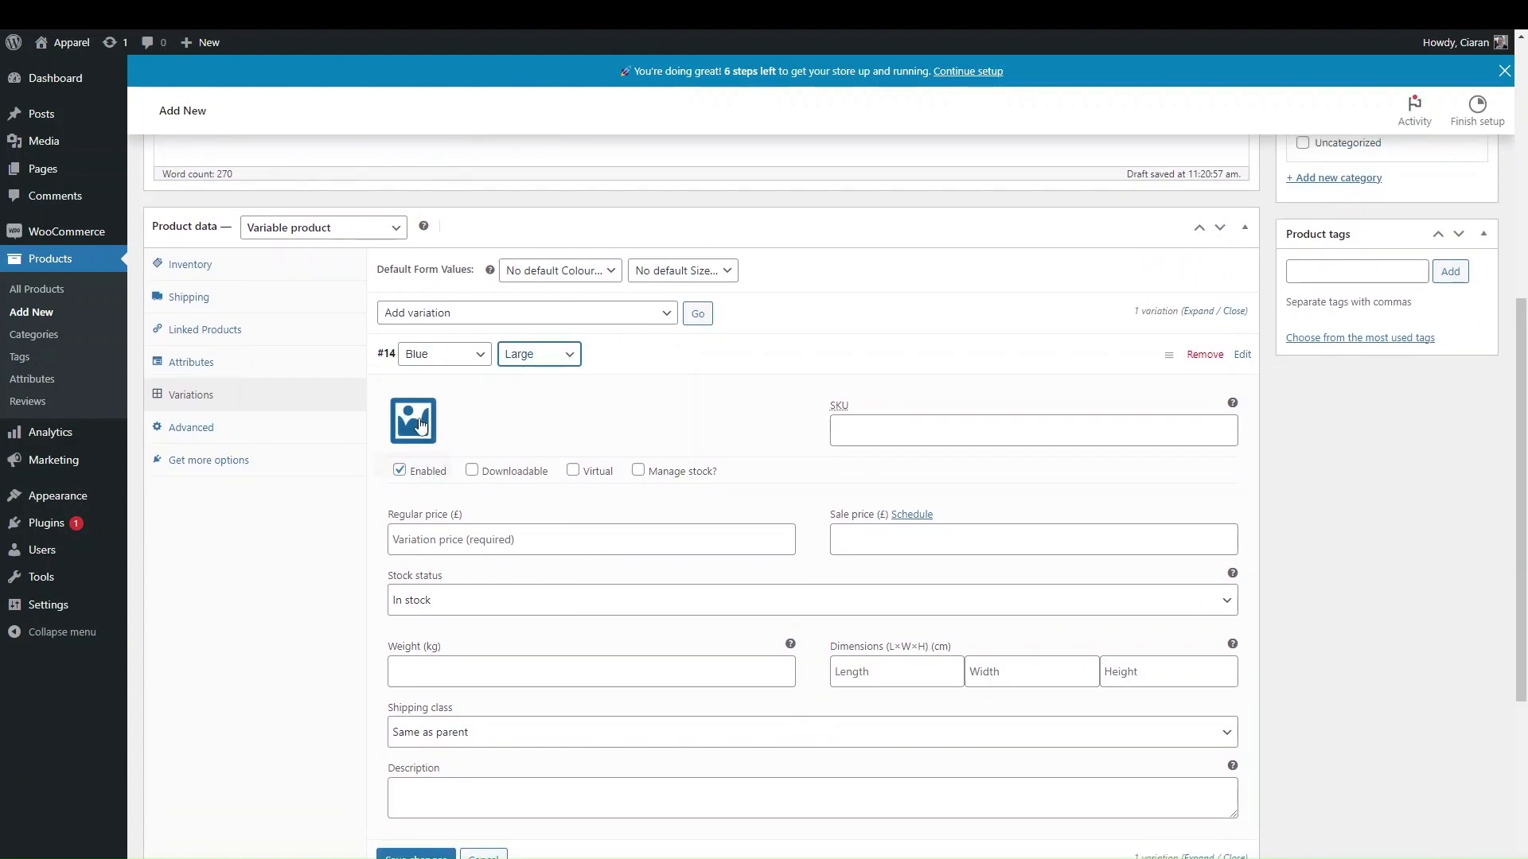
pyautogui.click(637, 471)
pyautogui.click(637, 471)
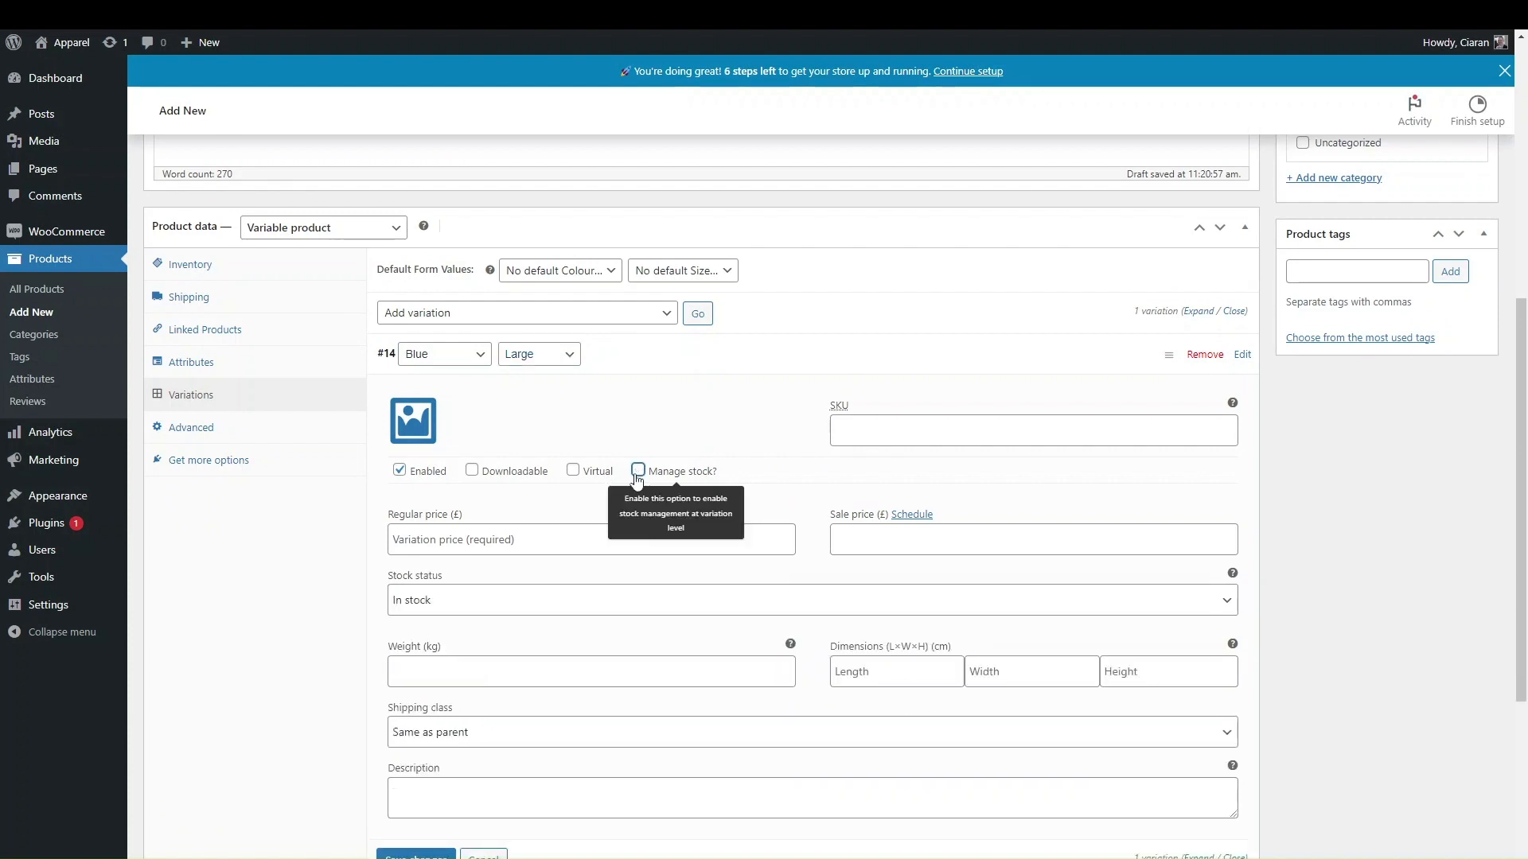
pyautogui.click(529, 472)
pyautogui.click(530, 473)
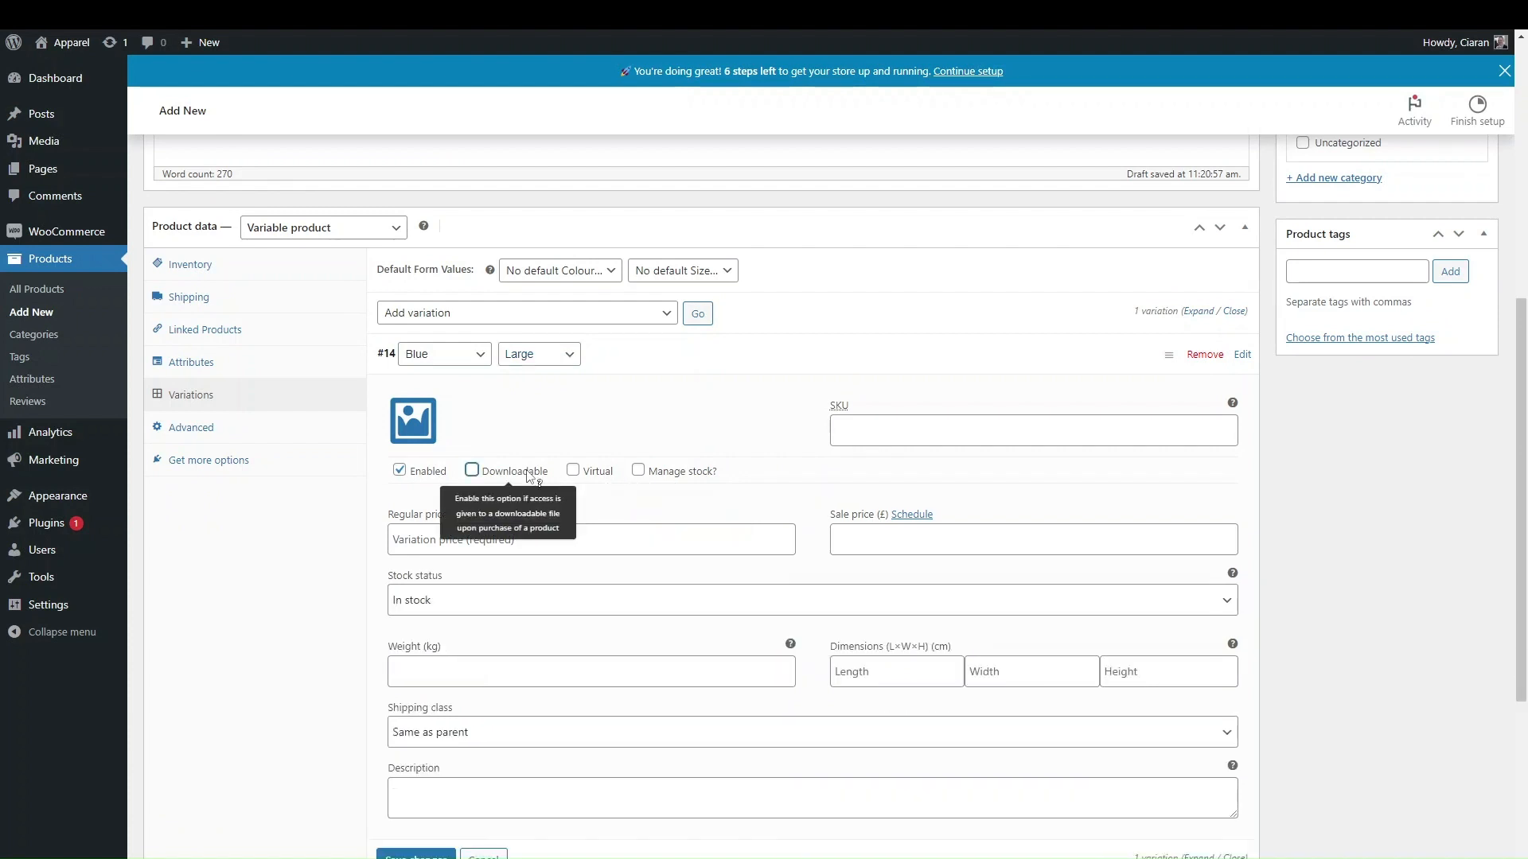
pyautogui.scroll(-2, 582, 620)
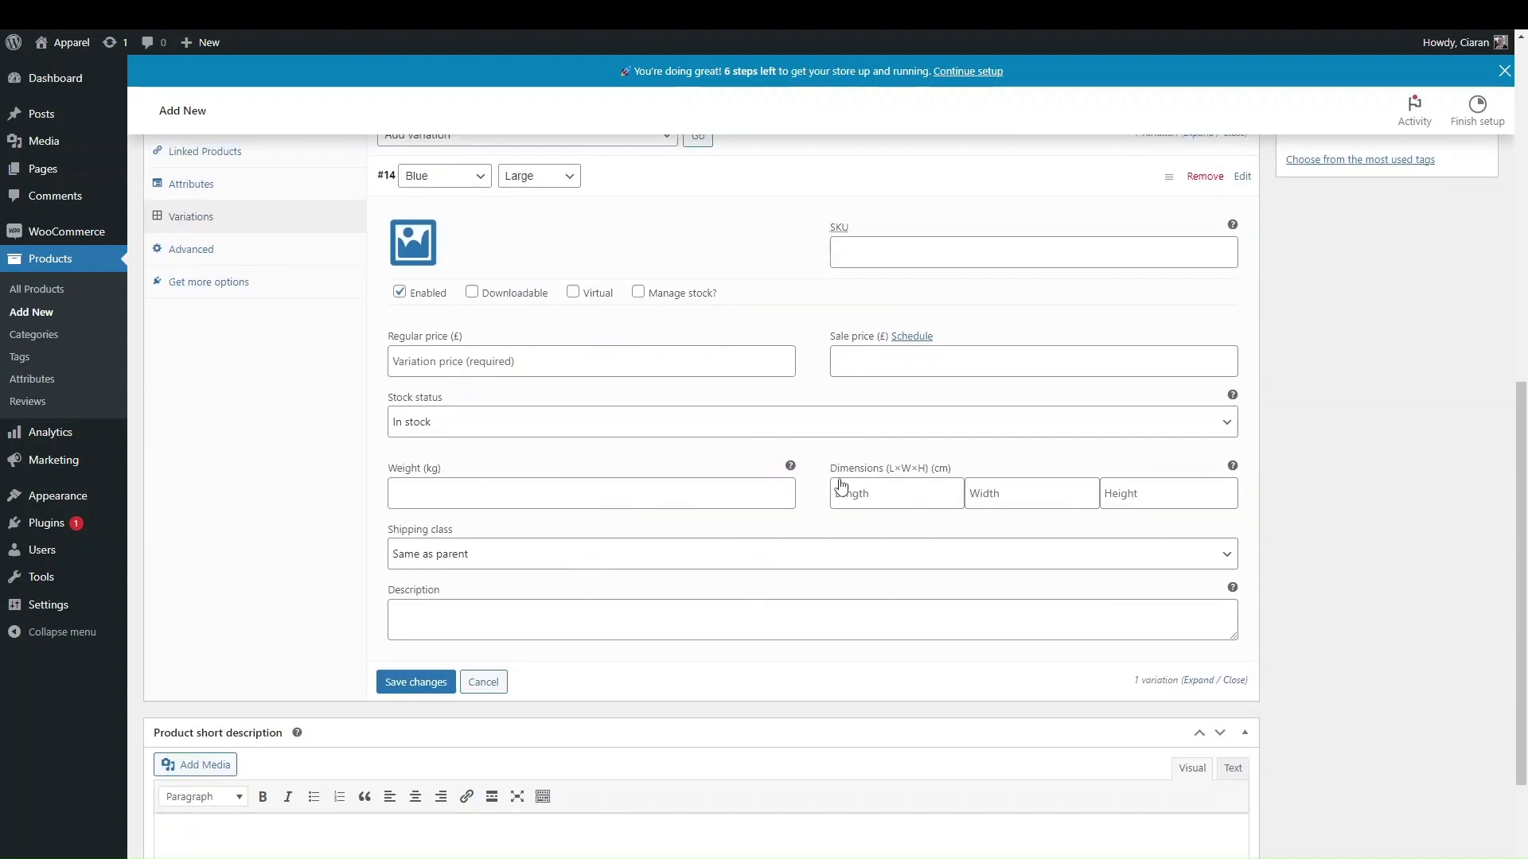
pyautogui.scroll(2, 841, 485)
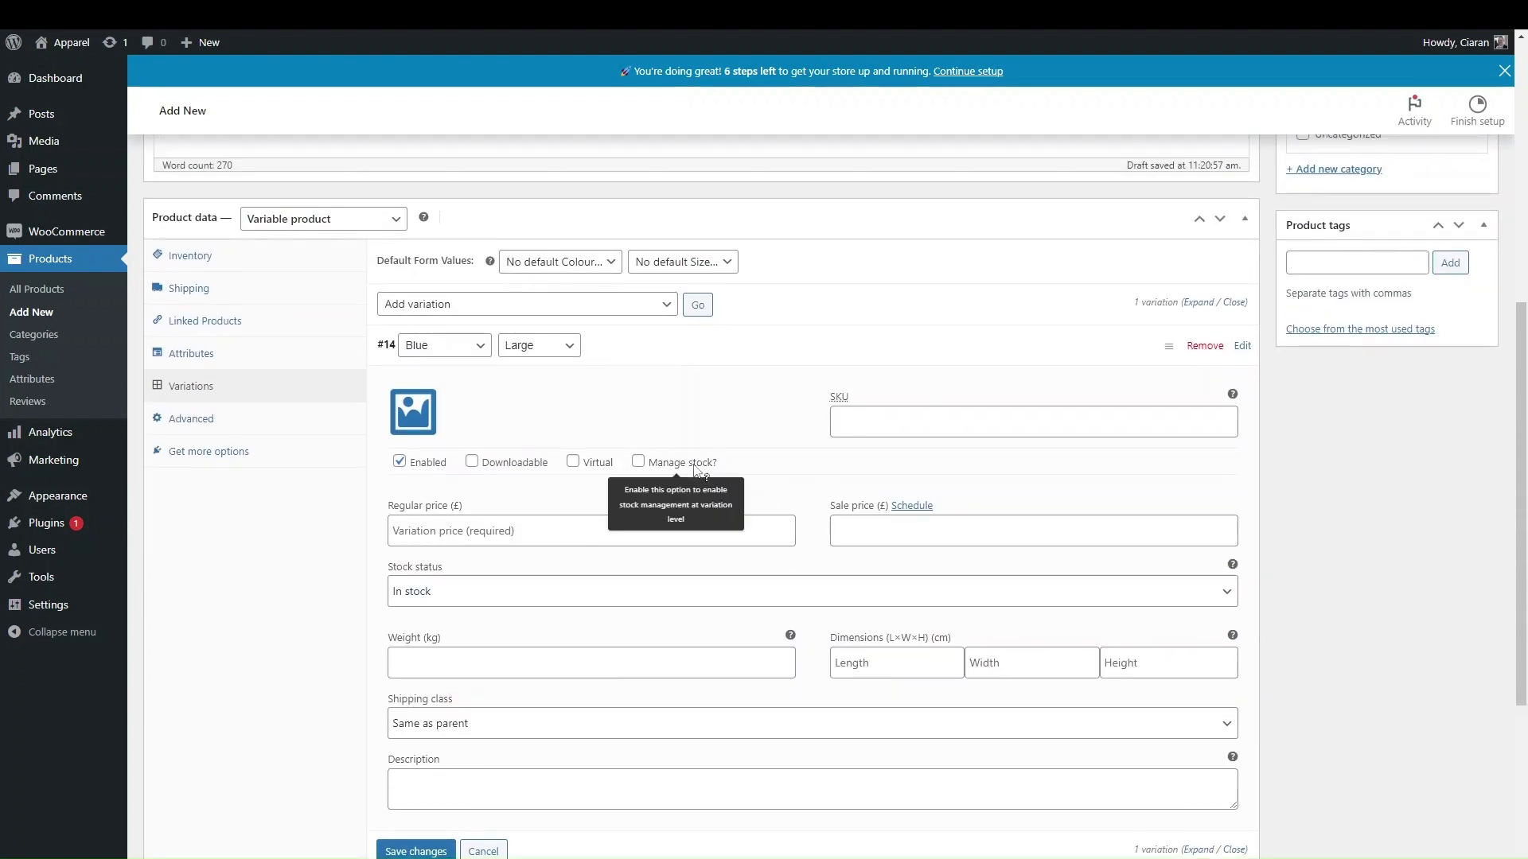
pyautogui.scroll(7, 697, 470)
pyautogui.scroll(-6, 443, 576)
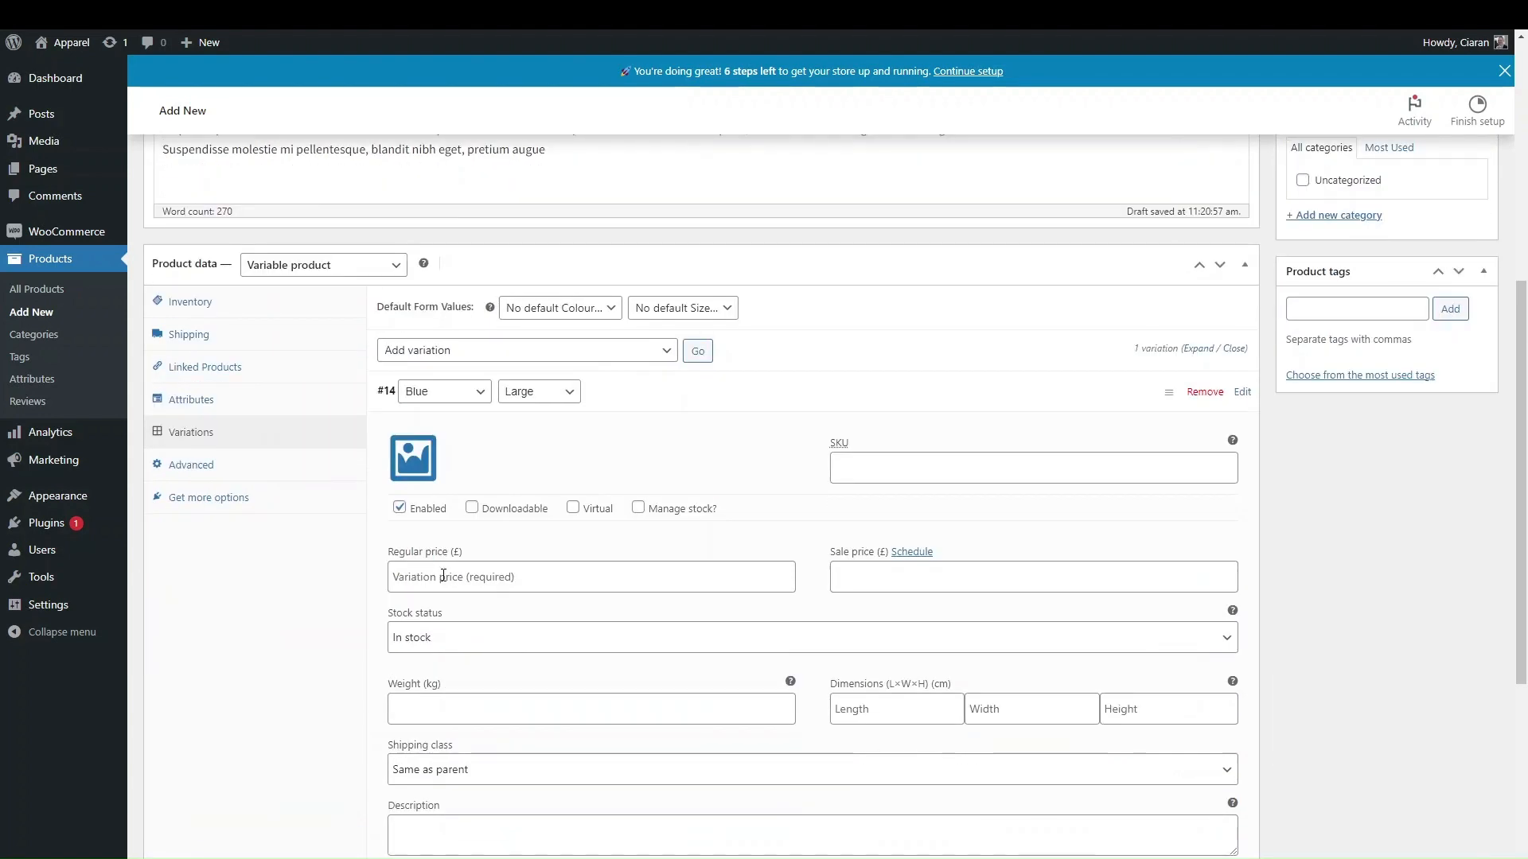
# - Collapse the Blue, Large variation and remove it from the product, saving pending changes
pyautogui.click(600, 405)
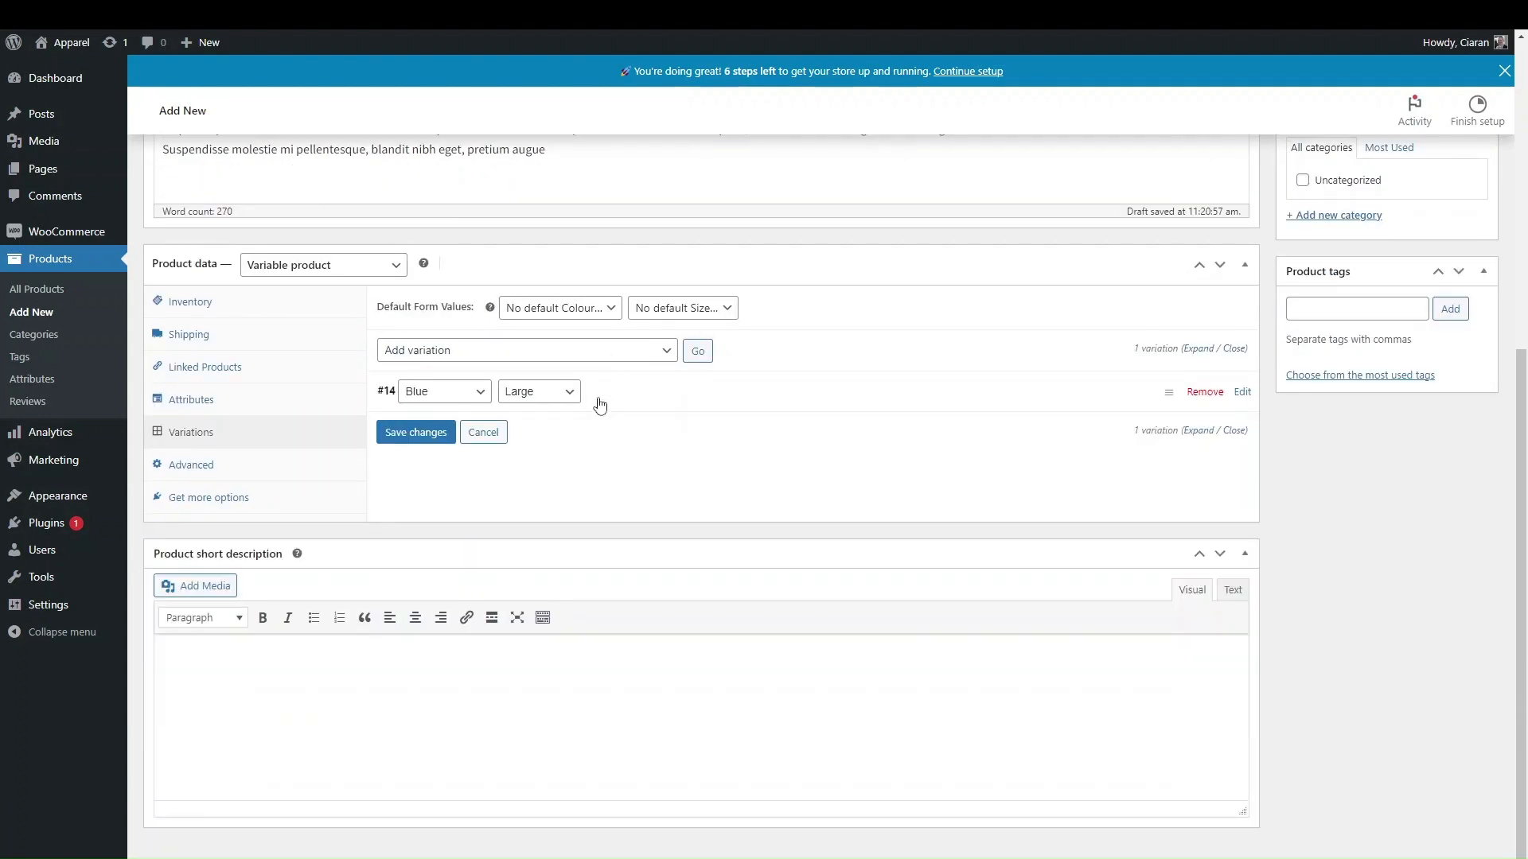
pyautogui.click(1202, 393)
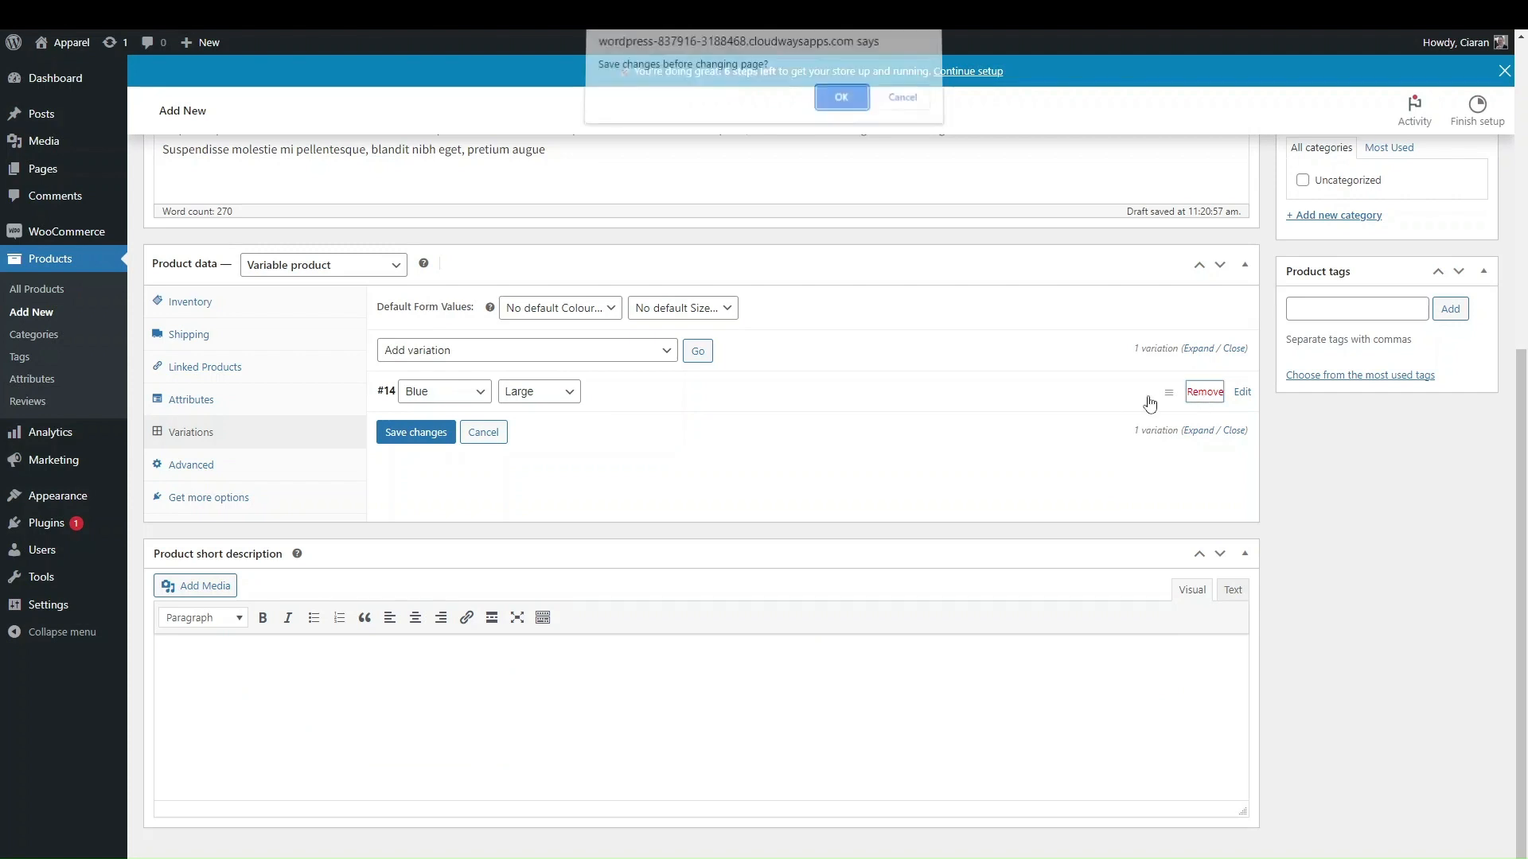
pyautogui.click(837, 98)
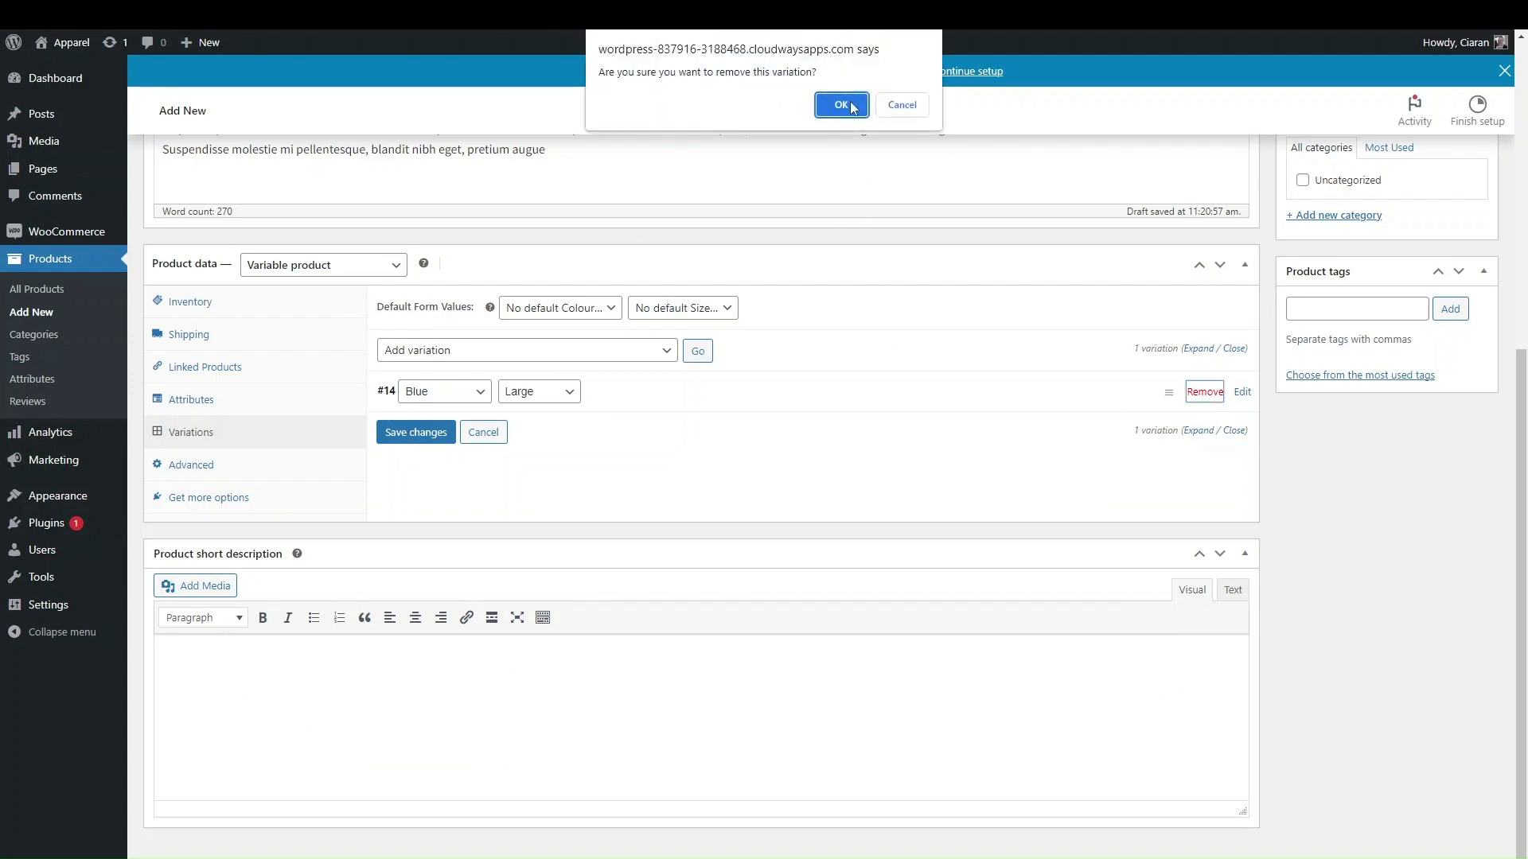
pyautogui.click(850, 106)
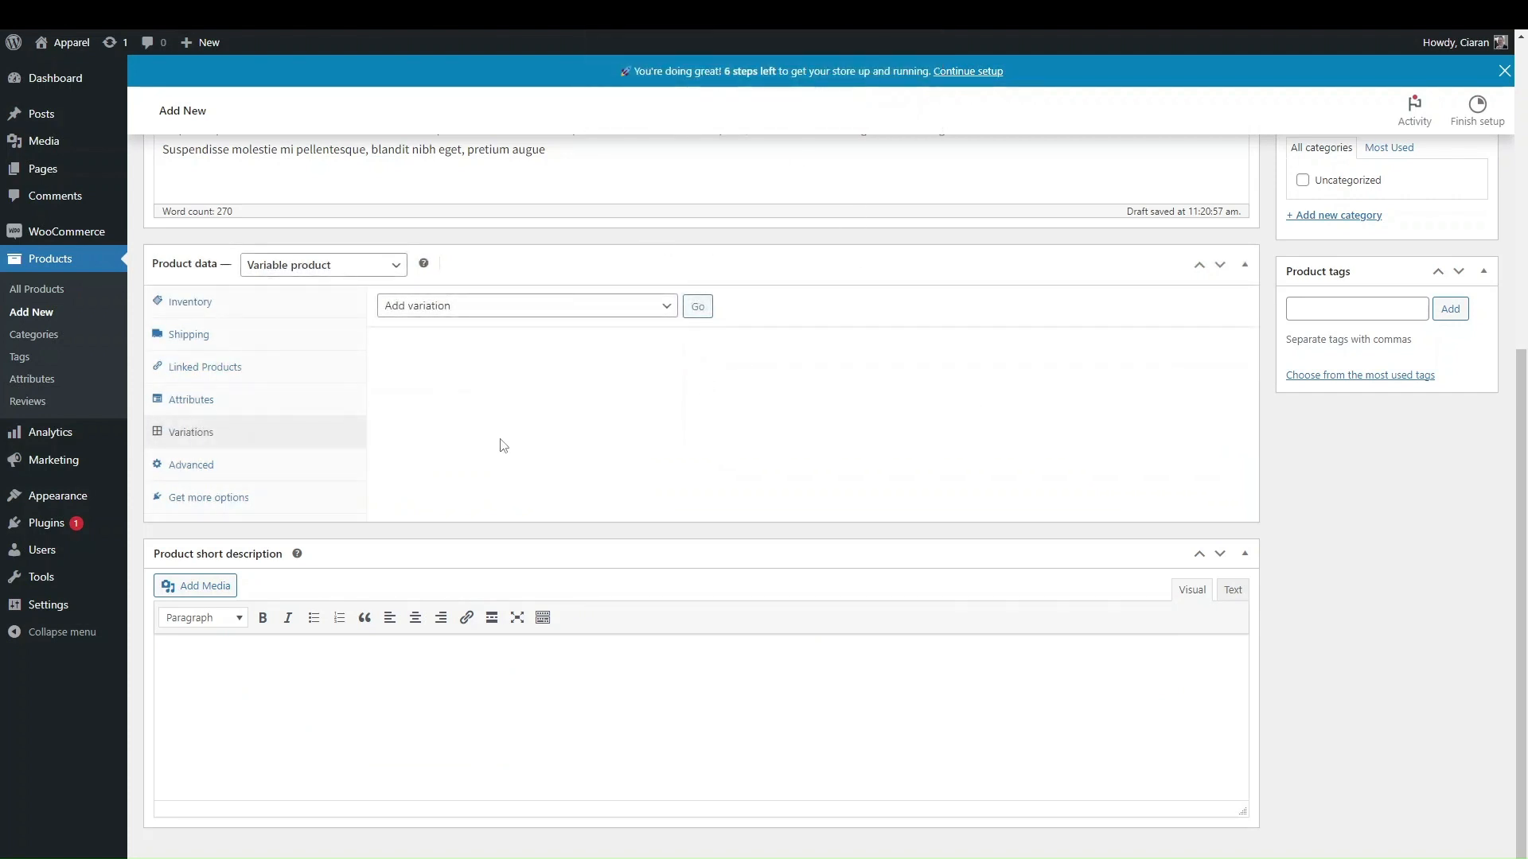
# - Create variations from all attributes to cover every combination of Colour and Size
pyautogui.click(513, 320)
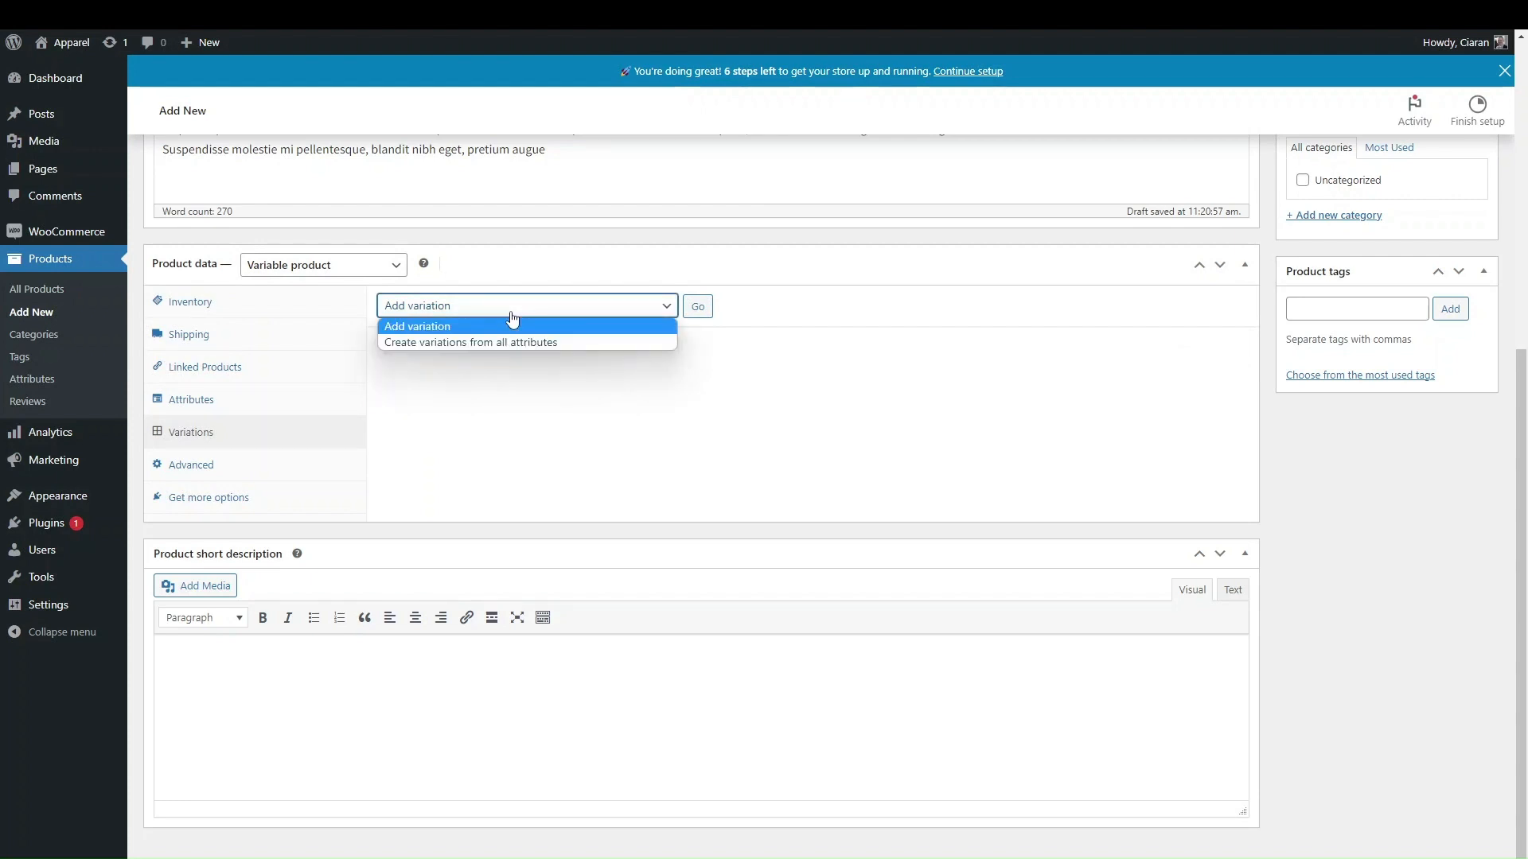
pyautogui.click(474, 344)
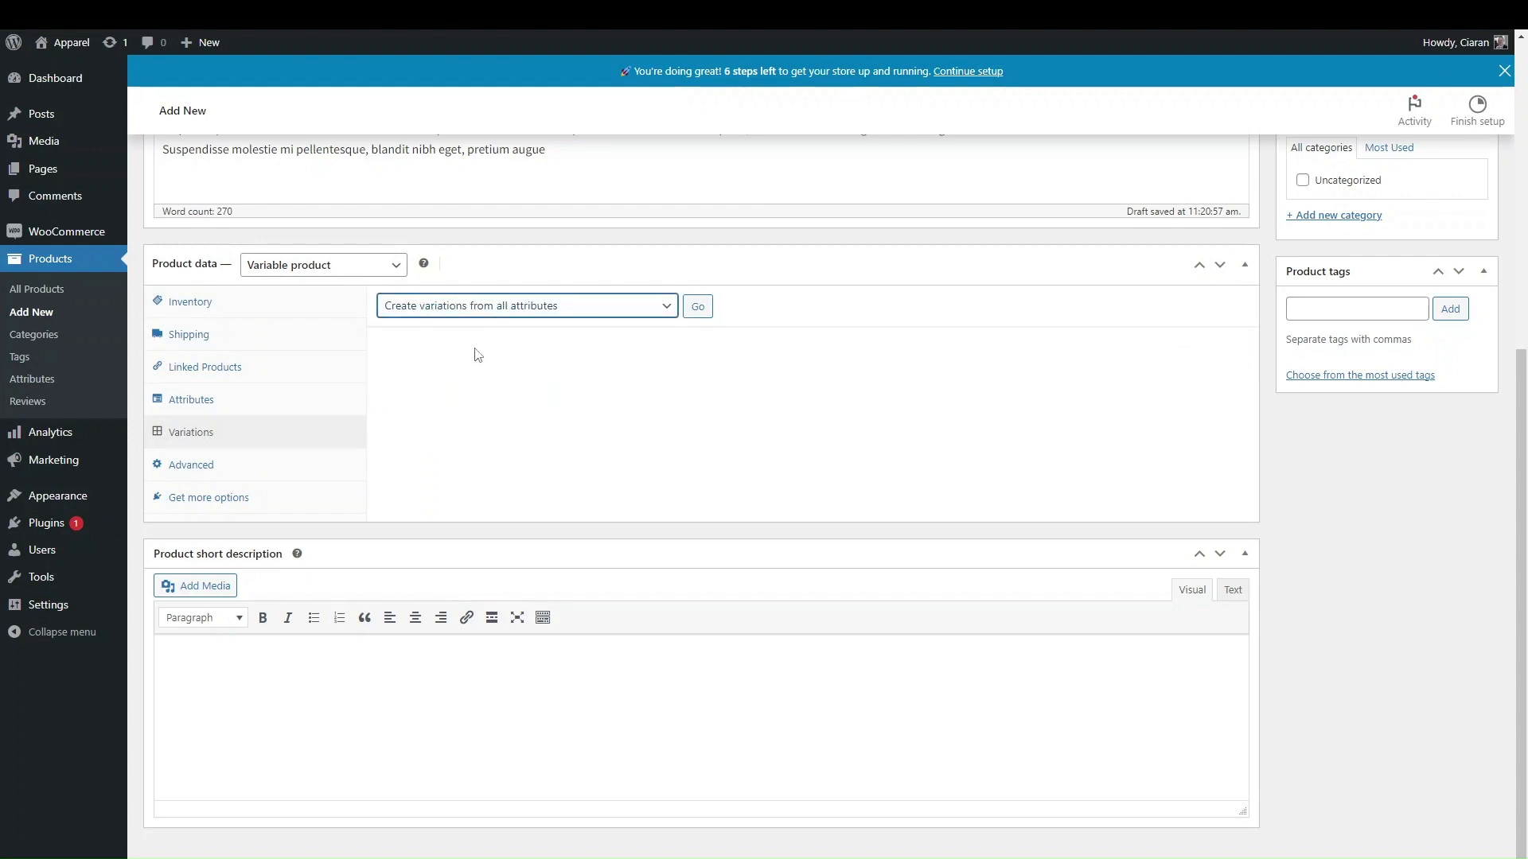
pyautogui.click(697, 307)
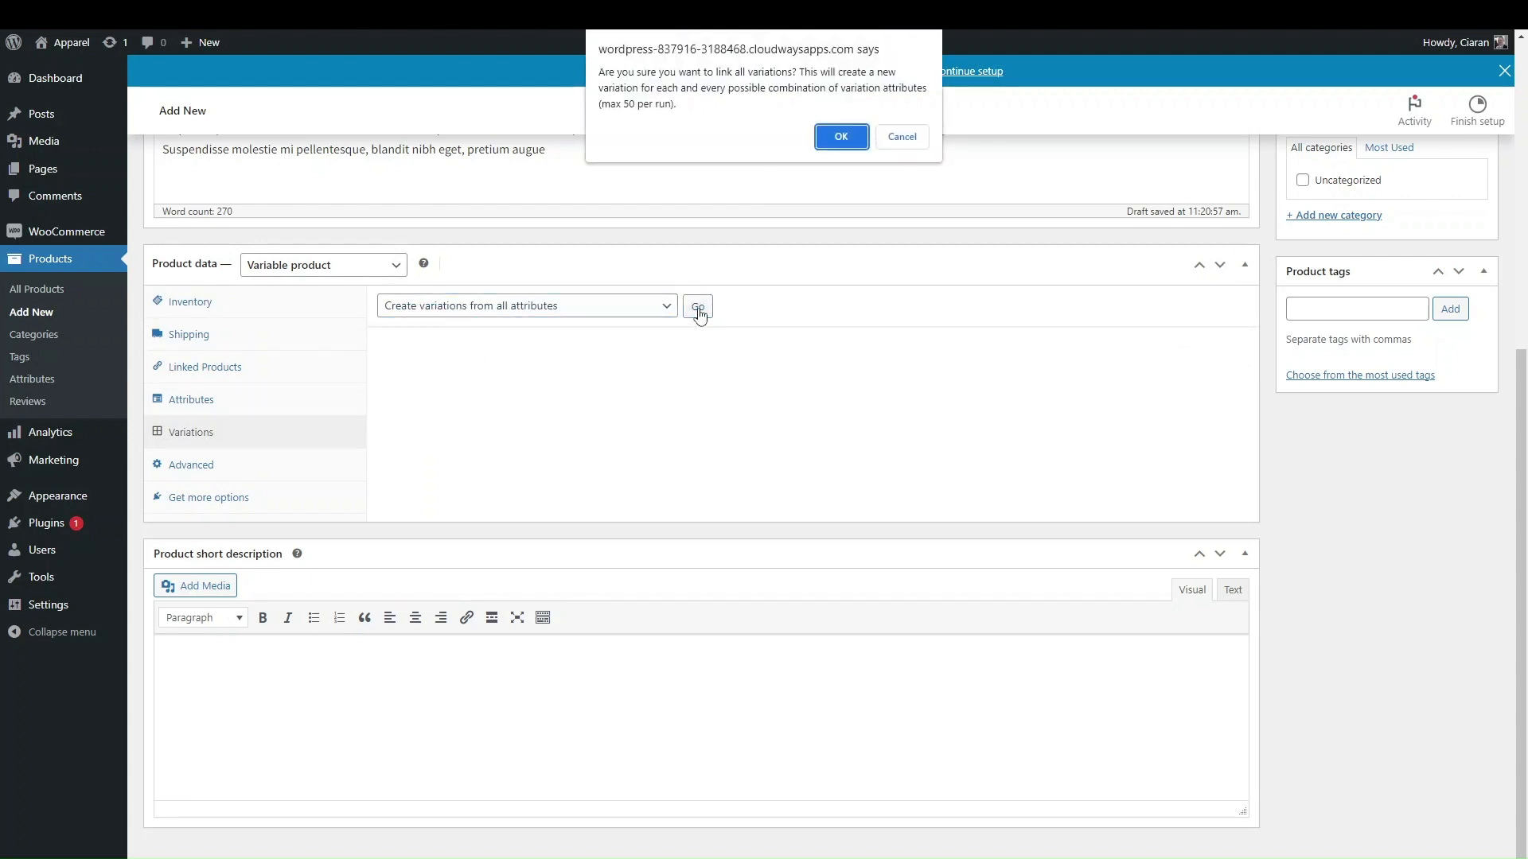
pyautogui.click(840, 138)
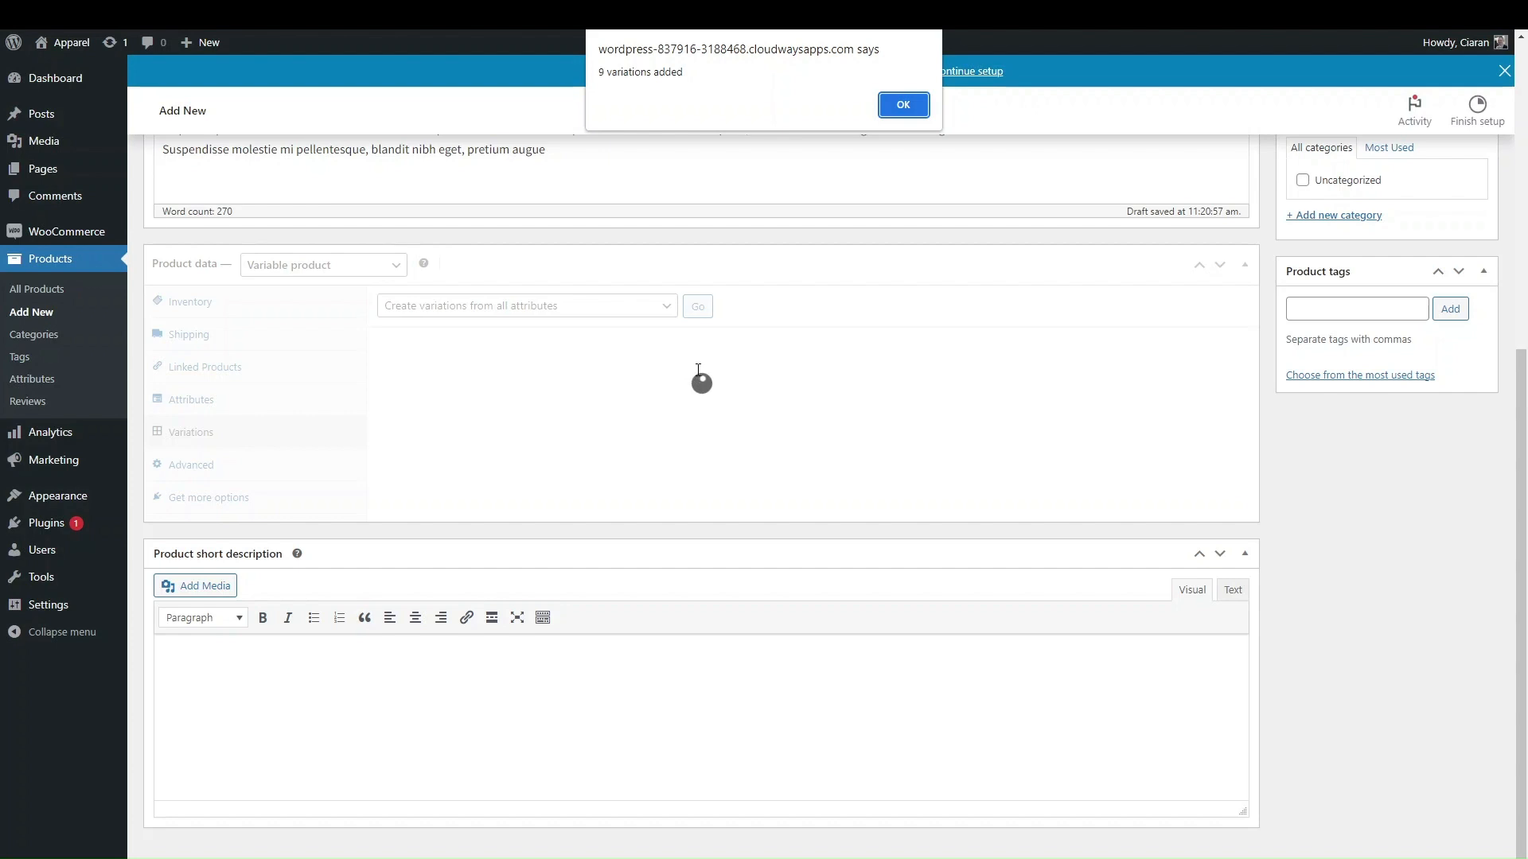
# - Acknowledge the added variations and review the generated list of colour and size combinations
pyautogui.click(904, 109)
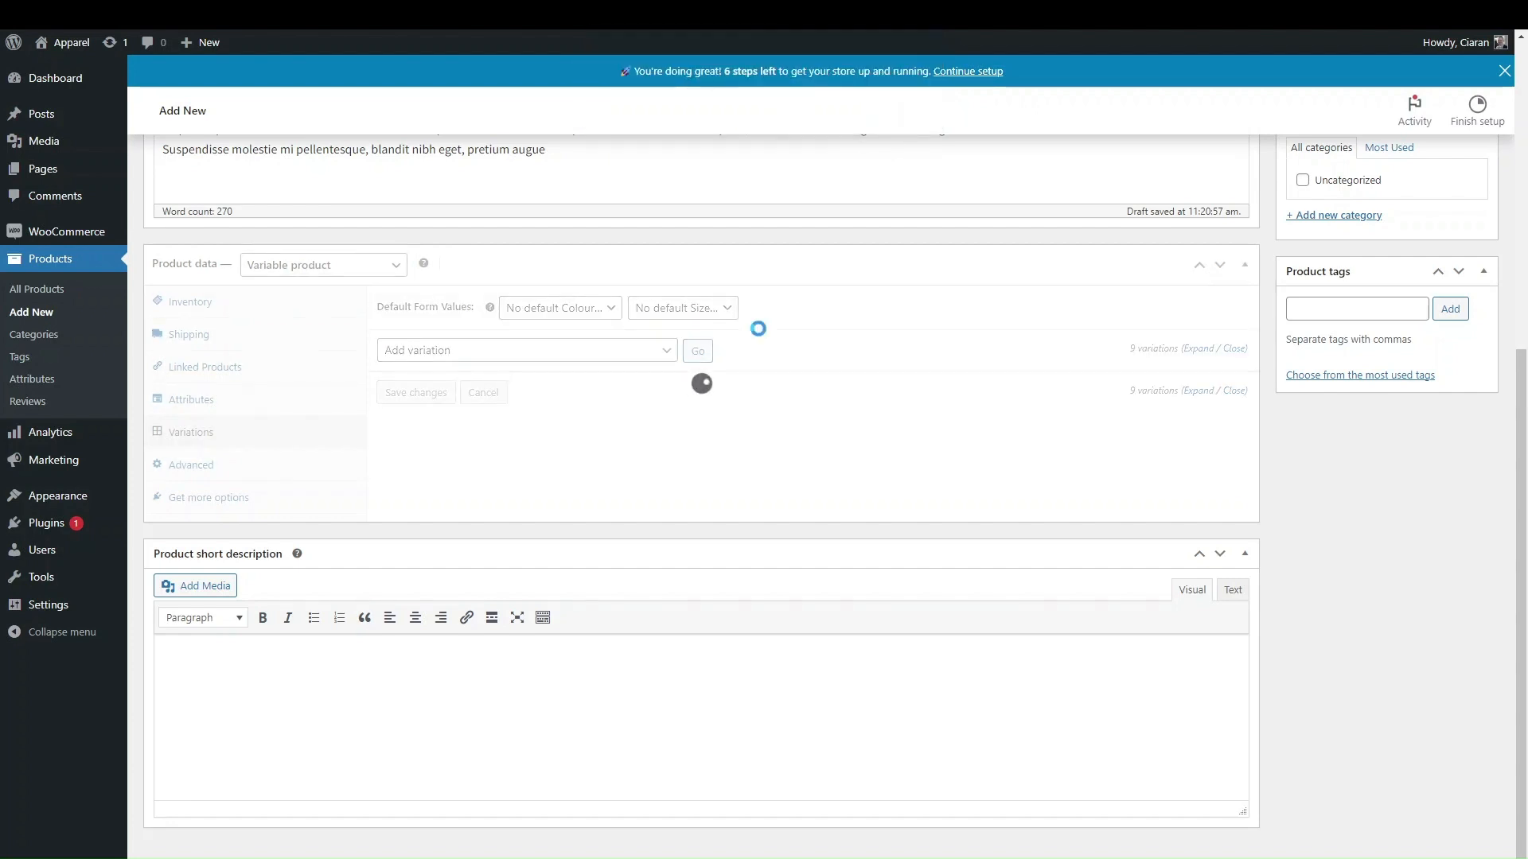
pyautogui.scroll(-2, 725, 477)
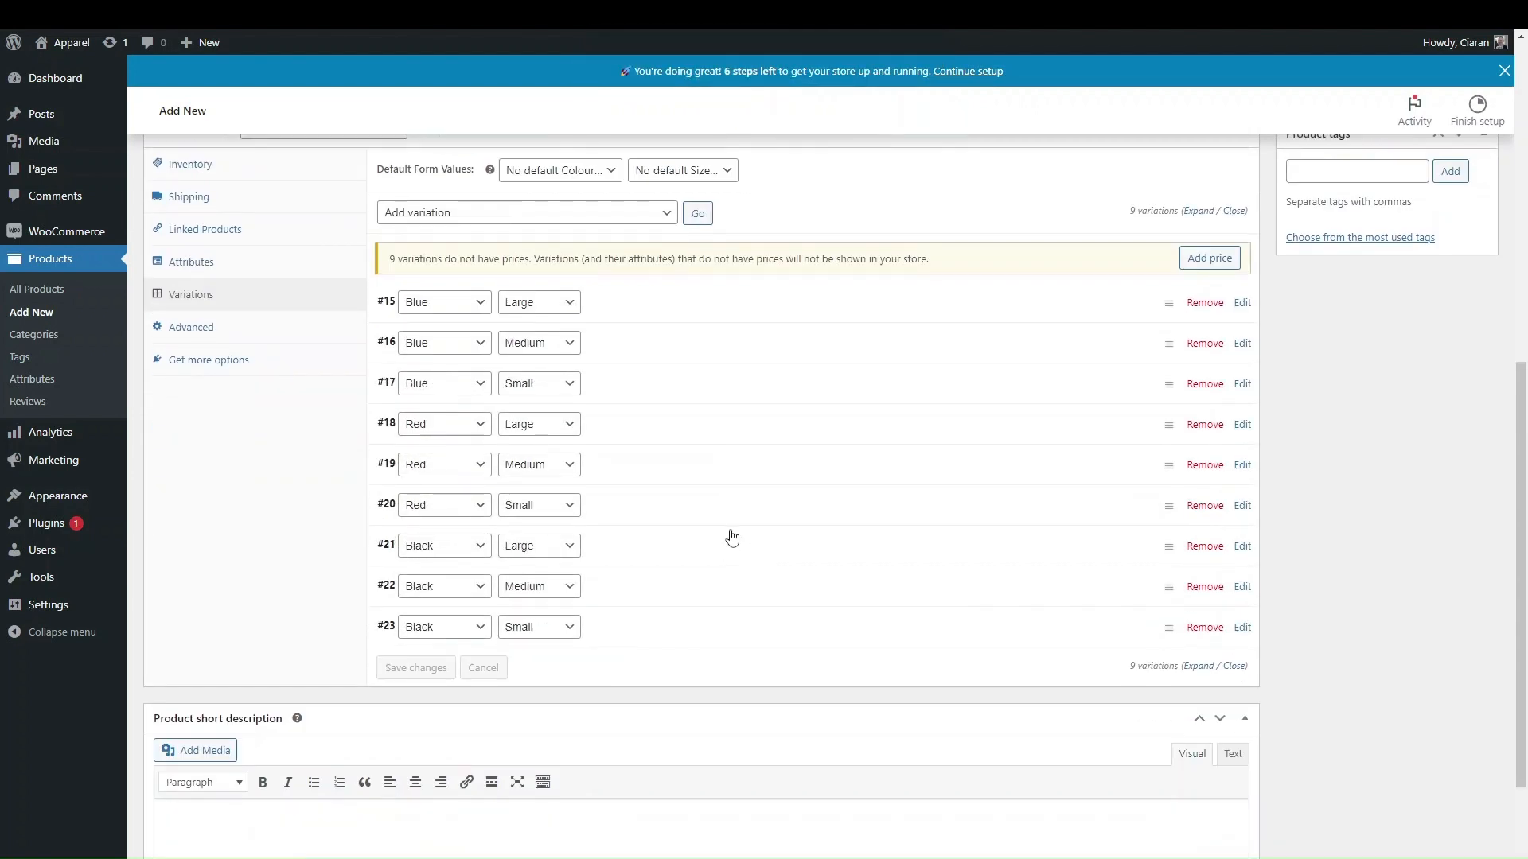
pyautogui.scroll(1, 730, 536)
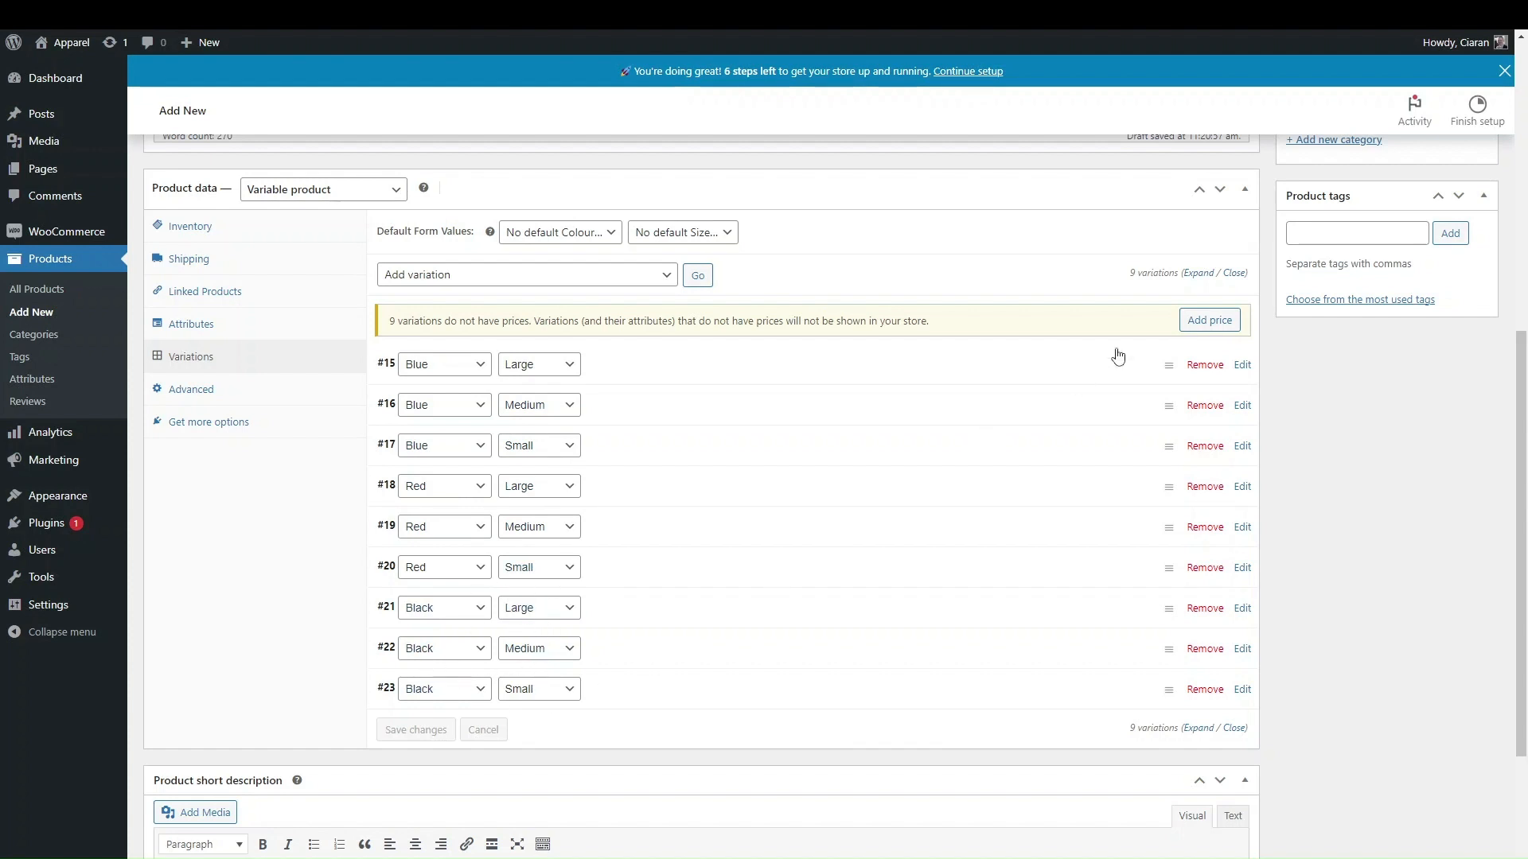
# - Expand all variations to examine their image, SKU, price, stock, shipping and description fields, and collapse them again
pyautogui.click(1197, 274)
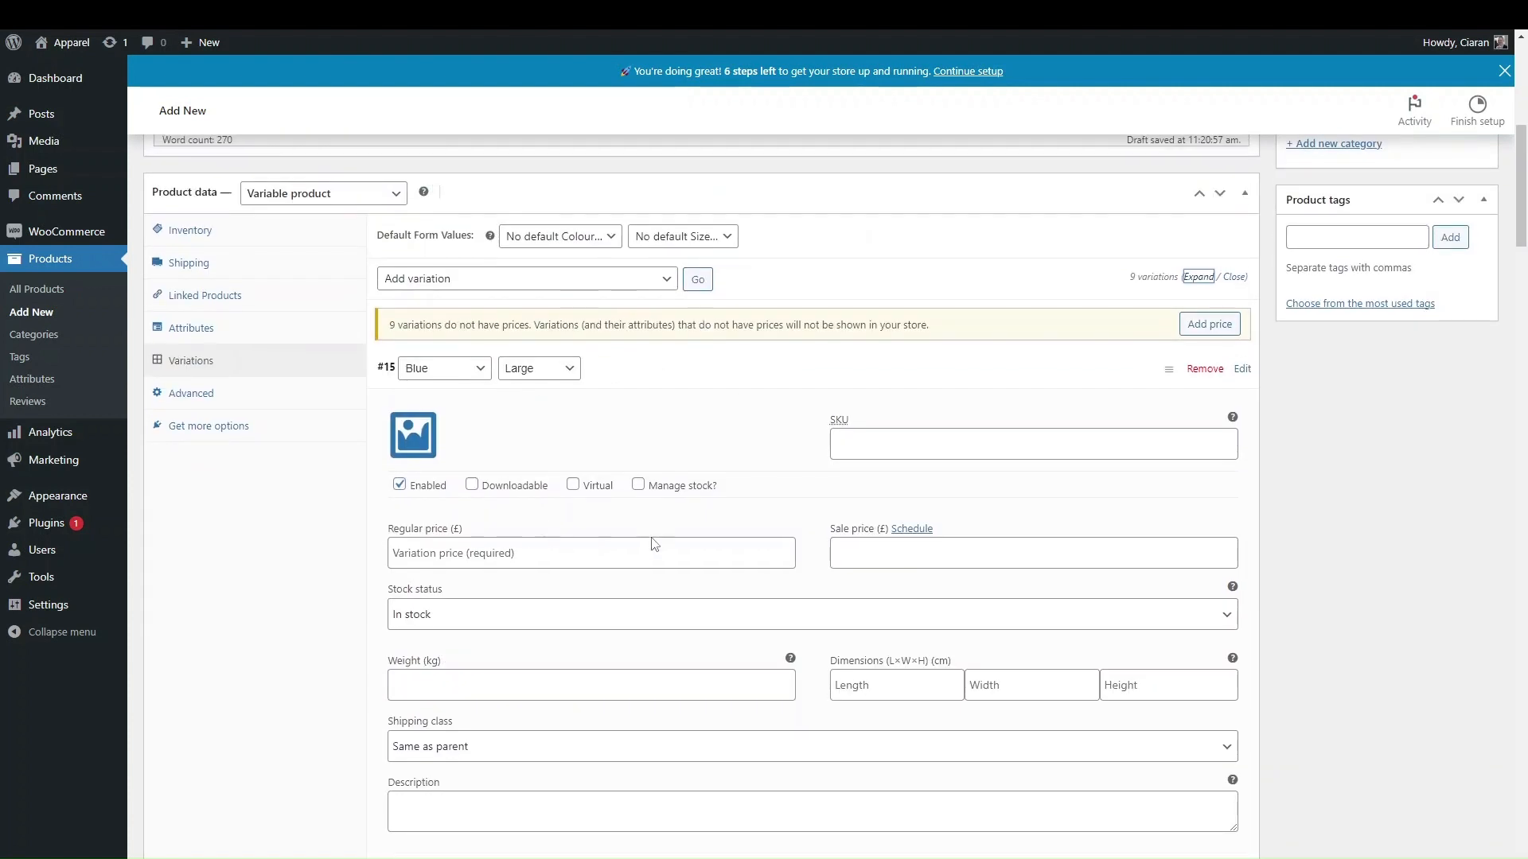
pyautogui.scroll(-2, 653, 549)
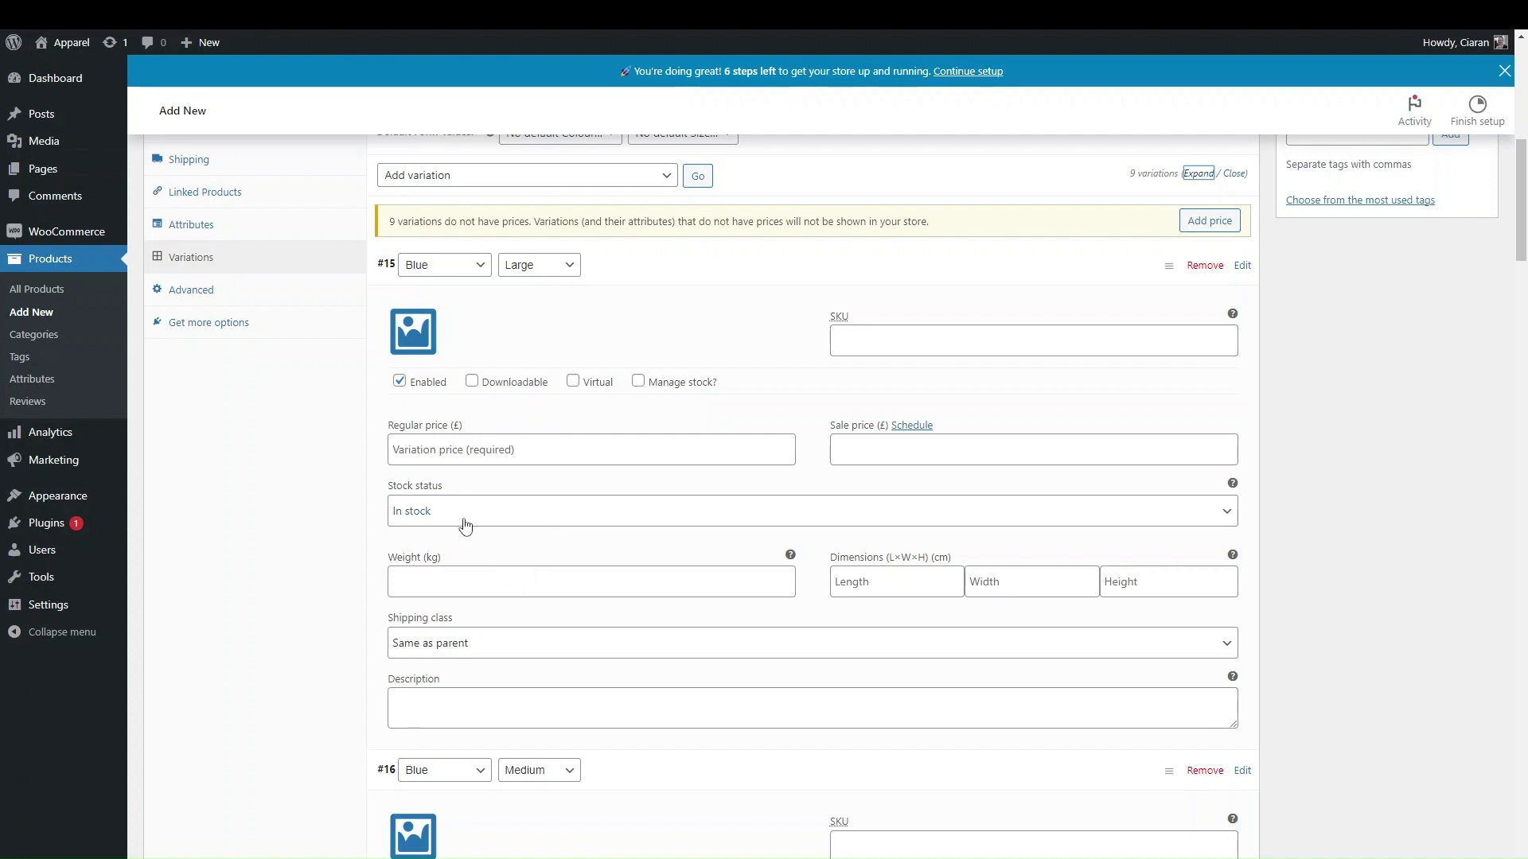
pyautogui.click(452, 709)
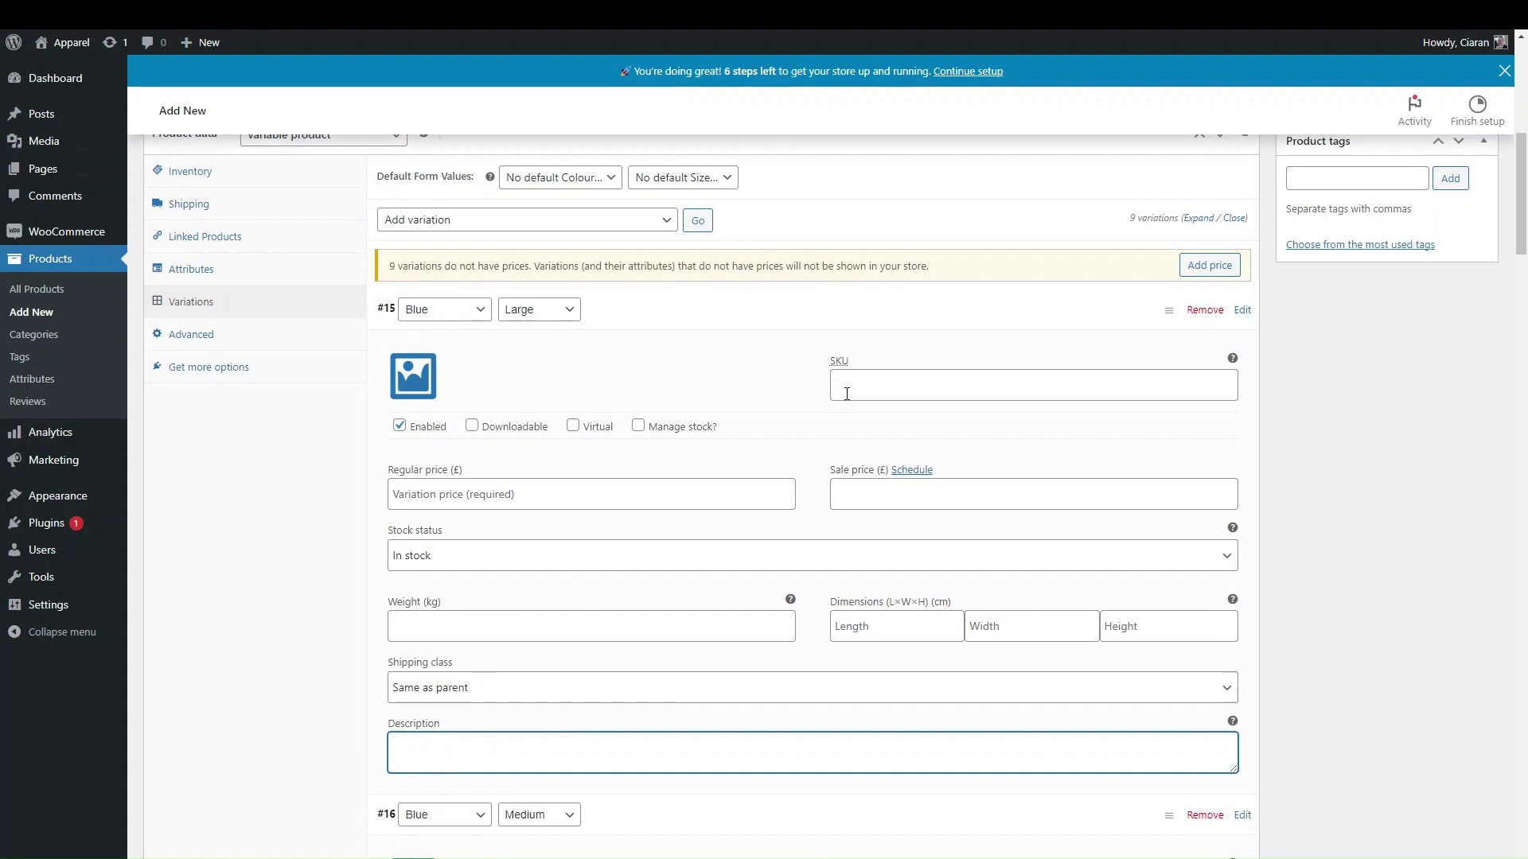
pyautogui.scroll(1, 849, 509)
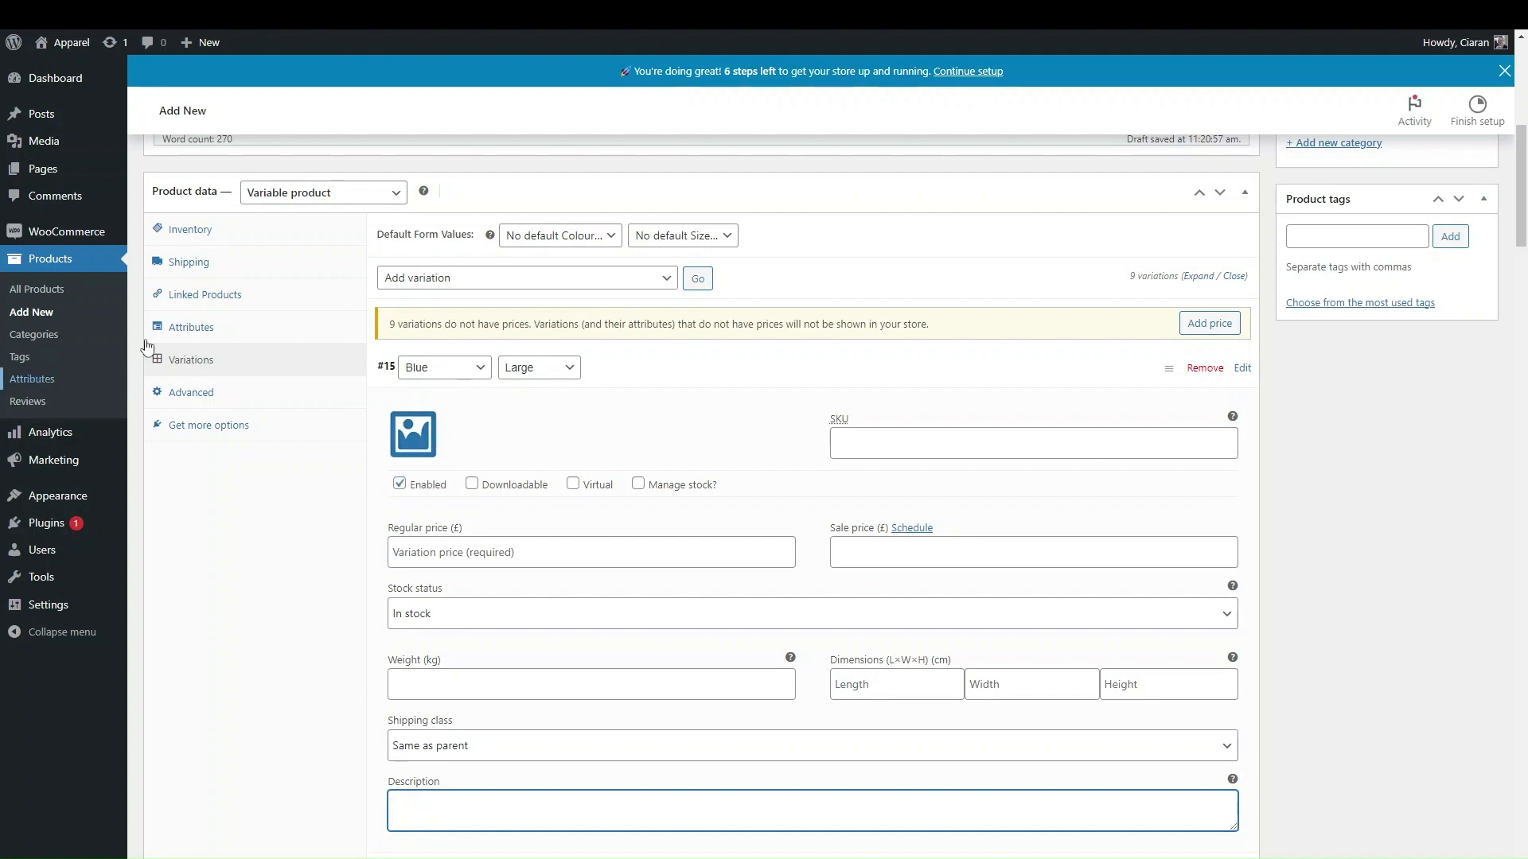
pyautogui.scroll(-1, 619, 523)
pyautogui.click(907, 325)
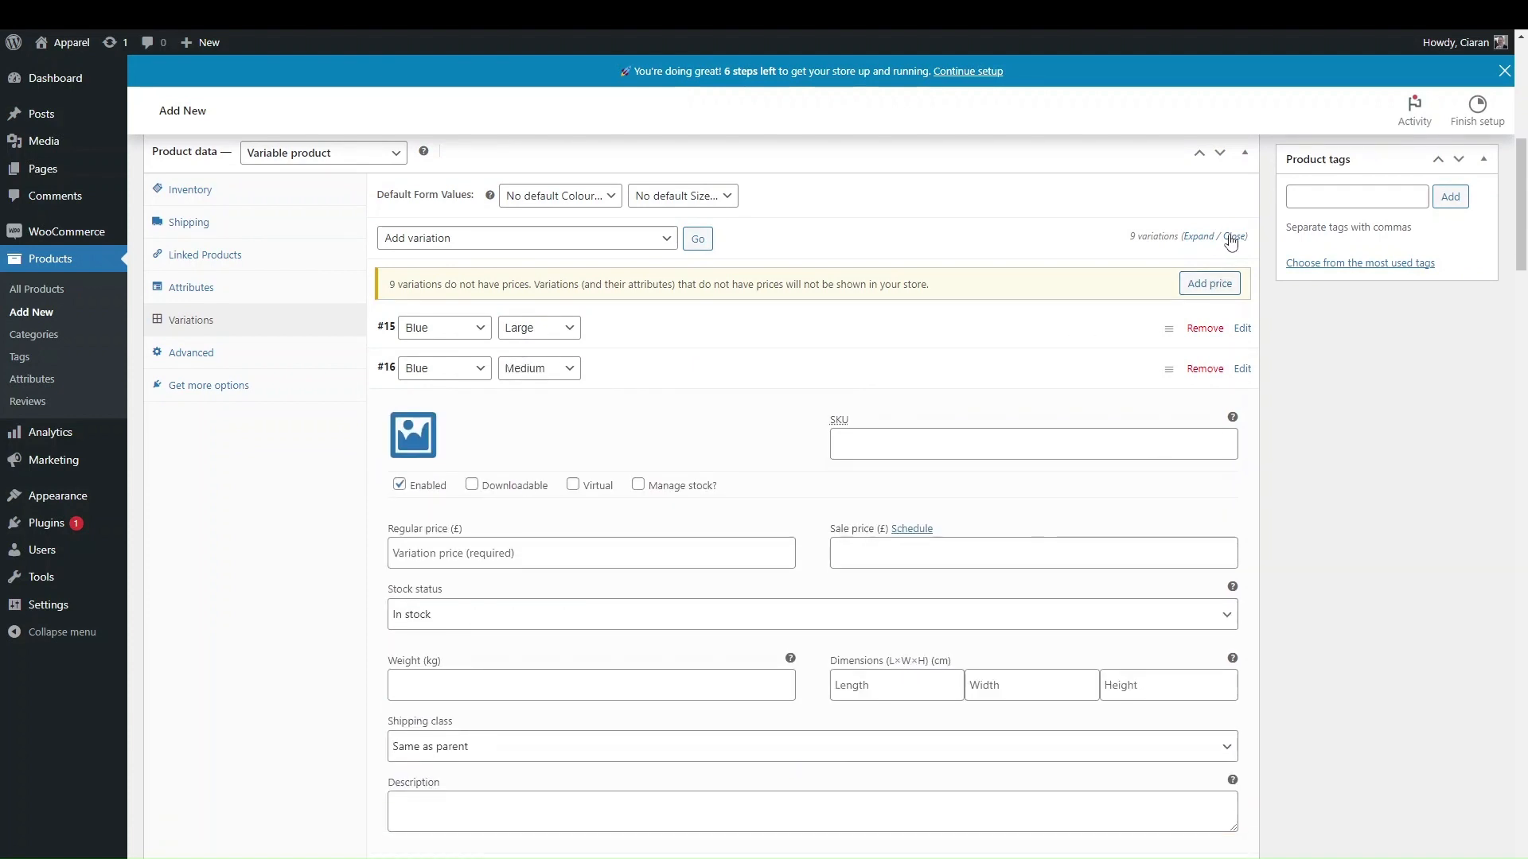
pyautogui.click(1235, 236)
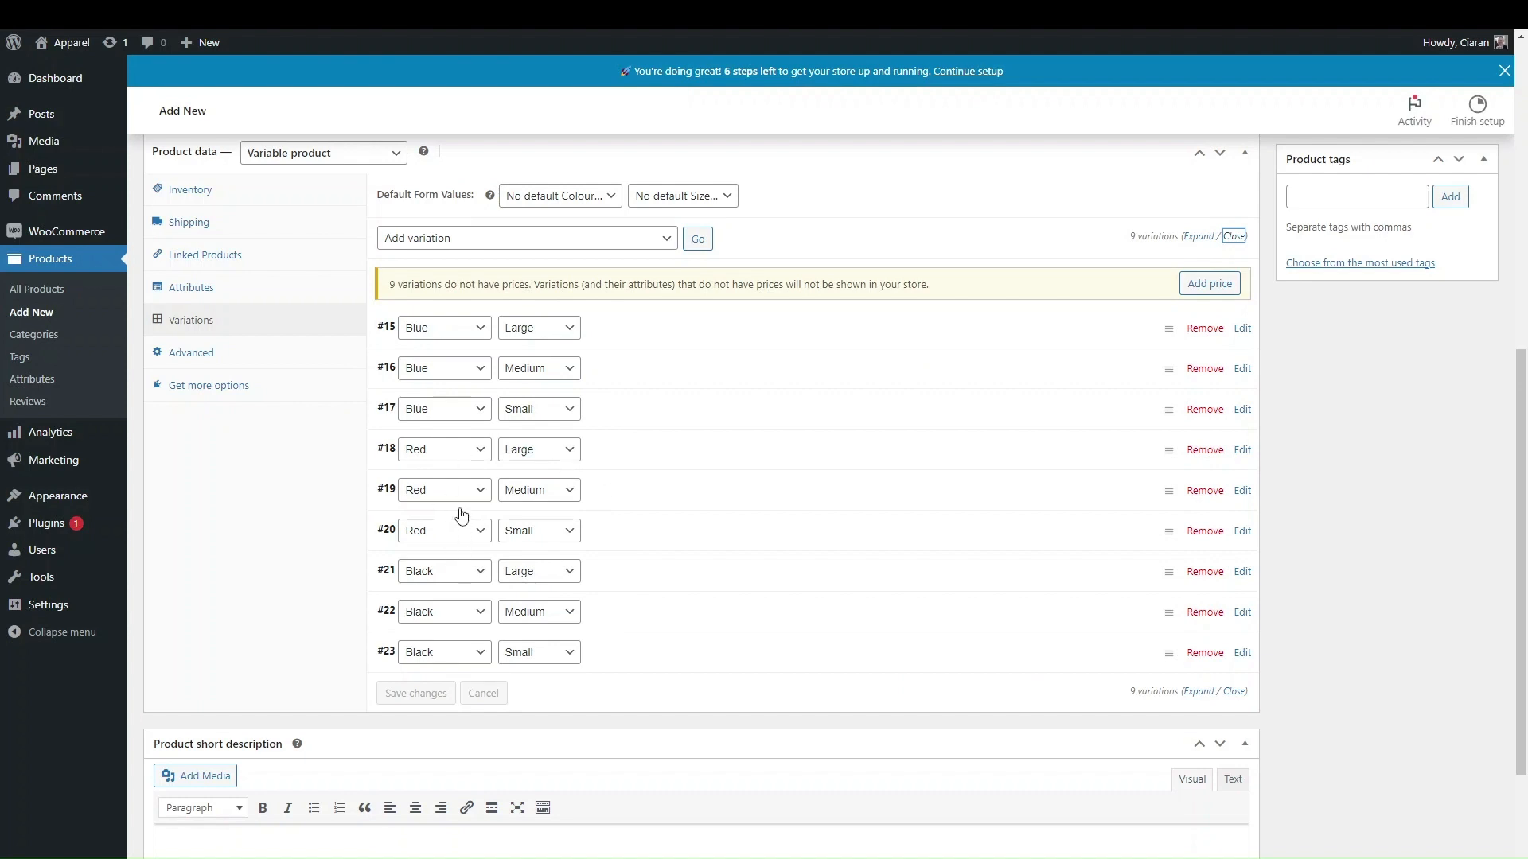
# - Set the regular price of all variations to 12.99 with a bulk action
pyautogui.scroll(1, 477, 453)
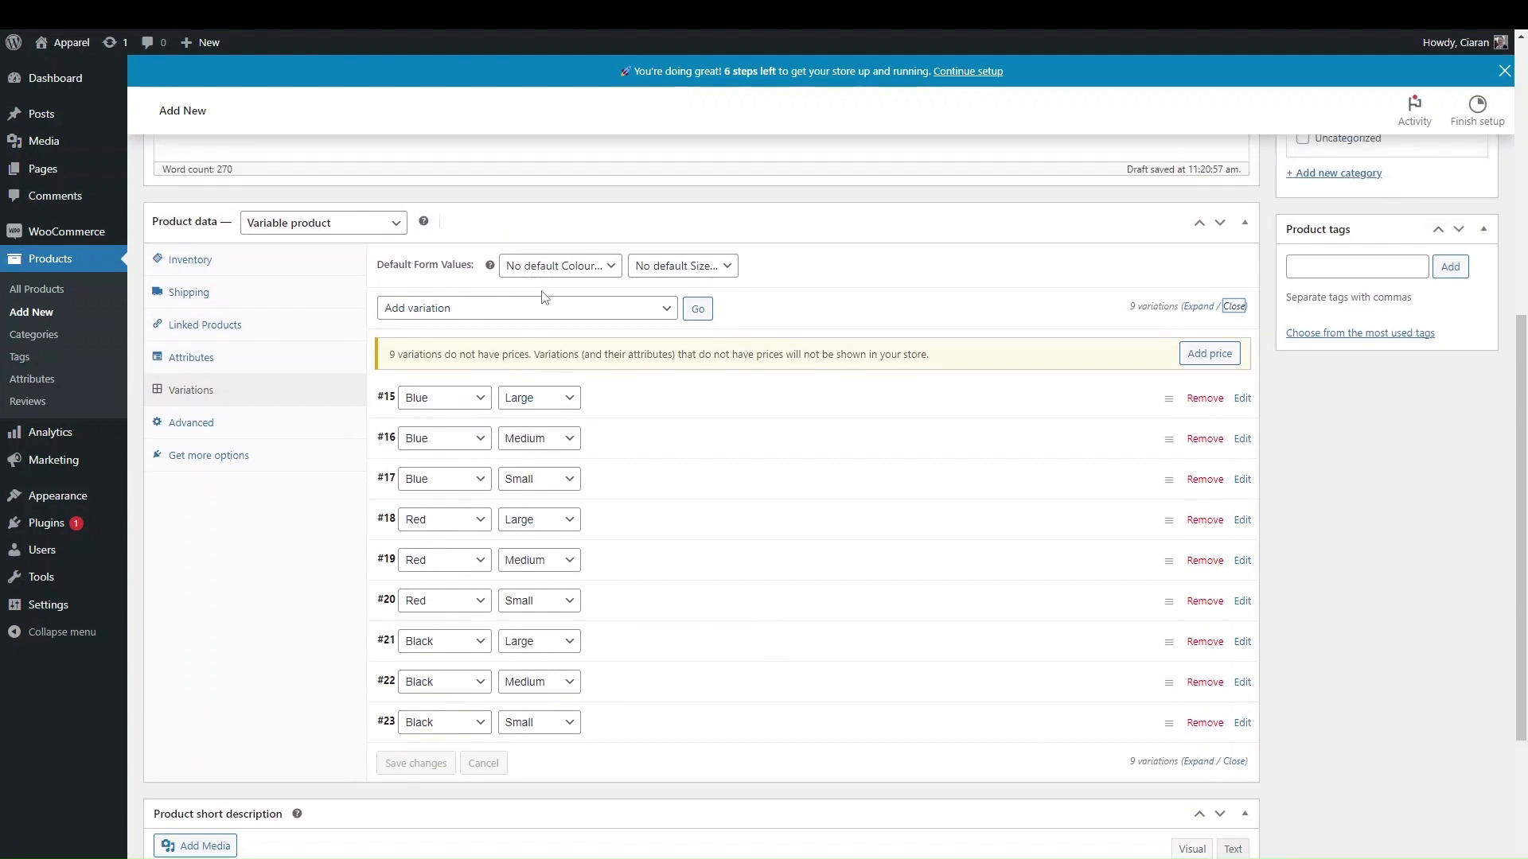
pyautogui.click(441, 315)
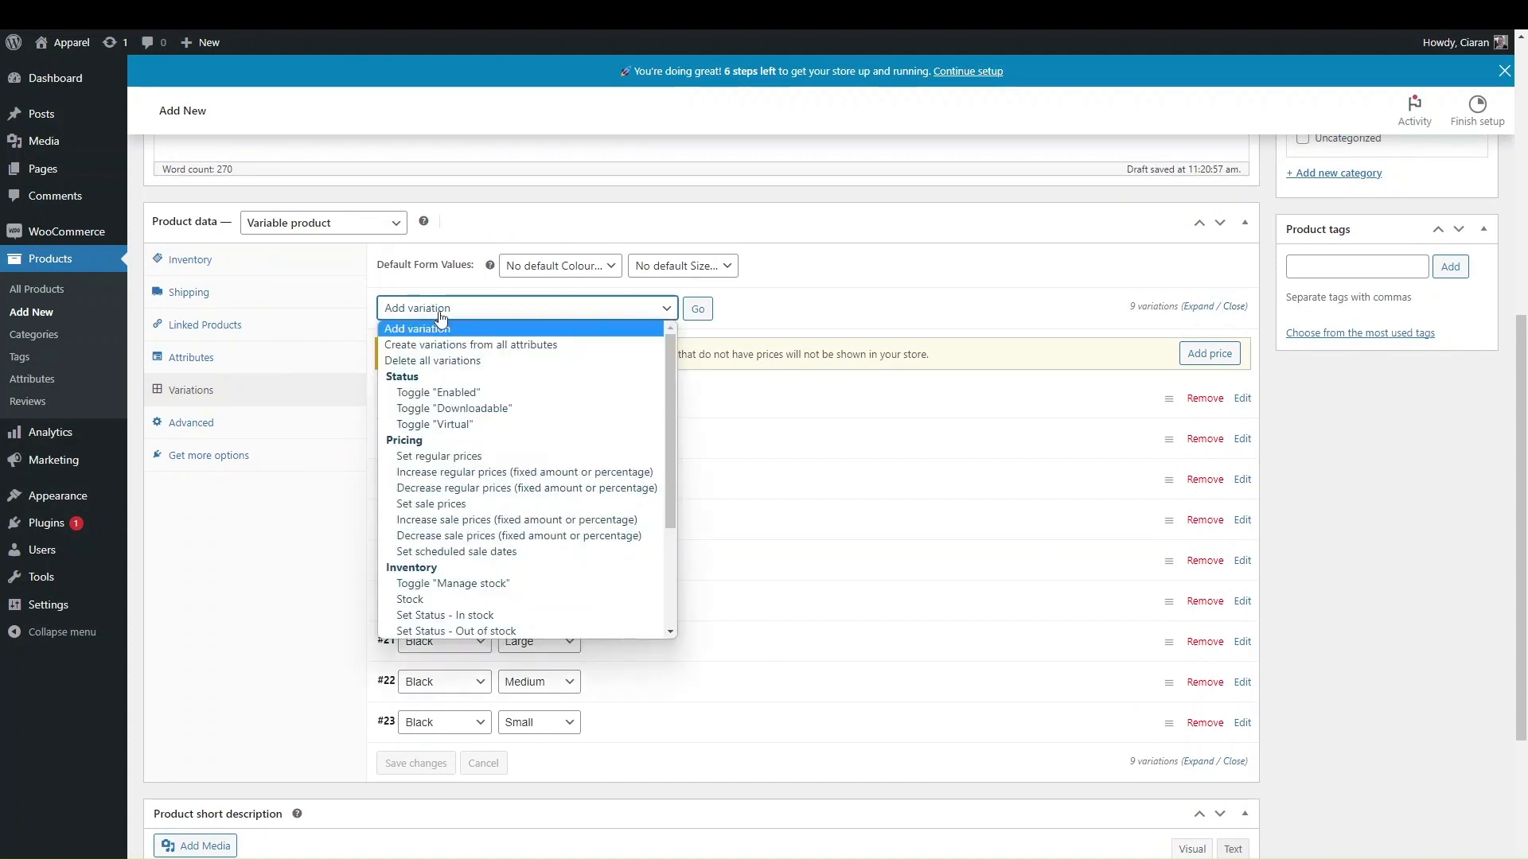
pyautogui.click(434, 459)
pyautogui.click(697, 309)
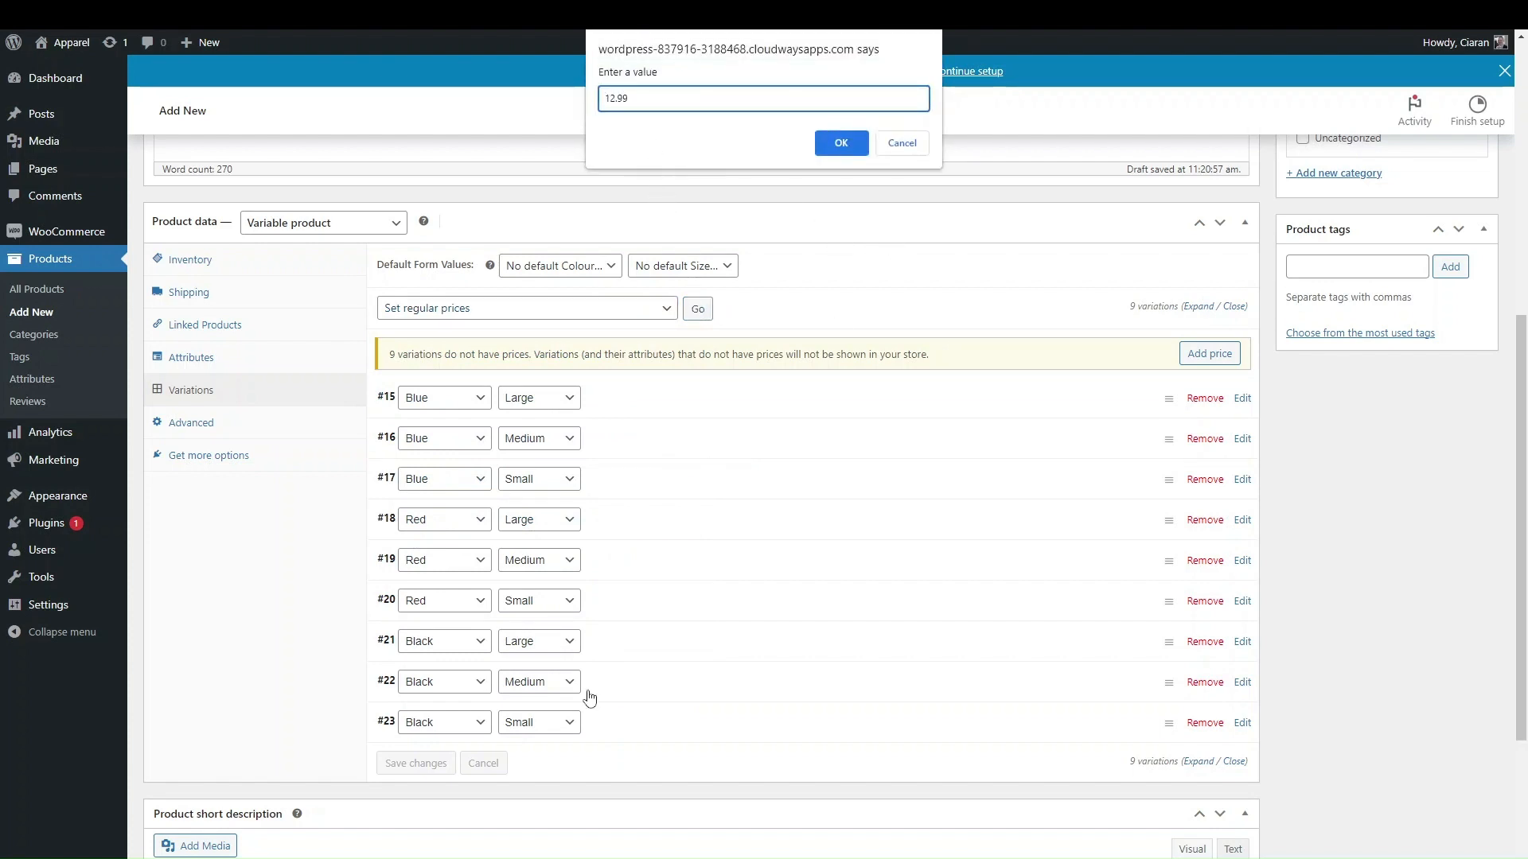
pyautogui.click(828, 139)
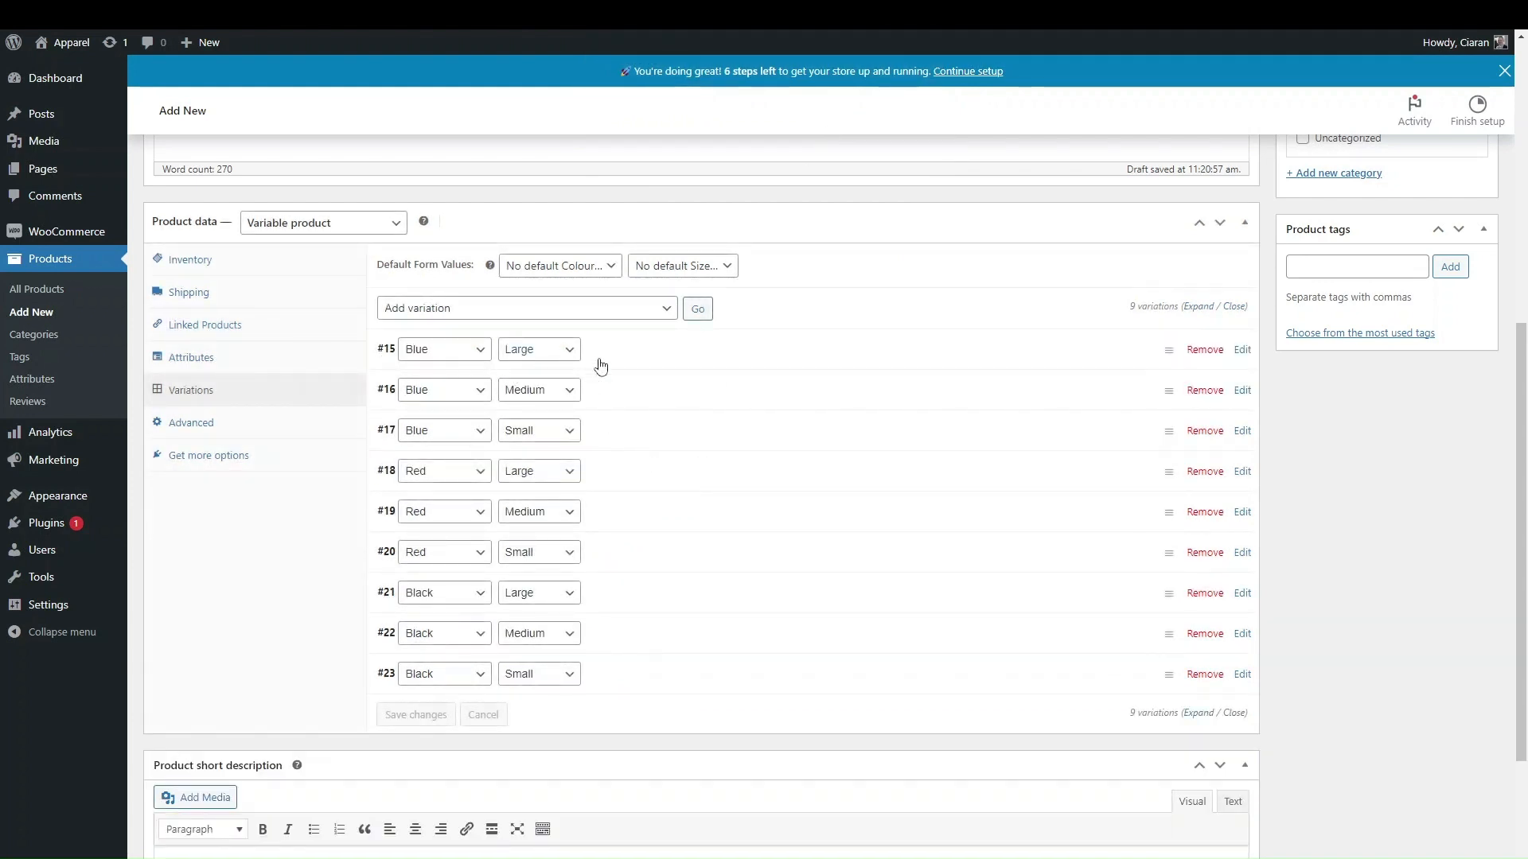
# - Check the regular price inside the Blue, Medium and Red, Medium variations, collapsing each one again
pyautogui.click(641, 404)
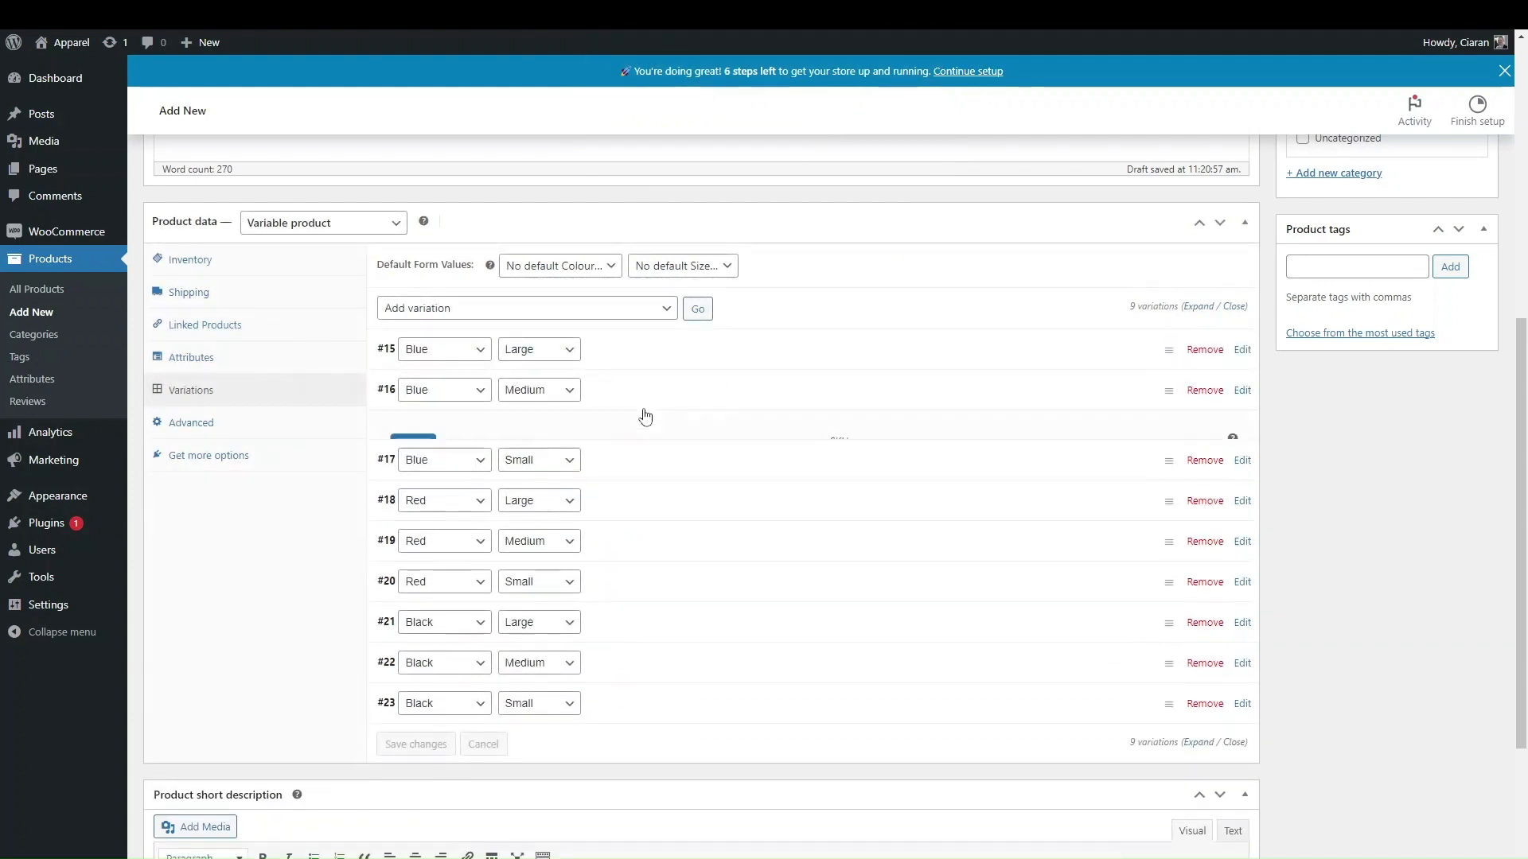
pyautogui.click(694, 398)
pyautogui.click(669, 532)
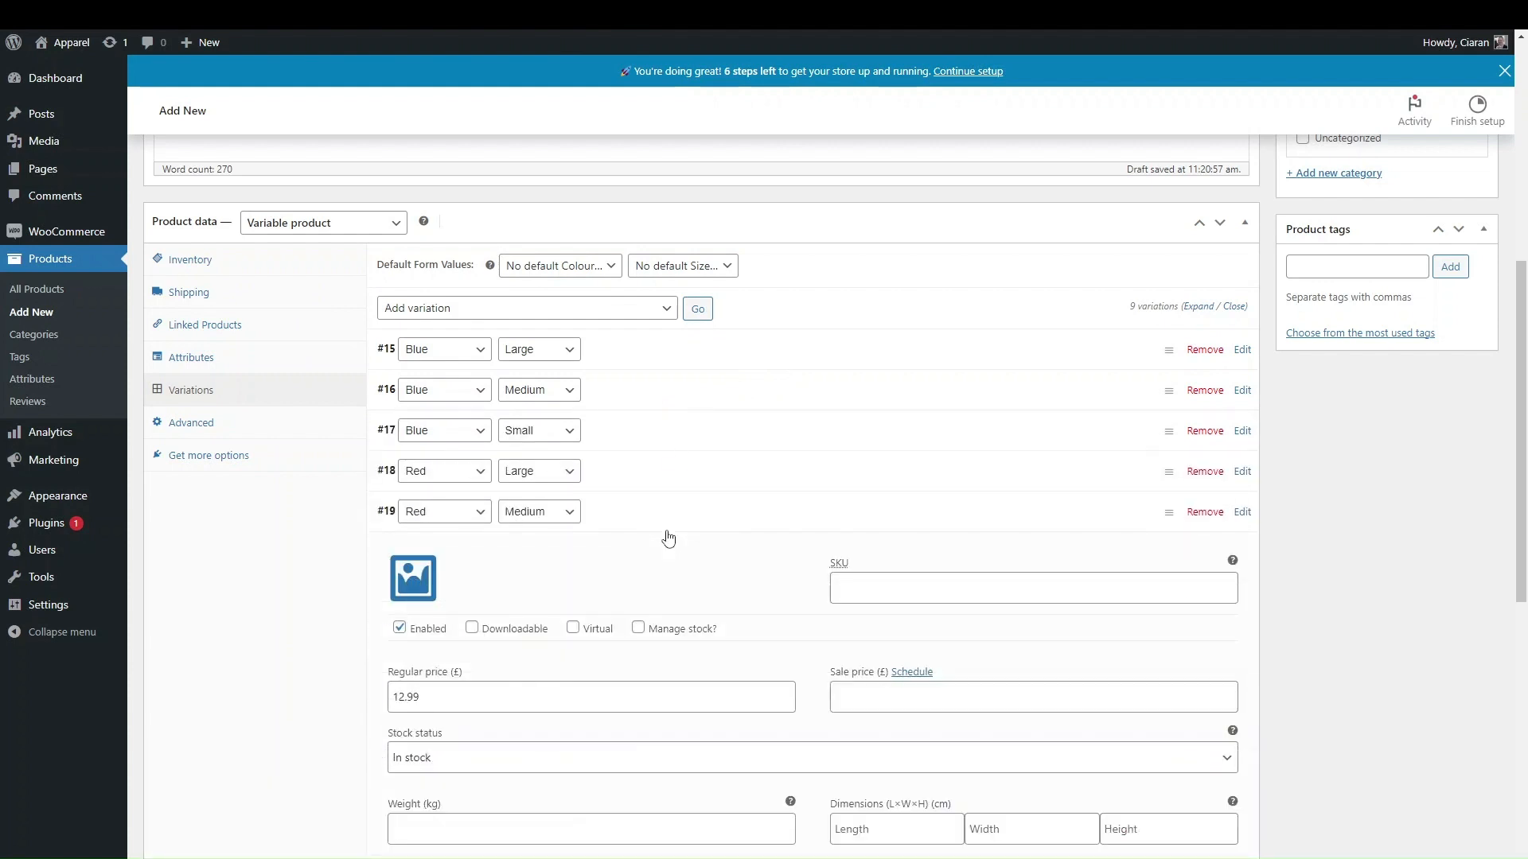
pyautogui.click(669, 536)
# - Increase the regular prices of all variations by a fixed amount of 60 and check the Blue, Medium variation's price
pyautogui.click(570, 313)
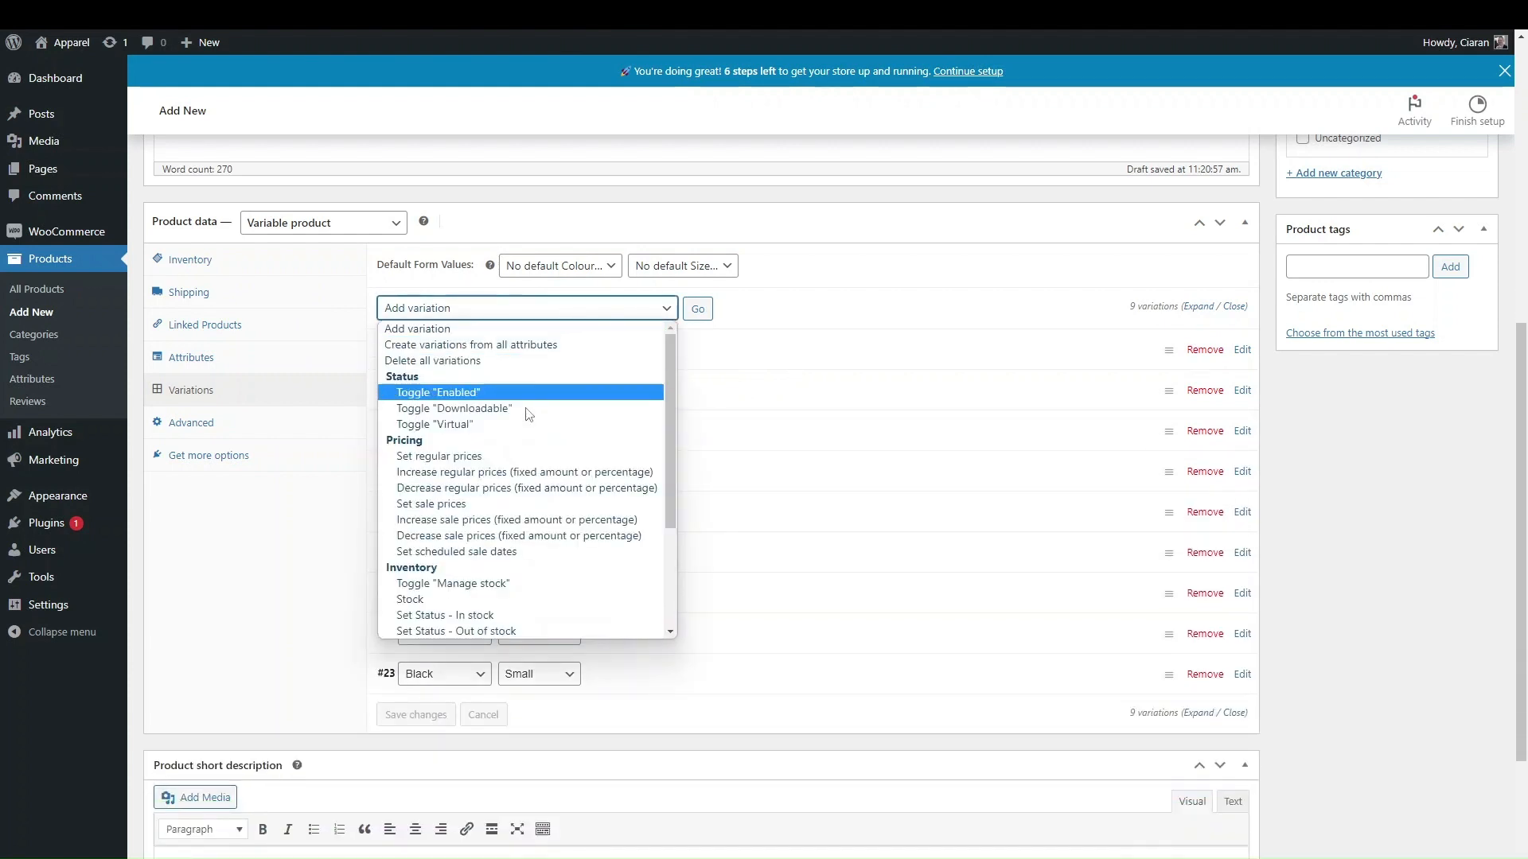
pyautogui.click(489, 475)
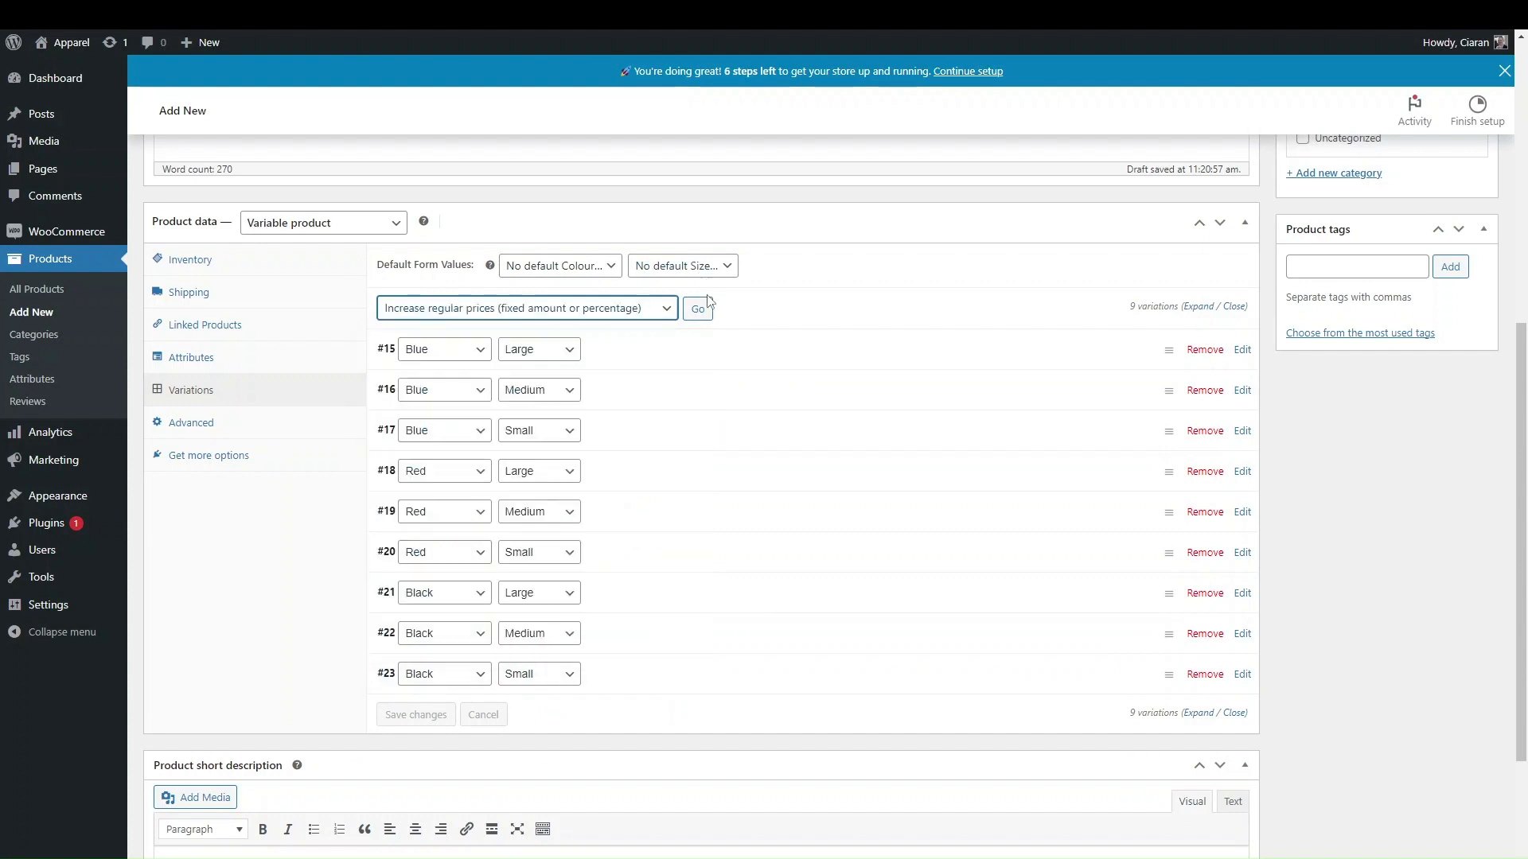
pyautogui.click(689, 312)
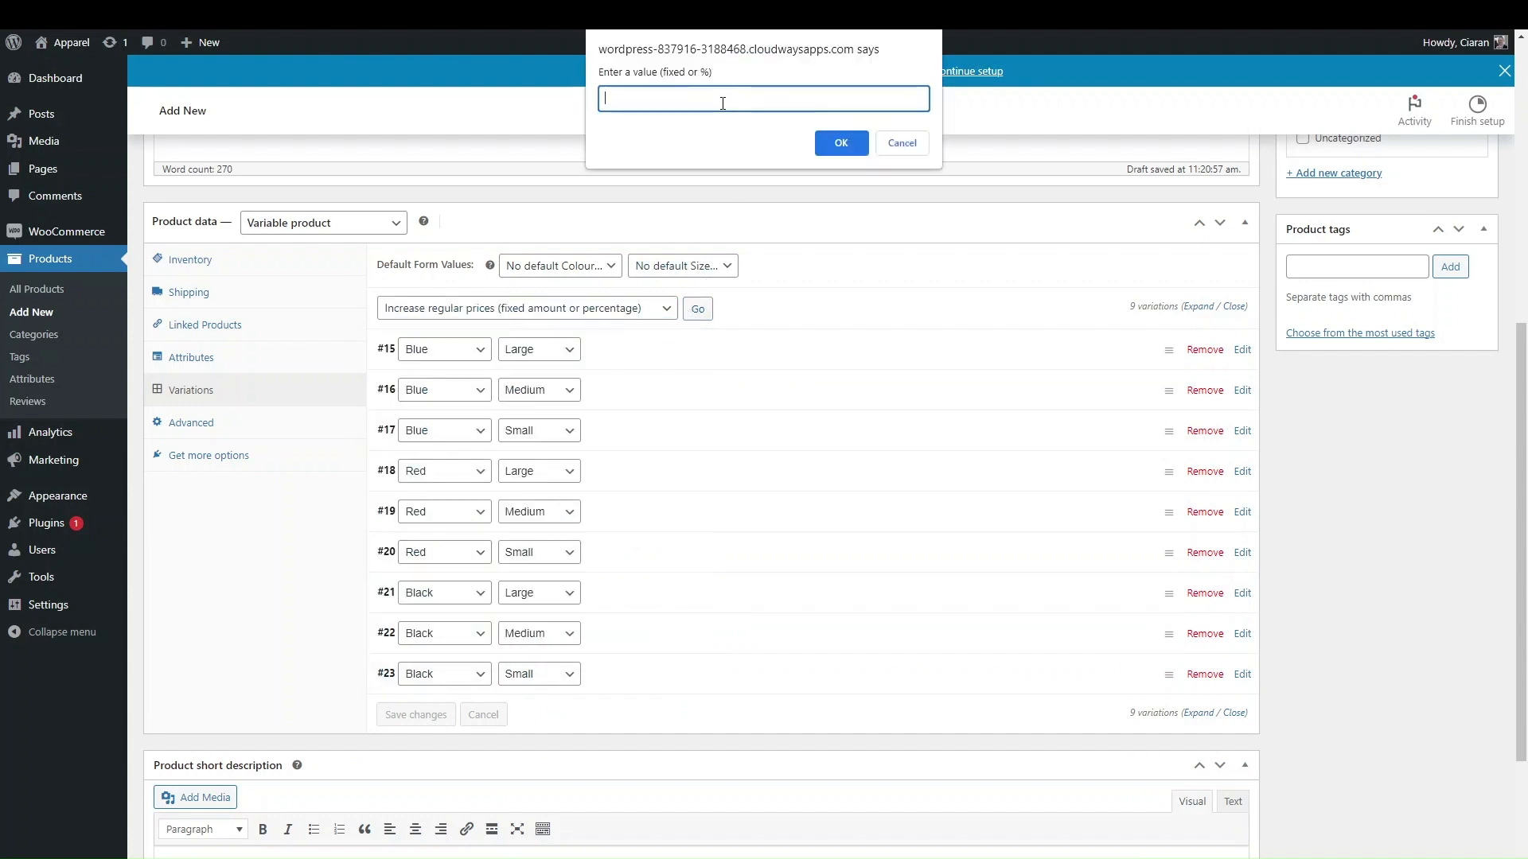
pyautogui.write('60')
pyautogui.click(840, 143)
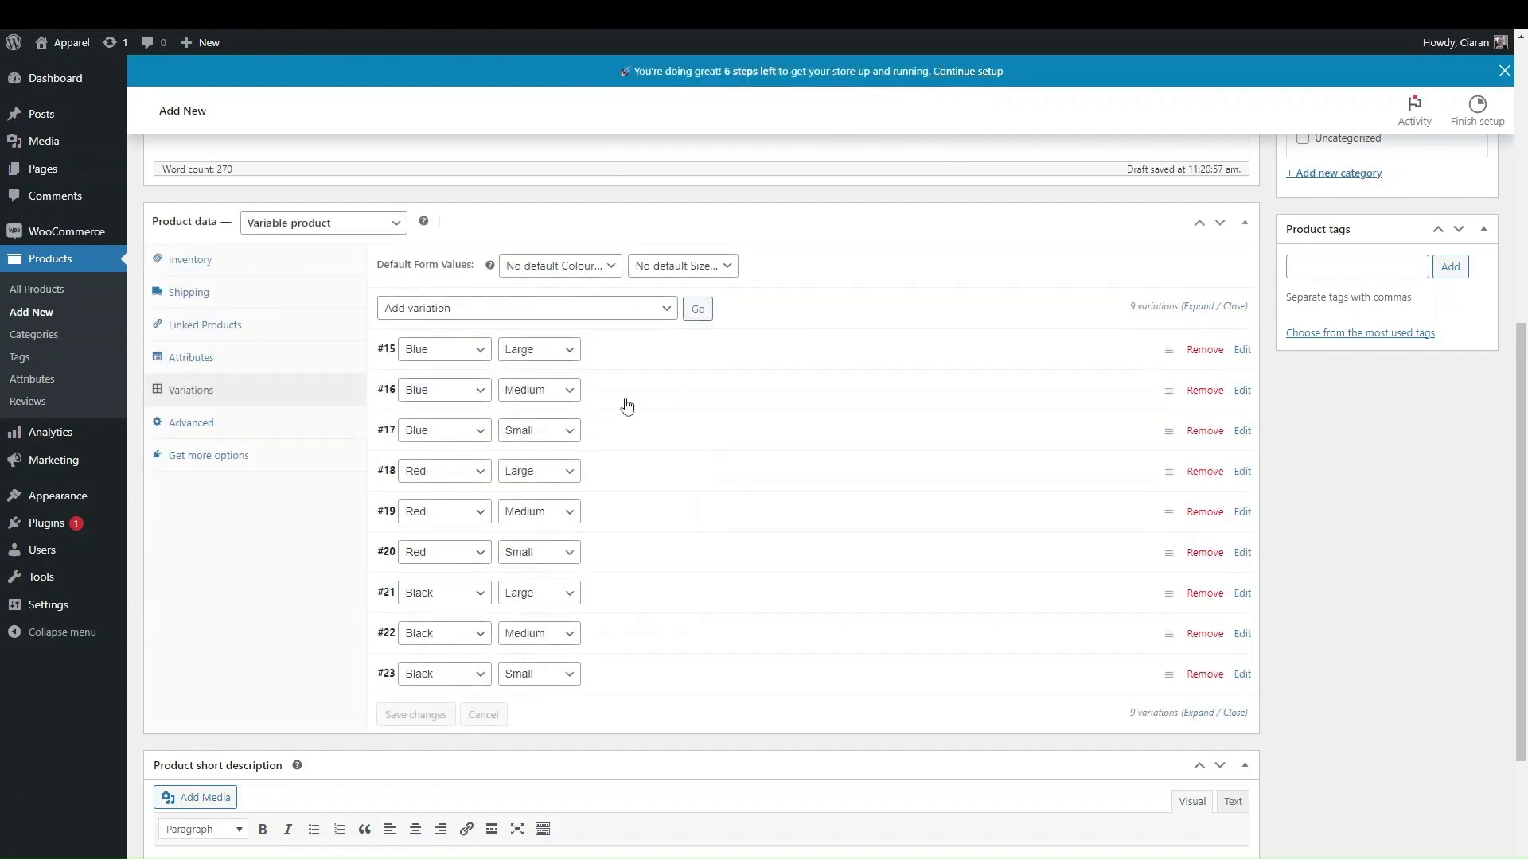
pyautogui.click(624, 400)
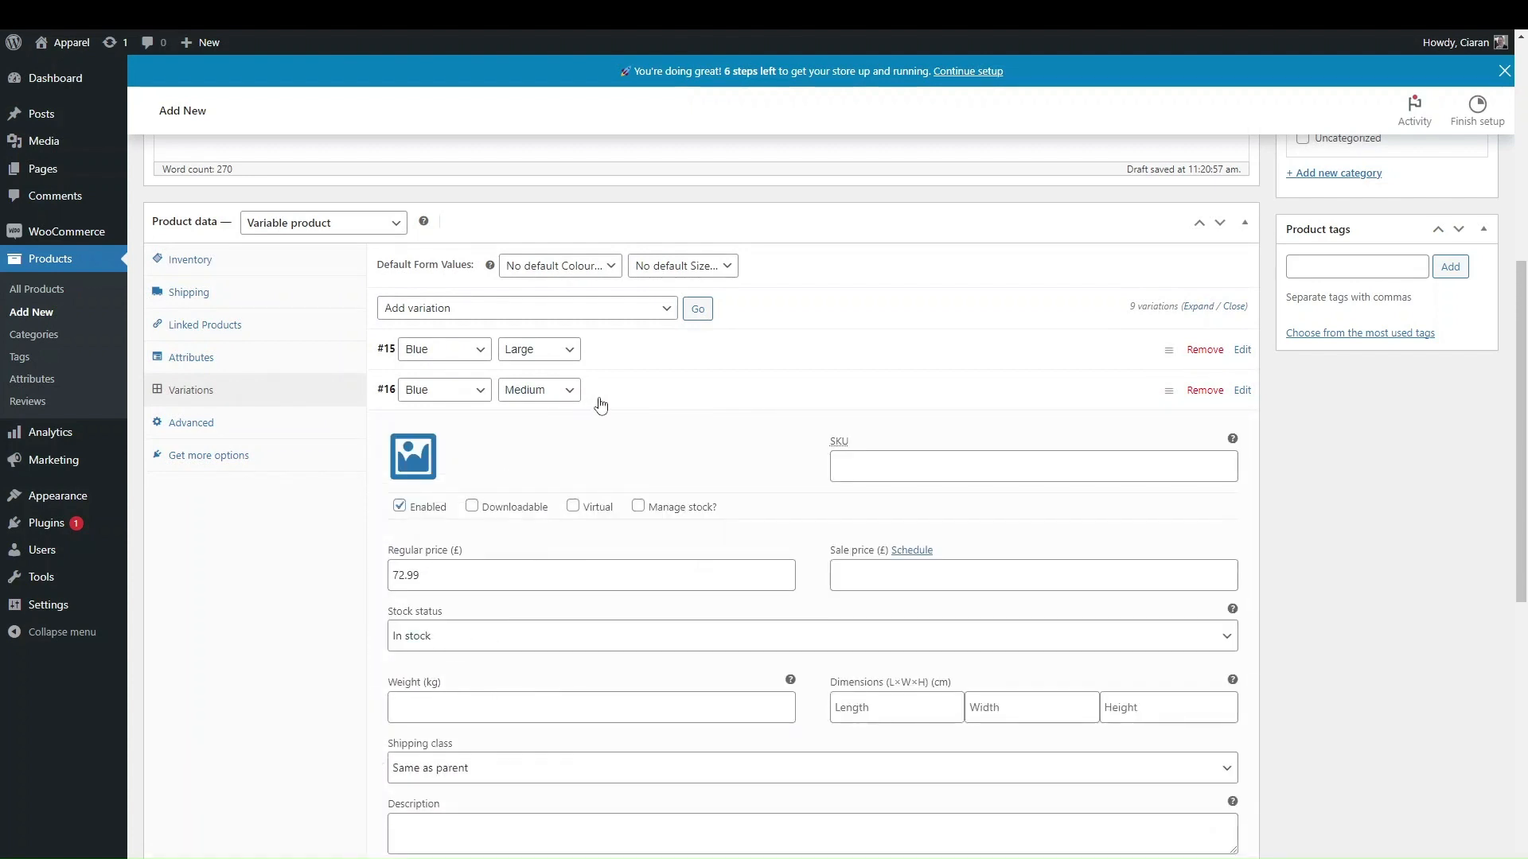
pyautogui.click(598, 402)
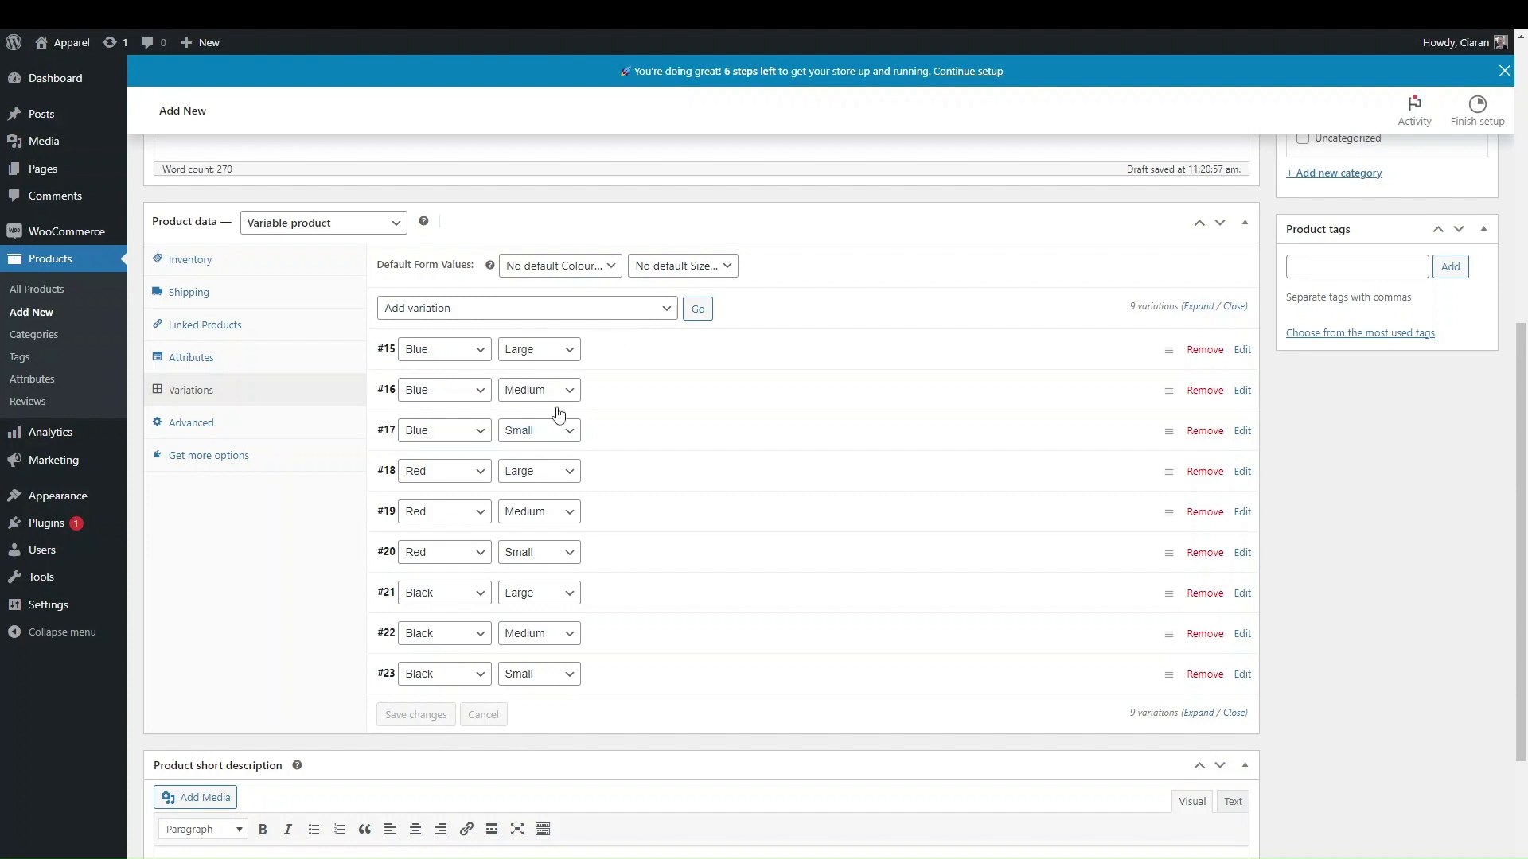
# - Examine the bulk actions offered for variations, covering status, pricing, inventory, shipping and downloadable products, without applying any
pyautogui.click(498, 312)
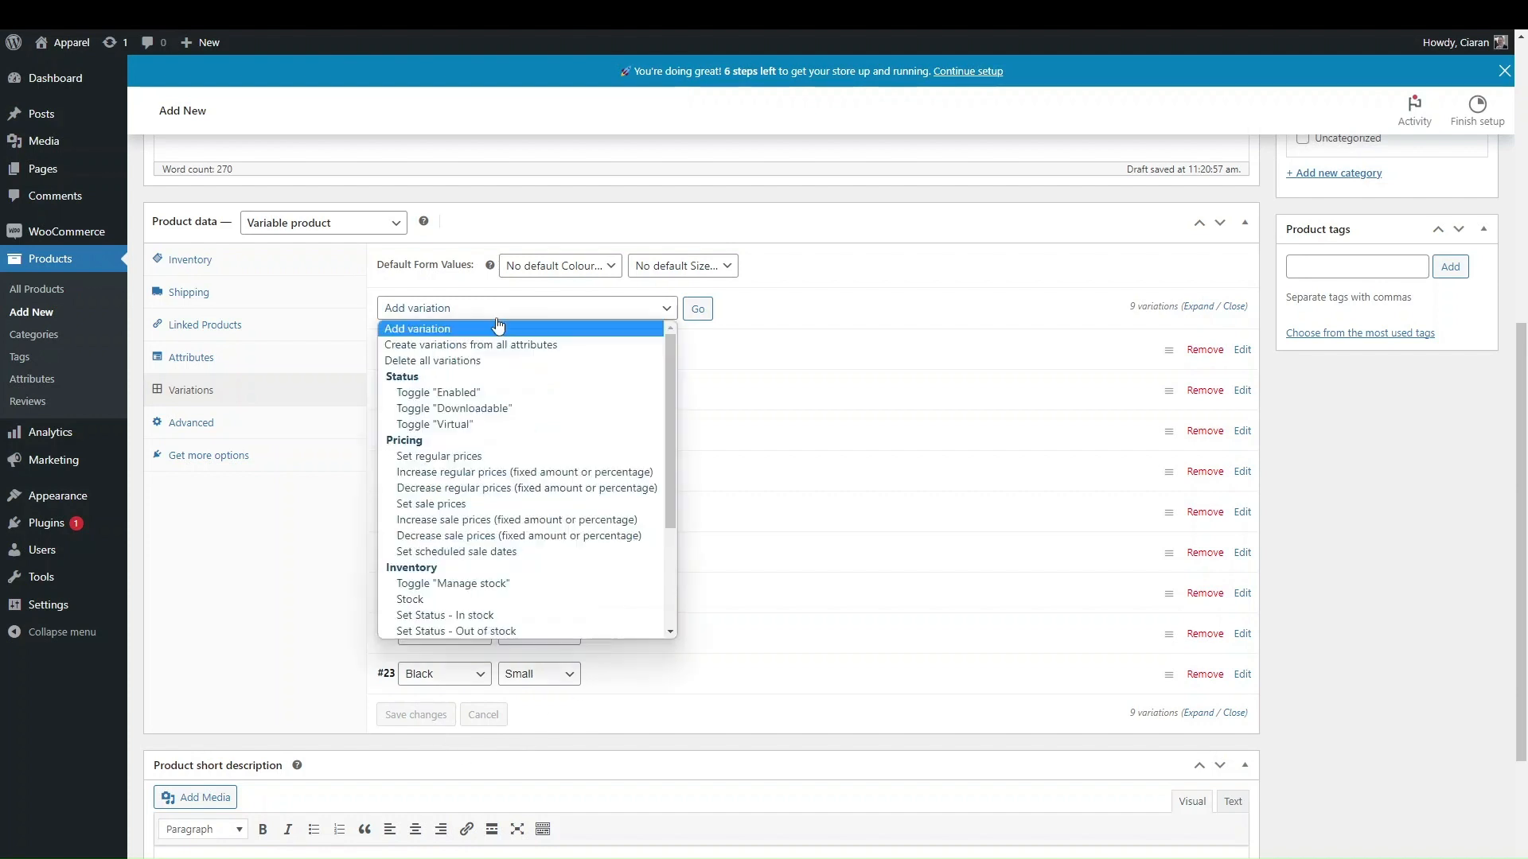
pyautogui.scroll(-3, 520, 541)
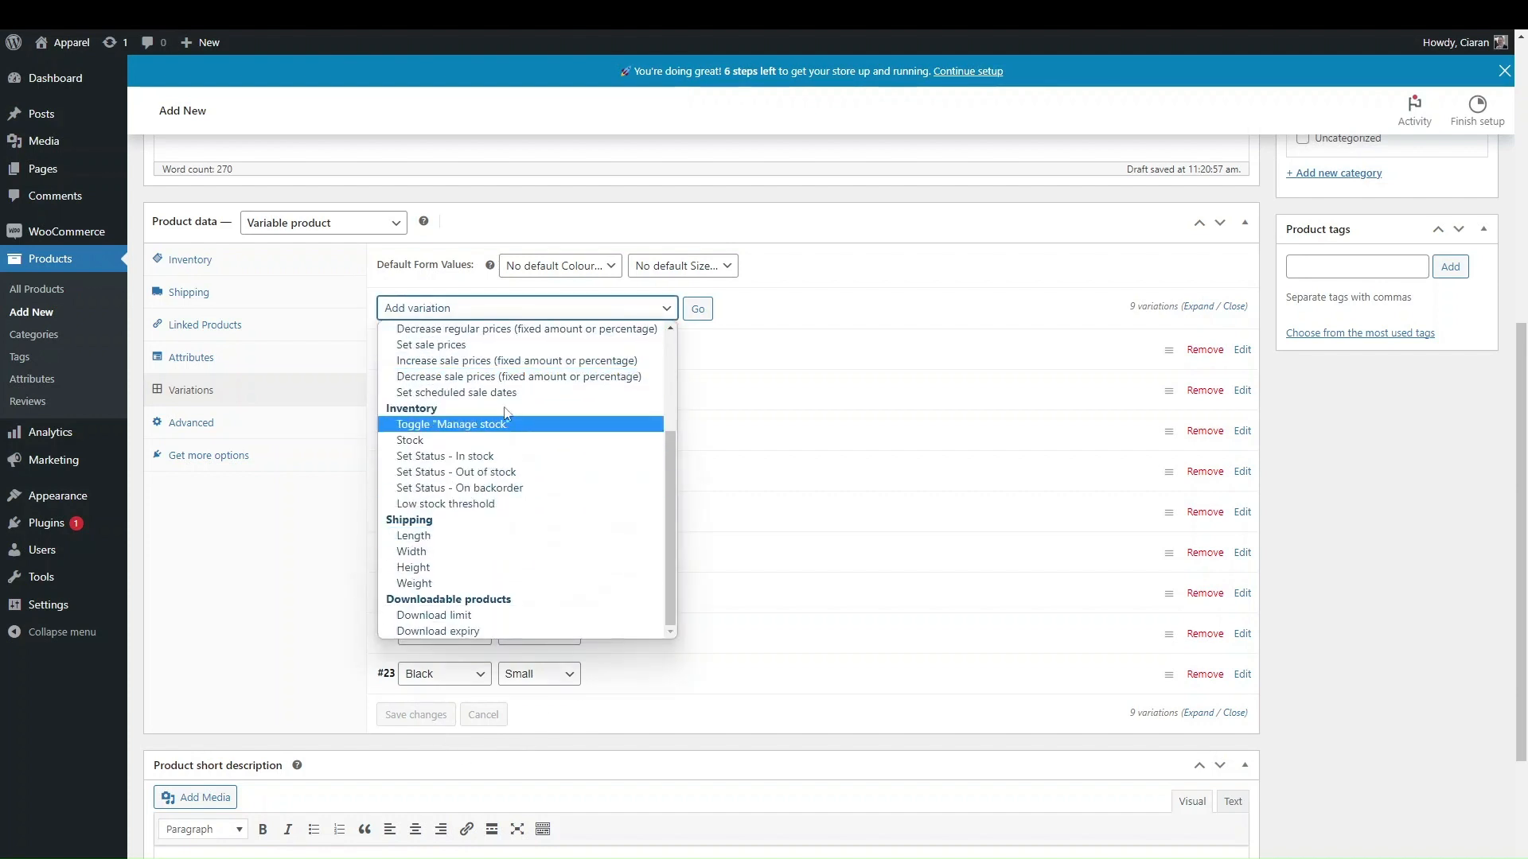
pyautogui.scroll(3, 513, 461)
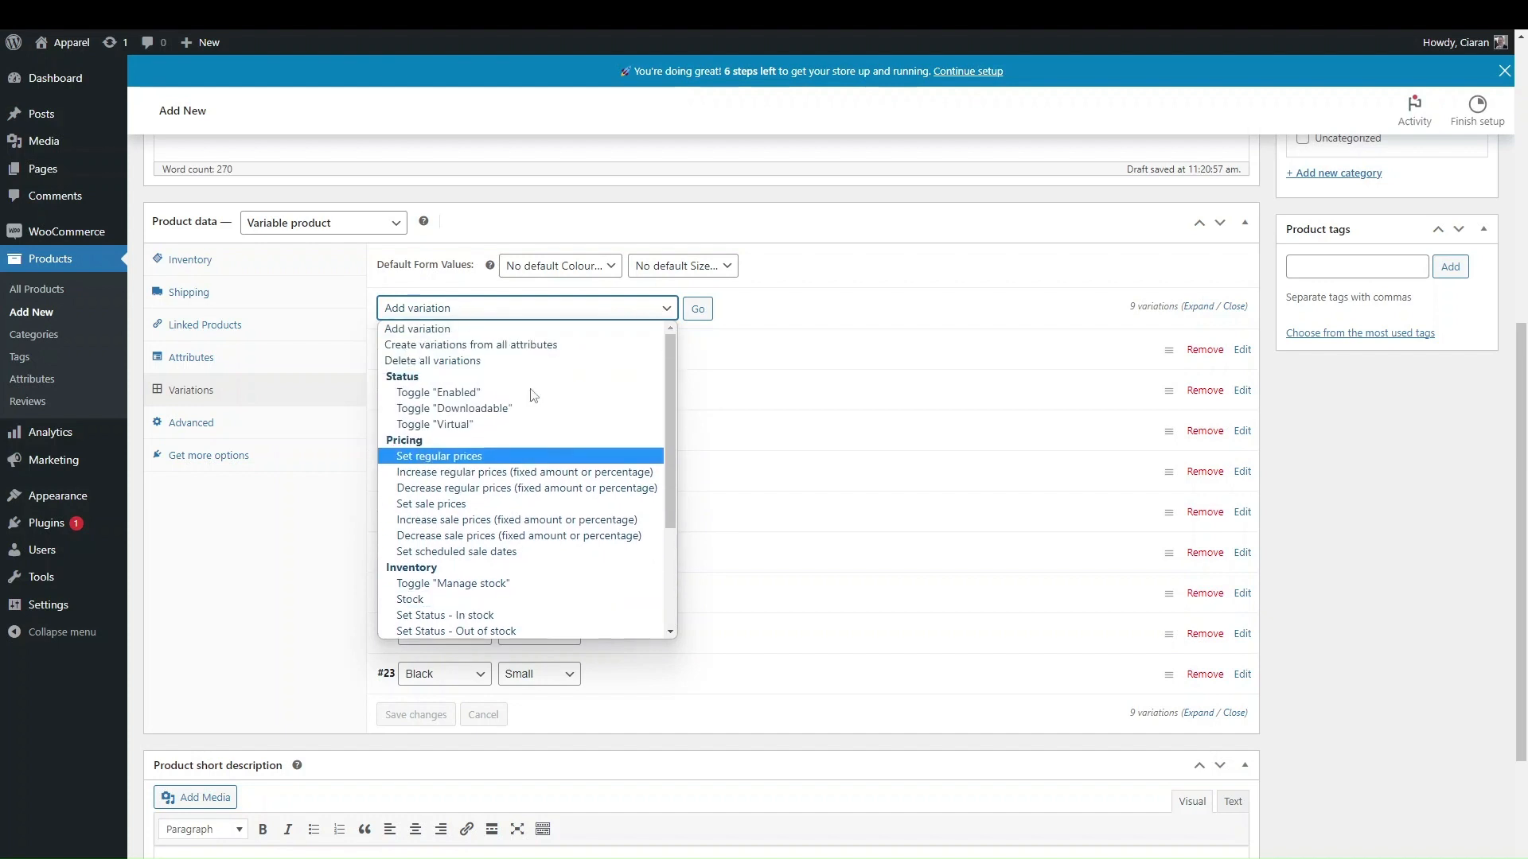
pyautogui.scroll(-2, 510, 471)
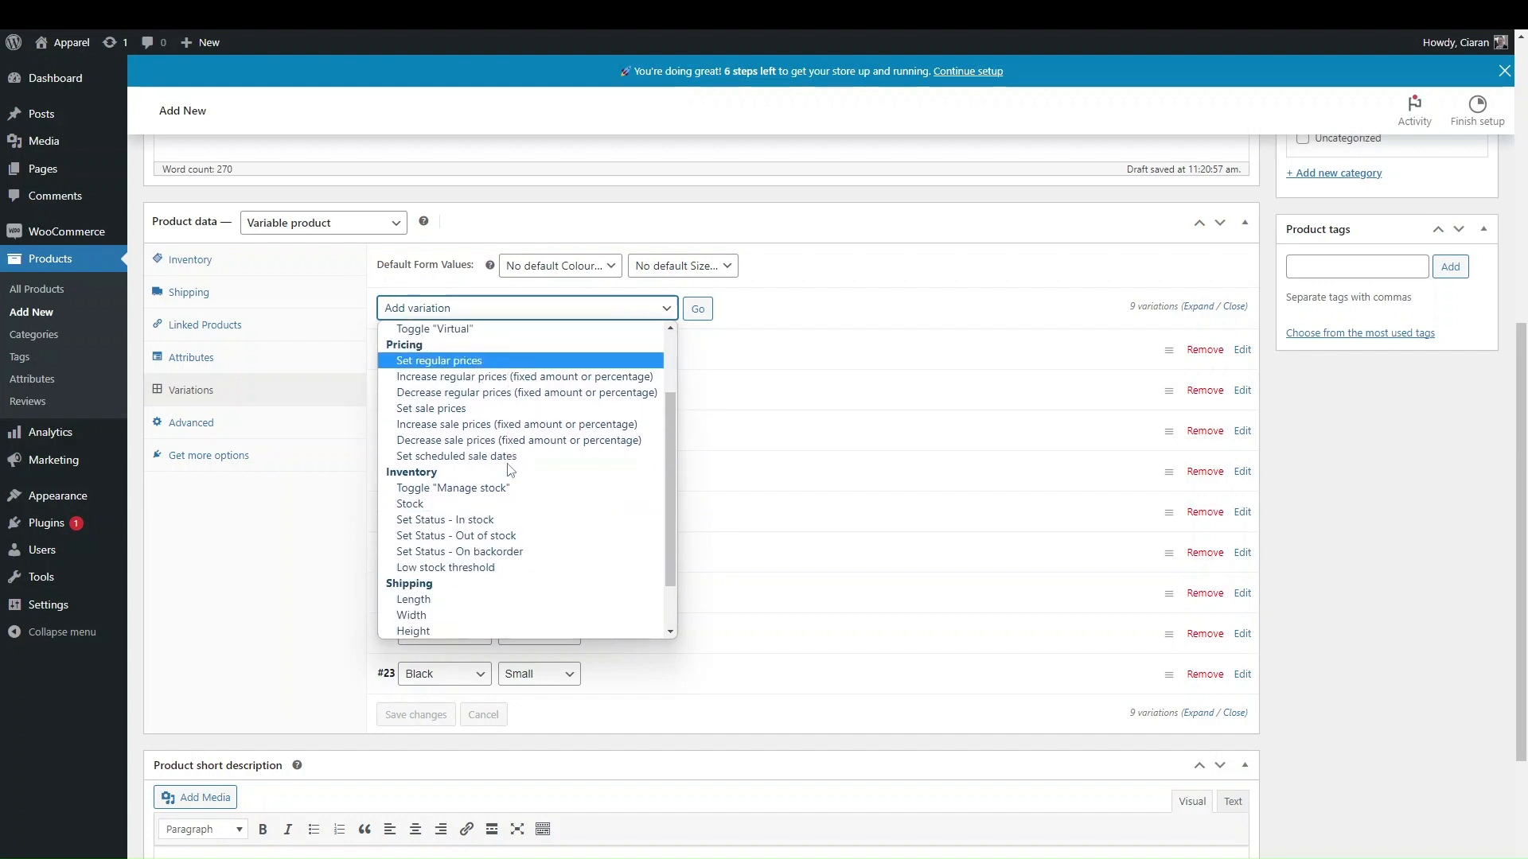
pyautogui.click(802, 279)
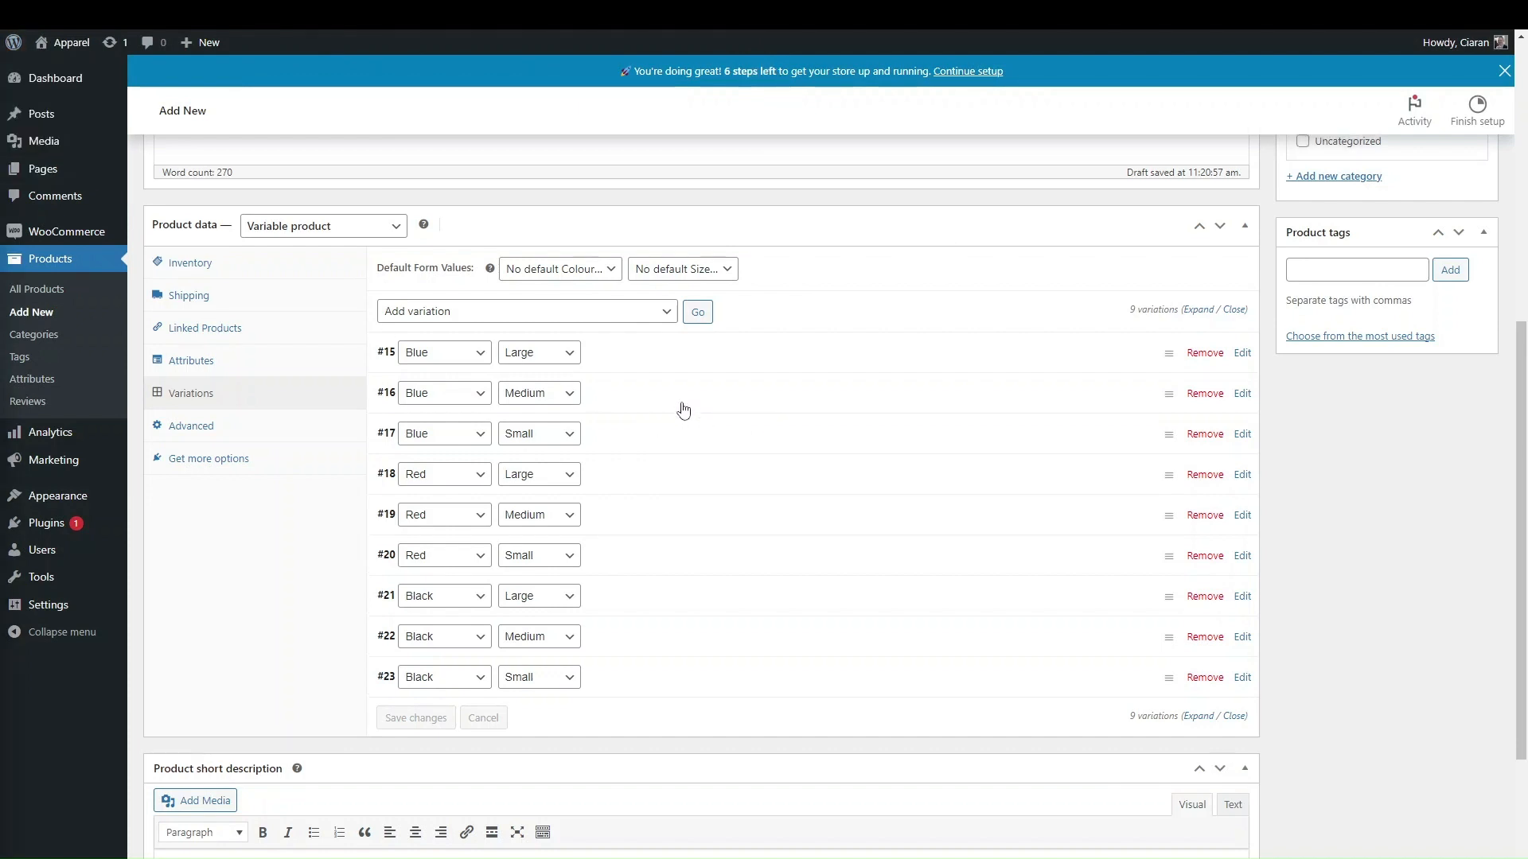
# - Open the product's advanced settings and examine the purchase note, menu order and reviews options
pyautogui.scroll(1, 682, 410)
pyautogui.scroll(-1, 683, 410)
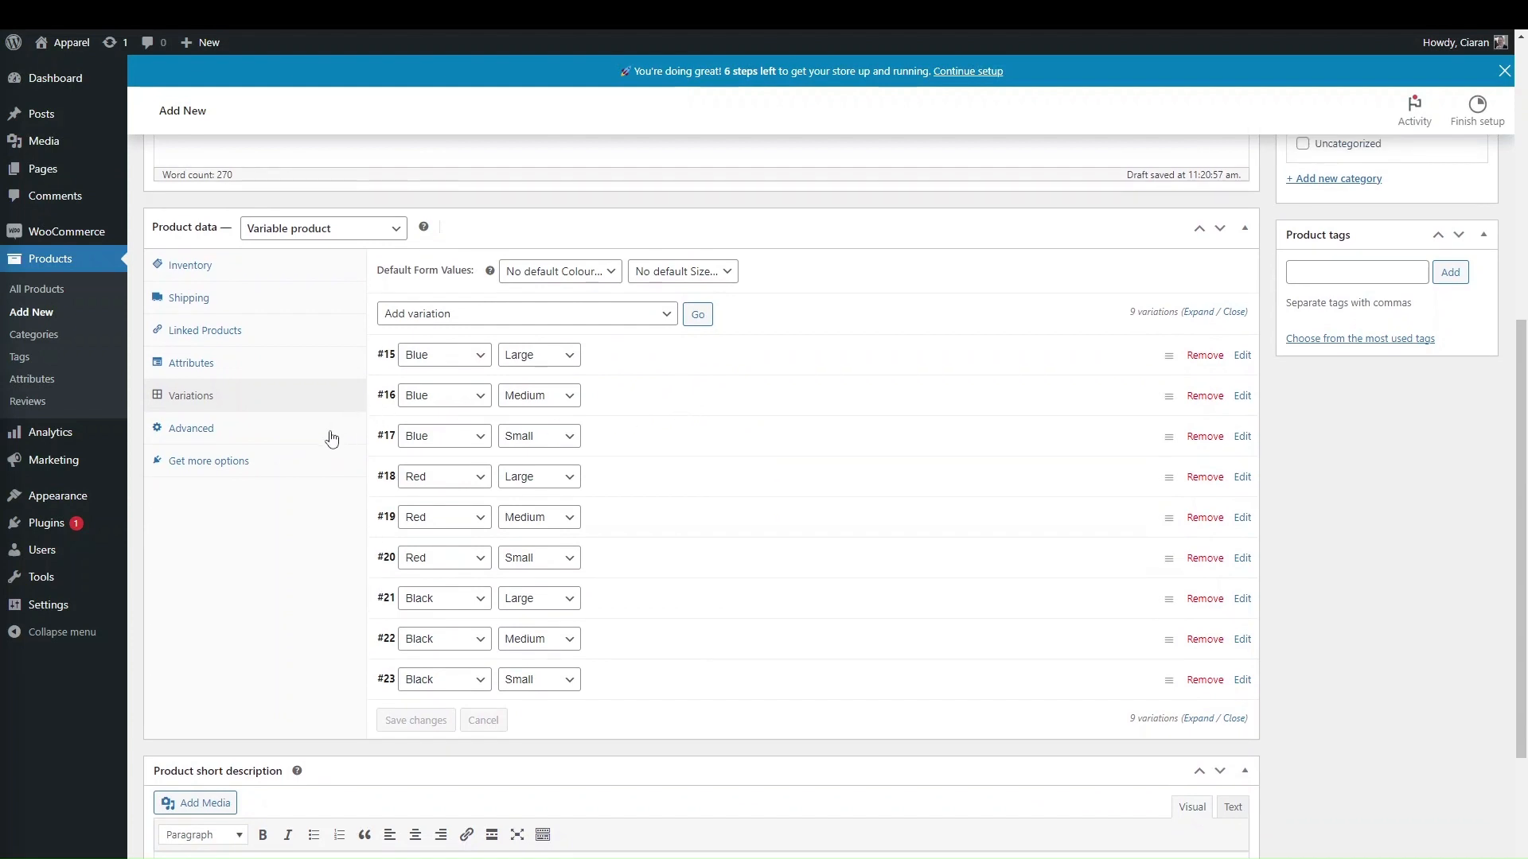
pyautogui.click(332, 439)
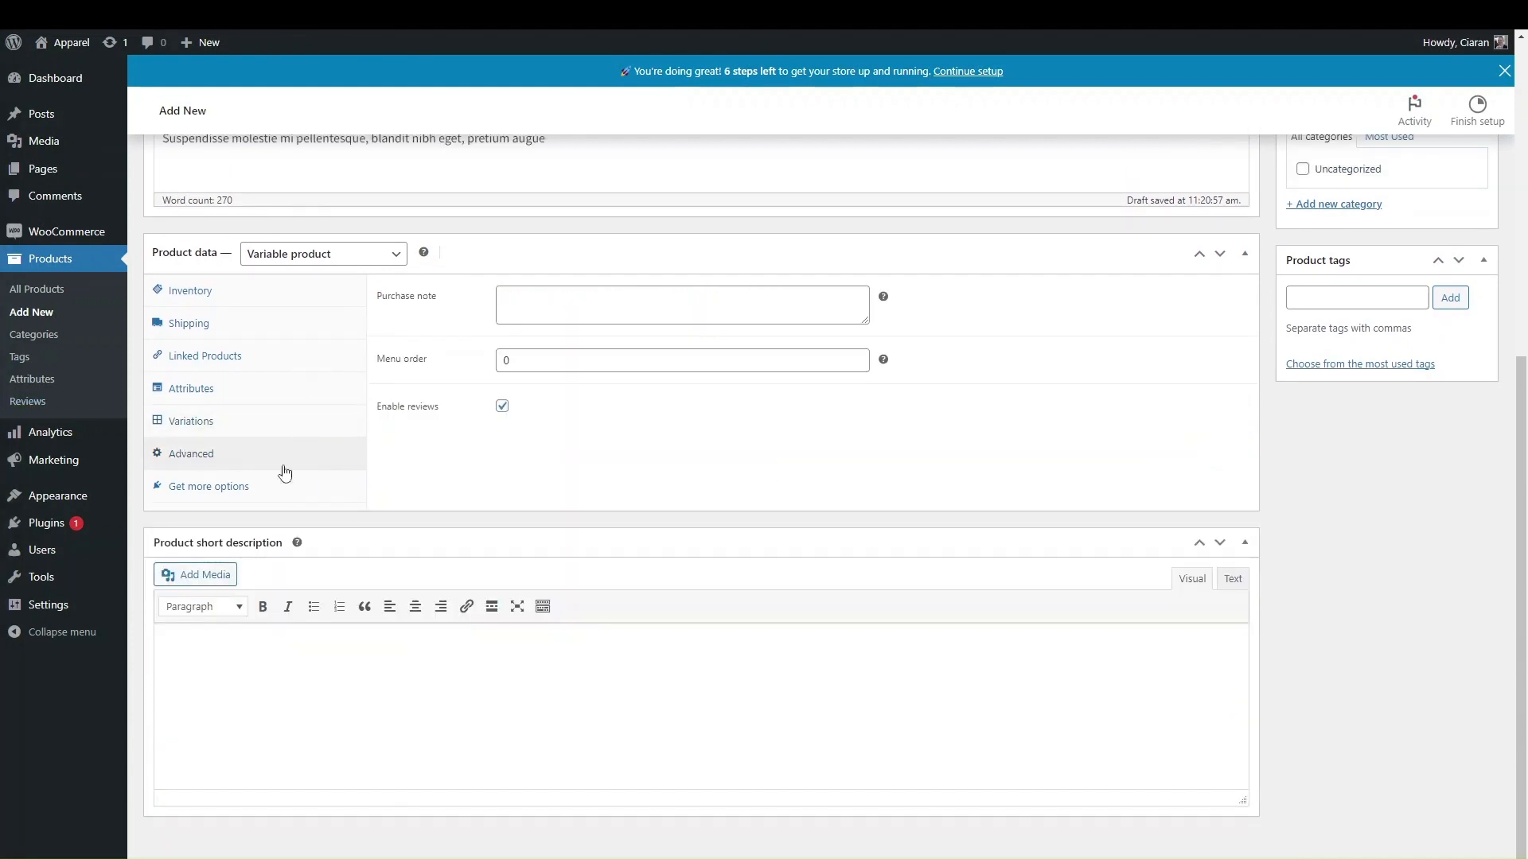
pyautogui.click(523, 315)
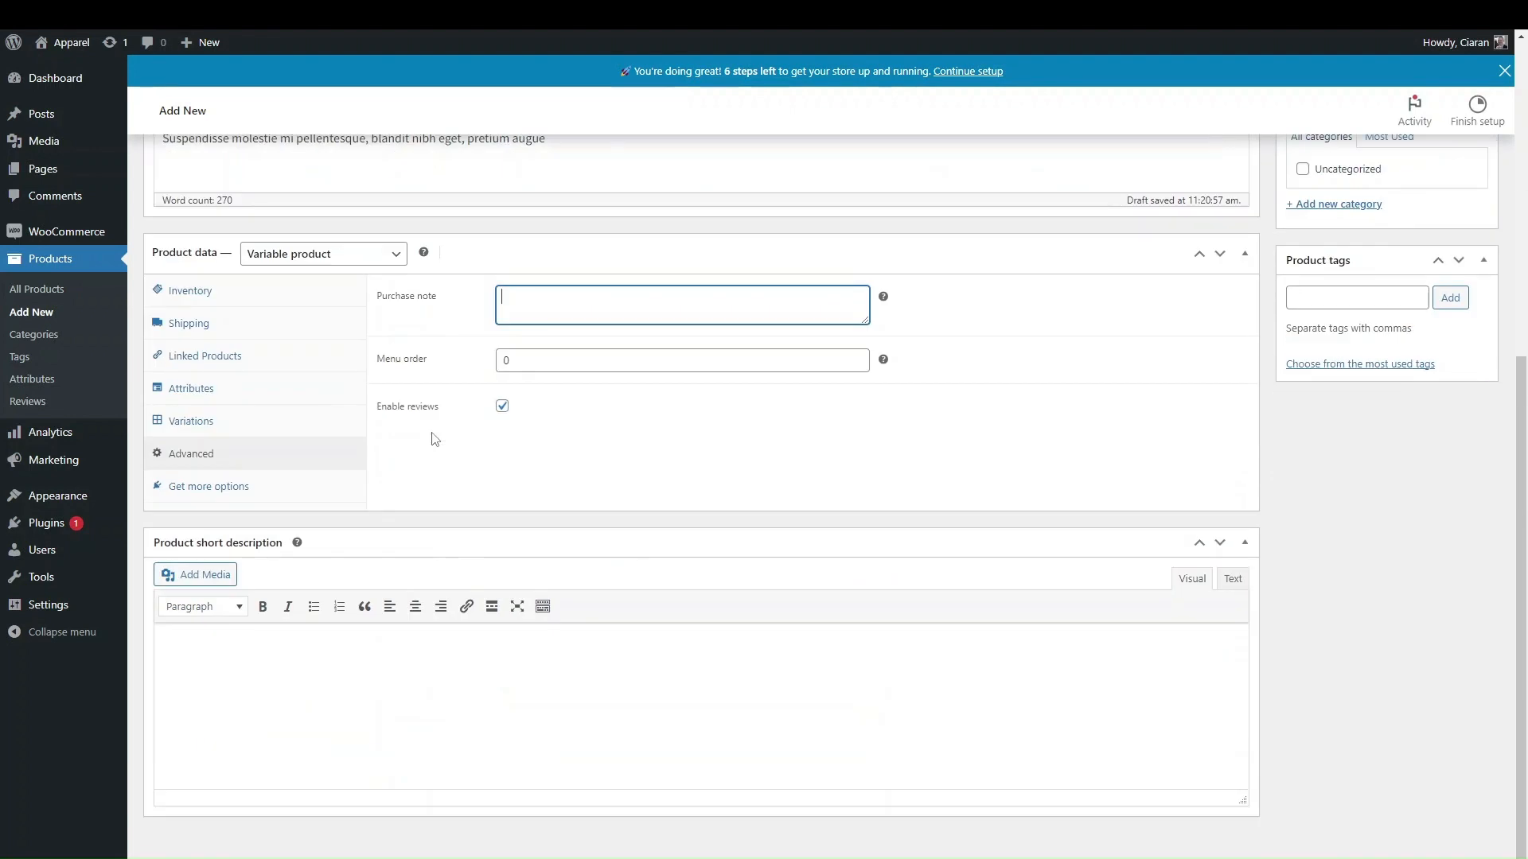
# - Copy the product description's opening text into the short description and trim it to end with "Nullam sollicitudin facilisis sollicitudin."
pyautogui.click(325, 705)
pyautogui.scroll(7, 391, 546)
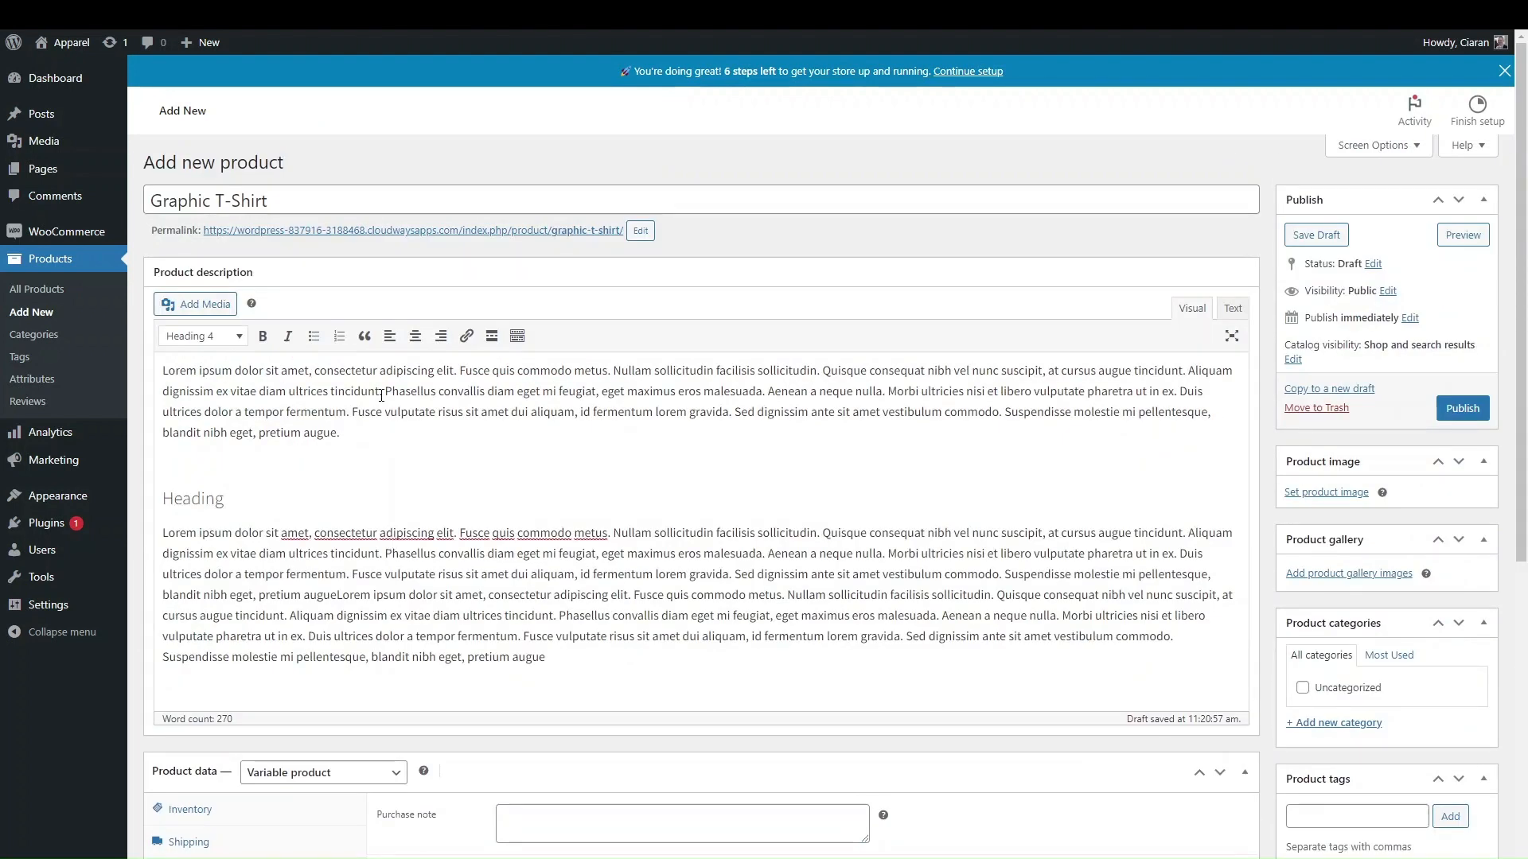
pyautogui.moveTo(381, 392); pyautogui.dragTo(137, 366)
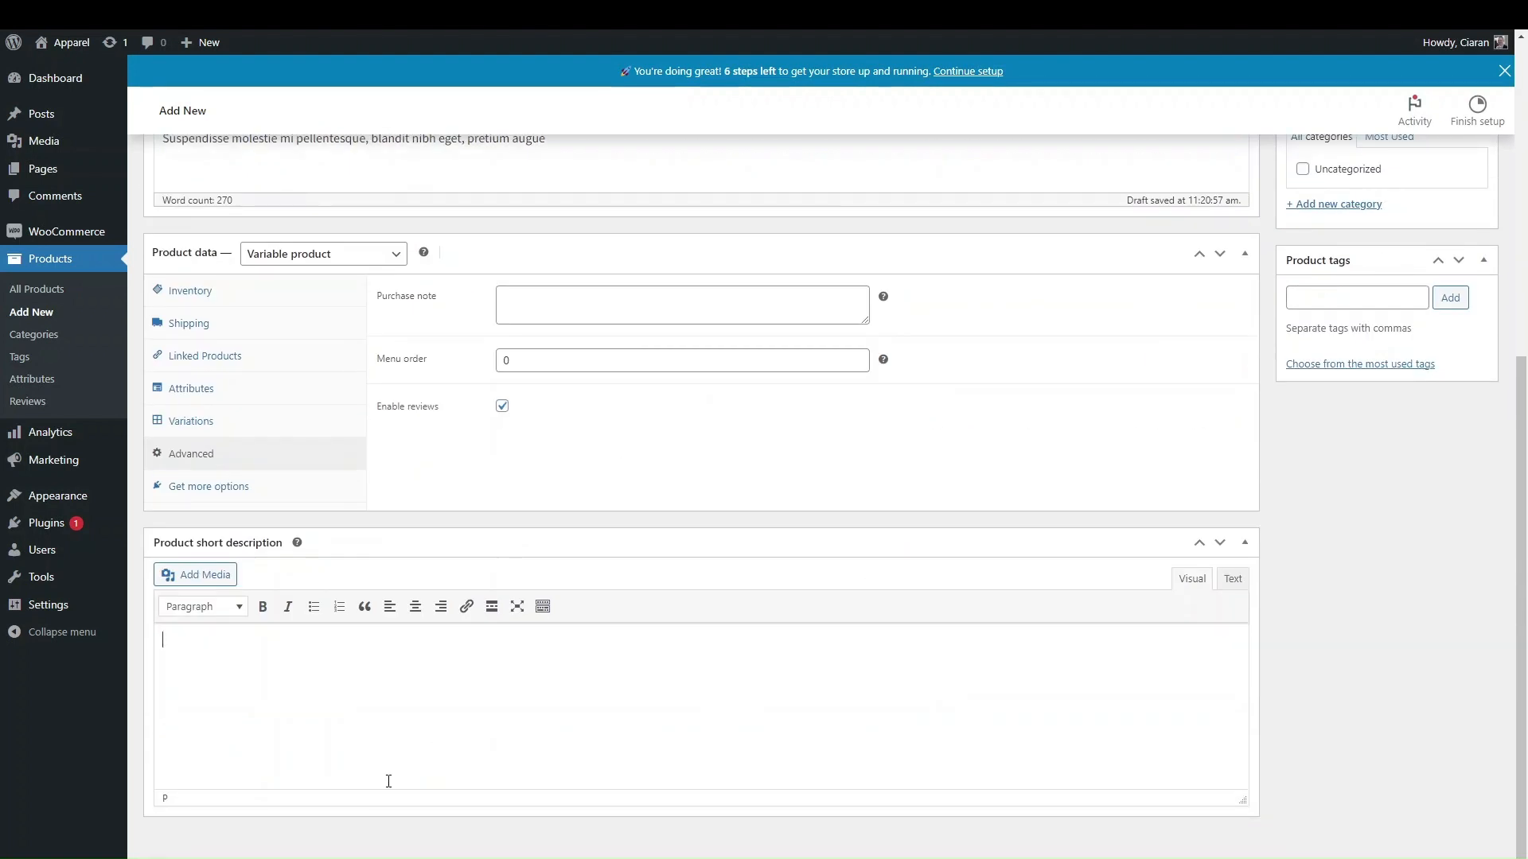
pyautogui.write('Lorem ipsum dolor sit amet, consectetur adipiscing elit. Fusce quis commodo metus. Nullam sollicitudin facilisis sollicitudin. Quisque consequat nibh vel nunc suscipit, at cursus augue tincidunt. Aliquam dignissim ex vitae diam ultrices tincidunt')
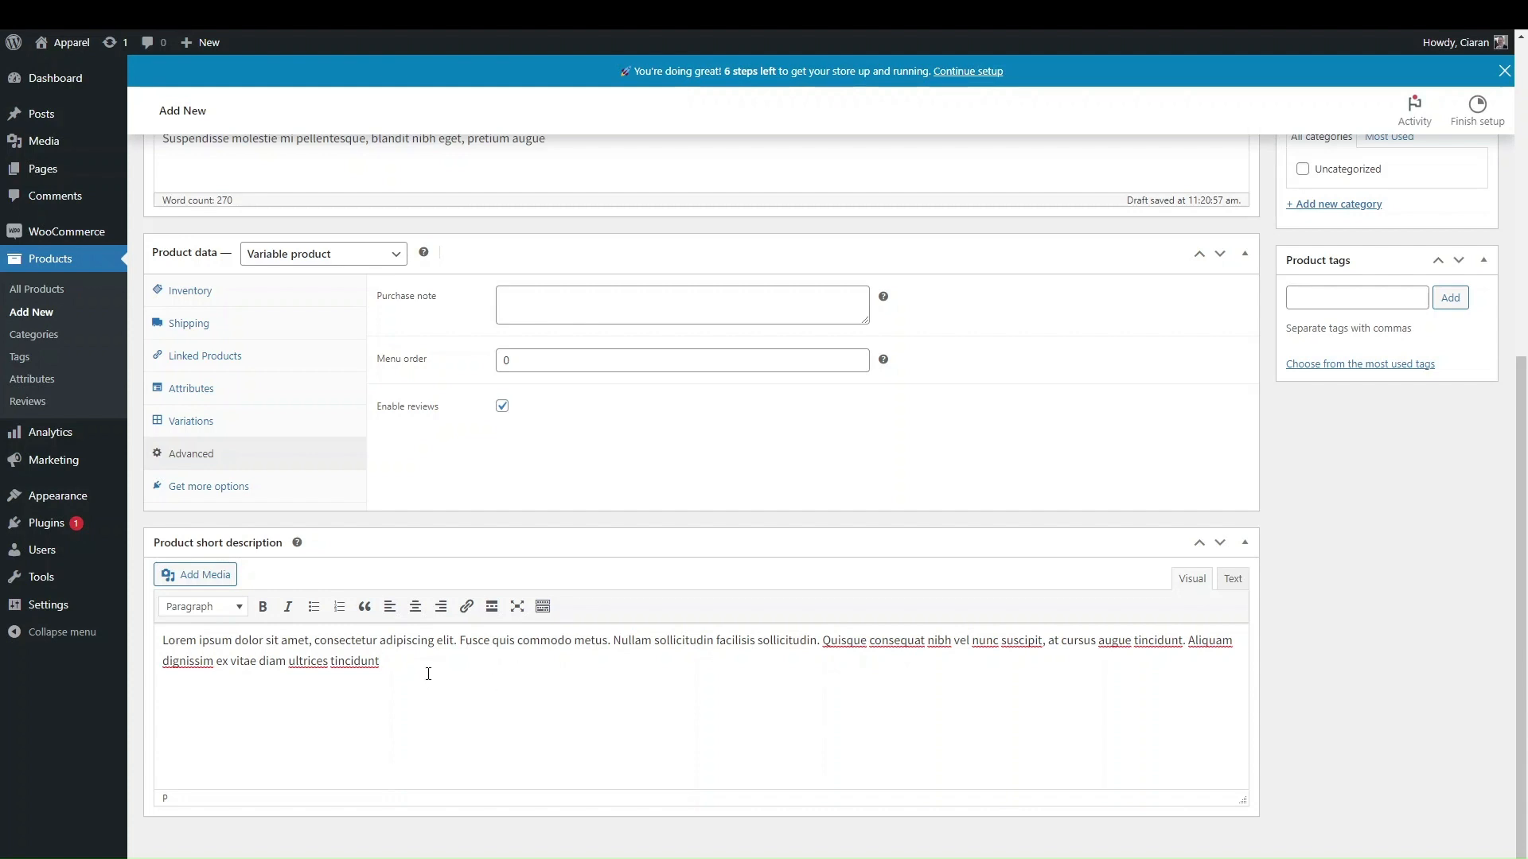
pyautogui.moveTo(822, 642); pyautogui.dragTo(870, 689)
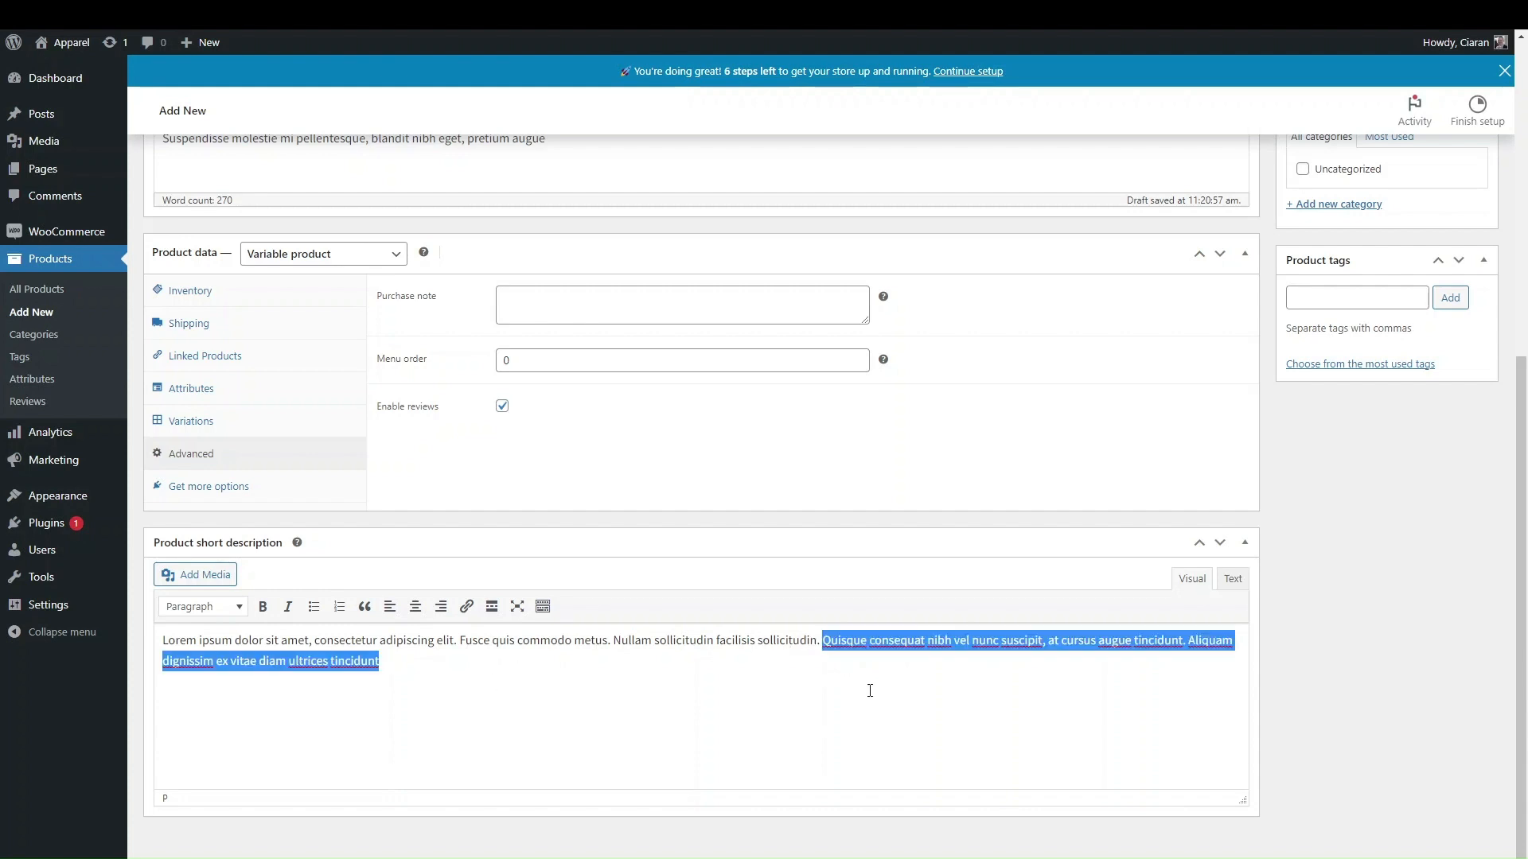
pyautogui.press('BackSpace')
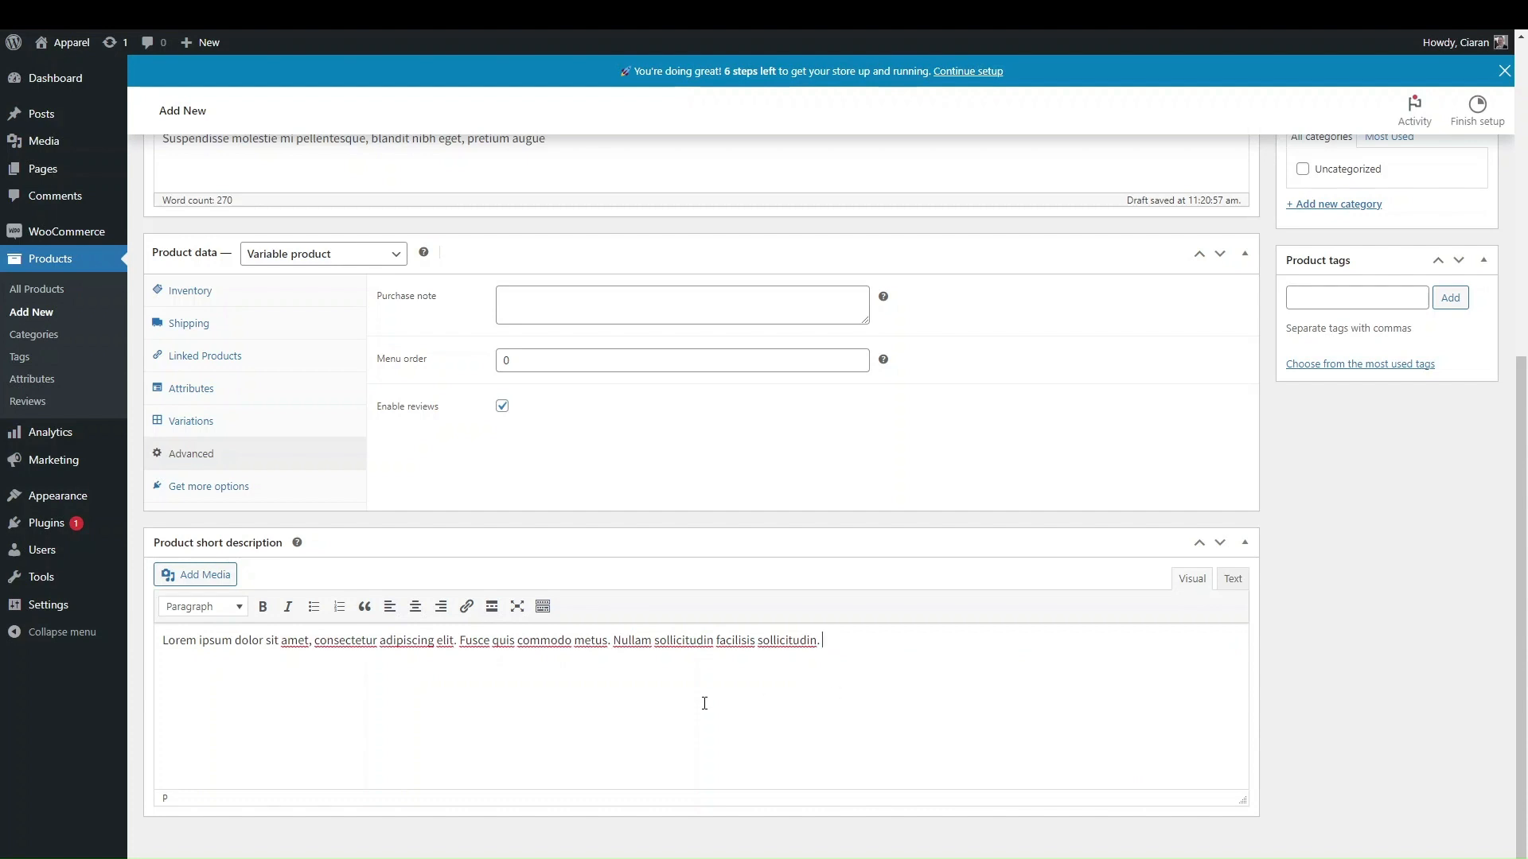
pyautogui.scroll(6, 1109, 511)
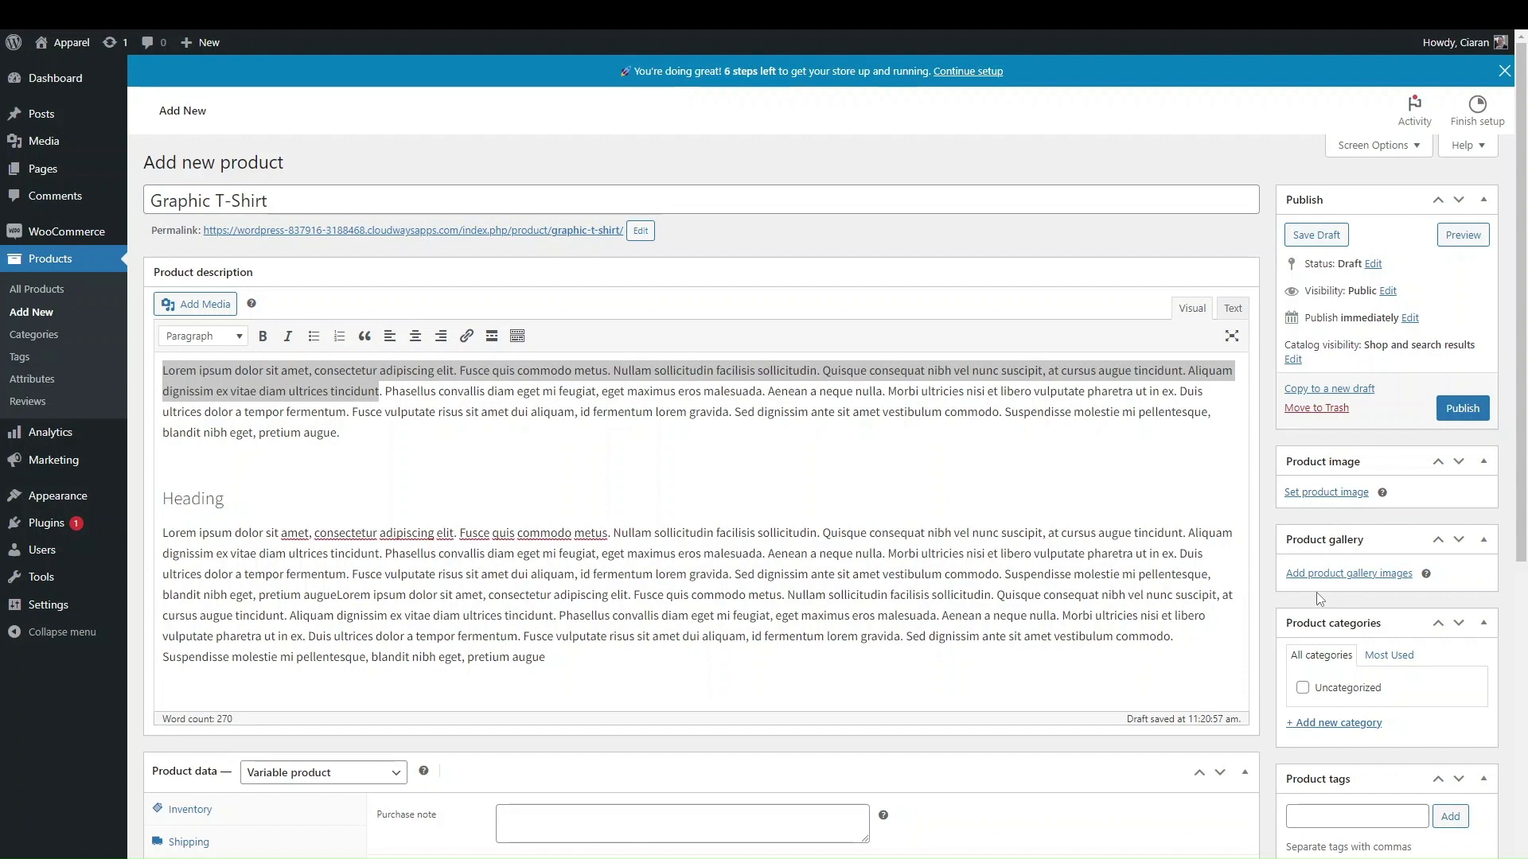
# - Upload the photo of the red, beige and blue T-shirts and set it as the product image
pyautogui.click(1311, 493)
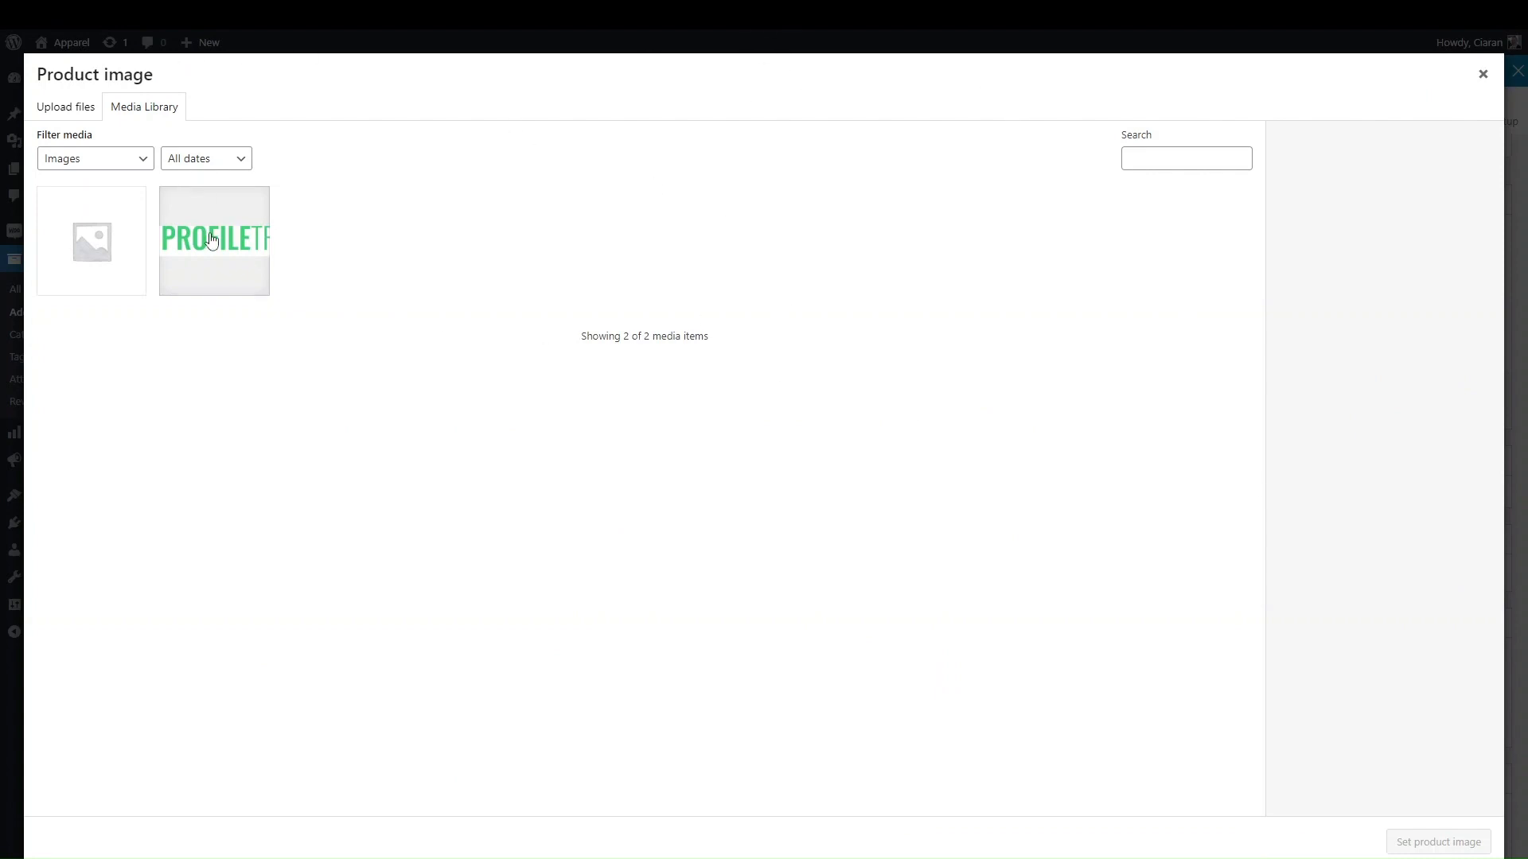
pyautogui.click(73, 111)
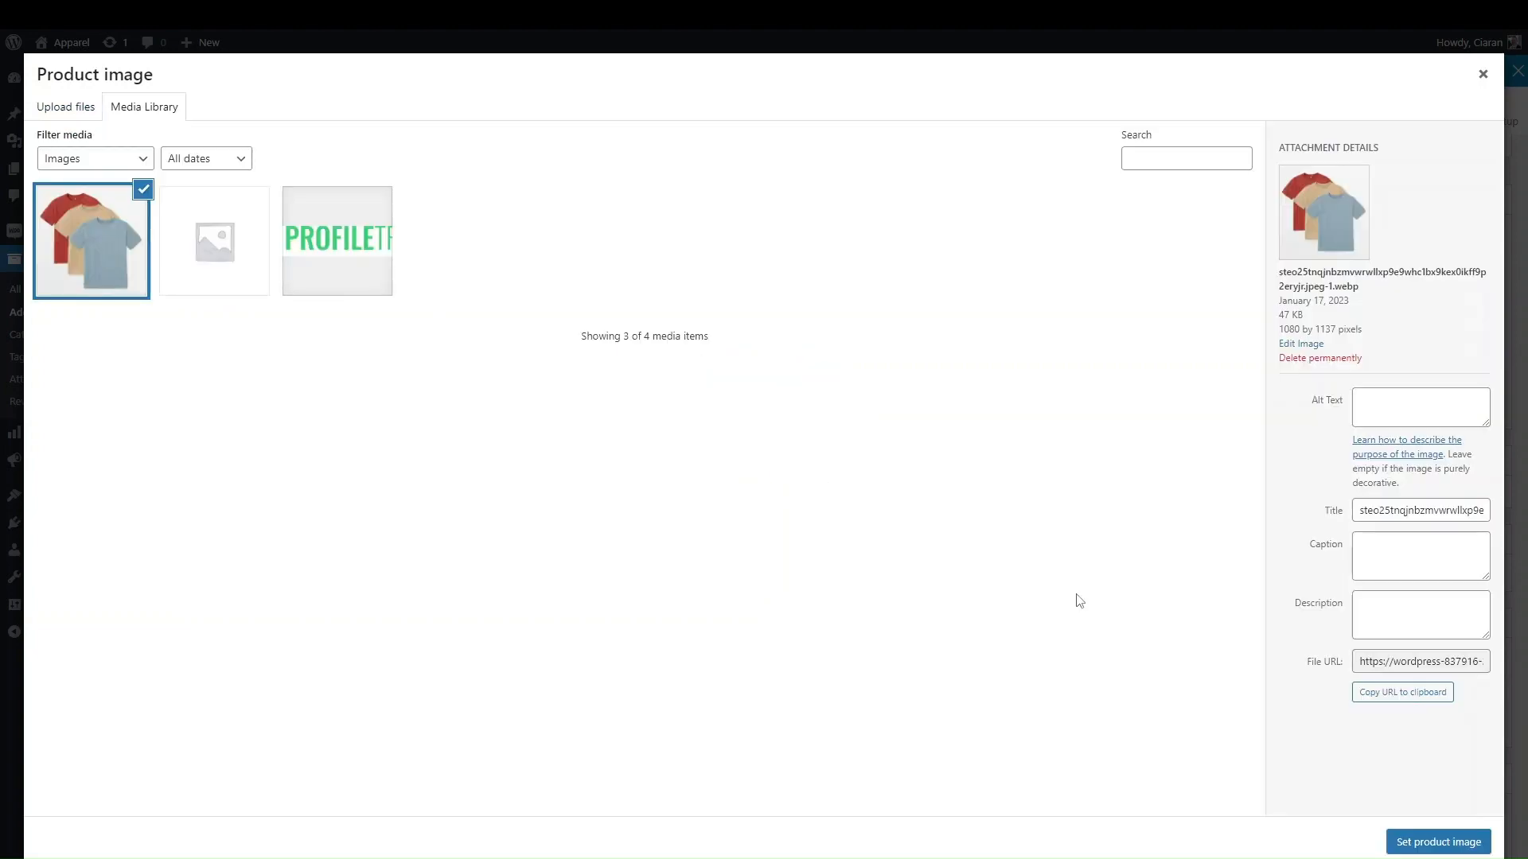
pyautogui.click(1432, 843)
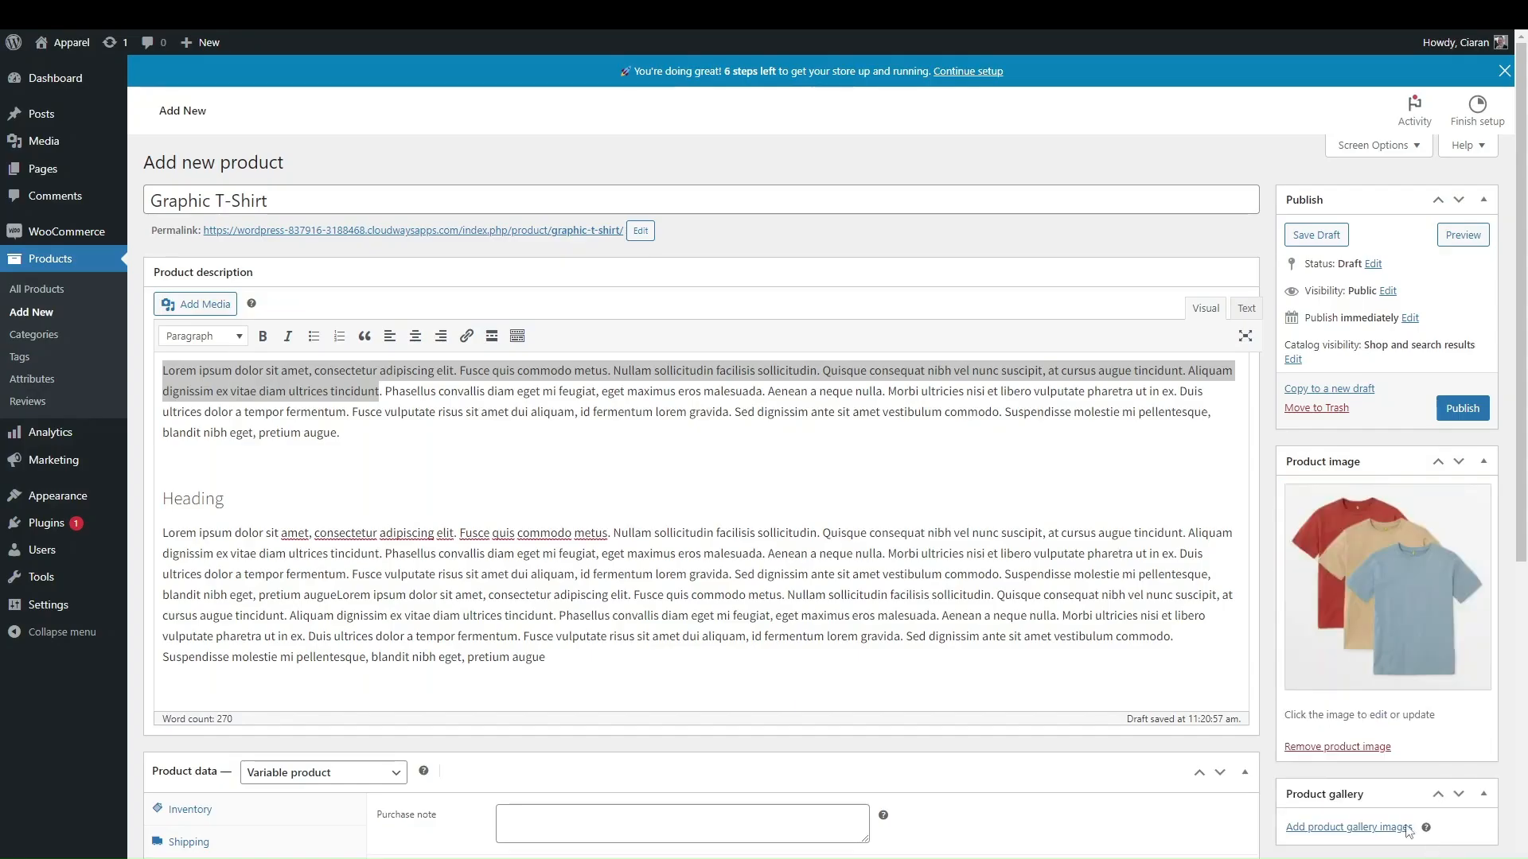
# - Add the three photos of men wearing T-shirts and the three-coloured T-shirt image to the product gallery
pyautogui.scroll(-2, 1242, 716)
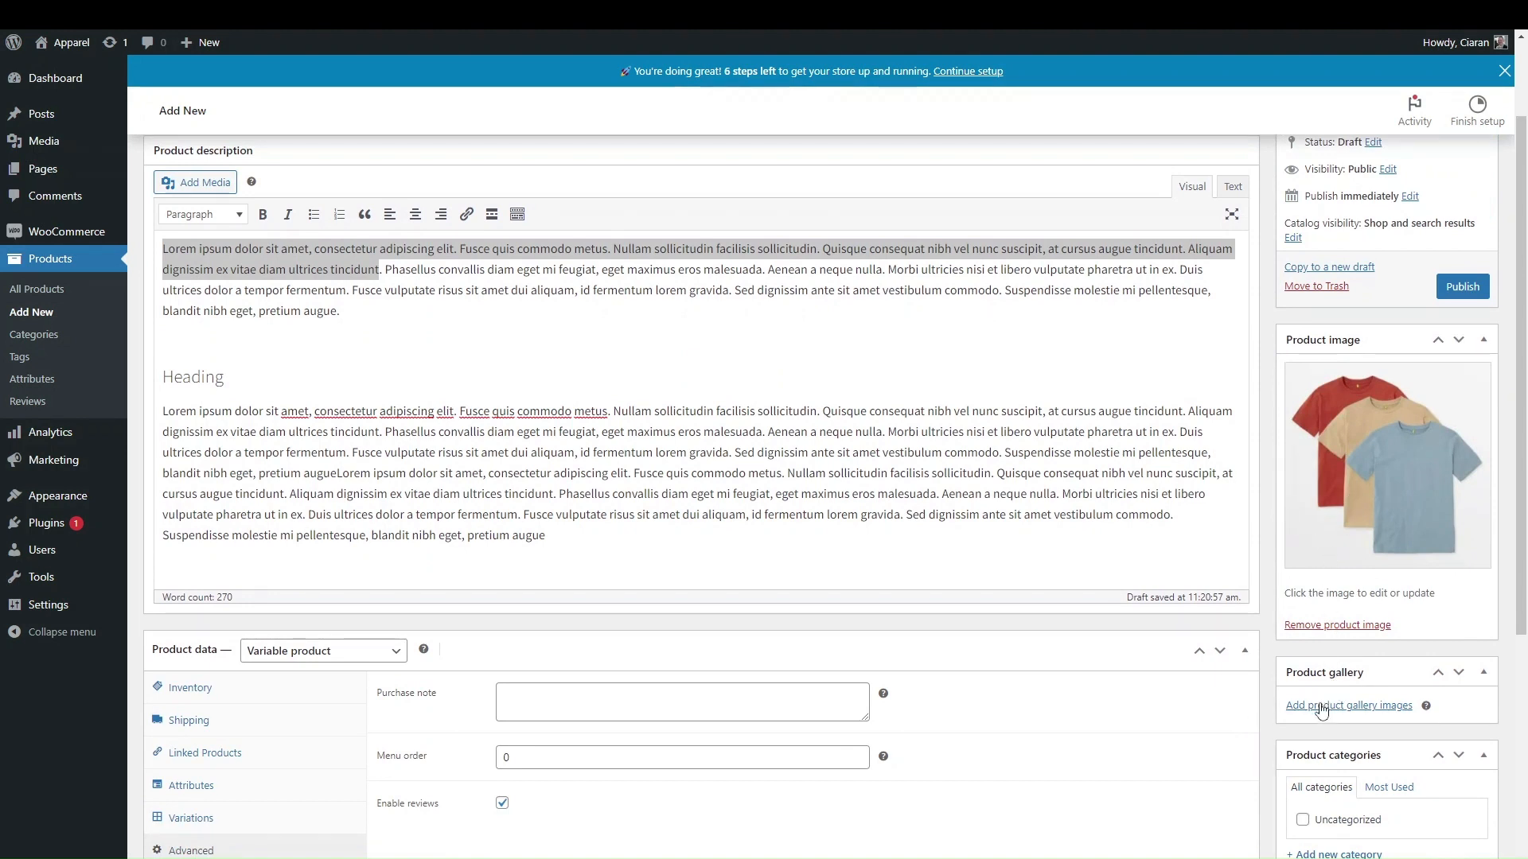
pyautogui.click(1321, 708)
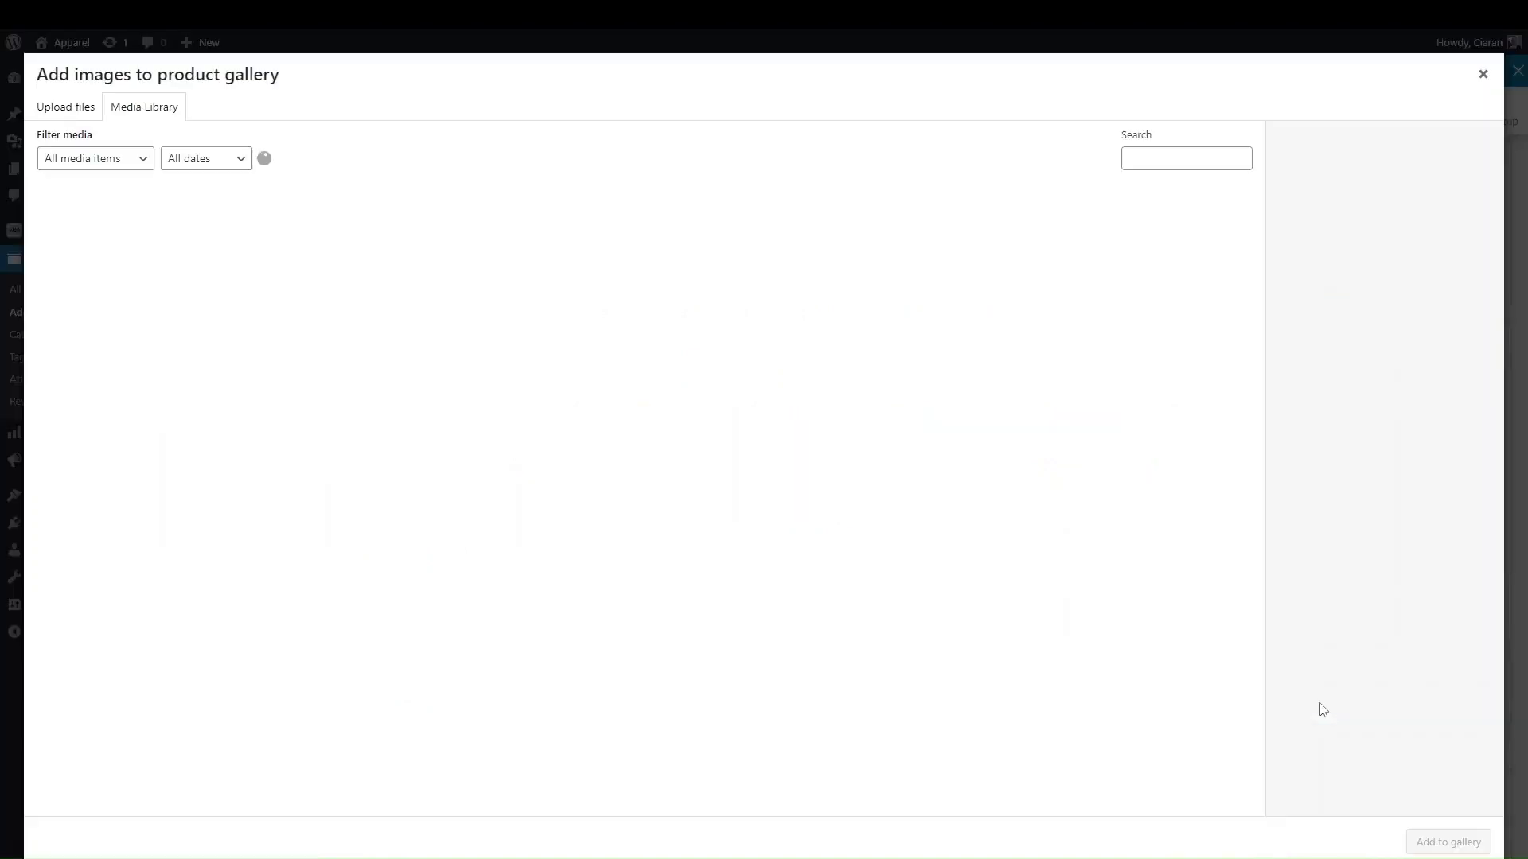
pyautogui.click(118, 265)
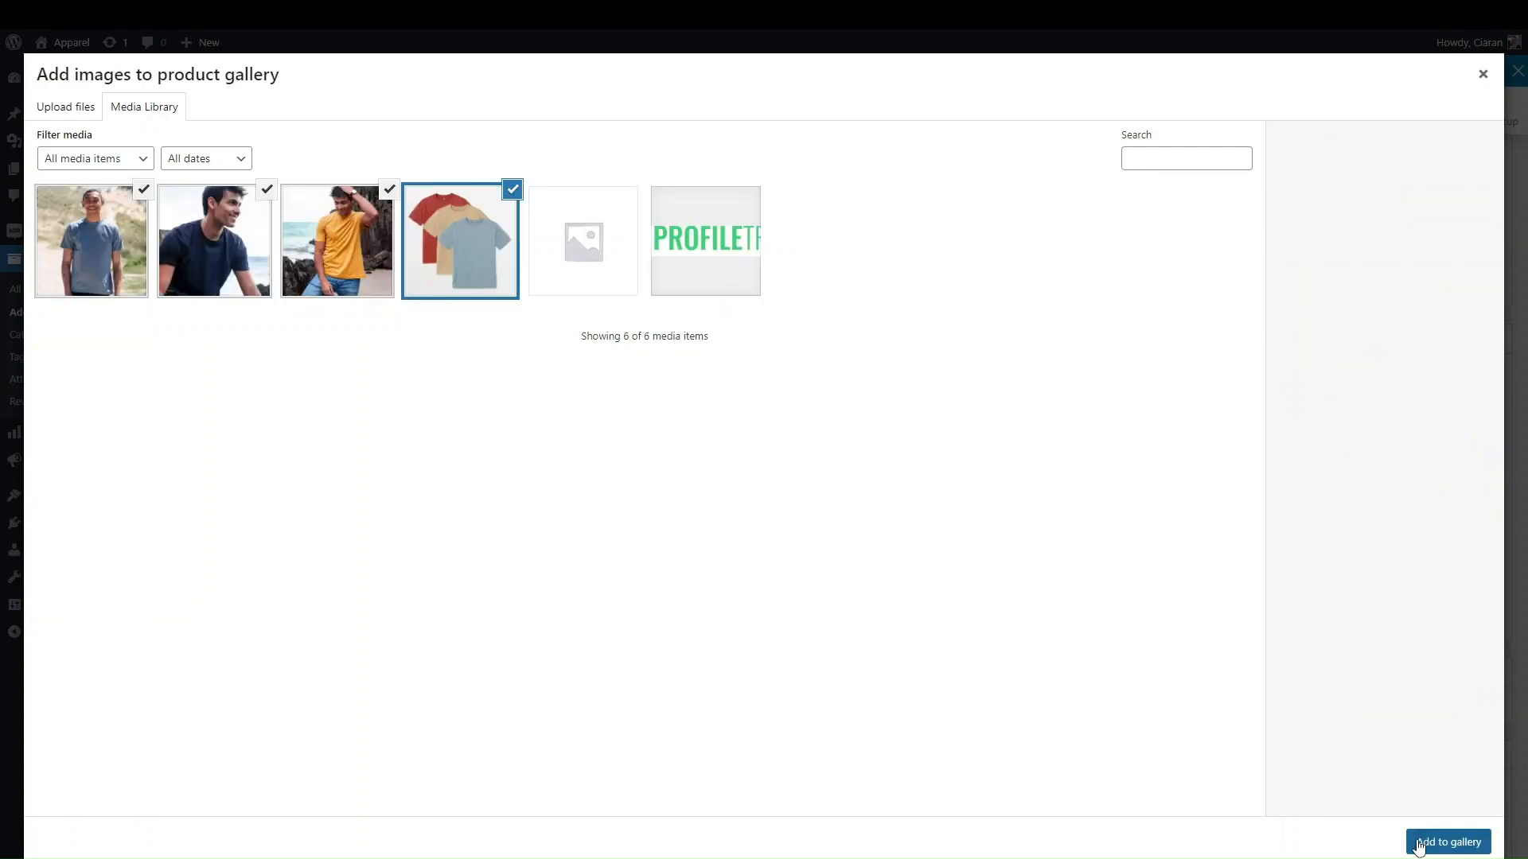
pyautogui.click(1421, 843)
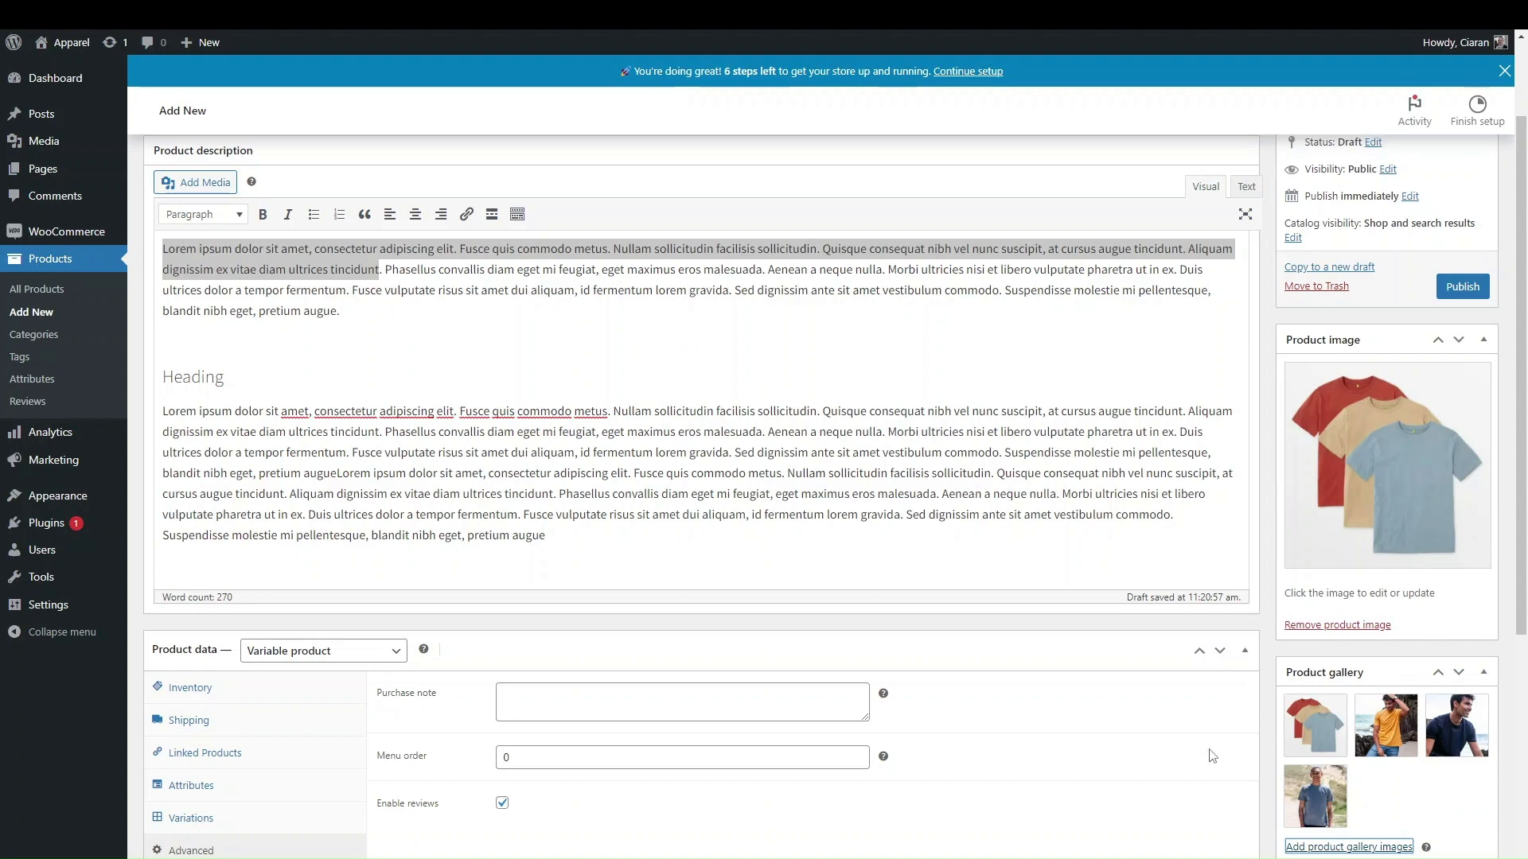
pyautogui.scroll(-4, 1211, 755)
pyautogui.scroll(-2, 1212, 742)
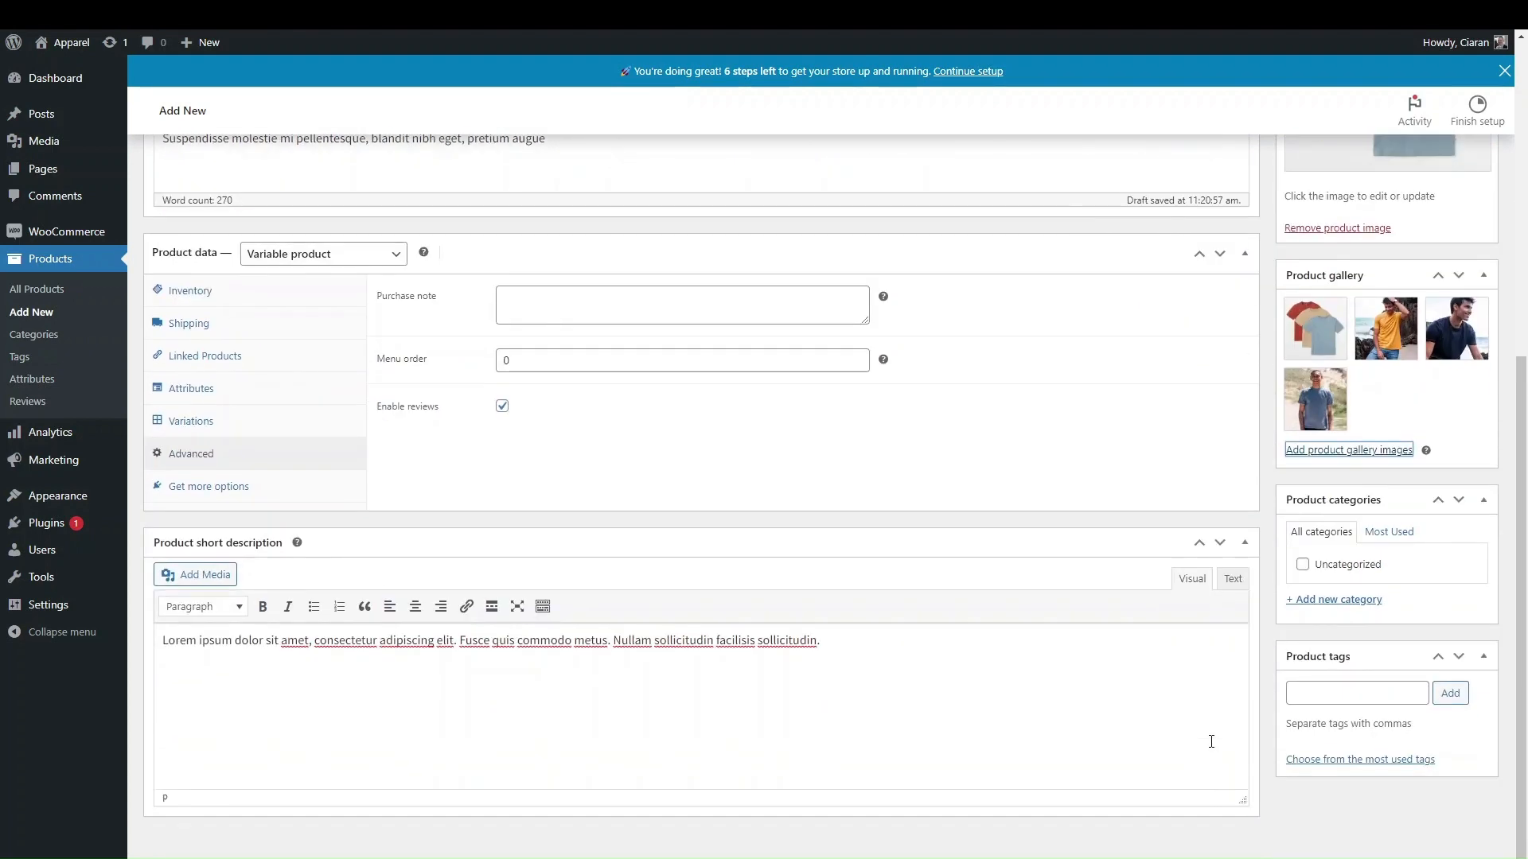
pyautogui.scroll(5, 1218, 475)
pyautogui.scroll(-5, 1219, 475)
pyautogui.scroll(7, 1161, 620)
pyautogui.scroll(-6, 1115, 413)
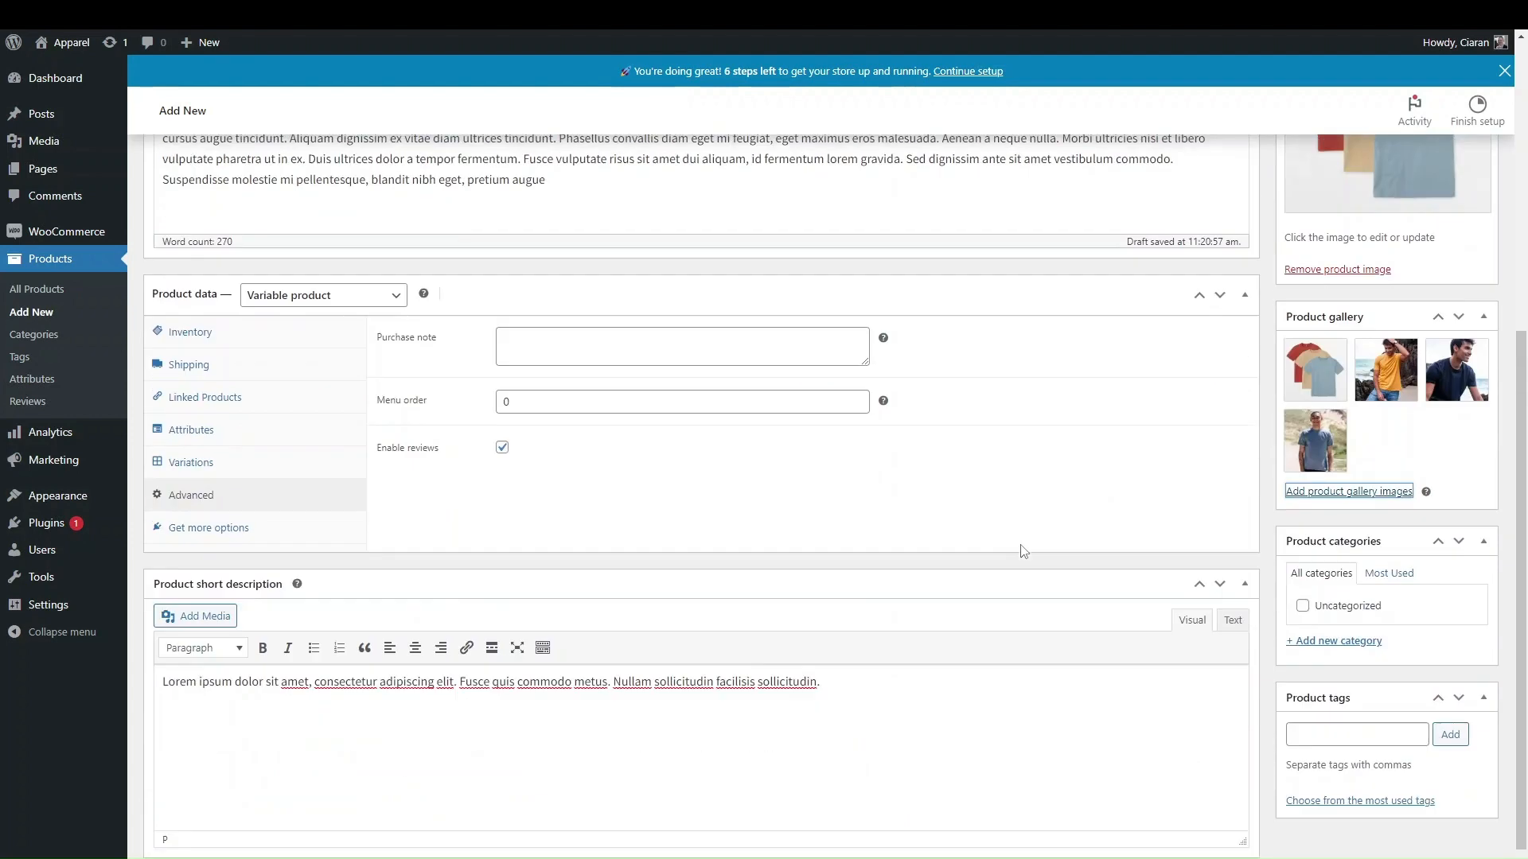
# - Create a new product category named Mens and assign it to the product
pyautogui.scroll(-1, 1024, 551)
pyautogui.click(1314, 611)
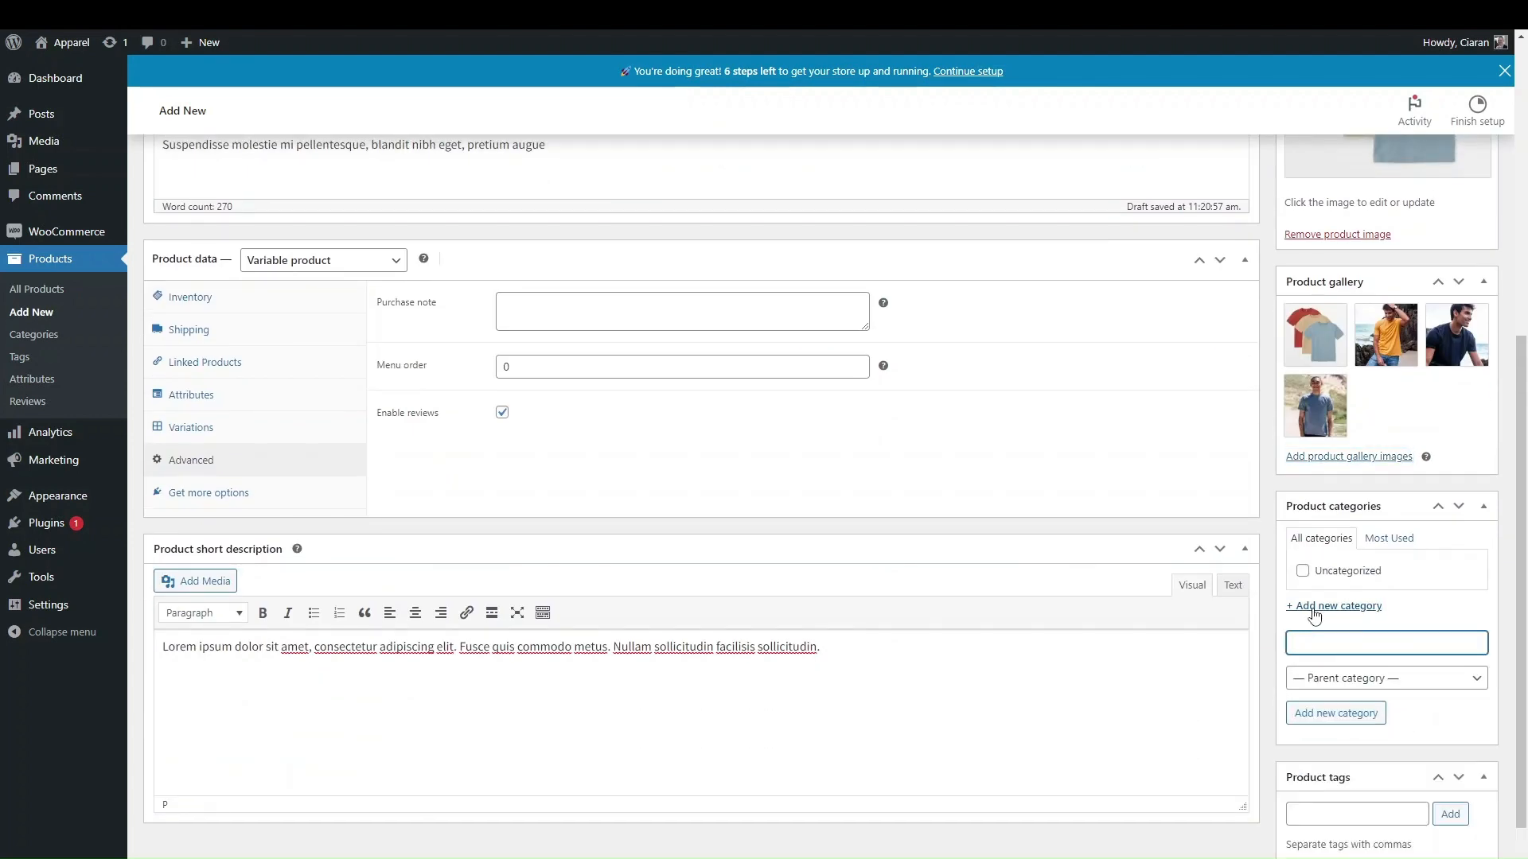
pyautogui.write('Mens')
pyautogui.click(1329, 714)
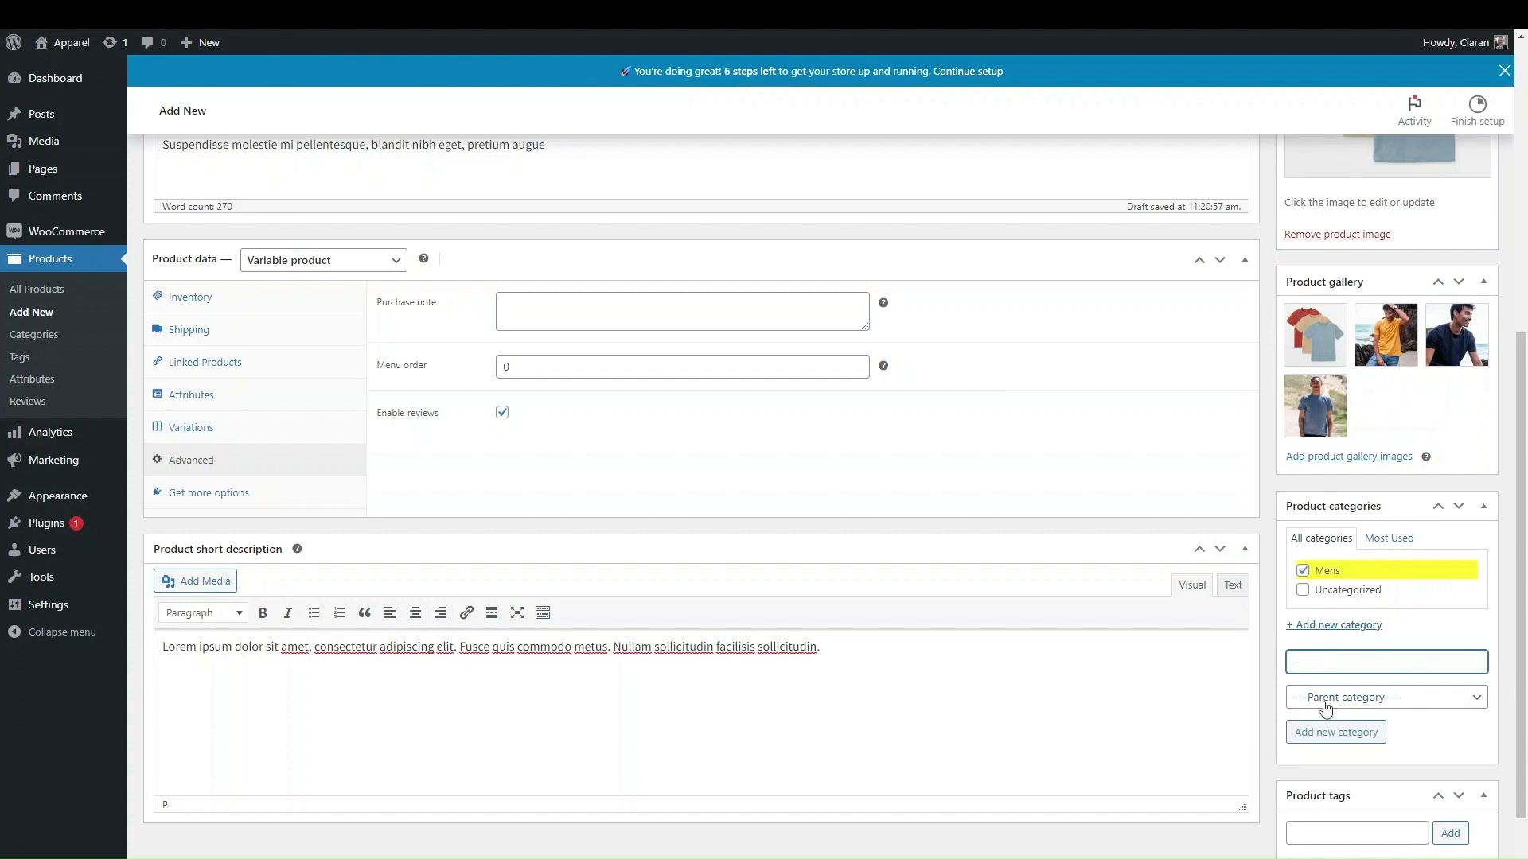
# - Create a T-shirt product category with Mens as its parent category
pyautogui.click(1323, 653)
pyautogui.write('T-shirt')
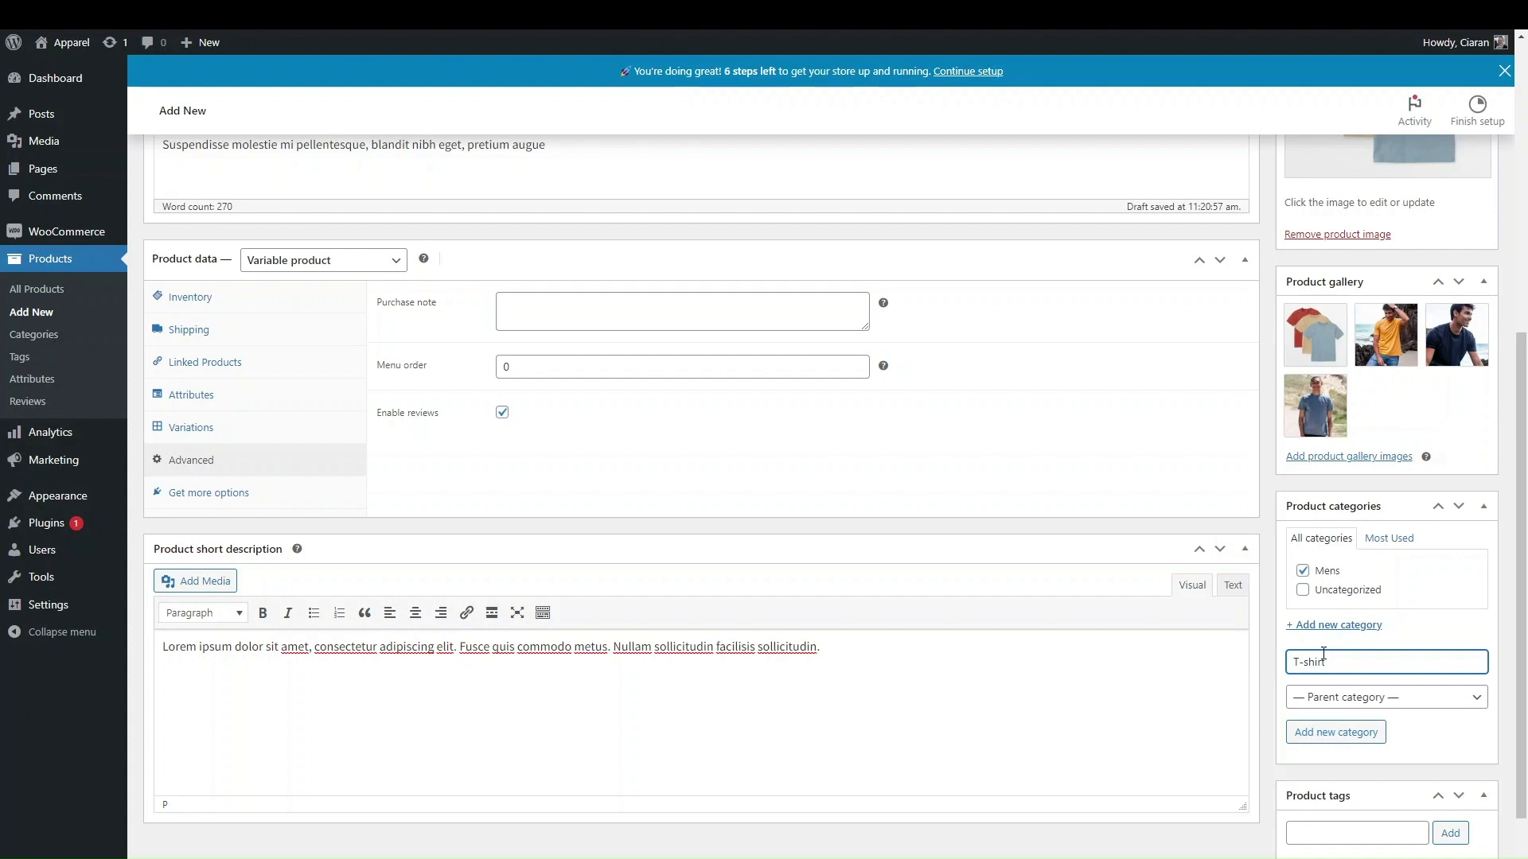
pyautogui.click(1323, 698)
pyautogui.click(1309, 733)
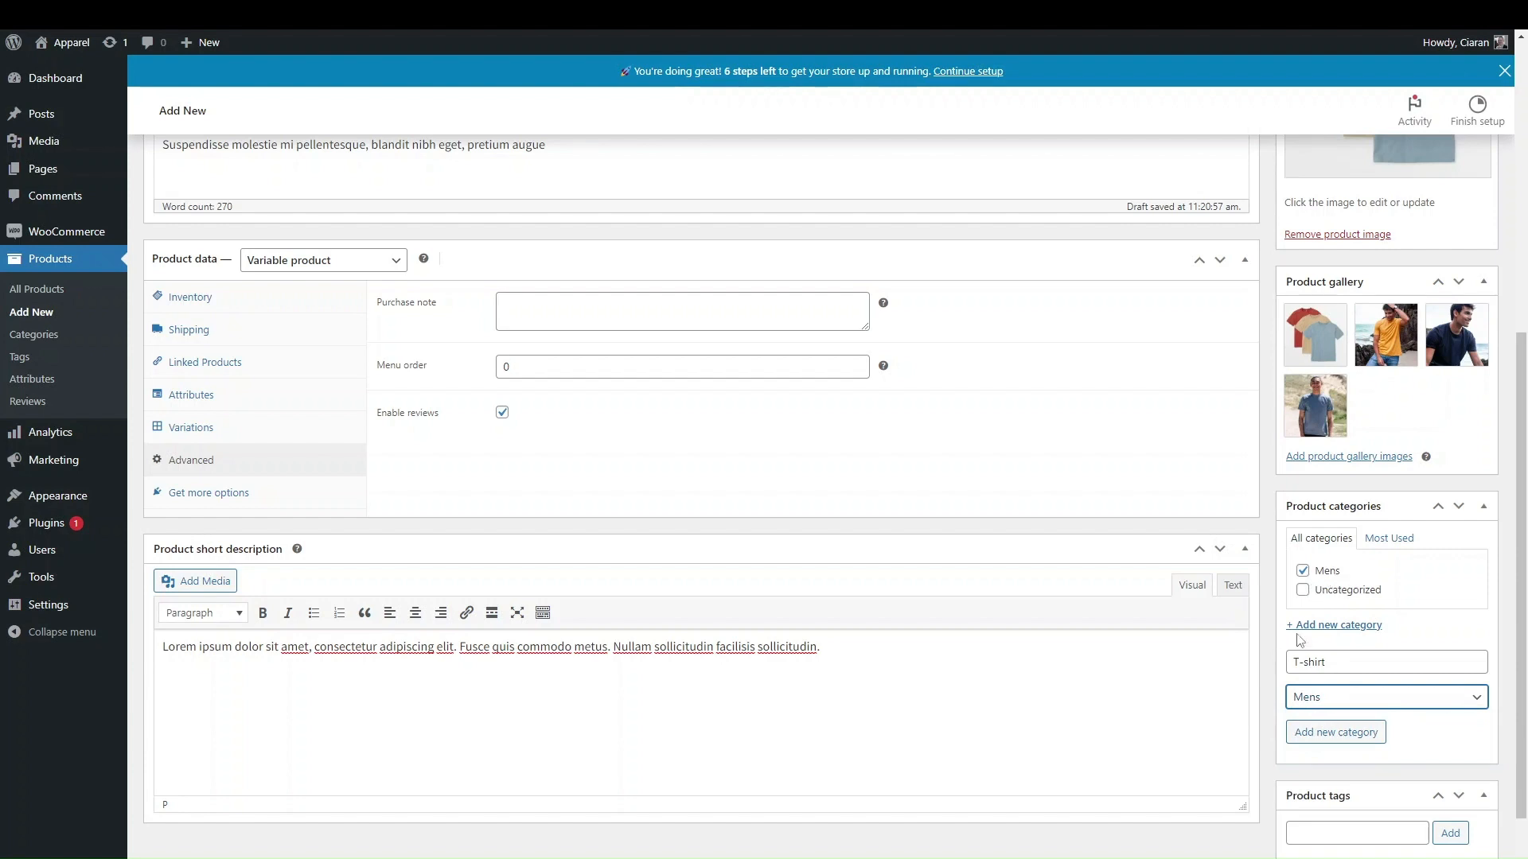
pyautogui.click(1314, 732)
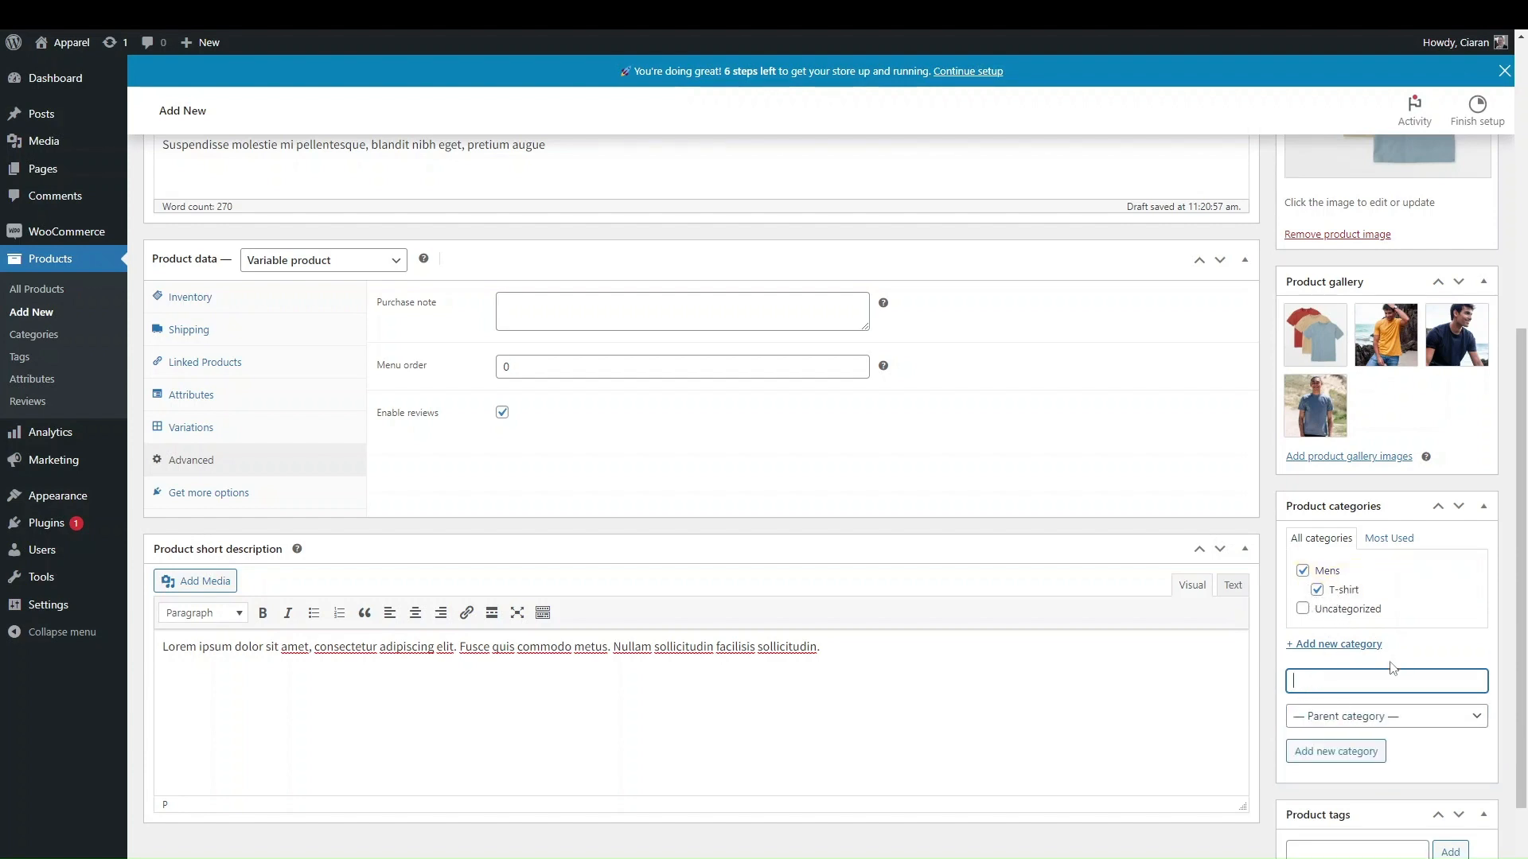
pyautogui.scroll(1, 1317, 637)
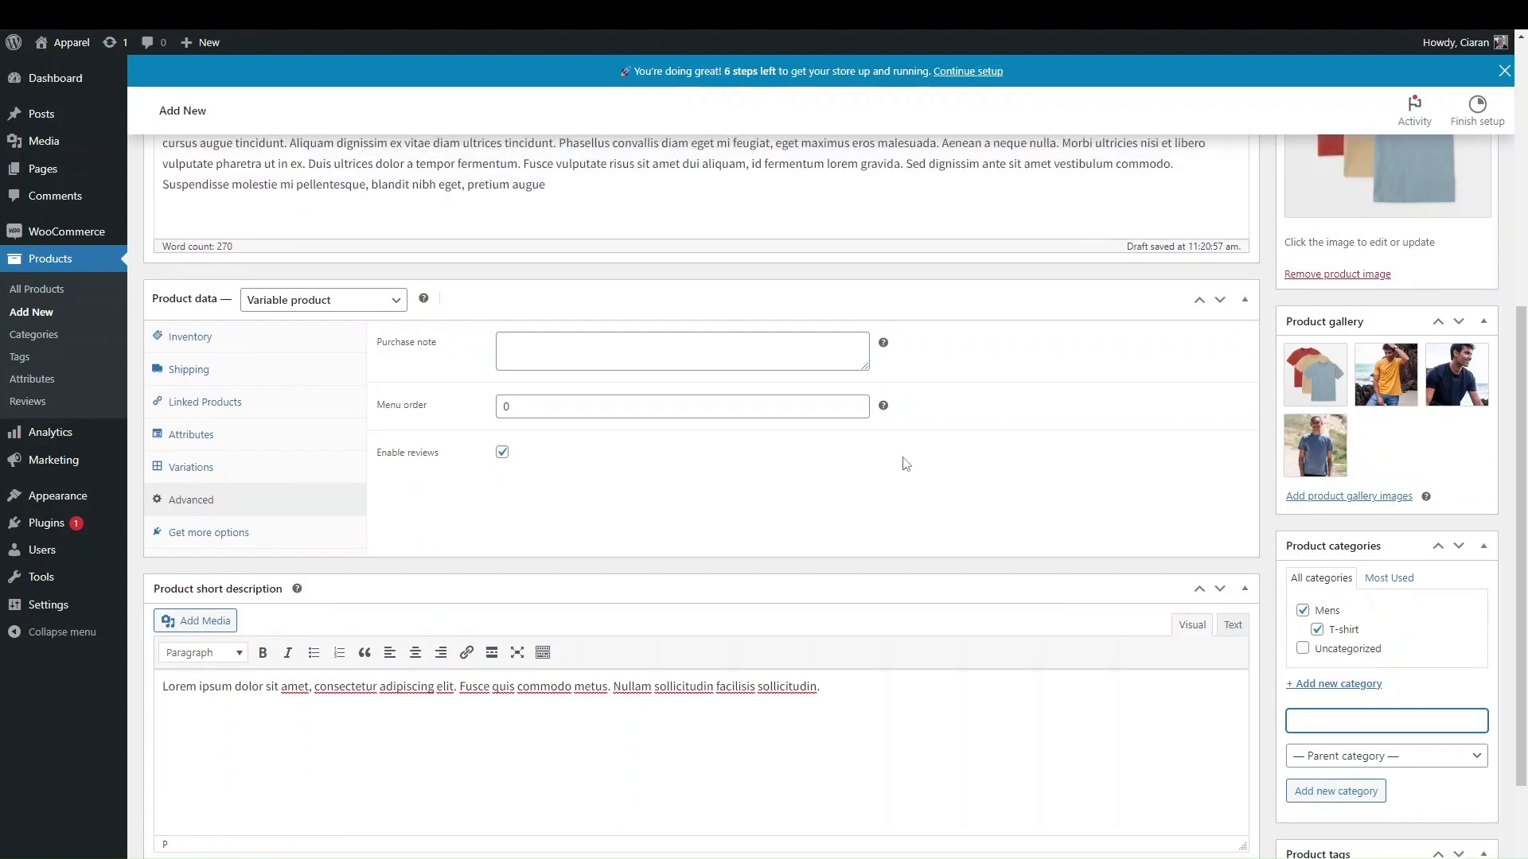
# - Review the Graphic T-Shirt product entry, save it as a draft and publish it
pyautogui.scroll(6, 1228, 409)
pyautogui.scroll(-8, 1227, 407)
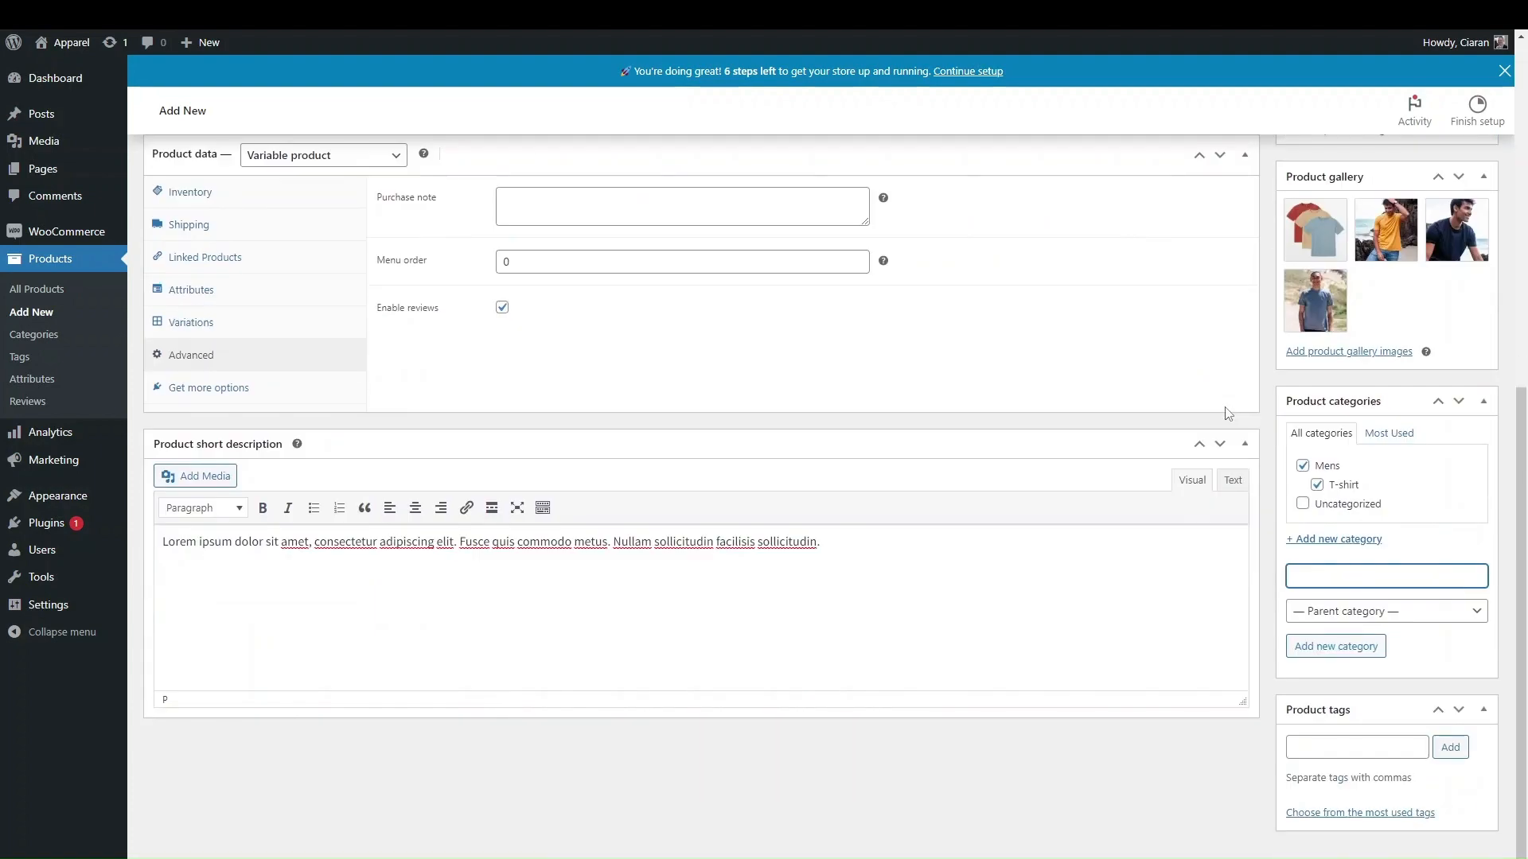
pyautogui.scroll(8, 1226, 408)
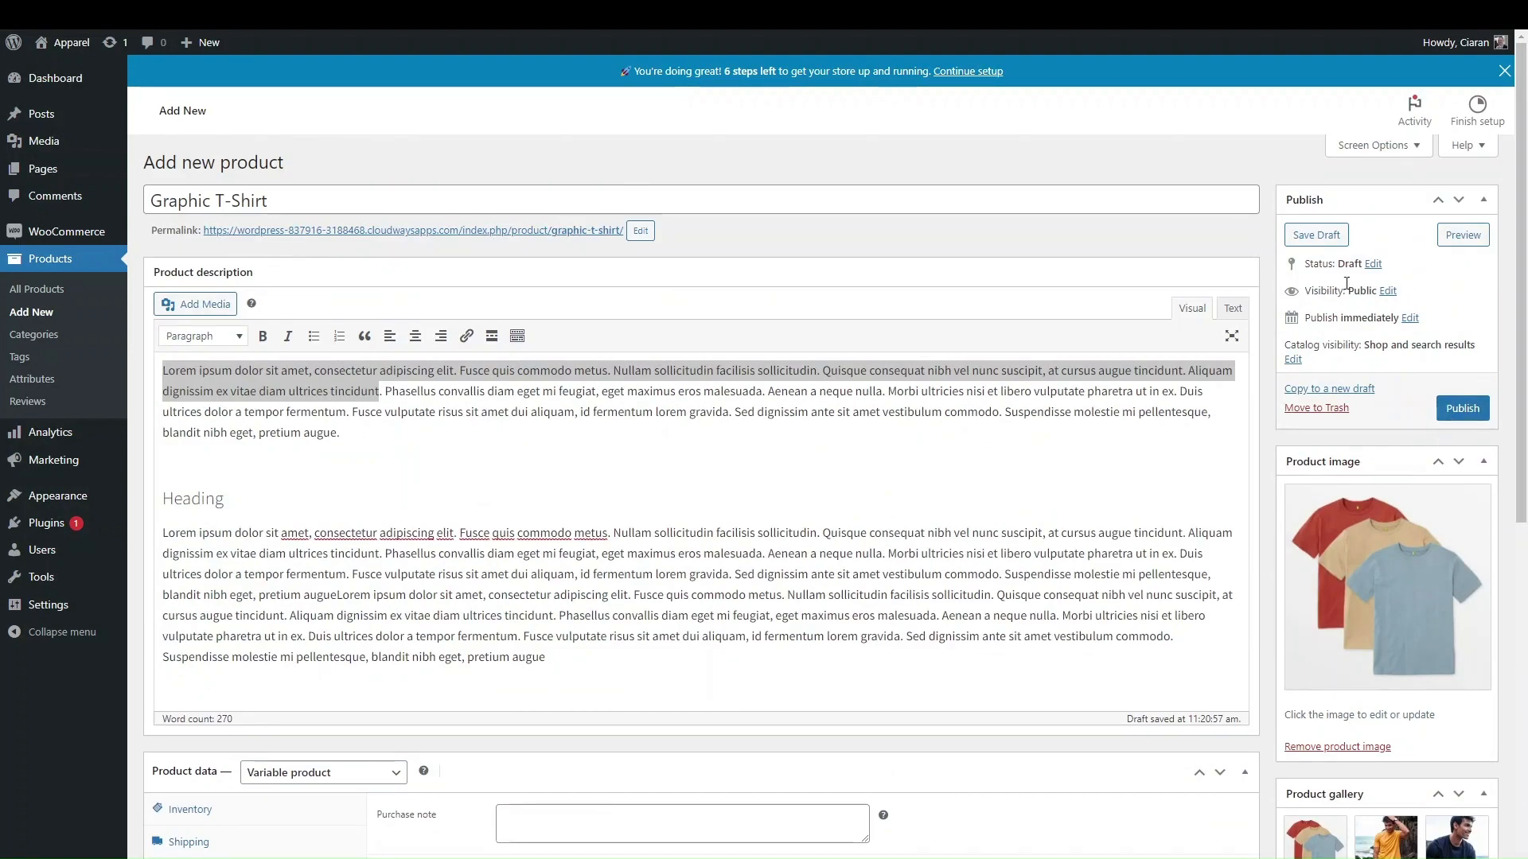
pyautogui.click(1317, 237)
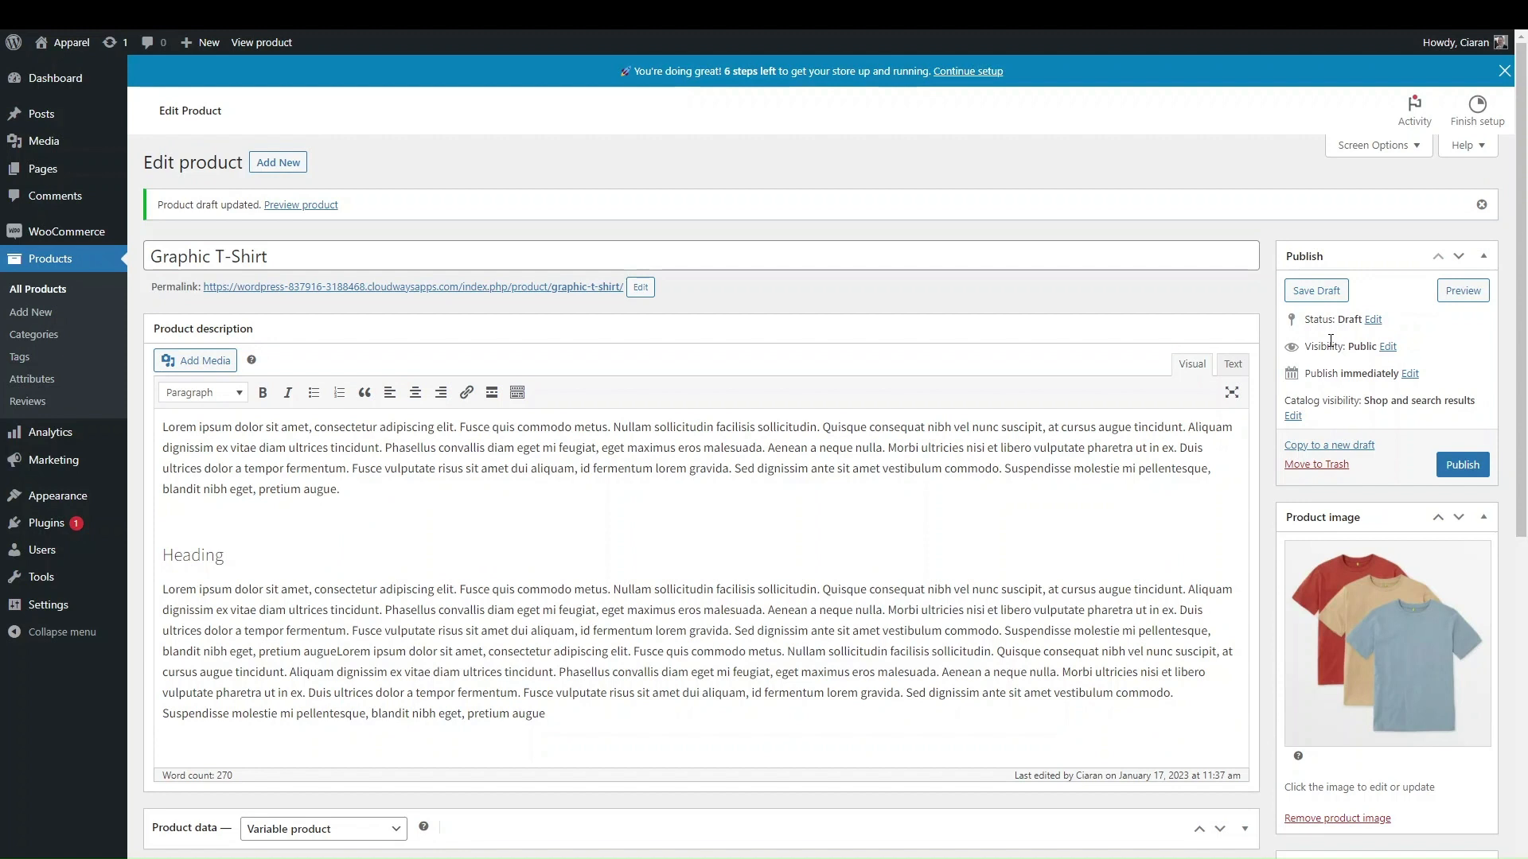
pyautogui.click(1464, 466)
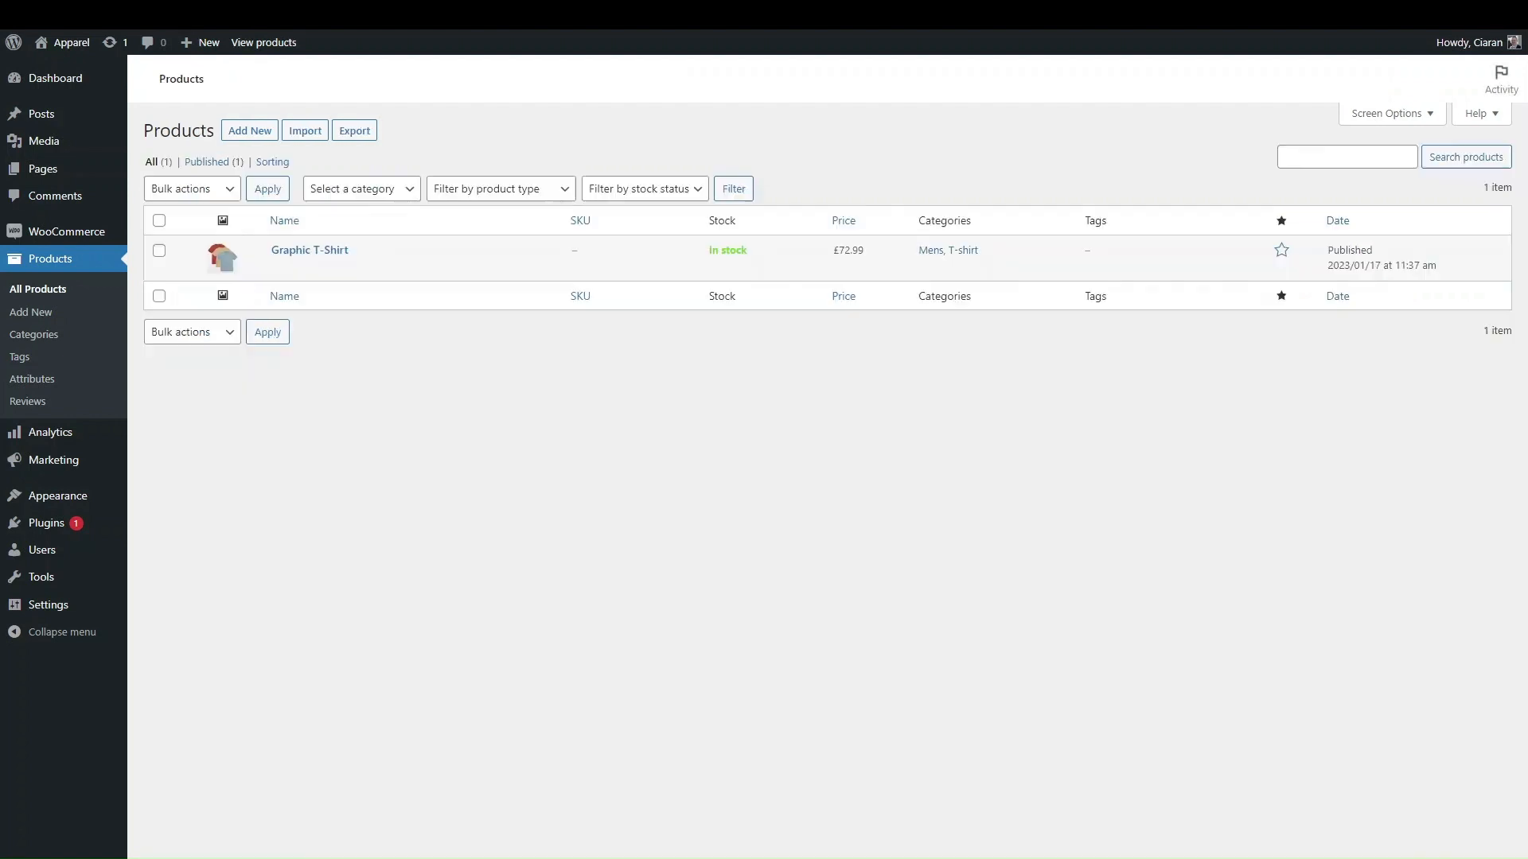
# - View the published Graphic T-Shirt page in the store, checking its gallery images, price, title and short description
pyautogui.click(312, 253)
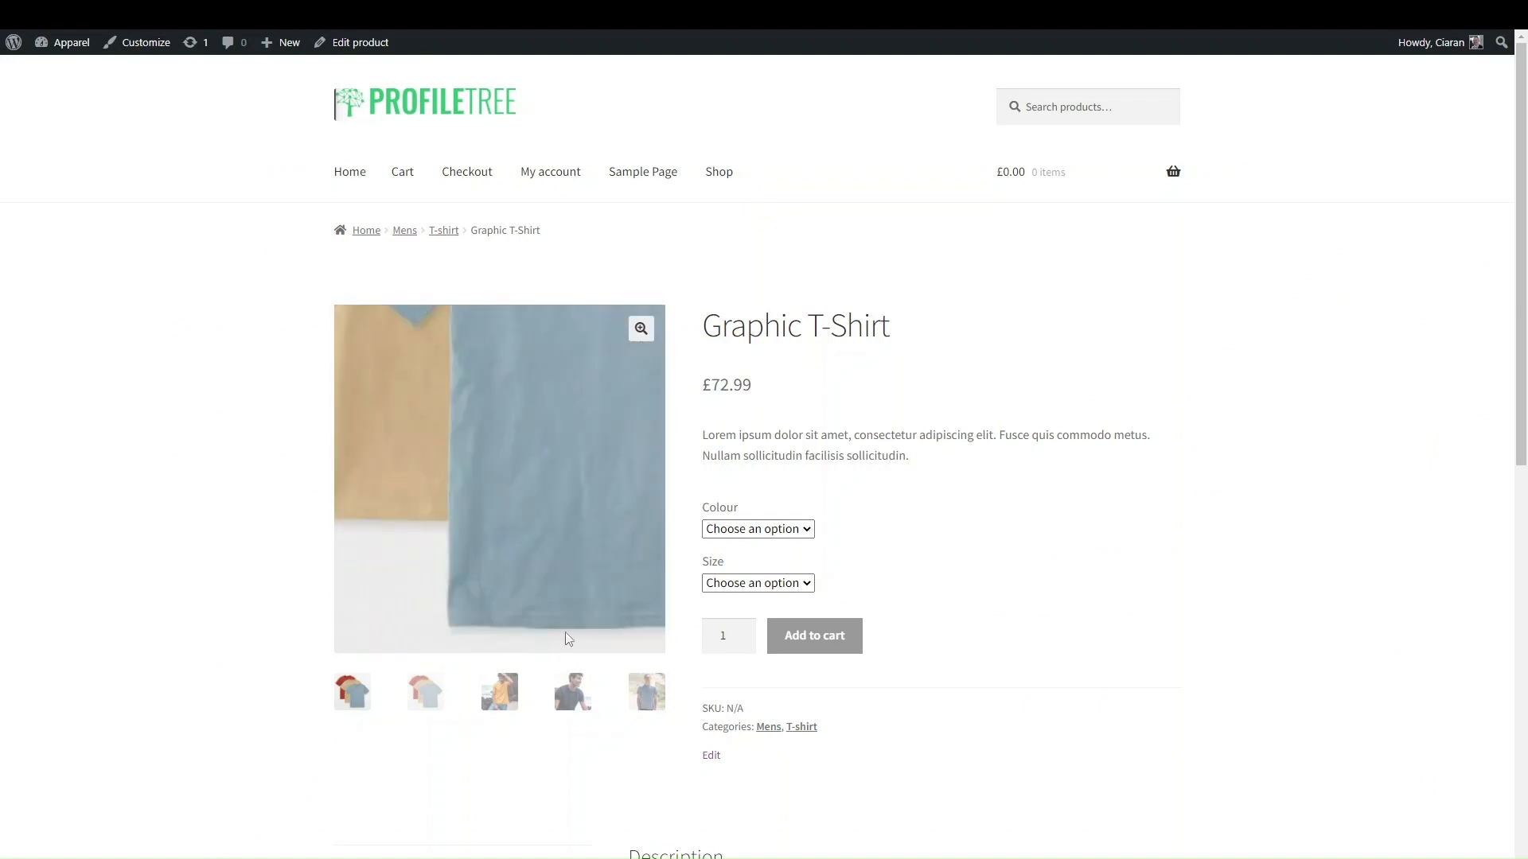
pyautogui.scroll(-4, 967, 631)
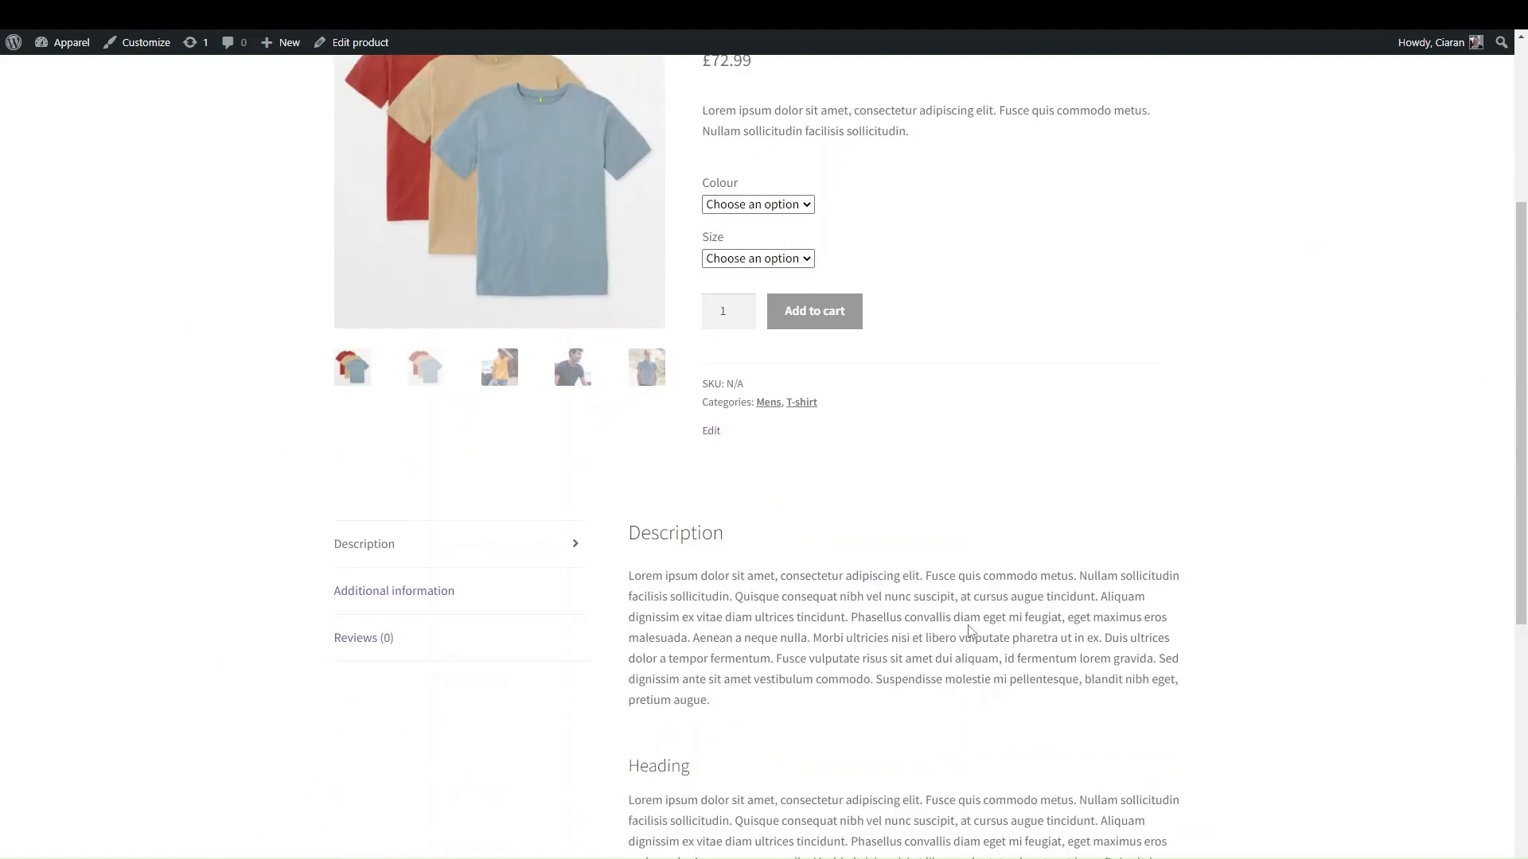
pyautogui.scroll(4, 969, 631)
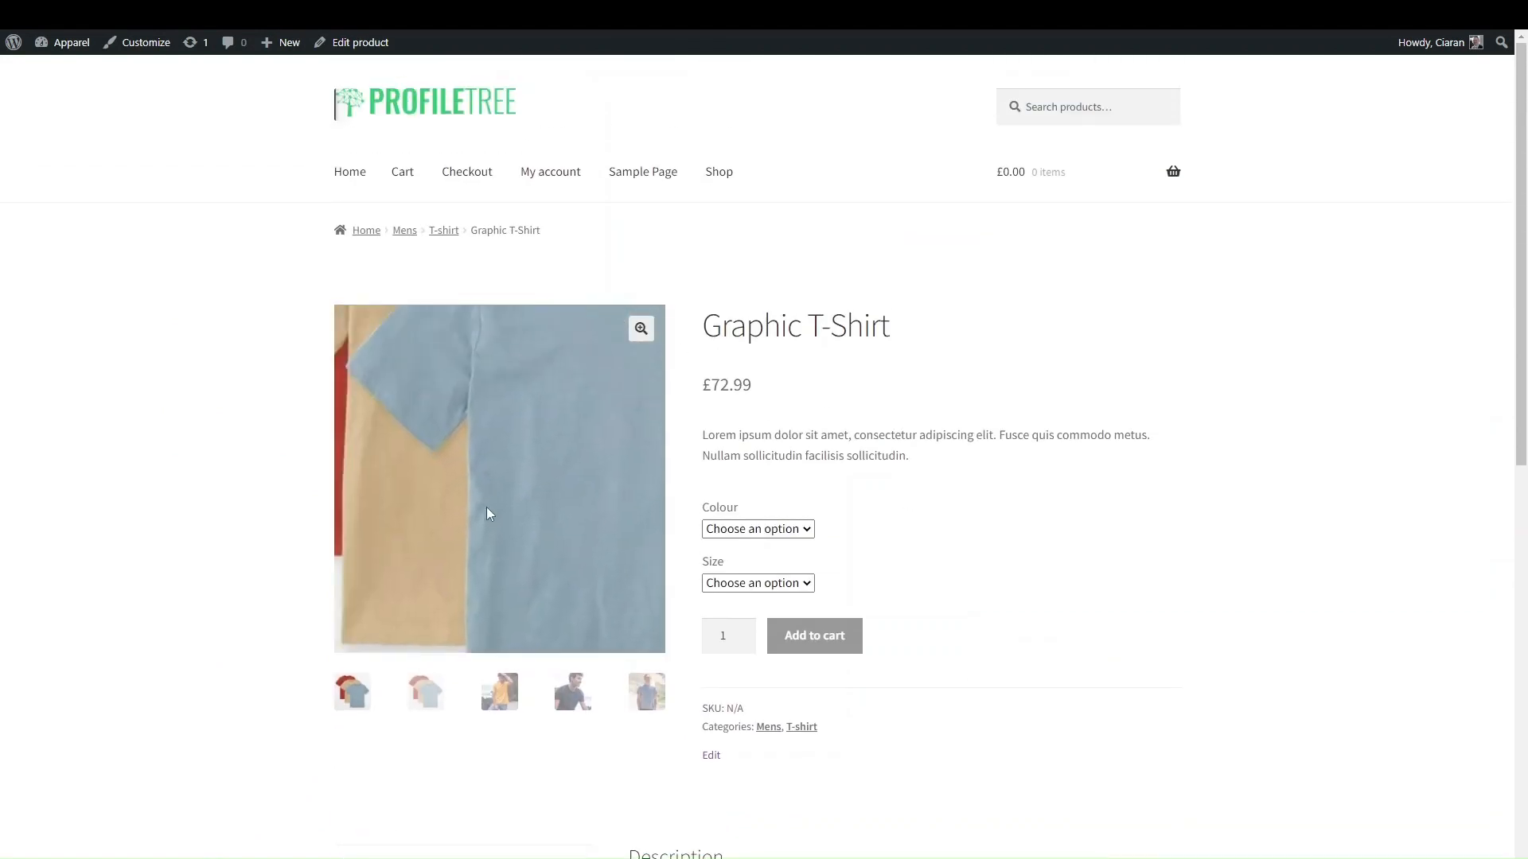
pyautogui.click(500, 692)
pyautogui.click(576, 704)
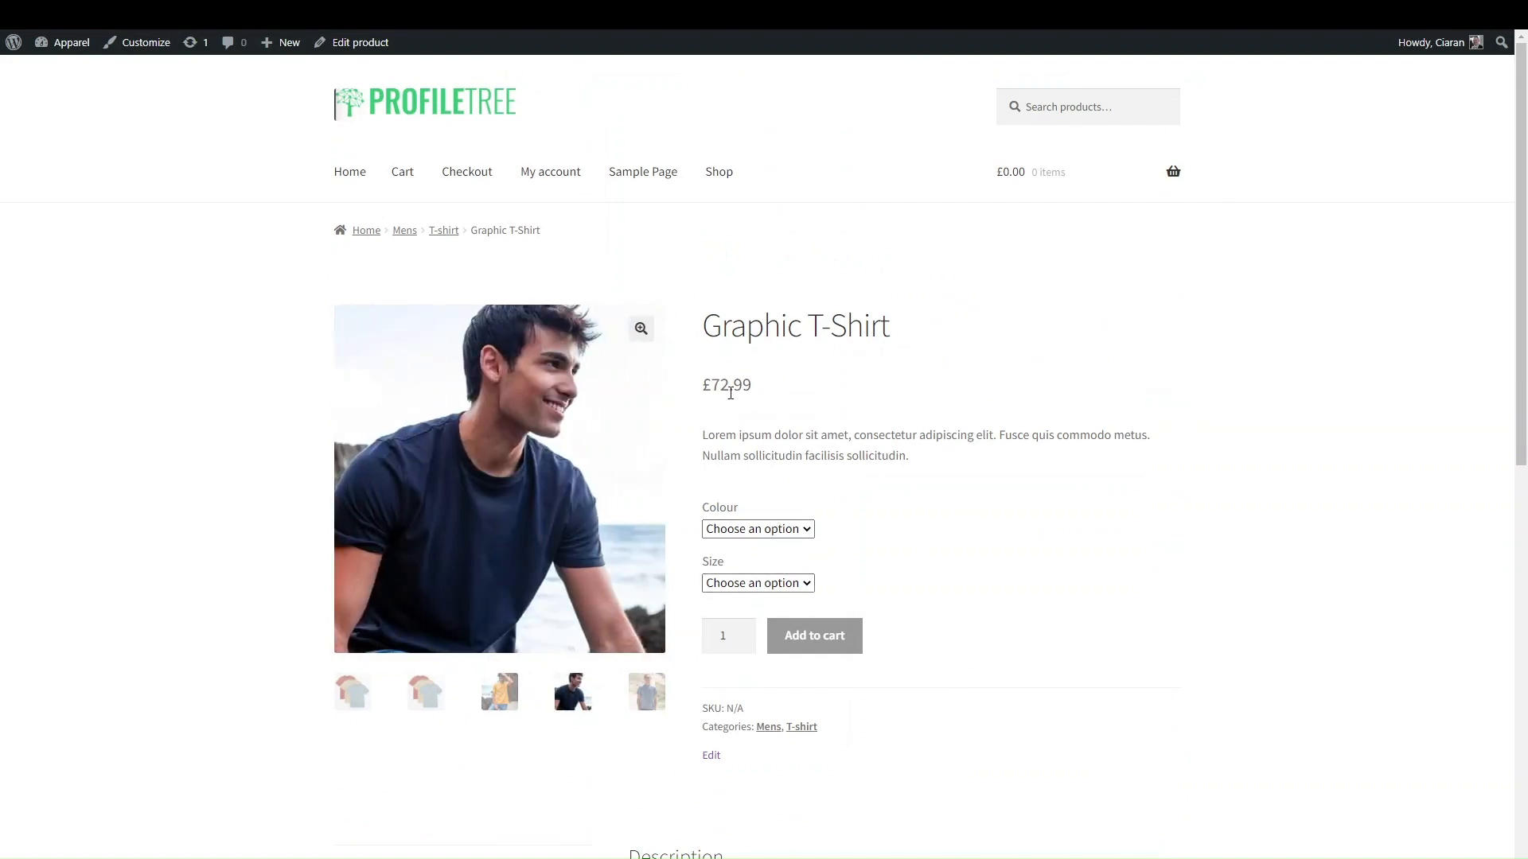
pyautogui.moveTo(702, 390); pyautogui.dragTo(748, 389)
pyautogui.moveTo(701, 325); pyautogui.dragTo(939, 326)
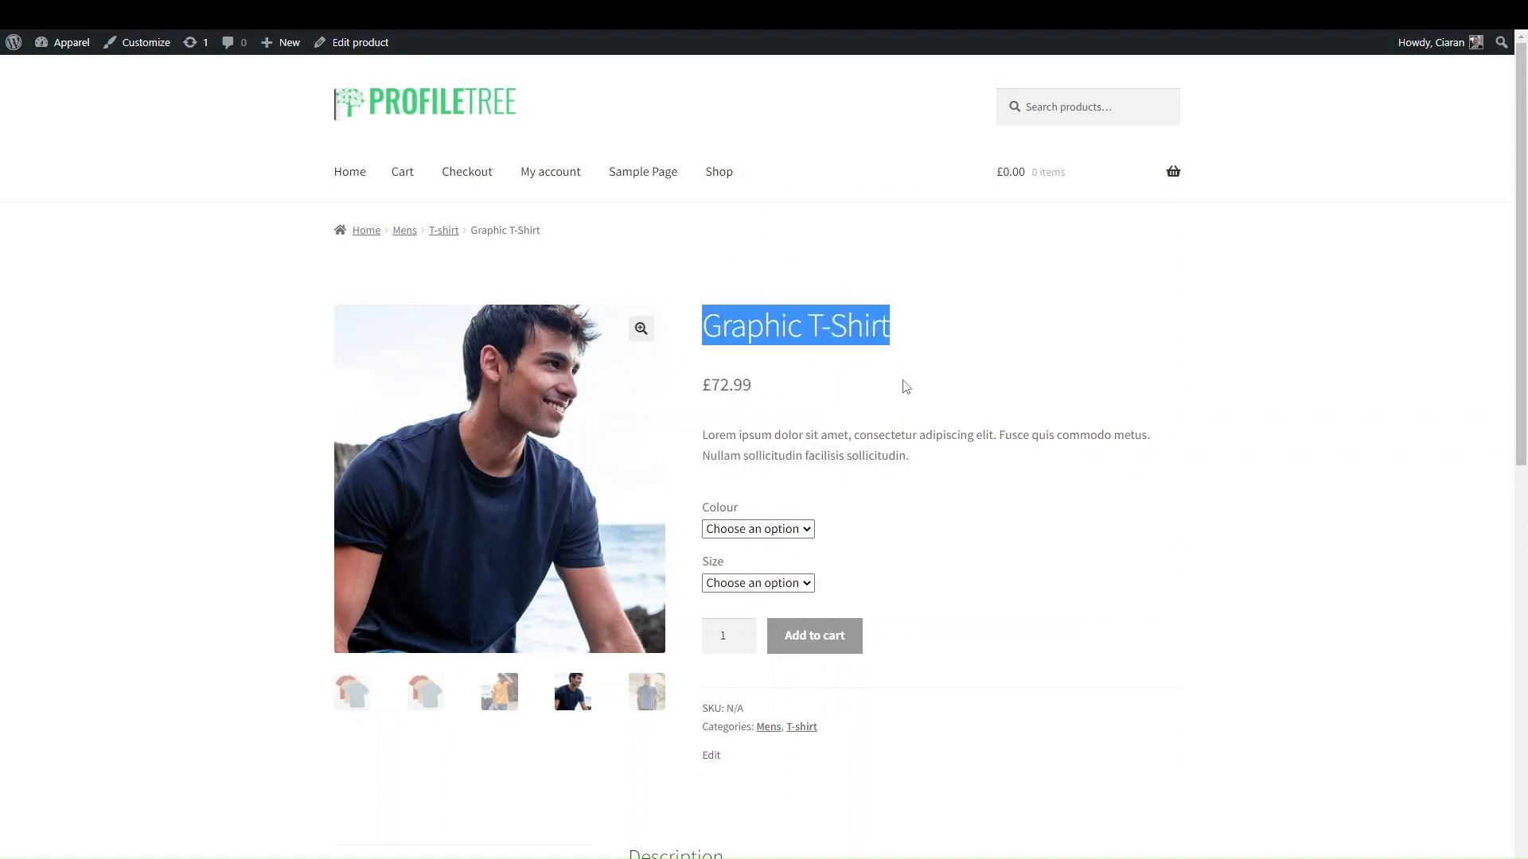
pyautogui.moveTo(942, 434); pyautogui.dragTo(724, 446)
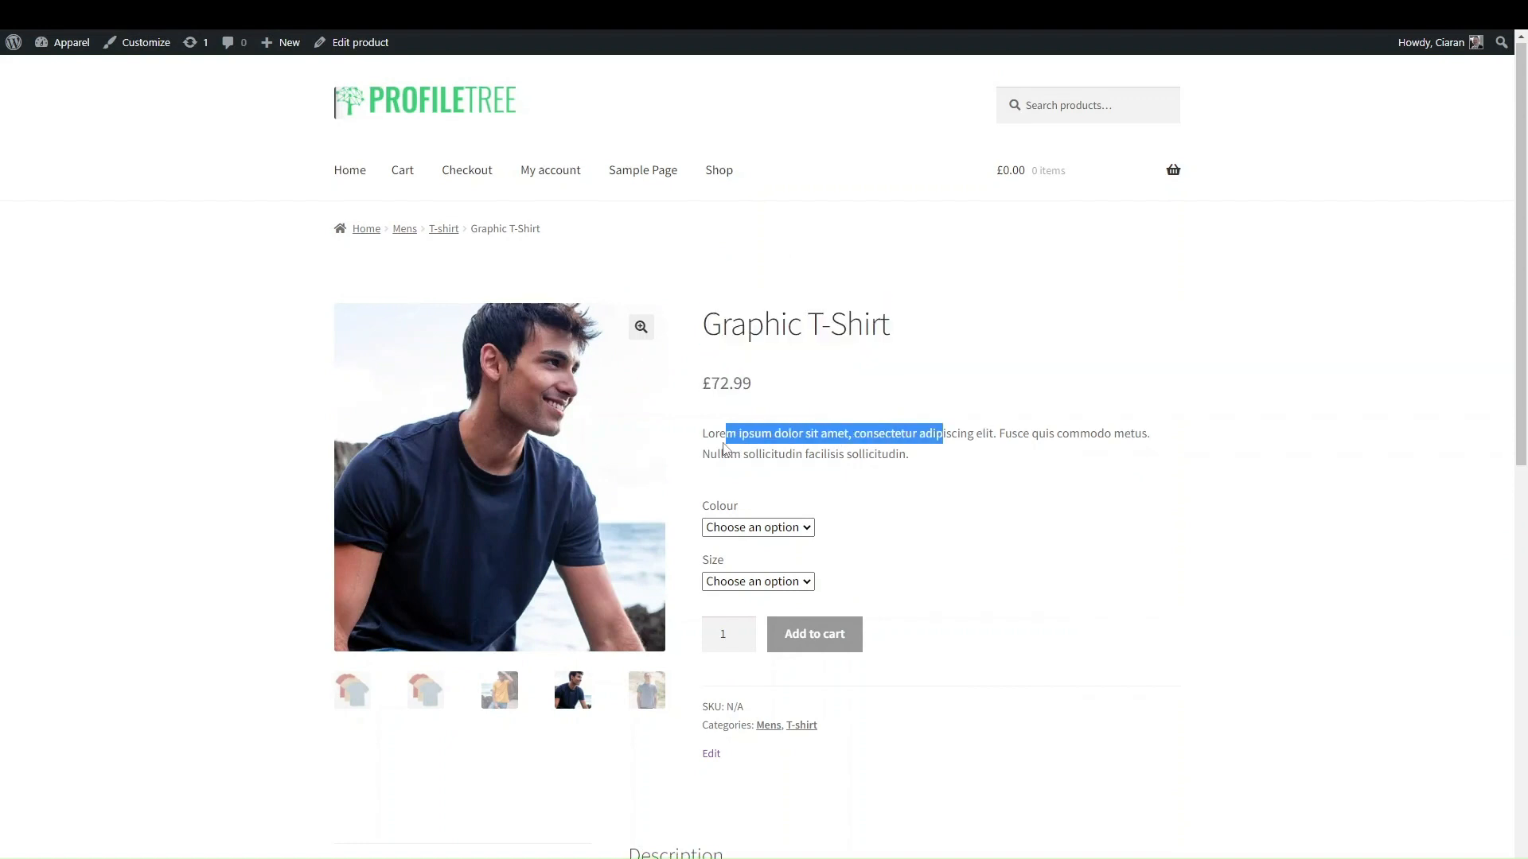
# - Try the product's variations by choosing the colour Red and the size Medium
pyautogui.scroll(-1, 723, 447)
pyautogui.click(748, 466)
pyautogui.click(732, 520)
pyautogui.click(739, 521)
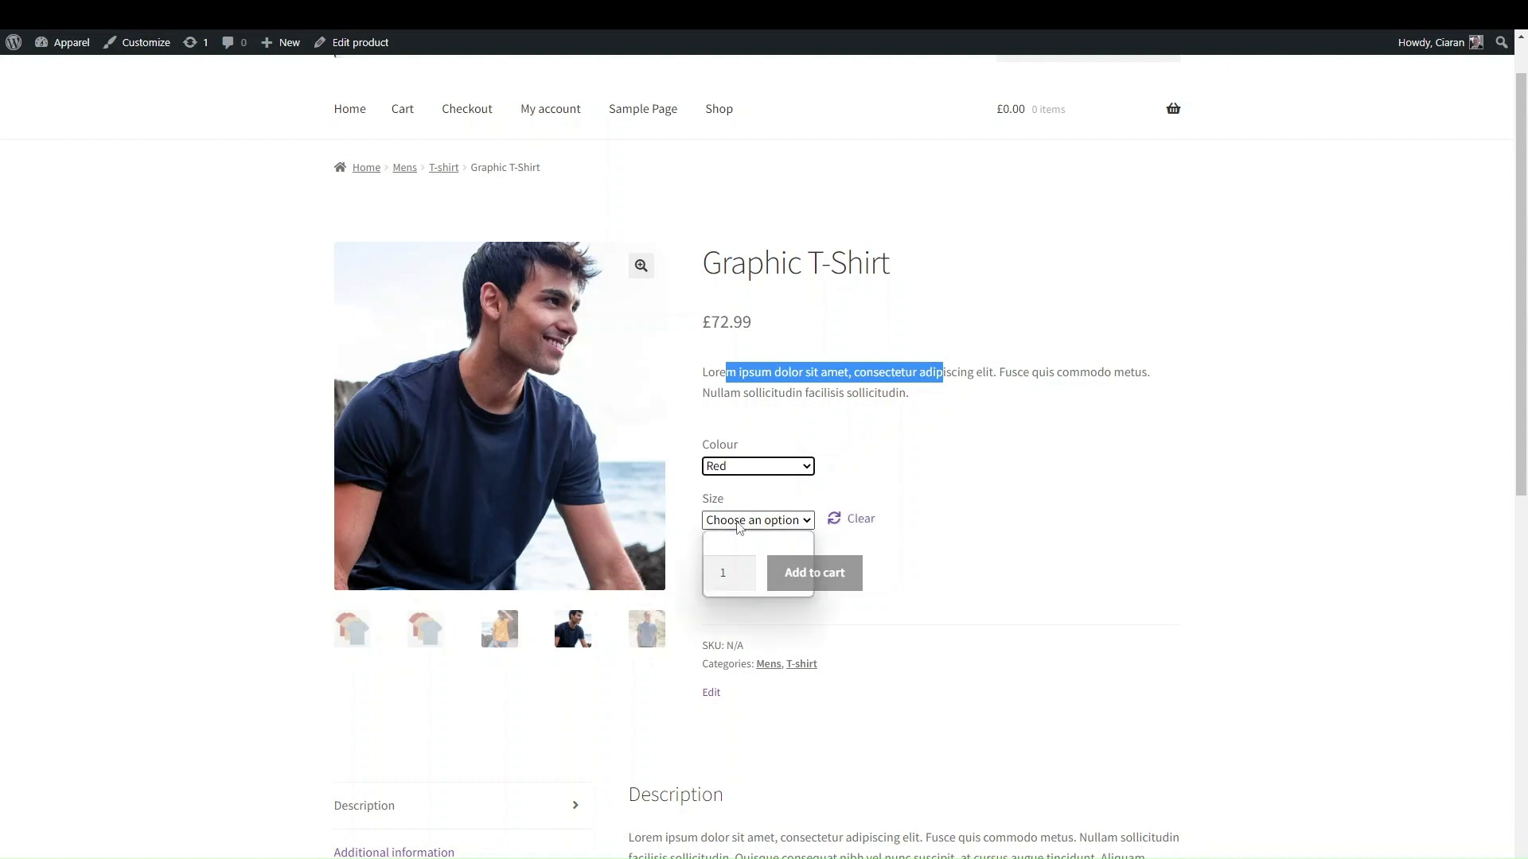
pyautogui.click(736, 571)
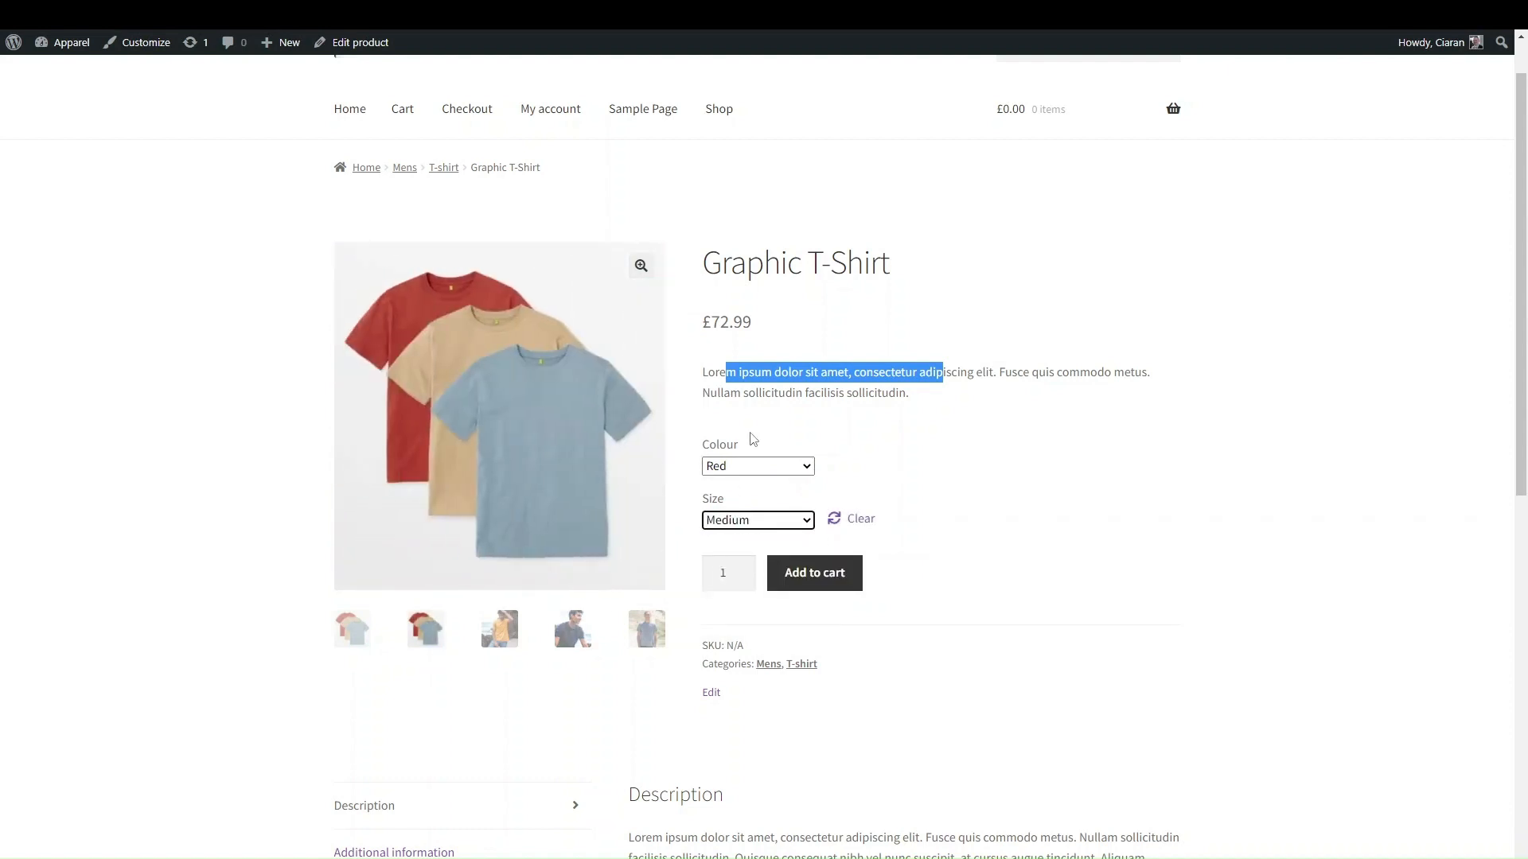
# - Examine the product's description, additional information and reviews sections
pyautogui.scroll(-2, 752, 440)
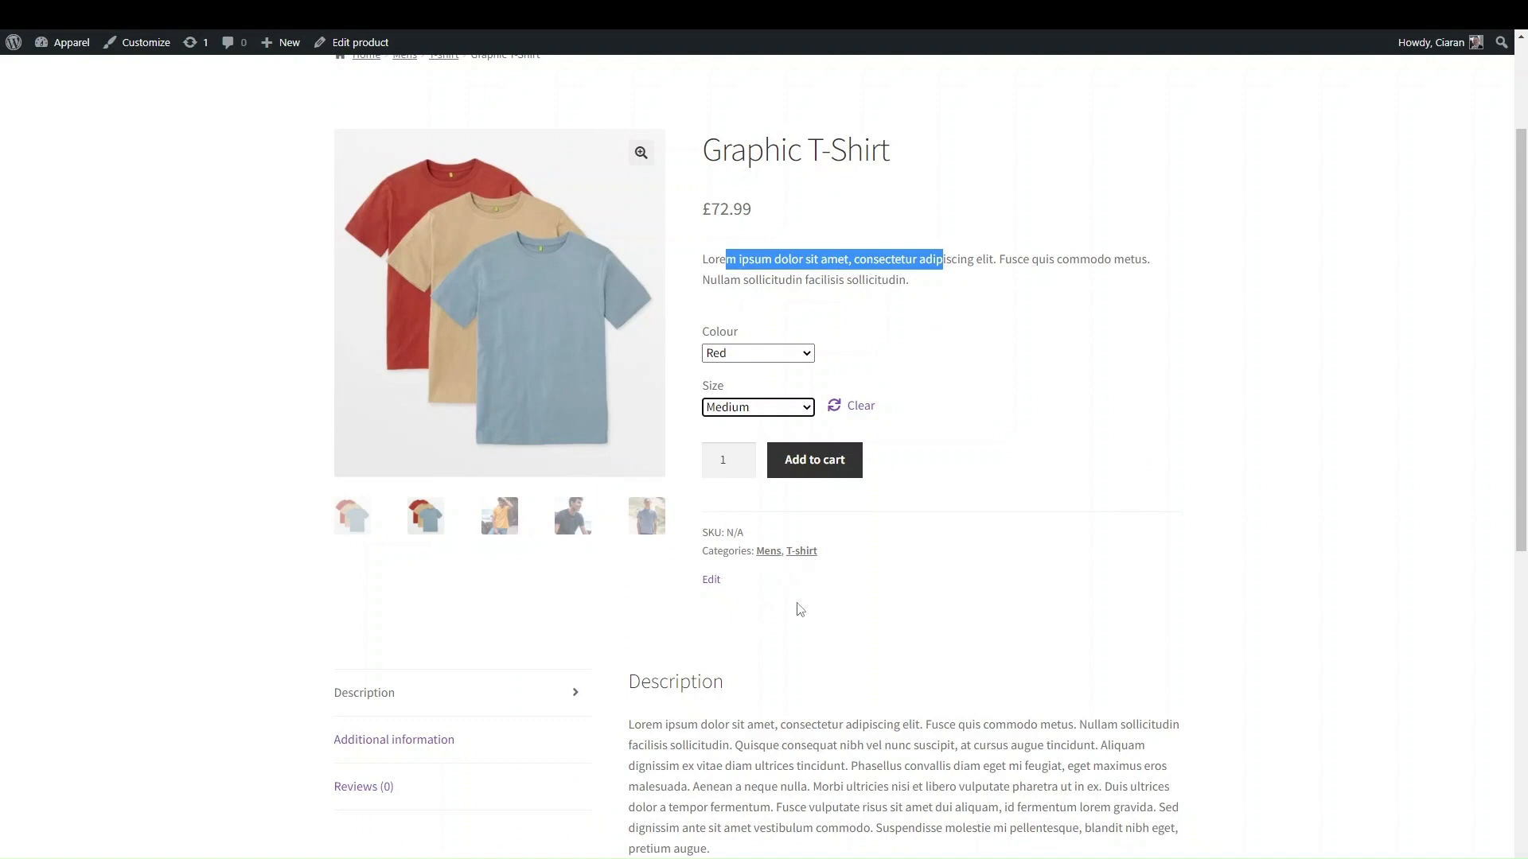
pyautogui.scroll(-6, 774, 648)
pyautogui.scroll(4, 775, 649)
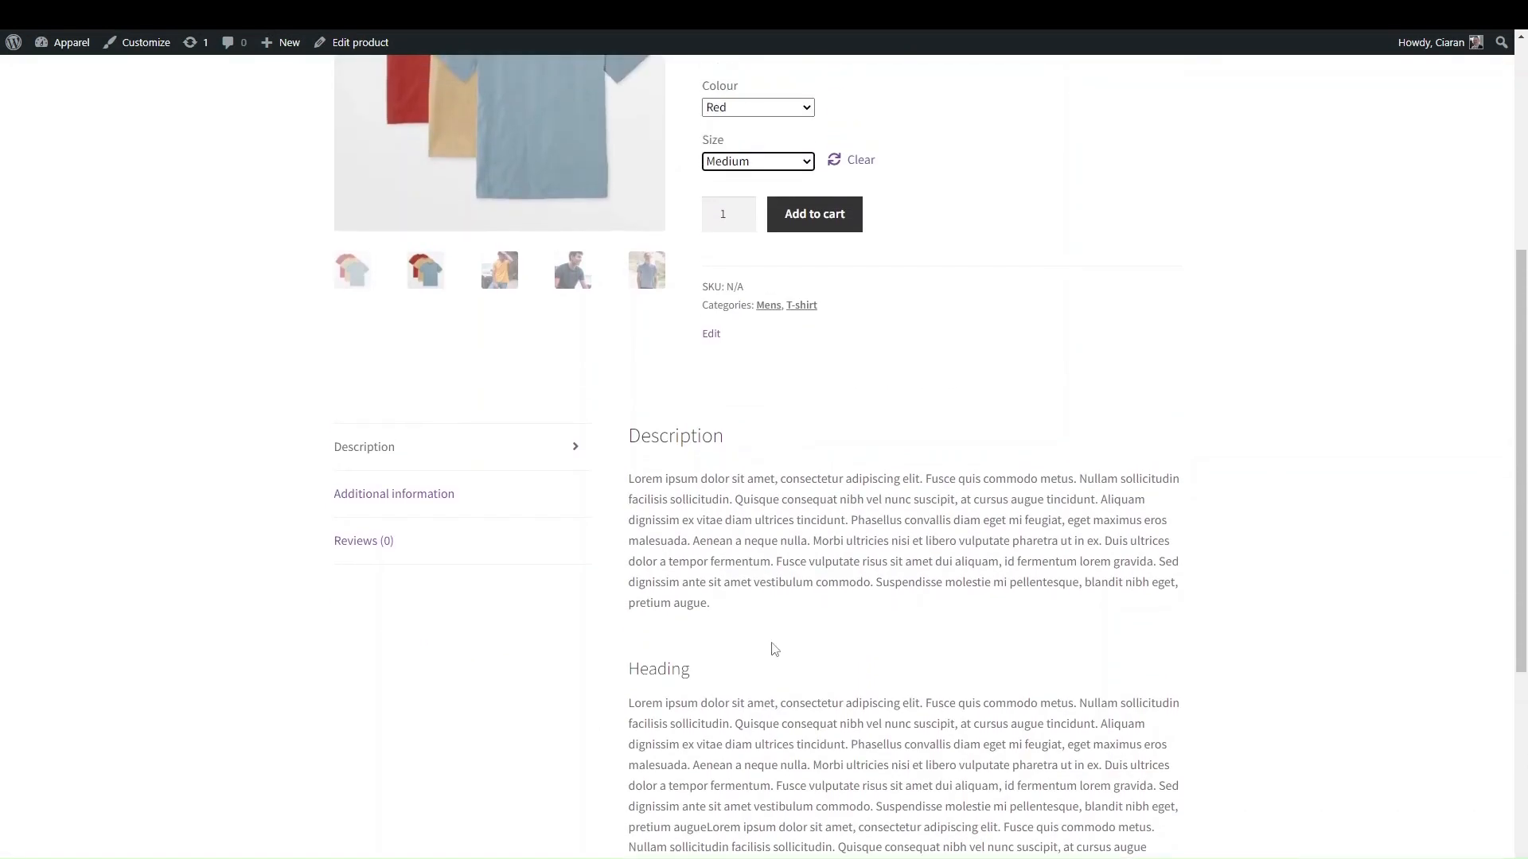
pyautogui.click(455, 499)
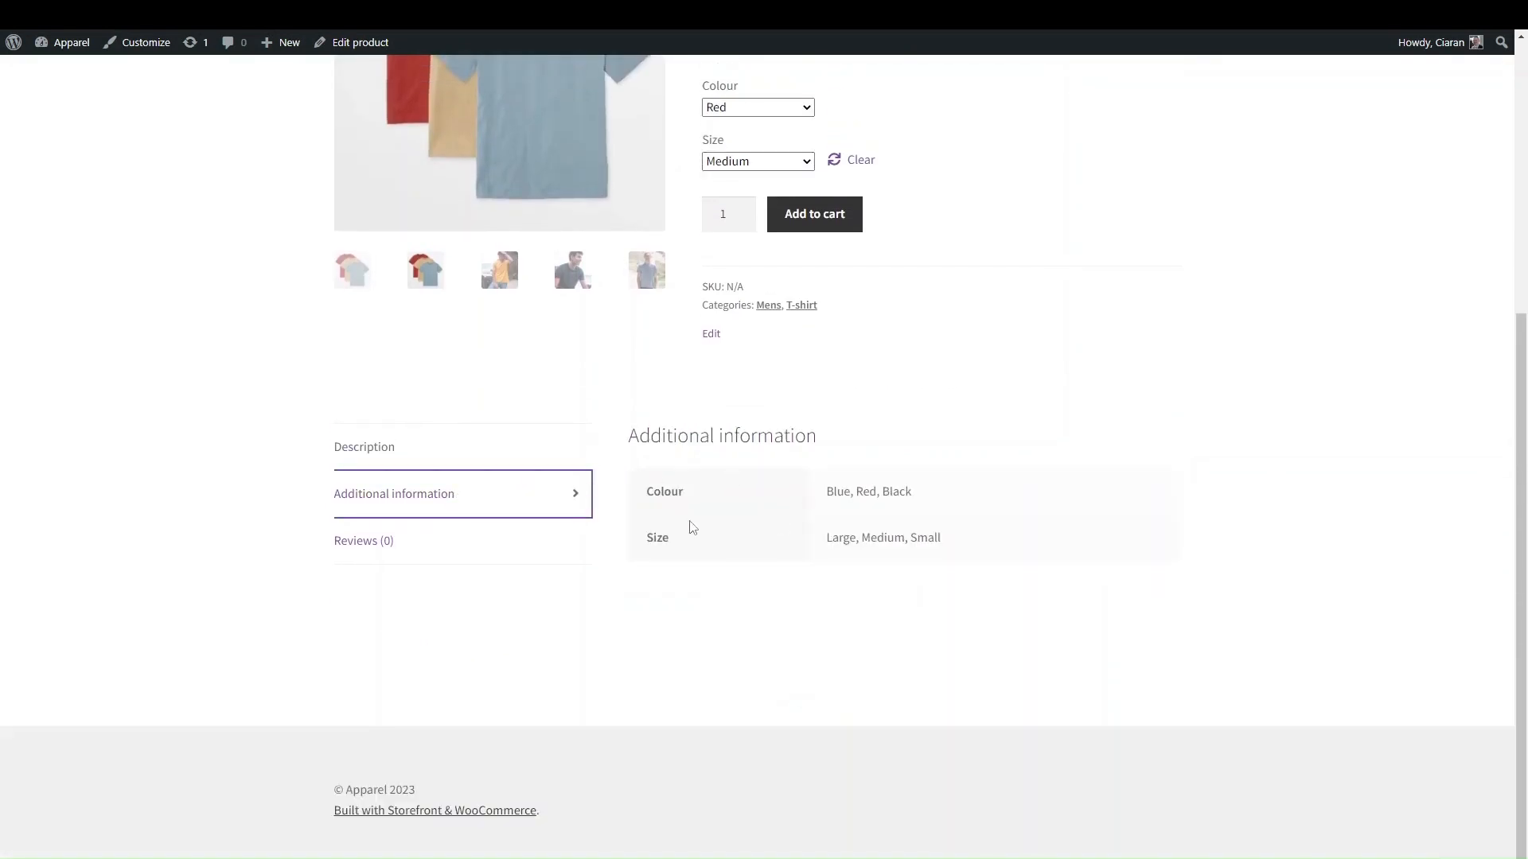
pyautogui.scroll(1, 789, 542)
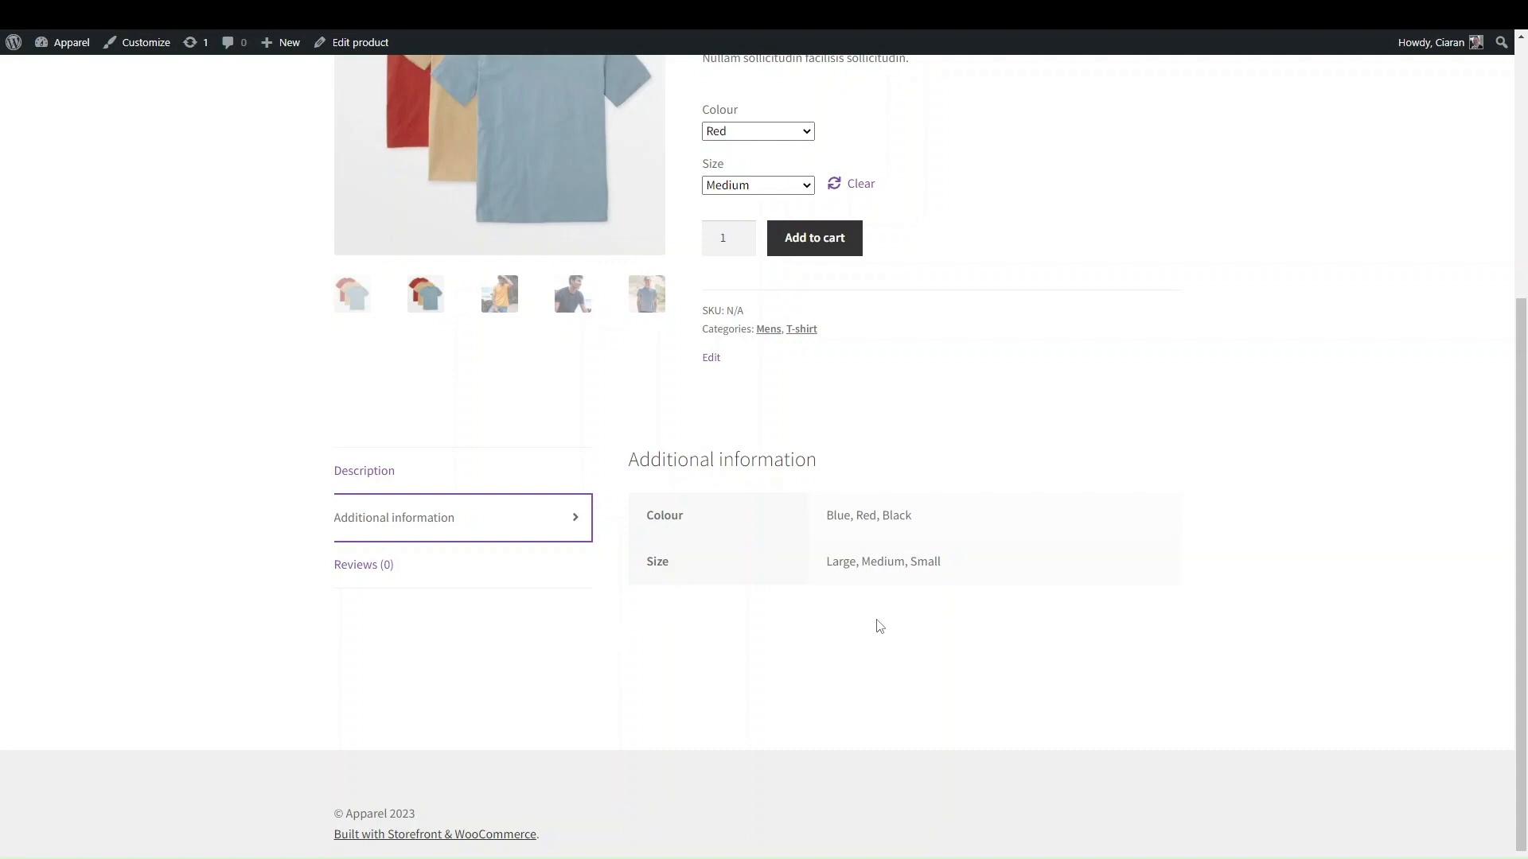
pyautogui.click(521, 564)
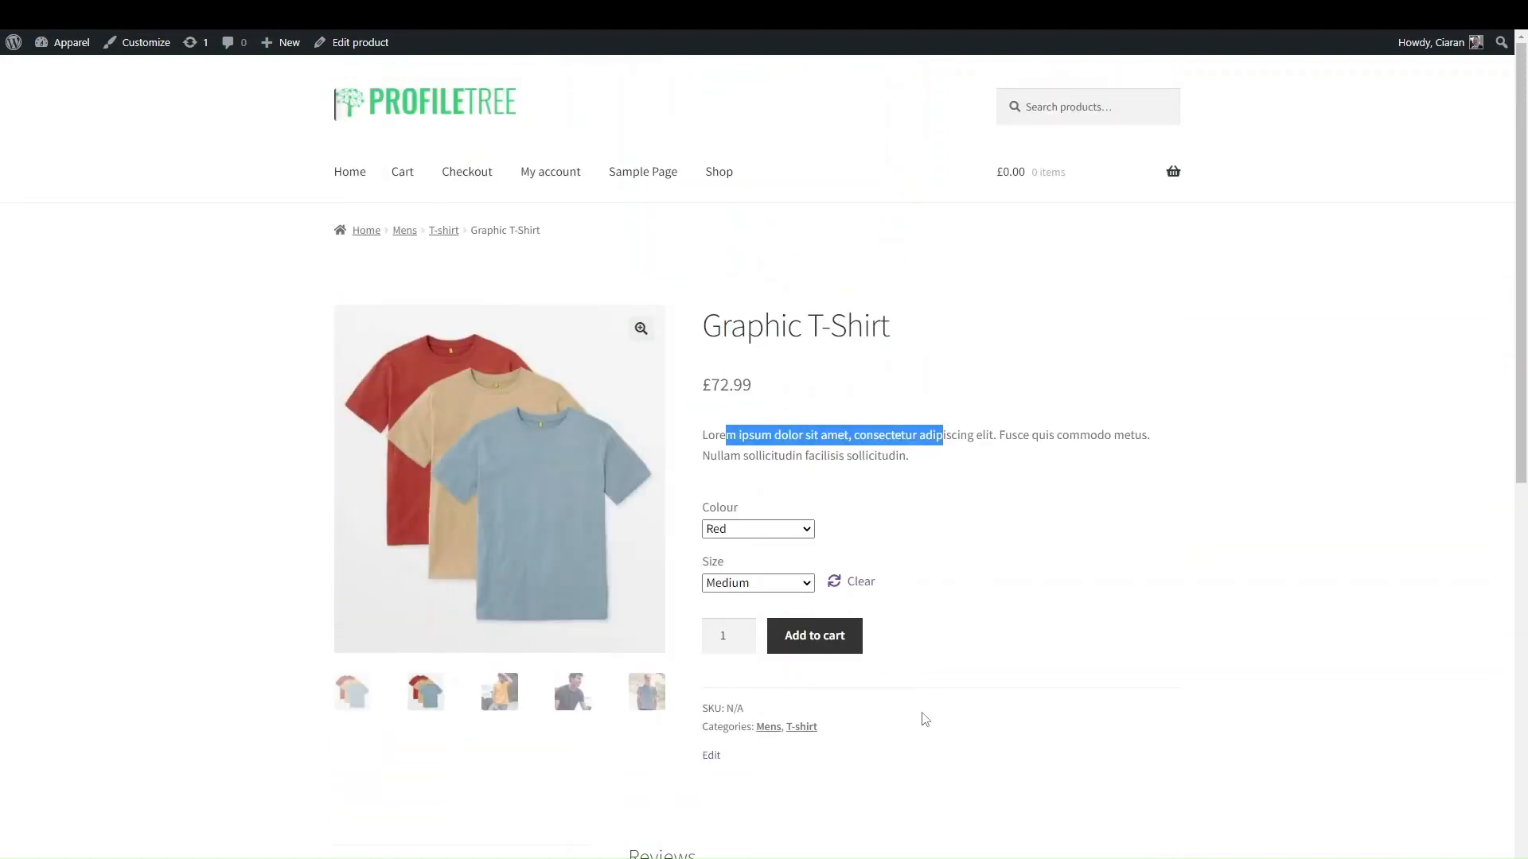
pyautogui.click(909, 744)
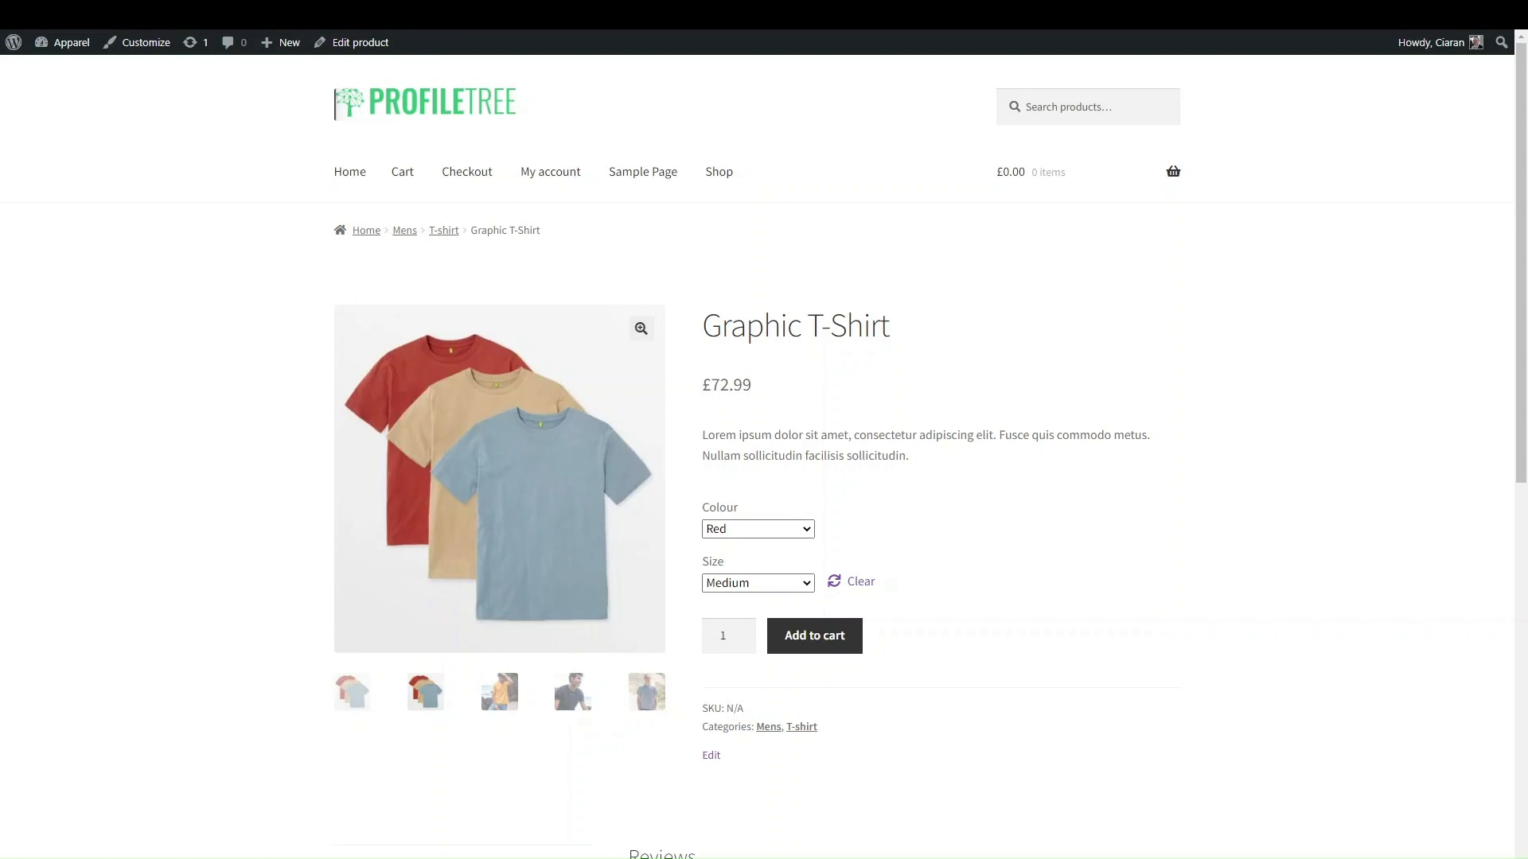
pyautogui.scroll(-1, 770, 419)
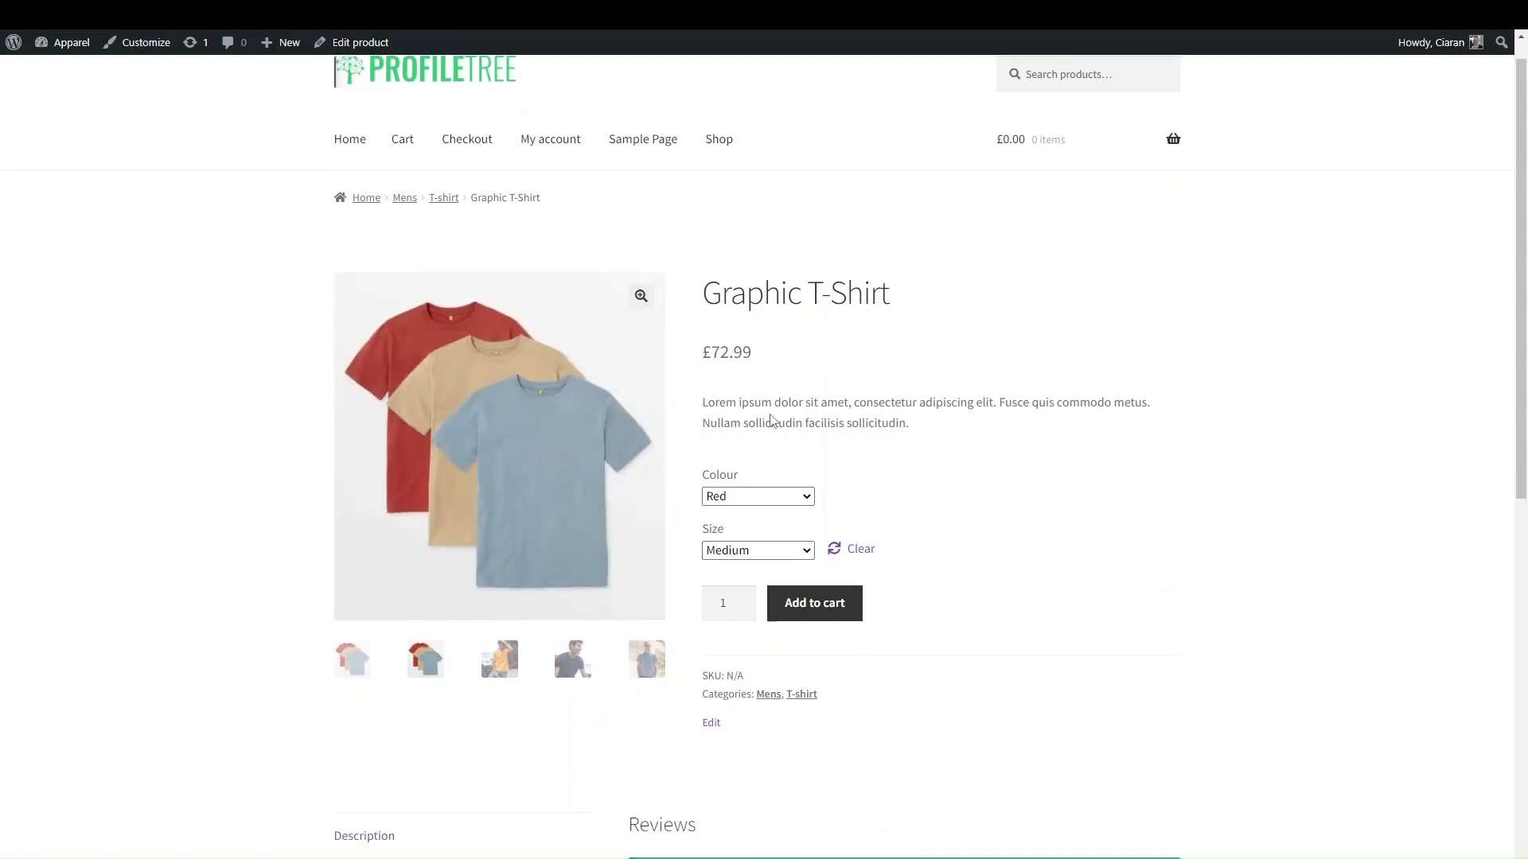
pyautogui.scroll(-2, 862, 419)
pyautogui.scroll(2, 736, 296)
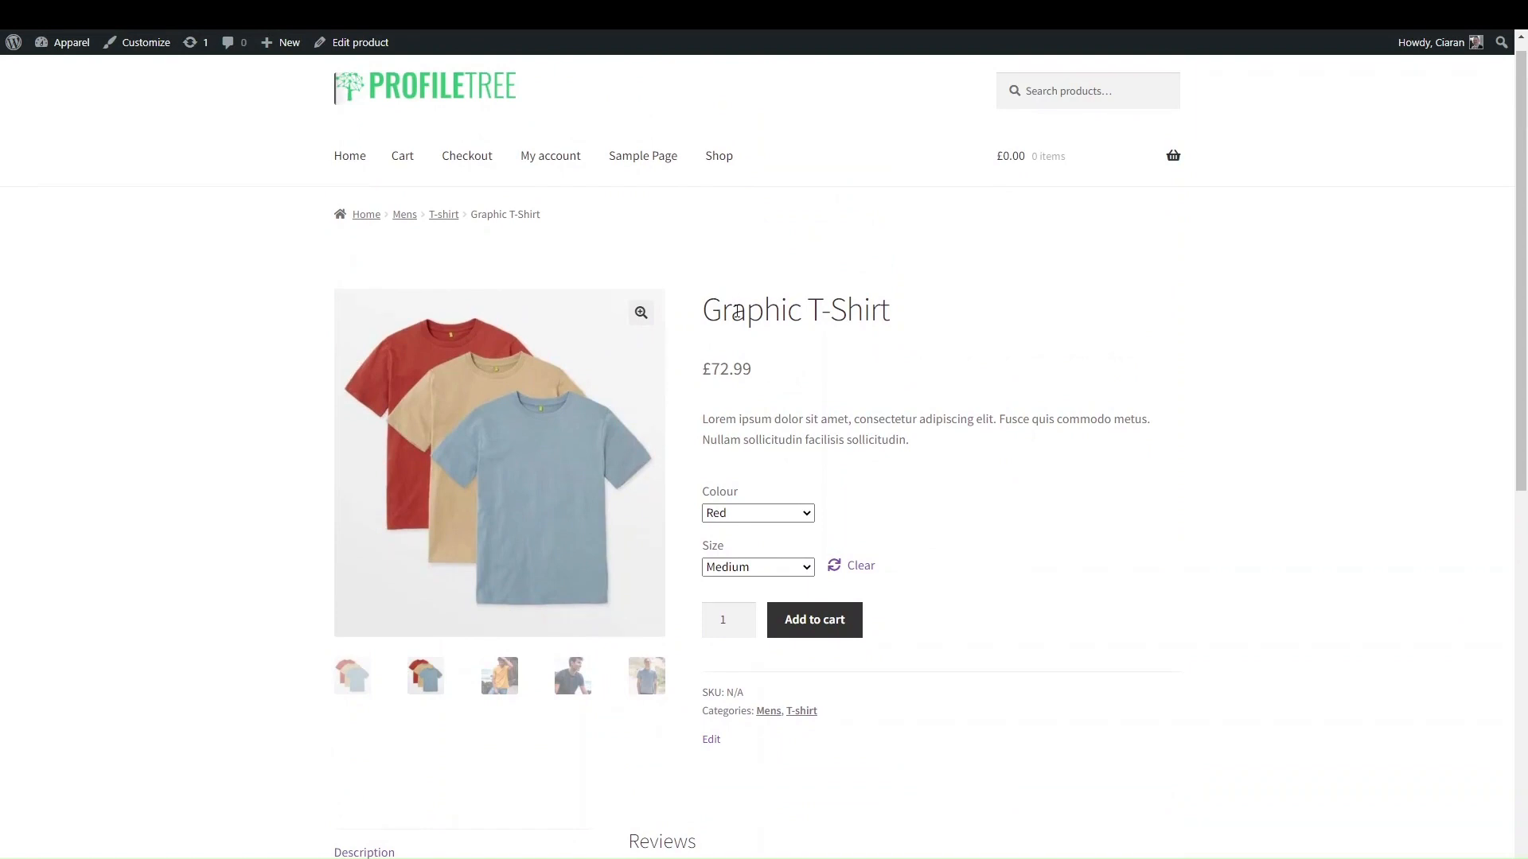
pyautogui.scroll(-3, 822, 502)
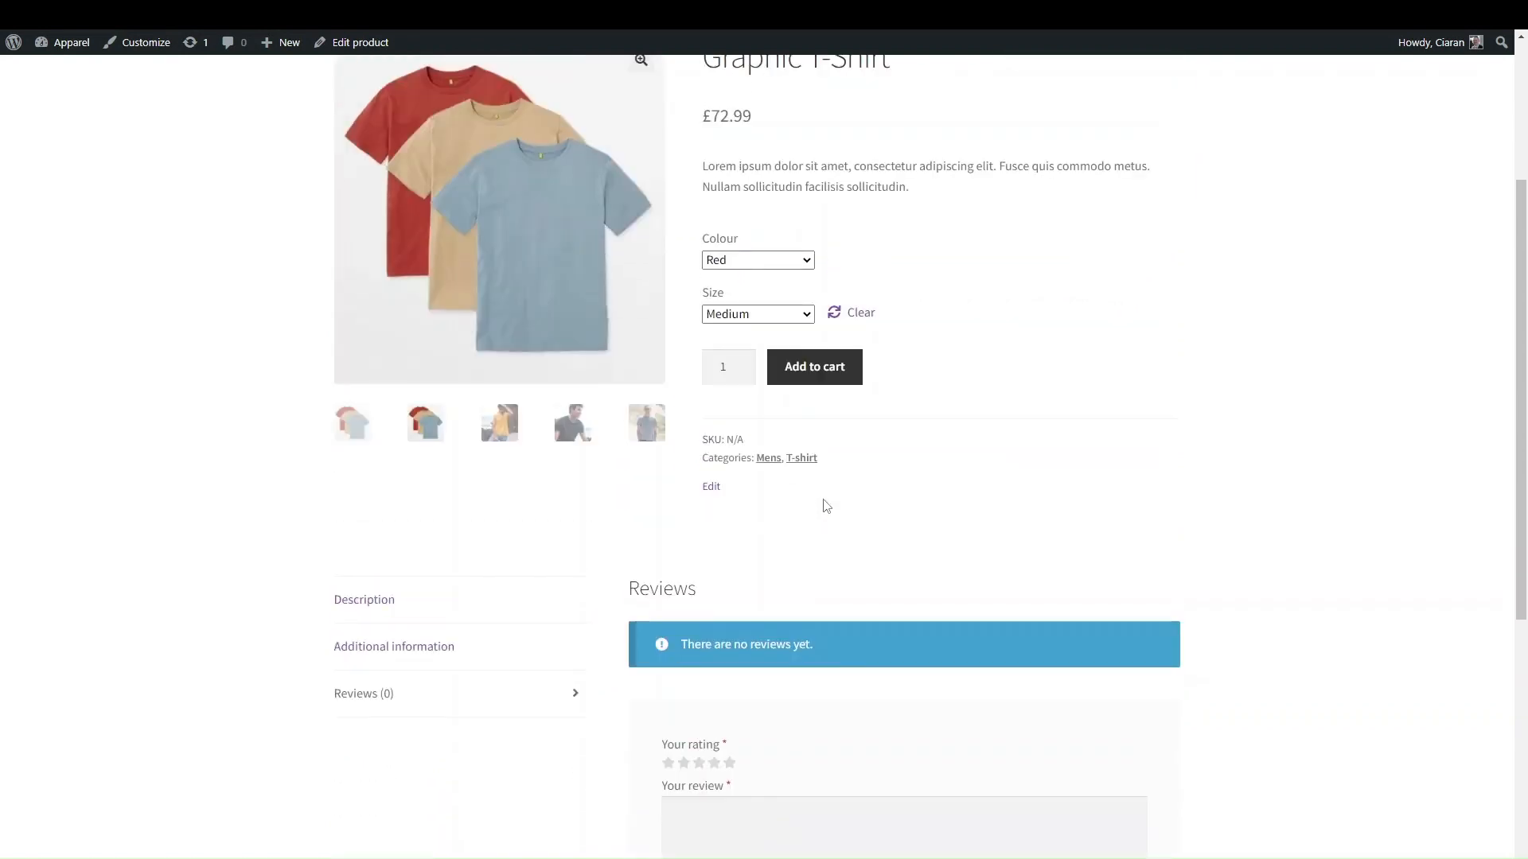
pyautogui.scroll(1, 751, 410)
pyautogui.scroll(2, 744, 398)
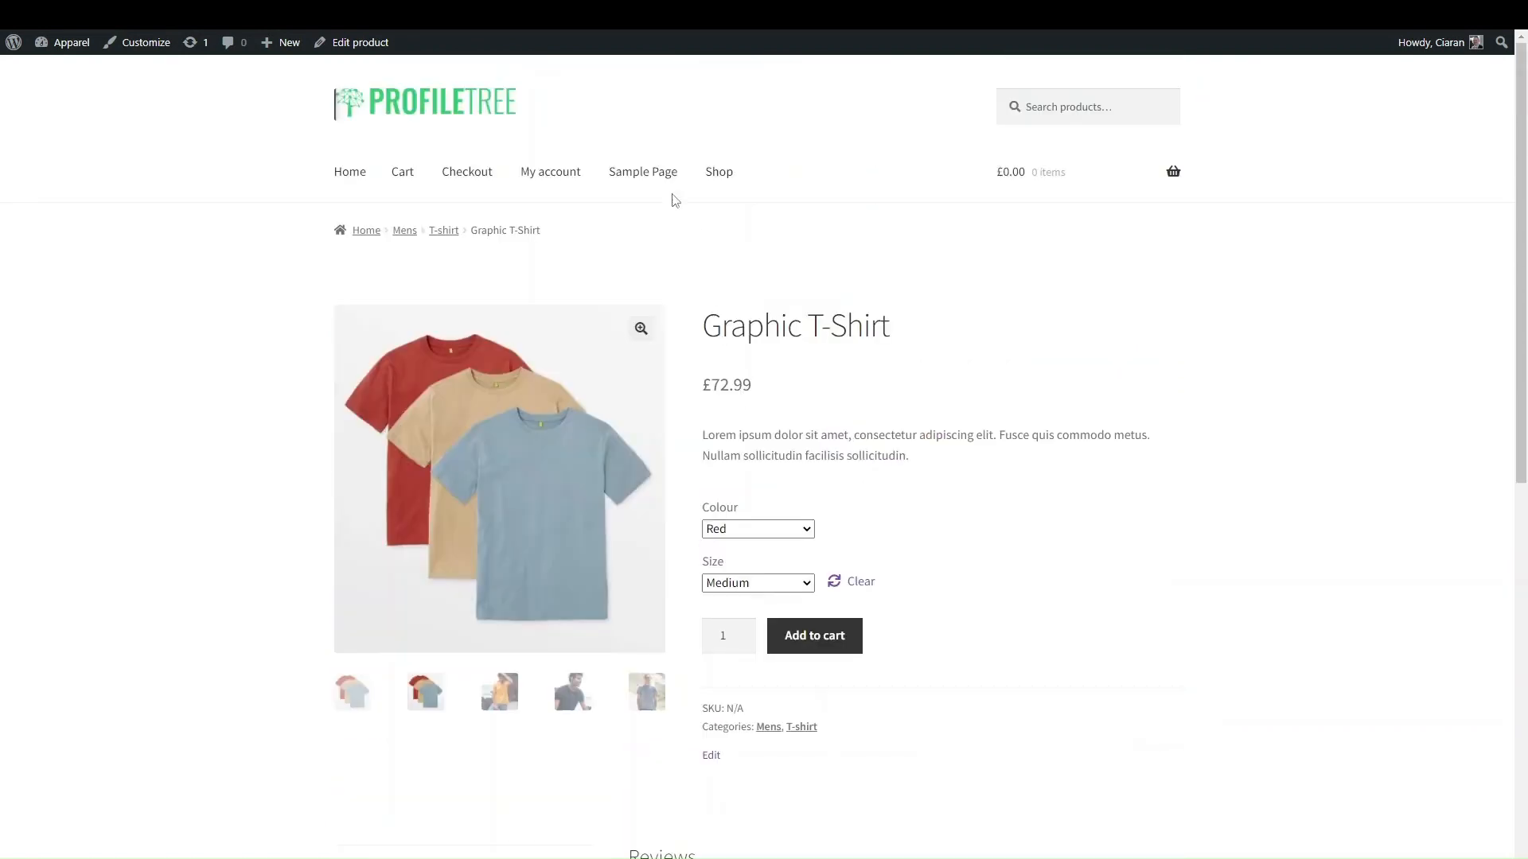
# - View the store's Shop page and open the Graphic T-Shirt's options from its listing
pyautogui.click(720, 175)
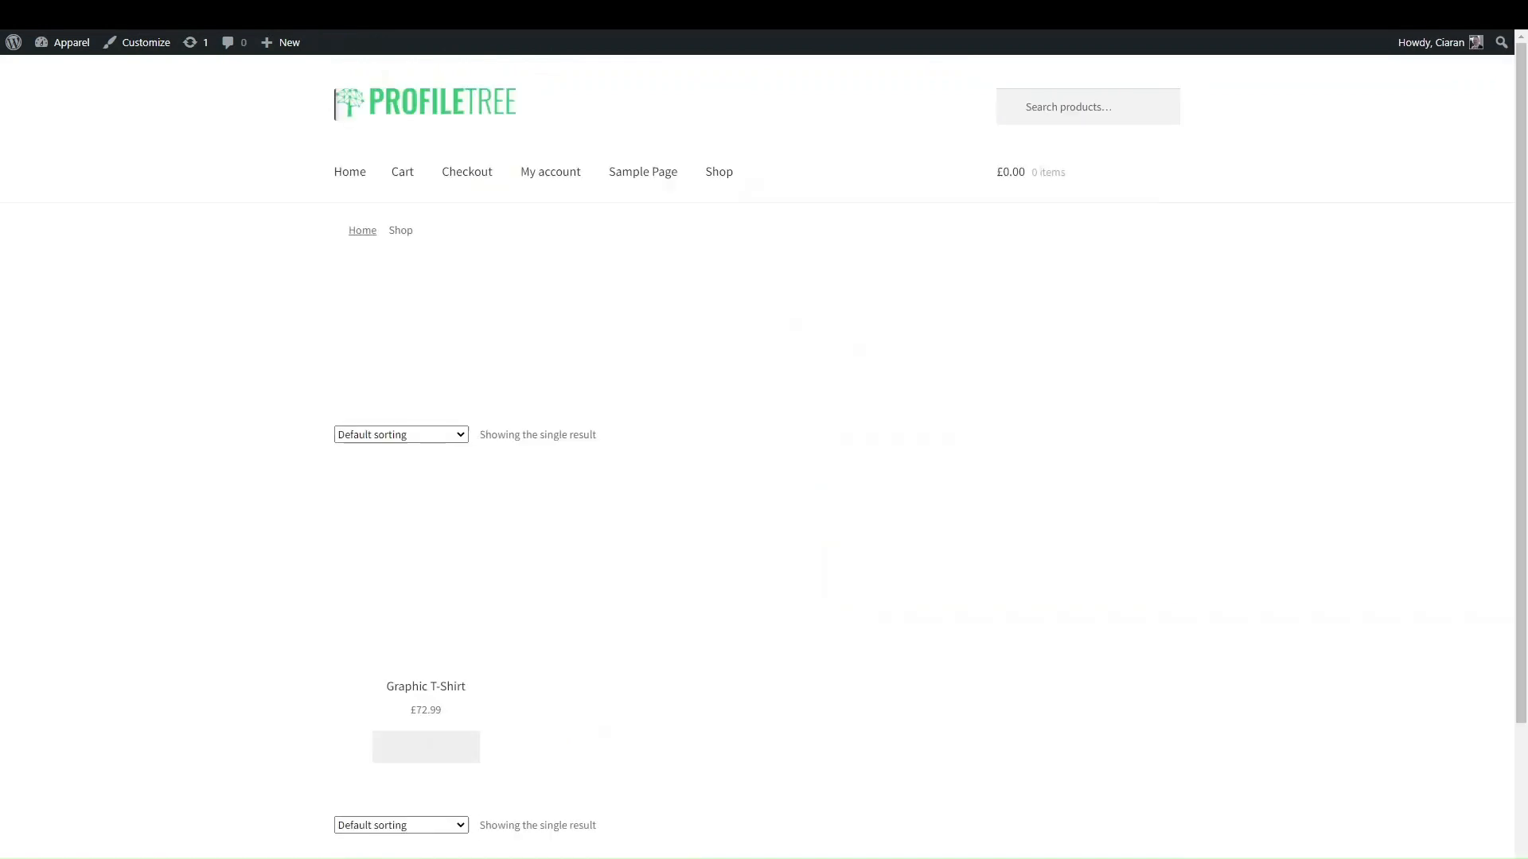
pyautogui.scroll(-1, 726, 525)
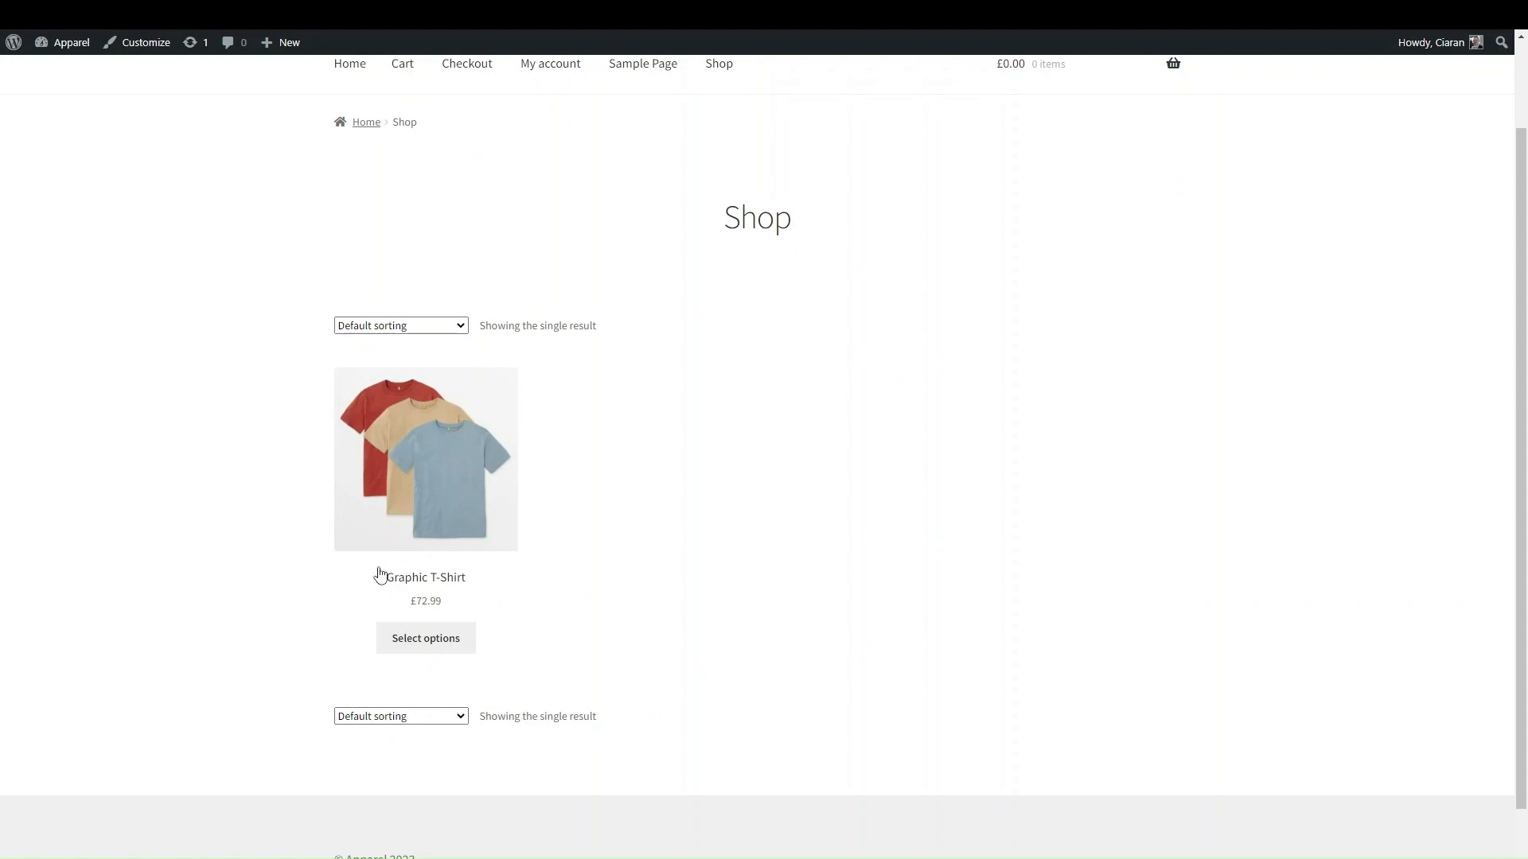
pyautogui.click(423, 637)
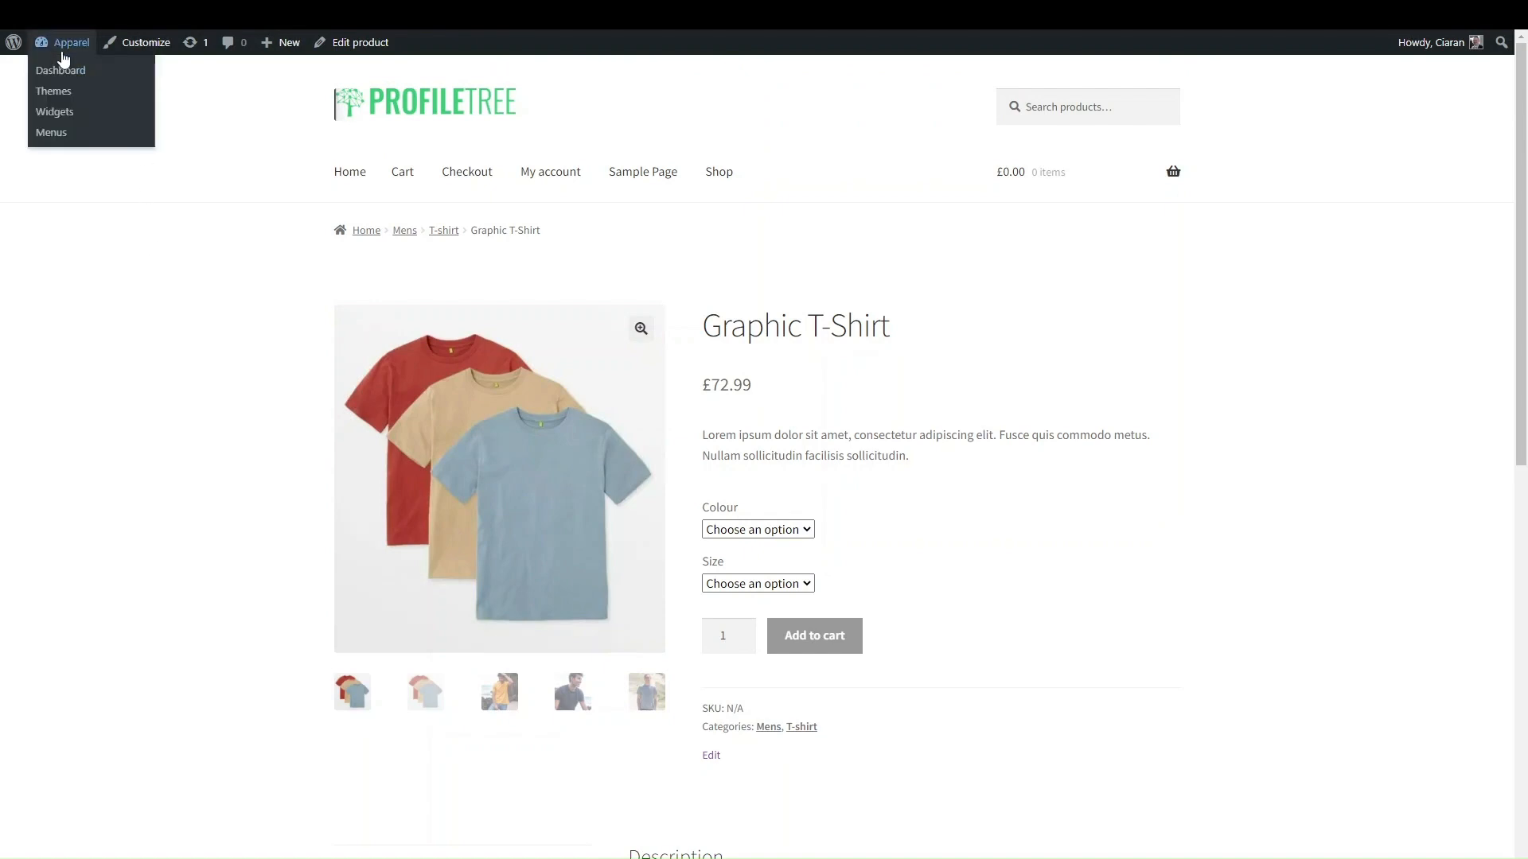
# - Return to the site's admin dashboard and open the WooCommerce shipping settings
pyautogui.click(62, 52)
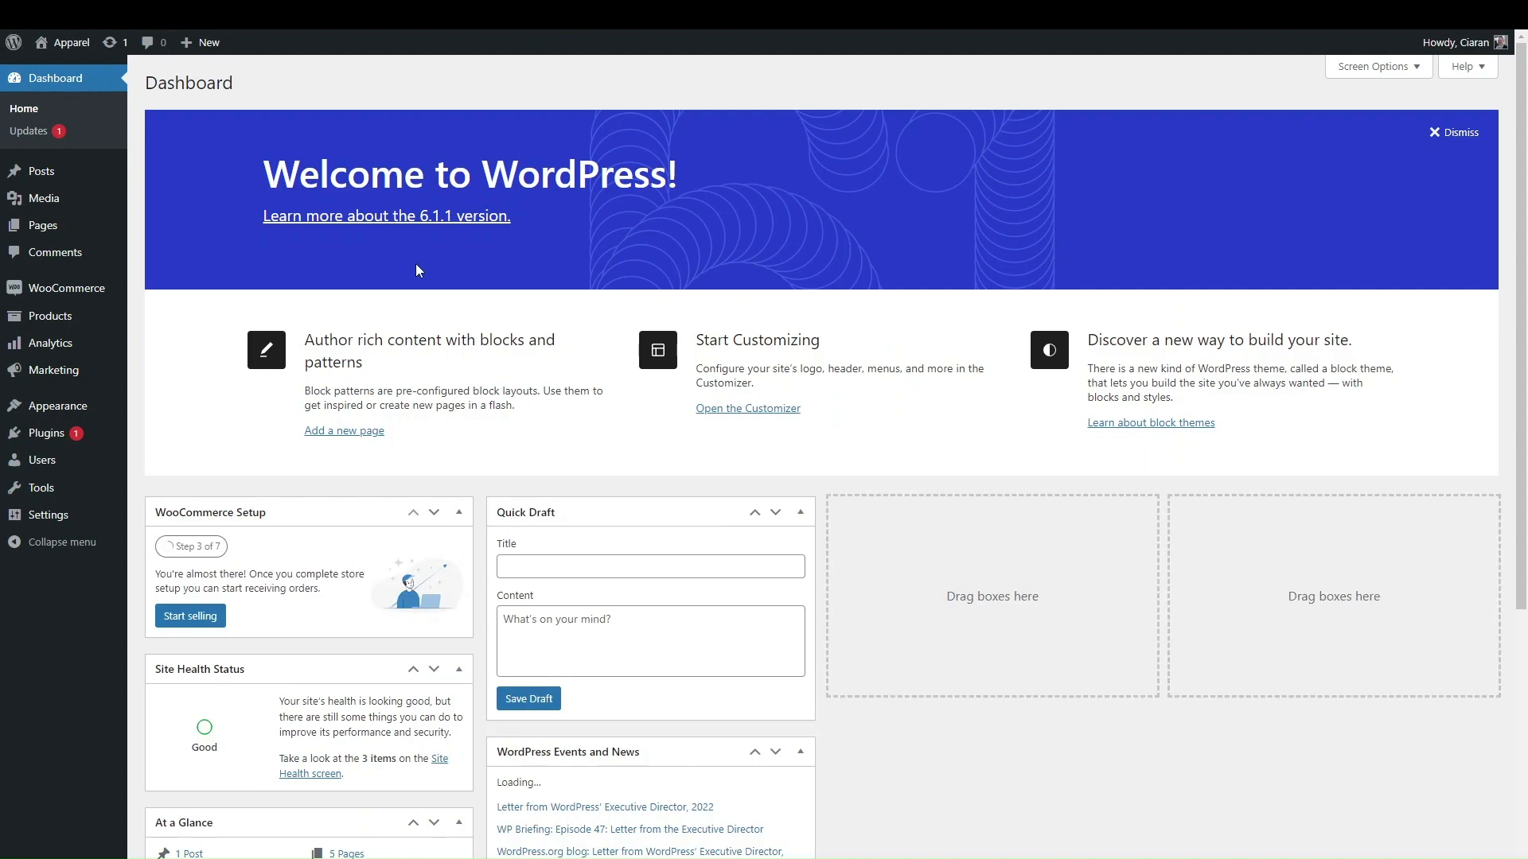
pyautogui.moveTo(100, 296)
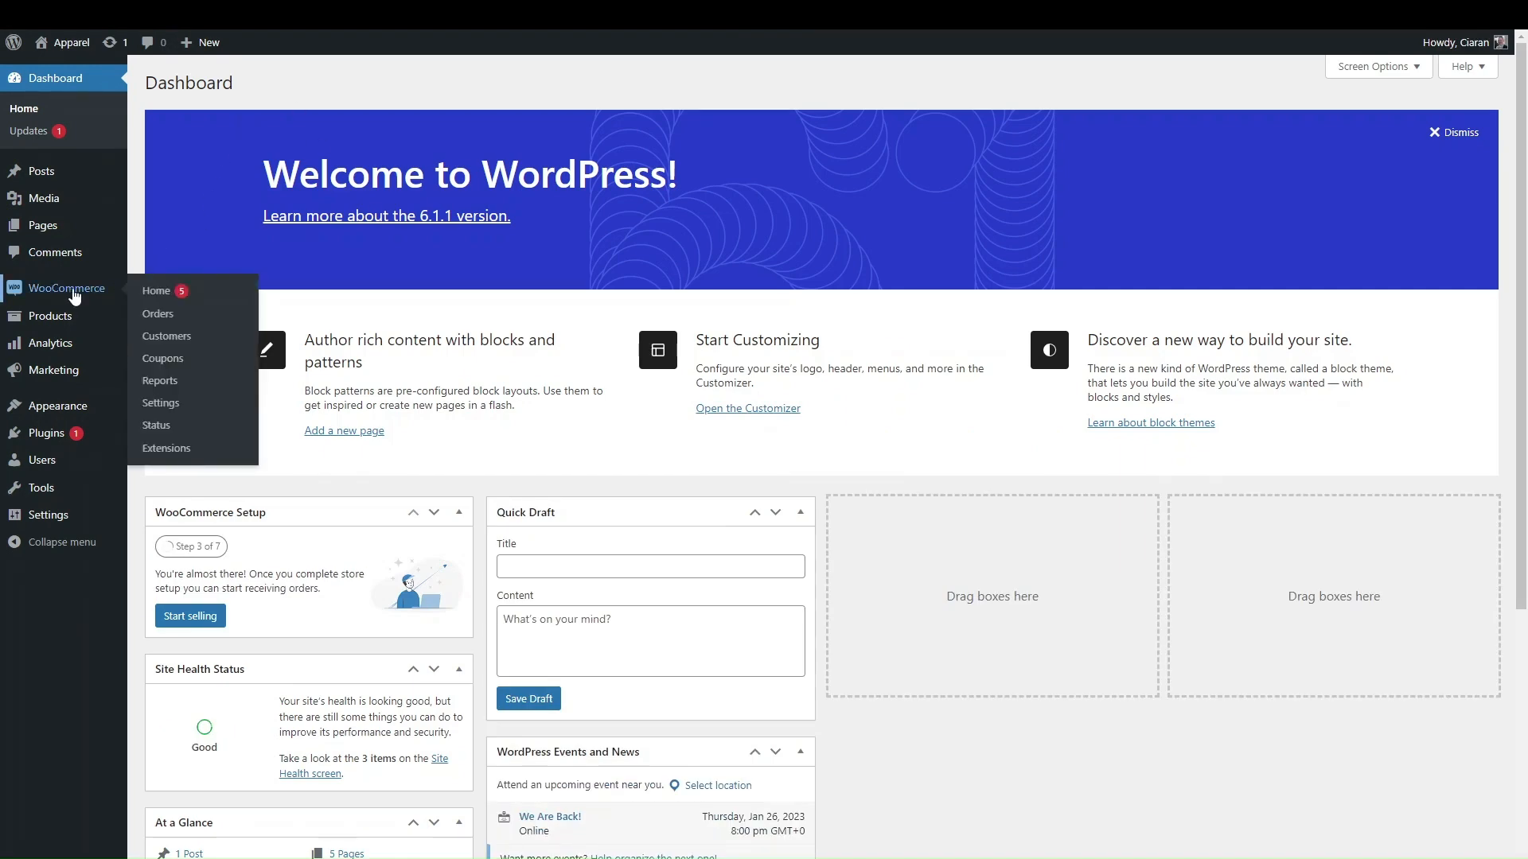
pyautogui.click(156, 408)
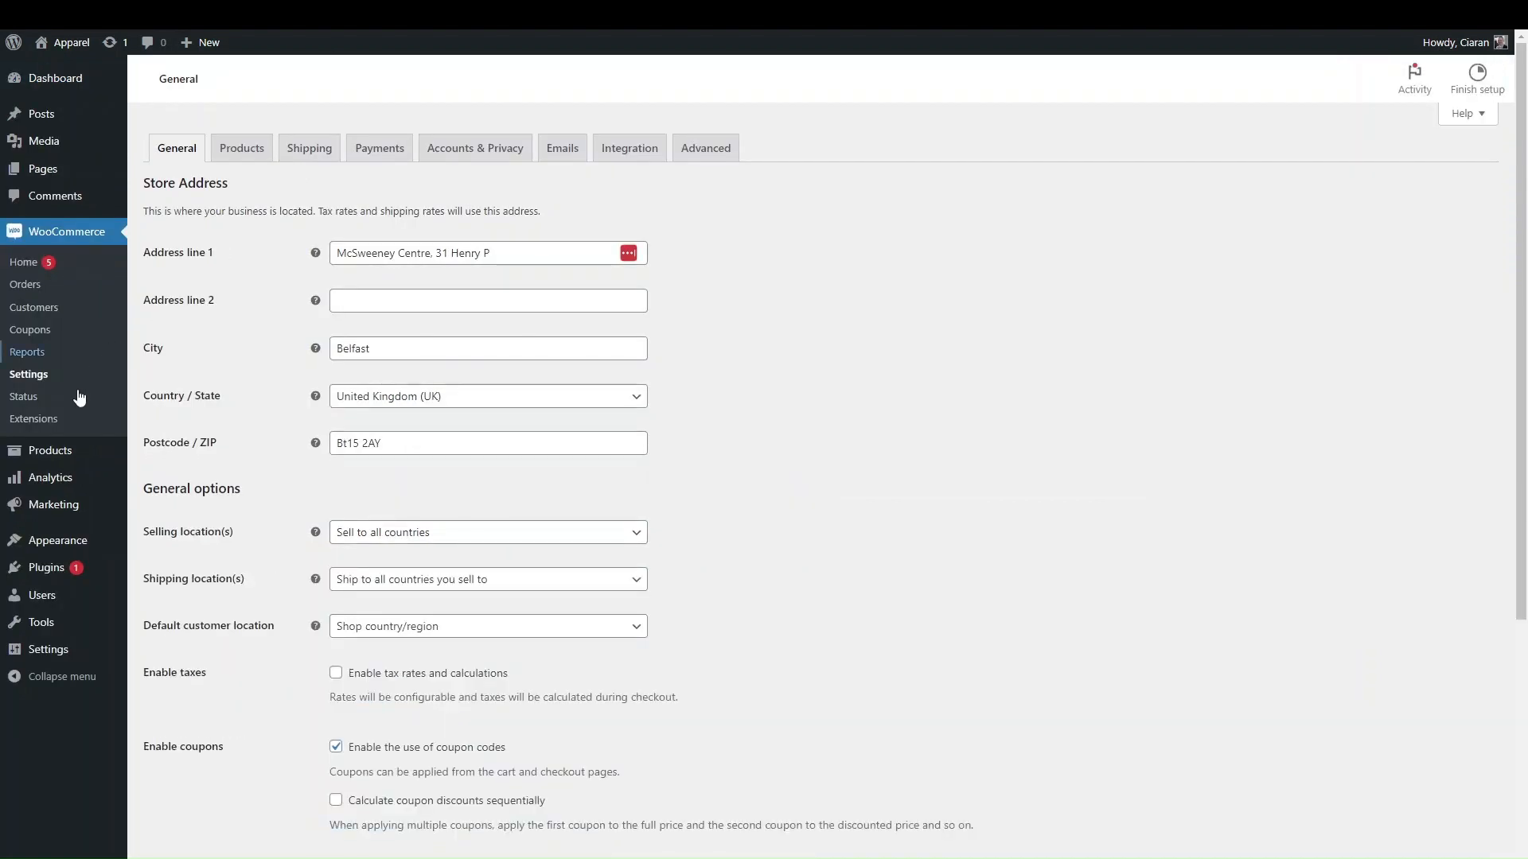
pyautogui.click(309, 188)
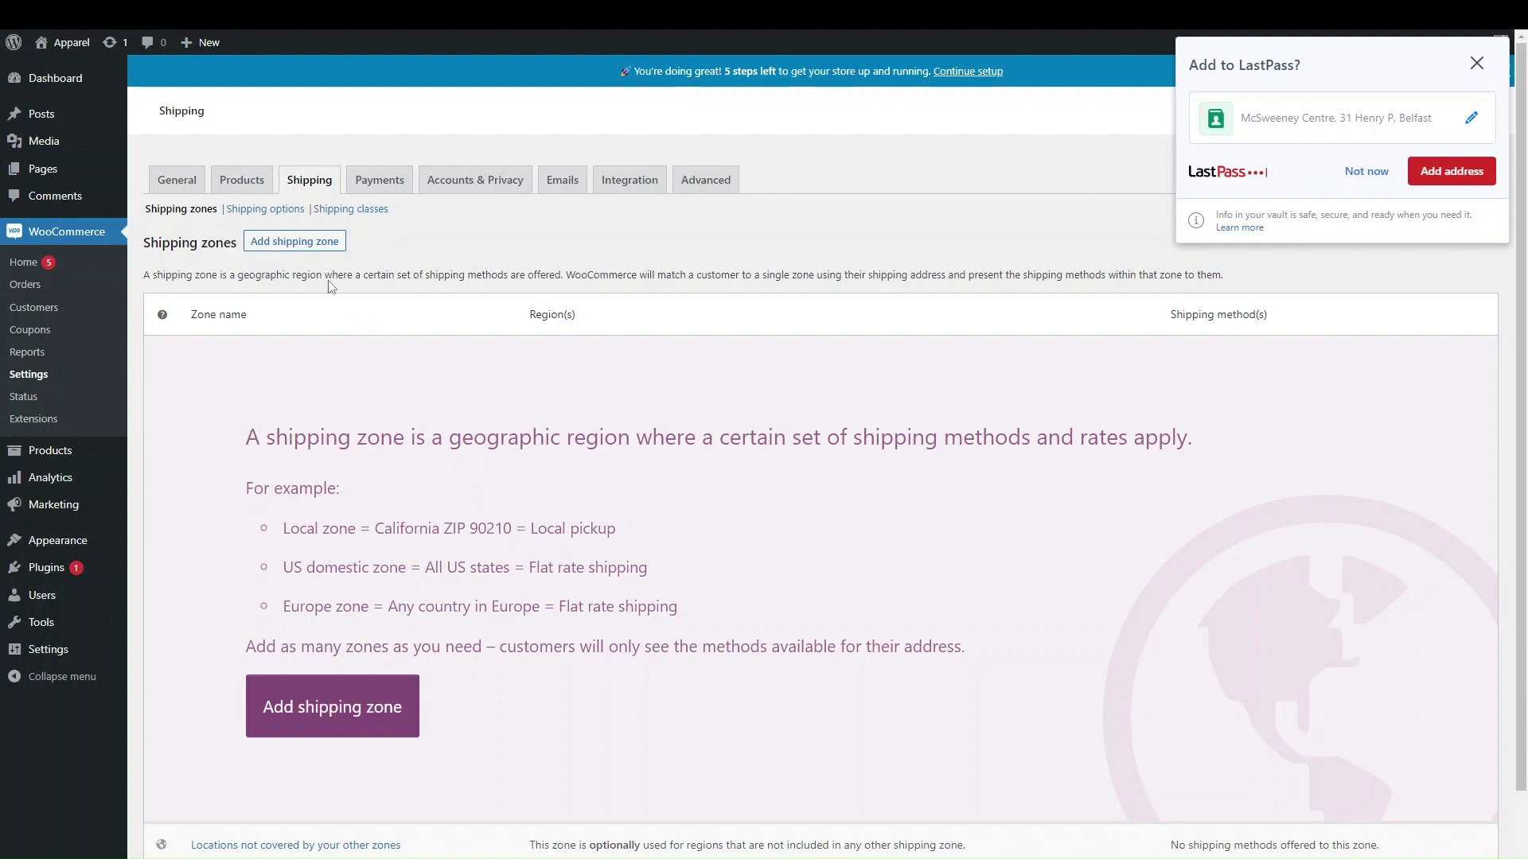
# - Add a shipping zone named "Mainland UK (England, Scotland, Wales)"
pyautogui.click(296, 242)
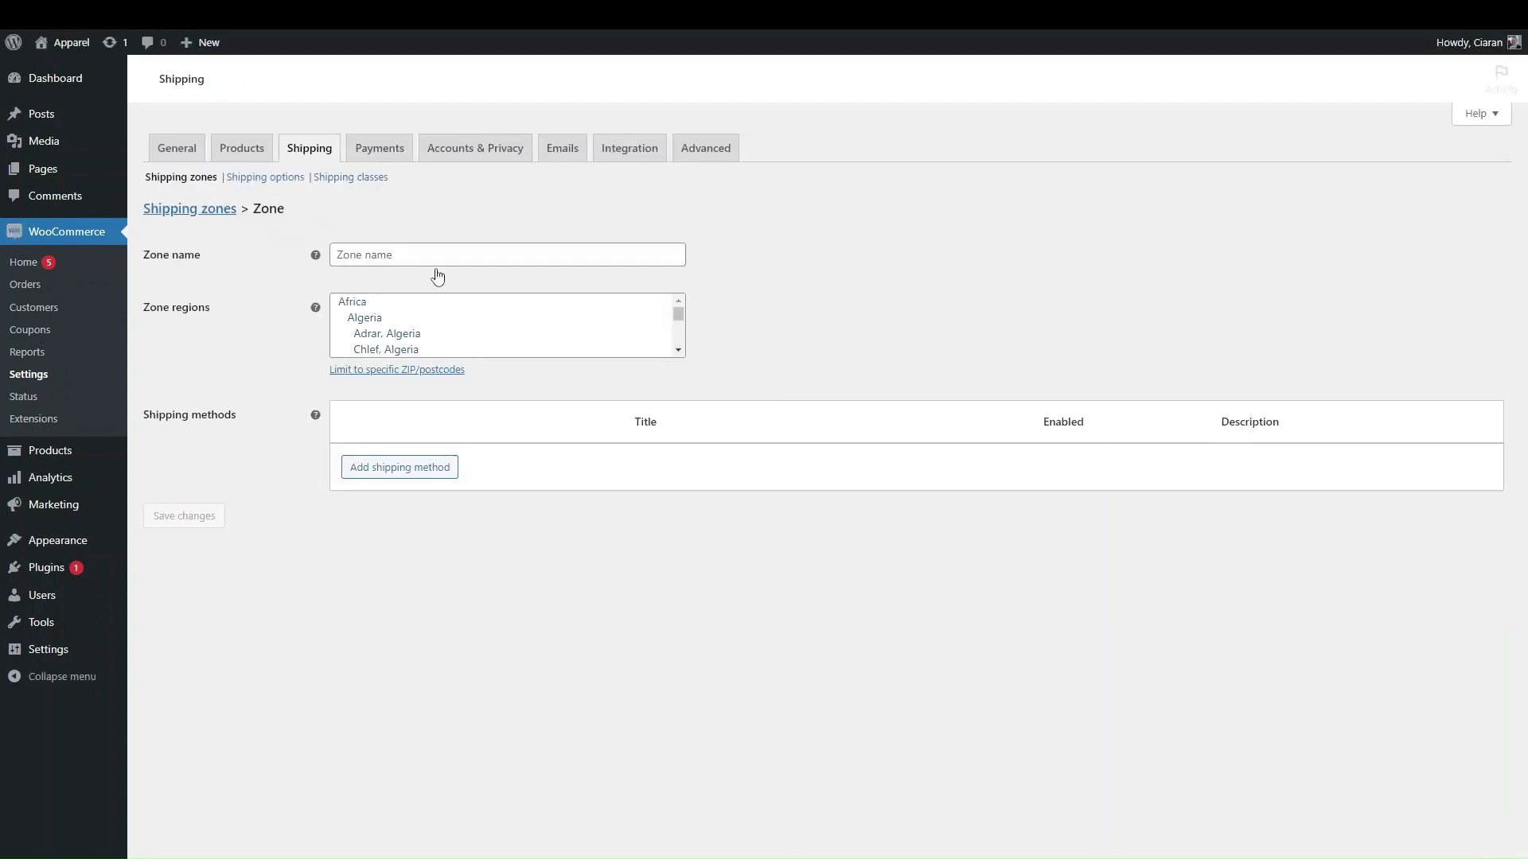
pyautogui.click(426, 266)
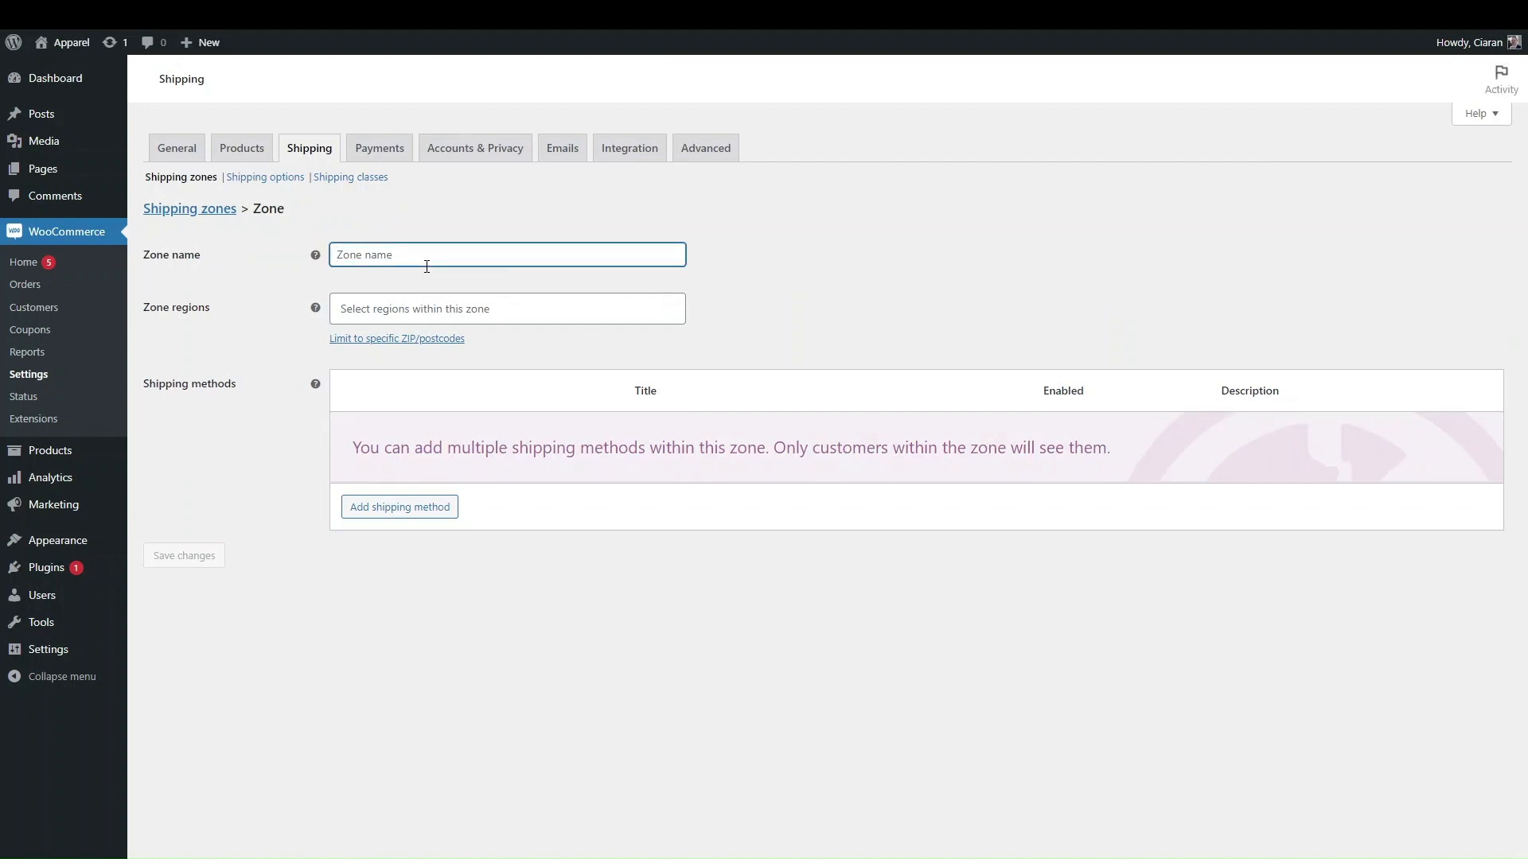
pyautogui.write('Mai')
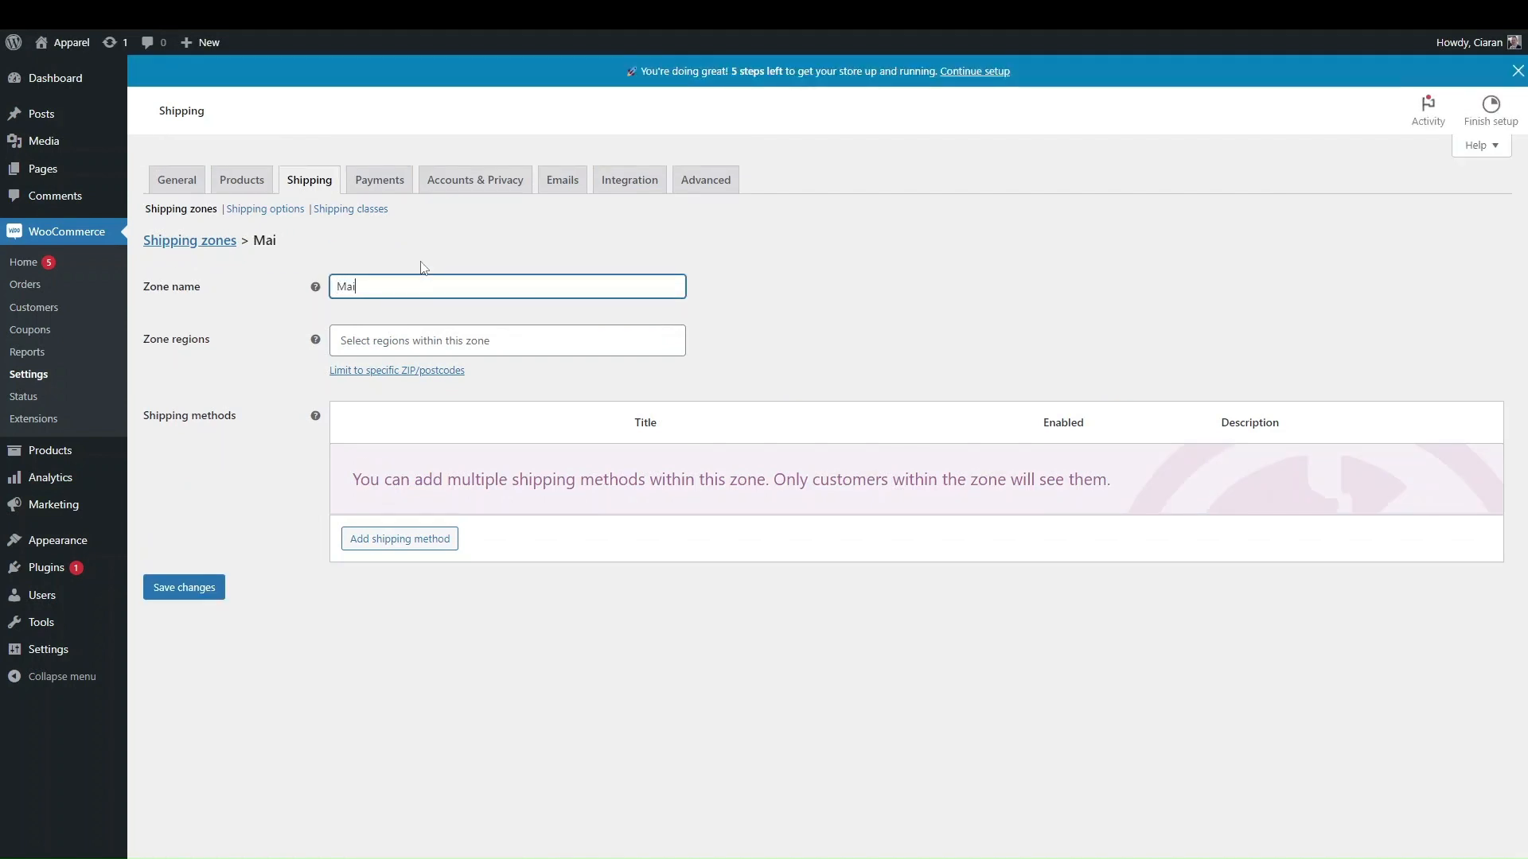
pyautogui.write('nland UK ()')
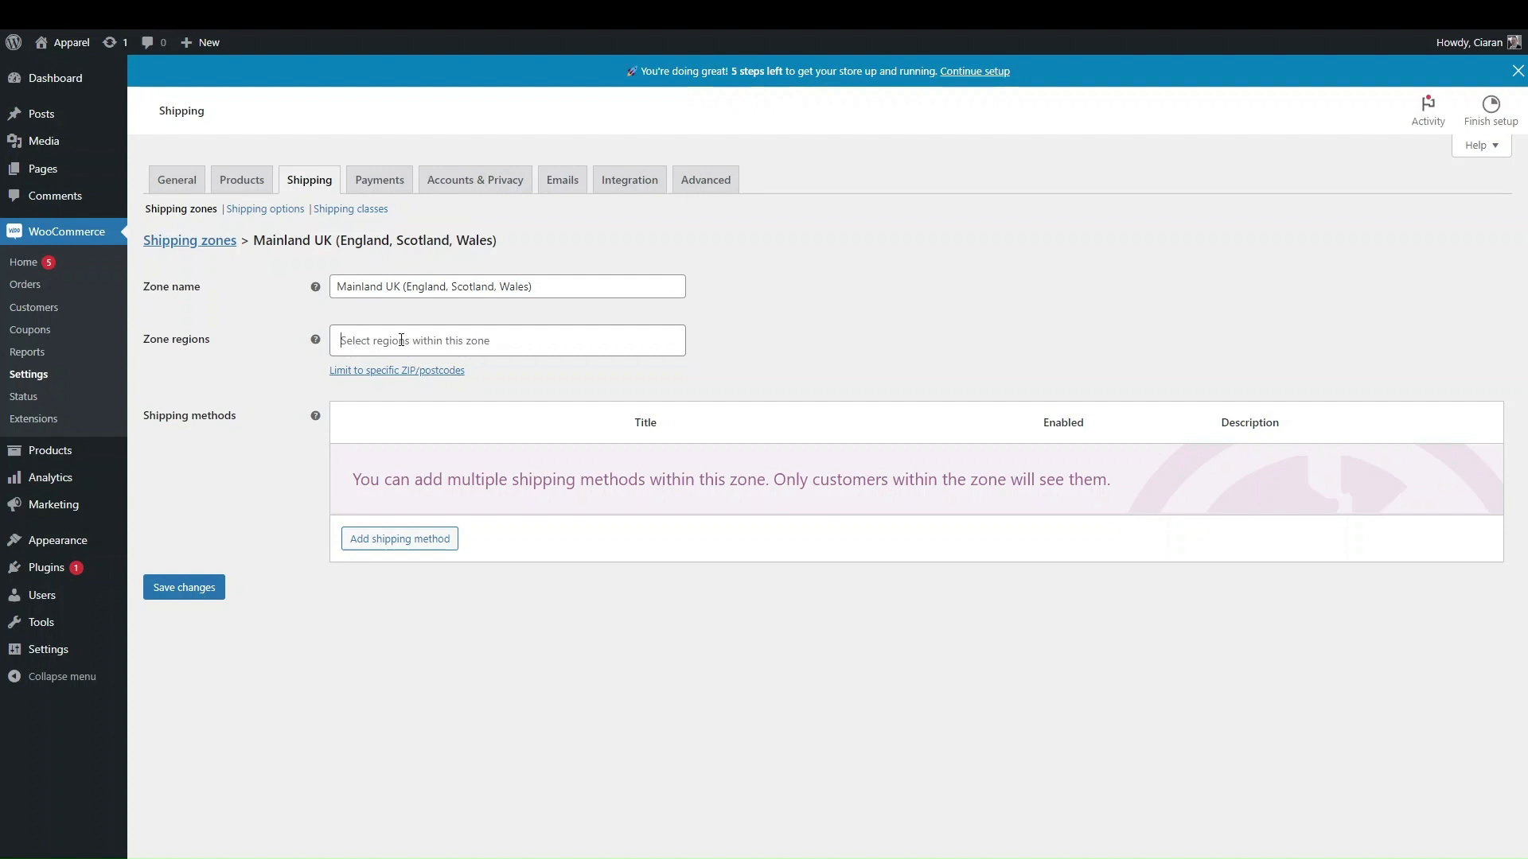
# - Set the zone's region to United Kingdom (UK)
pyautogui.click(401, 340)
pyautogui.scroll(-10, 450, 454)
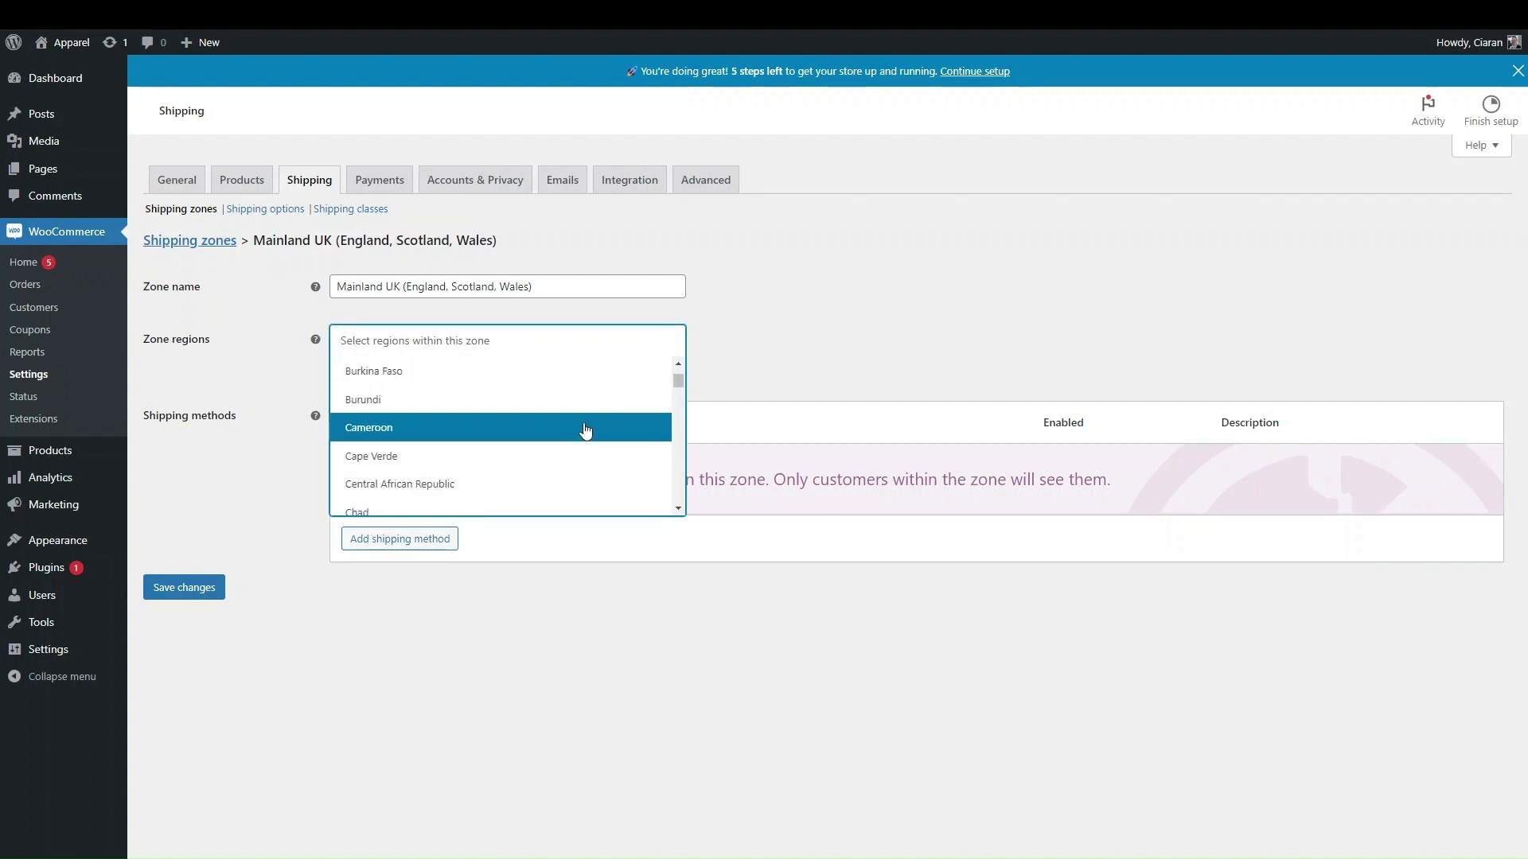
pyautogui.moveTo(680, 381); pyautogui.dragTo(666, 562)
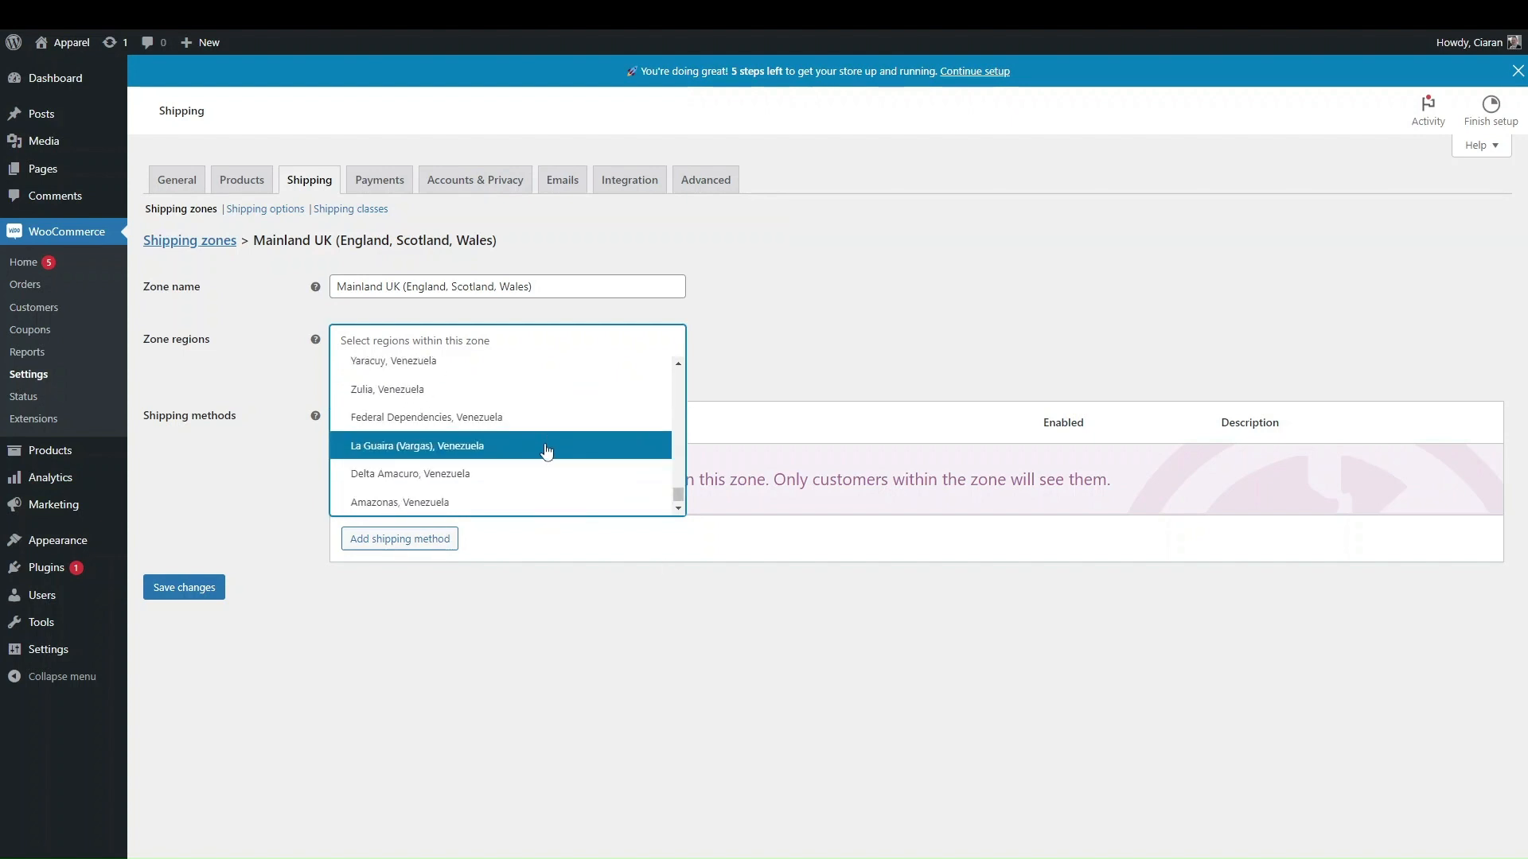
pyautogui.scroll(4, 546, 451)
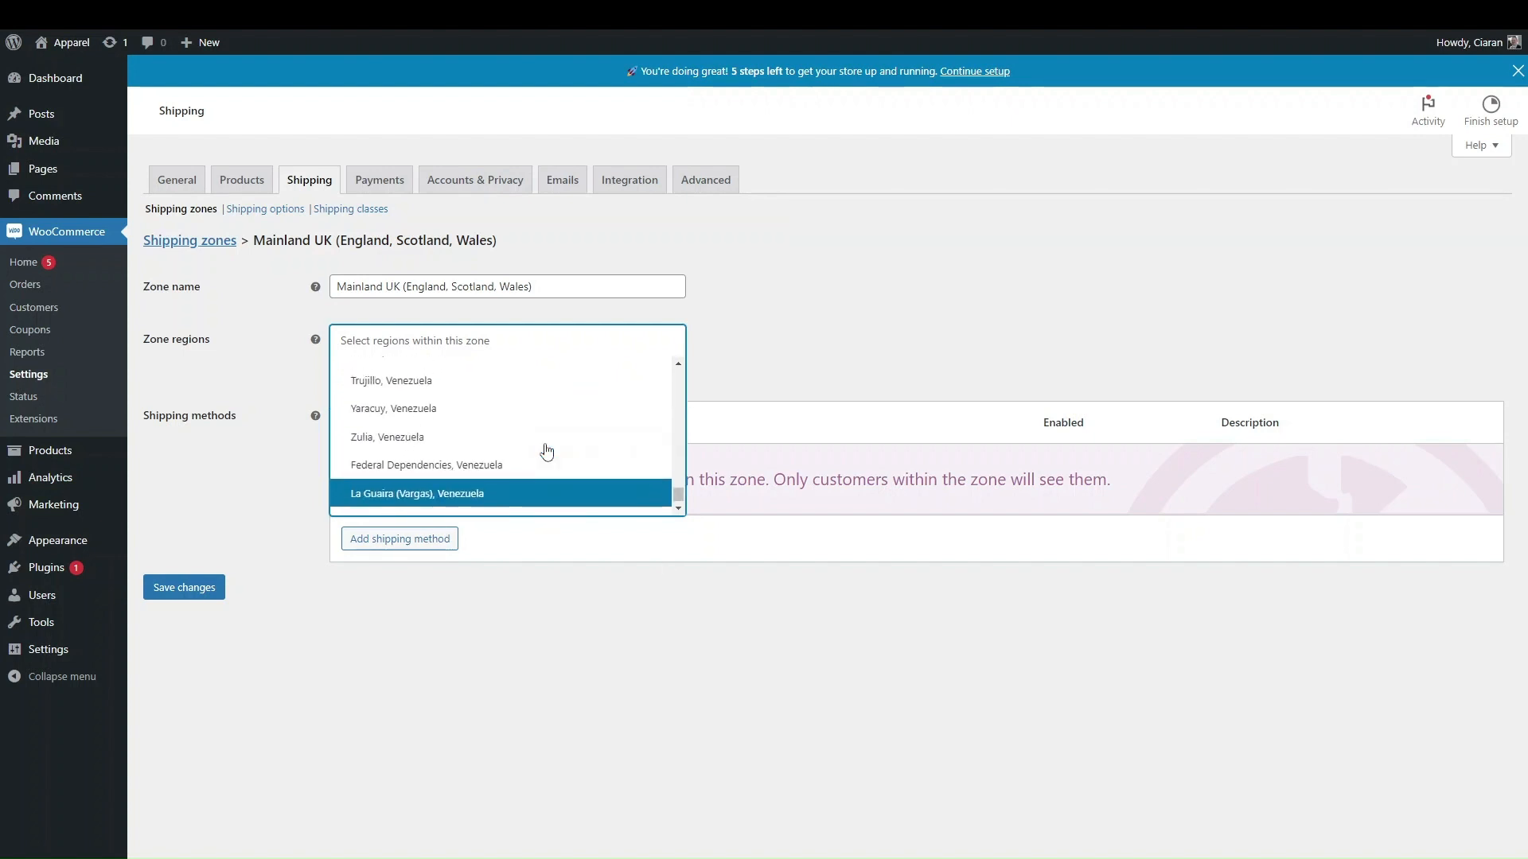
pyautogui.click(446, 338)
pyautogui.click(446, 337)
pyautogui.write('unit')
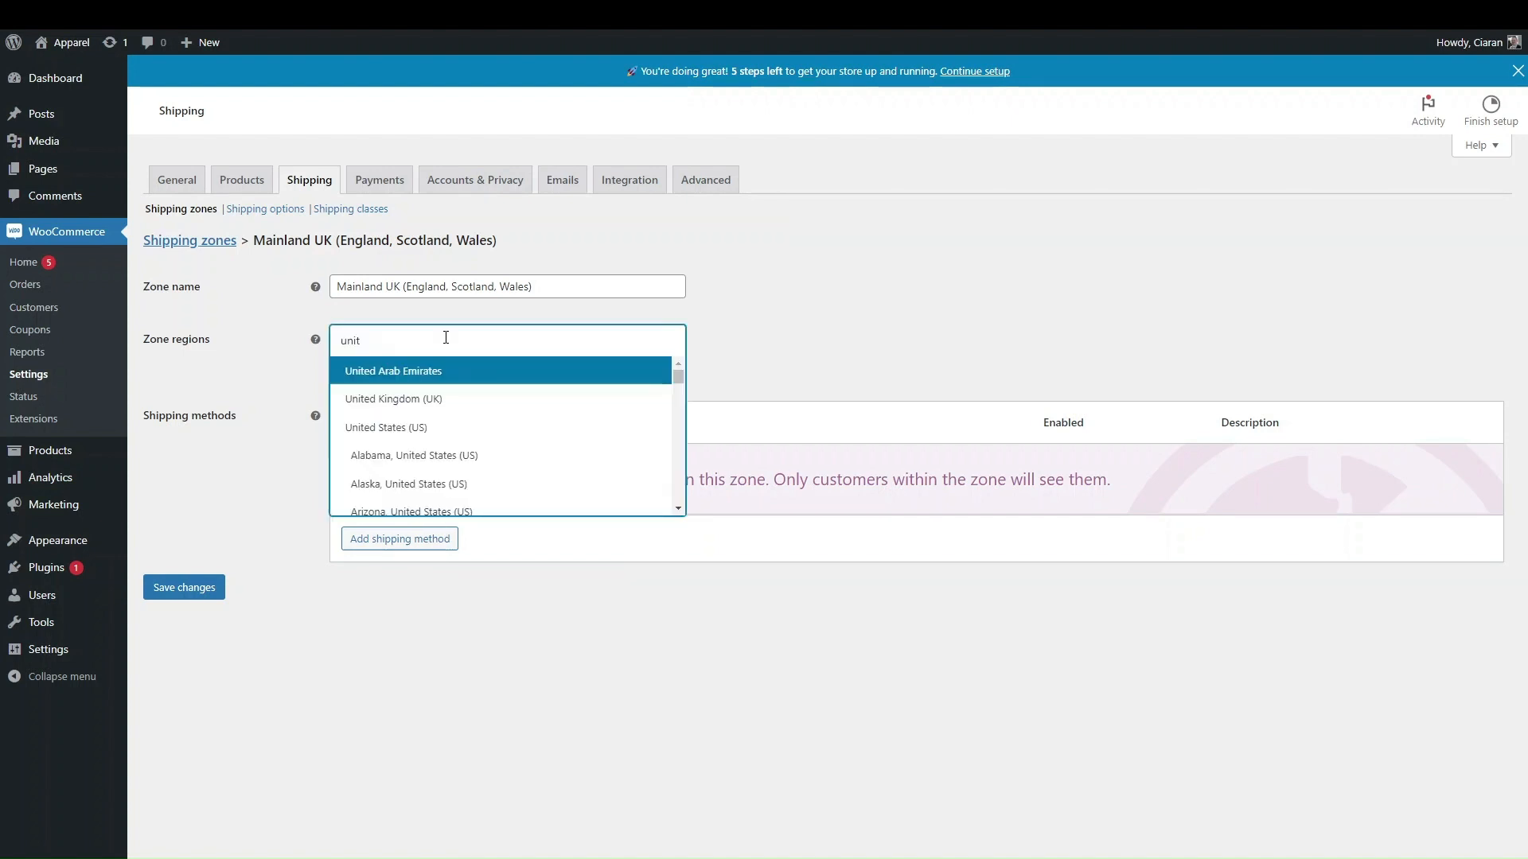
pyautogui.click(445, 418)
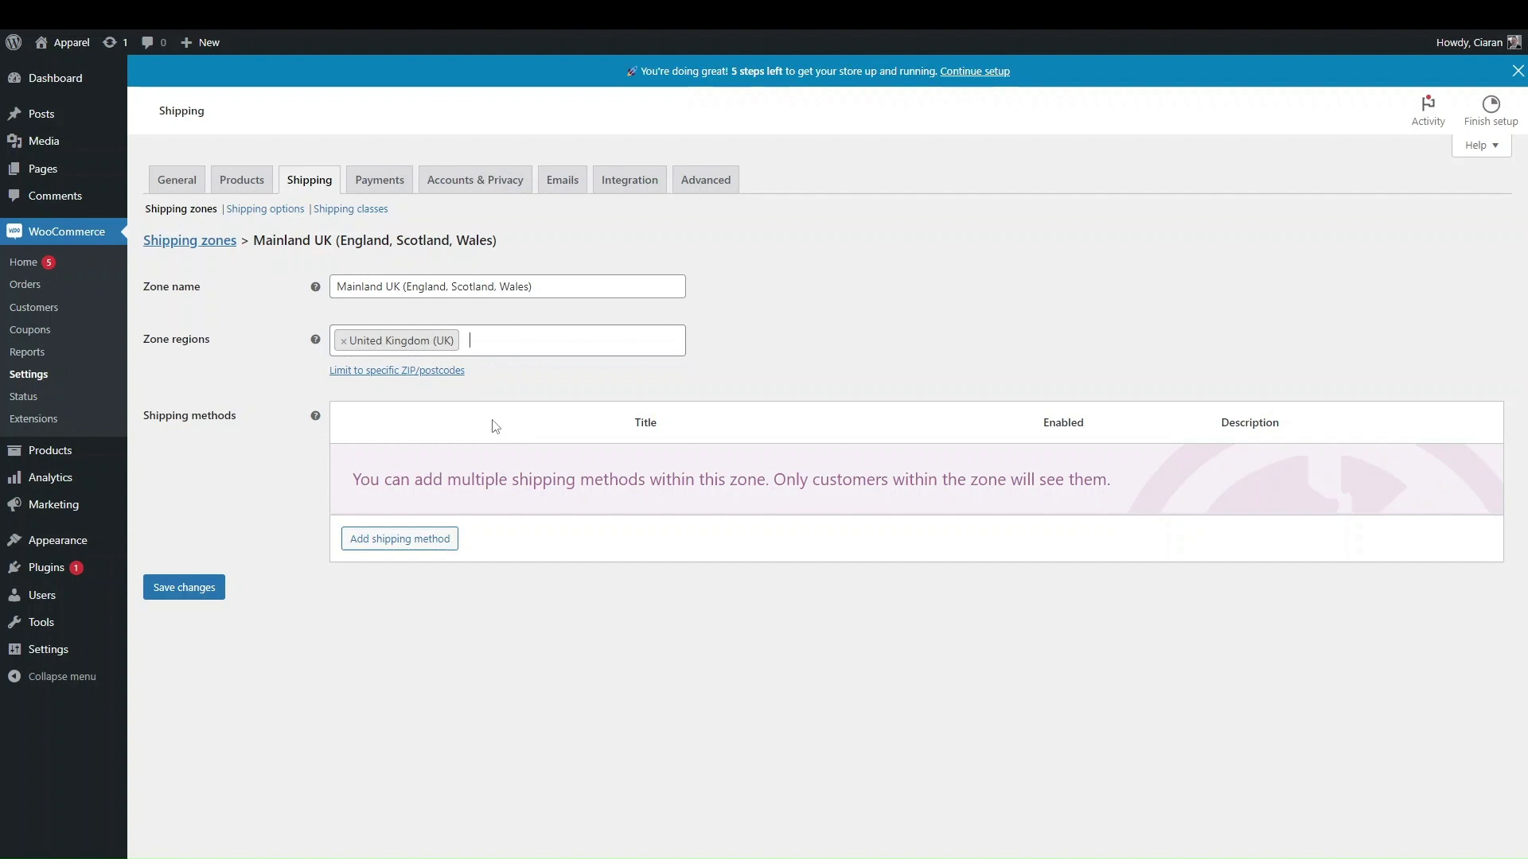
# - Try limiting the zone to postcodes matching BT* and clear the entry again
pyautogui.click(390, 382)
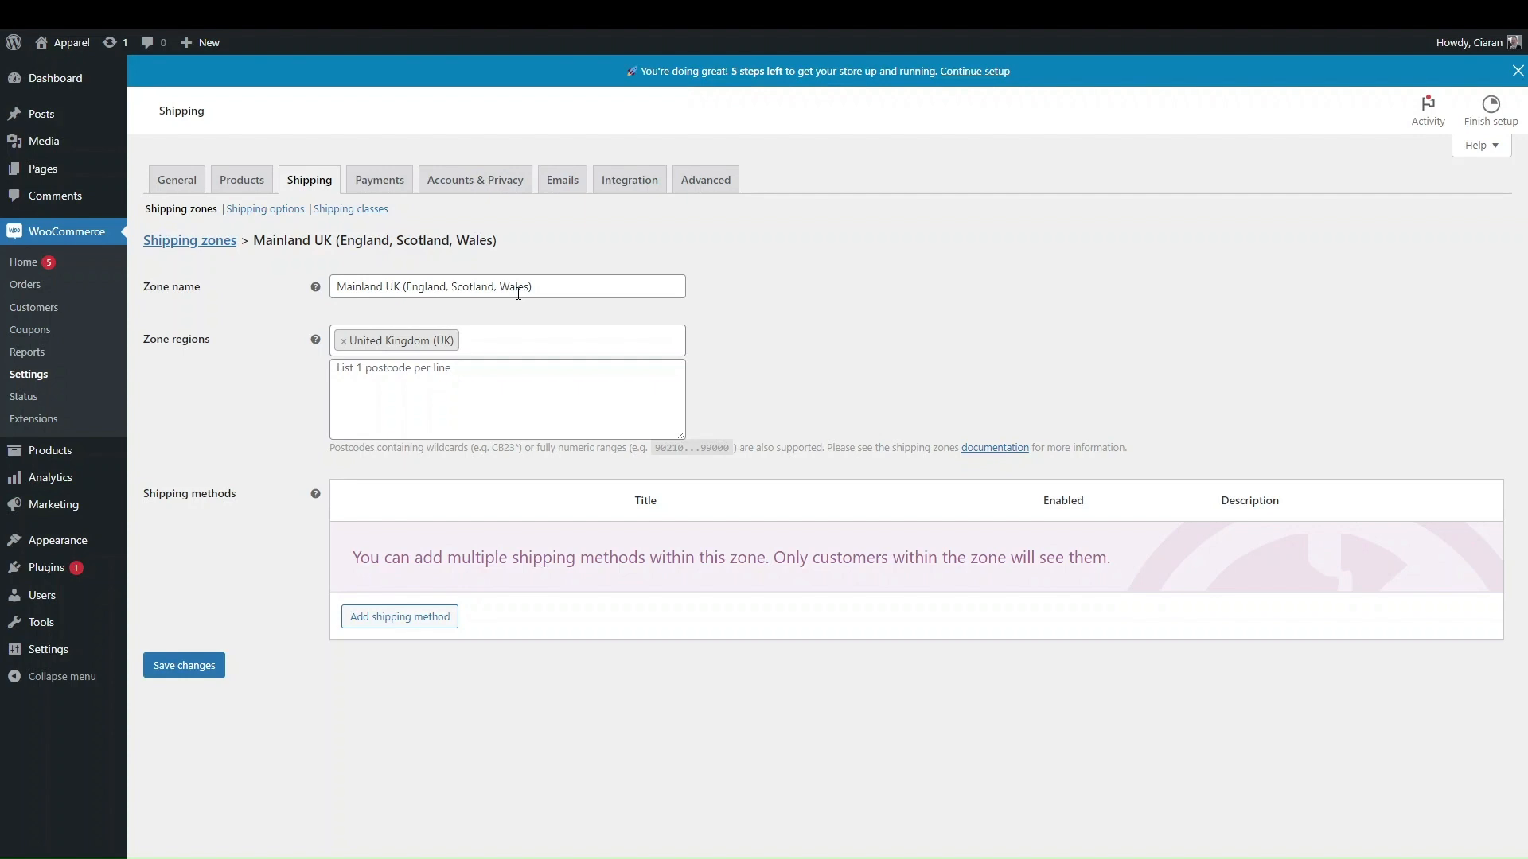
pyautogui.click(373, 363)
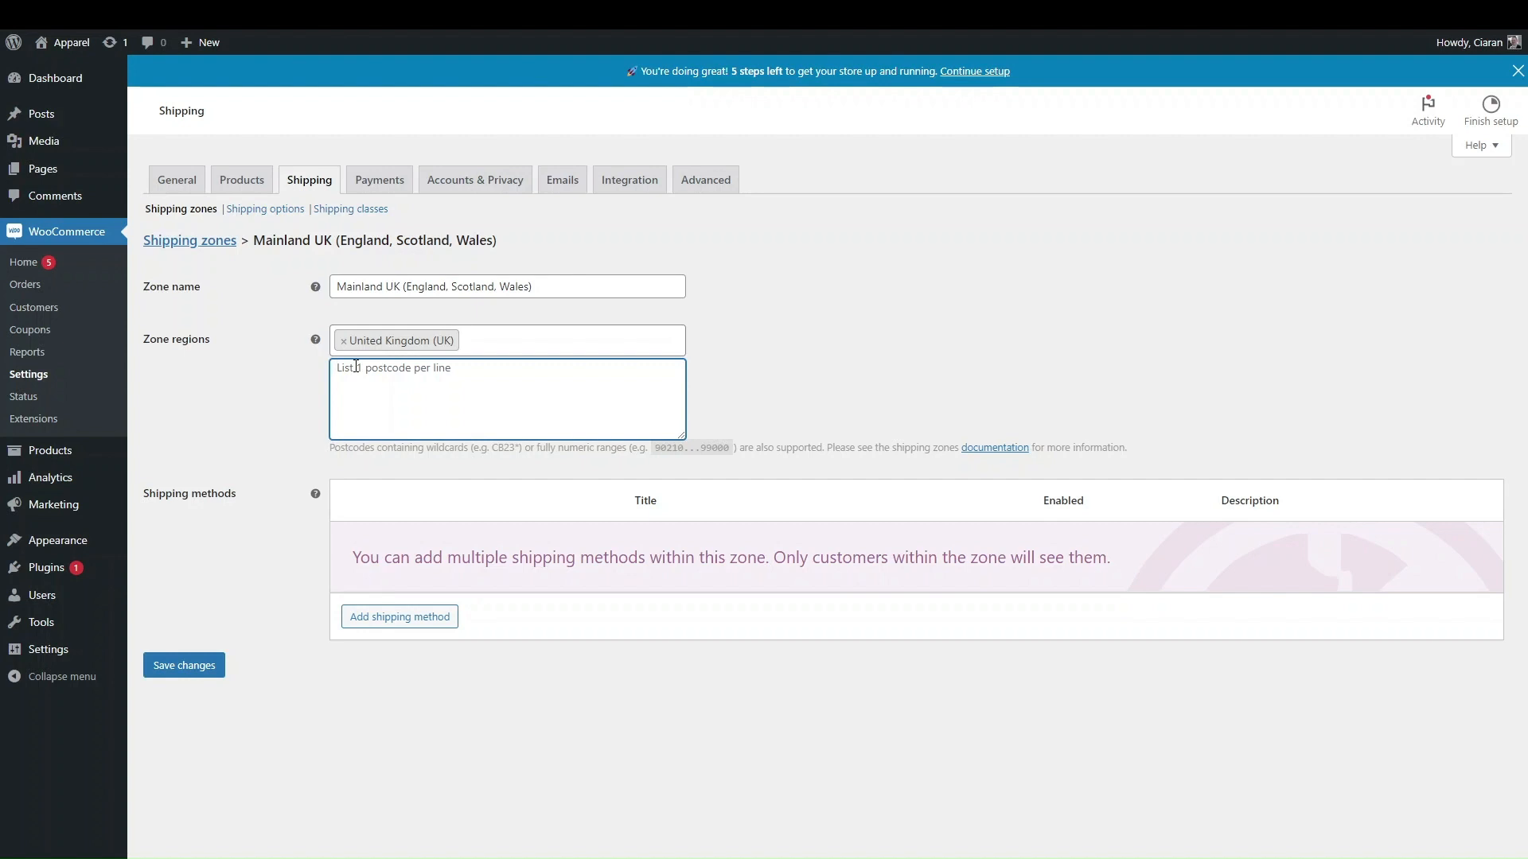
pyautogui.write('BT*')
pyautogui.moveTo(377, 366); pyautogui.dragTo(266, 374)
pyautogui.click(407, 379)
pyautogui.moveTo(354, 368); pyautogui.dragTo(265, 358)
pyautogui.press('BackSpace')
# - Add a flat rate shipping method to the Mainland UK zone
pyautogui.click(394, 619)
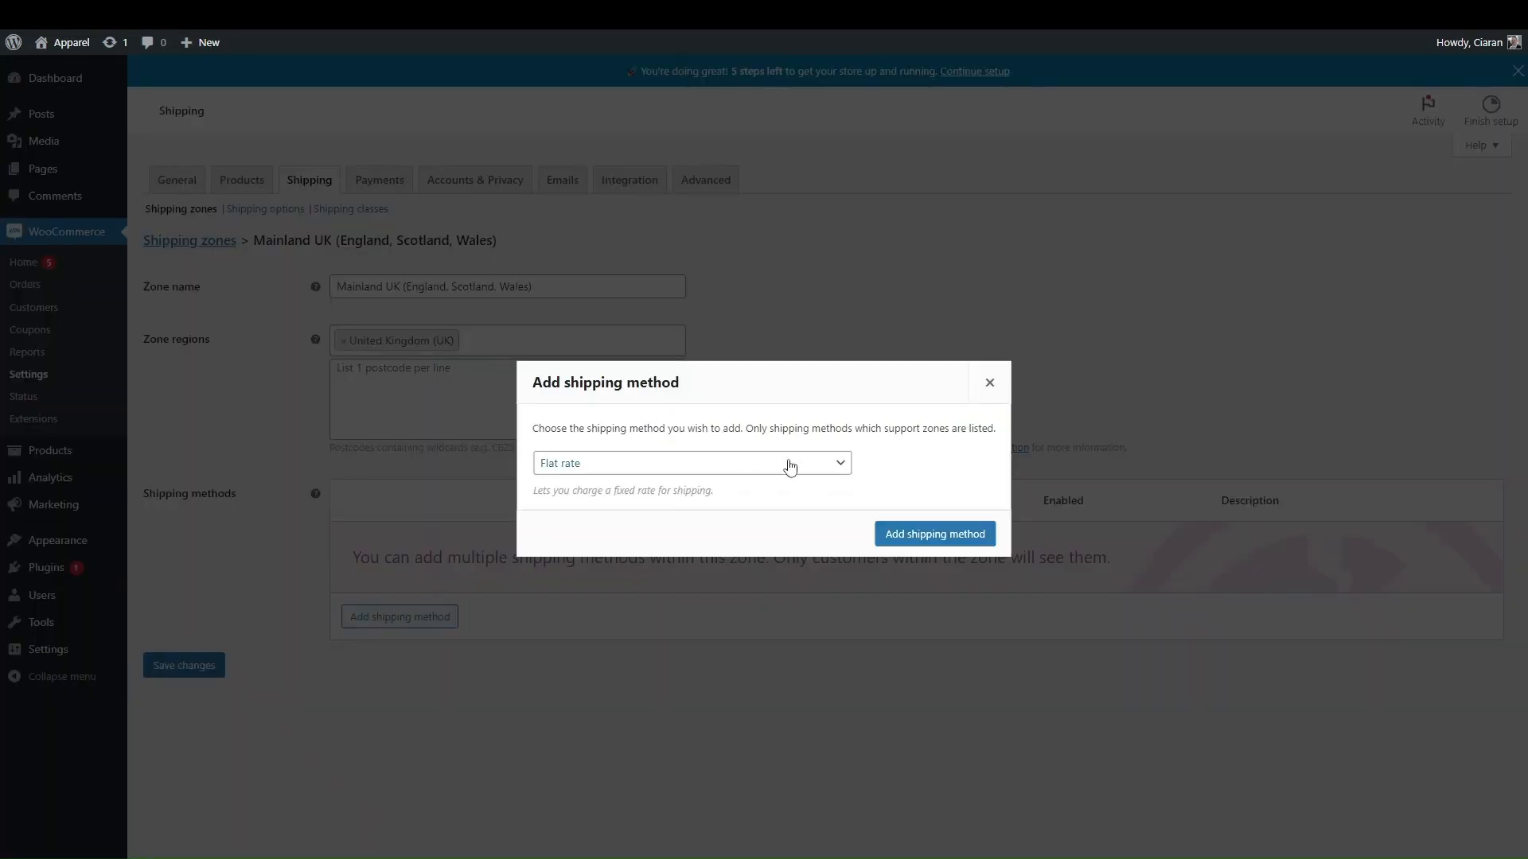
pyautogui.click(788, 465)
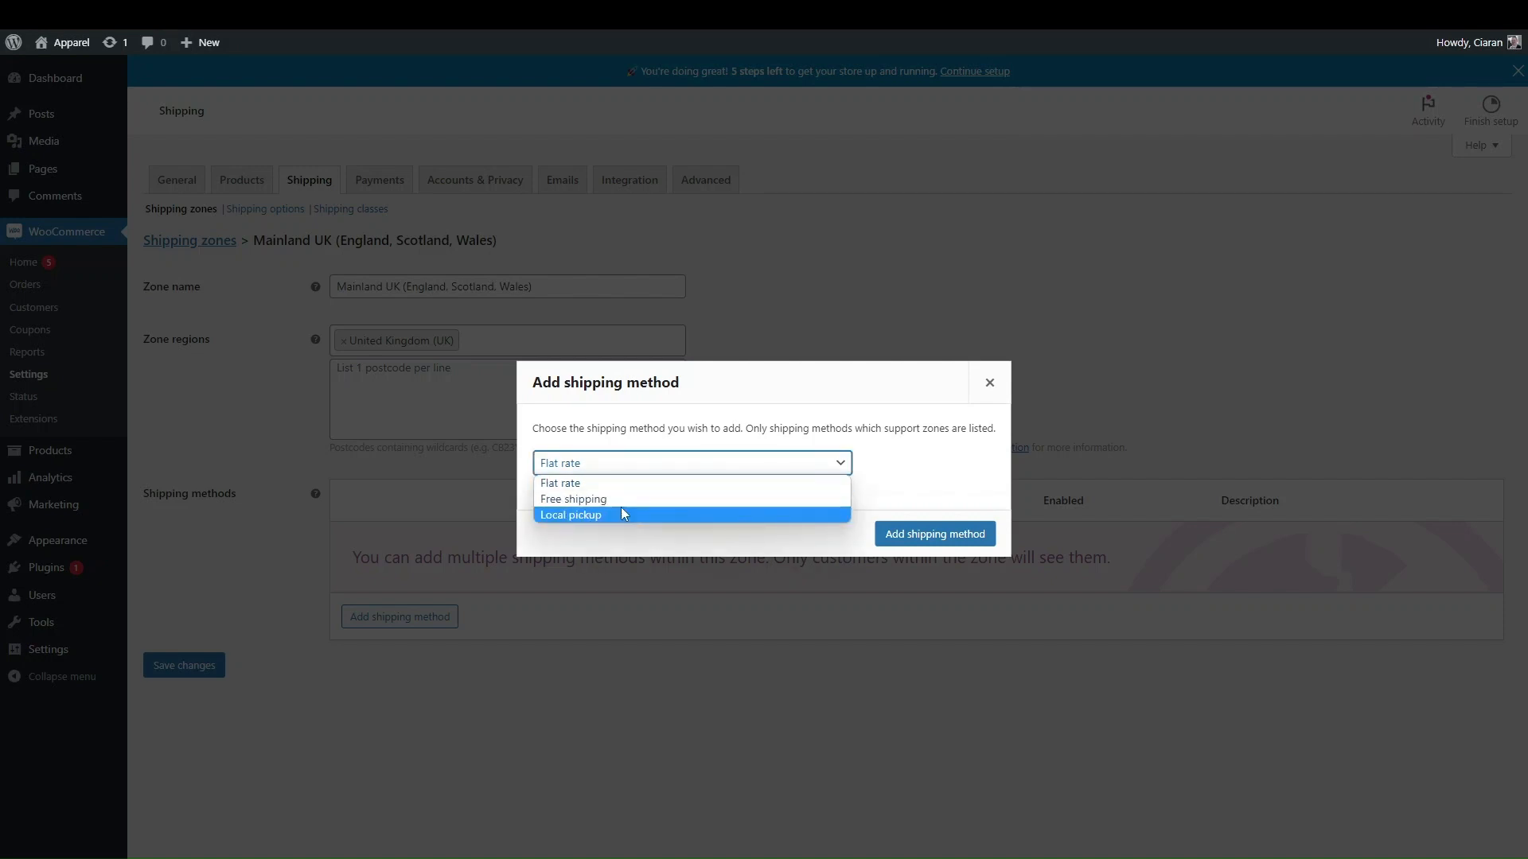
pyautogui.click(617, 483)
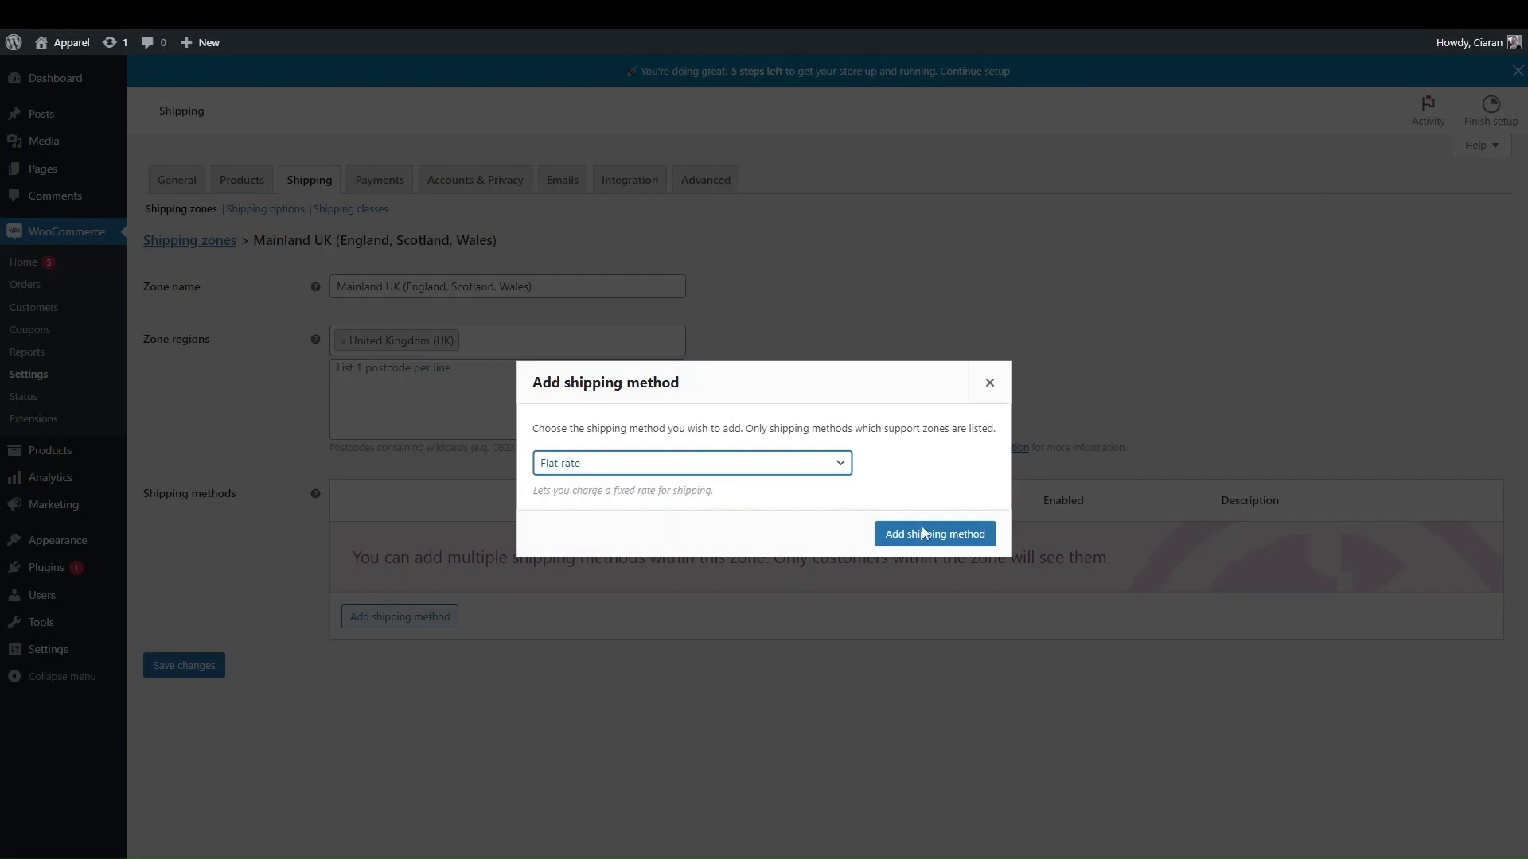
pyautogui.click(931, 534)
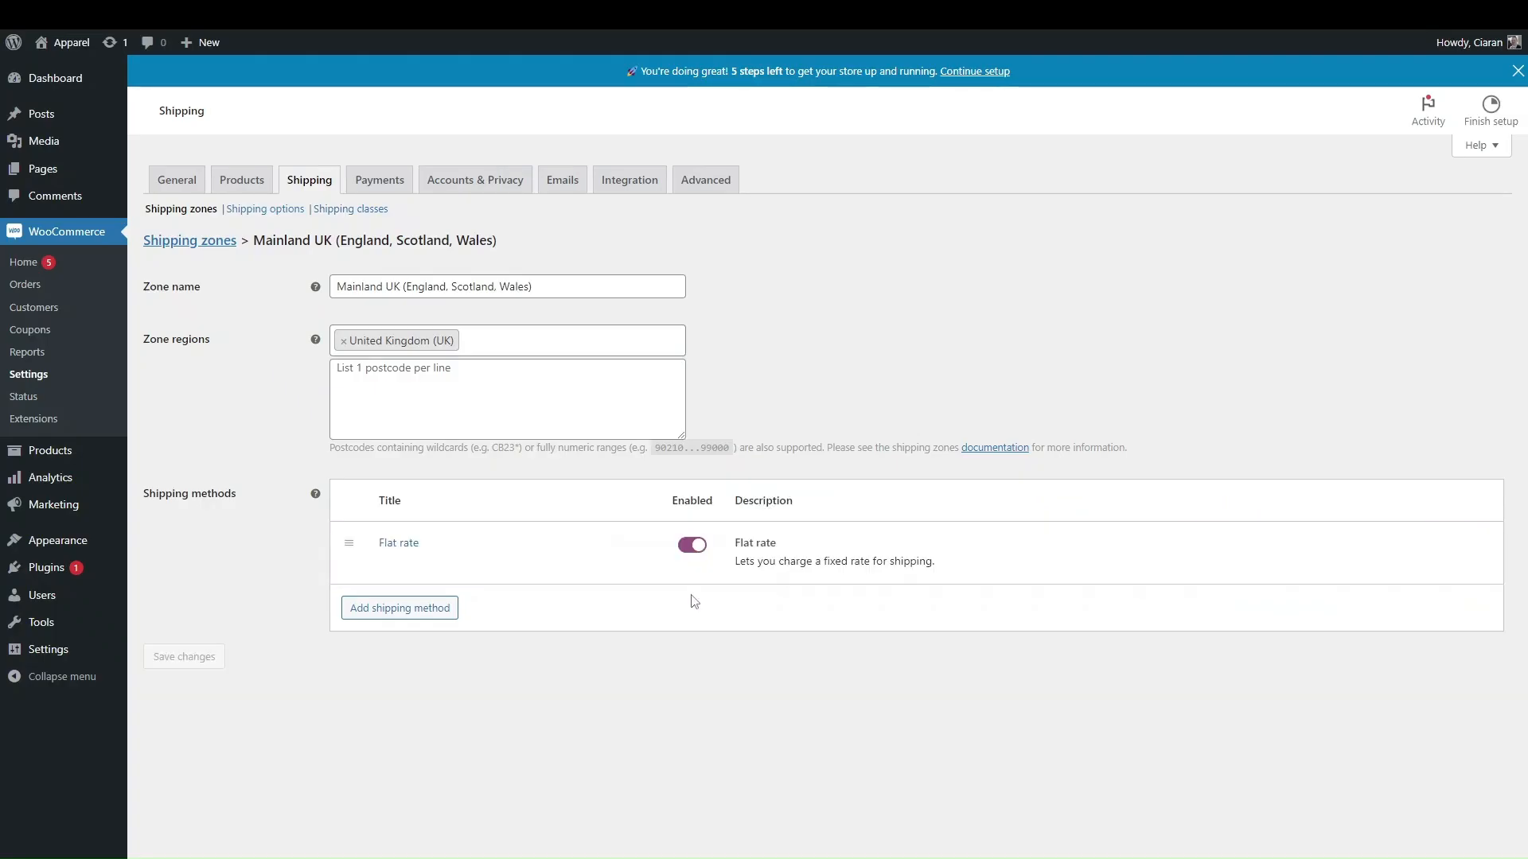
# - Title the flat rate method "Next Day Delivery", set its cost to 12.998 and save it
pyautogui.click(391, 570)
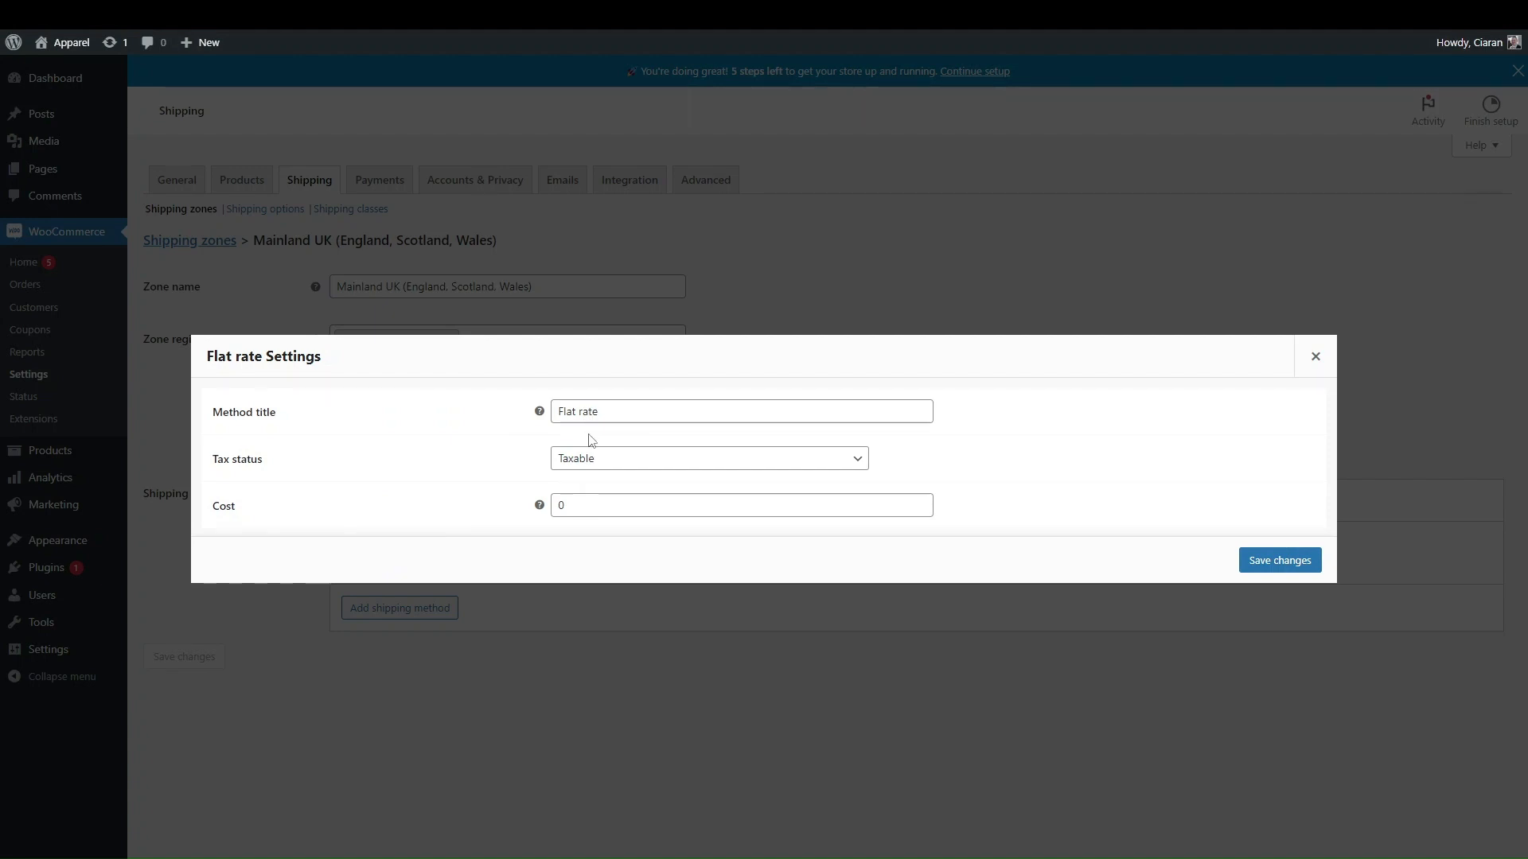
pyautogui.moveTo(634, 402); pyautogui.dragTo(507, 391)
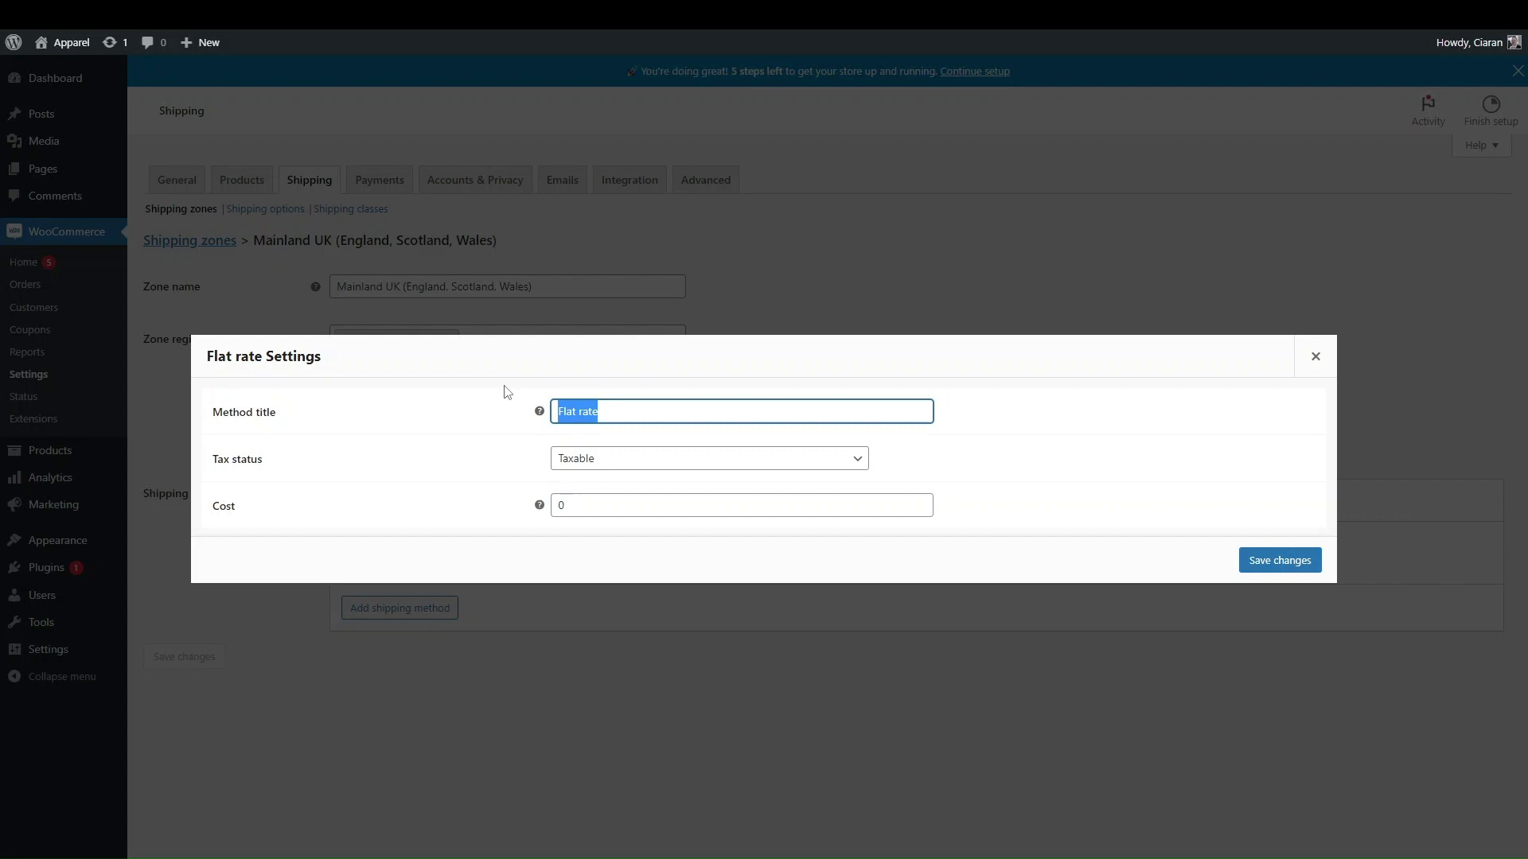
pyautogui.write('Next Day Delivery')
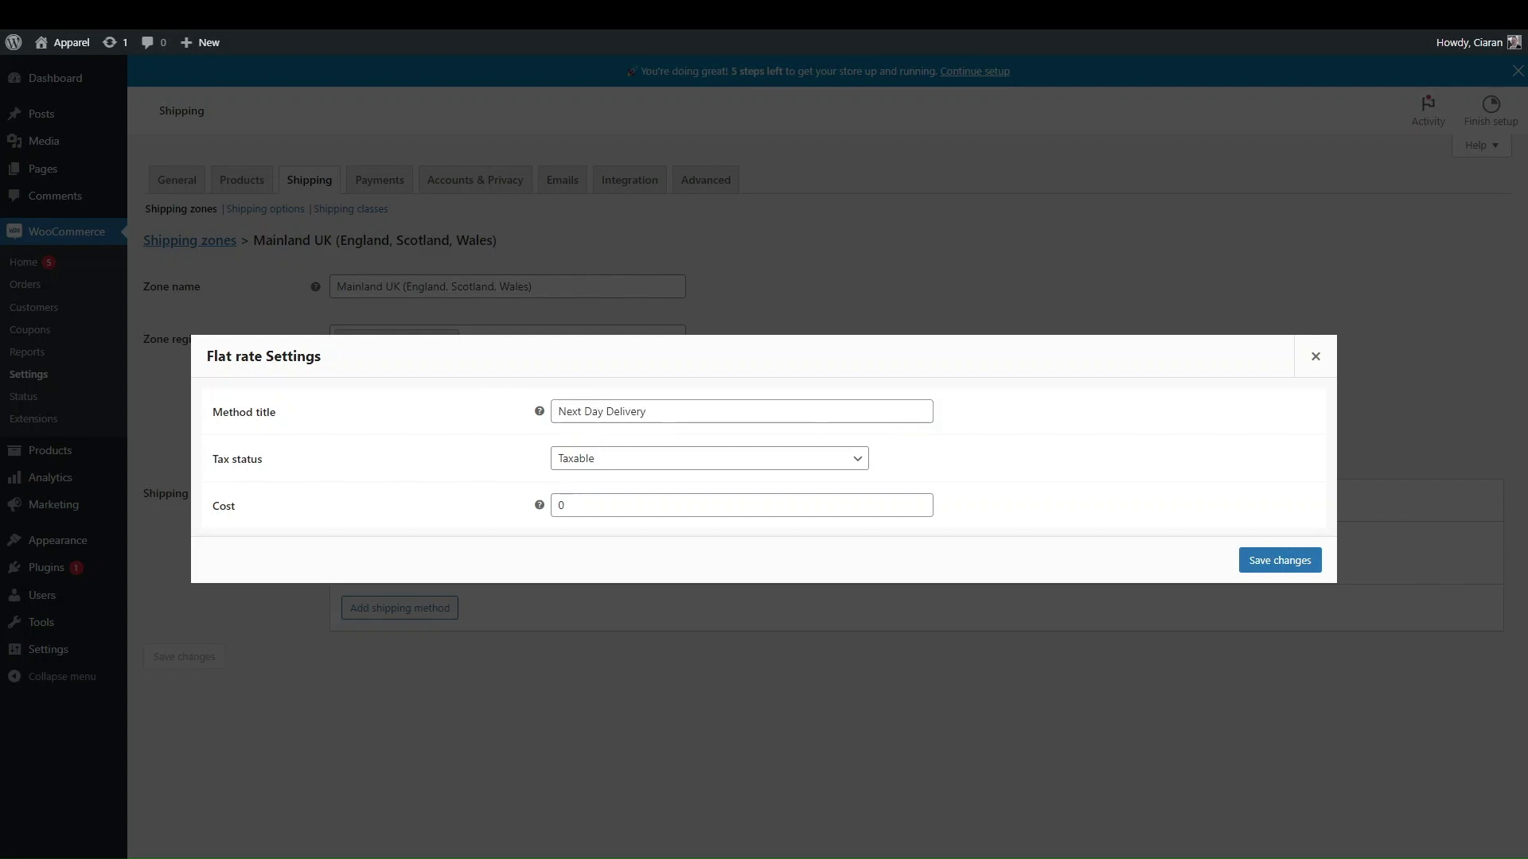
pyautogui.click(608, 505)
pyautogui.press('BackSpace')
pyautogui.moveTo(539, 506)
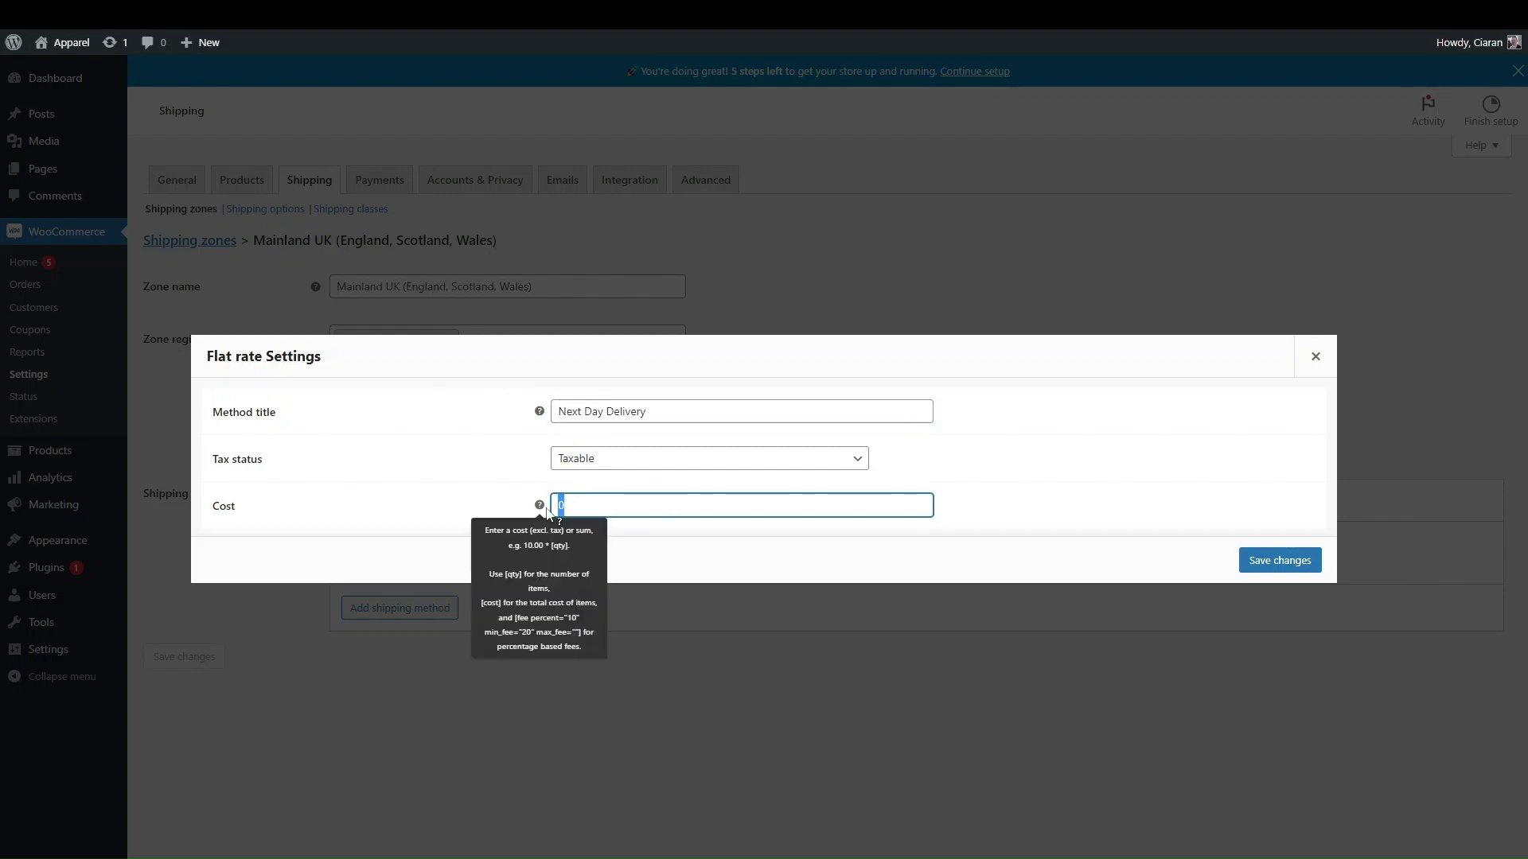
pyautogui.write('12.88')
pyautogui.press('BackSpace')
pyautogui.press('BackSpace')
pyautogui.write('998')
pyautogui.click(1280, 560)
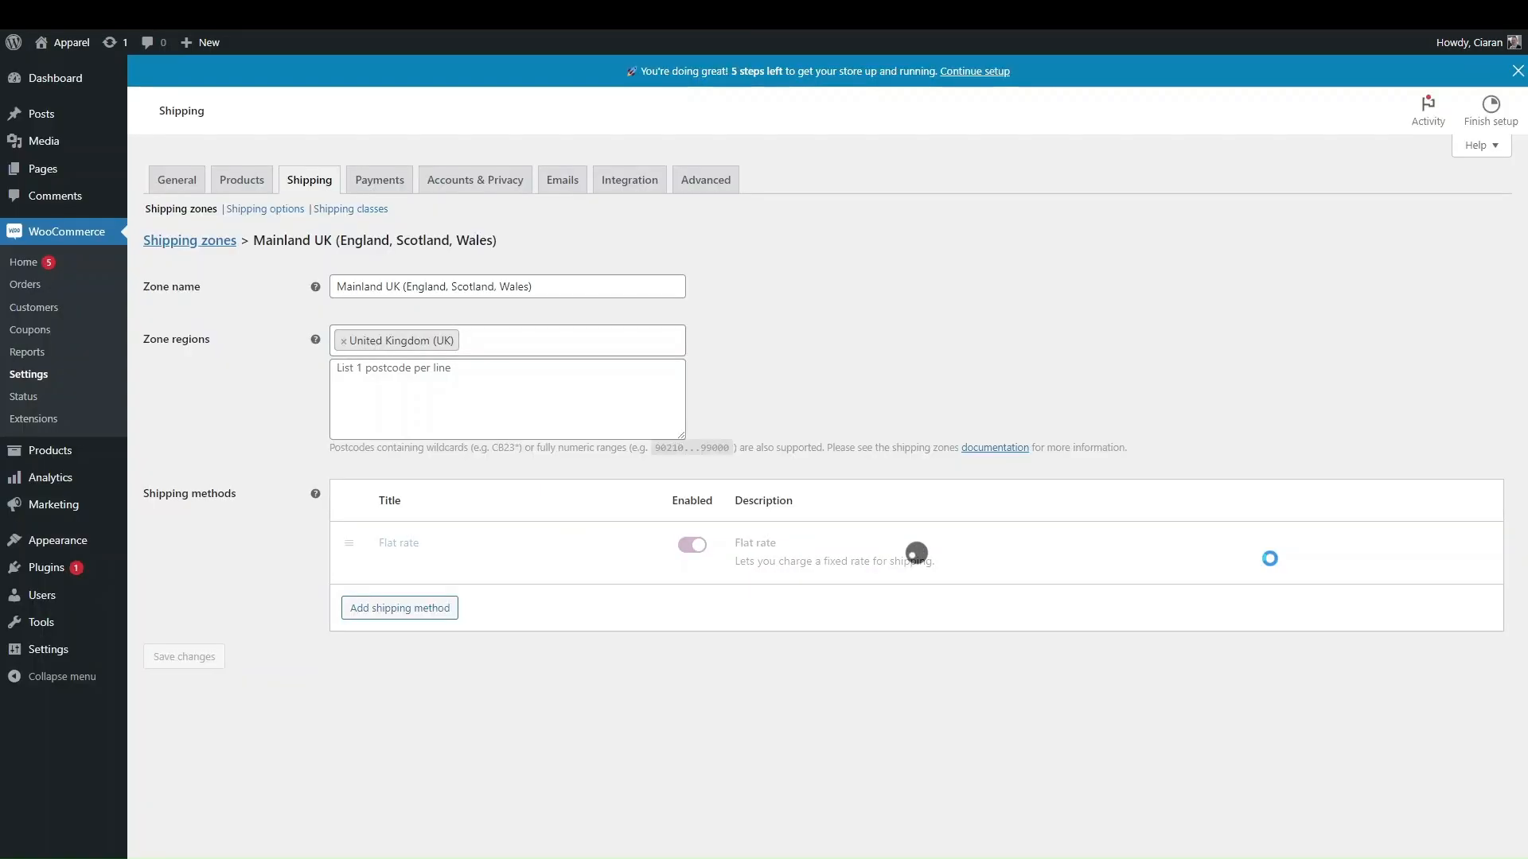
# - Add a second flat rate method to the zone and title it "Standerd Delivery"
pyautogui.click(399, 611)
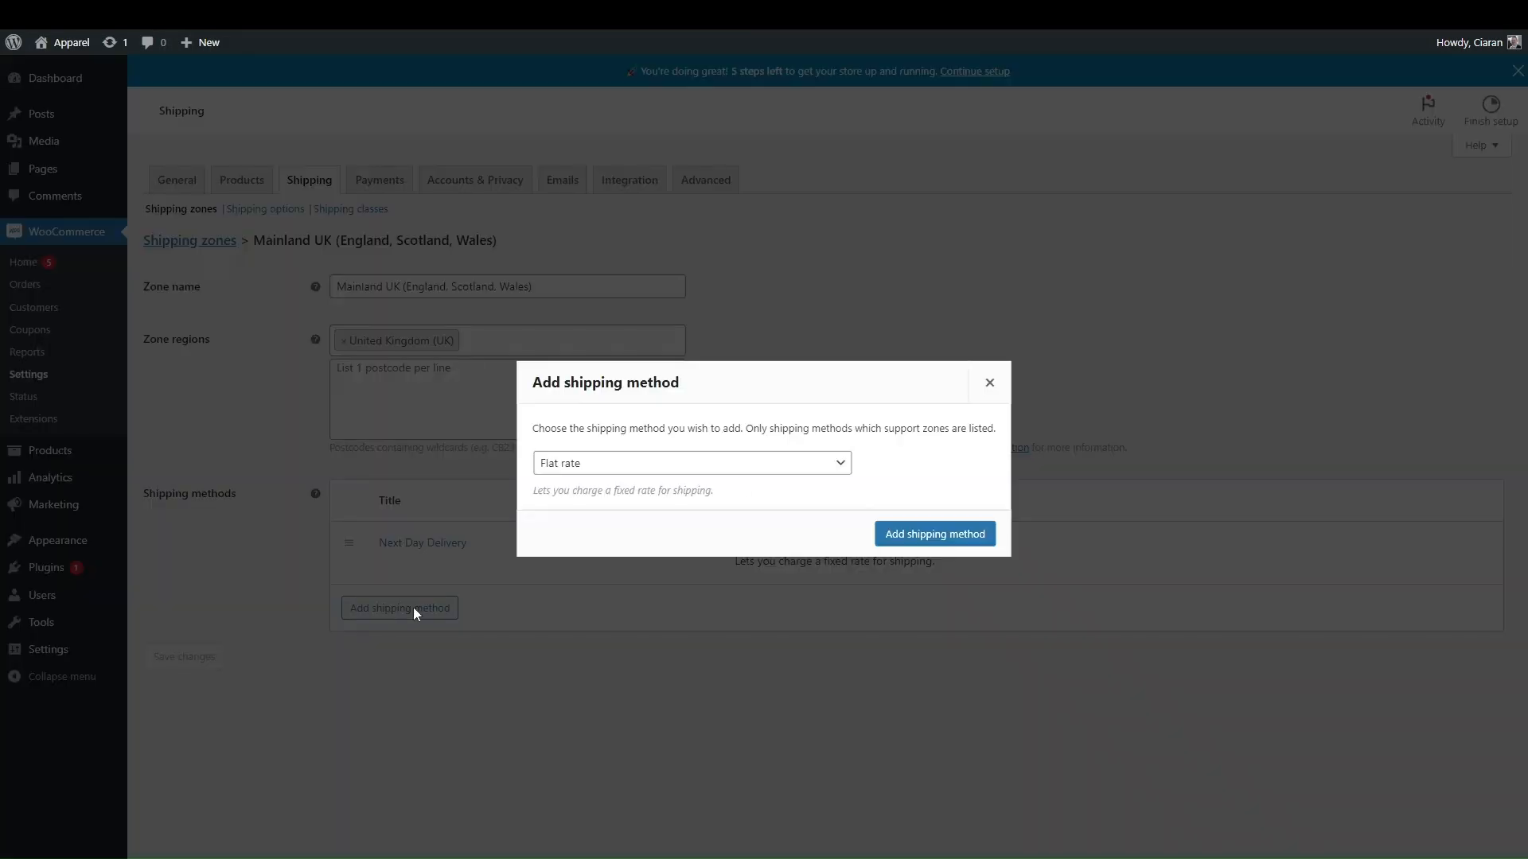
pyautogui.click(915, 540)
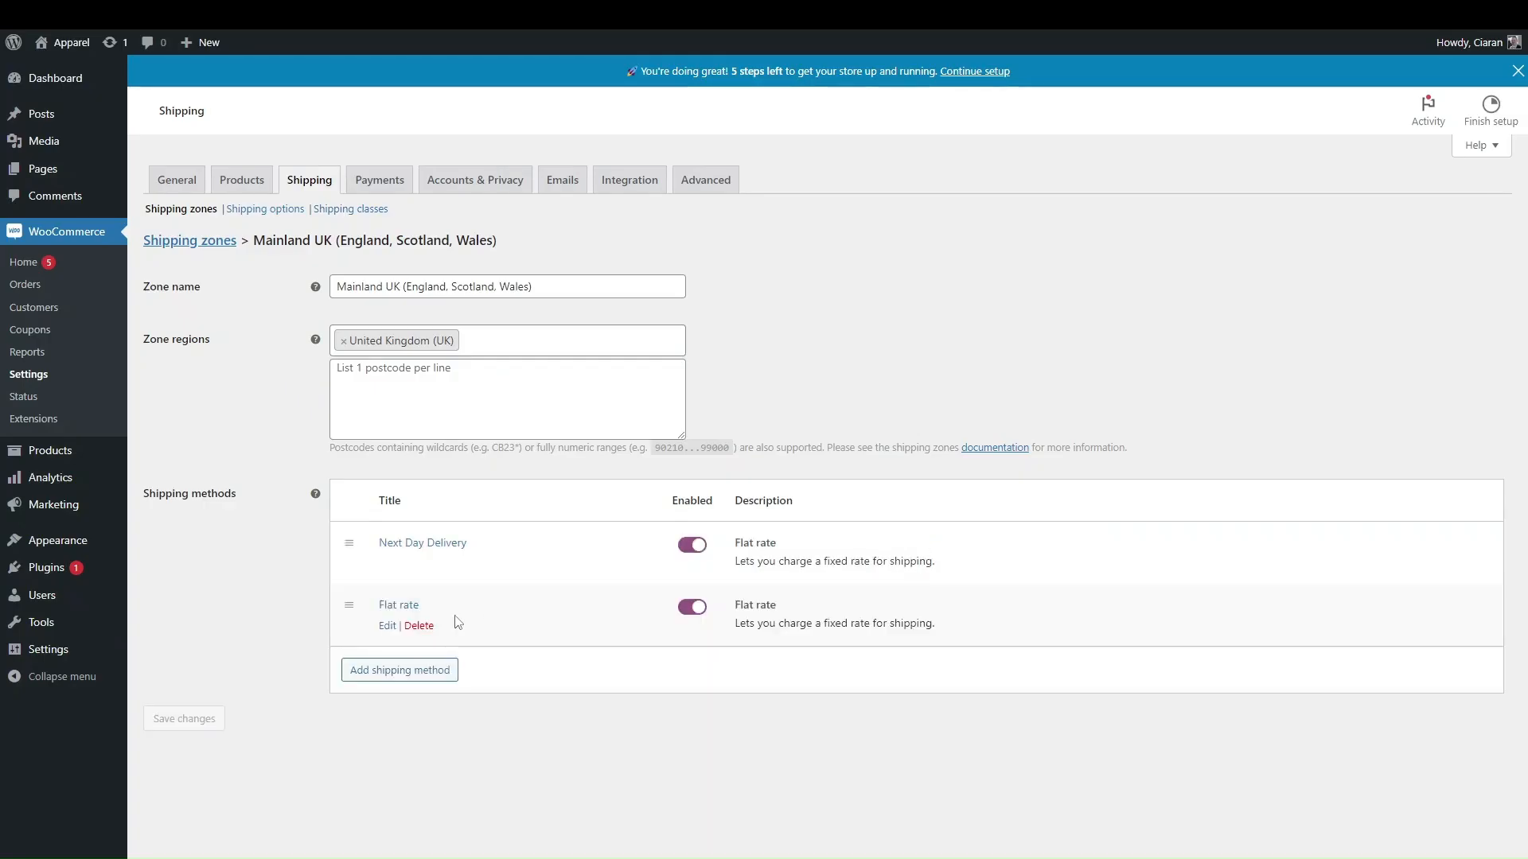
pyautogui.click(386, 627)
pyautogui.moveTo(620, 410); pyautogui.dragTo(470, 416)
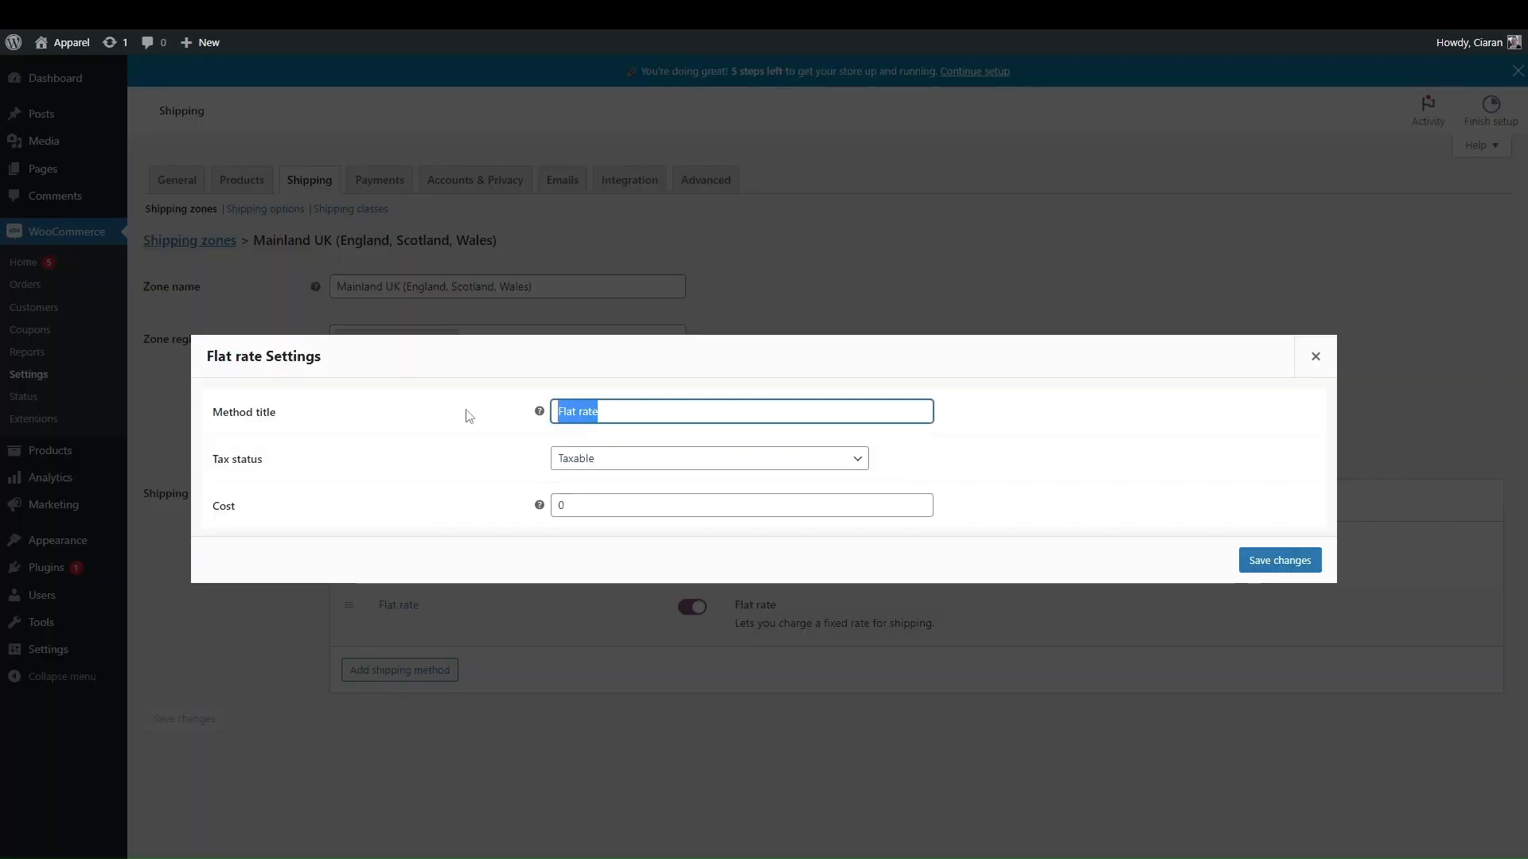
pyautogui.write('Dtanderd')
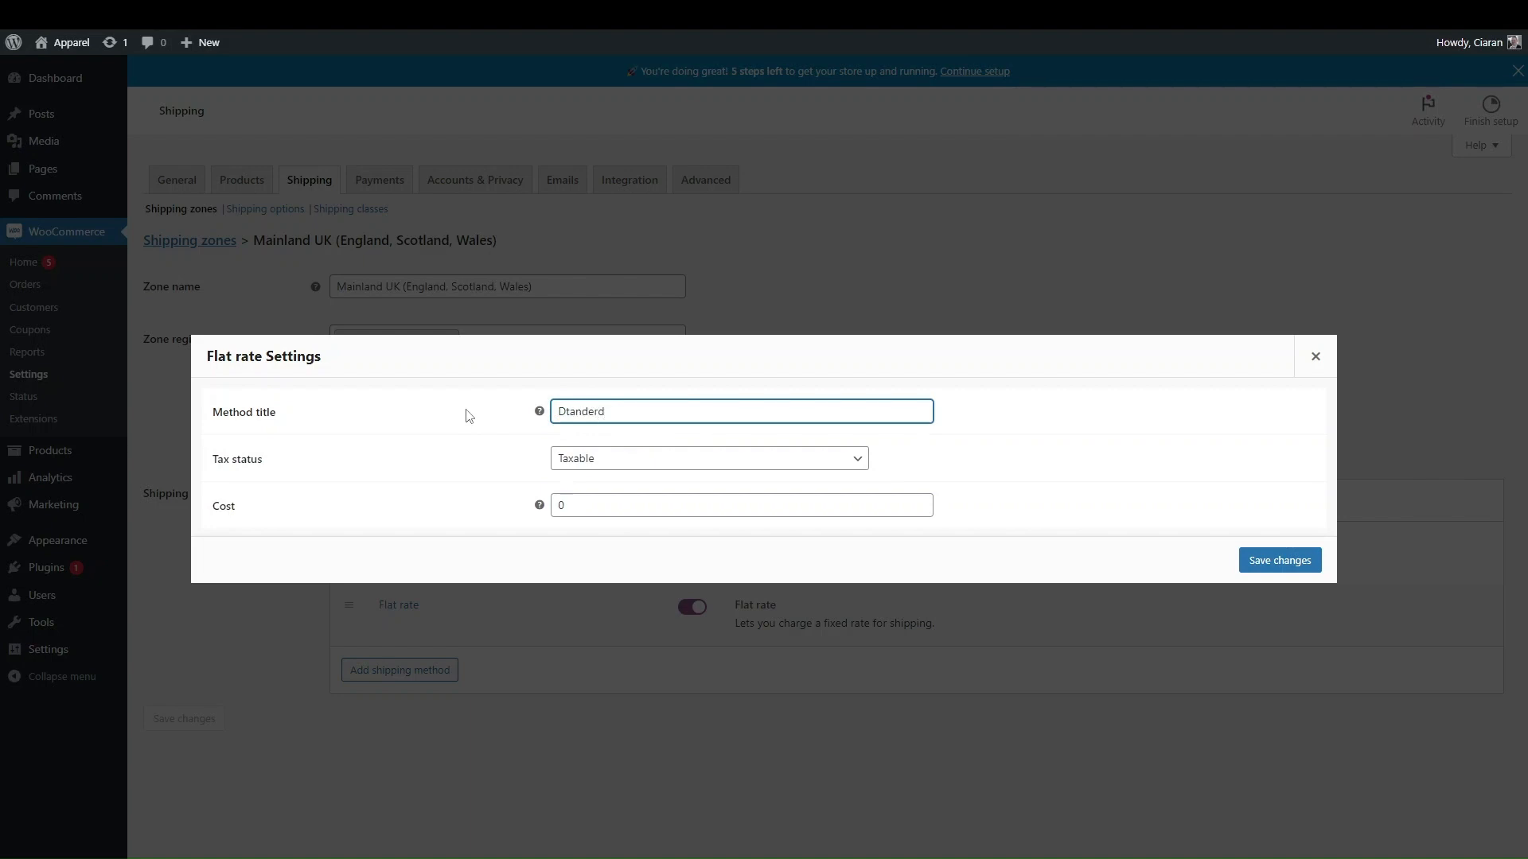
pyautogui.hotkey('ctrl', 'a')
pyautogui.press('Home')
pyautogui.press('Delete')
pyautogui.write('S')
pyautogui.hotkey('ctrl', 'a')
pyautogui.press('End')
pyautogui.write('Del')
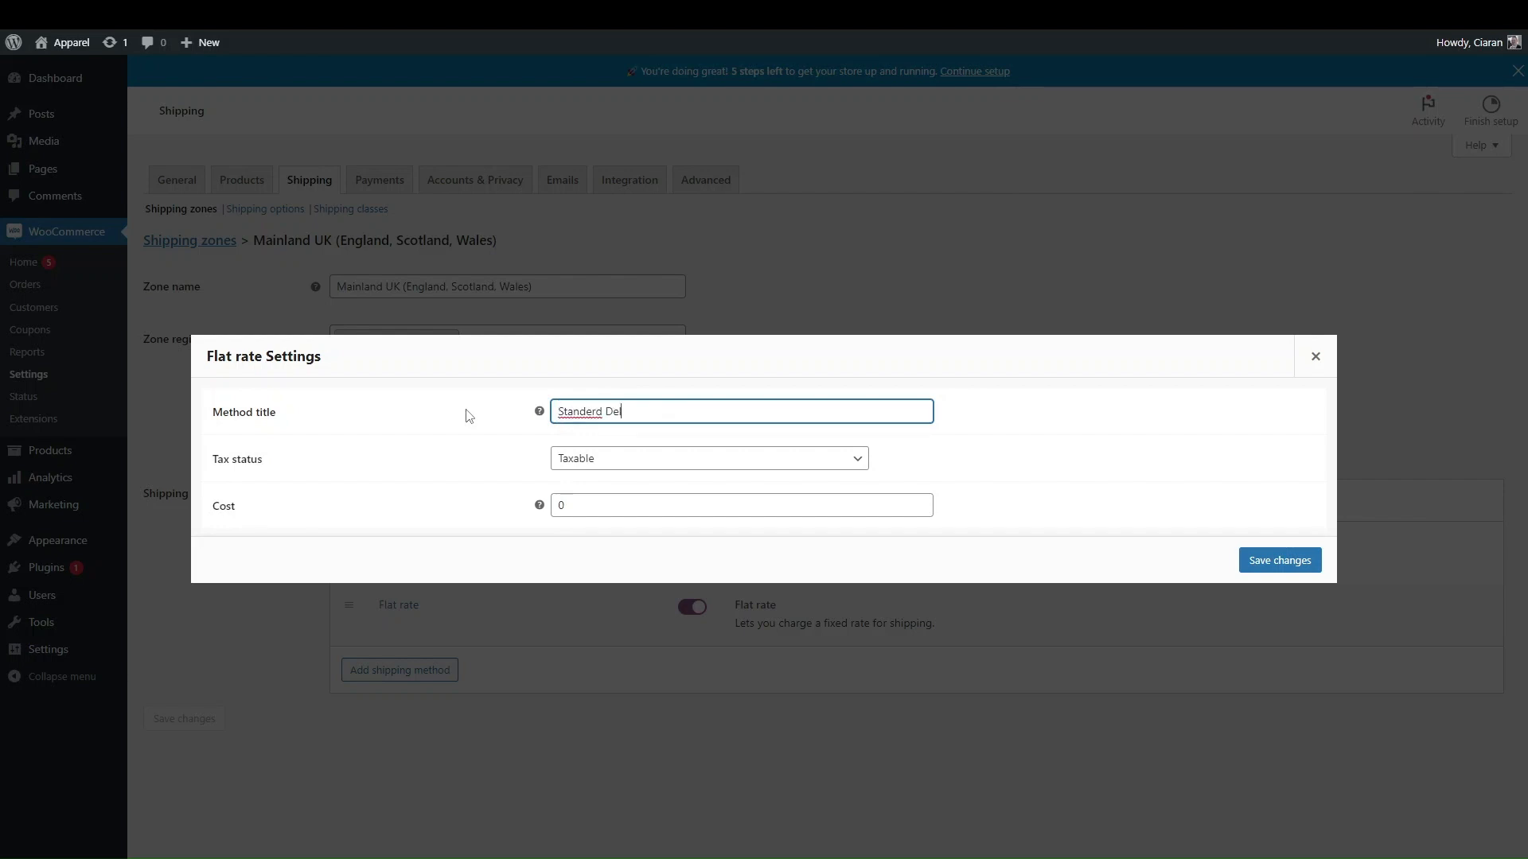
pyautogui.write('ivery')
# - Set the Standerd Delivery method's cost to 5.99 and save its settings
pyautogui.doubleClick(552, 506)
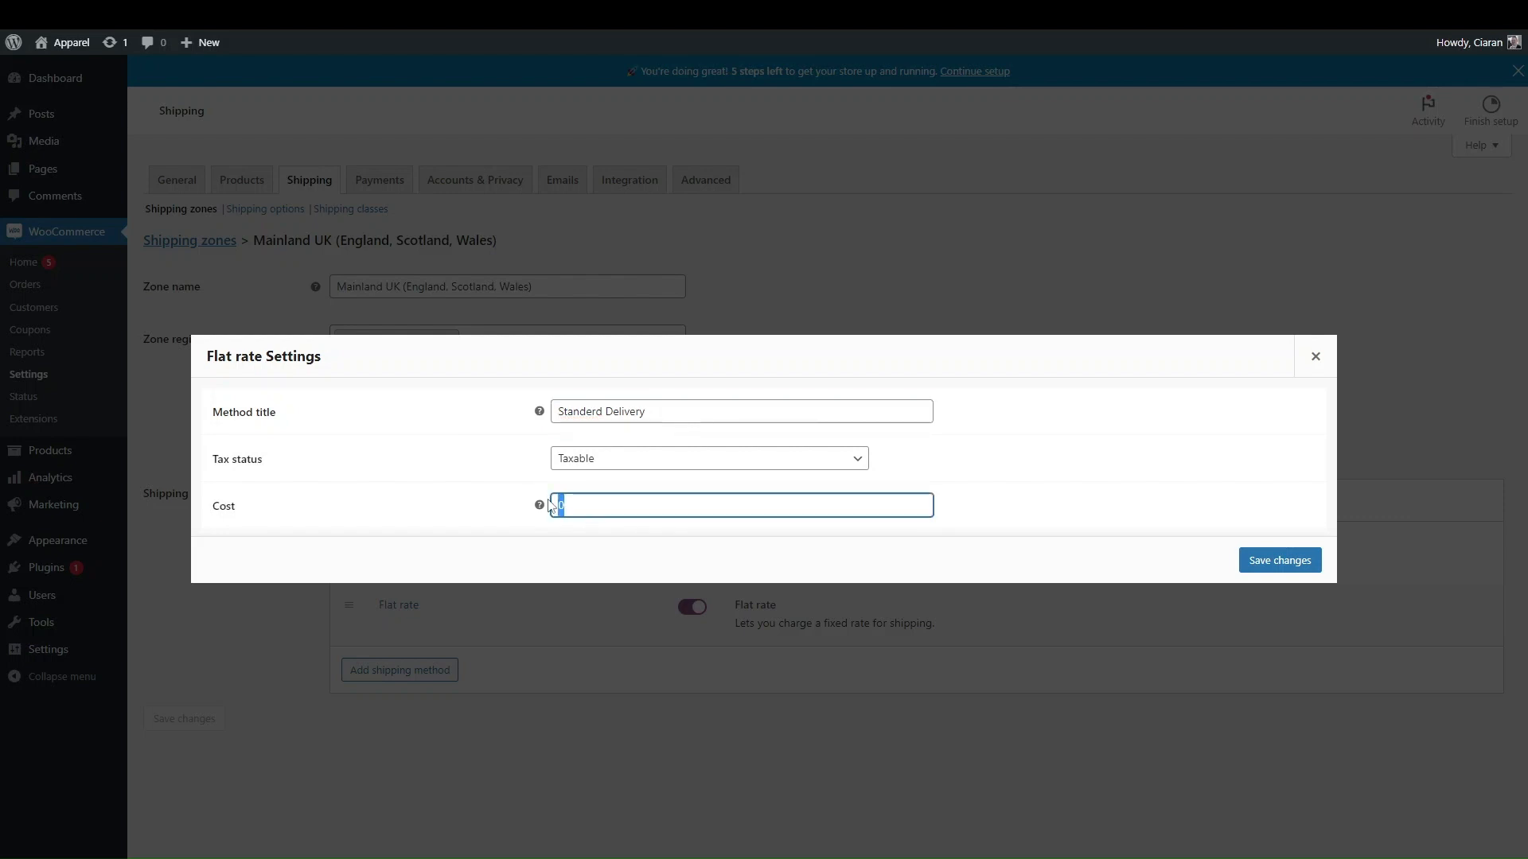
pyautogui.write('5.99')
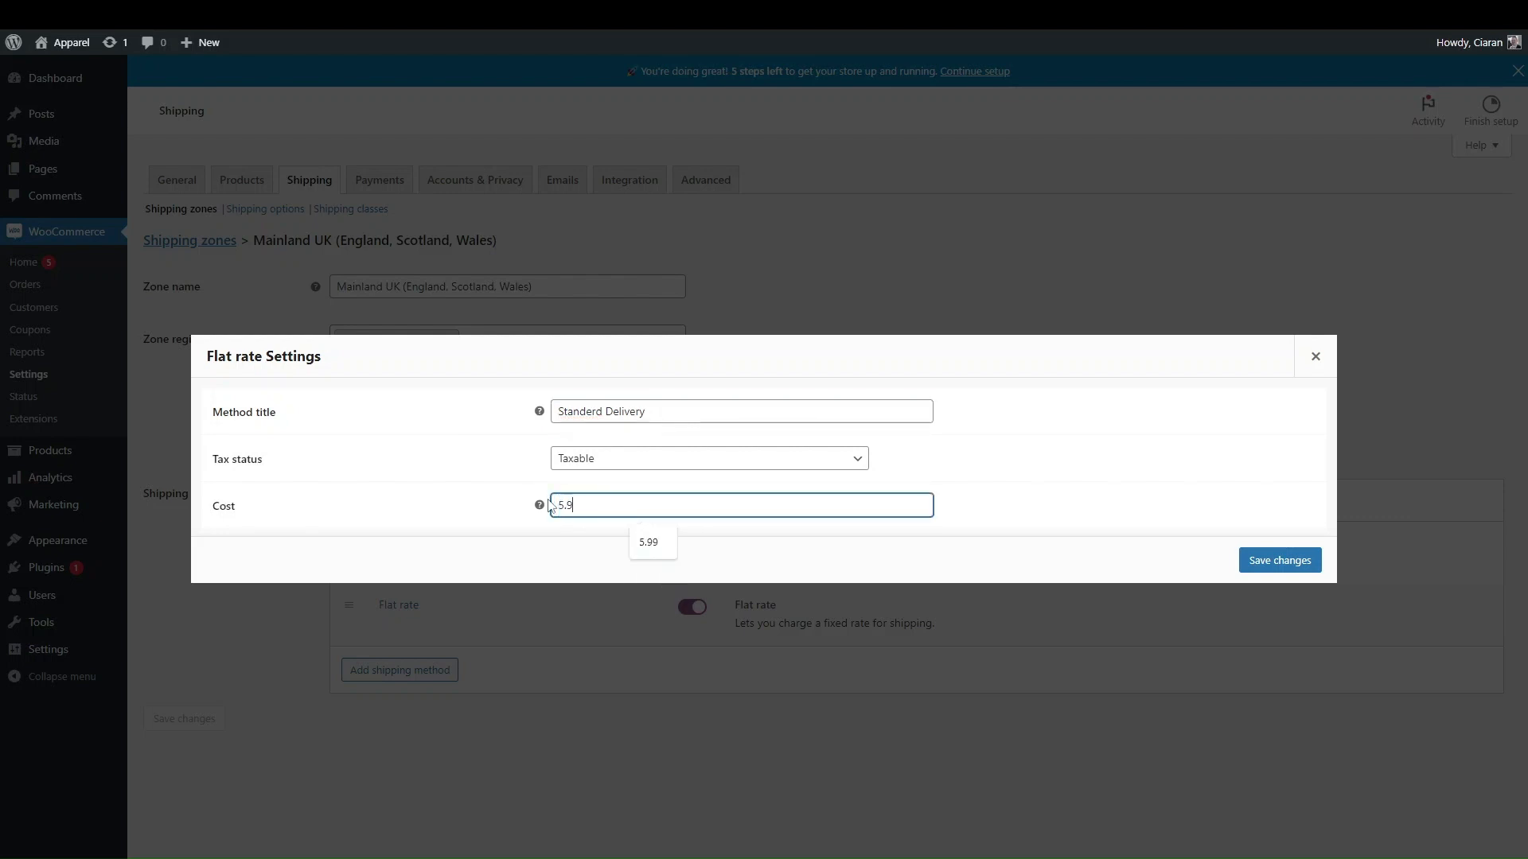
pyautogui.click(1297, 557)
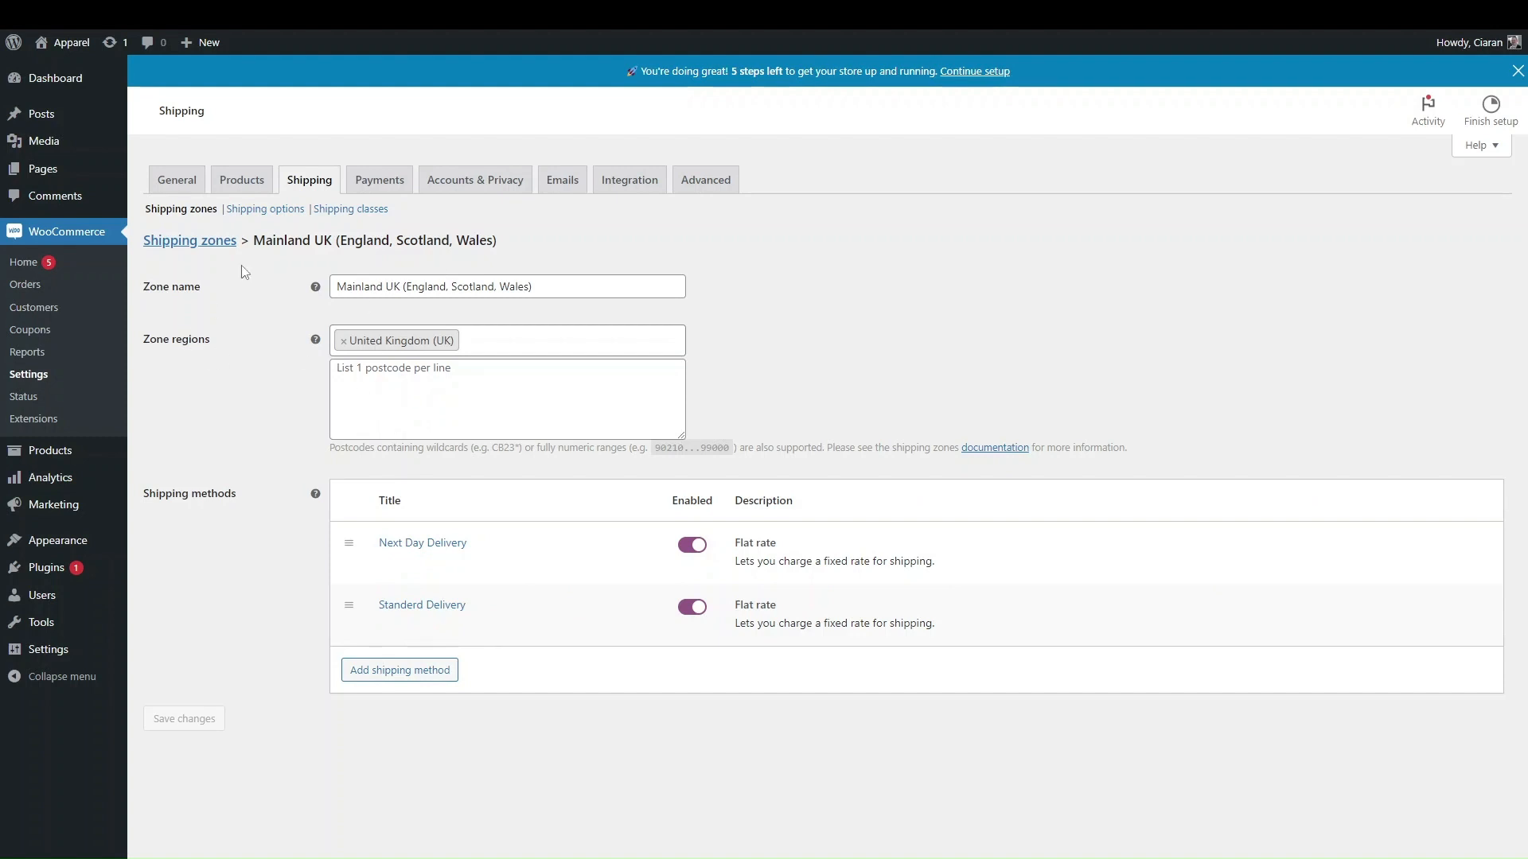
# - Add a free shipping method to the Mainland UK zone
pyautogui.moveTo(461, 538)
pyautogui.moveTo(437, 641)
pyautogui.click(407, 670)
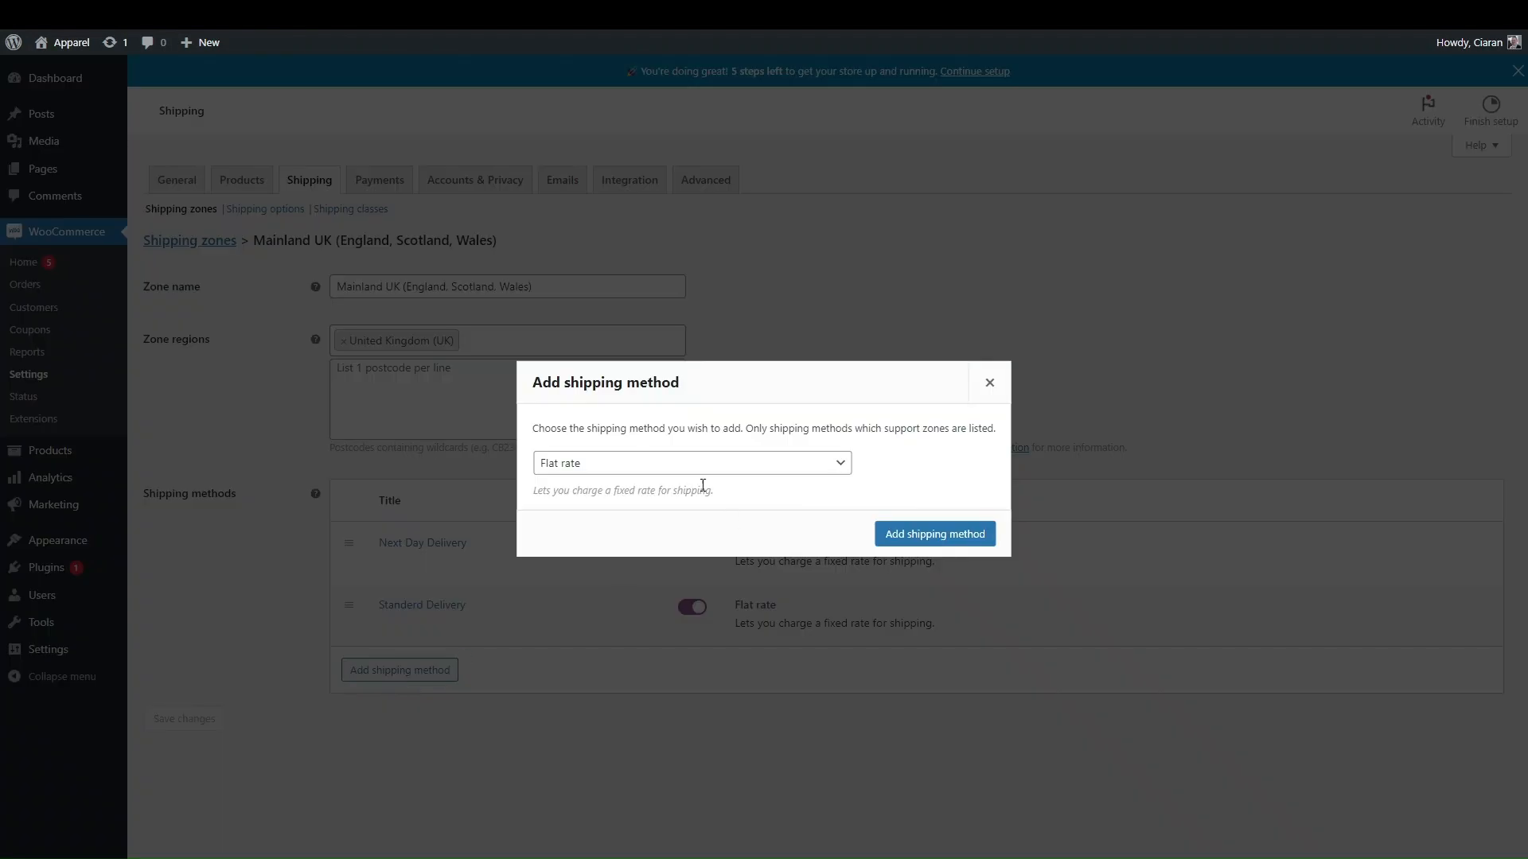
pyautogui.click(639, 465)
pyautogui.click(580, 500)
pyautogui.click(923, 533)
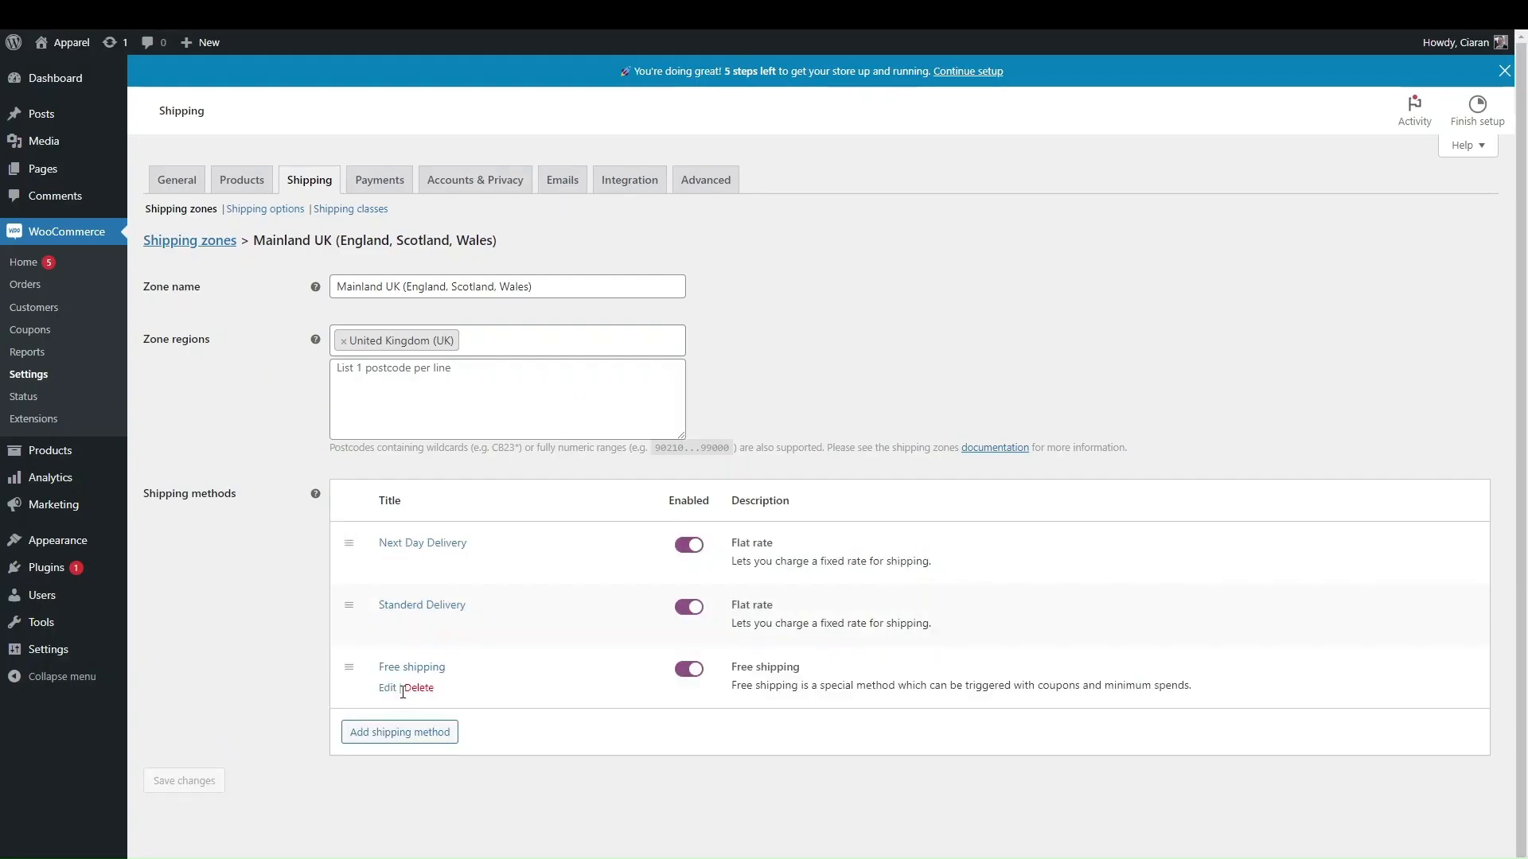
# - Make the free shipping method require a valid free shipping coupon and save its settings
pyautogui.click(390, 688)
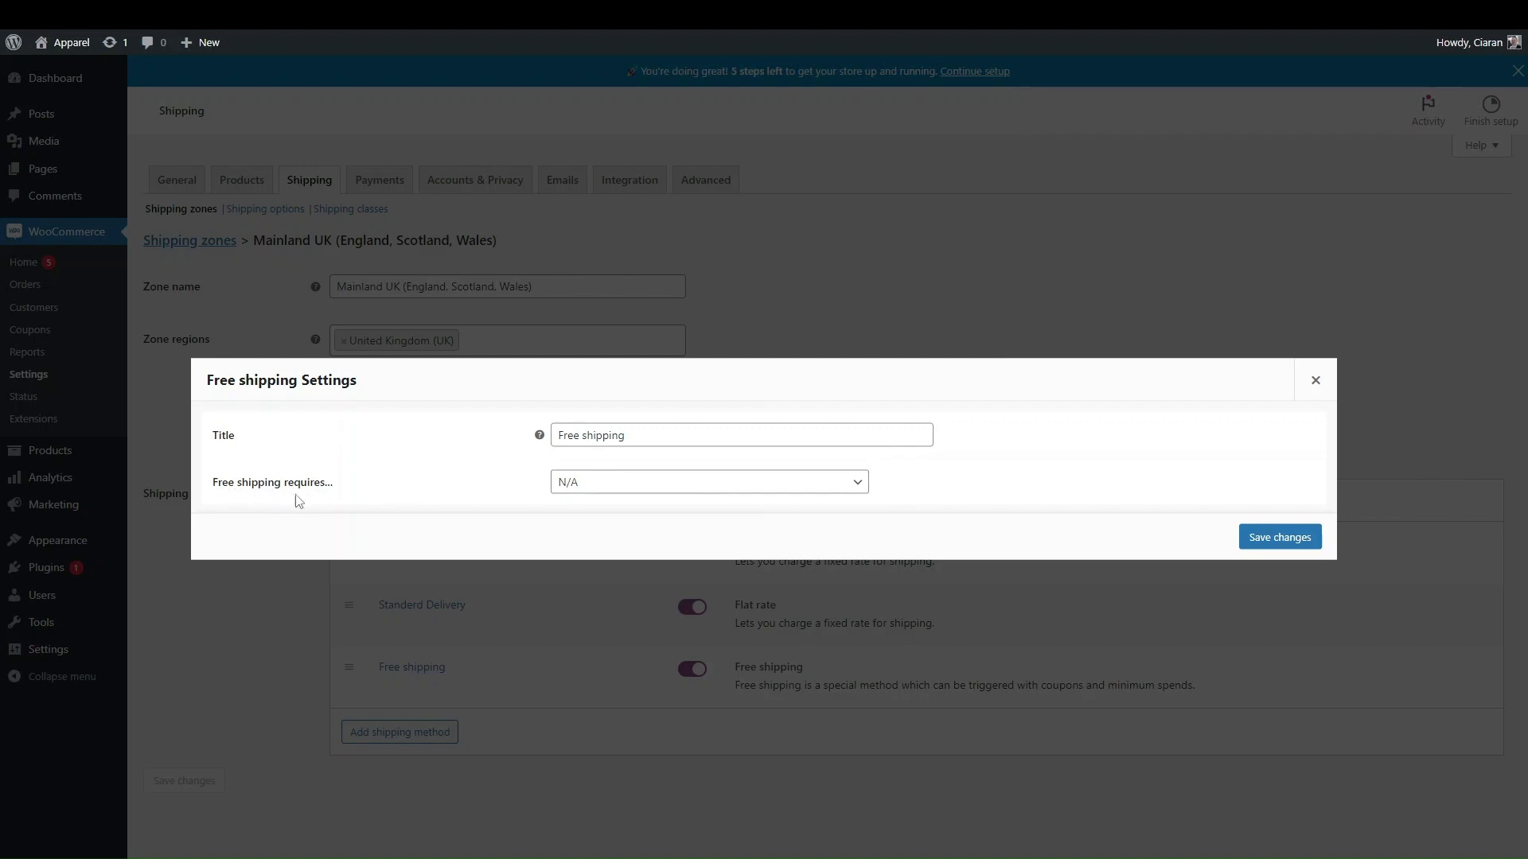
pyautogui.click(605, 482)
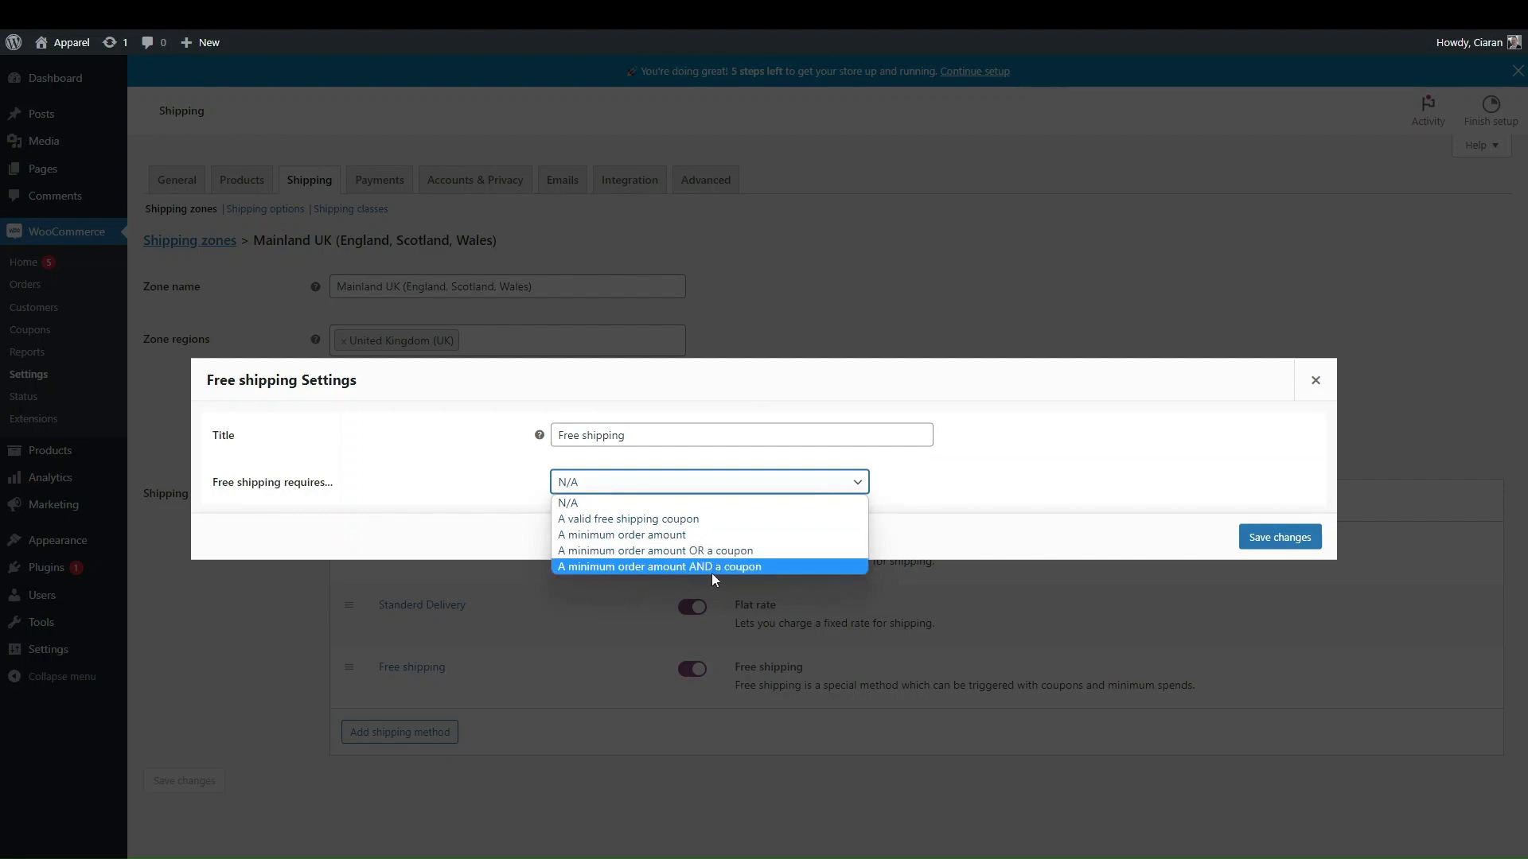
pyautogui.click(657, 519)
pyautogui.click(1251, 531)
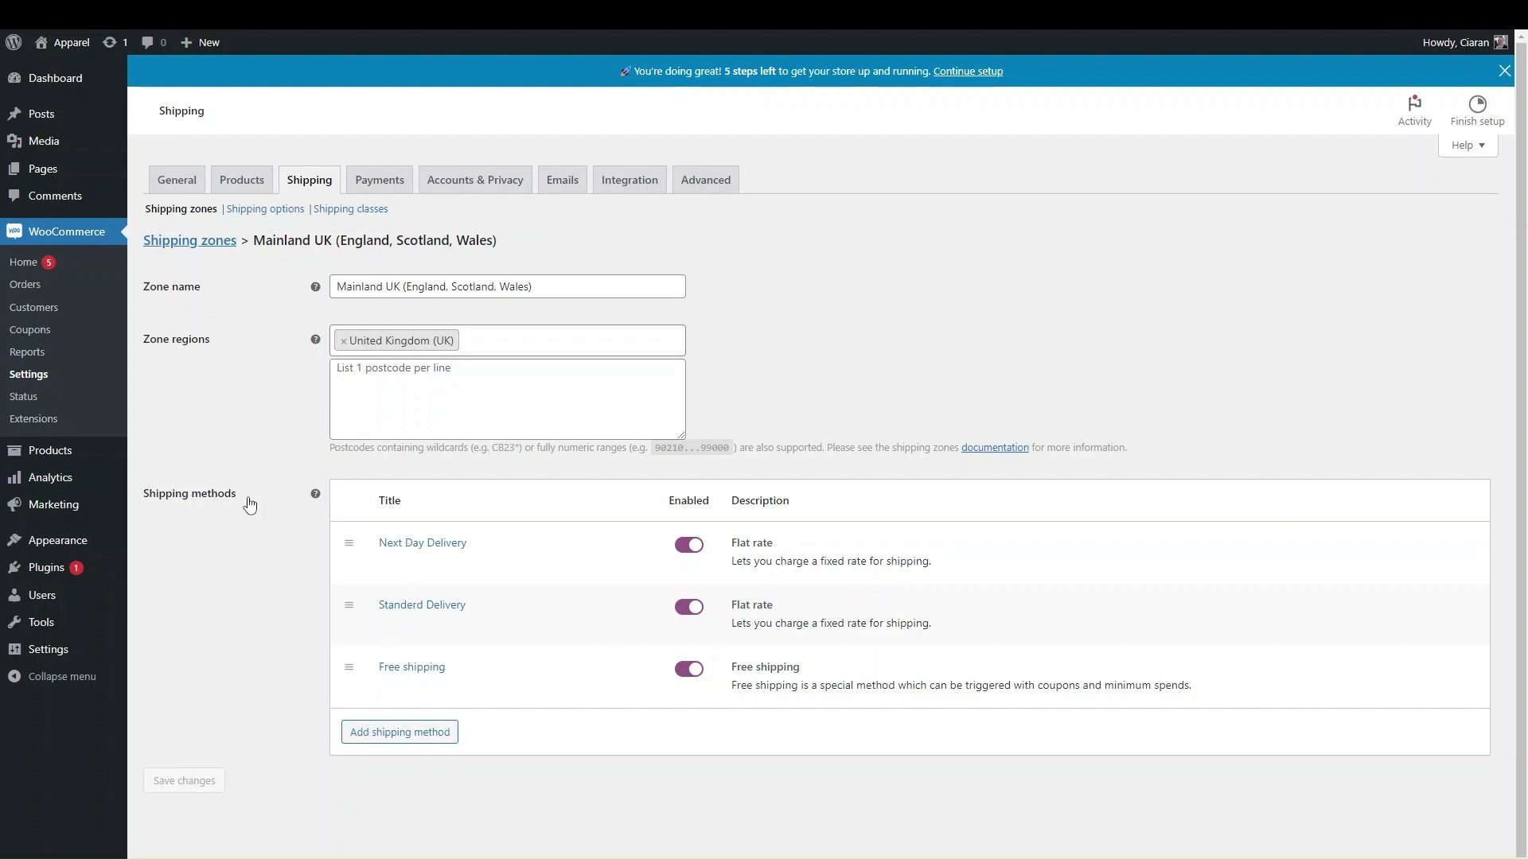
# - Open the store's coupon management page in a new browser tab and switch to it
pyautogui.rightClick(46, 337)
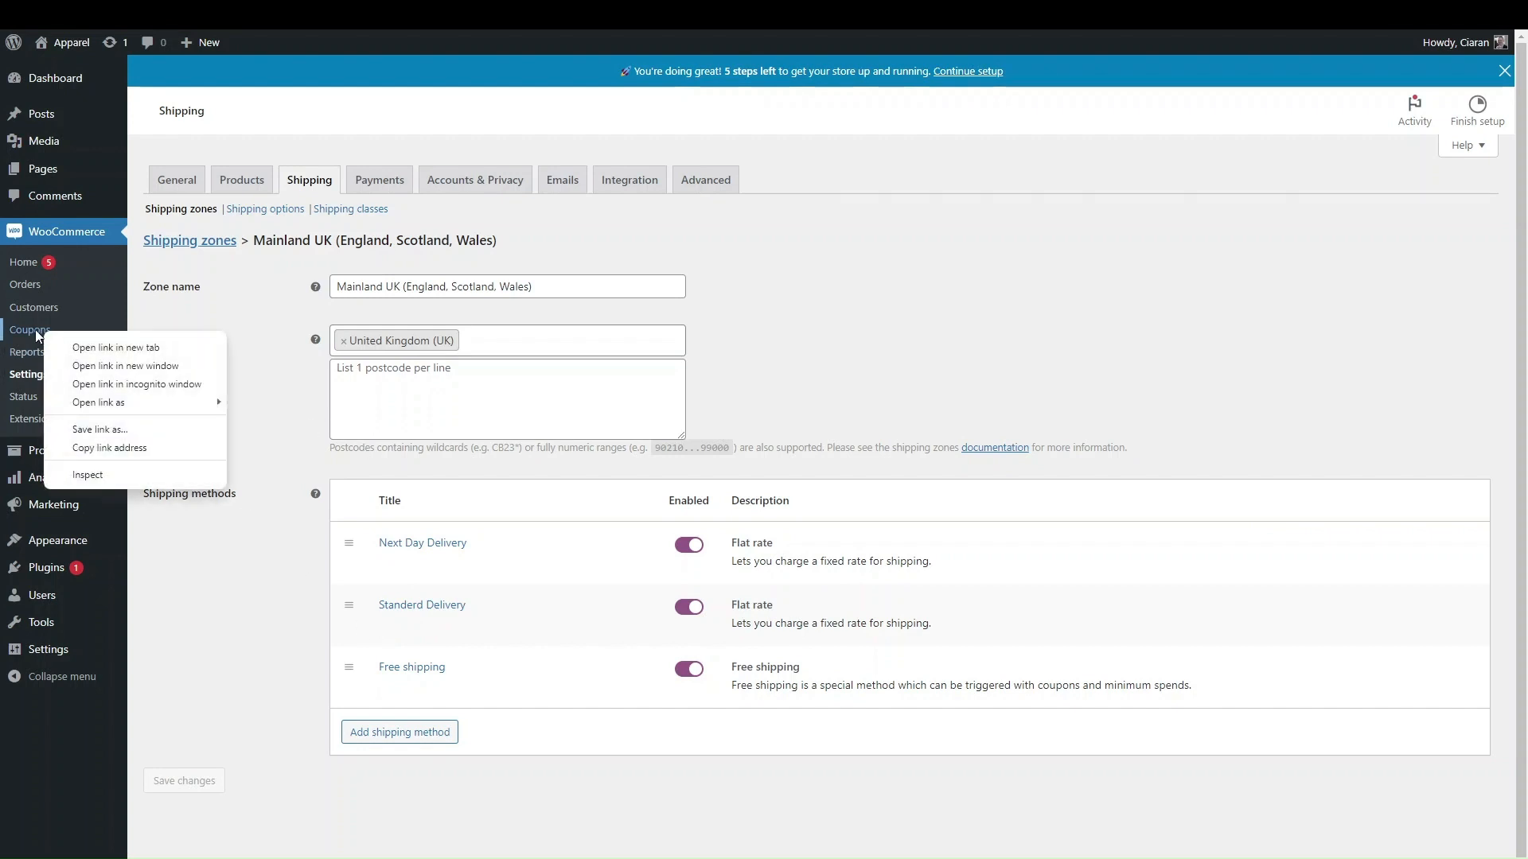
pyautogui.click(61, 350)
pyautogui.hotkey('ctrl', 'Tab')
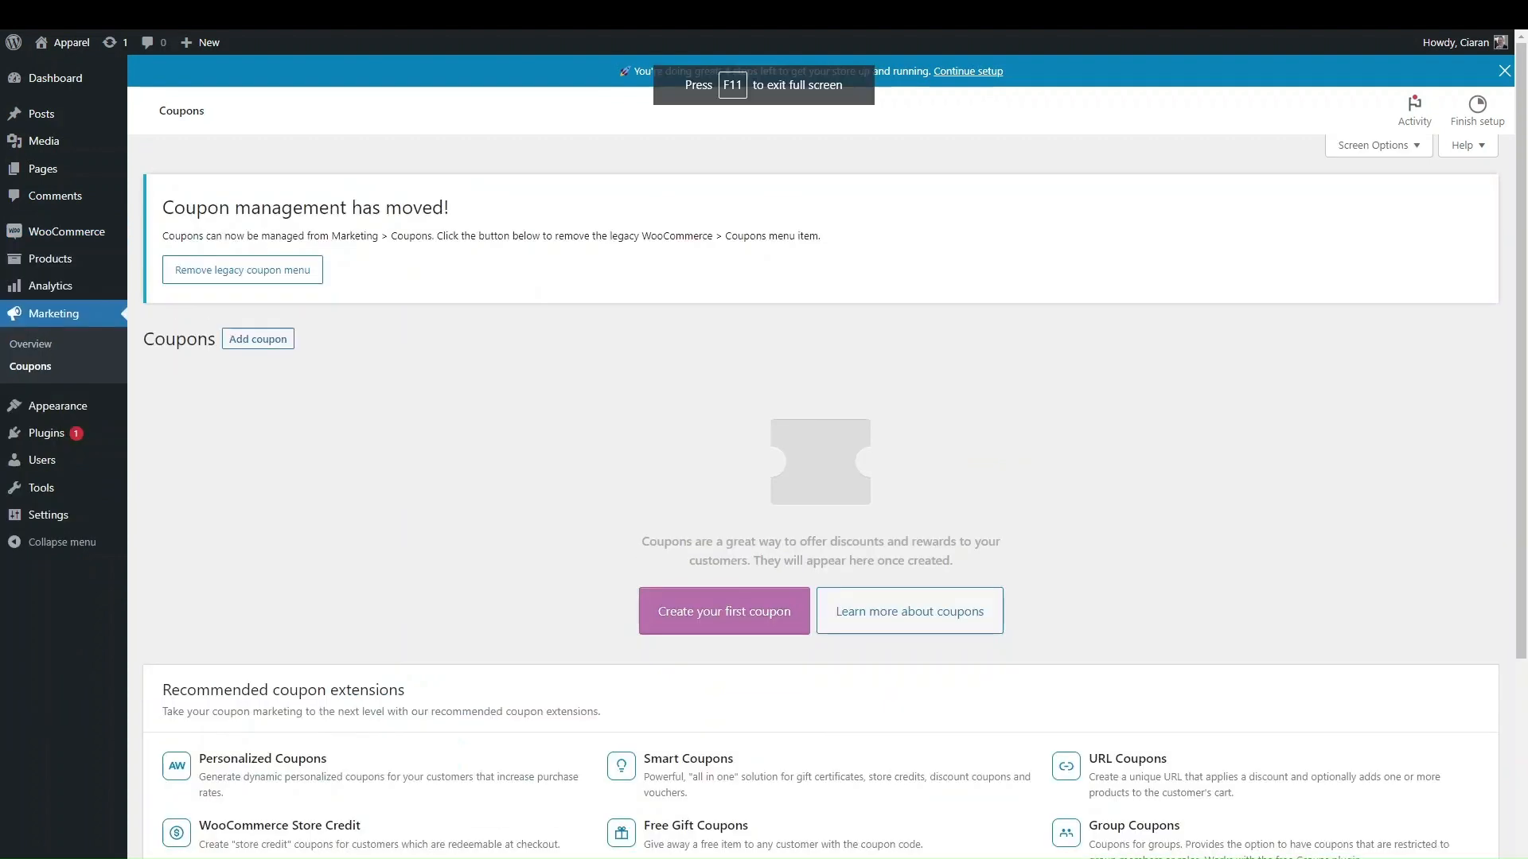
# - Create the store's first coupon with "Free Shipping Coupon" as its coupon code
pyautogui.click(686, 614)
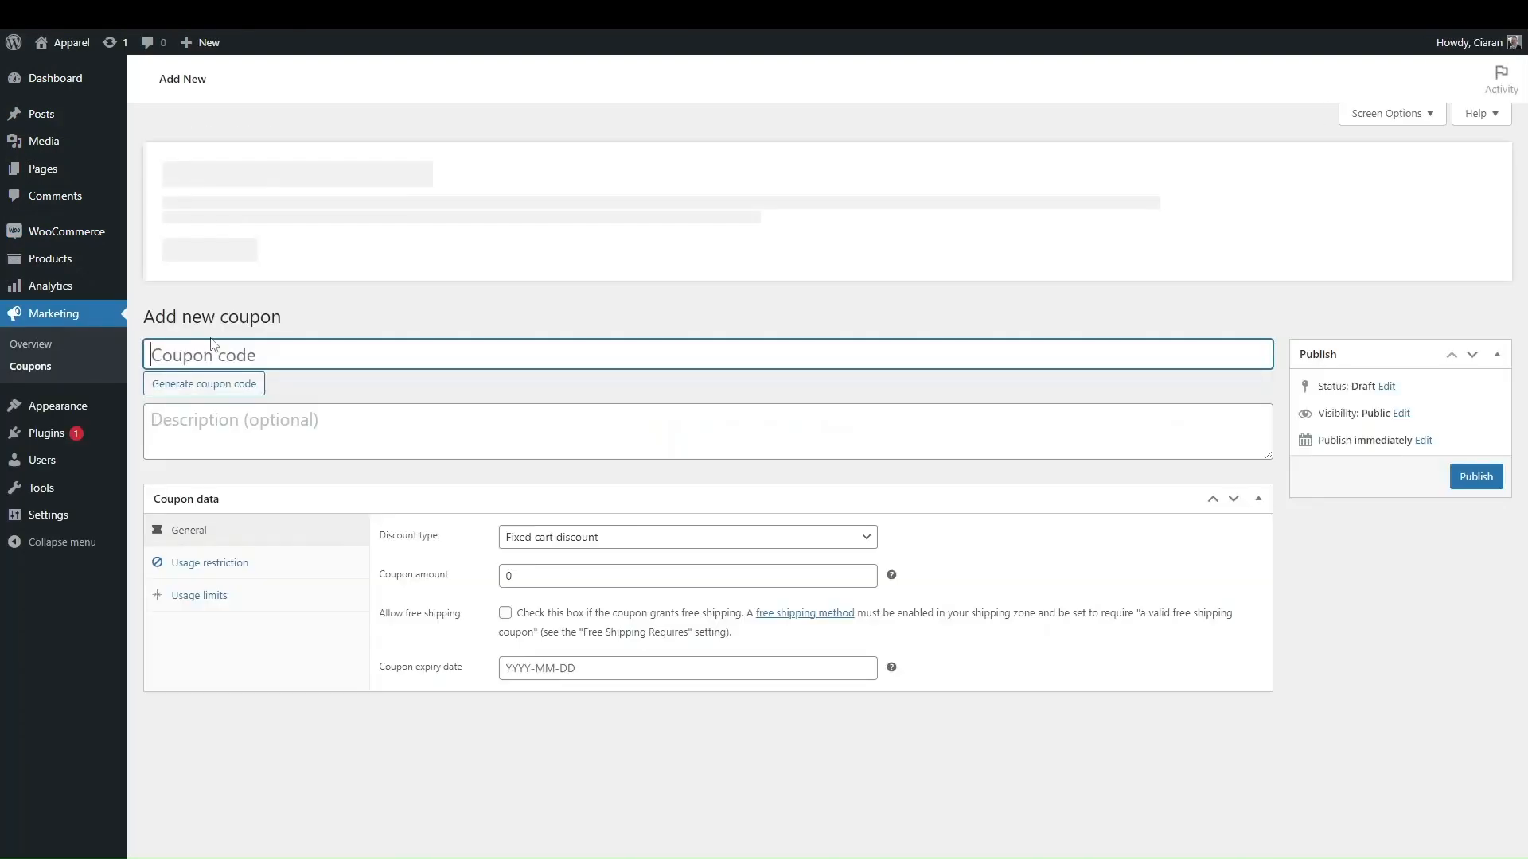
pyautogui.write('Fre')
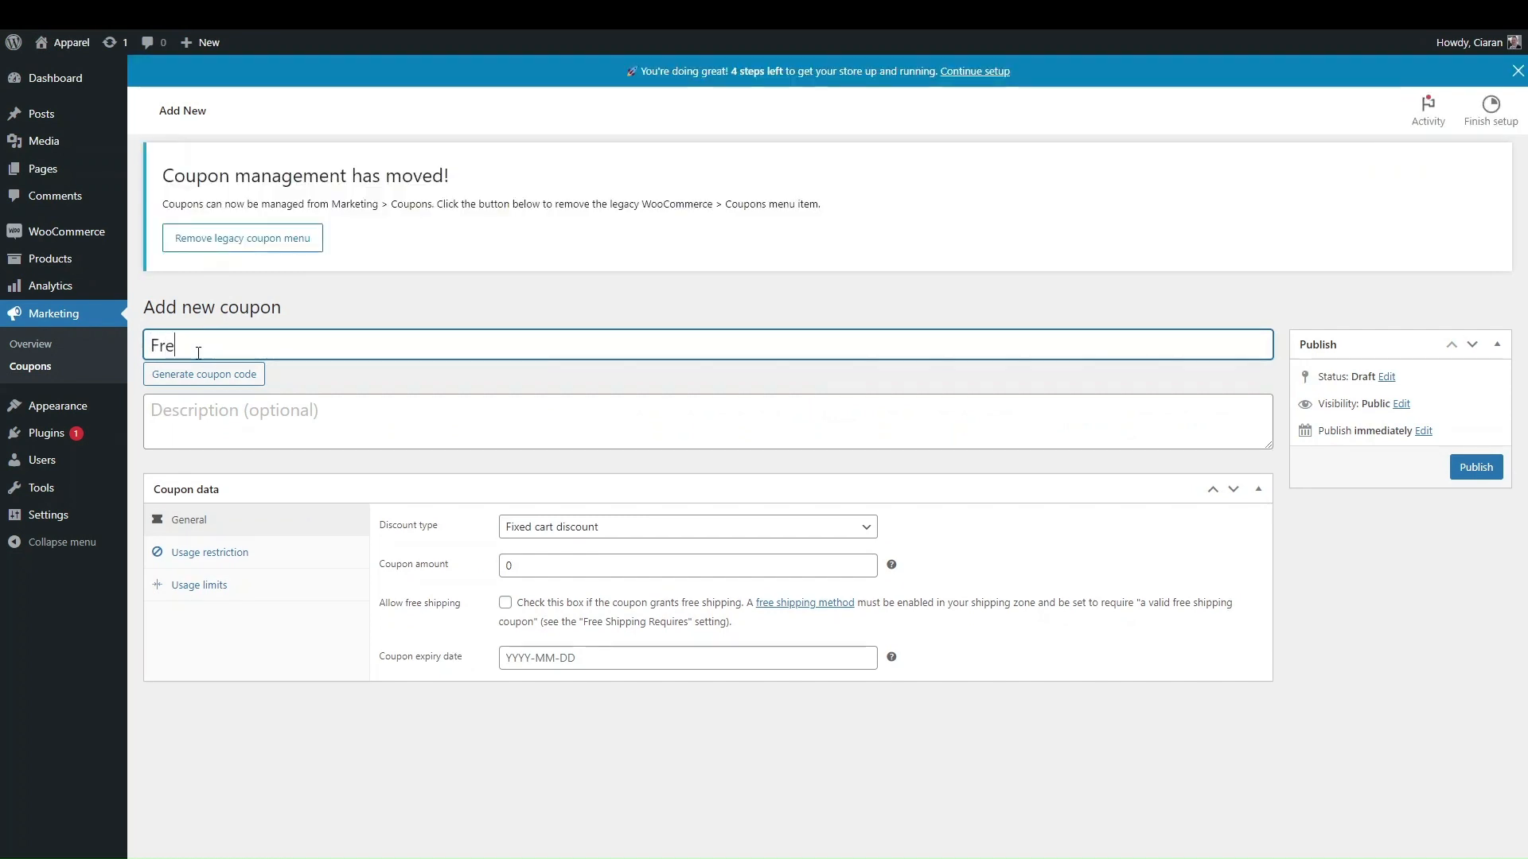
pyautogui.write('e S')
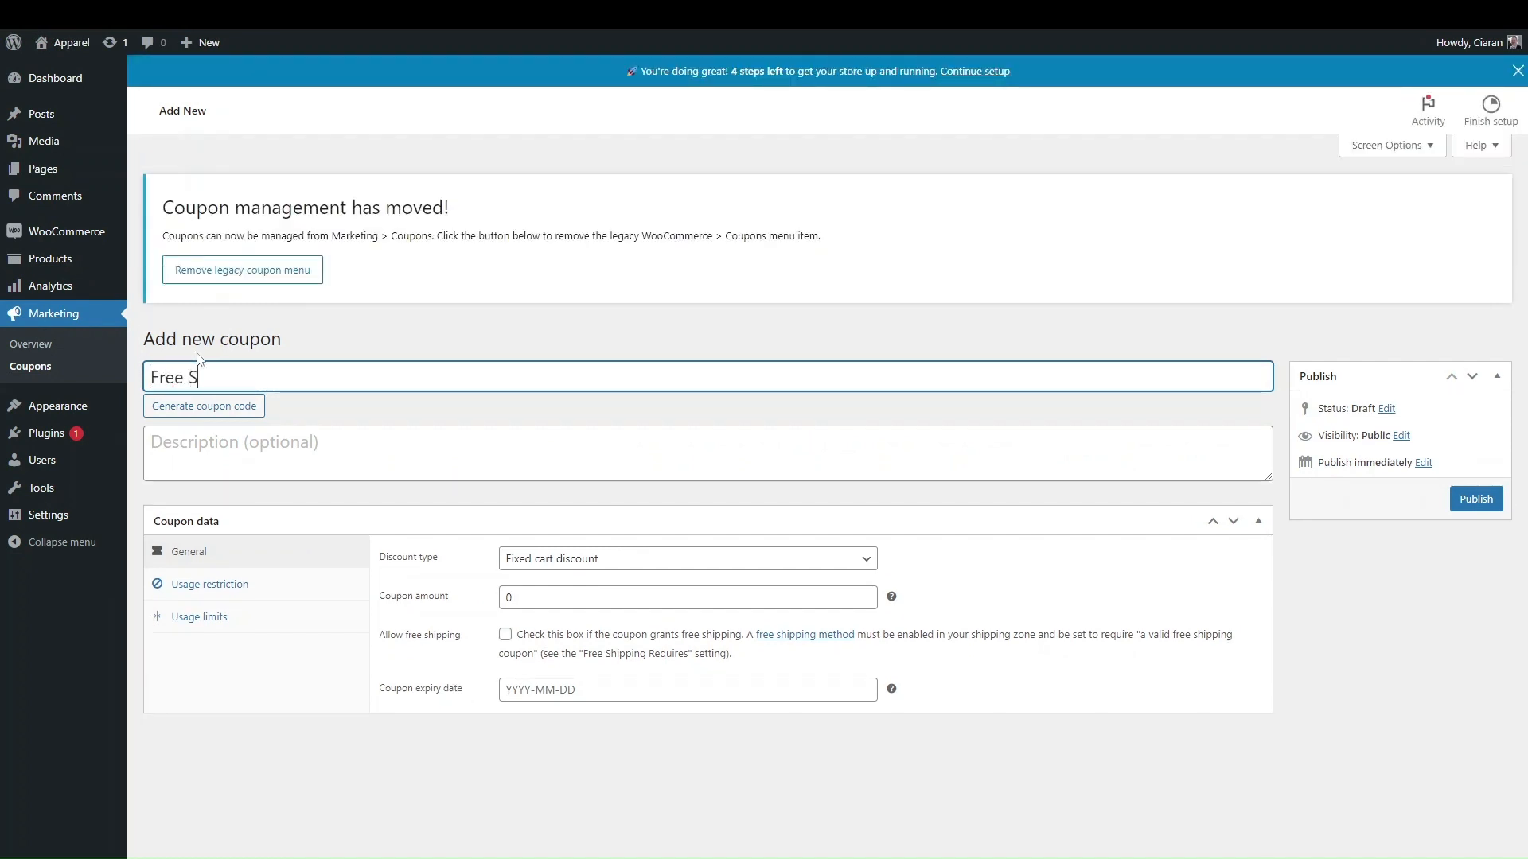
pyautogui.write('hipping ')
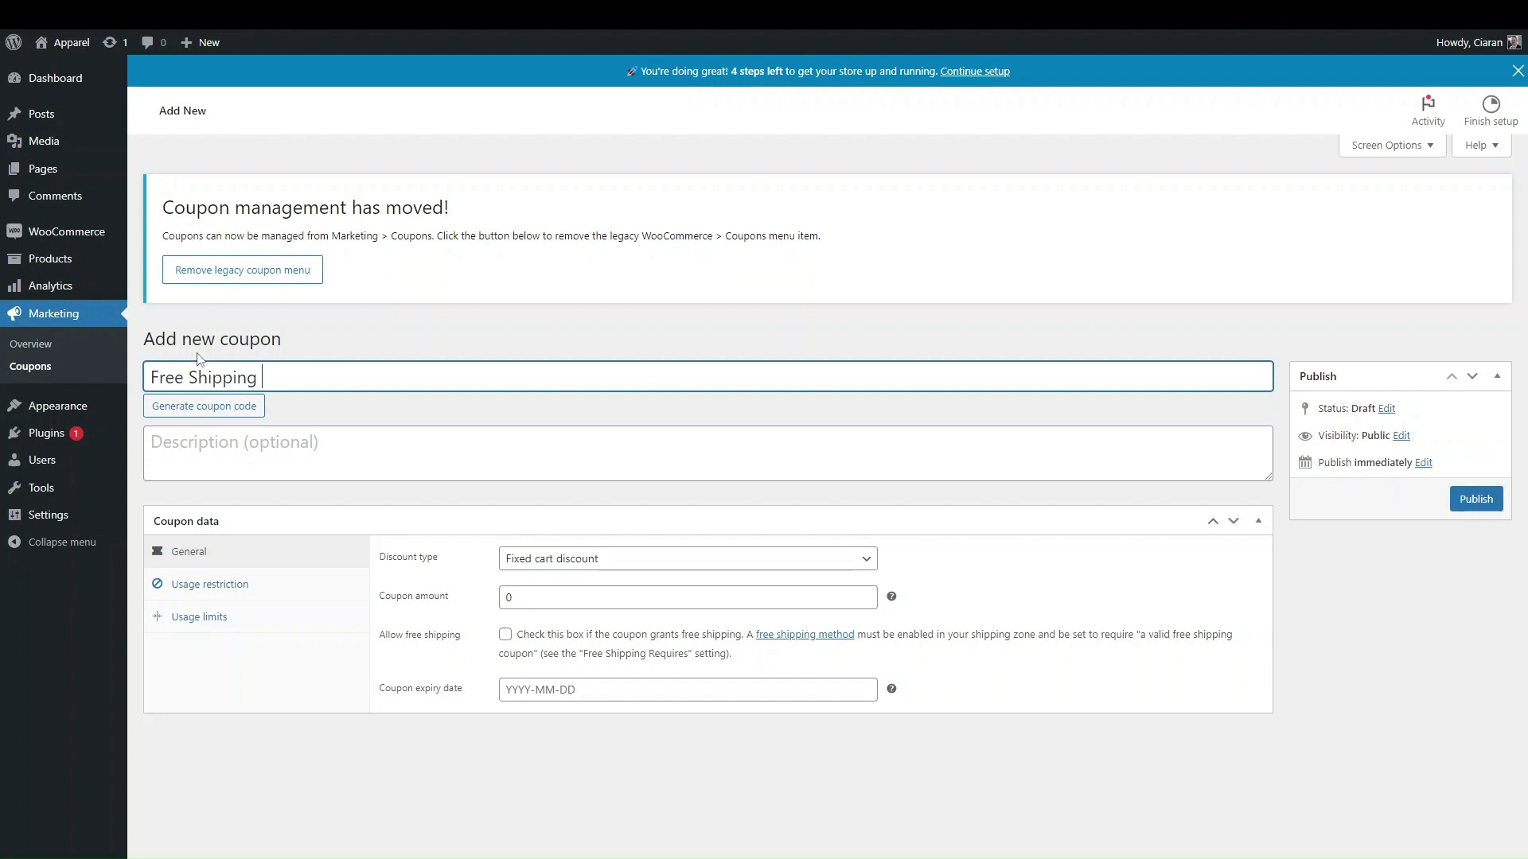
pyautogui.write('Coupon')
# - Allow free shipping for the coupon, keep the fixed cart discount type, and publish it
pyautogui.click(539, 564)
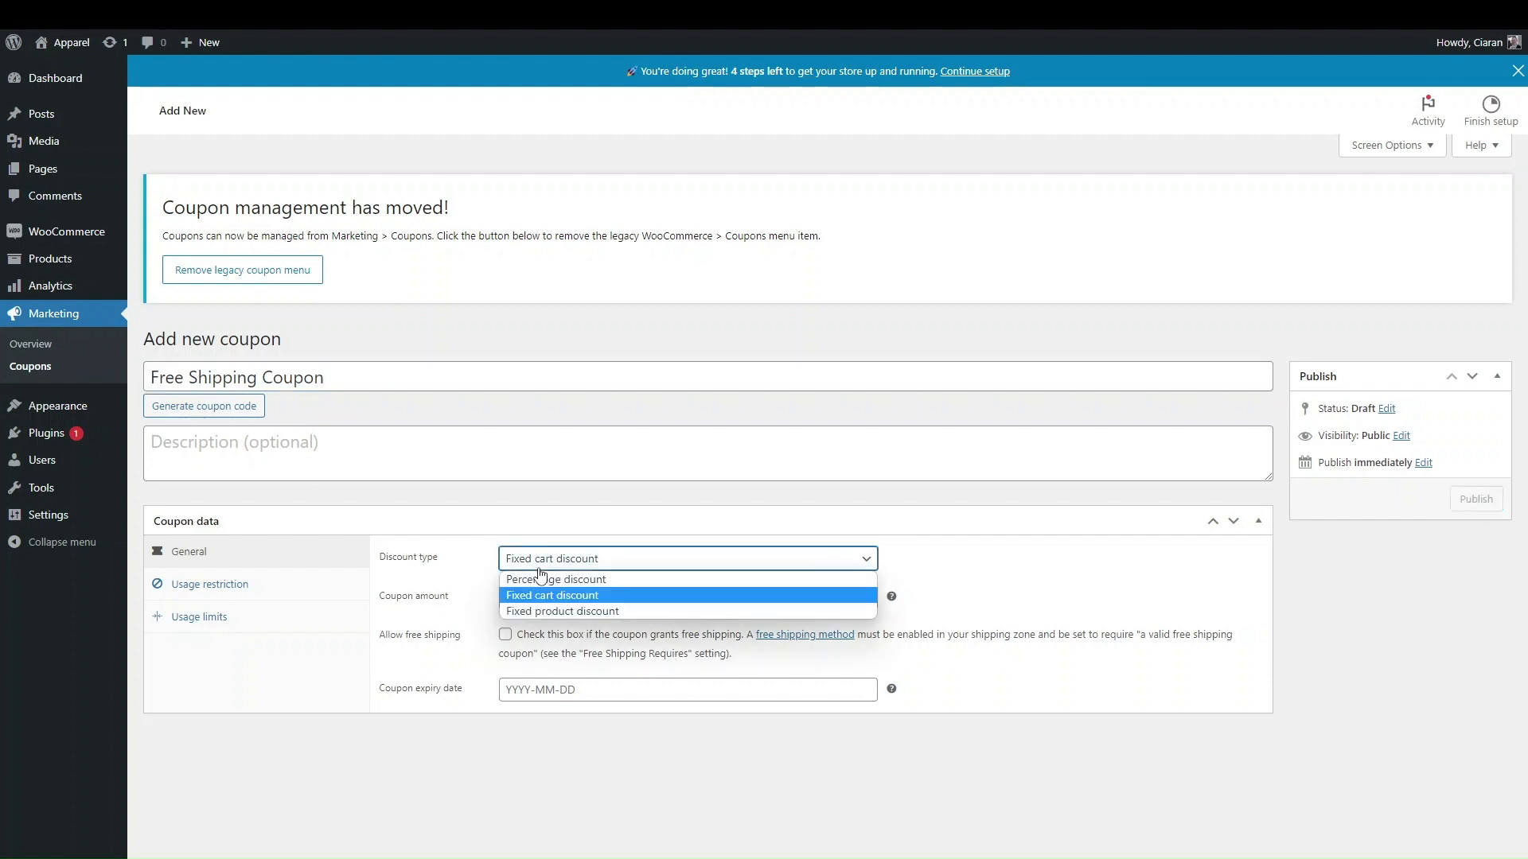
pyautogui.click(466, 570)
pyautogui.click(546, 563)
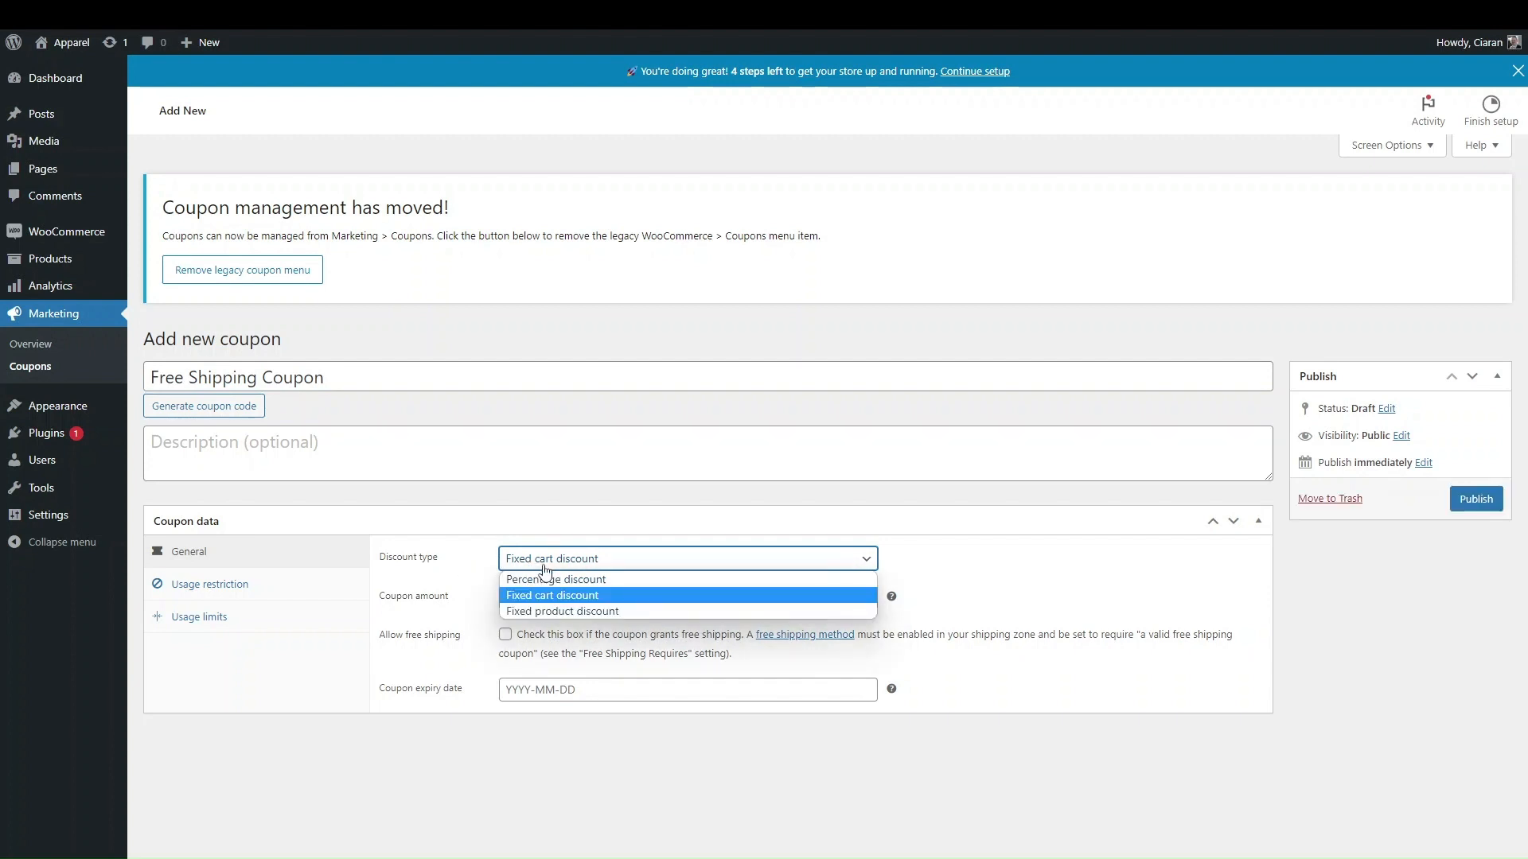
pyautogui.click(440, 589)
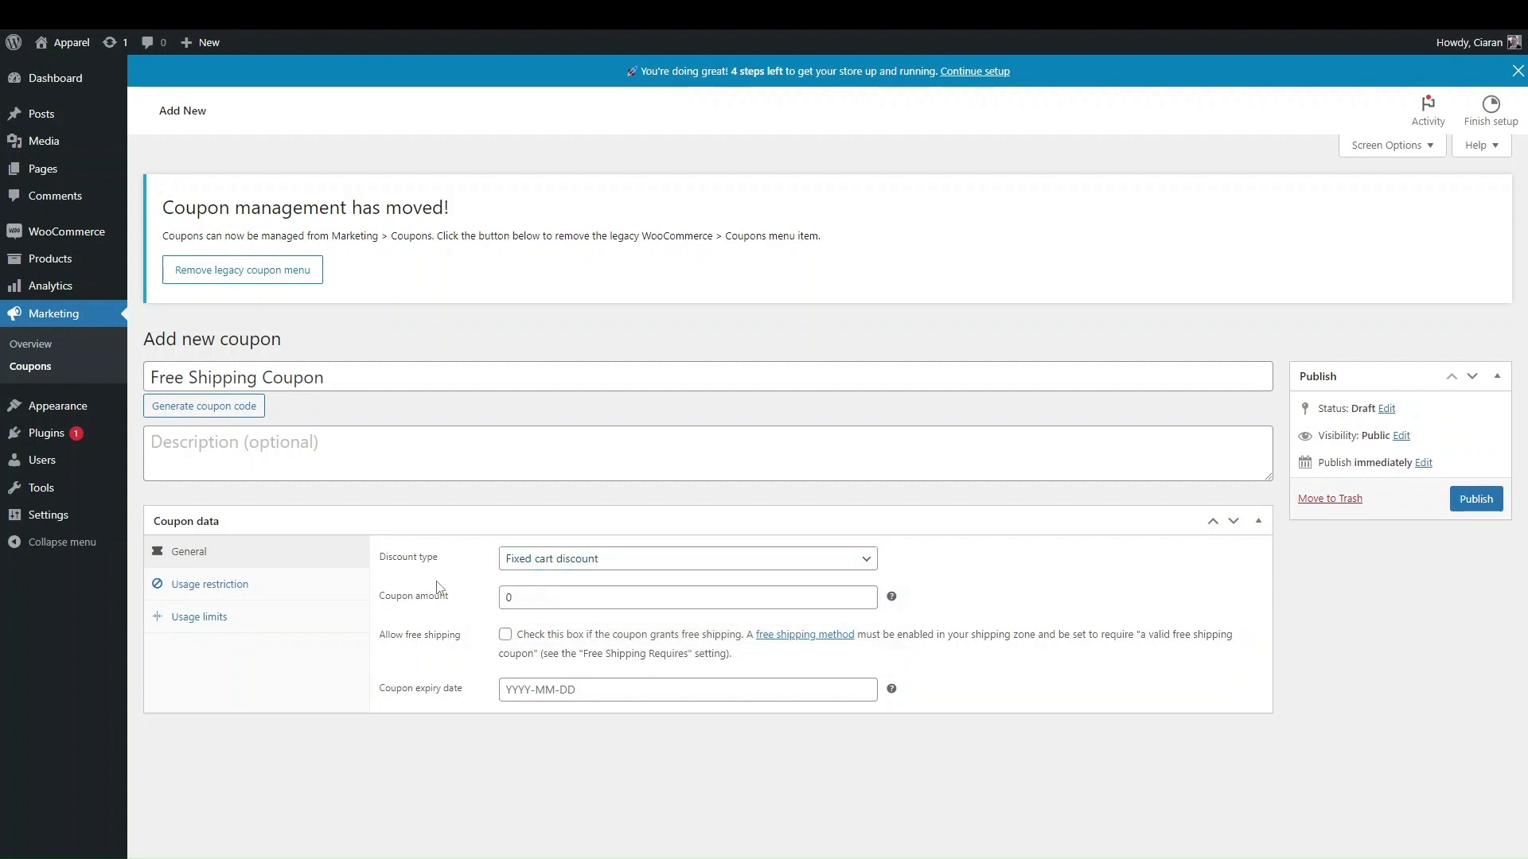
pyautogui.click(505, 635)
pyautogui.click(610, 691)
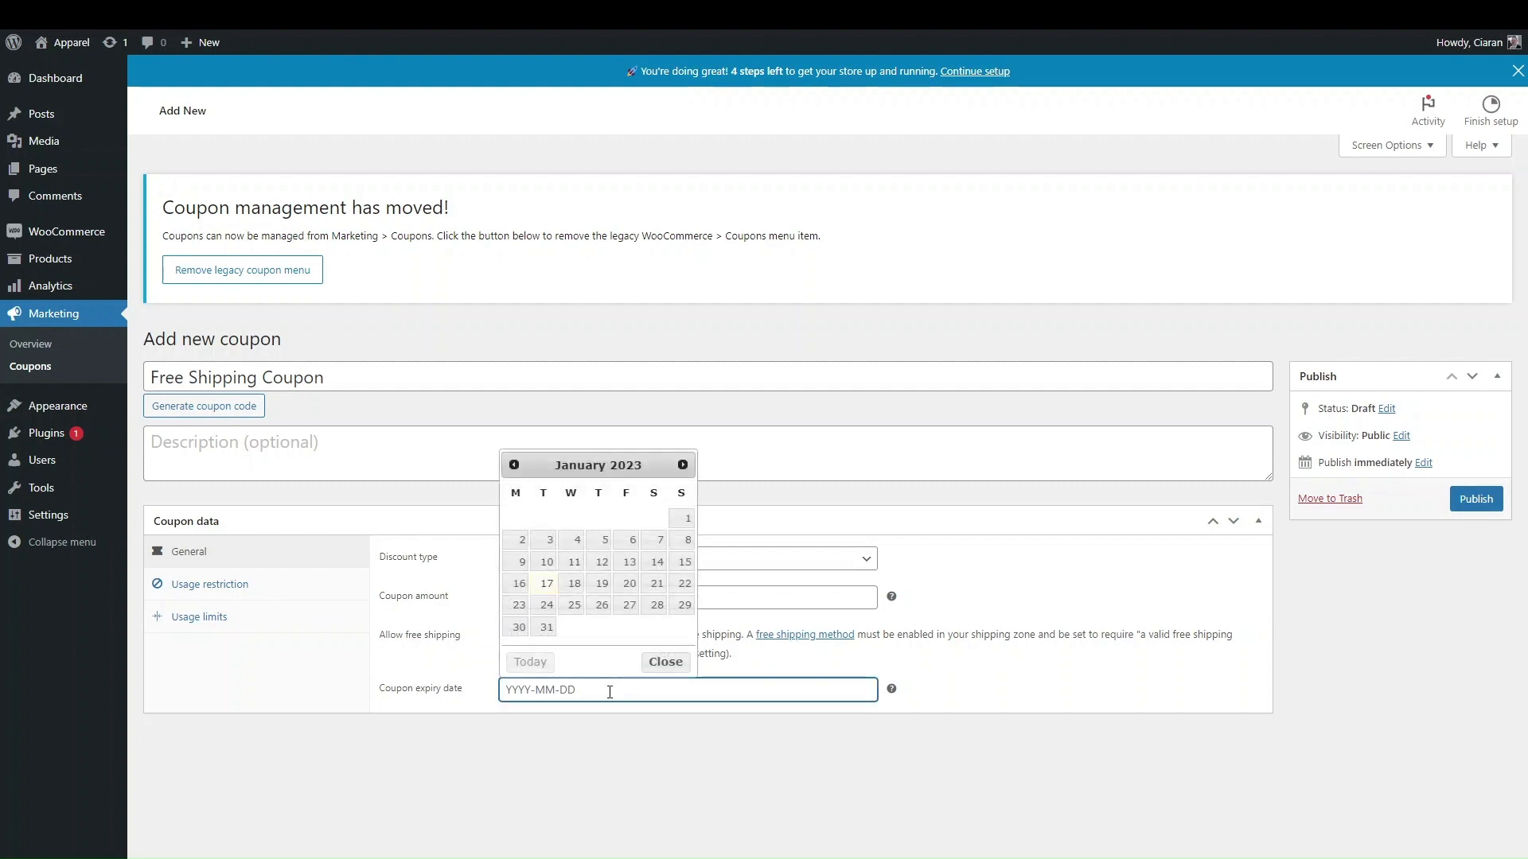
pyautogui.click(1475, 500)
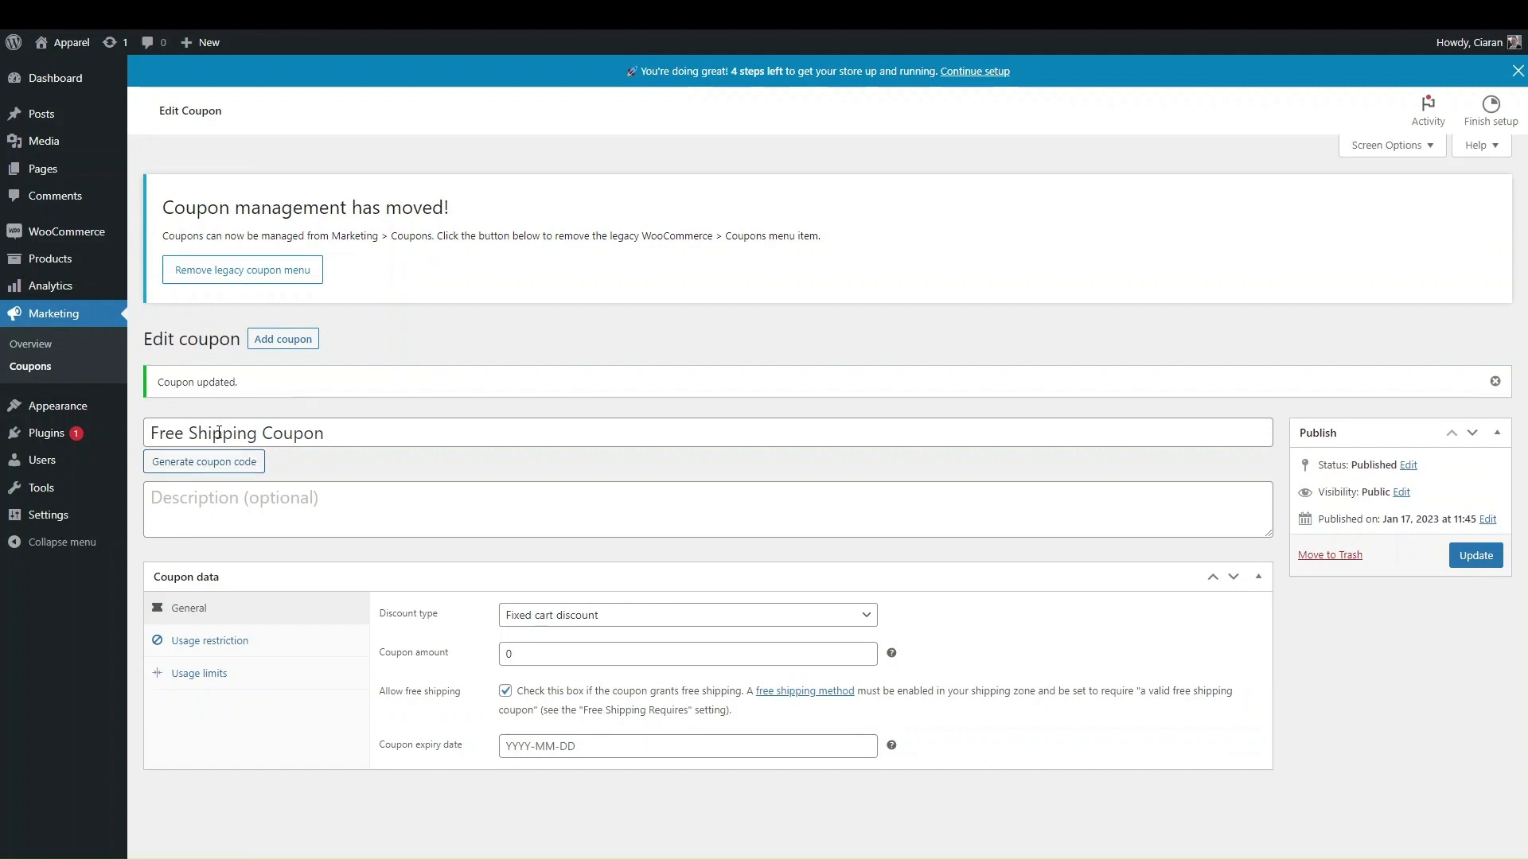
# - Replace the coupon's code with an automatically generated one and update the coupon
pyautogui.click(228, 457)
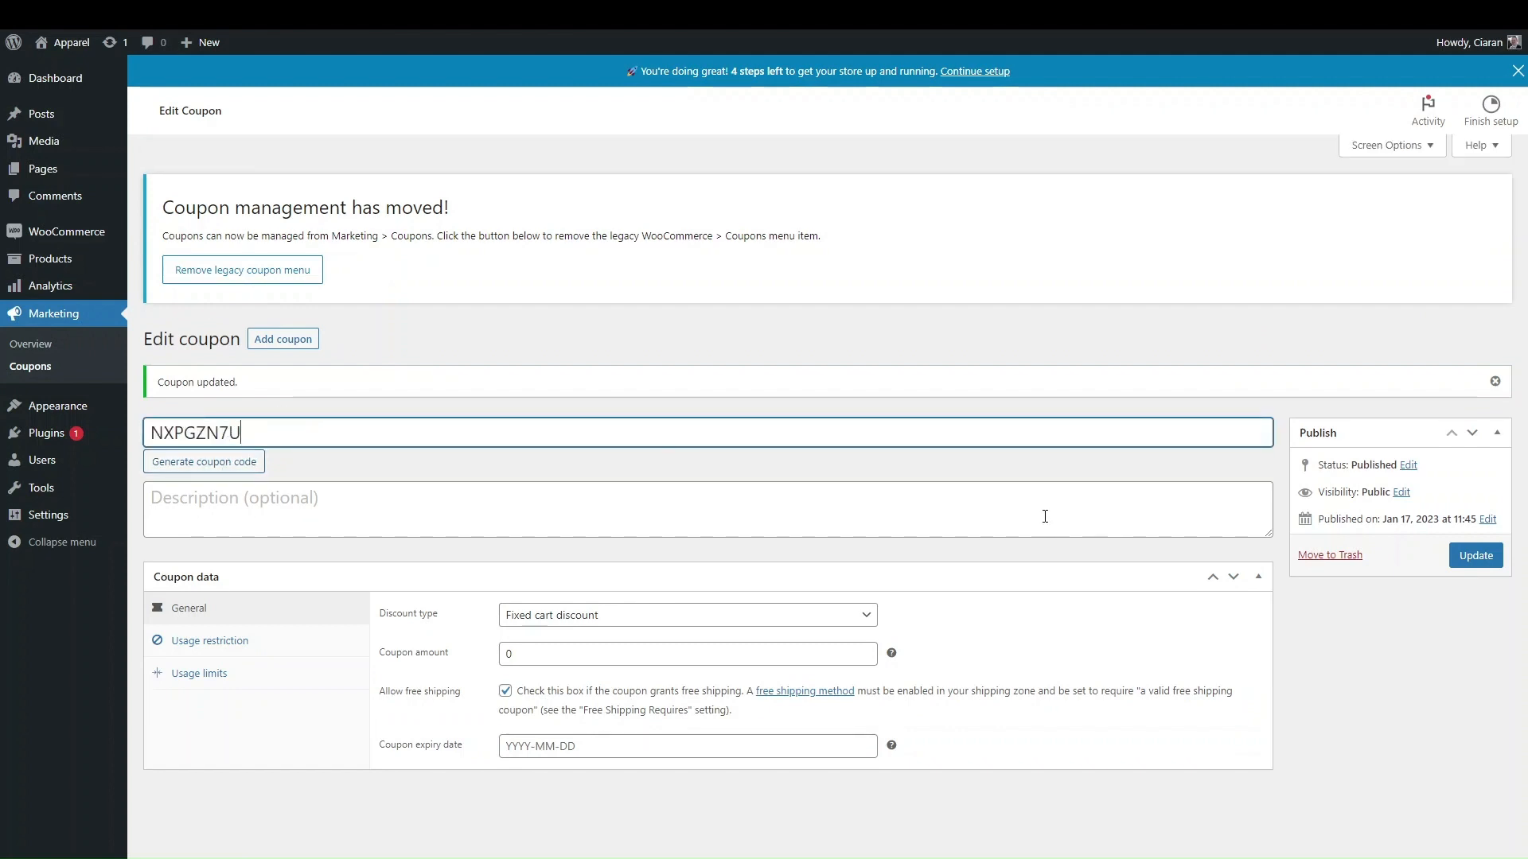
pyautogui.click(1472, 557)
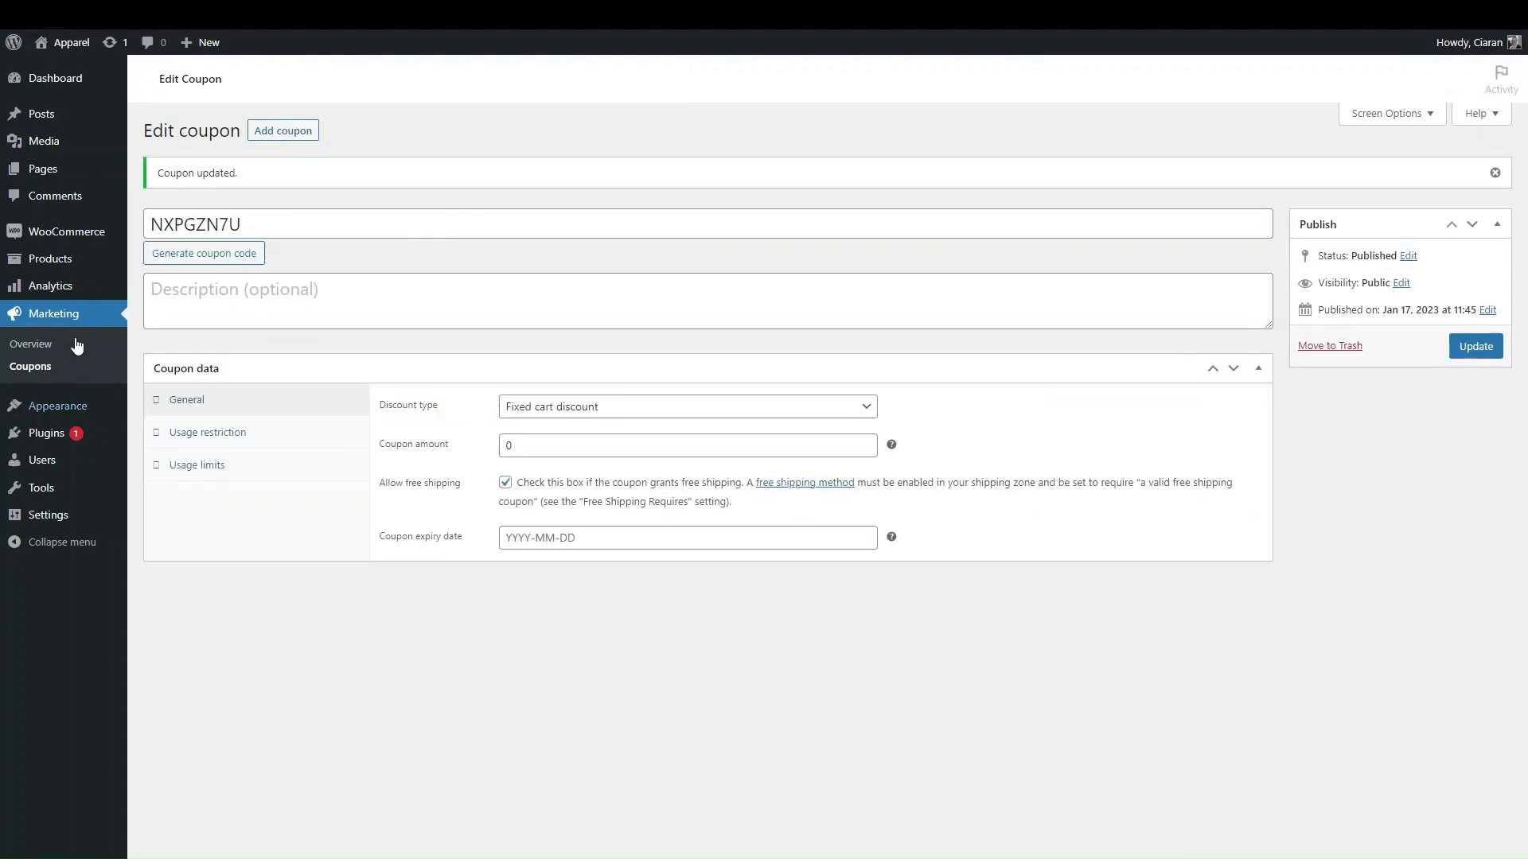
# - Return to the Mainland UK shipping zone, check the free shipping method's settings, and delete that method
pyautogui.moveTo(77, 270)
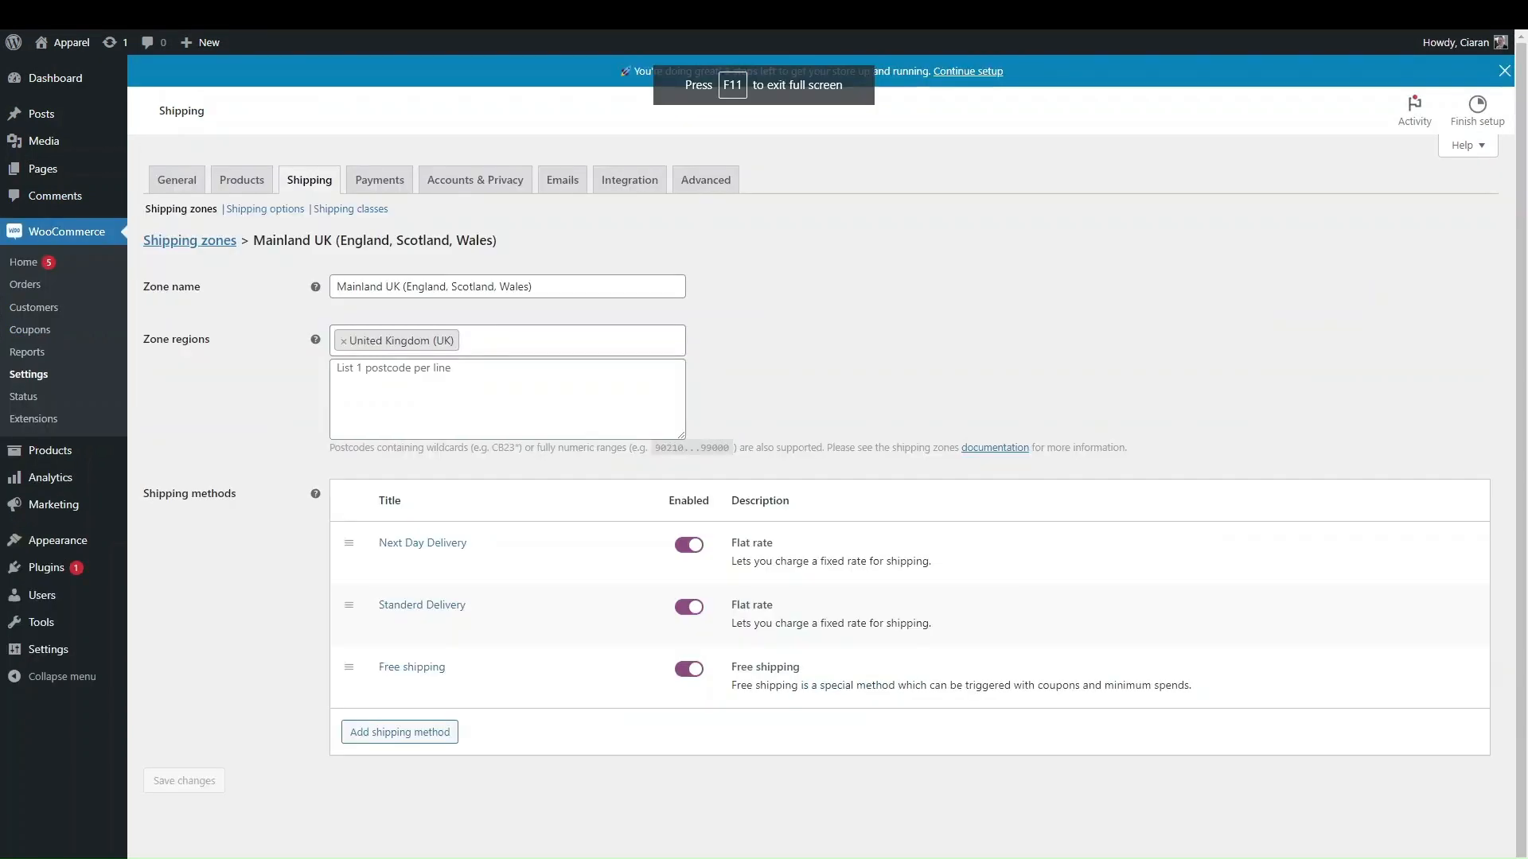
pyautogui.click(388, 669)
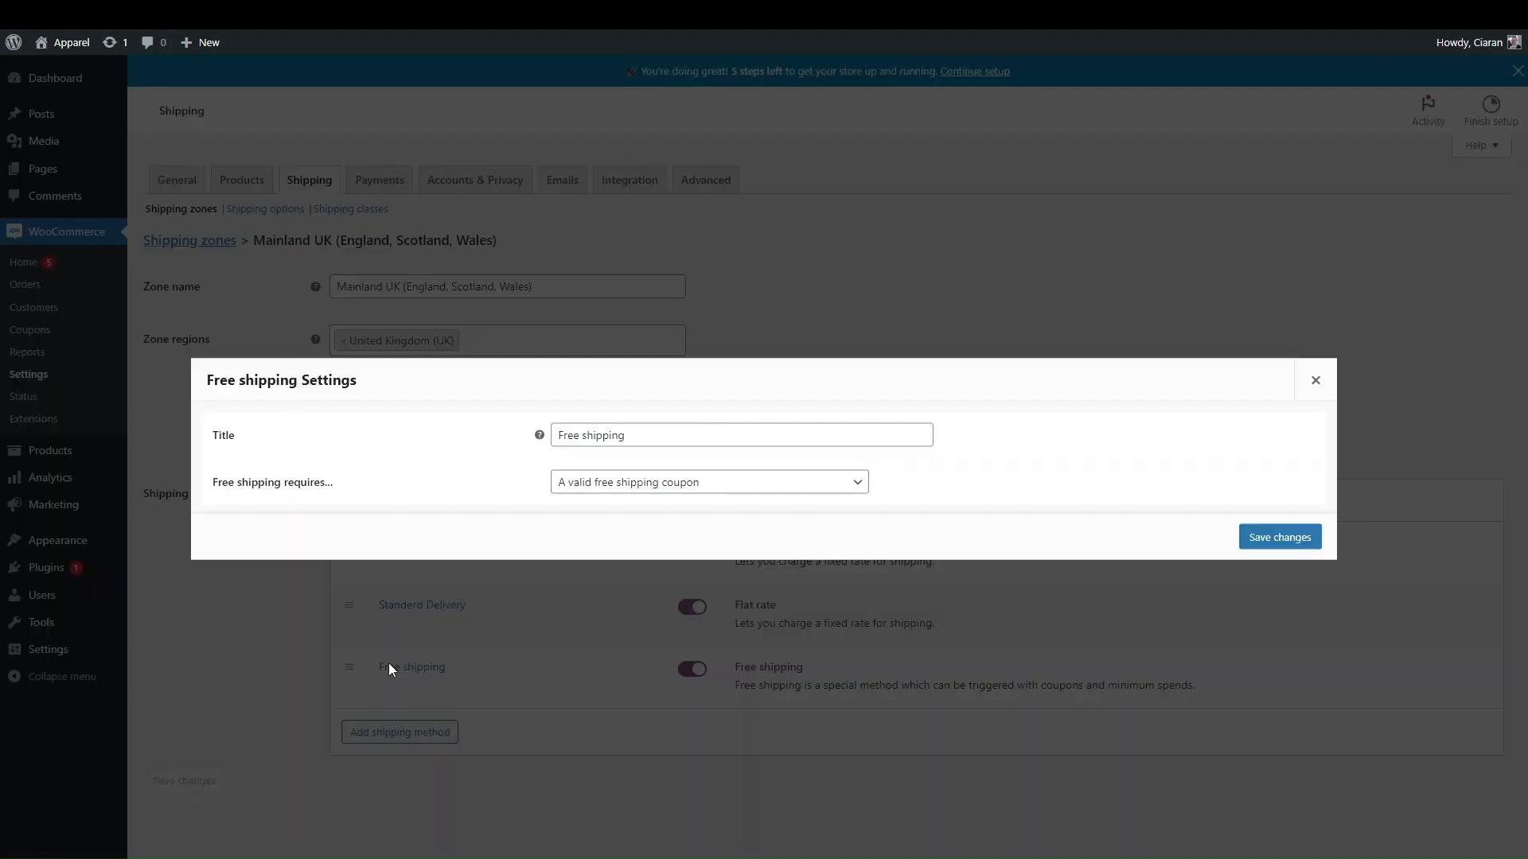
pyautogui.click(1249, 538)
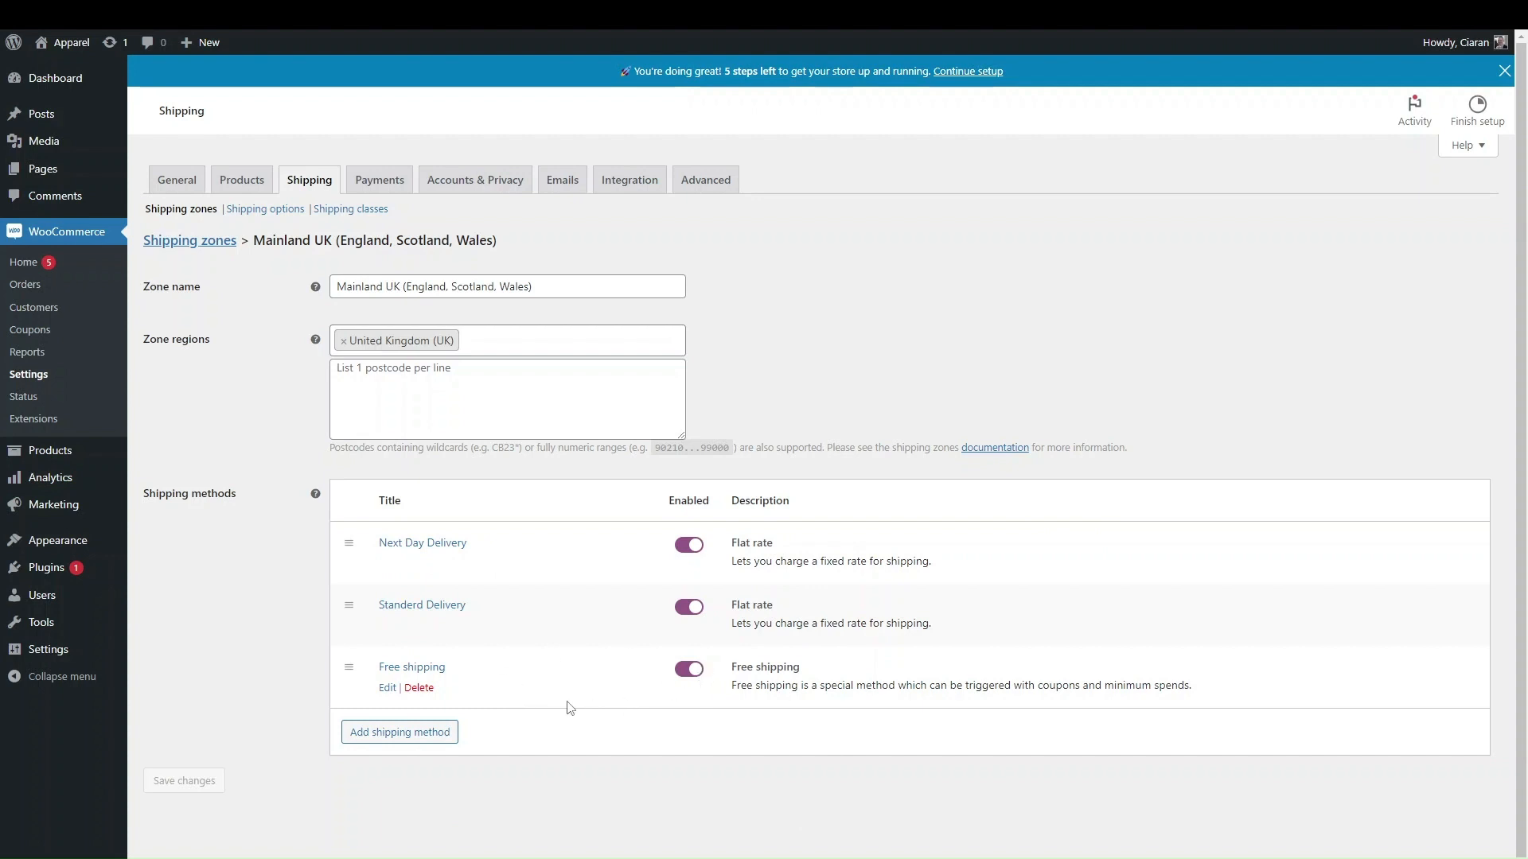
pyautogui.click(420, 689)
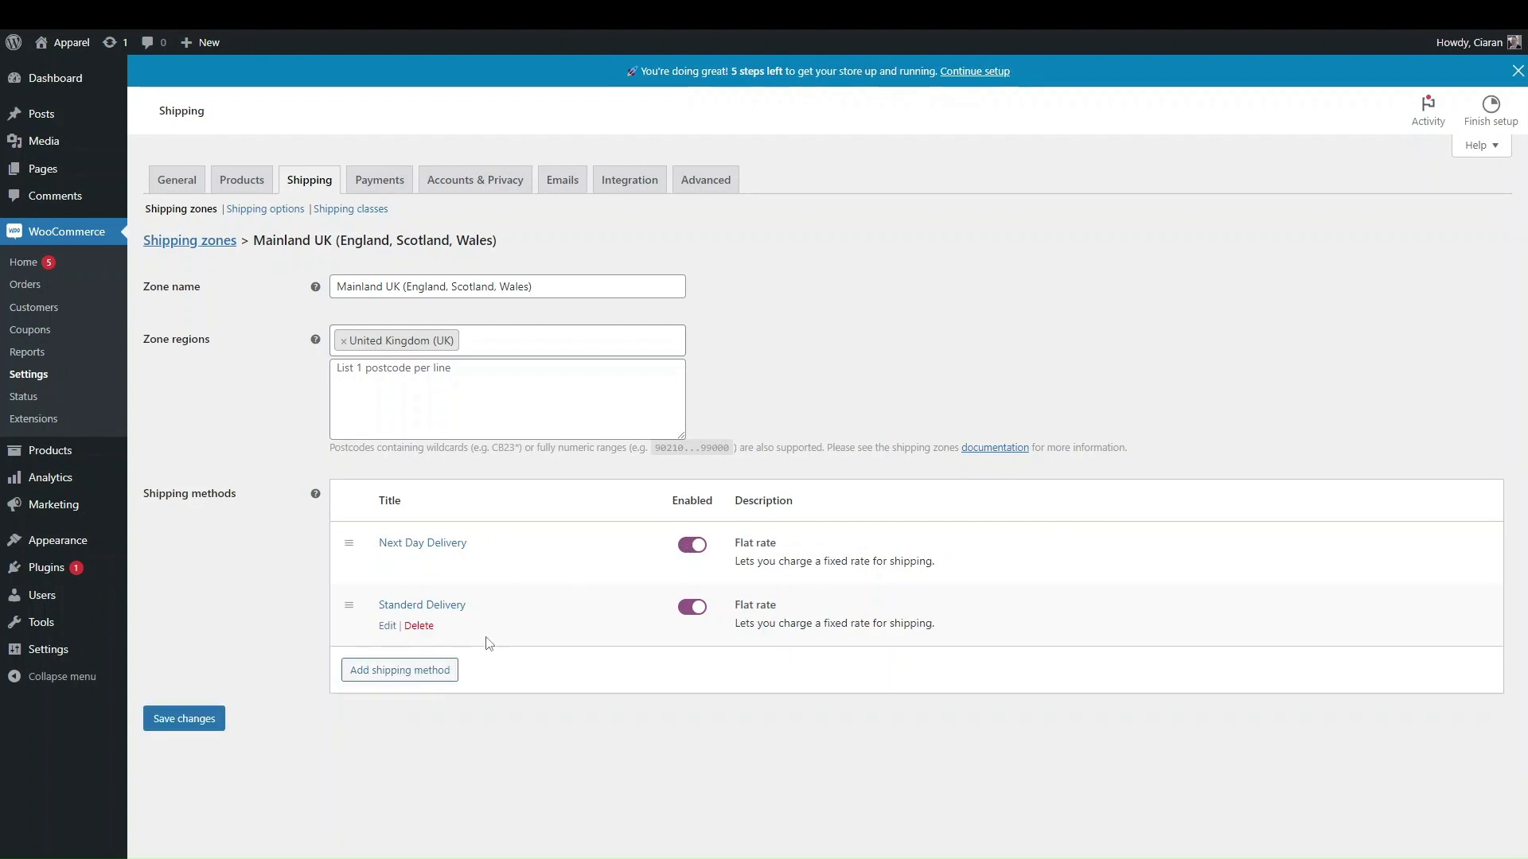
# - Add a new free shipping method to the Mainland UK zone
pyautogui.click(431, 671)
pyautogui.click(567, 463)
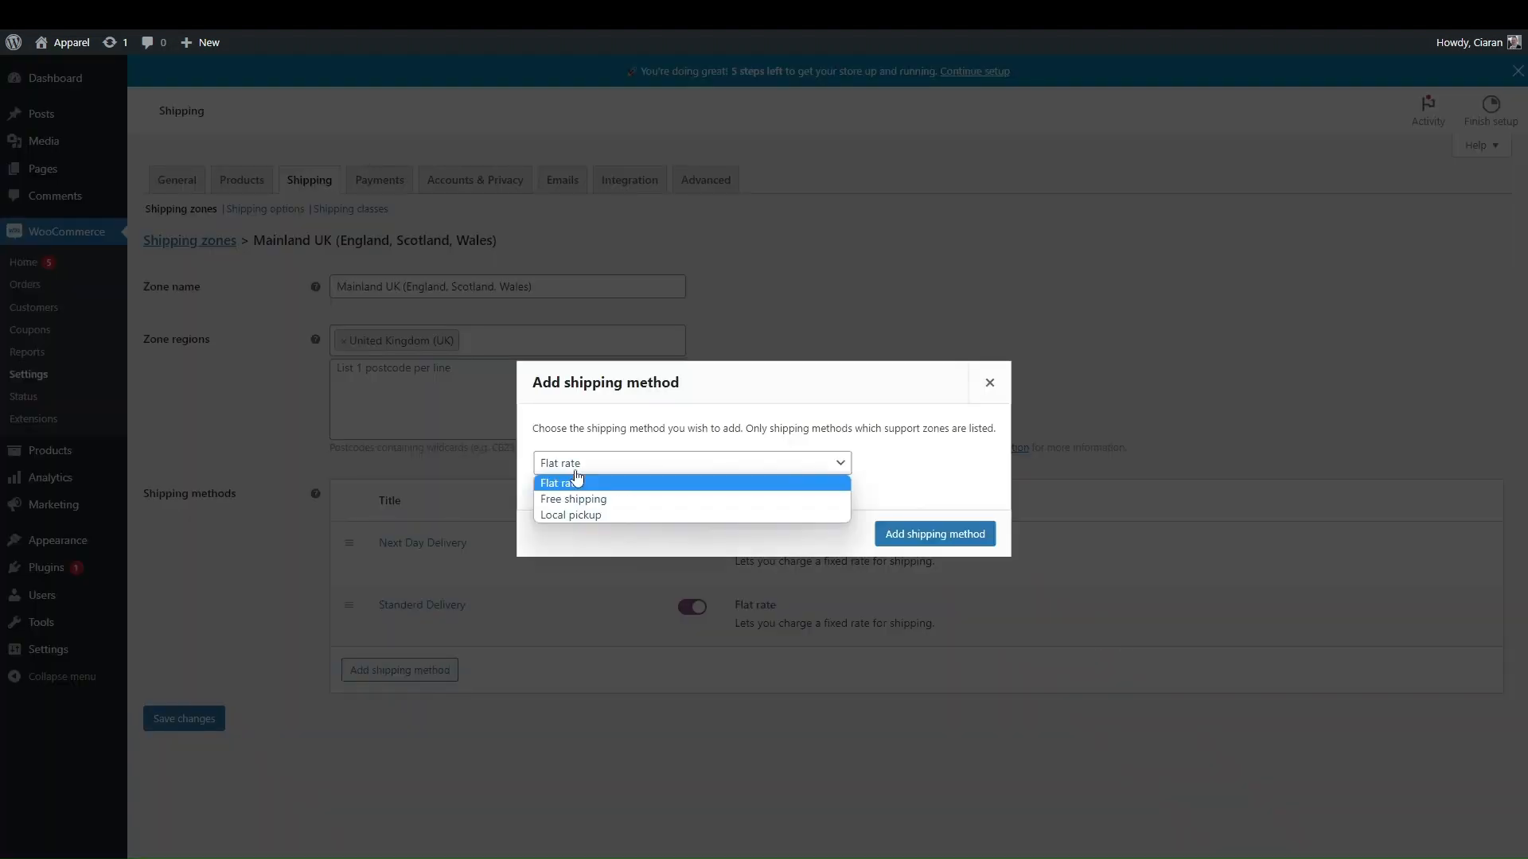
pyautogui.click(565, 499)
pyautogui.click(931, 534)
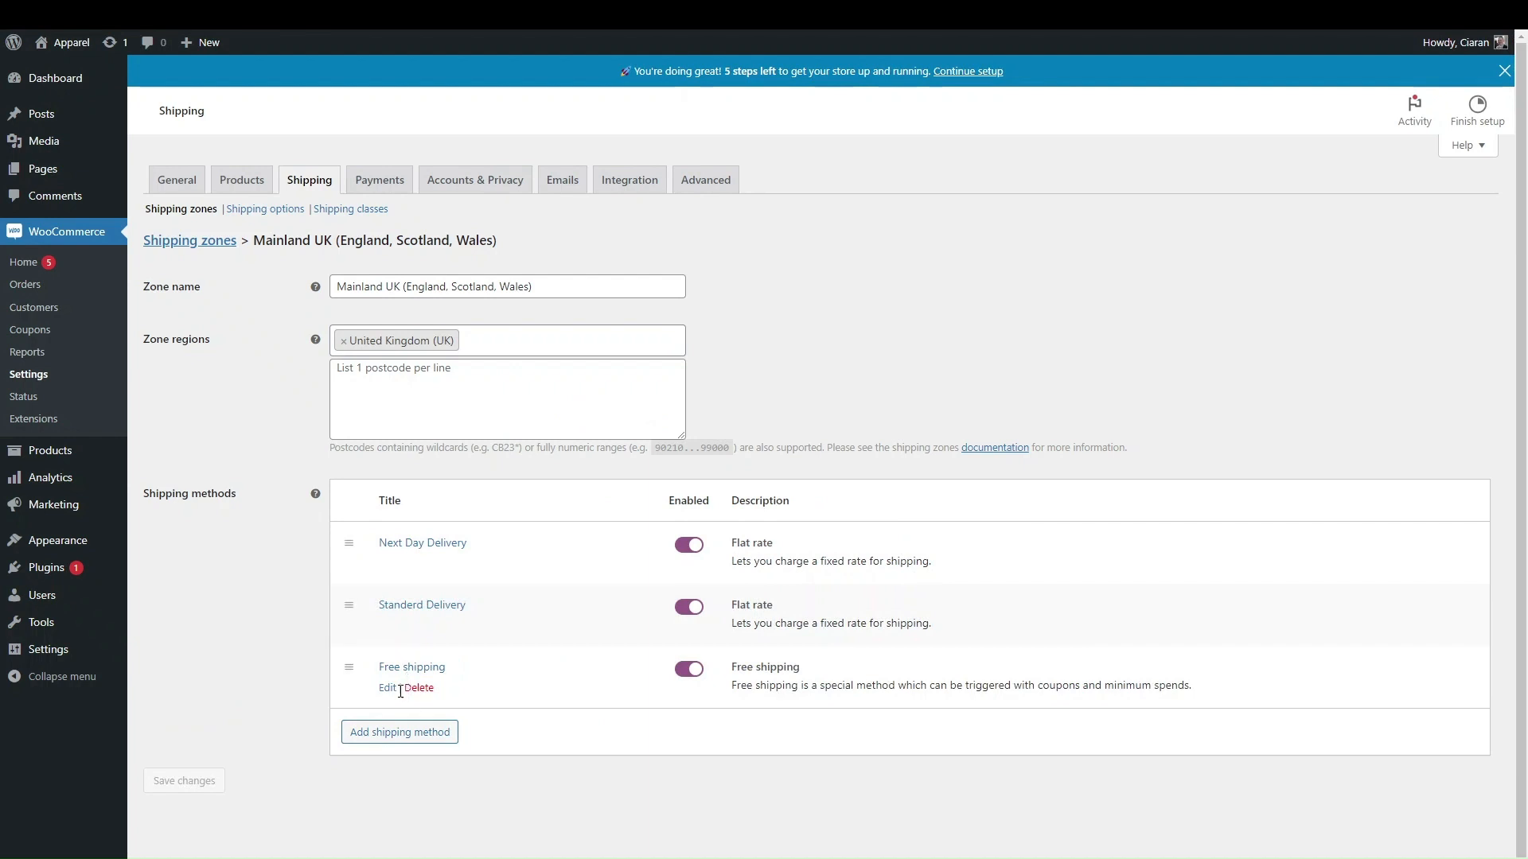
# - Make the free shipping method require a minimum order amount of 50 and save its settings
pyautogui.click(386, 688)
pyautogui.click(625, 482)
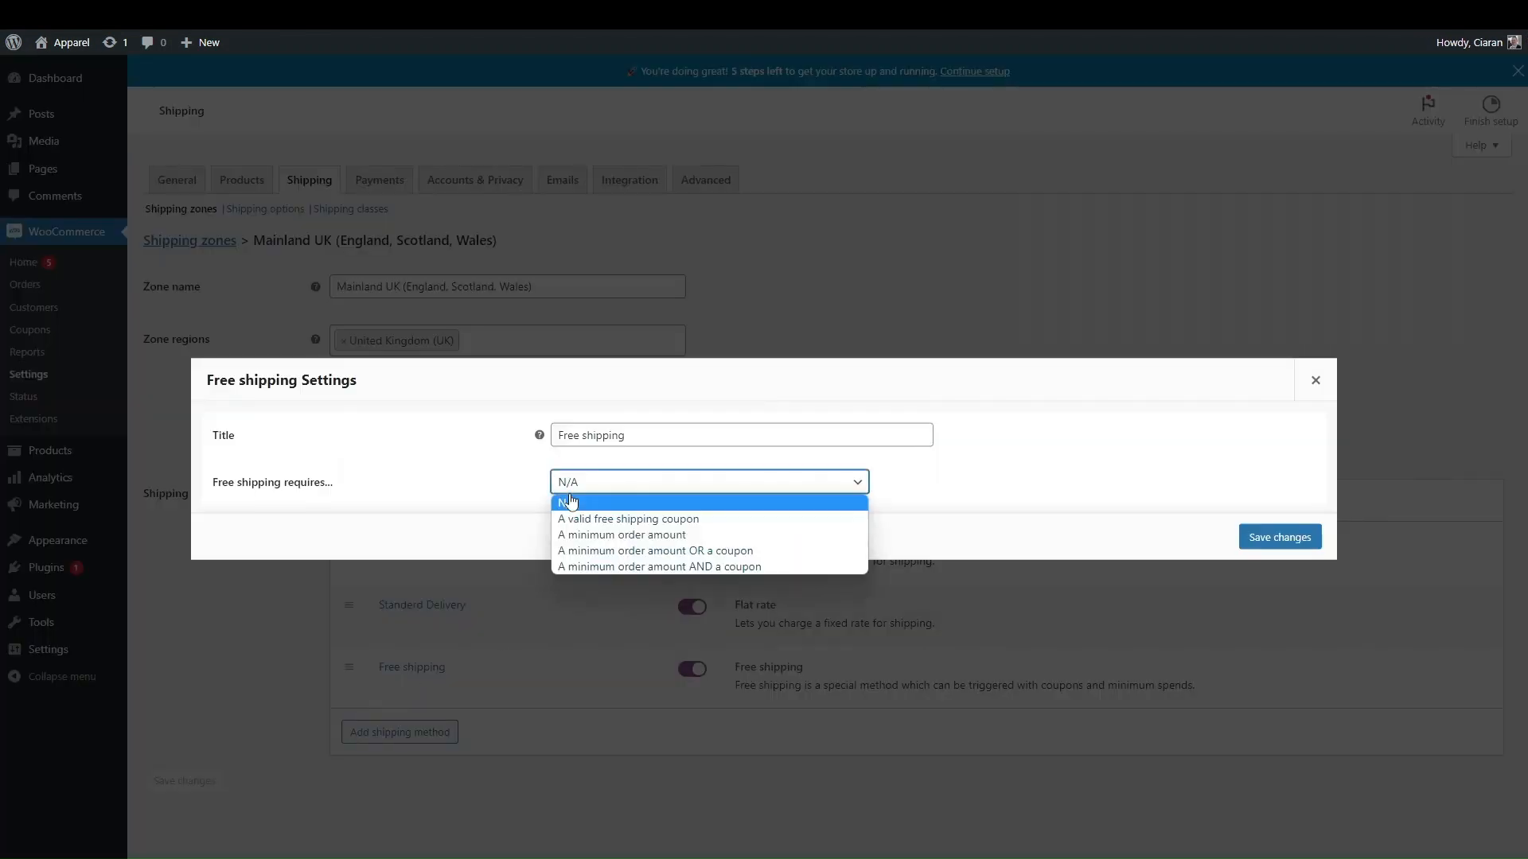
pyautogui.click(605, 533)
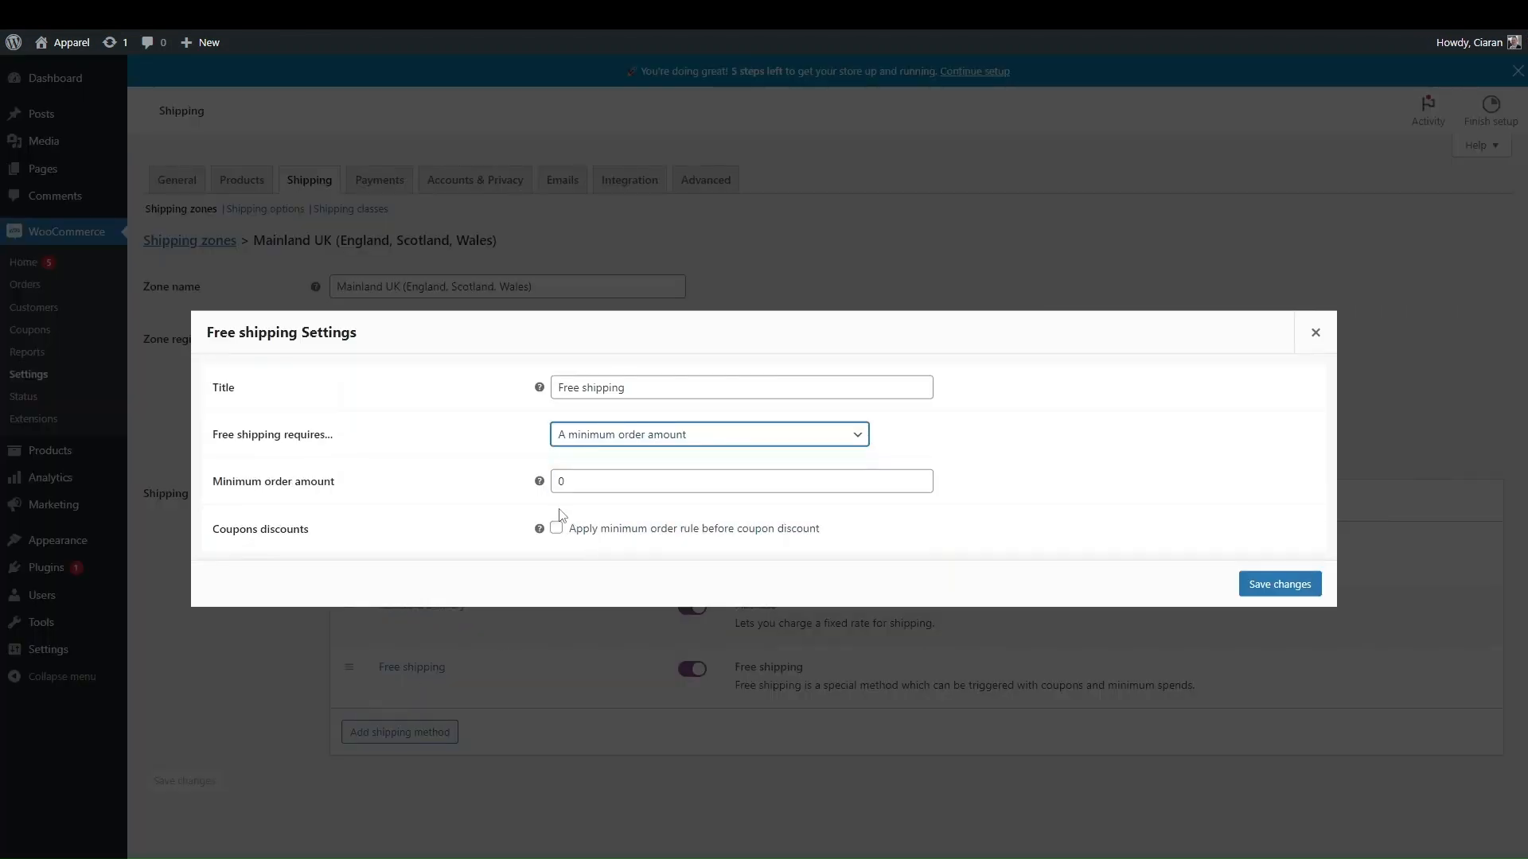
pyautogui.click(605, 481)
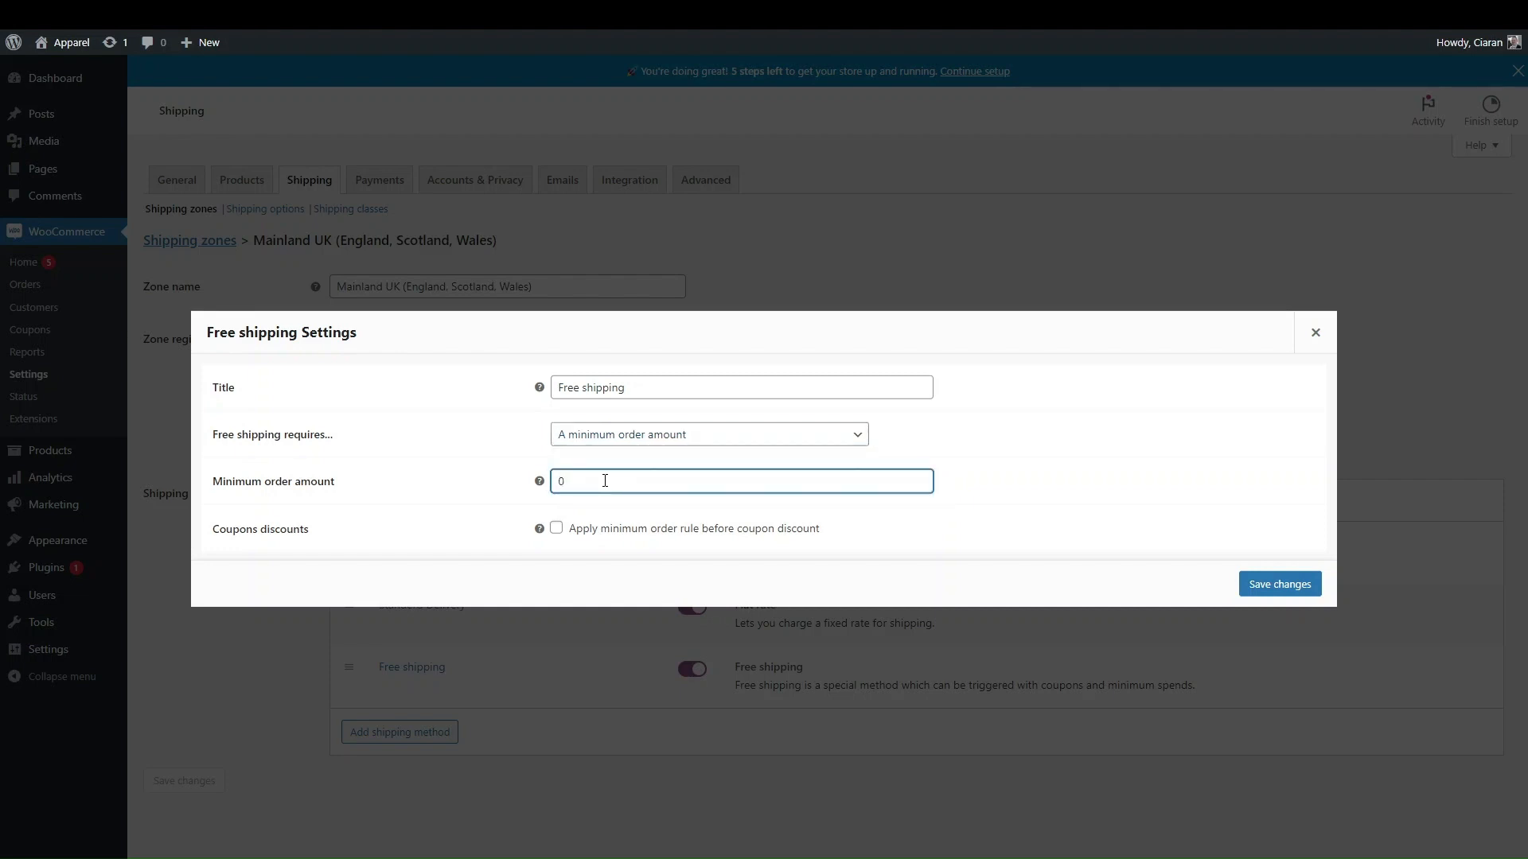
pyautogui.press('BackSpace')
pyautogui.write('50')
pyautogui.click(1278, 584)
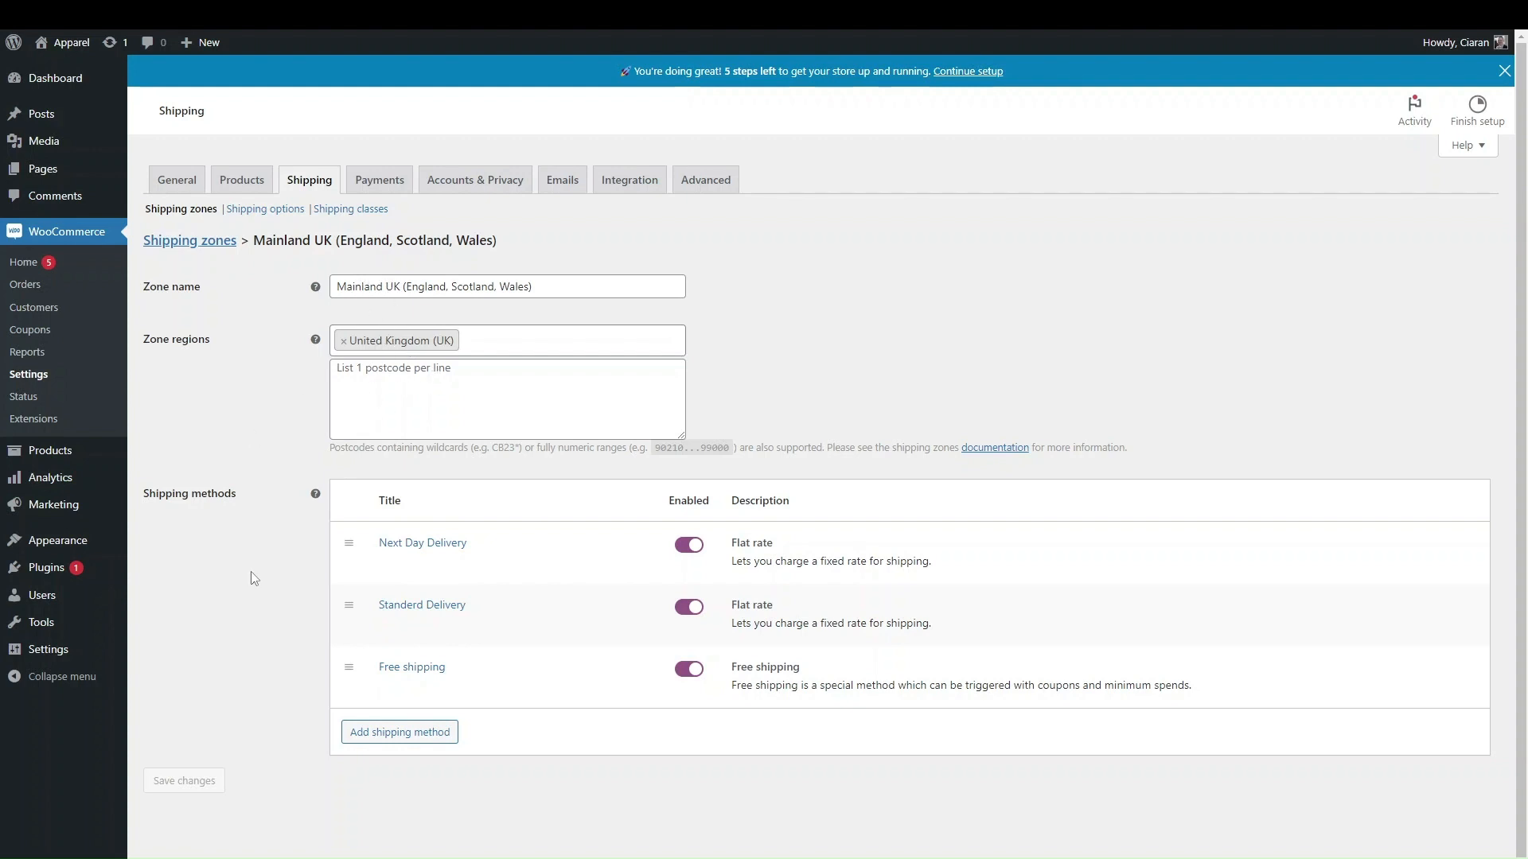
# - Start a new shipping zone named Ireland and assign Ireland as its region
pyautogui.click(217, 243)
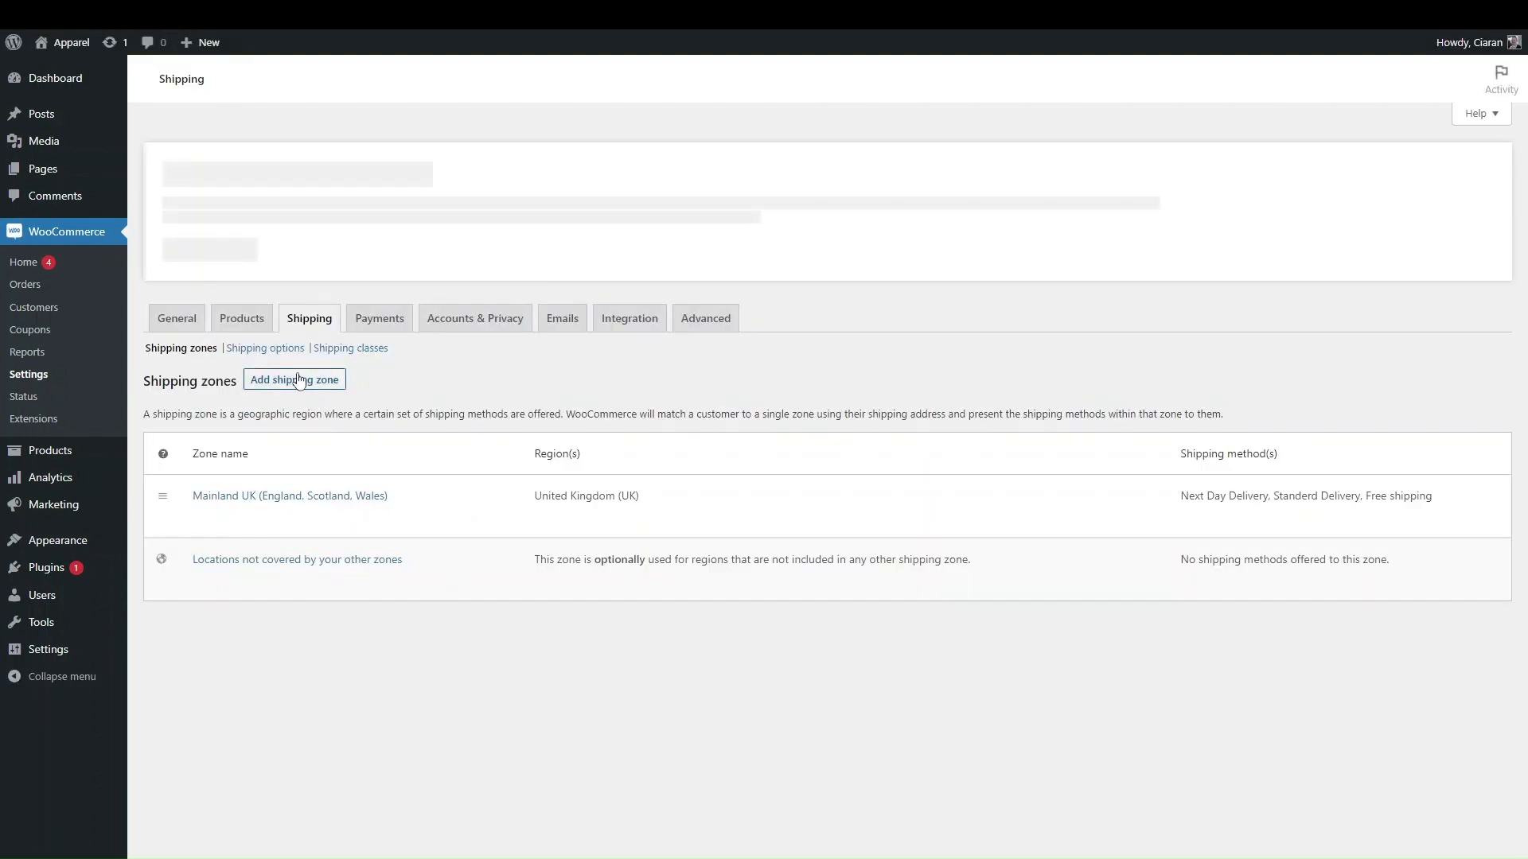
pyautogui.click(299, 381)
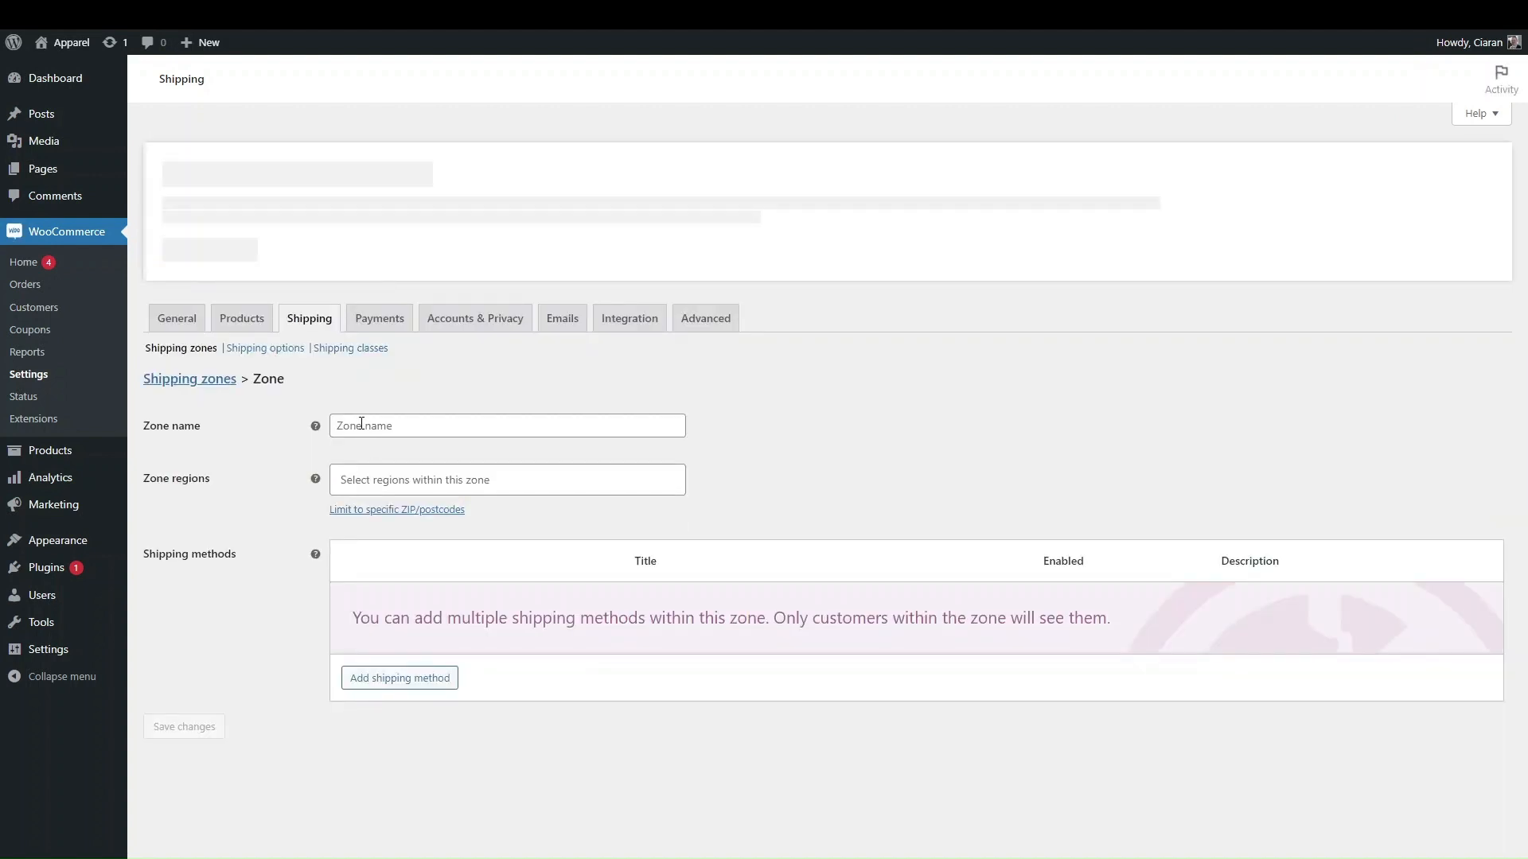
pyautogui.click(361, 425)
pyautogui.write('Irela')
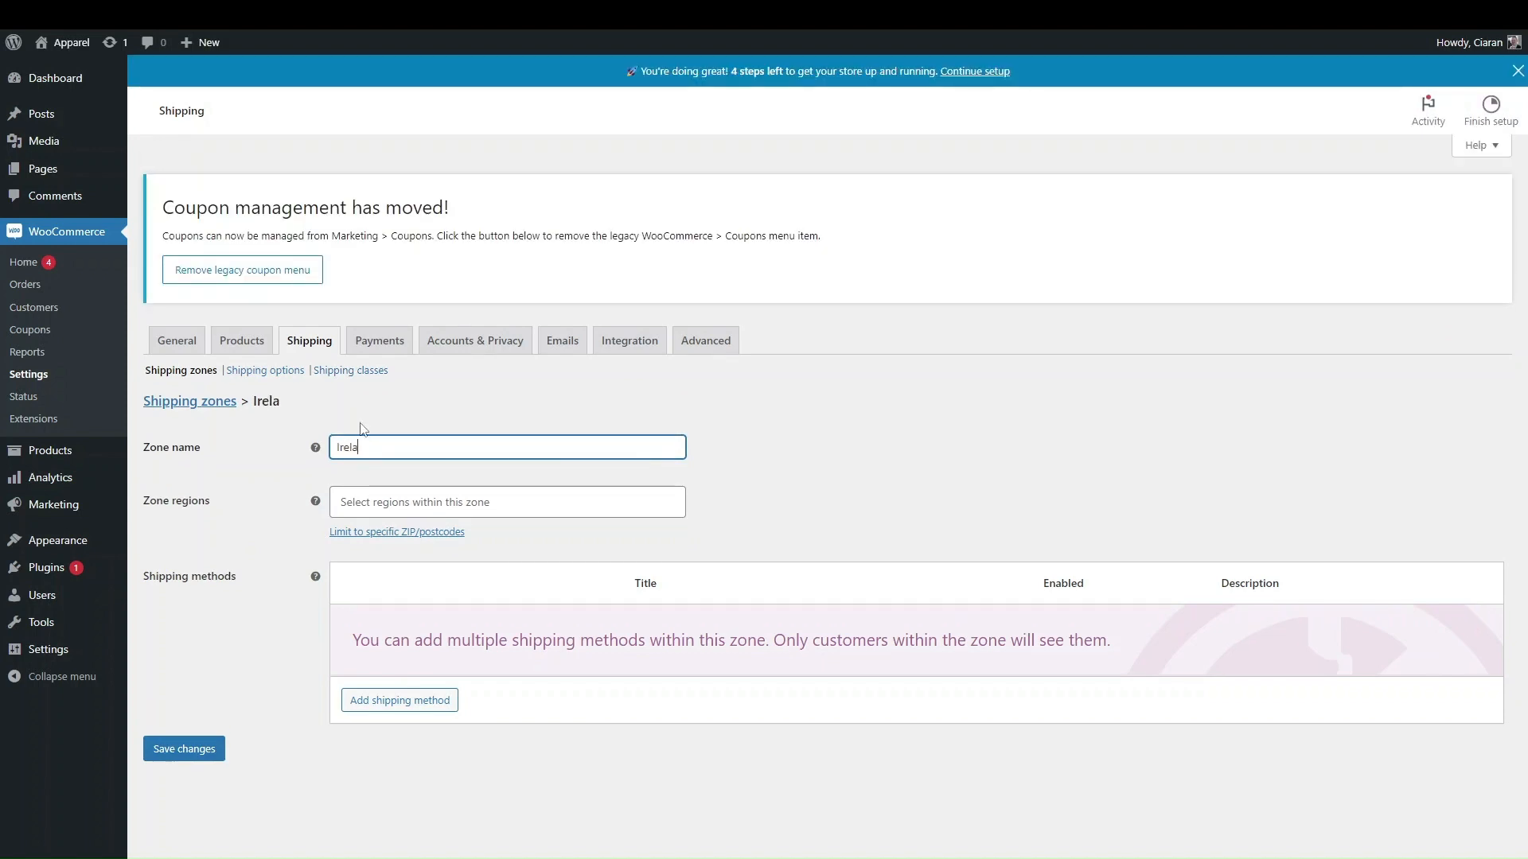
pyautogui.write('nd')
pyautogui.click(381, 503)
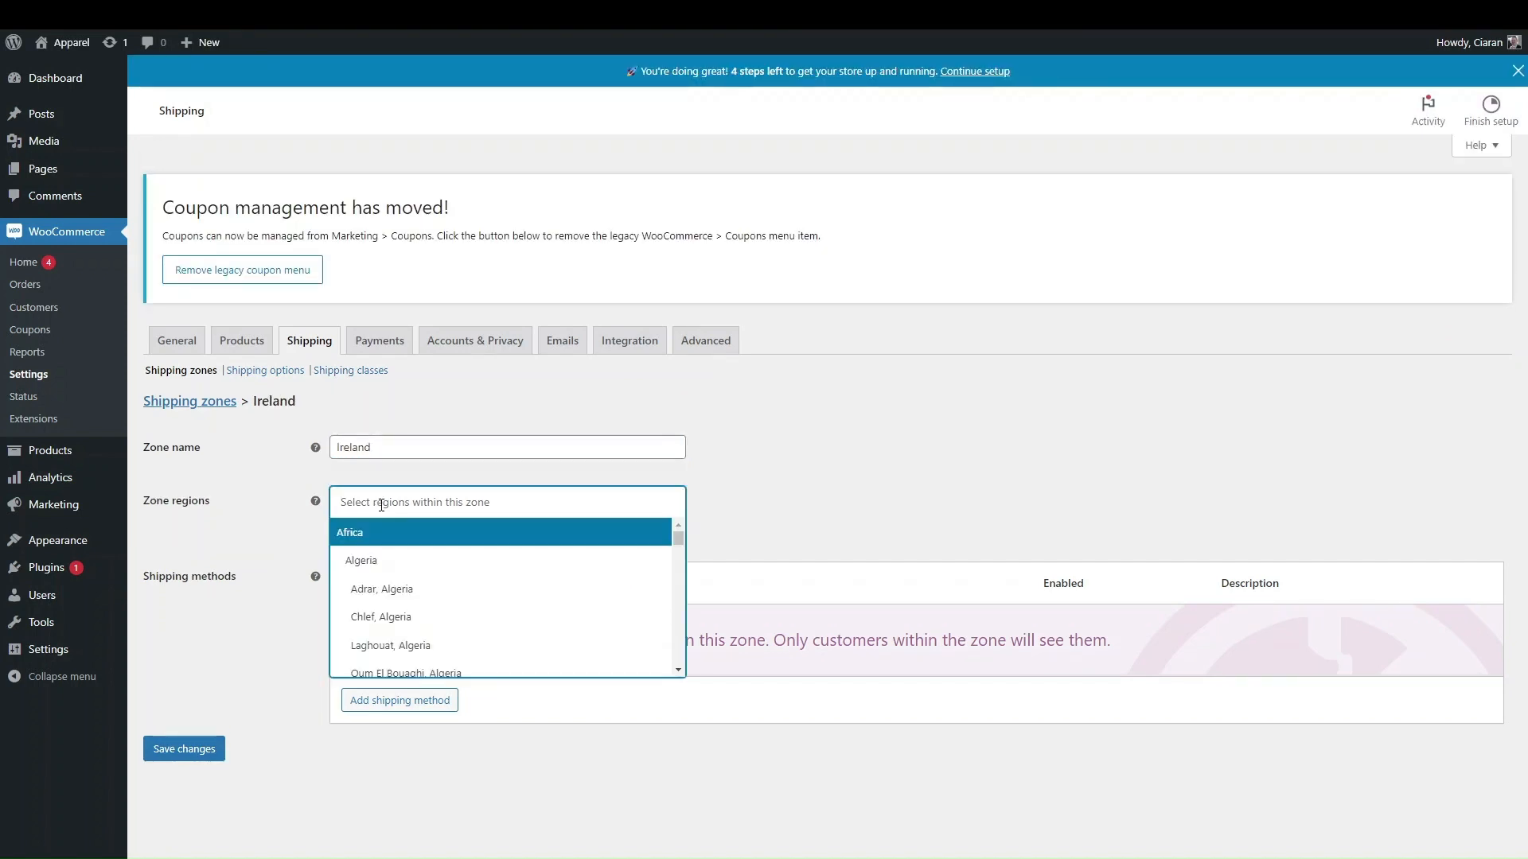
pyautogui.write('ire')
pyautogui.write('l')
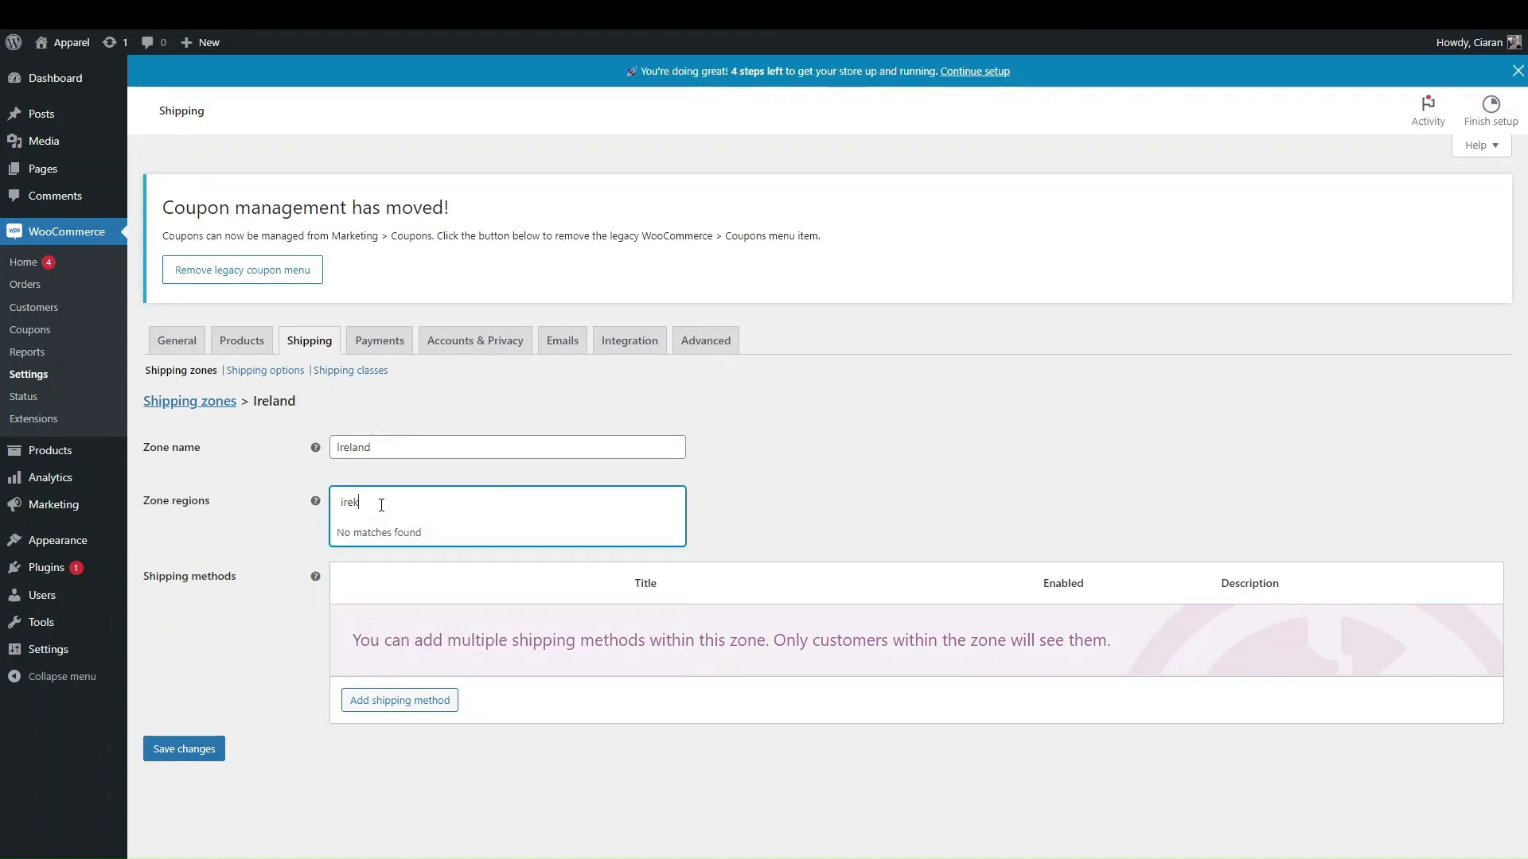
pyautogui.click(381, 533)
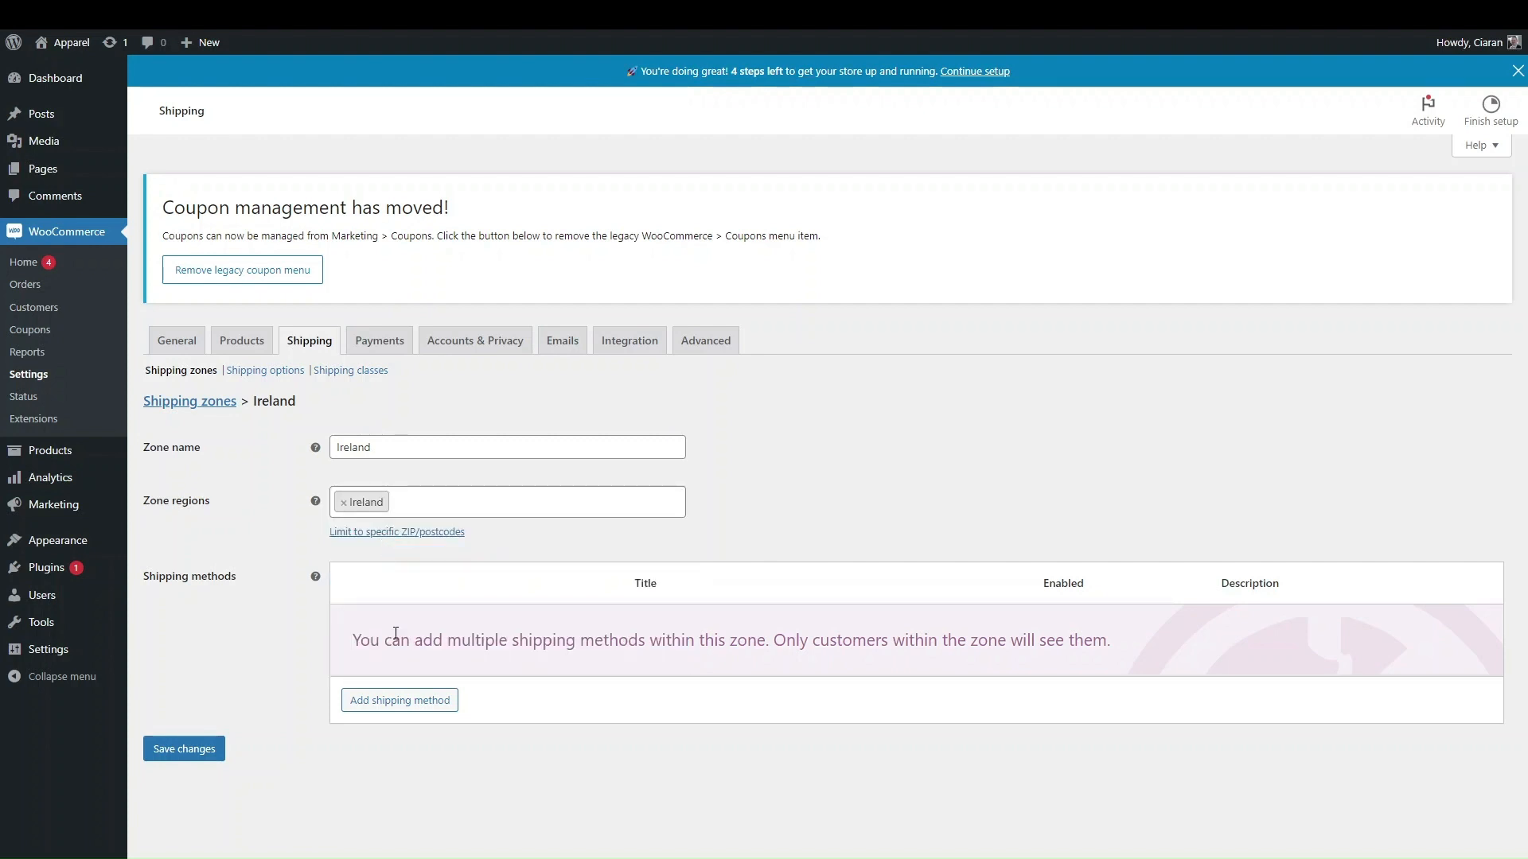
# - Add a flat rate shipping method to the Ireland zone and return to the shipping zones list
pyautogui.click(378, 700)
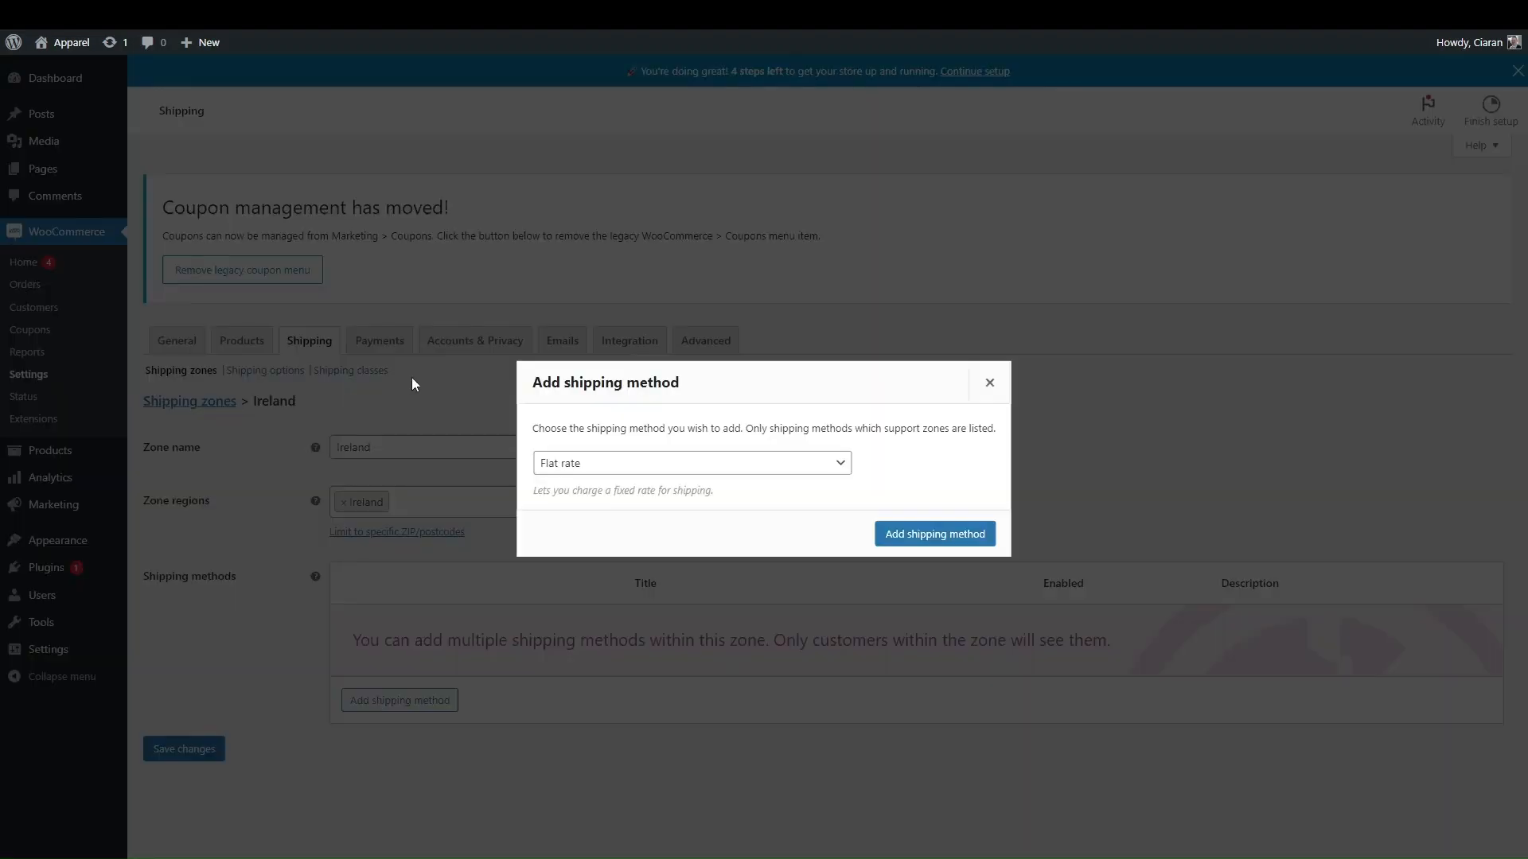
pyautogui.click(912, 541)
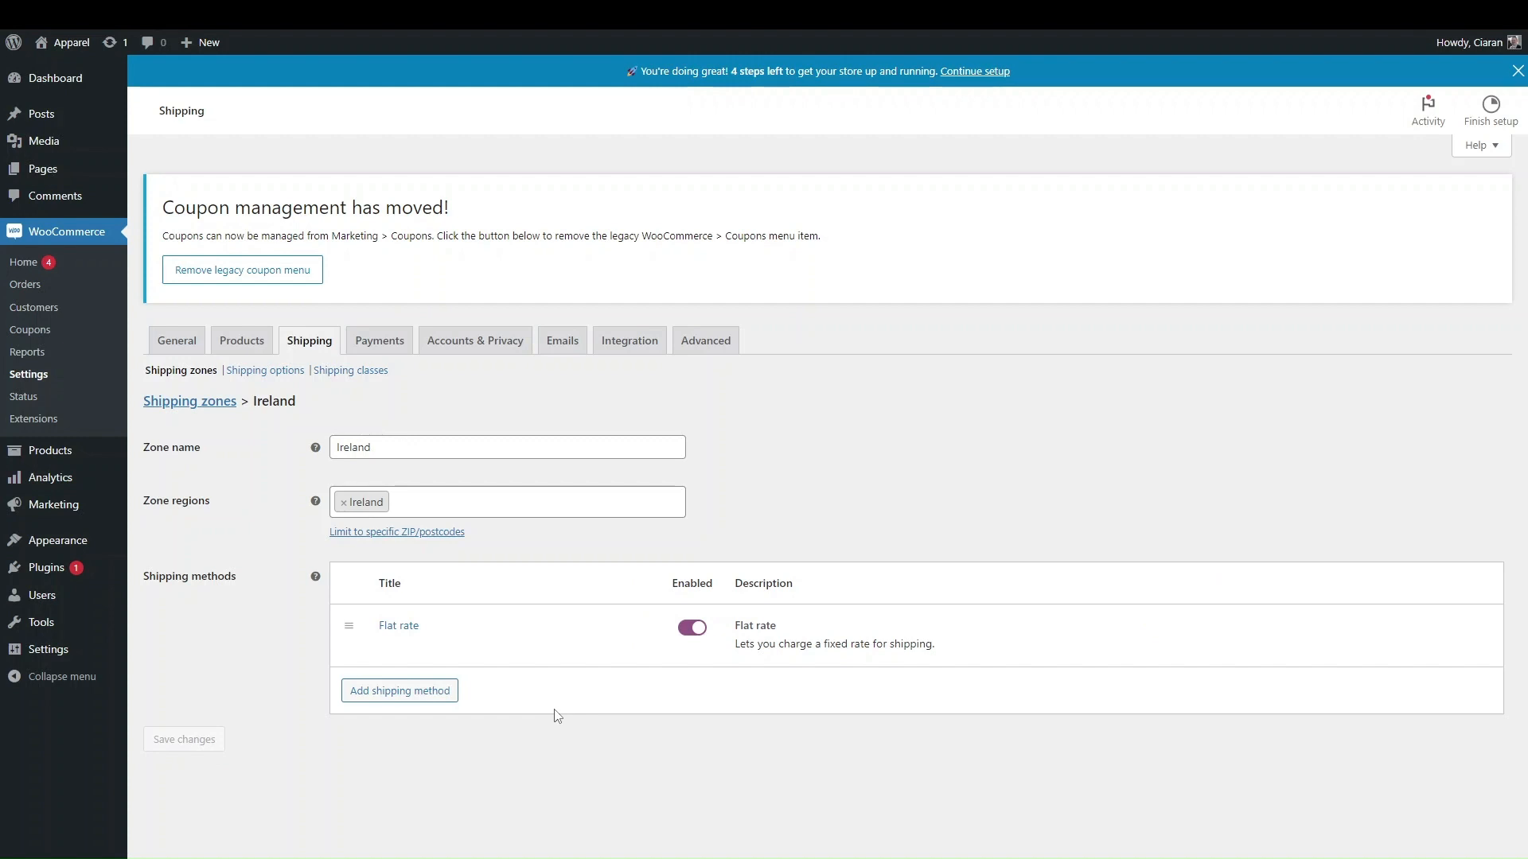
pyautogui.moveTo(396, 651)
pyautogui.click(191, 373)
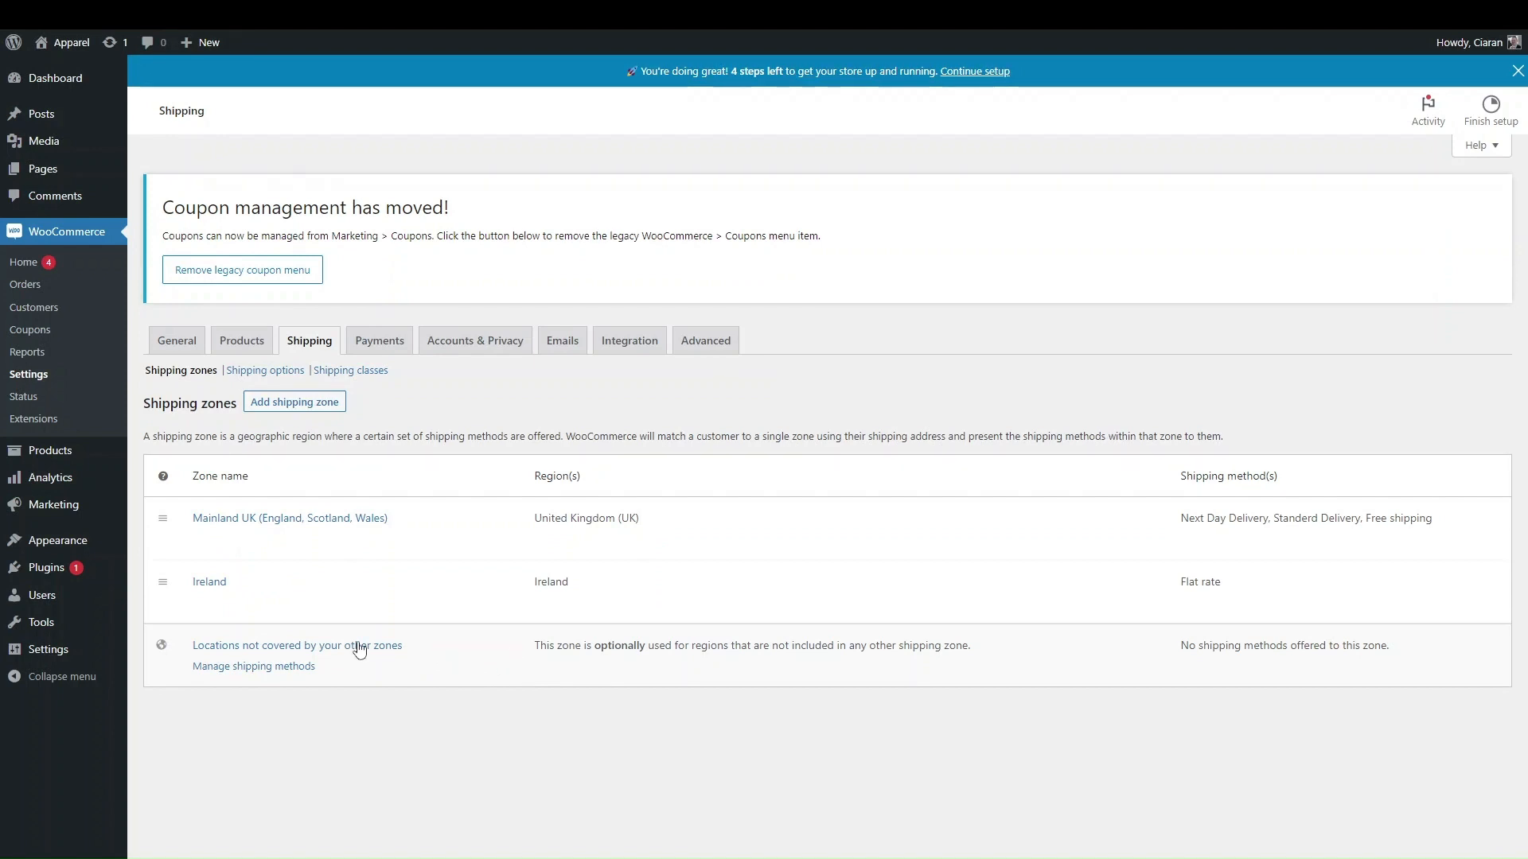
pyautogui.moveTo(322, 598)
pyautogui.moveTo(1337, 638)
# - Install WooCommerce Payments from the store's payment settings and review the steps required to finish its setup
pyautogui.click(387, 353)
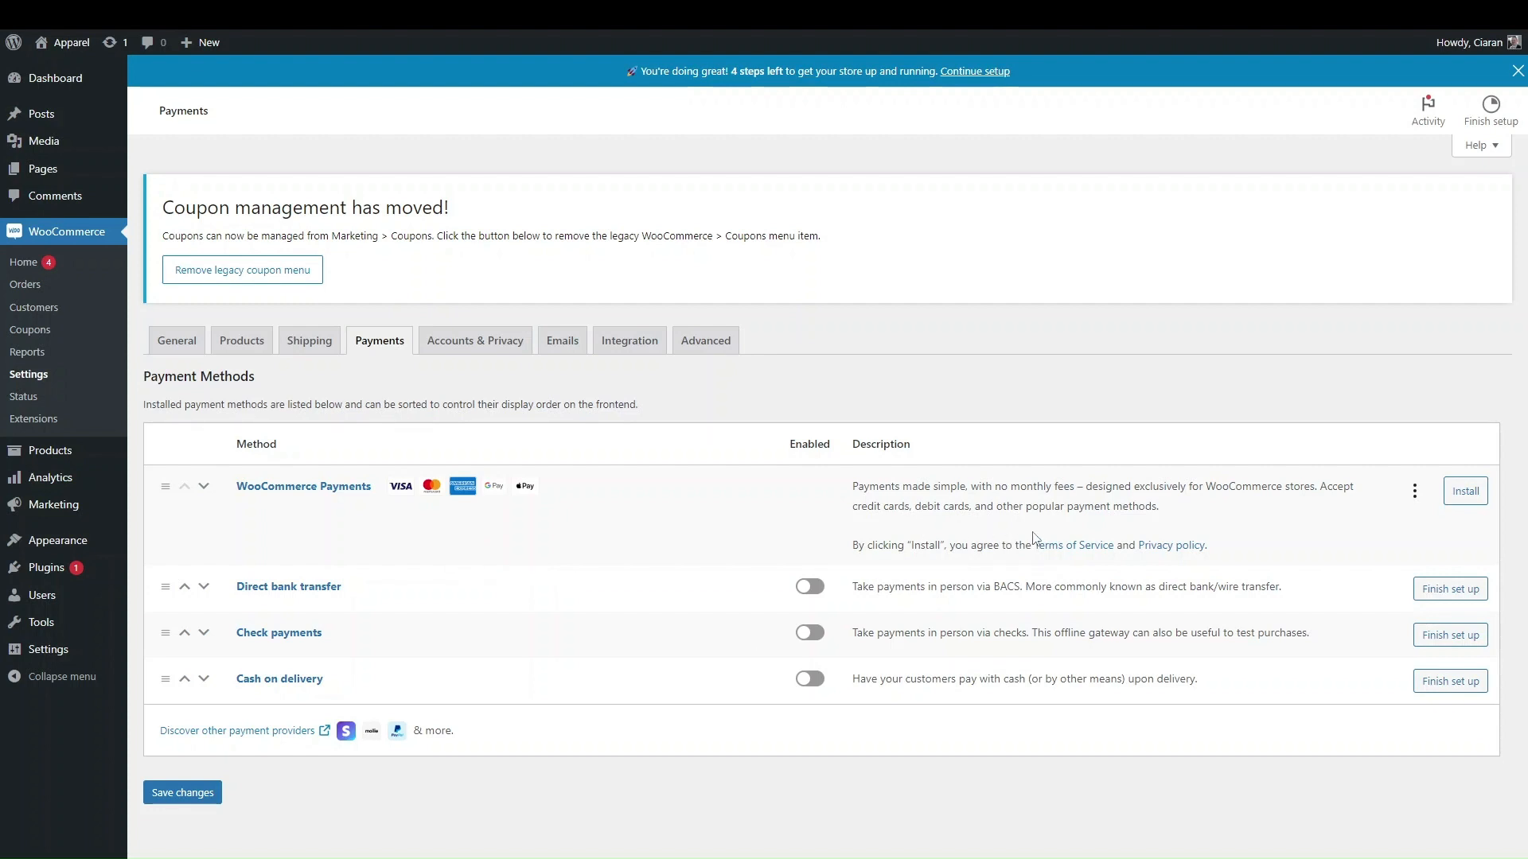
pyautogui.click(1457, 495)
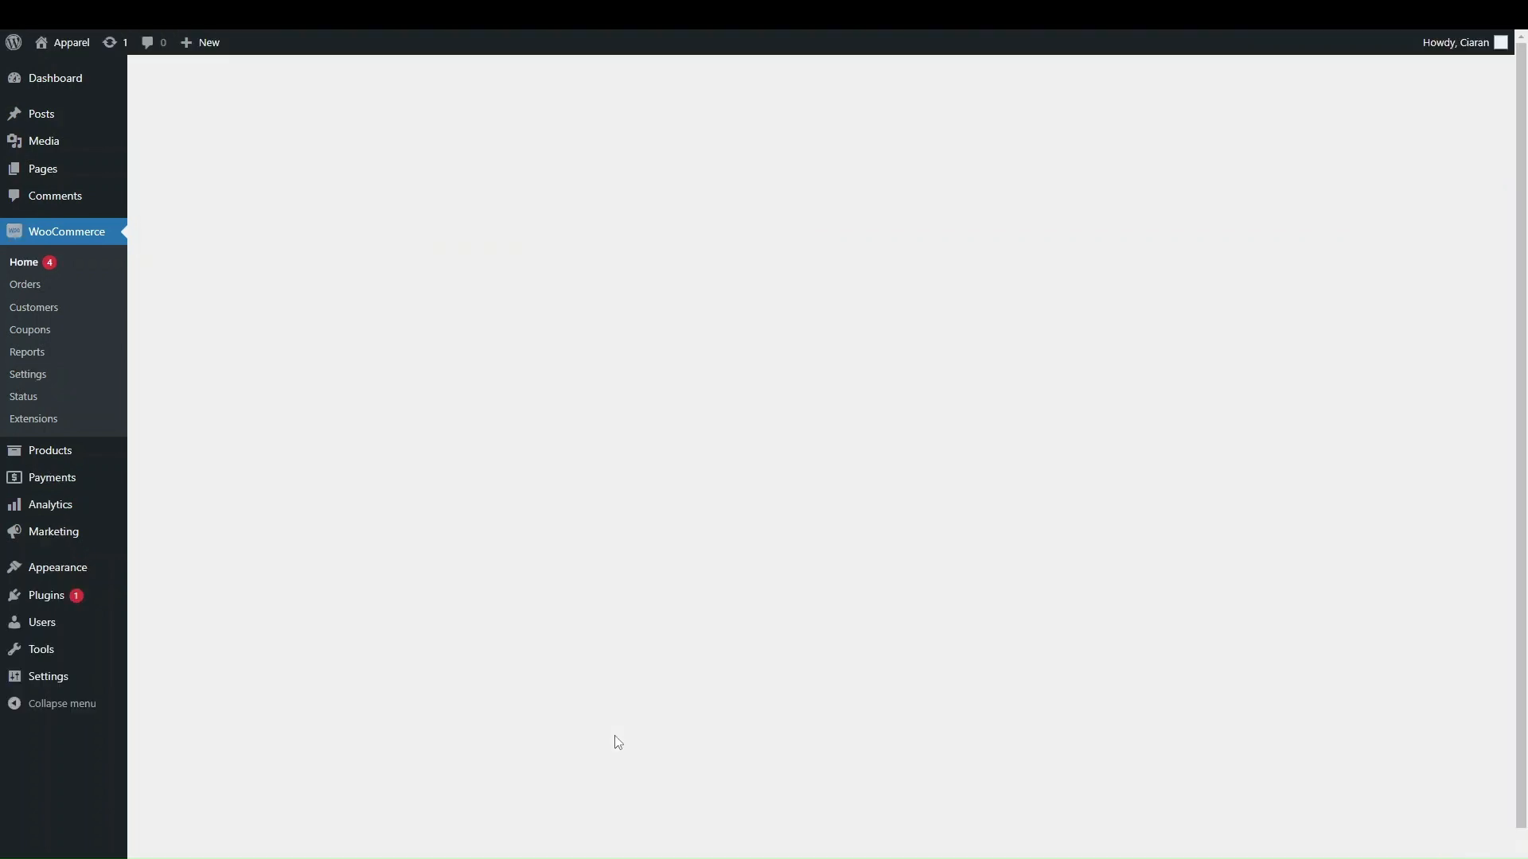
pyautogui.scroll(-2, 652, 583)
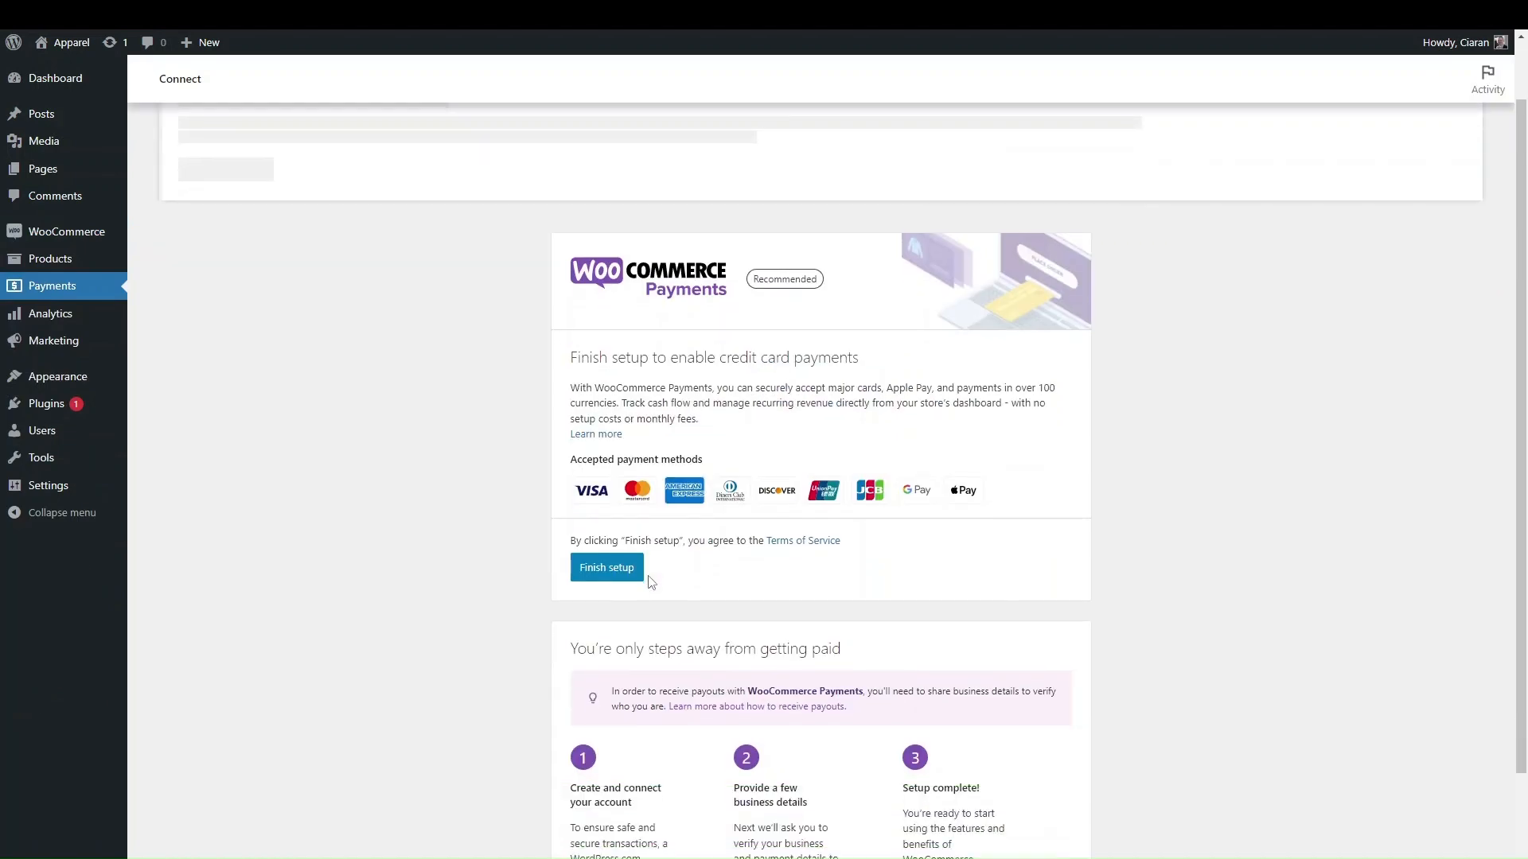
pyautogui.scroll(-1, 651, 582)
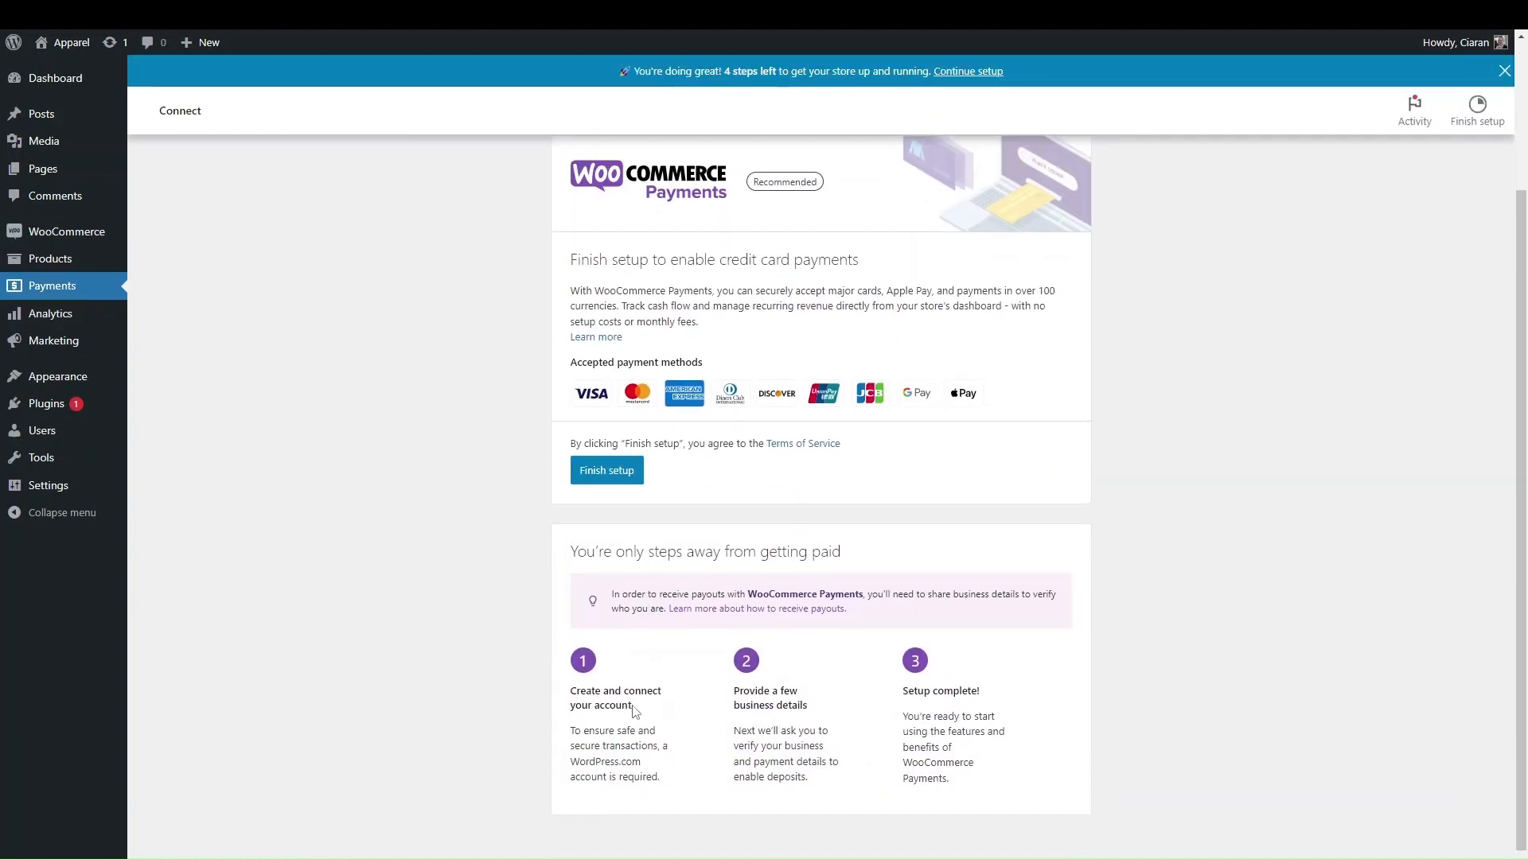
pyautogui.scroll(-1, 768, 706)
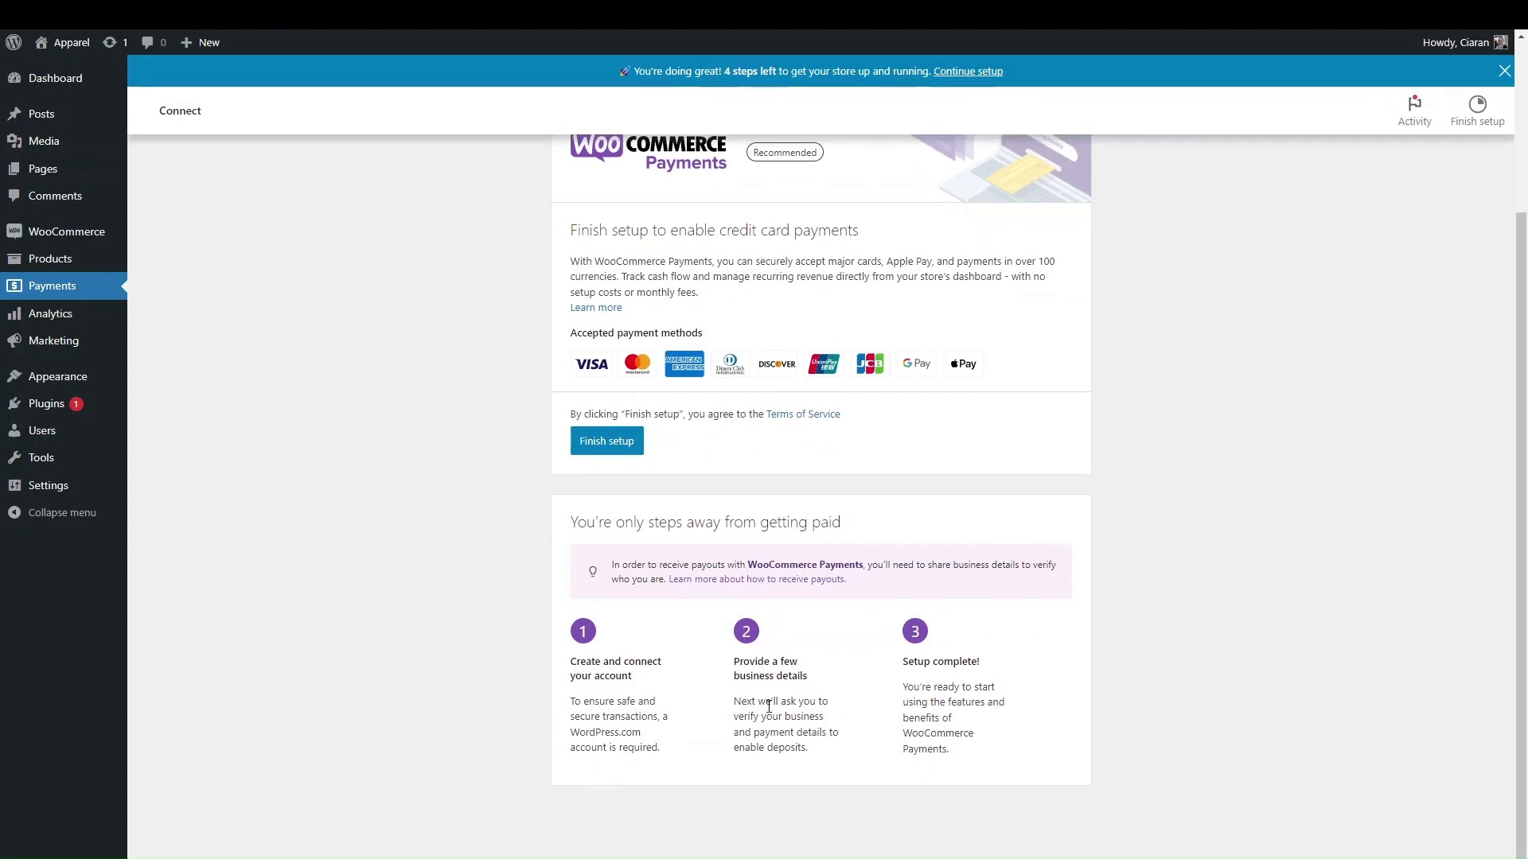
# - Finish the WooCommerce Payments setup by approving the site connection and continuing with the account email
pyautogui.click(600, 452)
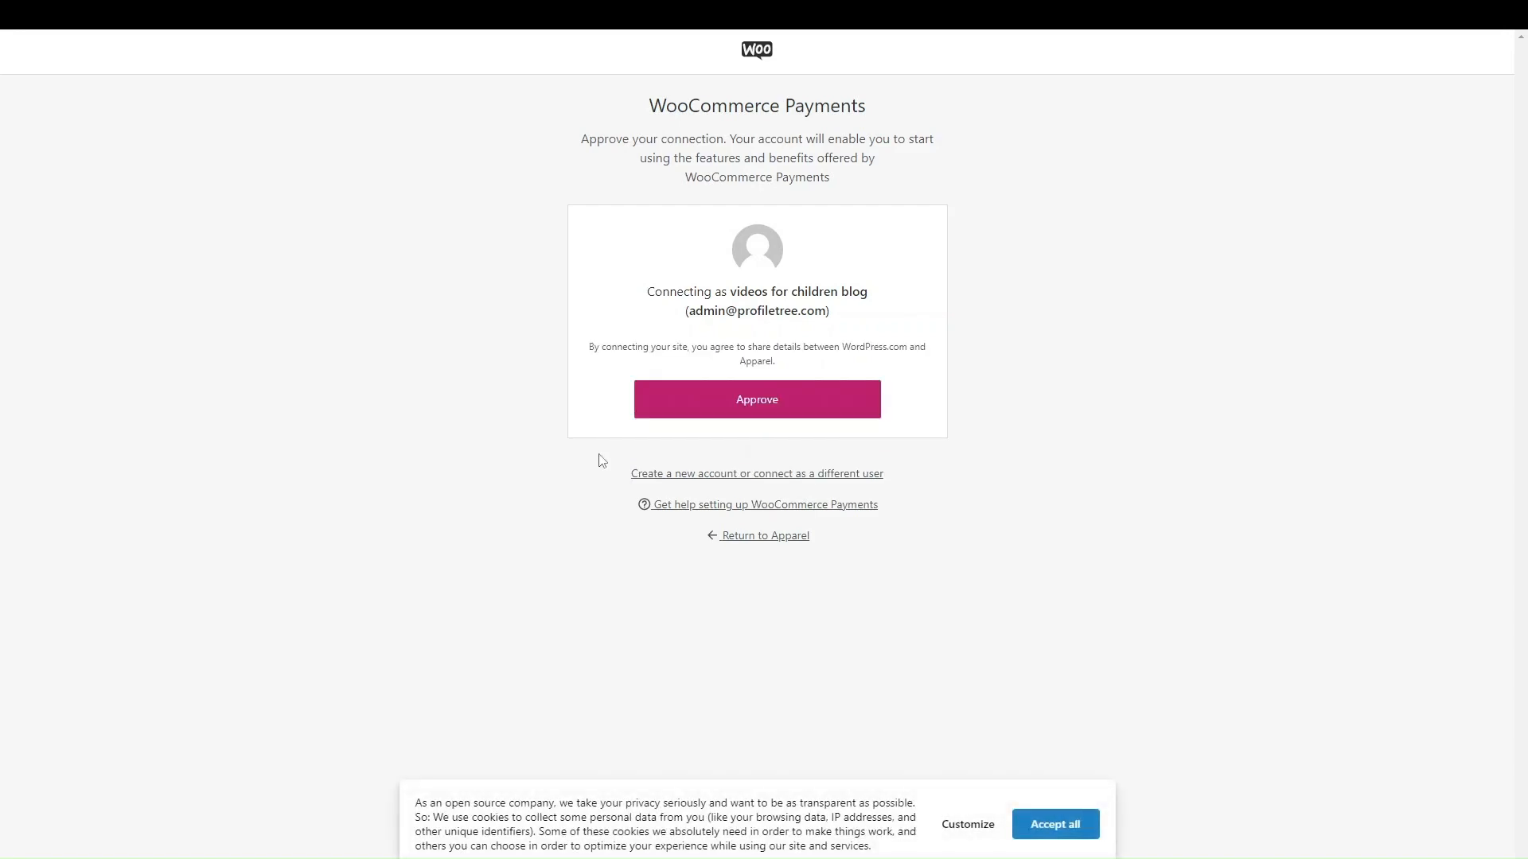
pyautogui.click(718, 413)
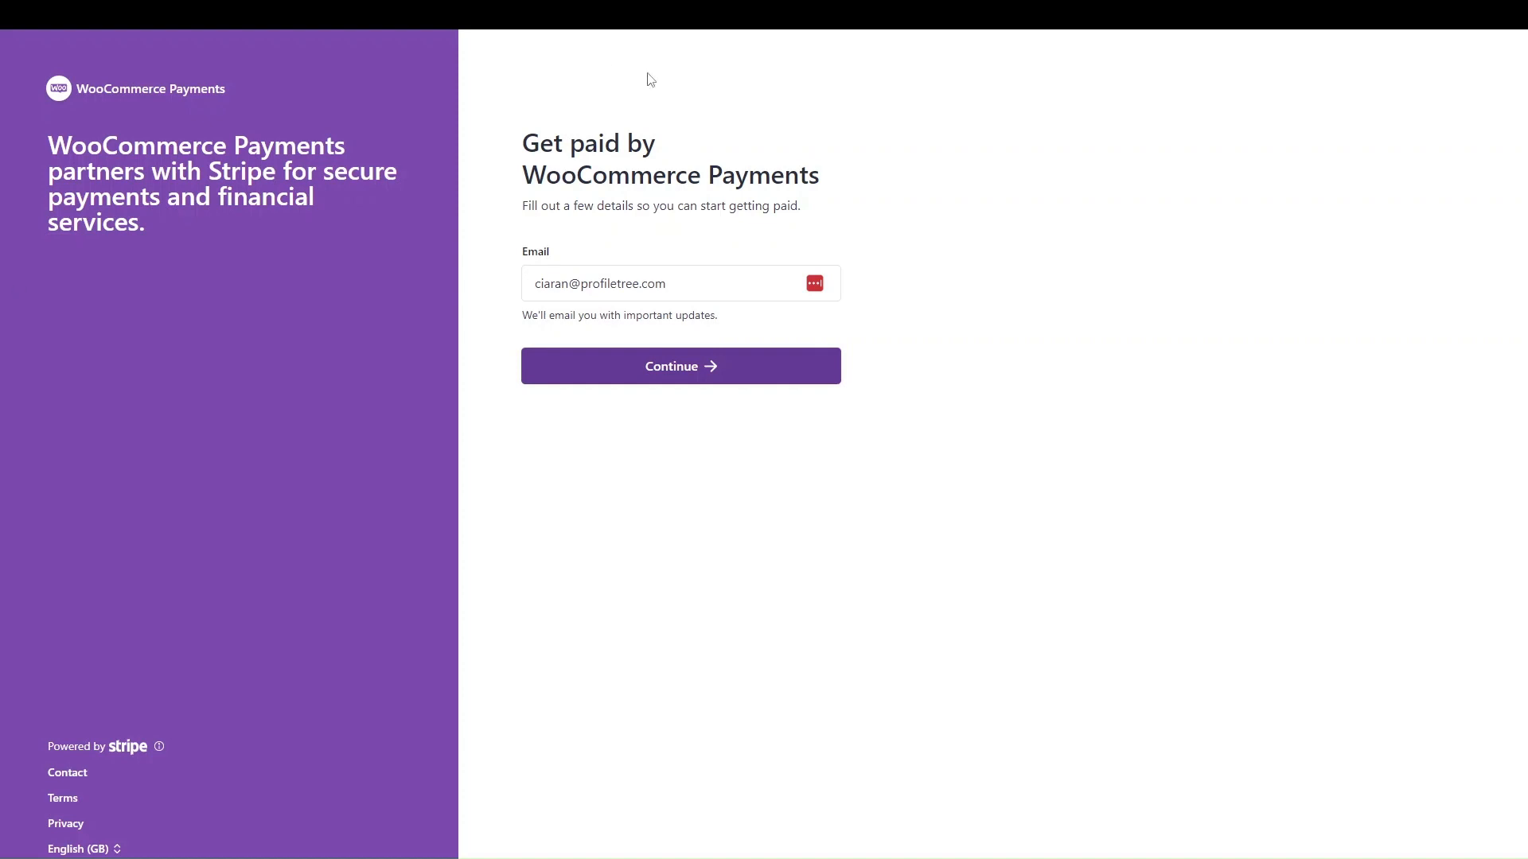
pyautogui.click(648, 368)
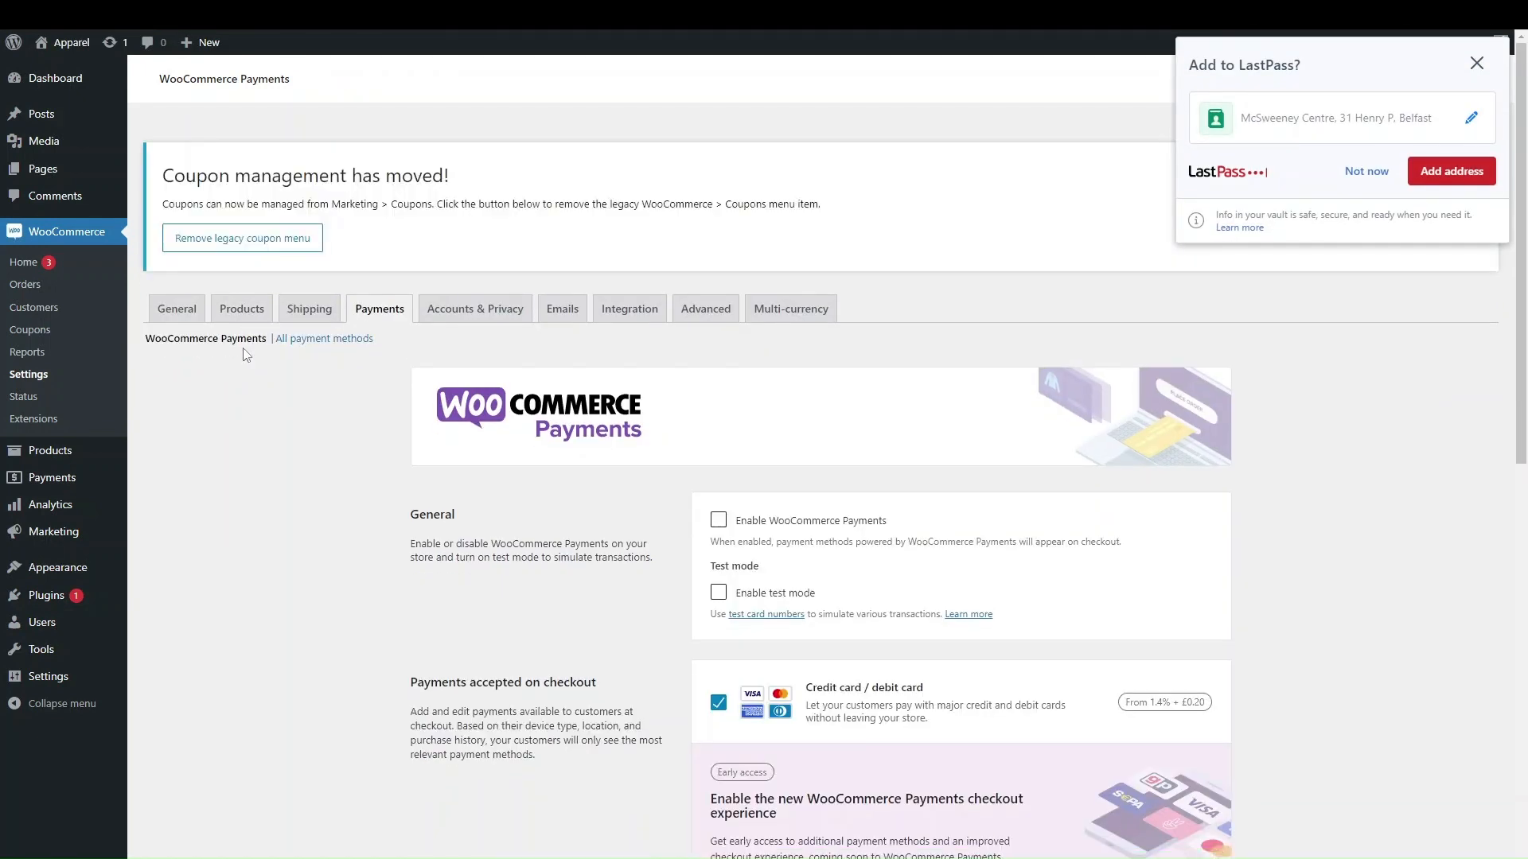
# - Try to enable WooCommerce Payments from the list of all payment methods and return to that list
pyautogui.click(289, 373)
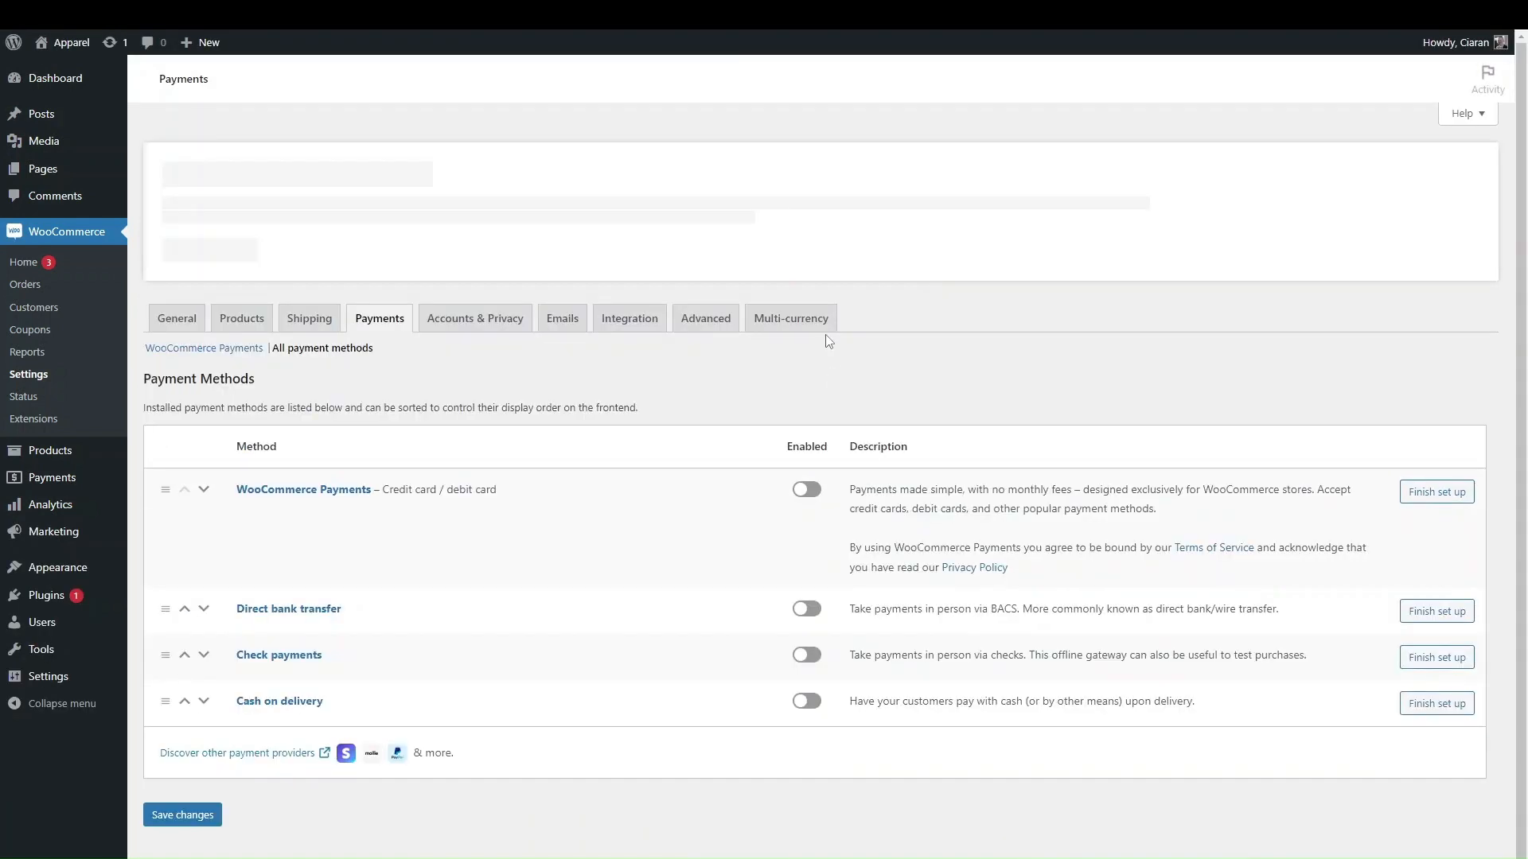
pyautogui.click(818, 494)
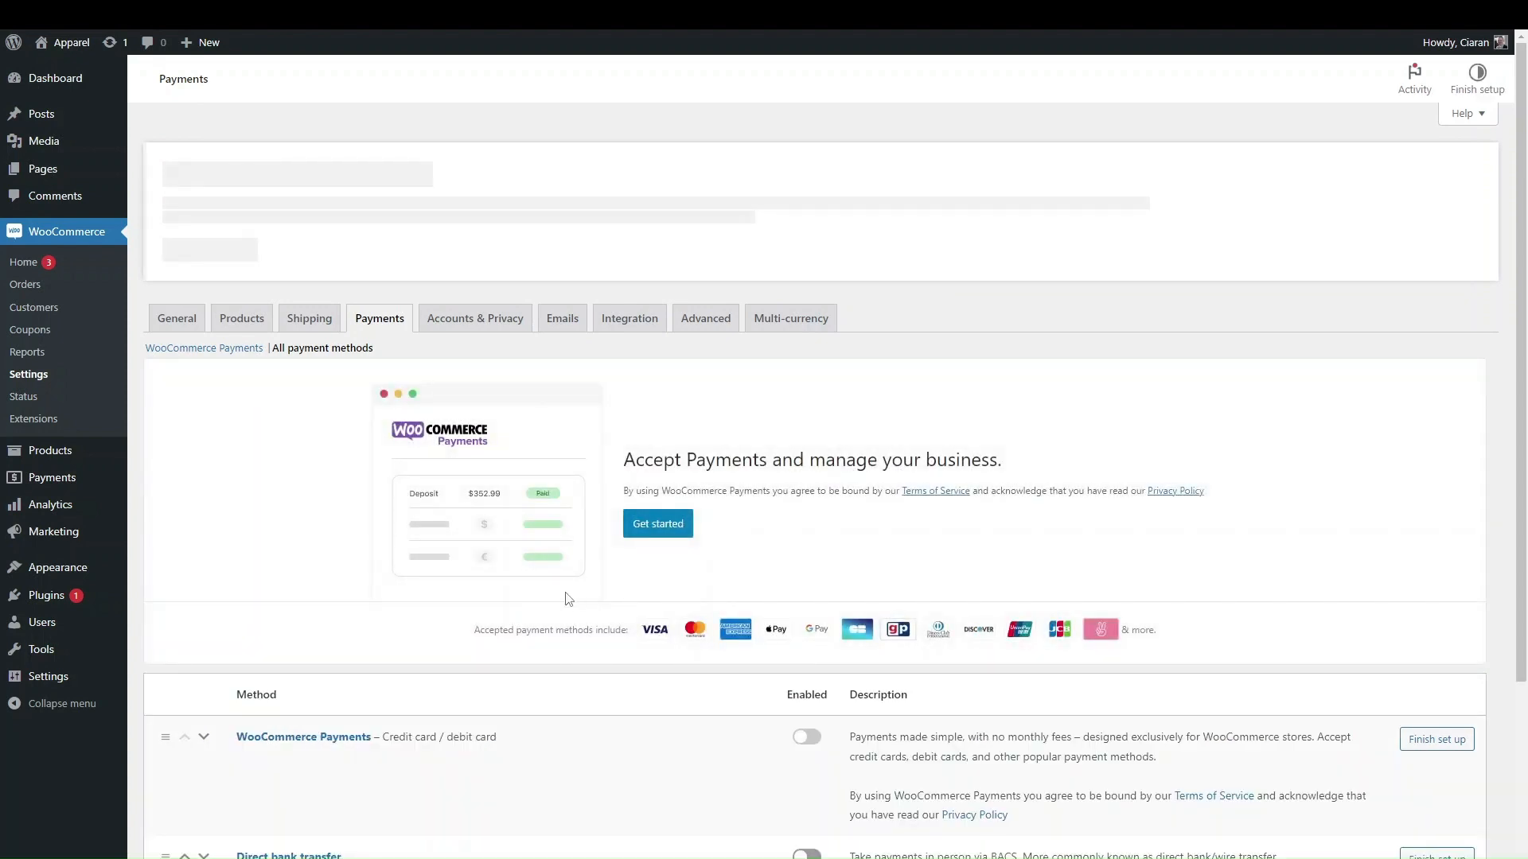
pyautogui.scroll(-3, 568, 598)
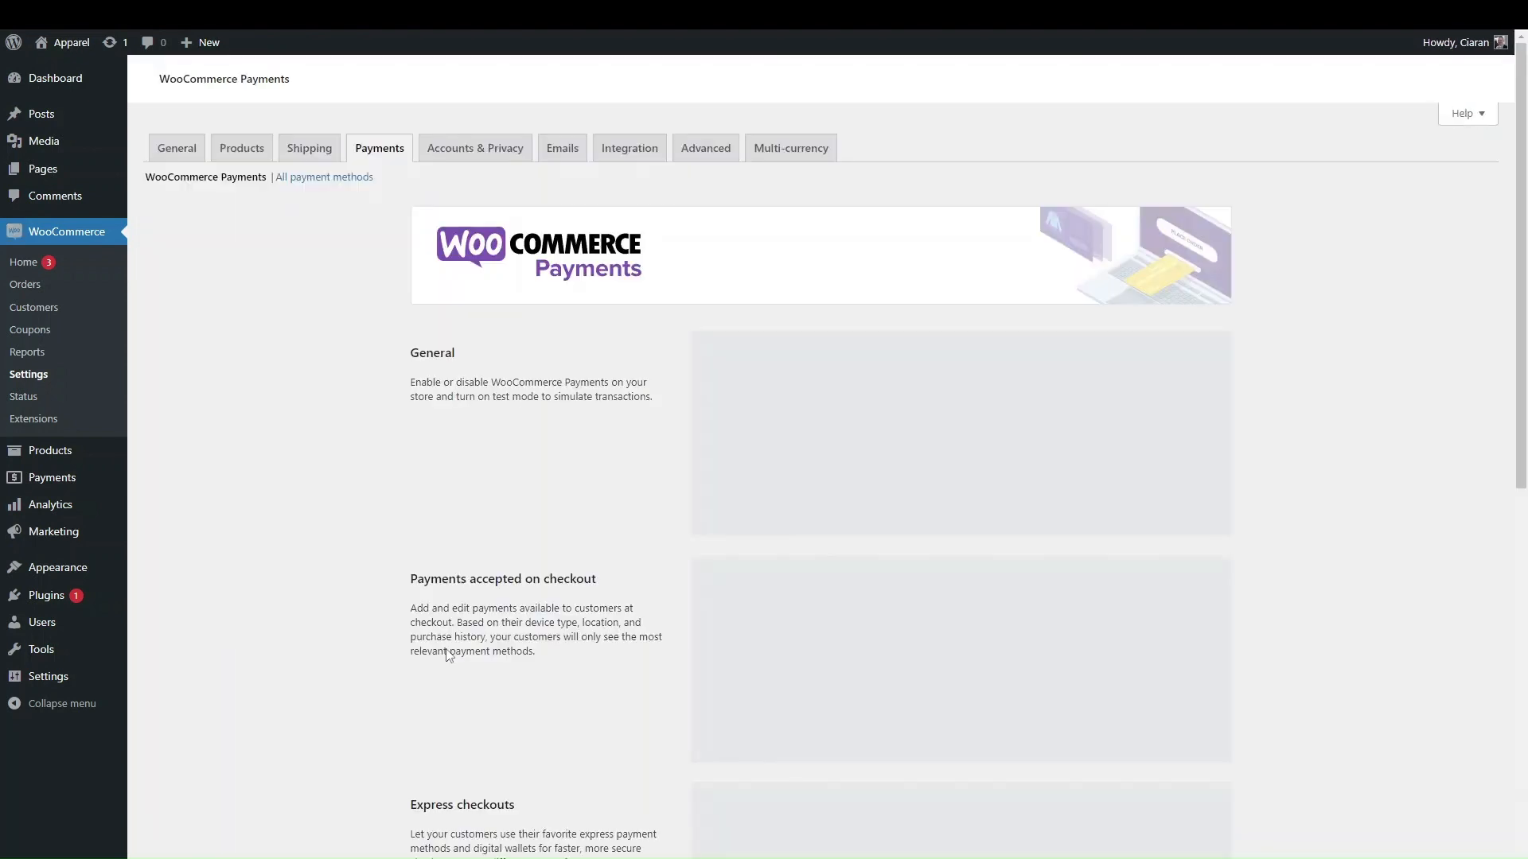
pyautogui.click(309, 350)
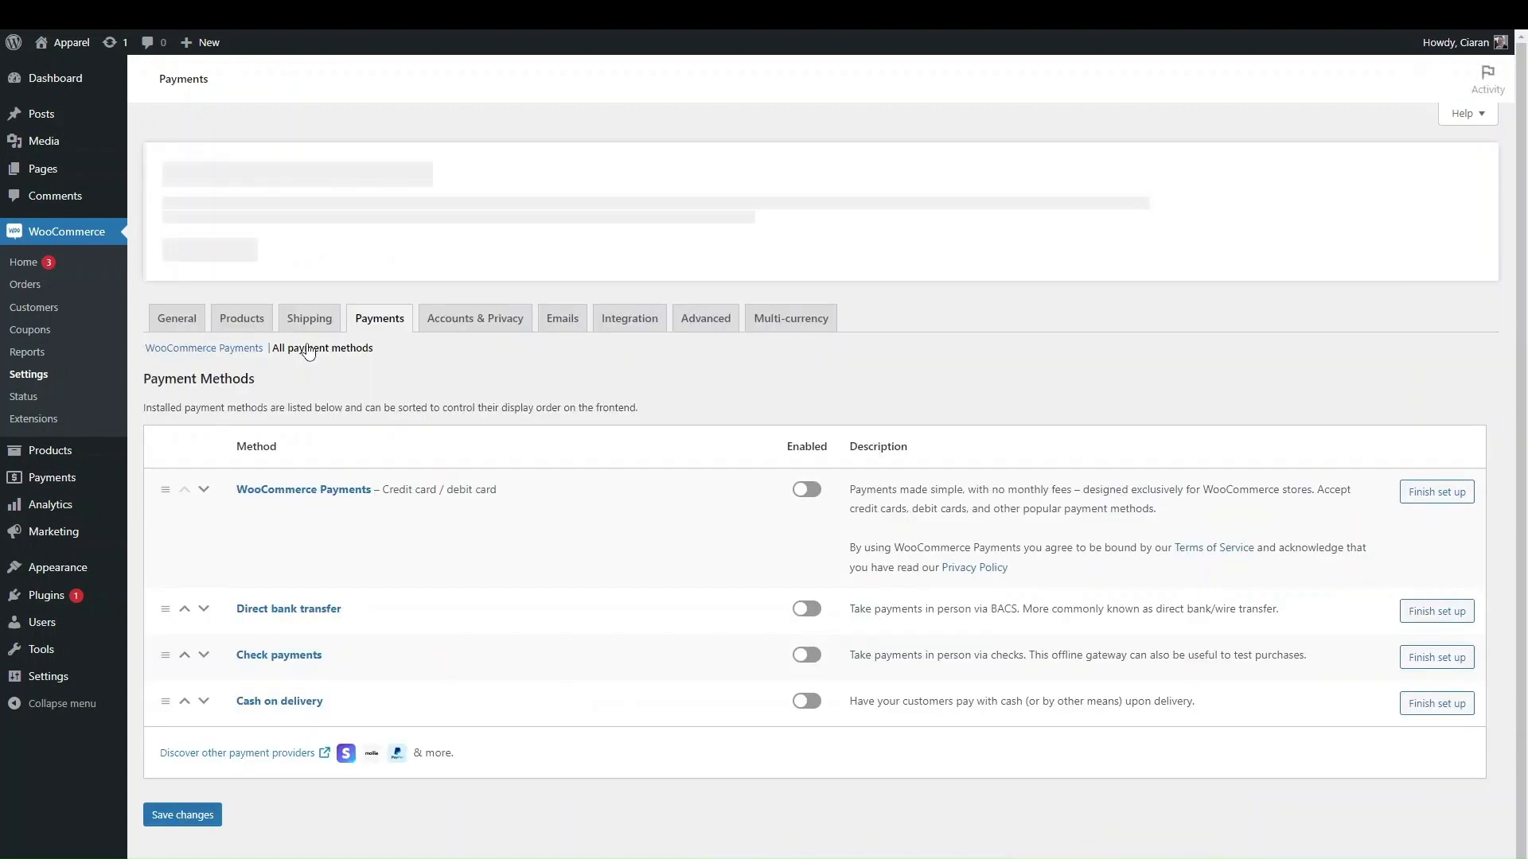
# - Browse the other payment providers offered in the WooCommerce Extensions Store
pyautogui.click(264, 757)
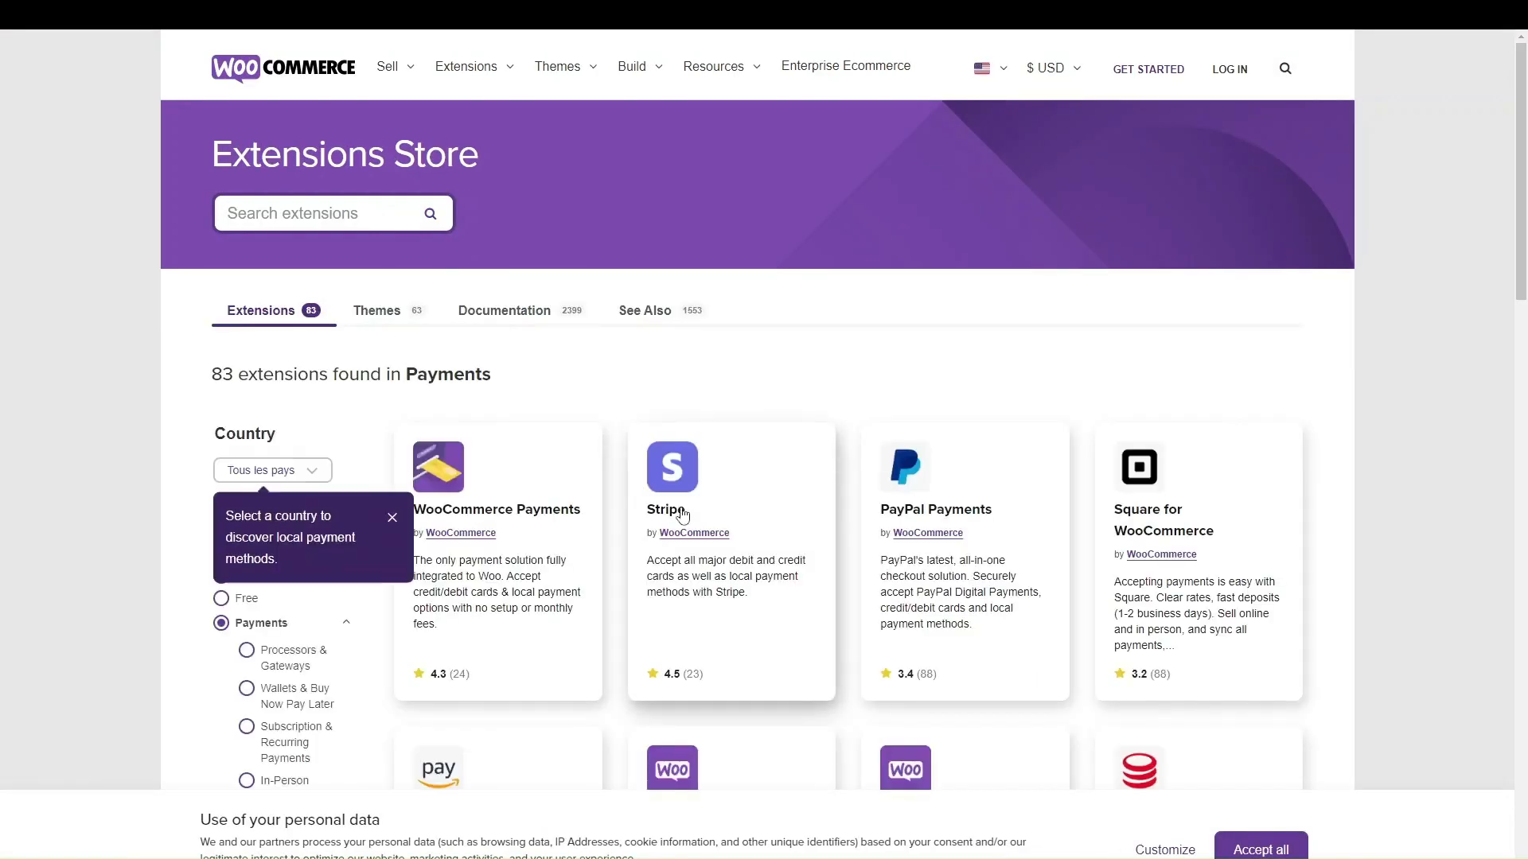
pyautogui.scroll(-1, 722, 588)
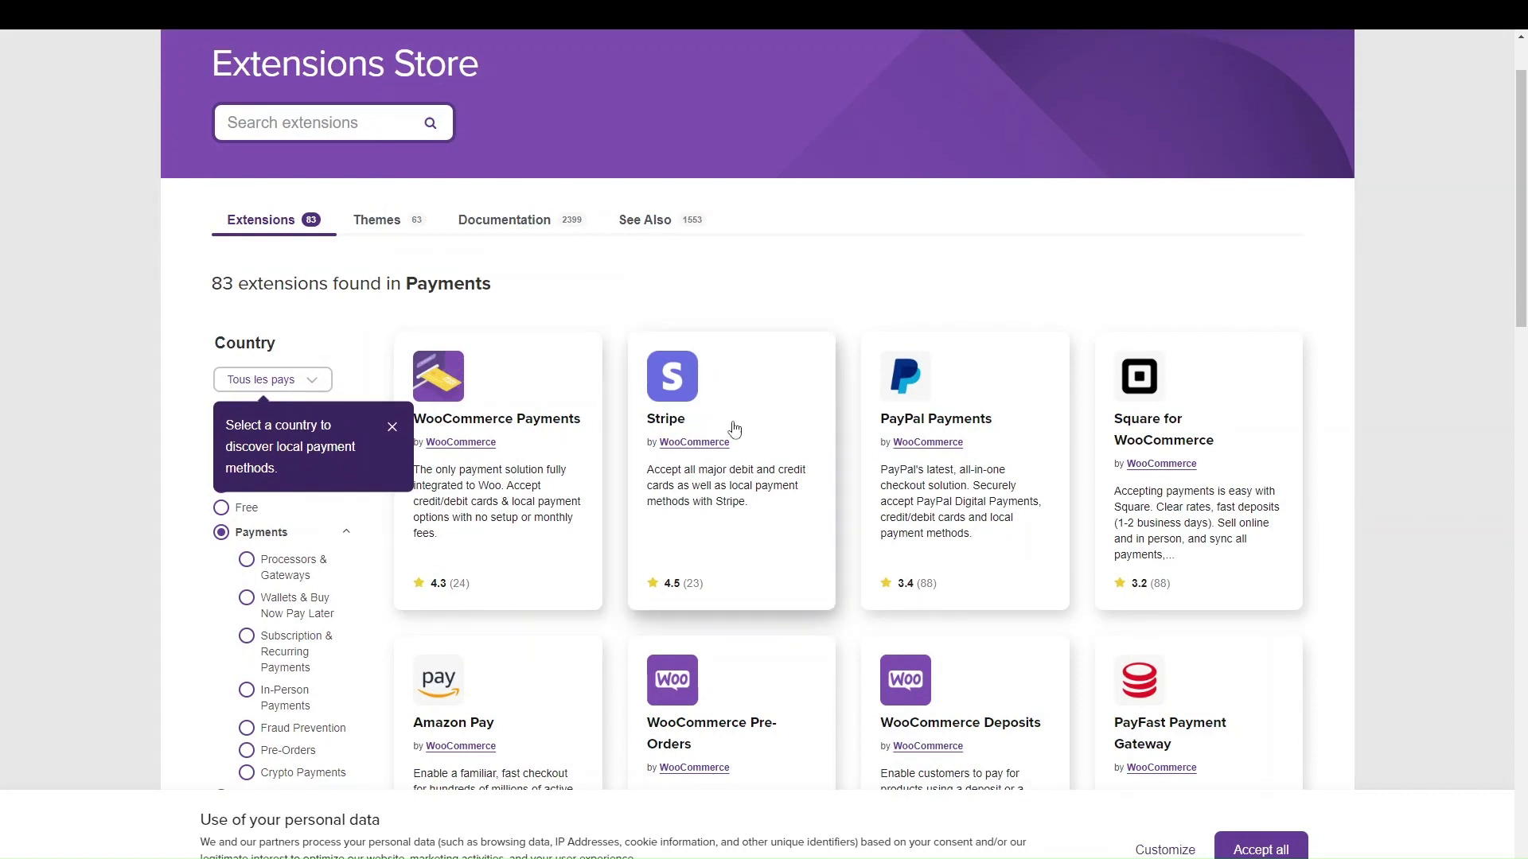
pyautogui.scroll(-1, 937, 498)
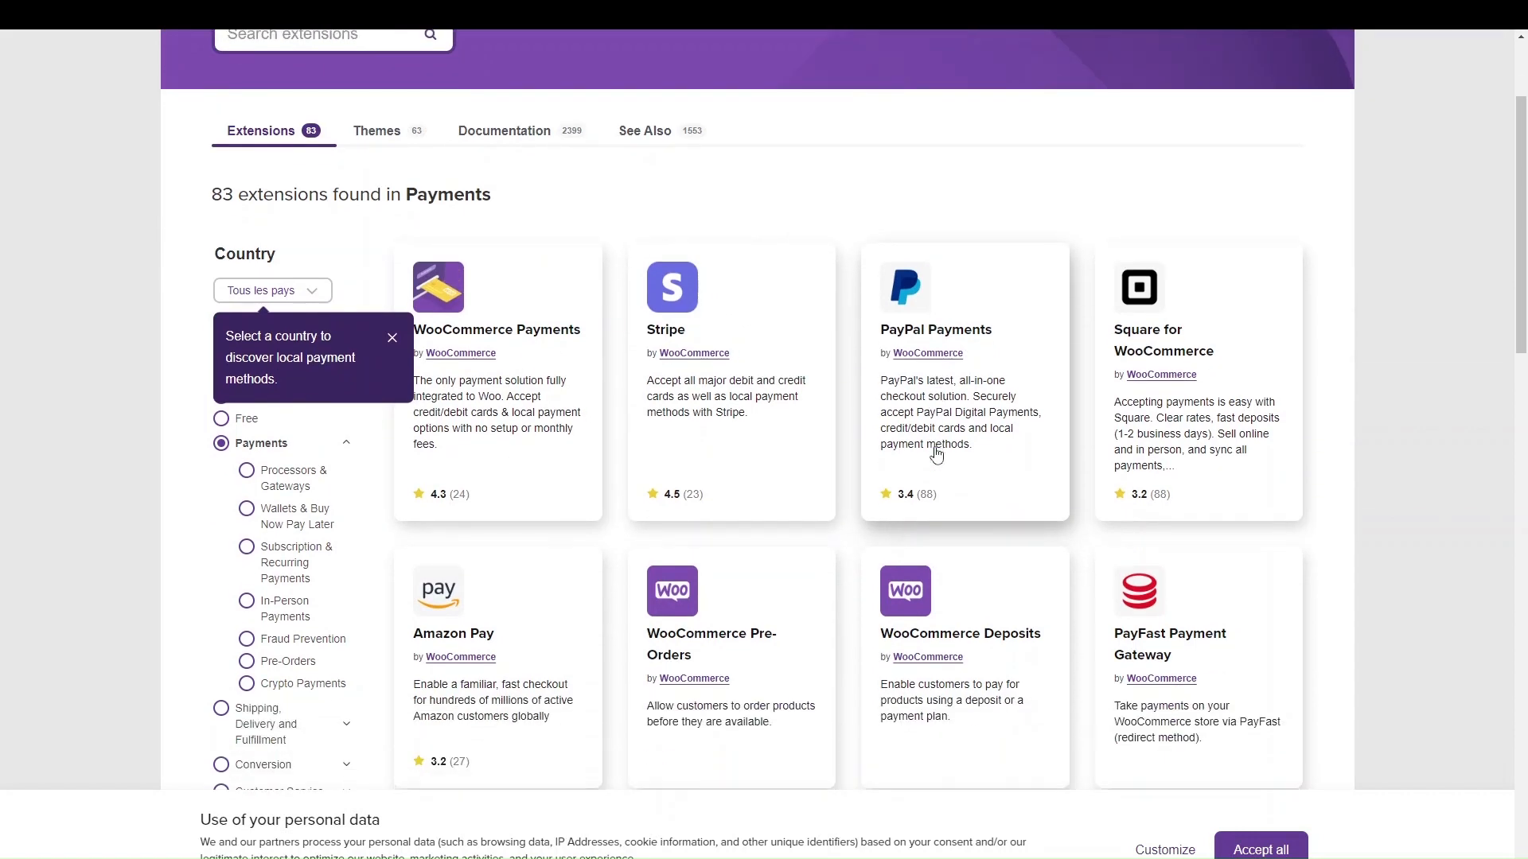
pyautogui.scroll(-7, 936, 454)
pyautogui.scroll(6, 937, 455)
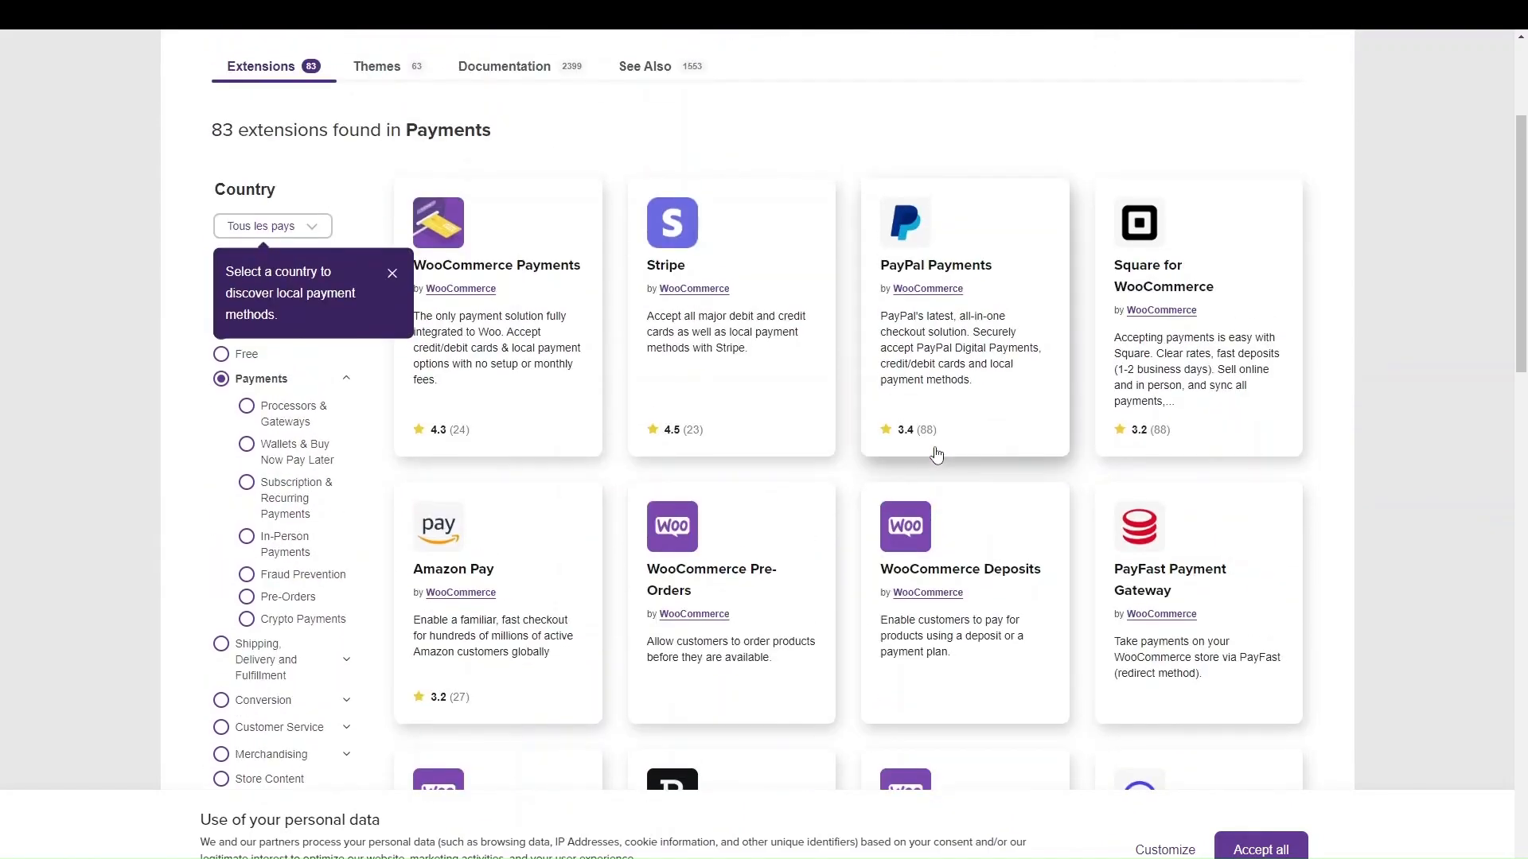
pyautogui.scroll(-12, 936, 454)
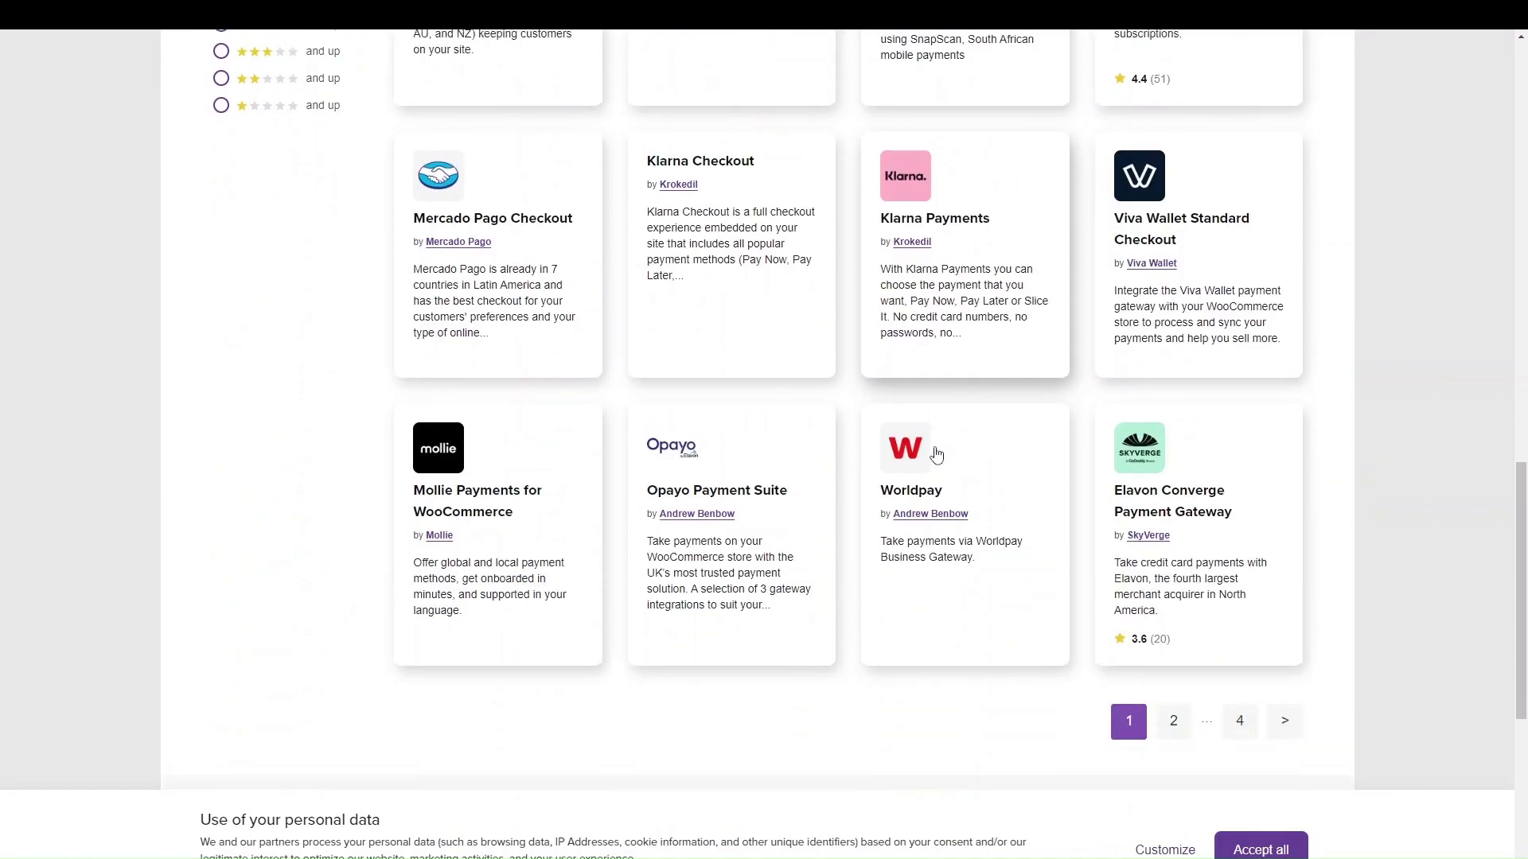
pyautogui.scroll(8, 937, 454)
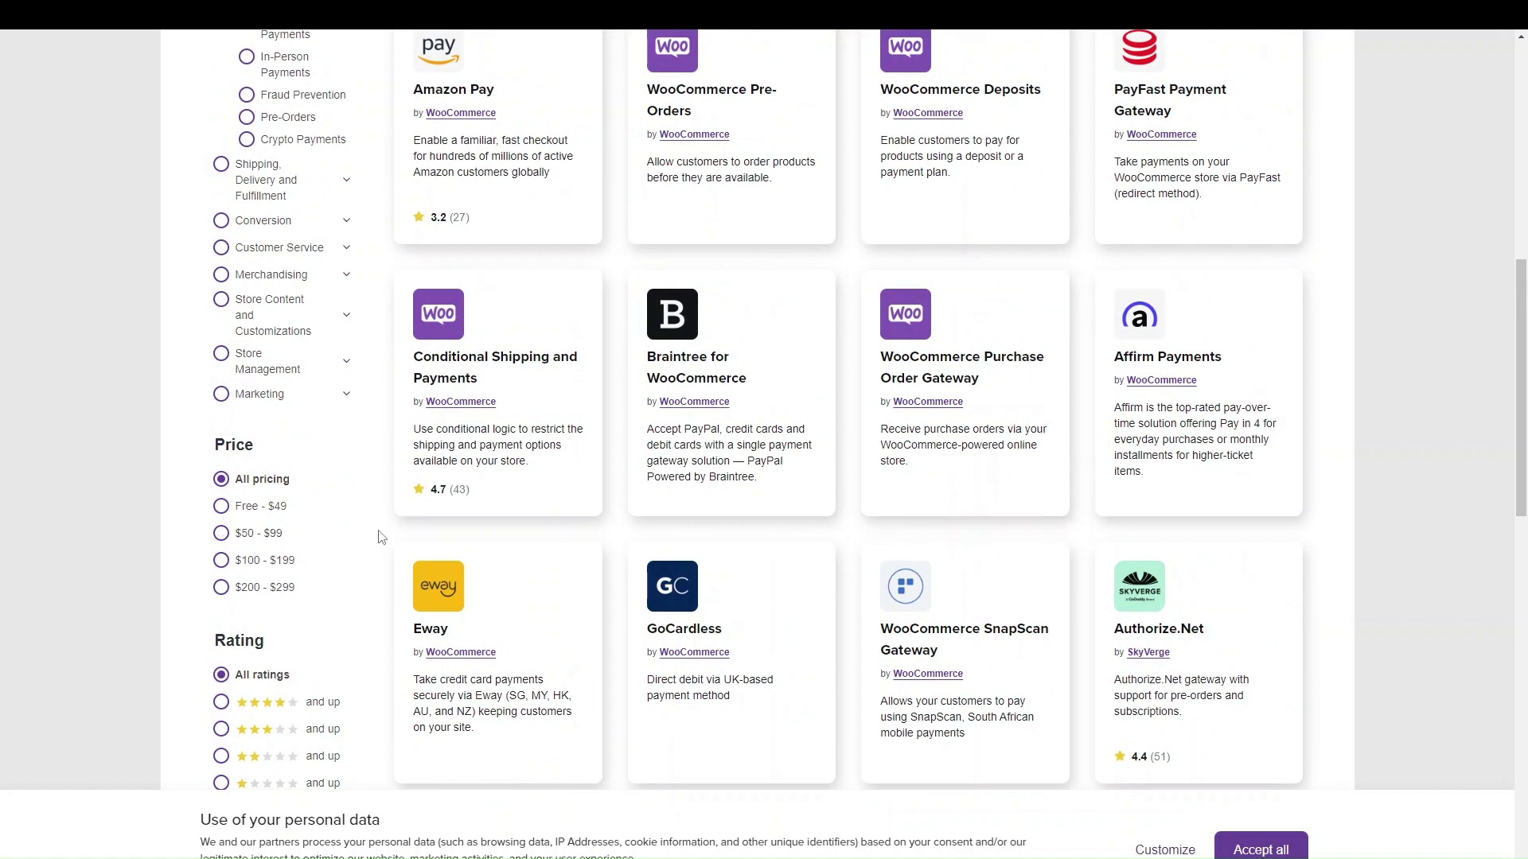
pyautogui.scroll(4, 462, 479)
pyautogui.scroll(4, 461, 479)
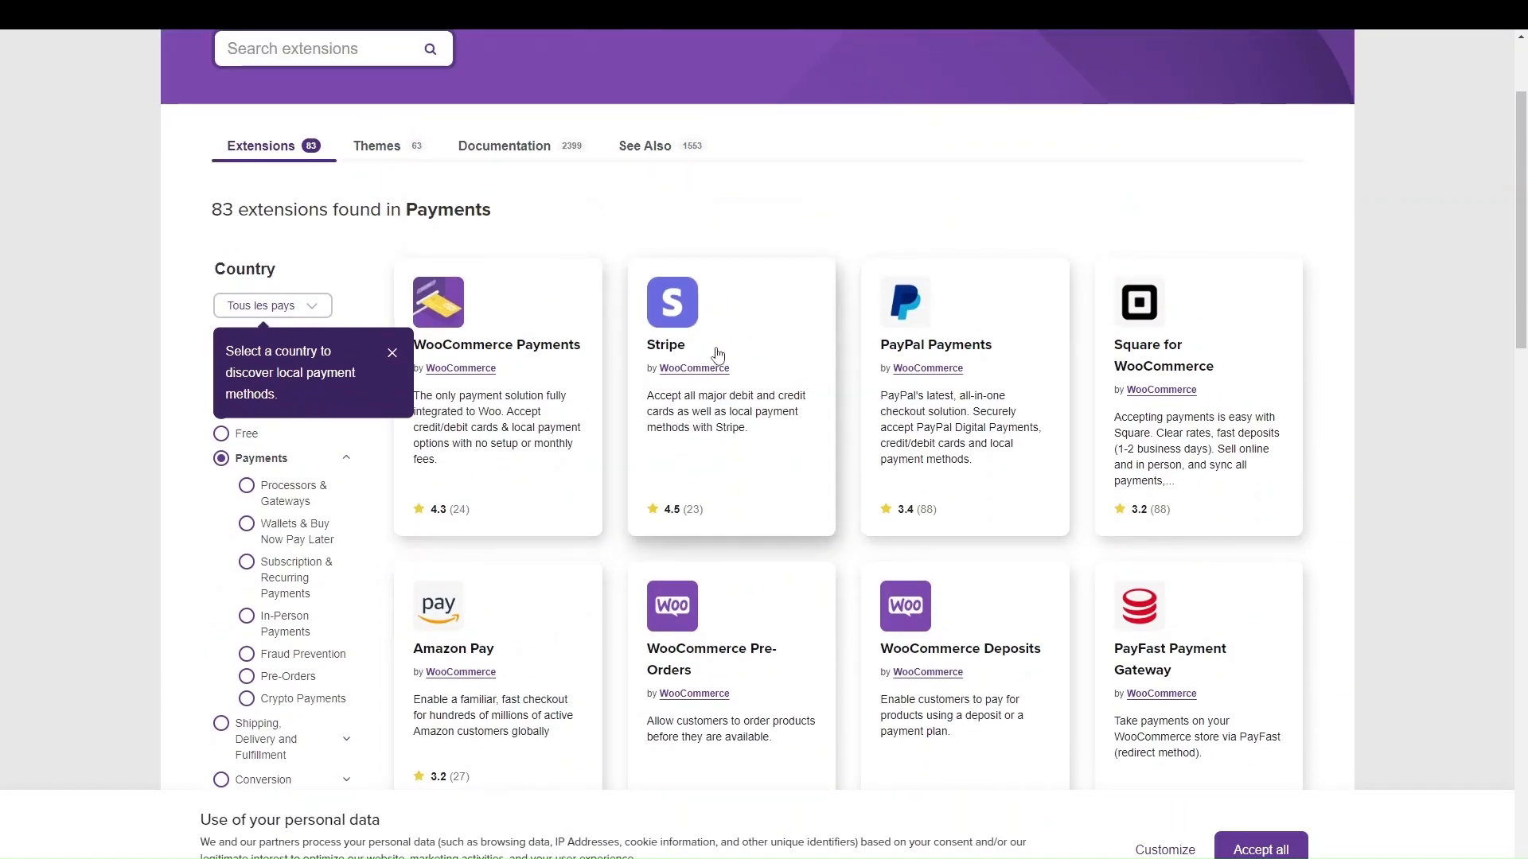
# - Add the PayPal Payments extension to the cart and go back from the cart
pyautogui.click(908, 347)
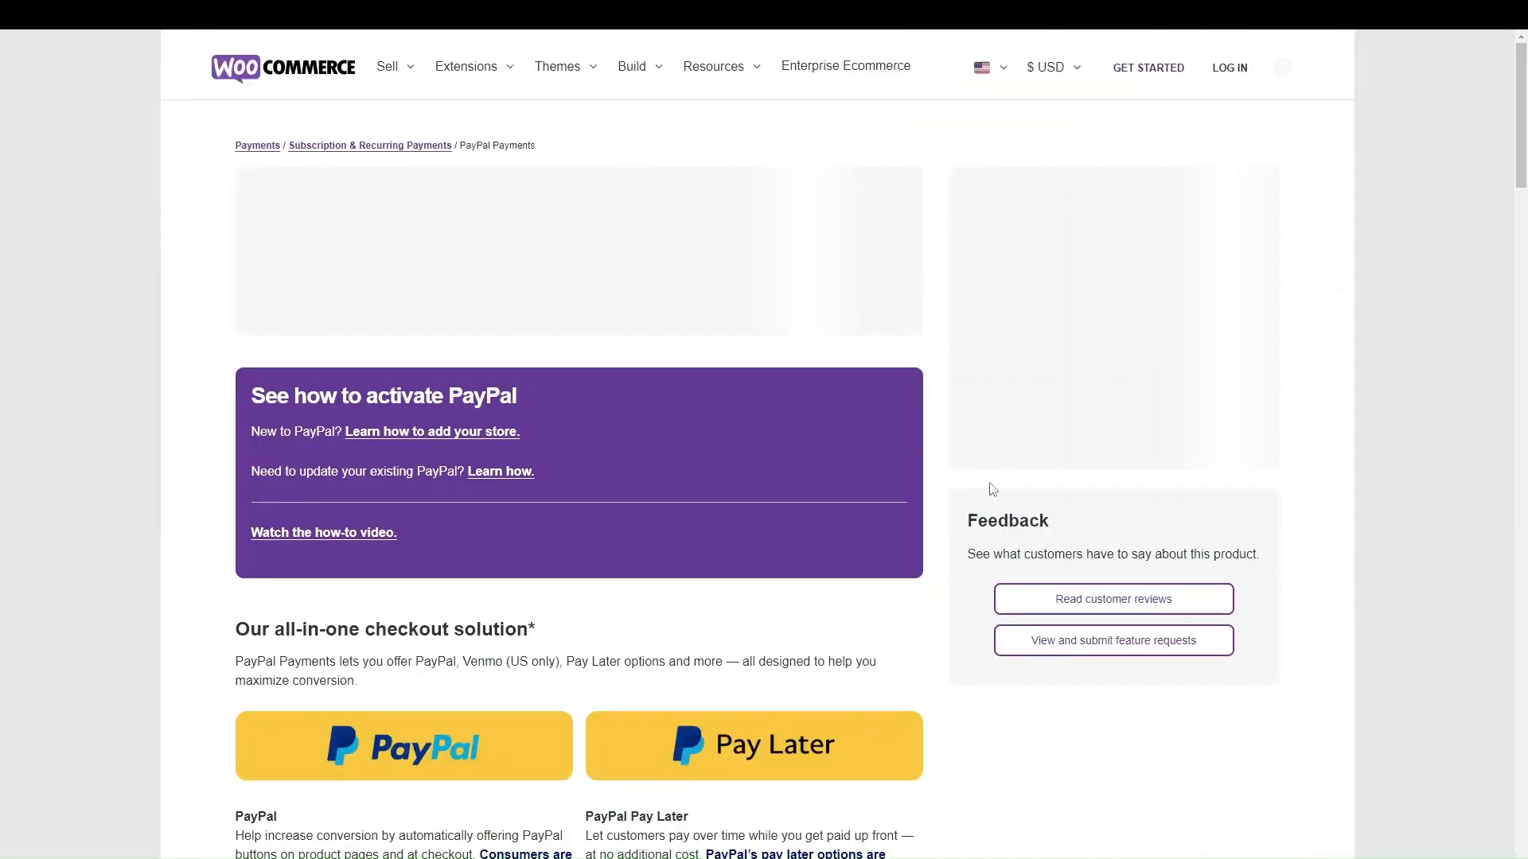
pyautogui.click(1044, 214)
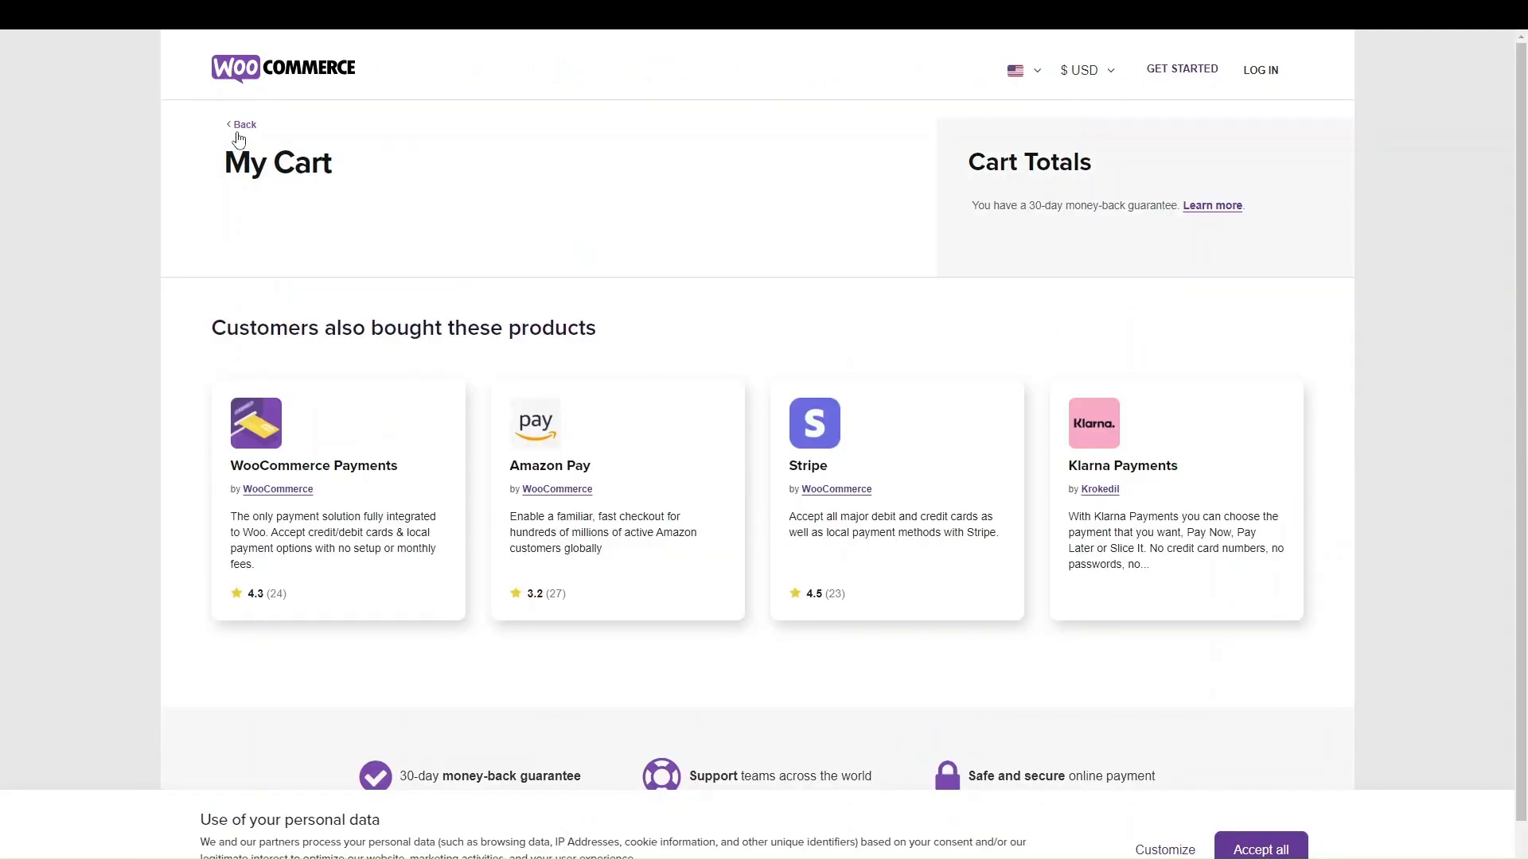
pyautogui.click(238, 127)
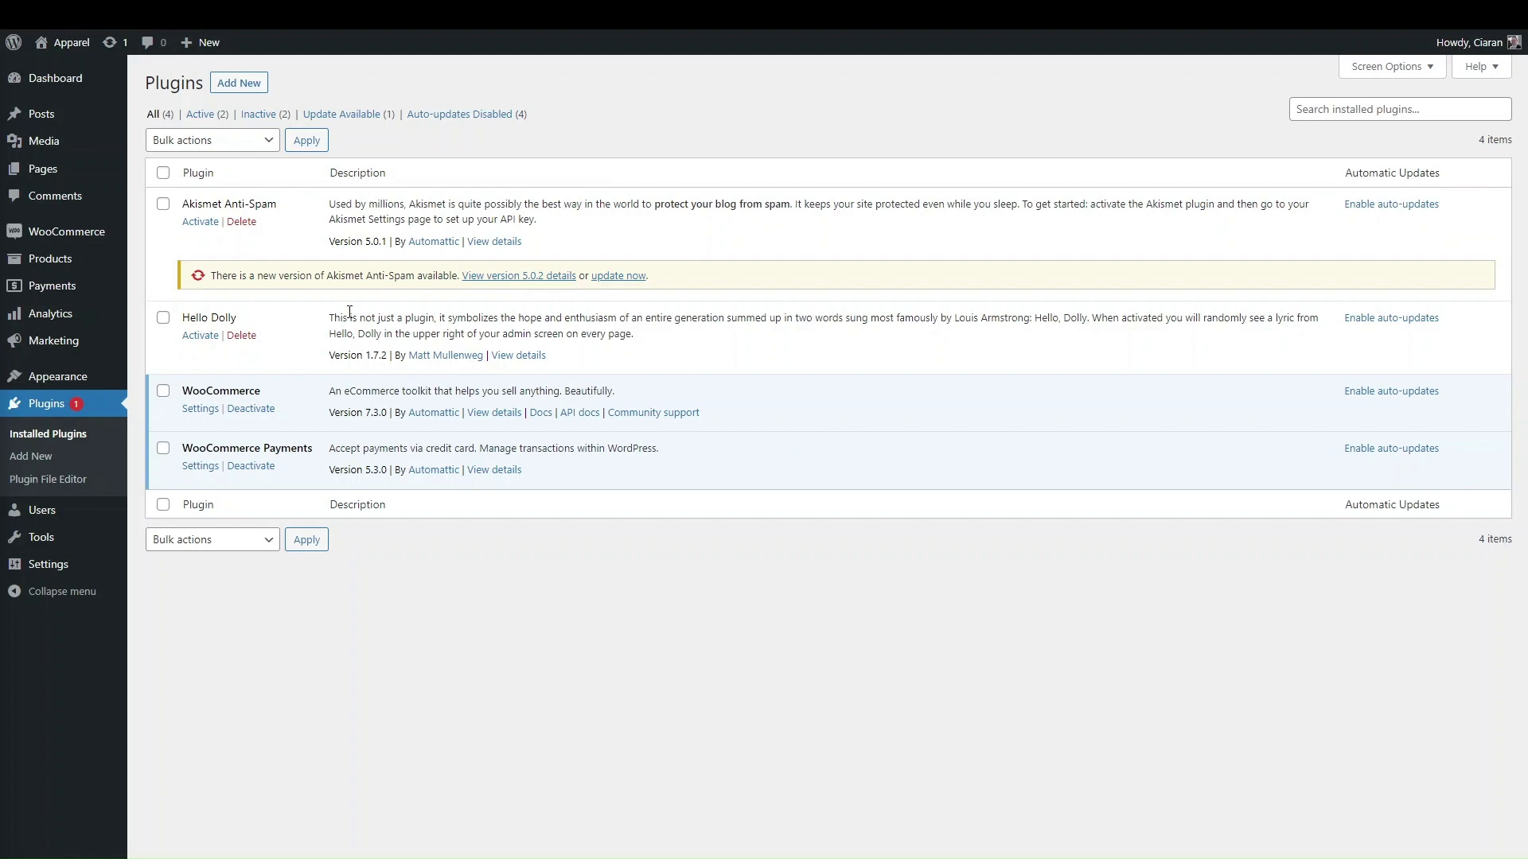
# - Search for stripe among new plugins, and install and activate WooCommerce Stripe Payment Gateway
pyautogui.click(254, 85)
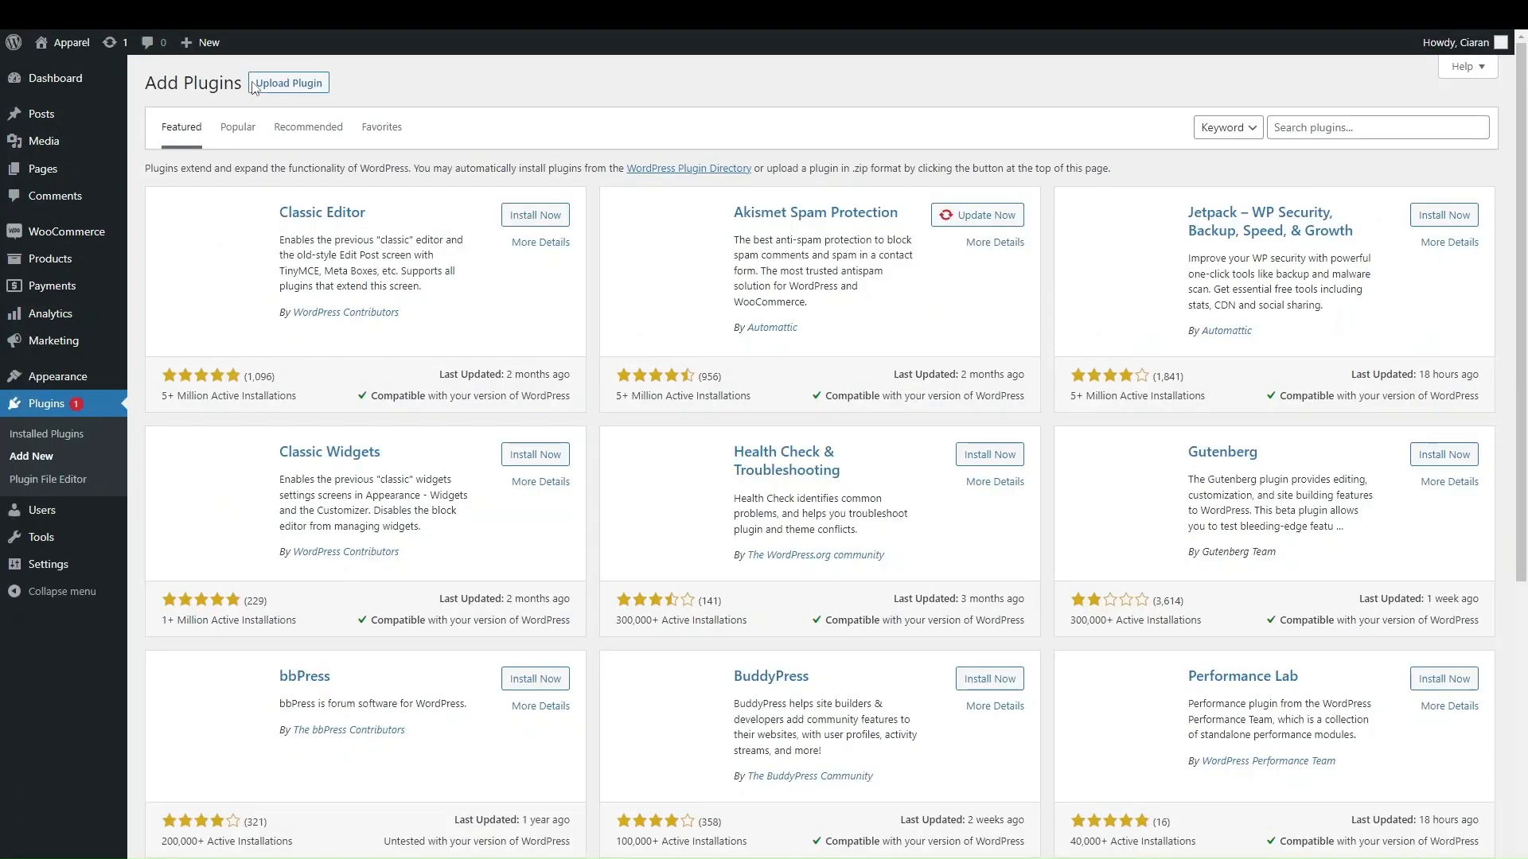
pyautogui.click(1310, 123)
pyautogui.write('stripe')
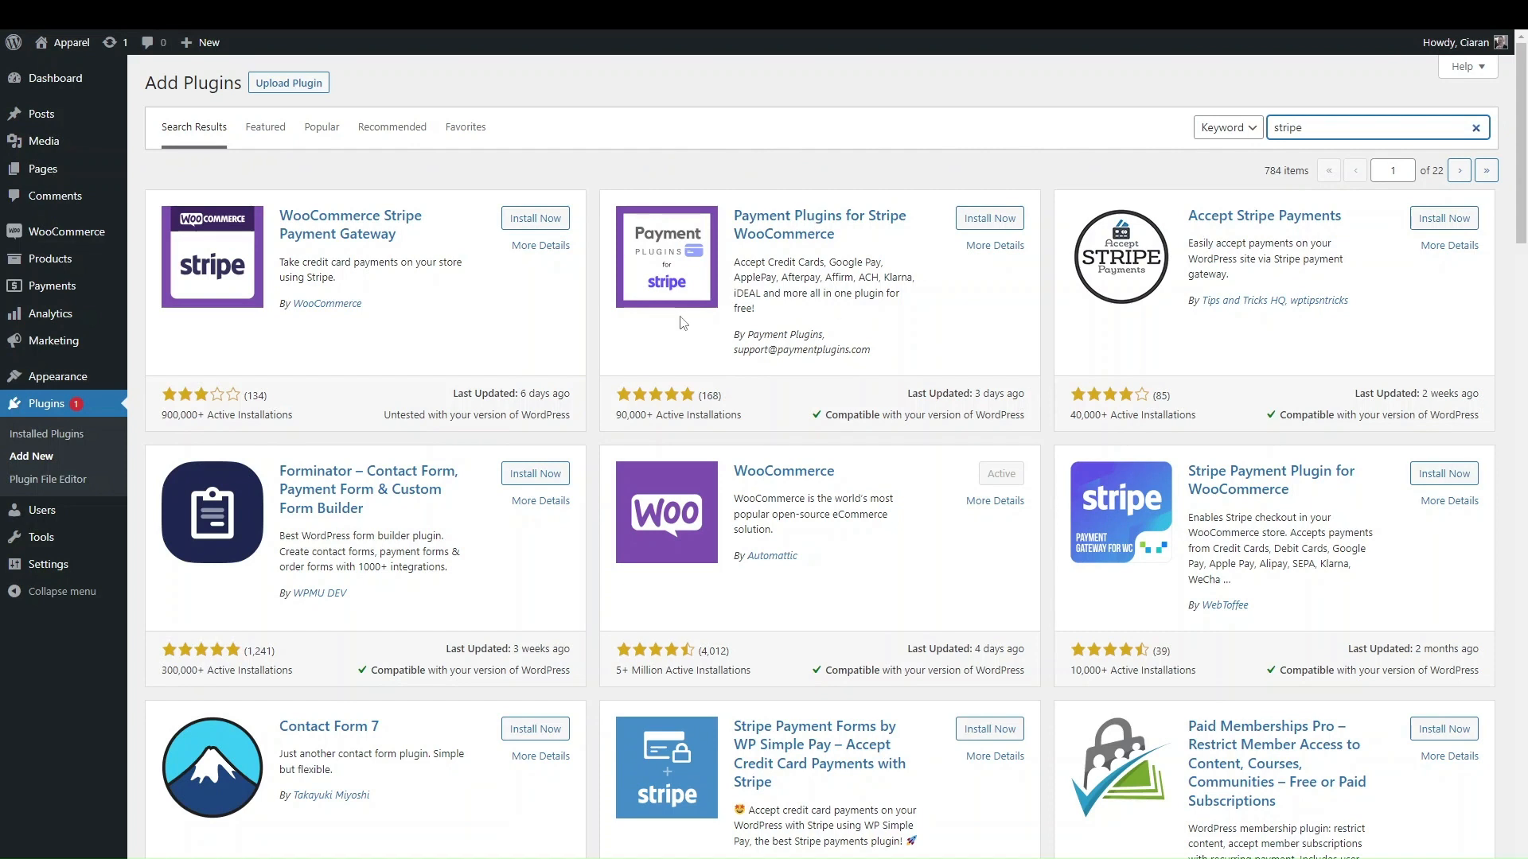
pyautogui.click(534, 218)
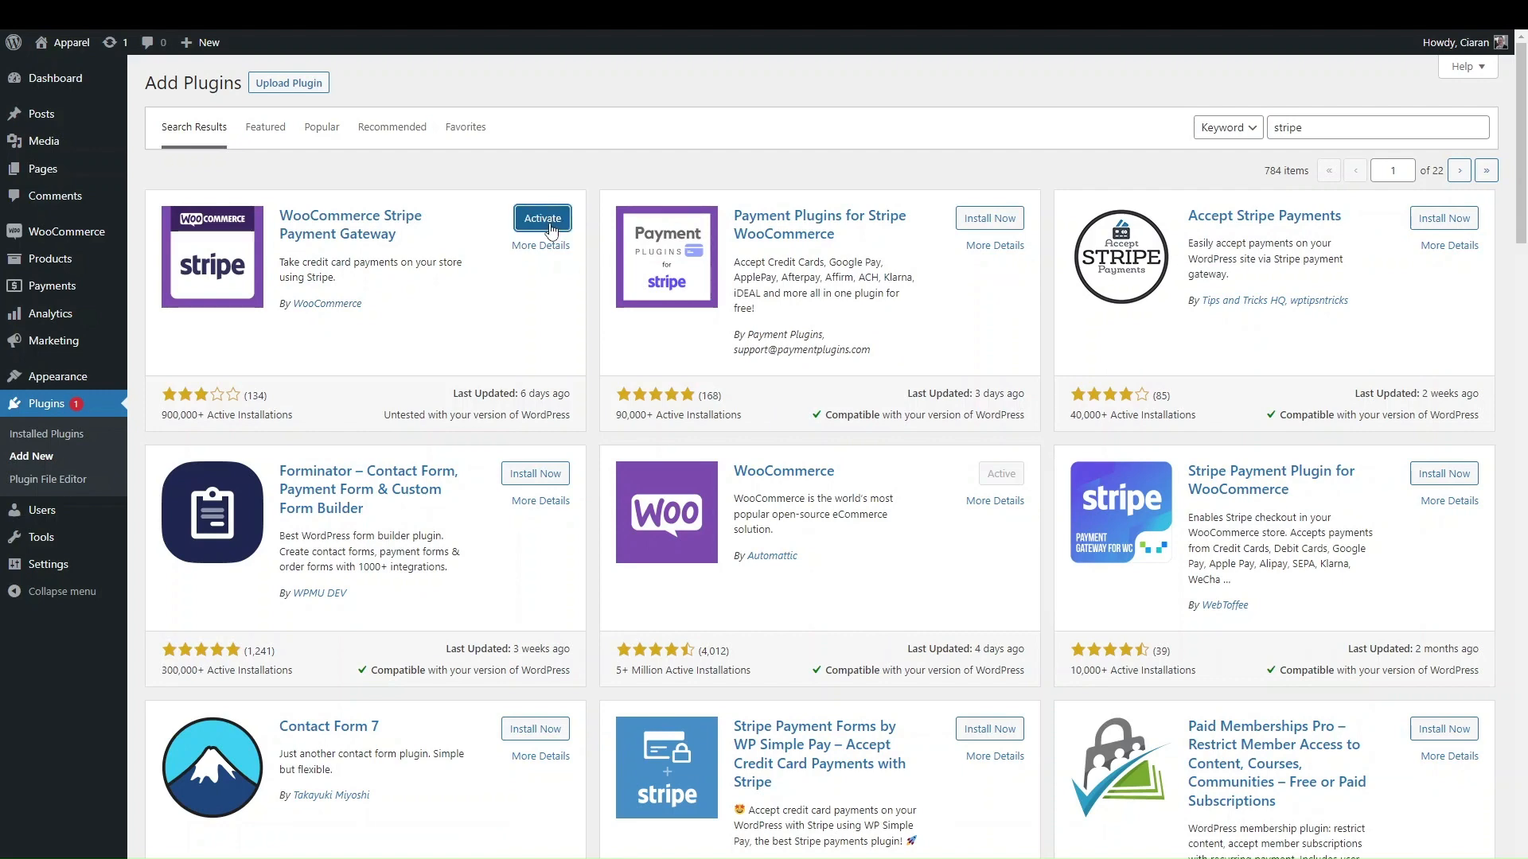
pyautogui.click(545, 220)
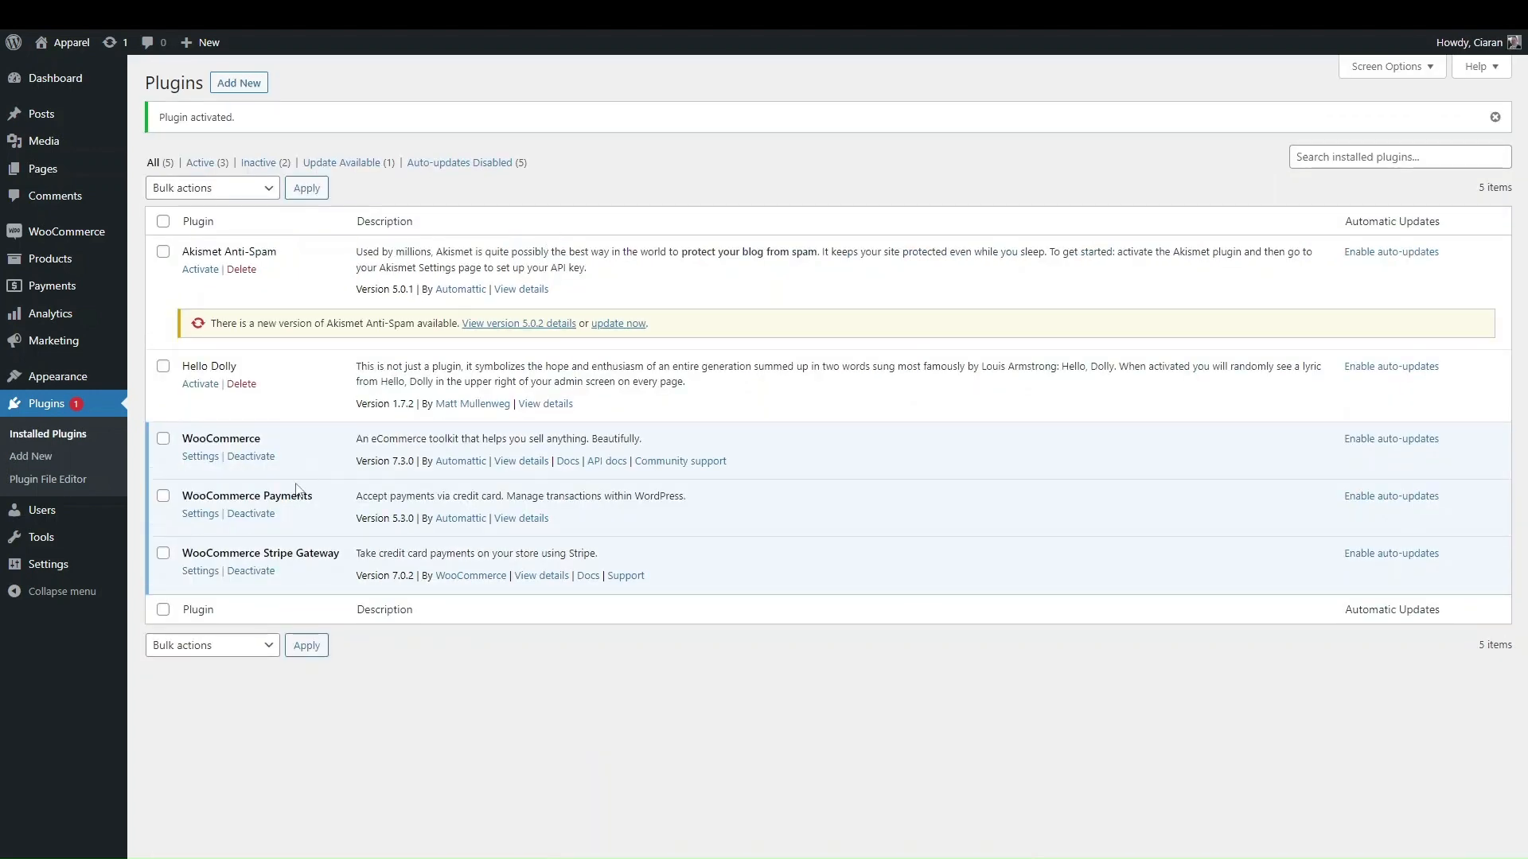
# - Start connecting an account from the WooCommerce Stripe Gateway settings and submit the saved Stripe account email
pyautogui.click(208, 574)
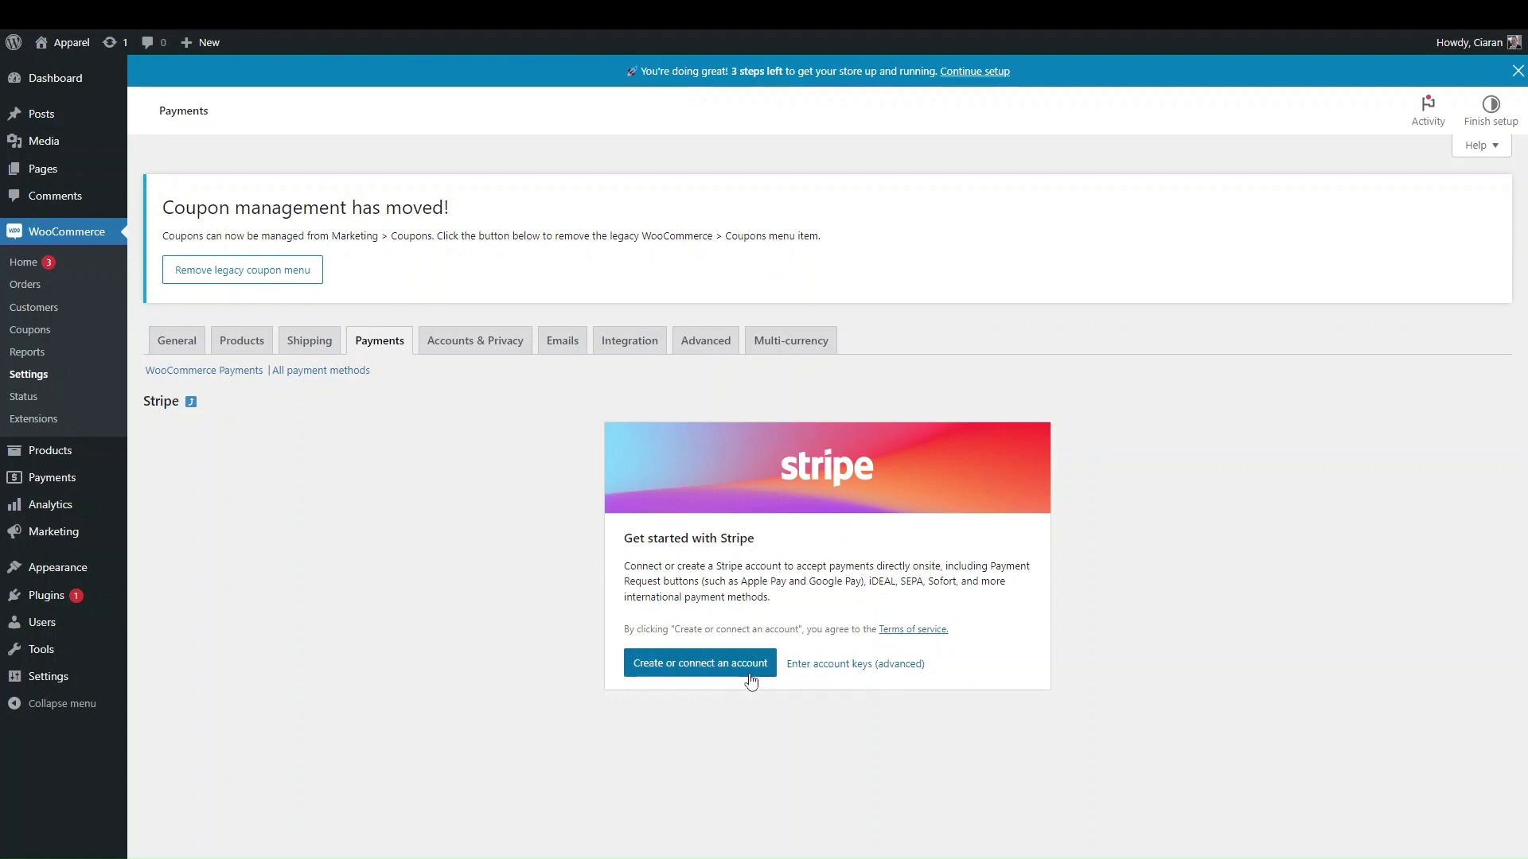
pyautogui.click(742, 675)
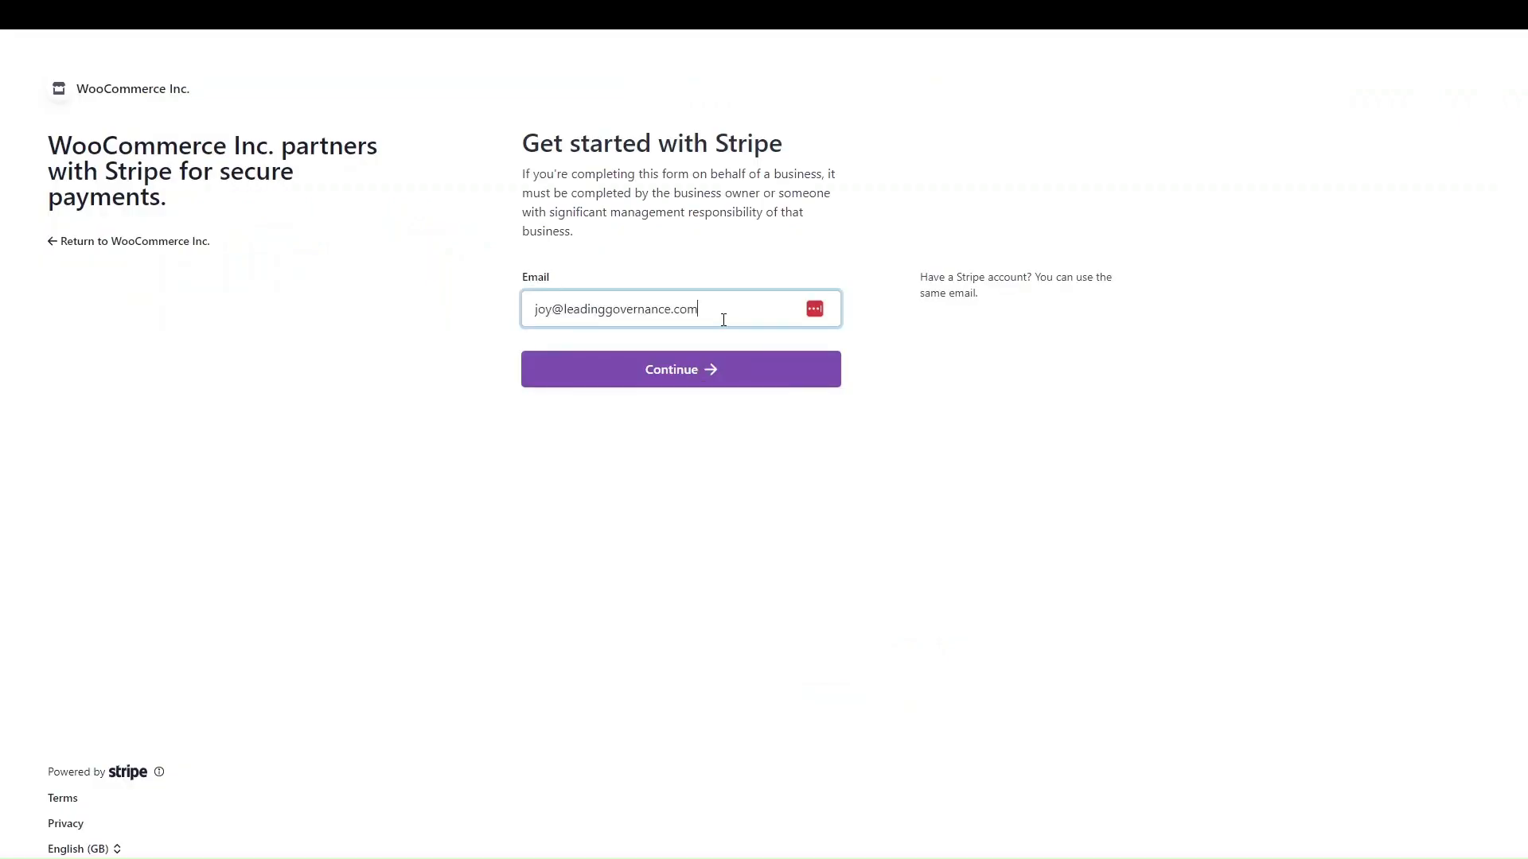
pyautogui.moveTo(723, 319); pyautogui.dragTo(480, 303)
pyautogui.write('kh')
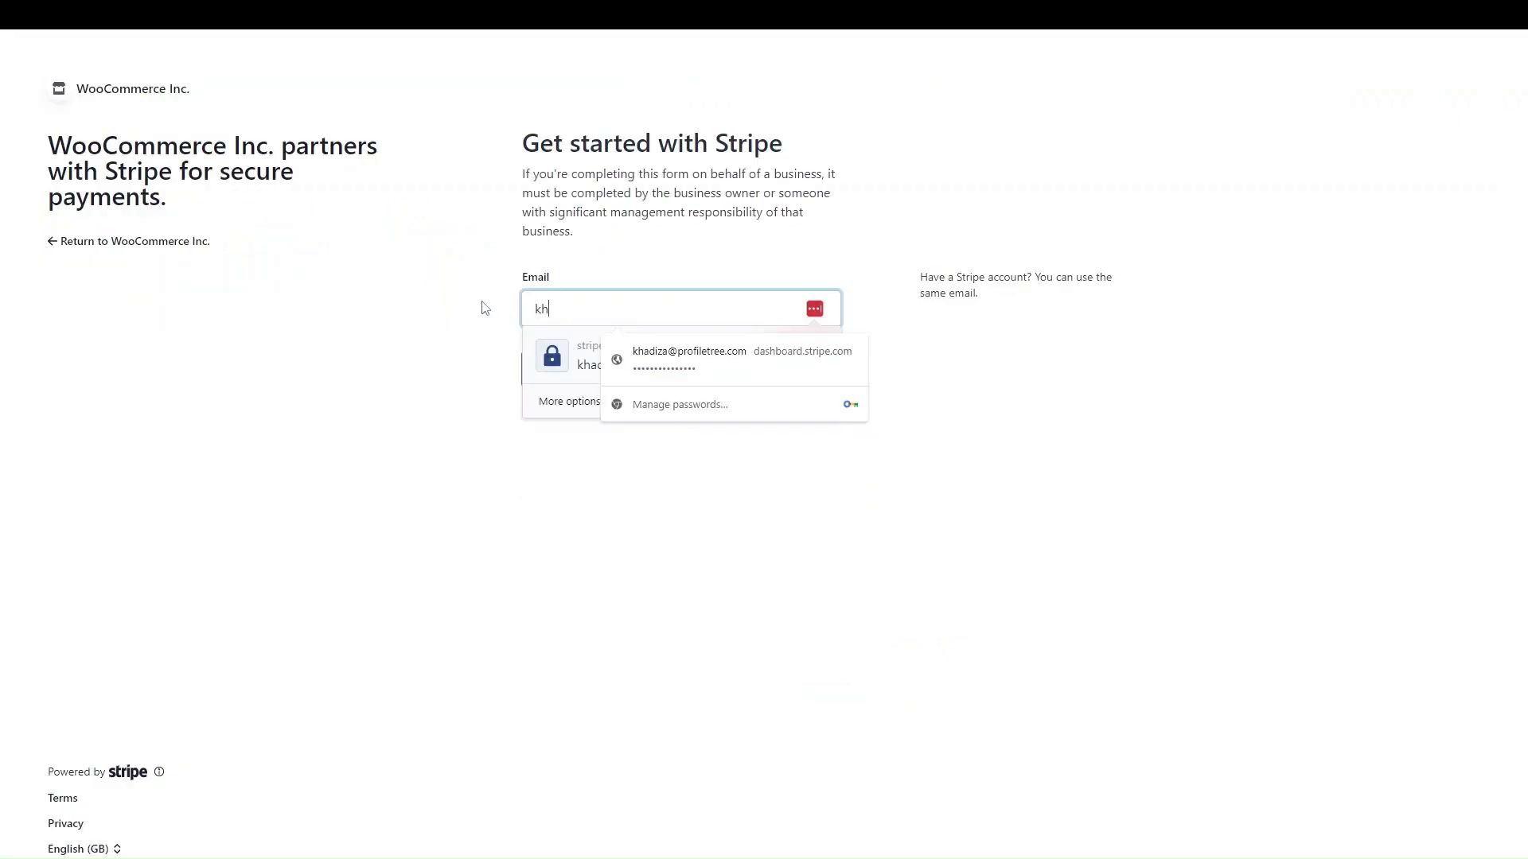
pyautogui.click(620, 362)
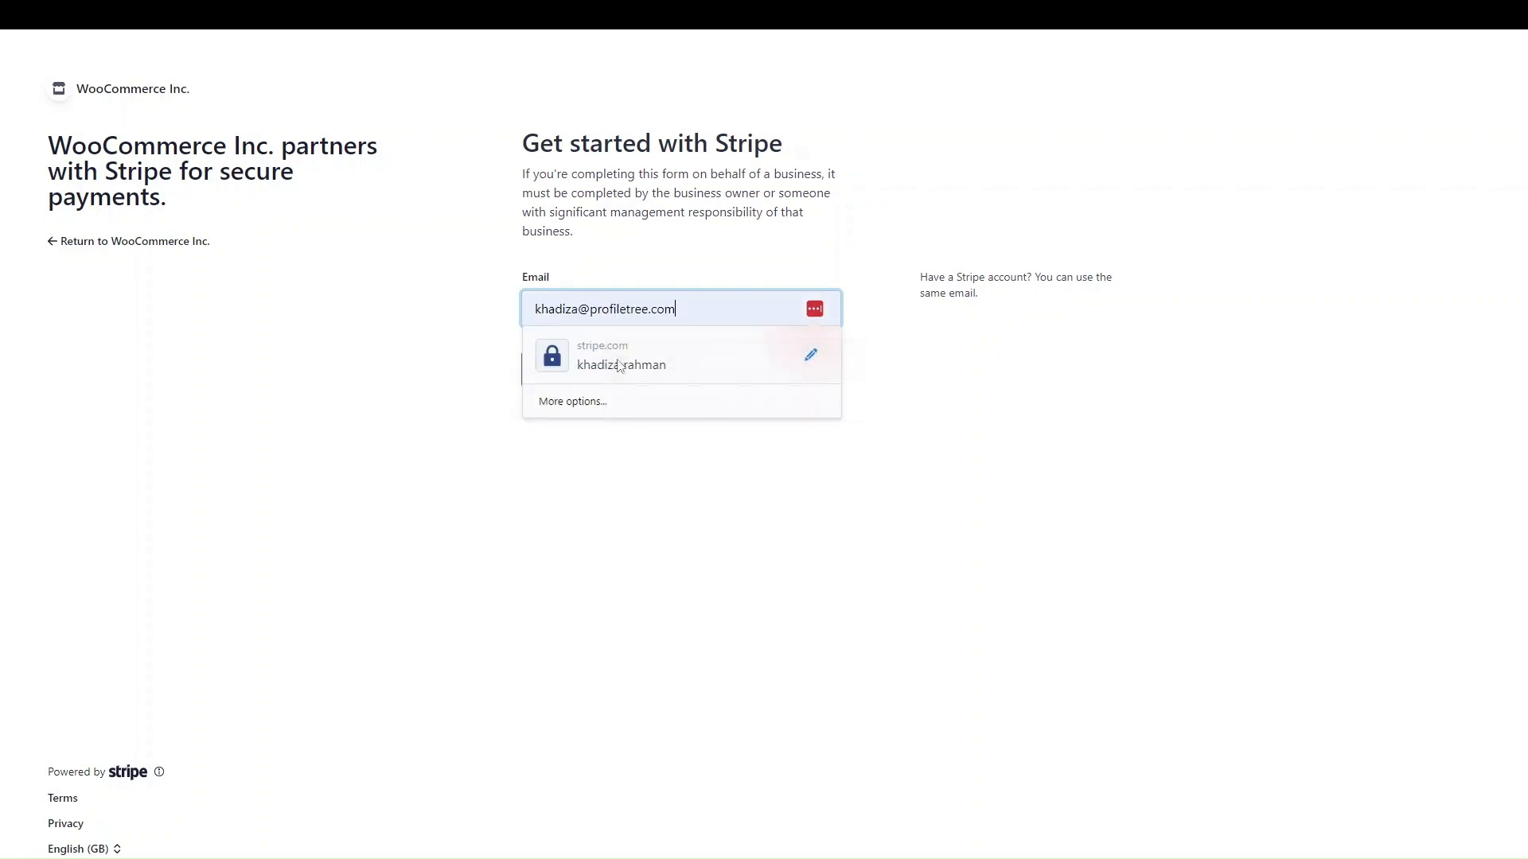
pyautogui.click(592, 367)
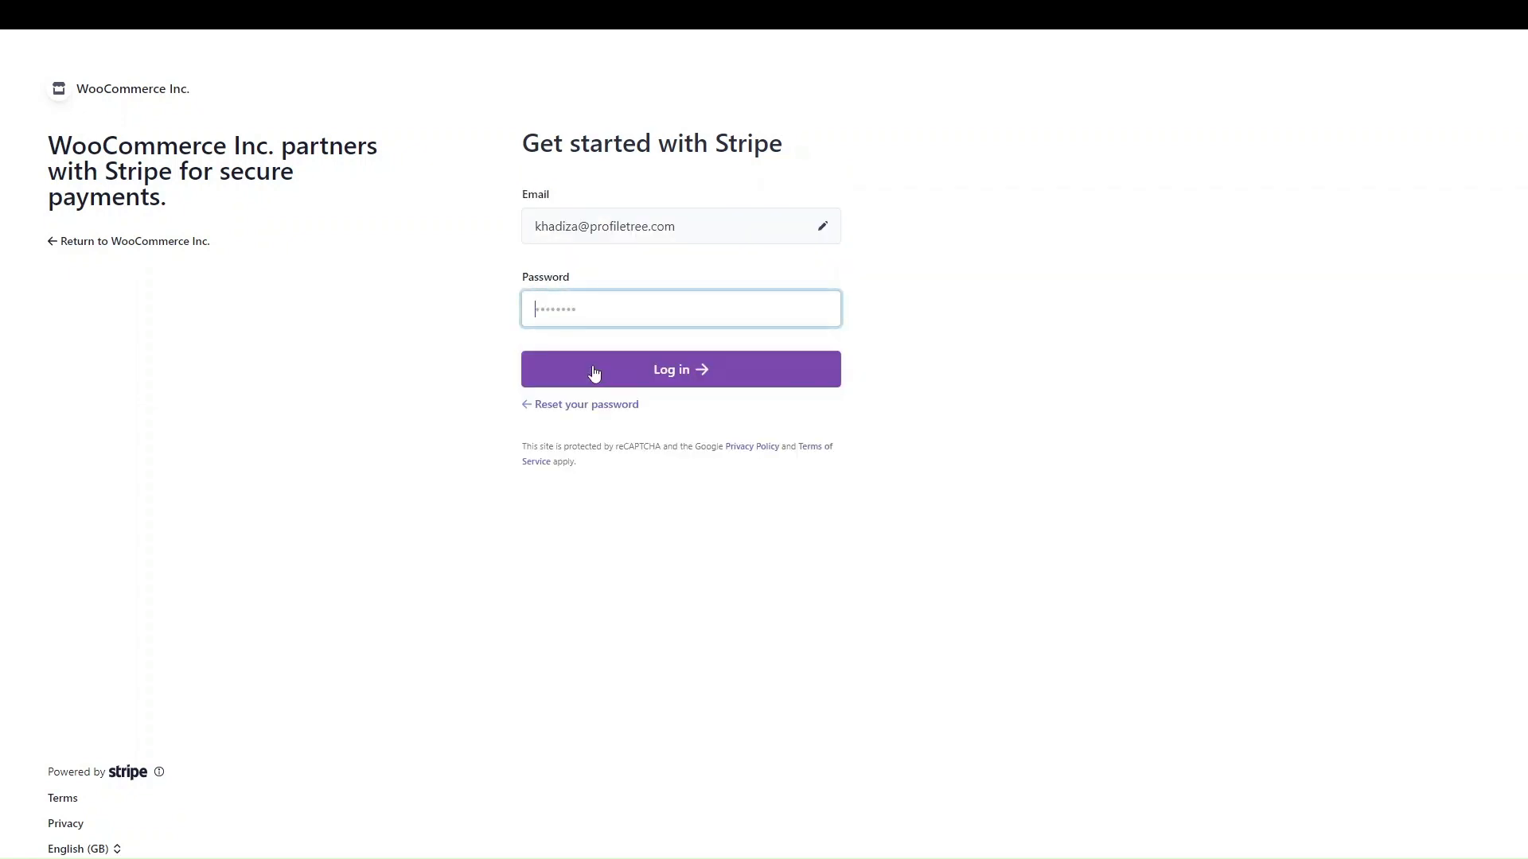
# - Fill in the saved account password and log in to Stripe
pyautogui.click(565, 313)
pyautogui.click(624, 355)
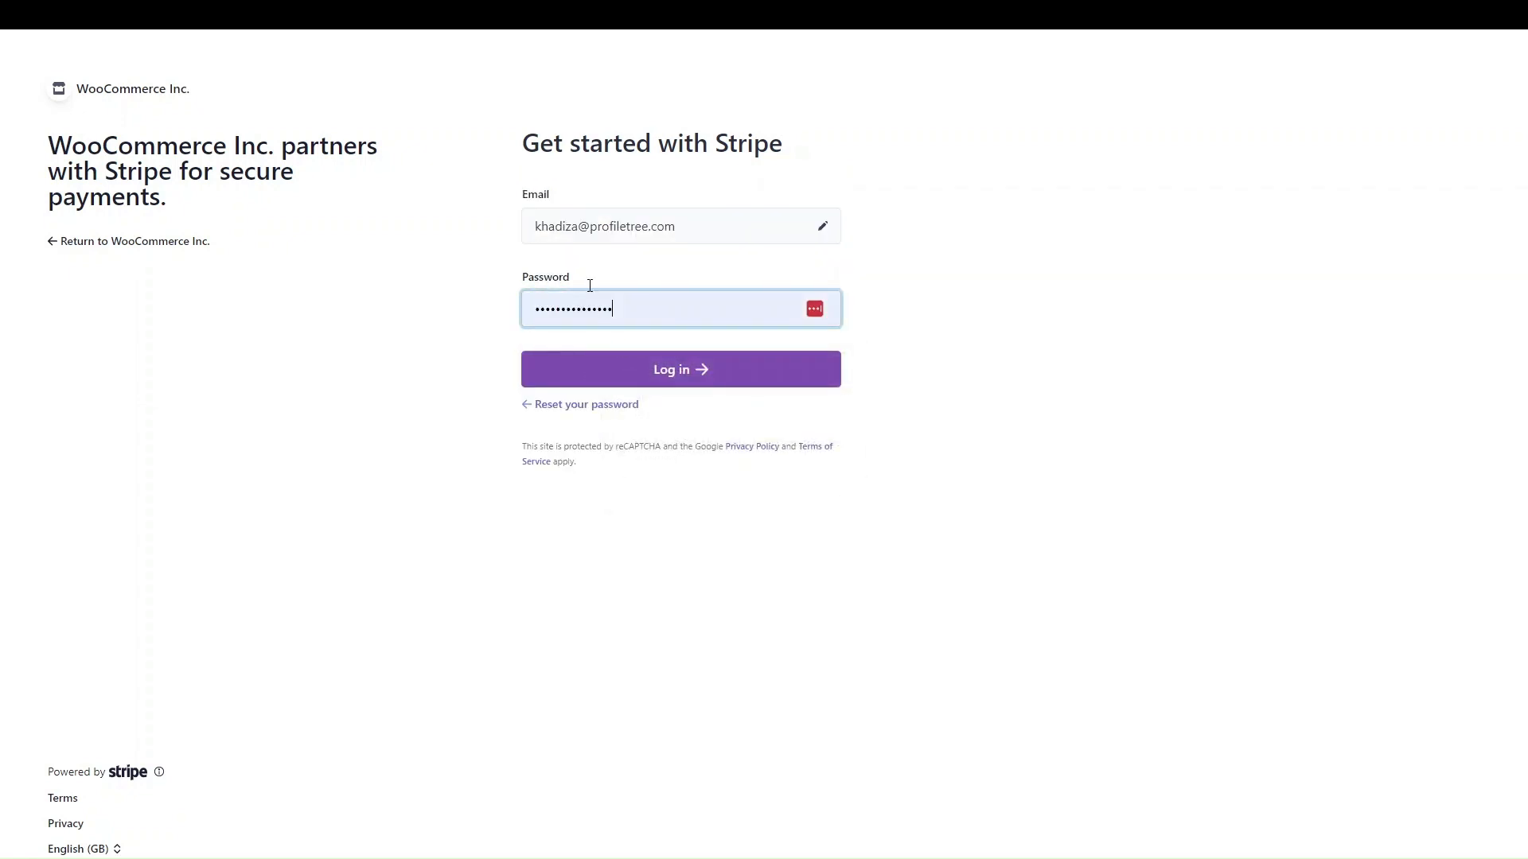
pyautogui.click(605, 371)
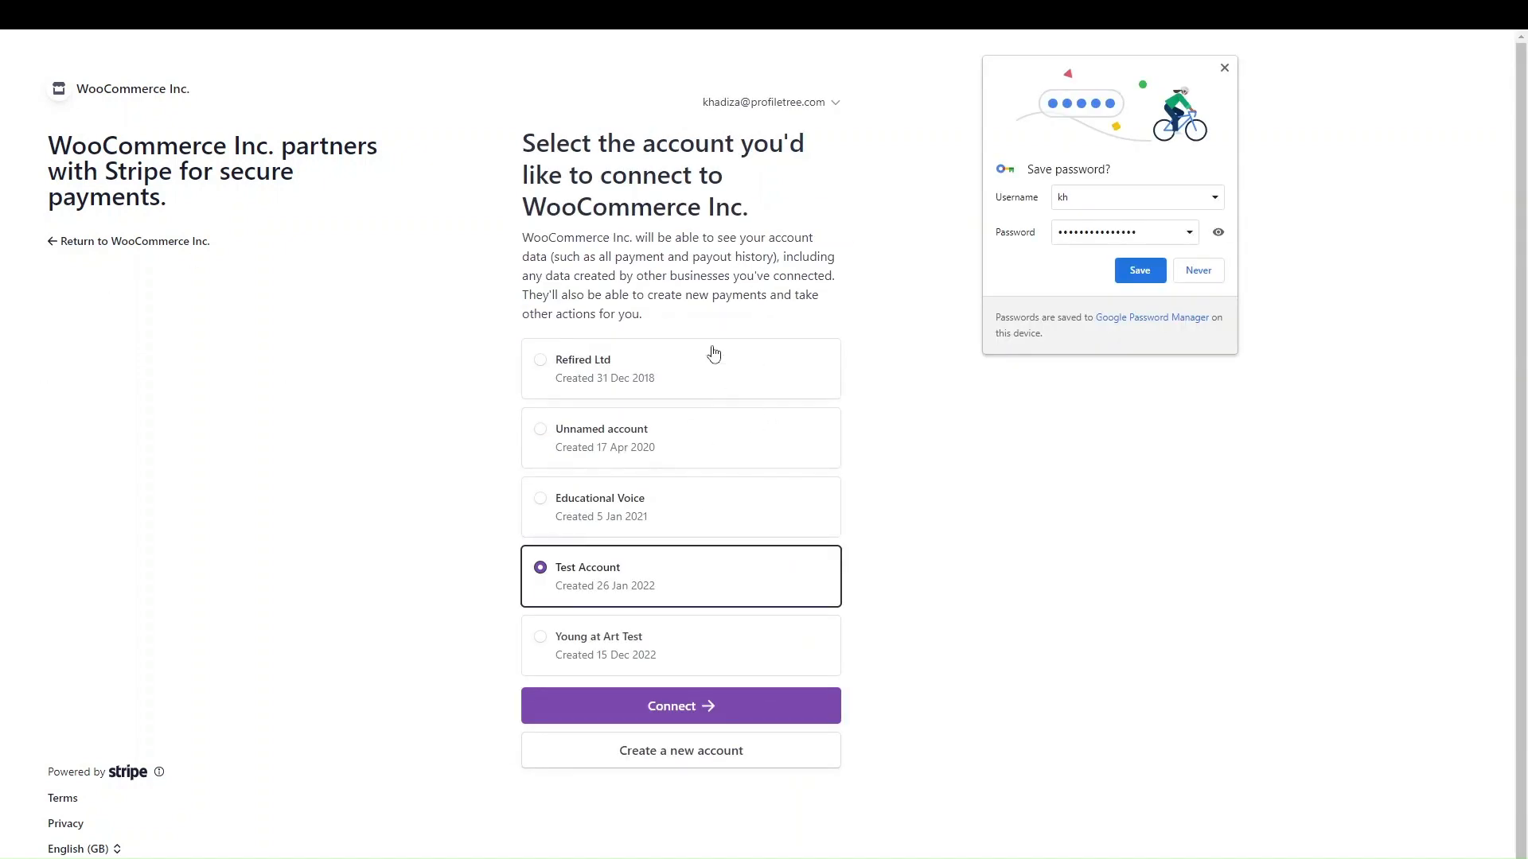
# - Start a new Stripe account as a new business, located in the United Kingdom with the type Individual / Sole Trader
pyautogui.click(694, 764)
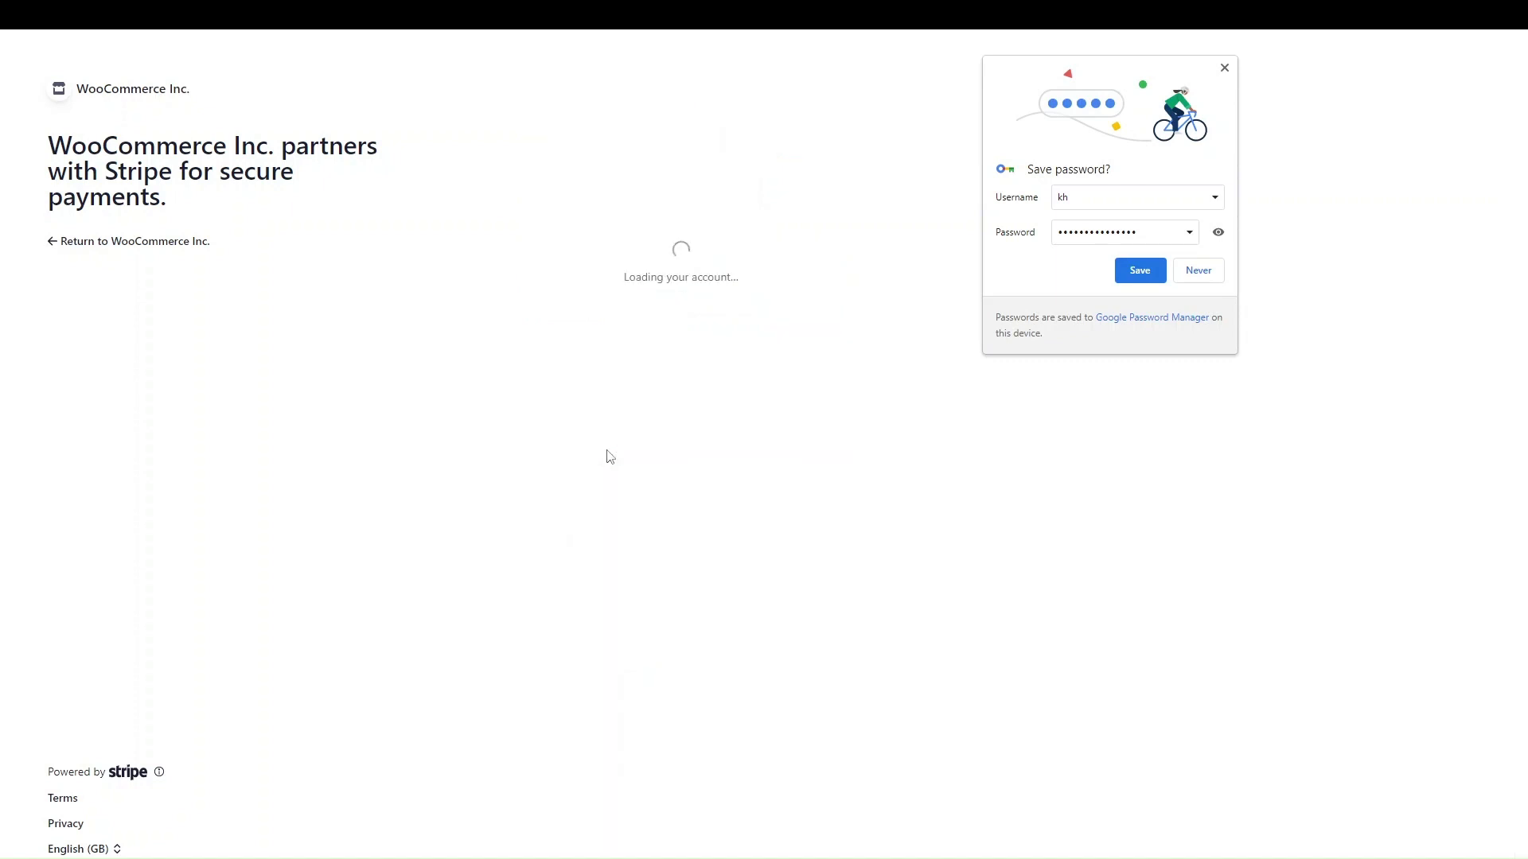
pyautogui.click(1226, 69)
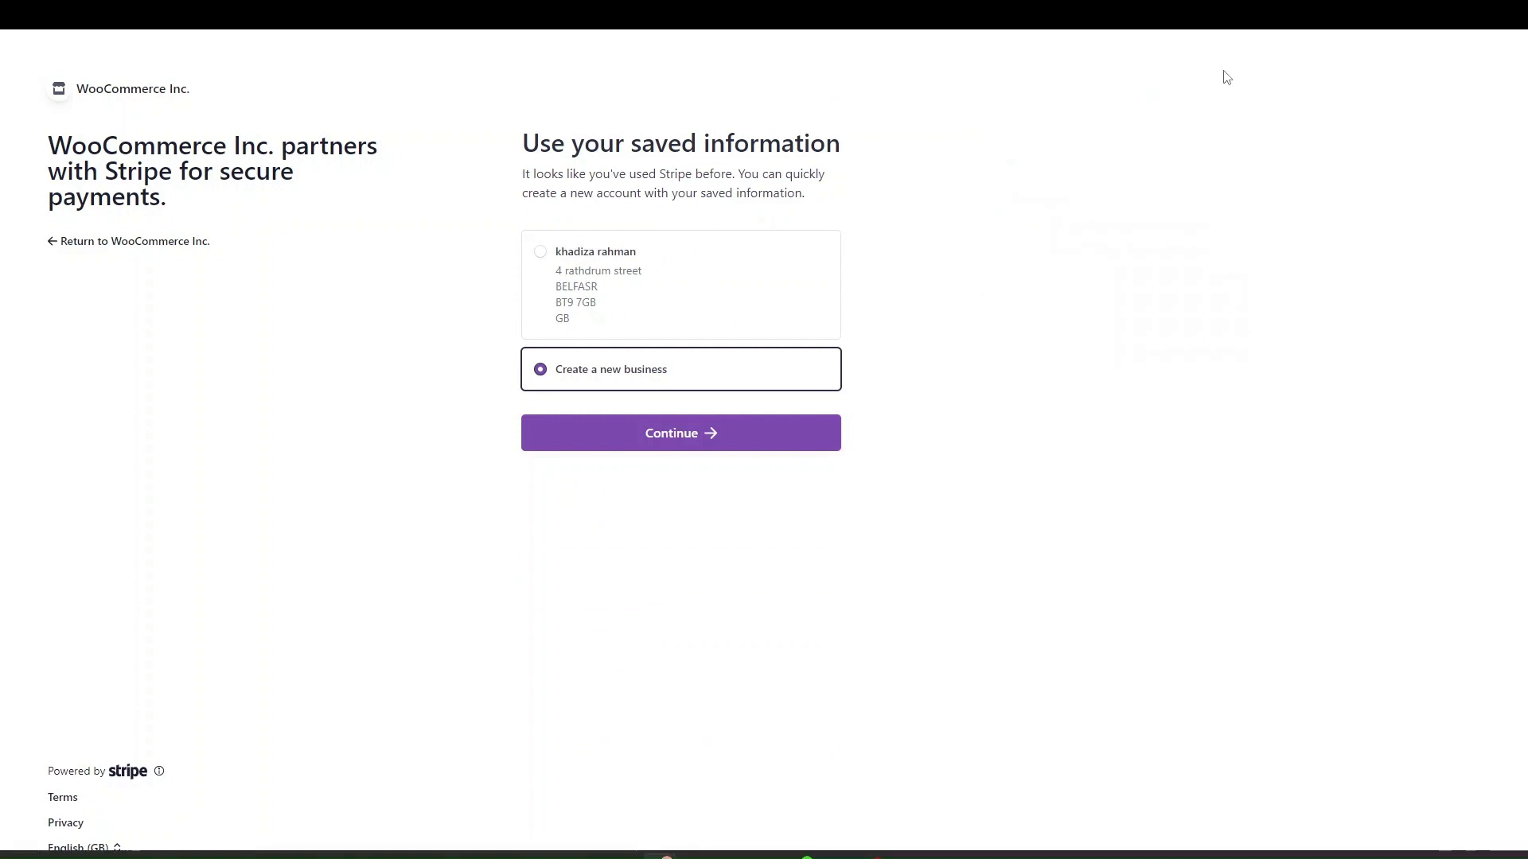
pyautogui.click(730, 446)
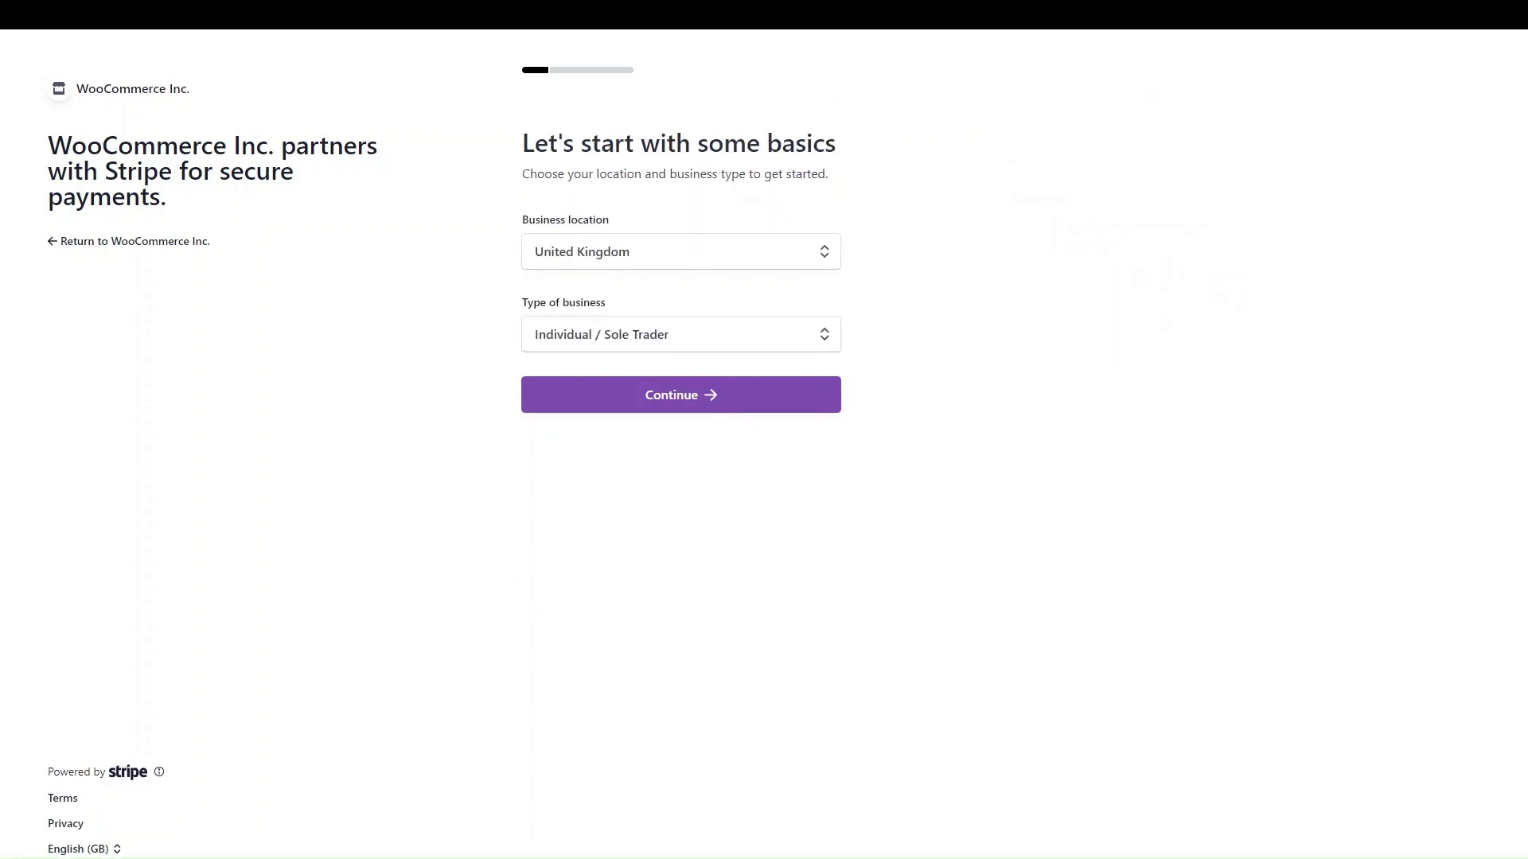
pyautogui.click(660, 400)
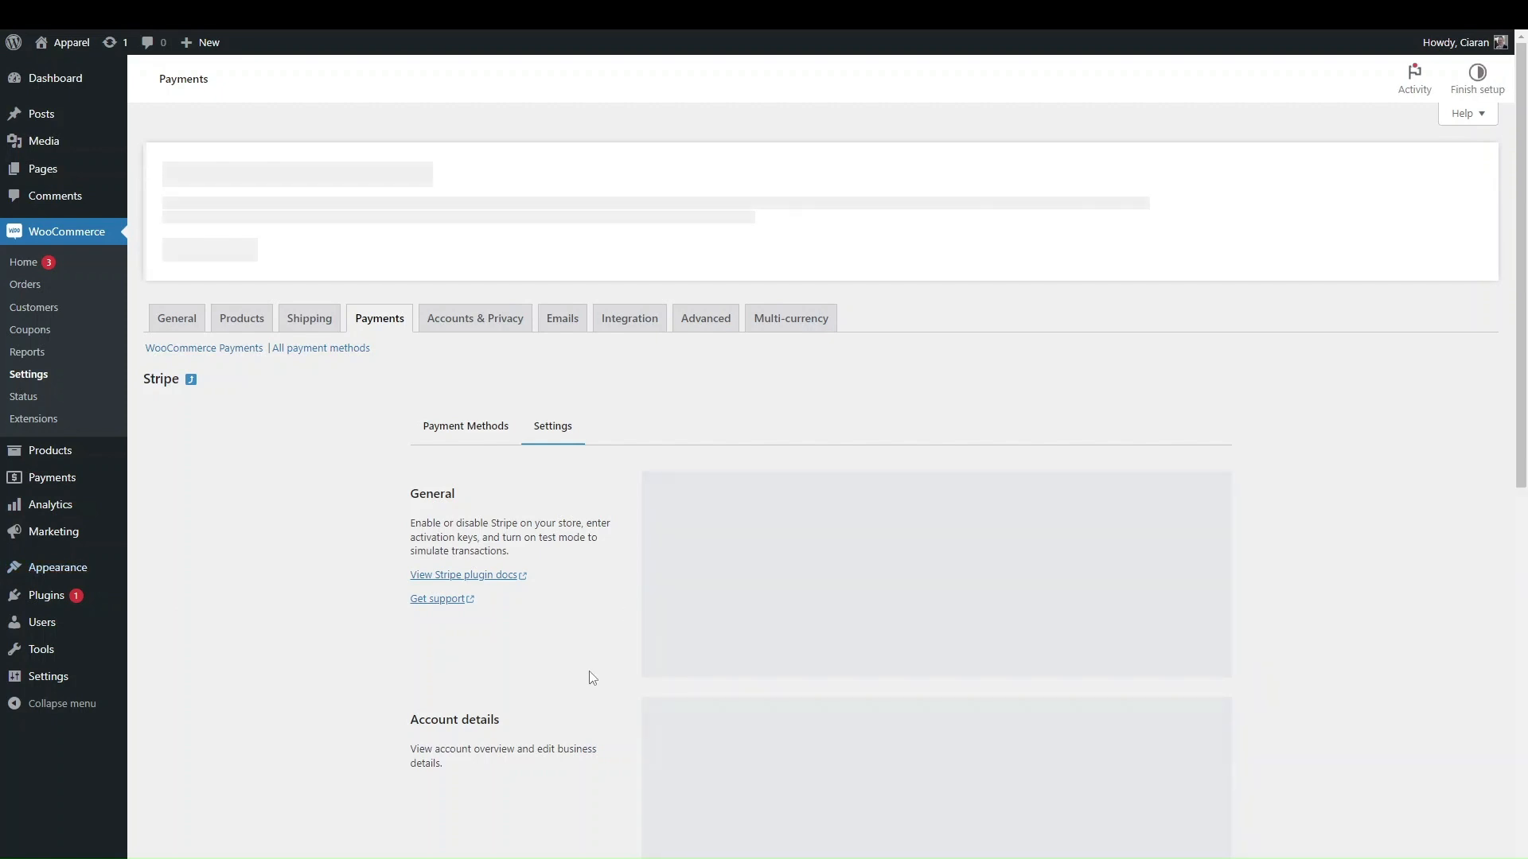
# - Review the general and account details in the Stripe gateway settings and open the linked Stripe account's webhook settings
pyautogui.scroll(-3, 591, 677)
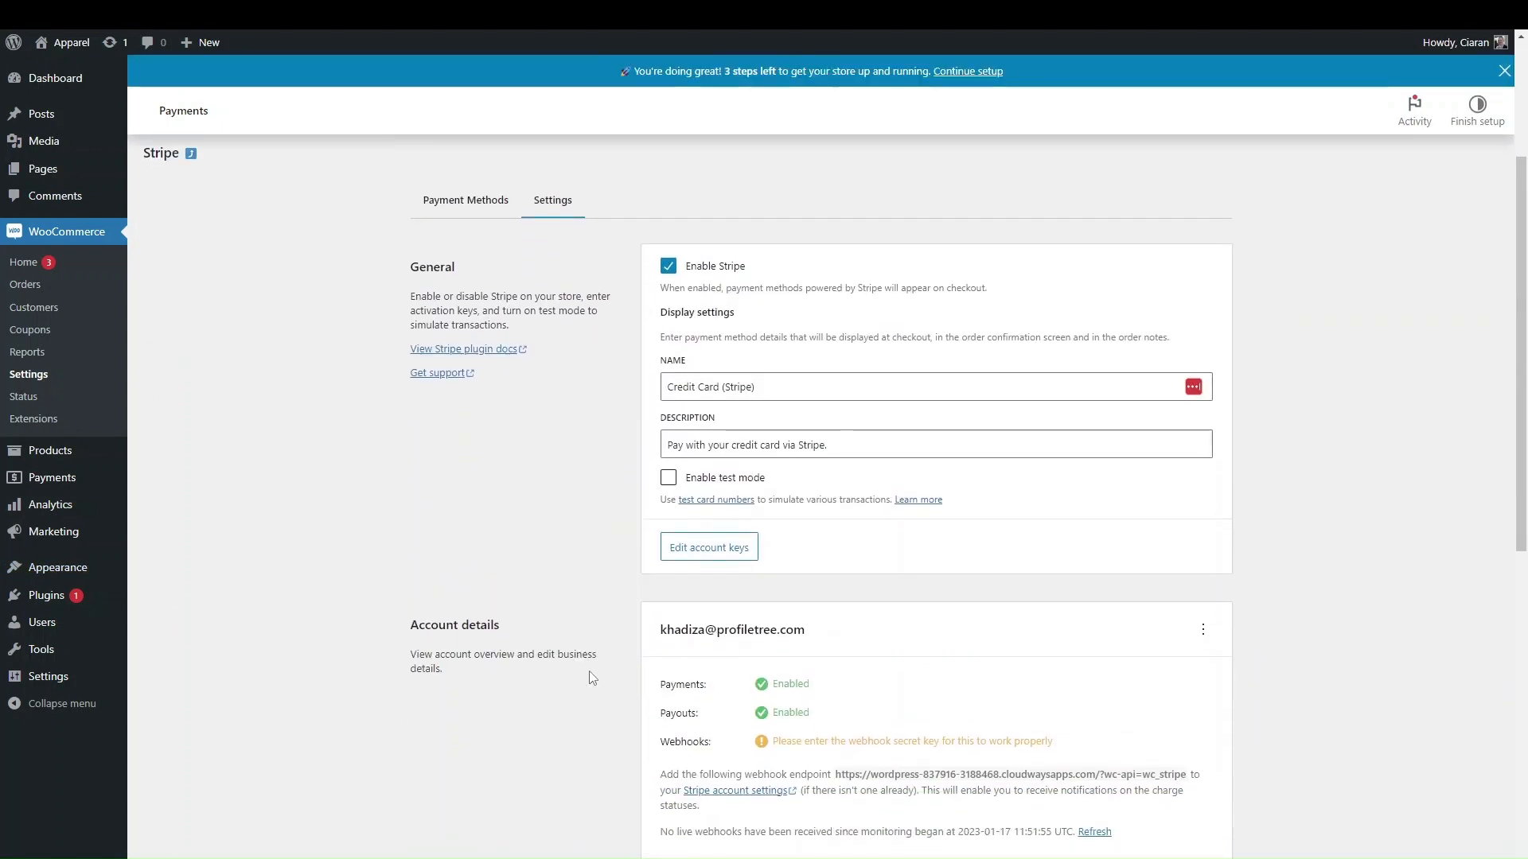
pyautogui.scroll(-3, 591, 677)
pyautogui.scroll(1, 589, 678)
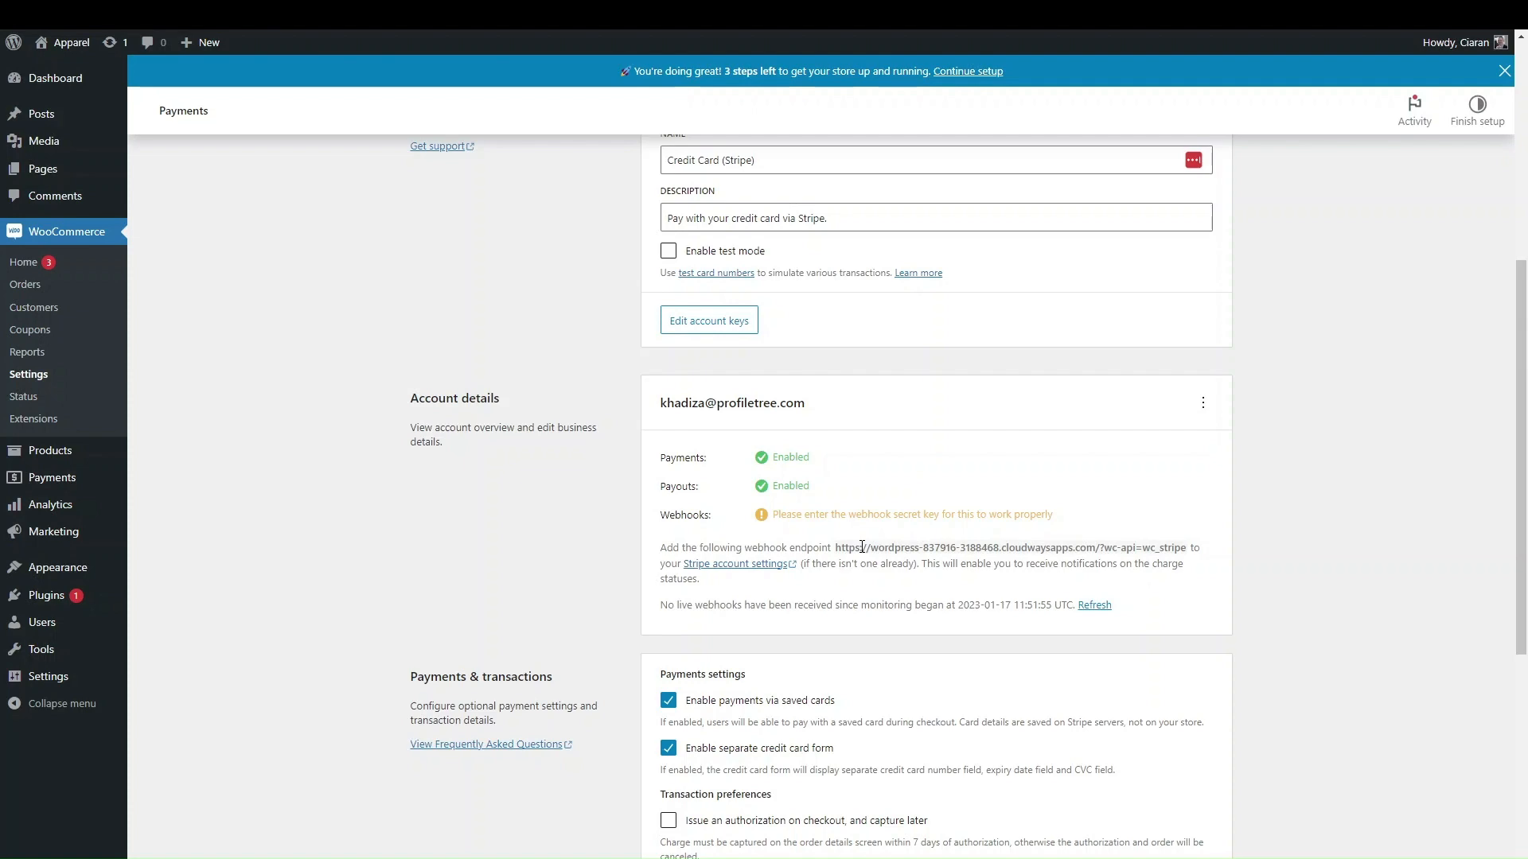
pyautogui.click(762, 567)
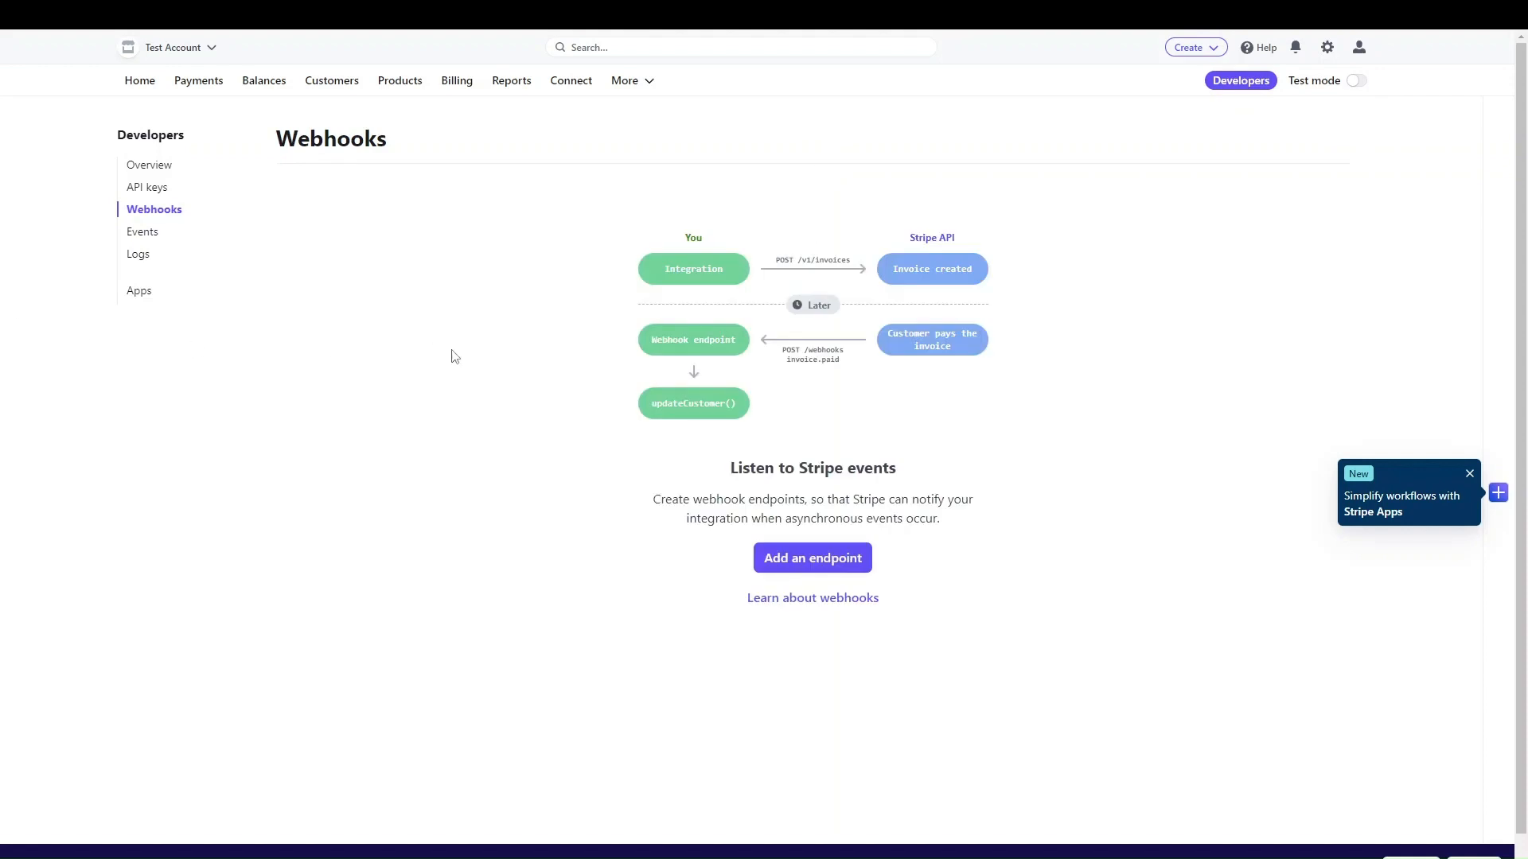
# - Start a new Stripe webhook endpoint and set its URL to the webhook endpoint address copied from the WooCommerce Stripe account details
pyautogui.click(815, 561)
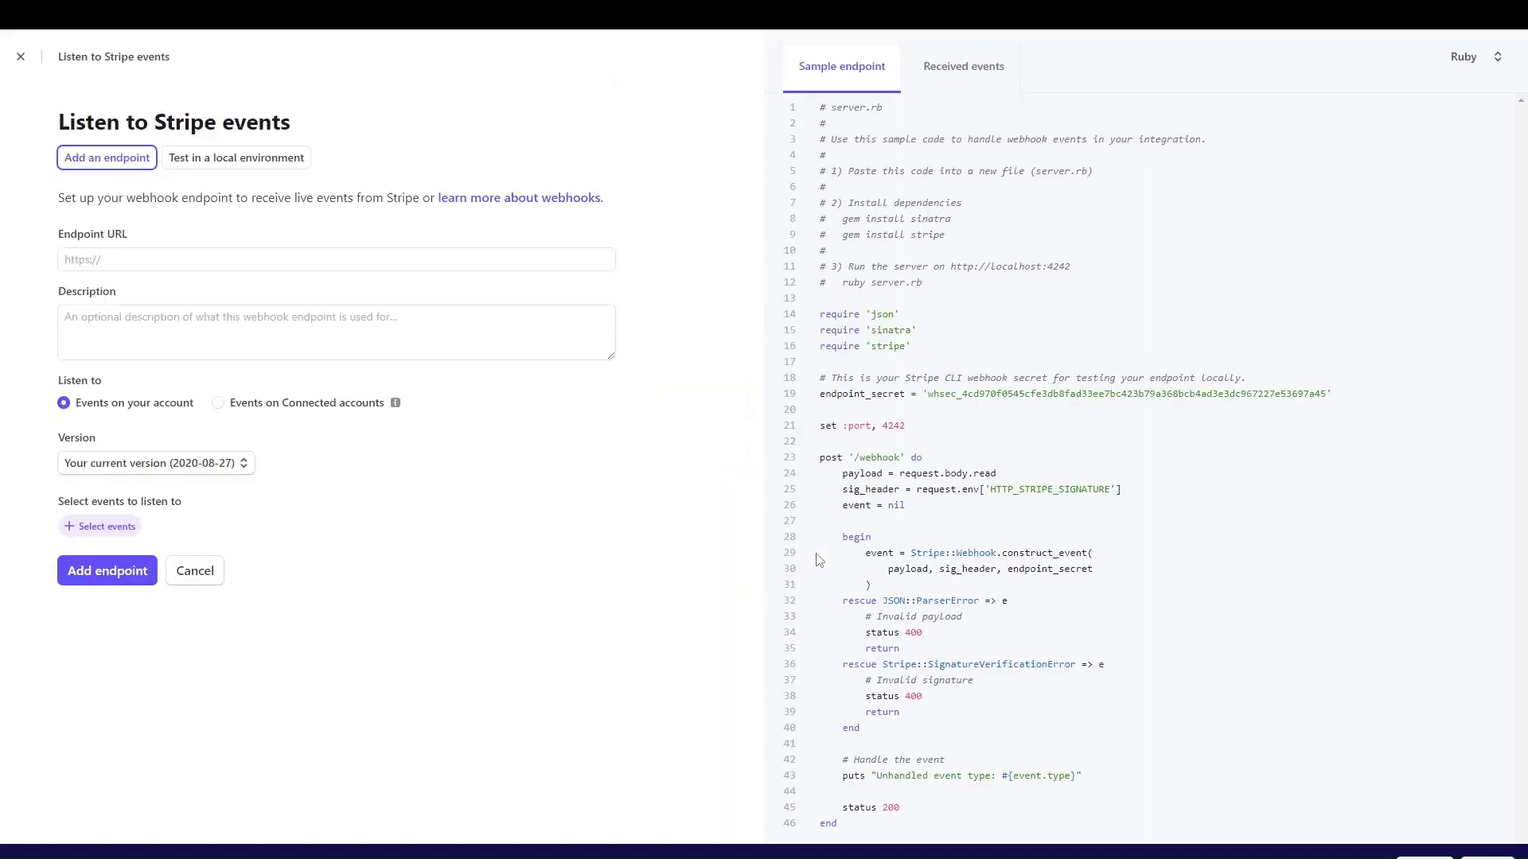
pyautogui.click(121, 258)
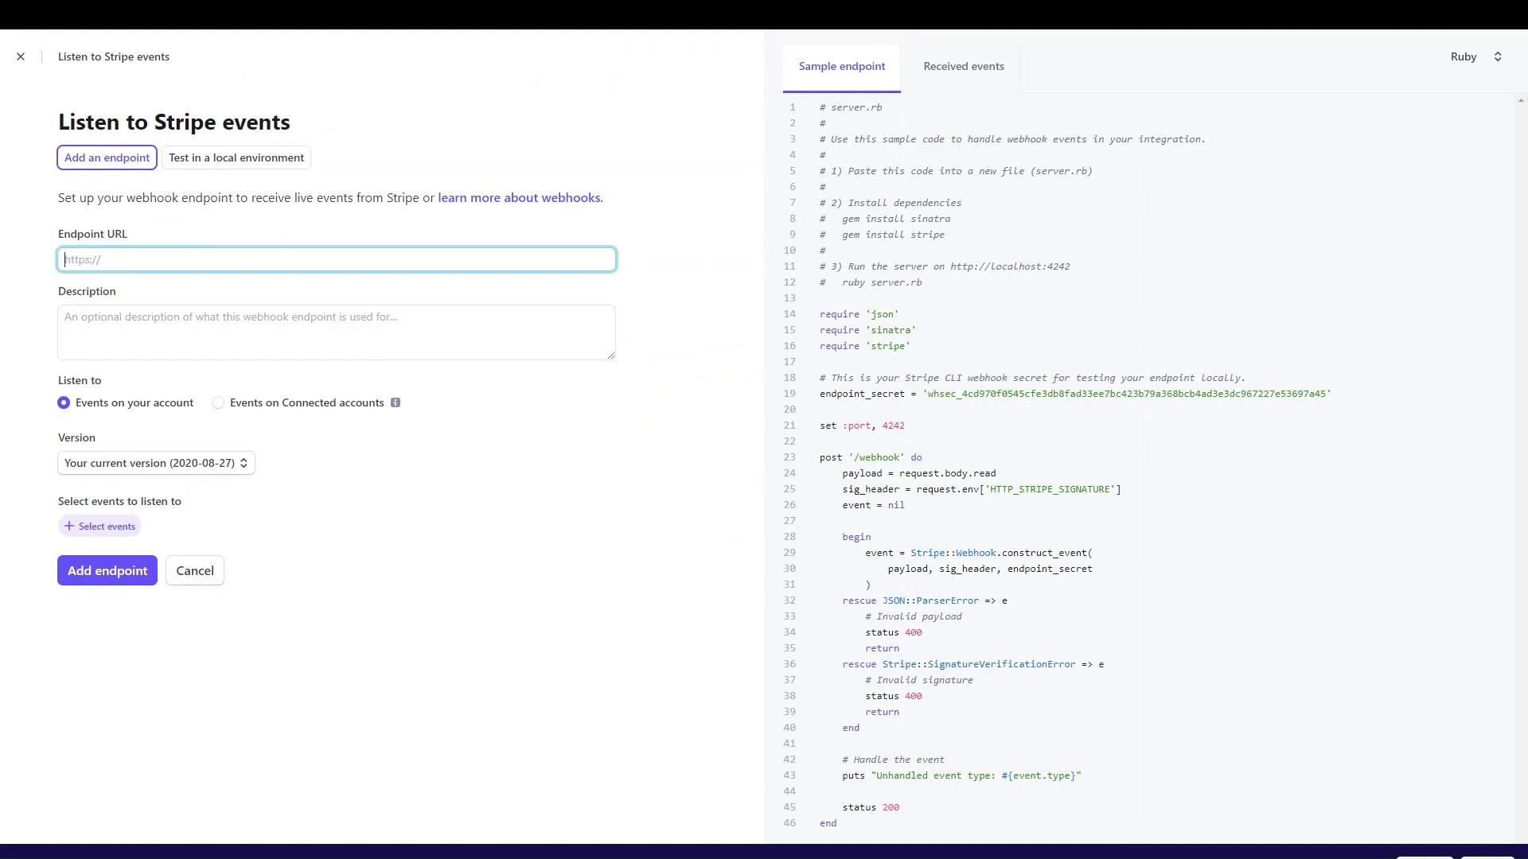
pyautogui.press('F11')
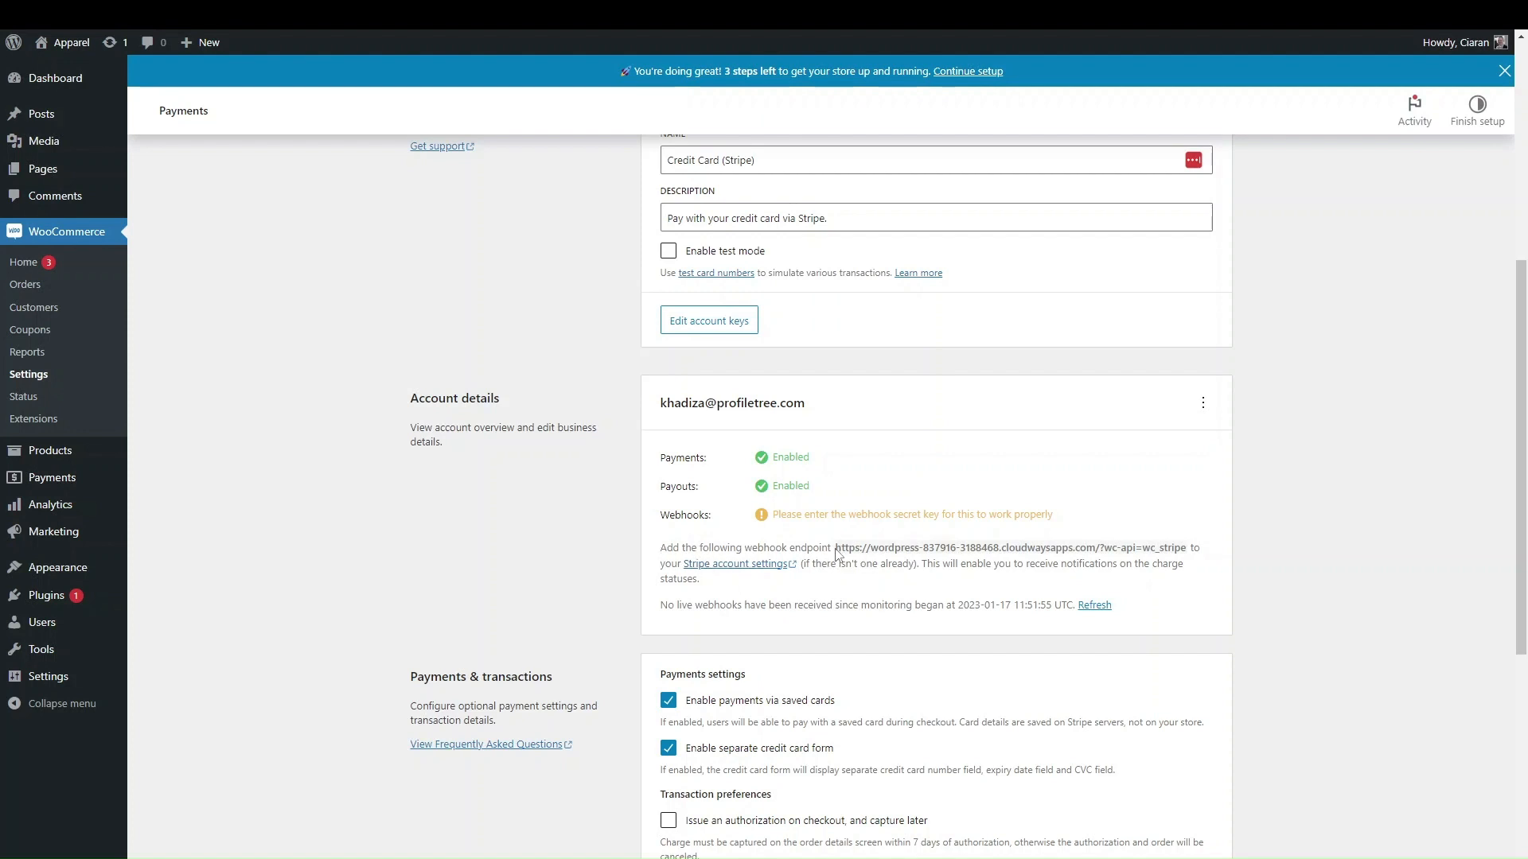
pyautogui.moveTo(837, 552); pyautogui.dragTo(1189, 554)
pyautogui.hotkey('ctrl', 'c')
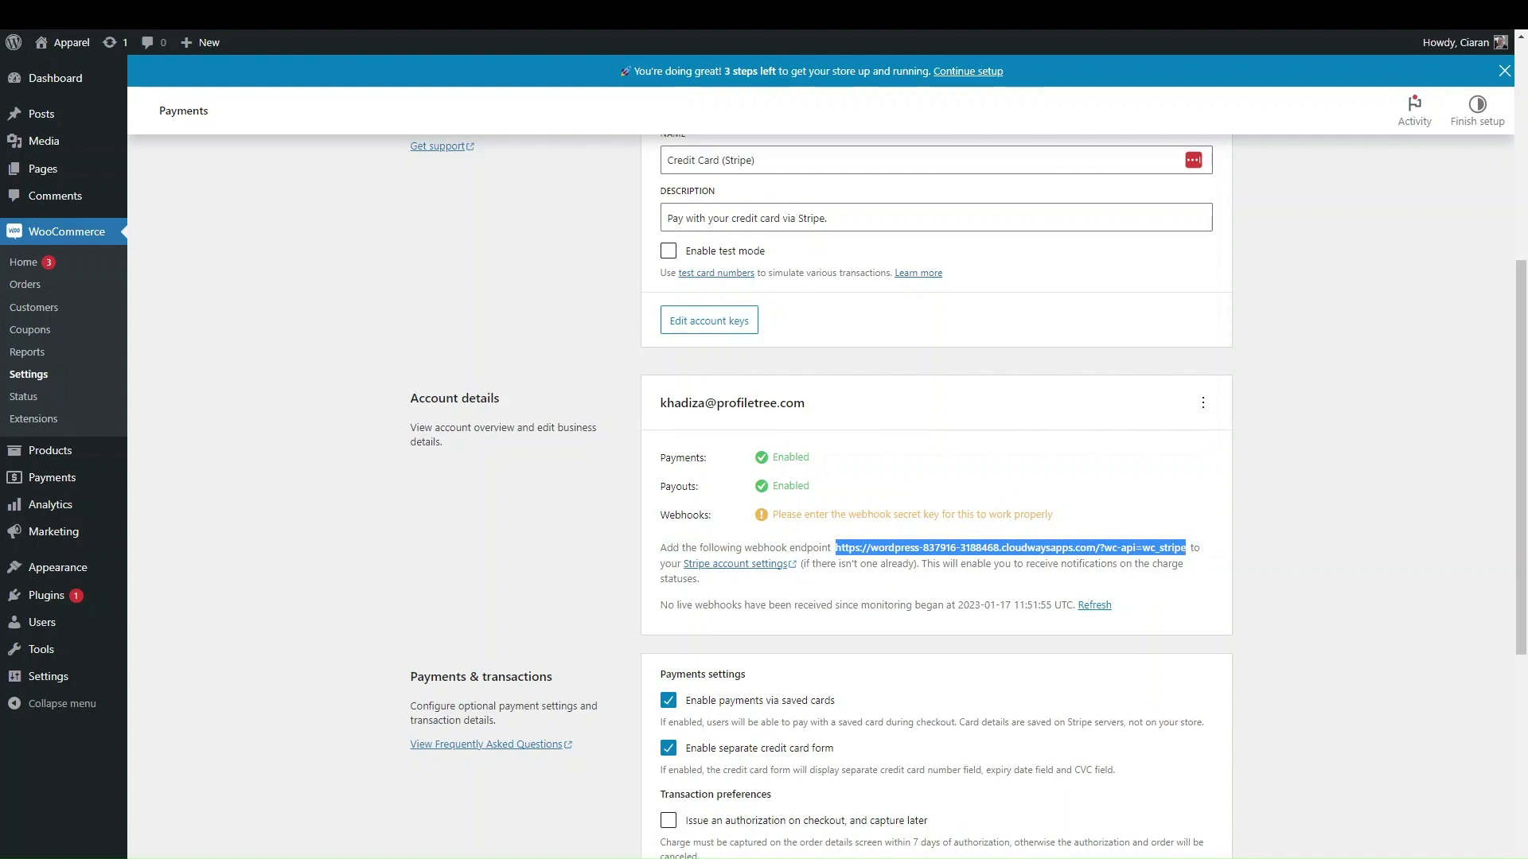
pyautogui.hotkey('alt', 'Tab')
pyautogui.click(279, 260)
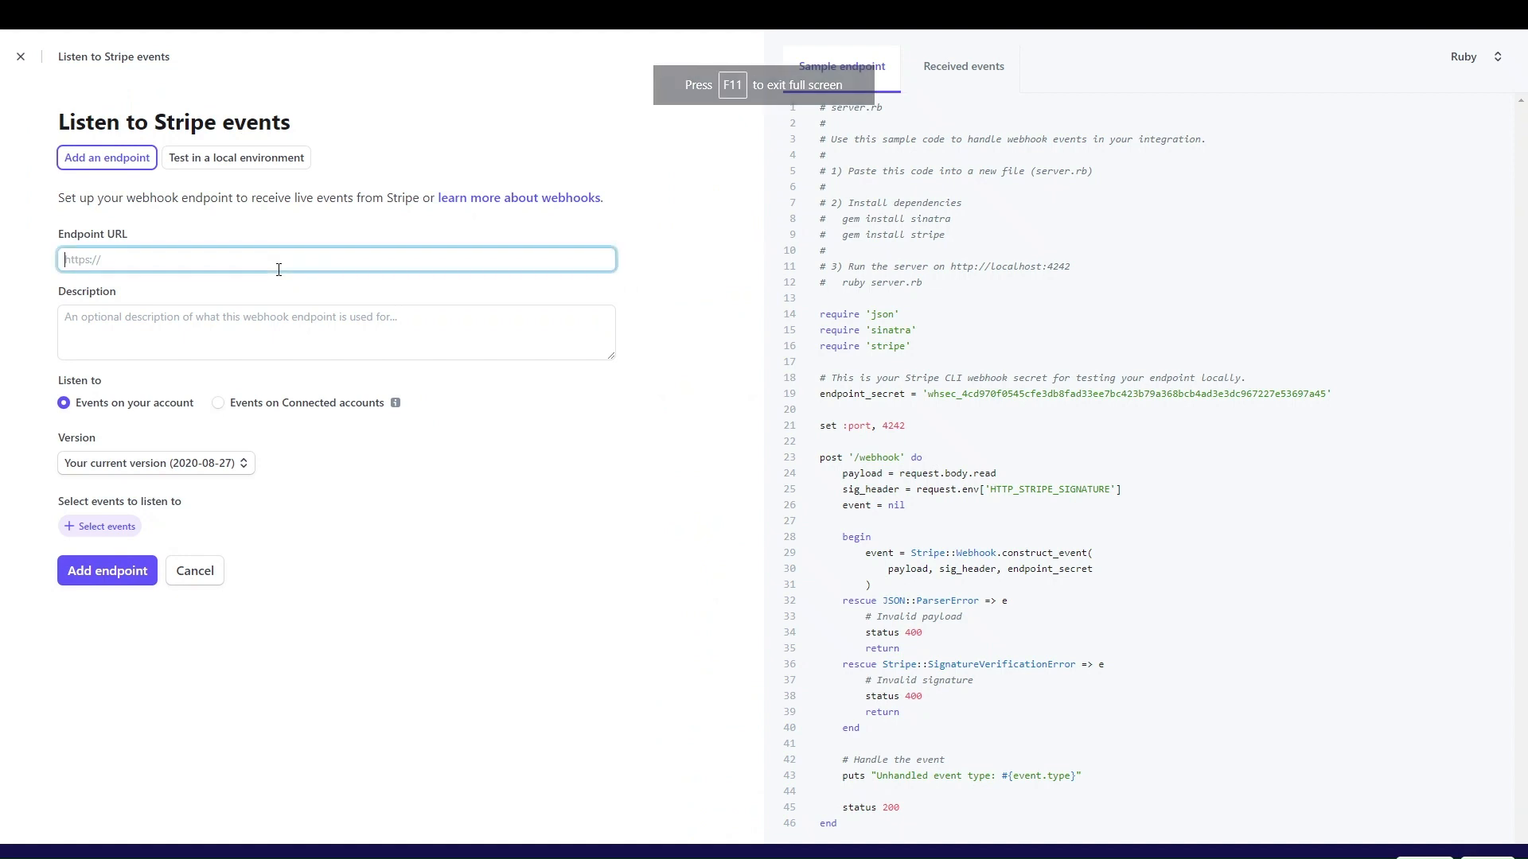
pyautogui.hotkey('ctrl', 'v')
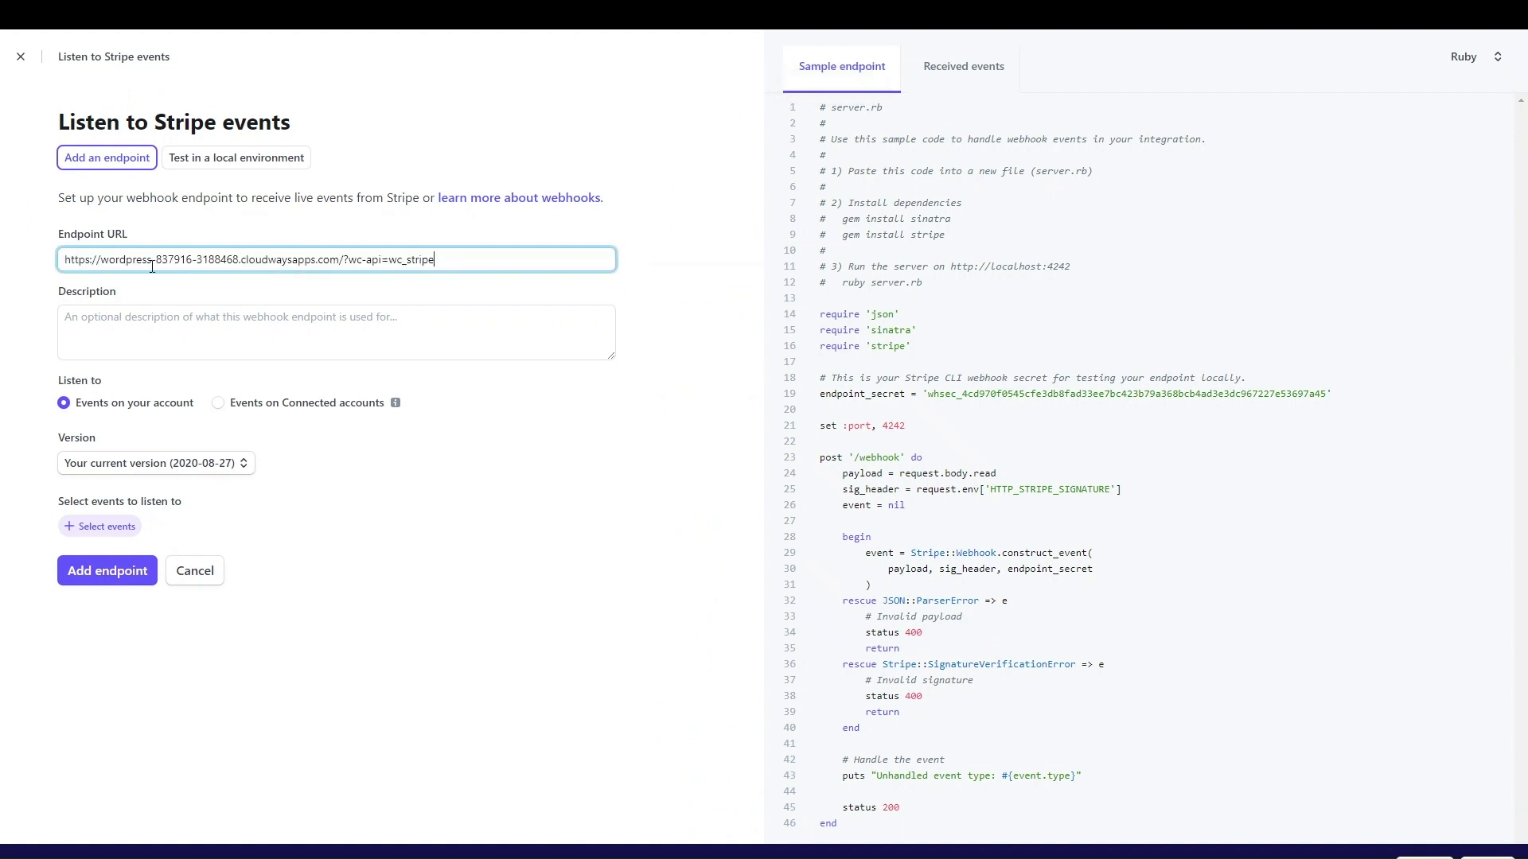
# - Enter "Connection of stripe too woccomerce" as the webhook endpoint's description
pyautogui.click(211, 339)
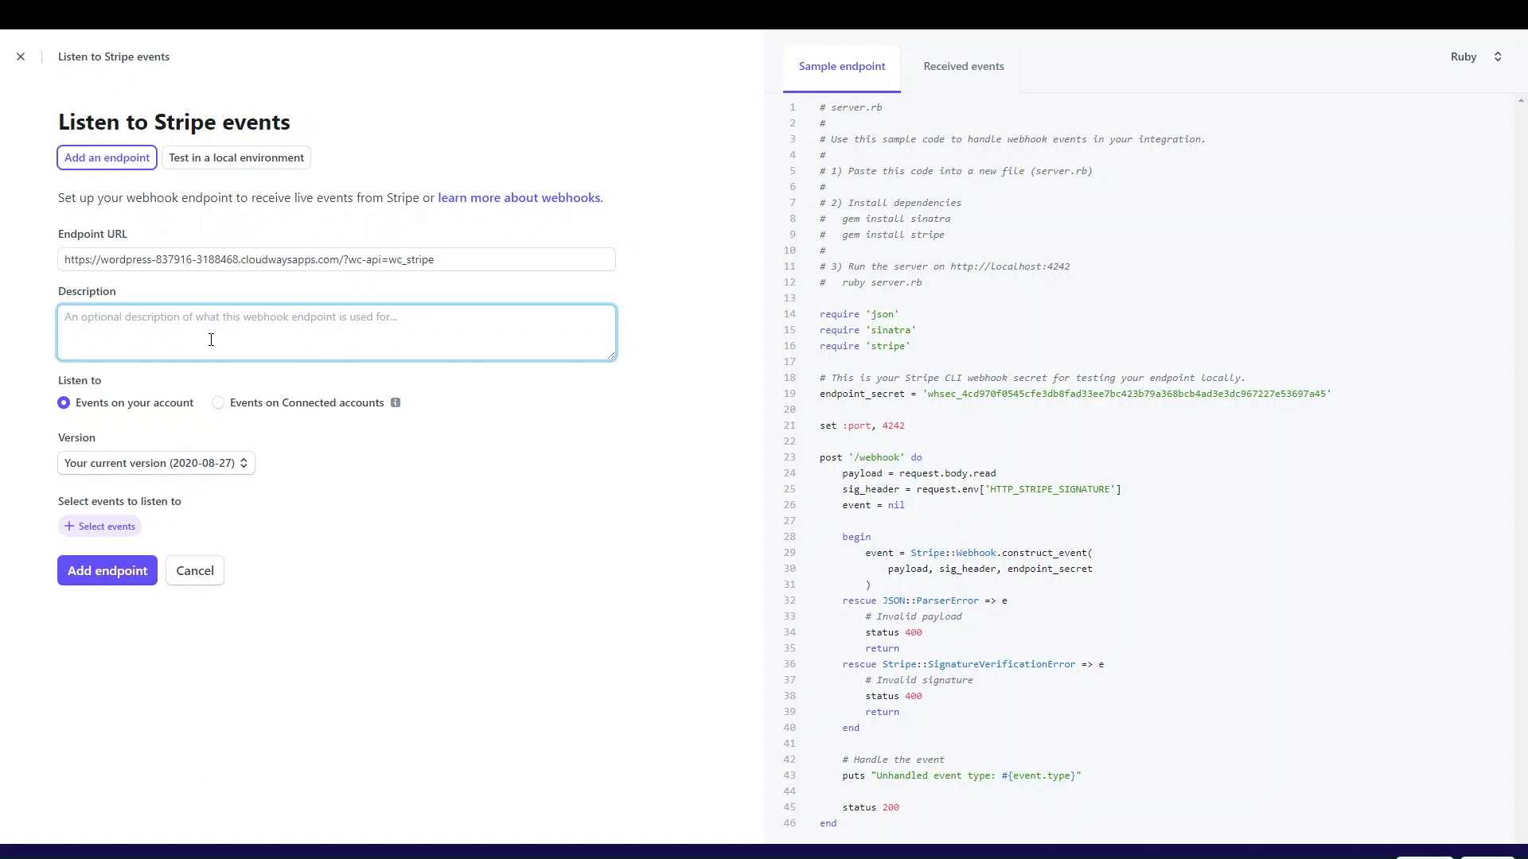
pyautogui.write('Connection of st')
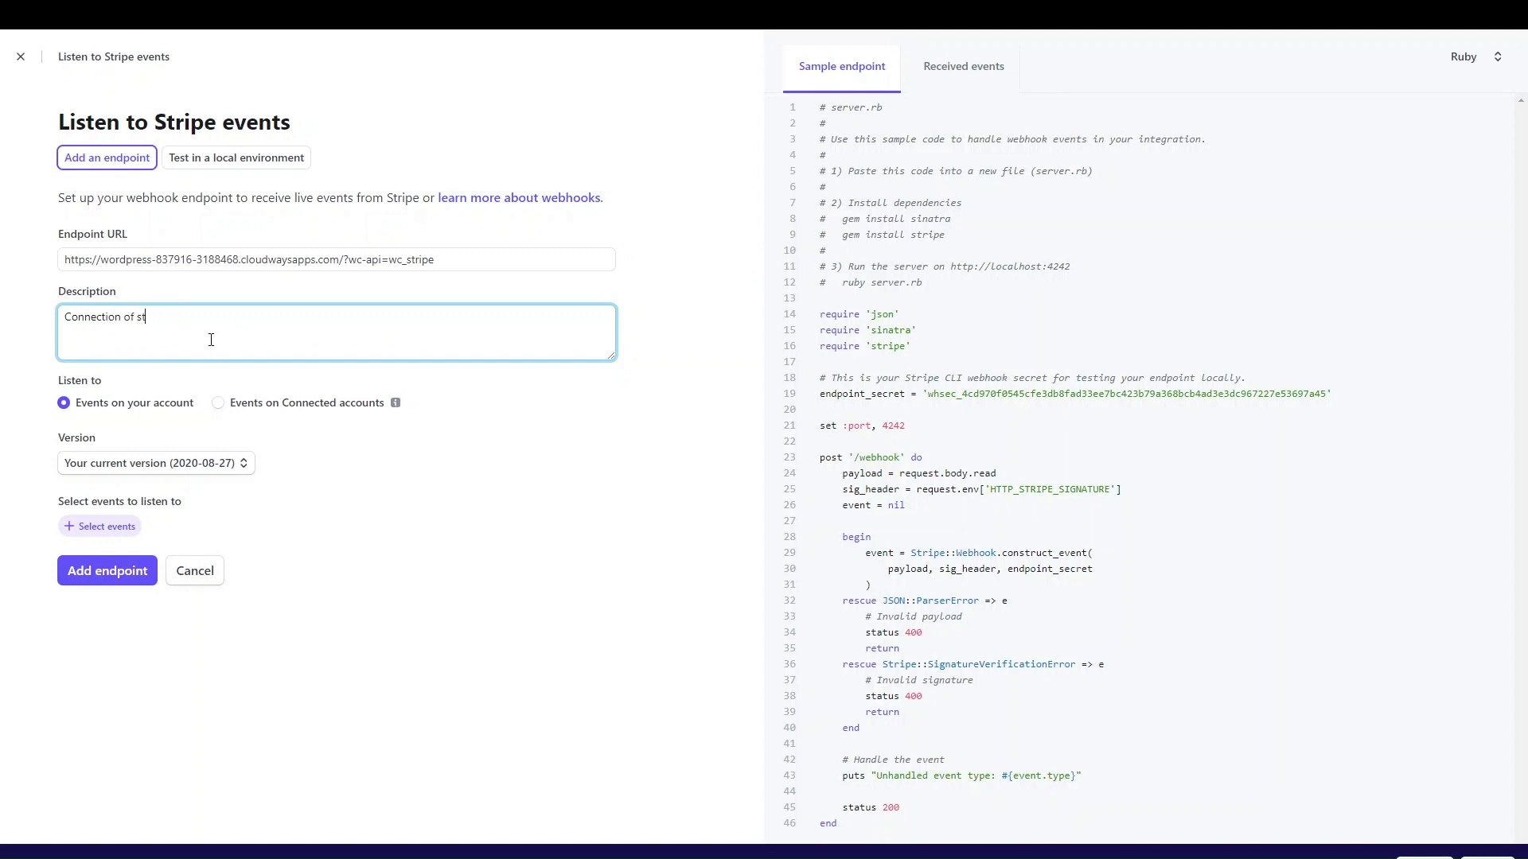
pyautogui.write('ripe too woccomerce')
# - Choose order.created and all Payment Intent events as the events the webhook endpoint listens to
pyautogui.click(102, 526)
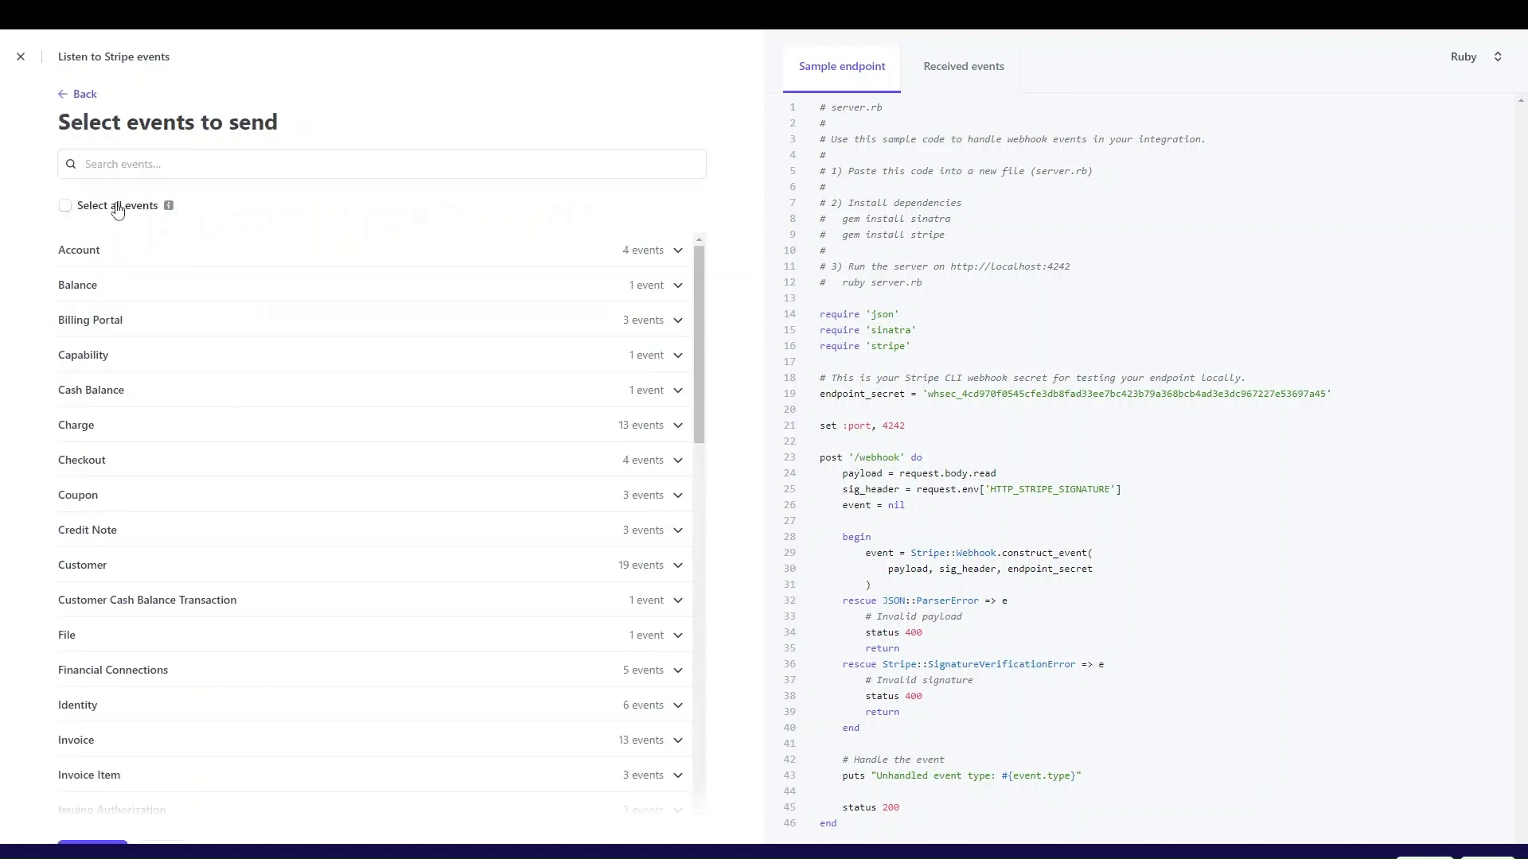
pyautogui.click(117, 209)
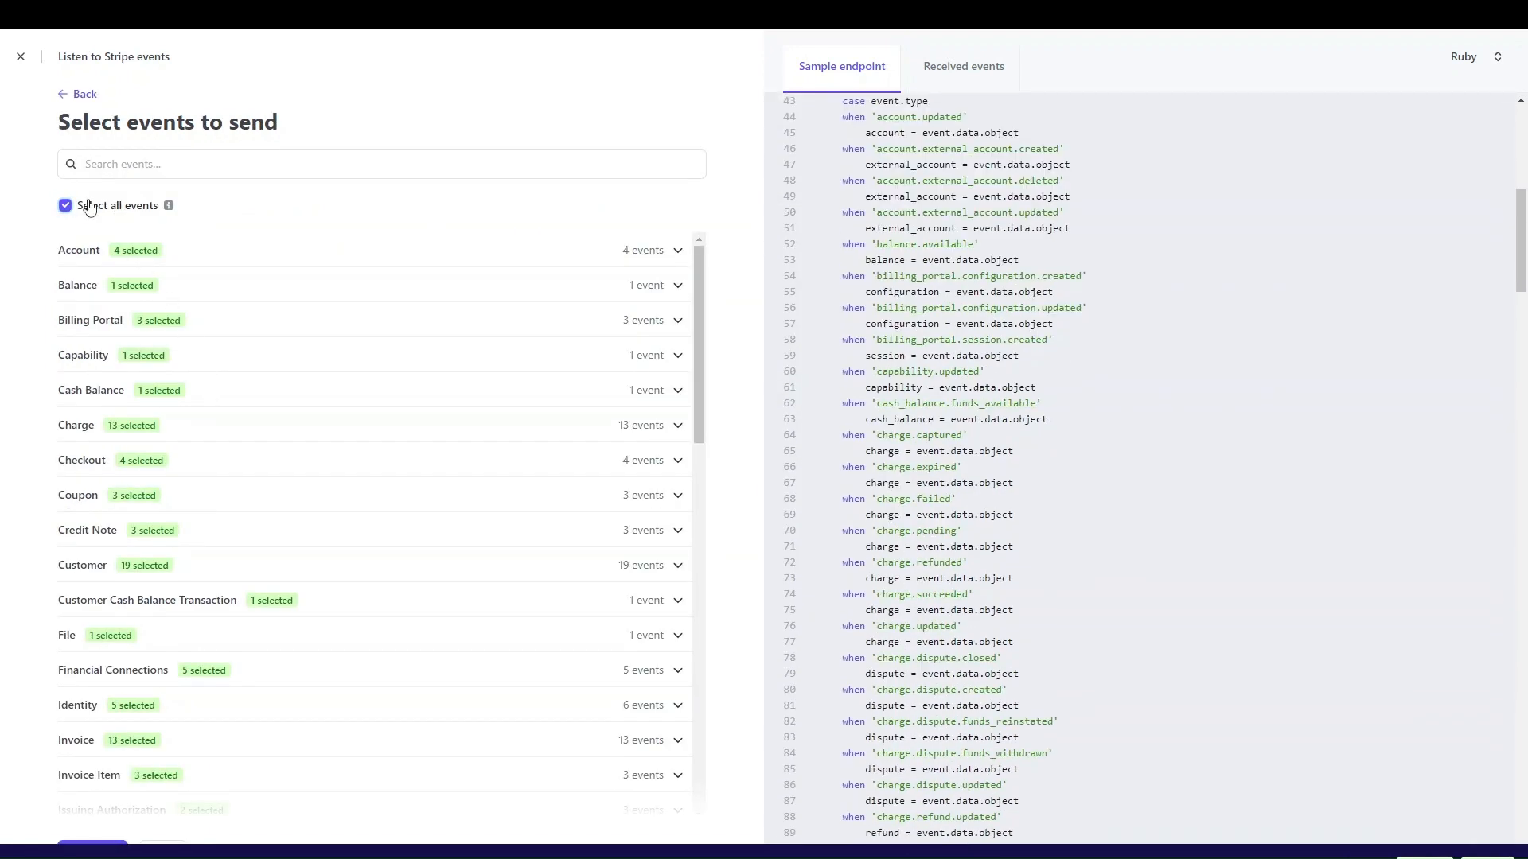
pyautogui.click(90, 209)
pyautogui.scroll(-4, 177, 579)
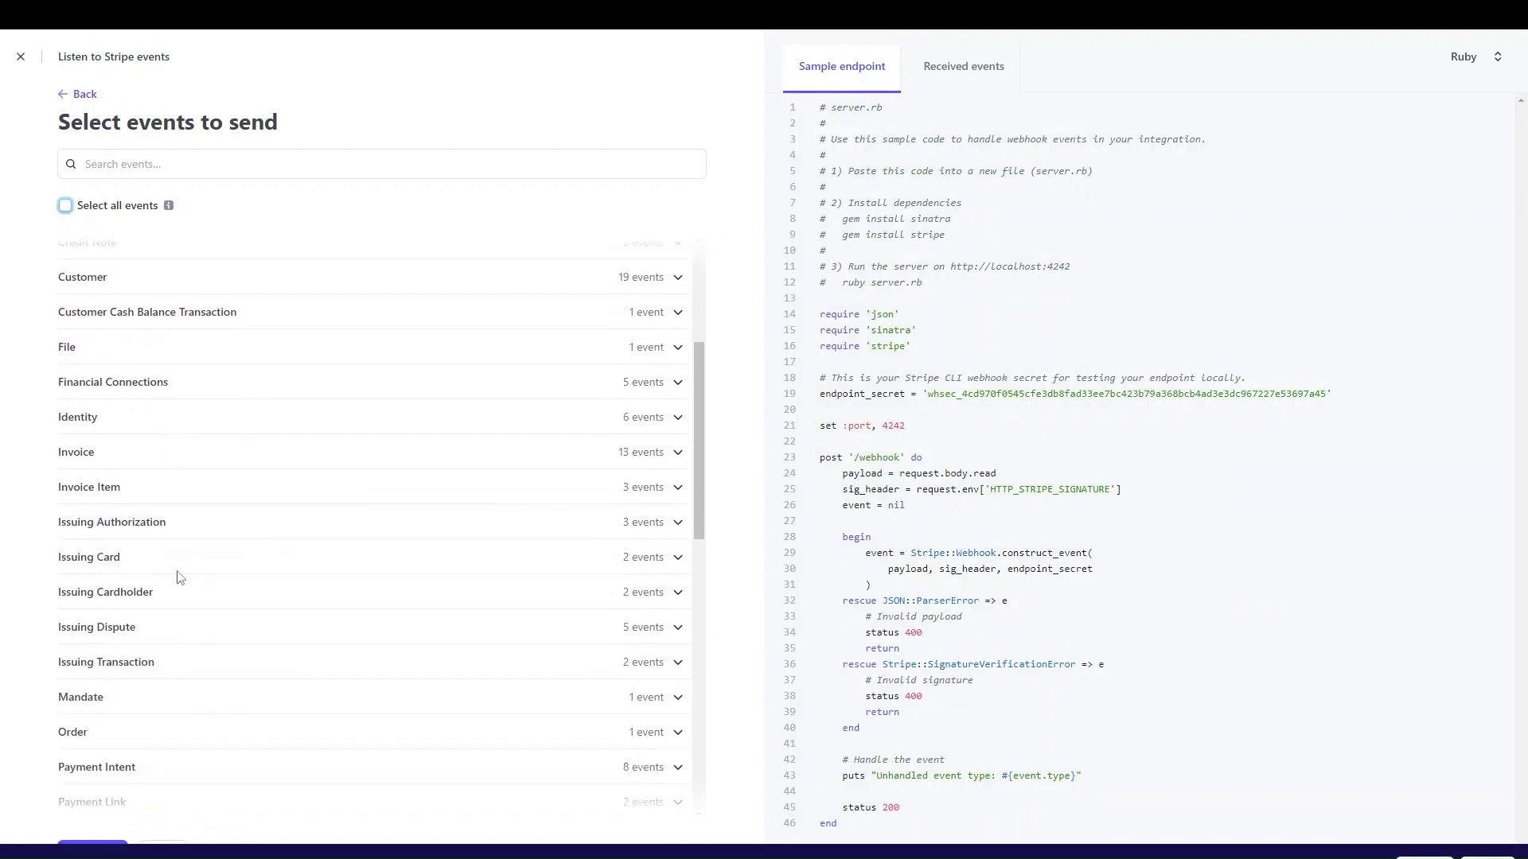
pyautogui.scroll(-3, 149, 589)
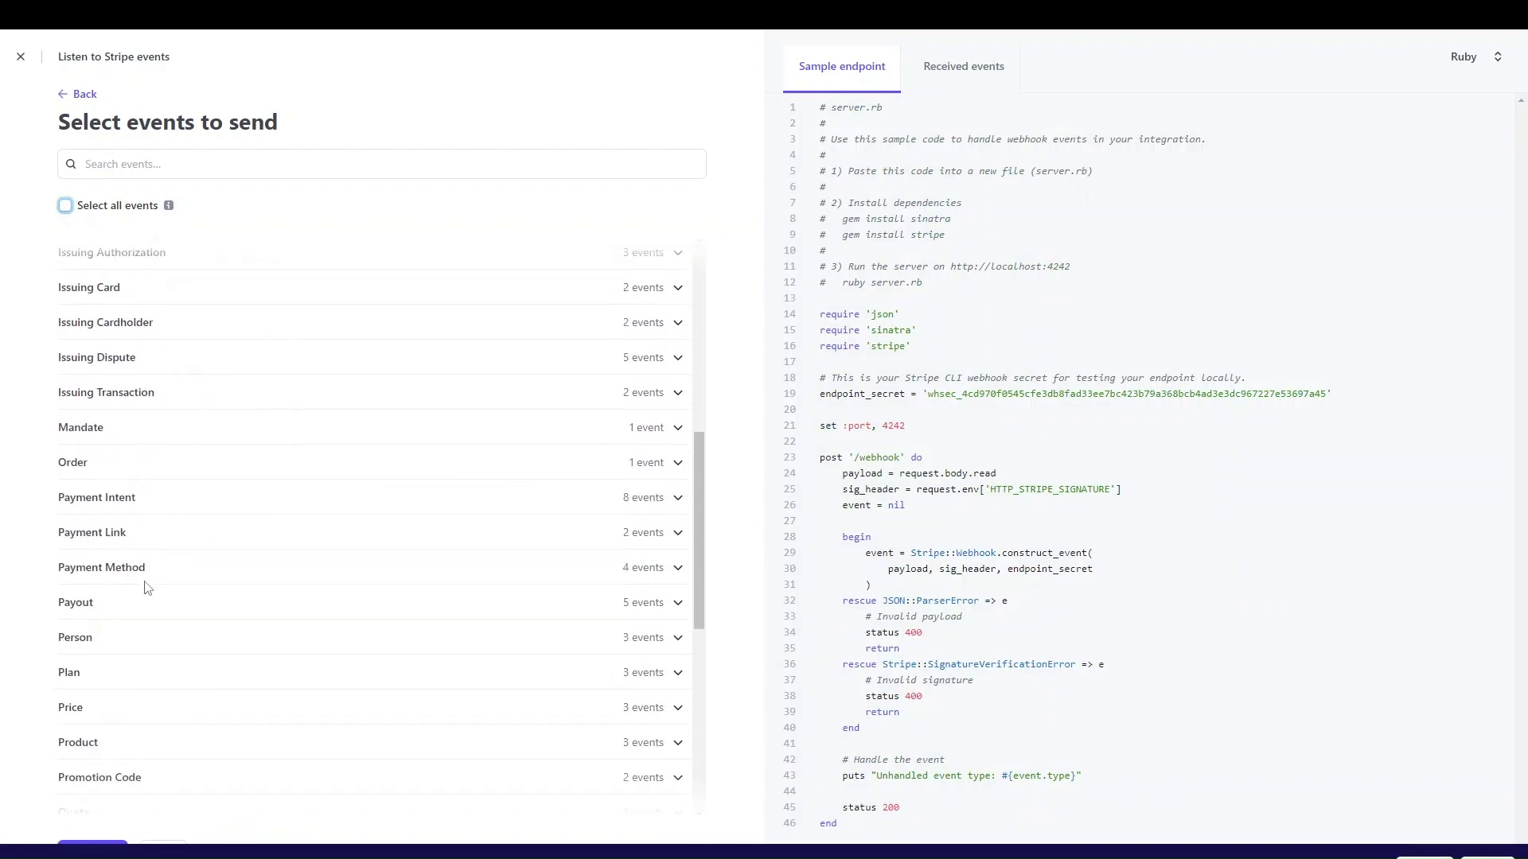
pyautogui.click(76, 469)
pyautogui.click(70, 489)
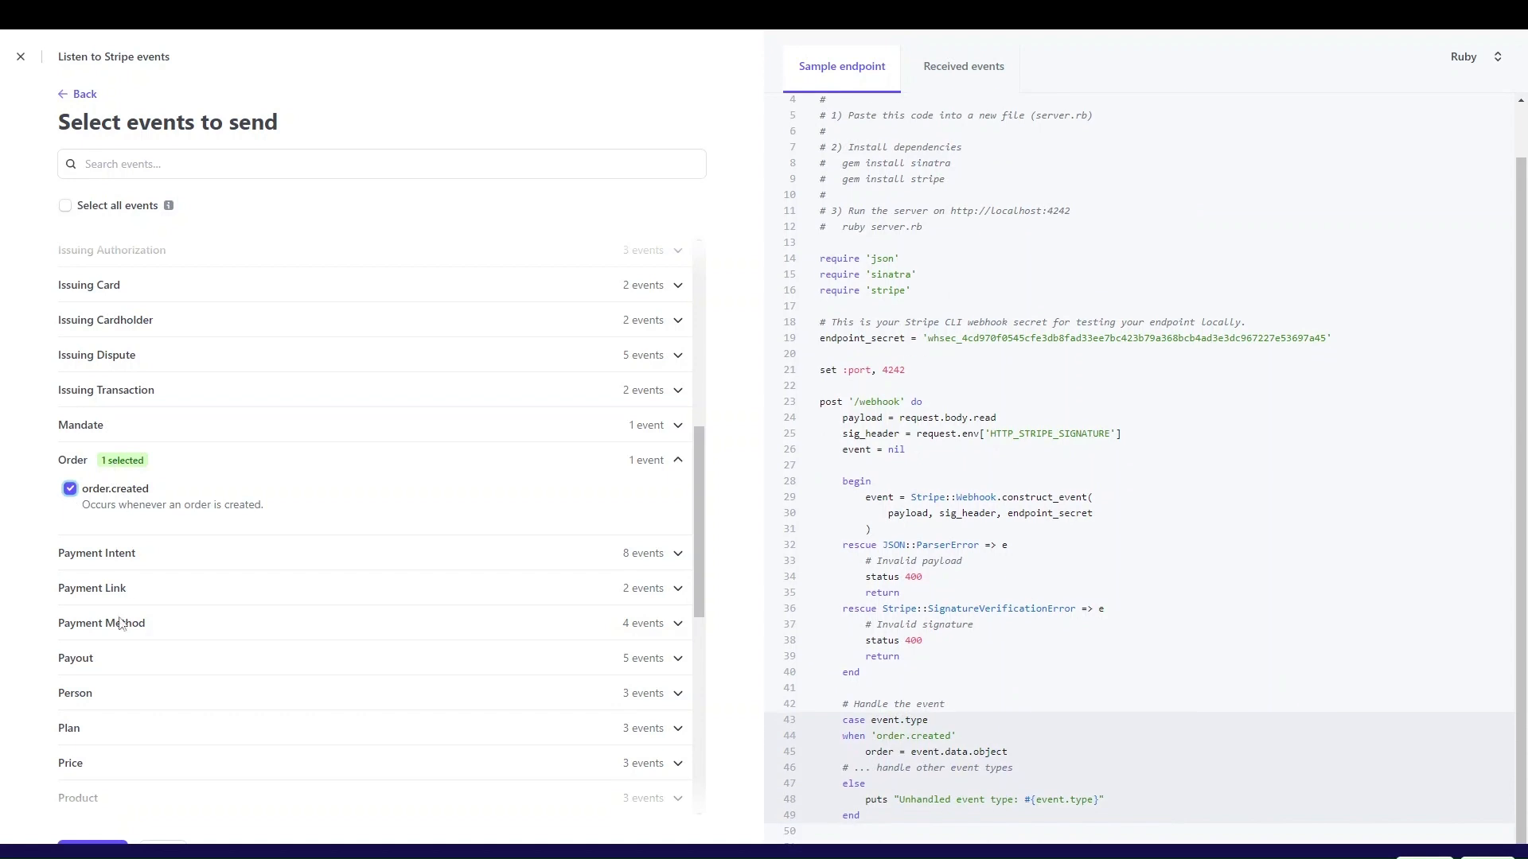
pyautogui.click(170, 557)
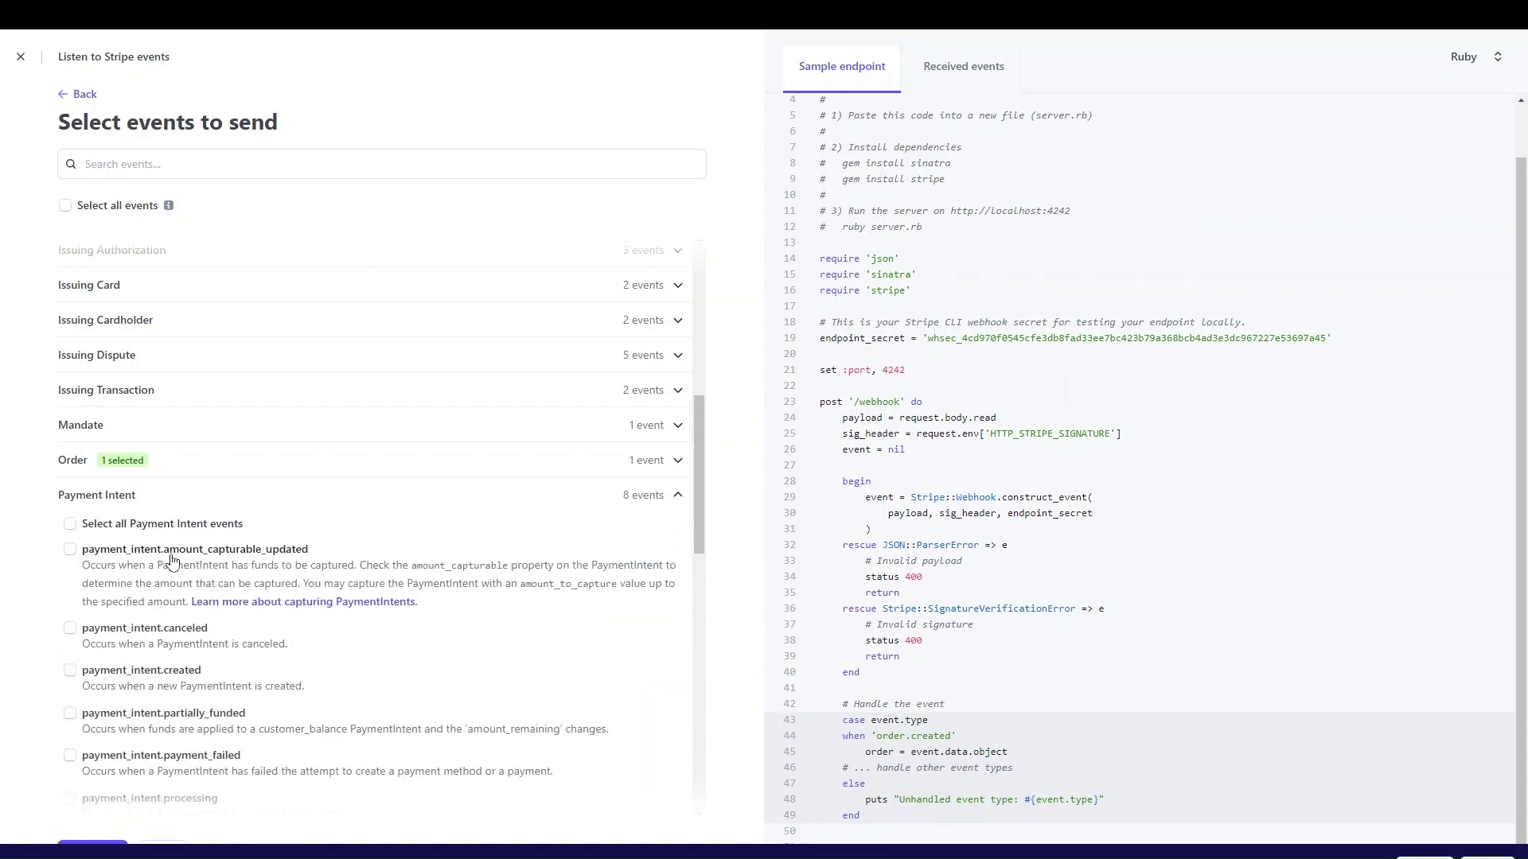
pyautogui.click(70, 523)
pyautogui.scroll(2, 157, 444)
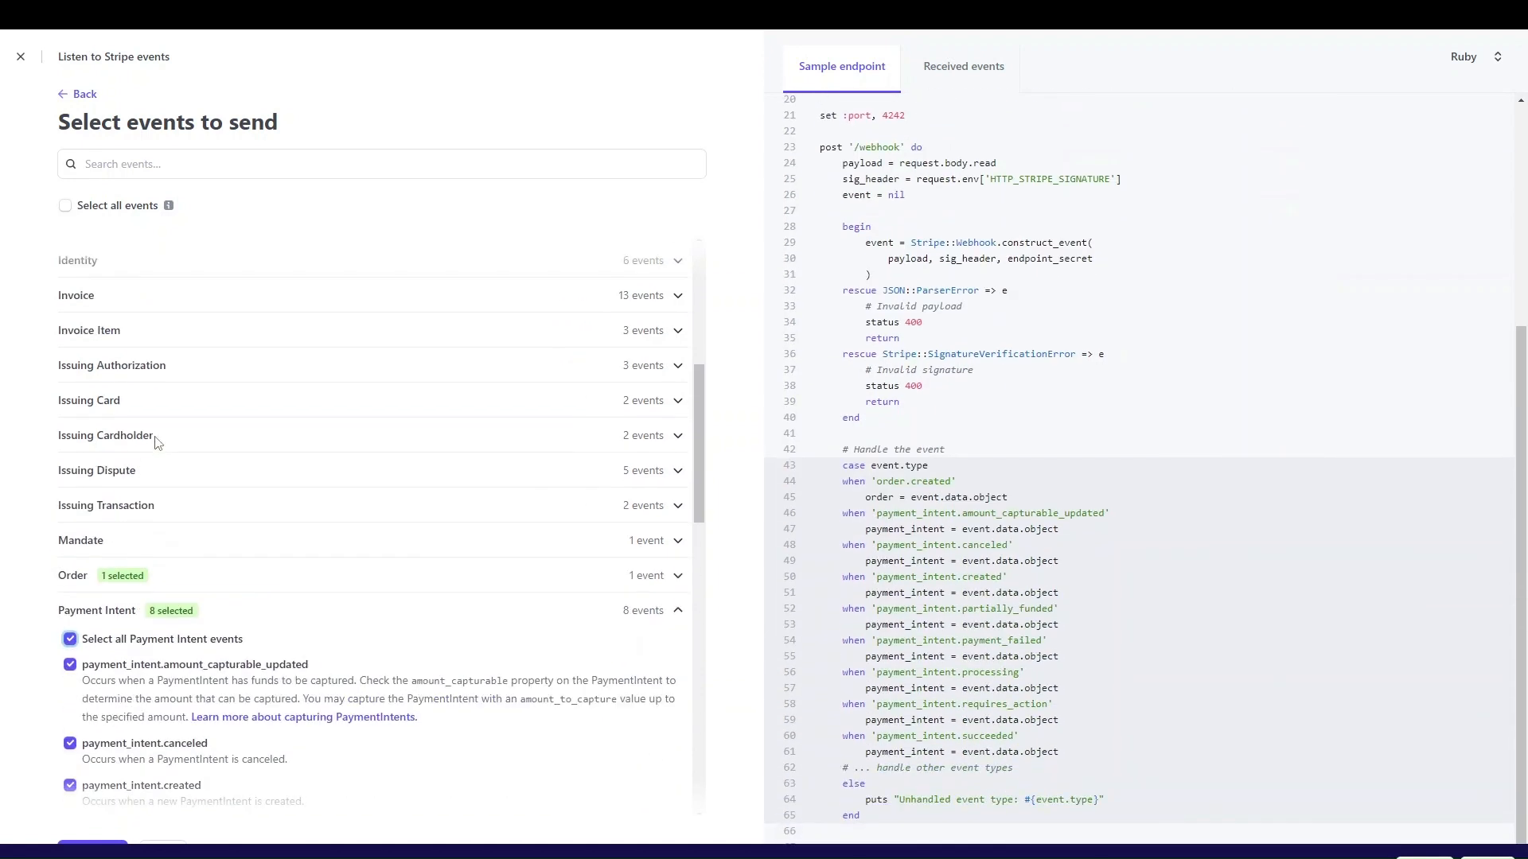
pyautogui.scroll(-2, 157, 443)
pyautogui.scroll(-4, 215, 398)
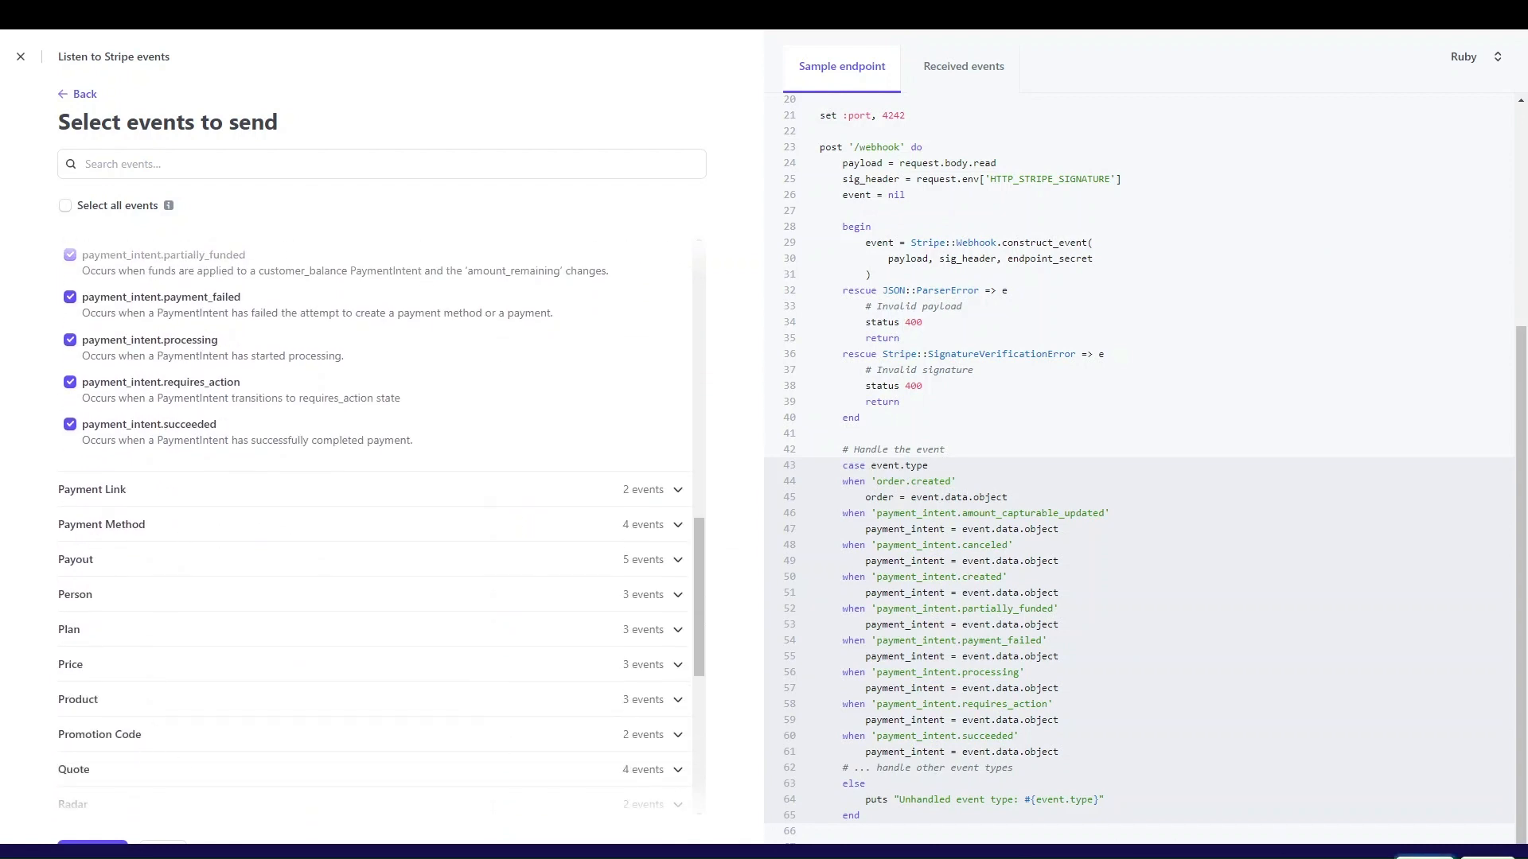
# - Add all available events to the webhook endpoint and try to create the endpoint
pyautogui.click(99, 207)
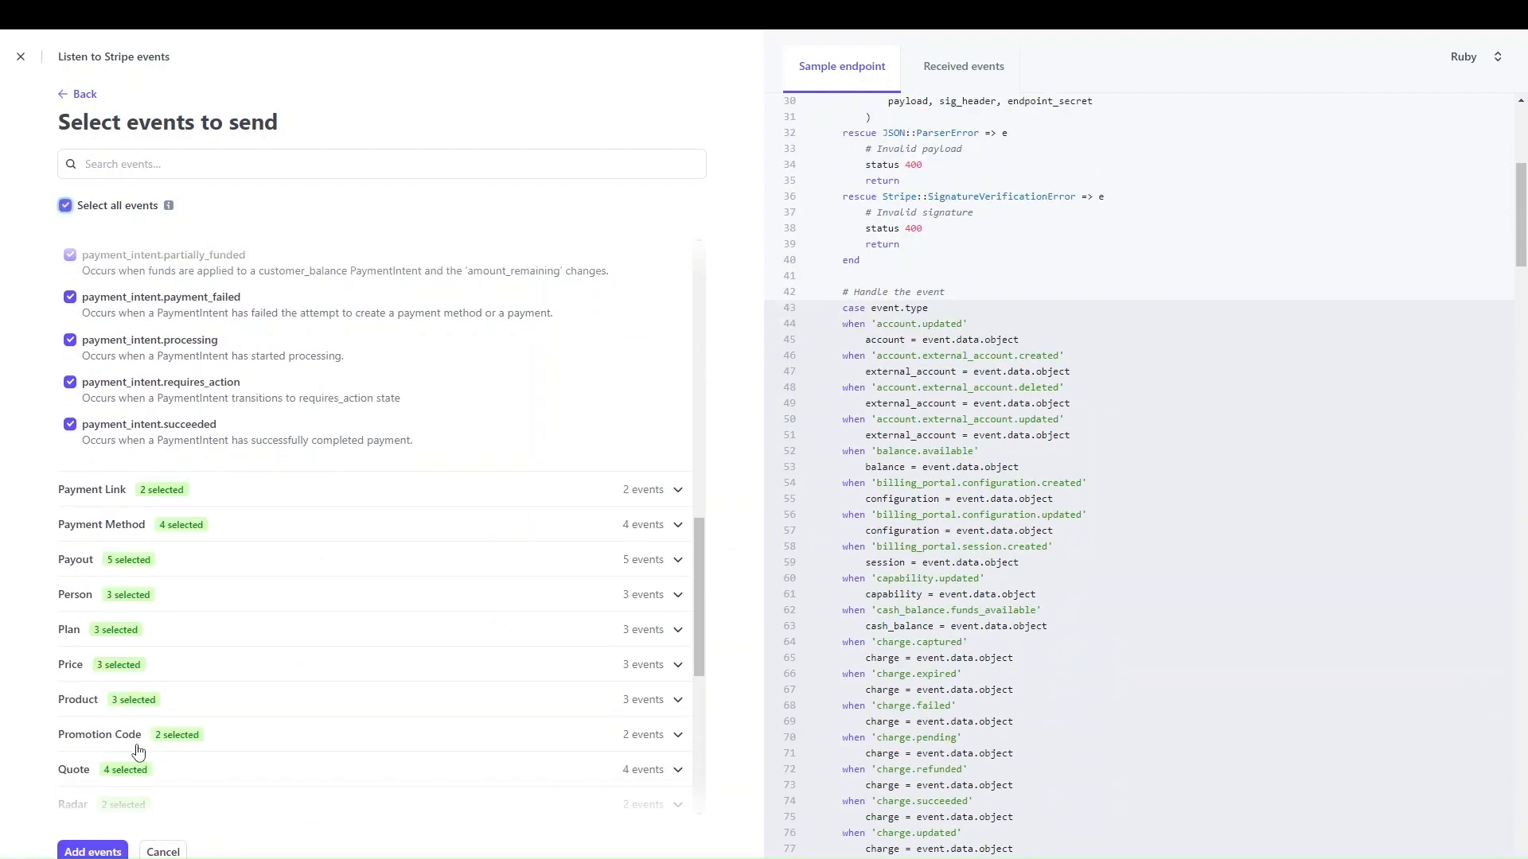
pyautogui.click(94, 851)
pyautogui.scroll(-20, 301, 642)
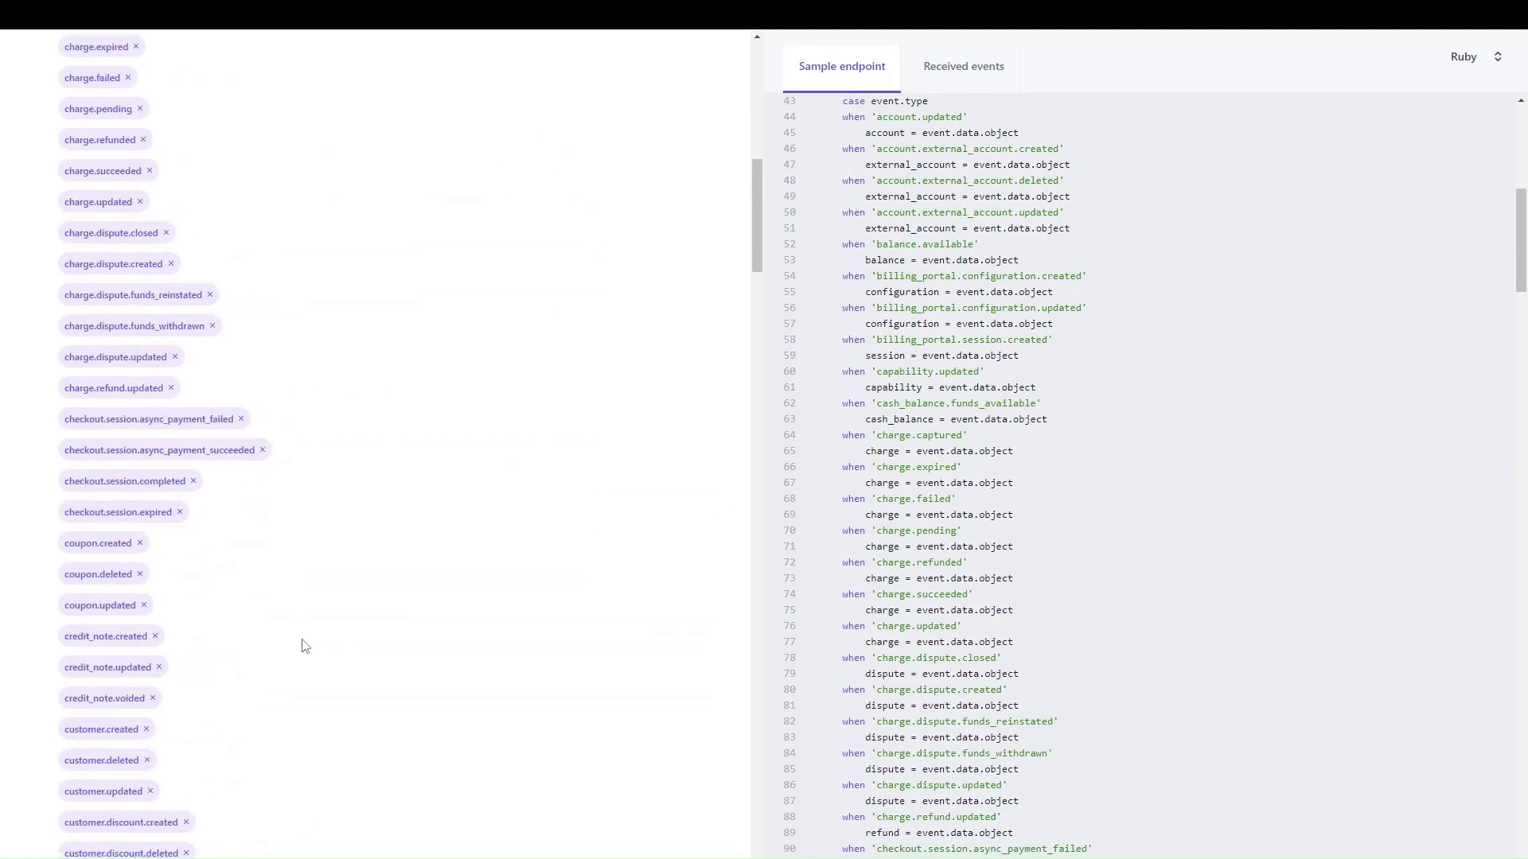
pyautogui.scroll(-7, 303, 645)
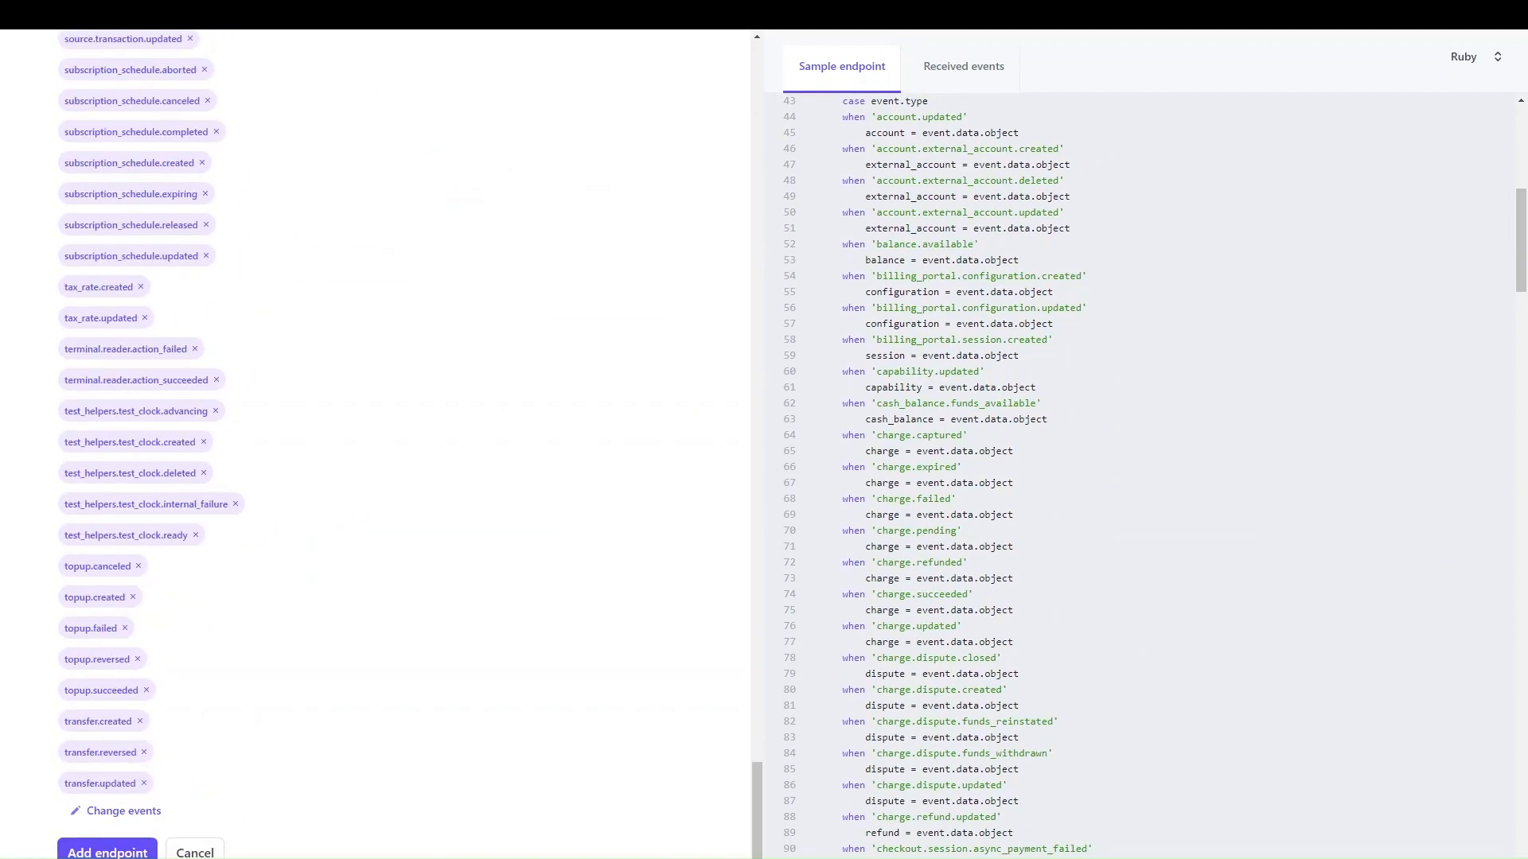
pyautogui.scroll(20, 602, 363)
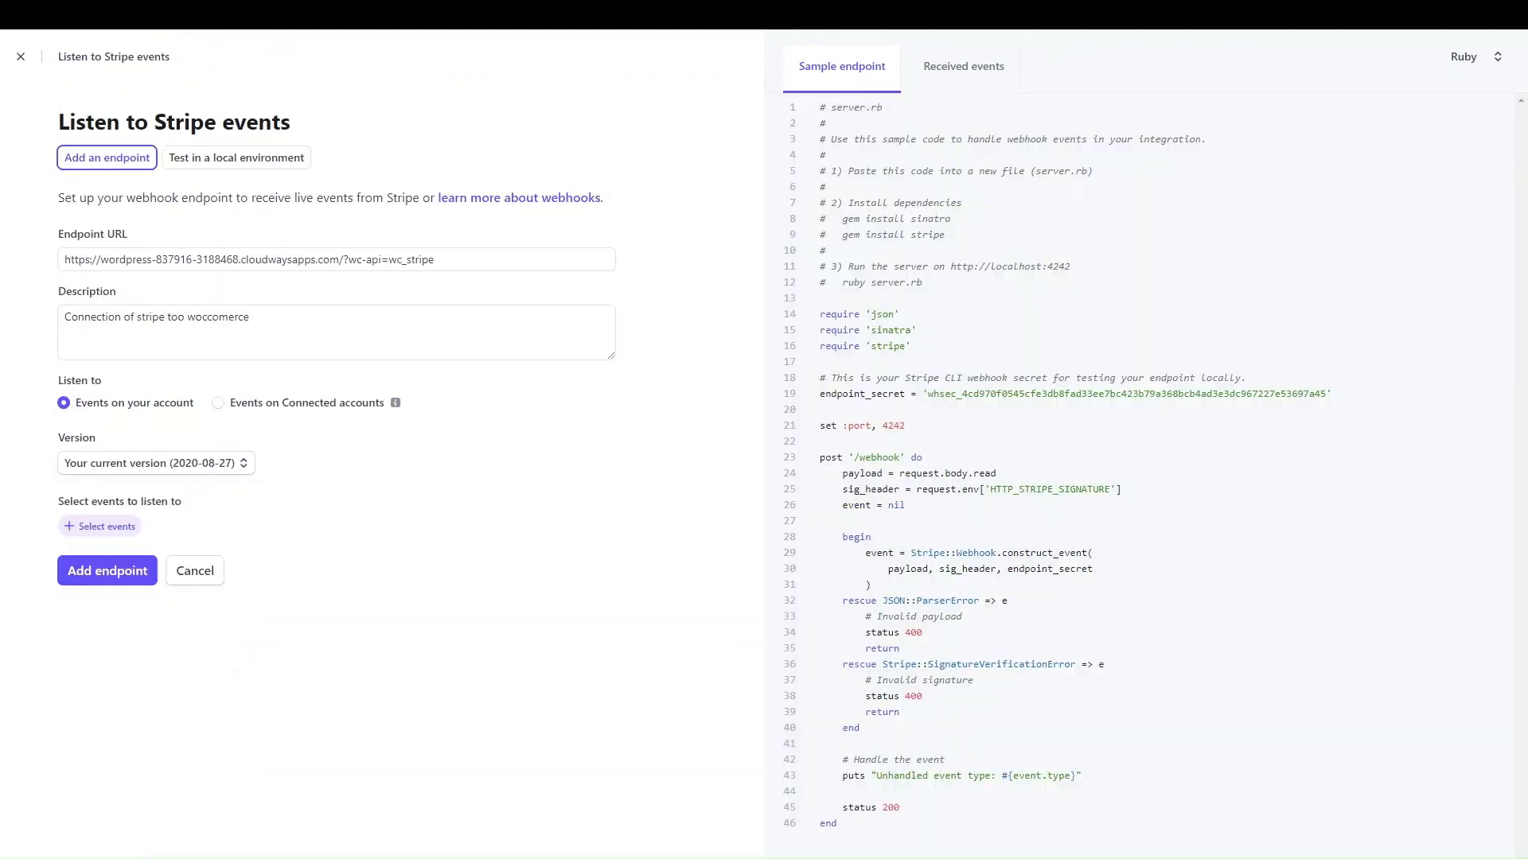
pyautogui.click(93, 571)
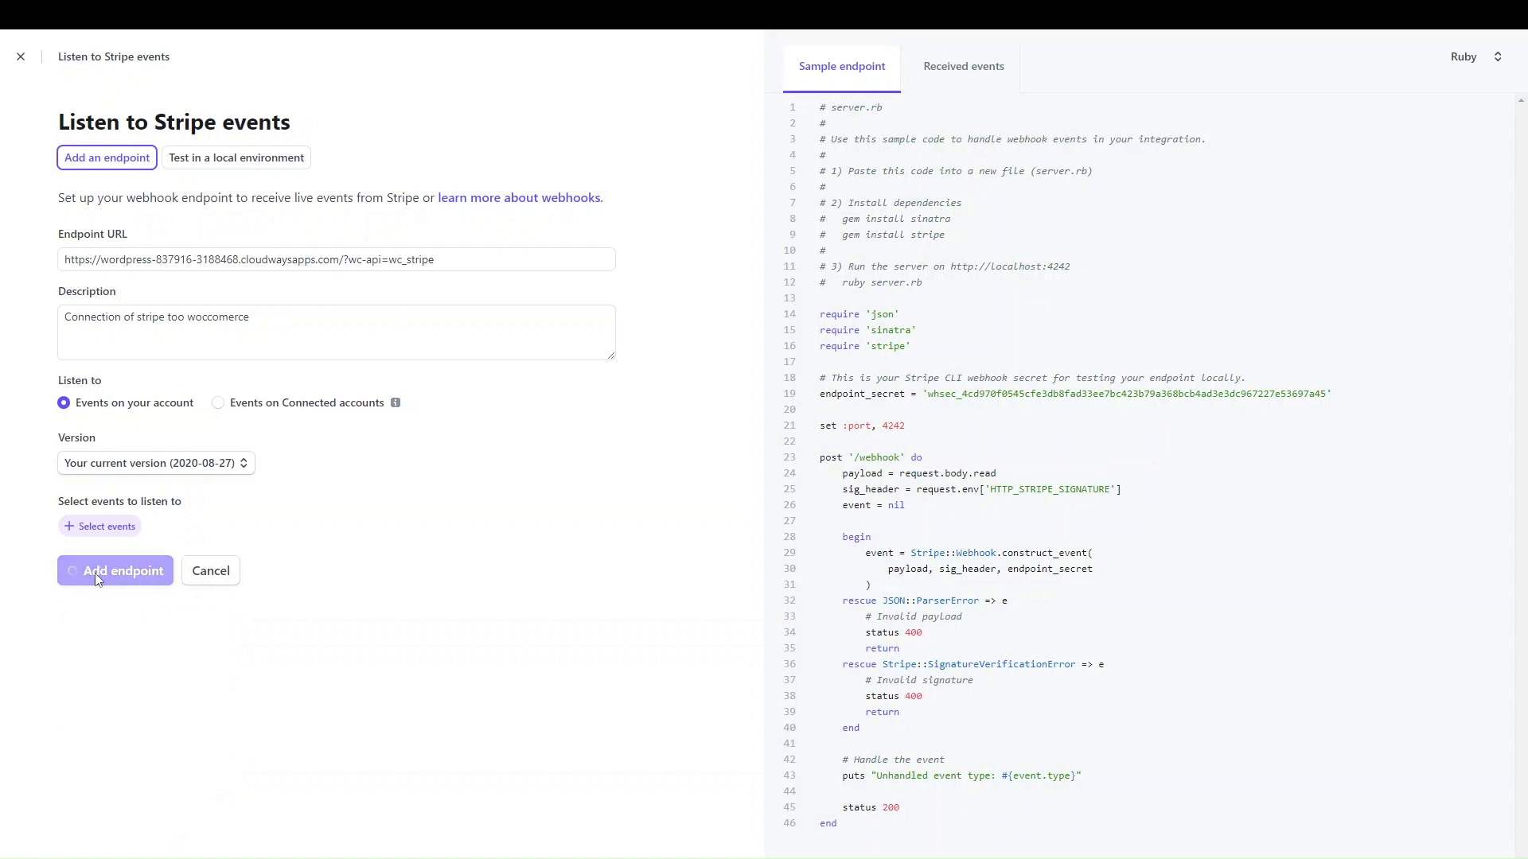
# - Choose only the order.created event for the webhook and submit the new endpoint
pyautogui.click(62, 528)
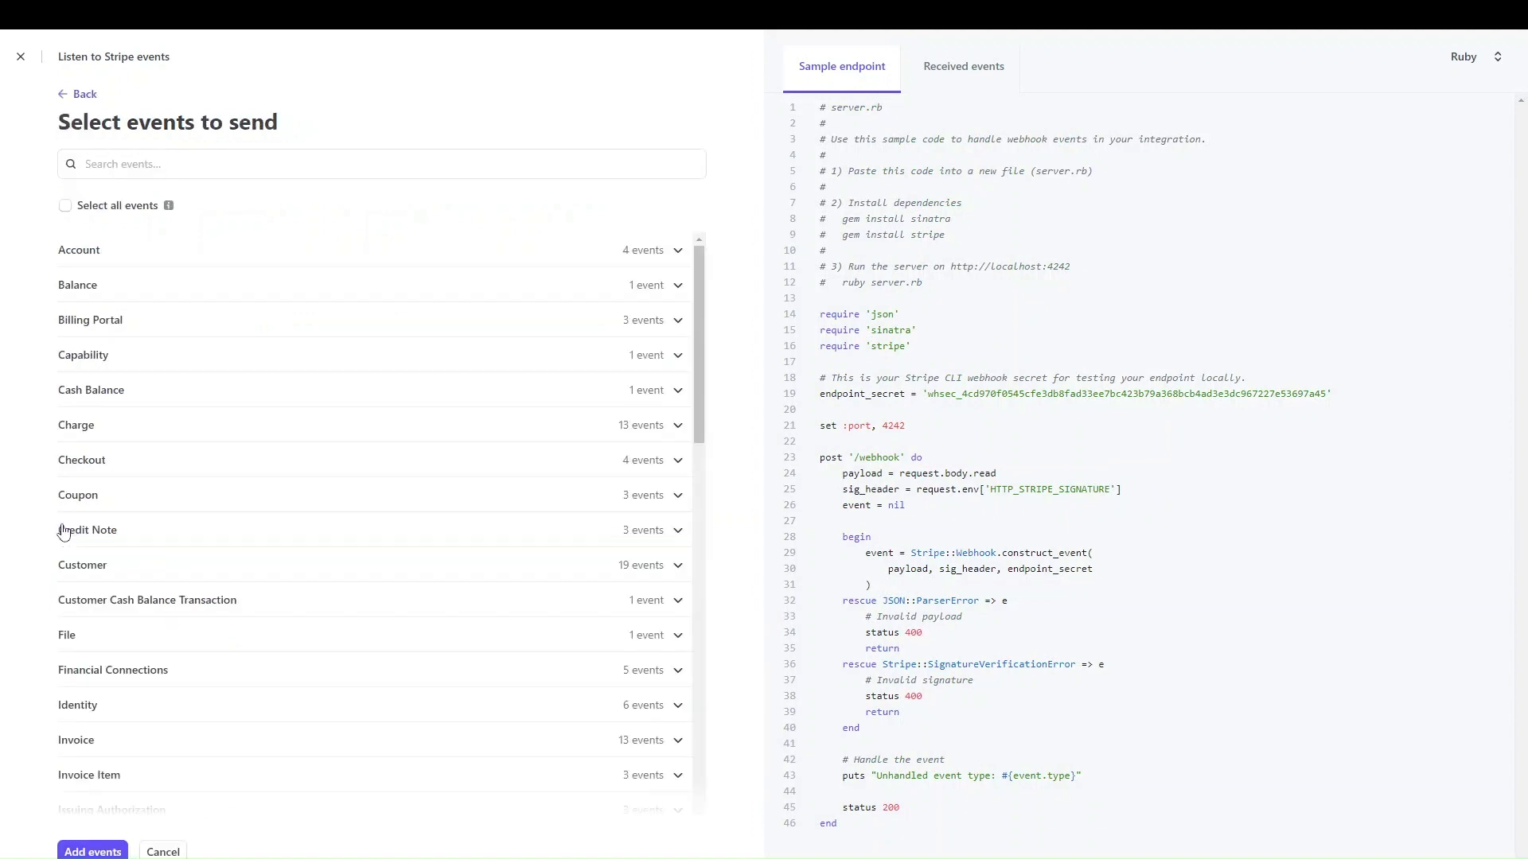
pyautogui.scroll(-10, 237, 478)
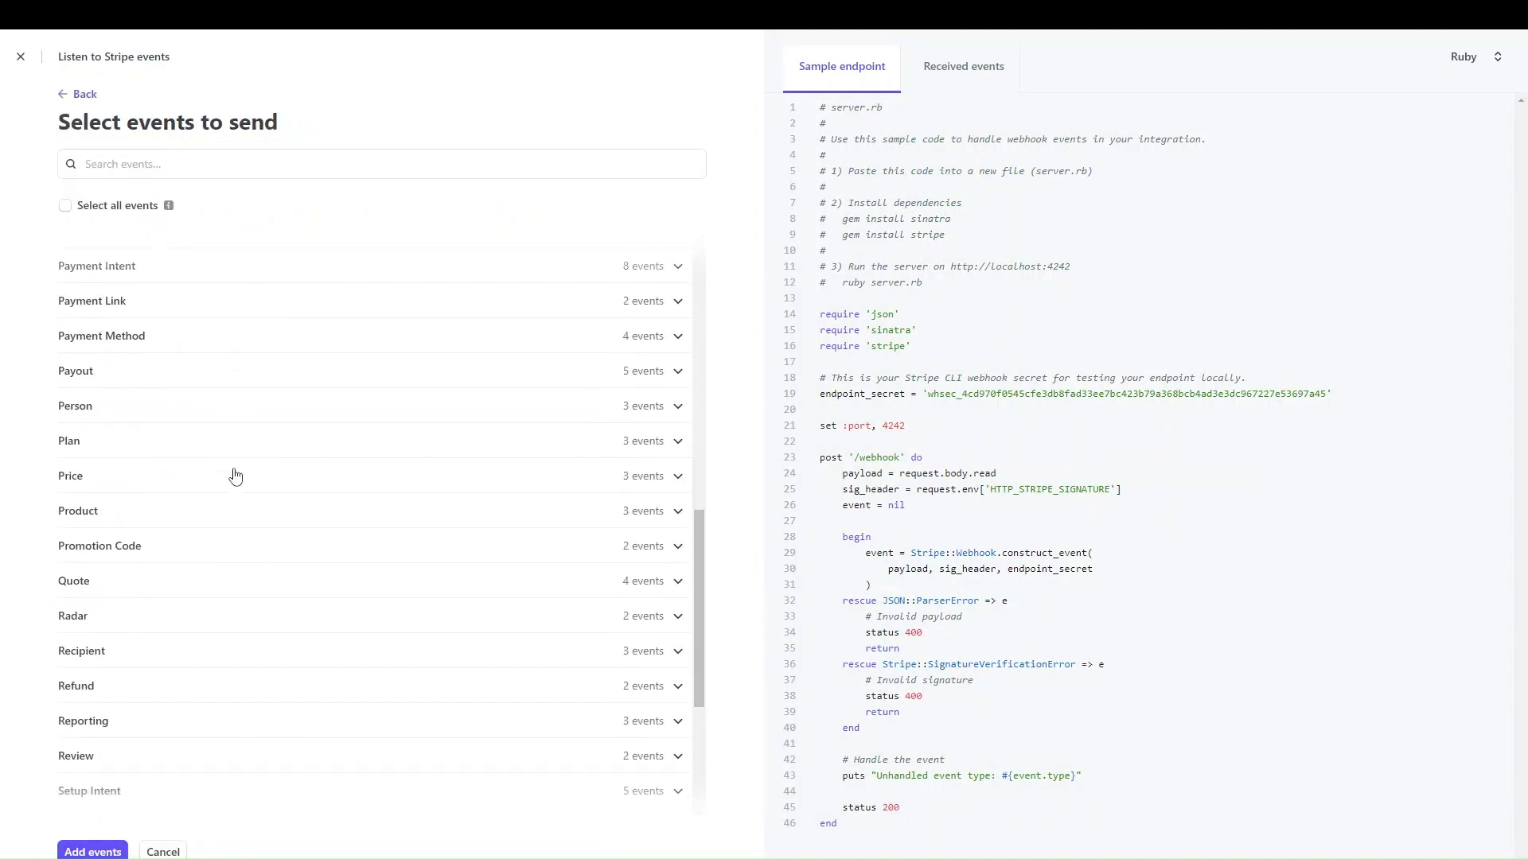
pyautogui.scroll(-5, 134, 589)
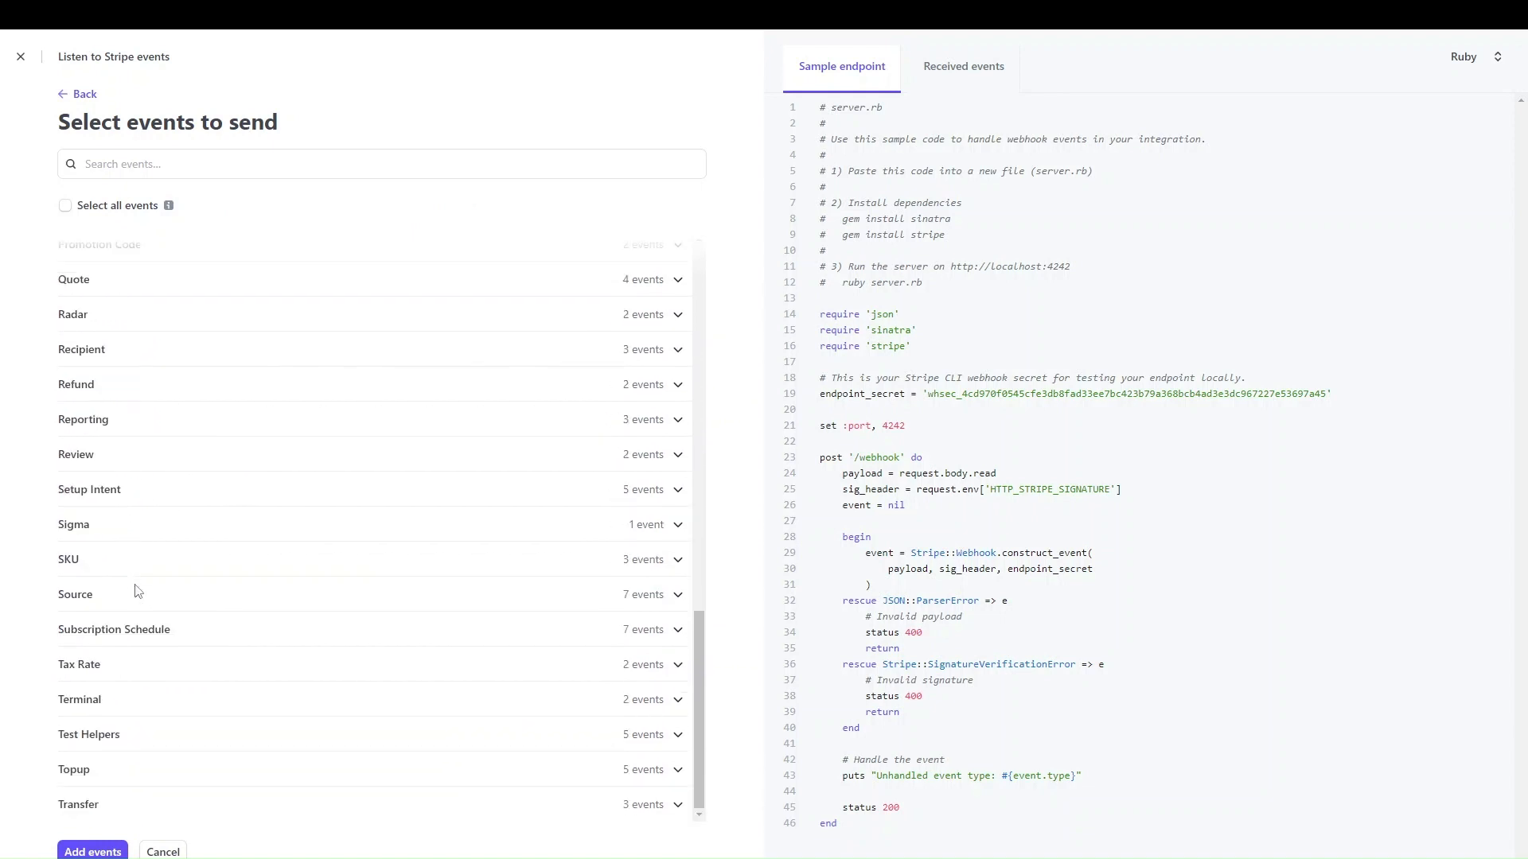
pyautogui.scroll(3, 136, 590)
pyautogui.scroll(4, 109, 434)
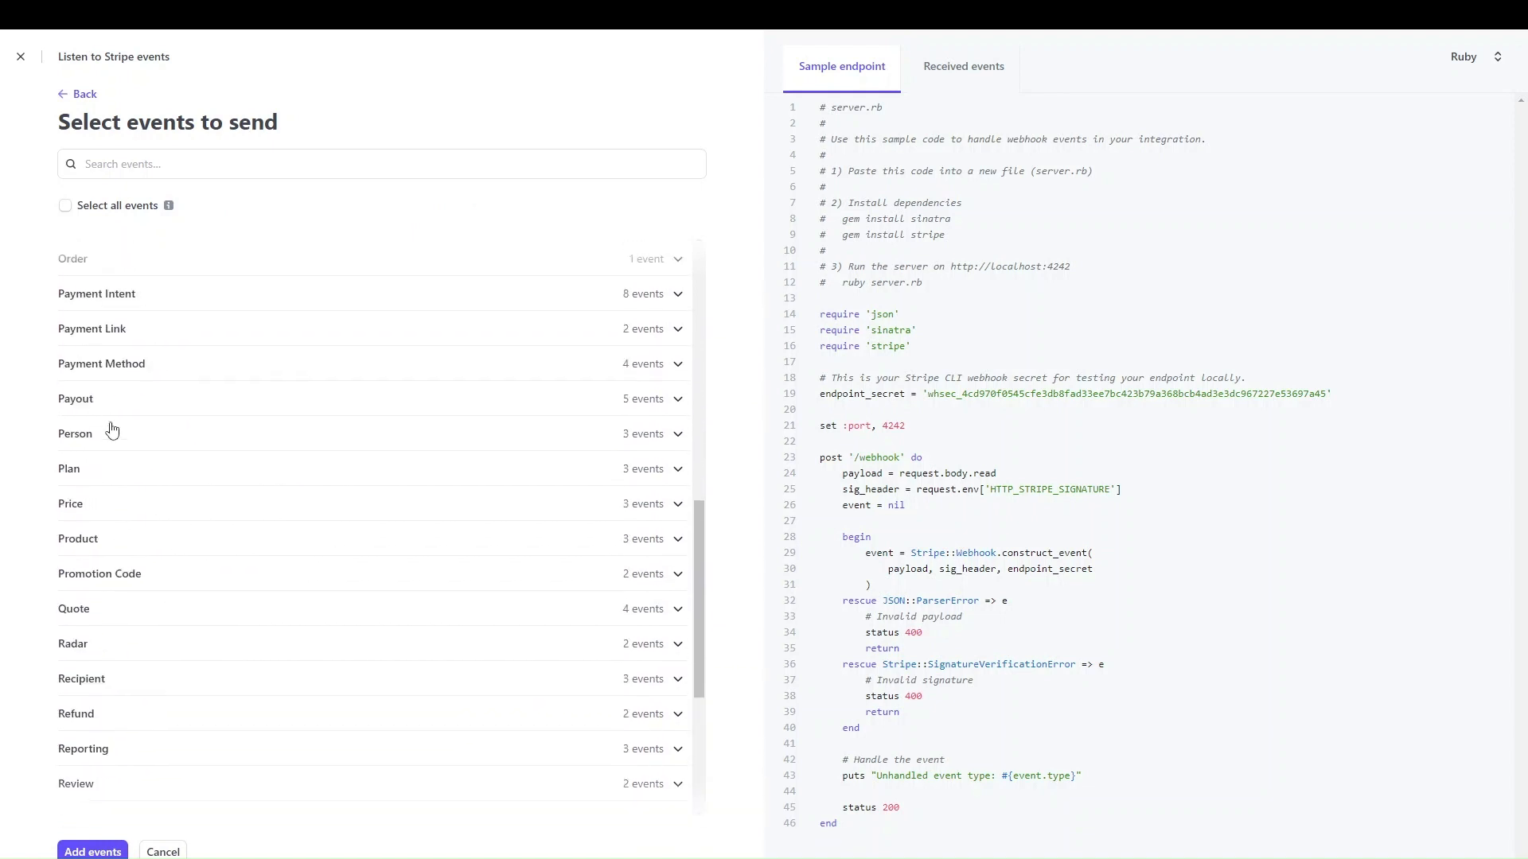
pyautogui.click(86, 389)
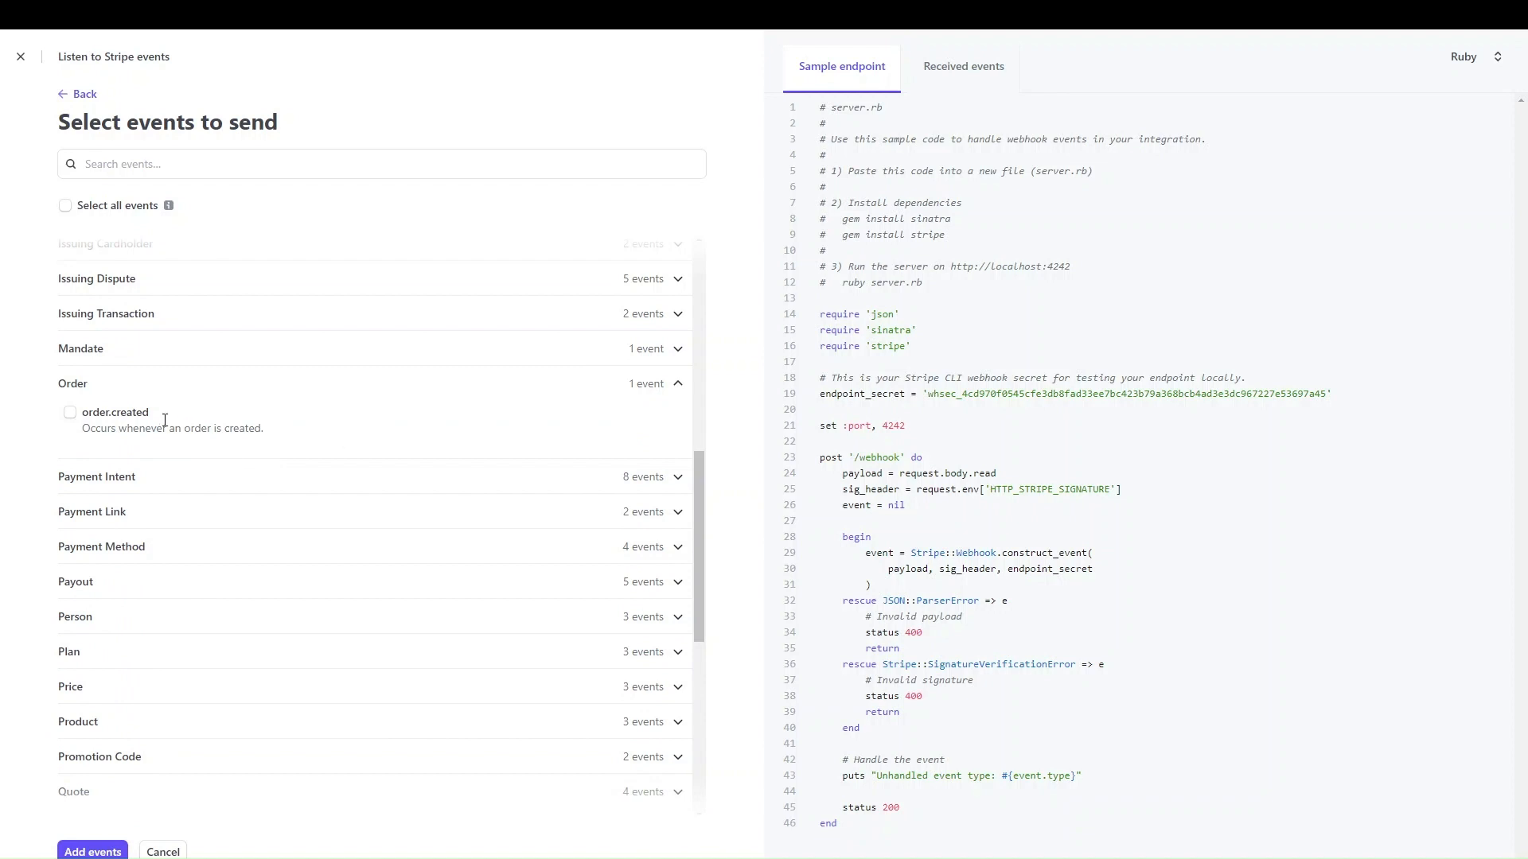
pyautogui.click(132, 428)
pyautogui.click(97, 852)
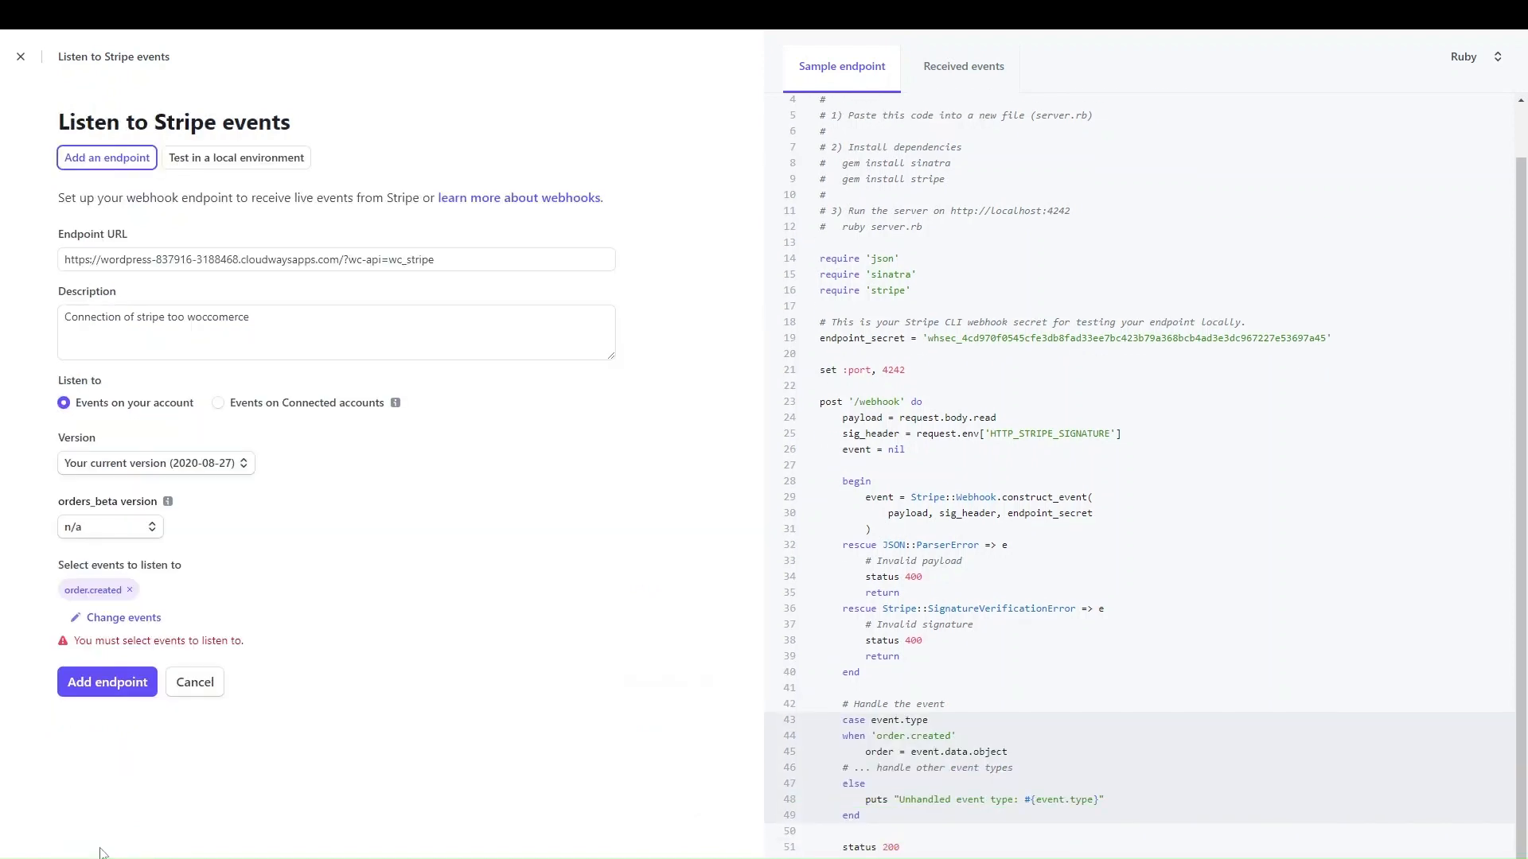
pyautogui.click(136, 672)
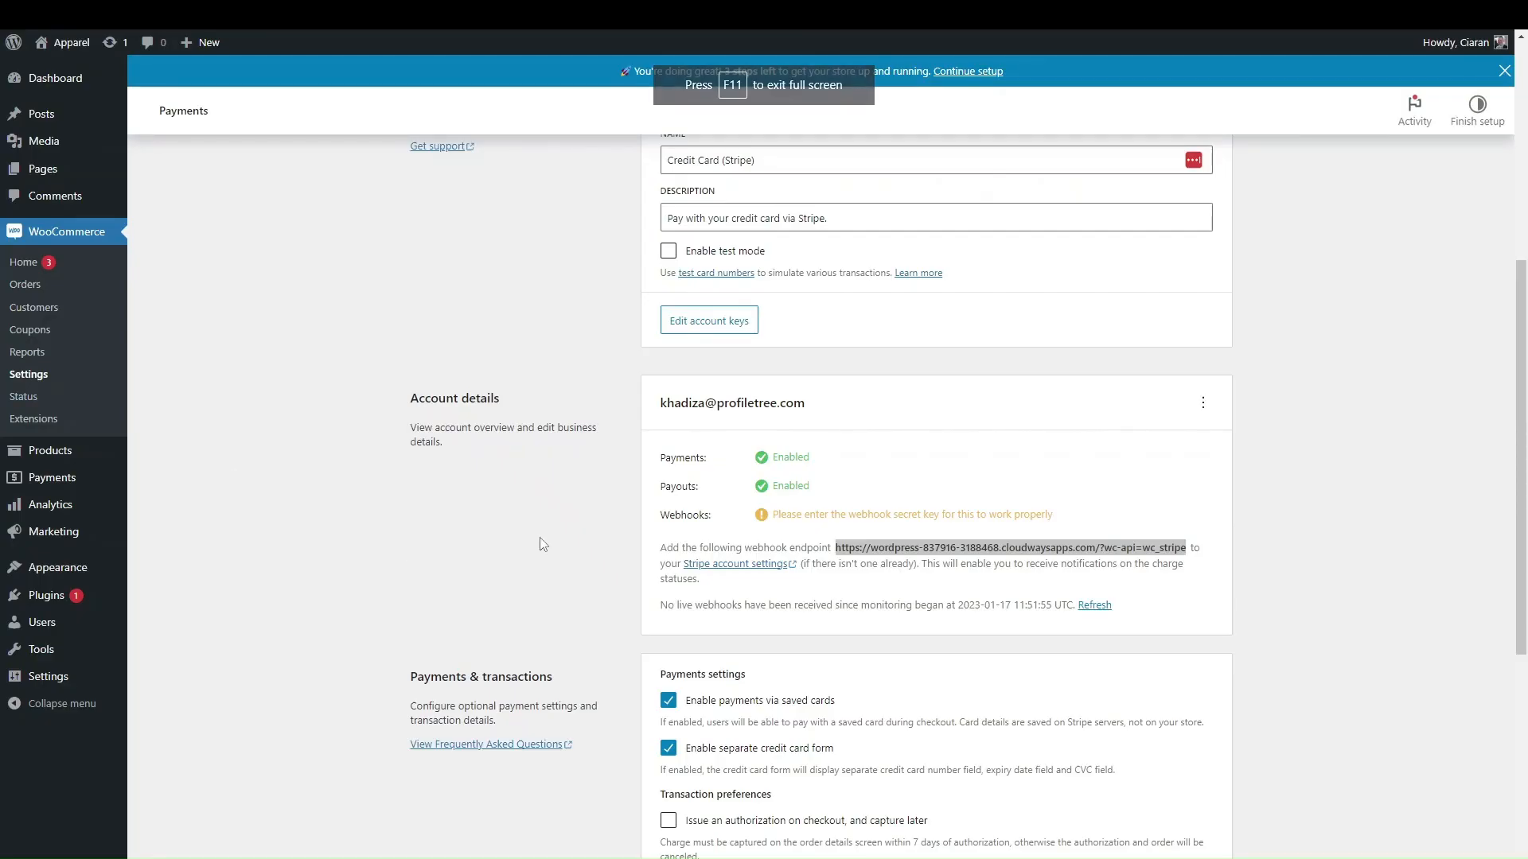
# - Return to the WooCommerce Stripe gateway settings and enable test mode
pyautogui.click(410, 535)
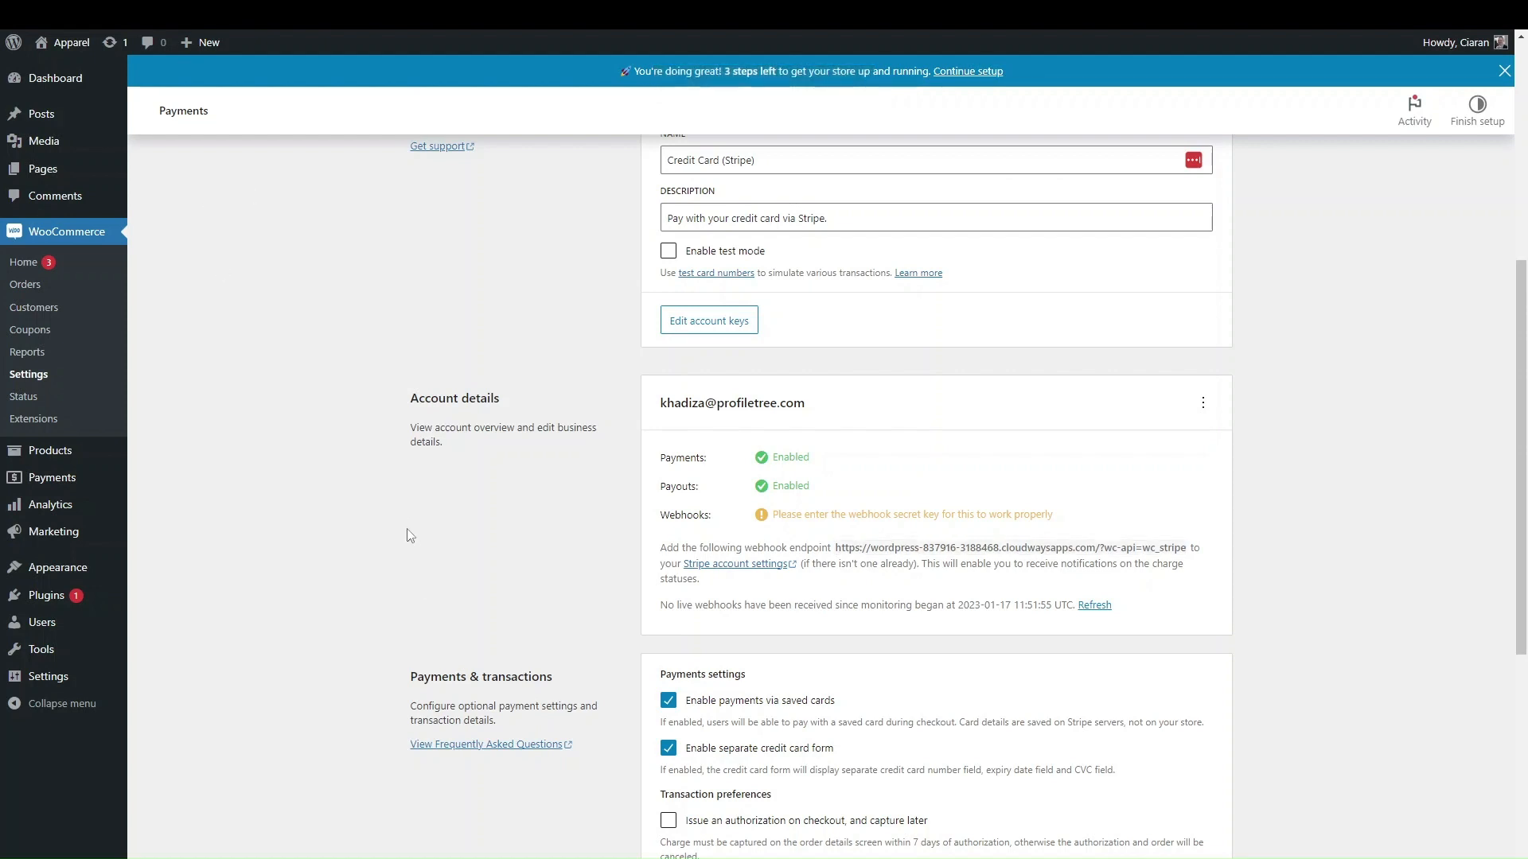
pyautogui.scroll(-1, 658, 634)
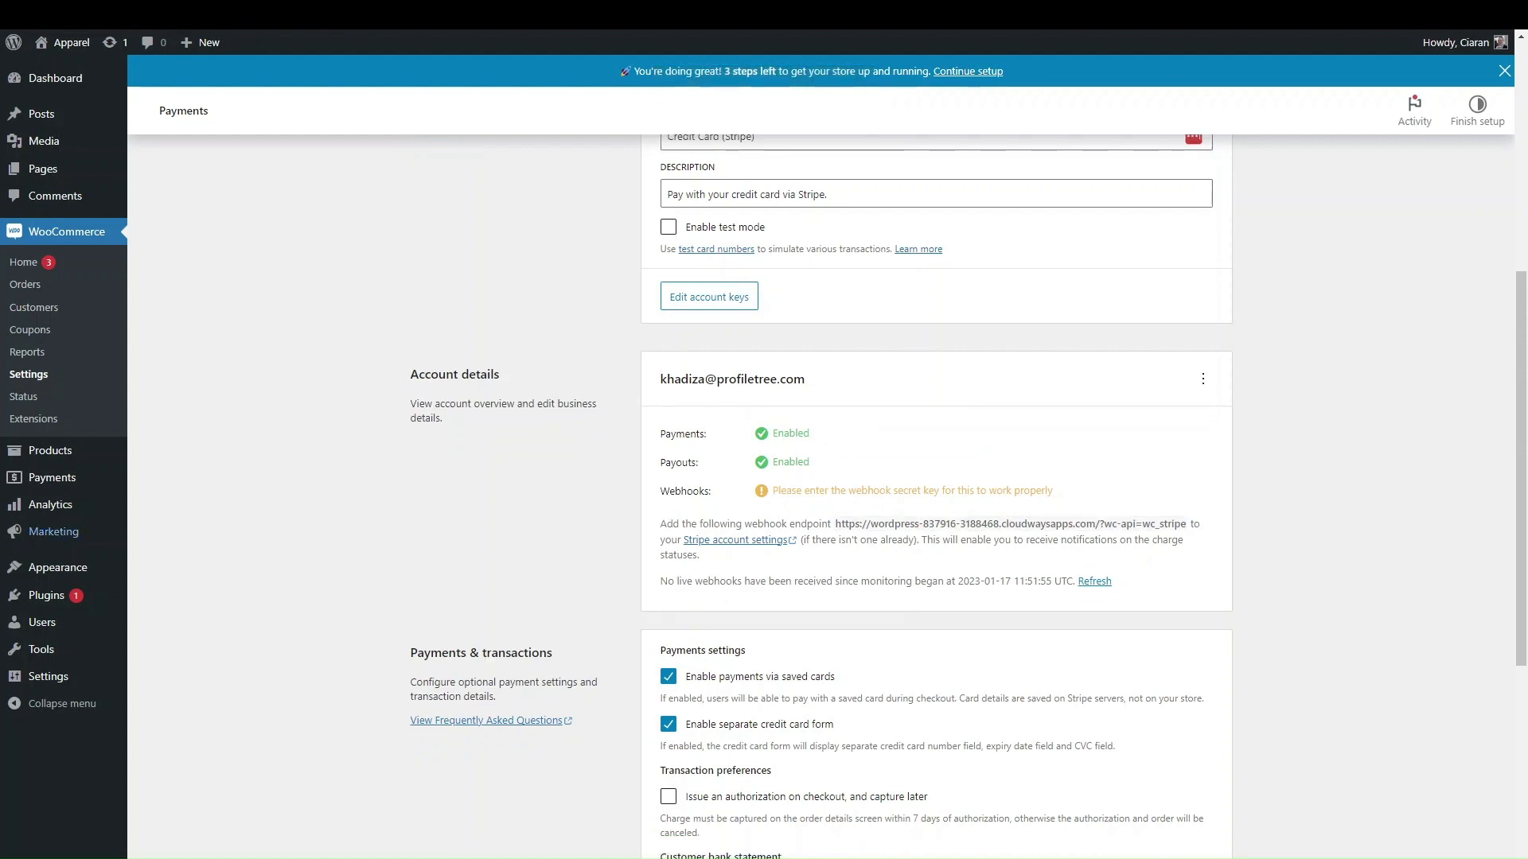
pyautogui.scroll(5, 139, 414)
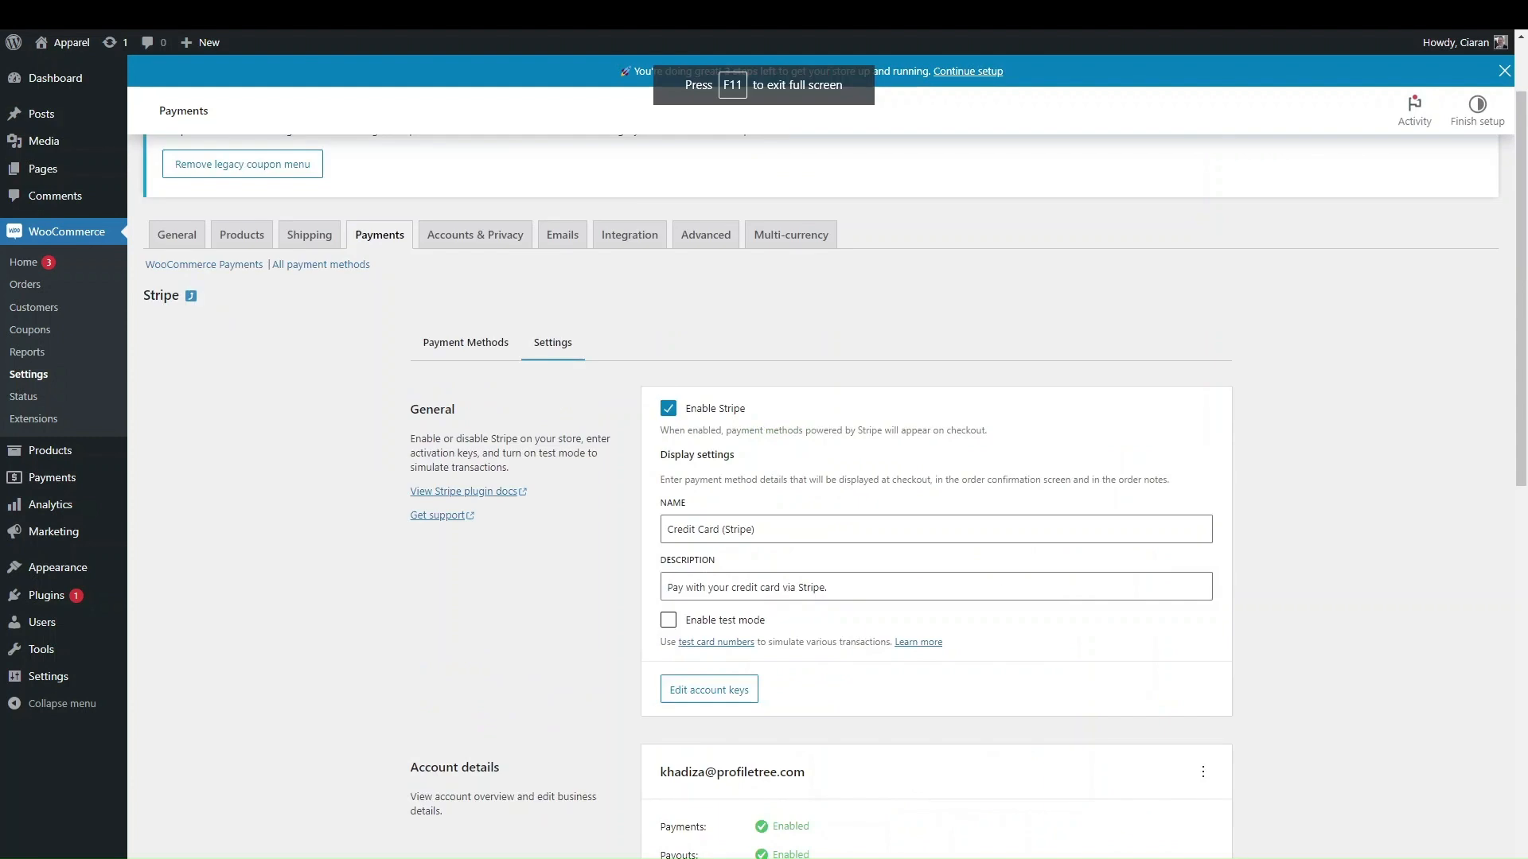
pyautogui.click(668, 621)
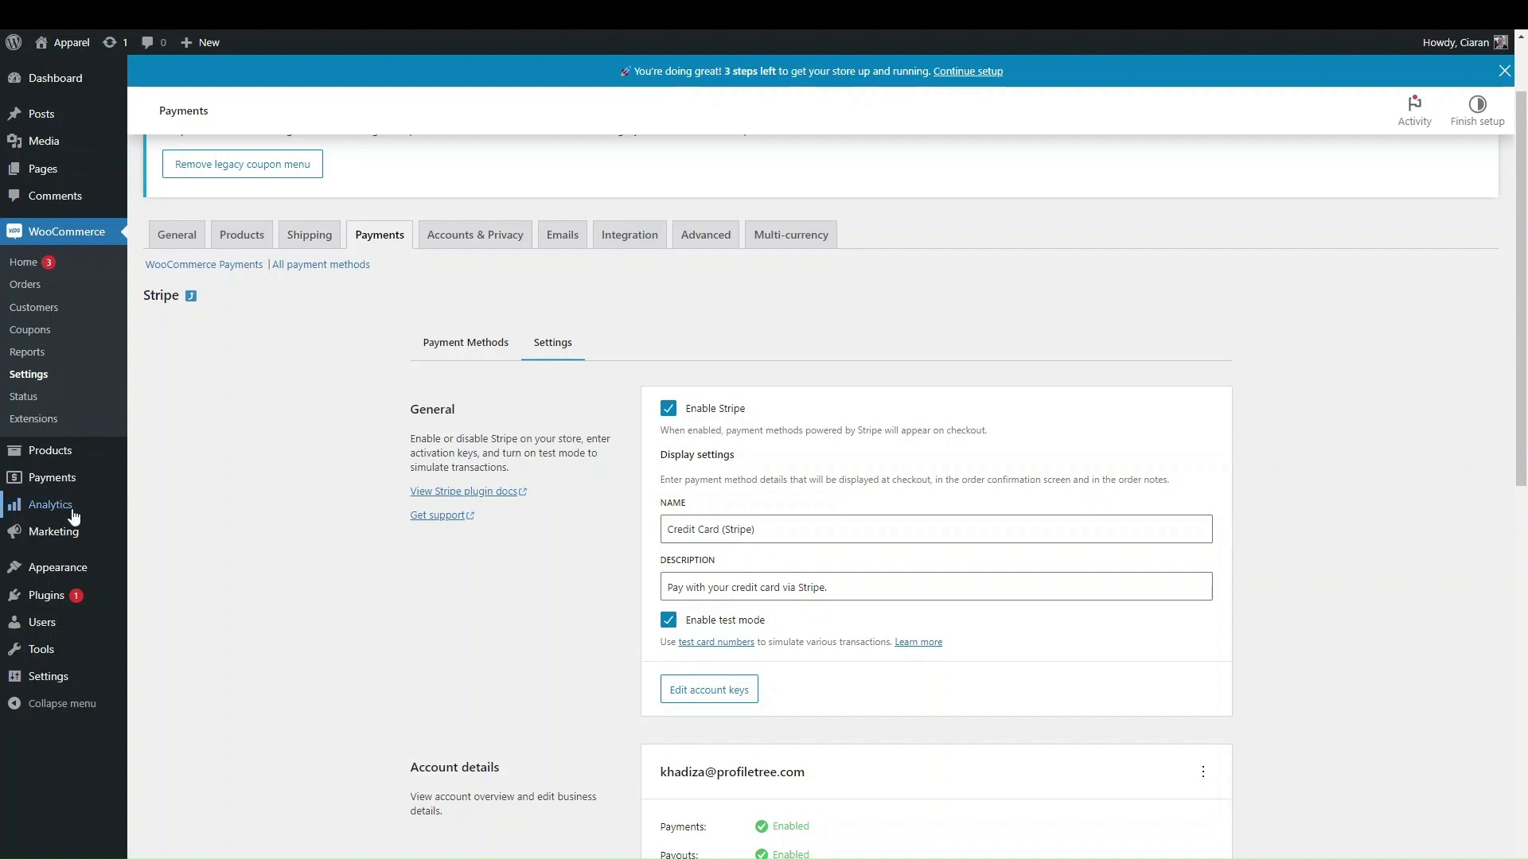
# - Leave the Stripe settings without saving and open the page for adding new plugins
pyautogui.click(62, 598)
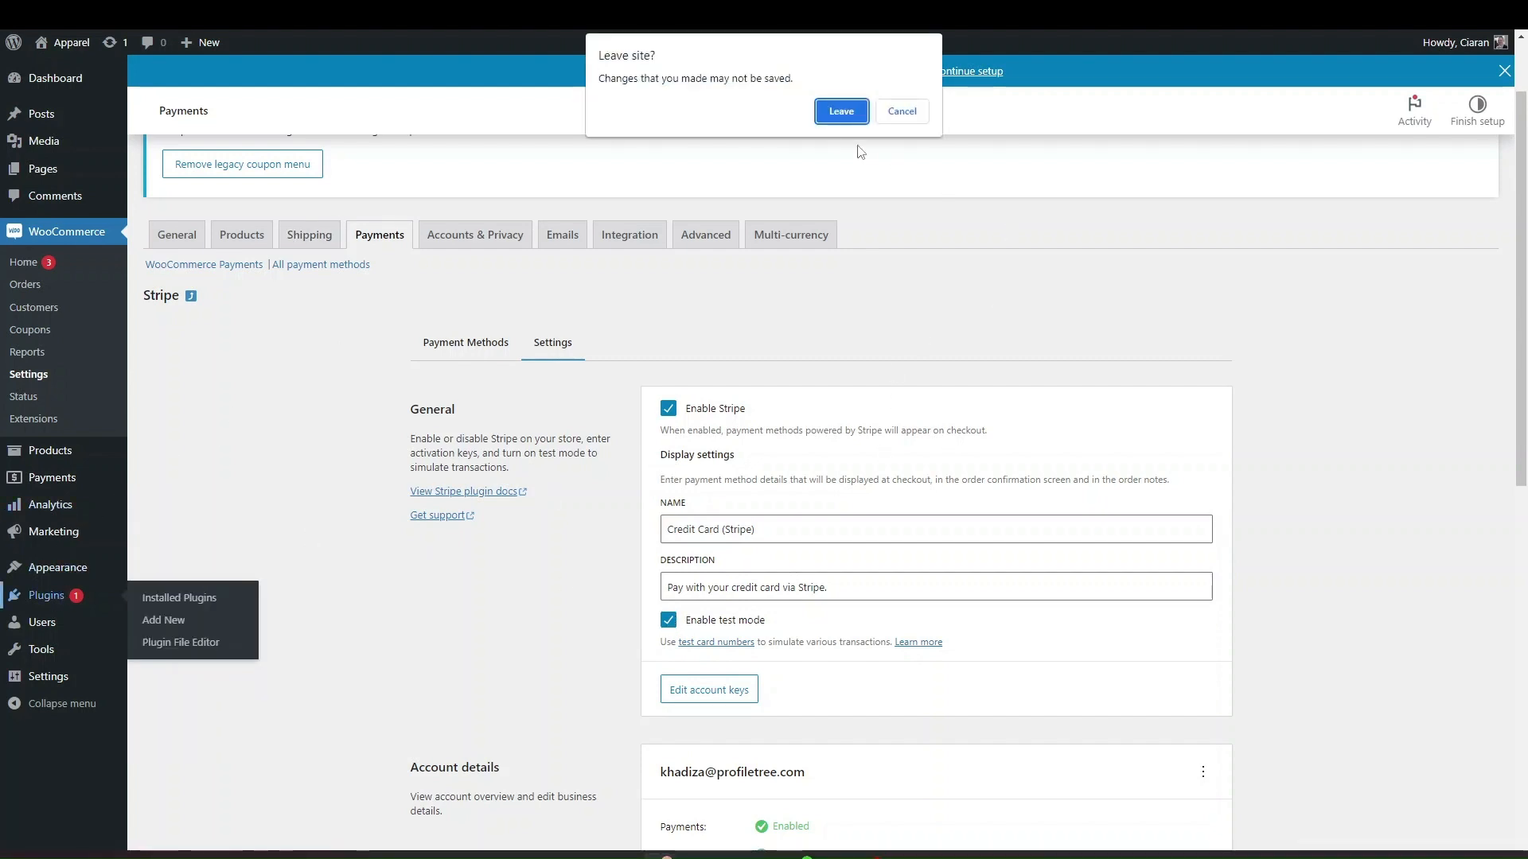
pyautogui.click(831, 113)
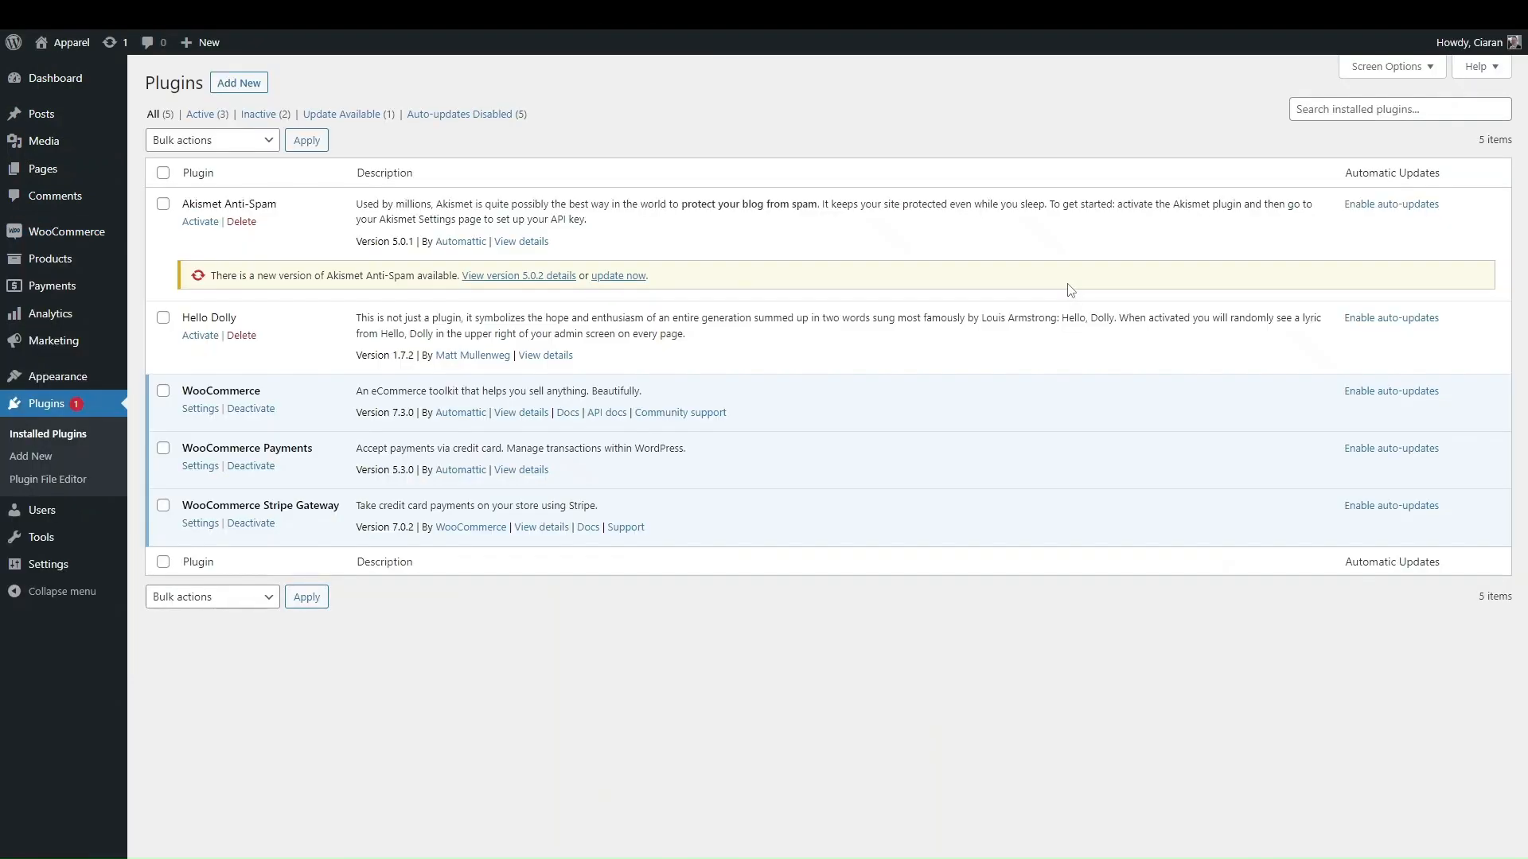
pyautogui.click(251, 84)
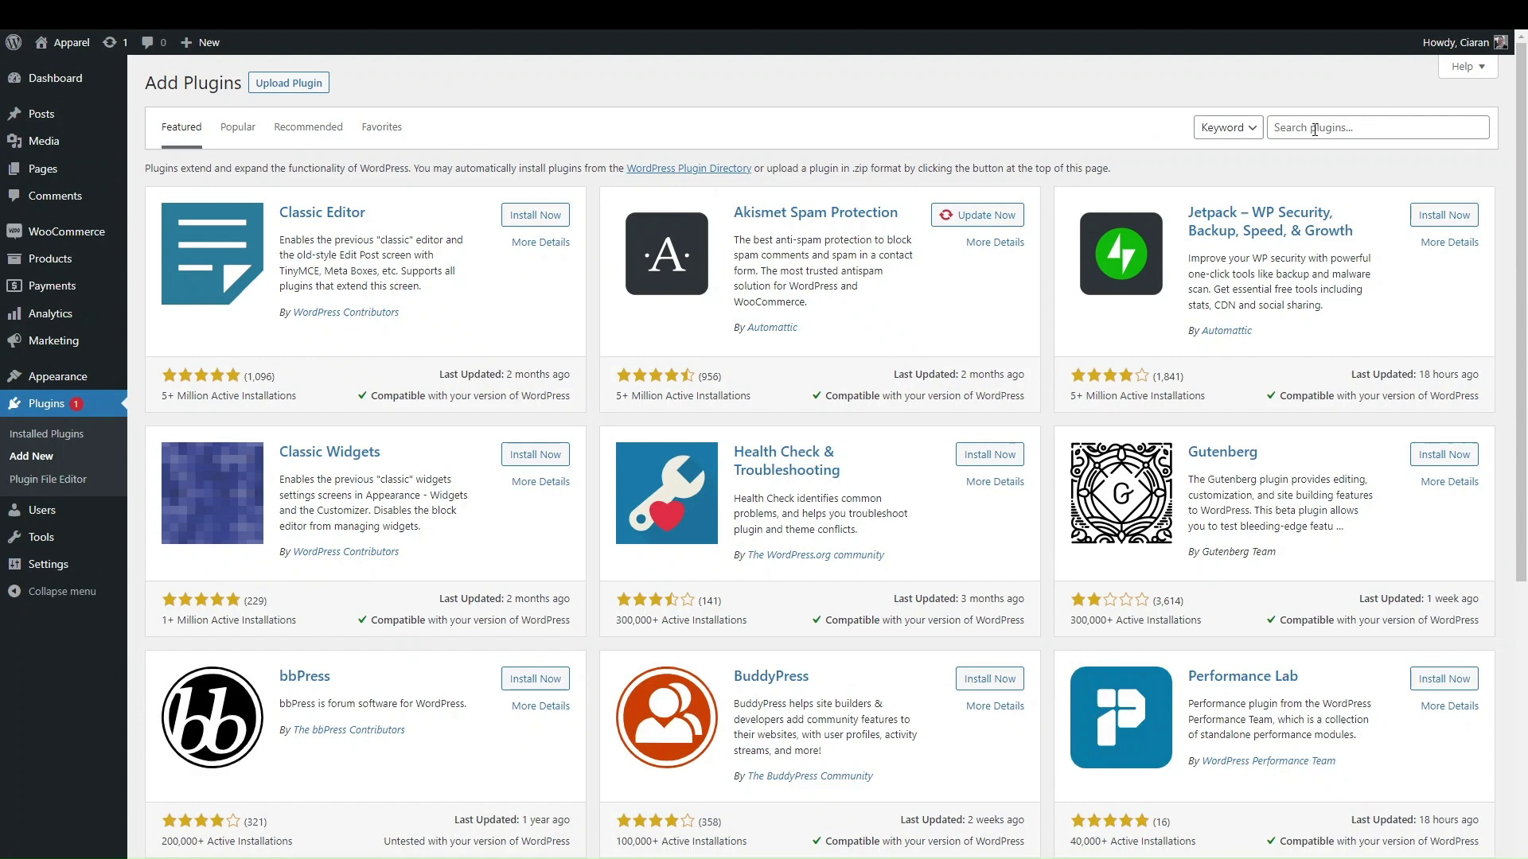
# - Search the plugin directory for paypal, and install and activate WooCommerce PayPal Payments
pyautogui.click(1315, 129)
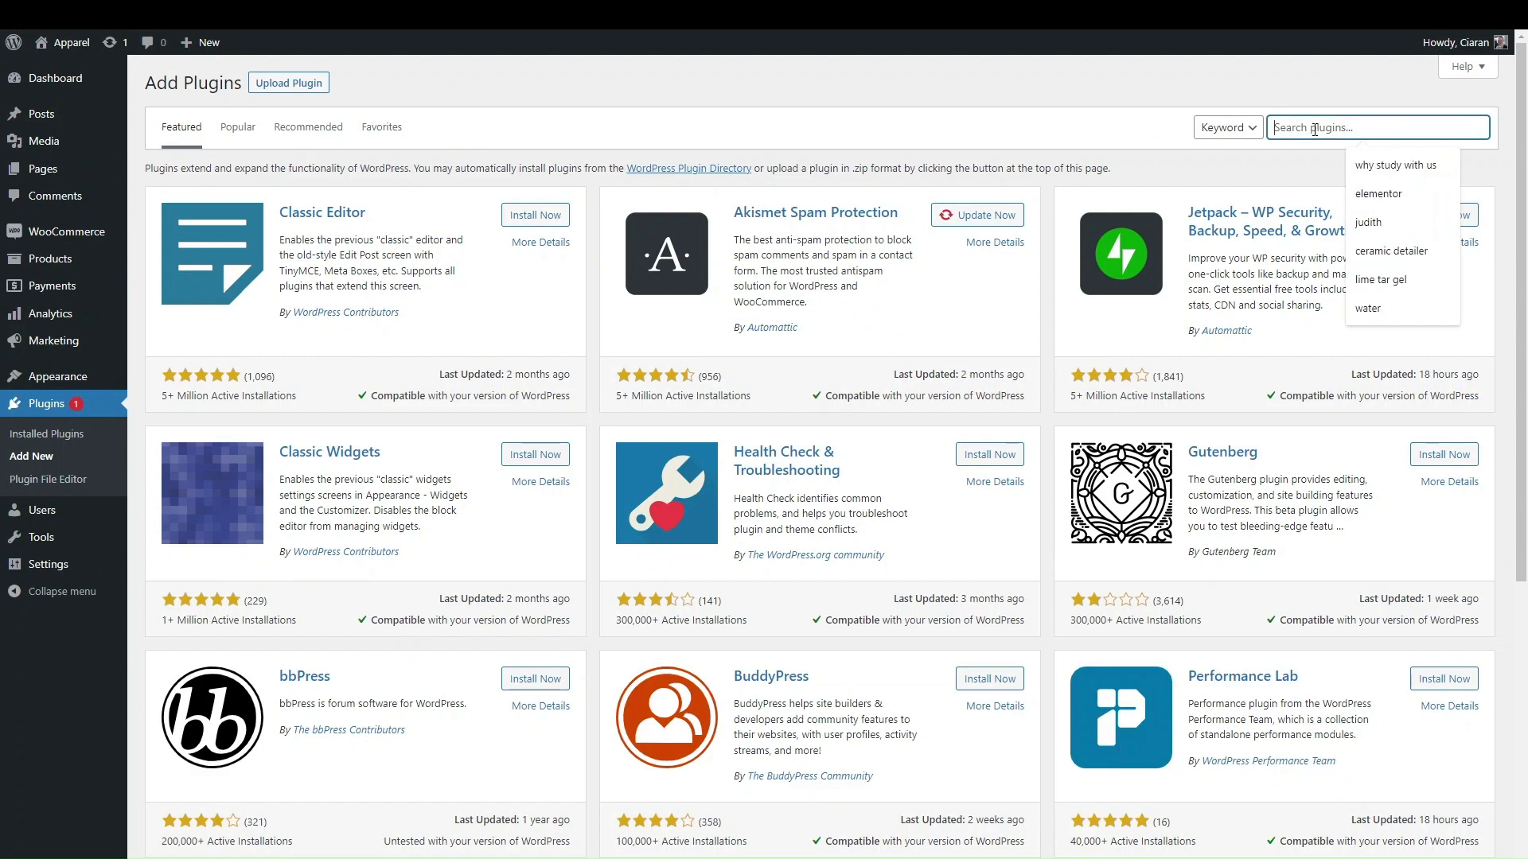
pyautogui.write('pay')
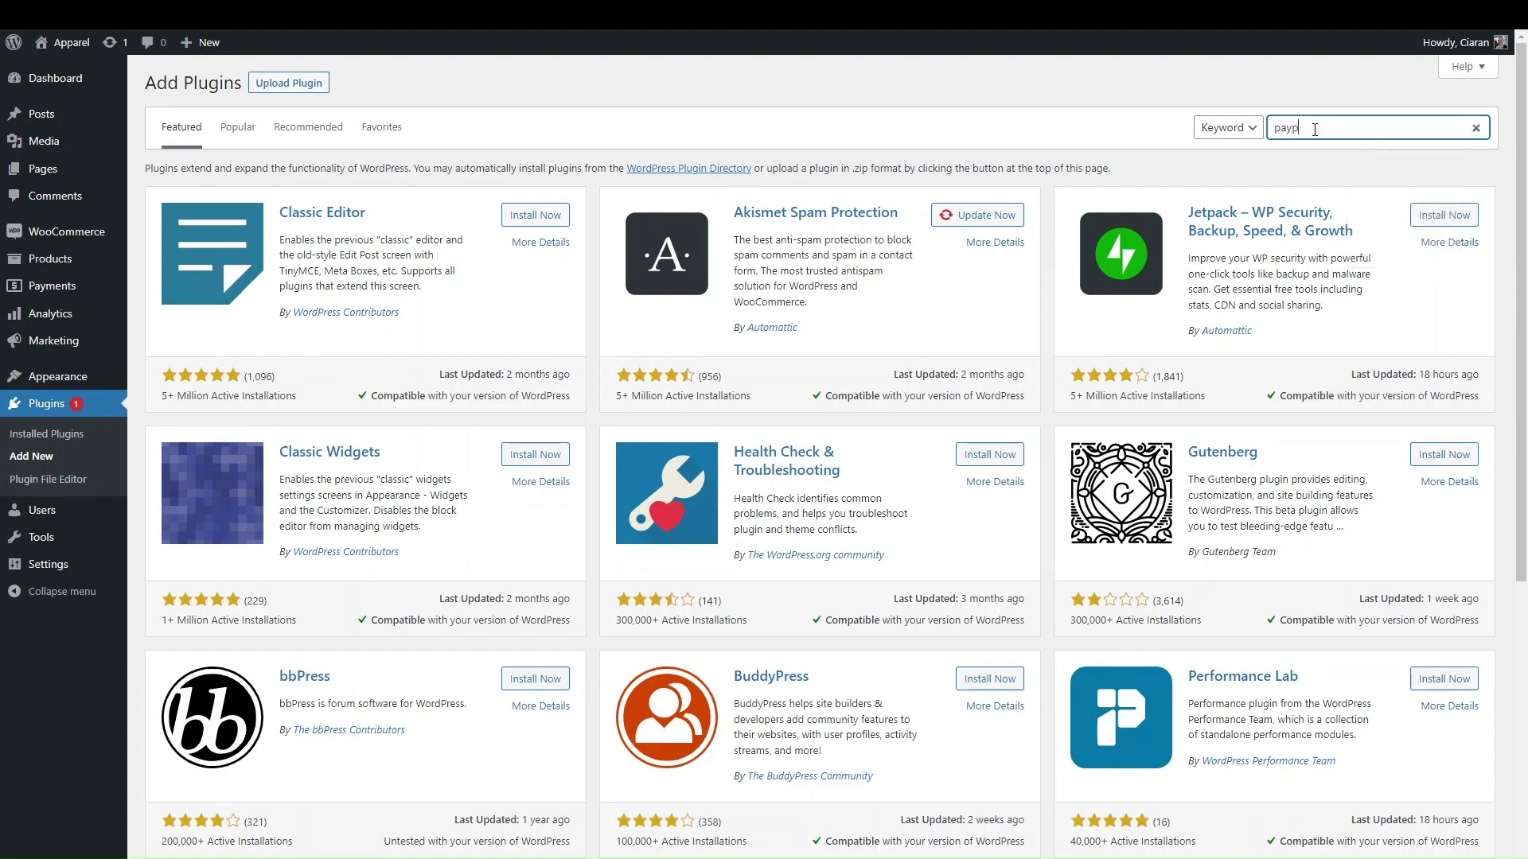
pyautogui.write('pal')
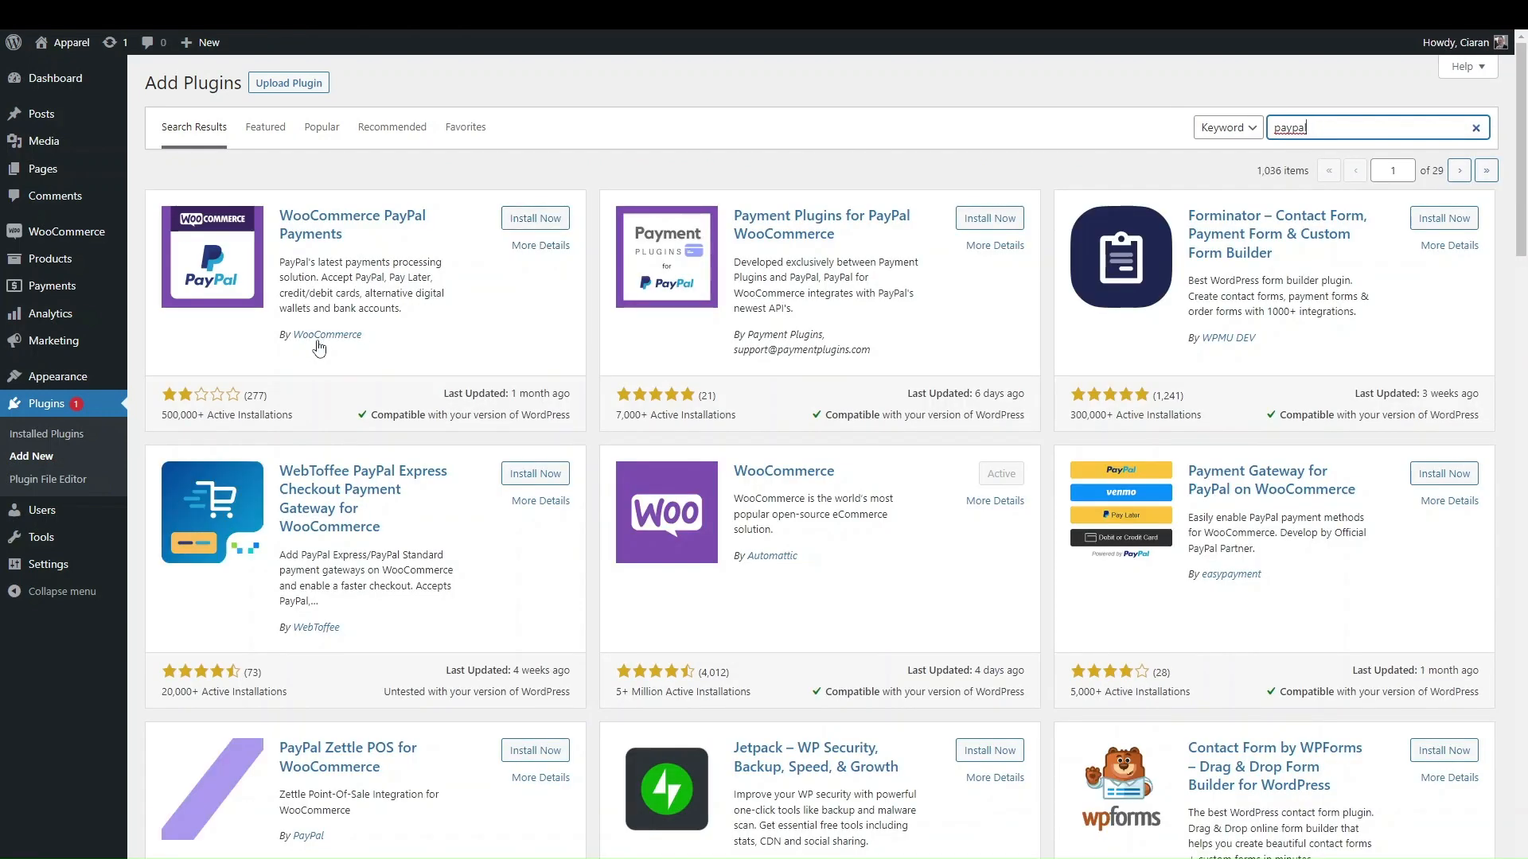
pyautogui.click(521, 222)
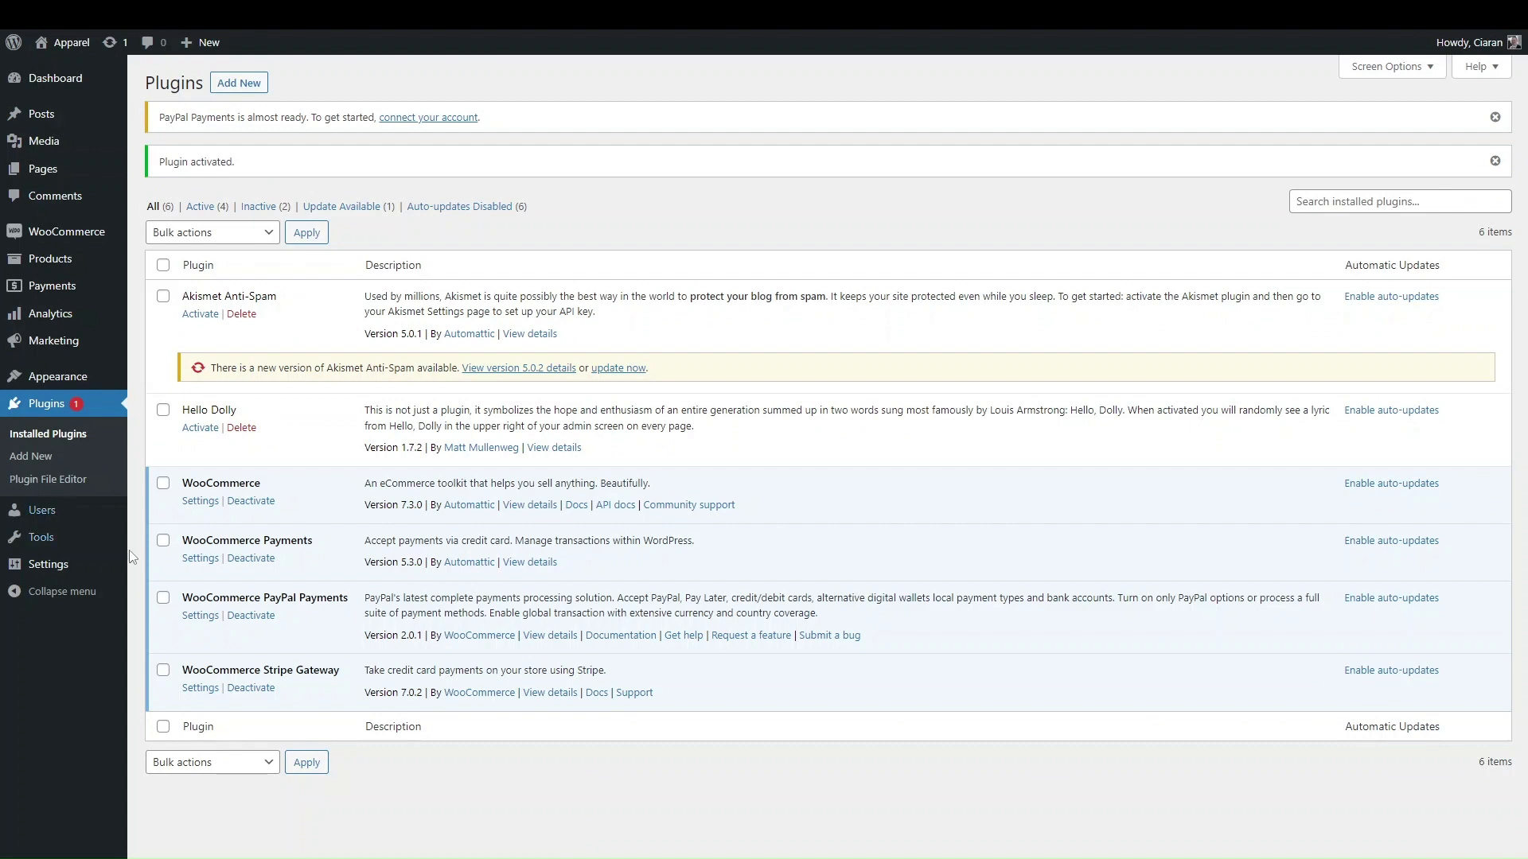
# - Open the WooCommerce PayPal Payments settings, accept credit and debit cards with Standard Card Processing, and try to activate PayPal
pyautogui.click(211, 617)
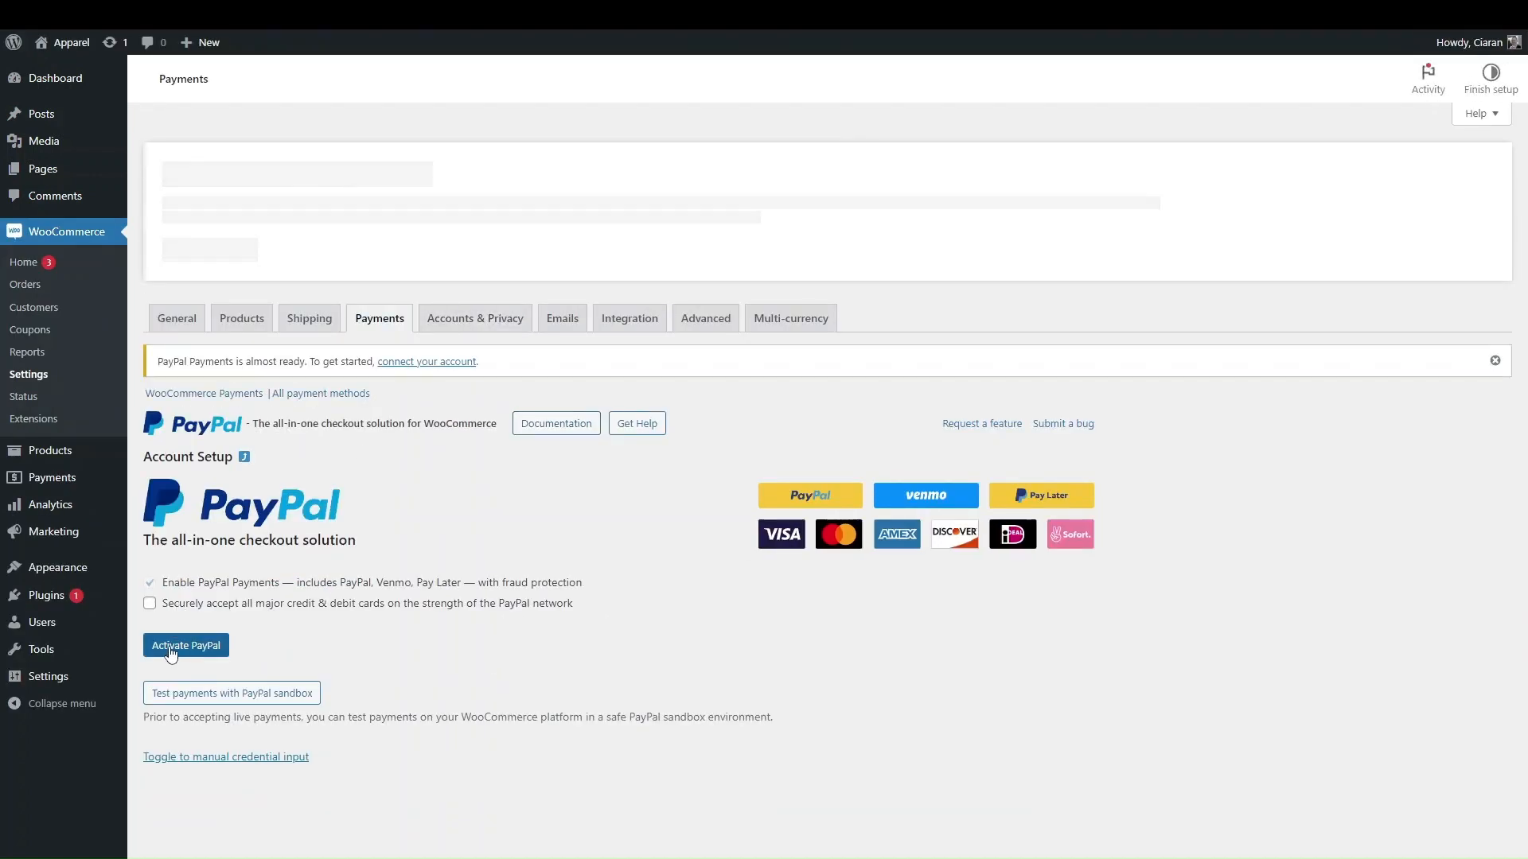
pyautogui.click(150, 625)
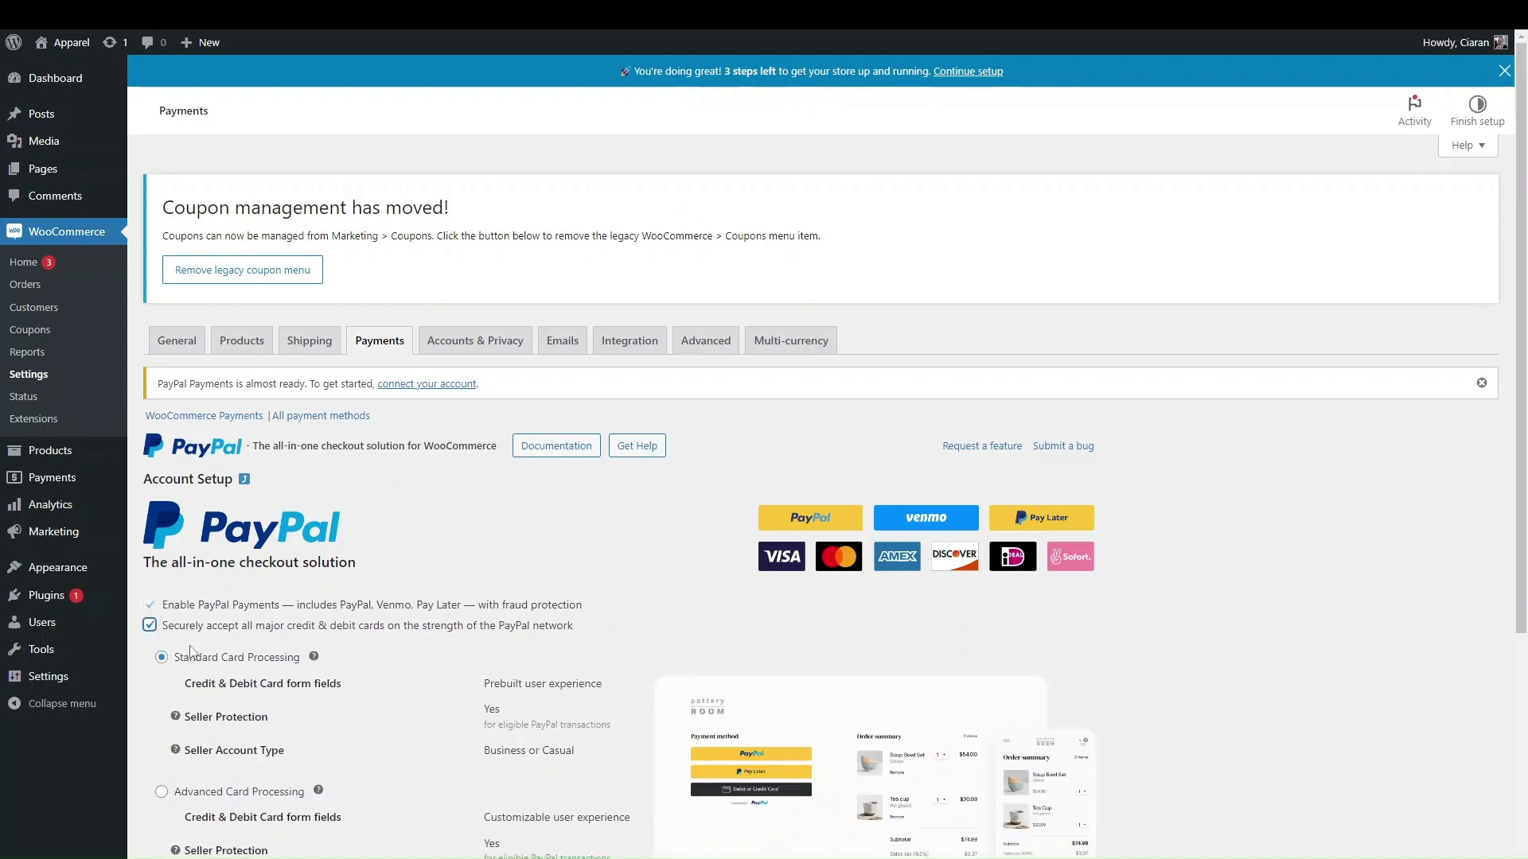
pyautogui.scroll(-3, 191, 651)
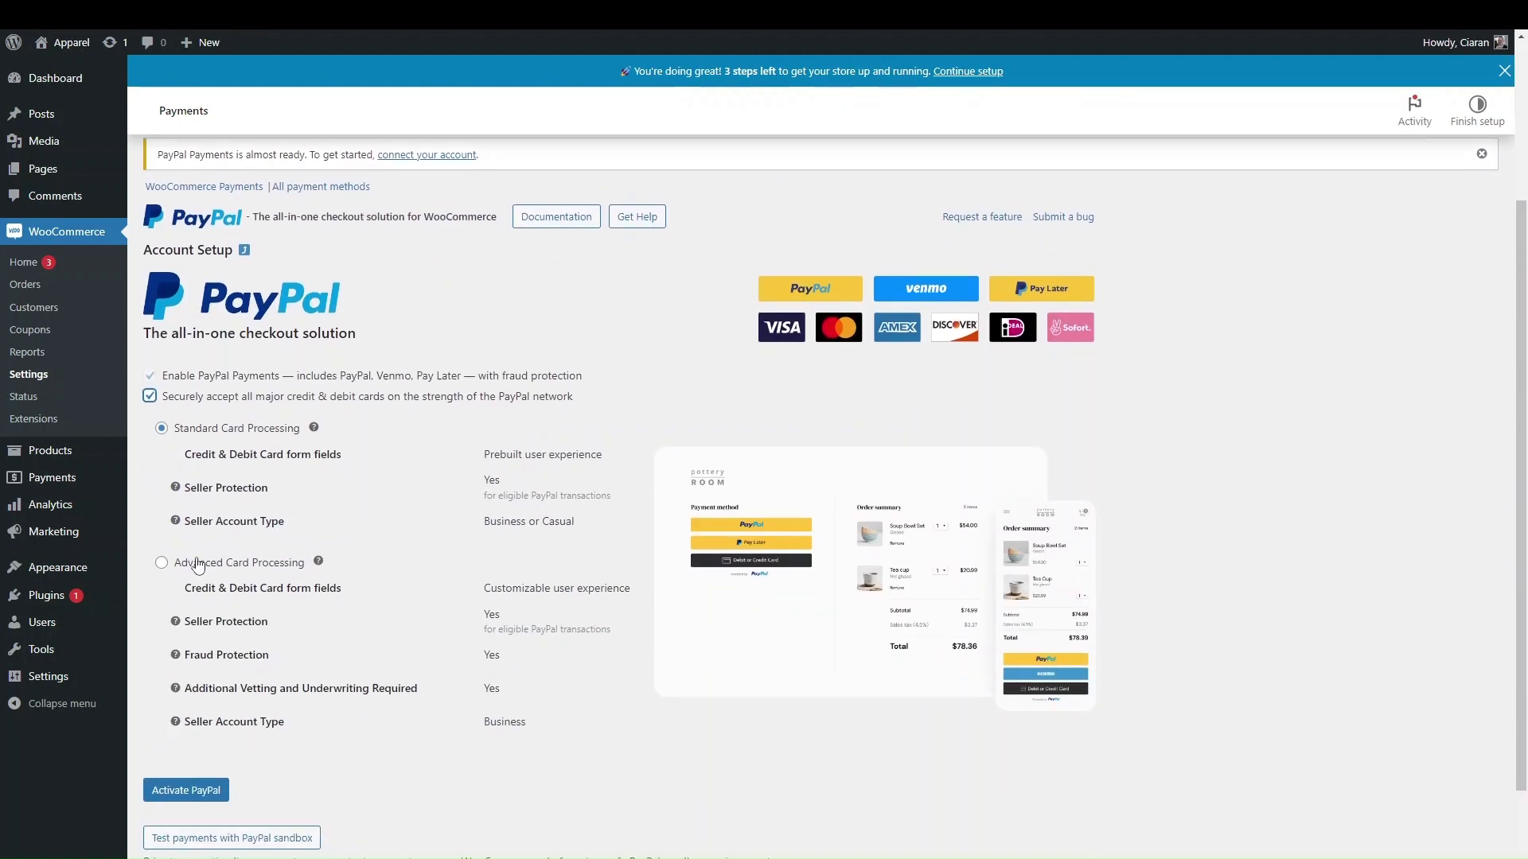
pyautogui.click(177, 792)
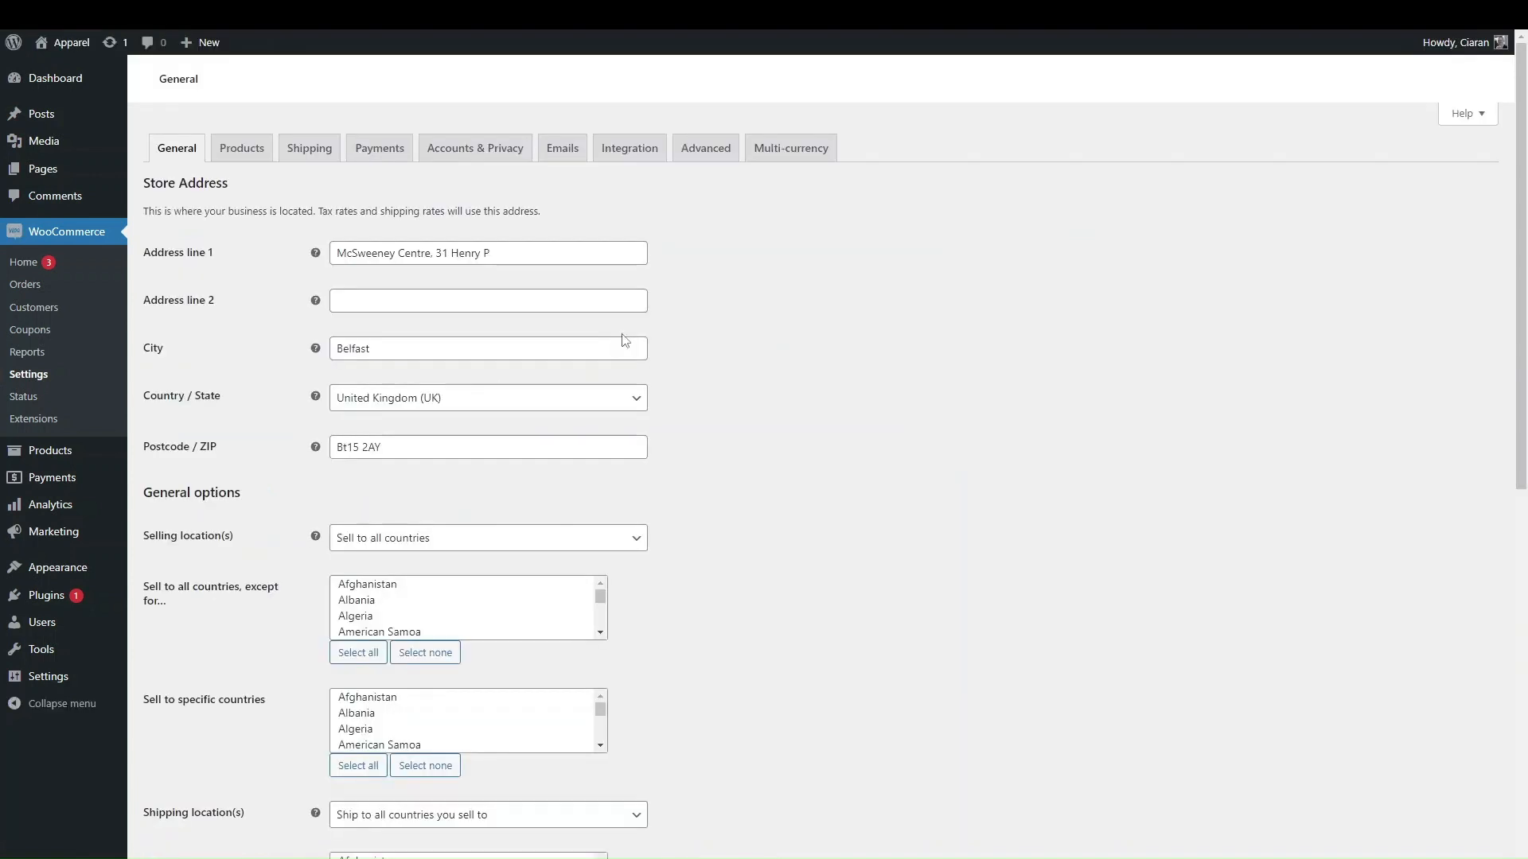
# - Open the list of all payment methods in the store settings and try to enable PayPal
pyautogui.click(395, 316)
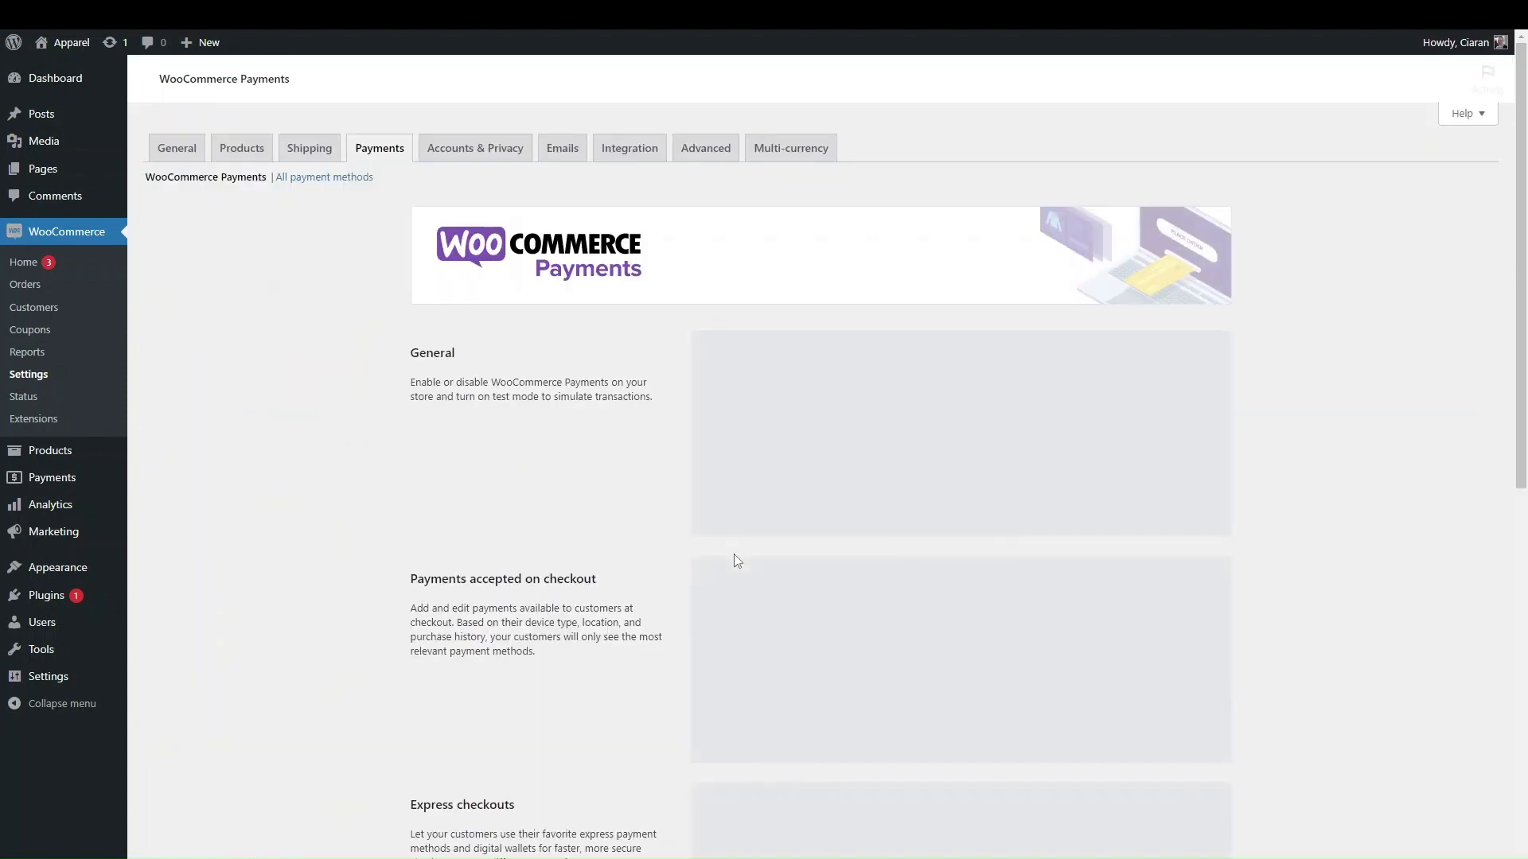
pyautogui.click(291, 393)
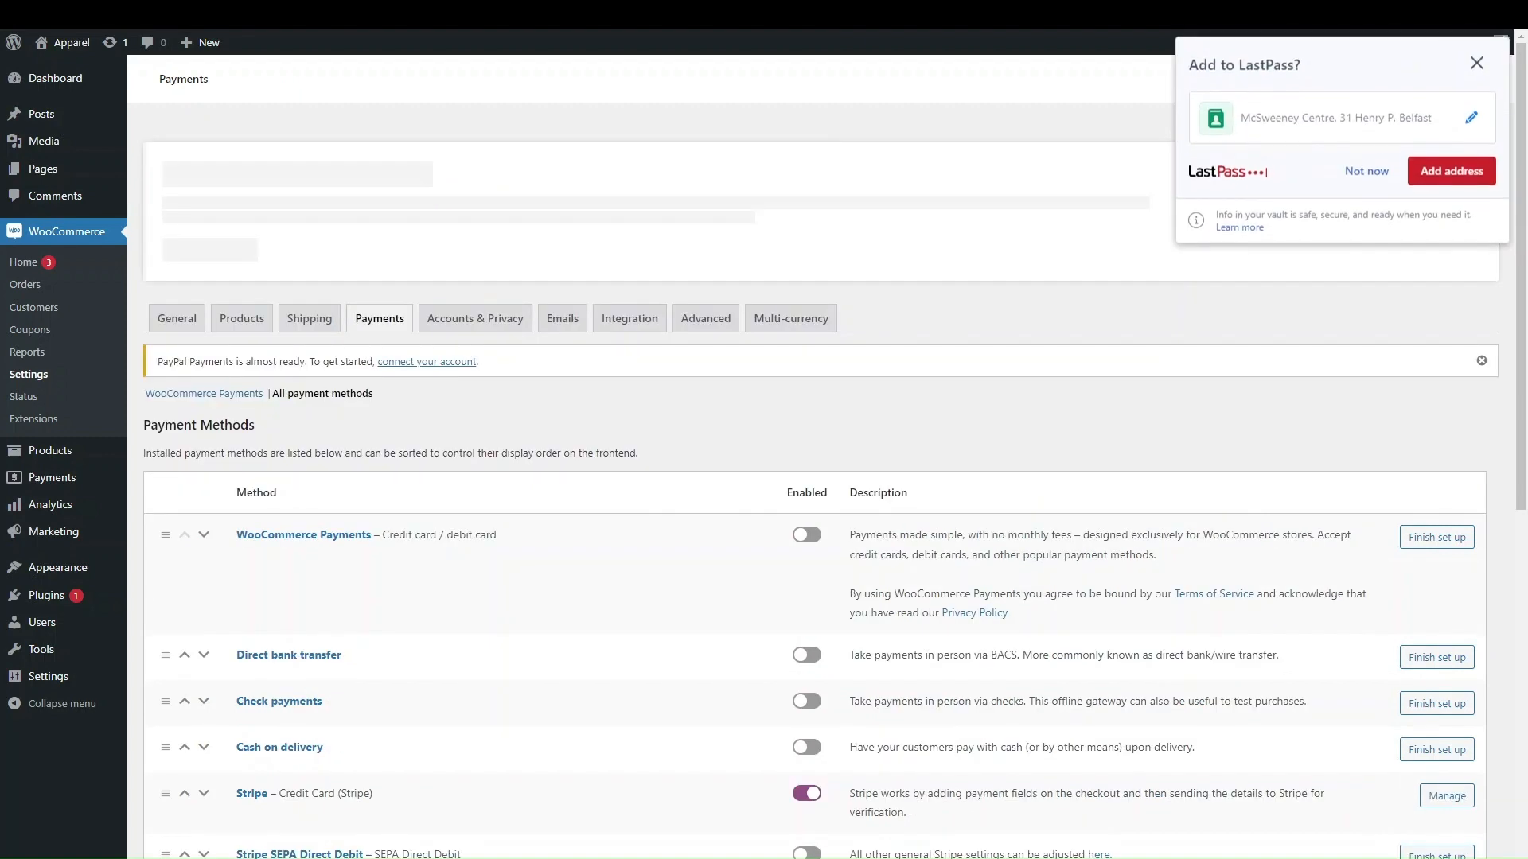
pyautogui.scroll(-8, 470, 554)
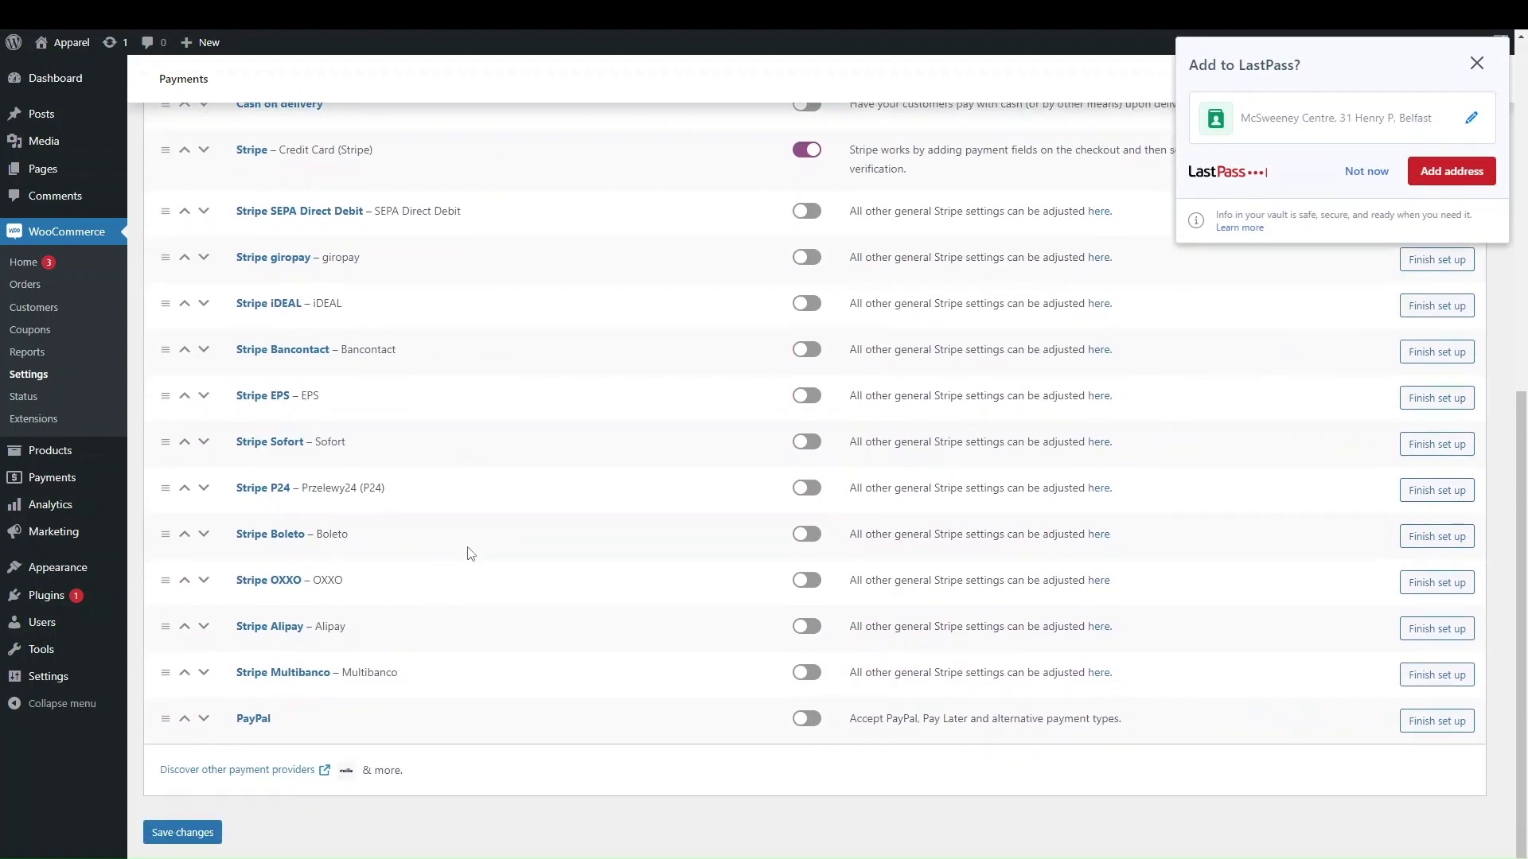
pyautogui.scroll(1, 471, 555)
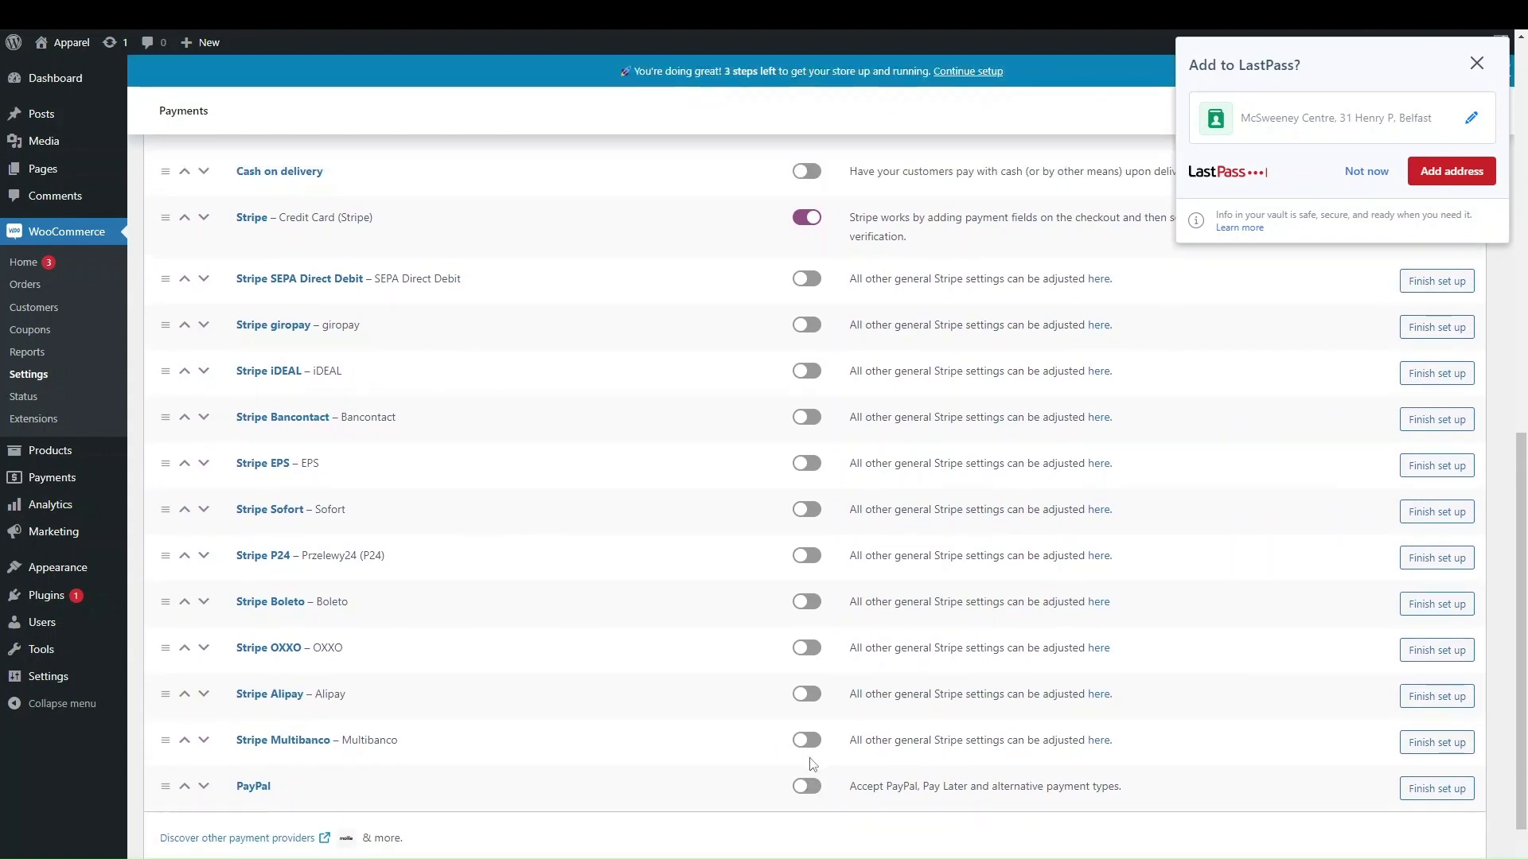
pyautogui.scroll(6, 660, 529)
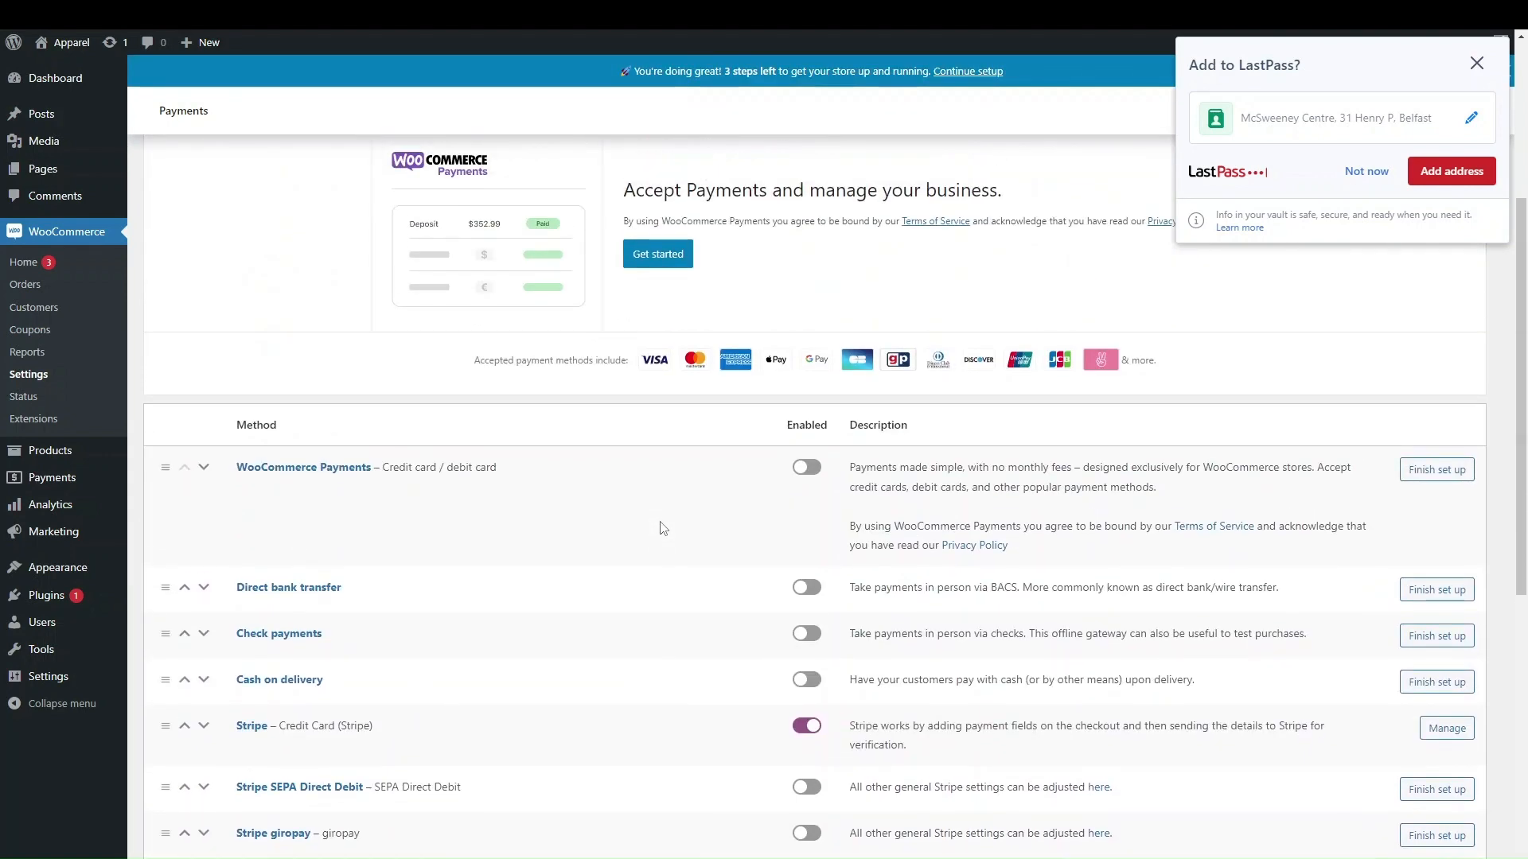
pyautogui.scroll(-6, 664, 528)
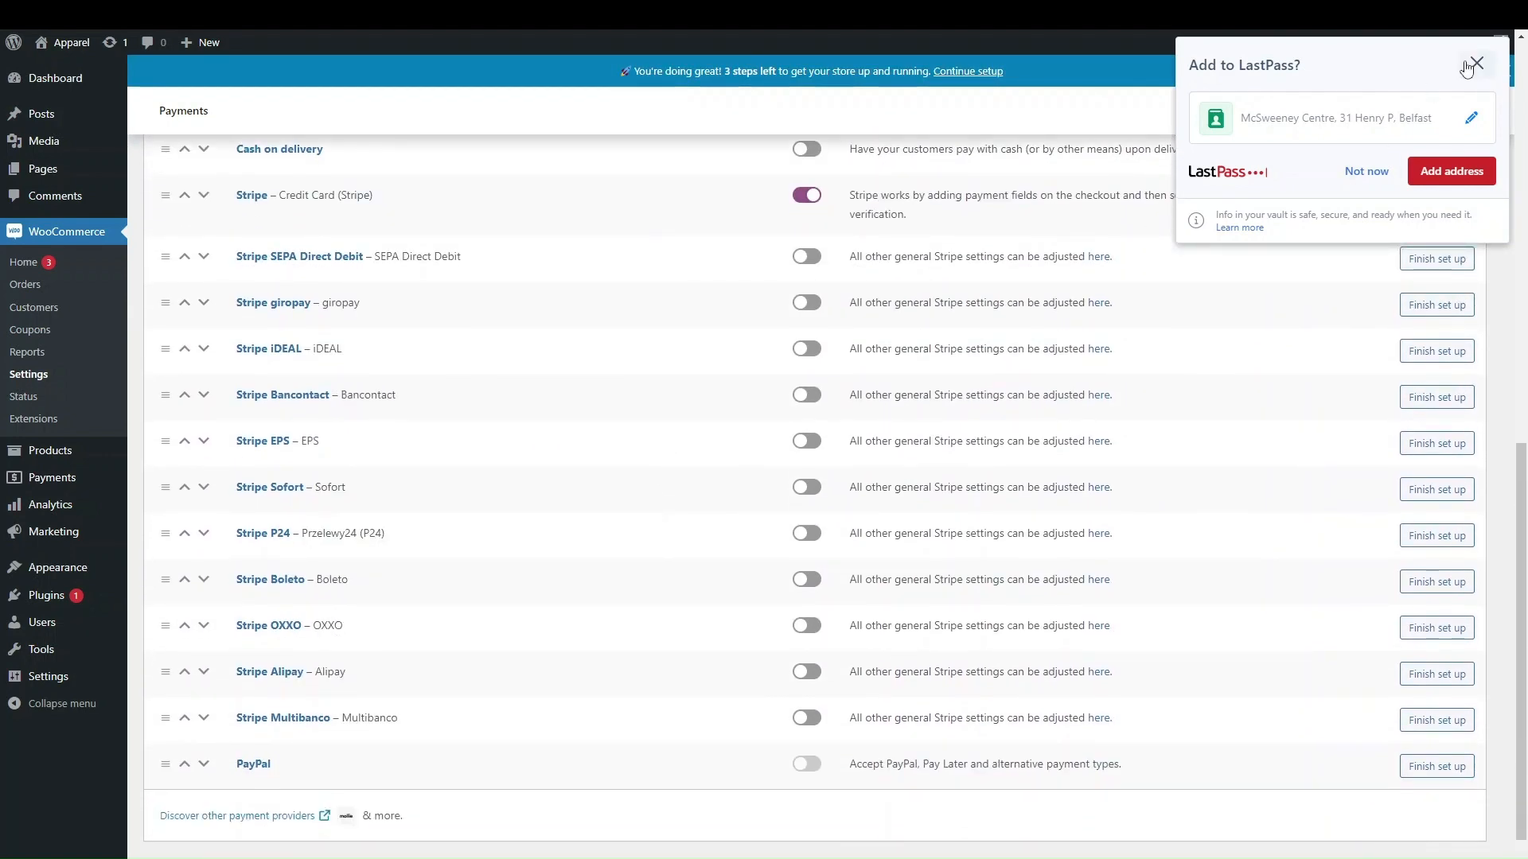
pyautogui.click(806, 764)
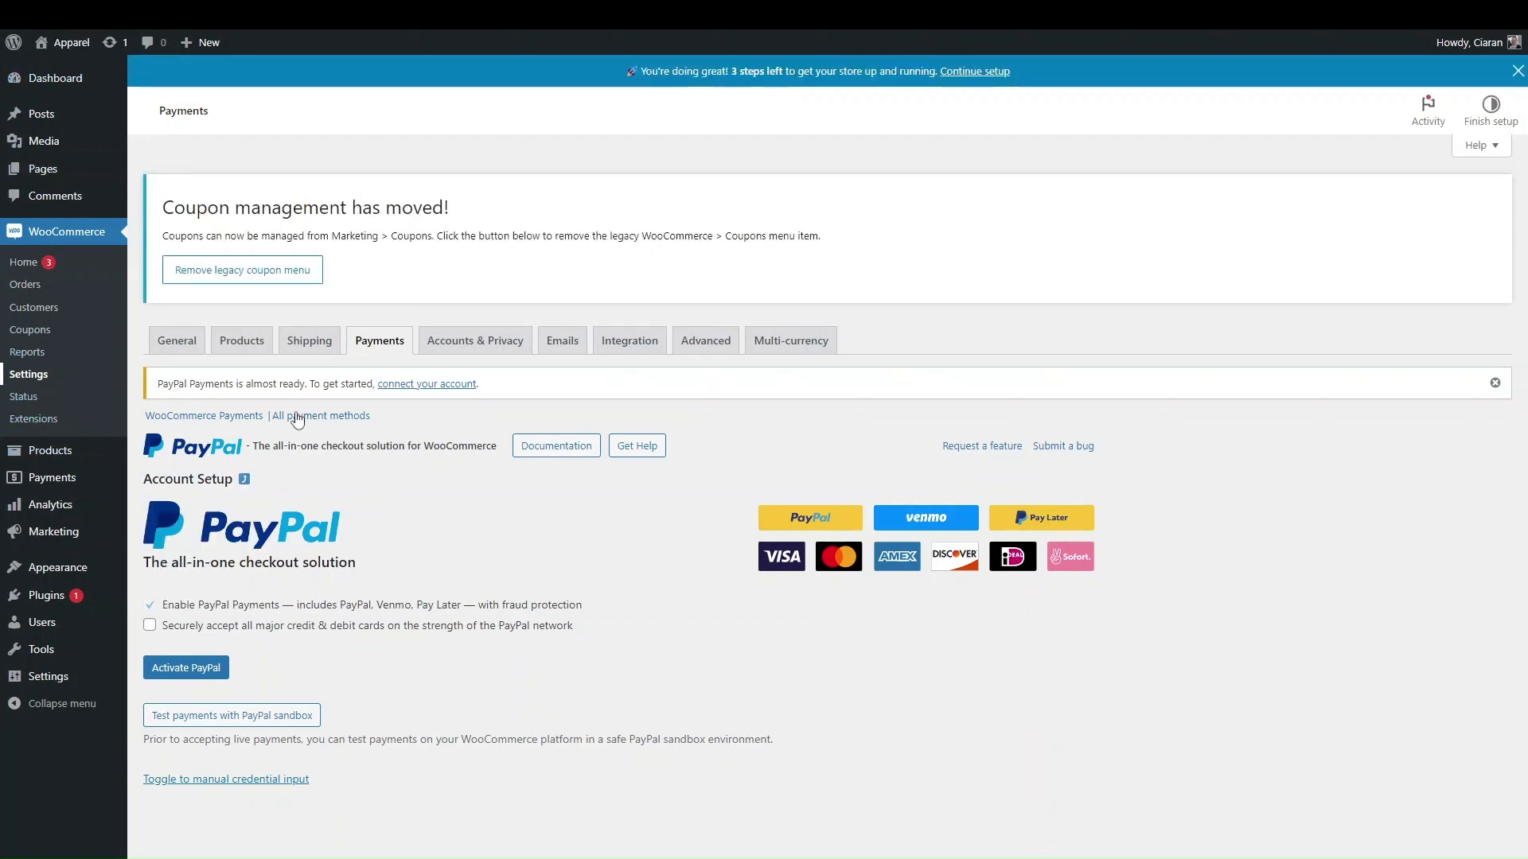
# - Return to the list of all payment methods and switch off Stripe credit card payments
pyautogui.click(296, 417)
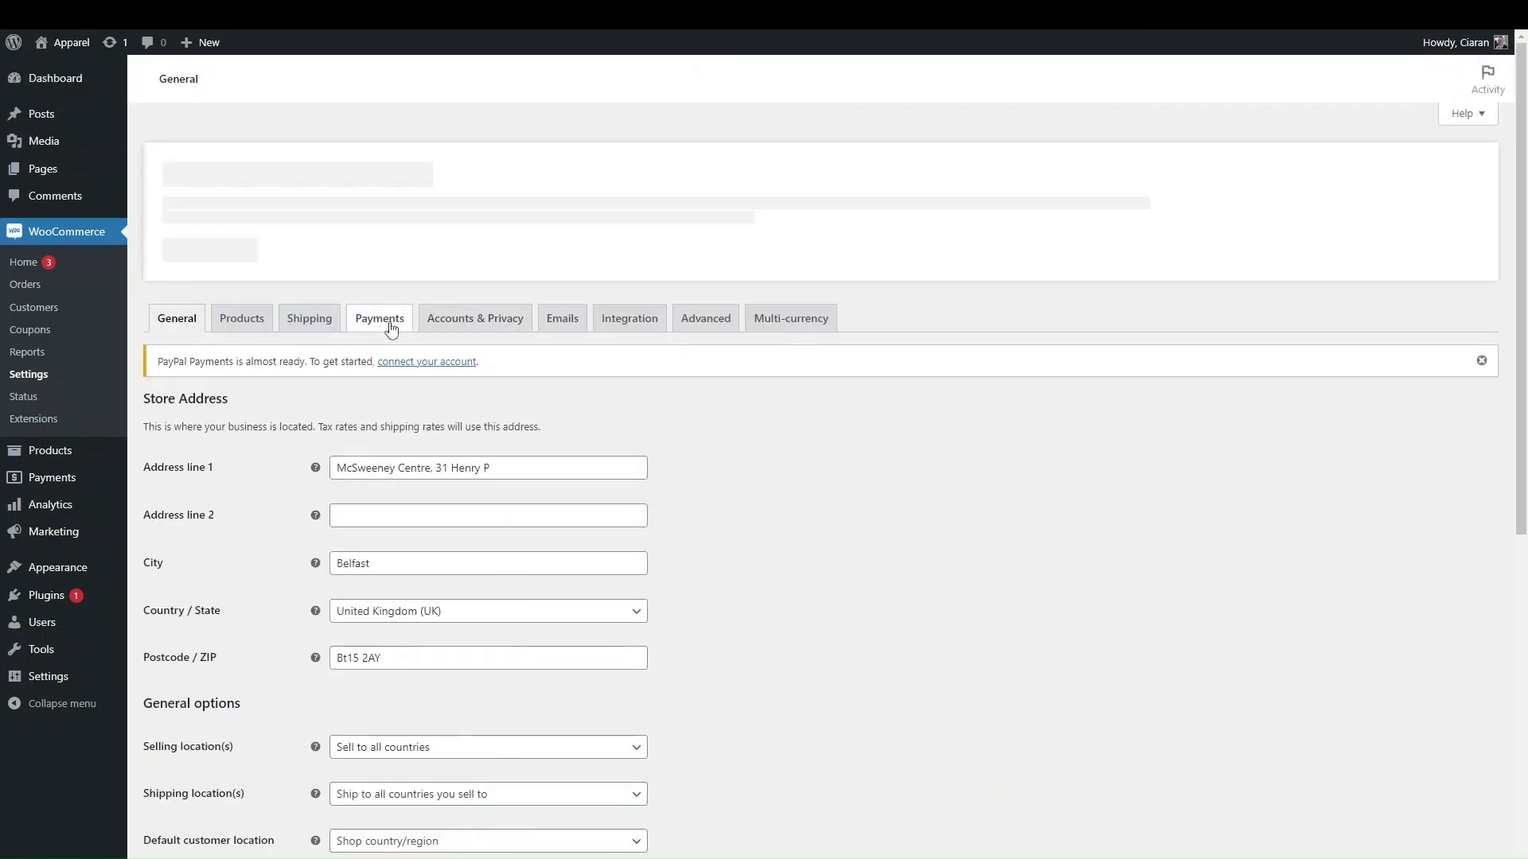
pyautogui.click(391, 329)
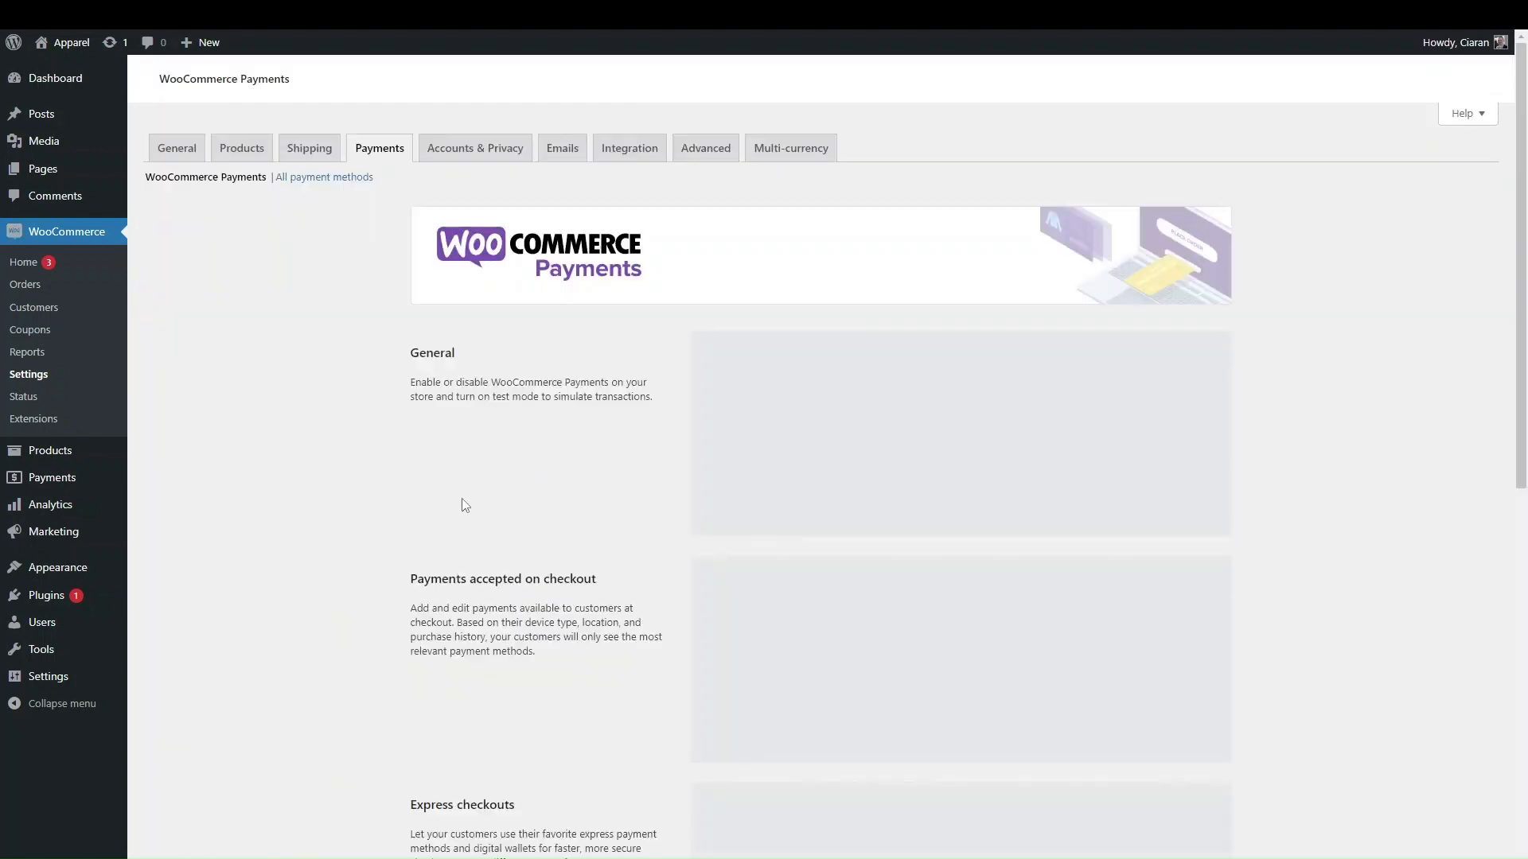
pyautogui.click(327, 395)
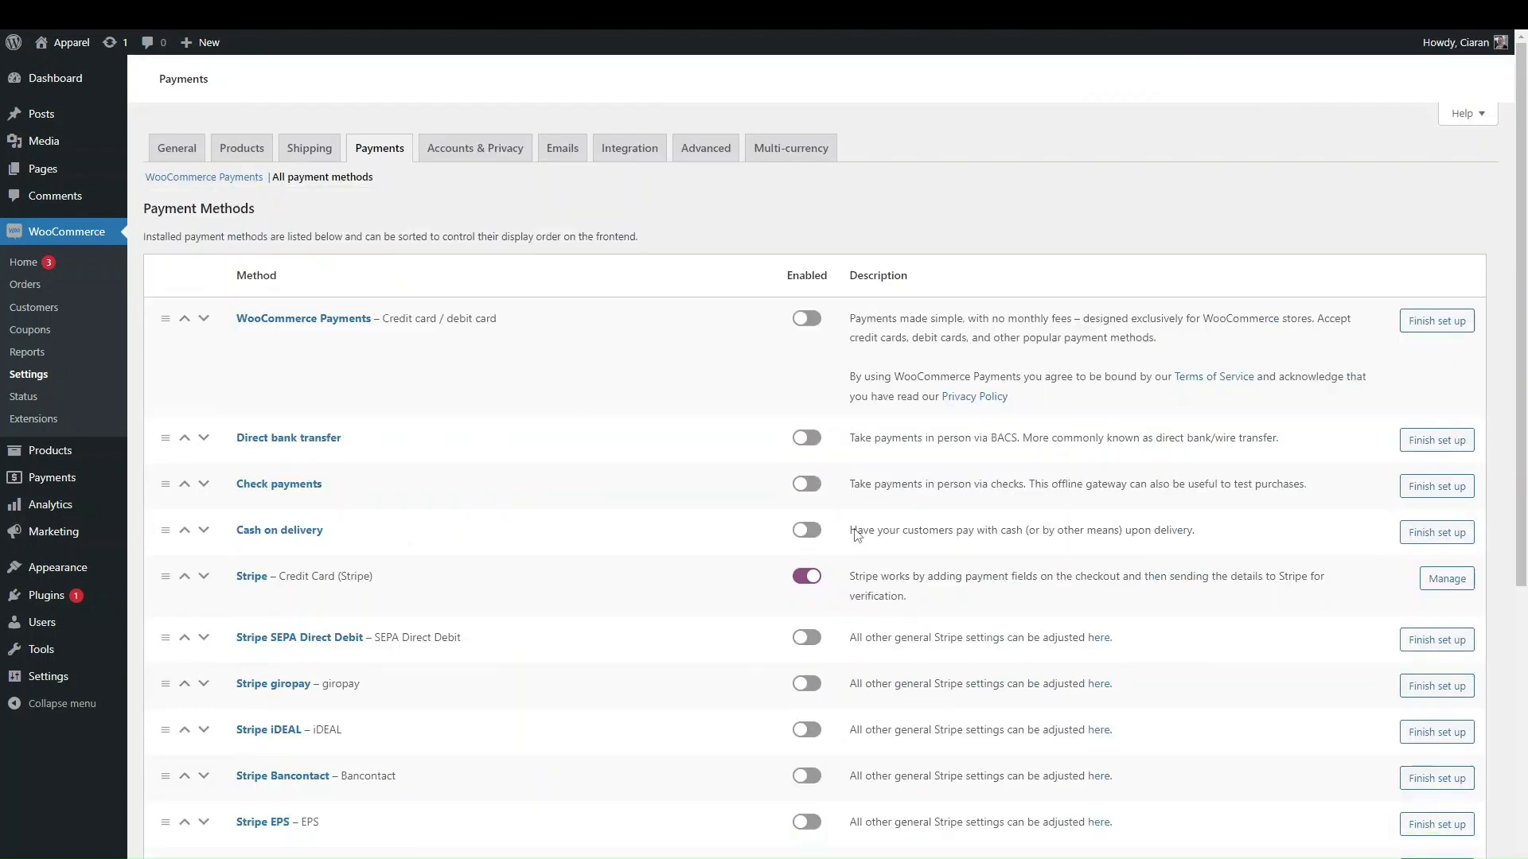
pyautogui.scroll(-5, 857, 534)
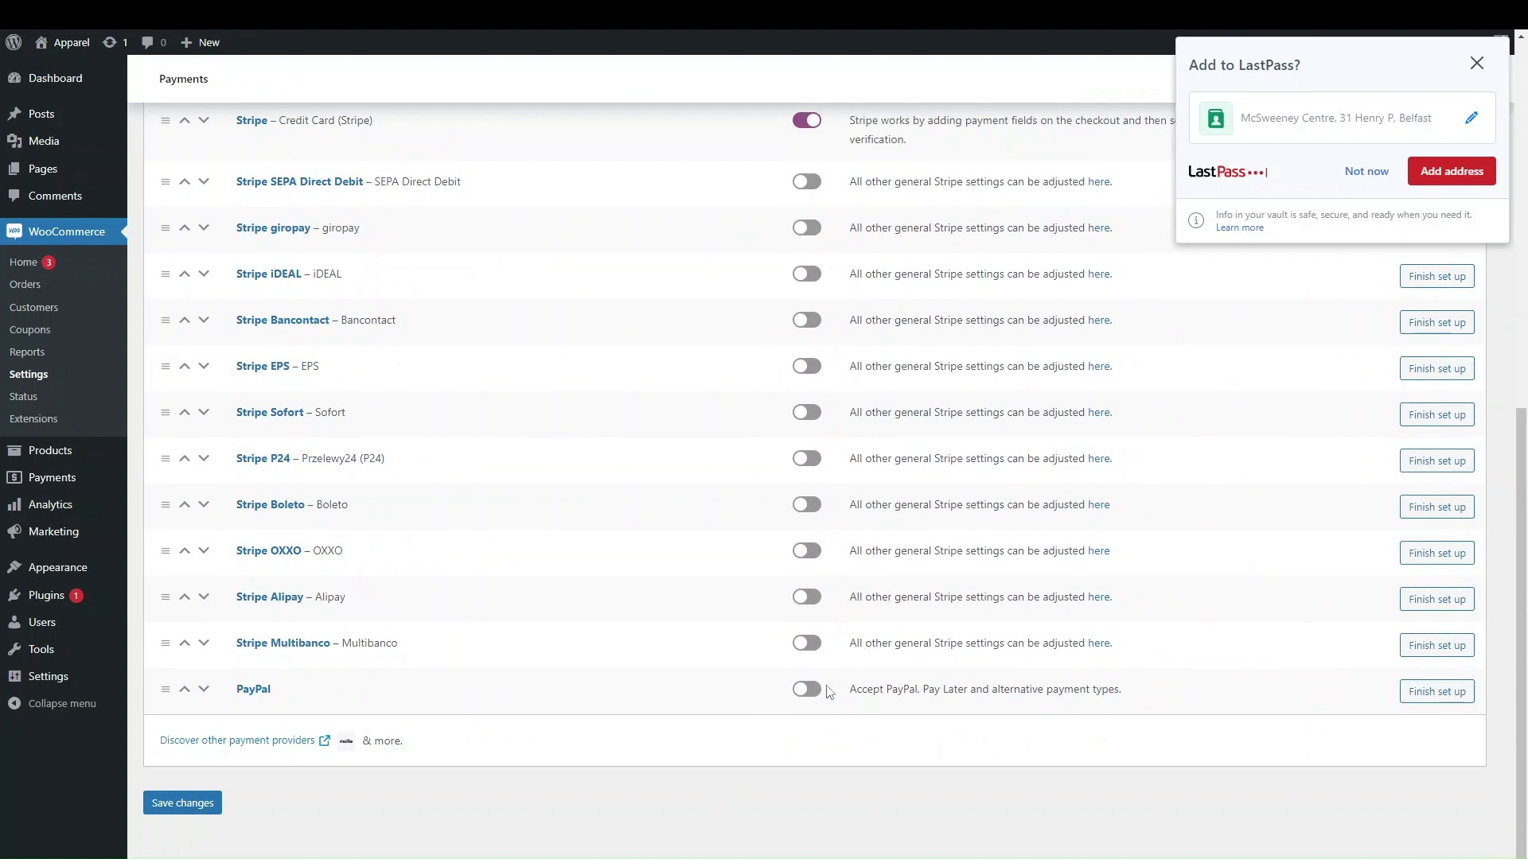
pyautogui.scroll(4, 798, 700)
pyautogui.click(809, 458)
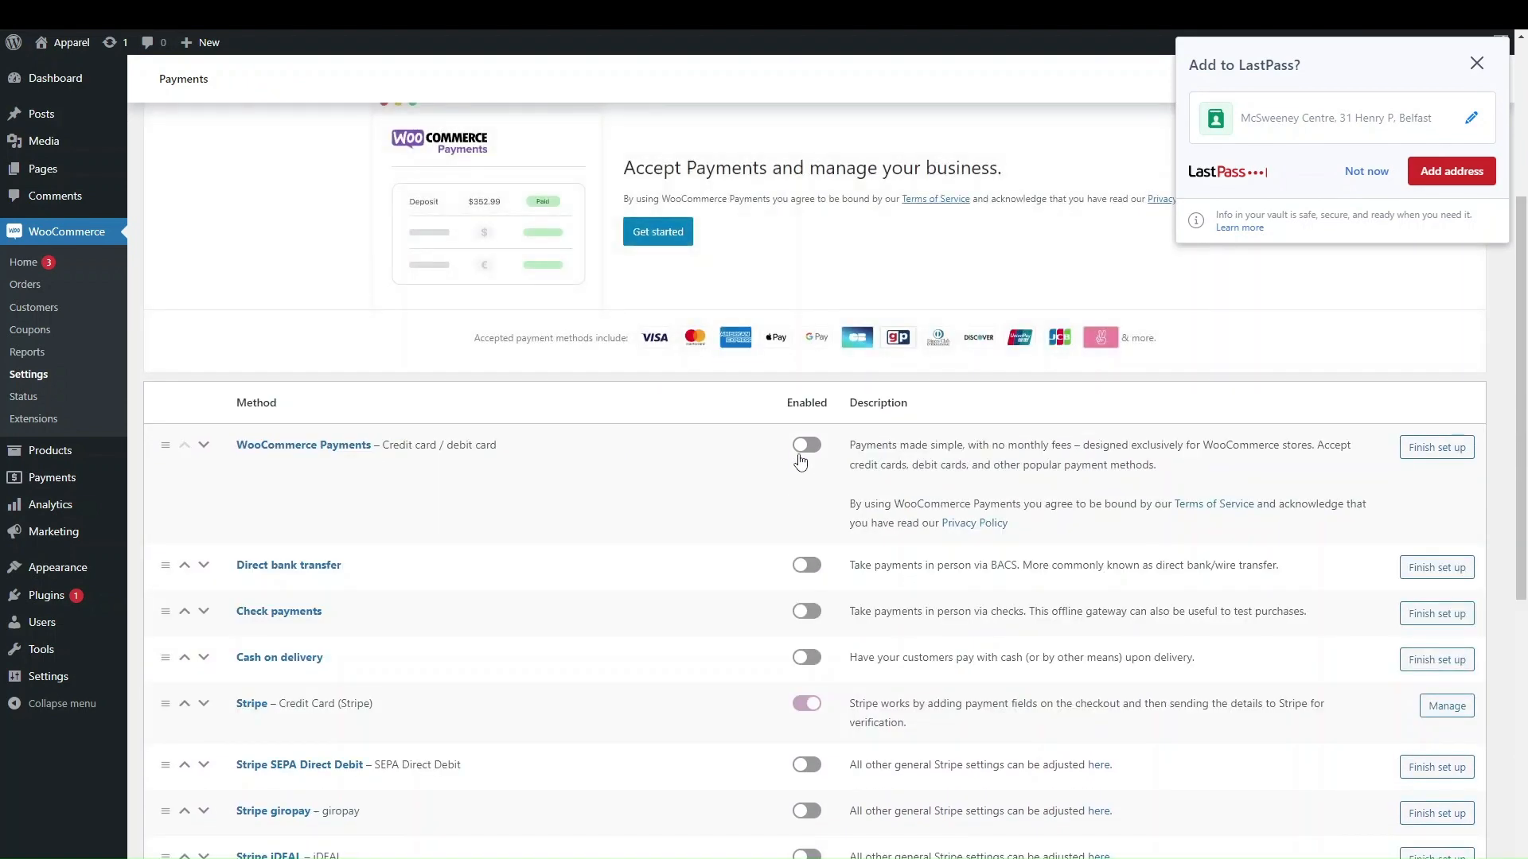
pyautogui.scroll(-5, 720, 710)
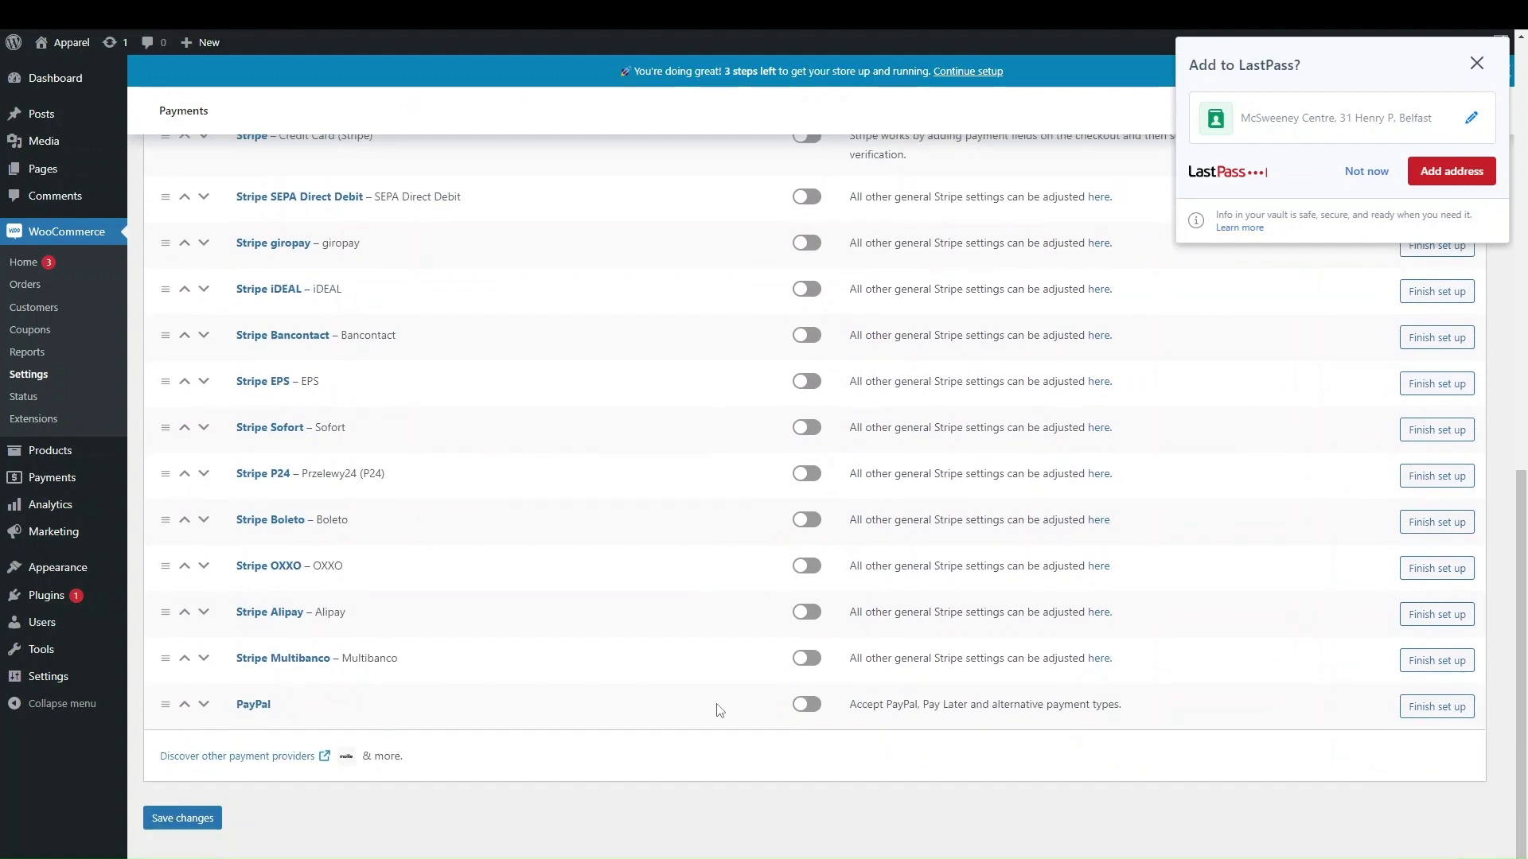
pyautogui.scroll(15, 772, 367)
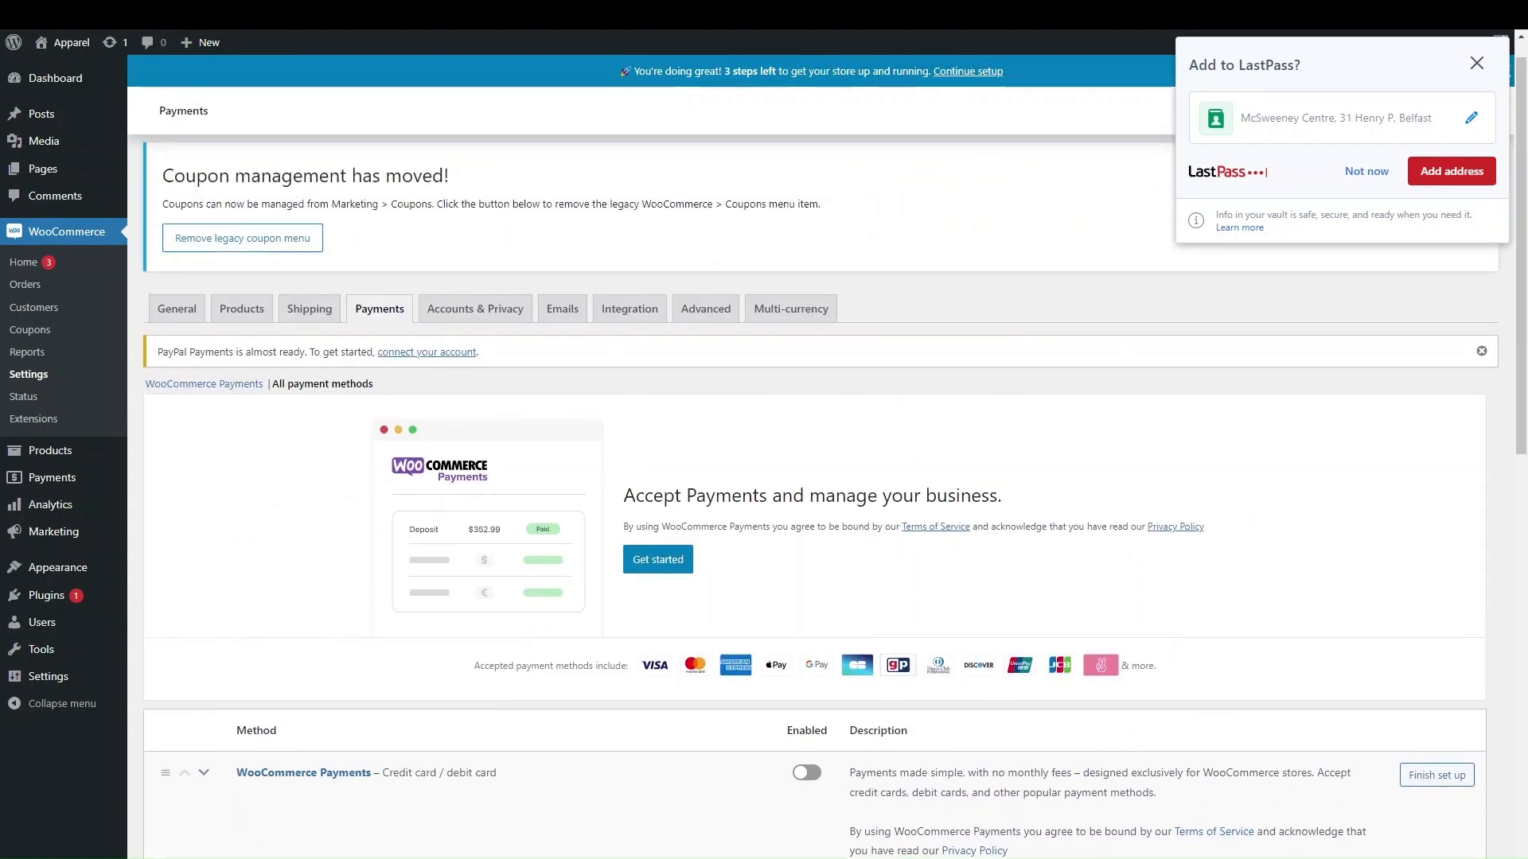
# - Open the store's email settings and review the notifications, their content types and their recipients
pyautogui.click(568, 322)
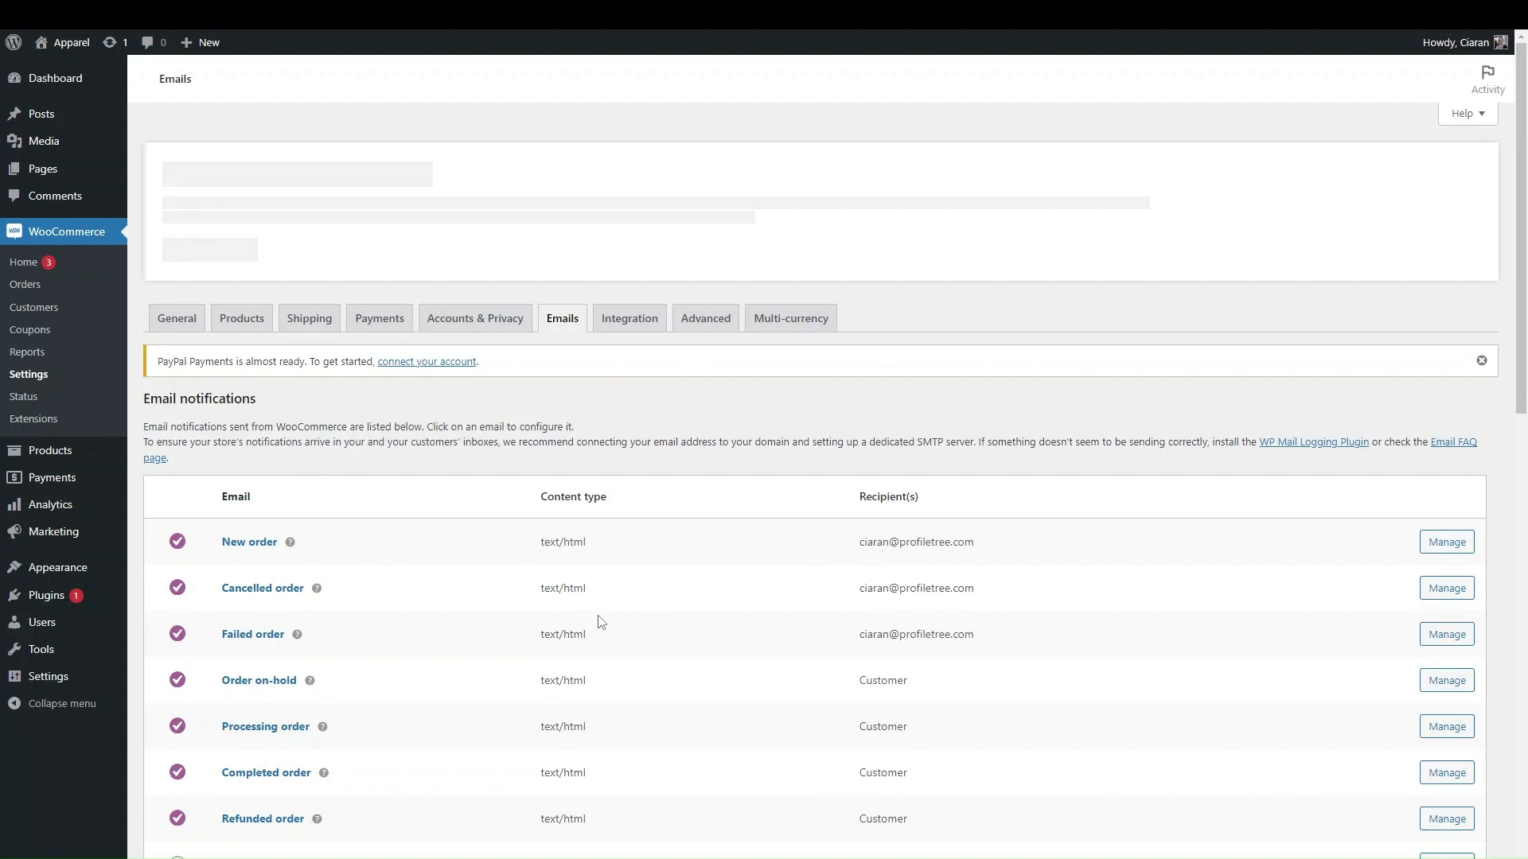
pyautogui.scroll(-7, 666, 453)
pyautogui.scroll(7, 665, 454)
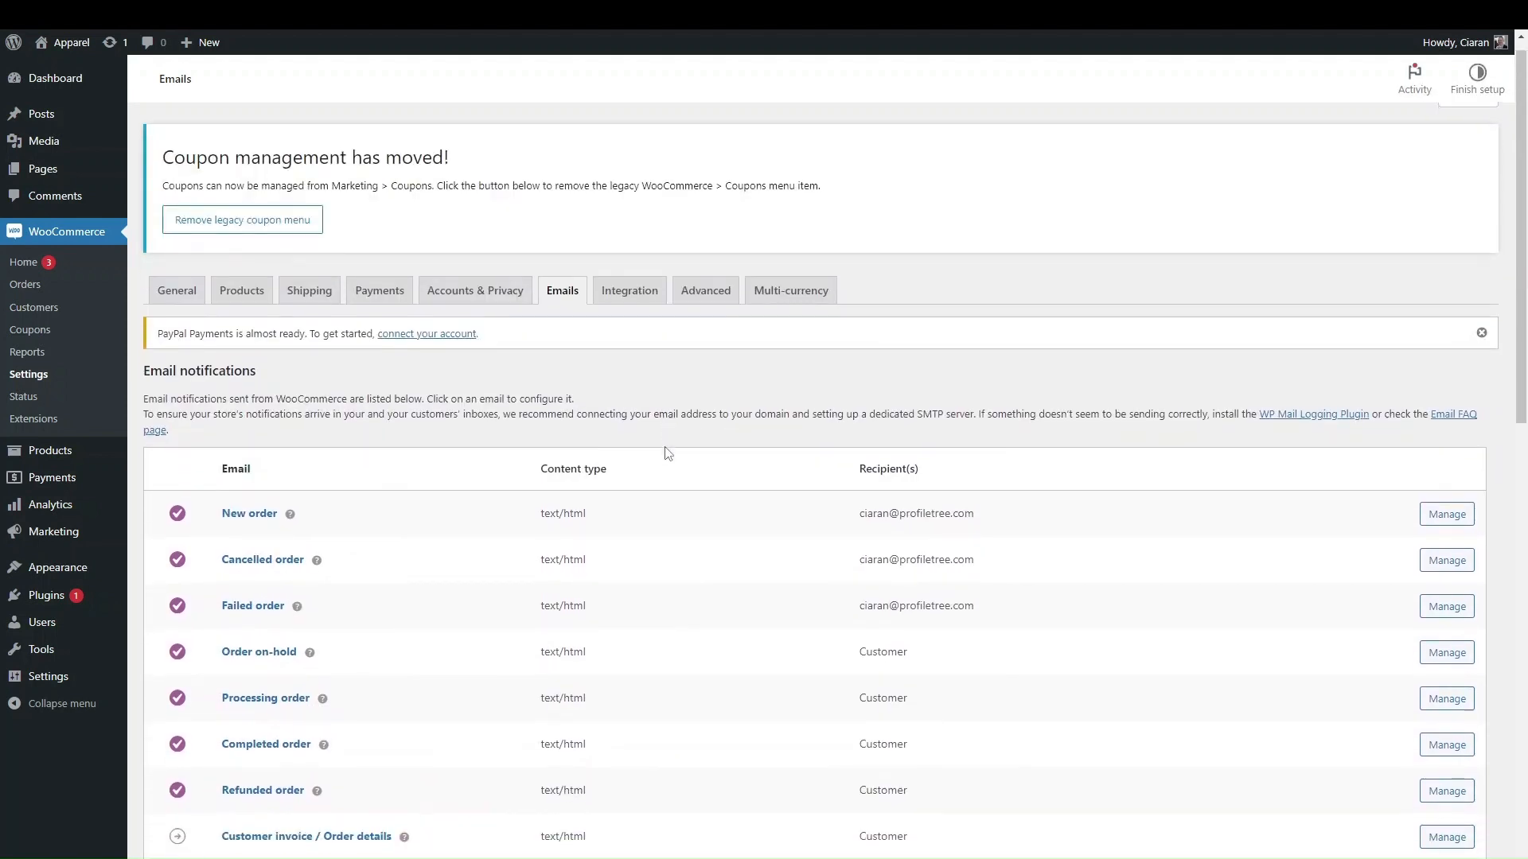
pyautogui.scroll(-2, 667, 452)
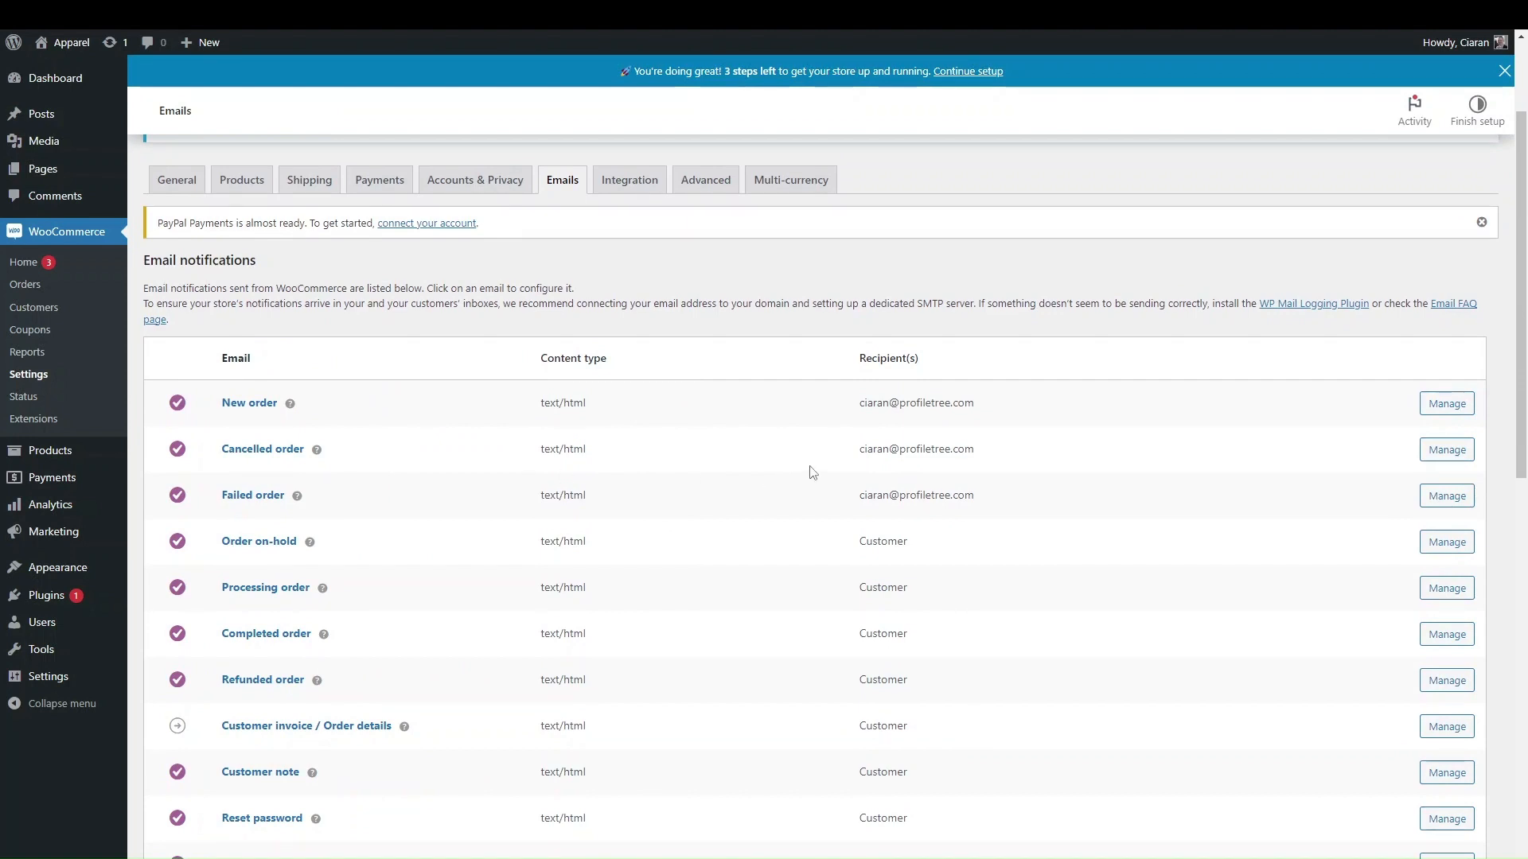
pyautogui.scroll(-5, 813, 450)
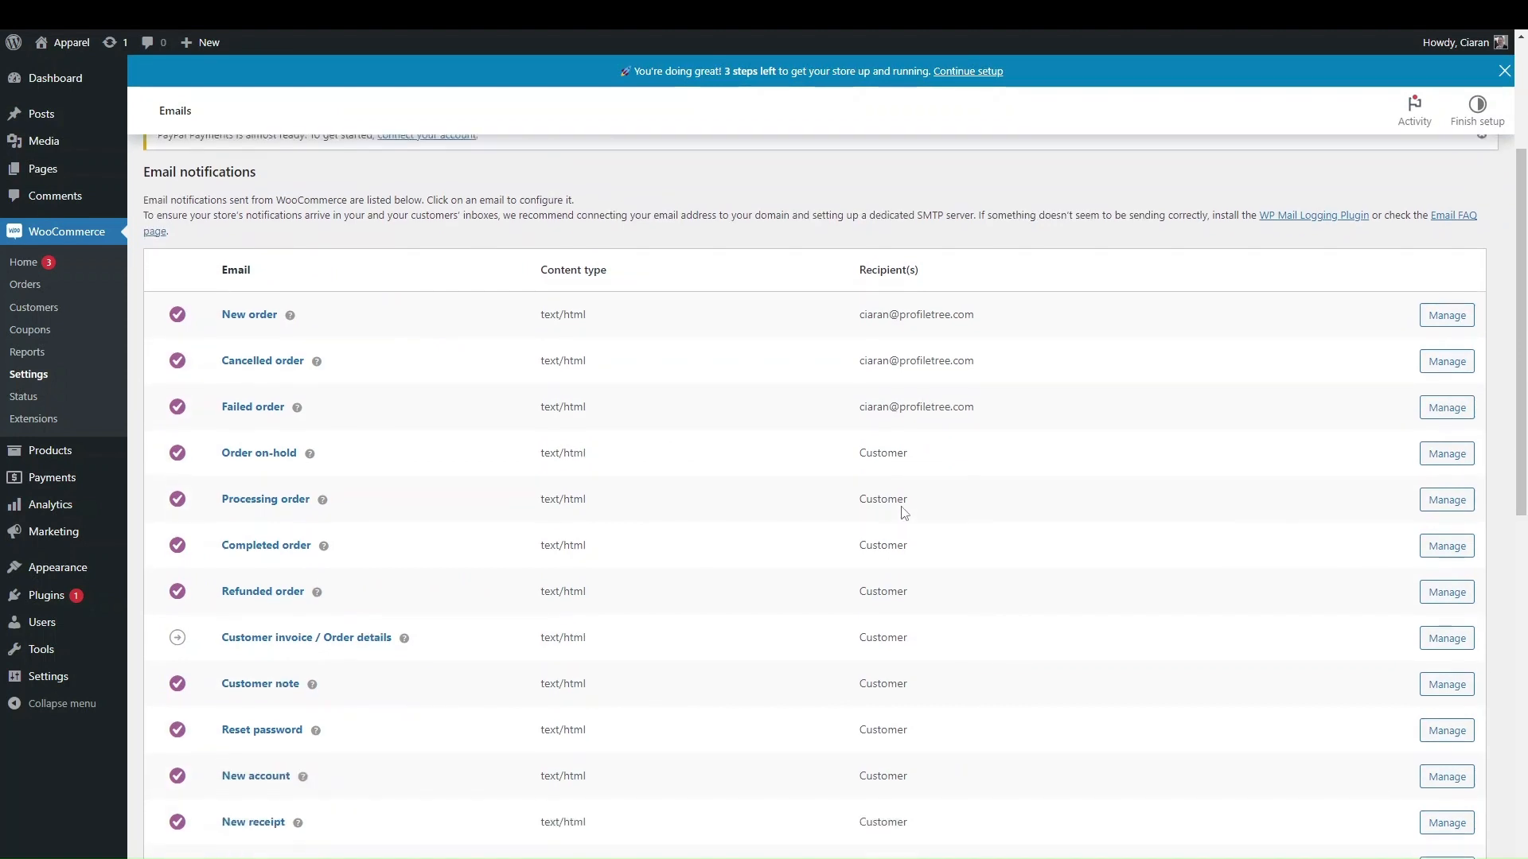
pyautogui.scroll(1, 813, 451)
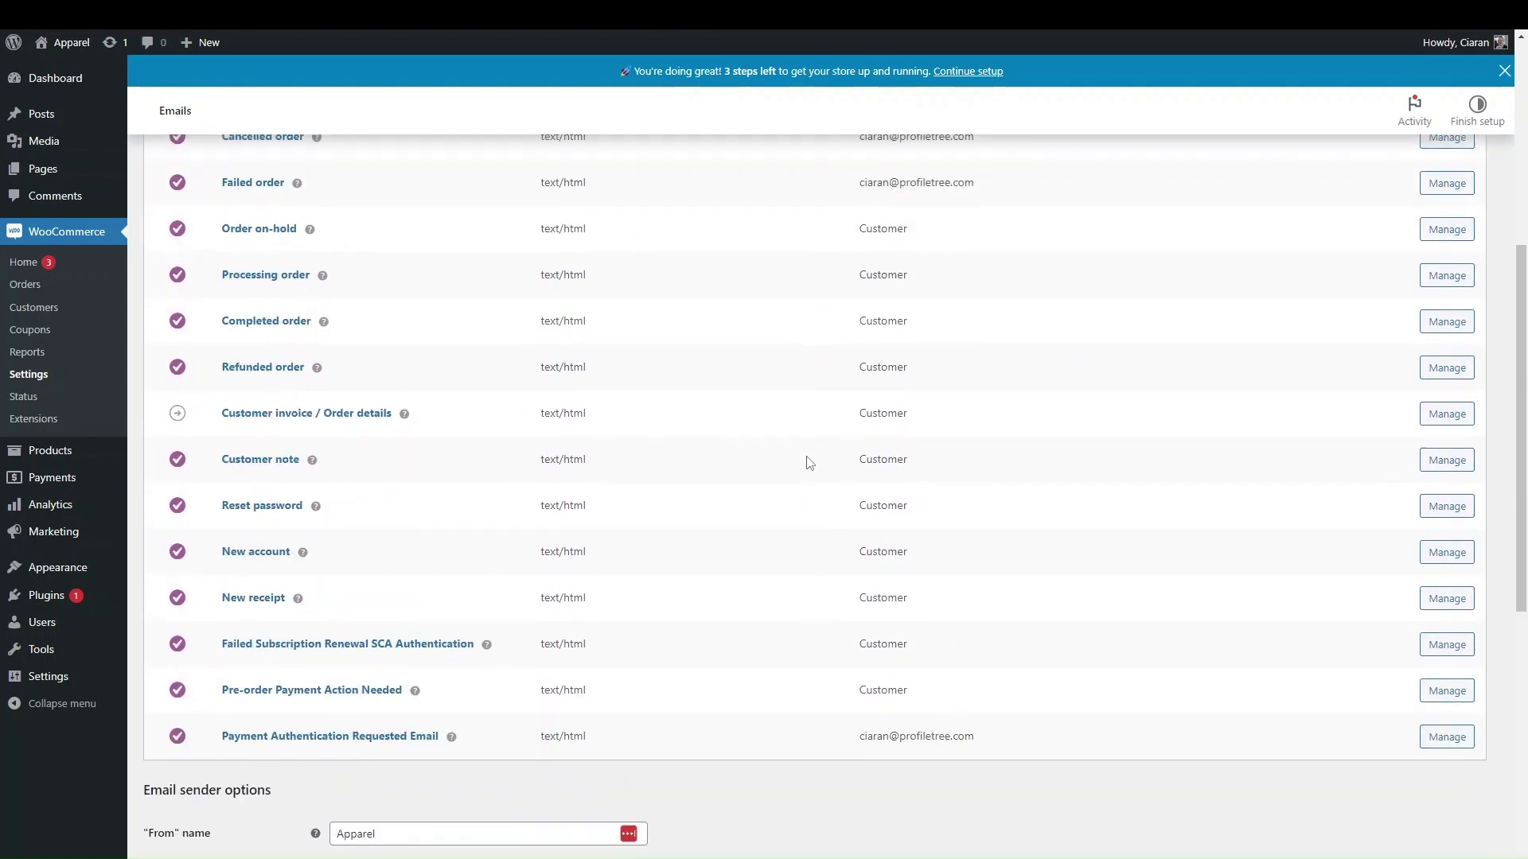
pyautogui.scroll(1, 810, 462)
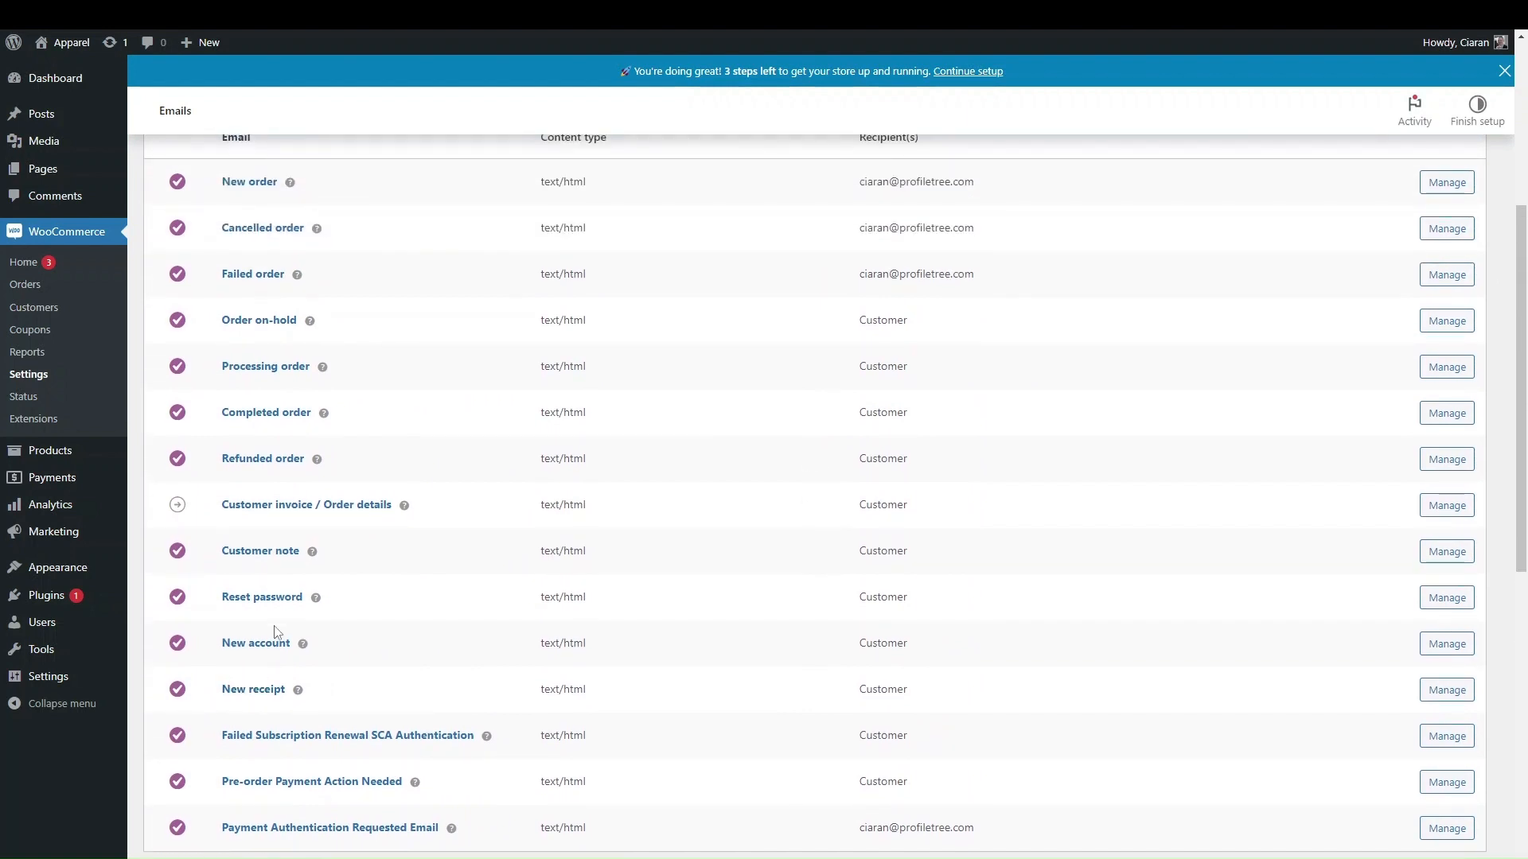
pyautogui.scroll(1, 280, 605)
pyautogui.scroll(1, 288, 531)
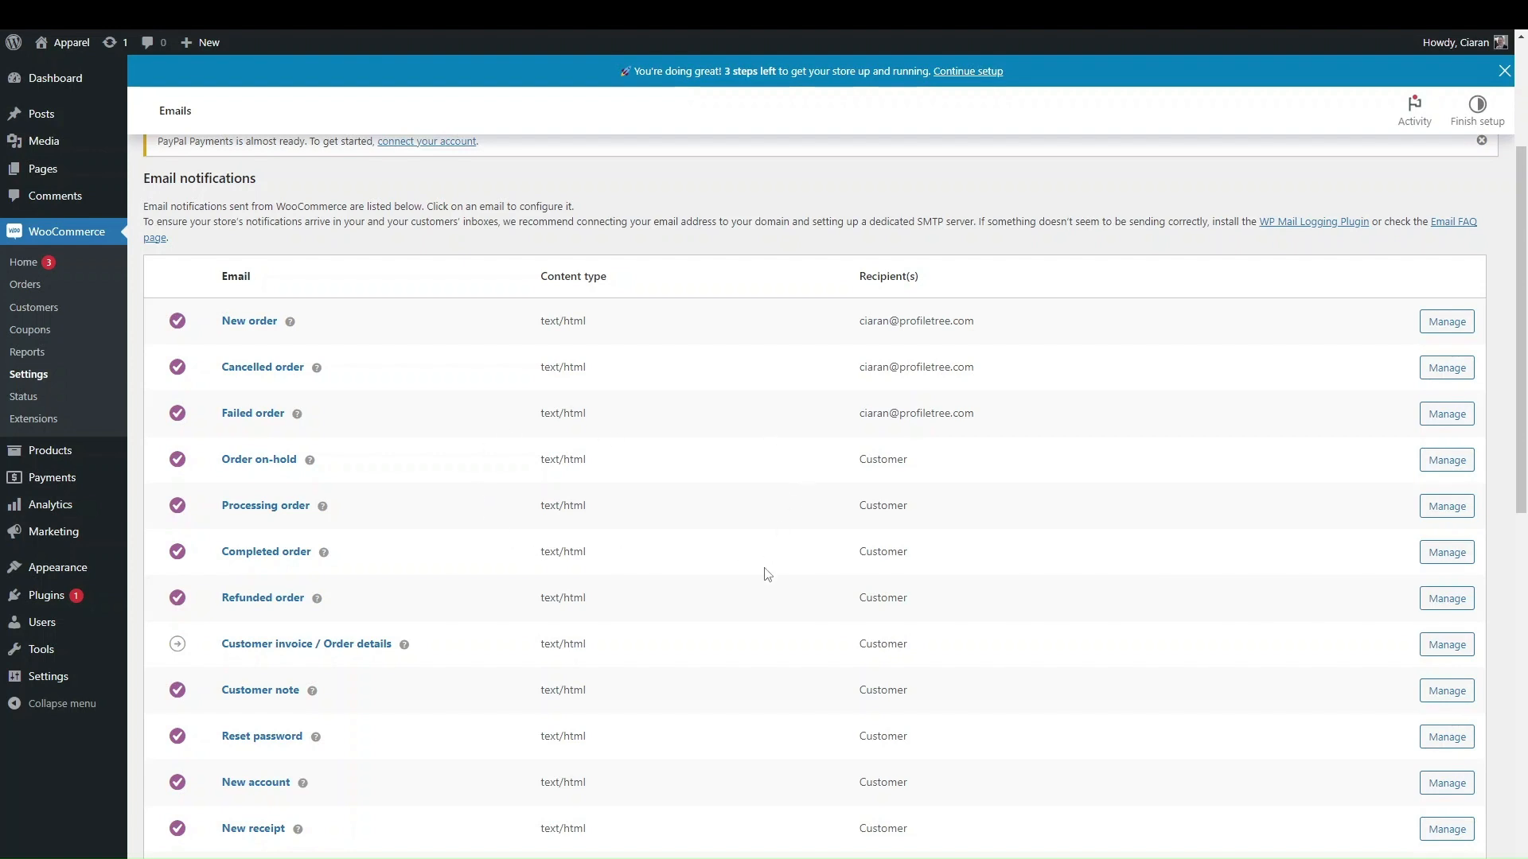
# - Review the Completed order email's settings, return to the email notifications list and look through the customer notifications
pyautogui.click(1438, 556)
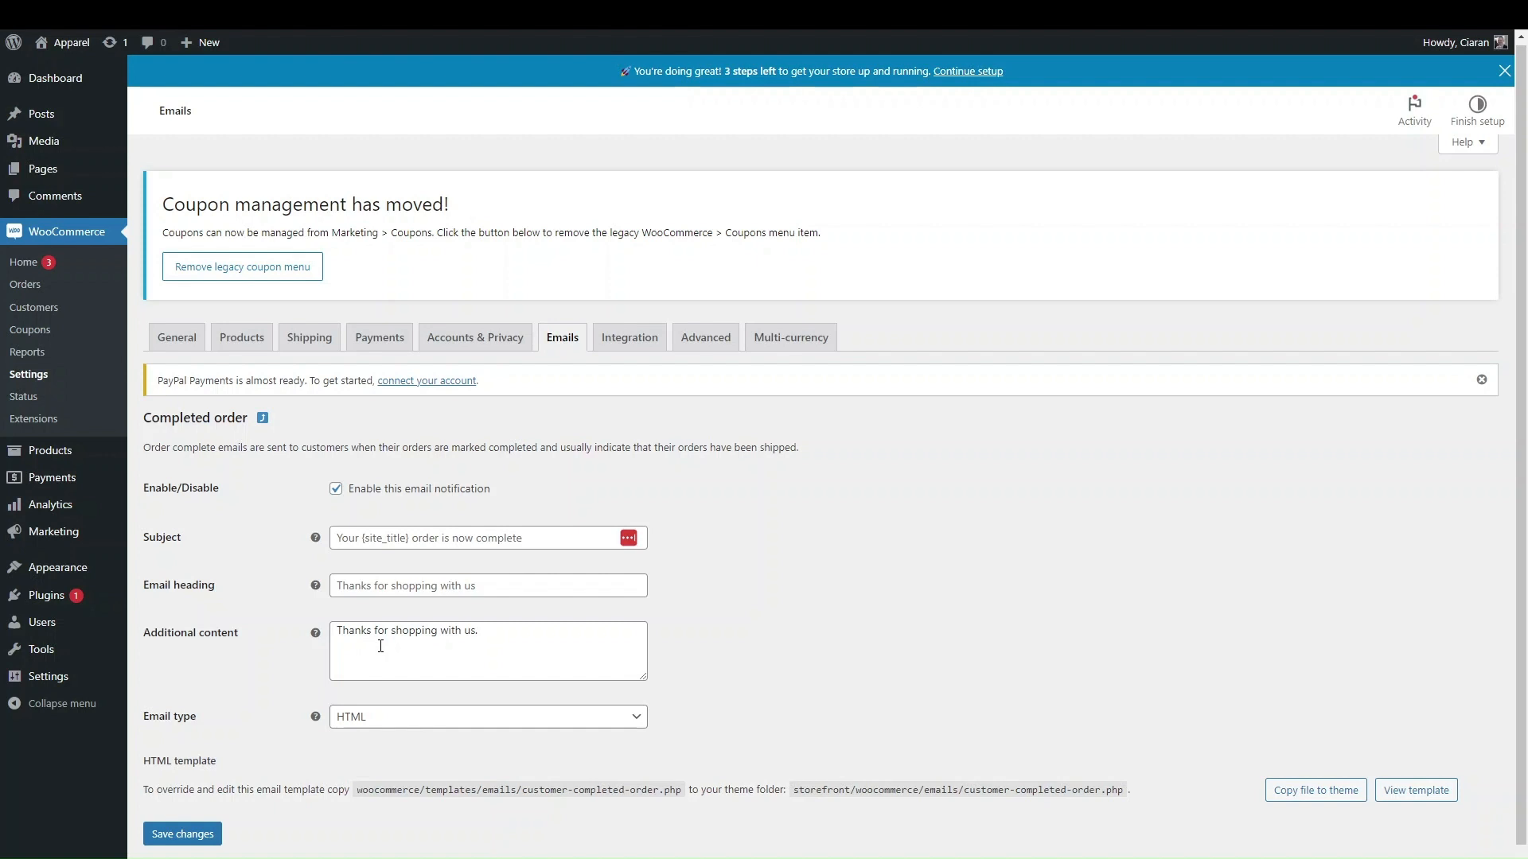
pyautogui.scroll(-1, 362, 763)
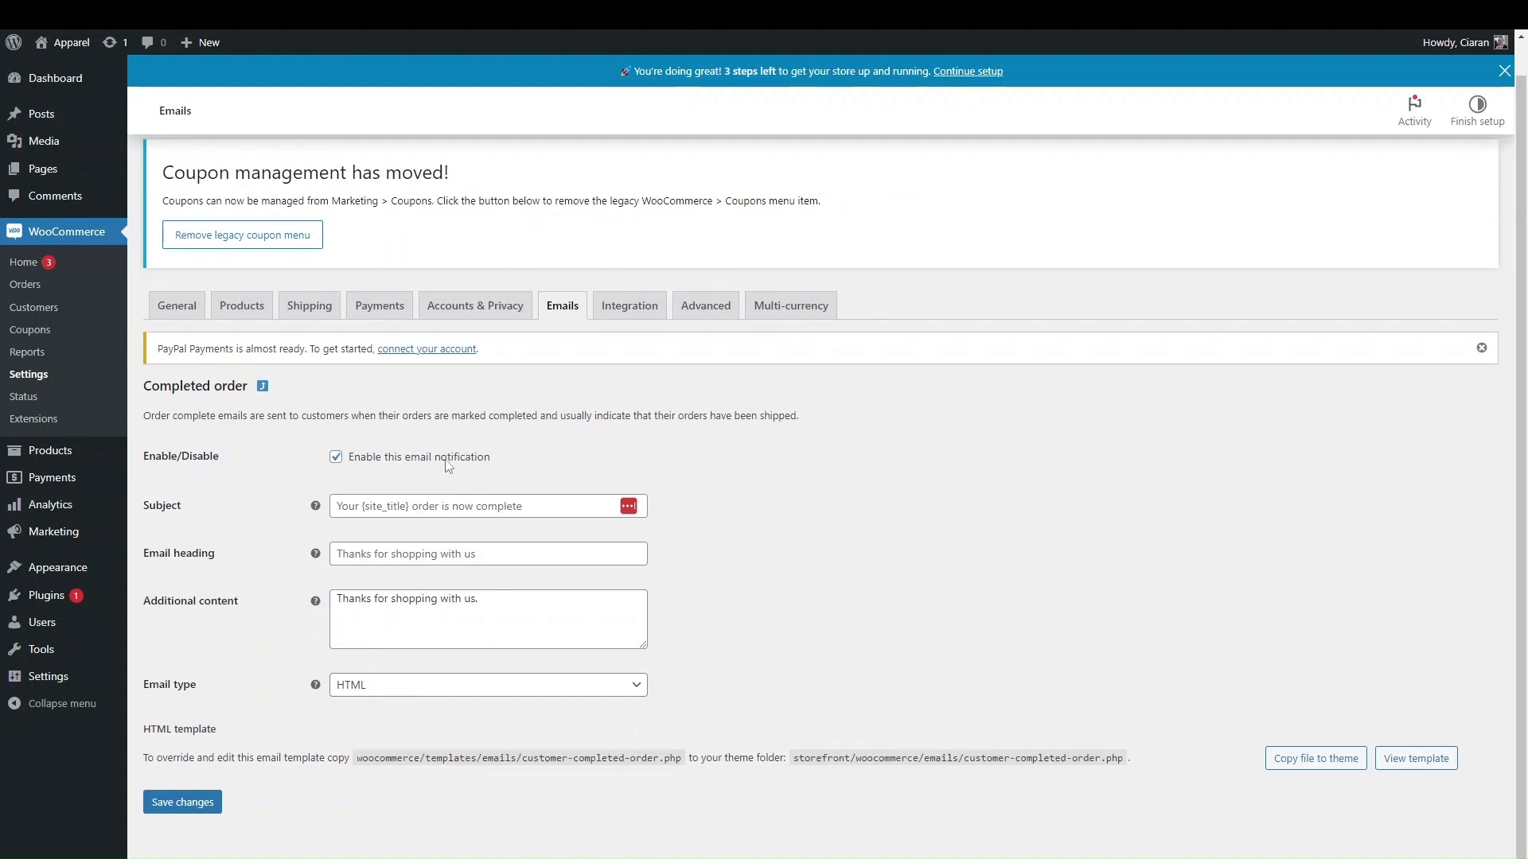
pyautogui.click(564, 312)
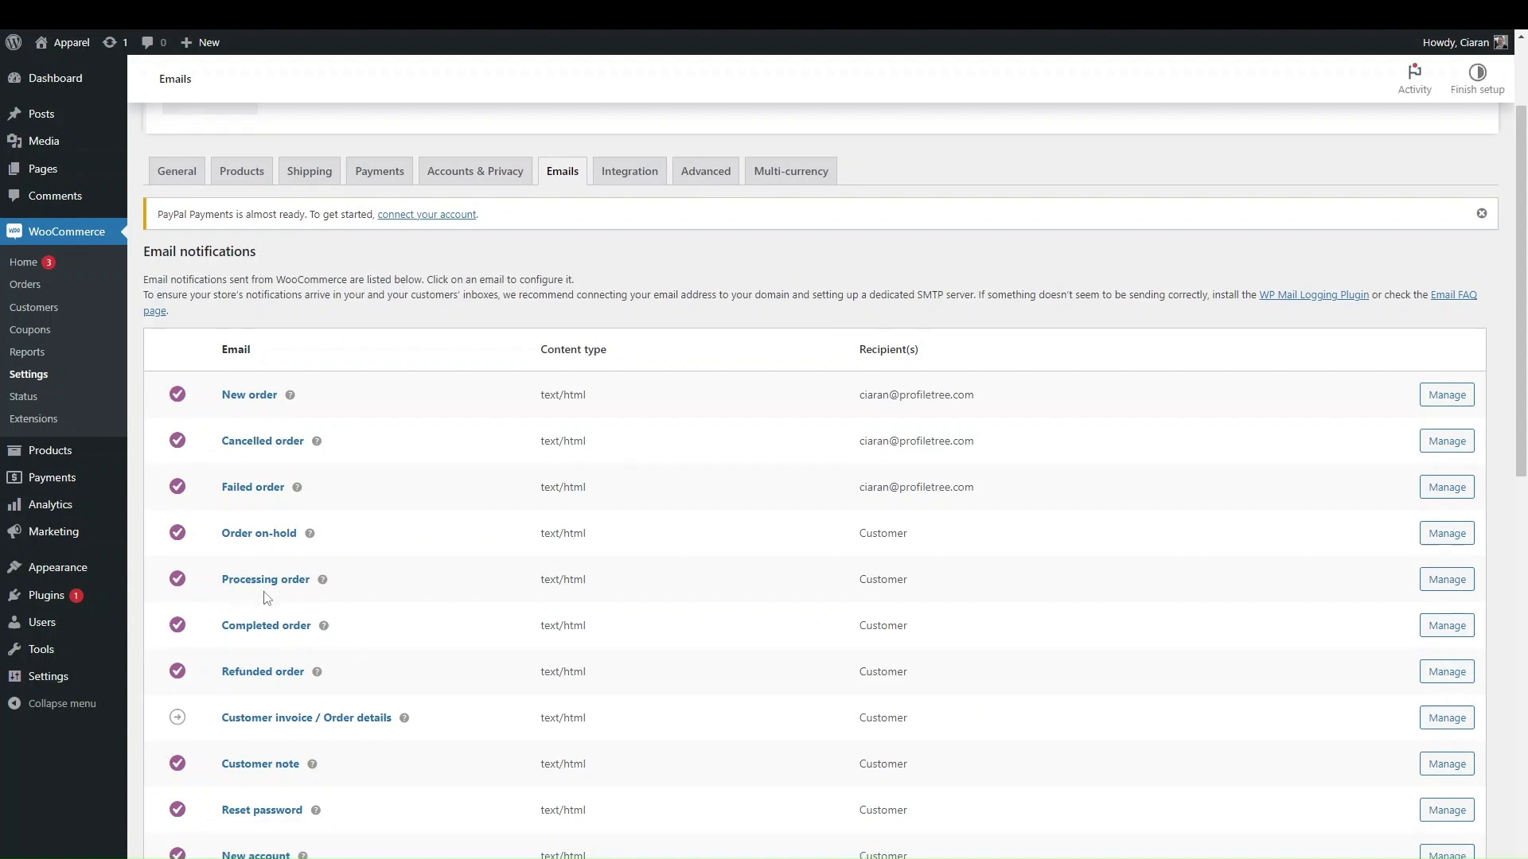
pyautogui.scroll(-1, 267, 598)
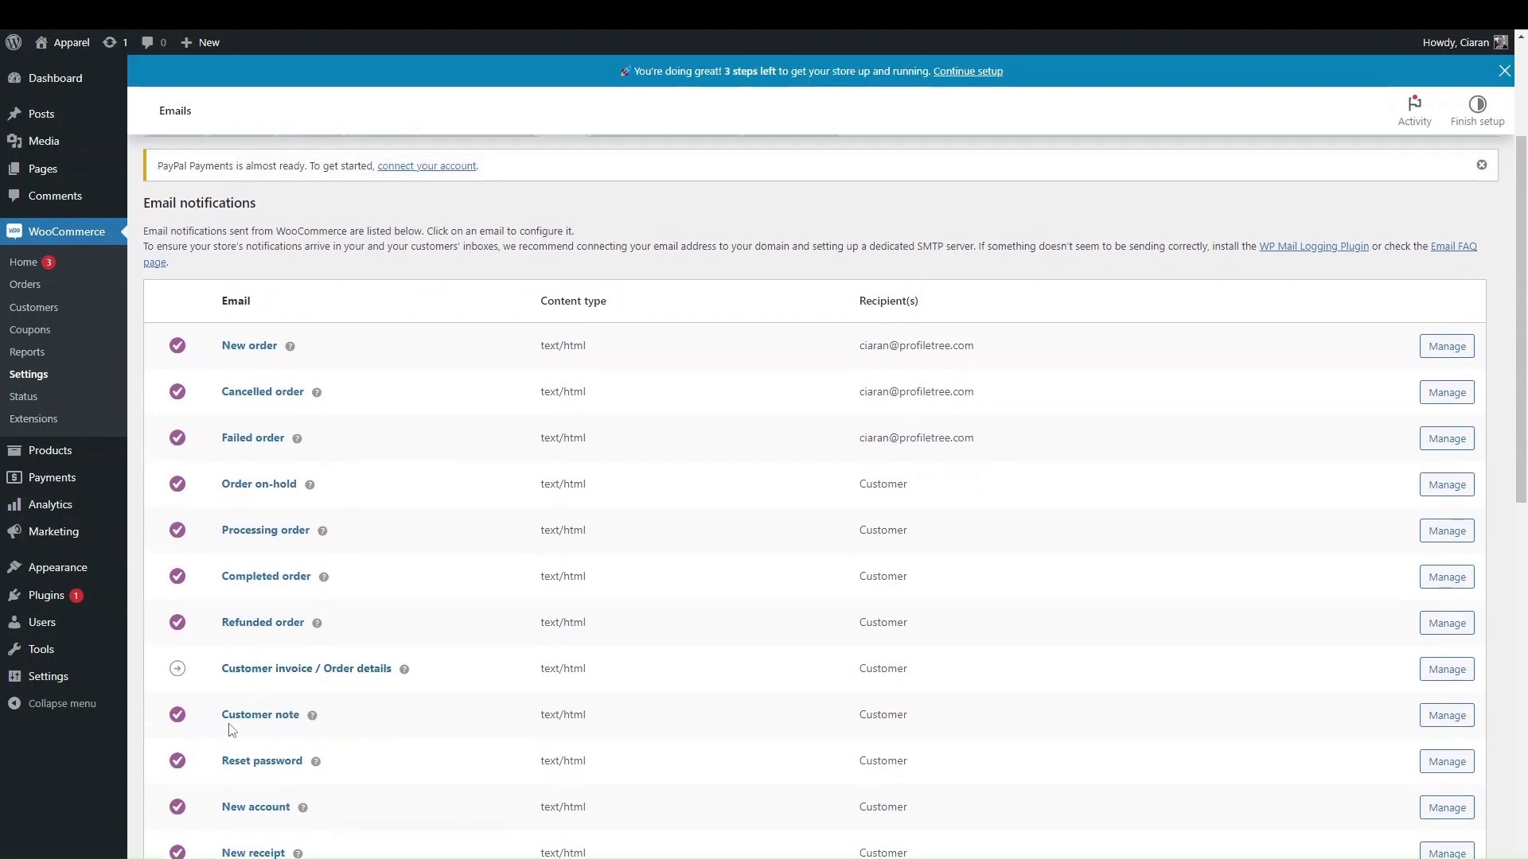
pyautogui.scroll(-2, 225, 638)
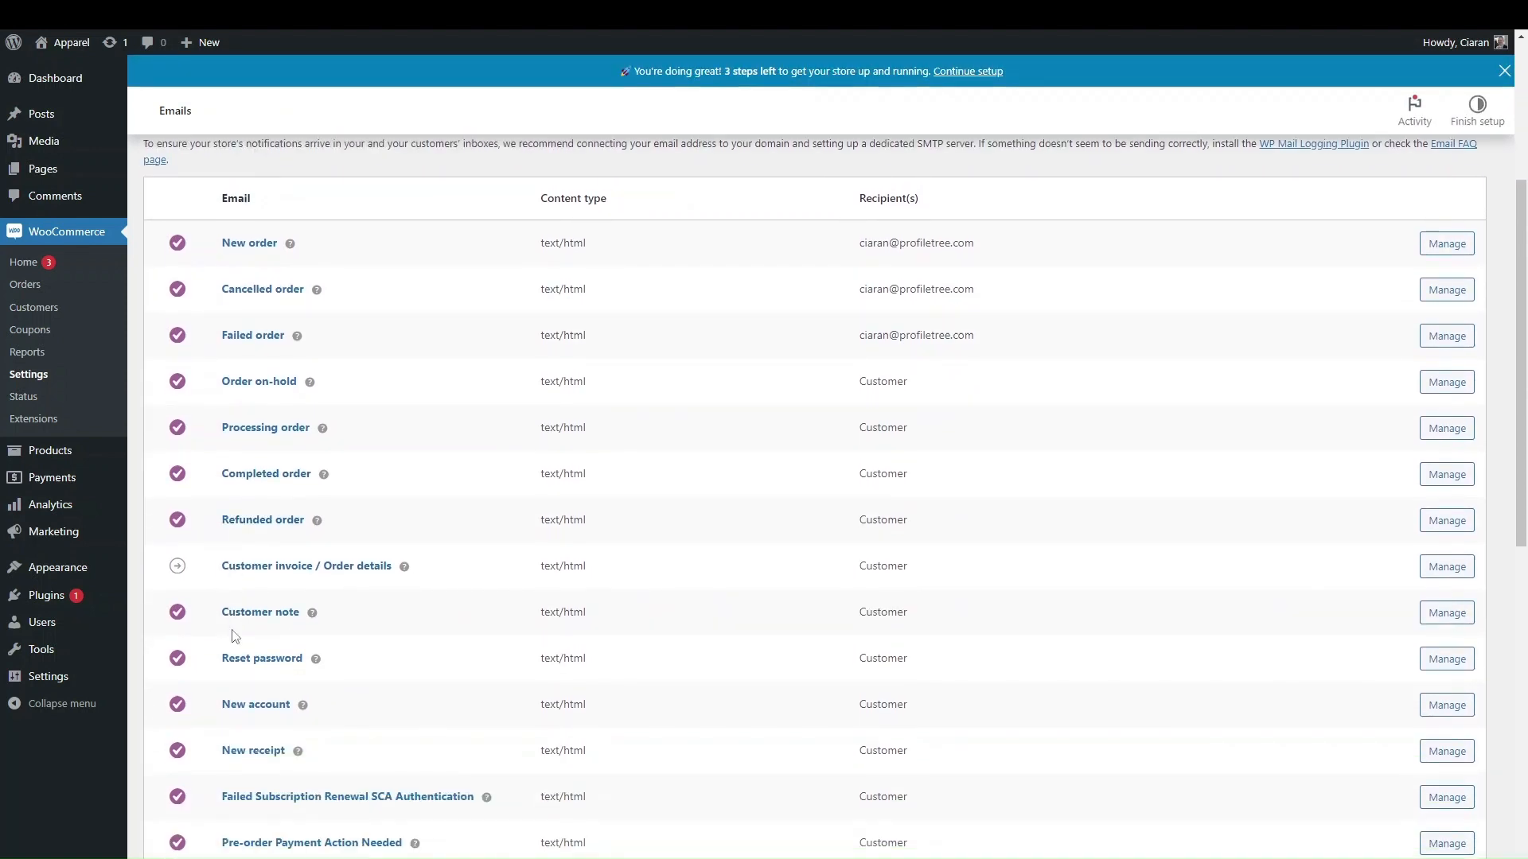
pyautogui.scroll(-2, 227, 732)
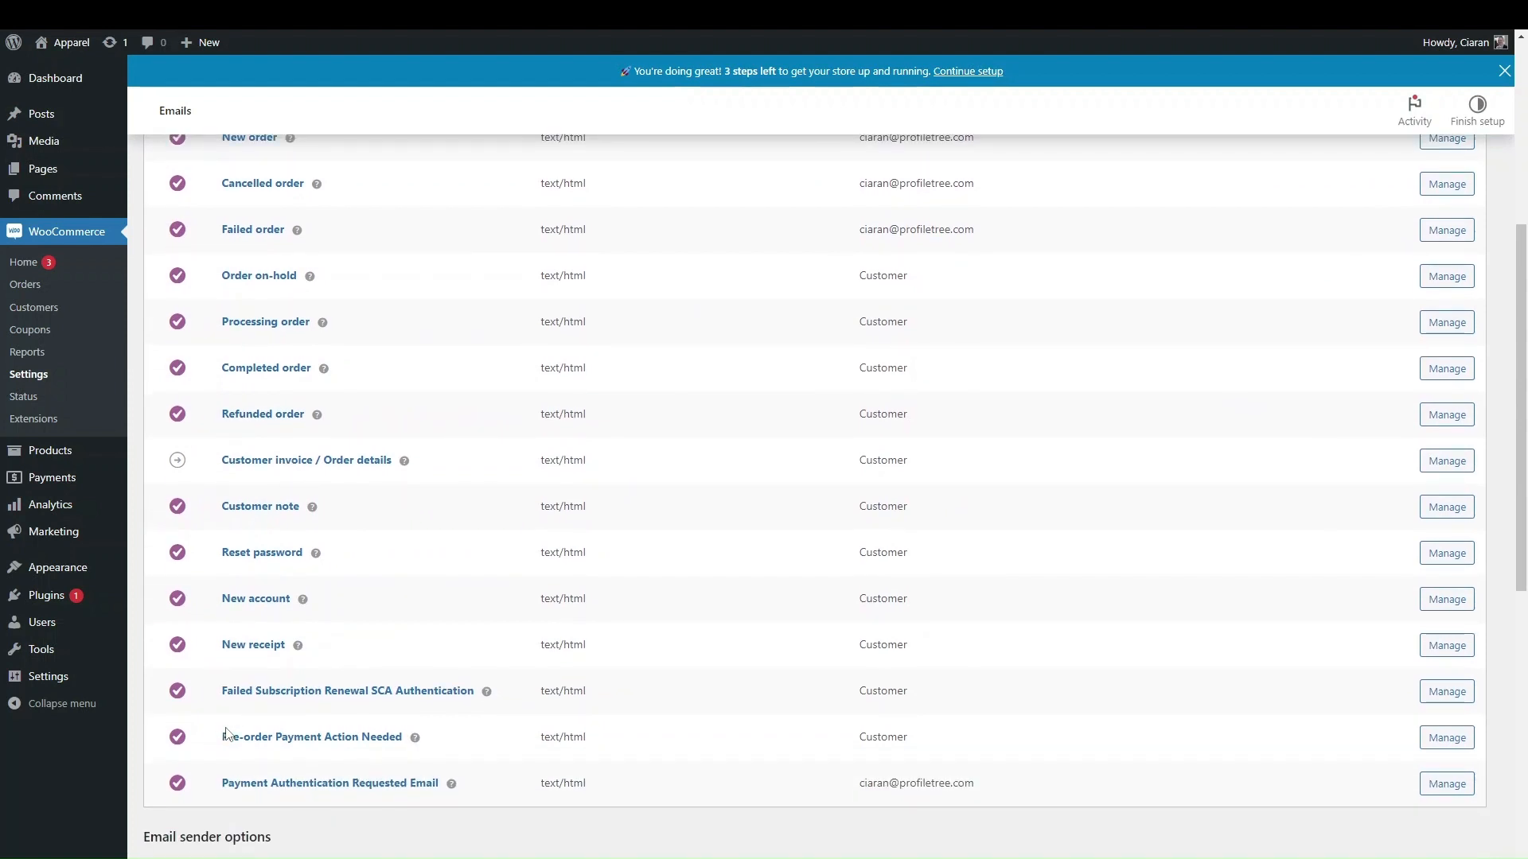
# - Disable the Completed order email notification for customers and save the changes
pyautogui.scroll(3, 226, 732)
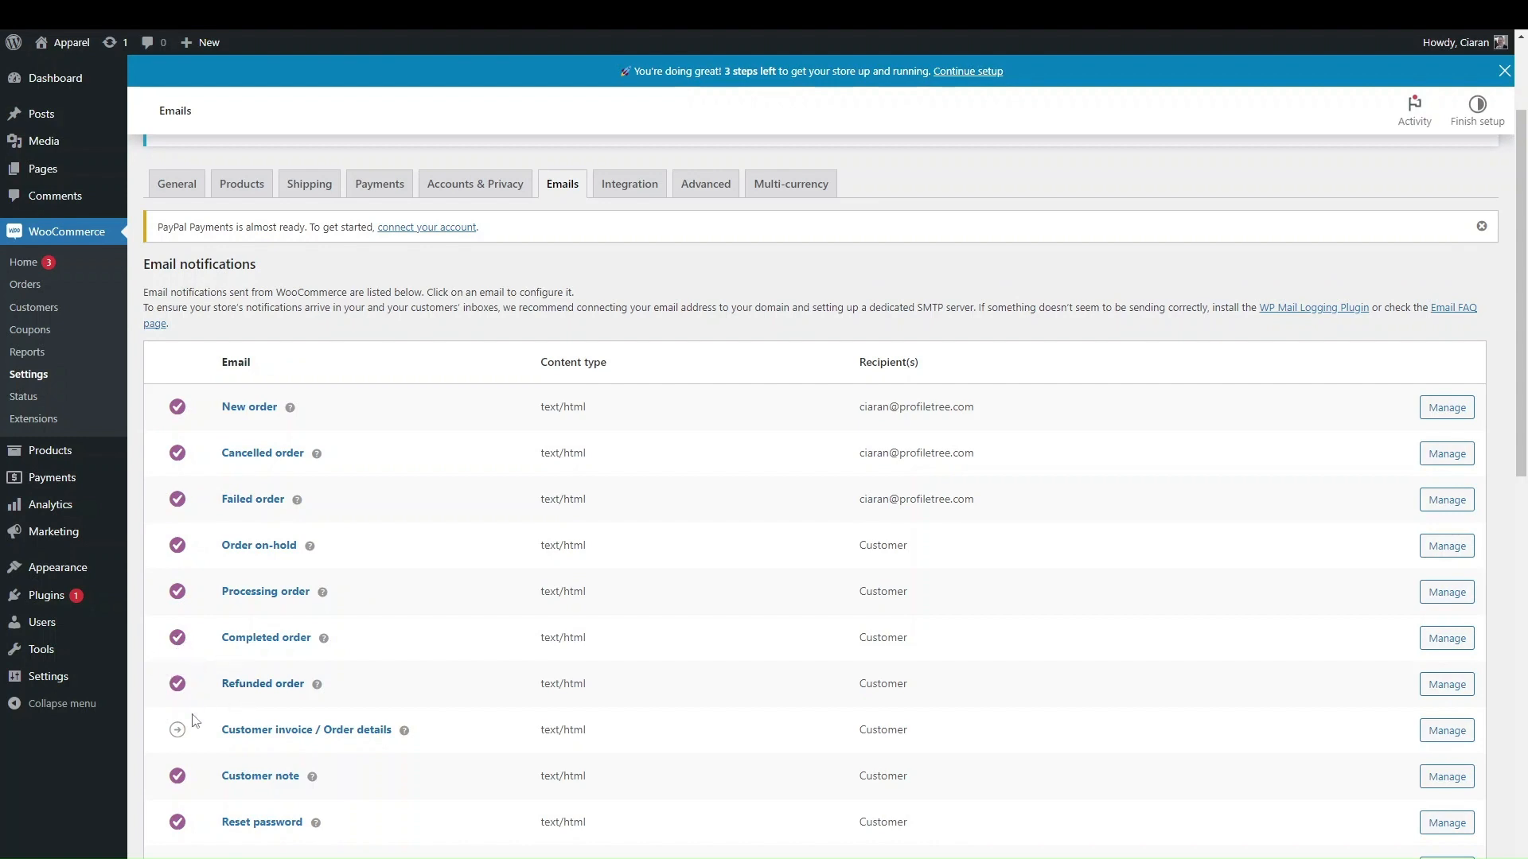
pyautogui.click(251, 643)
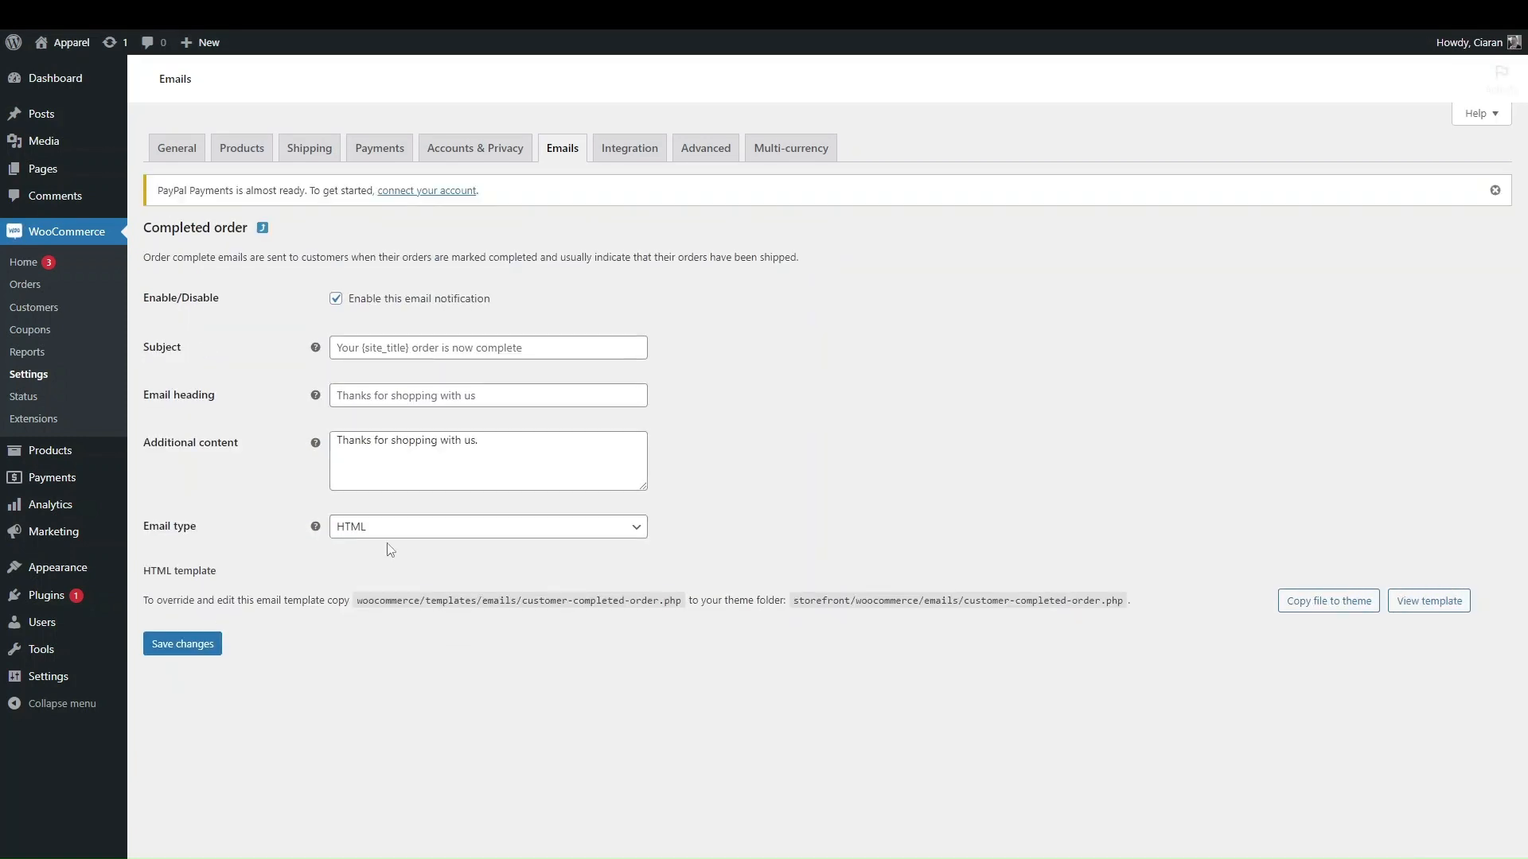
pyautogui.click(336, 469)
pyautogui.click(188, 815)
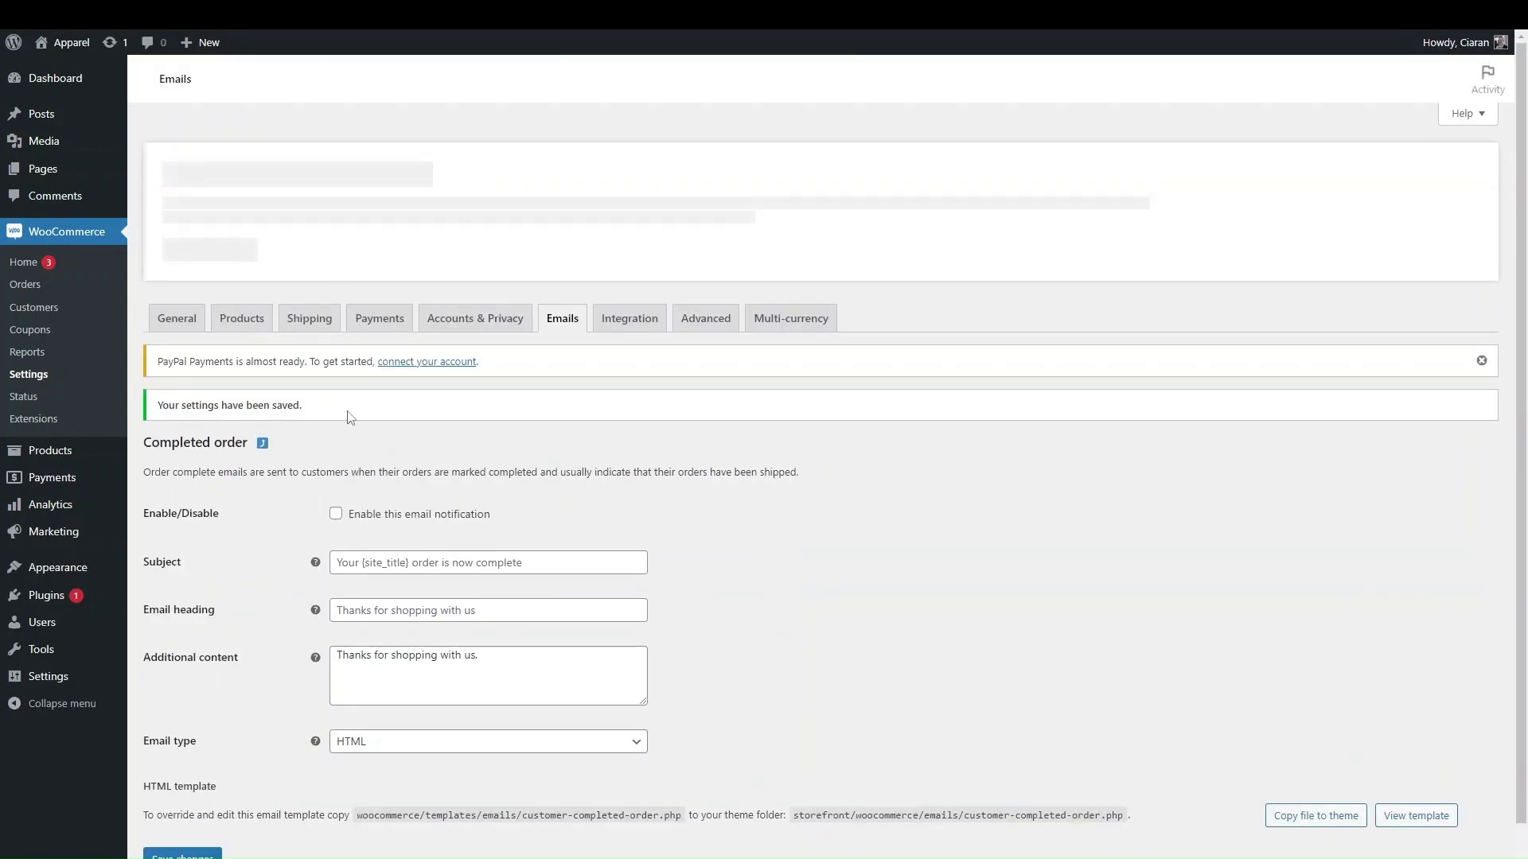
# - Return to the email notifications list and look through the notifications and their enabled status
pyautogui.click(563, 326)
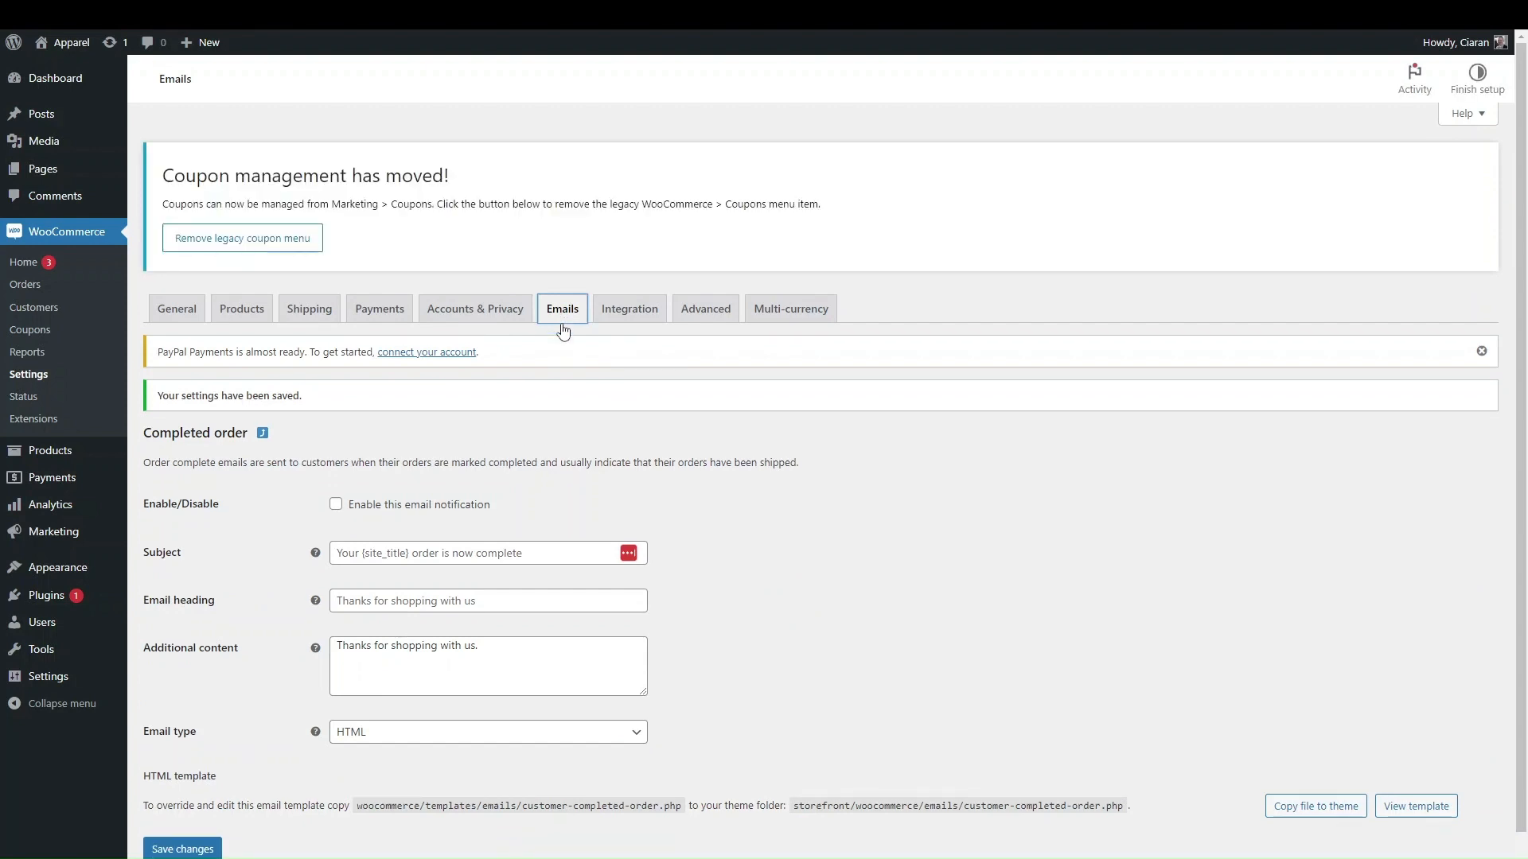
pyautogui.scroll(-3, 476, 629)
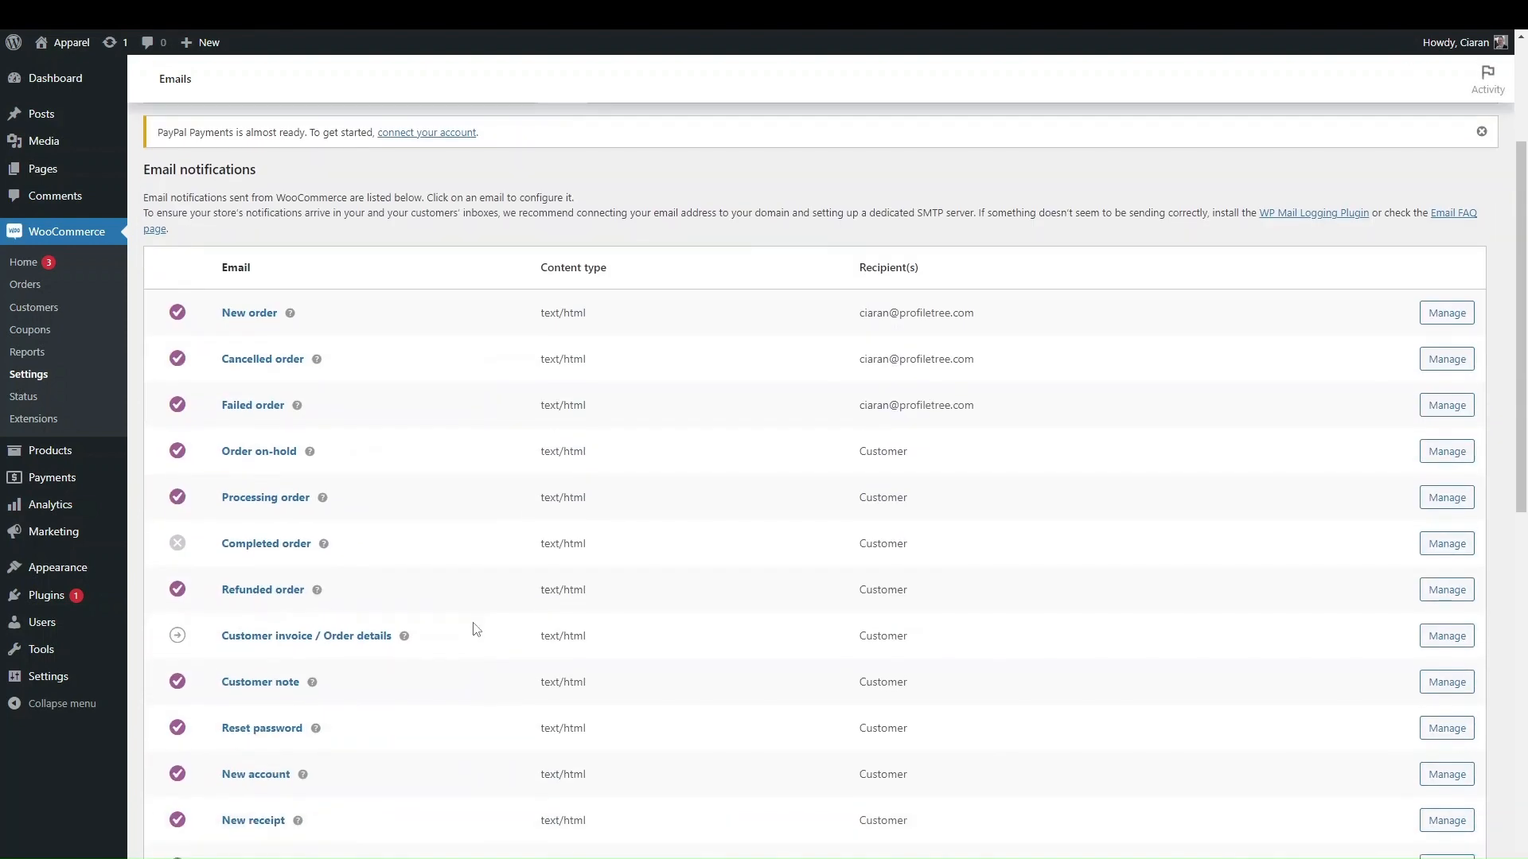
pyautogui.scroll(-1, 476, 628)
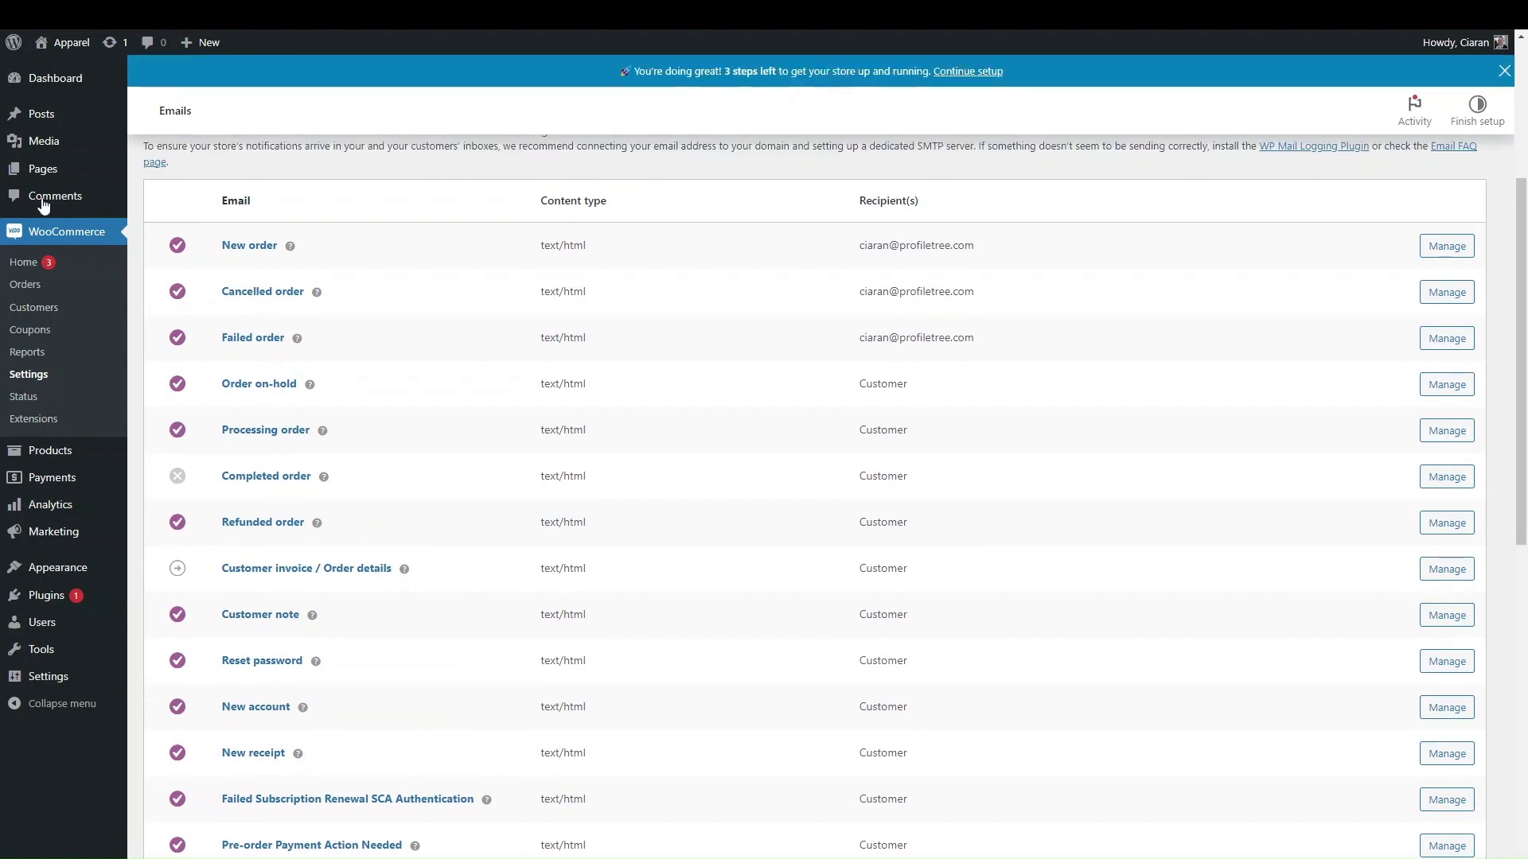
pyautogui.scroll(-2, 232, 442)
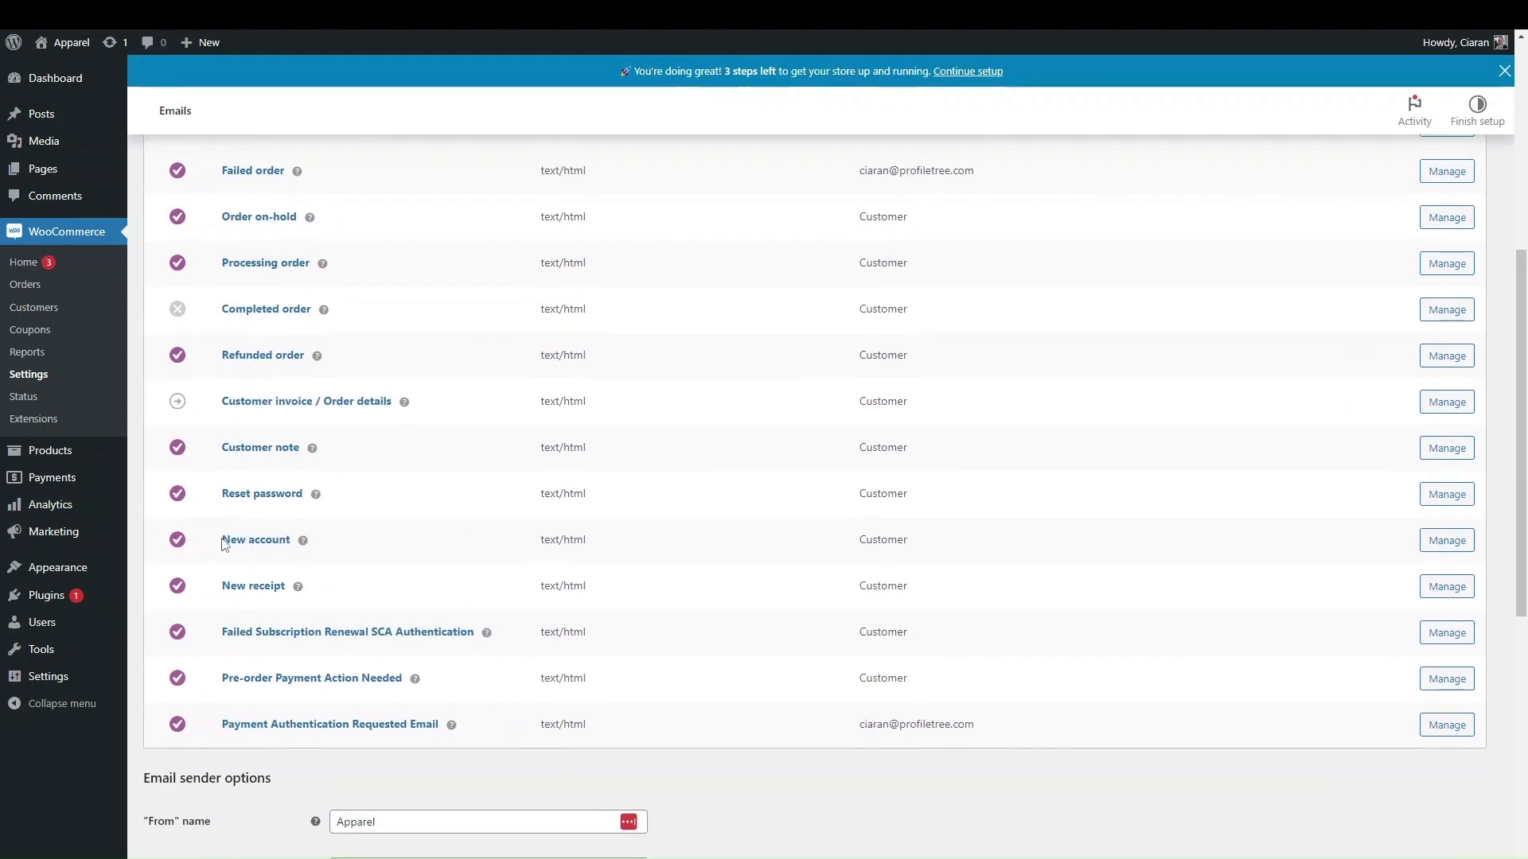
pyautogui.scroll(3, 225, 543)
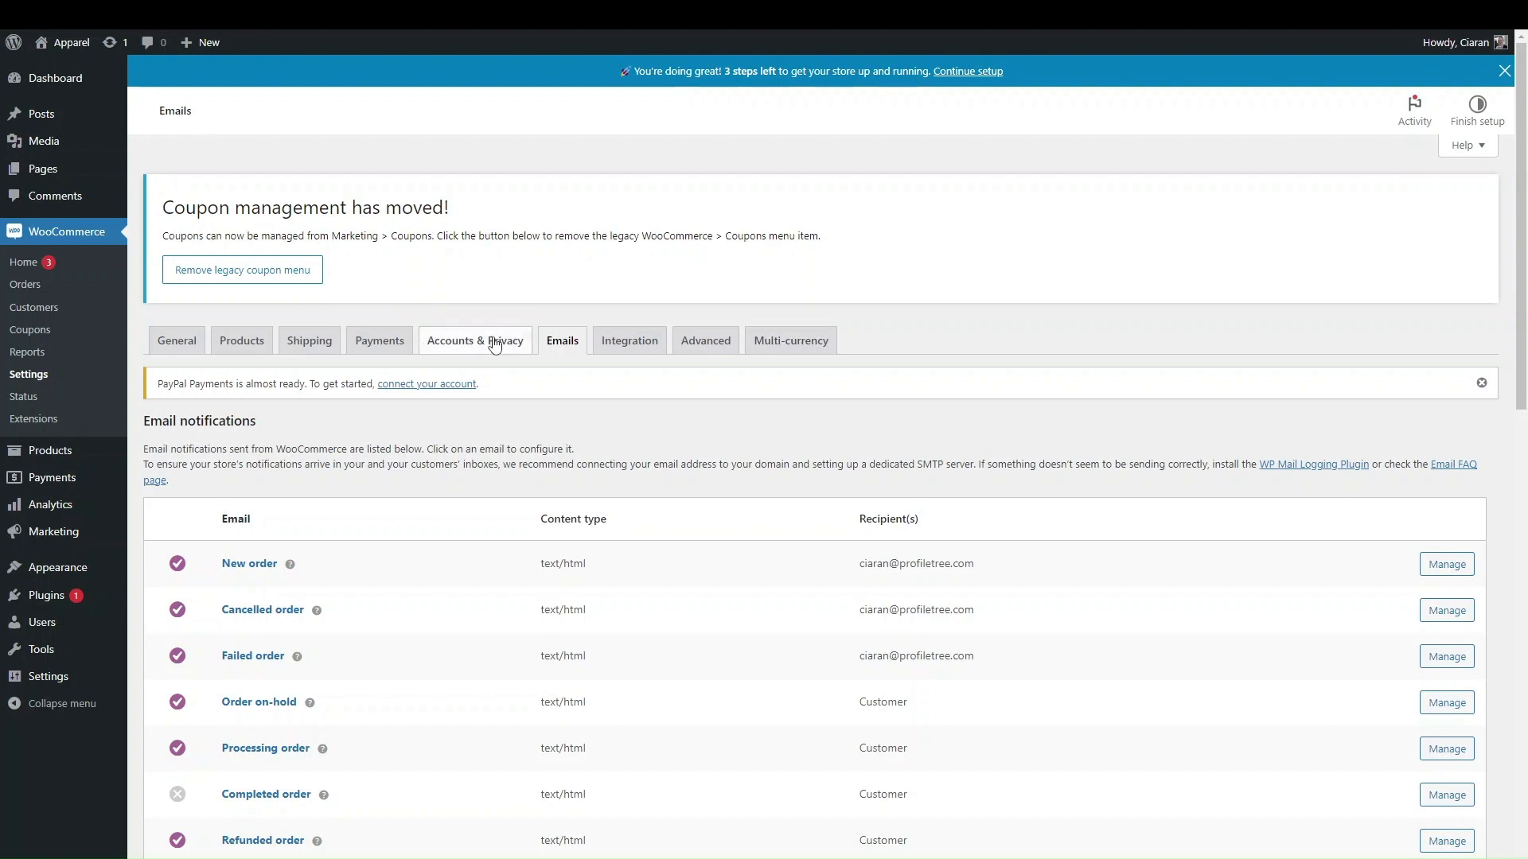
# - Open the general store settings and review the store address, coupon and selling location options
pyautogui.click(177, 341)
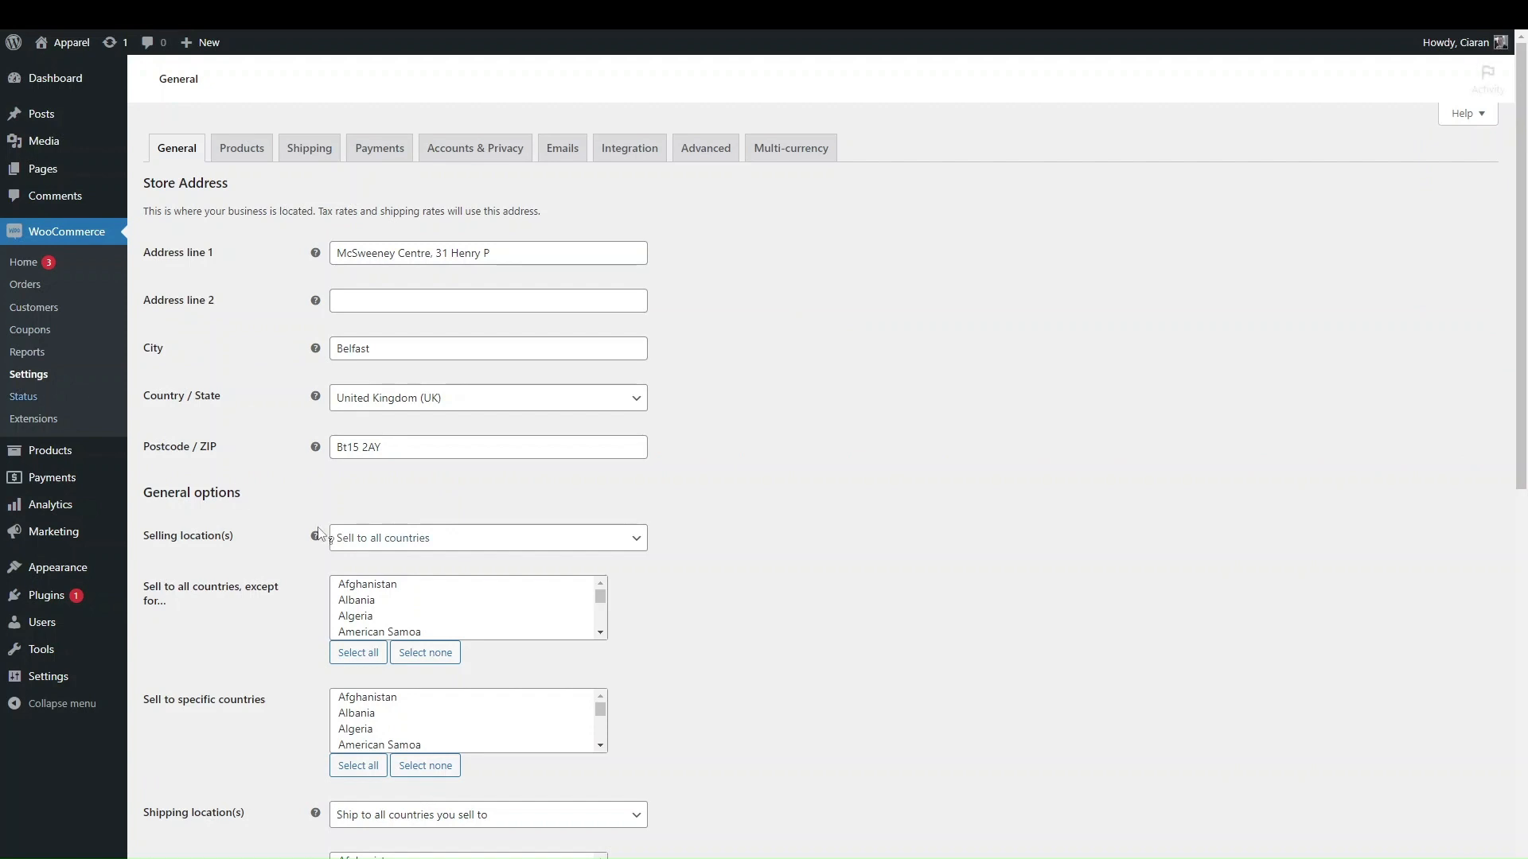
pyautogui.scroll(-6, 319, 529)
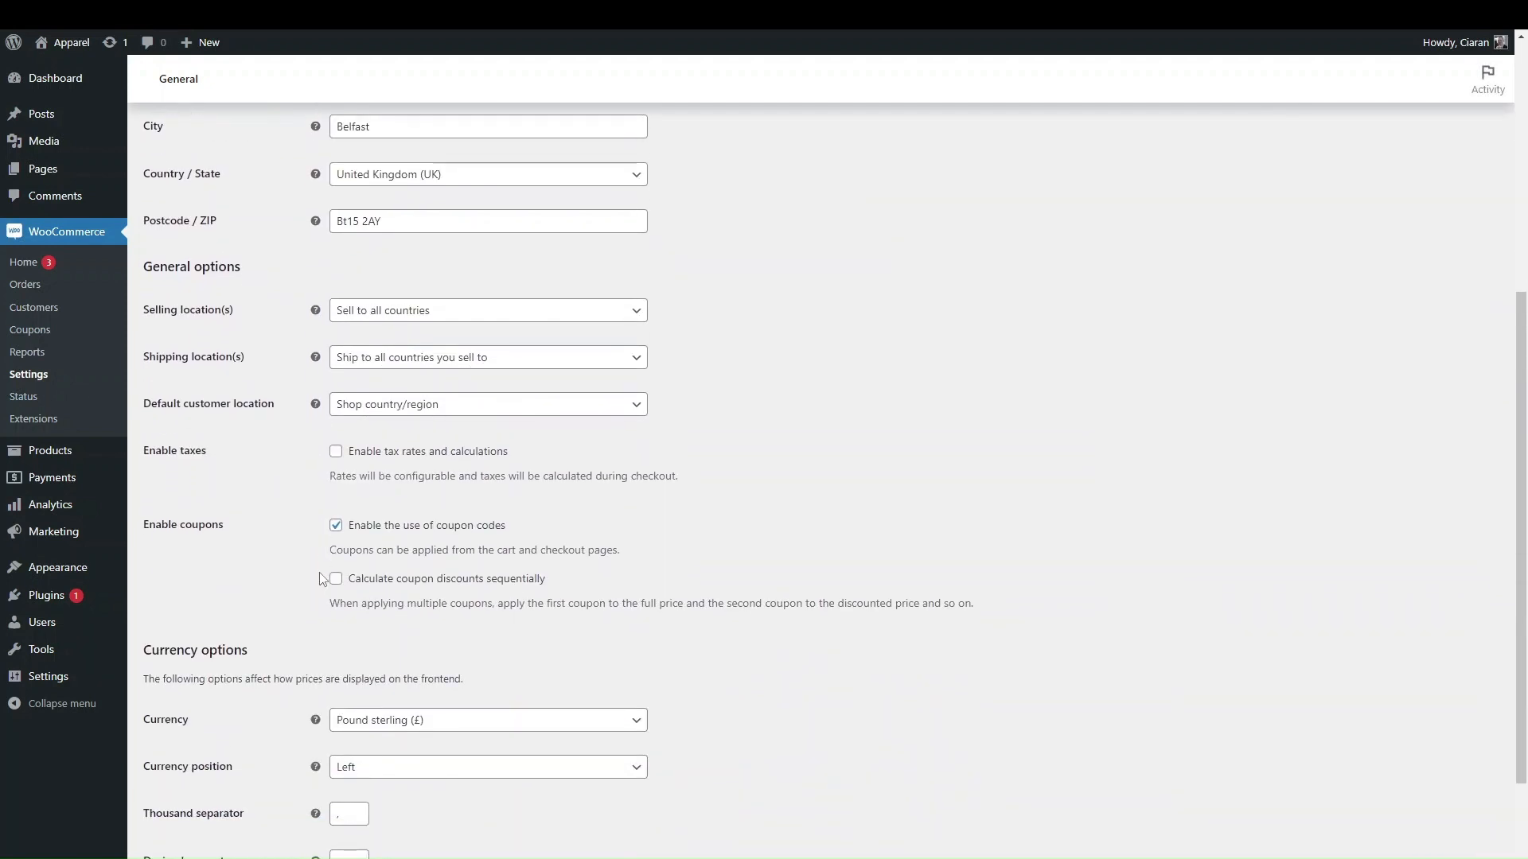
pyautogui.scroll(3, 374, 477)
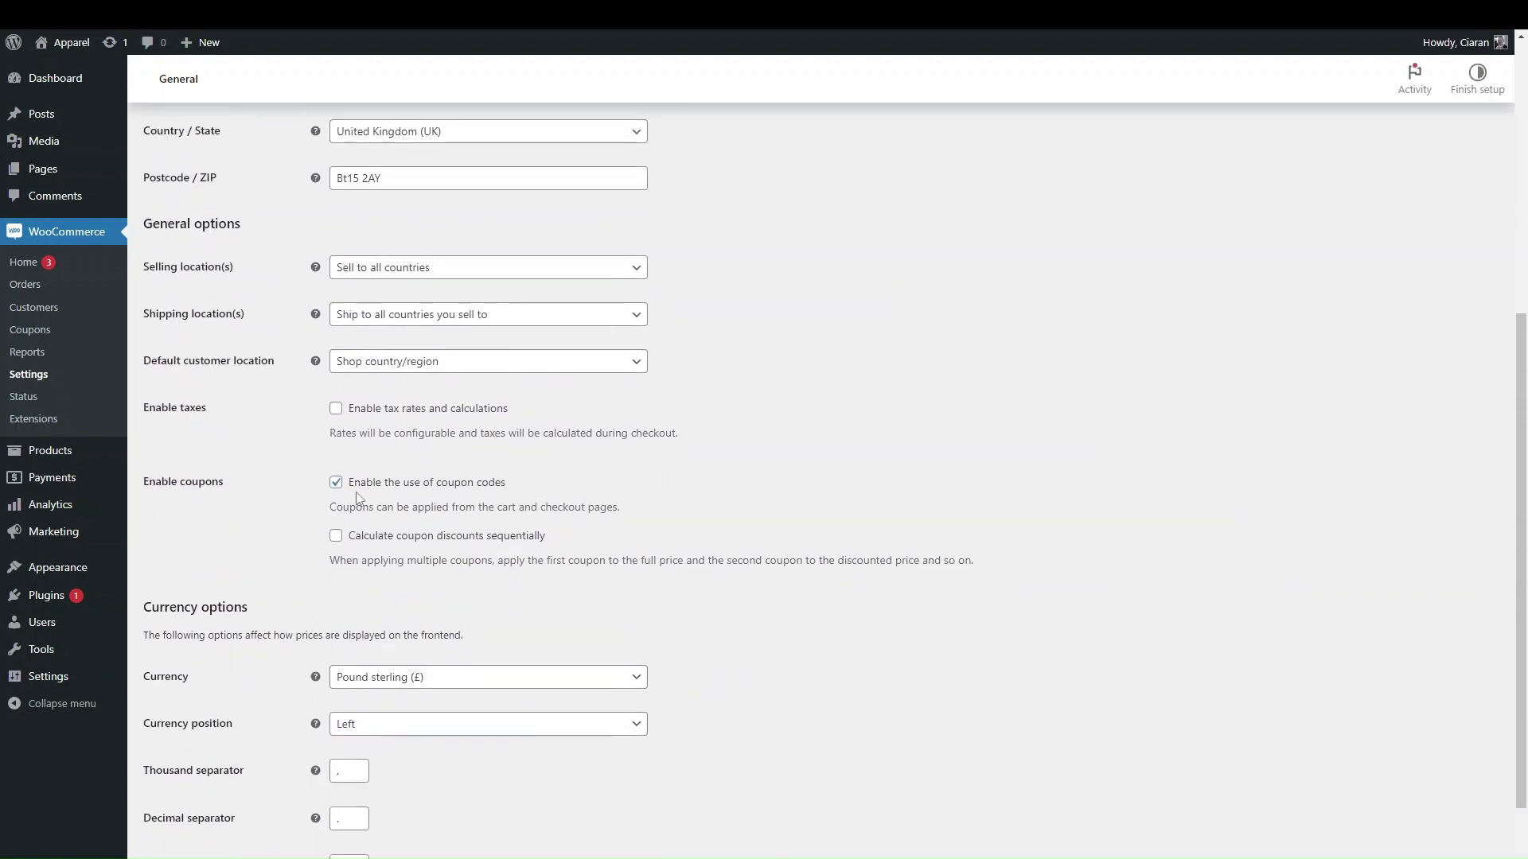
pyautogui.click(378, 404)
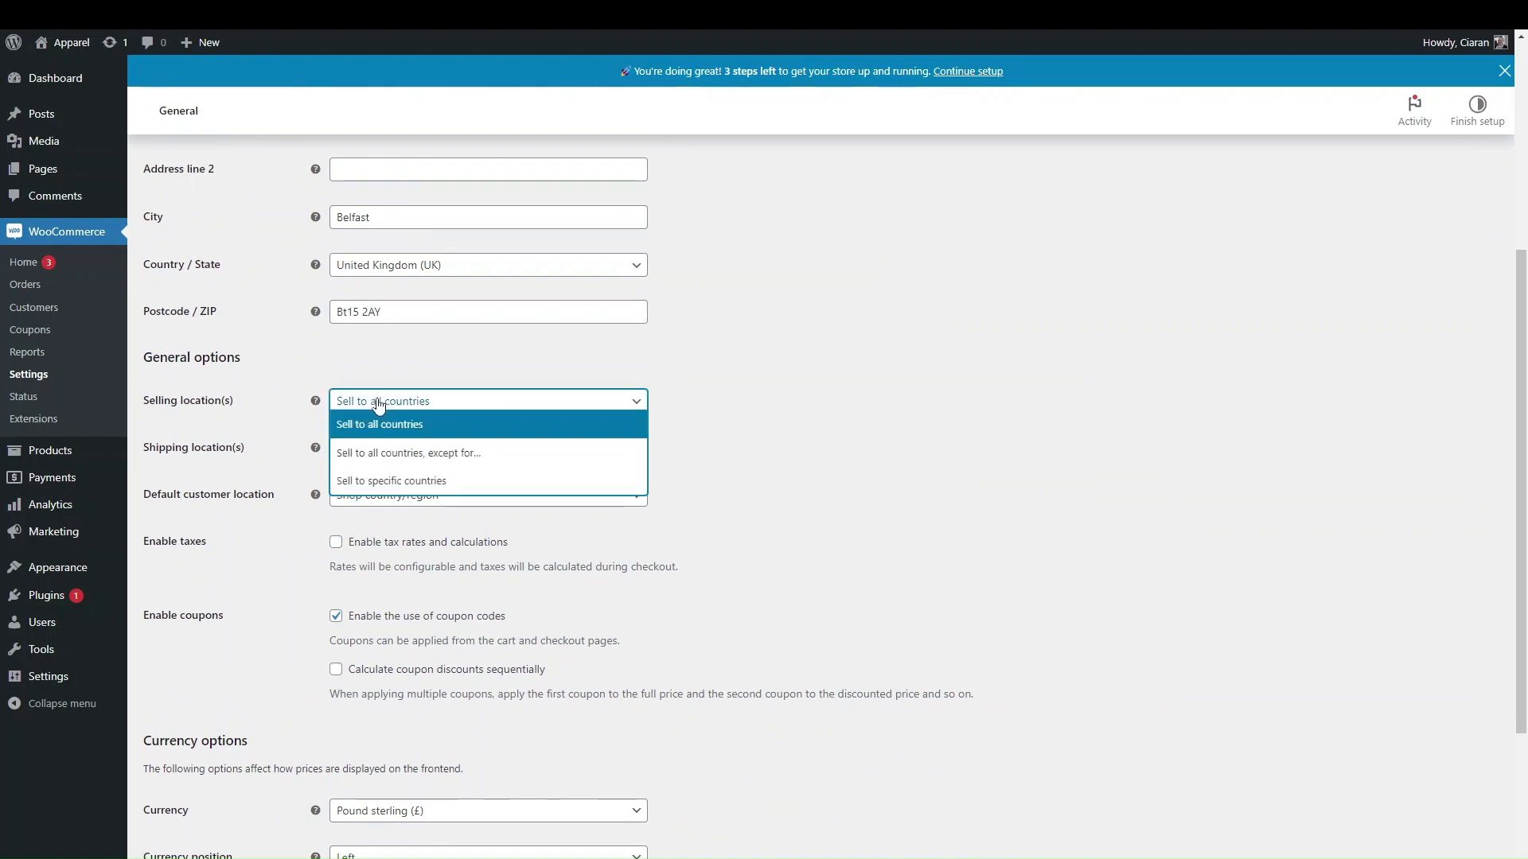
pyautogui.click(276, 513)
pyautogui.scroll(1, 273, 430)
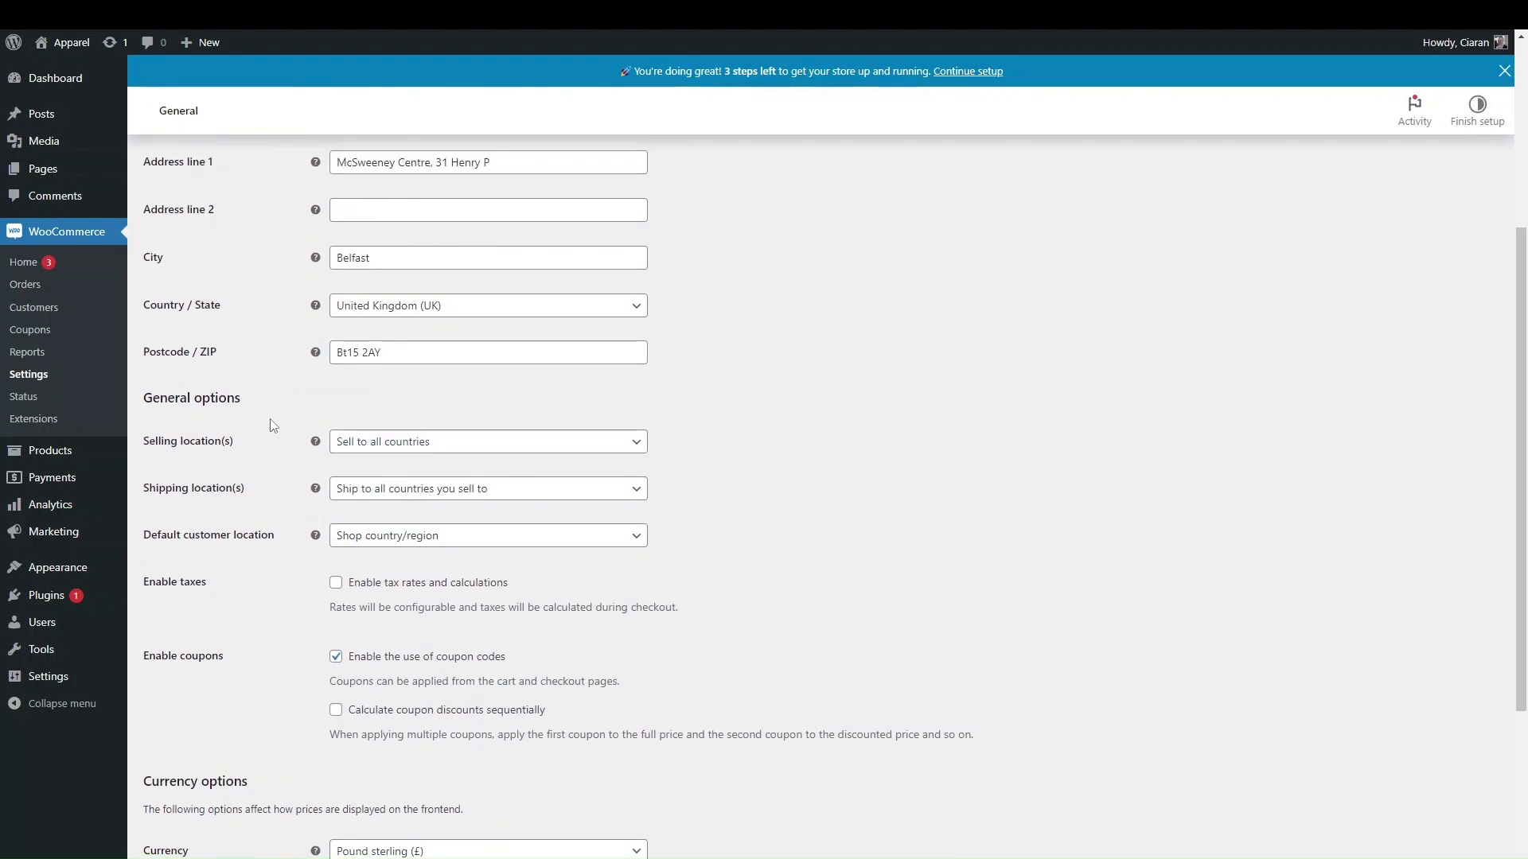
# - Try the selling locations "Sell to specific countries" and "Sell to all countries, except for...", and set it back to "Sell to all countries"
pyautogui.click(365, 450)
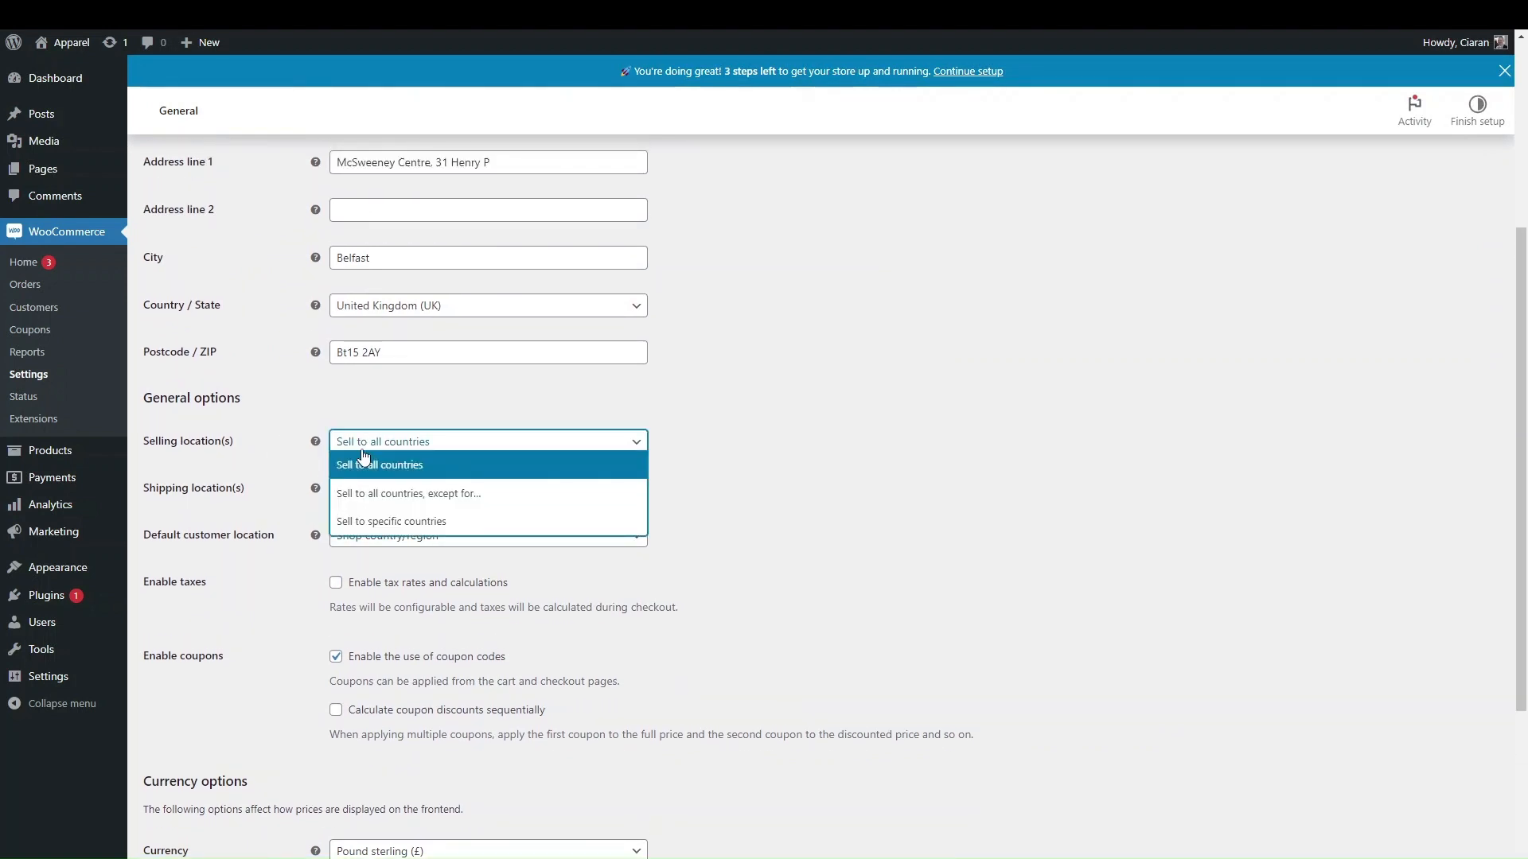
pyautogui.click(382, 527)
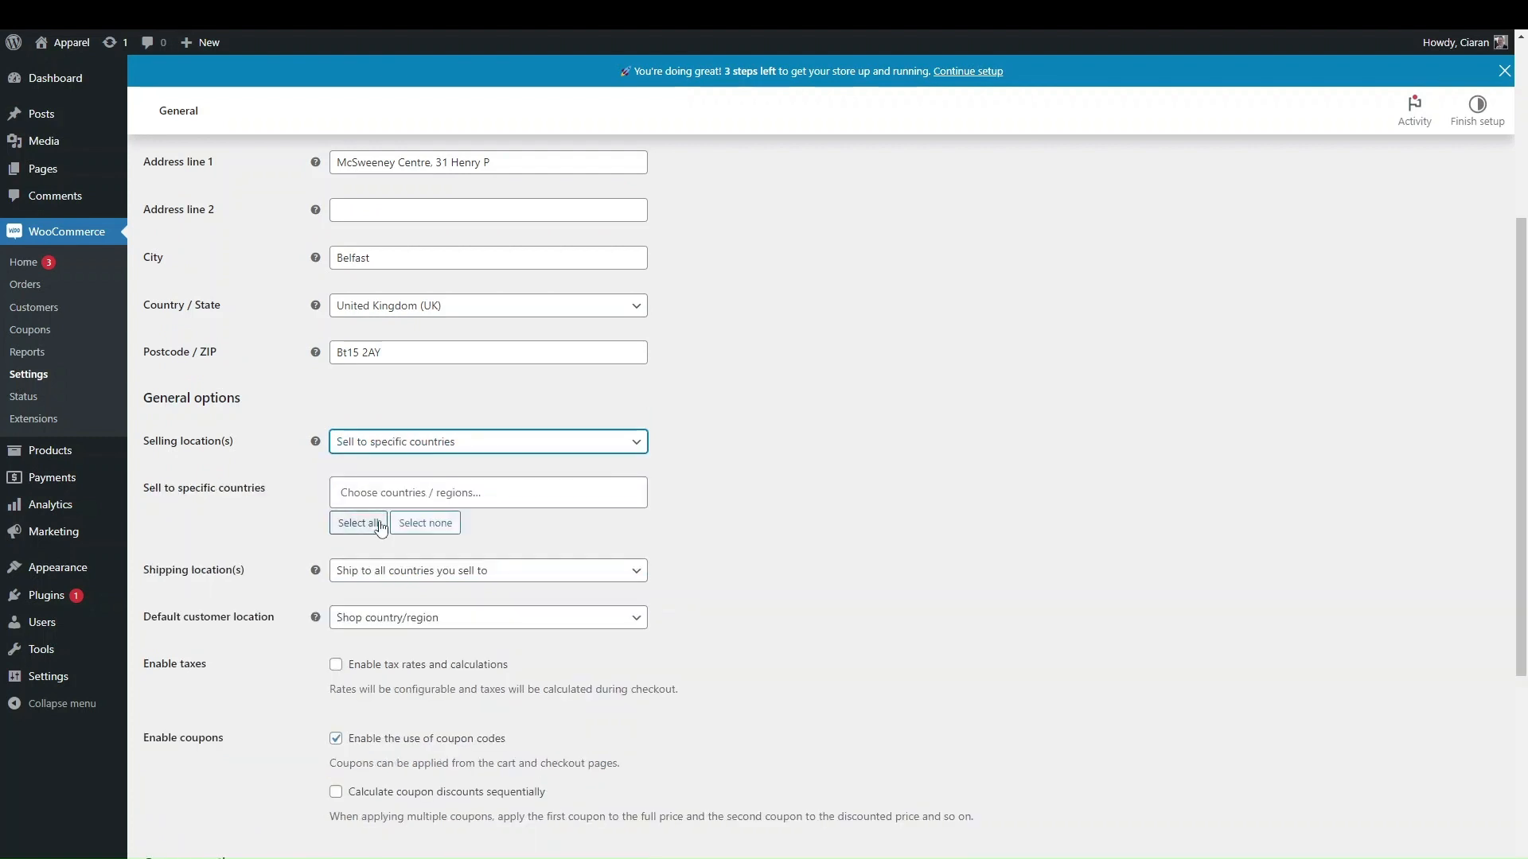
pyautogui.click(400, 443)
pyautogui.click(396, 493)
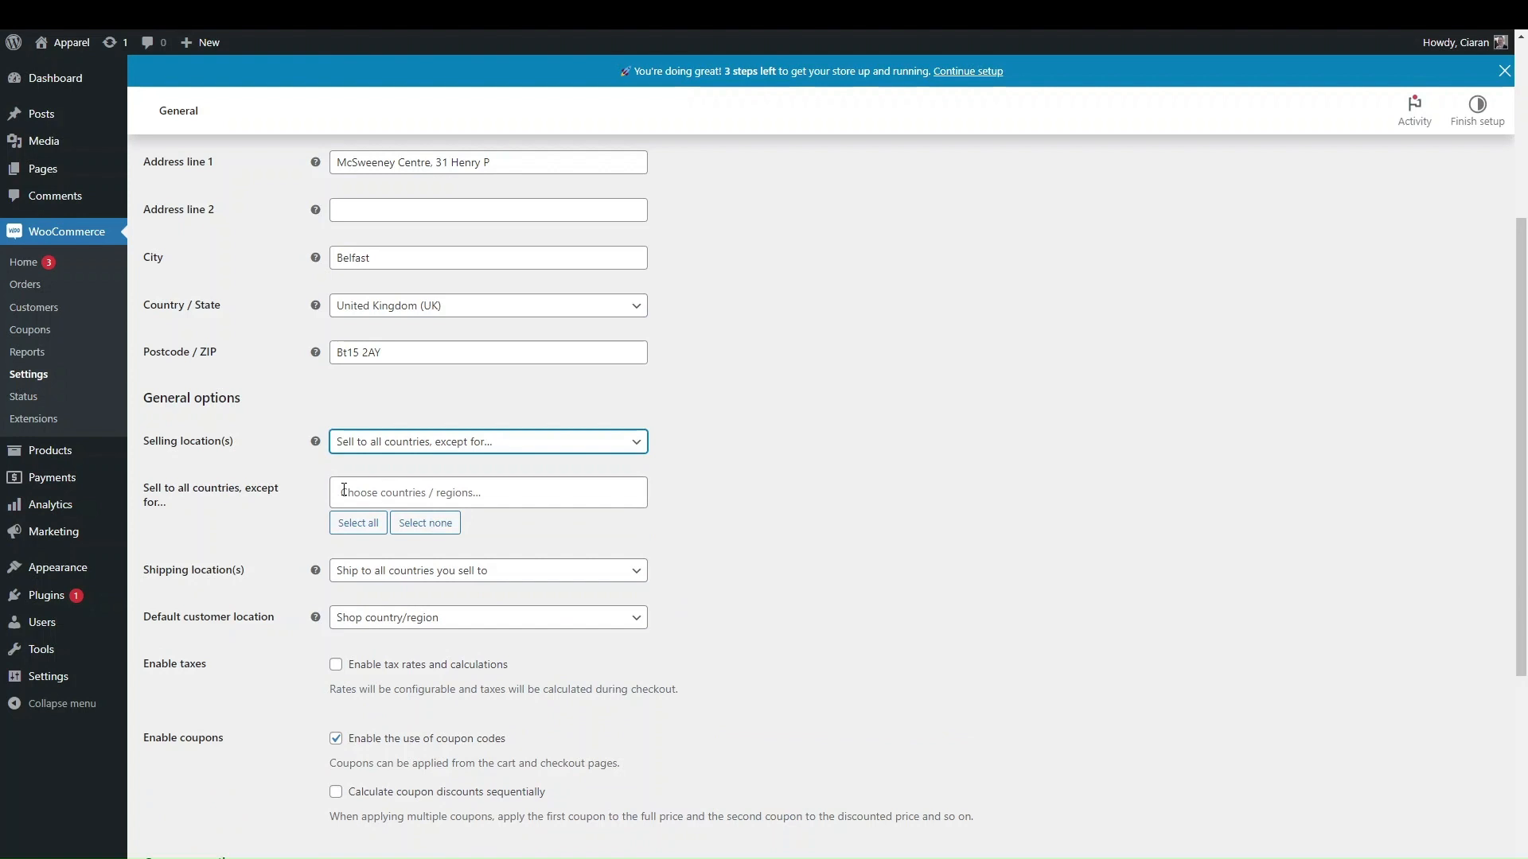
pyautogui.click(364, 450)
pyautogui.click(368, 465)
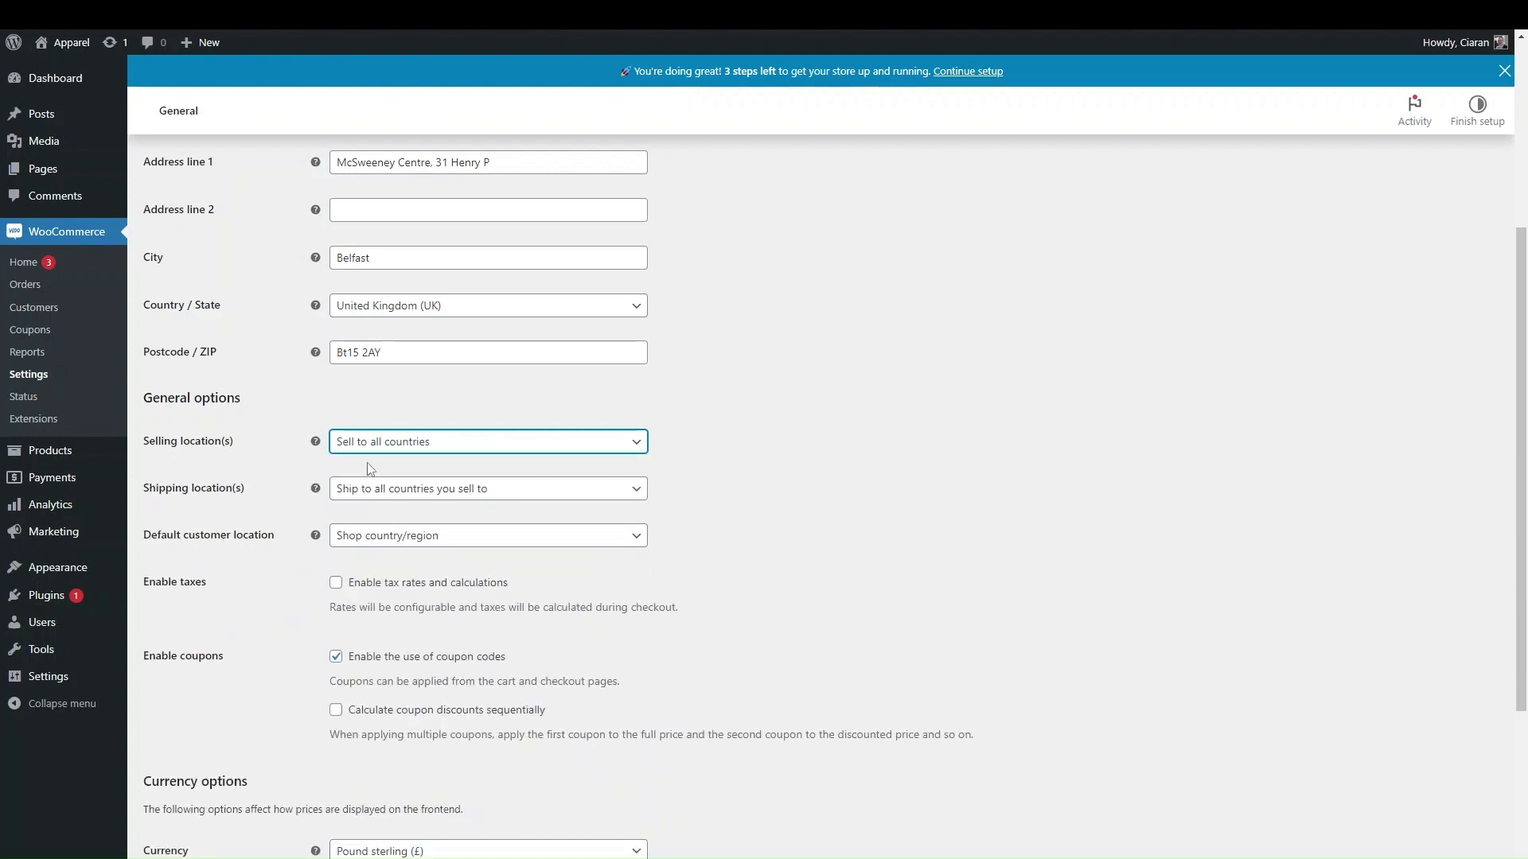
# - Look over the general settings, leave them without saving, and open the store's orders page to review it
pyautogui.scroll(5, 370, 470)
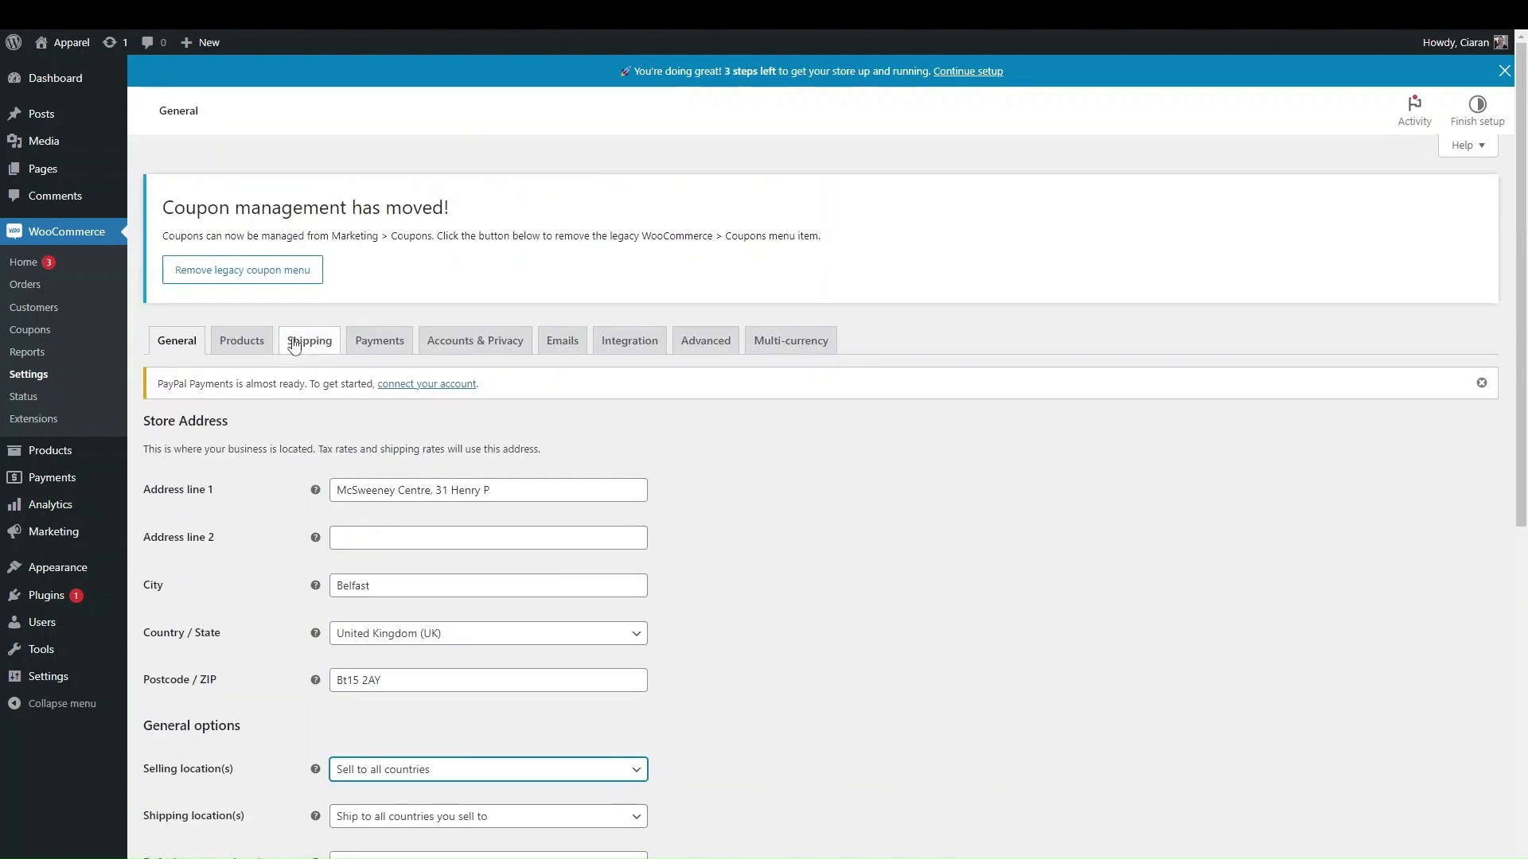
pyautogui.scroll(-5, 321, 565)
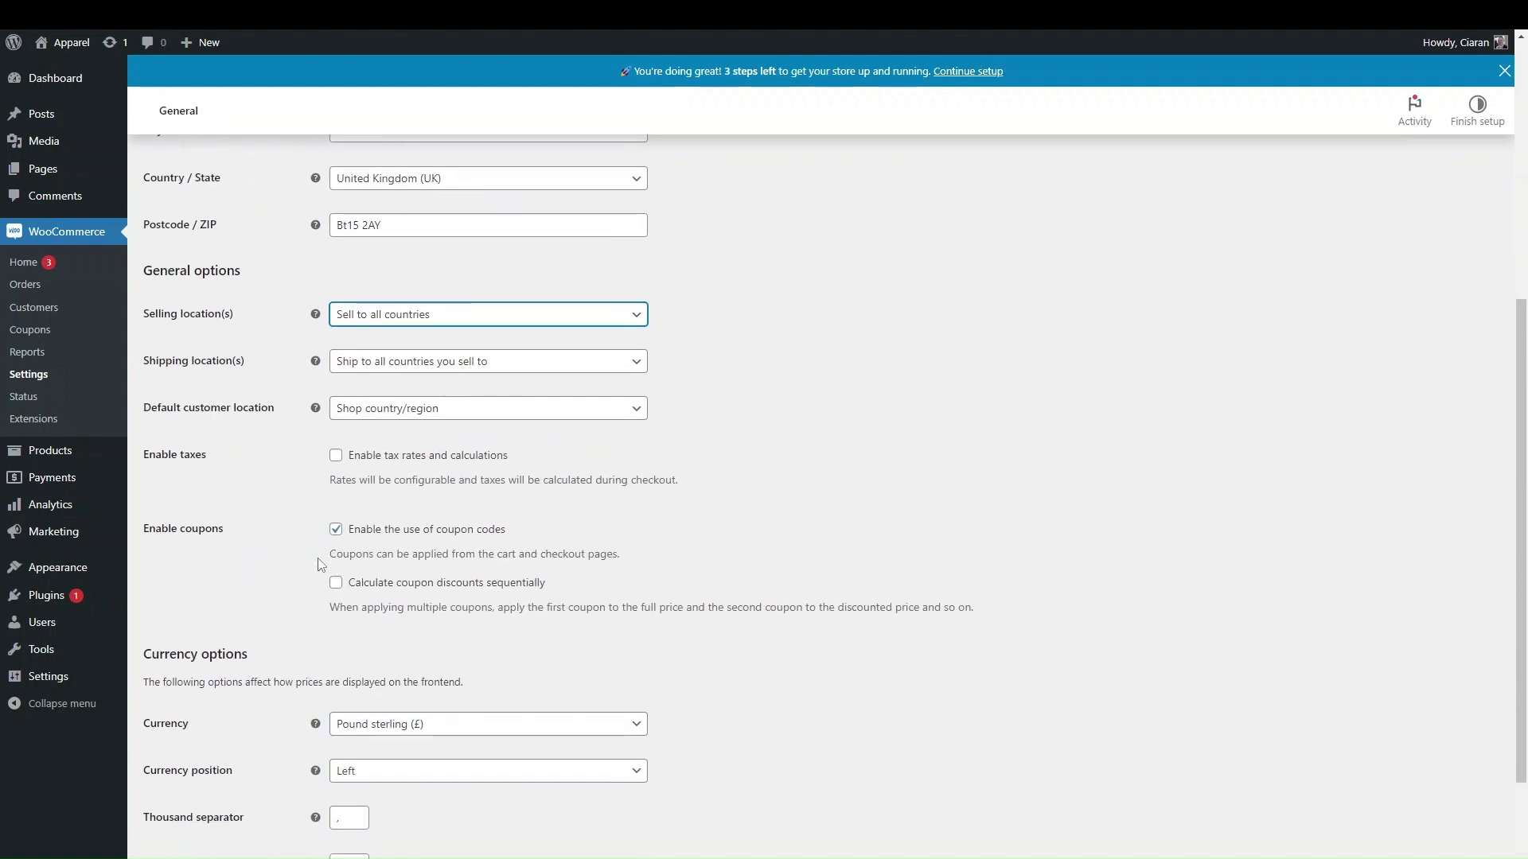
pyautogui.scroll(2, 321, 564)
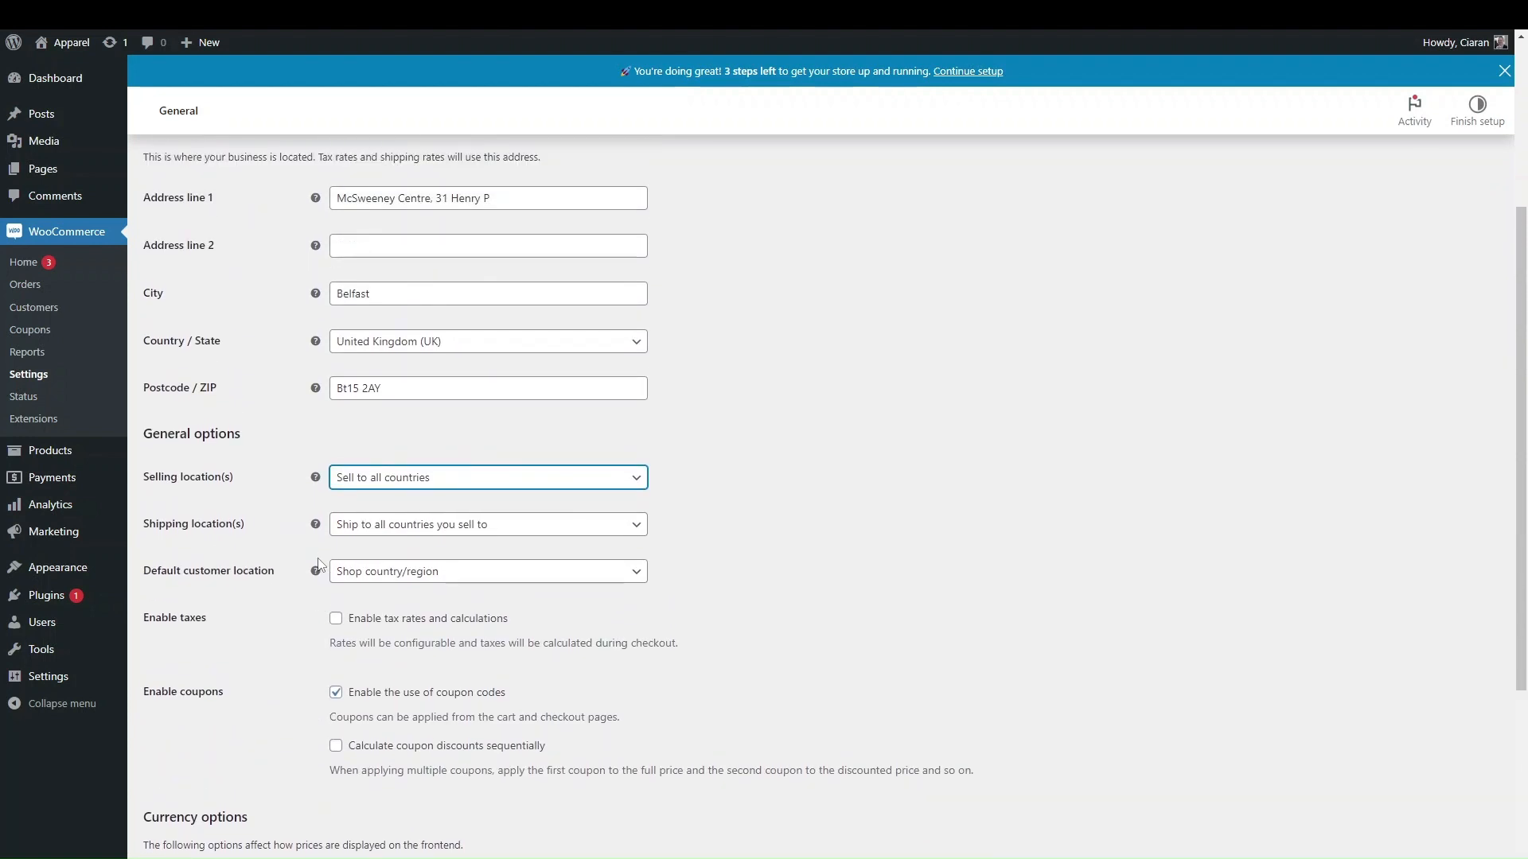
pyautogui.scroll(-1, 382, 581)
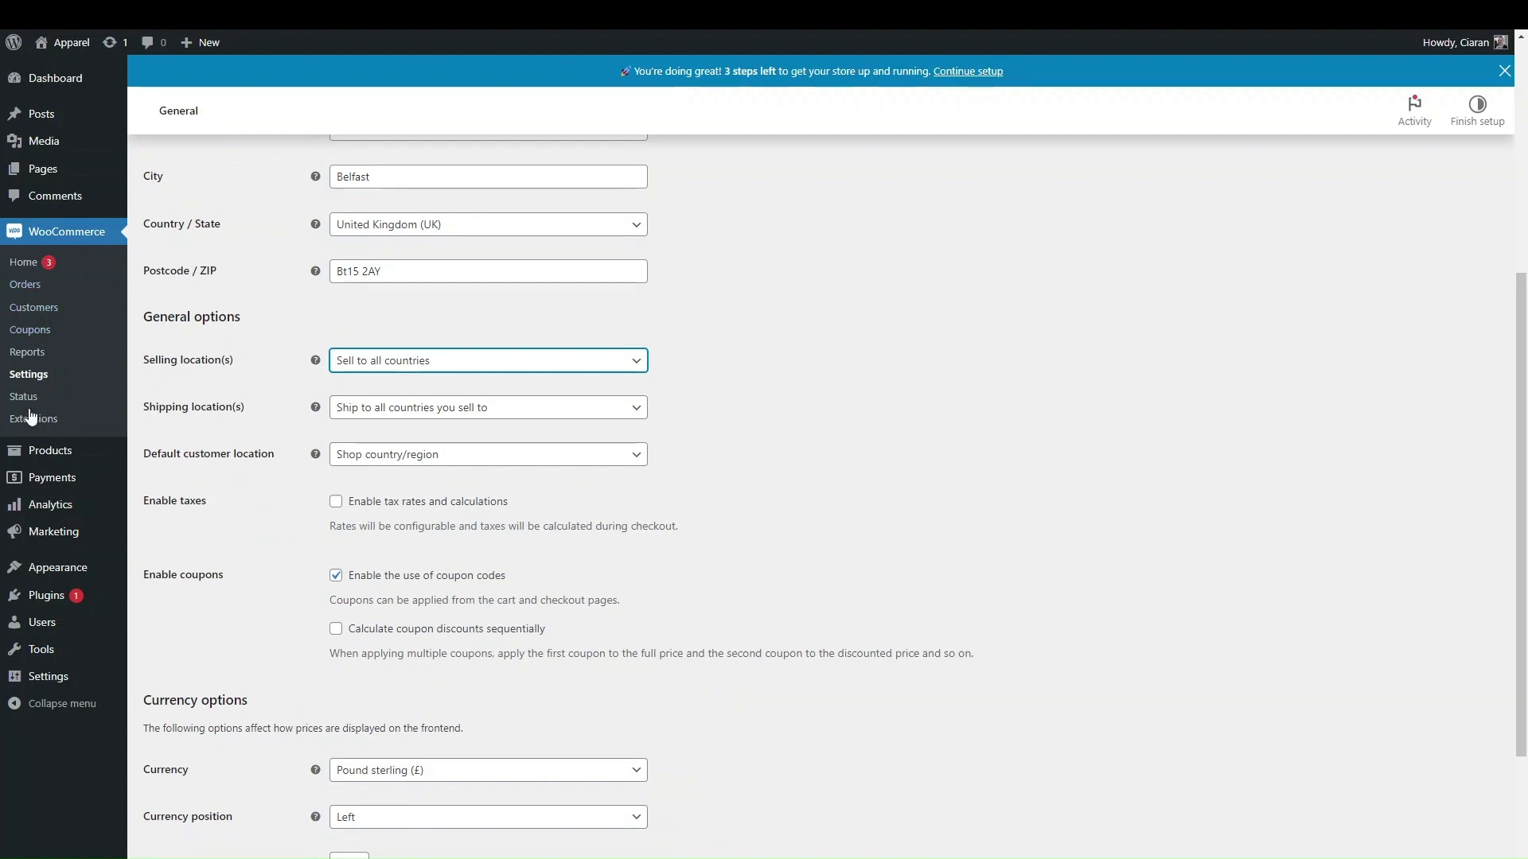
pyautogui.click(31, 291)
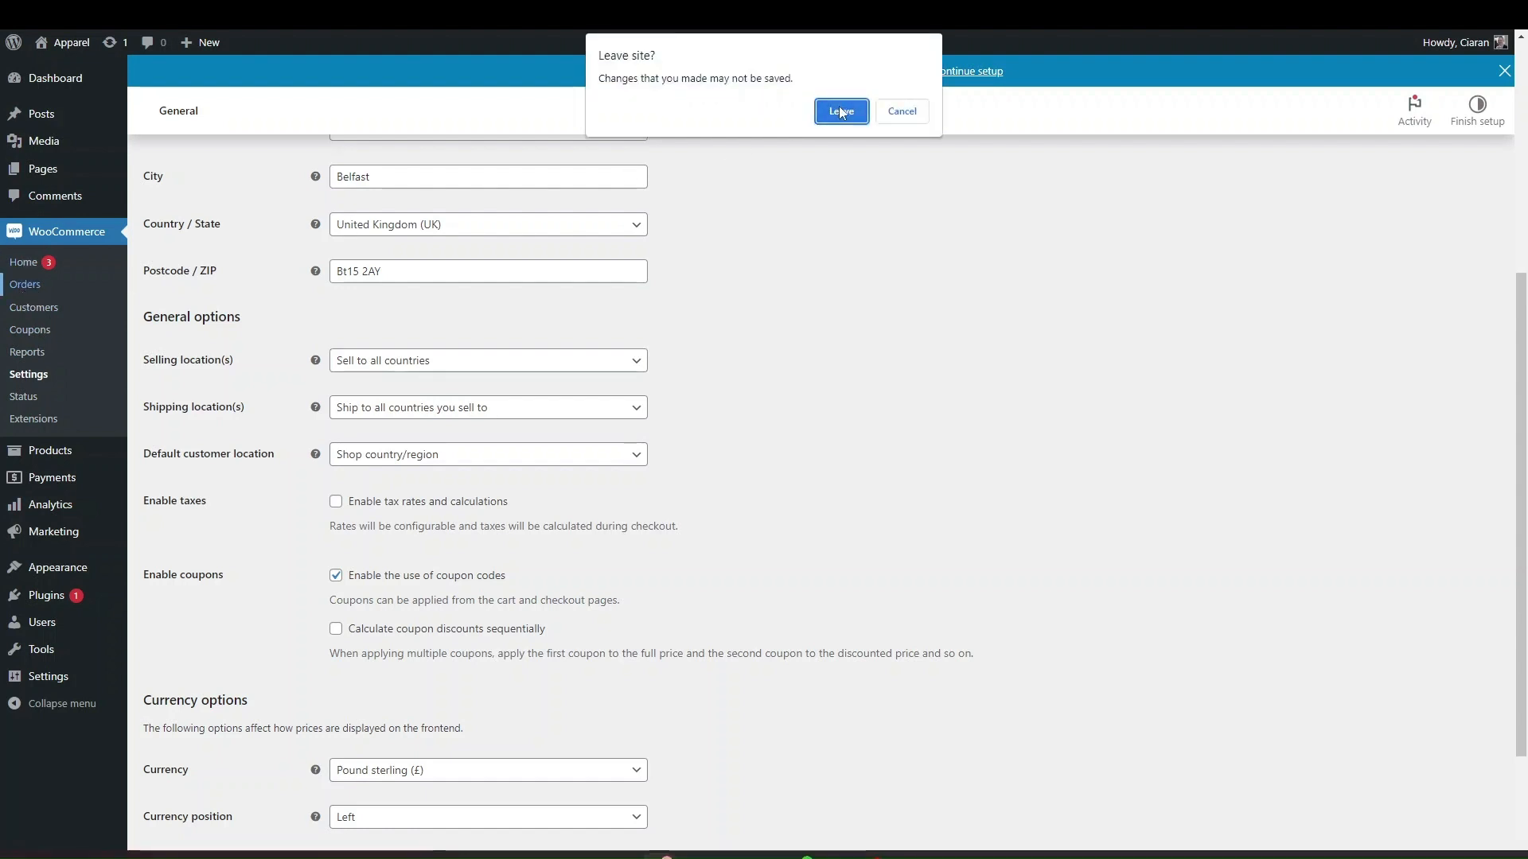
pyautogui.click(841, 111)
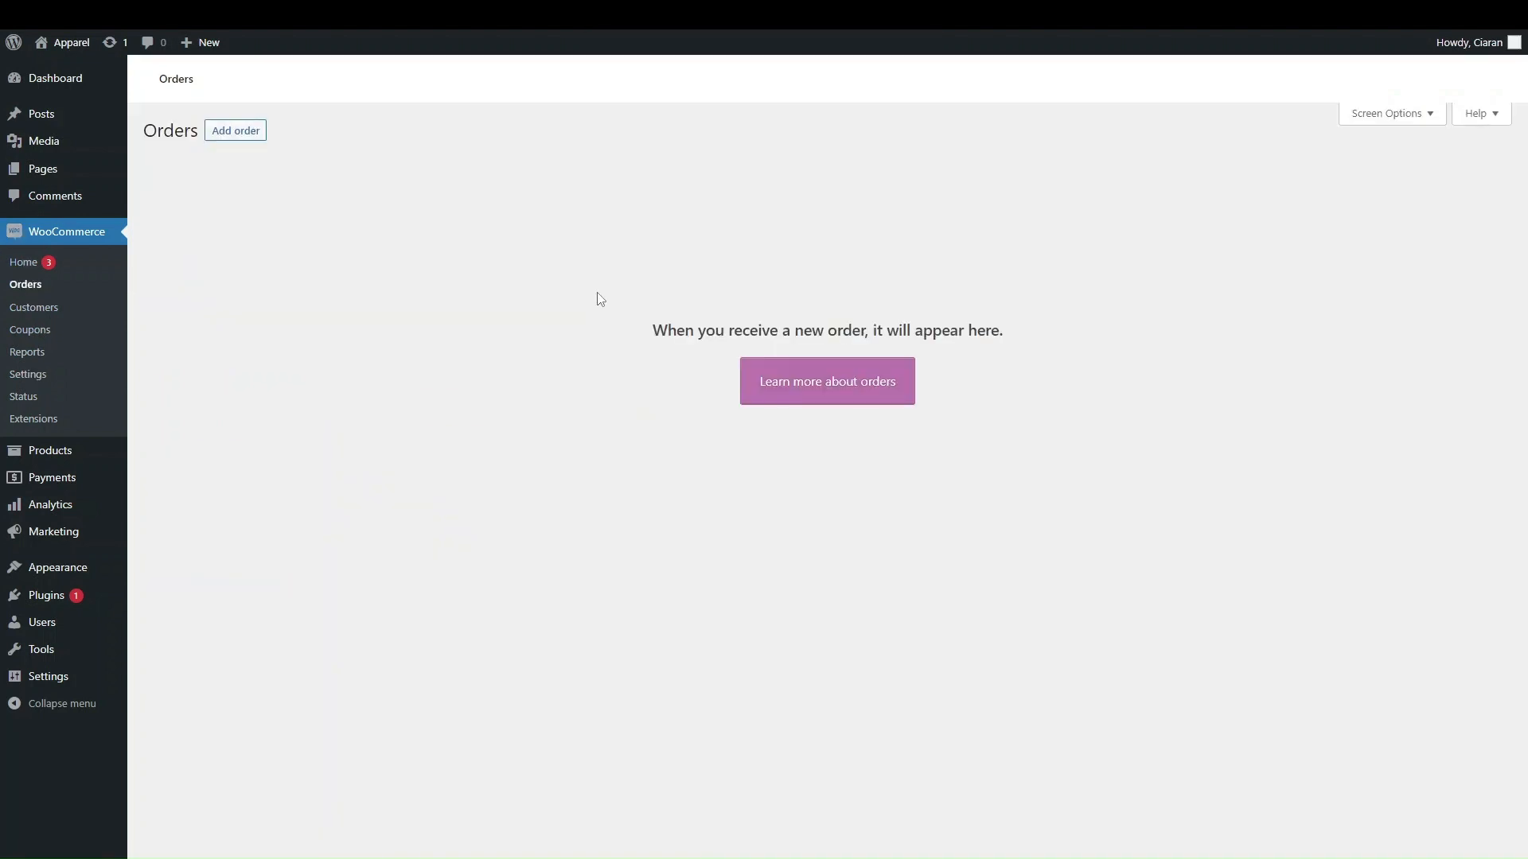
pyautogui.scroll(-2, 513, 682)
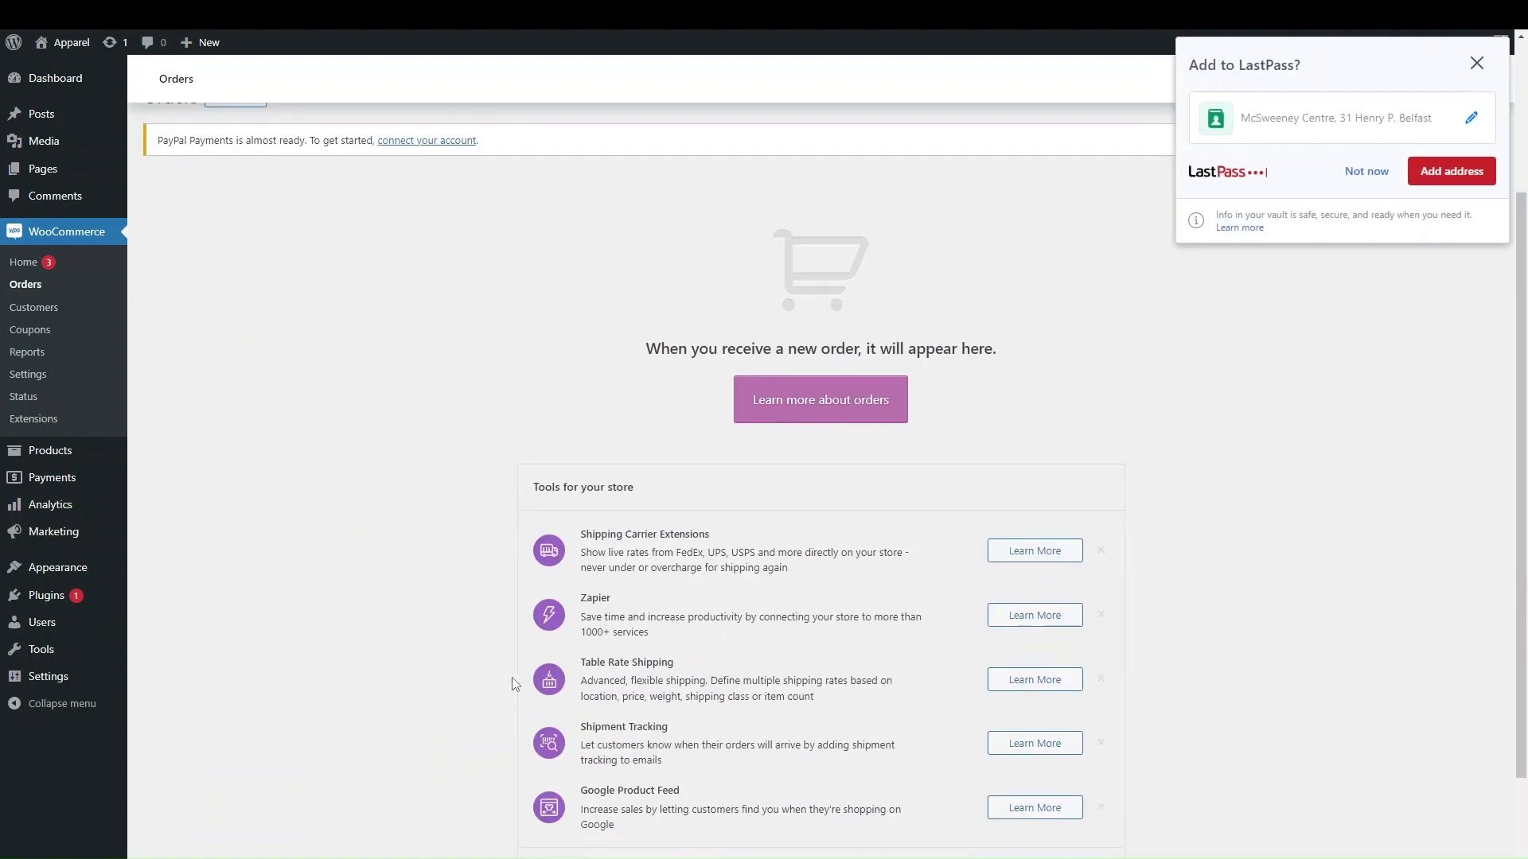
pyautogui.scroll(1, 512, 683)
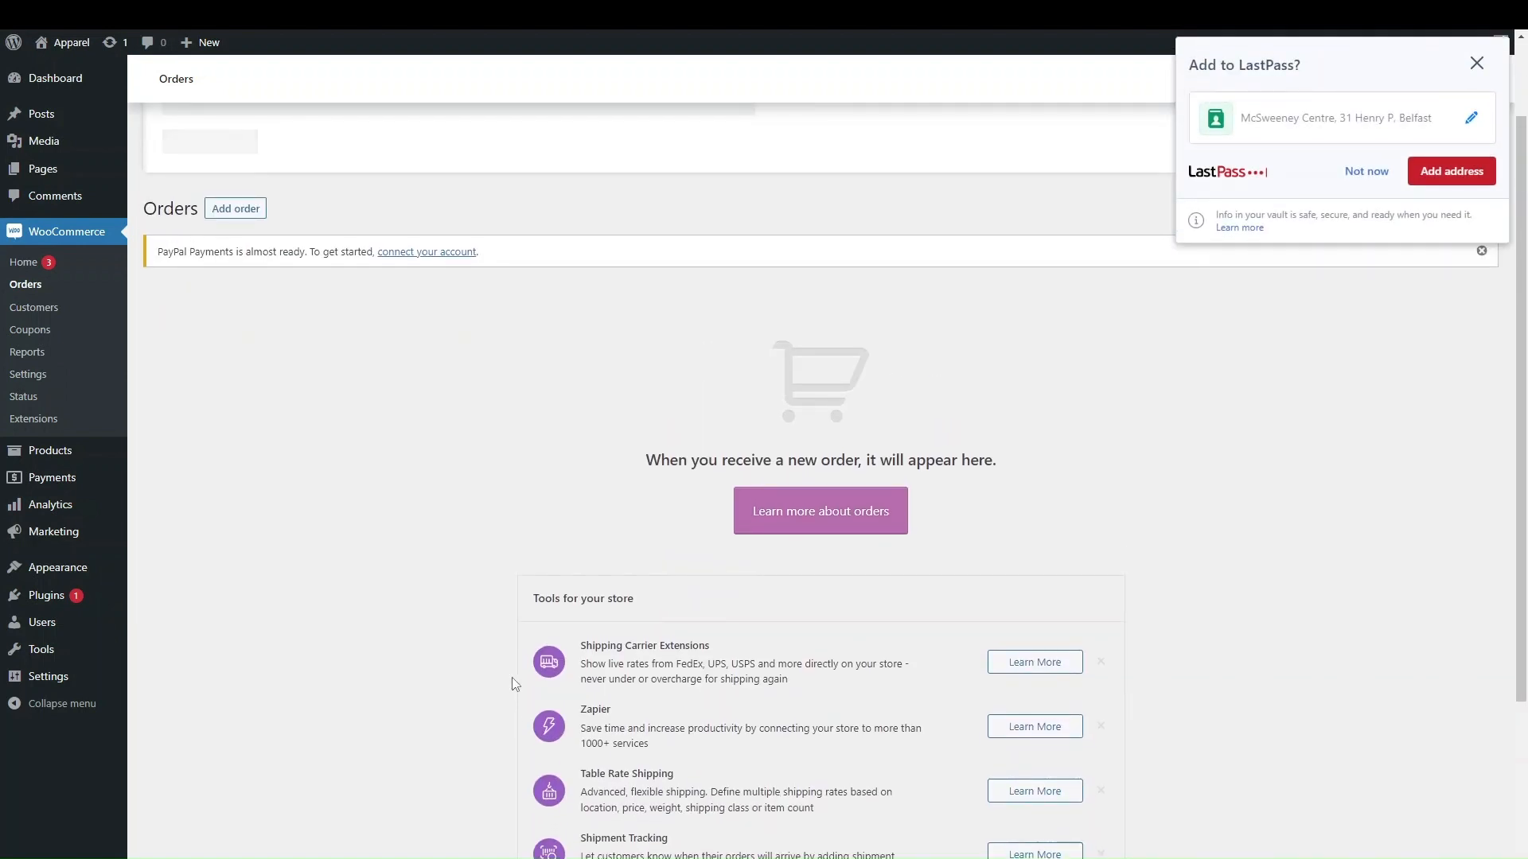
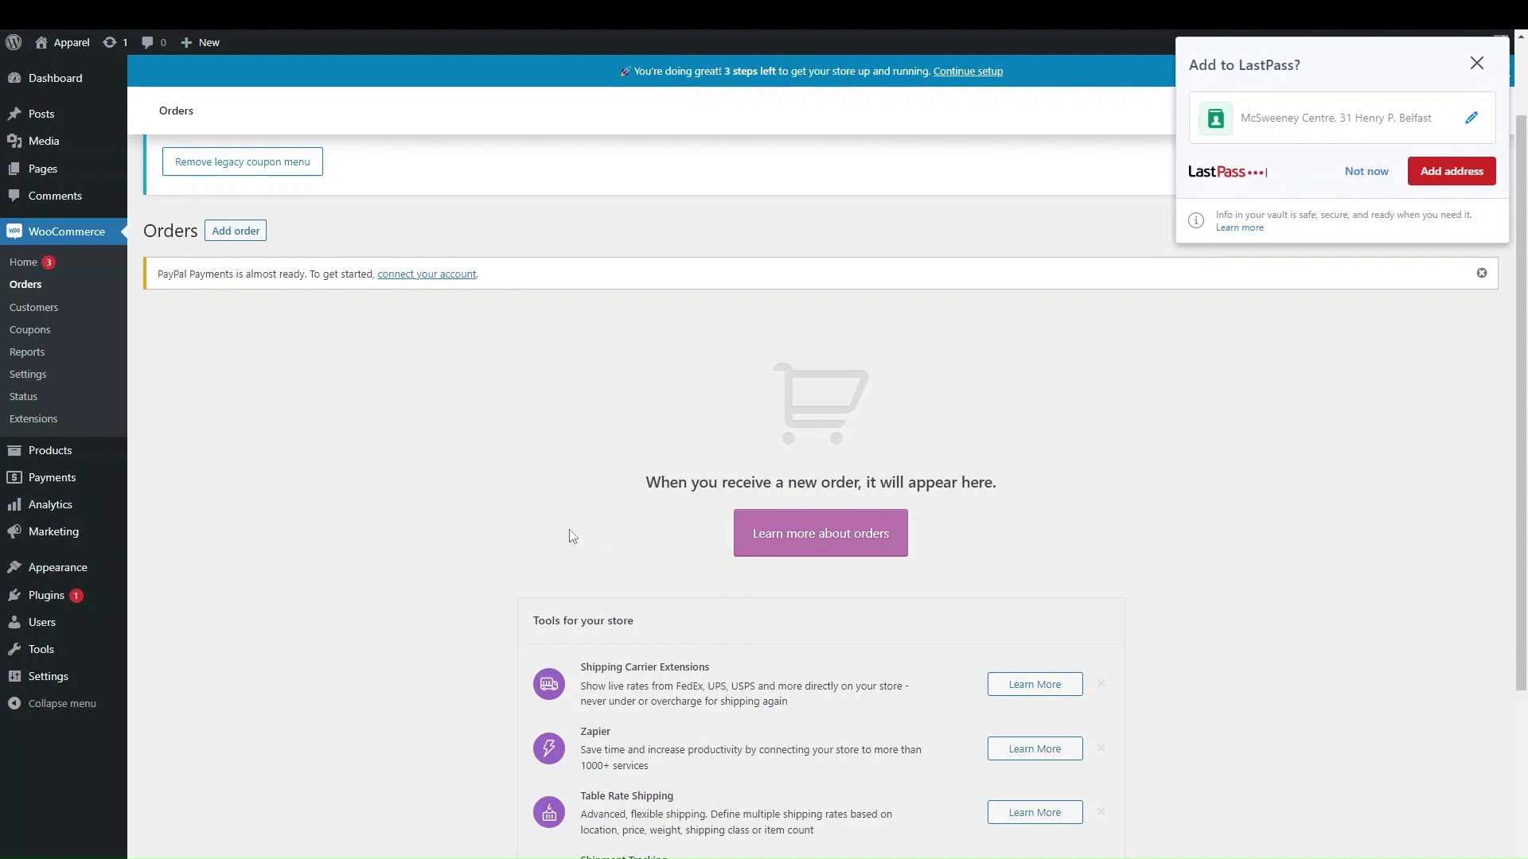
# - Open the existing coupon for editing and change it to a percentage discount with an amount of 25
pyautogui.click(25, 330)
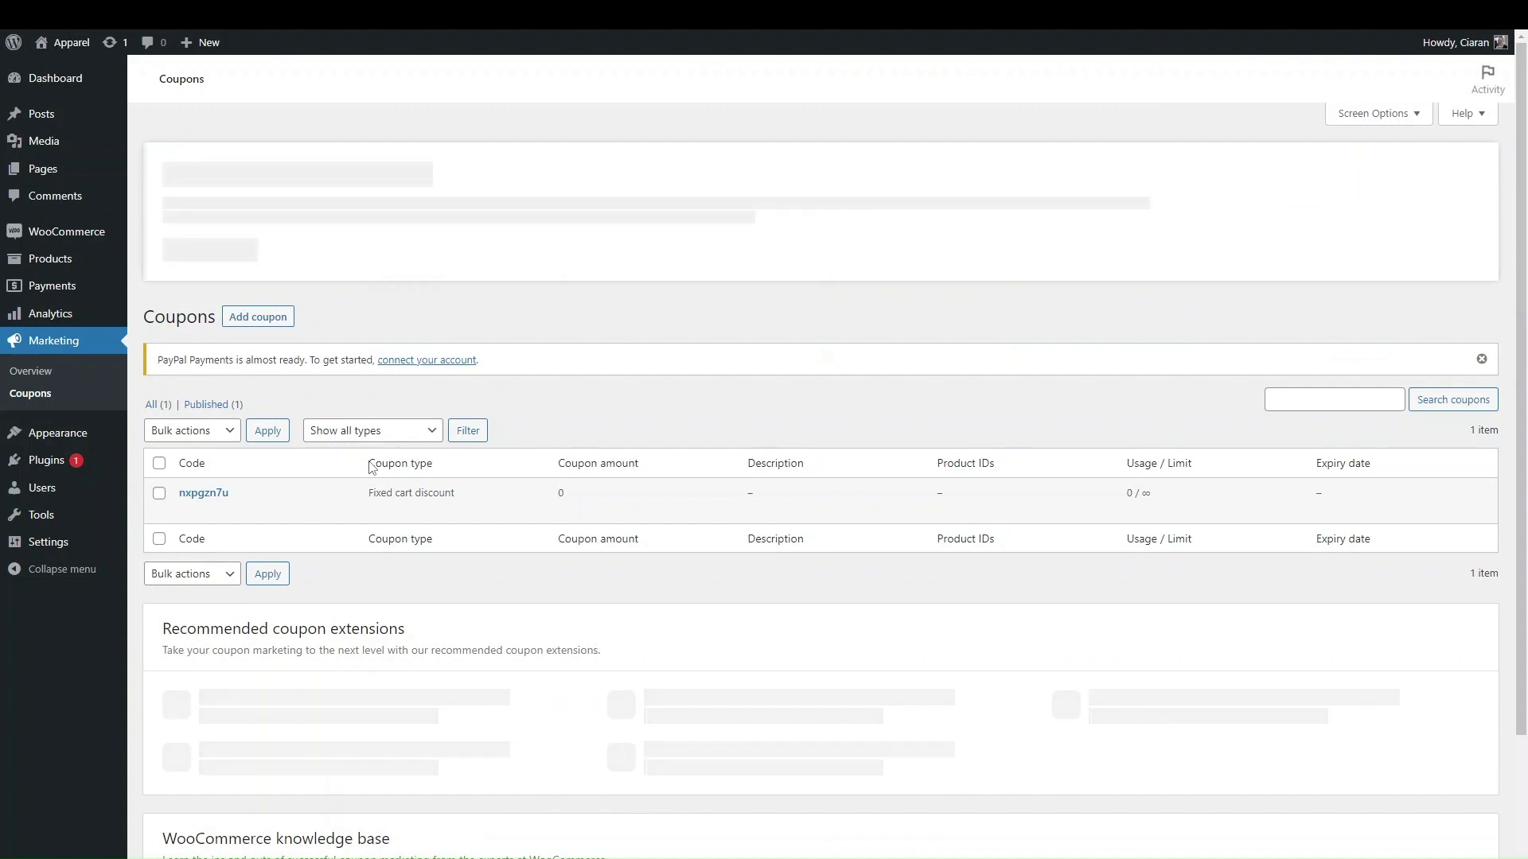
pyautogui.click(202, 493)
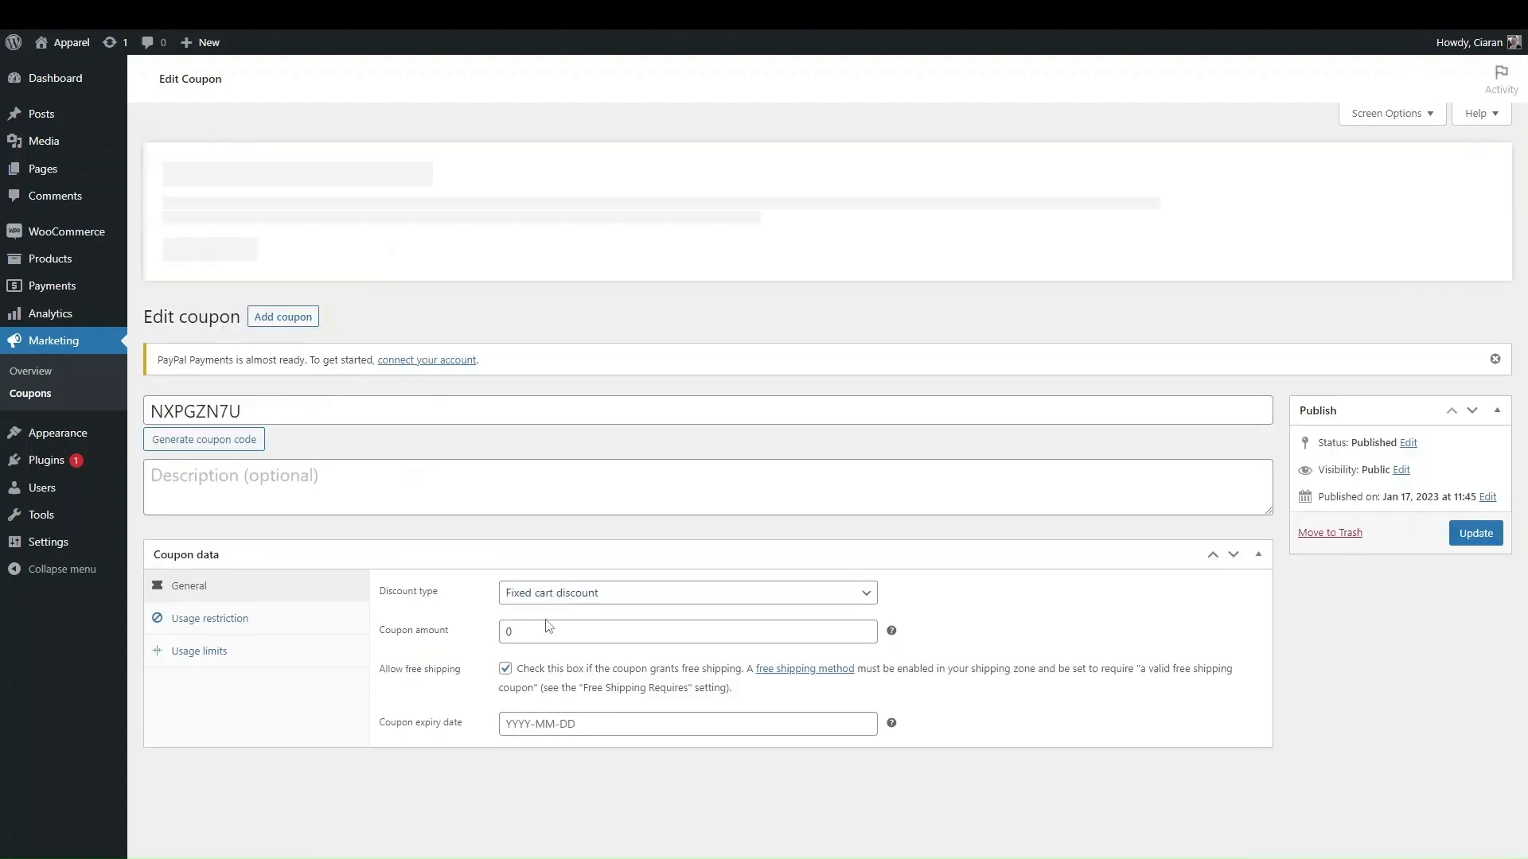
pyautogui.click(548, 605)
pyautogui.click(549, 610)
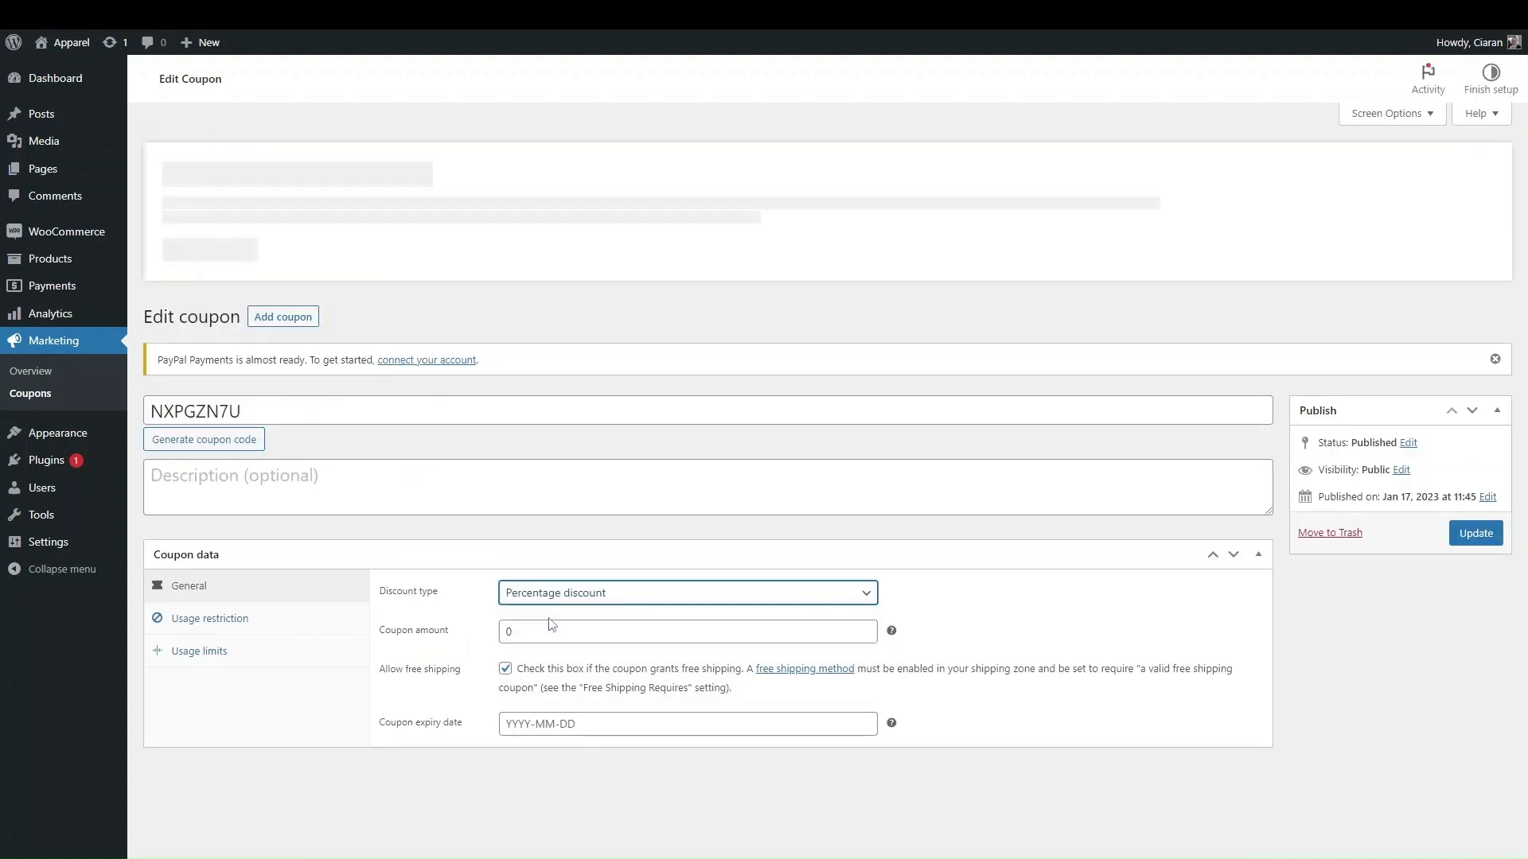
pyautogui.press('Tab')
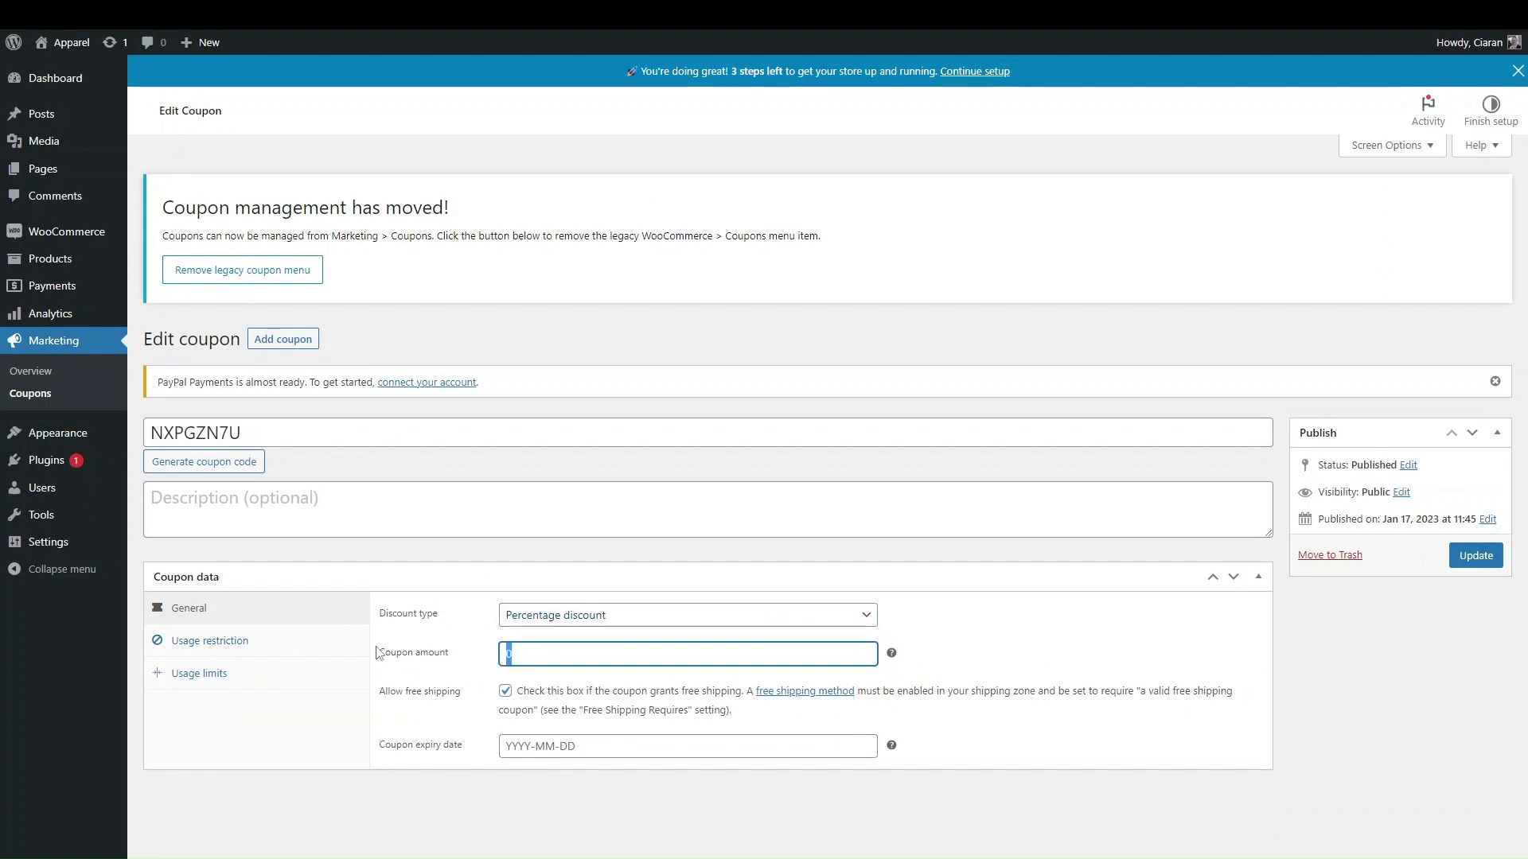
pyautogui.write('20')
# - Review the coupon's usage restrictions and usage limits, and open the list of all products
pyautogui.click(237, 641)
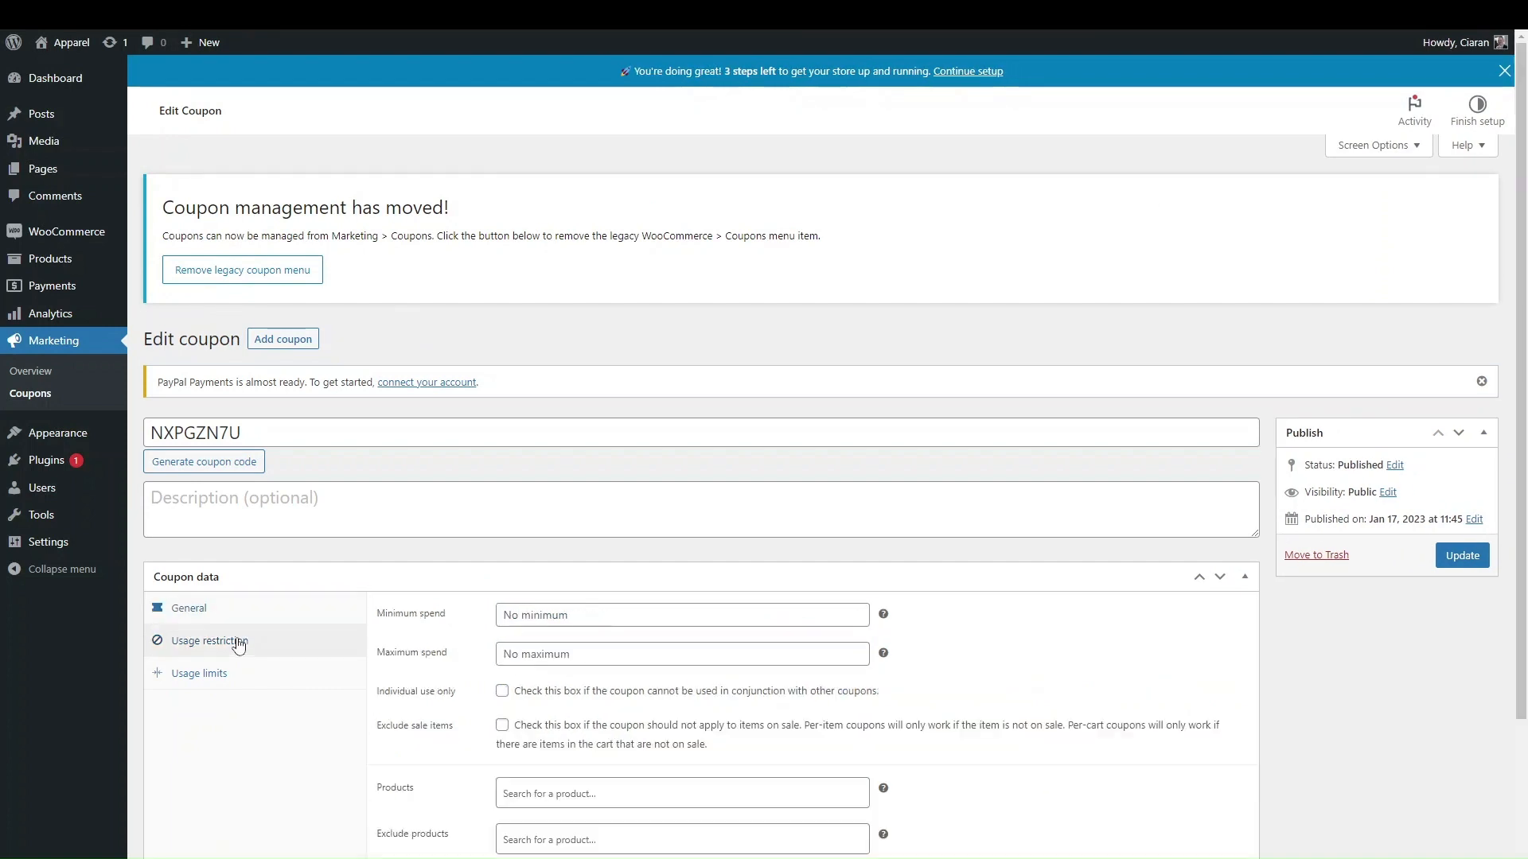
pyautogui.click(181, 617)
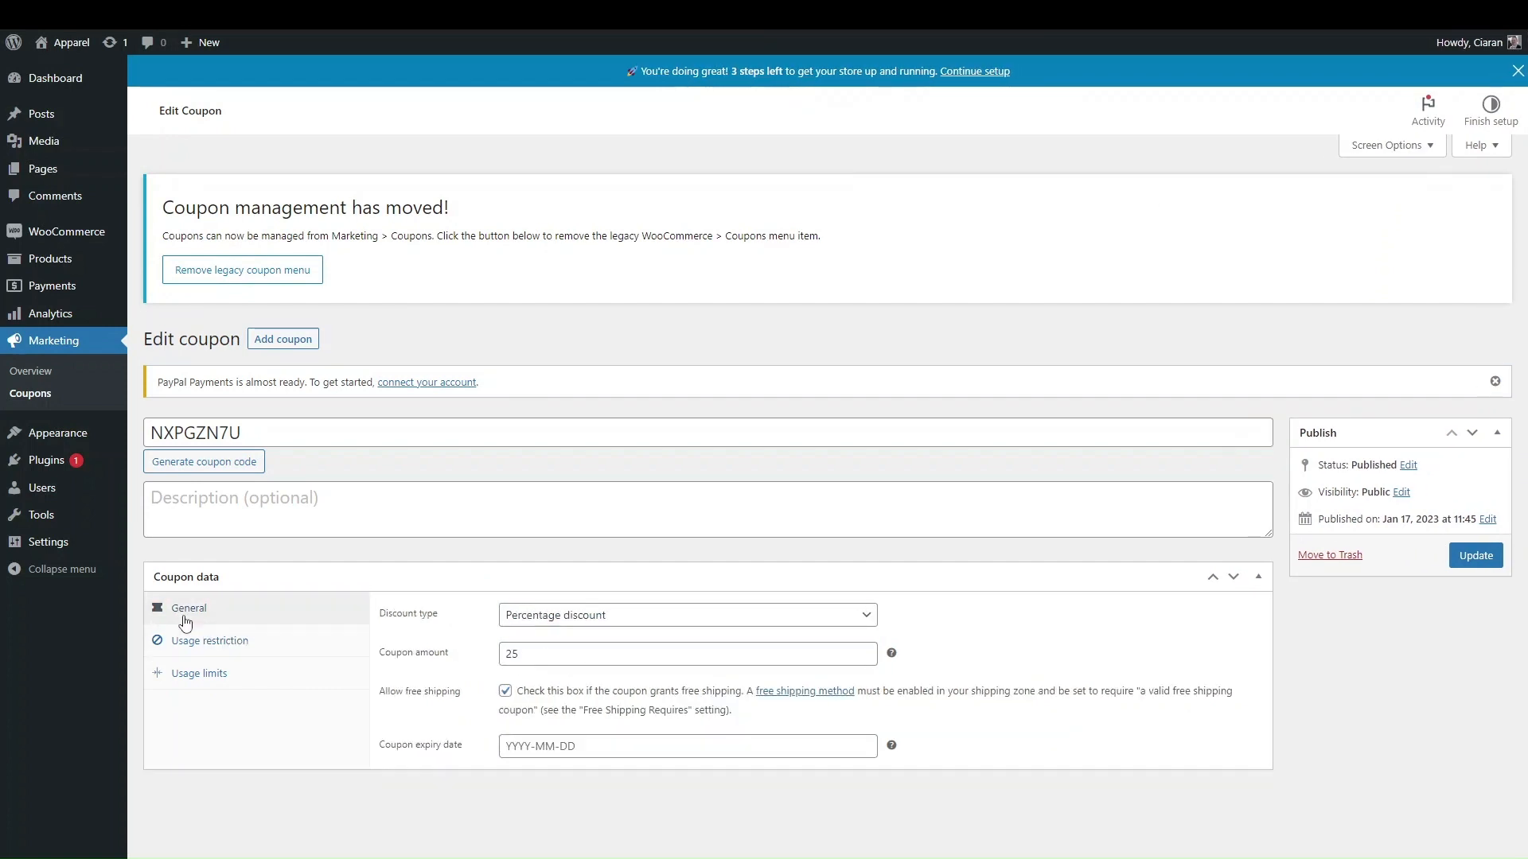
pyautogui.click(200, 668)
pyautogui.click(173, 645)
pyautogui.scroll(-2, 509, 748)
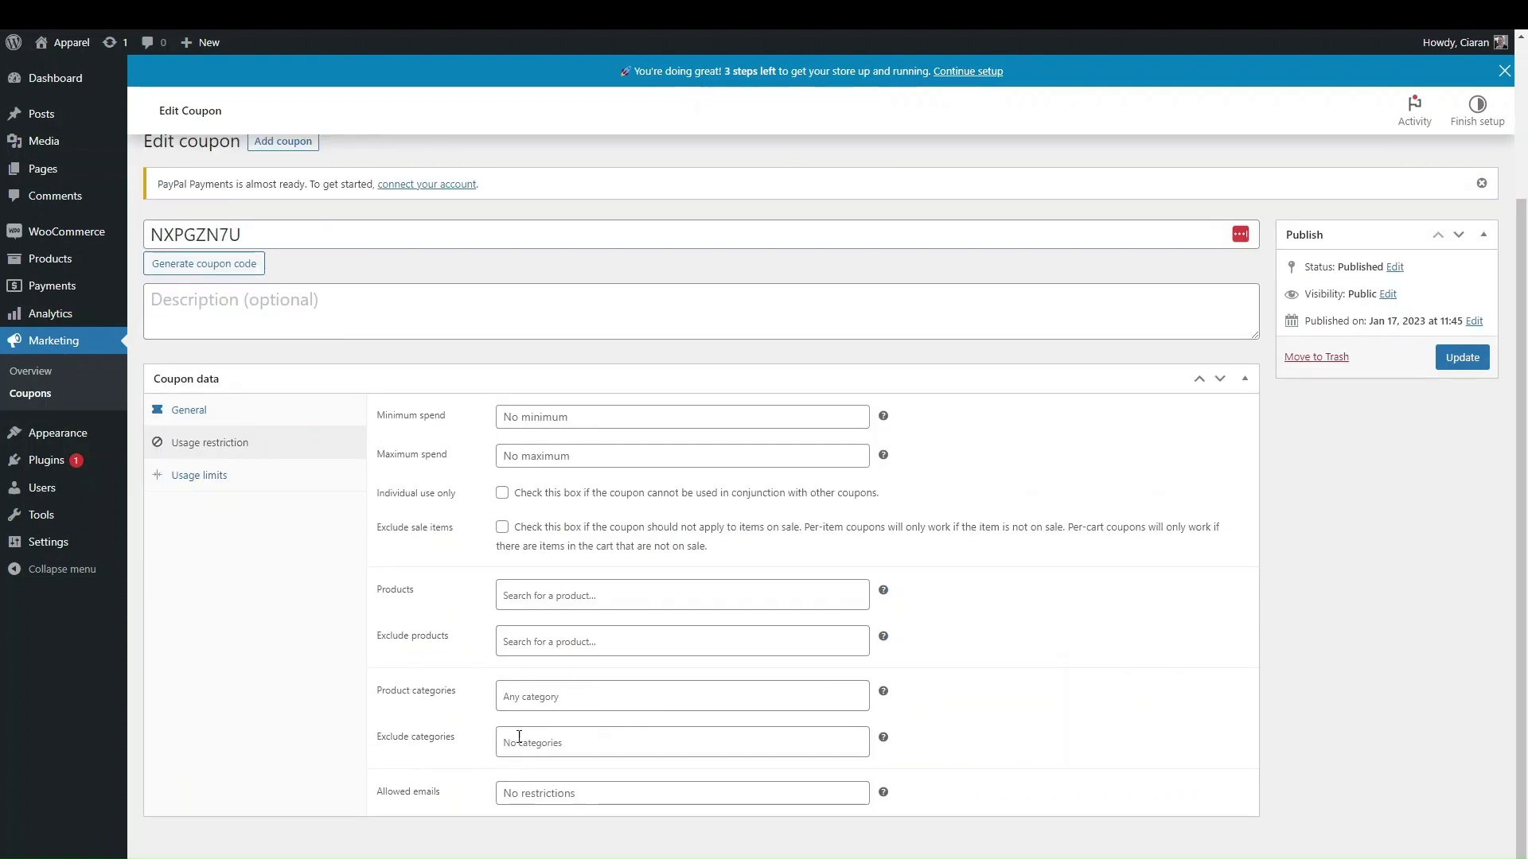
pyautogui.scroll(3, 146, 484)
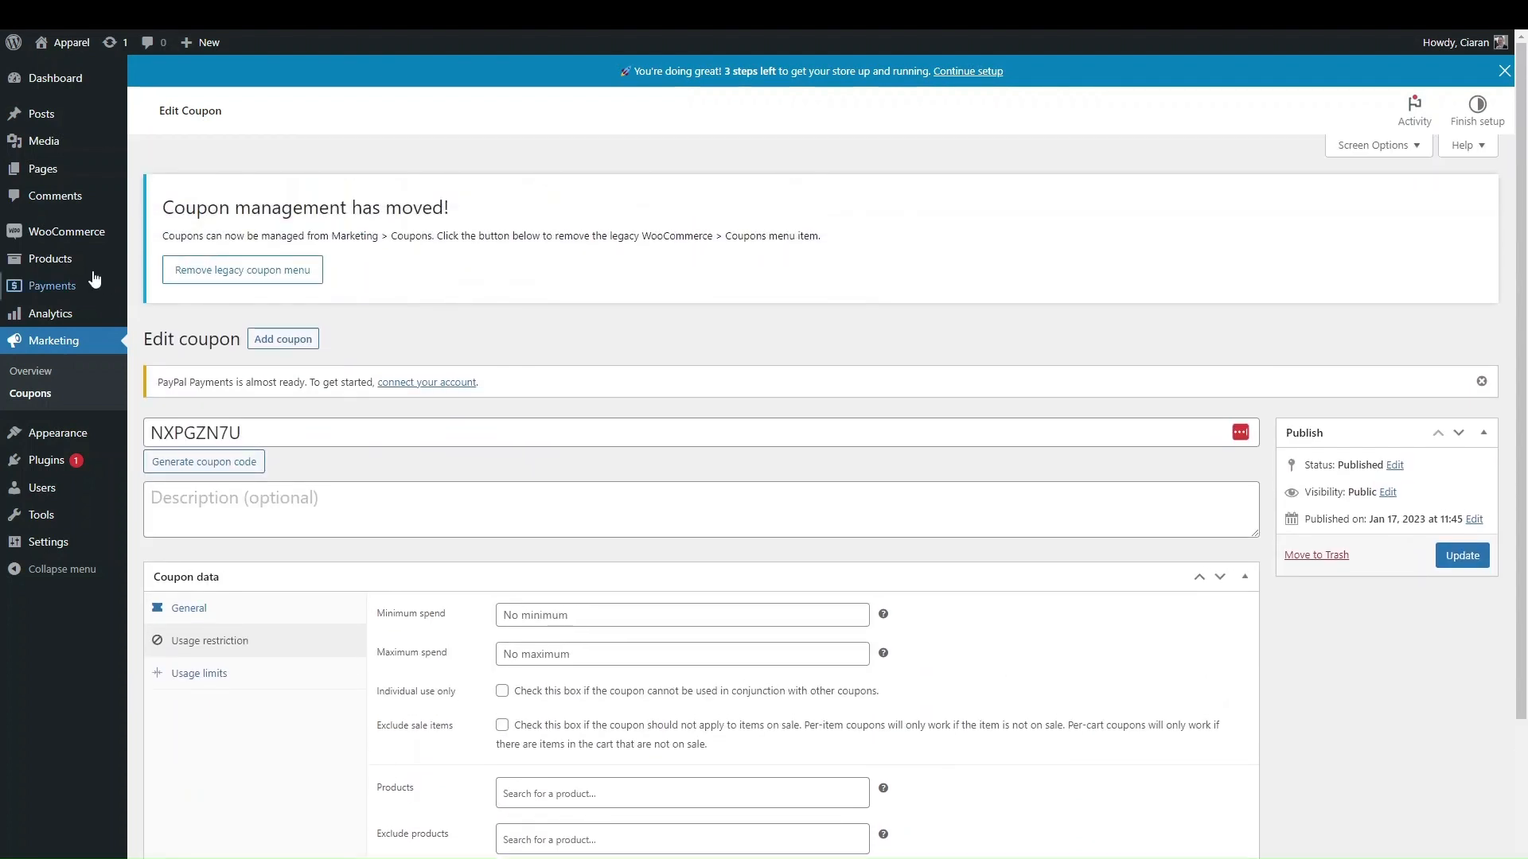
pyautogui.click(59, 264)
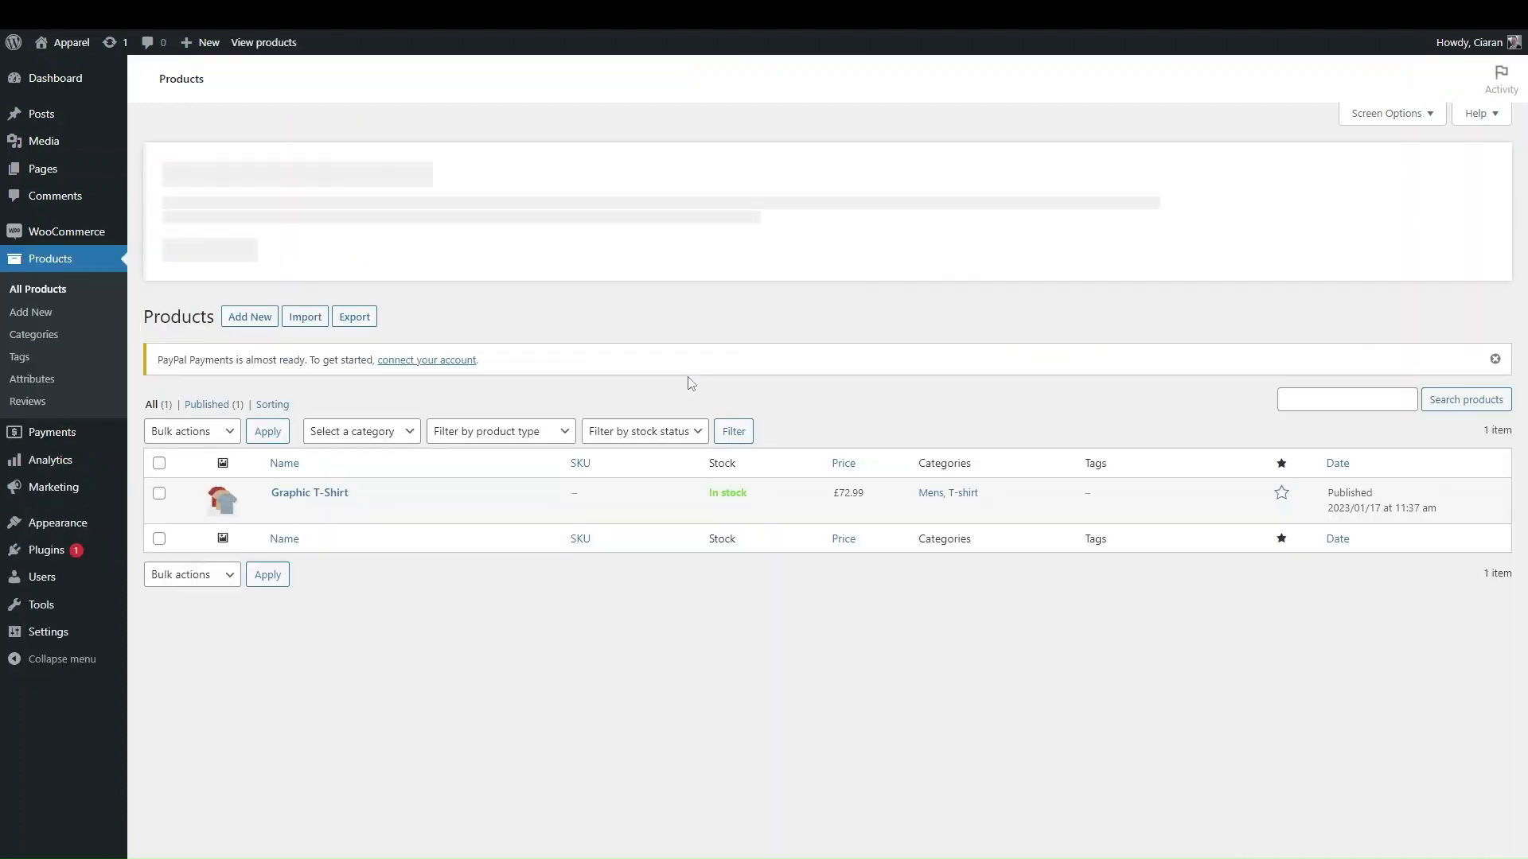
# - Add a new product named "Health and Wellness Ebook" and fill its product description with lorem ipsum placeholder text
pyautogui.moveTo(338, 494)
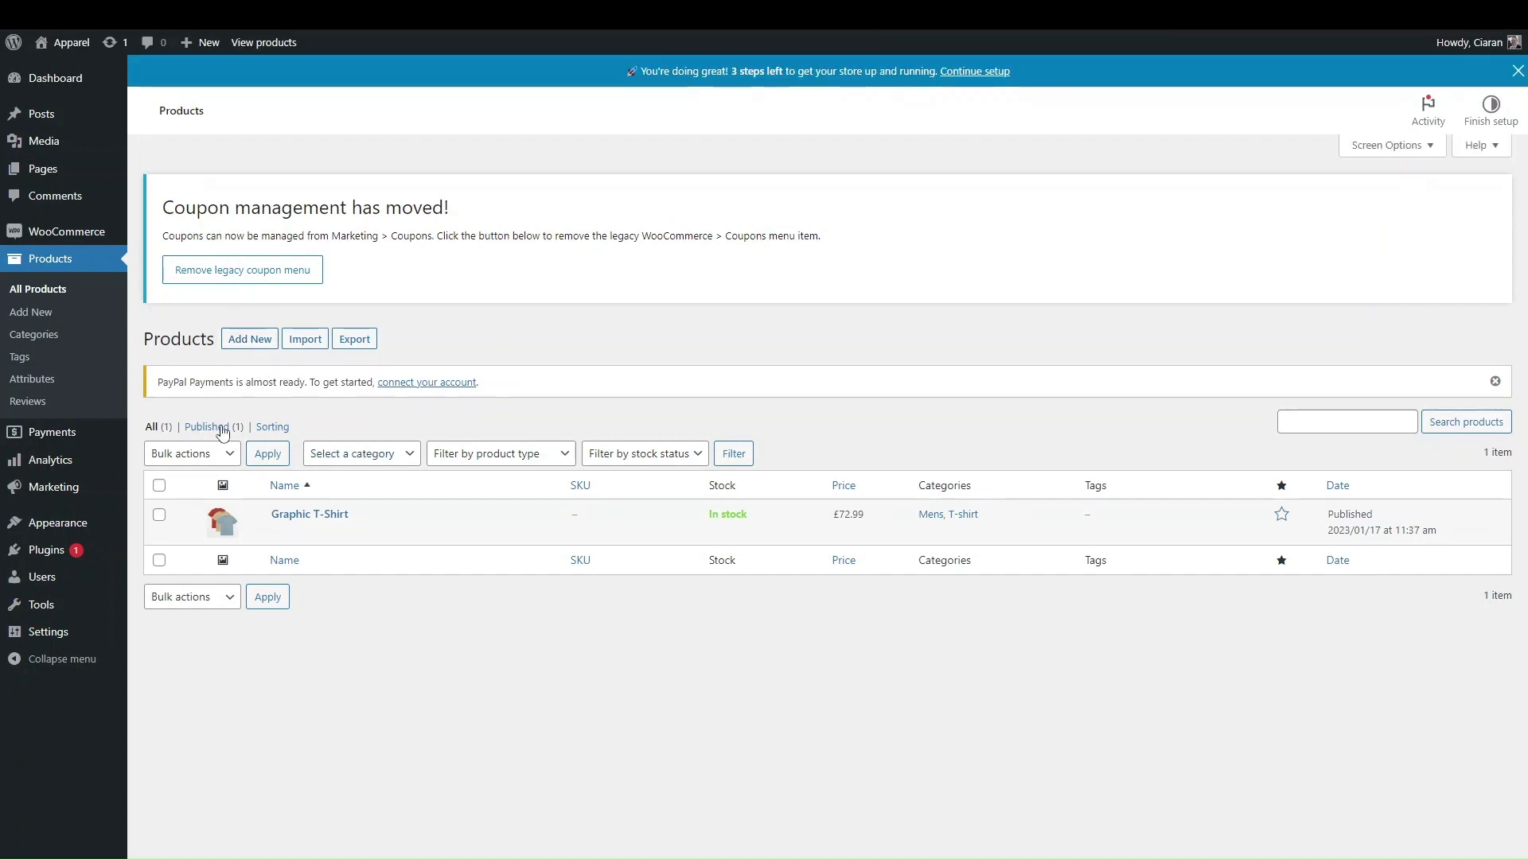
pyautogui.click(249, 340)
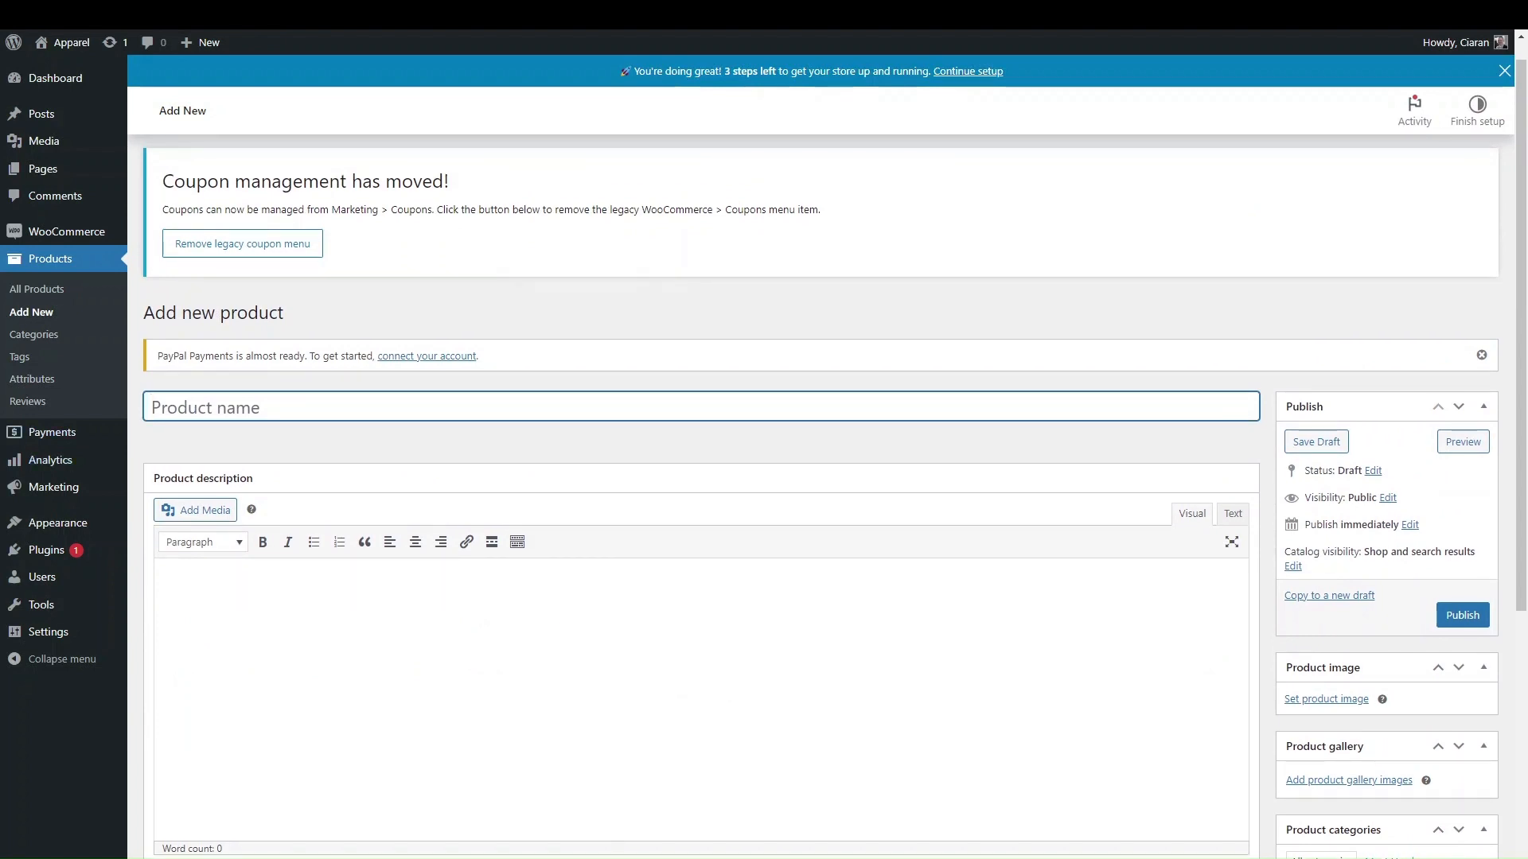
pyautogui.write('Health and Wellness Ebook')
pyautogui.press('Tab')
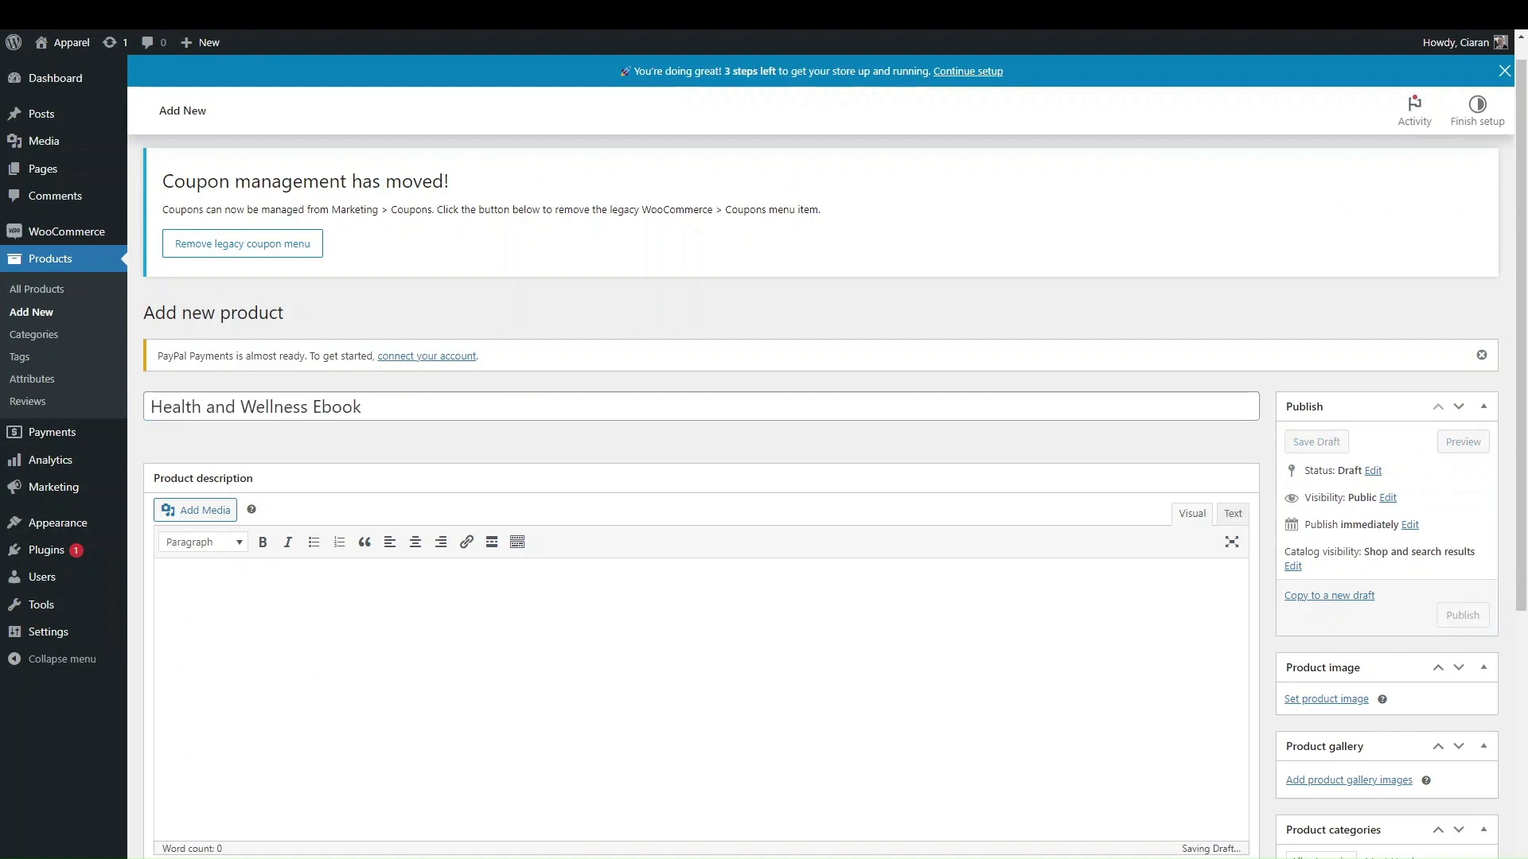
pyautogui.scroll(-2, 476, 486)
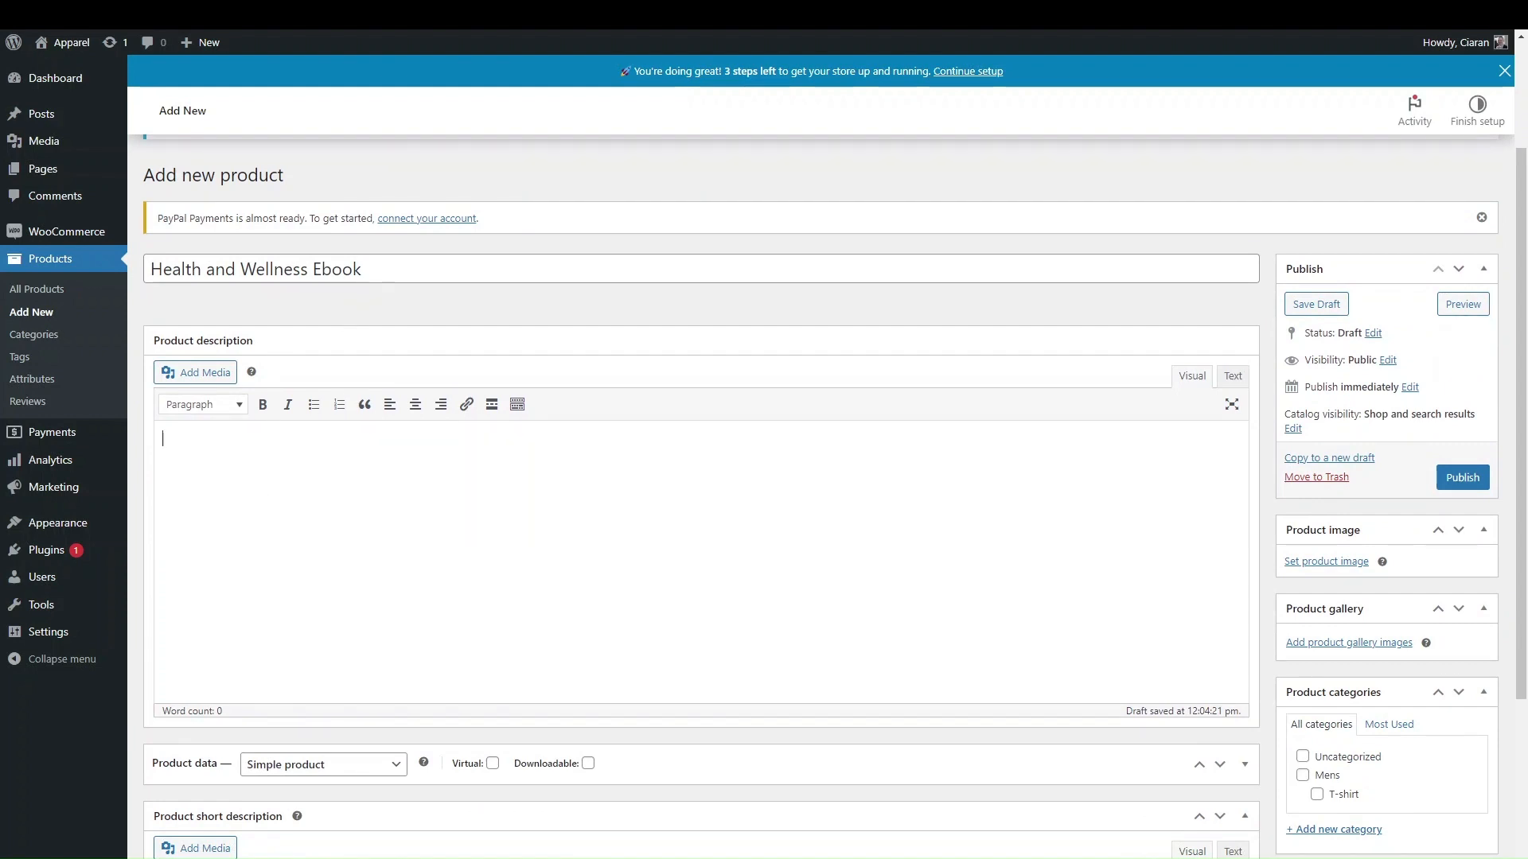
pyautogui.write('Lorem ipsum dolor sit amet, consectetur adipiscing elit. Fusce quis commodo metus. Nullam sollicitudin facilisis sollicitudin. Quisque consequat nibh vel nunc suscipit, at cursus augue tincidunt. Aliquam dignissim ex vitae diam ultrices tincidunt. Phasellus convallis diam eget mi feugiat, eget maximus eros malesuada. Aenean a neque nulla. Morbi ultricies nisi et libero vulputate pharetra ut in ex. Duis ultrices dolor a tempor fermentum. Fusce vulputate risus sit amet dui aliquam, id fermentum lorem gravida. Sed dignissim ante sit amet vestibulum commodo. Suspendisse molestie mi pellentesque, blandit nibh eget, pretium augue.  Sed vulputate dignissim accumsan. Fusce quam quam, commodo in condimentum id, aliquam at nunc')
# - Keep the product type as Simple product and mark the ebook as downloadable
pyautogui.scroll(-3, 503, 719)
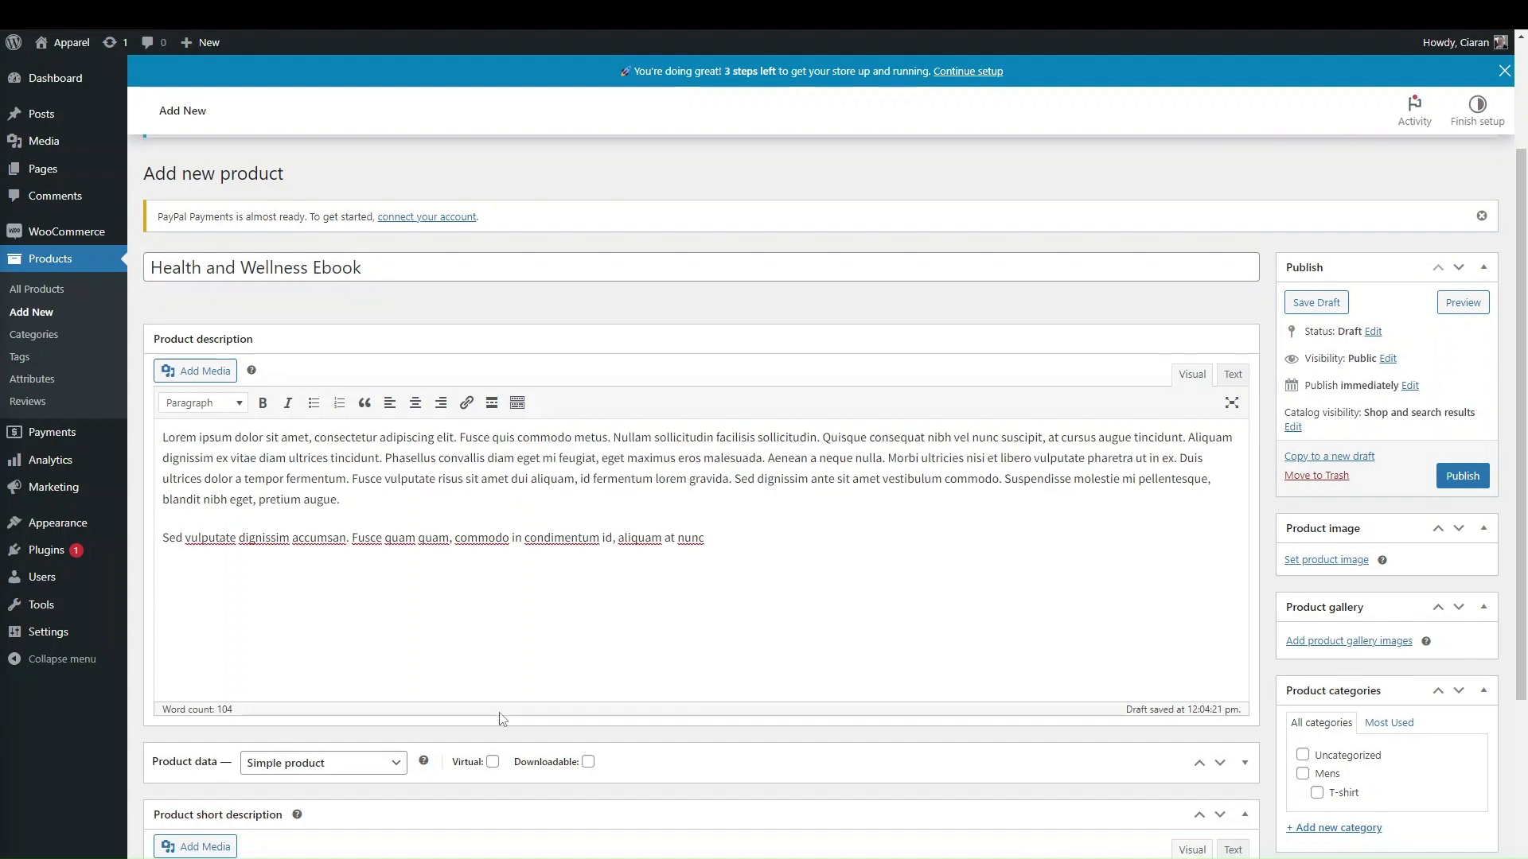
pyautogui.click(371, 506)
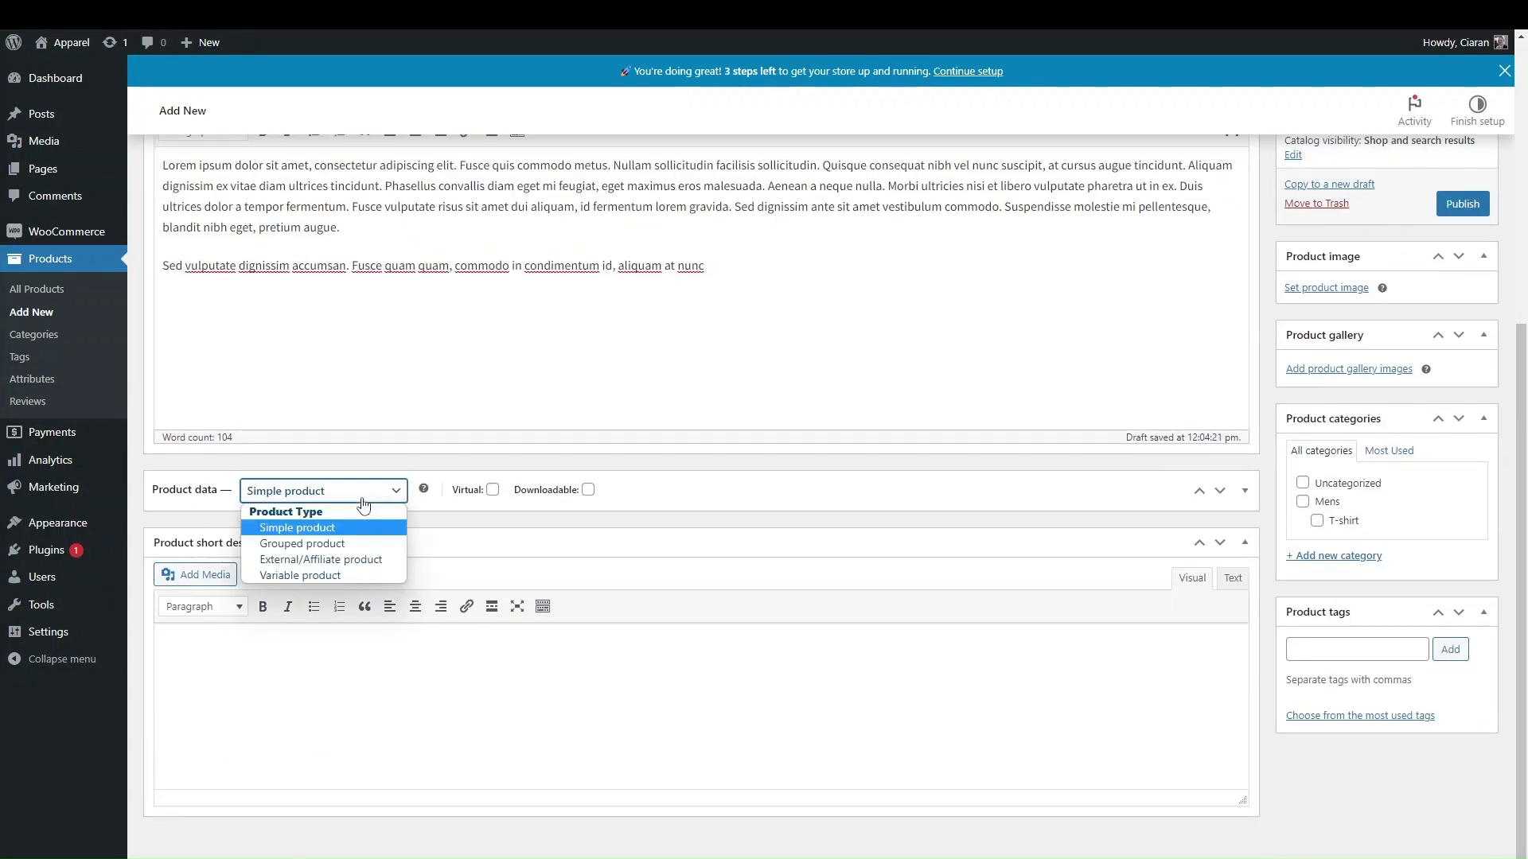
pyautogui.click(366, 503)
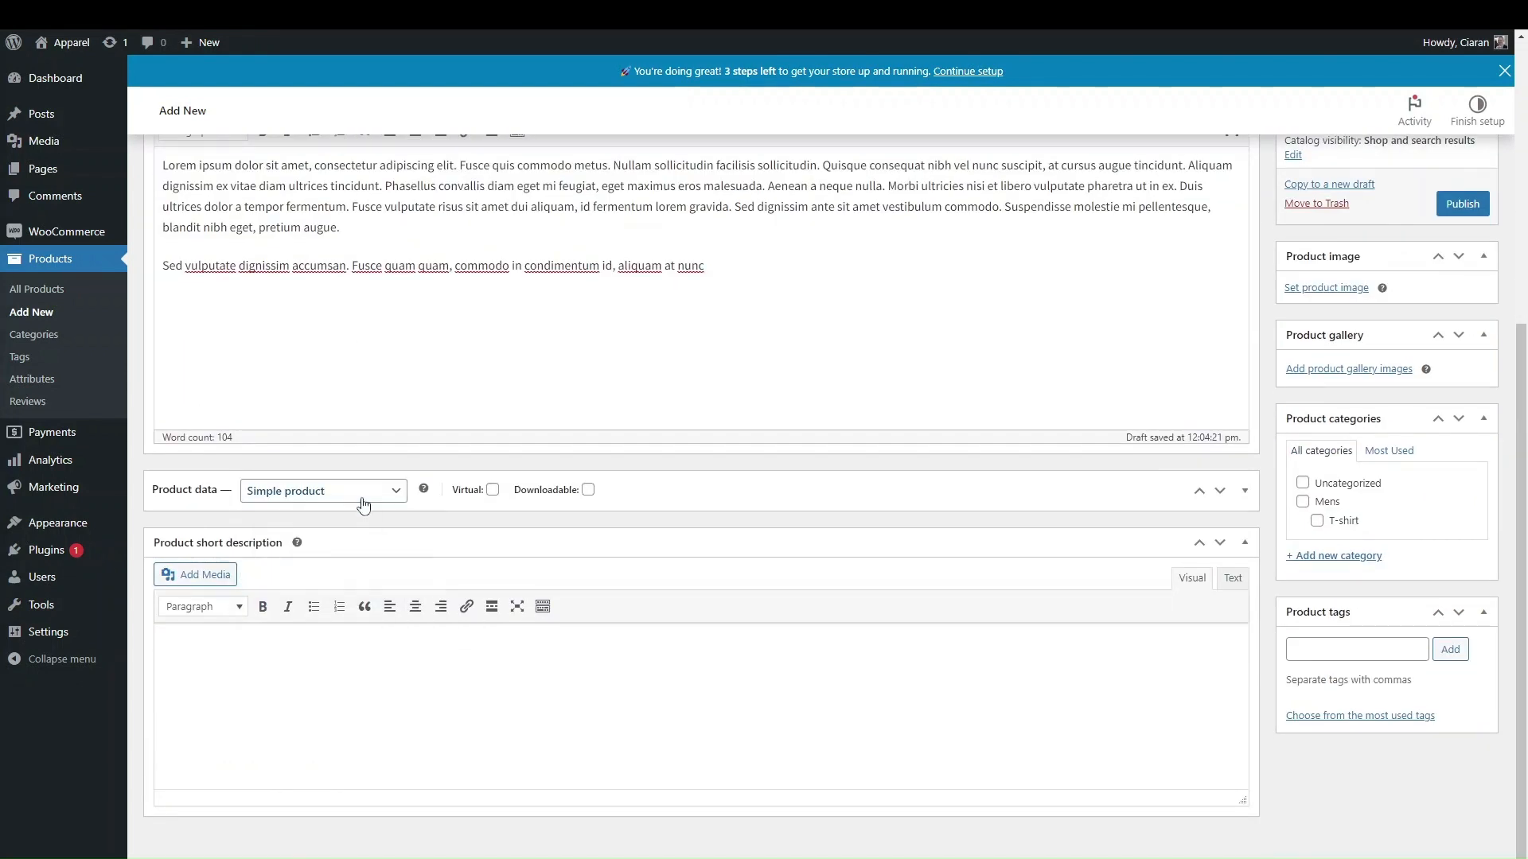
pyautogui.click(588, 490)
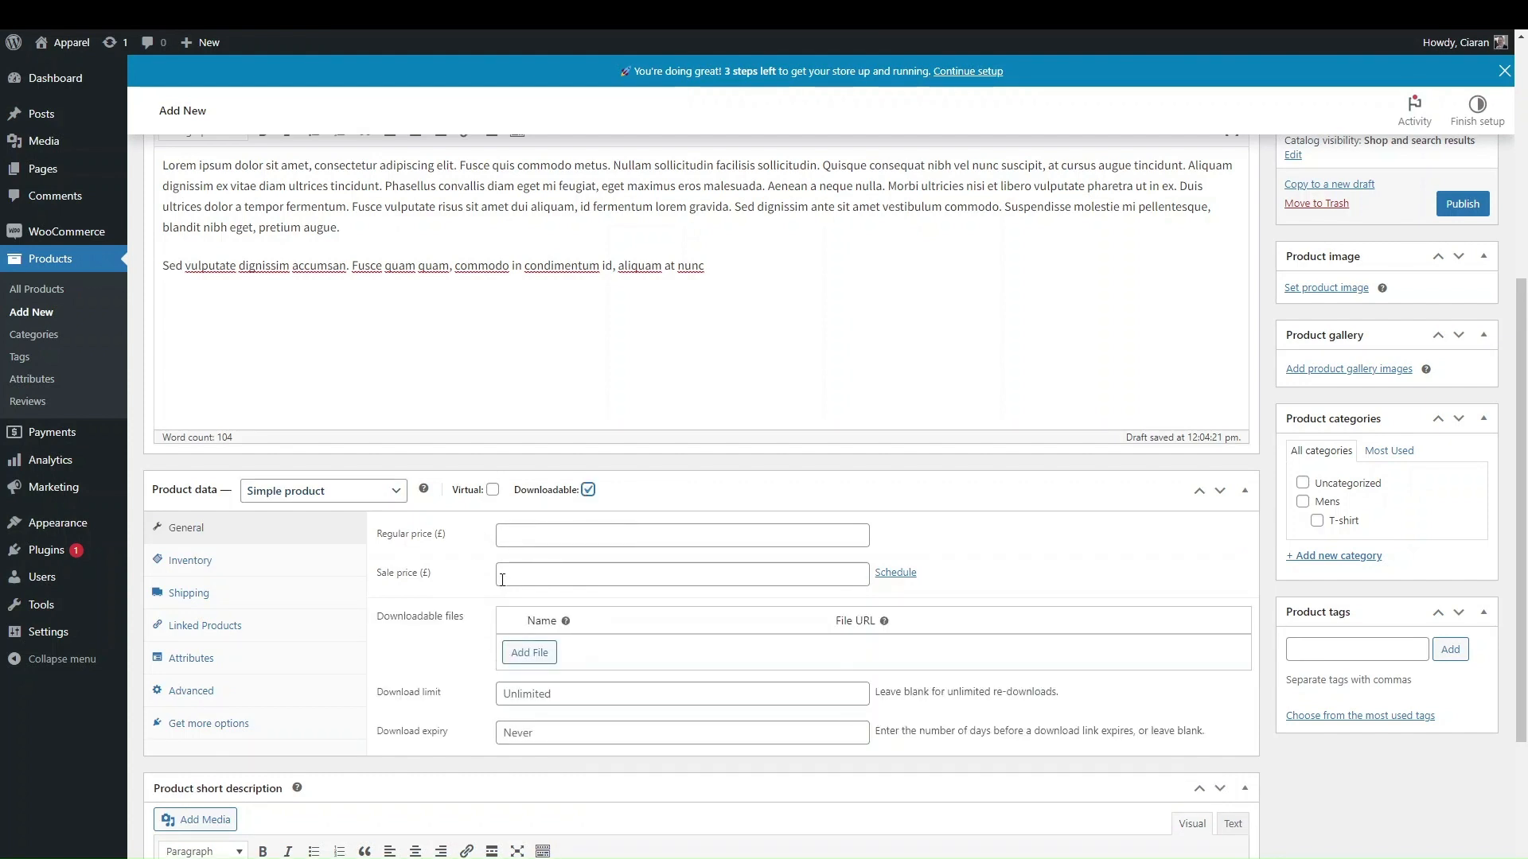
# - Look over the ebook's inventory and shipping settings and return to its general product data
pyautogui.click(284, 568)
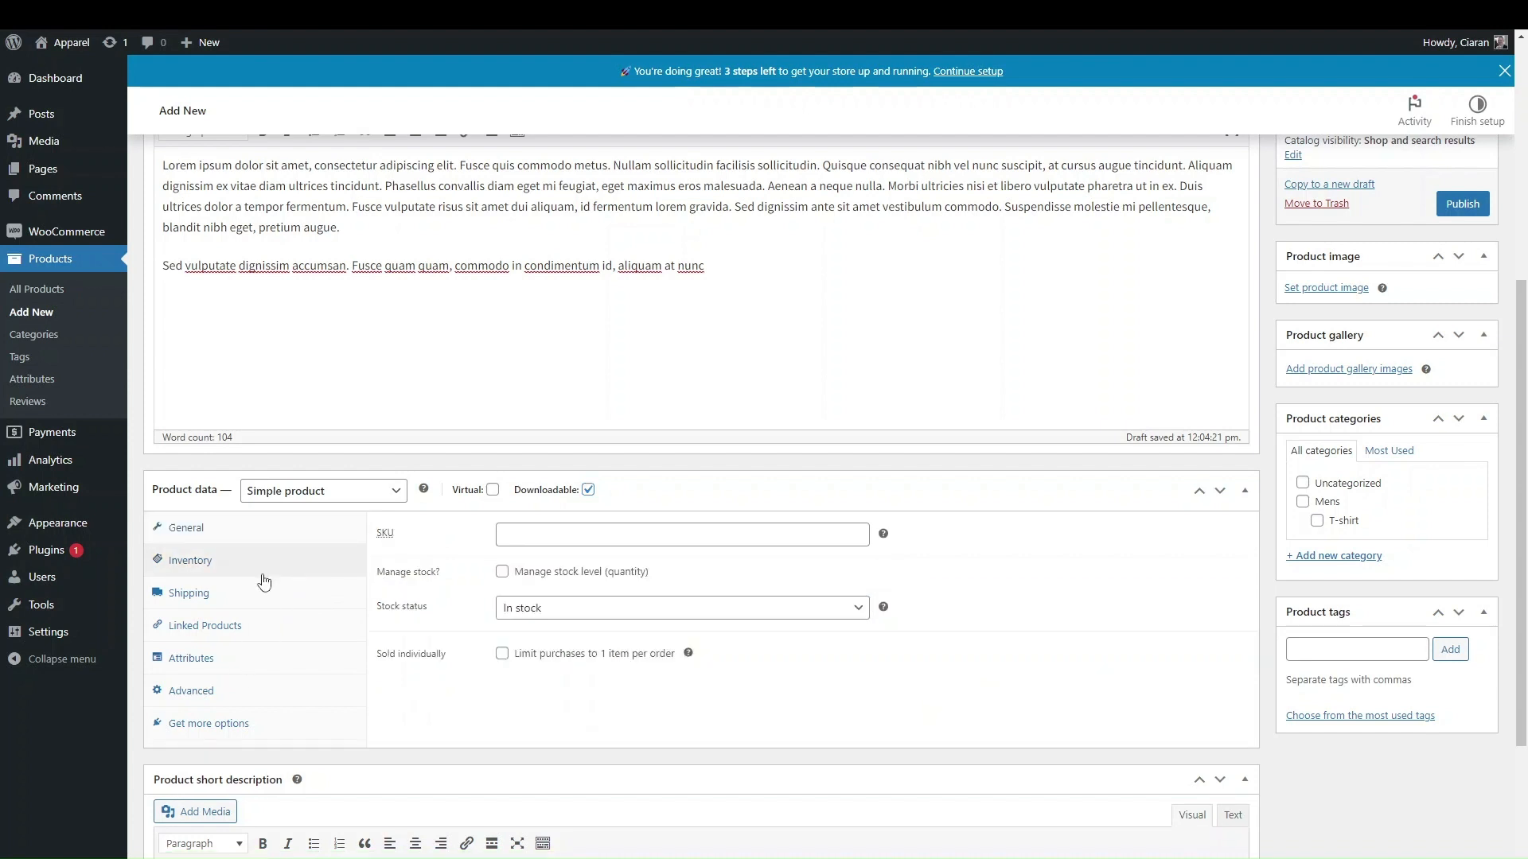
pyautogui.click(199, 526)
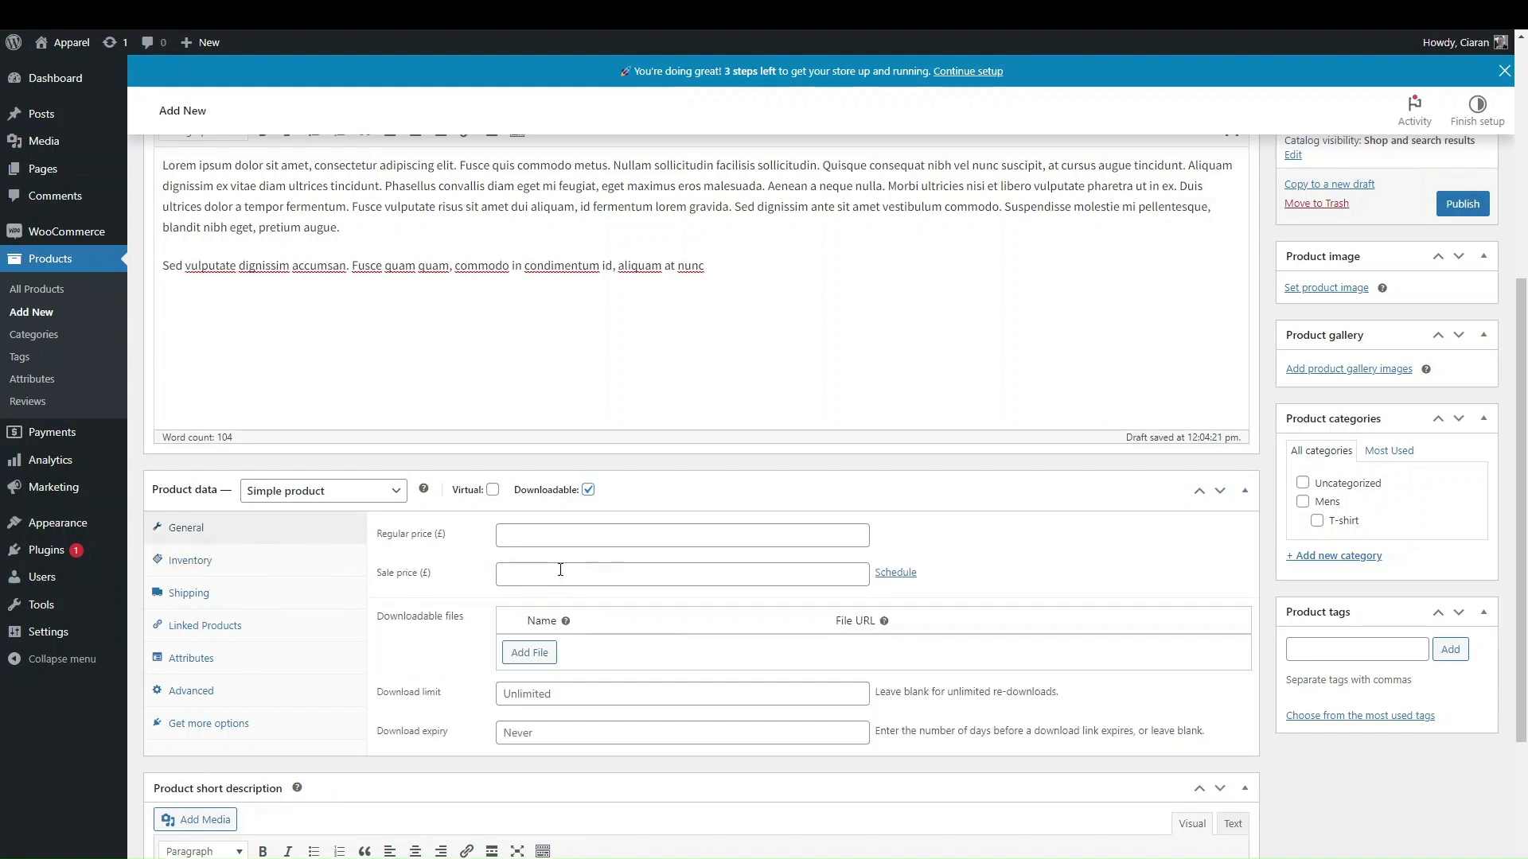
pyautogui.click(288, 570)
pyautogui.click(275, 595)
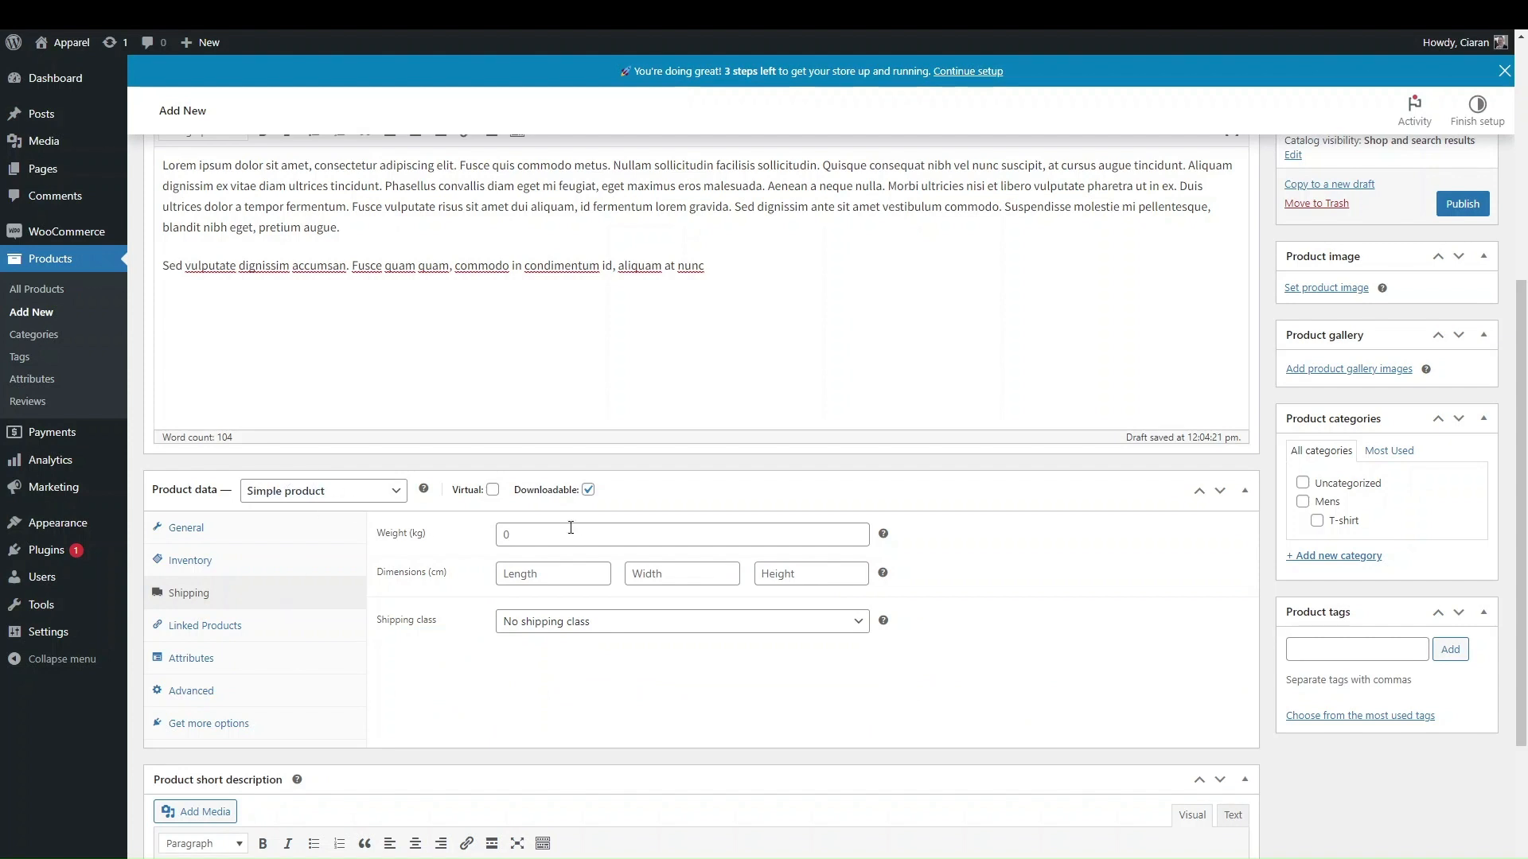
pyautogui.click(251, 526)
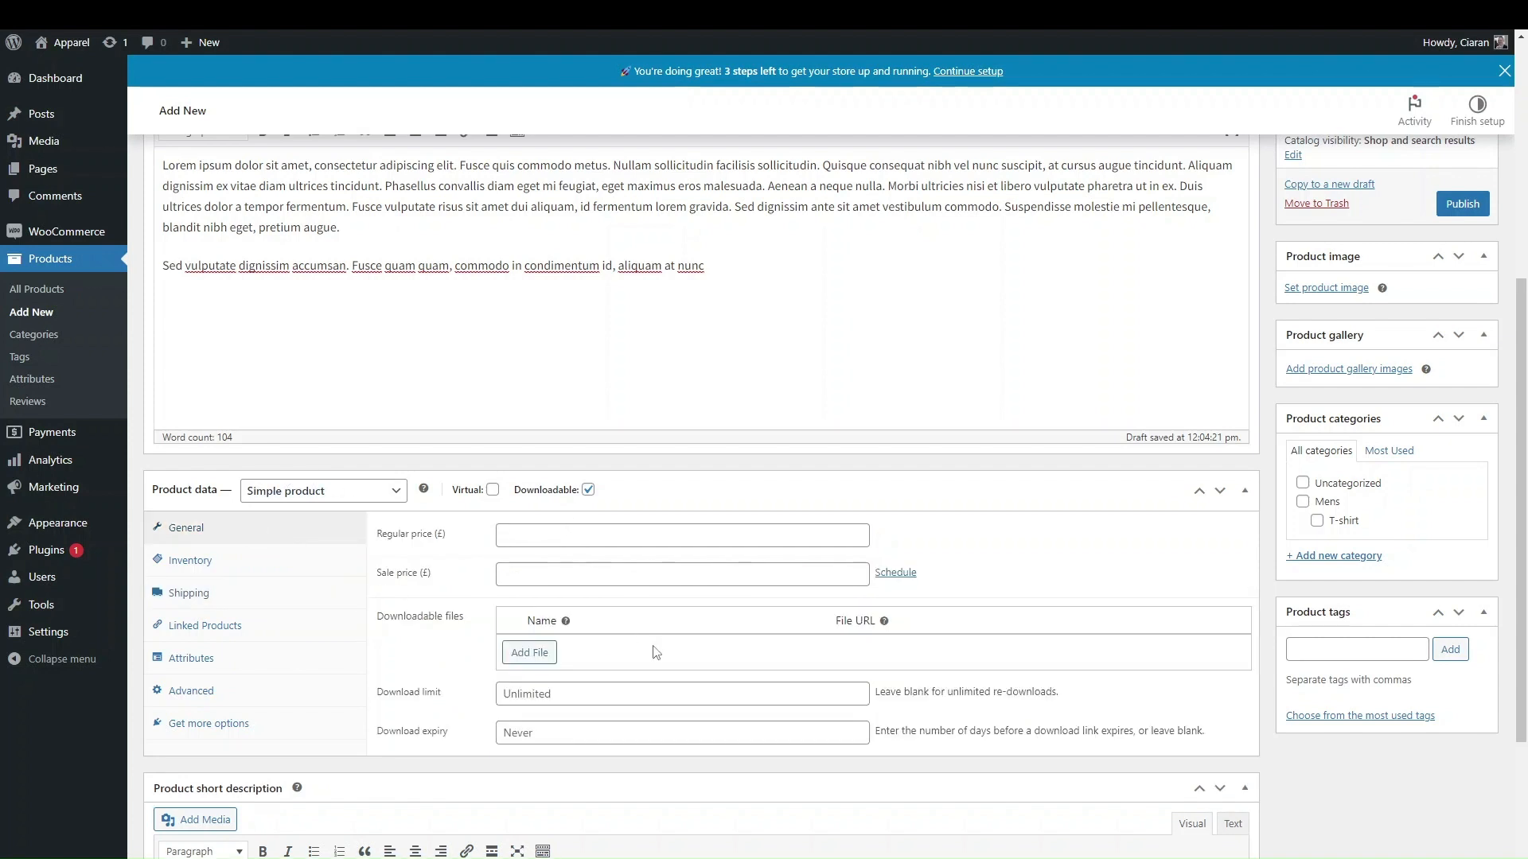
# - Add a downloadable file entry to the ebook product and name it "Ebook"
pyautogui.click(547, 654)
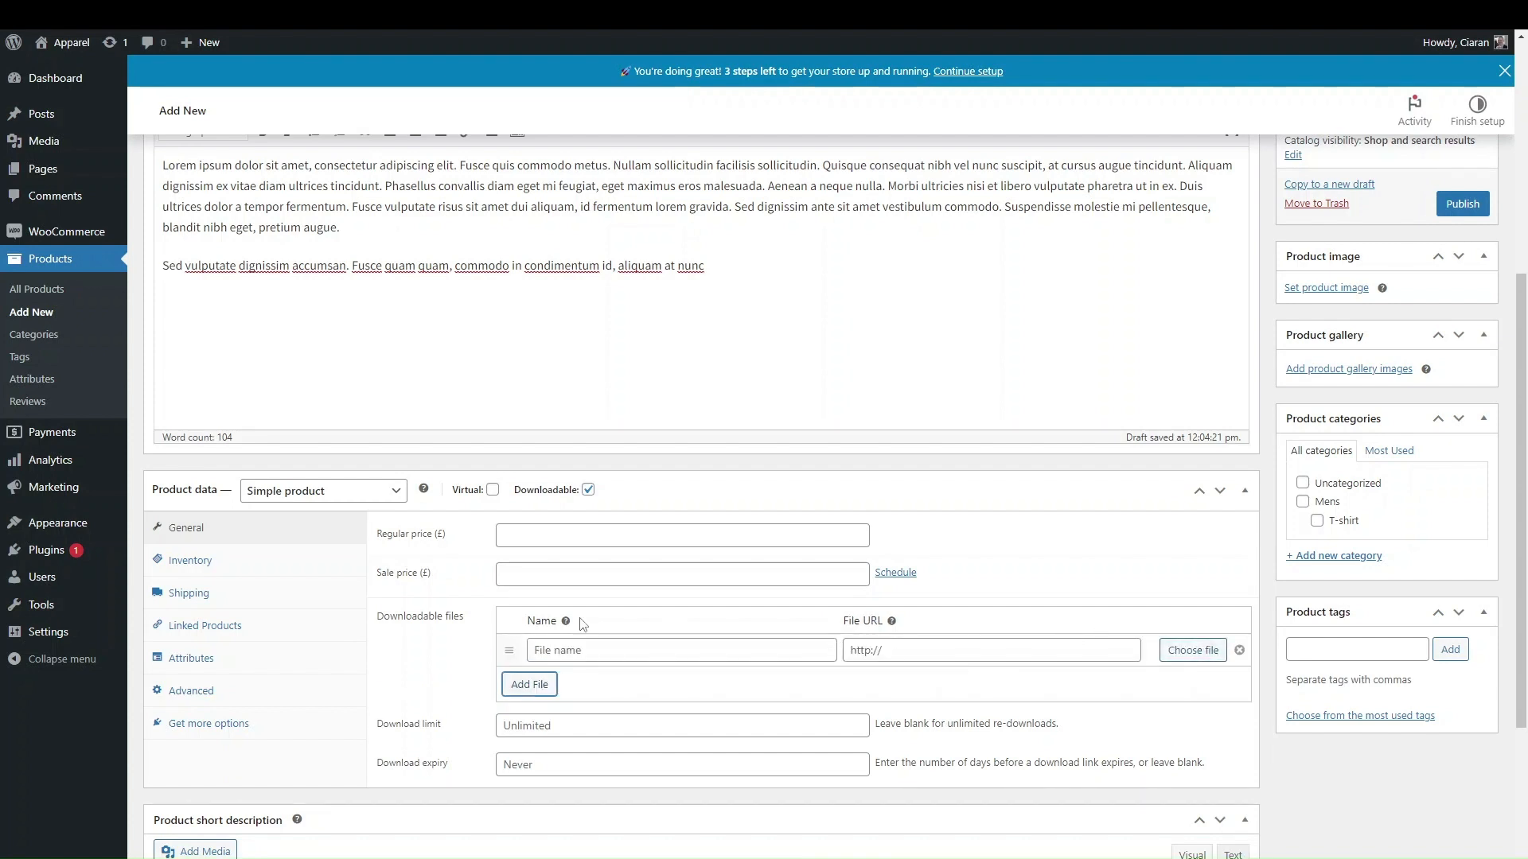
pyautogui.click(733, 650)
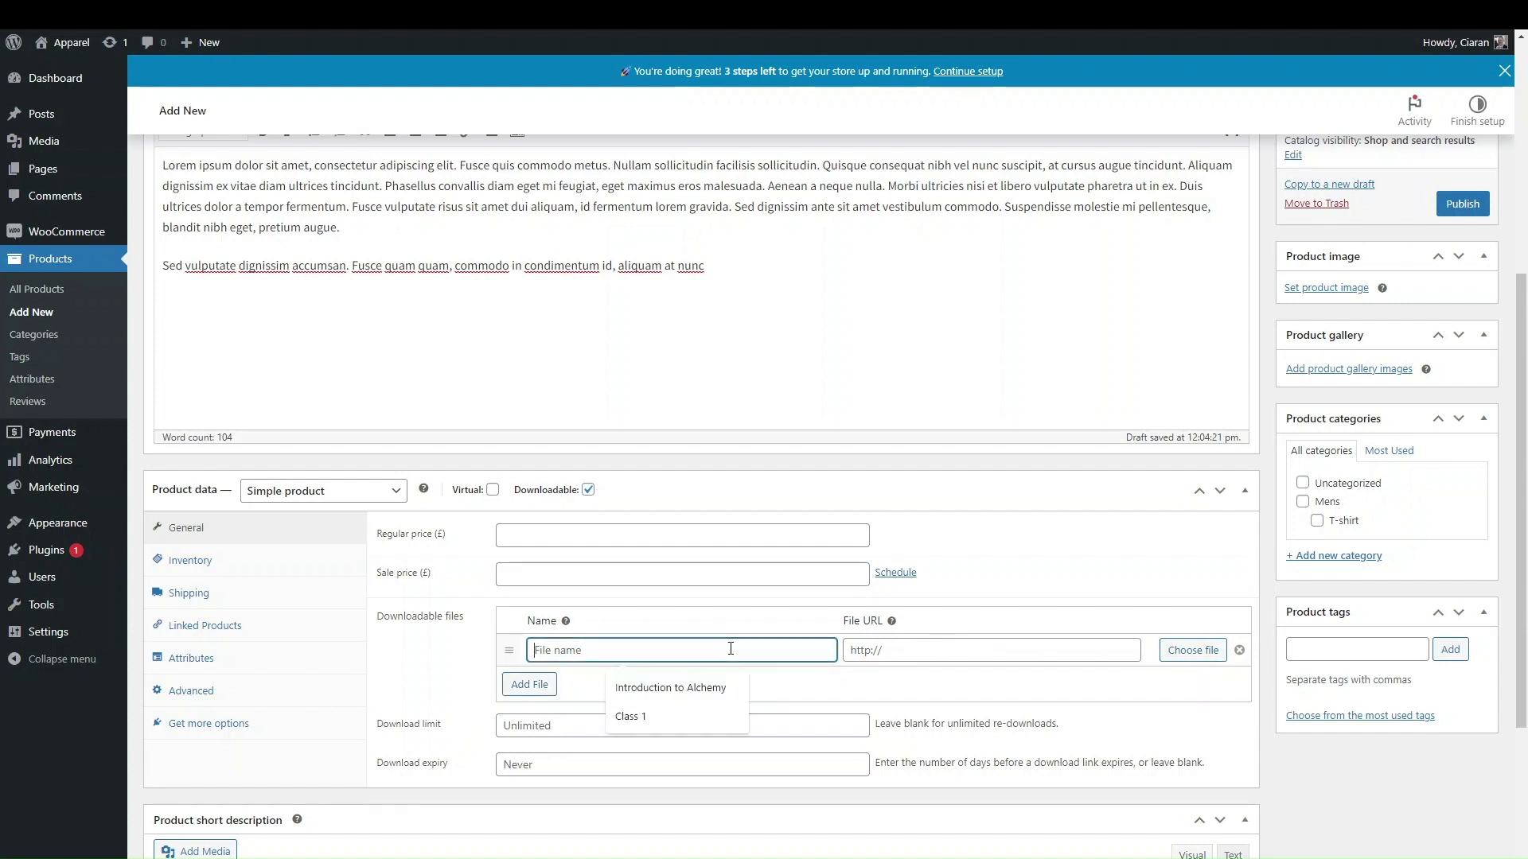
pyautogui.write('E')
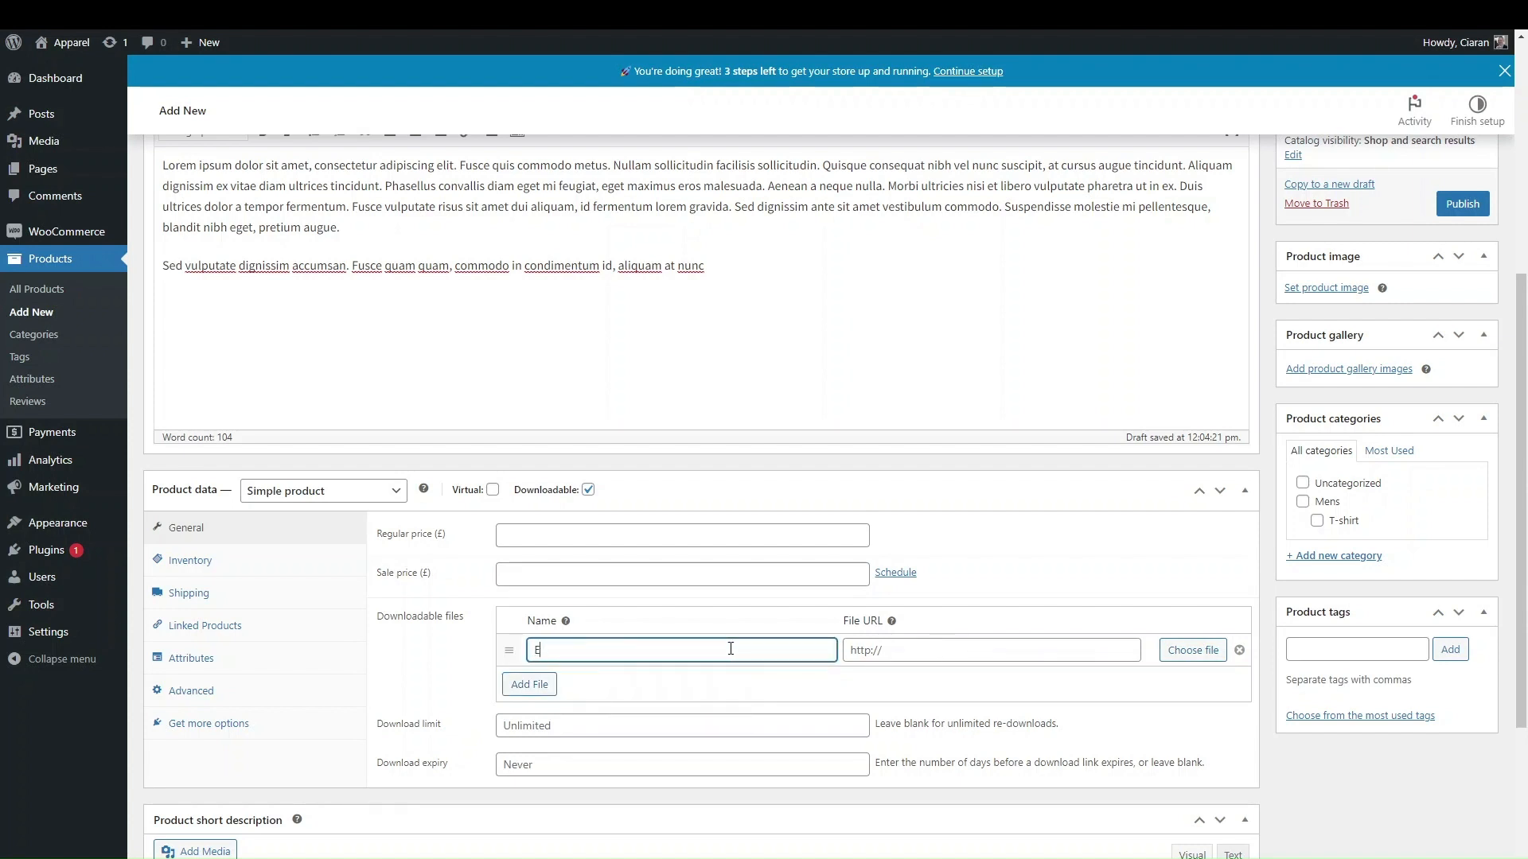
pyautogui.write('pbook')
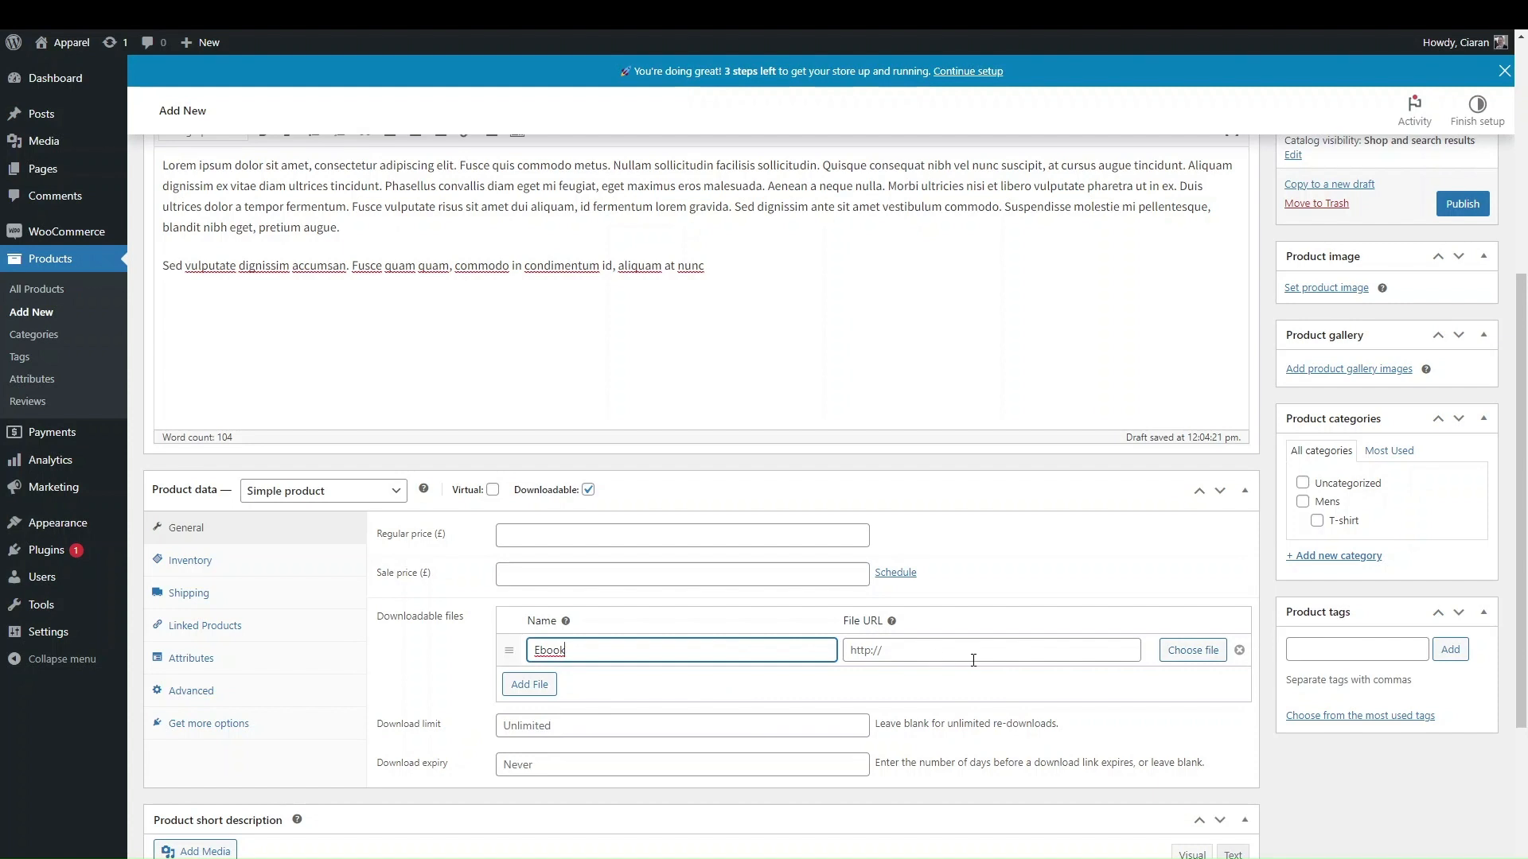
# - Try to upload Amazing Food and Drink.docx for the Ebook entry, and insert woocommerce-placeholder.png from the media library instead
pyautogui.click(1178, 657)
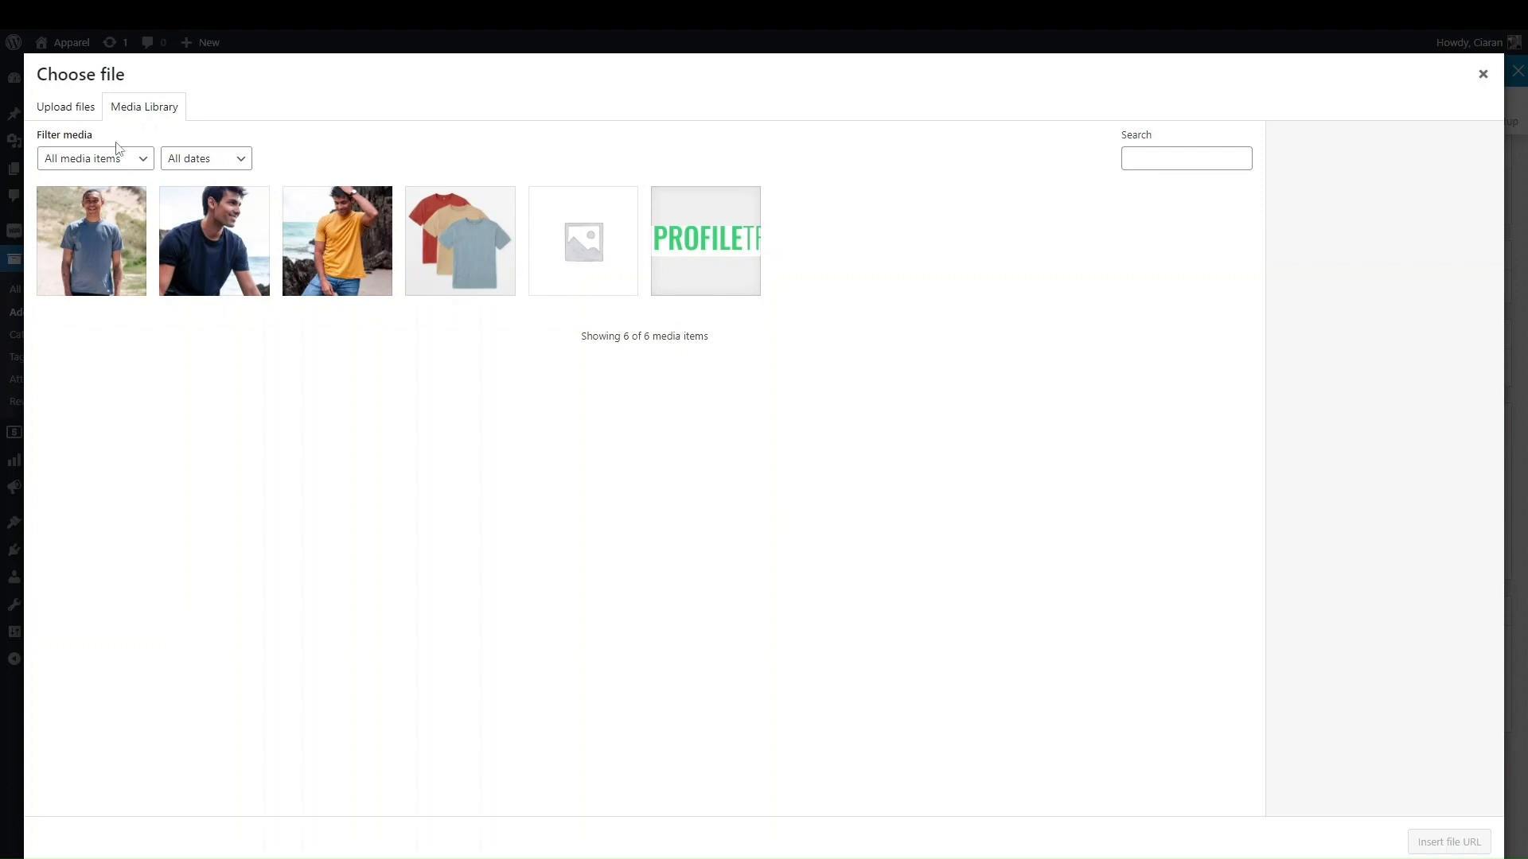
pyautogui.click(80, 108)
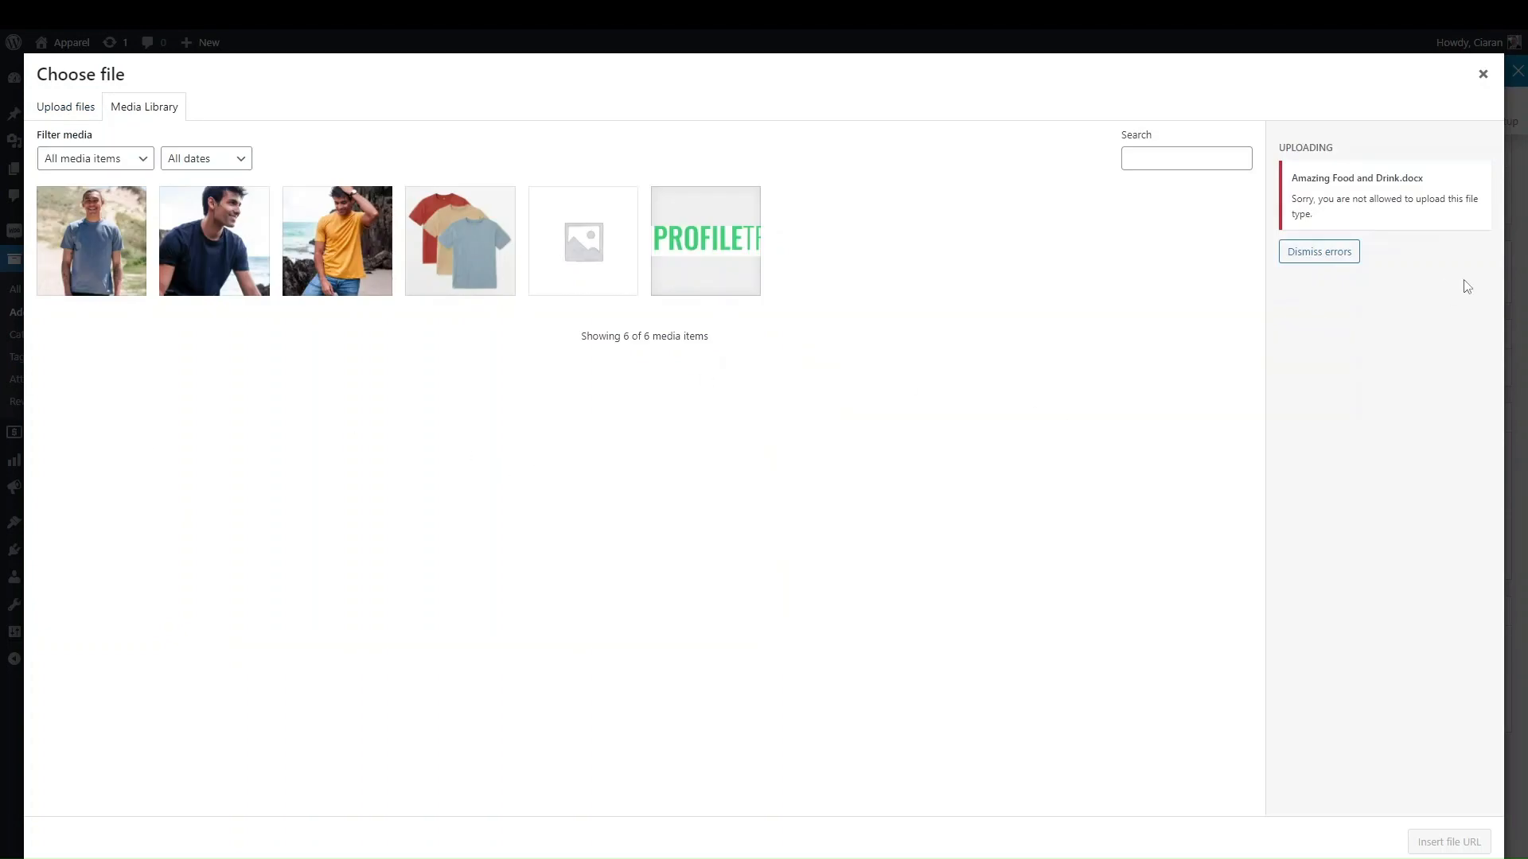
pyautogui.click(1310, 251)
pyautogui.click(585, 242)
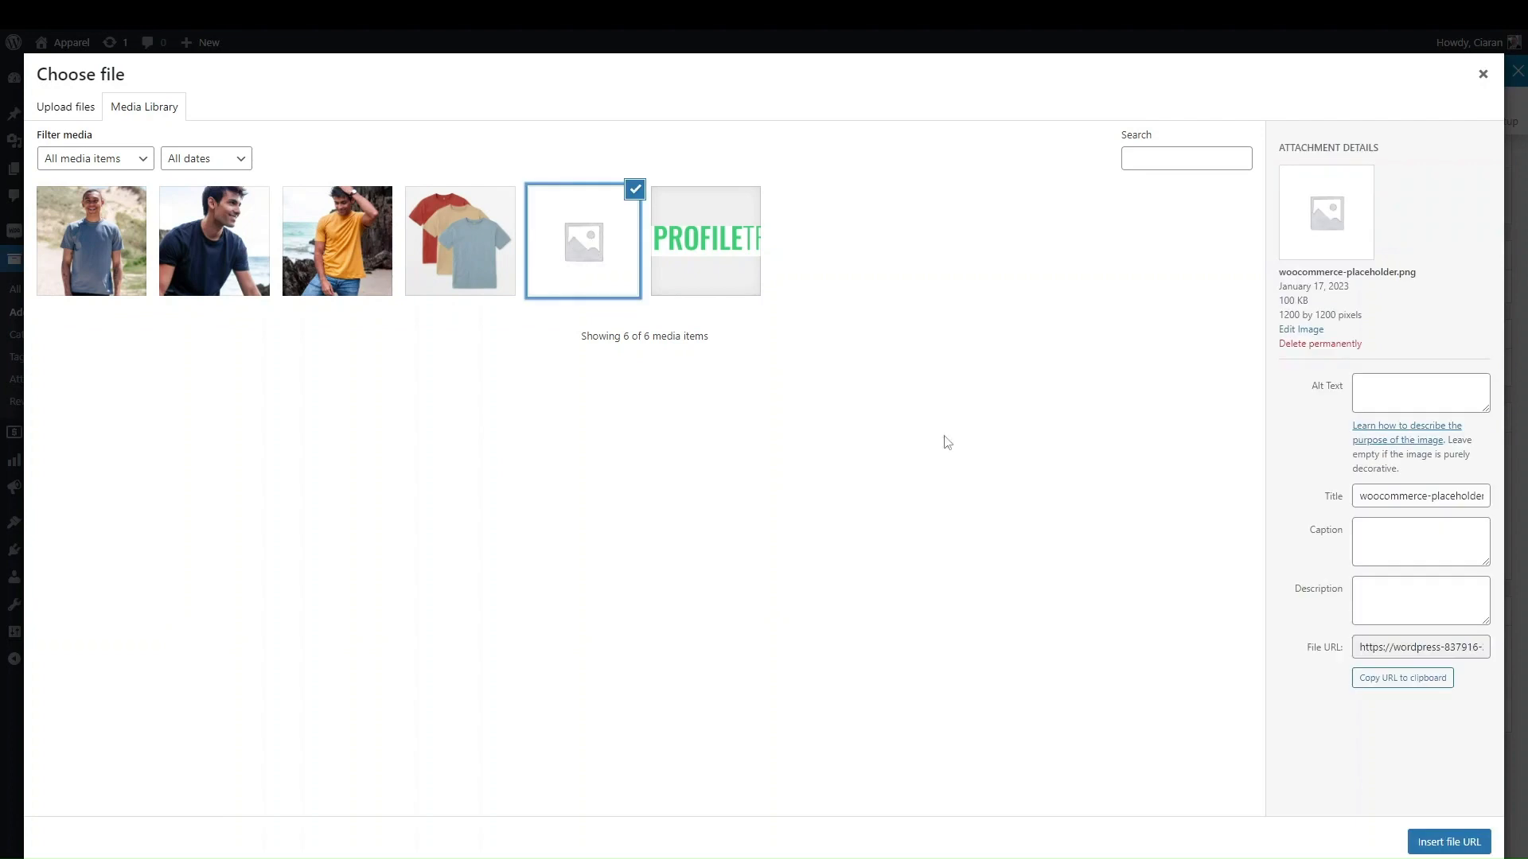
pyautogui.click(1424, 840)
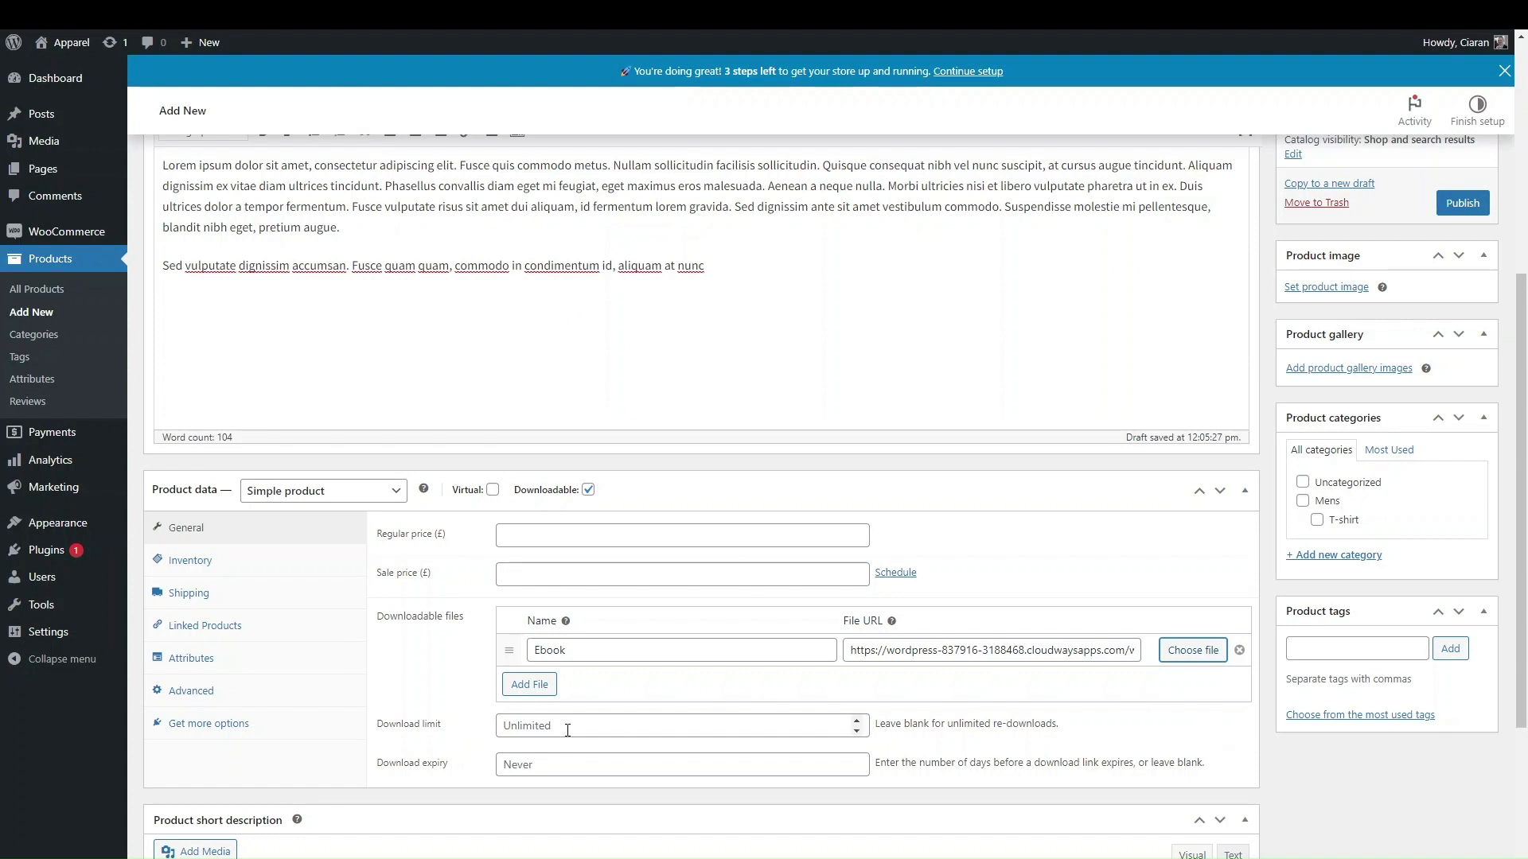
# - Review the download expiry and download limit fields without entering values, and look over the product form
pyautogui.click(558, 760)
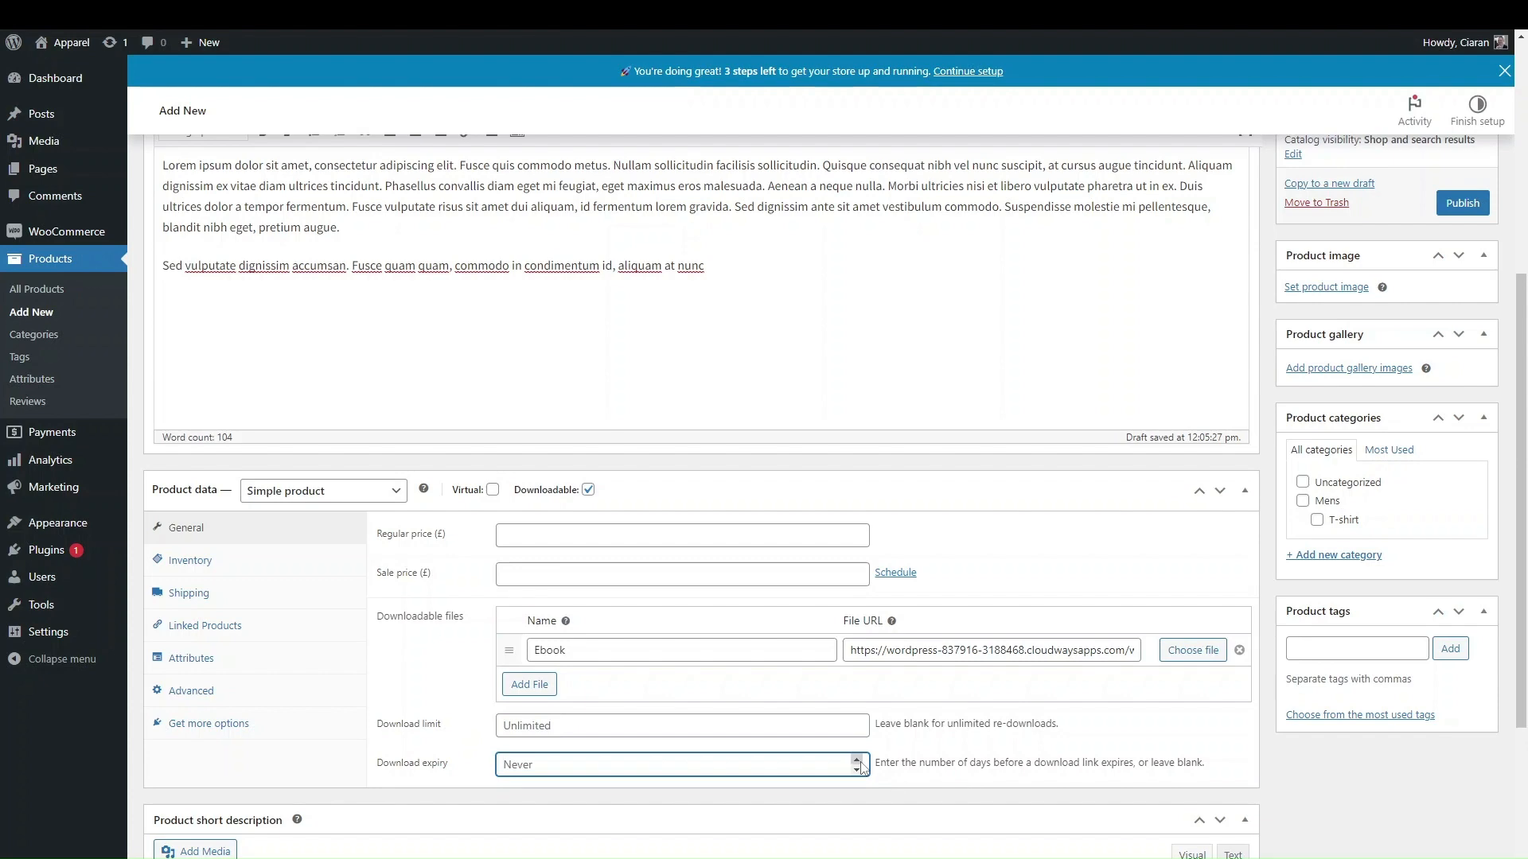
pyautogui.click(567, 727)
pyautogui.scroll(3, 697, 489)
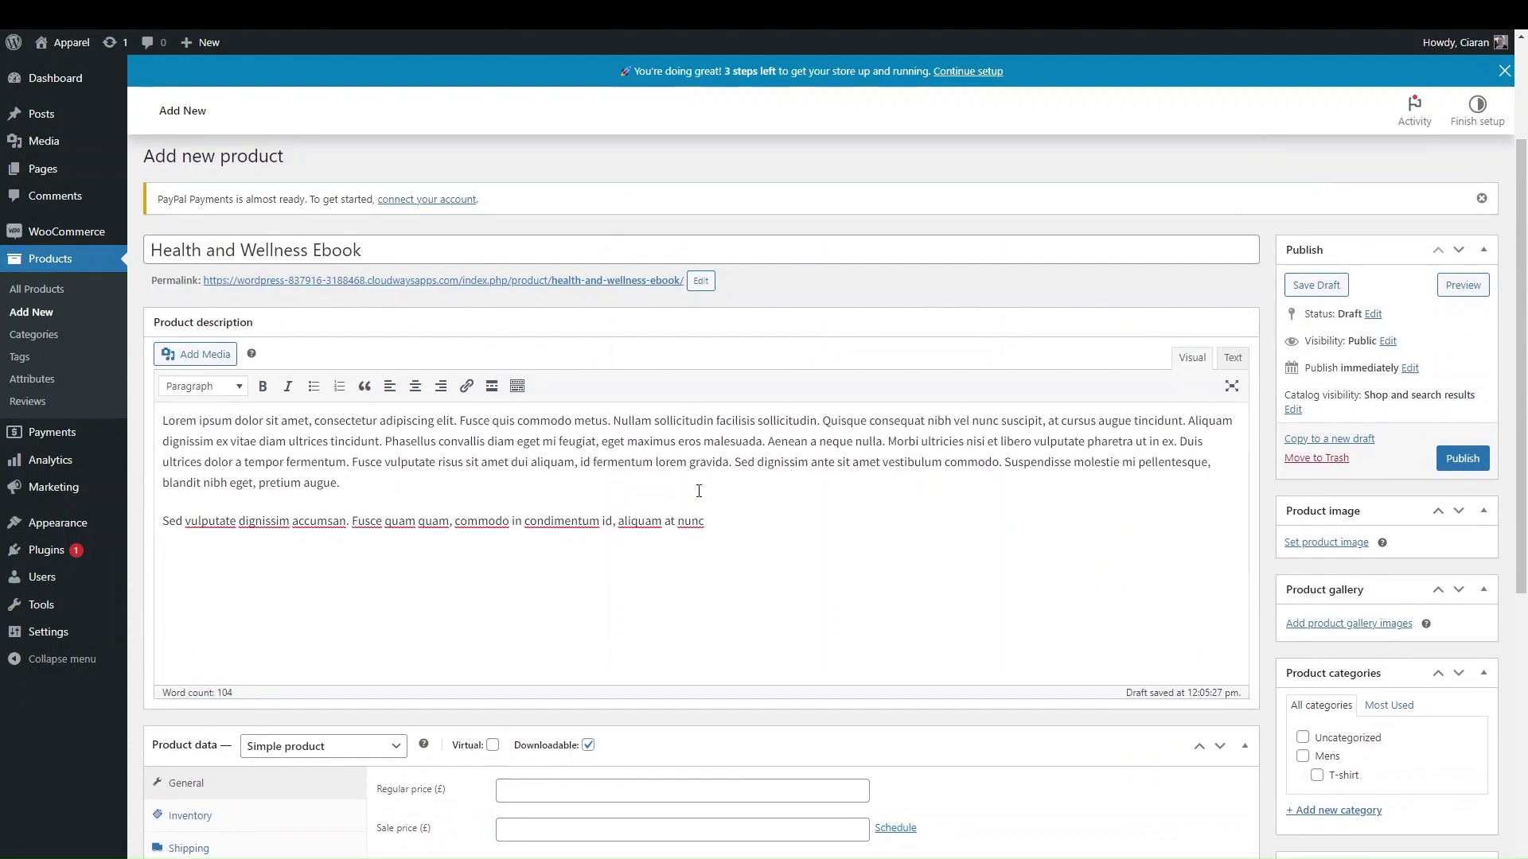
pyautogui.scroll(-3, 555, 549)
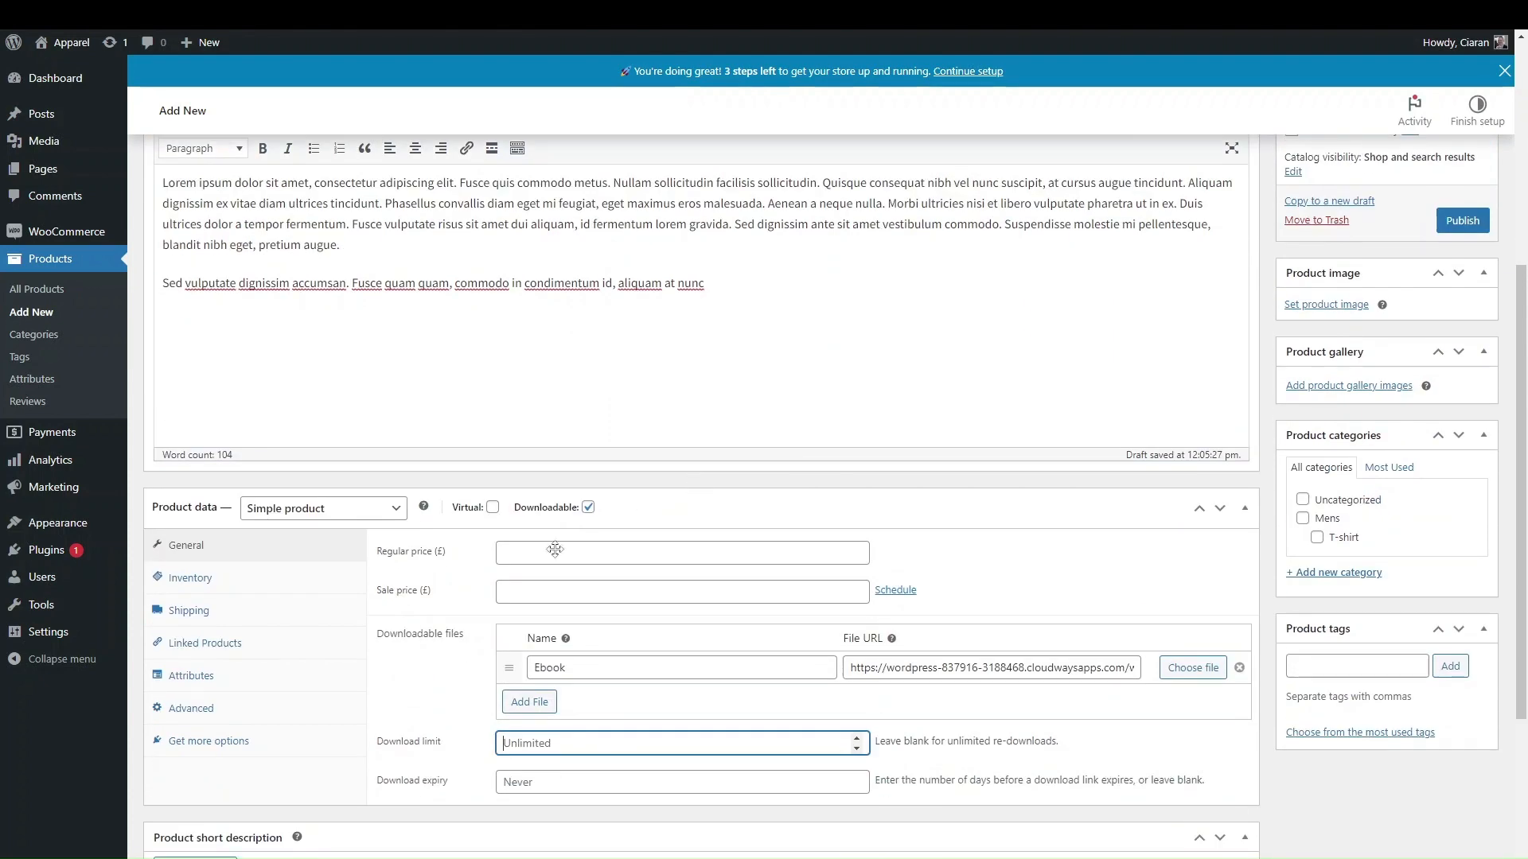
# - Try adding three more downloadable file entries below the Ebook file, and remove the empty ones again
pyautogui.click(529, 703)
pyautogui.click(529, 734)
pyautogui.click(528, 773)
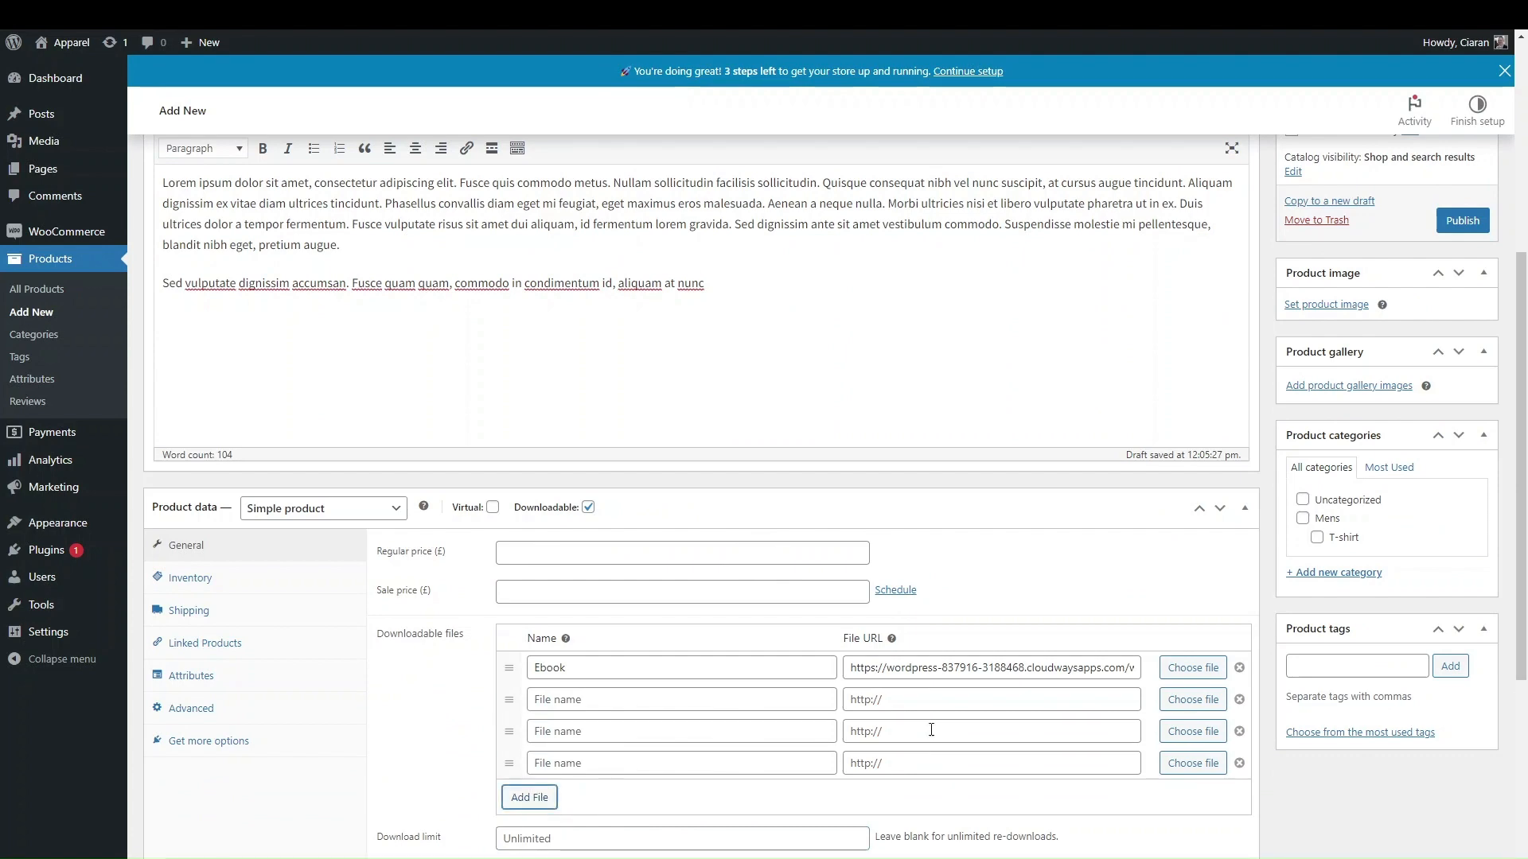
pyautogui.click(1239, 732)
pyautogui.click(1239, 732)
pyautogui.click(1239, 700)
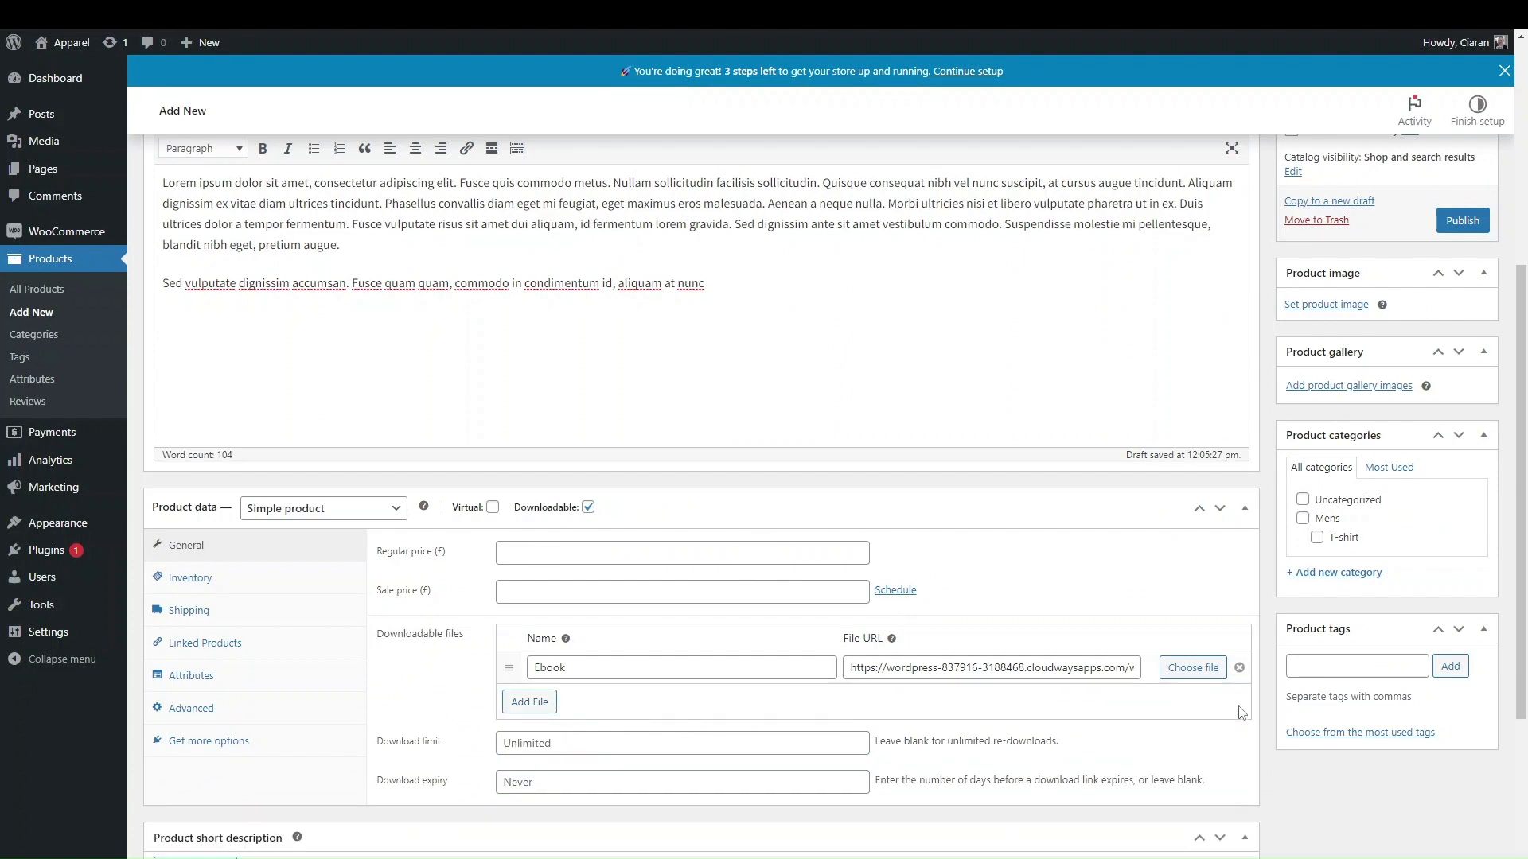
# - Save the ebook product as a draft
pyautogui.scroll(5, 1328, 684)
pyautogui.click(1313, 469)
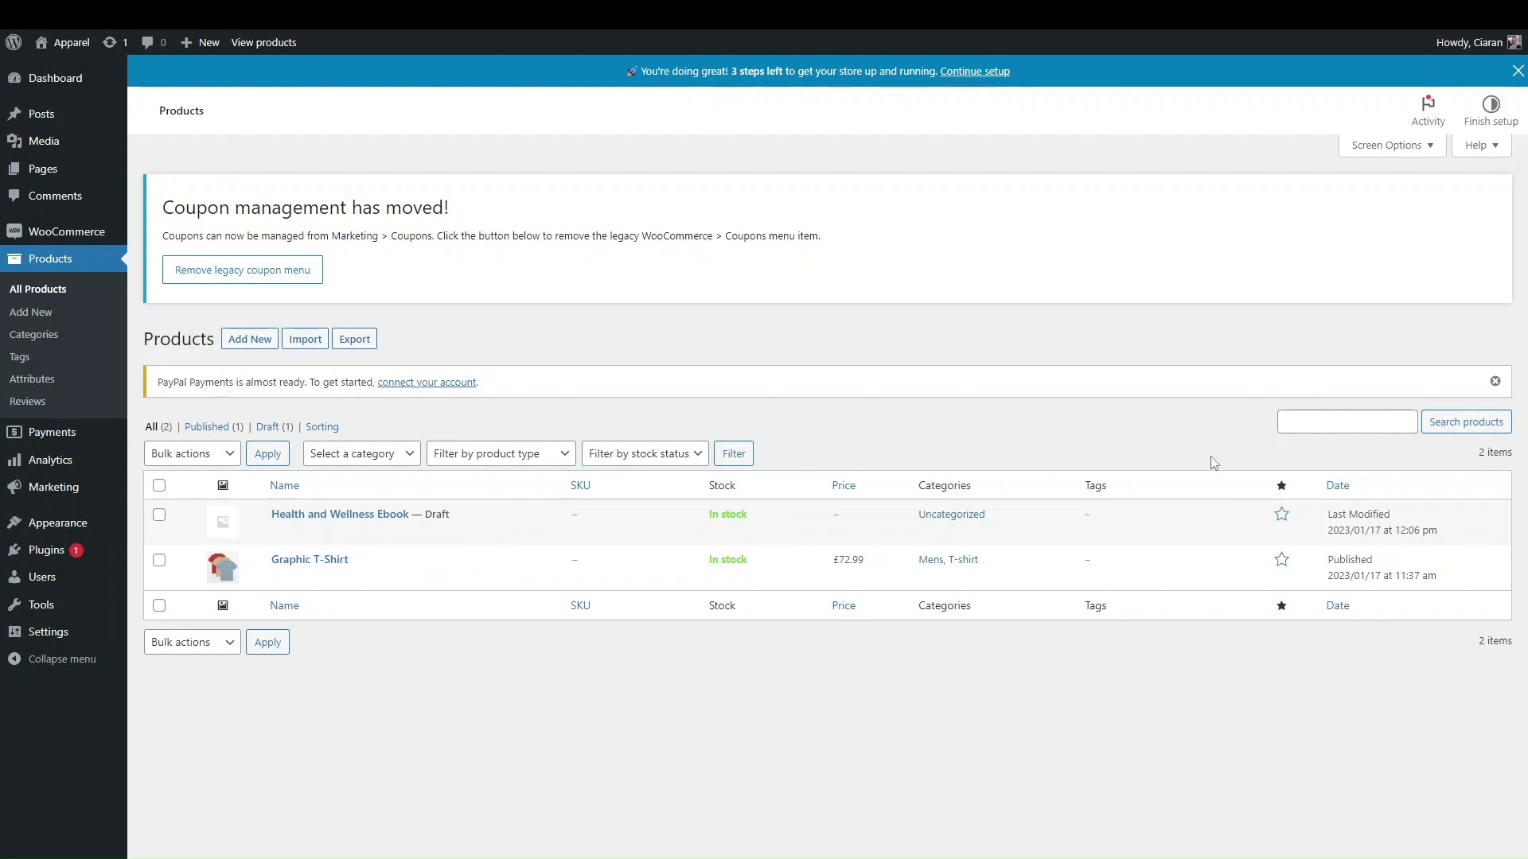
# - Hide the SKU, Tags and Featured columns in the products list
pyautogui.click(1371, 148)
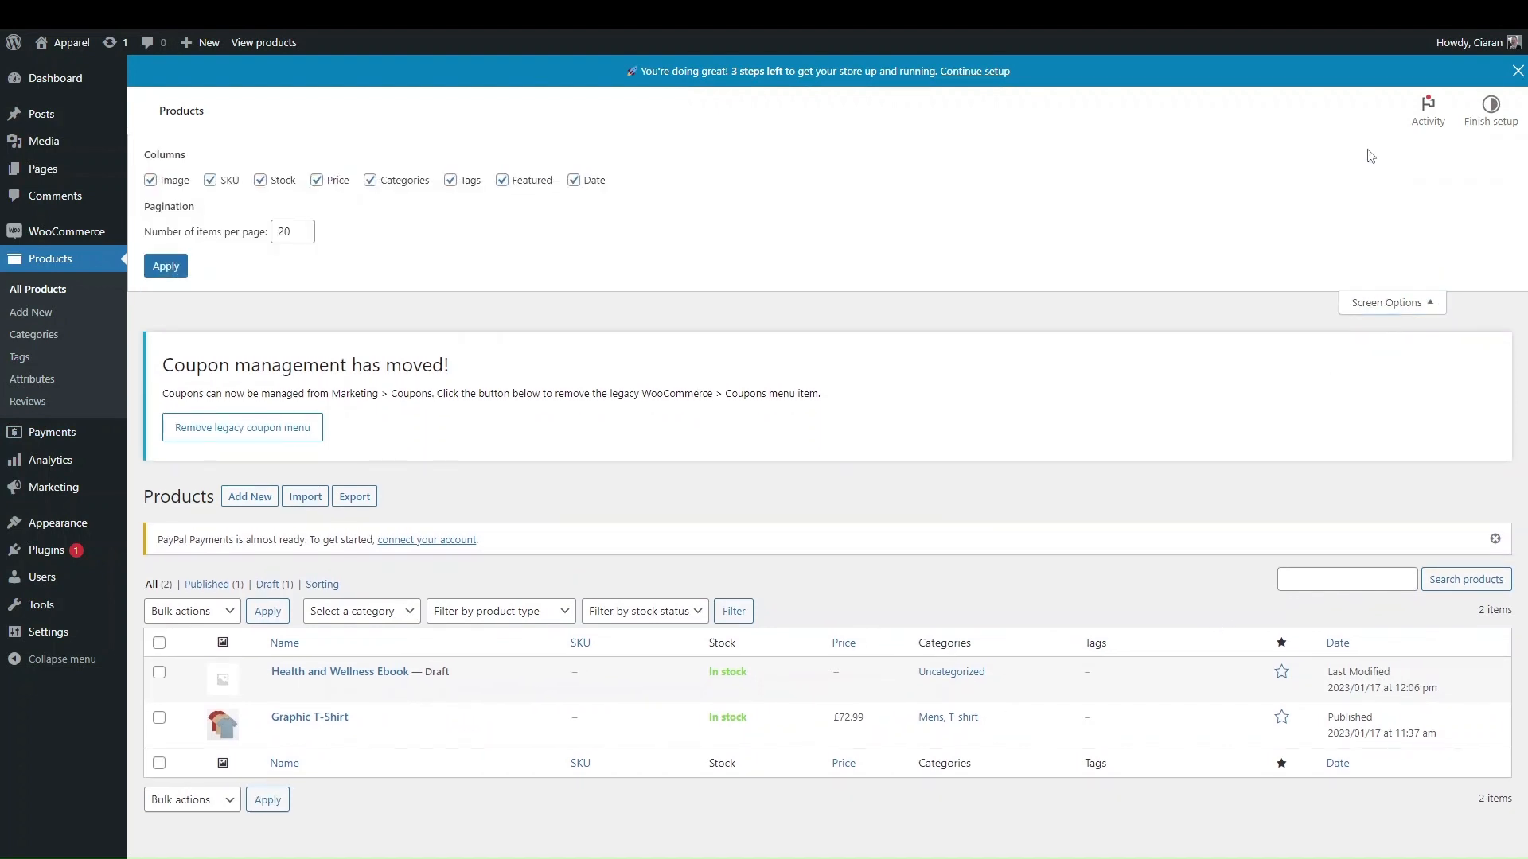
pyautogui.click(226, 184)
pyautogui.click(467, 183)
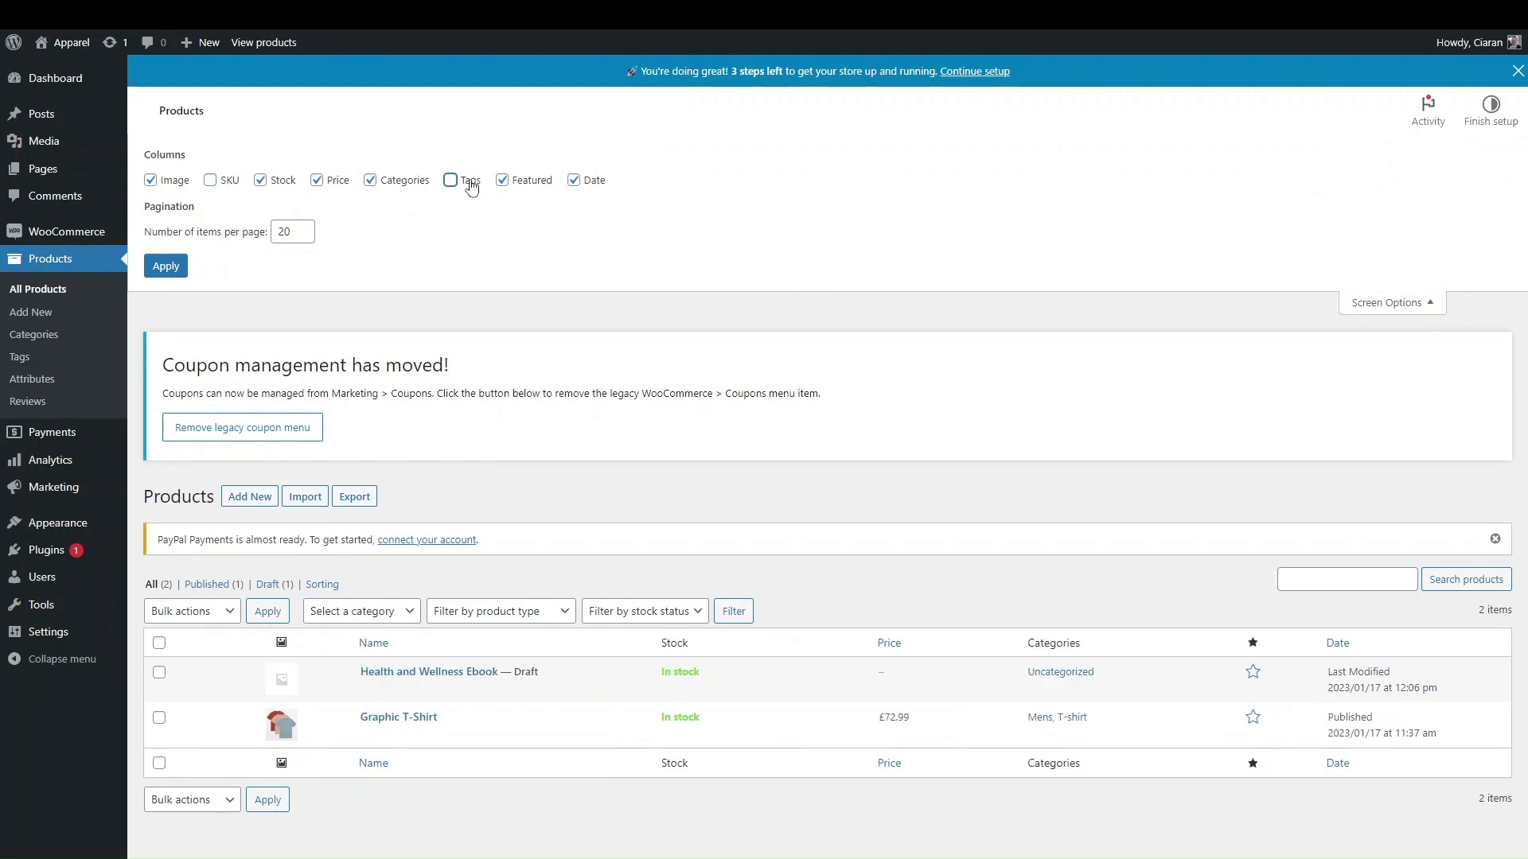
pyautogui.click(536, 183)
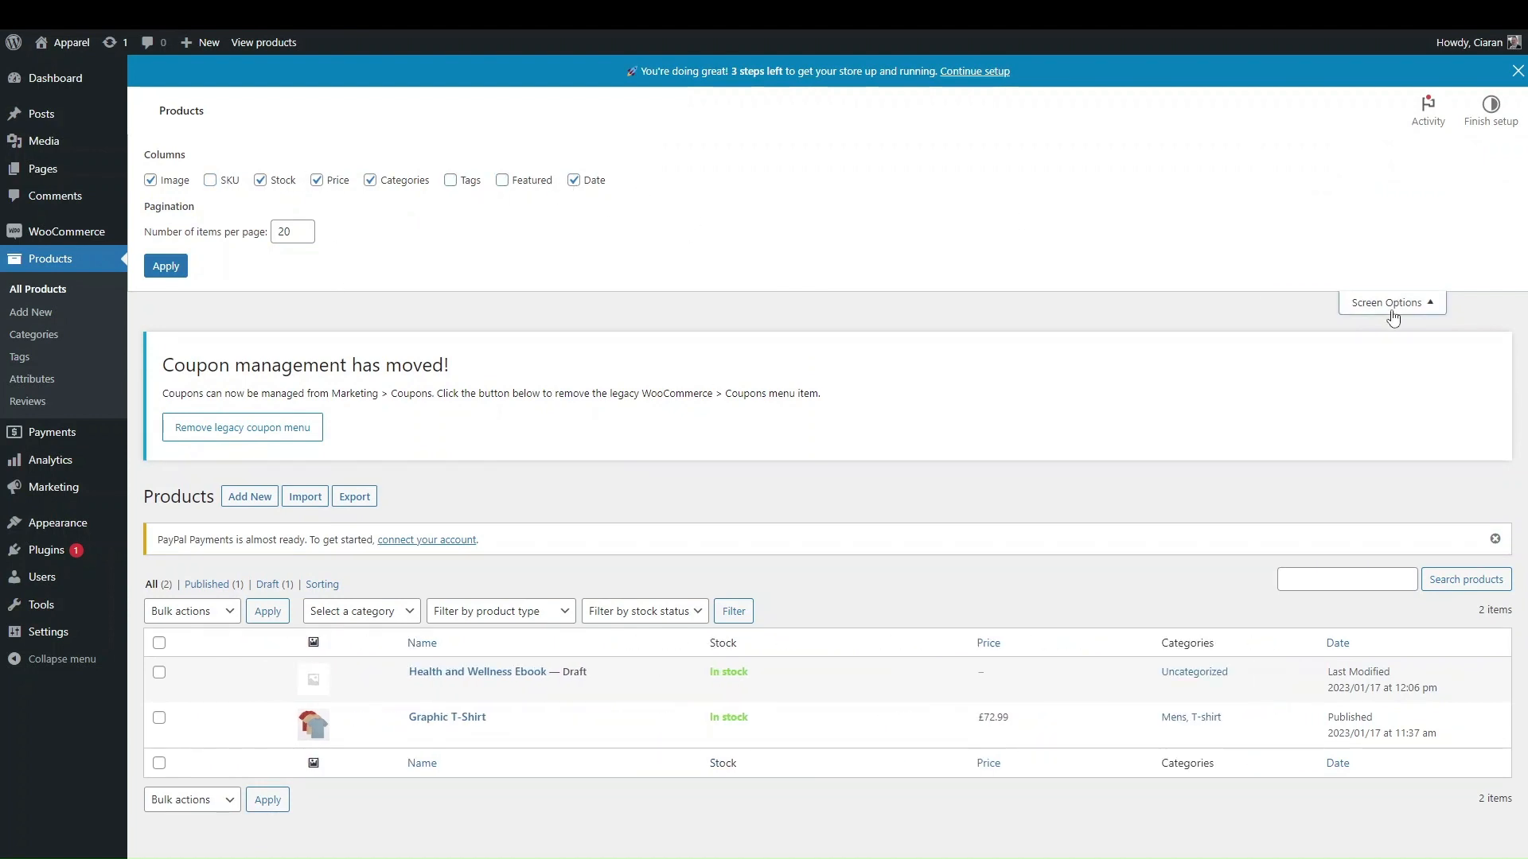
pyautogui.click(1391, 302)
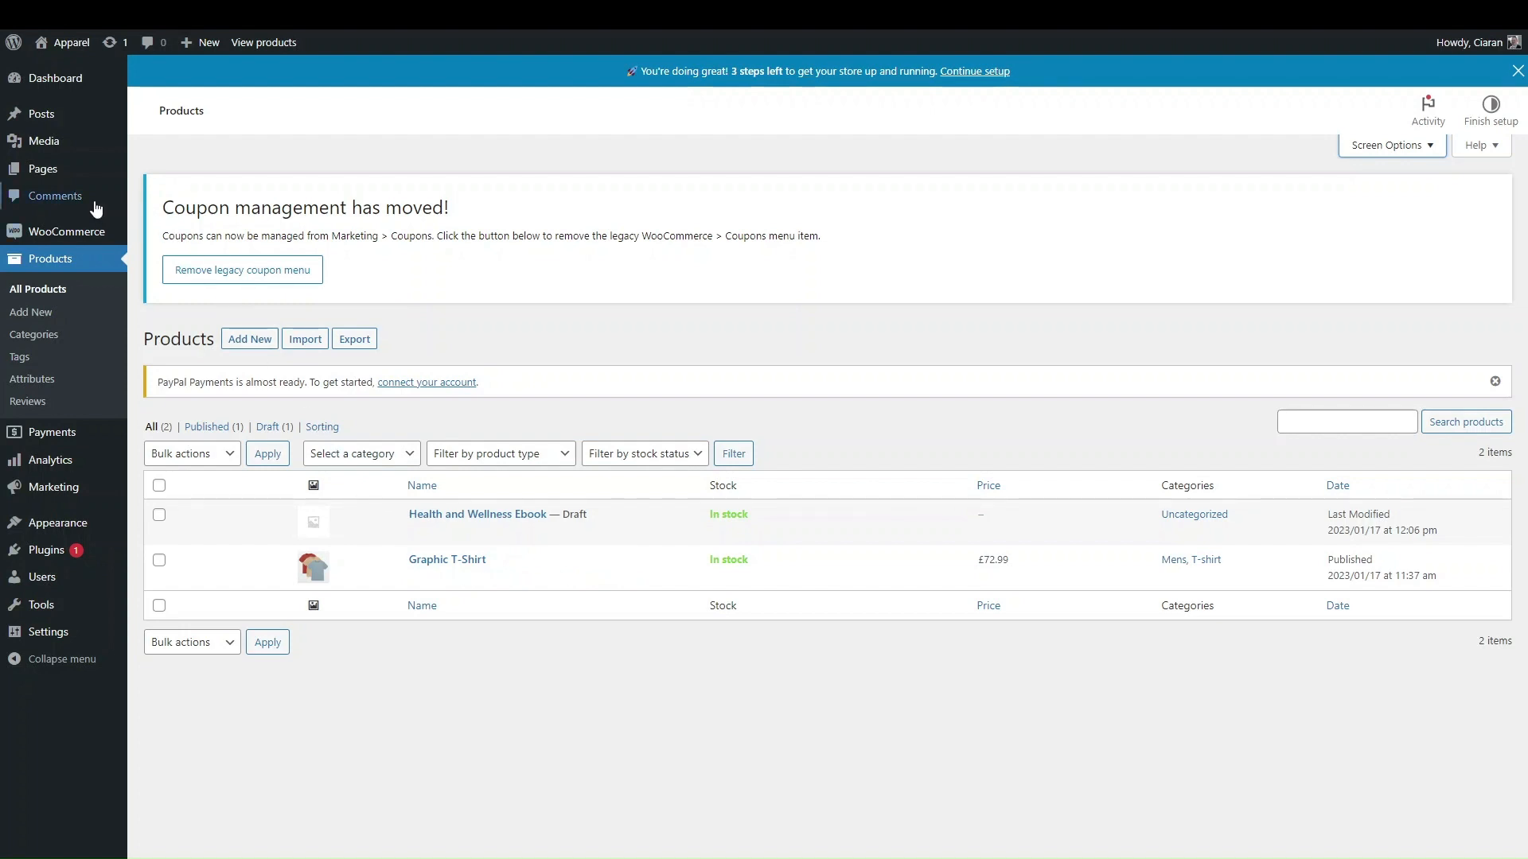
# - Open the list of all pages and view the Shop page as it appears on the storefront
pyautogui.moveTo(30, 180)
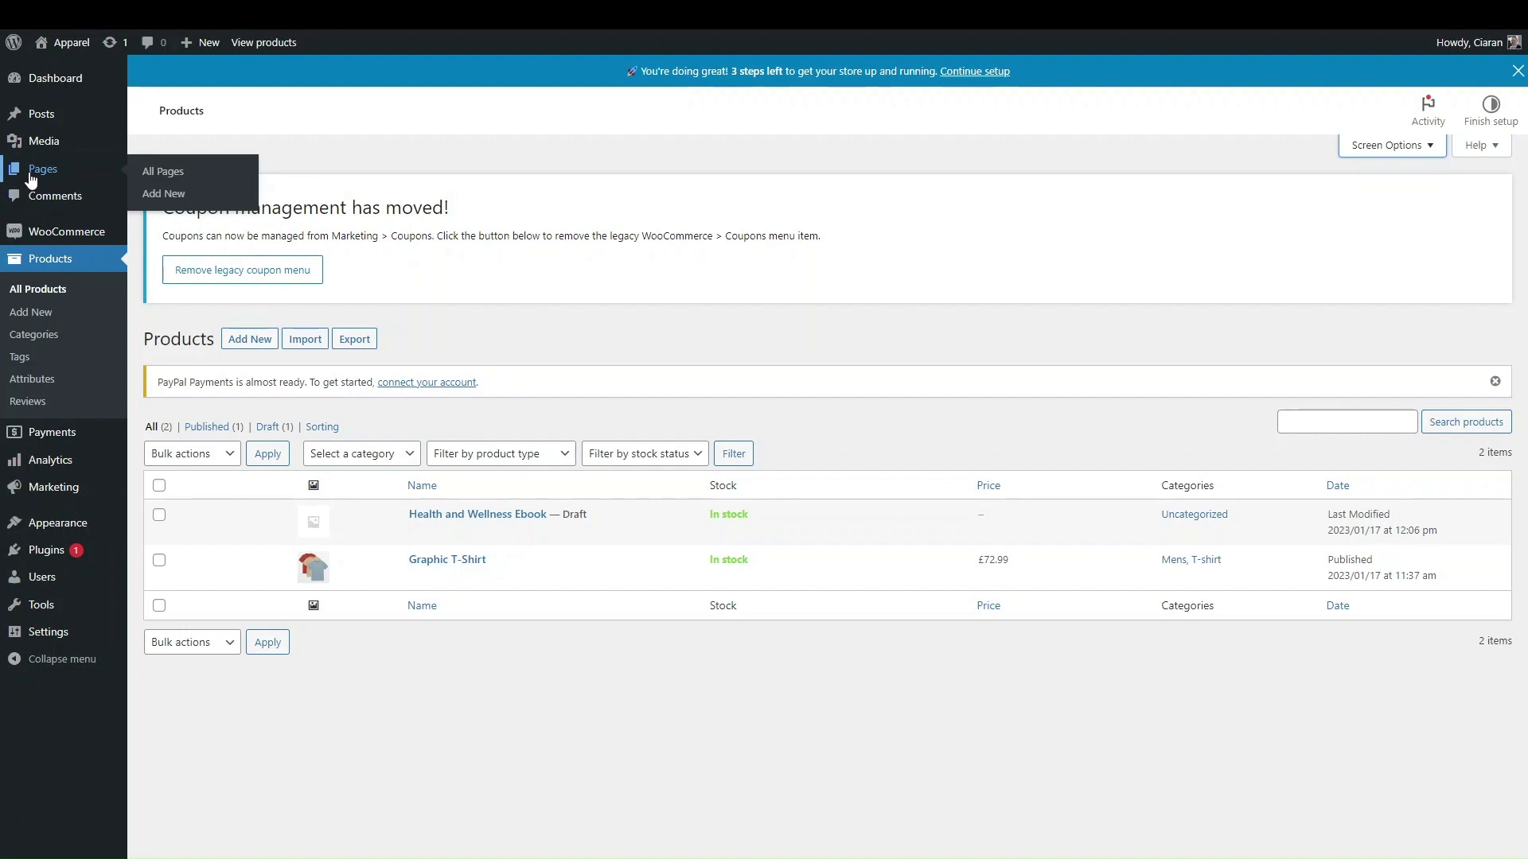
pyautogui.click(30, 180)
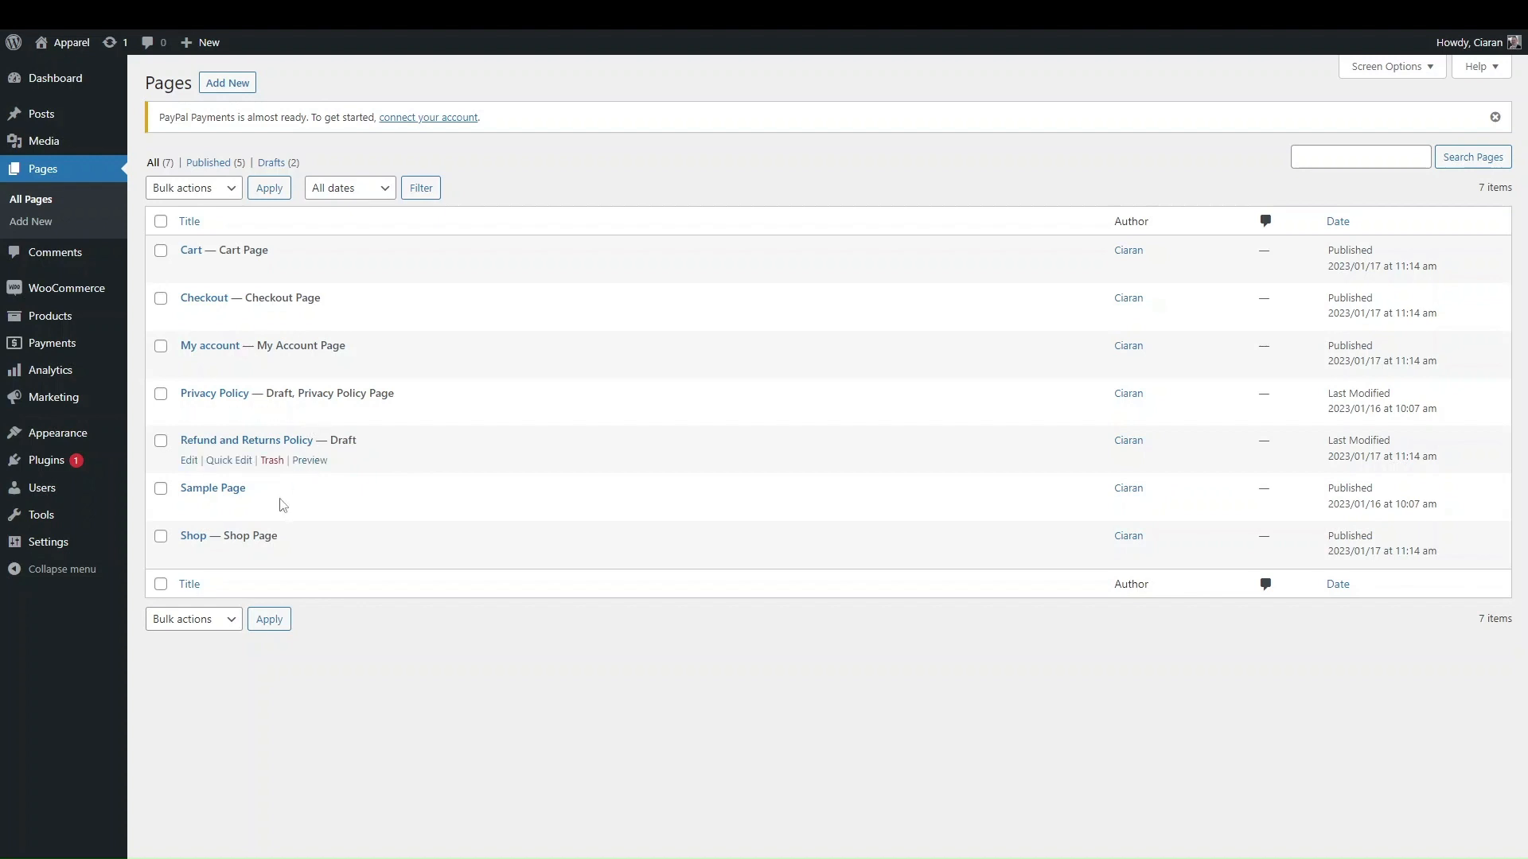
pyautogui.click(300, 556)
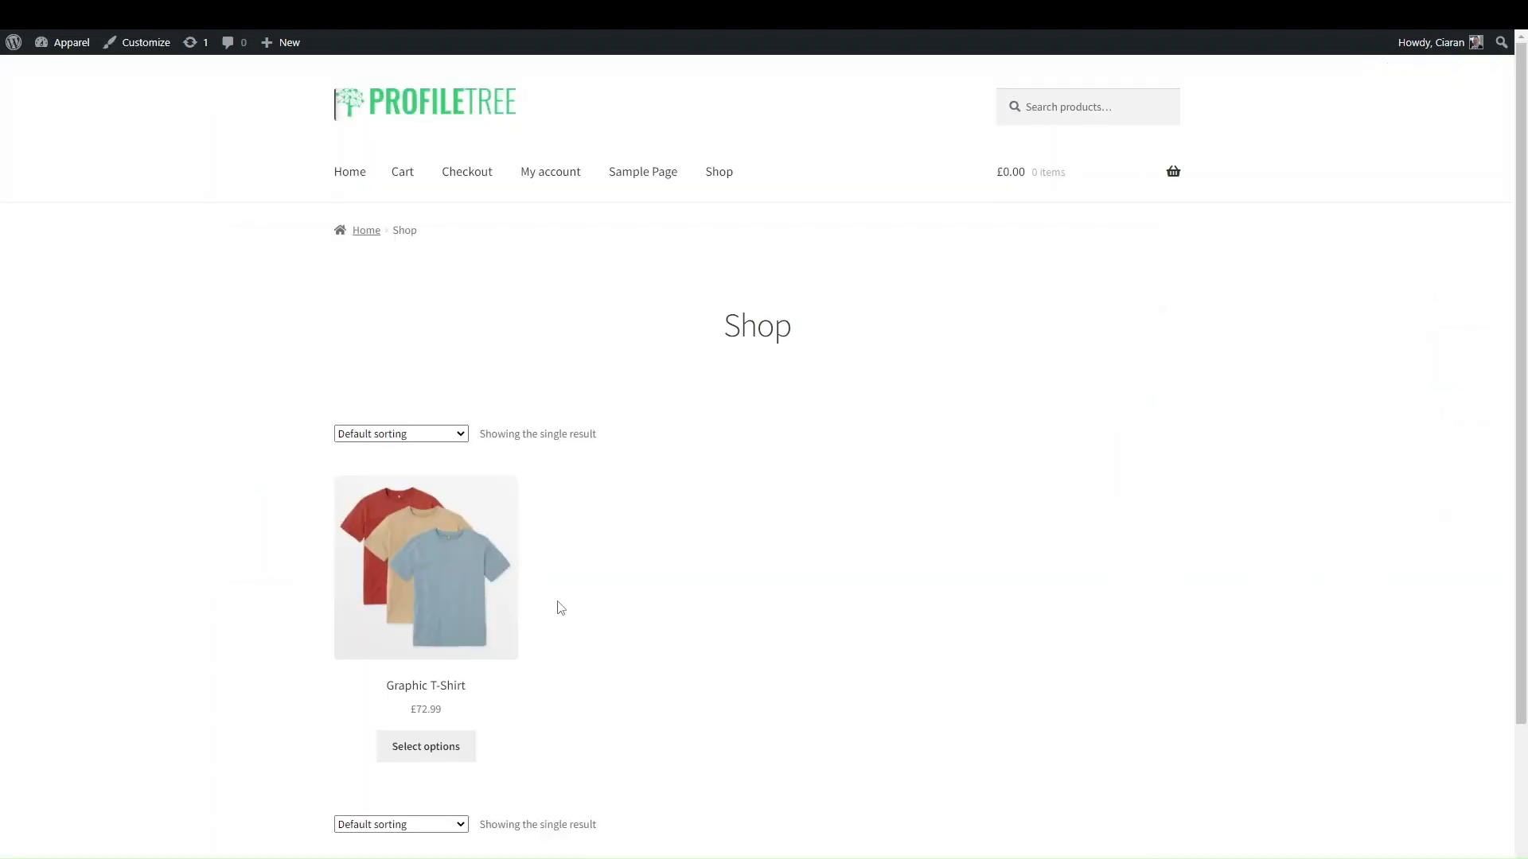
pyautogui.scroll(-3, 557, 607)
pyautogui.scroll(2, 667, 637)
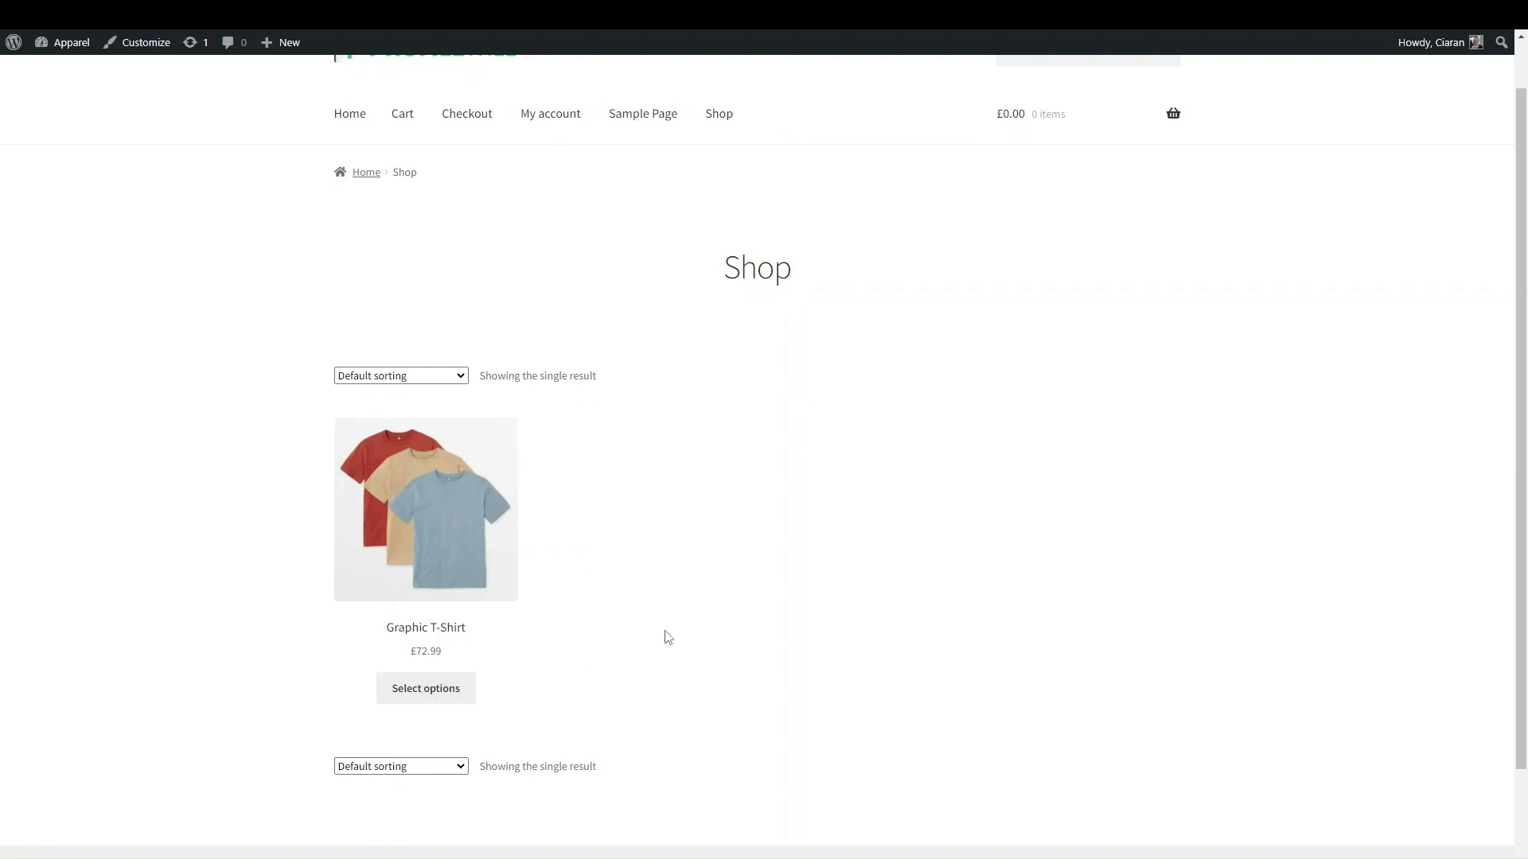
pyautogui.scroll(1, 667, 636)
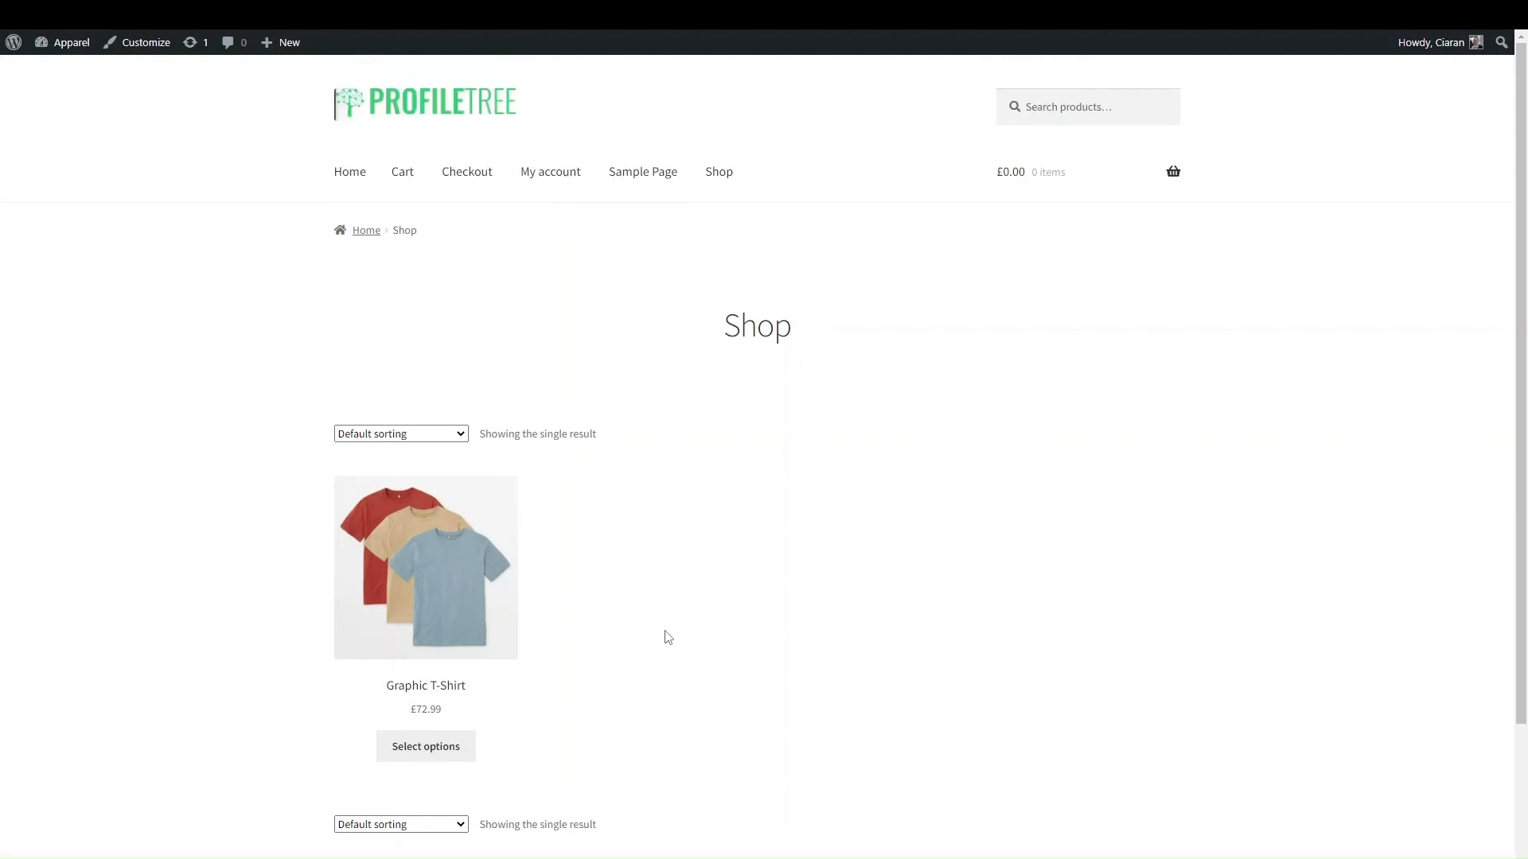
# - Look at the shop's product sorting options and go back to the dashboard to open the list of pages
pyautogui.click(431, 436)
pyautogui.click(418, 434)
pyautogui.moveTo(53, 43)
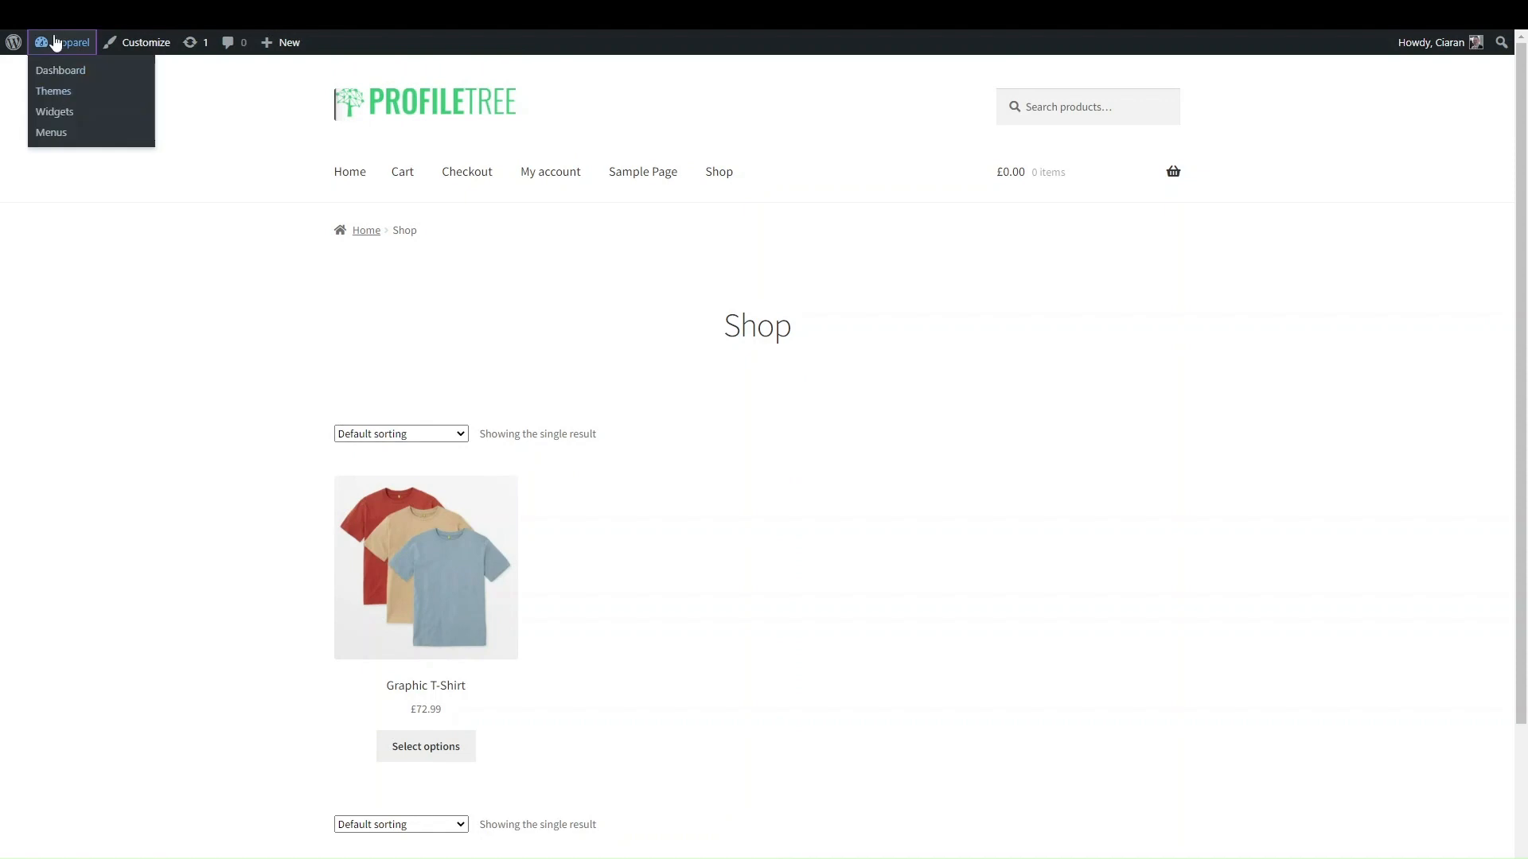
pyautogui.click(52, 73)
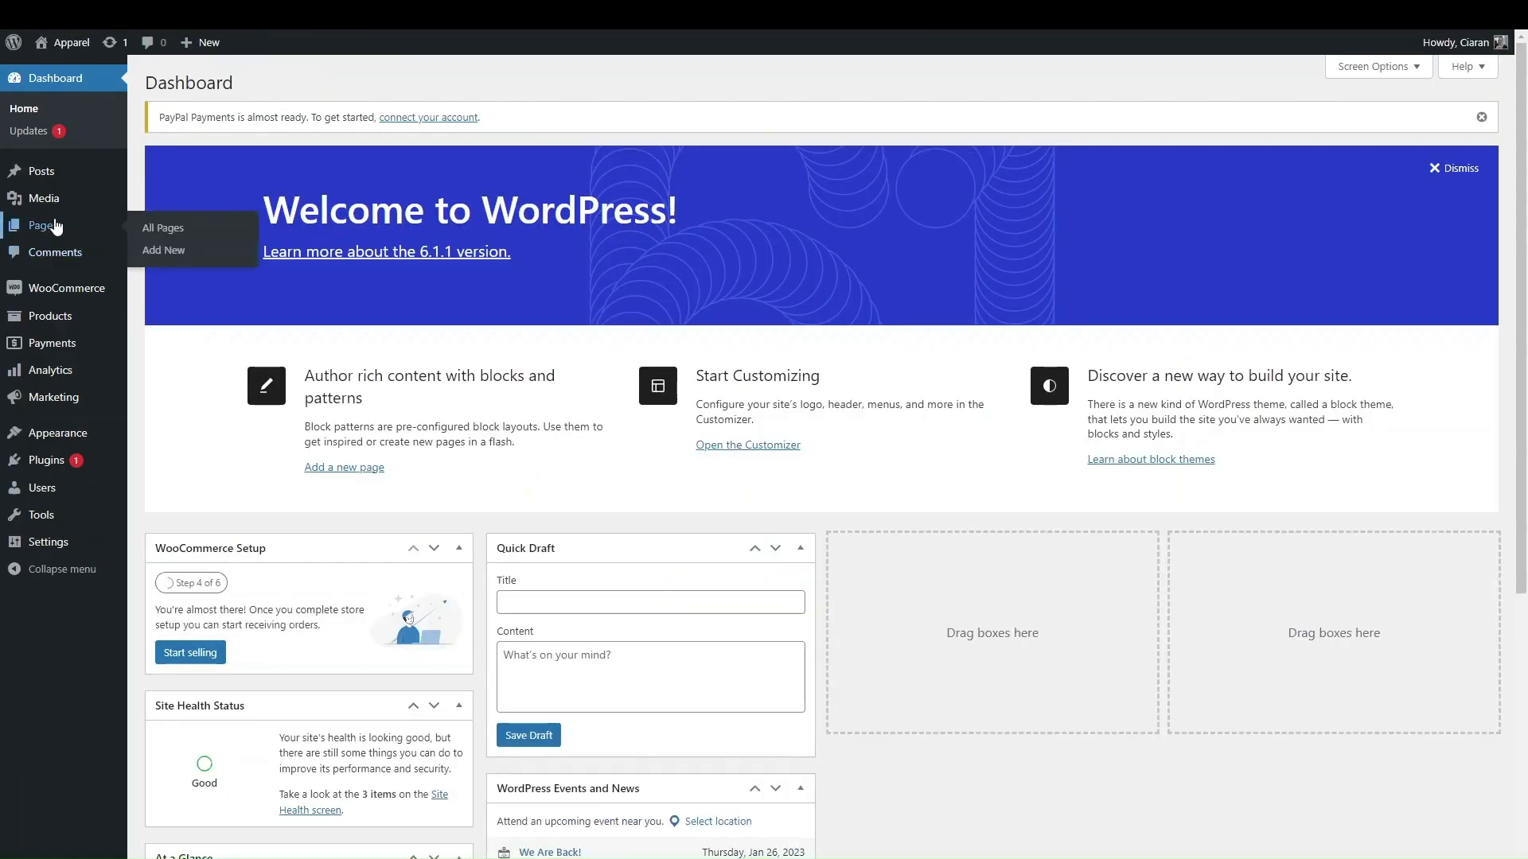
pyautogui.click(41, 225)
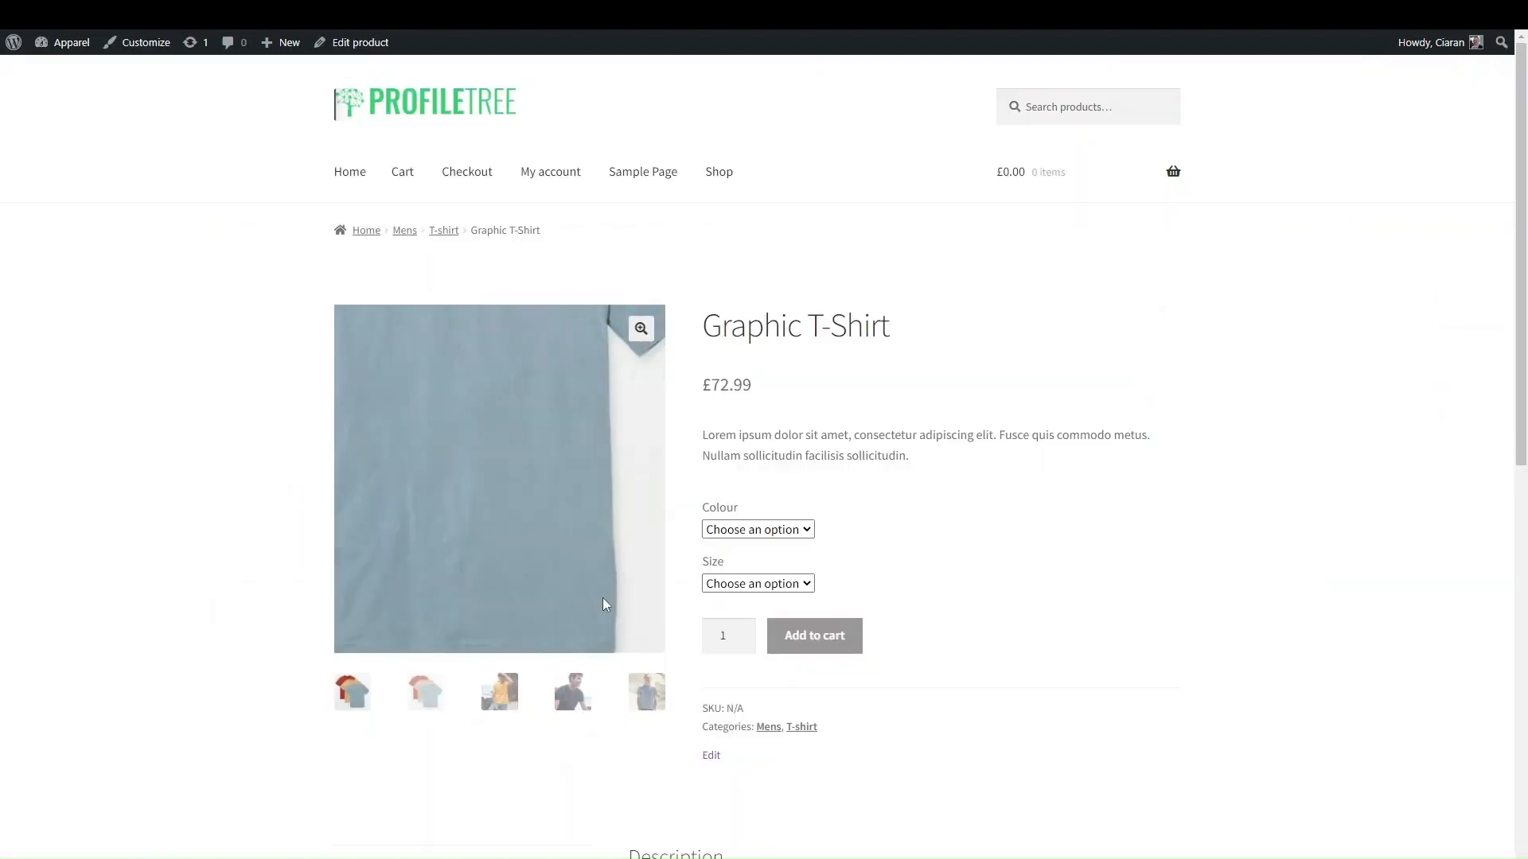
# - Choose size Medium and colour Blue for the Graphic T-Shirt and add one to the cart
pyautogui.click(748, 583)
pyautogui.click(733, 634)
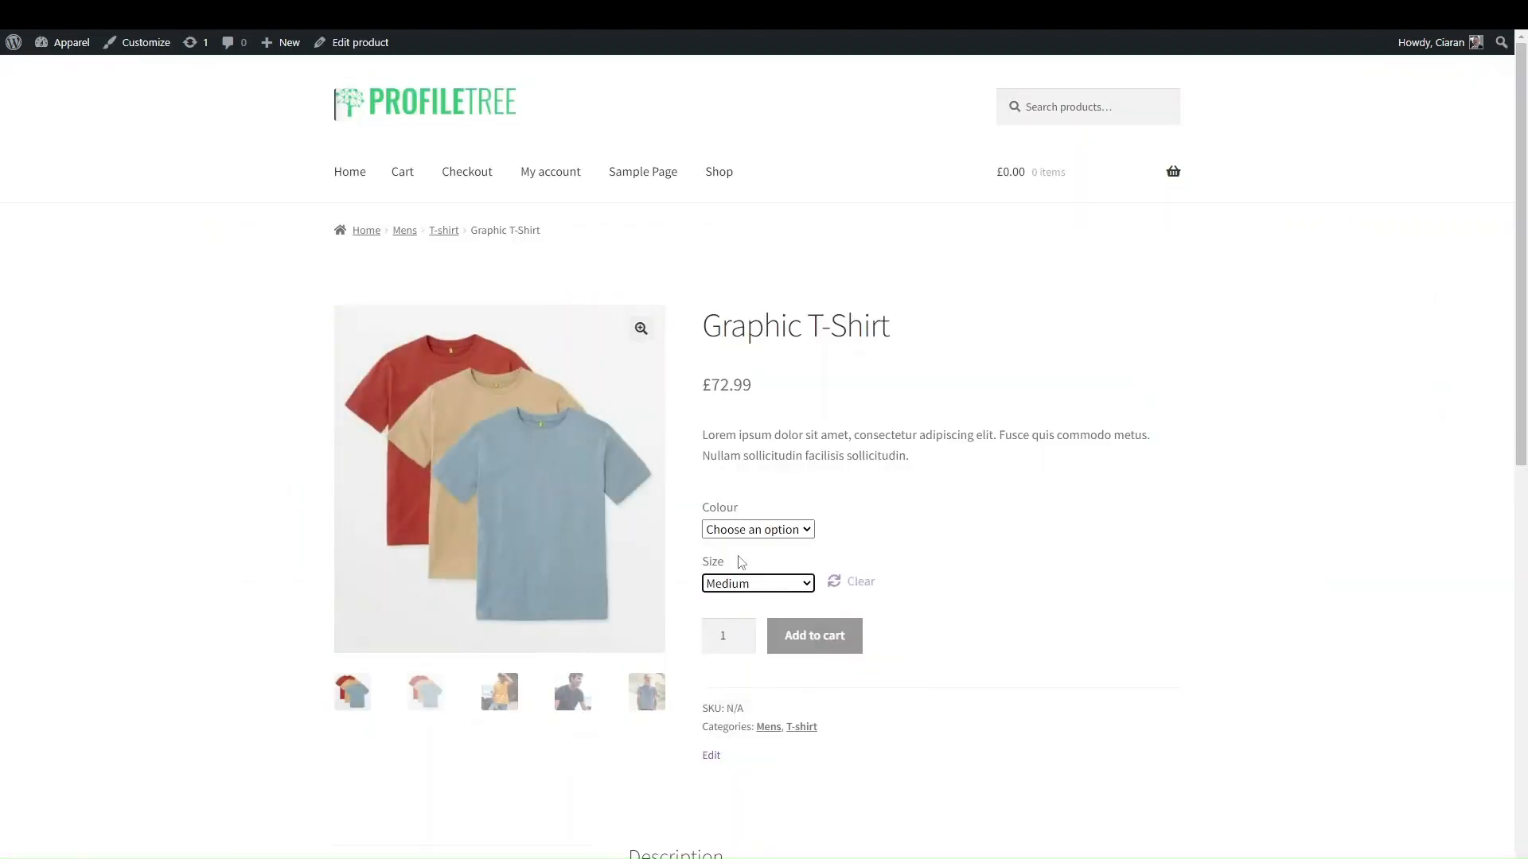
pyautogui.click(748, 530)
pyautogui.click(732, 562)
pyautogui.click(812, 659)
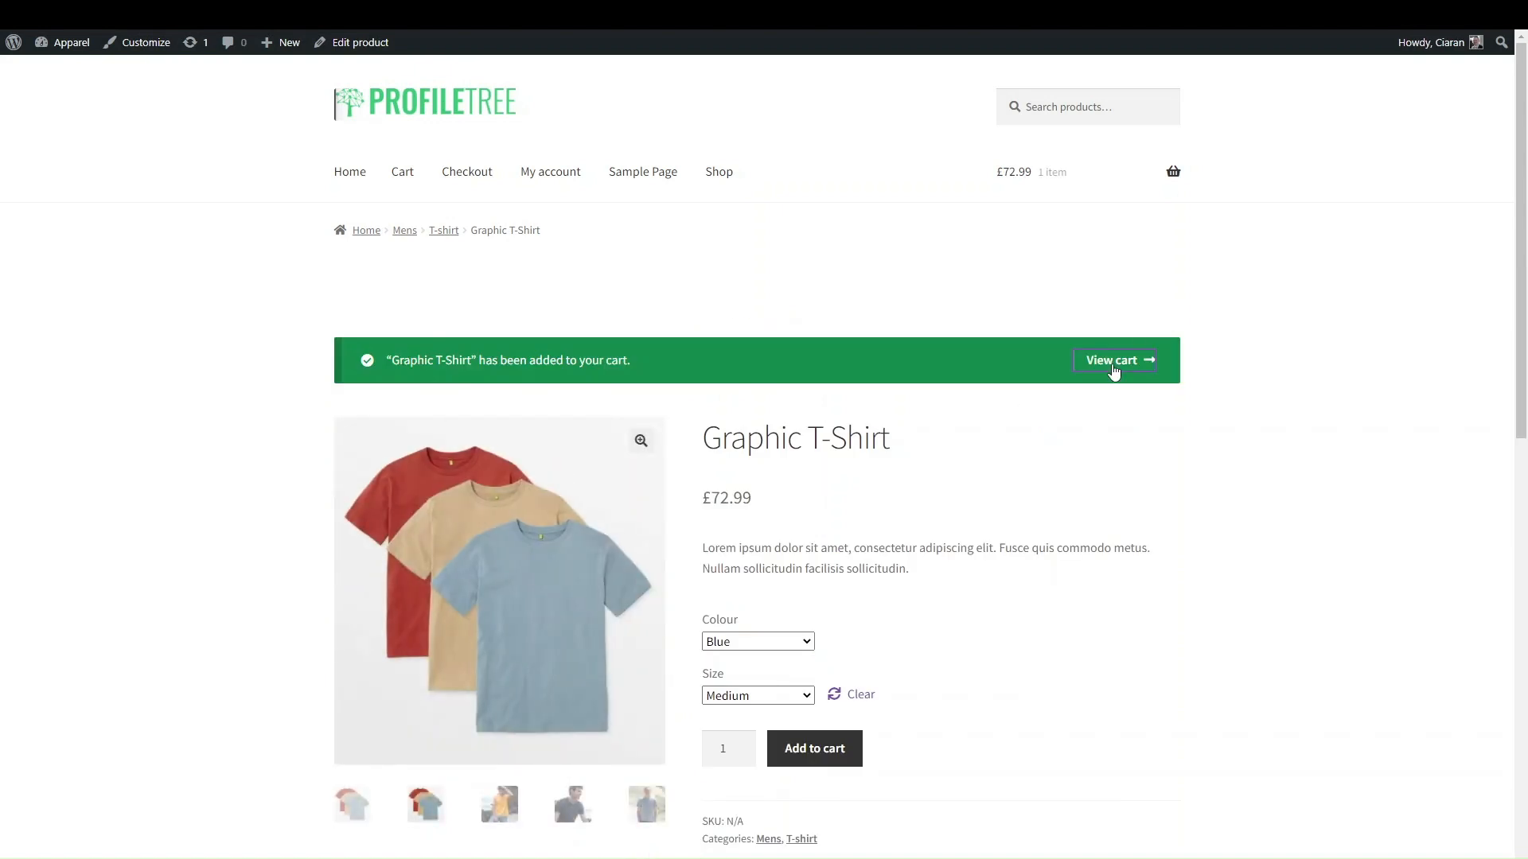
# - View the cart and examine its product row, coupon field, shipping and cart totals
pyautogui.click(1113, 363)
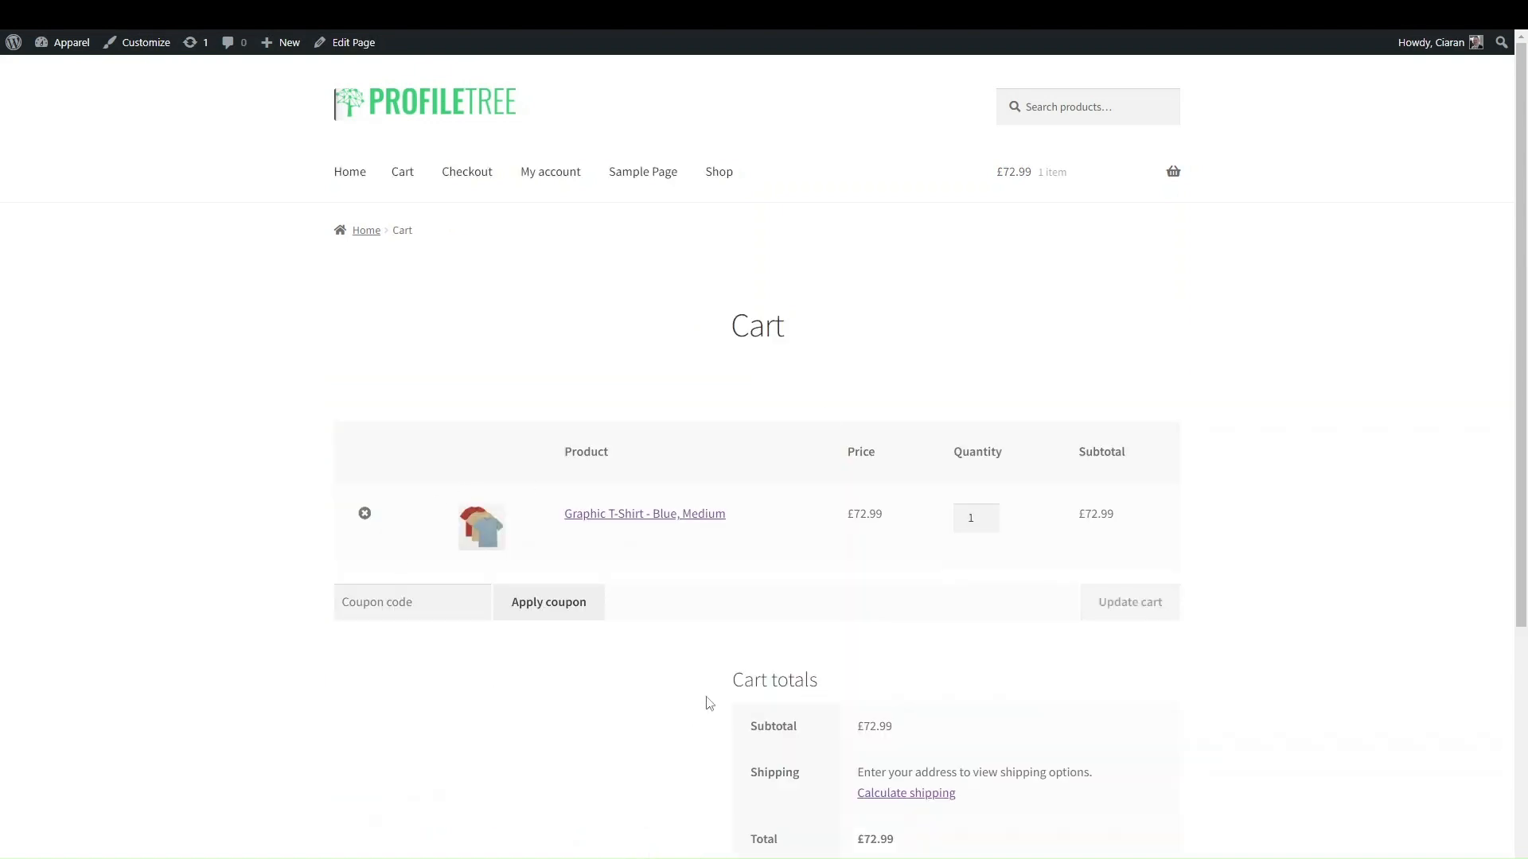
pyautogui.scroll(-3, 709, 700)
pyautogui.scroll(1, 709, 700)
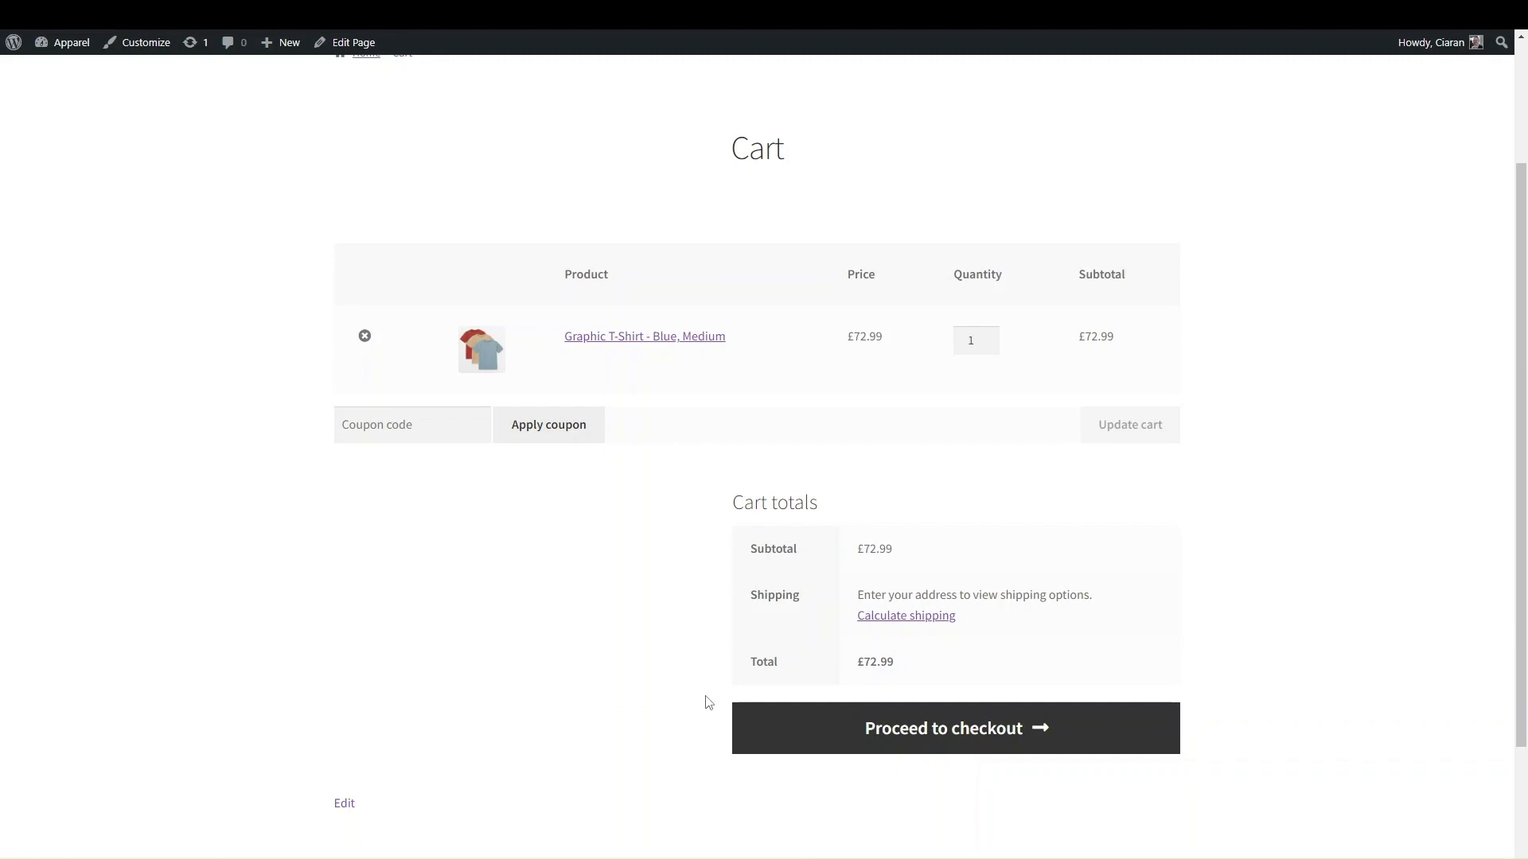
pyautogui.scroll(2, 659, 619)
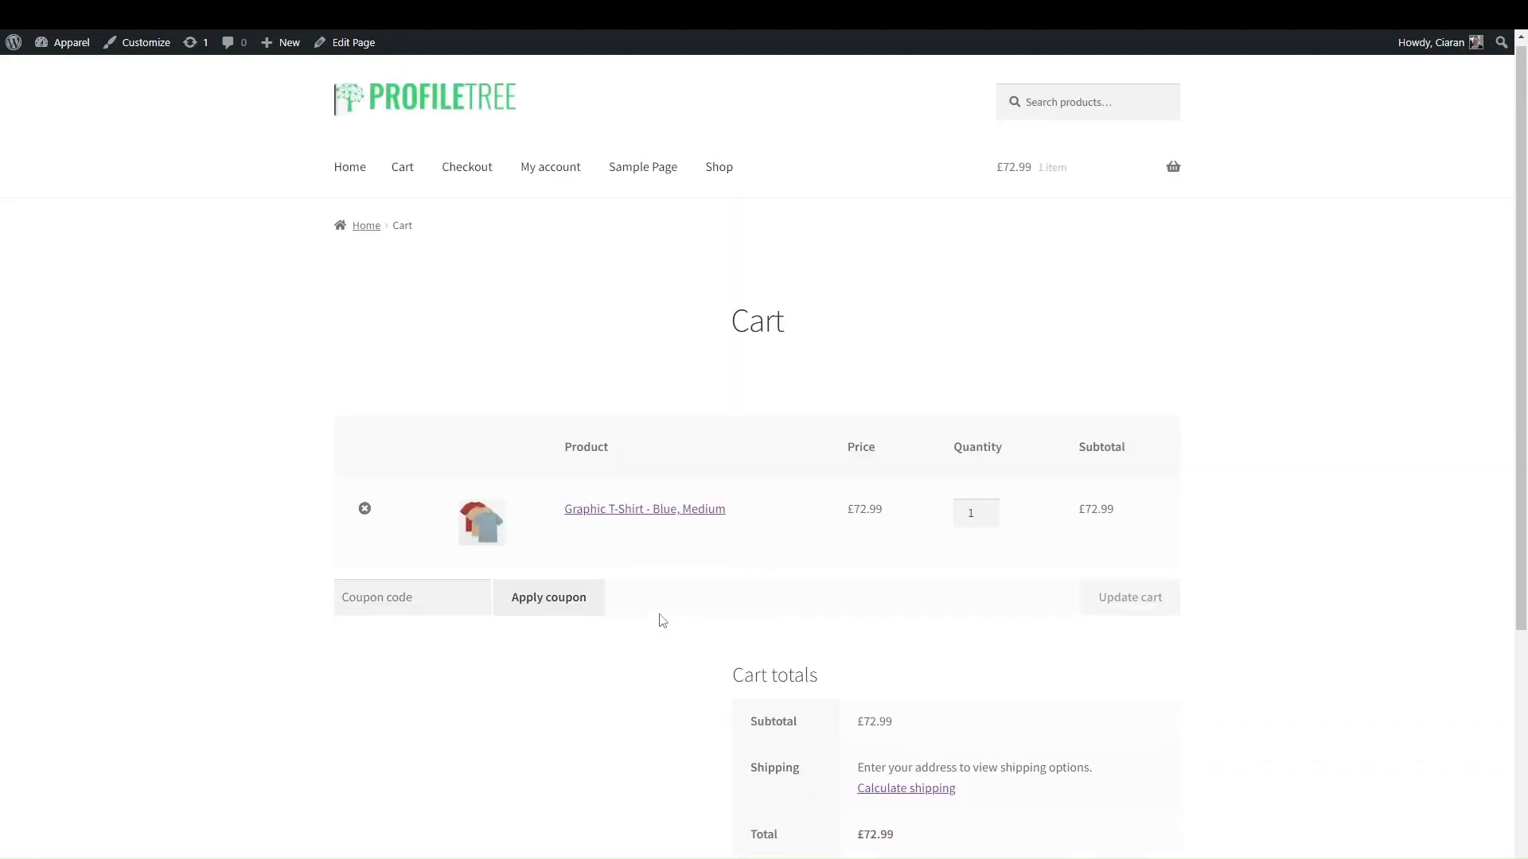
pyautogui.scroll(-2, 658, 619)
pyautogui.scroll(2, 659, 619)
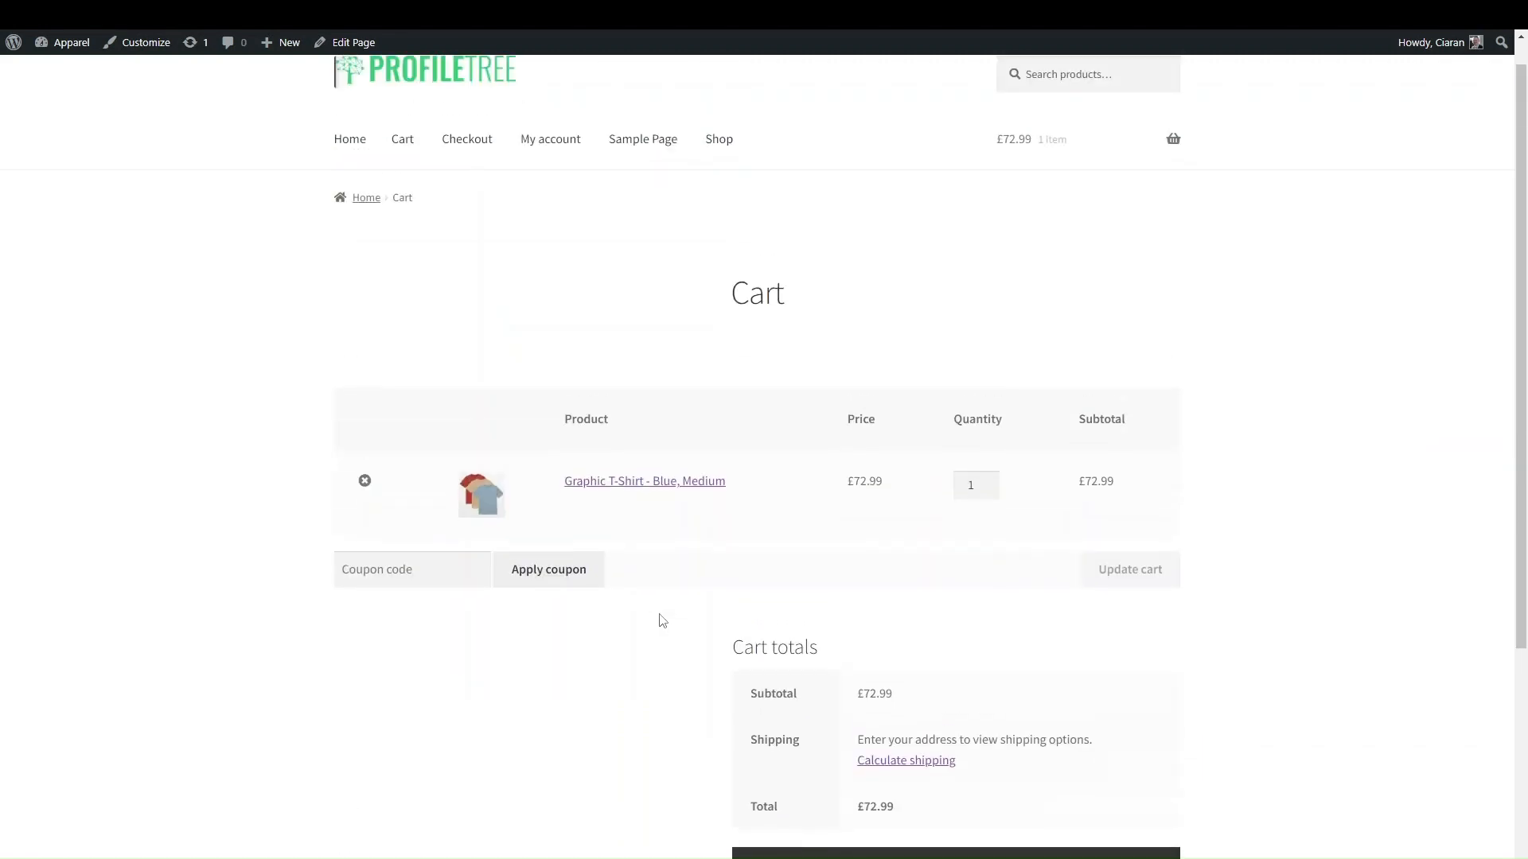
pyautogui.scroll(-3, 546, 761)
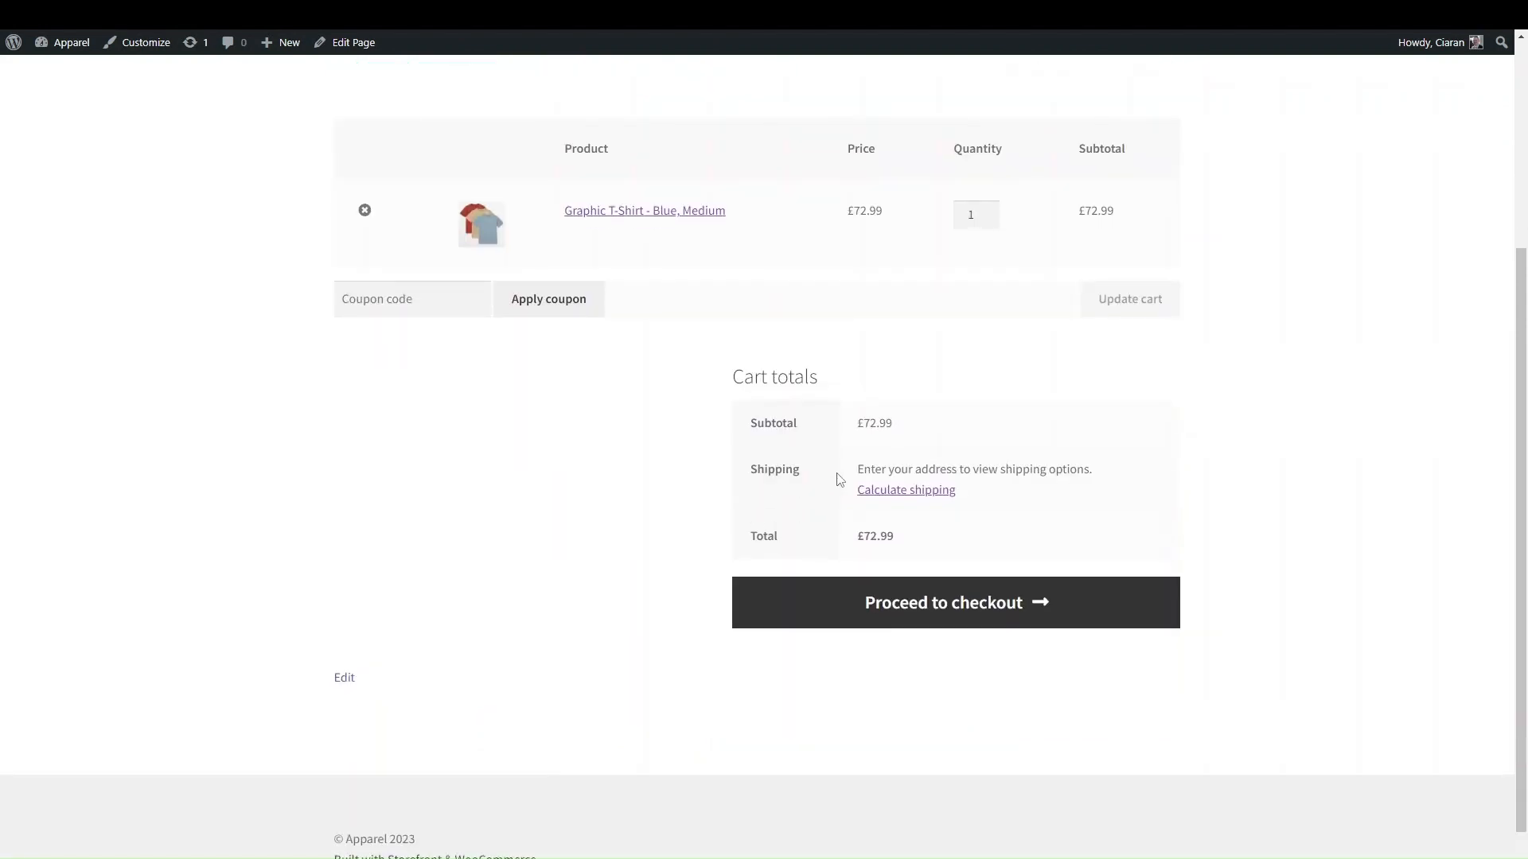
pyautogui.scroll(3, 610, 562)
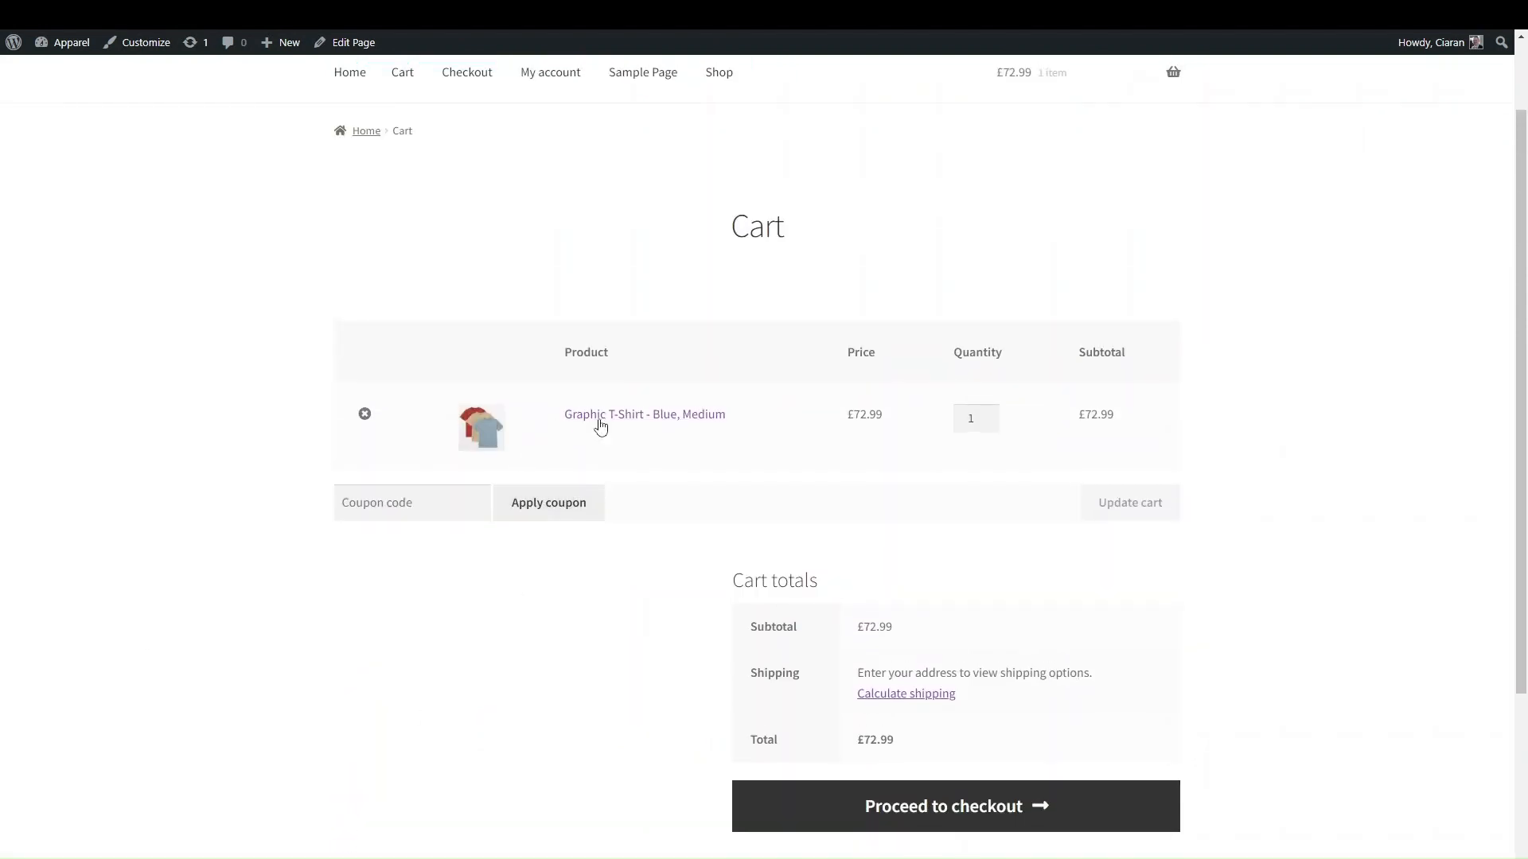
pyautogui.scroll(-3, 576, 583)
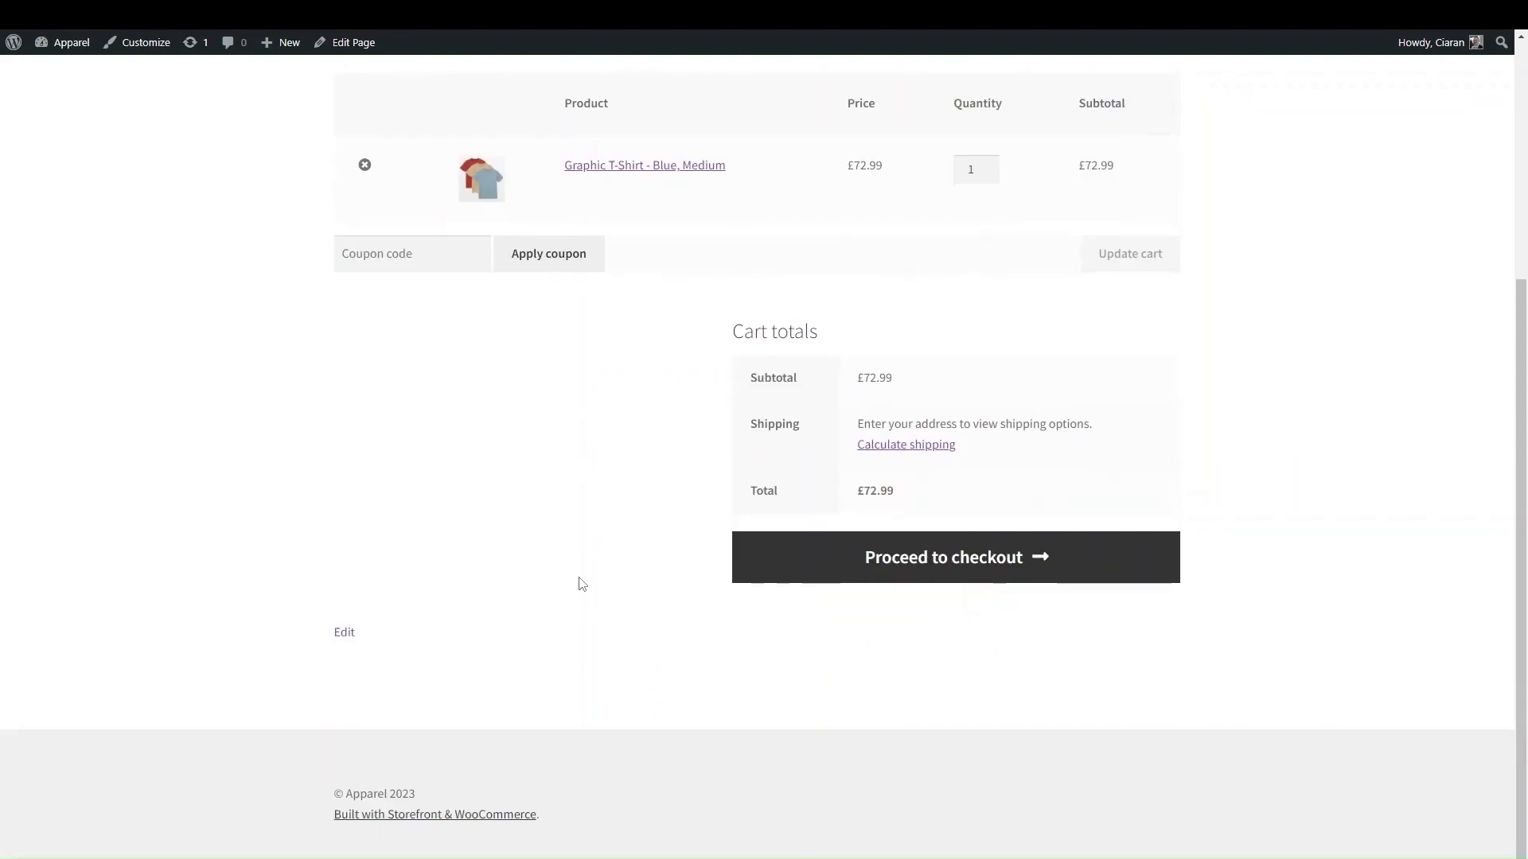
pyautogui.scroll(2, 628, 297)
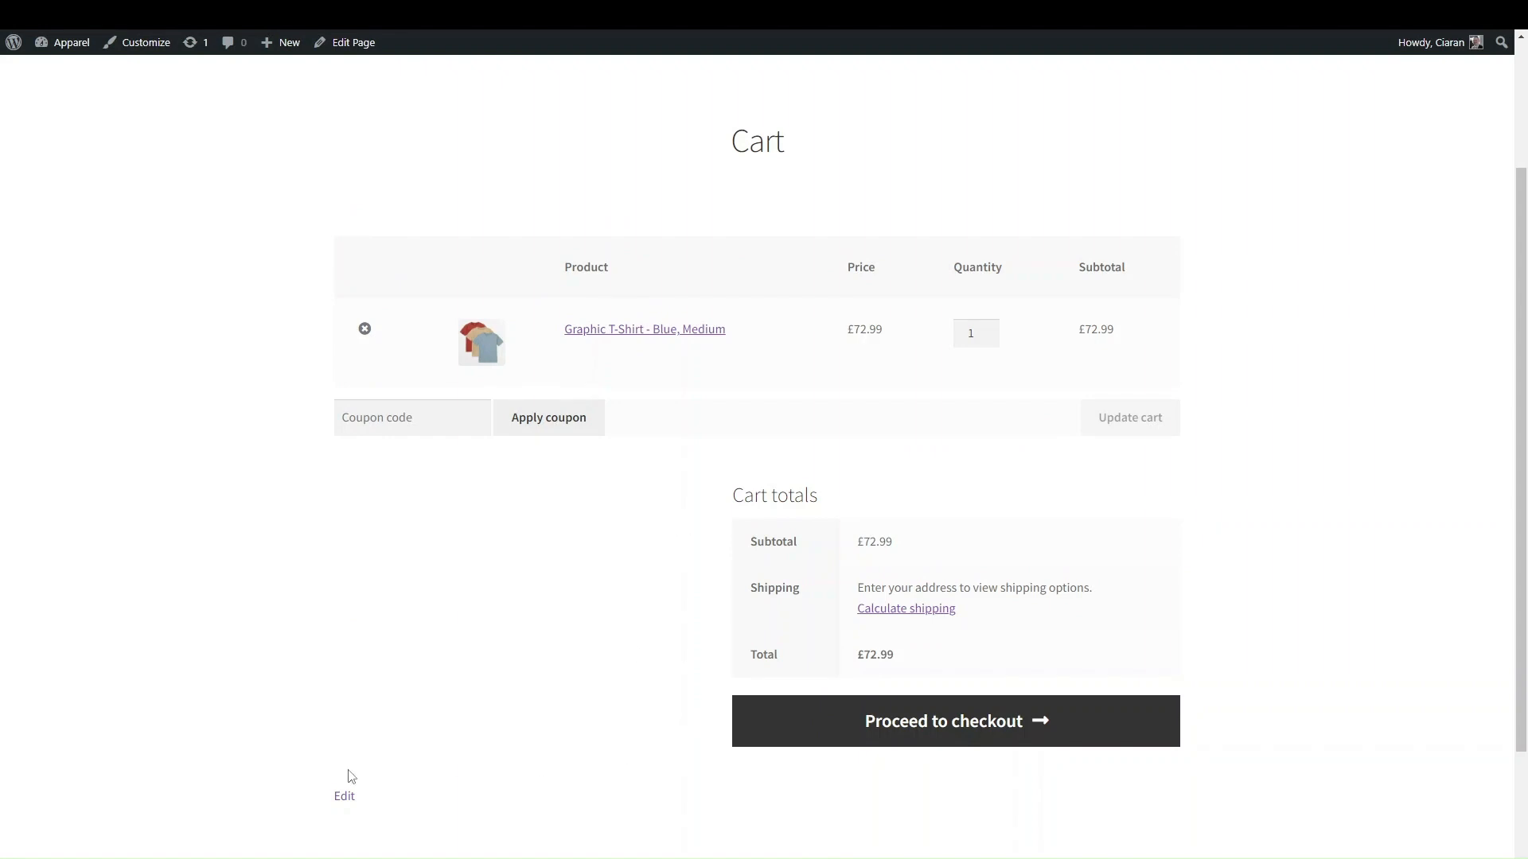
# - Proceed to checkout and examine the coupon option, billing details form, order summary and payment section
pyautogui.click(916, 721)
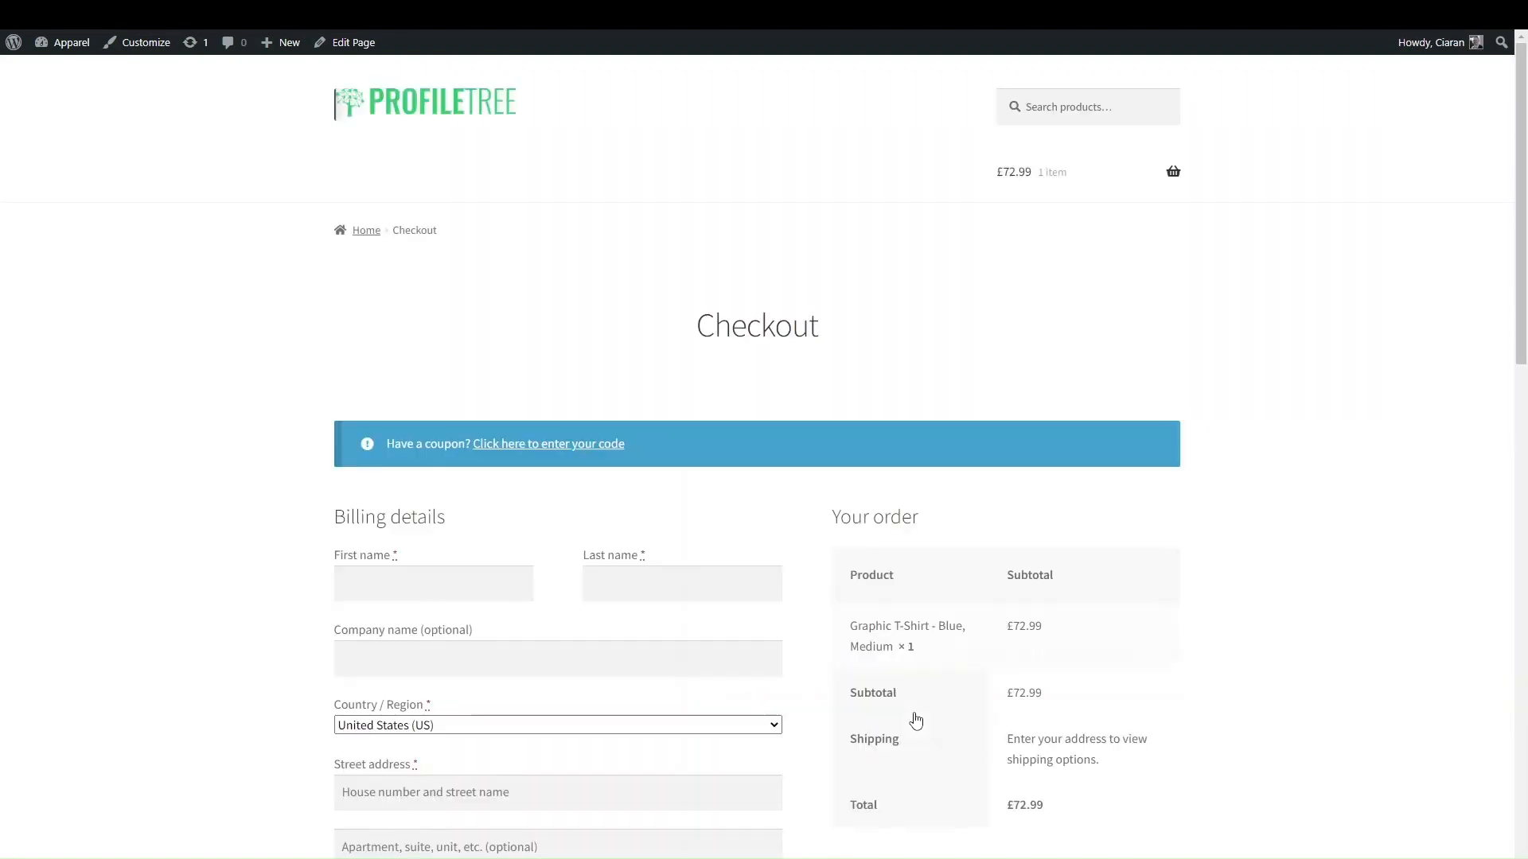
pyautogui.scroll(-5, 653, 775)
pyautogui.scroll(-3, 655, 776)
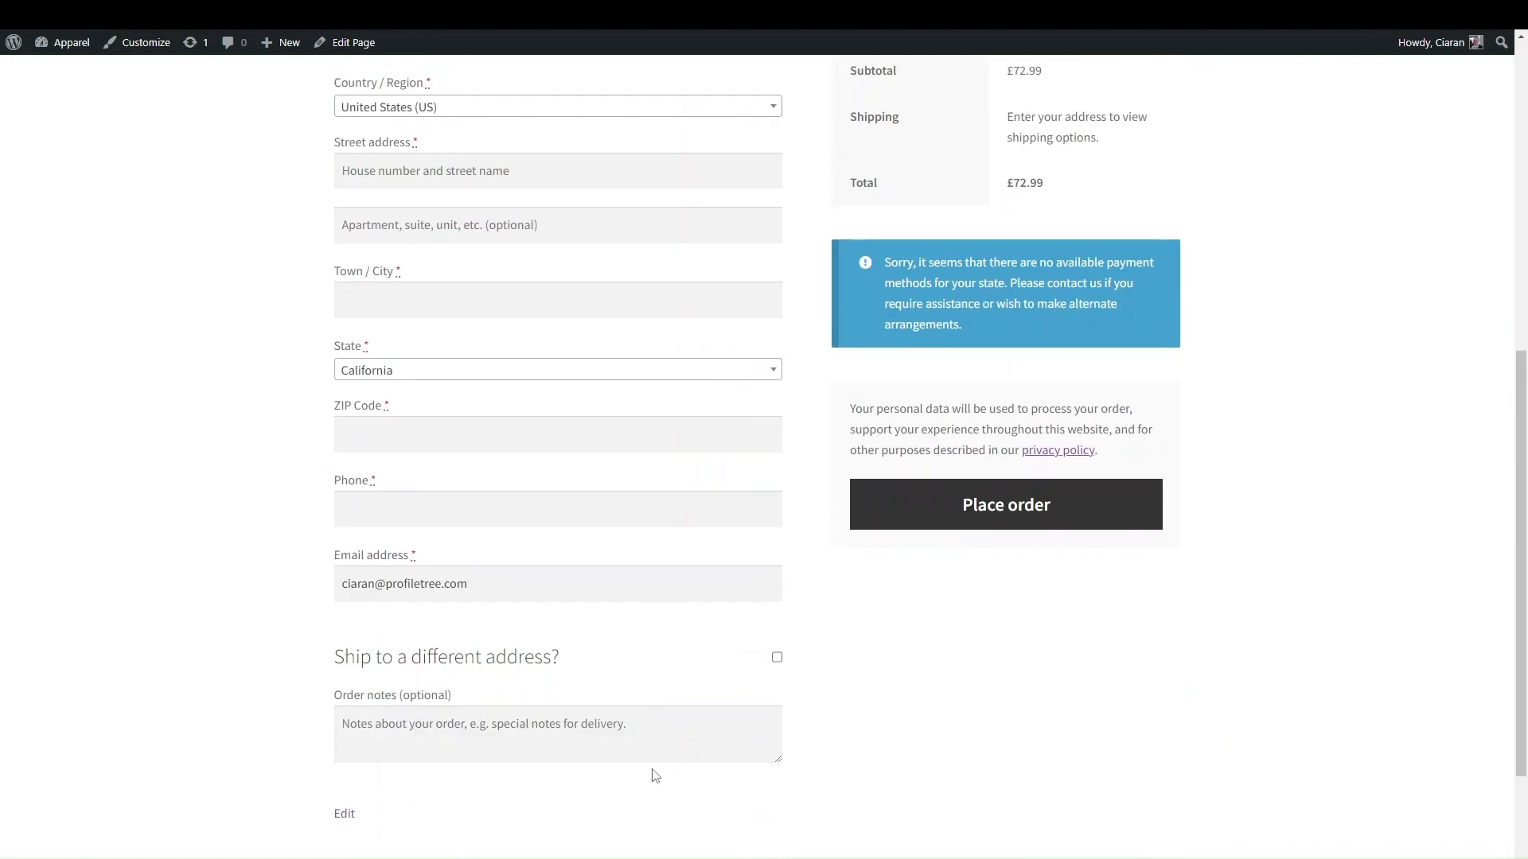
pyautogui.scroll(-3, 654, 776)
pyautogui.scroll(15, 651, 474)
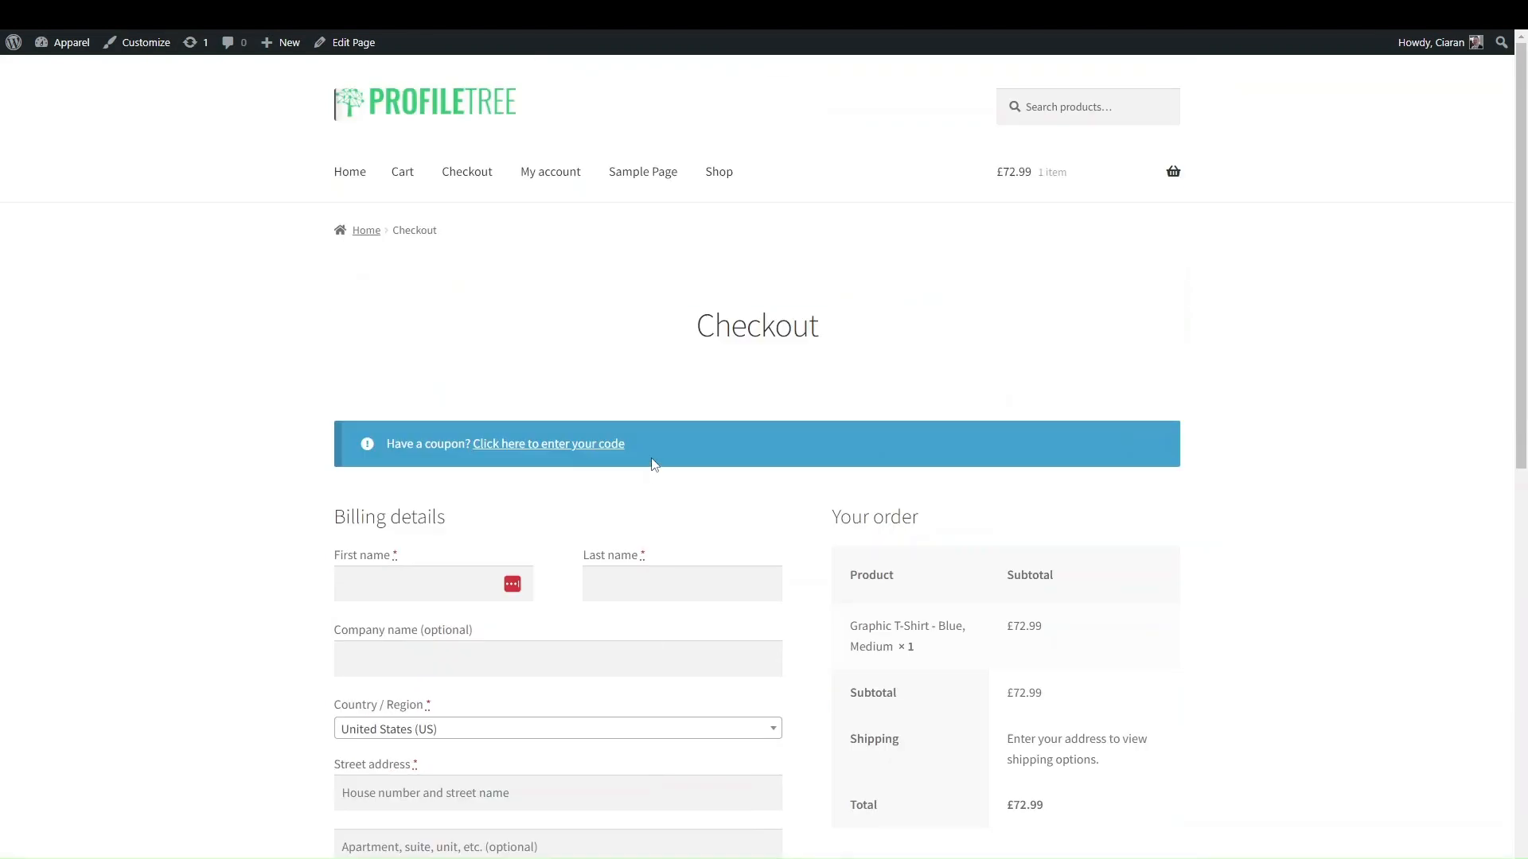
pyautogui.scroll(-4, 528, 538)
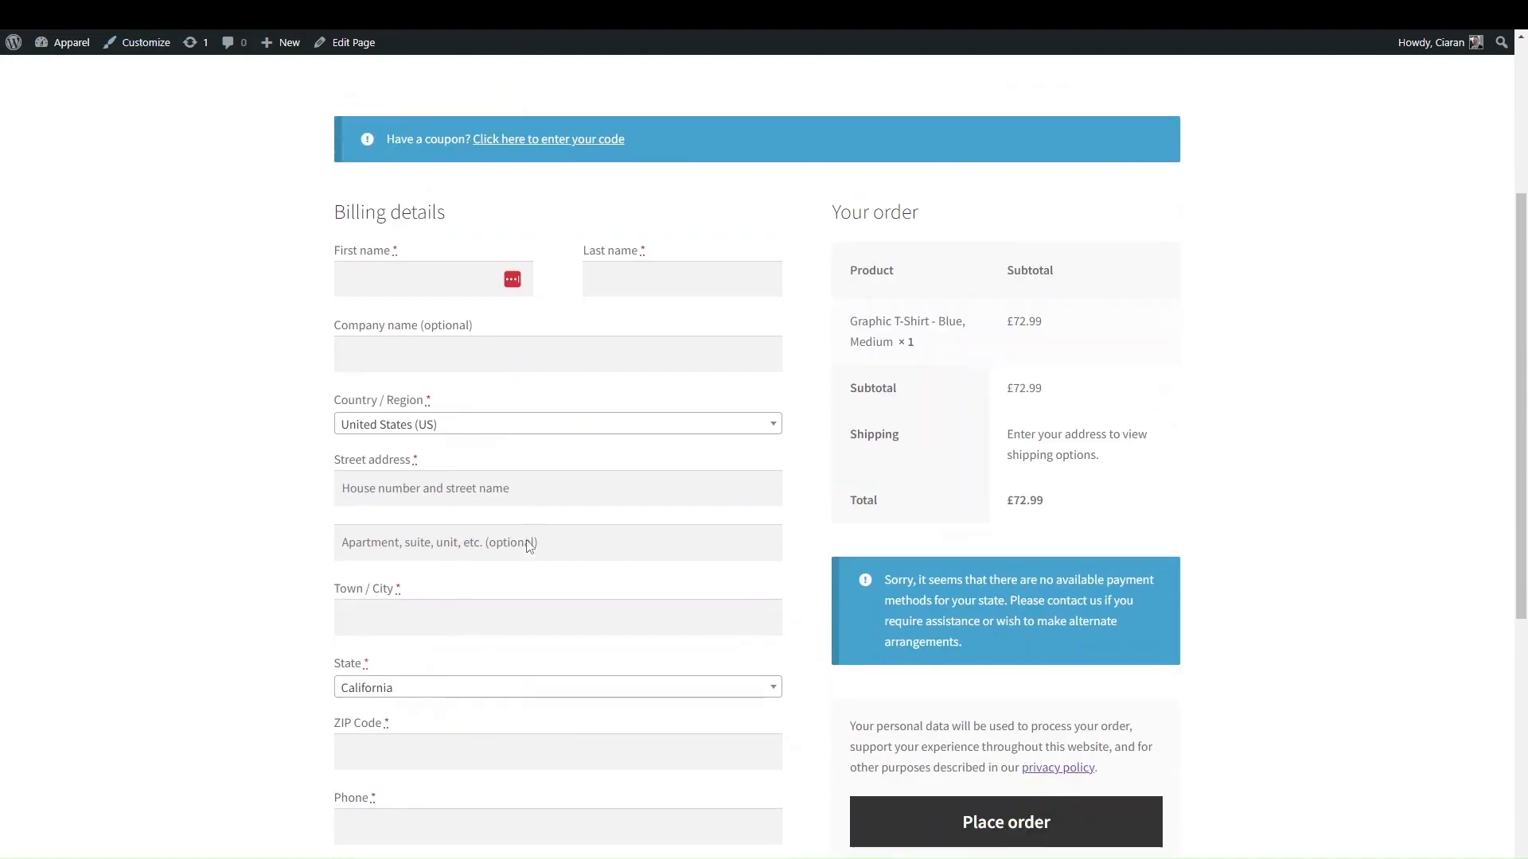
pyautogui.scroll(2, 528, 509)
pyautogui.scroll(-2, 544, 422)
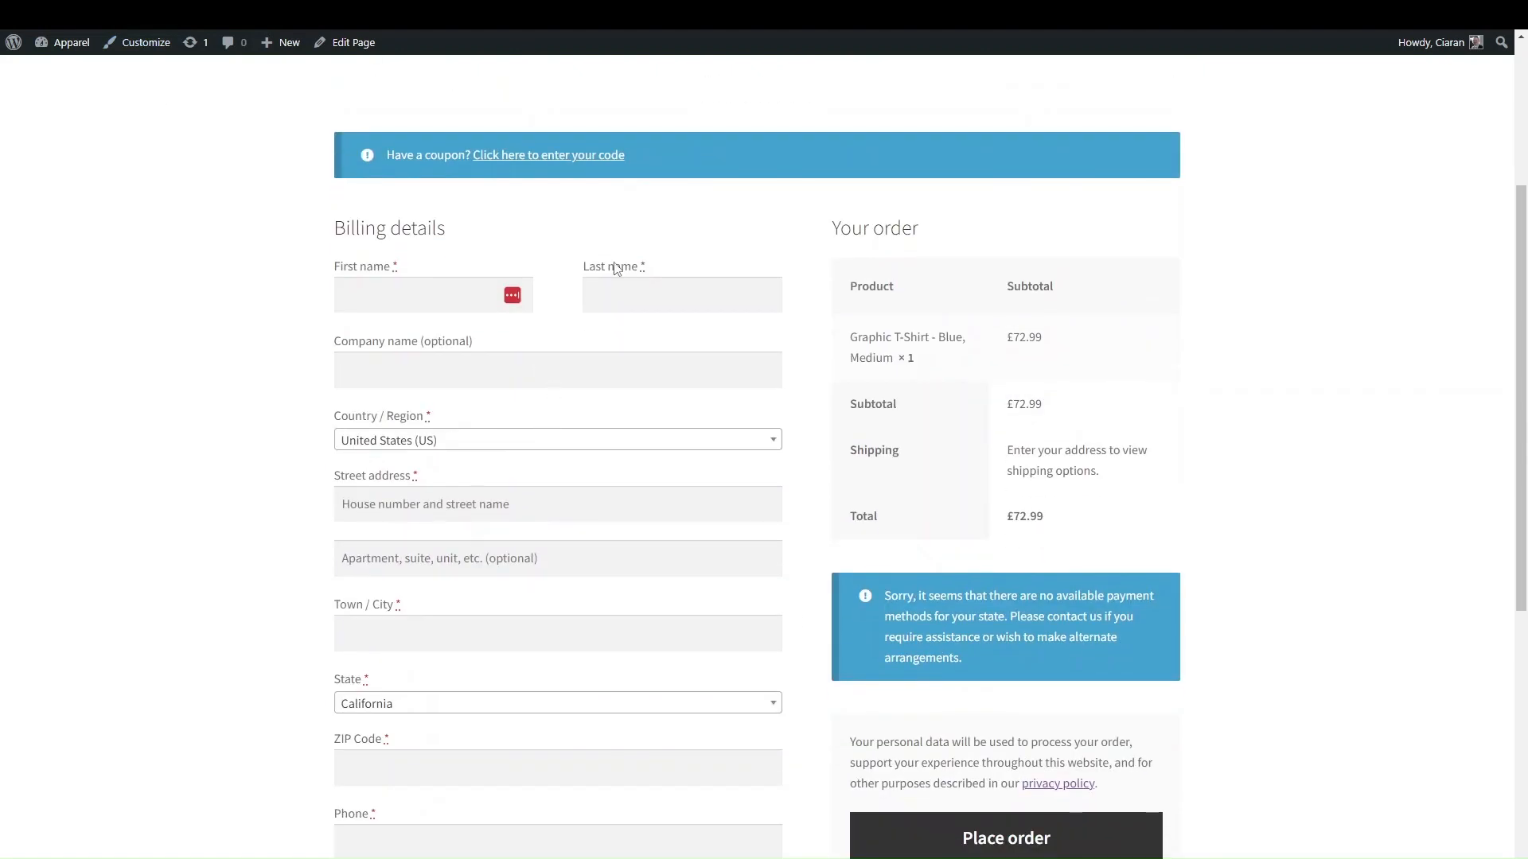
pyautogui.scroll(-3, 494, 457)
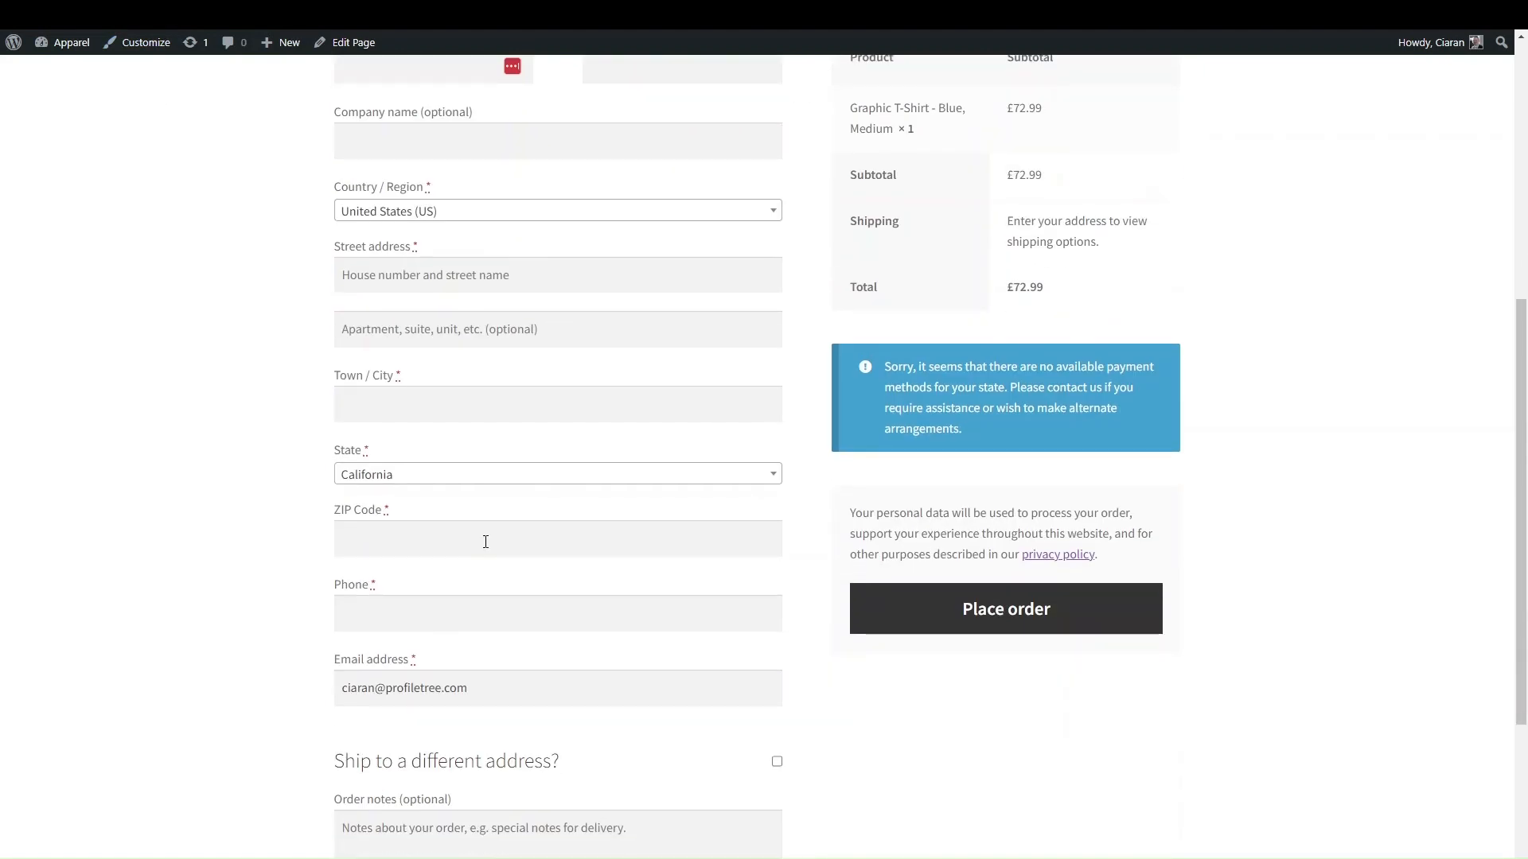
# - Show the fields for shipping to a different address on the checkout form and hide them again
pyautogui.scroll(-3, 486, 542)
pyautogui.click(777, 513)
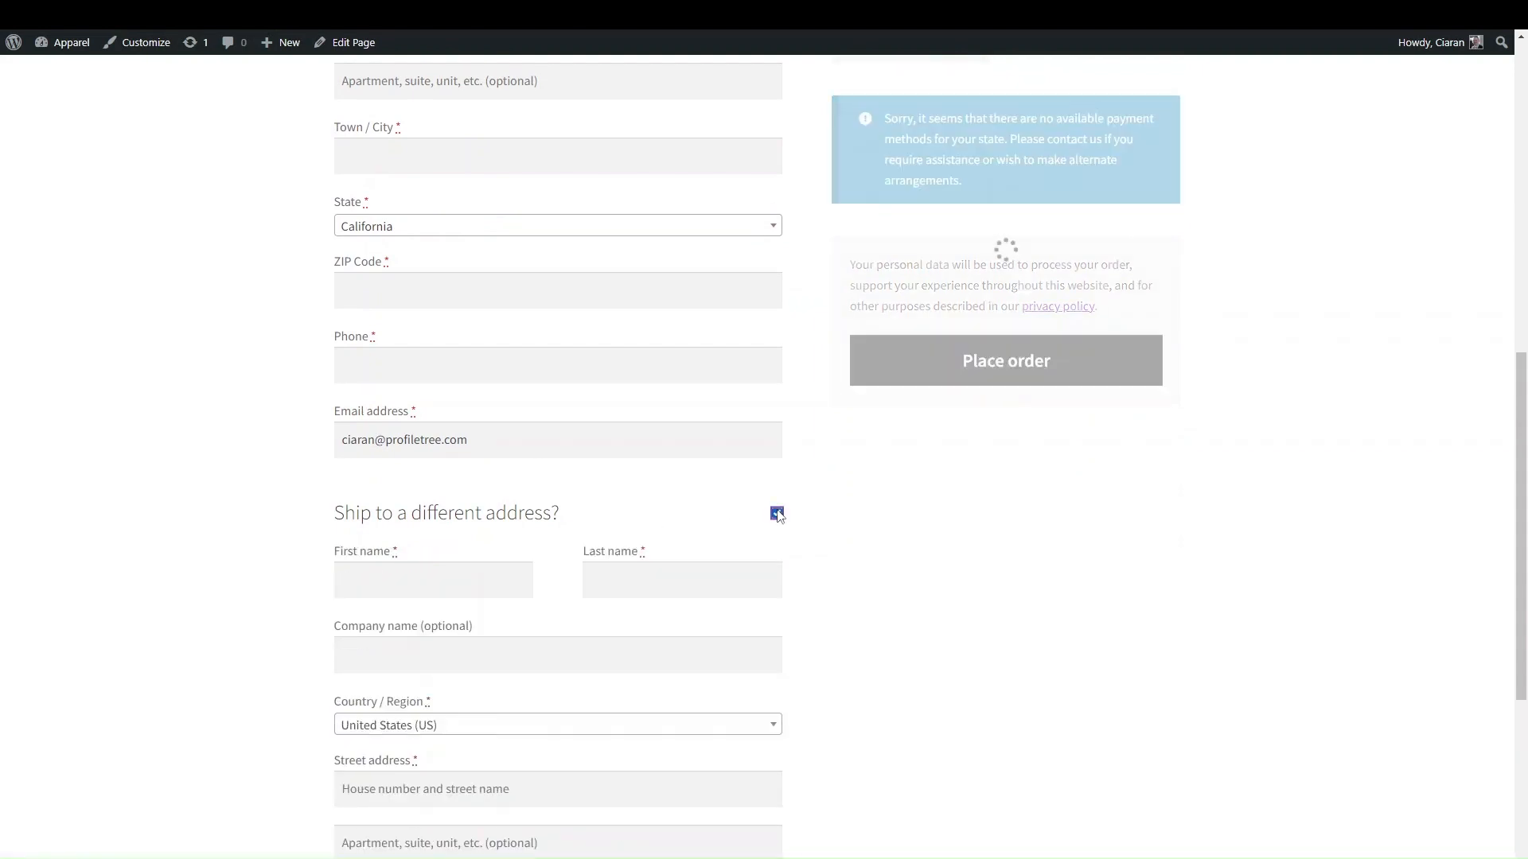
pyautogui.click(777, 513)
pyautogui.scroll(5, 780, 516)
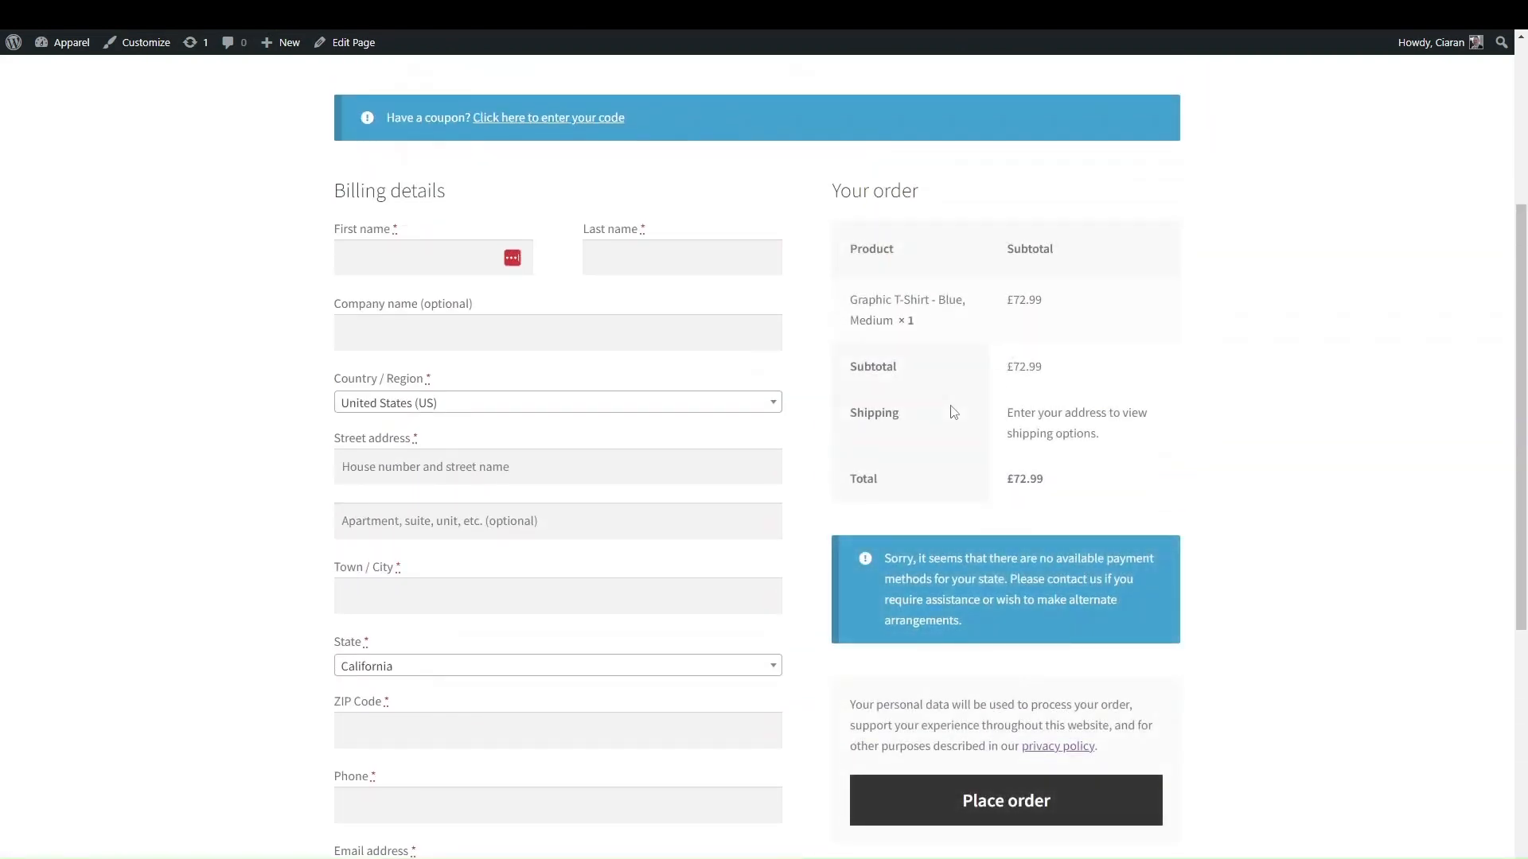
pyautogui.scroll(5, 953, 412)
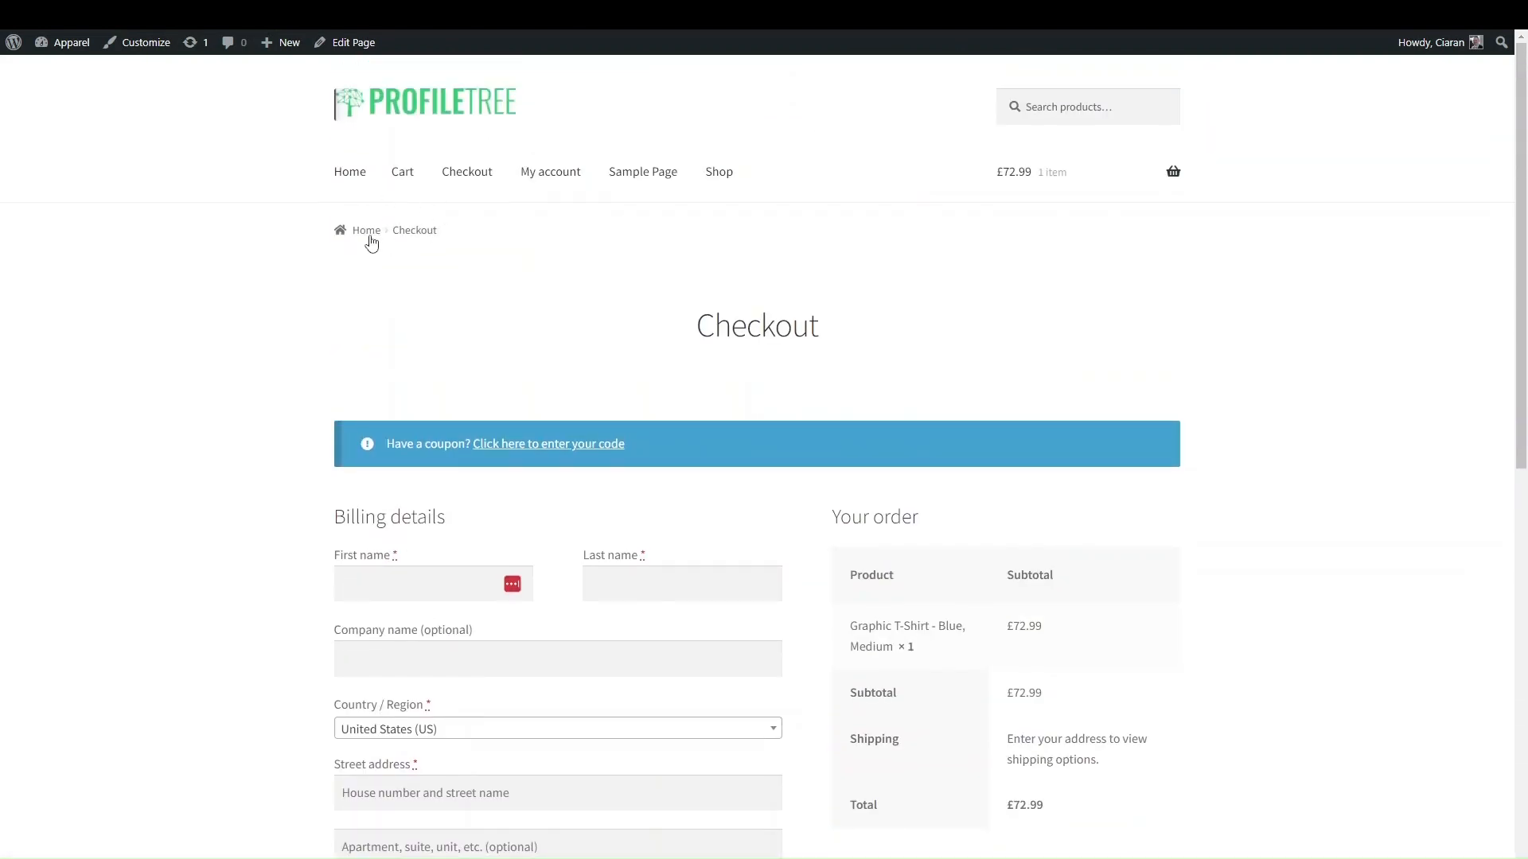
# - Go through the home page to the shop and view the cart from the basket summary
pyautogui.click(368, 233)
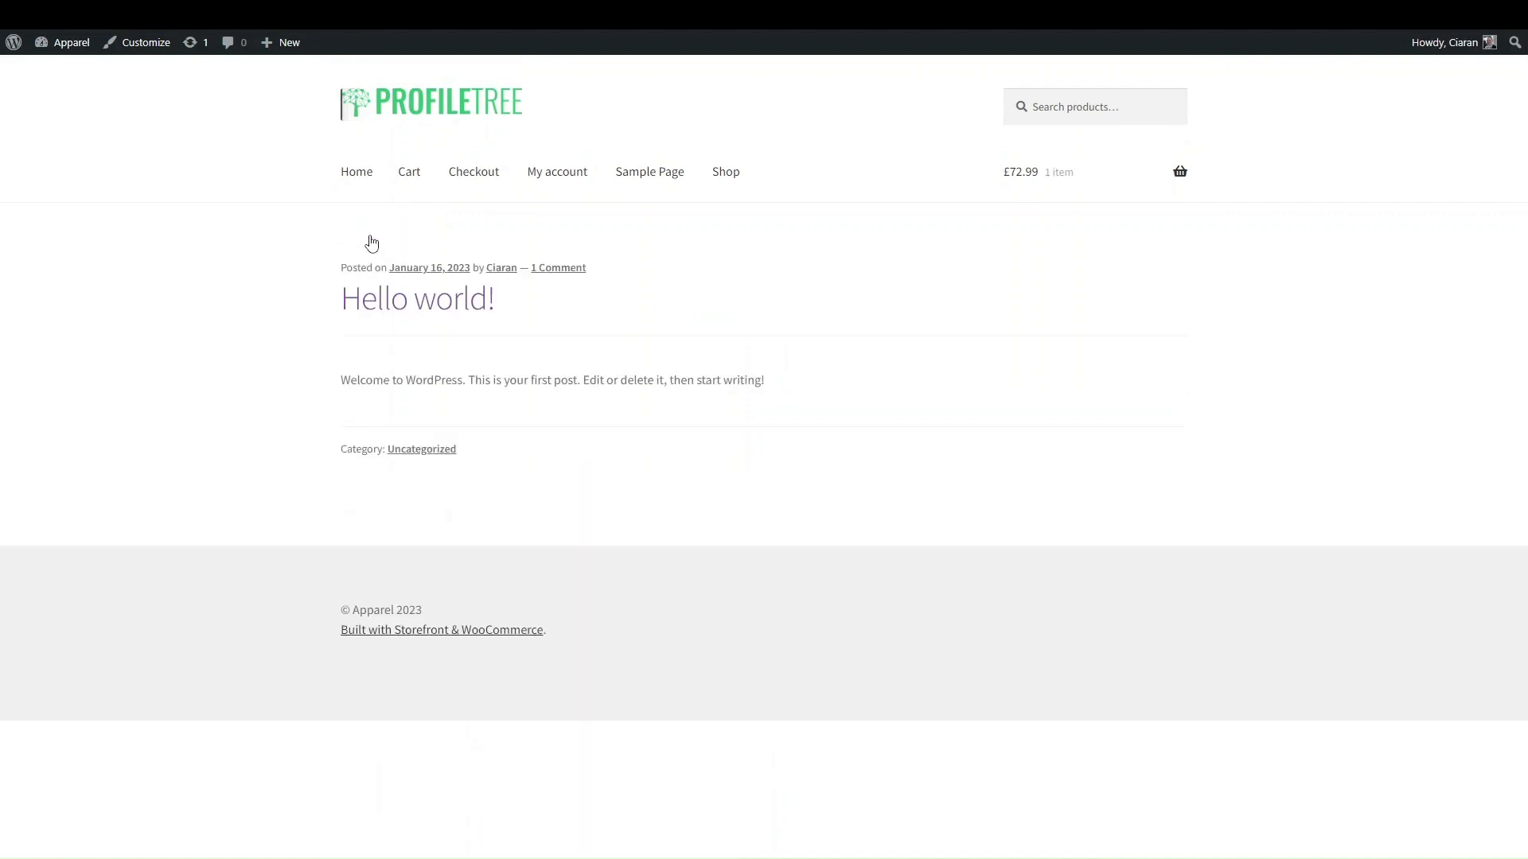
pyautogui.click(727, 180)
pyautogui.moveTo(1106, 303)
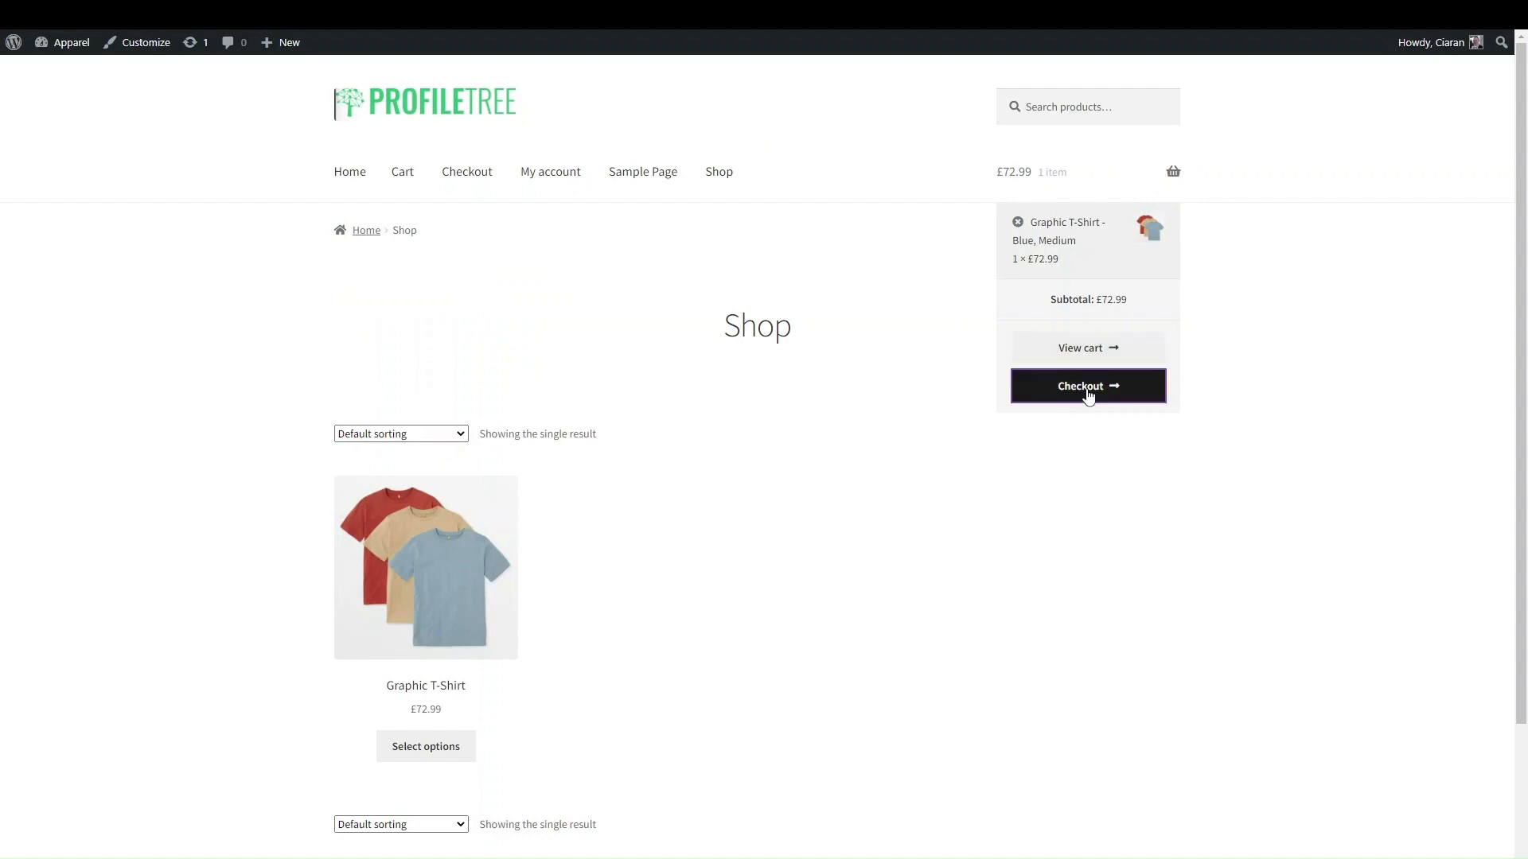
pyautogui.click(1100, 359)
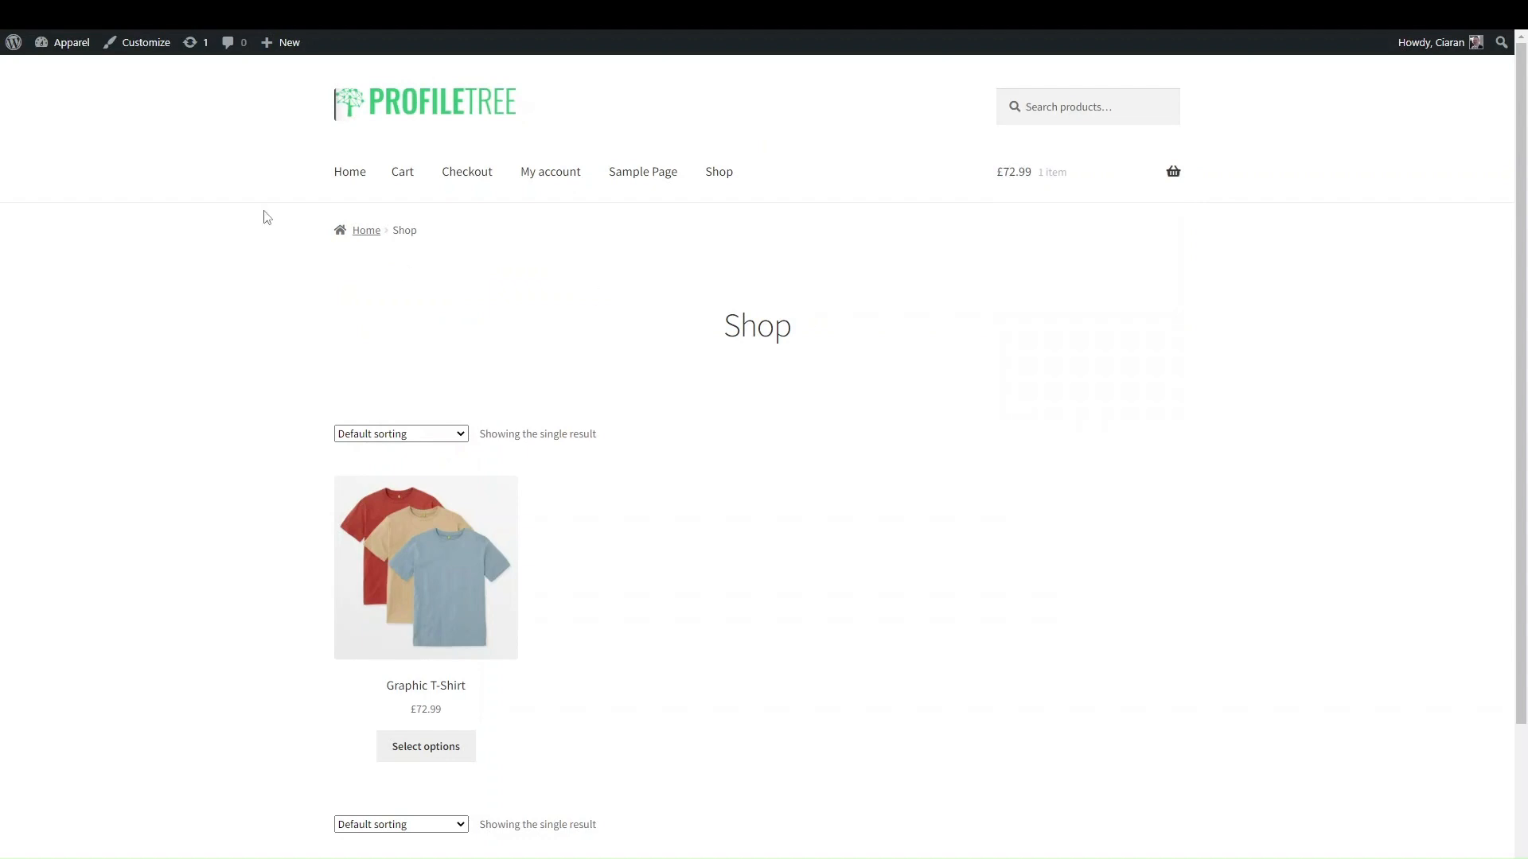
# - Open the theme Customizer for the cart page and look through its WooCommerce sections
pyautogui.click(143, 43)
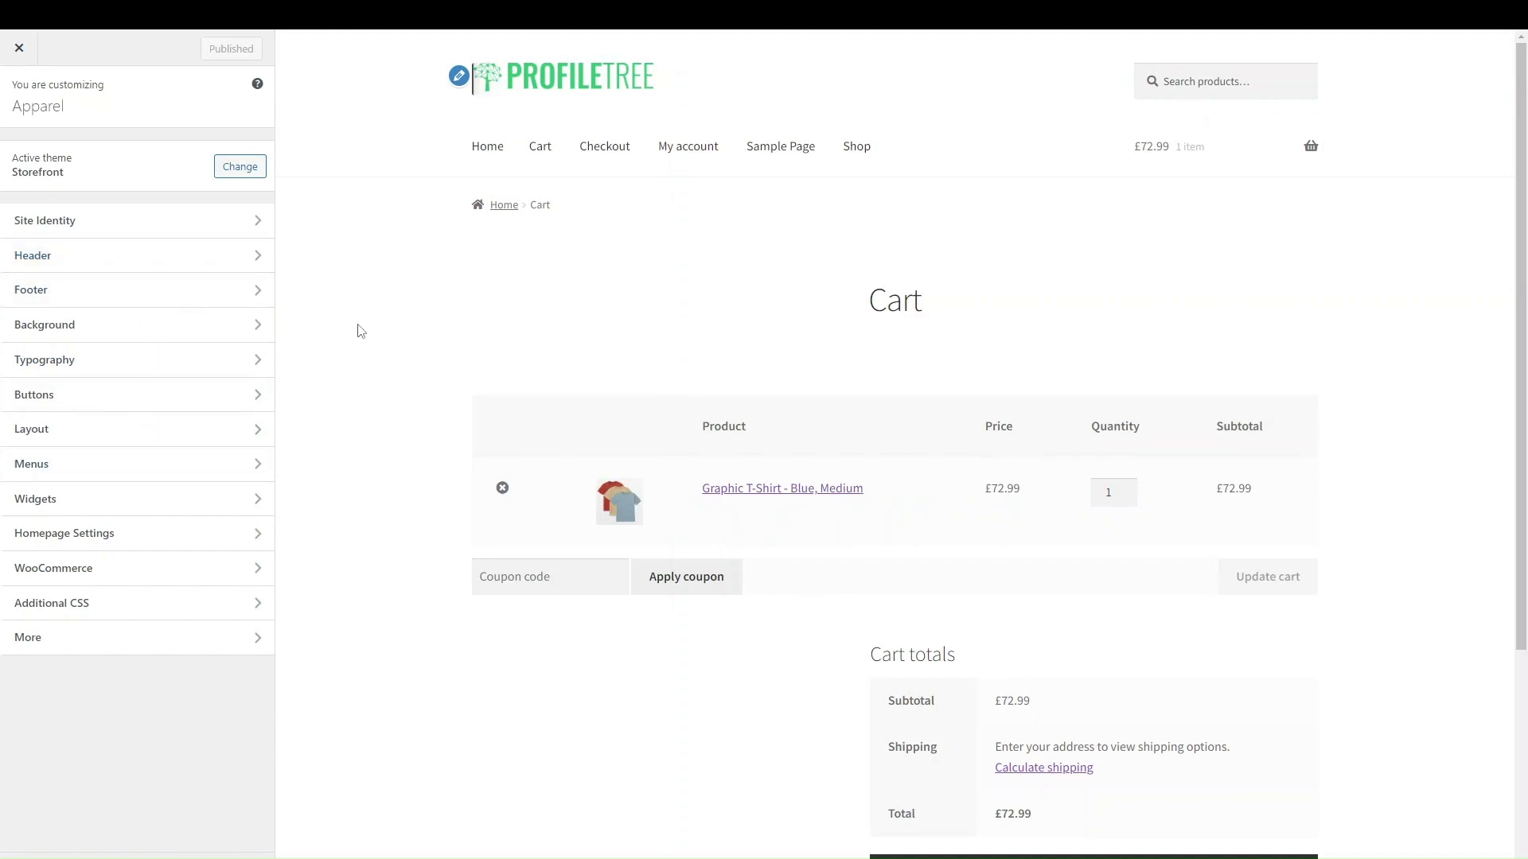
pyautogui.scroll(-1, 321, 413)
pyautogui.scroll(1, 321, 413)
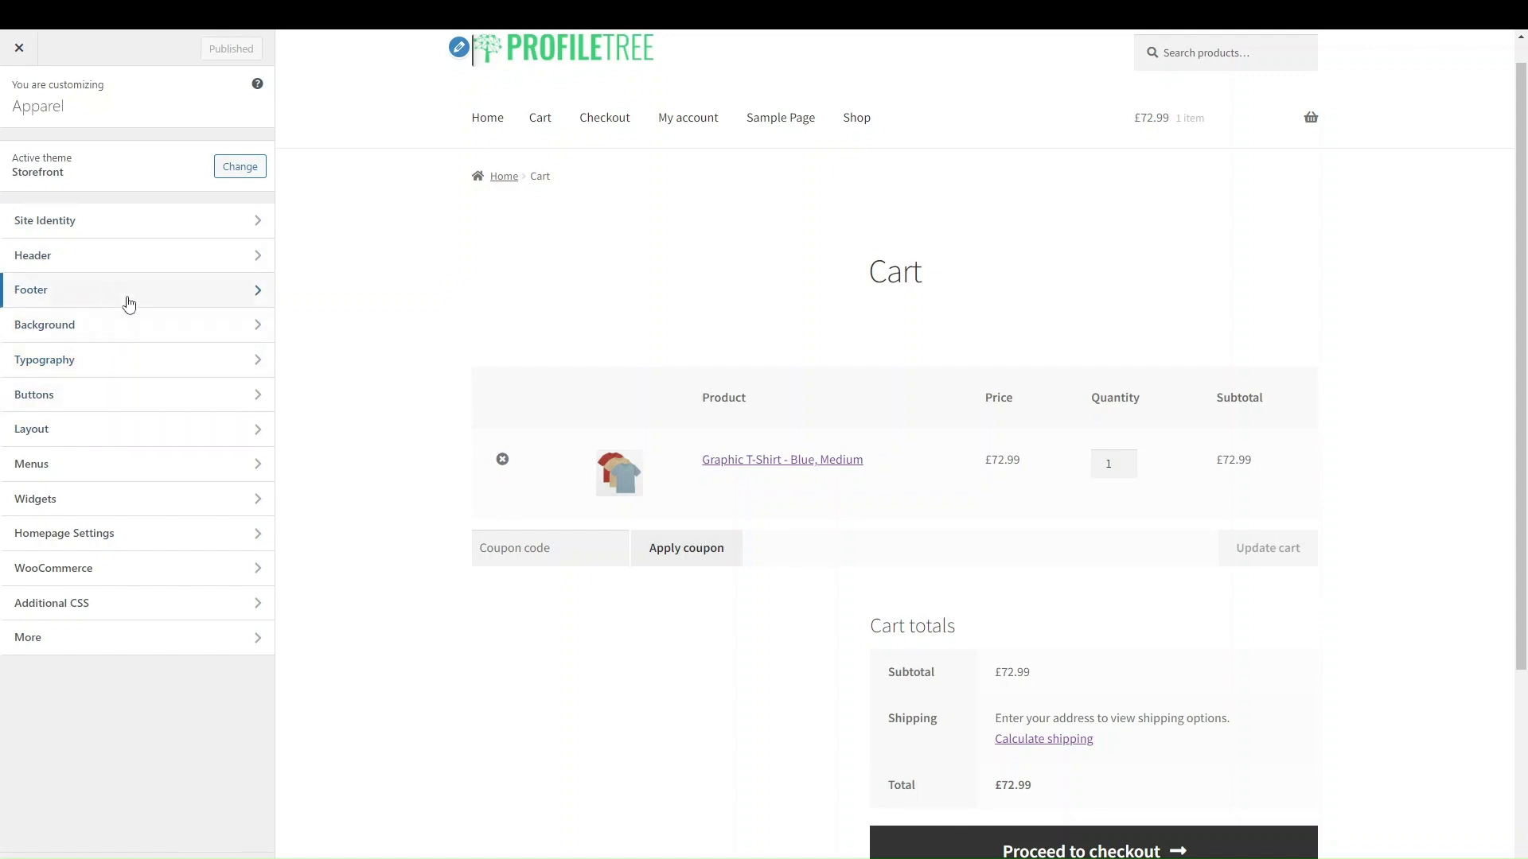
pyautogui.click(164, 568)
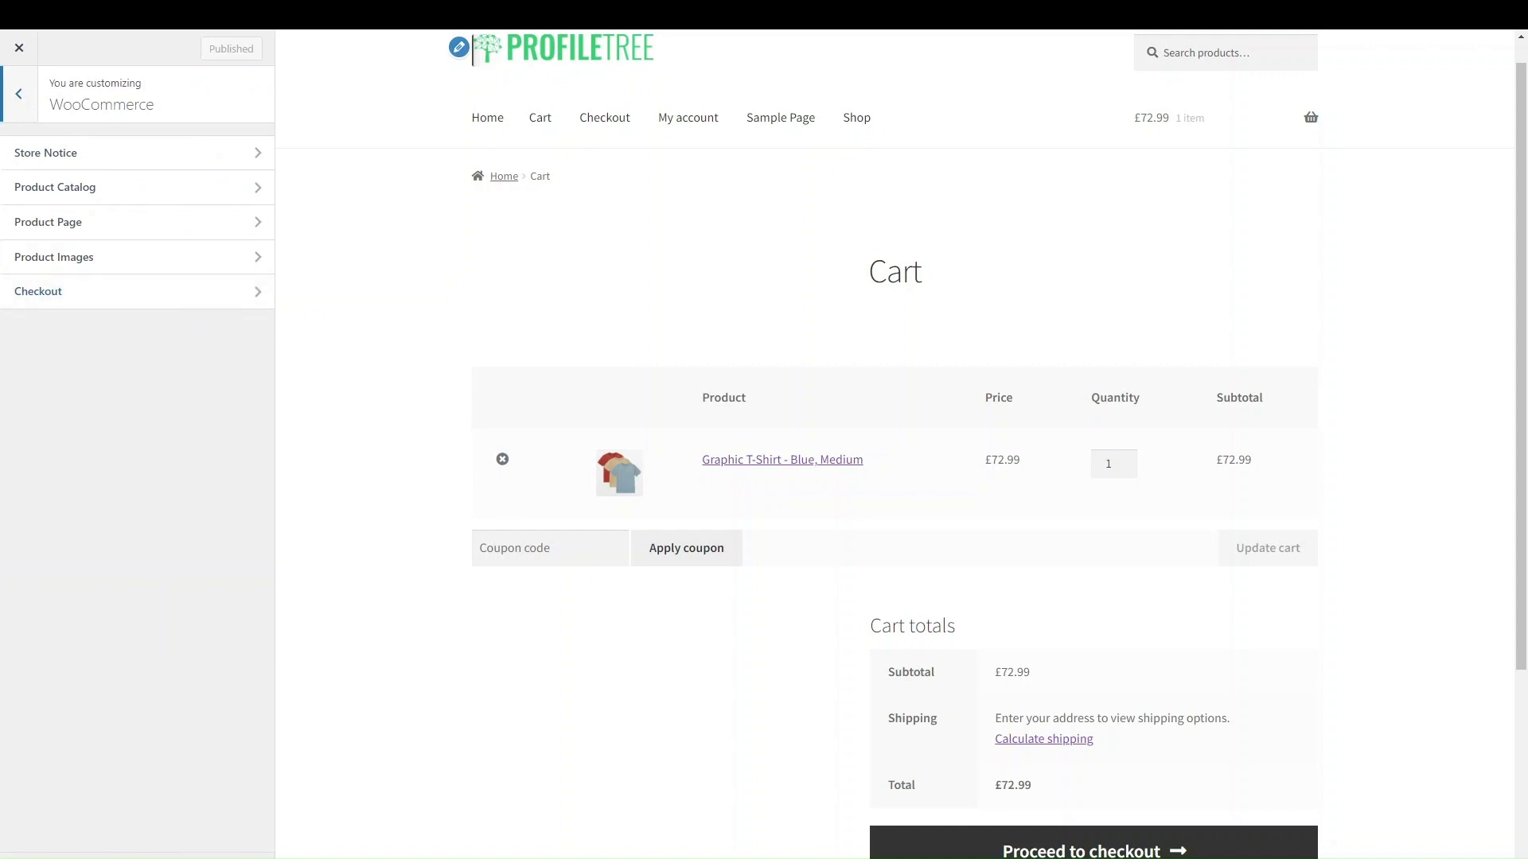
pyautogui.press('Escape')
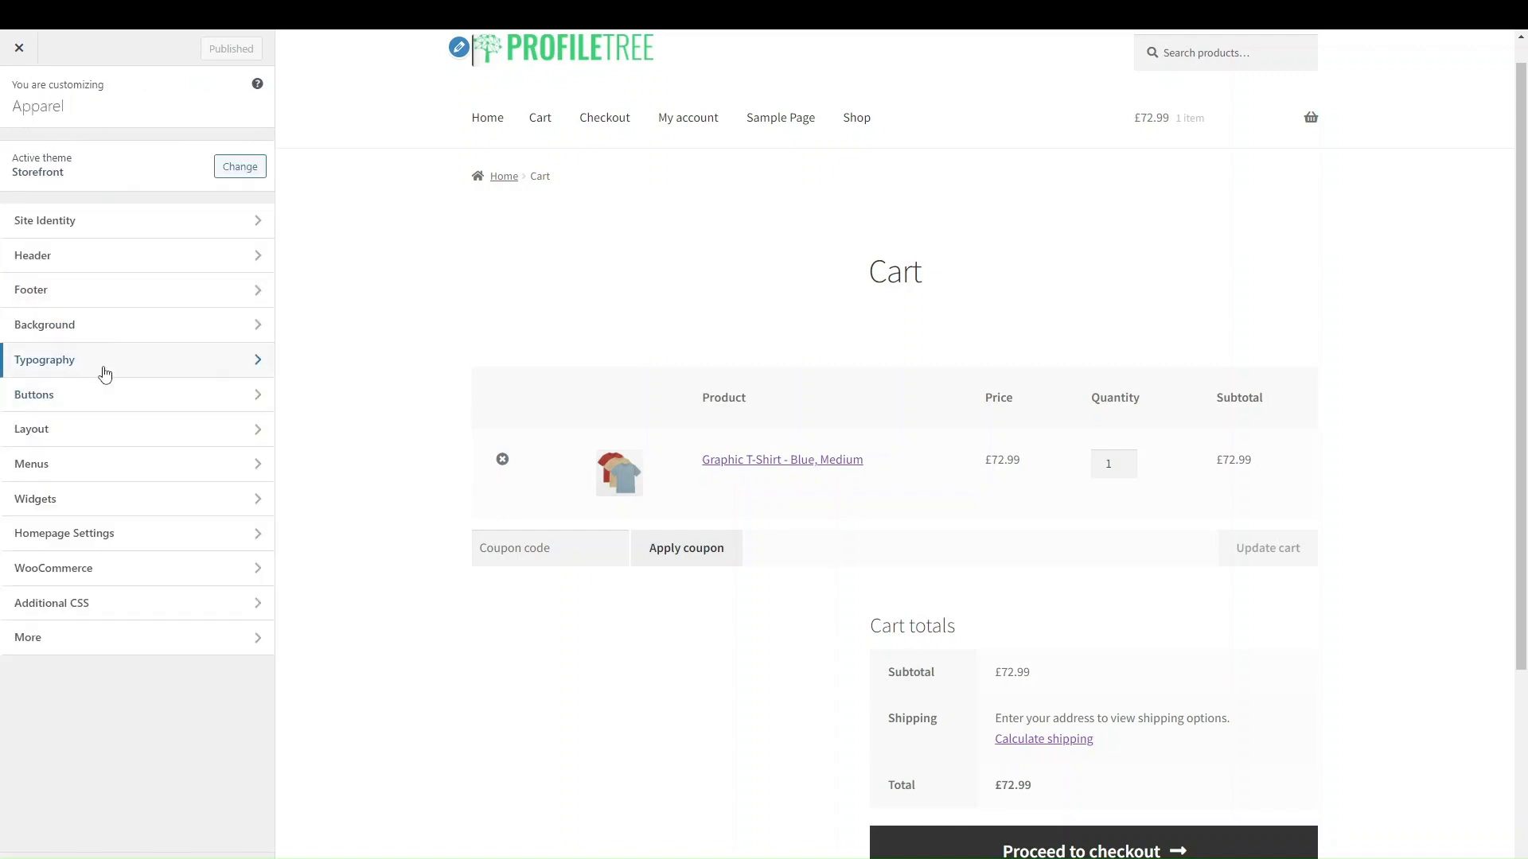
# - Set the link / accent color in the Typography settings to green #4fbc5d and check the cart preview
pyautogui.click(106, 372)
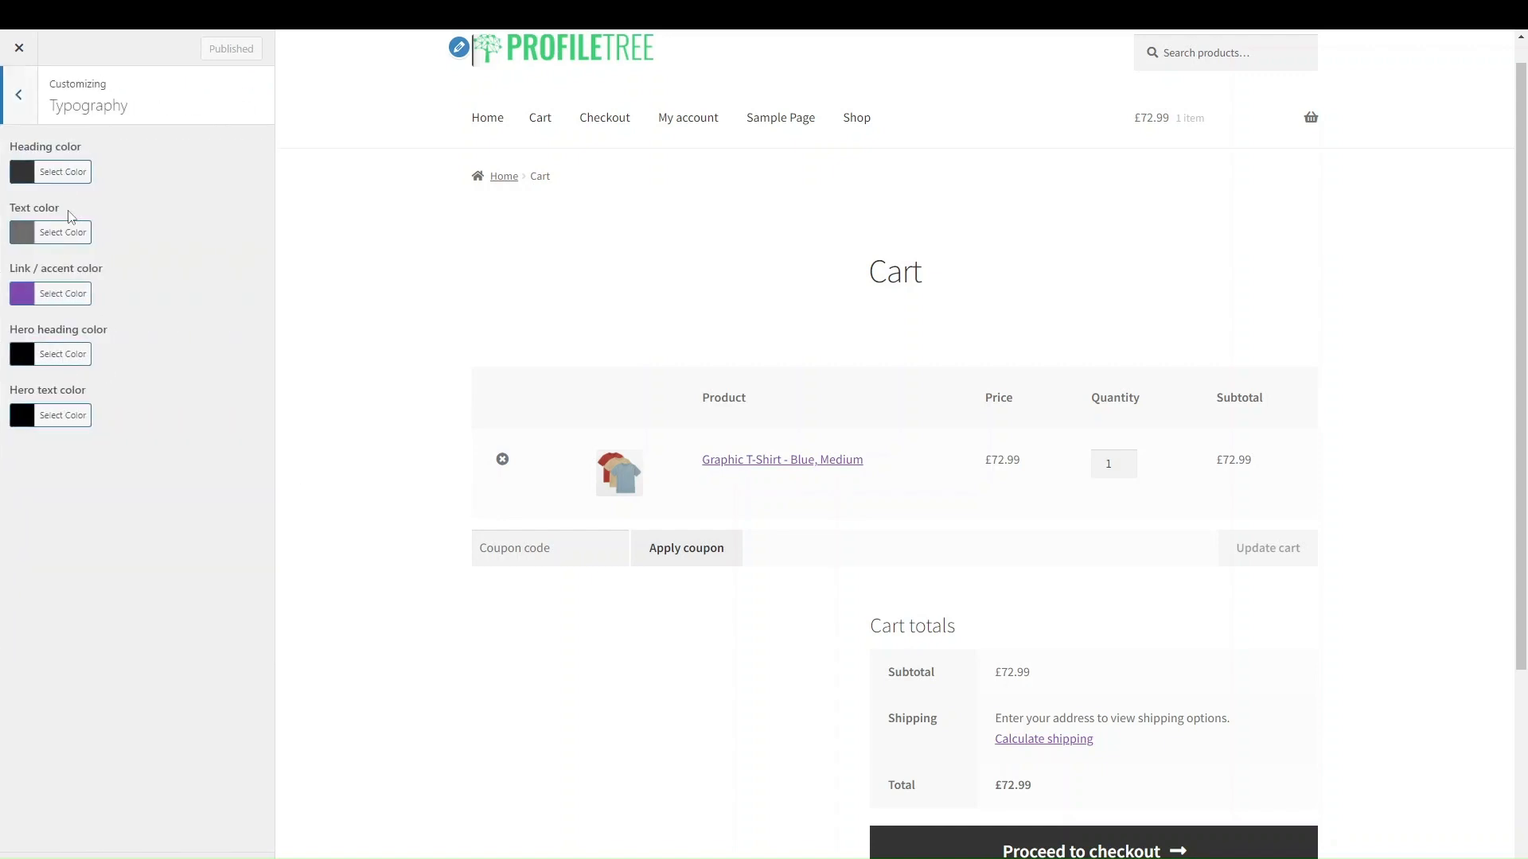
pyautogui.click(20, 312)
pyautogui.click(22, 294)
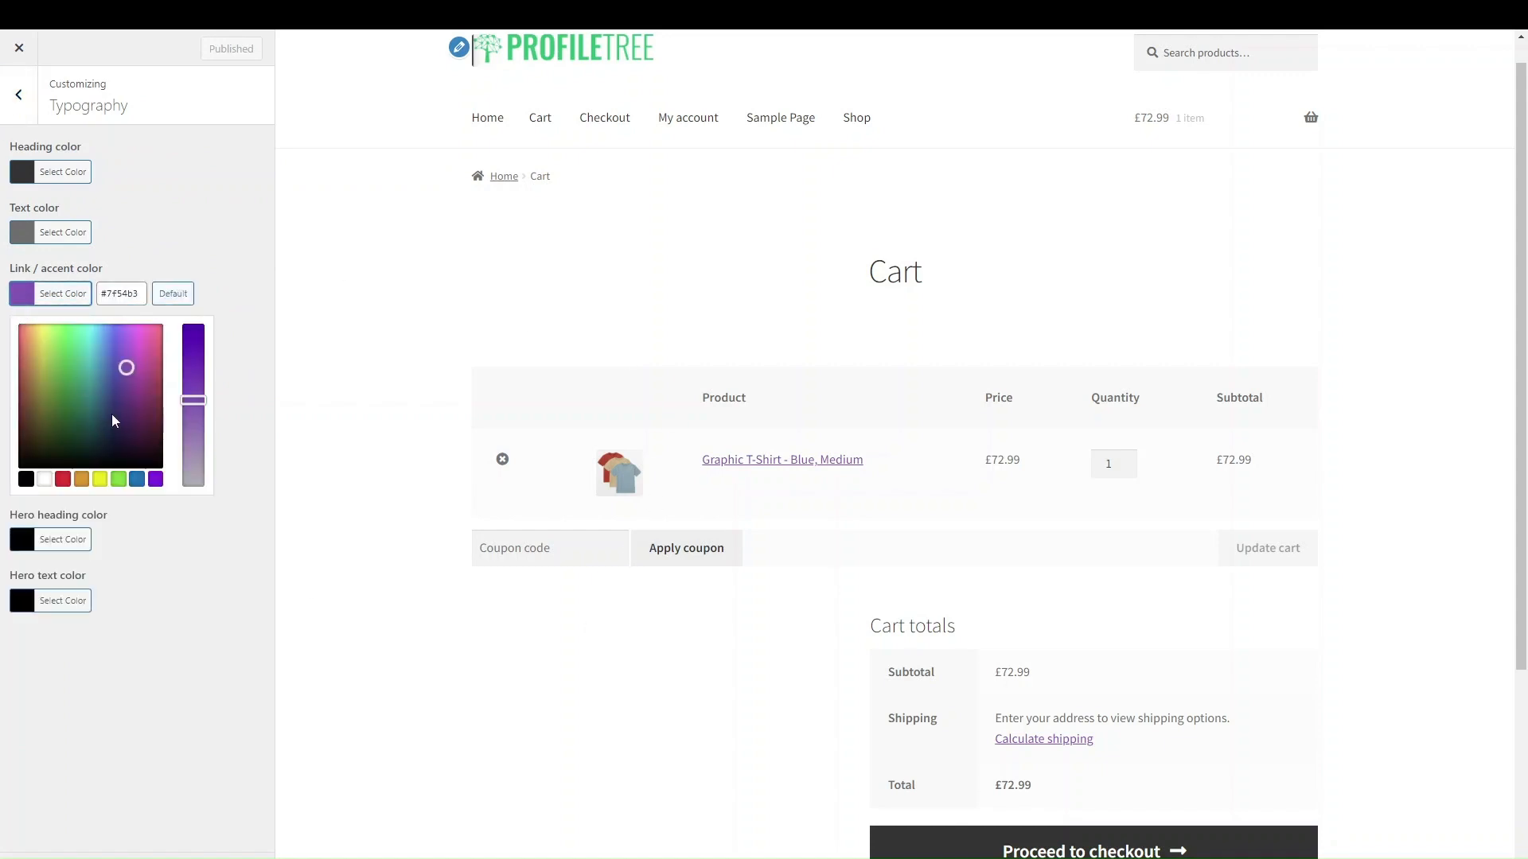
pyautogui.moveTo(122, 439); pyautogui.dragTo(72, 364)
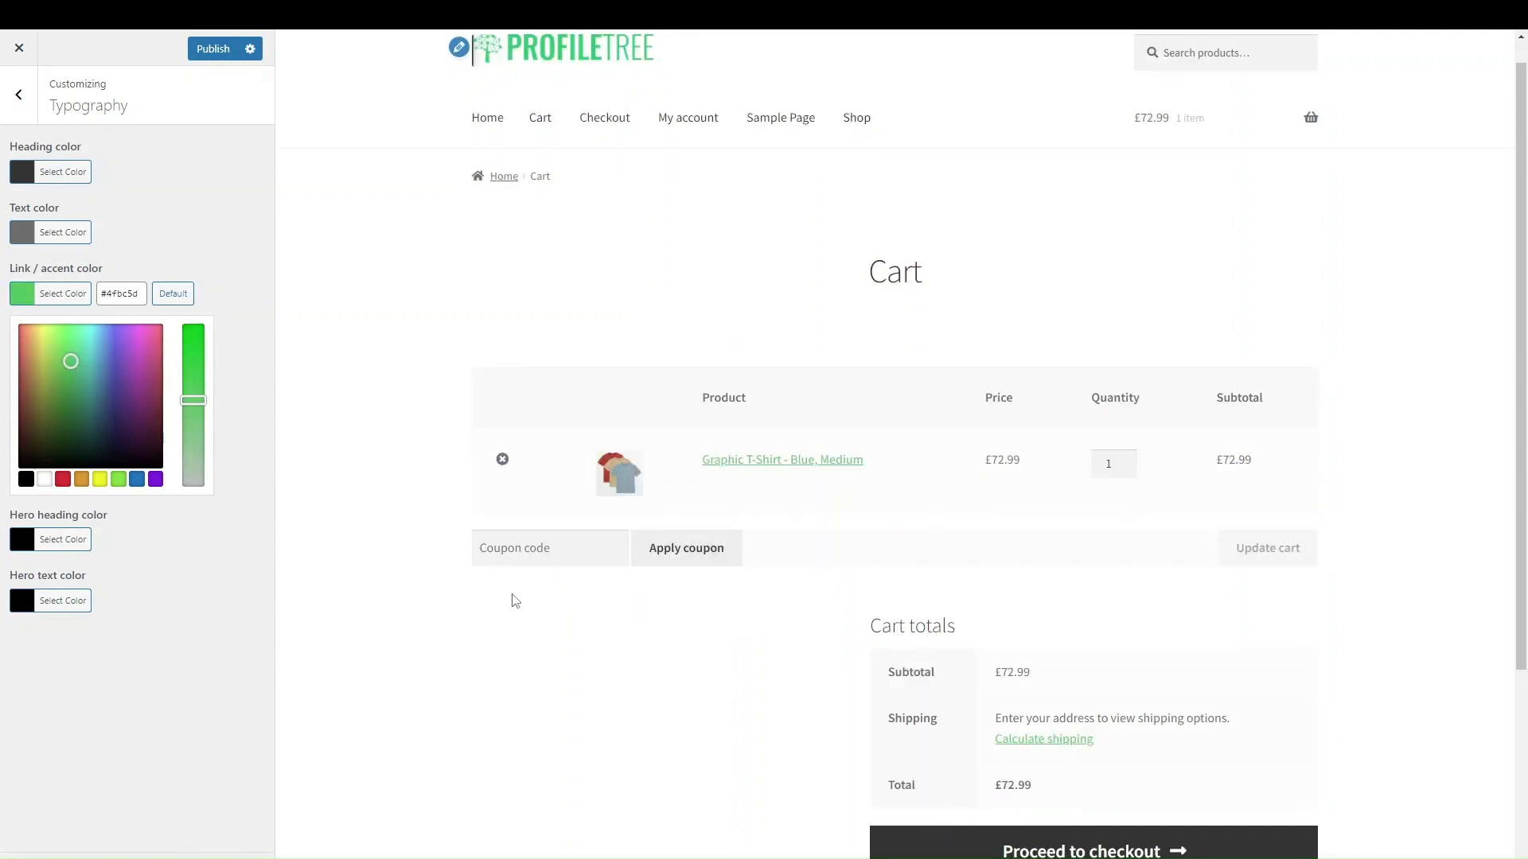
pyautogui.scroll(-3, 456, 566)
pyautogui.scroll(2, 445, 566)
# - Set the Typography link / accent color to purple #8224e3 and check the links in the cart preview
pyautogui.click(156, 479)
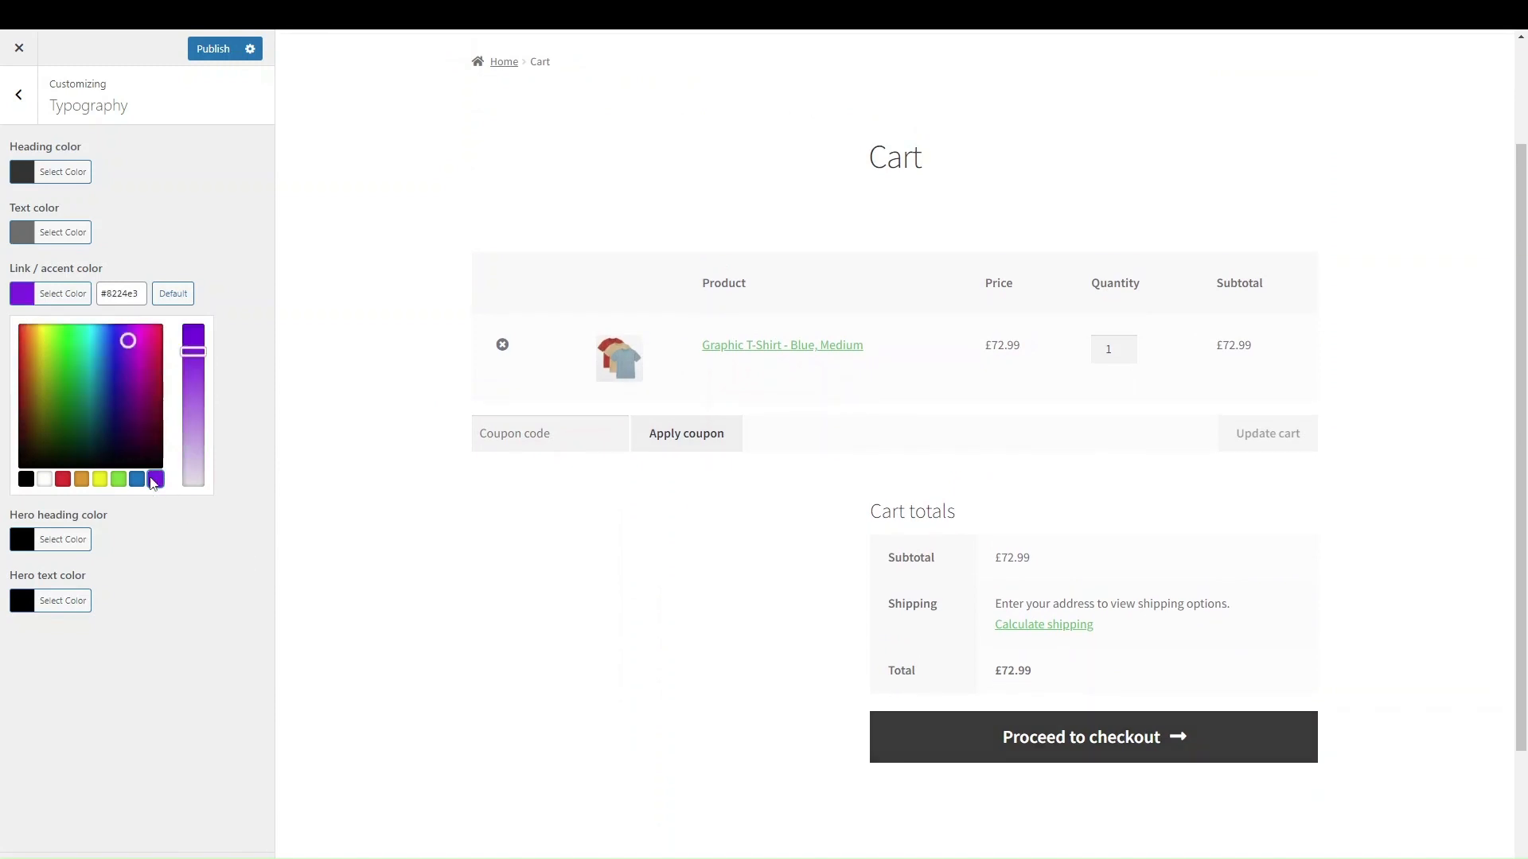
pyautogui.click(197, 615)
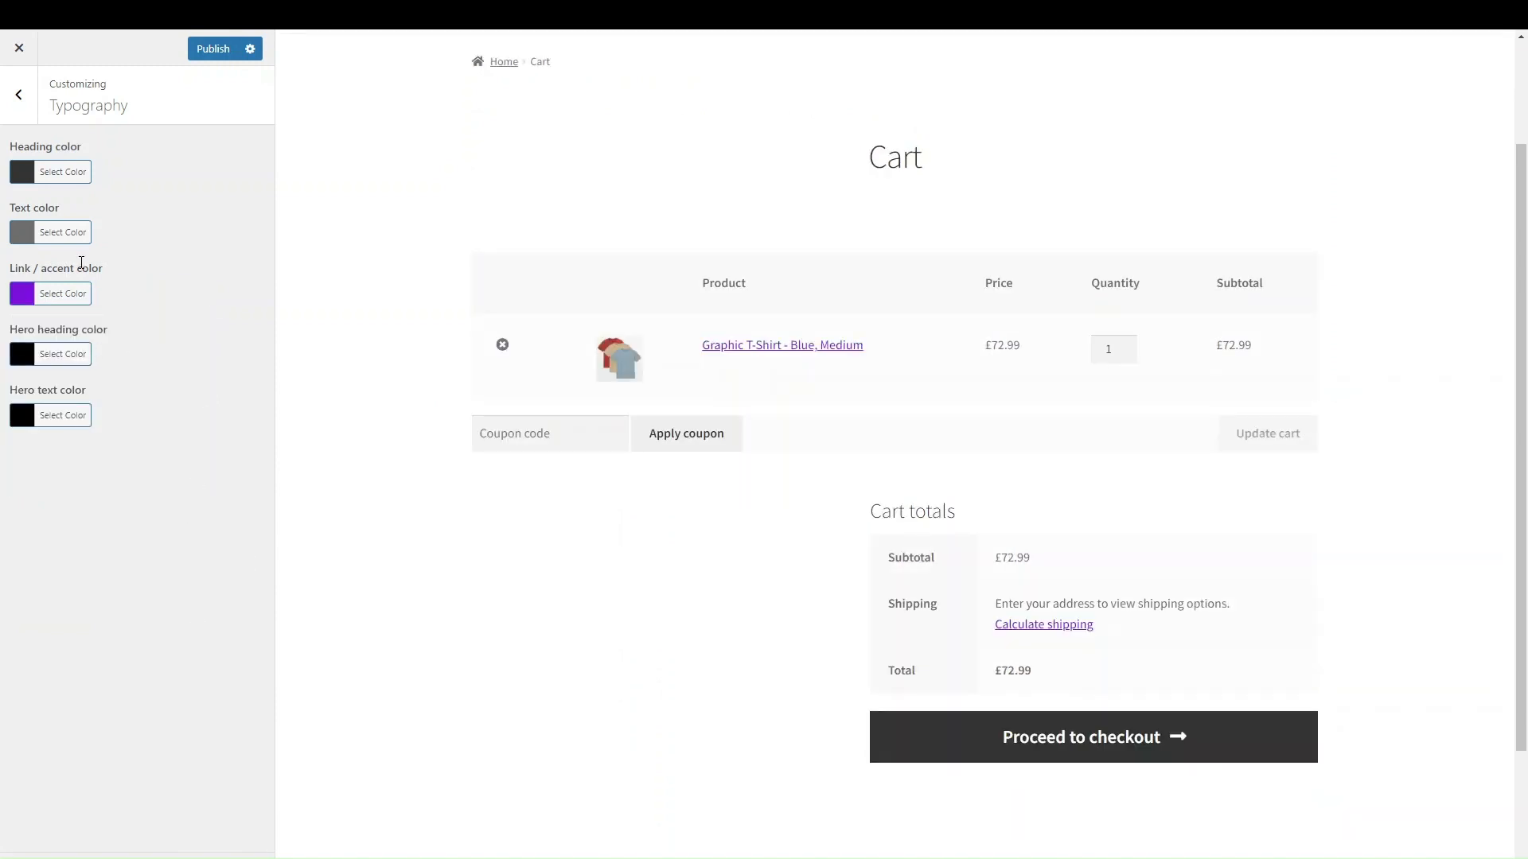
pyautogui.scroll(2, 801, 420)
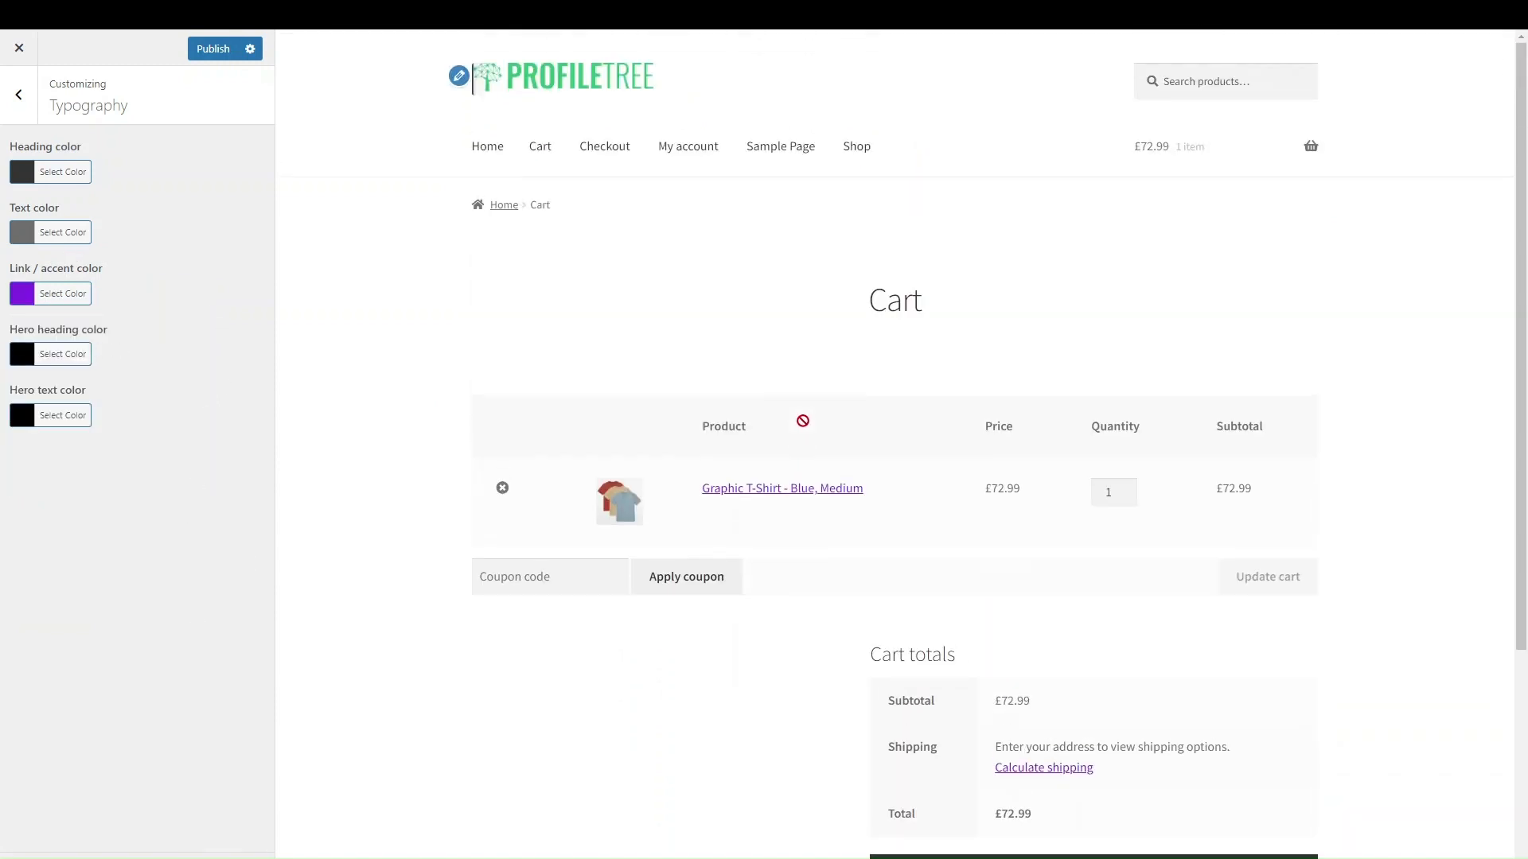
# - Publish the typography changes, check the cart preview once more, and close the Customizer
pyautogui.scroll(-2, 820, 478)
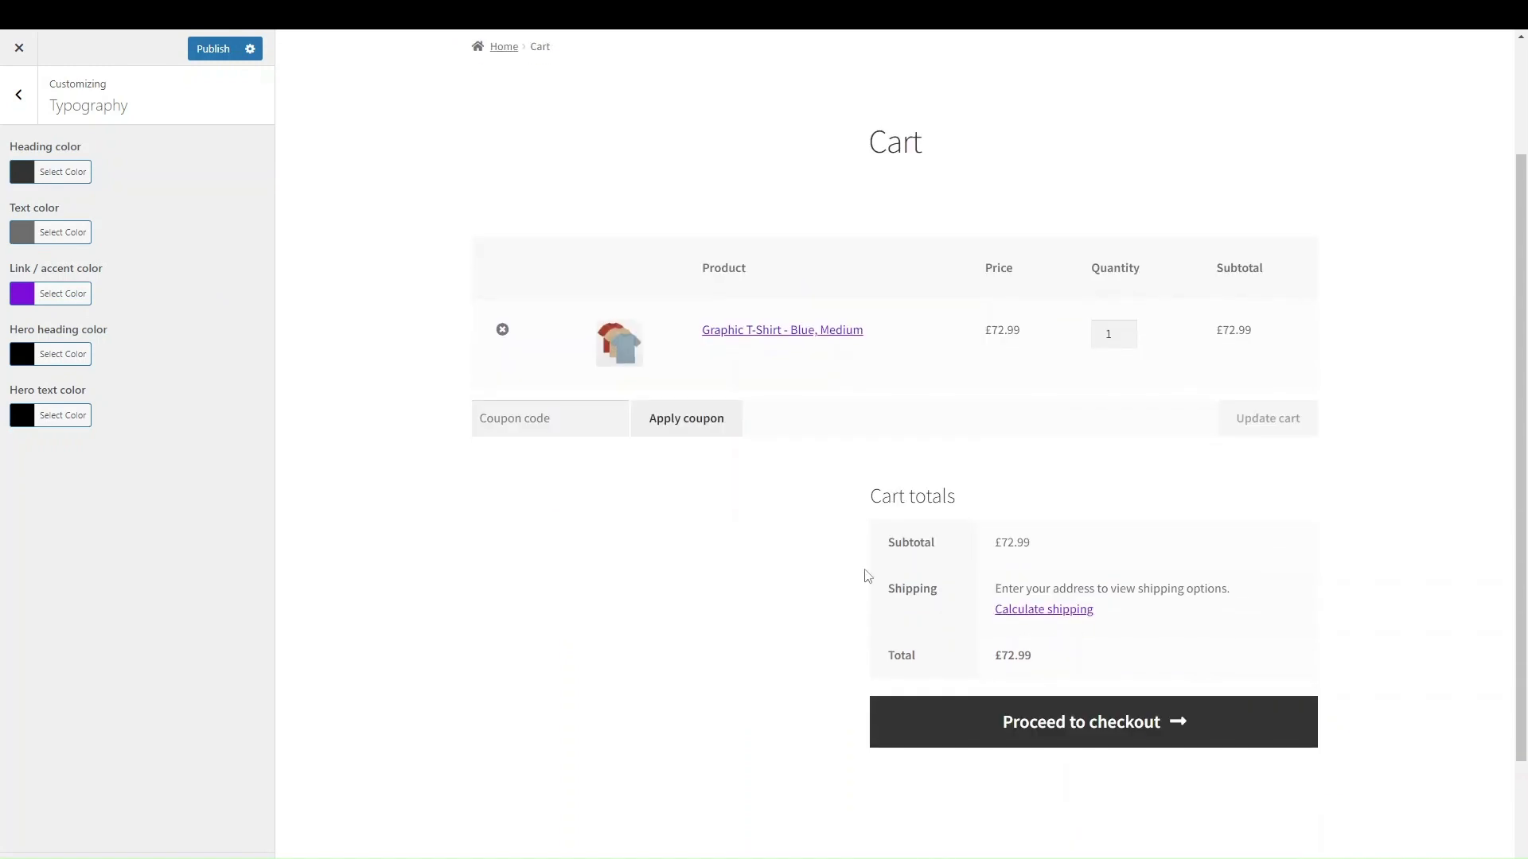
pyautogui.click(208, 48)
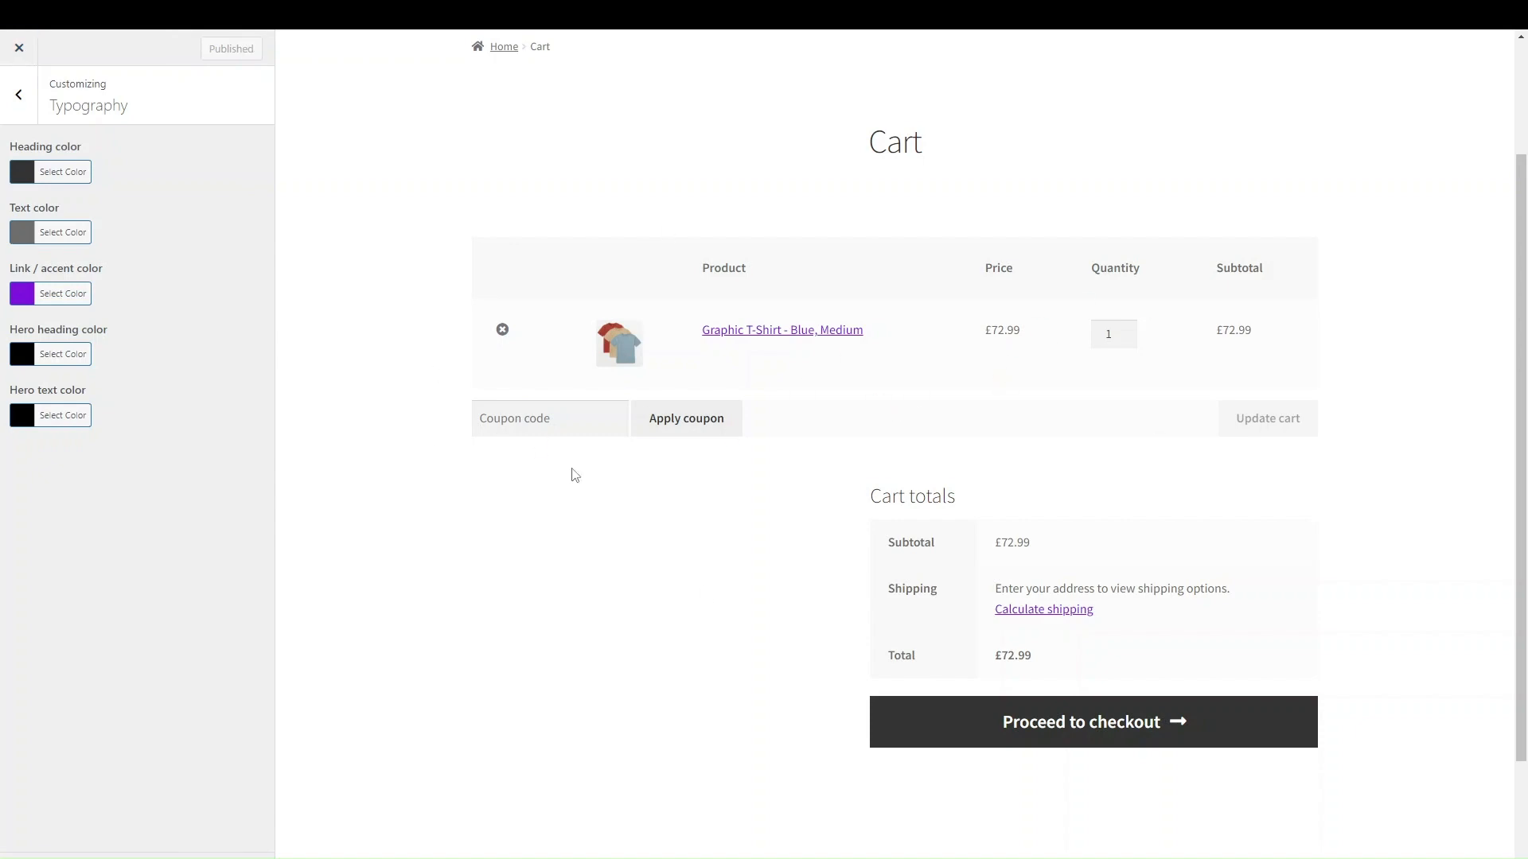
pyautogui.scroll(2, 613, 454)
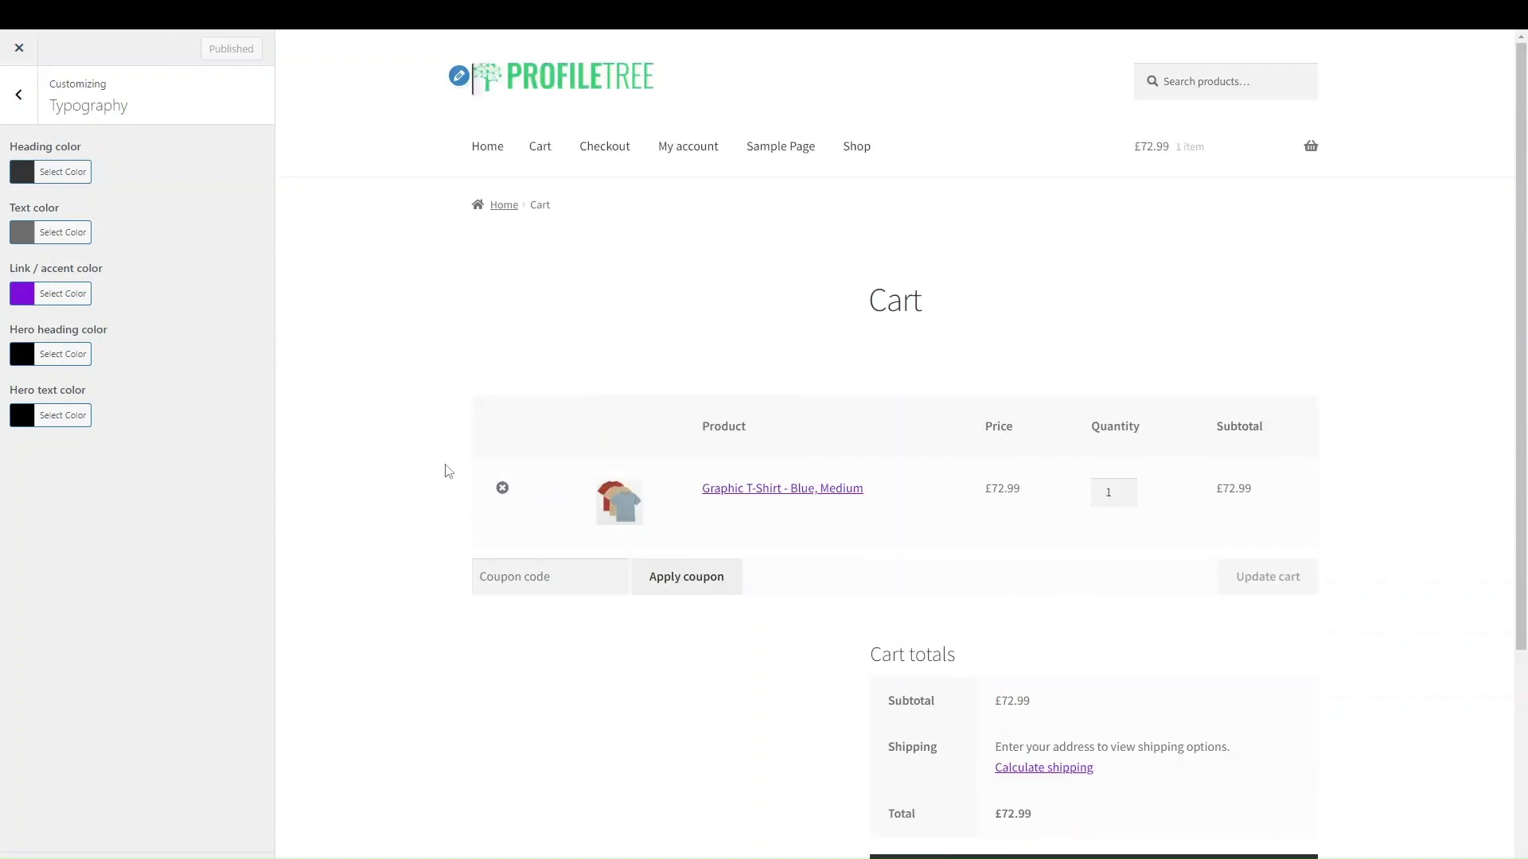
pyautogui.scroll(-3, 445, 471)
pyautogui.scroll(-1, 445, 471)
pyautogui.scroll(4, 444, 471)
pyautogui.click(17, 48)
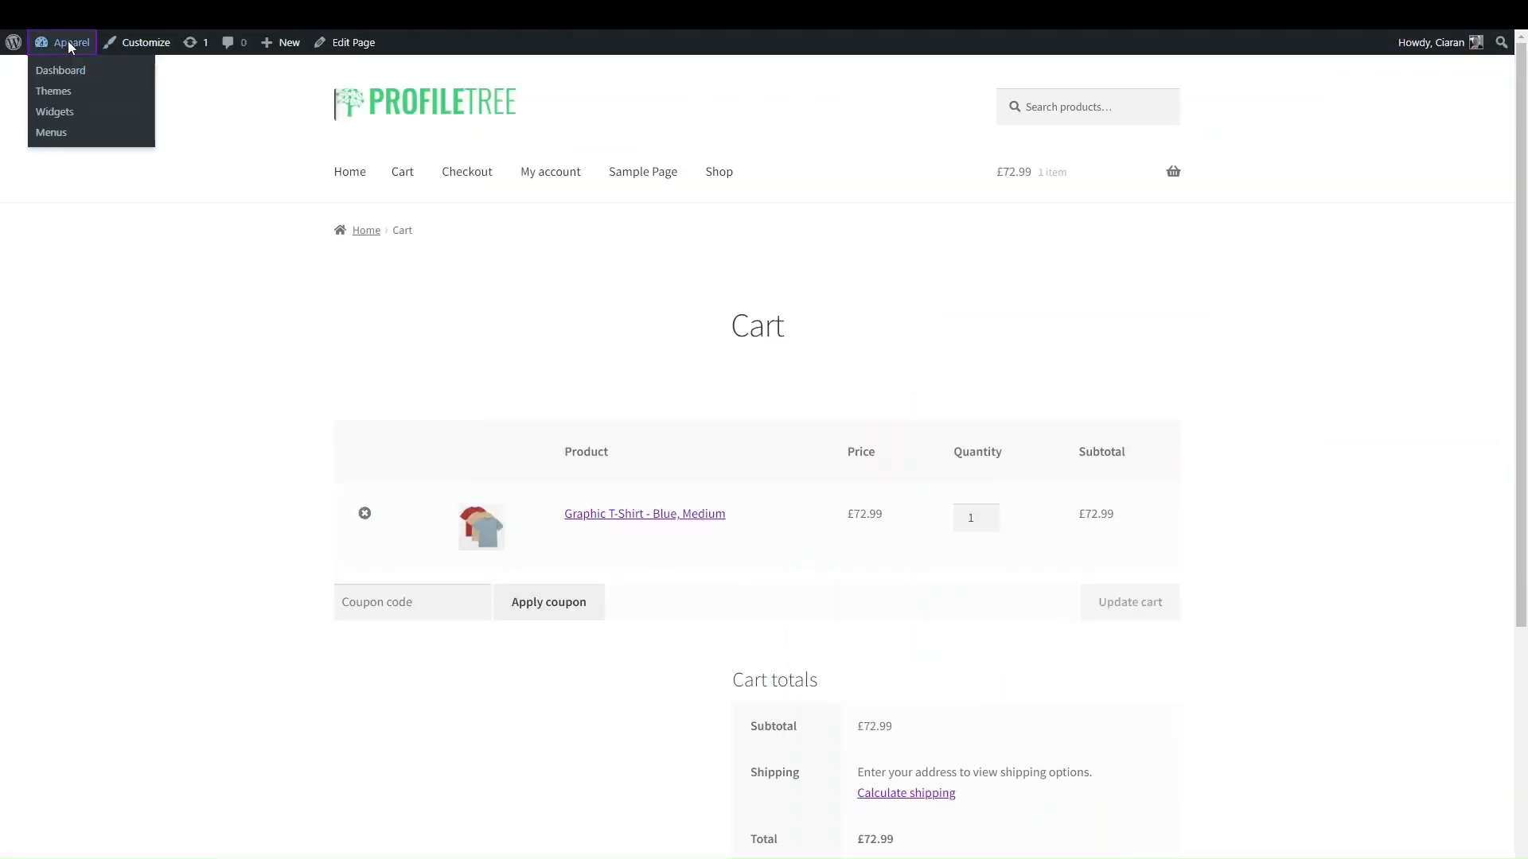
# - Open the Cart page from the admin's page list, dismiss the block editor welcome guide to view its shortcode, and return to the list
pyautogui.click(68, 41)
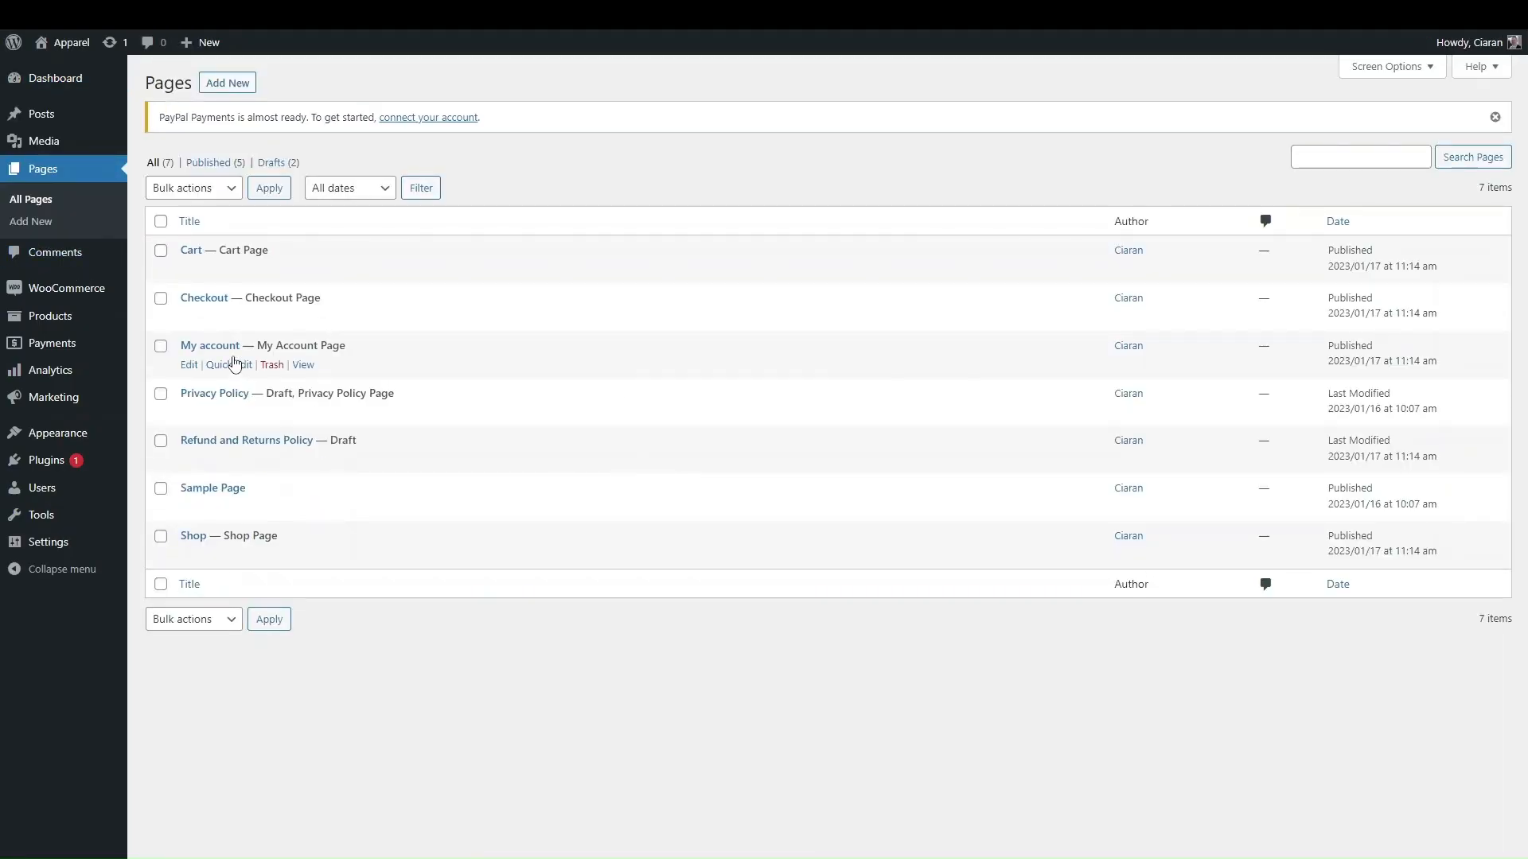
pyautogui.click(189, 253)
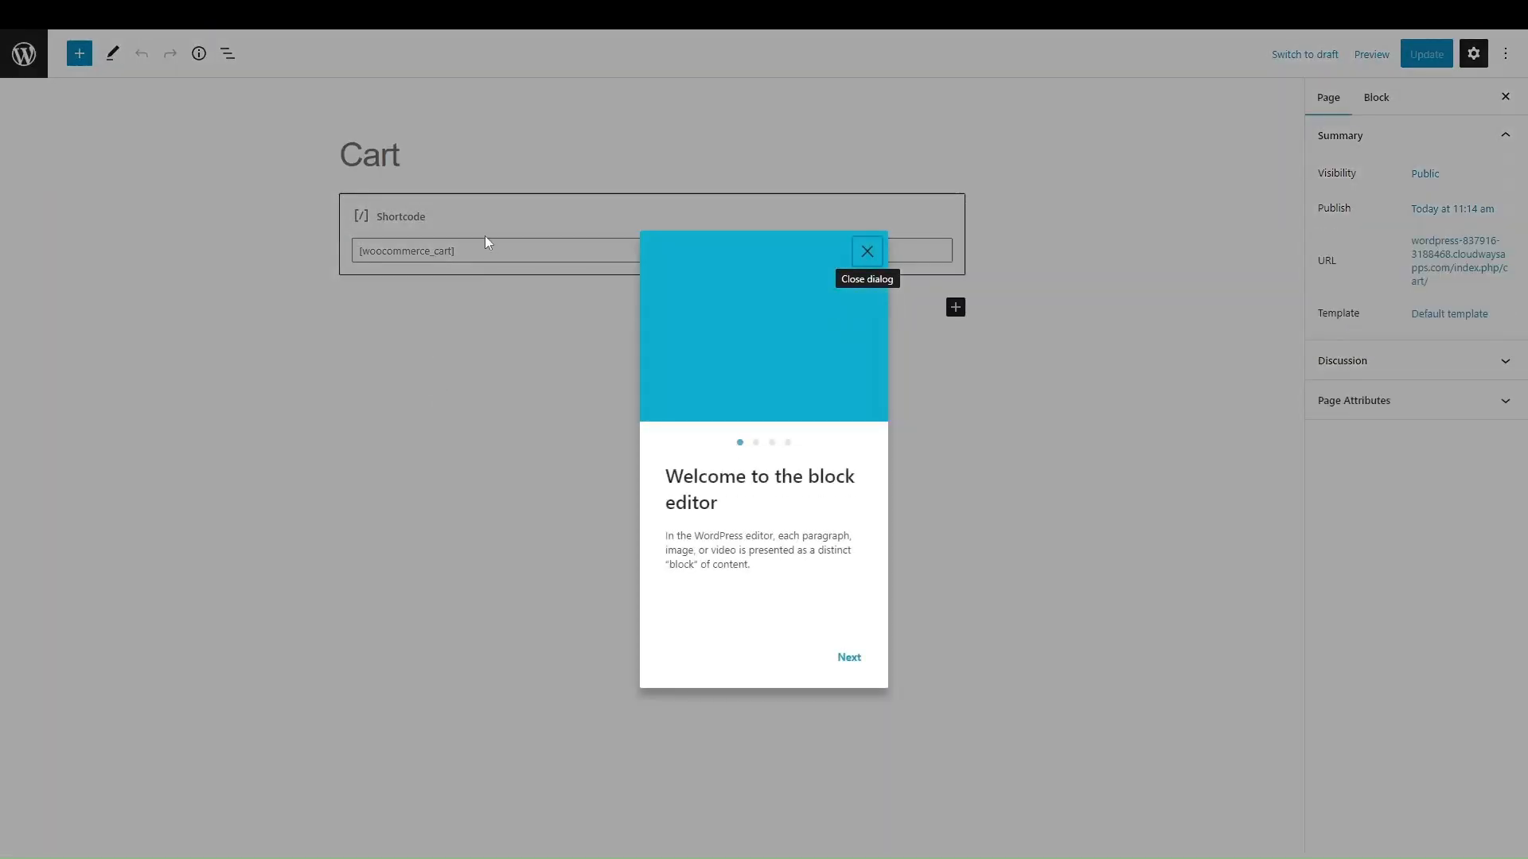
pyautogui.click(863, 248)
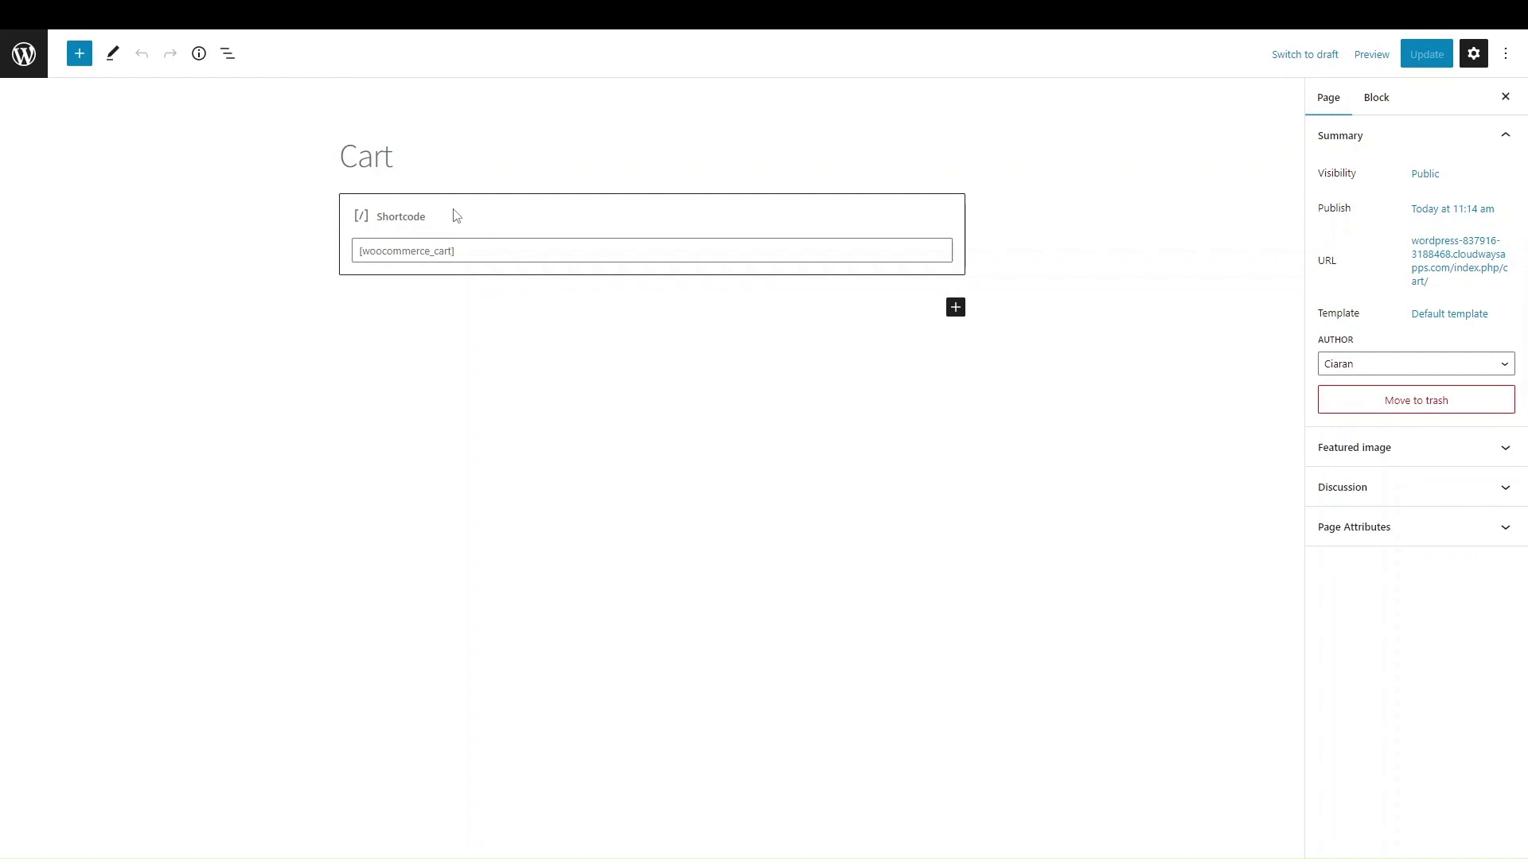
pyautogui.click(23, 54)
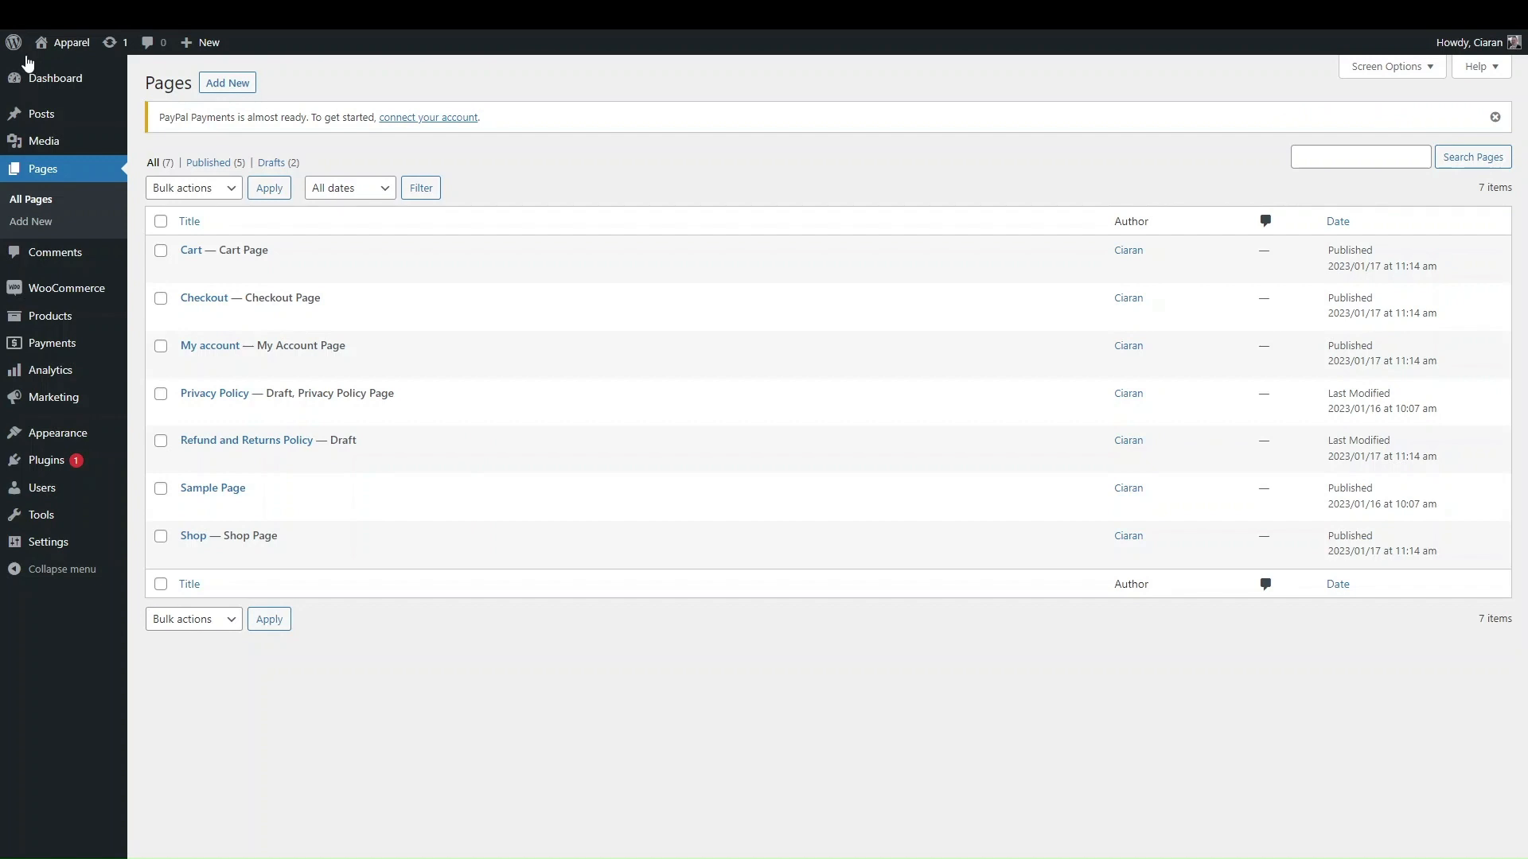
# - Visit the storefront from the admin and look through the Shop page's product listing
pyautogui.moveTo(63, 42)
pyautogui.click(62, 72)
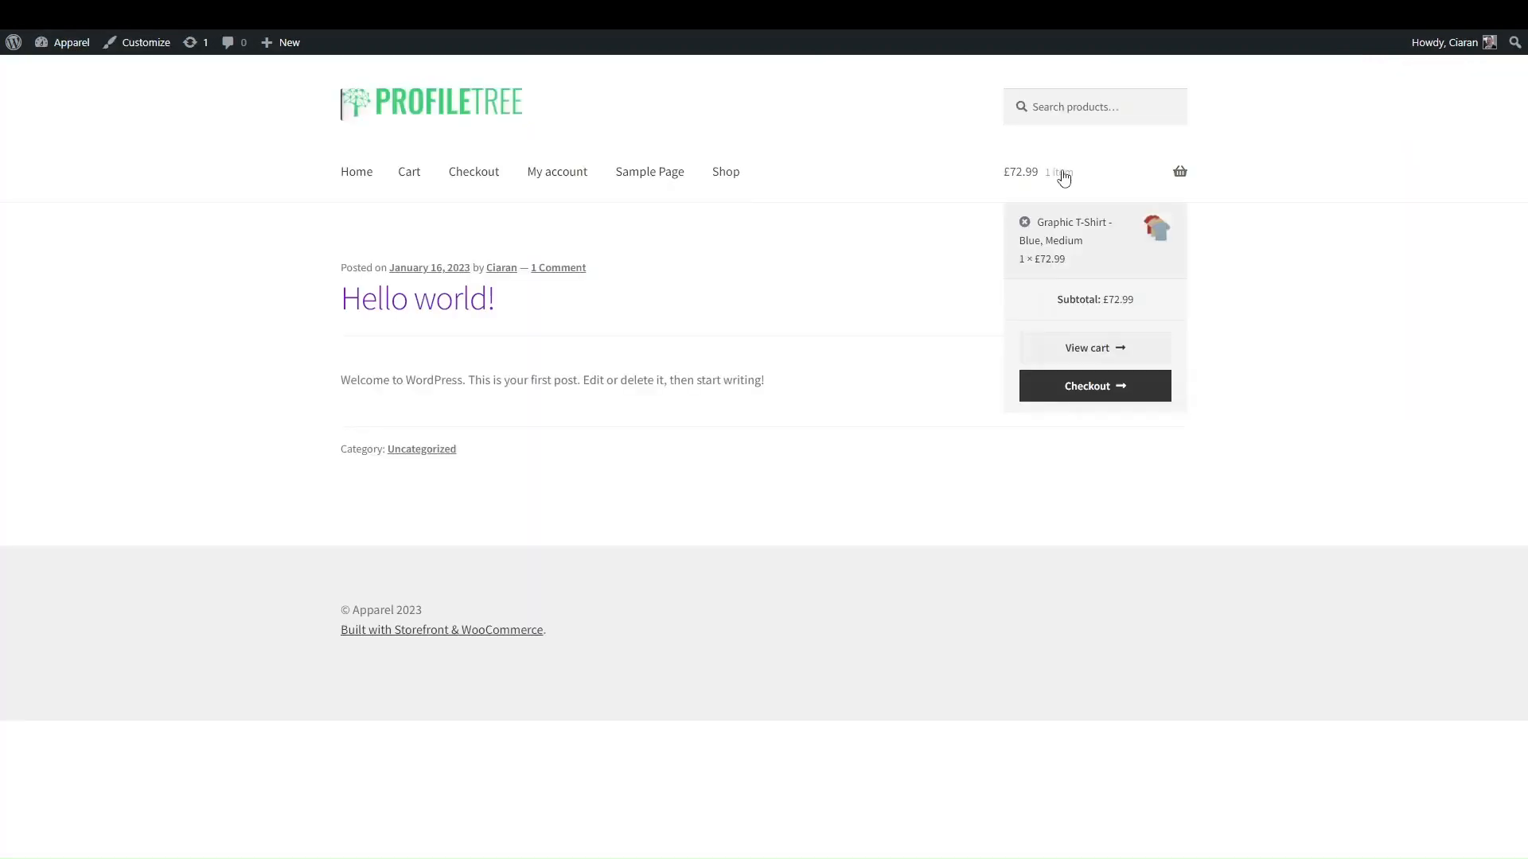
pyautogui.click(740, 175)
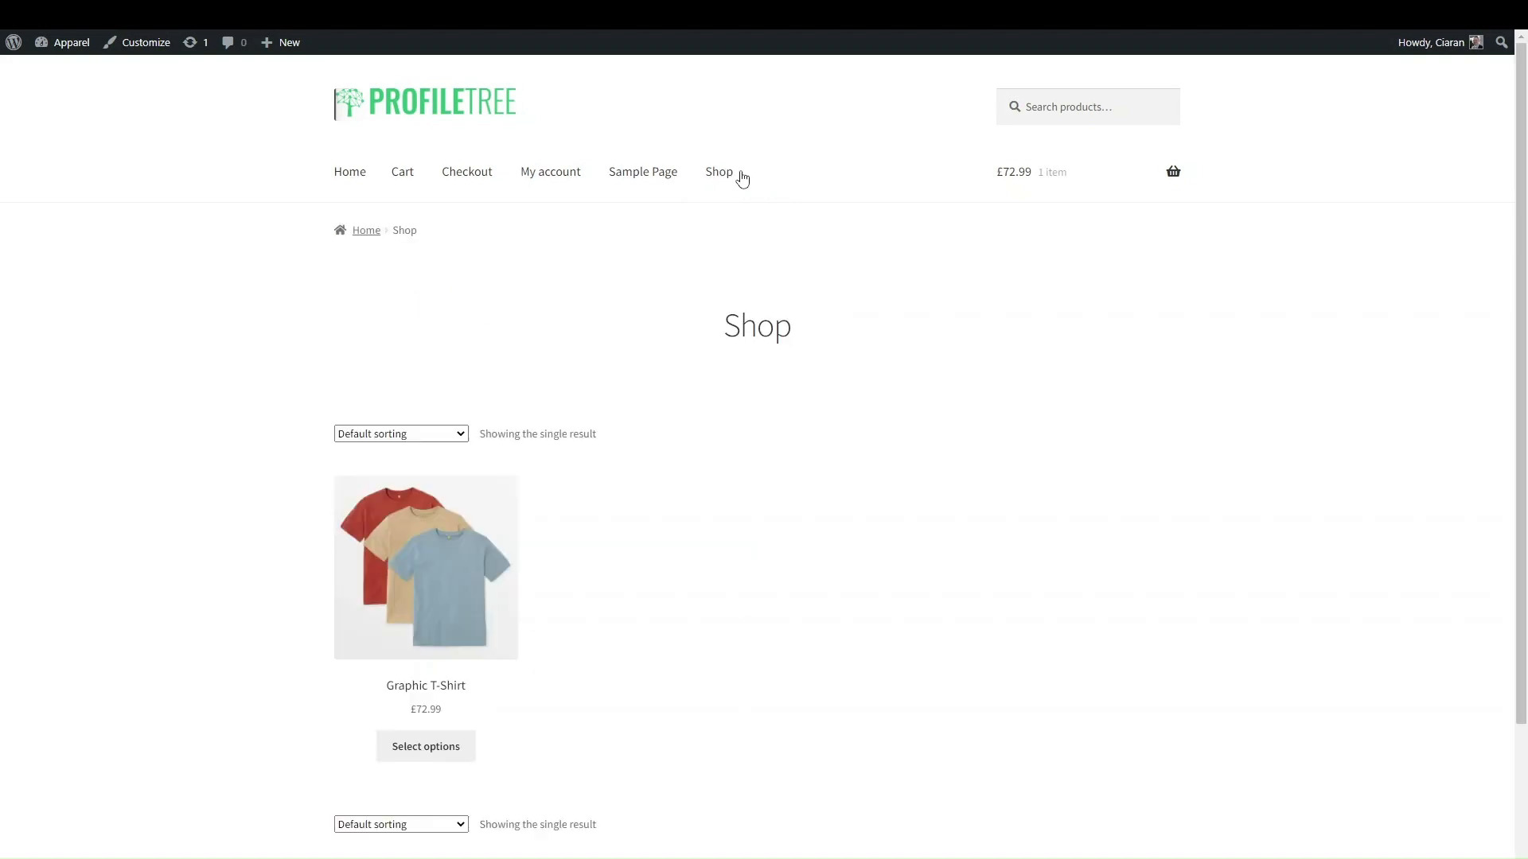
pyautogui.scroll(-3, 668, 533)
pyautogui.scroll(2, 668, 533)
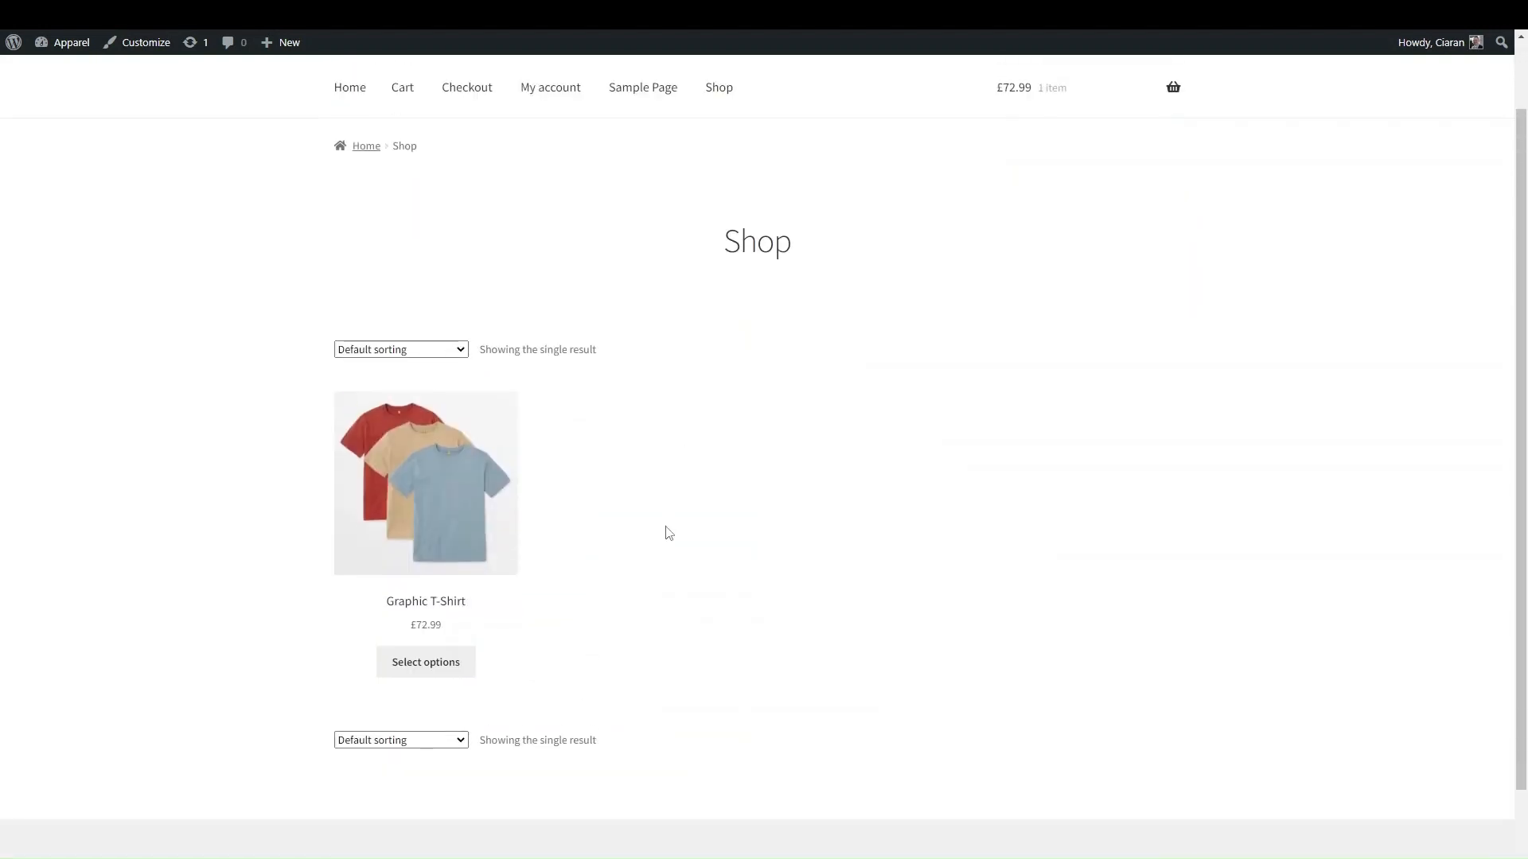
pyautogui.scroll(-3, 615, 560)
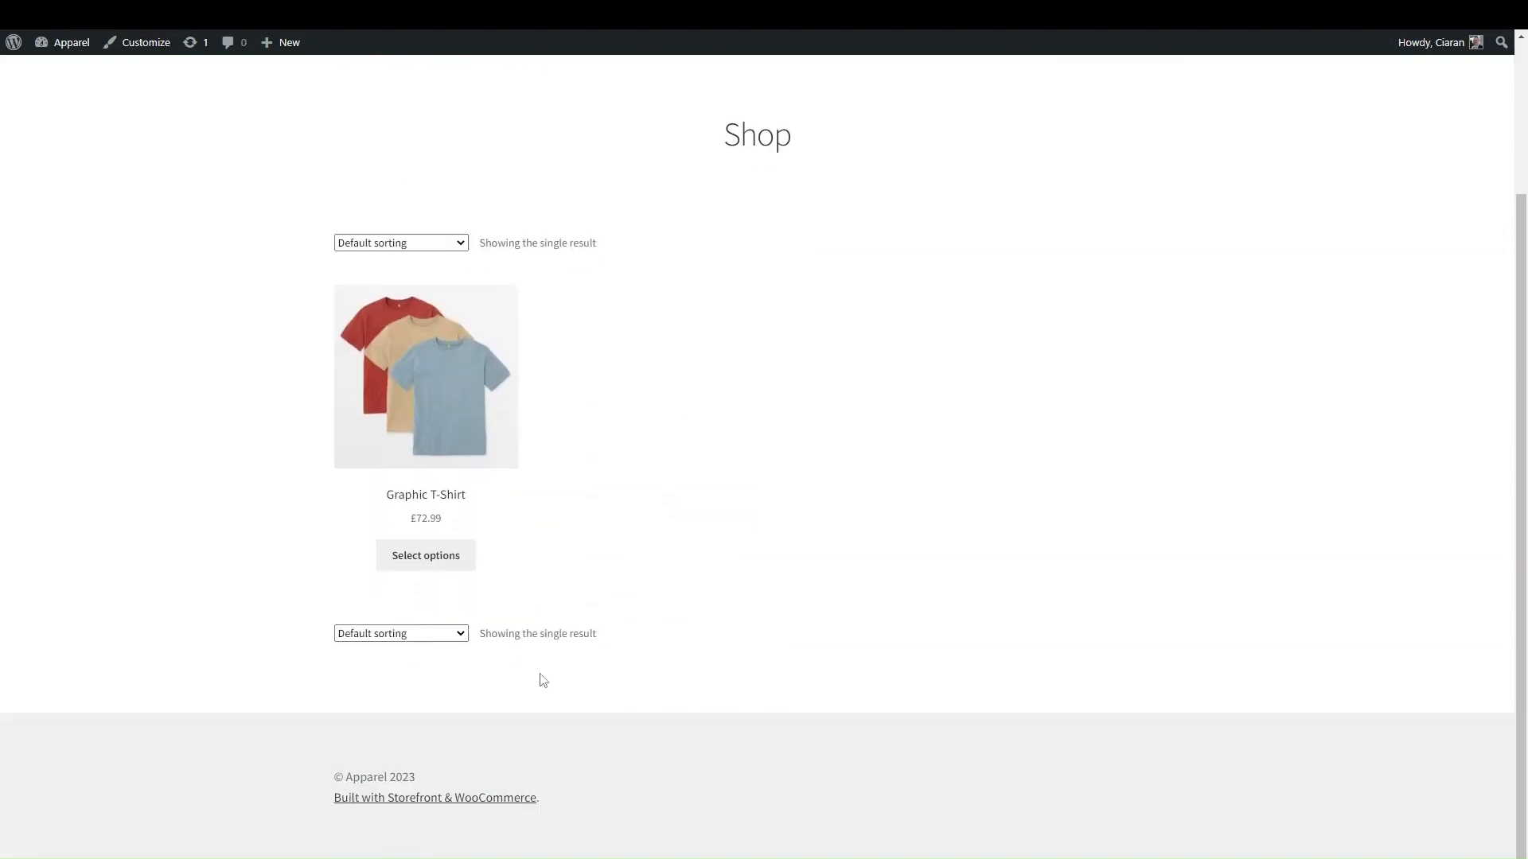
# - Open the Graphic T-Shirt product page and review its gallery, options and description
pyautogui.click(467, 451)
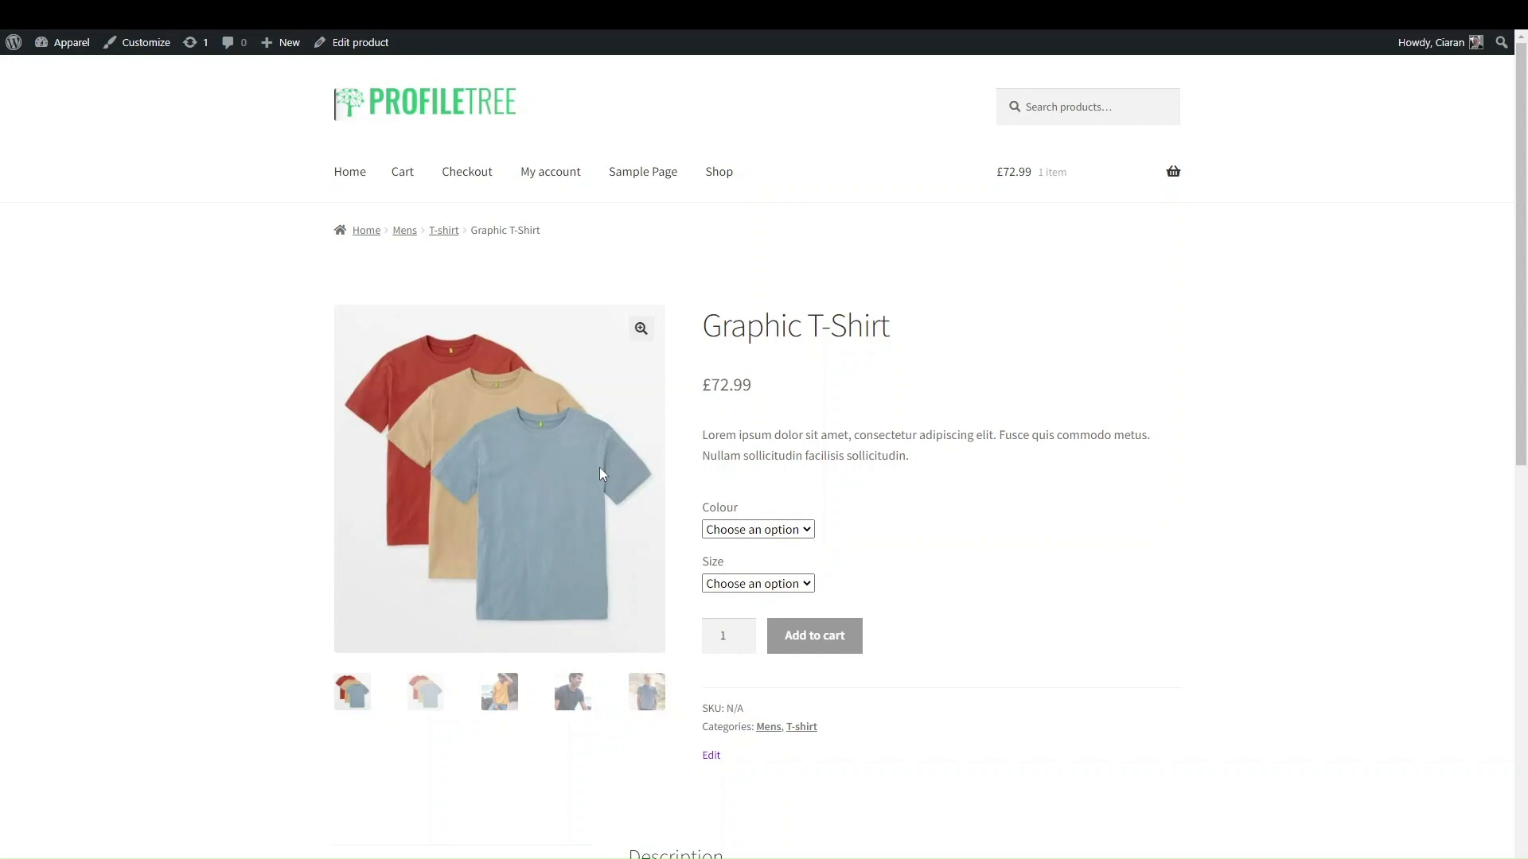
pyautogui.scroll(-3, 875, 633)
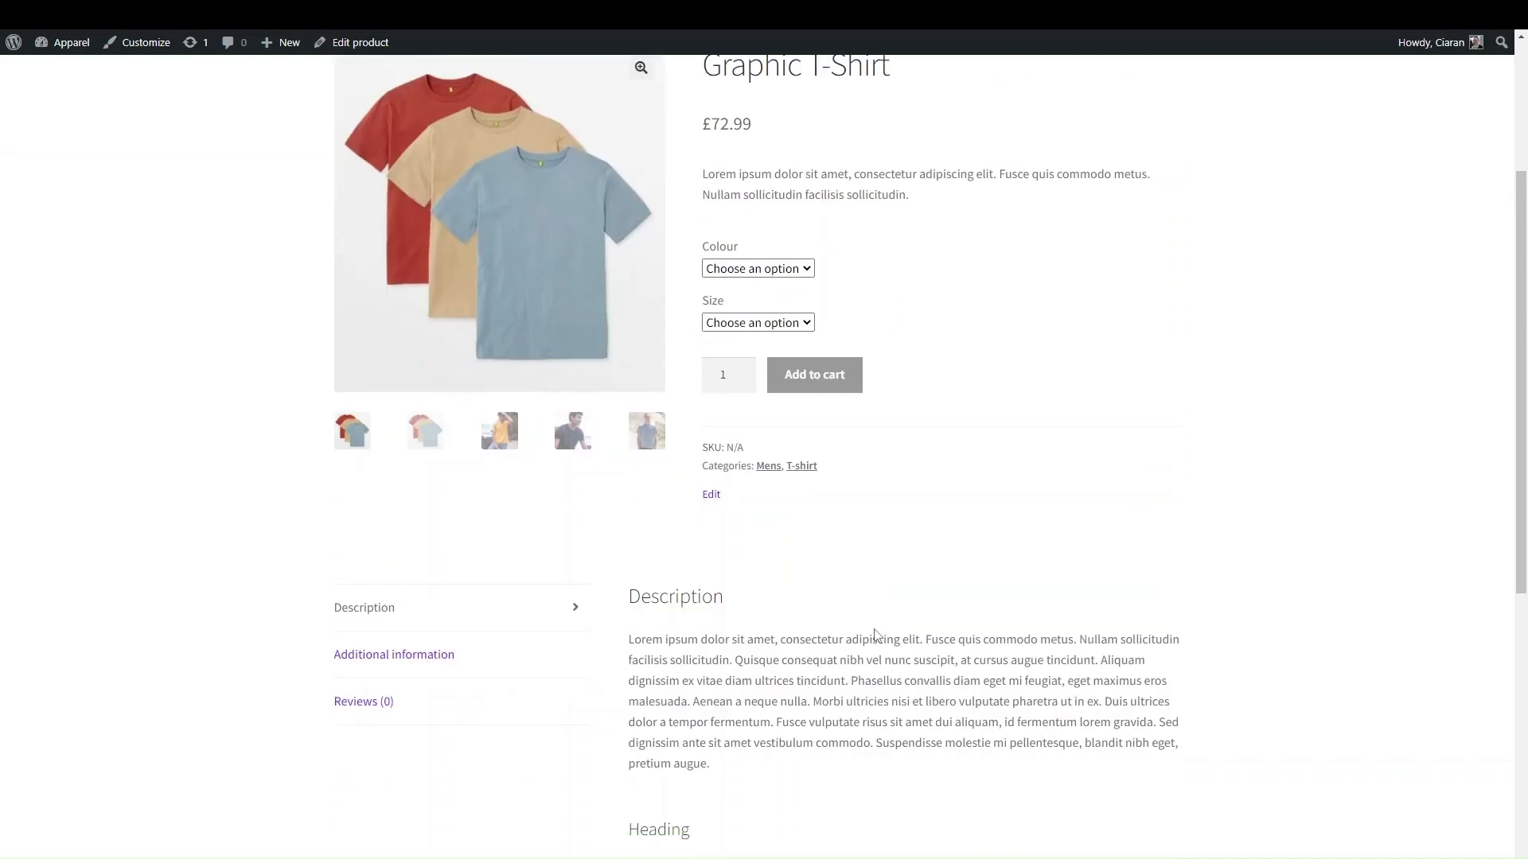
pyautogui.scroll(-5, 876, 634)
pyautogui.scroll(8, 878, 635)
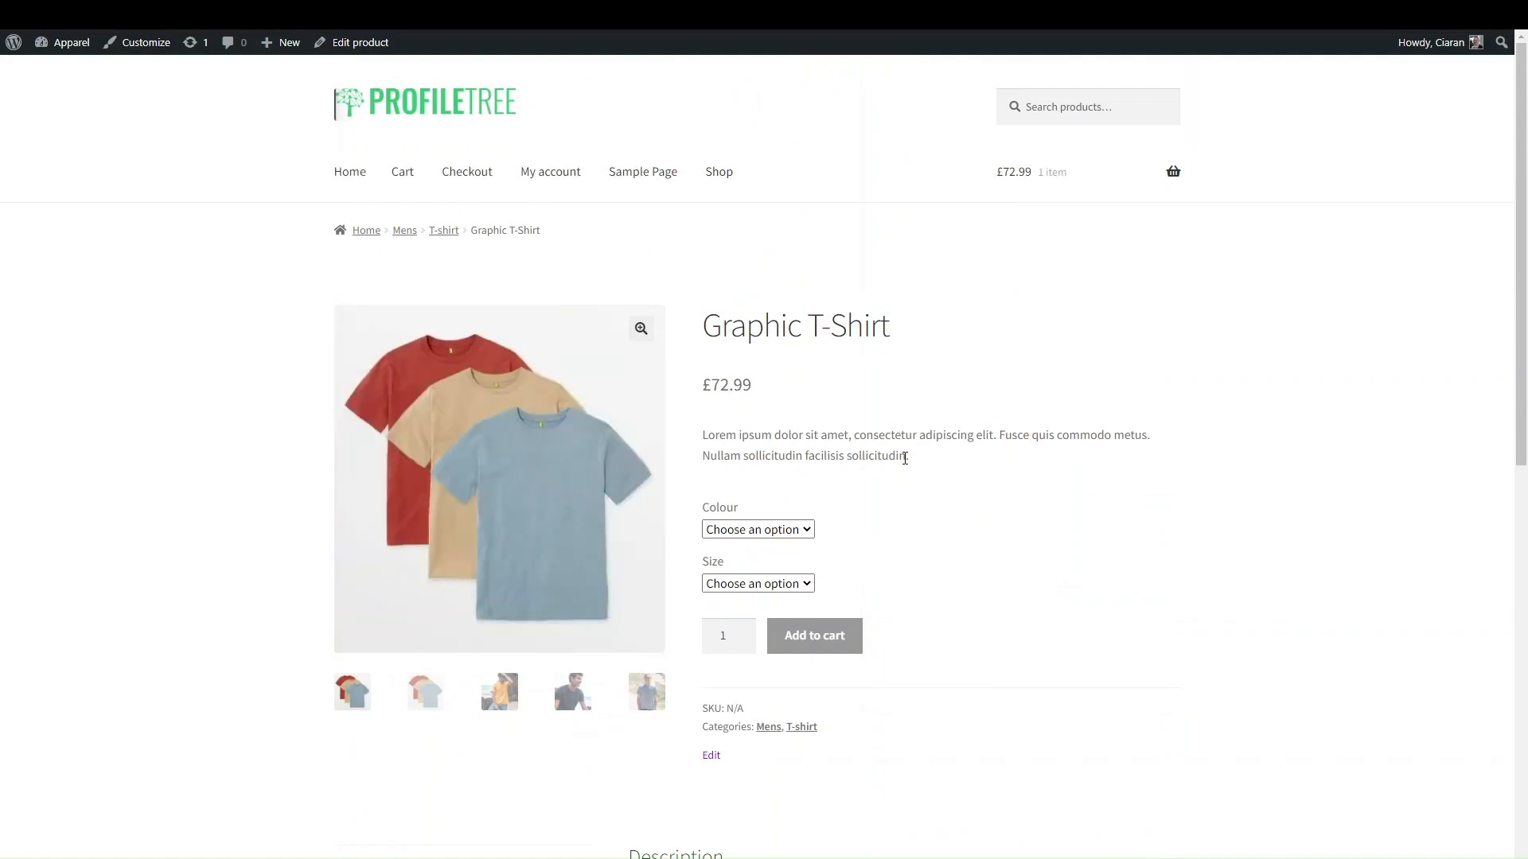
pyautogui.scroll(-3, 906, 458)
pyautogui.scroll(-6, 906, 463)
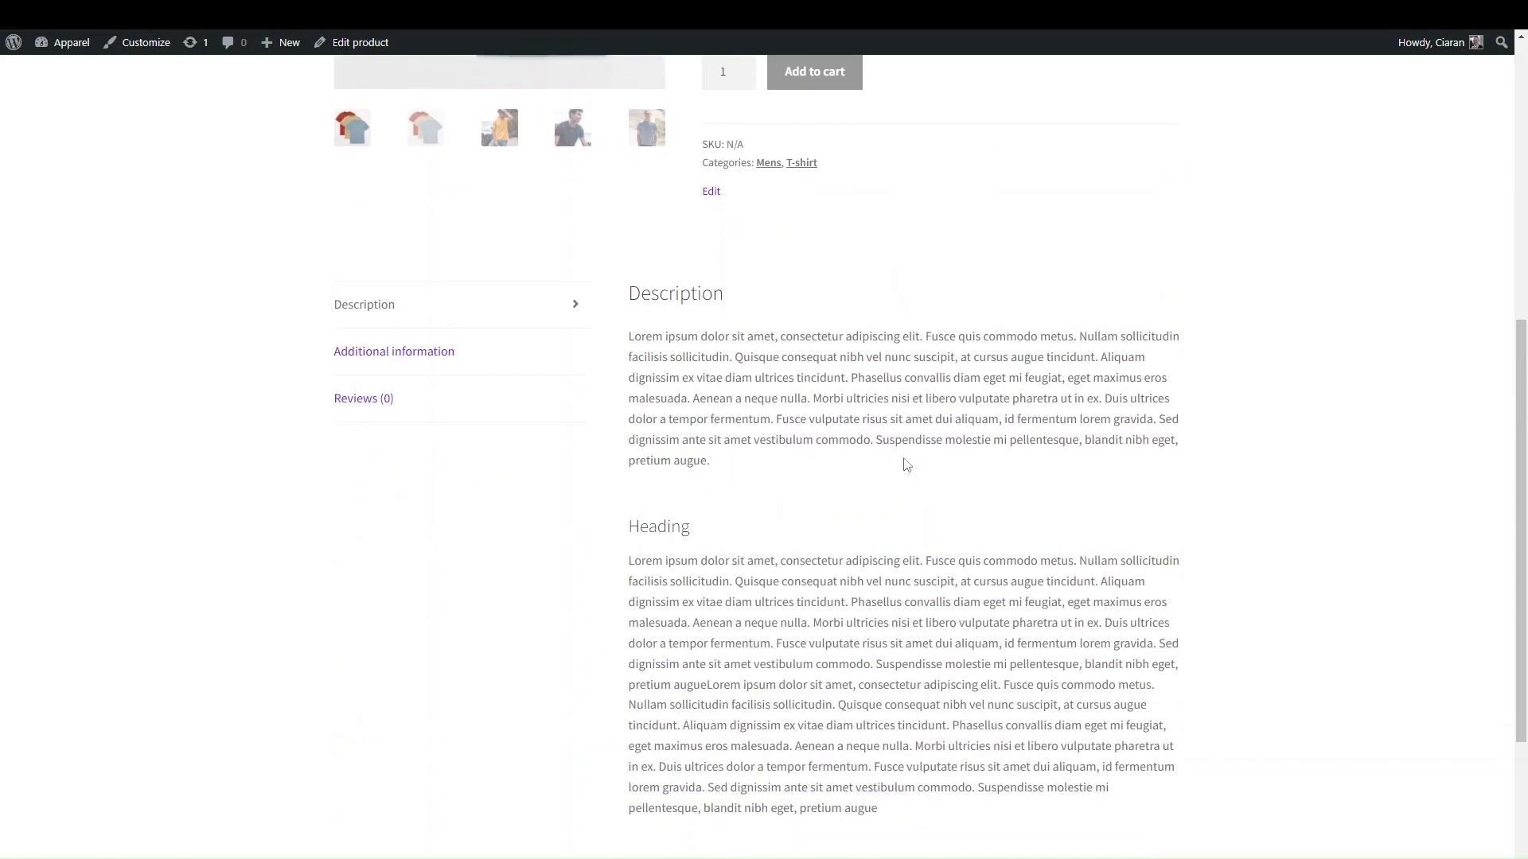
pyautogui.scroll(9, 904, 463)
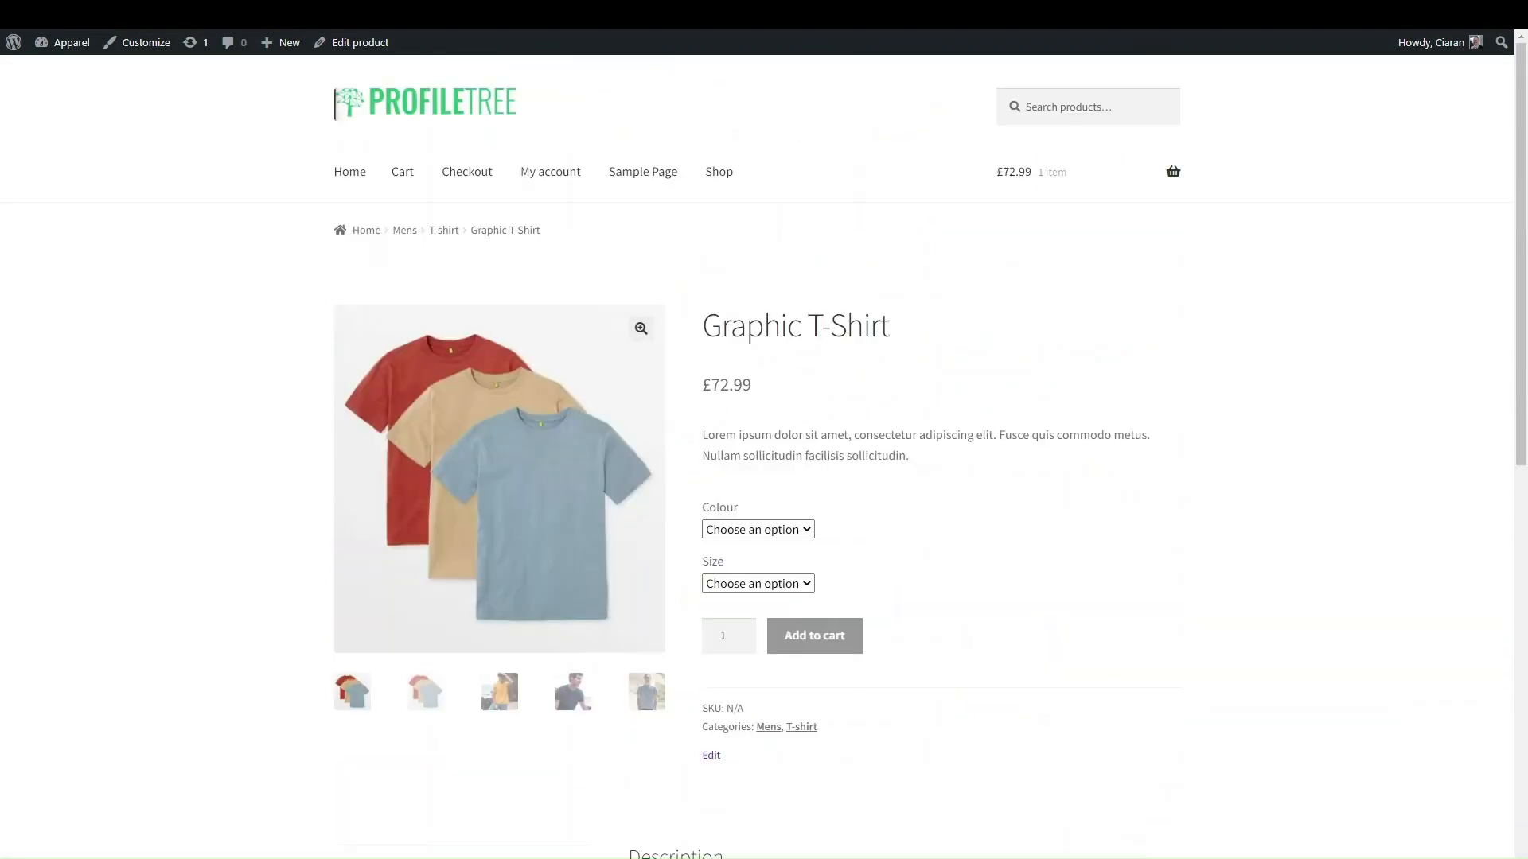